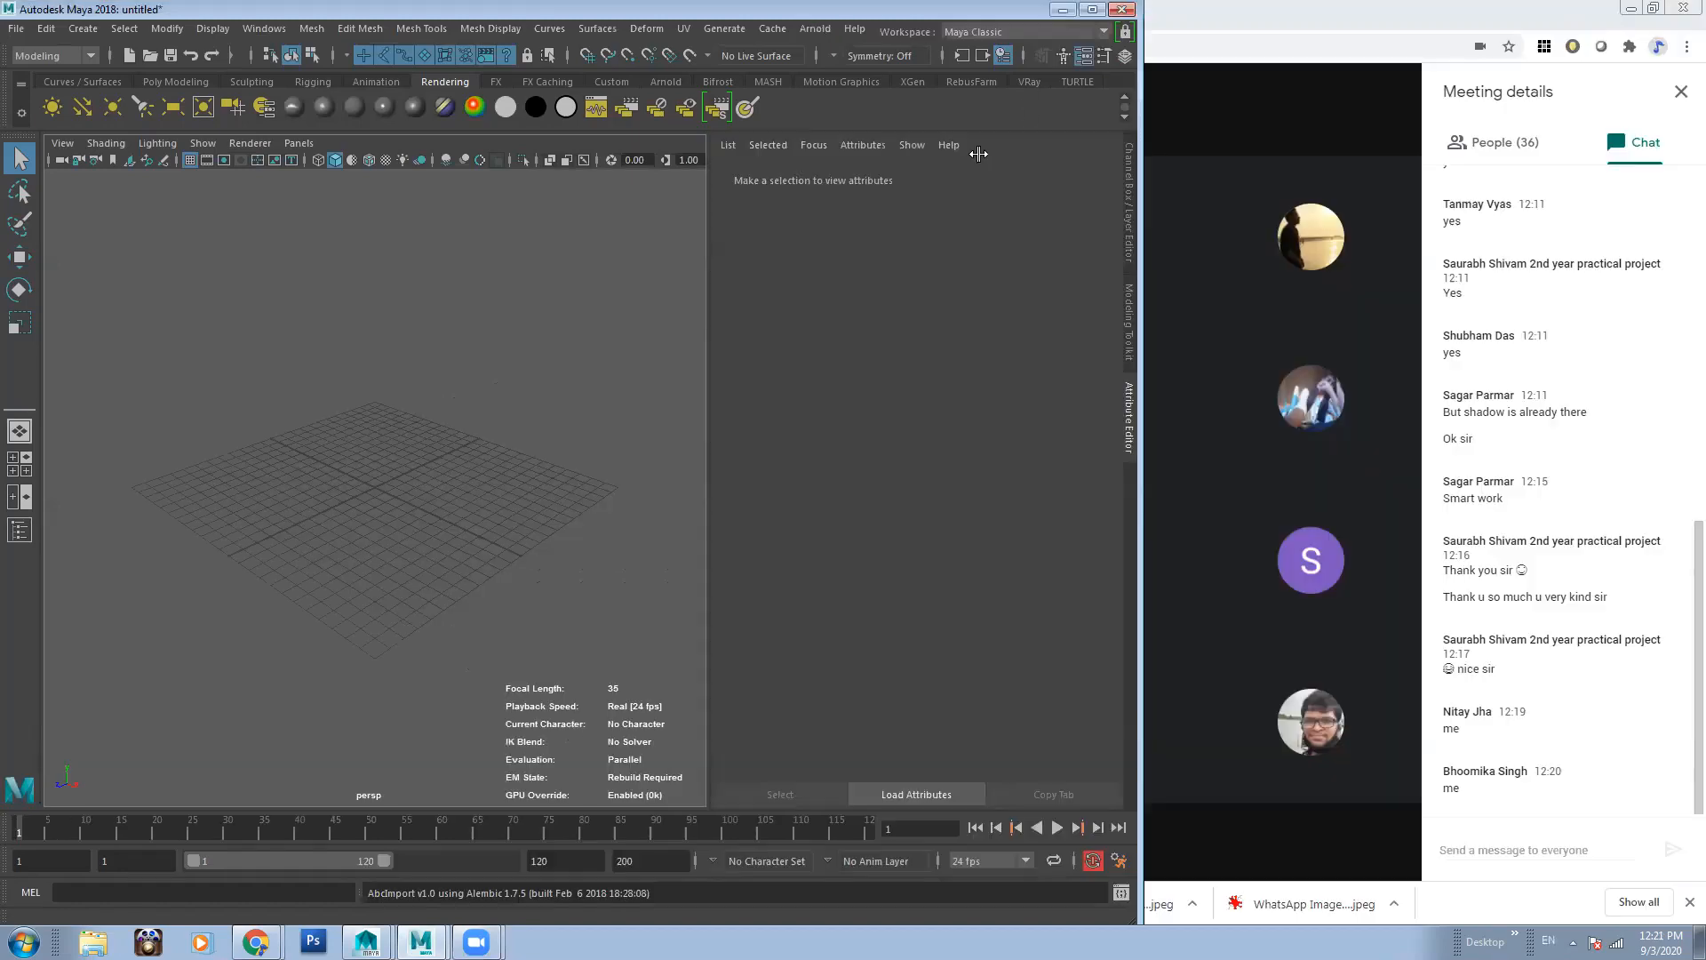
Show the Channel Box / Layer Editor and display its render layers
{"action": "left_click", "coordinate": [1118, 55]}
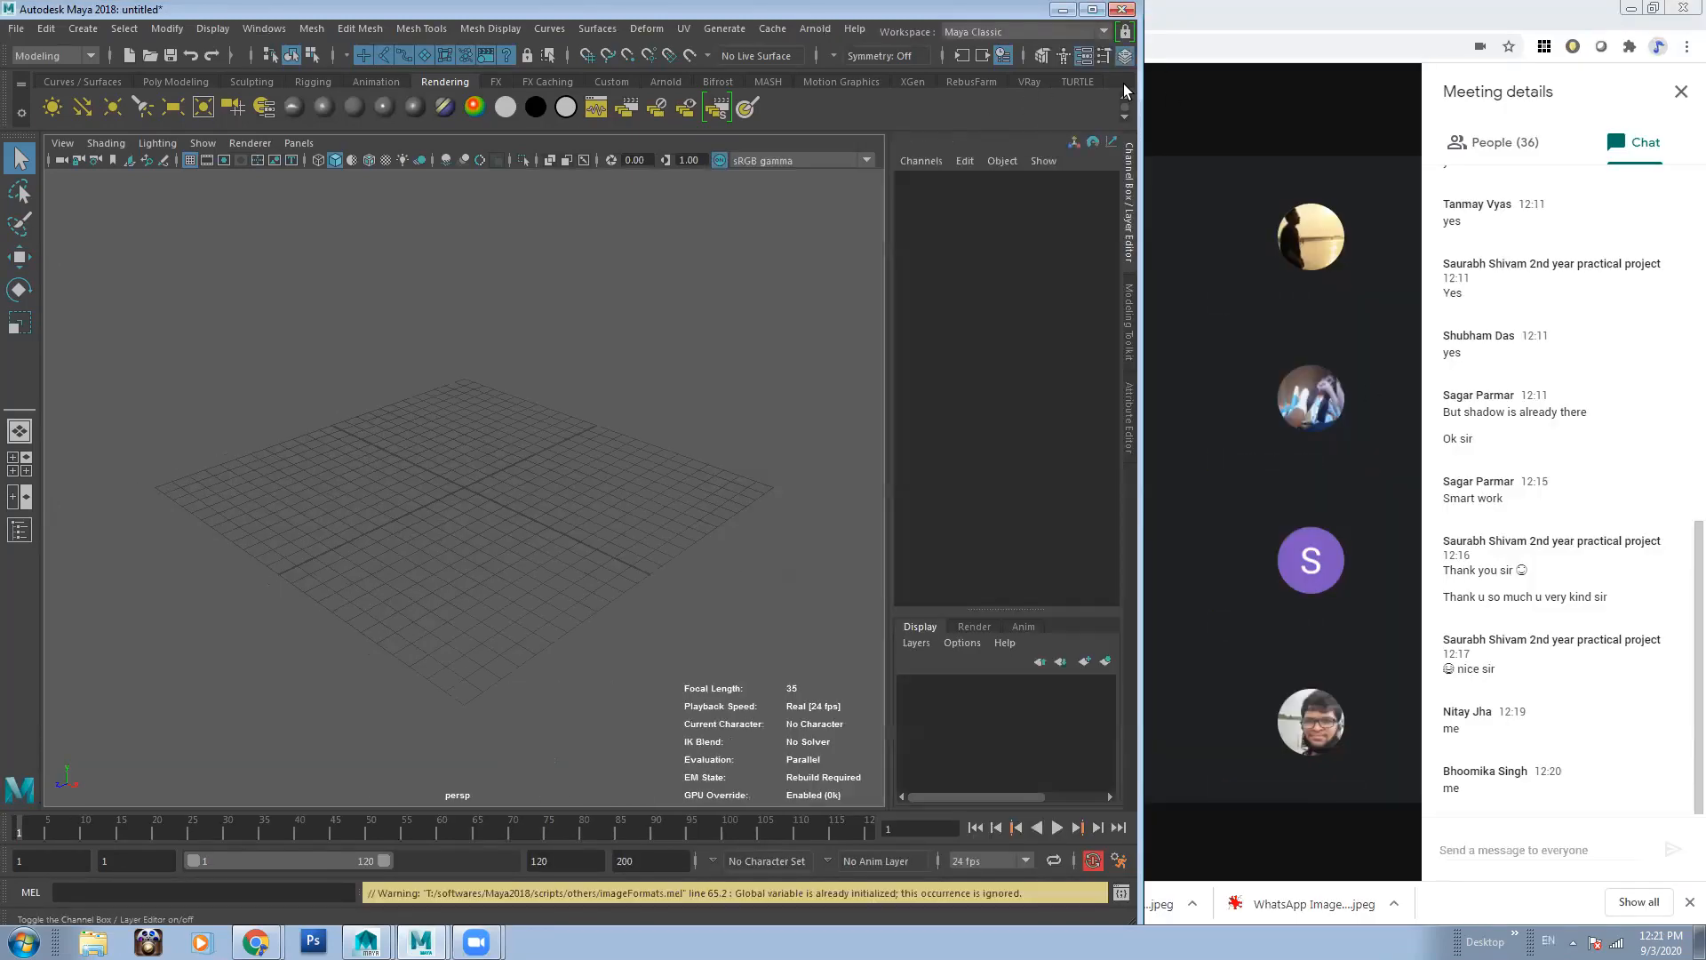
{"action": "left_click", "coordinate": [968, 627]}
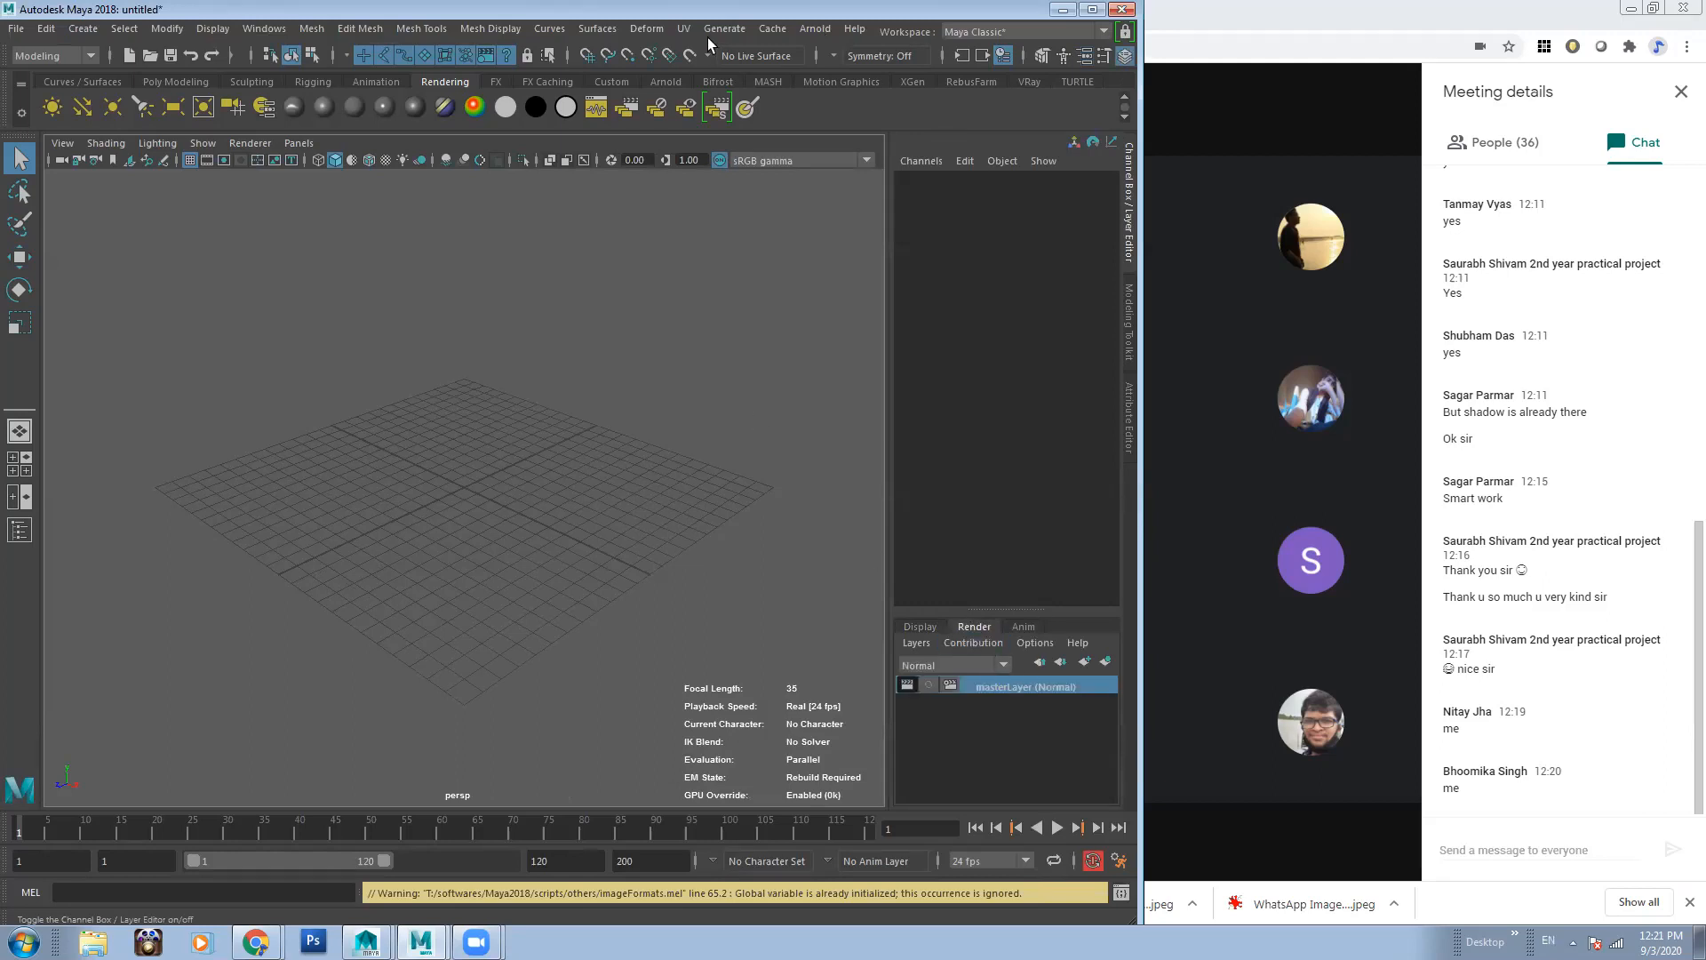
Set the preferred render setup system to Render Setup in the Rendering preferences and save the preferences
{"action": "left_click", "coordinate": [1119, 860]}
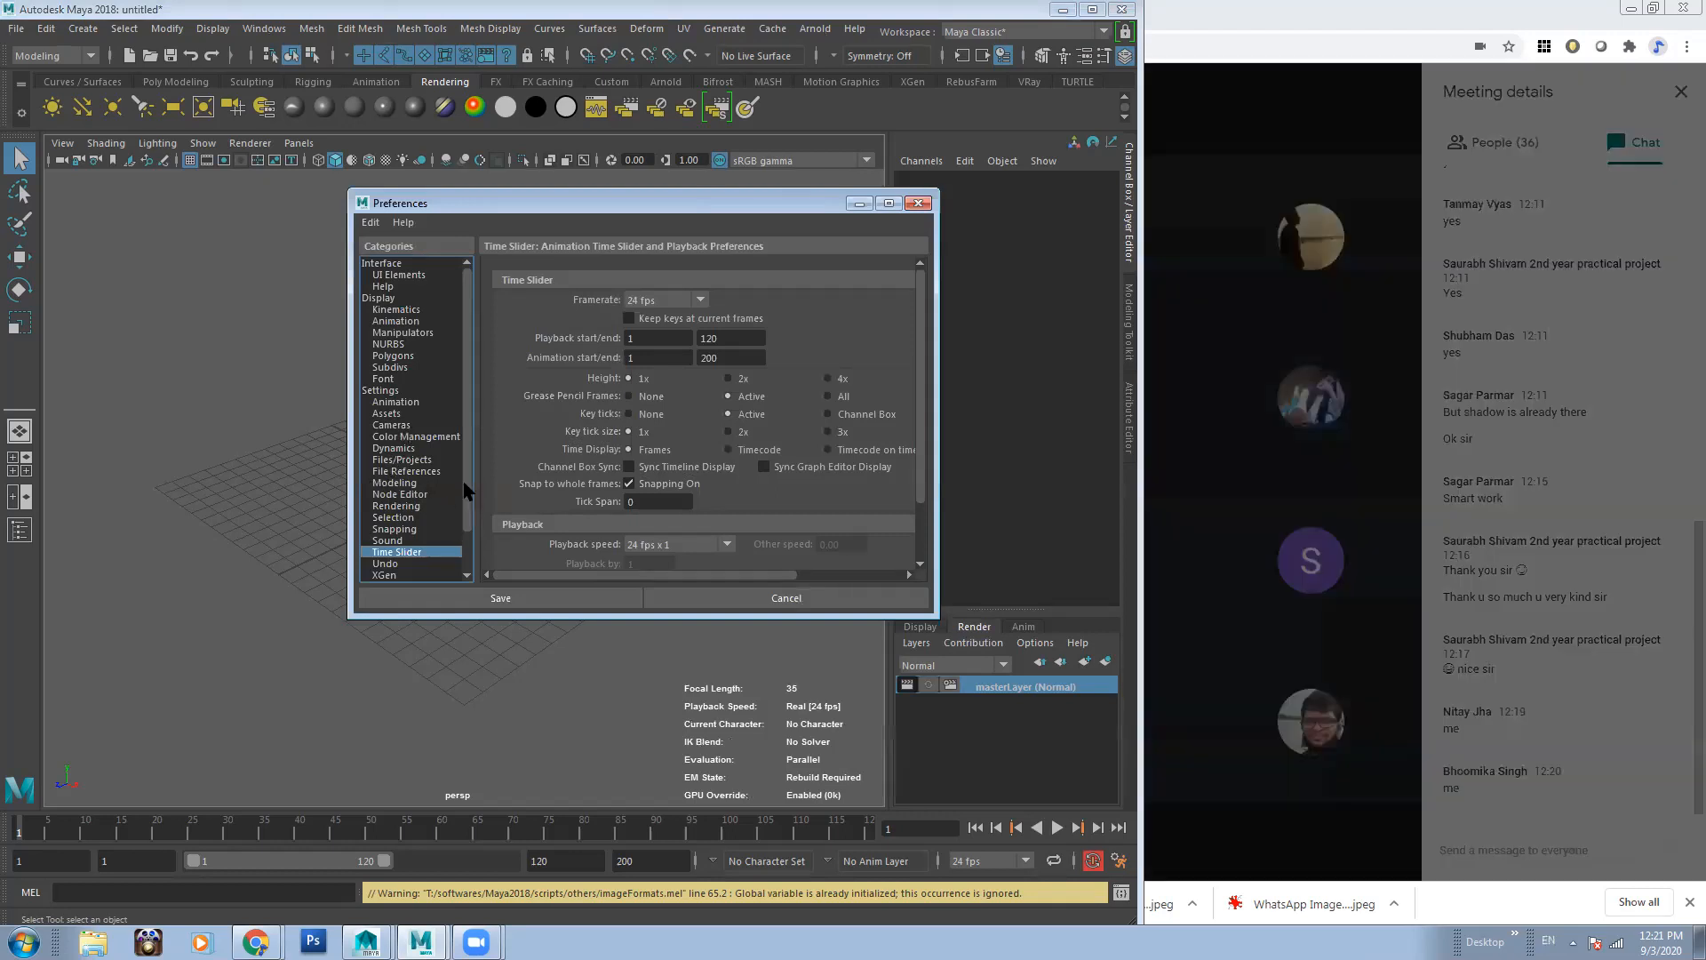
{"action": "scroll", "coordinate": [469, 526], "scroll_direction": "down", "scroll_amount": 2}
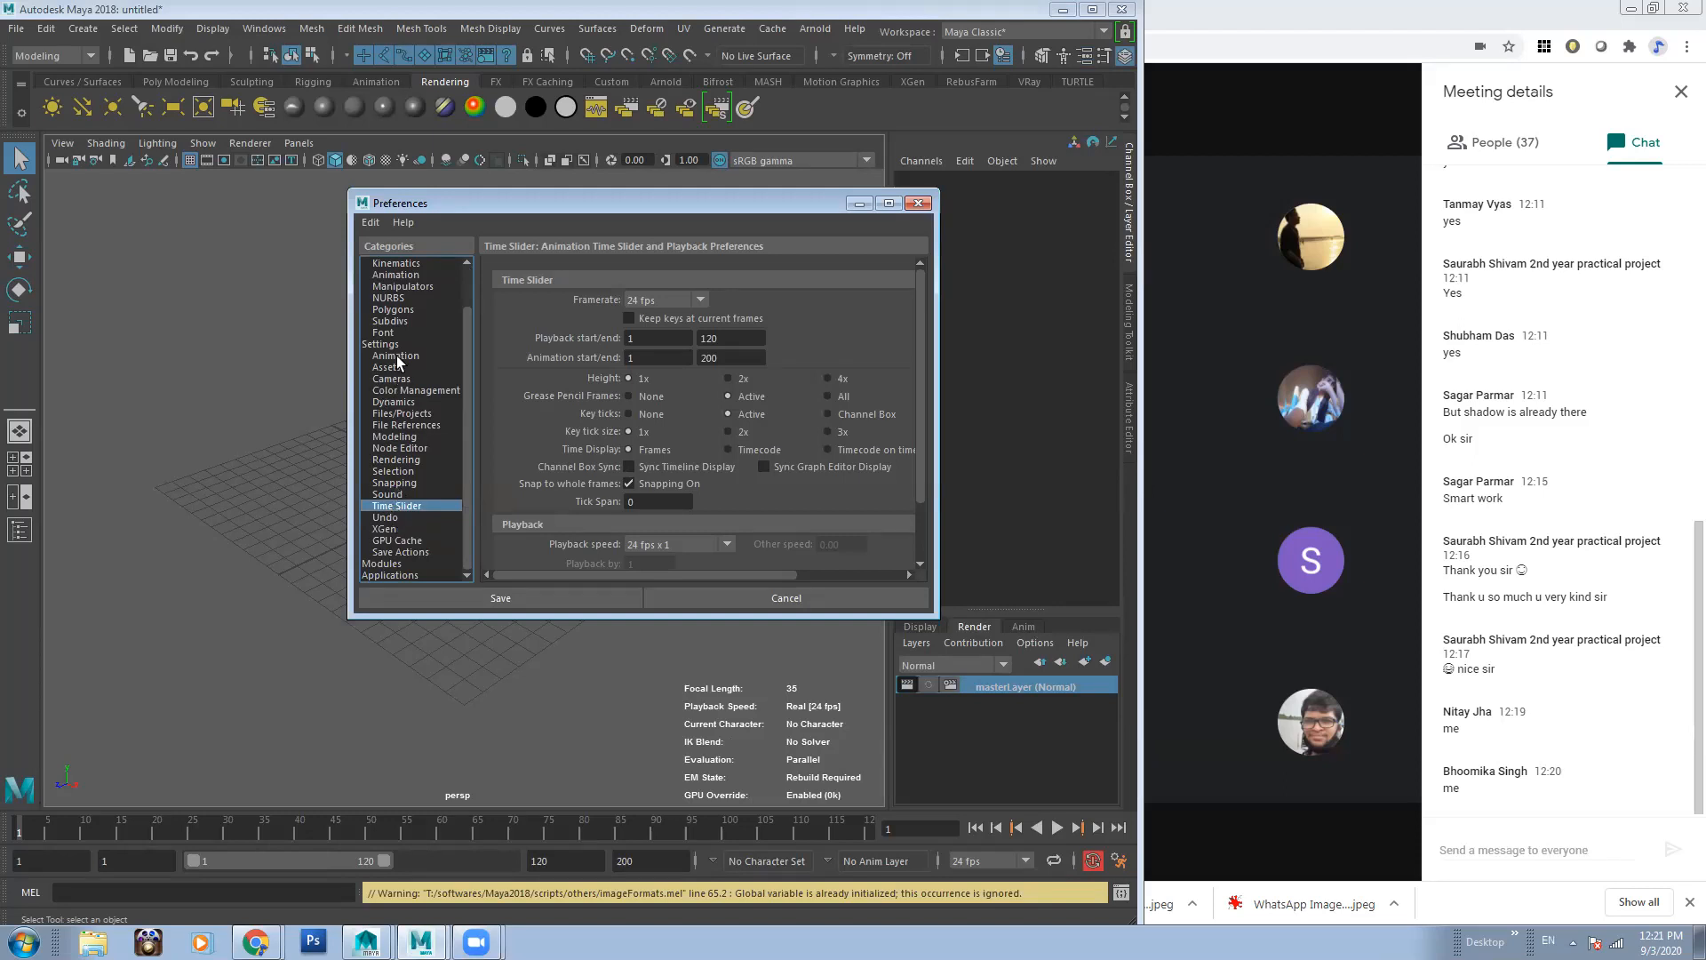
{"action": "left_click", "coordinate": [407, 459]}
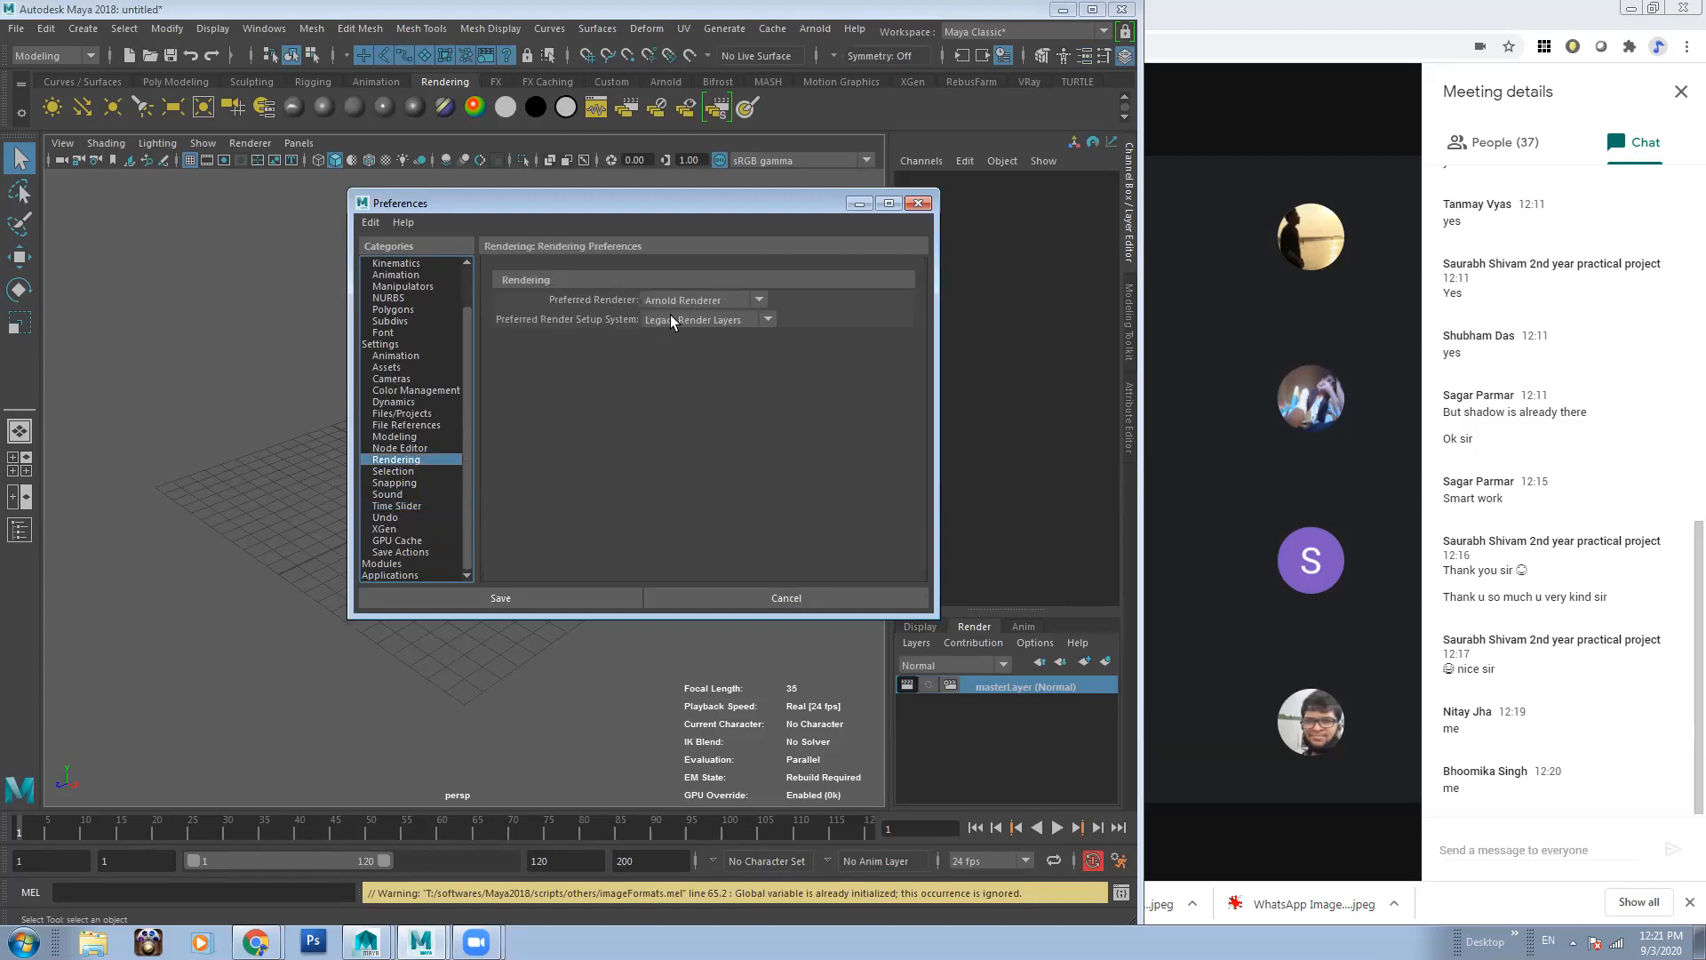
{"action": "left_click", "coordinate": [689, 302]}
{"action": "left_click", "coordinate": [692, 307]}
{"action": "left_click", "coordinate": [707, 318]}
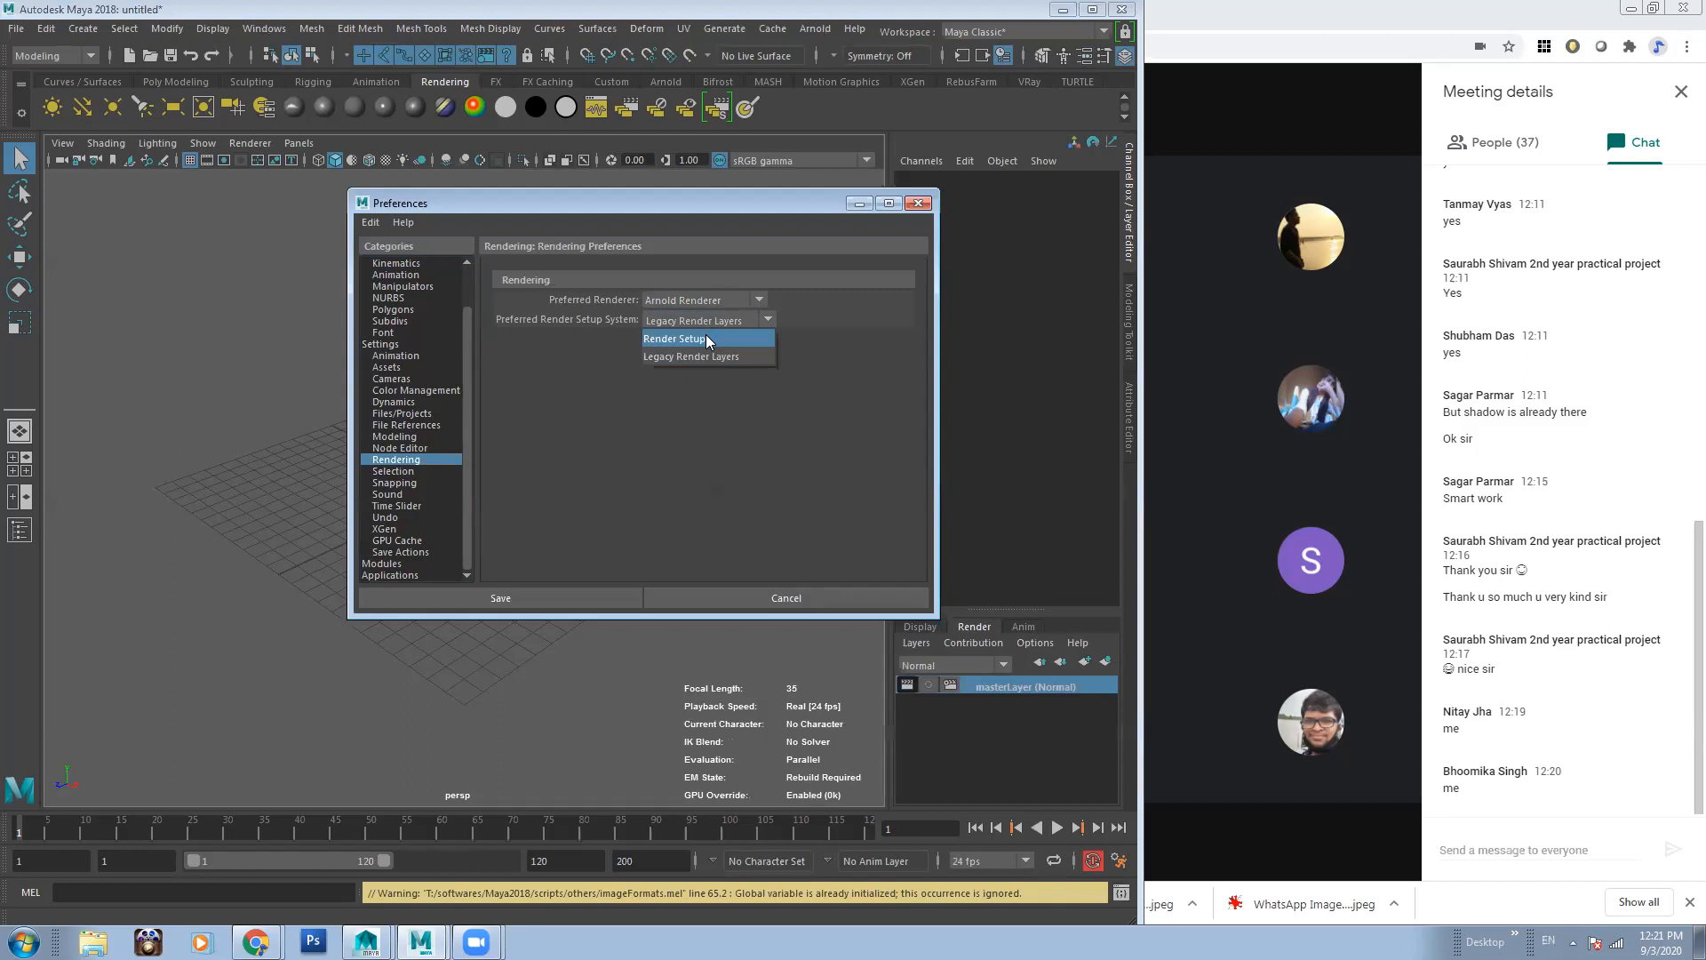
{"action": "left_click", "coordinate": [708, 338]}
{"action": "left_click", "coordinate": [853, 474]}
{"action": "left_click", "coordinate": [500, 597]}
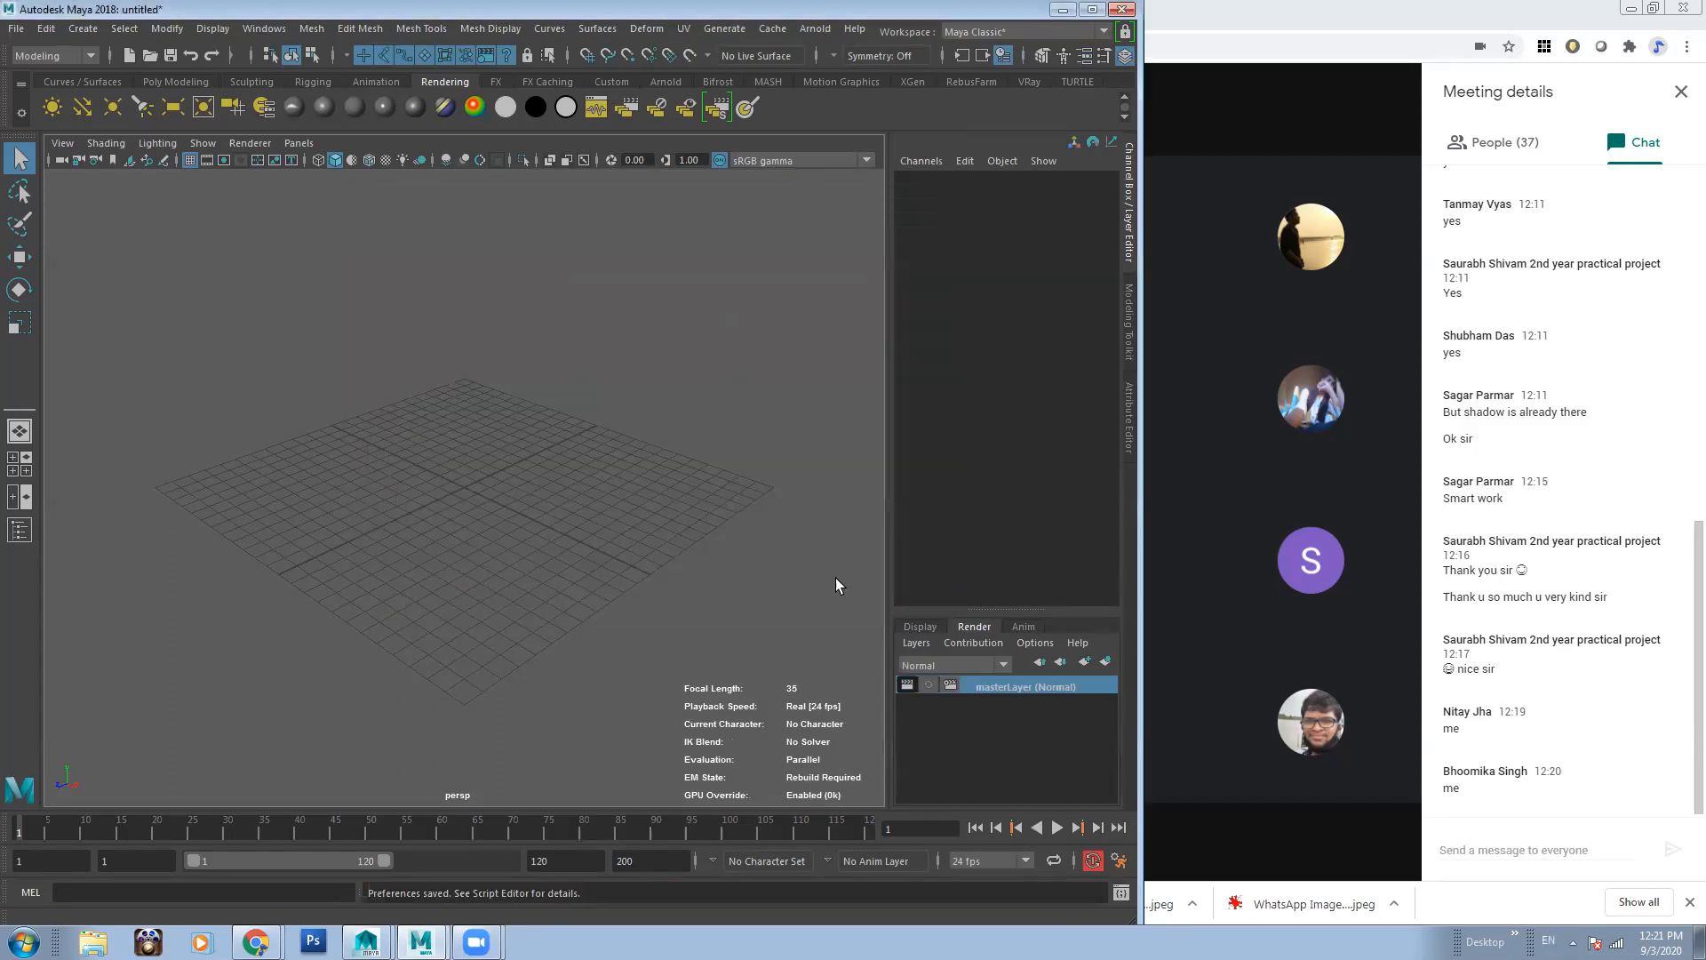
Restart Maya 2018 without saving the untitled scene and dismiss the presenting notification from the video call
{"action": "left_click", "coordinate": [1122, 9]}
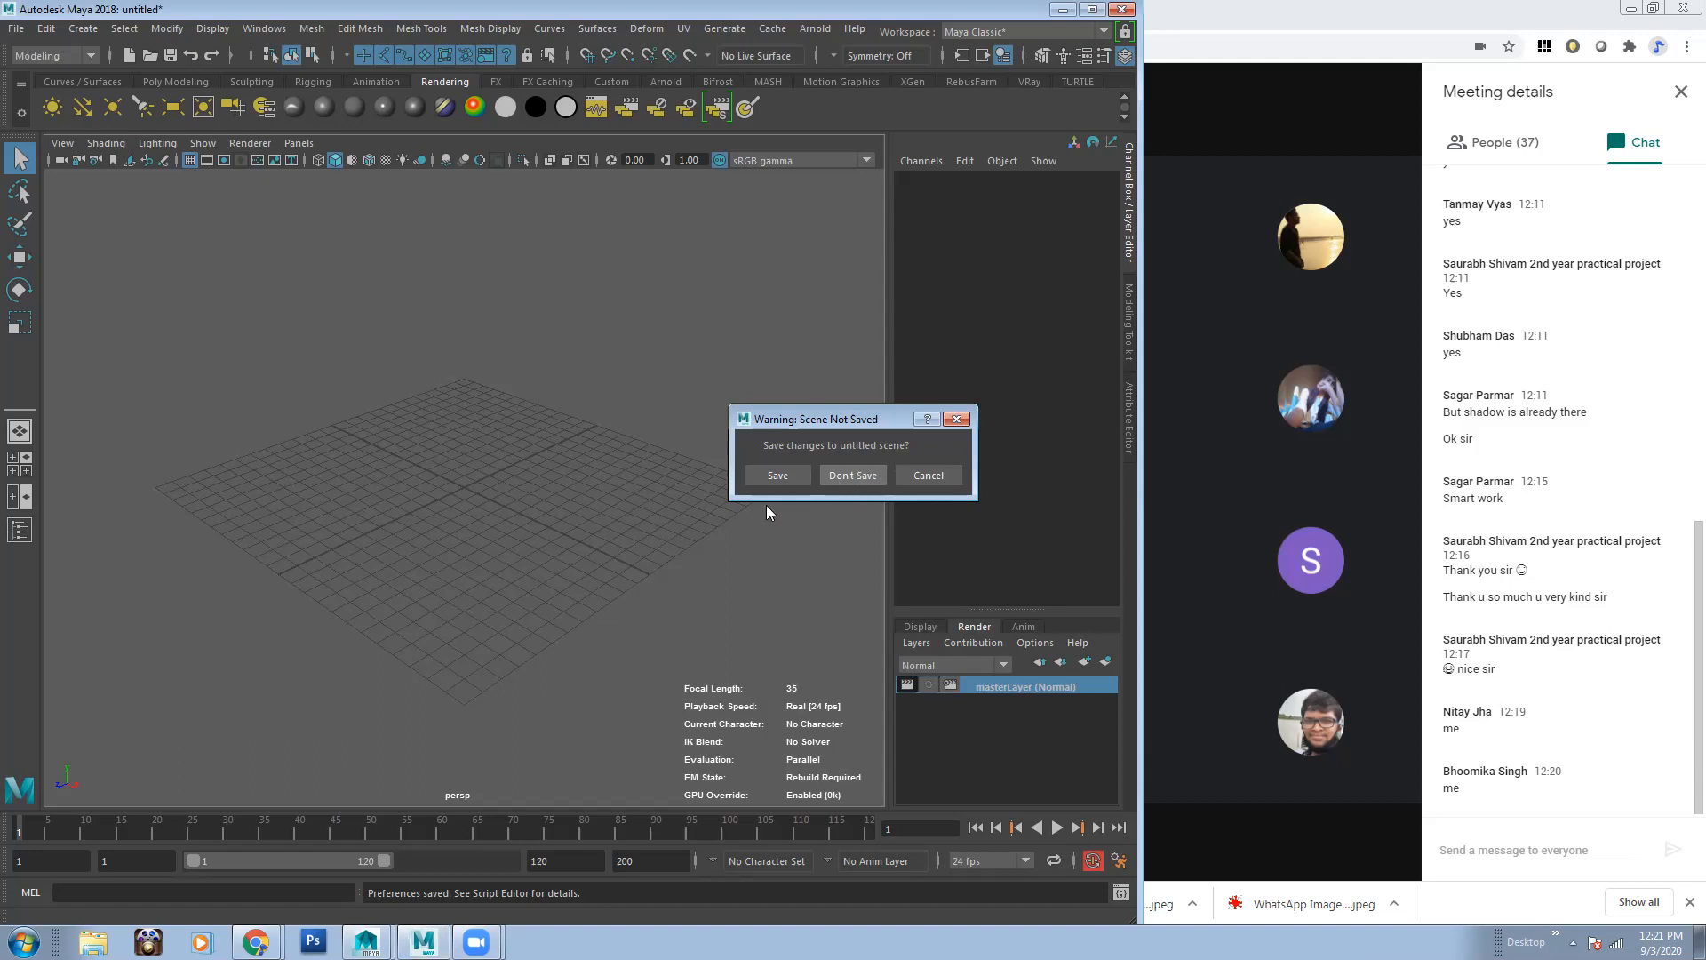
{"action": "left_click", "coordinate": [851, 476]}
{"action": "key", "text": "super"}
{"action": "left_click", "coordinate": [109, 825]}
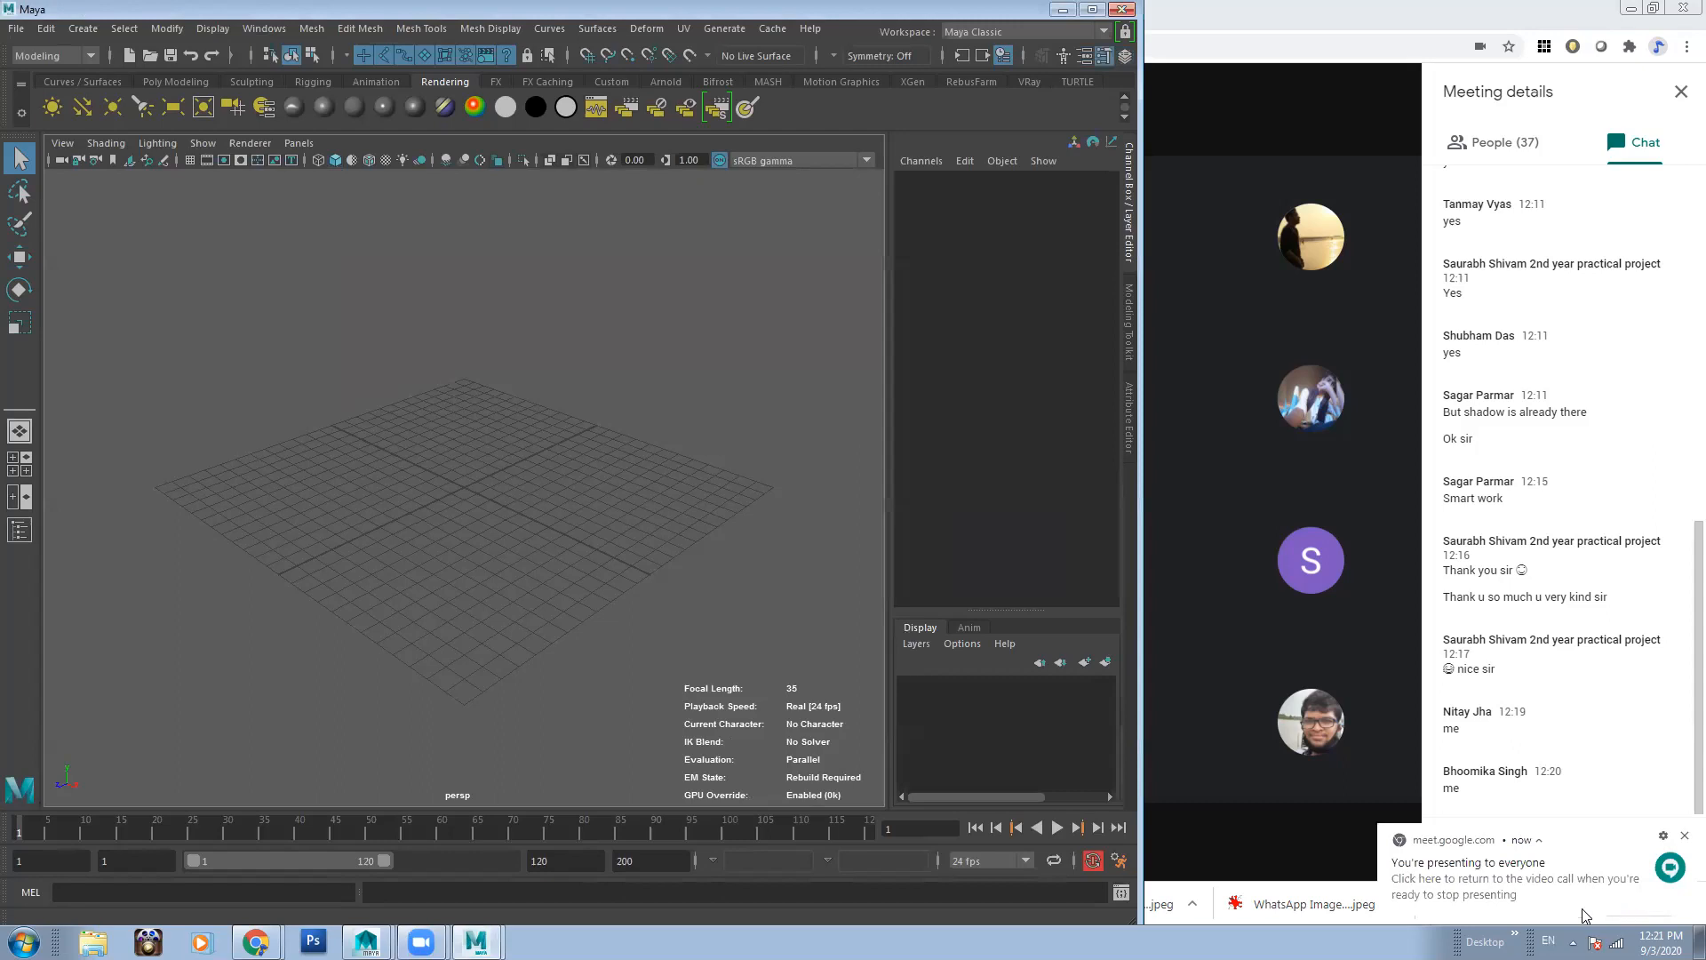
{"action": "left_click", "coordinate": [1684, 836]}
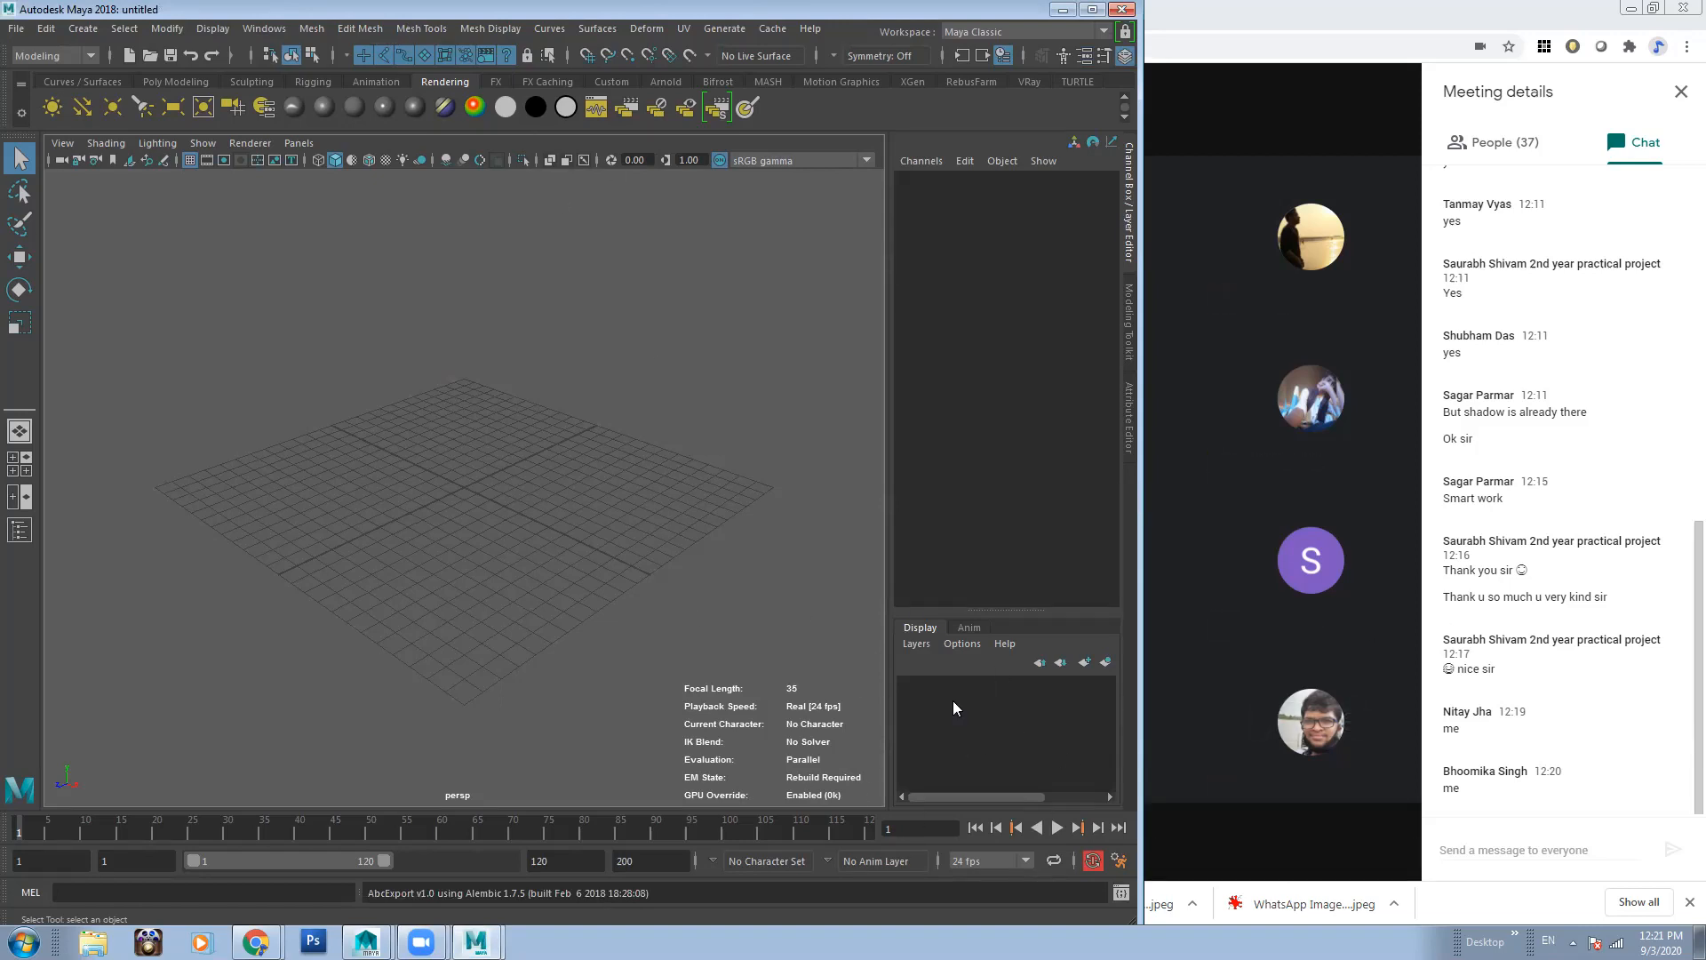
{"action": "left_click_drag", "start_coordinate": [498, 11], "coordinate": [559, 12]}
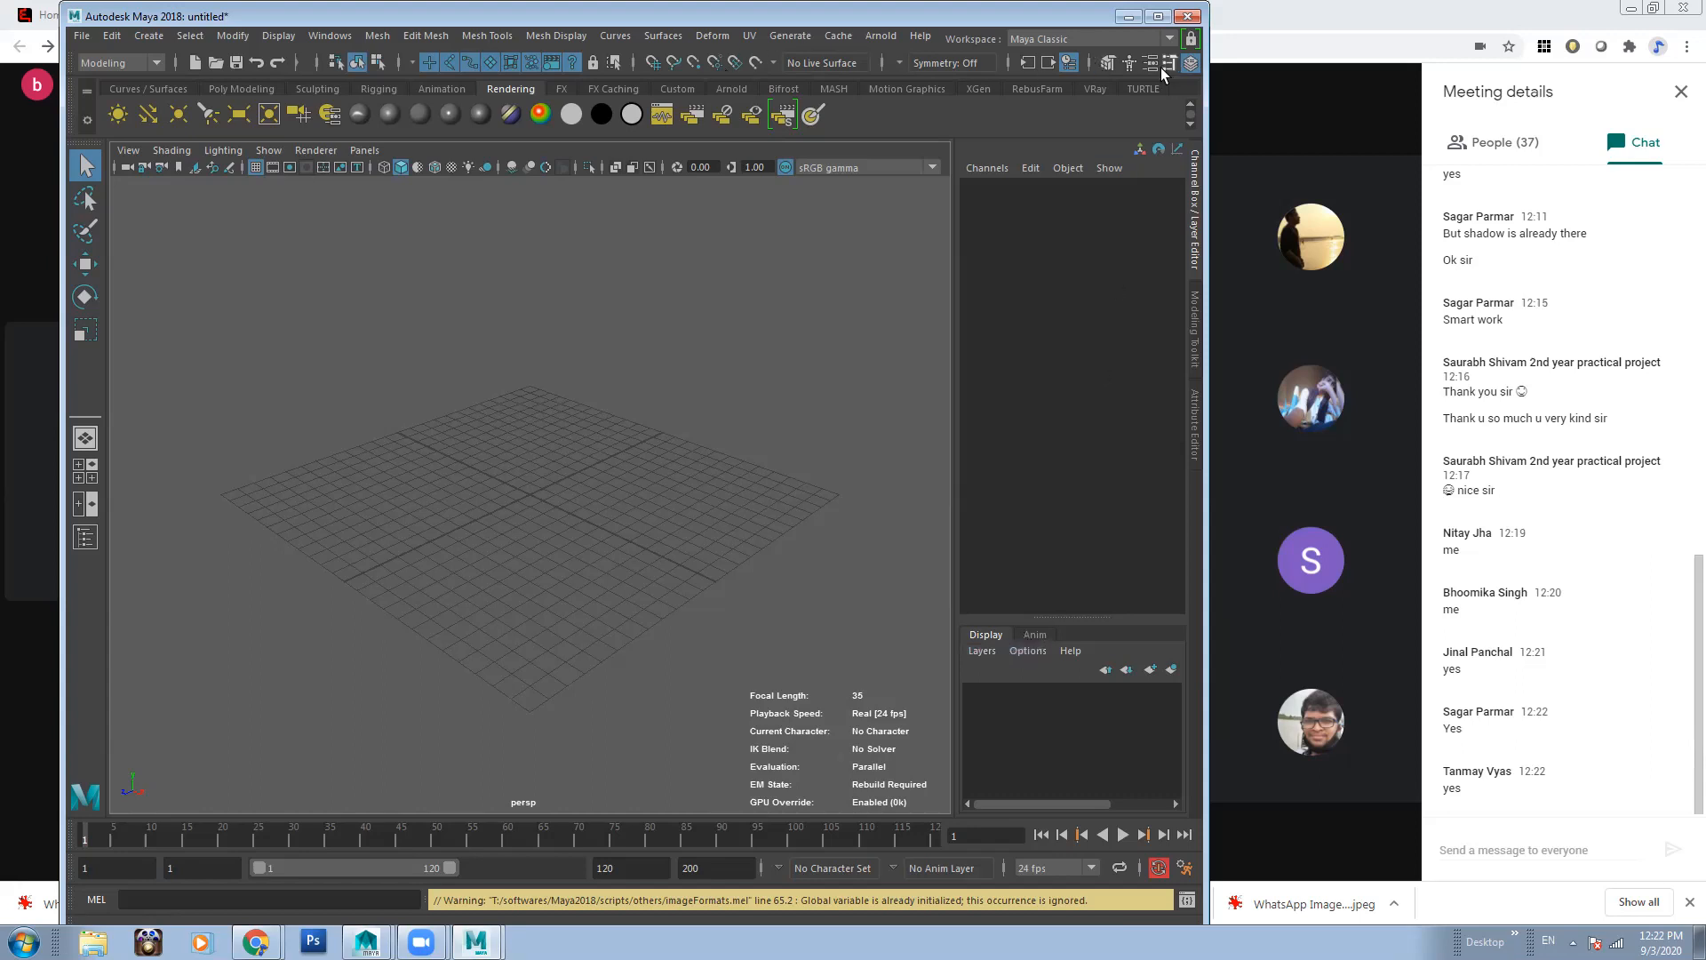
Reveal the render icons, view the Render Setup window with its layer list and Property Editor, and close it
{"action": "left_click", "coordinate": [397, 62]}
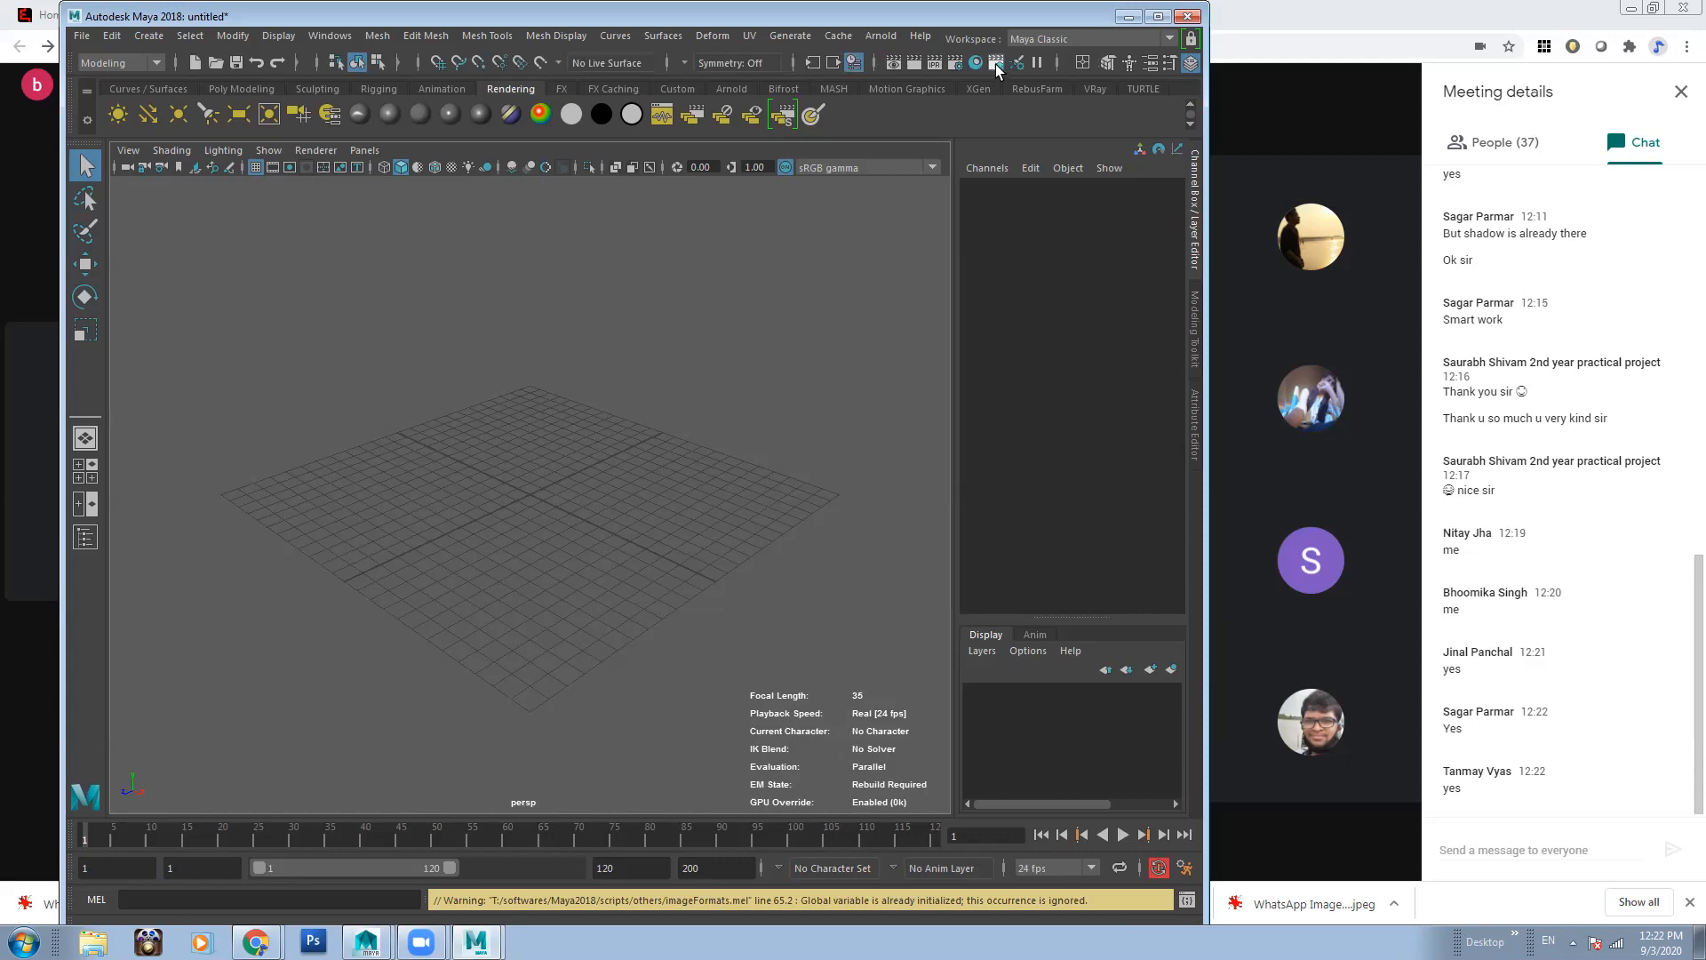
{"action": "left_click", "coordinate": [996, 64]}
{"action": "left_click_drag", "start_coordinate": [707, 162], "coordinate": [632, 156]}
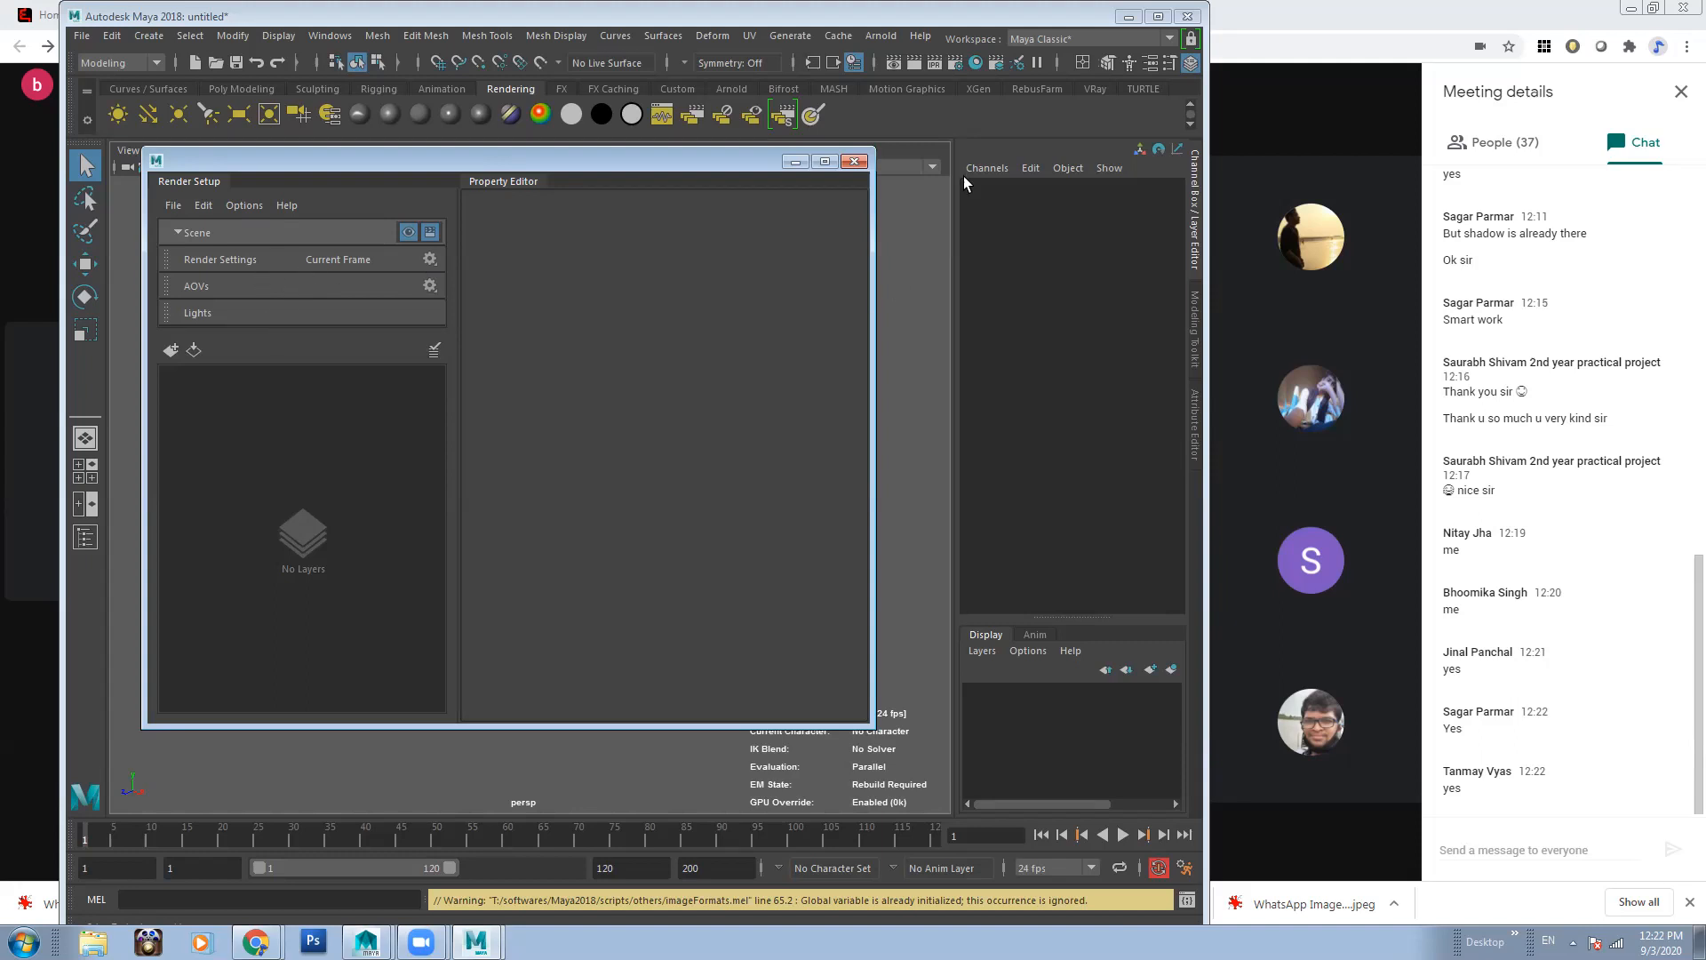
{"action": "left_click", "coordinate": [854, 161]}
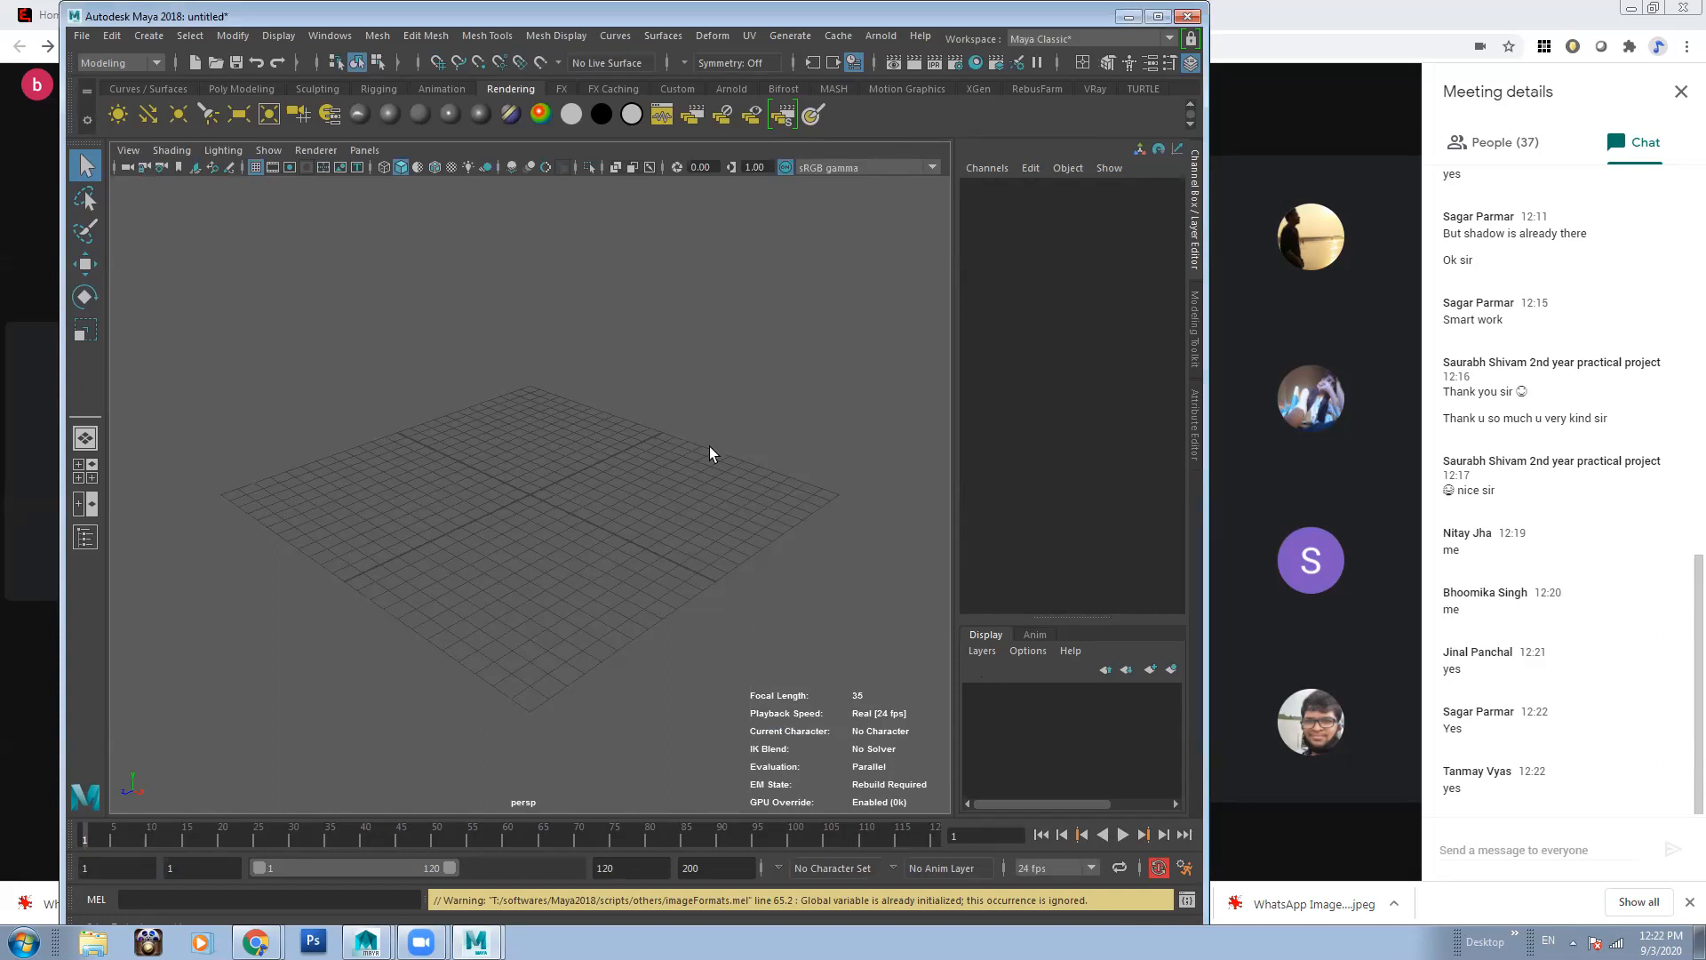
{"action": "left_click", "coordinate": [1042, 734]}
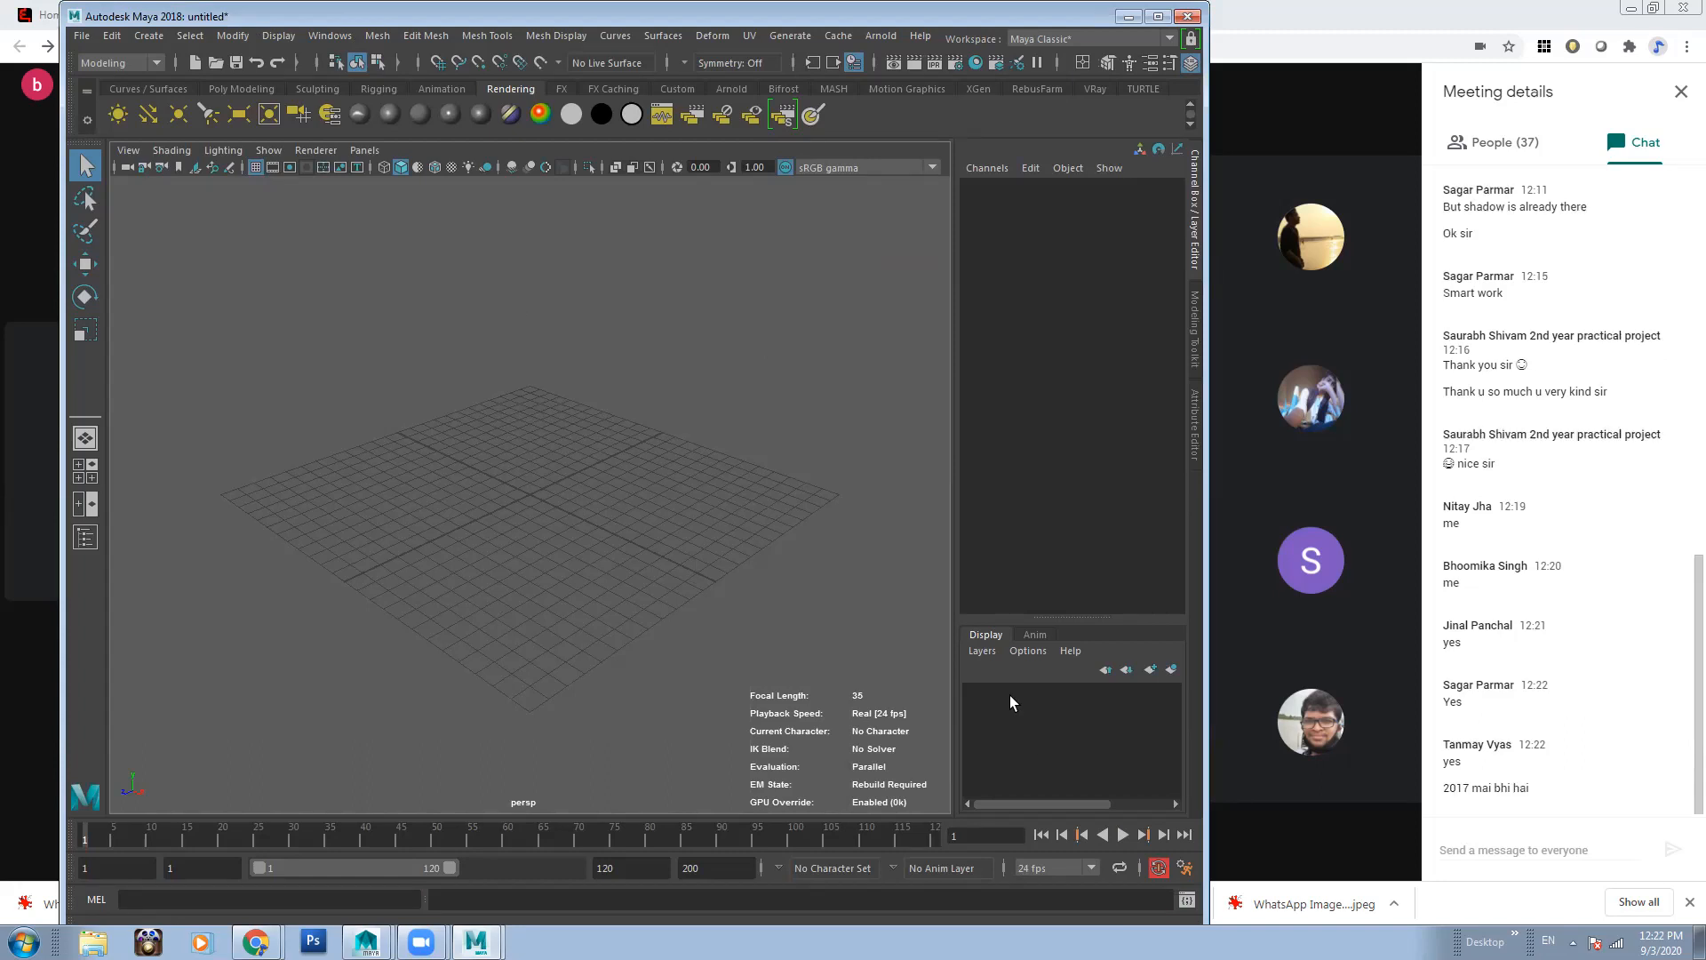
{"action": "left_click", "coordinate": [994, 63]}
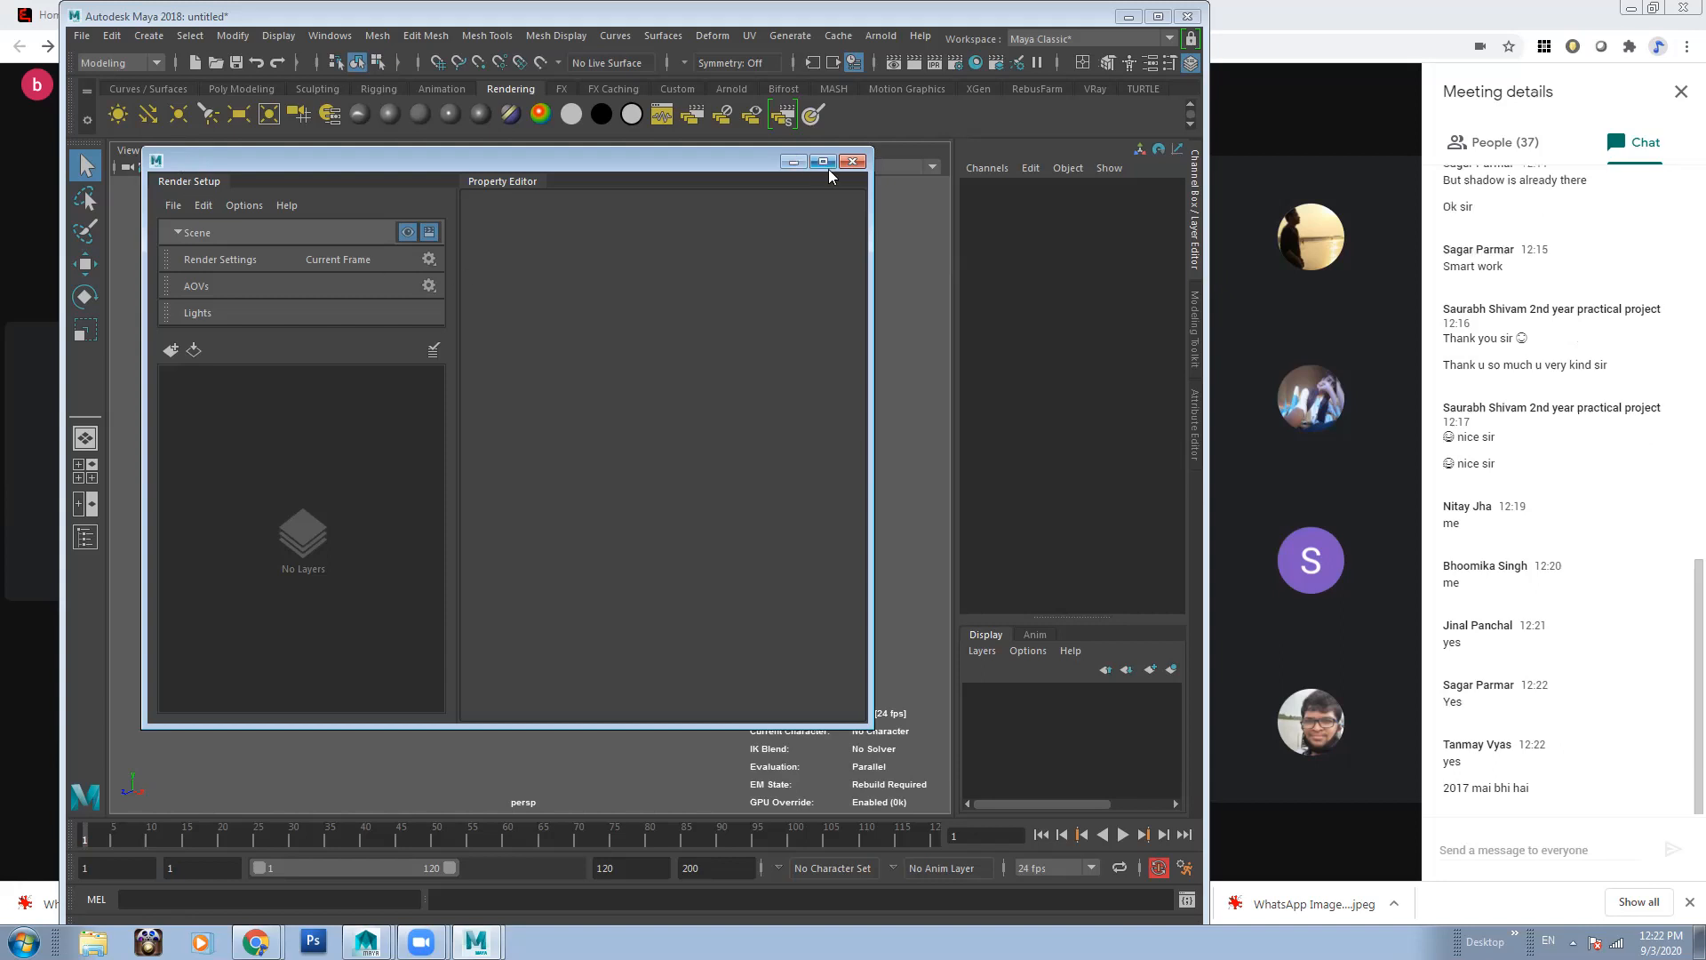
{"action": "left_click", "coordinate": [851, 163]}
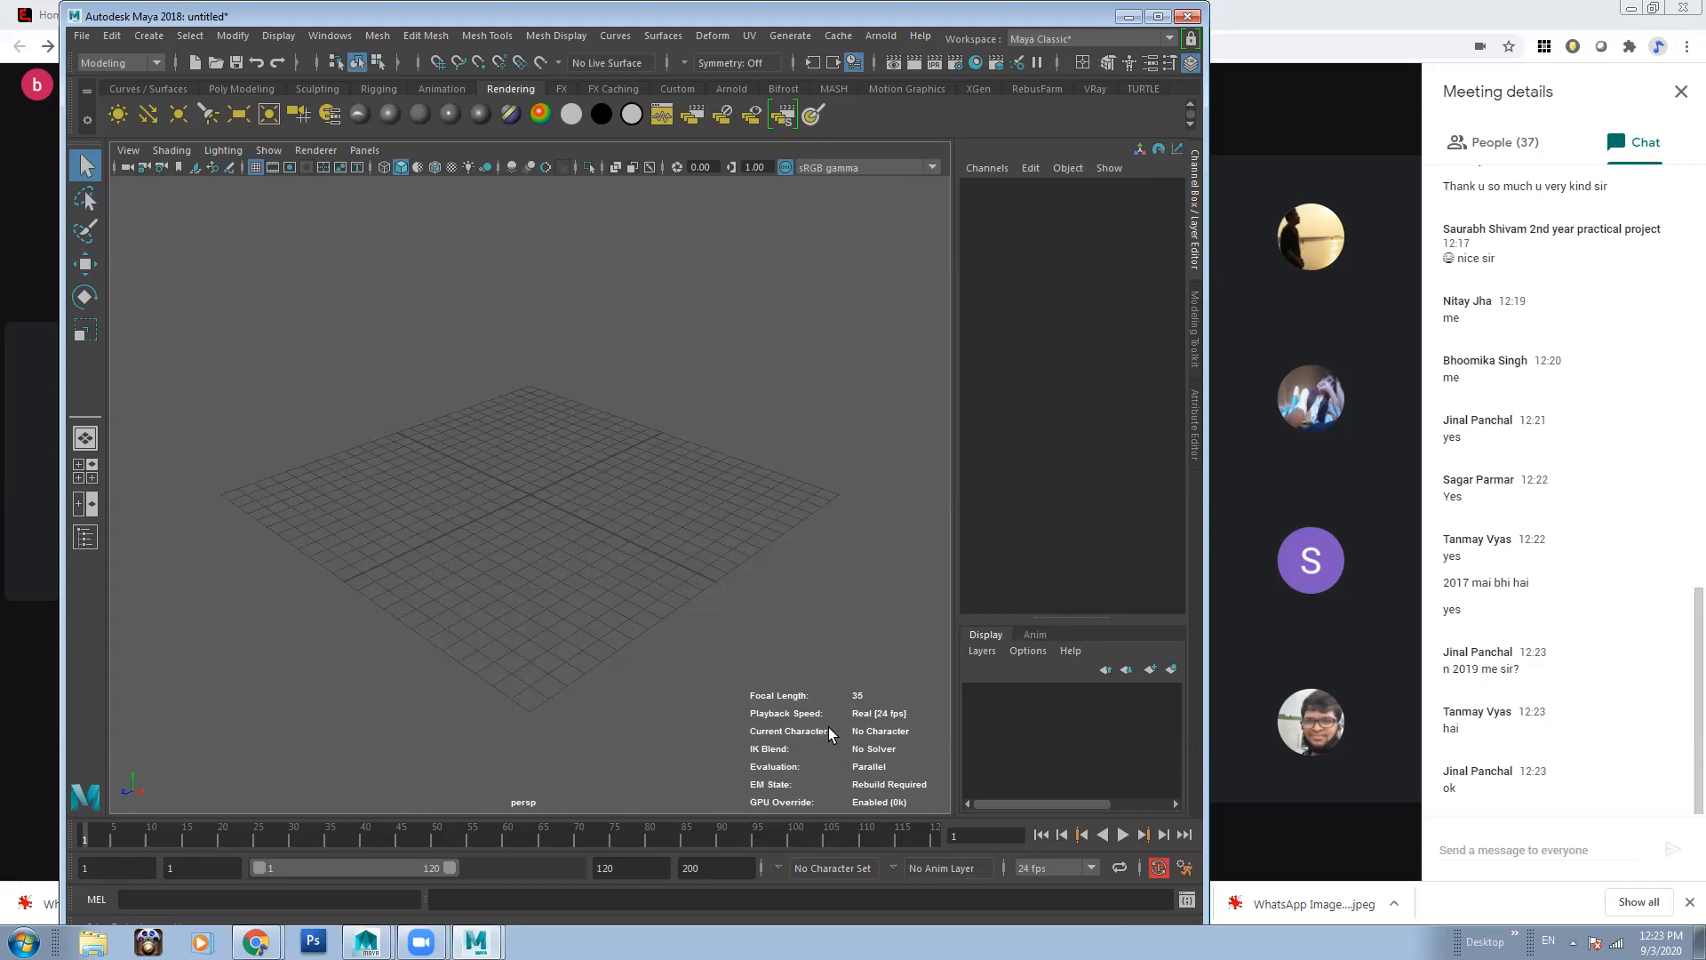
Switch to the Maya 2015 orange scene to view its Render layers, and minimize it again
{"action": "mouse_move", "coordinate": [366, 940]}
{"action": "left_click", "coordinate": [418, 899]}
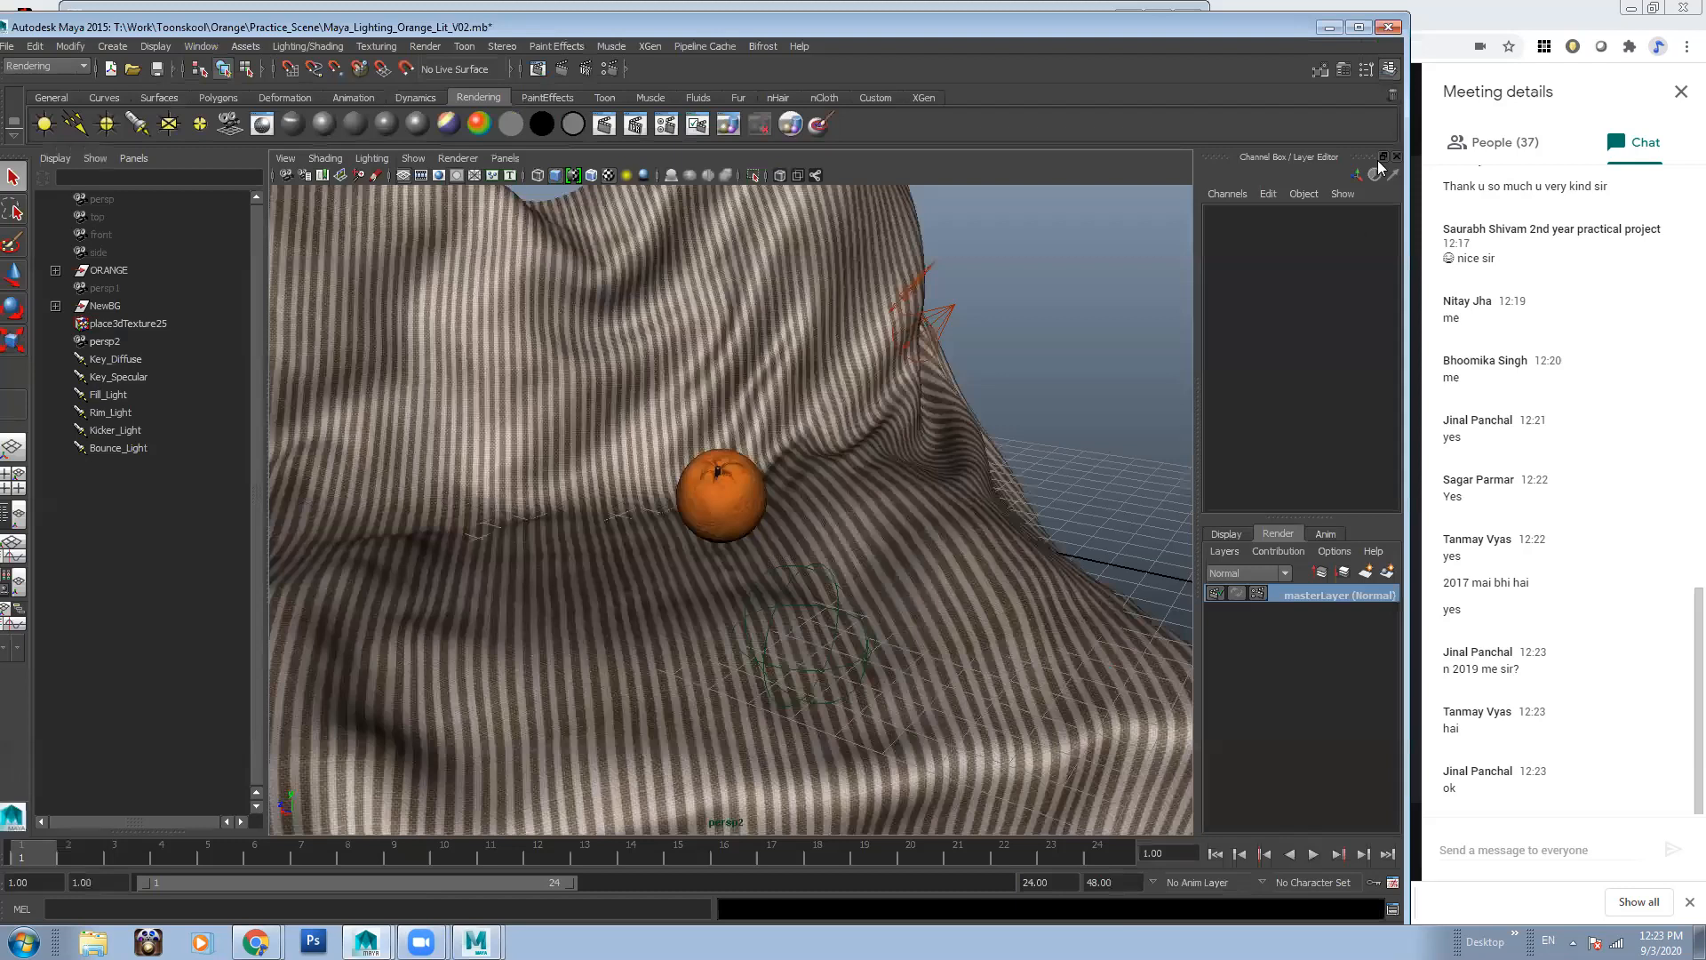
{"action": "left_click_drag", "start_coordinate": [1230, 35], "coordinate": [753, 63]}
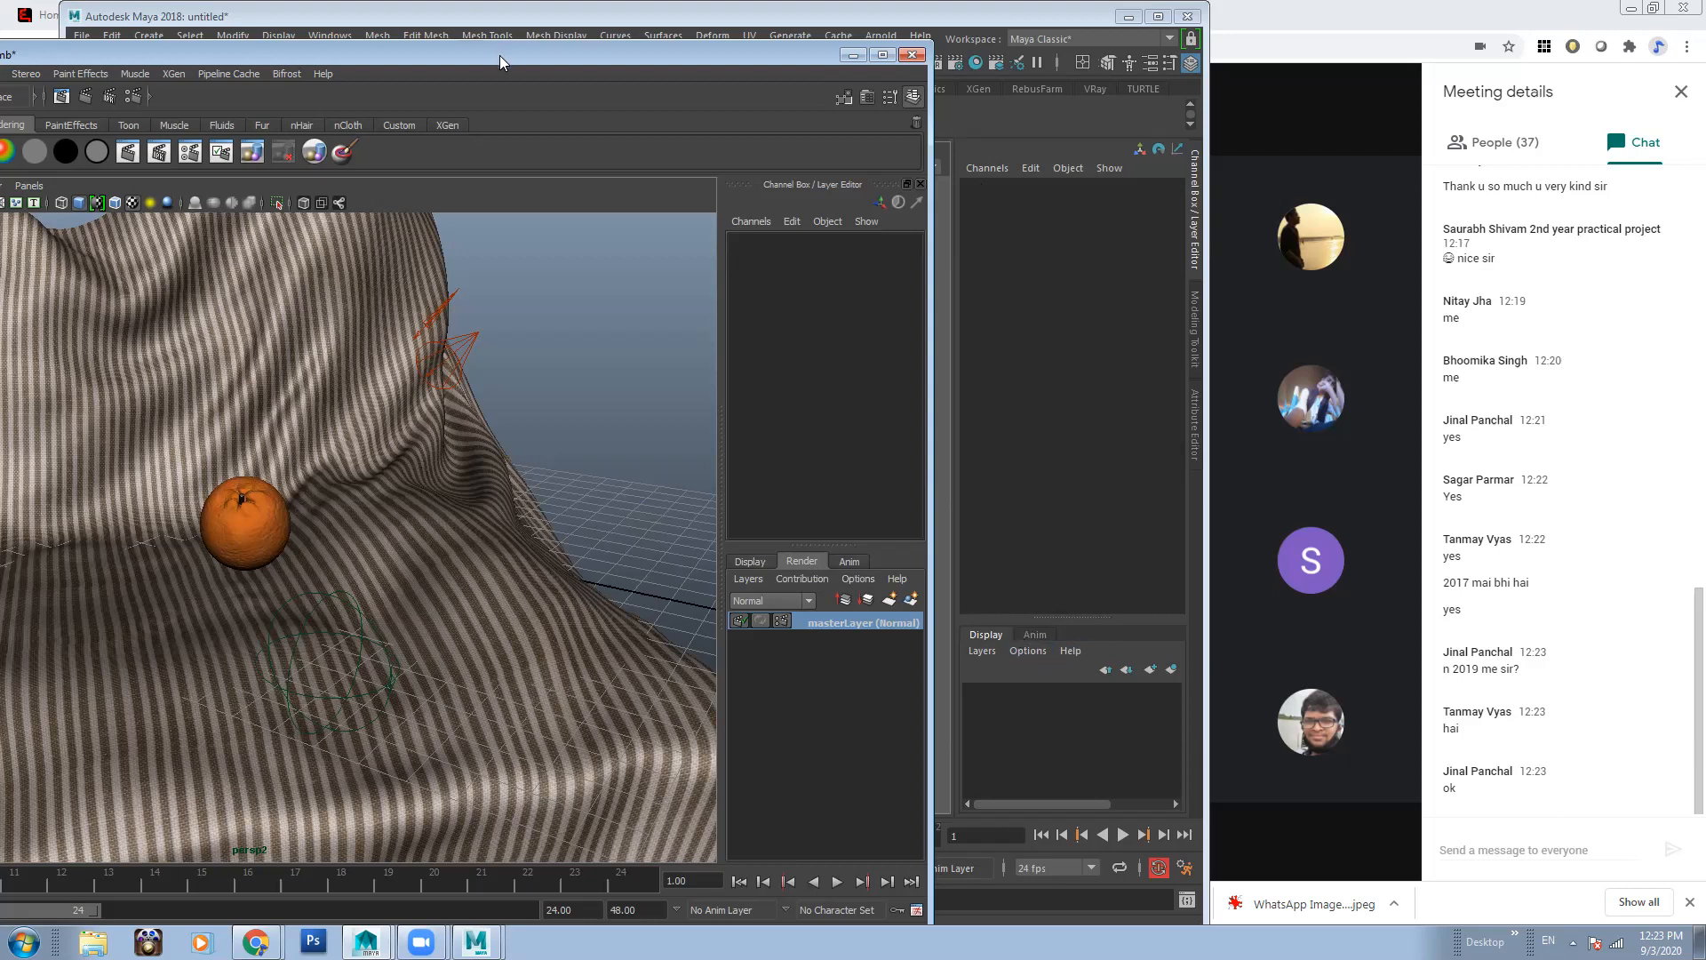
{"action": "left_click", "coordinate": [853, 55]}
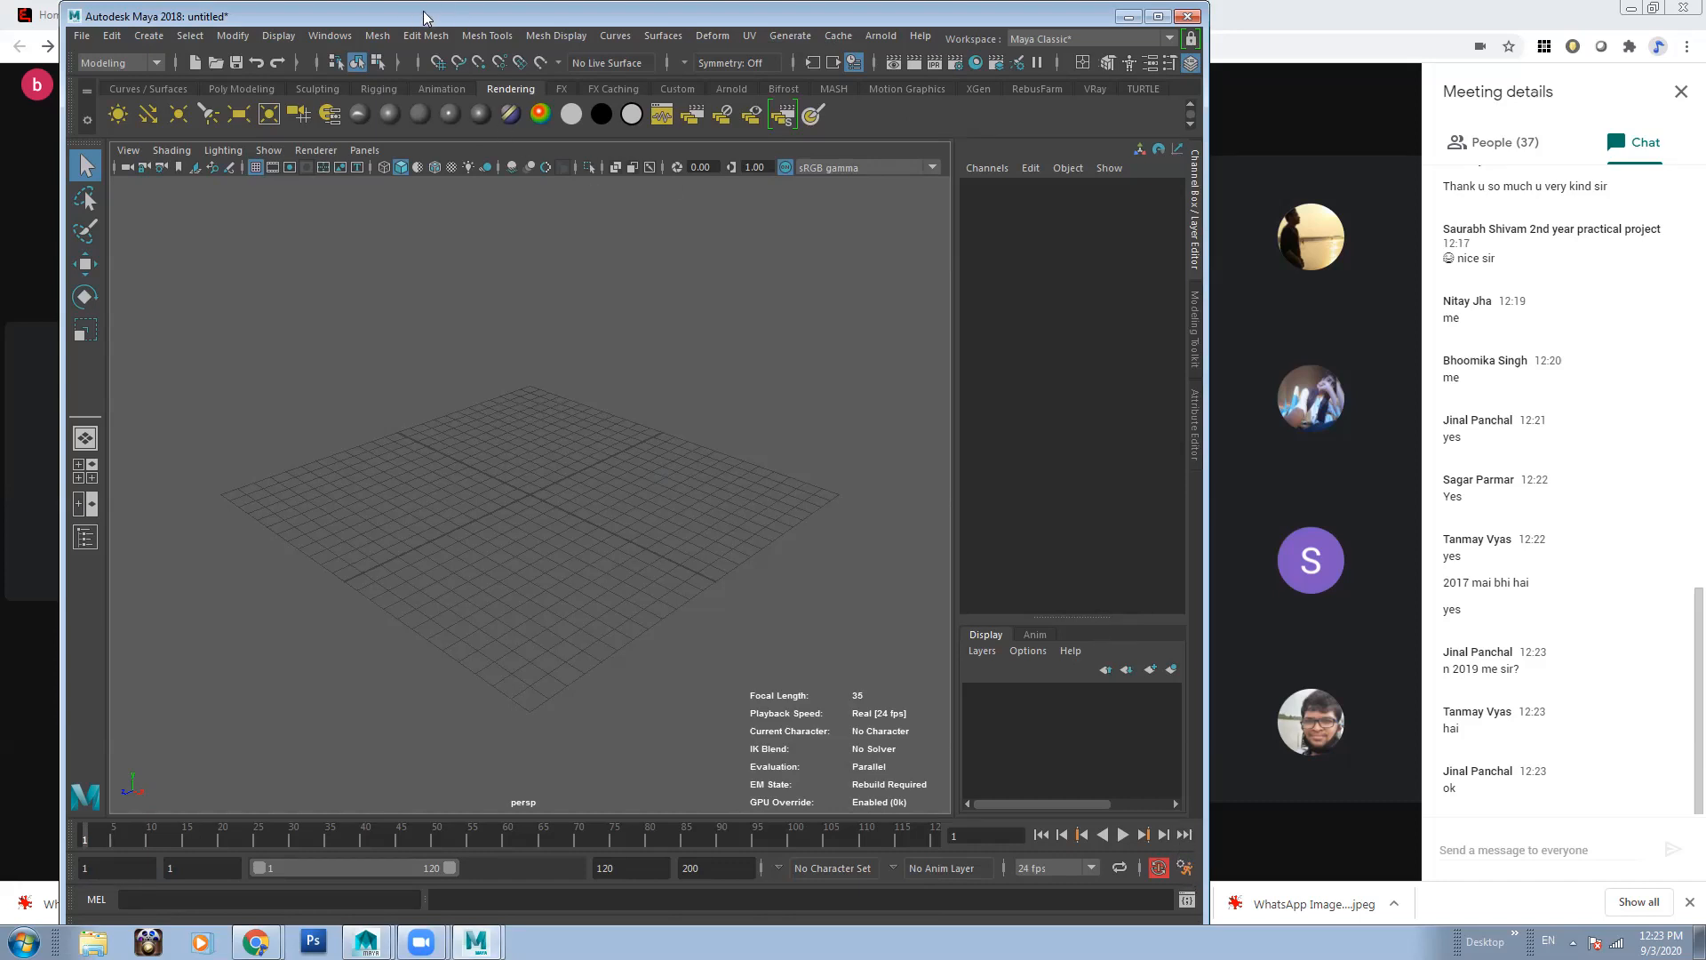
Set the preferred render setup system to Legacy Render Layers in the Rendering preferences and save the preferences
{"action": "left_click", "coordinate": [1188, 865]}
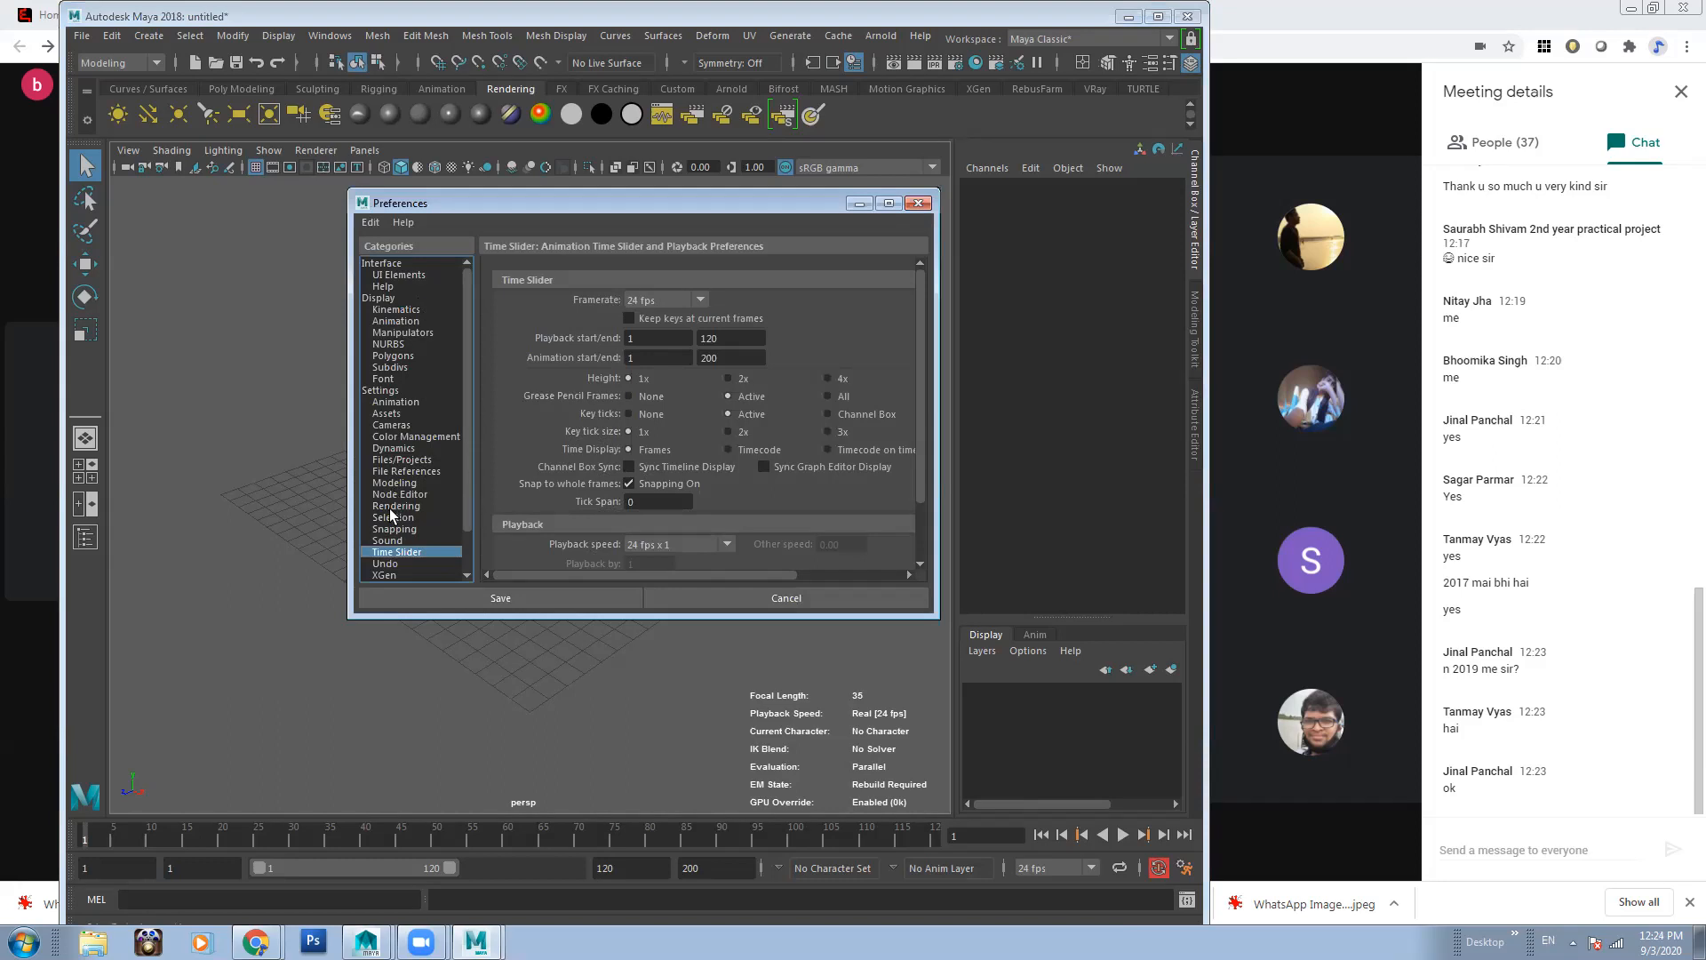
{"action": "left_click", "coordinate": [389, 504]}
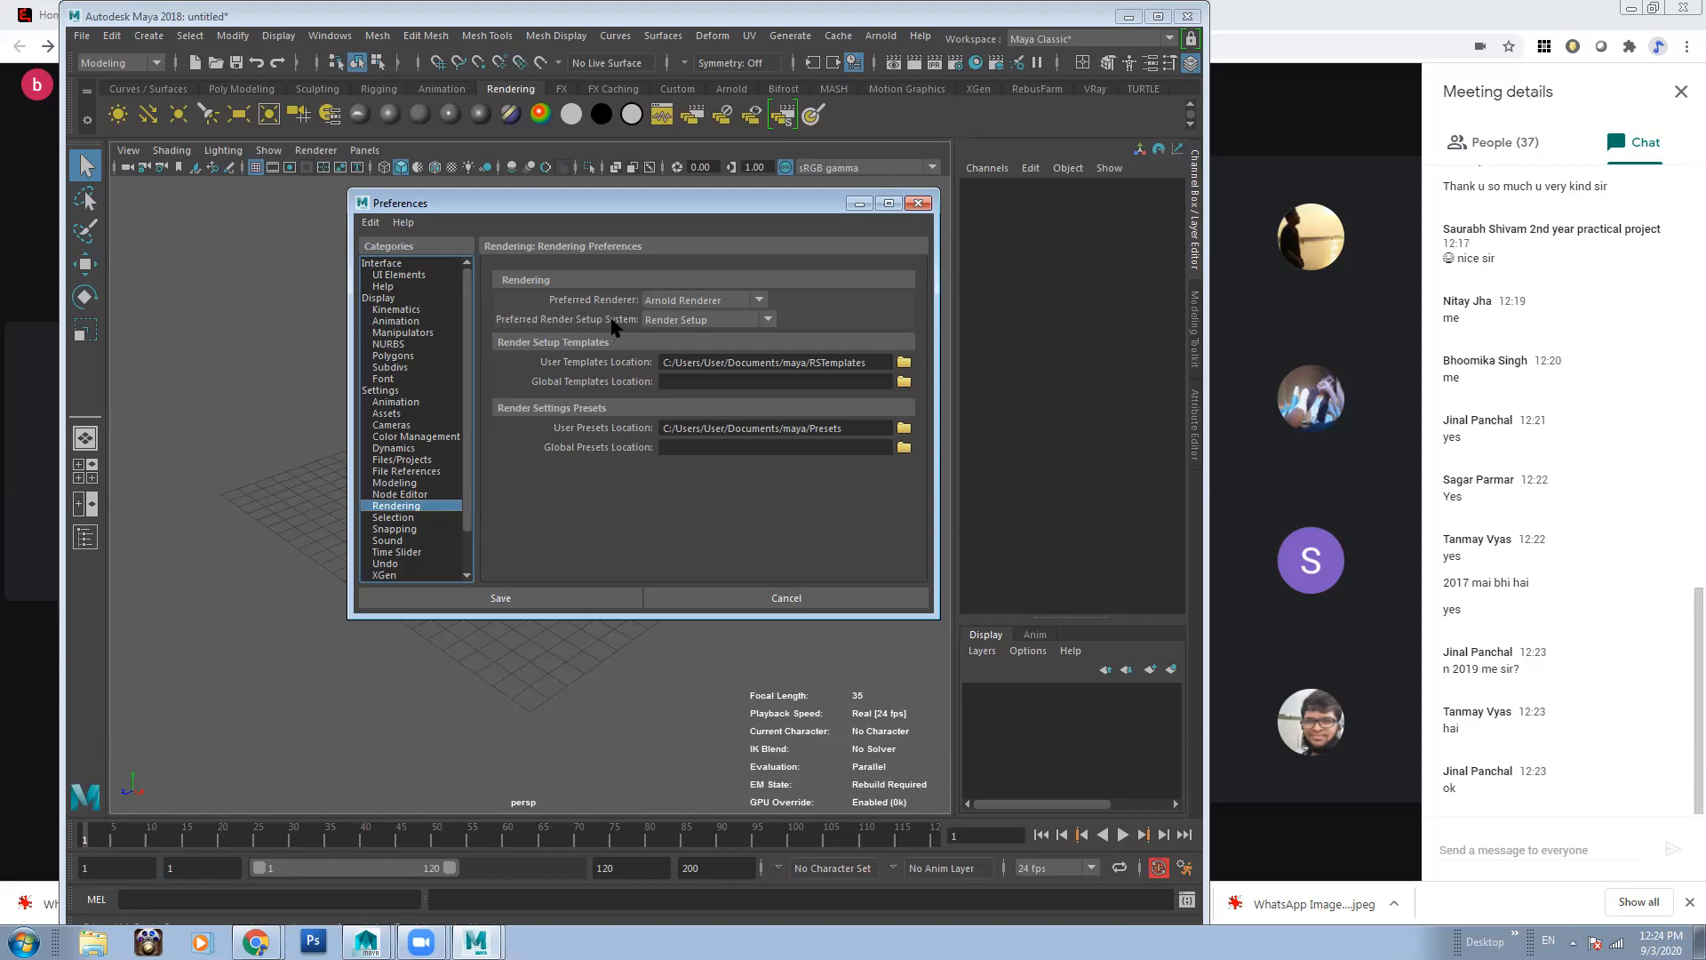
{"action": "left_click", "coordinate": [693, 320]}
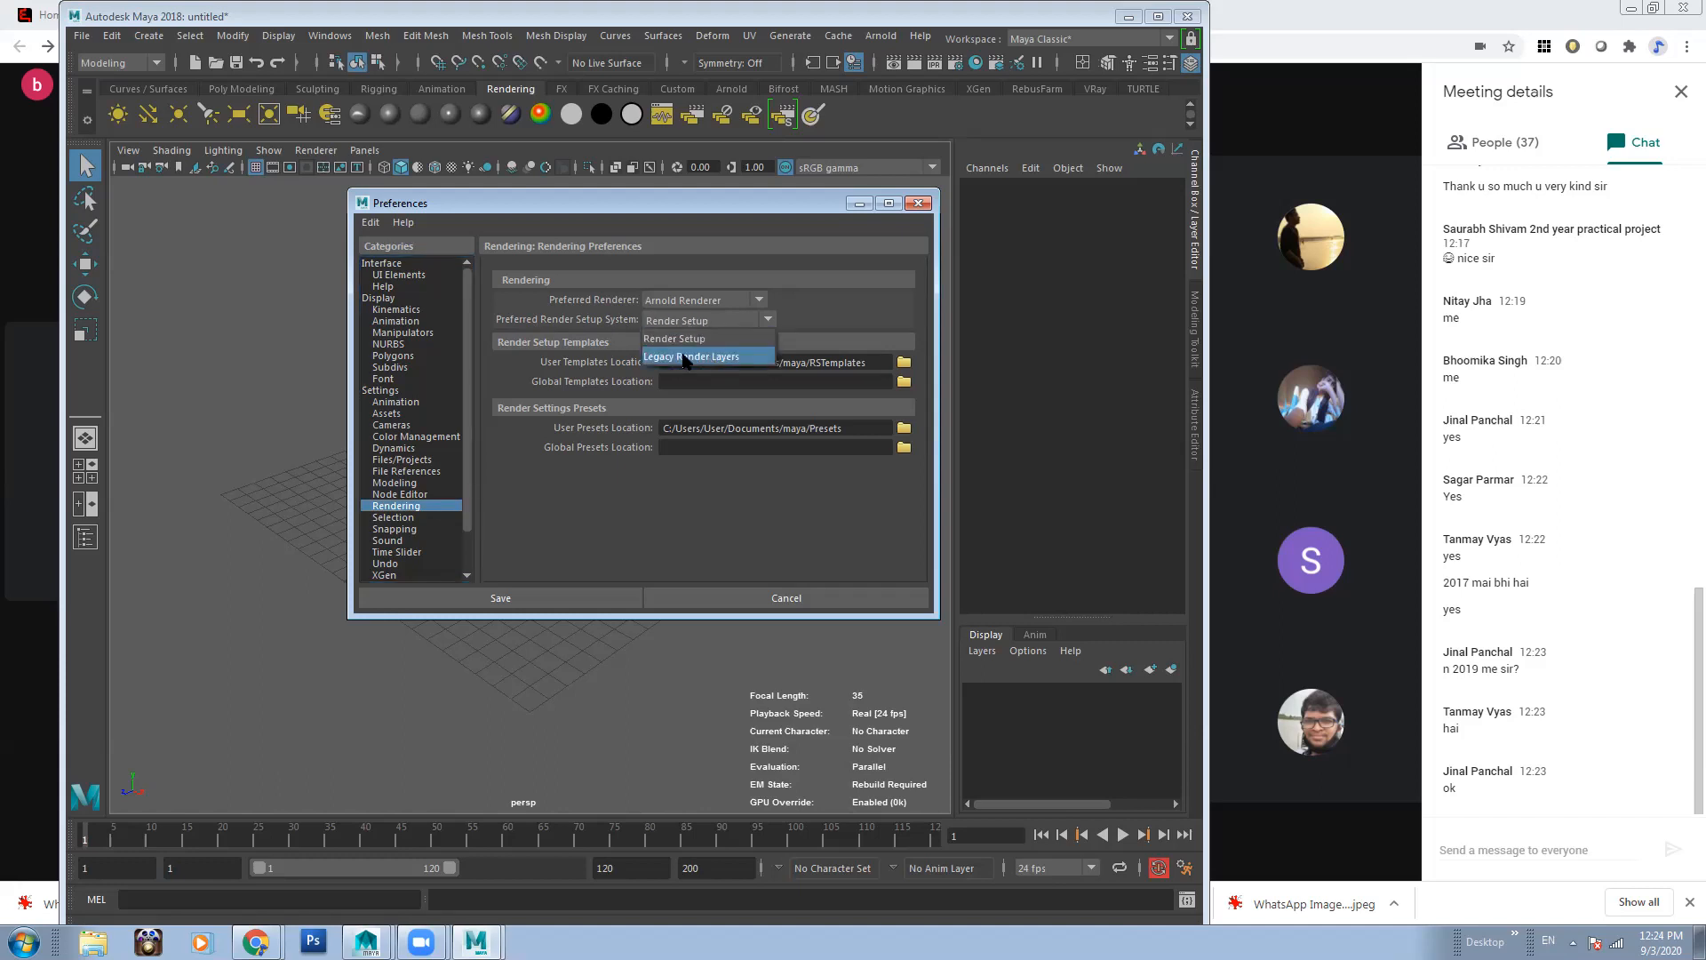
{"action": "left_click", "coordinate": [685, 357]}
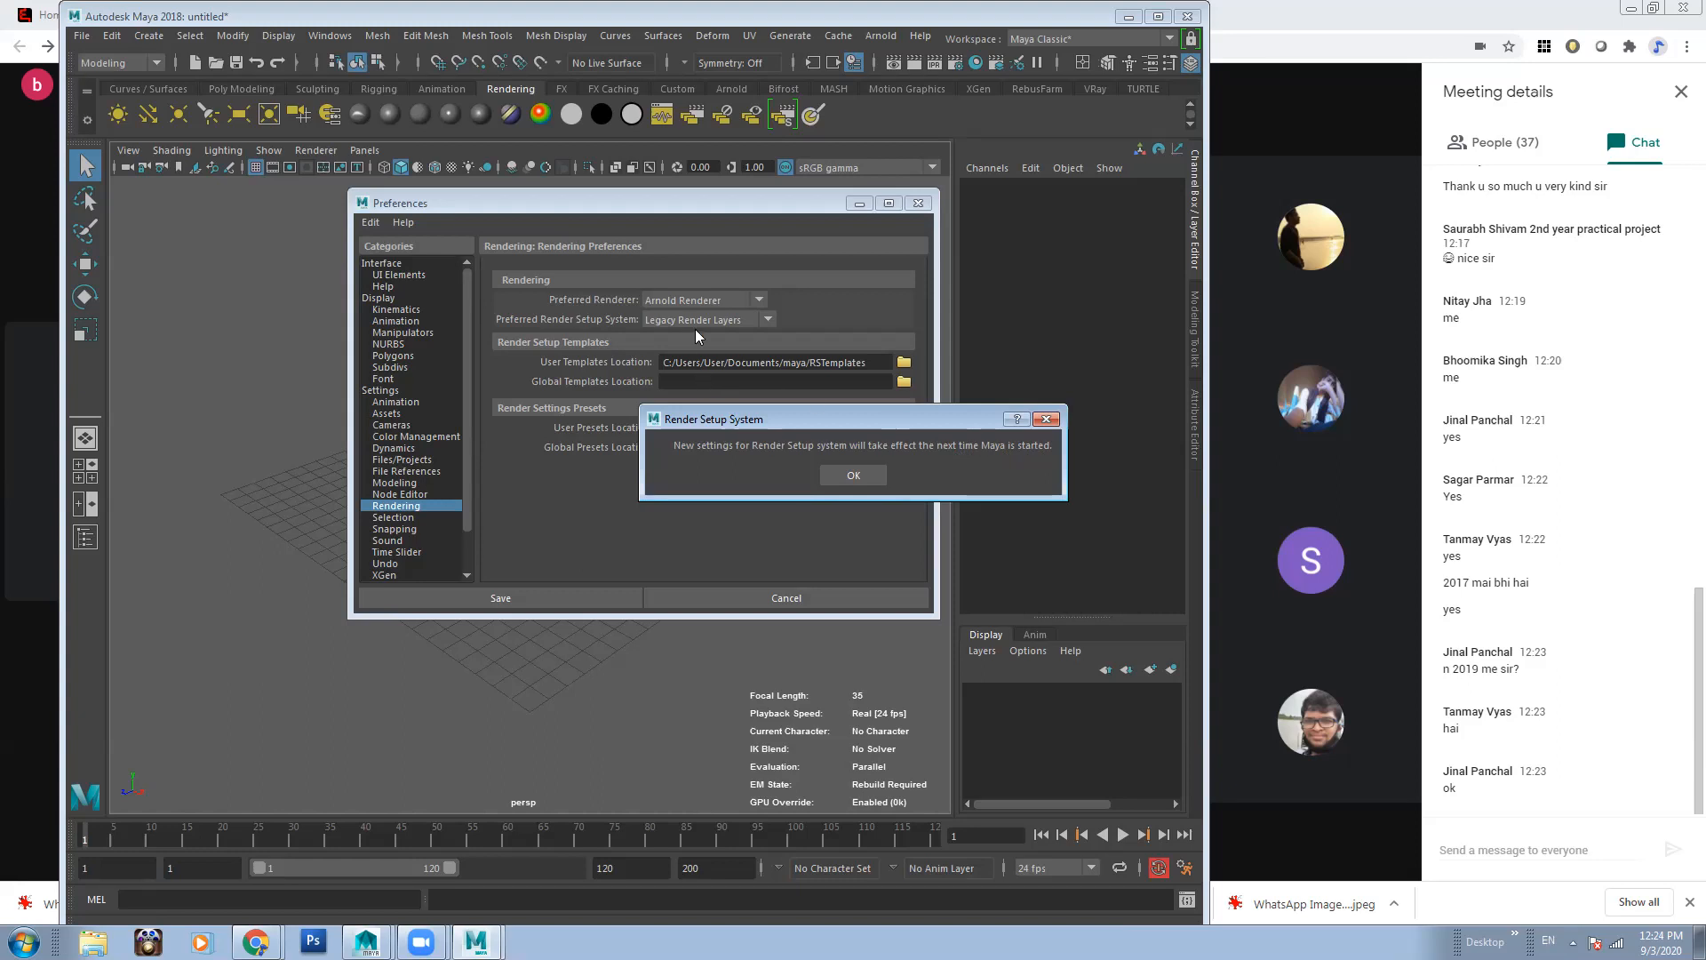
{"action": "left_click", "coordinate": [853, 476]}
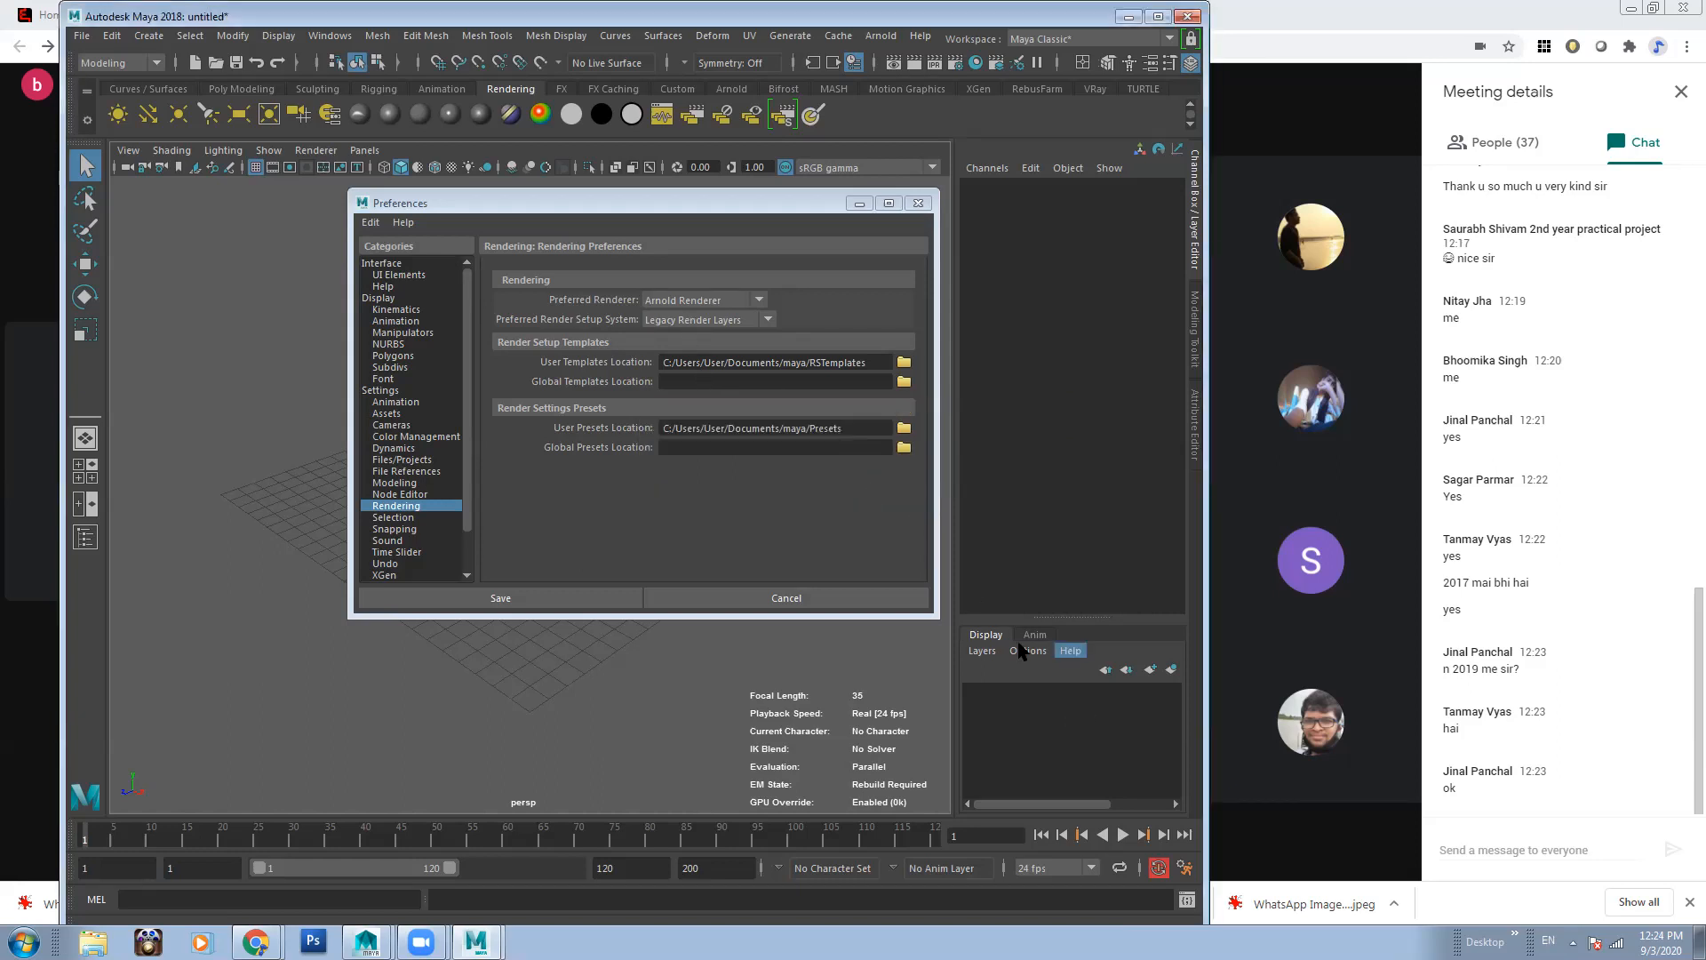
{"action": "left_click", "coordinate": [587, 597]}
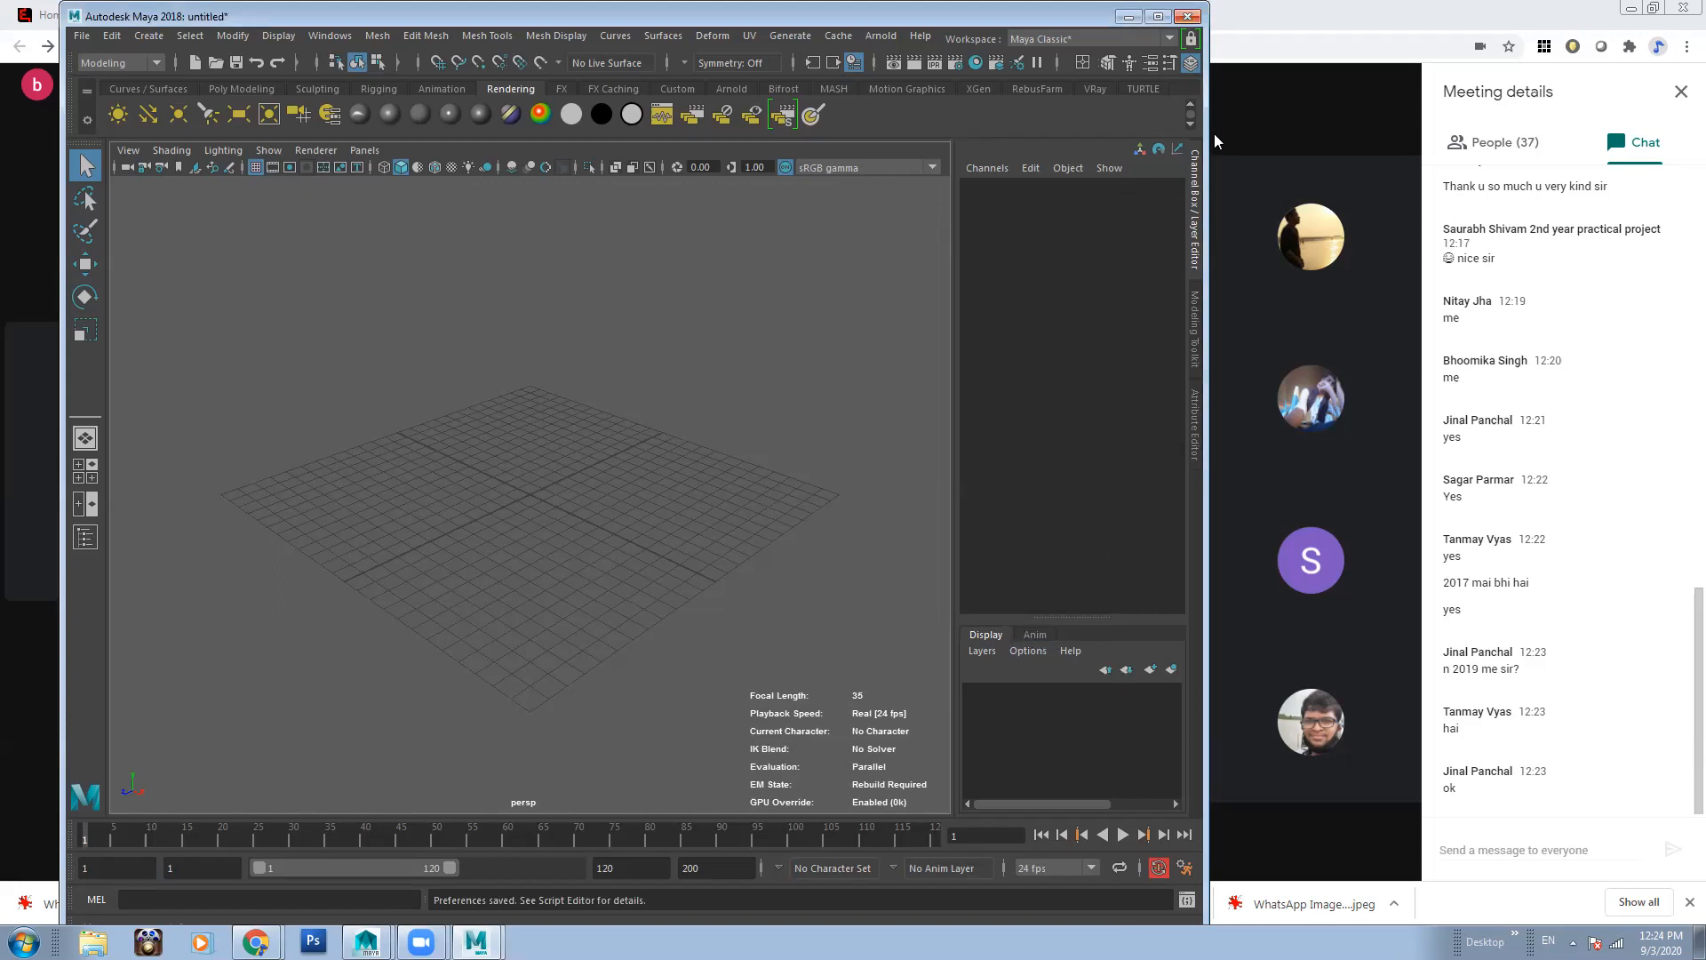
Close Maya 2018 and start it again so the render system preference takes effect
{"action": "left_click", "coordinate": [1188, 16]}
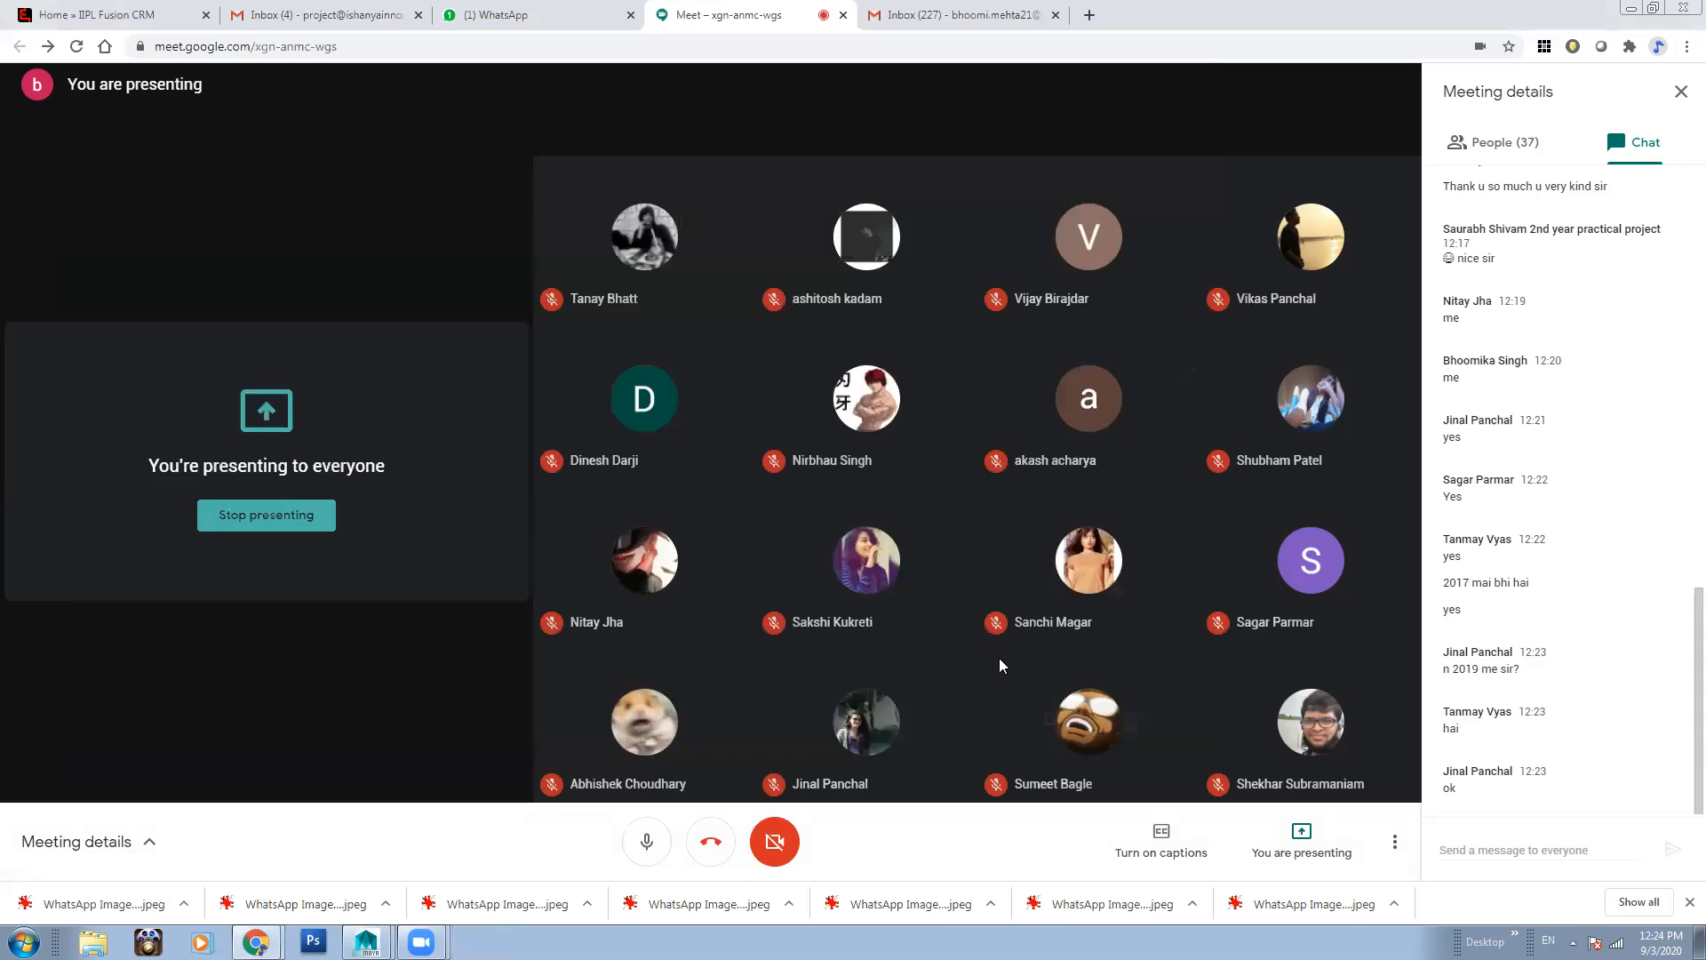
{"action": "left_click", "coordinate": [24, 940]}
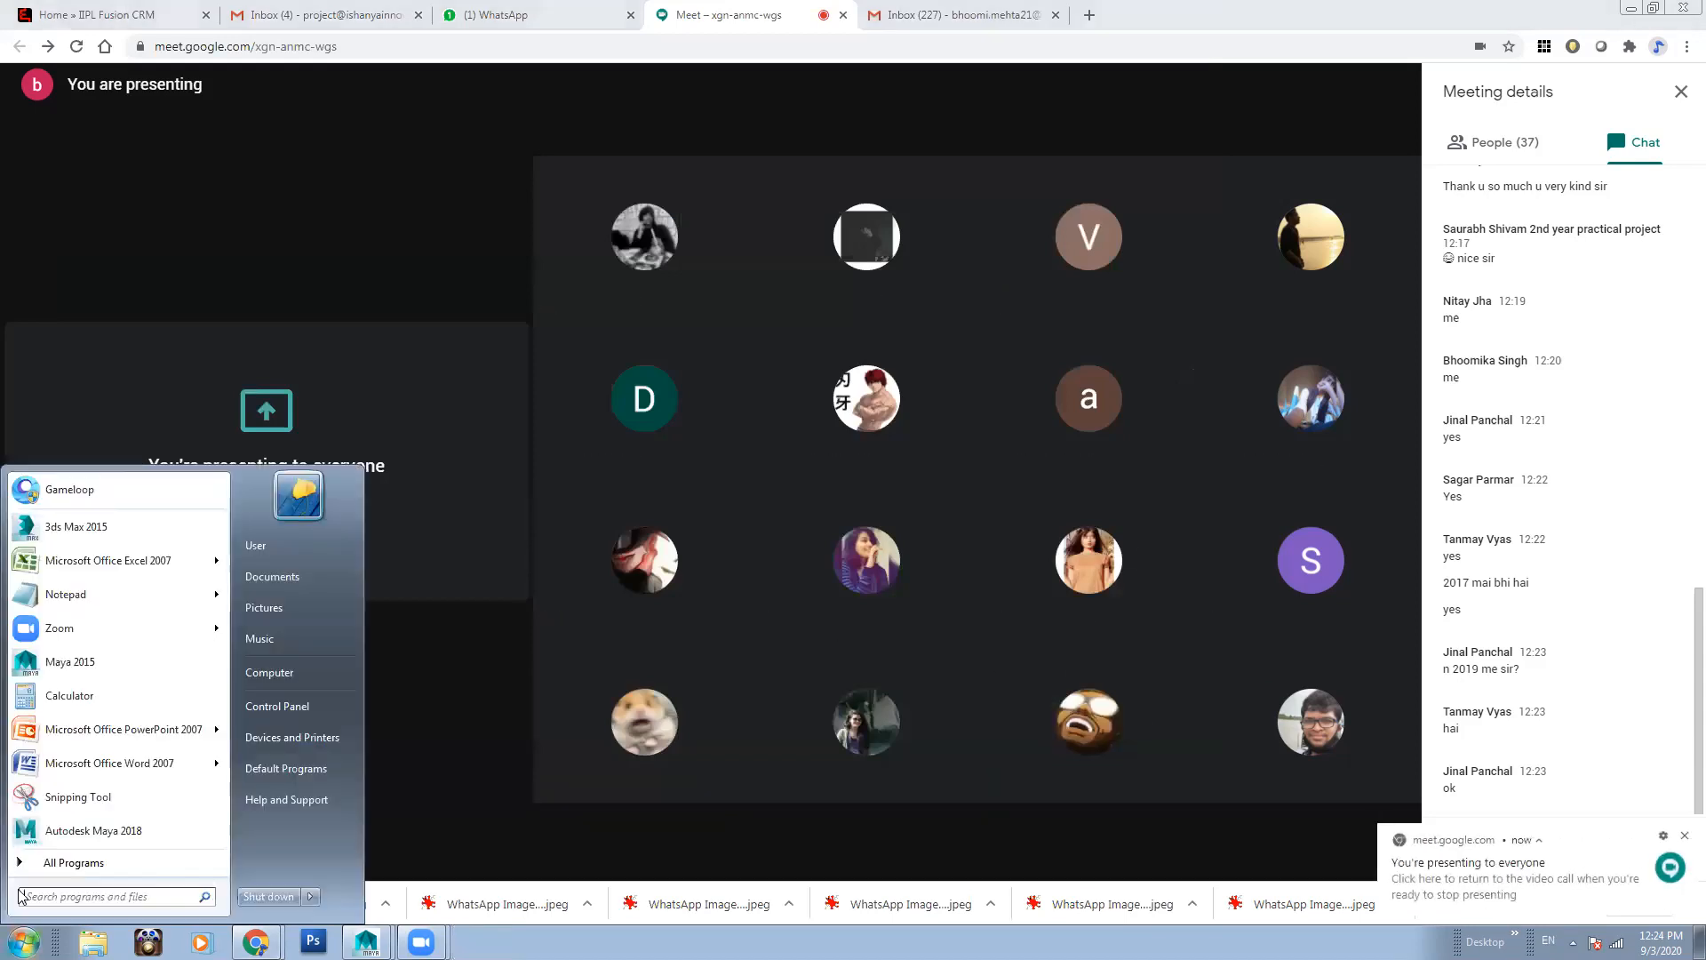
{"action": "left_click", "coordinate": [124, 830]}
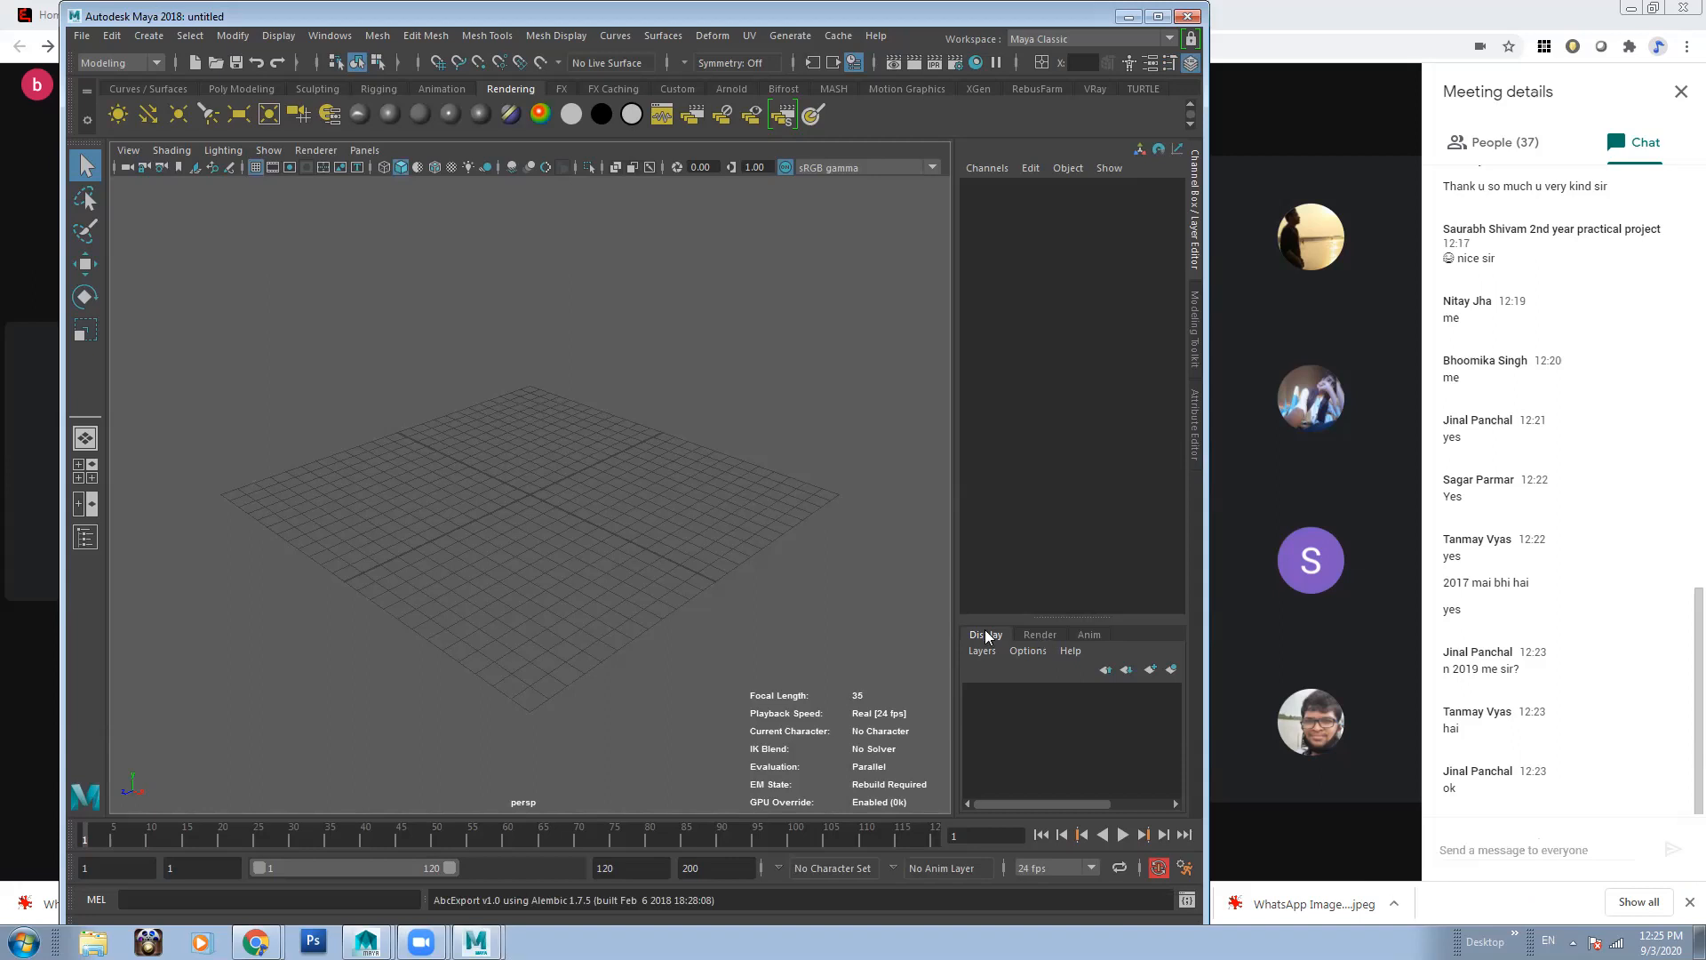
Display the render layers in the Layer Editor and collapse the render icons above the viewport
{"action": "left_click", "coordinate": [1048, 634]}
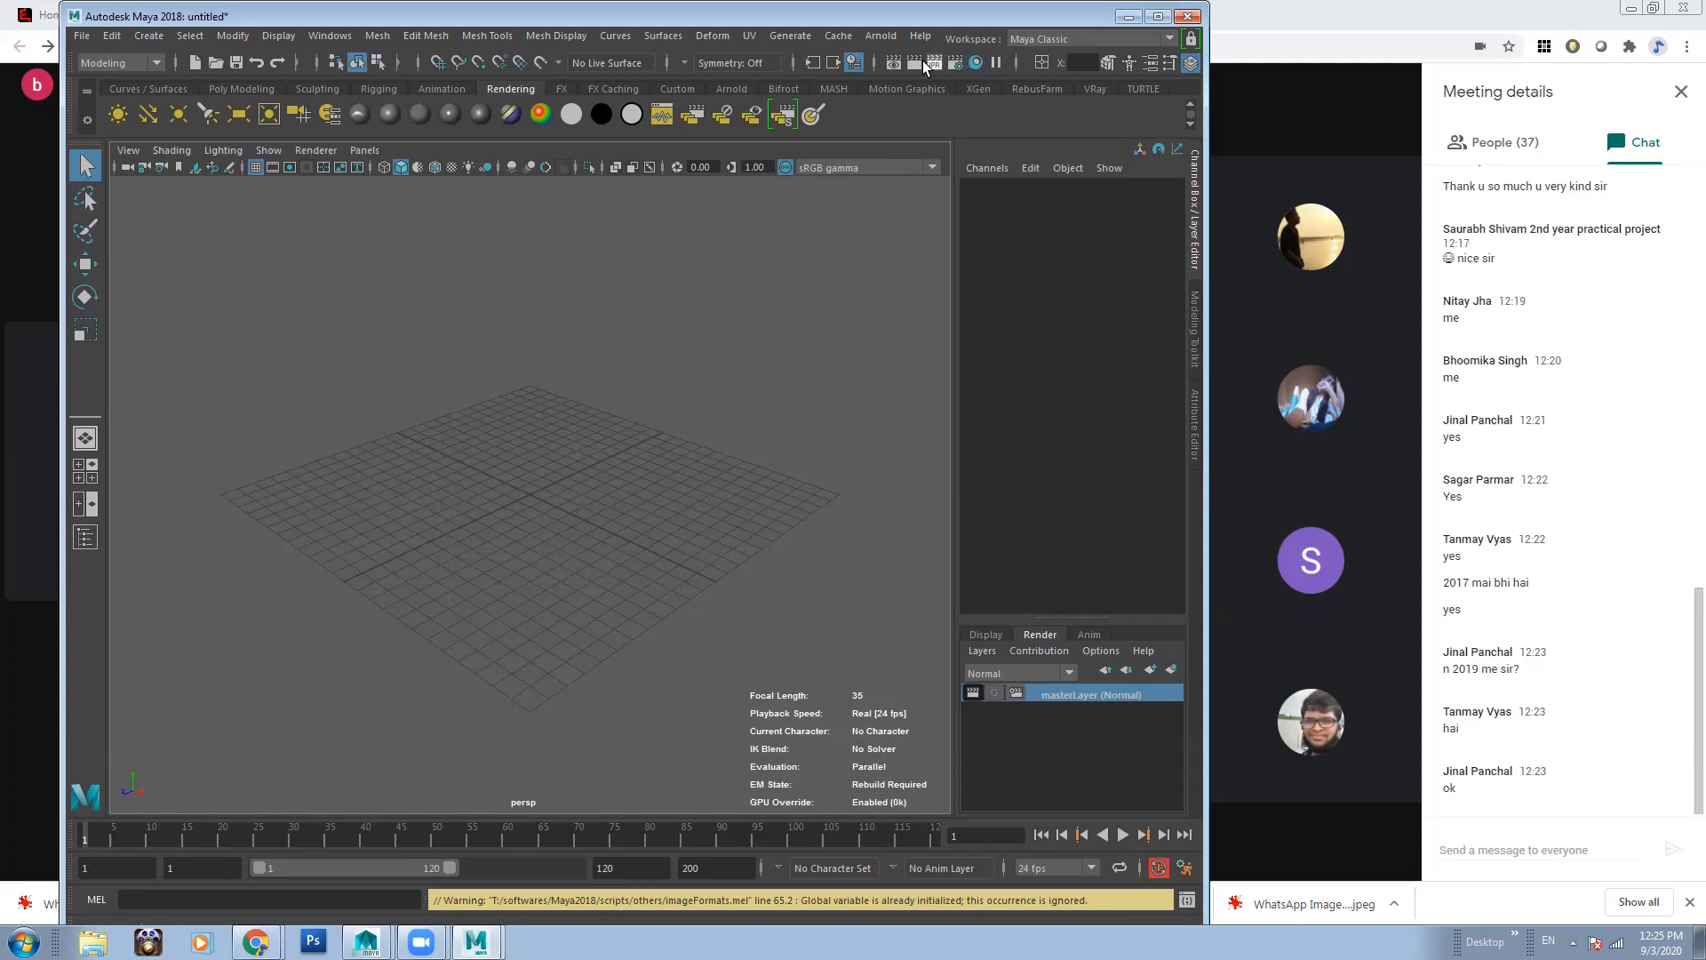
{"action": "left_click", "coordinate": [874, 63]}
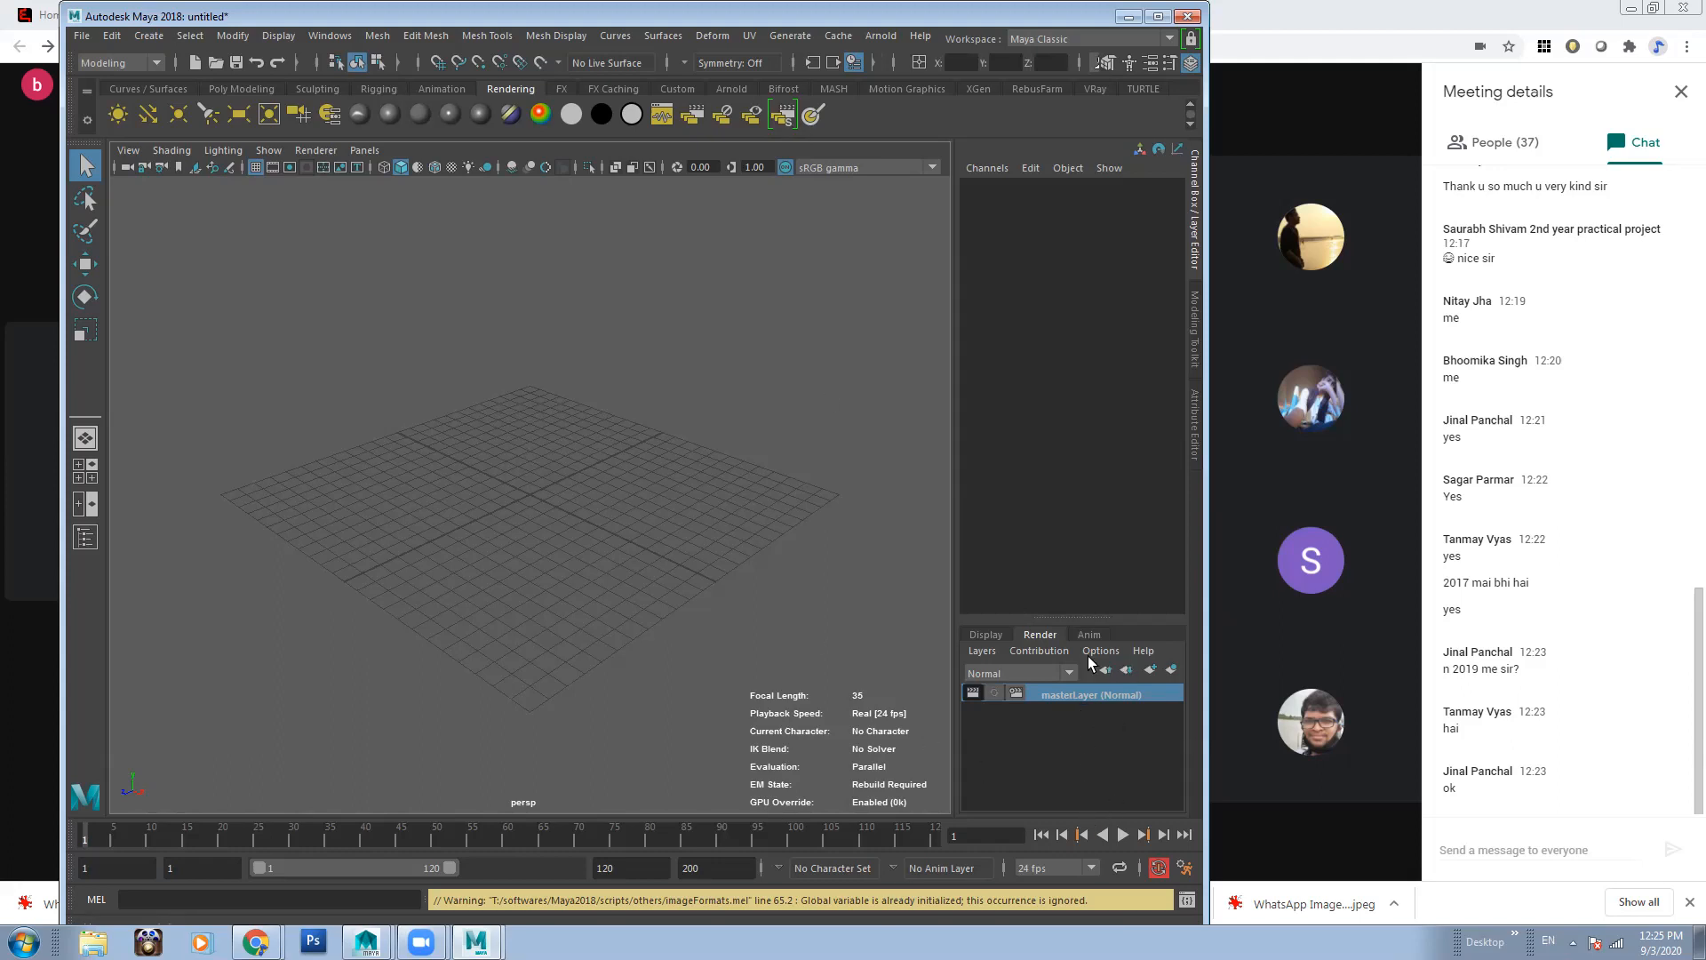
{"action": "left_click", "coordinate": [732, 473]}
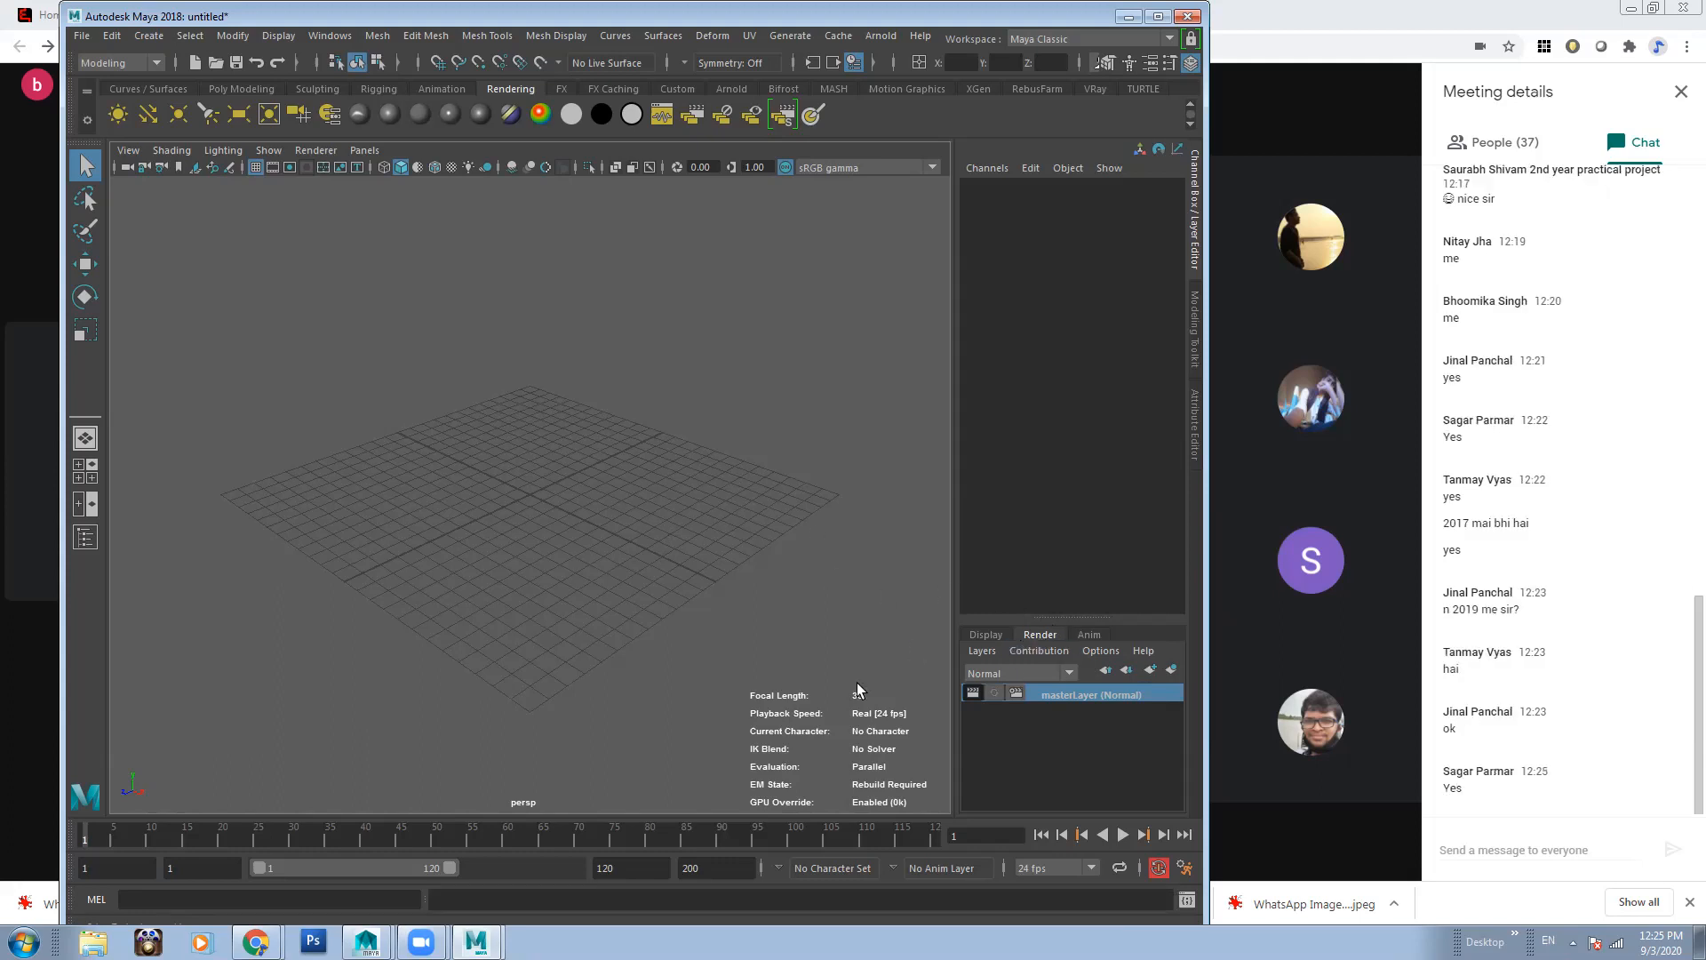
{"action": "left_click_drag", "start_coordinate": [573, 16], "coordinate": [538, 50]}
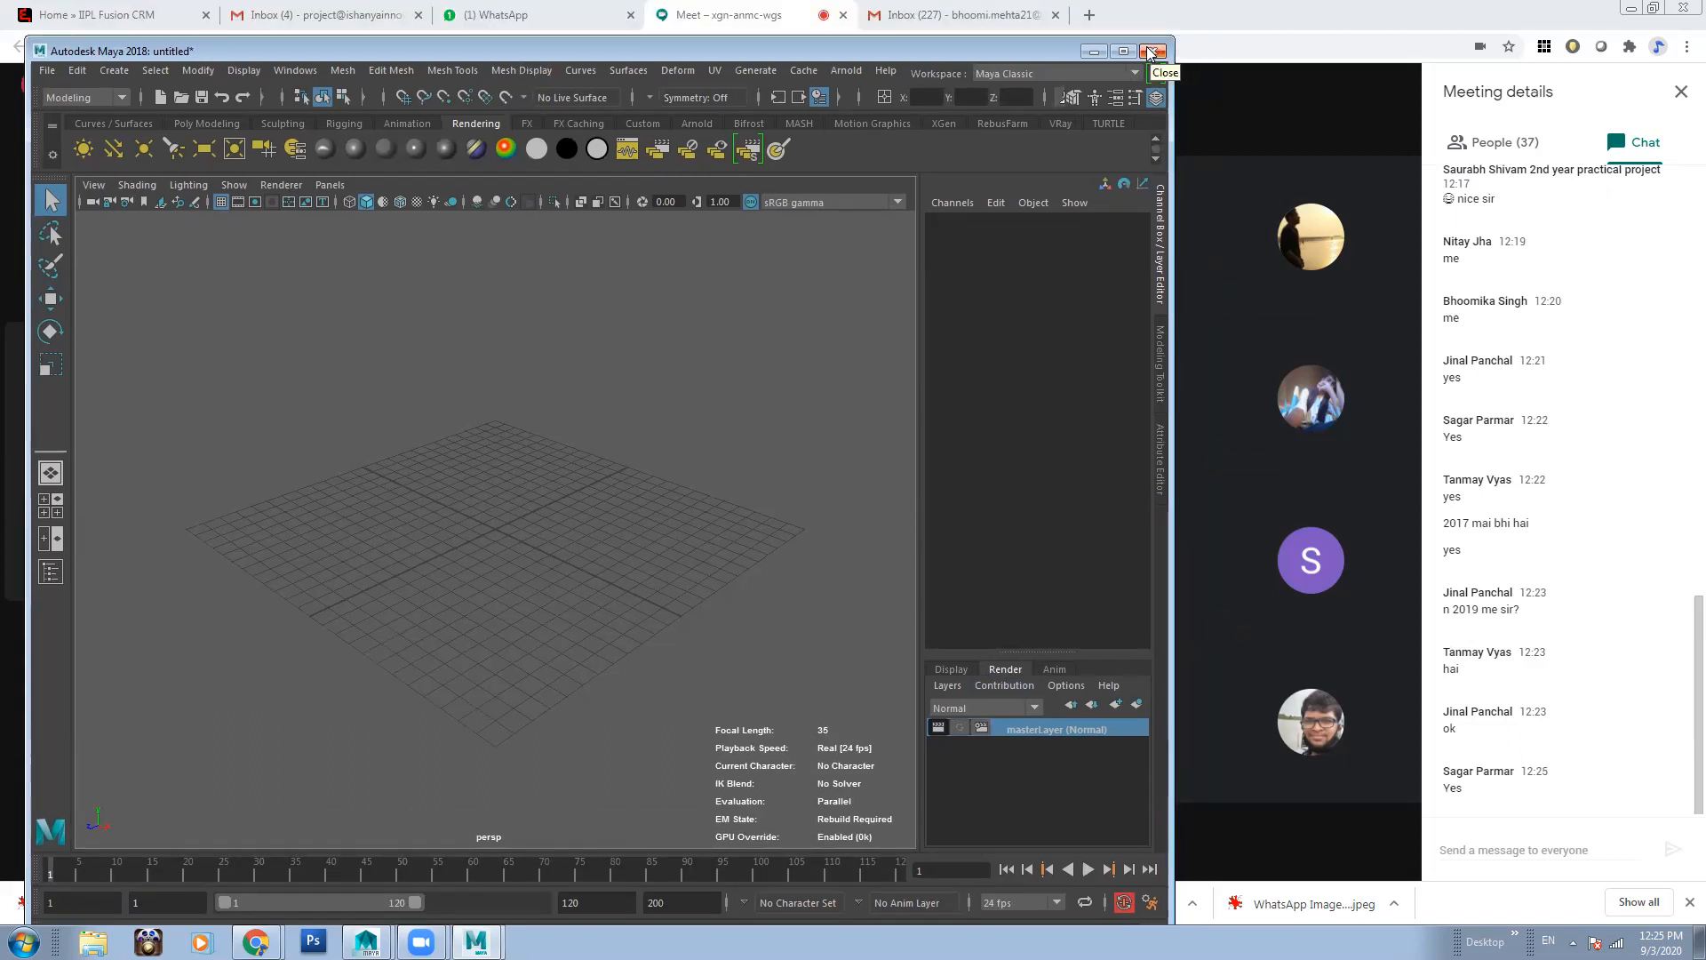
Close the untitled Maya 2018 scene and switch to the Maya 2015 window with the orange lighting scene
{"action": "left_click", "coordinate": [1149, 52]}
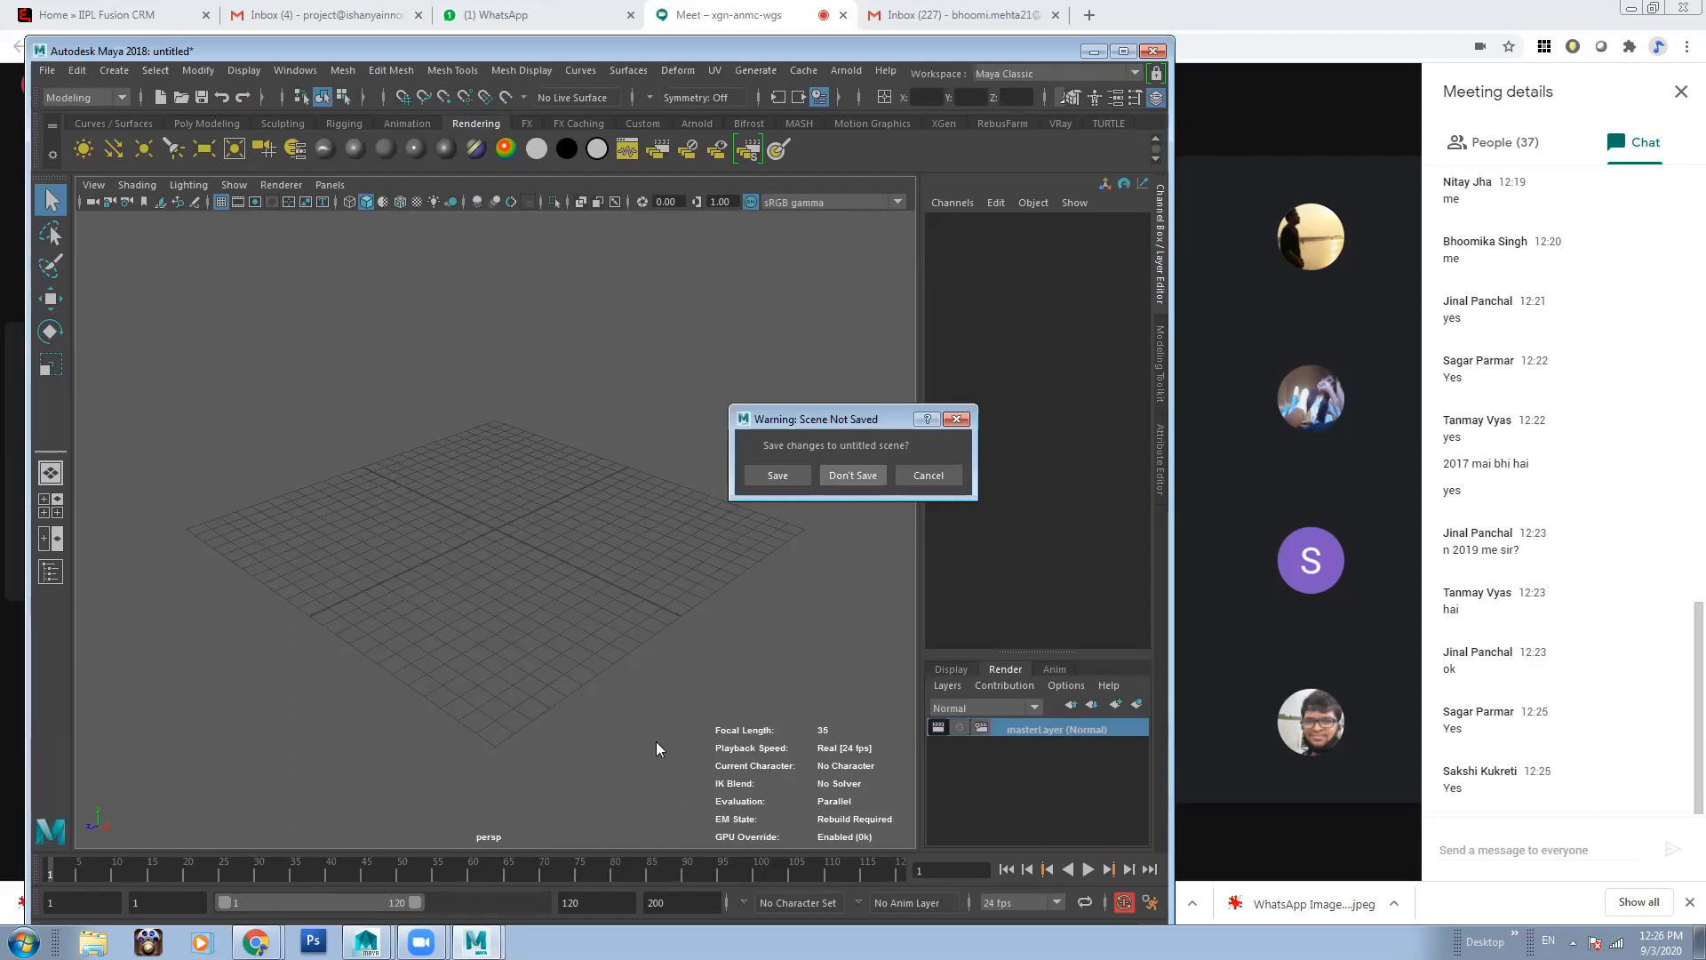
{"action": "mouse_move", "coordinate": [366, 940]}
{"action": "left_click", "coordinate": [382, 892]}
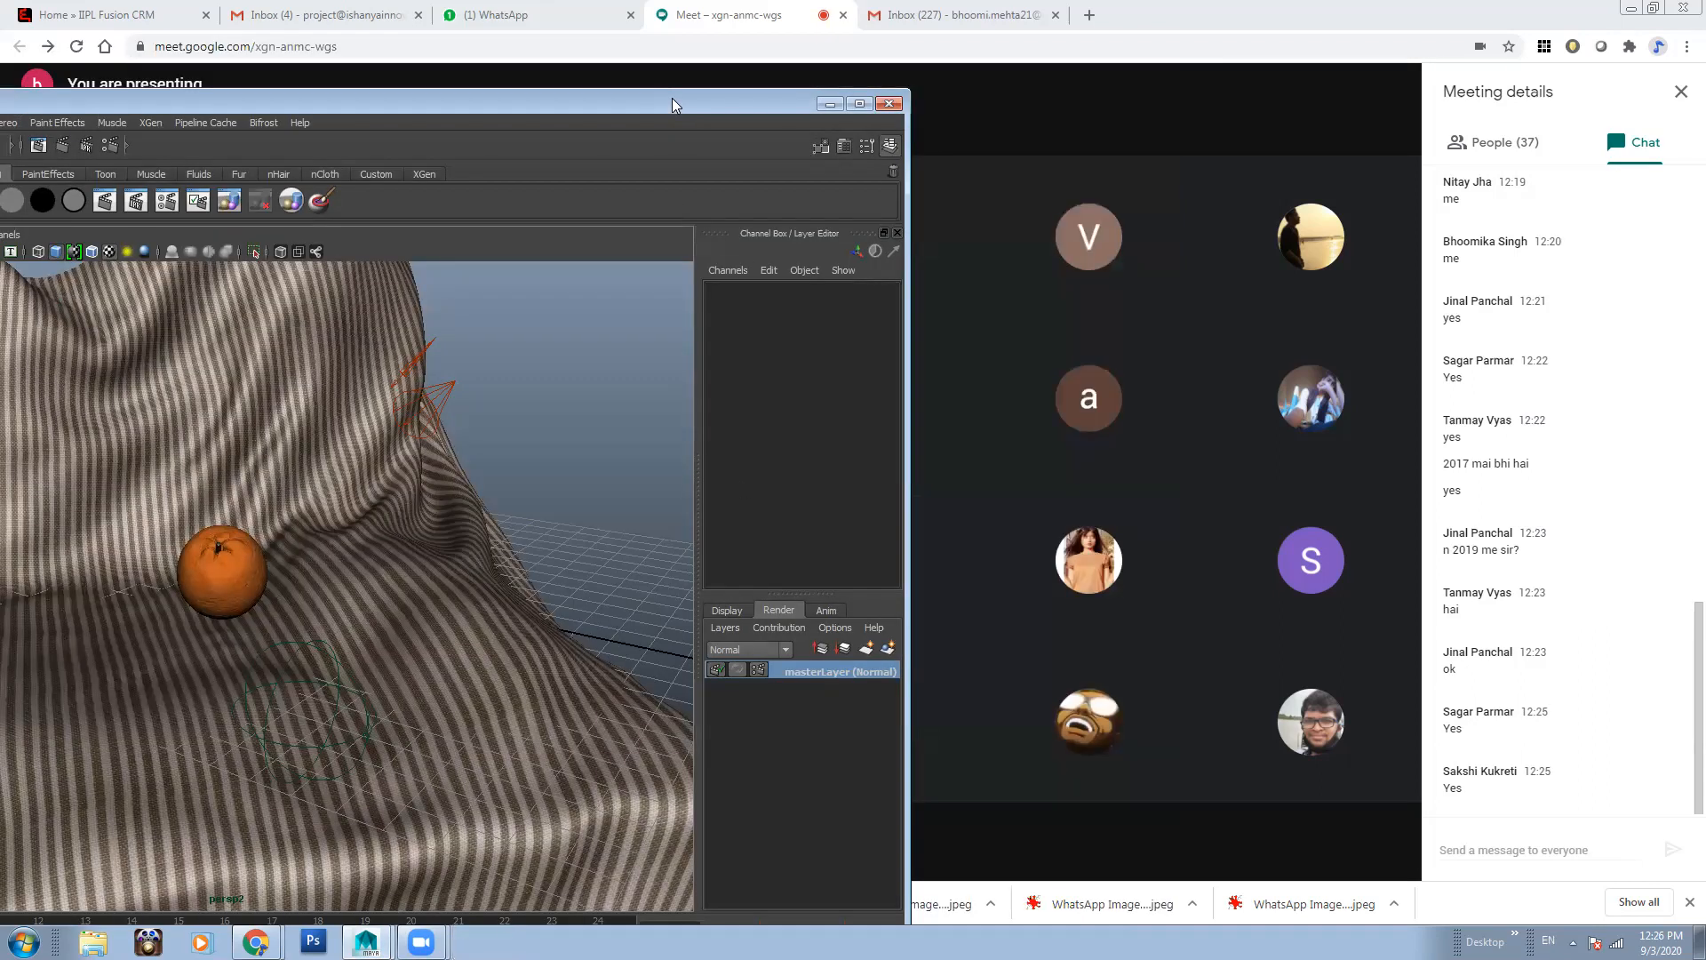
Reposition the Maya 2015 window so its whole interface is visible beside the meeting chat
{"action": "double_click", "coordinate": [672, 104]}
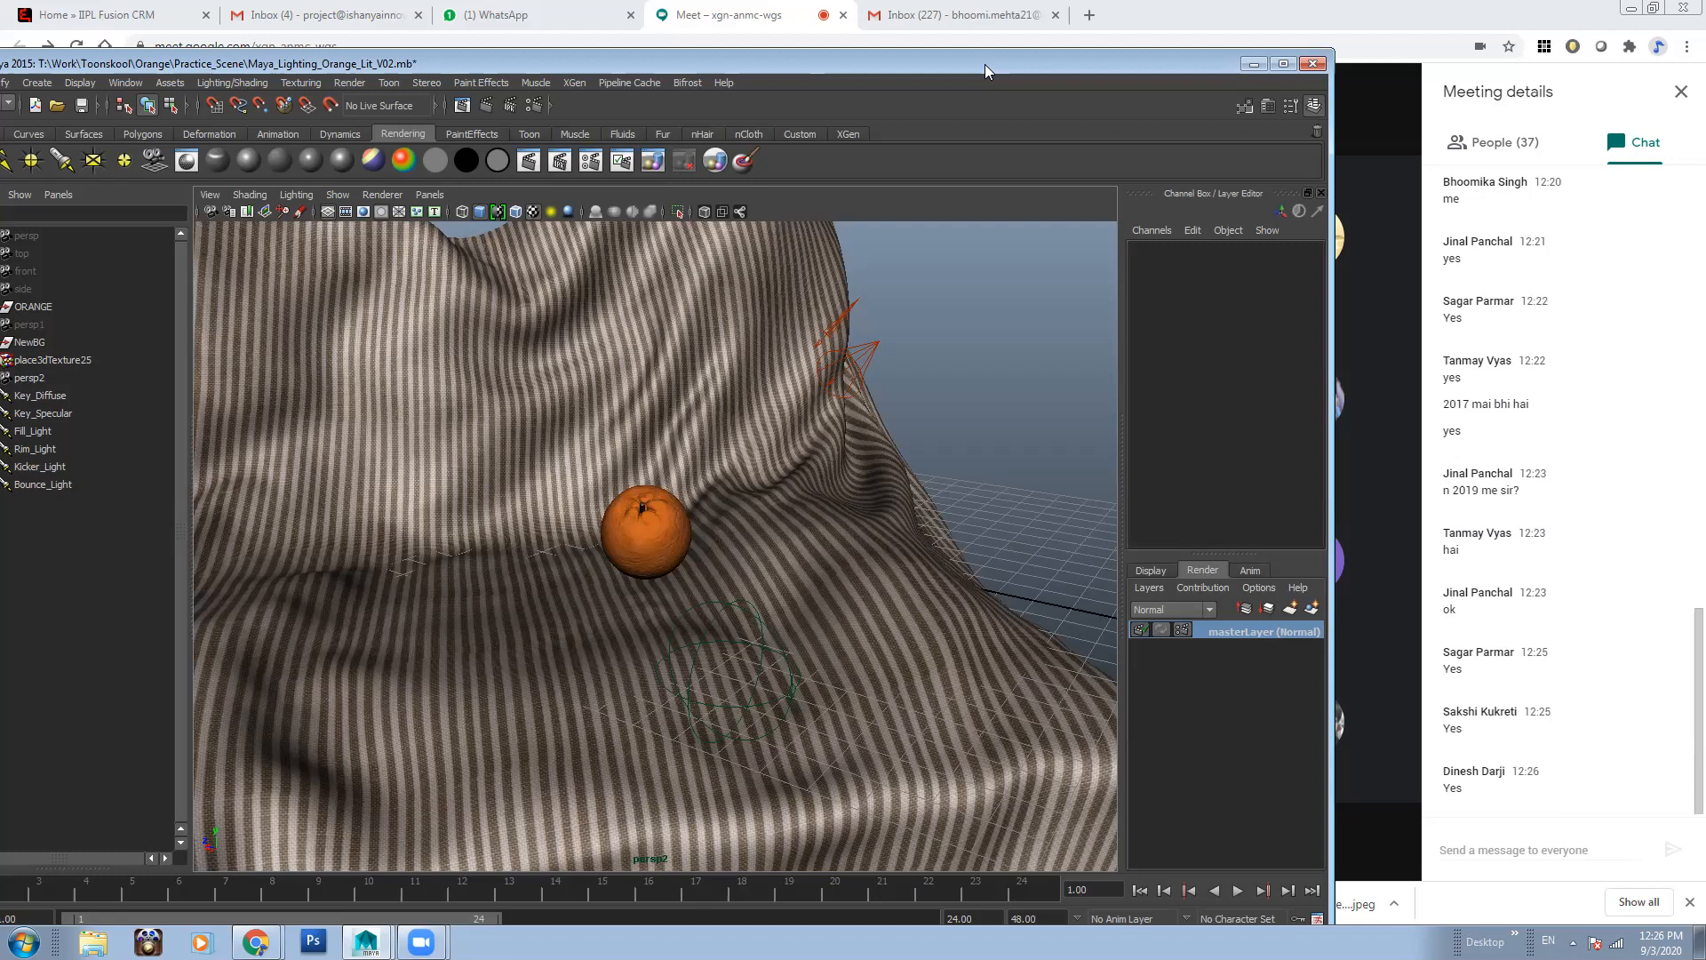
{"action": "left_click_drag", "start_coordinate": [985, 64], "coordinate": [1024, 53]}
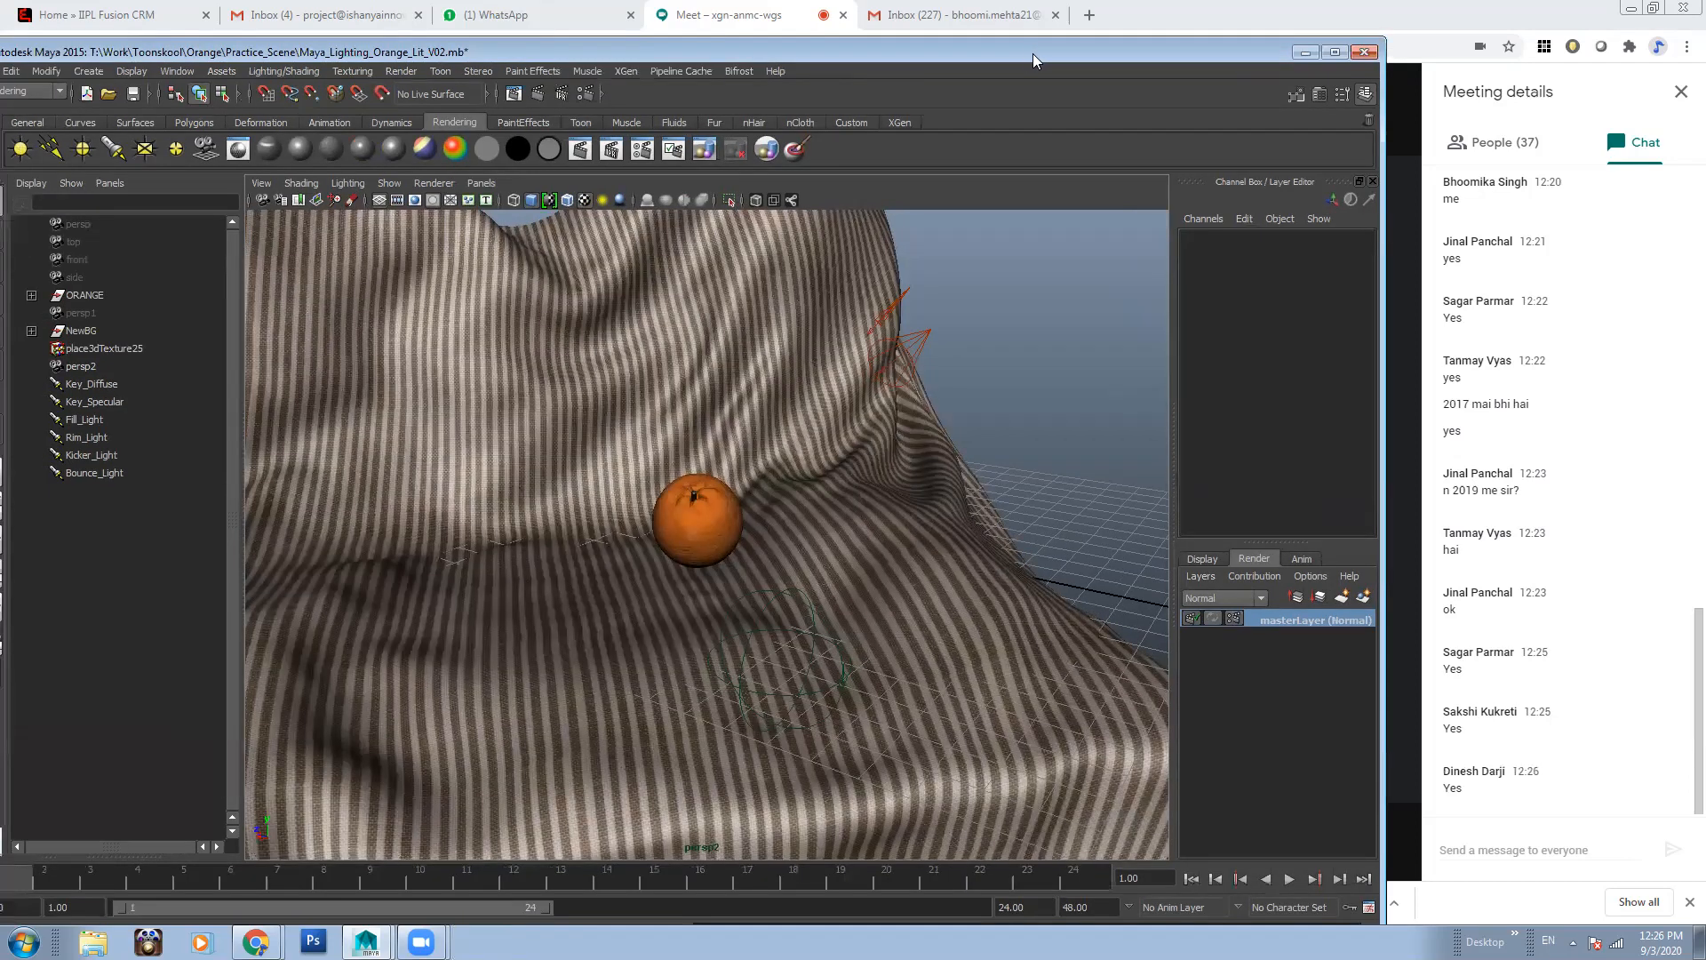
{"action": "left_click_drag", "start_coordinate": [1038, 55], "coordinate": [1055, 56]}
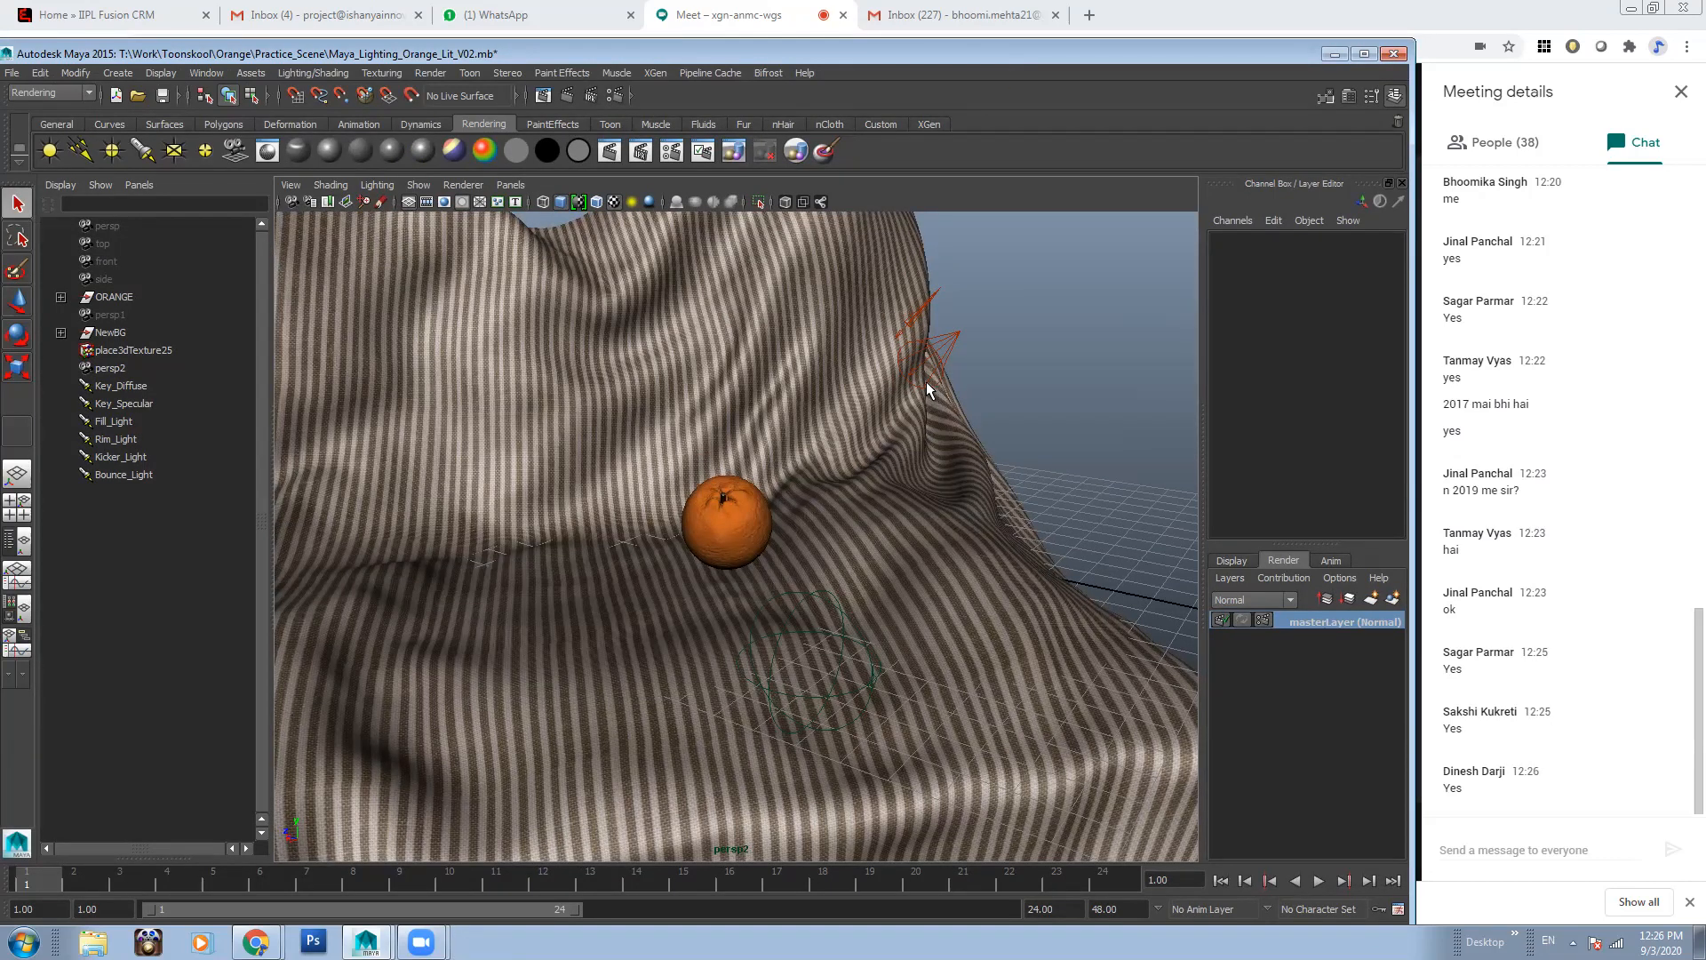
Examine the orange, the striped cloth background and the surrounding lights from several angles
{"action": "left_click_drag", "start_coordinate": [901, 435], "coordinate": [886, 539], "text": "alt"}
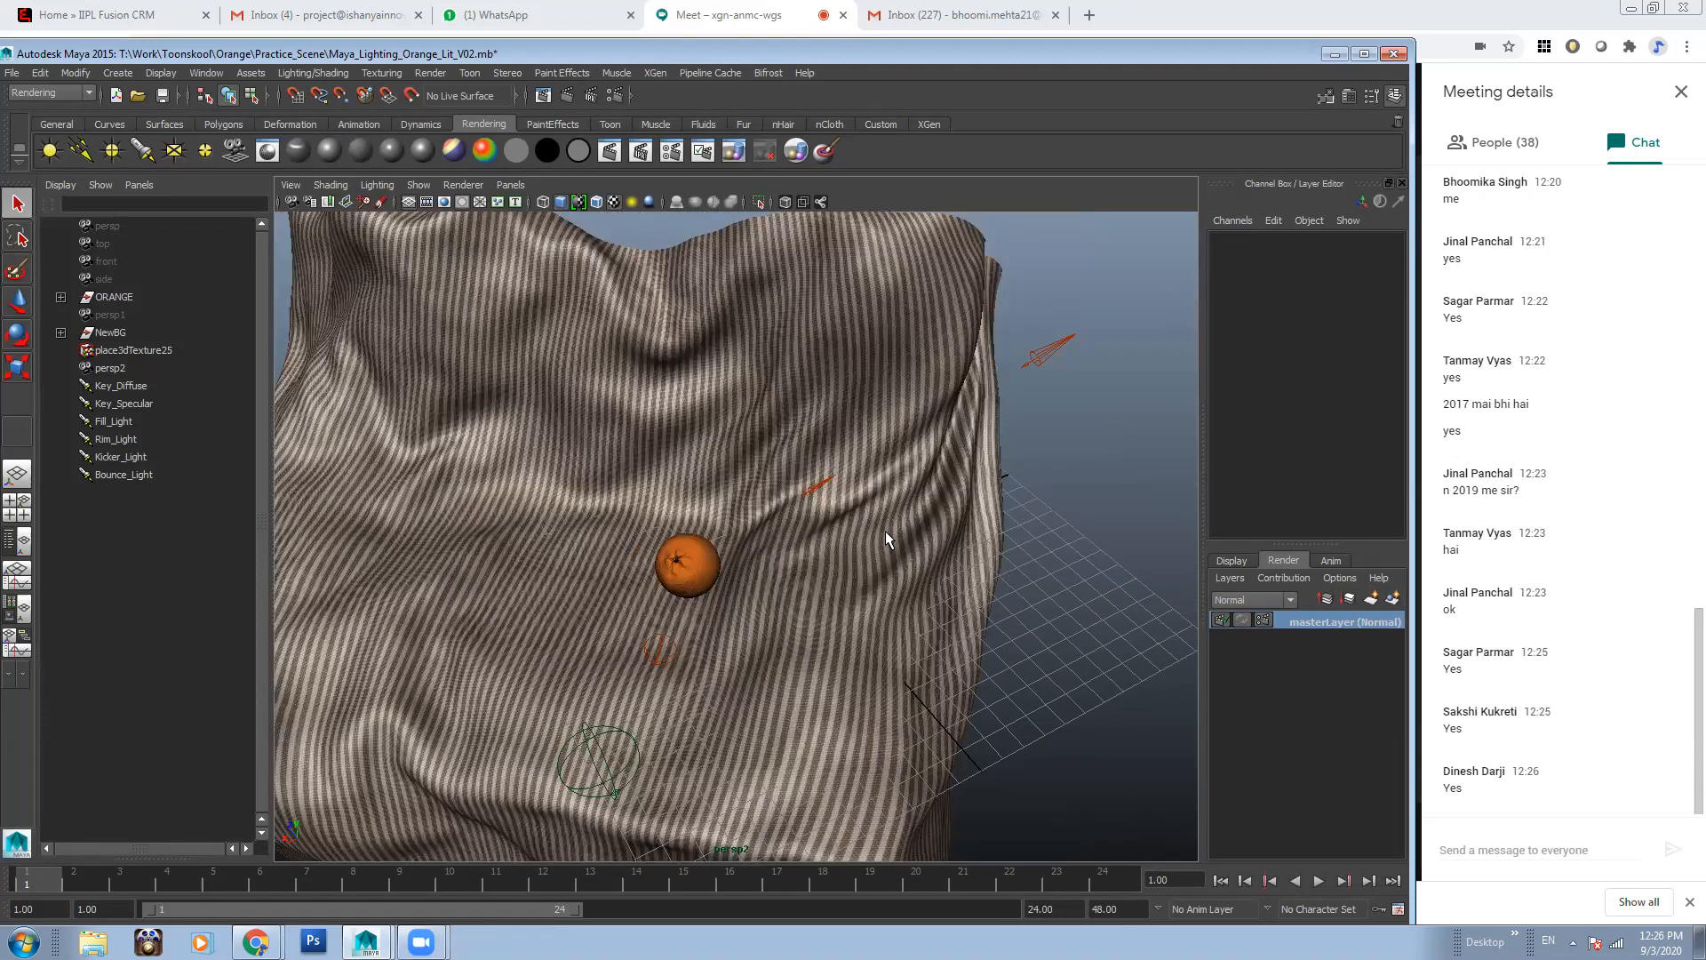
{"action": "left_click_drag", "start_coordinate": [885, 531], "coordinate": [678, 510], "text": "alt"}
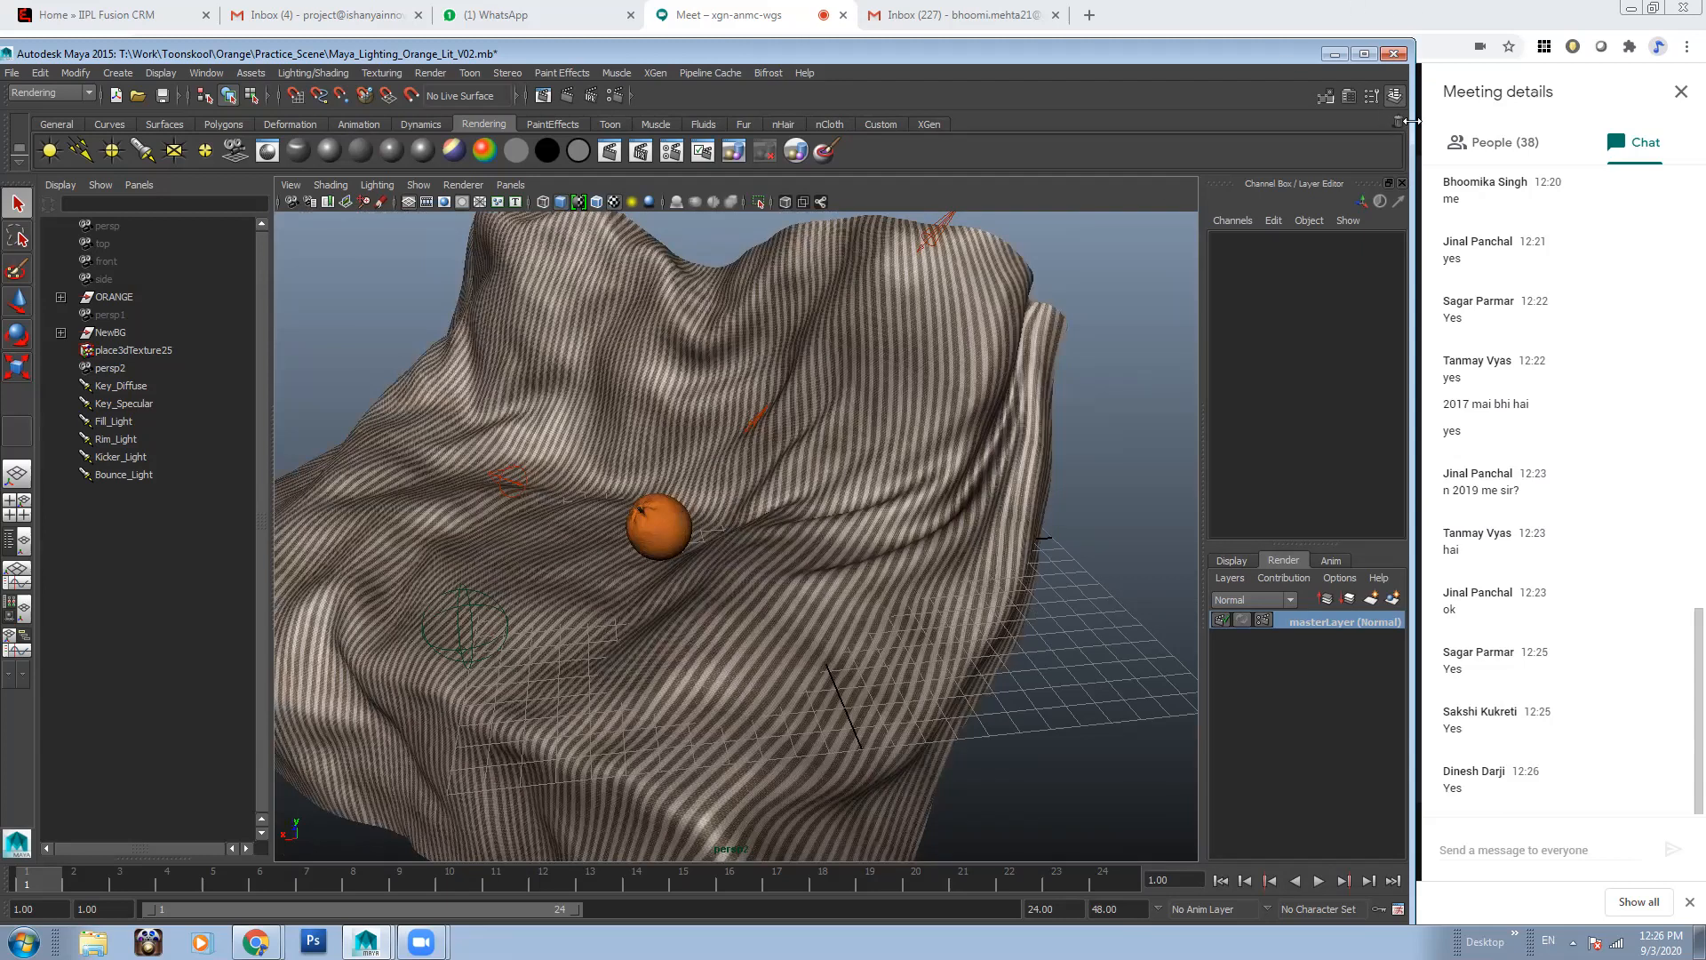
{"action": "left_click_drag", "start_coordinate": [738, 381], "coordinate": [711, 382], "text": "alt"}
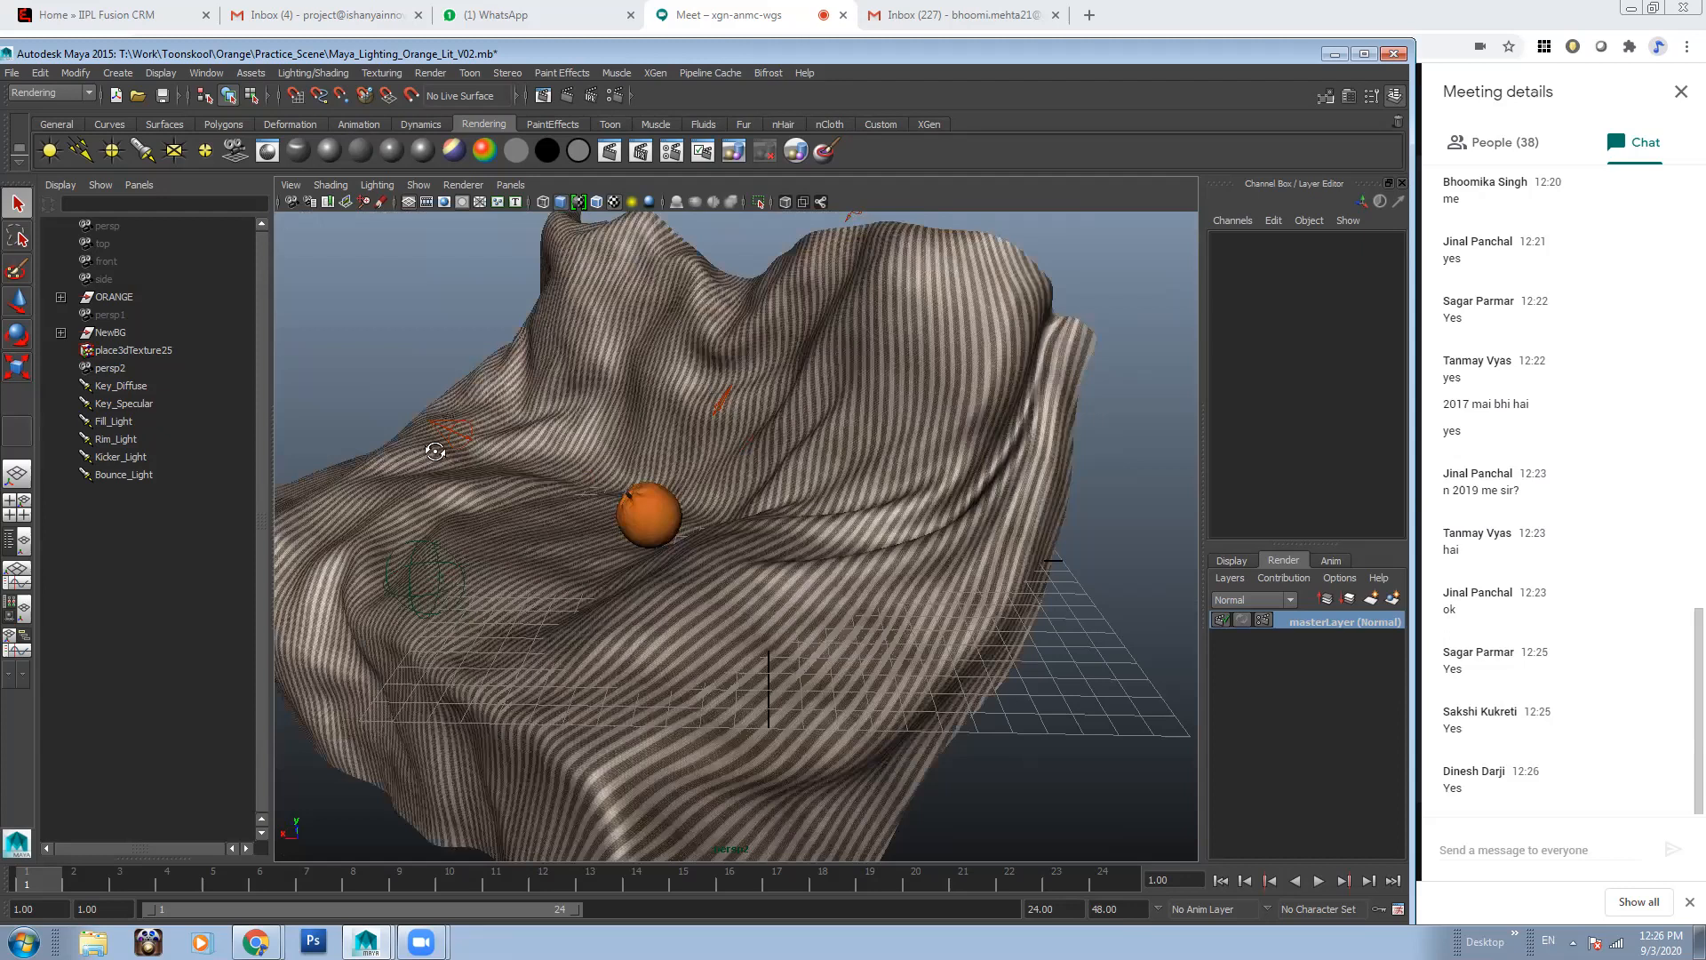
{"action": "left_click_drag", "start_coordinate": [435, 451], "coordinate": [455, 458], "text": "alt"}
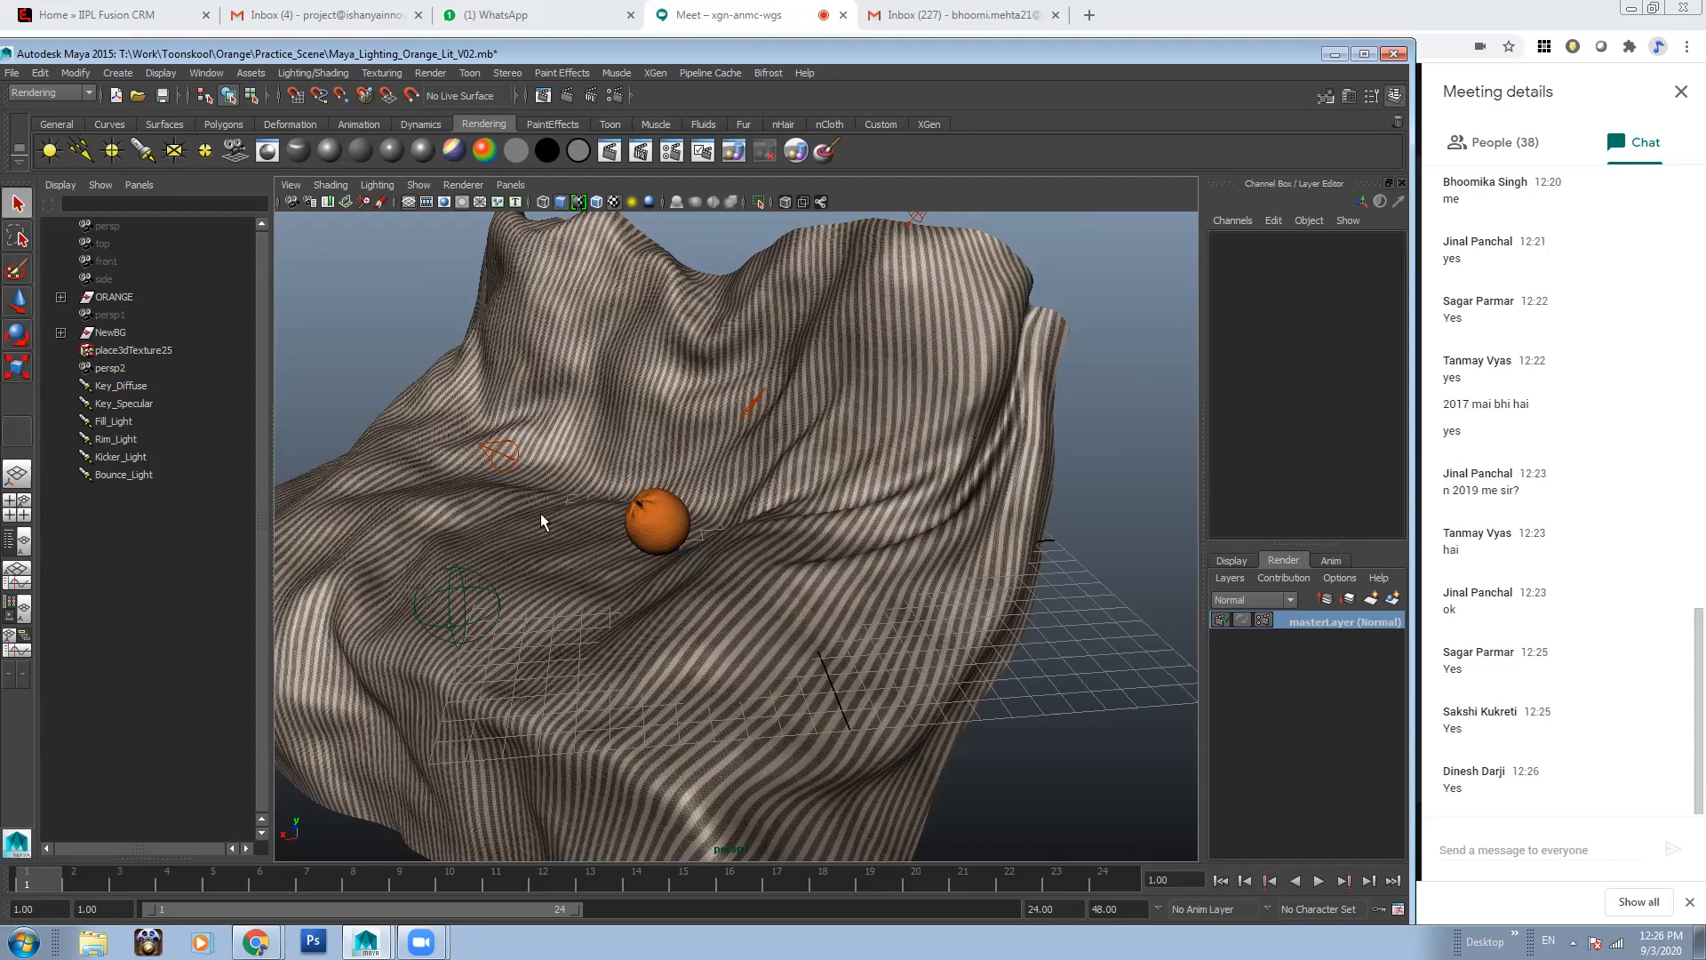
{"action": "scroll", "coordinate": [541, 513], "scroll_direction": "up", "scroll_amount": 1}
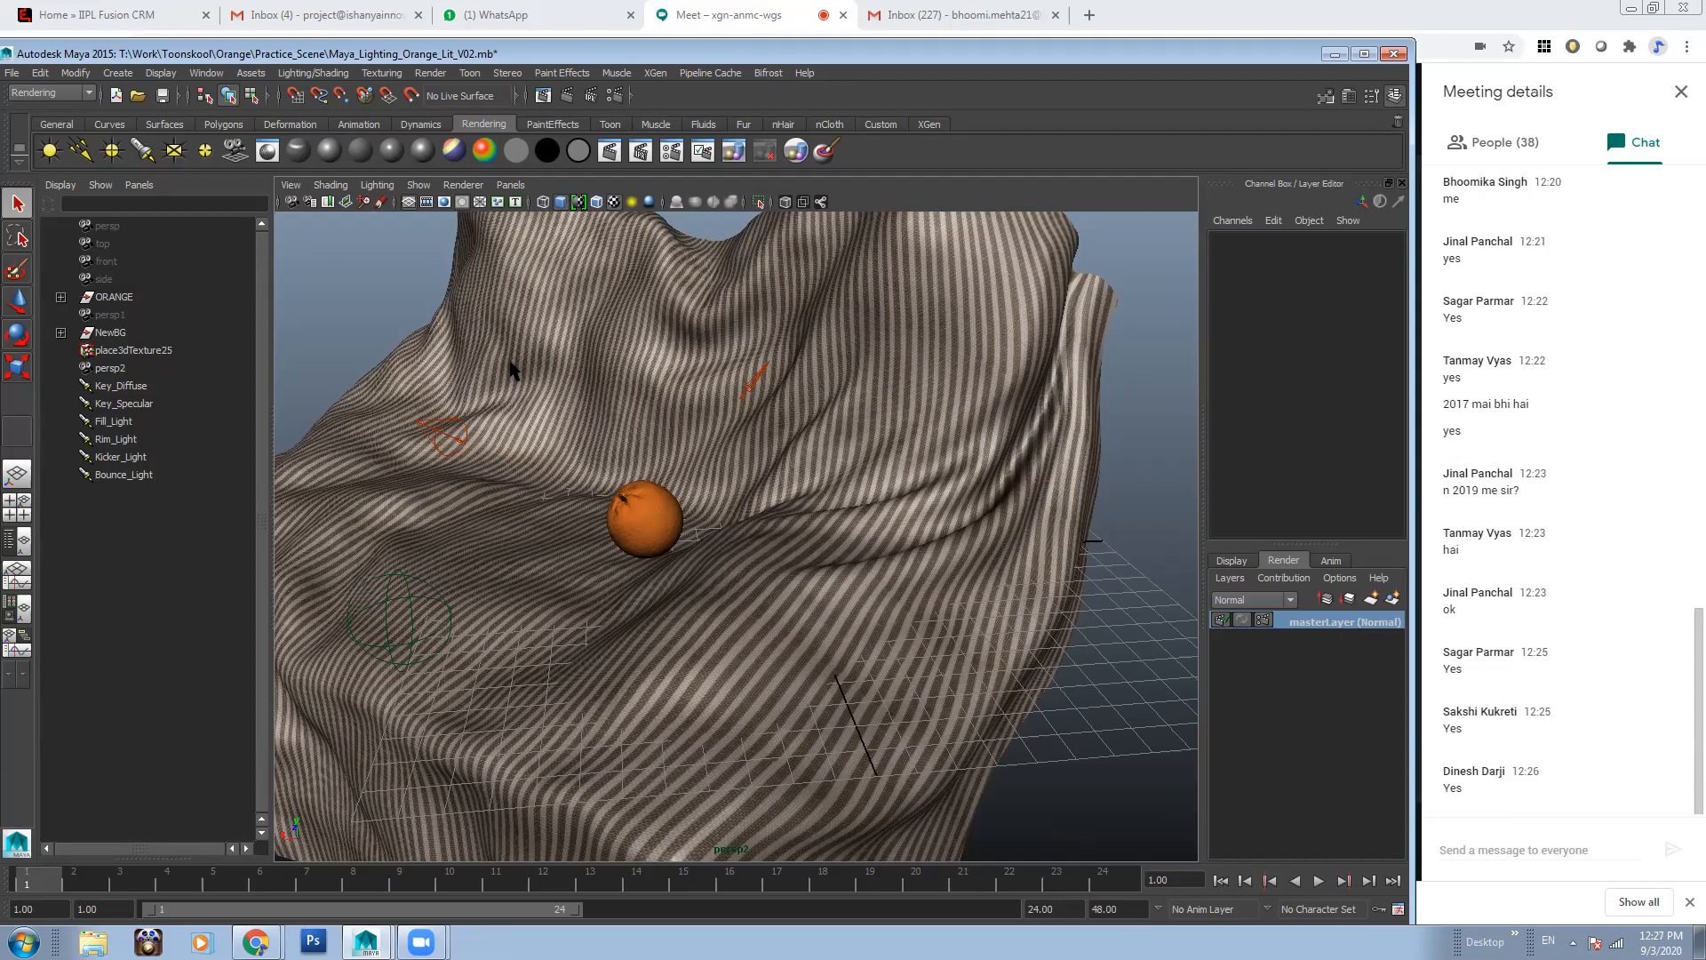
{"action": "left_click_drag", "start_coordinate": [662, 454], "coordinate": [692, 483], "text": "alt"}
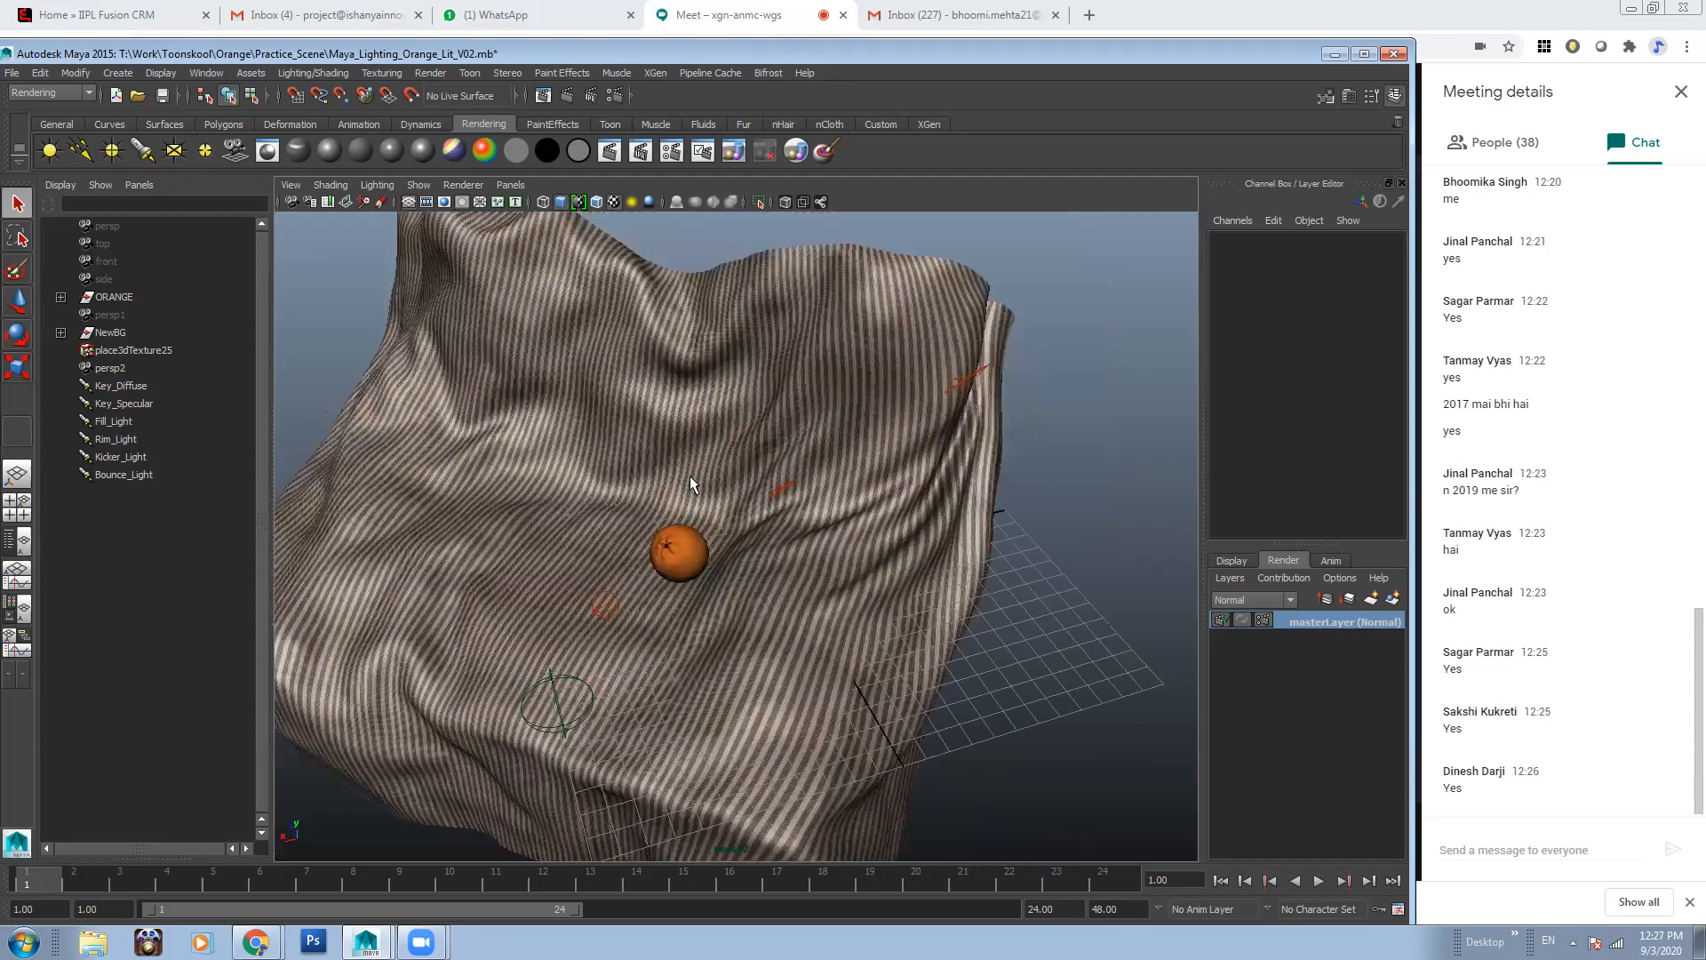
{"action": "left_click_drag", "start_coordinate": [820, 529], "coordinate": [940, 497], "text": "alt"}
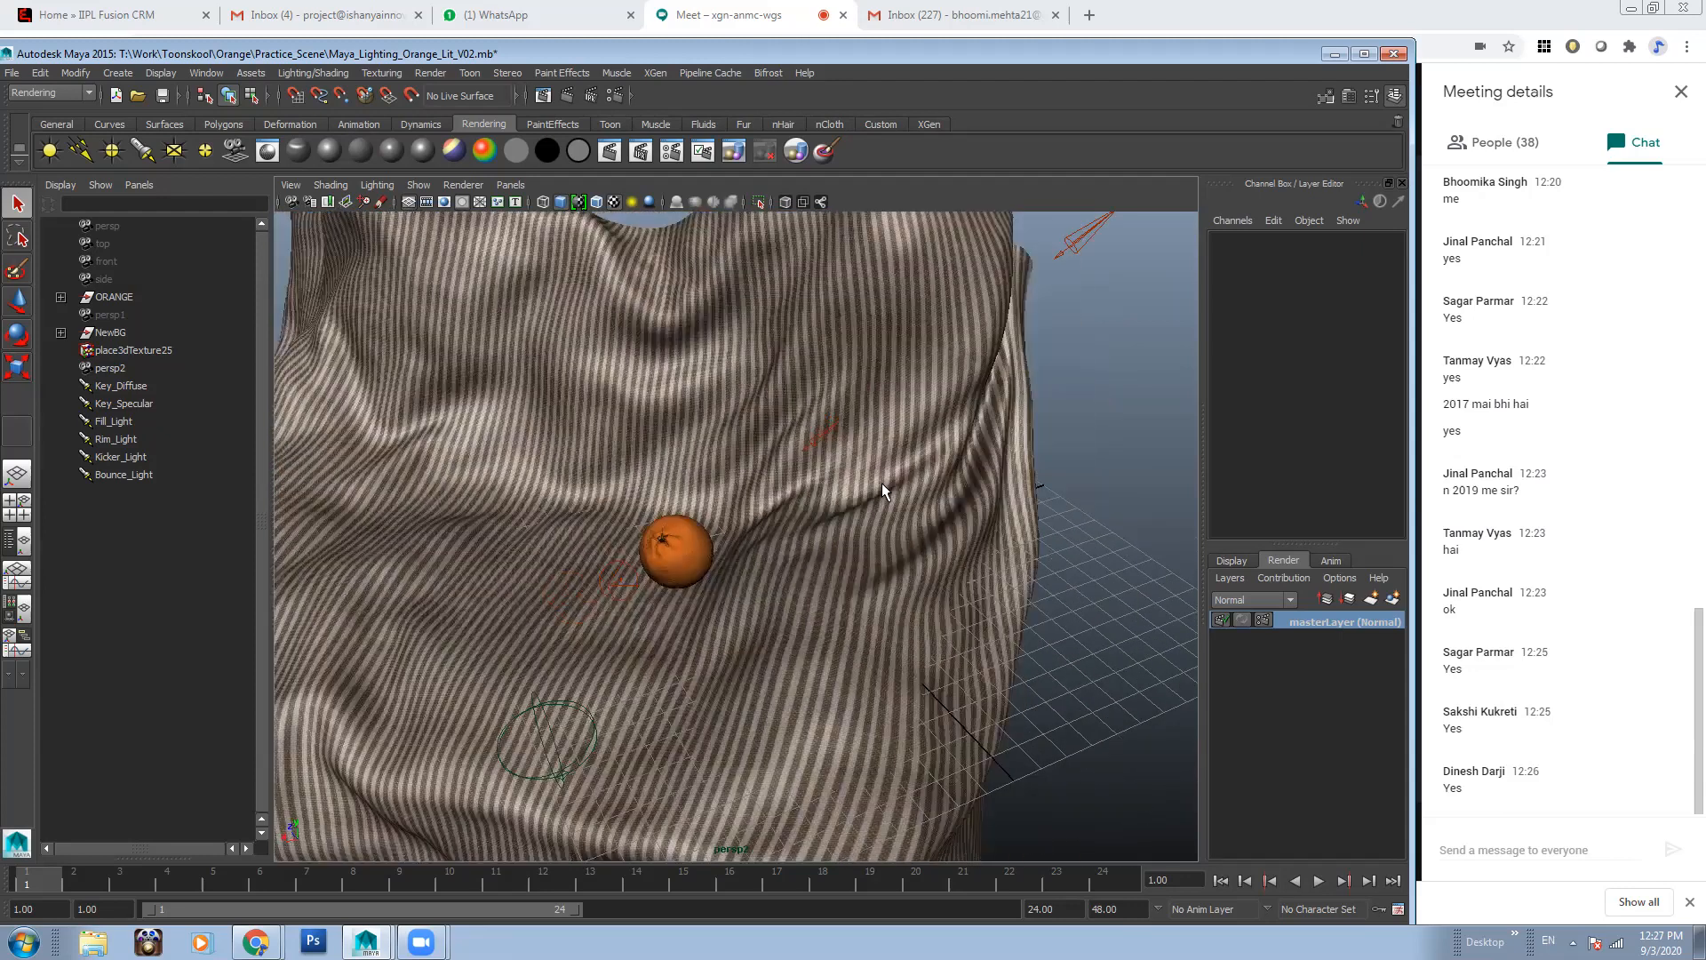
{"action": "left_click_drag", "start_coordinate": [649, 492], "coordinate": [210, 369], "text": "alt"}
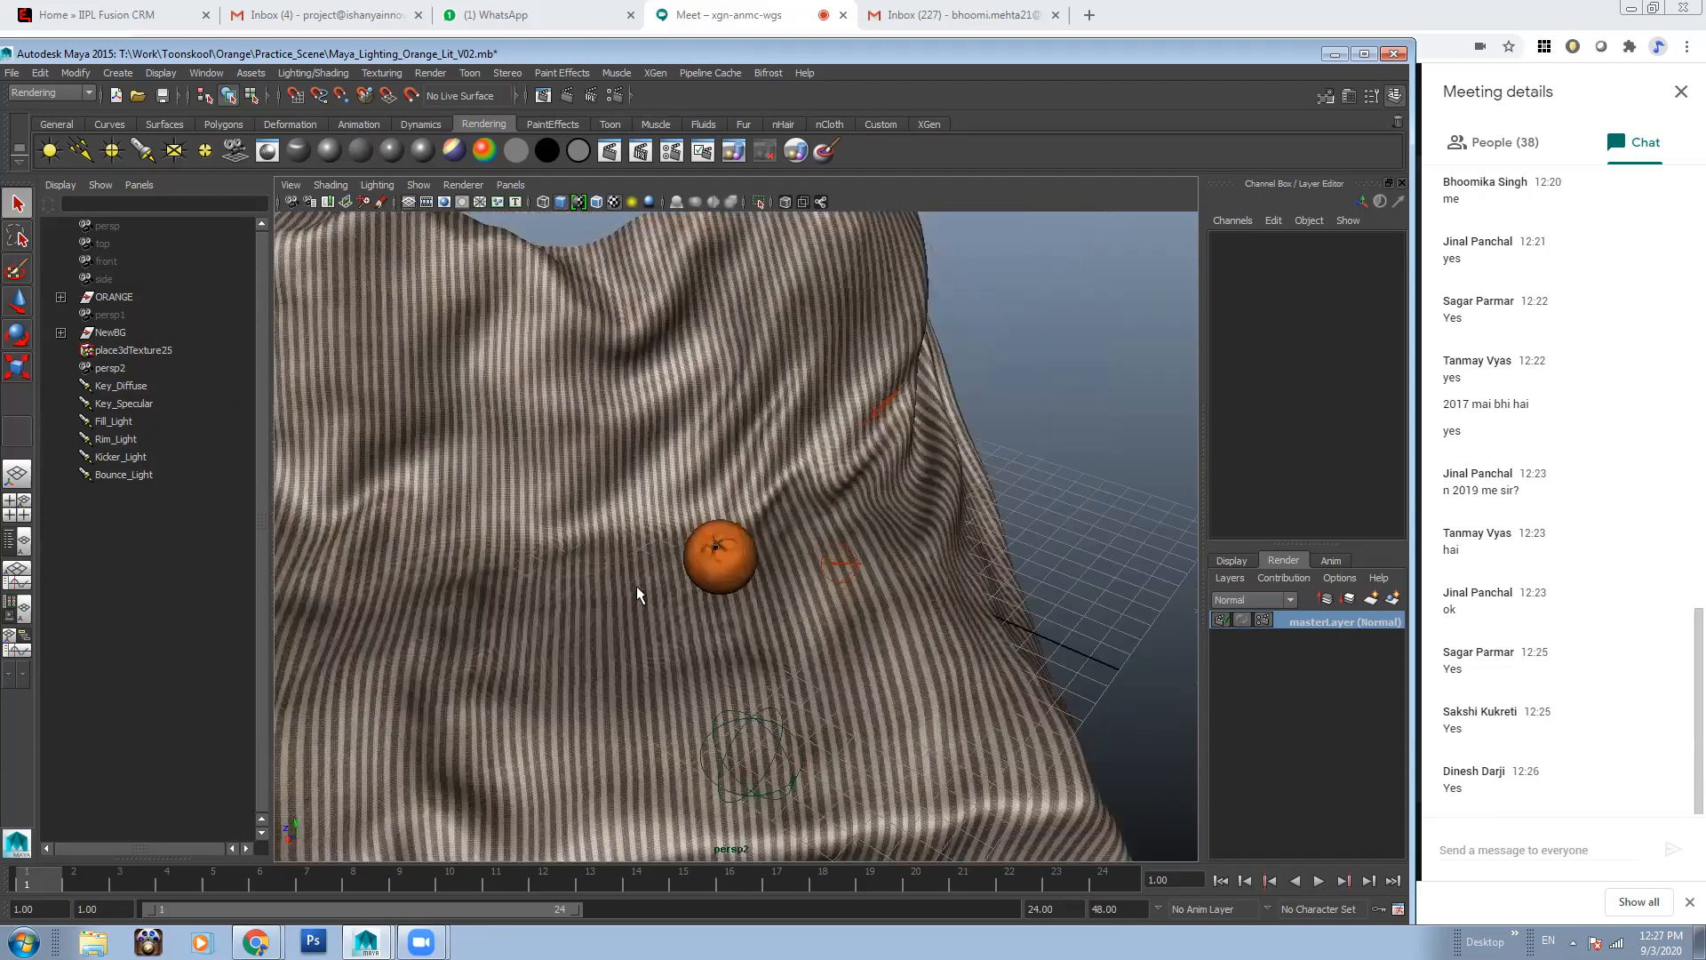
{"action": "left_click_drag", "start_coordinate": [780, 583], "coordinate": [942, 516], "text": "alt"}
{"action": "left_click_drag", "start_coordinate": [759, 443], "coordinate": [838, 461], "text": "alt"}
{"action": "scroll", "coordinate": [803, 494], "scroll_direction": "up", "scroll_amount": 2}
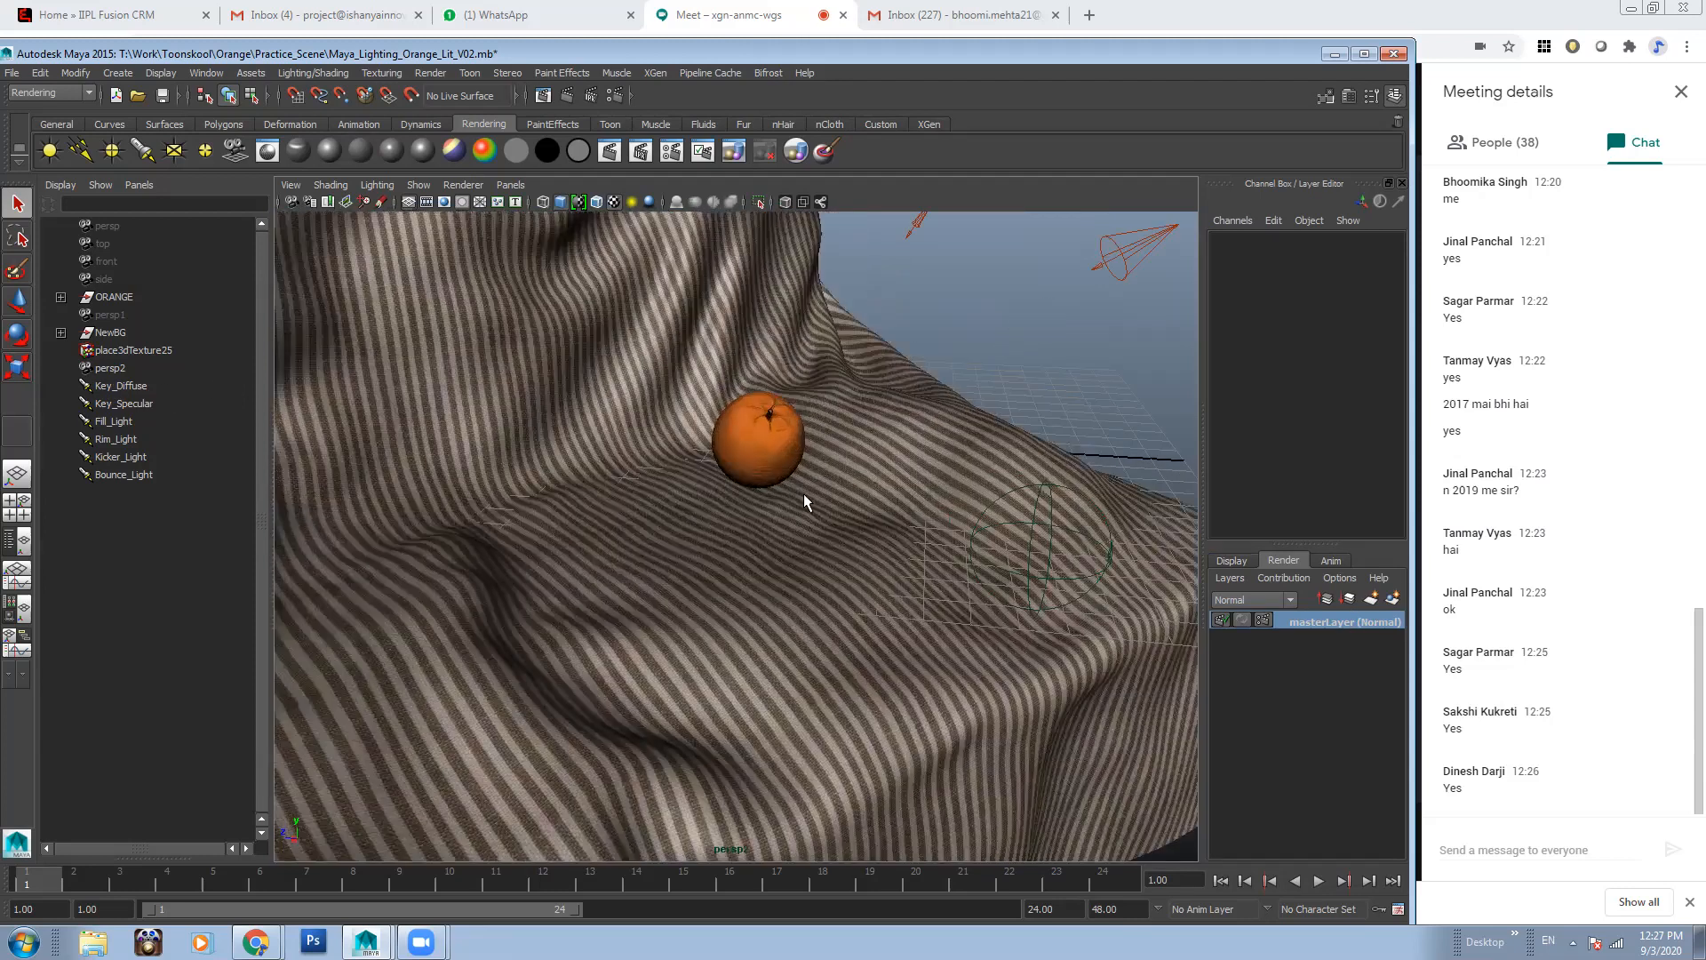
{"action": "middle_click_drag", "start_coordinate": [803, 494], "coordinate": [695, 636], "text": "alt"}
{"action": "scroll", "coordinate": [617, 463], "scroll_direction": "up", "scroll_amount": 3}
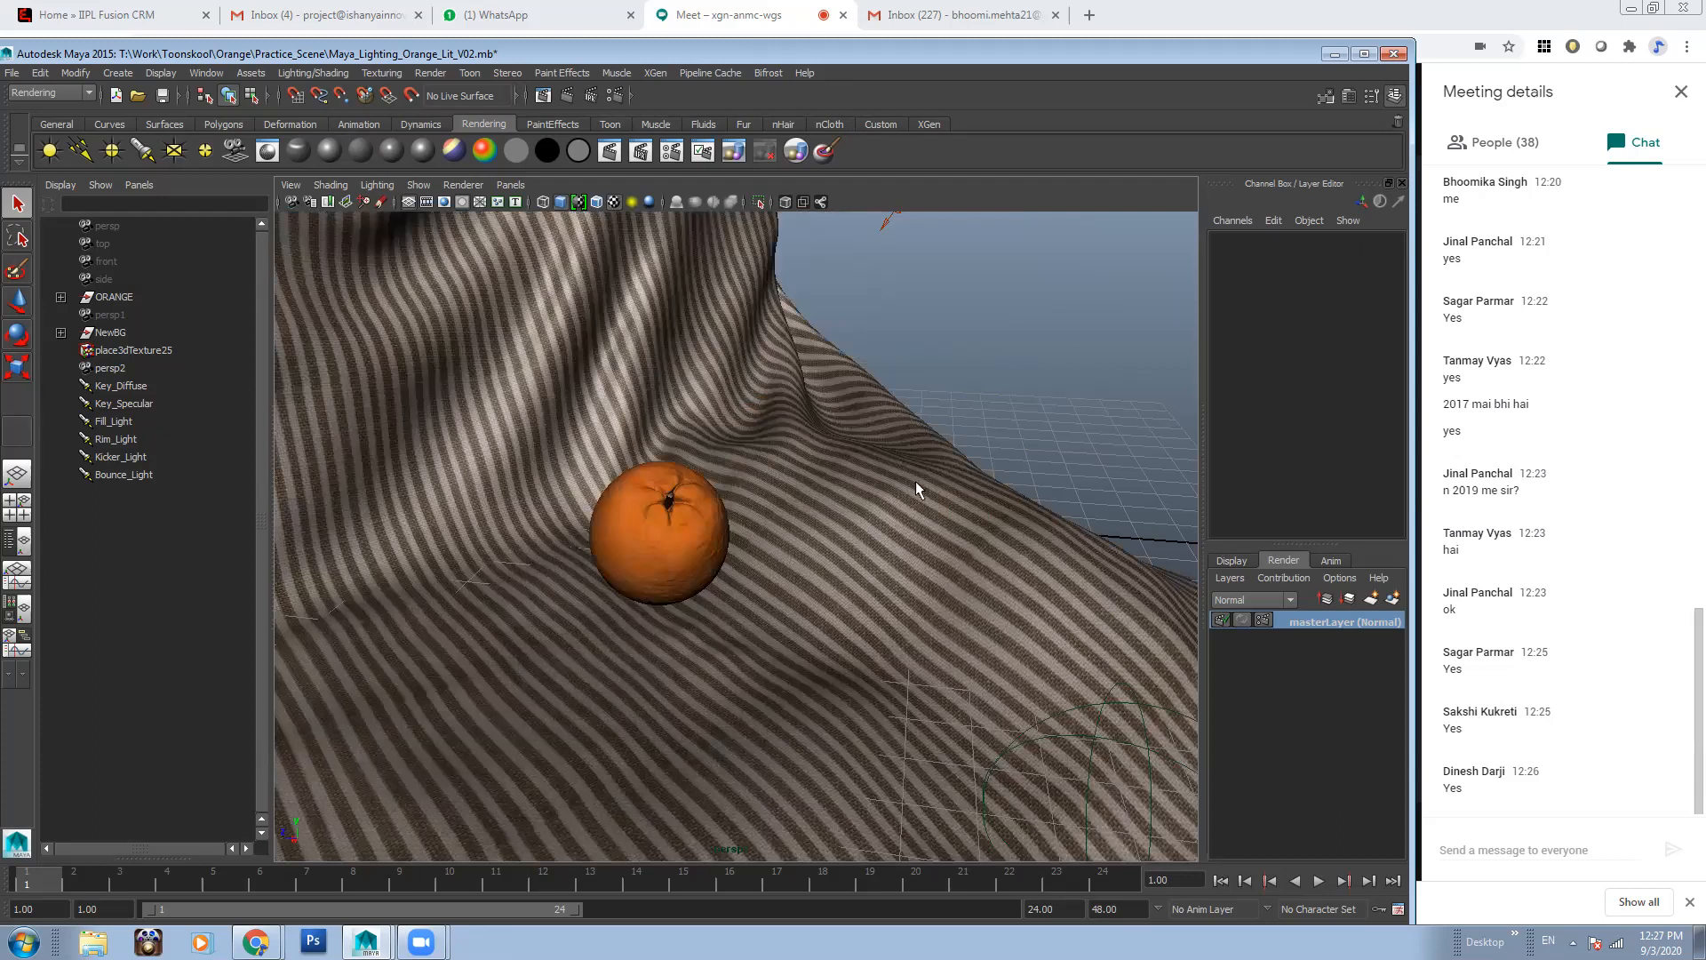
{"action": "scroll", "coordinate": [953, 530], "scroll_direction": "down", "scroll_amount": 5}
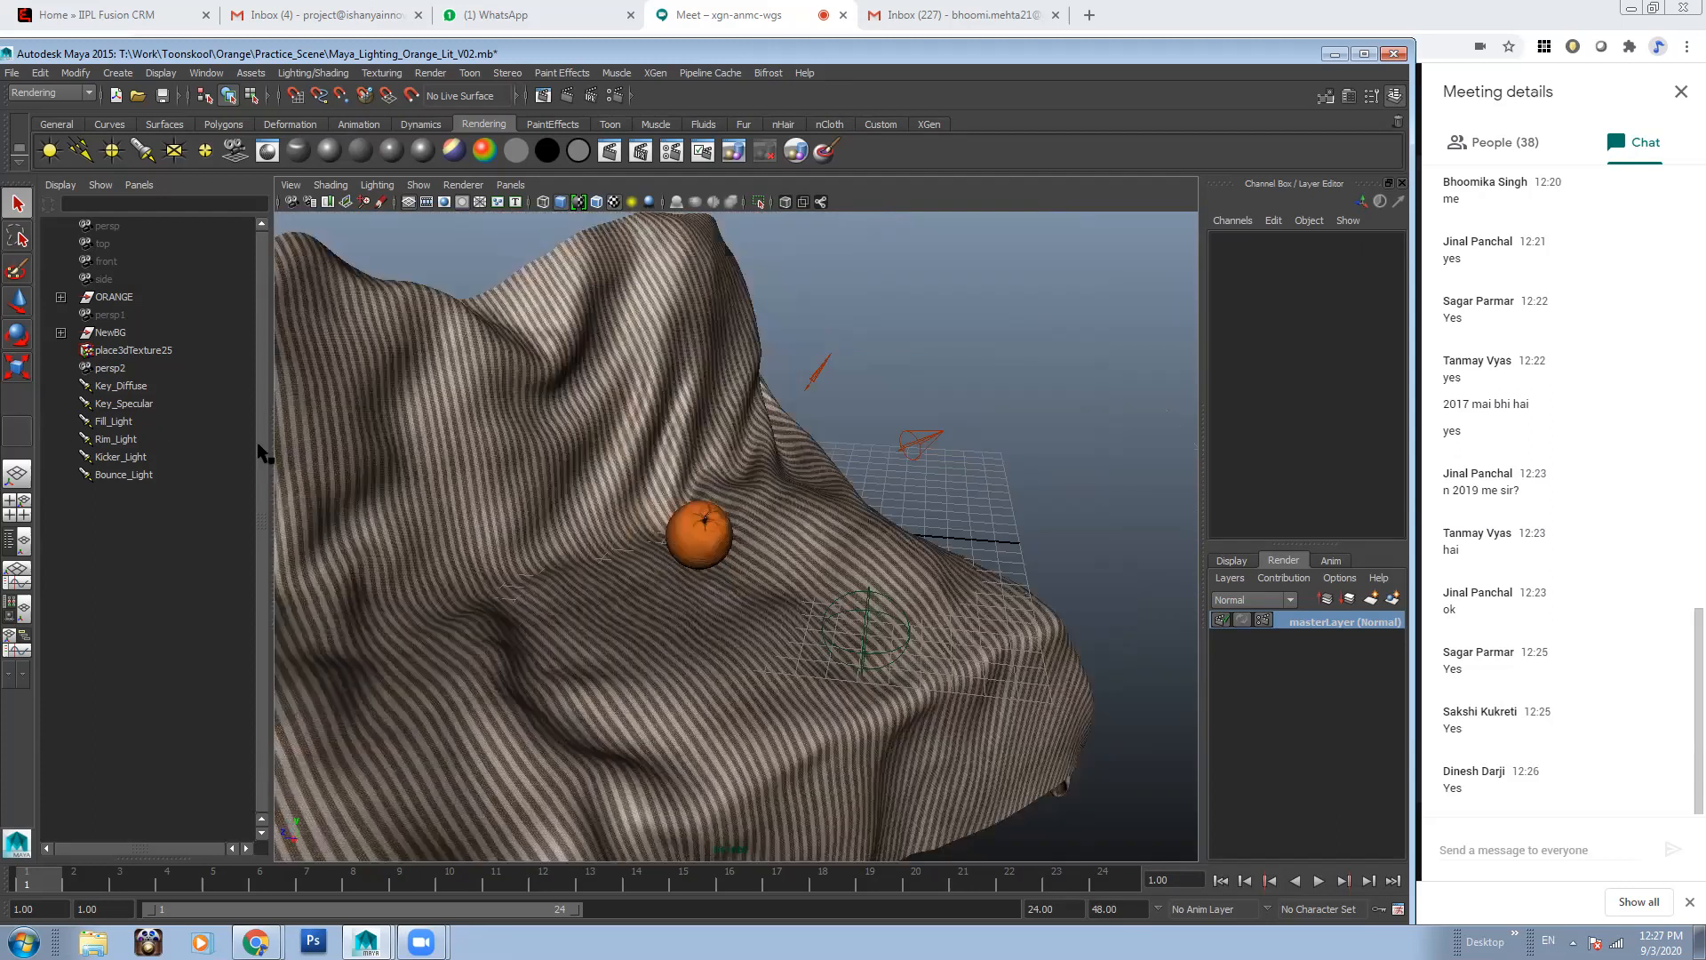
Select the Key_Diffuse light and show the scene in wireframe to locate the light behind the cloth
{"action": "left_click", "coordinate": [130, 389]}
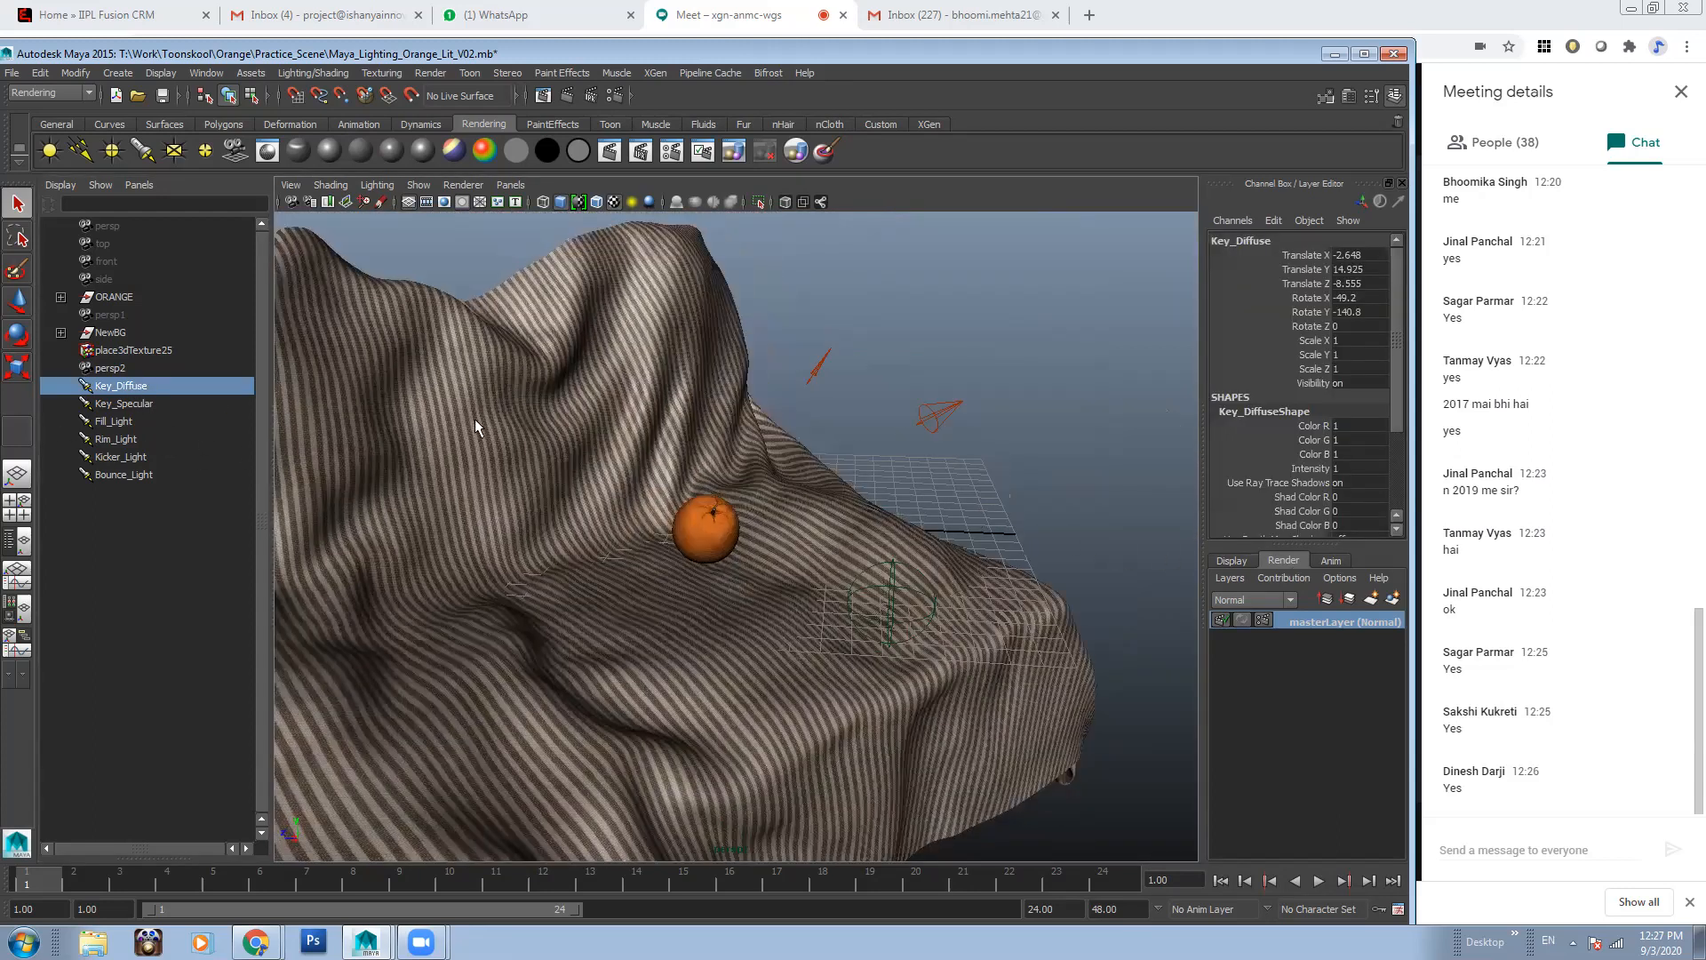
{"action": "left_click", "coordinate": [947, 441]}
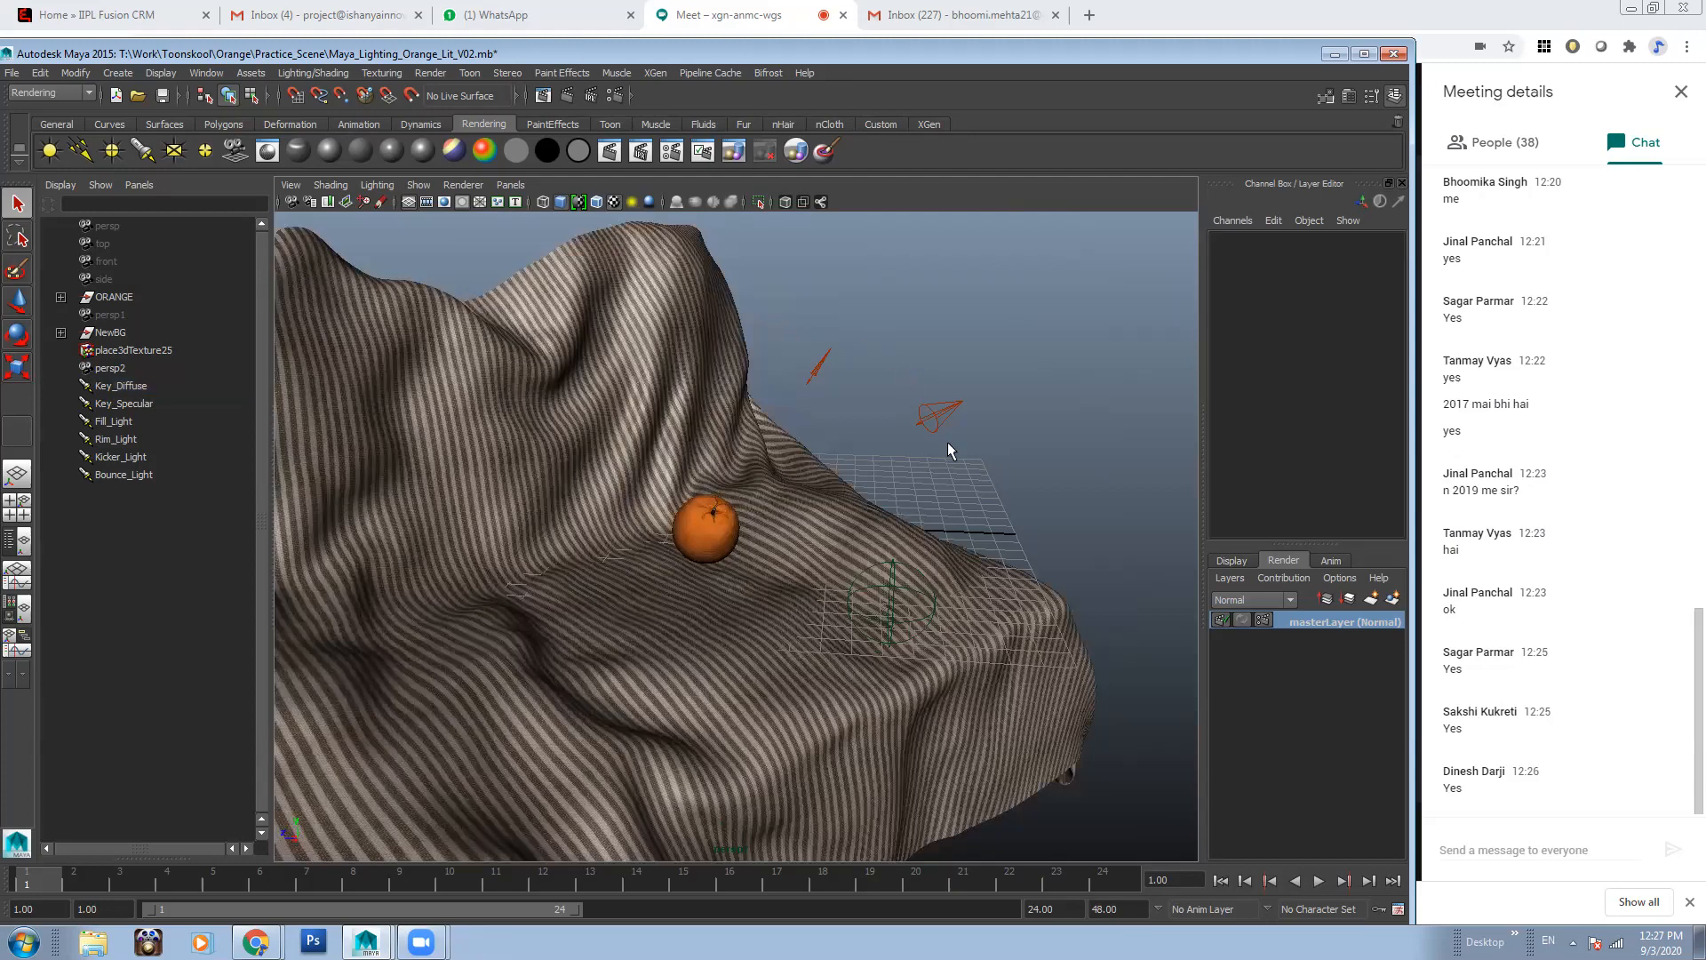
{"action": "key", "text": "4"}
{"action": "scroll", "coordinate": [978, 453], "scroll_direction": "down", "scroll_amount": 3}
{"action": "left_click_drag", "start_coordinate": [978, 453], "coordinate": [849, 440], "text": "alt"}
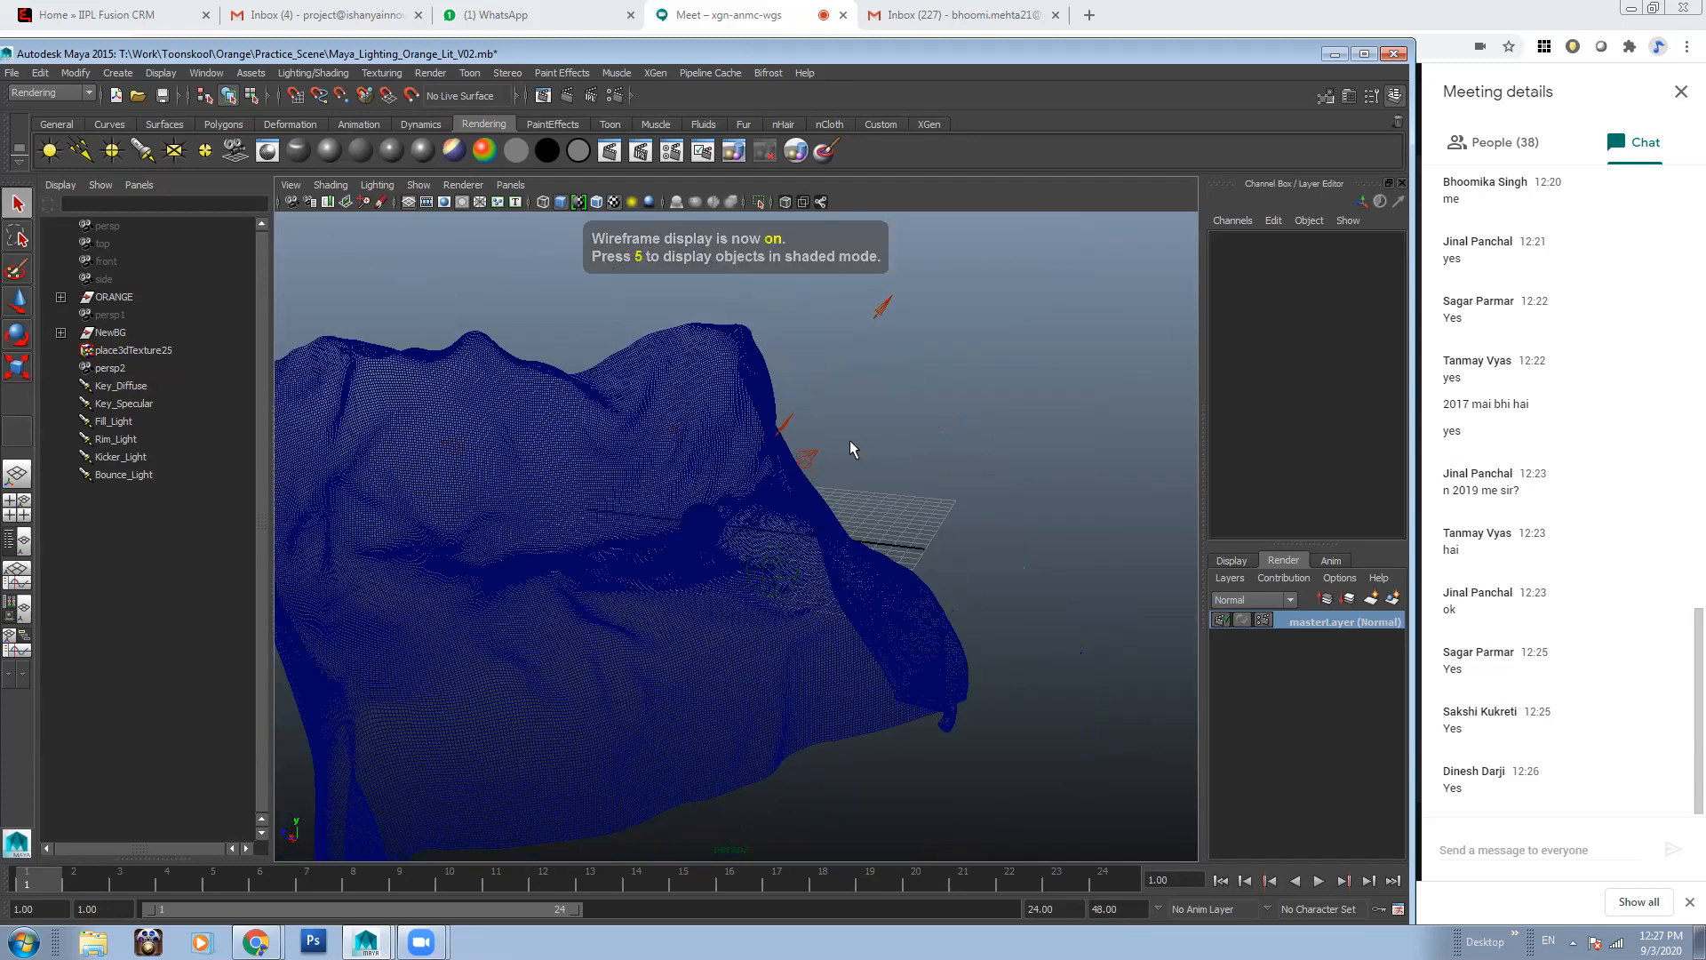
{"action": "left_click", "coordinate": [125, 383]}
{"action": "left_click_drag", "start_coordinate": [867, 317], "coordinate": [822, 479], "text": "alt"}
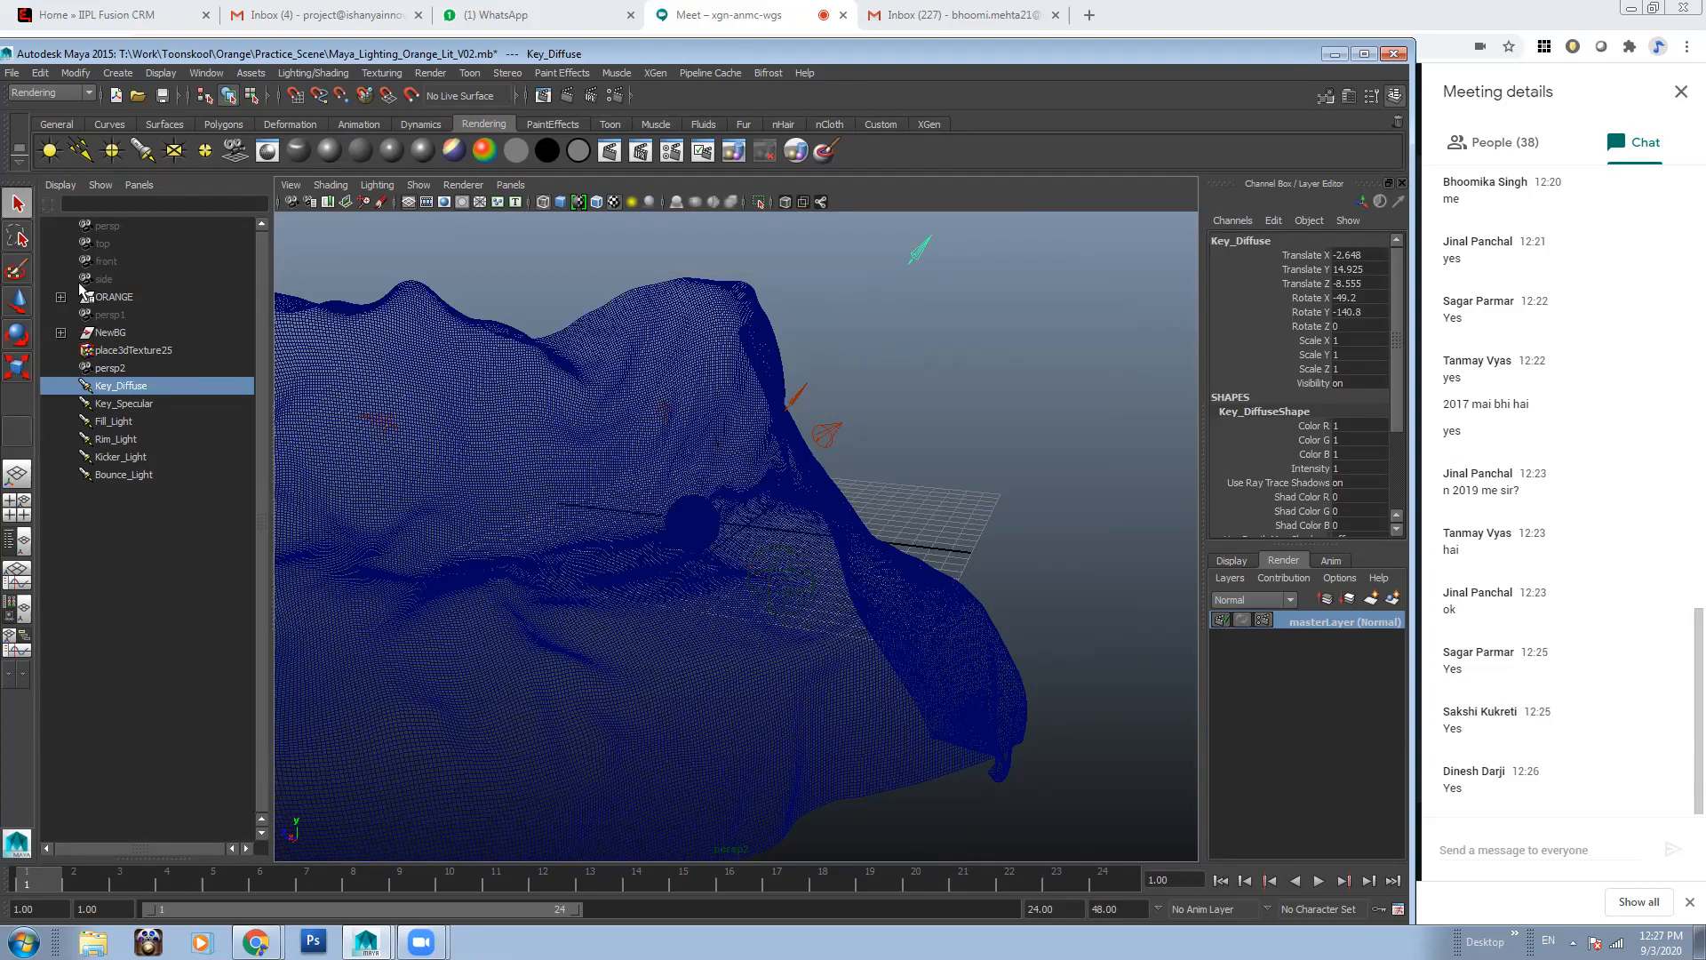
Return to shaded display and create a render layer from the selected NewBG group and Key_Diffuse light
{"action": "left_click", "coordinate": [112, 332], "text": "ctrl"}
{"action": "scroll", "coordinate": [662, 509], "scroll_direction": "up", "scroll_amount": 5}
{"action": "mouse_move", "coordinate": [681, 488]}
{"action": "left_mouse_down", "text": "alt"}
{"action": "mouse_move", "coordinate": [787, 469]}
{"action": "mouse_move", "coordinate": [804, 375]}
{"action": "mouse_move", "coordinate": [723, 450]}
{"action": "left_mouse_up", "text": "alt"}
{"action": "key", "text": "5"}
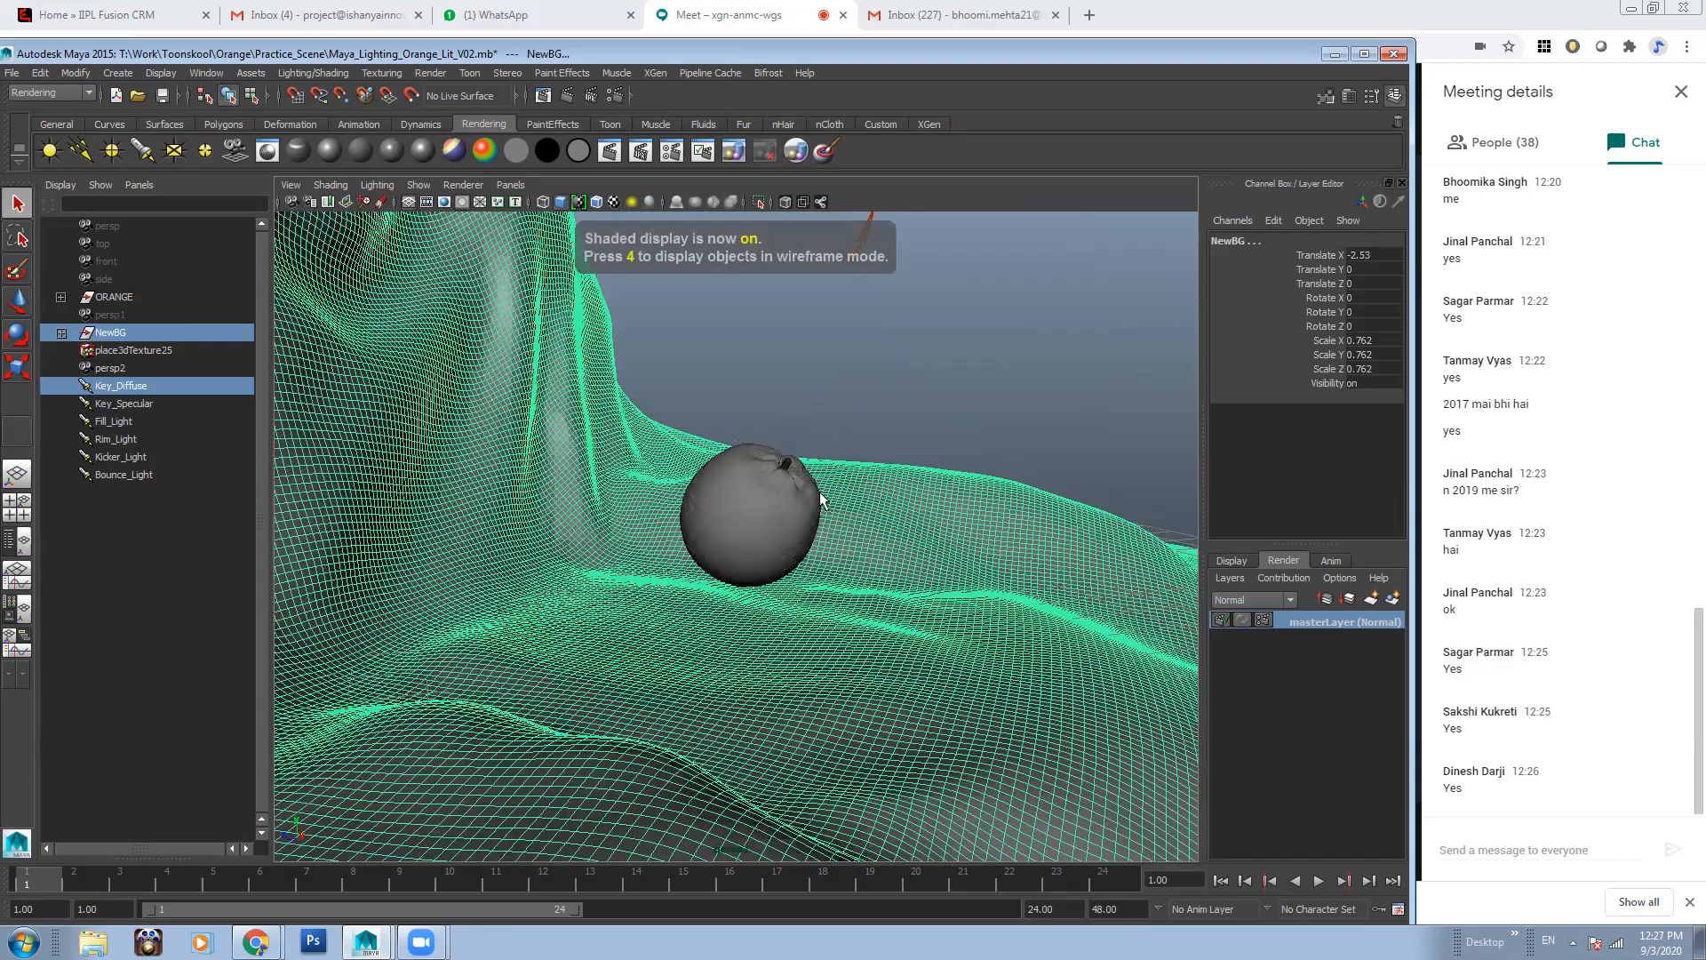
{"action": "scroll", "coordinate": [860, 503], "scroll_direction": "down", "scroll_amount": 2}
{"action": "left_click_drag", "start_coordinate": [858, 504], "coordinate": [830, 524], "text": "alt"}
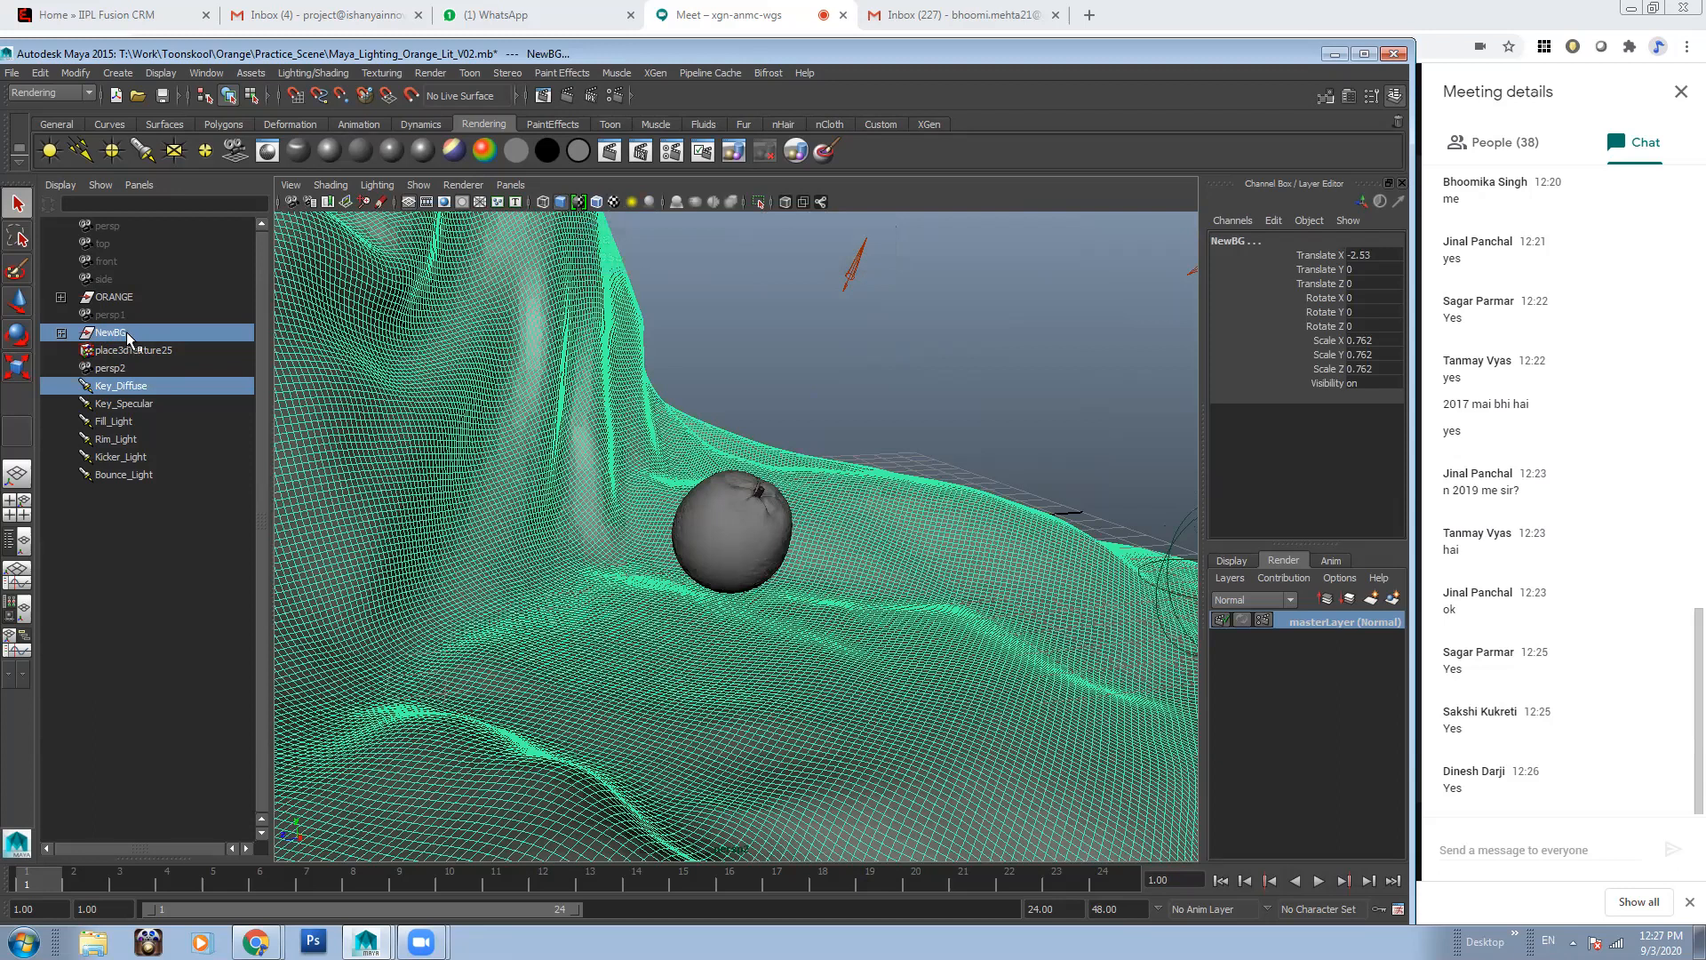
{"action": "left_click", "coordinate": [130, 334]}
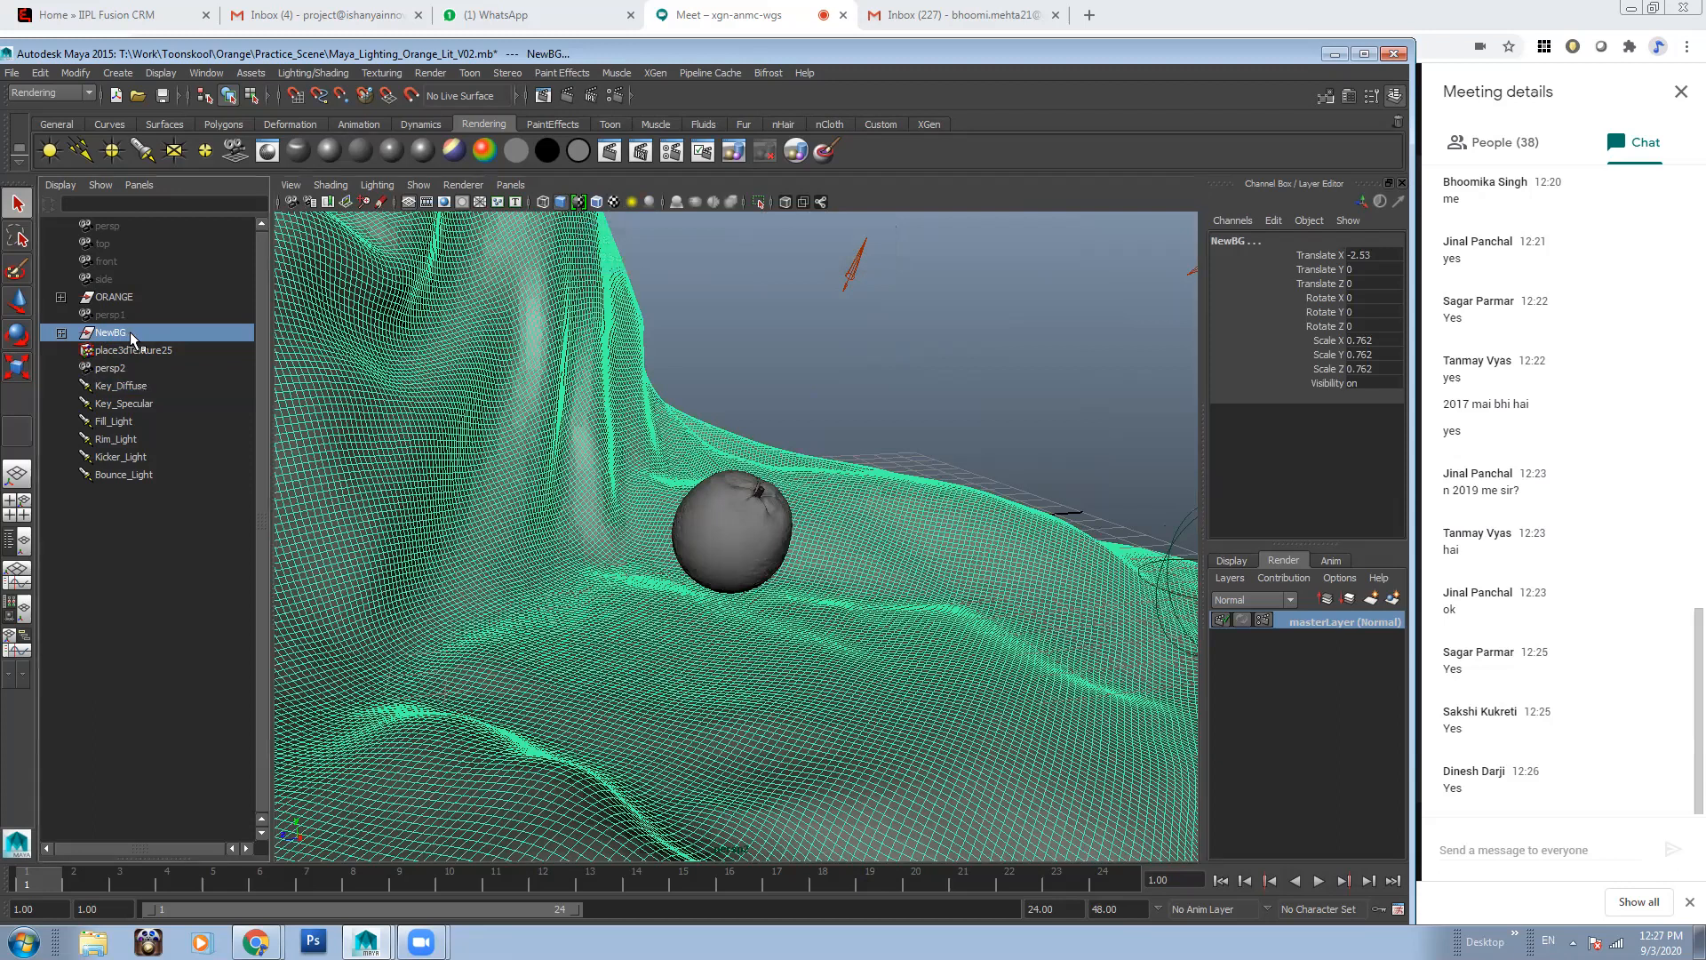
{"action": "left_click", "coordinate": [129, 388], "text": "ctrl"}
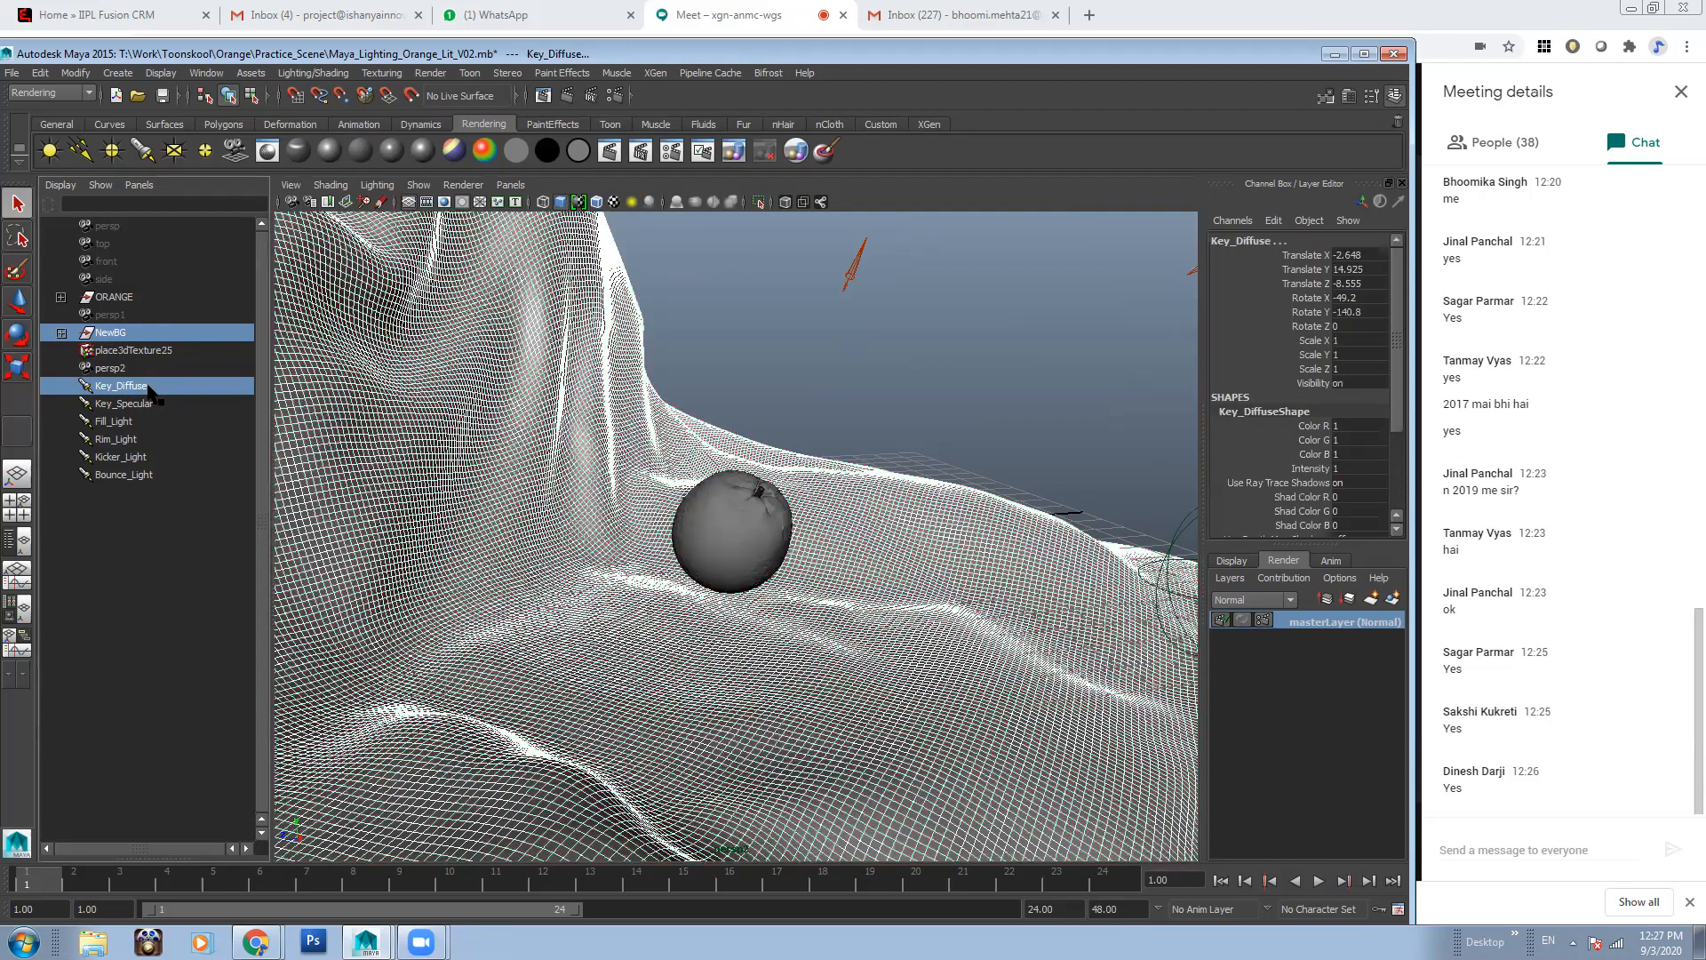
{"action": "scroll", "coordinate": [810, 562], "scroll_direction": "down", "scroll_amount": 3}
{"action": "left_click_drag", "start_coordinate": [1186, 629], "coordinate": [1145, 609], "text": "alt"}
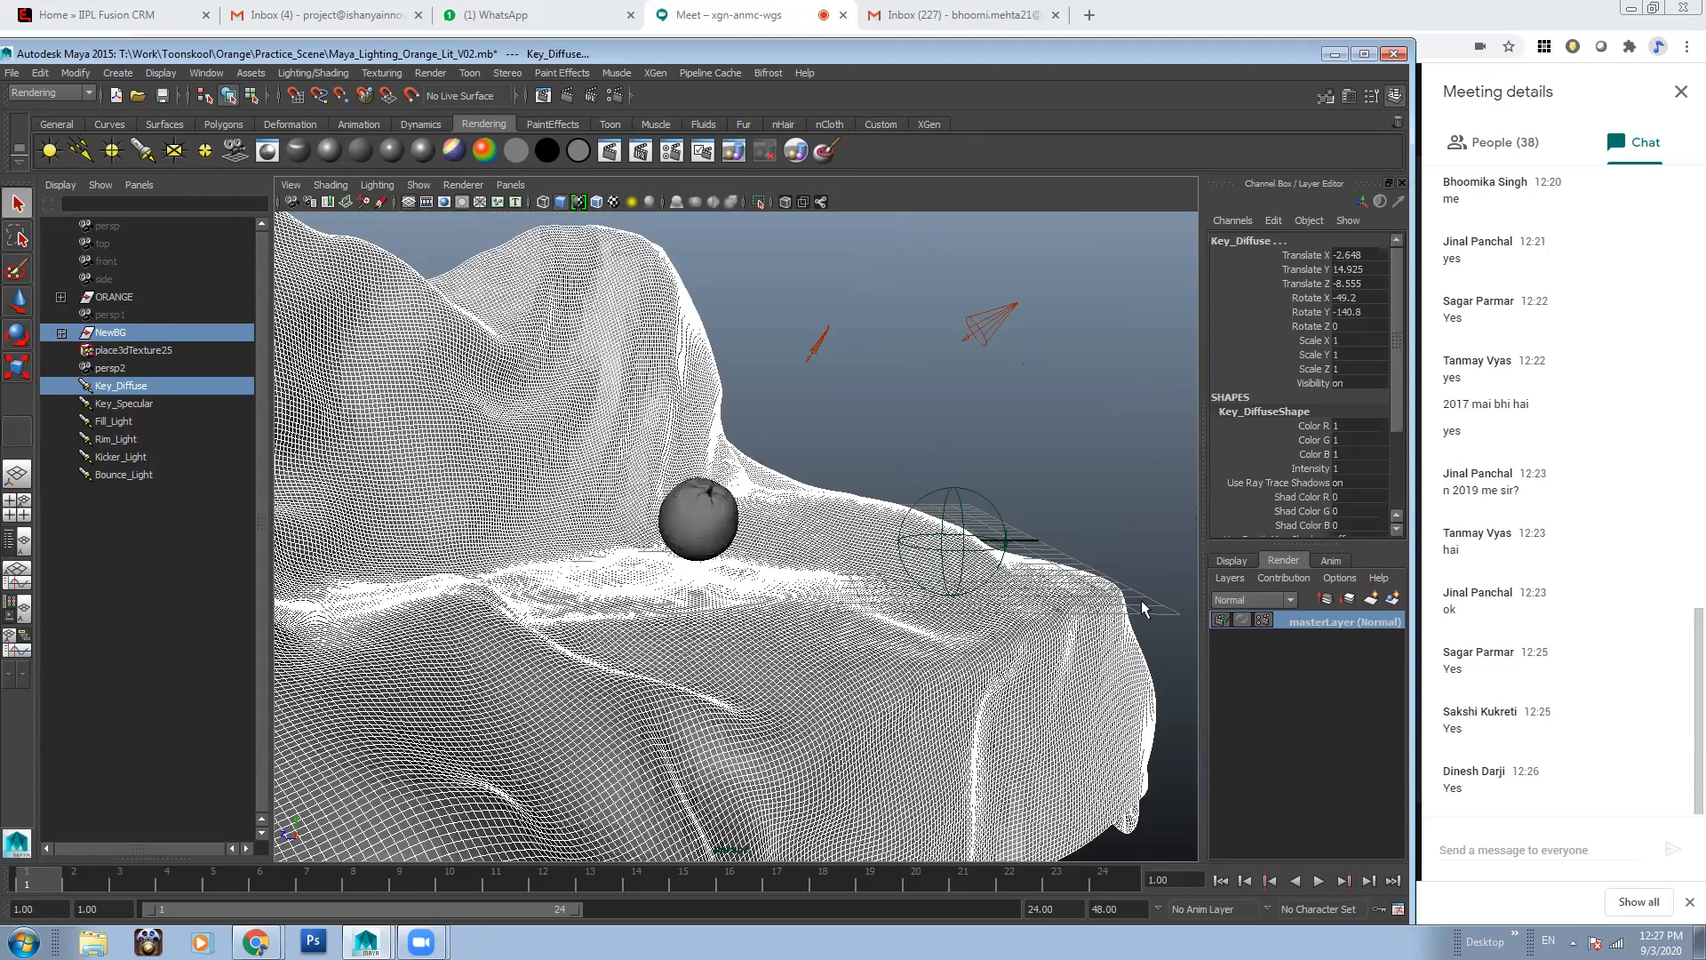
{"action": "left_click", "coordinate": [1393, 601]}
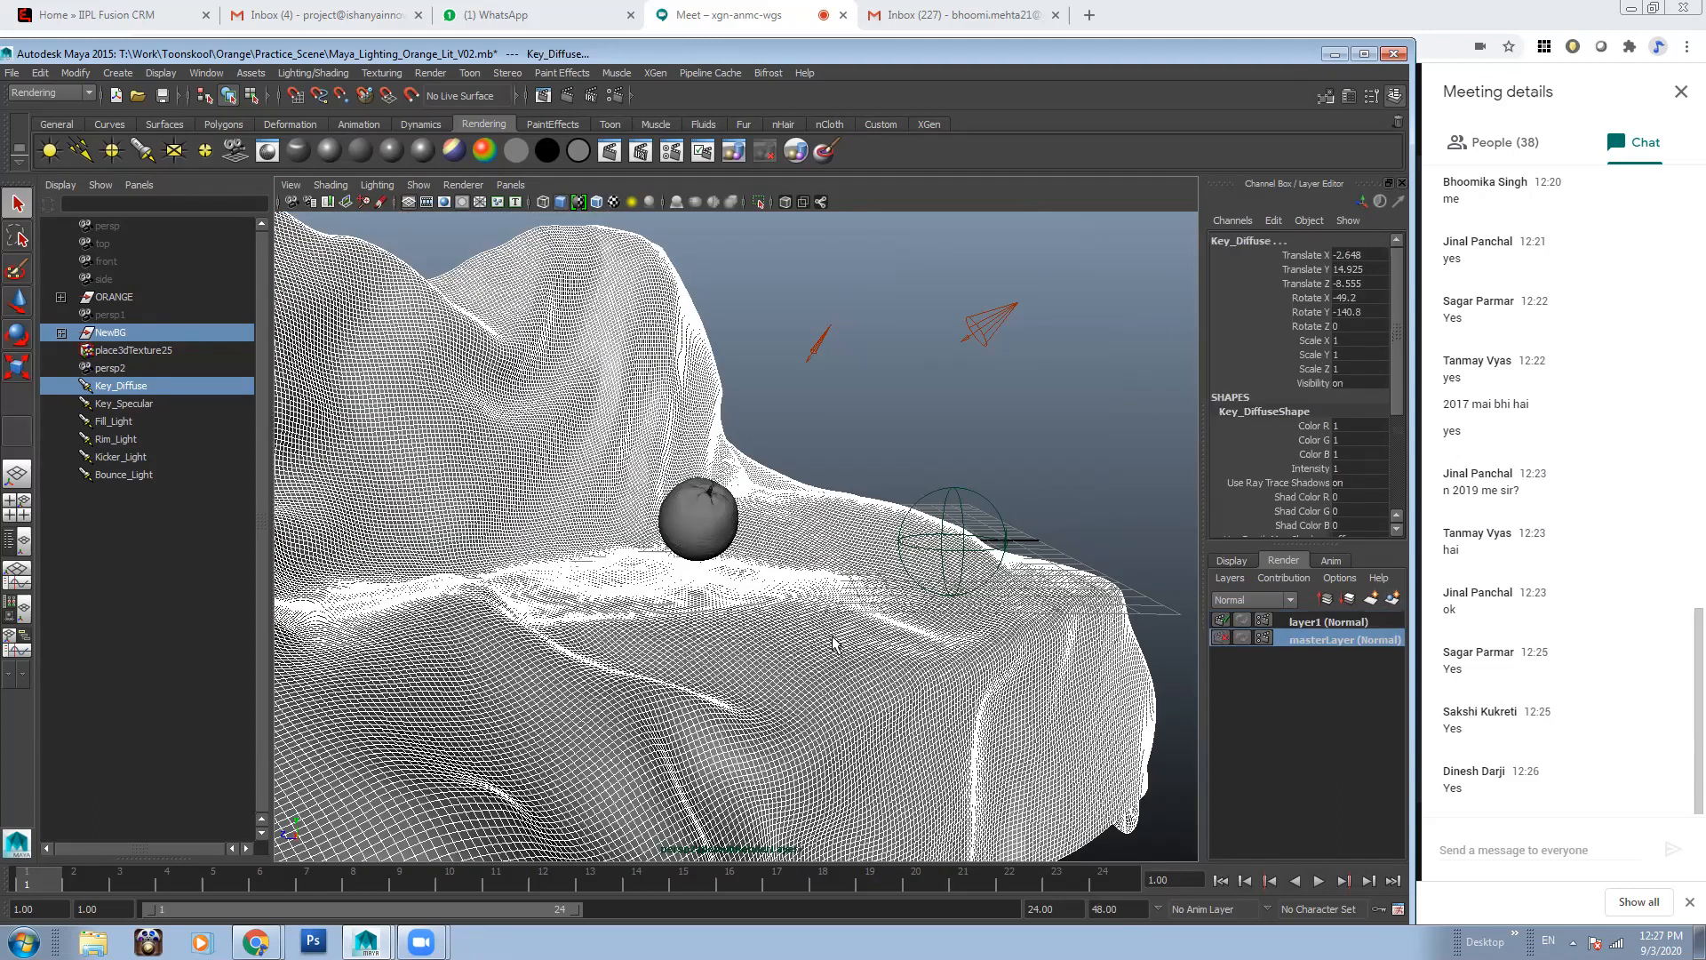
{"action": "left_click_drag", "start_coordinate": [848, 557], "coordinate": [863, 573], "text": "alt"}
Activate the new render layer and rename it Bg_Key_Diffuse
{"action": "double_click", "coordinate": [1339, 621]}
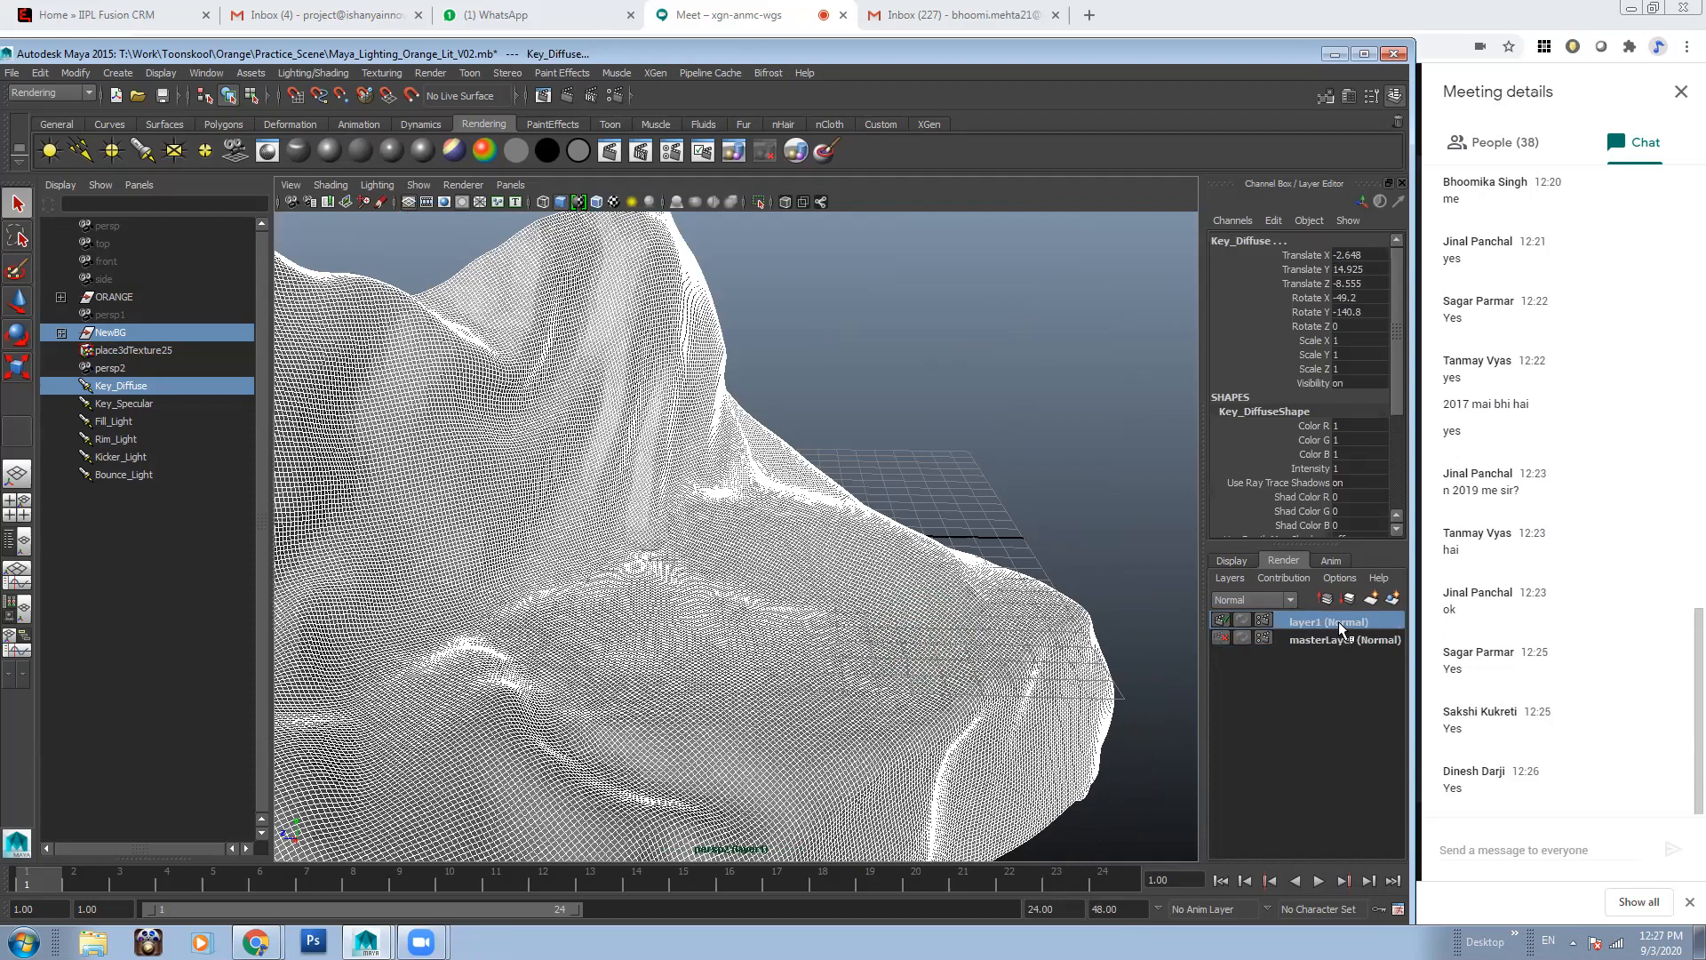
{"action": "type", "text": "Bg_Key_Diffuse"}
{"action": "key", "text": "Return"}
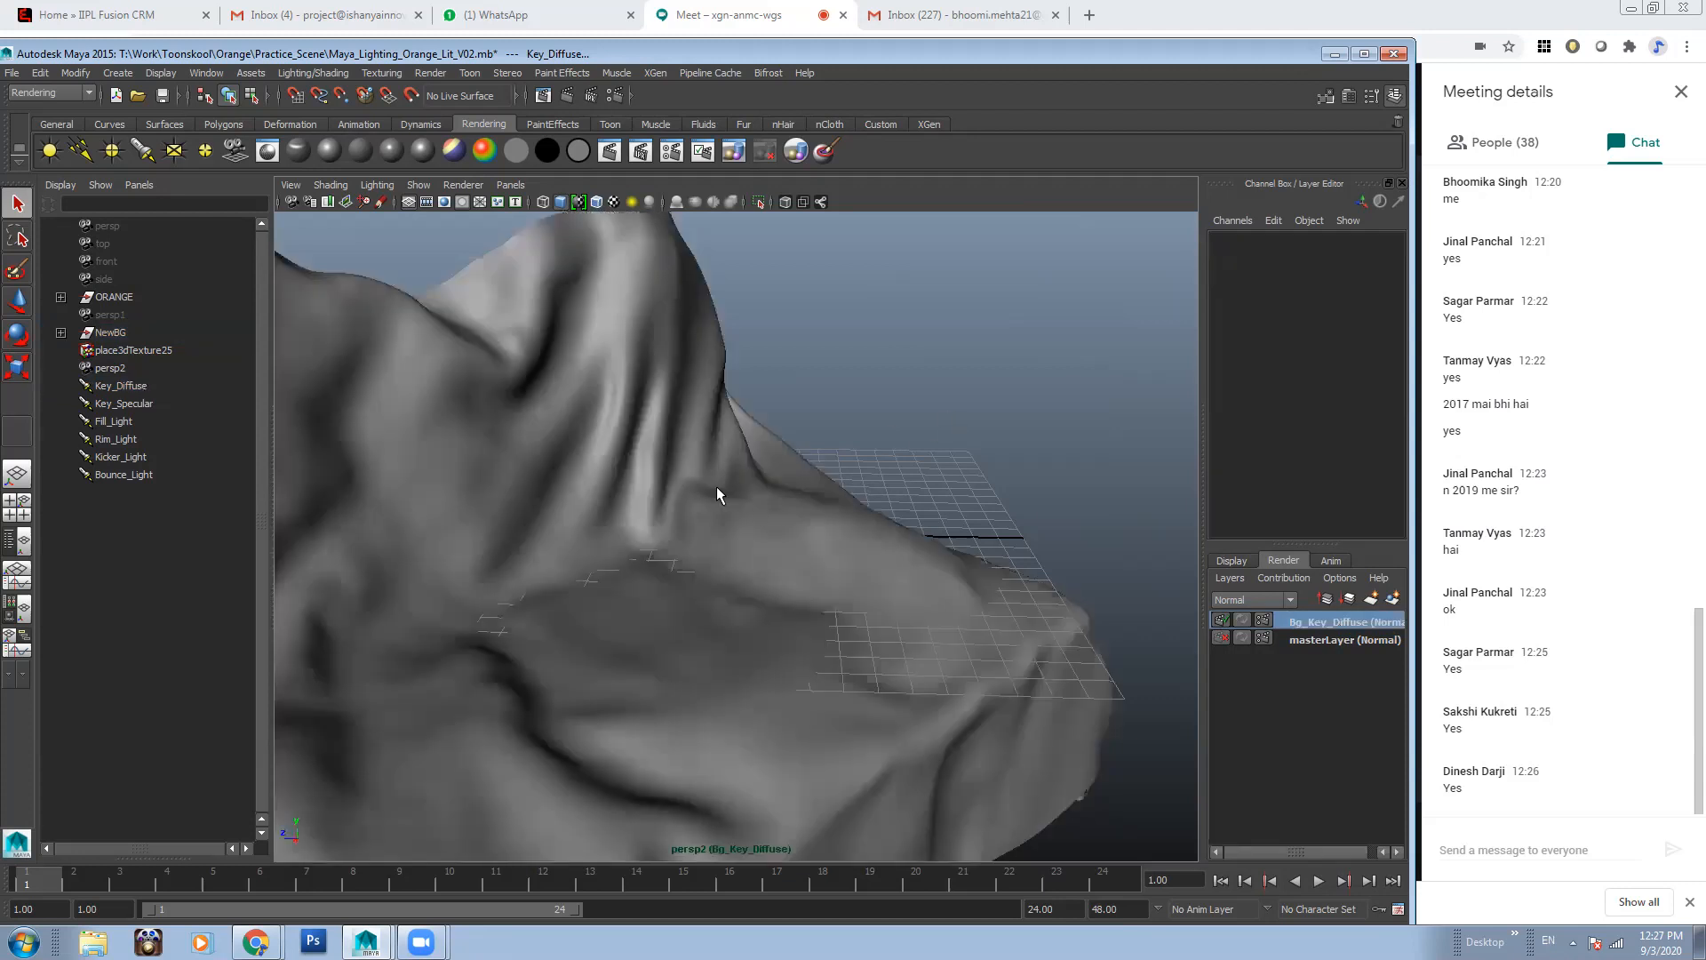
Display the layer's cloth with textures and all scene lights in the viewport
{"action": "key", "text": "7"}
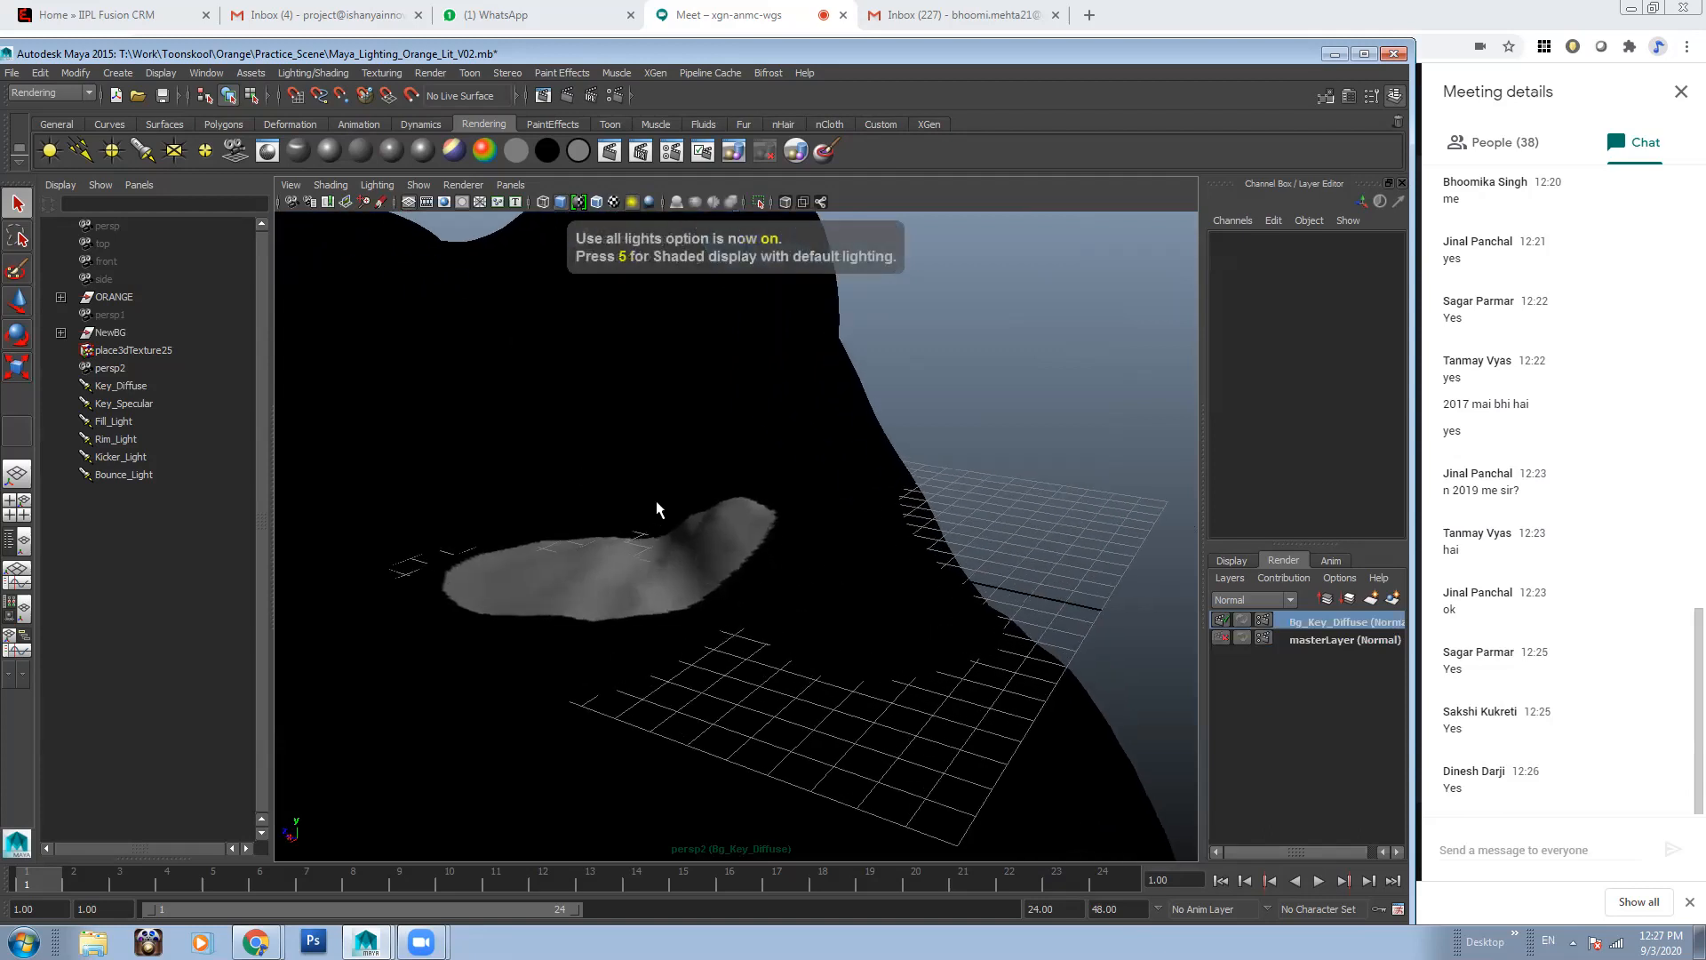
{"action": "key", "text": "5"}
{"action": "key", "text": "6"}
{"action": "key", "text": "7"}
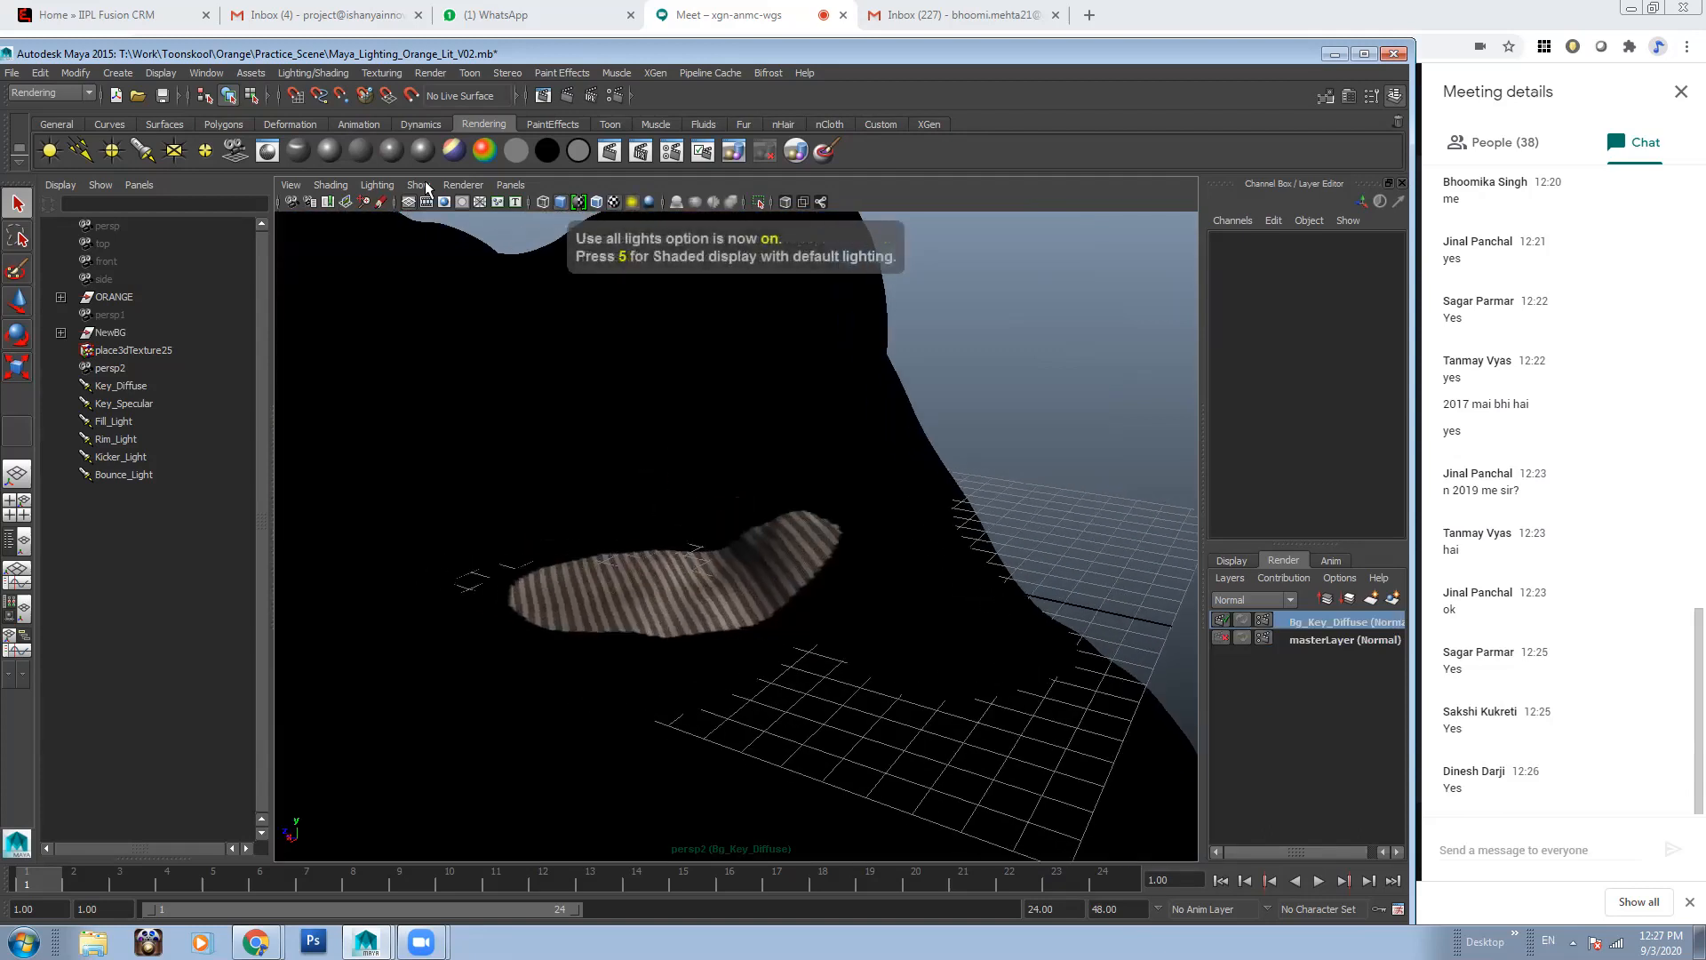
Render the Bg_Key_Diffuse layer through the persp camera with Maya Software and keep the image in the Render View
{"action": "left_click", "coordinate": [511, 185]}
{"action": "mouse_move", "coordinate": [578, 202]}
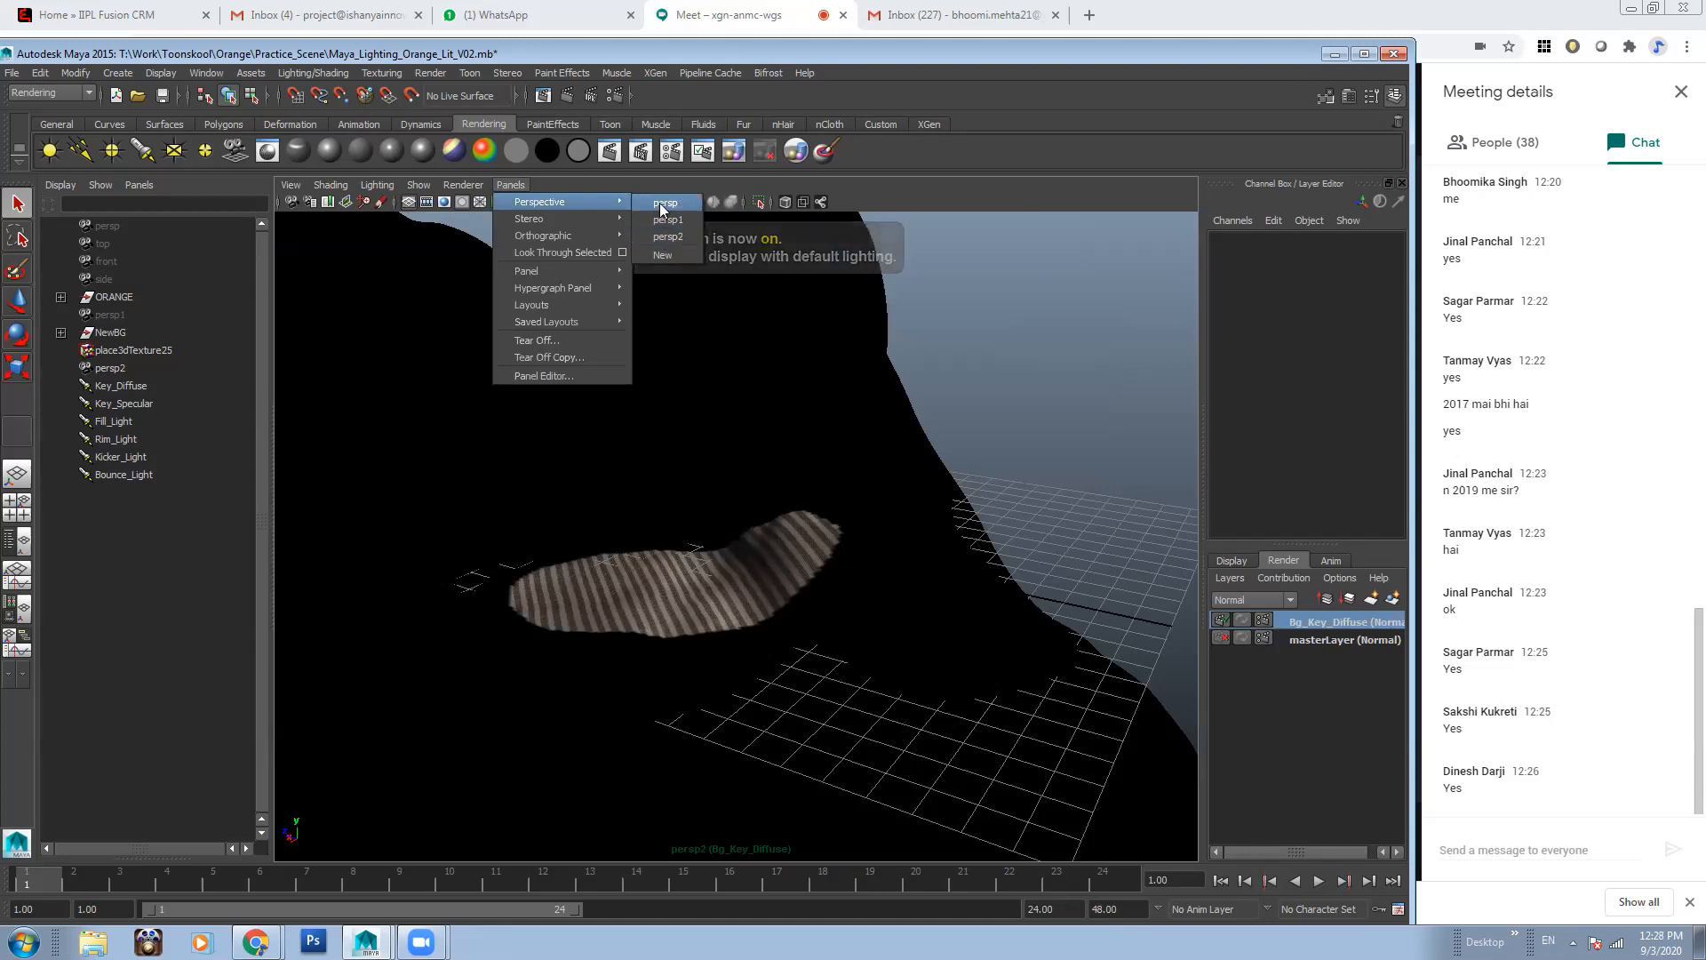
{"action": "left_click", "coordinate": [666, 203]}
{"action": "left_click", "coordinate": [544, 97]}
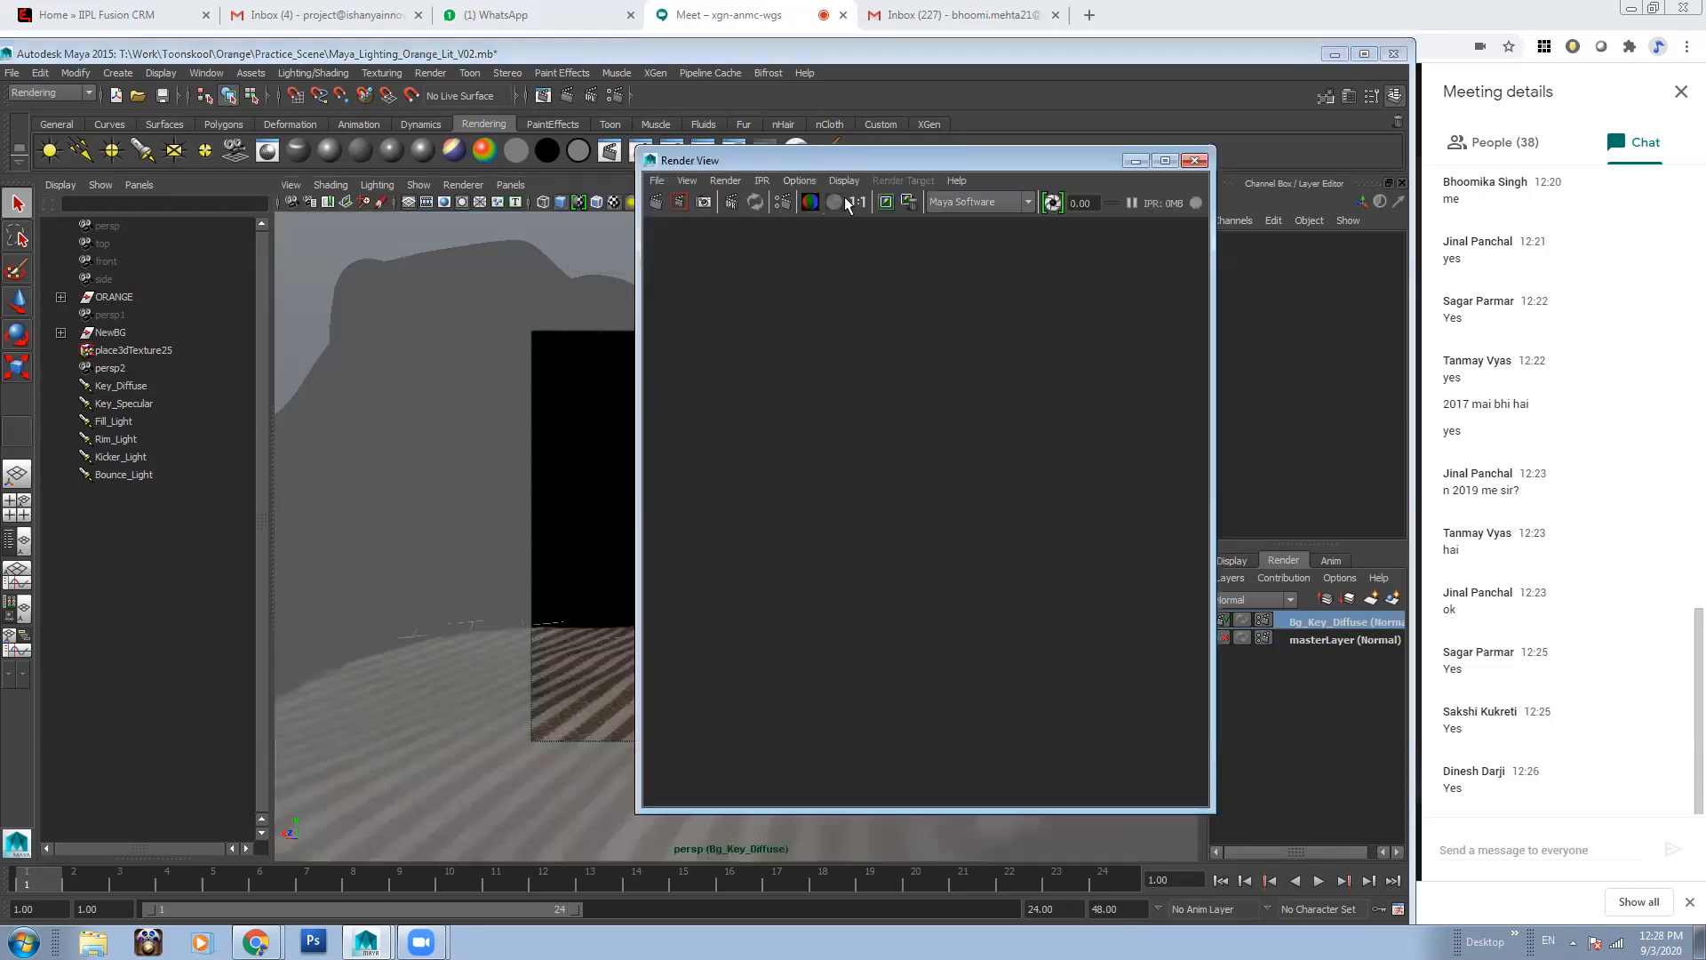
{"action": "left_click", "coordinate": [658, 202]}
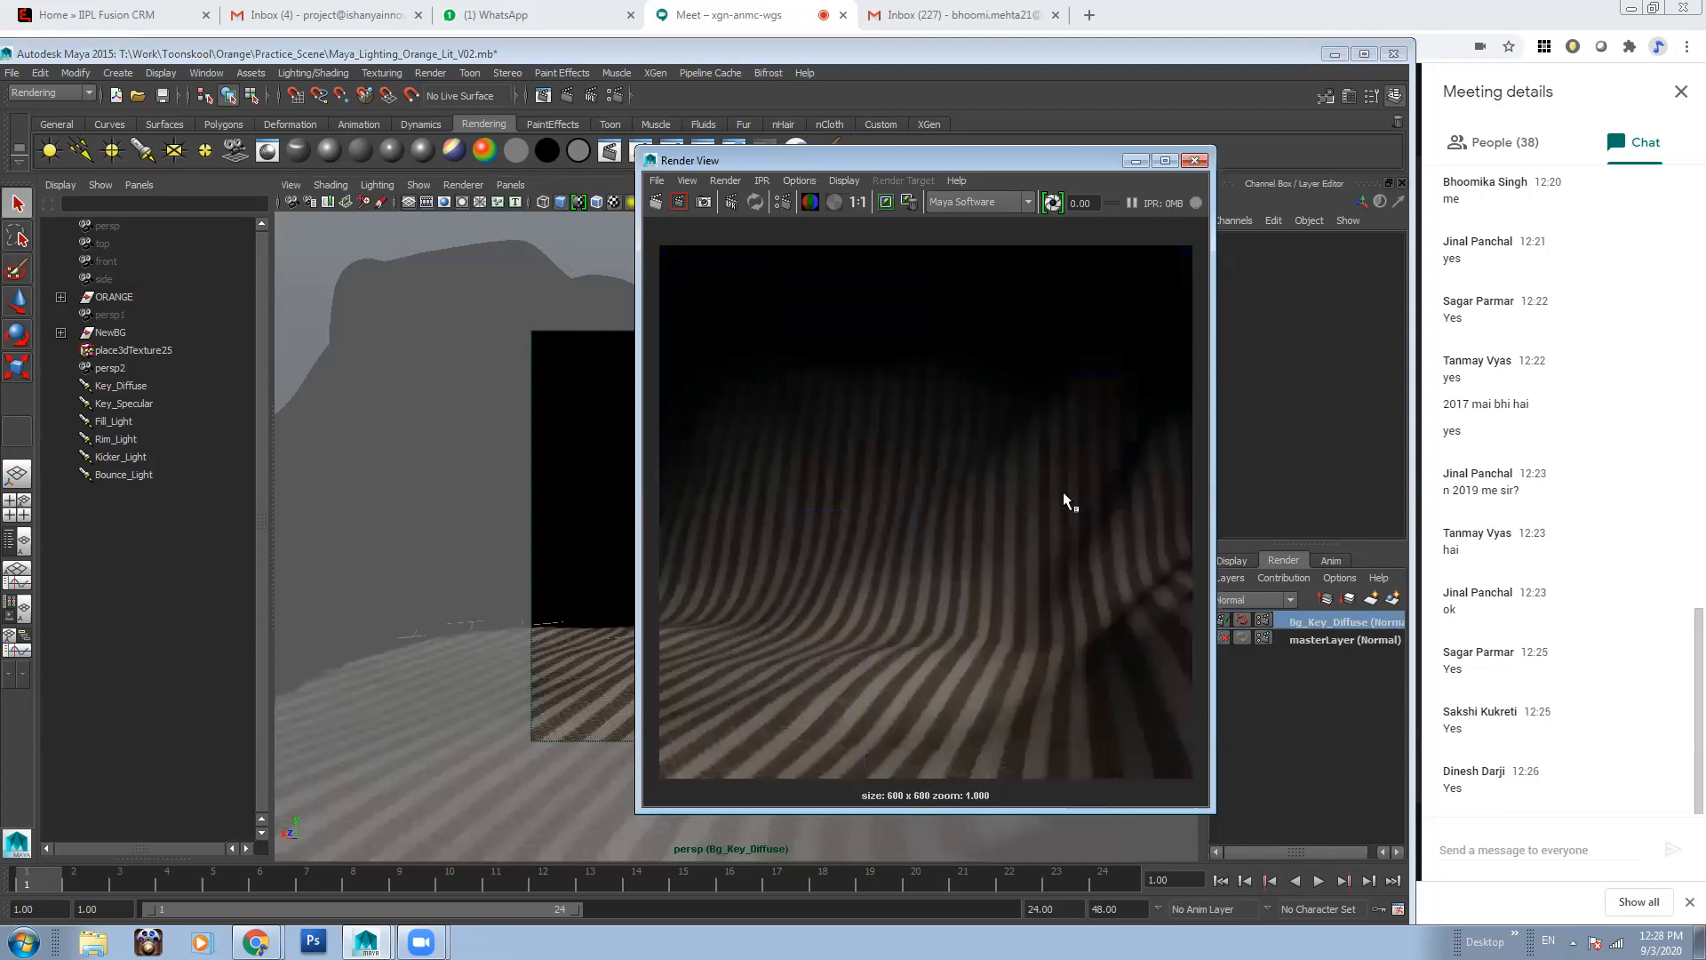
{"action": "left_click", "coordinate": [886, 202]}
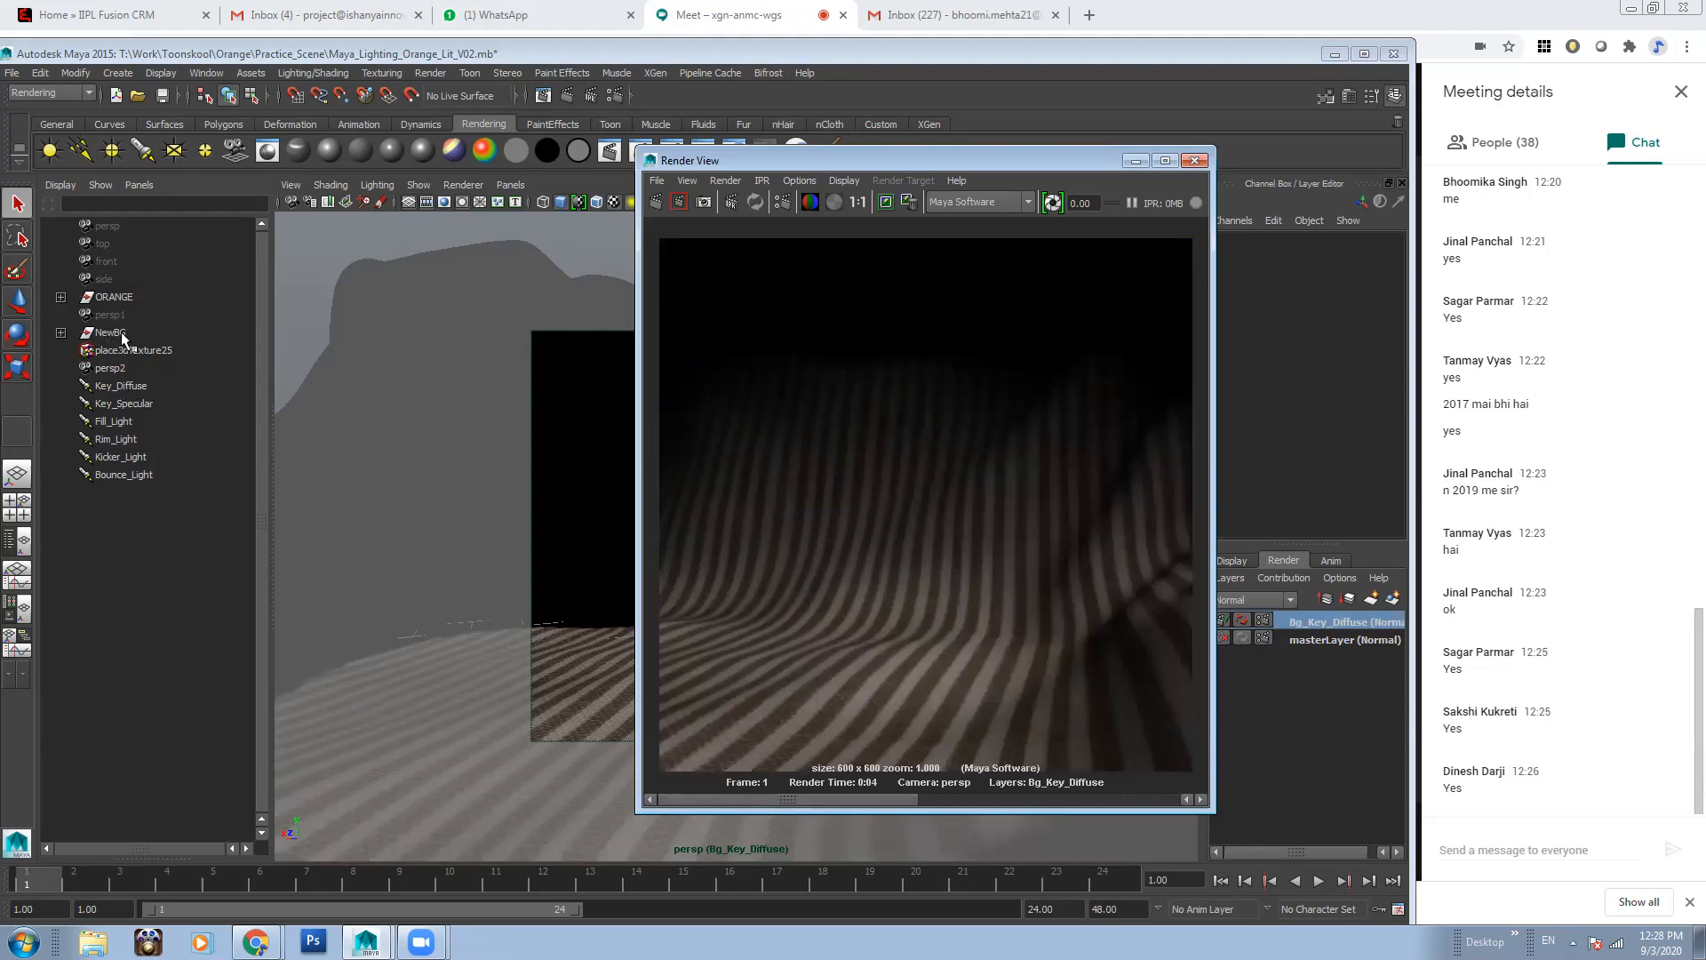
Minimize the Render View and switch the viewport back to the persp2 camera
{"action": "left_click", "coordinate": [1136, 160]}
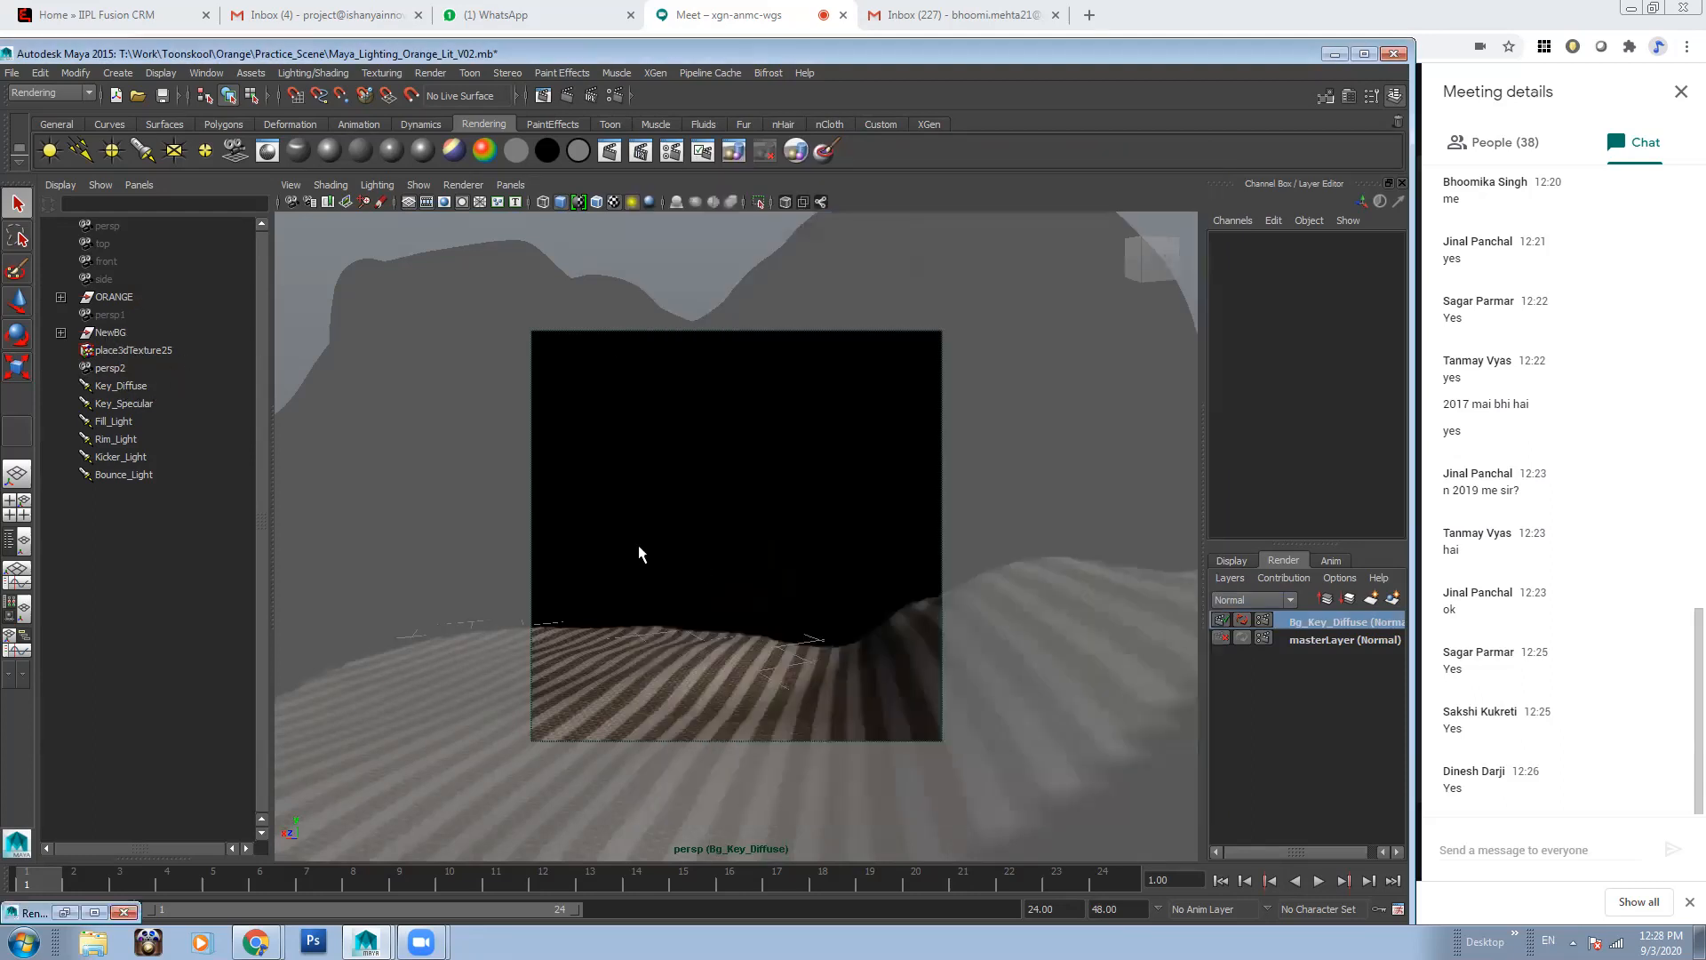
{"action": "left_click", "coordinate": [511, 185]}
{"action": "mouse_move", "coordinate": [569, 202]}
{"action": "left_click", "coordinate": [668, 237]}
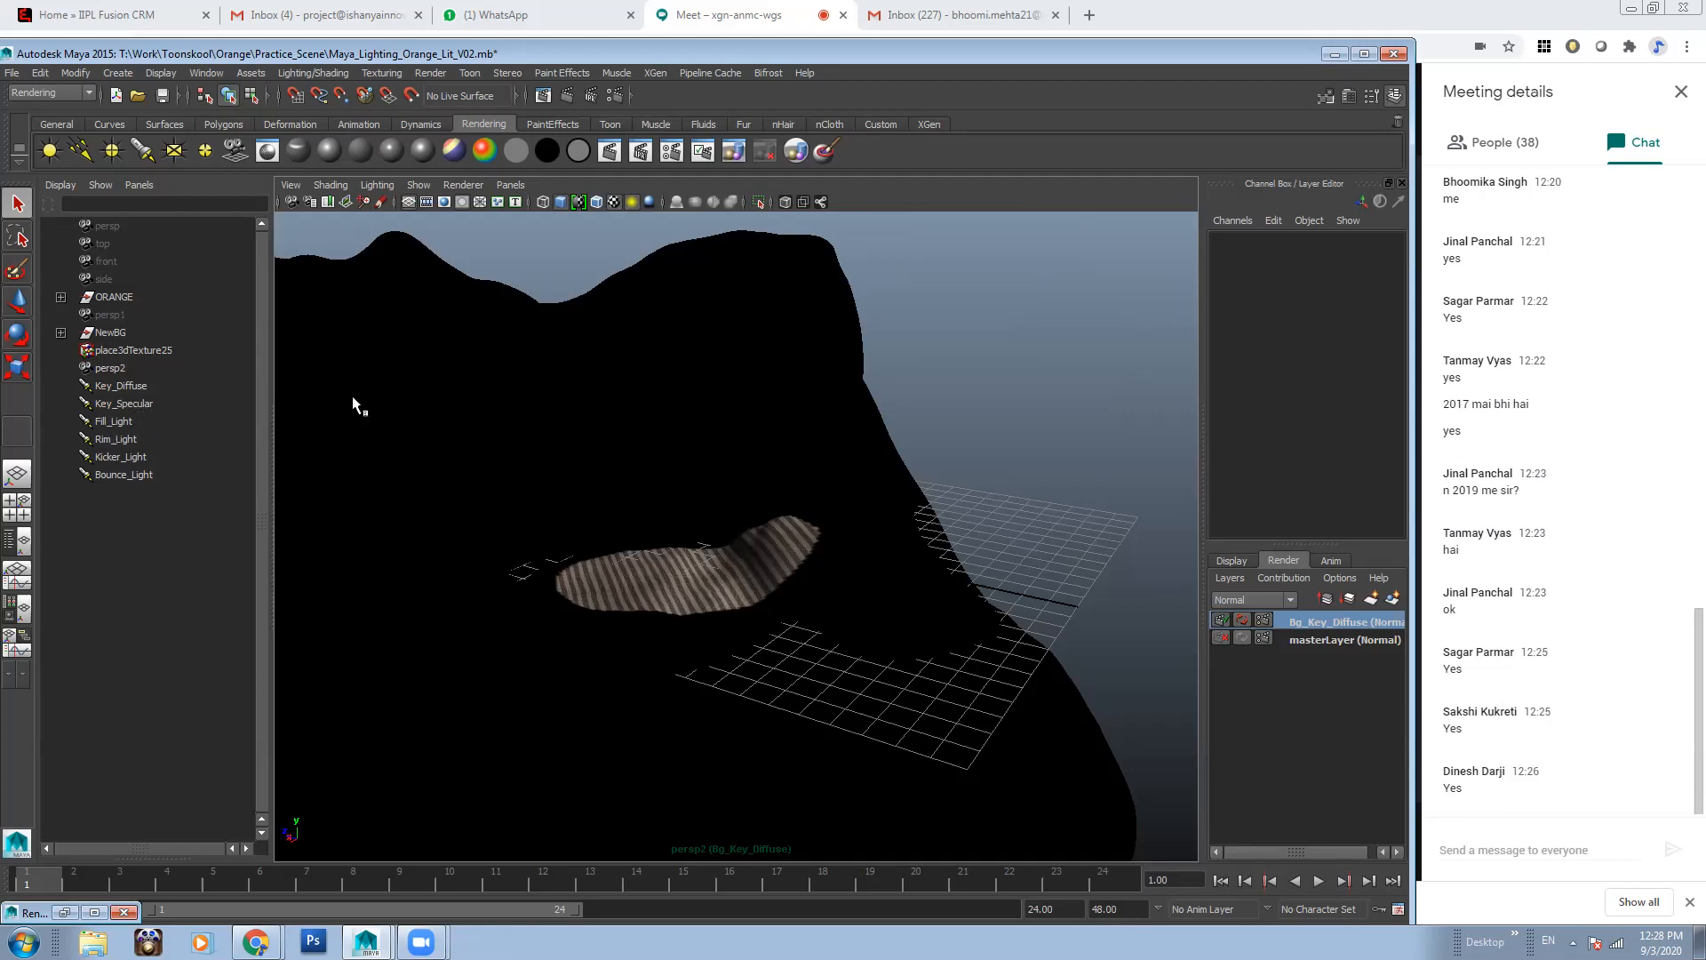
Switch to masterLayer and create a new render layer from the Fill_Light and the NewBG cloth
{"action": "left_click", "coordinate": [129, 402]}
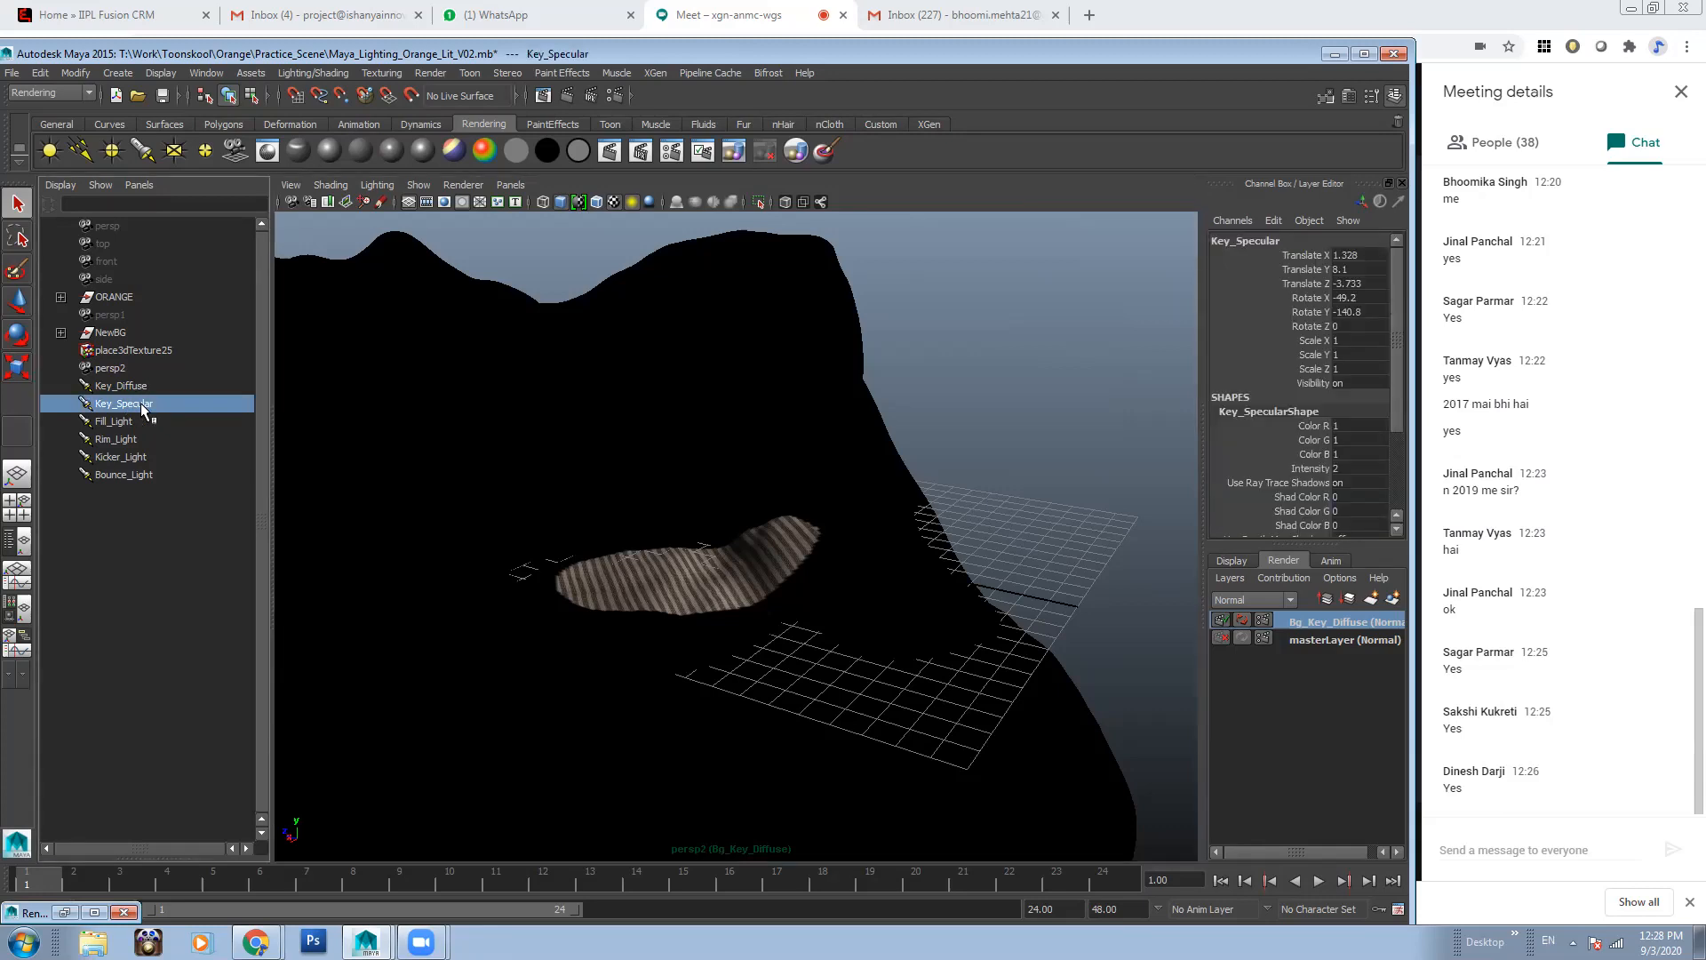
{"action": "left_click", "coordinate": [118, 421]}
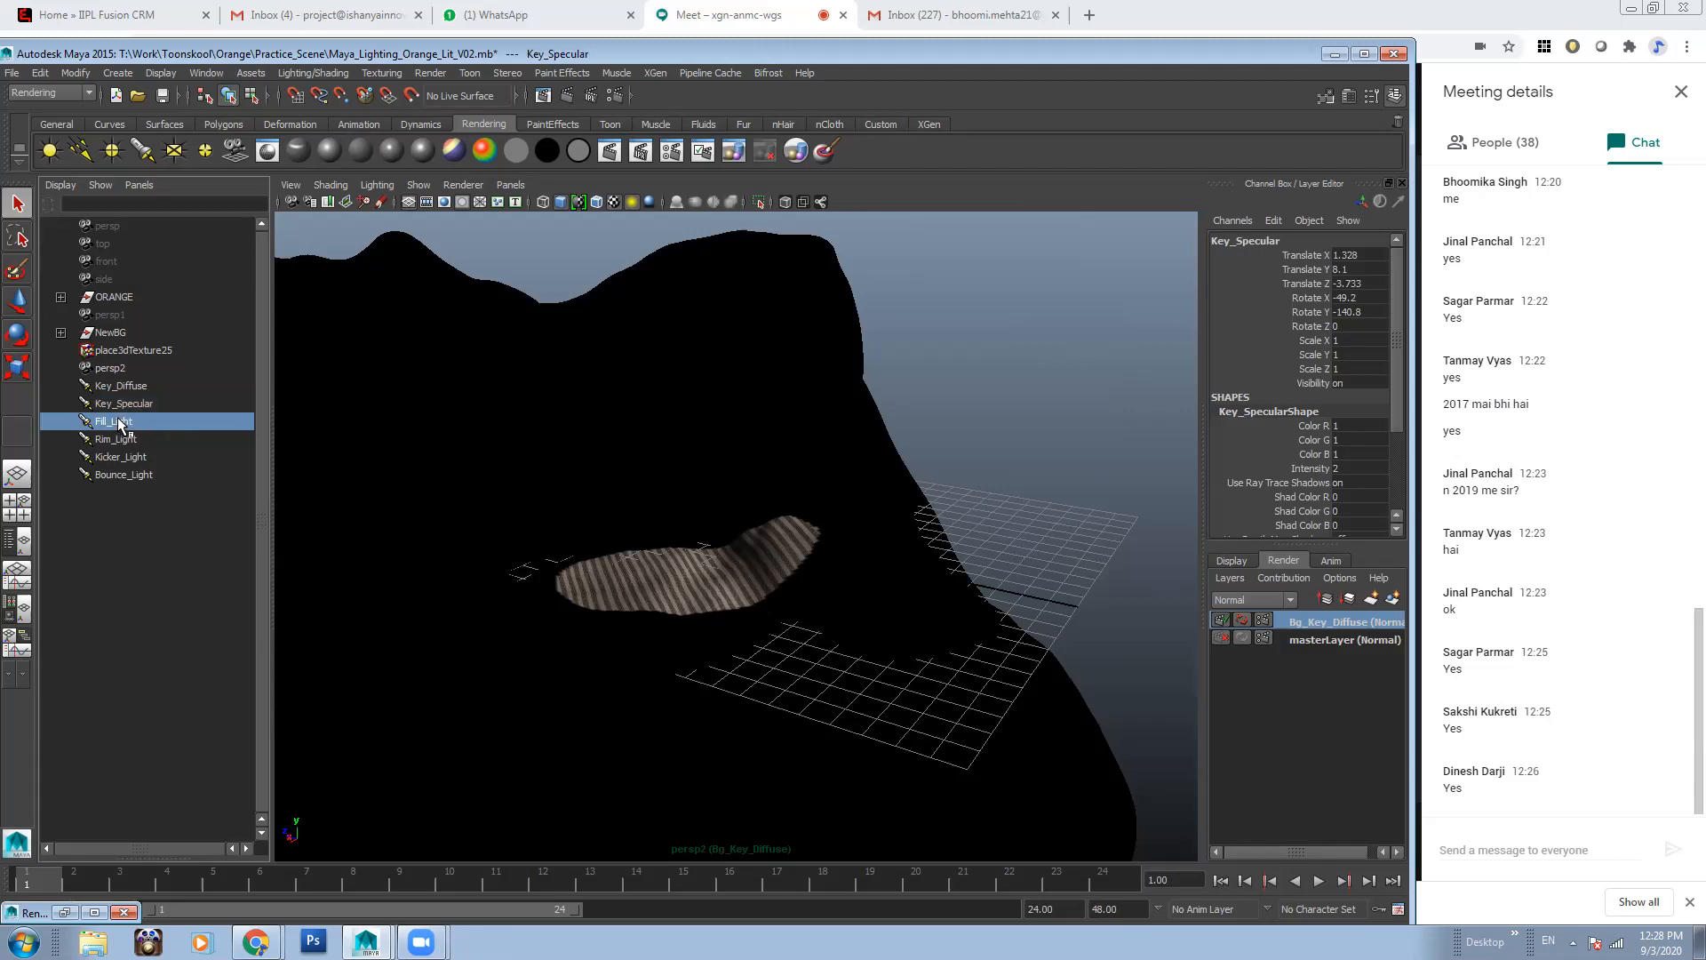
{"action": "left_click", "coordinate": [125, 333], "text": "ctrl"}
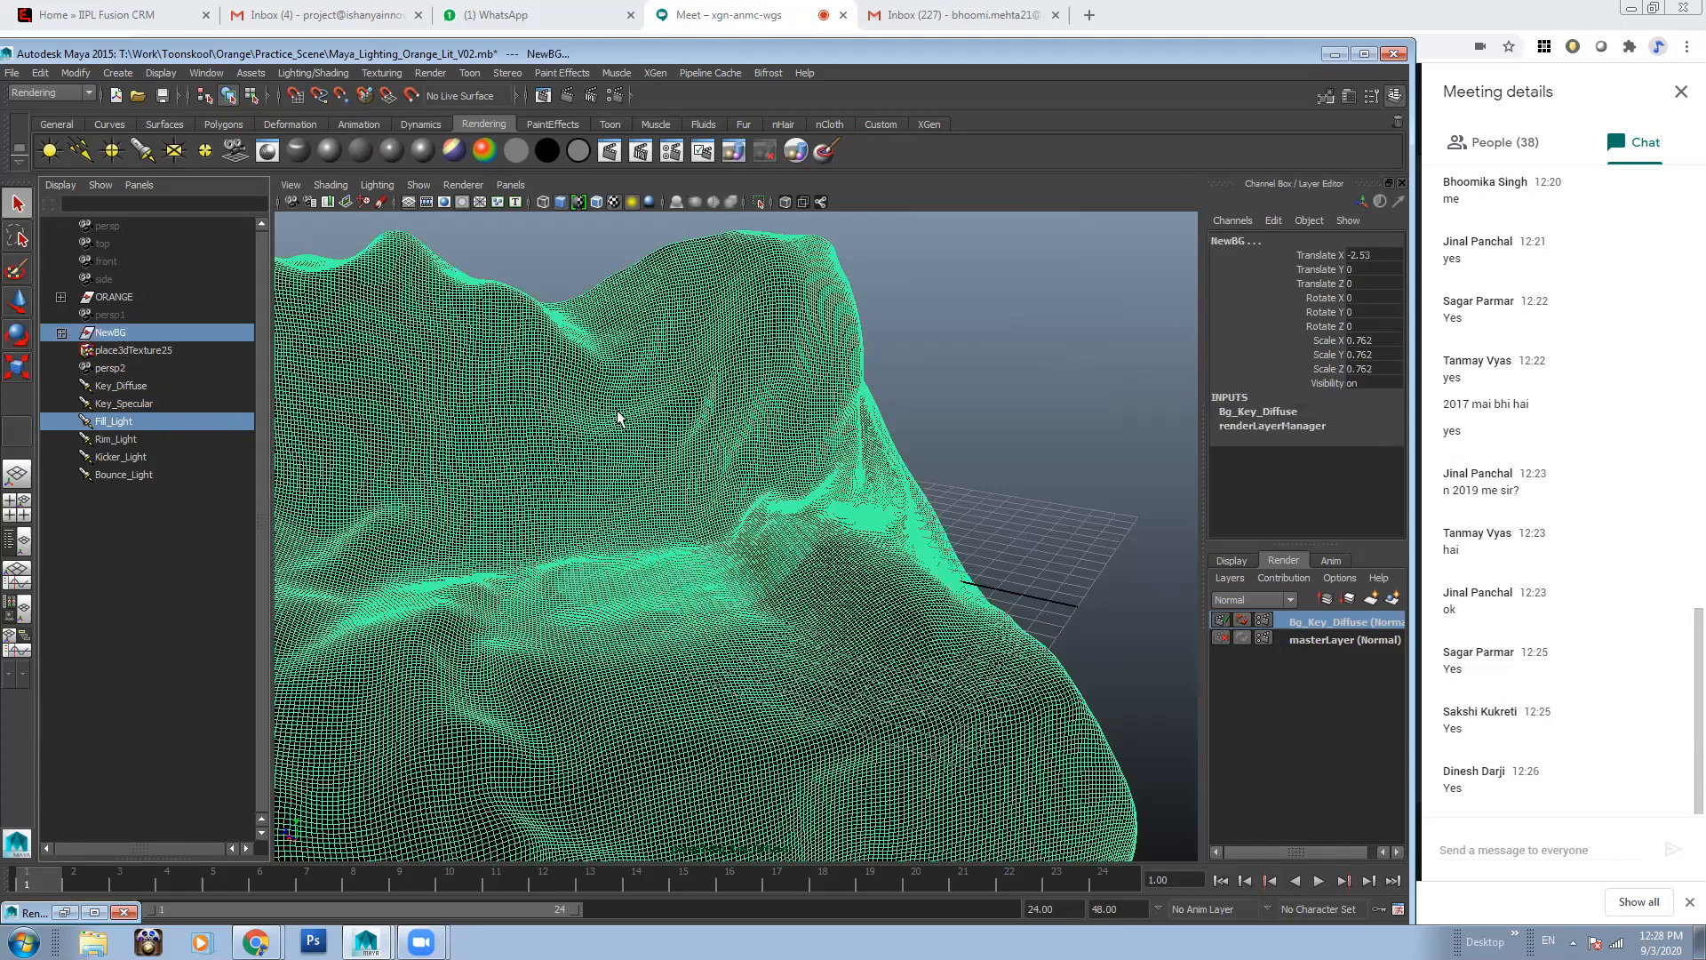
{"action": "left_click", "coordinate": [1344, 642]}
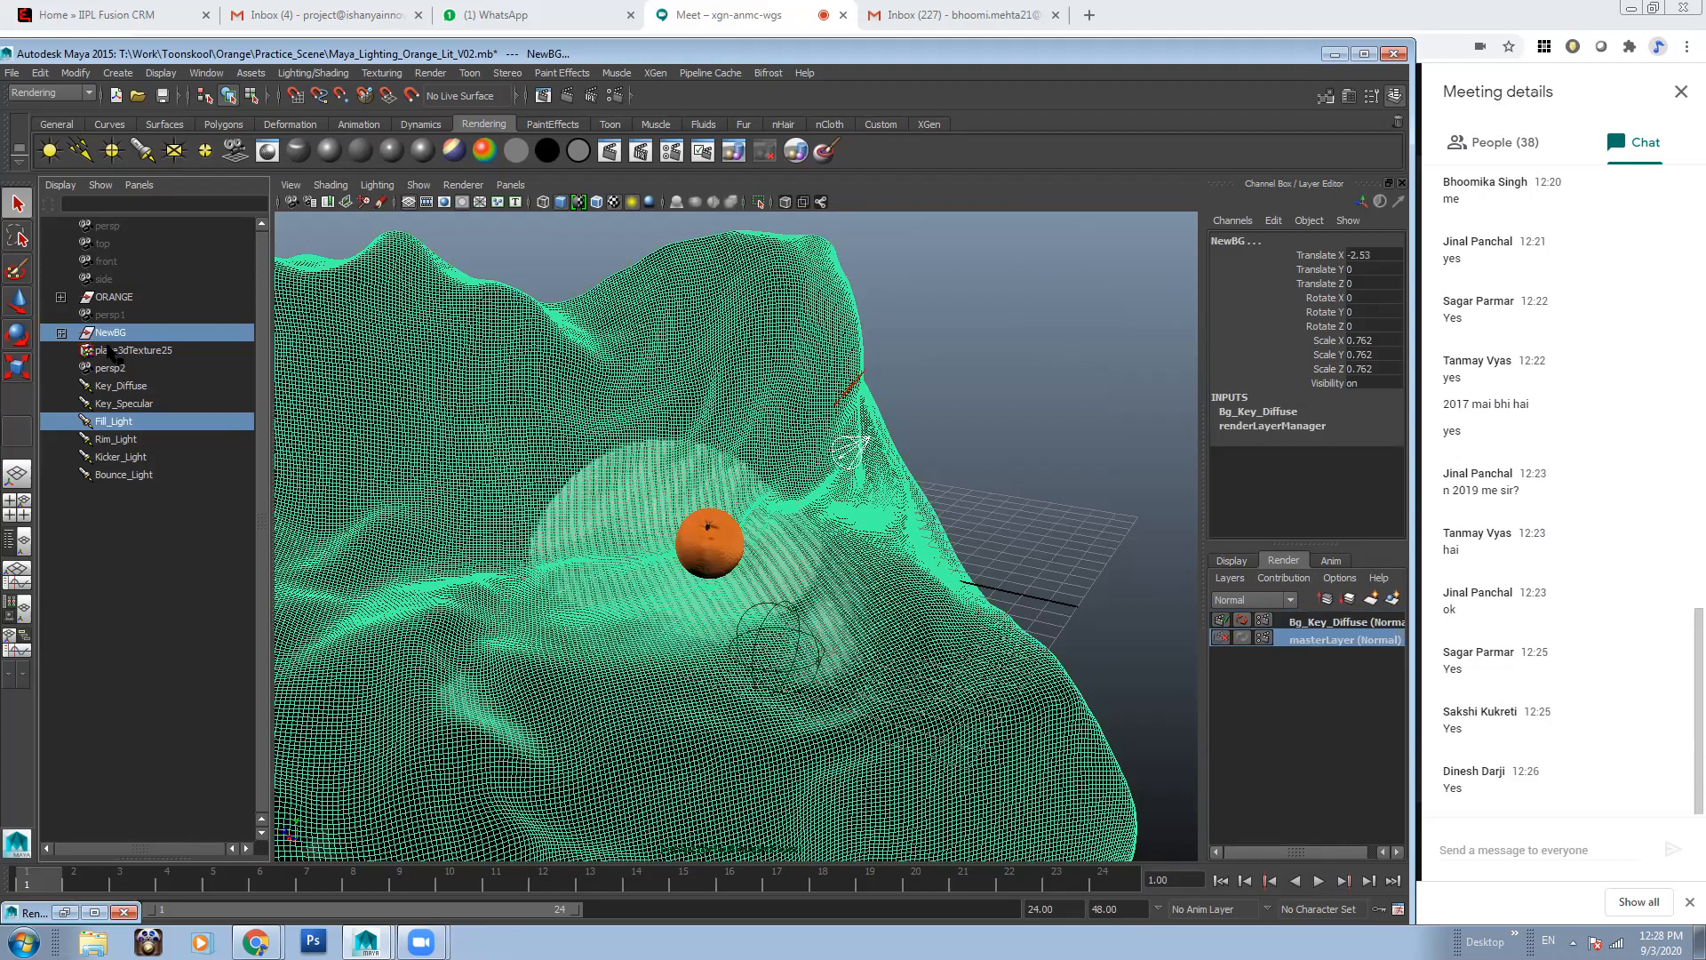
{"action": "left_click", "coordinate": [1391, 600]}
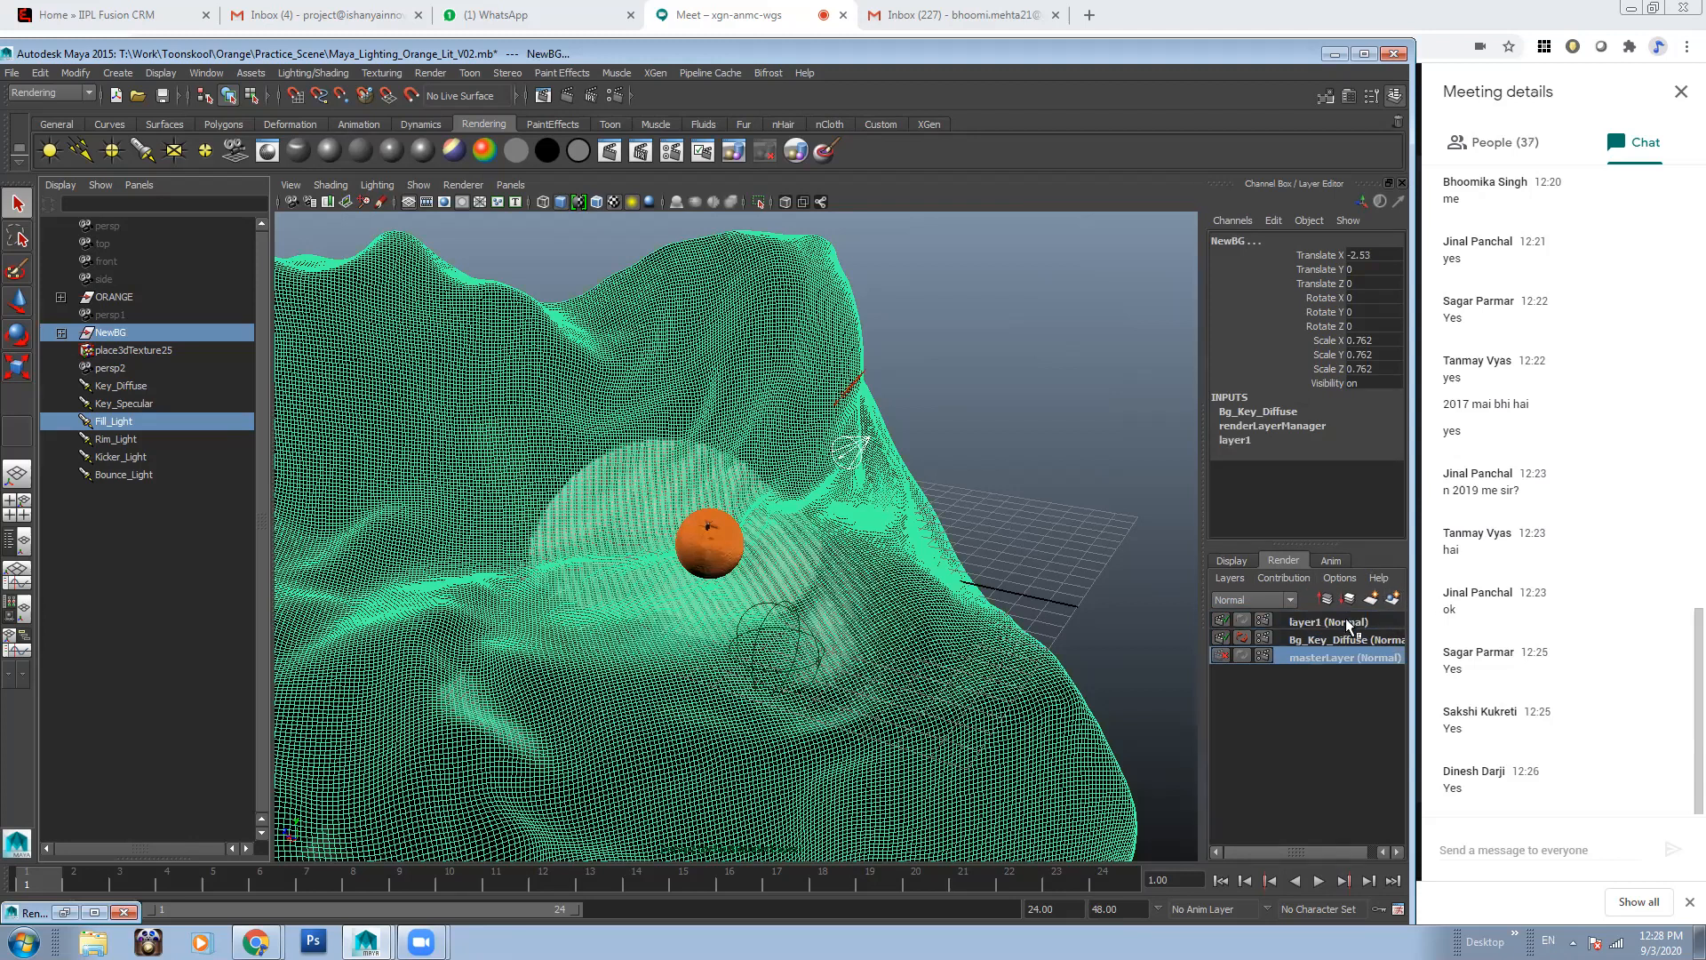
Rename the new fill-light background render layer Bg_Fill and clear the selection
{"action": "double_click", "coordinate": [1345, 618]}
{"action": "type", "text": "B"}
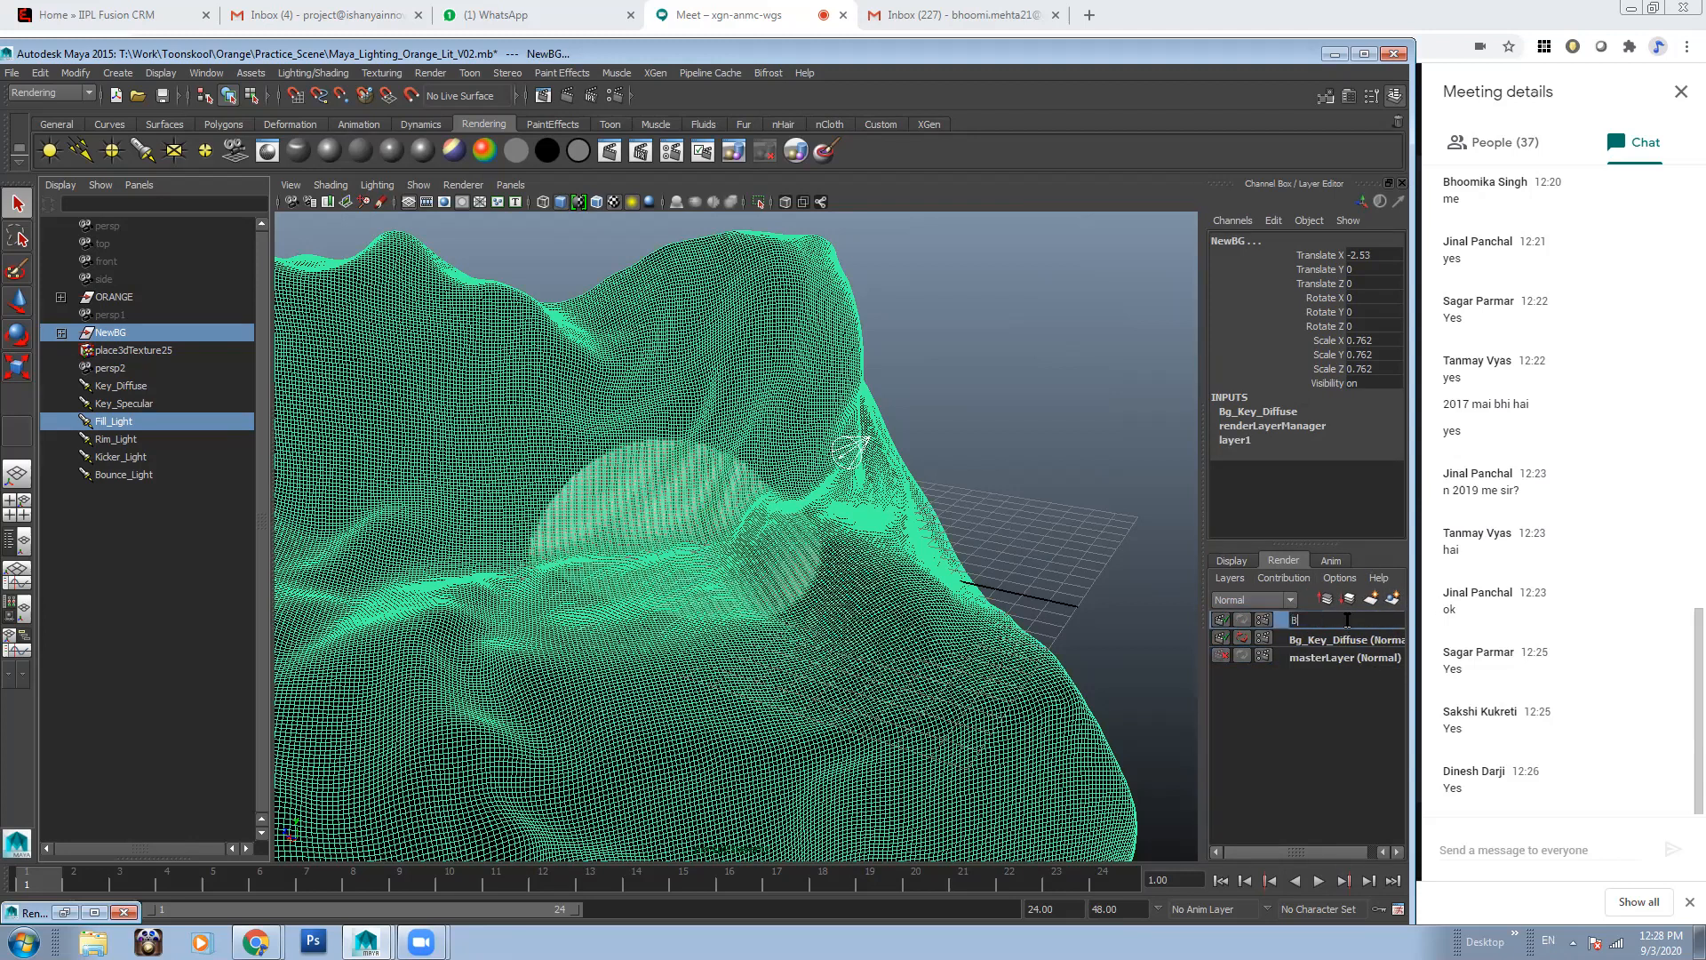
{"action": "type", "text": "g_Fill"}
{"action": "key", "text": "Return"}
{"action": "left_click", "coordinate": [1051, 449]}
Render the Bg_Fill layer through the persp camera with Maya Software, keeping the previous image, and minimize the Render View
{"action": "left_click", "coordinate": [511, 185]}
{"action": "mouse_move", "coordinate": [577, 202]}
{"action": "left_click", "coordinate": [711, 202]}
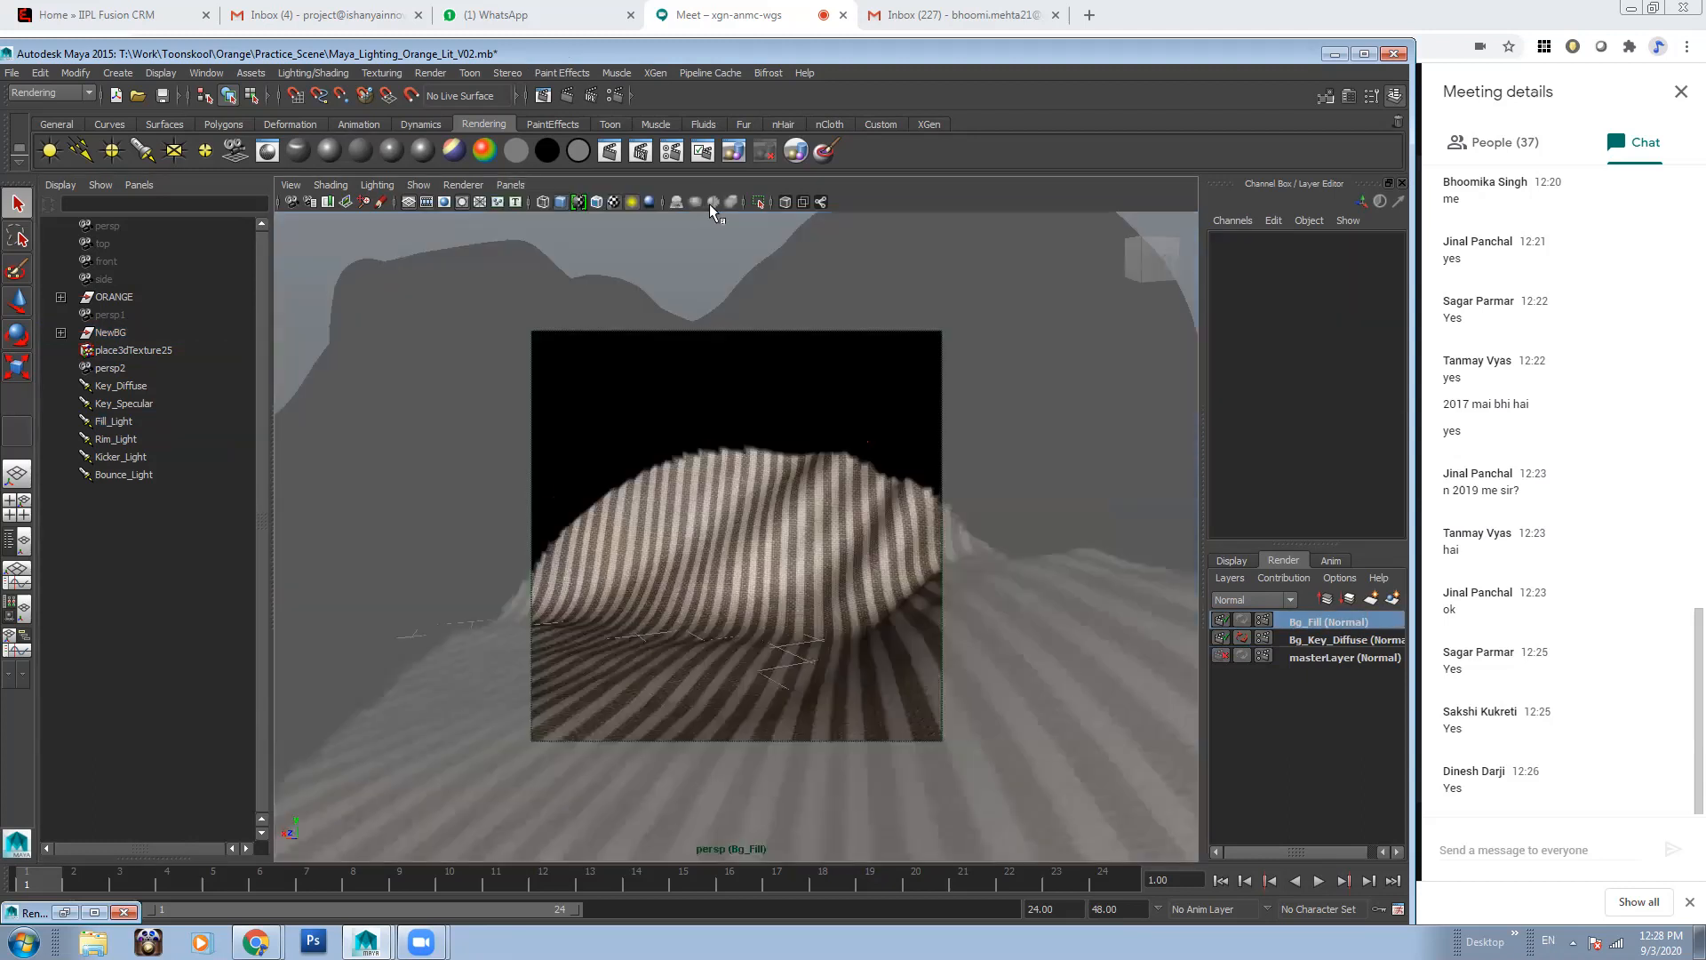
{"action": "left_click", "coordinate": [544, 95]}
{"action": "left_click", "coordinate": [885, 202]}
{"action": "left_click", "coordinate": [656, 201]}
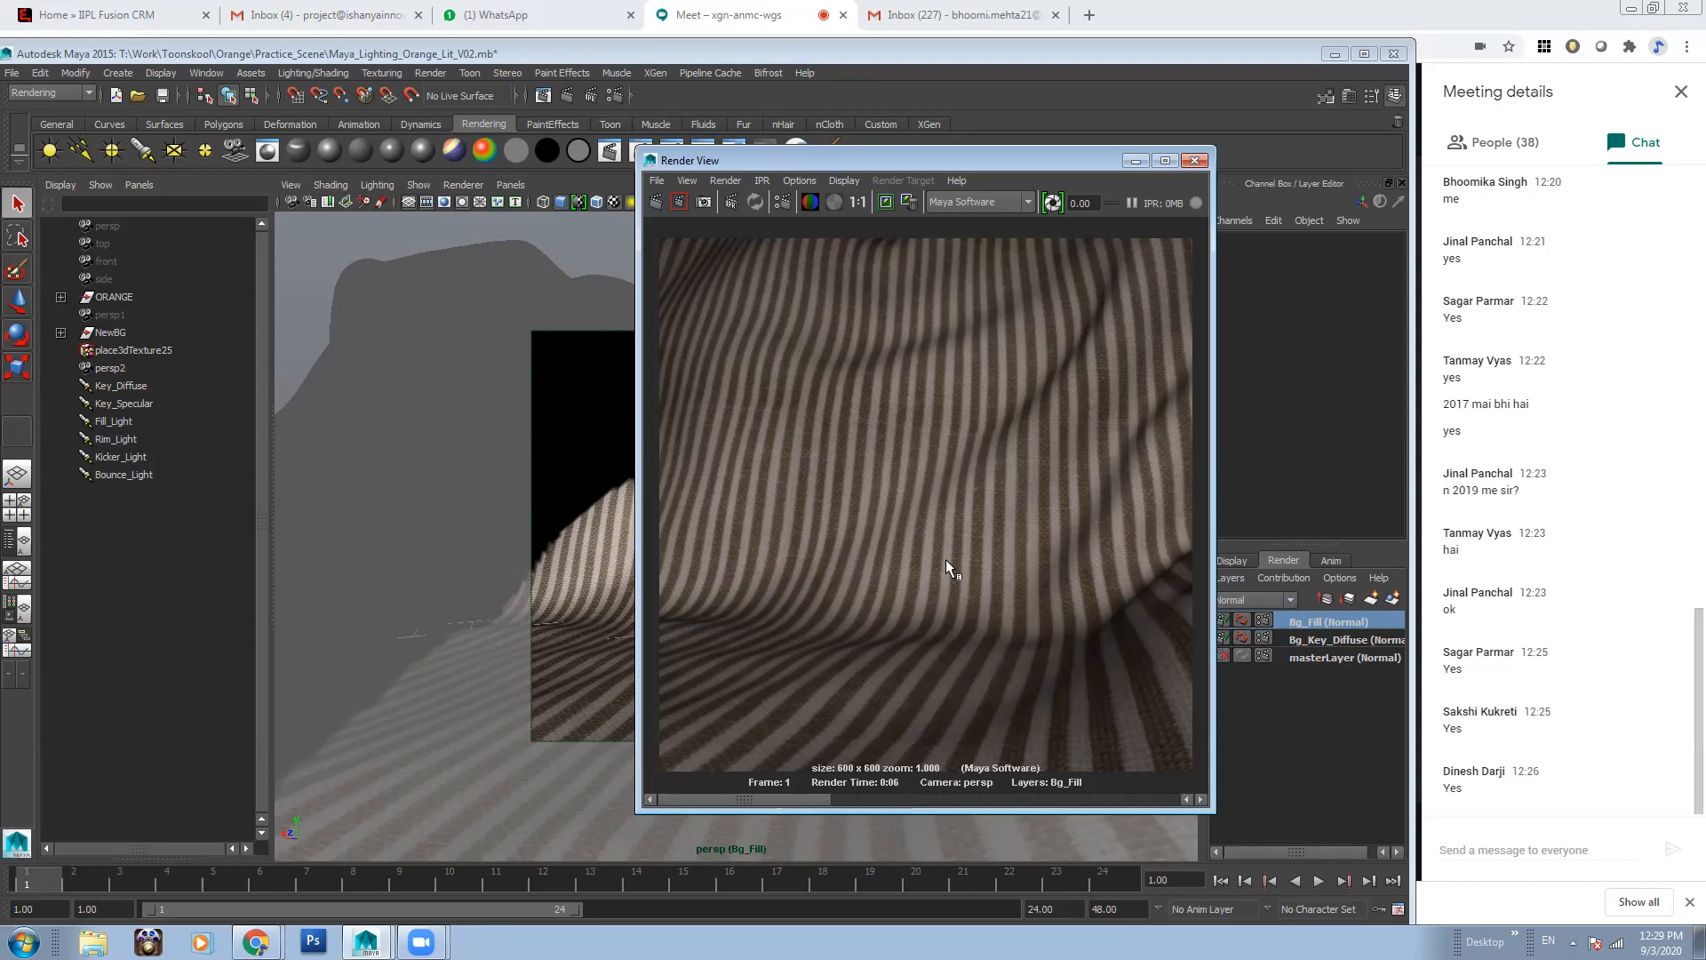
{"action": "left_click", "coordinate": [1136, 163]}
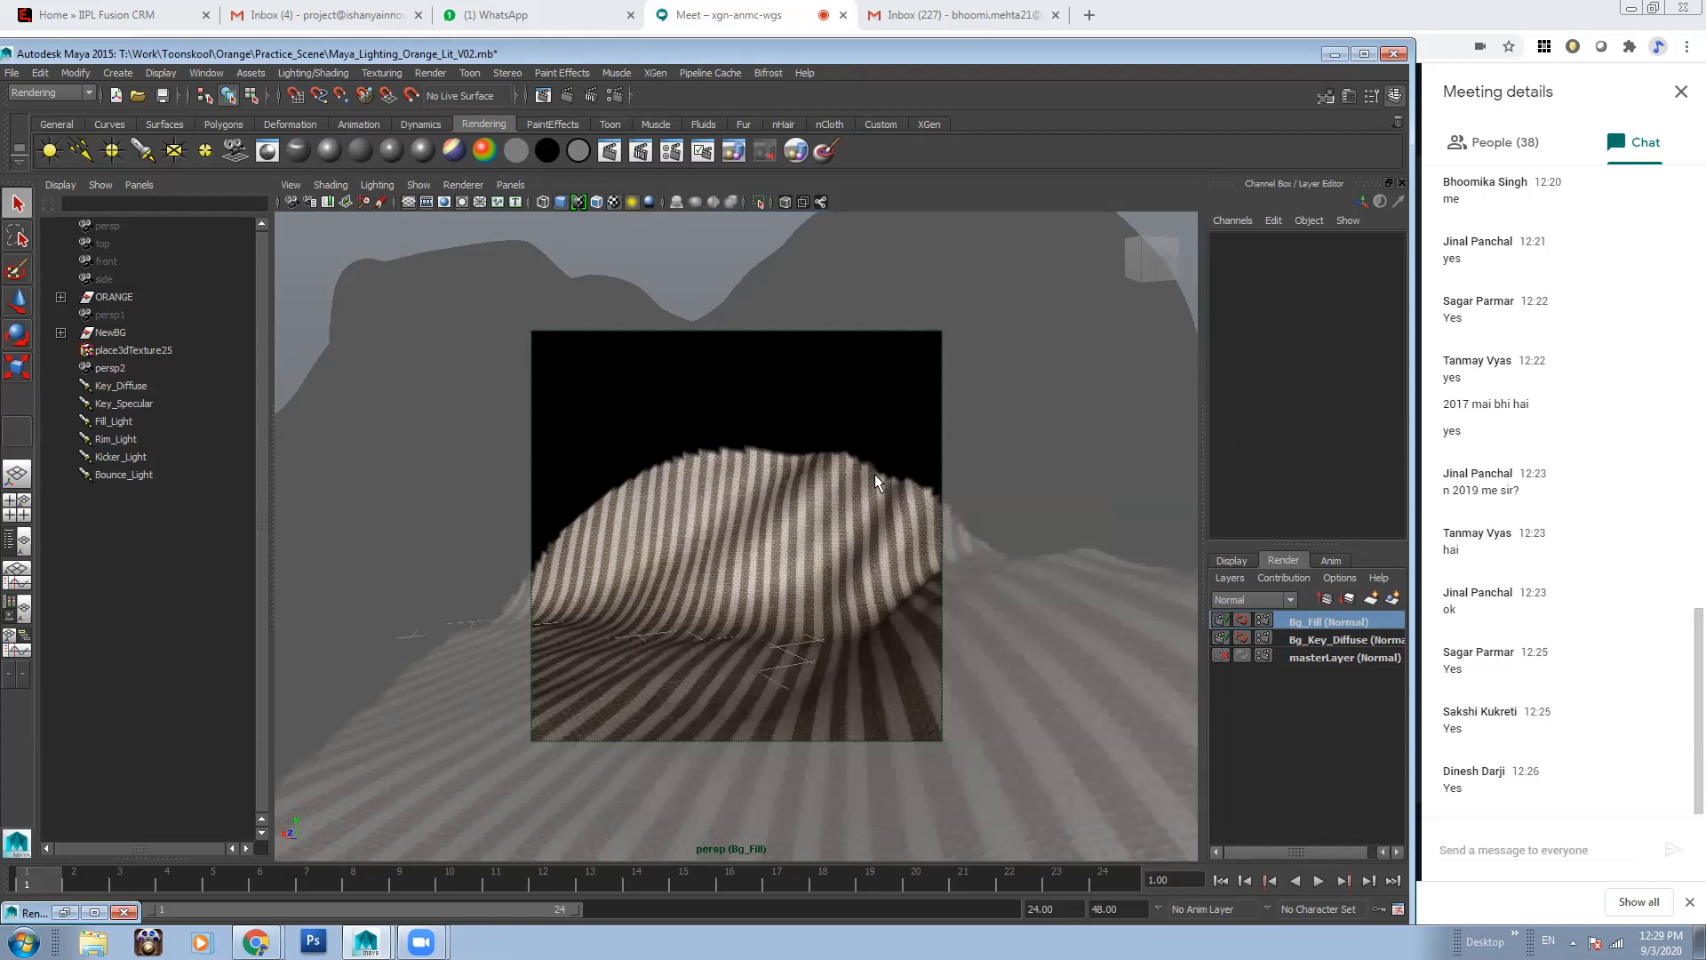
Switch to masterLayer and create a new render layer from the ORANGE group and the Key_Diffuse light
{"action": "left_click", "coordinate": [1341, 657]}
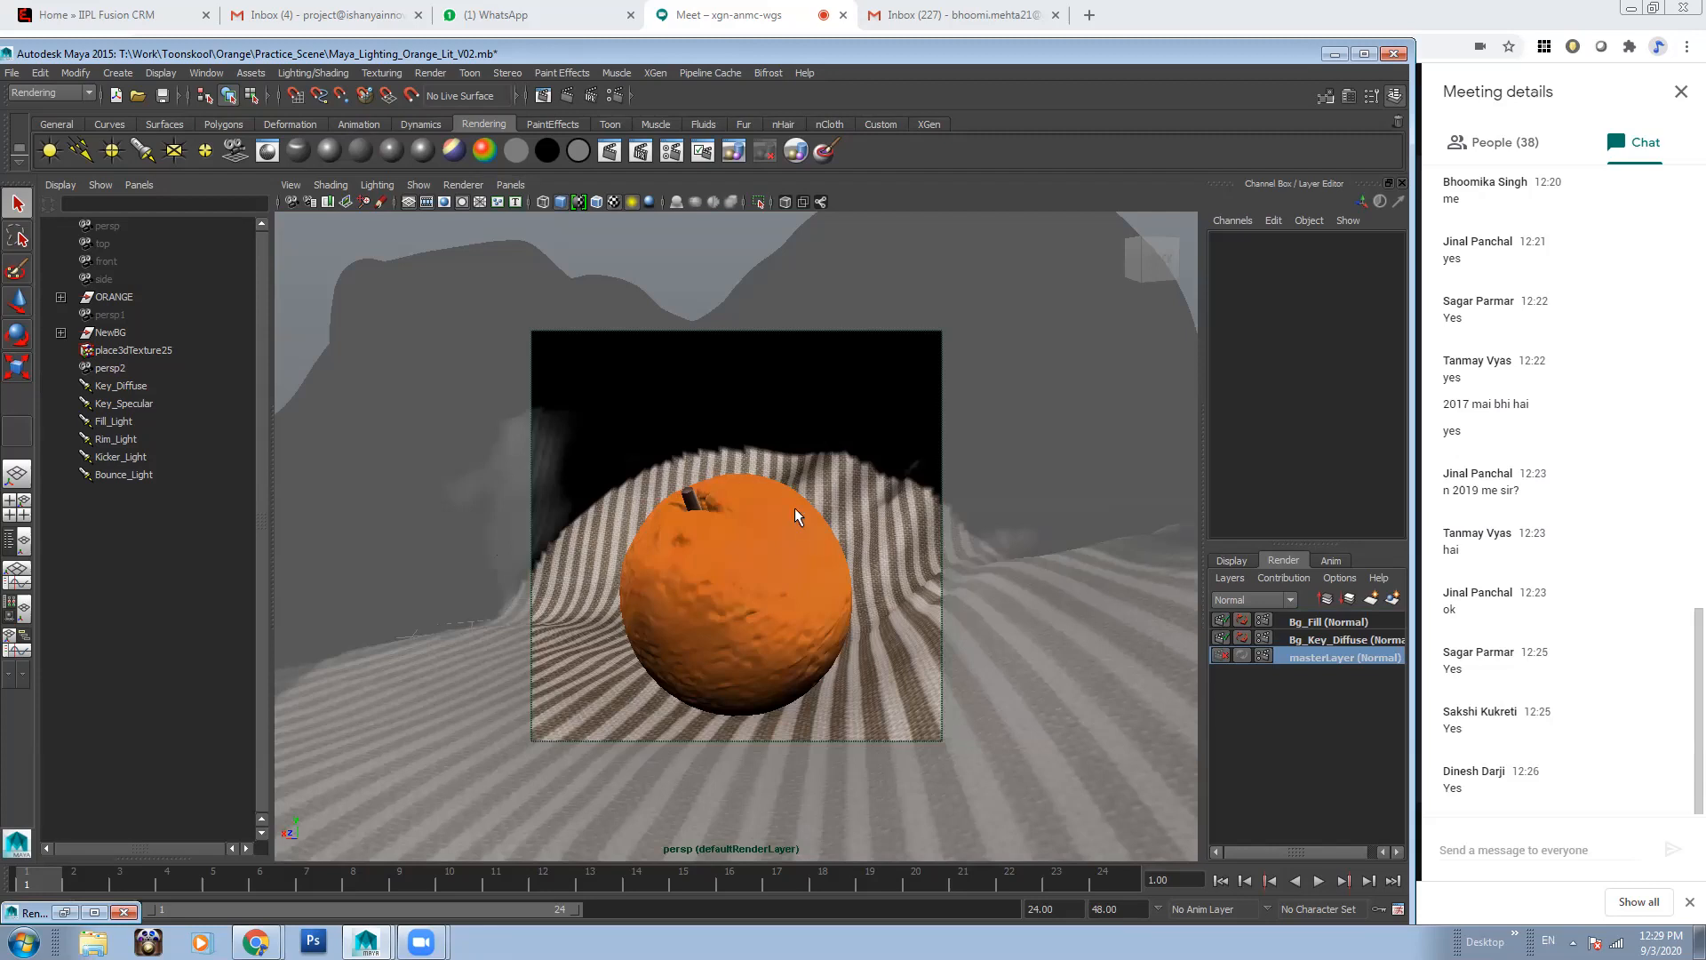
{"action": "left_click", "coordinate": [123, 387]}
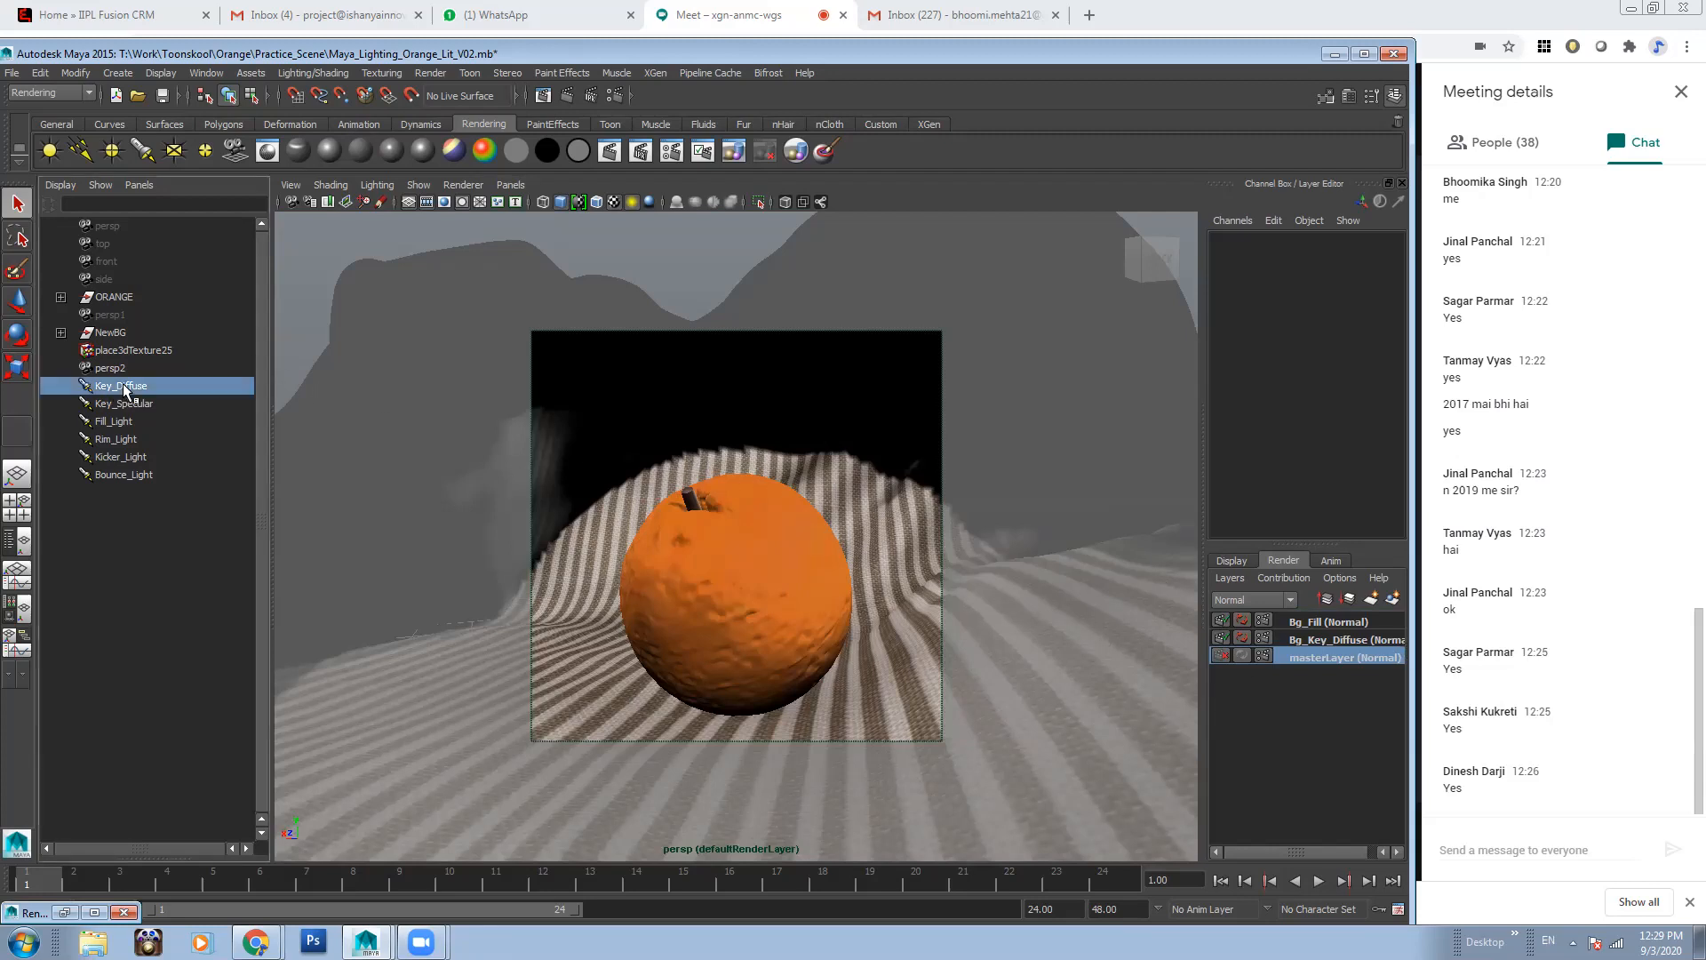
{"action": "left_click", "coordinate": [120, 297], "text": "ctrl"}
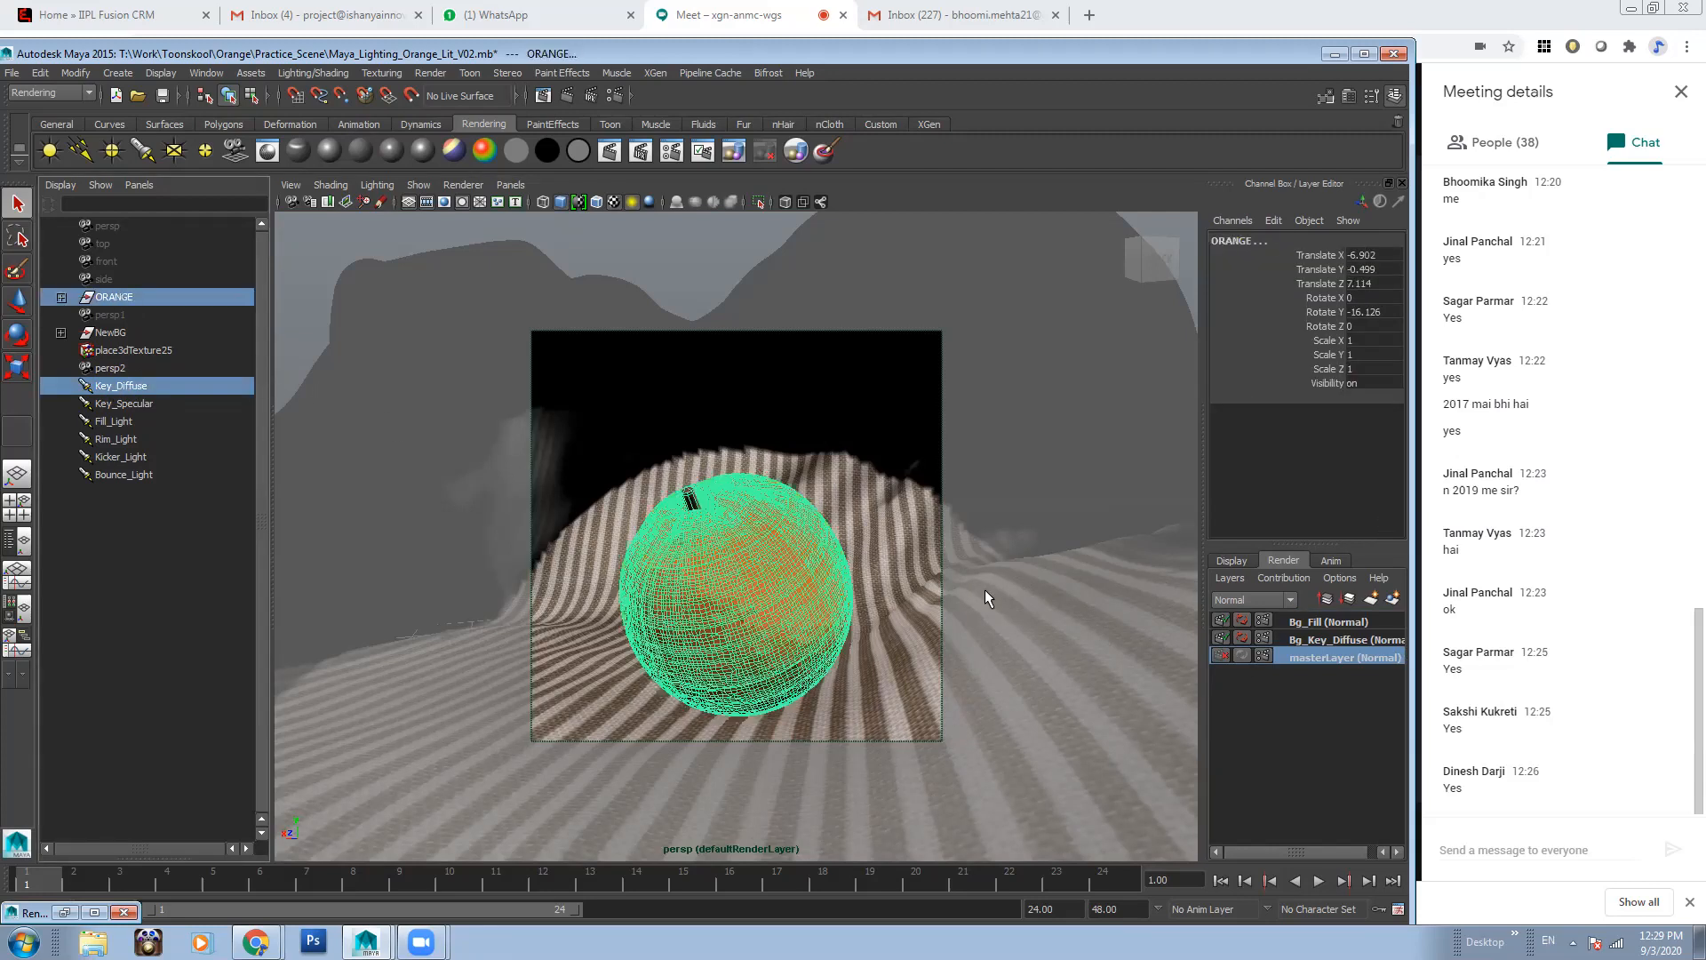
{"action": "left_click", "coordinate": [1324, 601]}
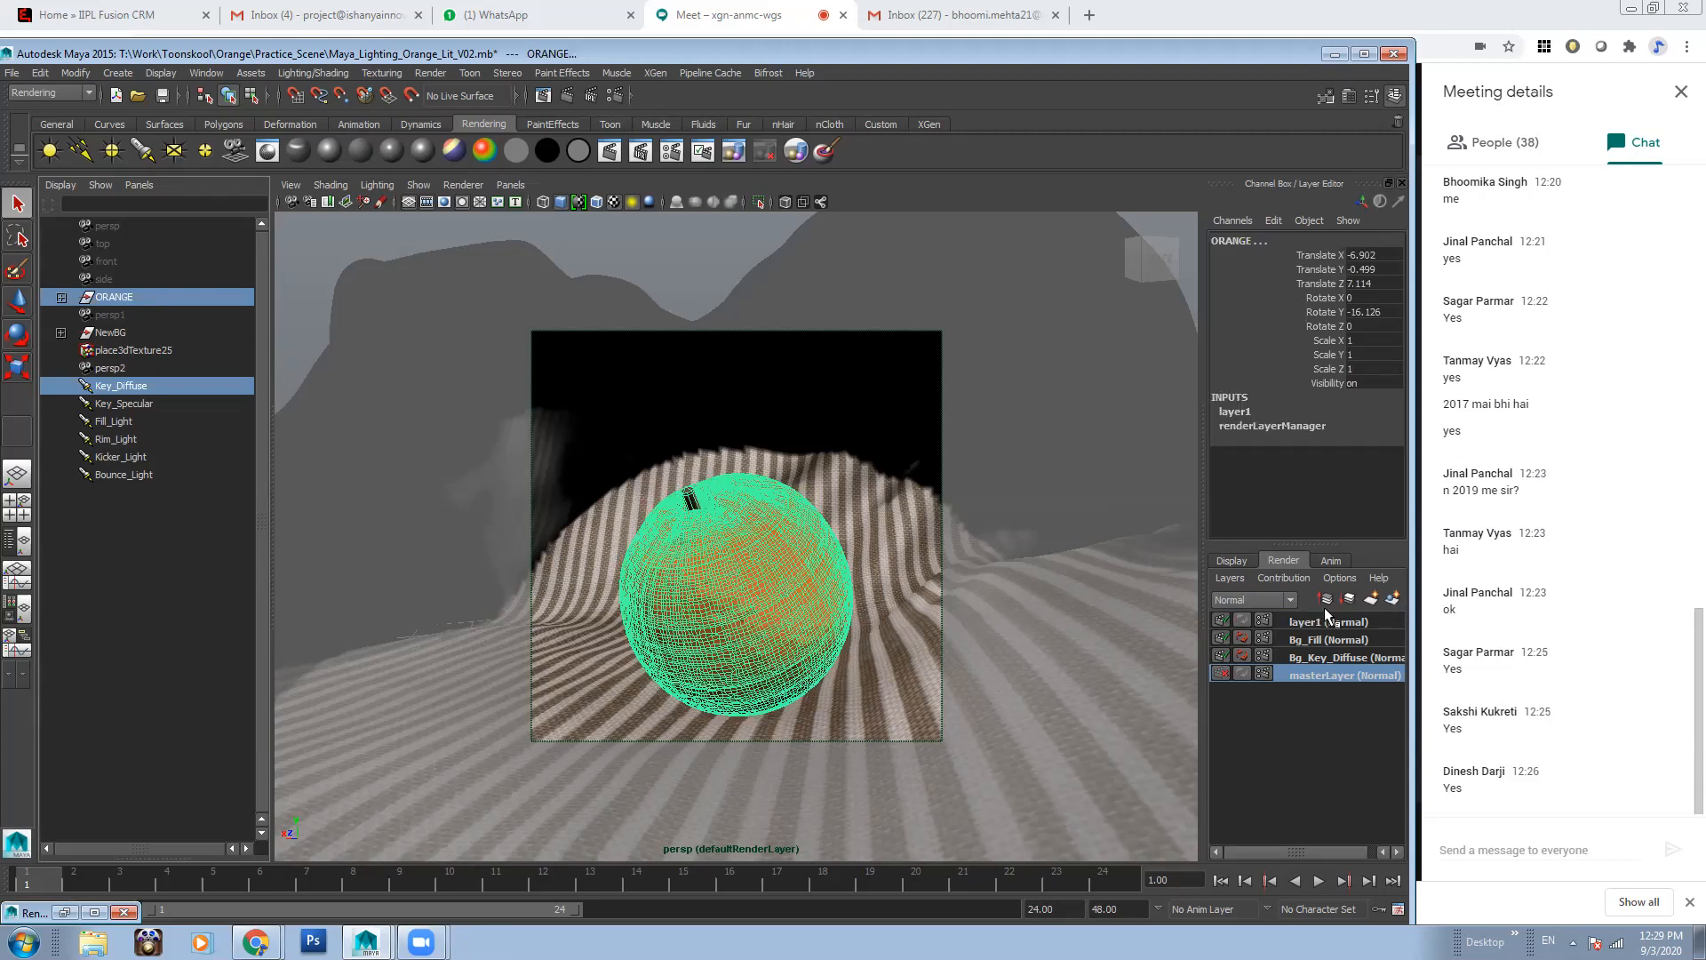
Rename the new orange layer Ch_Key_Diffuse and clear the selection
{"action": "double_click", "coordinate": [1322, 622]}
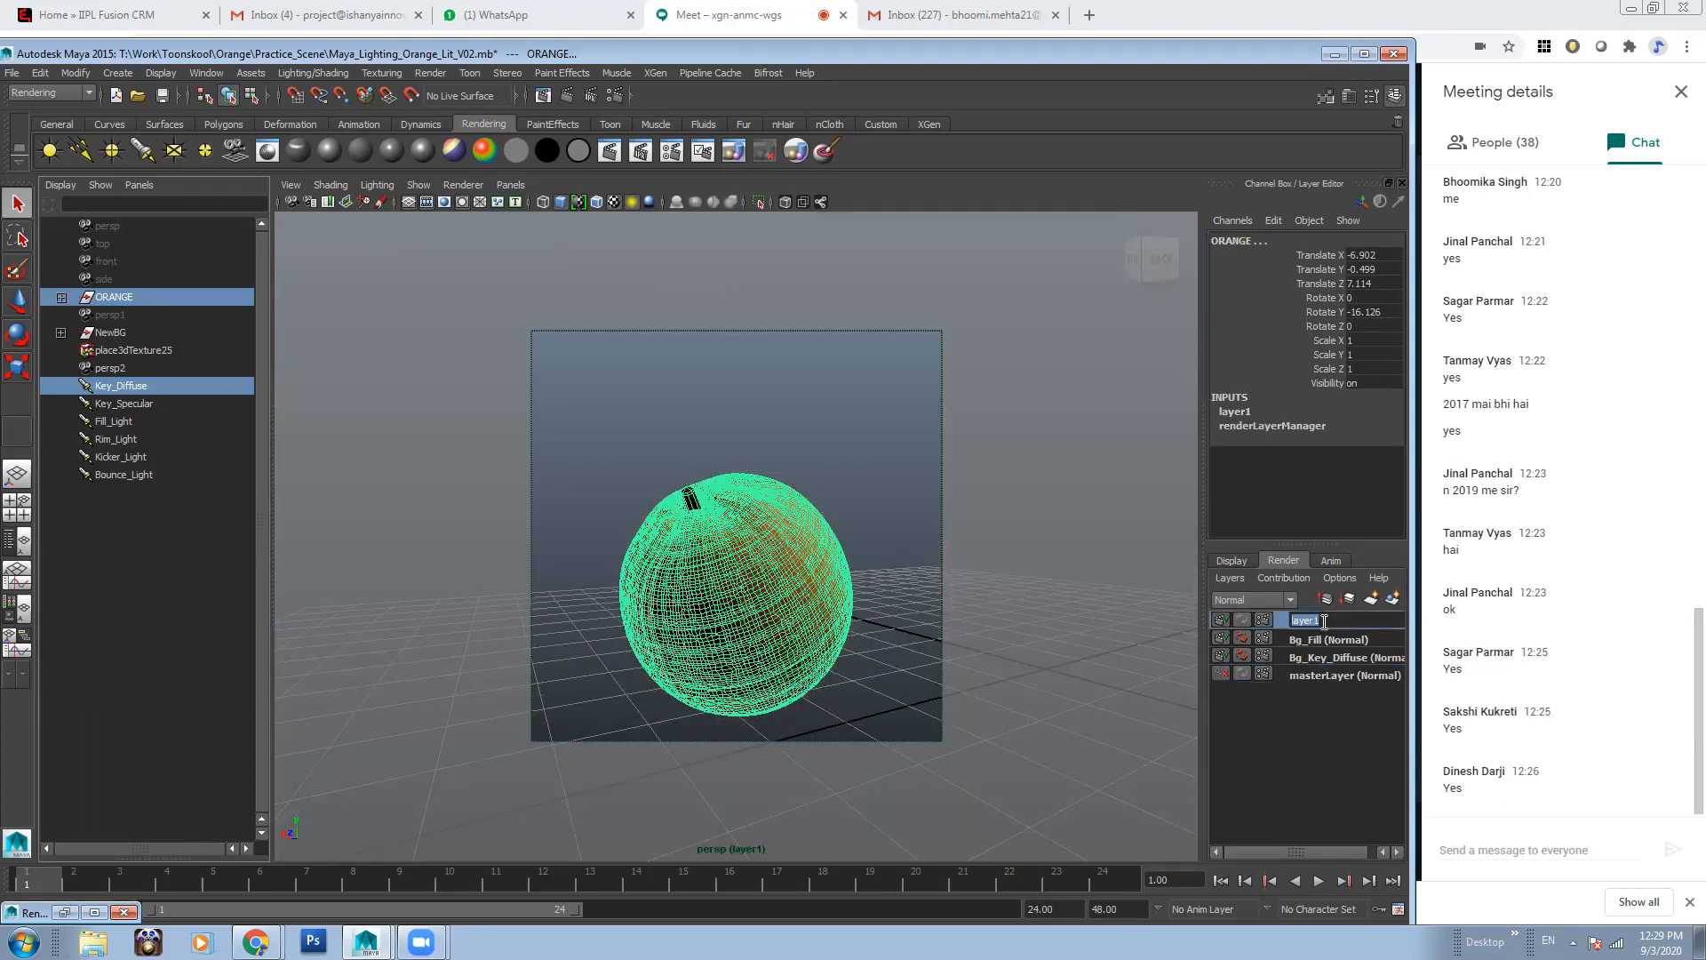
{"action": "key", "text": "BackSpace"}
{"action": "type", "text": "Bg_Key"}
{"action": "type", "text": "_Di"}
{"action": "type", "text": "ffuse"}
{"action": "key", "text": "Return"}
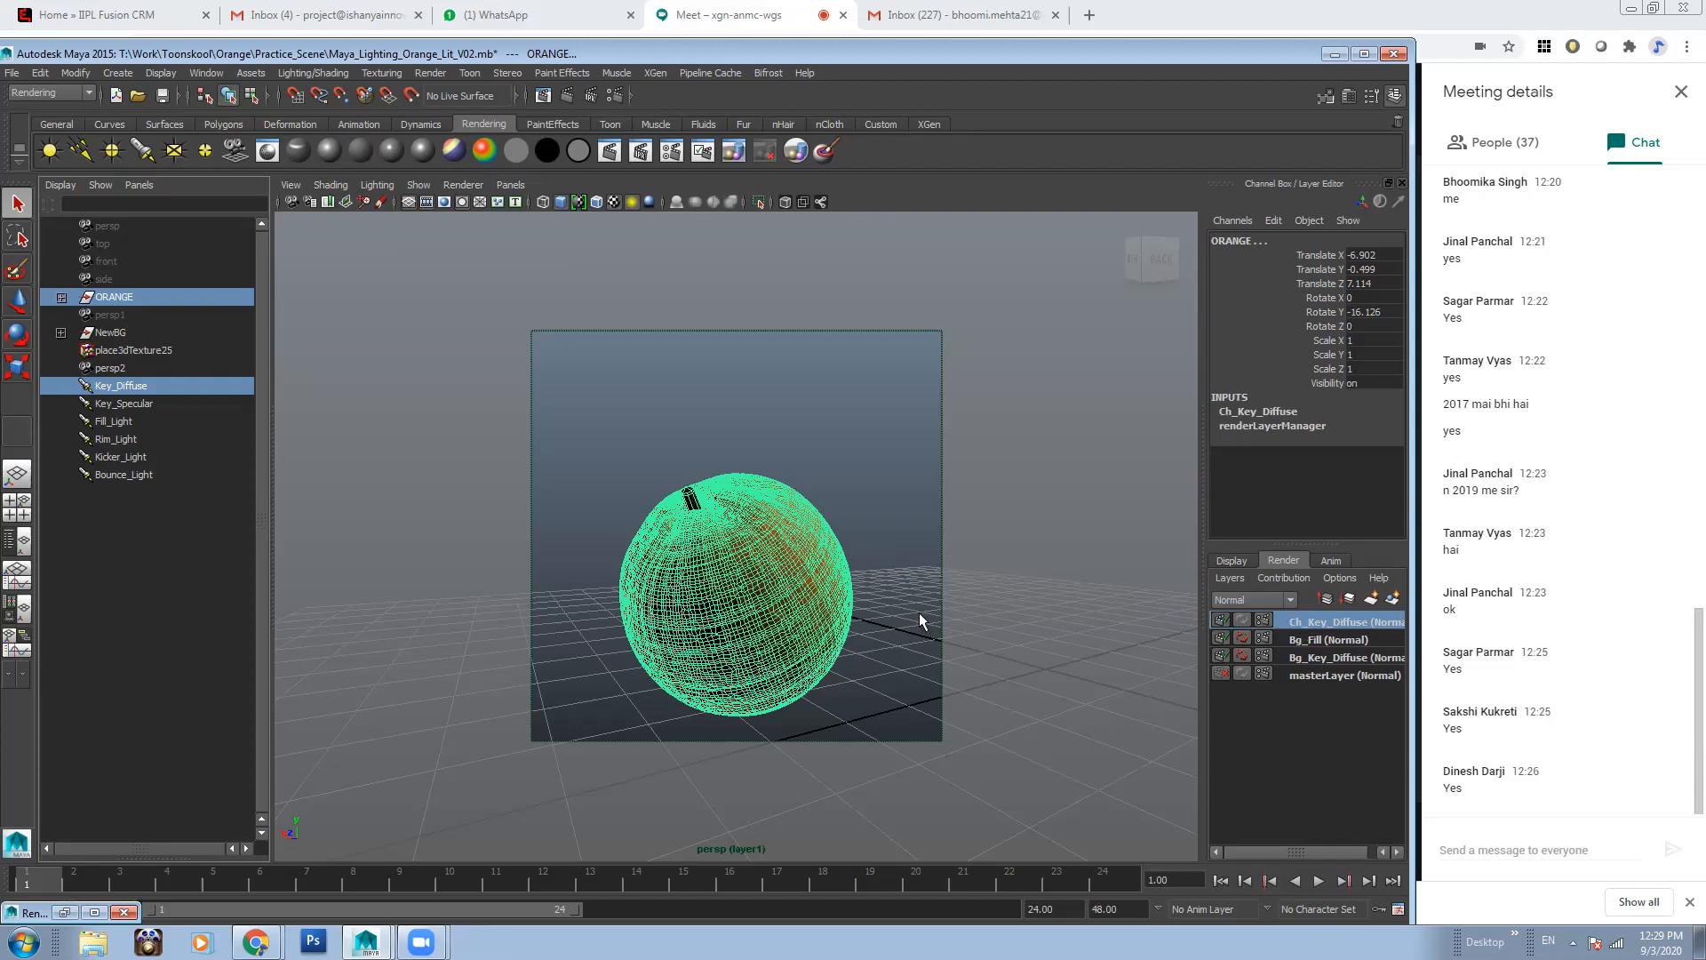
{"action": "left_click", "coordinate": [678, 466]}
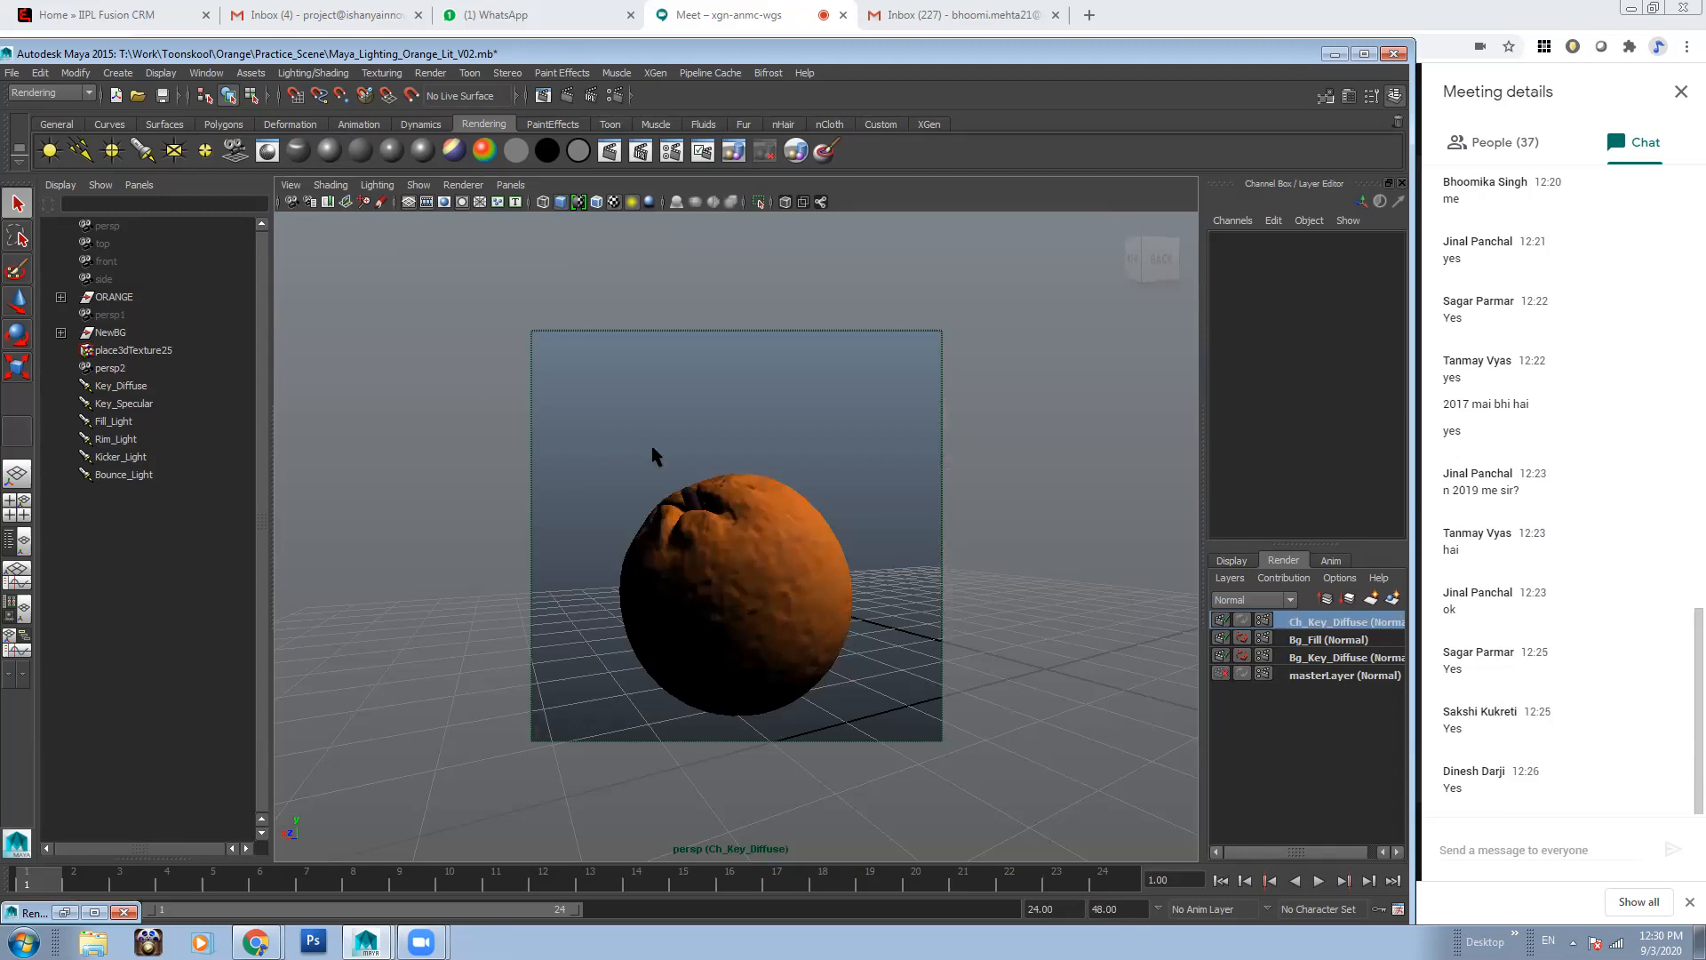
Render the Ch_Key_Diffuse layer through the persp camera with Maya Software
{"action": "left_click", "coordinate": [838, 584]}
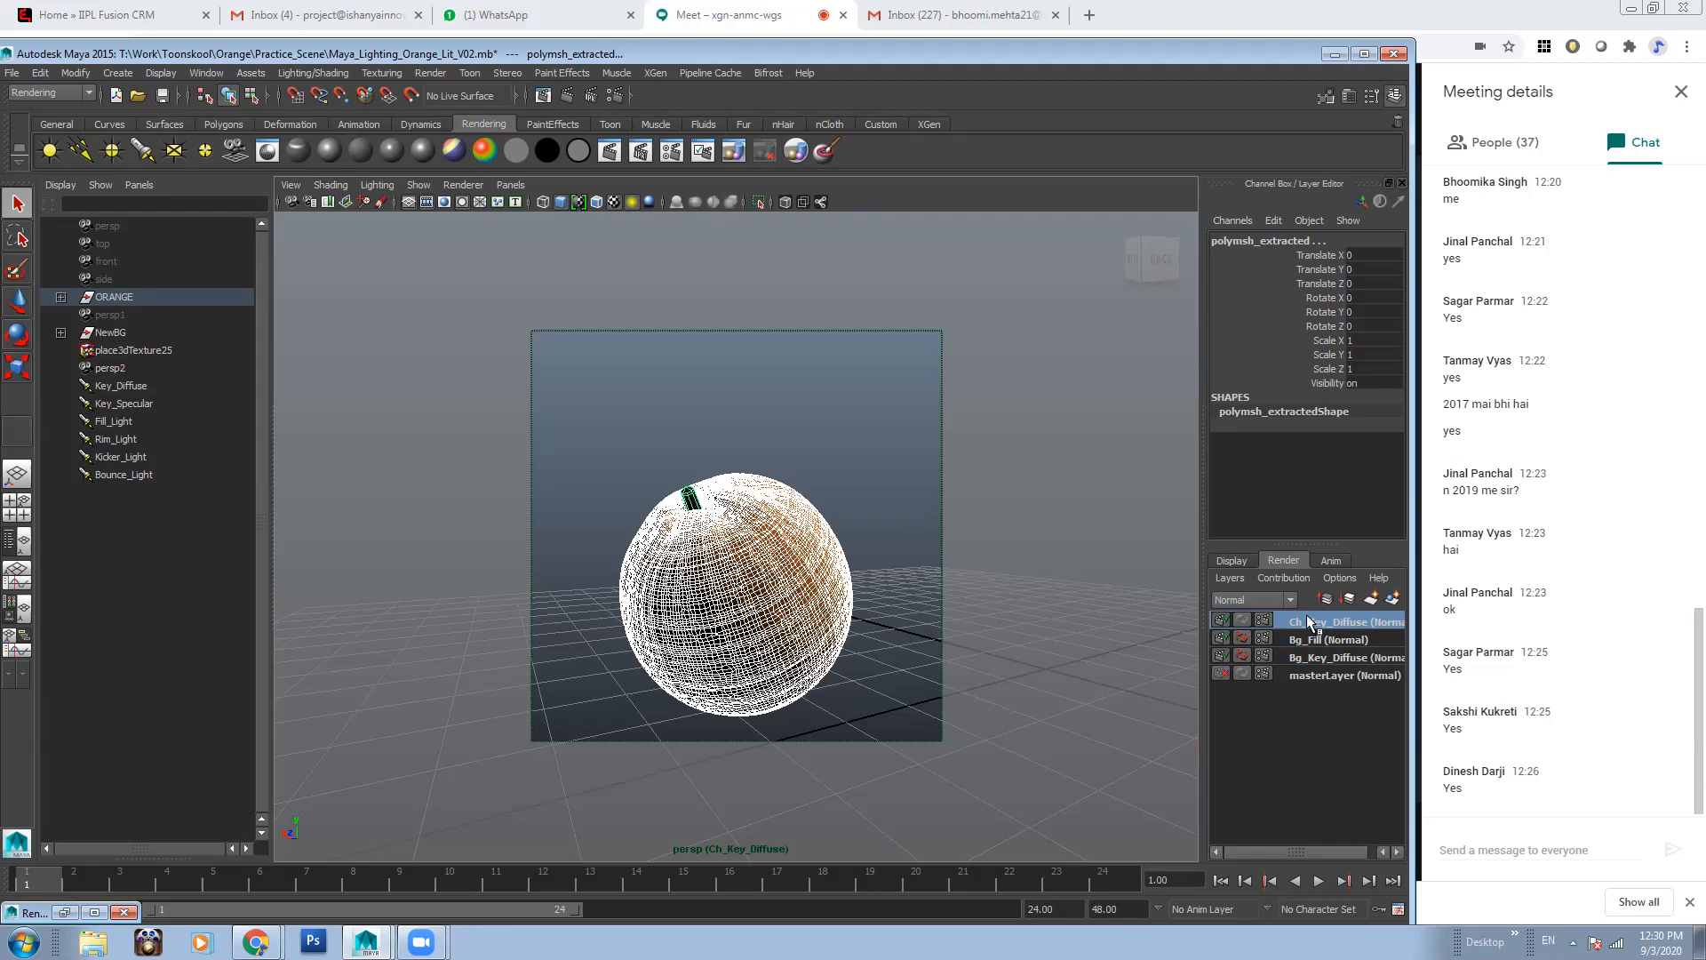
{"action": "left_click", "coordinate": [834, 422]}
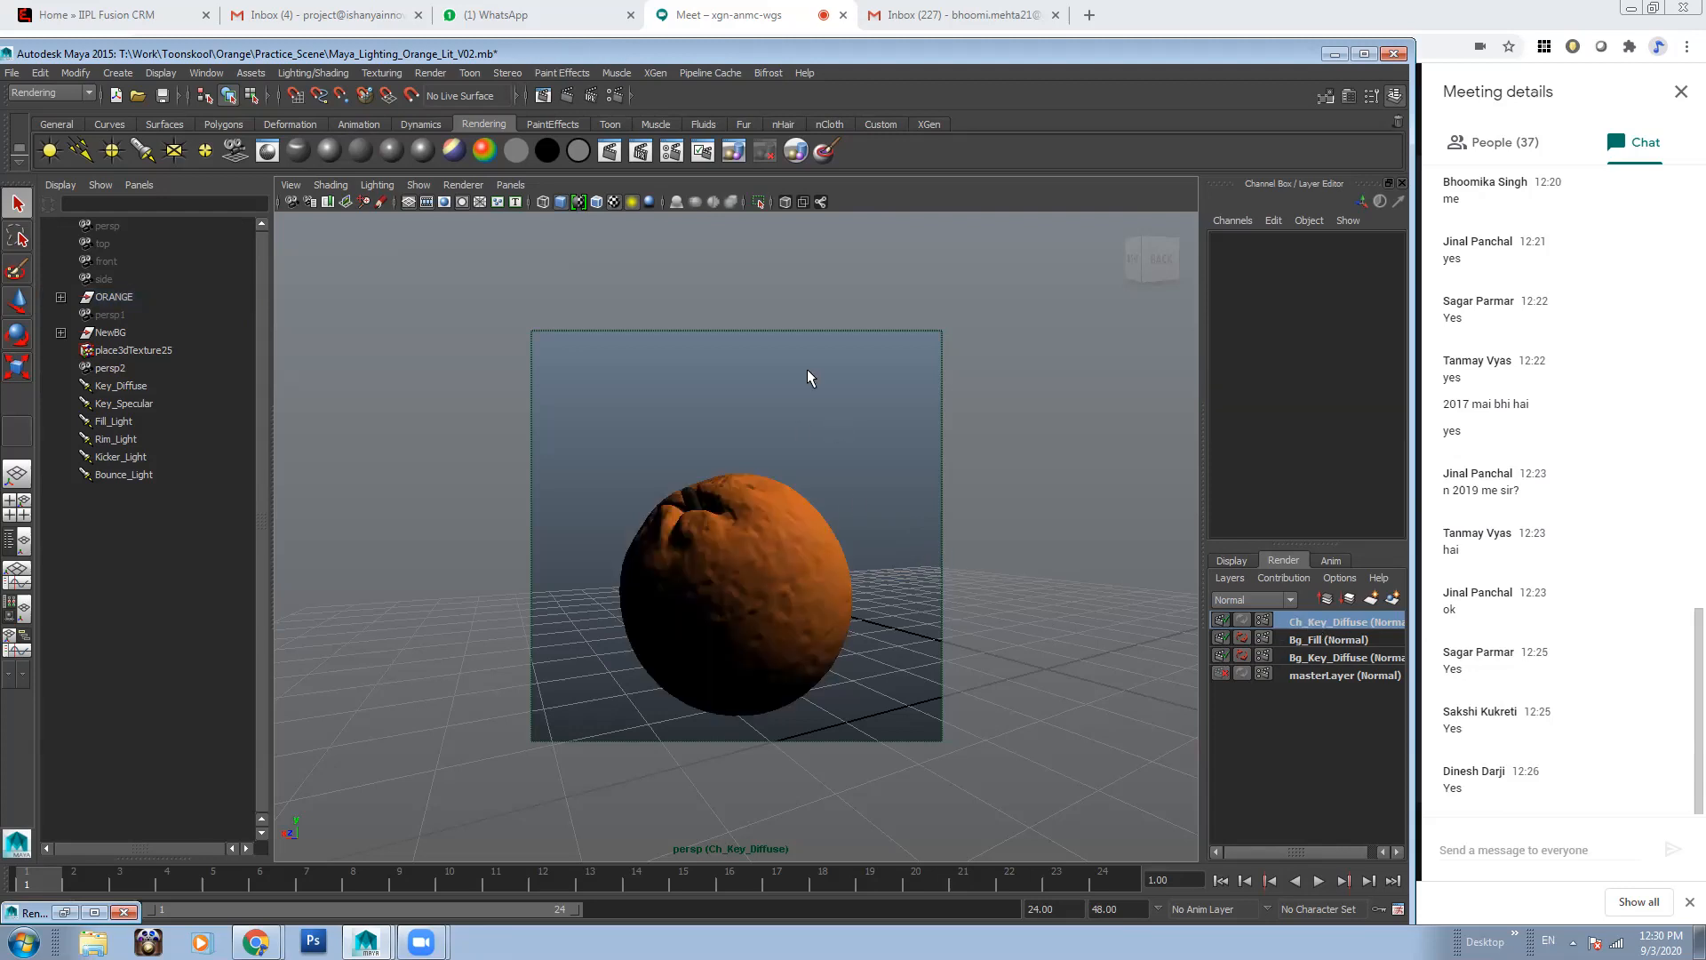
{"action": "left_click", "coordinate": [542, 94]}
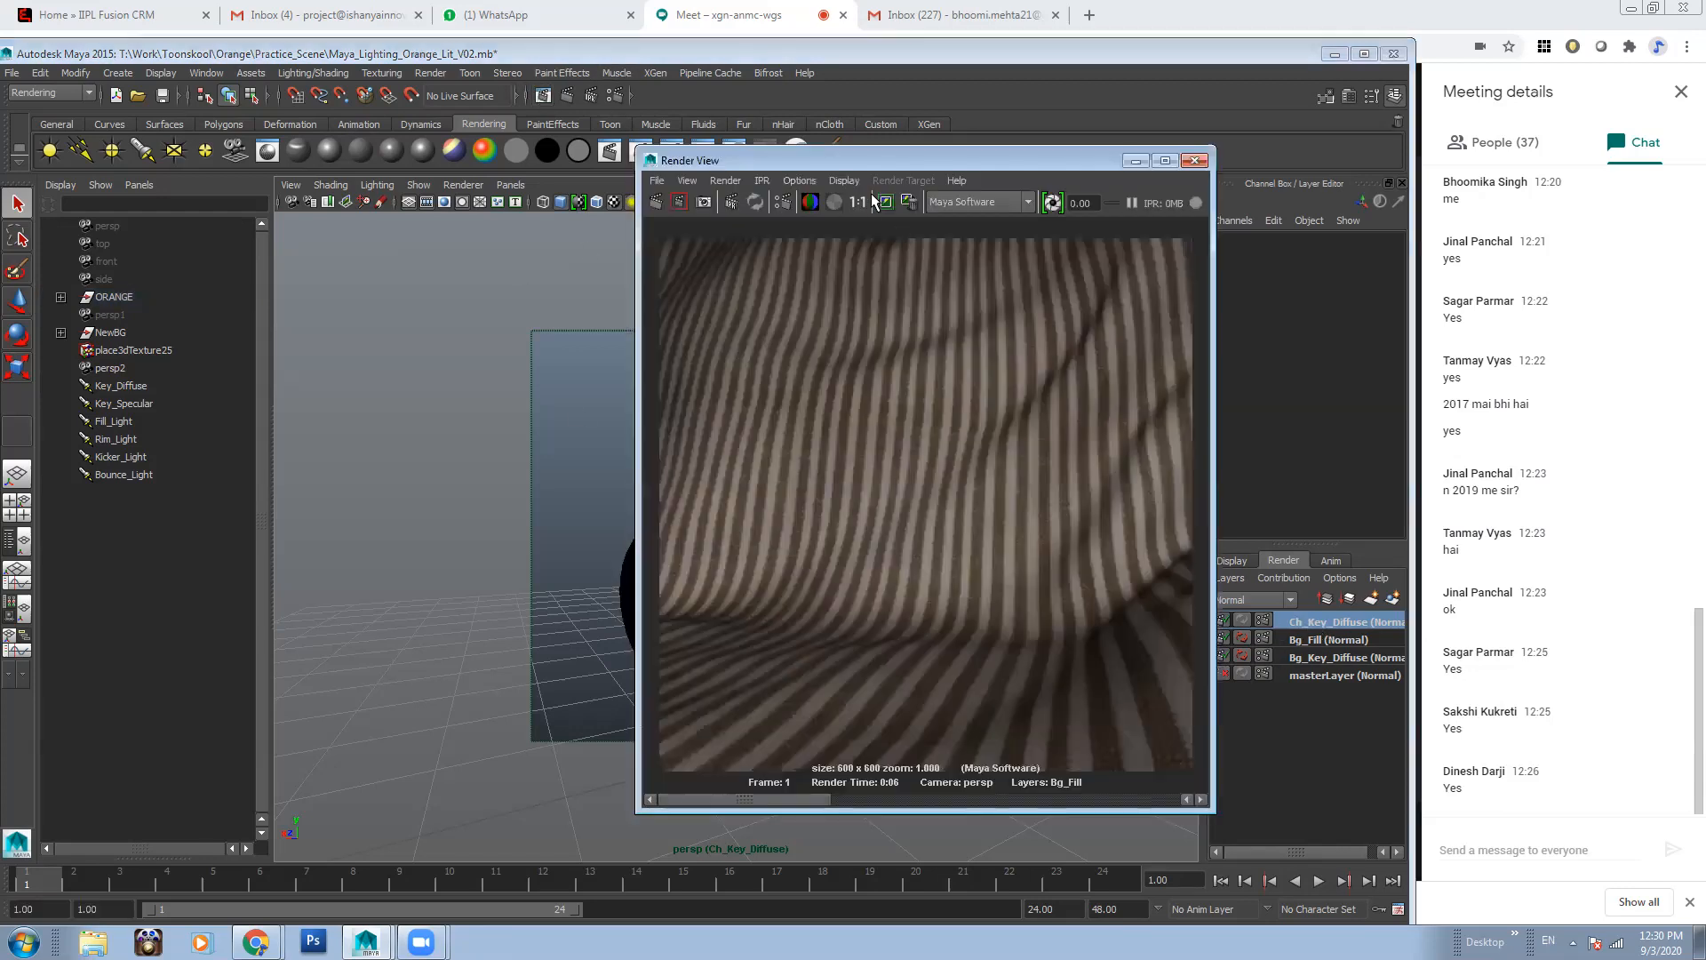
{"action": "left_click", "coordinate": [657, 201]}
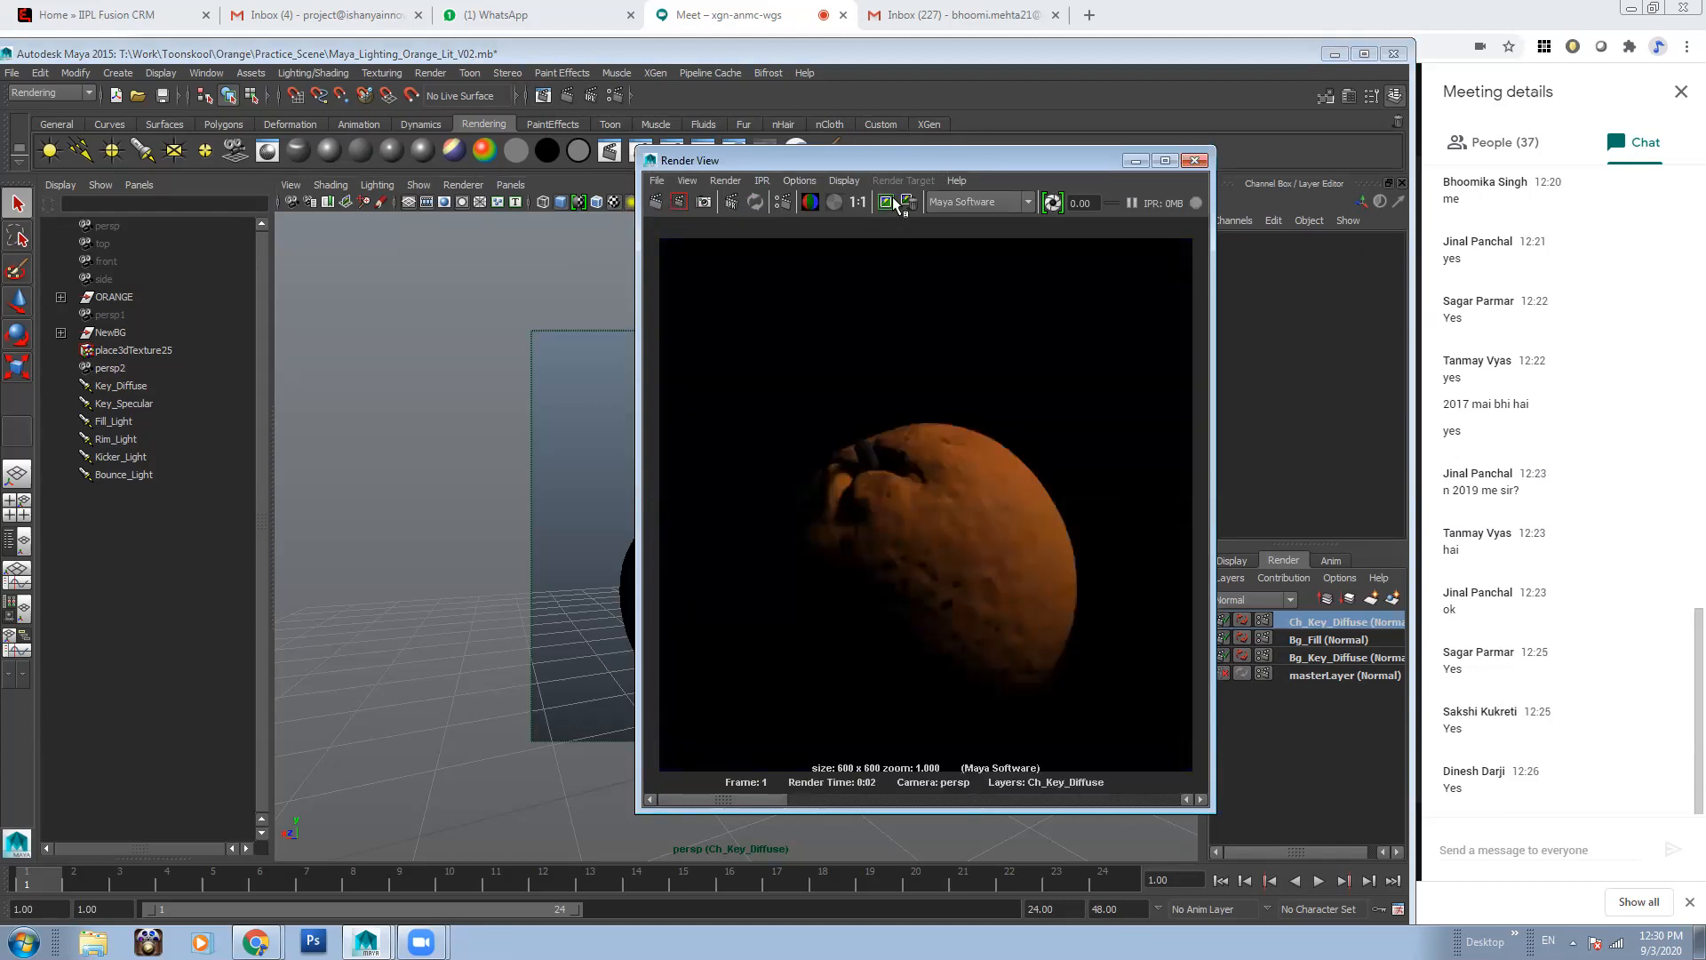
Inspect the alpha channel of the rendered orange, return to the RGB display and minimize the Render View
{"action": "left_click", "coordinate": [835, 203]}
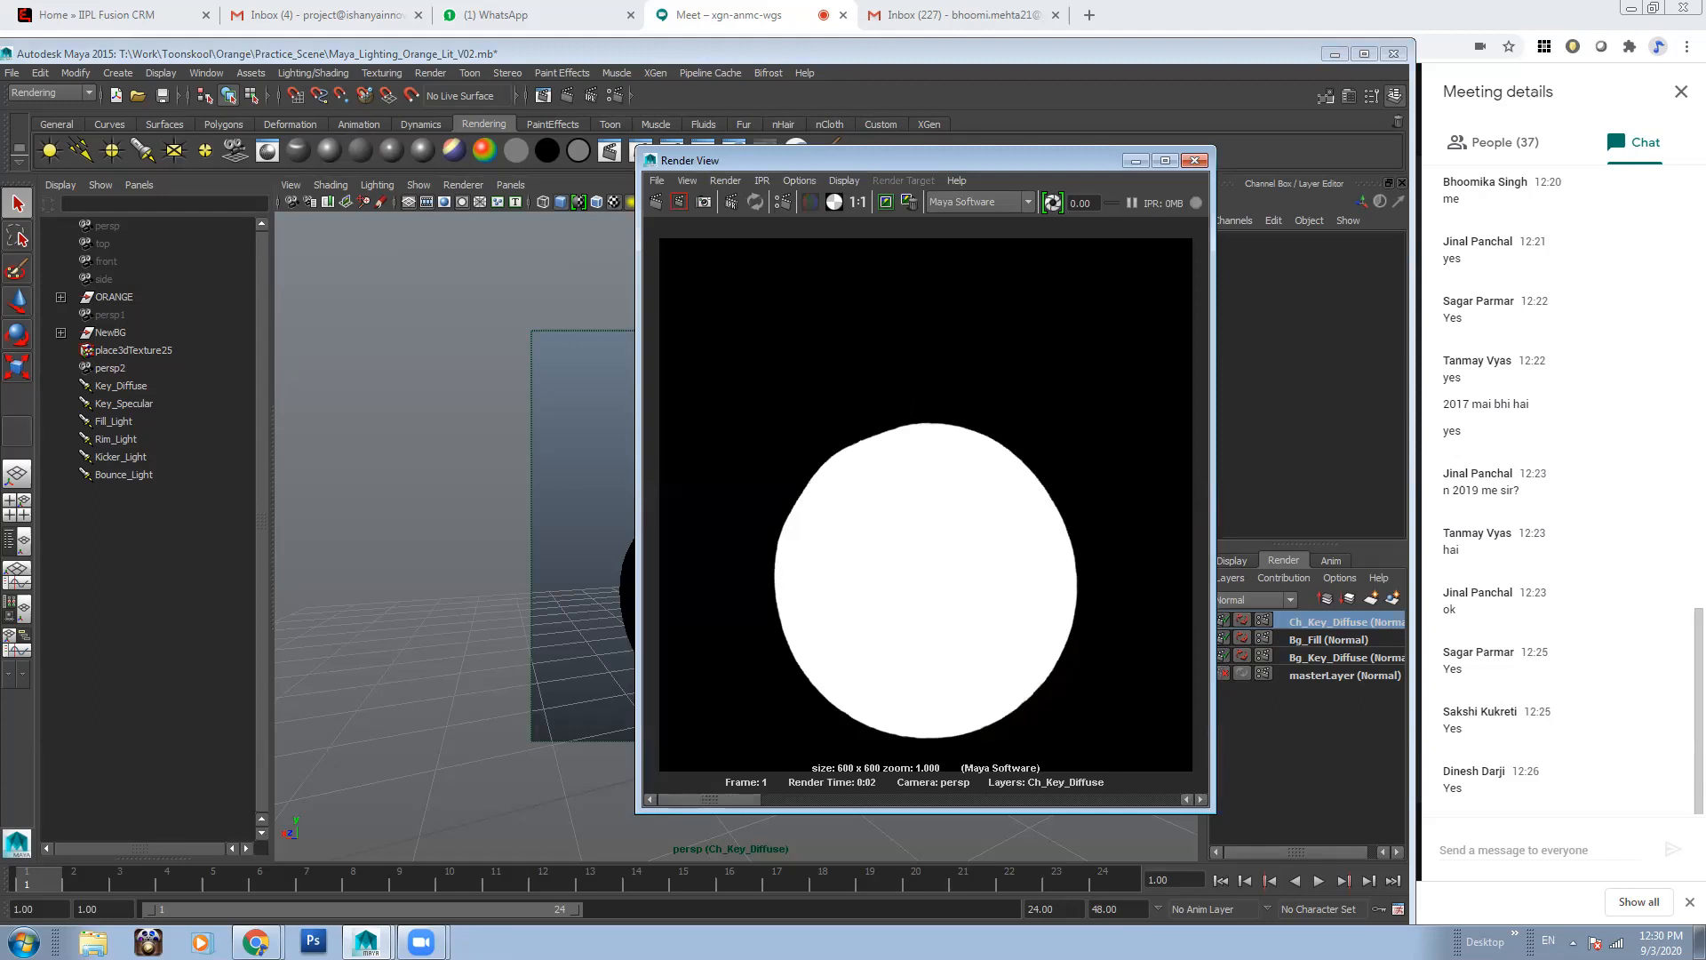
{"action": "left_click_drag", "start_coordinate": [1020, 163], "coordinate": [1236, 170]}
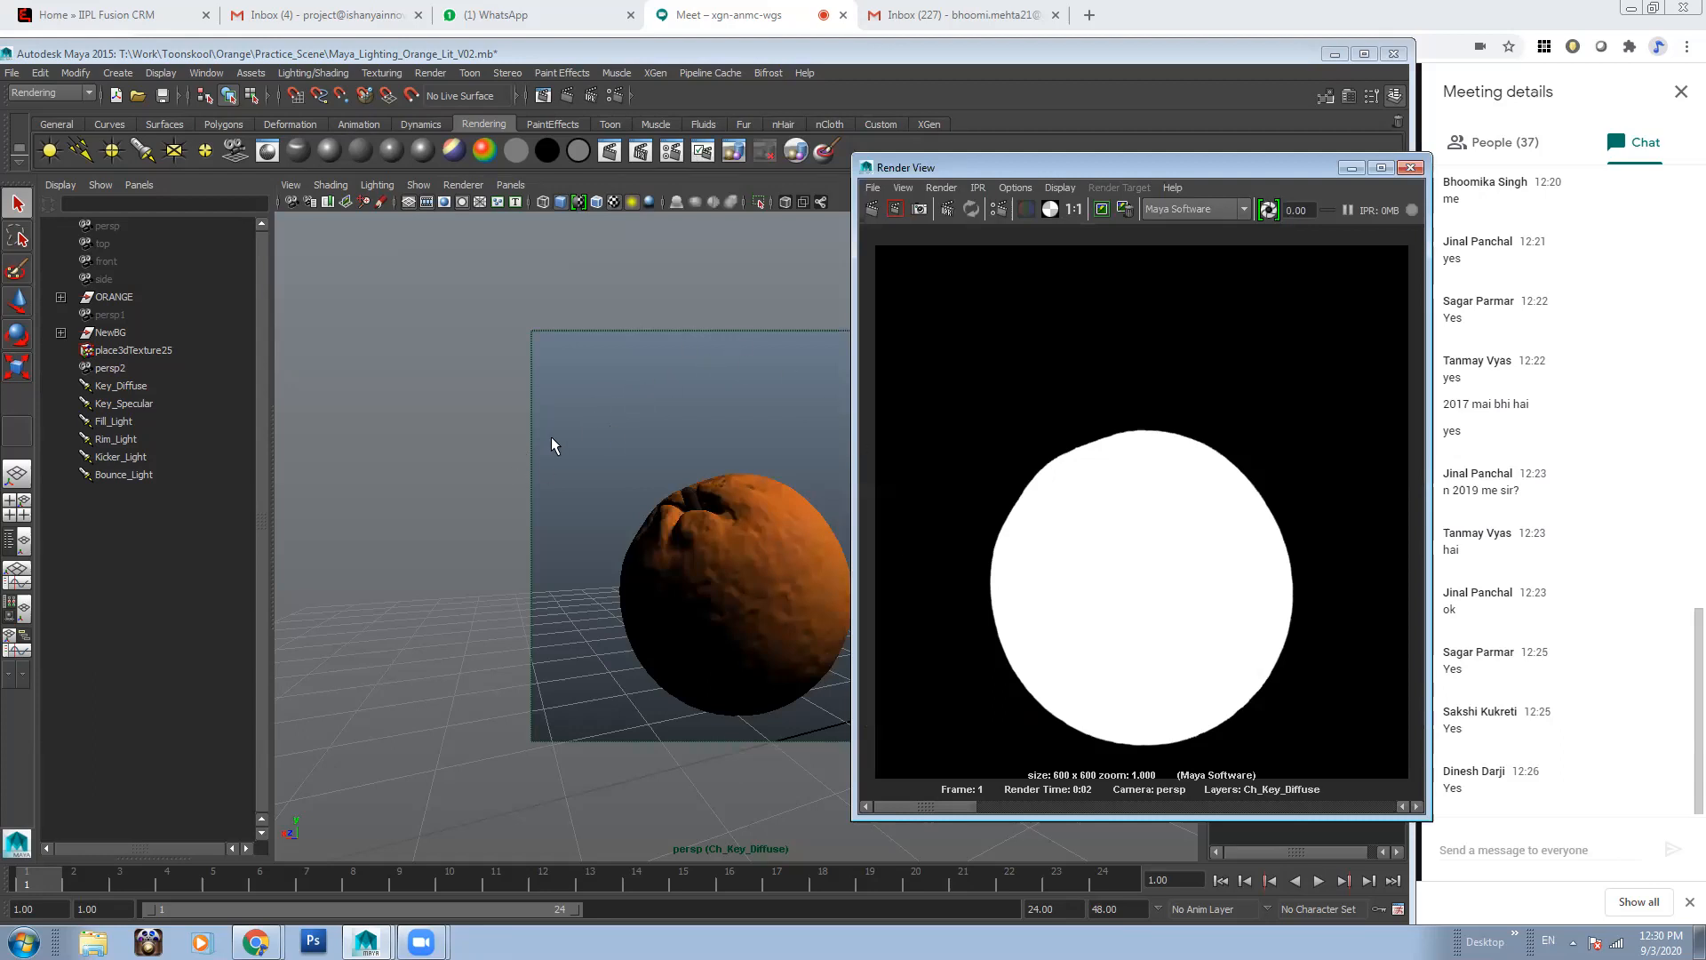
{"action": "left_click_drag", "start_coordinate": [1101, 167], "coordinate": [683, 136]}
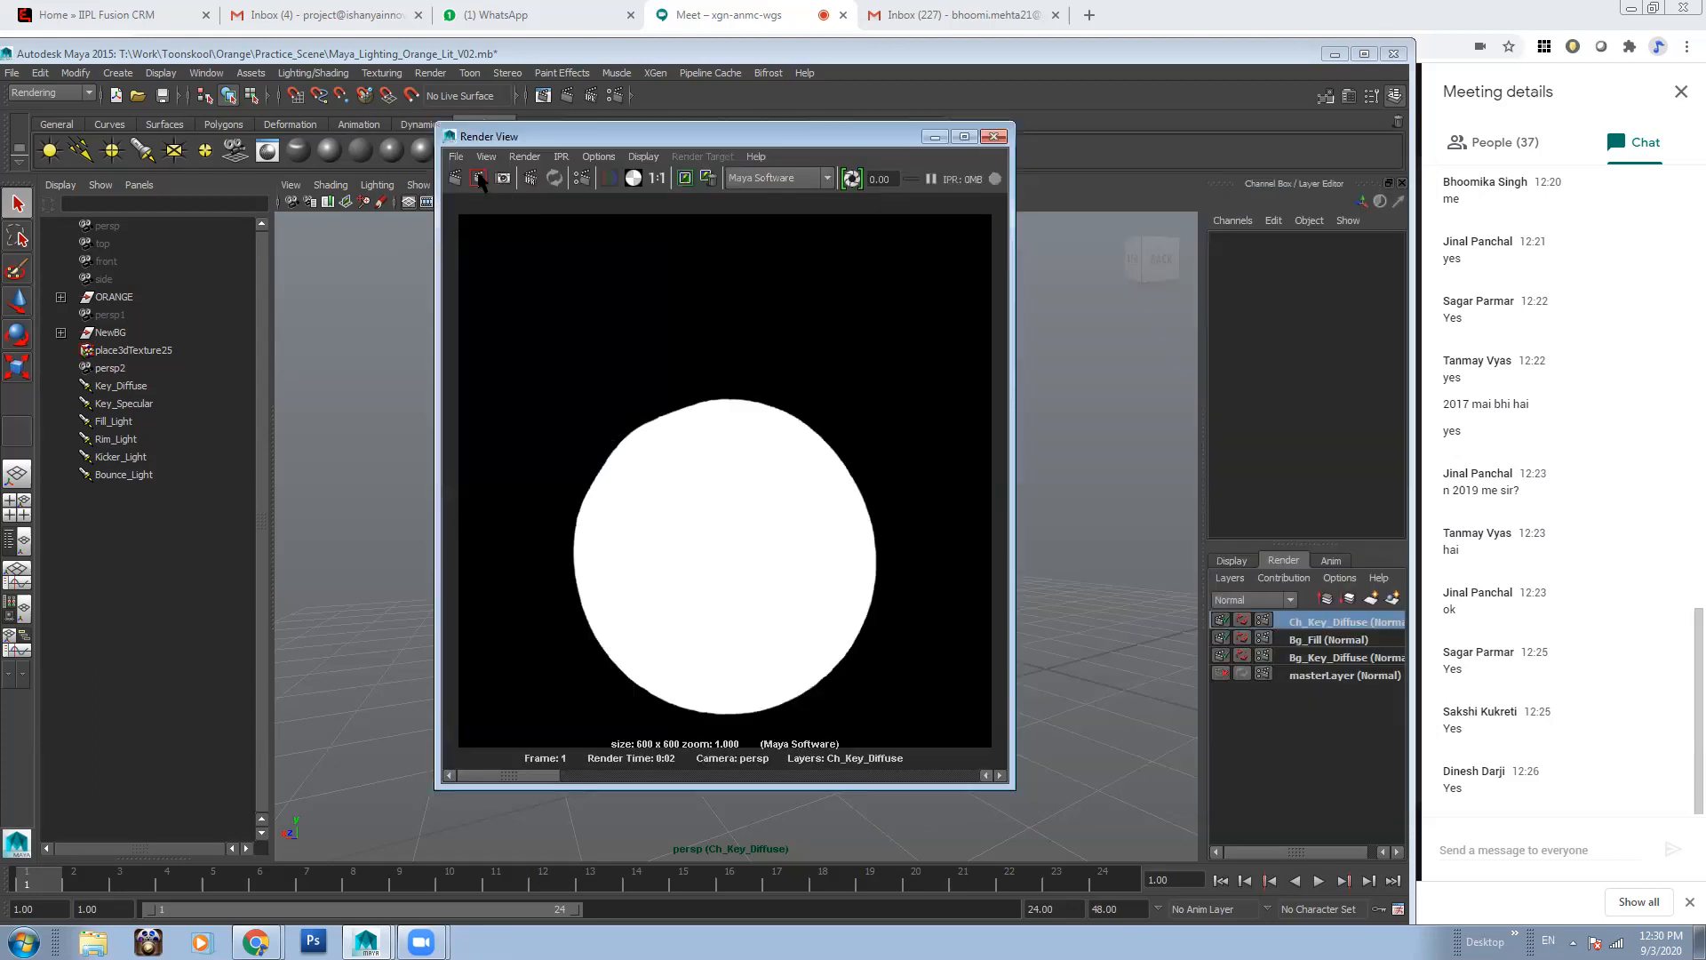
{"action": "left_click", "coordinate": [610, 178]}
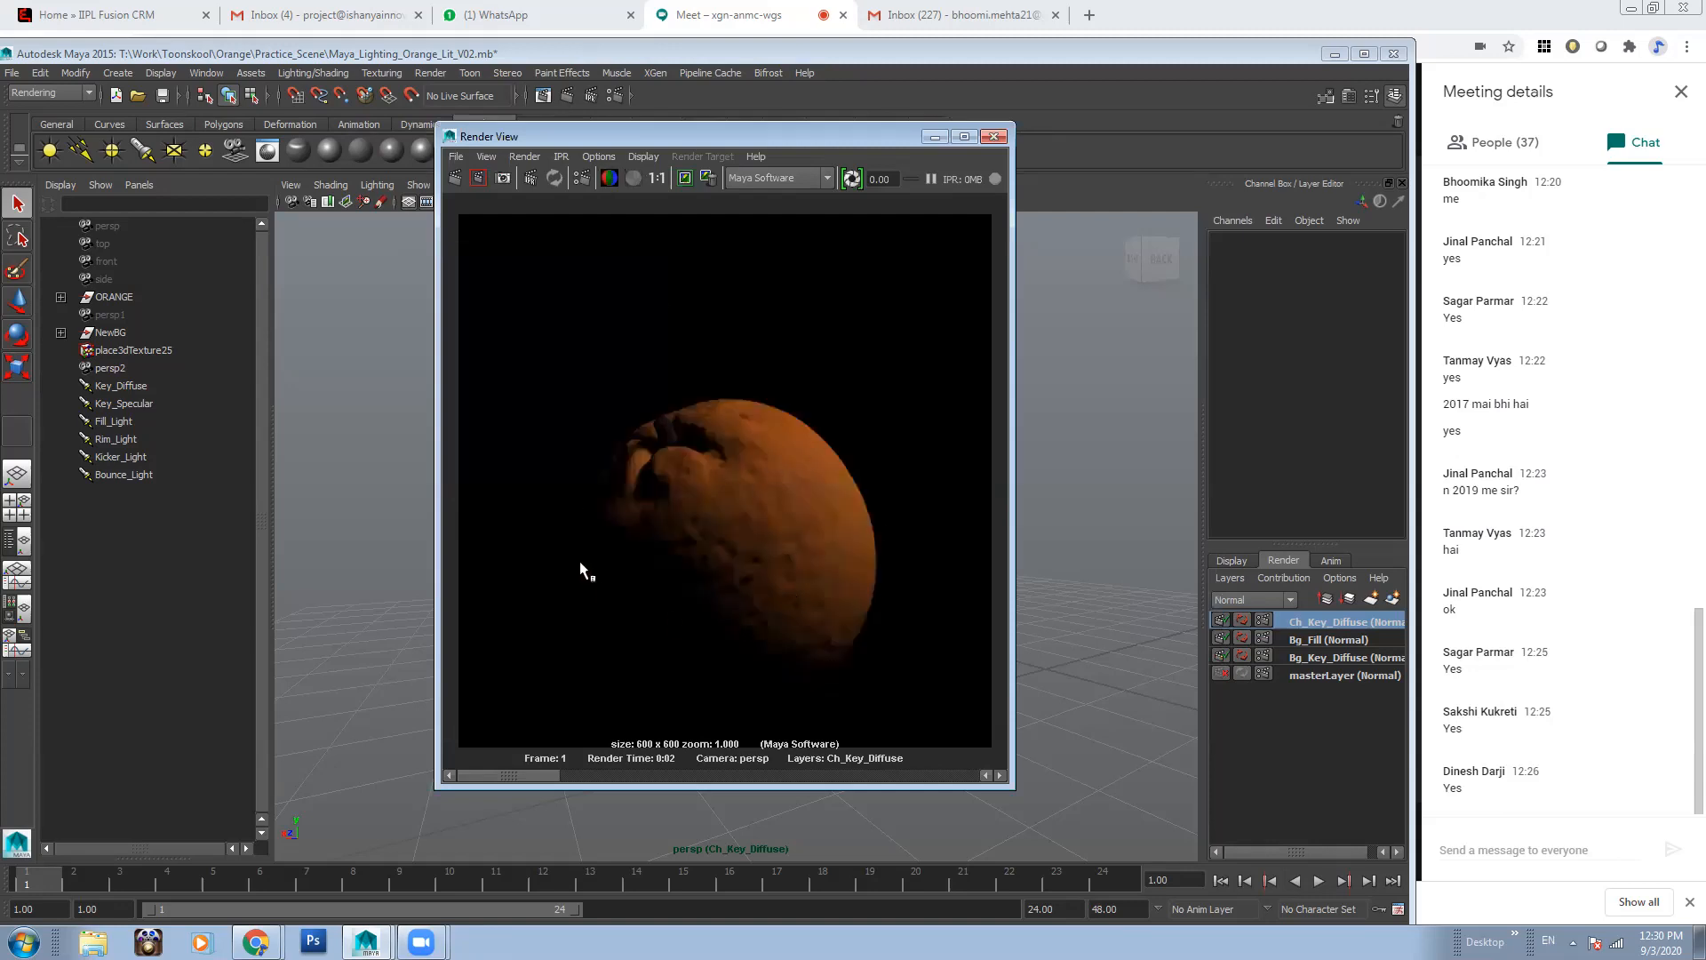
{"action": "left_click", "coordinate": [934, 136]}
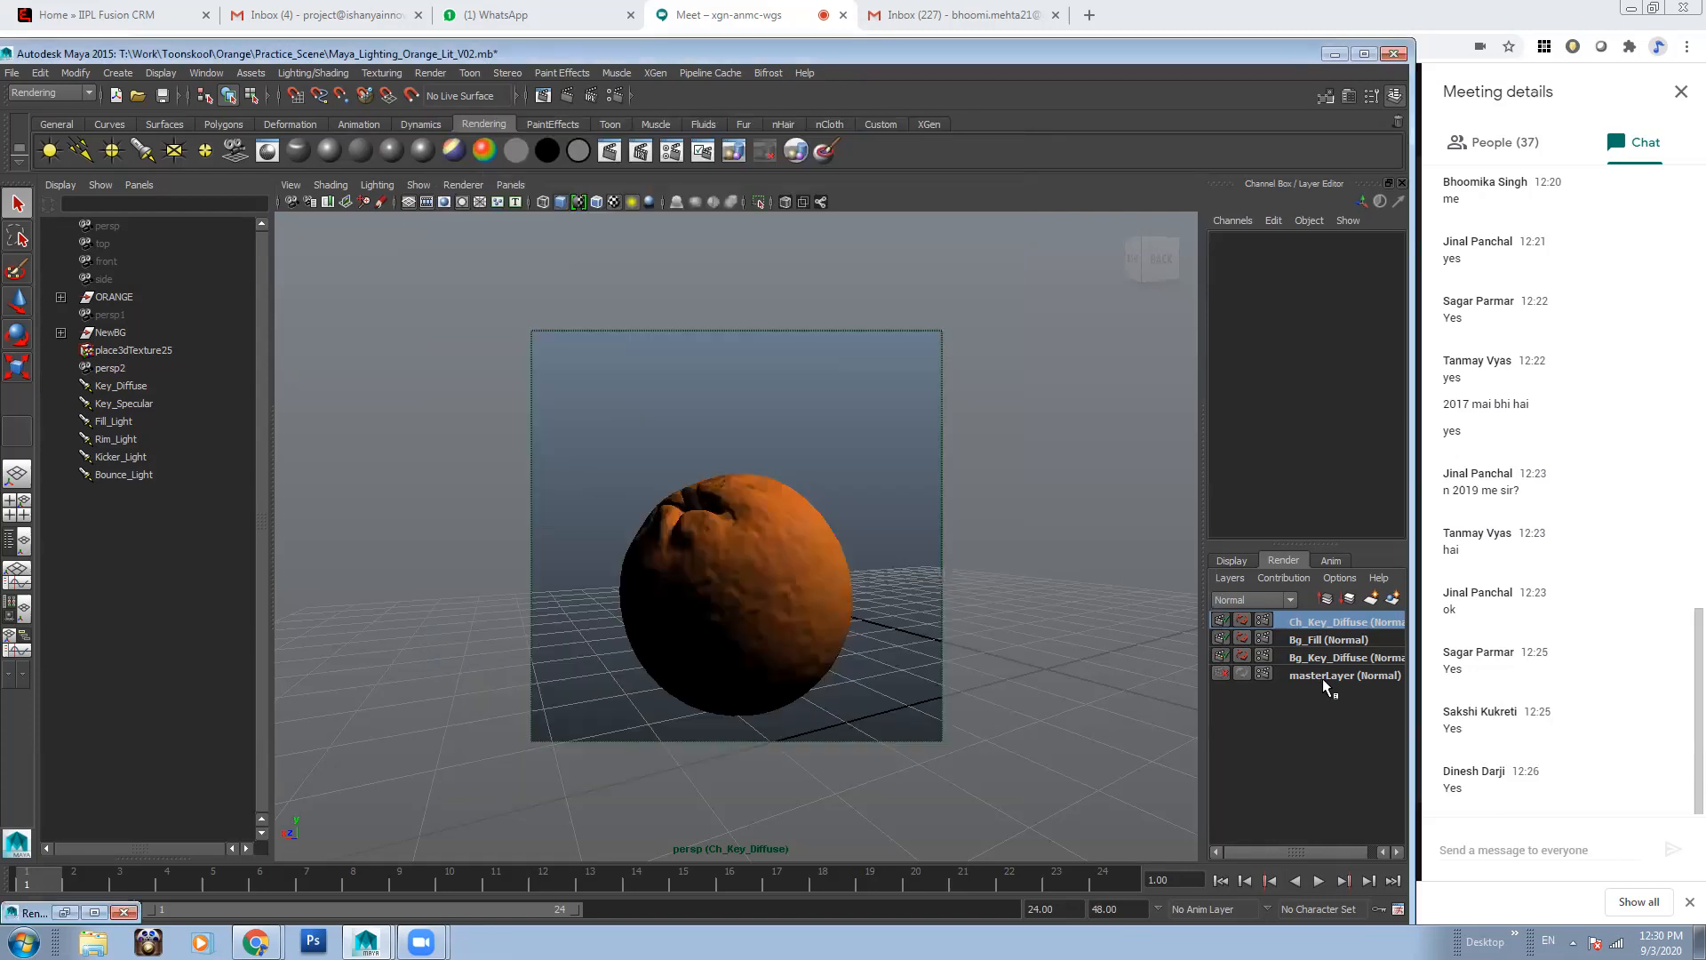
From masterLayer, copy the Key_Specular light's name and create a new render layer from that light and the ORANGE group
{"action": "left_click", "coordinate": [1324, 676]}
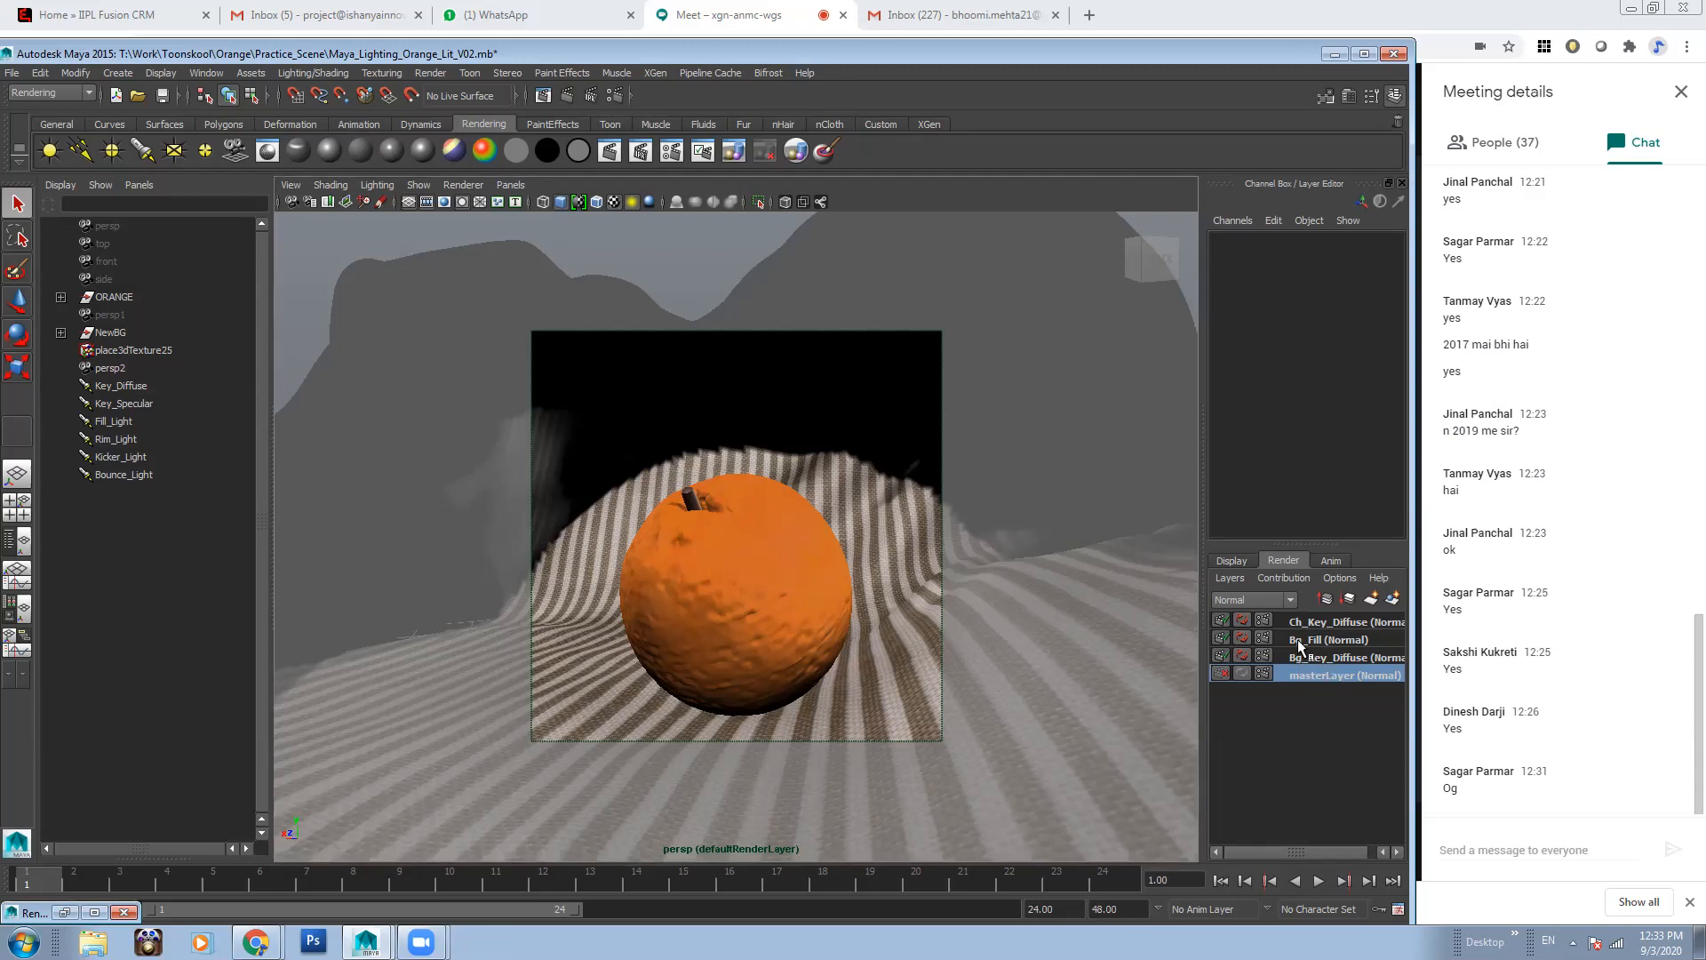
{"action": "left_click", "coordinate": [125, 402]}
{"action": "left_click", "coordinate": [115, 297], "text": "ctrl"}
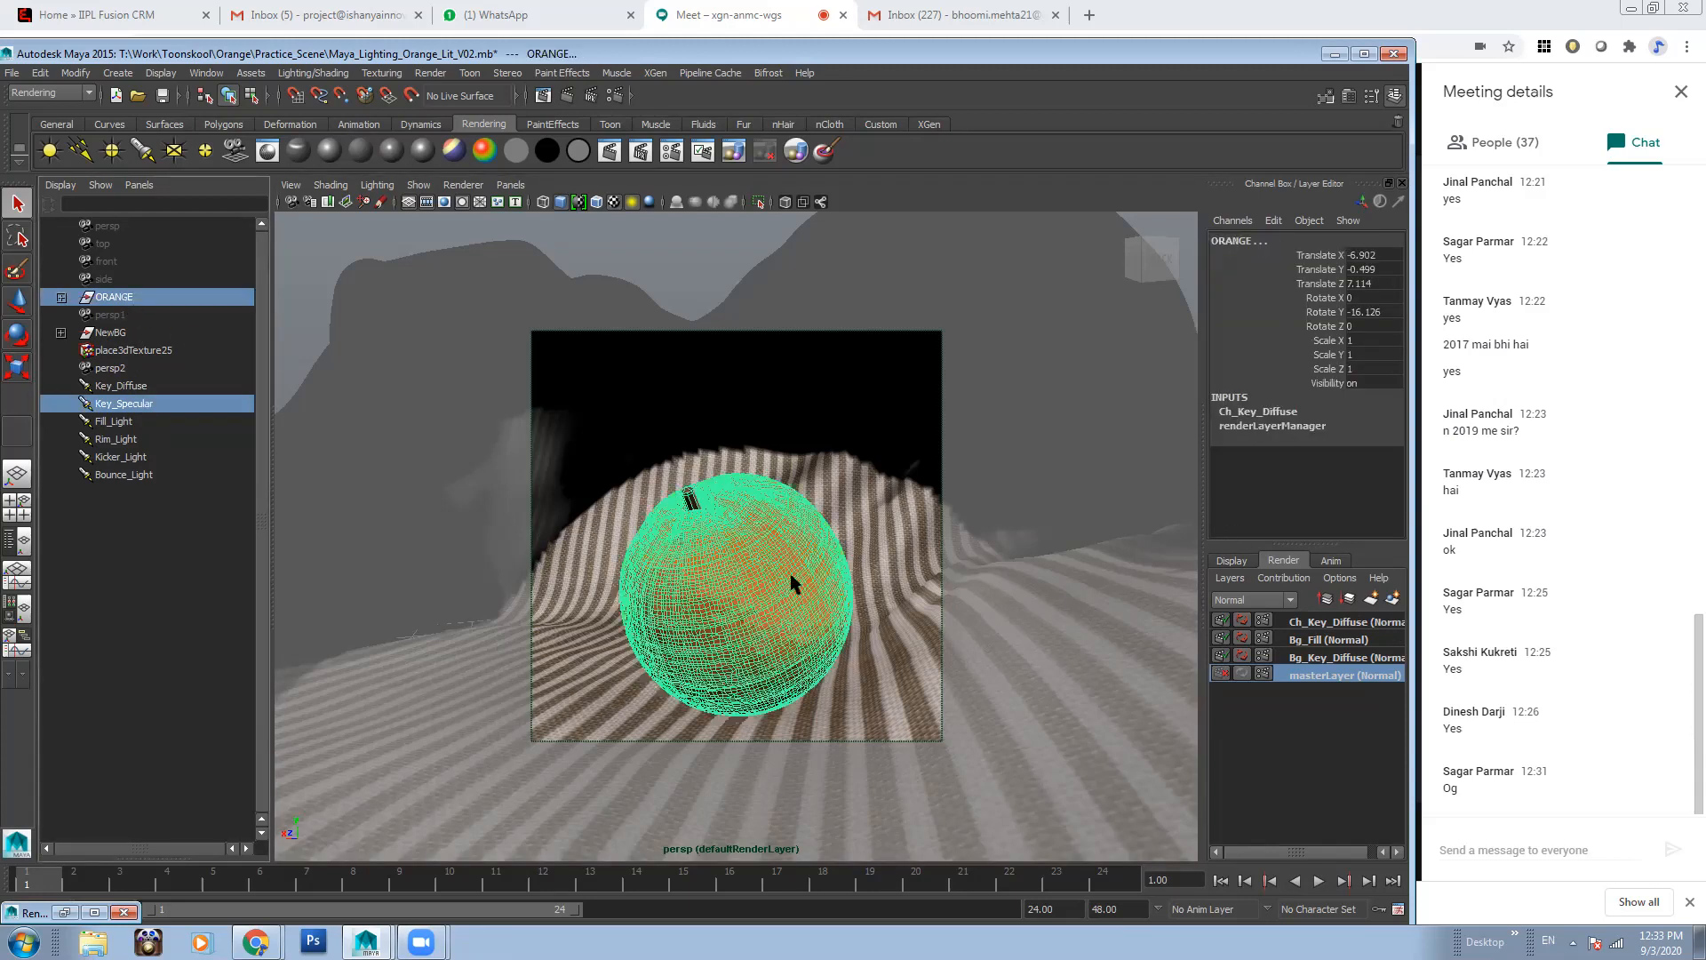
{"action": "double_click", "coordinate": [130, 406]}
{"action": "key", "text": "ctrl+c"}
{"action": "left_click", "coordinate": [162, 439]}
{"action": "left_click", "coordinate": [156, 403]}
{"action": "left_click", "coordinate": [116, 297], "text": "ctrl"}
{"action": "left_click", "coordinate": [1393, 598]}
Rename the new layer Ch_Key_Specular using the copied light name and clear the selection
{"action": "double_click", "coordinate": [1322, 621]}
{"action": "key", "text": "ctrl+v"}
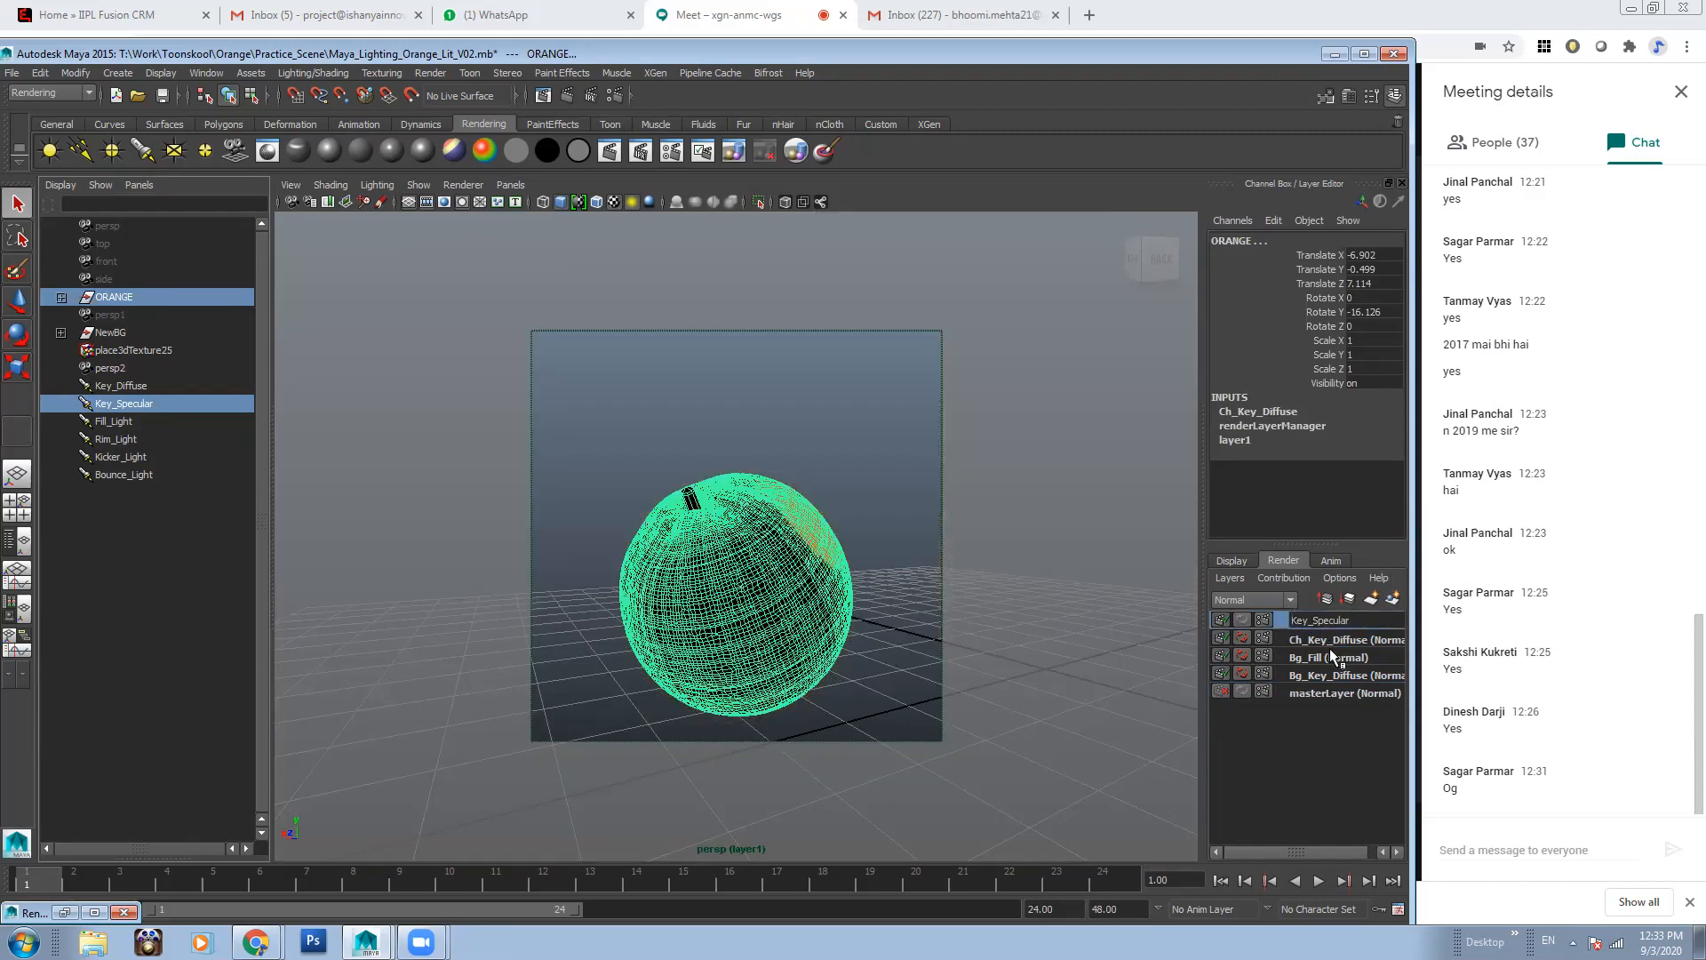
{"action": "key", "text": "Home"}
{"action": "type", "text": "Ch_"}
{"action": "left_click", "coordinate": [972, 639]}
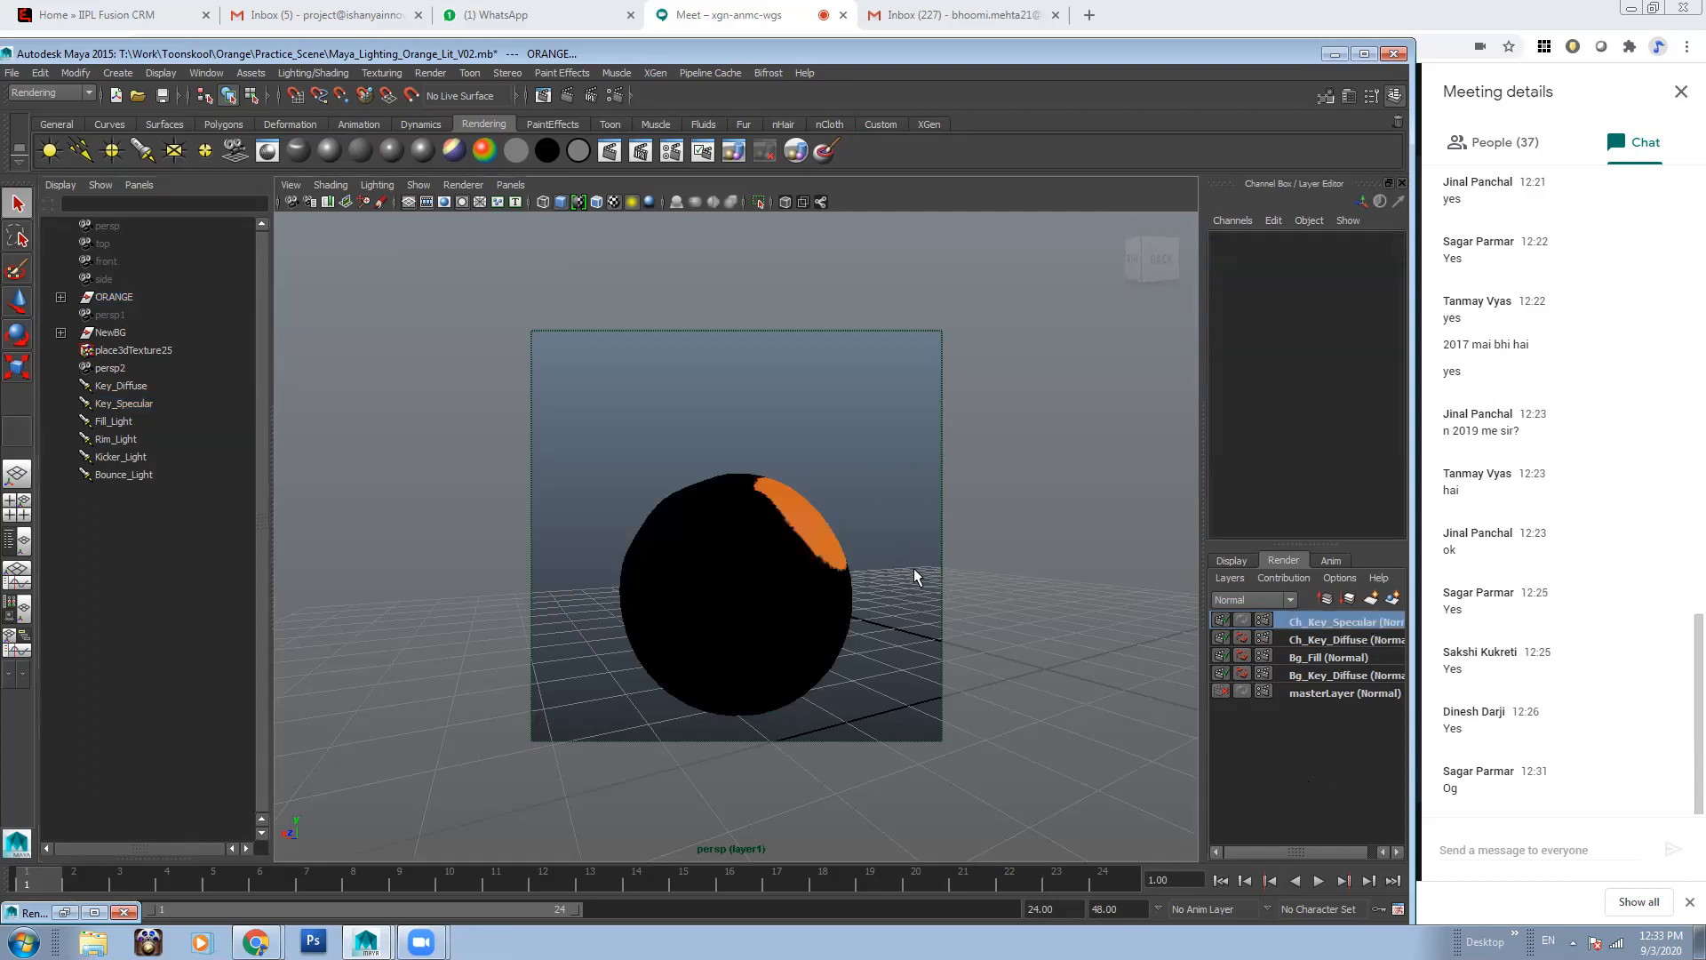
Render the Ch_Key_Specular layer with Maya Software and minimize the Render View
{"action": "left_click", "coordinate": [543, 95]}
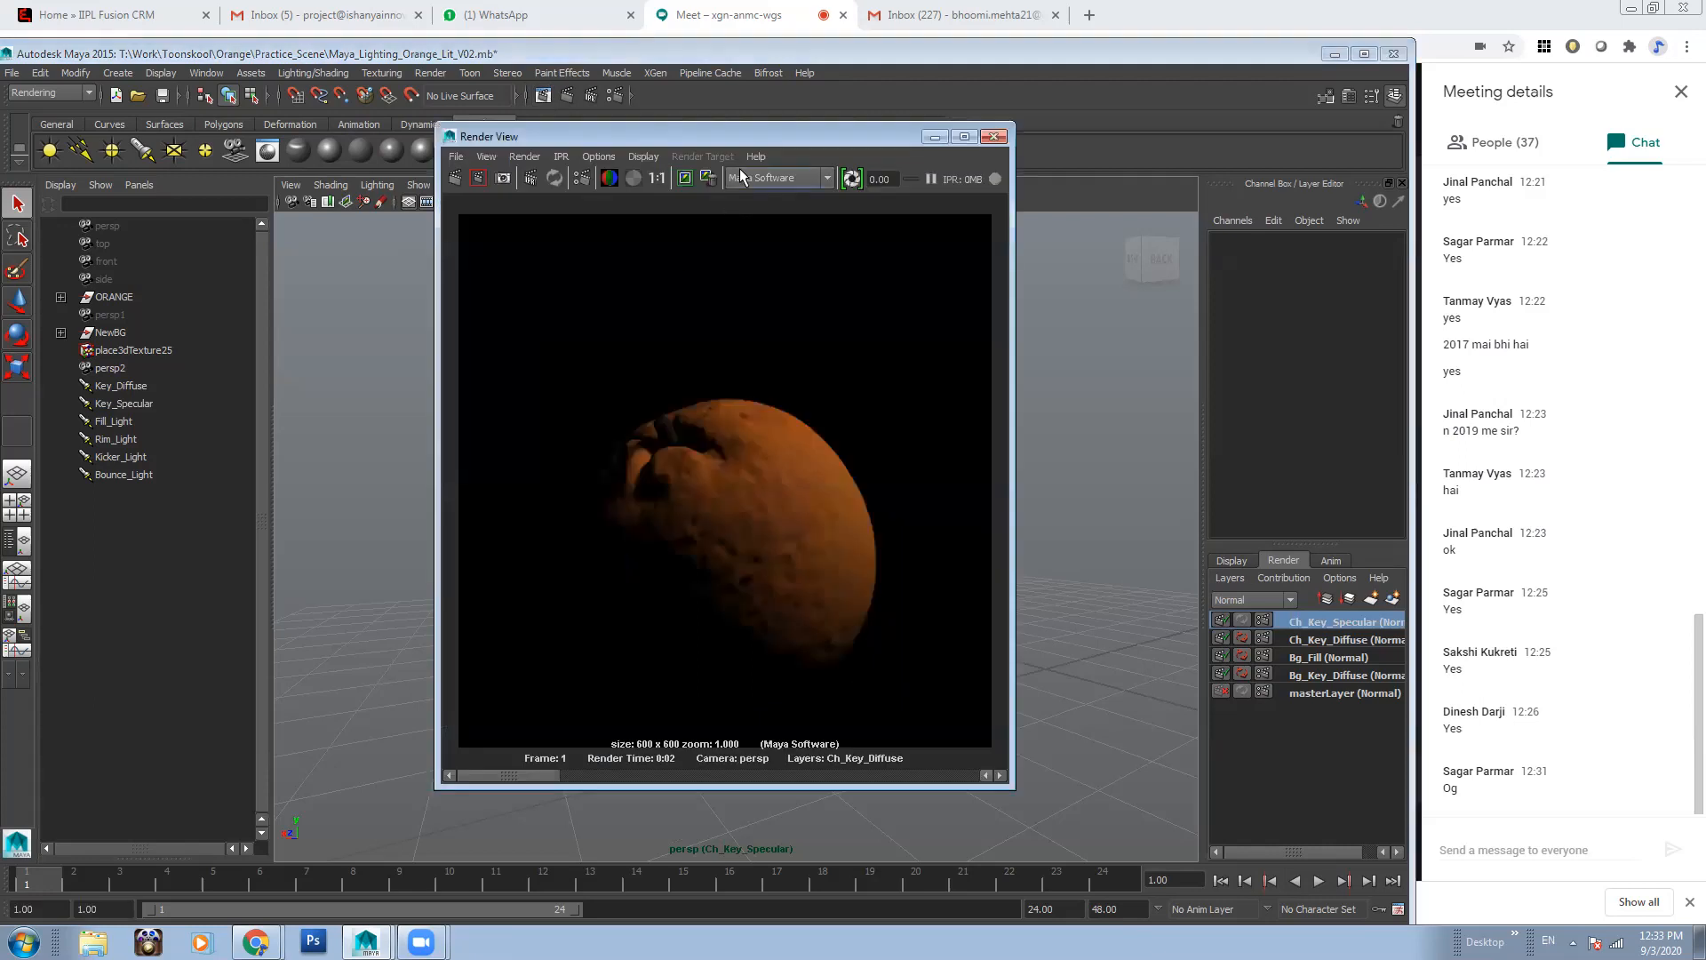
{"action": "left_click", "coordinate": [485, 177]}
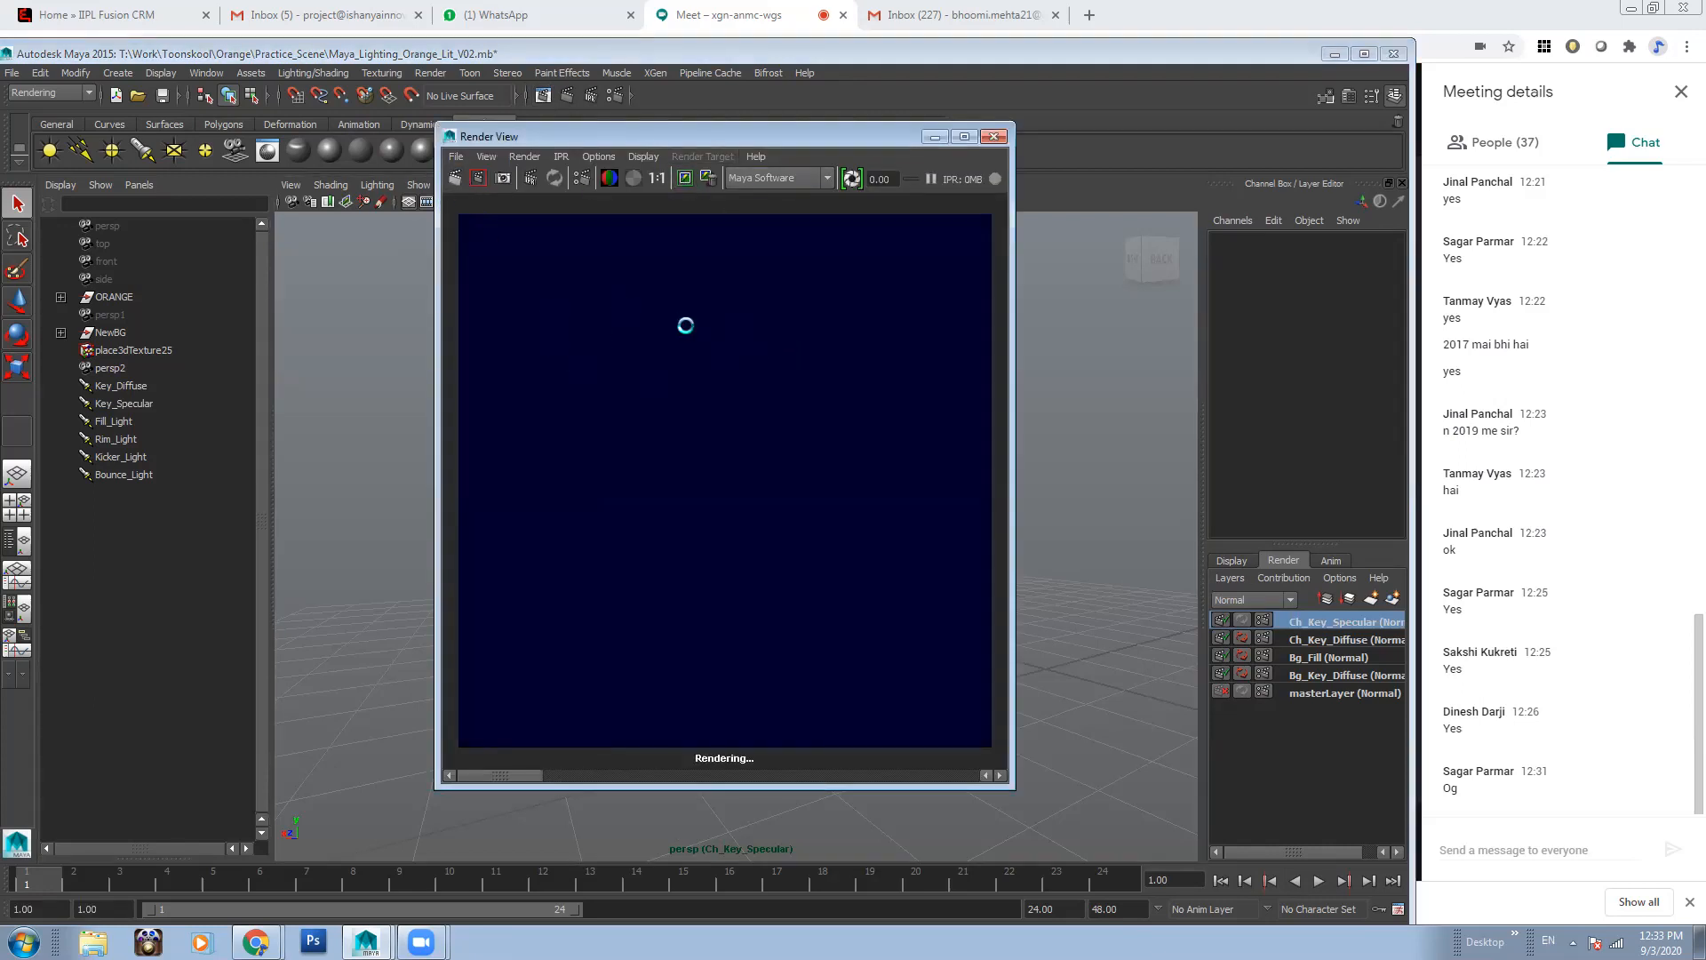
{"action": "left_click", "coordinate": [934, 138]}
Switch to masterLayer and create a new render layer from the ORANGE group and the Fill_Light
{"action": "left_click", "coordinate": [1333, 694]}
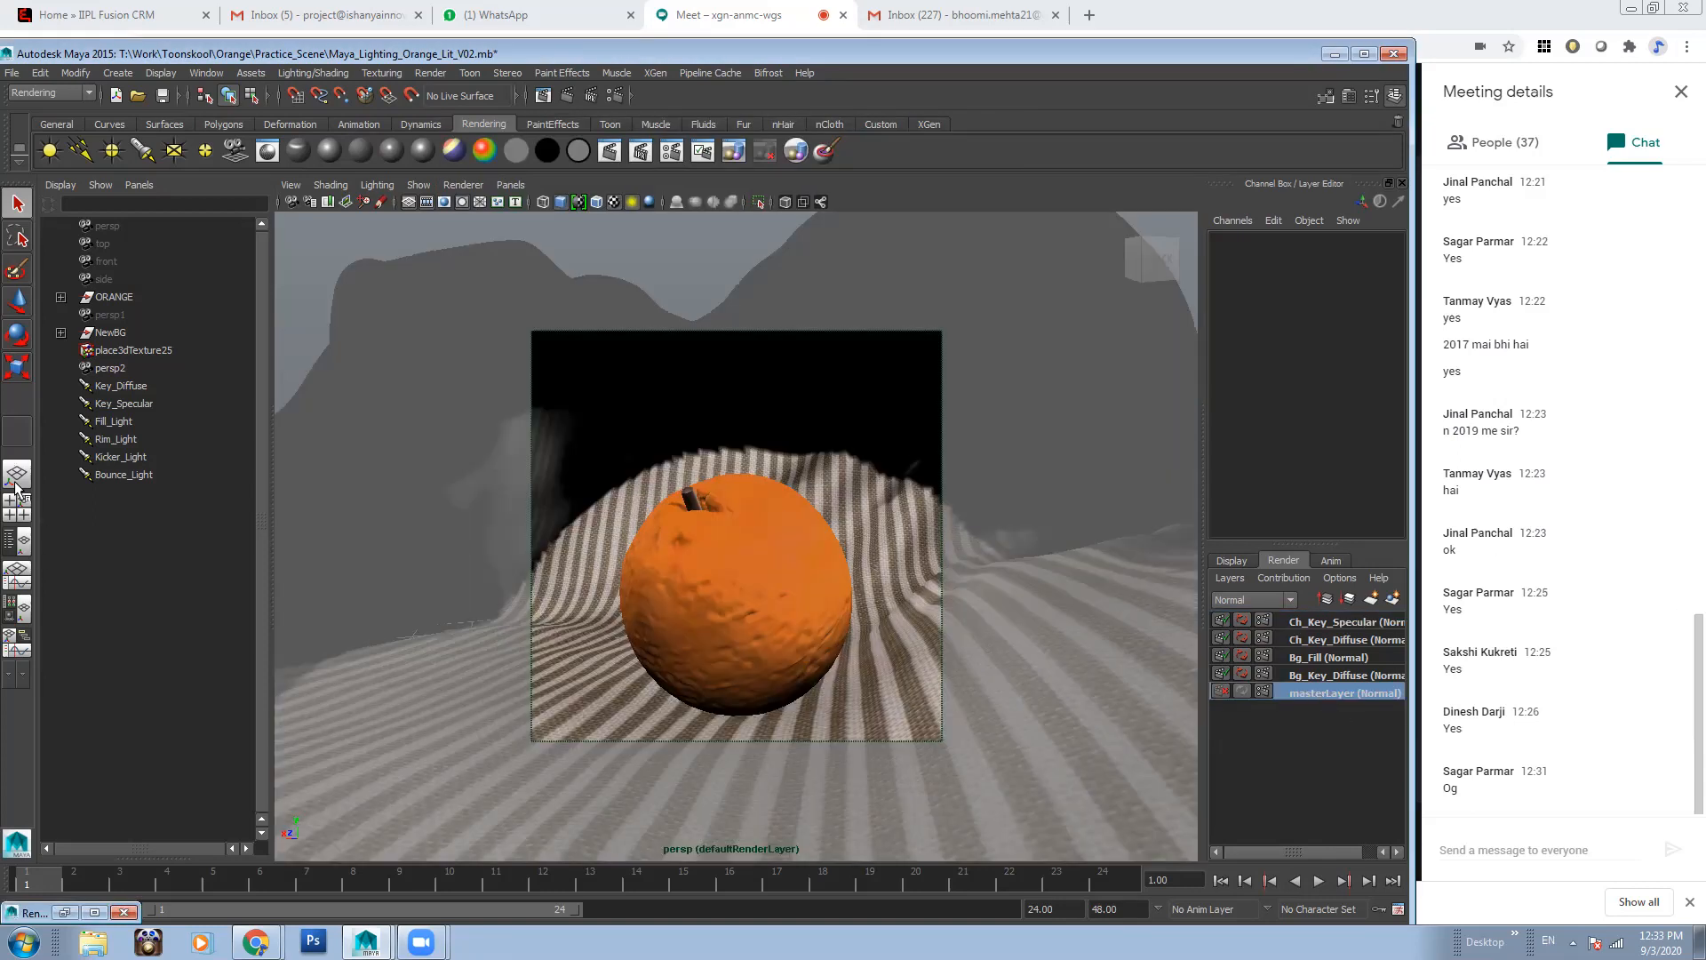
{"action": "left_click", "coordinate": [112, 421]}
{"action": "left_click", "coordinate": [130, 296], "text": "ctrl"}
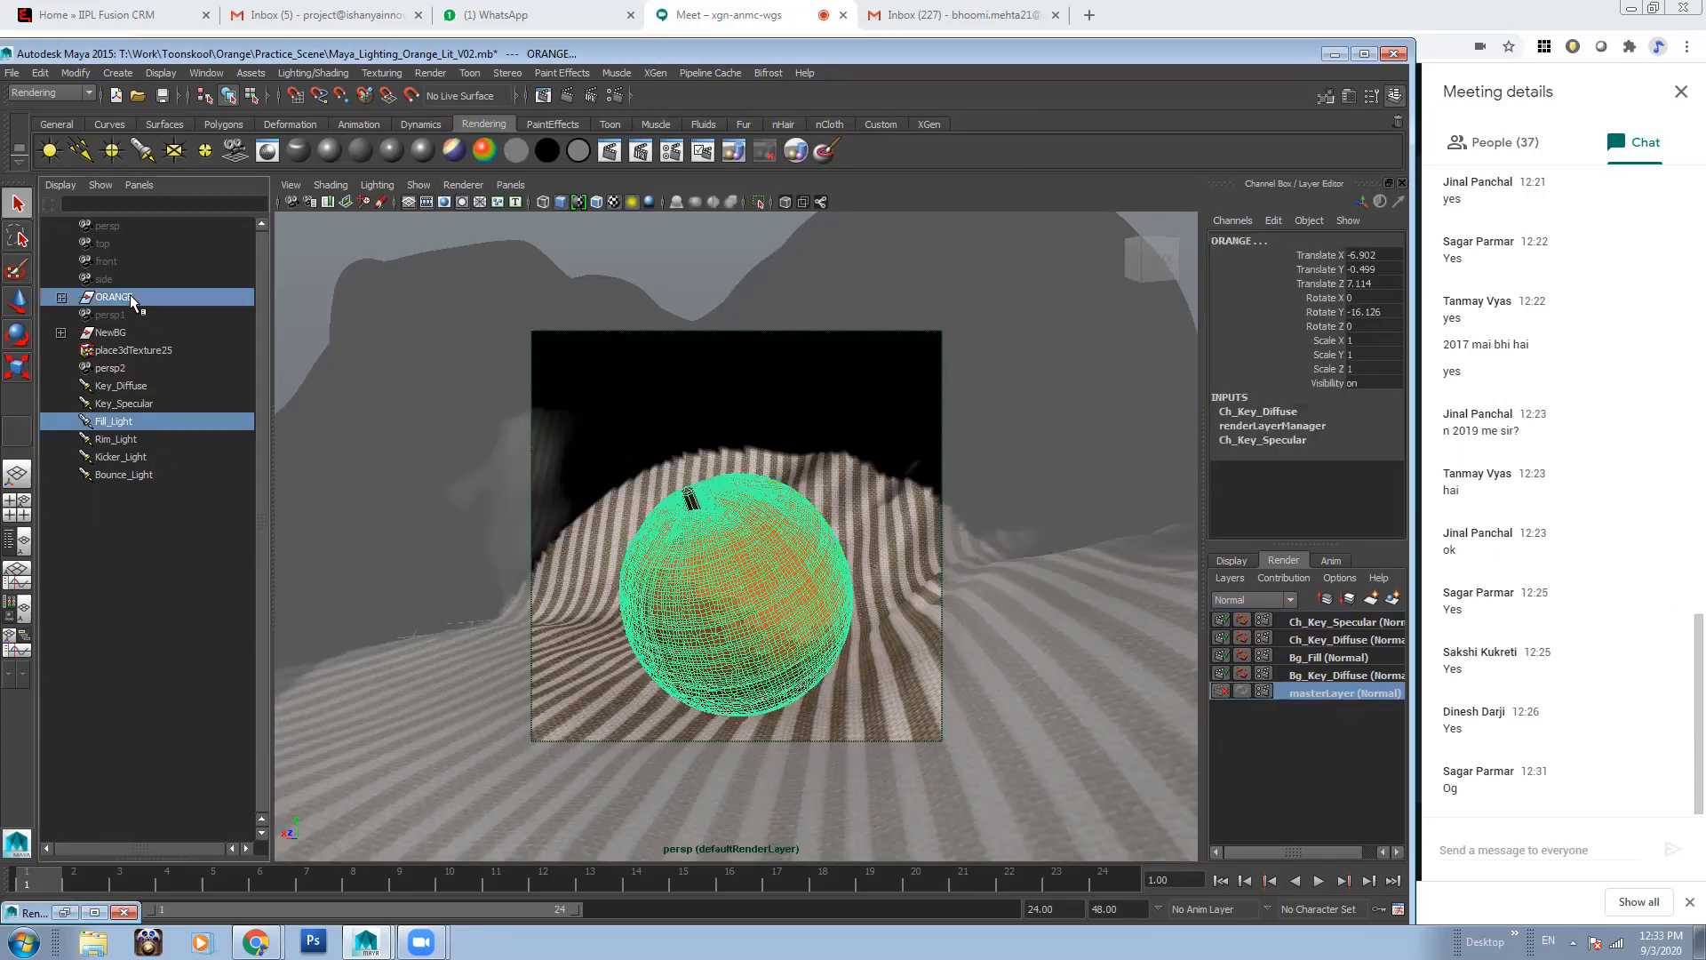
{"action": "left_click", "coordinate": [1392, 598]}
Rename the new layer Ch_Fill_Light and switch back to masterLayer
{"action": "left_click", "coordinate": [1330, 623]}
{"action": "double_click", "coordinate": [1329, 622]}
{"action": "type", "text": "Ch_"}
{"action": "key", "text": "BackSpace"}
{"action": "key", "text": "BackSpace"}
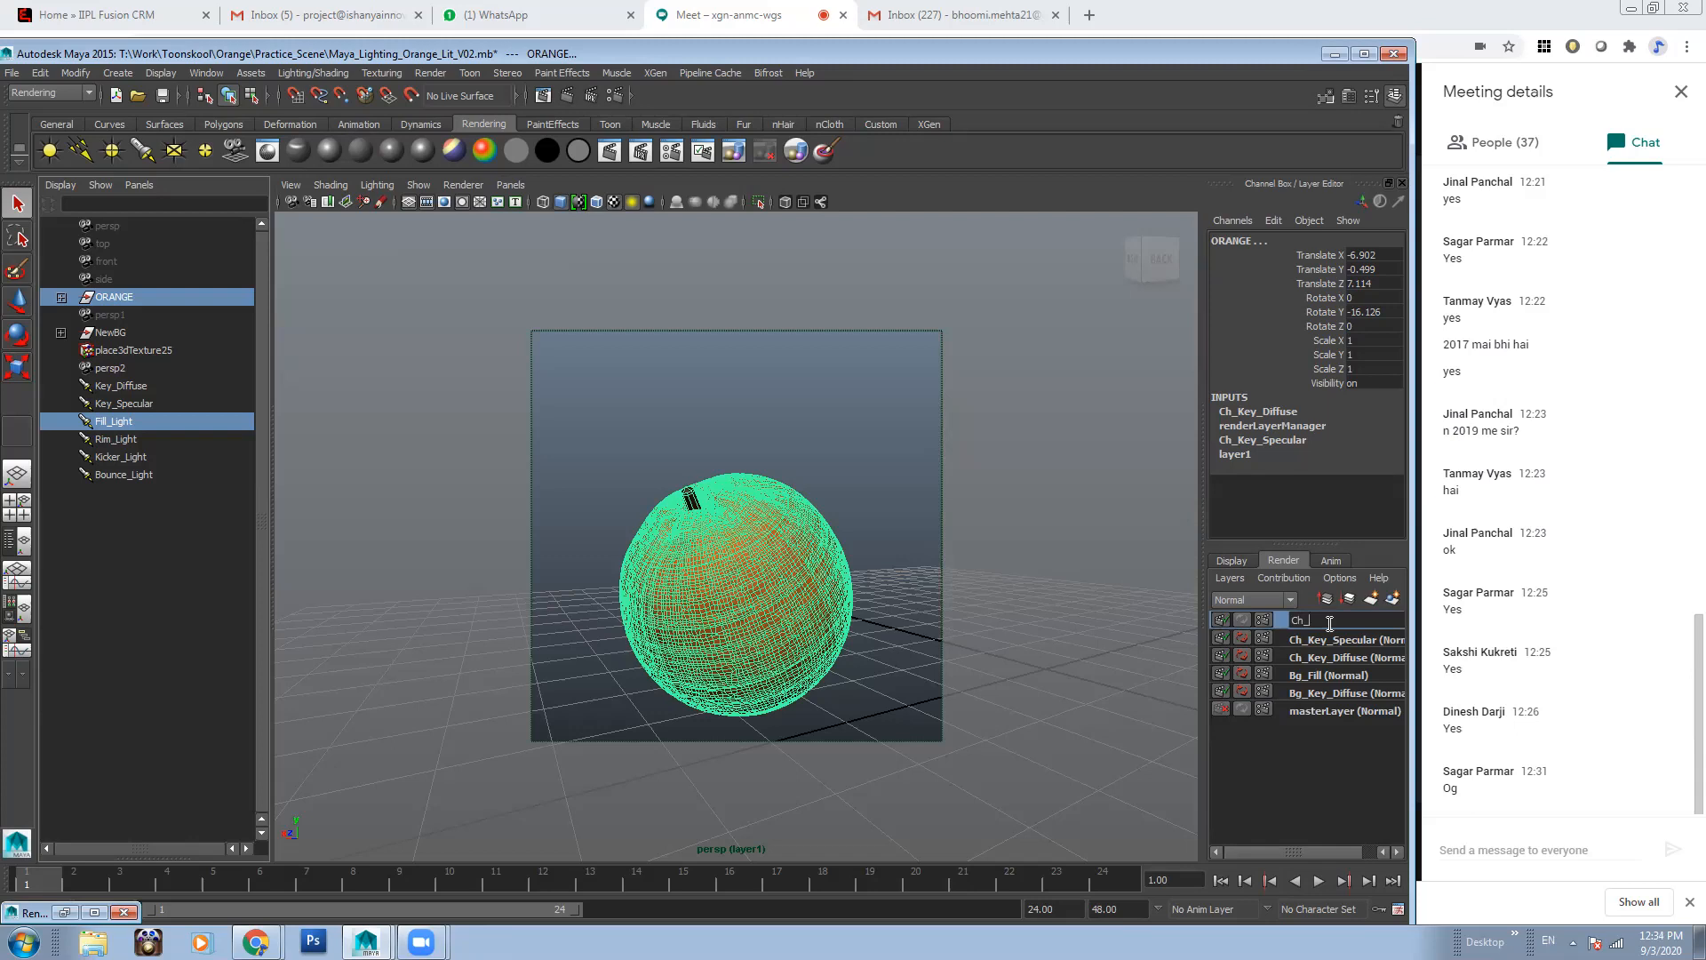
{"action": "type", "text": "h_Fill_Light"}
{"action": "key", "text": "Return"}
{"action": "left_click", "coordinate": [1303, 712]}
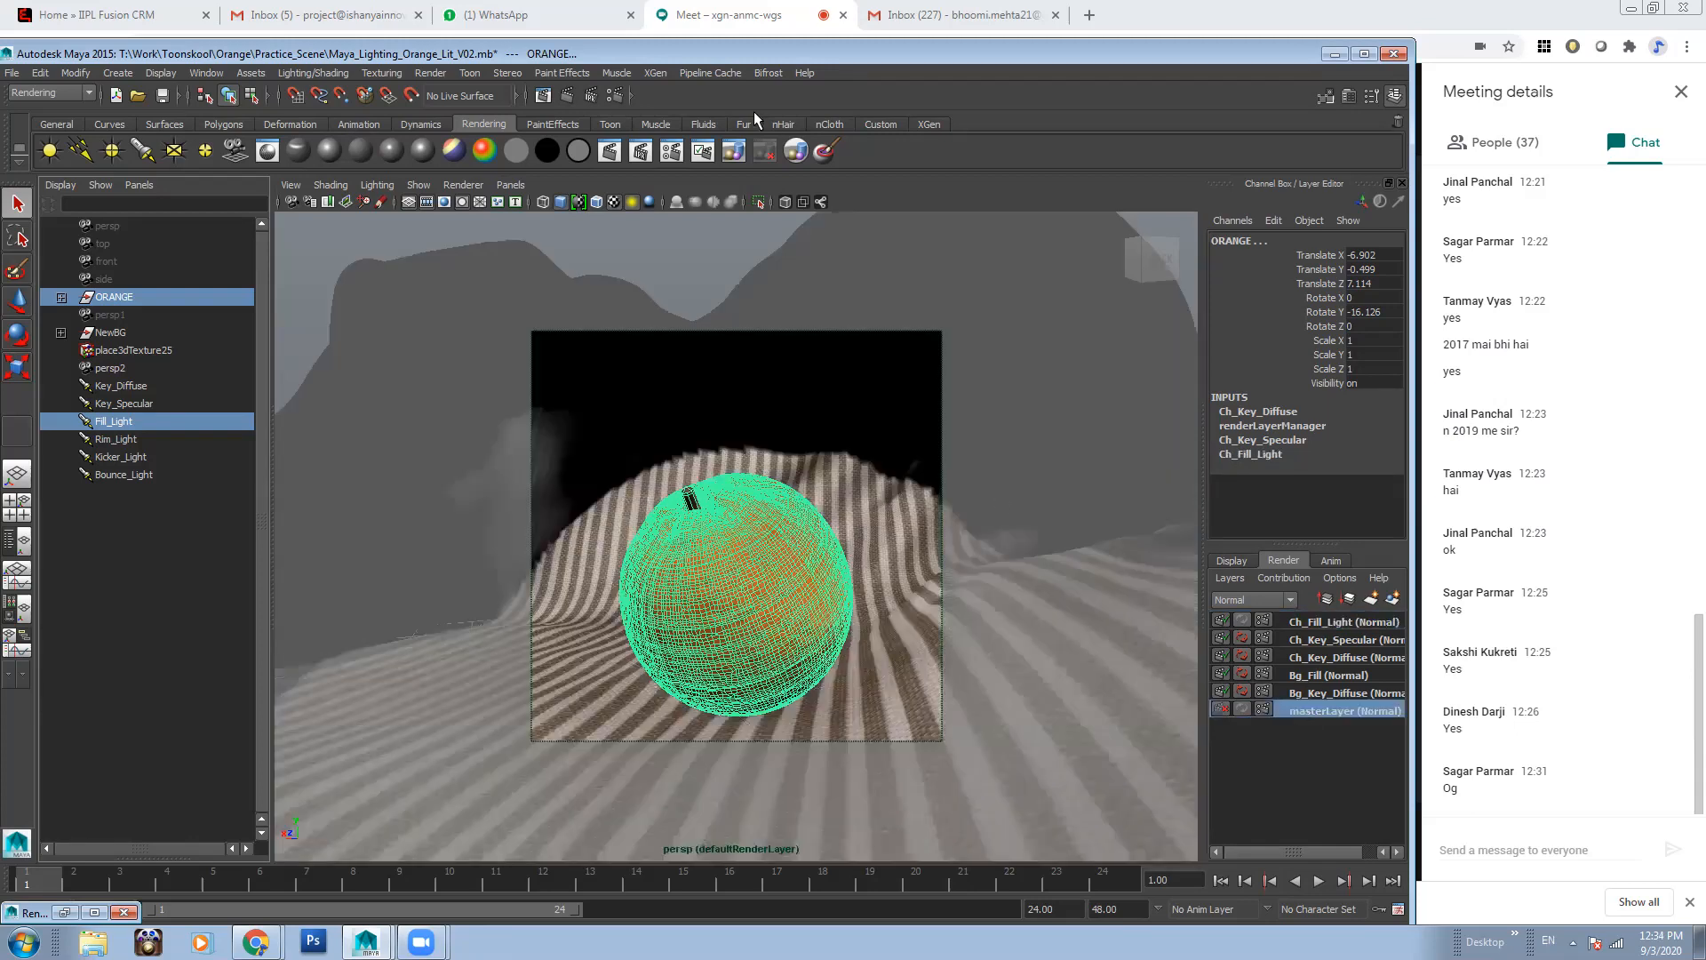
Switch to the Ch_Fill_Light layer and render it with Maya Software
{"action": "left_click", "coordinate": [1323, 622]}
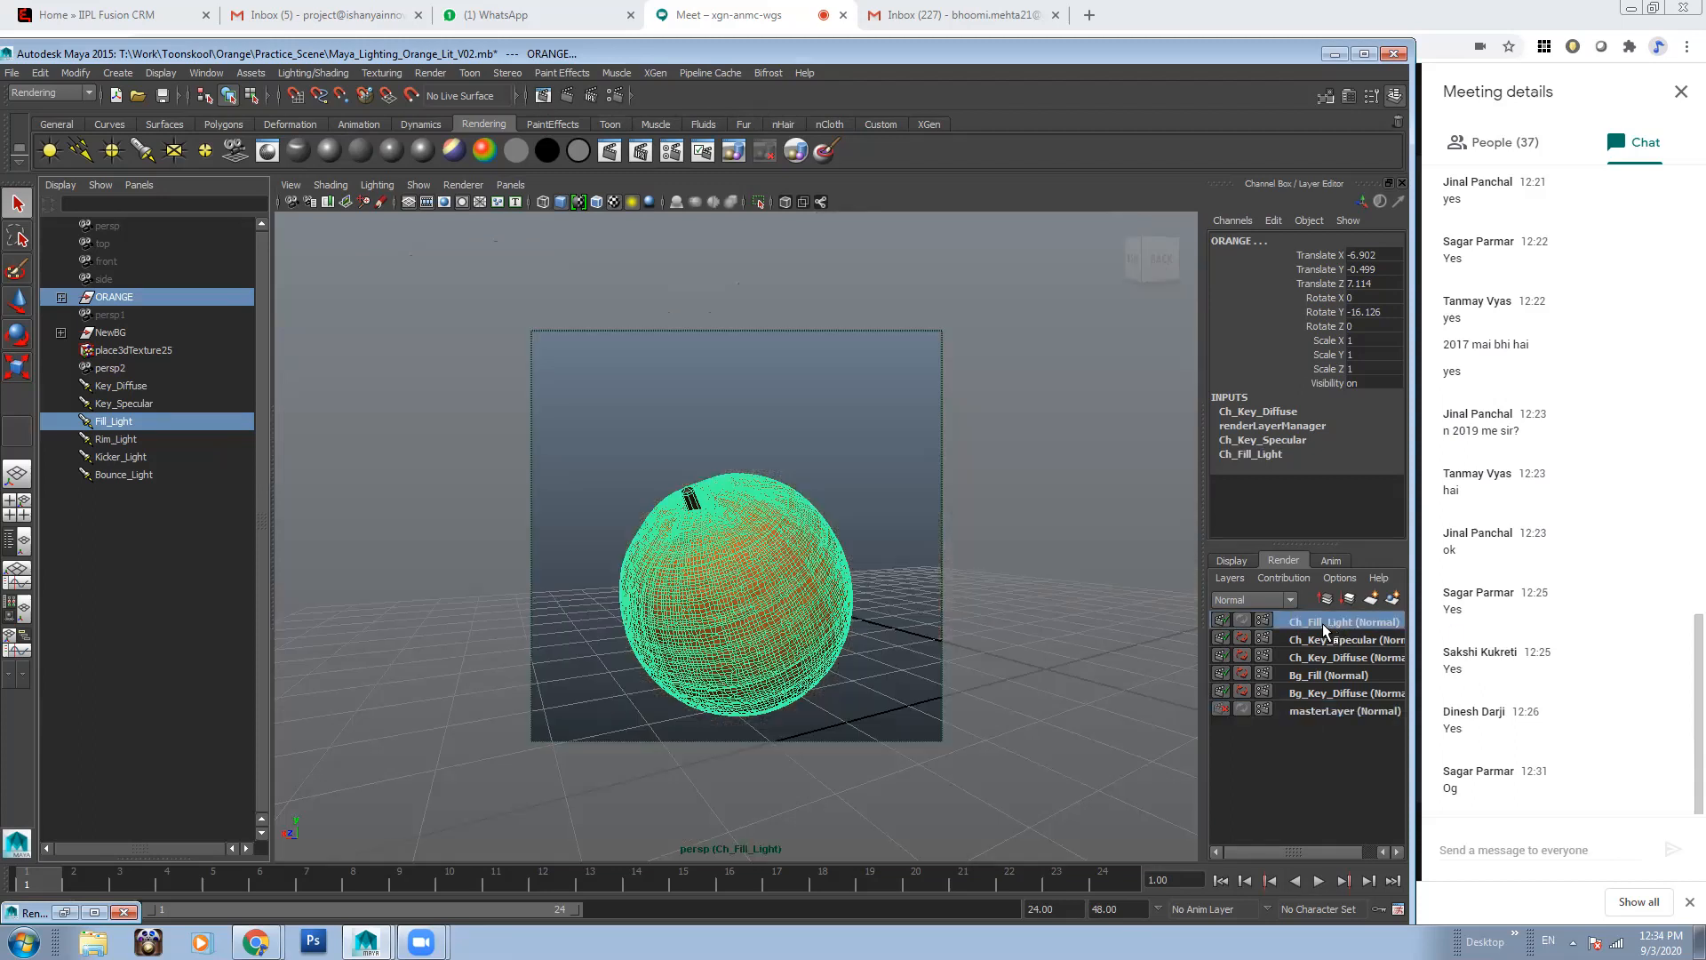
{"action": "left_click", "coordinate": [544, 96]}
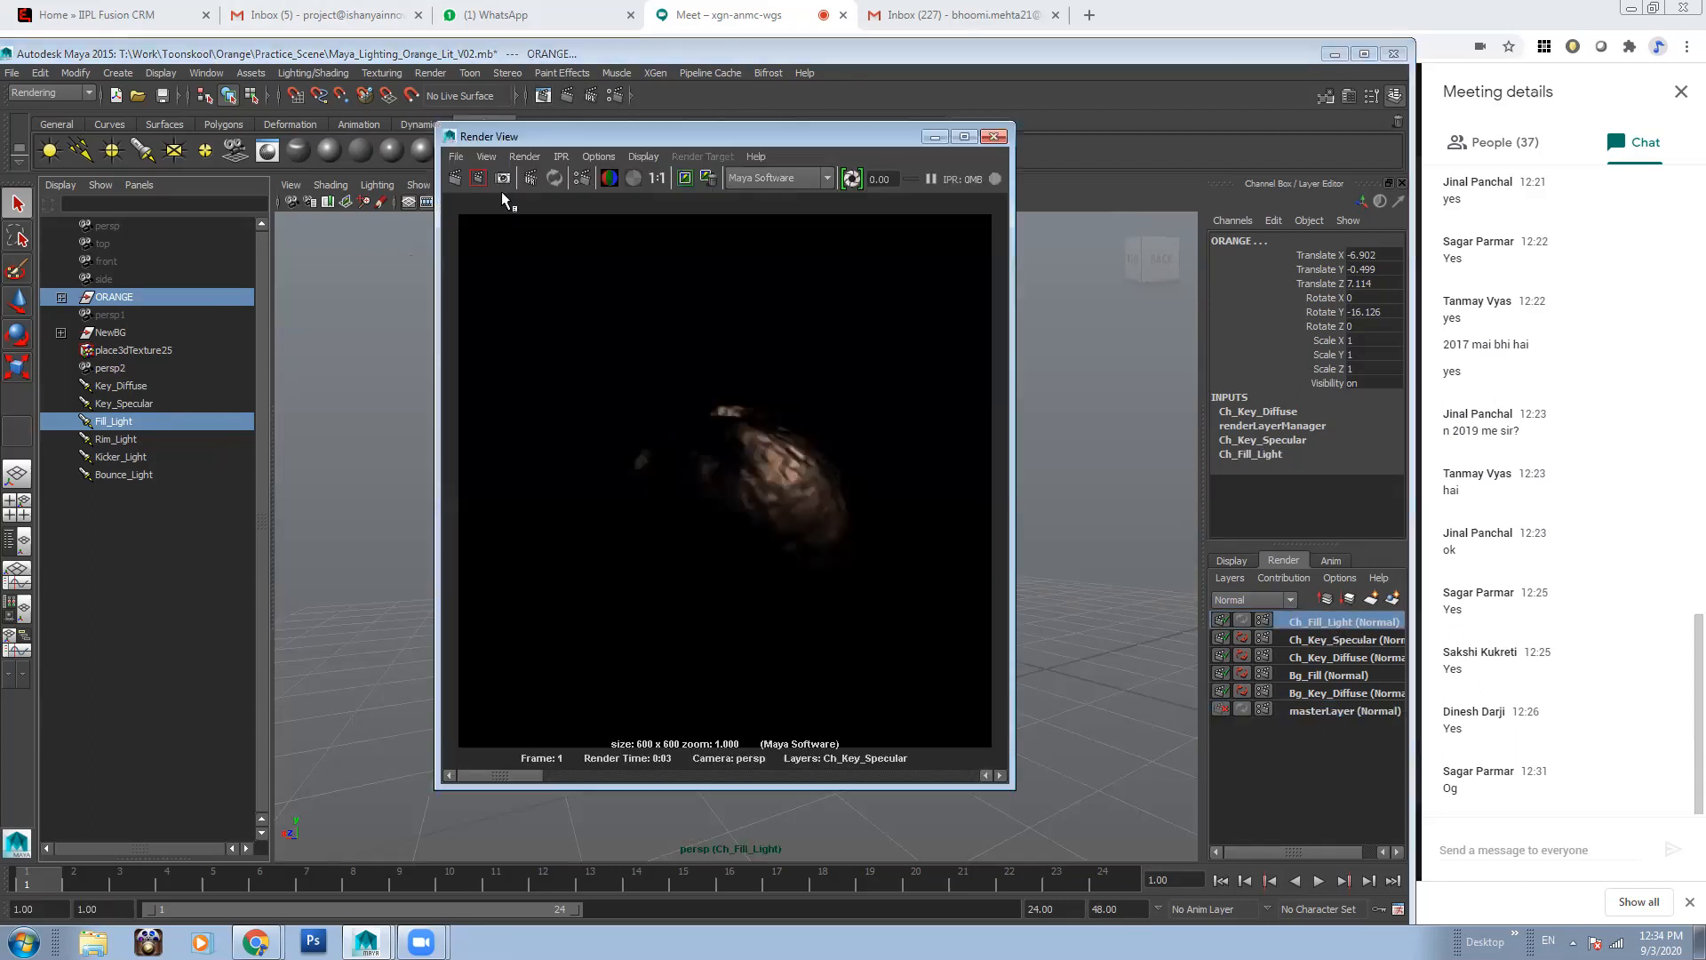
{"action": "left_click", "coordinate": [454, 178]}
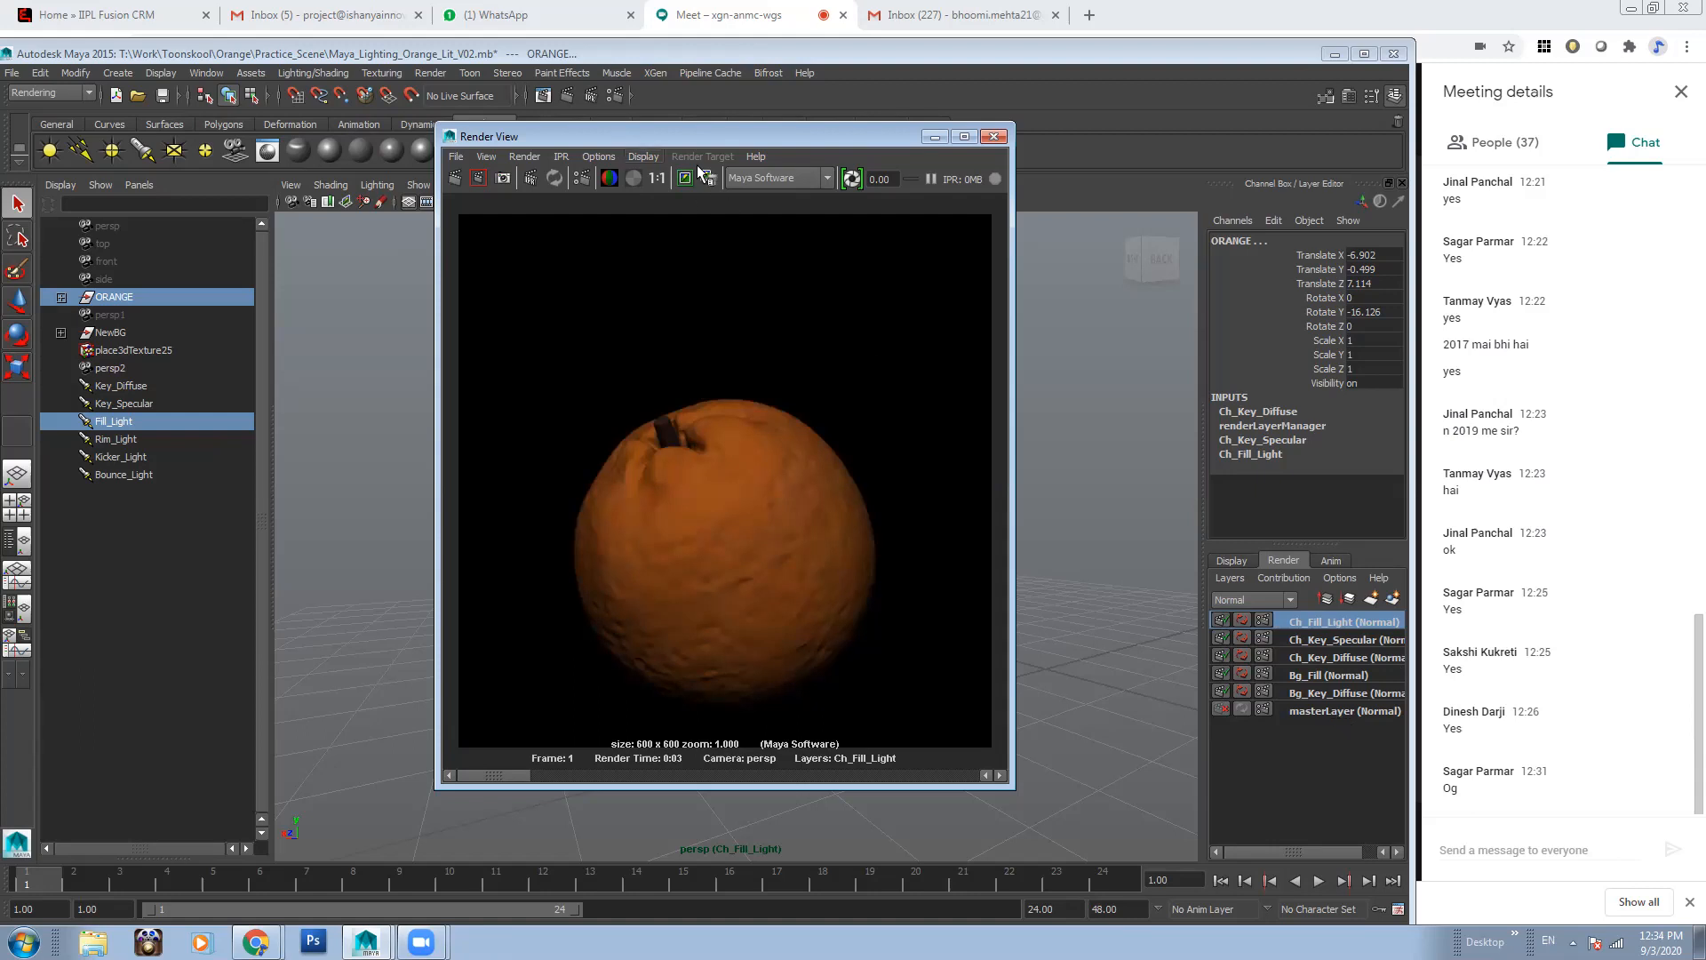
From masterLayer, create a render layer from the ORANGE group and Rim_Light, and name it Ch_Rim_Light
{"action": "left_click", "coordinate": [1334, 711]}
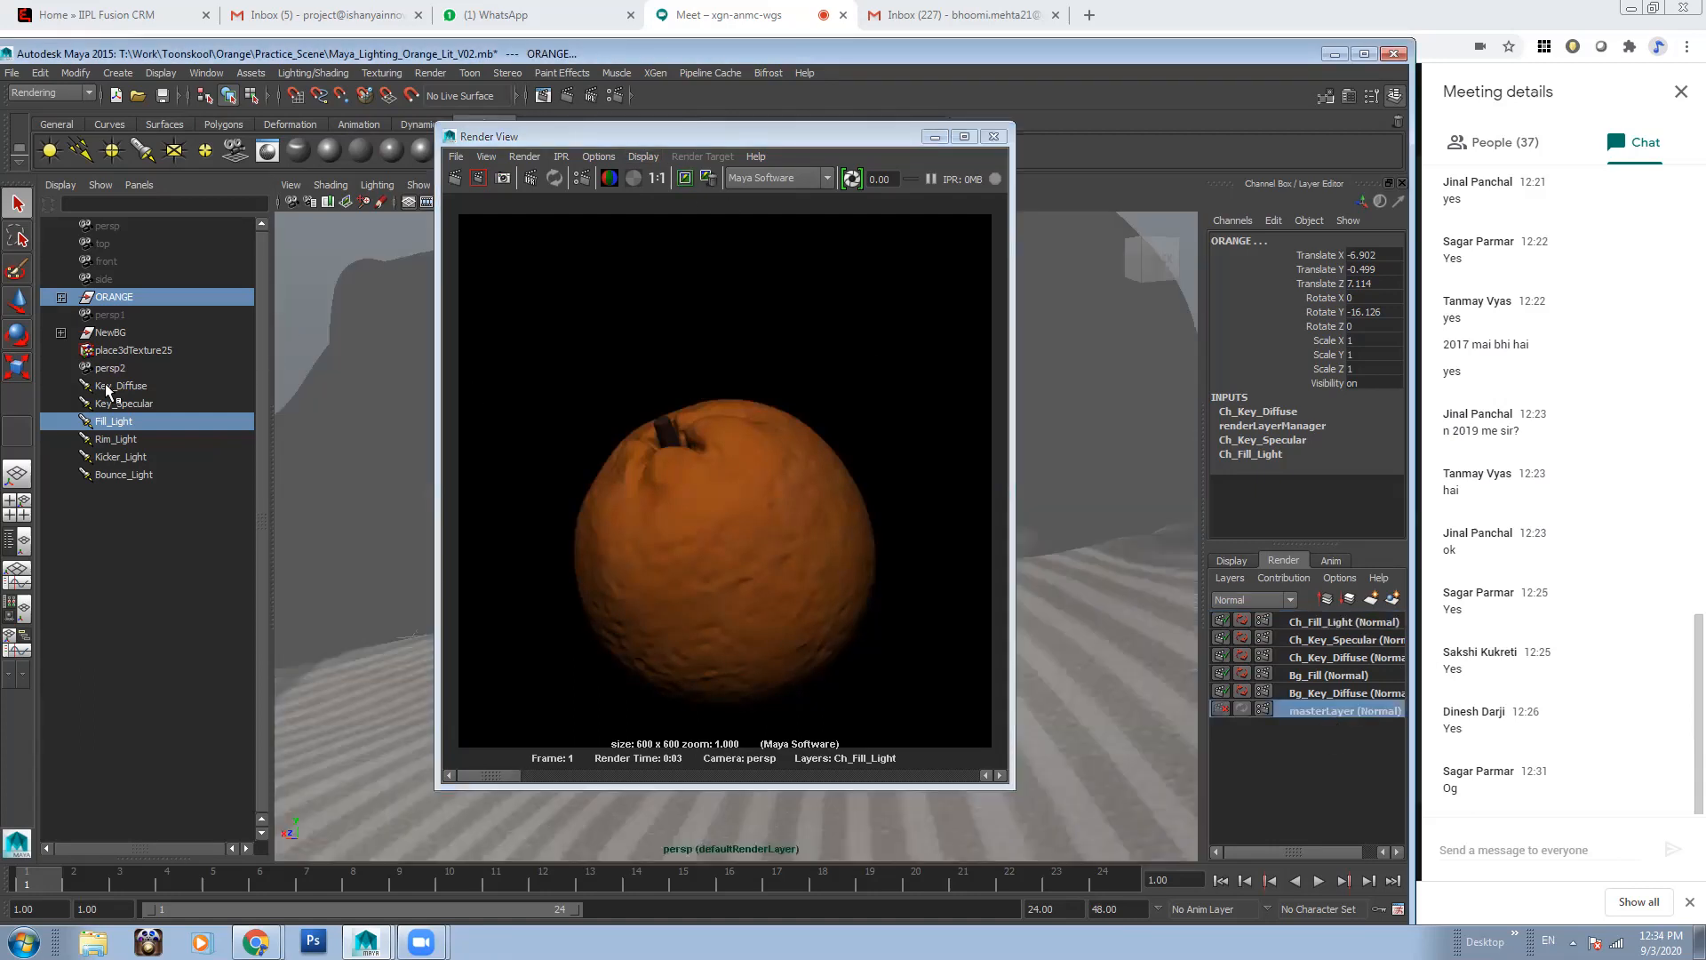
{"action": "left_click", "coordinate": [144, 441]}
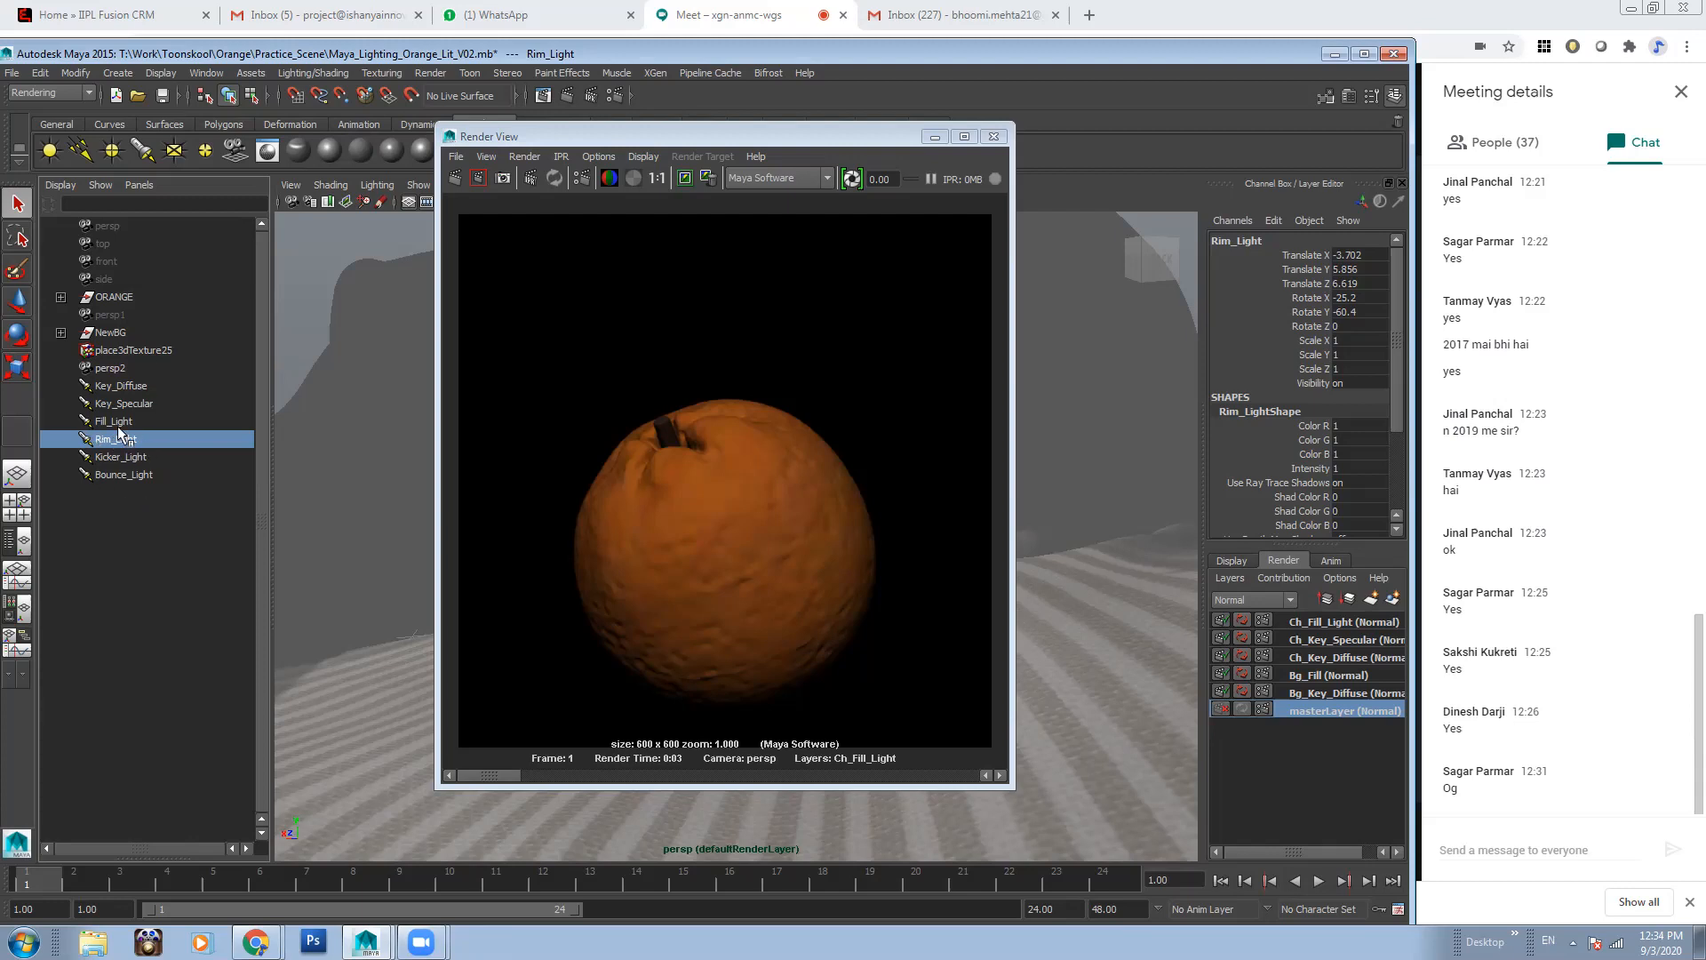
{"action": "left_click", "coordinate": [127, 296], "text": "ctrl"}
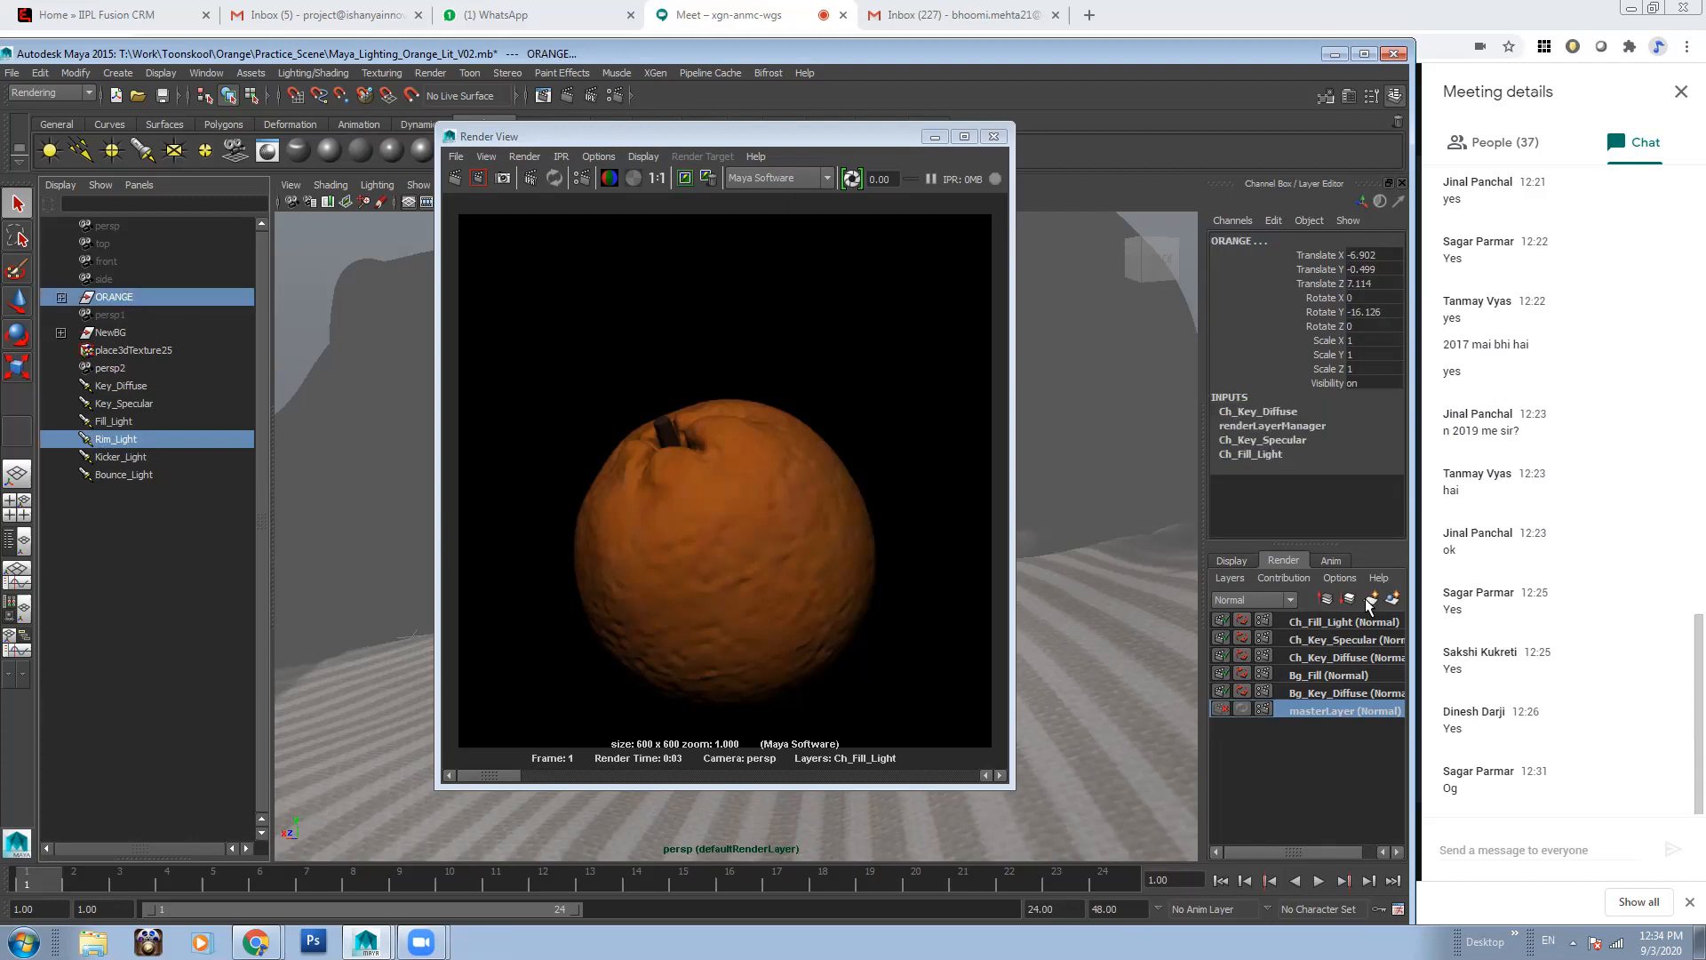
{"action": "left_click", "coordinate": [1394, 600]}
{"action": "double_click", "coordinate": [1345, 621]}
{"action": "type", "text": "Ch_Rim_Light"}
{"action": "key", "text": "Return"}
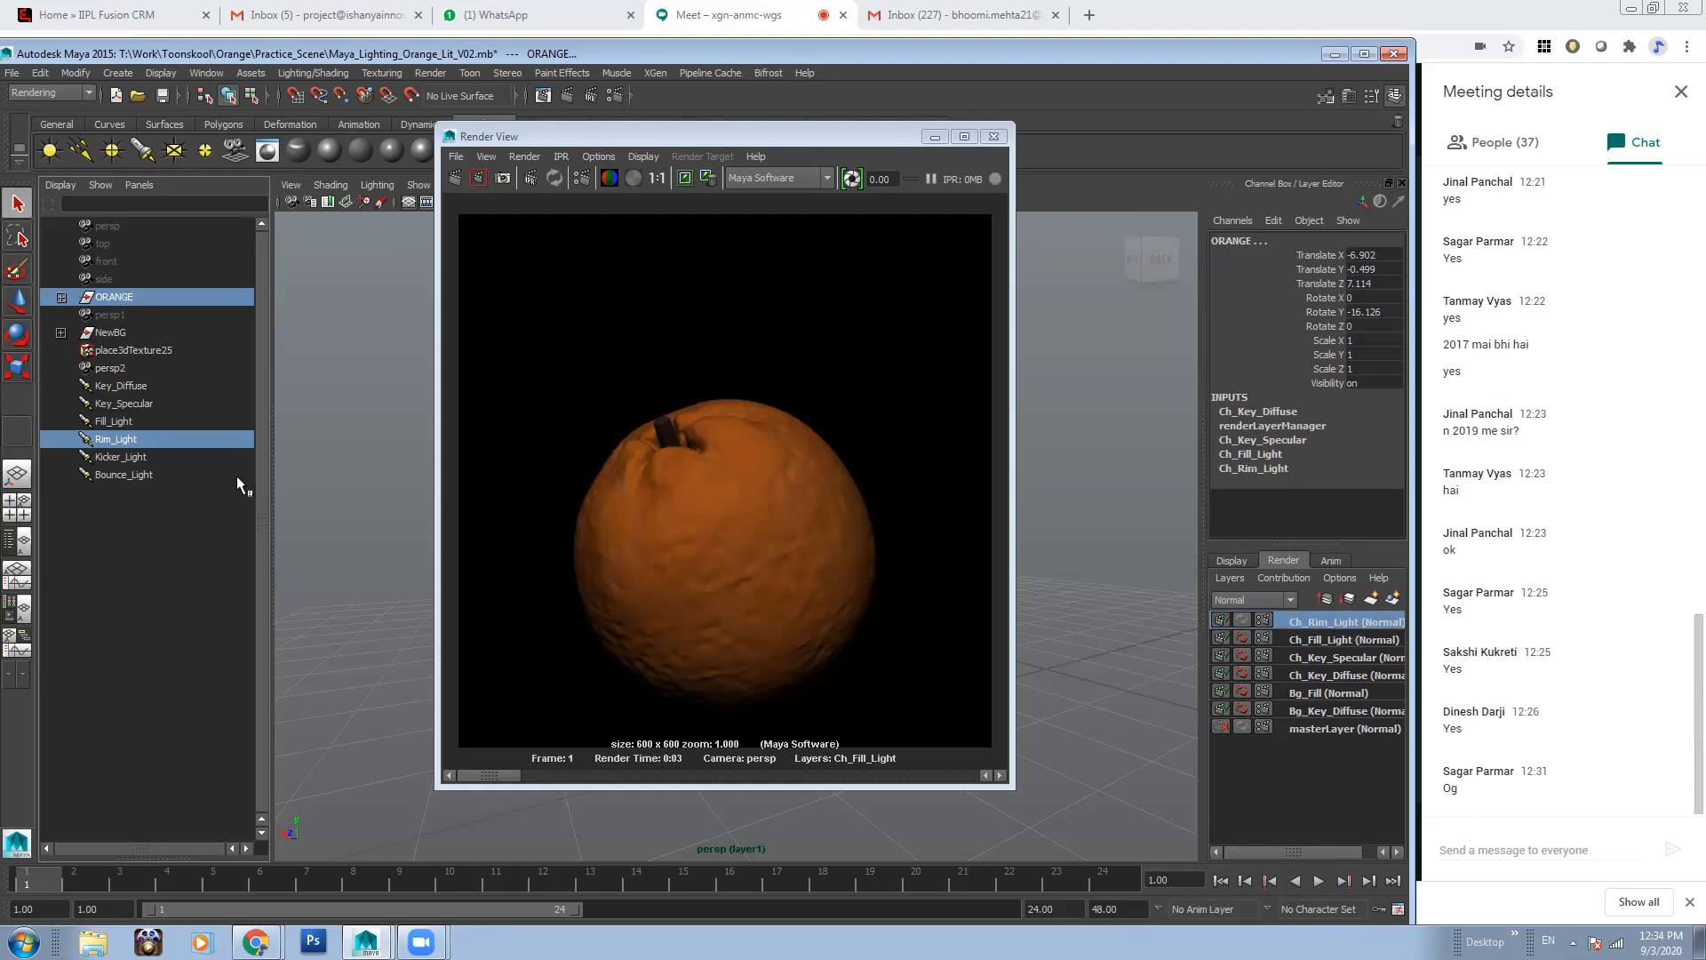
From masterLayer, create a render layer from the ORANGE group and Kicker_Light, and name it Ch_Kicker_Light
{"action": "left_click", "coordinate": [1340, 727]}
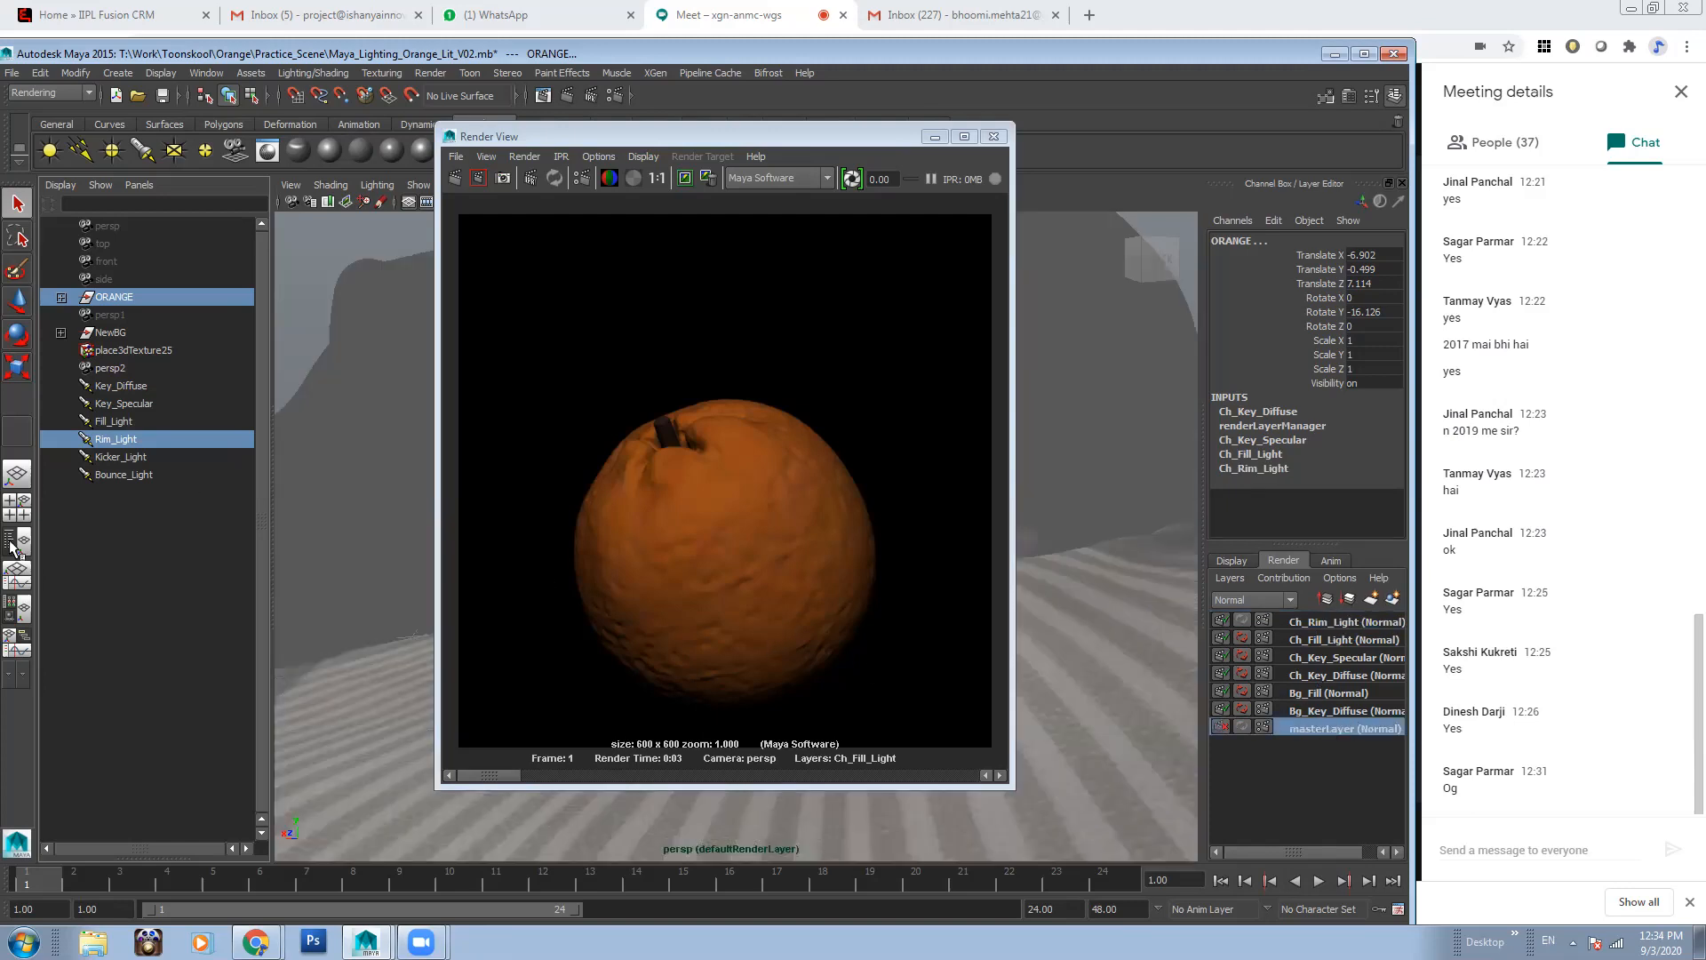
{"action": "left_click", "coordinate": [105, 456]}
{"action": "left_click", "coordinate": [117, 296], "text": "ctrl"}
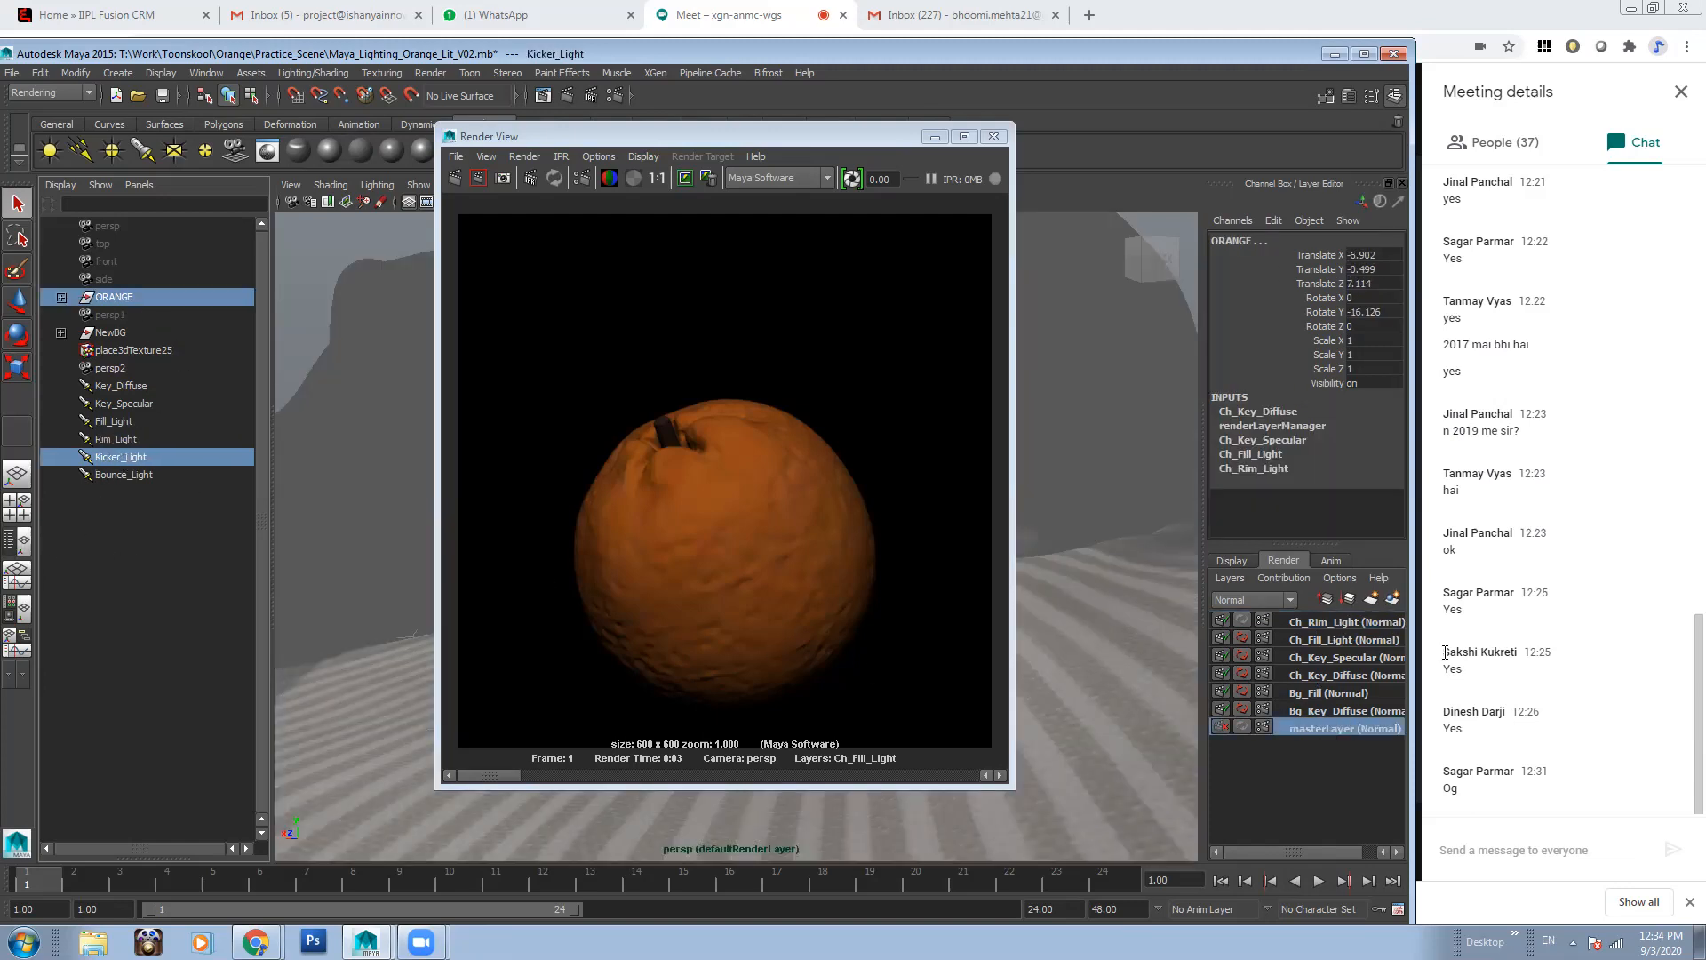
{"action": "left_click", "coordinate": [1393, 598]}
{"action": "double_click", "coordinate": [1335, 620]}
{"action": "type", "text": "Ch"}
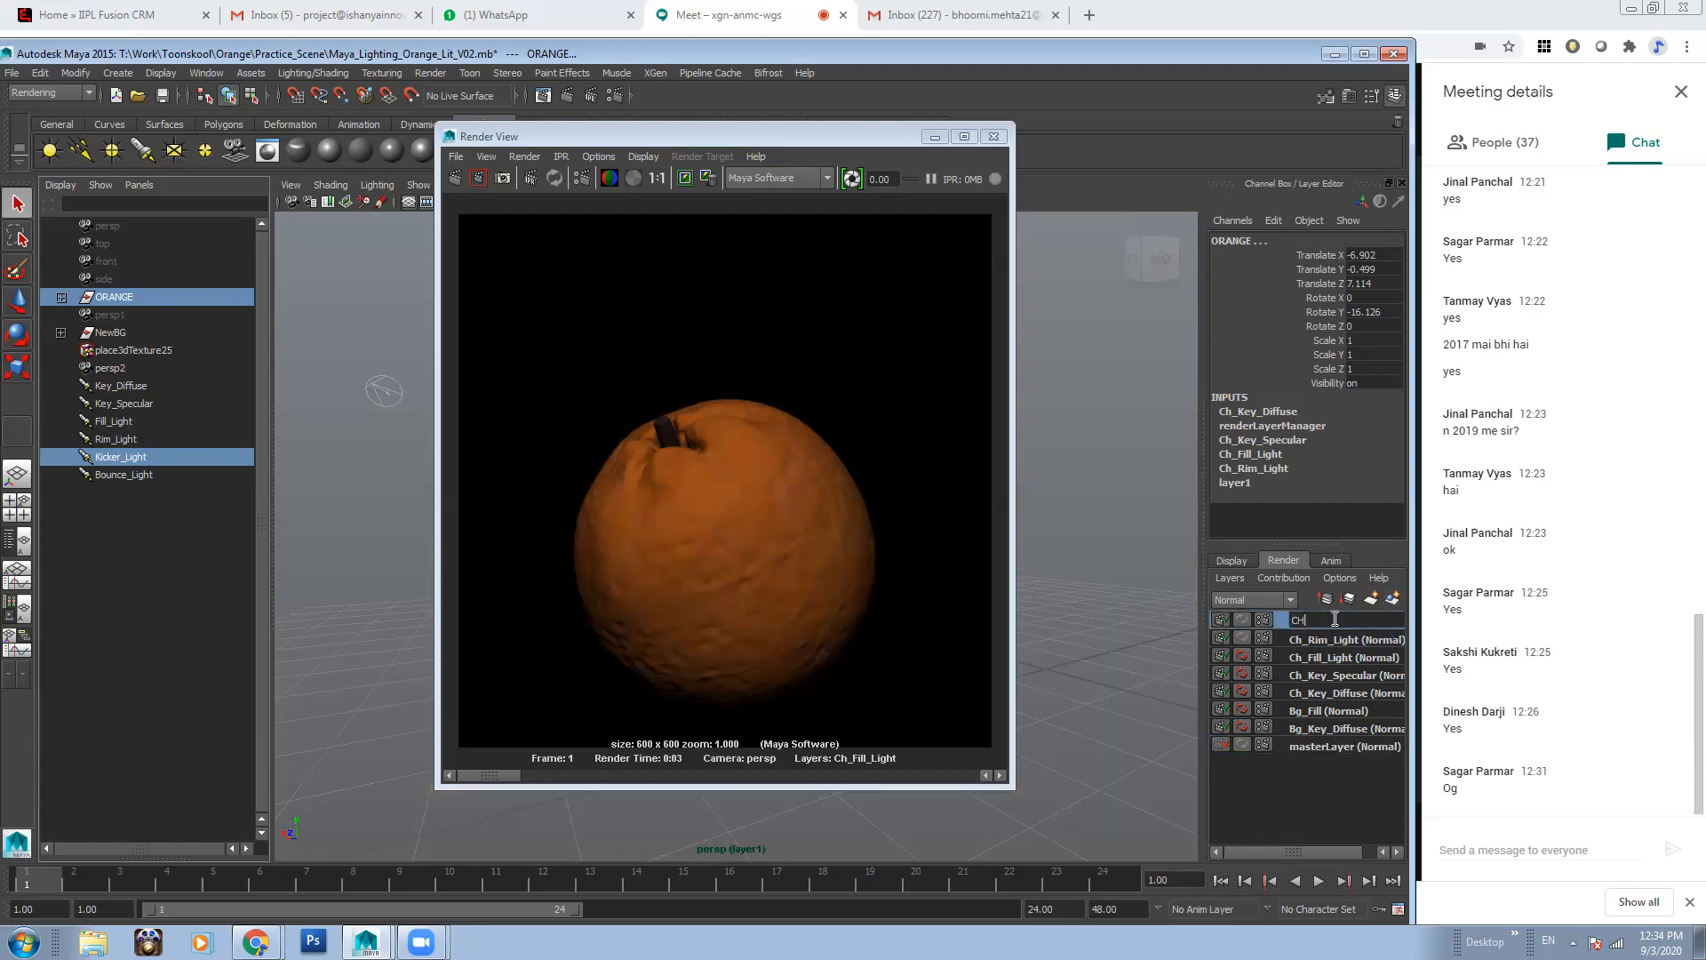
{"action": "type", "text": "_Kicker_Light"}
{"action": "key", "text": "Return"}
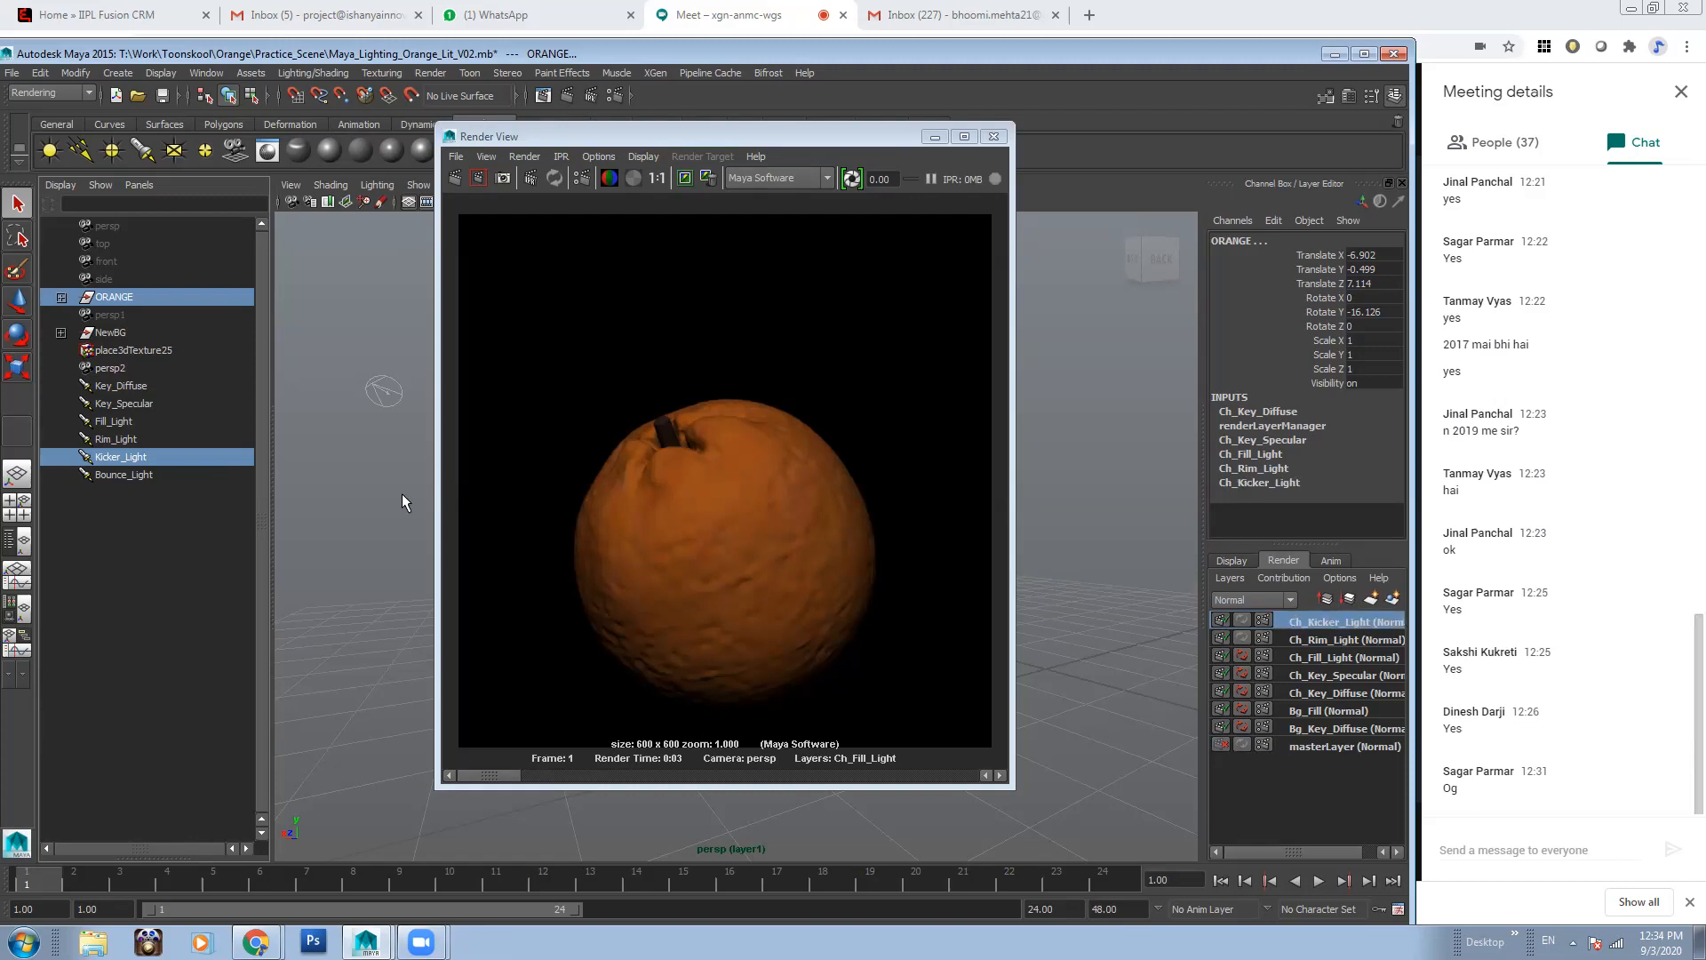
Select Bounce_Light and render the Ch_Rim_Light layer with Maya Software
{"action": "left_click", "coordinate": [138, 475]}
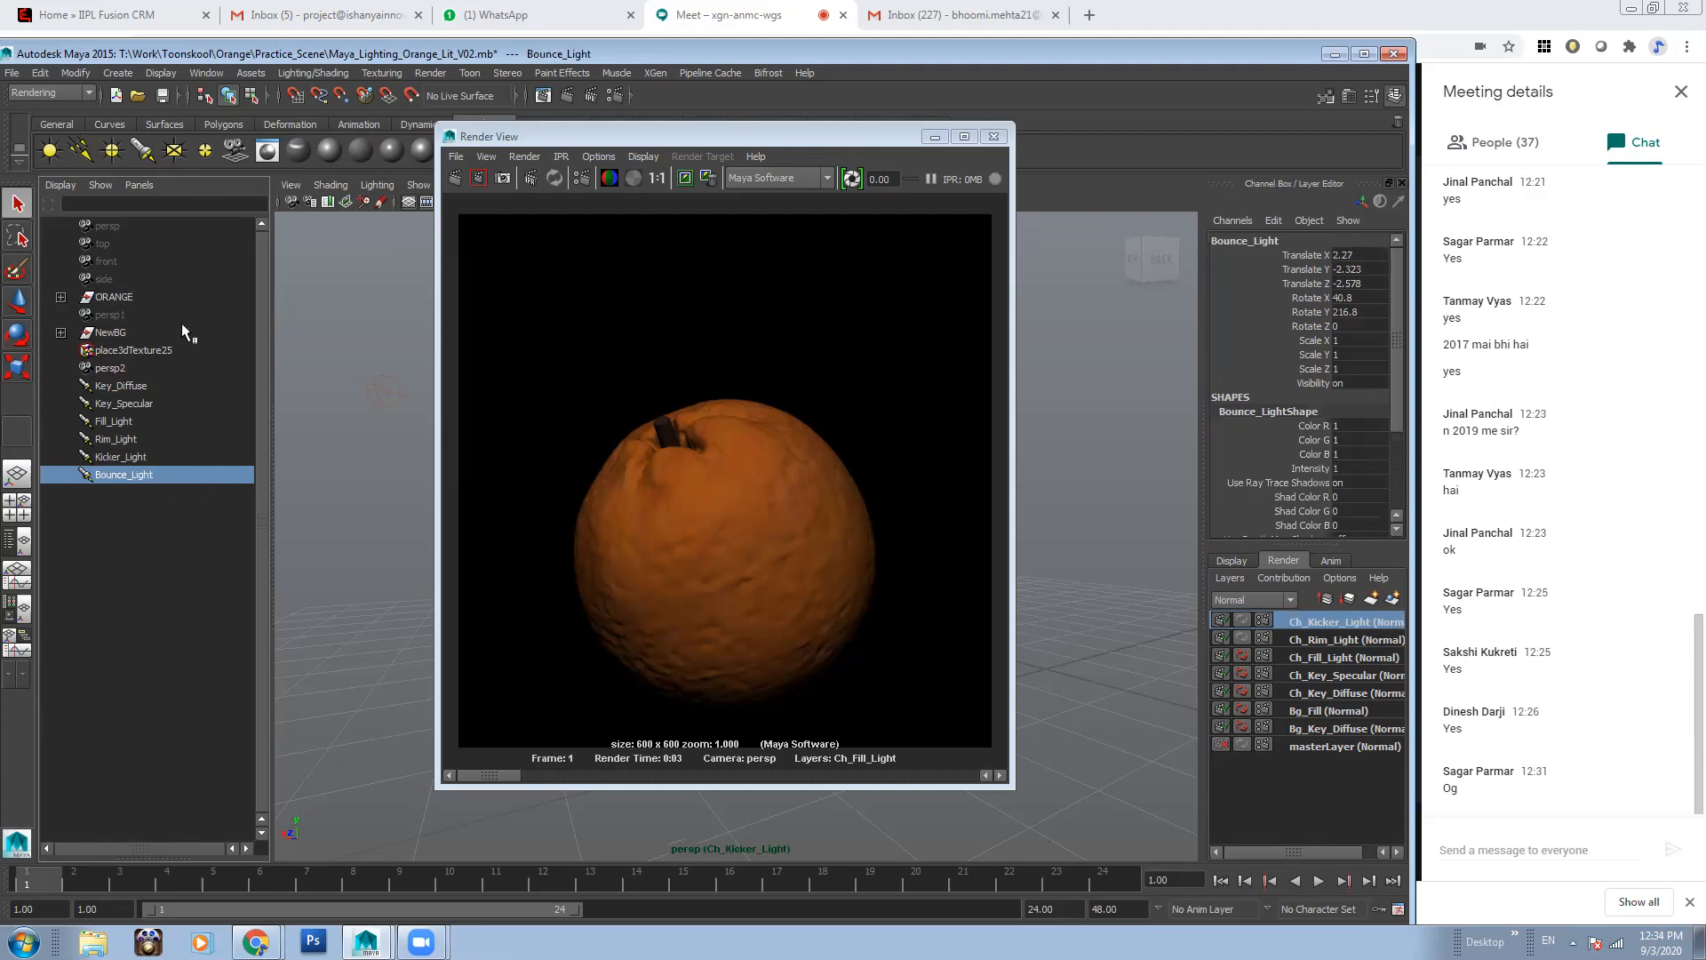
{"action": "left_click", "coordinate": [1342, 657]}
{"action": "left_click", "coordinate": [1305, 640]}
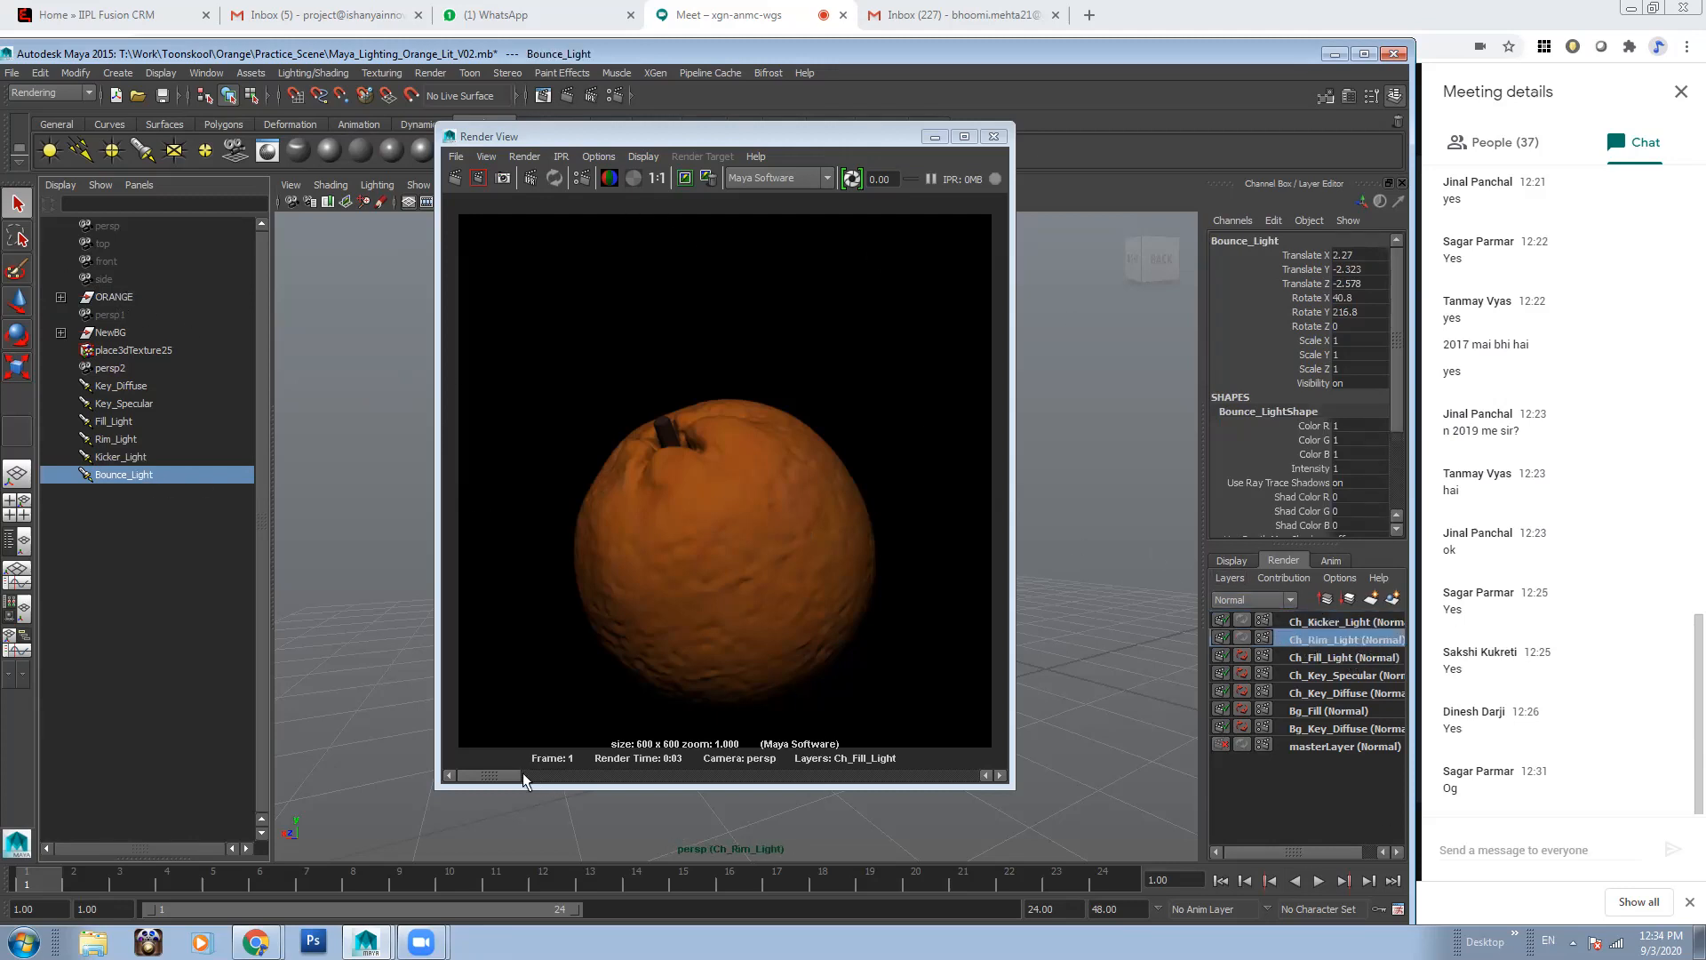
{"action": "left_click", "coordinate": [485, 774]}
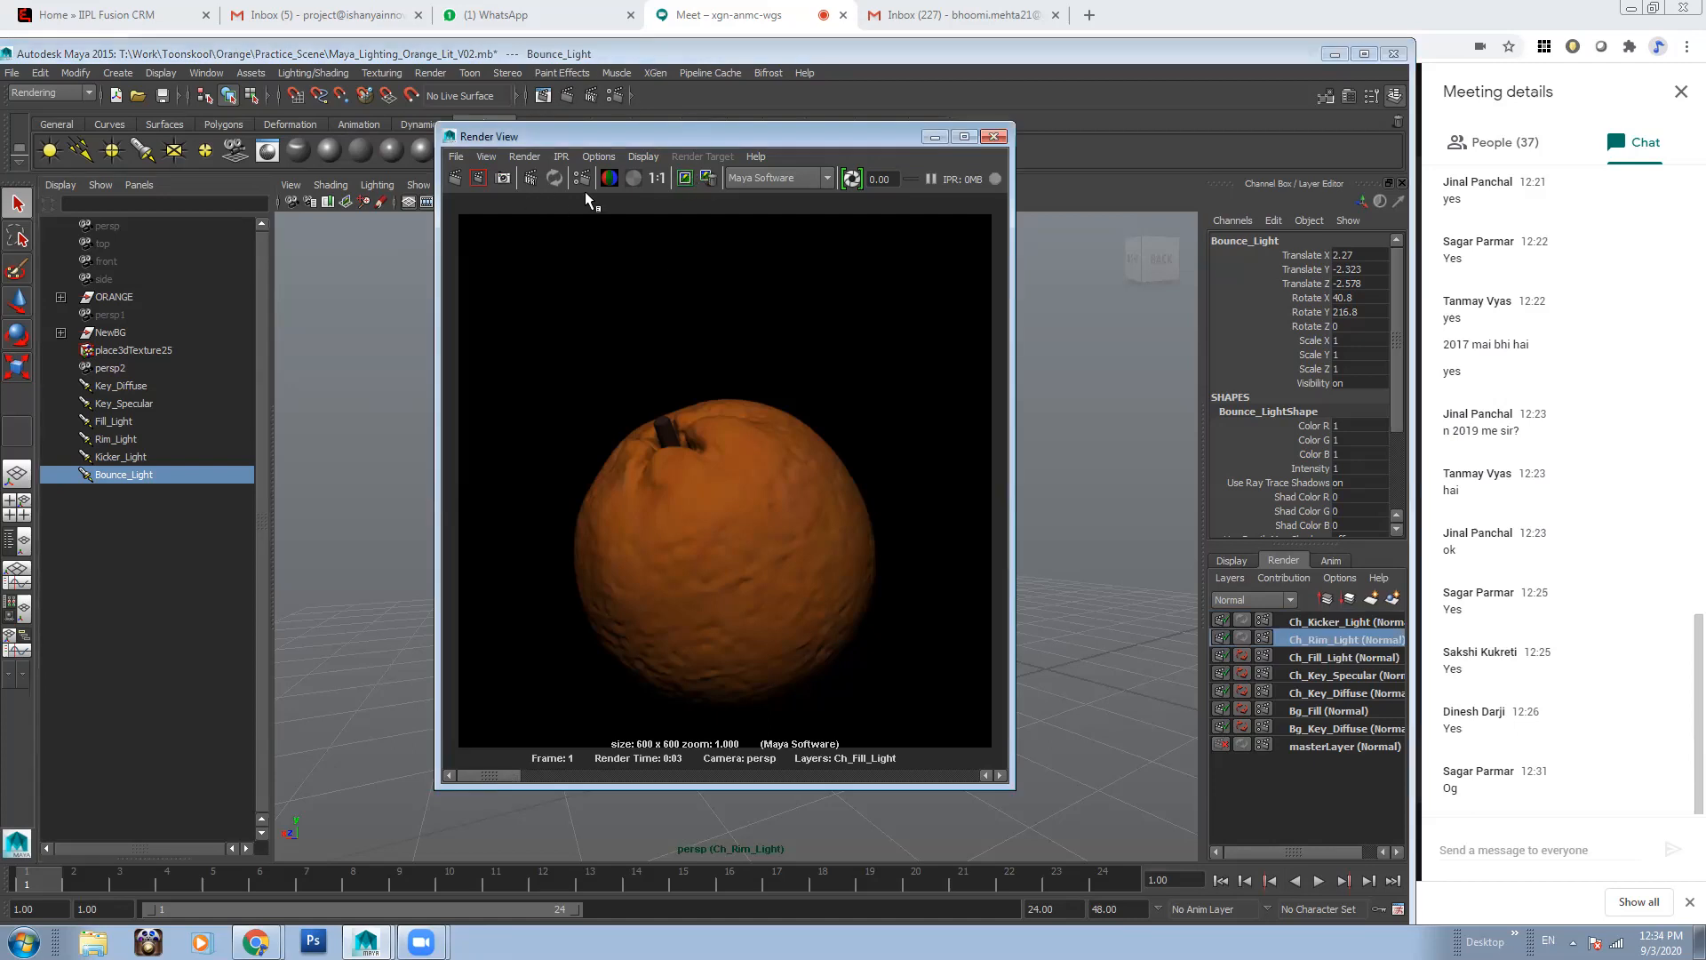
{"action": "left_click", "coordinate": [455, 178]}
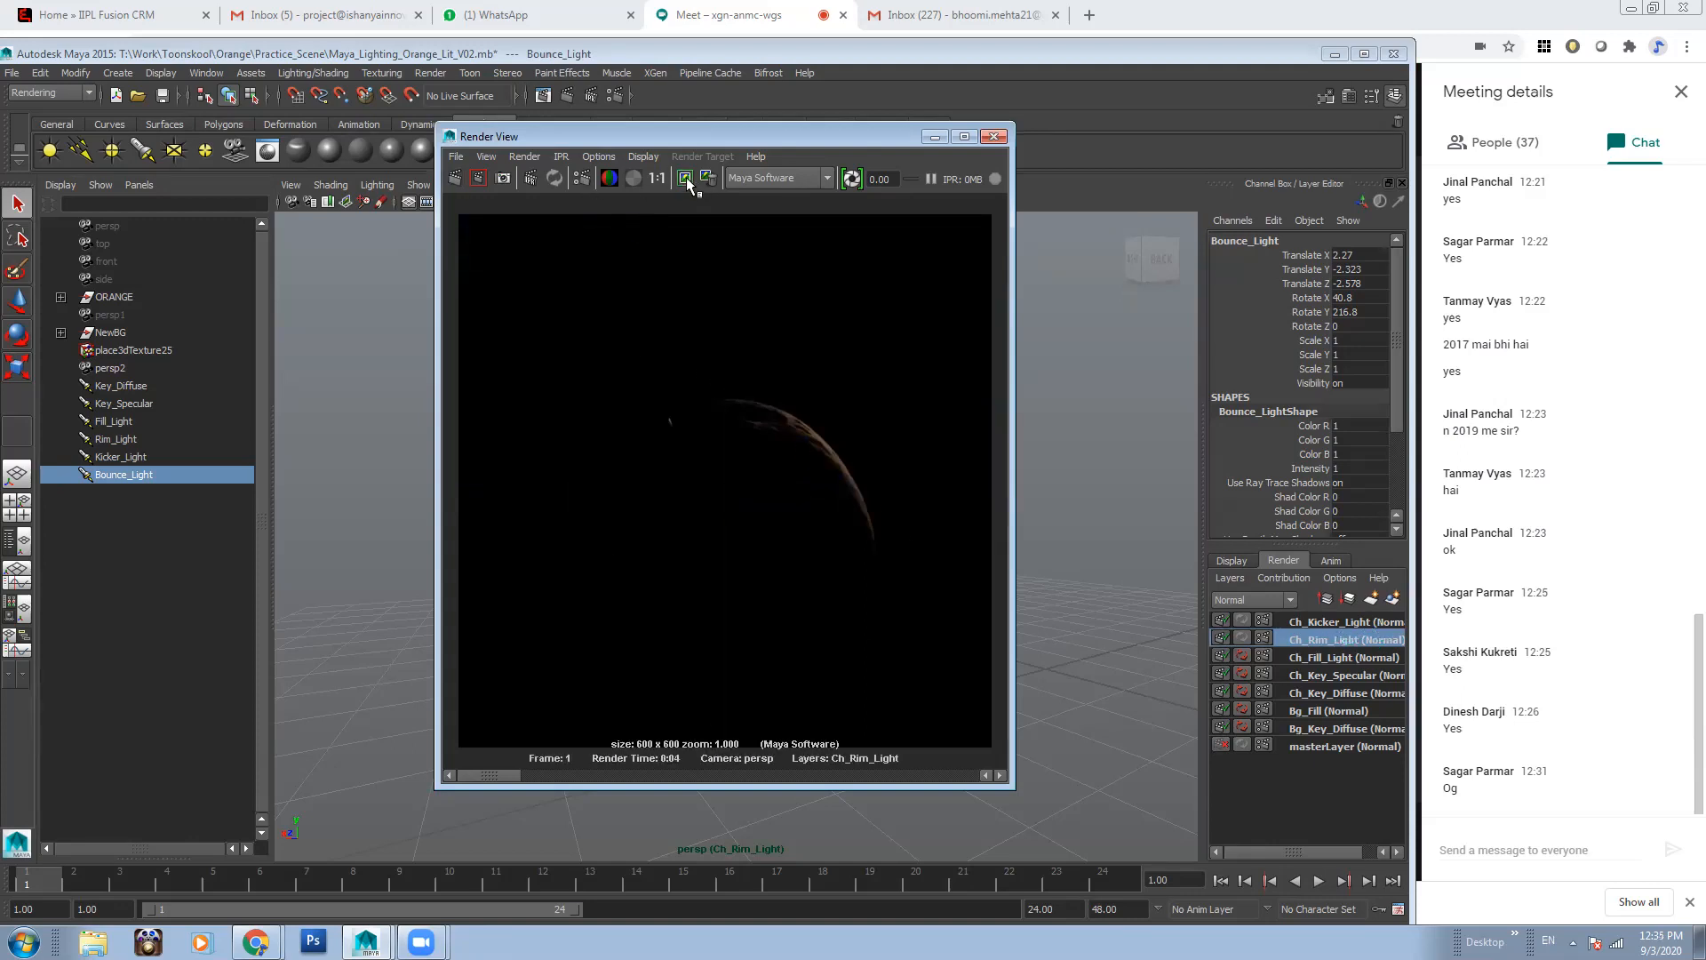
Switch to the Ch_Kicker_Light layer and render it with Maya Software
{"action": "left_click", "coordinate": [1342, 622]}
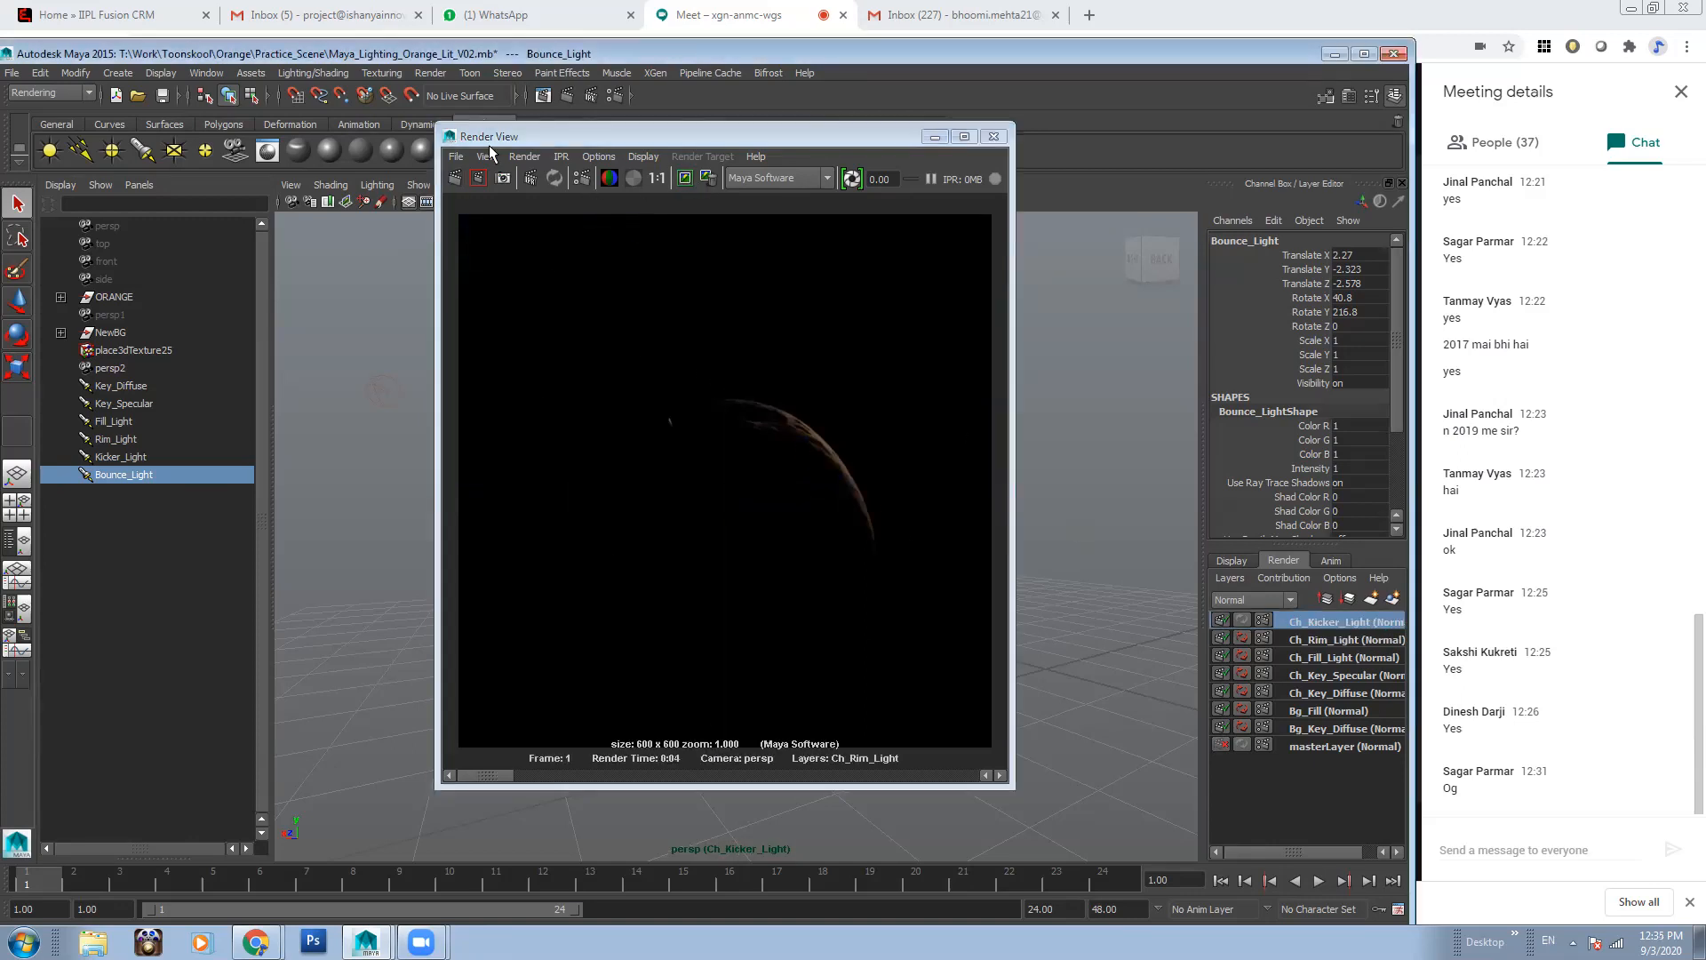
{"action": "left_click", "coordinate": [453, 179]}
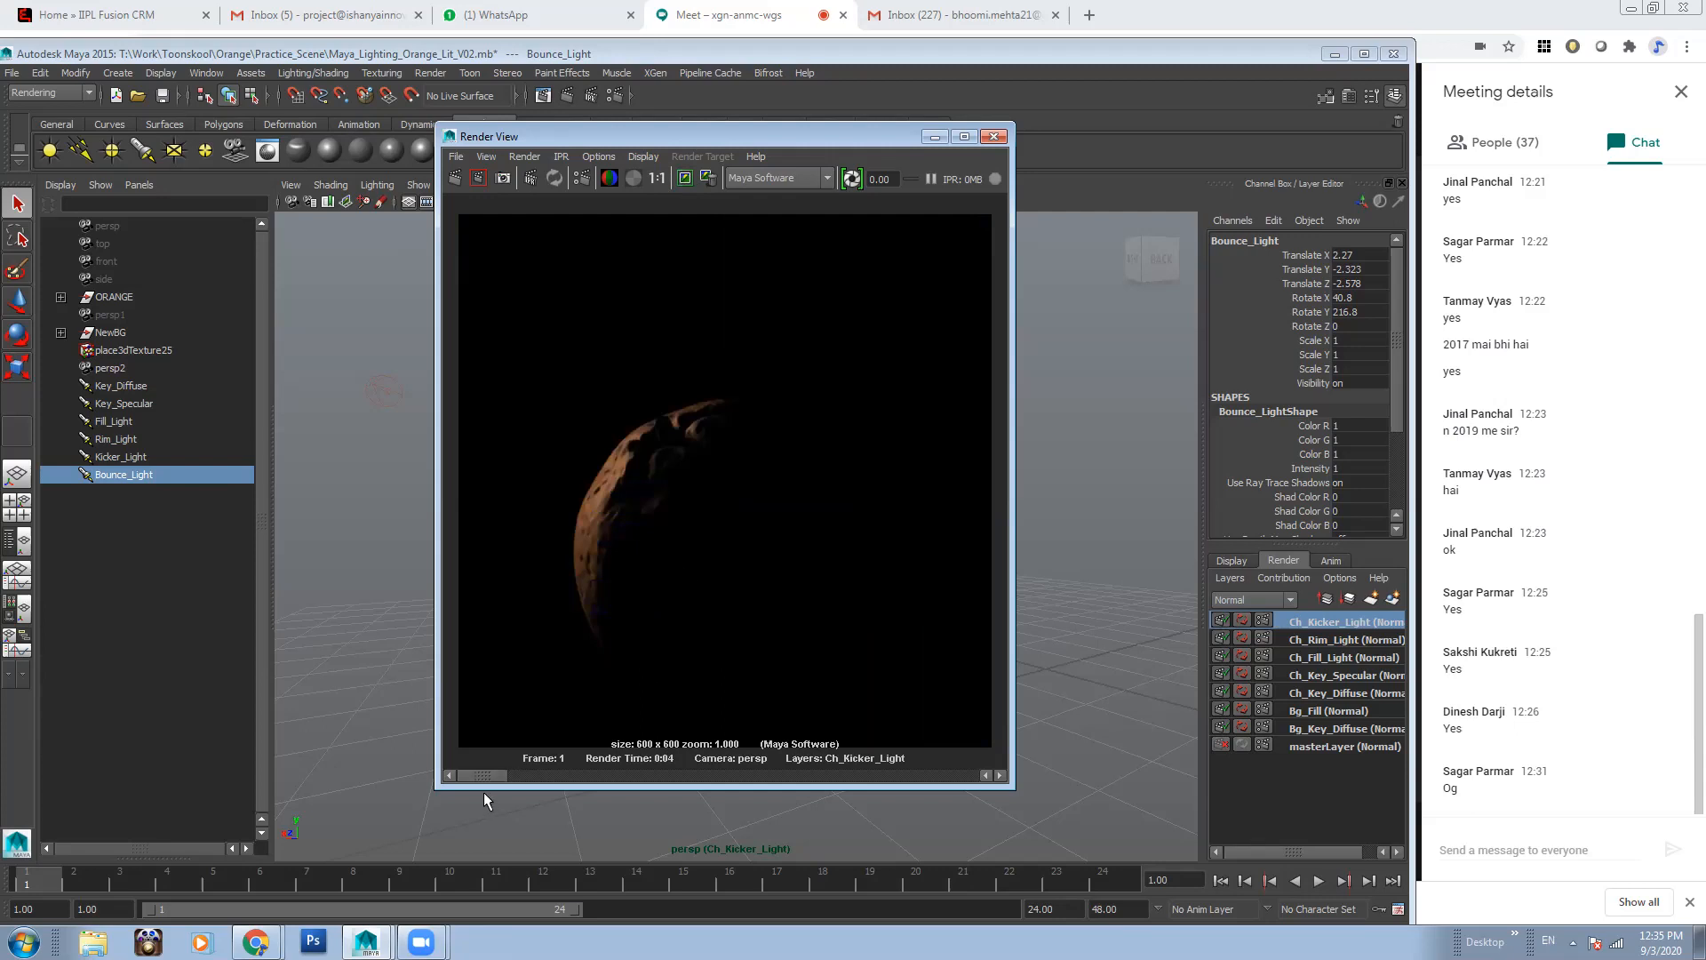
{"action": "mouse_move", "coordinate": [496, 774]}
{"action": "left_mouse_down"}
{"action": "mouse_move", "coordinate": [571, 782]}
{"action": "mouse_move", "coordinate": [496, 772]}
{"action": "mouse_move", "coordinate": [578, 765]}
{"action": "mouse_move", "coordinate": [484, 774]}
{"action": "left_mouse_up"}
Create a render layer from the ORANGE group and Bounce_Light, and name it Ch_Bounce_Light
{"action": "left_click", "coordinate": [126, 296], "text": "ctrl"}
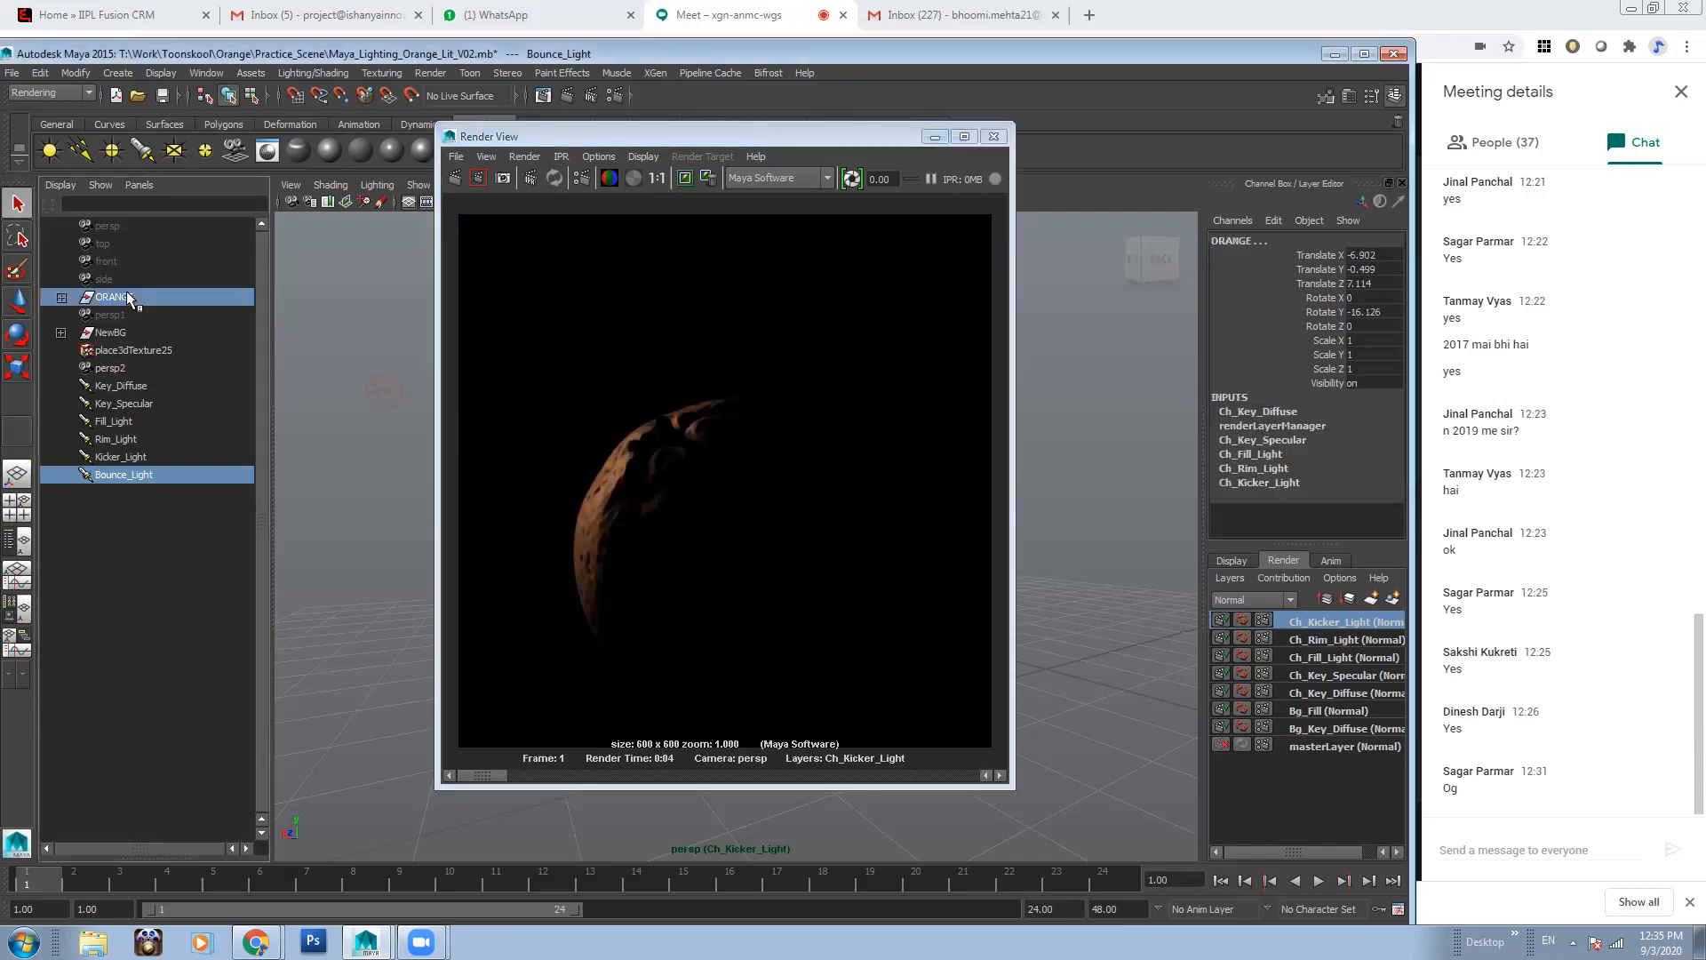
{"action": "left_click", "coordinate": [1392, 598]}
{"action": "double_click", "coordinate": [1332, 621]}
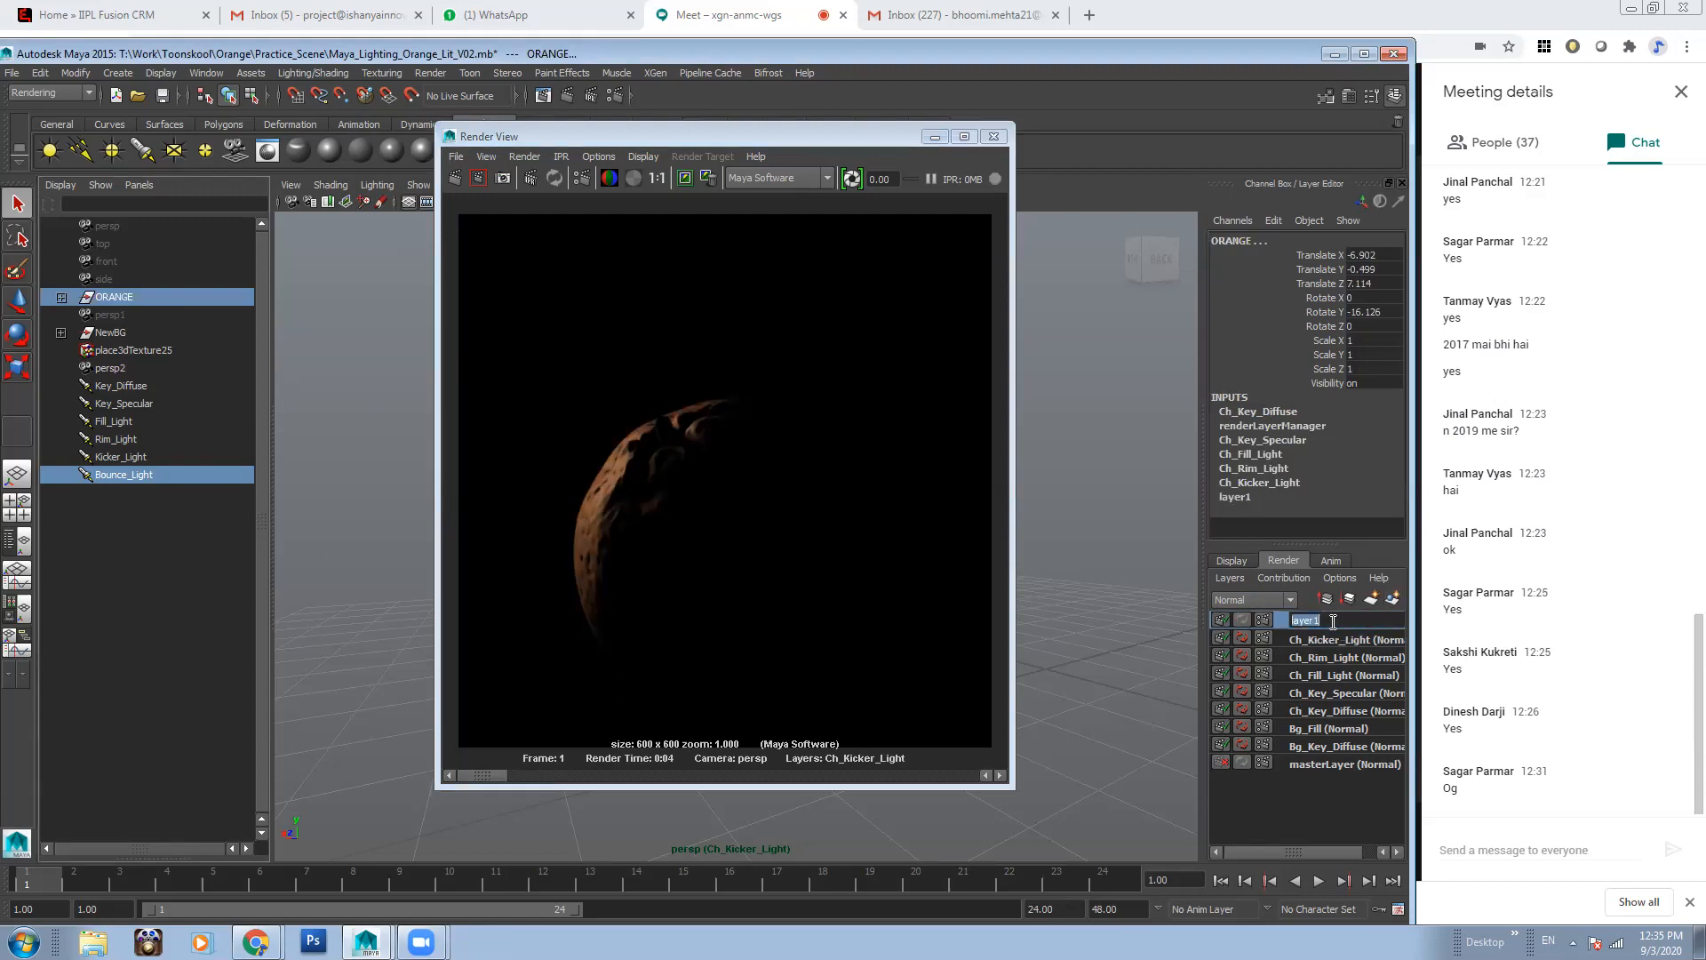
{"action": "type", "text": "Ch_Bounce_Light"}
{"action": "key", "text": "Return"}
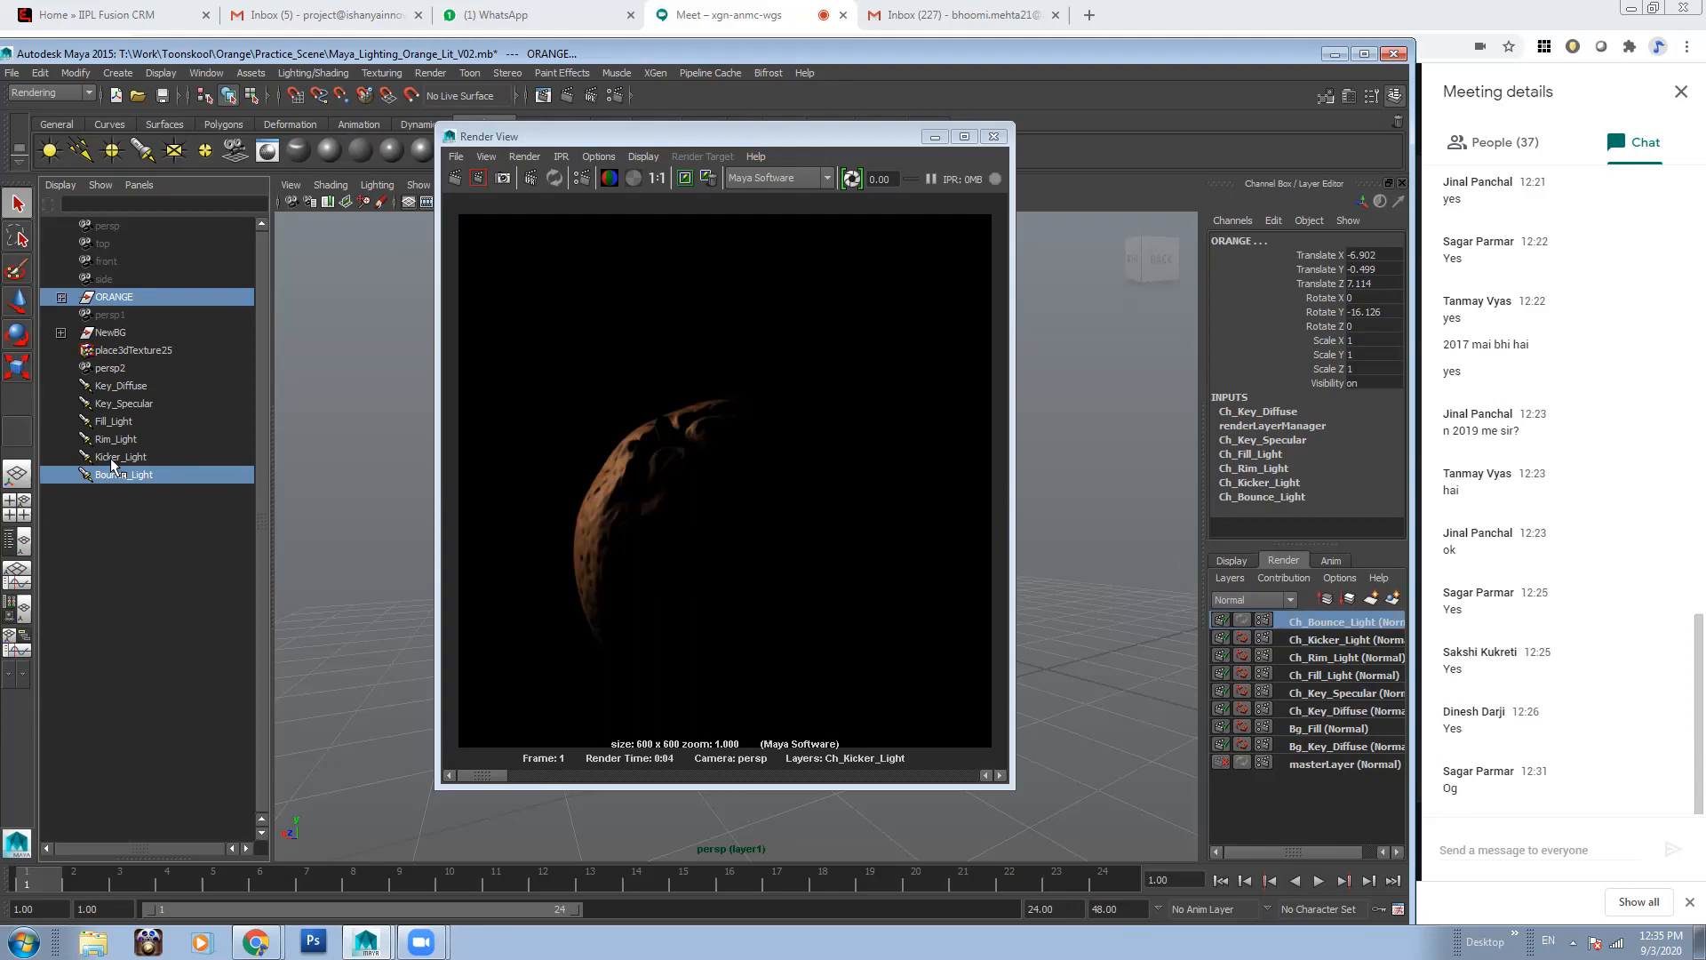
Render the Ch_Bounce_Light layer and review the stored renders of the background and orange light layers, closing by minimizing the Render View
{"action": "left_click", "coordinate": [685, 178]}
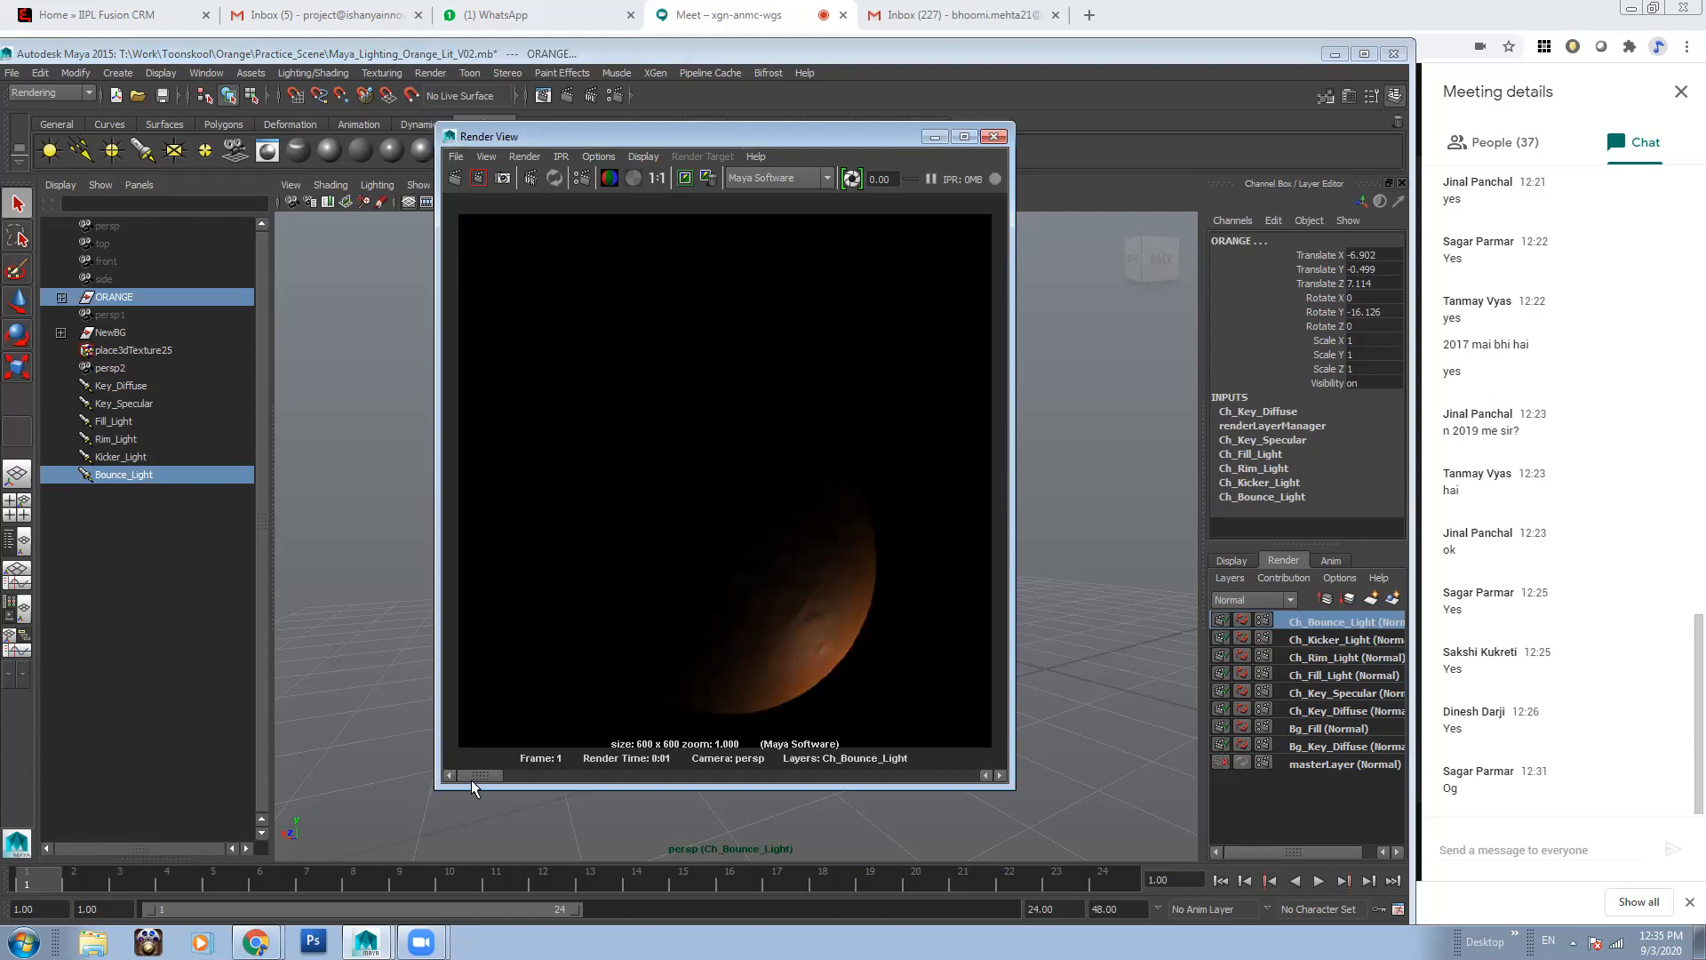
{"action": "left_click_drag", "start_coordinate": [483, 772], "coordinate": [579, 782]}
{"action": "left_click_drag", "start_coordinate": [738, 782], "coordinate": [1072, 779]}
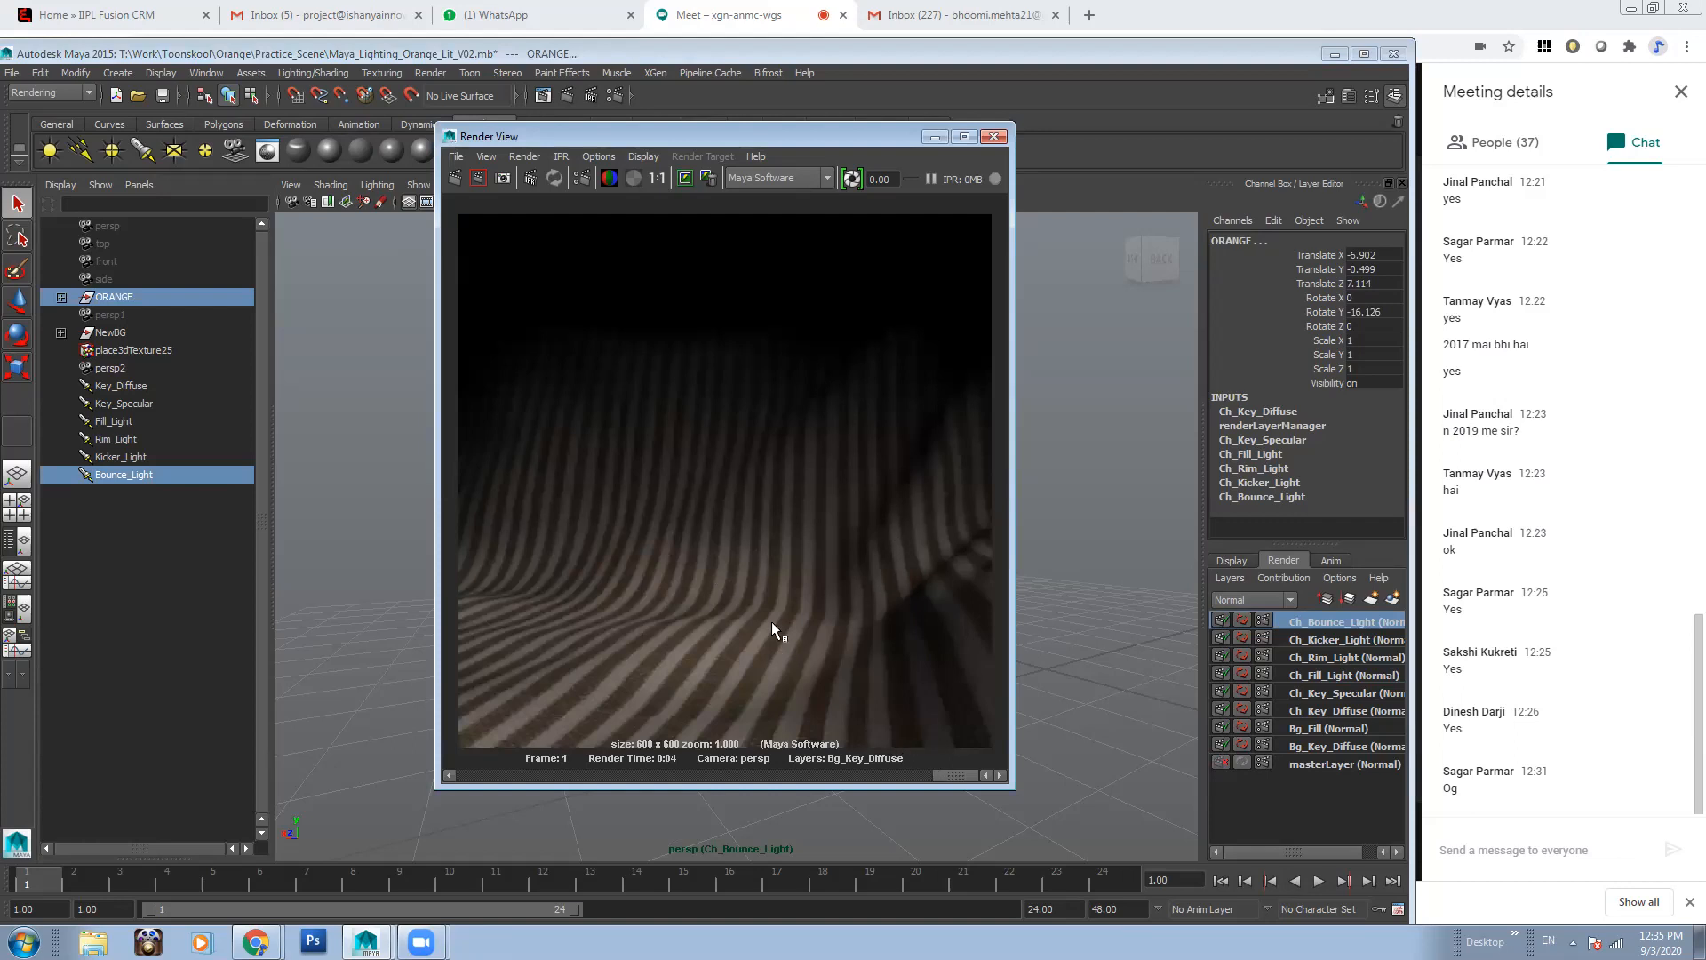
{"action": "left_click_drag", "start_coordinate": [951, 771], "coordinate": [815, 776]}
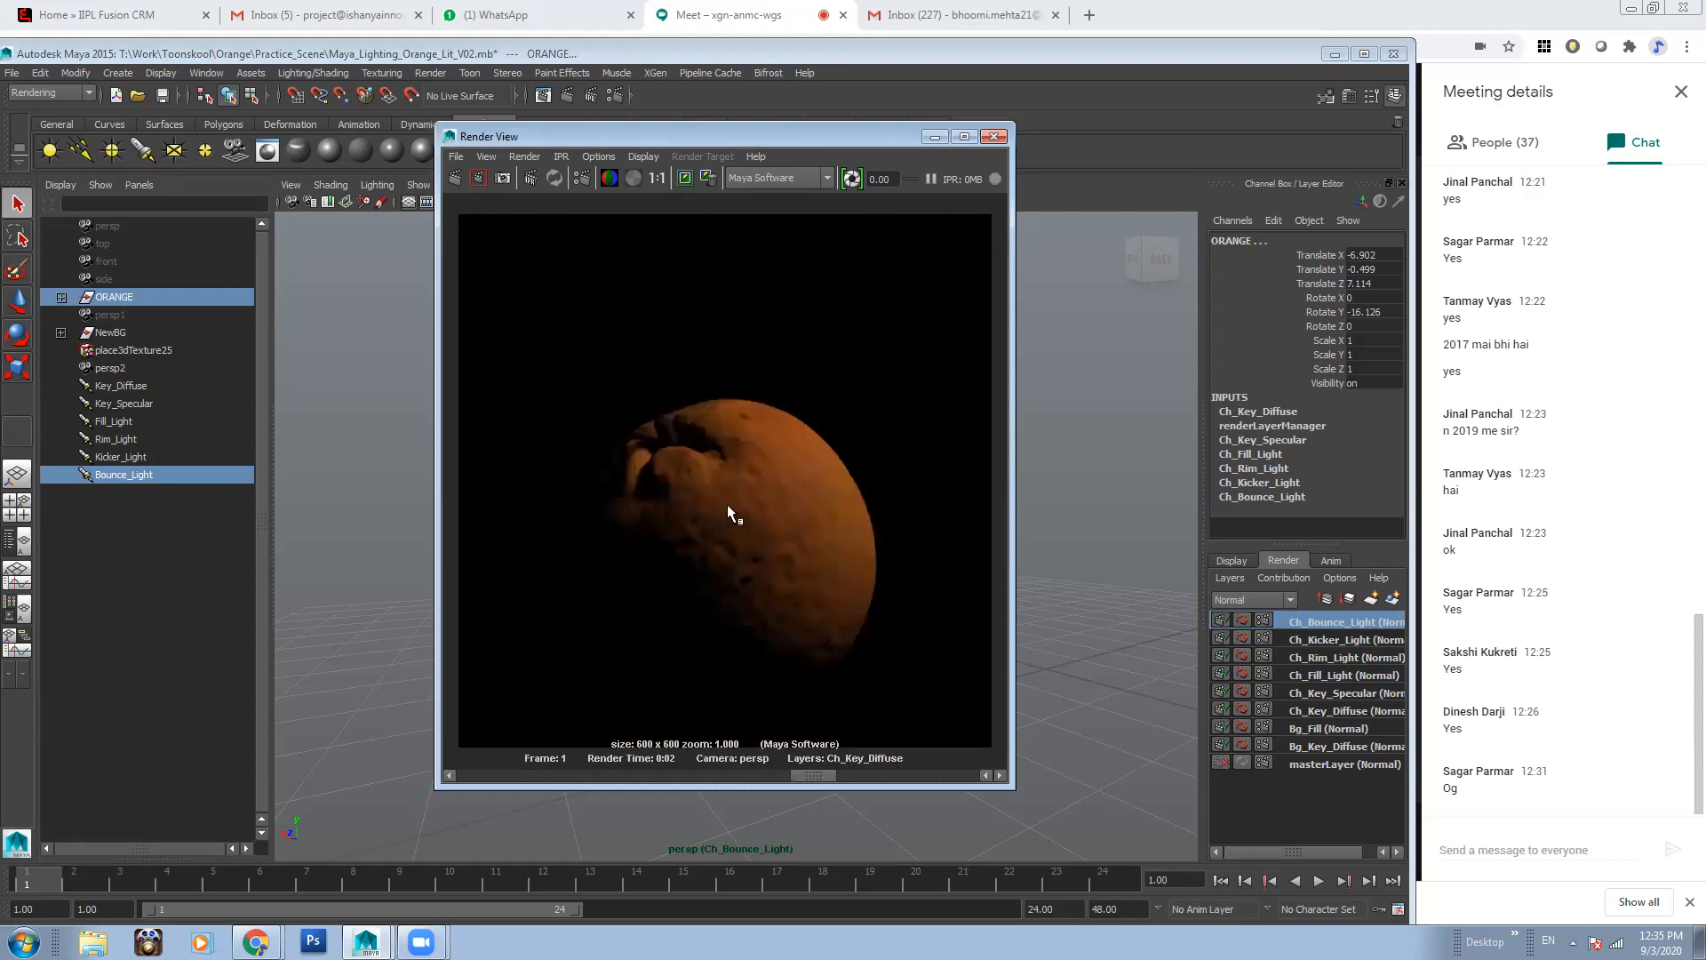
{"action": "left_click_drag", "start_coordinate": [808, 772], "coordinate": [728, 786]}
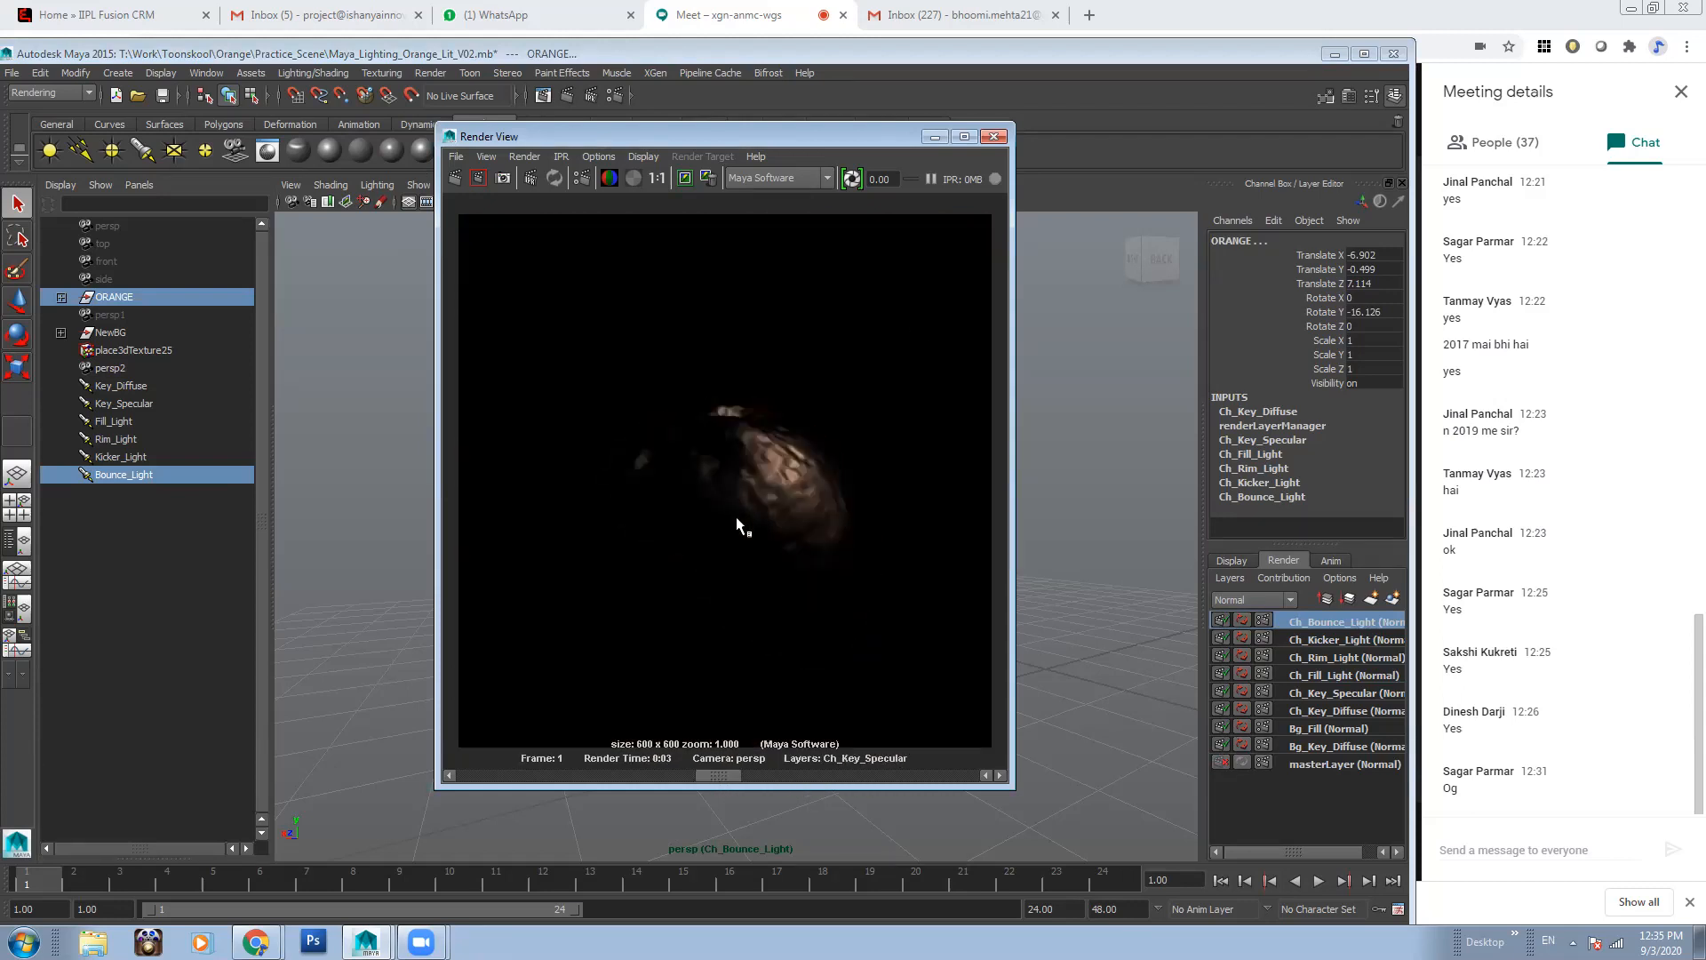
{"action": "left_click", "coordinate": [679, 774]}
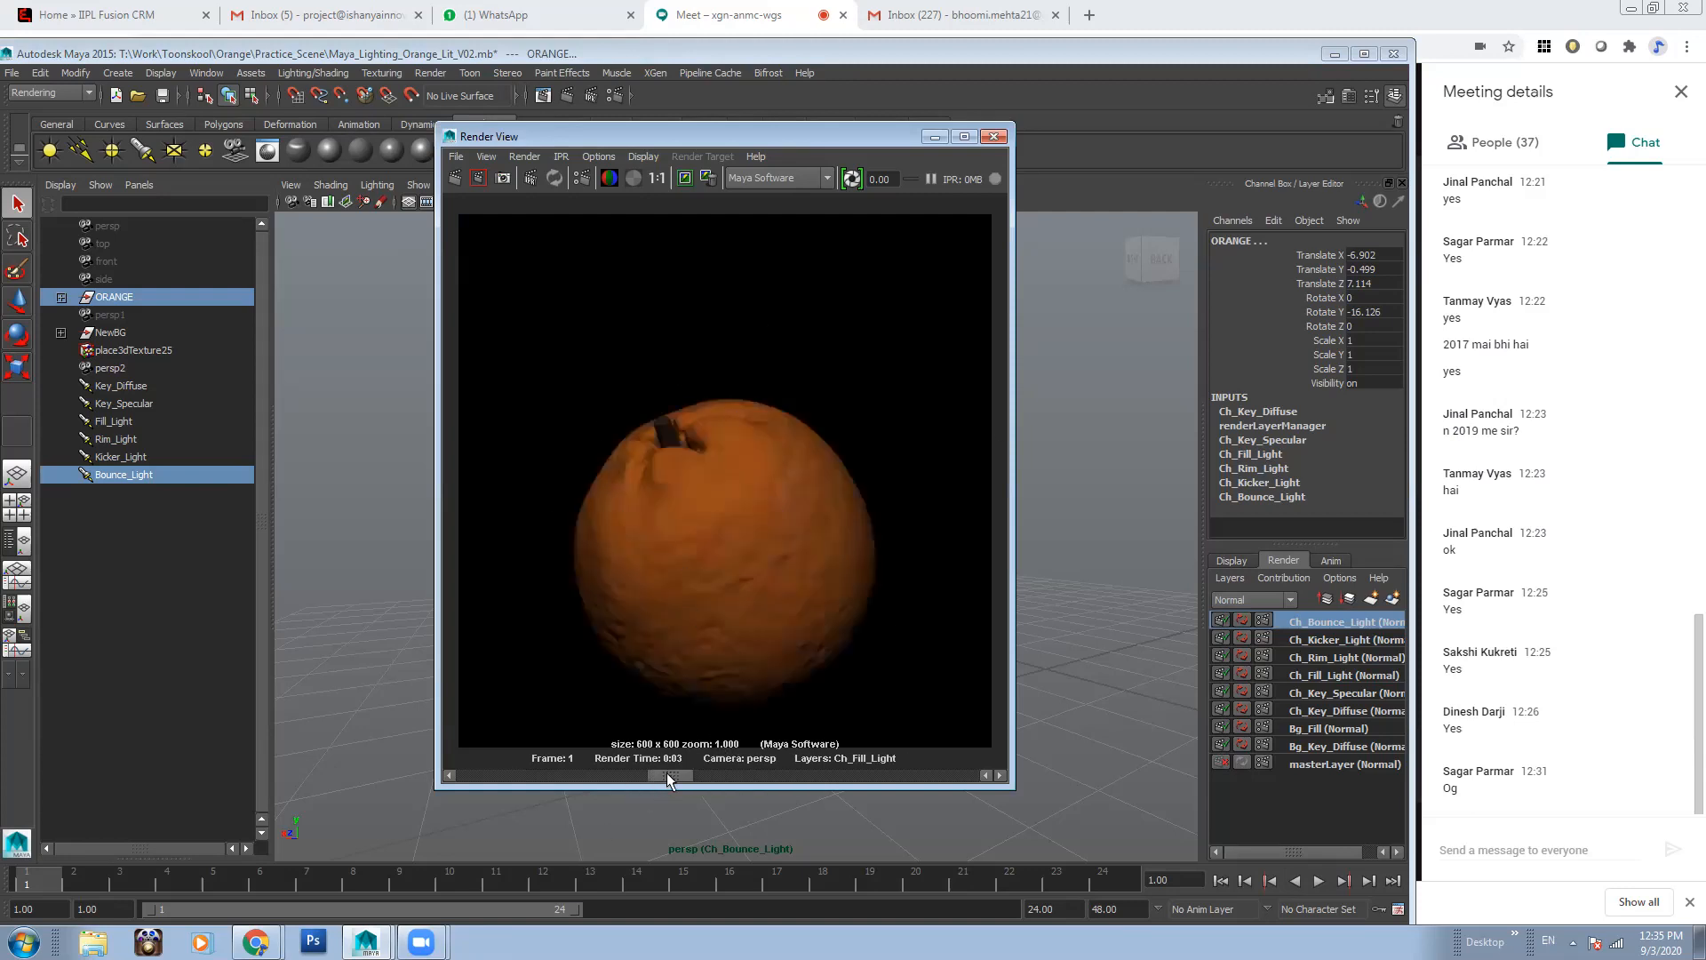
{"action": "left_click", "coordinate": [602, 770]}
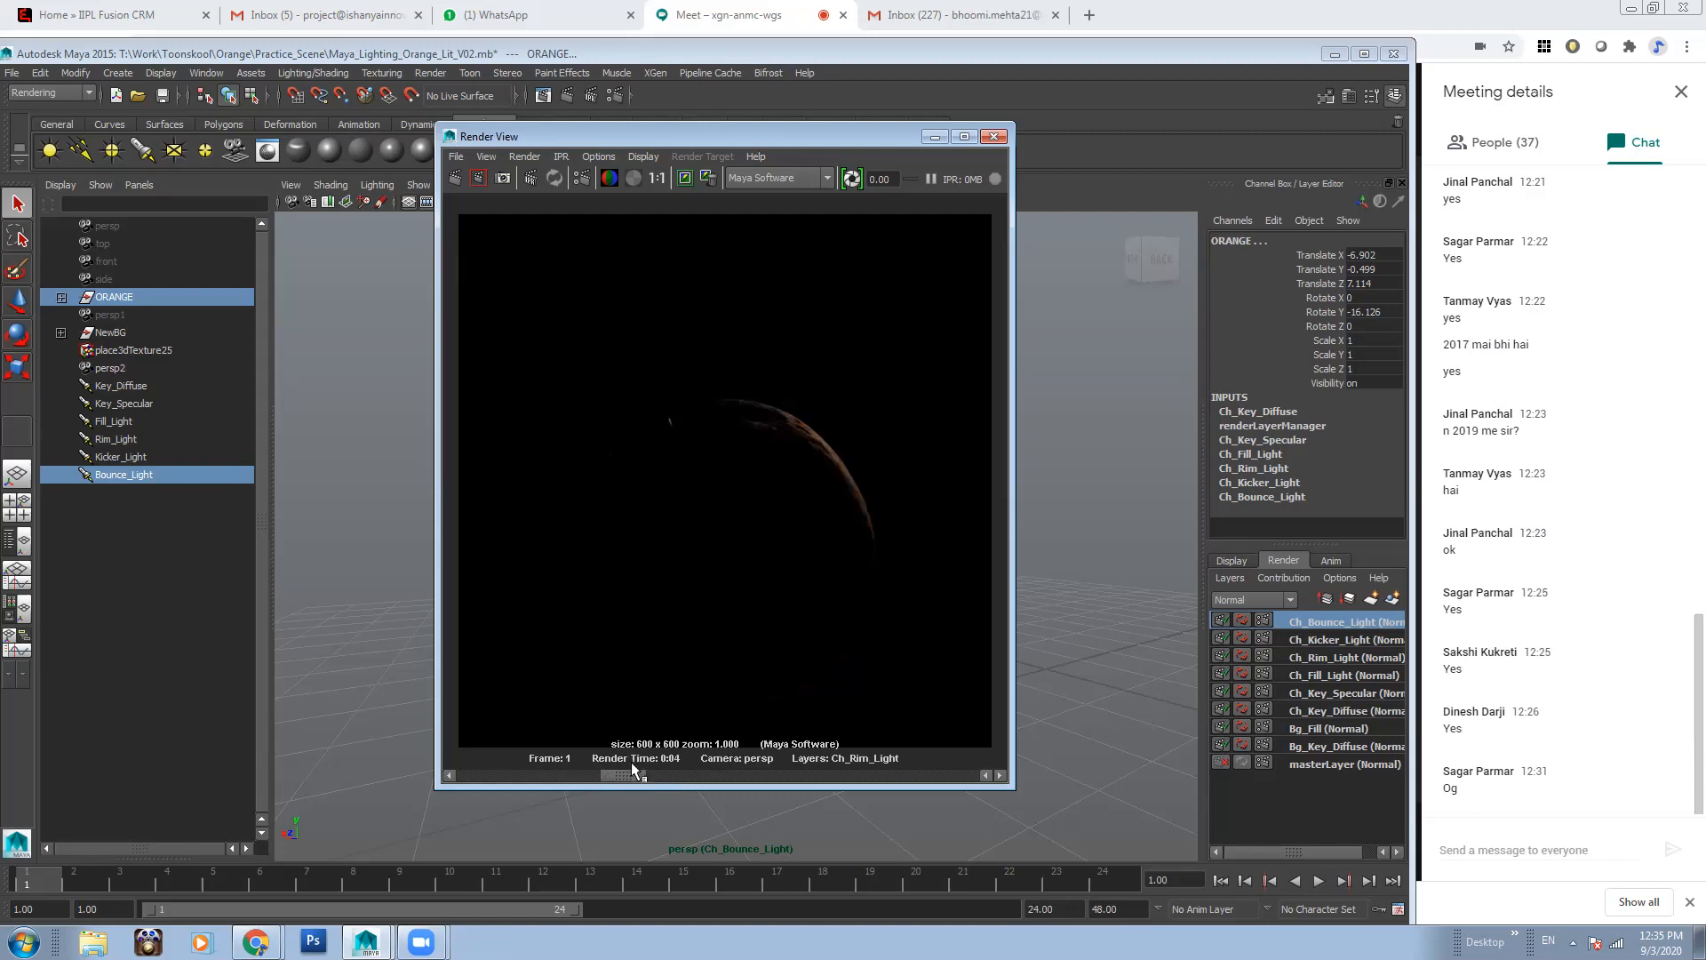
{"action": "left_click", "coordinate": [579, 771]}
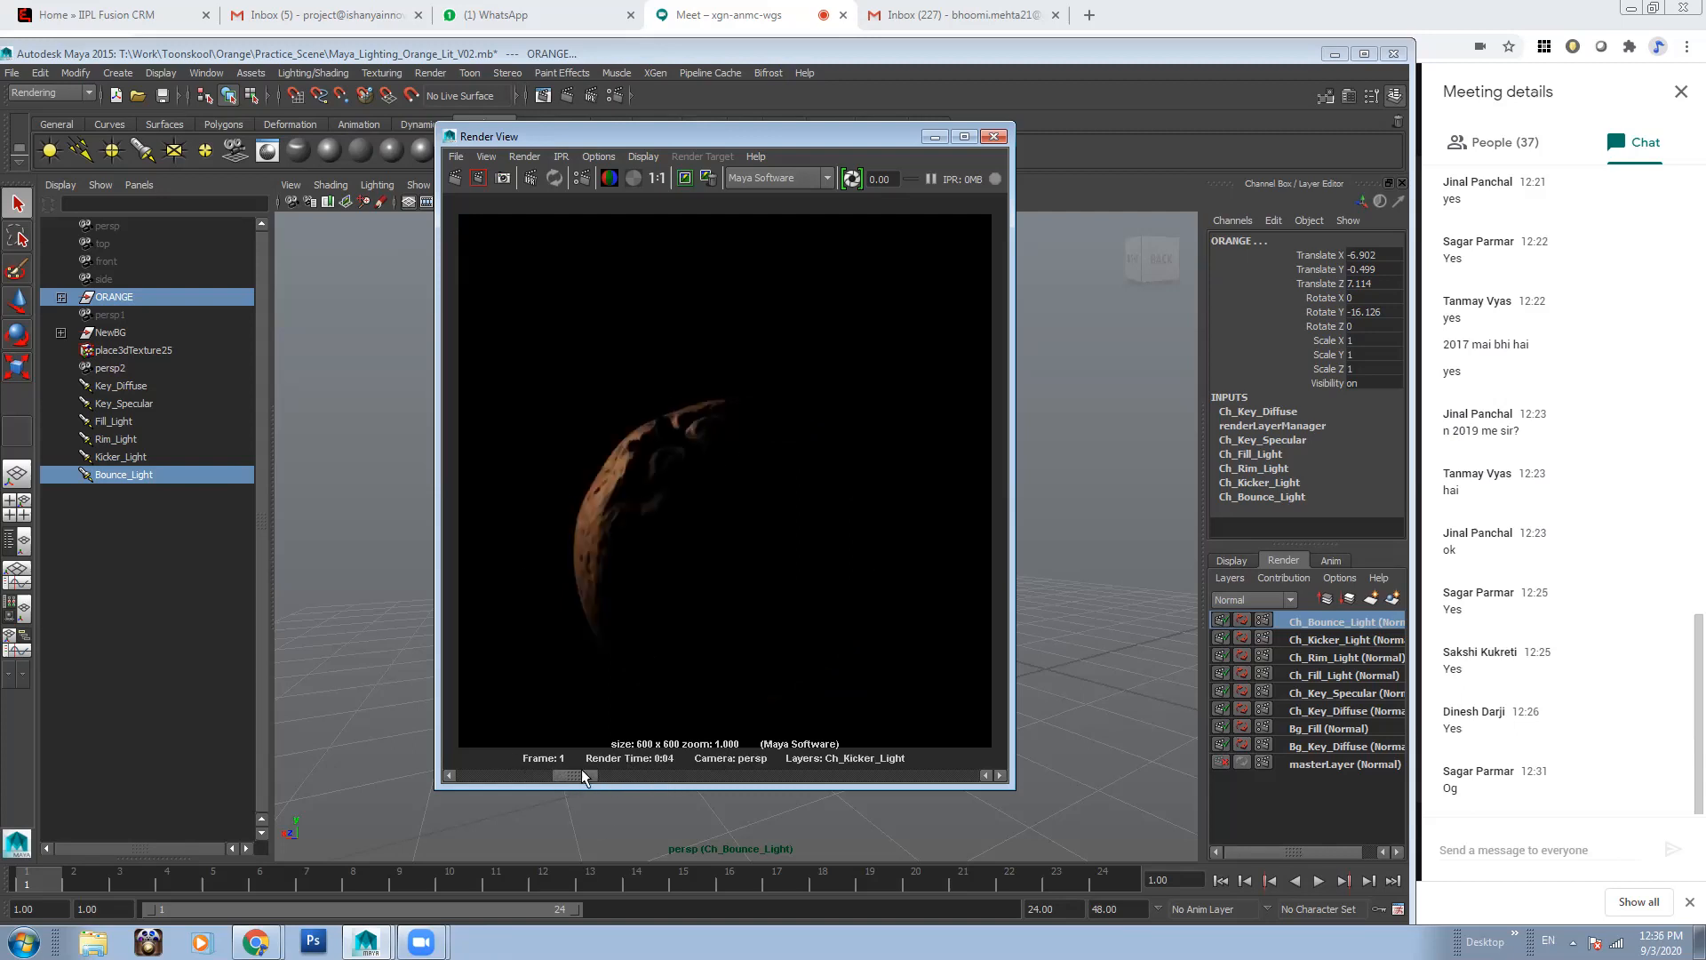
{"action": "left_click", "coordinate": [523, 773]}
{"action": "left_click", "coordinate": [523, 773]}
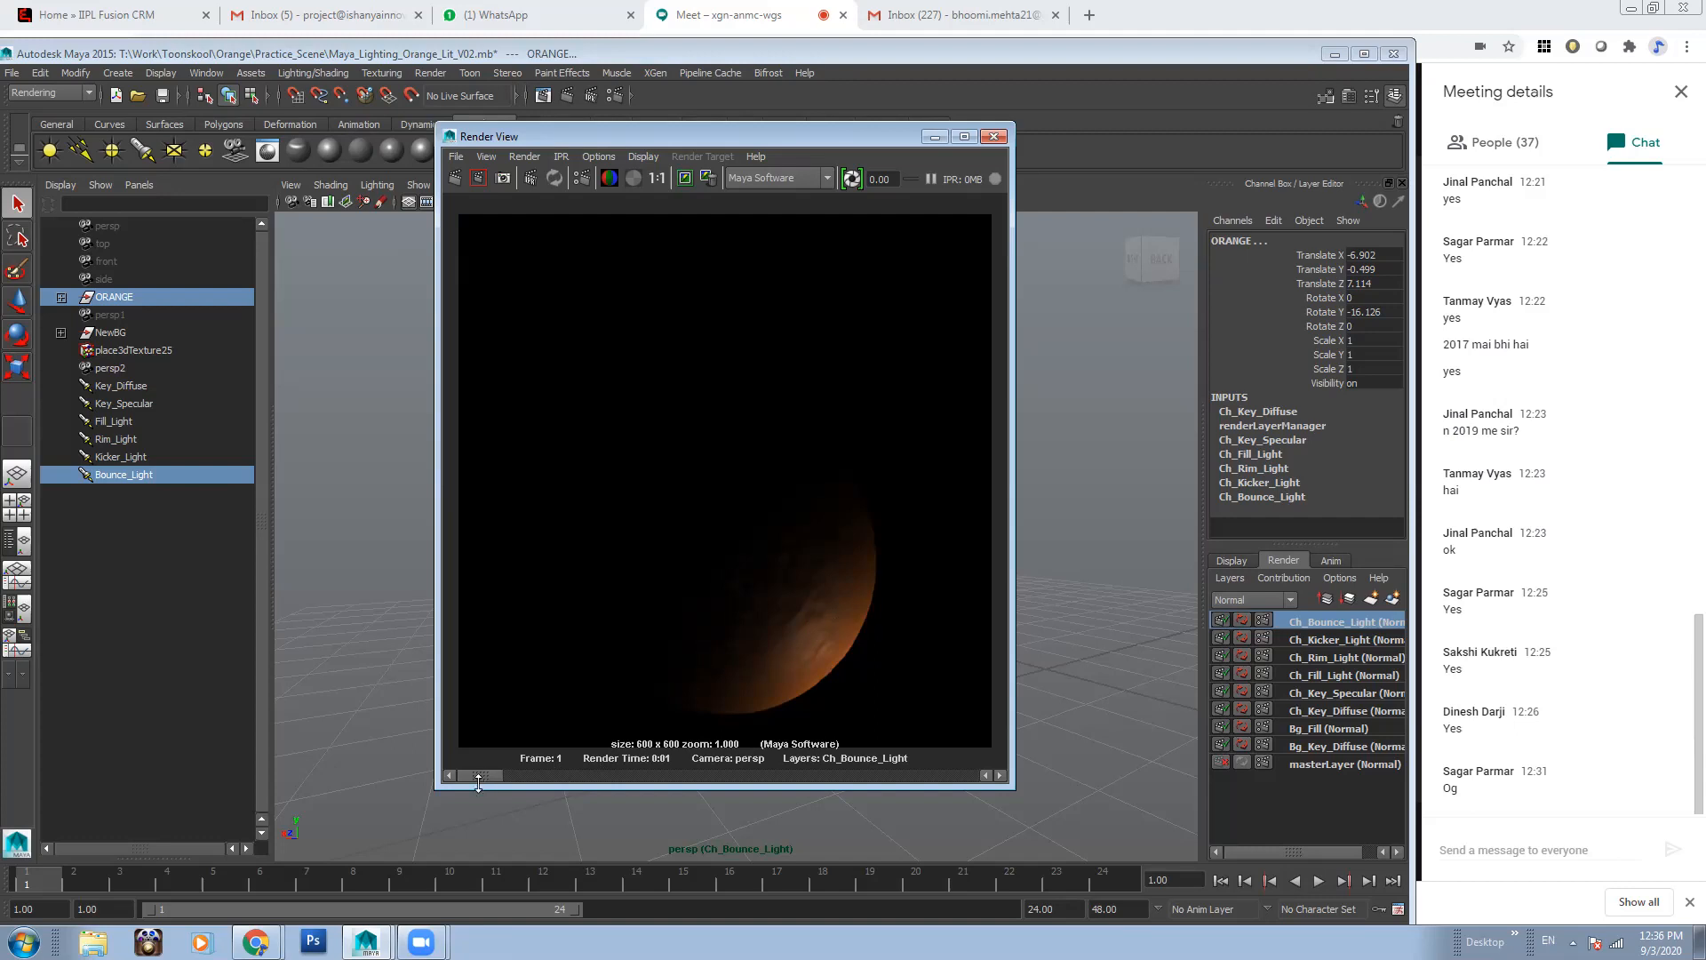
{"action": "left_click", "coordinate": [933, 137]}
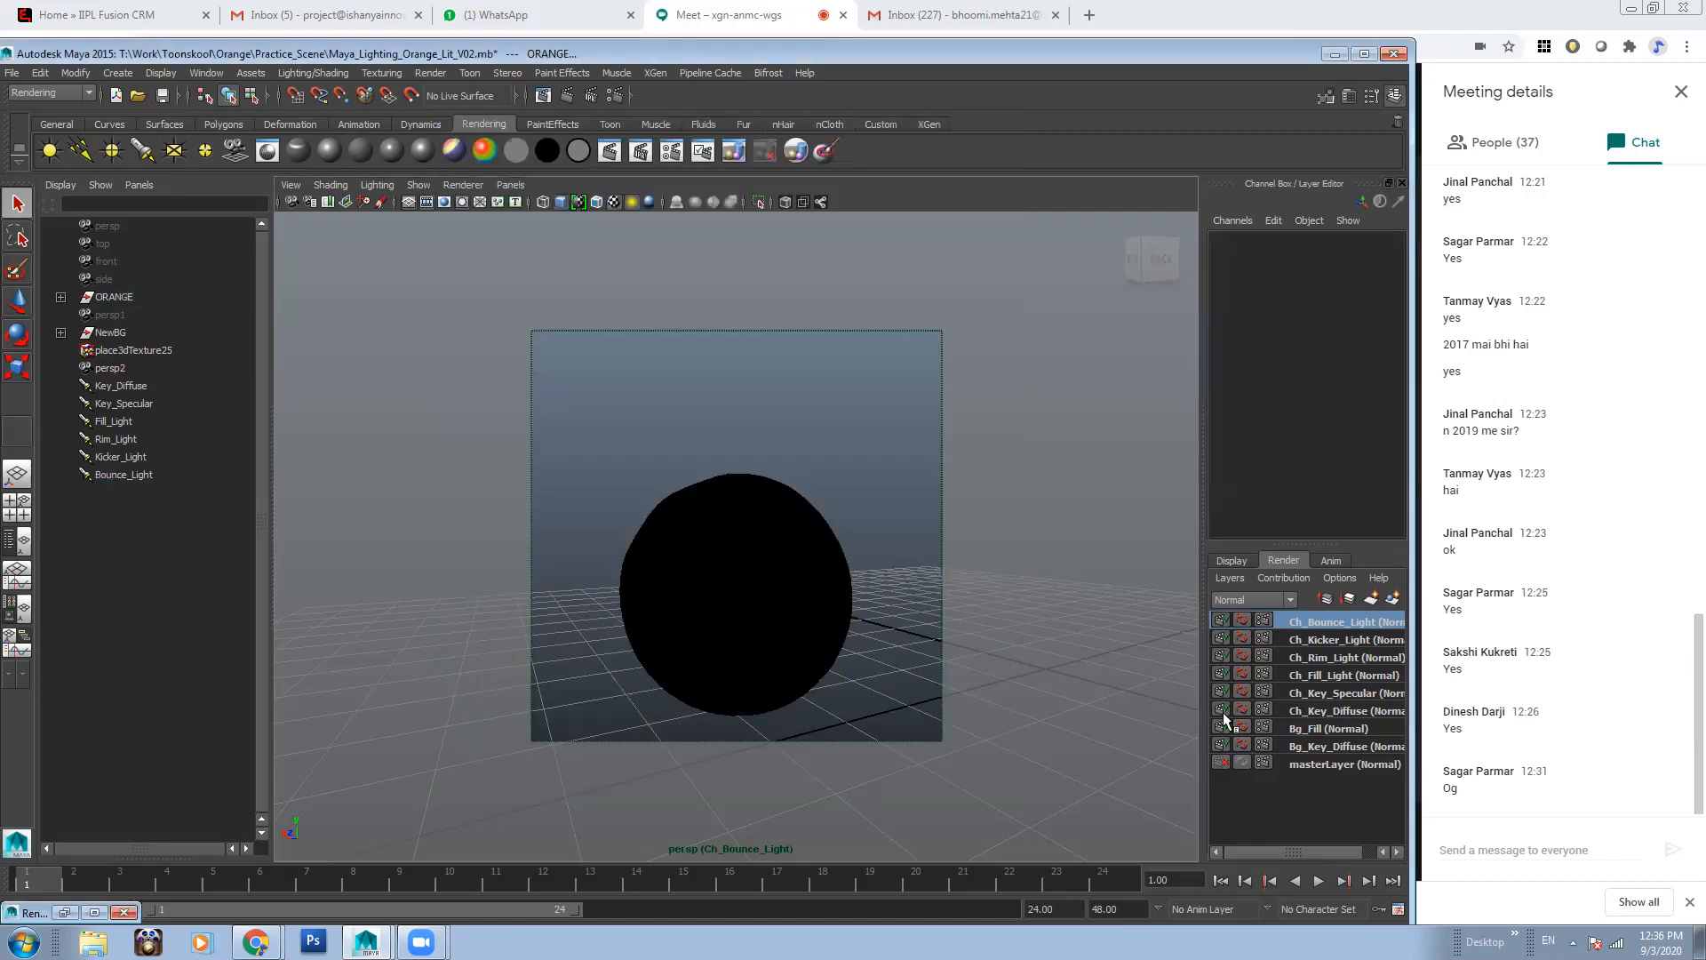
From masterLayer, create a render layer from the NewBG and ORANGE groups, name it Occlusion and clear the selection
{"action": "left_click", "coordinate": [1339, 766]}
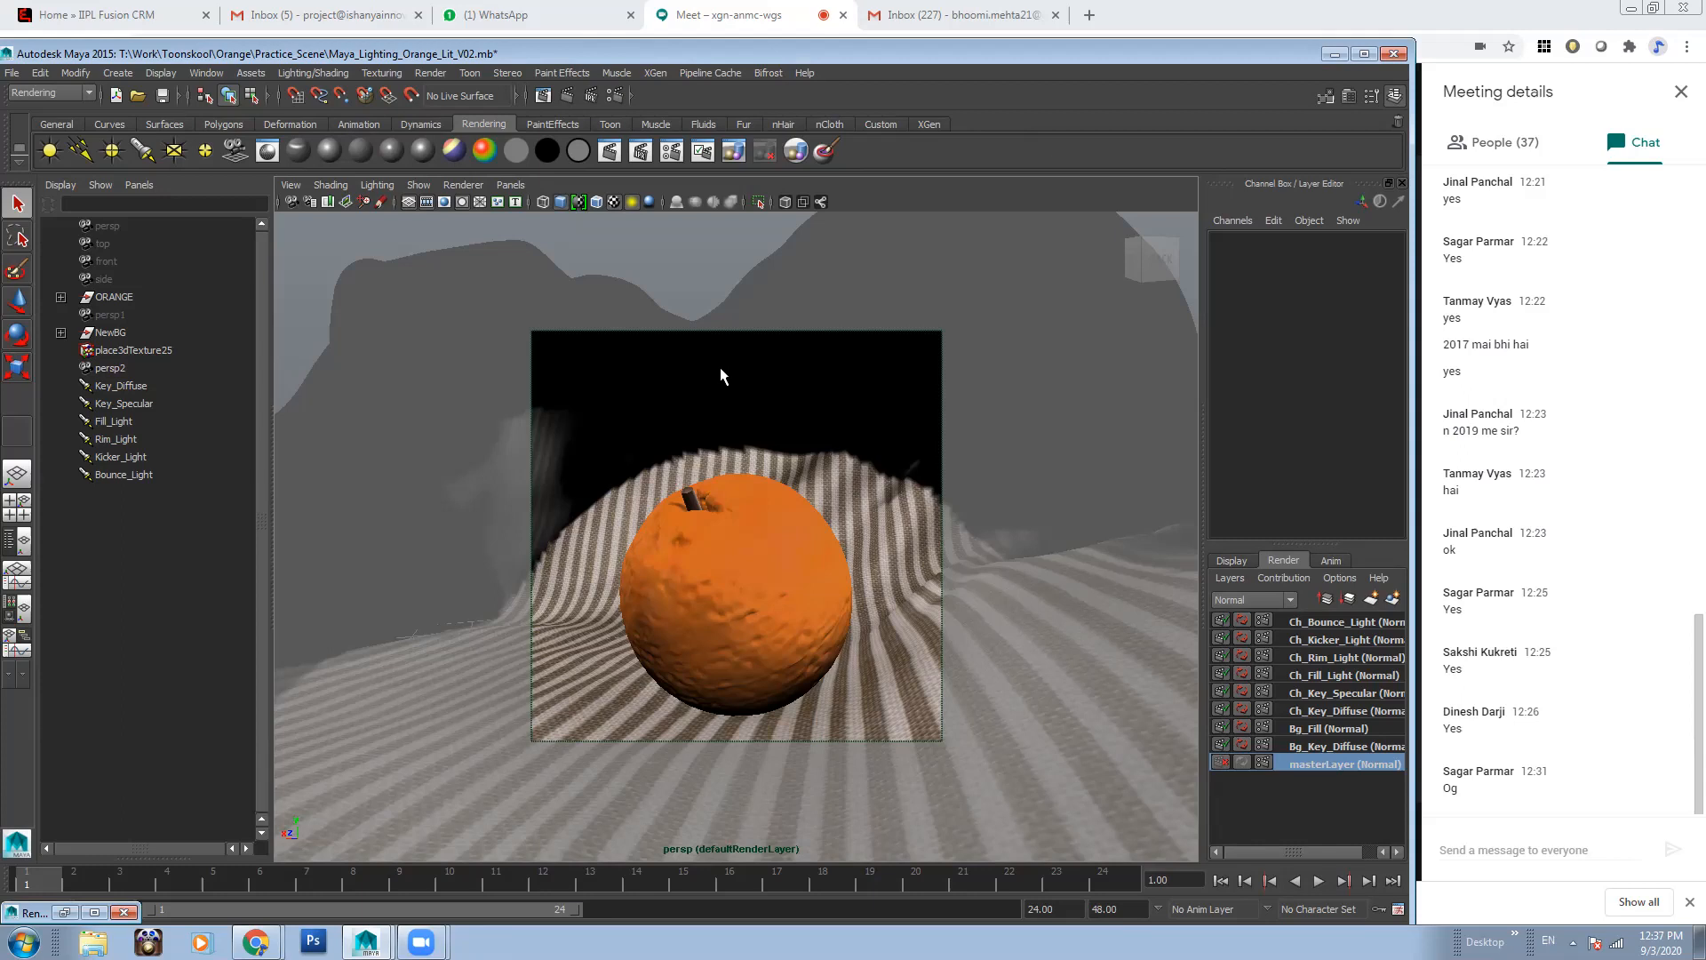
{"action": "left_click", "coordinate": [124, 332]}
{"action": "left_click", "coordinate": [139, 295], "text": "ctrl"}
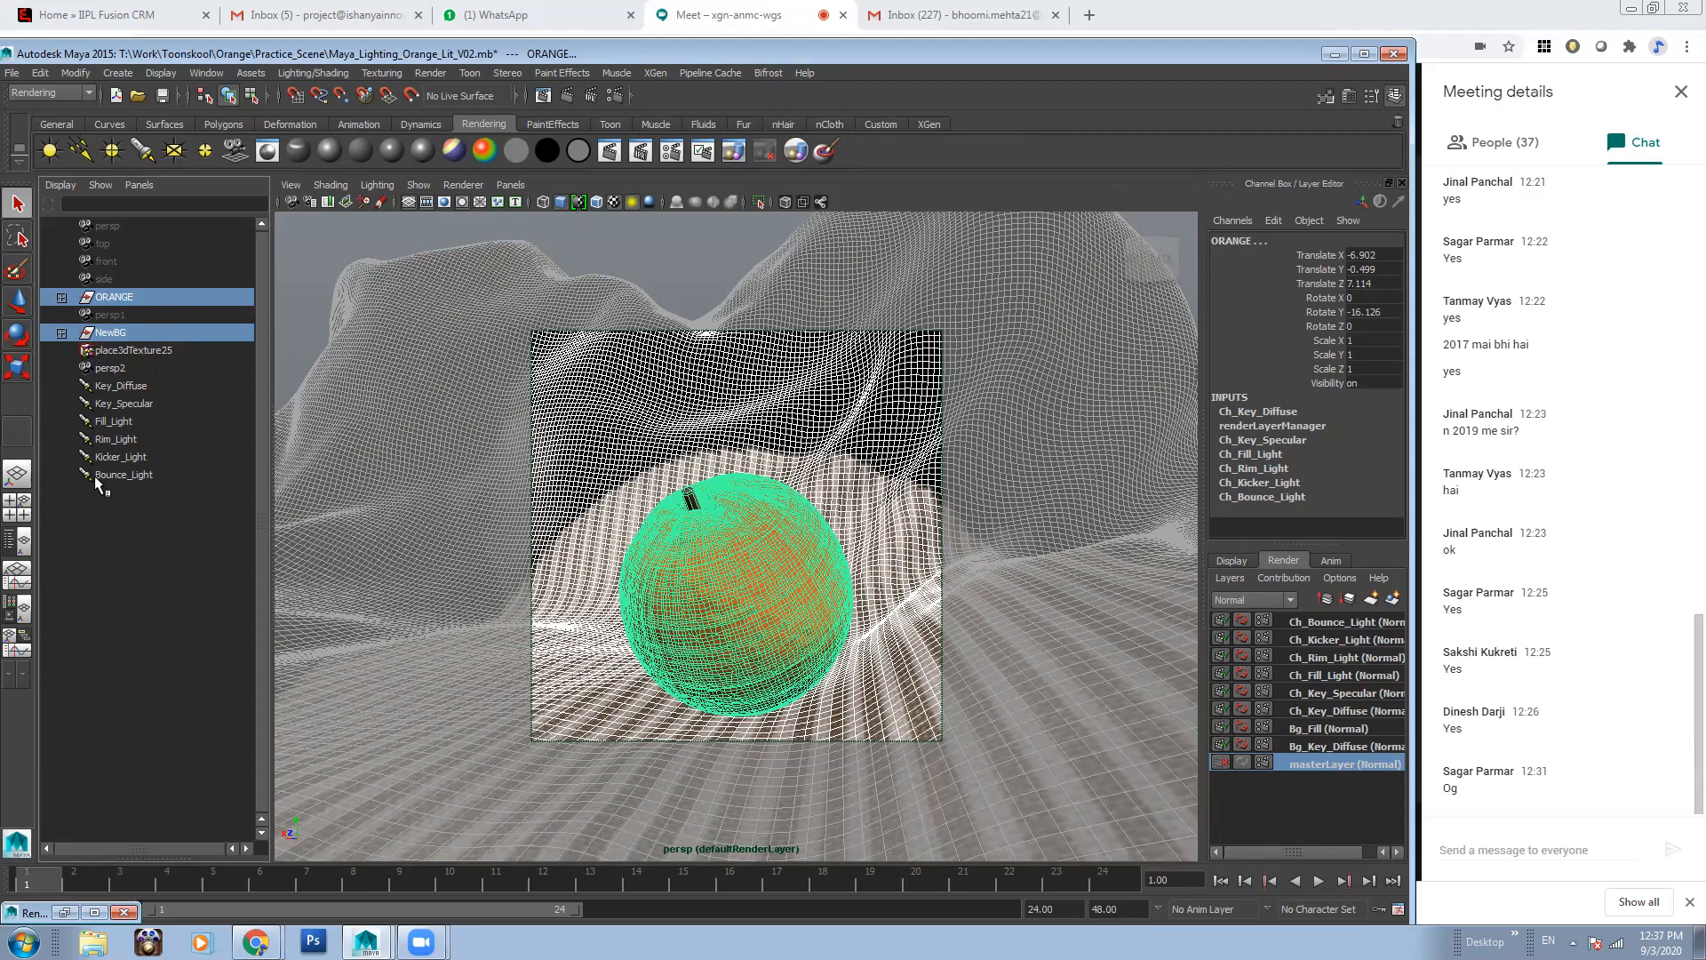
{"action": "left_click", "coordinate": [1394, 600]}
{"action": "left_click", "coordinate": [1329, 620]}
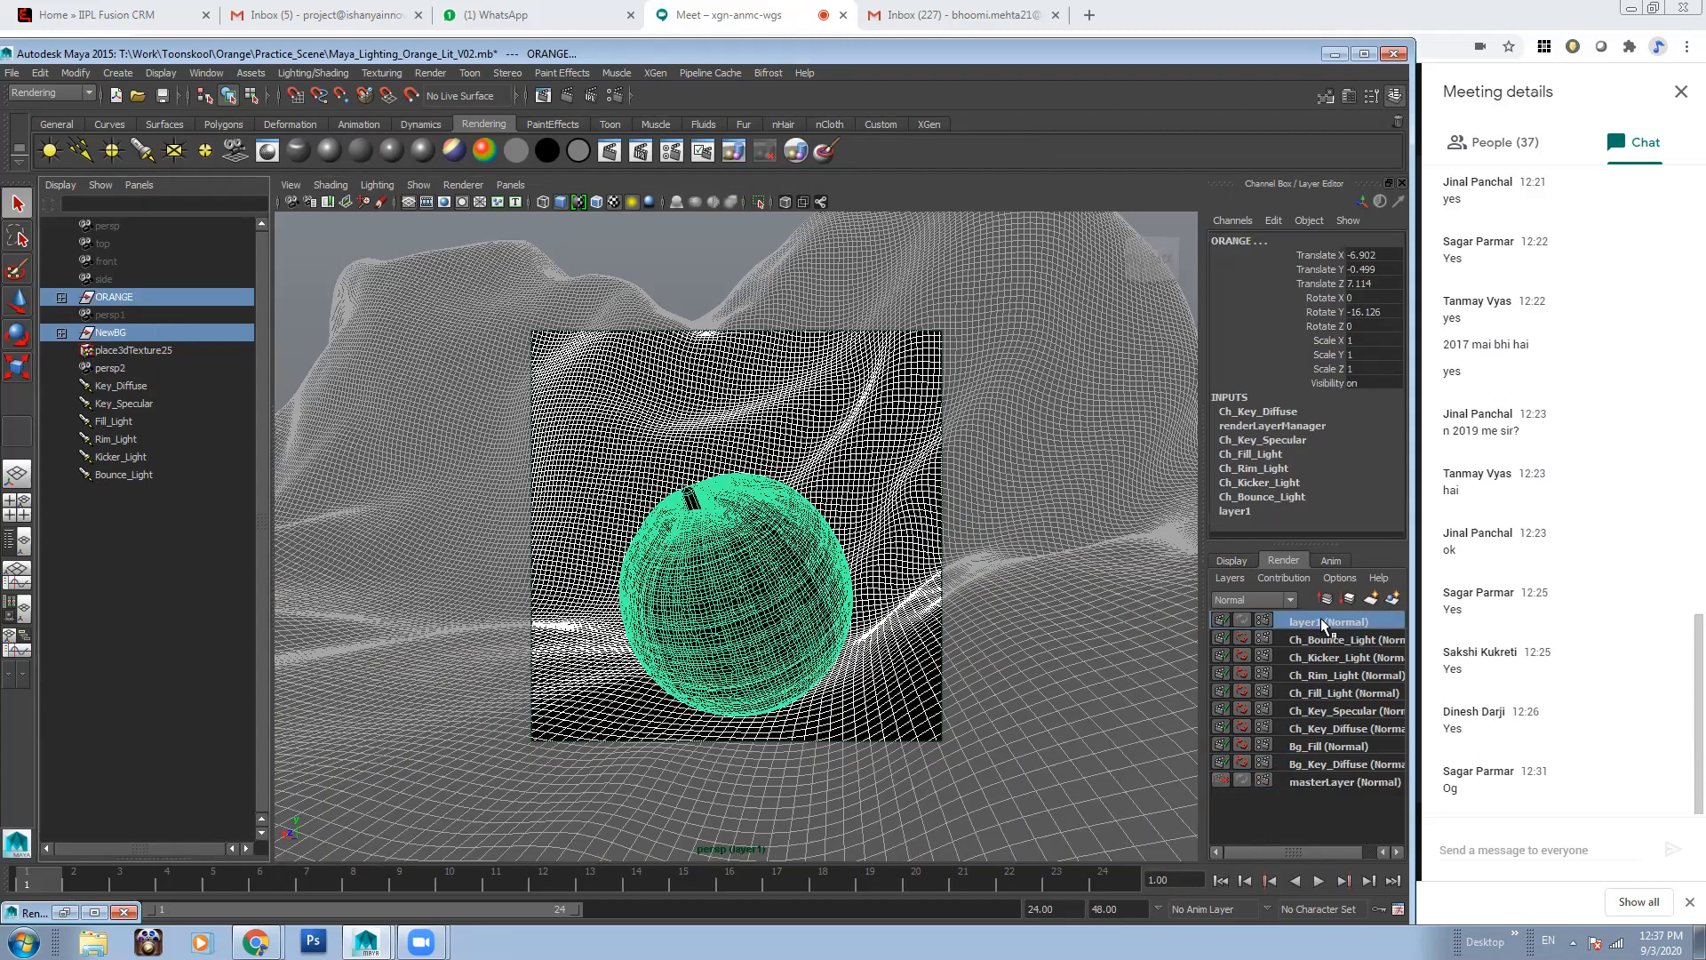
{"action": "double_click", "coordinate": [1321, 620]}
{"action": "type", "text": "Occlusion"}
{"action": "key", "text": "Return"}
{"action": "left_click", "coordinate": [707, 269]}
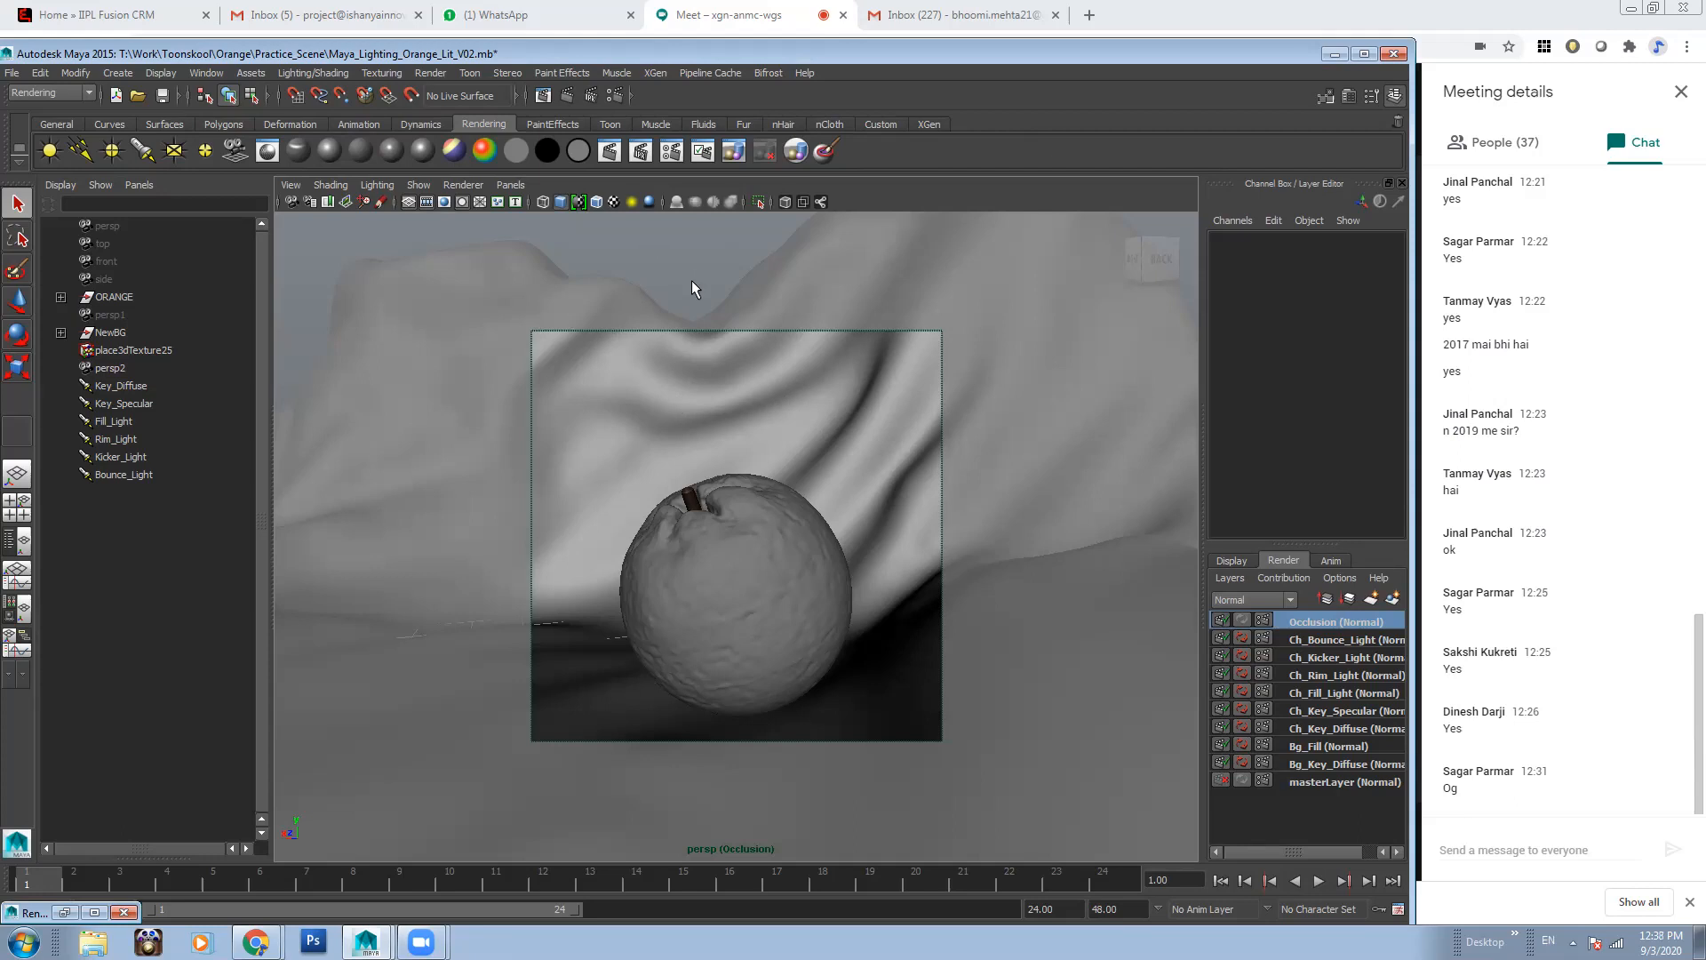
Show the scene in wireframe and compare the renderer set for the Ch_Bounce_Light, Ch_Kicker_Light, Ch_Rim_Light and Occlusion layers in the render settings
{"action": "key", "text": "4"}
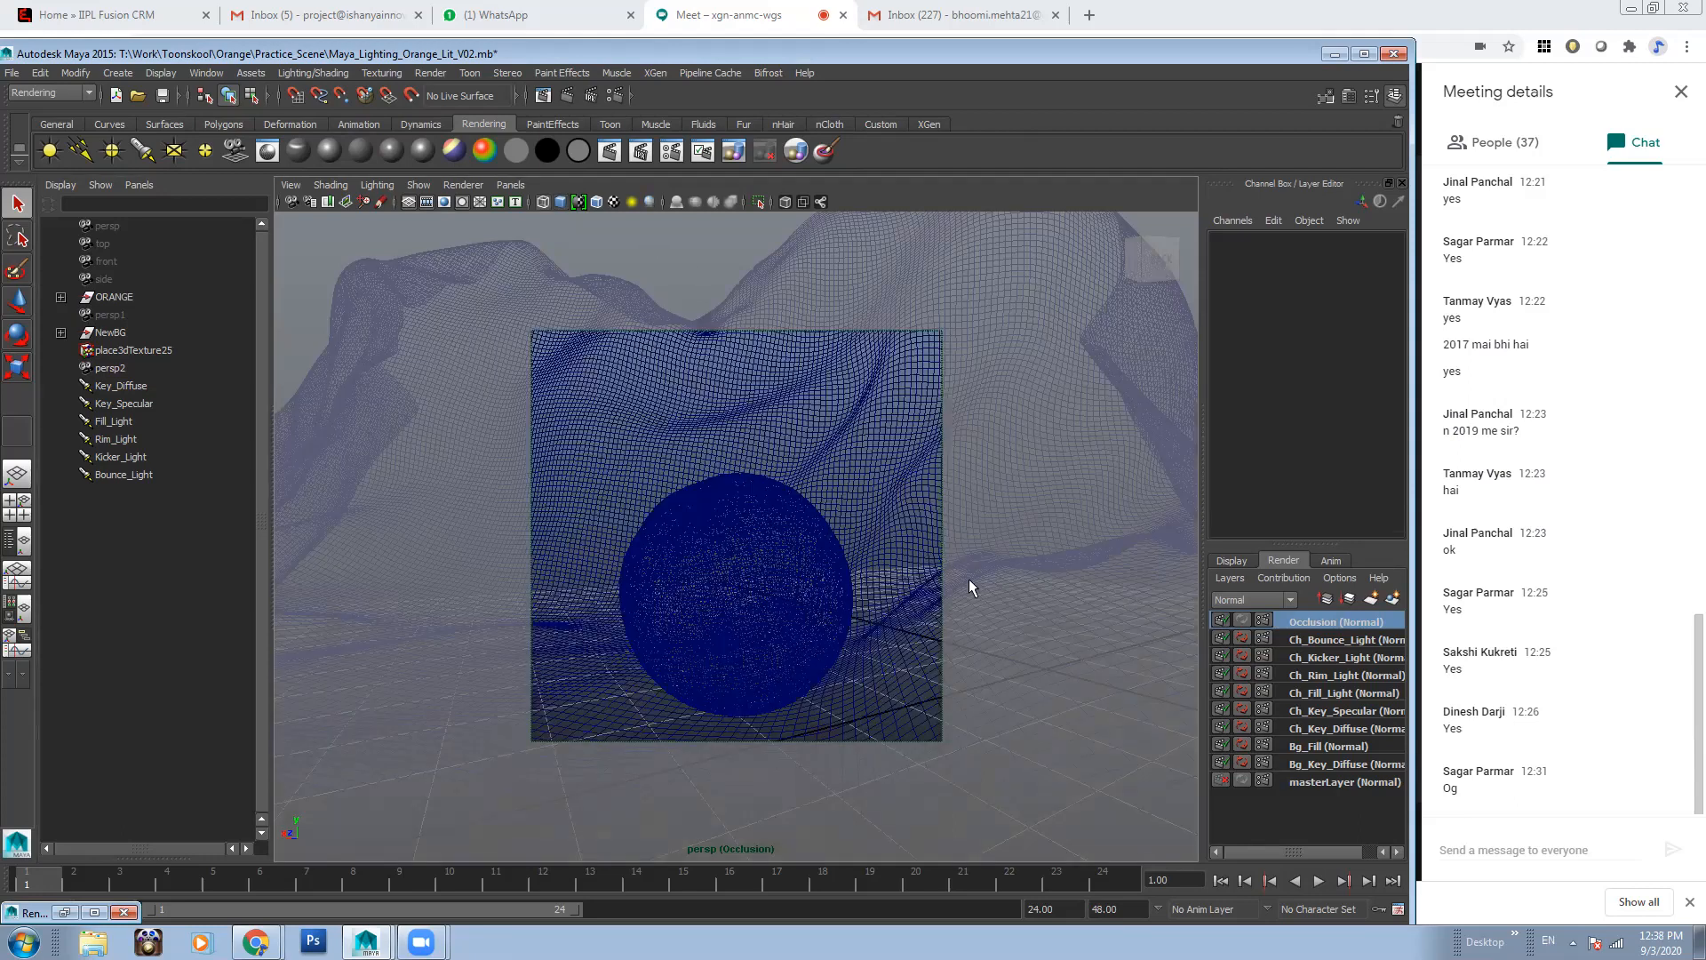
{"action": "left_click", "coordinate": [612, 94]}
{"action": "left_click_drag", "start_coordinate": [623, 191], "coordinate": [437, 175]}
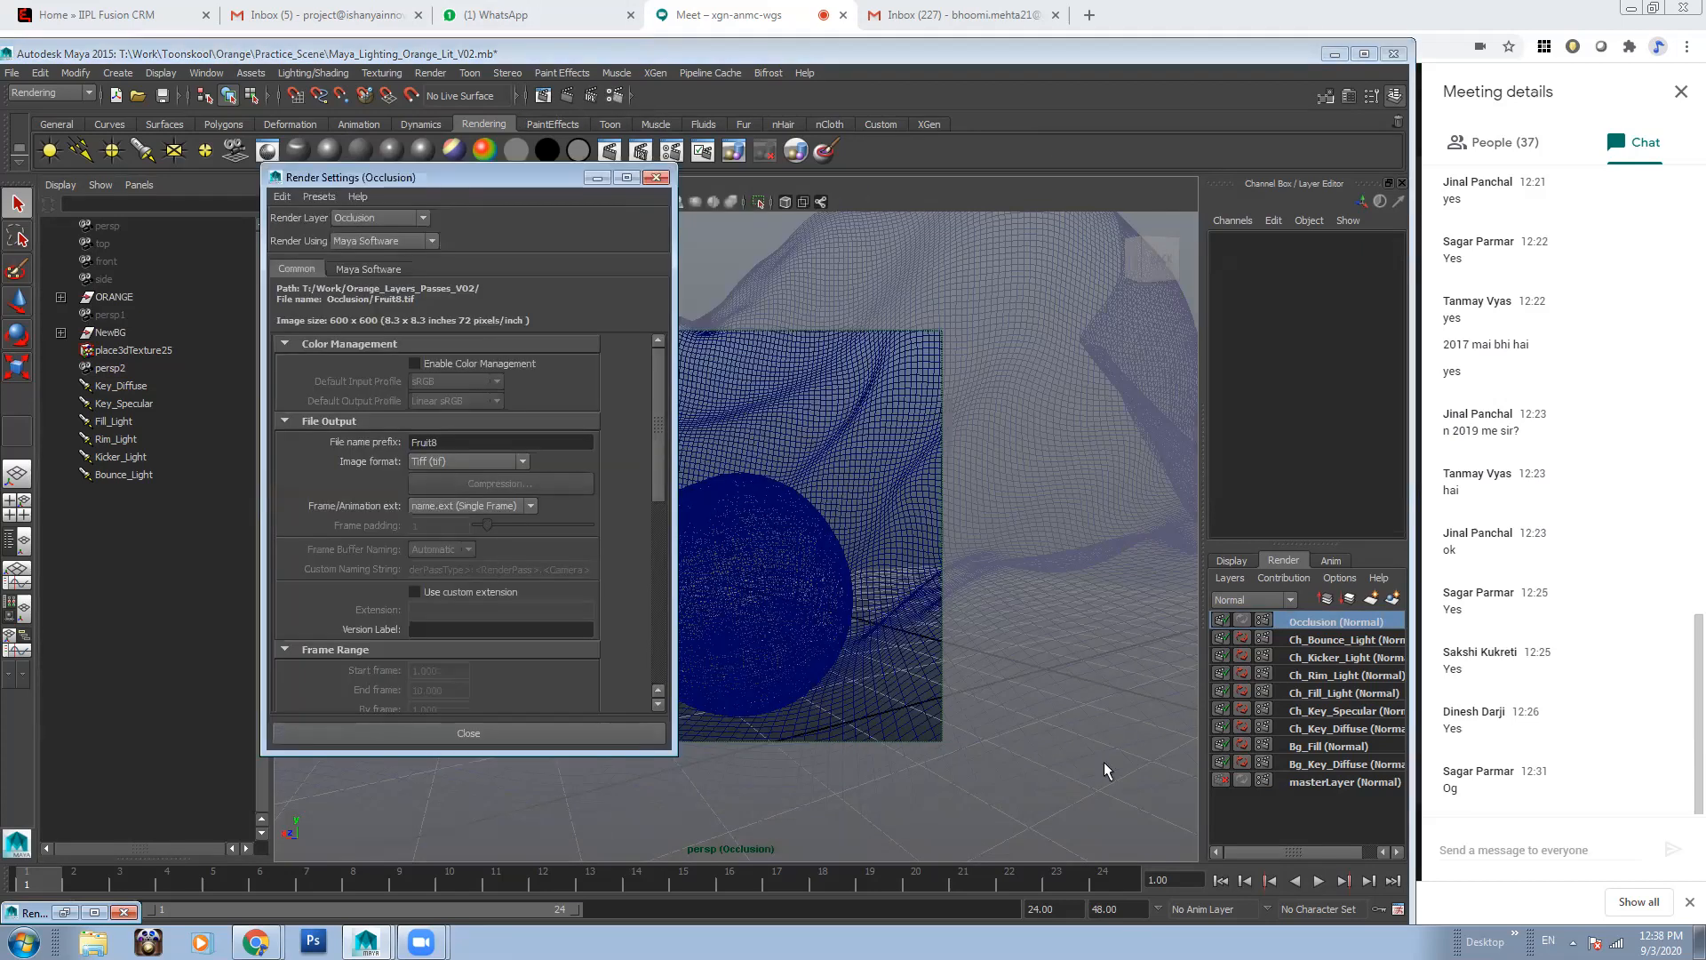
{"action": "left_click", "coordinate": [1326, 640]}
{"action": "left_click", "coordinate": [1331, 656]}
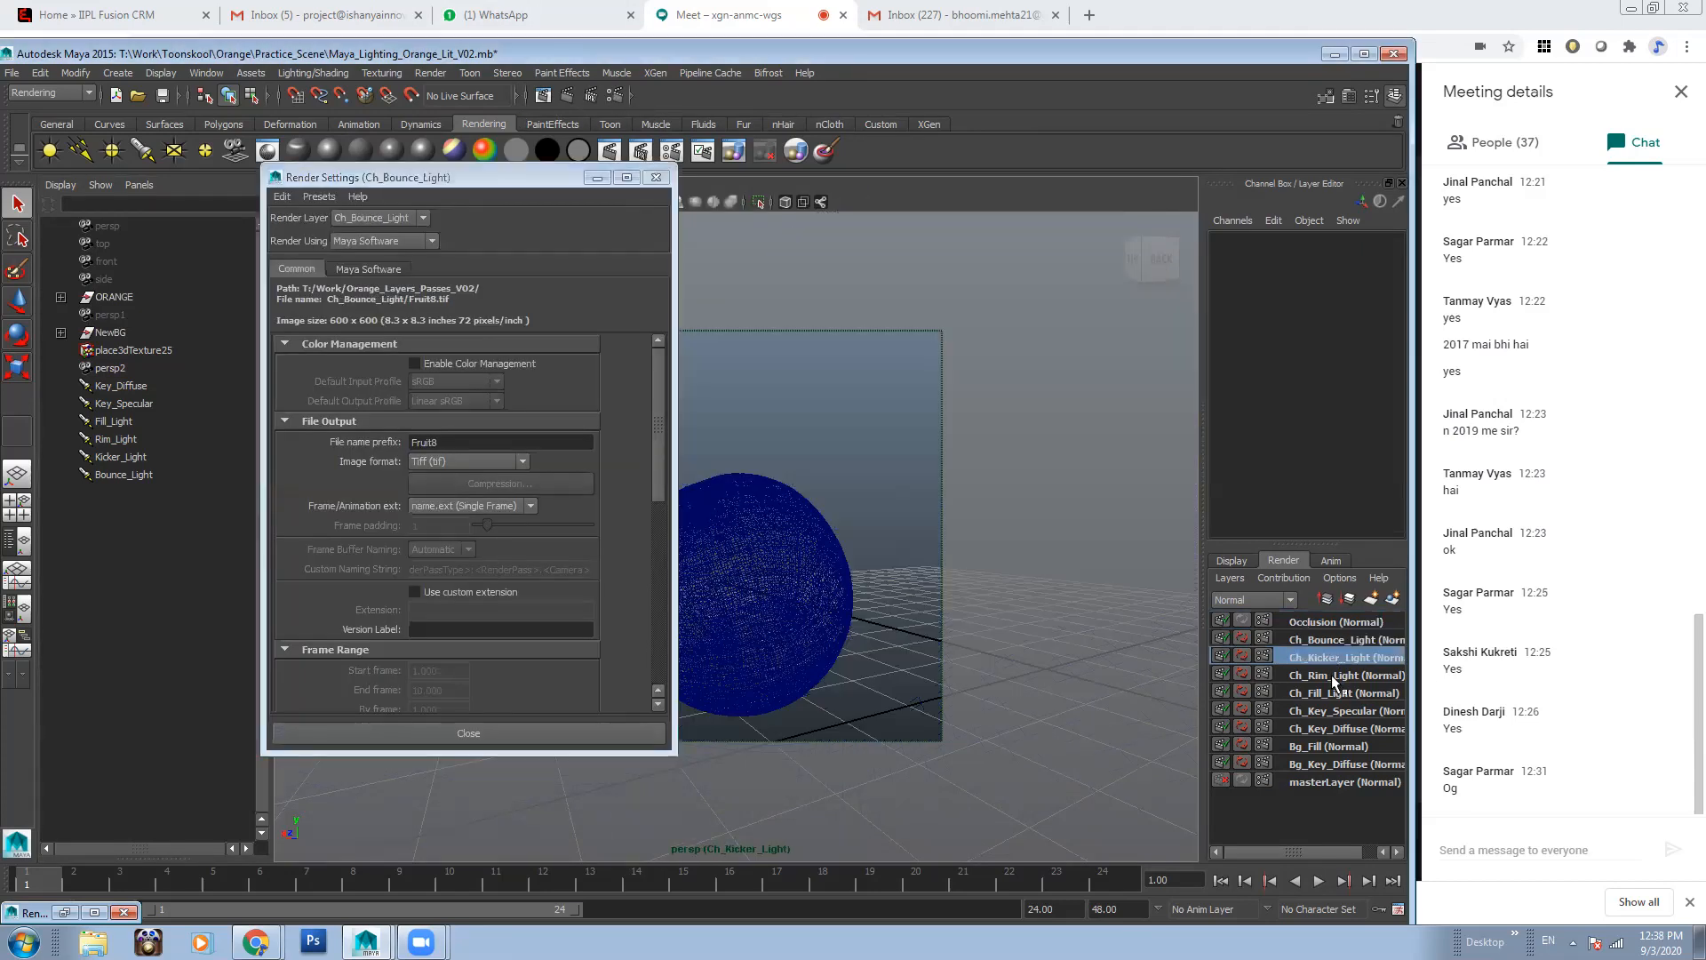
{"action": "left_click", "coordinate": [1331, 674]}
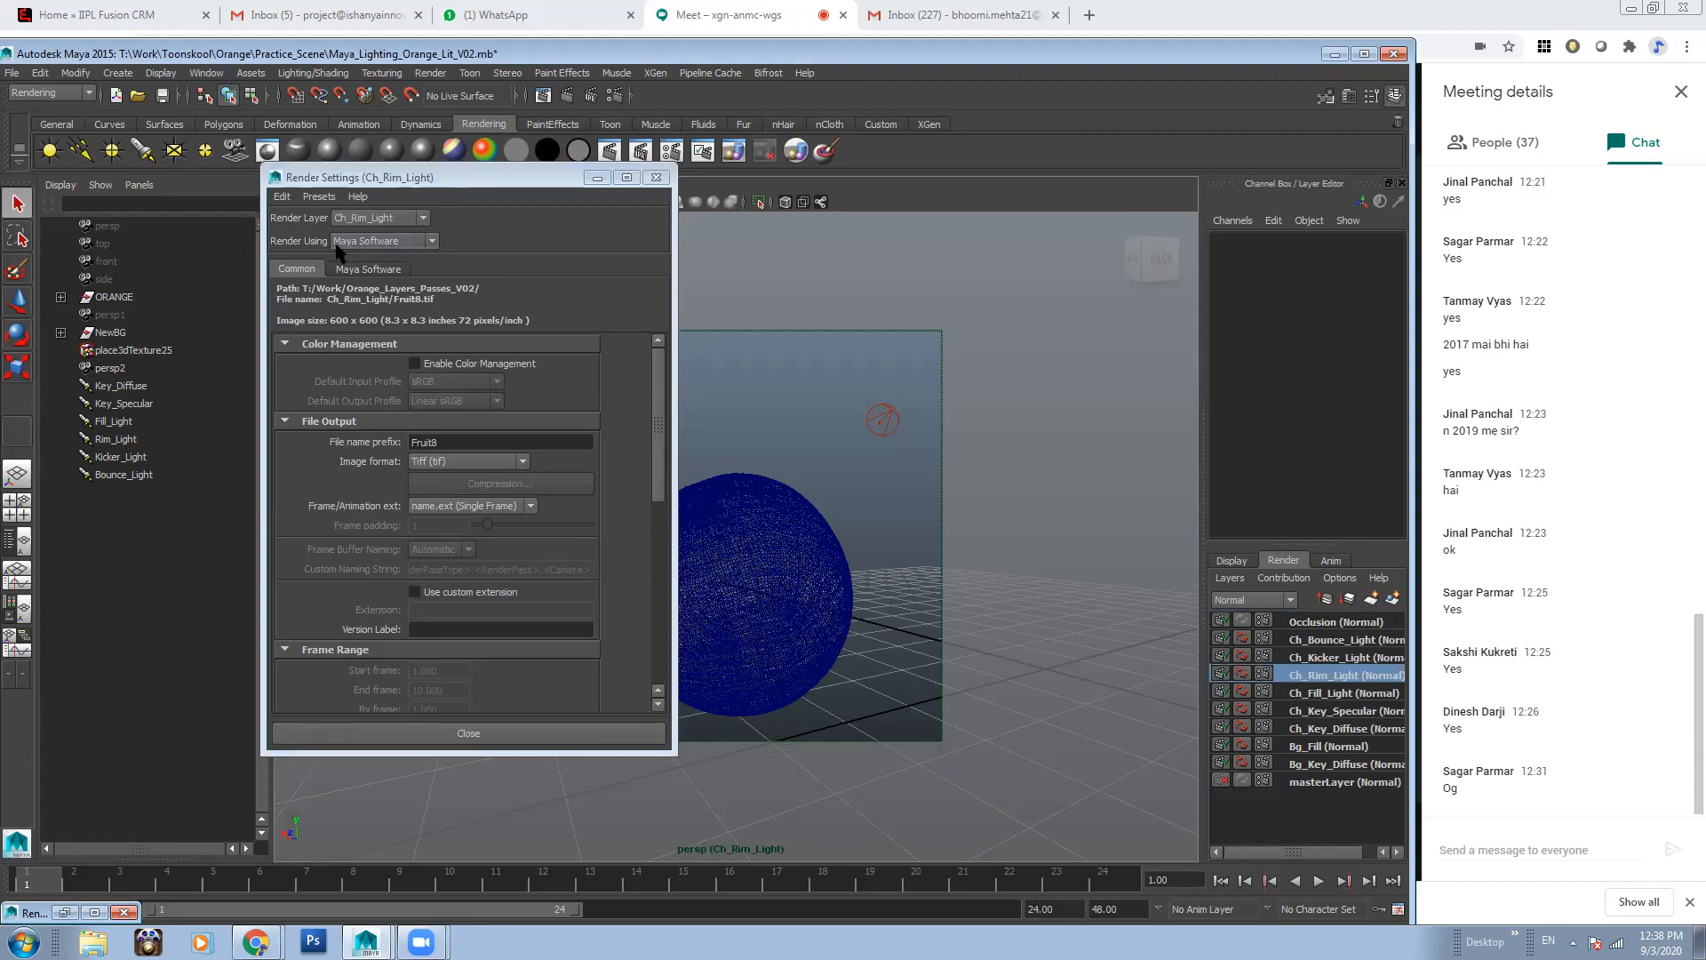
{"action": "left_click", "coordinate": [1344, 613]}
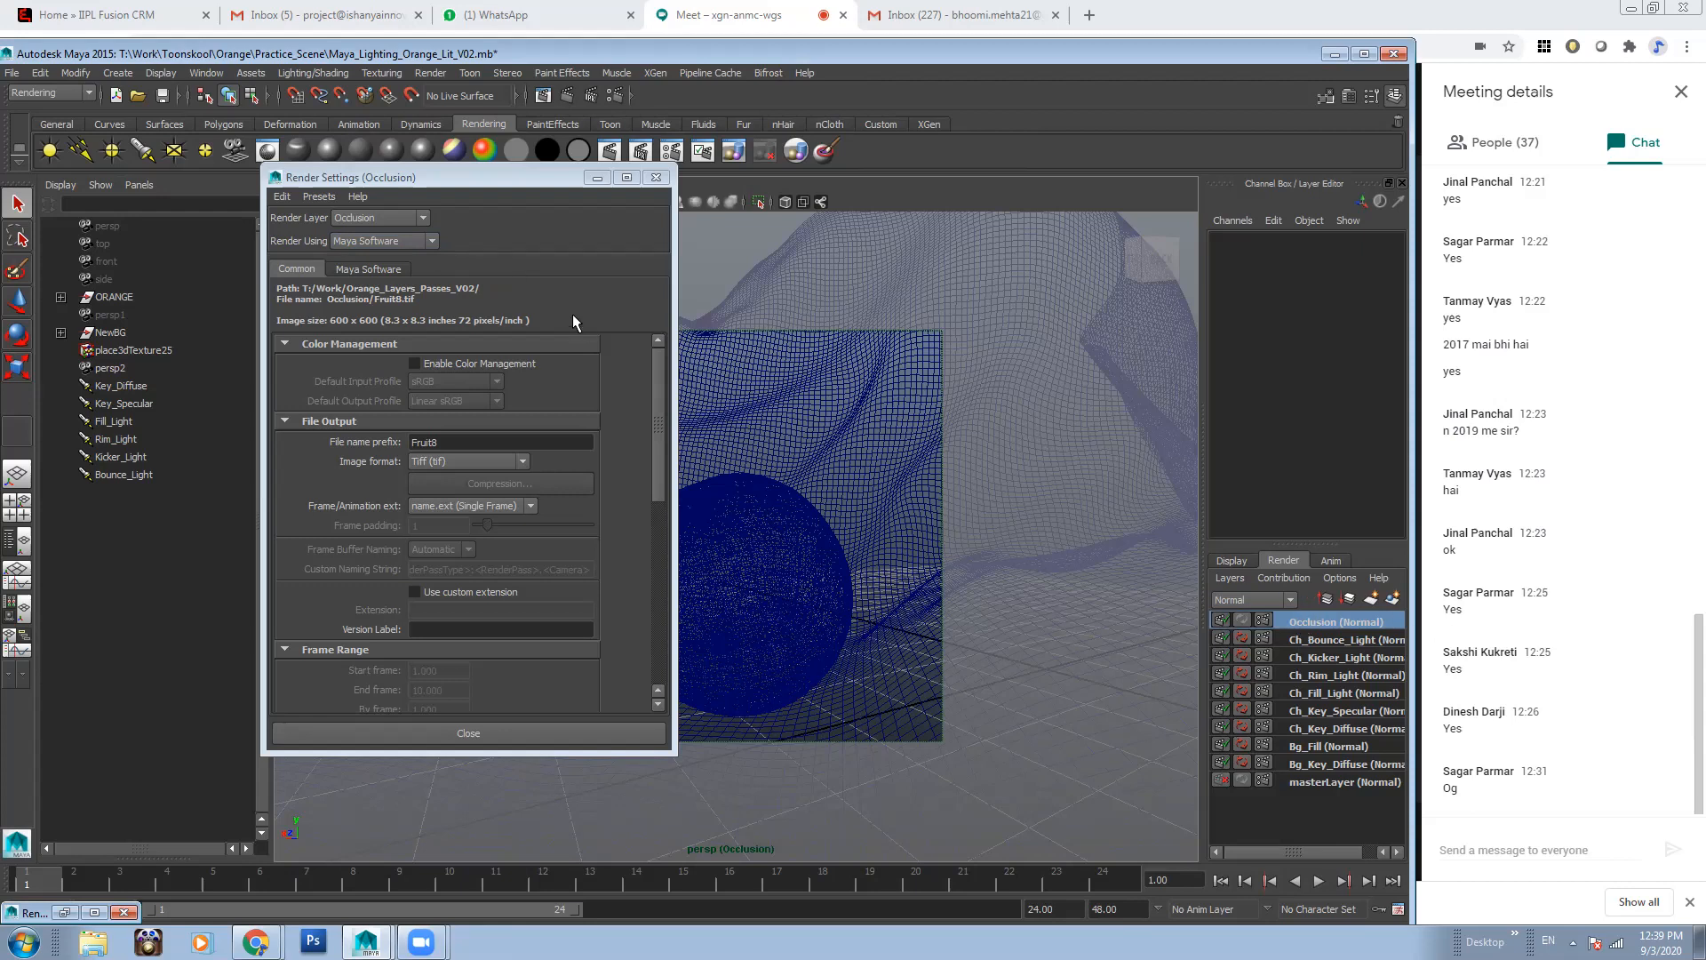
Open the attributes of the Occlusion render layer and apply the Occlusion preset to it
{"action": "left_click", "coordinate": [530, 183]}
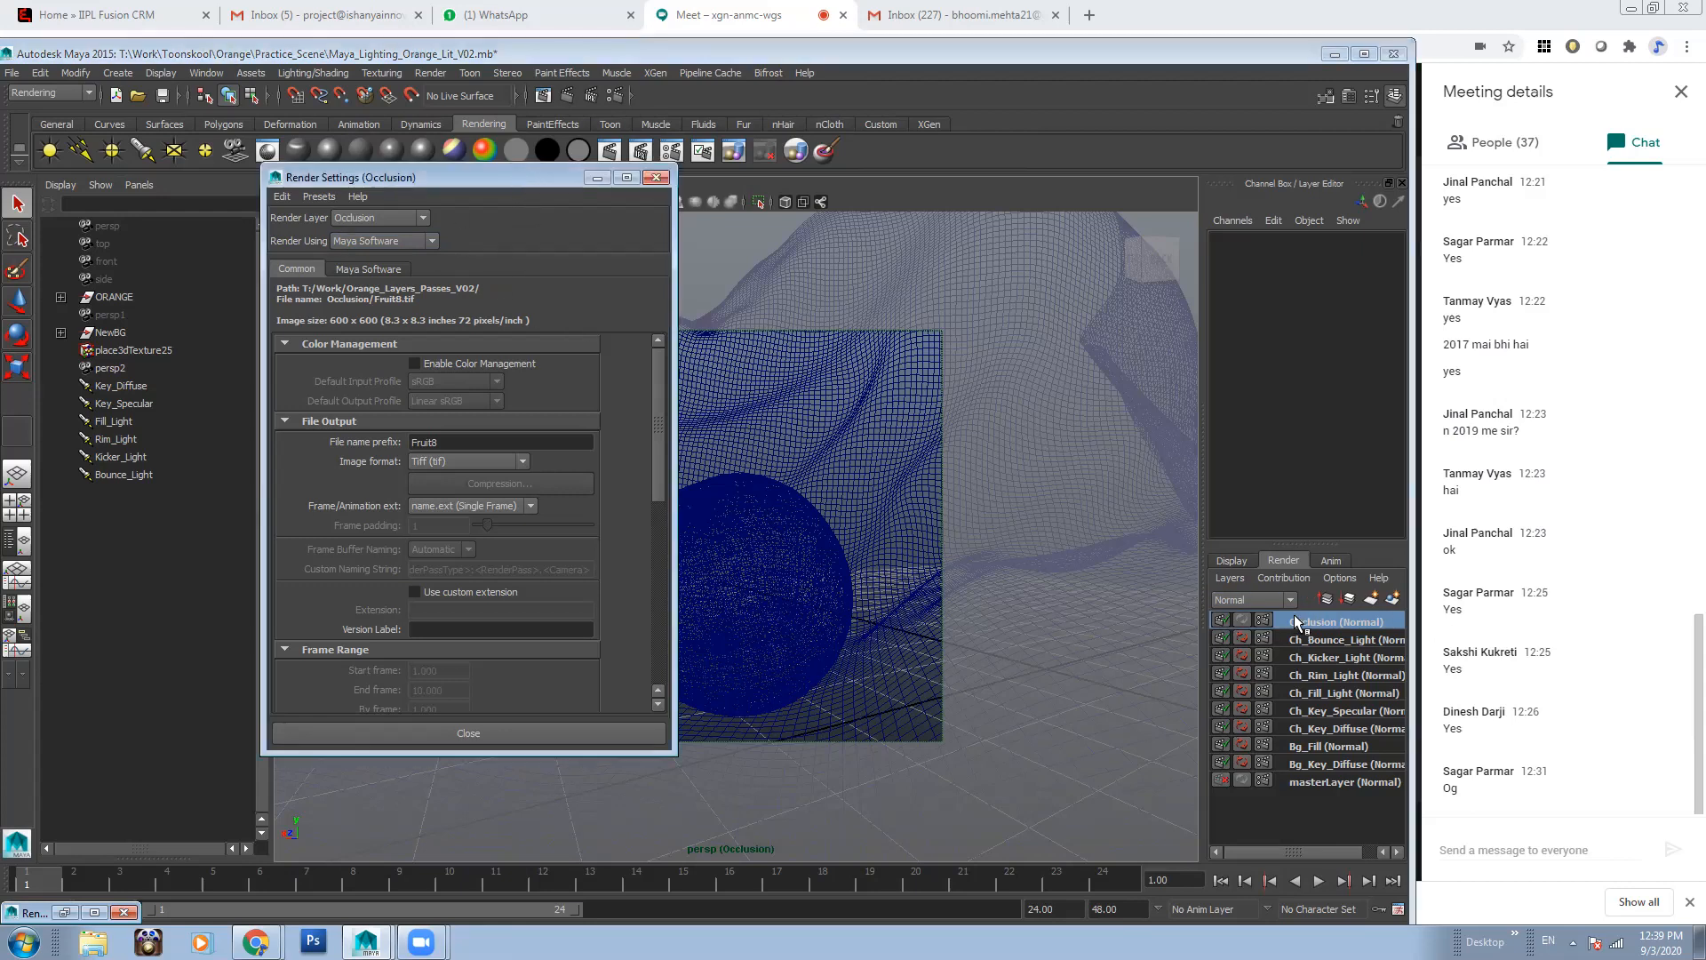
{"action": "left_click", "coordinate": [714, 274]}
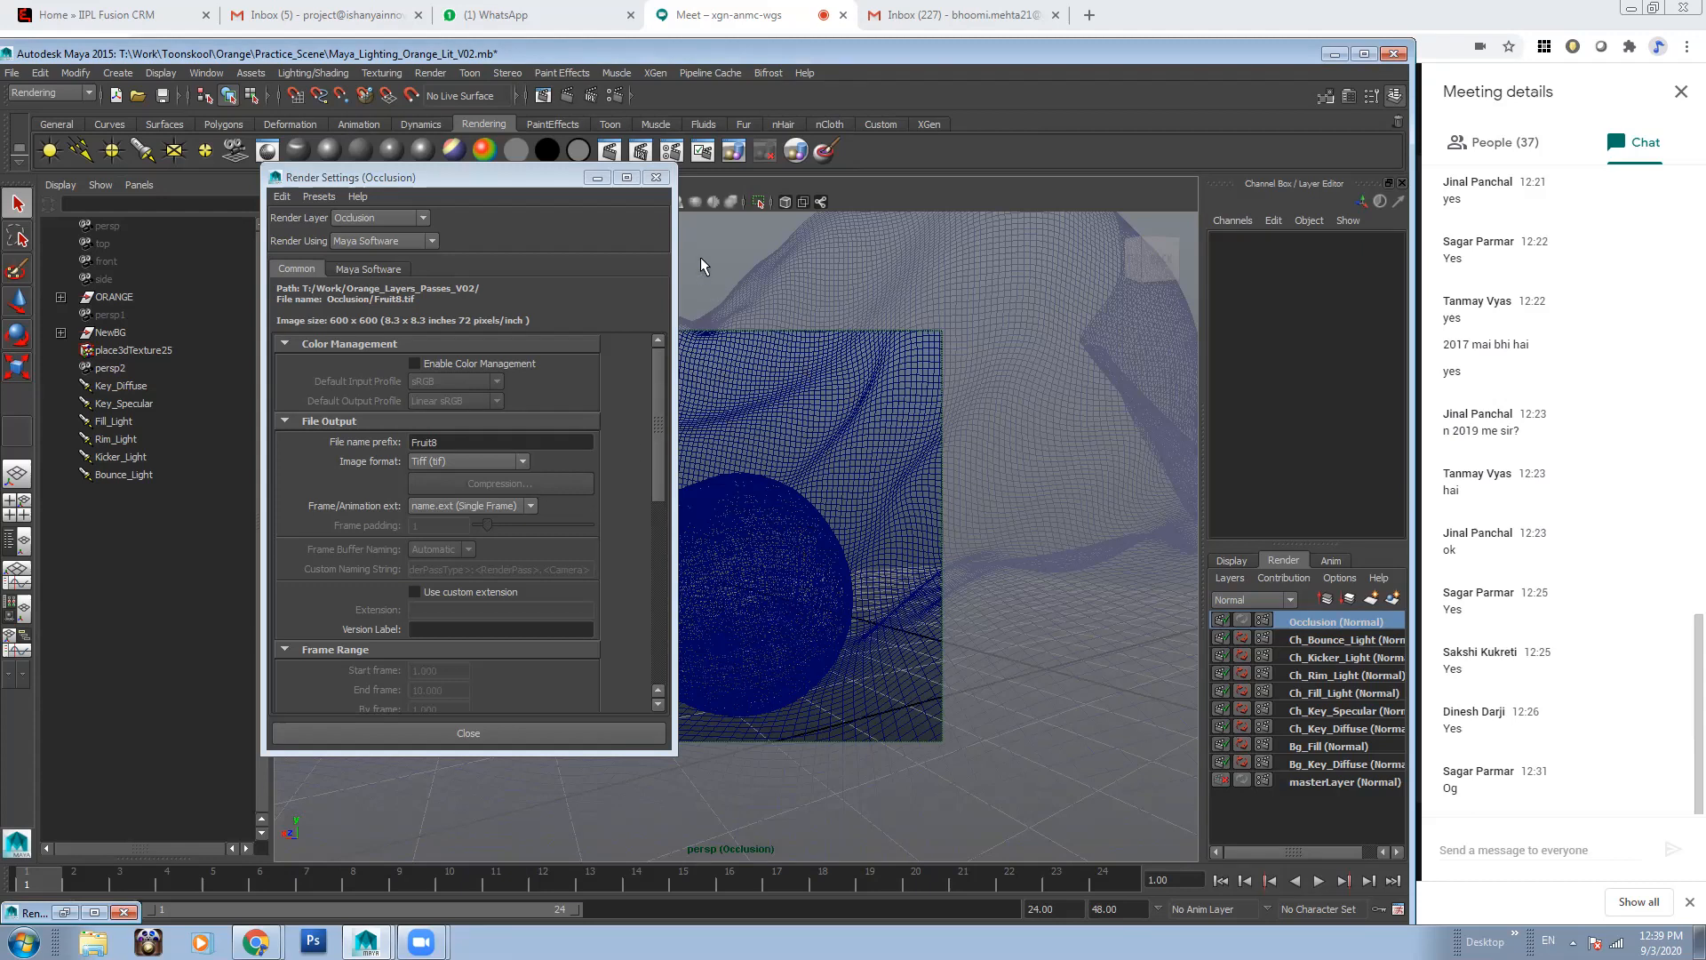
{"action": "right_click", "coordinate": [1336, 621]}
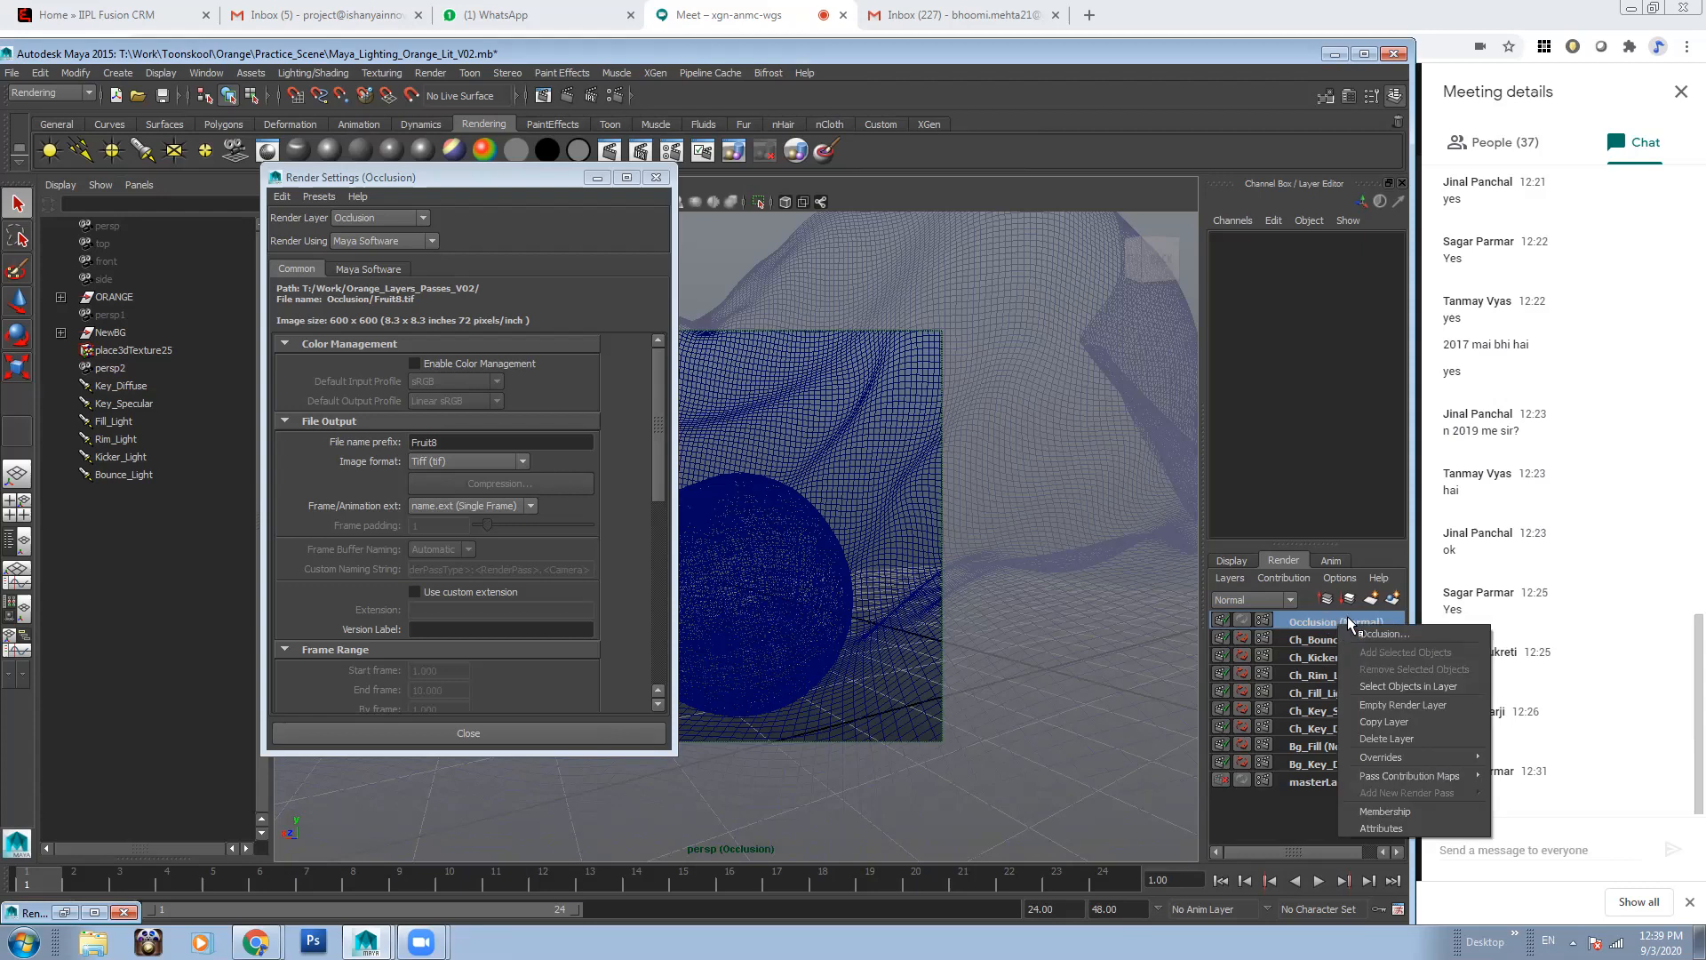
{"action": "left_click", "coordinate": [1381, 829]}
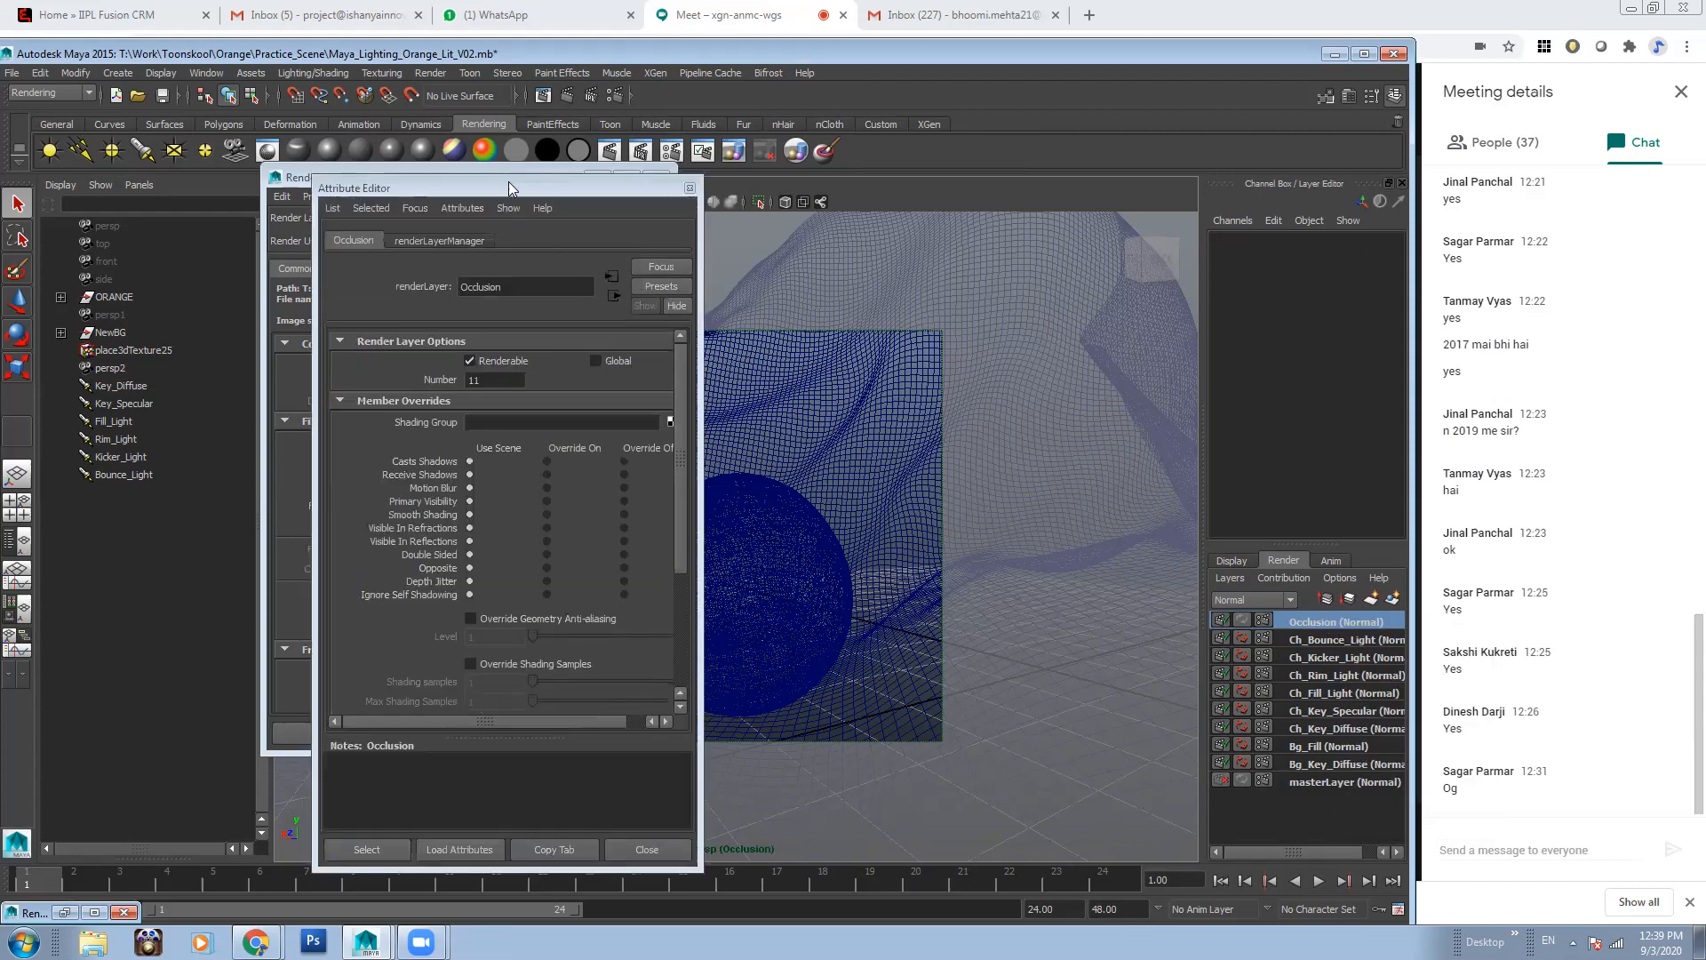
{"action": "left_click_drag", "start_coordinate": [521, 182], "coordinate": [931, 171]}
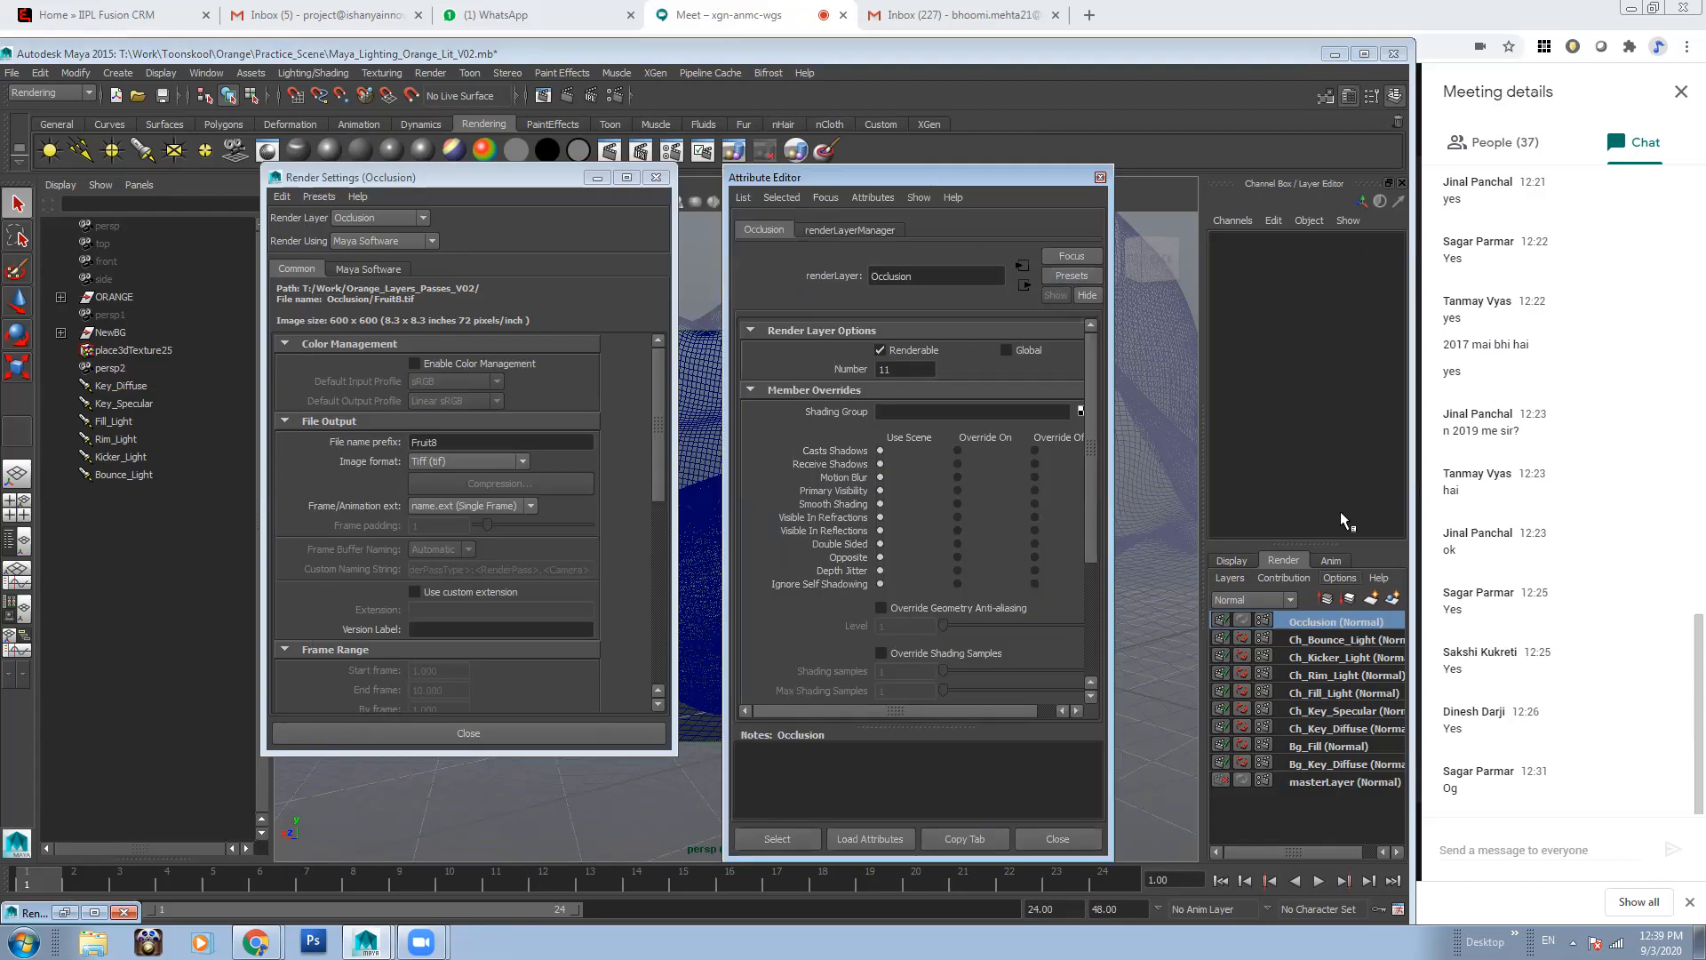
{"action": "left_click", "coordinate": [1076, 275]}
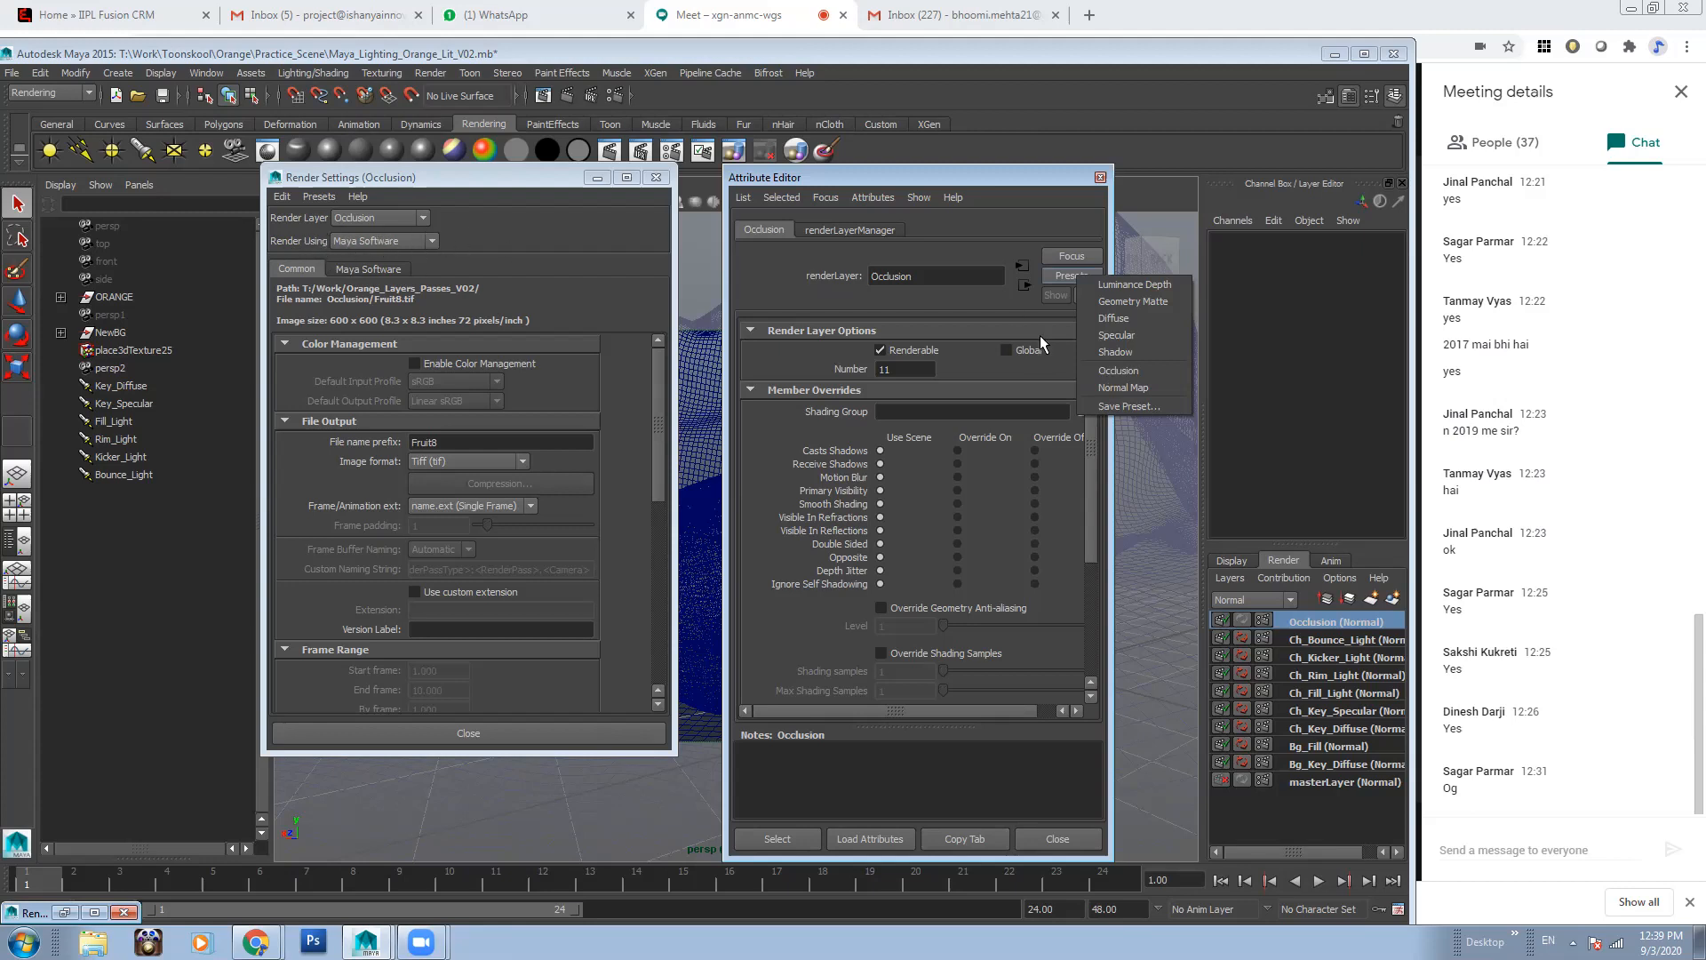
{"action": "left_click", "coordinate": [1121, 372]}
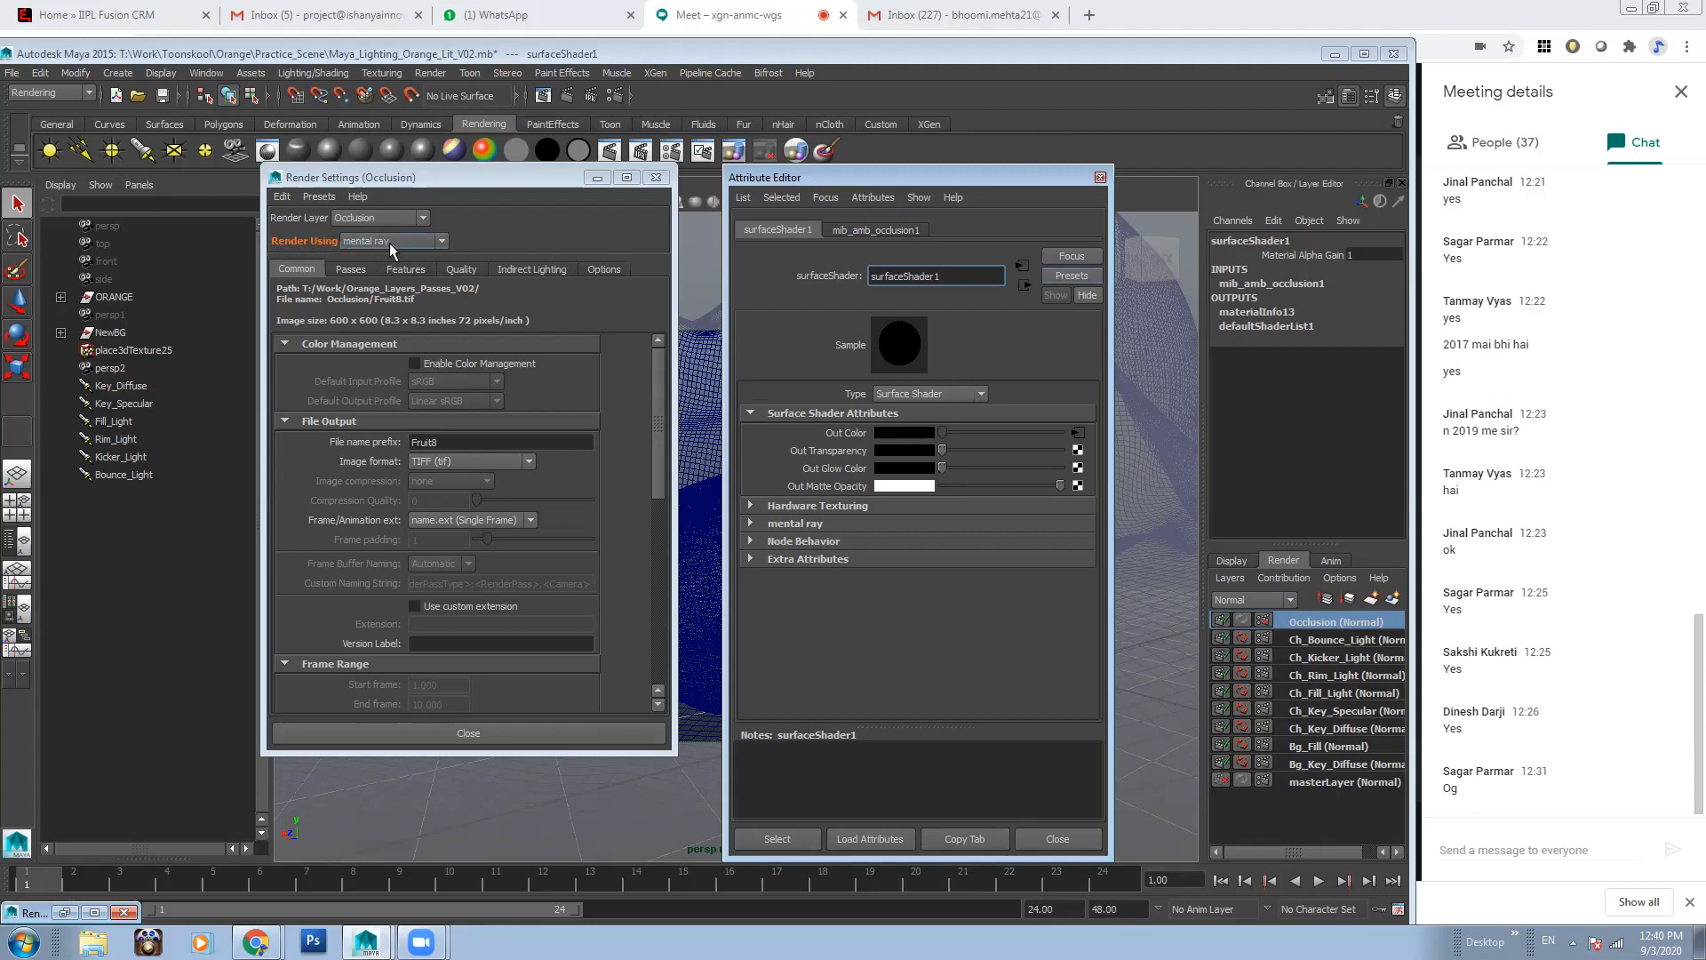
Compare the renderer of Ch_Bounce_Light with that of Occlusion, and open the occlusion node feeding the surface shader's Out Color
{"action": "left_click", "coordinate": [1353, 640]}
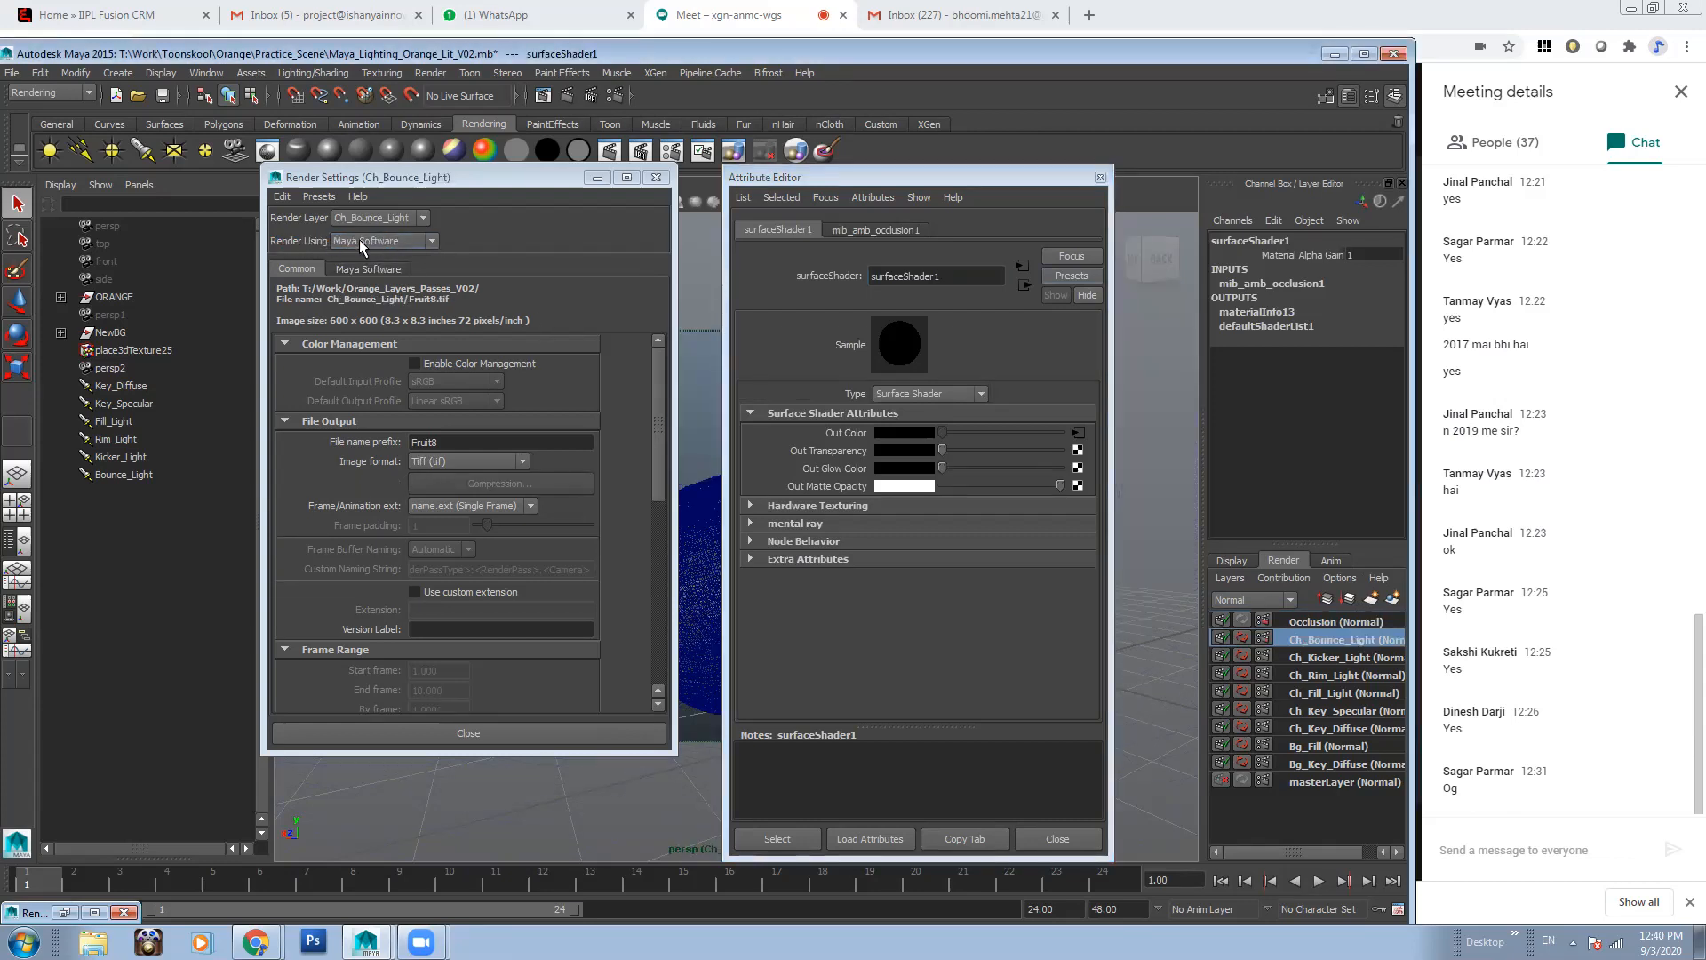
{"action": "left_click", "coordinate": [1346, 622]}
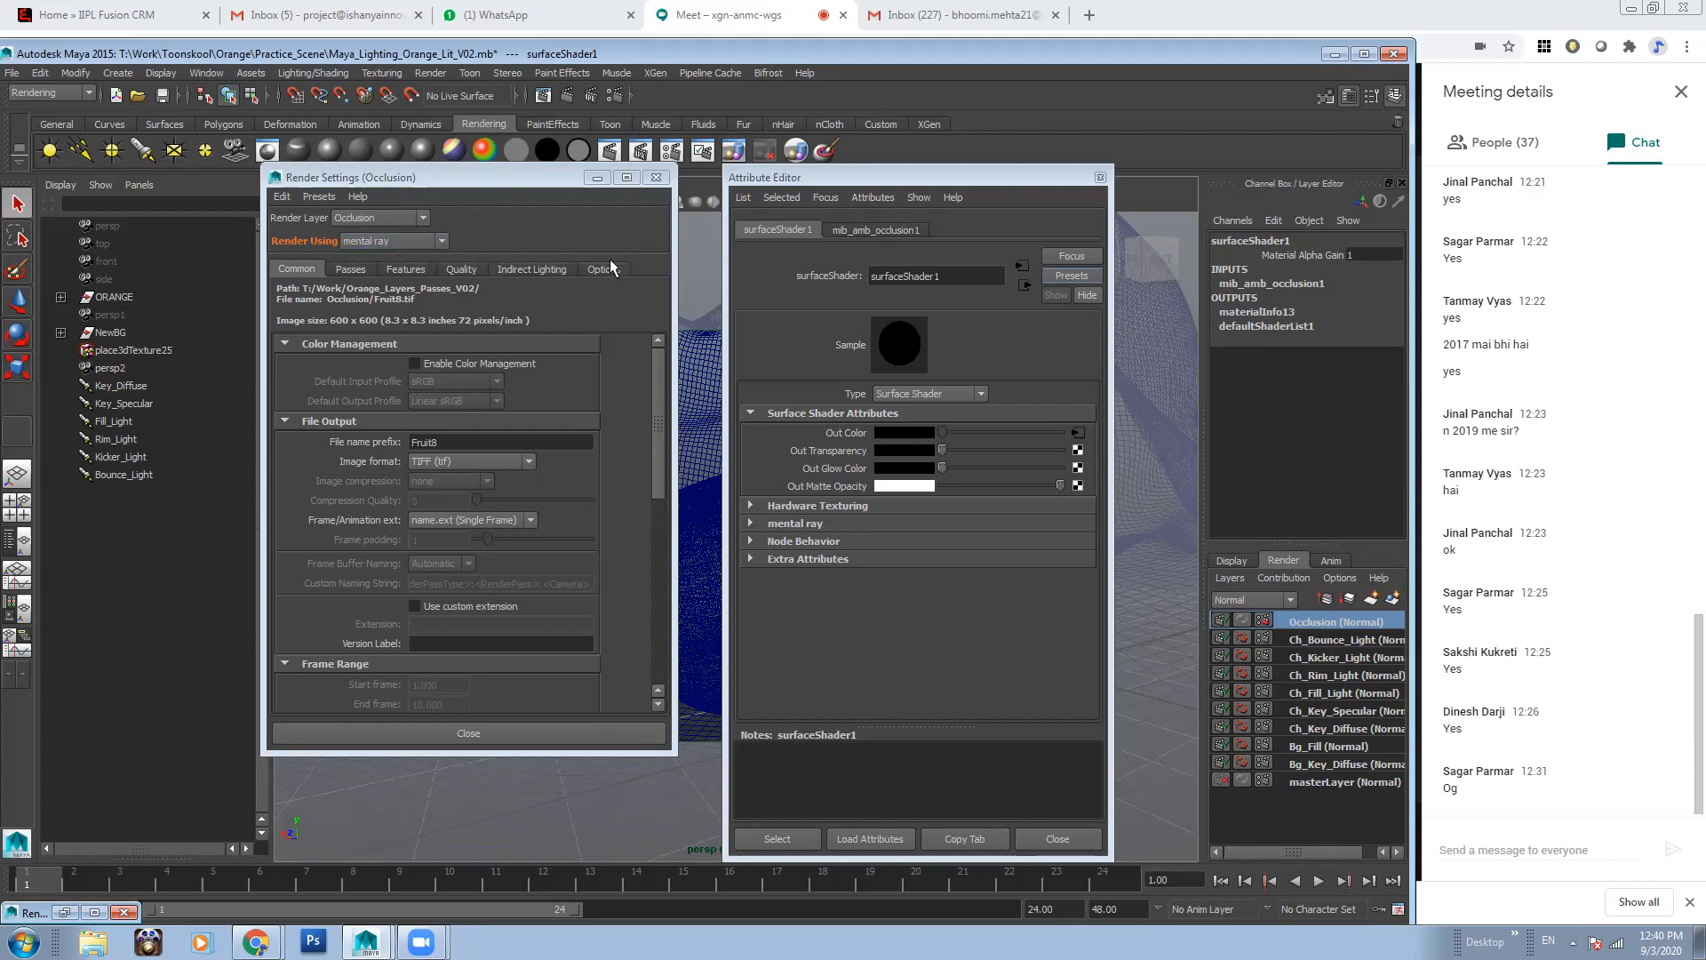
{"action": "left_click_drag", "start_coordinate": [448, 179], "coordinate": [464, 181]}
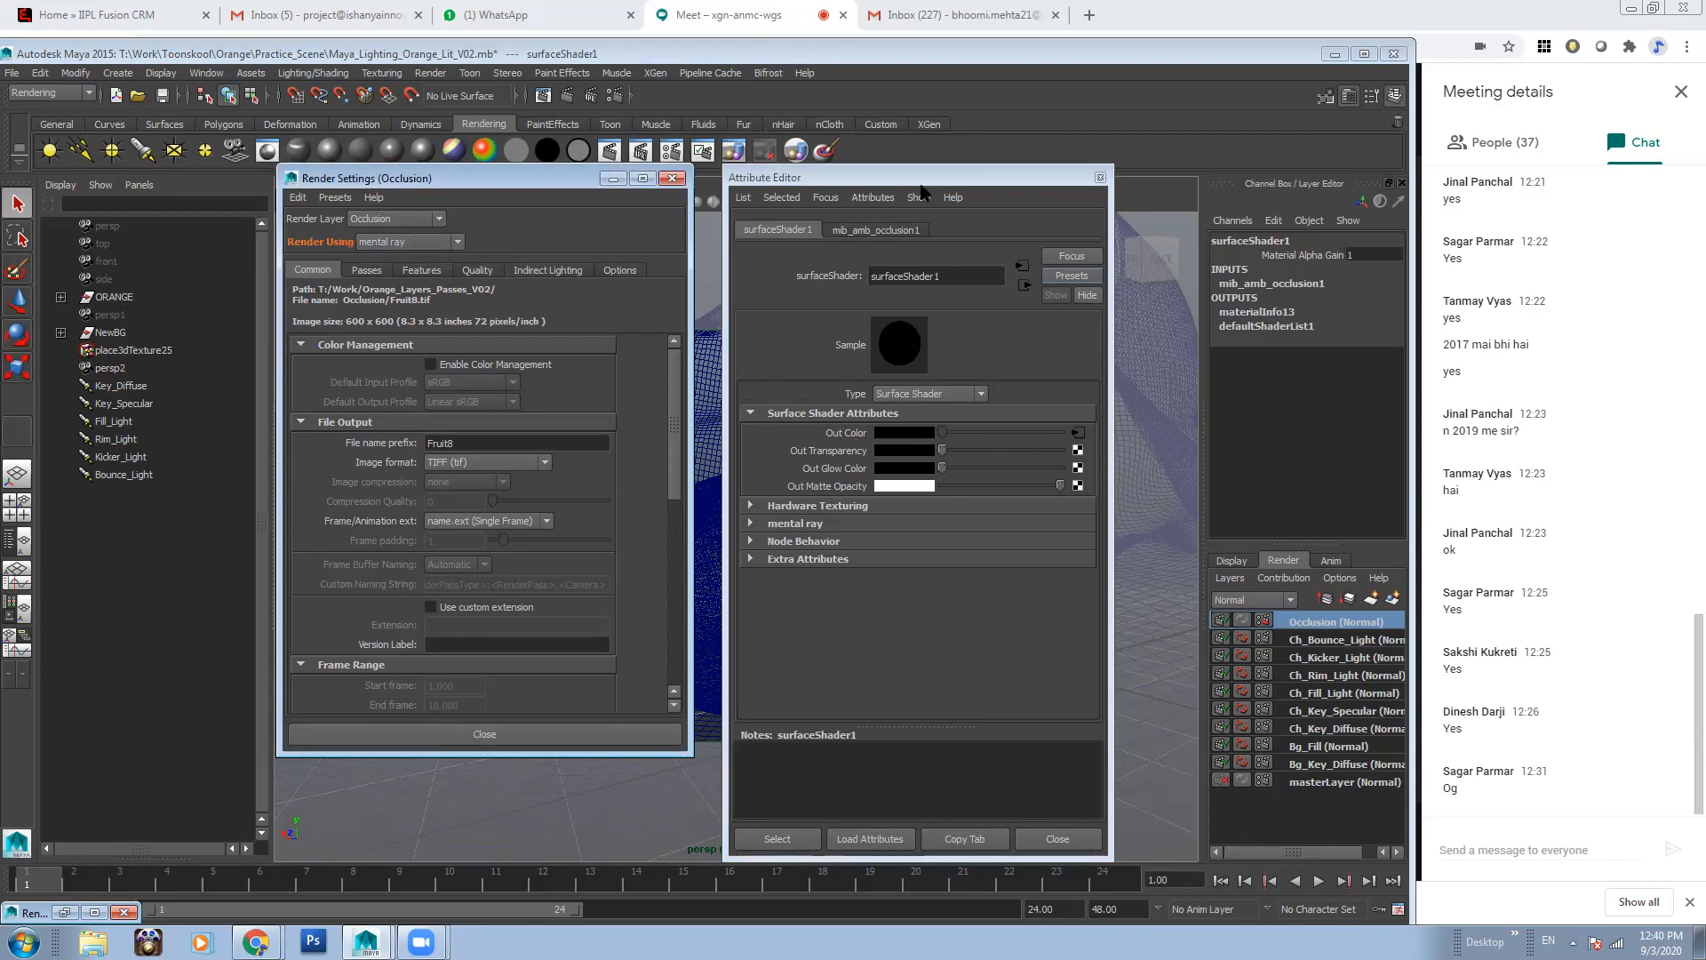
{"action": "left_click_drag", "start_coordinate": [924, 178], "coordinate": [958, 177]}
{"action": "double_click", "coordinate": [984, 277]}
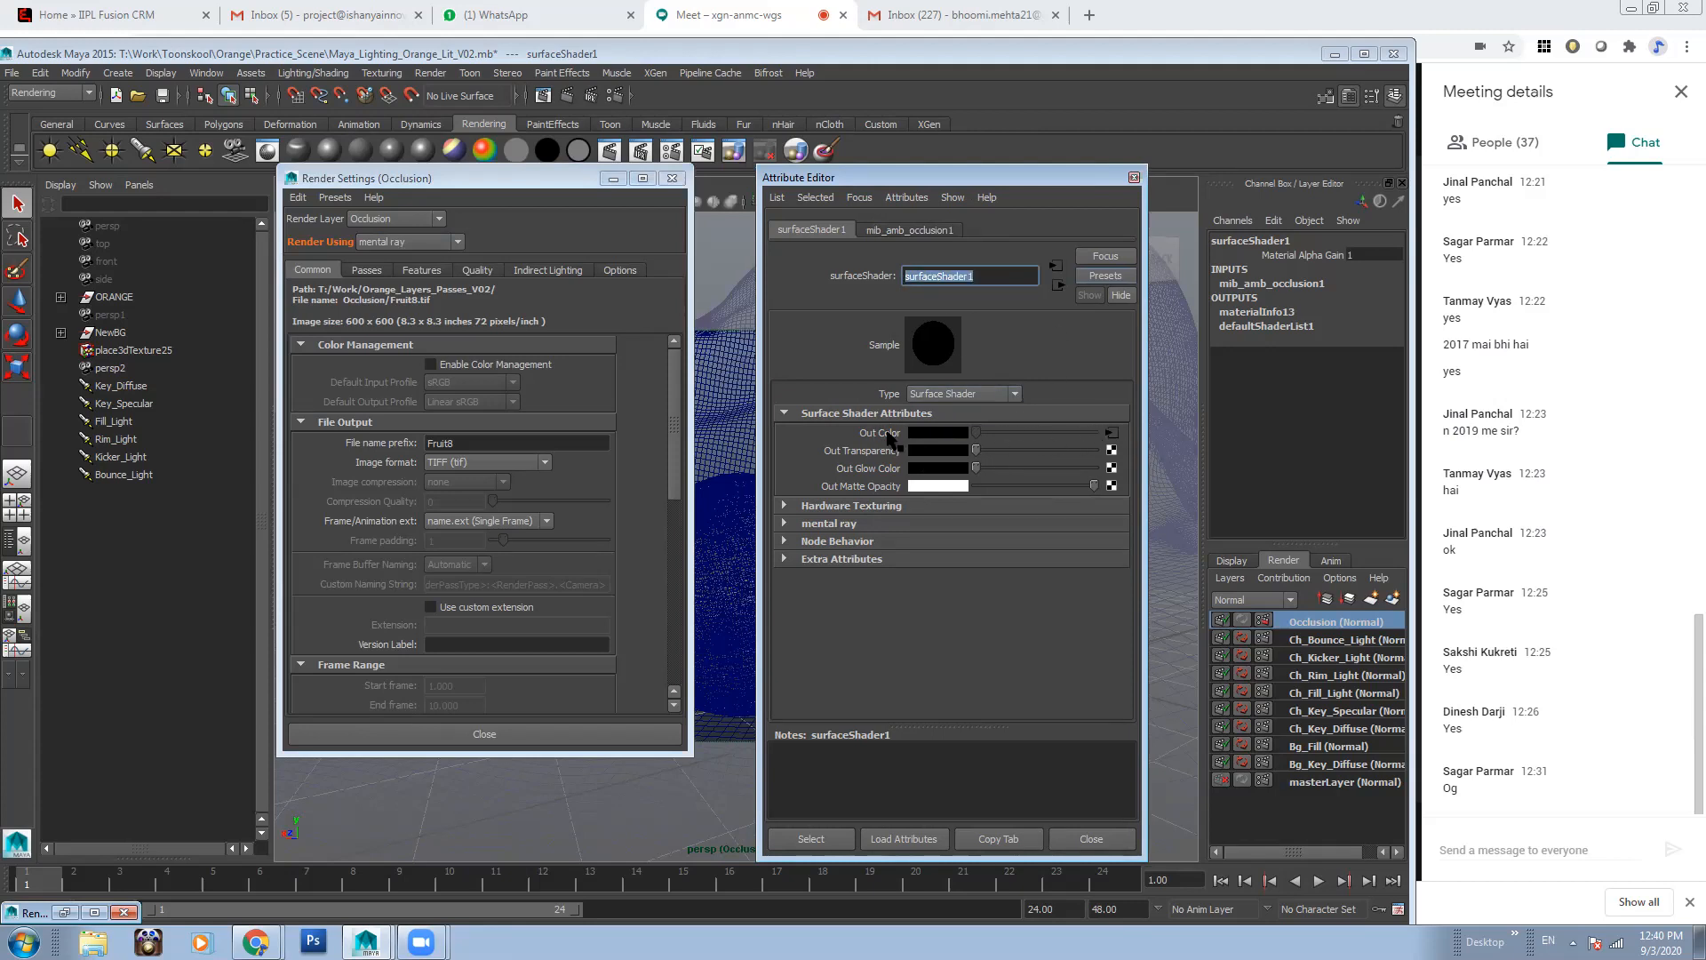
{"action": "left_click", "coordinate": [1110, 432]}
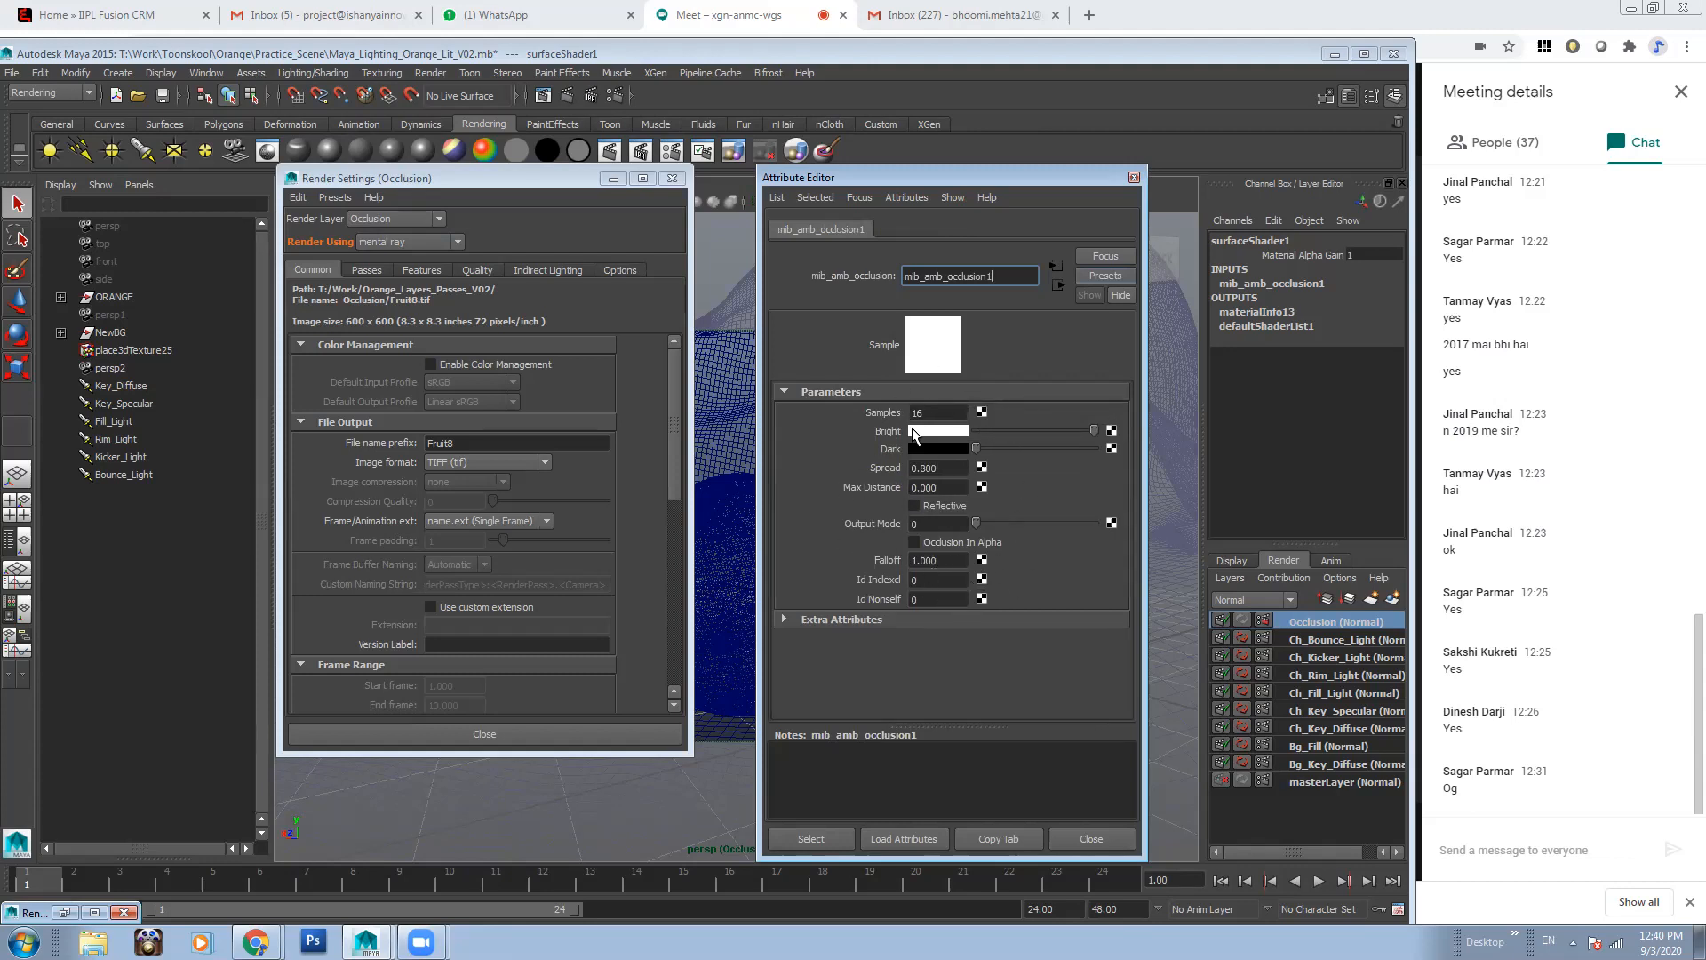
Minimize the render settings and render the Occlusion layer with mental ray, keeping the occlusion node's attributes beside the render
{"action": "left_click", "coordinate": [607, 180]}
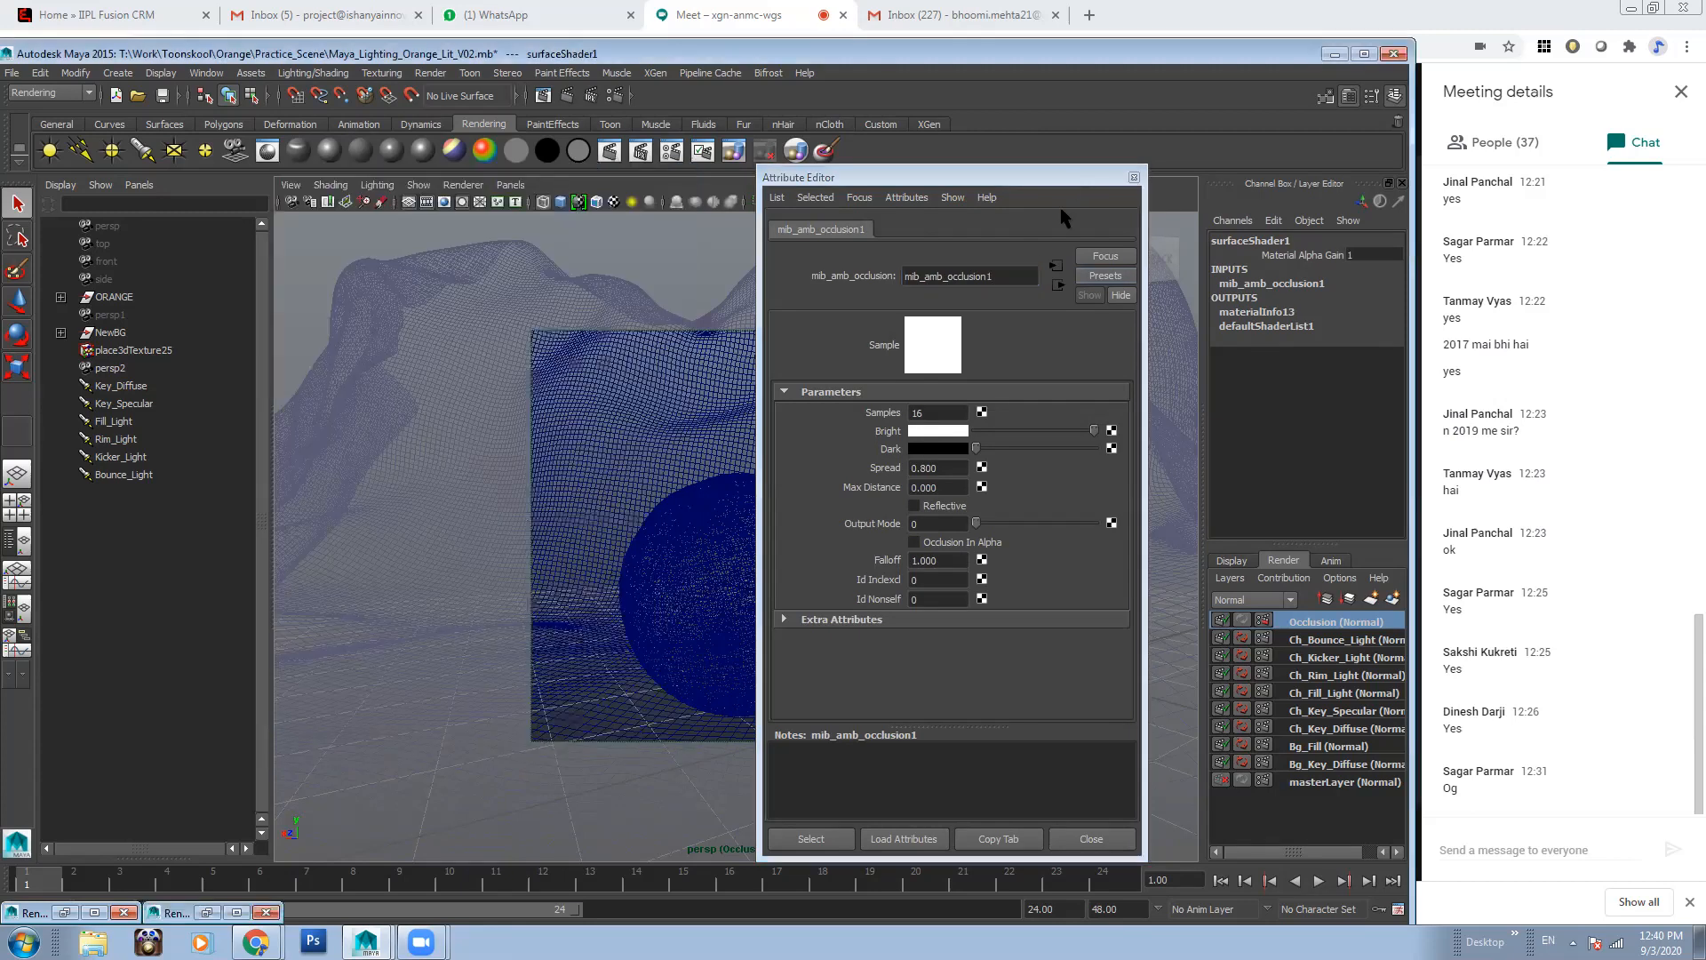
{"action": "left_click_drag", "start_coordinate": [1102, 176], "coordinate": [509, 181]}
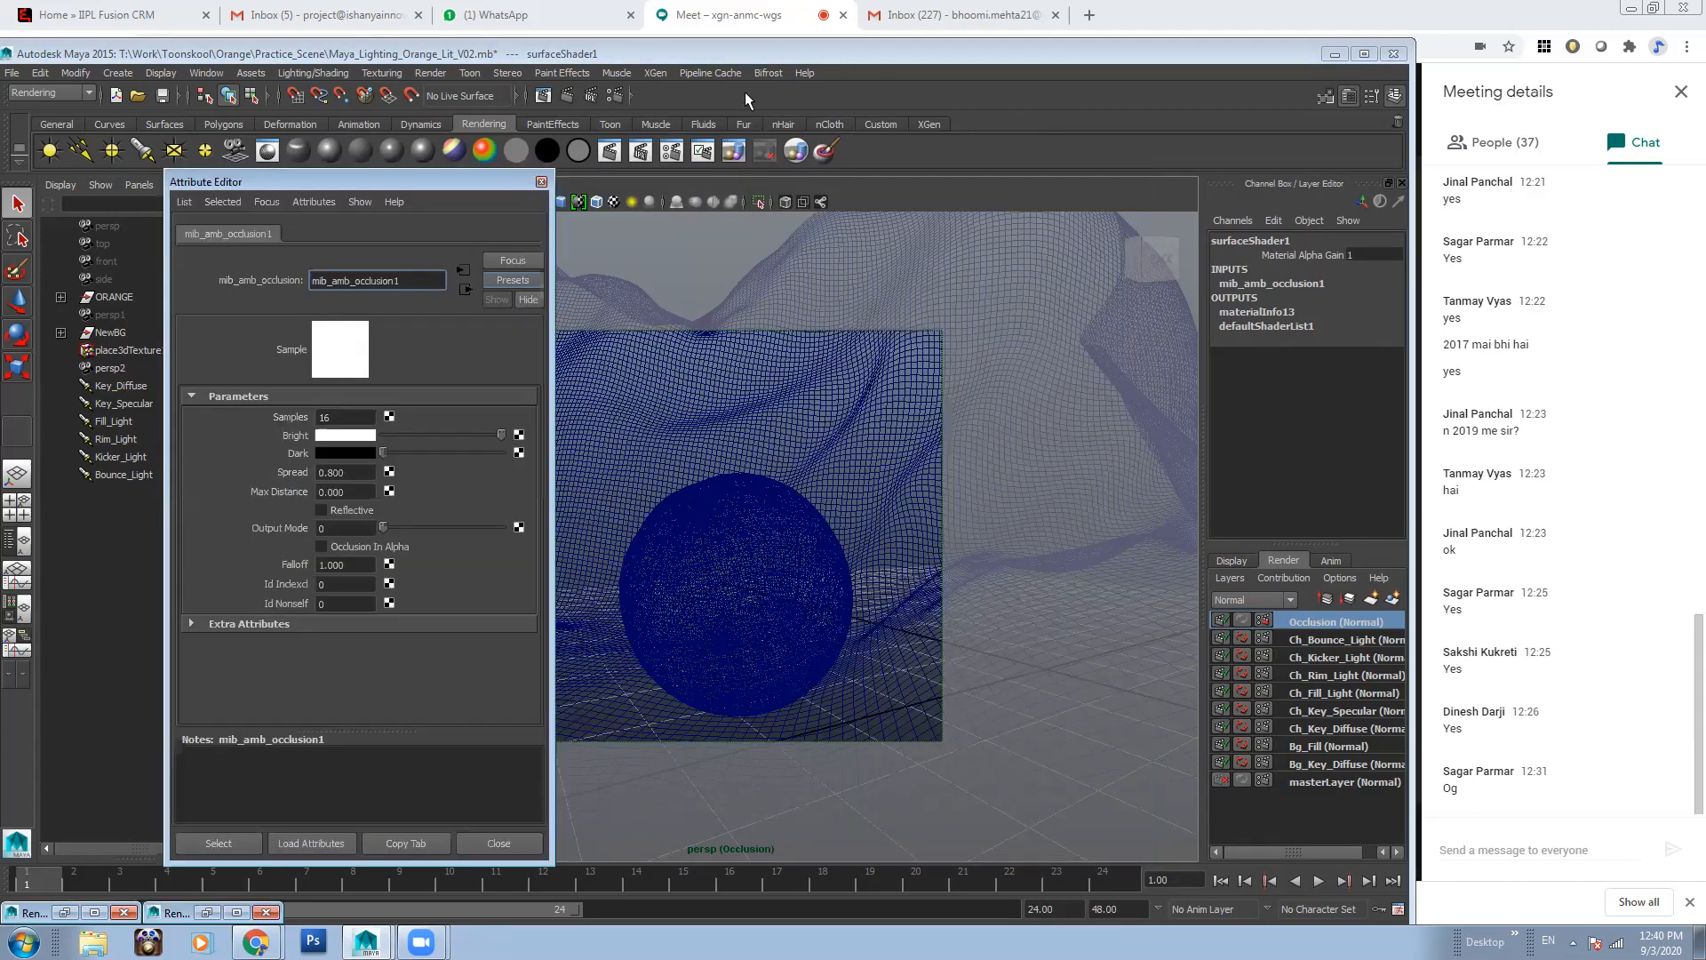
{"action": "left_click", "coordinate": [544, 93]}
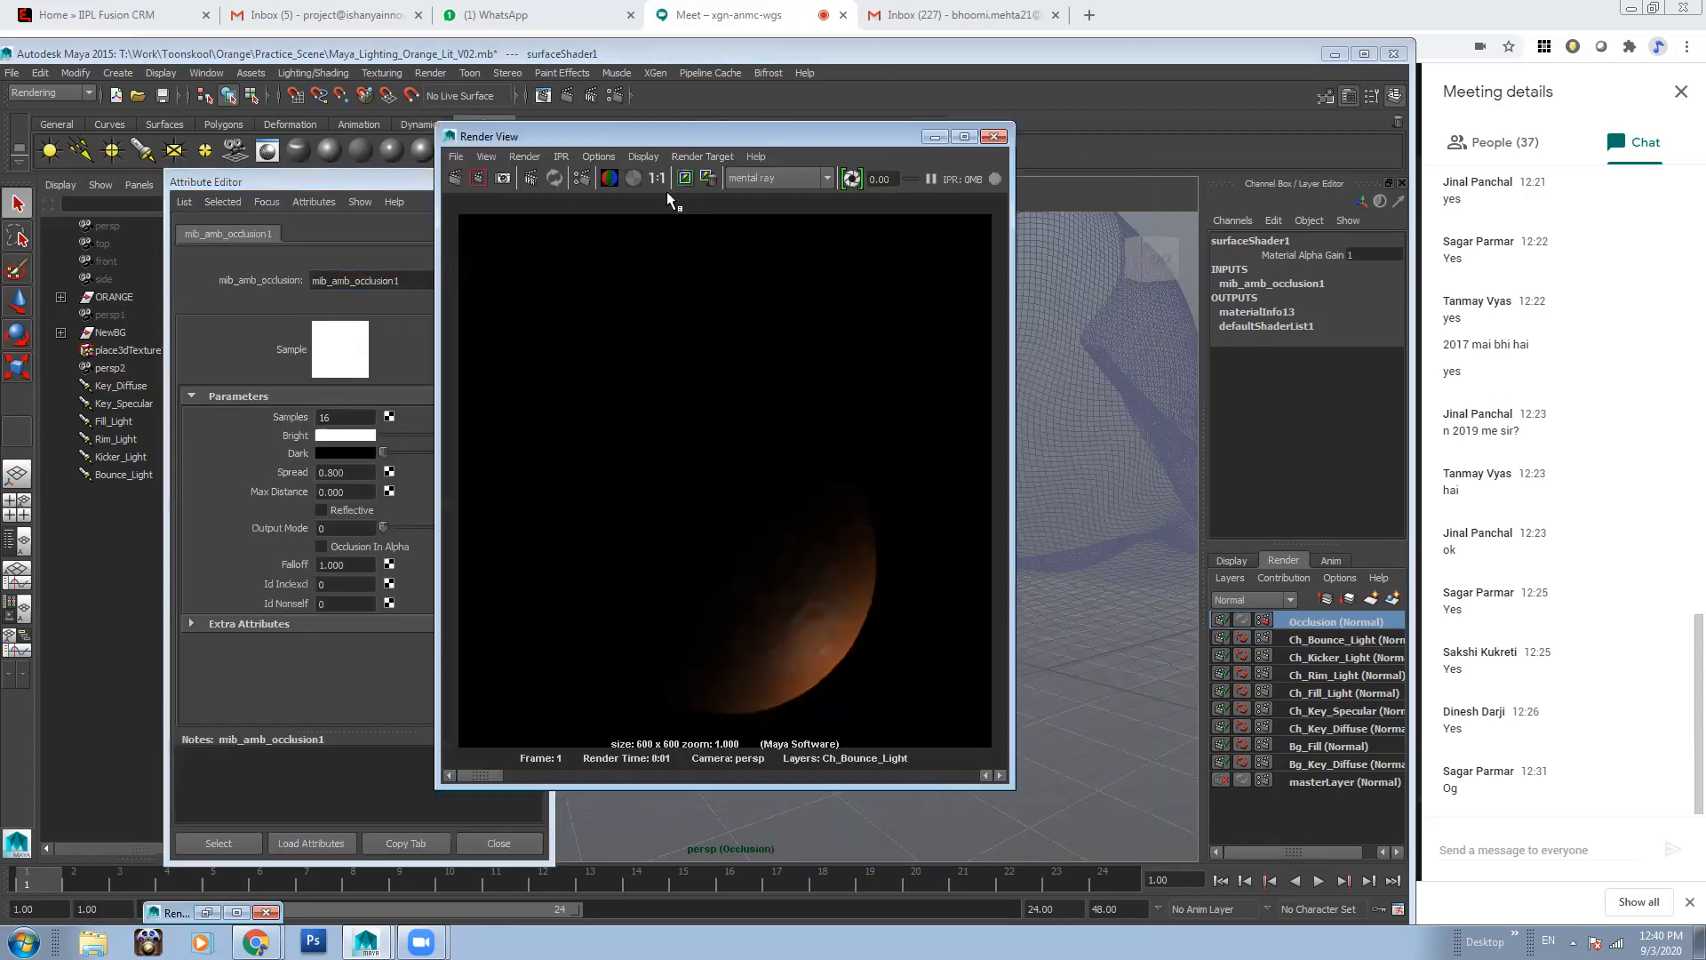
{"action": "left_click", "coordinate": [454, 178]}
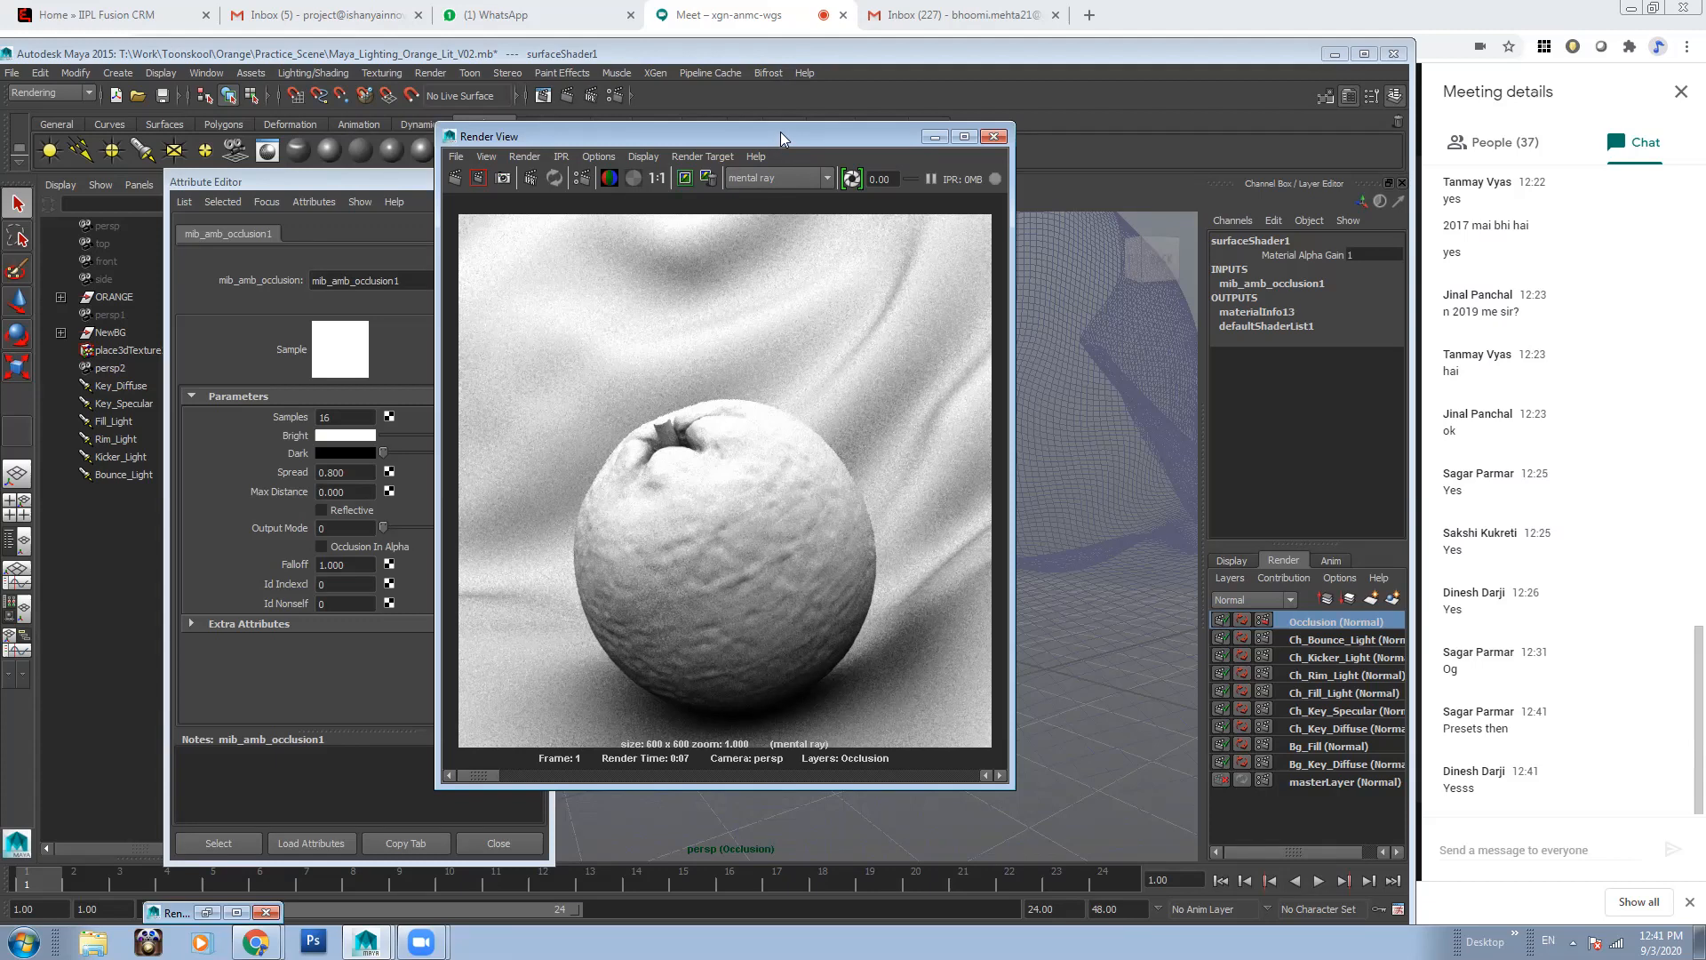
{"action": "left_click_drag", "start_coordinate": [780, 132], "coordinate": [916, 142]}
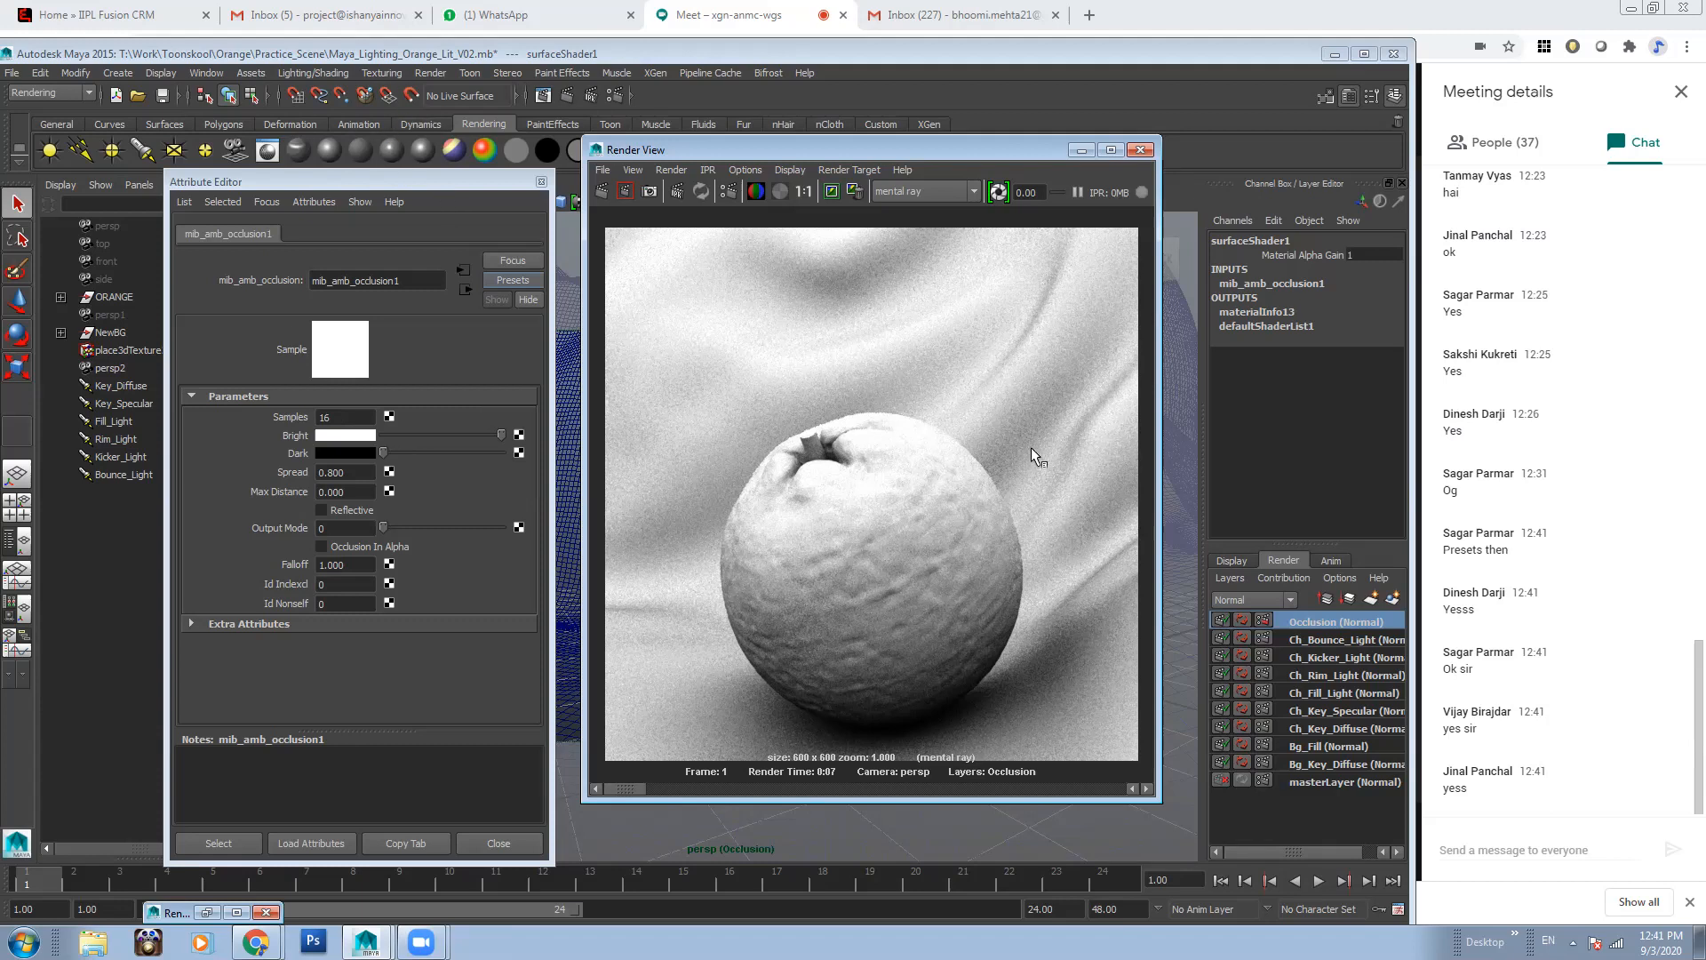
Set the occlusion node's Samples to 2 and re-render the Occlusion layer
{"action": "double_click", "coordinate": [345, 416]}
{"action": "type", "text": "2"}
{"action": "left_click", "coordinate": [811, 155]}
{"action": "left_click_drag", "start_coordinate": [811, 155], "coordinate": [780, 161]}
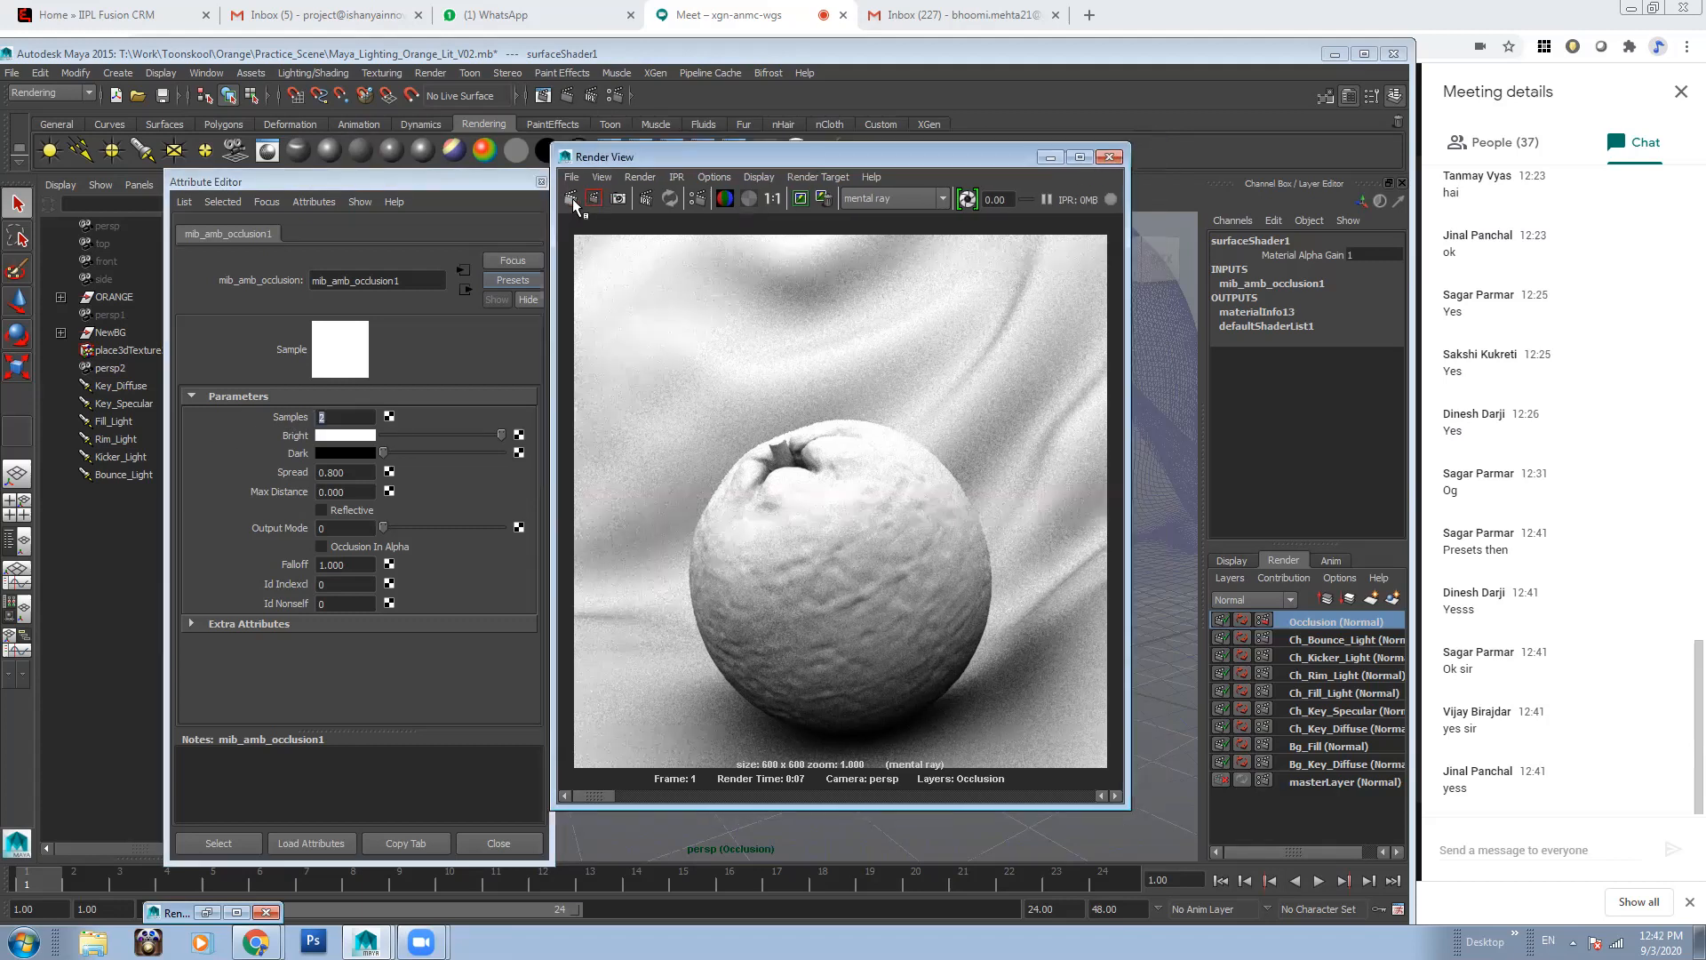
{"action": "left_click", "coordinate": [571, 199]}
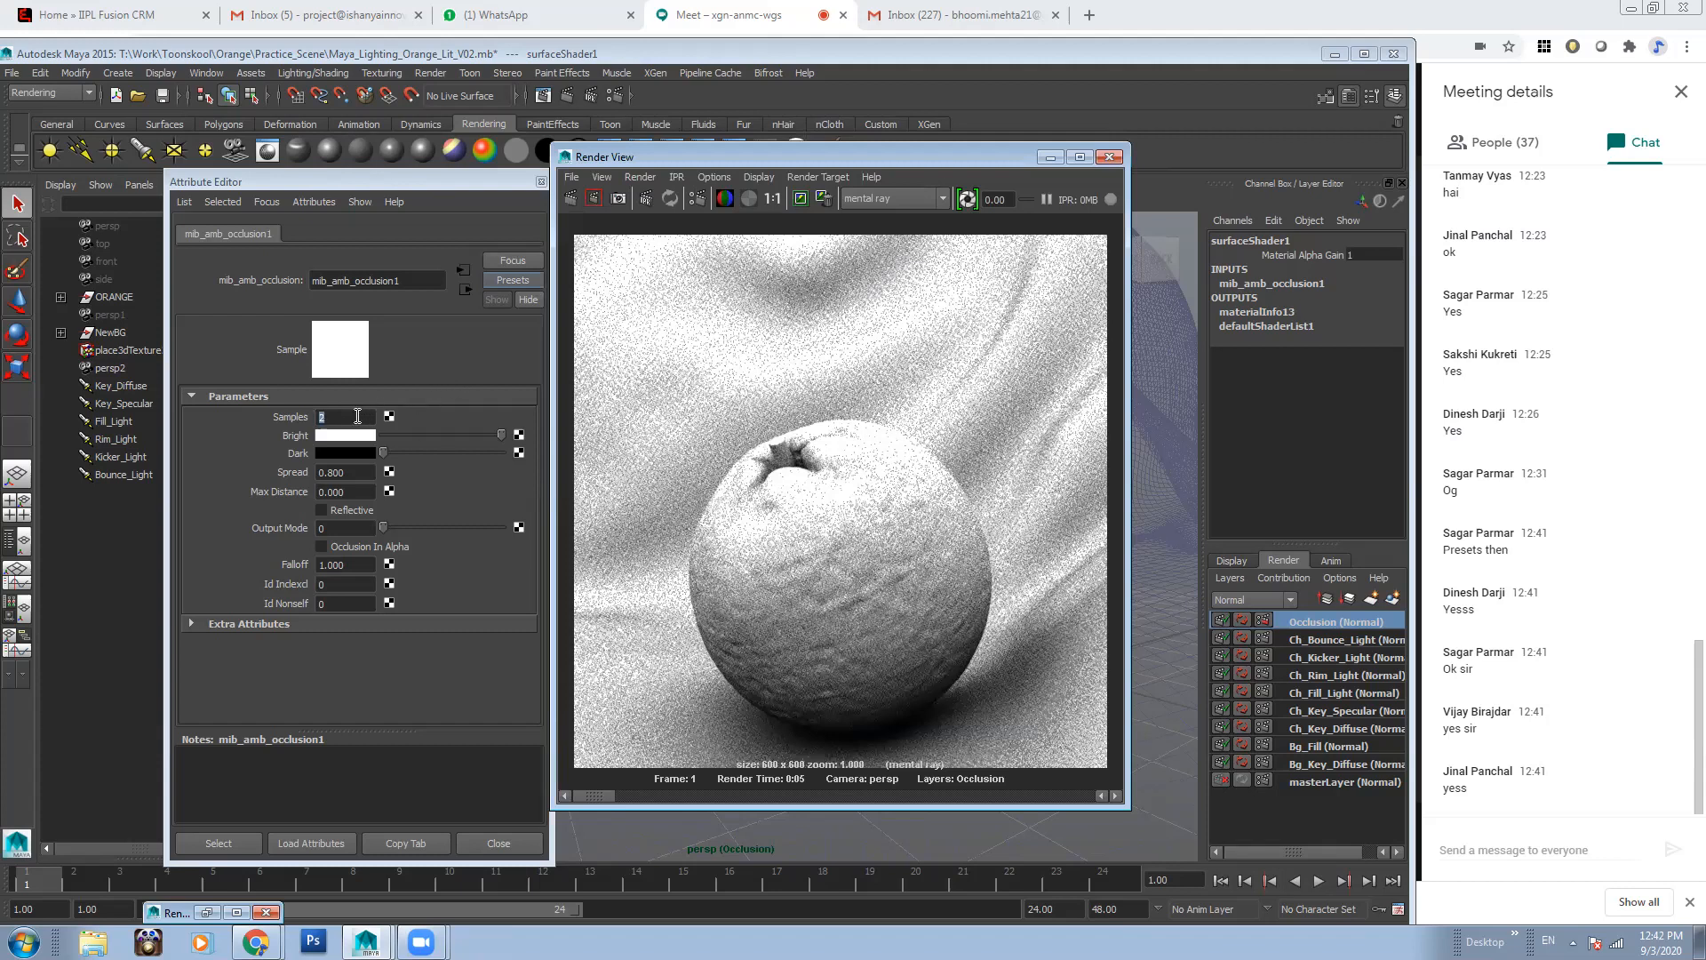
Set the occlusion node's Samples to 64 and render the Occlusion layer again
{"action": "left_click", "coordinate": [351, 417]}
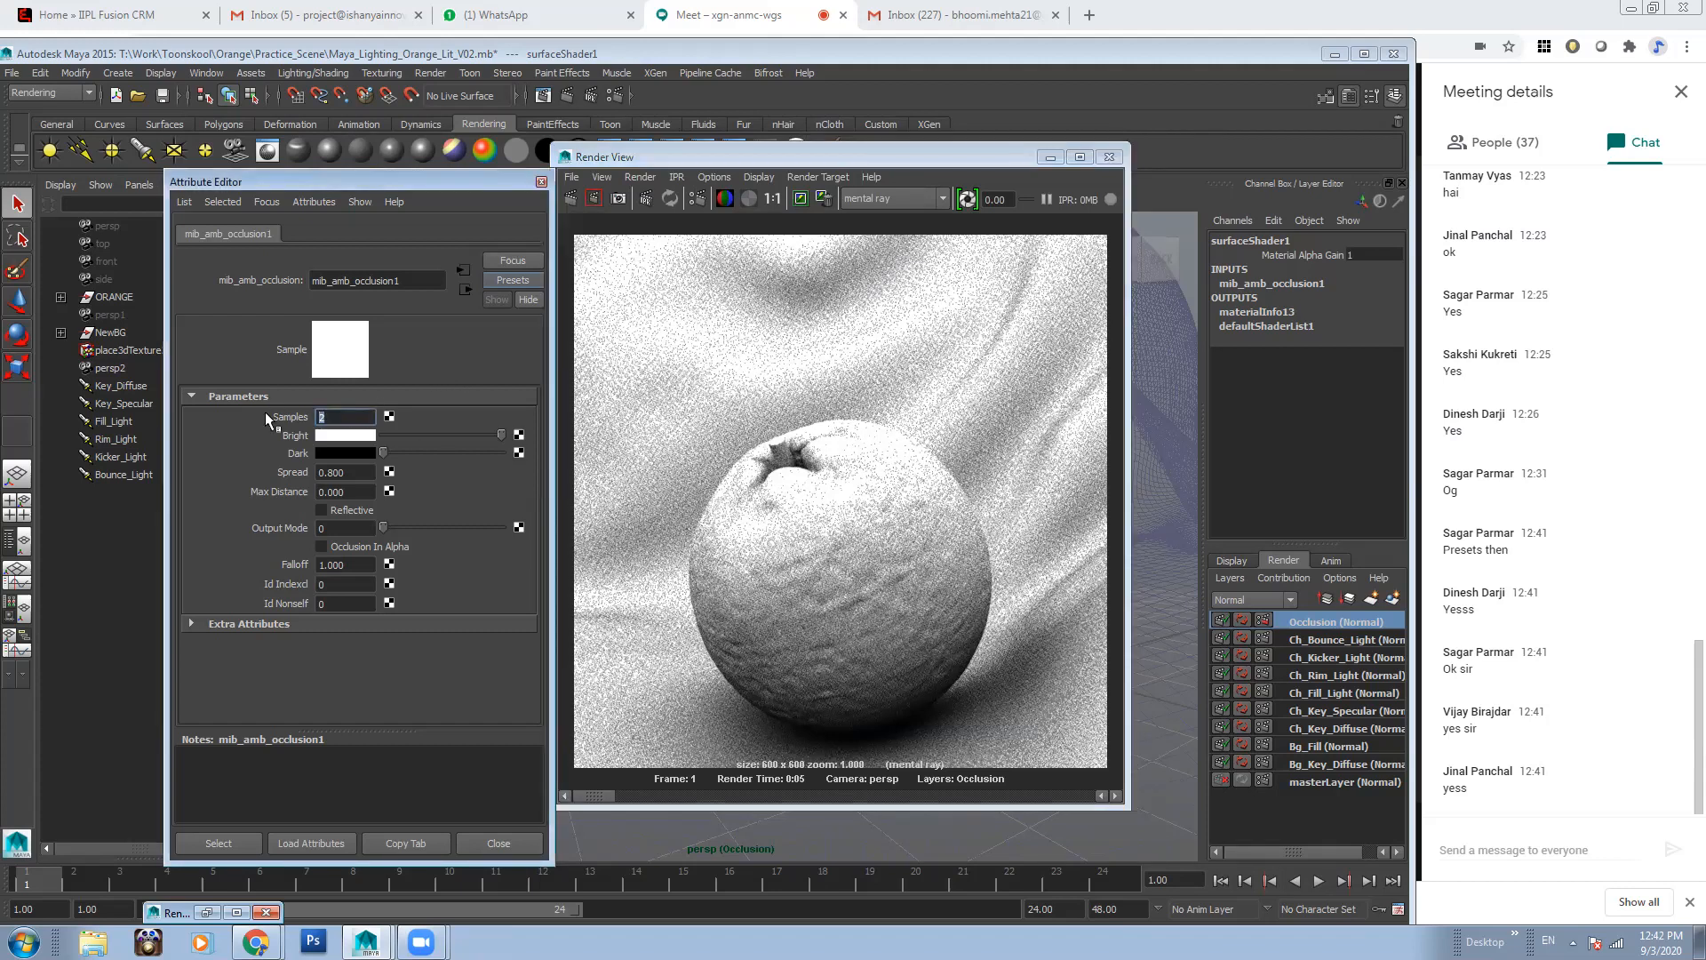
{"action": "type", "text": "64"}
{"action": "key", "text": "Return"}
{"action": "left_click_drag", "start_coordinate": [788, 162], "coordinate": [809, 164]}
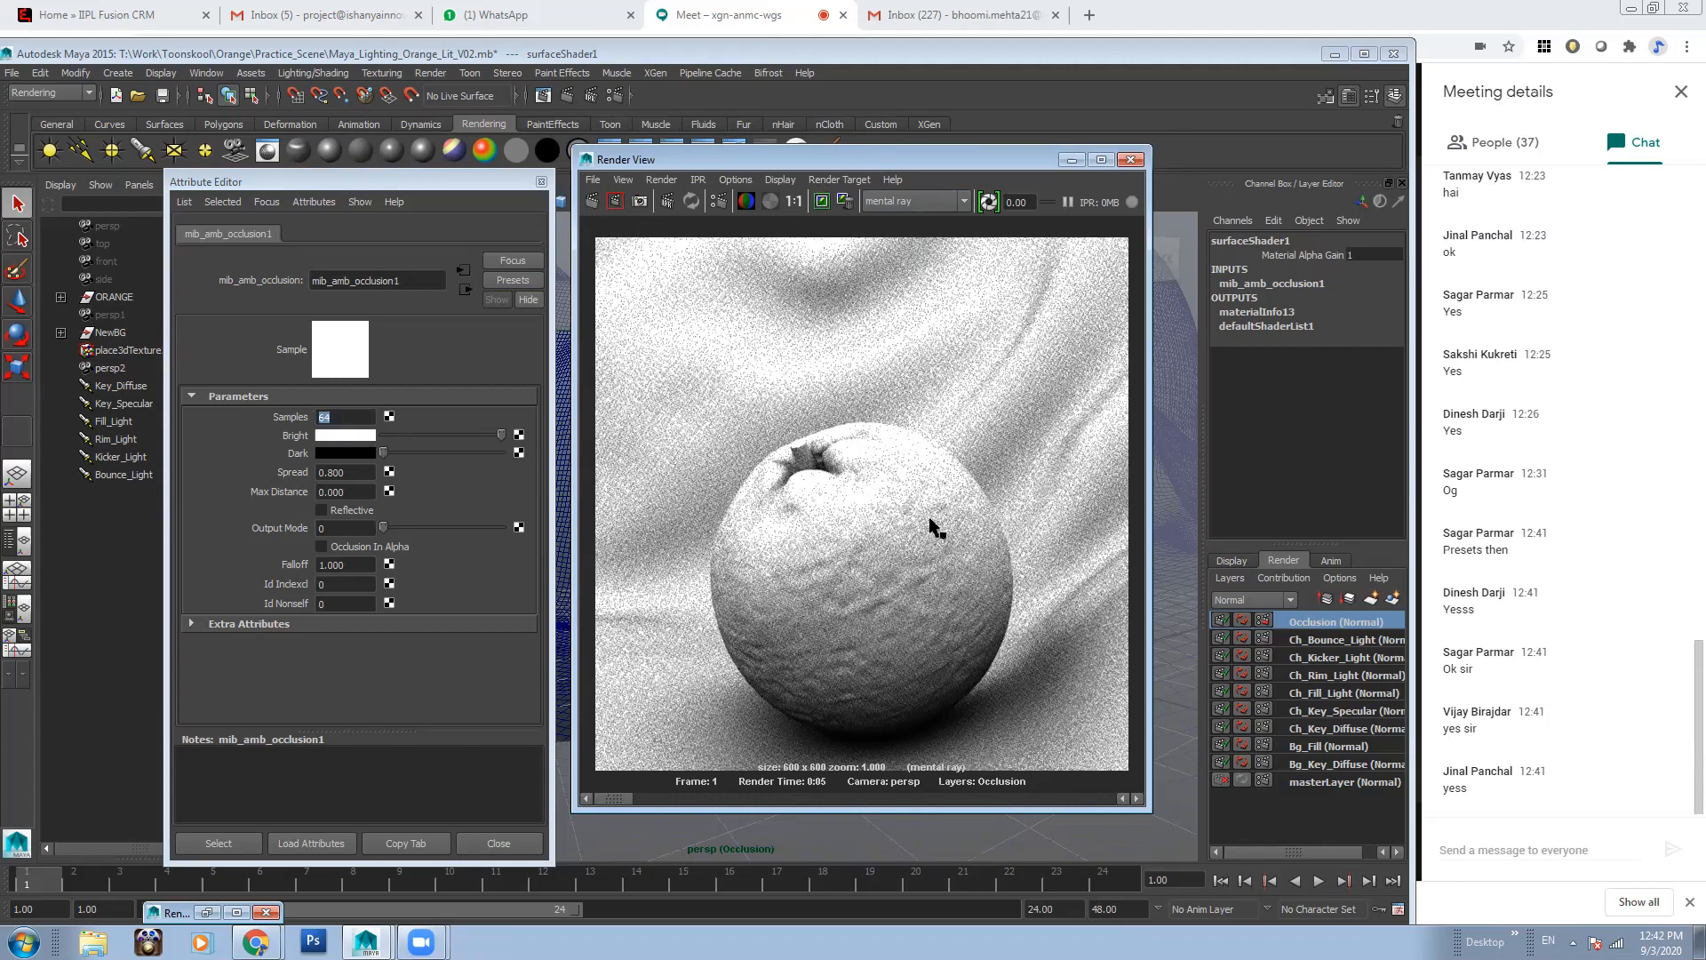
{"action": "left_click", "coordinate": [591, 201]}
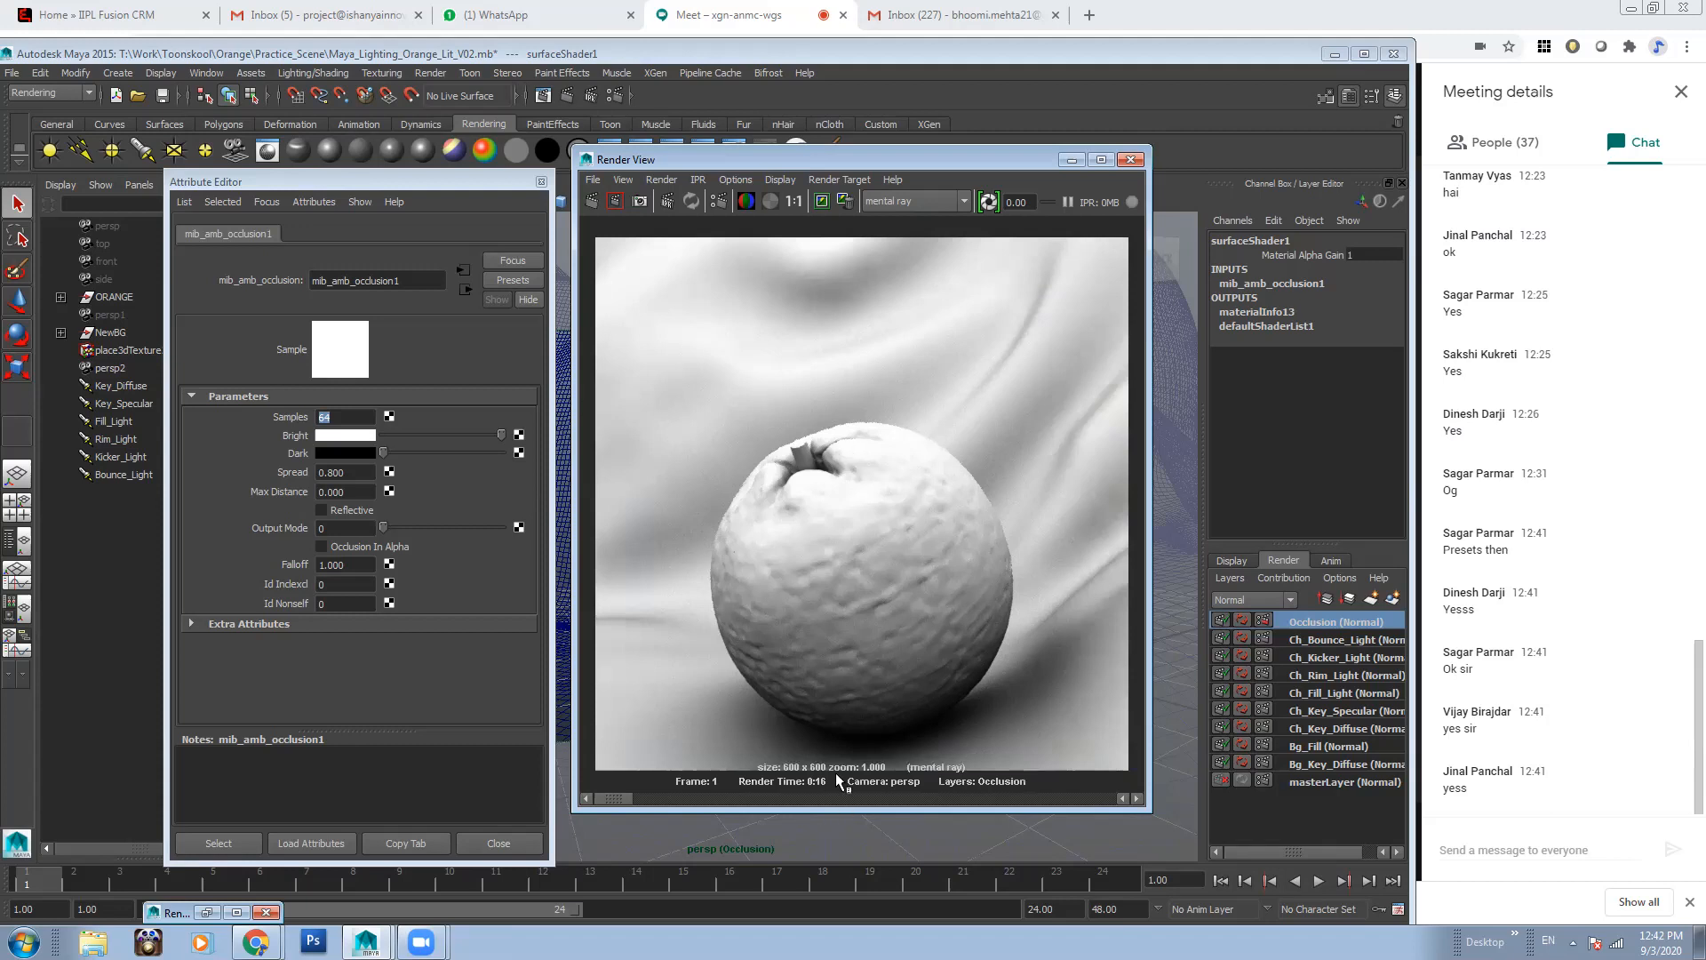
{"action": "left_click_drag", "start_coordinate": [617, 798], "coordinate": [656, 800]}
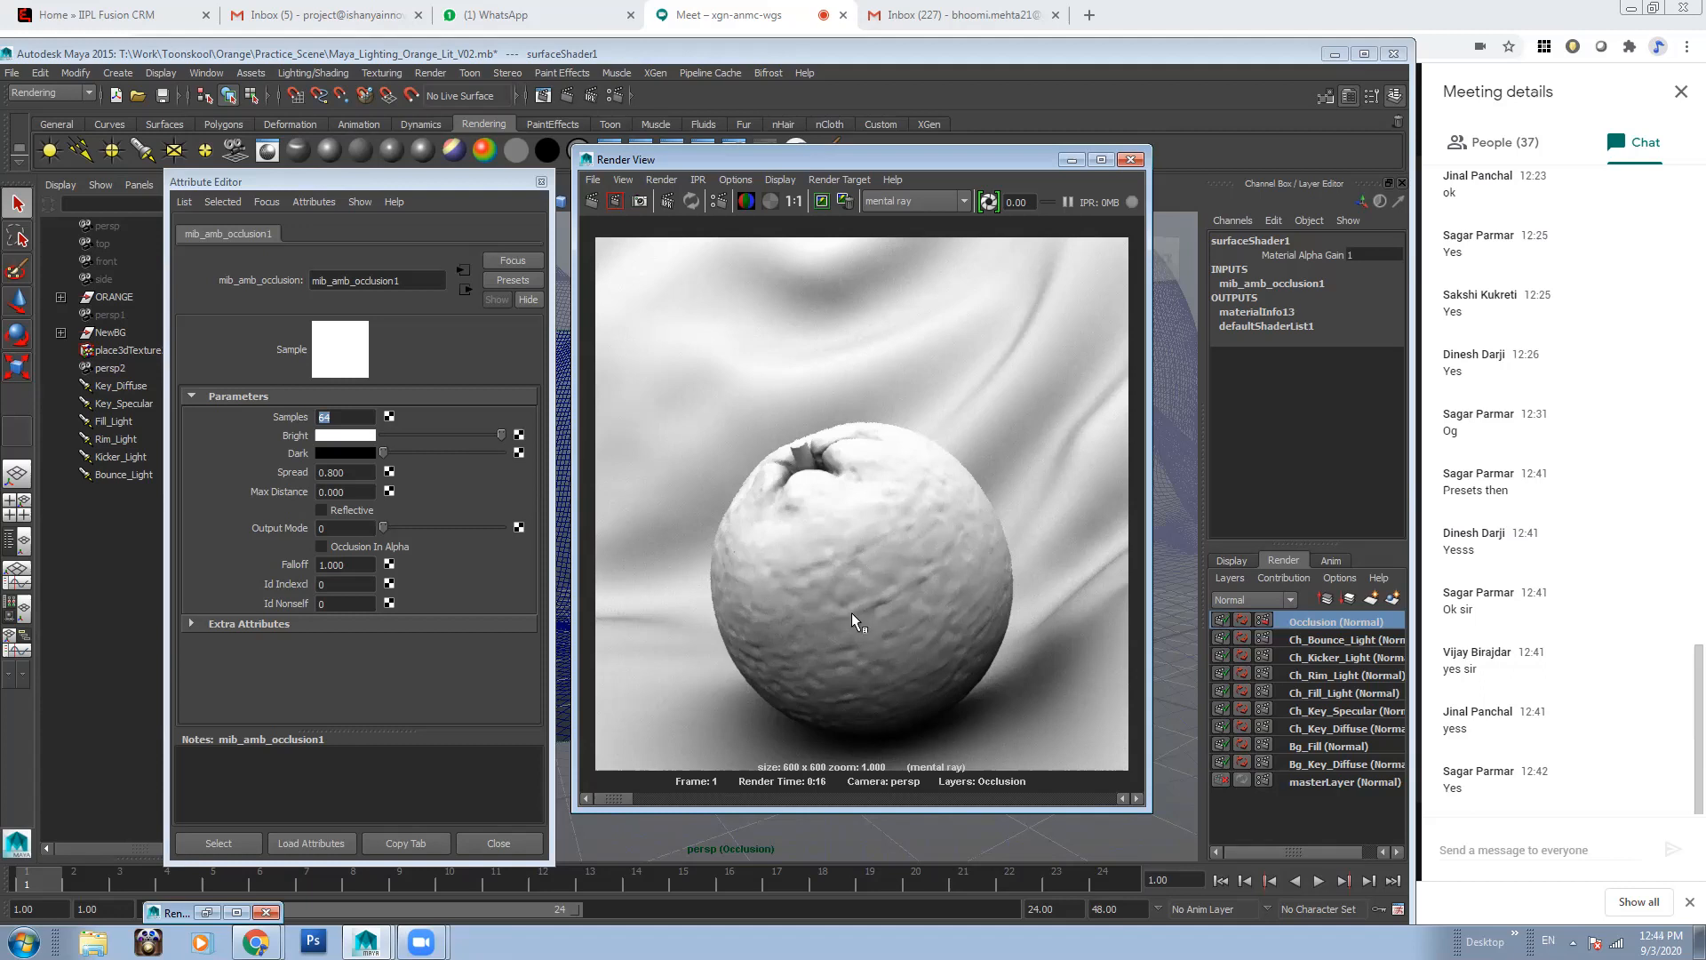
Set the occlusion node's Max Distance to 1 and render the Occlusion layer to judge the shadow spread
{"action": "left_click_drag", "start_coordinate": [327, 174], "coordinate": [404, 144]}
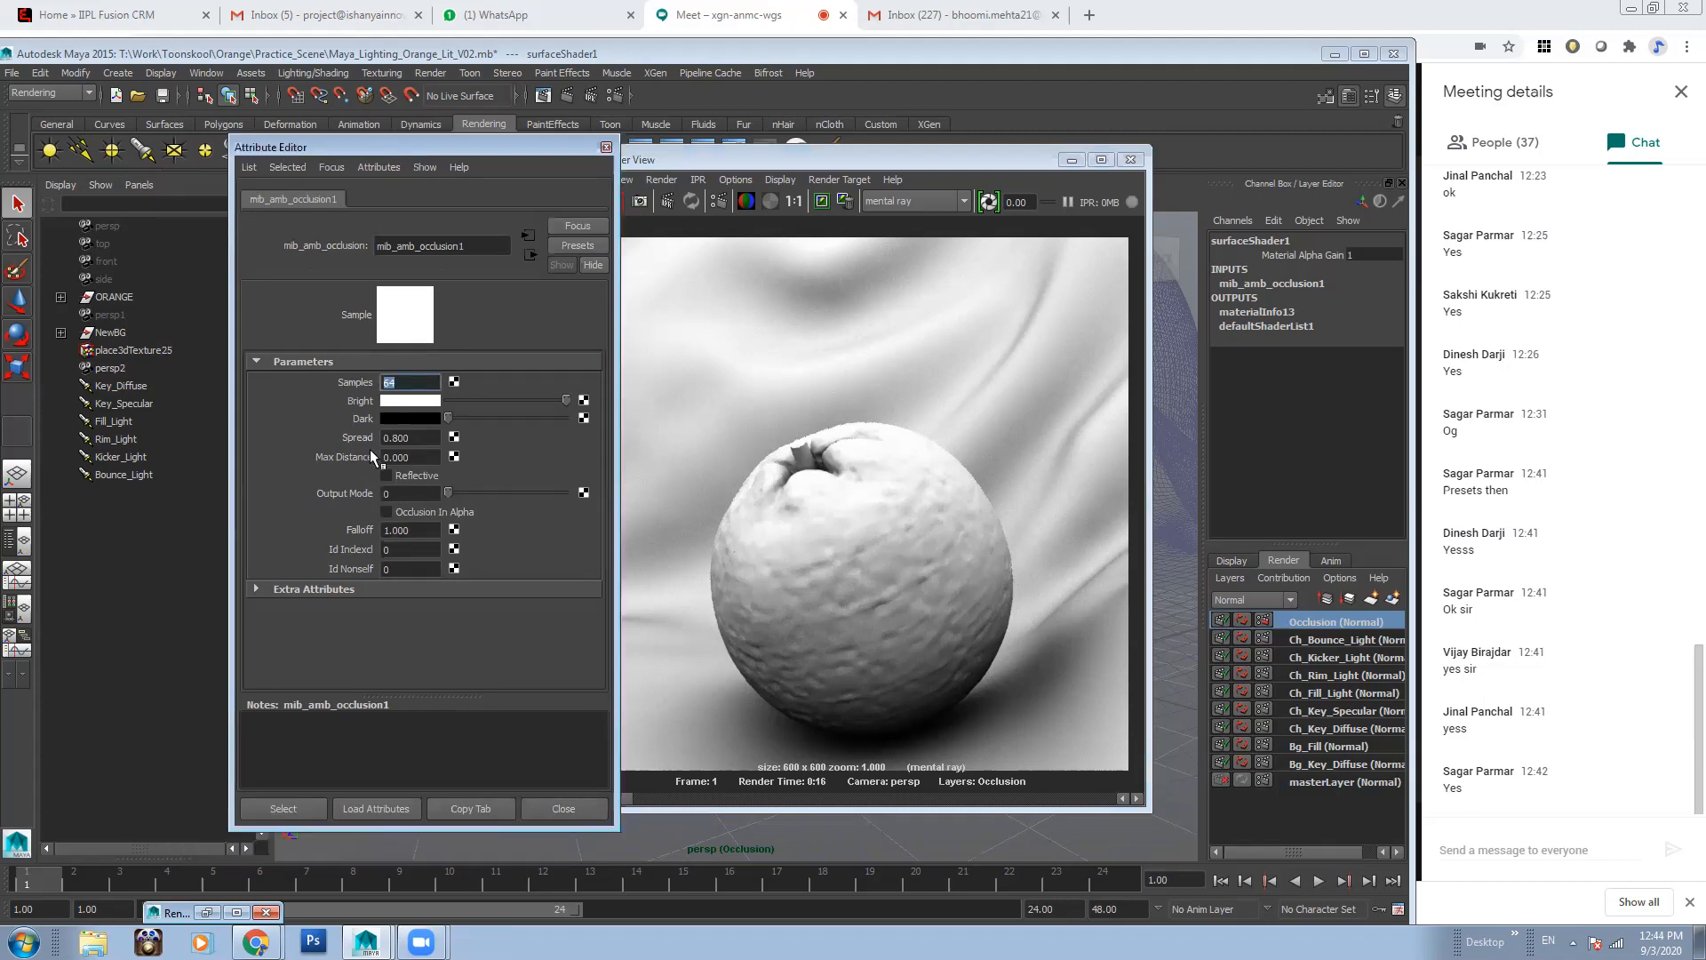
{"action": "left_click", "coordinate": [405, 456]}
{"action": "left_click_drag", "start_coordinate": [412, 458], "coordinate": [321, 463]}
{"action": "left_click", "coordinate": [412, 458]}
{"action": "left_click", "coordinate": [736, 189]}
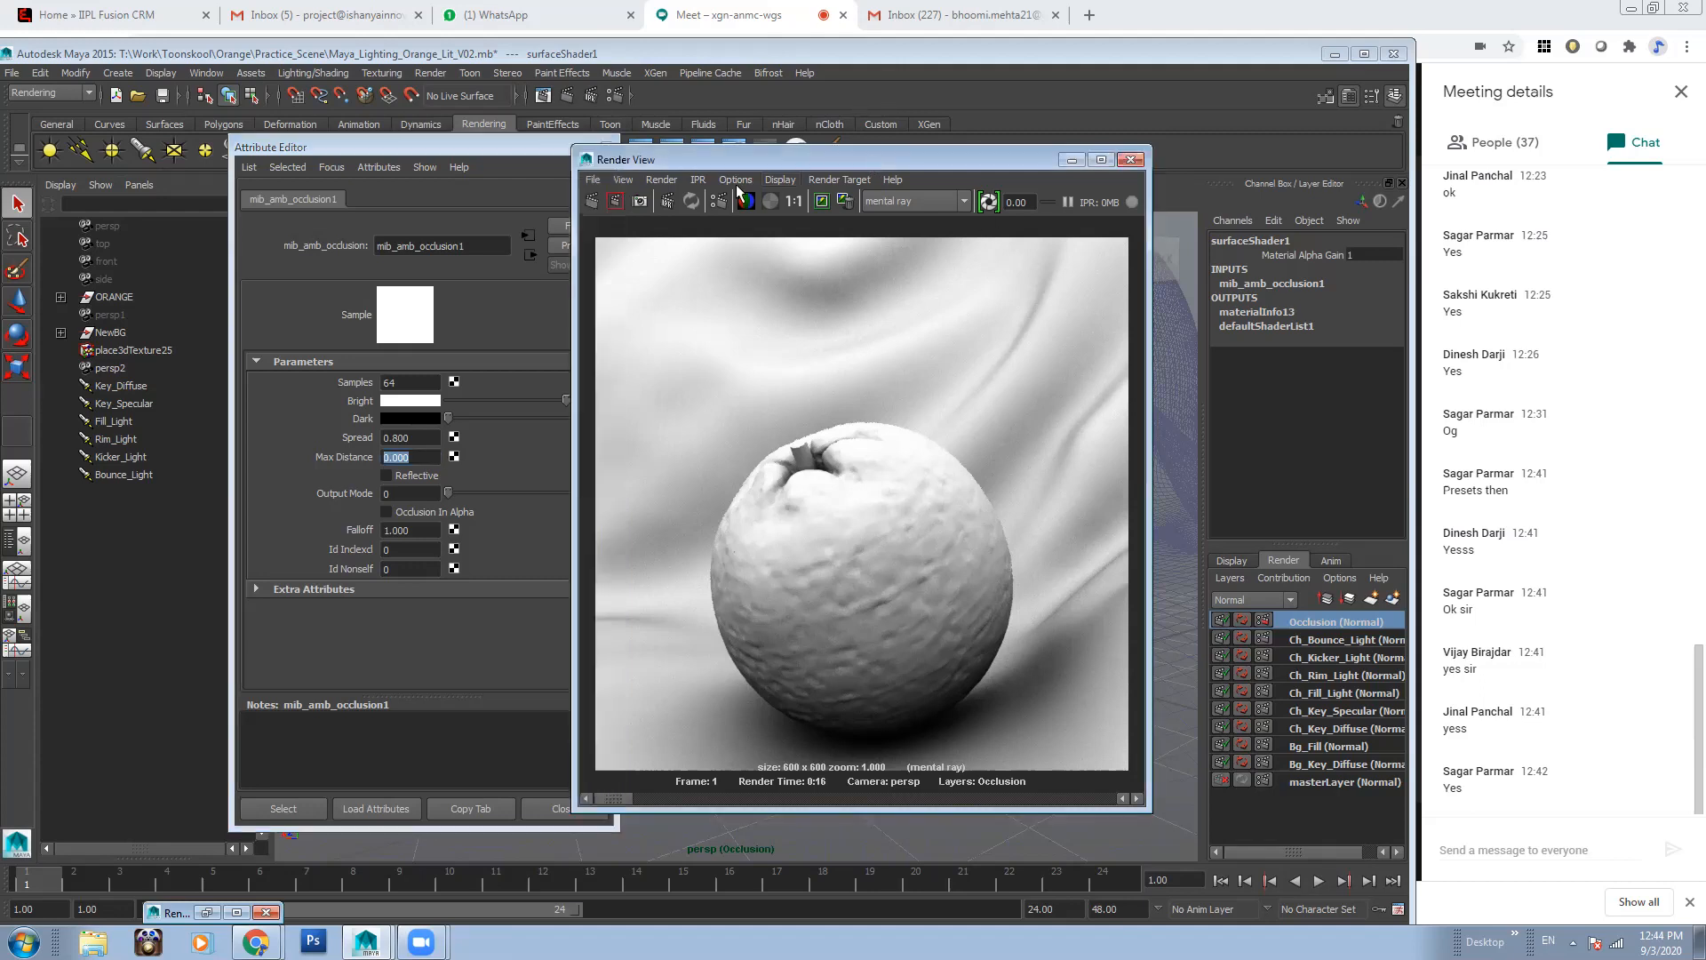
{"action": "left_click", "coordinate": [423, 454]}
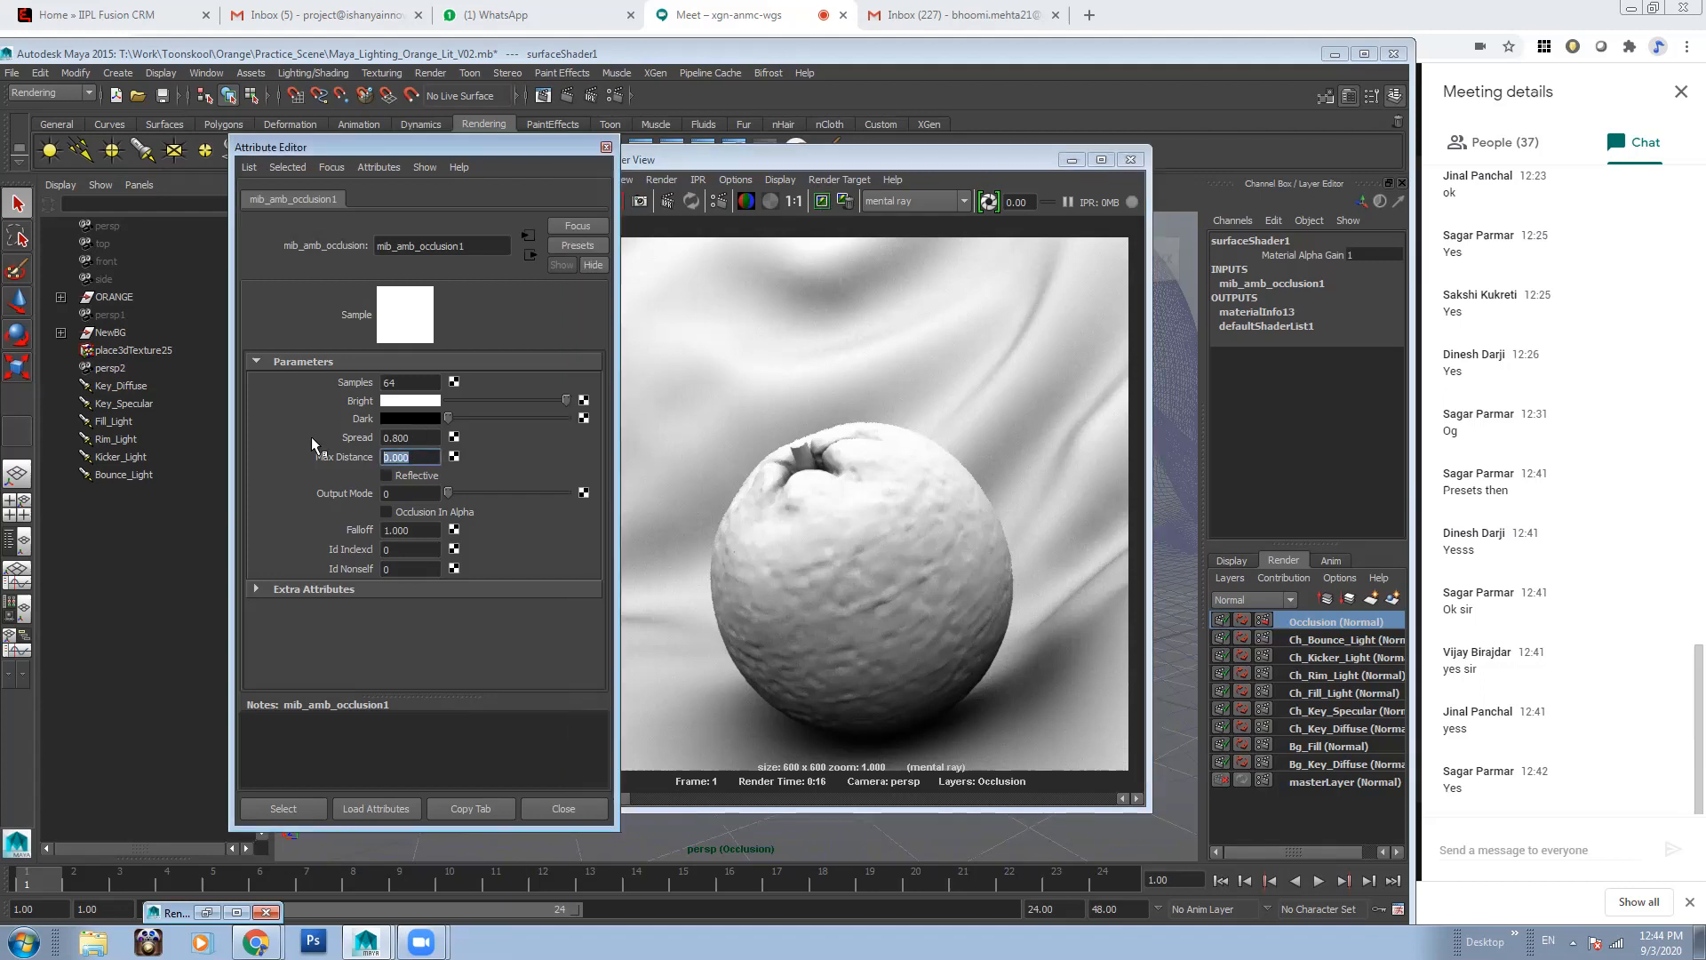
{"action": "type", "text": "1"}
{"action": "key", "text": "Return"}
{"action": "left_click_drag", "start_coordinate": [796, 160], "coordinate": [815, 157]}
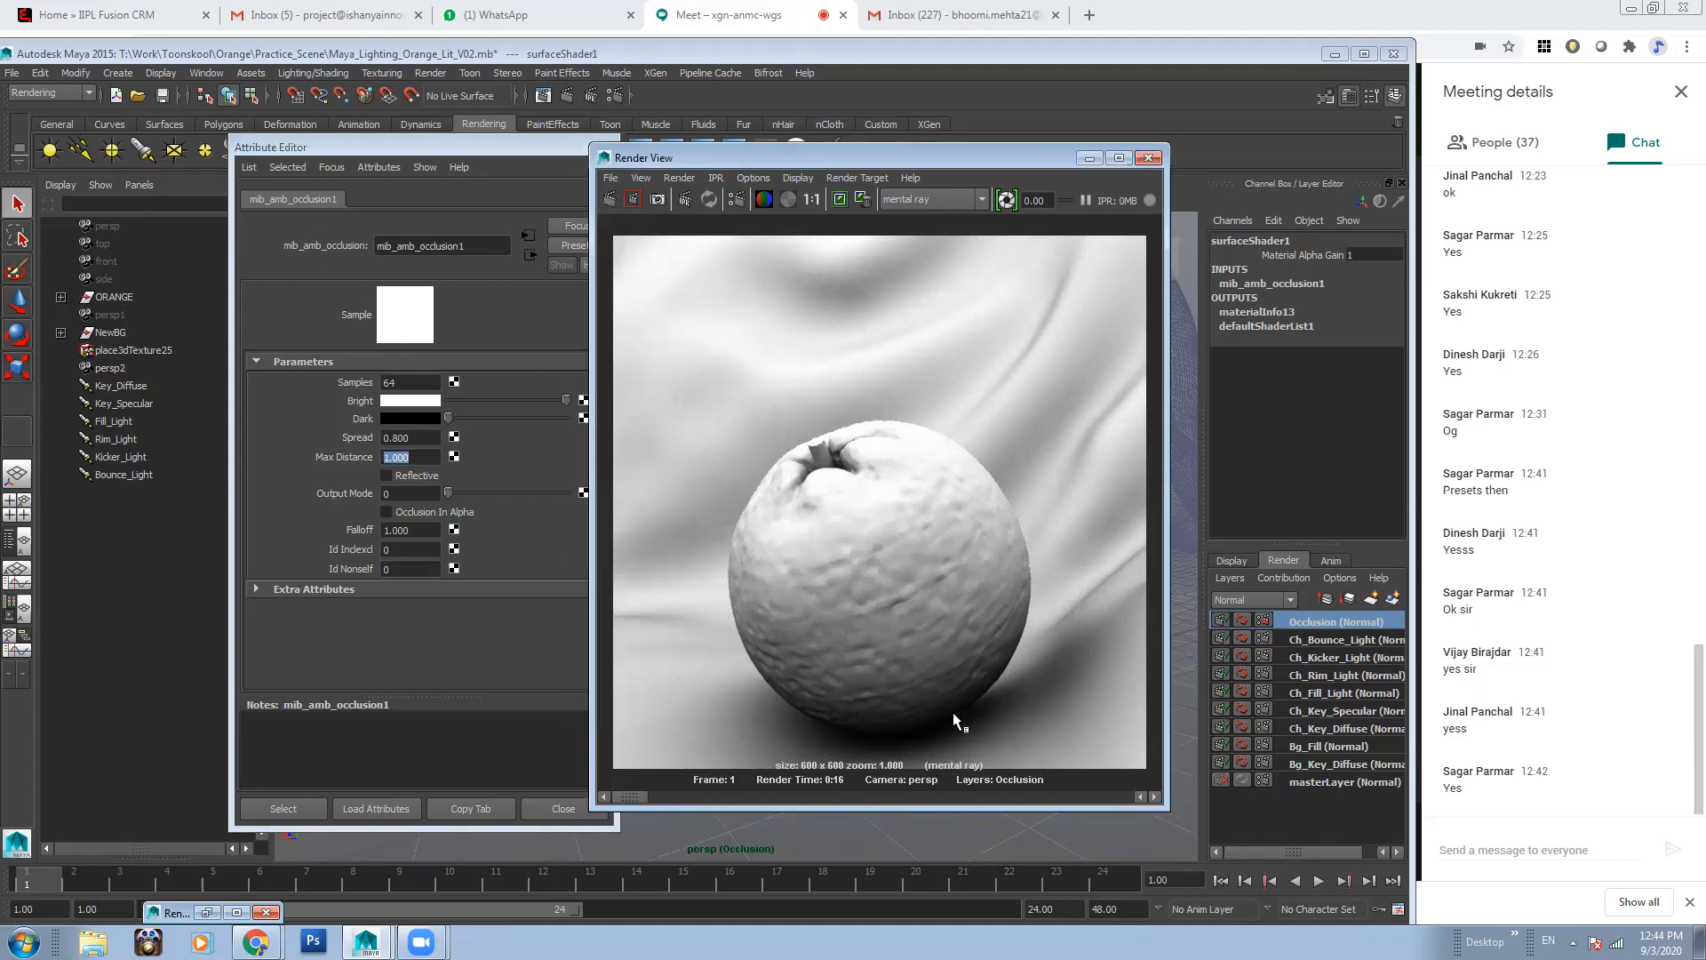
{"action": "left_click", "coordinate": [610, 199]}
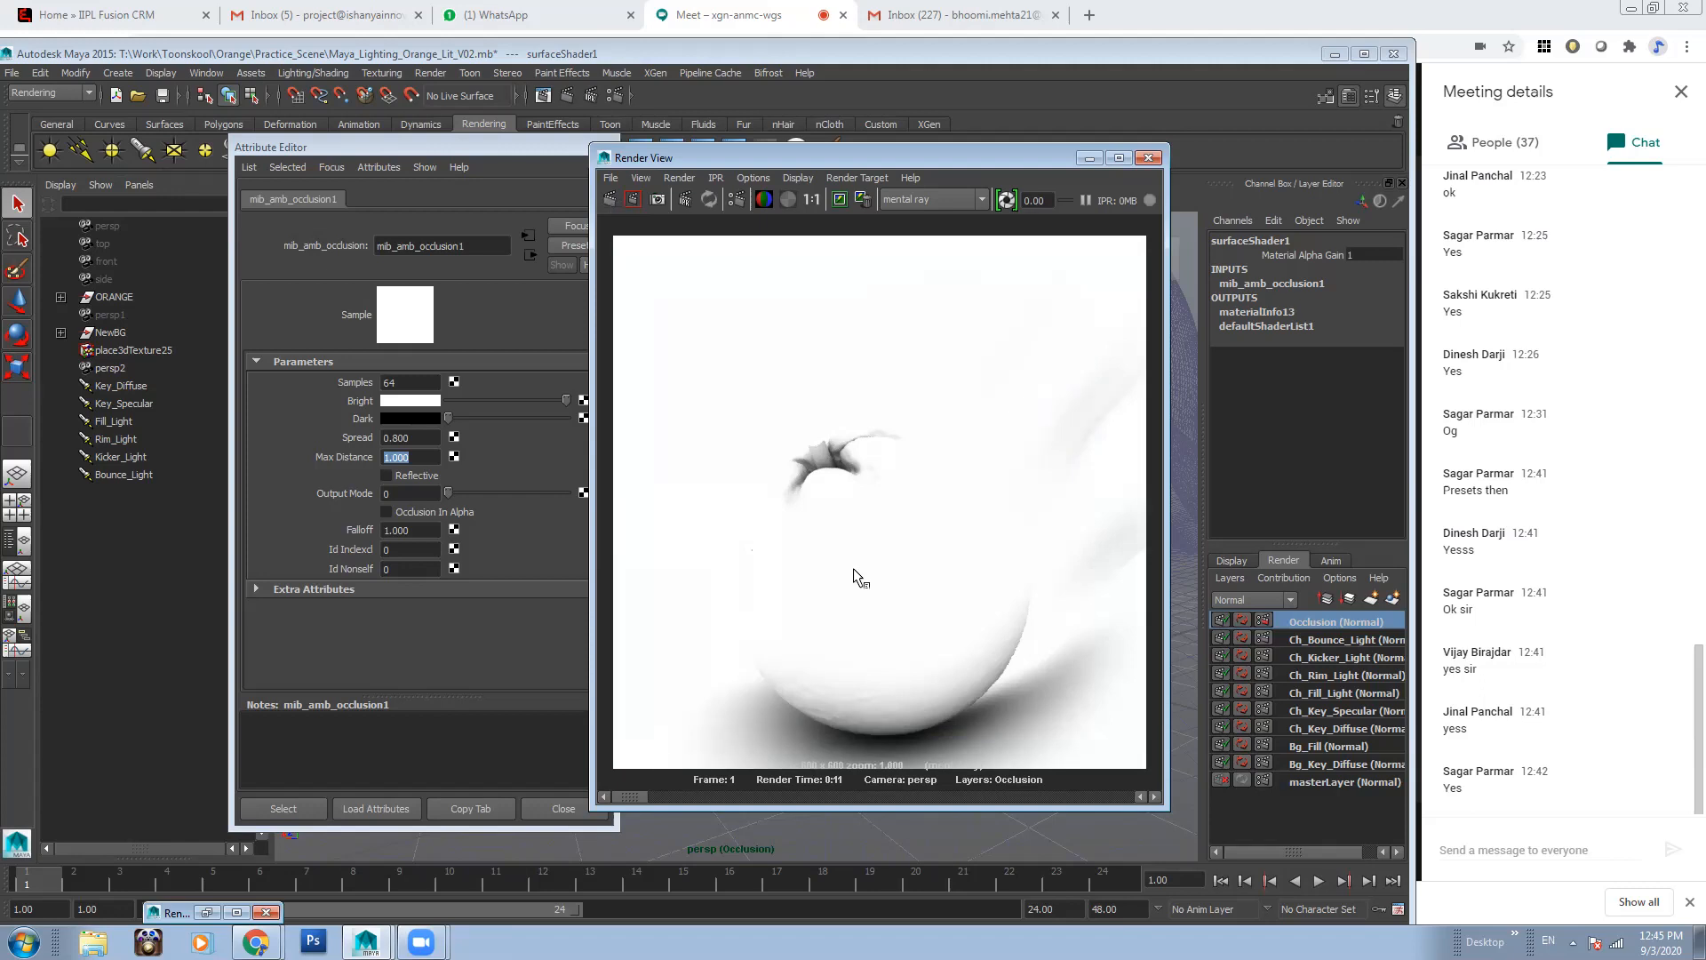
{"action": "mouse_move", "coordinate": [635, 796]}
{"action": "left_mouse_down"}
{"action": "mouse_move", "coordinate": [668, 802]}
{"action": "mouse_move", "coordinate": [633, 799]}
{"action": "left_mouse_up"}
Set the occlusion node's Max Distance to 15 and re-render the Occlusion layer
{"action": "left_click", "coordinate": [347, 451]}
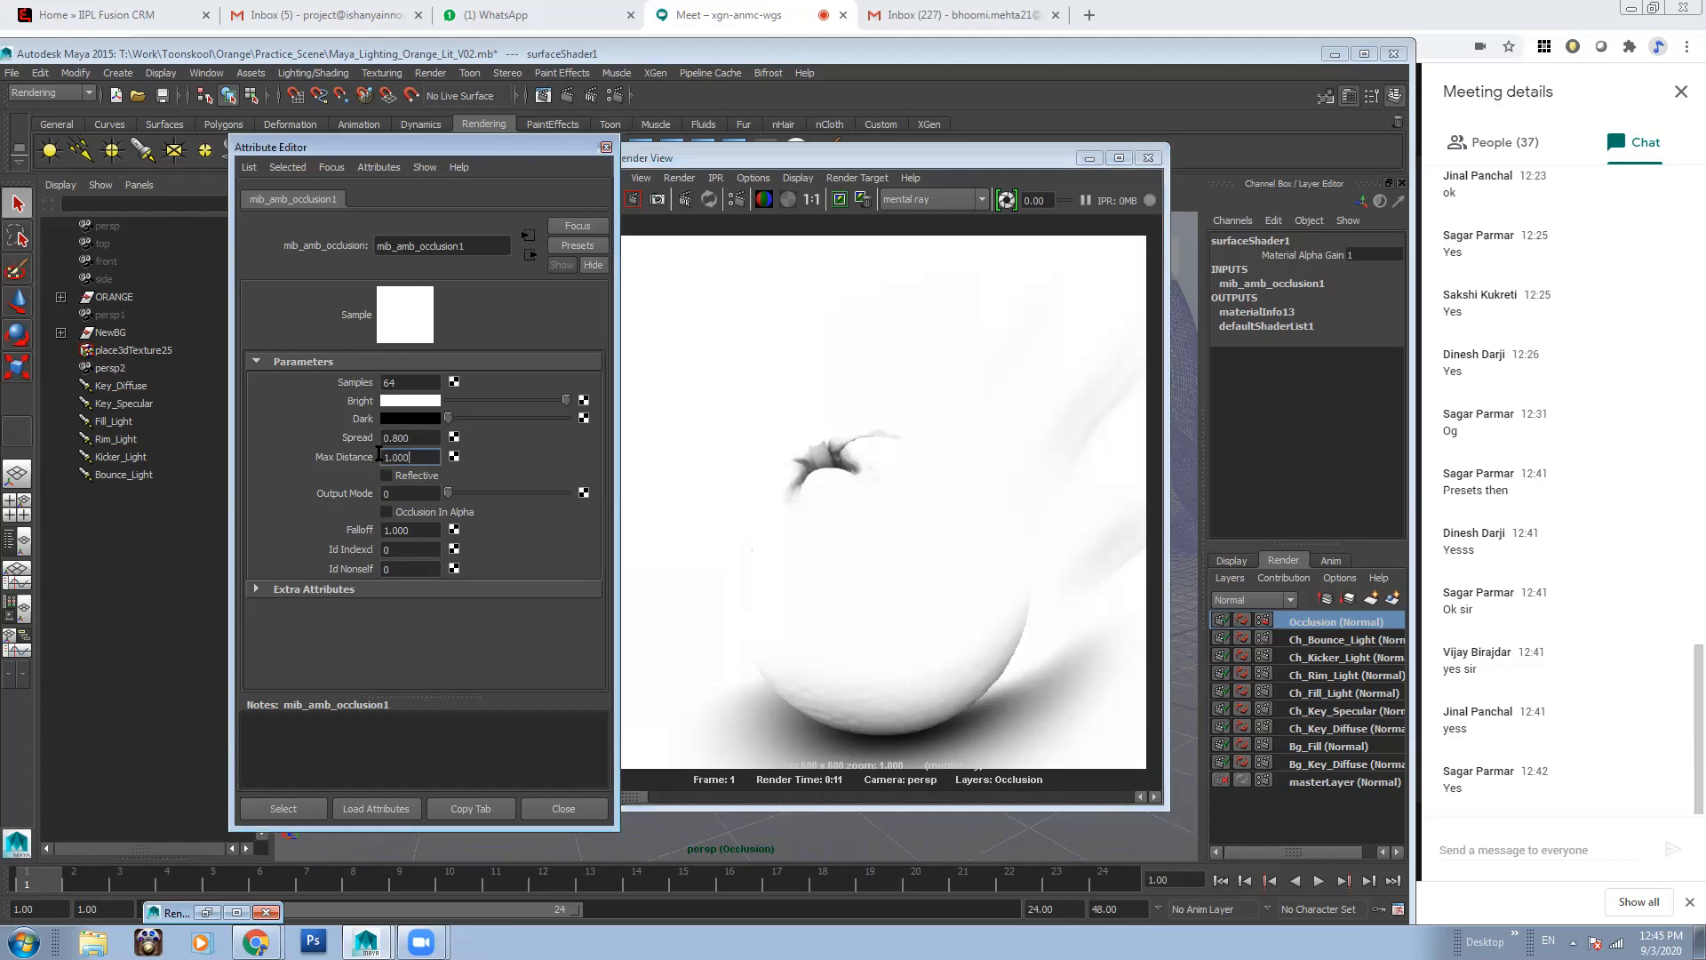
{"action": "type", "text": "15"}
{"action": "key", "text": "Return"}
{"action": "left_click", "coordinate": [807, 167]}
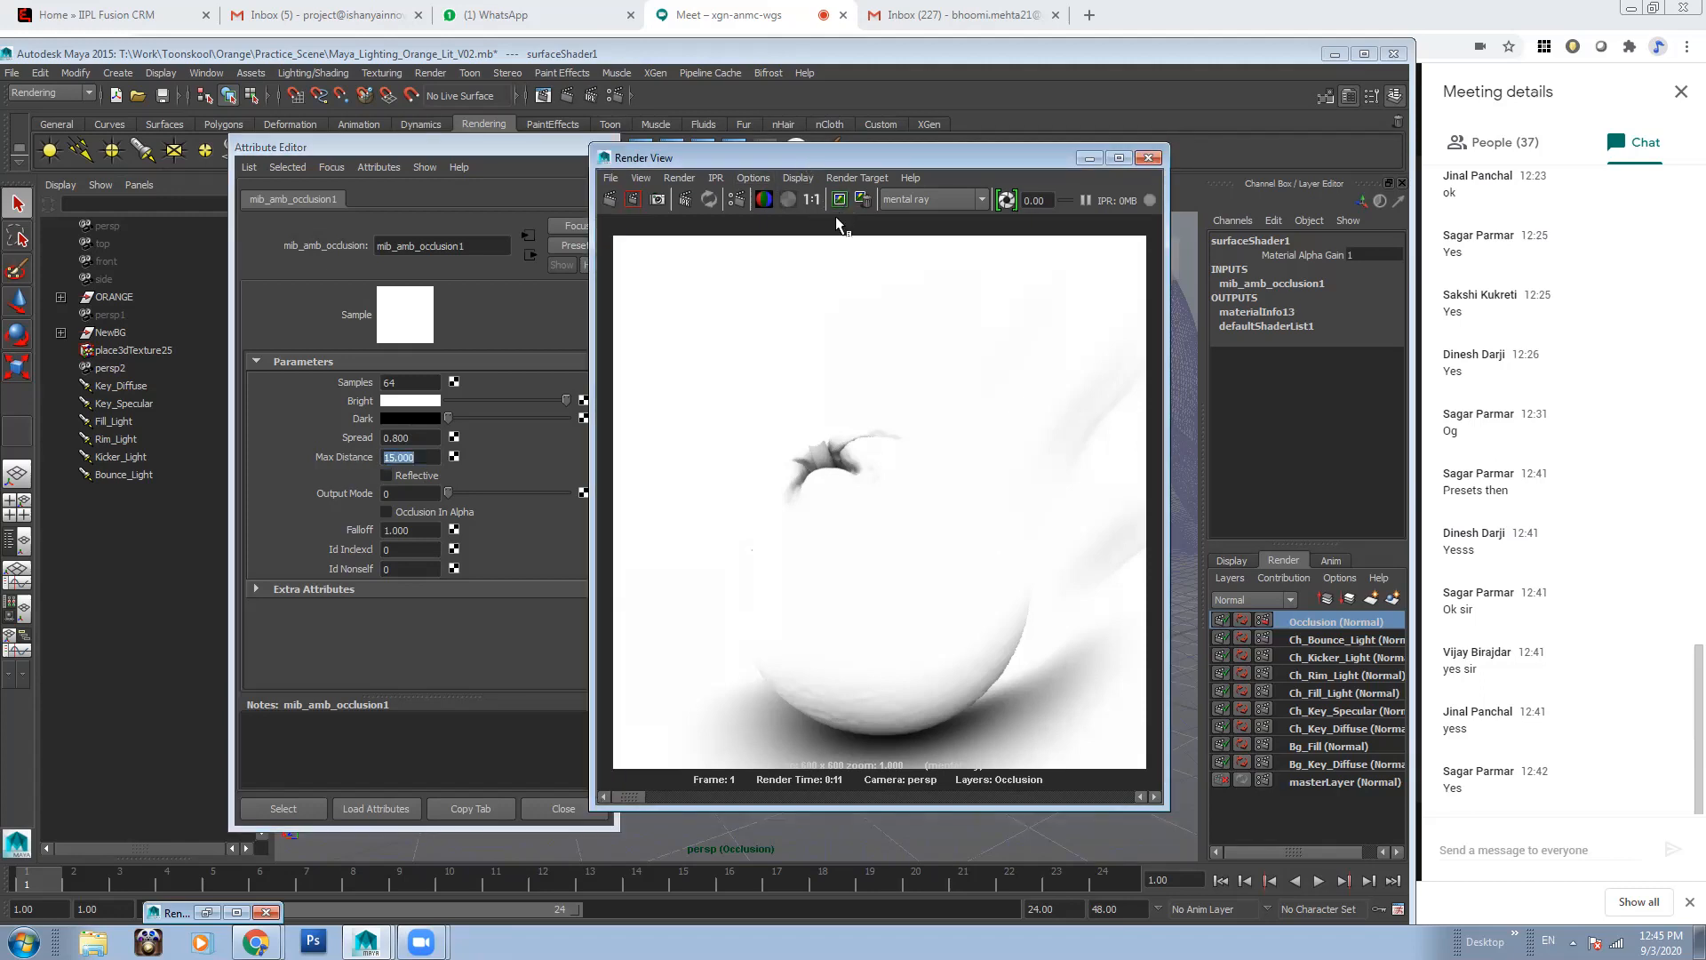
{"action": "left_click", "coordinate": [612, 199]}
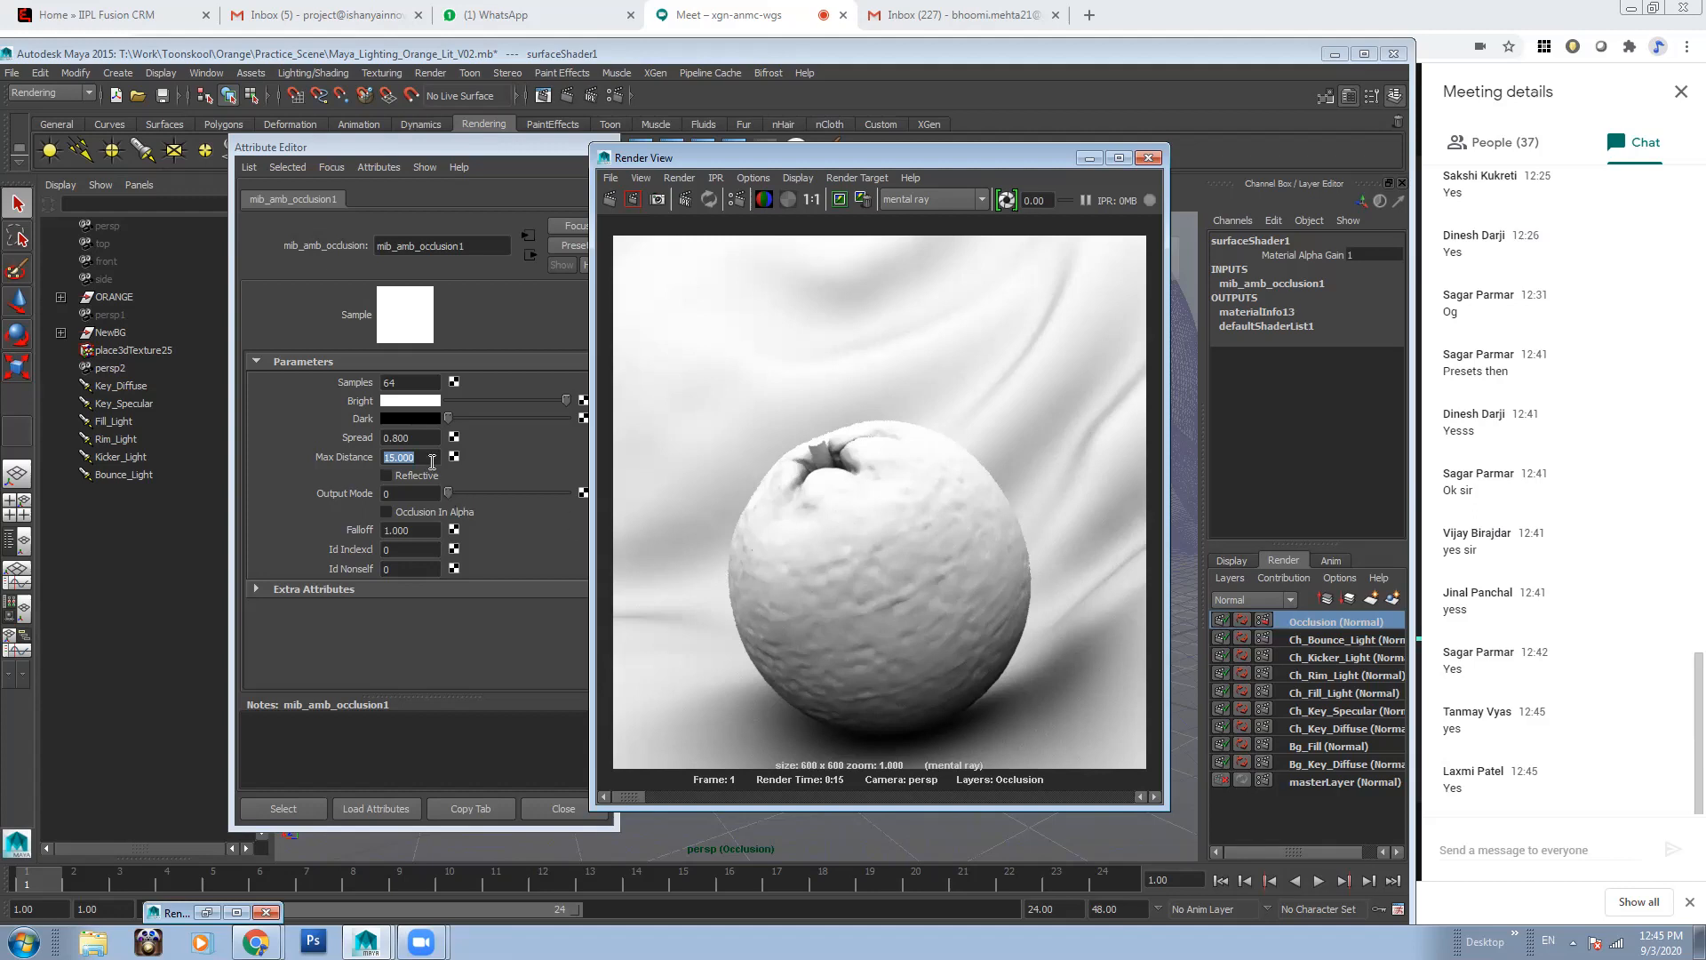
Lower the occlusion node's Max Distance to 5 and render the Occlusion layer
{"action": "left_click", "coordinate": [349, 458]}
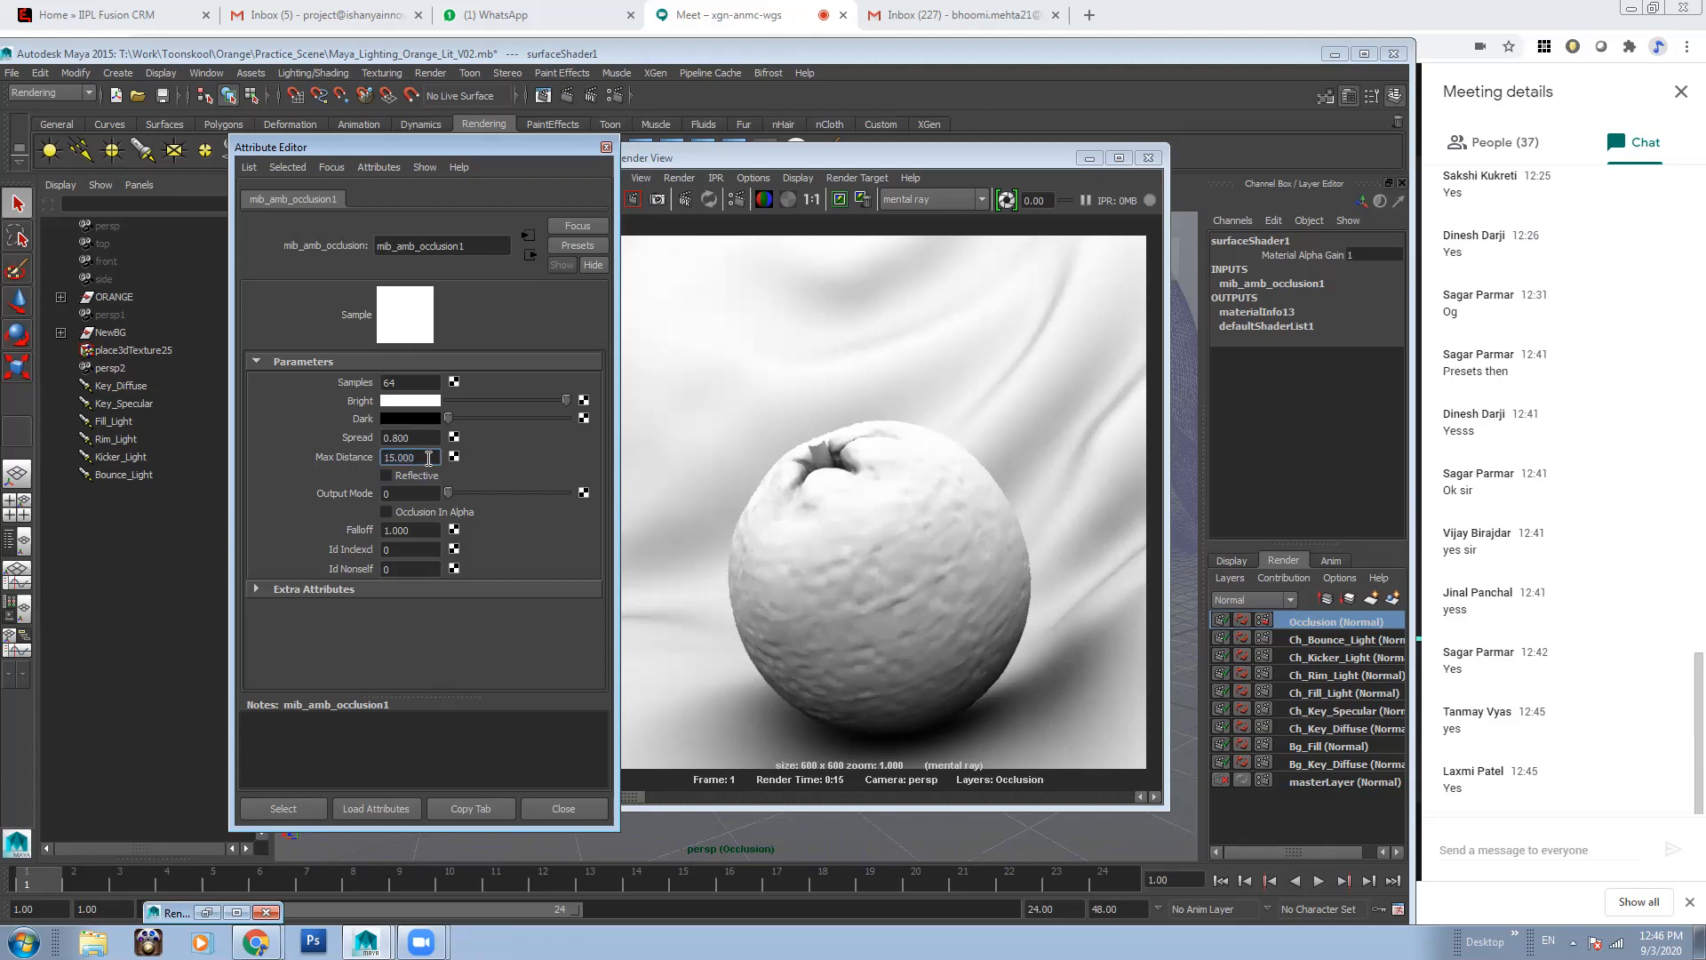
{"action": "type", "text": "5"}
{"action": "key", "text": "Return"}
{"action": "left_click", "coordinate": [803, 333]}
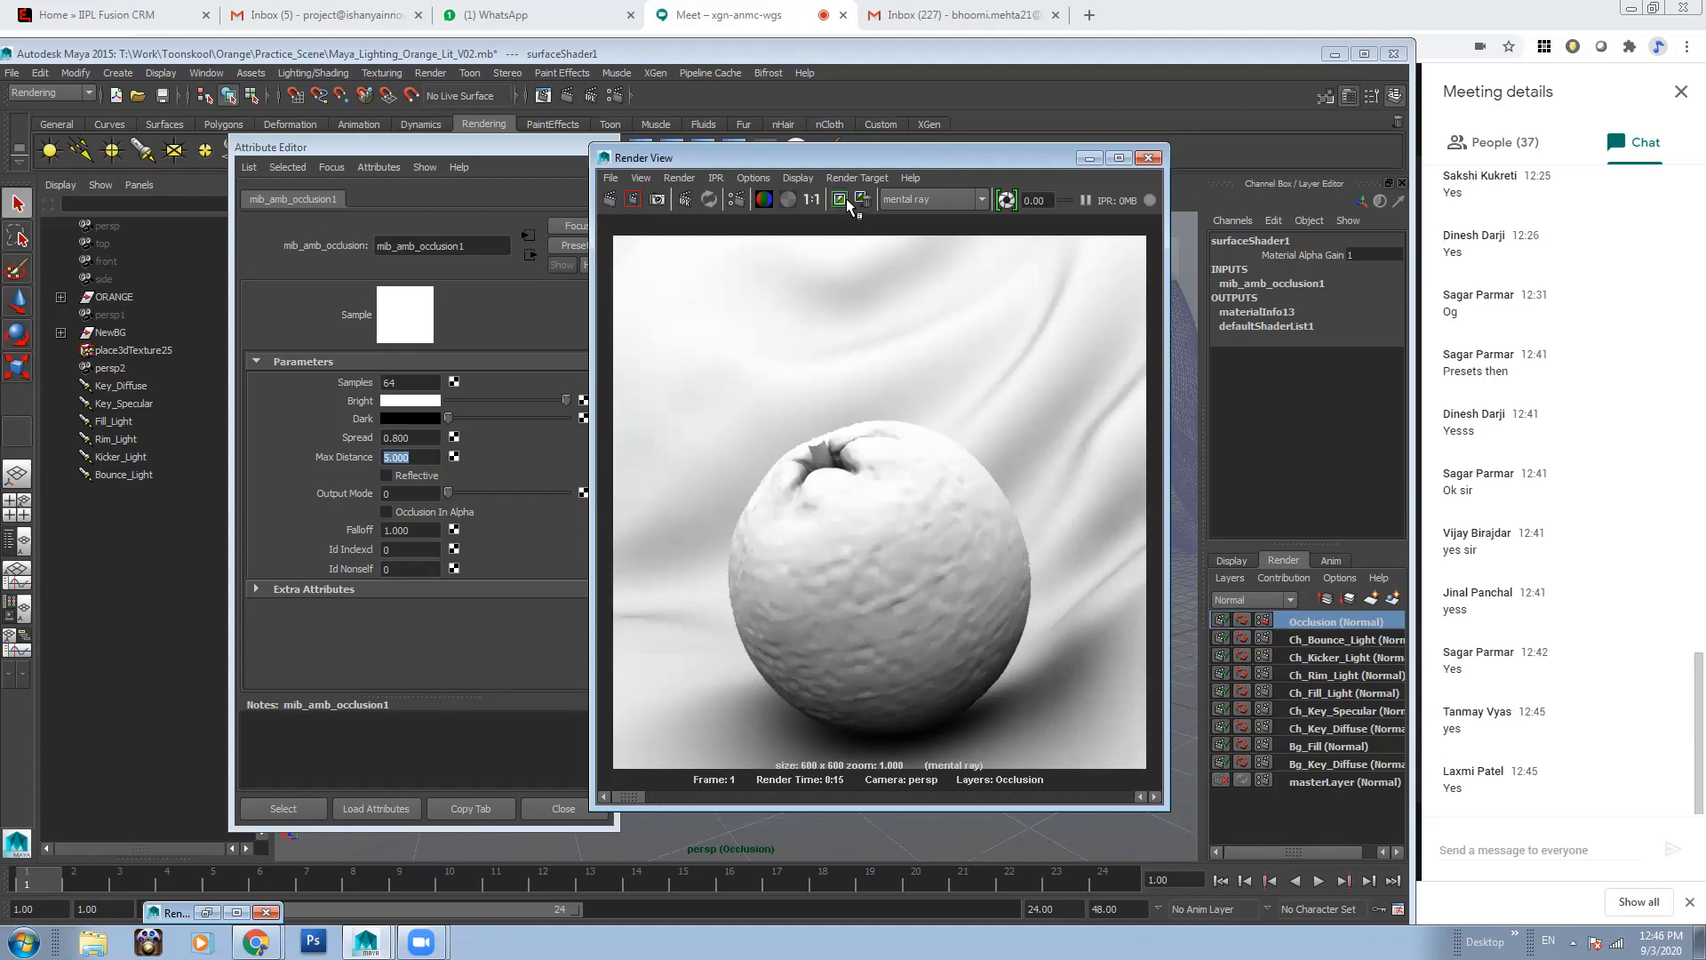
{"action": "left_click", "coordinate": [609, 199]}
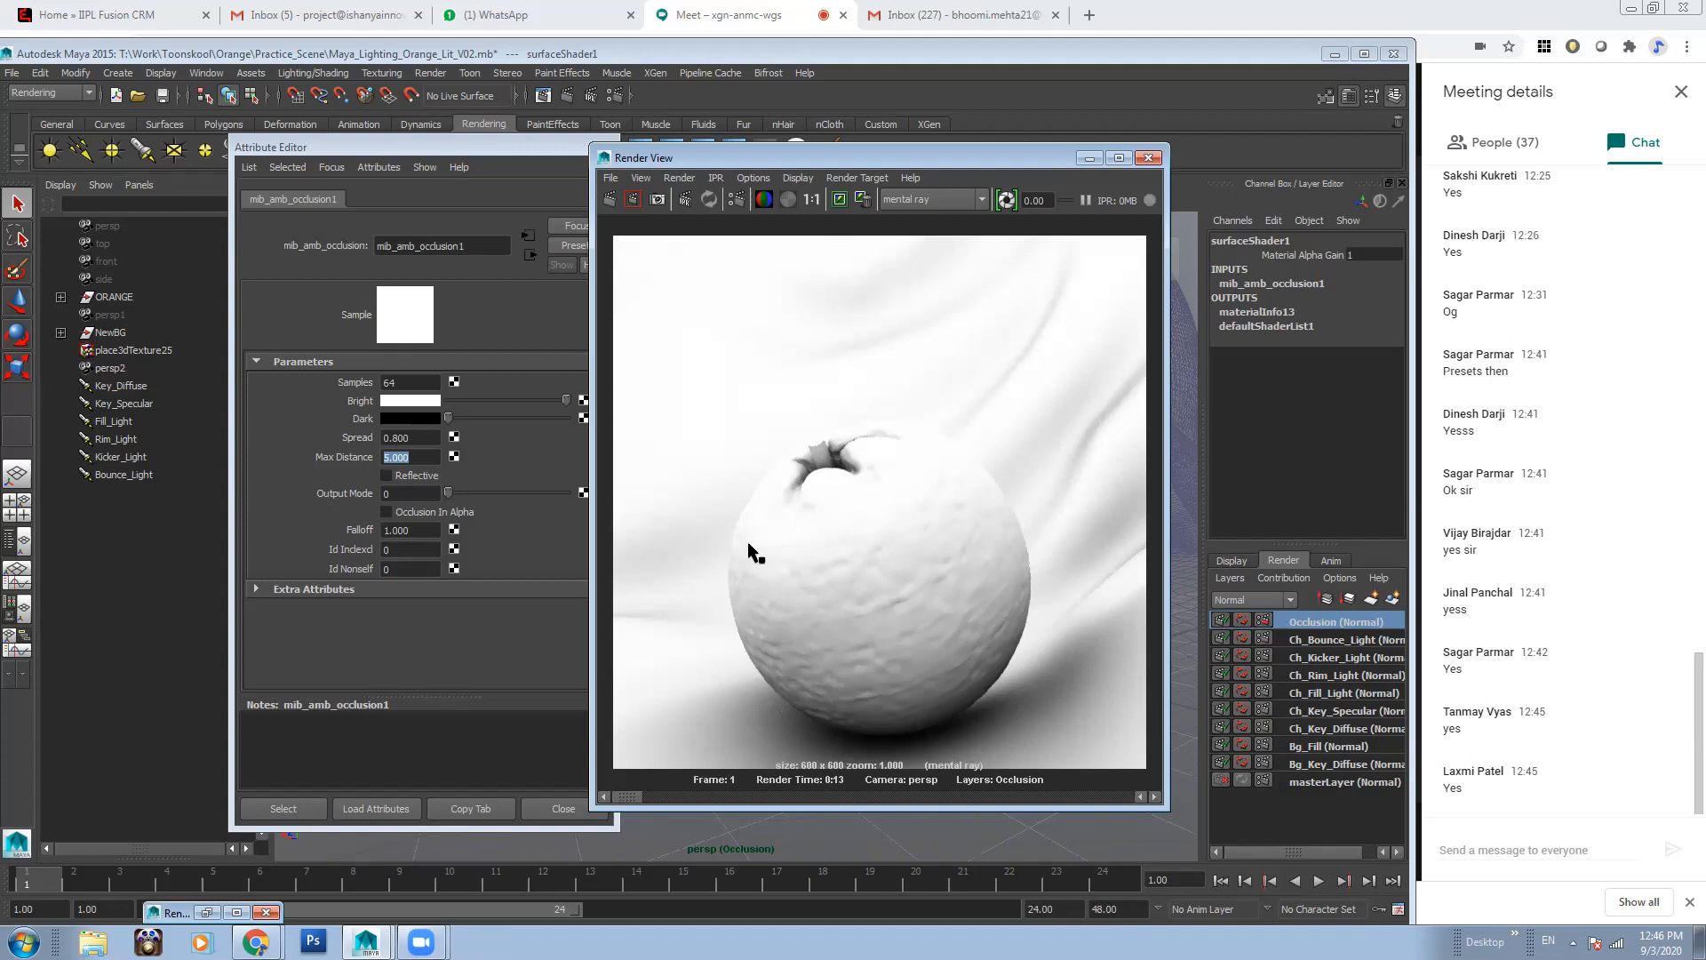
Compare the stored Occlusion renders made with Max Distance 1 and 5, examining the contact shadows and cloth folds
{"action": "mouse_move", "coordinate": [629, 797]}
{"action": "left_mouse_down"}
{"action": "mouse_move", "coordinate": [656, 797]}
{"action": "mouse_move", "coordinate": [609, 802]}
{"action": "mouse_move", "coordinate": [660, 808]}
{"action": "mouse_move", "coordinate": [604, 803]}
{"action": "mouse_move", "coordinate": [658, 812]}
{"action": "mouse_move", "coordinate": [626, 809]}
{"action": "left_mouse_up"}
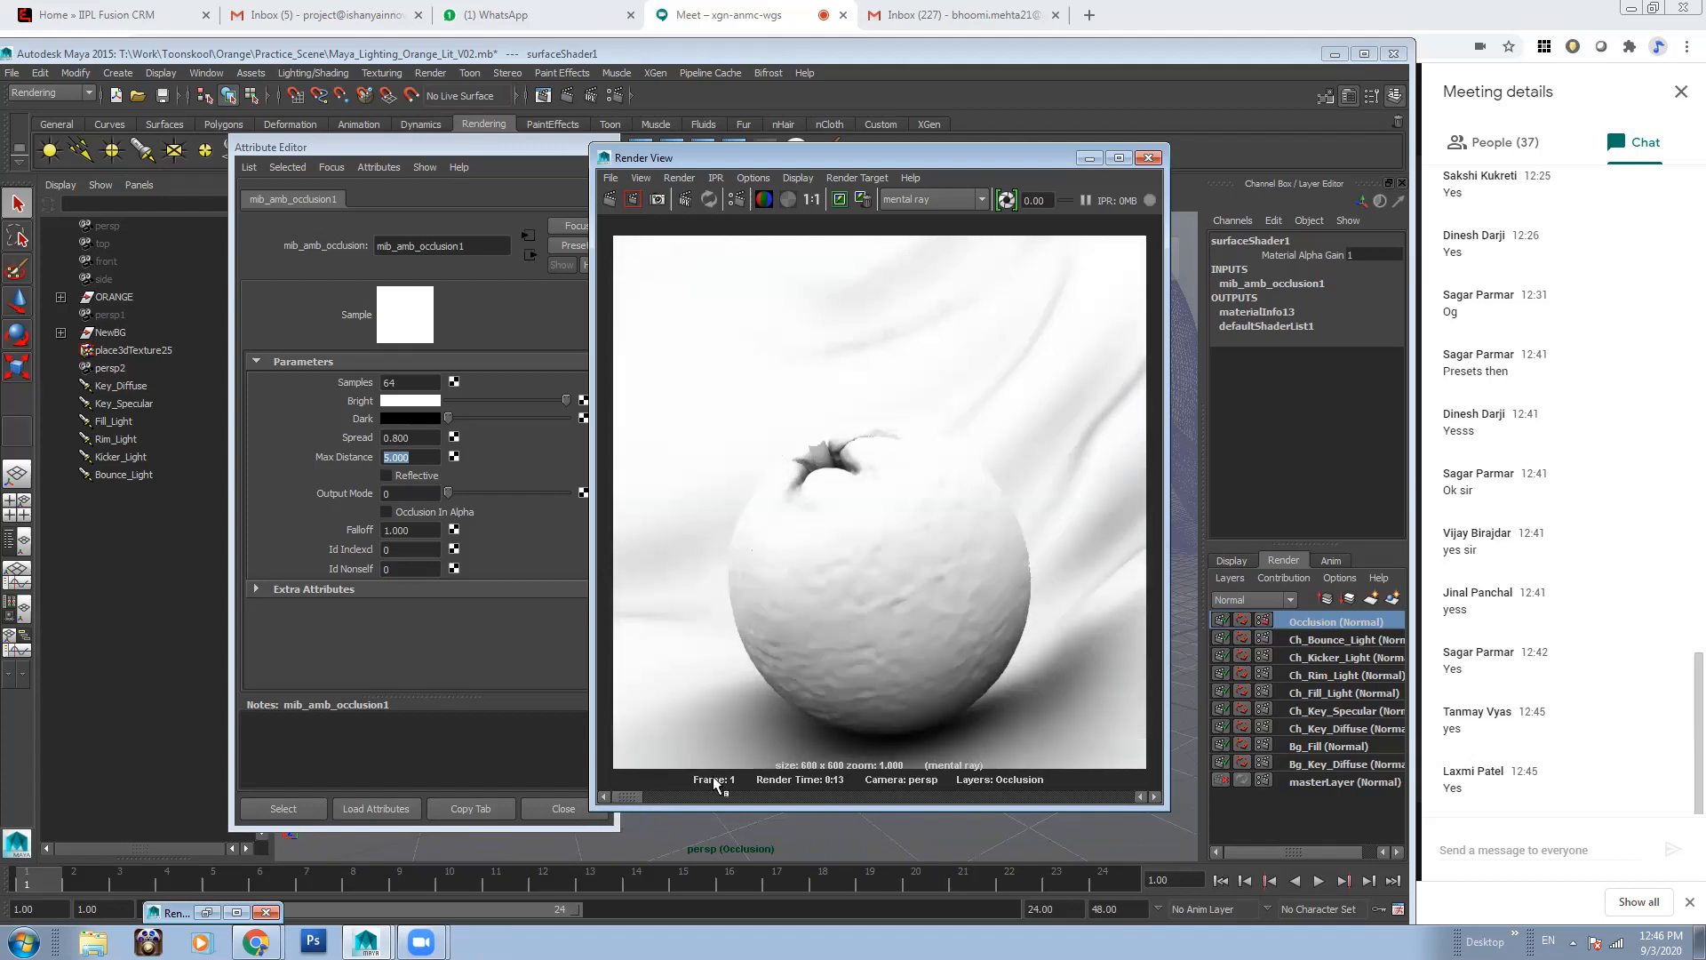
{"action": "left_click", "coordinate": [409, 457]}
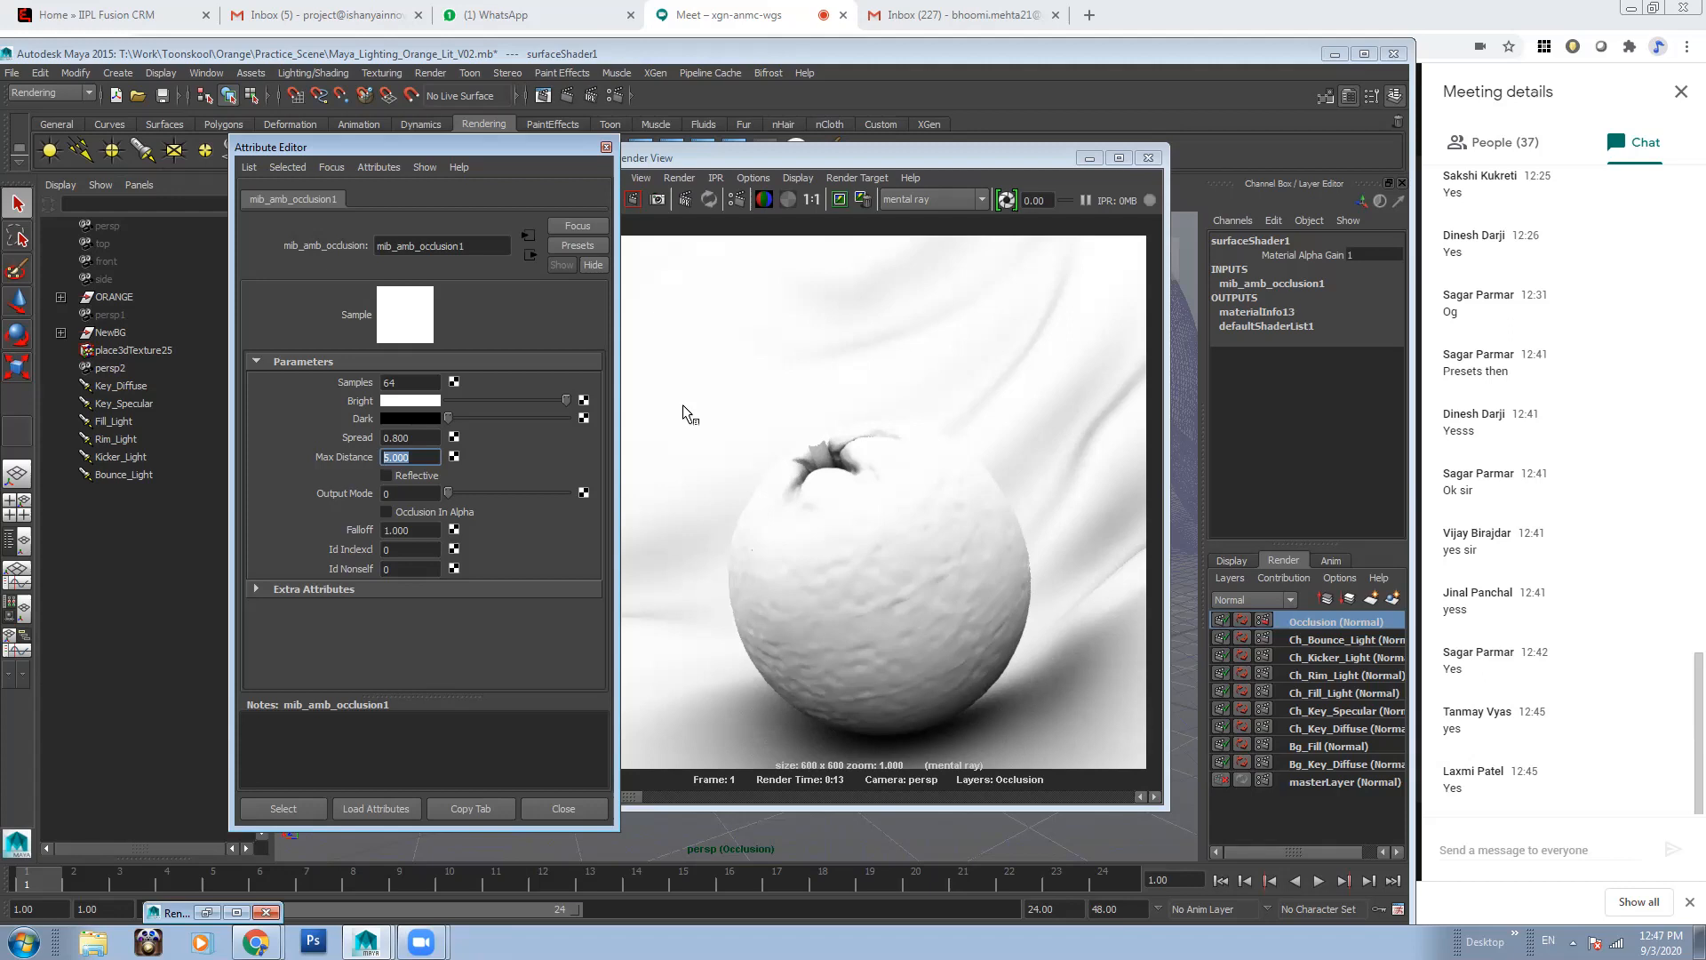
{"action": "left_click", "coordinate": [647, 796]}
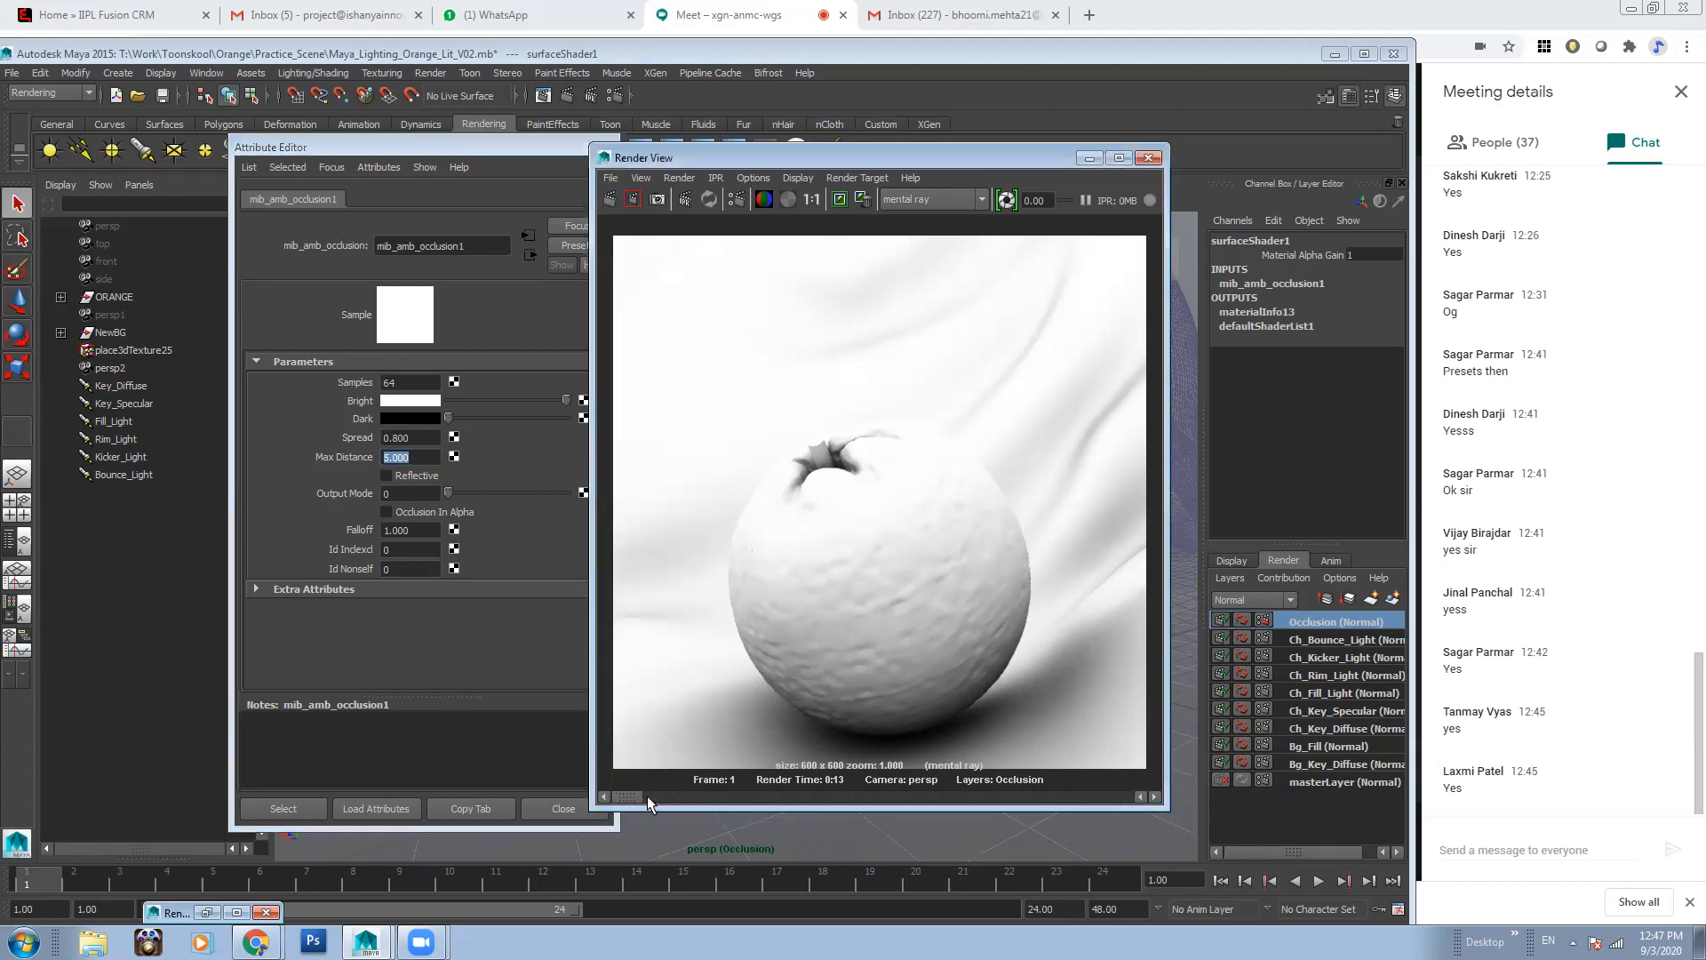
{"action": "left_click_drag", "start_coordinate": [647, 796], "coordinate": [702, 798]}
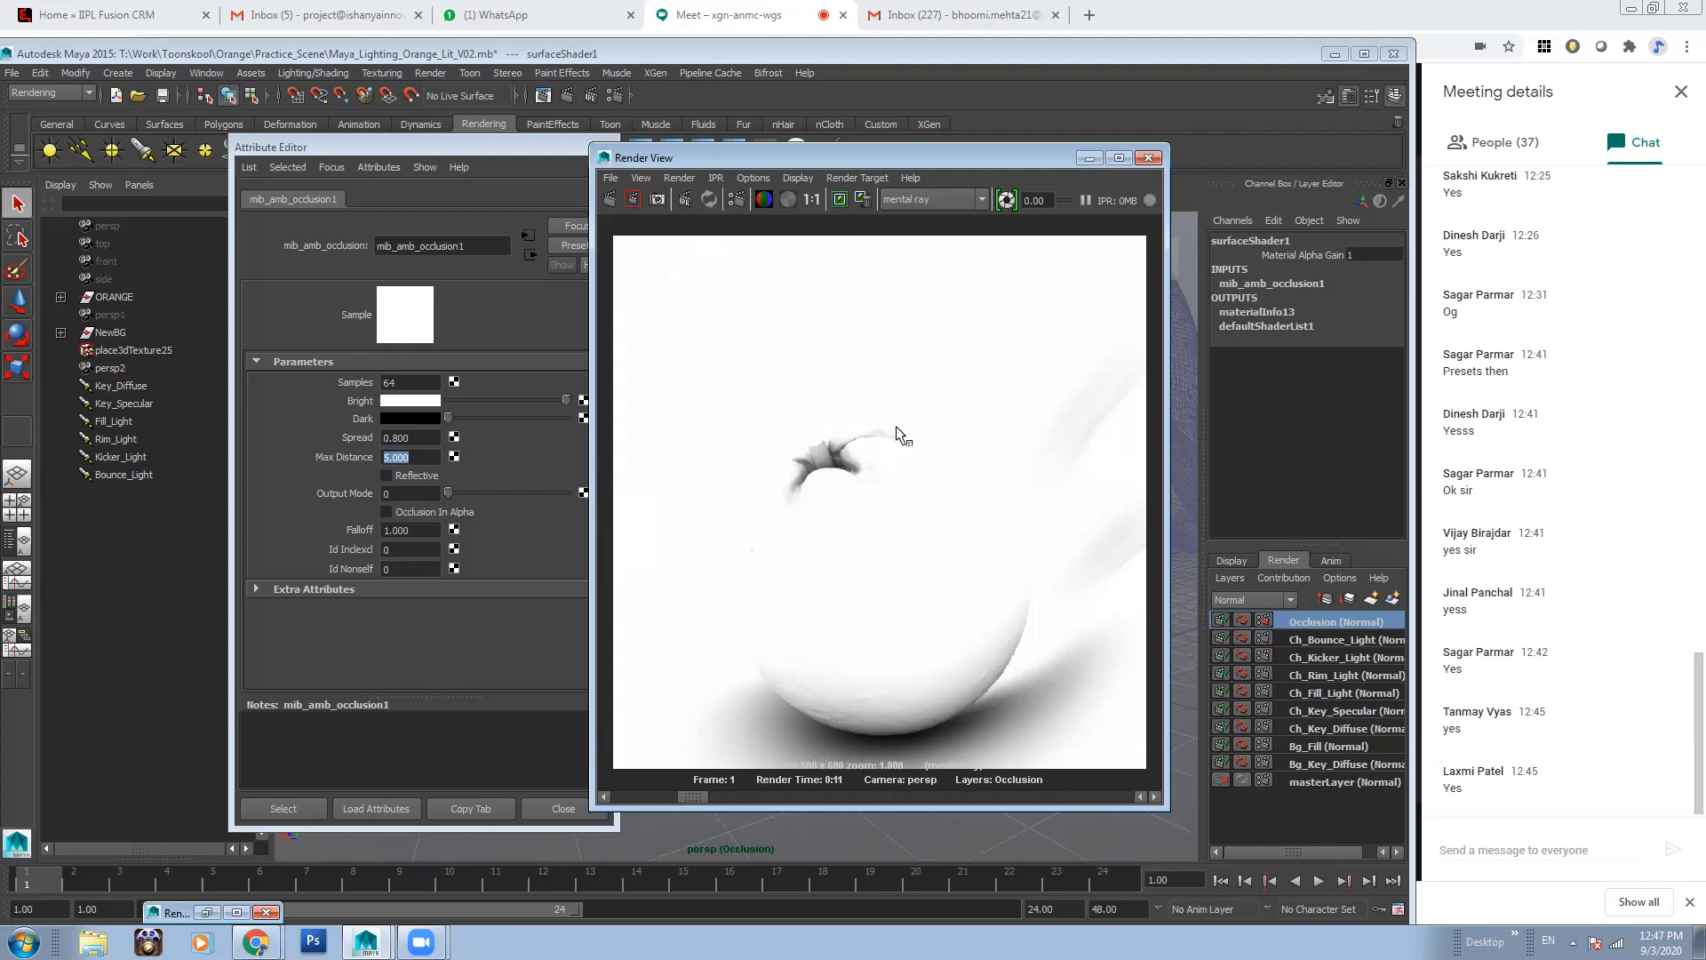
{"action": "left_click_drag", "start_coordinate": [693, 798], "coordinate": [616, 794]}
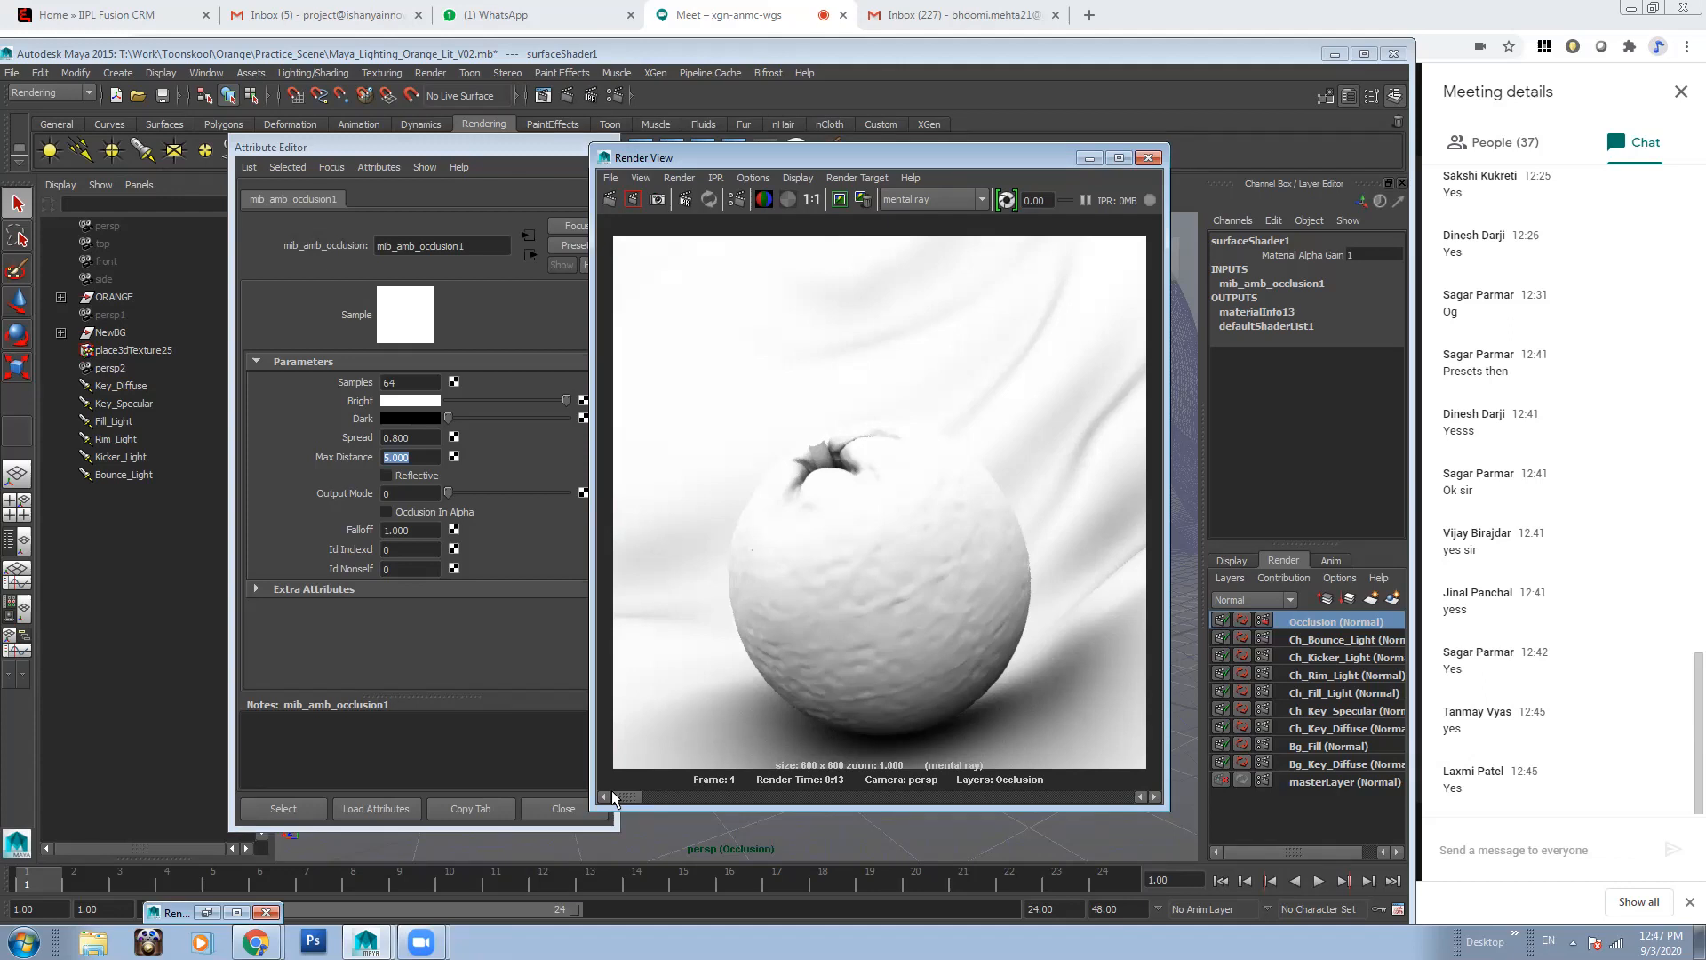
{"action": "left_click_drag", "start_coordinate": [626, 796], "coordinate": [633, 789]}
{"action": "left_click_drag", "start_coordinate": [970, 154], "coordinate": [947, 151]}
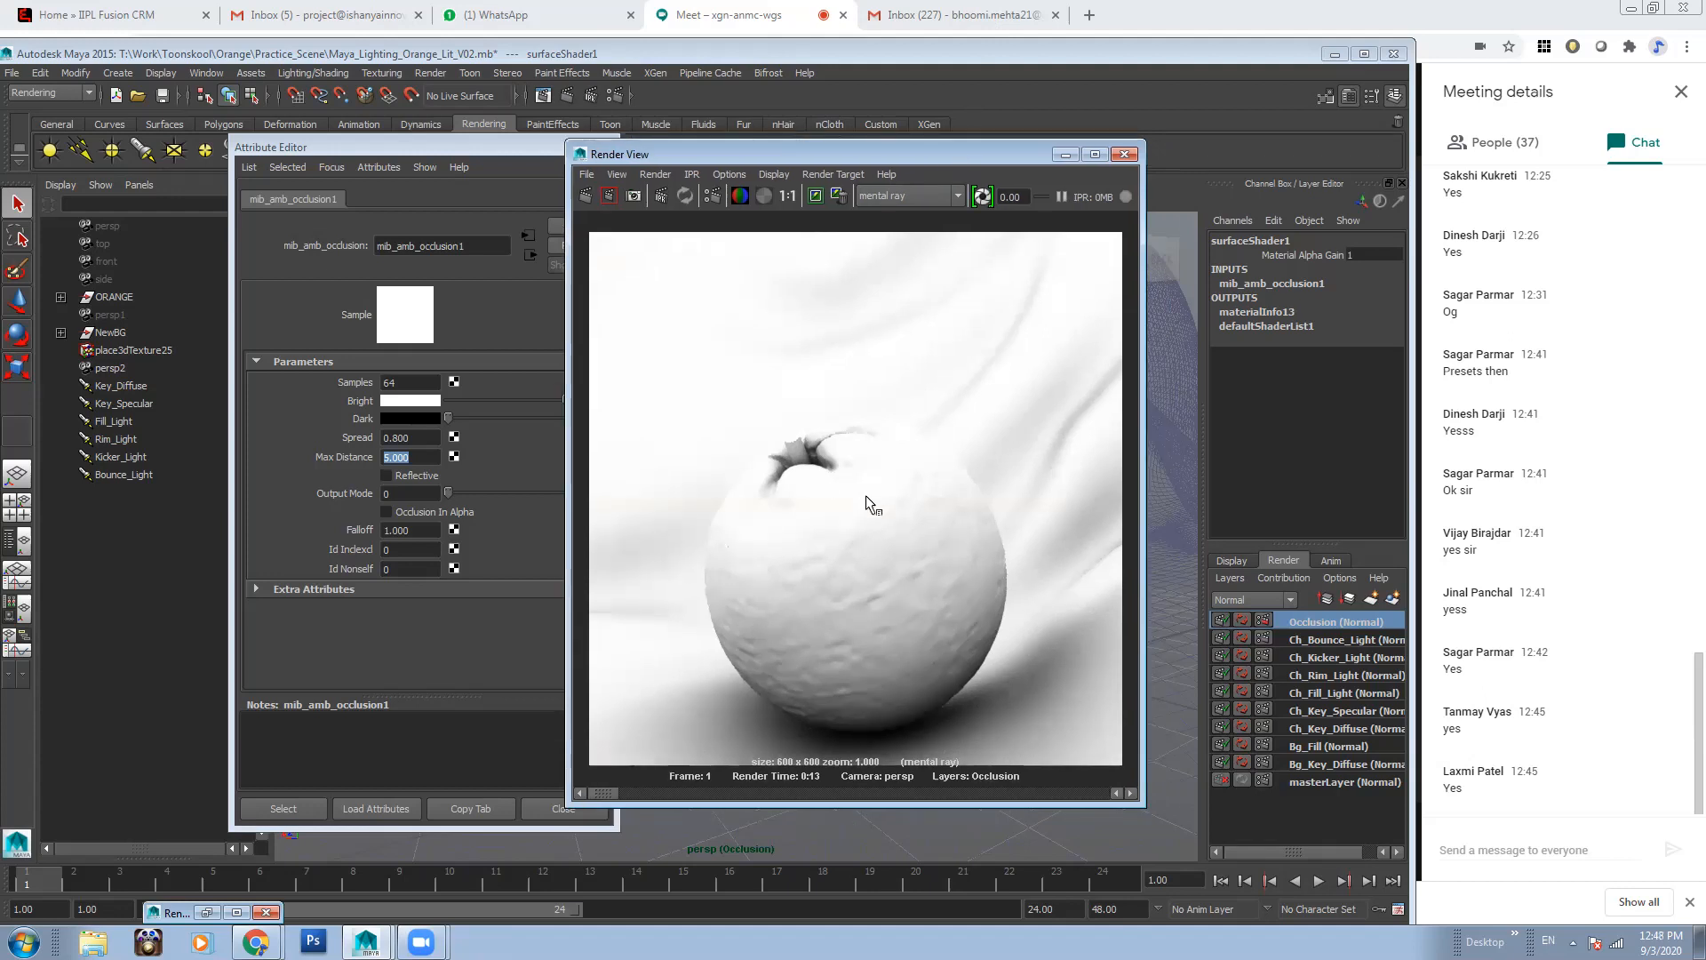
{"action": "left_click_drag", "start_coordinate": [862, 151], "coordinate": [902, 155]}
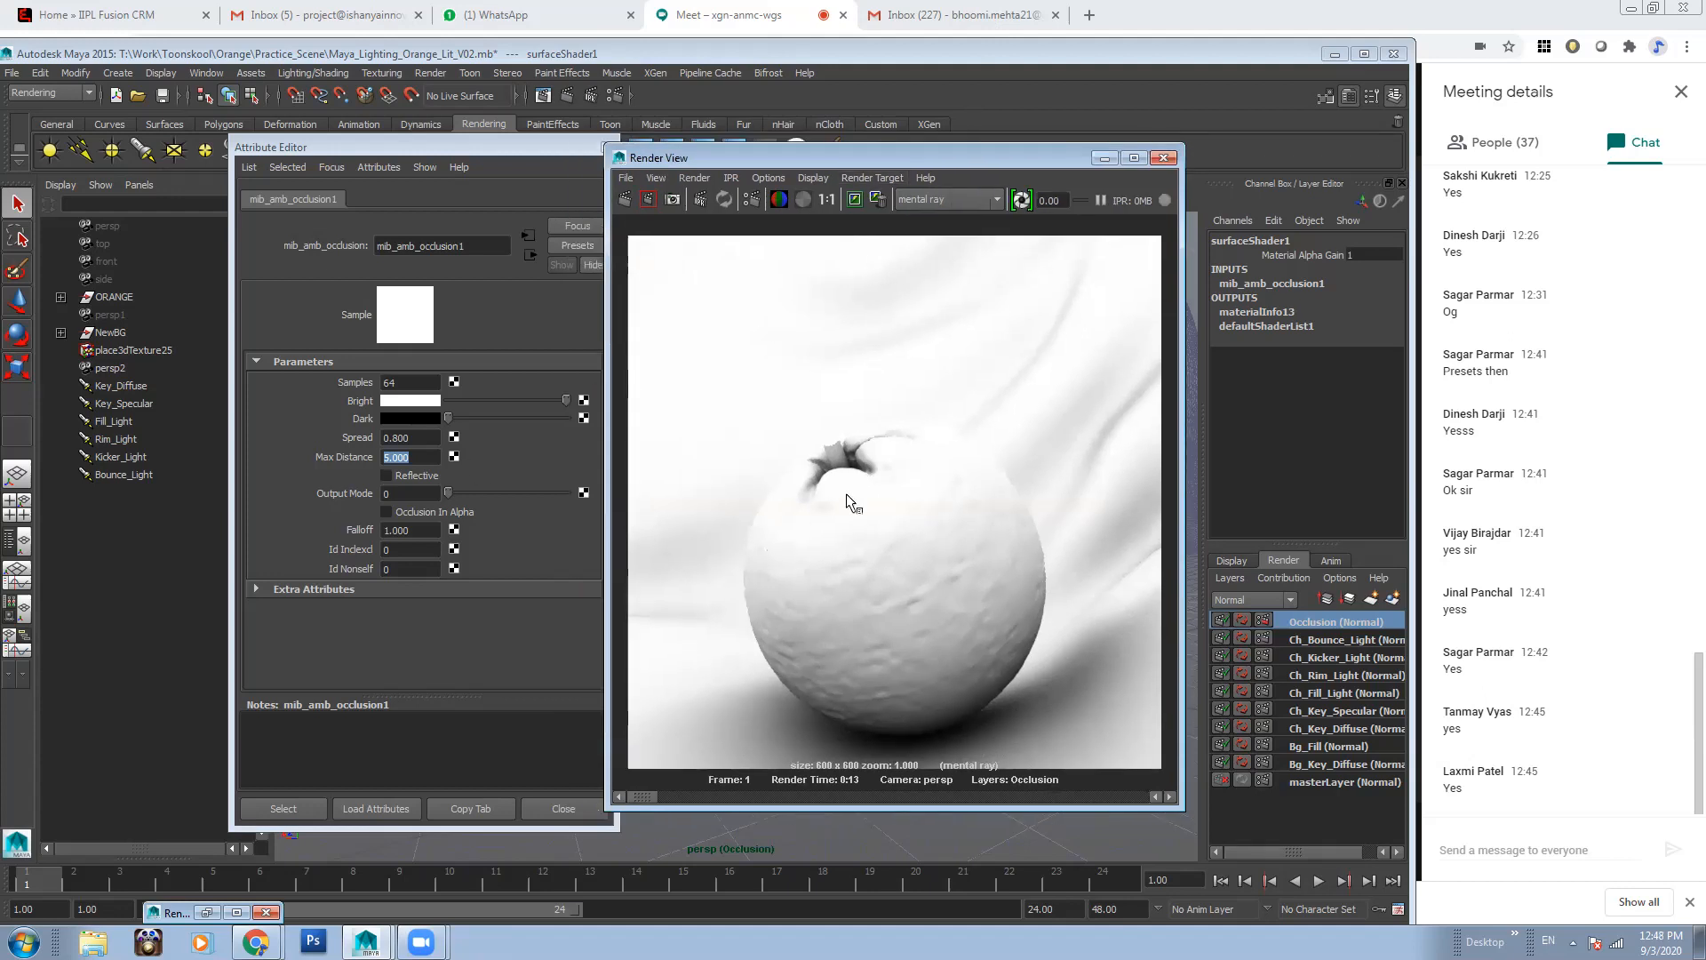
Set the occlusion node's Max Distance to 100 and Samples to 32, and render the Occlusion layer
{"action": "left_click", "coordinate": [414, 458]}
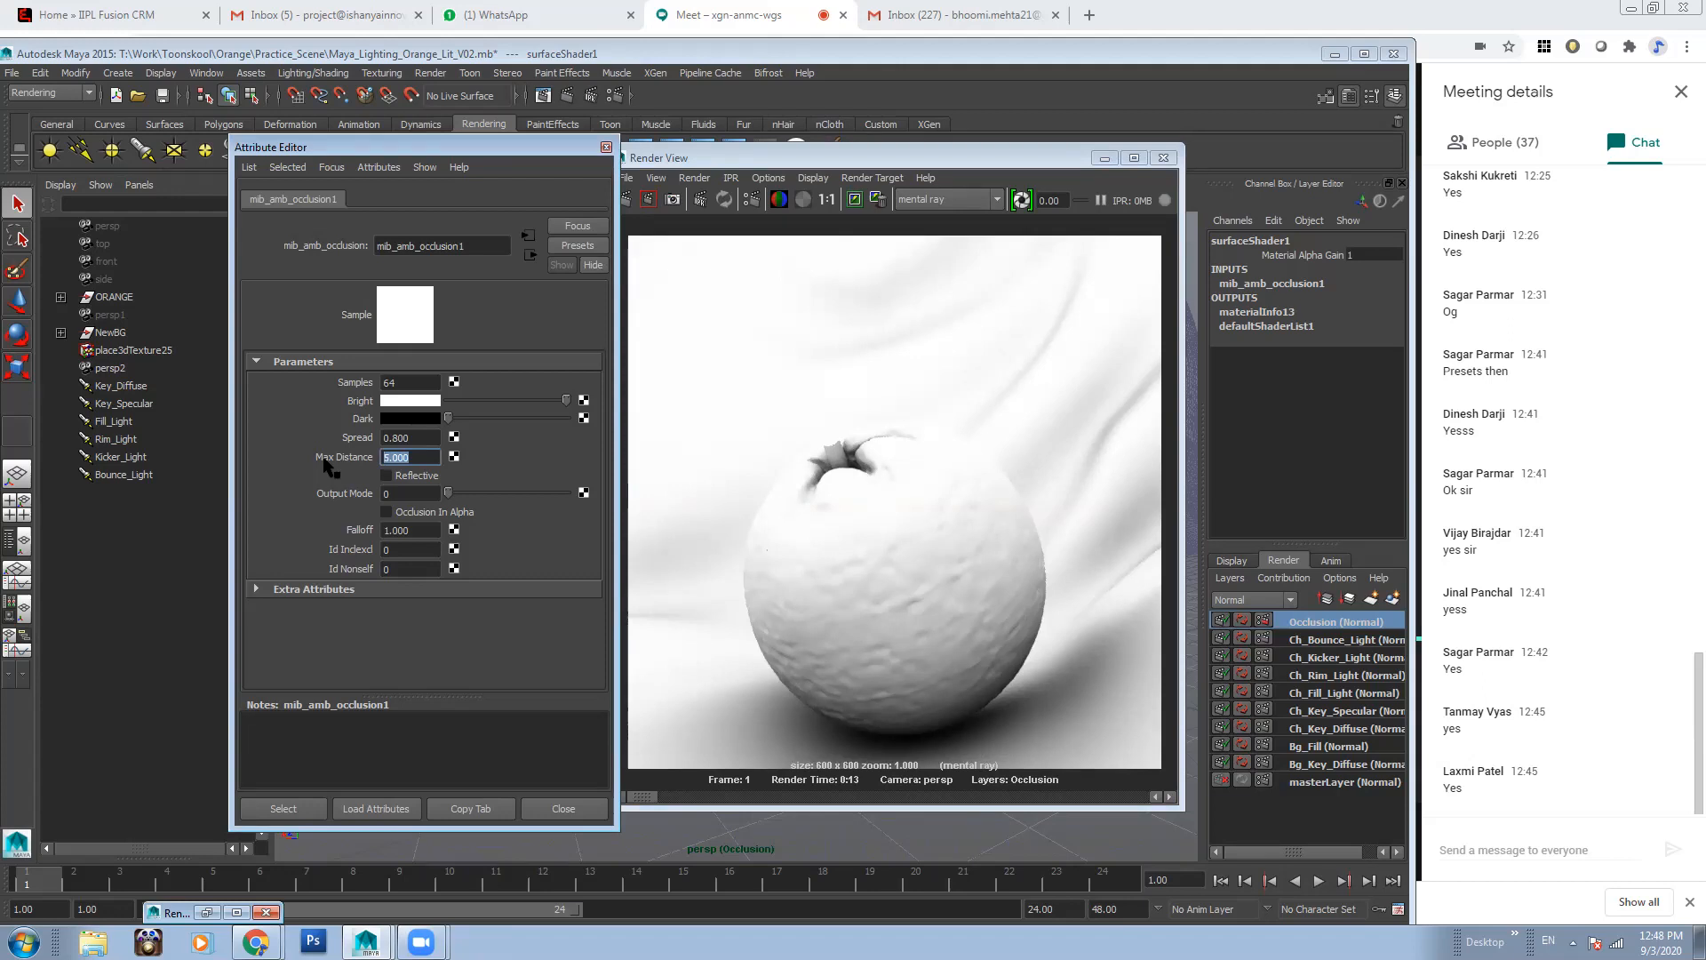
{"action": "type", "text": "100"}
{"action": "key", "text": "Return"}
{"action": "left_click", "coordinate": [407, 380]}
{"action": "type", "text": "32"}
{"action": "key", "text": "Return"}
{"action": "left_click", "coordinate": [966, 167]}
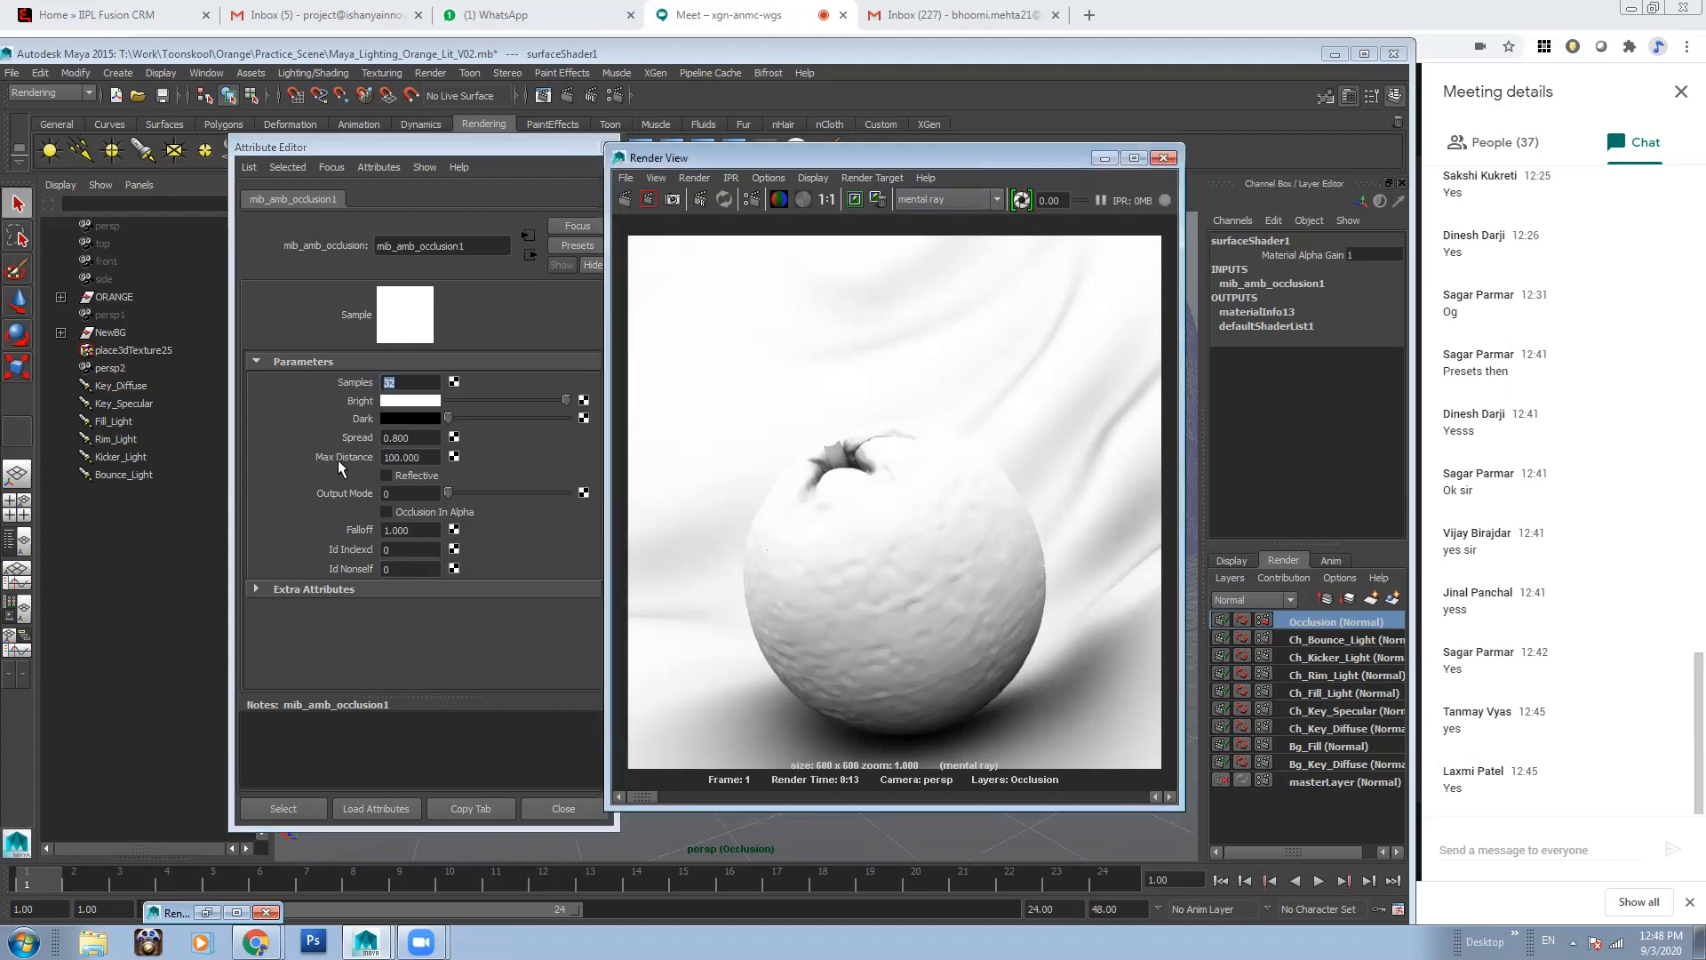
{"action": "left_click", "coordinate": [625, 199]}
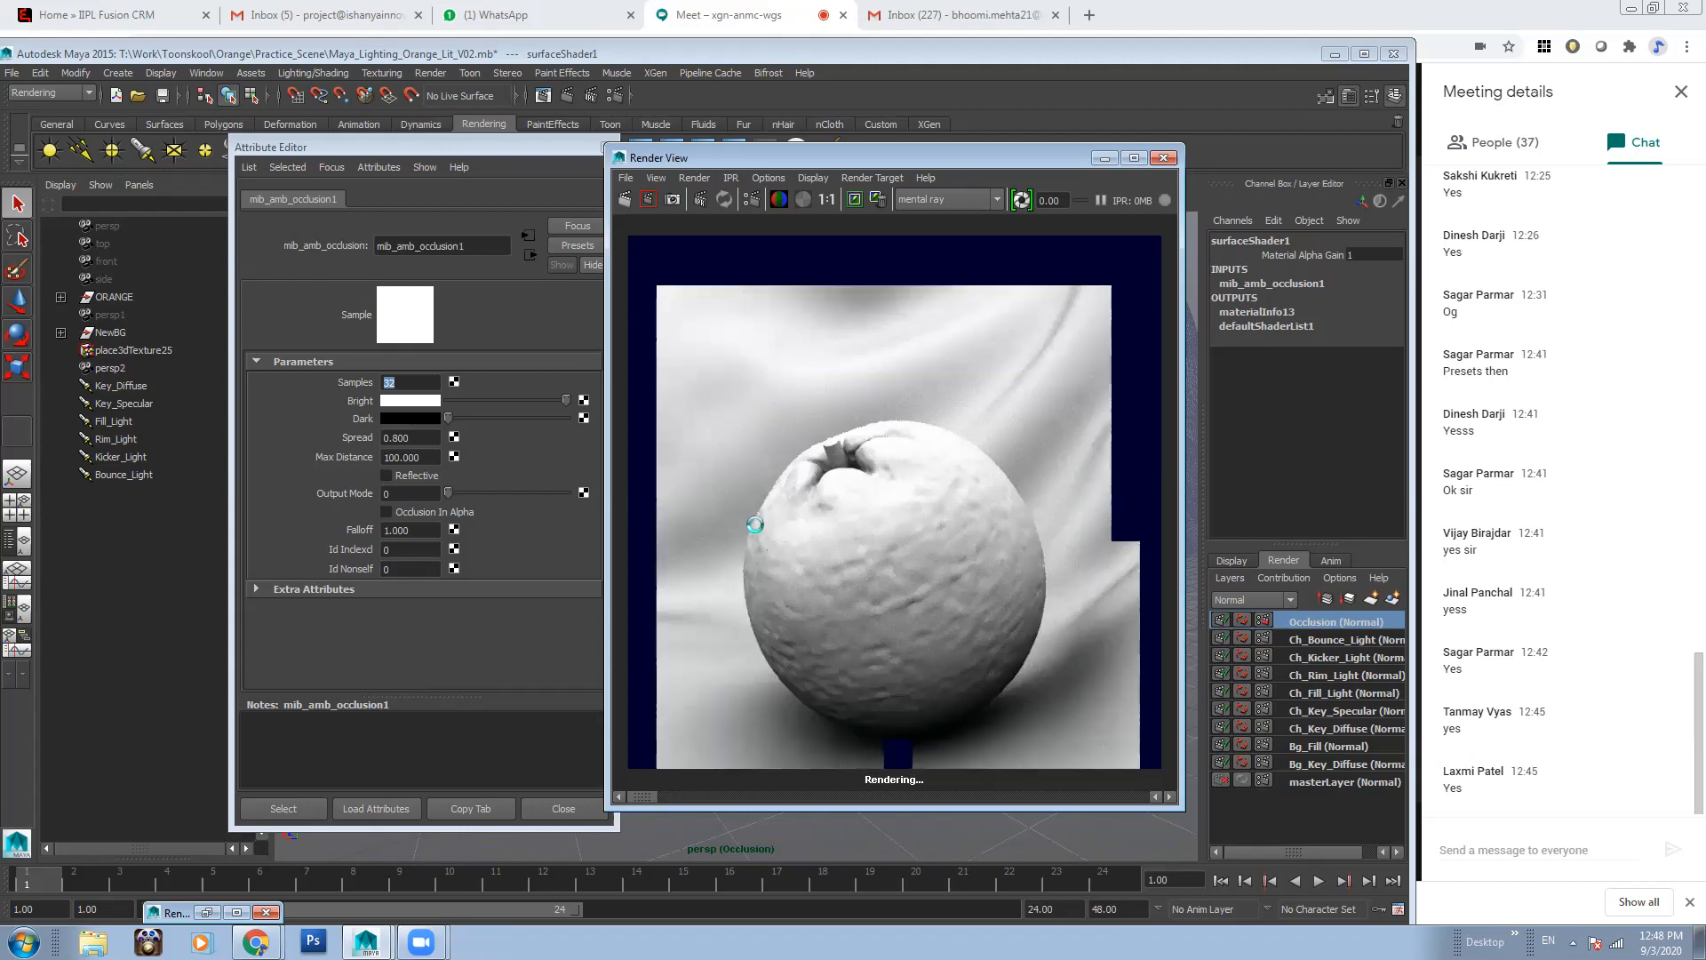
Examine the new Occlusion render up close for grain around the orange's stem and the cloth behind it
{"action": "scroll", "coordinate": [887, 396], "scroll_direction": "up", "scroll_amount": 5}
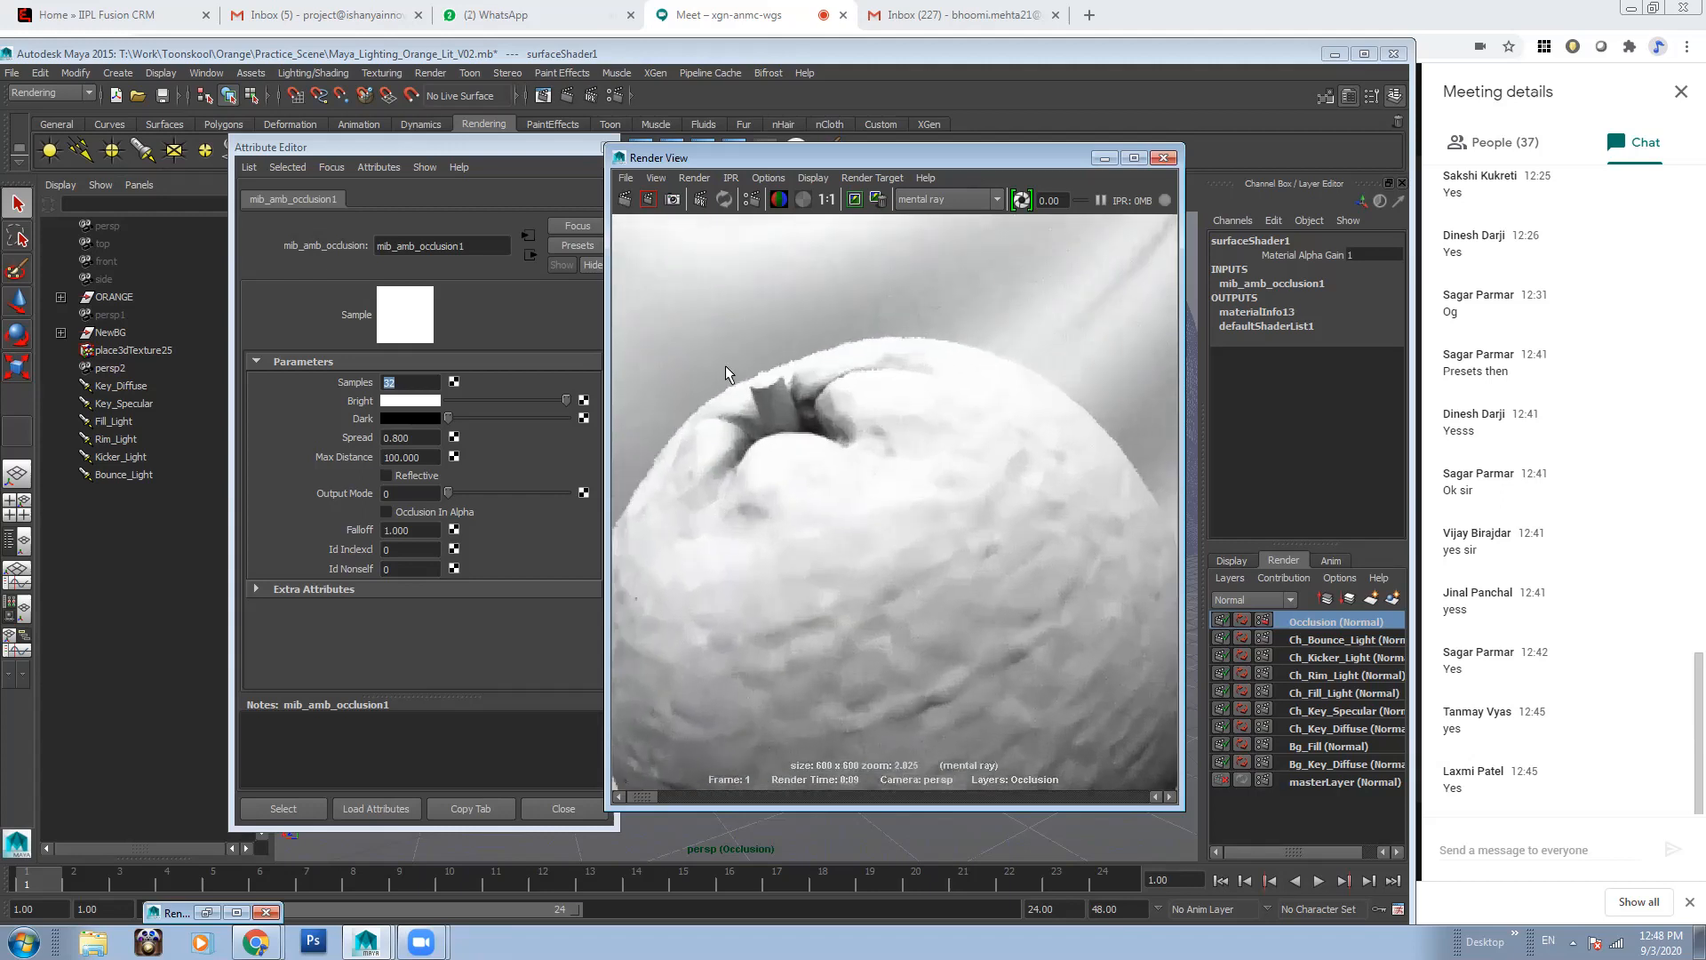
{"action": "scroll", "coordinate": [978, 569], "scroll_direction": "down", "scroll_amount": 5}
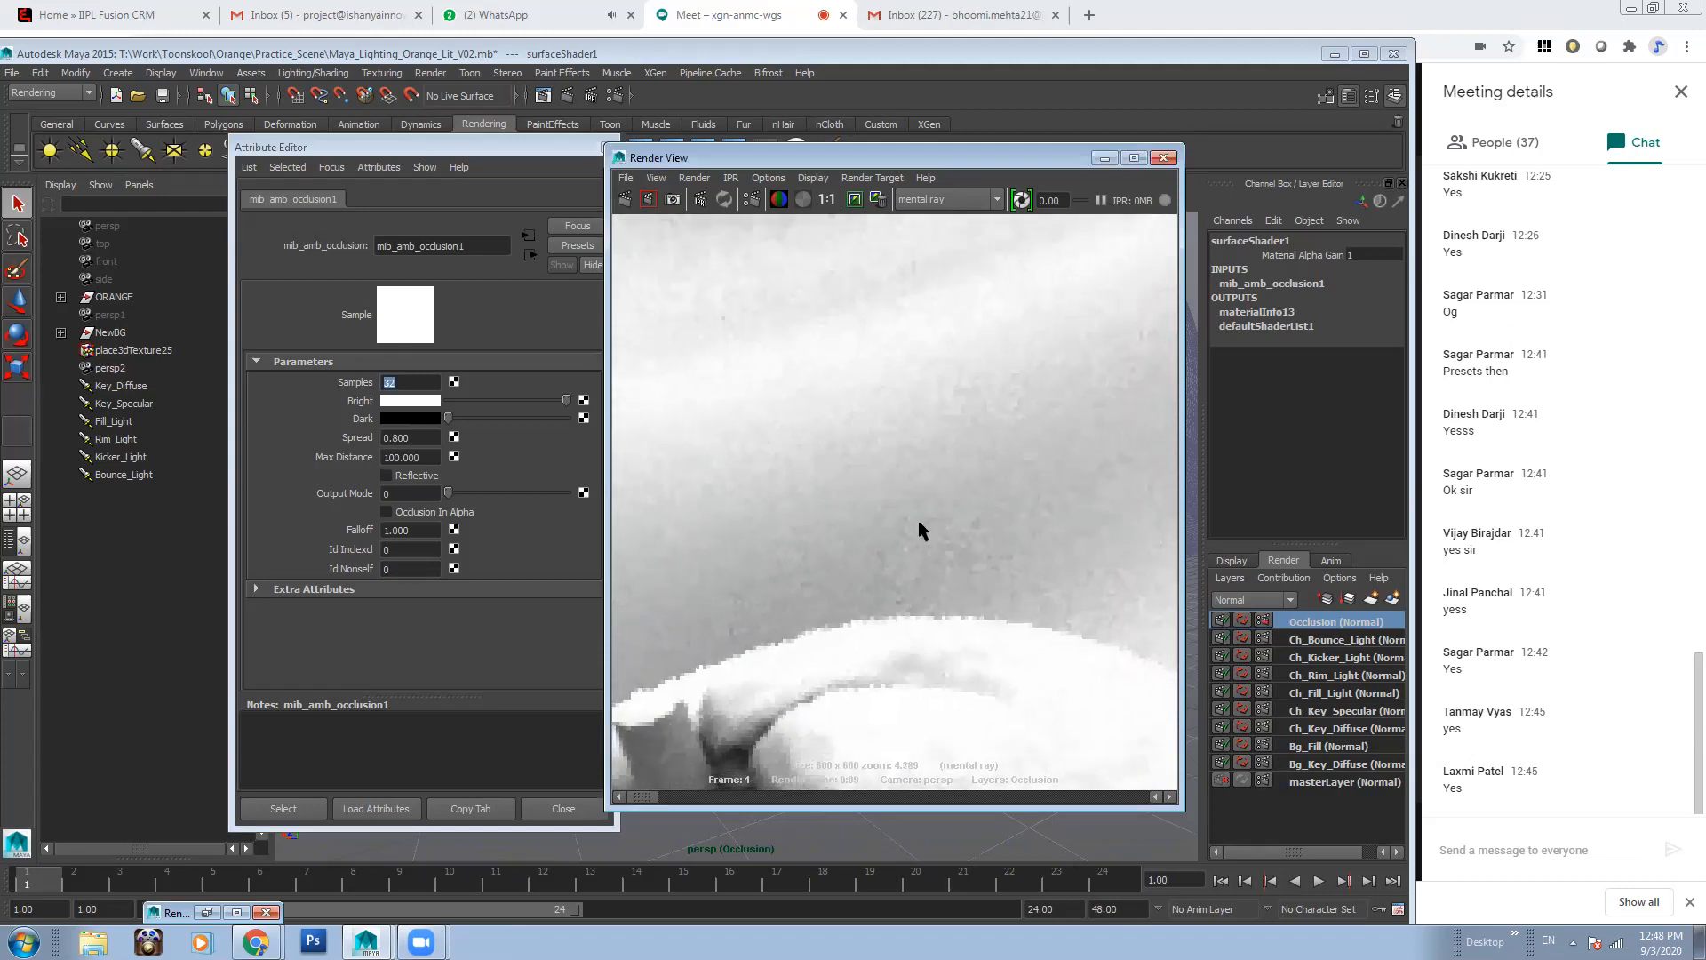
{"action": "scroll", "coordinate": [923, 562], "scroll_direction": "down", "scroll_amount": 2}
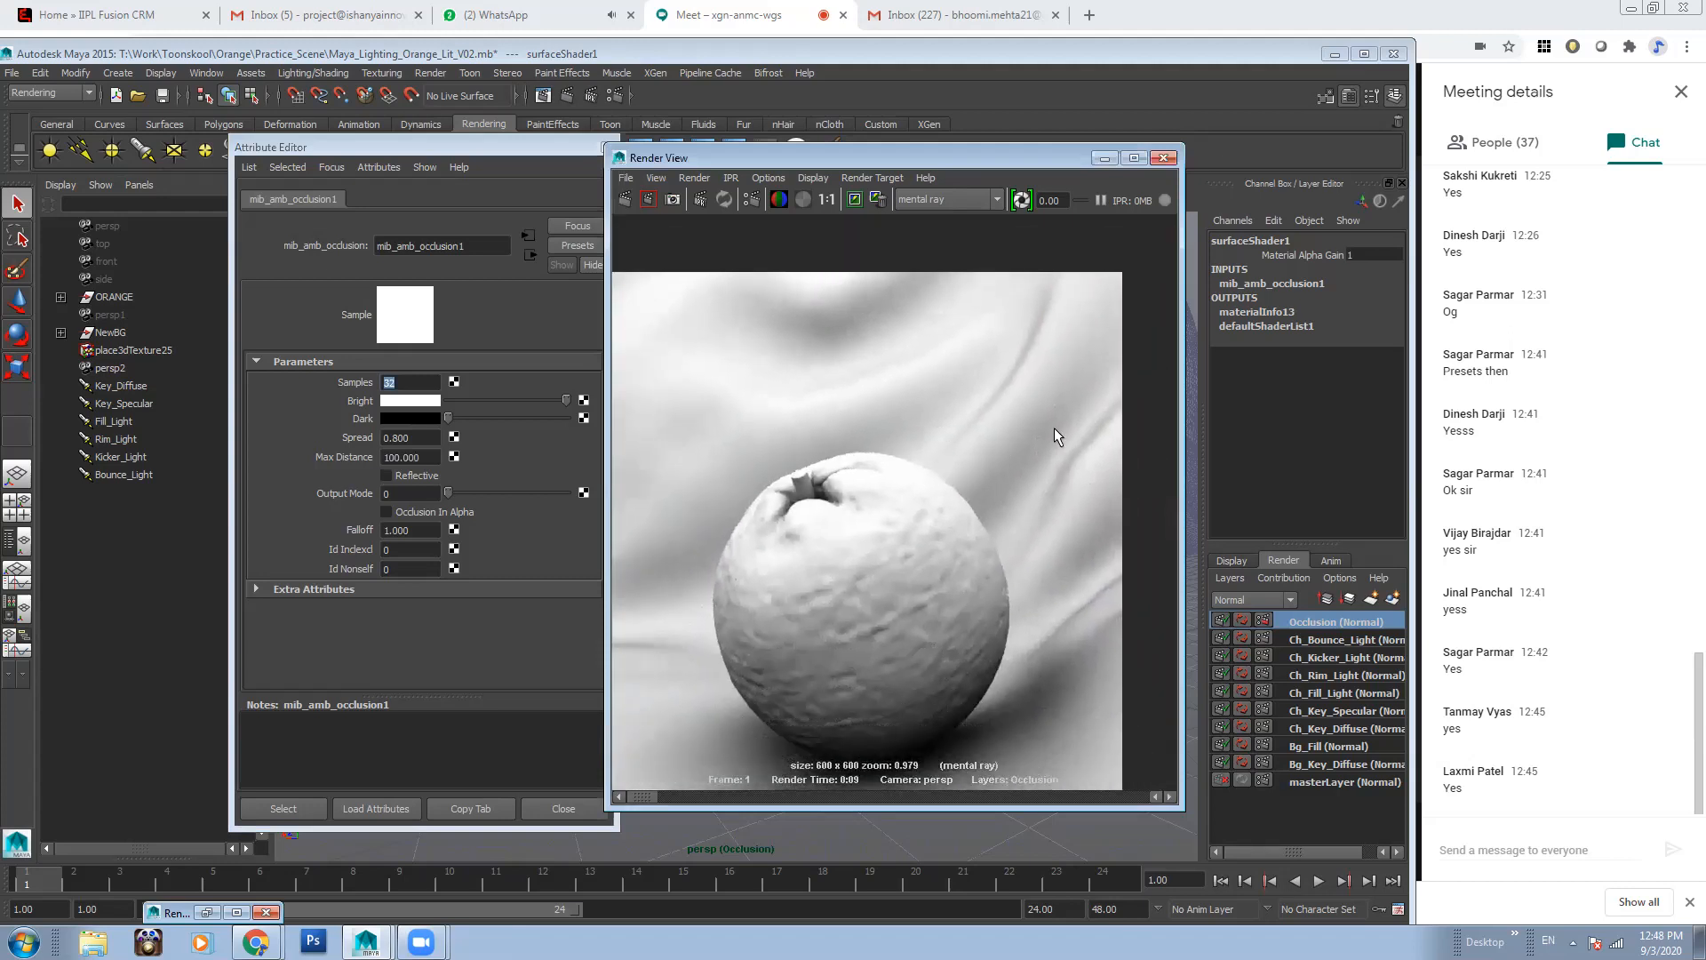
{"action": "middle_click_drag", "start_coordinate": [816, 443], "coordinate": [837, 449], "text": "alt"}
{"action": "left_click_drag", "start_coordinate": [914, 152], "coordinate": [947, 152]}
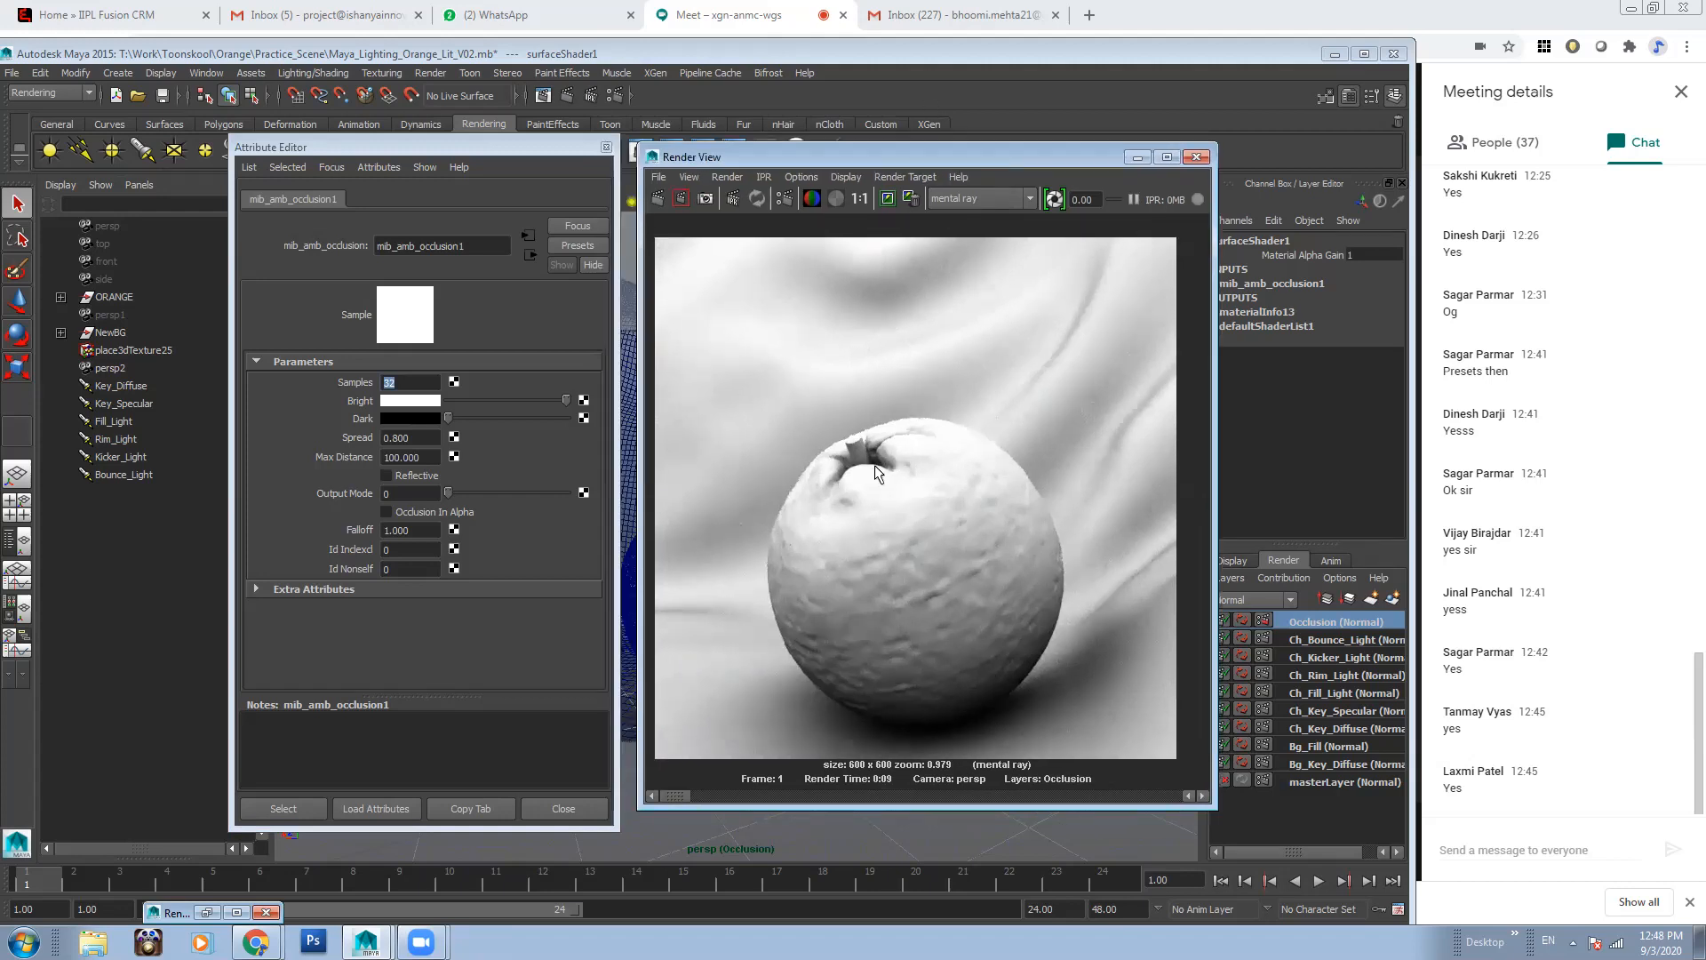
{"action": "scroll", "coordinate": [826, 574], "scroll_direction": "down", "scroll_amount": 1}
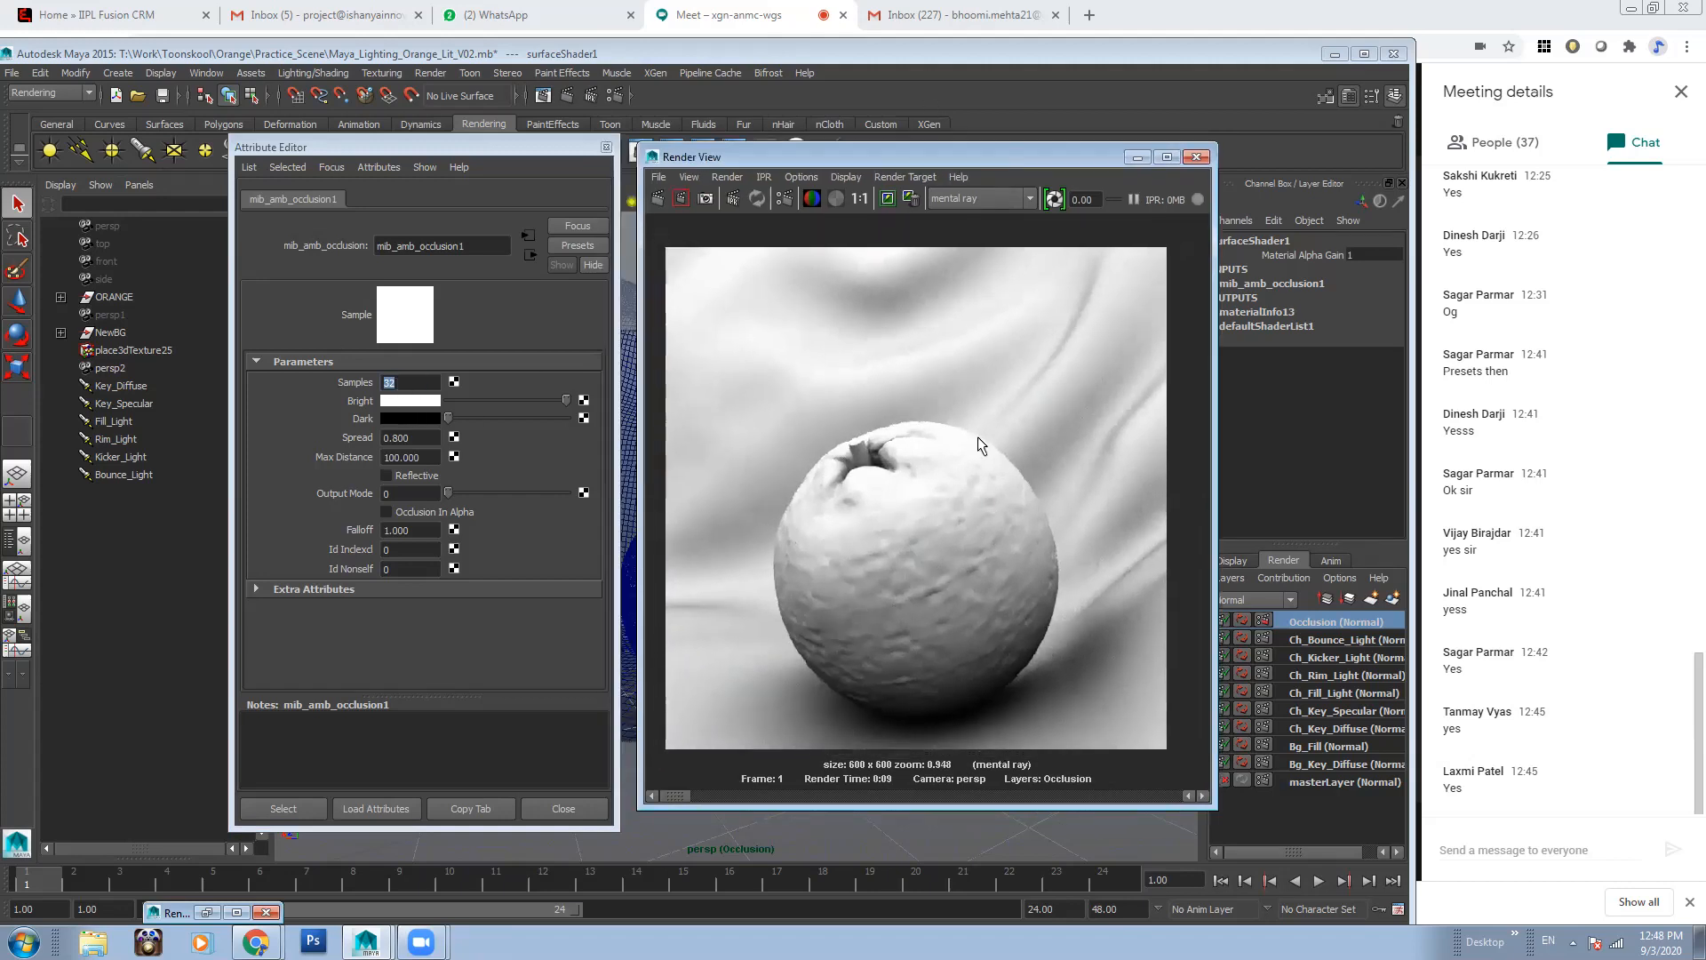
Set Max Distance to 5 while keeping 32 Samples, and re-render the Occlusion layer
{"action": "left_click", "coordinate": [420, 456]}
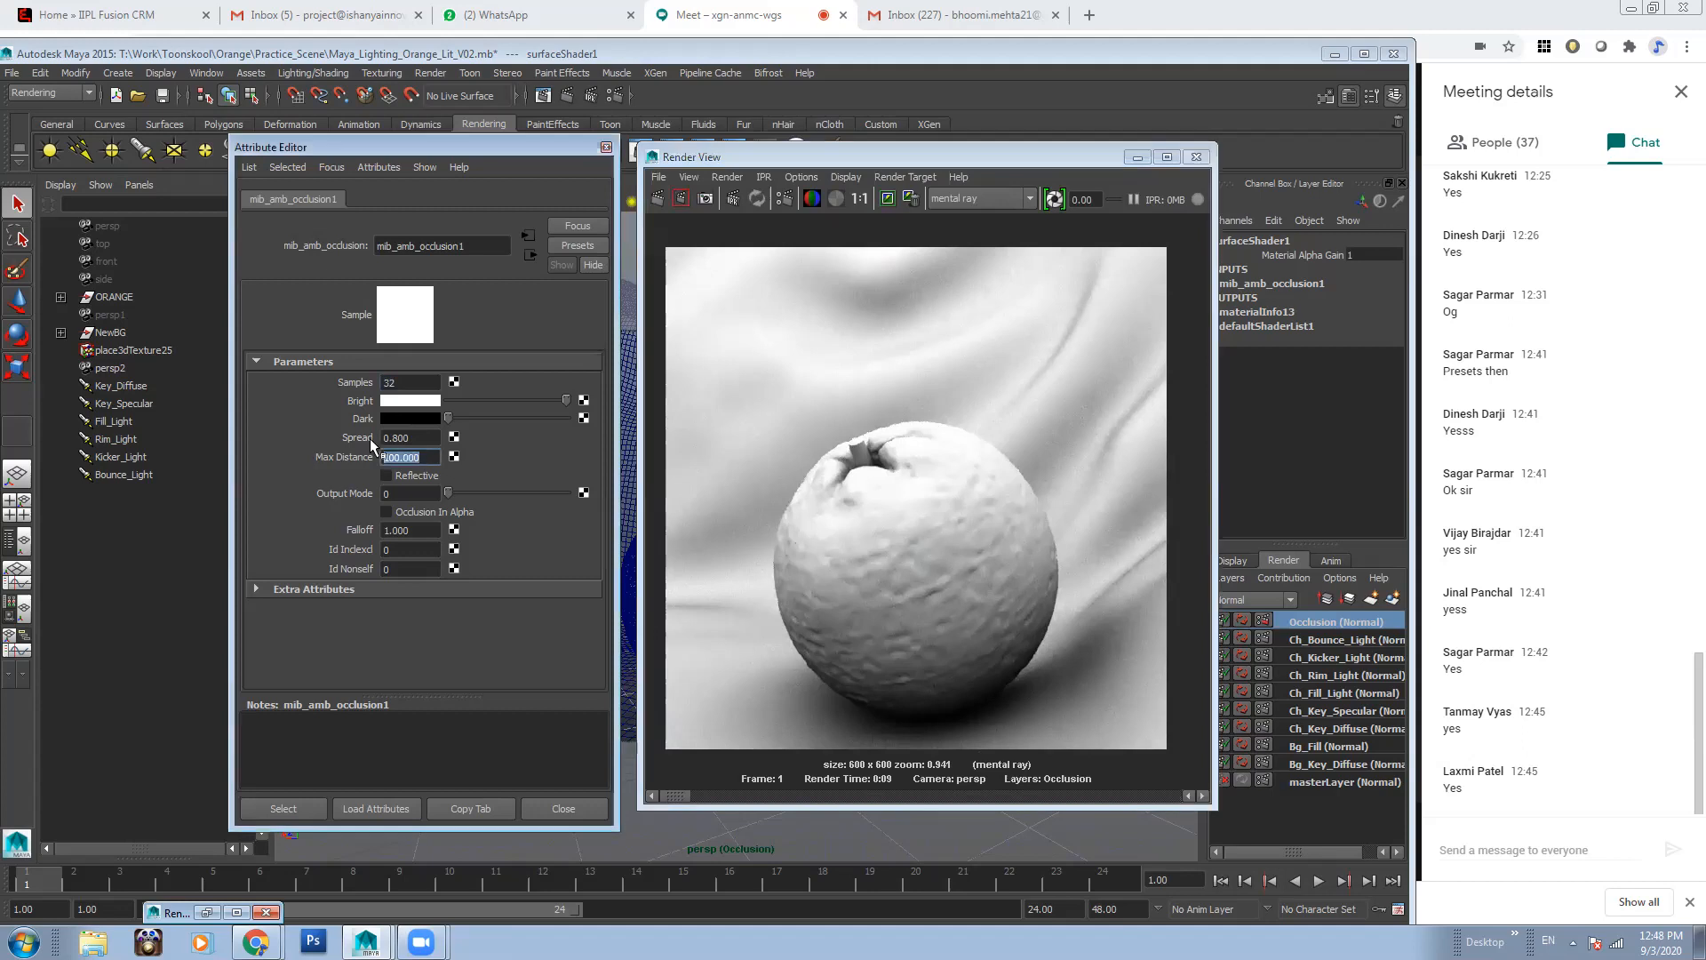
{"action": "left_click", "coordinate": [400, 381]}
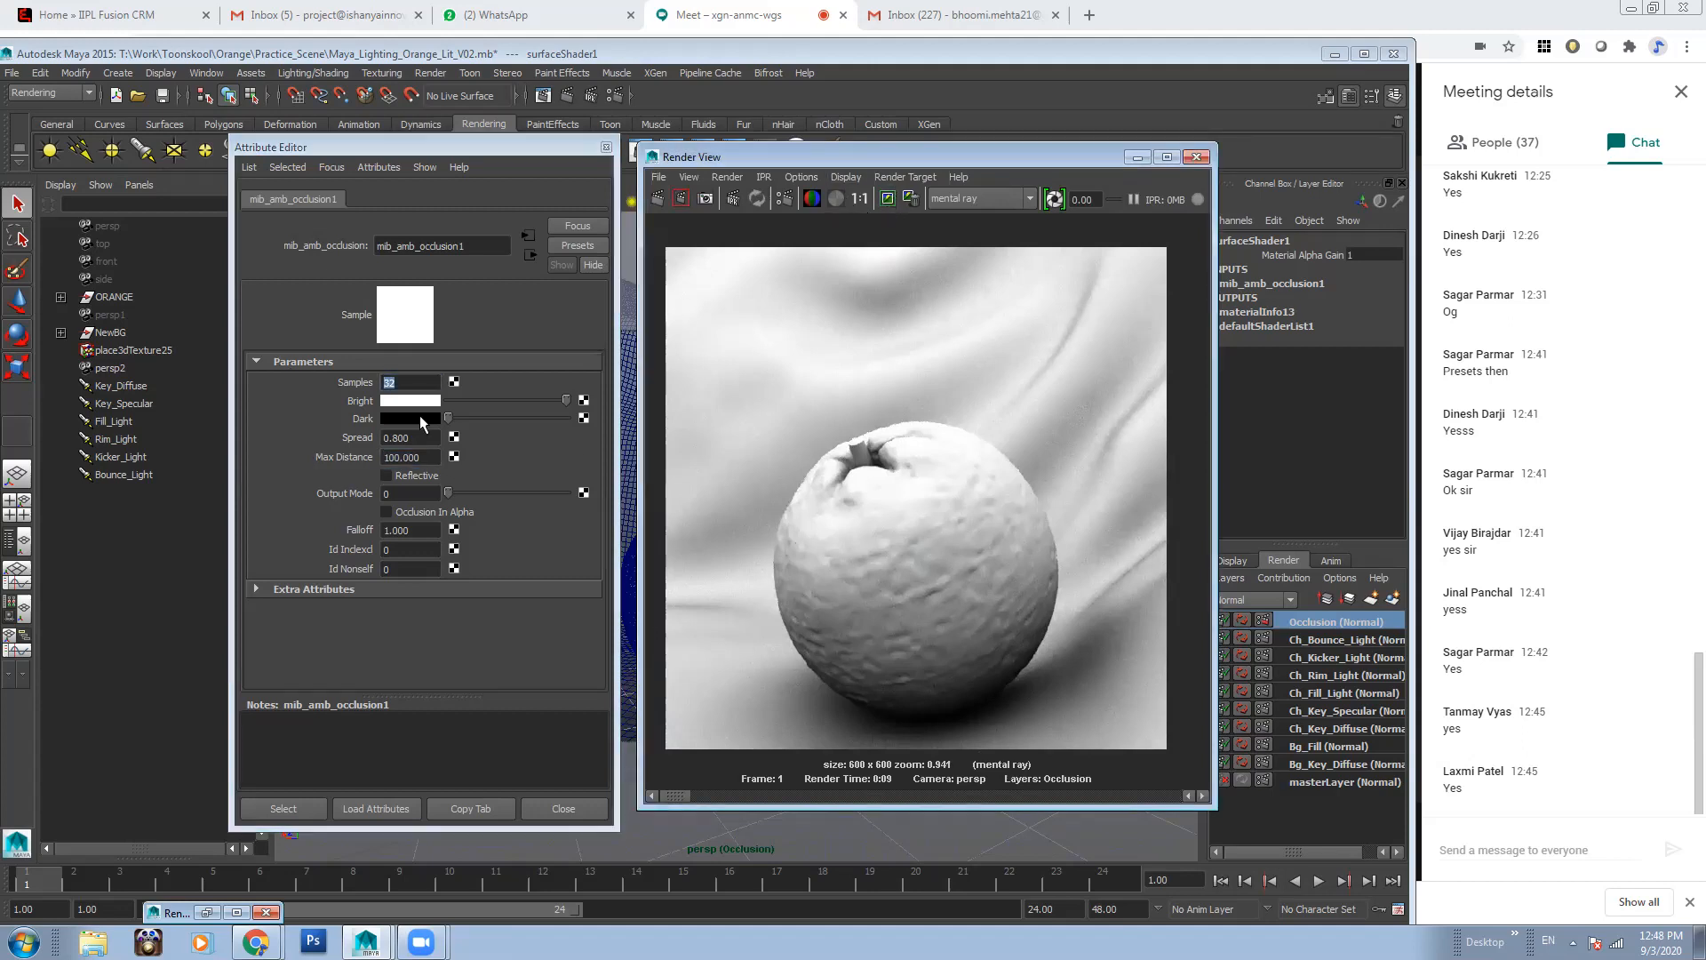
{"action": "left_click", "coordinate": [419, 457]}
{"action": "type", "text": "5"}
{"action": "key", "text": "Return"}
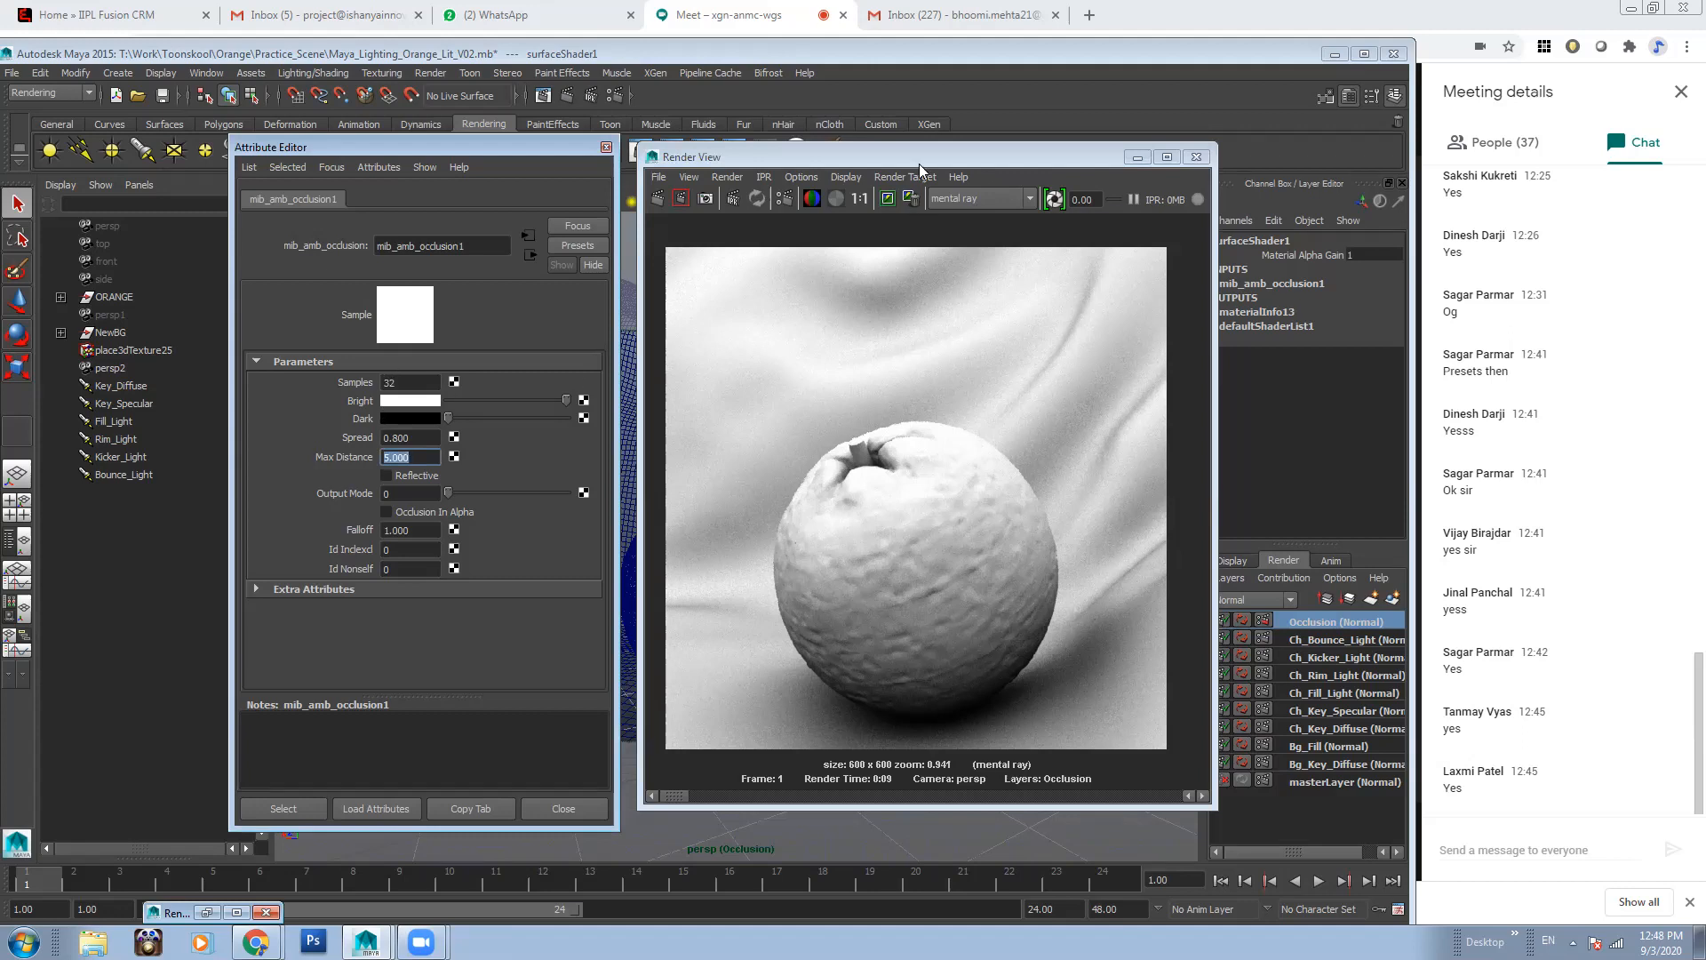
{"action": "left_click_drag", "start_coordinate": [919, 164], "coordinate": [905, 178]}
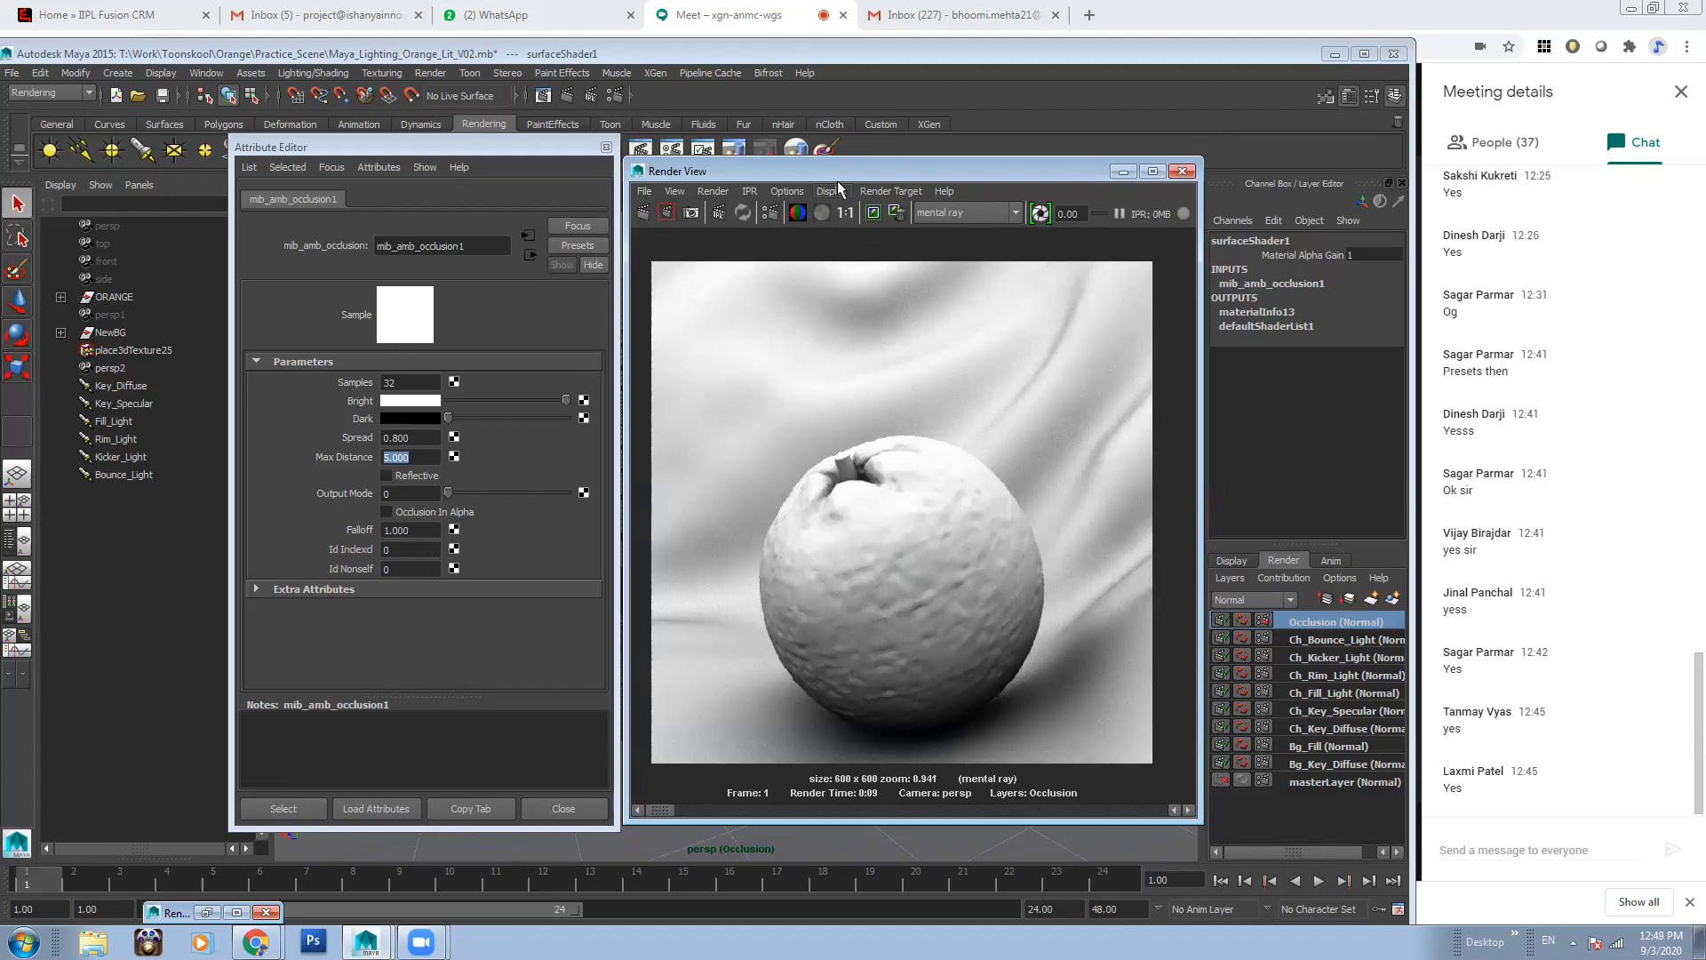
{"action": "left_click_drag", "start_coordinate": [821, 174], "coordinate": [792, 172]}
{"action": "left_click", "coordinate": [615, 210]}
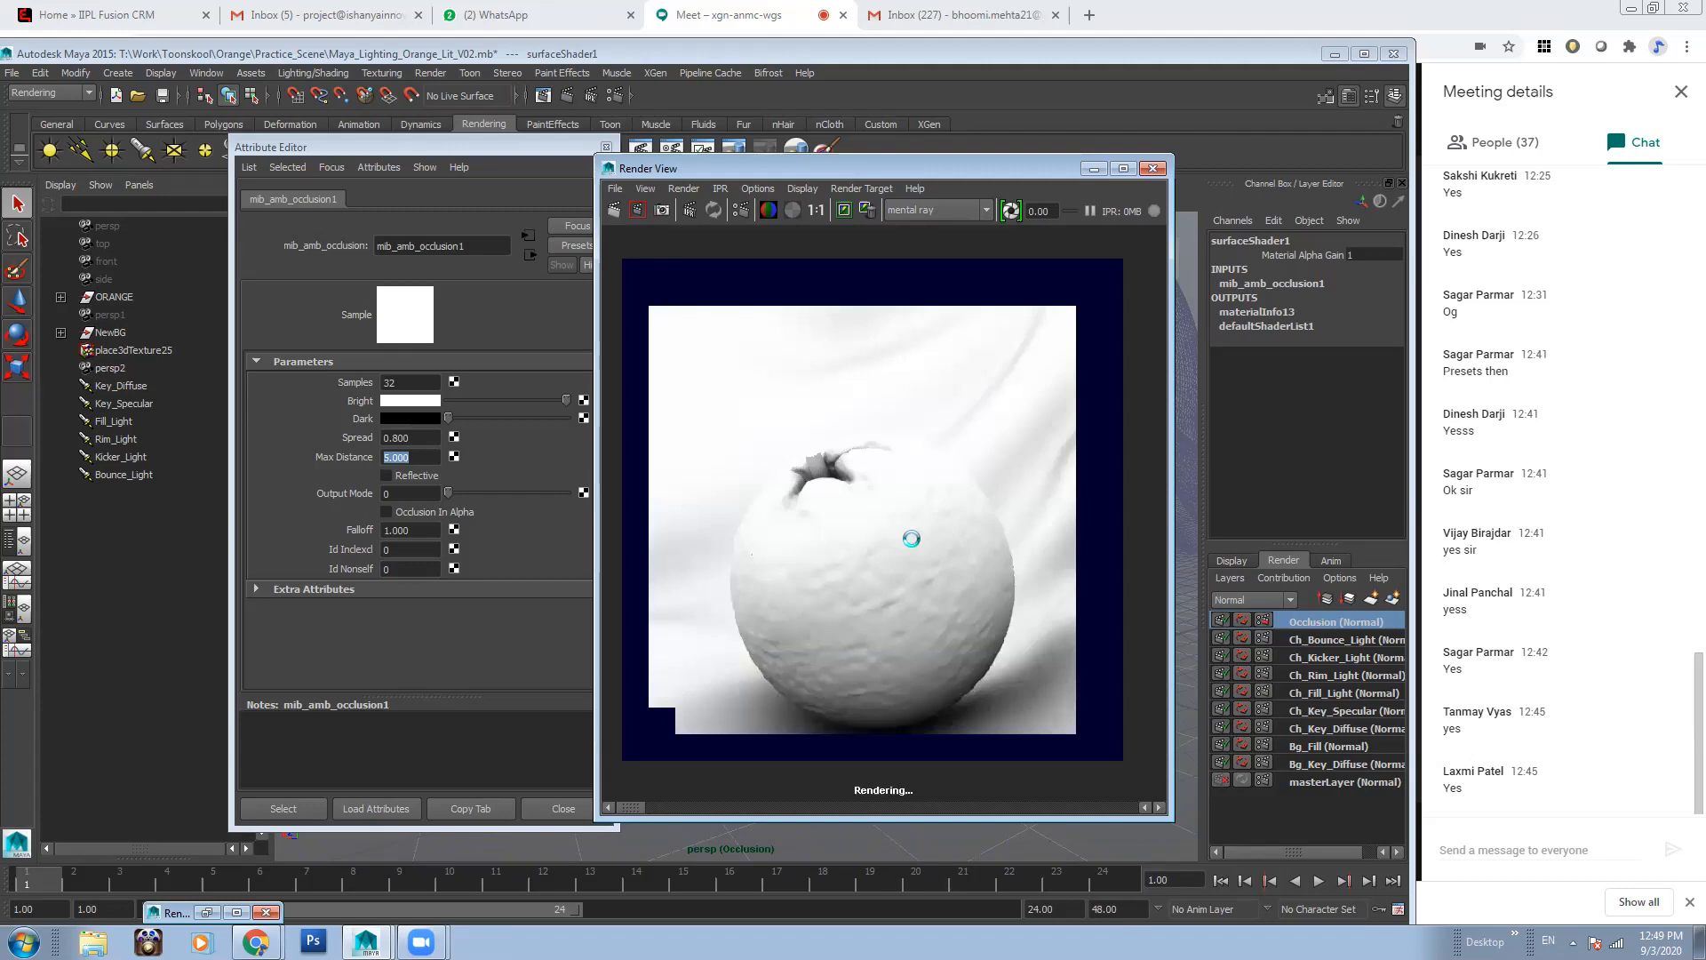
Compare grain on the cloth above the orange between the stored renders with Max Distance 5 and 100 at close range
{"action": "scroll", "coordinate": [933, 493], "scroll_direction": "up", "scroll_amount": 4}
{"action": "middle_click_drag", "start_coordinate": [873, 390], "coordinate": [871, 526], "text": "alt"}
{"action": "right_click_drag", "start_coordinate": [996, 551], "coordinate": [907, 498], "text": "alt"}
{"action": "middle_click_drag", "start_coordinate": [882, 448], "coordinate": [879, 416], "text": "alt"}
{"action": "right_click_drag", "start_coordinate": [885, 444], "coordinate": [1005, 578], "text": "alt"}
{"action": "middle_click_drag", "start_coordinate": [892, 435], "coordinate": [890, 477], "text": "alt"}
{"action": "right_click_drag", "start_coordinate": [890, 478], "coordinate": [951, 533], "text": "alt"}
{"action": "middle_click_drag", "start_coordinate": [876, 411], "coordinate": [924, 555], "text": "alt"}
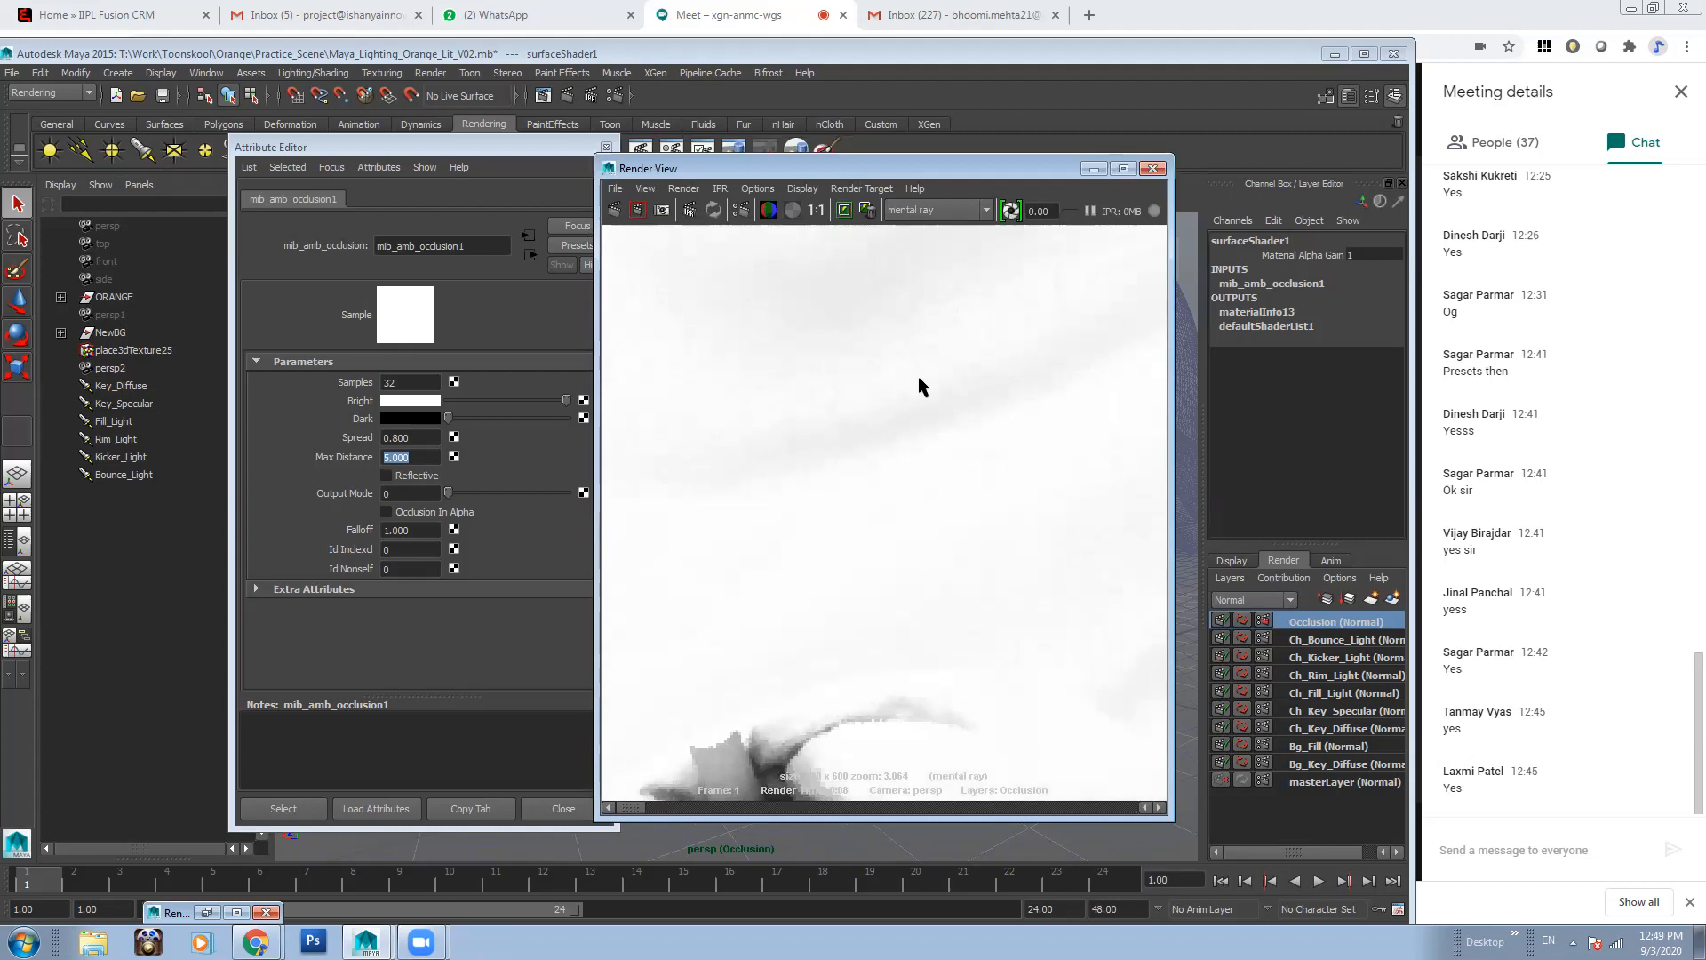
{"action": "left_click_drag", "start_coordinate": [635, 808], "coordinate": [674, 807]}
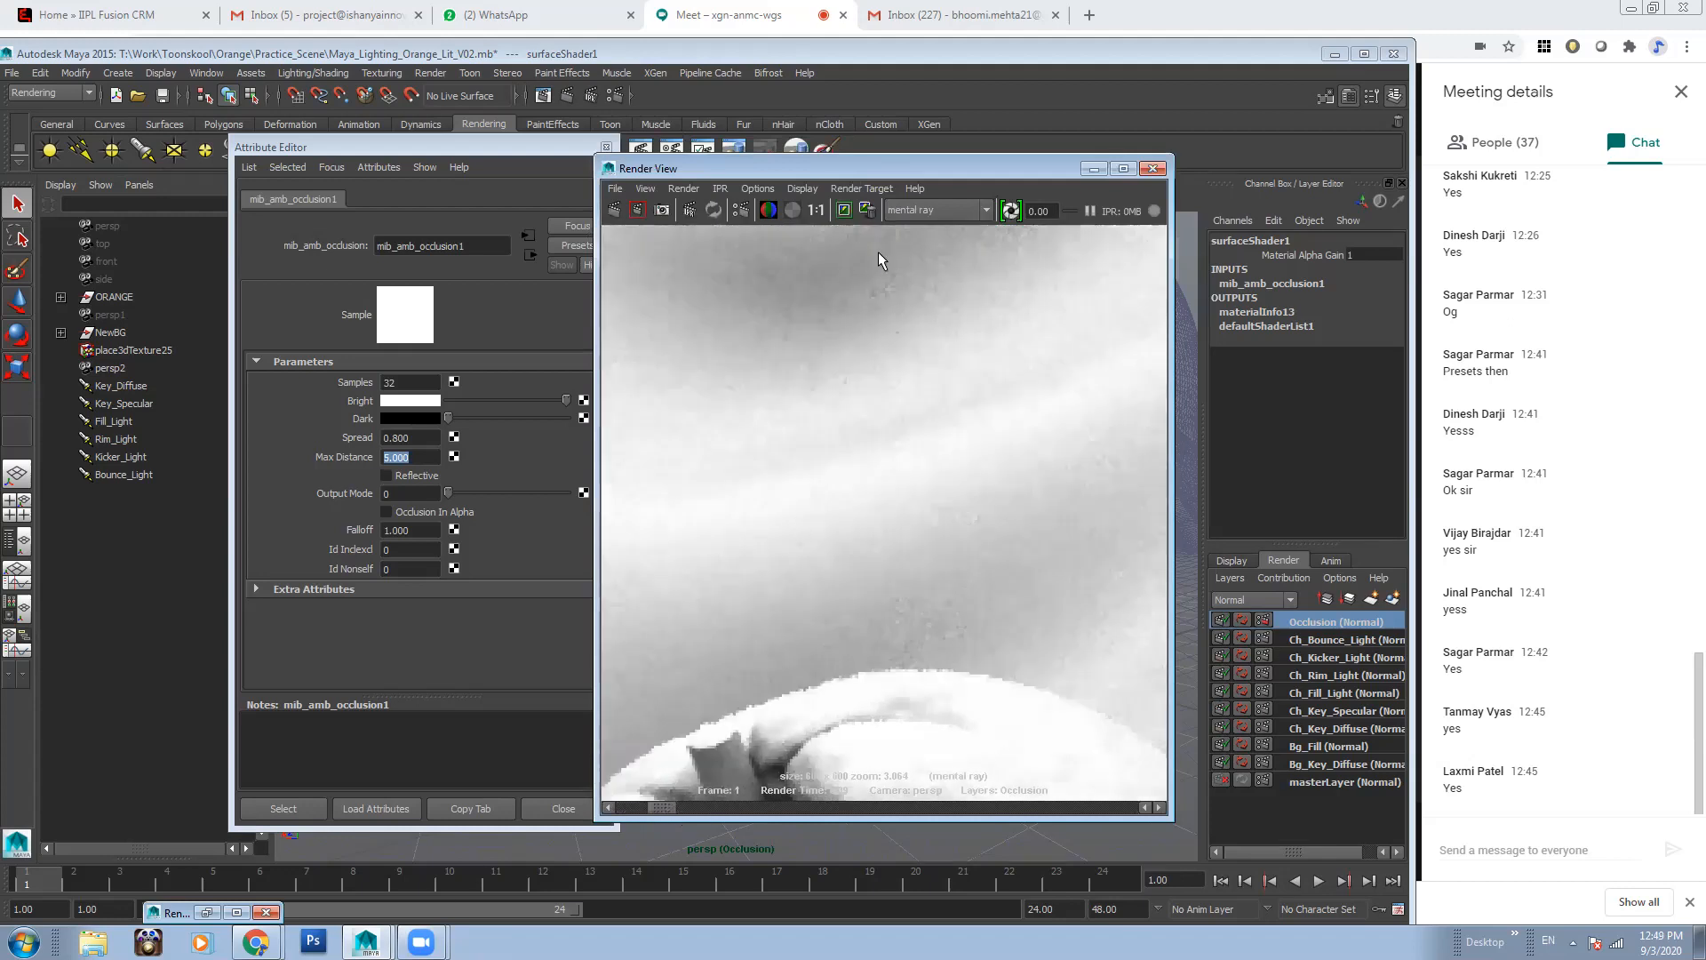
{"action": "mouse_move", "coordinate": [651, 807]}
{"action": "left_mouse_down"}
{"action": "mouse_move", "coordinate": [632, 802]}
{"action": "mouse_move", "coordinate": [689, 813]}
{"action": "mouse_move", "coordinate": [624, 807]}
{"action": "left_mouse_up"}
{"action": "right_click_drag", "start_coordinate": [978, 606], "coordinate": [724, 574], "text": "alt"}
{"action": "middle_click_drag", "start_coordinate": [889, 526], "coordinate": [889, 482], "text": "alt"}
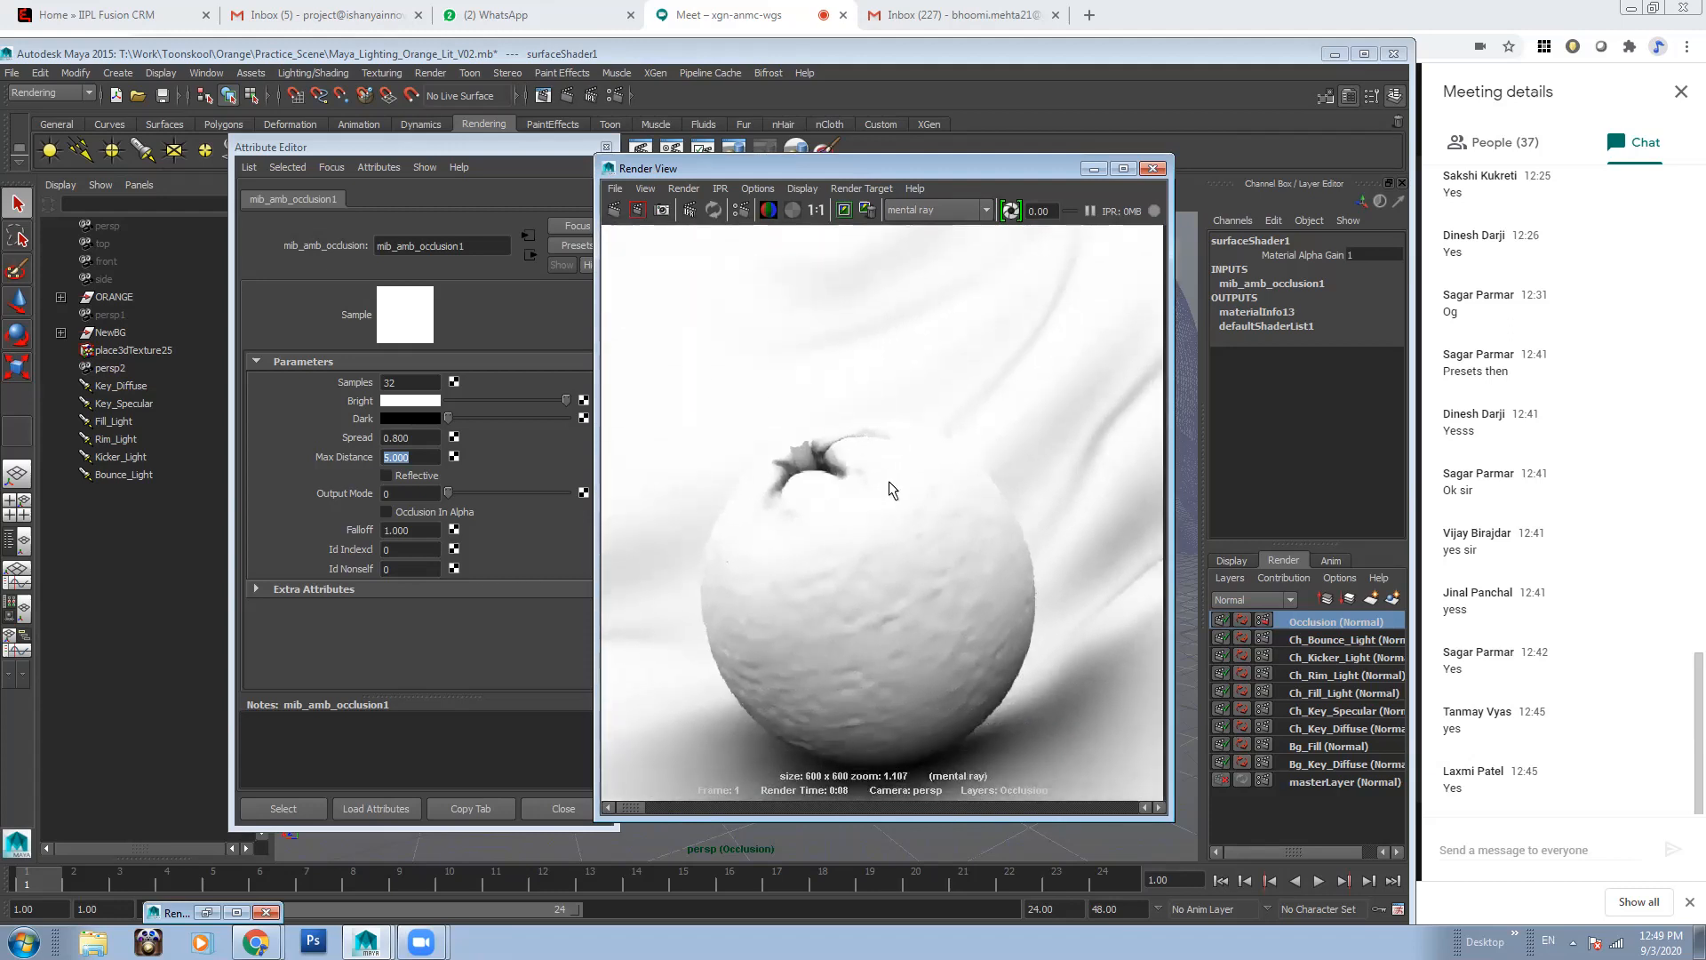
View the Occlusion render at actual size and compare overall shading between the Max Distance 5 and 100 versions
{"action": "left_click", "coordinate": [815, 209]}
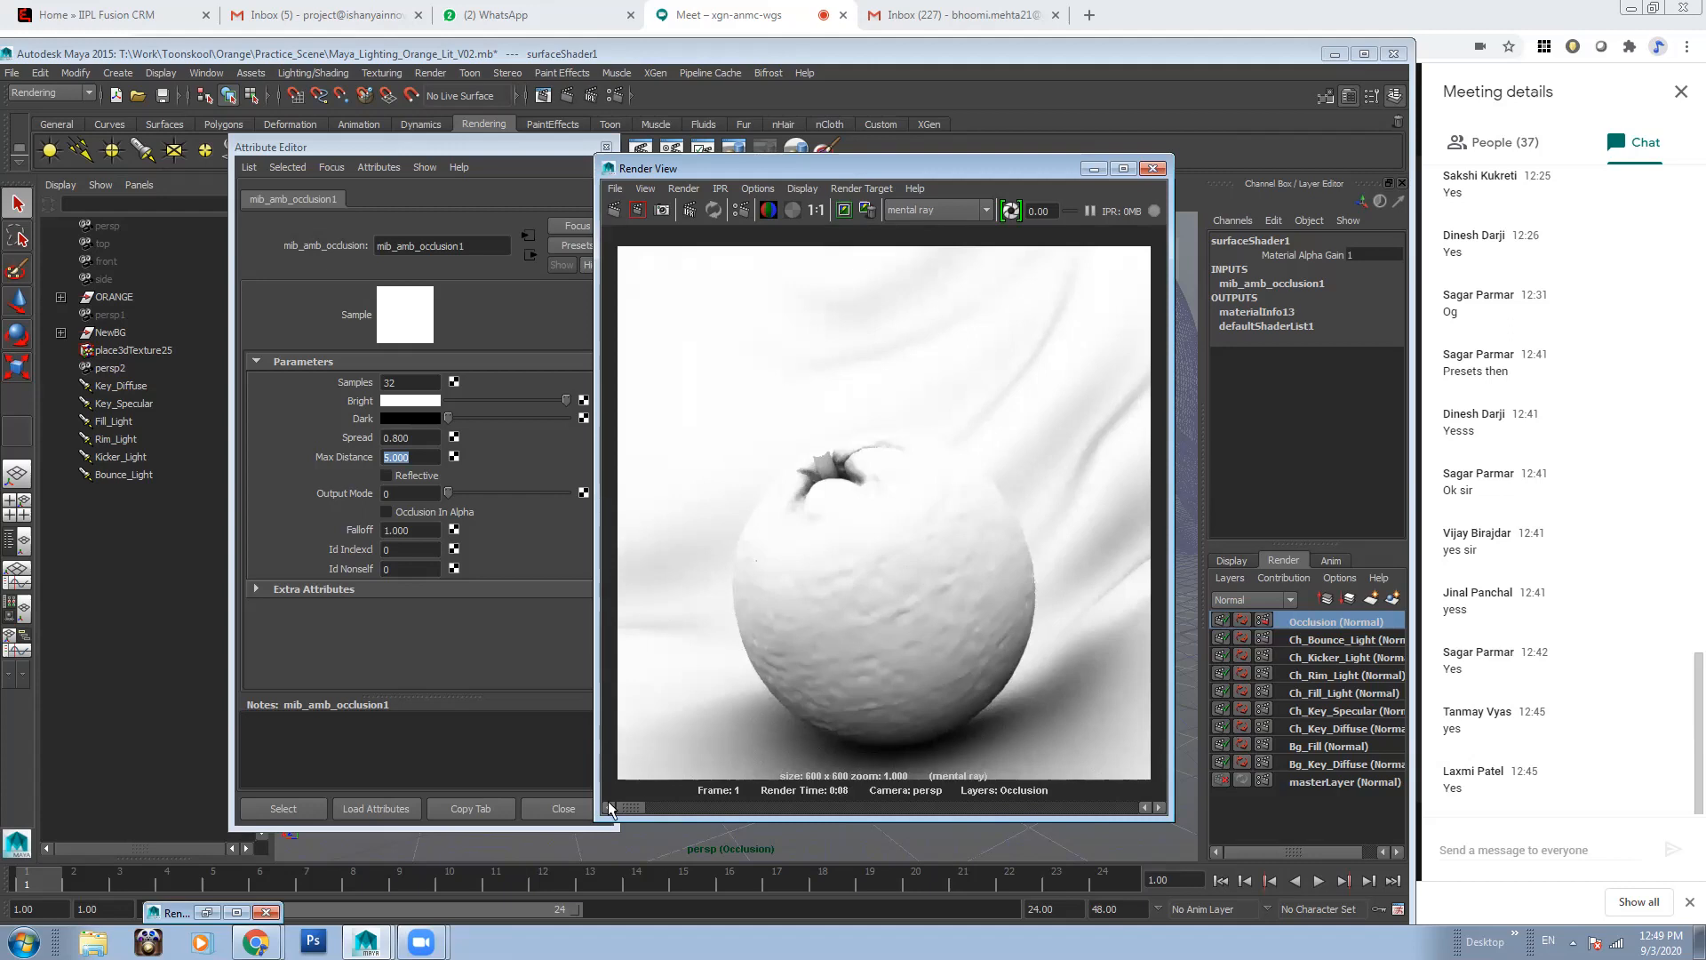
{"action": "left_click_drag", "start_coordinate": [642, 807], "coordinate": [659, 807]}
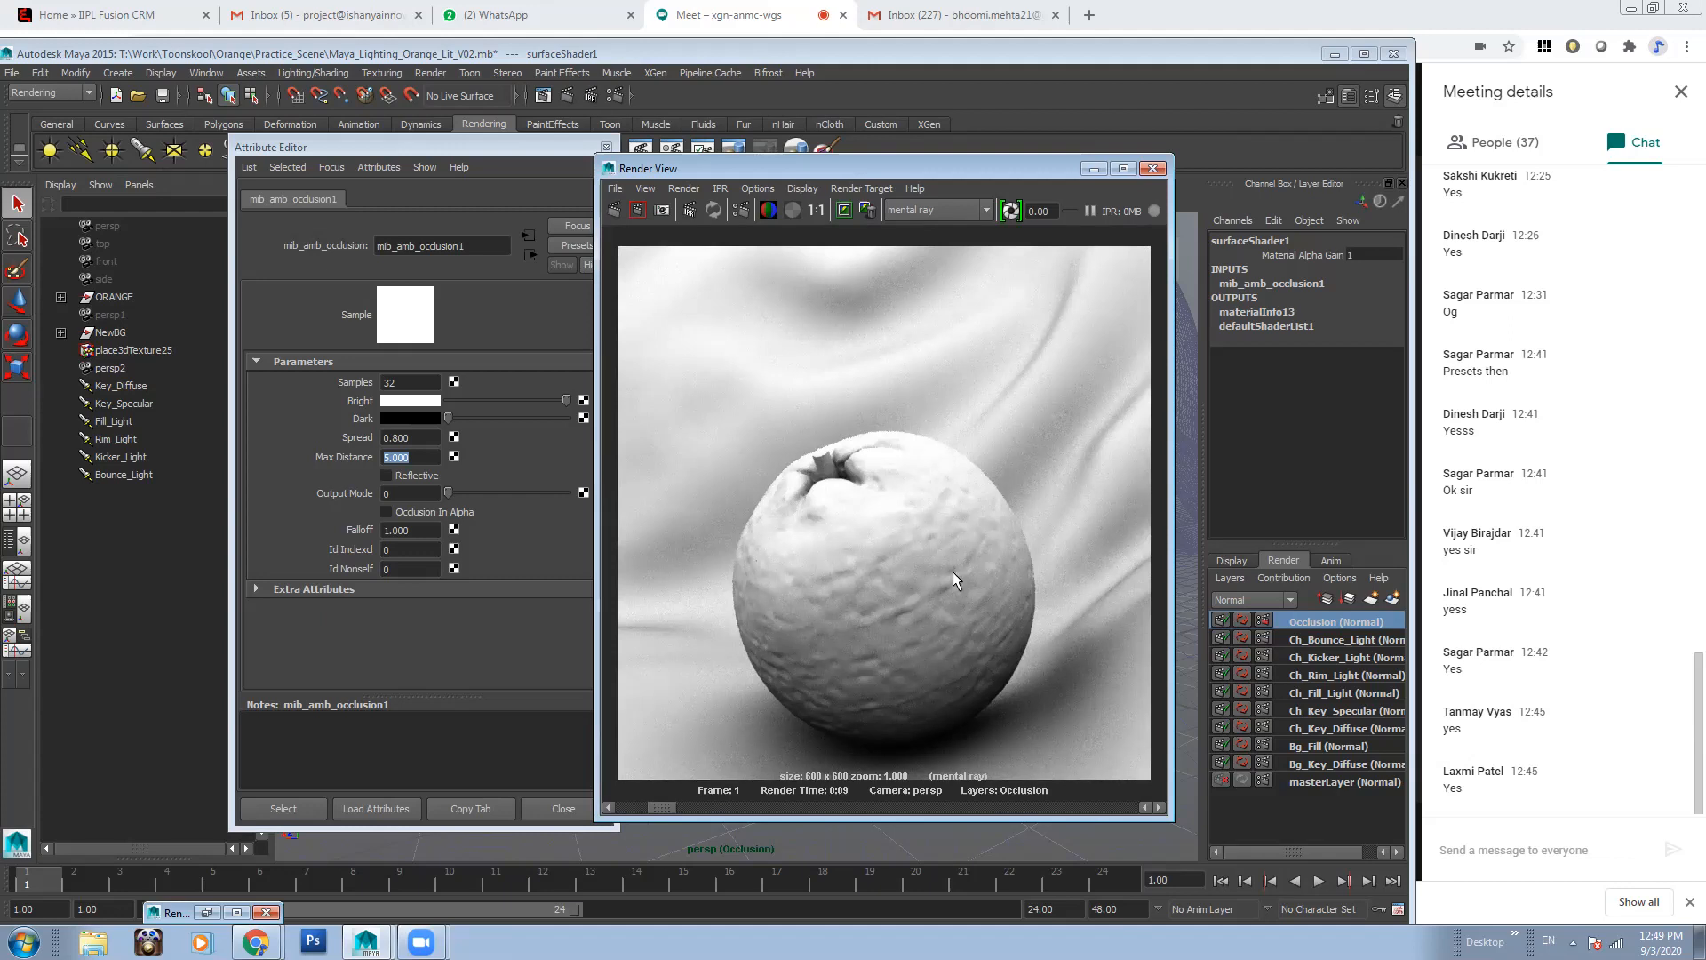
{"action": "left_click_drag", "start_coordinate": [667, 807], "coordinate": [636, 809]}
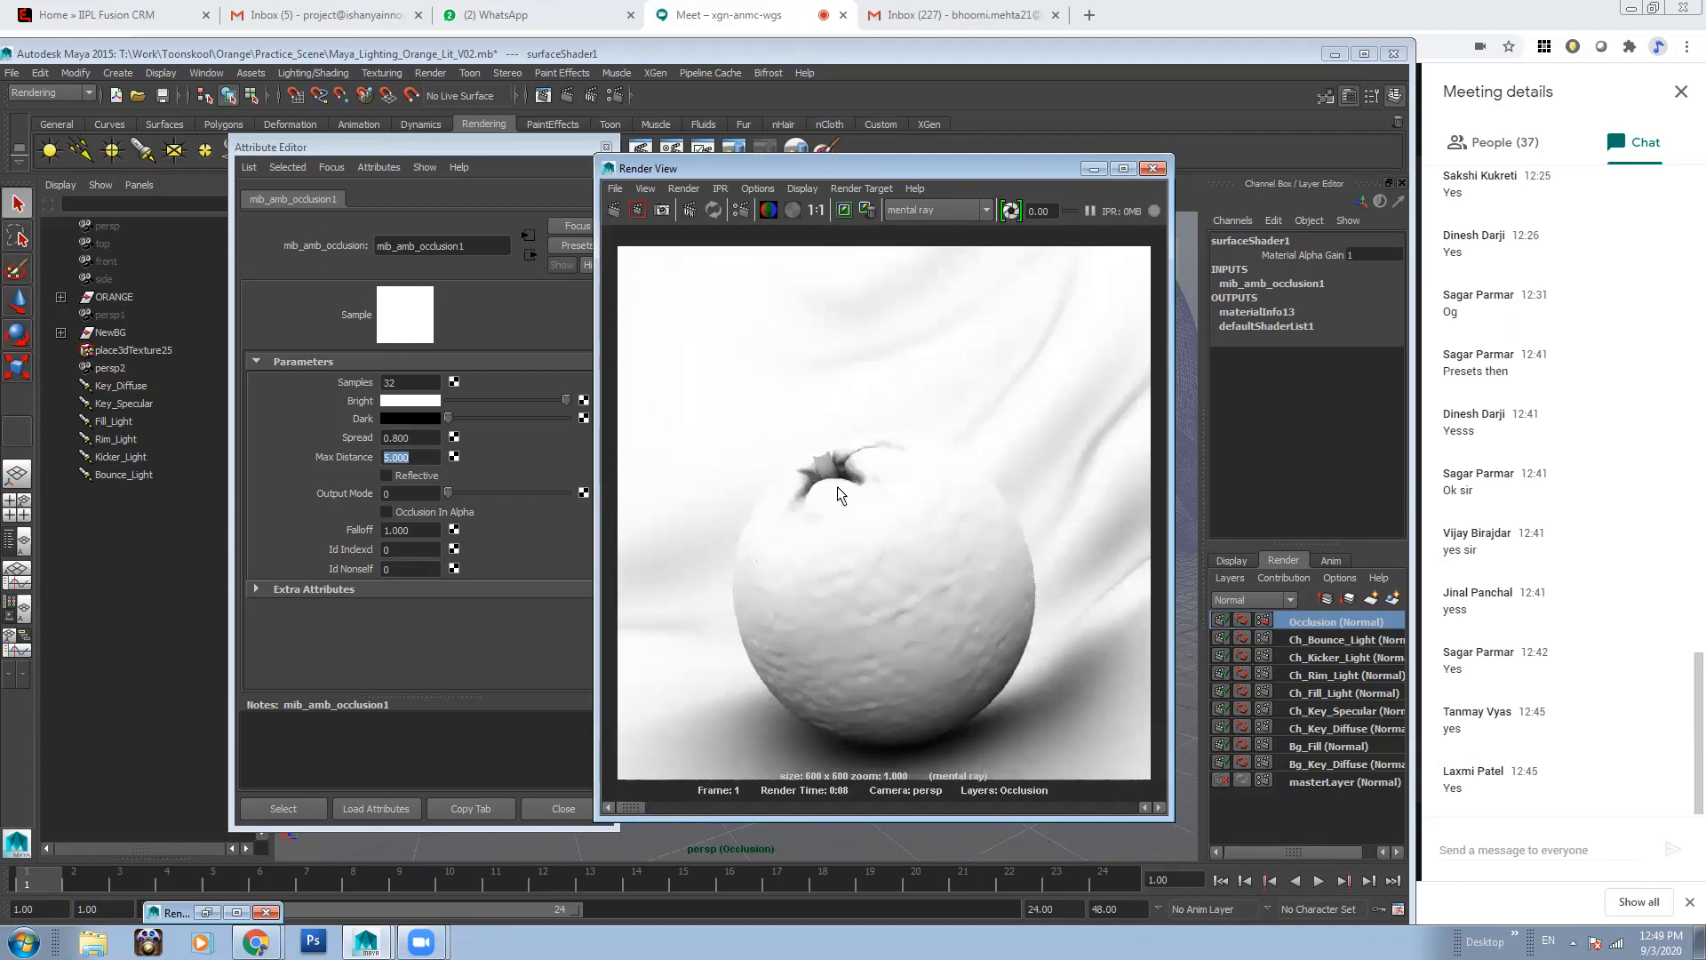
Put away the render and occlusion attribute windows and deselect the surface shader
{"action": "left_click", "coordinate": [1092, 169]}
{"action": "left_click", "coordinate": [606, 148]}
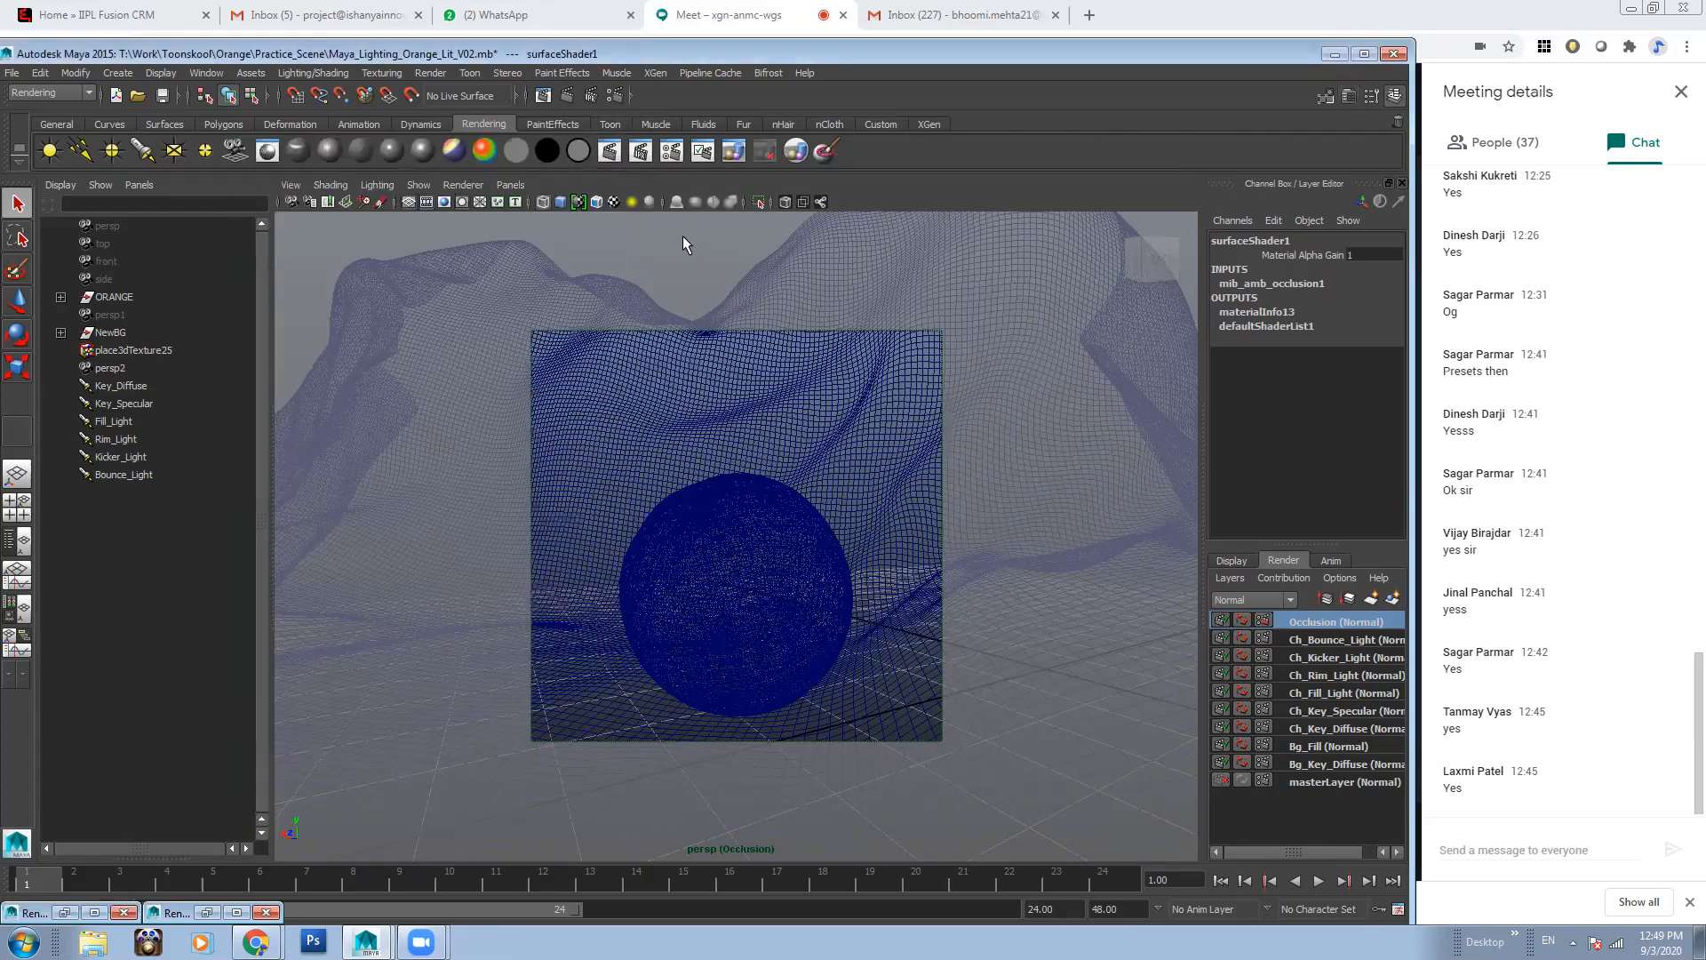
{"action": "left_click", "coordinate": [683, 236]}
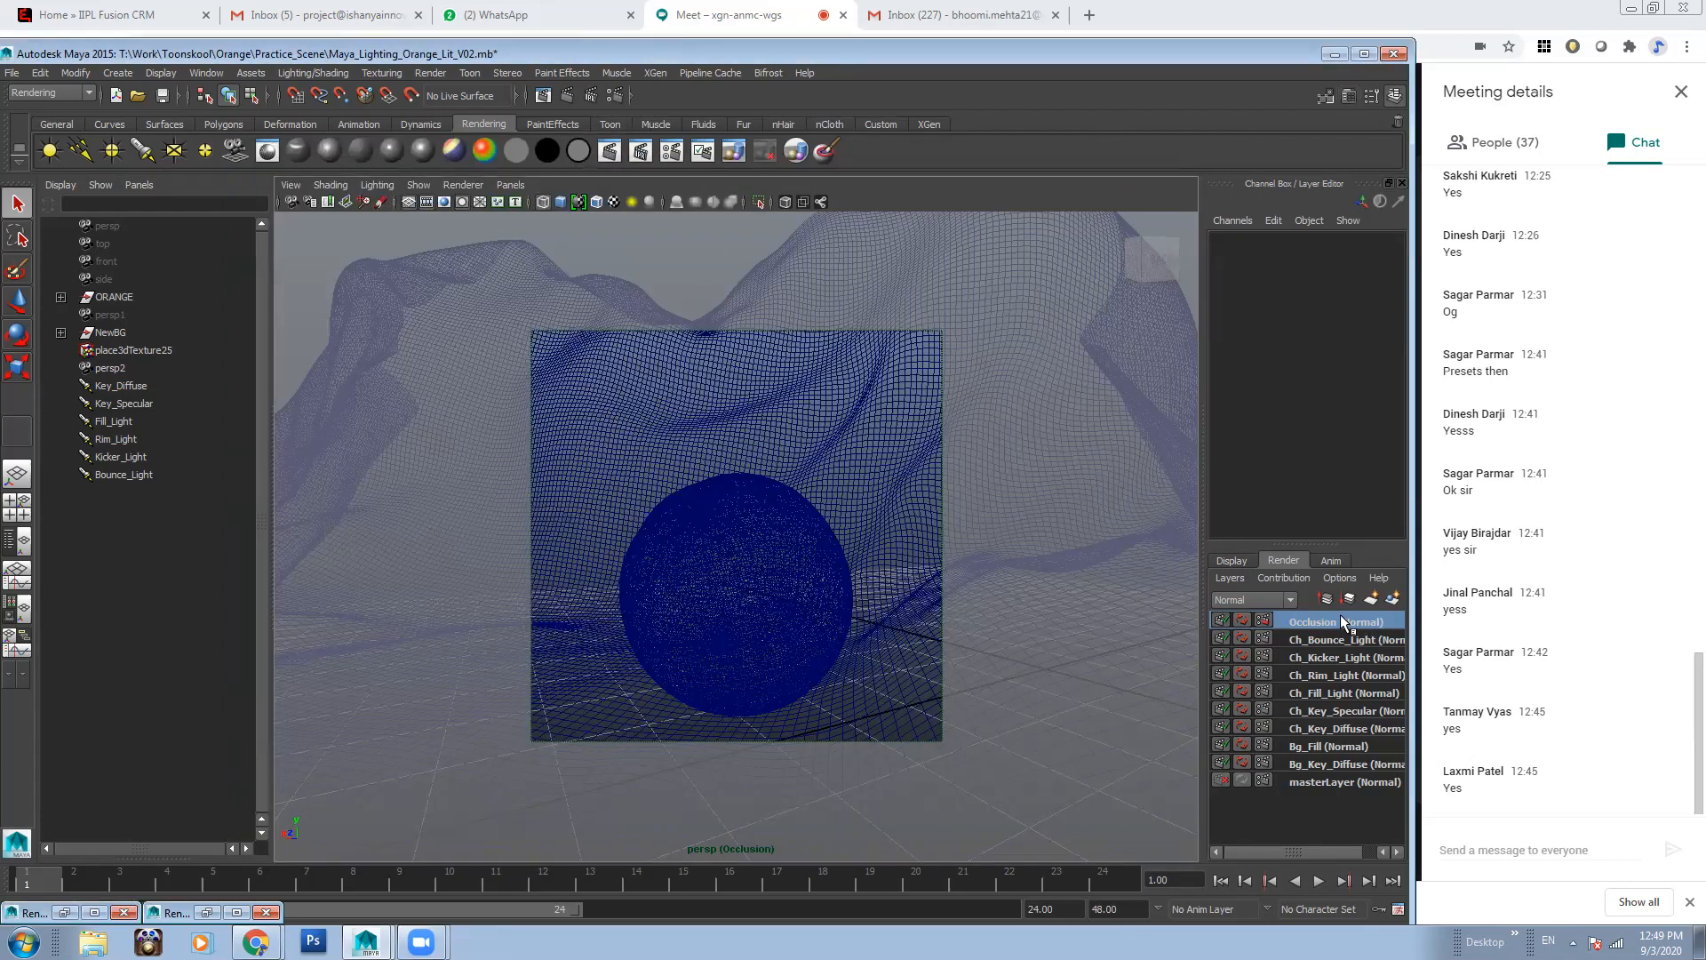
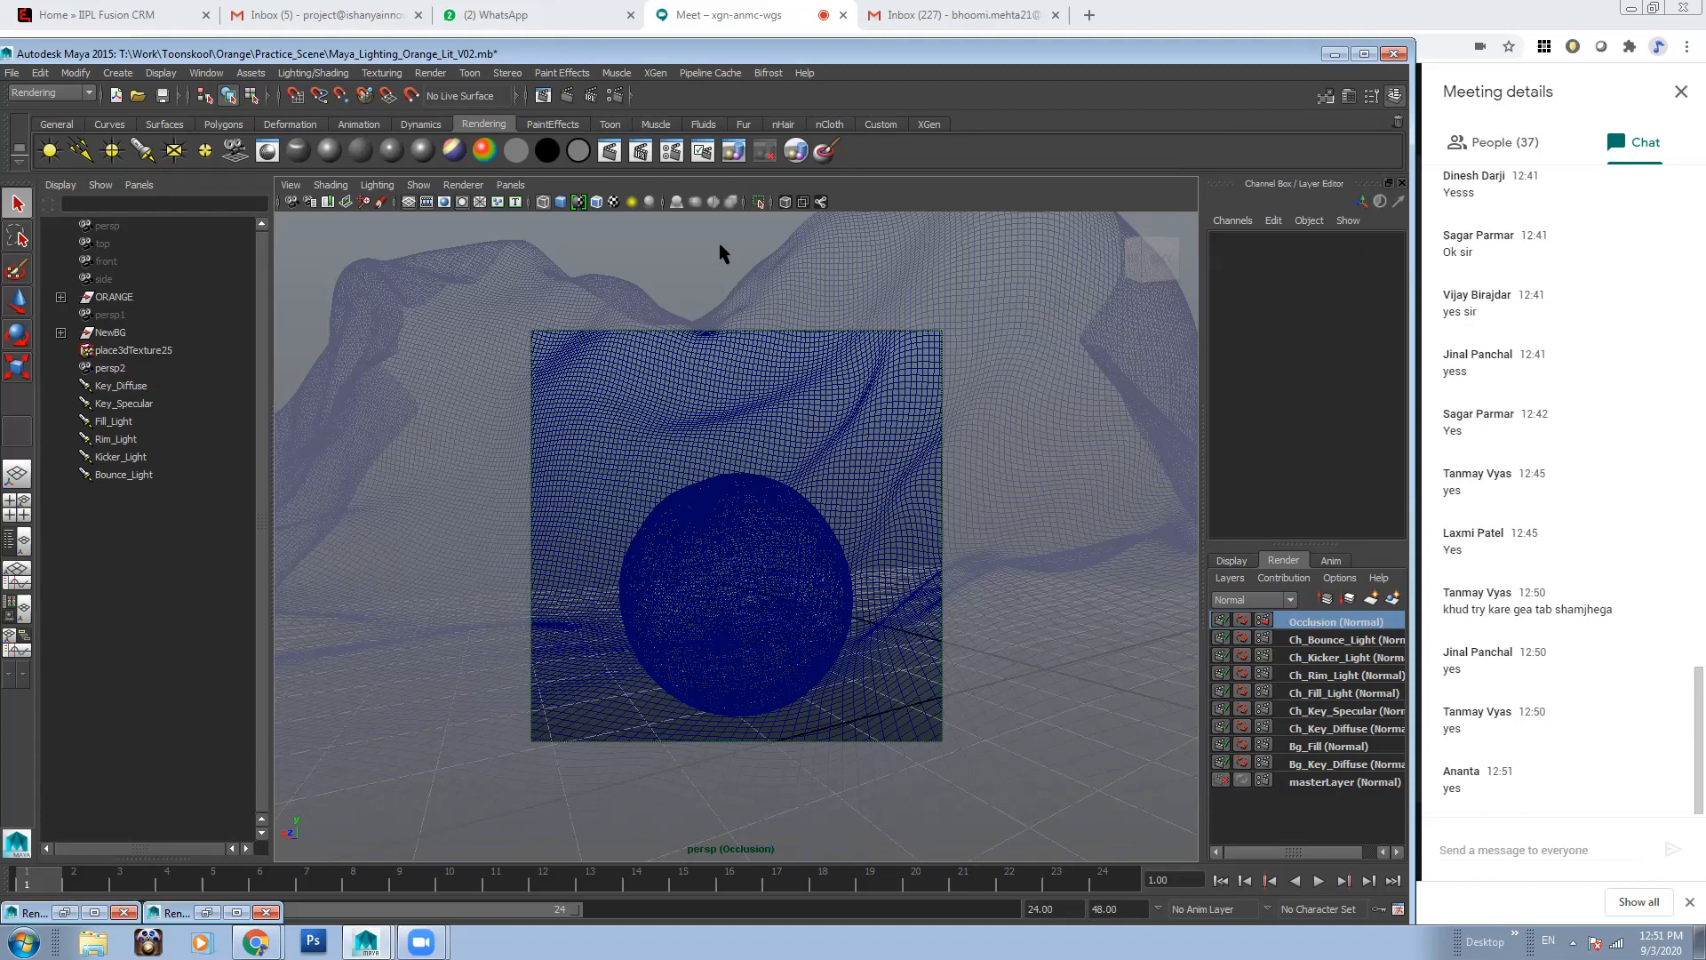
Create a render layer from the ORANGE and NewBG groups and name it Zdepth
{"action": "left_click_drag", "start_coordinate": [741, 555], "coordinate": [804, 626]}
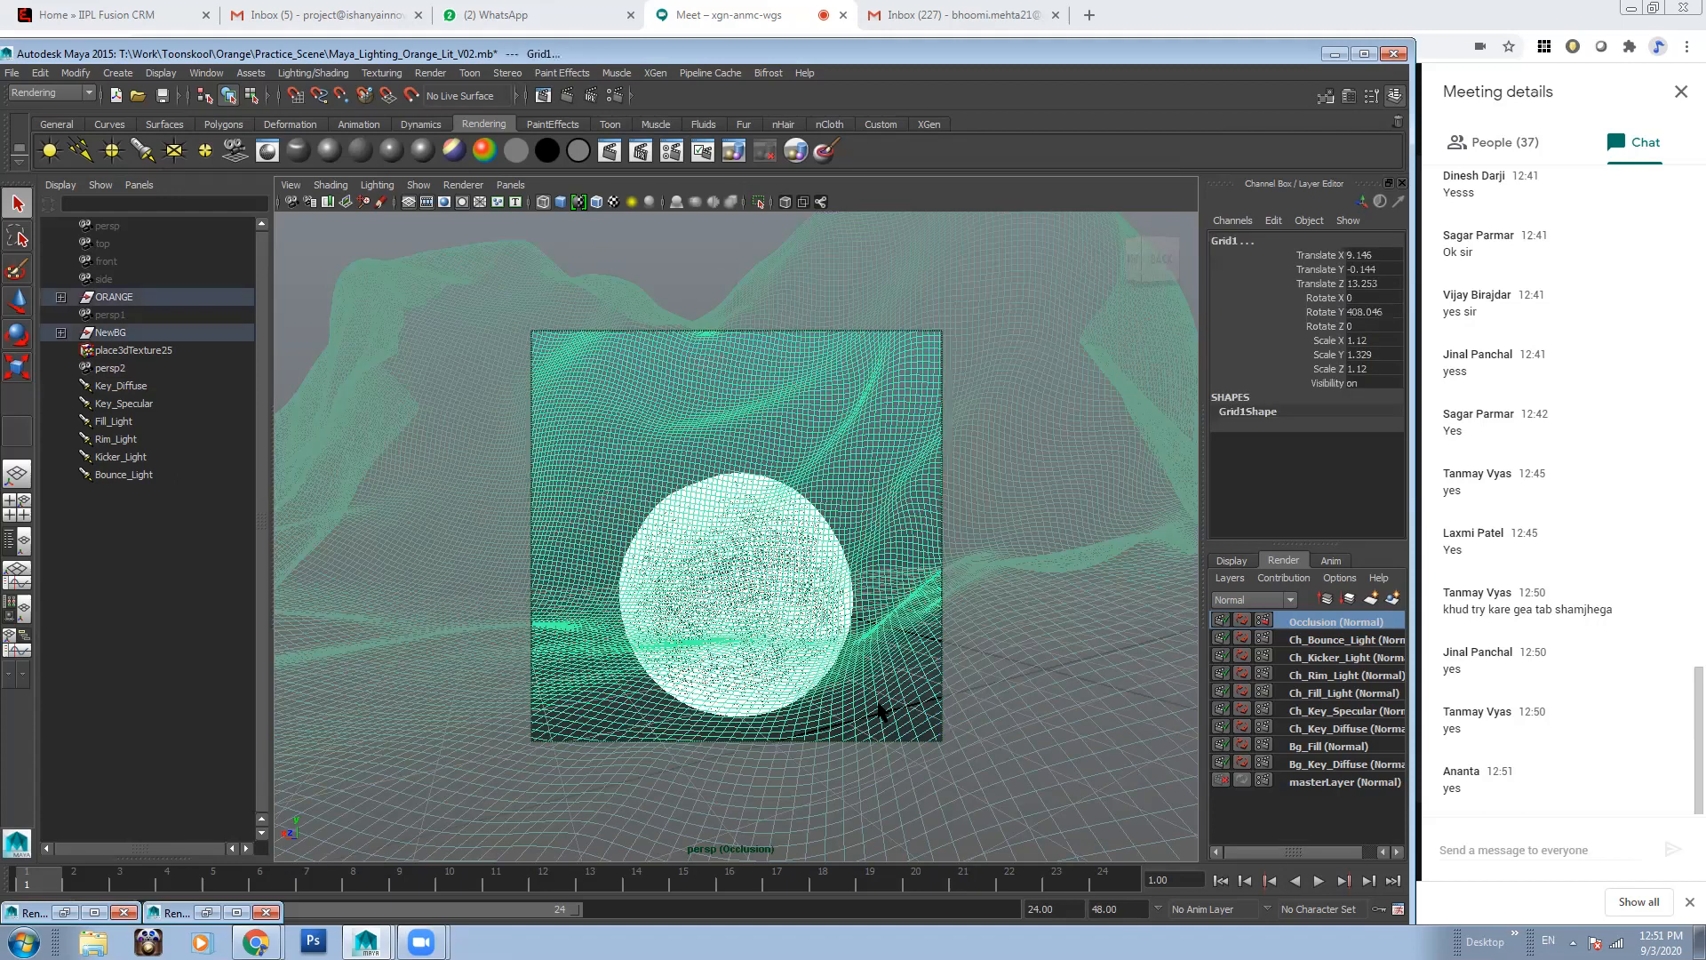
{"action": "left_click", "coordinate": [672, 258]}
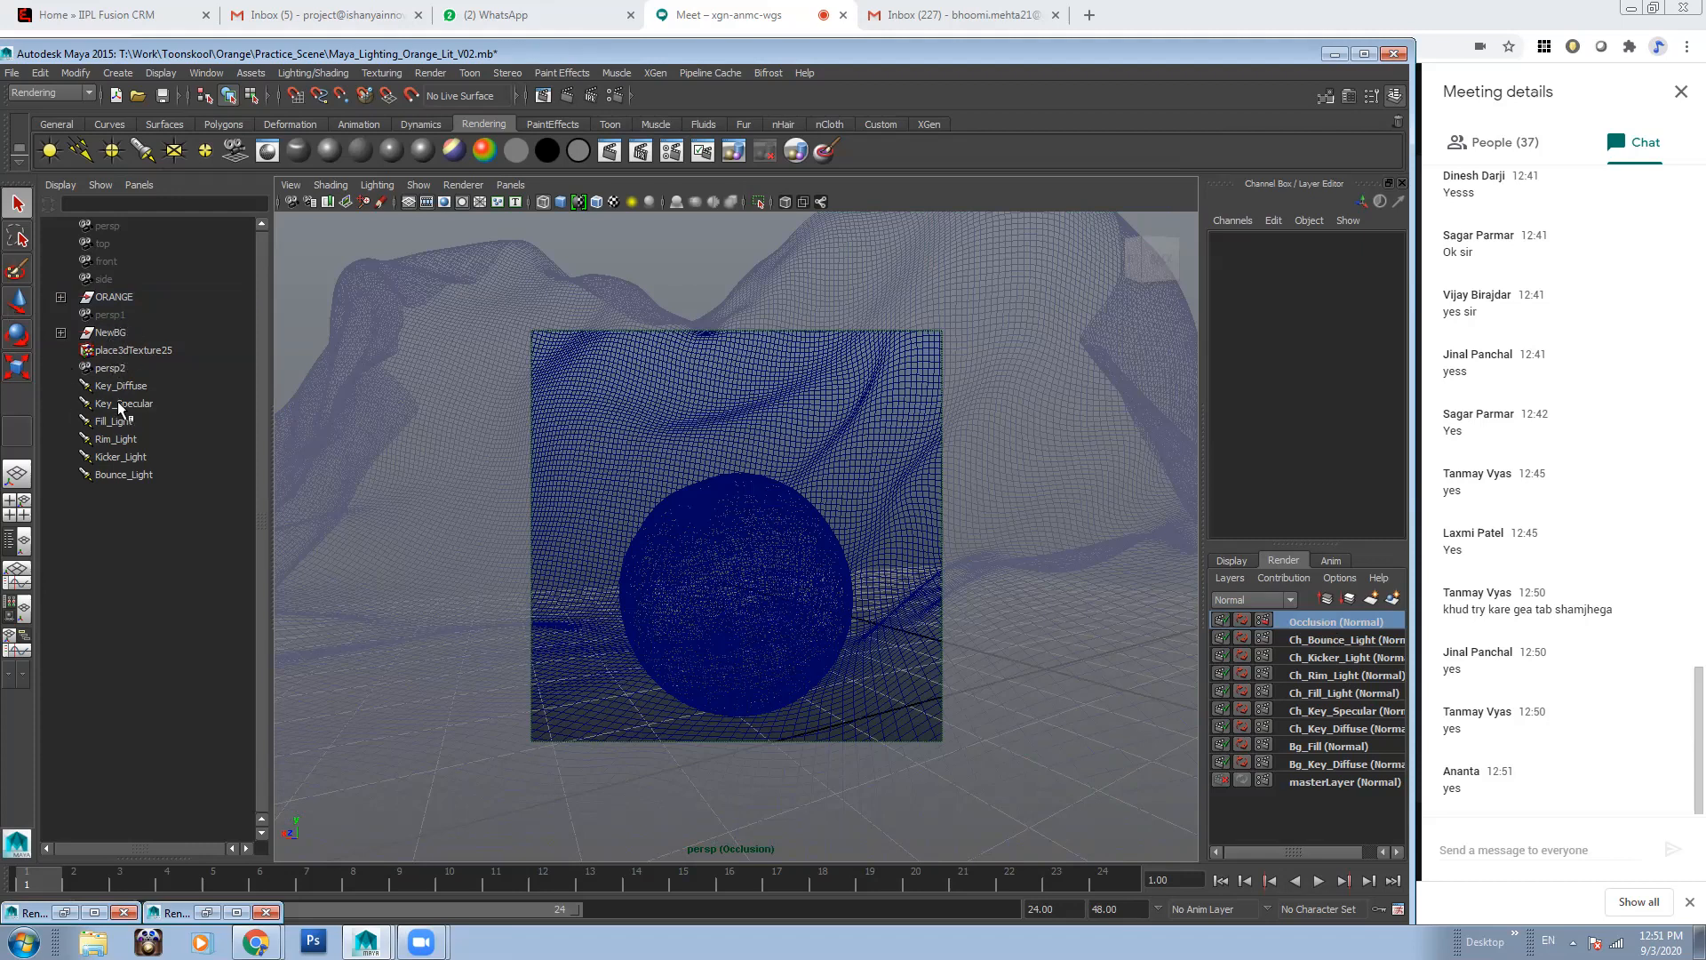
{"action": "left_click", "coordinate": [114, 333]}
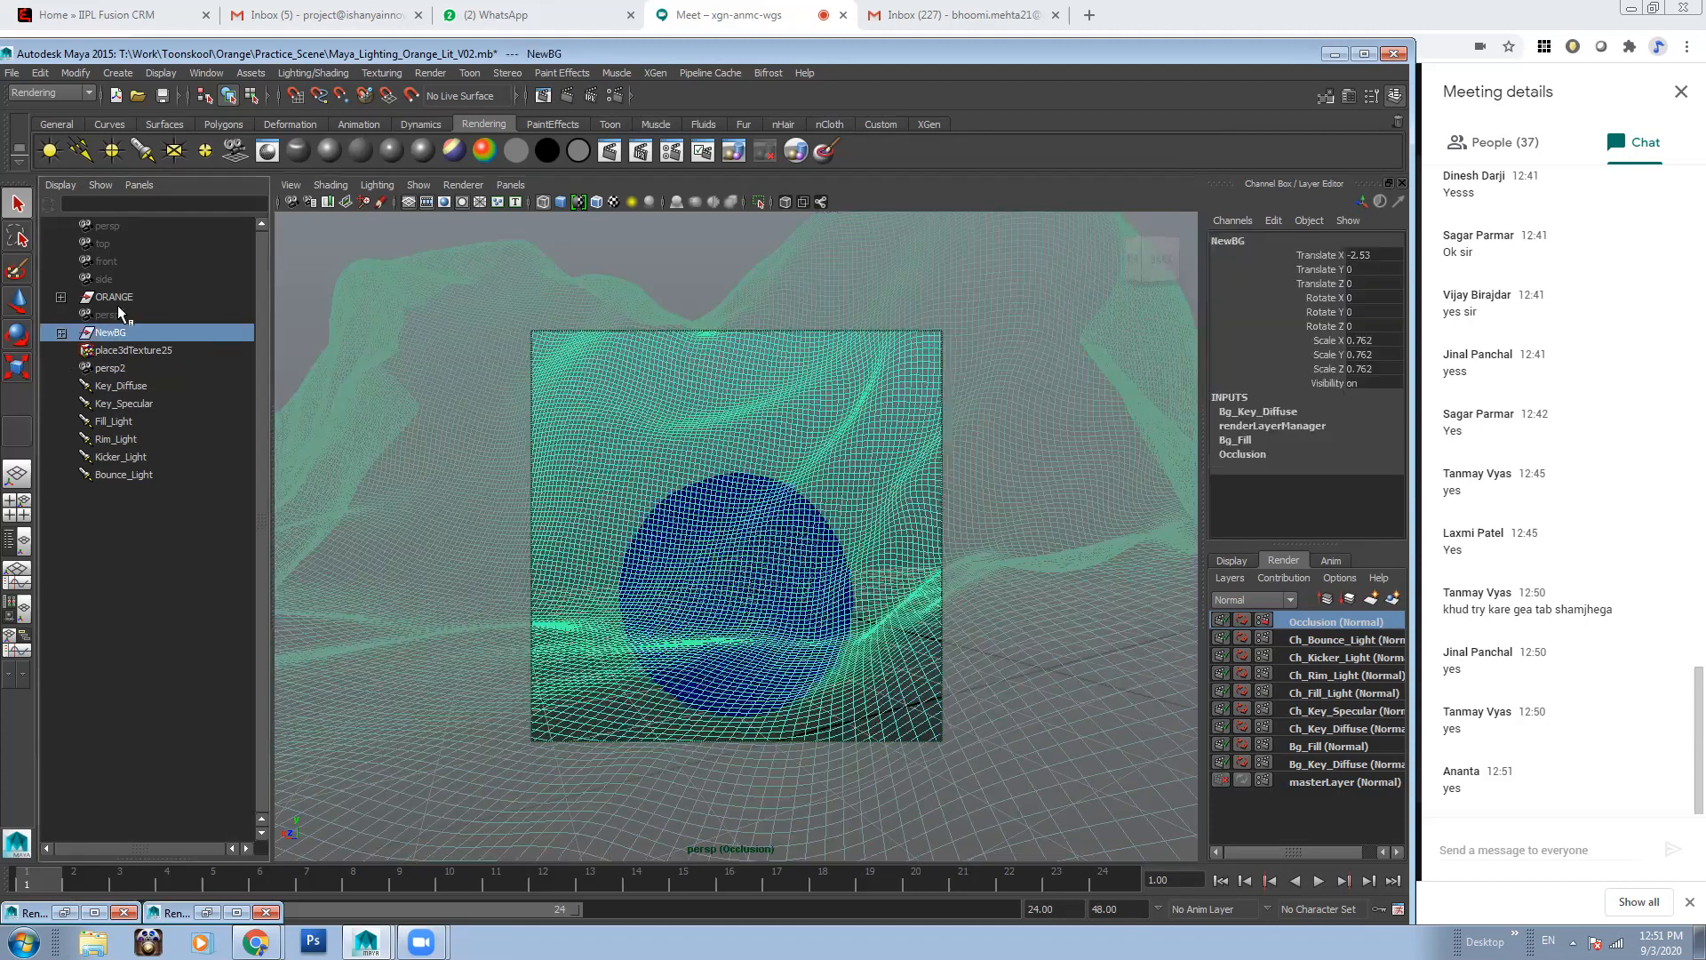
{"action": "left_click", "coordinate": [120, 297], "text": "ctrl"}
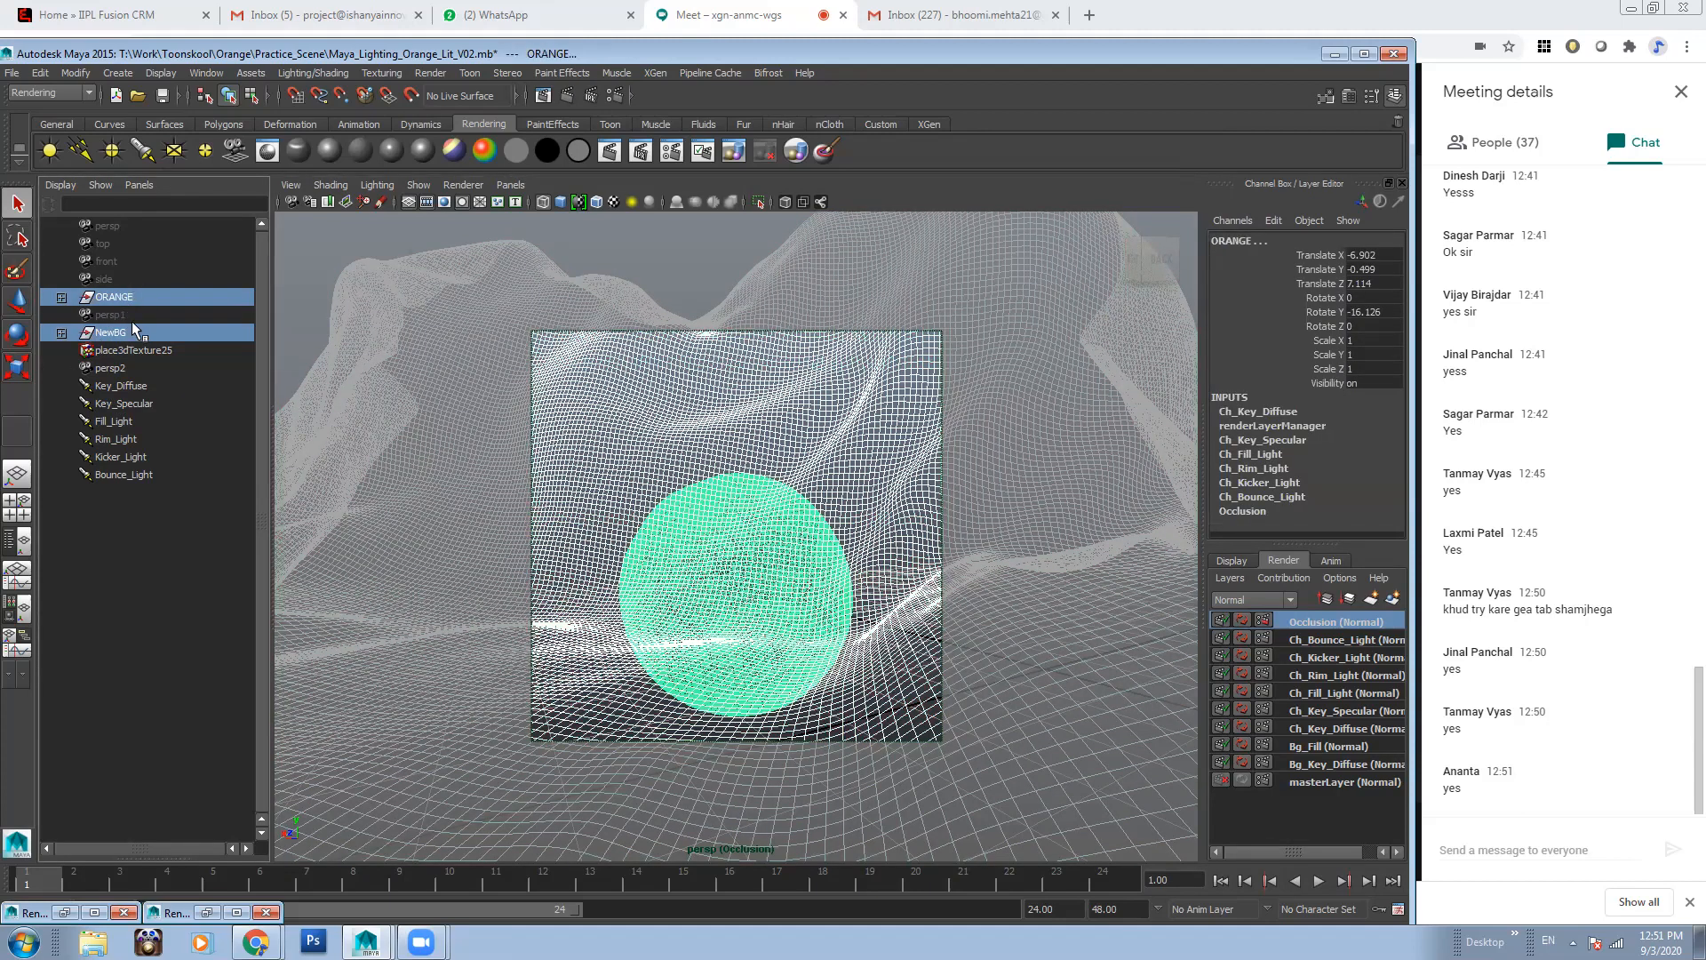
{"action": "left_click", "coordinate": [1393, 598]}
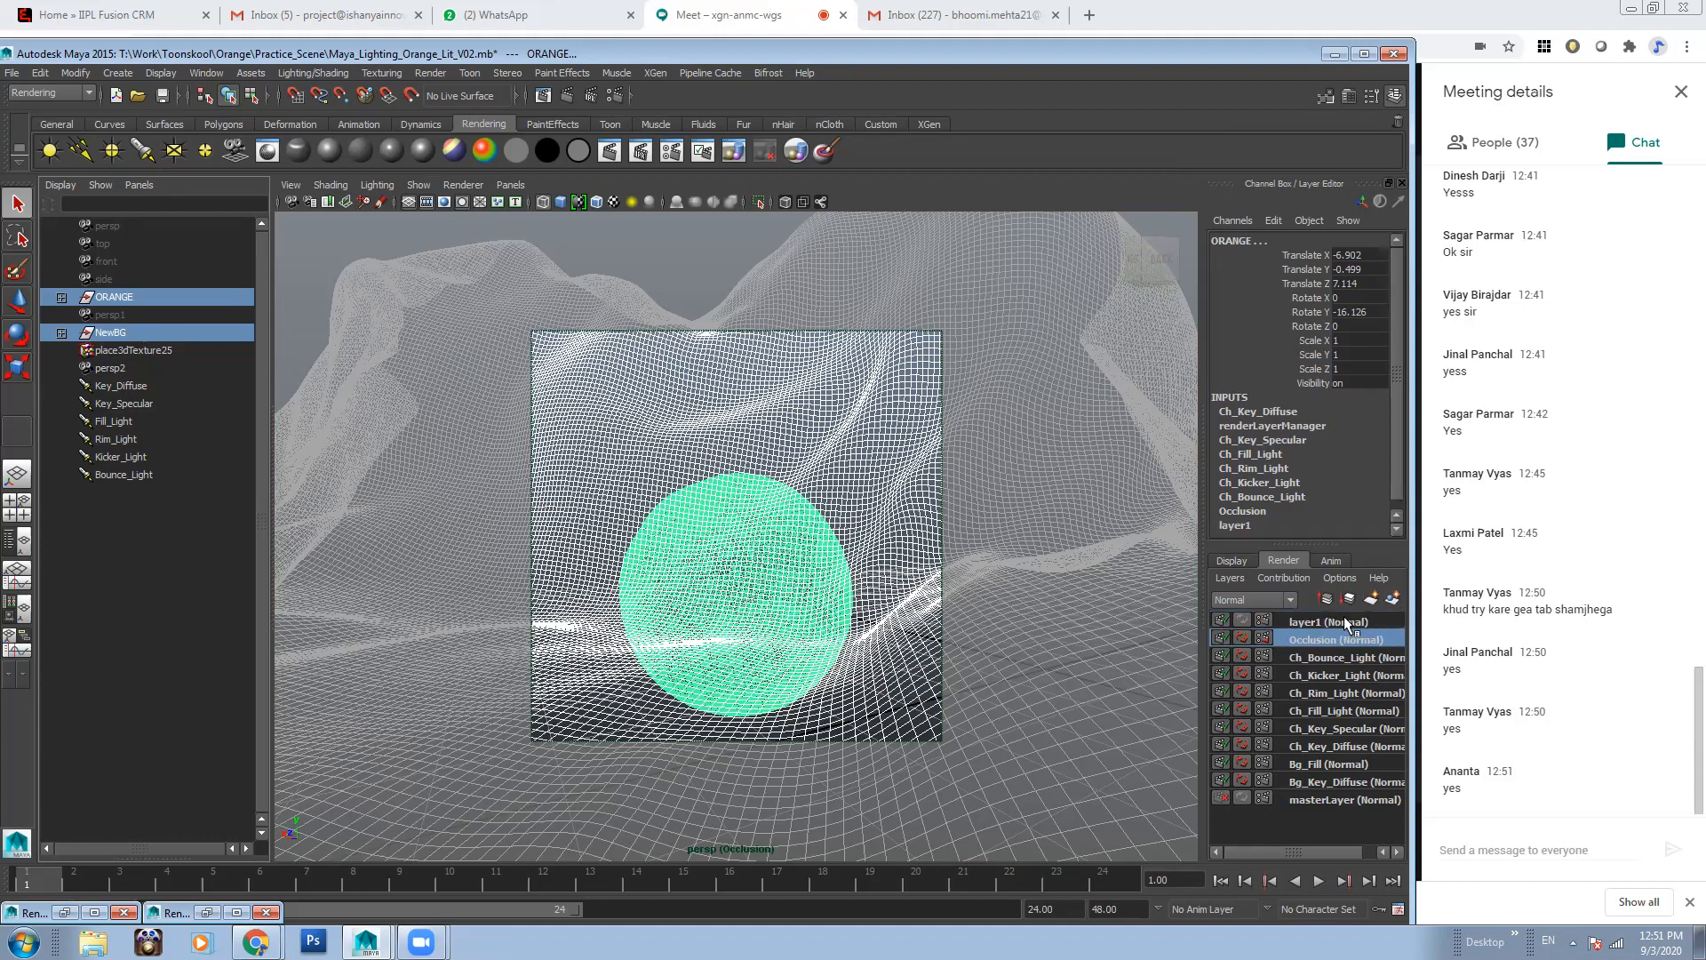
{"action": "left_click", "coordinate": [1343, 619]}
{"action": "double_click", "coordinate": [1354, 620]}
{"action": "type", "text": "Zdepth"}
{"action": "key", "text": "Return"}
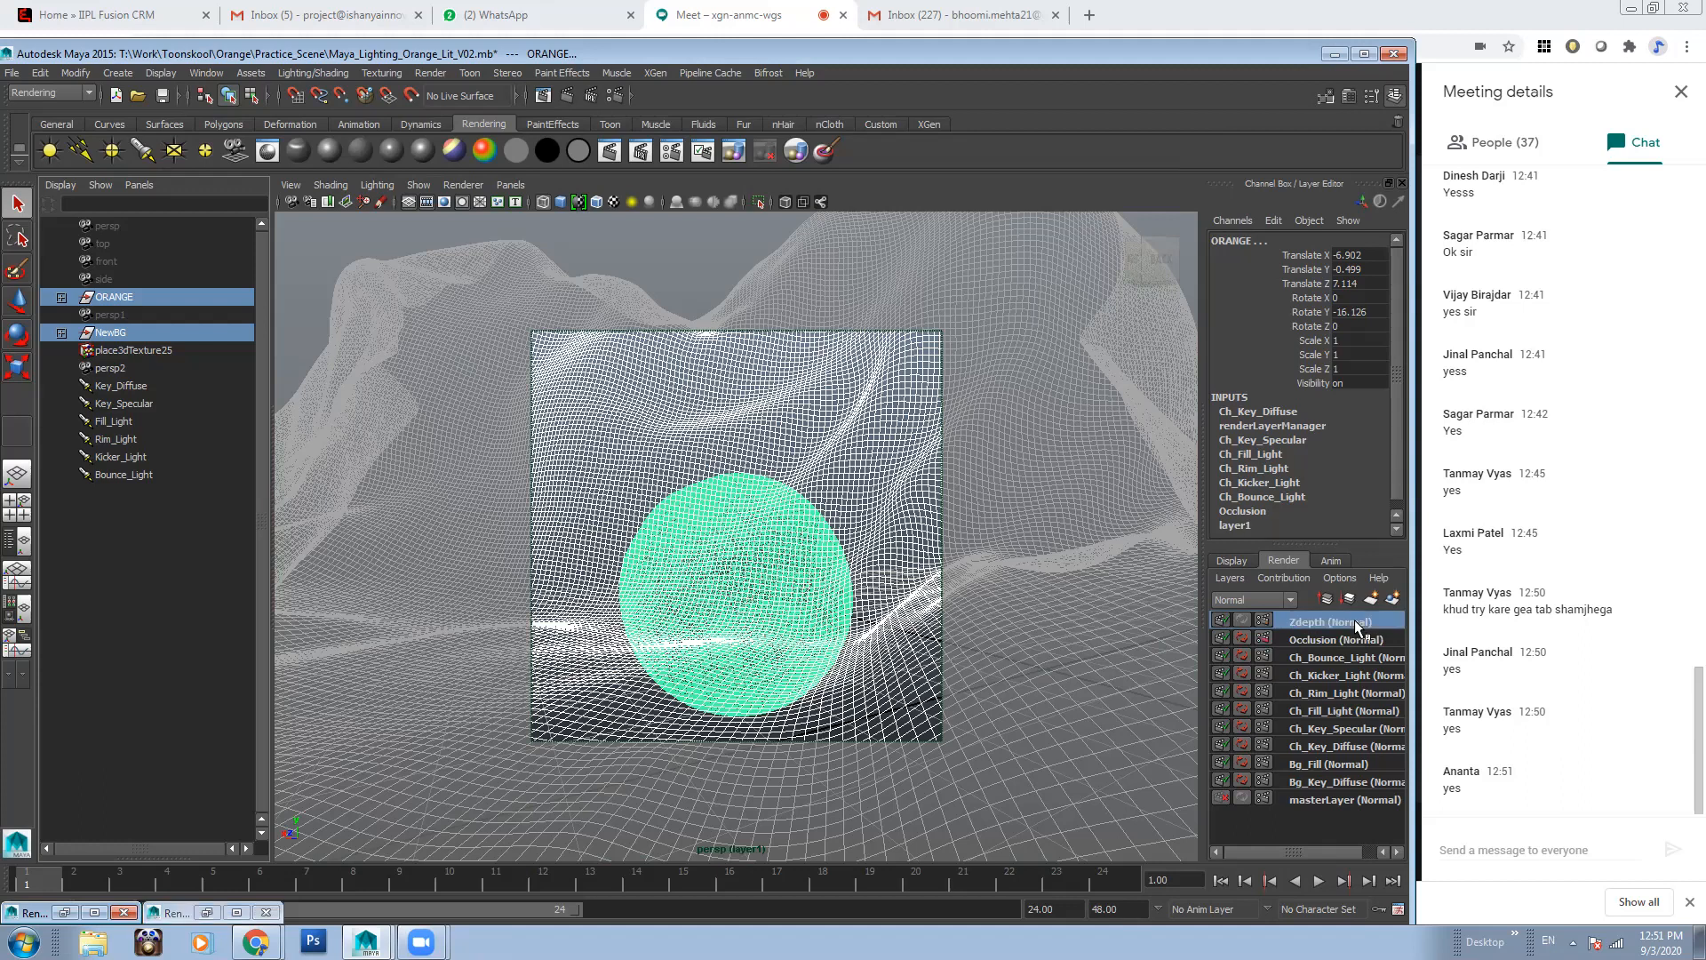
Show the scene shaded with nothing selected and check the render settings of the Zdepth layer
{"action": "left_click", "coordinate": [719, 266]}
{"action": "key", "text": "5"}
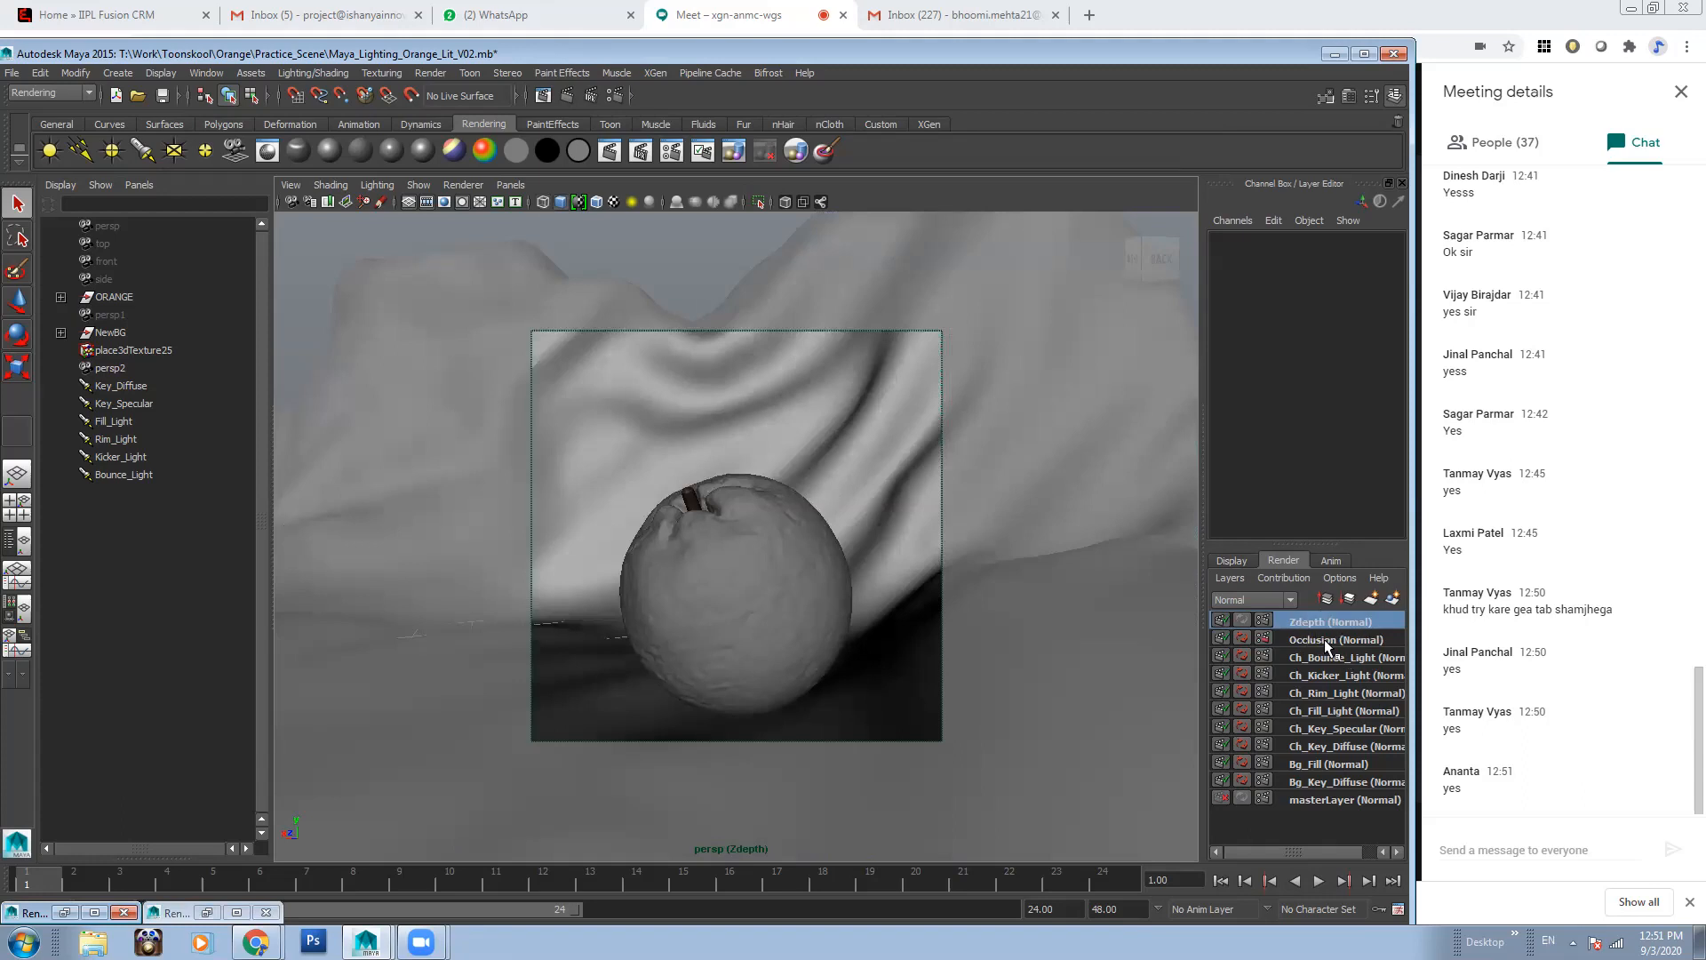
{"action": "left_click", "coordinate": [615, 96]}
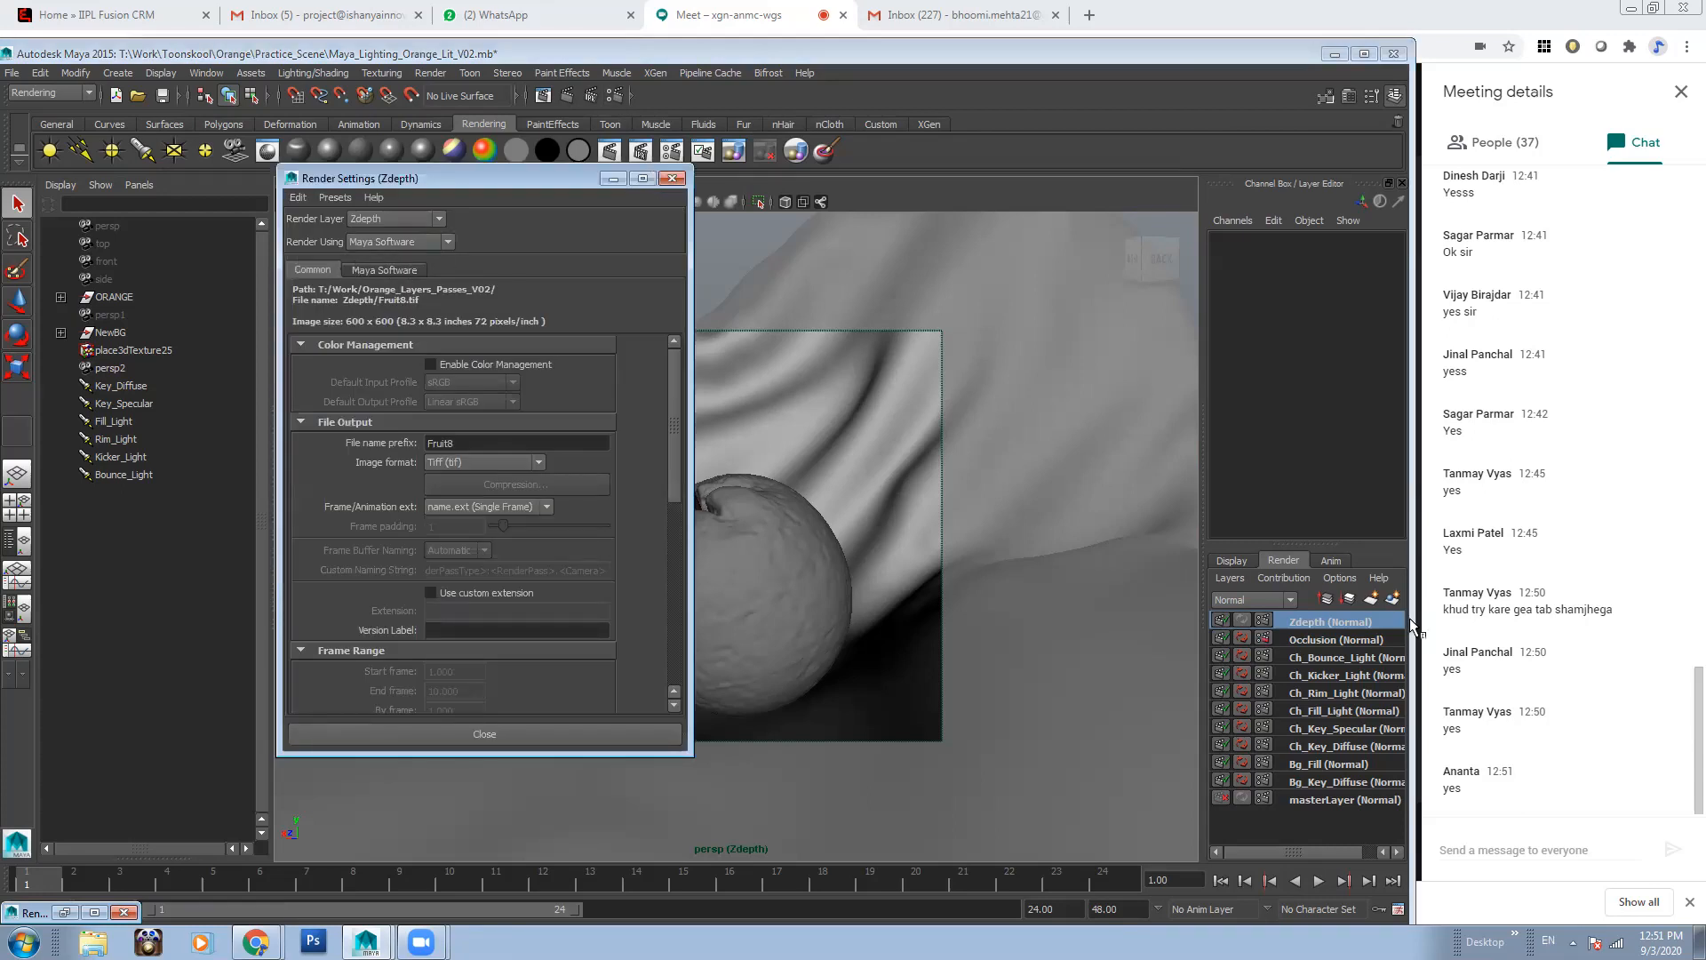
{"action": "left_click_drag", "start_coordinate": [533, 175], "coordinate": [553, 178]}
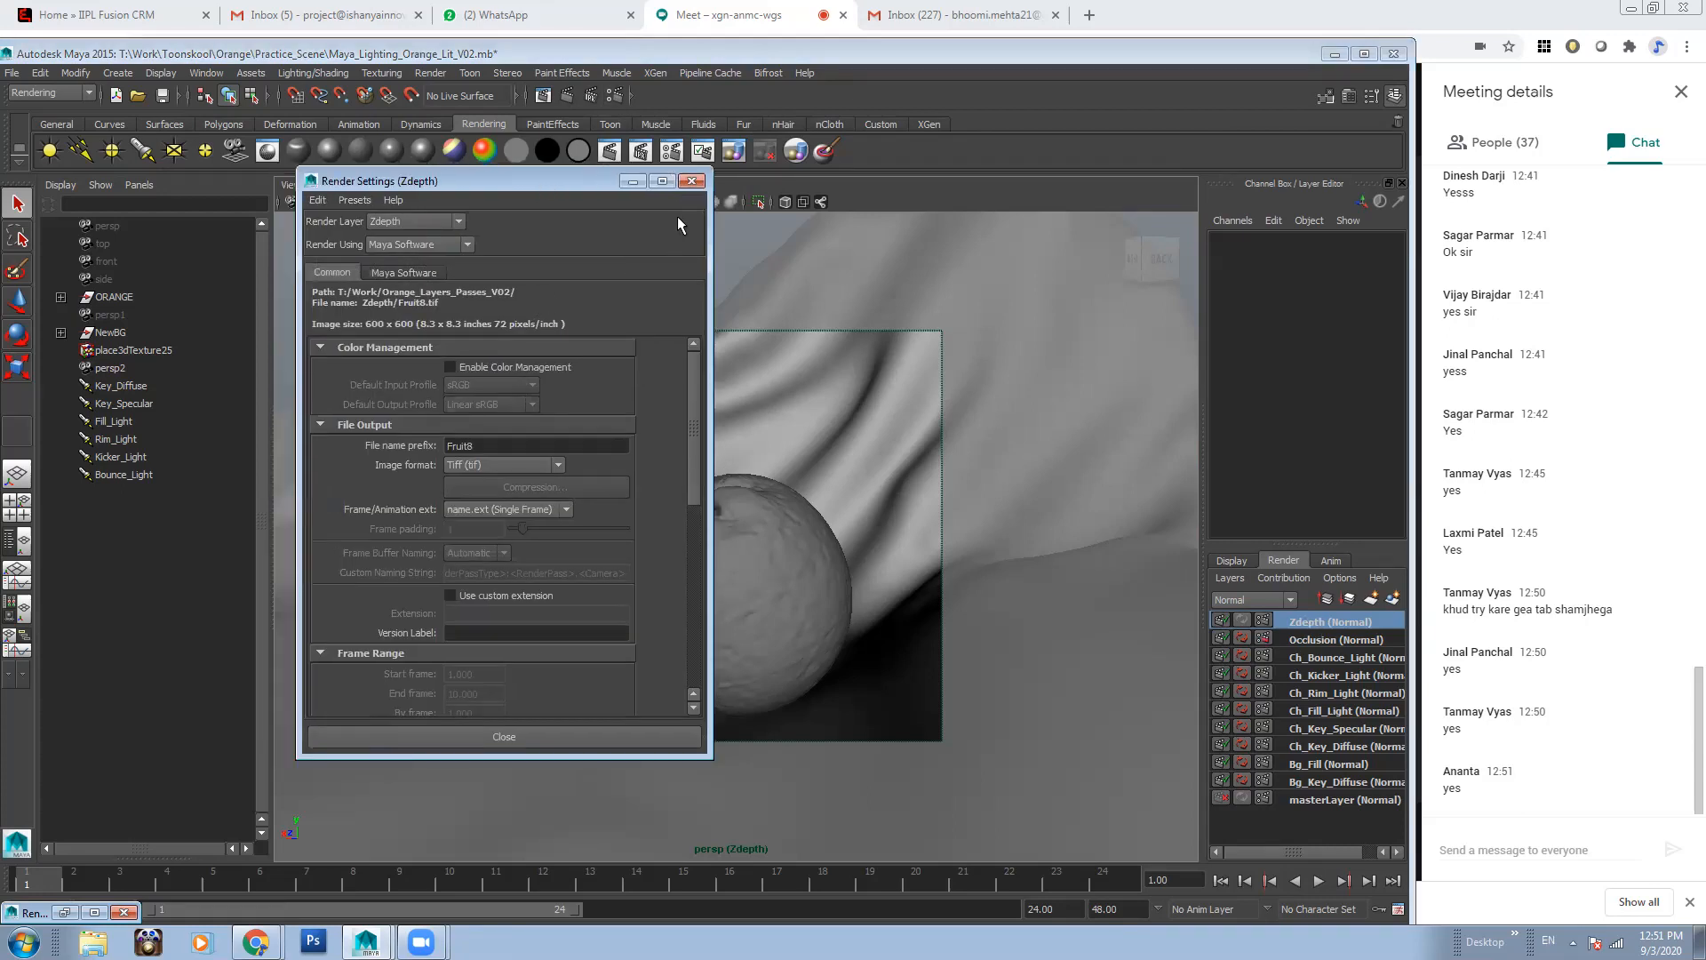
{"action": "left_click", "coordinate": [692, 180]}
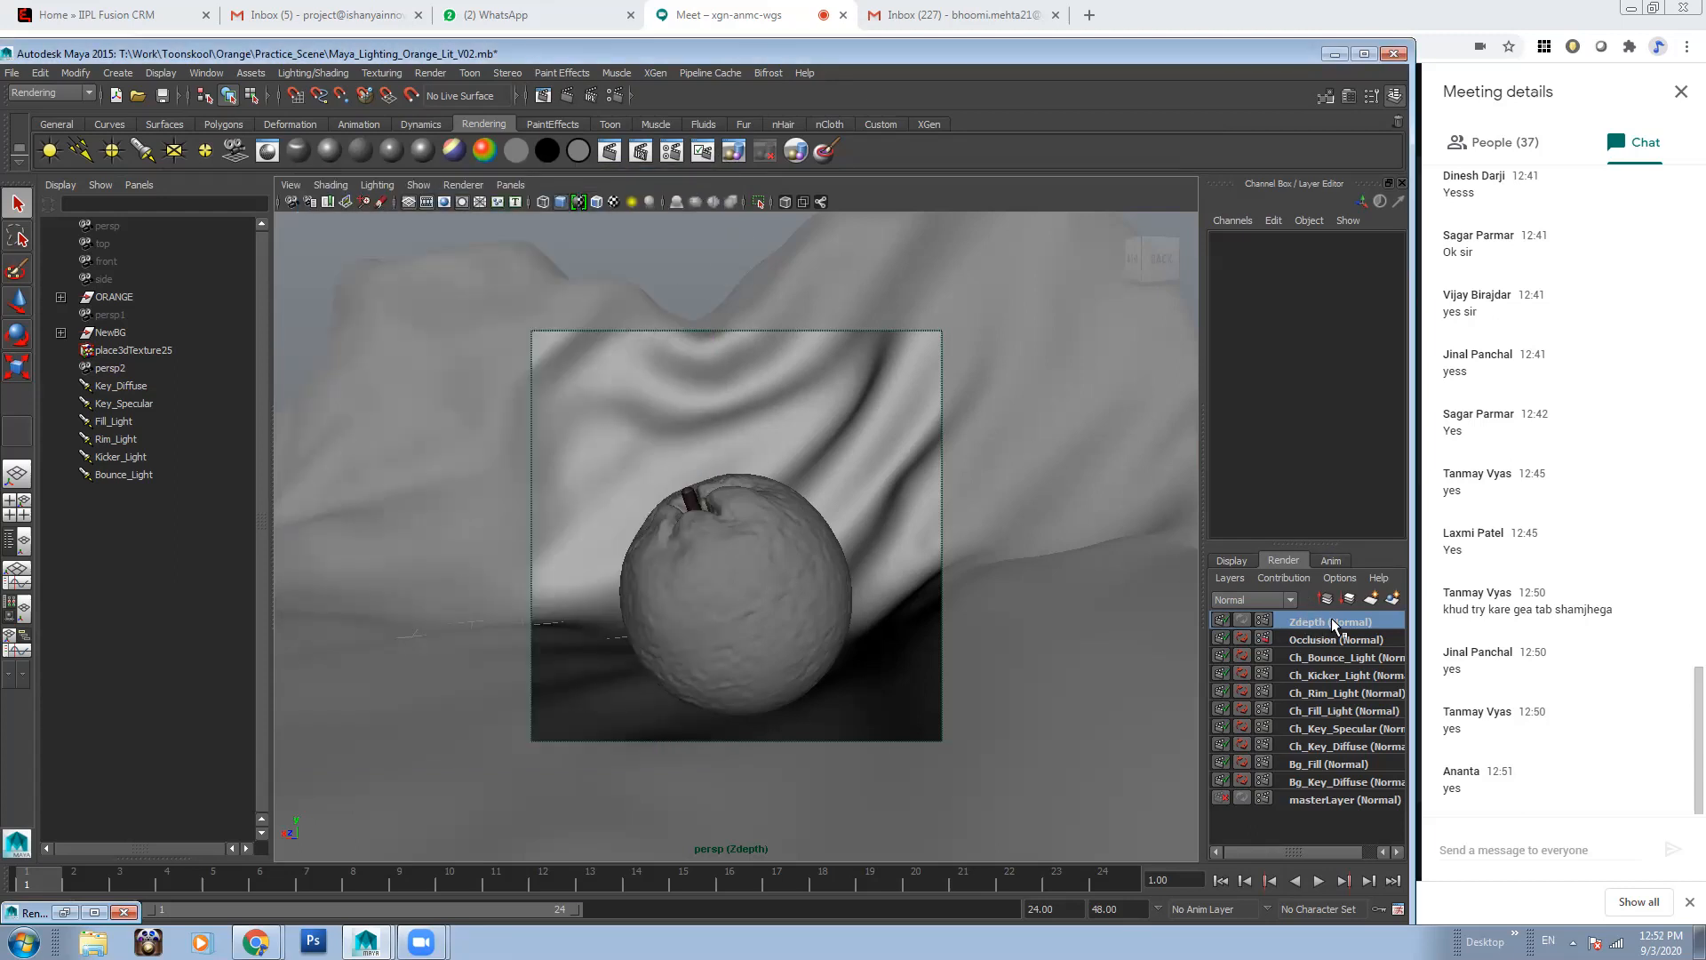
Apply the Luminance Depth preset to the Zdepth render layer, close its attributes and deselect the shader
{"action": "right_click", "coordinate": [1308, 619]}
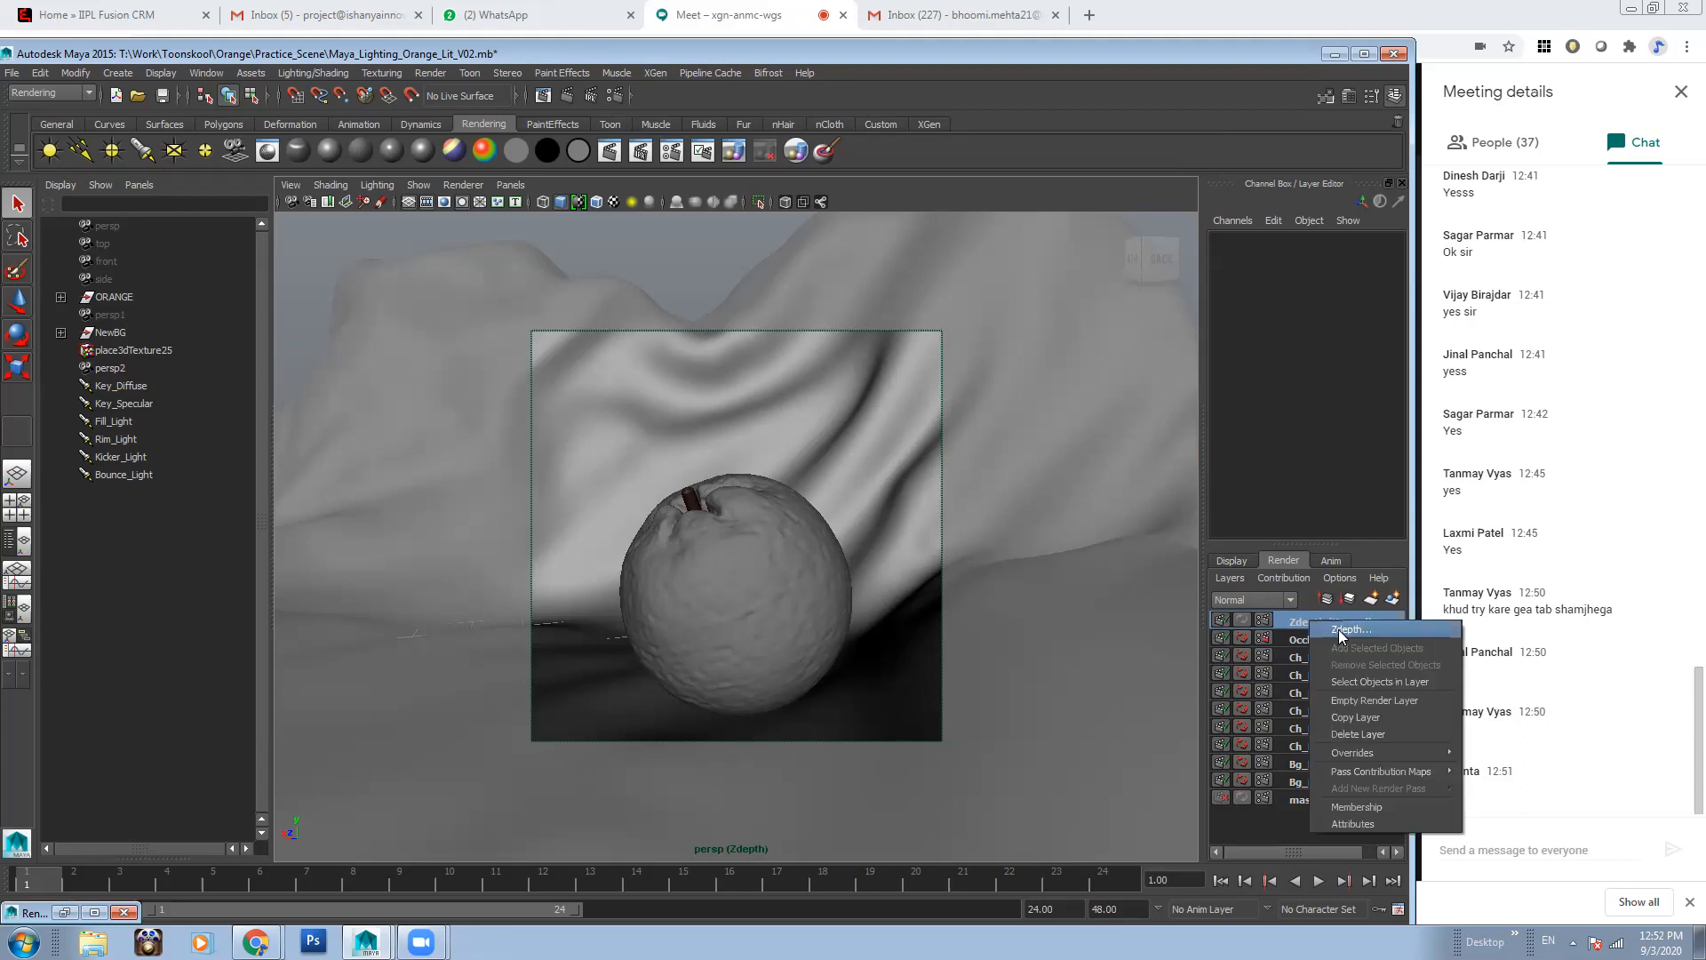
{"action": "left_click", "coordinate": [1368, 824]}
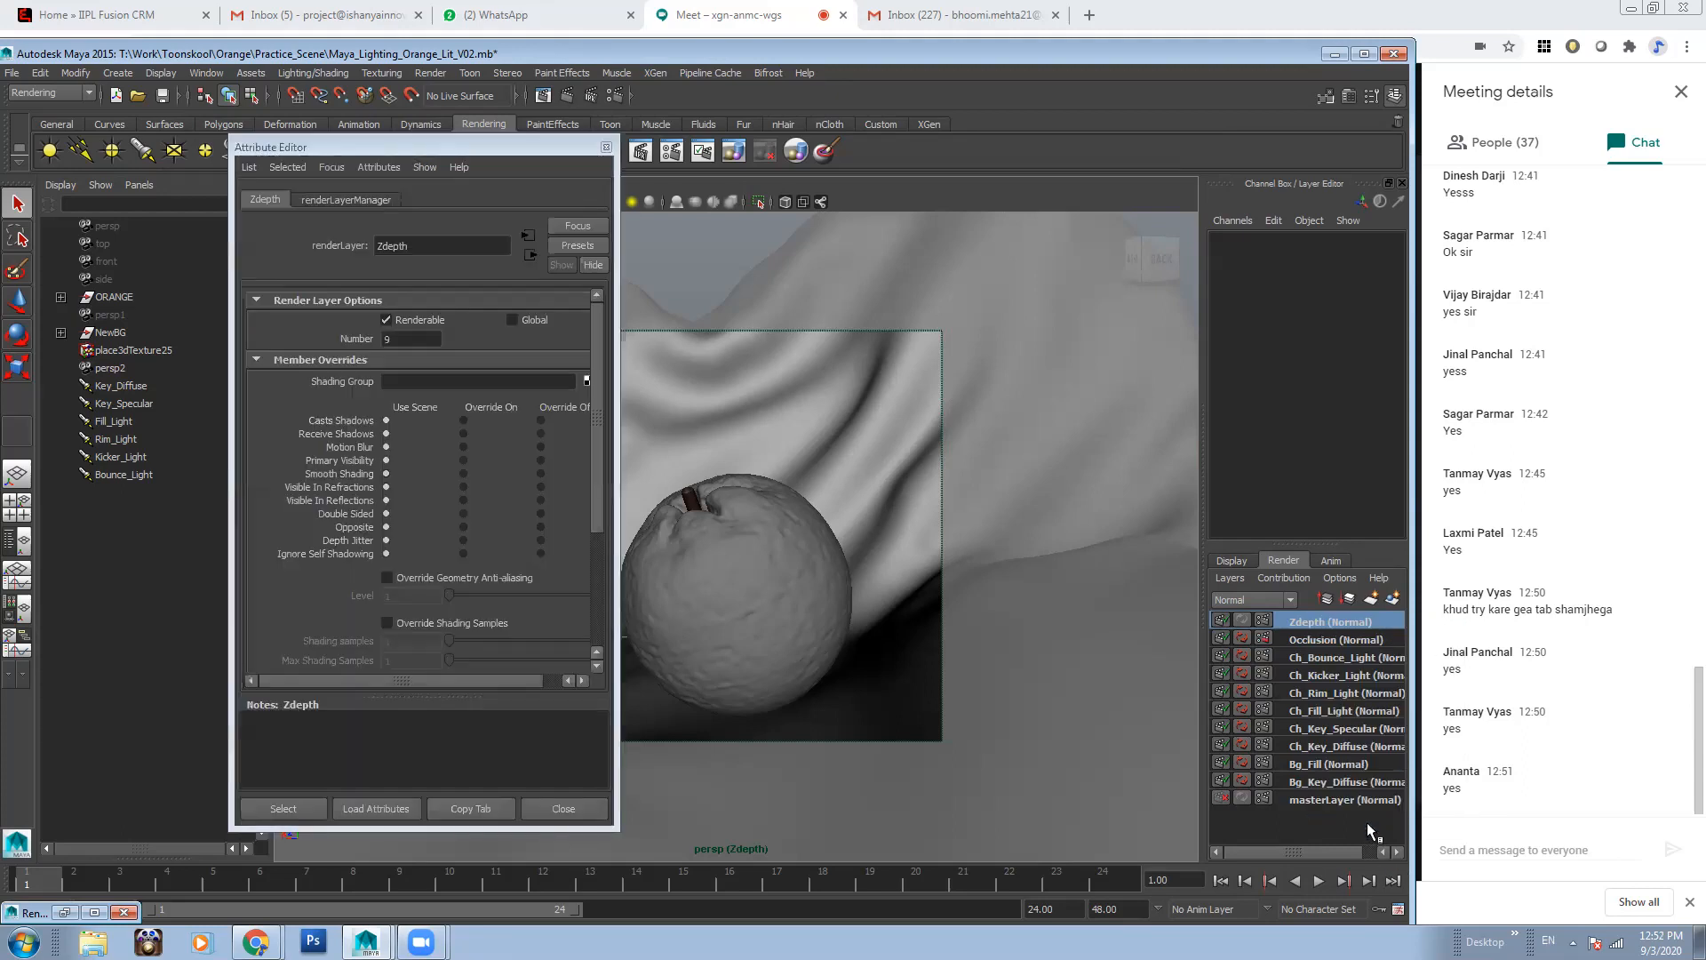
{"action": "left_click", "coordinate": [577, 247]}
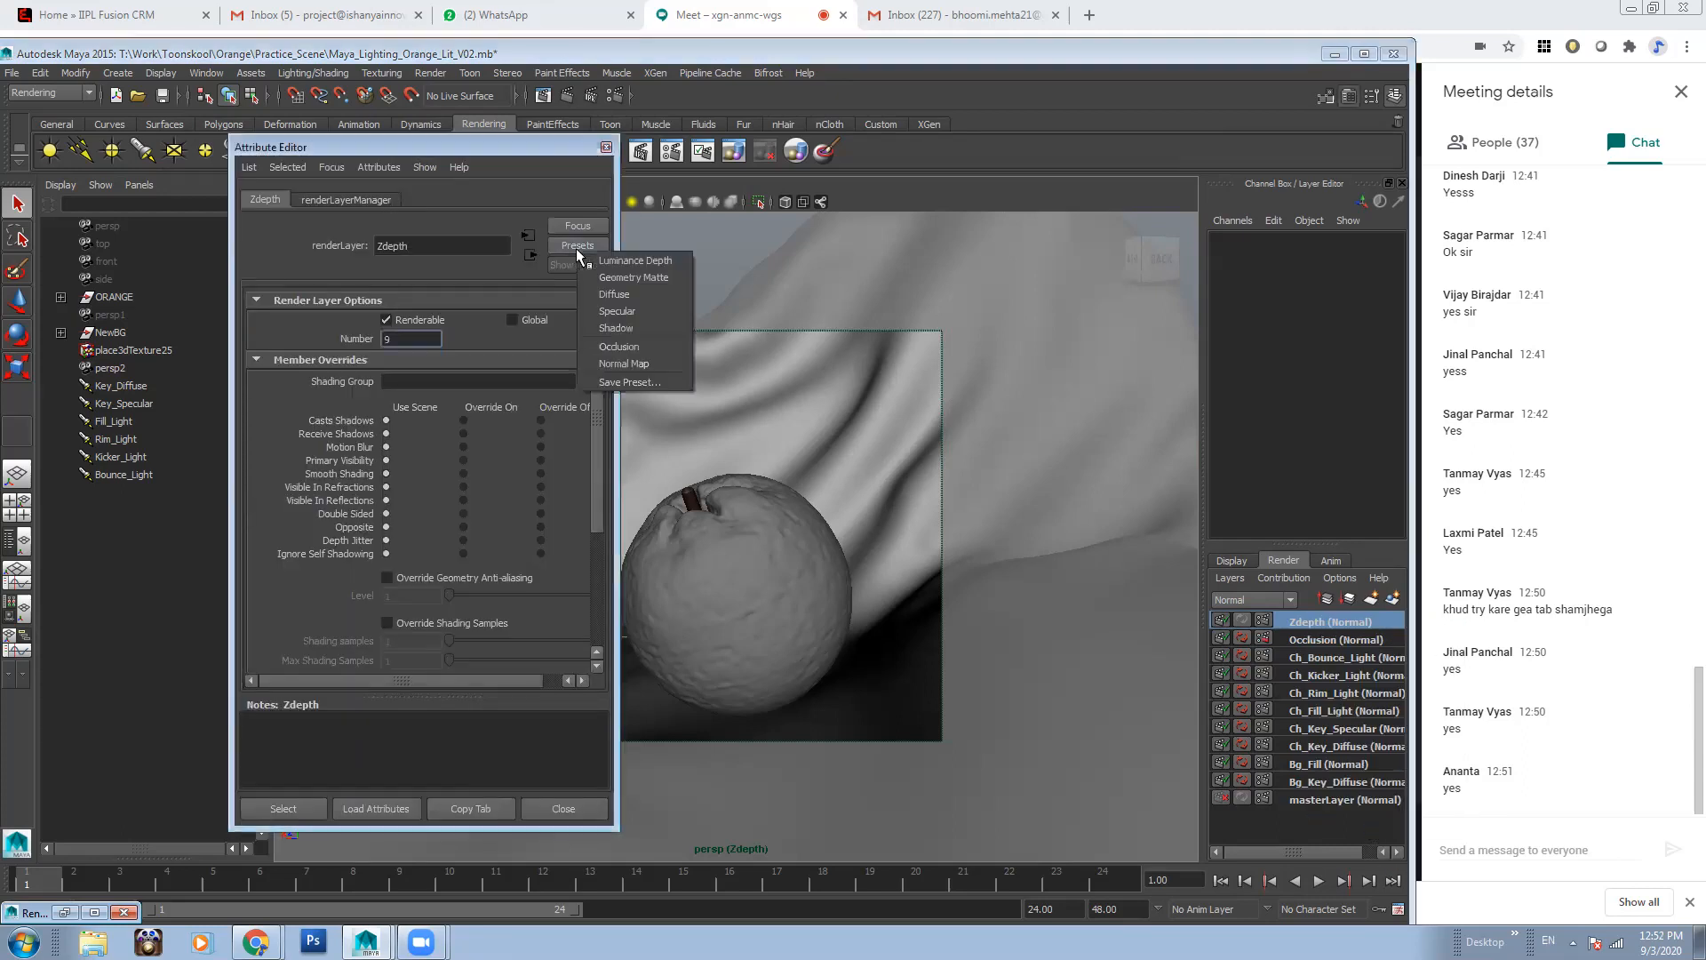
{"action": "left_click", "coordinate": [647, 261]}
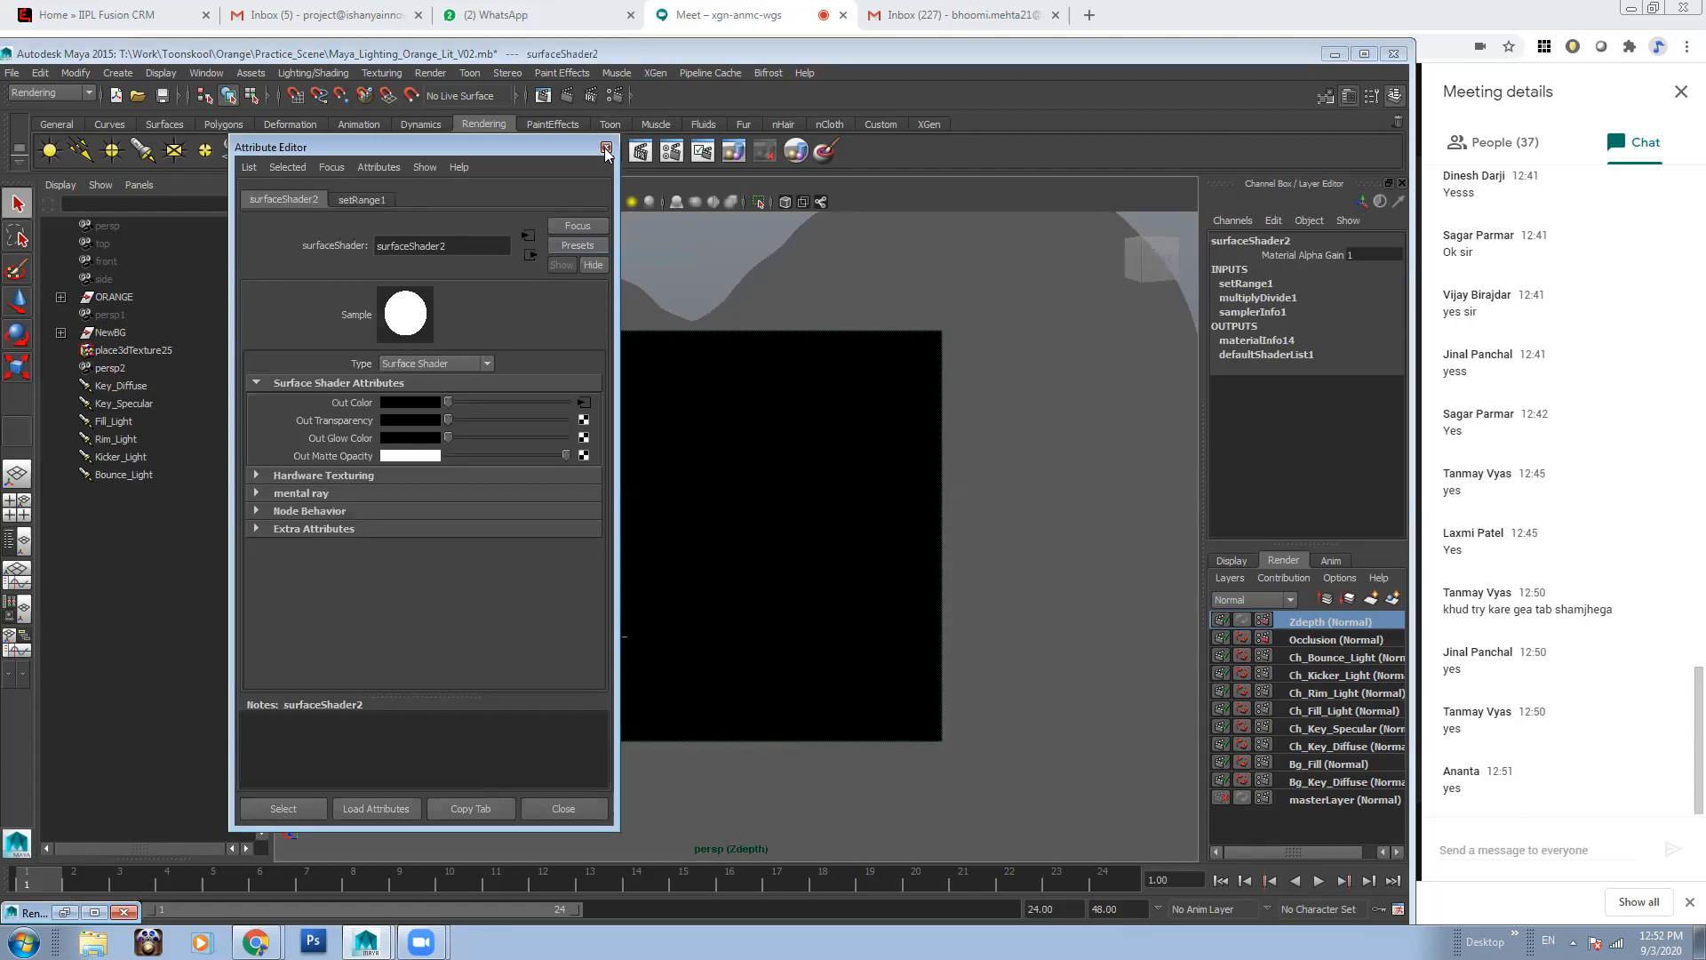
{"action": "left_click", "coordinate": [606, 147]}
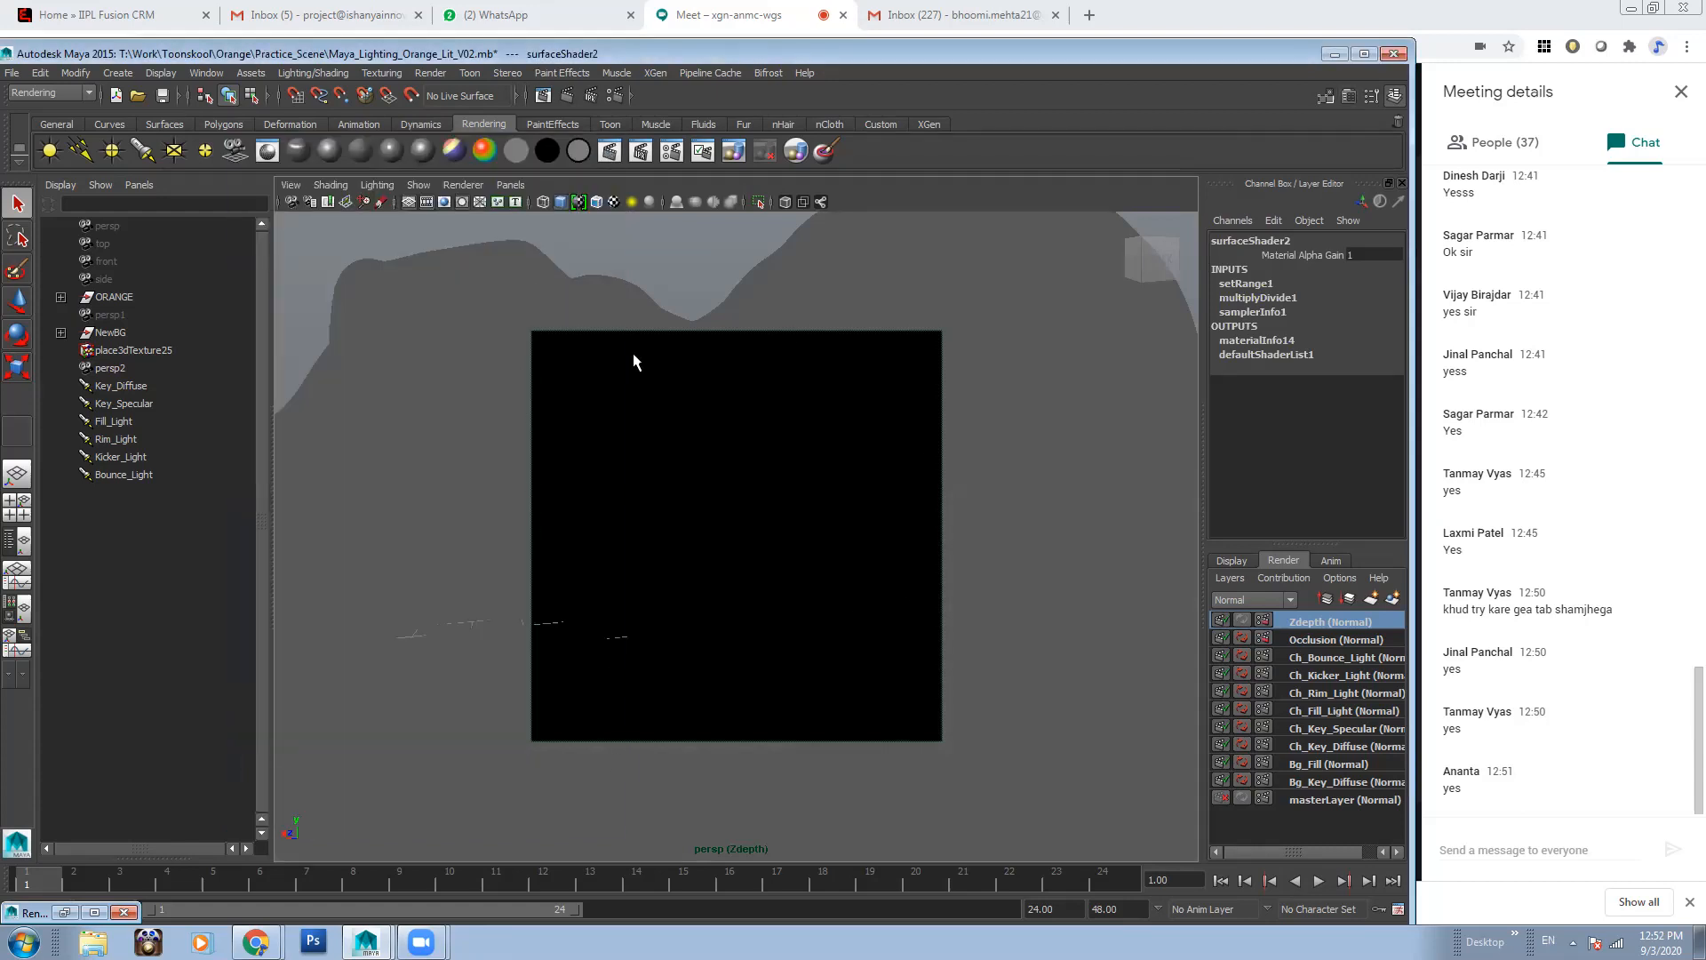
{"action": "left_click", "coordinate": [582, 609]}
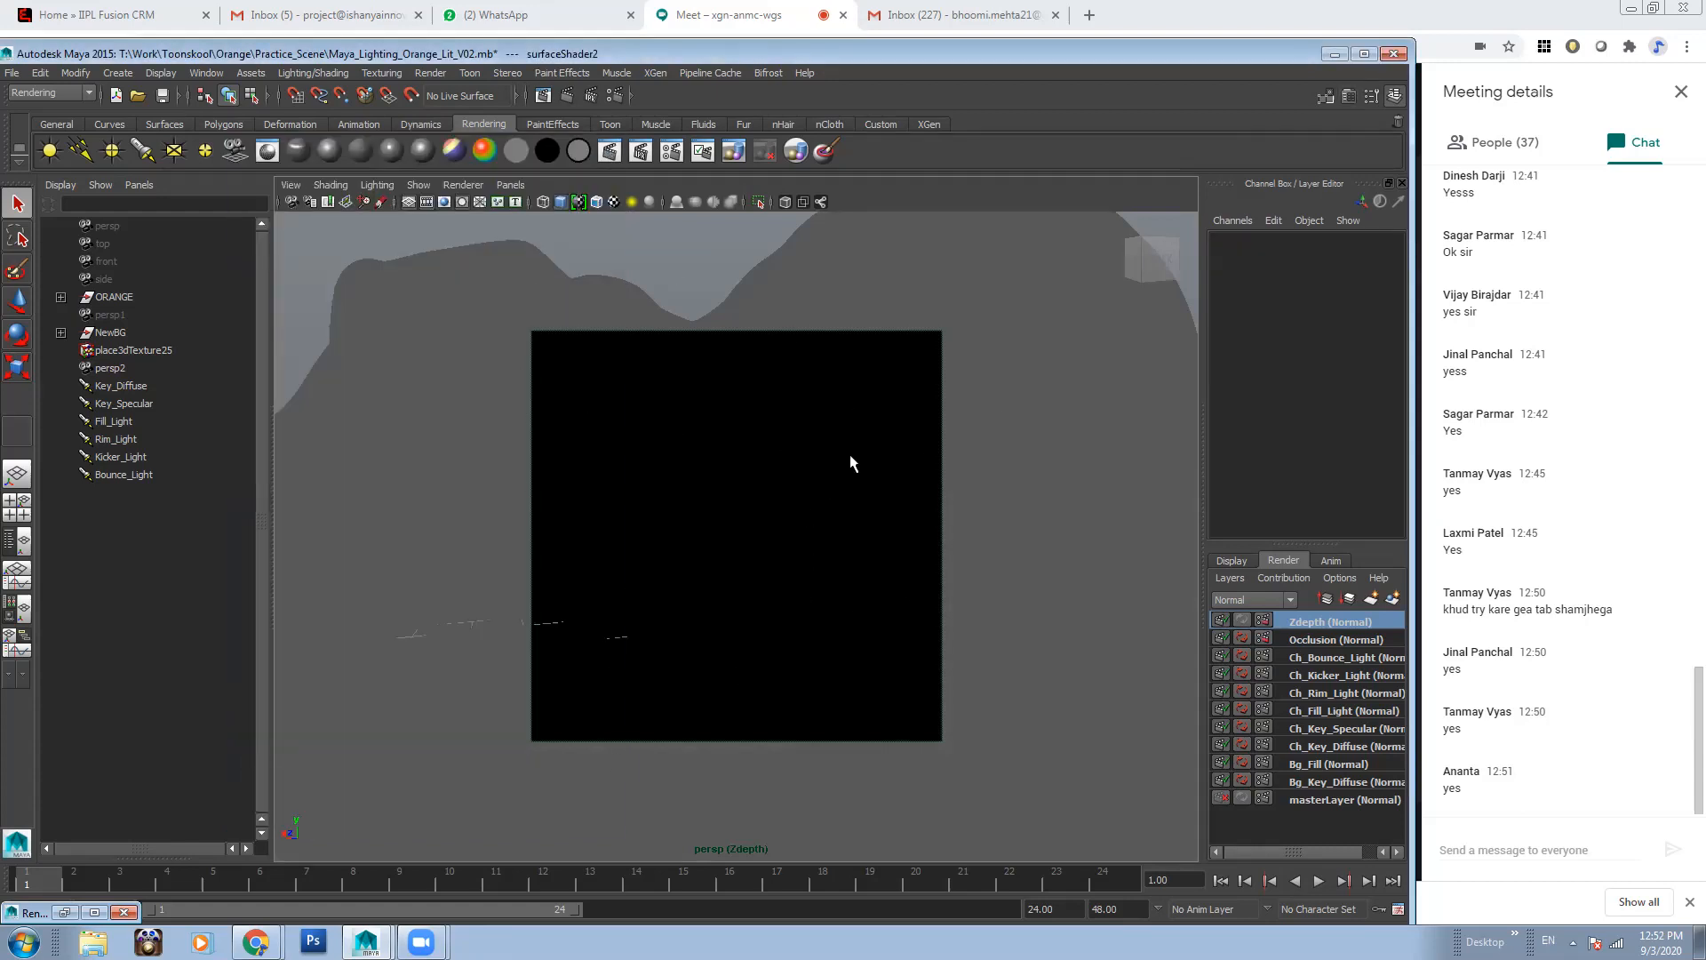
Render the Zdepth layer with Maya Software to check the depth result, and close the render window
{"action": "left_click", "coordinate": [543, 95]}
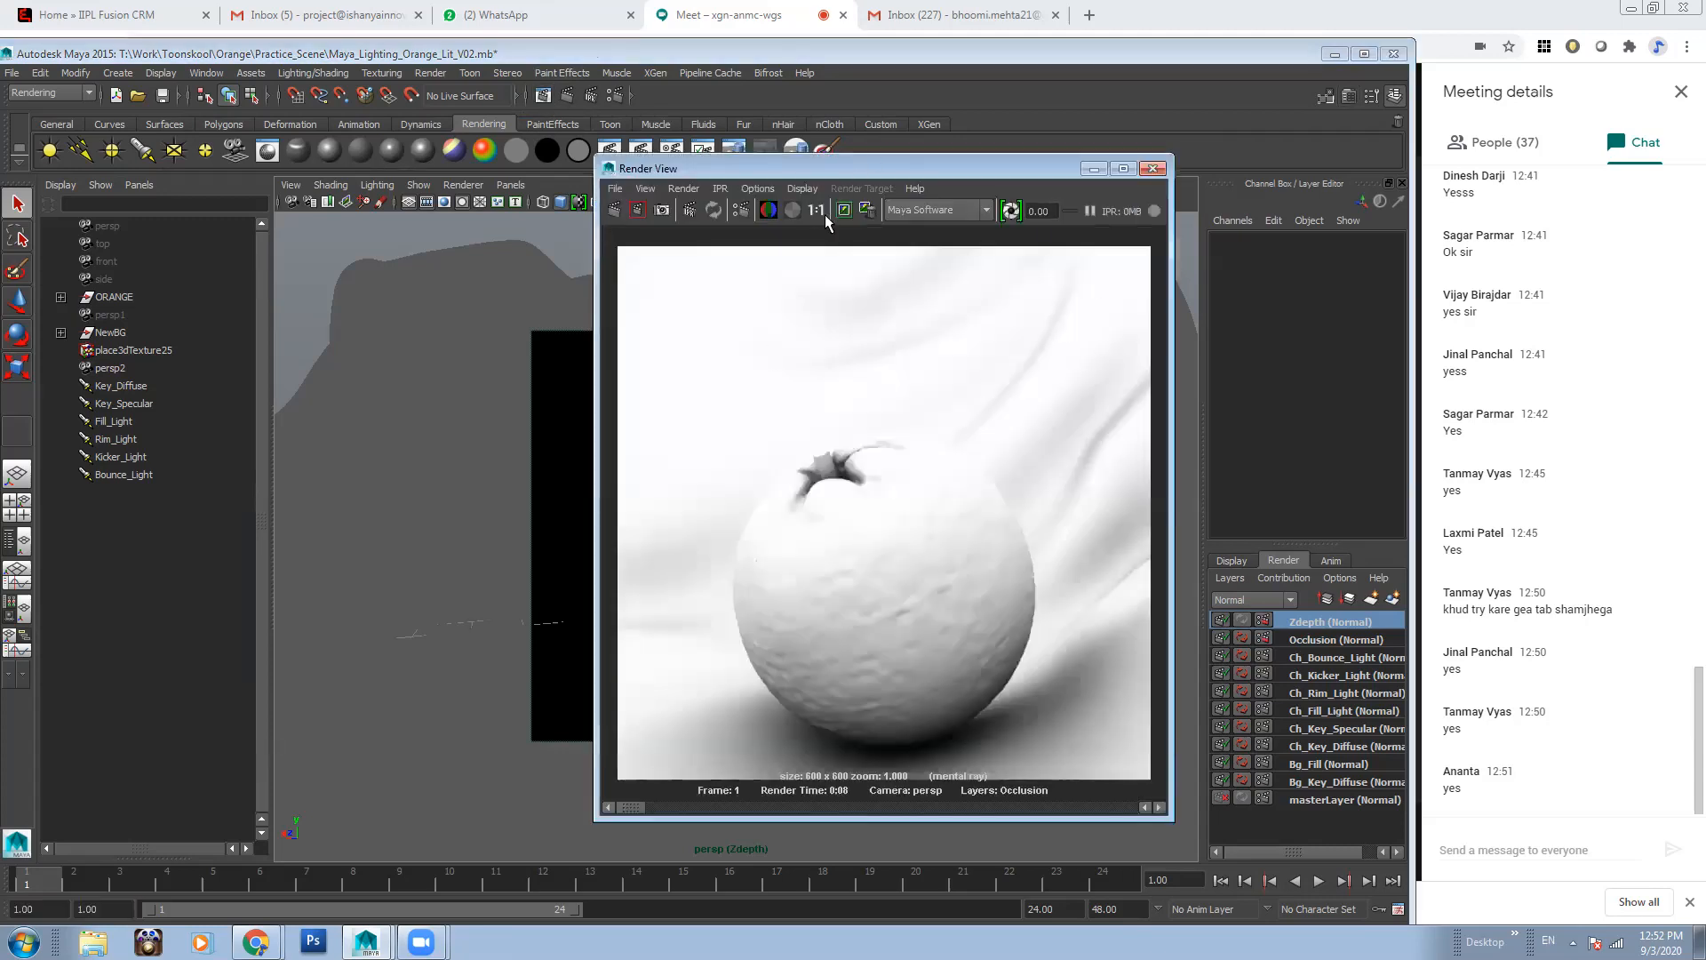
{"action": "left_click", "coordinate": [618, 204]}
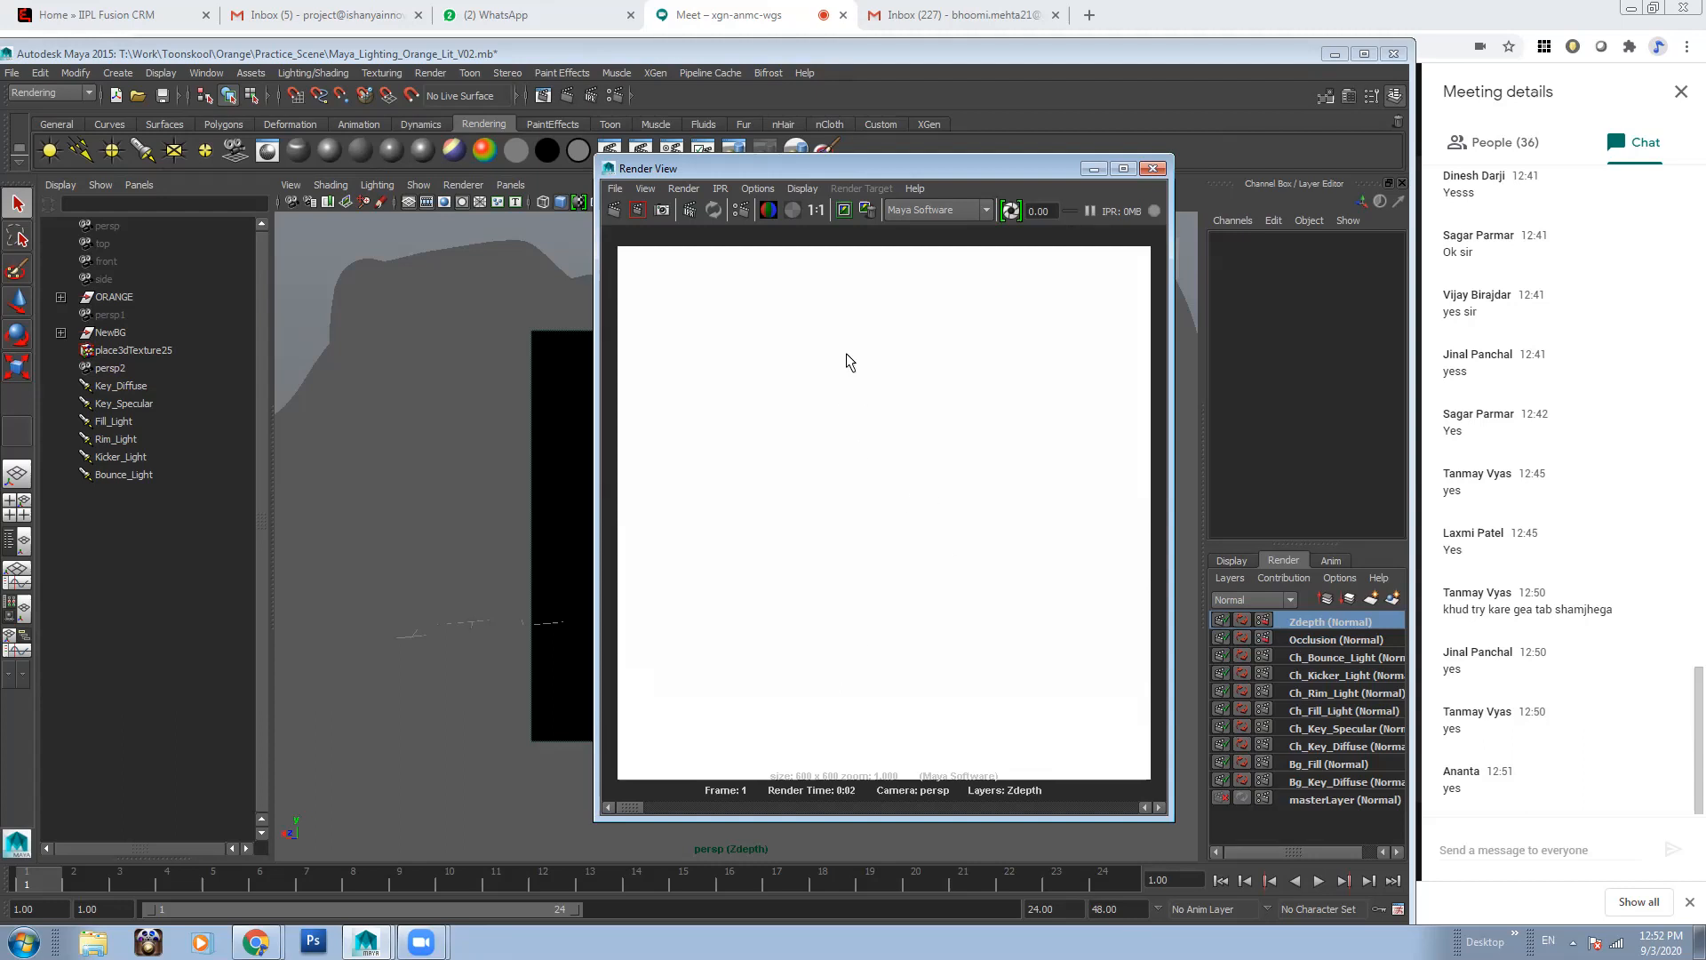
{"action": "left_click", "coordinate": [1153, 168]}
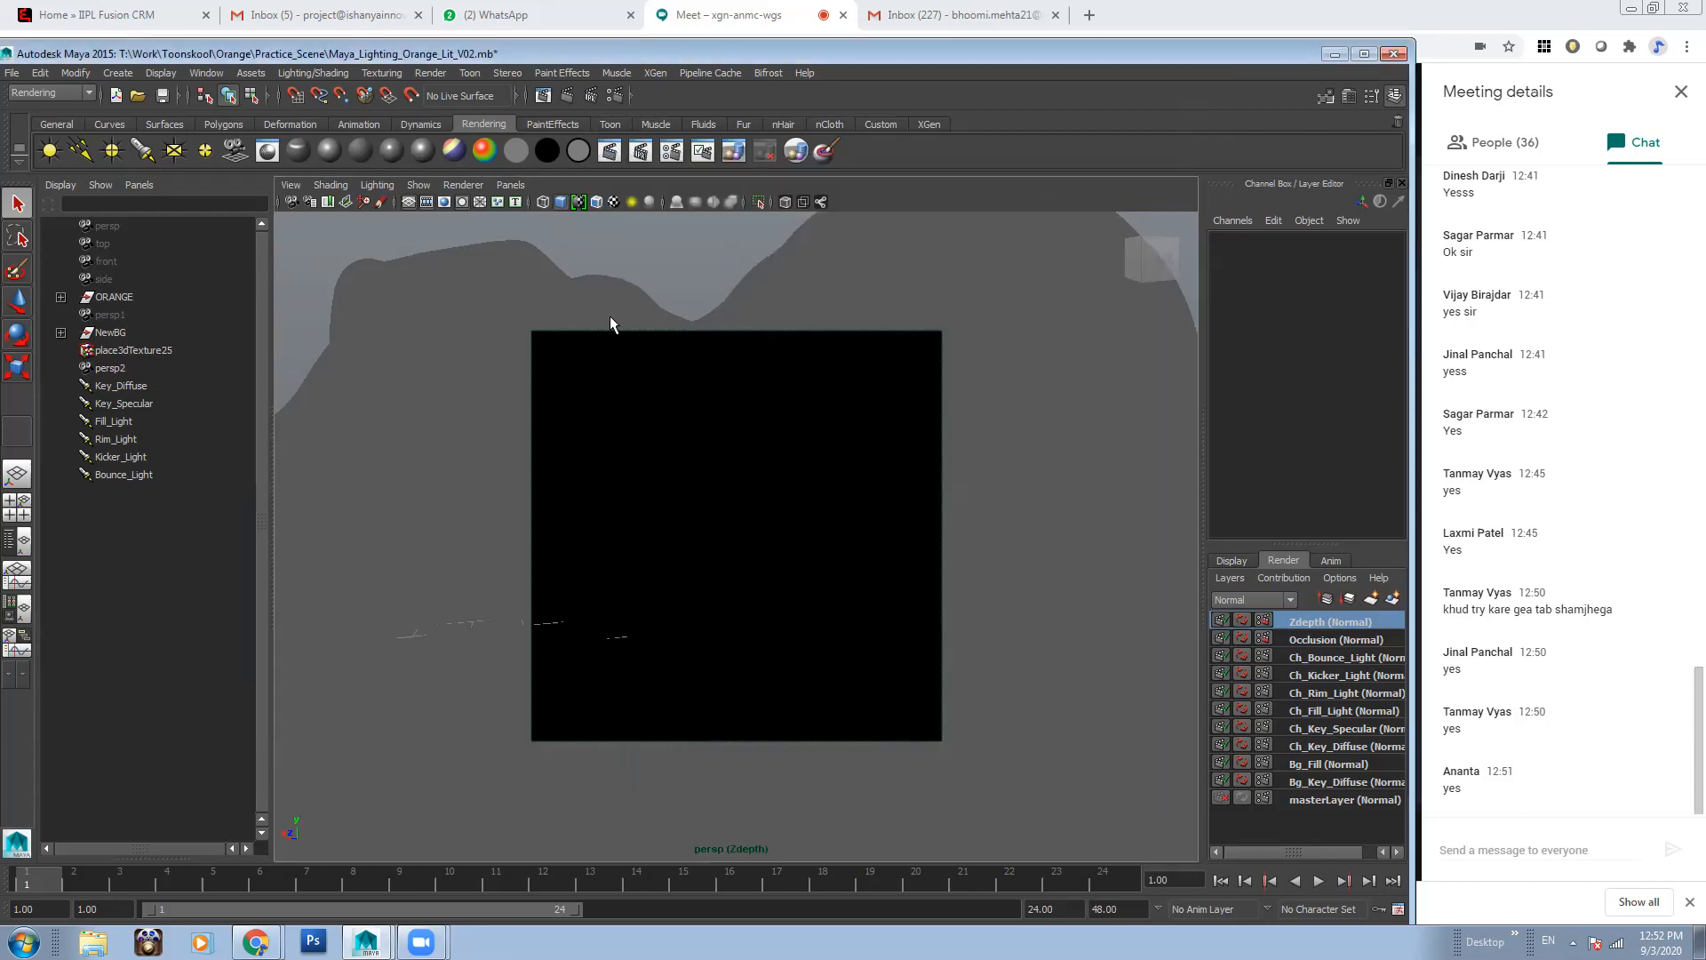
Examine the Old Min and Old Max values of the set range node feeding the cloth's depth shader
{"action": "left_click", "coordinate": [639, 349]}
{"action": "key", "text": "ctrl+a"}
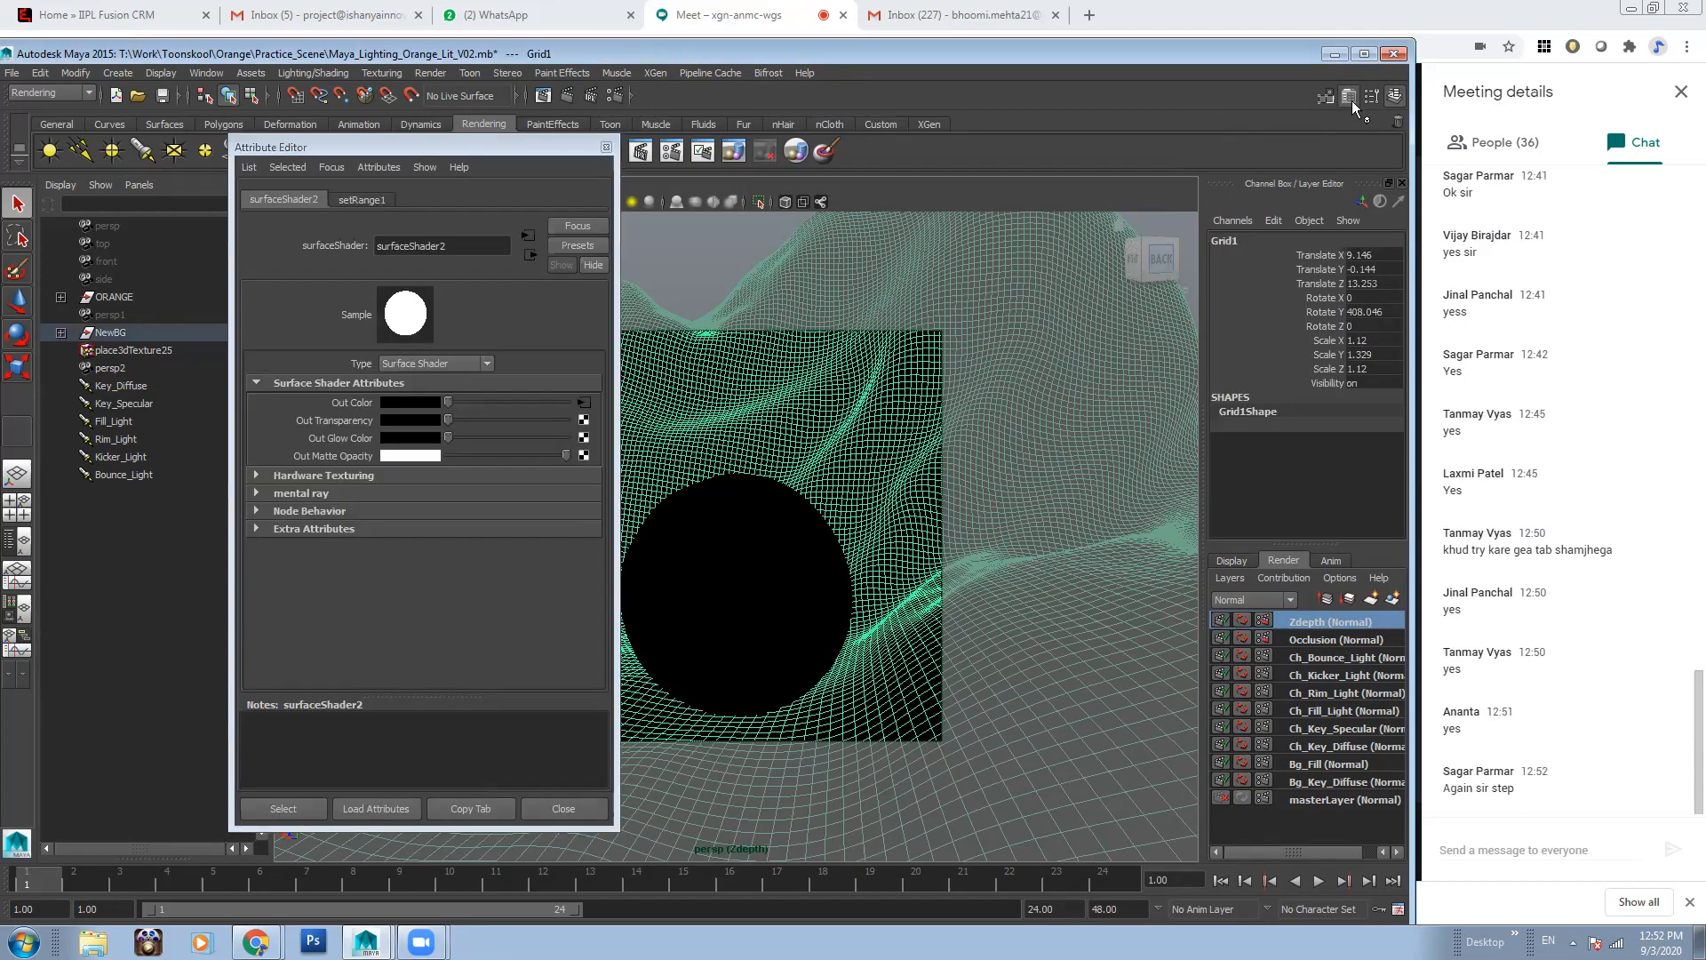
{"action": "left_click", "coordinate": [501, 199]}
{"action": "left_click_drag", "start_coordinate": [493, 149], "coordinate": [862, 180]}
{"action": "left_click", "coordinate": [861, 430]}
{"action": "left_click", "coordinate": [806, 474]}
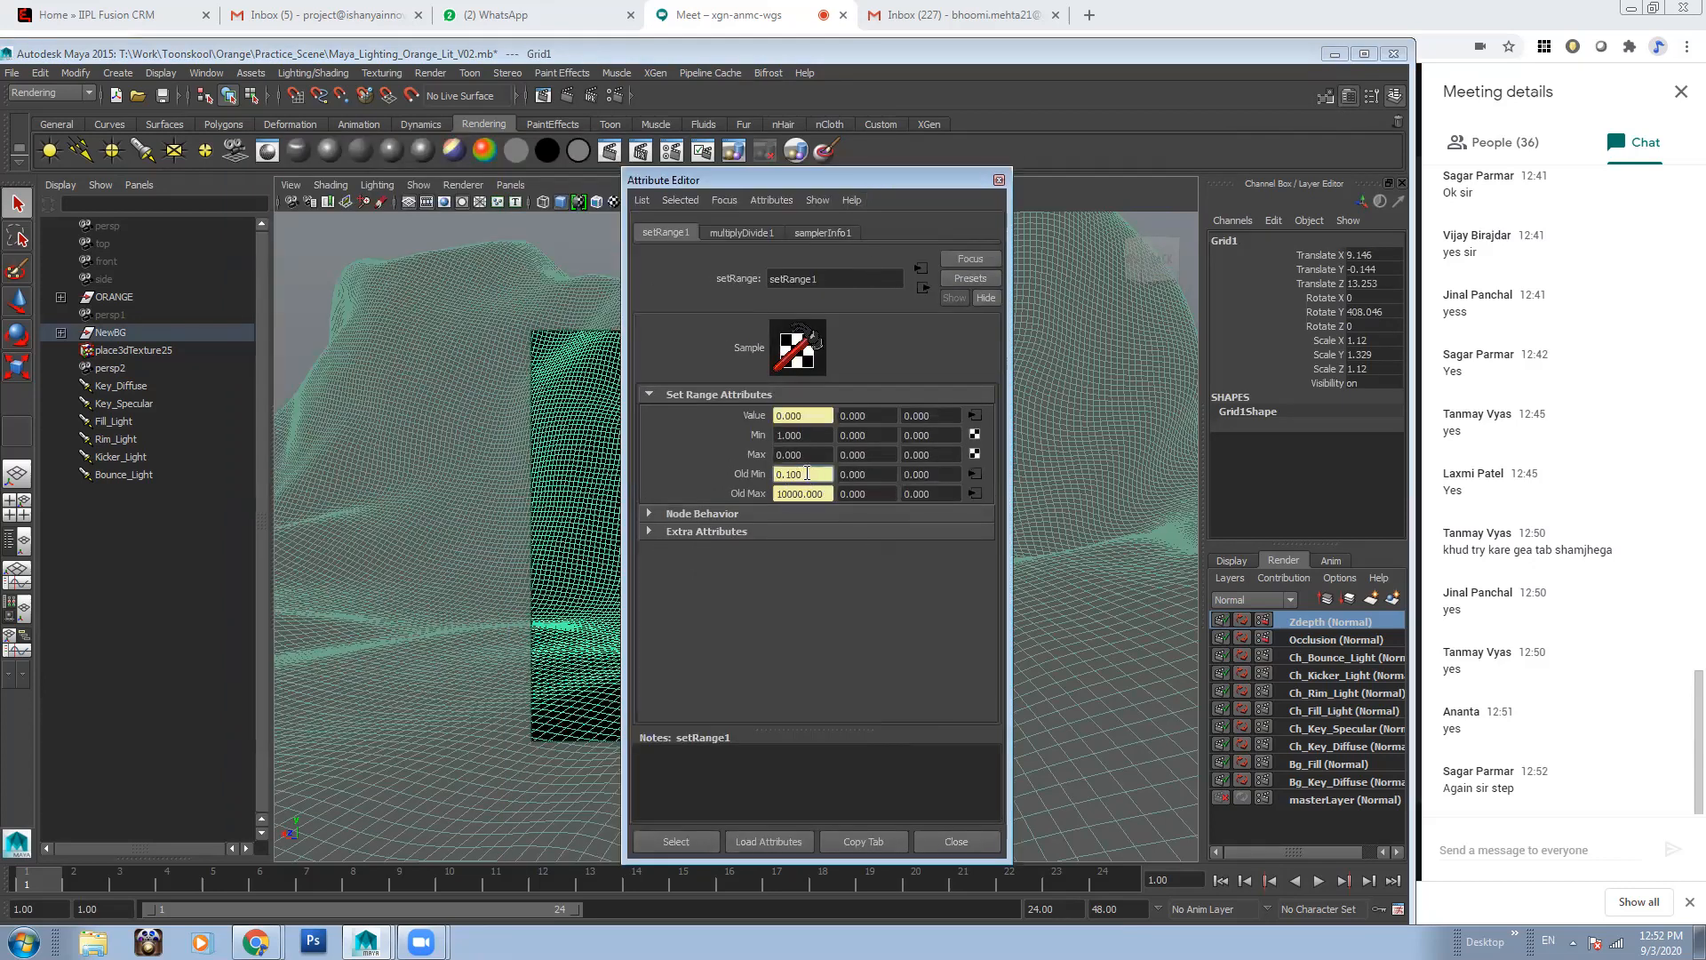
{"action": "type", "text": "0.1"}
{"action": "left_click", "coordinate": [810, 496]}
{"action": "left_click", "coordinate": [998, 180]}
Delete the Zdepth render layer and clear the selection
{"action": "right_click", "coordinate": [1376, 624]}
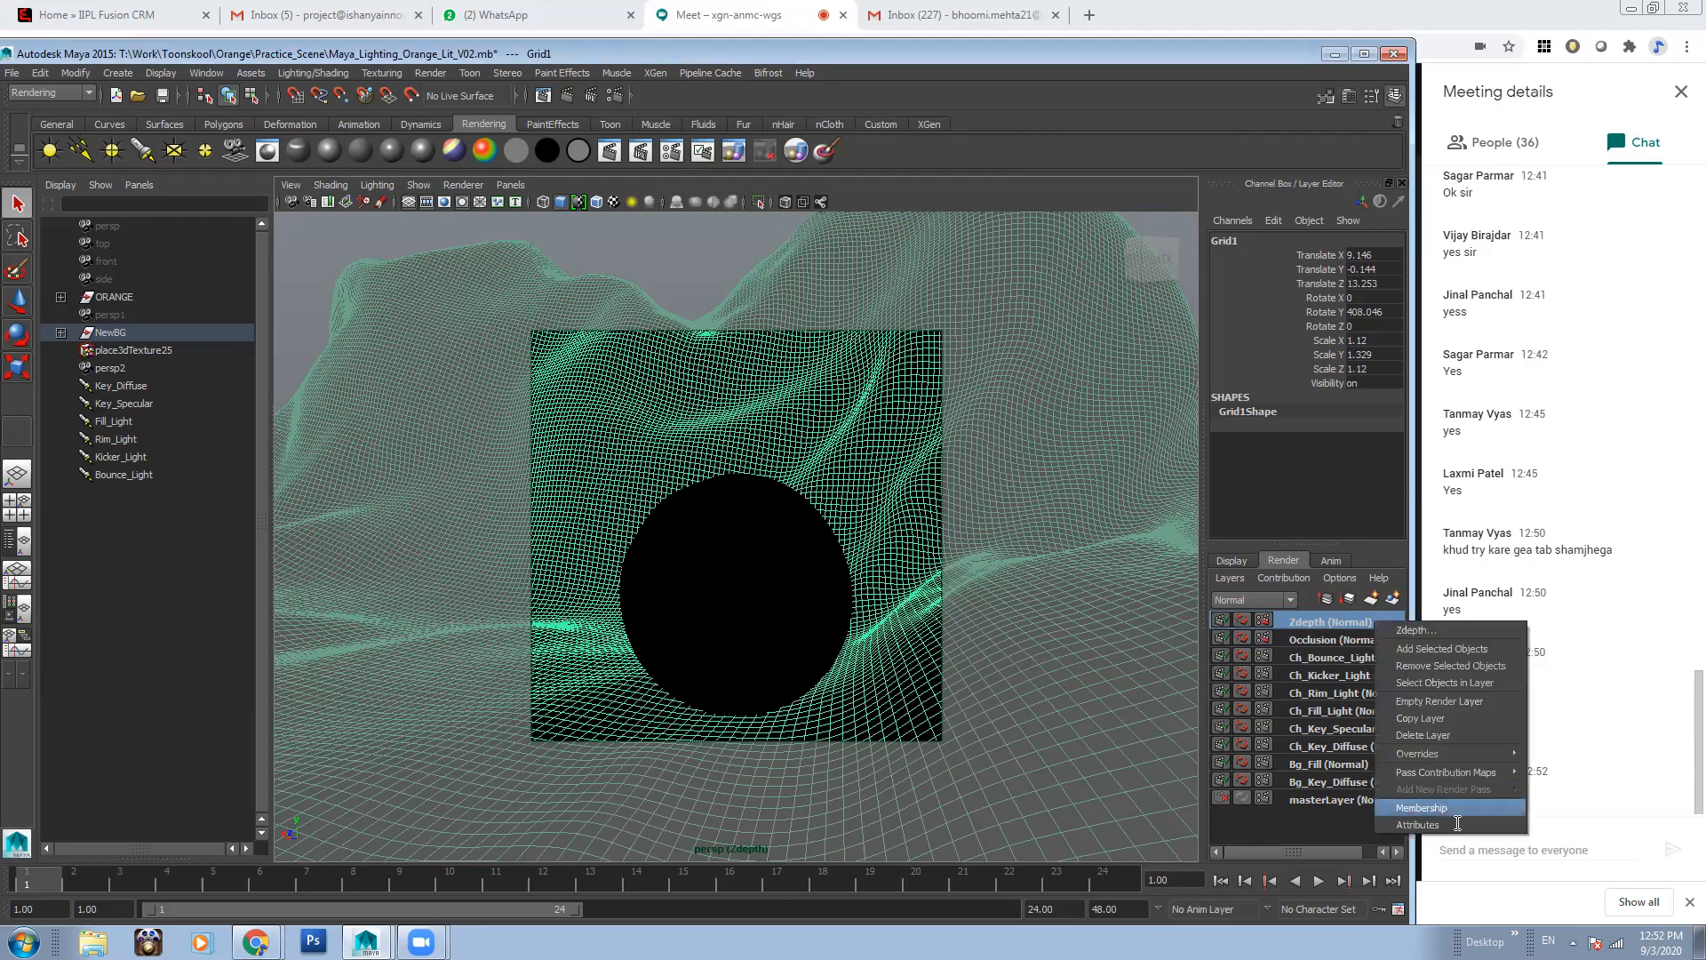
{"action": "left_click", "coordinate": [1368, 552]}
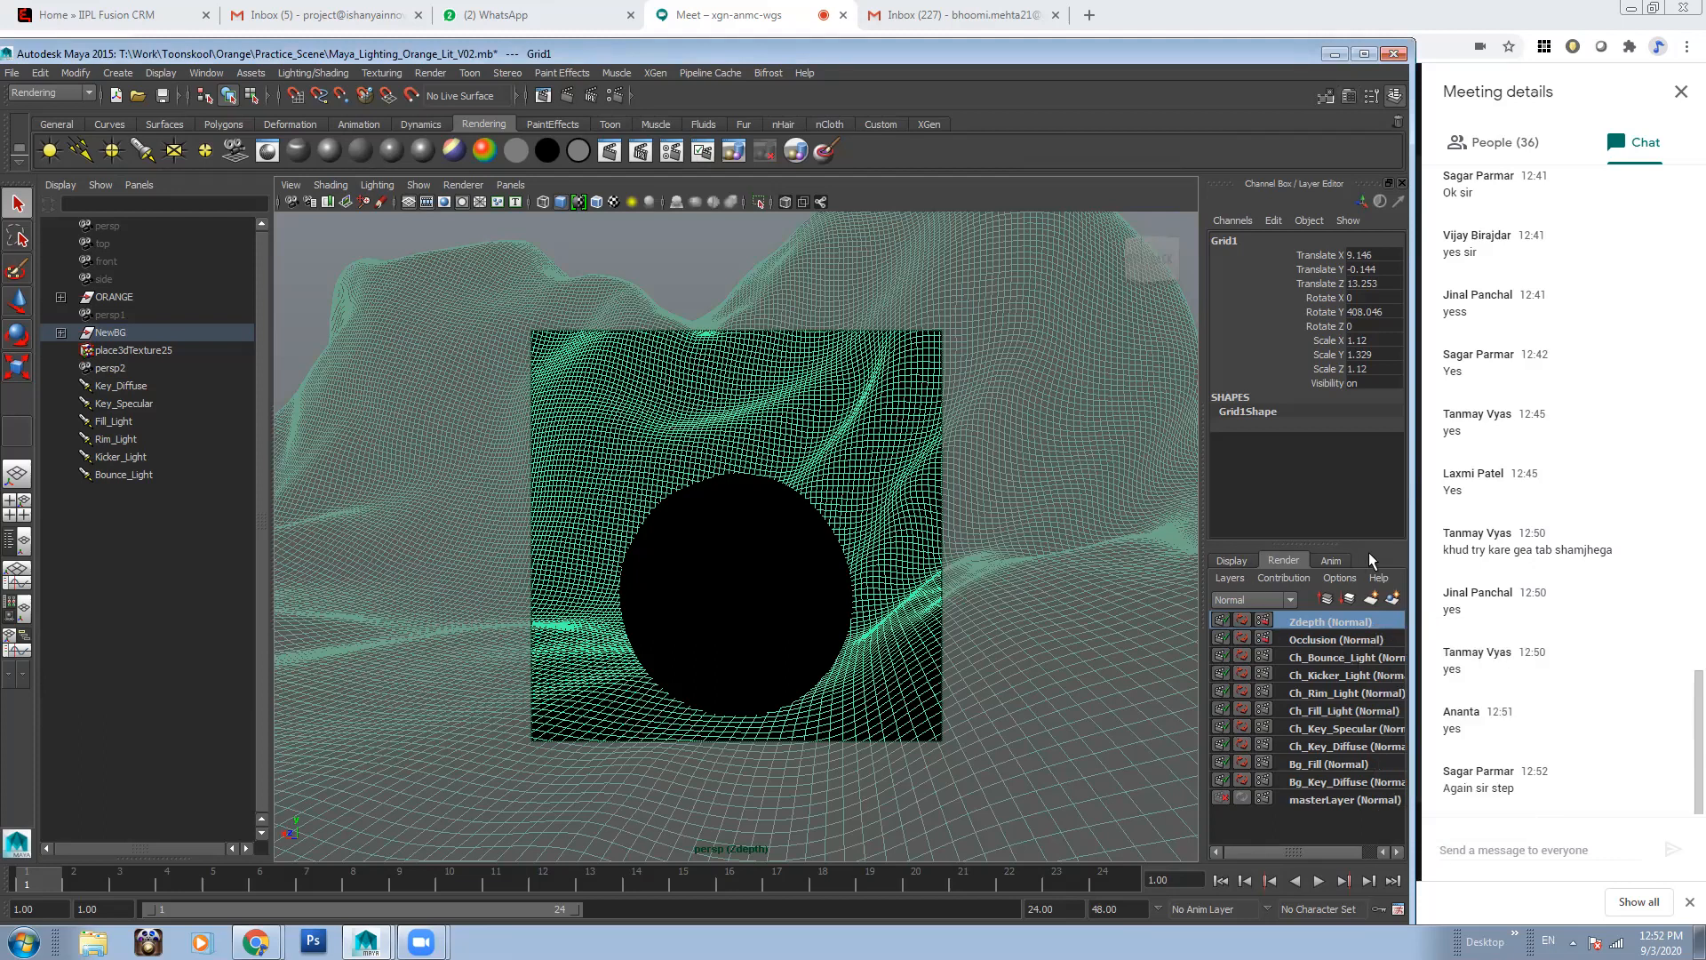
{"action": "left_click", "coordinate": [1230, 578]}
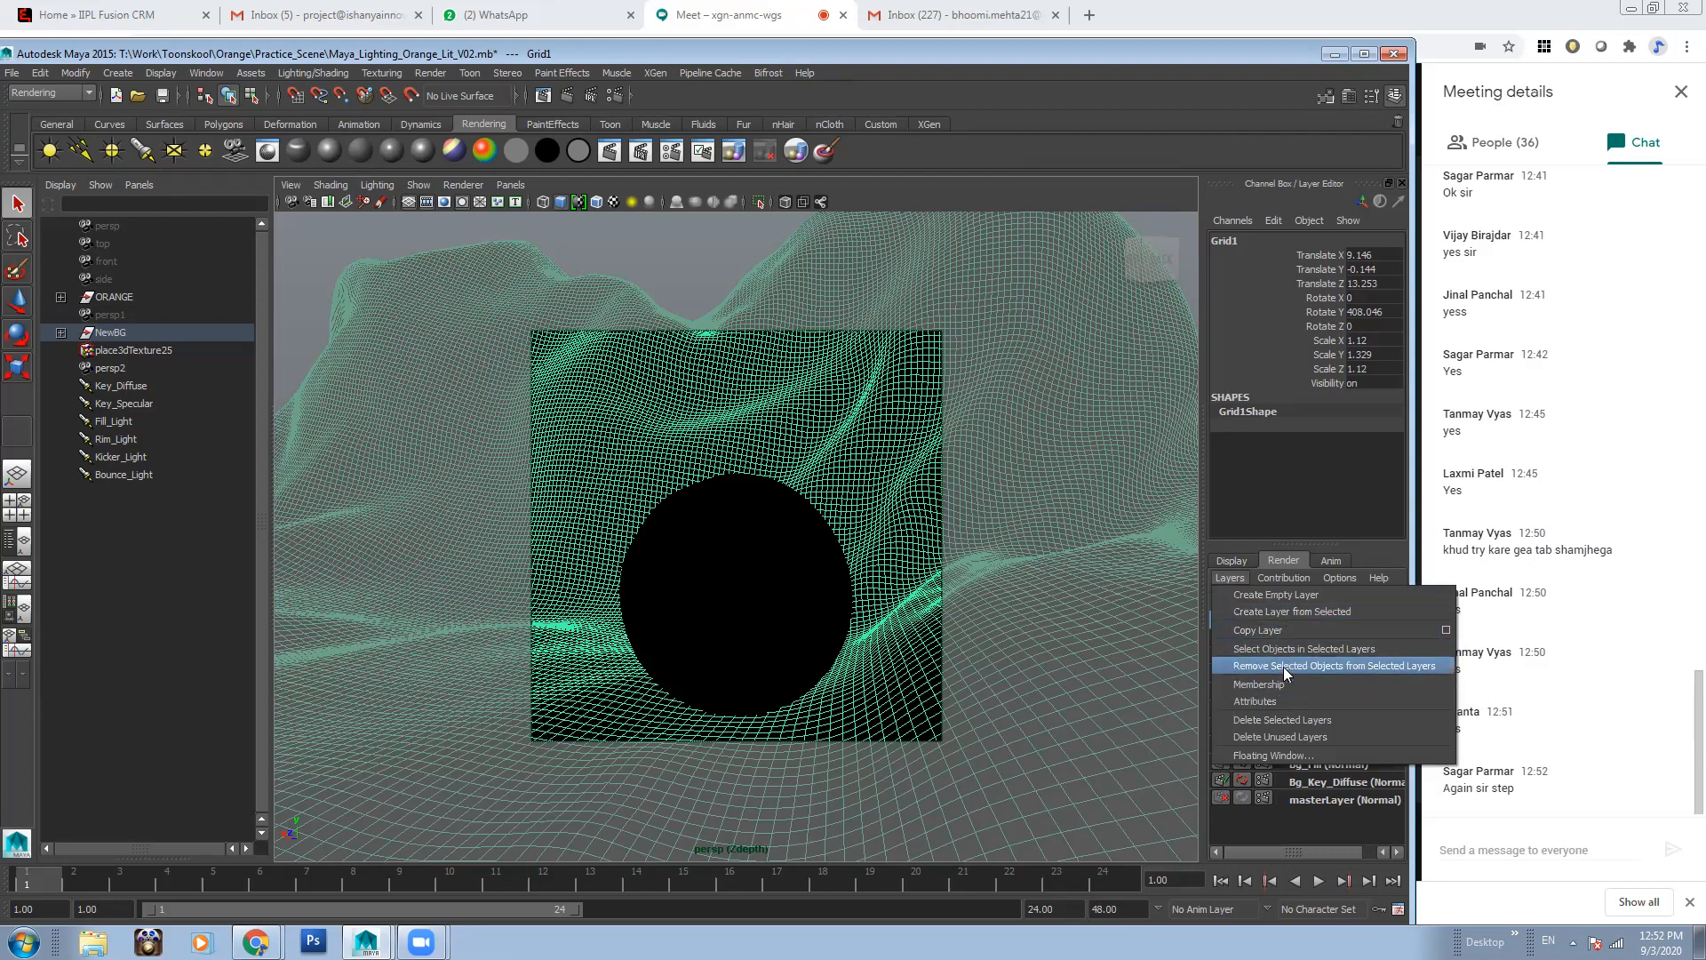
{"action": "left_click", "coordinate": [1291, 718]}
{"action": "left_click", "coordinate": [698, 282]}
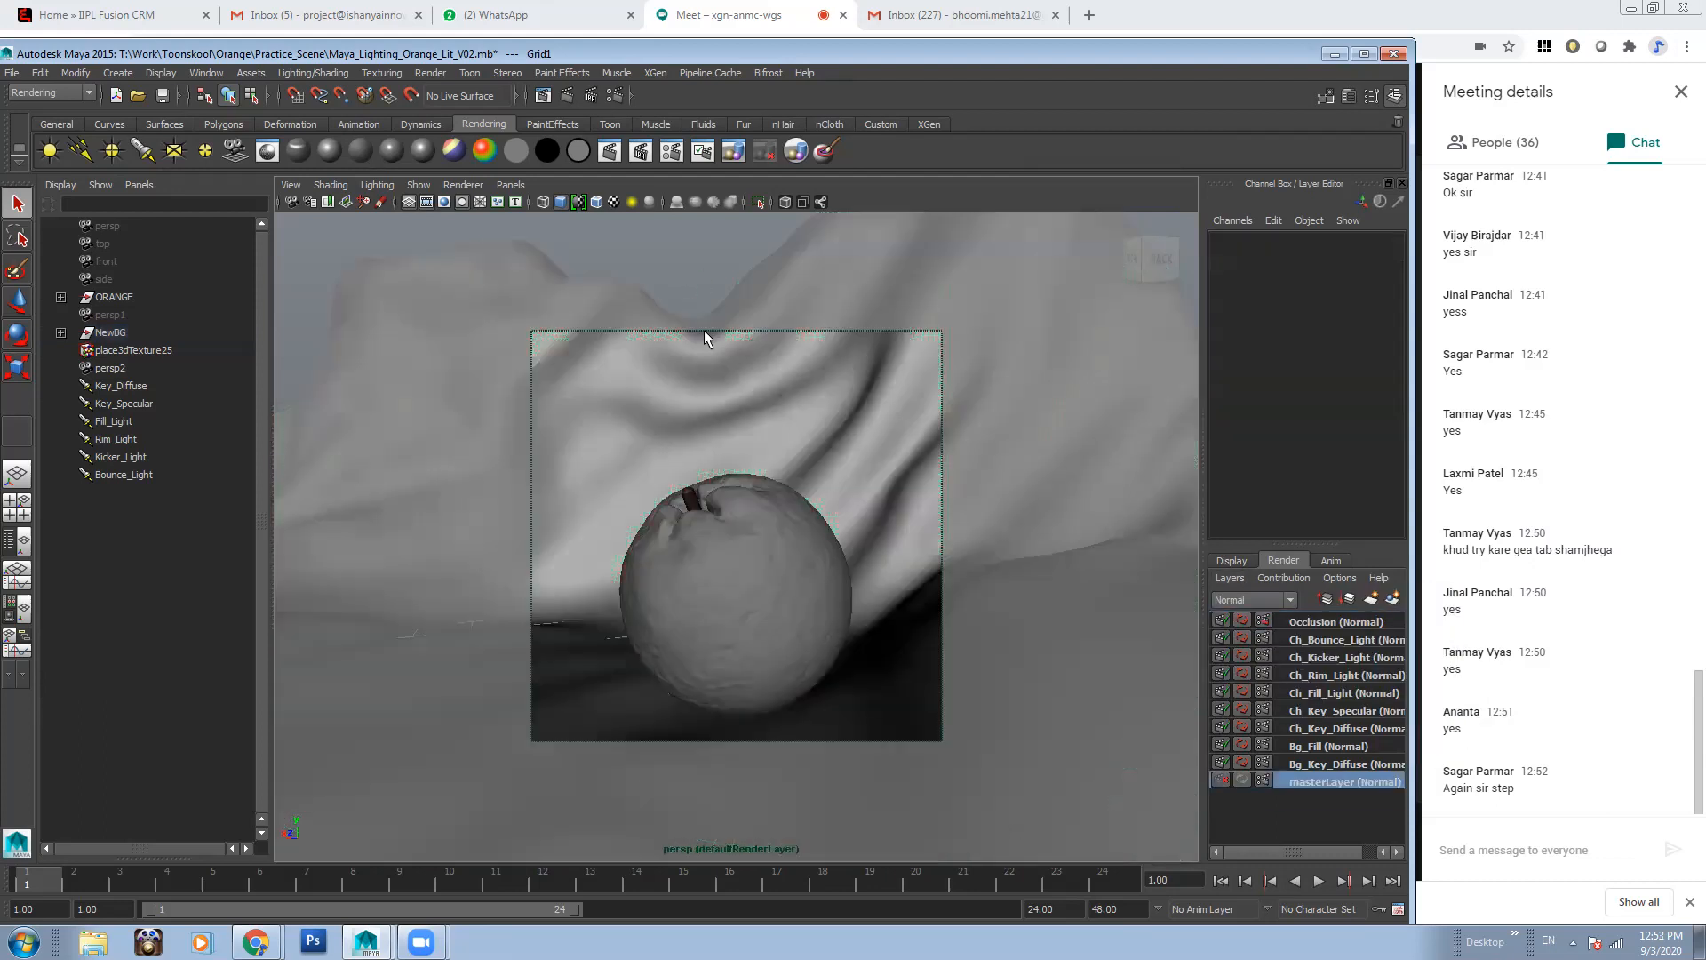
Recreate the Zdepth render layer from the ORANGE and NewBG groups
{"action": "left_click", "coordinate": [115, 298]}
{"action": "left_click", "coordinate": [138, 333], "text": "ctrl"}
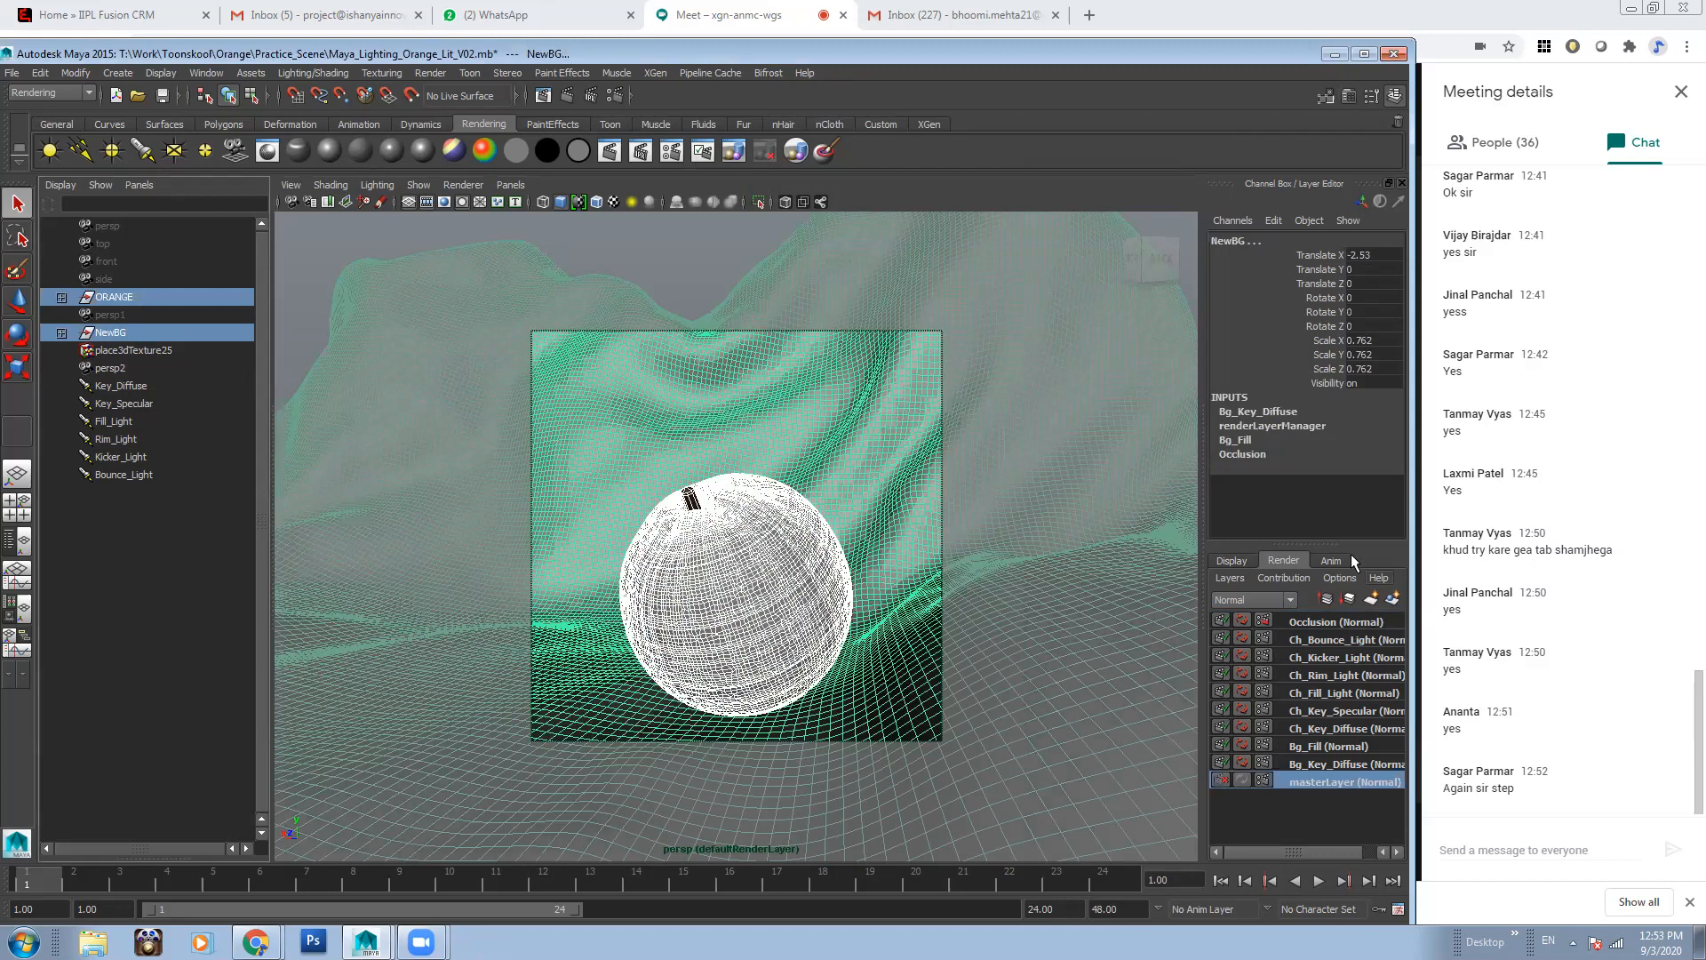
{"action": "left_click", "coordinate": [1393, 598]}
{"action": "double_click", "coordinate": [1328, 619]}
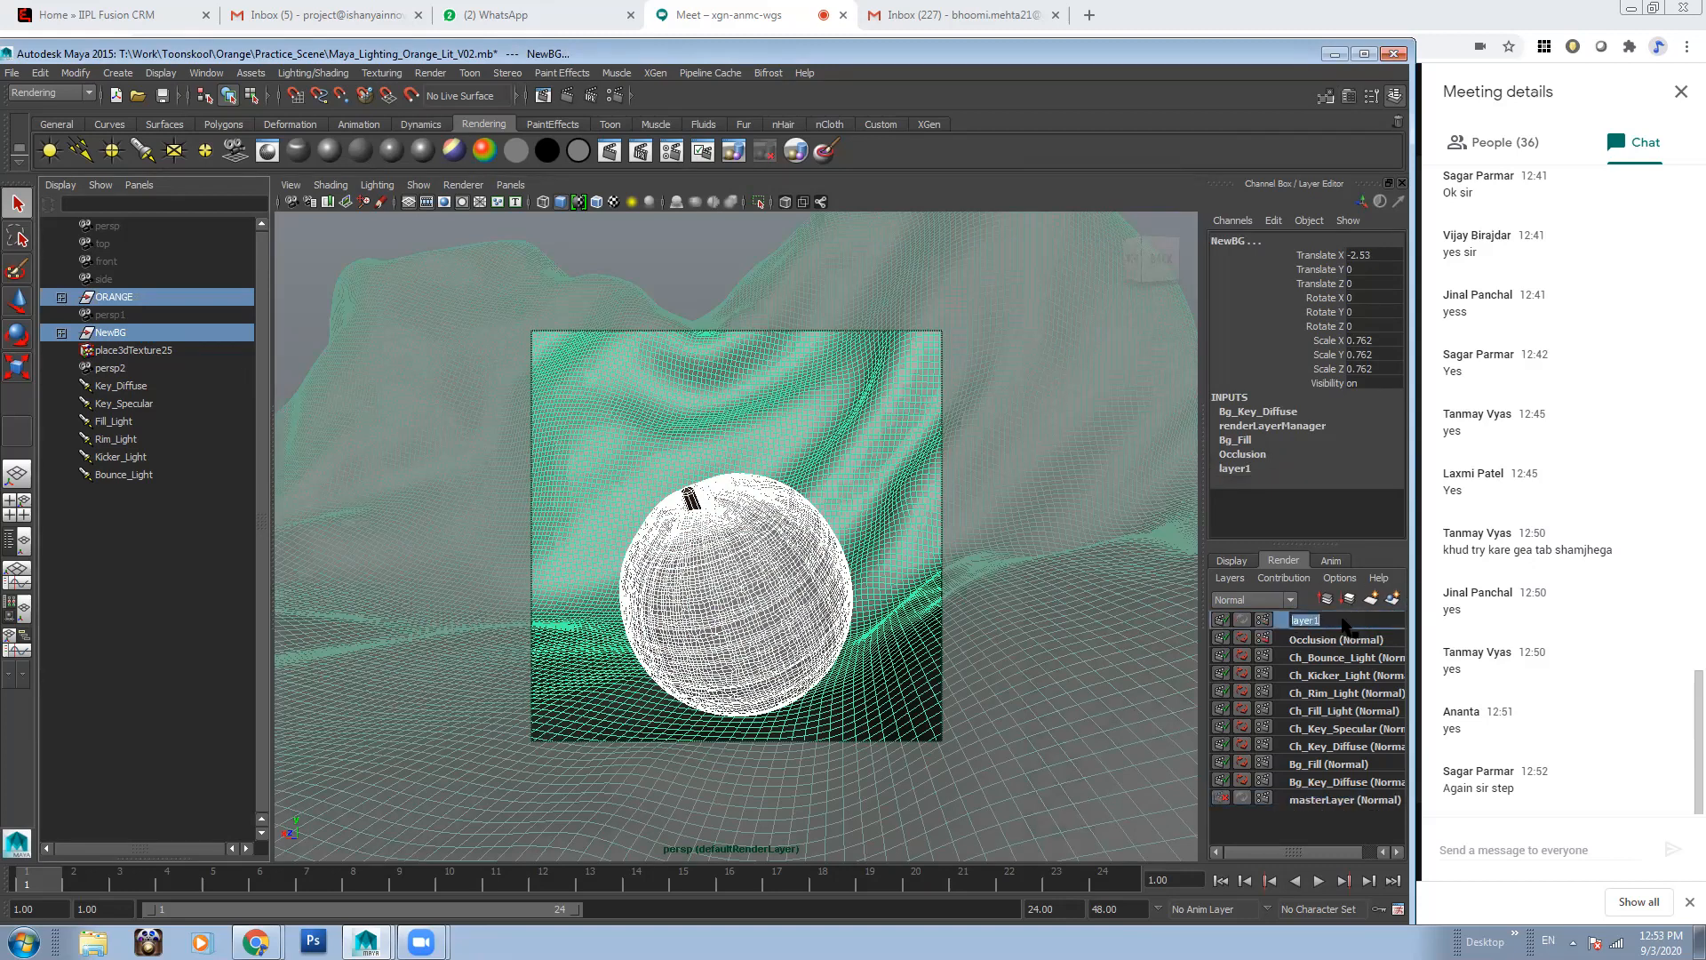
{"action": "type", "text": "Zdepth"}
{"action": "key", "text": "Return"}
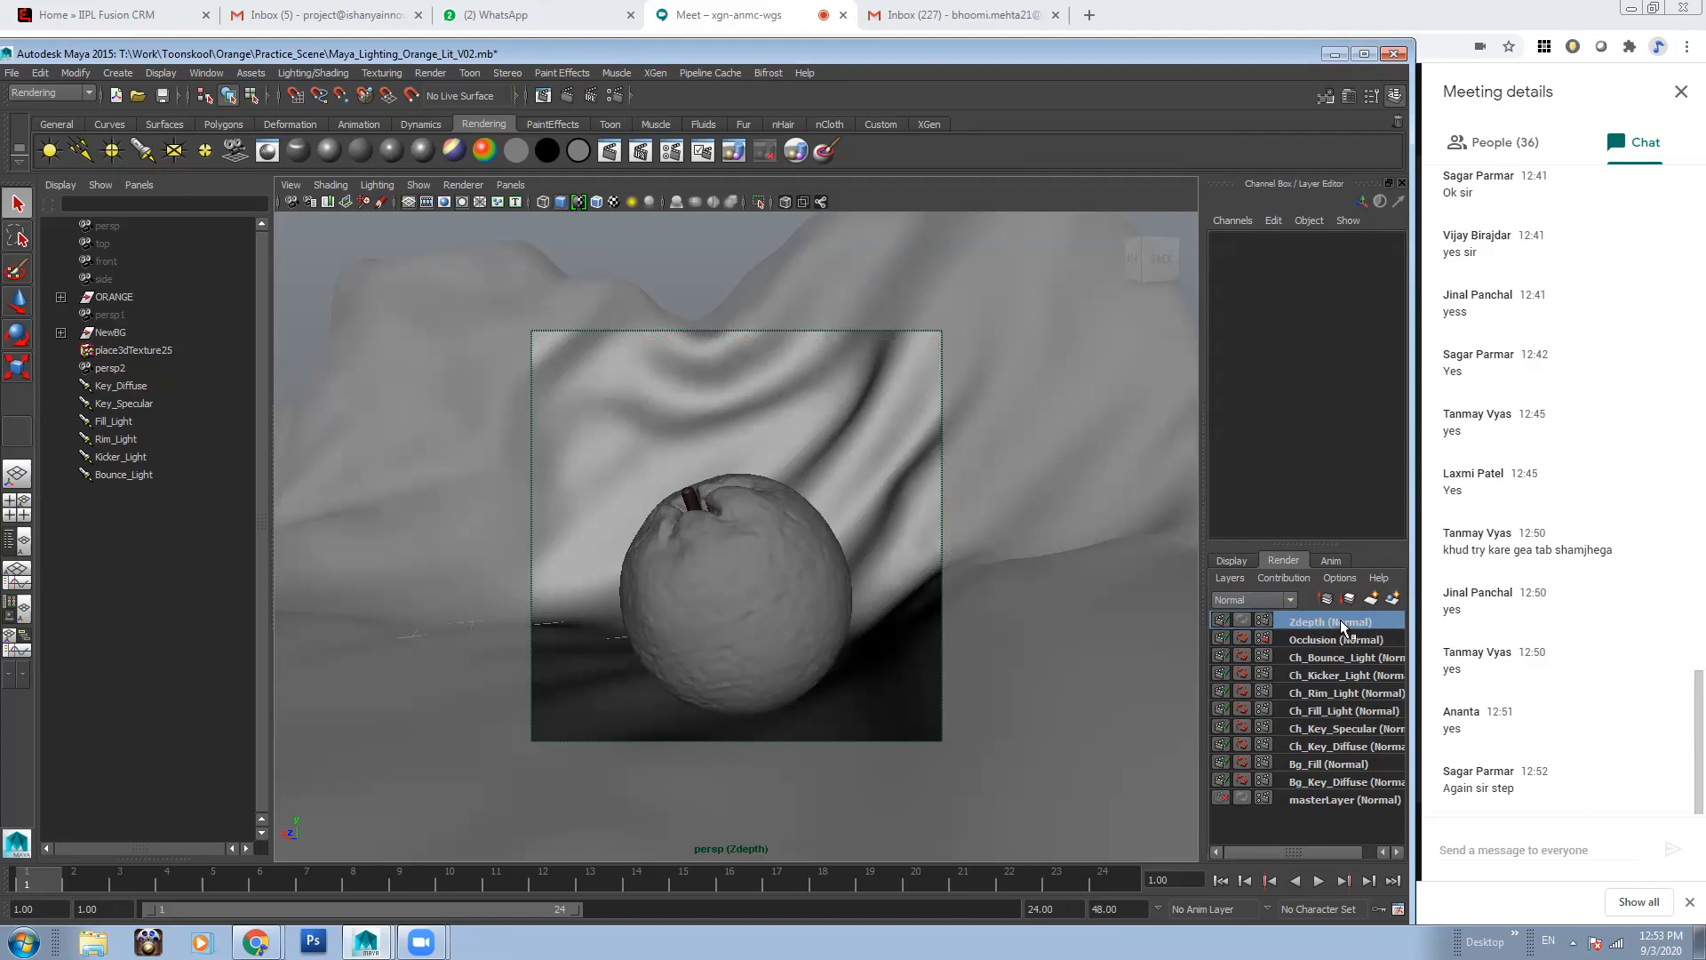
Apply the Luminance Depth preset to the recreated Zdepth layer and open the resulting surface shader's name for editing
{"action": "right_click", "coordinate": [1340, 620]}
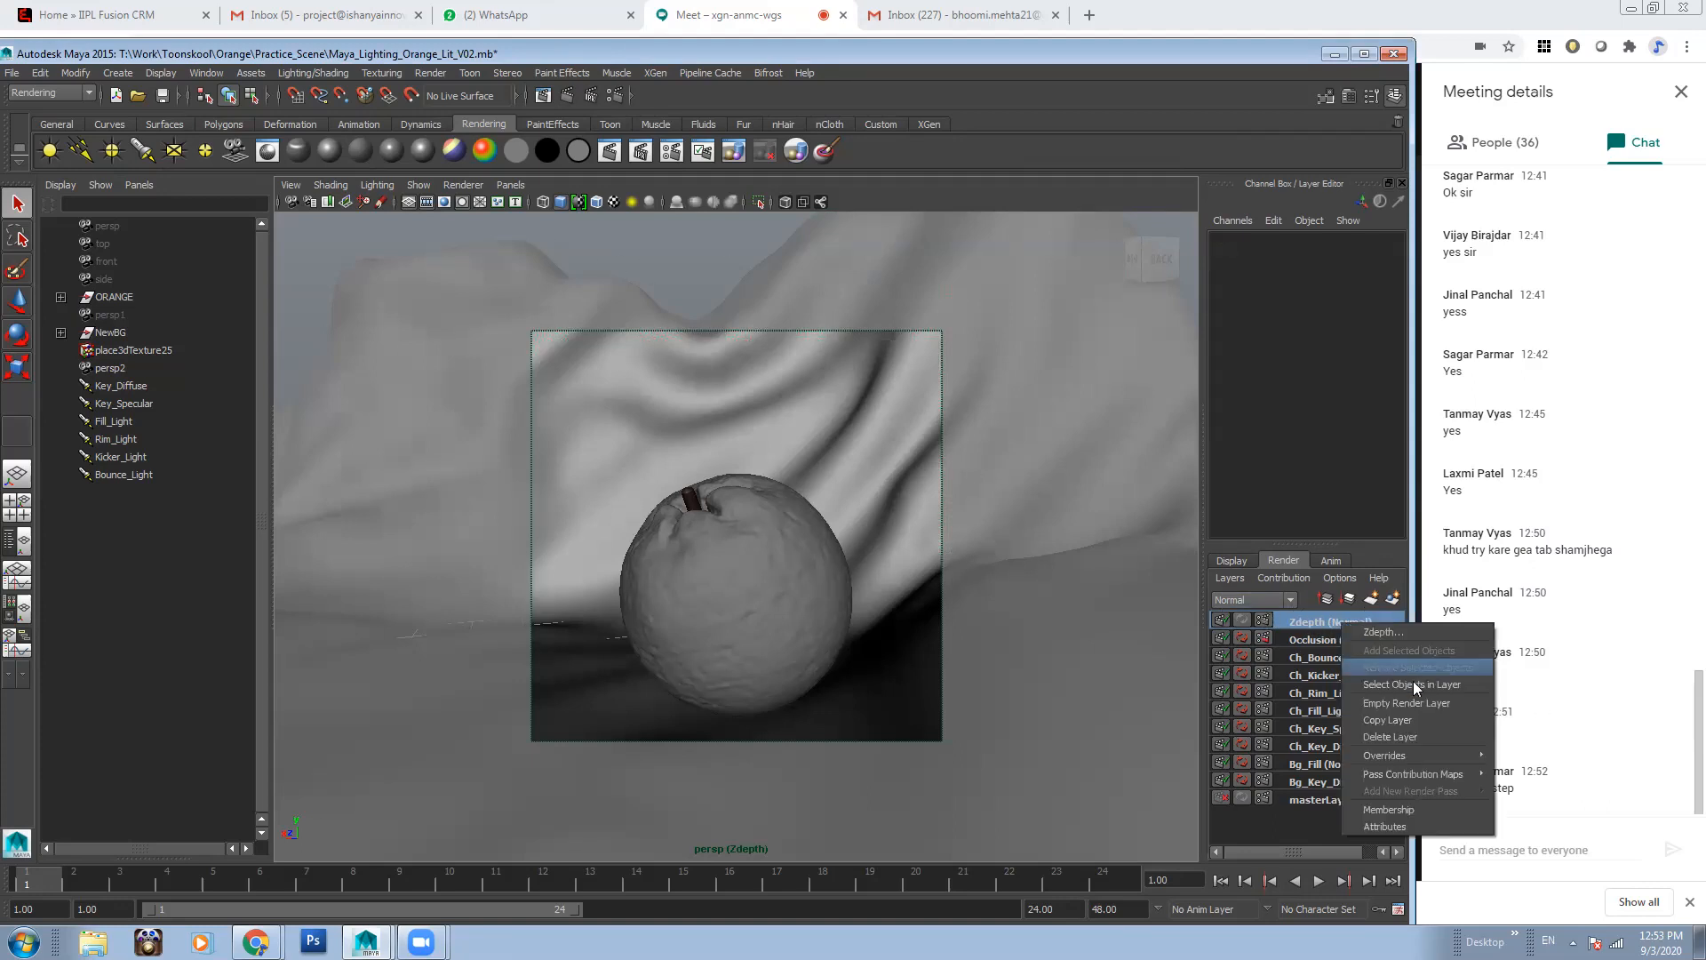
{"action": "left_click", "coordinate": [1386, 826]}
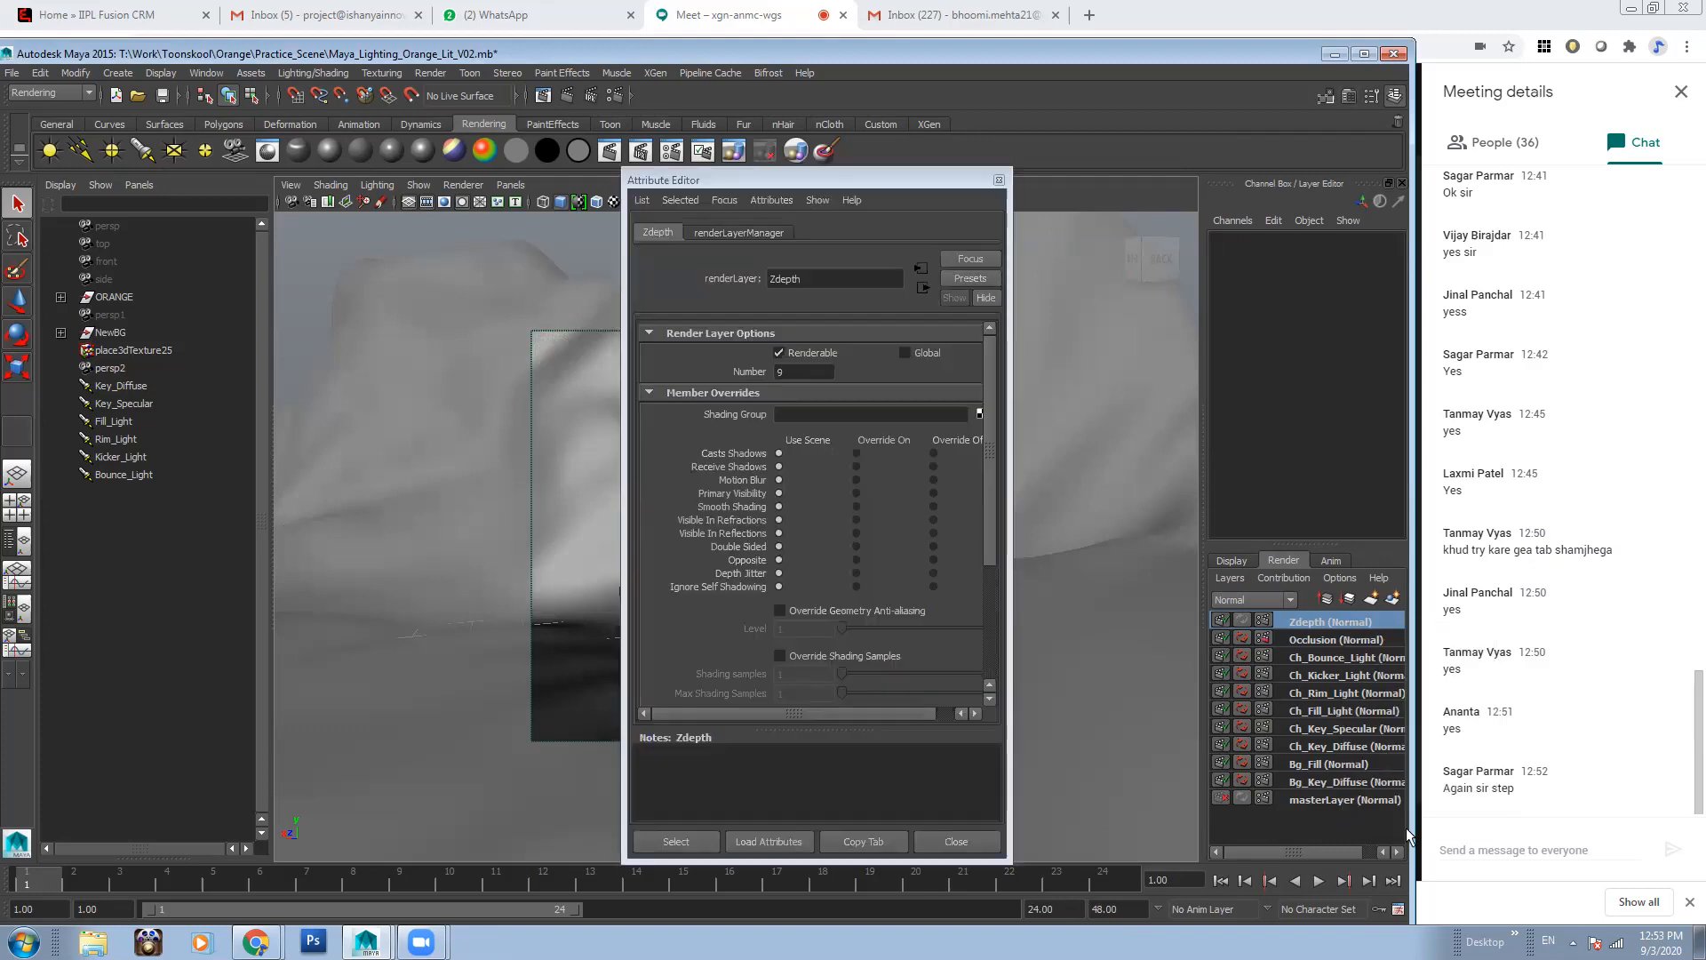
{"action": "left_click", "coordinate": [970, 279]}
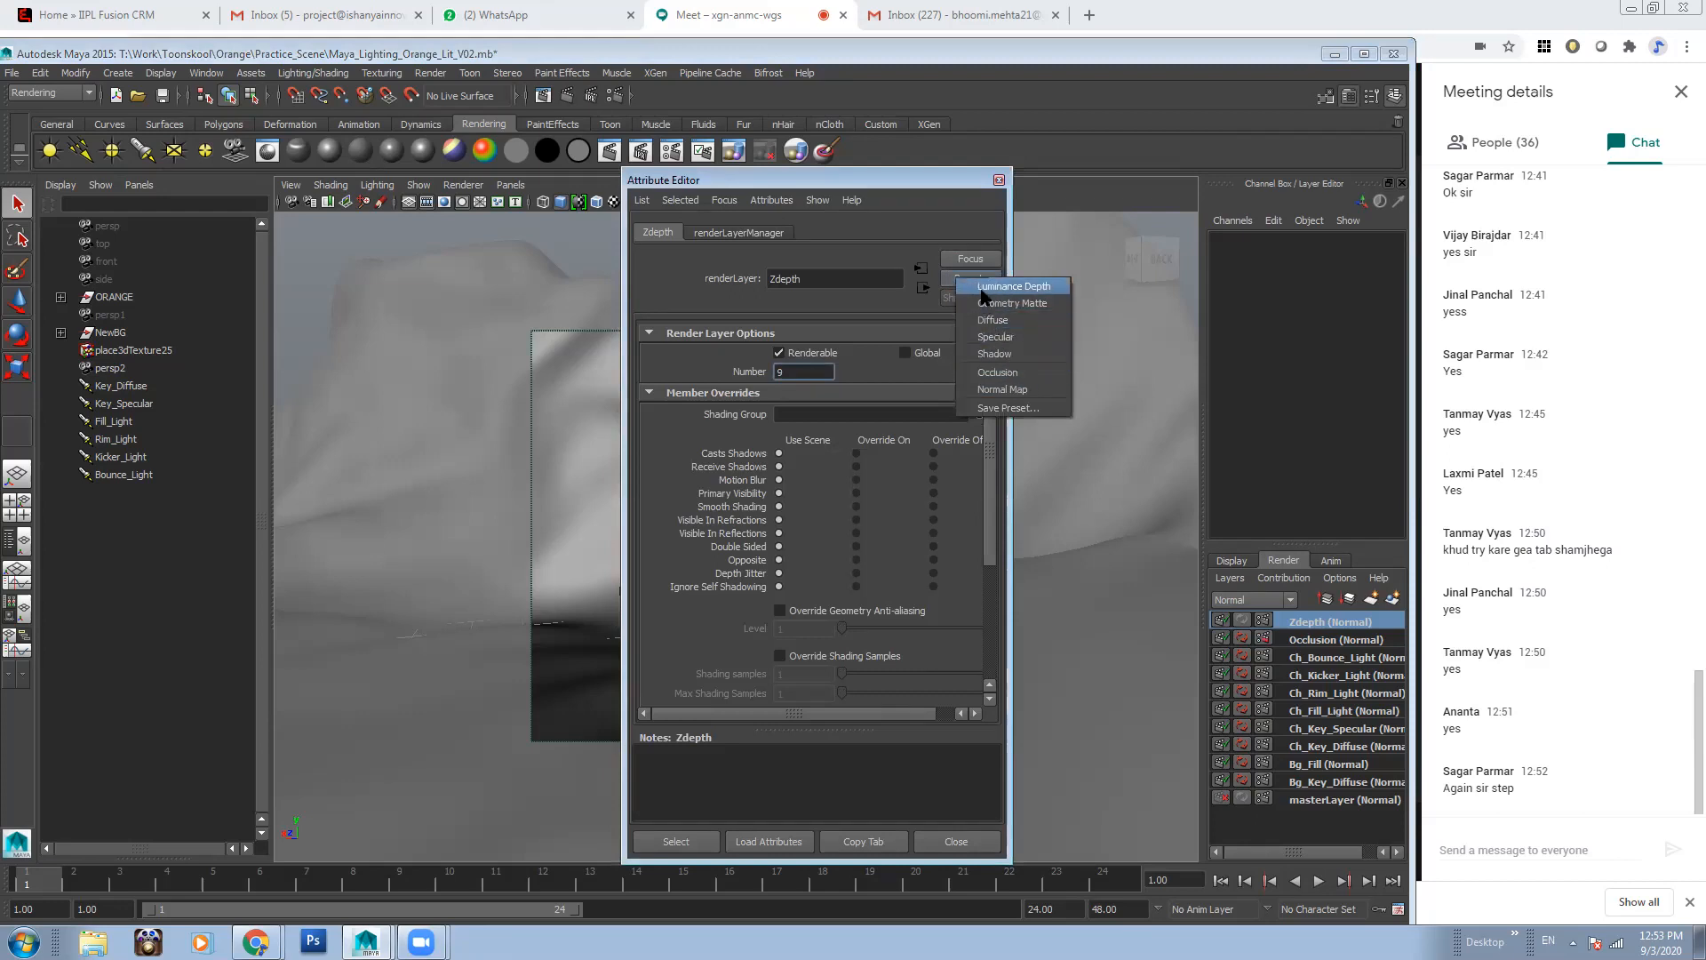
{"action": "left_click", "coordinate": [1026, 284]}
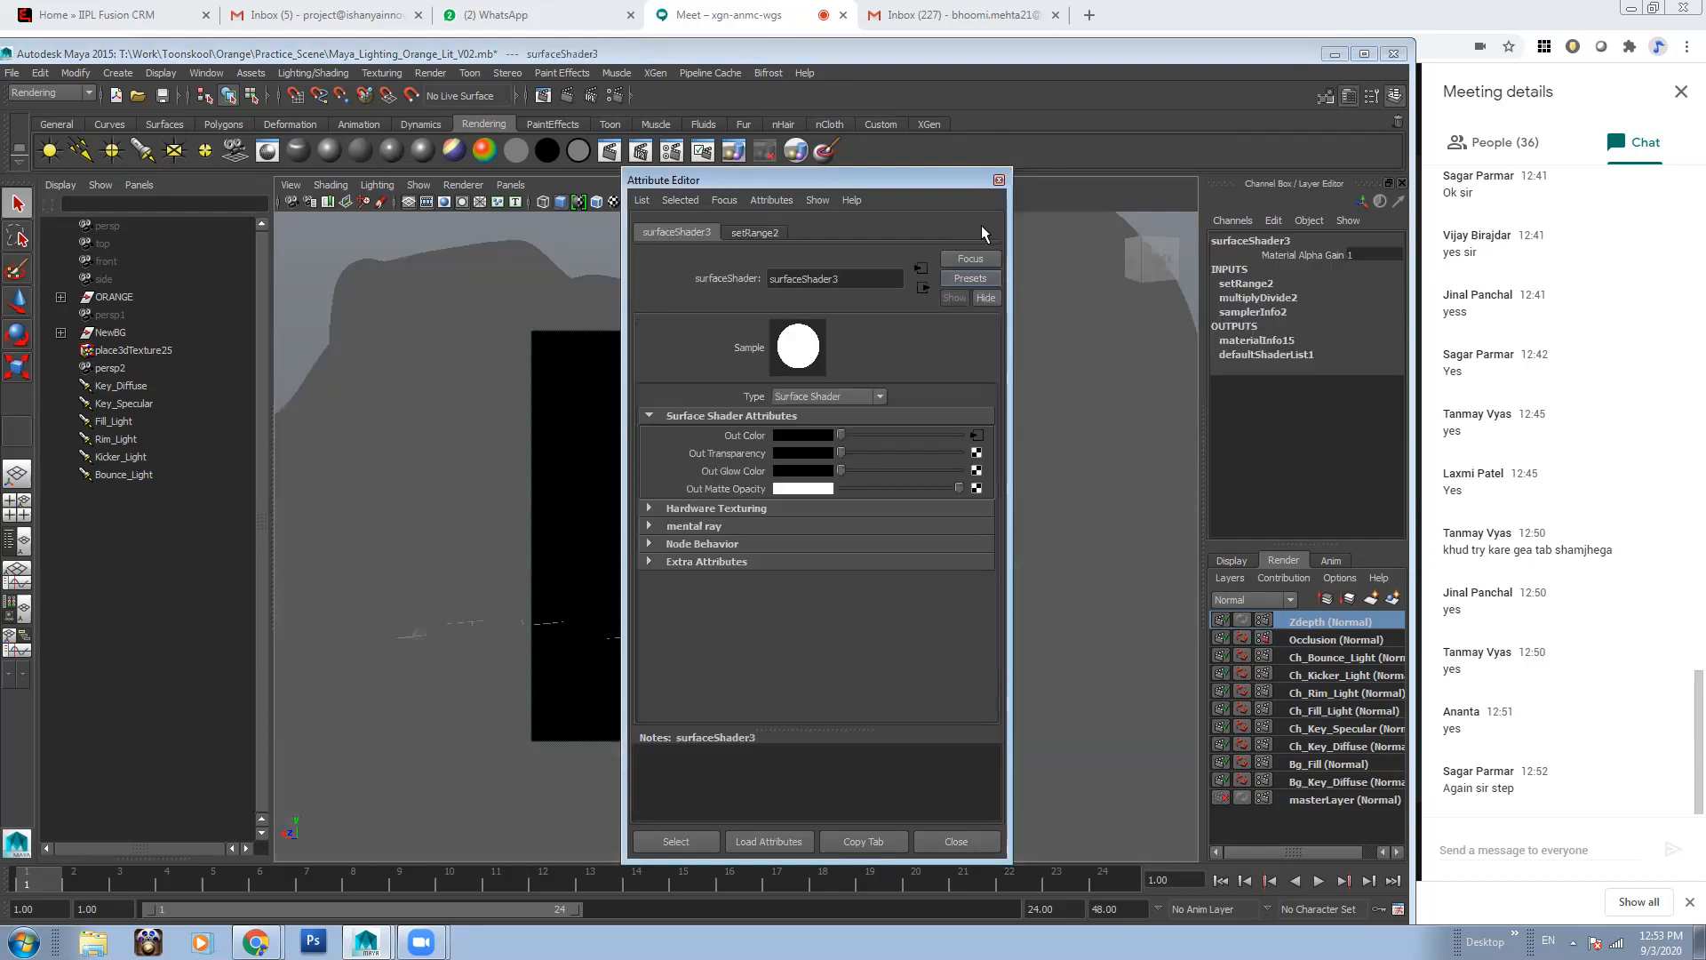
{"action": "left_click_drag", "start_coordinate": [873, 177], "coordinate": [1070, 187]}
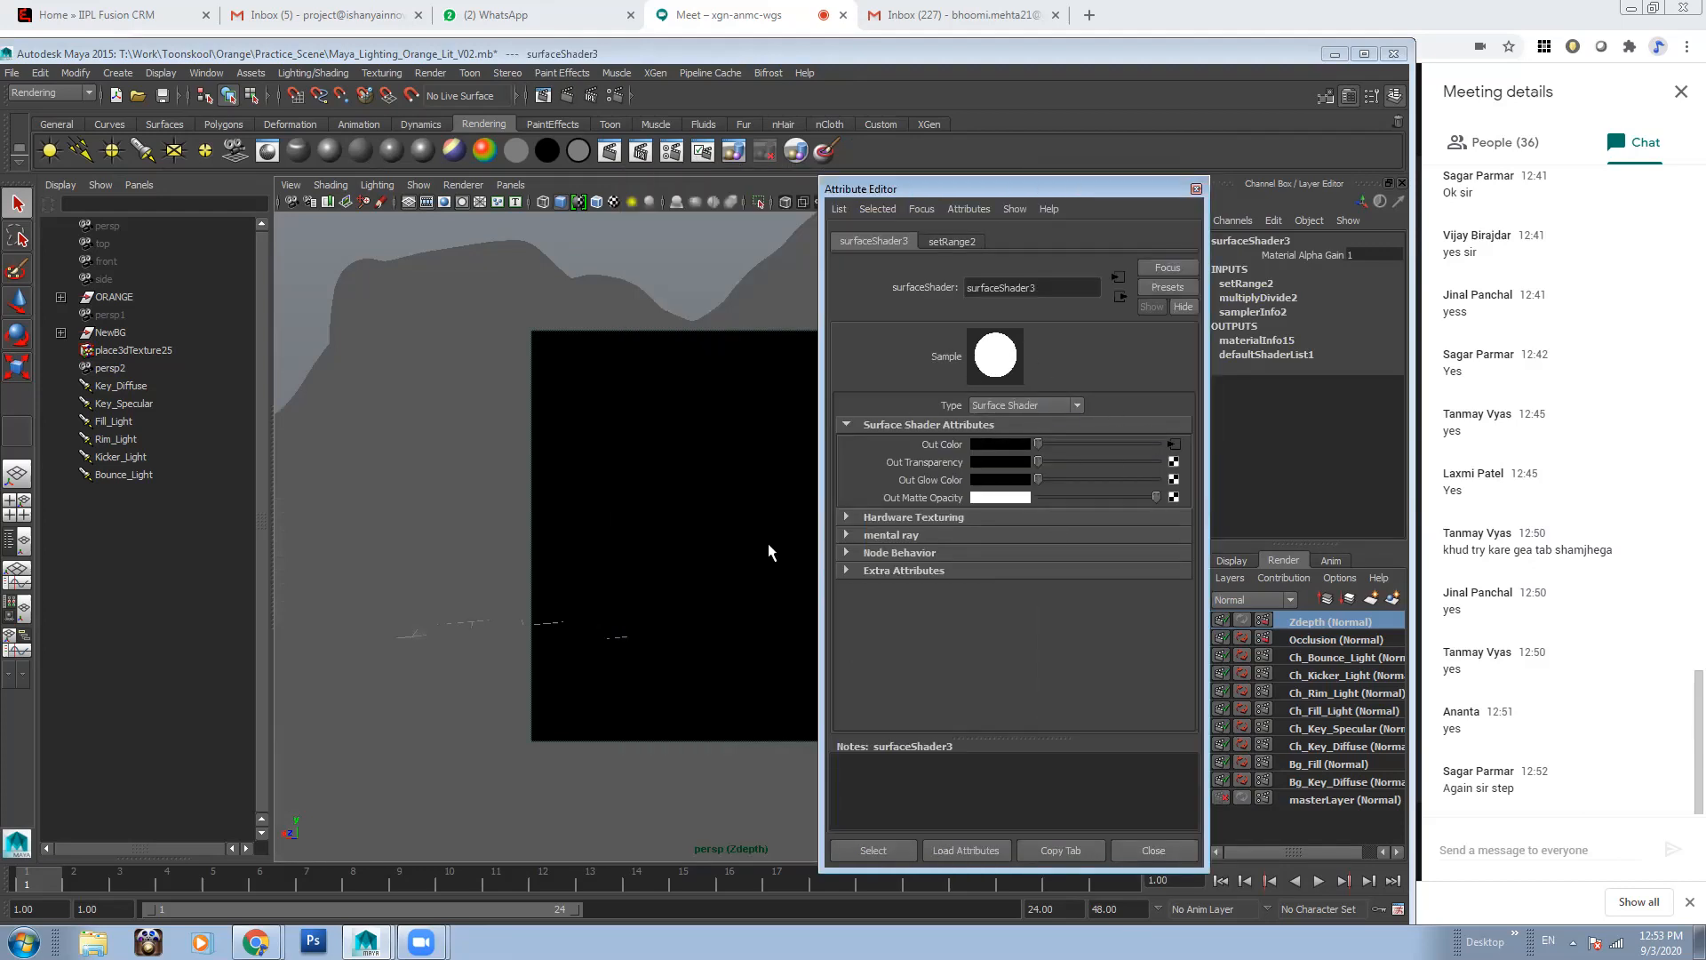
{"action": "double_click", "coordinate": [1047, 293]}
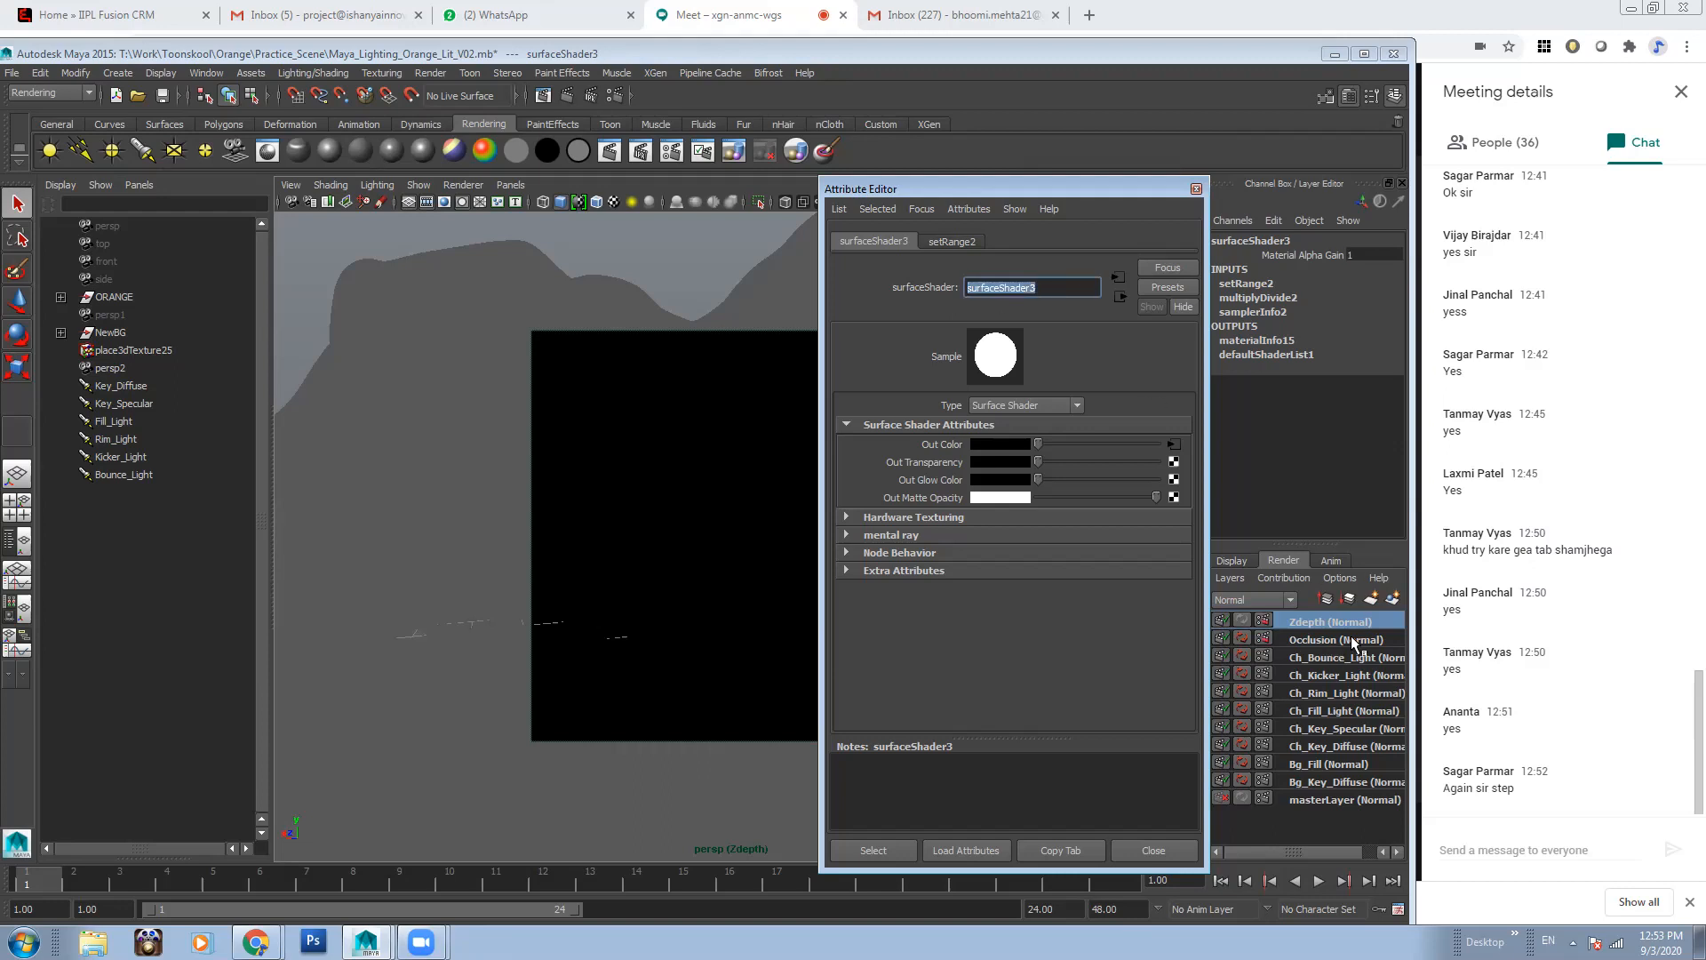
{"action": "left_click_drag", "start_coordinate": [1059, 189], "coordinate": [1105, 190]}
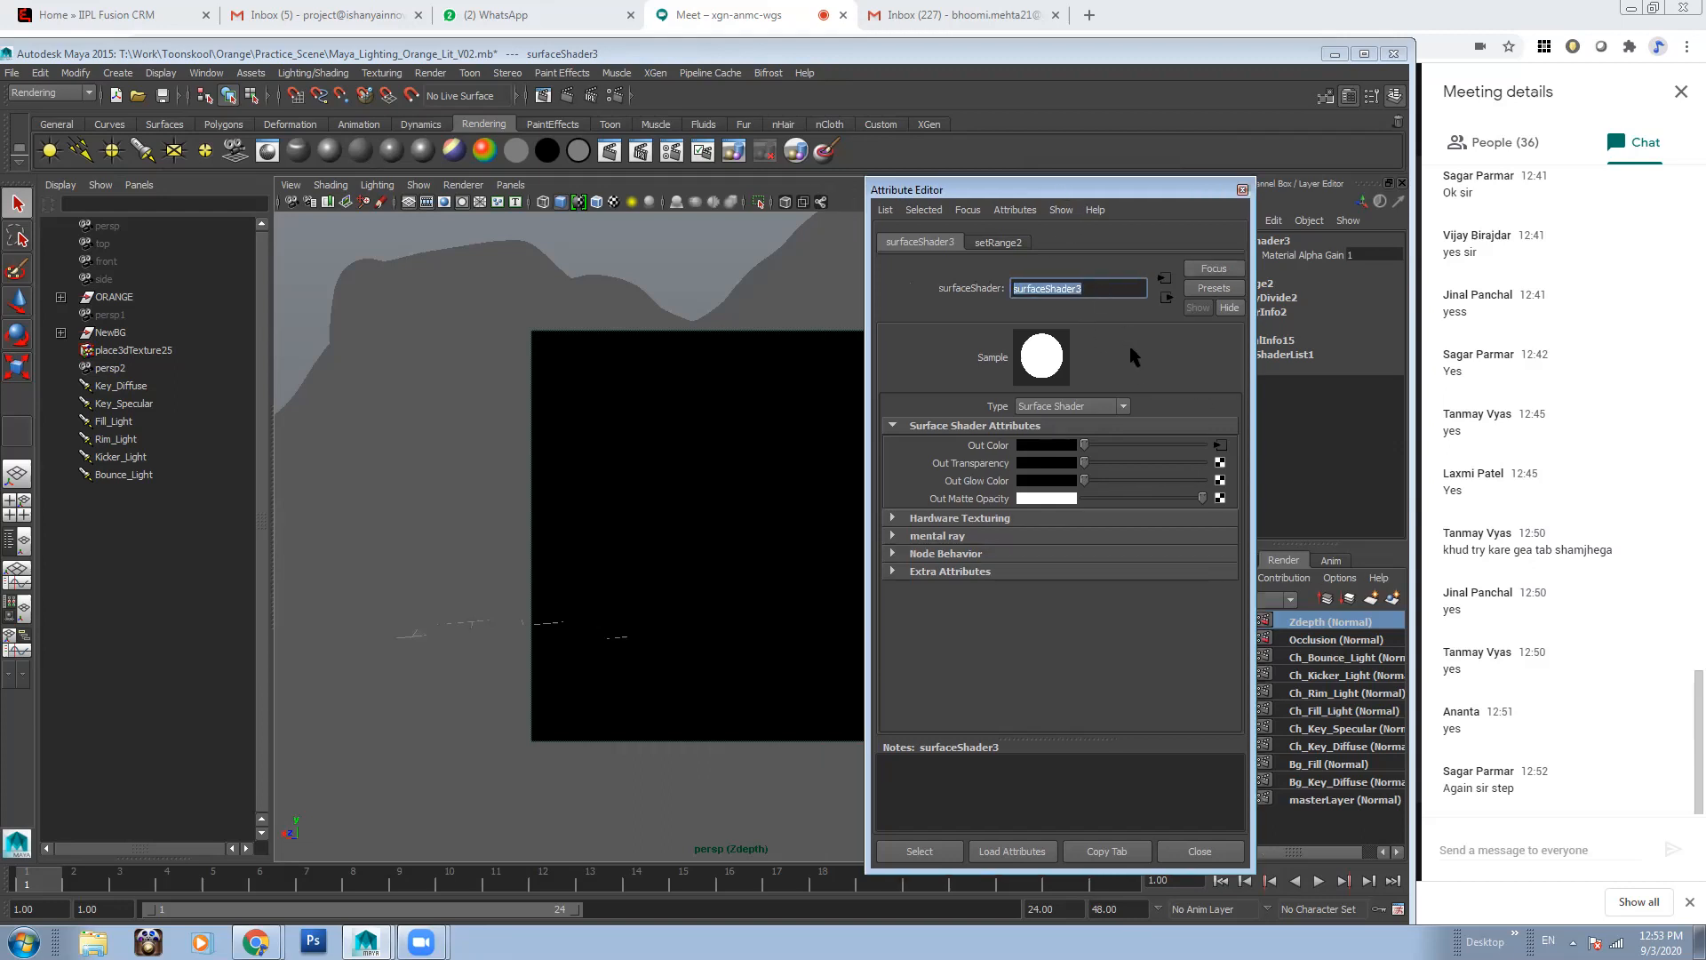
Compare the set range node's Old Min and Old Max values with the persp camera's near and far clip planes
{"action": "left_click", "coordinate": [1222, 446]}
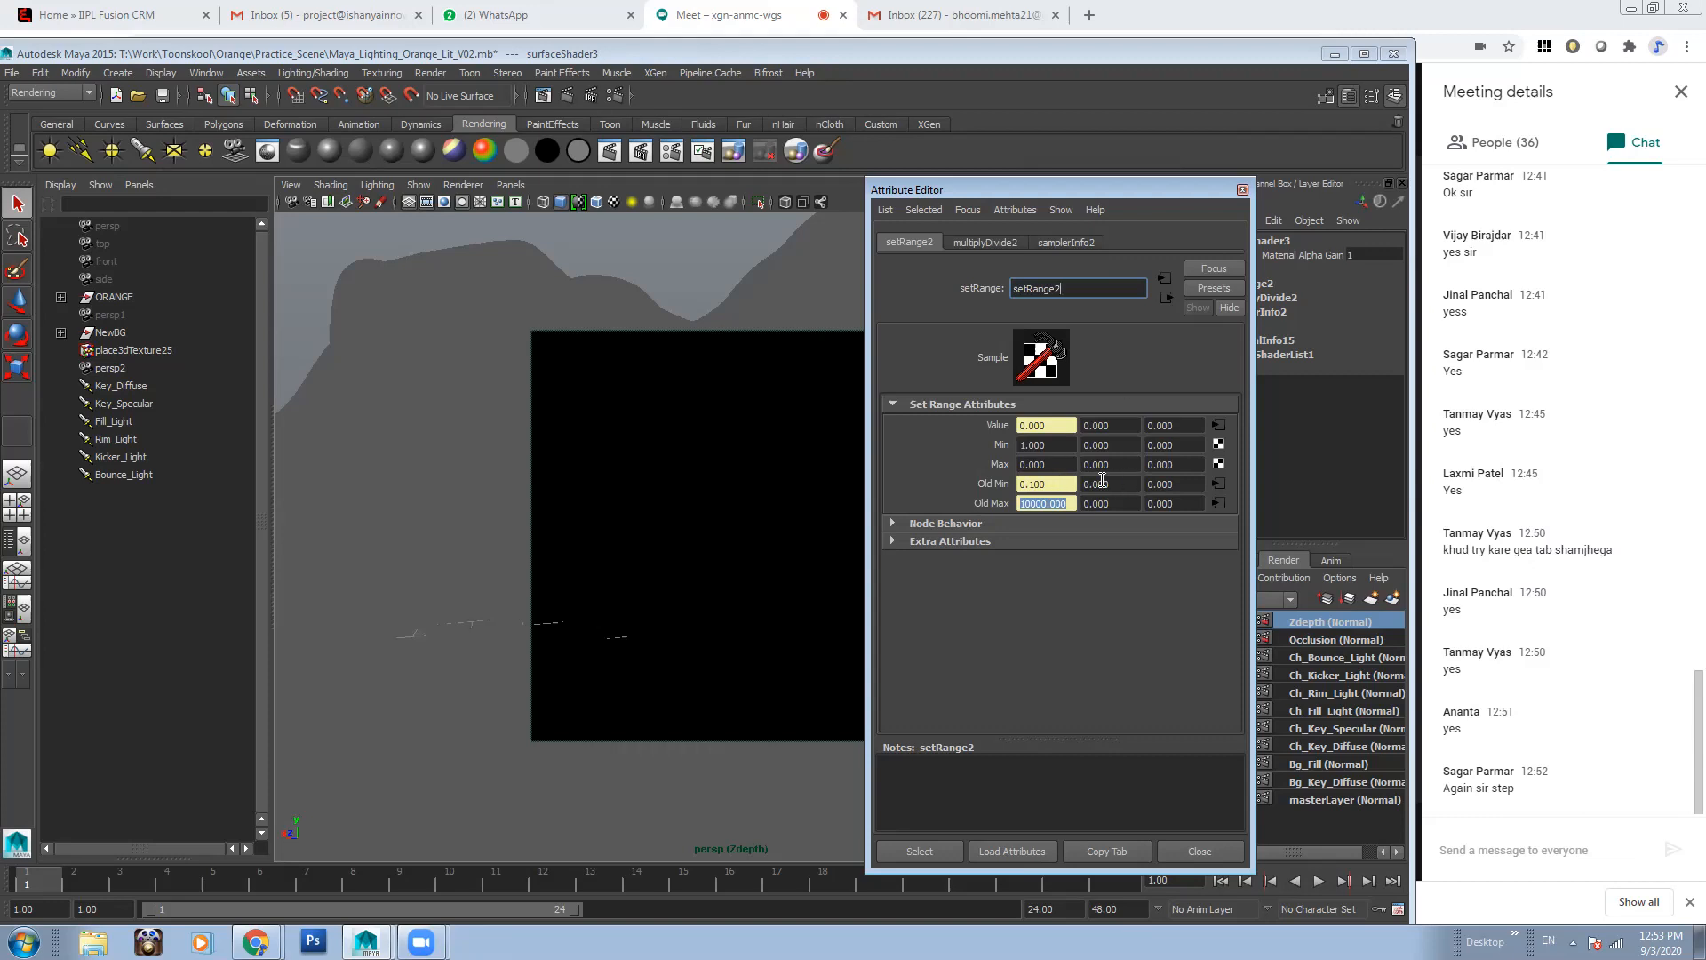
{"action": "left_click_drag", "start_coordinate": [1072, 503], "coordinate": [978, 507]}
{"action": "left_click_drag", "start_coordinate": [1035, 194], "coordinate": [1085, 200]}
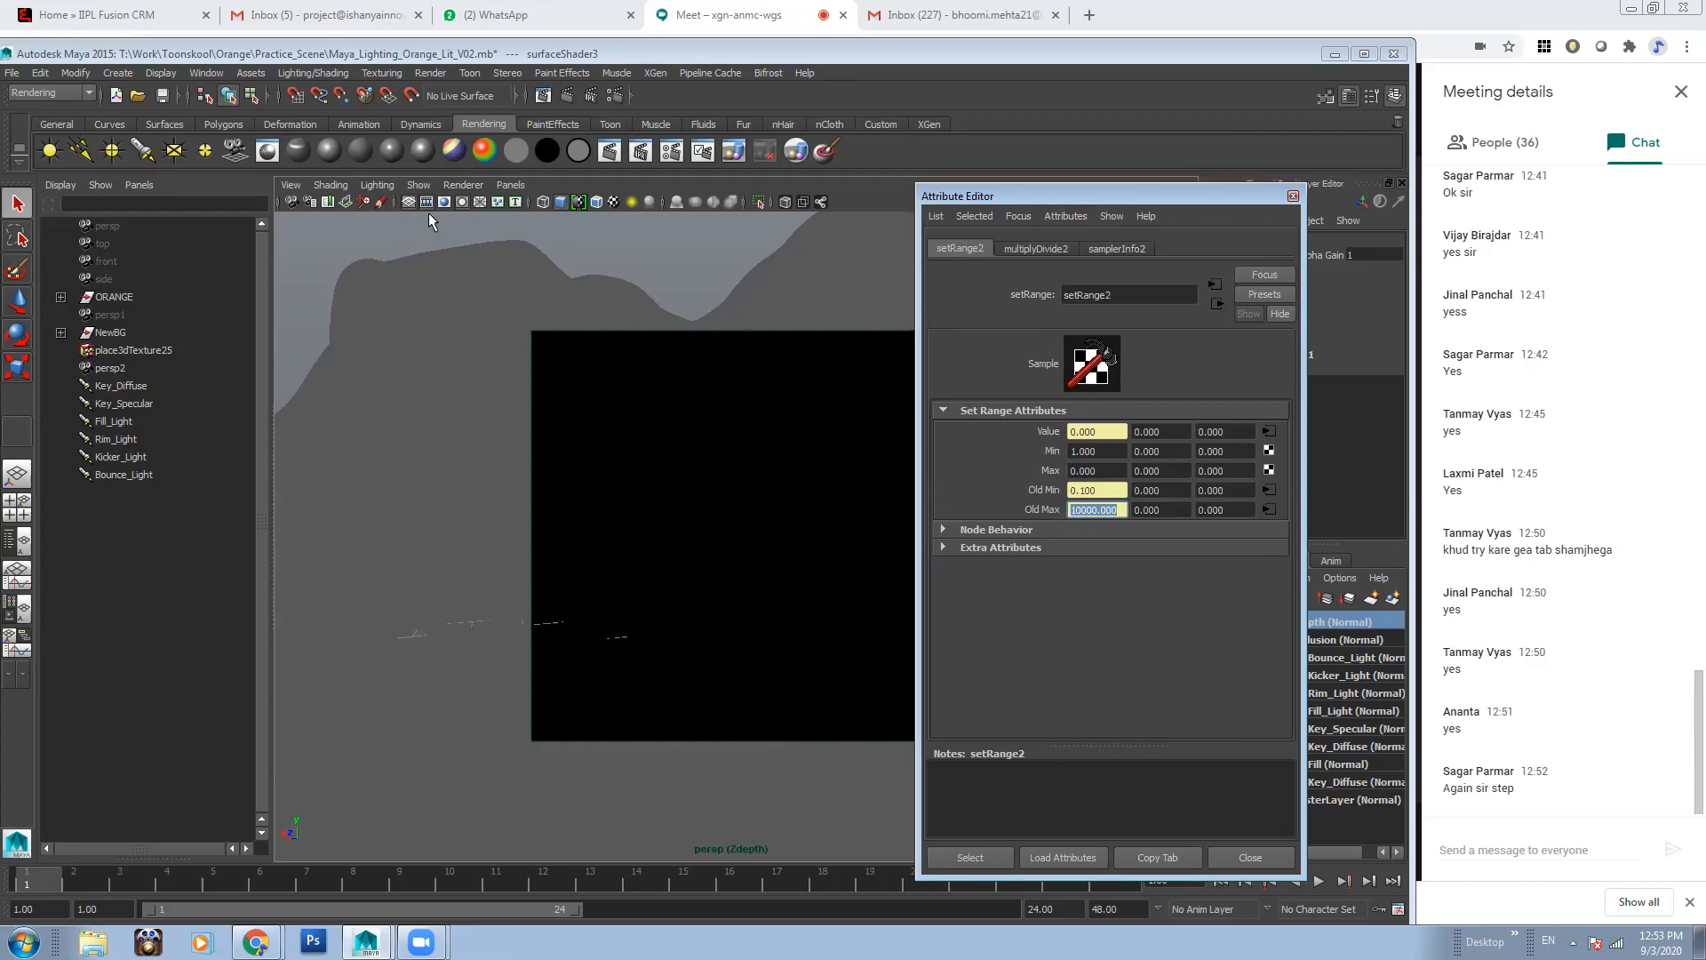
{"action": "left_click", "coordinate": [291, 185]}
{"action": "left_click", "coordinate": [308, 210]}
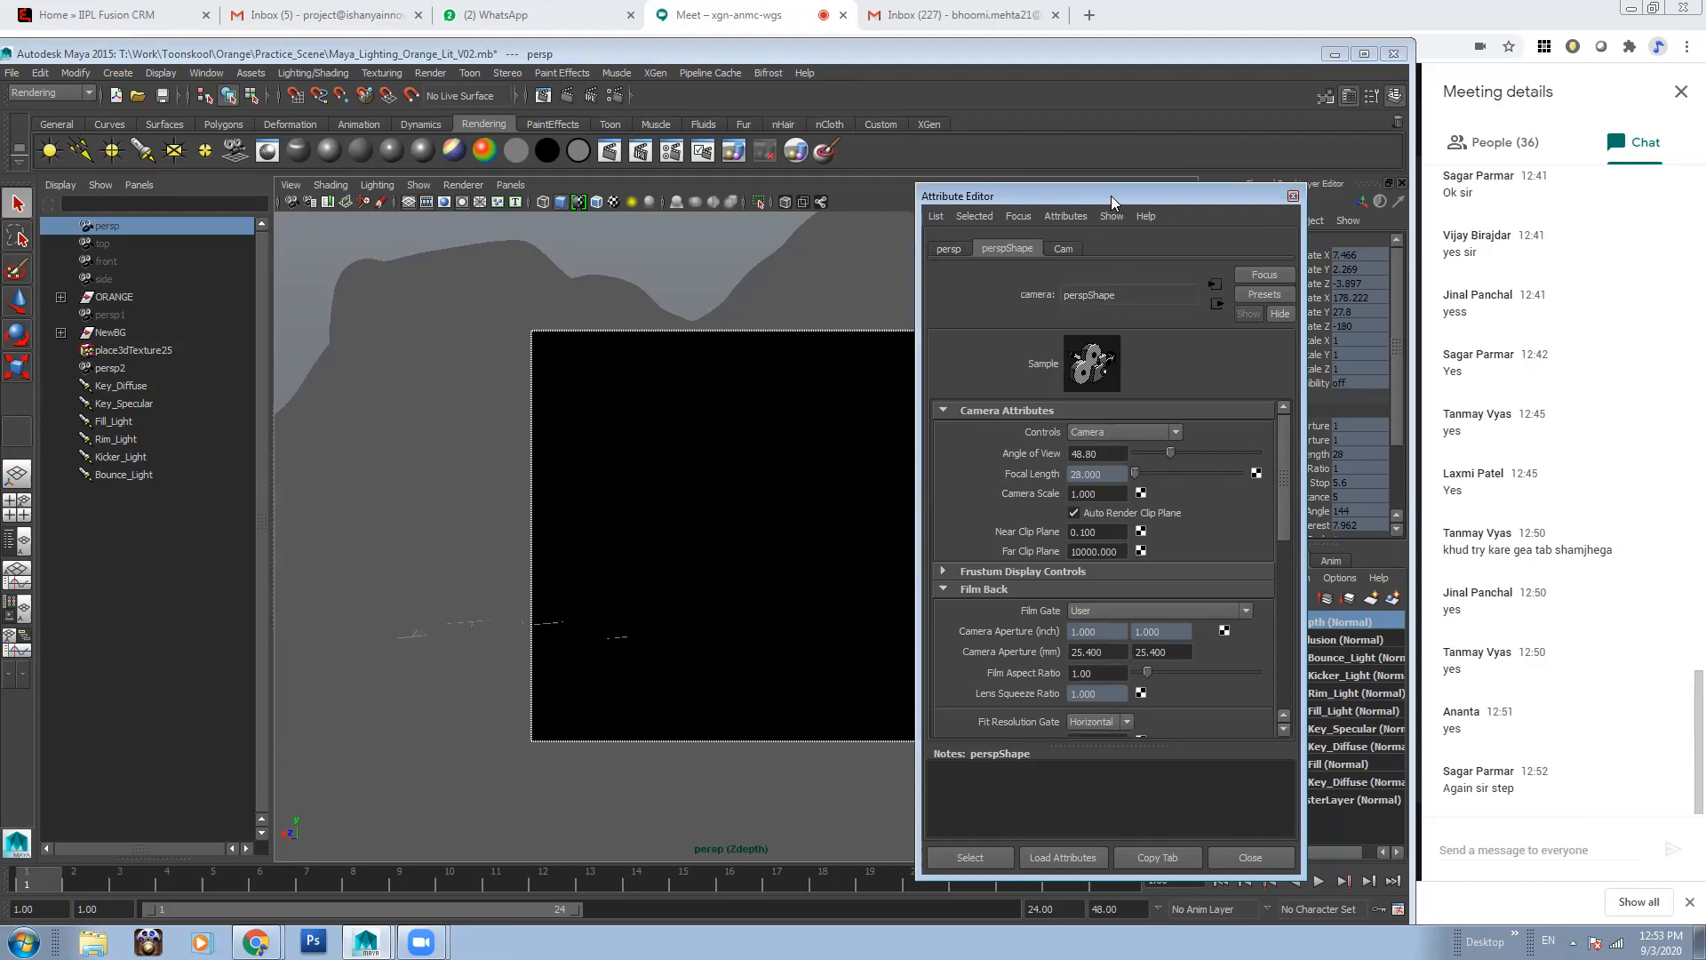
{"action": "left_click_drag", "start_coordinate": [1111, 196], "coordinate": [484, 166]}
{"action": "left_click", "coordinate": [666, 167]}
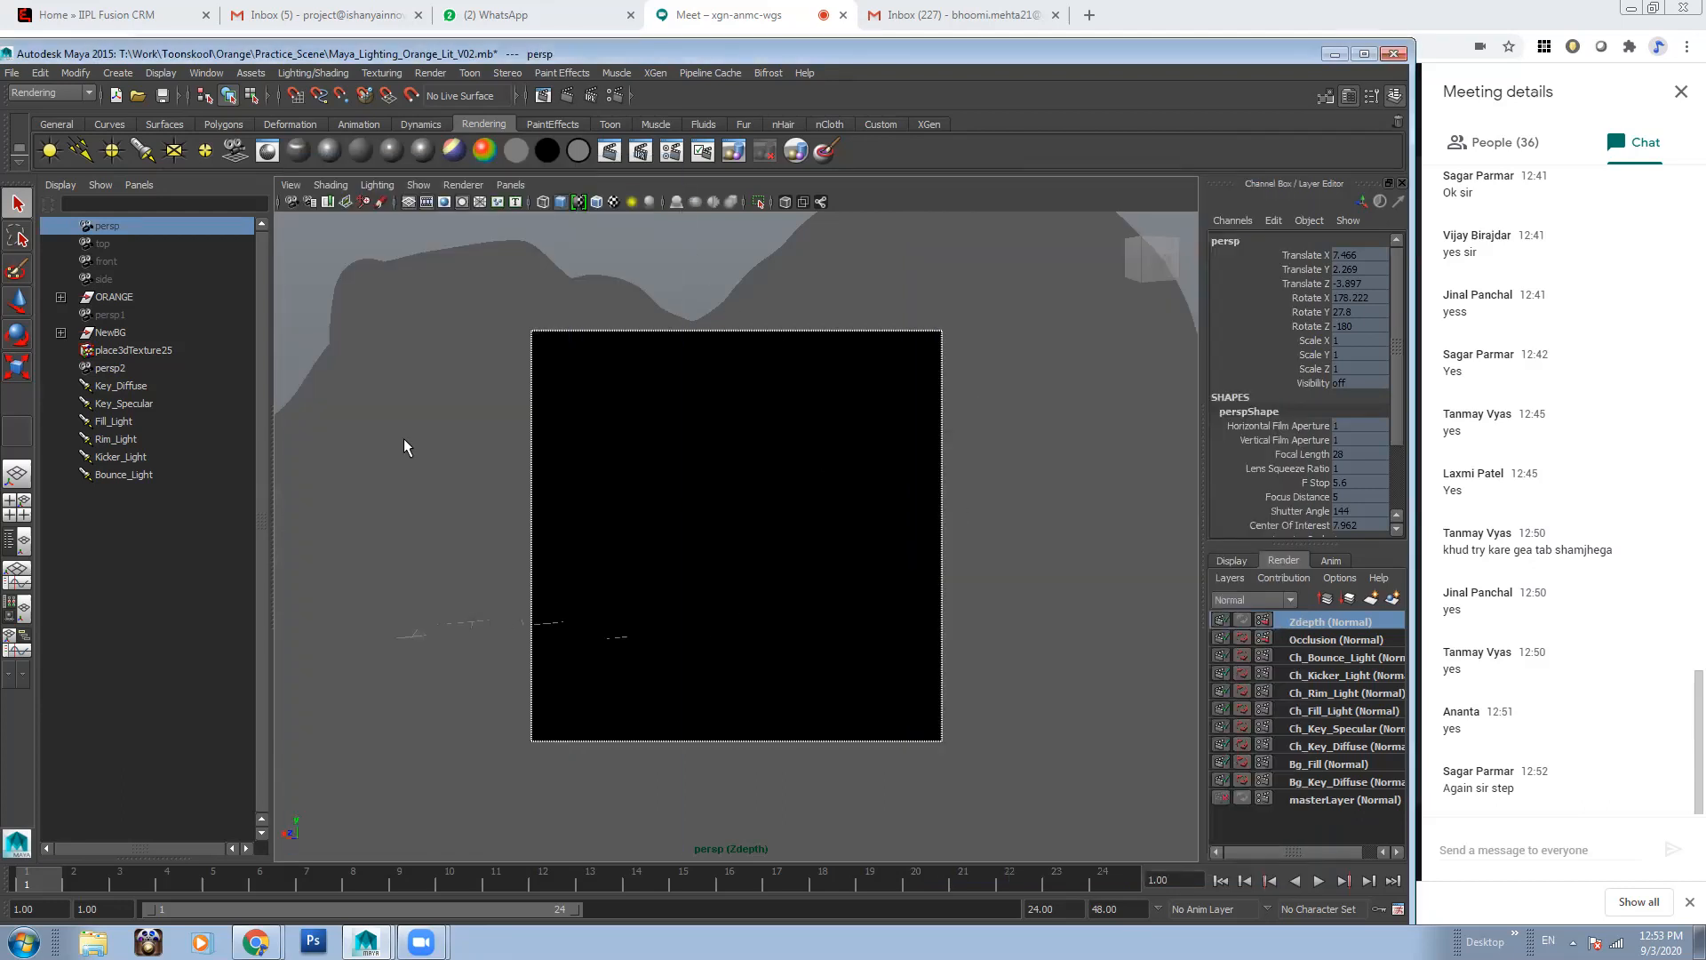
Switch the viewport to the other perspective camera and unlock the persp camera's Visibility channel
{"action": "left_click", "coordinate": [510, 185]}
{"action": "mouse_move", "coordinate": [543, 208]}
{"action": "left_click", "coordinate": [669, 236]}
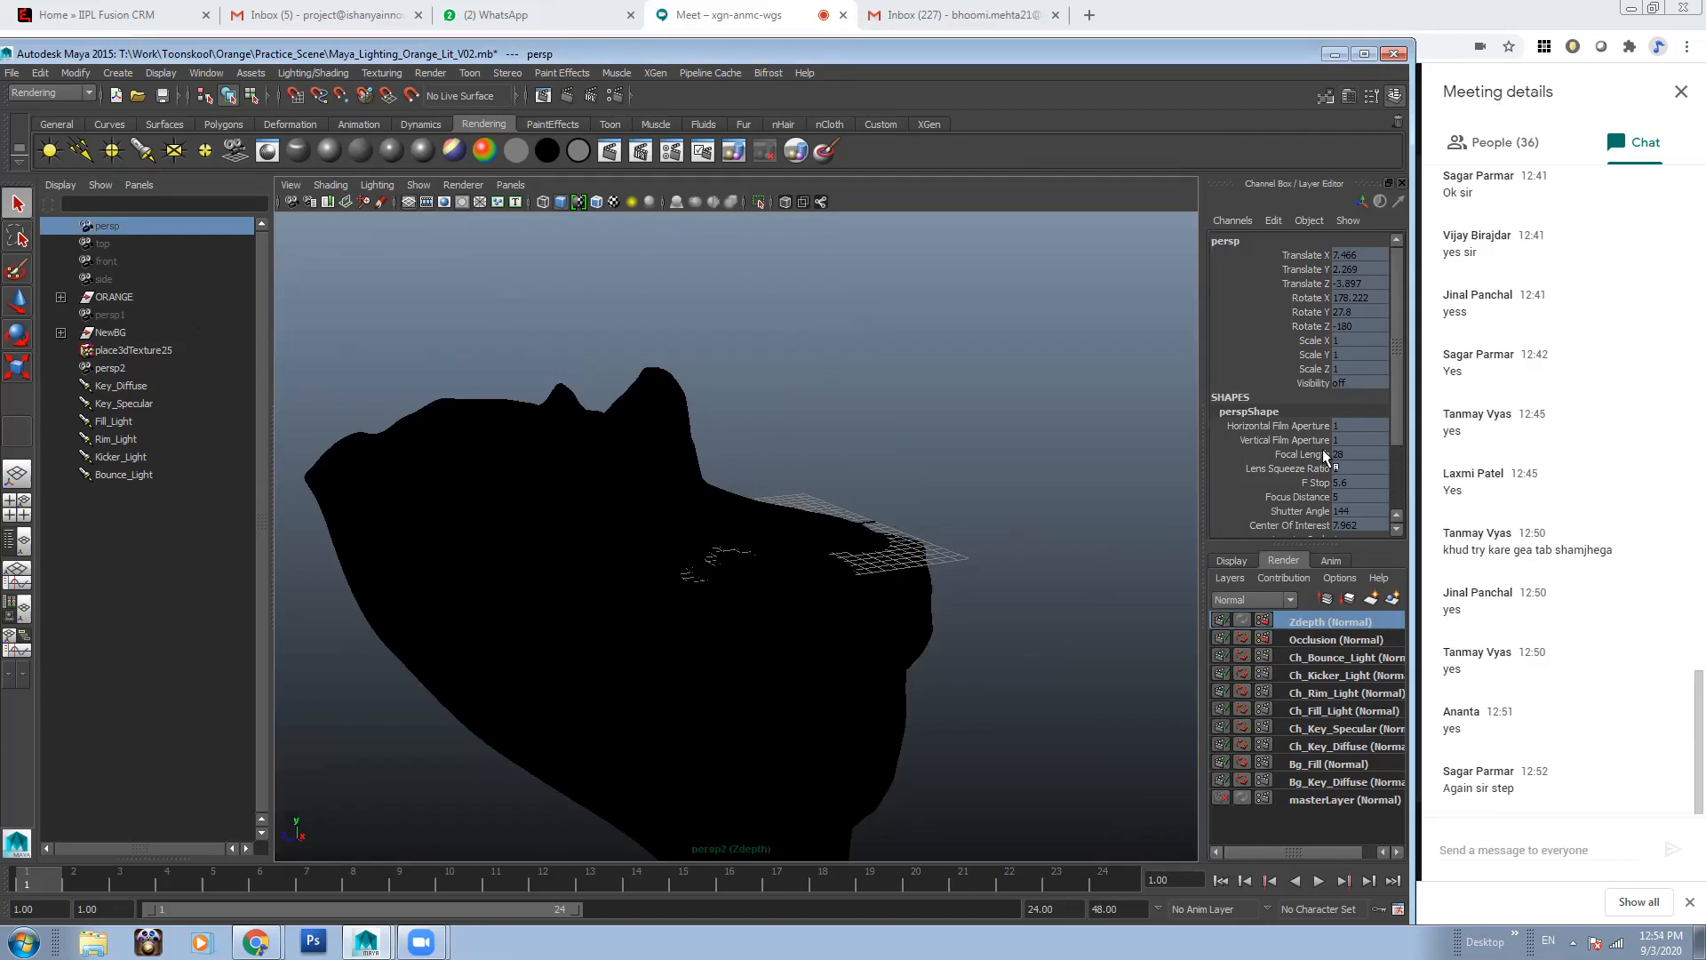
{"action": "left_click", "coordinate": [1361, 384]}
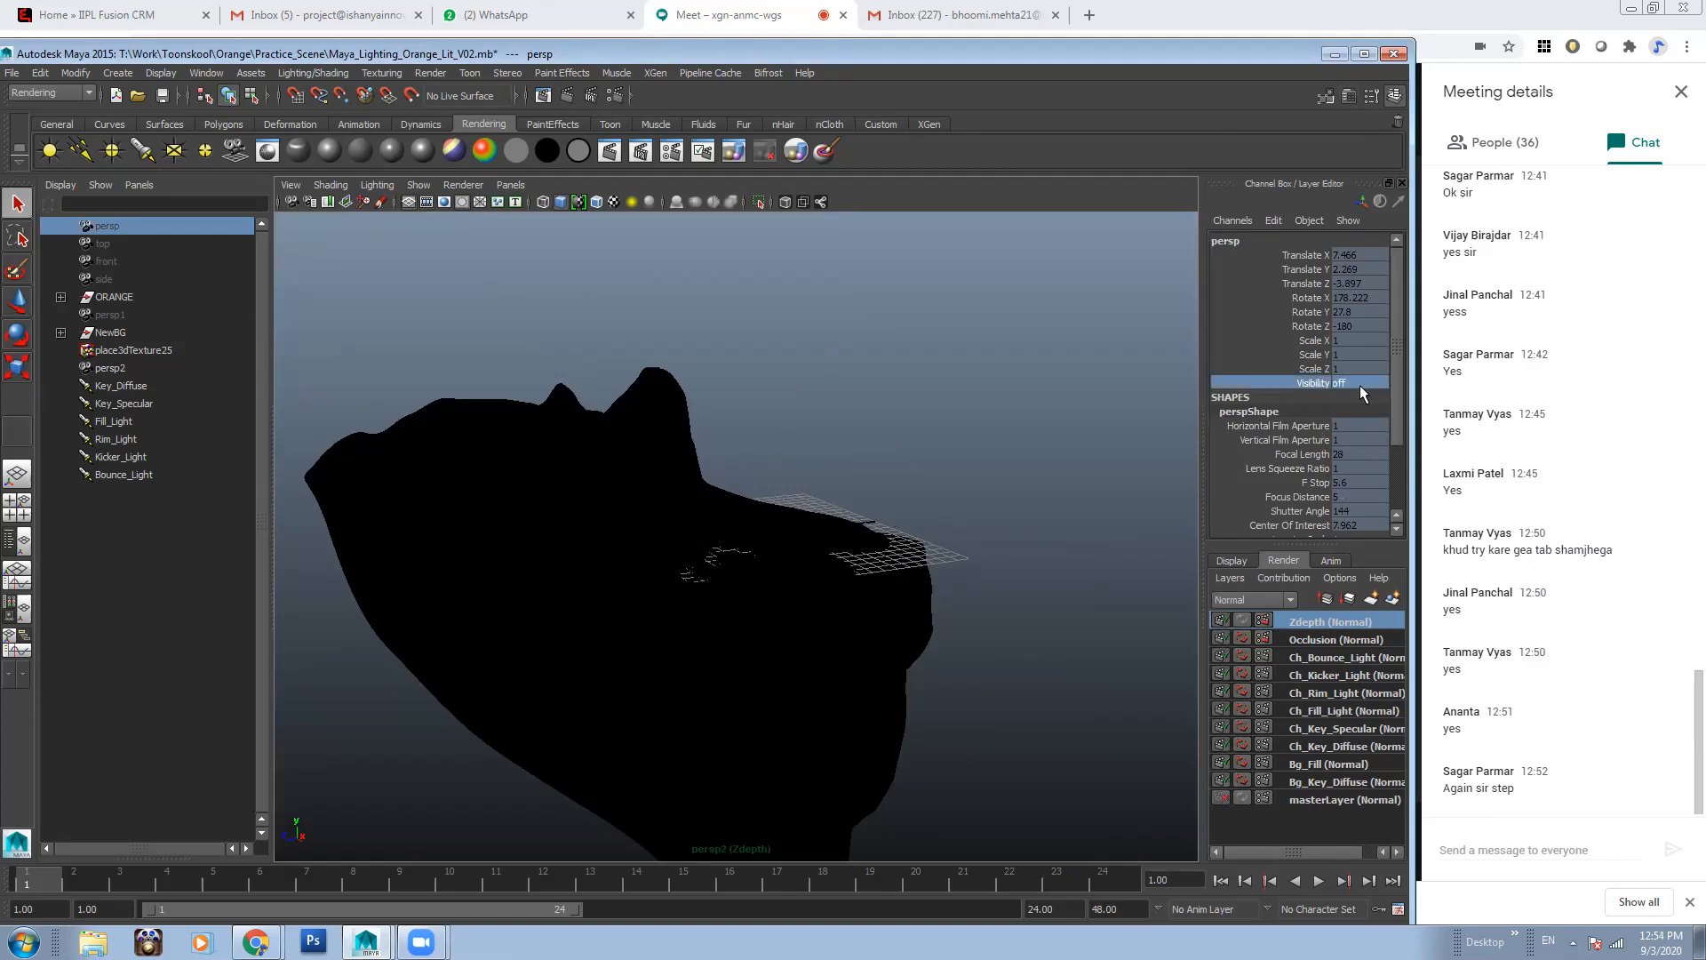
{"action": "right_click", "coordinate": [1291, 381]}
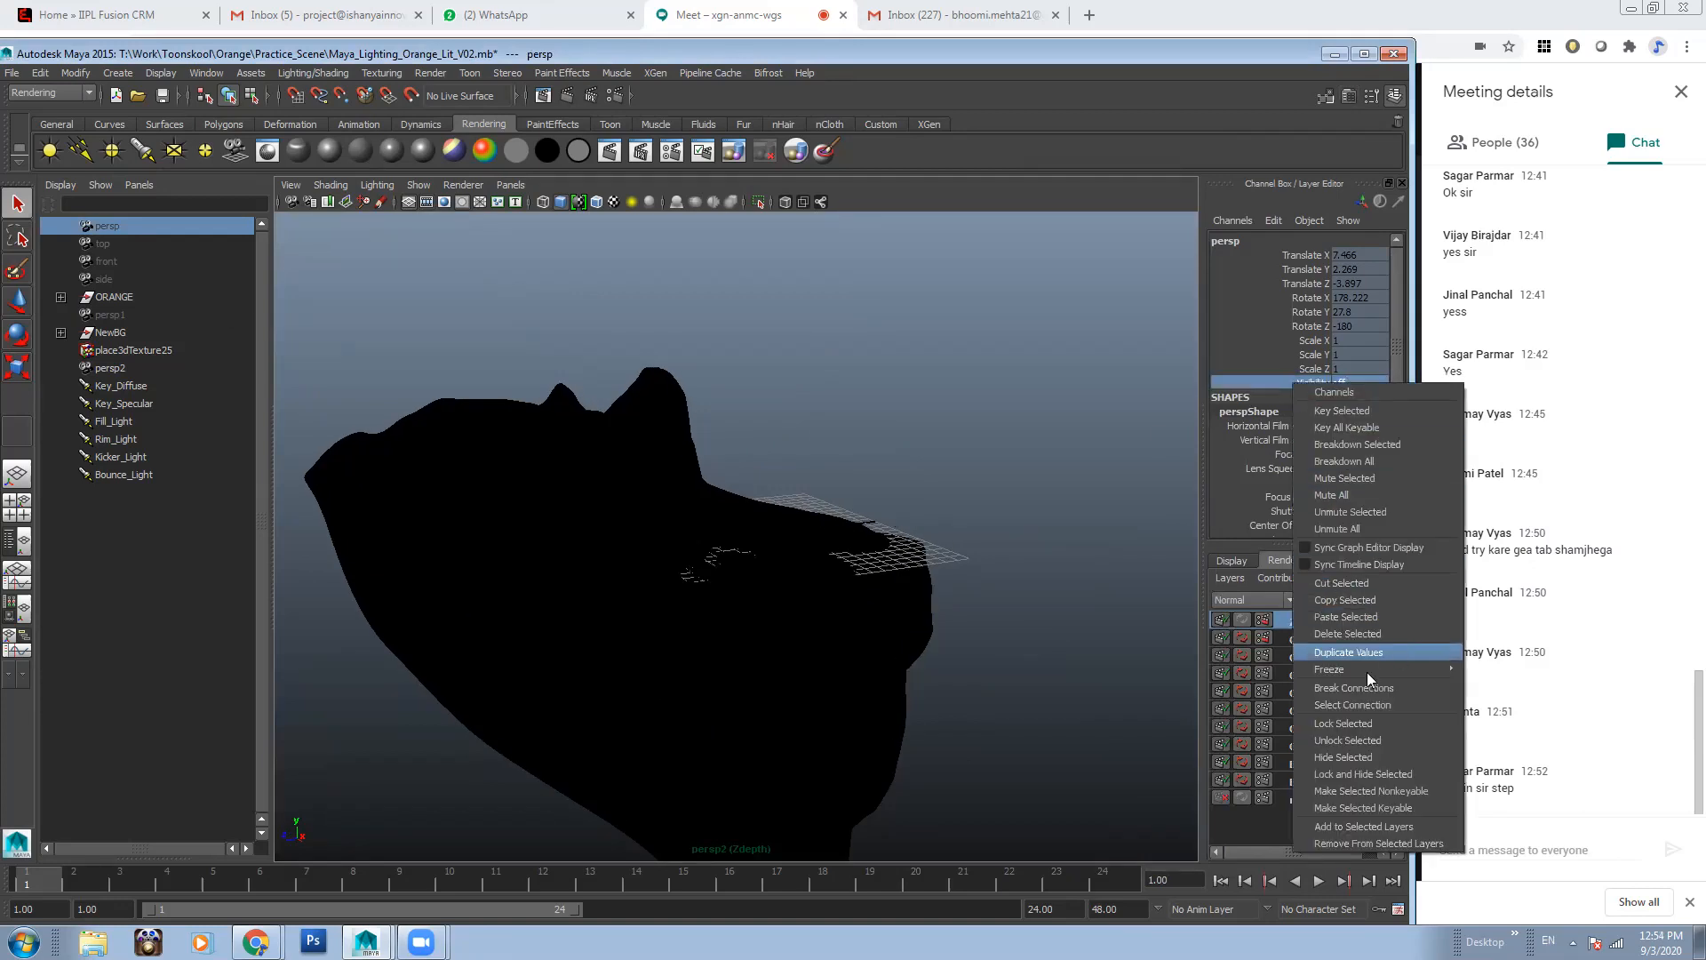
{"action": "left_click", "coordinate": [1357, 737]}
Add the persp camera to the Zdepth render layer and clear the selection
{"action": "right_click", "coordinate": [1339, 620]}
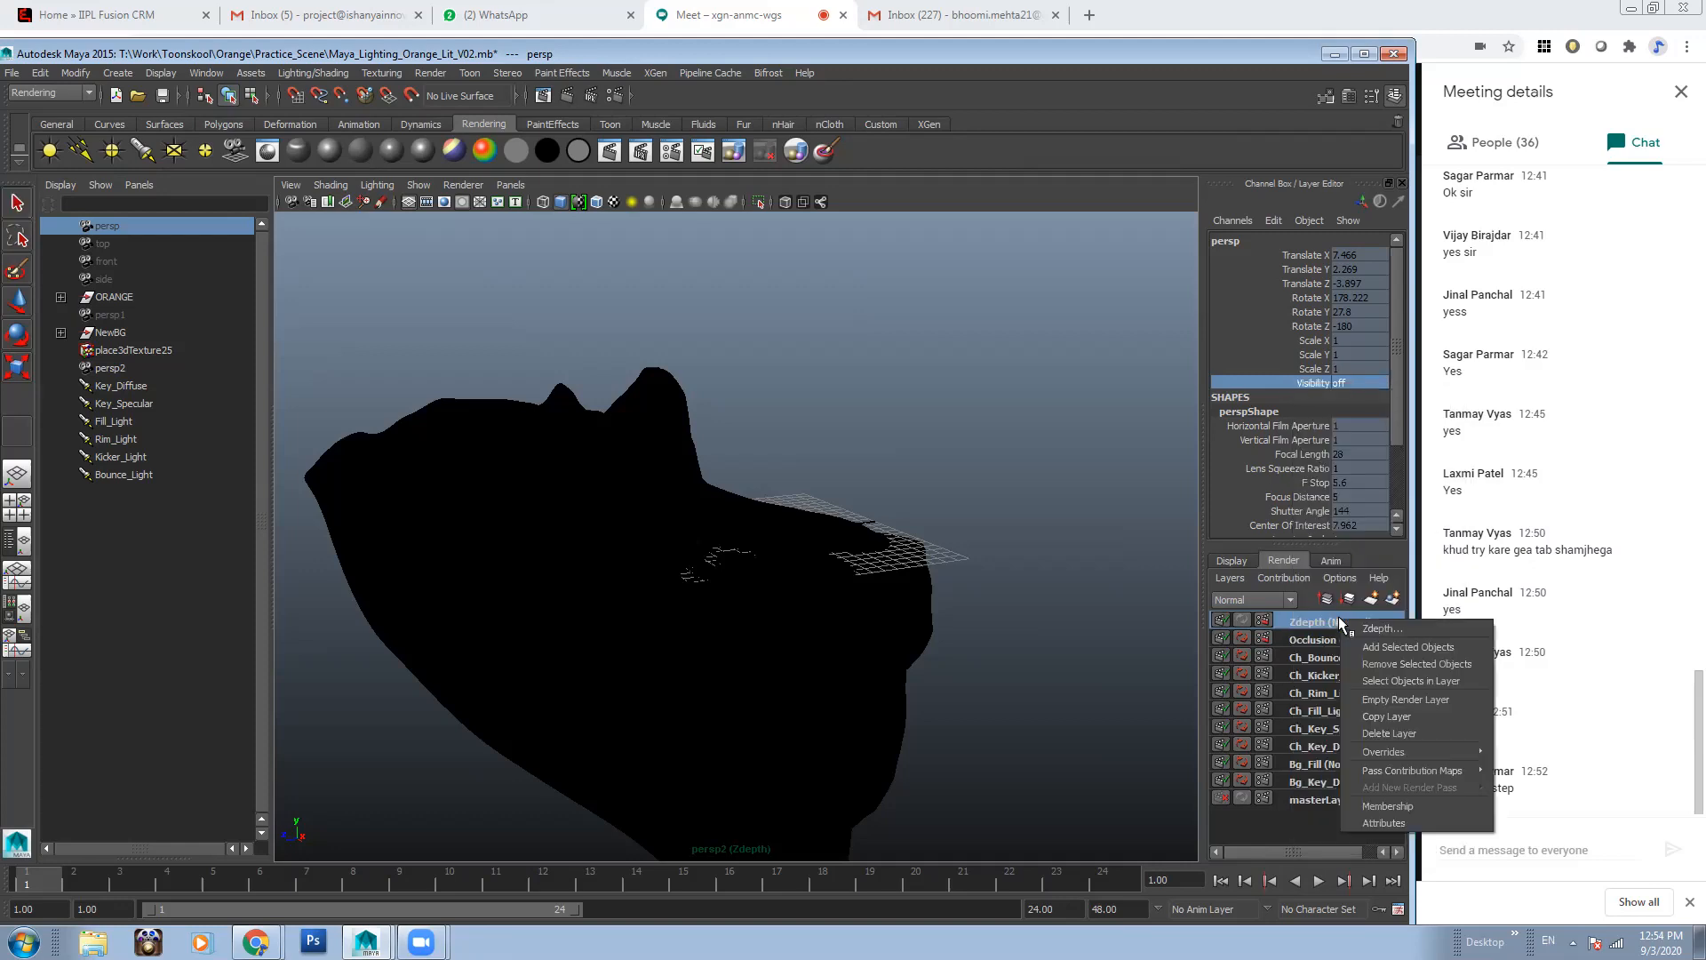
{"action": "left_click", "coordinate": [1383, 652]}
{"action": "left_click", "coordinate": [897, 454]}
{"action": "right_click_drag", "start_coordinate": [825, 436], "coordinate": [974, 482], "text": "alt"}
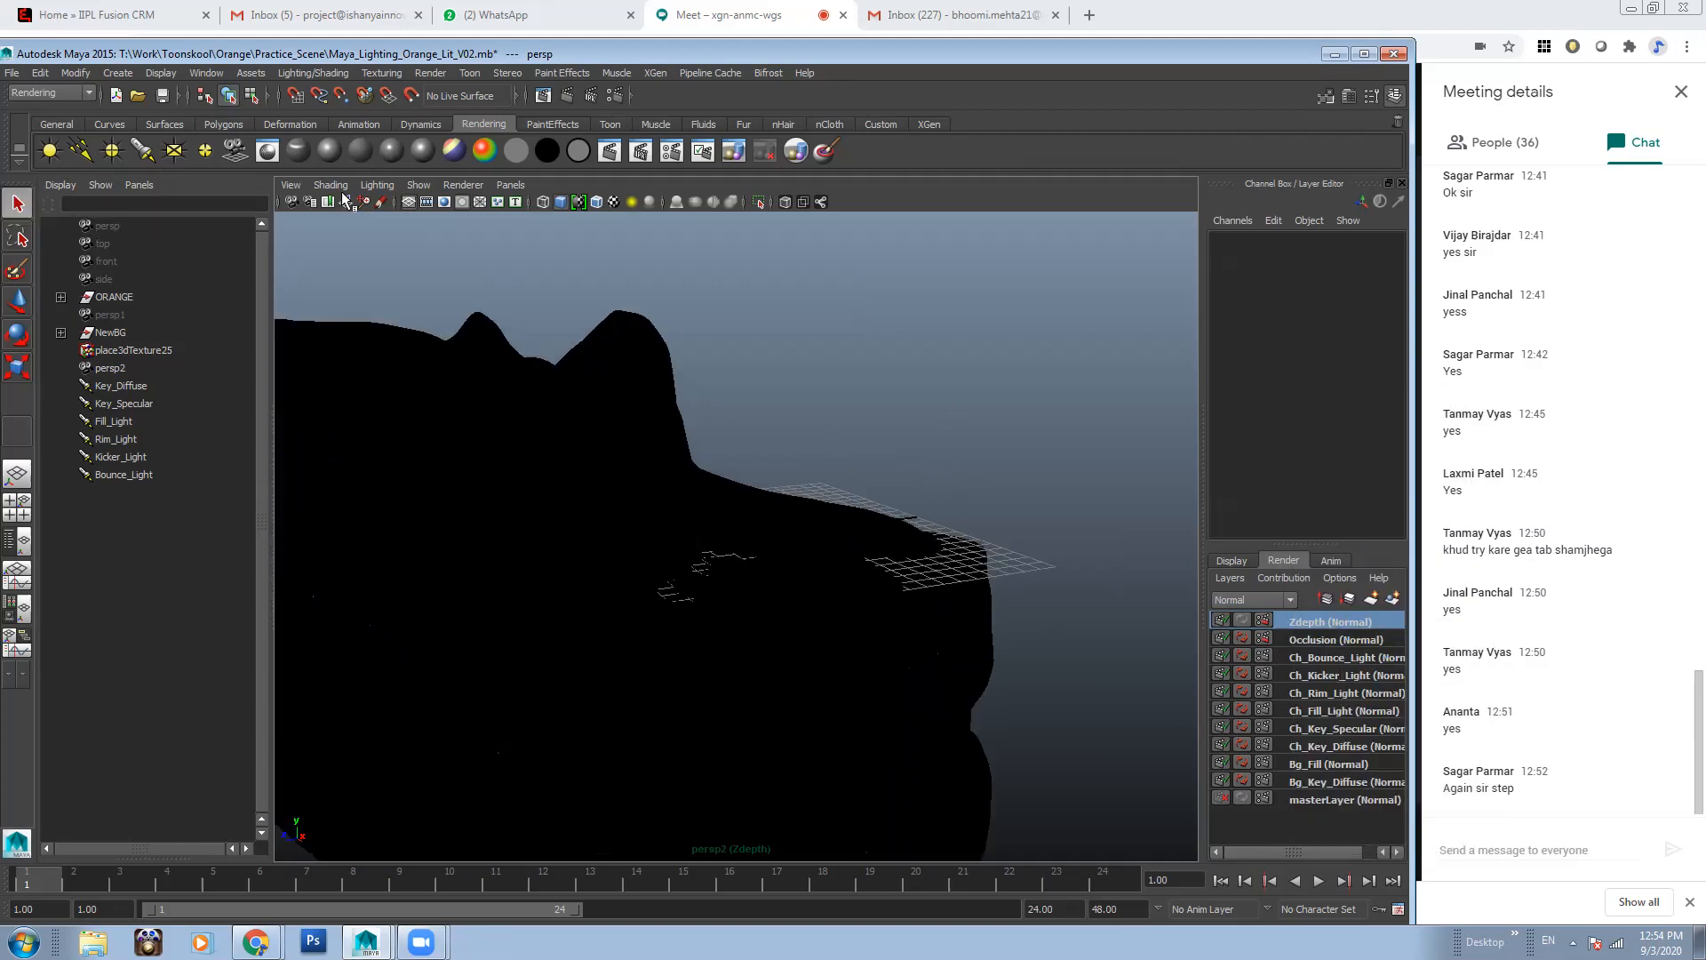
Unhide the persp camera, display the scene shaded, and deselect the camera
{"action": "left_click", "coordinate": [130, 229]}
{"action": "key", "text": "shift+h"}
{"action": "left_click", "coordinate": [1054, 399]}
{"action": "left_click", "coordinate": [894, 507]}
{"action": "left_click_drag", "start_coordinate": [833, 331], "coordinate": [801, 360], "text": "alt"}
{"action": "right_click_drag", "start_coordinate": [931, 430], "coordinate": [787, 390], "text": "alt"}
{"action": "key", "text": "5"}
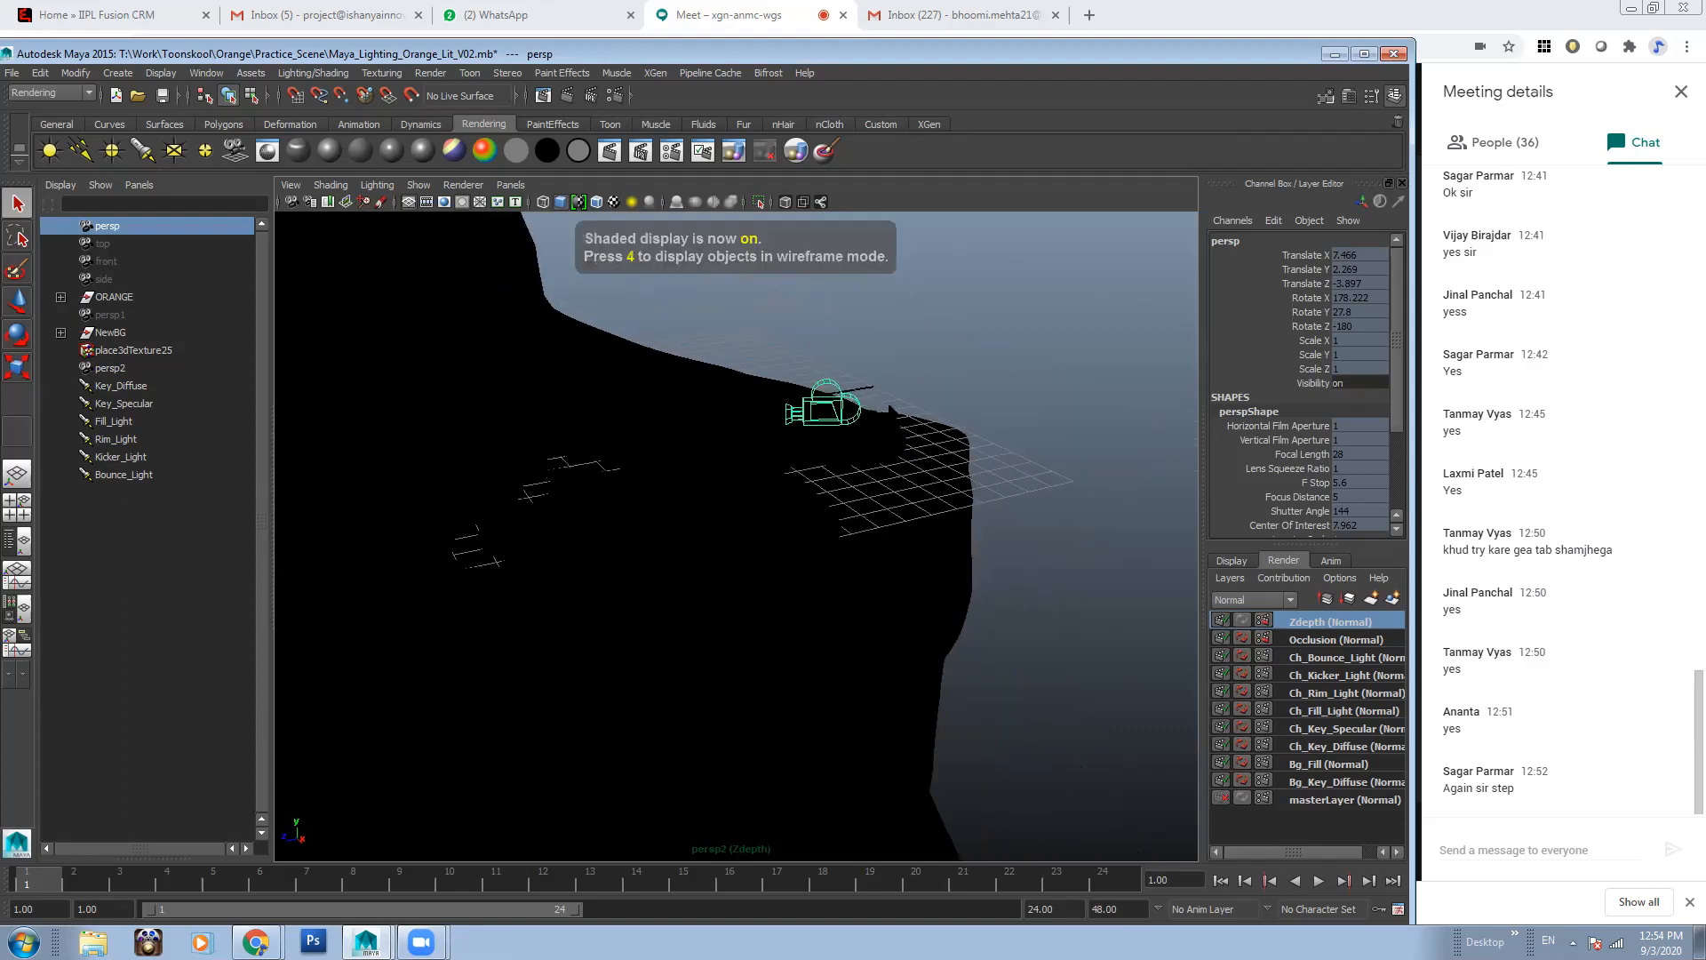
{"action": "left_click", "coordinate": [921, 332]}
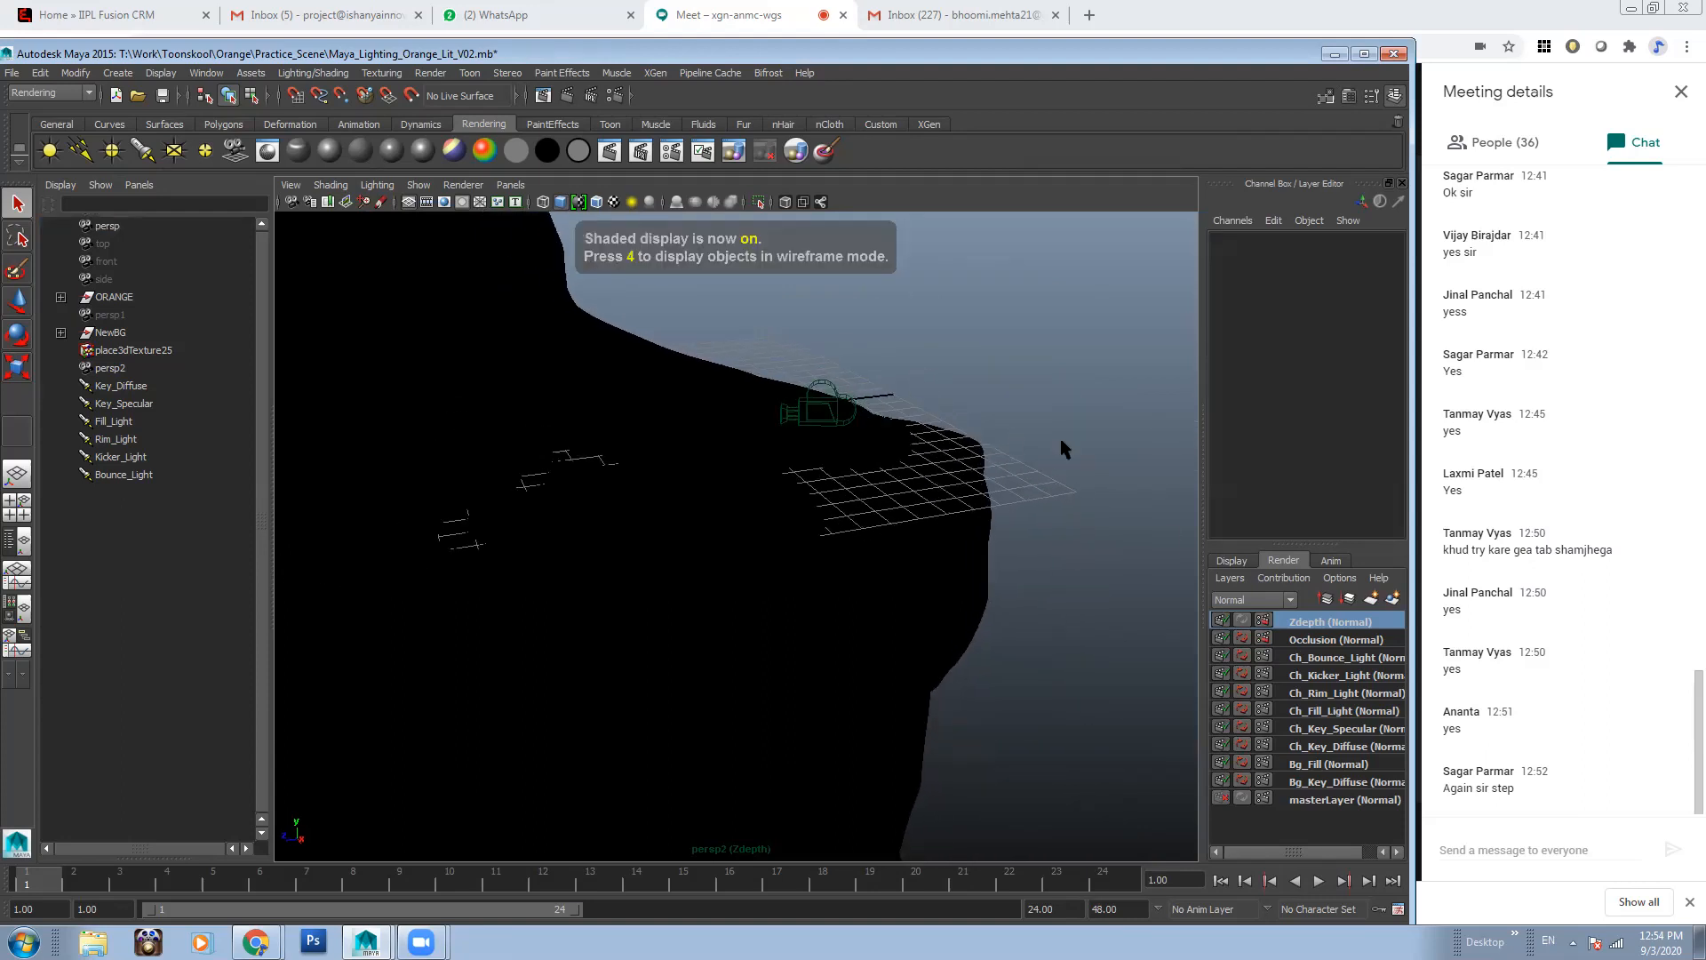
Select the persp camera and switch the viewport to wireframe display
{"action": "right_click_drag", "start_coordinate": [1065, 444], "coordinate": [812, 413], "text": "alt"}
{"action": "left_click", "coordinate": [807, 421]}
{"action": "mouse_move", "coordinate": [807, 421]}
{"action": "left_mouse_down", "text": "alt"}
{"action": "mouse_move", "coordinate": [784, 430]}
{"action": "mouse_move", "coordinate": [937, 457]}
{"action": "mouse_move", "coordinate": [740, 540]}
{"action": "left_mouse_up", "text": "alt"}
{"action": "key", "text": "4"}
{"action": "right_click_drag", "start_coordinate": [739, 540], "coordinate": [880, 583], "text": "alt"}
{"action": "left_click_drag", "start_coordinate": [880, 583], "coordinate": [762, 525], "text": "alt"}
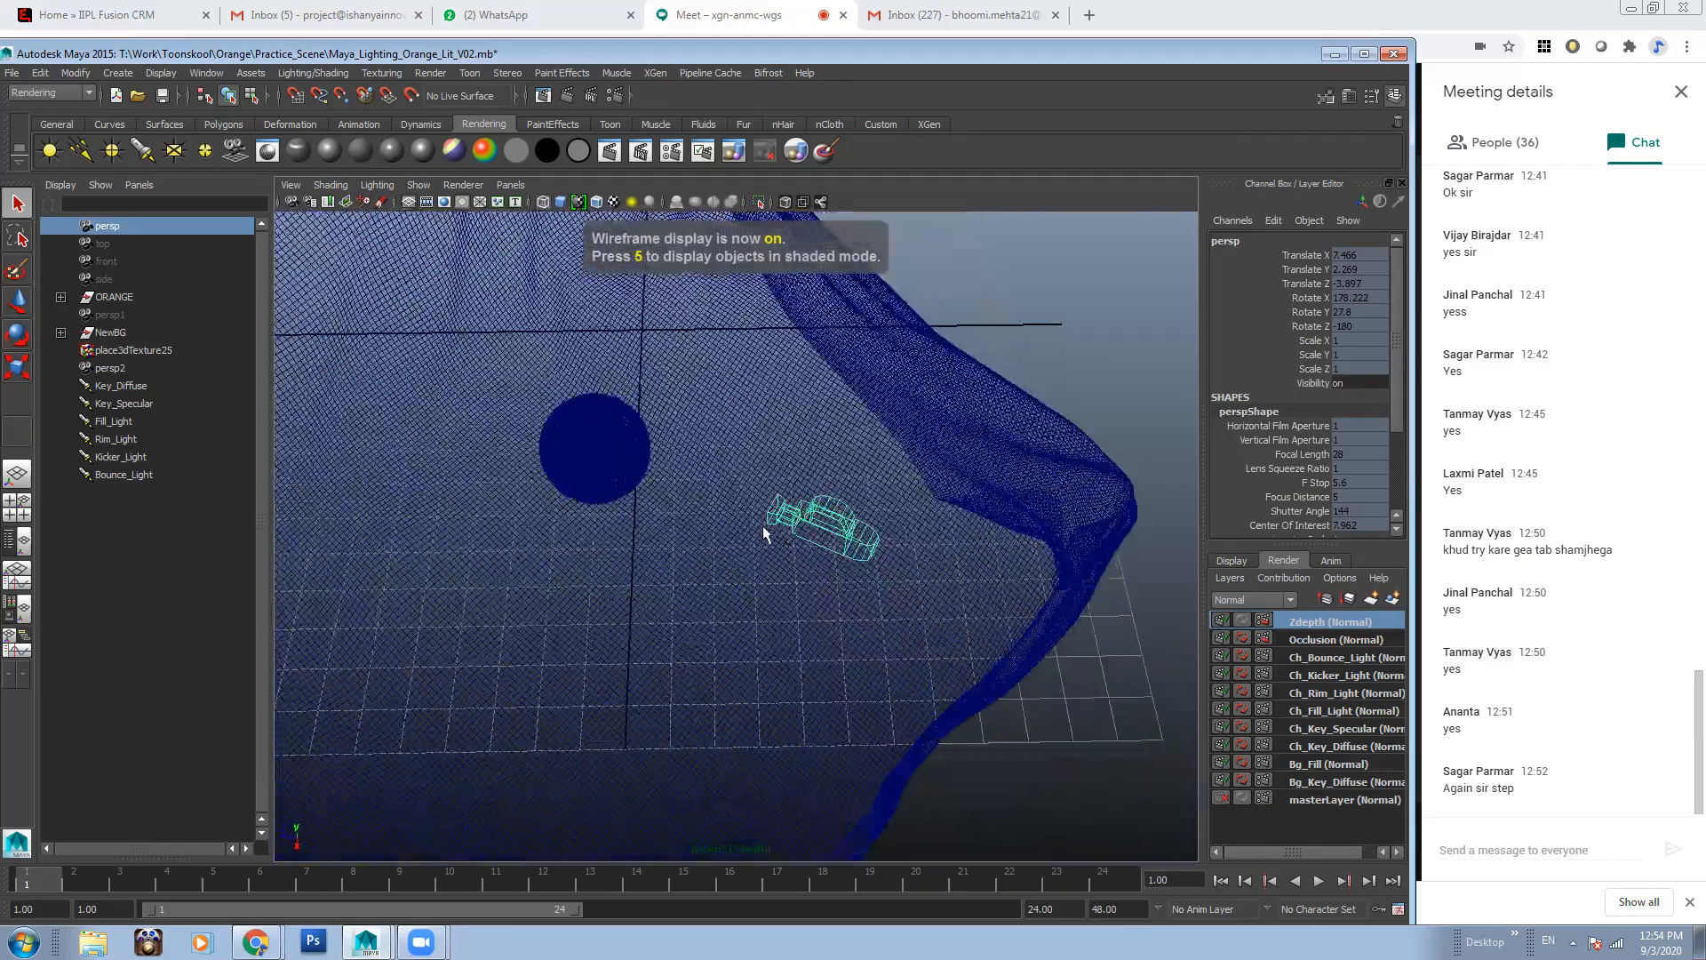
Examine the persp camera's position relative to the orange and cloth from several angles, keeping the camera selected
{"action": "right_click_drag", "start_coordinate": [763, 525], "coordinate": [857, 508], "text": "alt"}
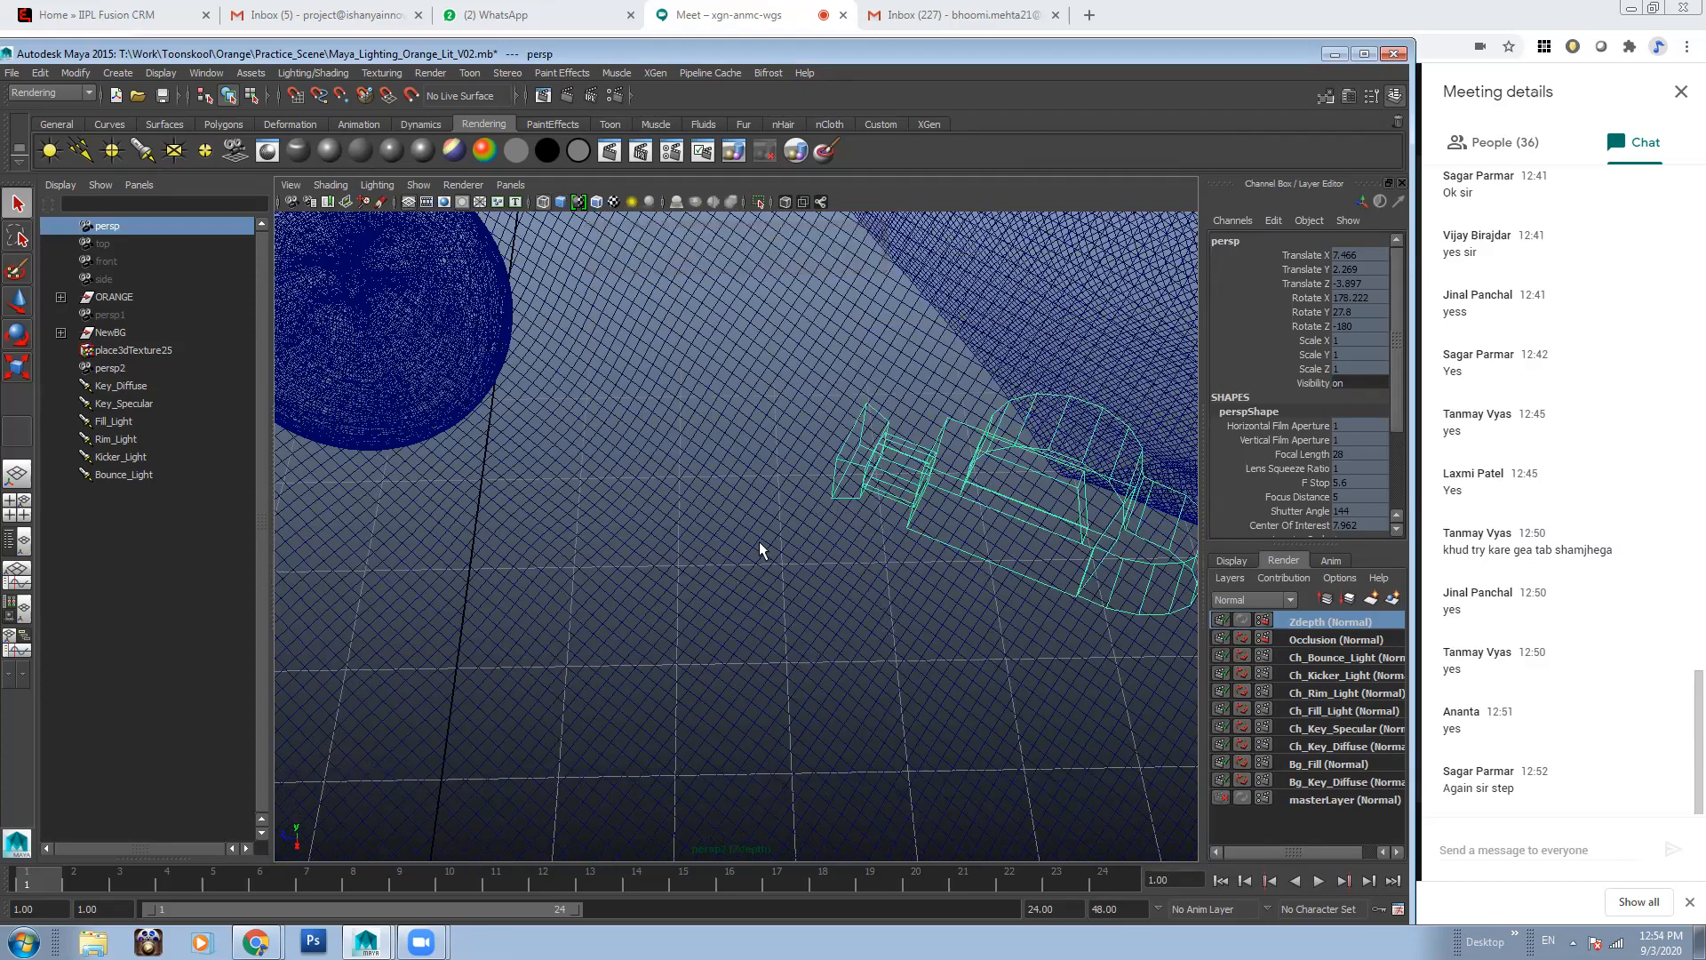
{"action": "right_click_drag", "start_coordinate": [759, 541], "coordinate": [533, 521], "text": "alt"}
{"action": "left_click_drag", "start_coordinate": [533, 521], "coordinate": [628, 361], "text": "alt"}
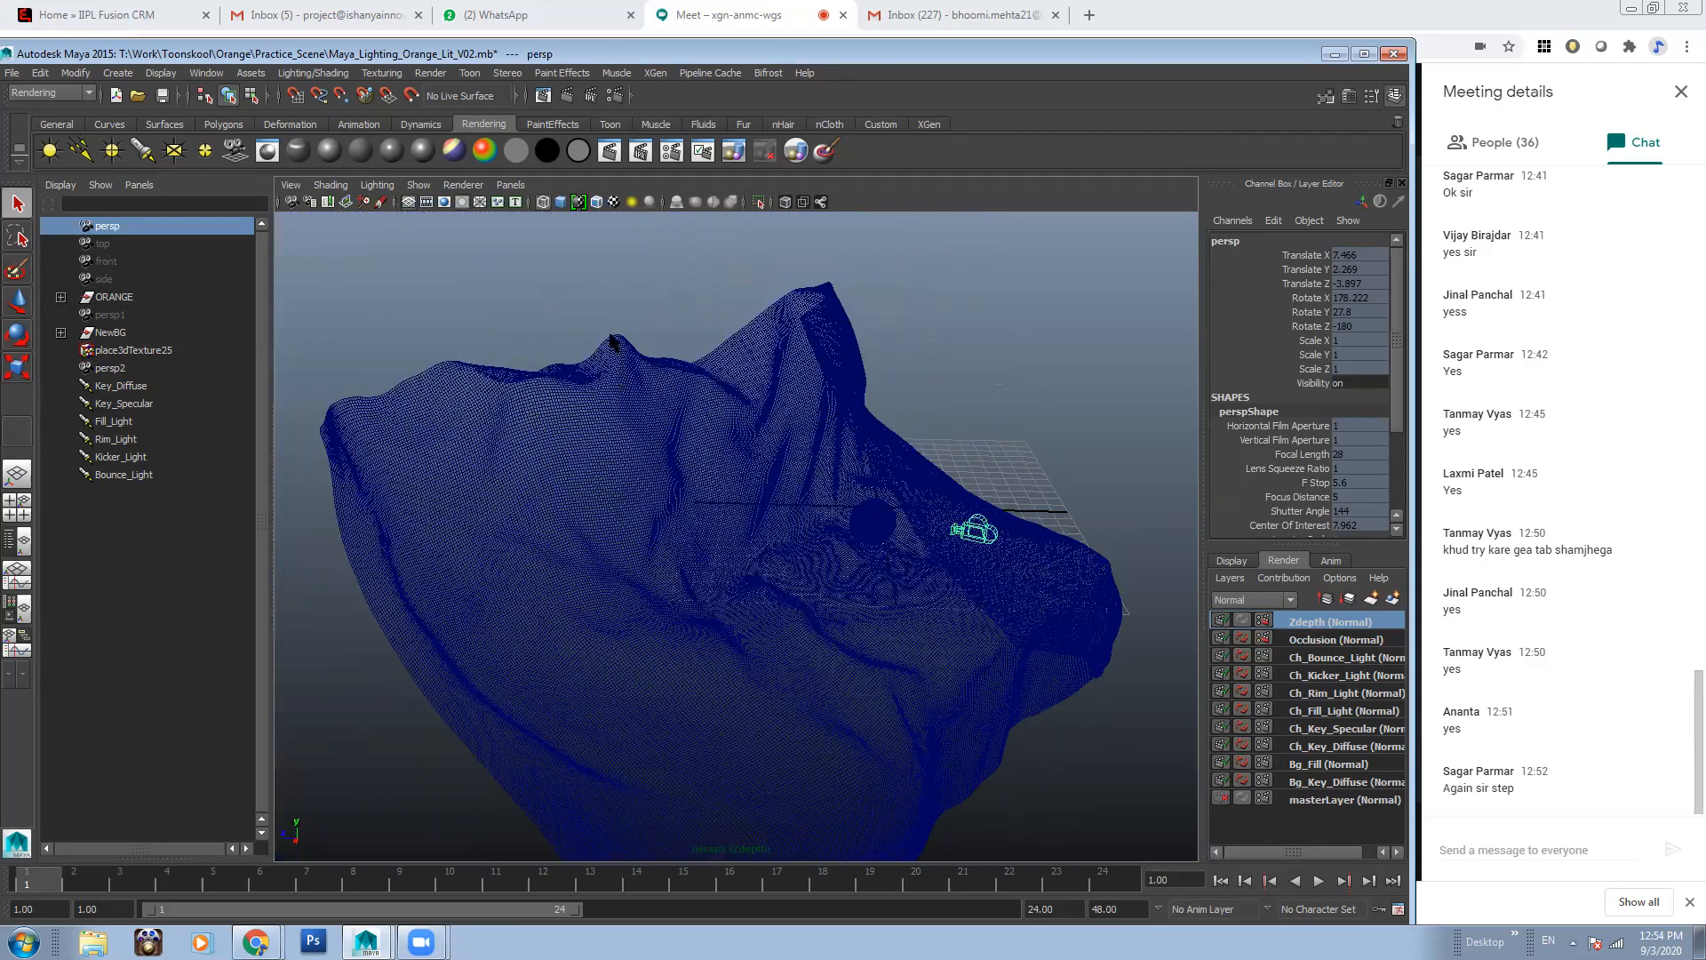
{"action": "left_click", "coordinate": [1127, 503]}
{"action": "left_click_drag", "start_coordinate": [956, 533], "coordinate": [925, 442], "text": "alt"}
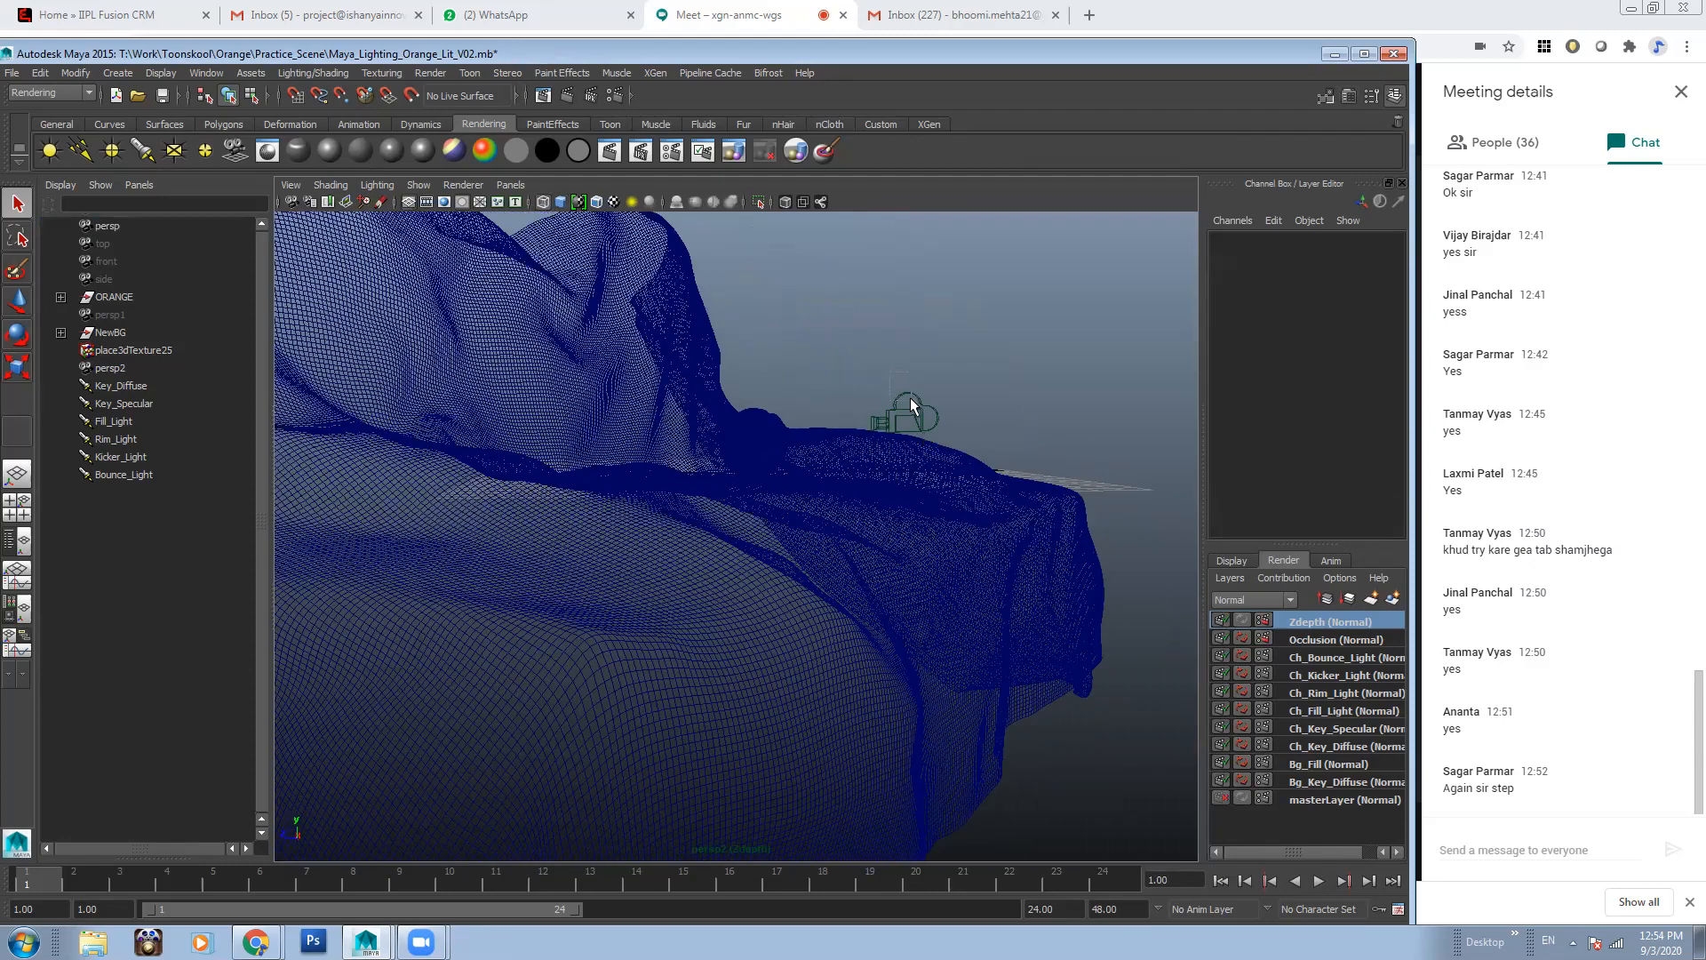
{"action": "left_click", "coordinate": [908, 407]}
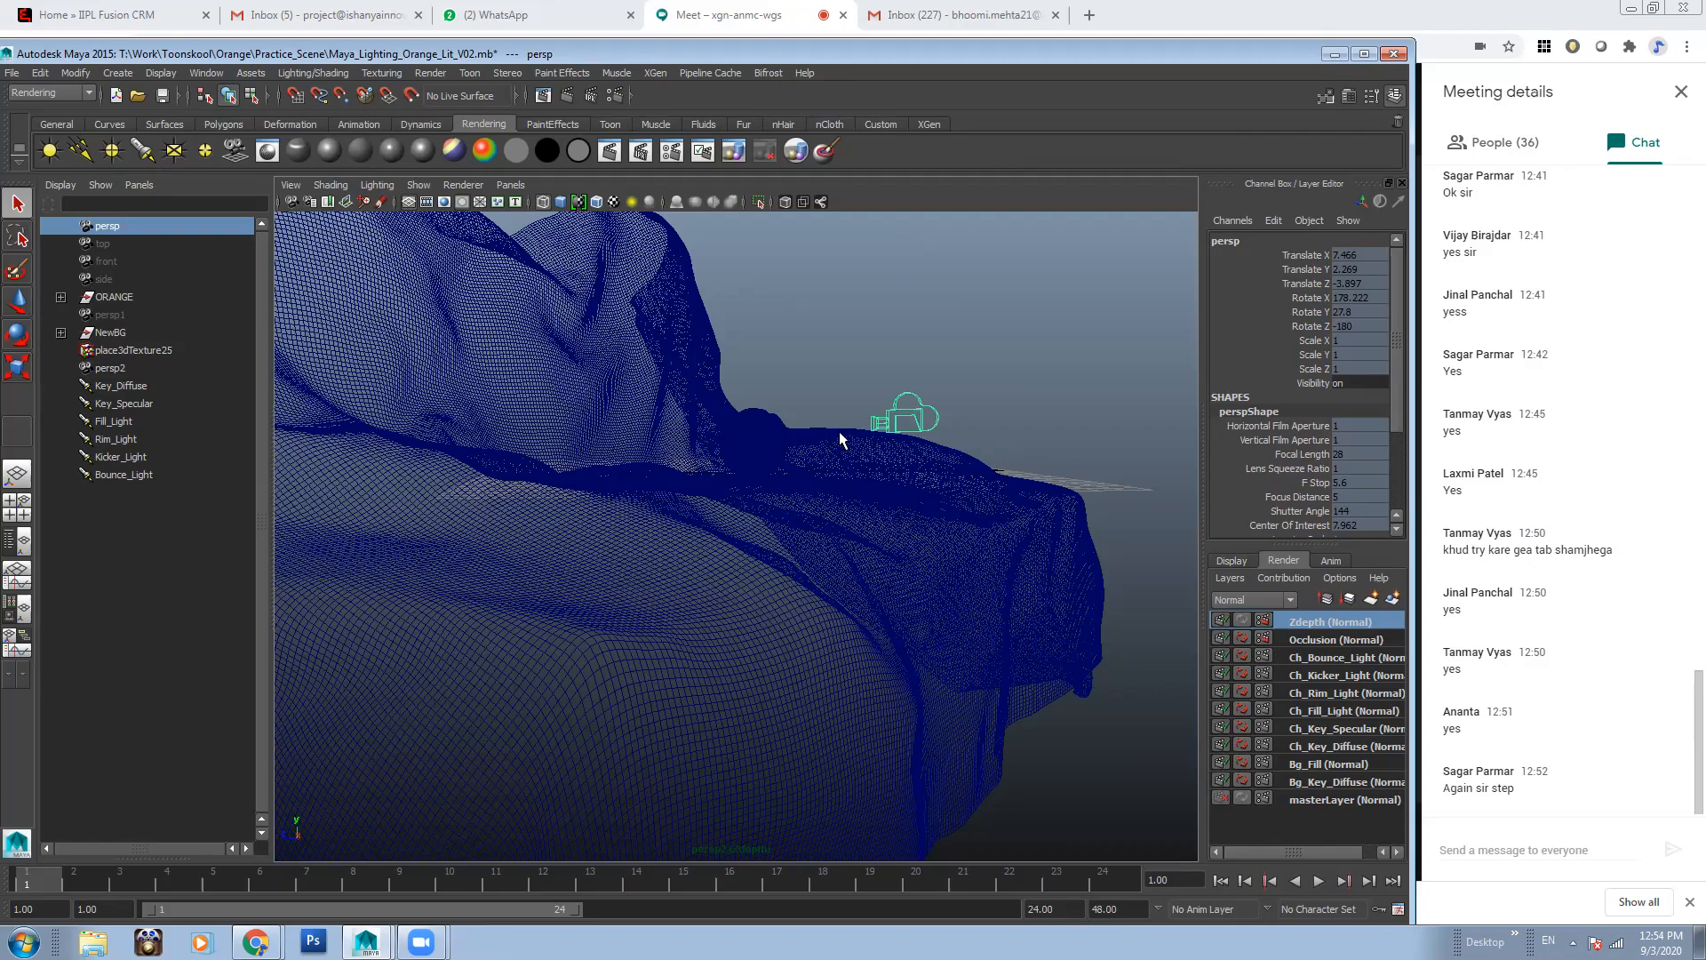
{"action": "left_click_drag", "start_coordinate": [992, 429], "coordinate": [855, 494], "text": "alt"}
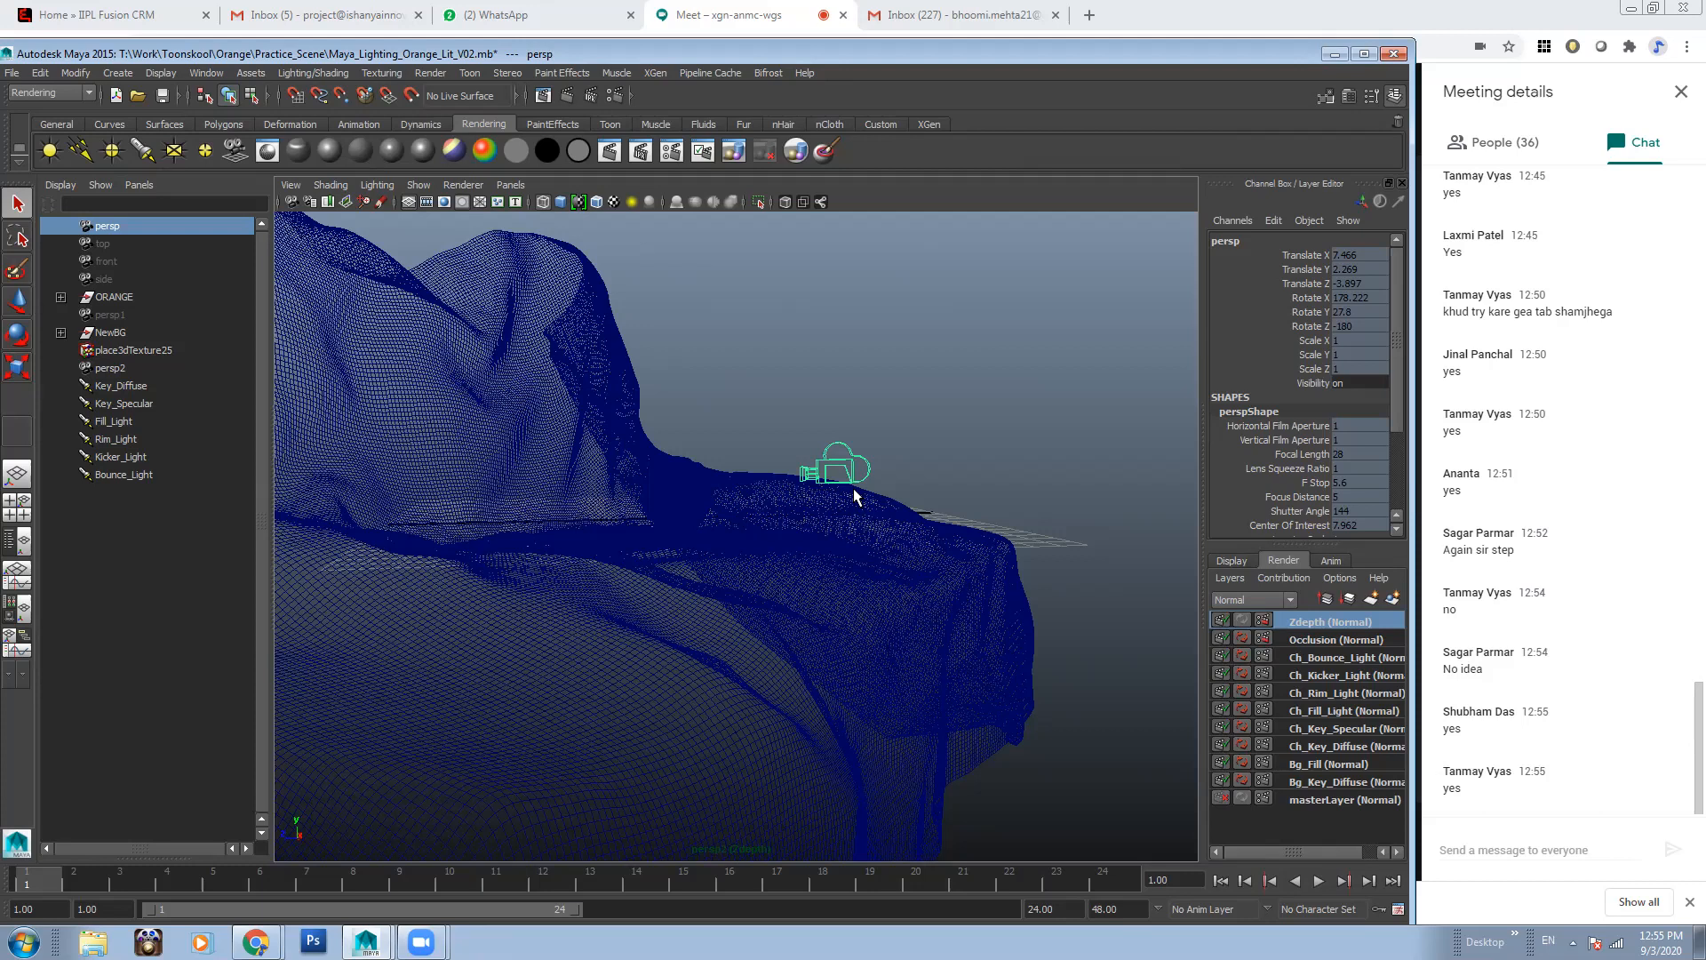
Open the persp camera's attributes and examine its Near Clip Plane and Far Clip Plane values
{"action": "left_click", "coordinate": [836, 413]}
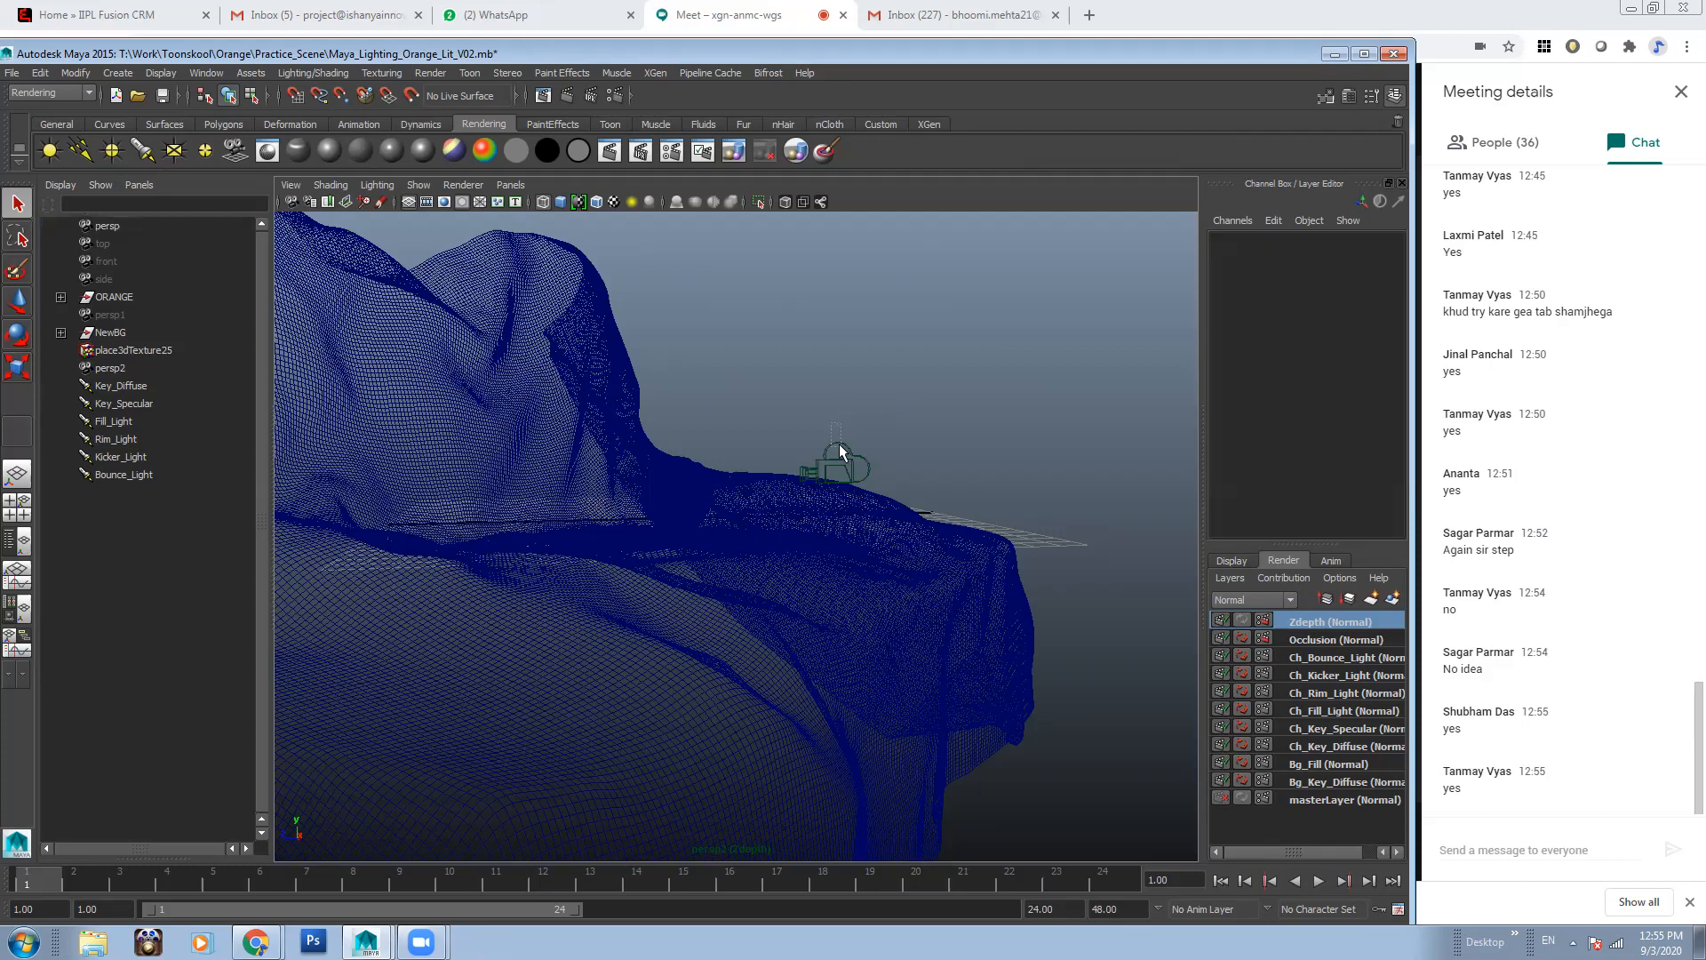
{"action": "left_click", "coordinate": [839, 451]}
{"action": "left_click", "coordinate": [1349, 98]}
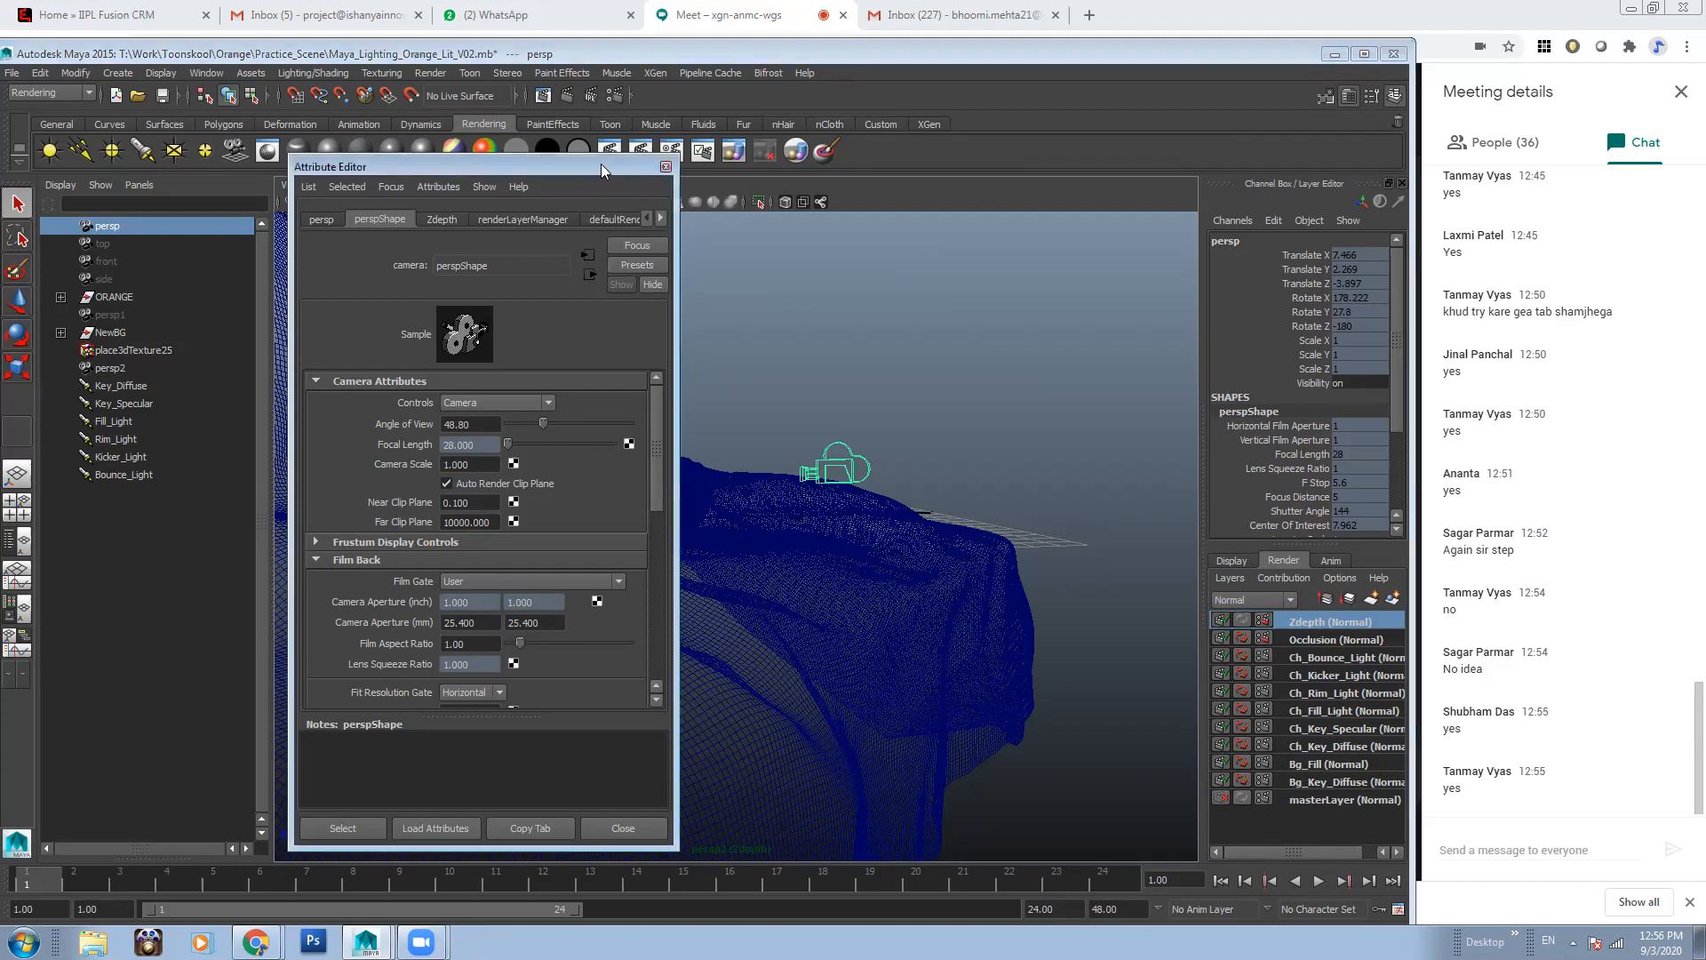
{"action": "left_click_drag", "start_coordinate": [604, 165], "coordinate": [881, 167]}
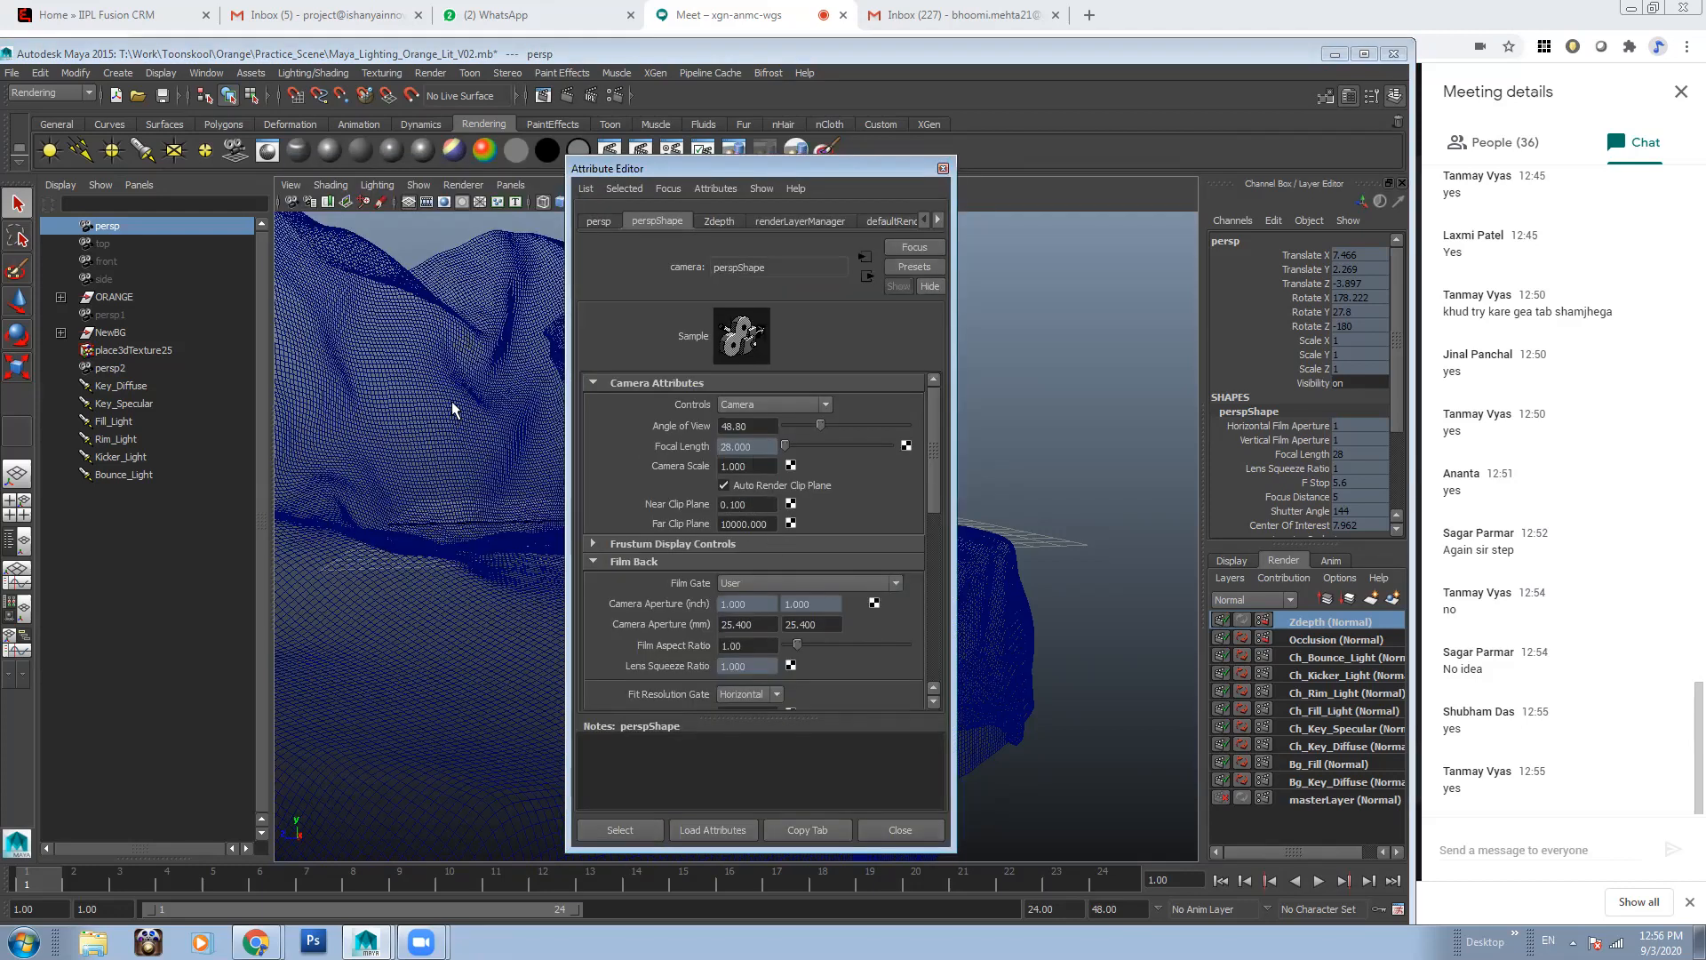
{"action": "left_click", "coordinate": [748, 505]}
{"action": "left_click", "coordinate": [764, 525]}
{"action": "left_click", "coordinate": [749, 504]}
{"action": "left_click", "coordinate": [762, 524]}
{"action": "left_click_drag", "start_coordinate": [816, 175], "coordinate": [1125, 199]}
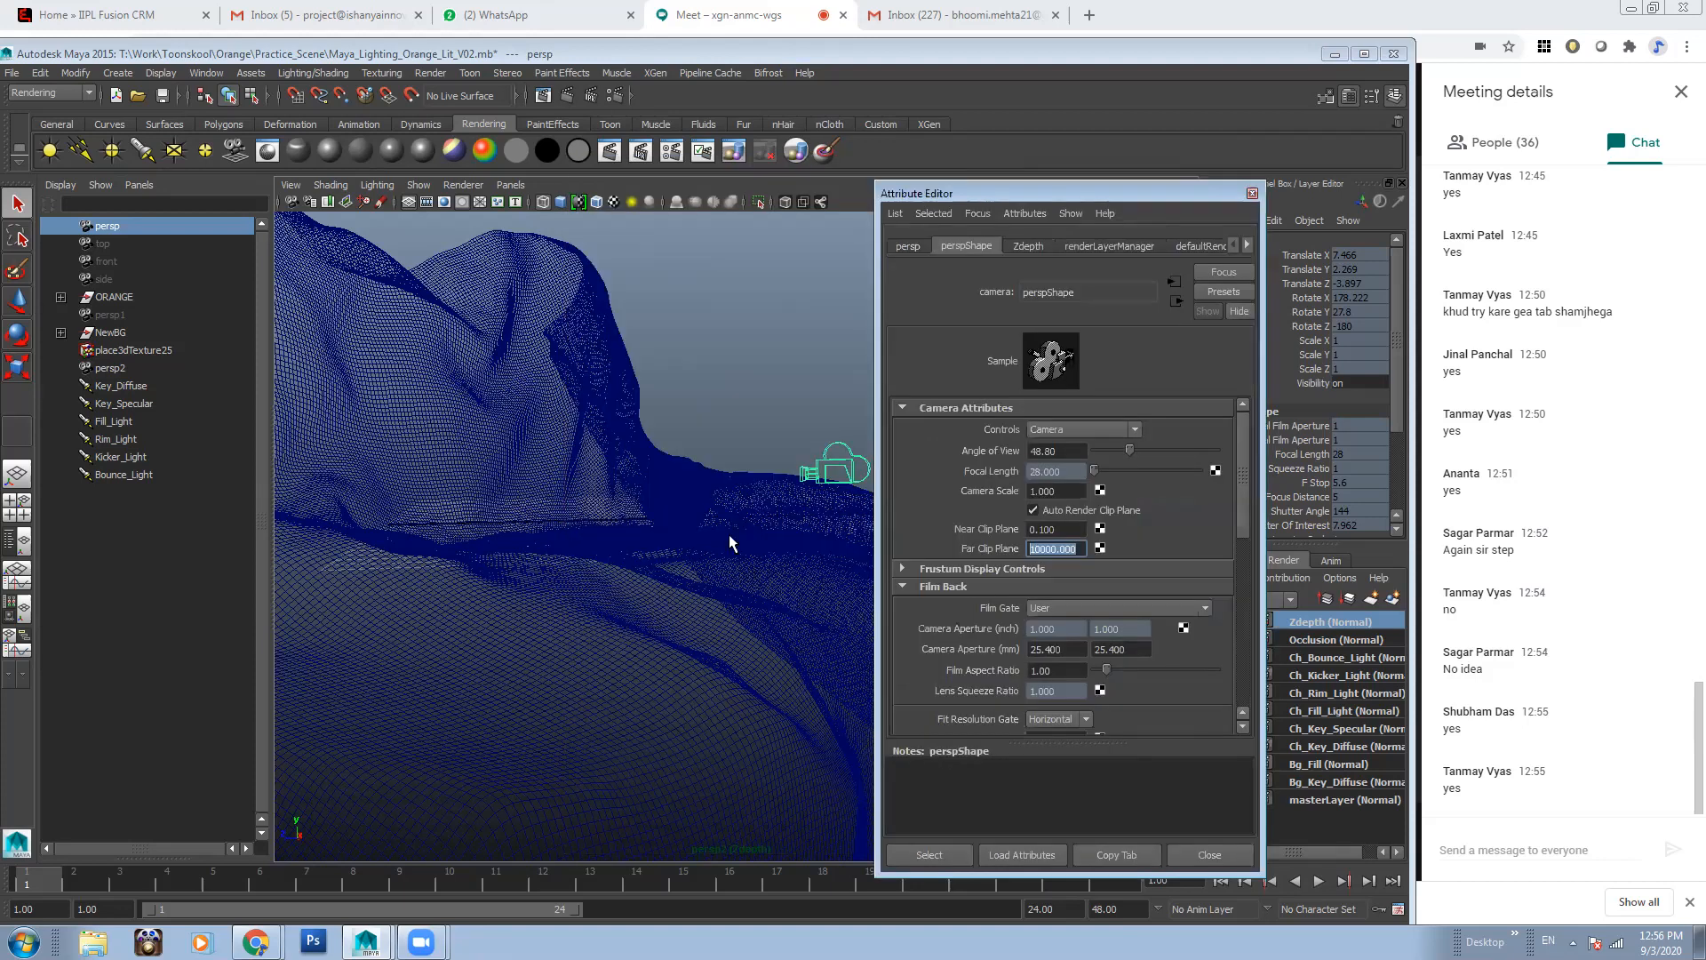
Examine the distances from the persp camera to the near and far parts of the cloth
{"action": "right_click_drag", "start_coordinate": [729, 536], "coordinate": [593, 438], "text": "alt"}
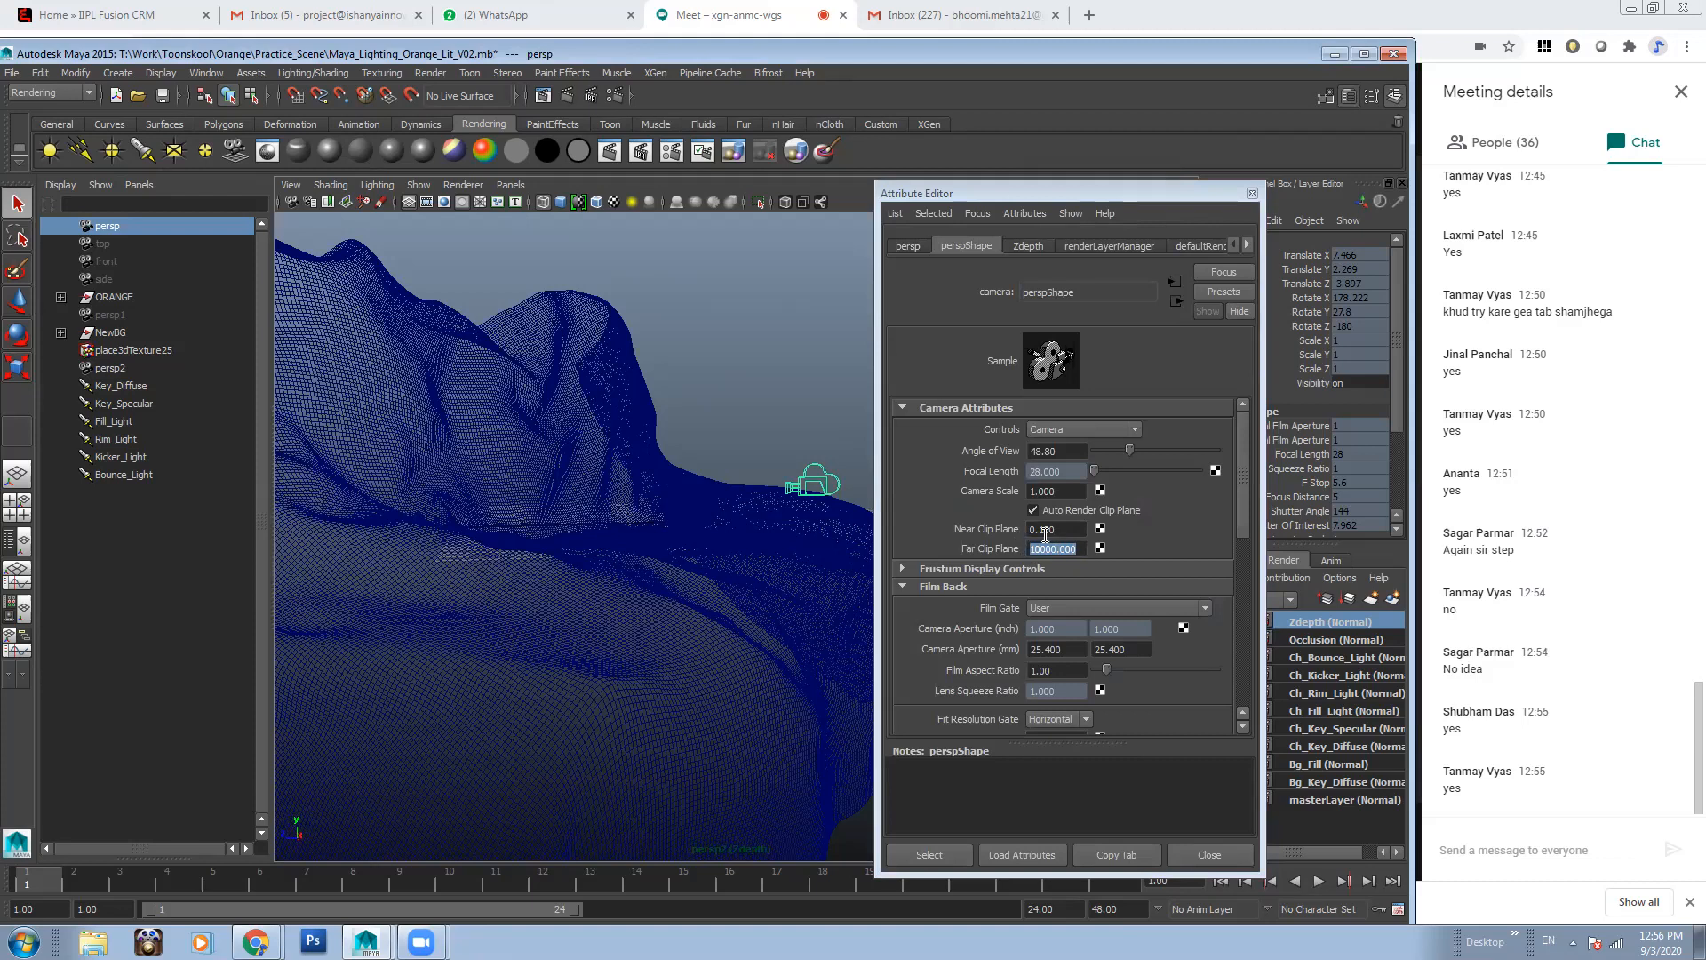
{"action": "left_click_drag", "start_coordinate": [690, 425], "coordinate": [707, 431], "text": "alt"}
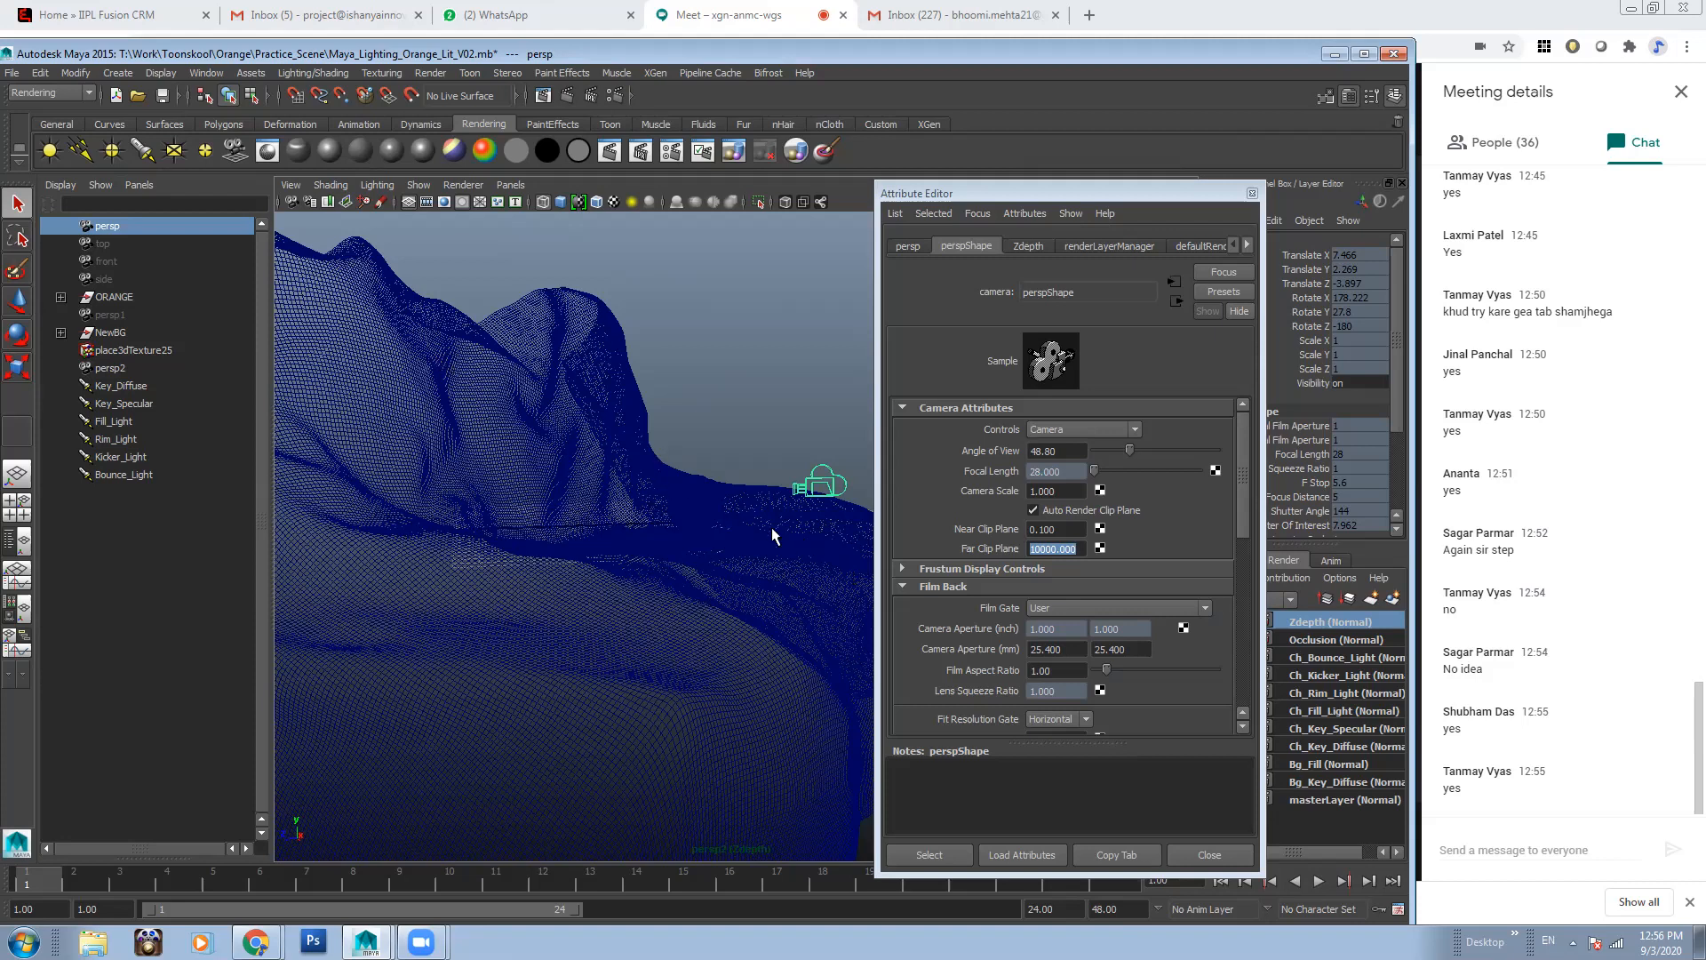
{"action": "left_click_drag", "start_coordinate": [771, 526], "coordinate": [796, 515], "text": "alt"}
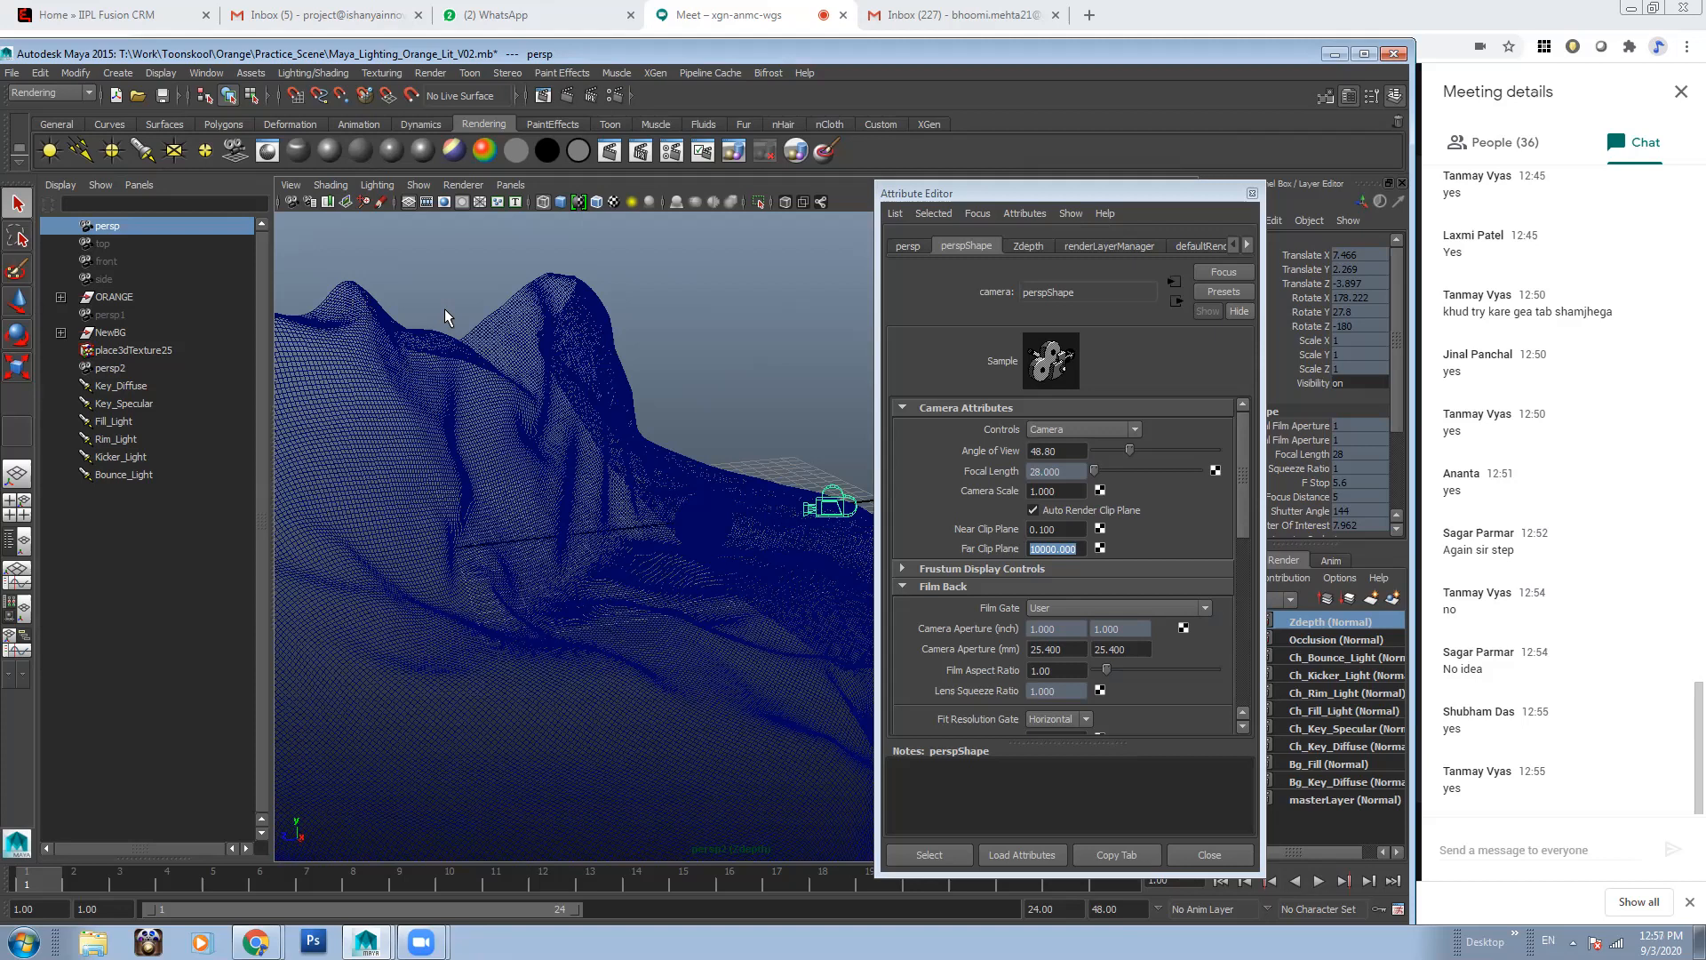
{"action": "left_click_drag", "start_coordinate": [541, 436], "coordinate": [569, 442], "text": "alt"}
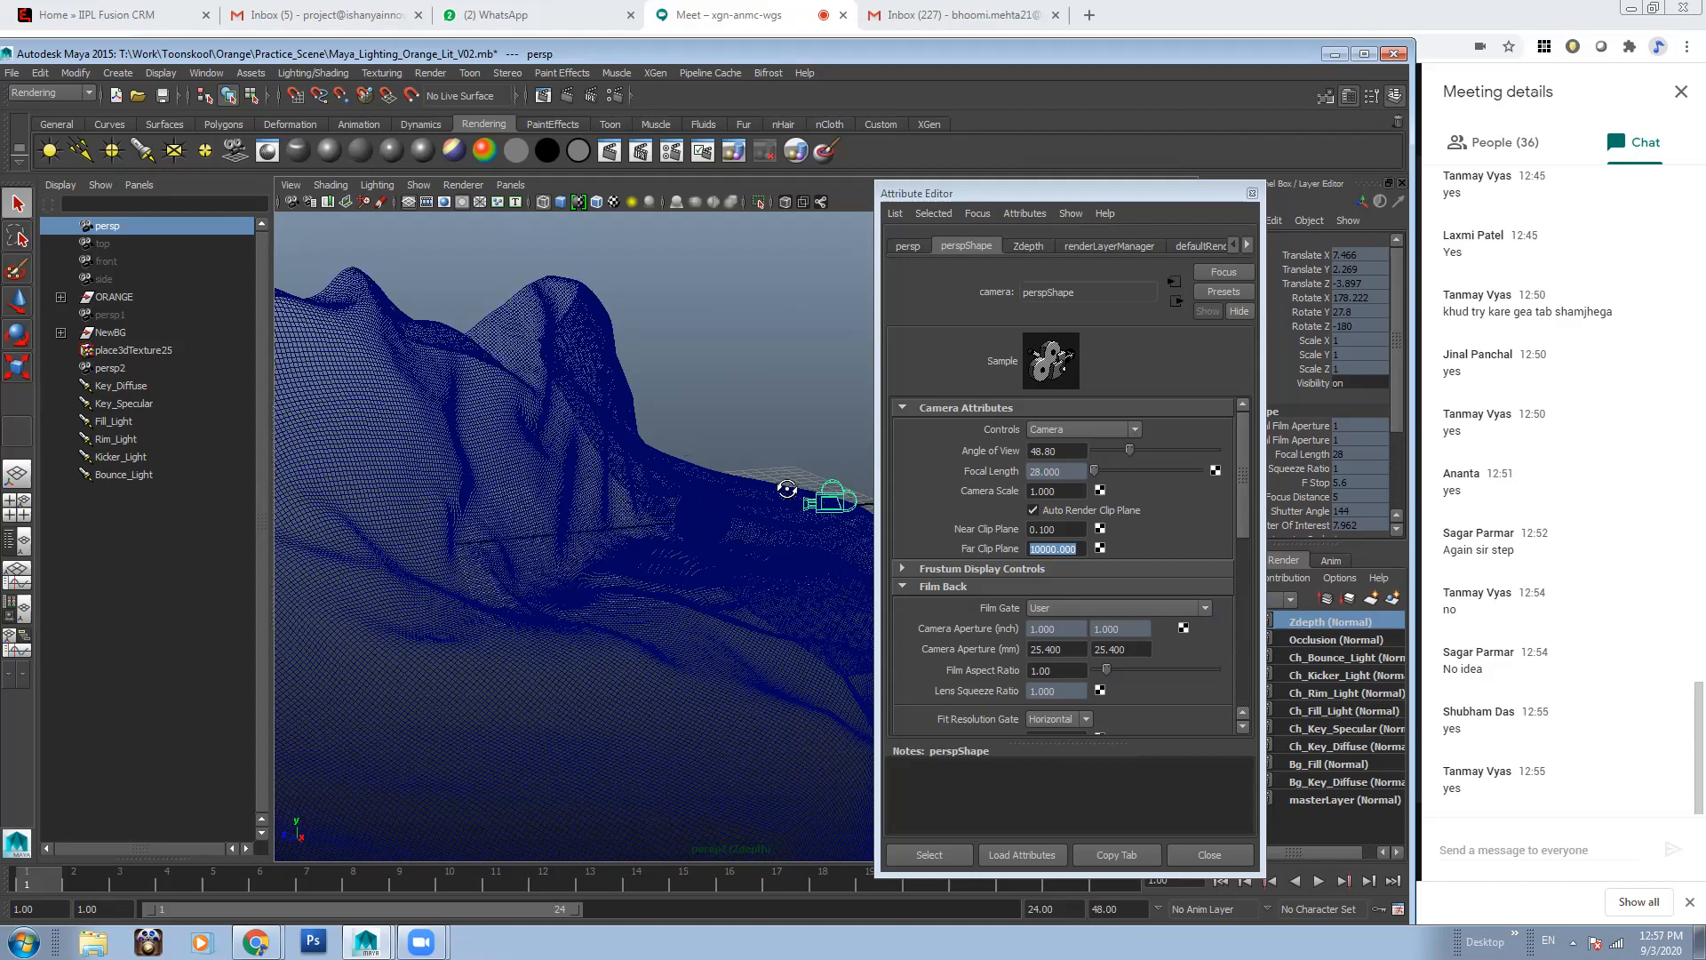
{"action": "left_click_drag", "start_coordinate": [786, 488], "coordinate": [739, 467], "text": "alt"}
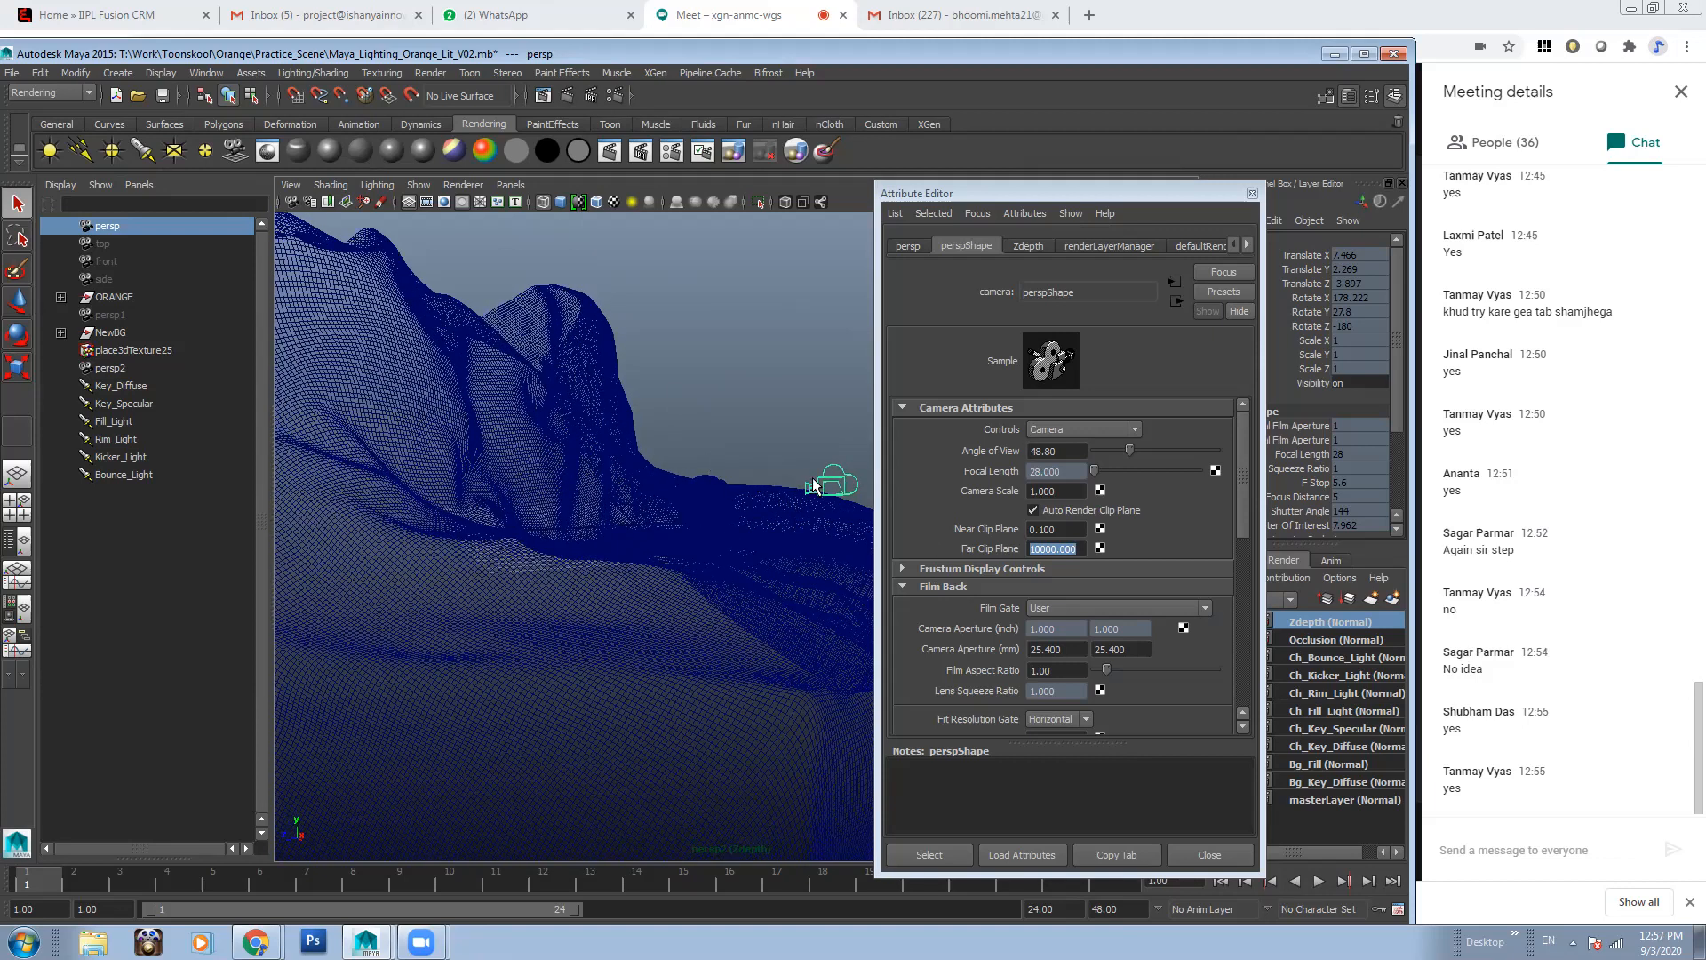
{"action": "left_click_drag", "start_coordinate": [721, 526], "coordinate": [831, 489], "text": "alt"}
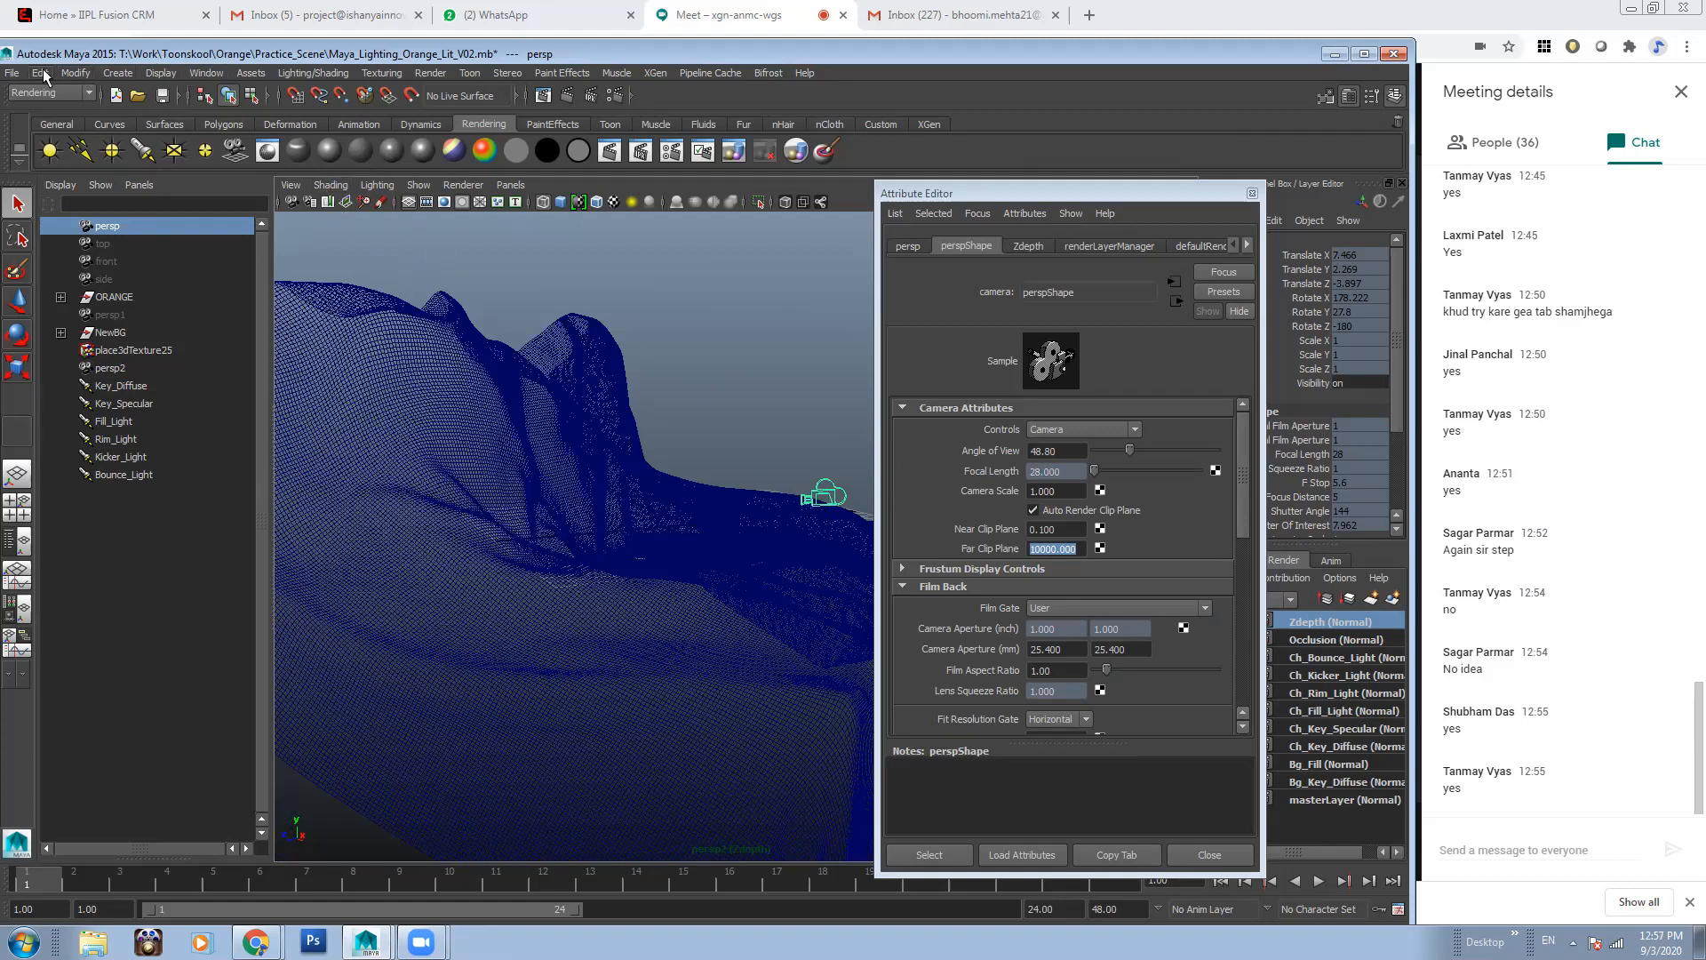
Turn on the Clipping Planes manipulator for the selected persp camera
{"action": "left_click", "coordinate": [152, 68]}
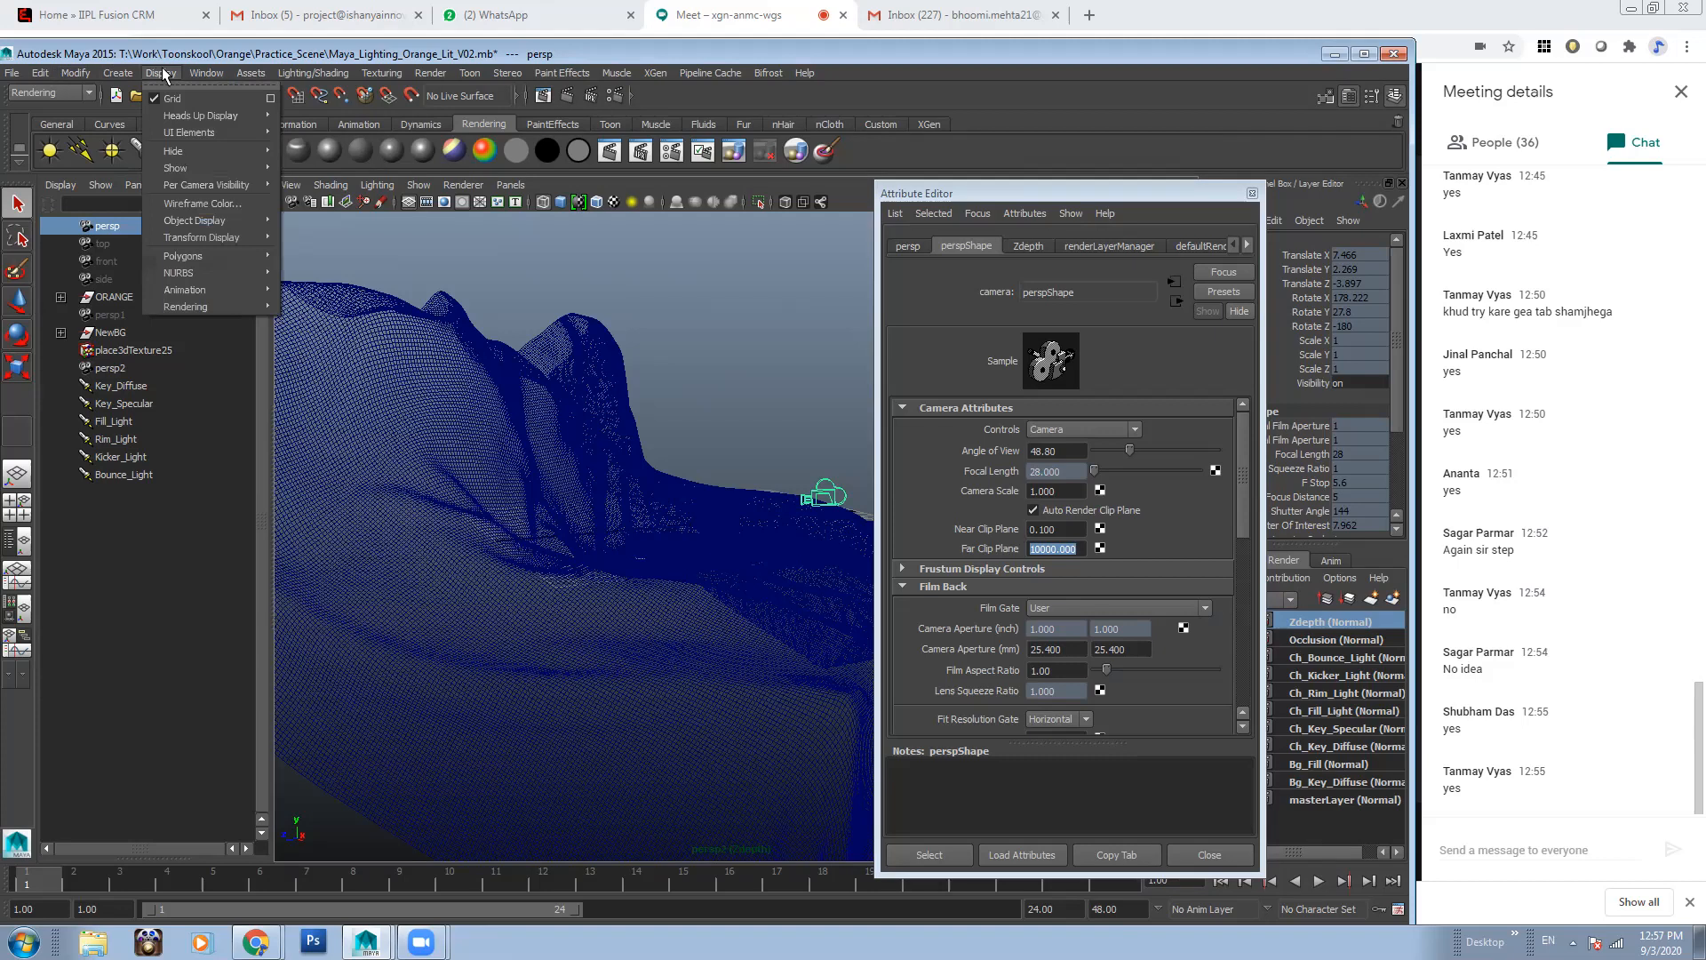
{"action": "mouse_move", "coordinate": [187, 306]}
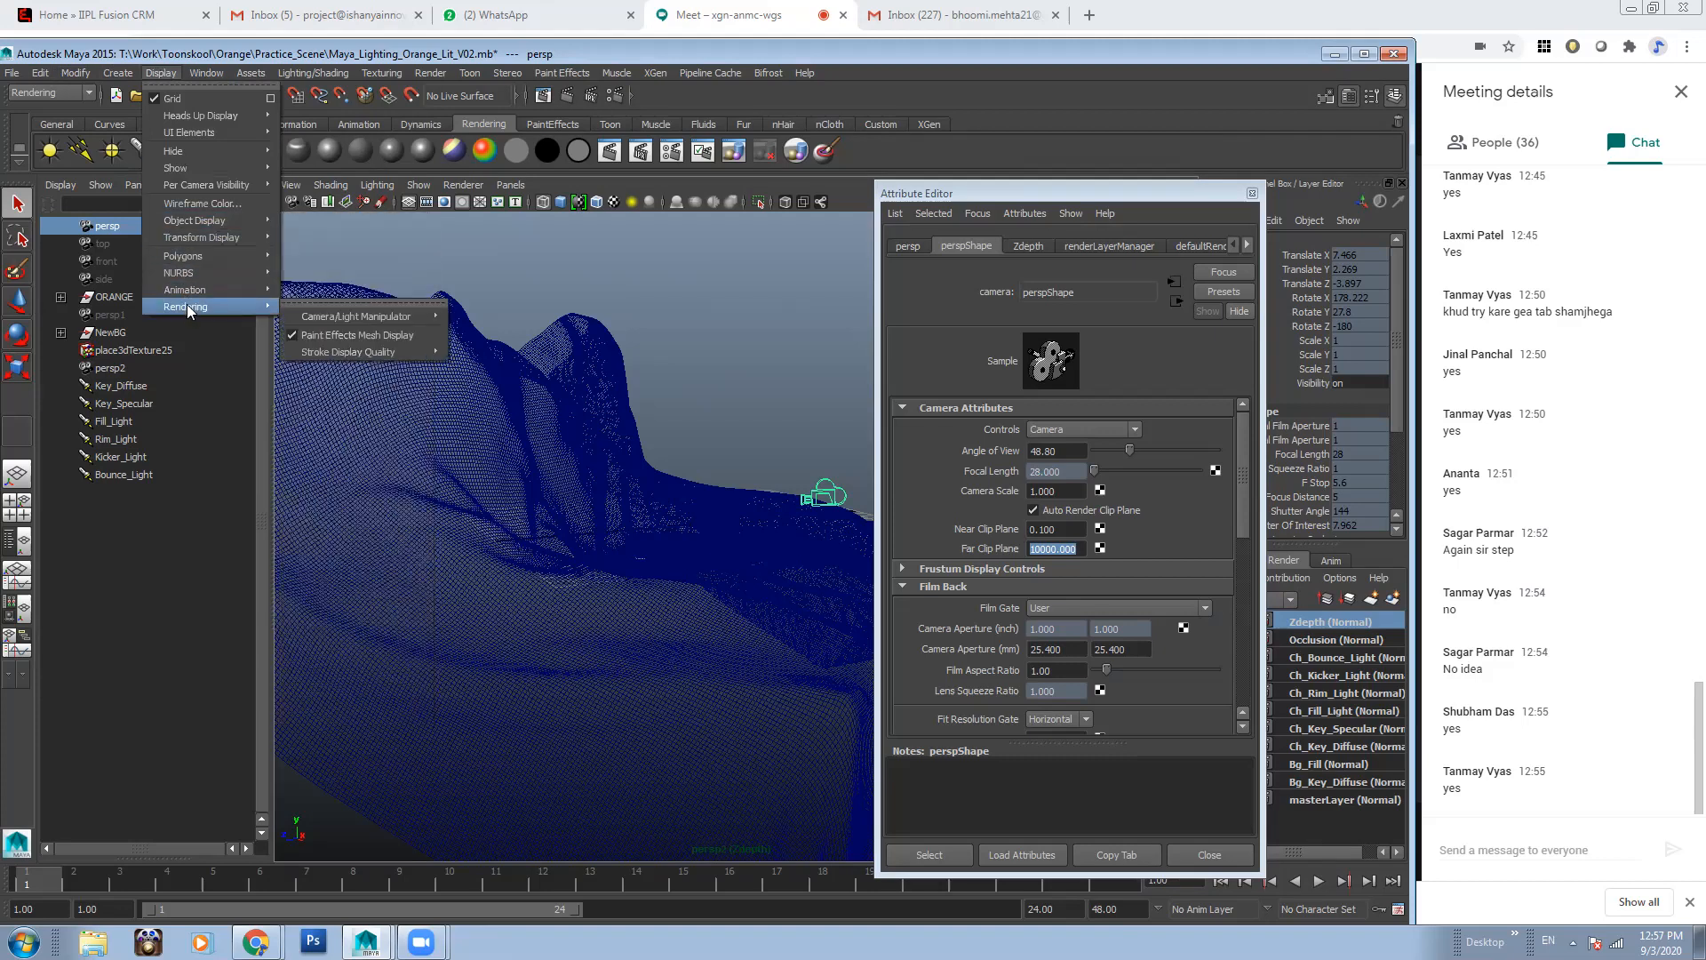
{"action": "mouse_move", "coordinate": [315, 319]}
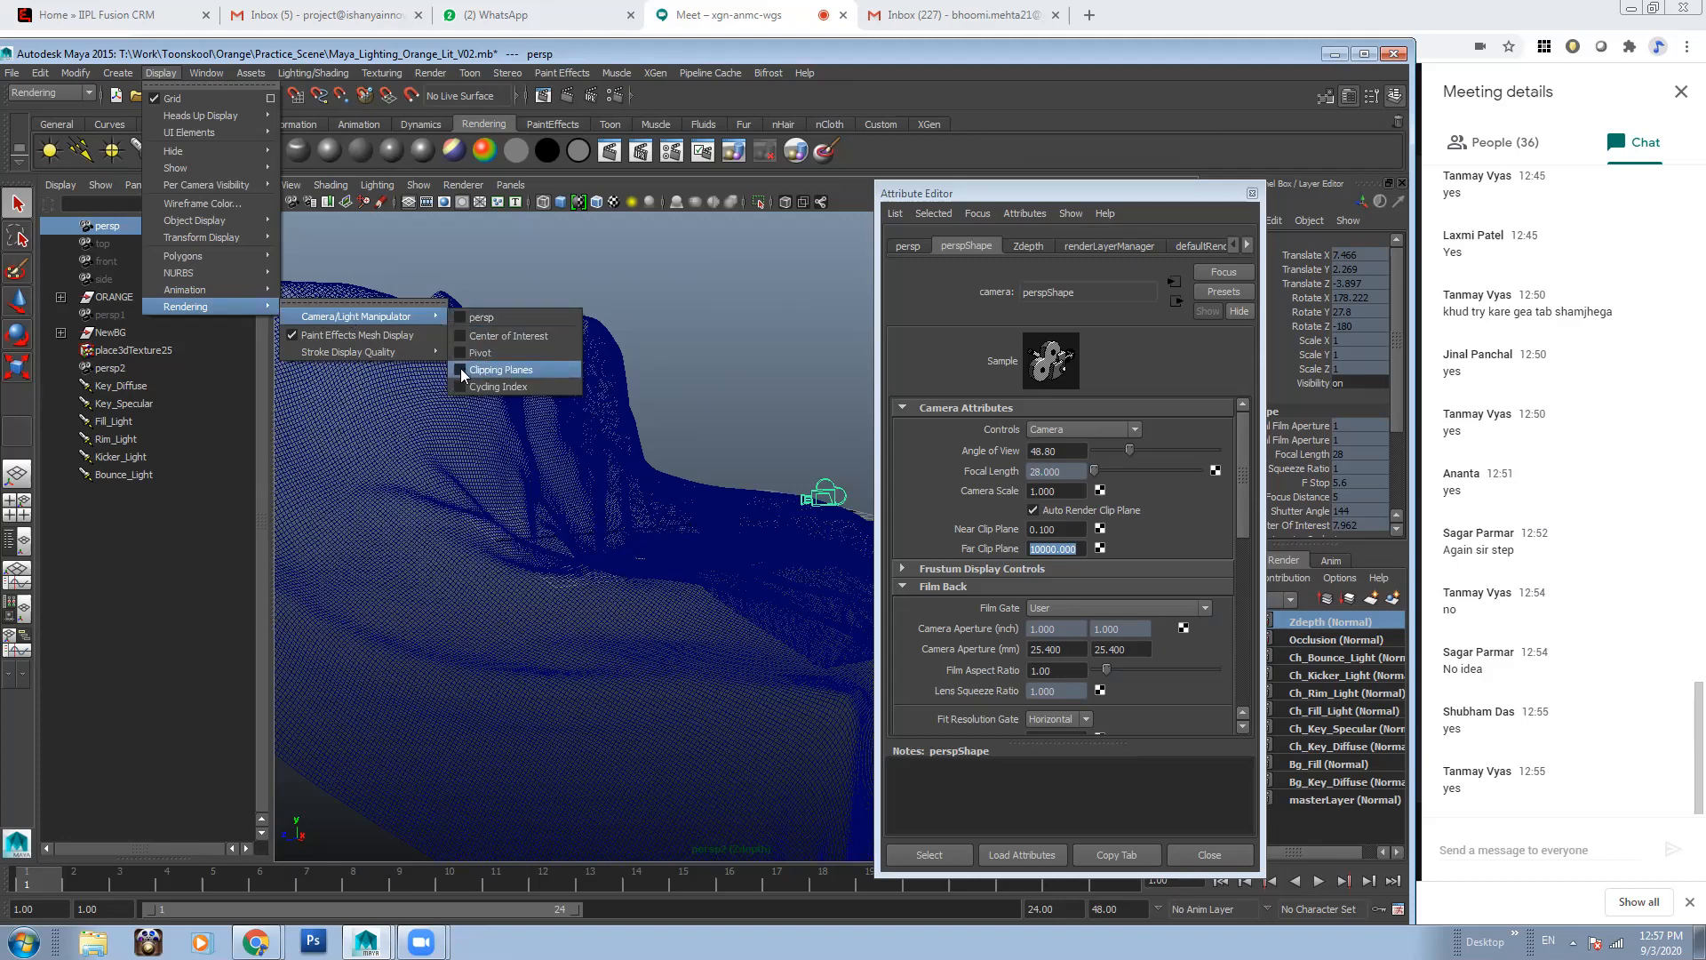
{"action": "left_click", "coordinate": [711, 341]}
{"action": "left_click_drag", "start_coordinate": [805, 463], "coordinate": [821, 487]}
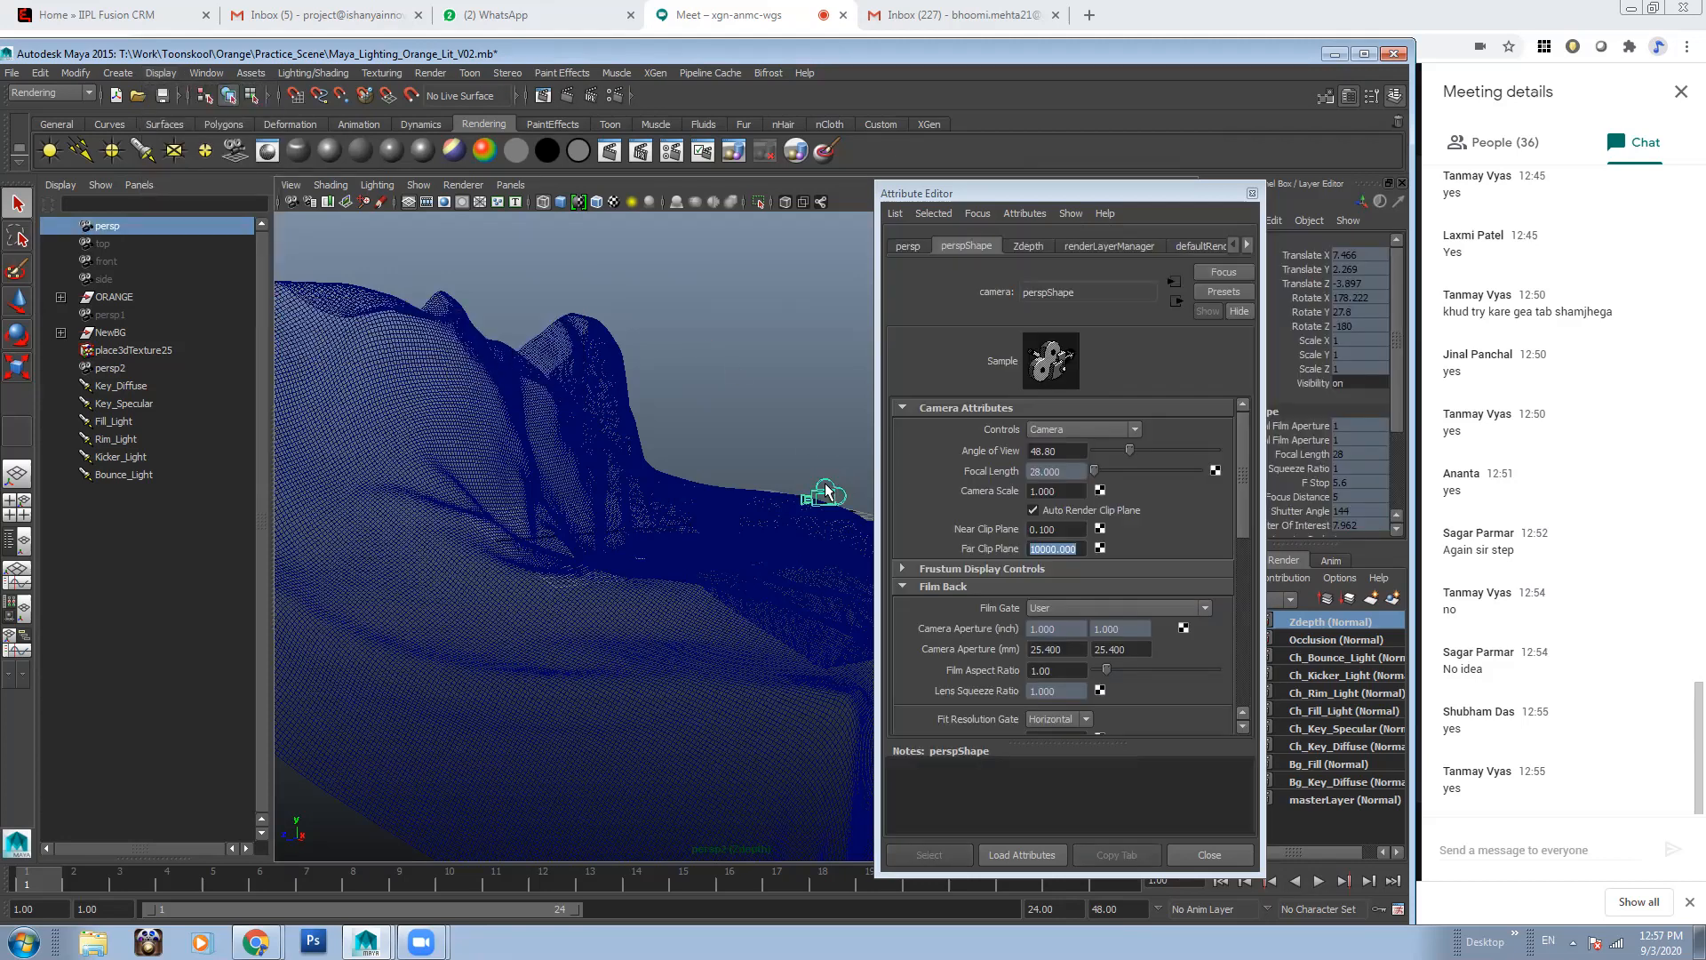
{"action": "left_click", "coordinate": [160, 73]}
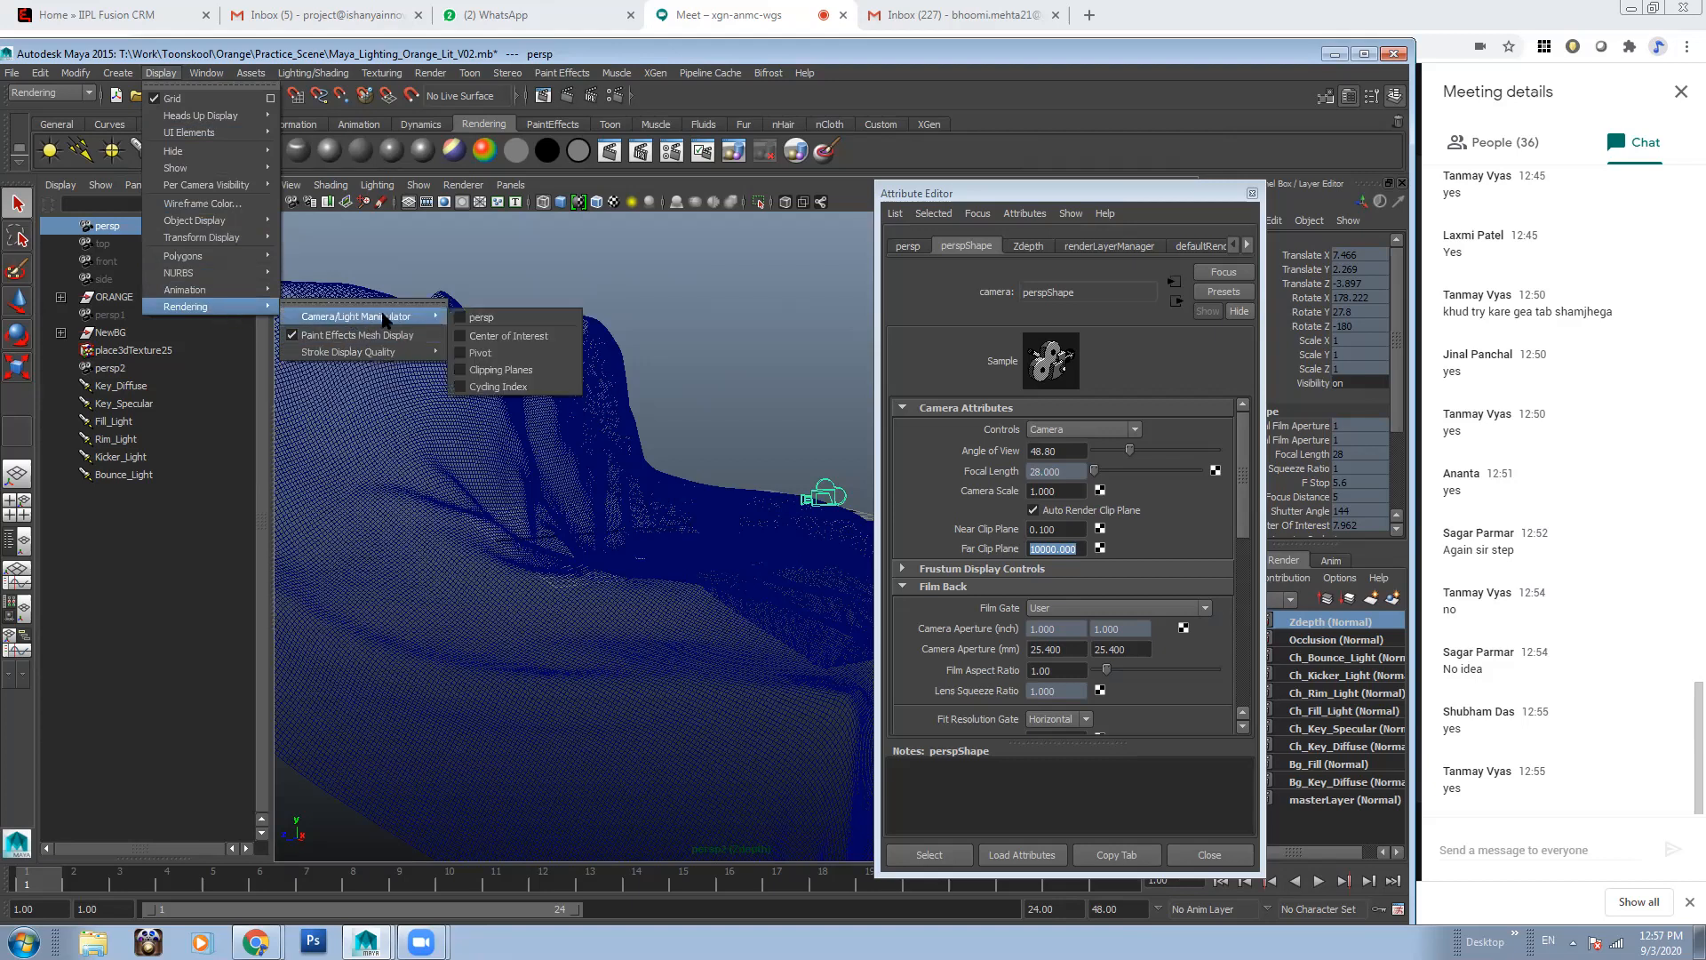
{"action": "left_click", "coordinate": [507, 370]}
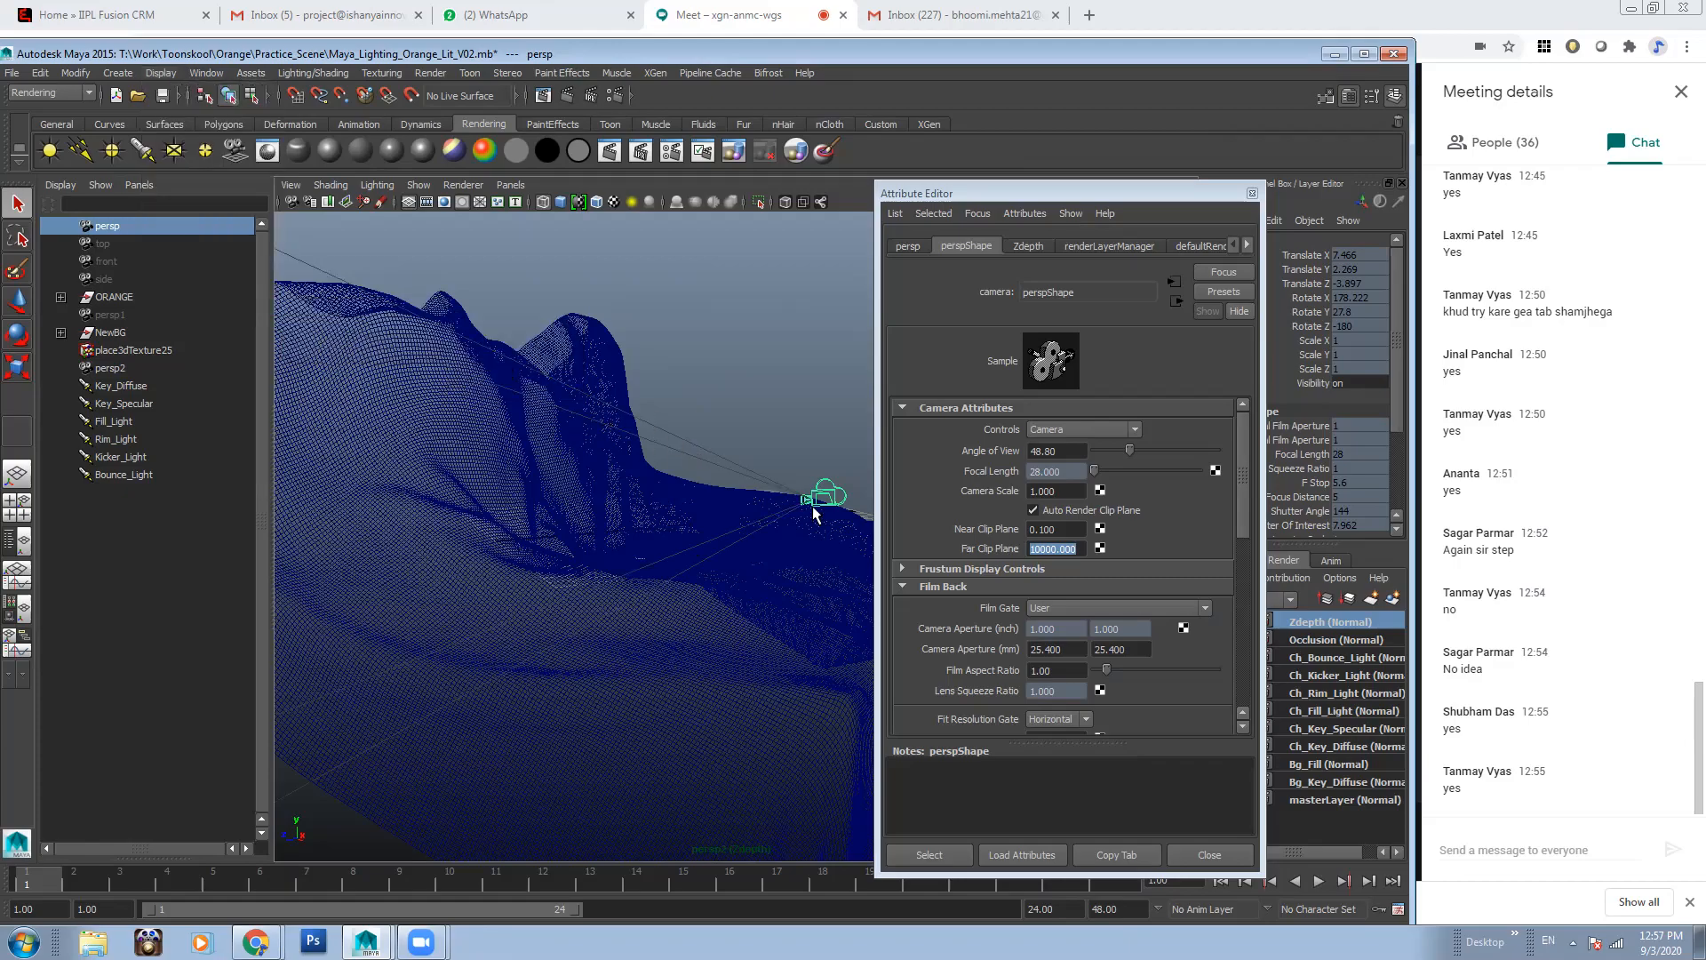
Examine the persp camera up close to locate its near clipping plane in front of the lens
{"action": "left_click_drag", "start_coordinate": [774, 486], "coordinate": [733, 498], "text": "alt"}
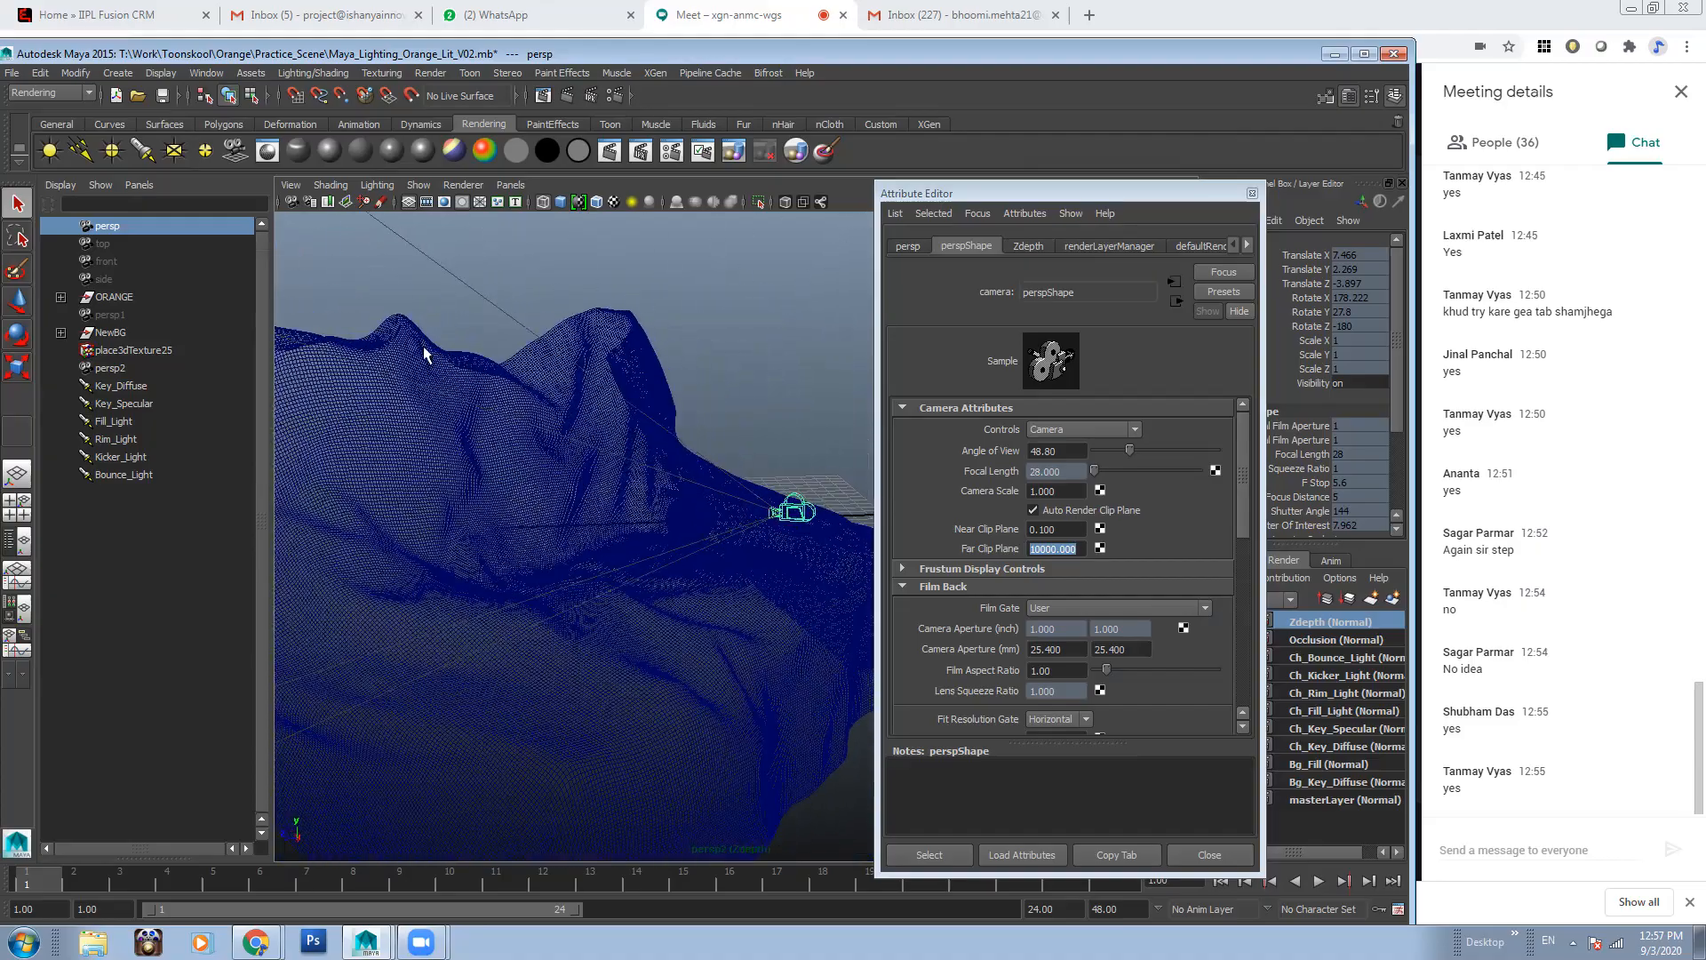
{"action": "left_click_drag", "start_coordinate": [622, 591], "coordinate": [734, 525], "text": "alt"}
{"action": "left_click_drag", "start_coordinate": [527, 432], "coordinate": [477, 337], "text": "alt"}
{"action": "left_click_drag", "start_coordinate": [651, 516], "coordinate": [457, 381], "text": "alt"}
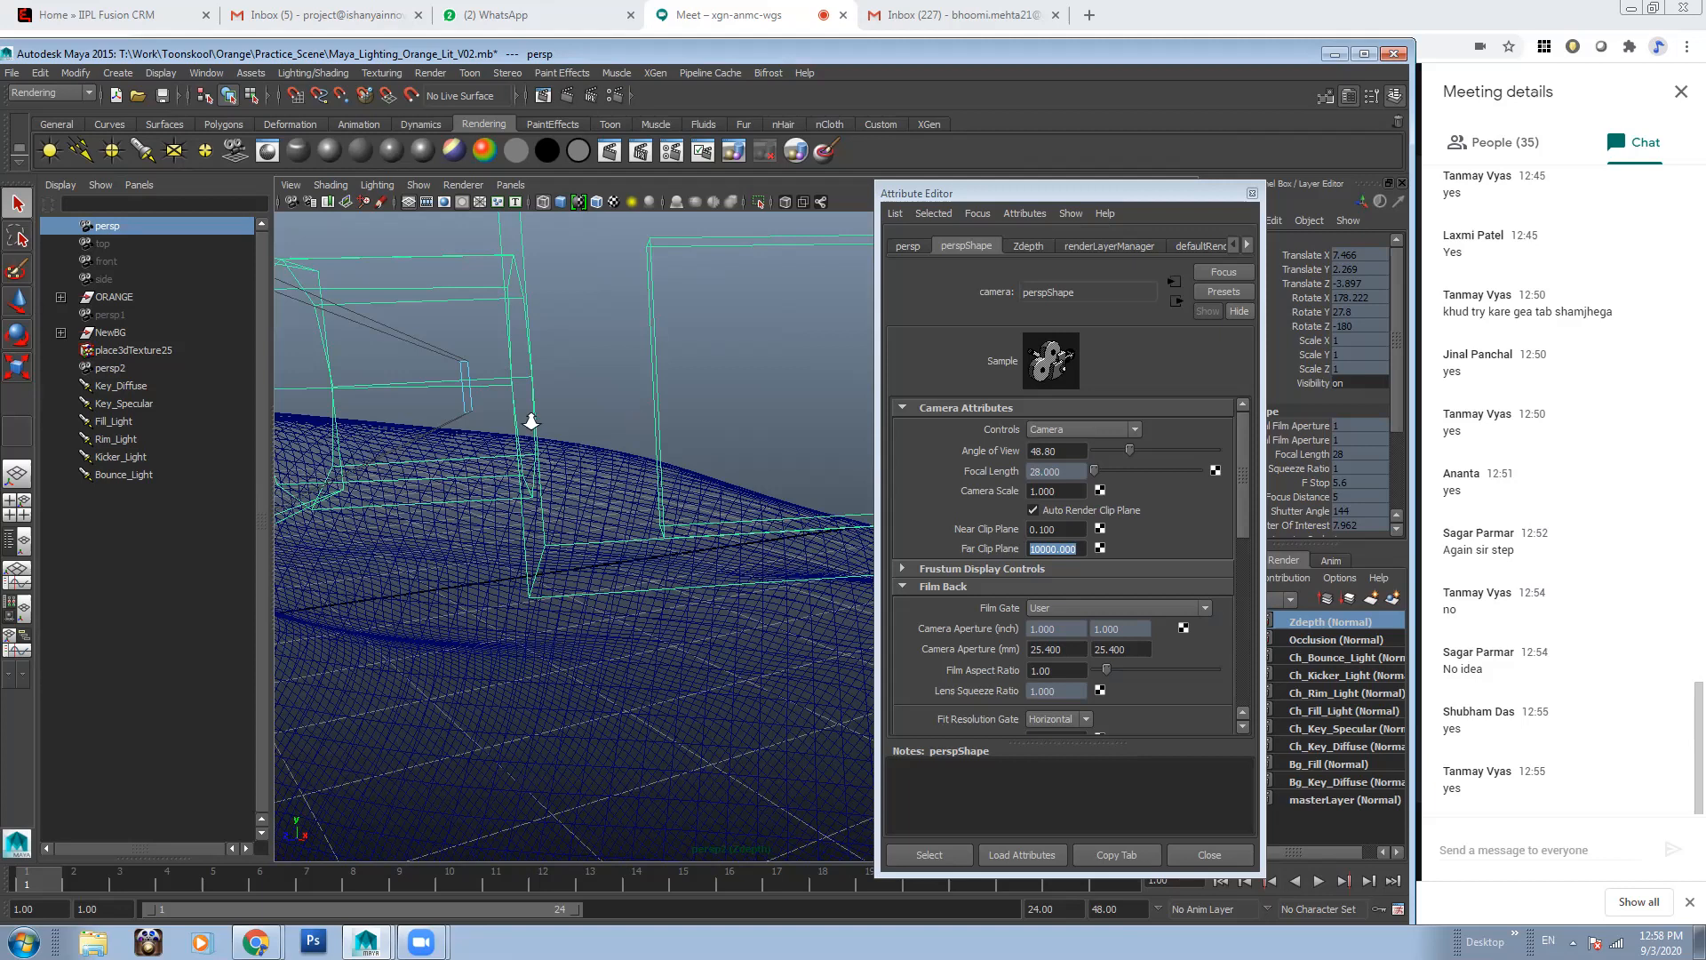
{"action": "left_click_drag", "start_coordinate": [526, 412], "coordinate": [638, 486], "text": "alt"}
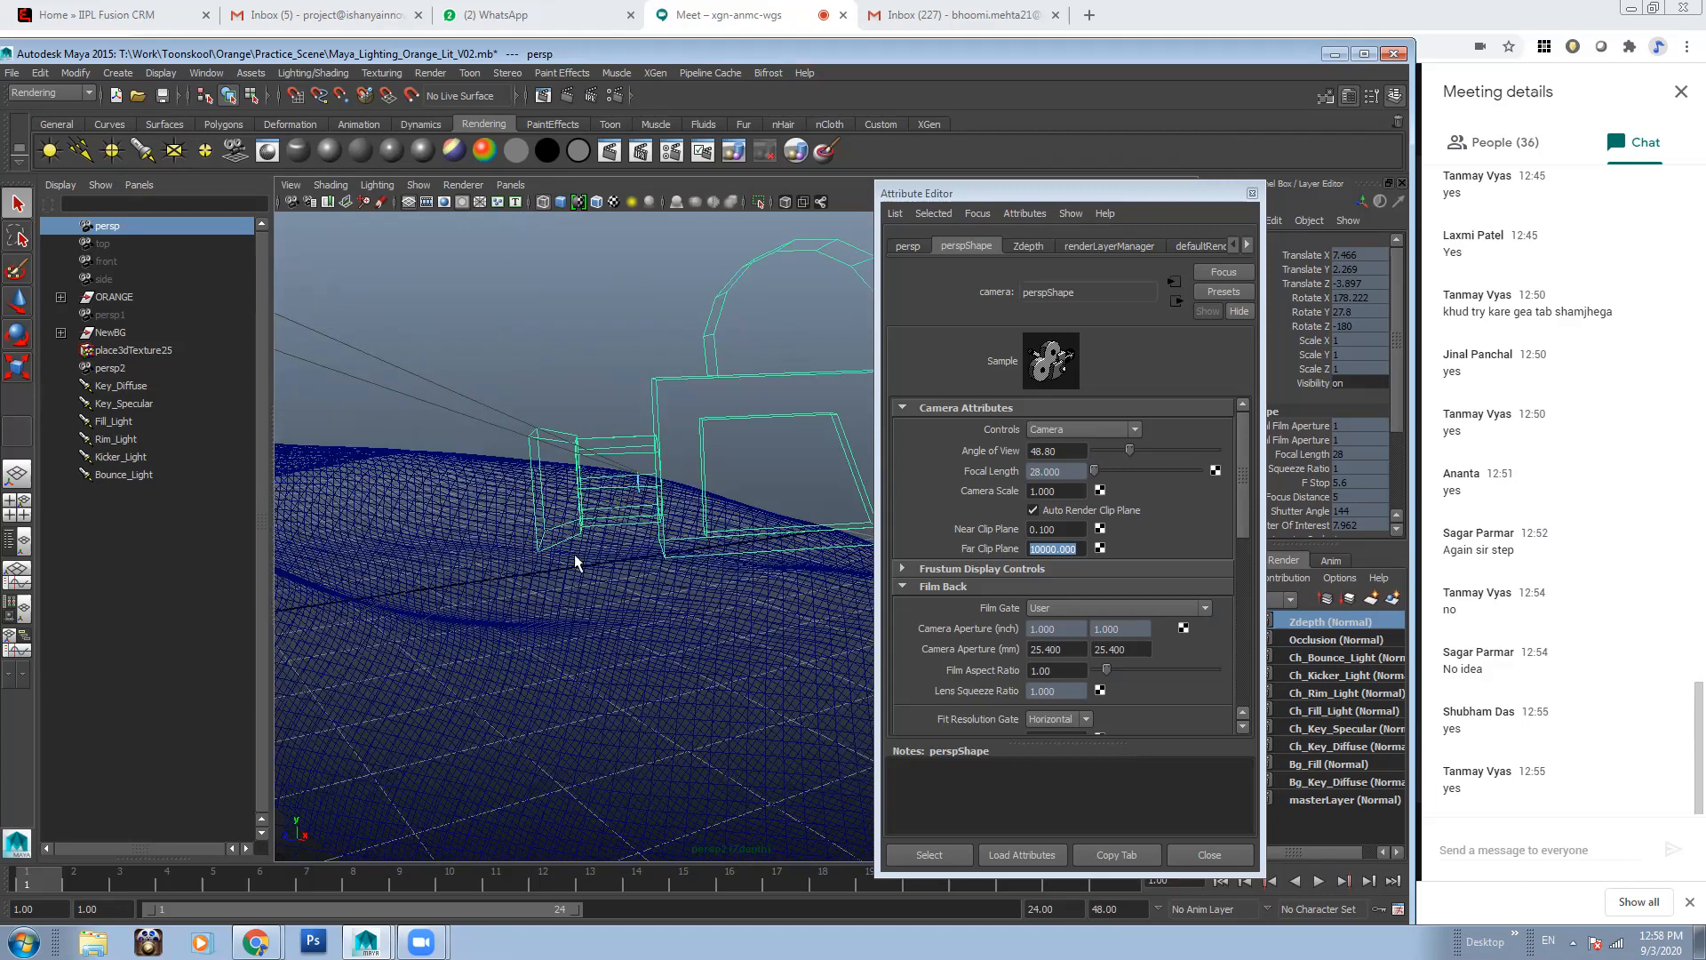
{"action": "left_click_drag", "start_coordinate": [633, 435], "coordinate": [407, 363], "text": "alt"}
Examine how far the persp camera's view lines extend beyond the cloth towards the far clipping plane
{"action": "left_click_drag", "start_coordinate": [558, 395], "coordinate": [418, 378], "text": "alt"}
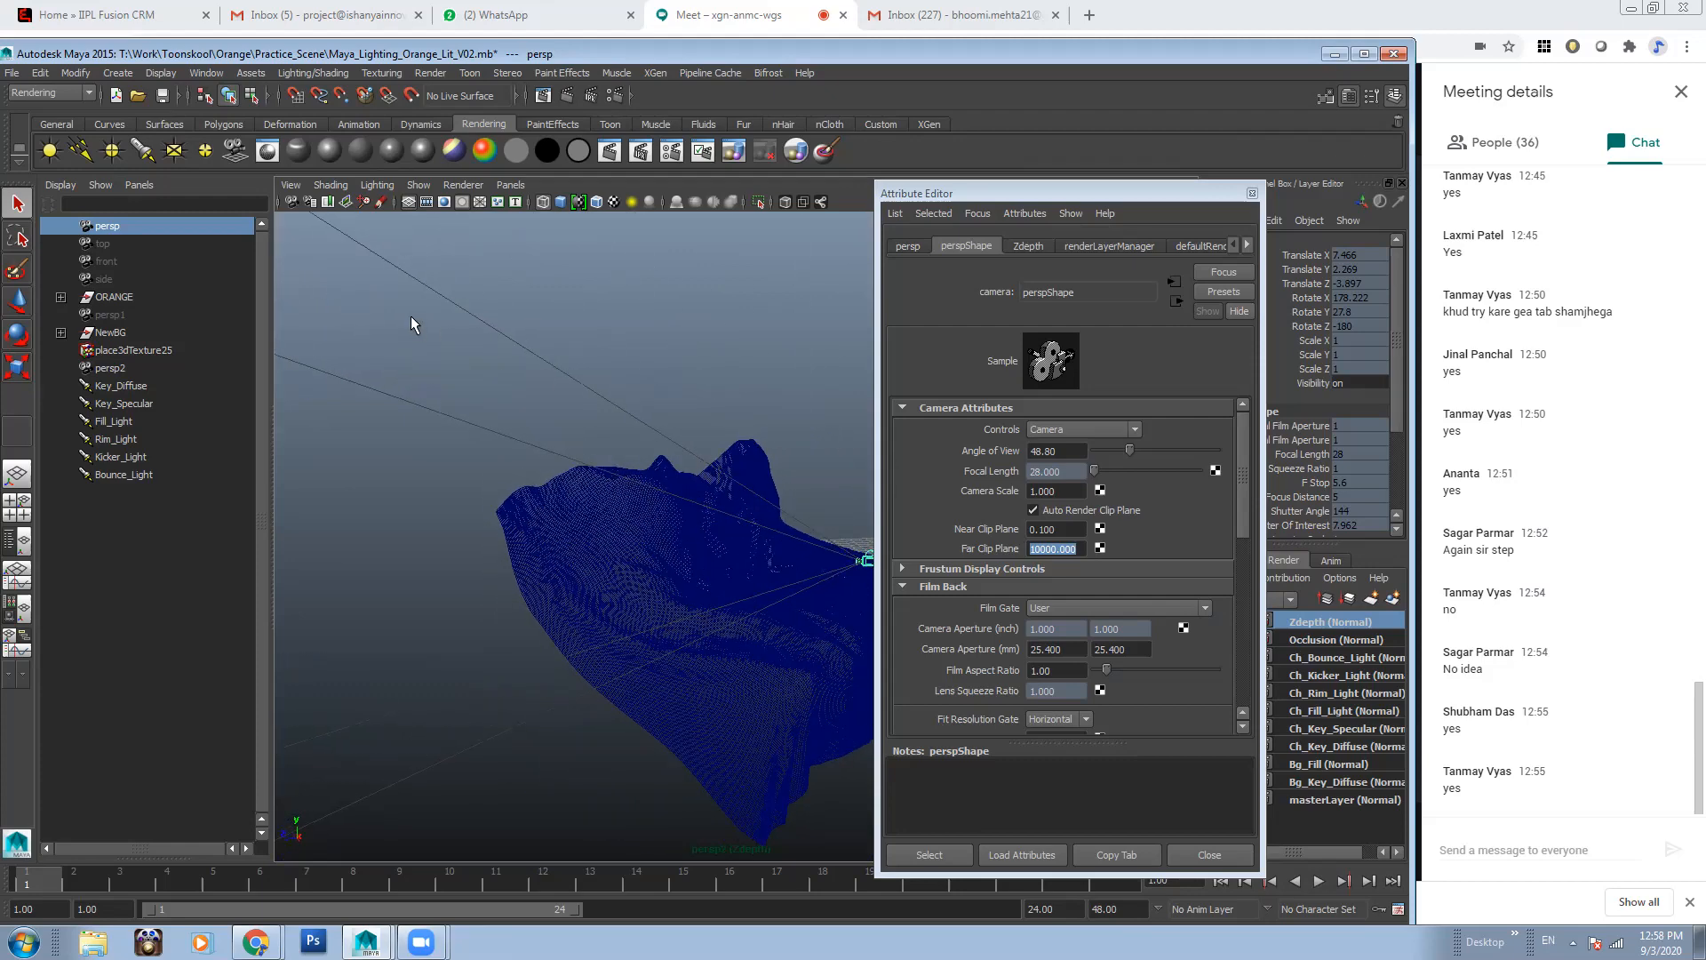
{"action": "mouse_move", "coordinate": [644, 385]}
{"action": "left_mouse_down", "text": "alt"}
{"action": "mouse_move", "coordinate": [578, 354]}
{"action": "mouse_move", "coordinate": [641, 414]}
{"action": "left_mouse_up", "text": "alt"}
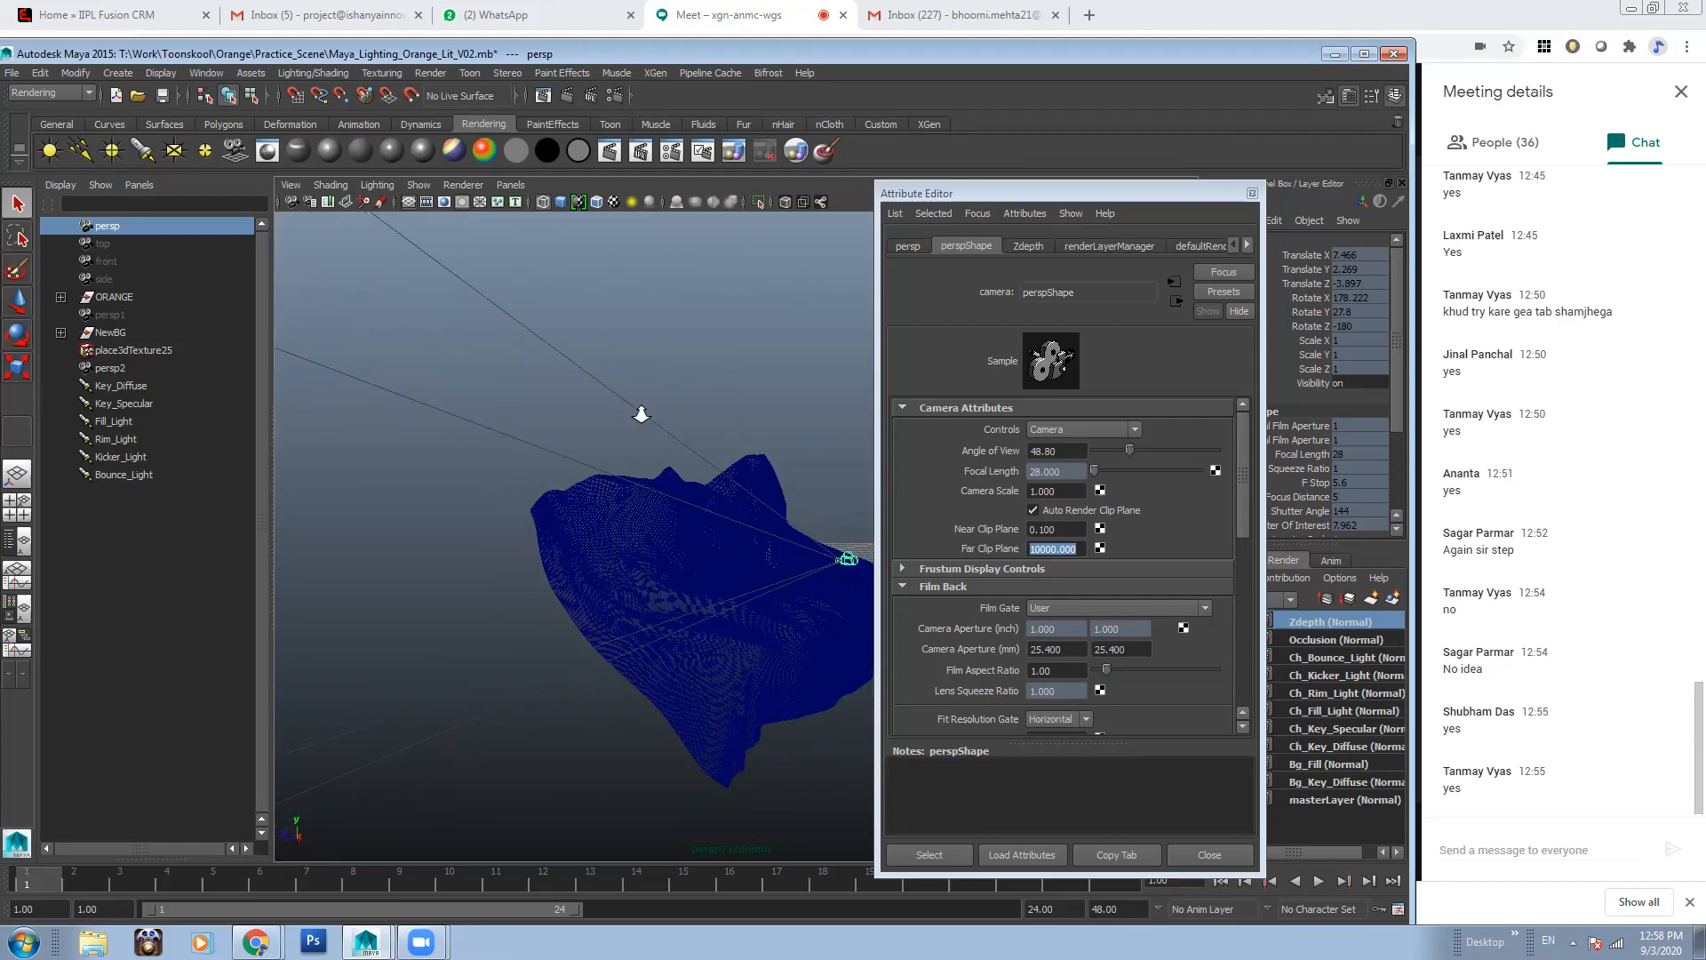
{"action": "scroll", "coordinate": [642, 414], "scroll_direction": "up", "scroll_amount": 5}
{"action": "middle_click_drag", "start_coordinate": [642, 414], "coordinate": [610, 382], "text": "alt"}
{"action": "left_click_drag", "start_coordinate": [610, 381], "coordinate": [702, 408], "text": "alt"}
{"action": "middle_click_drag", "start_coordinate": [701, 408], "coordinate": [527, 363], "text": "alt"}
{"action": "left_click_drag", "start_coordinate": [528, 363], "coordinate": [490, 332], "text": "alt"}
{"action": "left_click_drag", "start_coordinate": [631, 355], "coordinate": [621, 435], "text": "alt"}
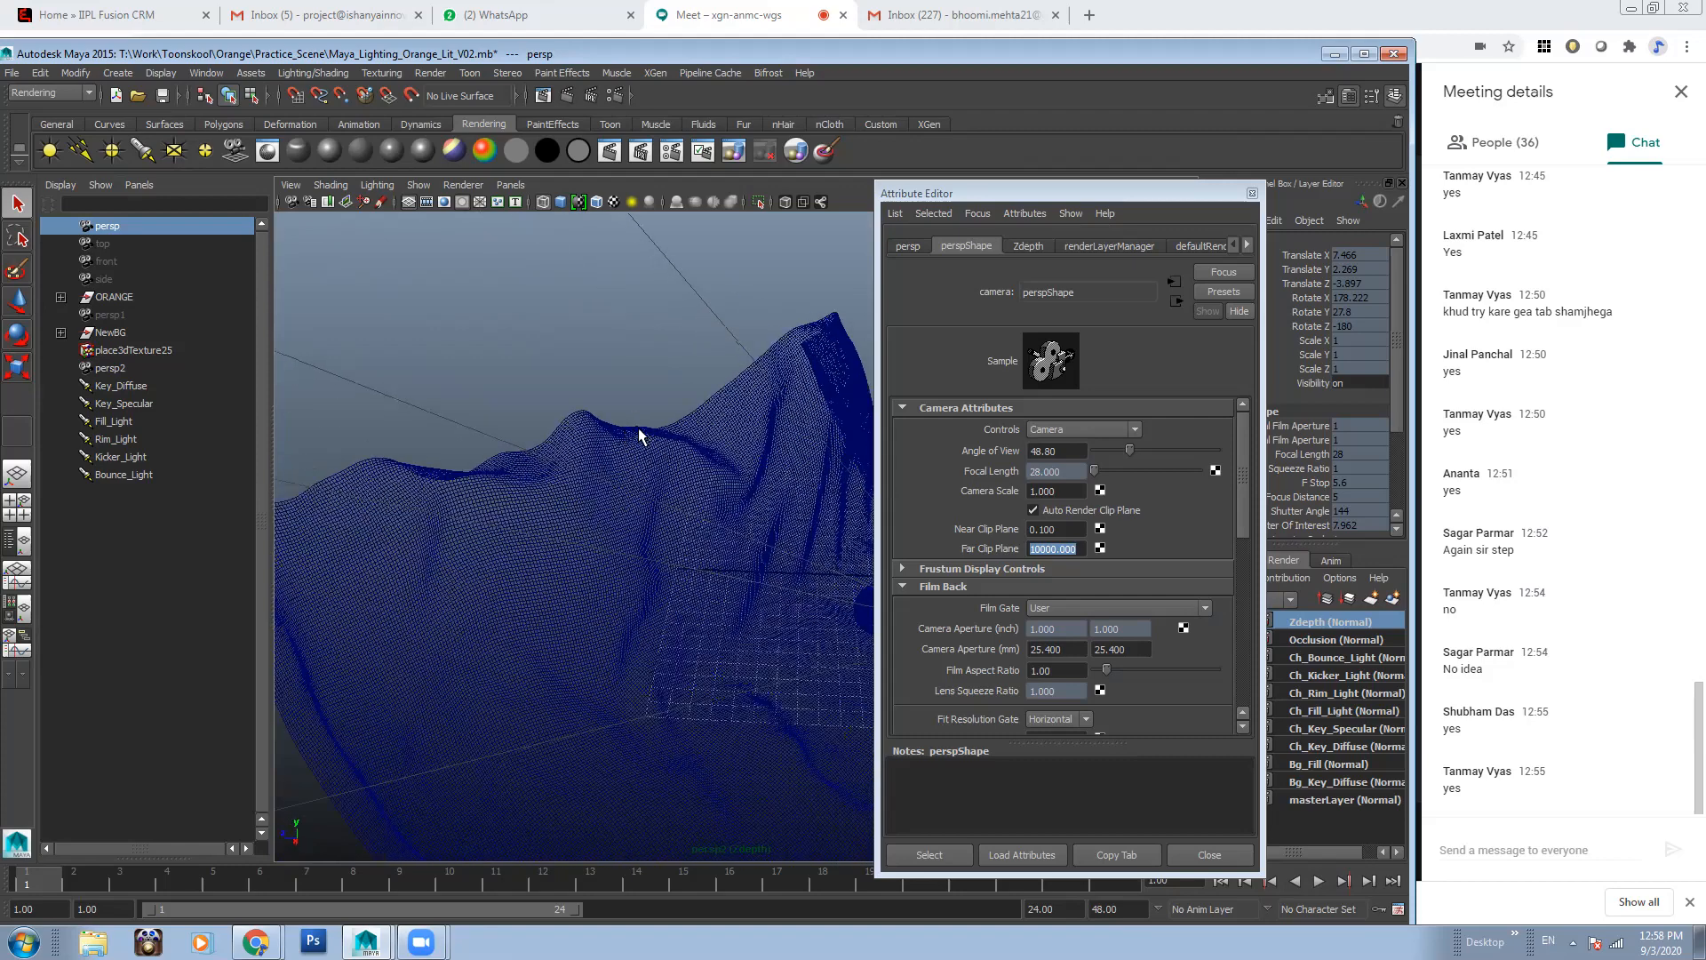
{"action": "left_click_drag", "start_coordinate": [796, 457], "coordinate": [424, 364], "text": "alt"}
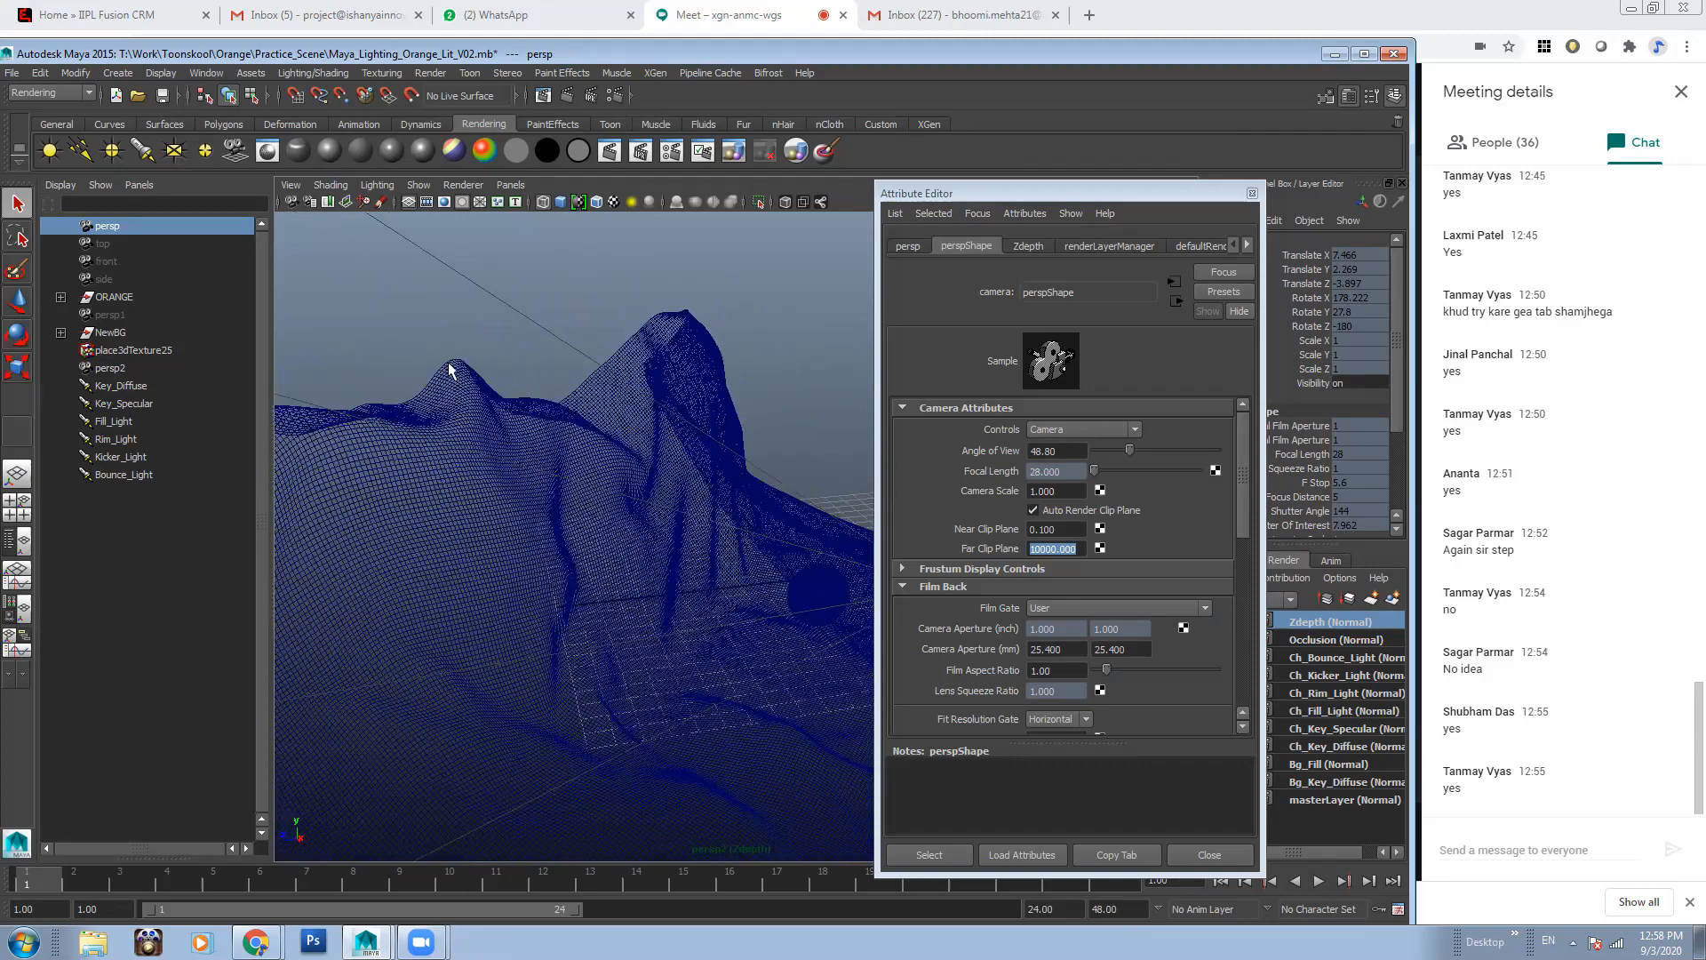
Reselect the persp camera and set its Far Clip Plane to 500, inspecting the plane against the cloth
{"action": "left_click", "coordinate": [451, 370]}
{"action": "left_click", "coordinate": [515, 301]}
{"action": "left_click_drag", "start_coordinate": [598, 418], "coordinate": [717, 424], "text": "alt"}
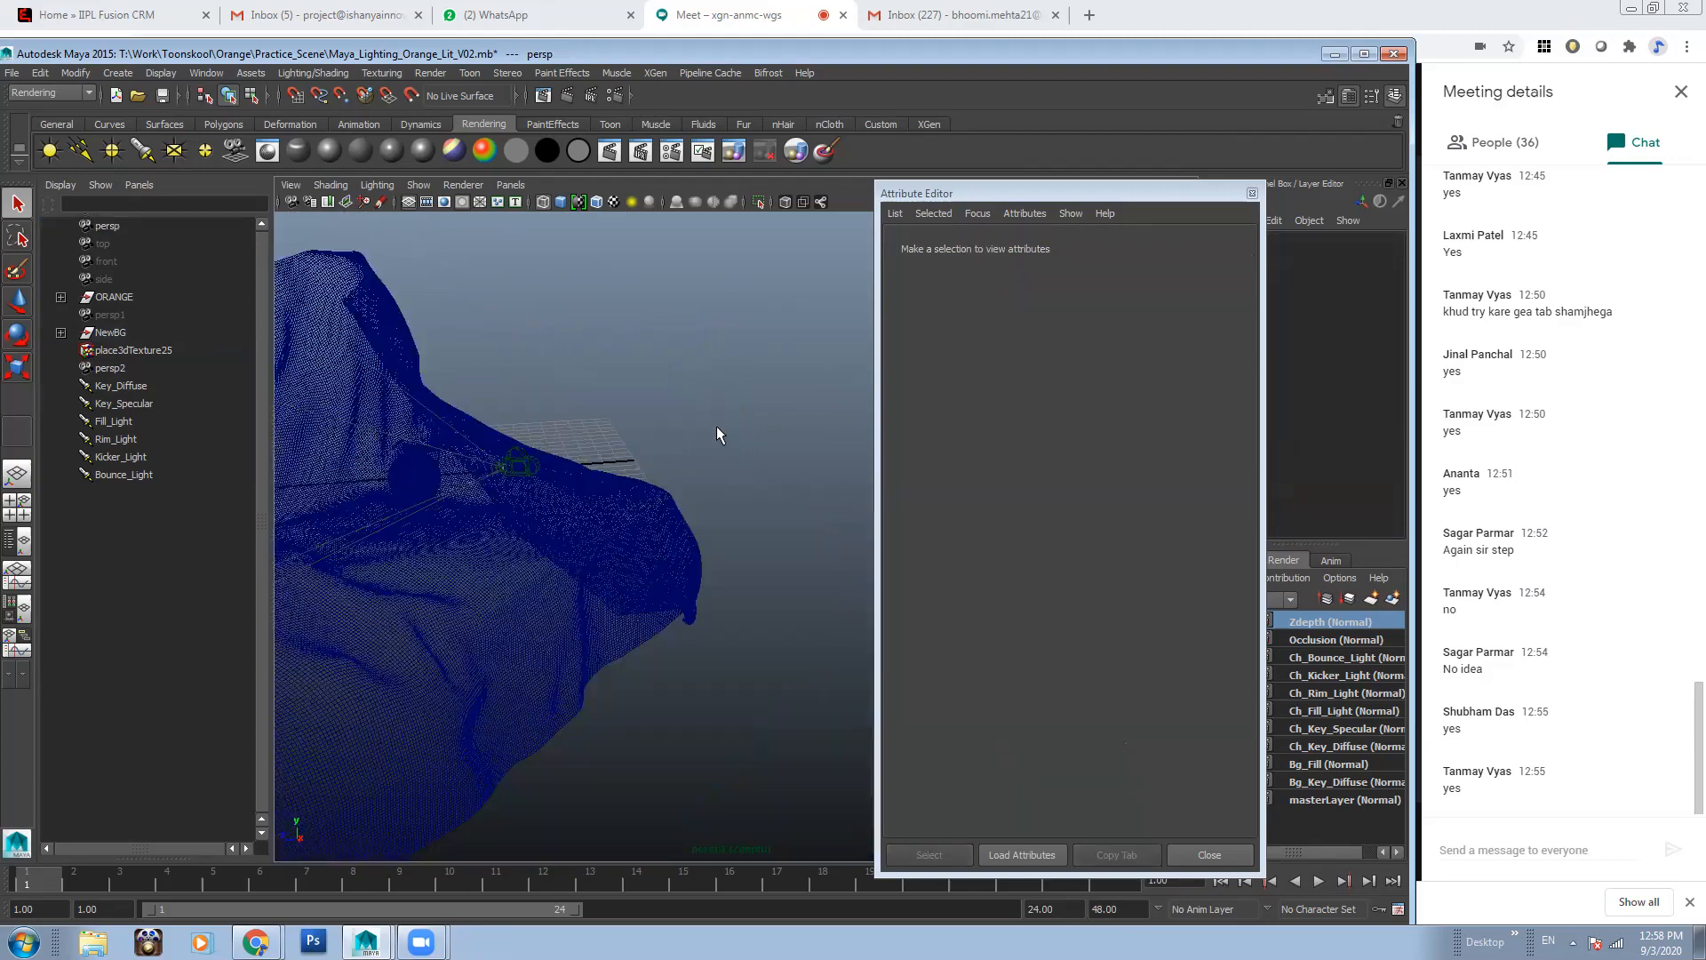
{"action": "left_click_drag", "start_coordinate": [548, 462], "coordinate": [456, 468], "text": "alt"}
{"action": "left_click", "coordinate": [504, 466]}
{"action": "left_click_drag", "start_coordinate": [551, 413], "coordinate": [747, 422], "text": "alt"}
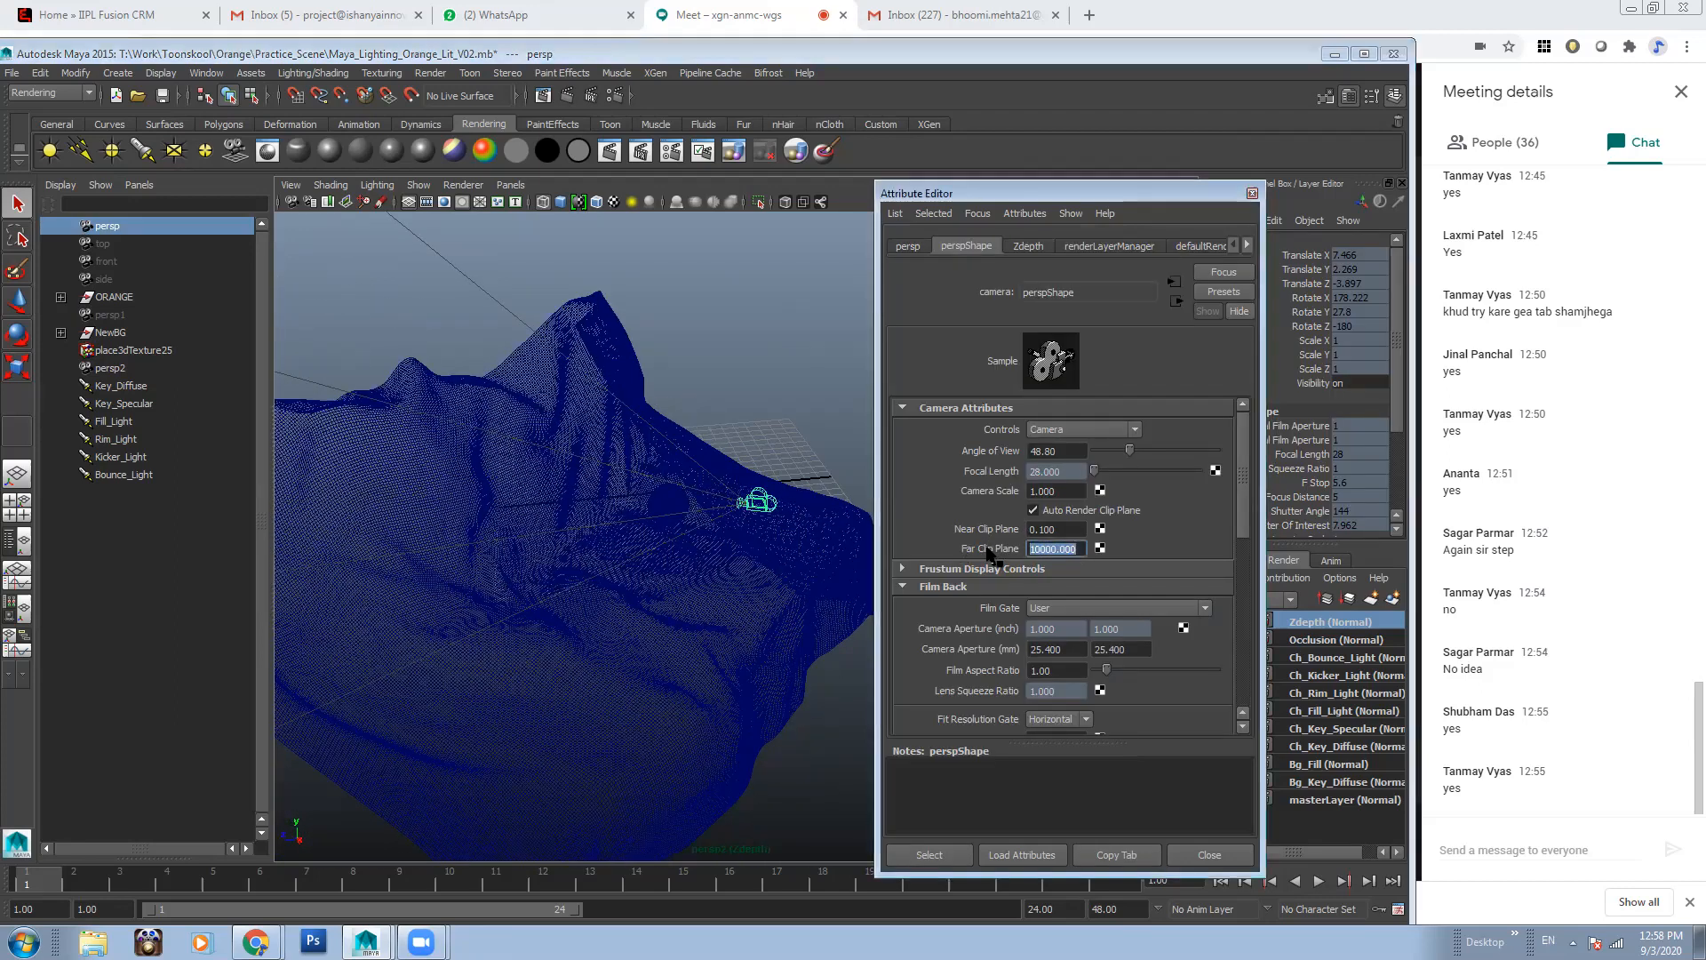
{"action": "type", "text": "500"}
{"action": "key", "text": "Return"}
{"action": "right_click_drag", "start_coordinate": [624, 521], "coordinate": [503, 465], "text": "alt"}
{"action": "middle_click_drag", "start_coordinate": [569, 494], "coordinate": [700, 607], "text": "alt"}
{"action": "left_click_drag", "start_coordinate": [590, 487], "coordinate": [545, 345], "text": "alt"}
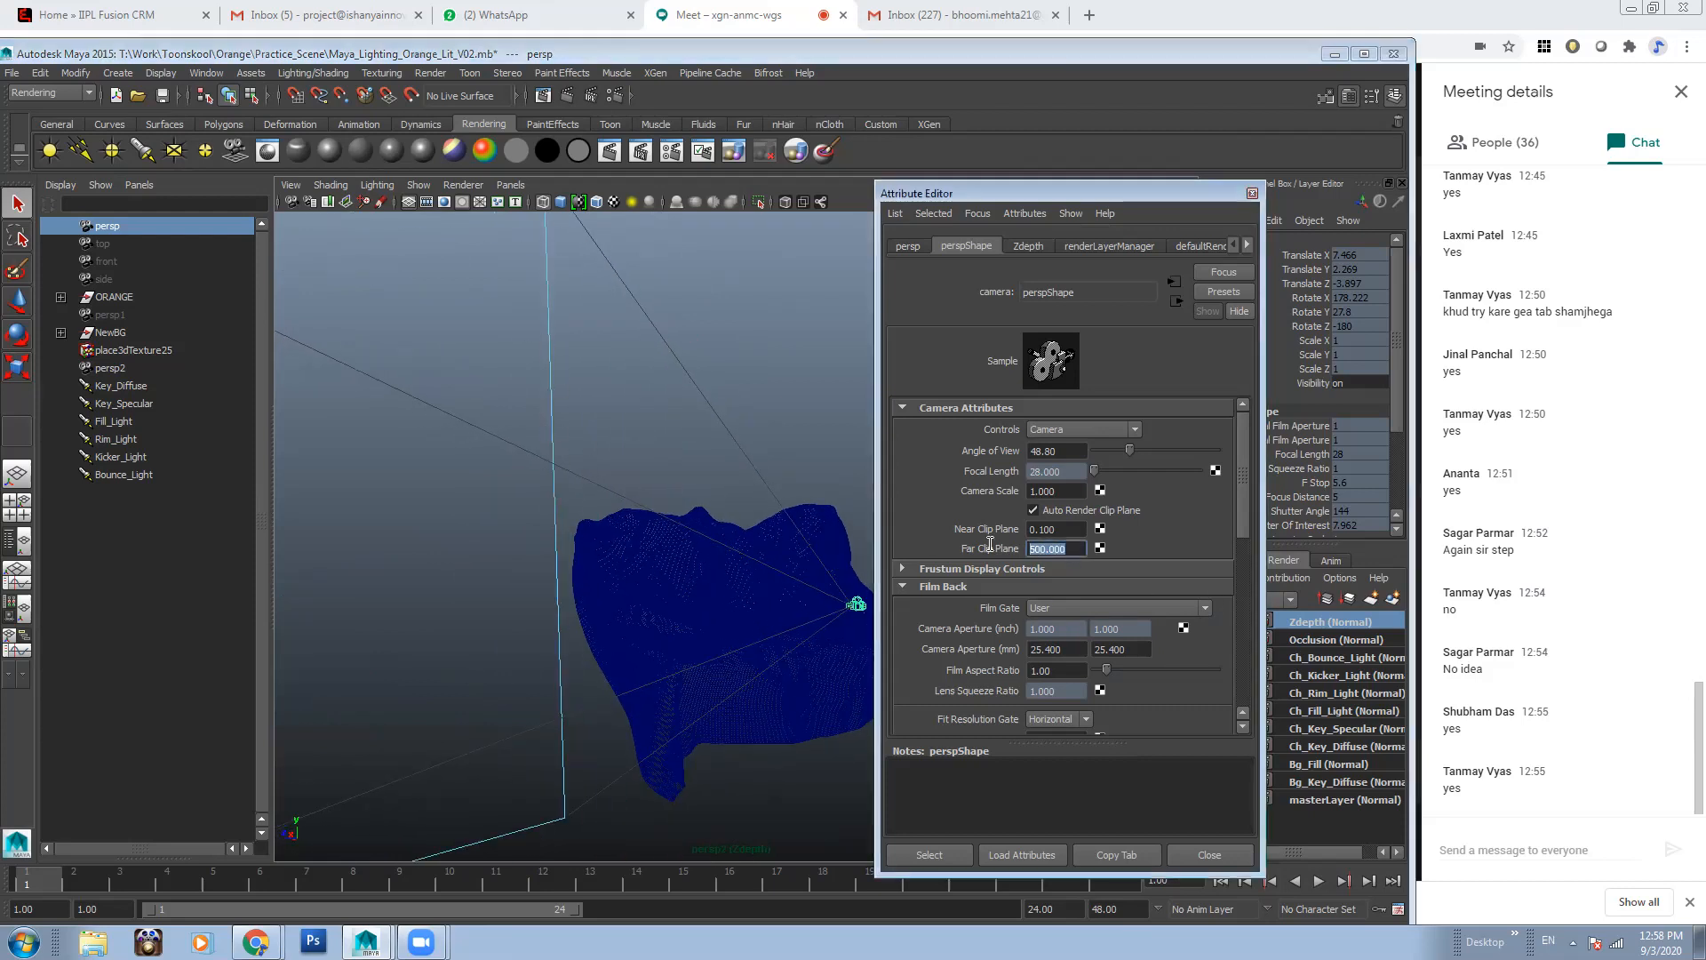
Reduce the persp camera's Far Clip Plane to 100 and then 50, checking the plane's distance from the cloth
{"action": "type", "text": "100"}
{"action": "key", "text": "Return"}
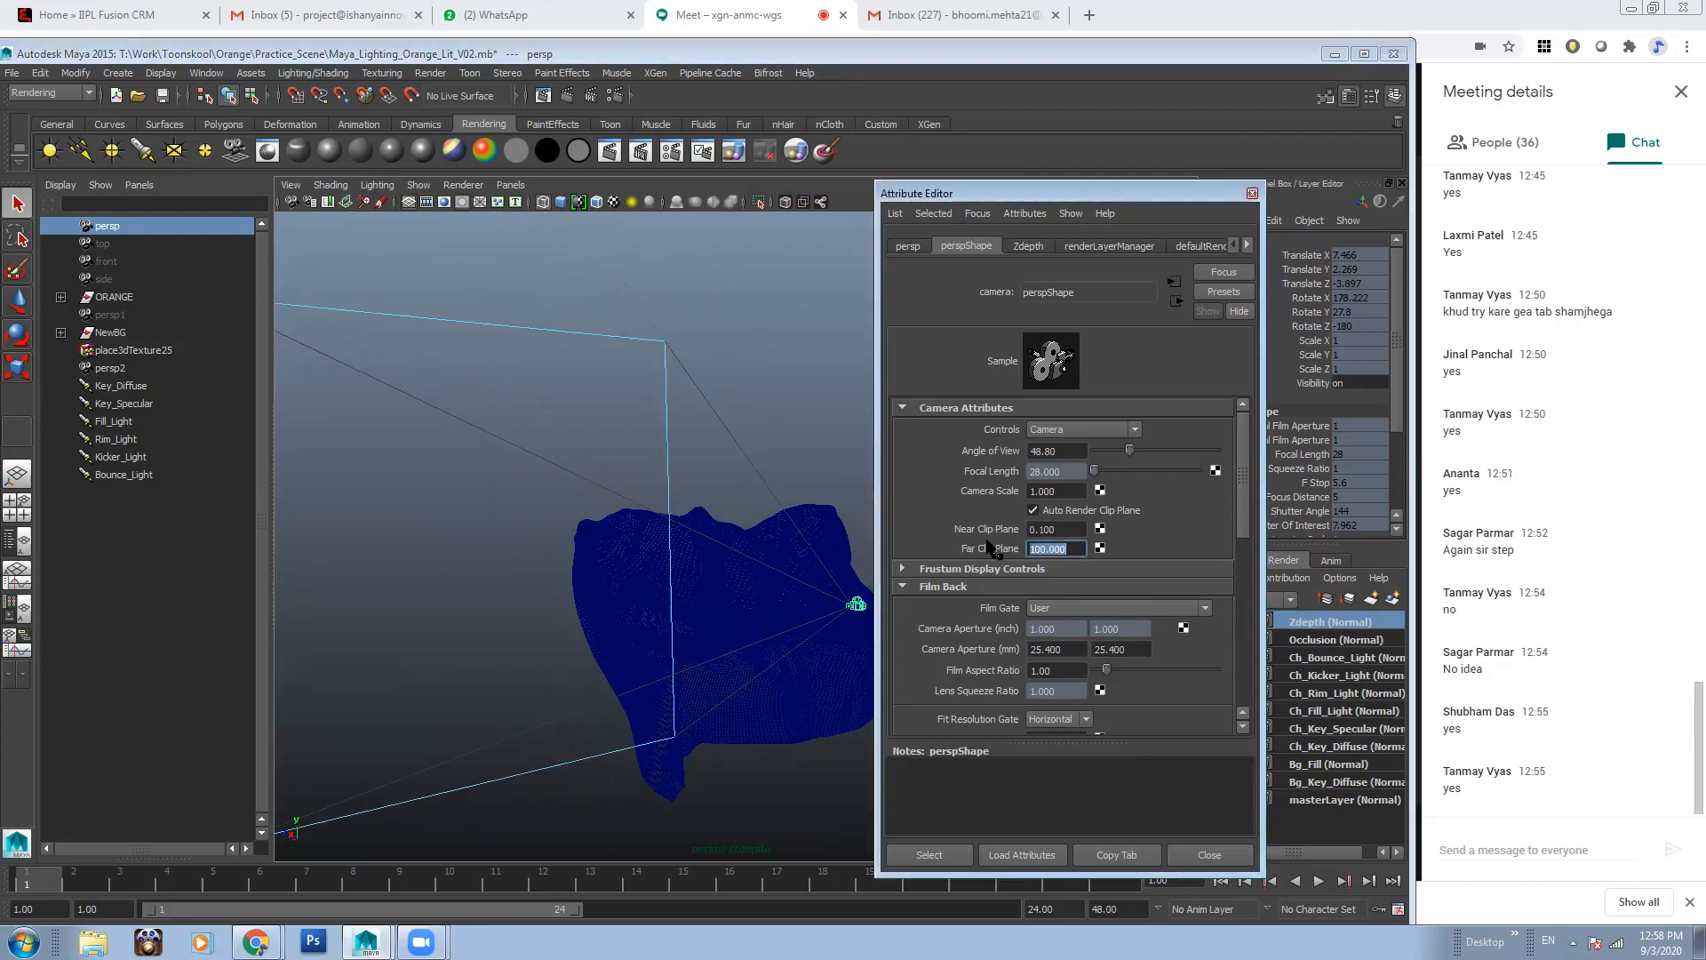
{"action": "left_click_drag", "start_coordinate": [562, 573], "coordinate": [568, 472], "text": "alt"}
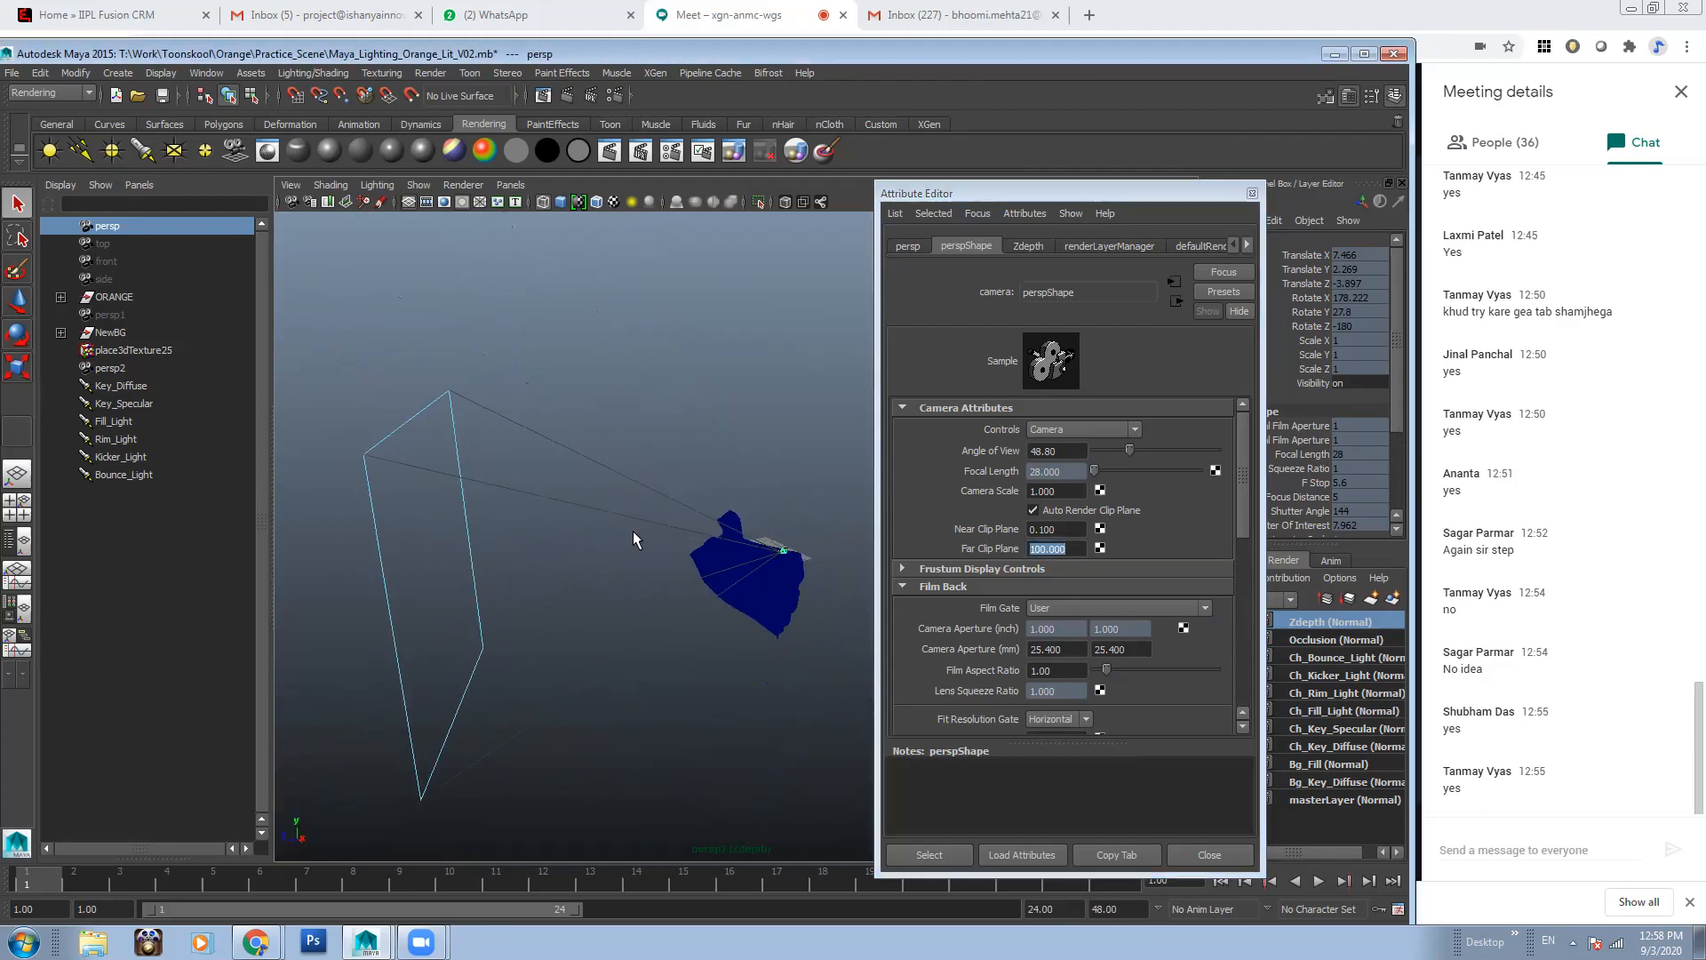
{"action": "type", "text": "50"}
{"action": "key", "text": "Return"}
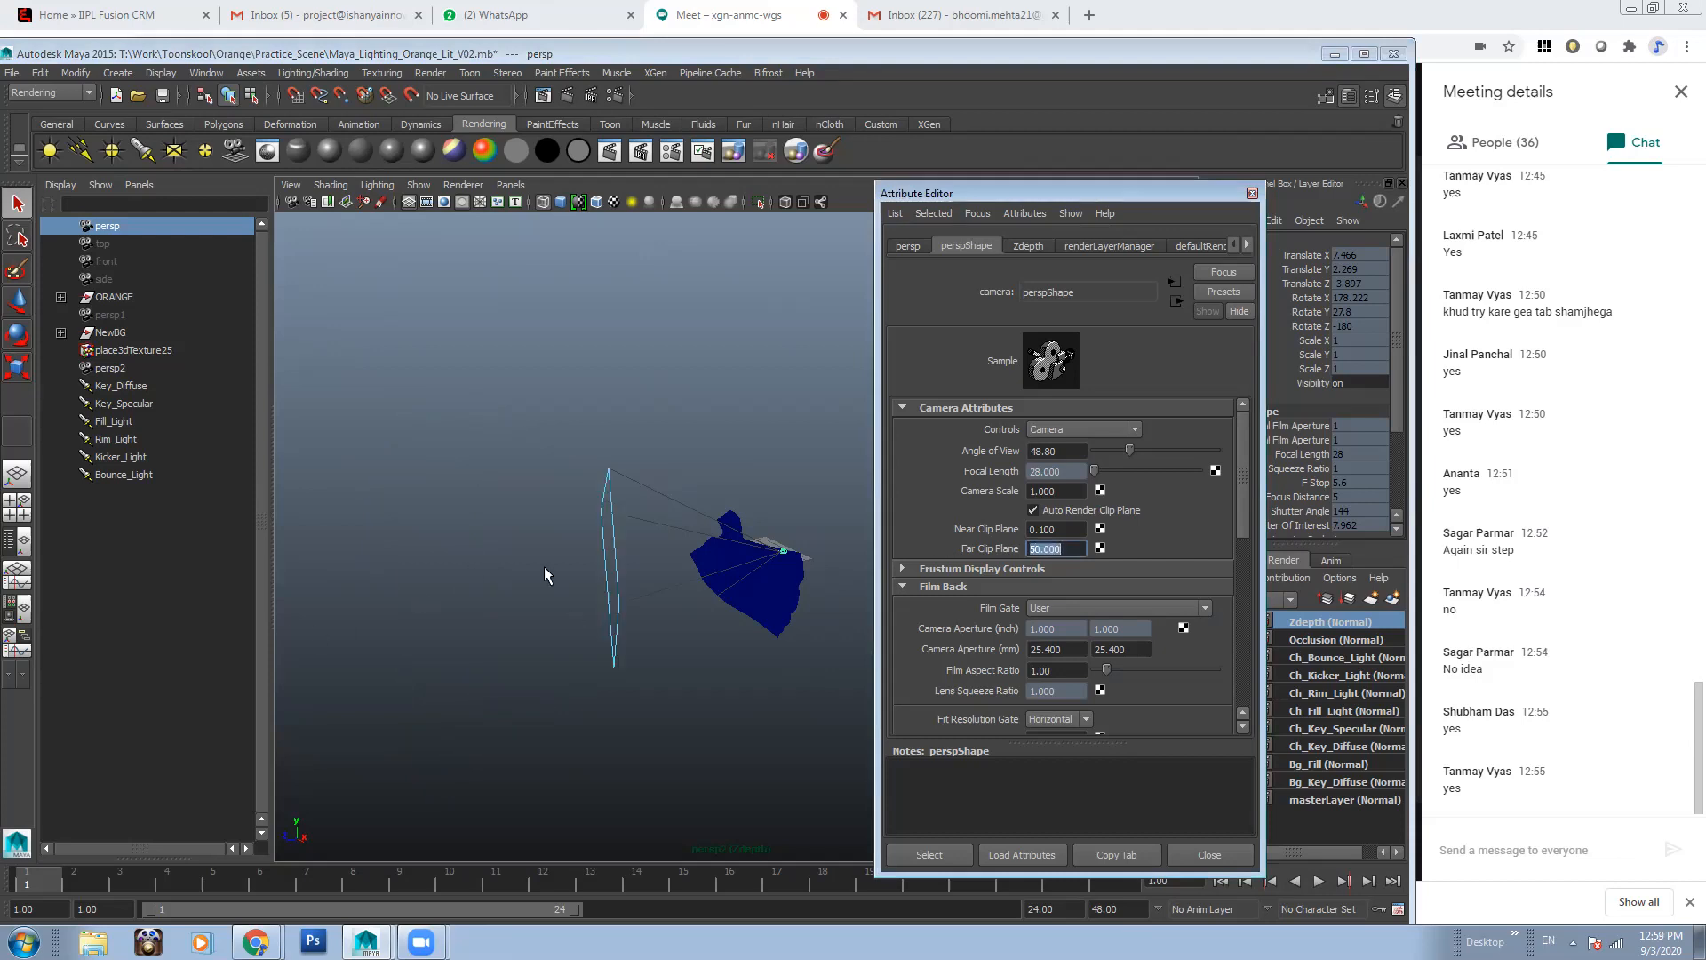
{"action": "left_click_drag", "start_coordinate": [545, 568], "coordinate": [703, 523], "text": "alt"}
{"action": "scroll", "coordinate": [595, 496], "scroll_direction": "up", "scroll_amount": 4}
{"action": "middle_click_drag", "start_coordinate": [691, 571], "coordinate": [578, 540], "text": "alt"}
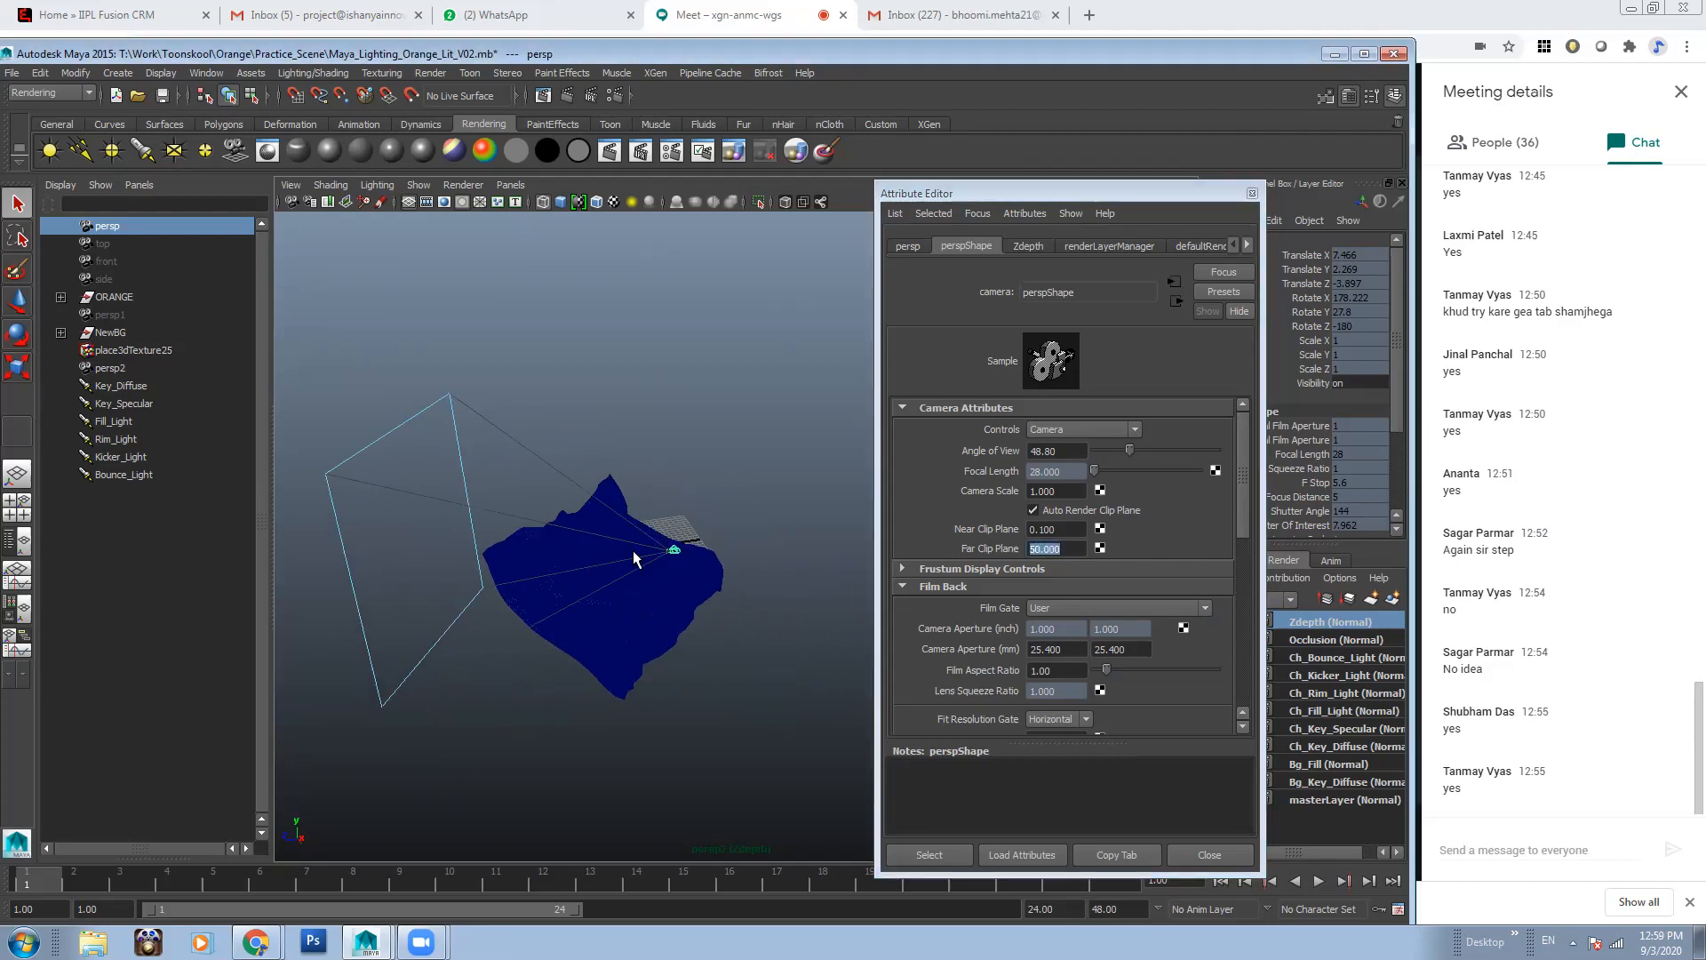
{"action": "scroll", "coordinate": [637, 557], "scroll_direction": "up", "scroll_amount": 3}
Try Far Clip Plane values of 25, 20 and 15 on the persp camera and compare the plane with the cloth
{"action": "type", "text": "25"}
{"action": "key", "text": "Return"}
{"action": "left_click_drag", "start_coordinate": [421, 559], "coordinate": [471, 499], "text": "alt"}
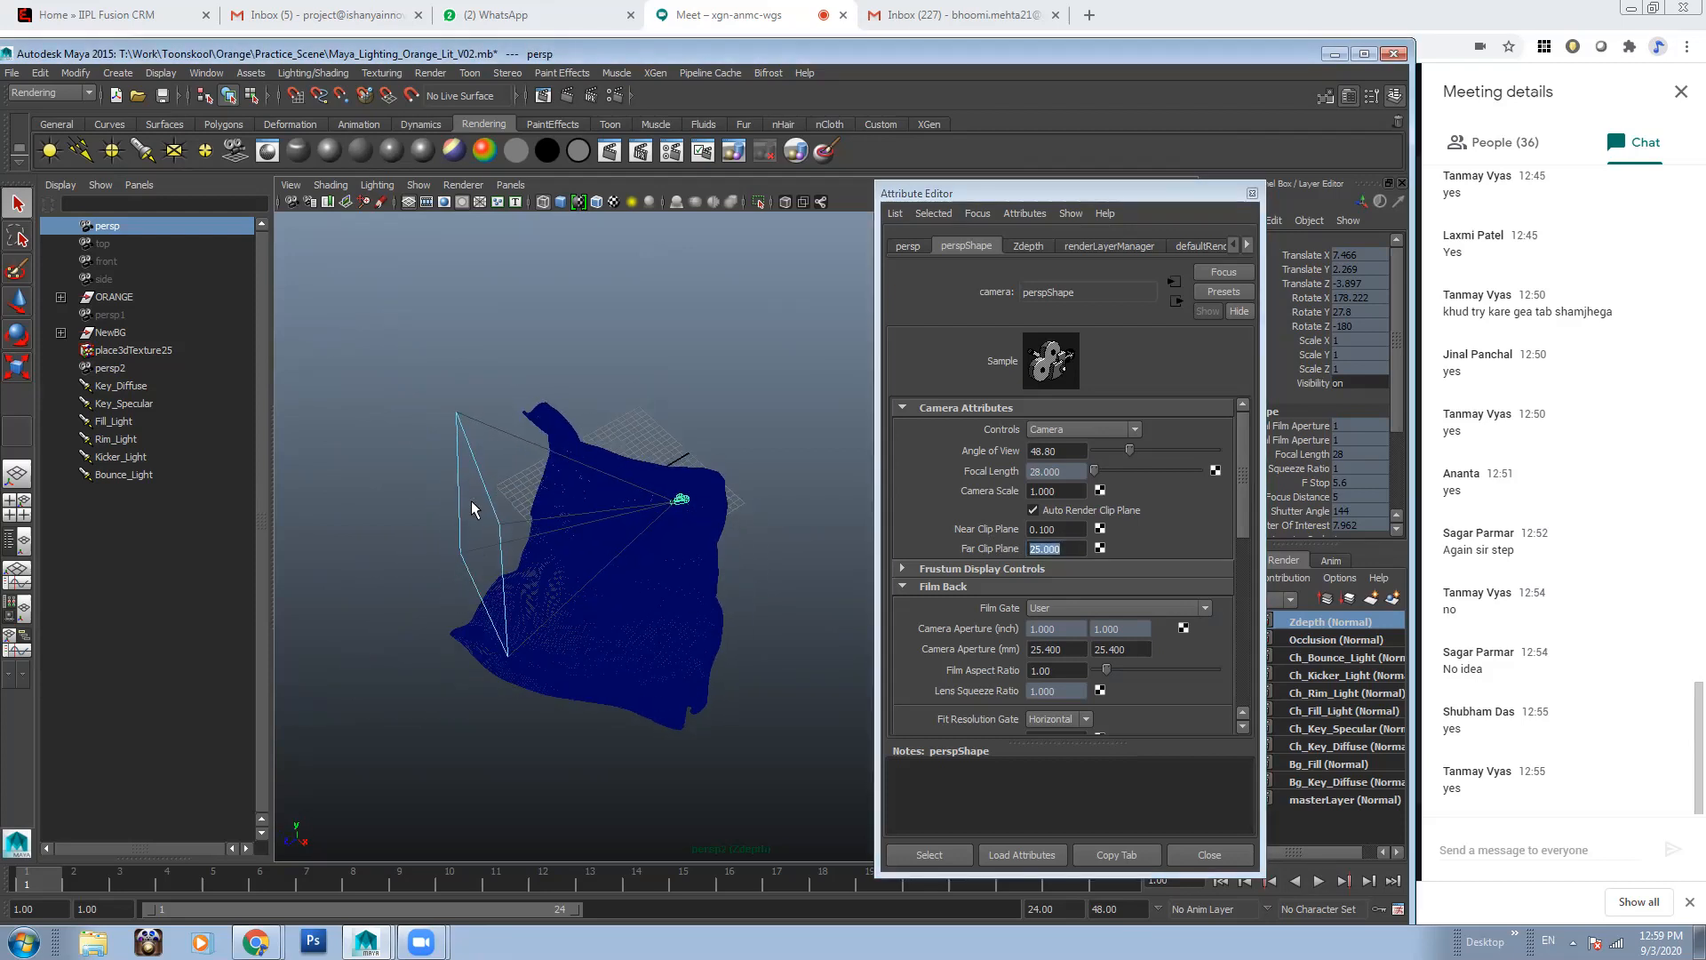
{"action": "type", "text": "20"}
{"action": "key", "text": "Return"}
{"action": "type", "text": "15"}
{"action": "key", "text": "Return"}
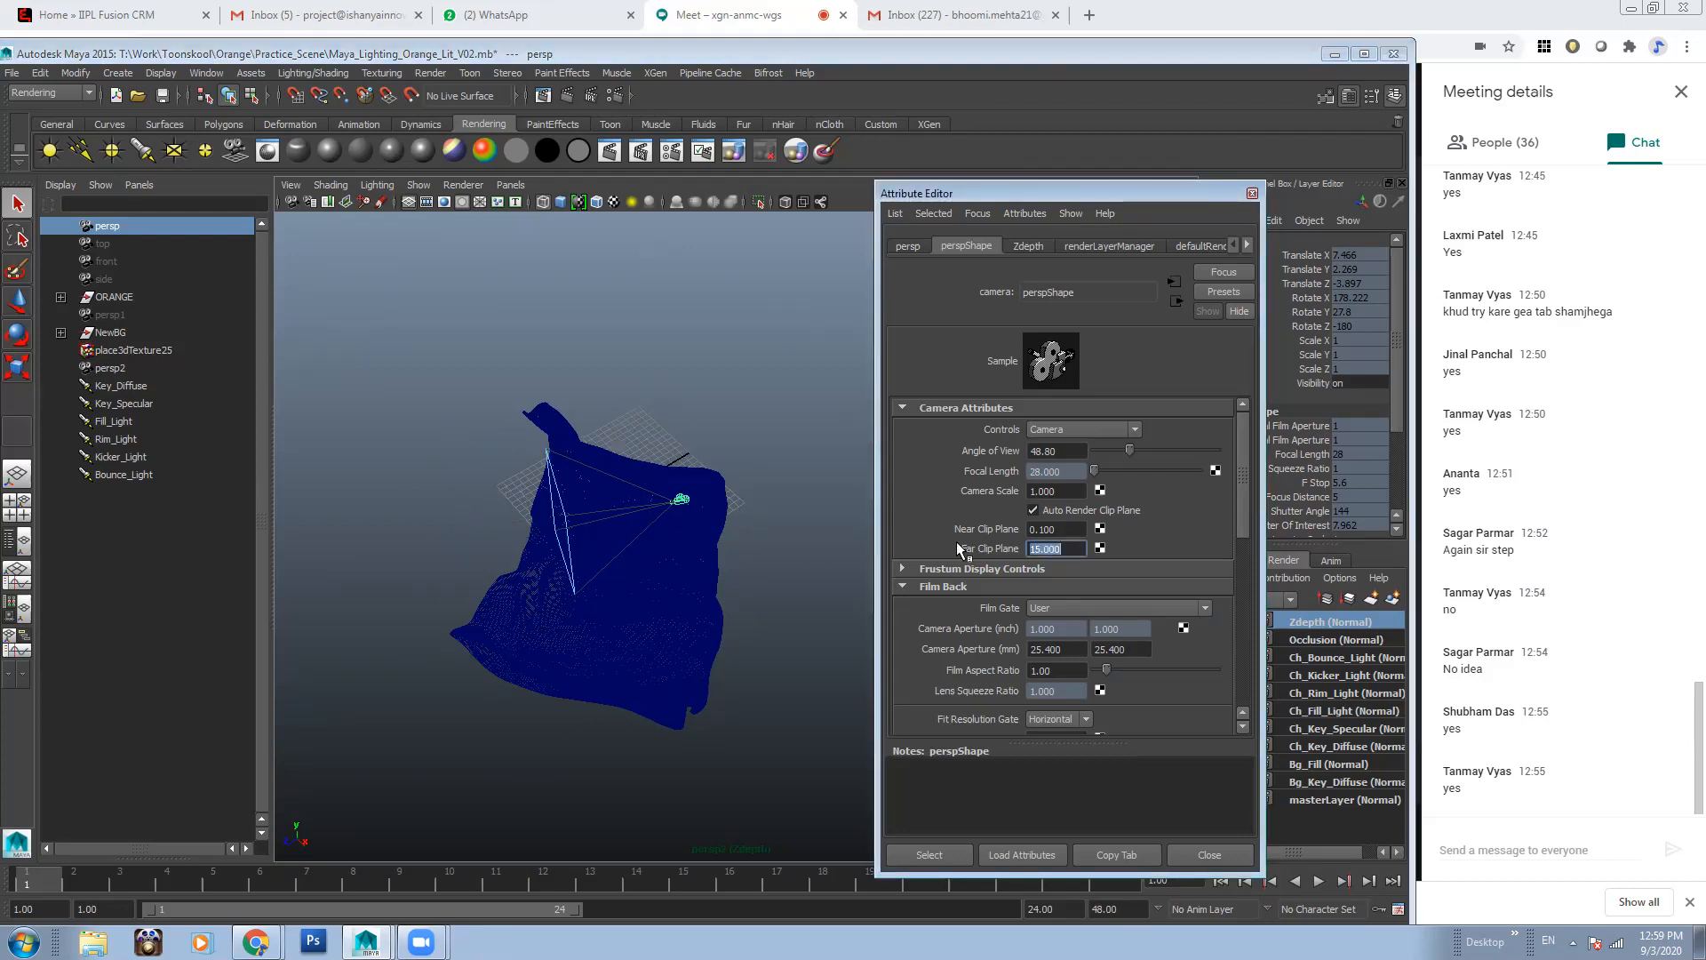
{"action": "left_click_drag", "start_coordinate": [418, 472], "coordinate": [363, 424], "text": "alt"}
{"action": "scroll", "coordinate": [540, 472], "scroll_direction": "up", "scroll_amount": 5}
{"action": "left_click_drag", "start_coordinate": [510, 419], "coordinate": [372, 527], "text": "alt"}
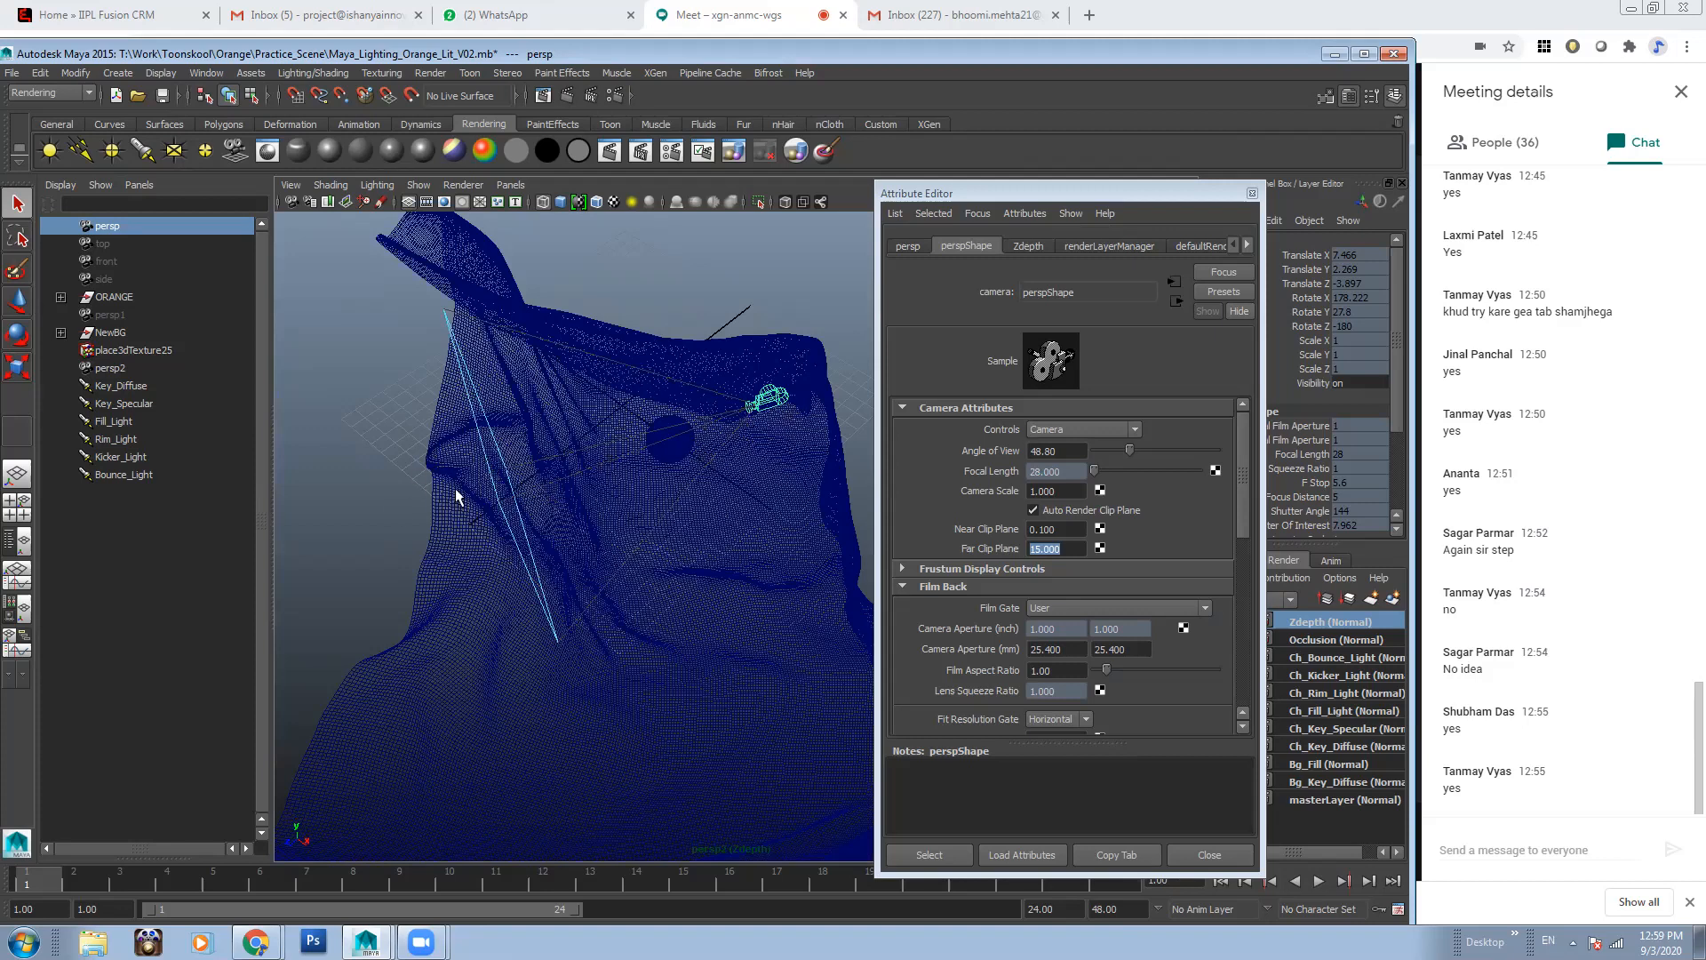
Test Far Clip Plane values of 20, 18 and 17 on the persp camera, and settle on 18
{"action": "type", "text": "20"}
{"action": "key", "text": "Return"}
{"action": "left_click_drag", "start_coordinate": [327, 514], "coordinate": [450, 391], "text": "alt"}
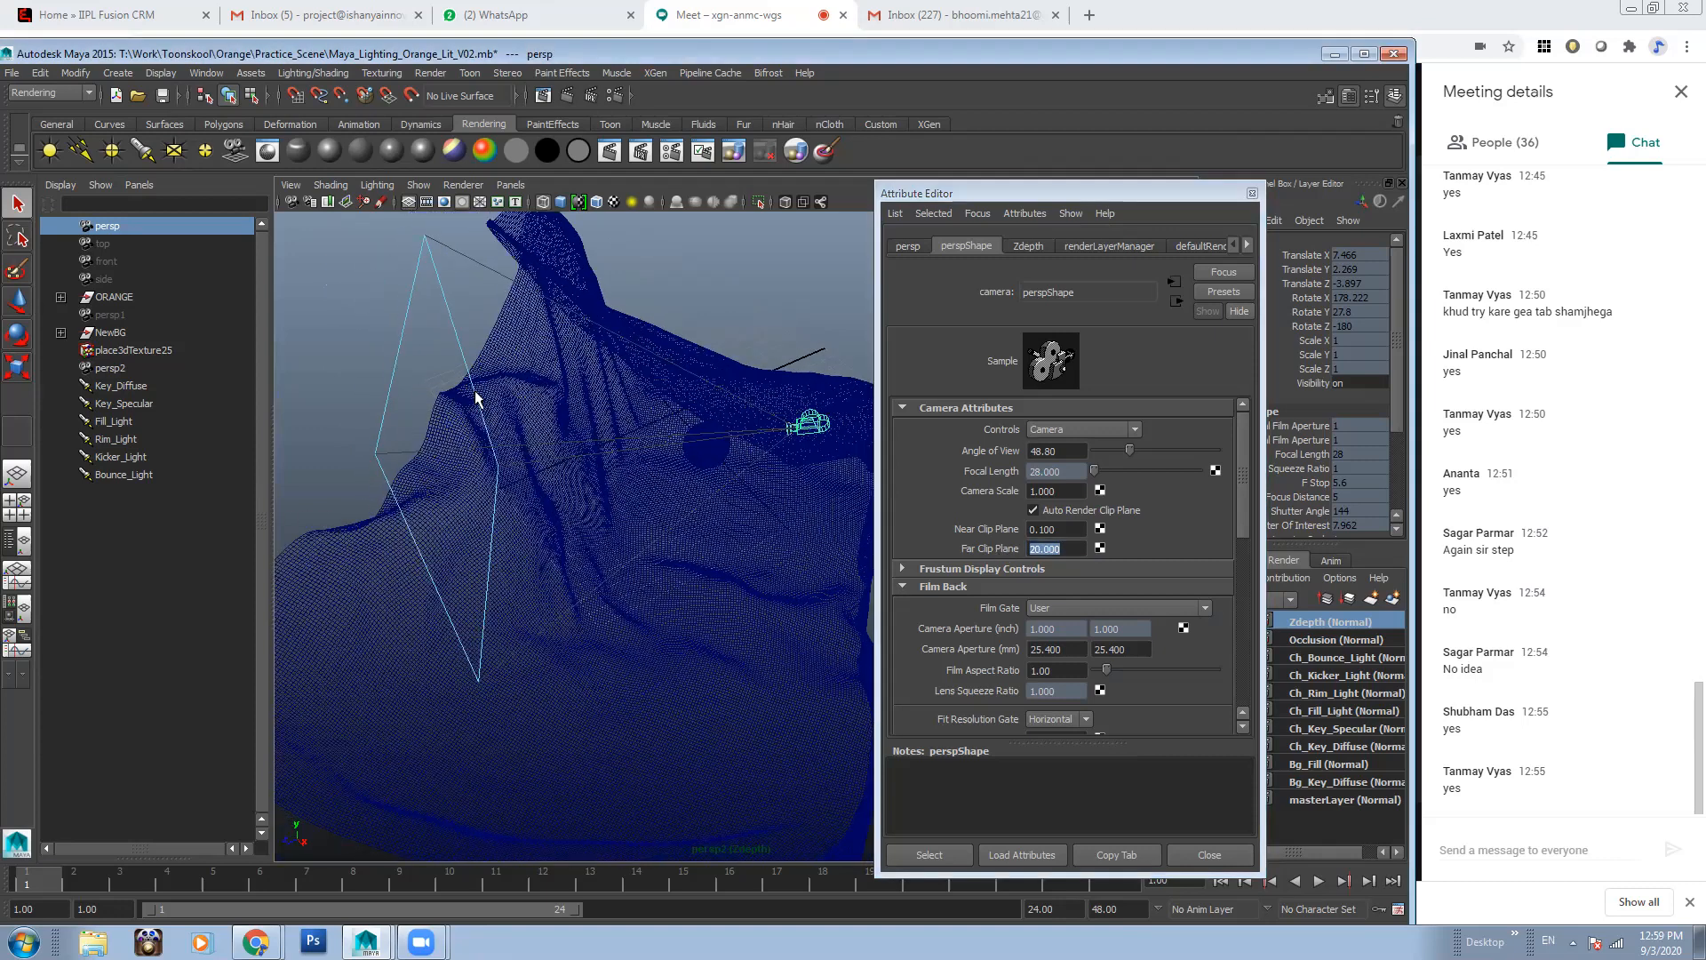
{"action": "left_click_drag", "start_coordinate": [1065, 550], "coordinate": [916, 545]}
{"action": "type", "text": "18"}
{"action": "key", "text": "Return"}
{"action": "type", "text": "17"}
{"action": "key", "text": "Return"}
{"action": "type", "text": "18"}
{"action": "key", "text": "Return"}
{"action": "left_click_drag", "start_coordinate": [402, 463], "coordinate": [373, 537], "text": "alt"}
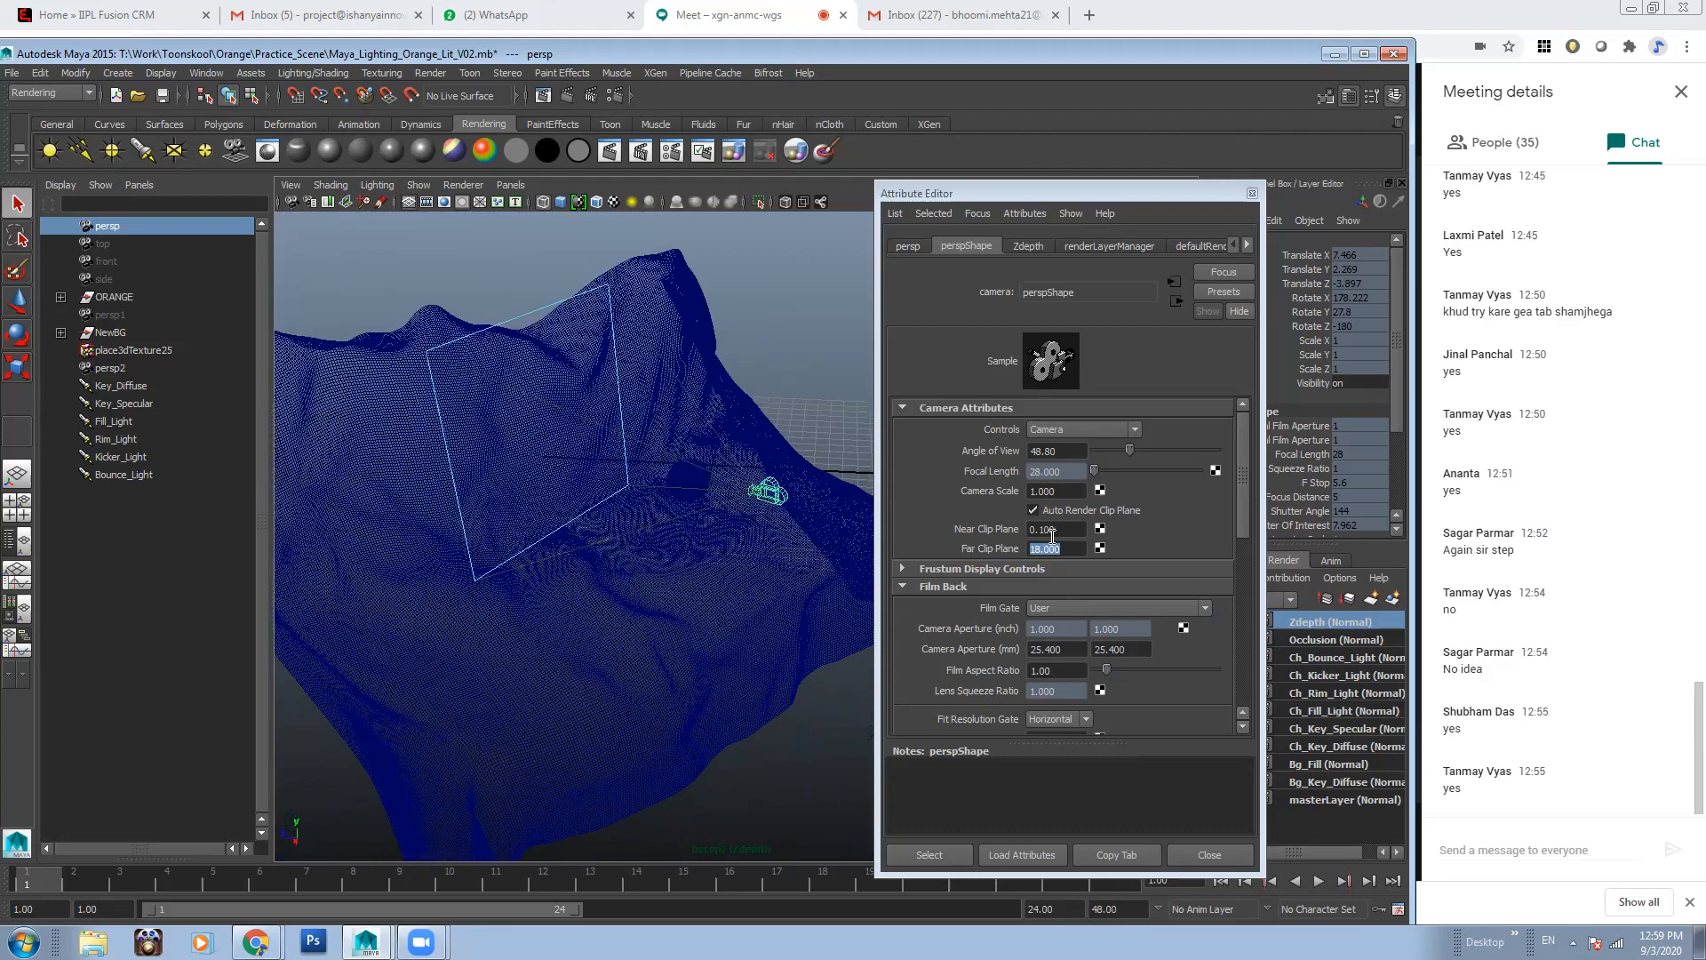
Reselect the persp camera and review its Near Clip Plane and Far Clip Plane values
{"action": "left_click", "coordinate": [824, 369]}
{"action": "left_click", "coordinate": [768, 503]}
{"action": "left_click", "coordinate": [1066, 529]}
{"action": "left_click", "coordinate": [1069, 548]}
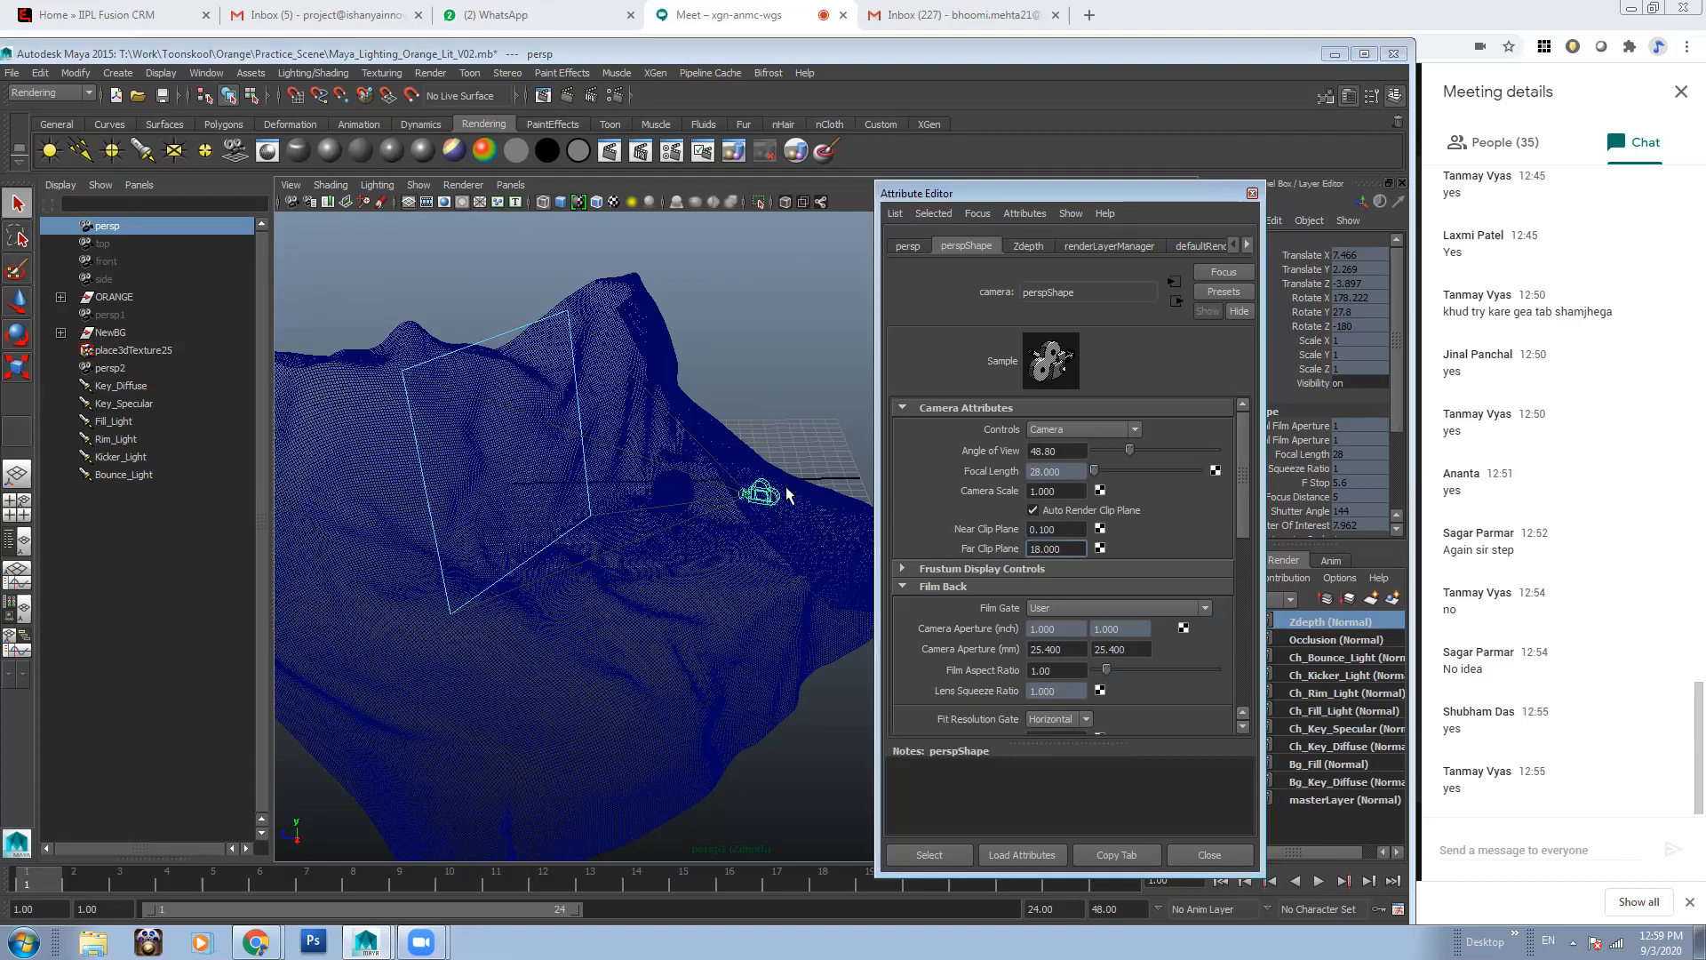
{"action": "left_click_drag", "start_coordinate": [1060, 529], "coordinate": [896, 556]}
Open the cloth's surfaceShader3 and go to the setRange2 node feeding its Out Color
{"action": "left_click", "coordinate": [626, 343]}
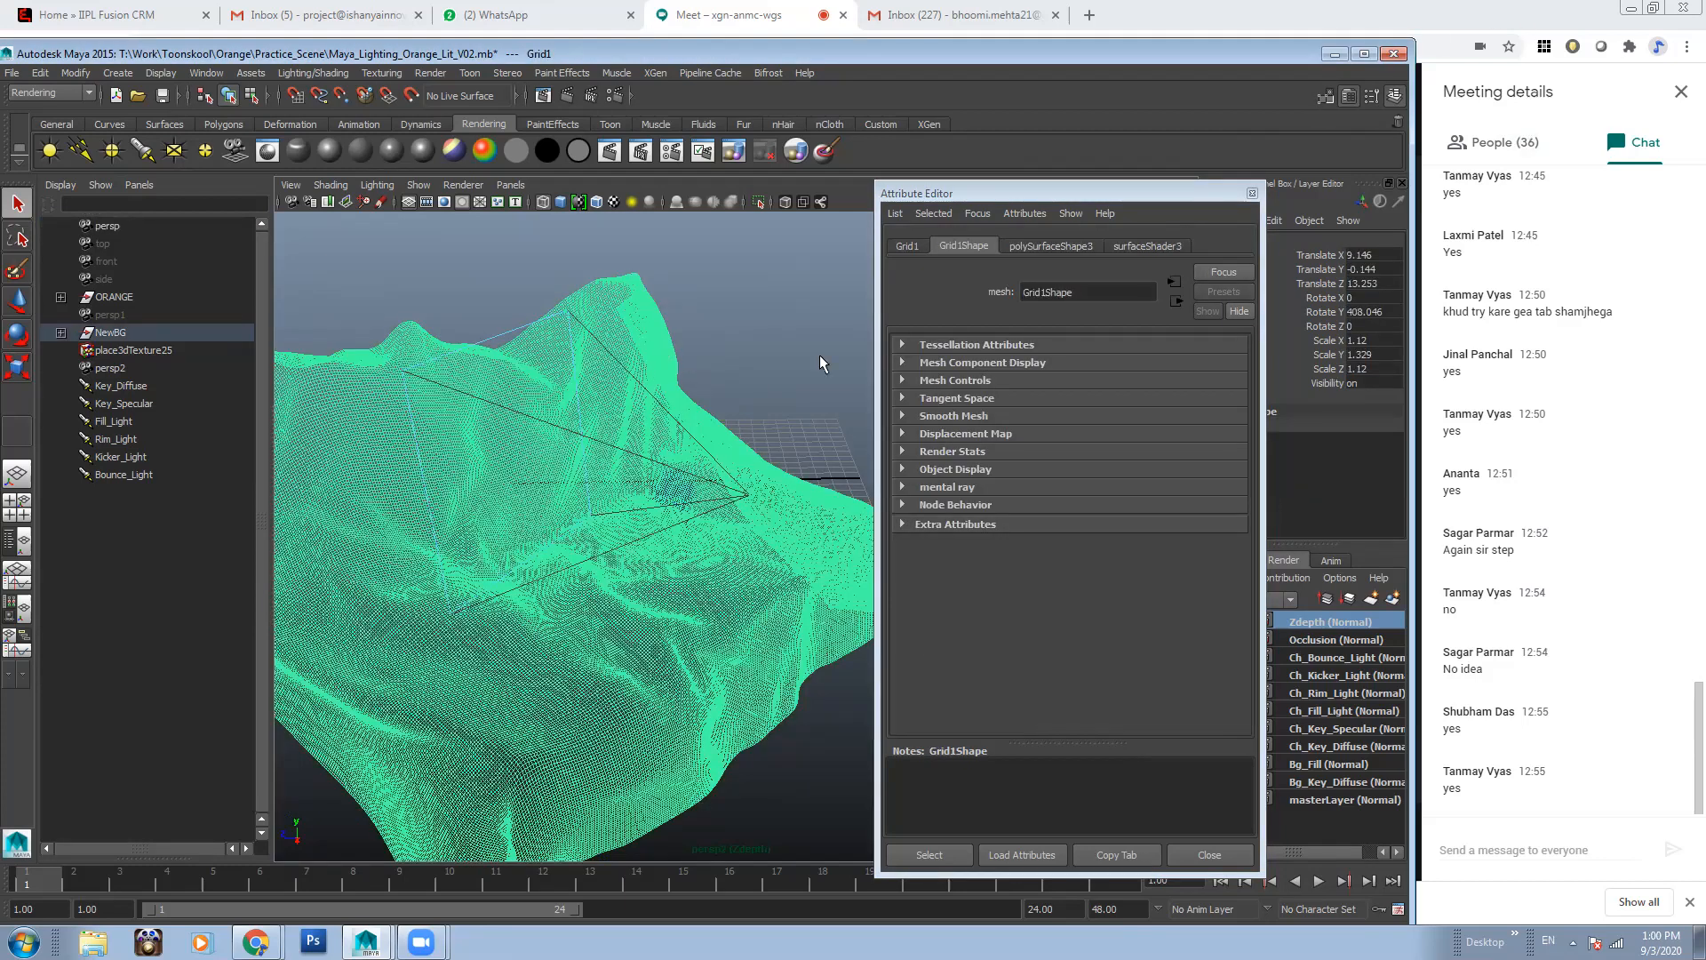
{"action": "left_click", "coordinate": [1148, 246]}
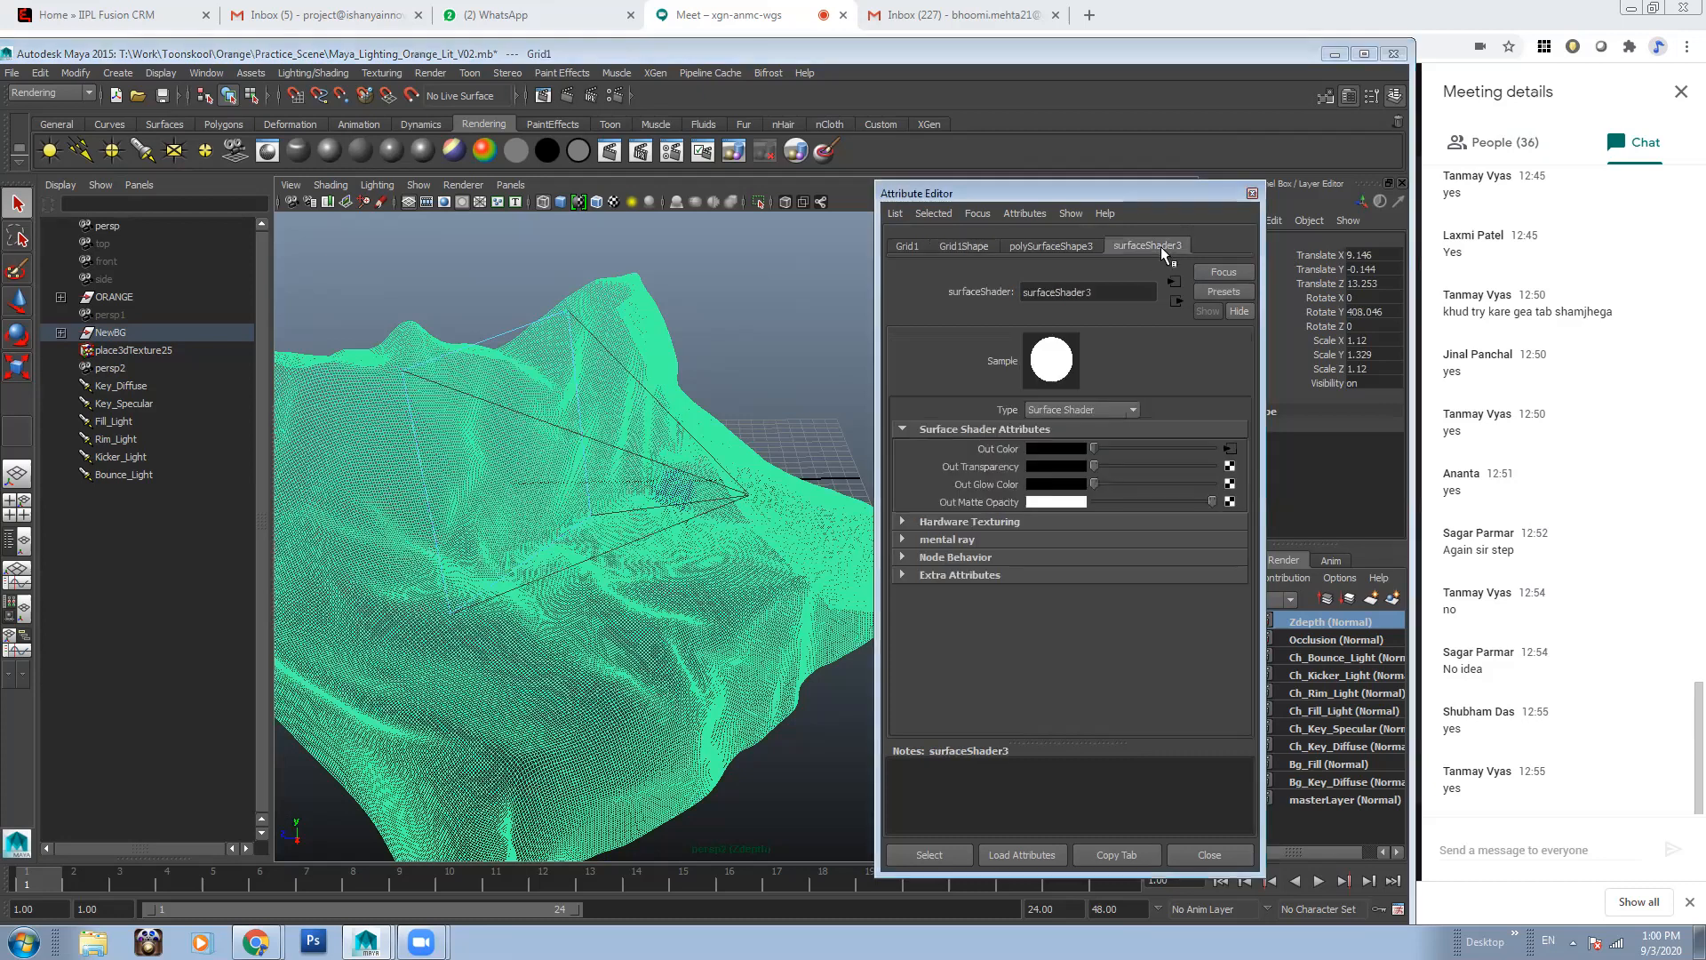
{"action": "left_click", "coordinate": [1230, 448]}
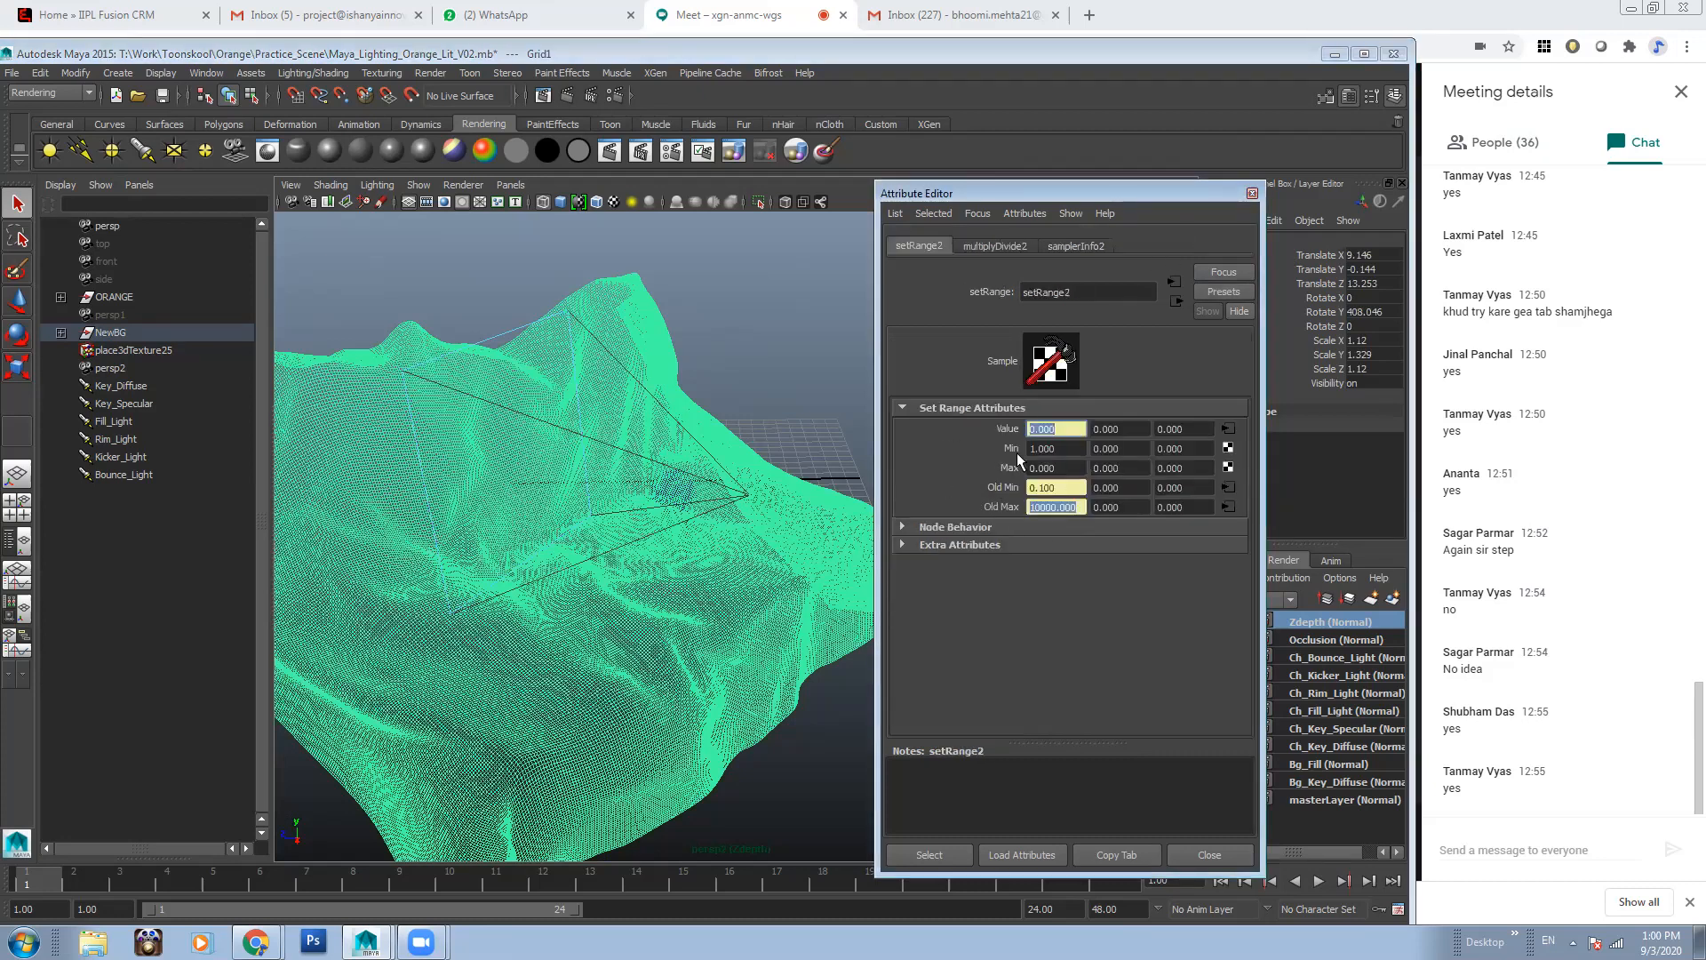
Try to enter 15 as the Old Min value of setRange2 while it is still connected
{"action": "left_click", "coordinate": [1070, 487]}
{"action": "left_click", "coordinate": [1081, 507]}
{"action": "left_click_drag", "start_coordinate": [1071, 493], "coordinate": [1042, 491]}
{"action": "type", "text": "51"}
{"action": "key", "text": "BackSpace"}
{"action": "type", "text": "15"}
{"action": "key", "text": "Return"}
{"action": "type", "text": "15"}
{"action": "key", "text": "Return"}
Break the sampler info connections on the Old Min and Old Max attributes of setRange2
{"action": "right_click", "coordinate": [1076, 487]}
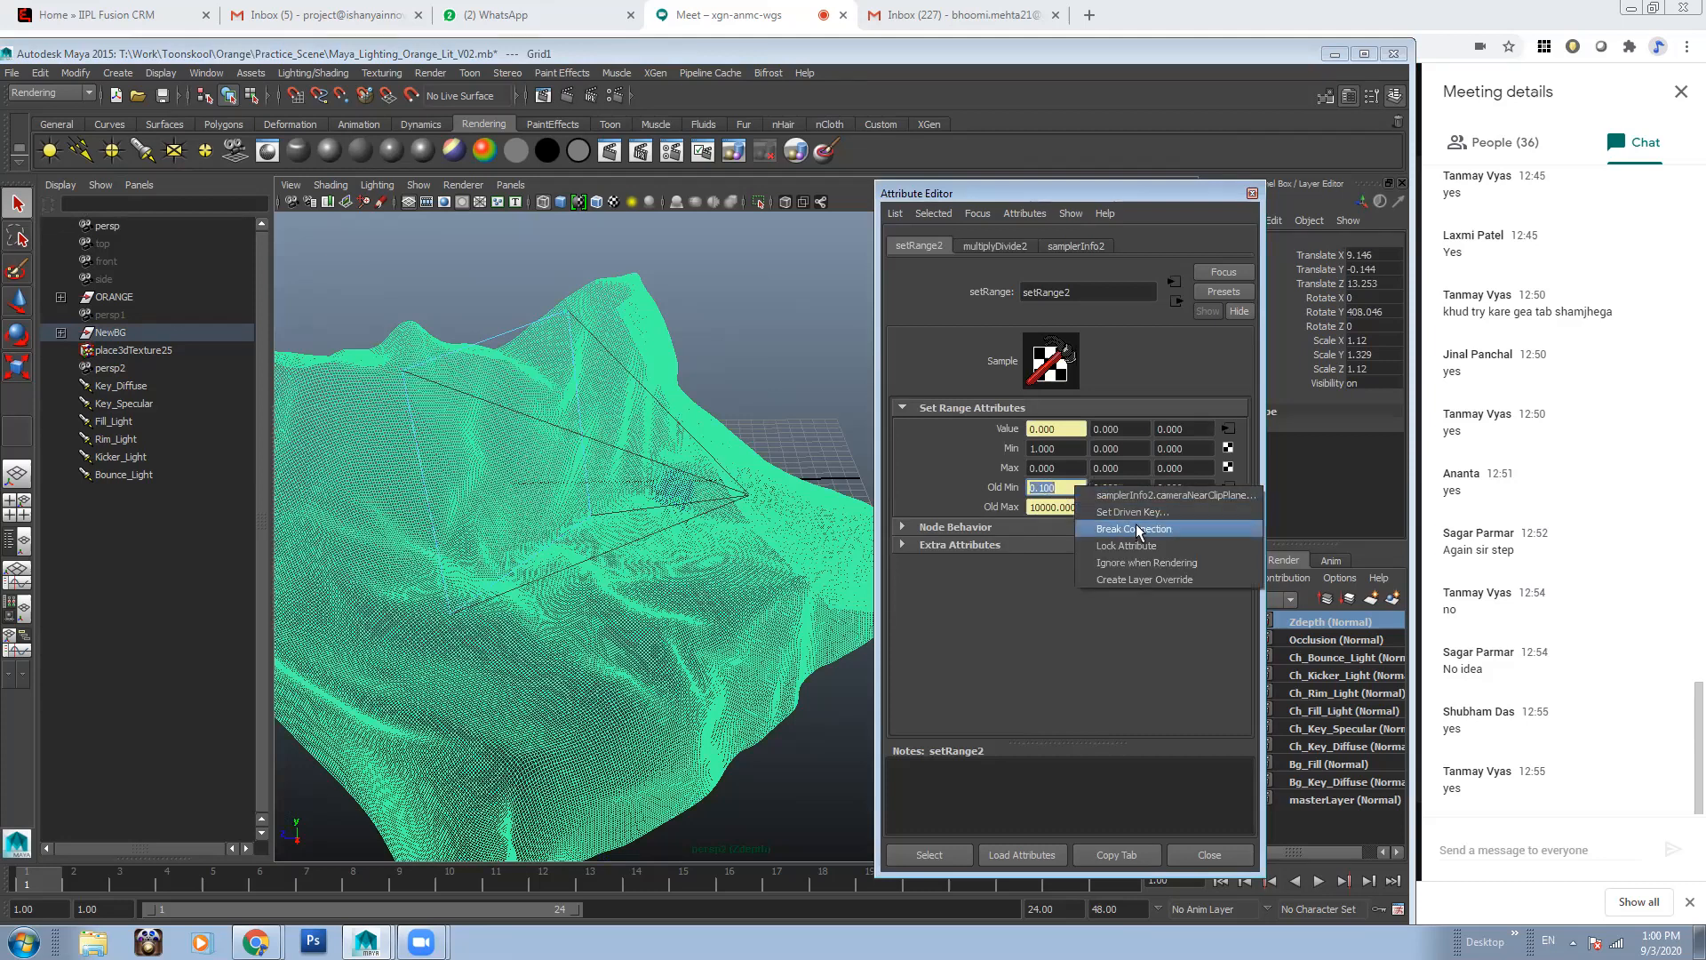
{"action": "left_click", "coordinate": [1138, 528]}
{"action": "right_click", "coordinate": [1078, 508]}
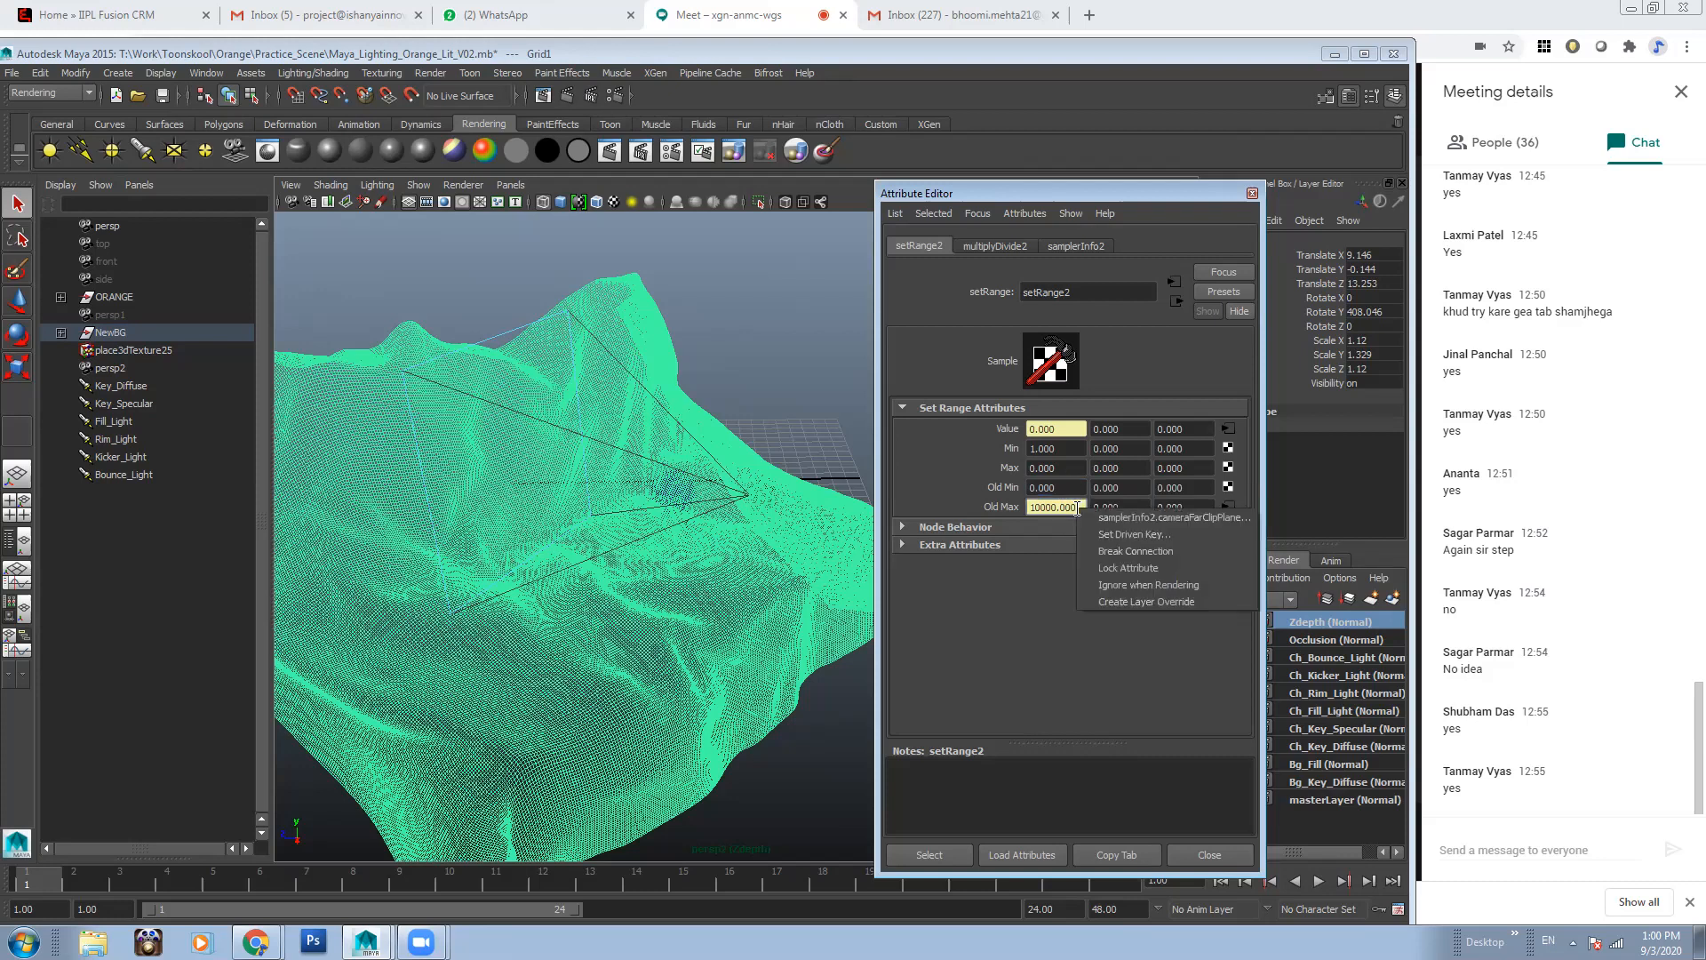
{"action": "left_click", "coordinate": [1138, 552]}
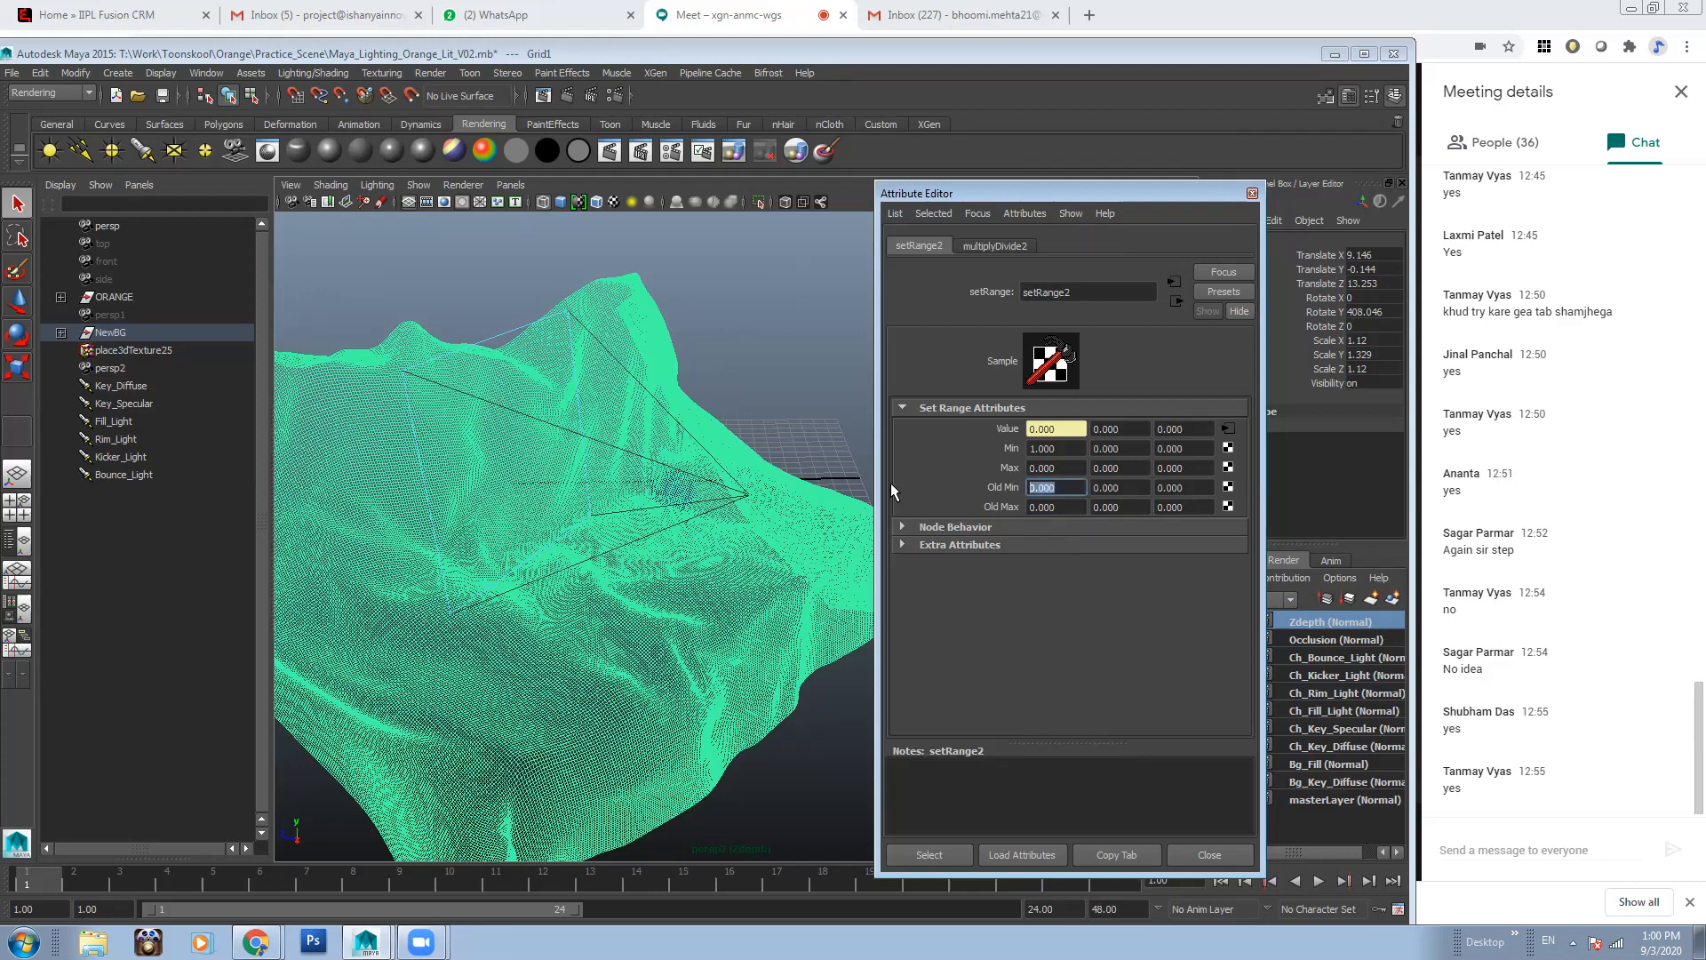
Set Old Min to 0.1 and Old Max to 18 on setRange2
{"action": "type", "text": "0.1"}
{"action": "key", "text": "Return"}
{"action": "left_click", "coordinate": [1056, 507]}
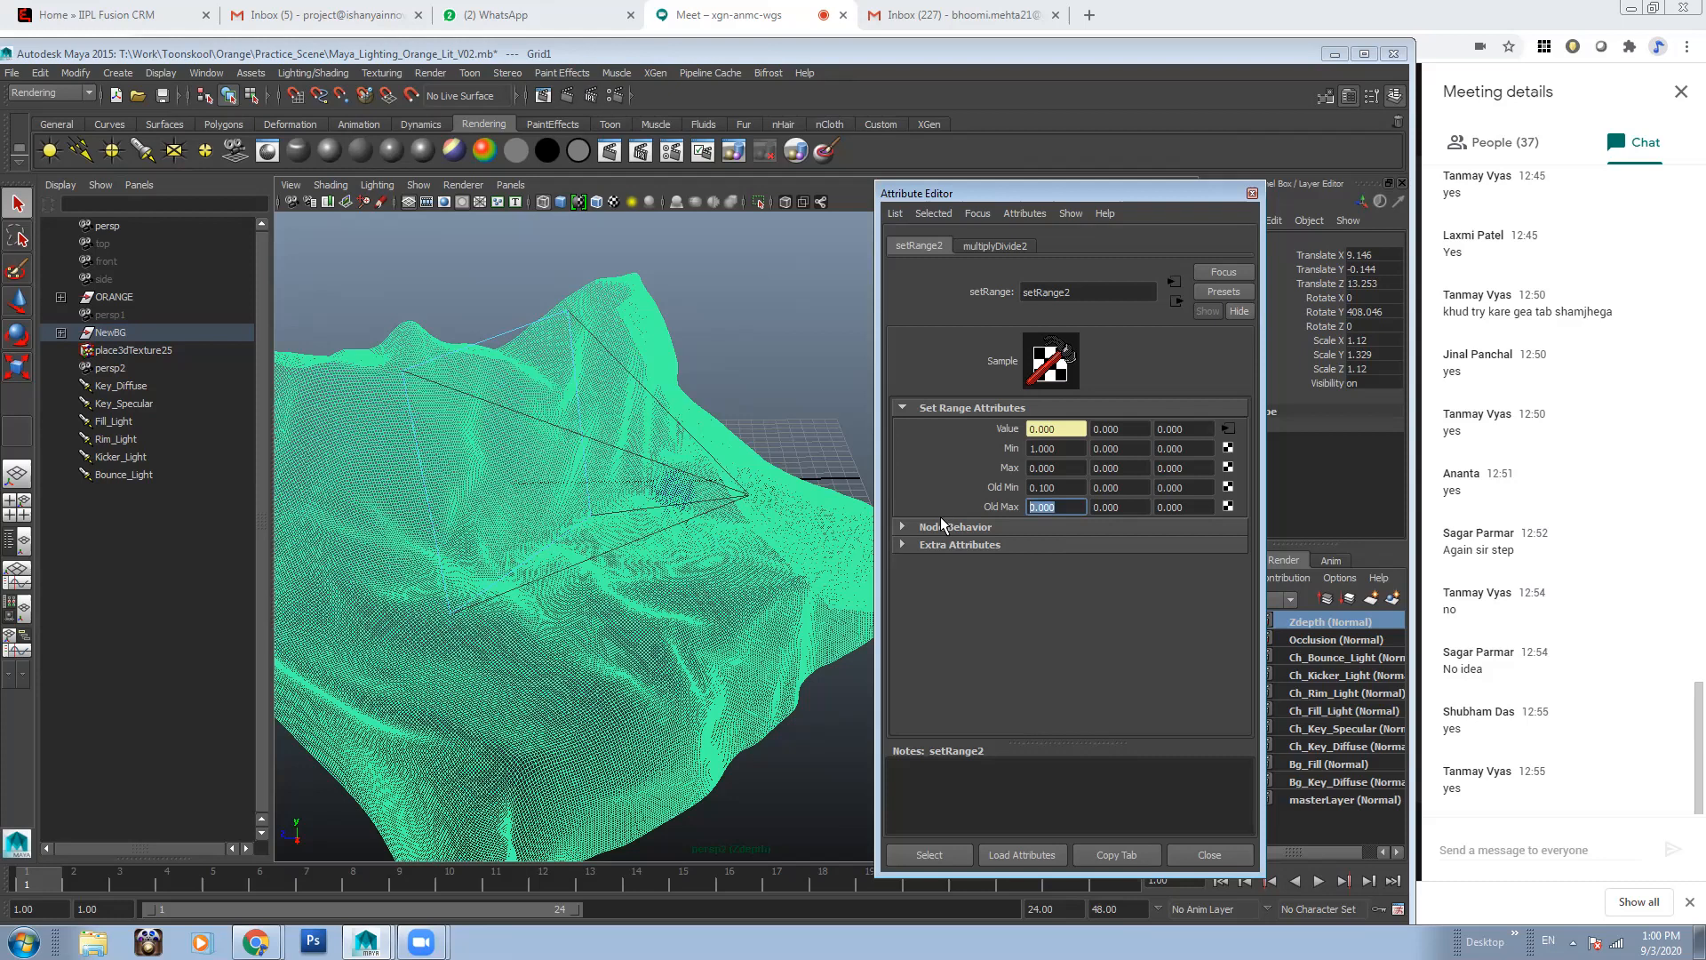
{"action": "type", "text": "18"}
{"action": "key", "text": "Return"}
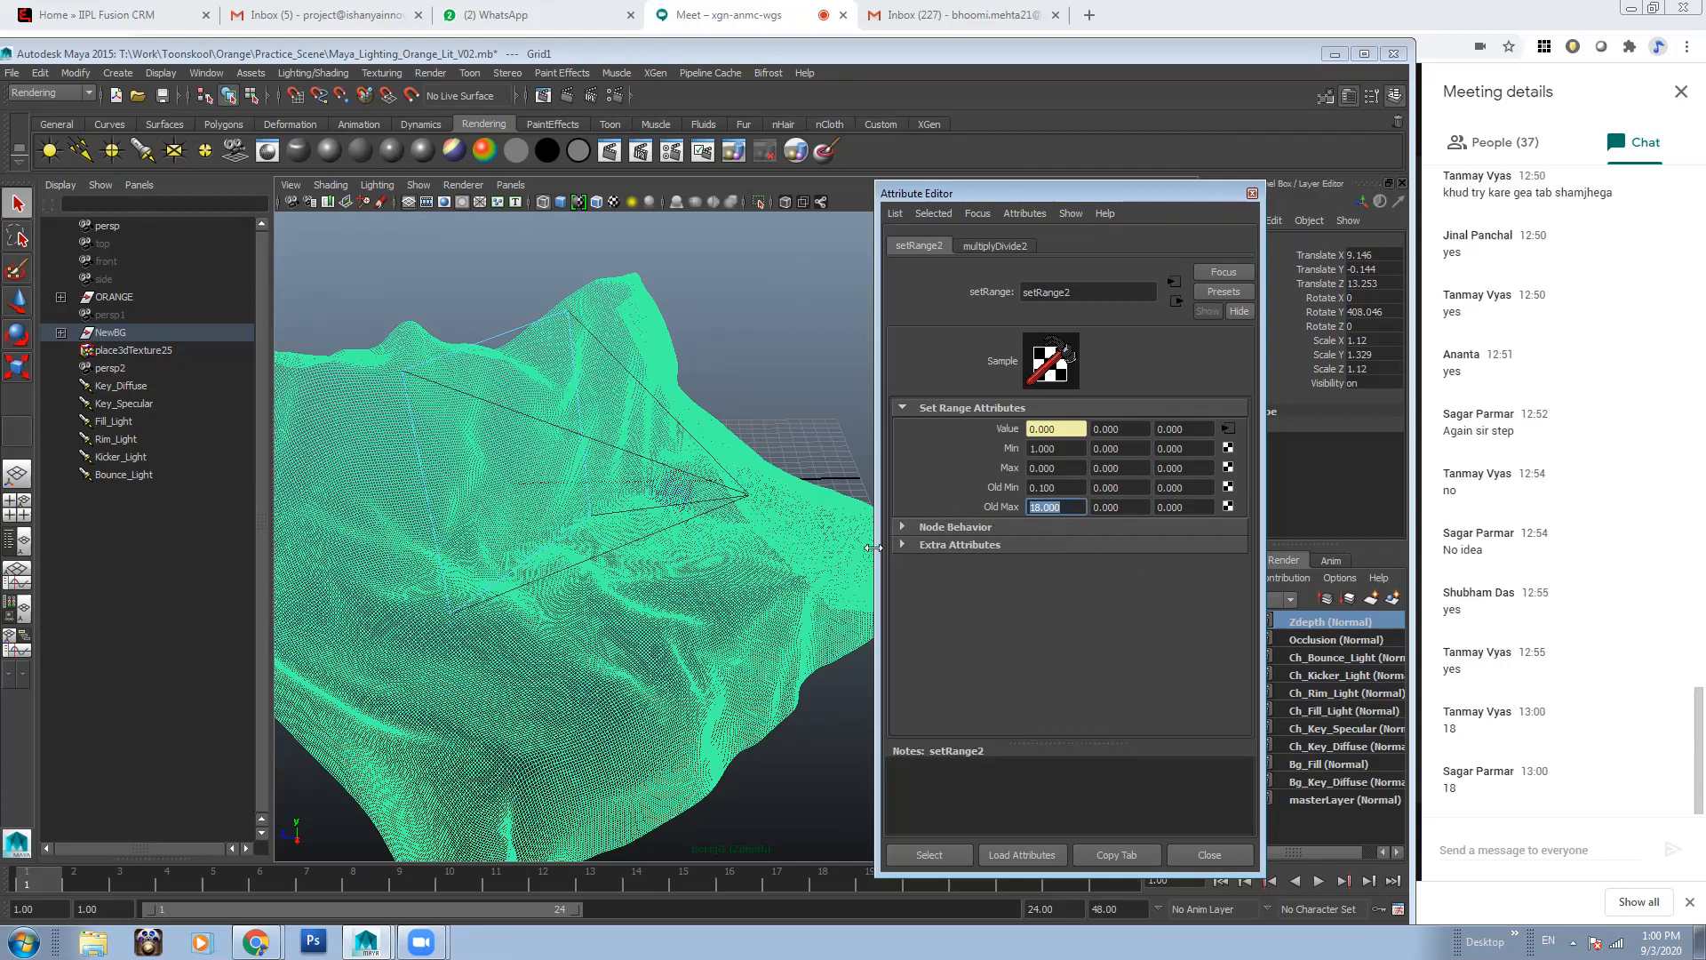
Deselect the cloth and look through the persp camera in the viewport
{"action": "left_click", "coordinate": [773, 375]}
{"action": "left_click_drag", "start_coordinate": [773, 375], "coordinate": [544, 378], "text": "alt"}
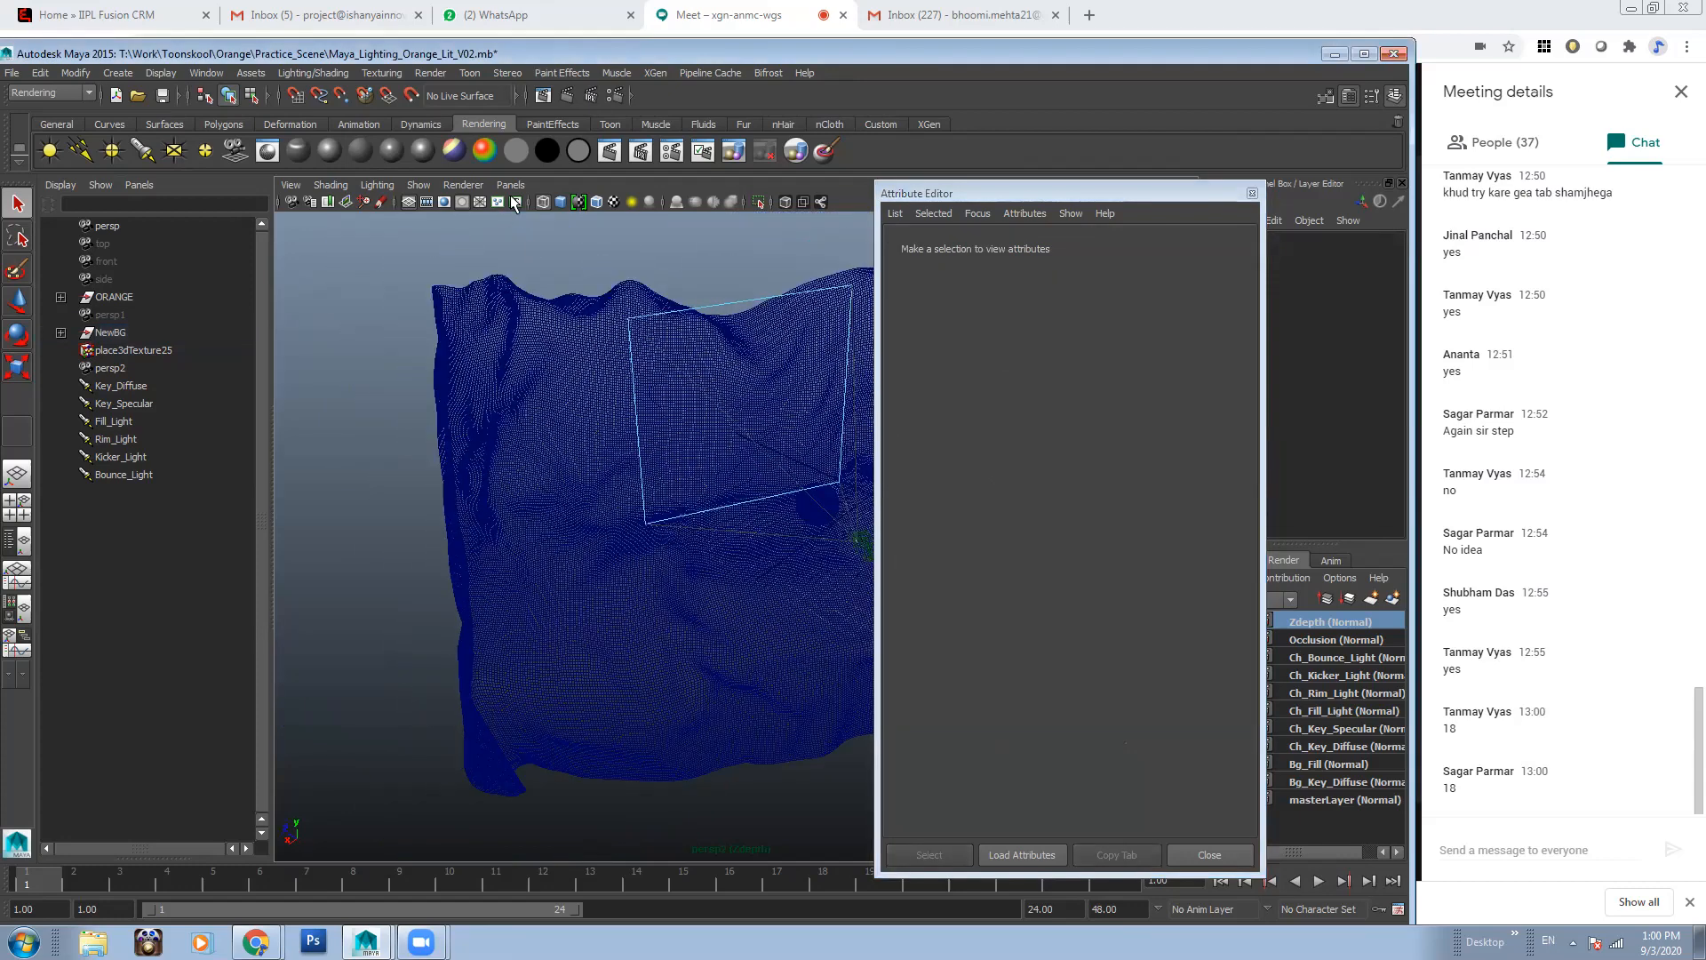
{"action": "left_click", "coordinate": [511, 185]}
{"action": "mouse_move", "coordinate": [569, 202]}
{"action": "left_click", "coordinate": [665, 203]}
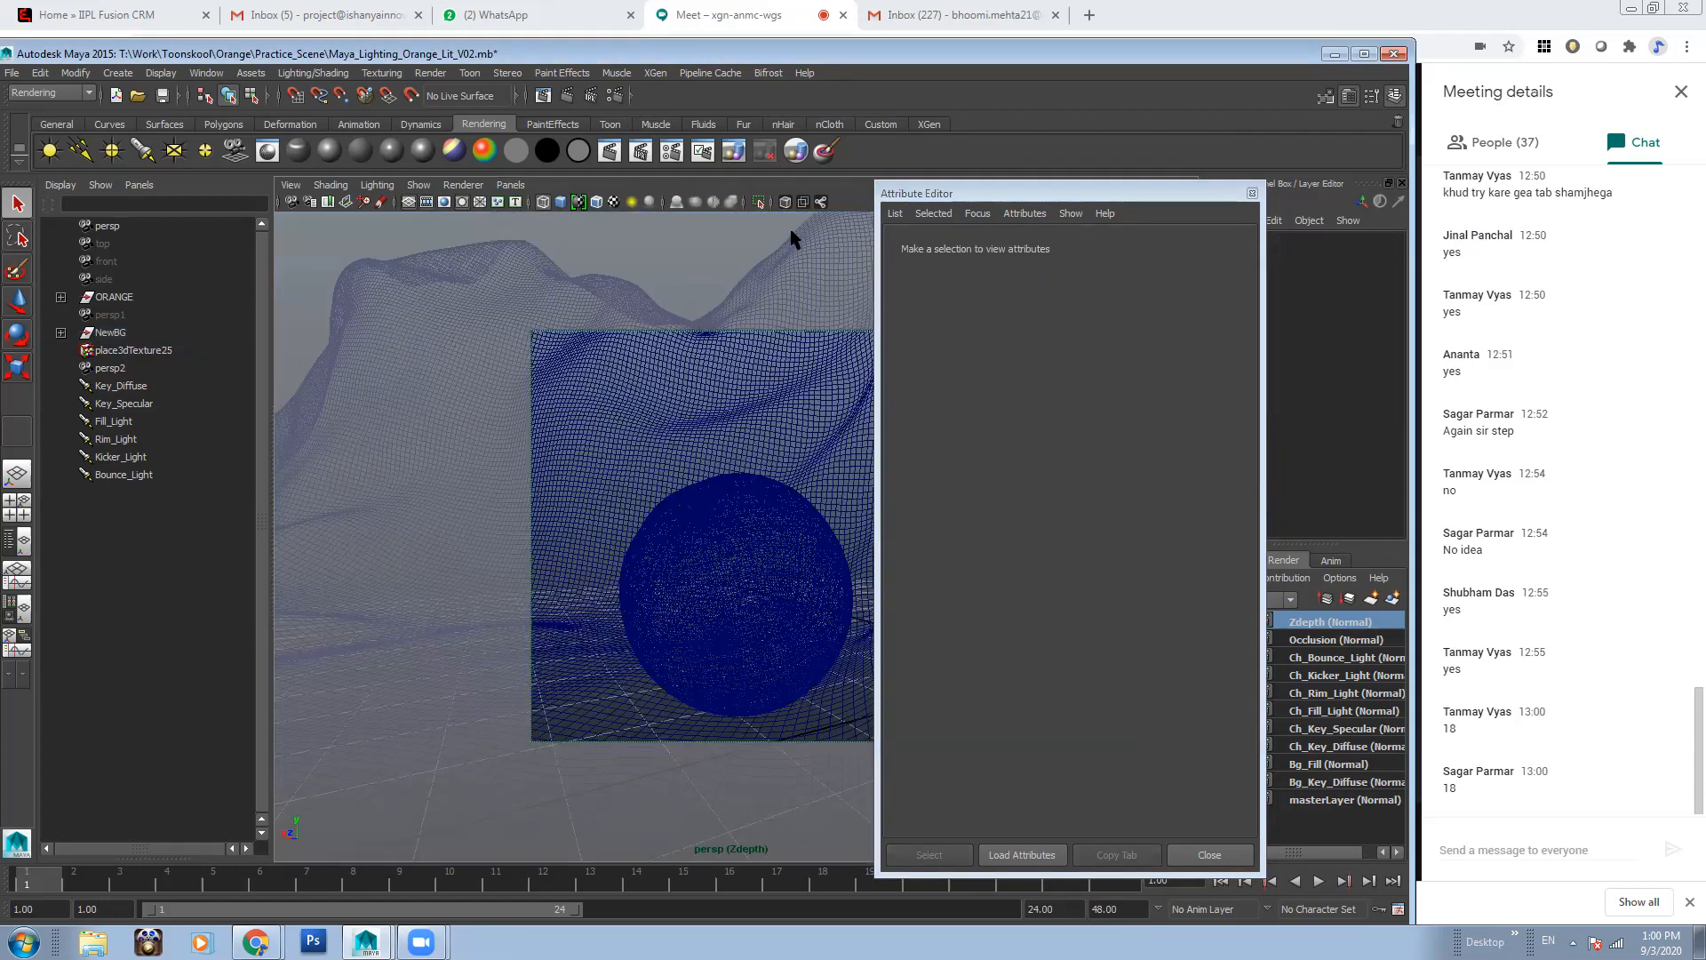
Render the Zdepth layer from the persp camera, move the render window aside and close the Attribute Editor
{"action": "left_click", "coordinate": [827, 146]}
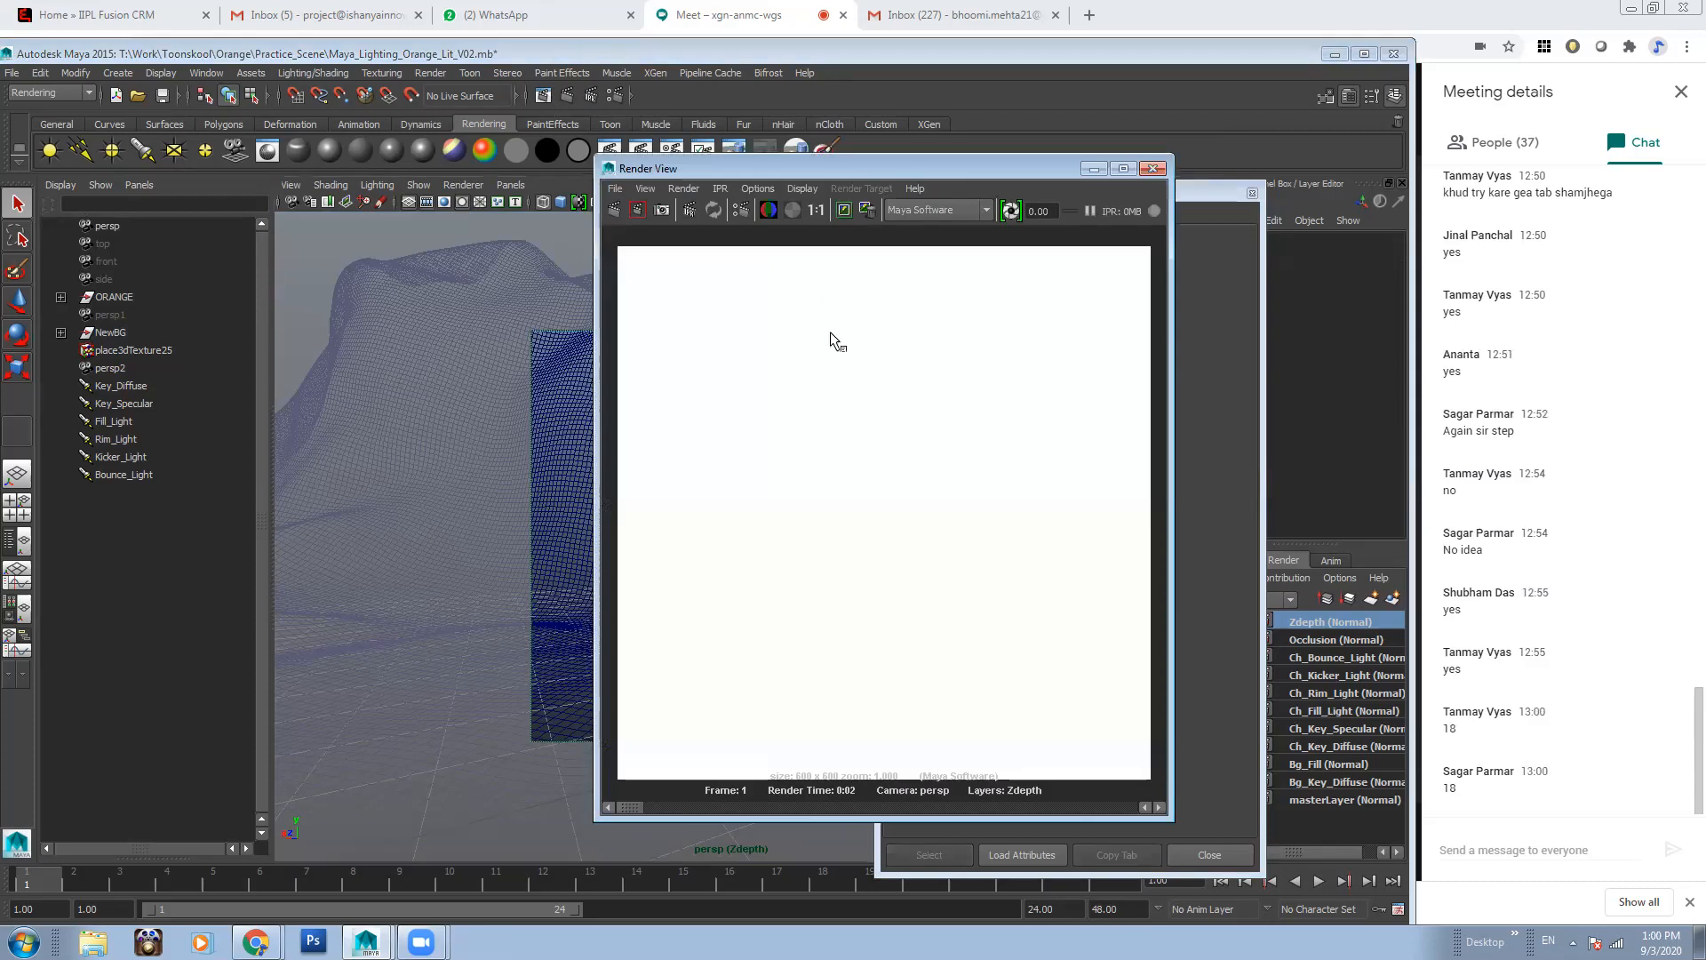
{"action": "left_click_drag", "start_coordinate": [883, 168], "coordinate": [803, 161]}
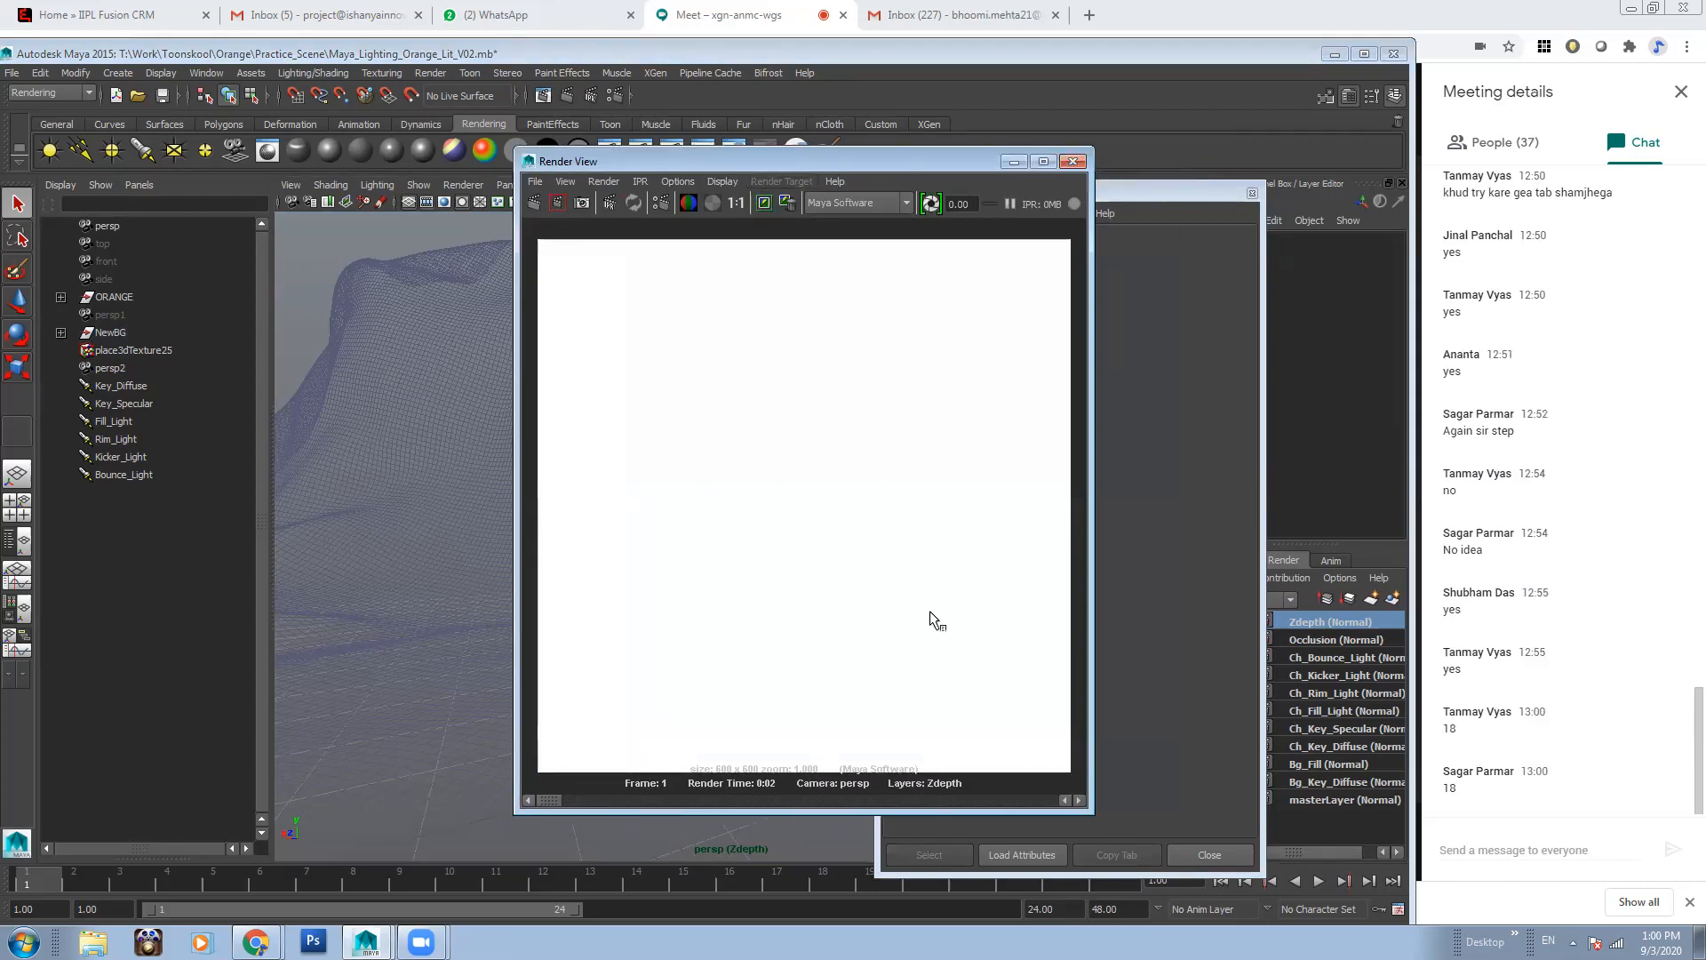
{"action": "left_click", "coordinate": [533, 203]}
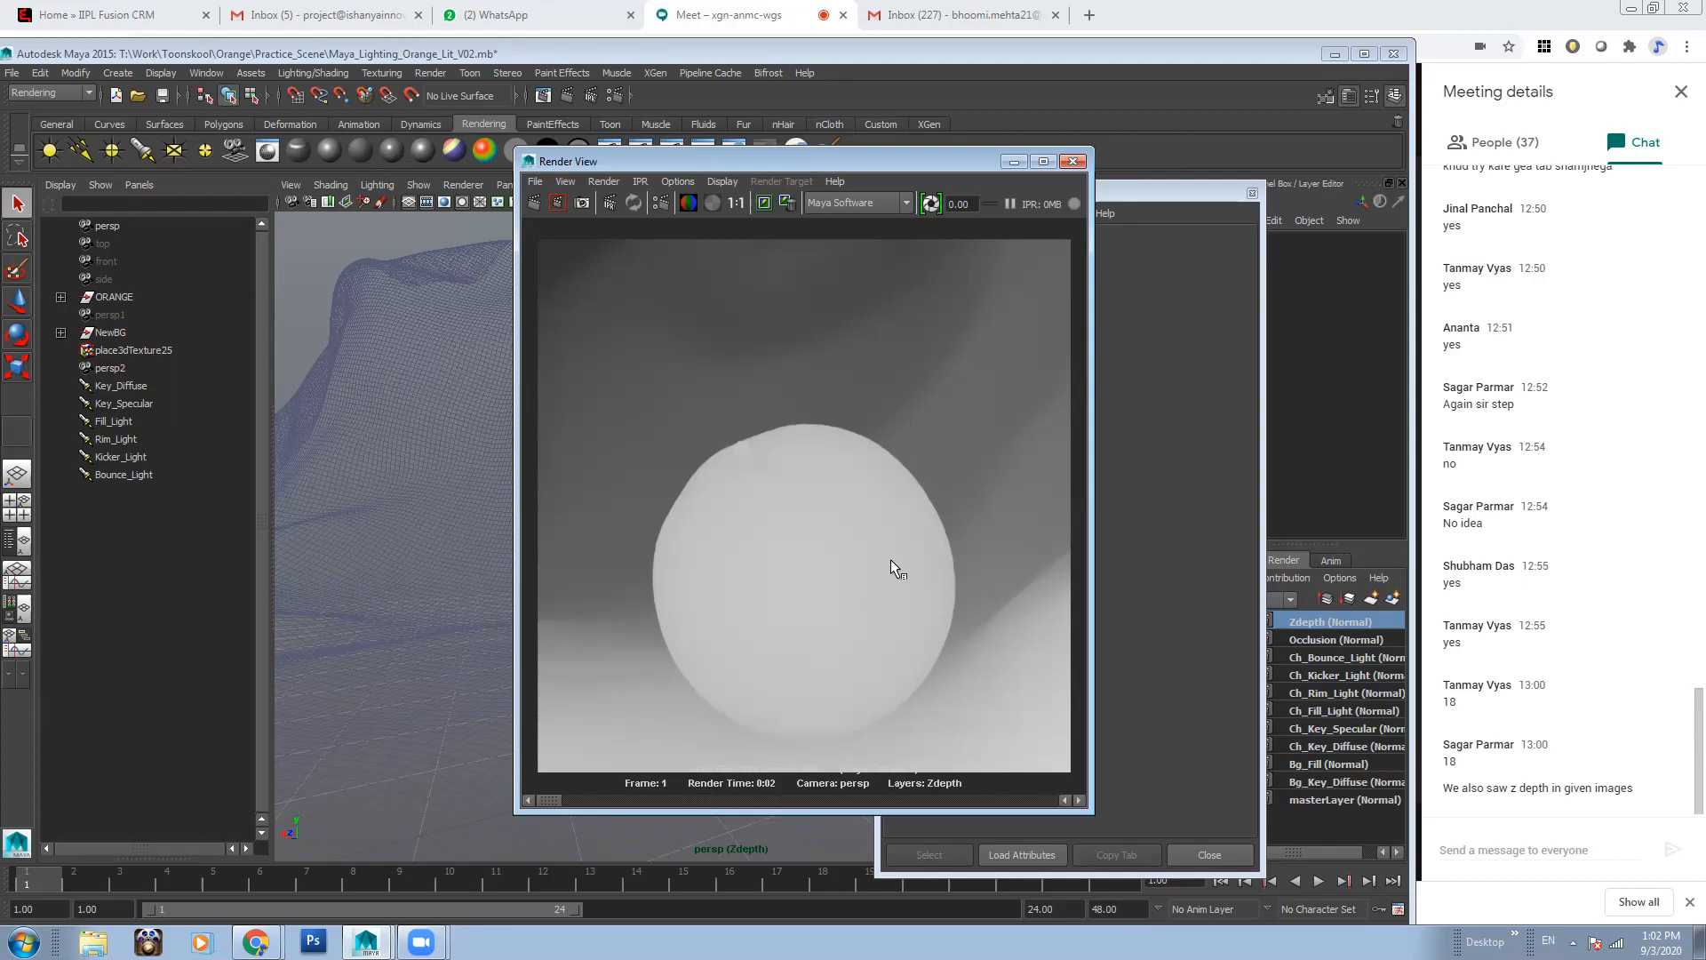
{"action": "left_click_drag", "start_coordinate": [897, 162], "coordinate": [782, 156]}
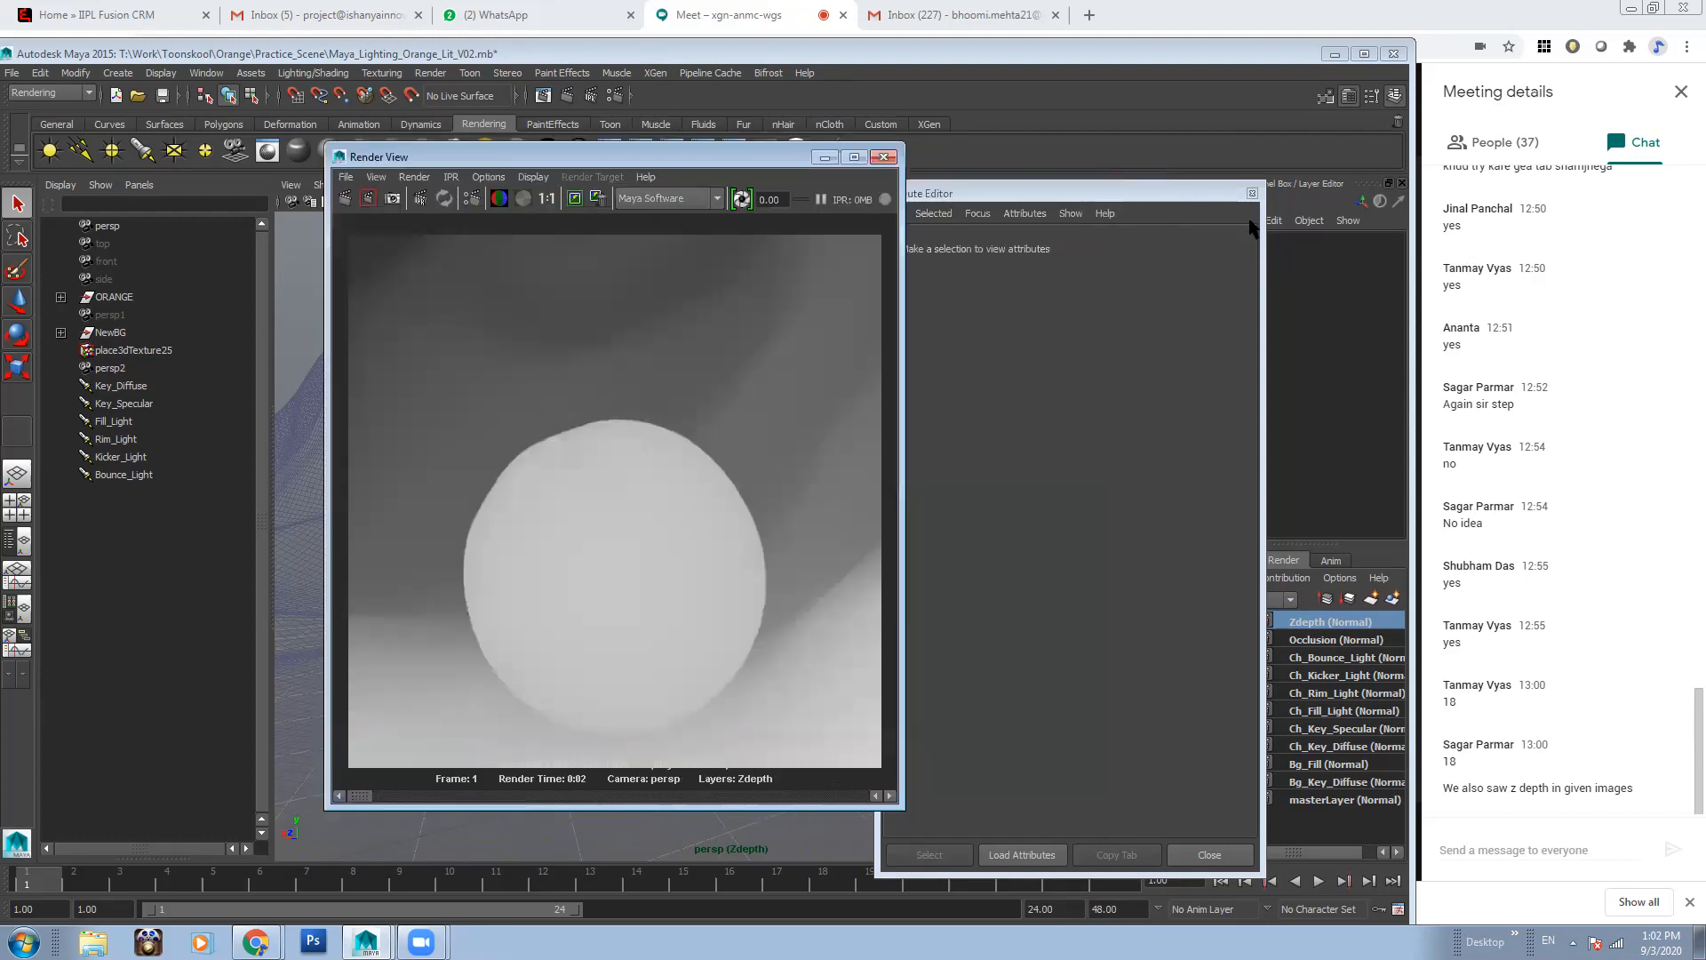
{"action": "left_click", "coordinate": [1252, 193]}
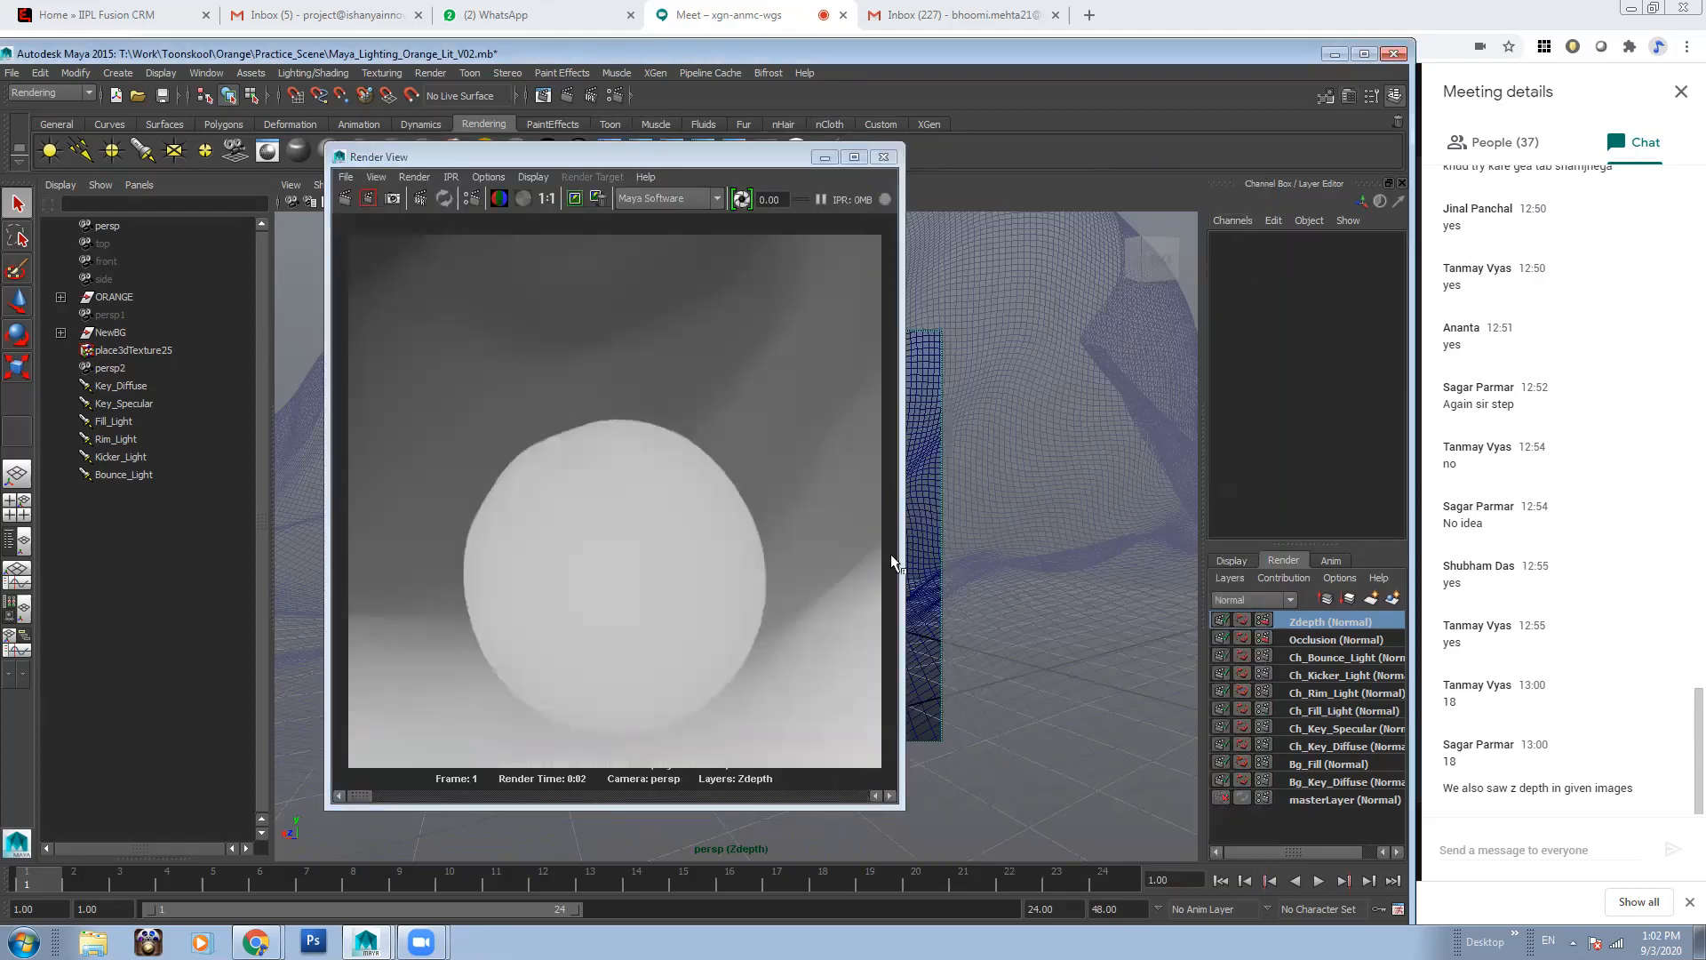
Examine the Zdepth render, reposition the render window over the viewport and close it
{"action": "mouse_move", "coordinate": [358, 797]}
{"action": "left_mouse_down"}
{"action": "mouse_move", "coordinate": [423, 797]}
{"action": "mouse_move", "coordinate": [331, 786]}
{"action": "left_mouse_up"}
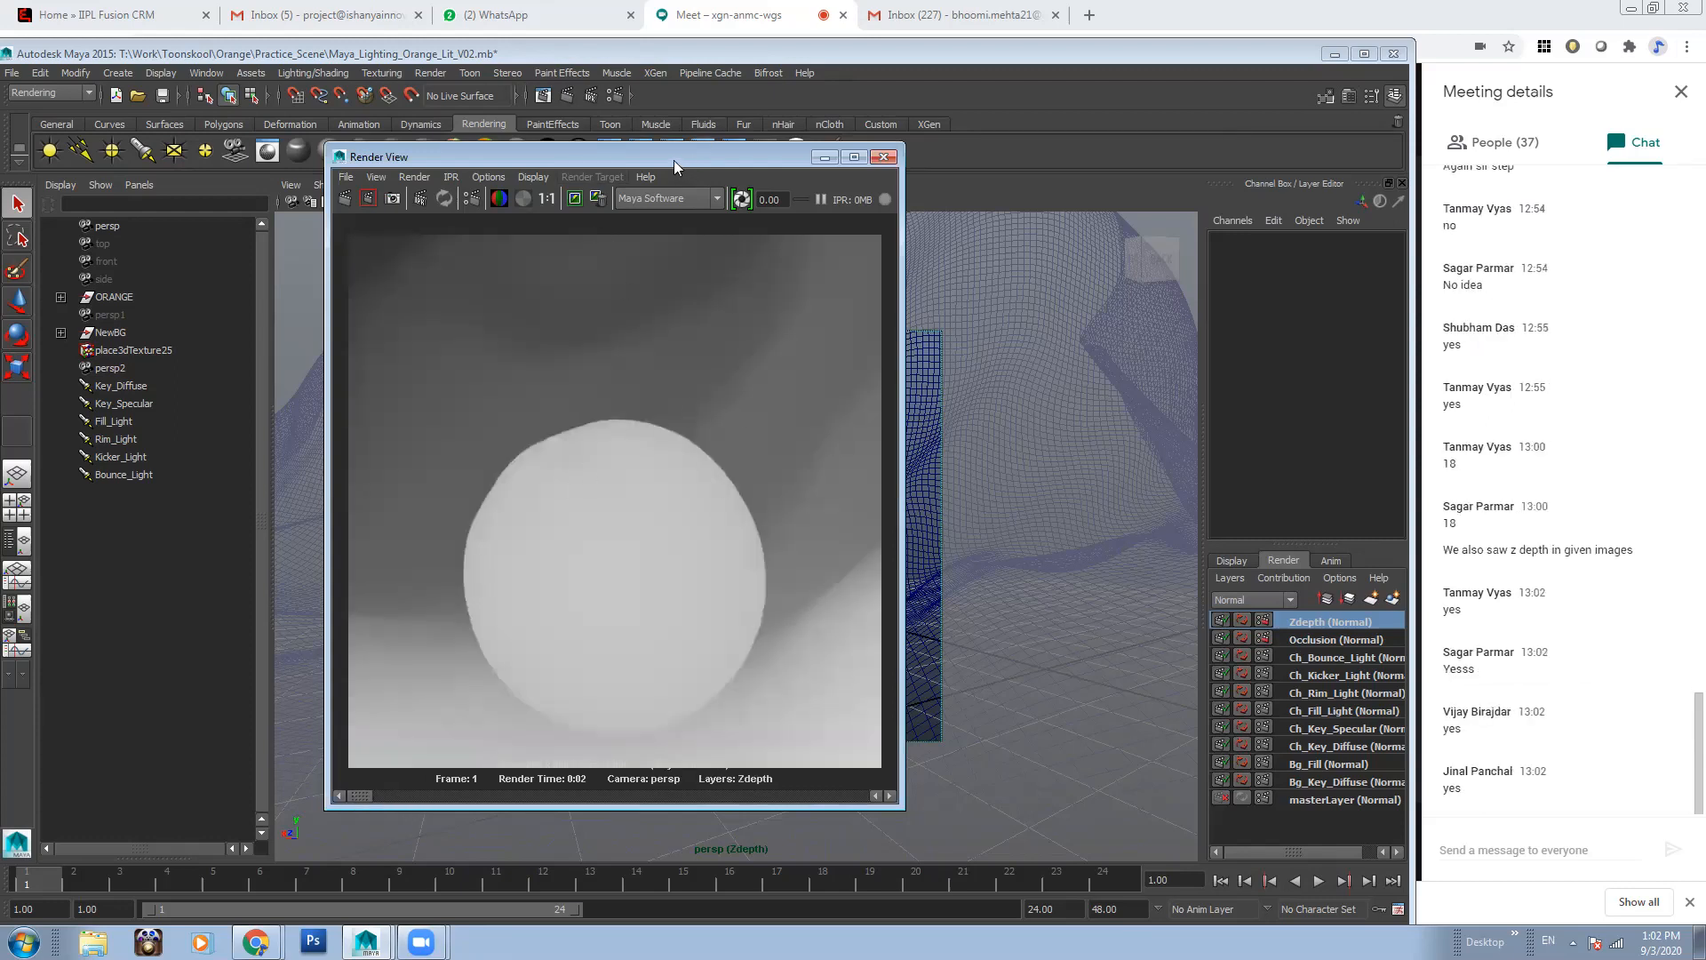
{"action": "left_click_drag", "start_coordinate": [674, 160], "coordinate": [748, 168]}
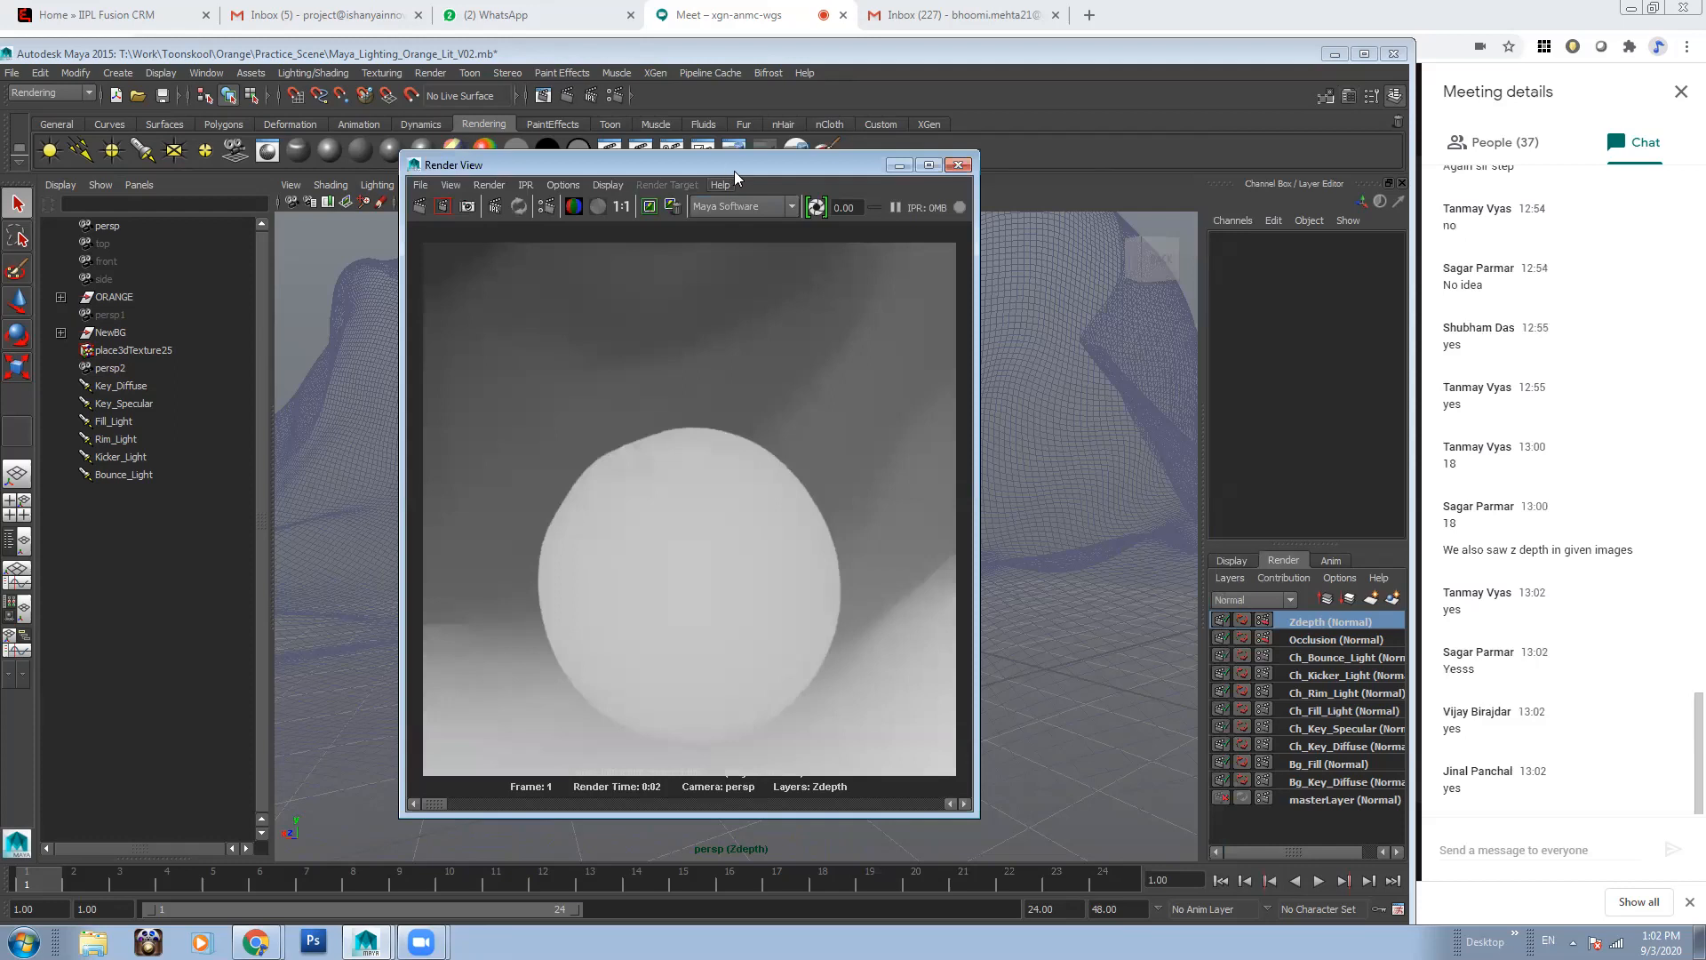
{"action": "left_click_drag", "start_coordinate": [734, 171], "coordinate": [763, 224]}
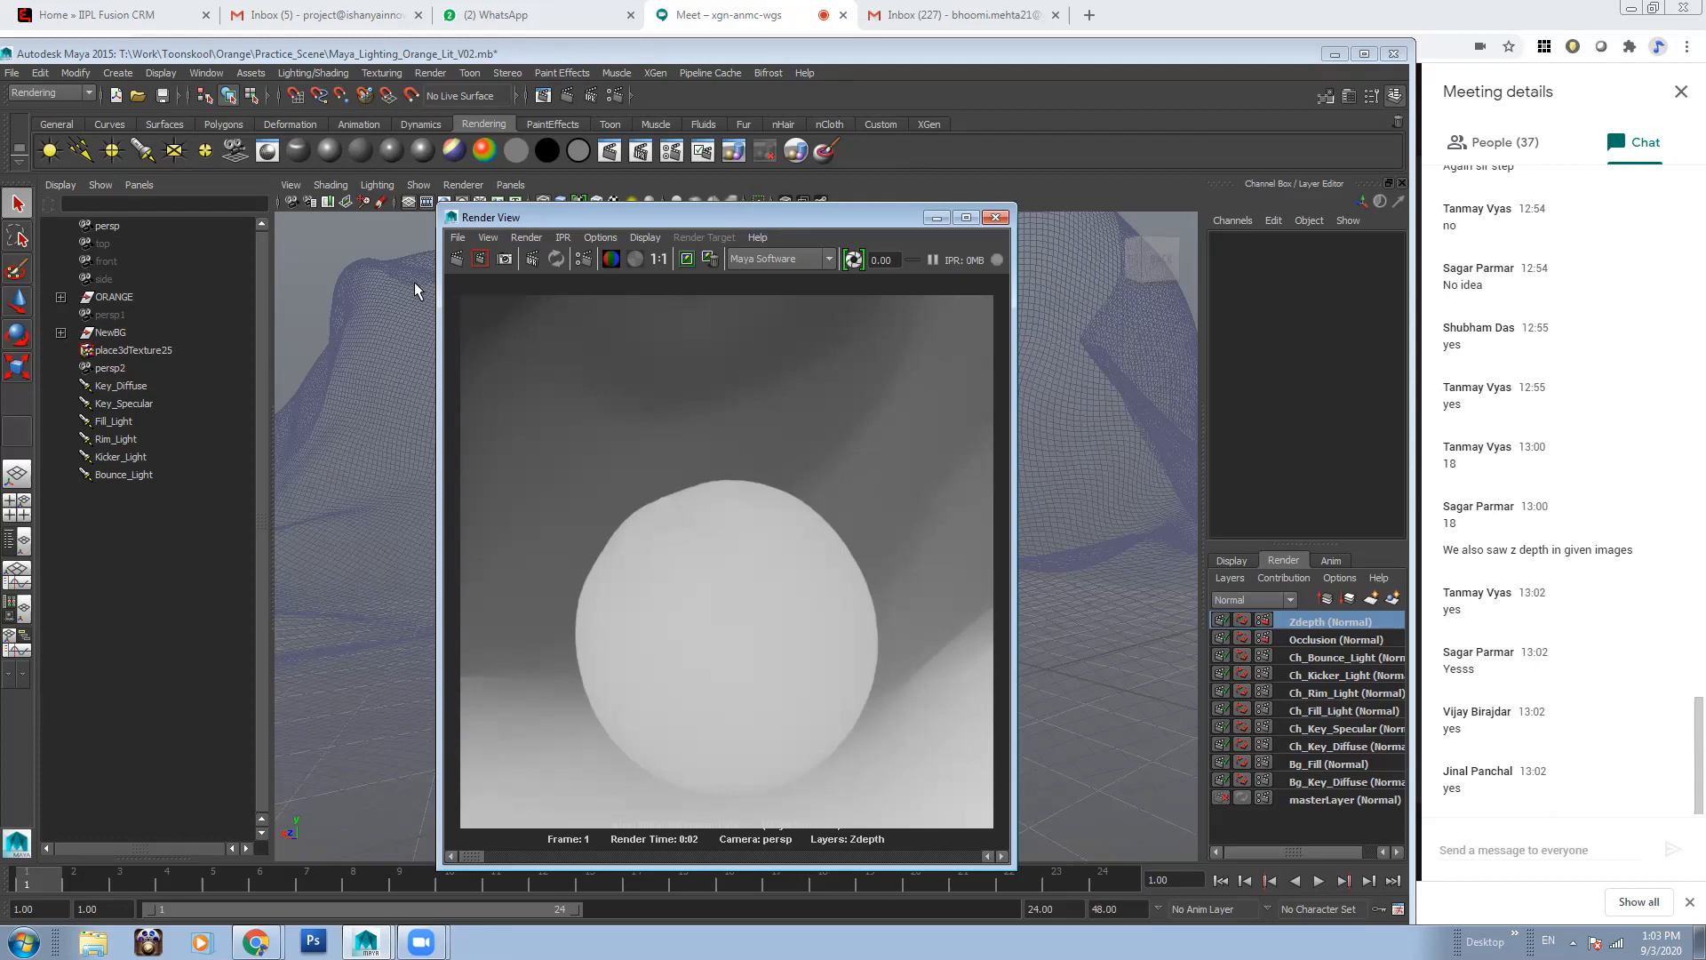
{"action": "left_click", "coordinate": [996, 219]}
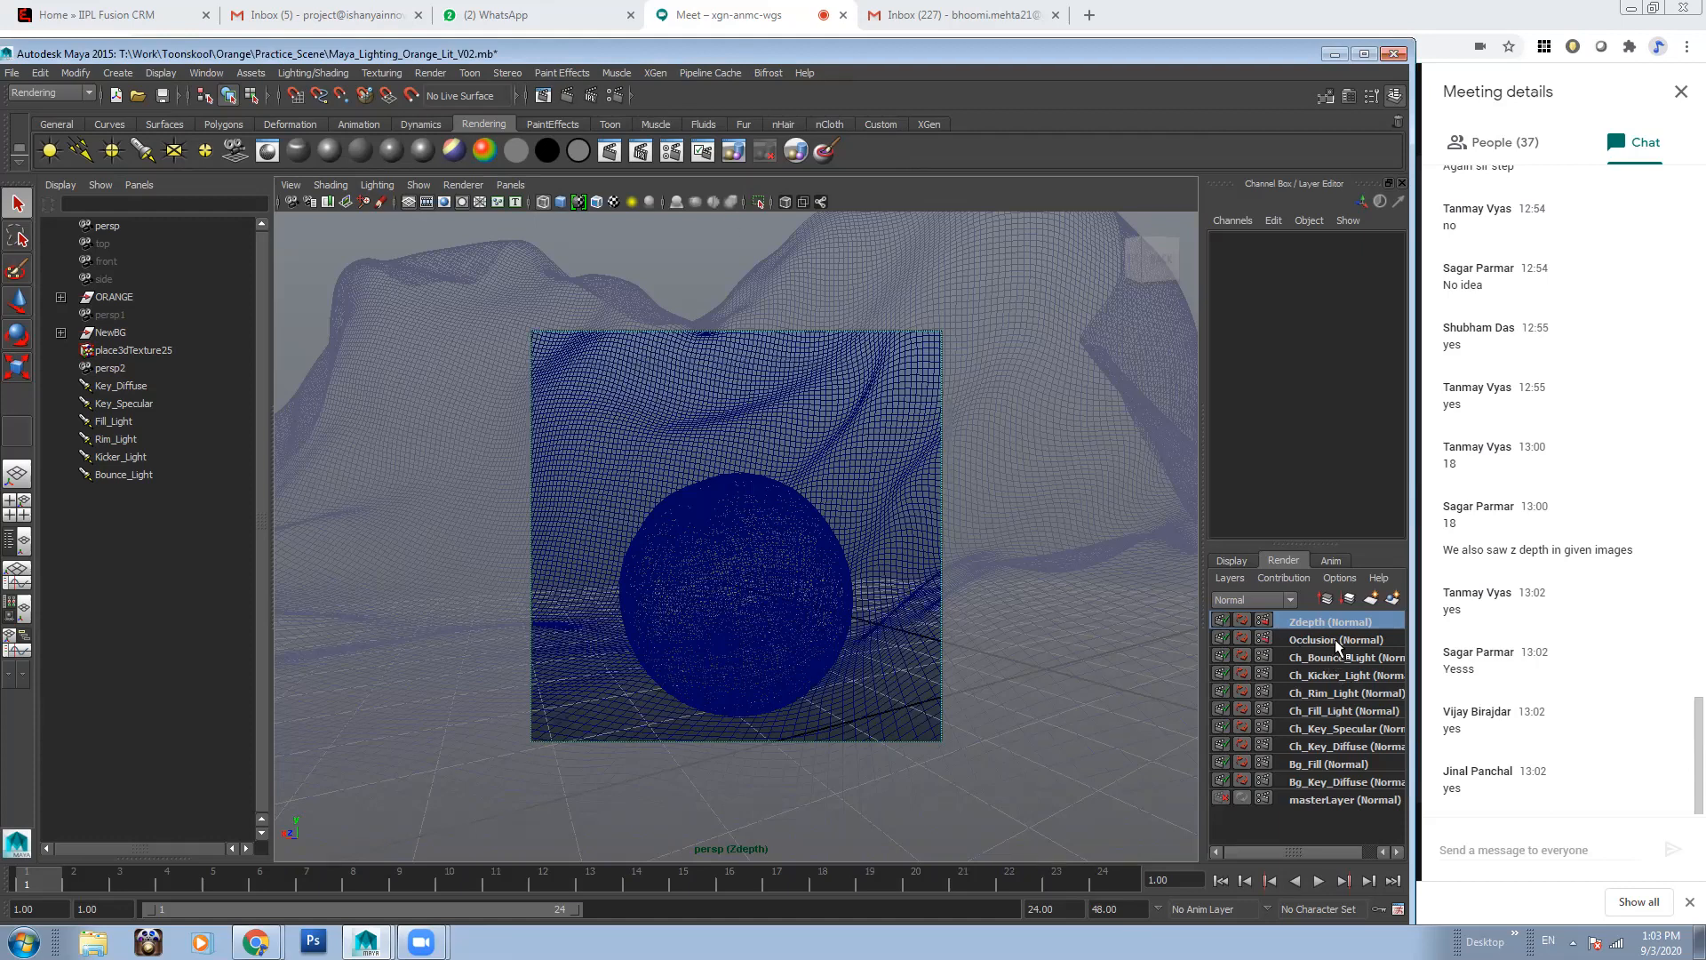
Reopen the render window, compare the stored Zdepth, Occlusion and Bg_Key_Diffuse renders, and close the window
{"action": "left_click", "coordinate": [544, 95]}
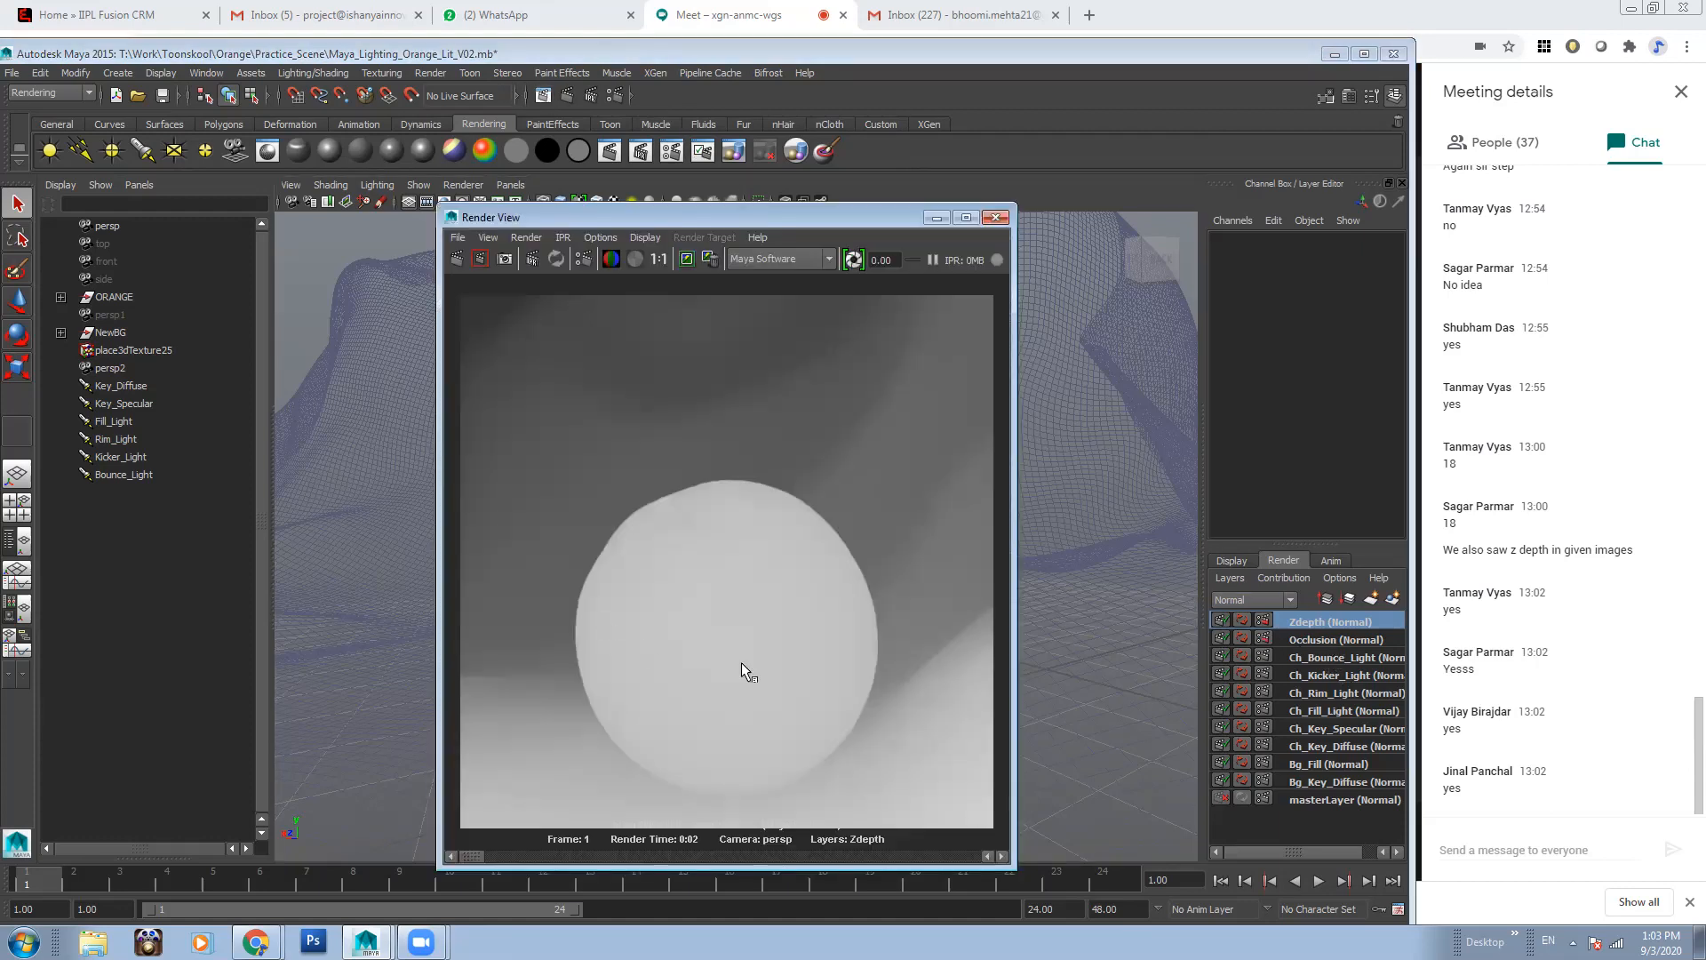
{"action": "left_click_drag", "start_coordinate": [467, 856], "coordinate": [529, 860]}
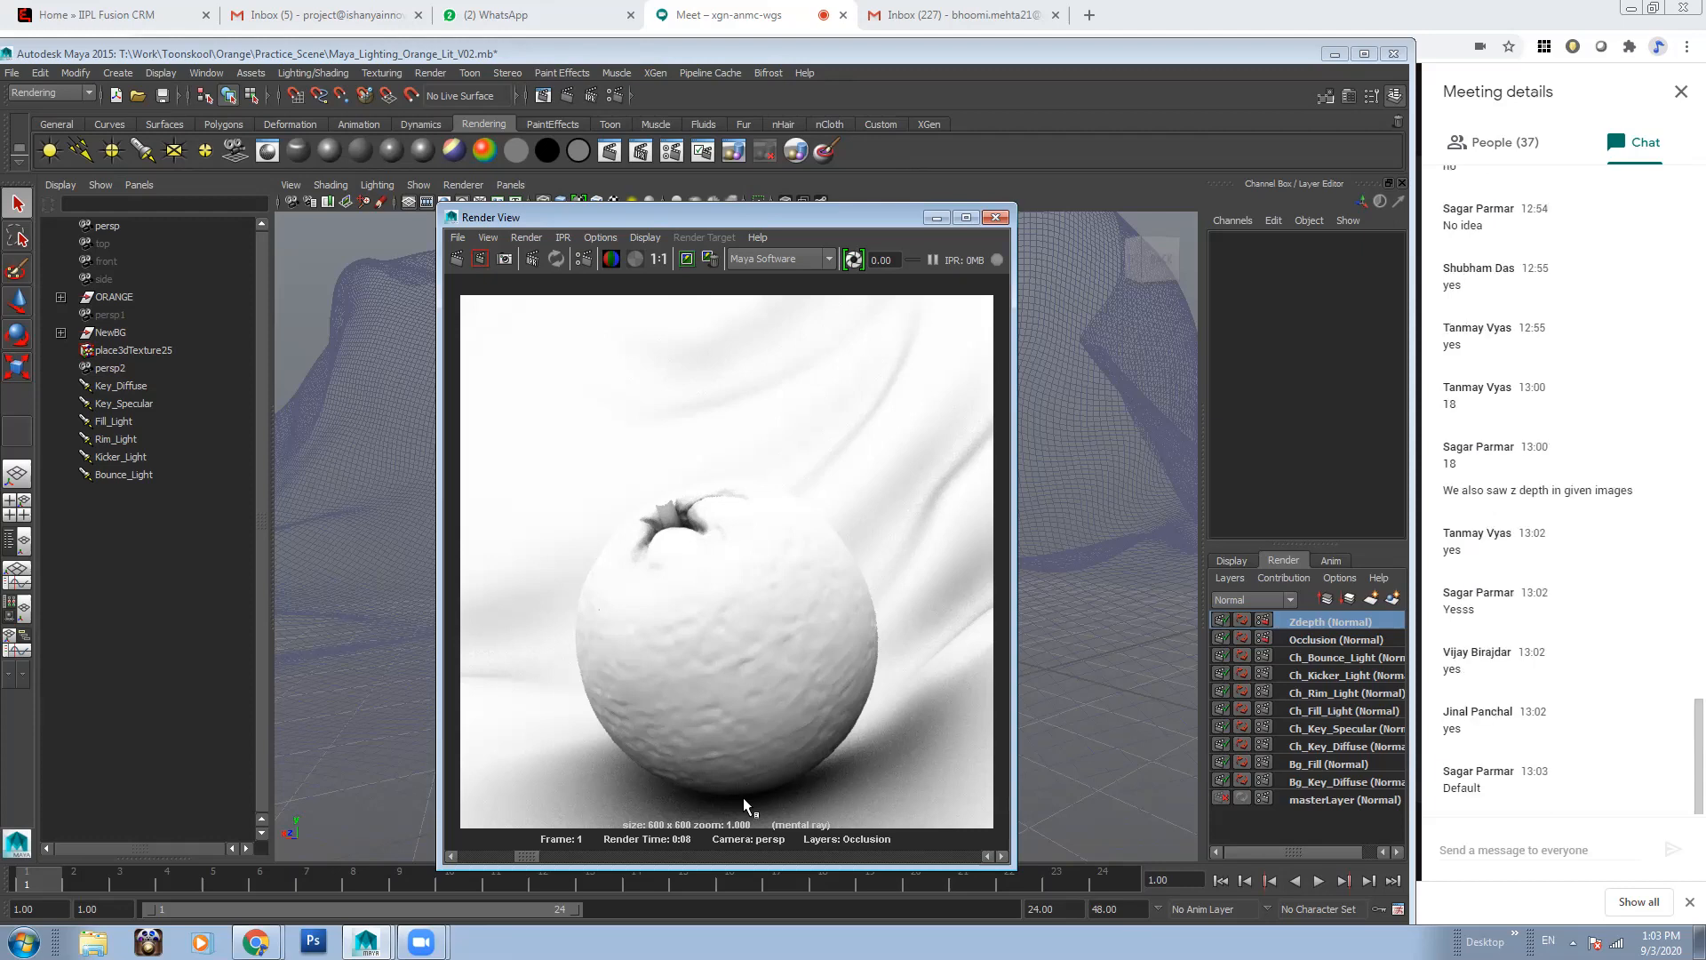
{"action": "left_click", "coordinate": [476, 852]}
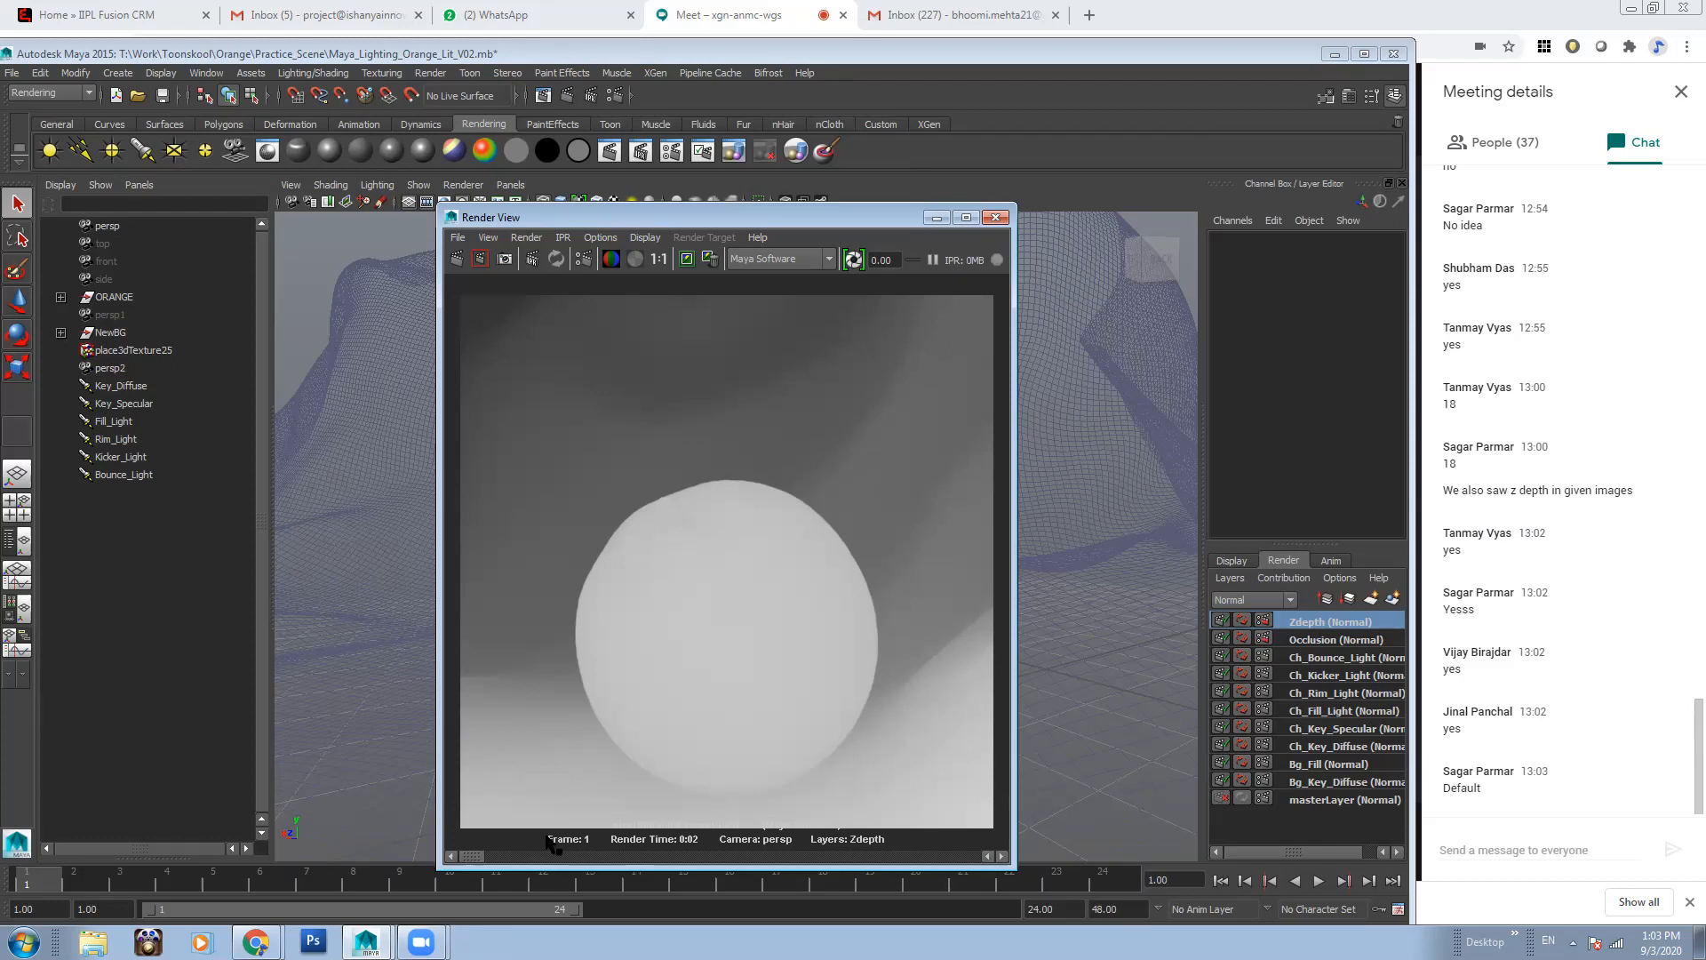
{"action": "left_click_drag", "start_coordinate": [468, 857], "coordinate": [930, 873]}
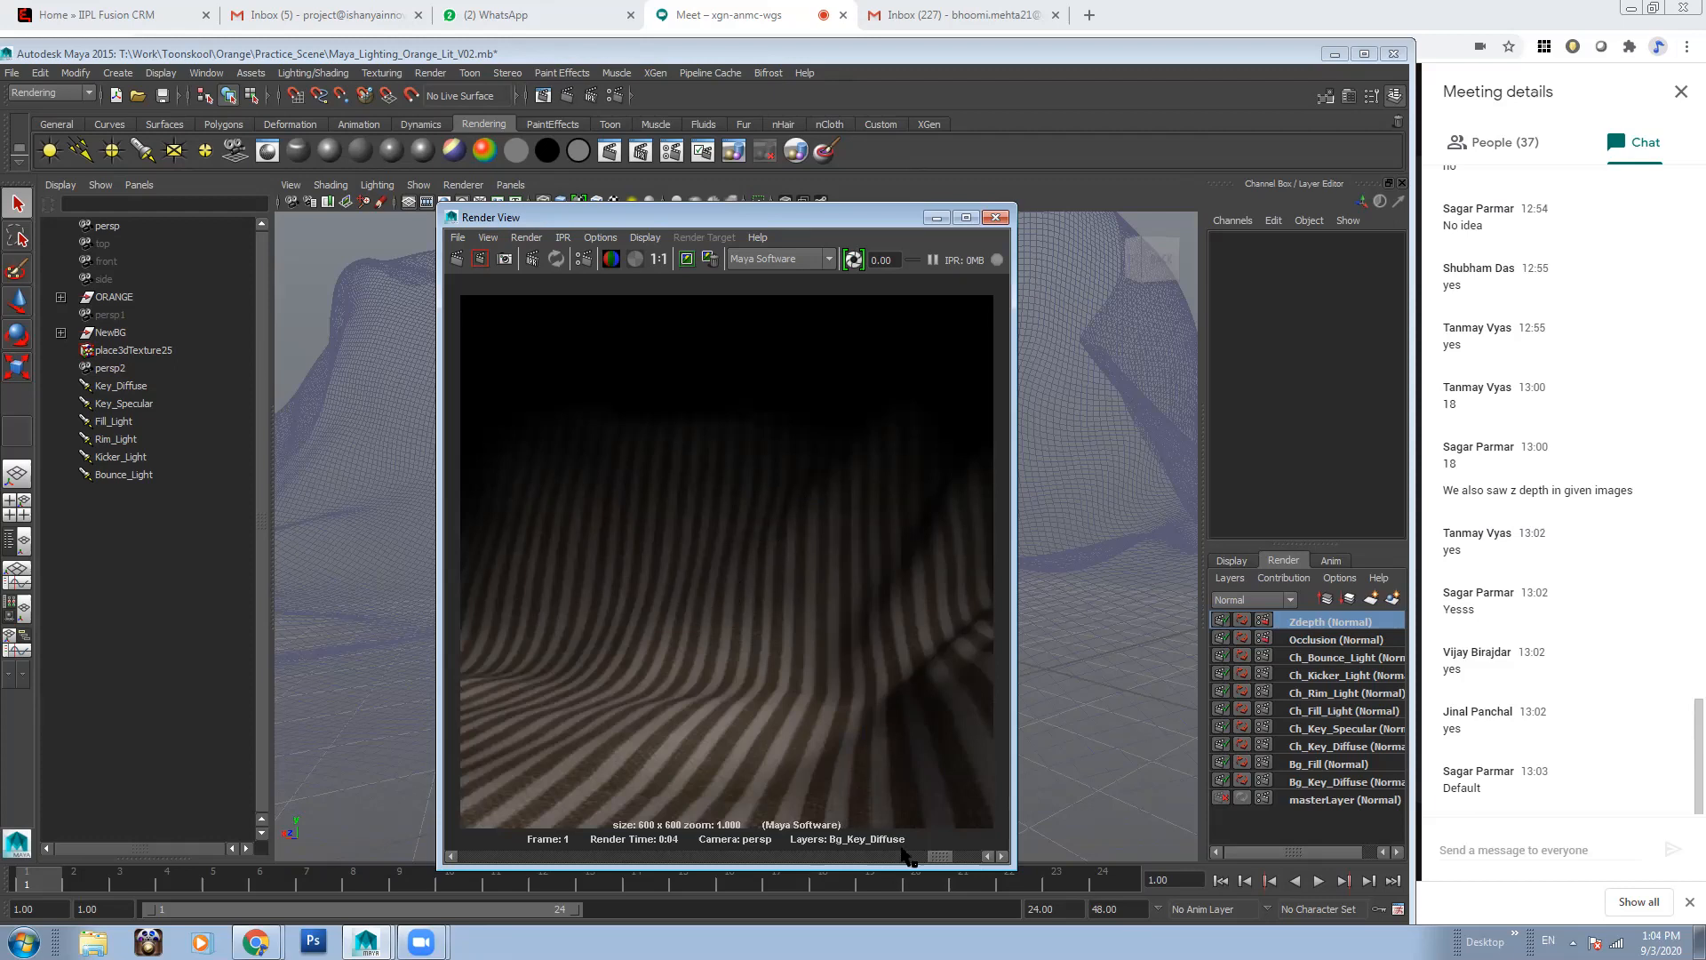
{"action": "mouse_move", "coordinate": [937, 855]}
{"action": "left_mouse_down"}
{"action": "mouse_move", "coordinate": [802, 855]}
{"action": "mouse_move", "coordinate": [928, 859]}
{"action": "left_mouse_up"}
{"action": "left_click", "coordinate": [996, 218]}
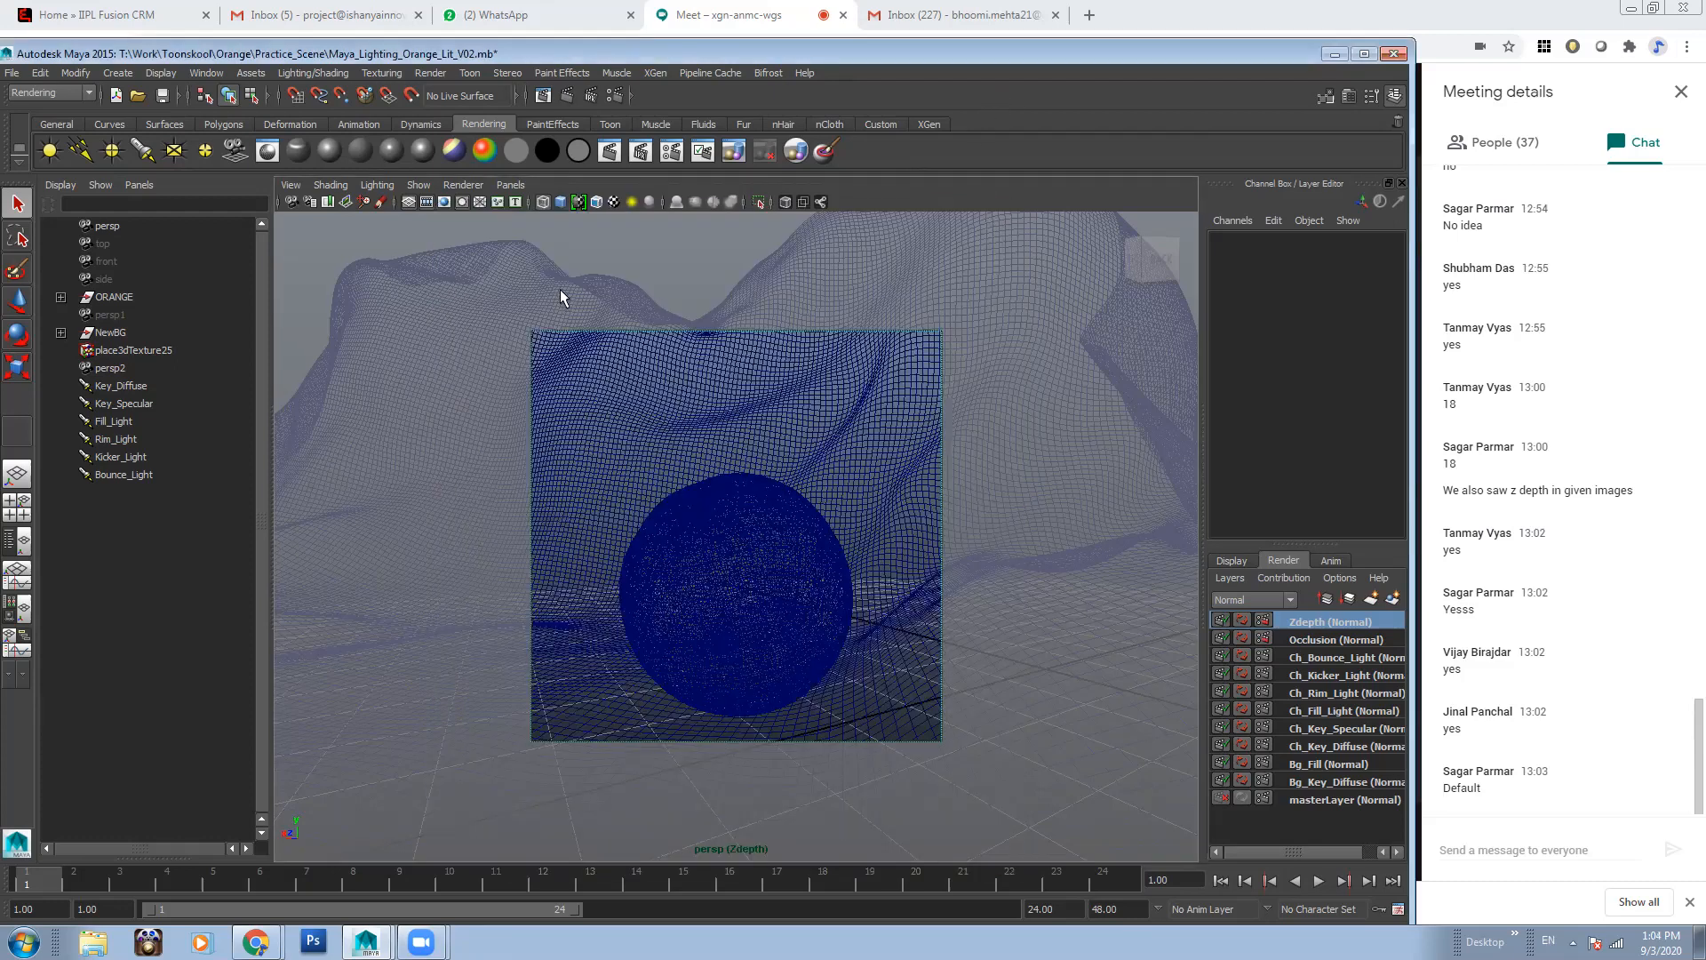
Make masterLayer the active render layer and select ORANGE and NewBG together with the Key_Diffuse light
{"action": "left_click", "coordinate": [1324, 801]}
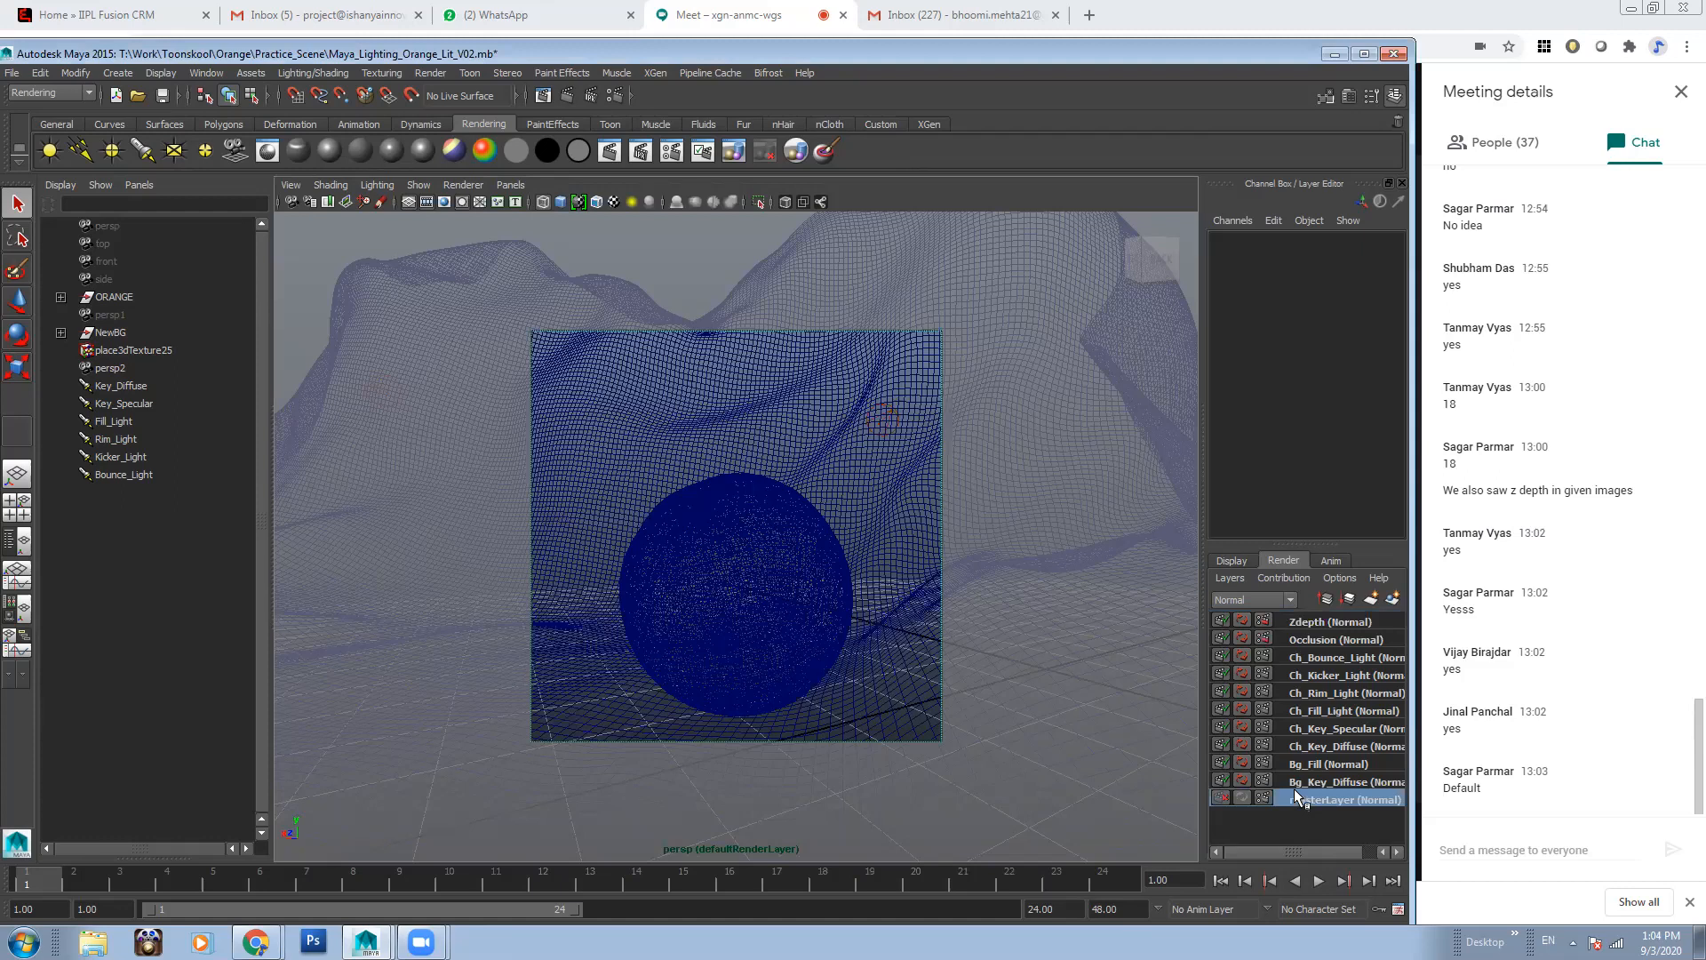
{"action": "left_click", "coordinate": [116, 296]}
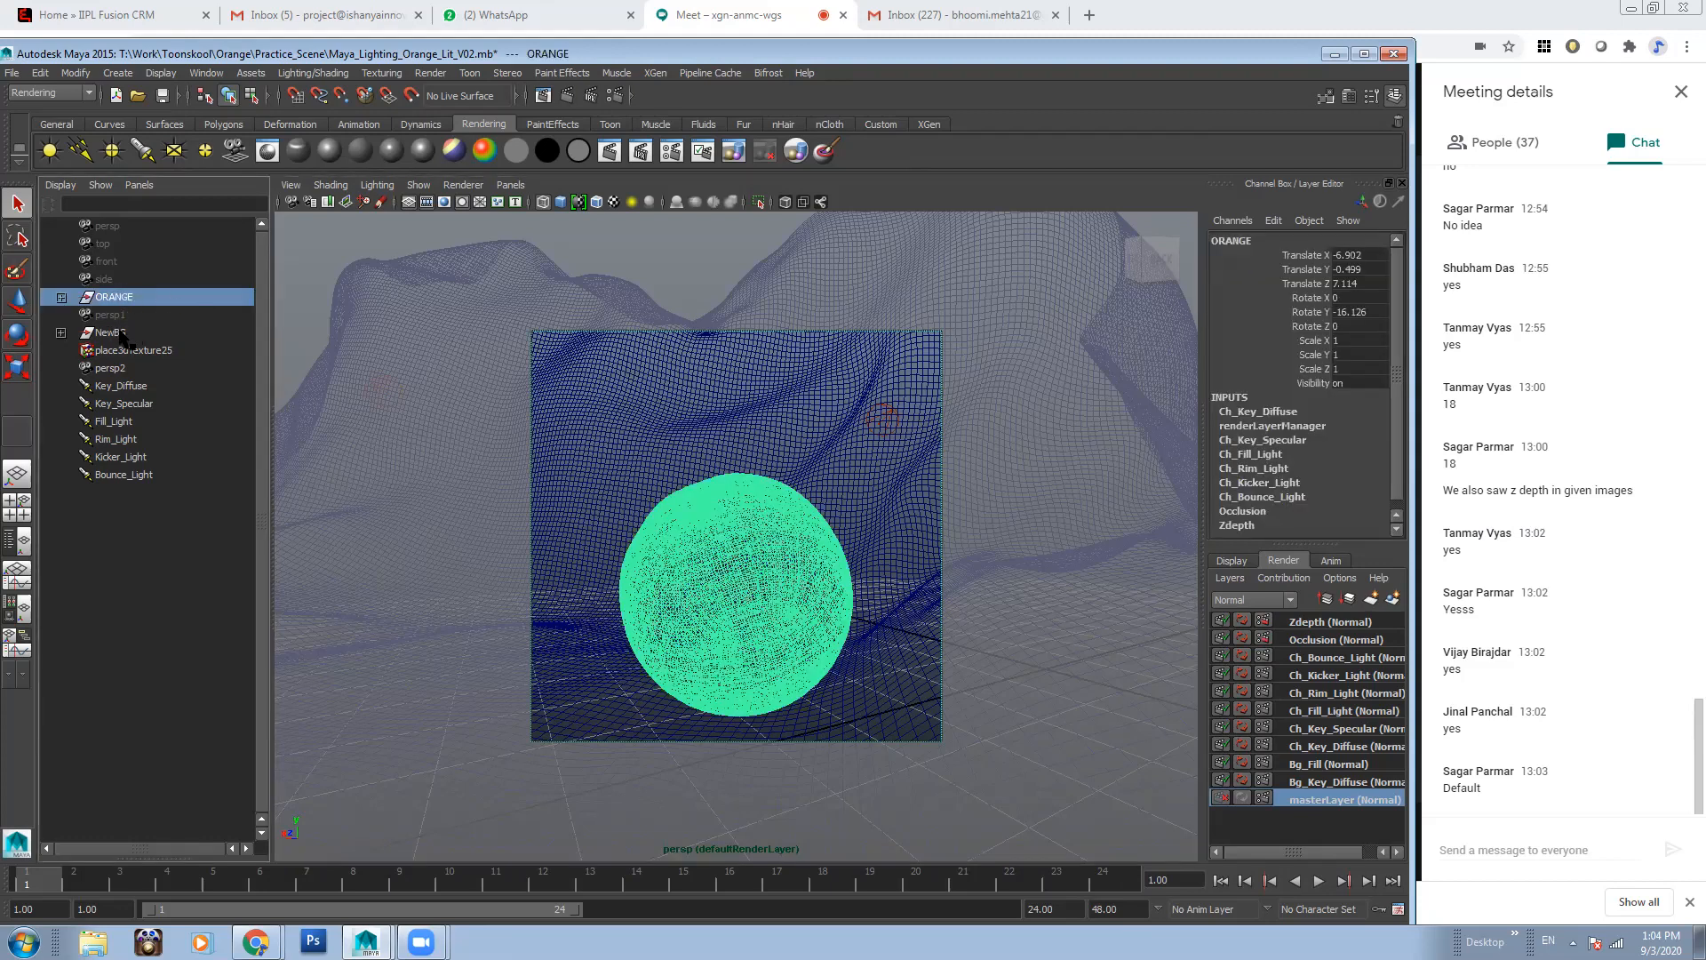
{"action": "left_click", "coordinate": [121, 332], "text": "ctrl"}
{"action": "left_click", "coordinate": [125, 385], "text": "ctrl"}
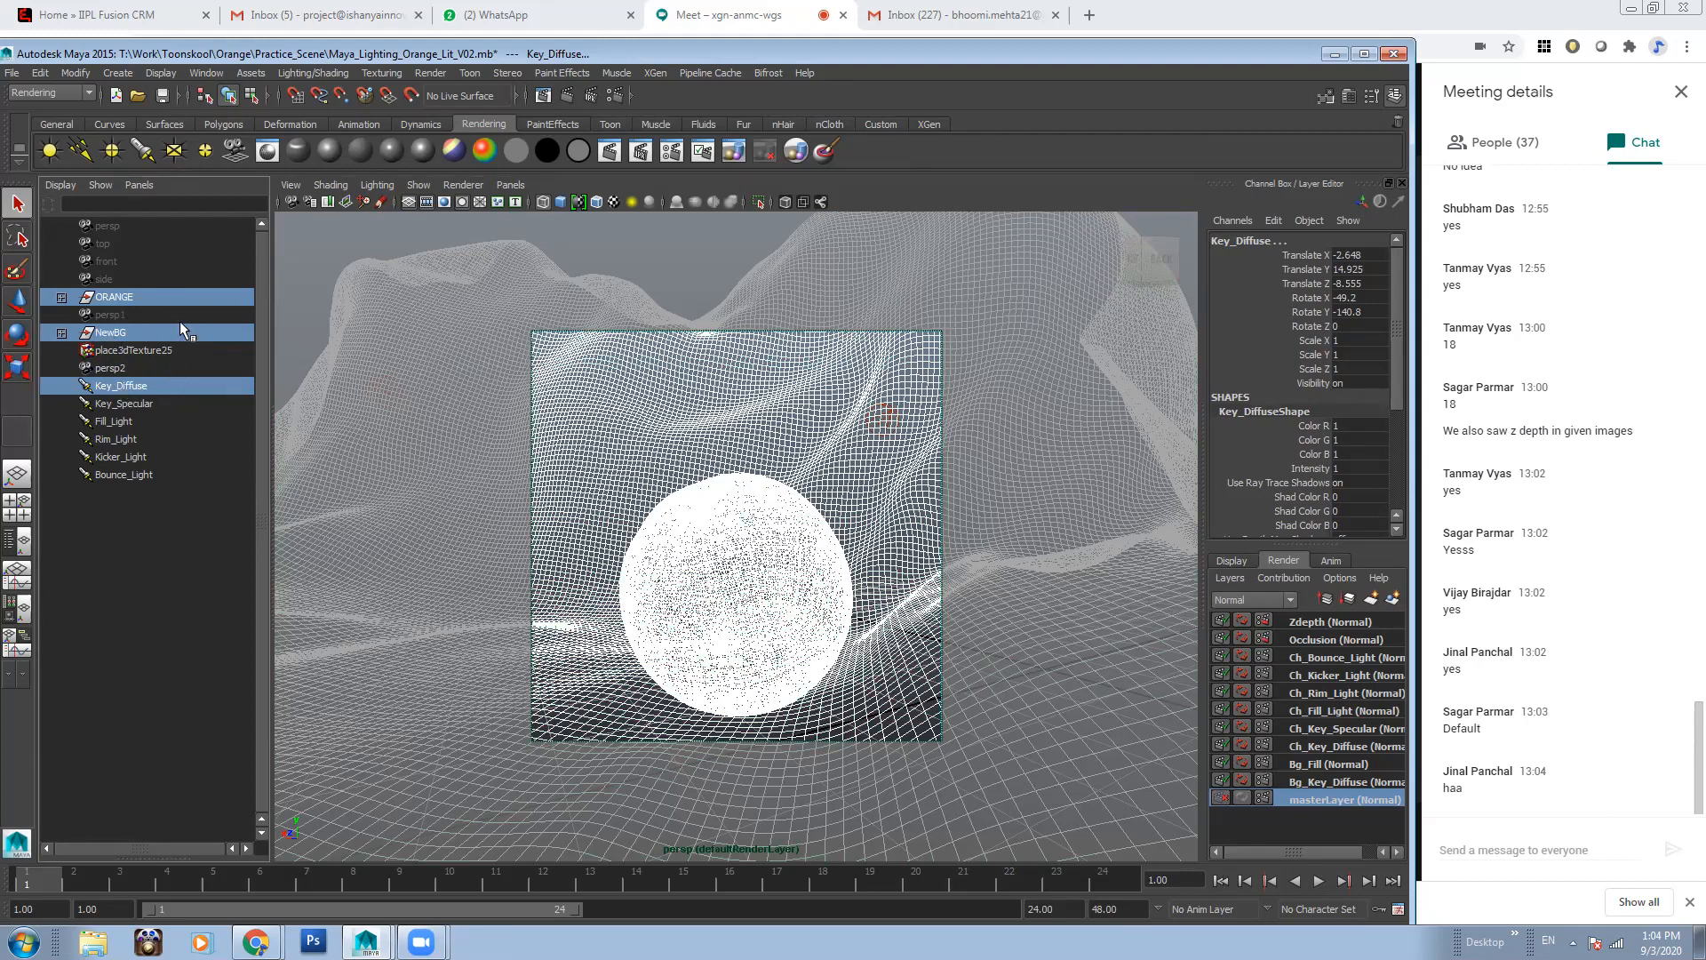
Create a render layer from the selected ORANGE, NewBG and Key_Diffuse objects, name it Ch_Key_Shadow, and clear the selection
{"action": "left_click", "coordinate": [1392, 600]}
{"action": "left_click", "coordinate": [1338, 621]}
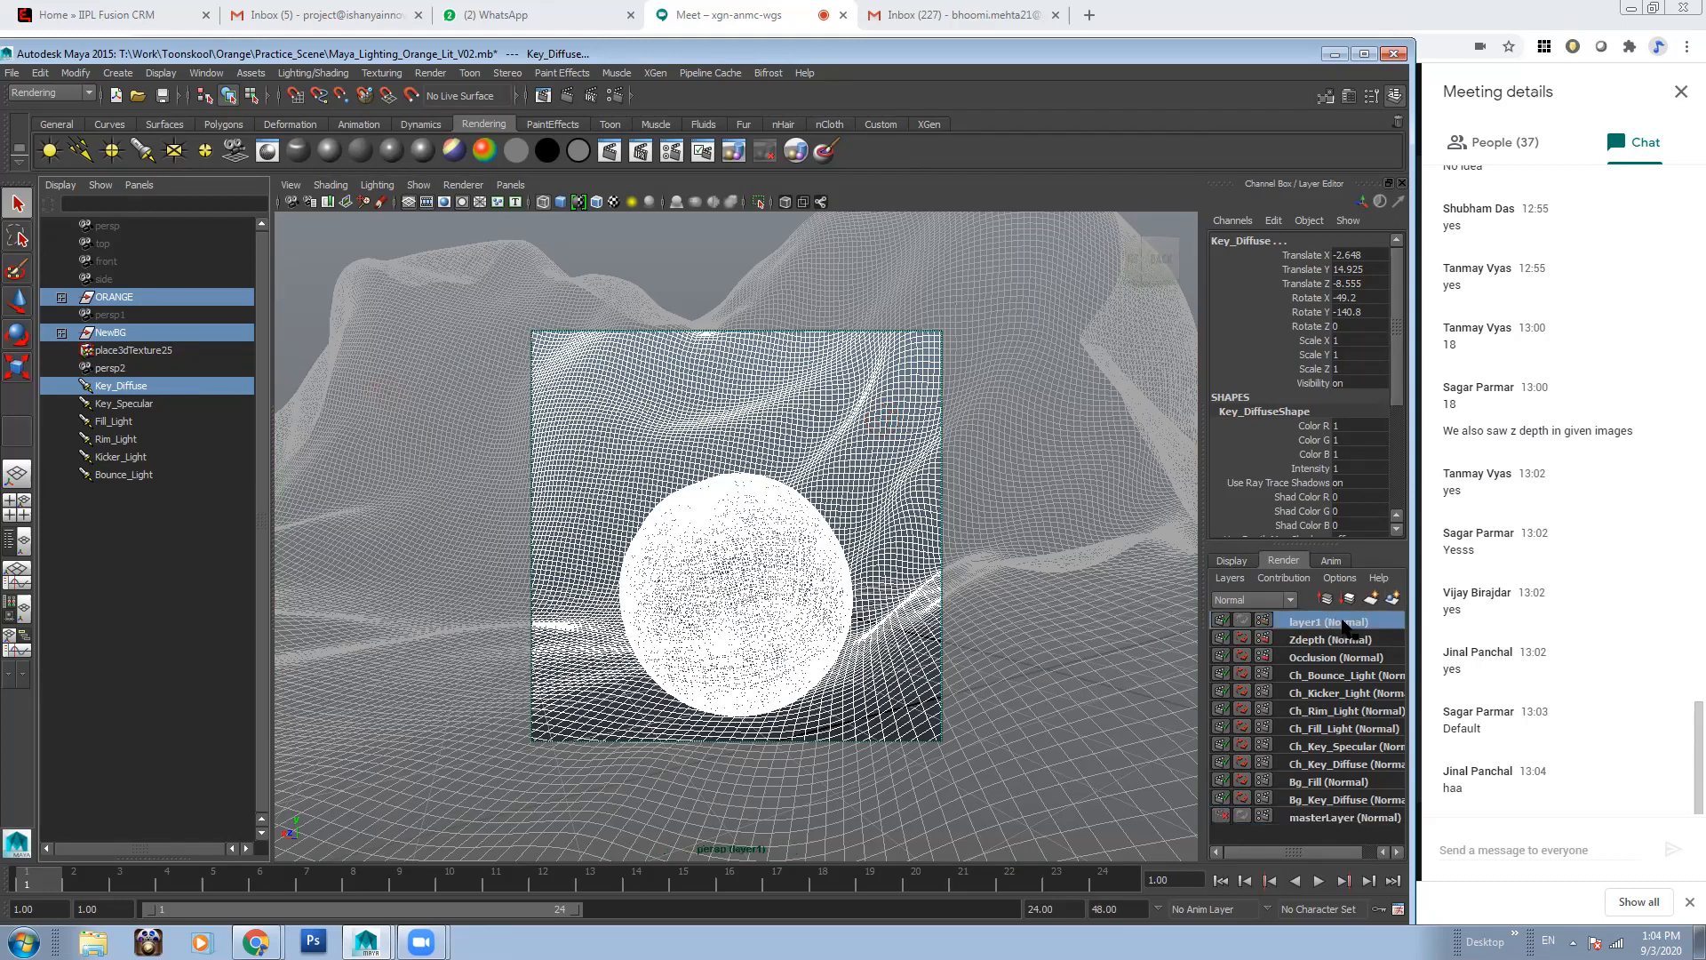
{"action": "double_click", "coordinate": [1344, 623]}
{"action": "type", "text": "Ch_Key_Shadow"}
{"action": "key", "text": "Return"}
{"action": "left_click", "coordinate": [729, 254]}
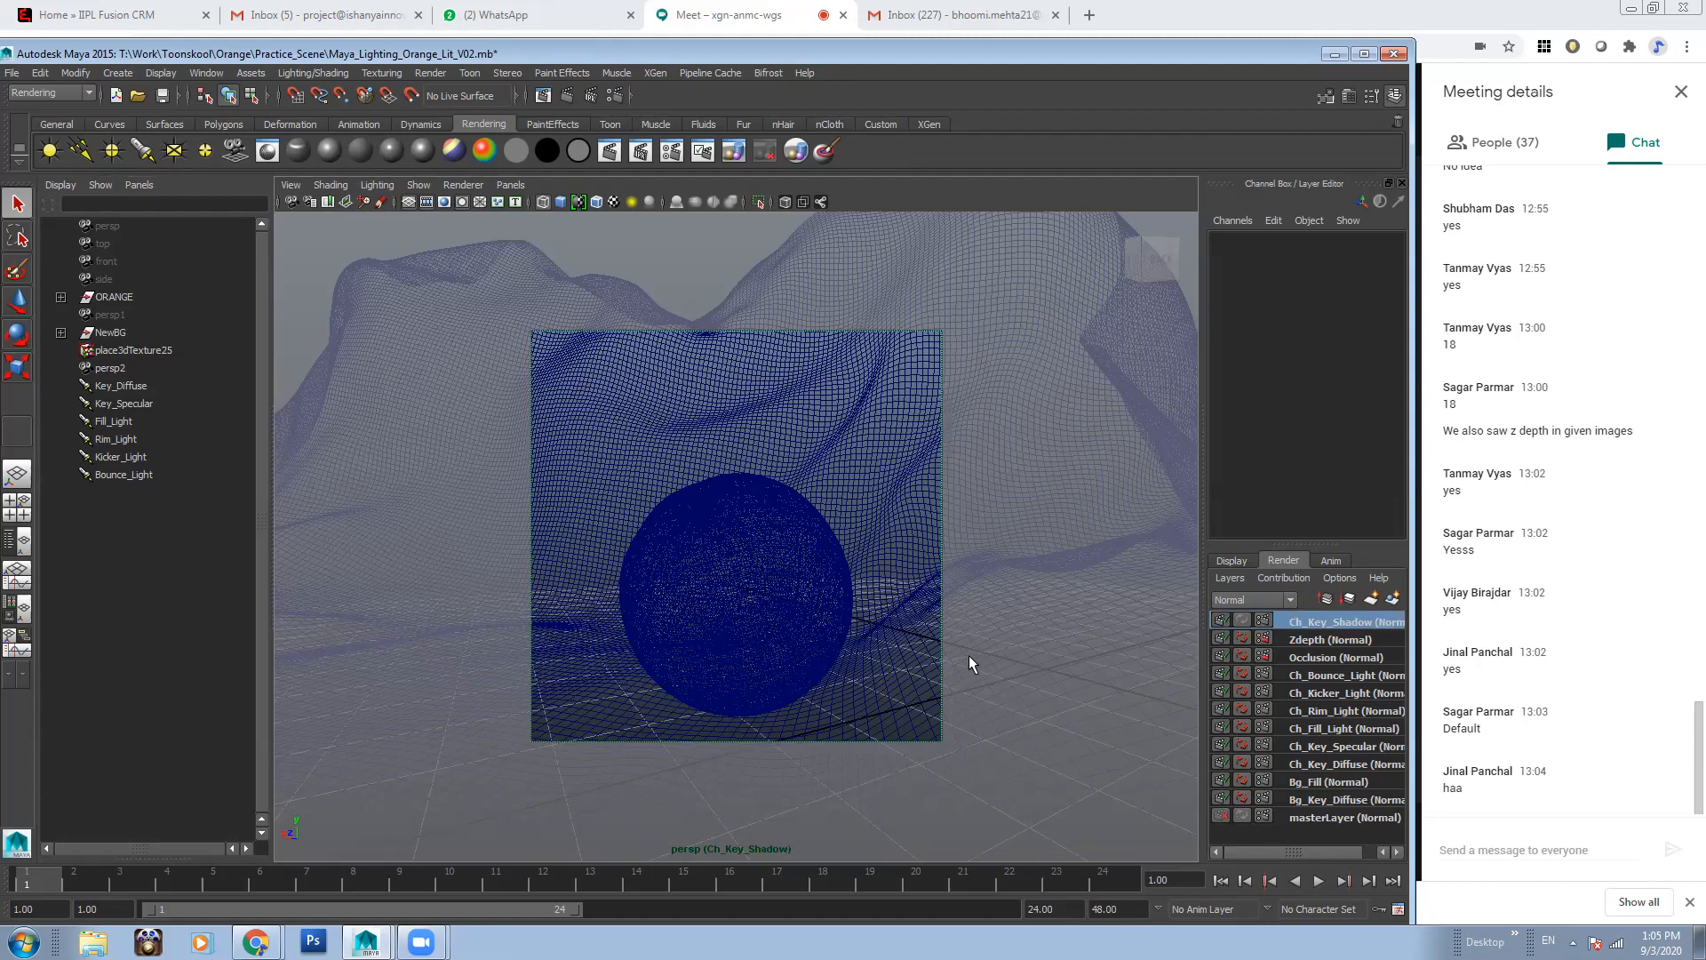
Render the Ch_Key_Shadow layer from the persp camera to inspect it, and close the render window
{"action": "left_click", "coordinate": [567, 96]}
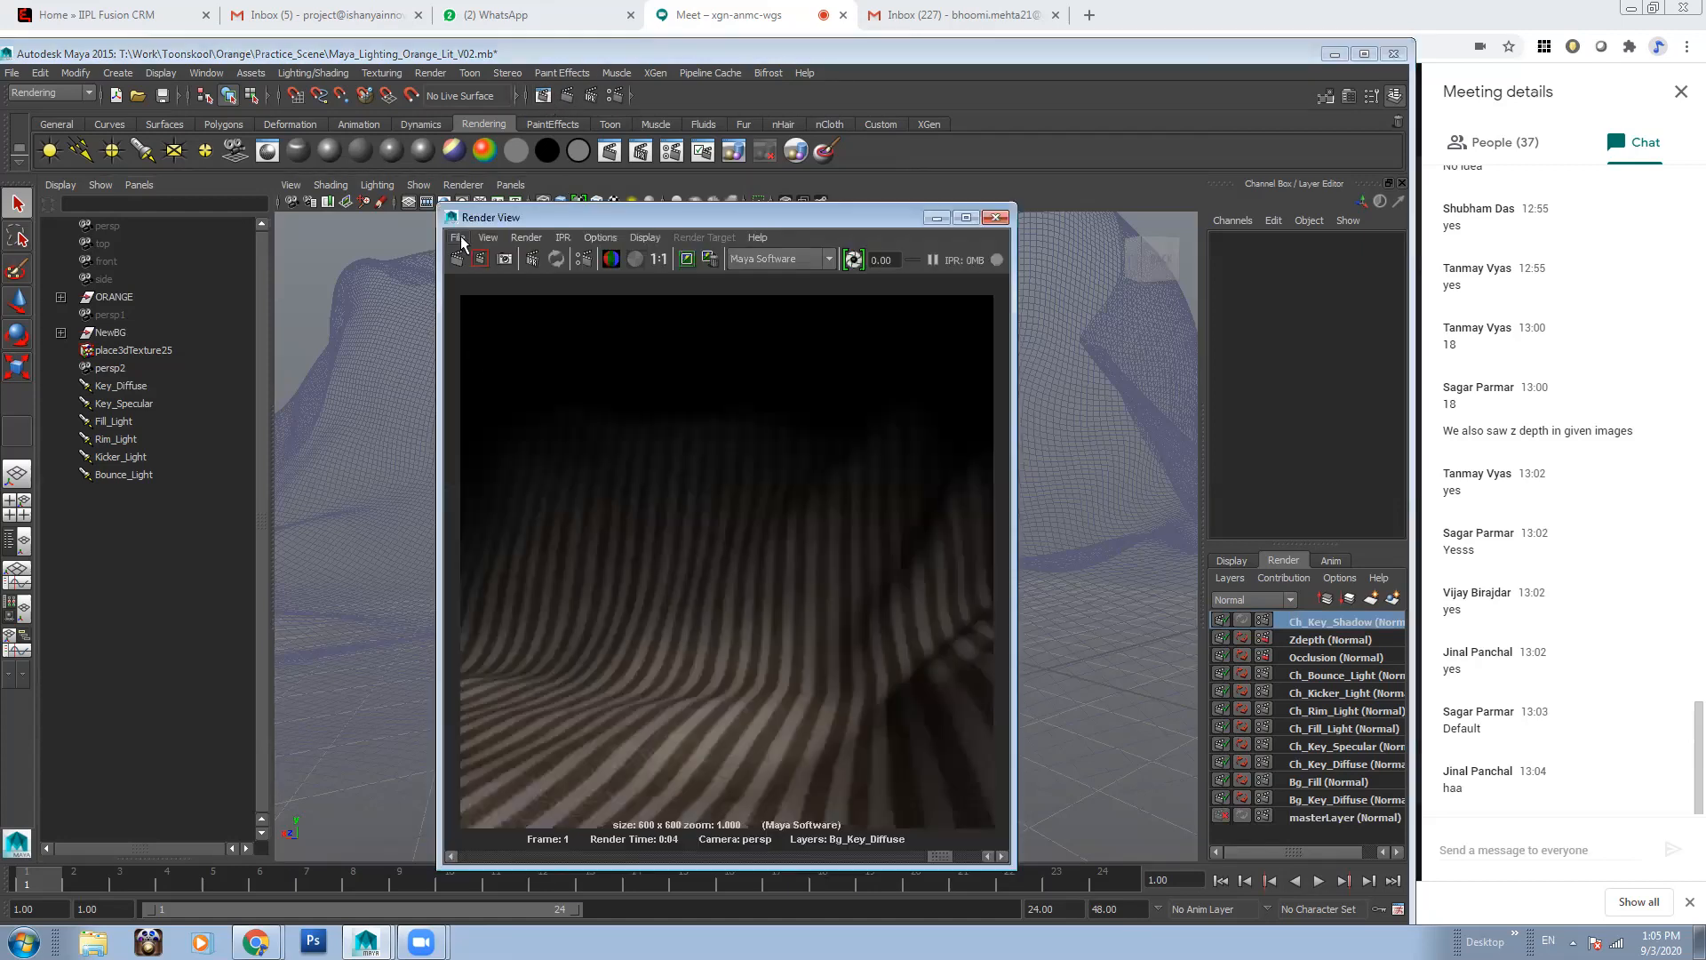
{"action": "left_click", "coordinate": [452, 256]}
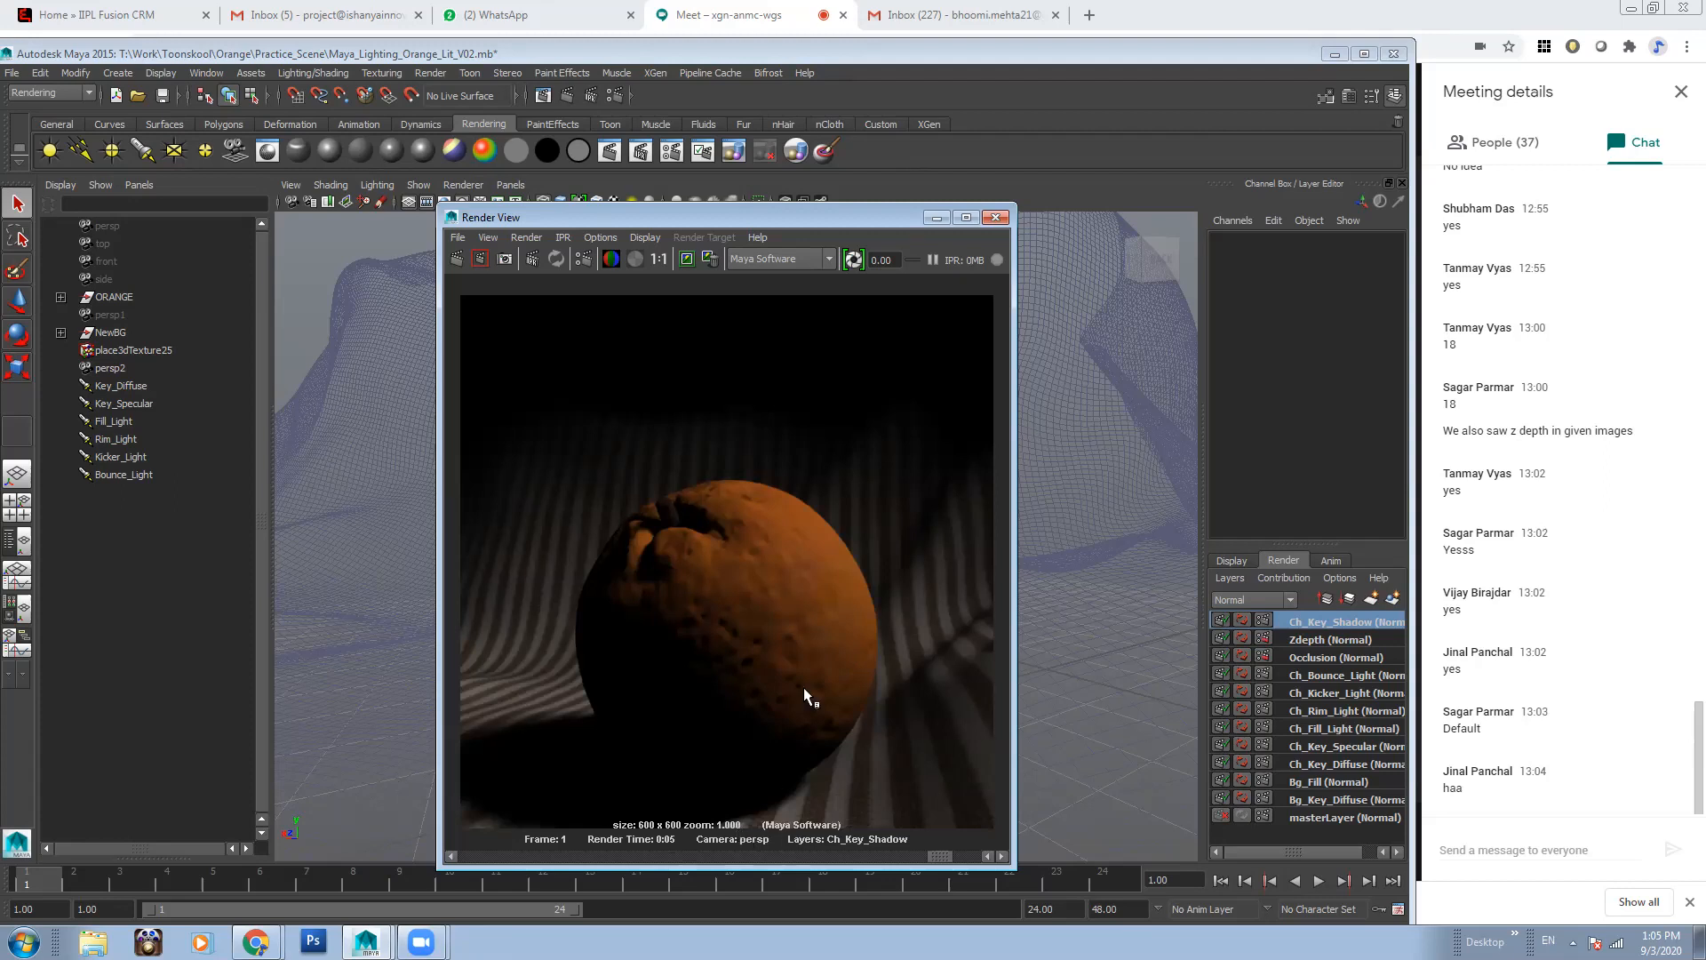
{"action": "left_click", "coordinate": [992, 216]}
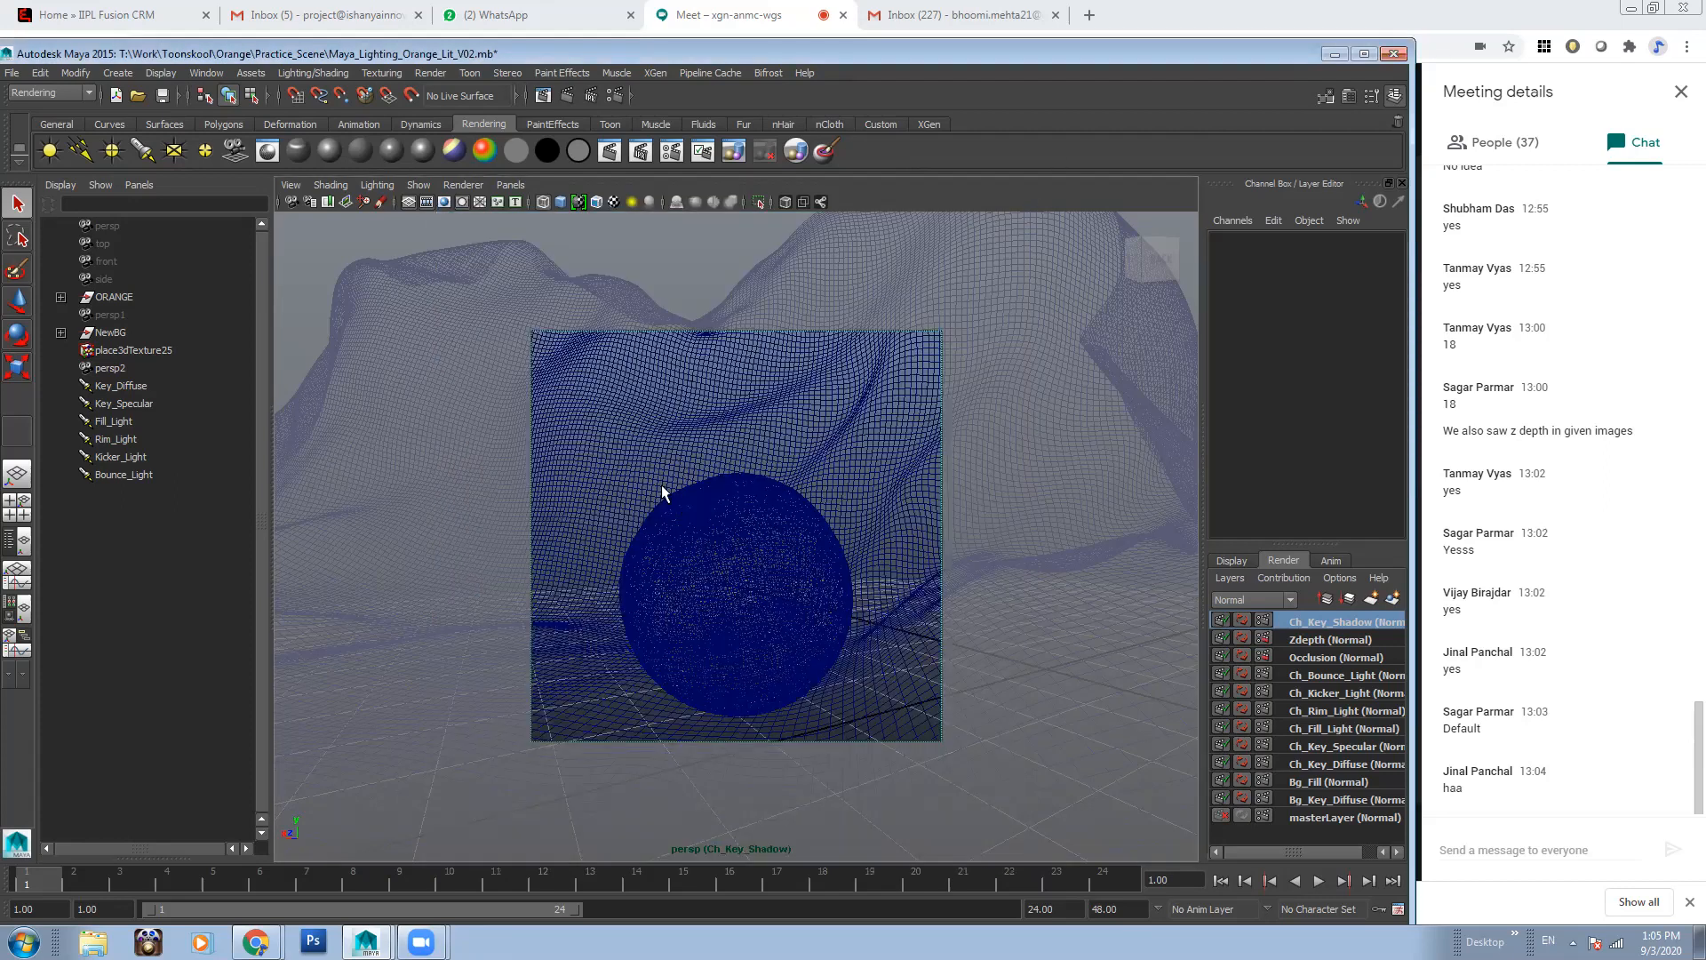
Open the Attribute Spread Sheet for the ORANGE group and show its render attributes
{"action": "left_click", "coordinate": [111, 296]}
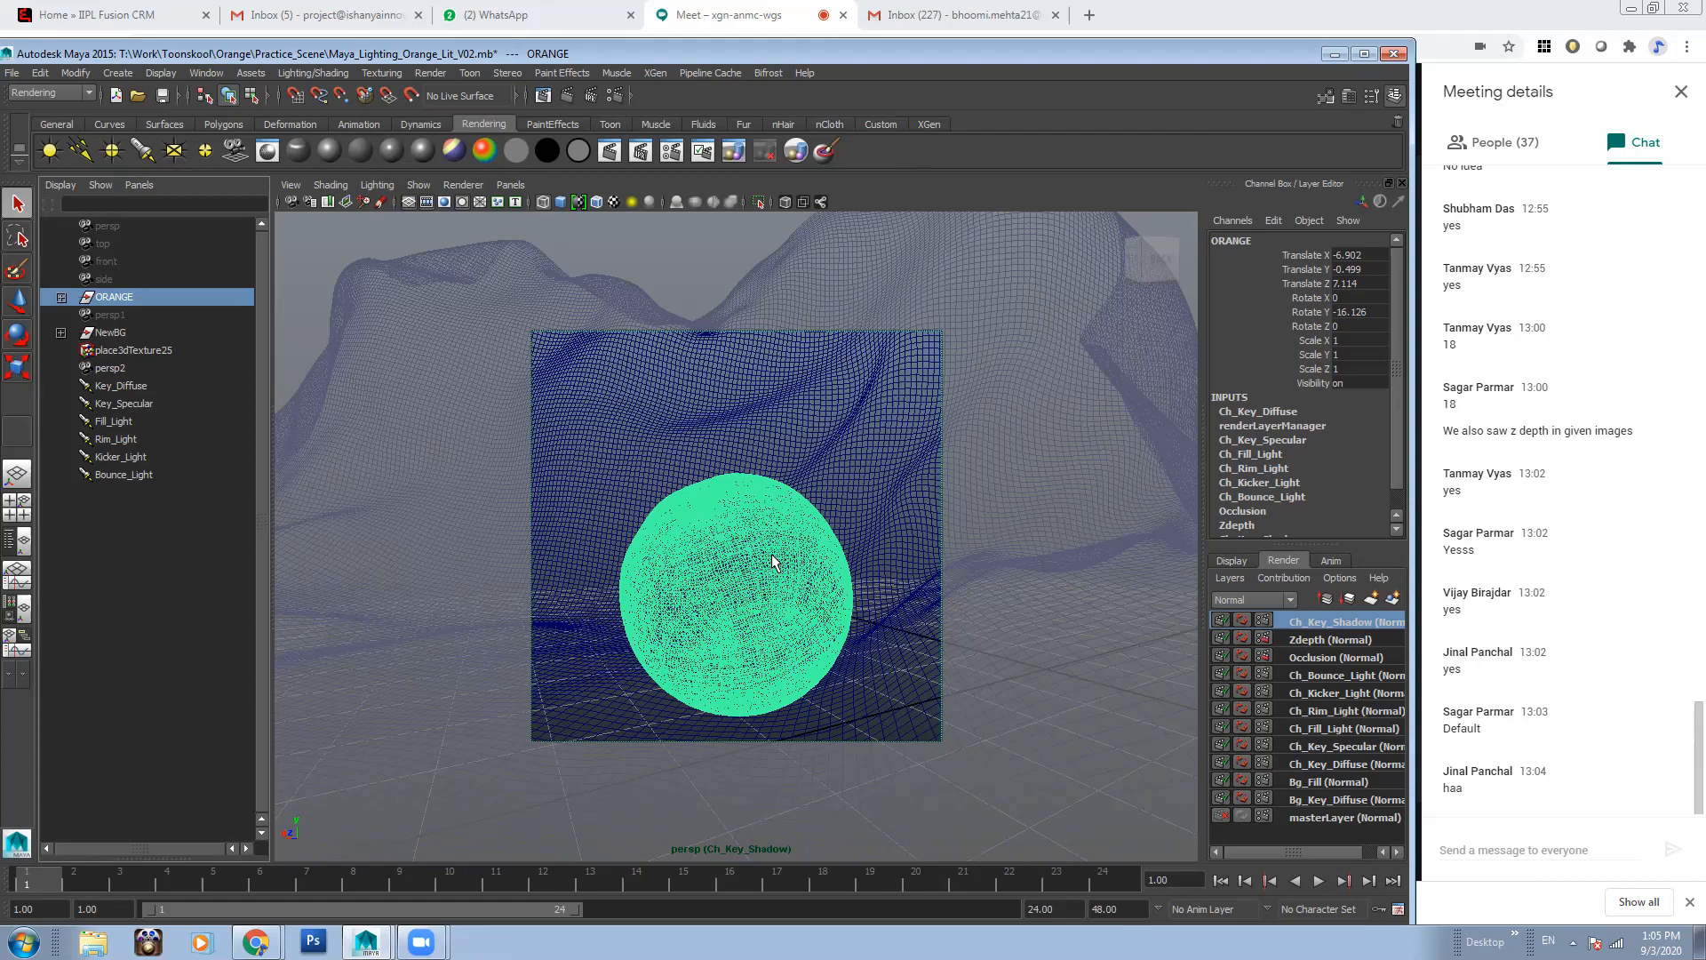
{"action": "left_click", "coordinate": [206, 73]}
{"action": "mouse_move", "coordinate": [267, 98]}
{"action": "left_click", "coordinate": [471, 125]}
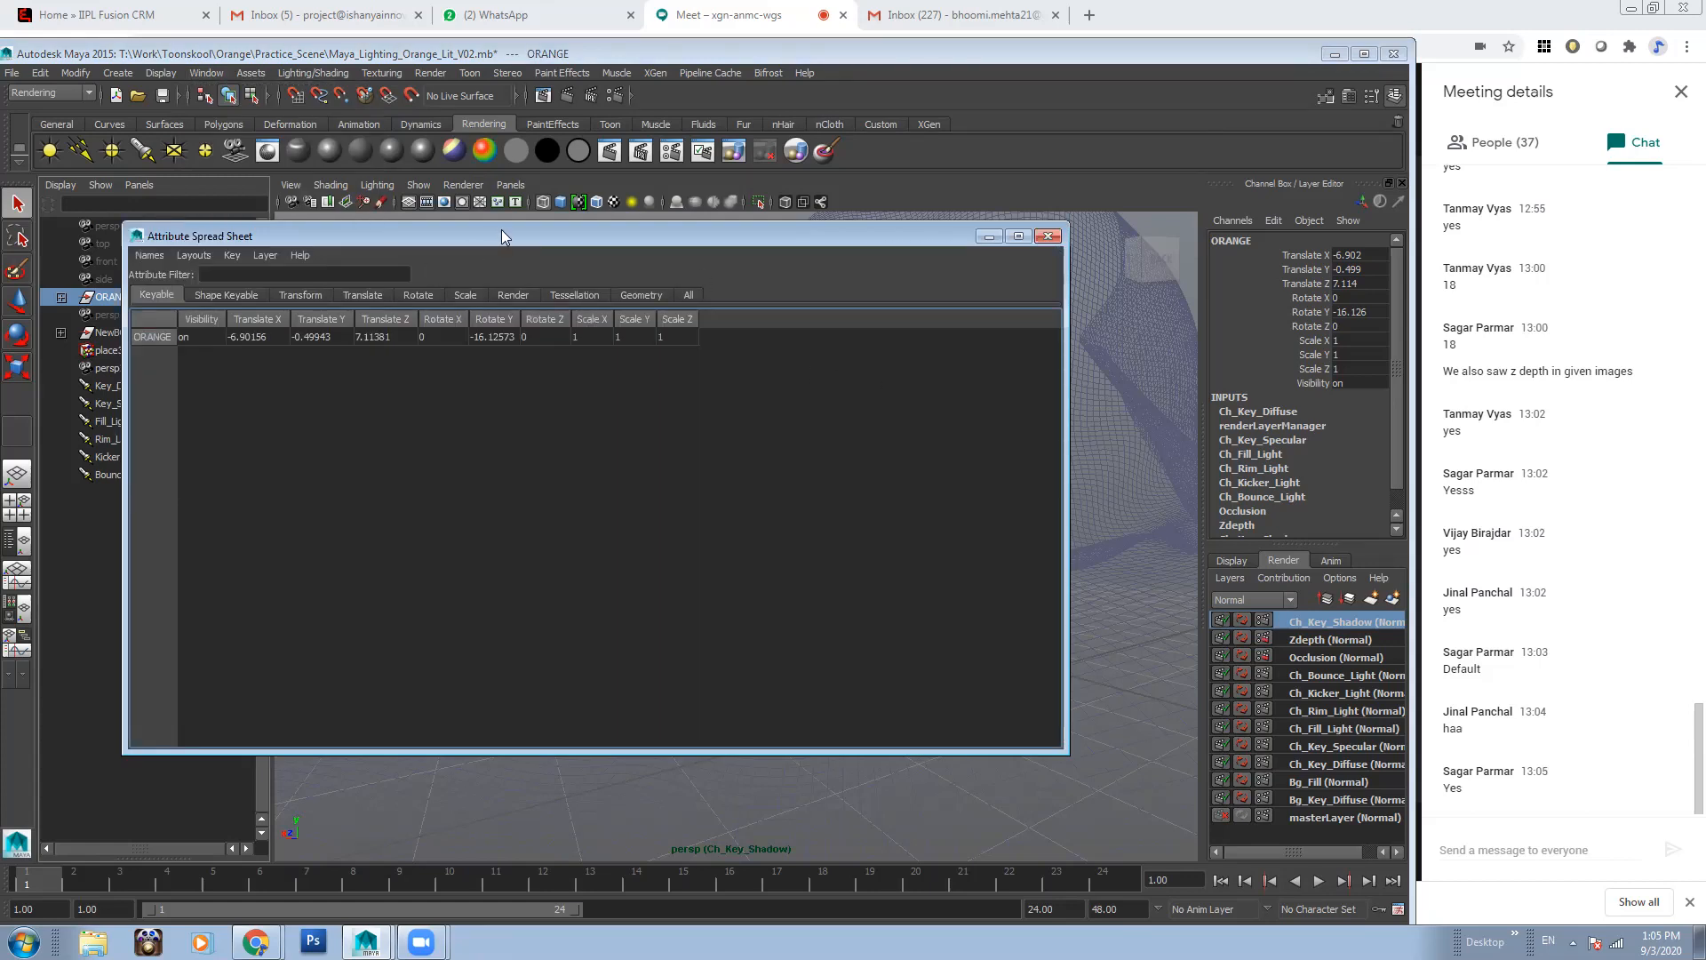
{"action": "left_click_drag", "start_coordinate": [502, 230], "coordinate": [524, 181]}
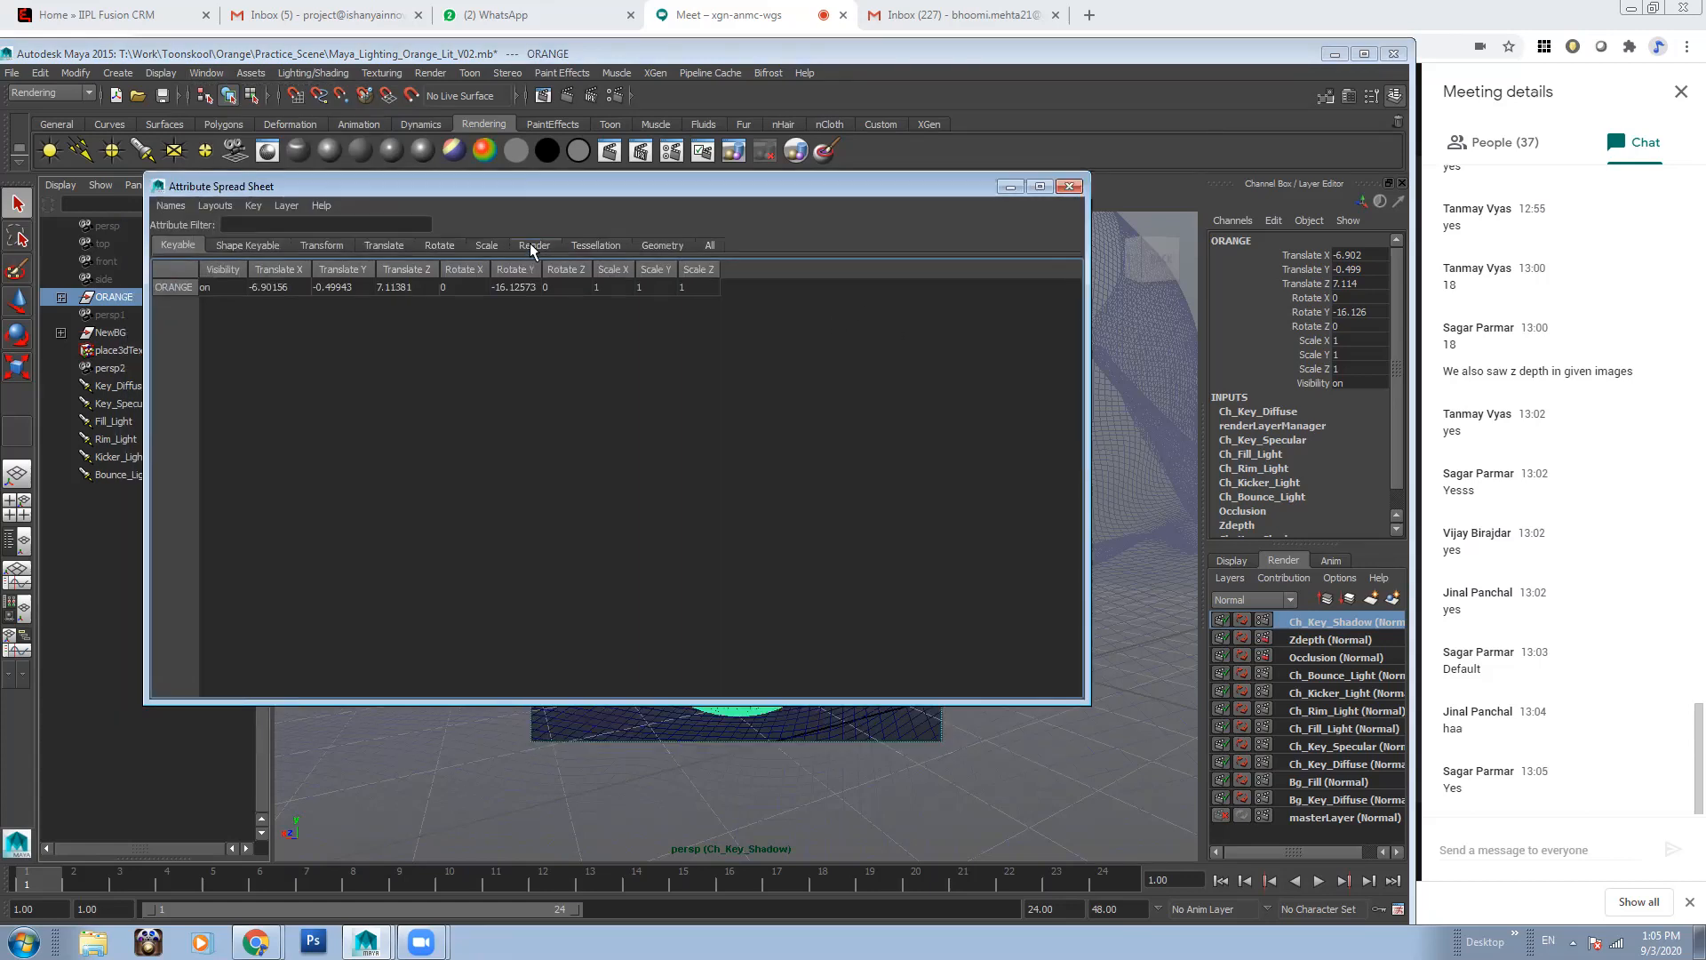
{"action": "left_click", "coordinate": [532, 245]}
Expand the ORANGE group in the outliner and rearrange the Attribute Spread Sheet window to uncover the orange in the viewport
{"action": "left_click_drag", "start_coordinate": [788, 179], "coordinate": [1090, 205]}
{"action": "left_click", "coordinate": [61, 297]}
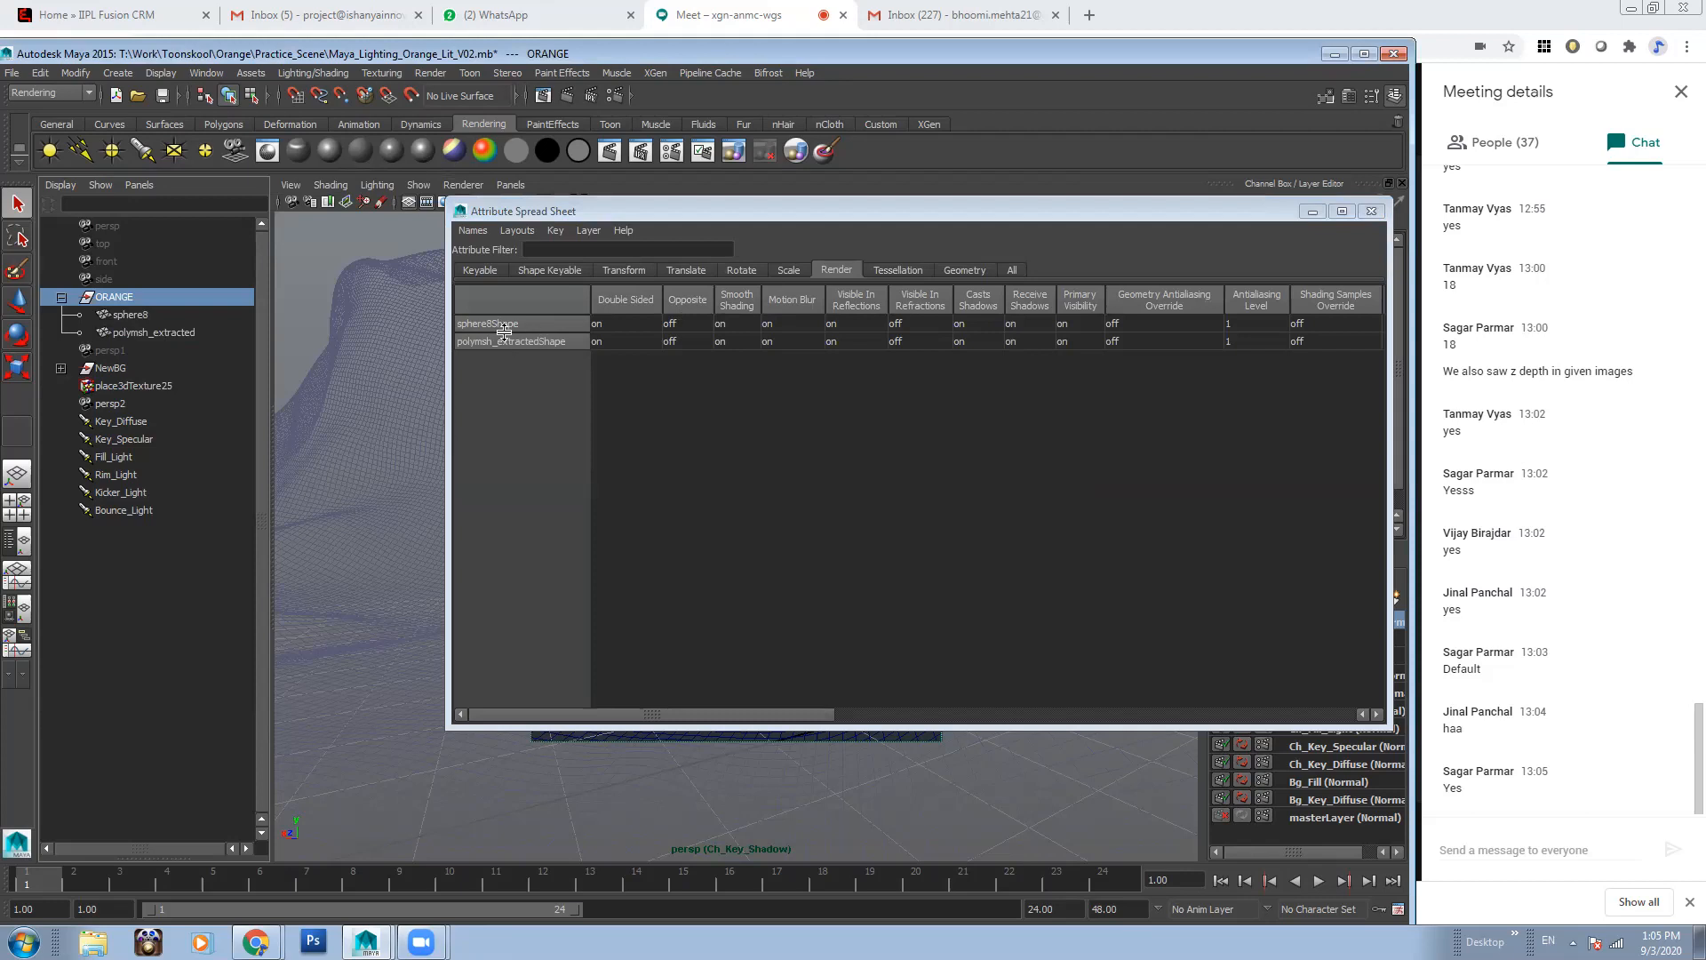
{"action": "left_click", "coordinate": [1388, 366]}
{"action": "left_click_drag", "start_coordinate": [1388, 366], "coordinate": [959, 366]}
{"action": "left_click_drag", "start_coordinate": [769, 205], "coordinate": [422, 188]}
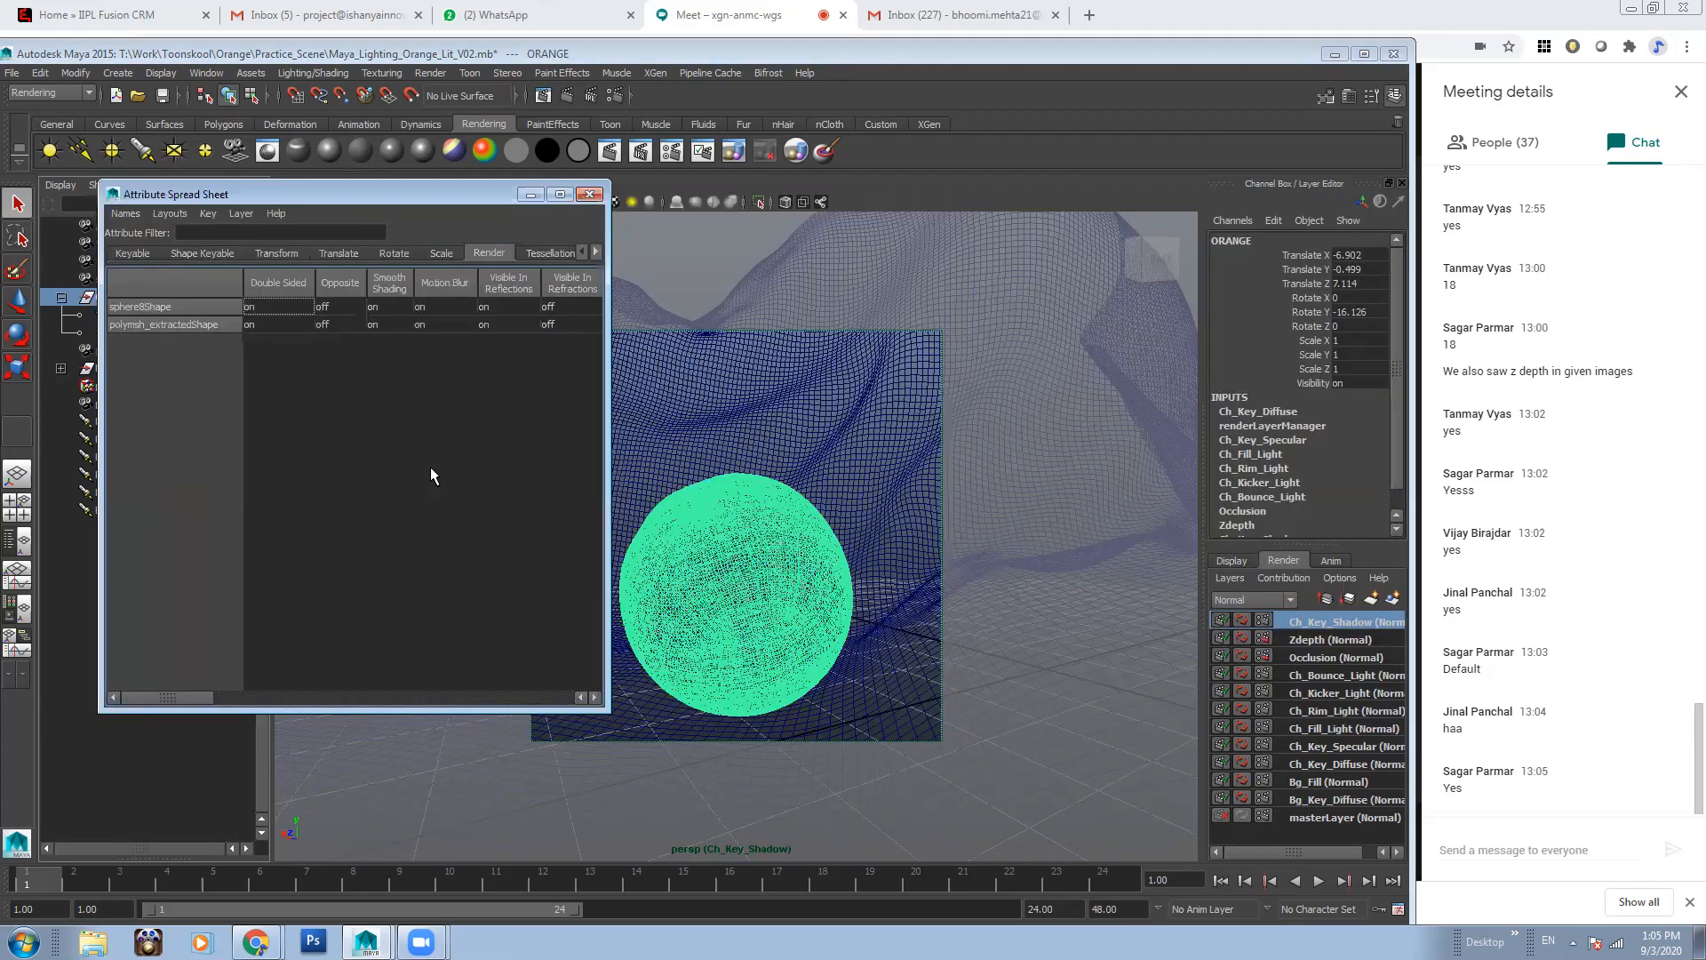
{"action": "left_click_drag", "start_coordinate": [610, 393], "coordinate": [831, 392]}
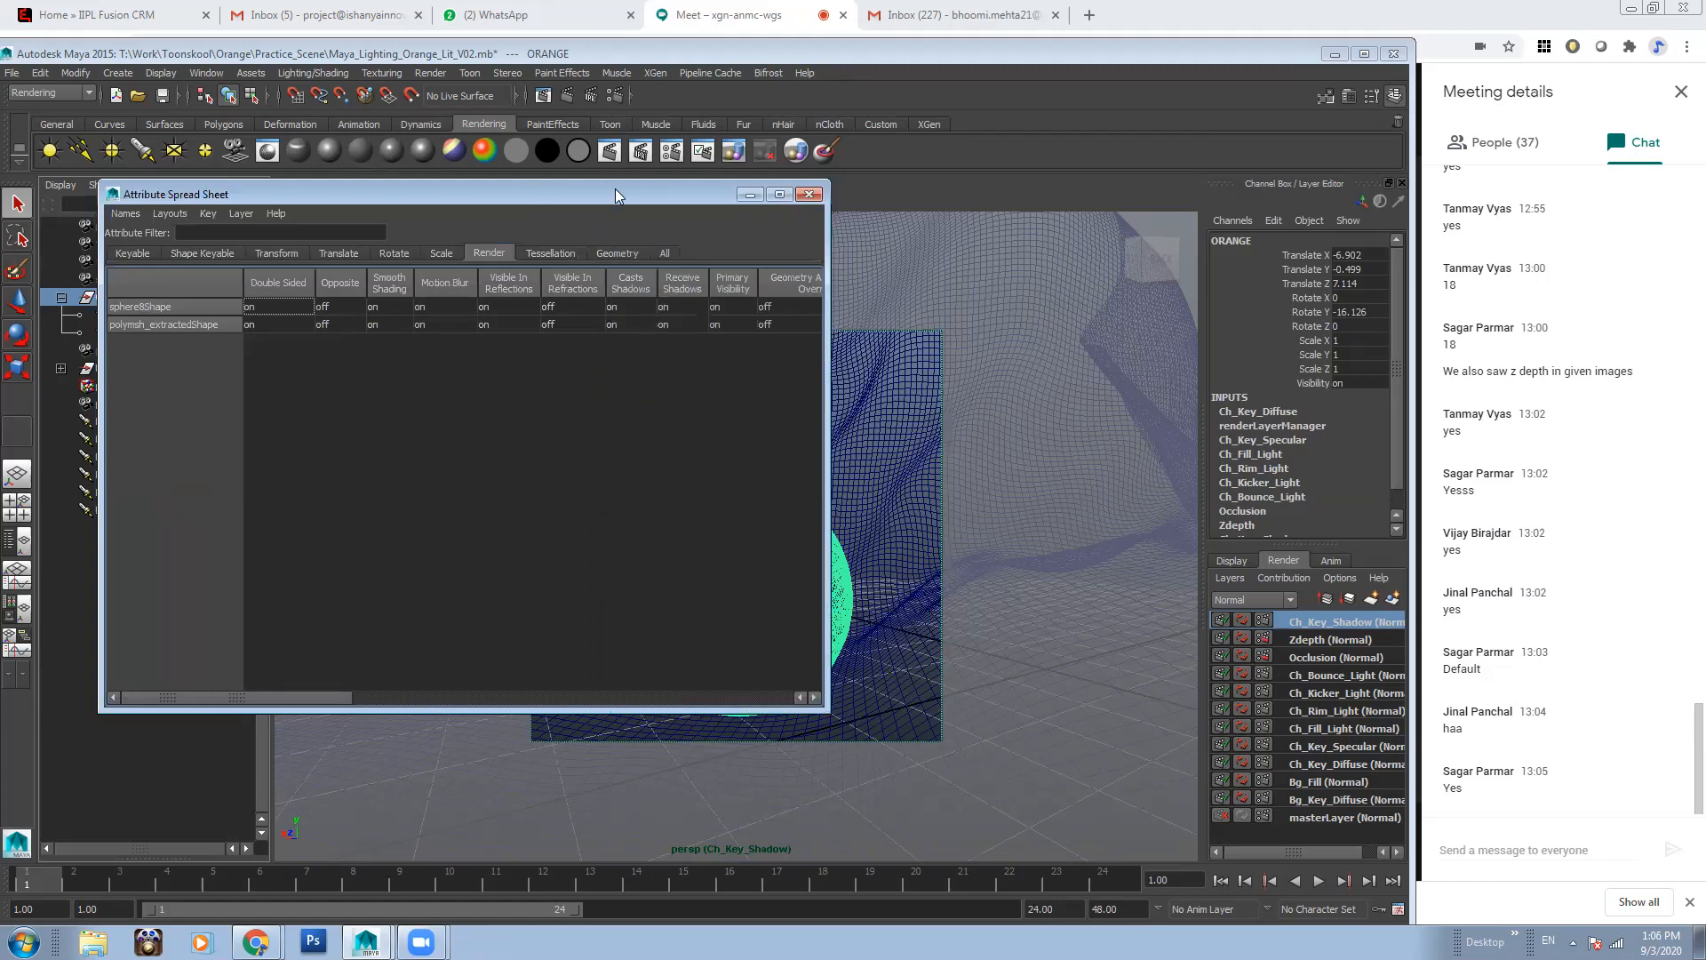
{"action": "left_click_drag", "start_coordinate": [615, 188], "coordinate": [543, 194]}
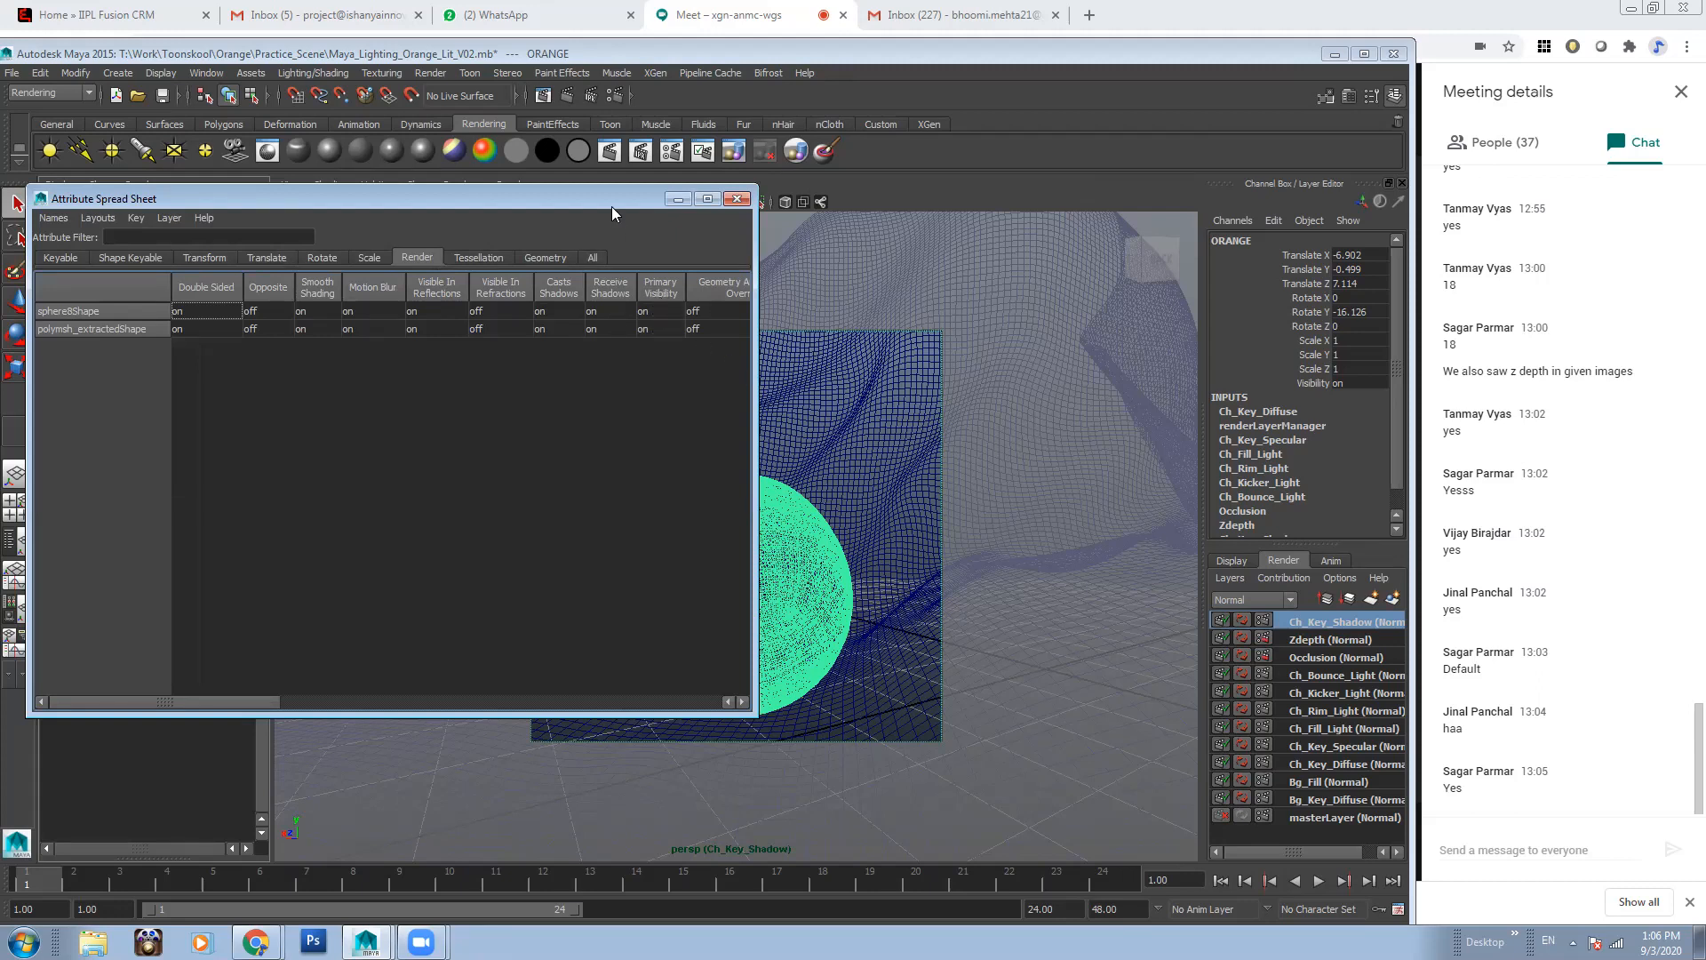
{"action": "left_click_drag", "start_coordinate": [597, 201], "coordinate": [439, 208]}
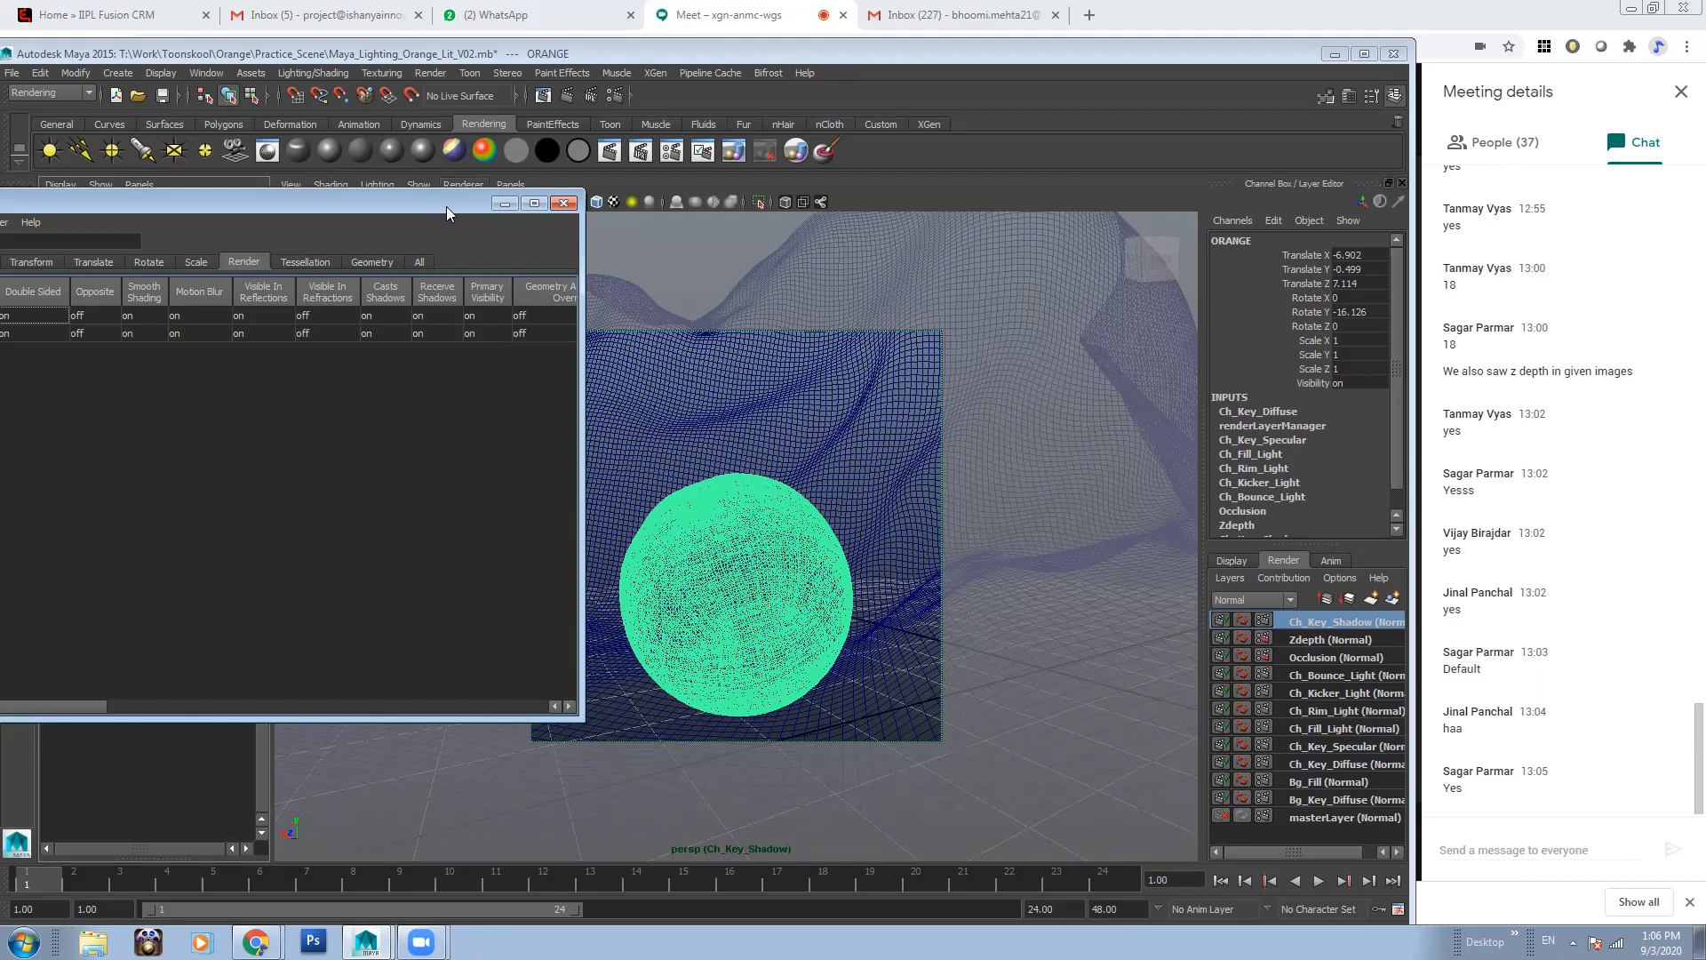
Create a layer override for Primary Visibility on both ORANGE shapes, and close the Attribute Spread Sheet
{"action": "left_click_drag", "start_coordinate": [446, 206], "coordinate": [550, 234]}
{"action": "left_click", "coordinate": [596, 322]}
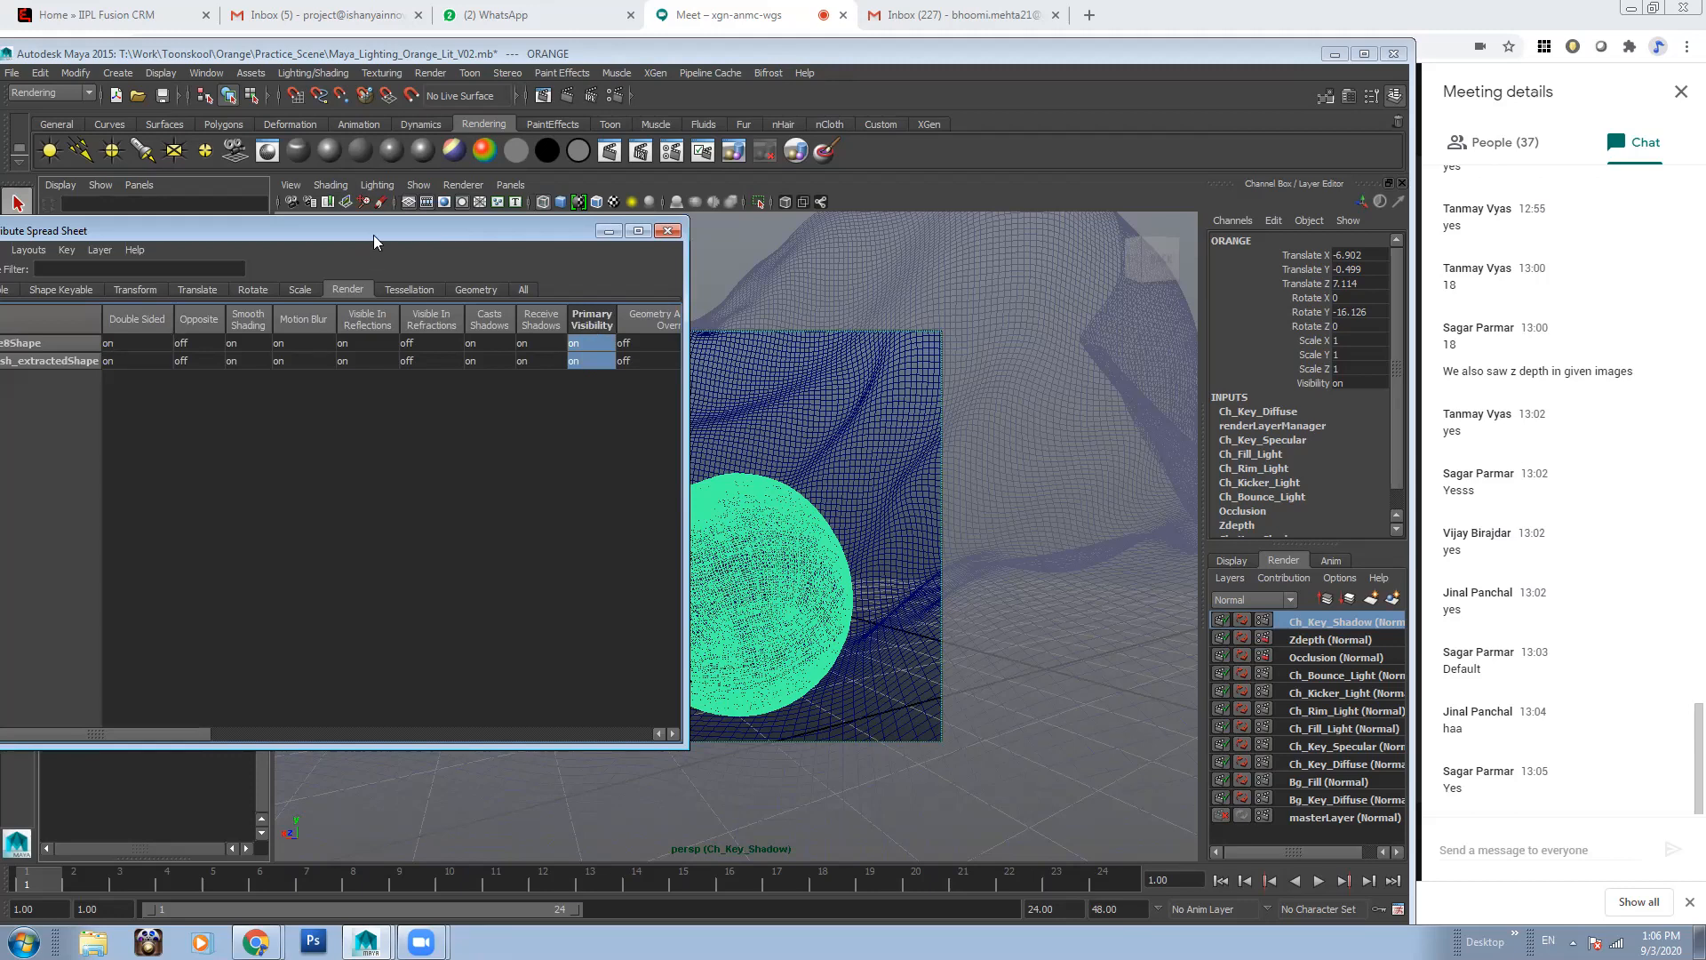
{"action": "left_click_drag", "start_coordinate": [373, 234], "coordinate": [456, 248]}
{"action": "left_click_drag", "start_coordinate": [41, 471], "coordinate": [124, 472]}
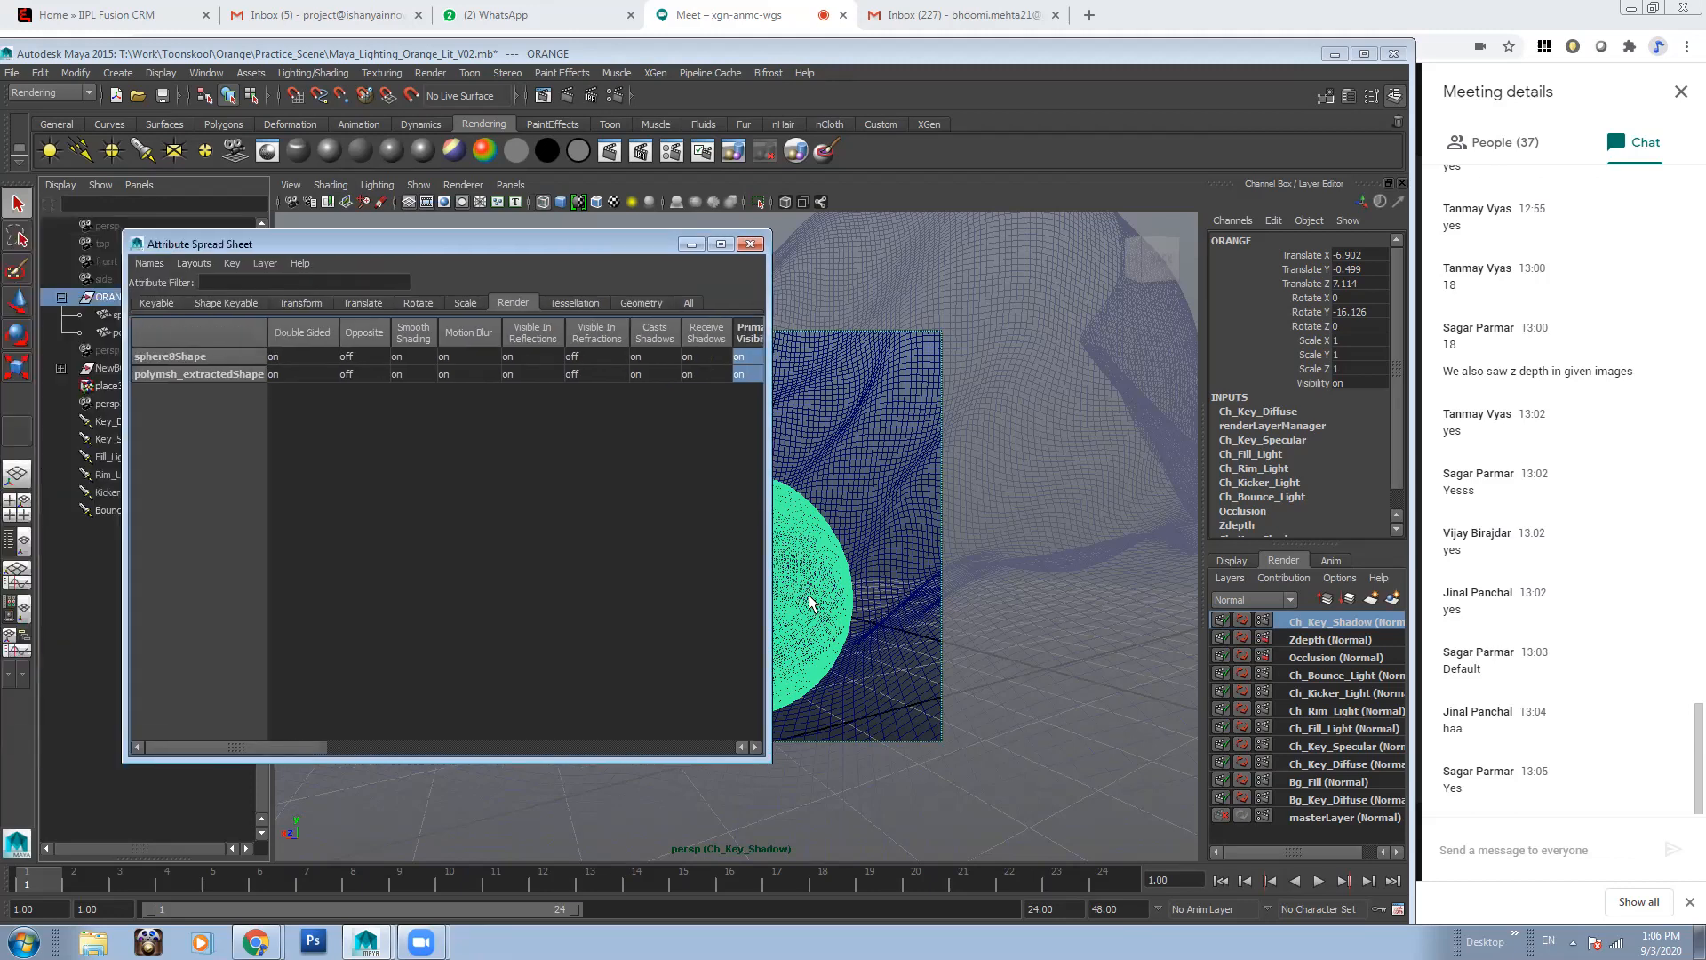
{"action": "left_click_drag", "start_coordinate": [767, 567], "coordinate": [872, 567]}
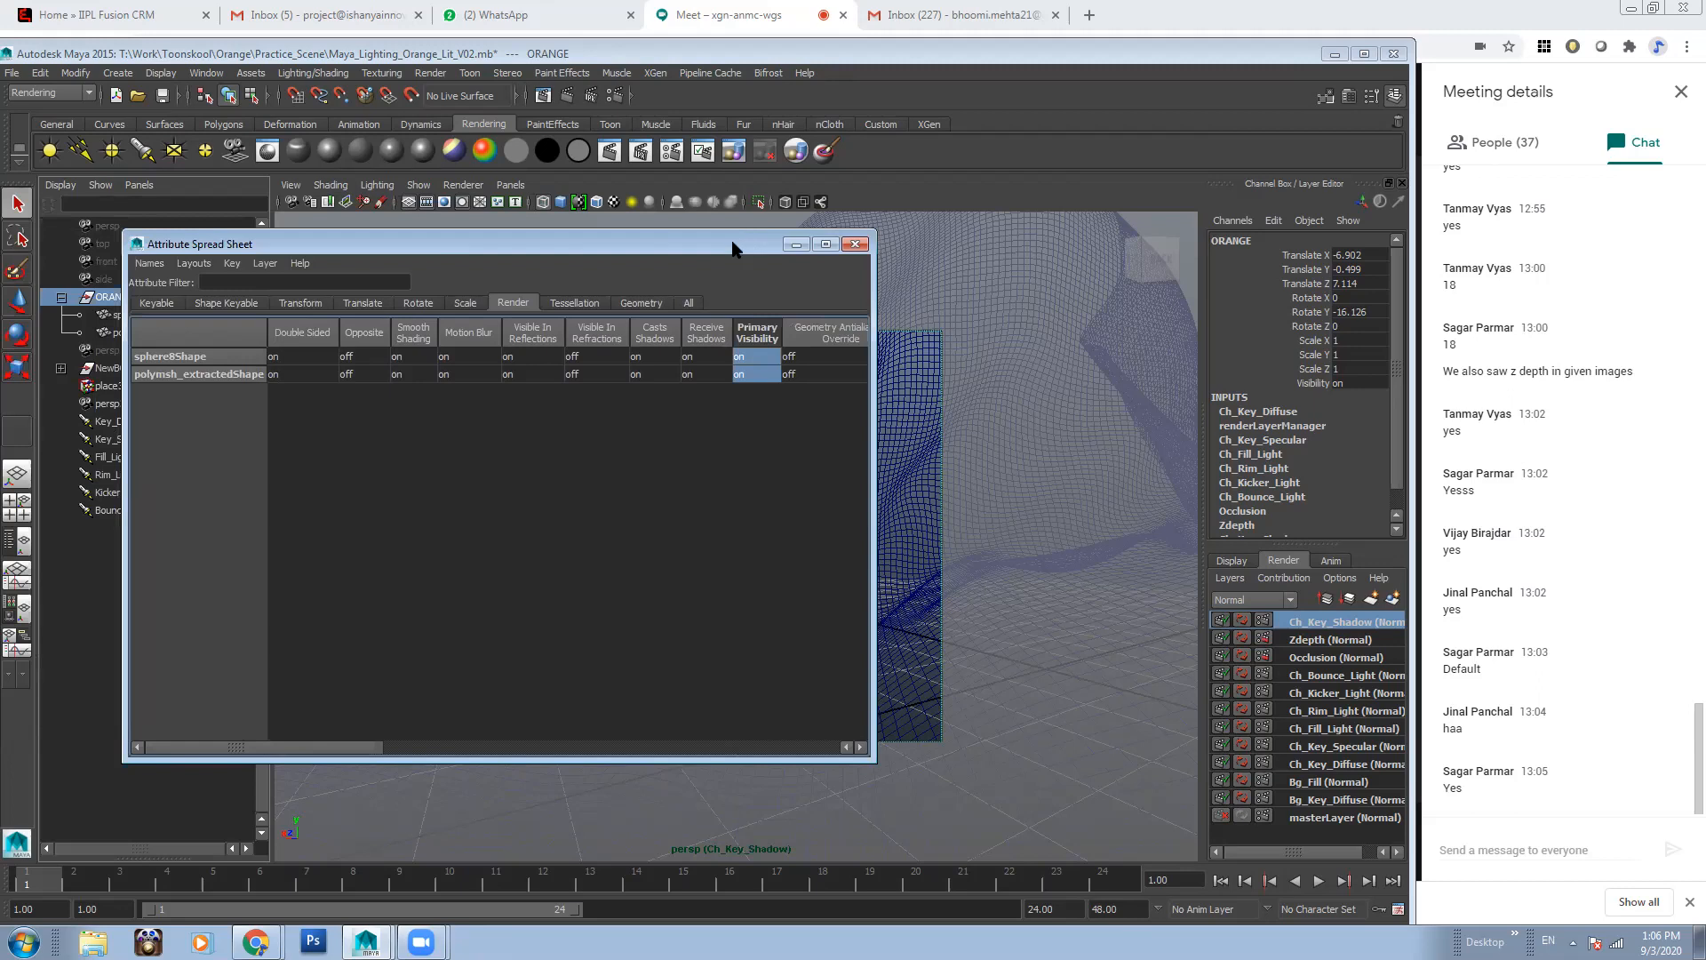
{"action": "left_click_drag", "start_coordinate": [734, 249], "coordinate": [553, 247]}
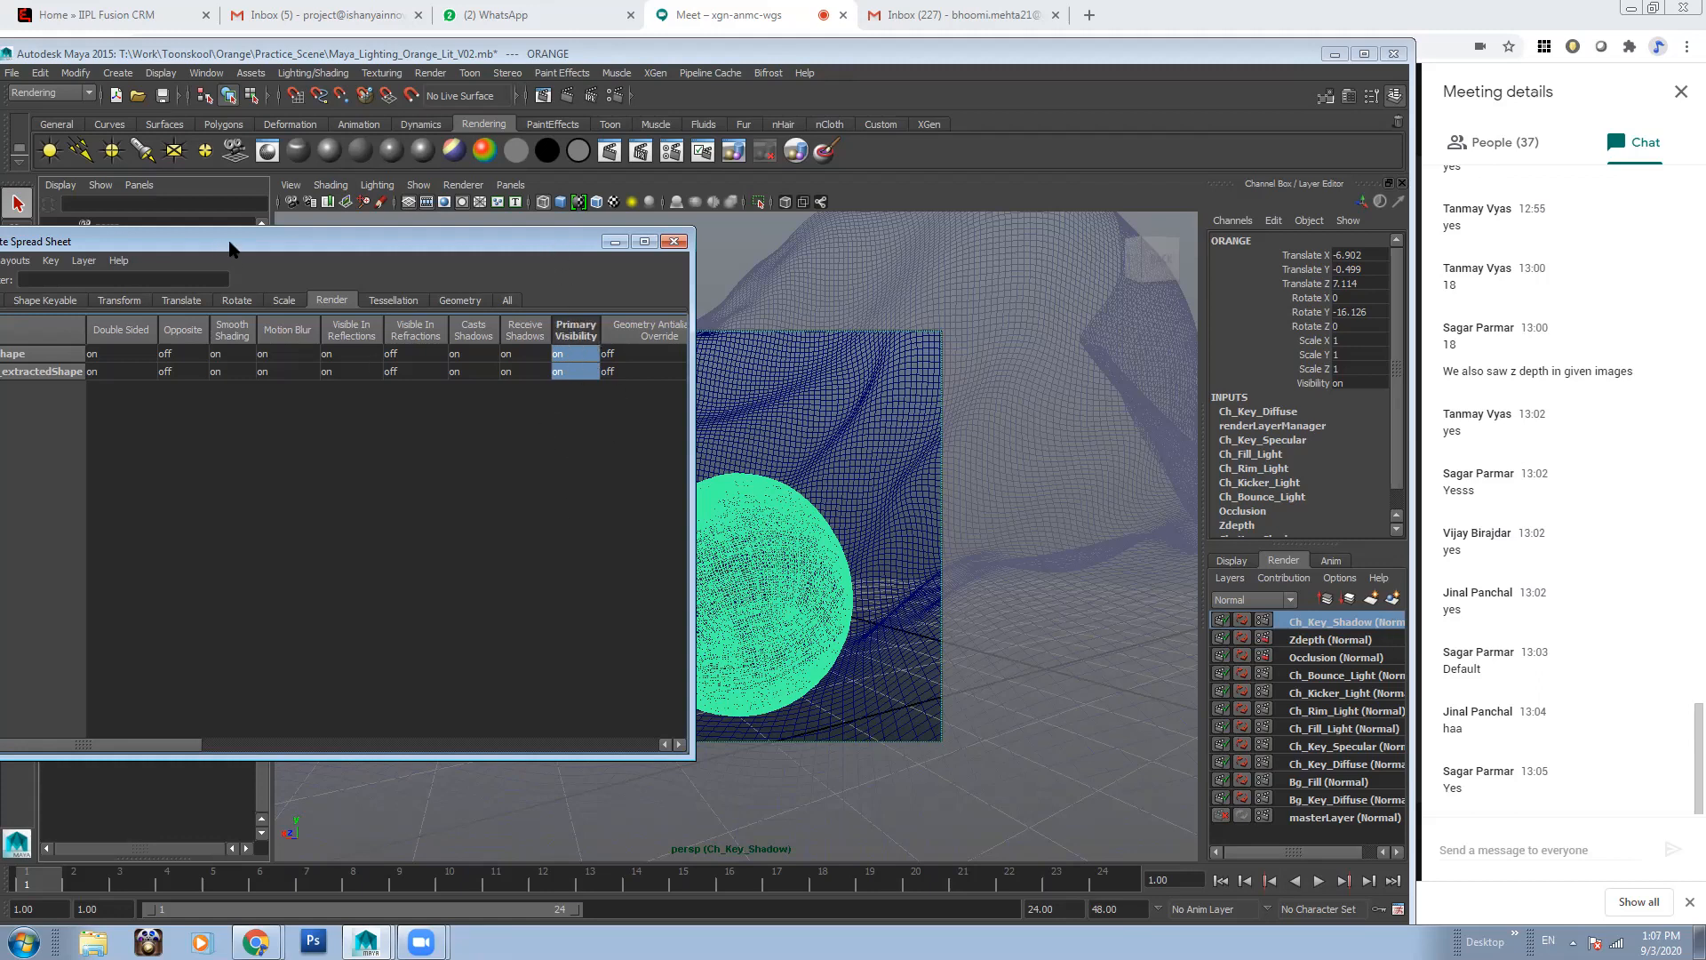
{"action": "left_click", "coordinate": [79, 260]}
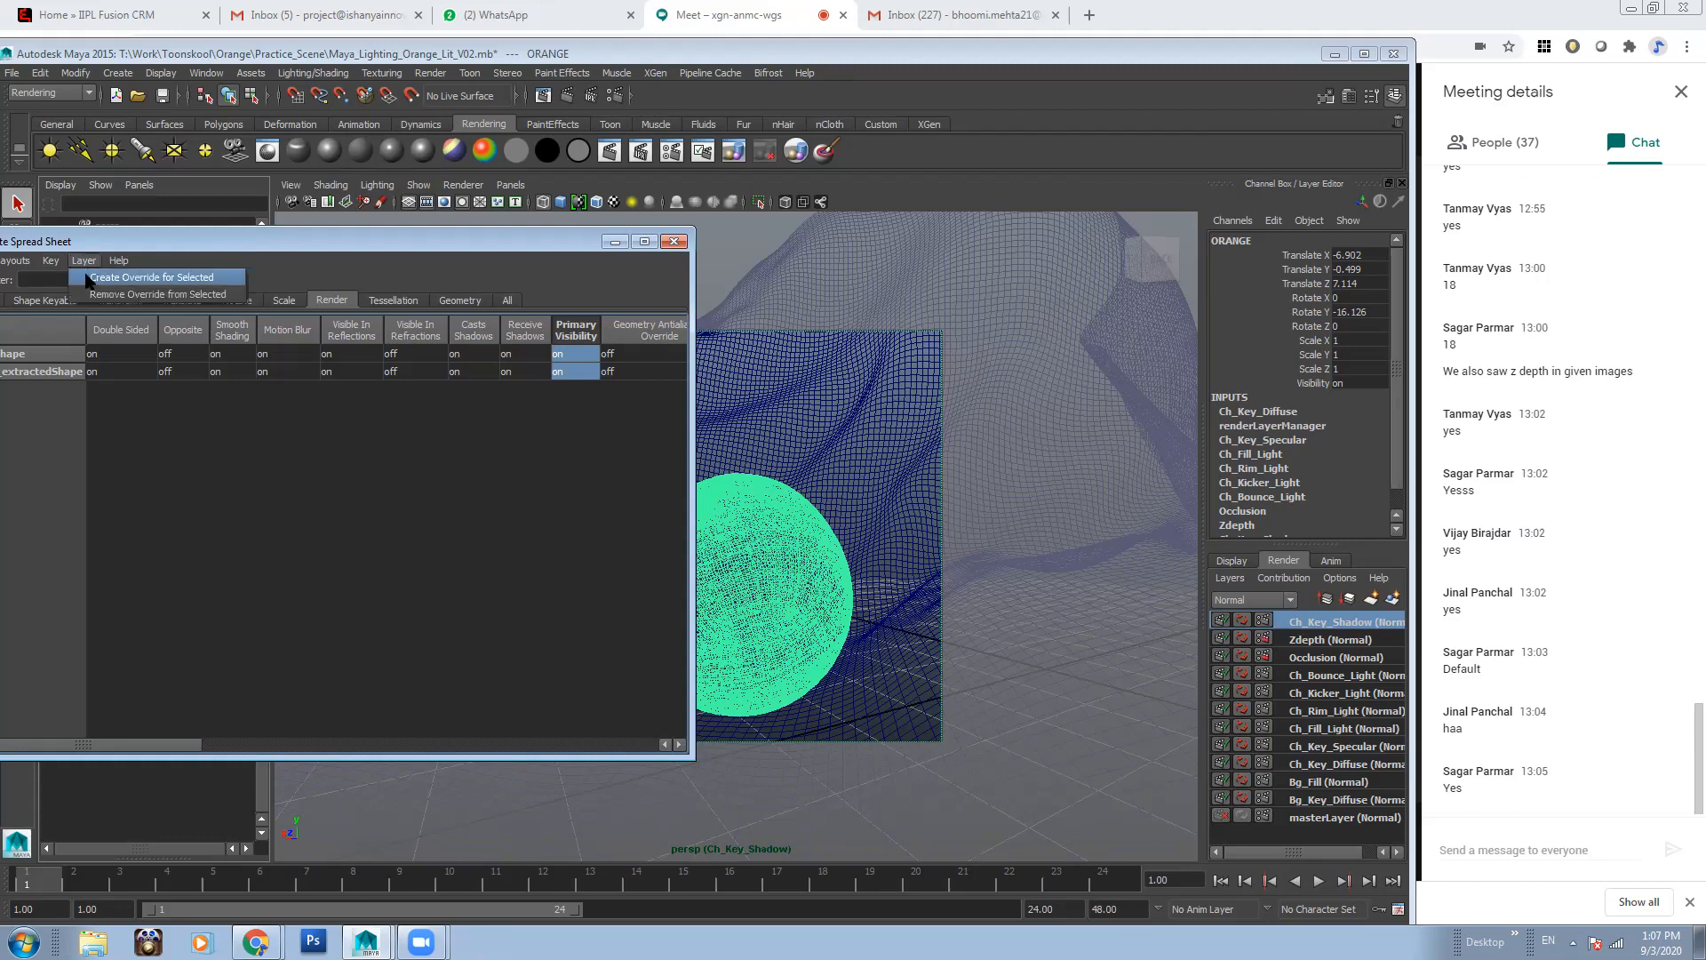
{"action": "left_click", "coordinate": [197, 279]}
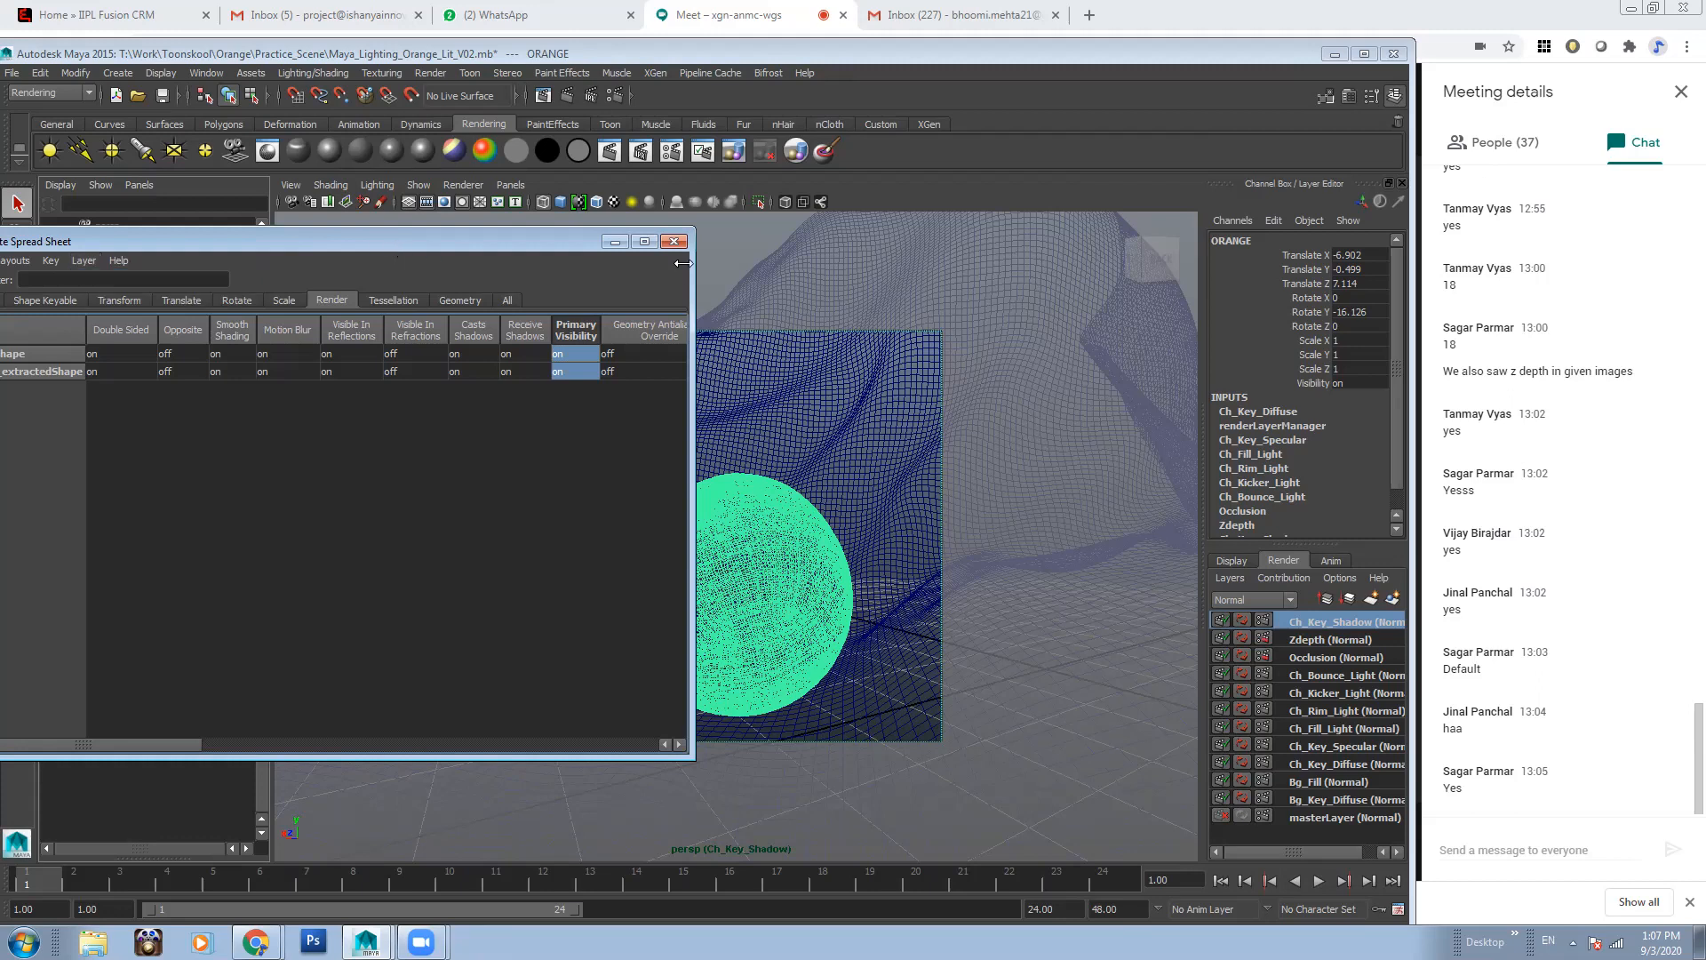
{"action": "left_click", "coordinate": [674, 241]}
{"action": "left_click", "coordinate": [766, 391]}
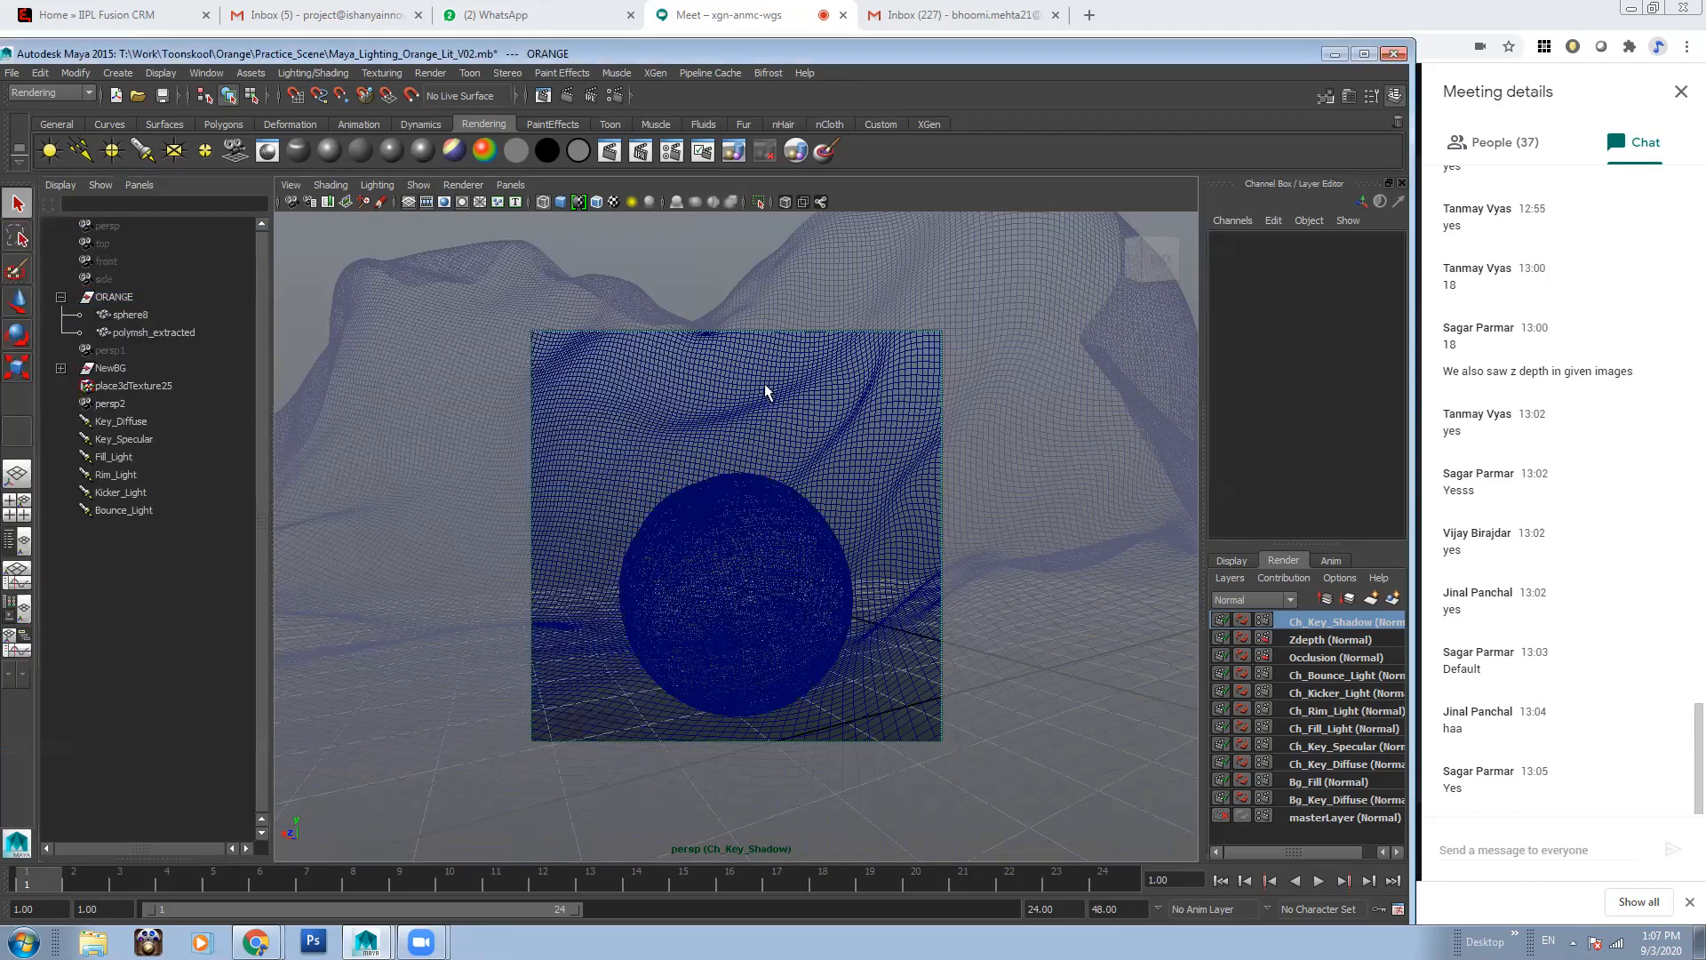
Reopen the Attribute Spread Sheet for the ORANGE group, override Primary Visibility on both shapes for this layer, and set it to off
{"action": "left_click", "coordinate": [61, 297]}
{"action": "left_click", "coordinate": [125, 297]}
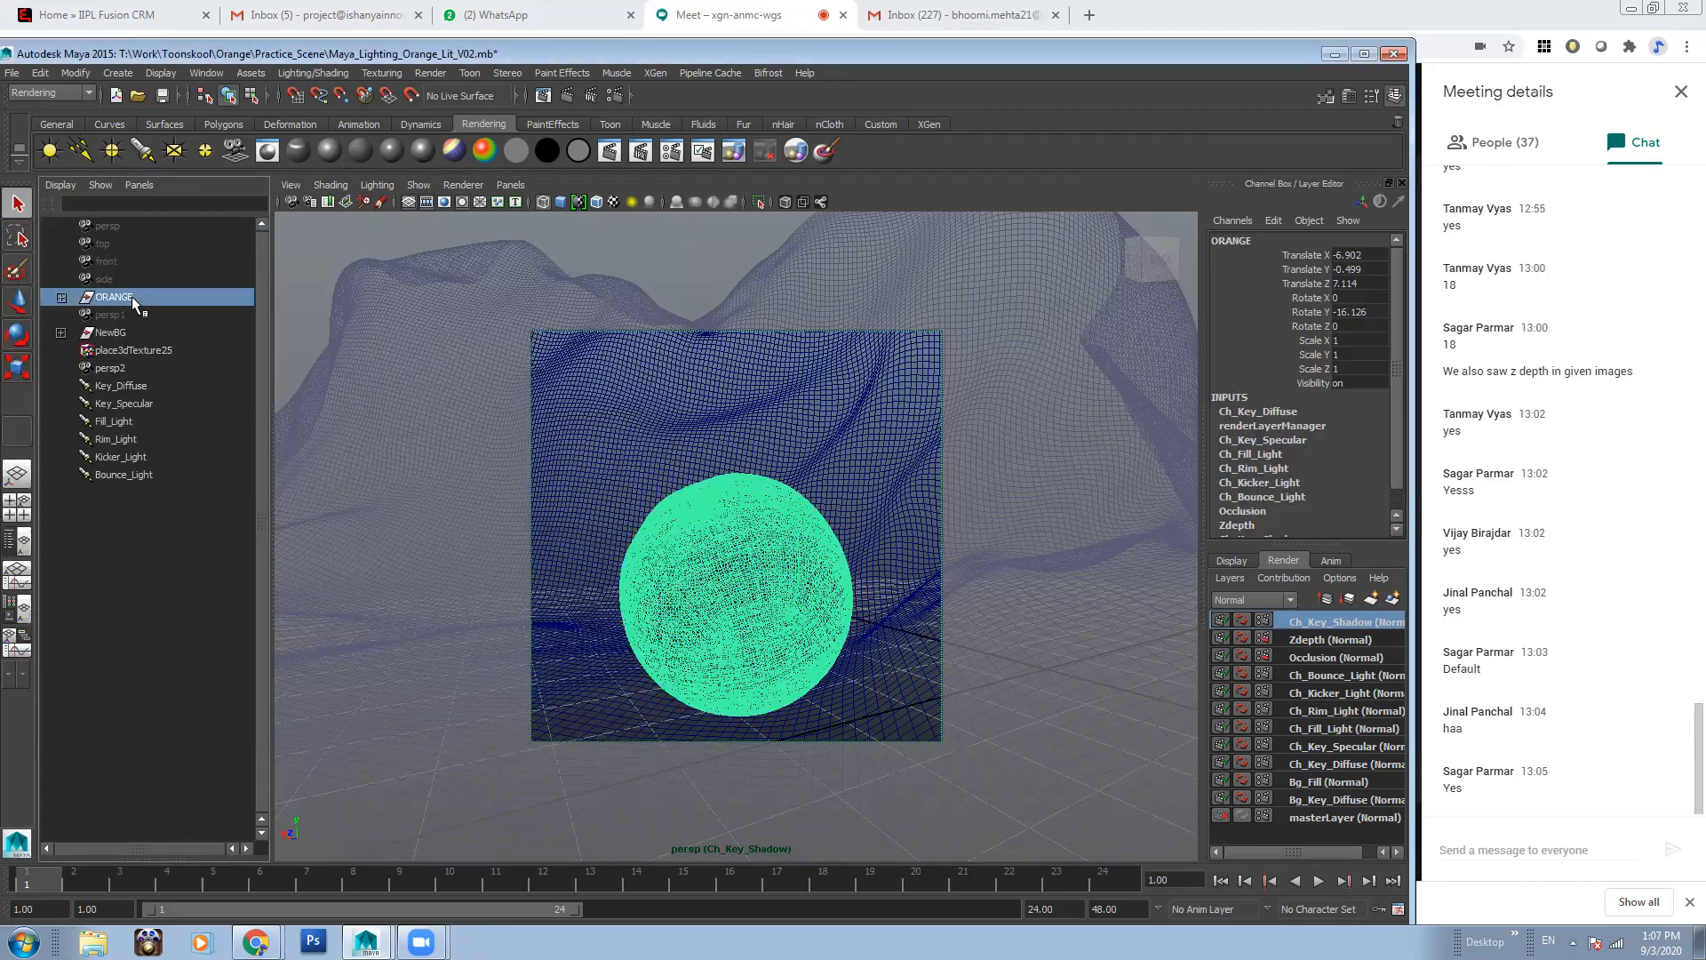
{"action": "left_click", "coordinate": [206, 72]}
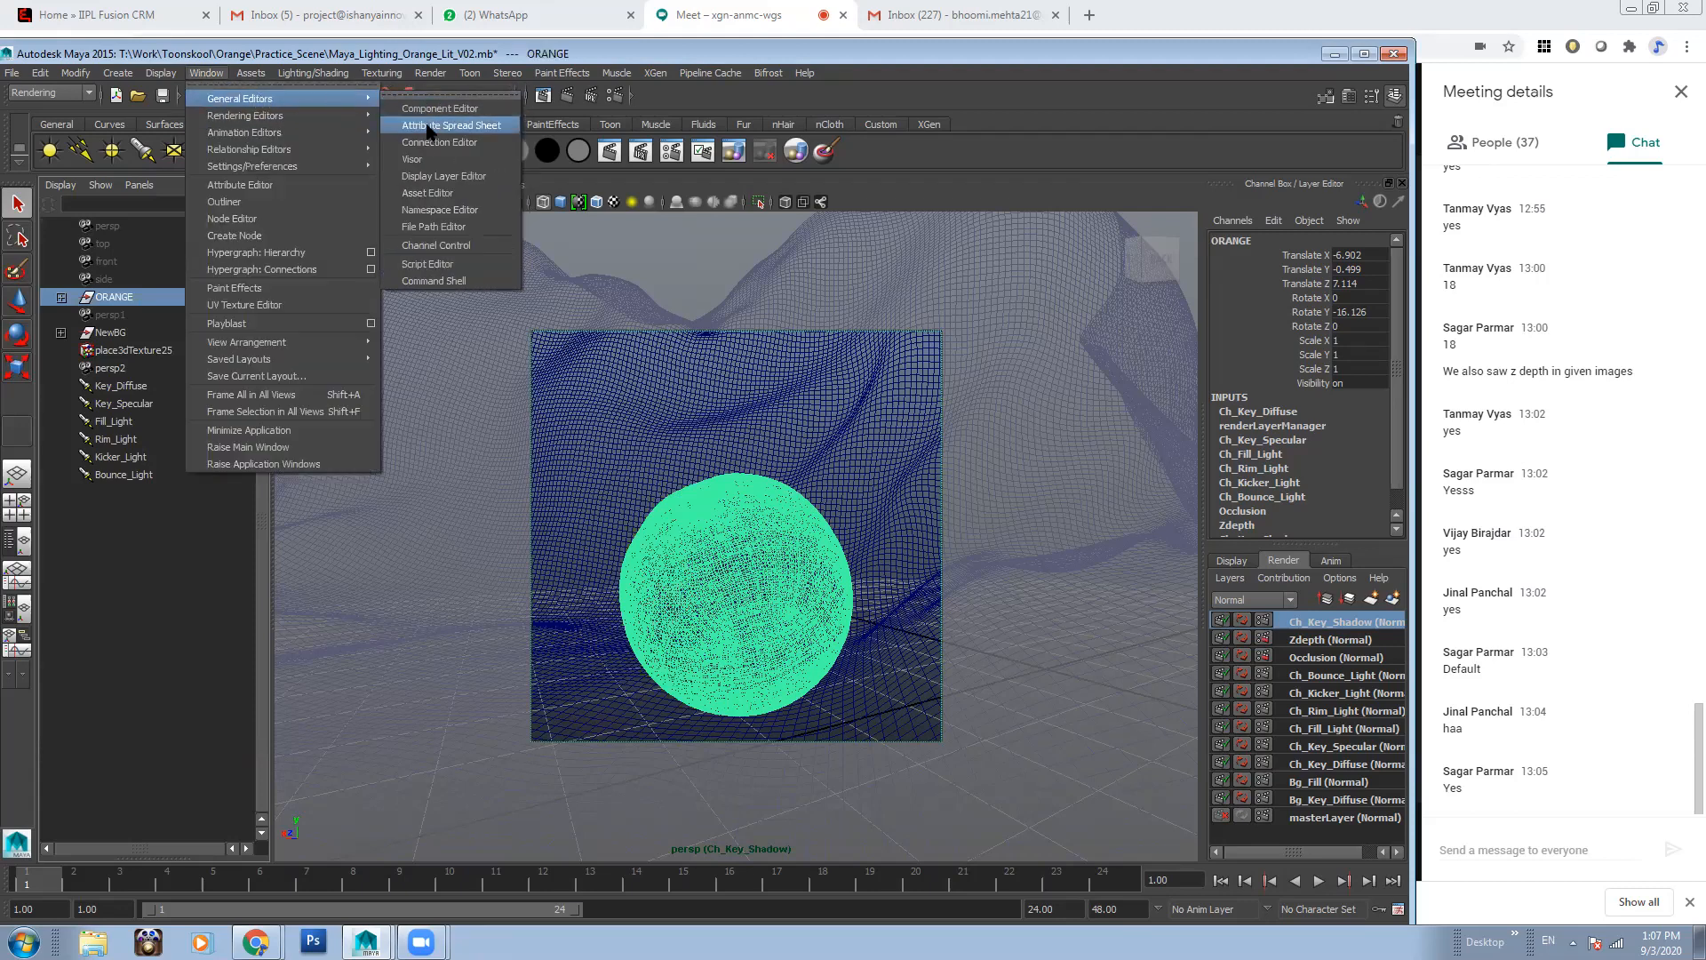
{"action": "left_click", "coordinate": [425, 127]}
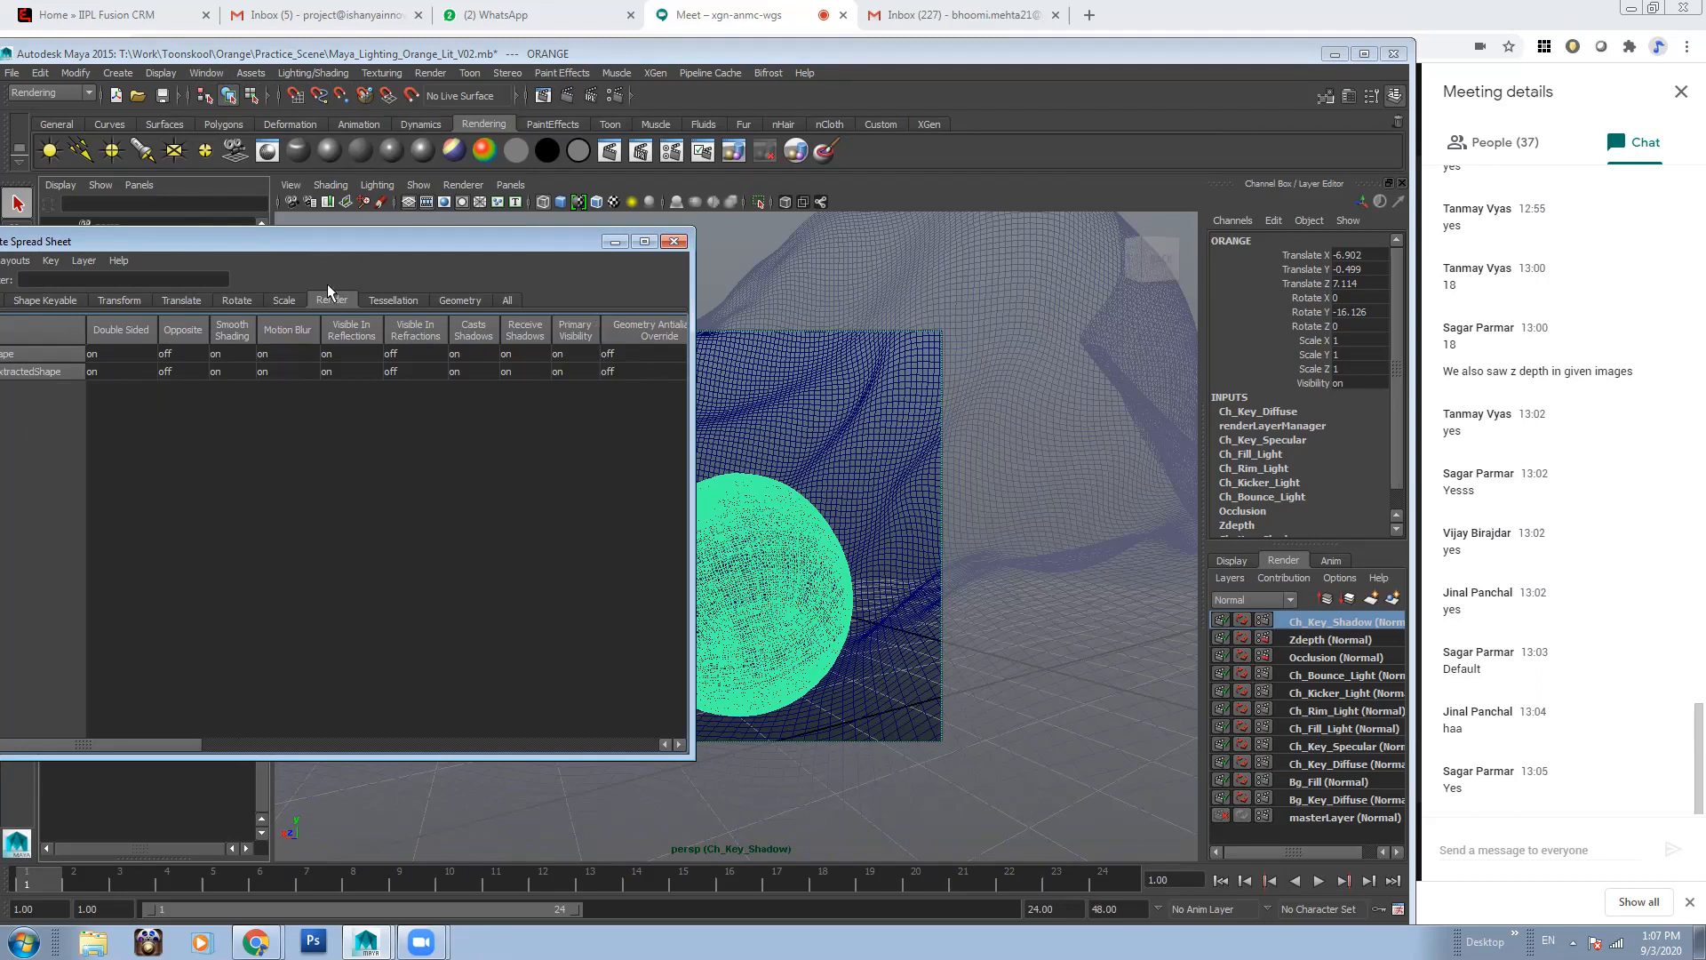
{"action": "left_click", "coordinate": [577, 331]}
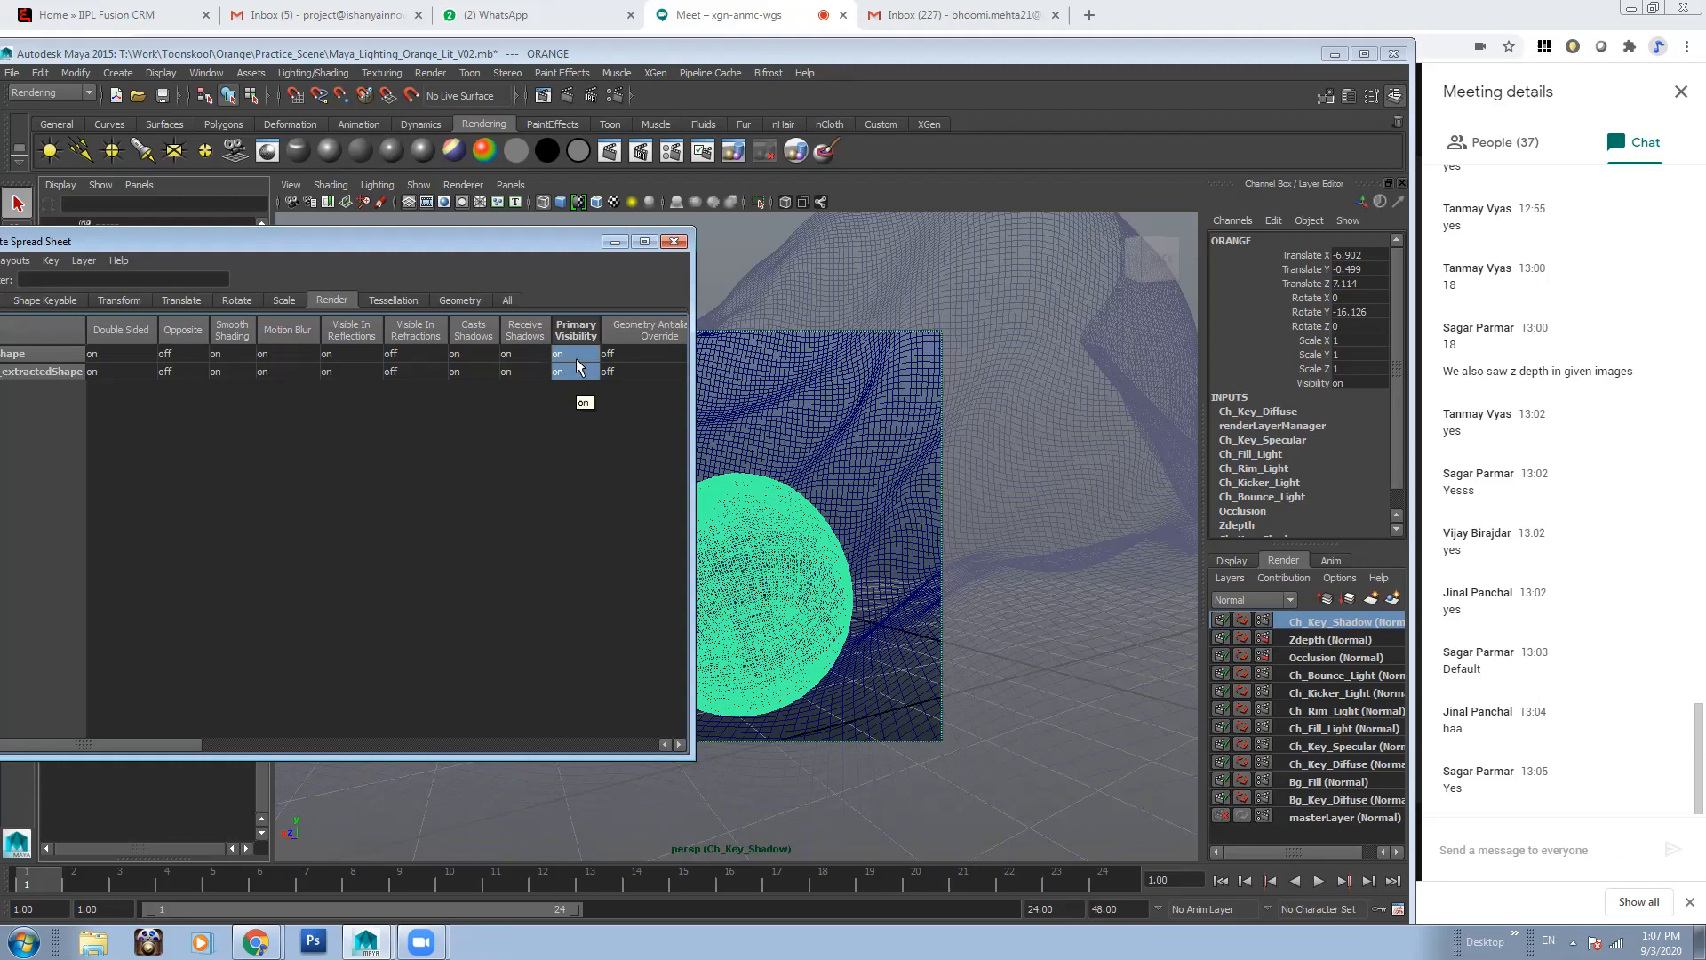
{"action": "left_click", "coordinate": [79, 260]}
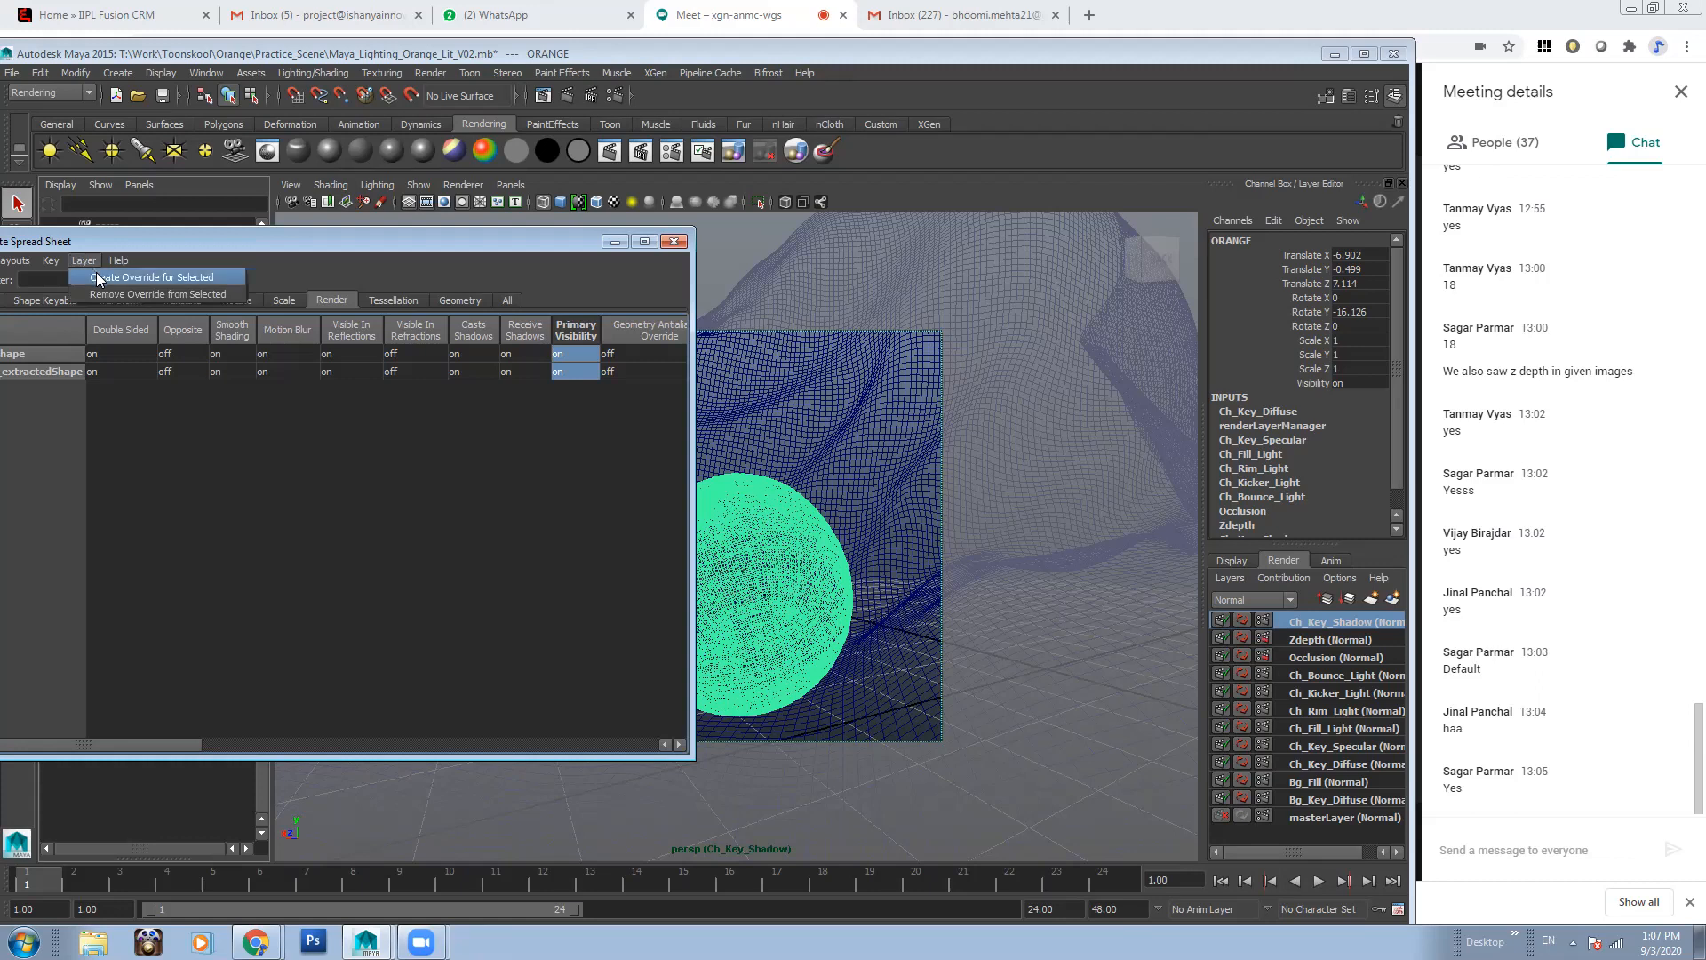
{"action": "left_click", "coordinate": [96, 276]}
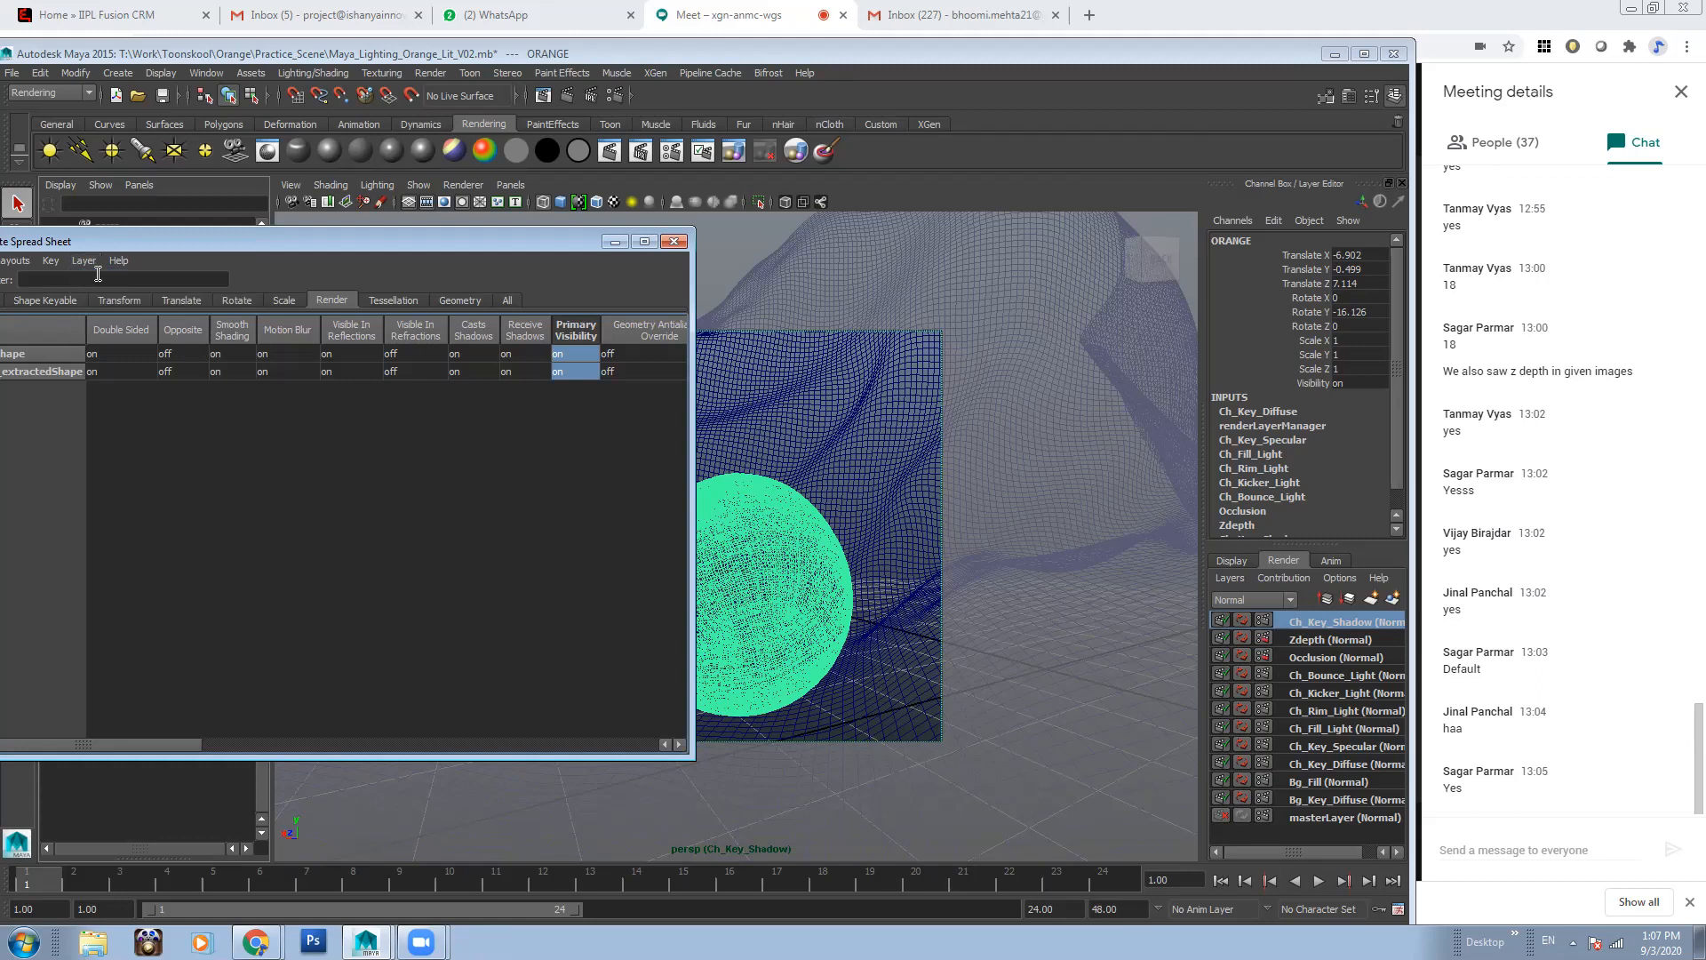
{"action": "key", "text": "Return"}
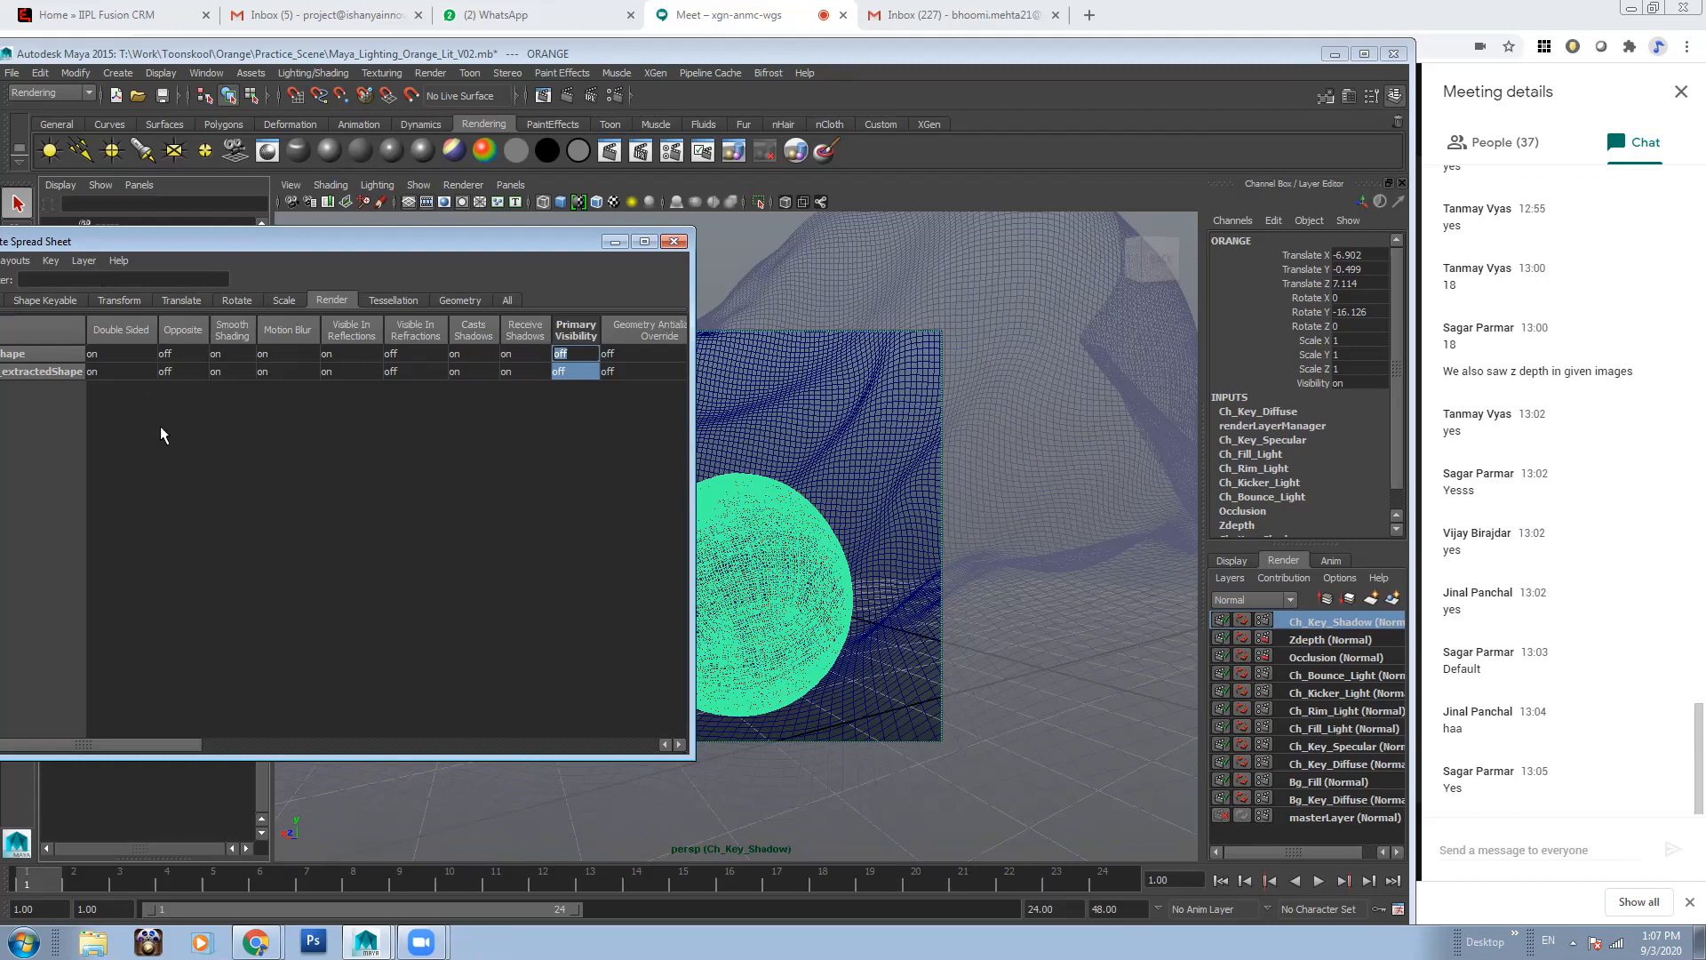
{"action": "left_click", "coordinate": [370, 478]}
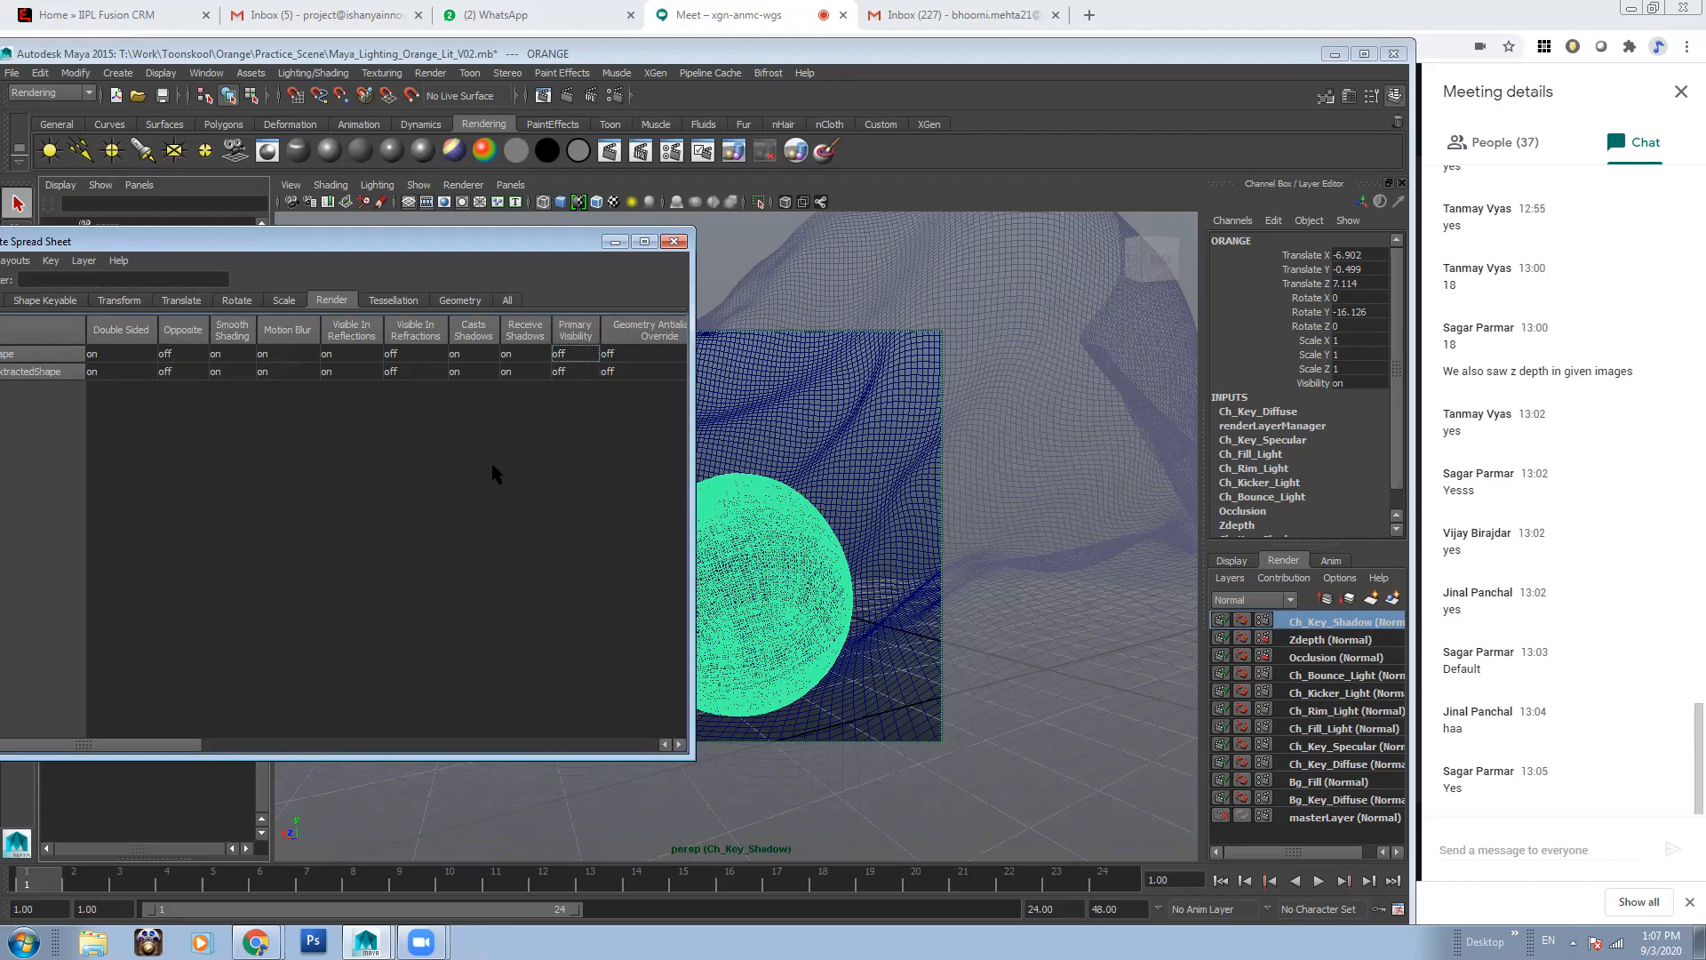
Compare the ORANGE shapes' Primary Visibility in the Zdepth, Ch_Rim_Light, Ch_Key_Specular and Bg_Fill layers, ending on the Ch_Key_Shadow layer
{"action": "left_click", "coordinate": [1321, 639]}
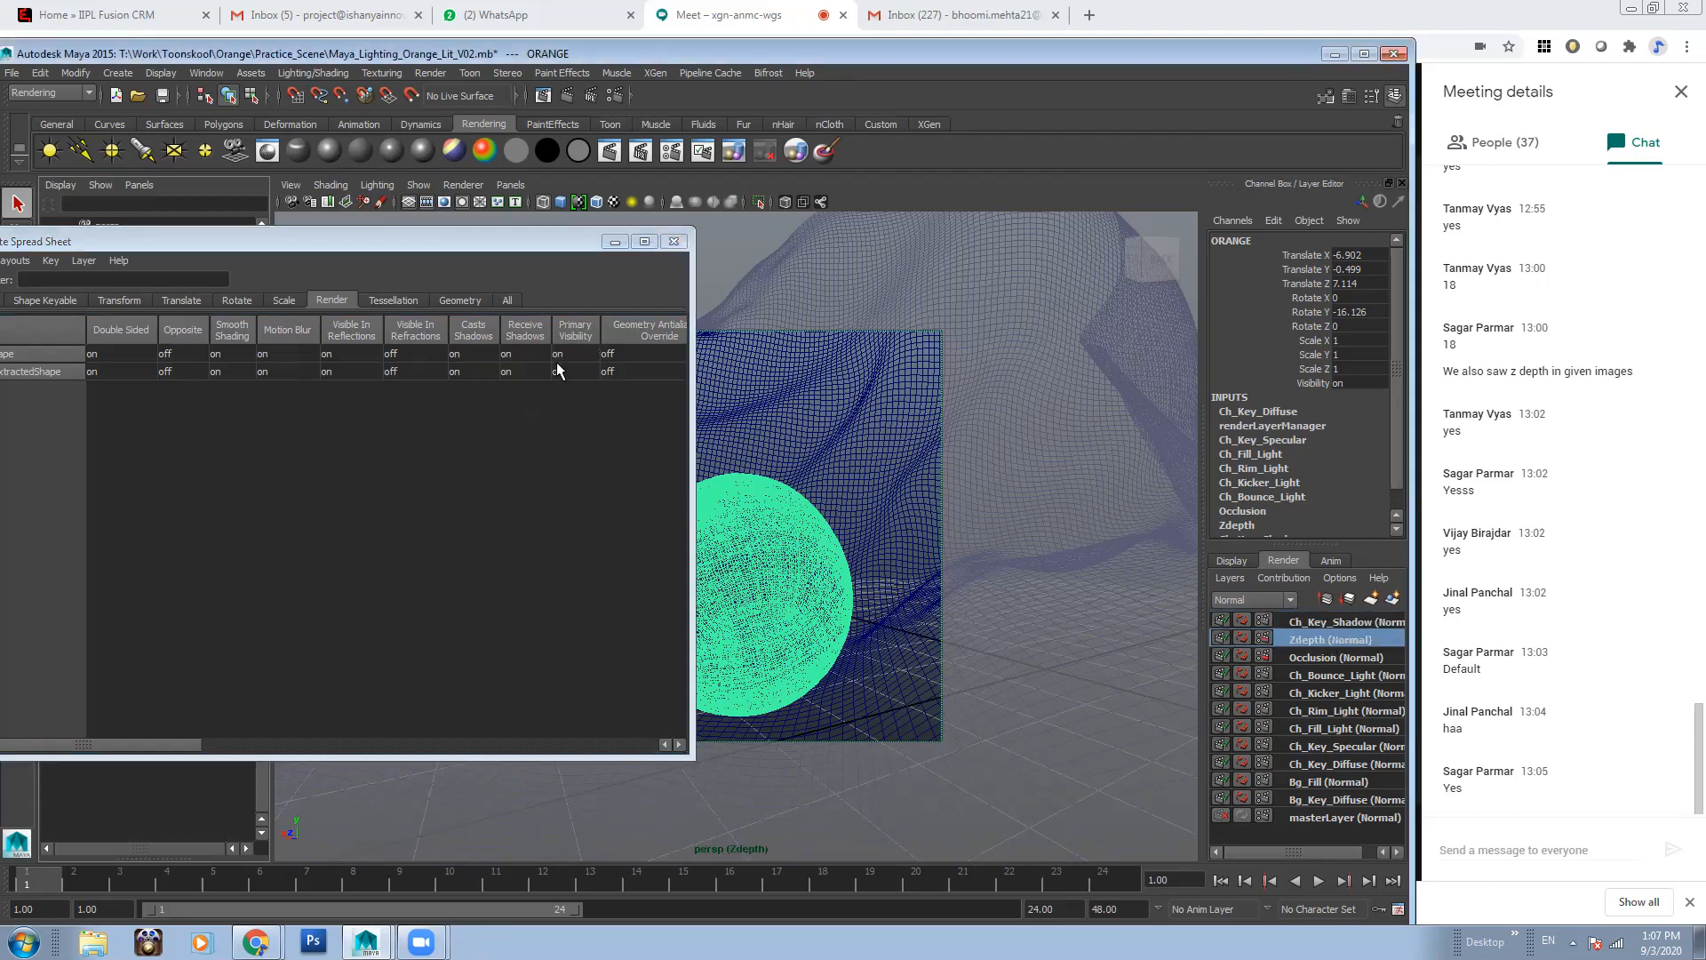
{"action": "left_click", "coordinate": [1333, 710]}
{"action": "left_click", "coordinate": [1333, 747]}
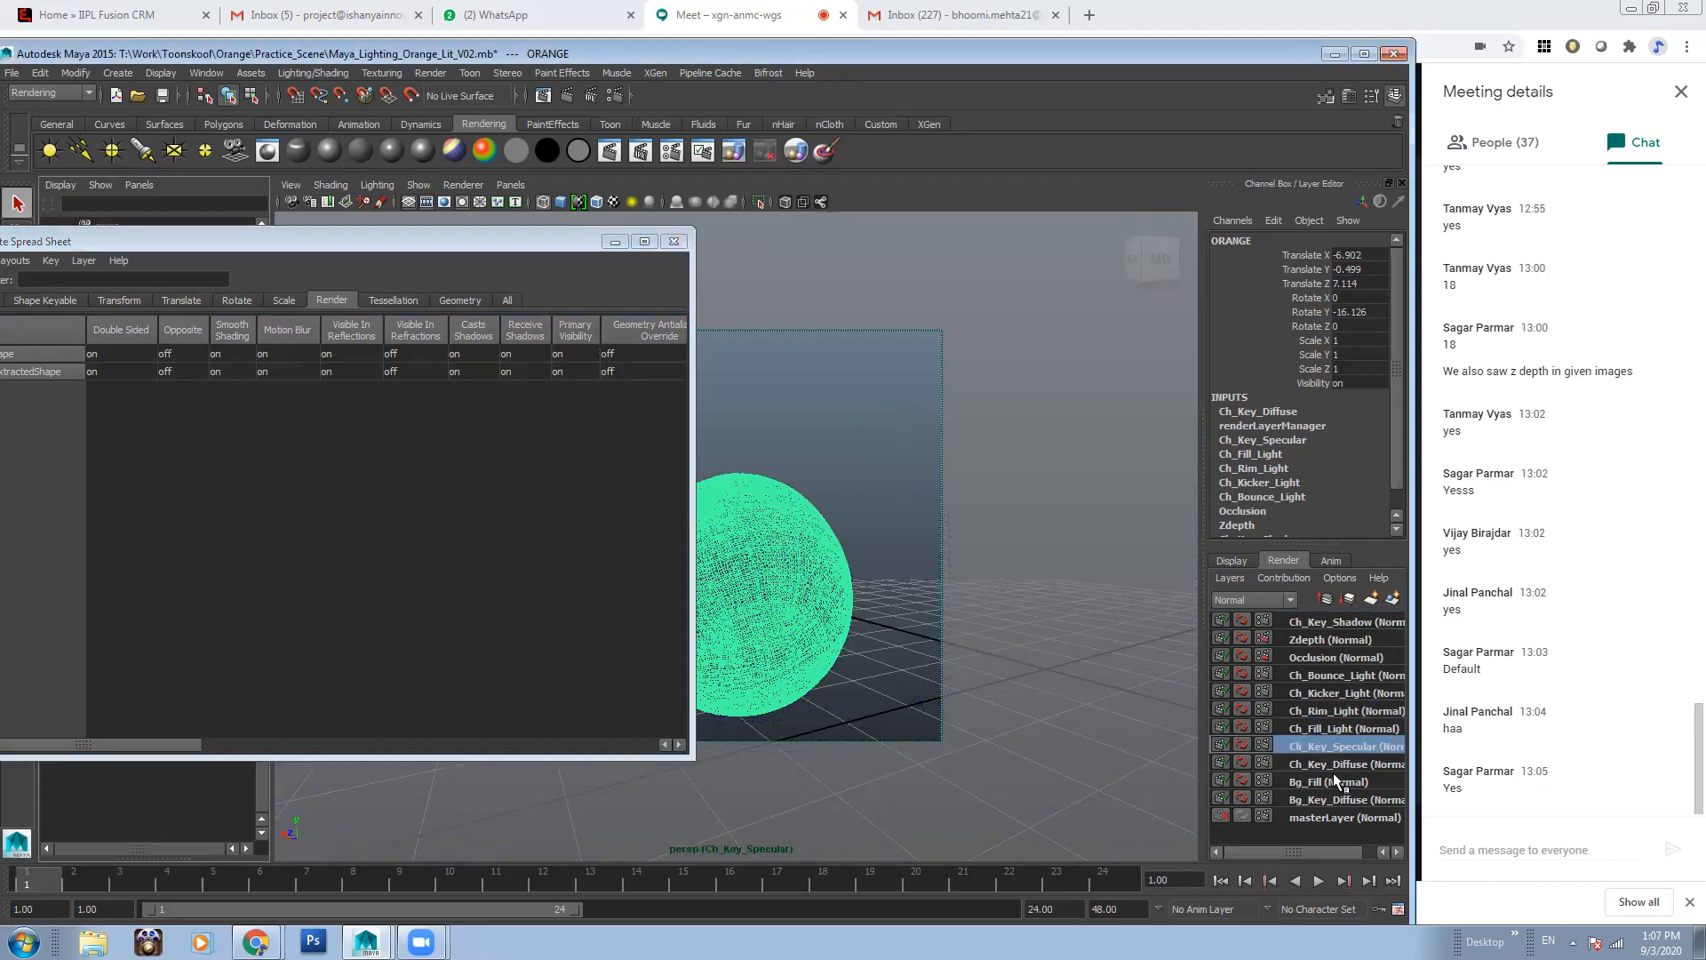
{"action": "left_click", "coordinate": [1326, 782]}
{"action": "left_click", "coordinate": [1331, 624]}
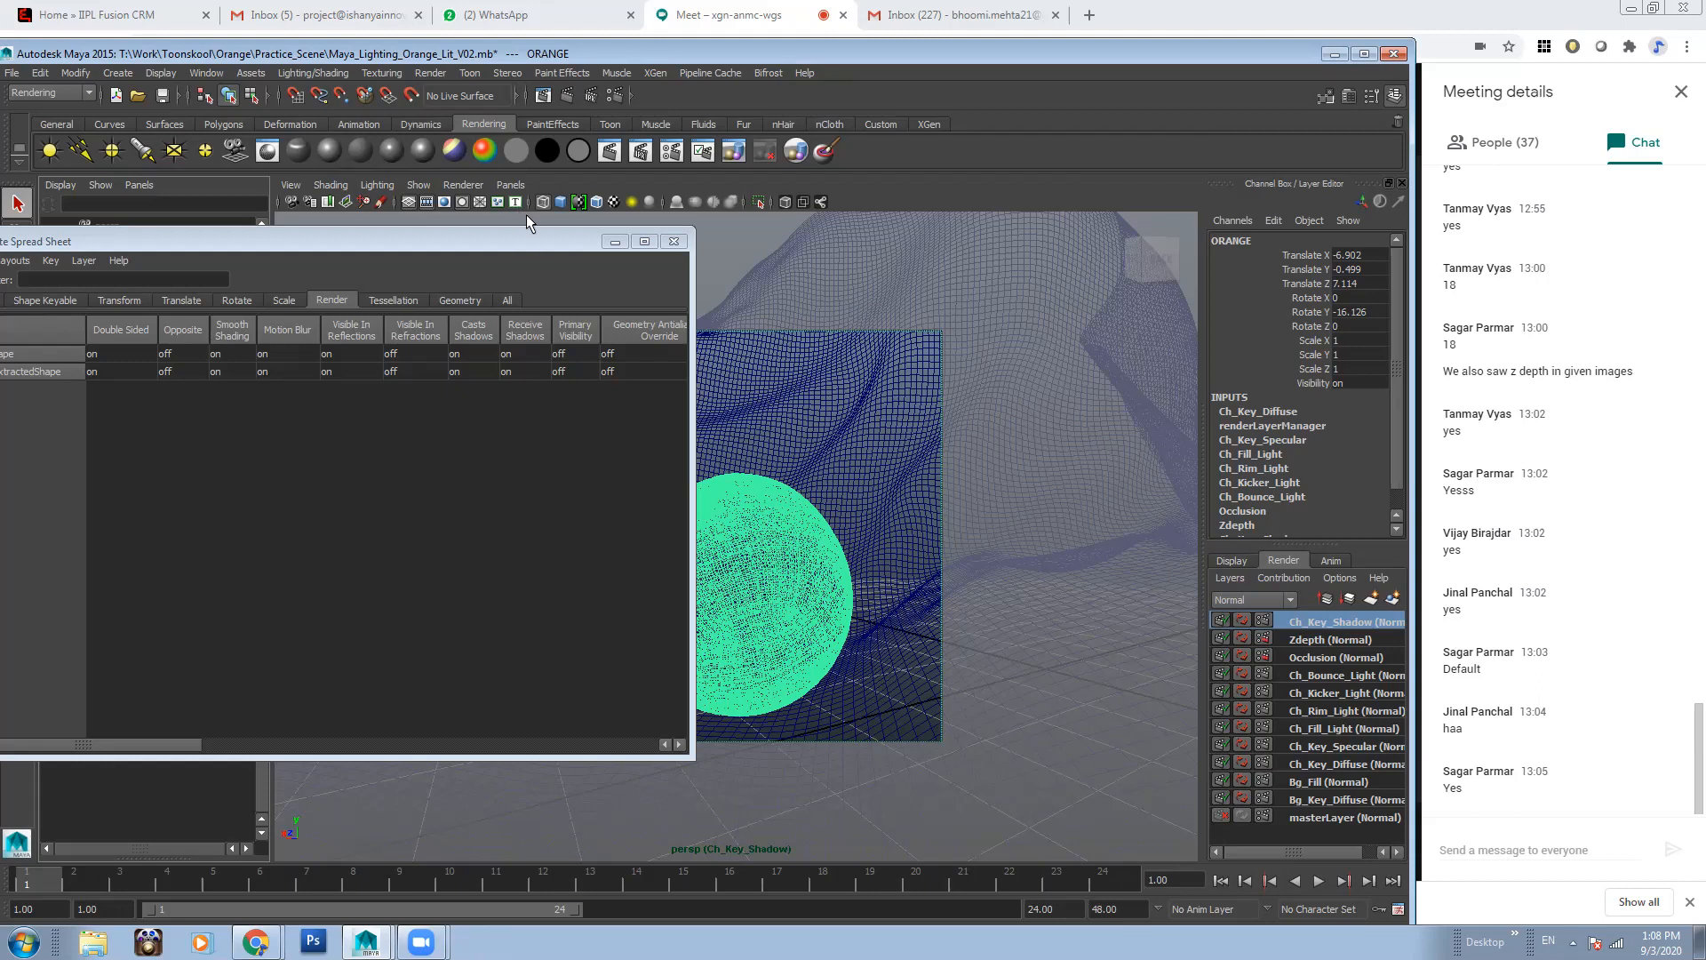
Minimize the Attribute Spread Sheet, deselect everything, and re-render the Ch_Key_Shadow layer to inspect the orange's shadow on the background
{"action": "left_click", "coordinate": [613, 242]}
{"action": "left_click", "coordinate": [711, 252]}
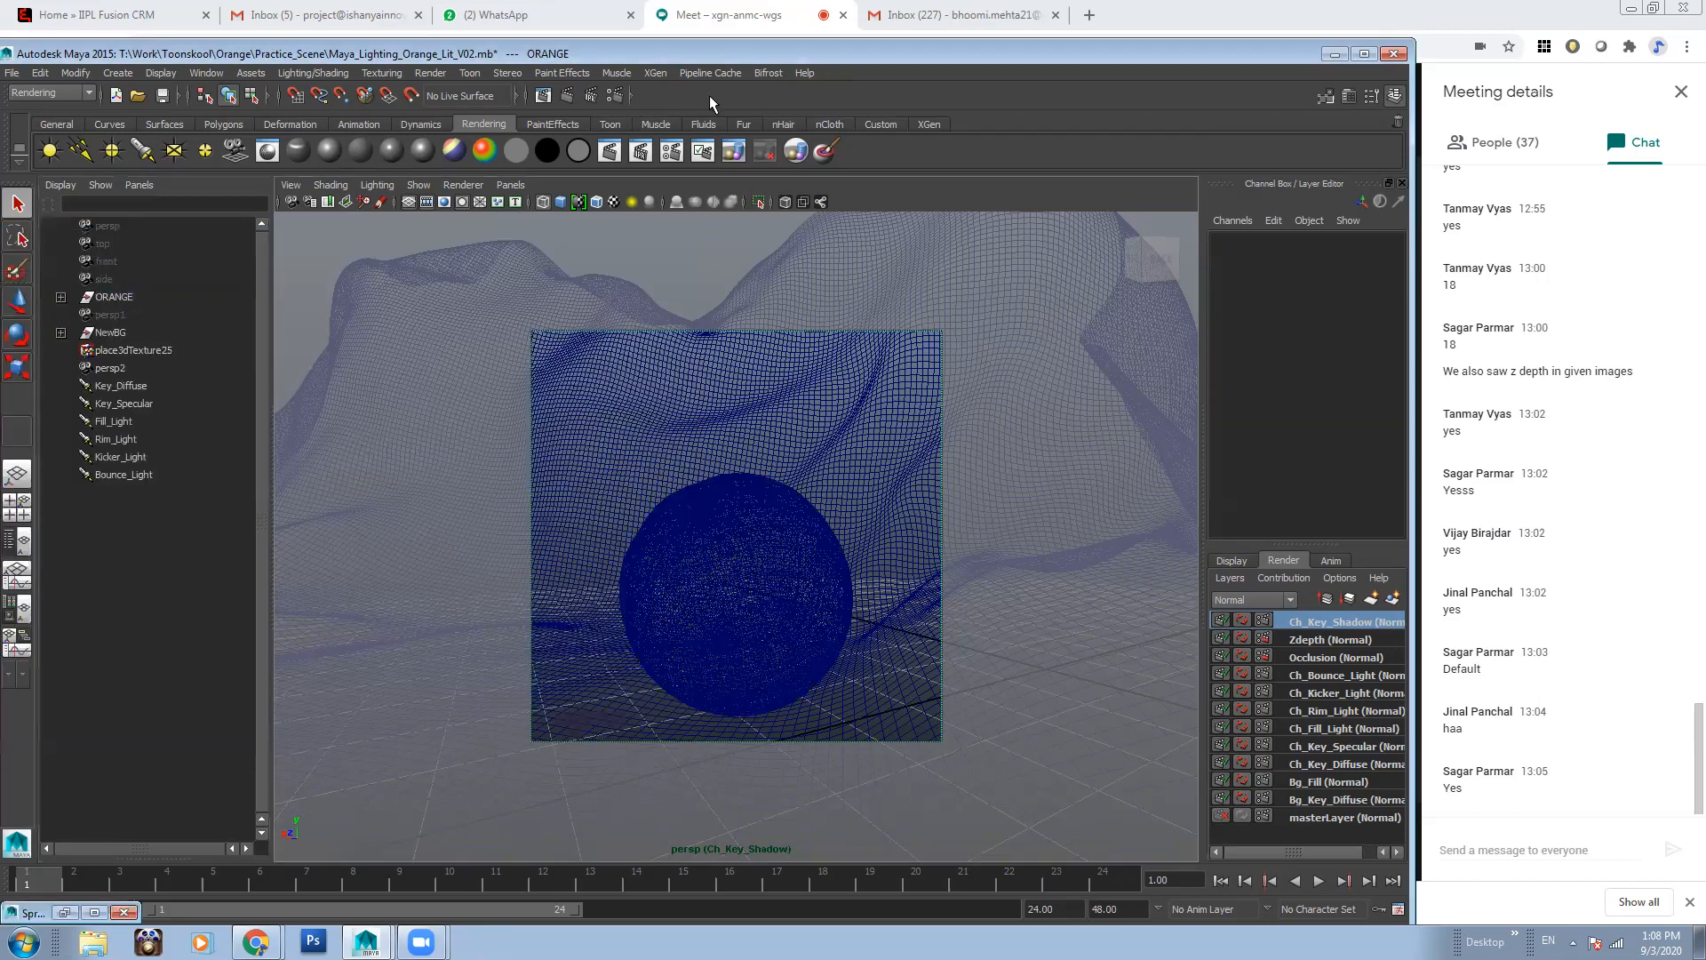
{"action": "left_click", "coordinate": [547, 98]}
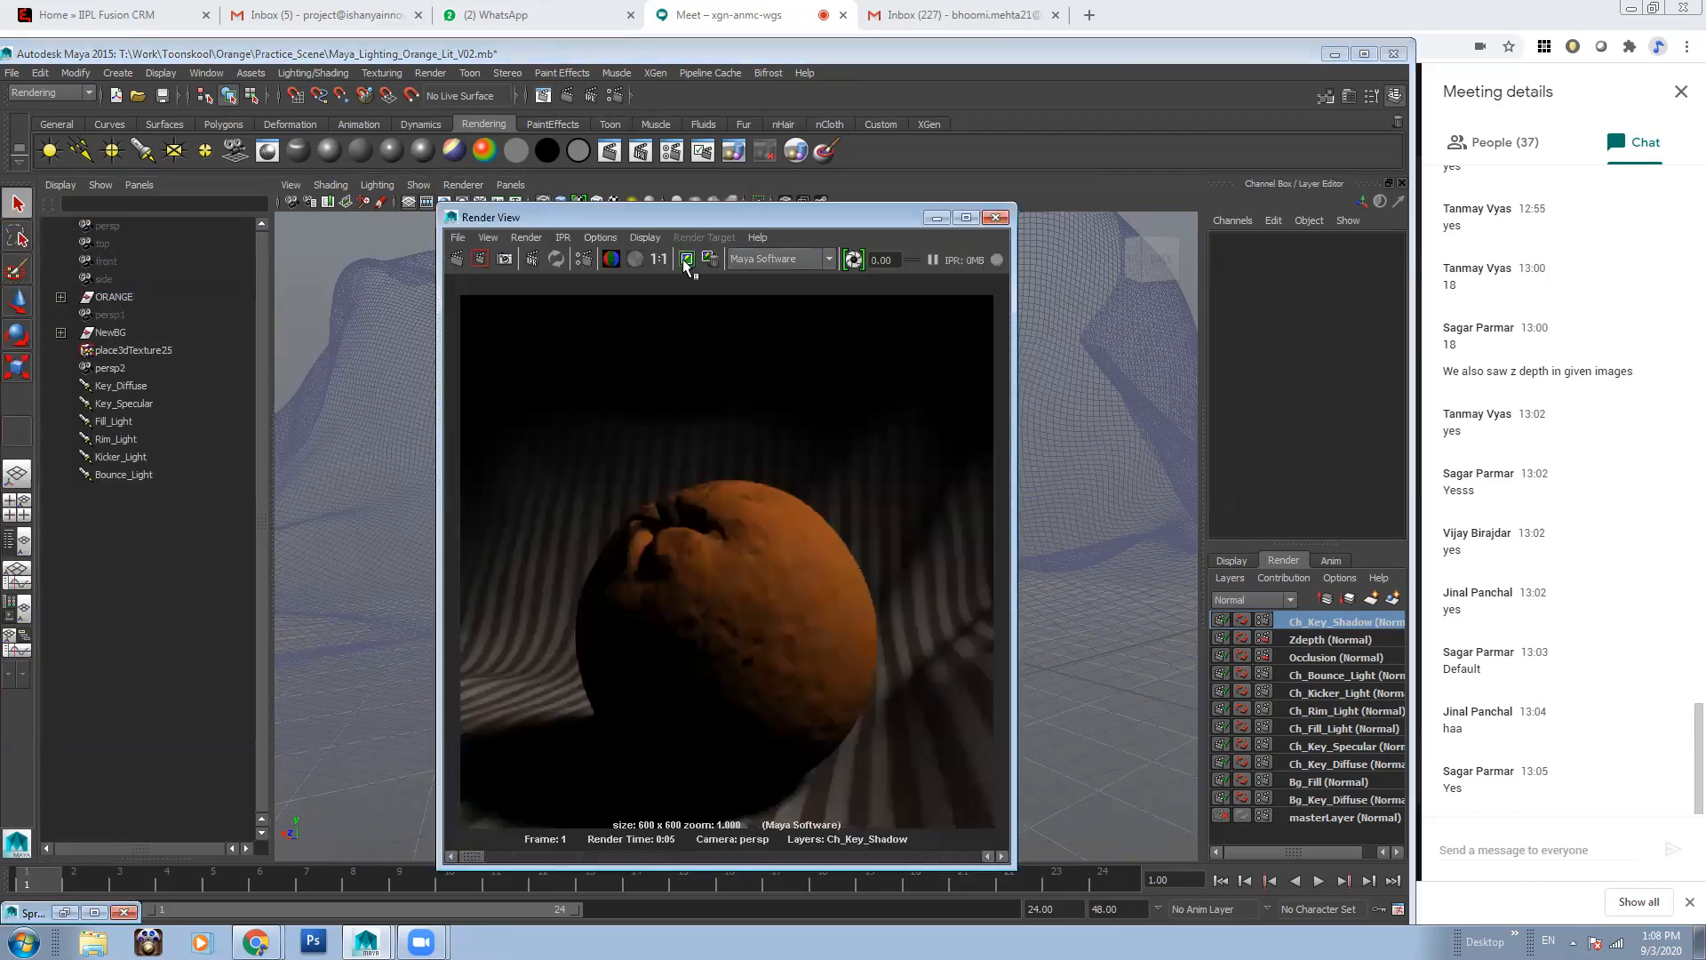
{"action": "left_click", "coordinate": [455, 259]}
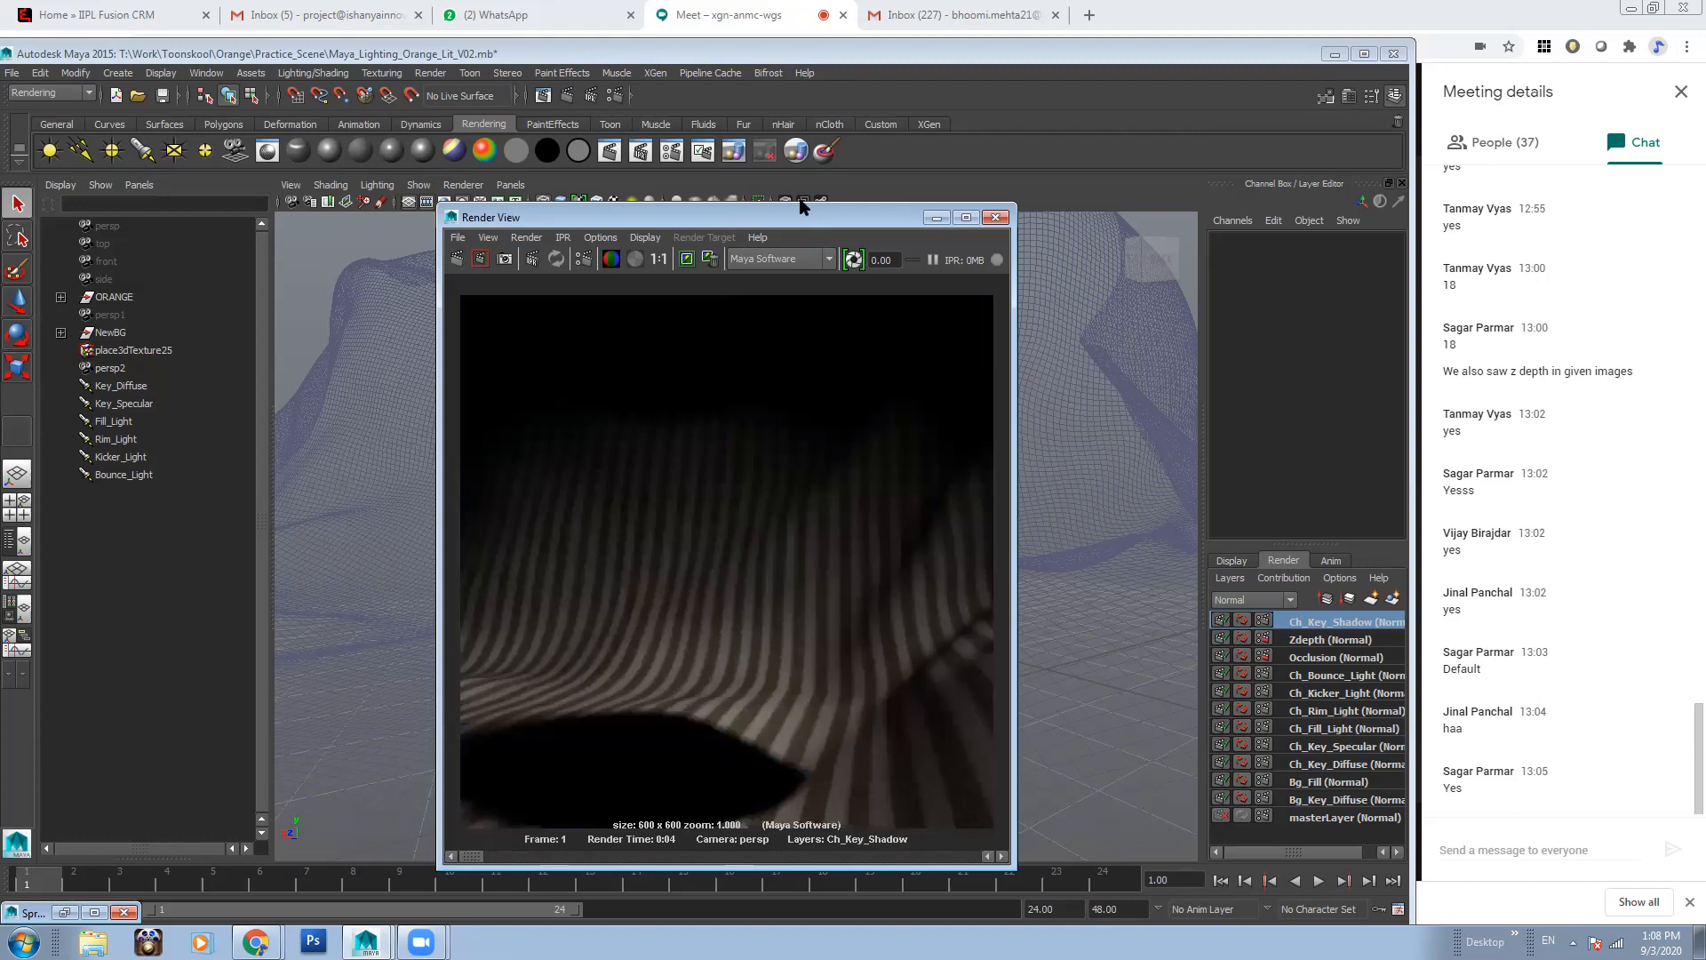
{"action": "left_click_drag", "start_coordinate": [809, 216], "coordinate": [749, 156]}
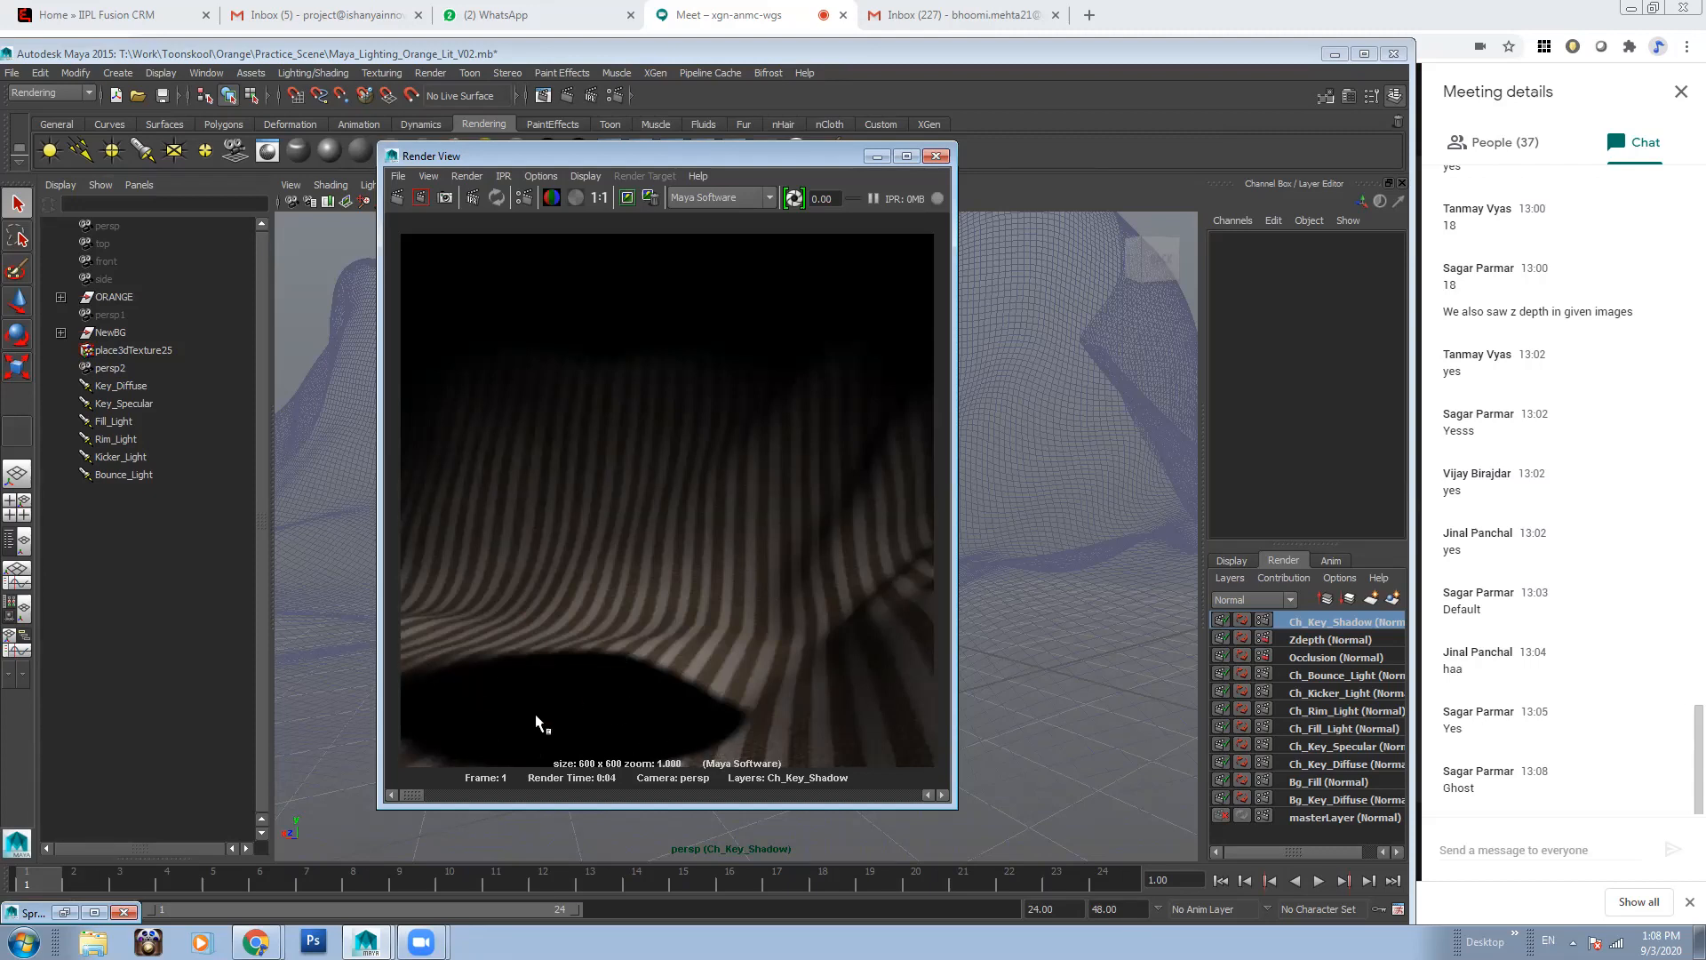
Compare the stored Bg_Key_Diffuse render with both Ch_Key_Shadow renders, ending on the latest Ch_Key_Shadow image
{"action": "left_click_drag", "start_coordinate": [432, 791], "coordinate": [885, 797]}
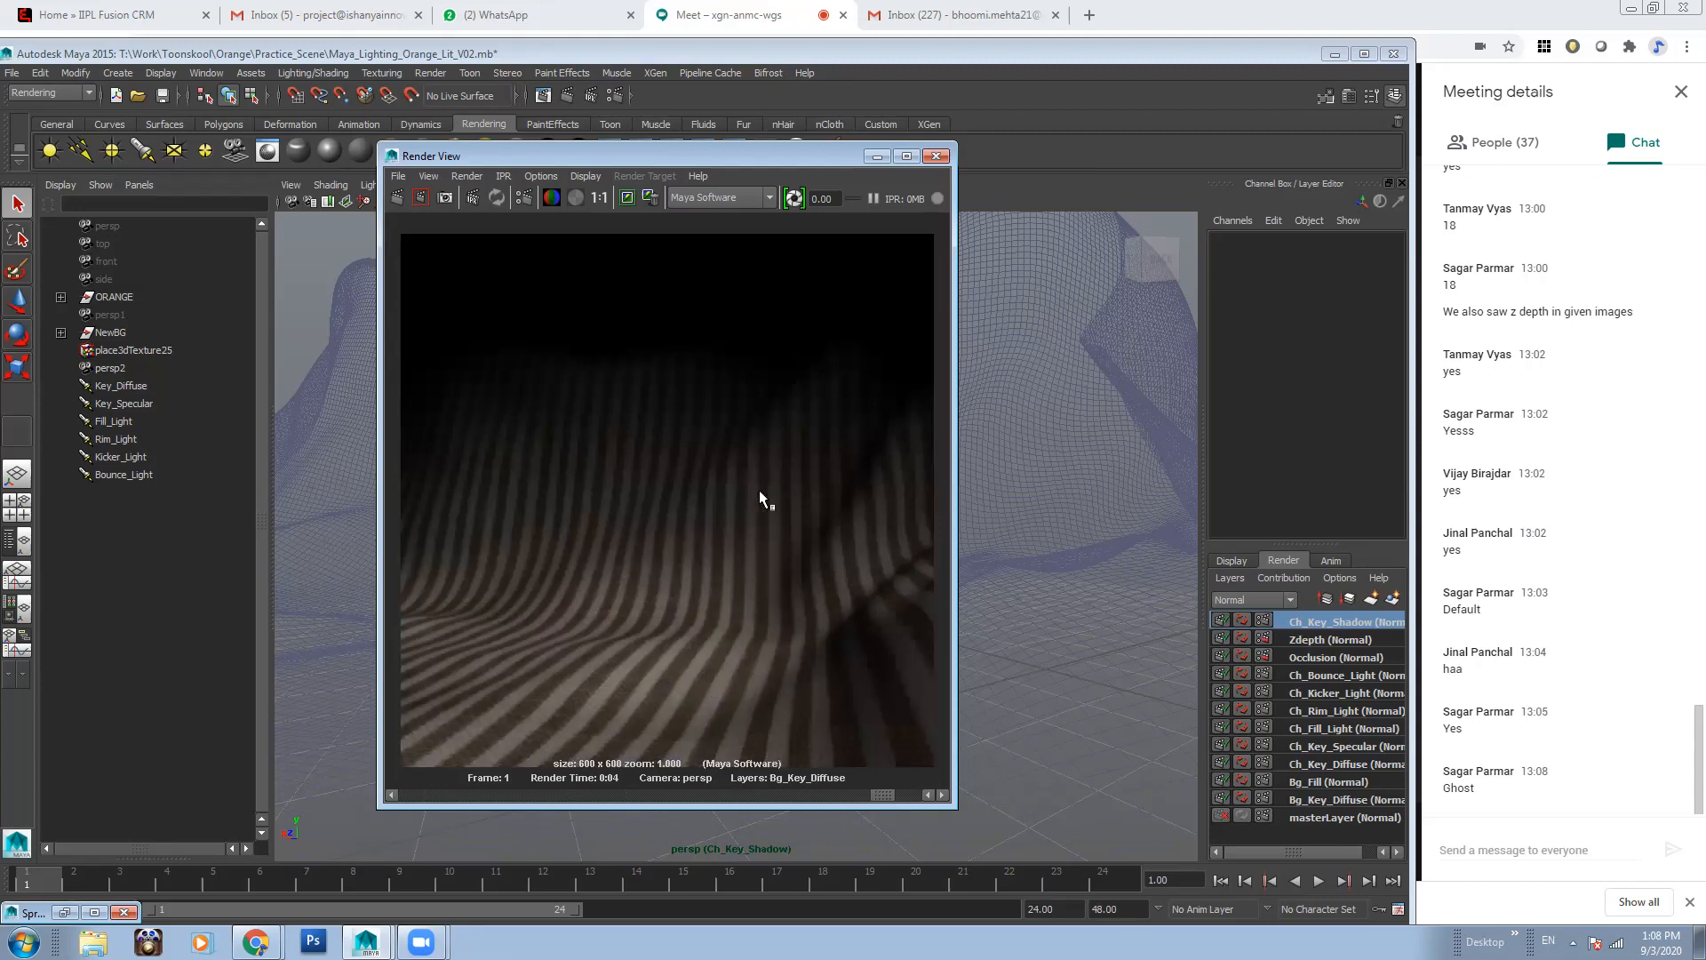
{"action": "left_click_drag", "start_coordinate": [888, 791], "coordinate": [437, 794]}
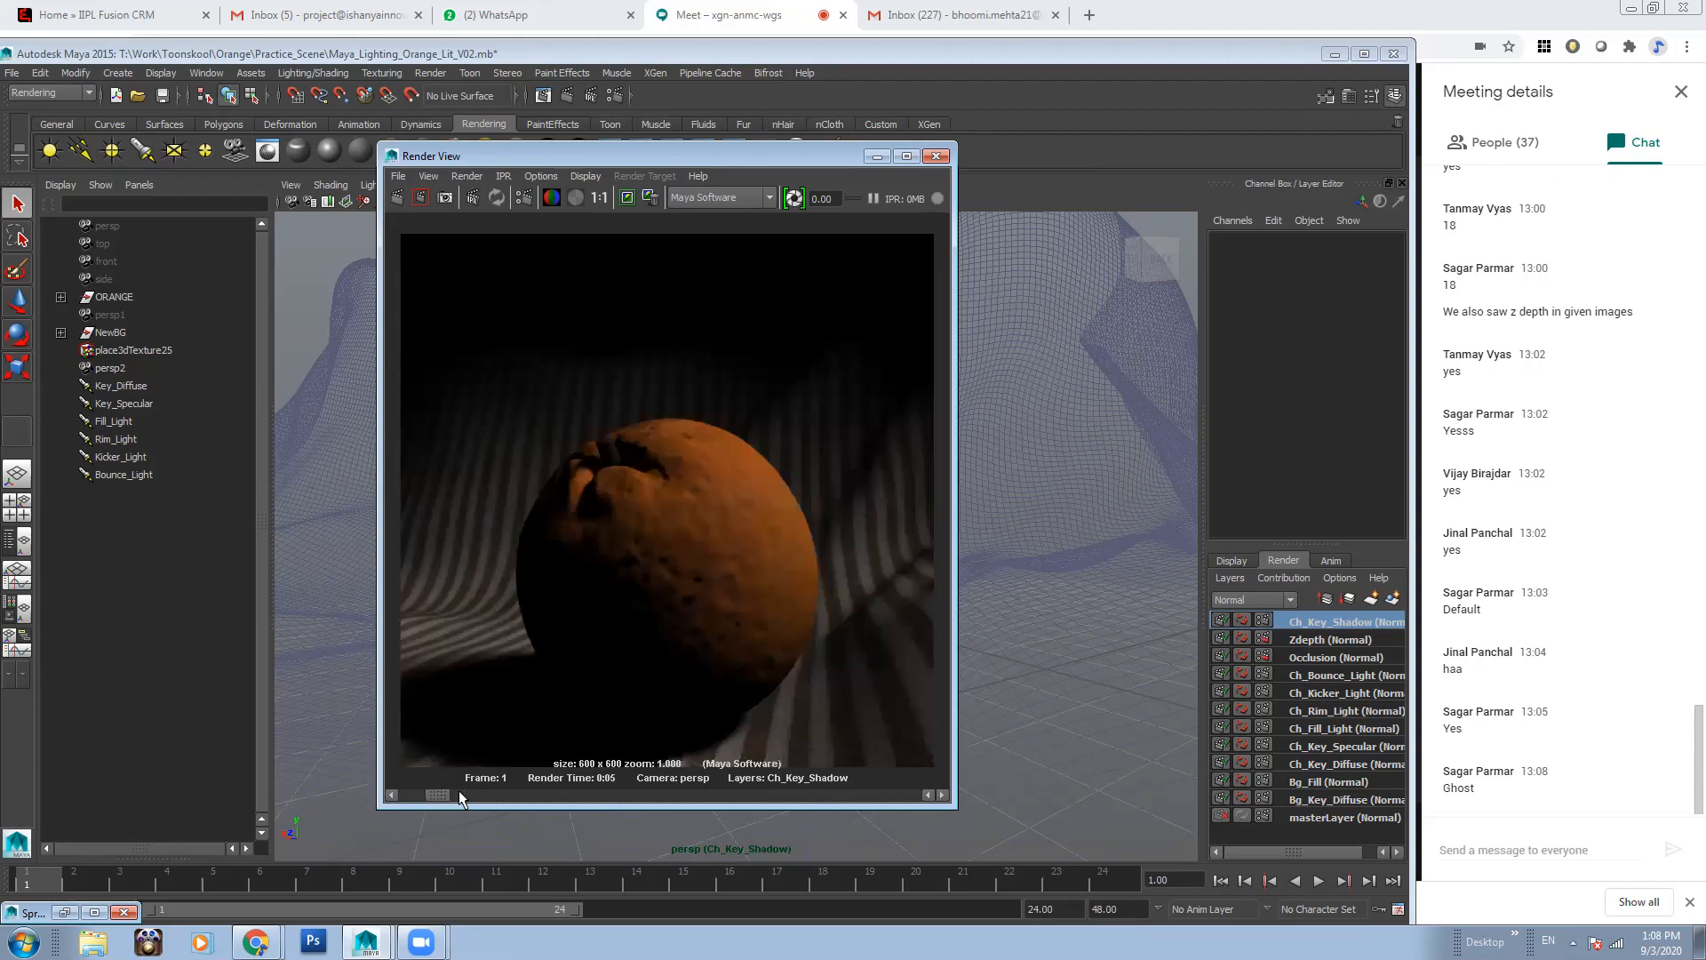
{"action": "left_click_drag", "start_coordinate": [435, 795], "coordinate": [411, 795]}
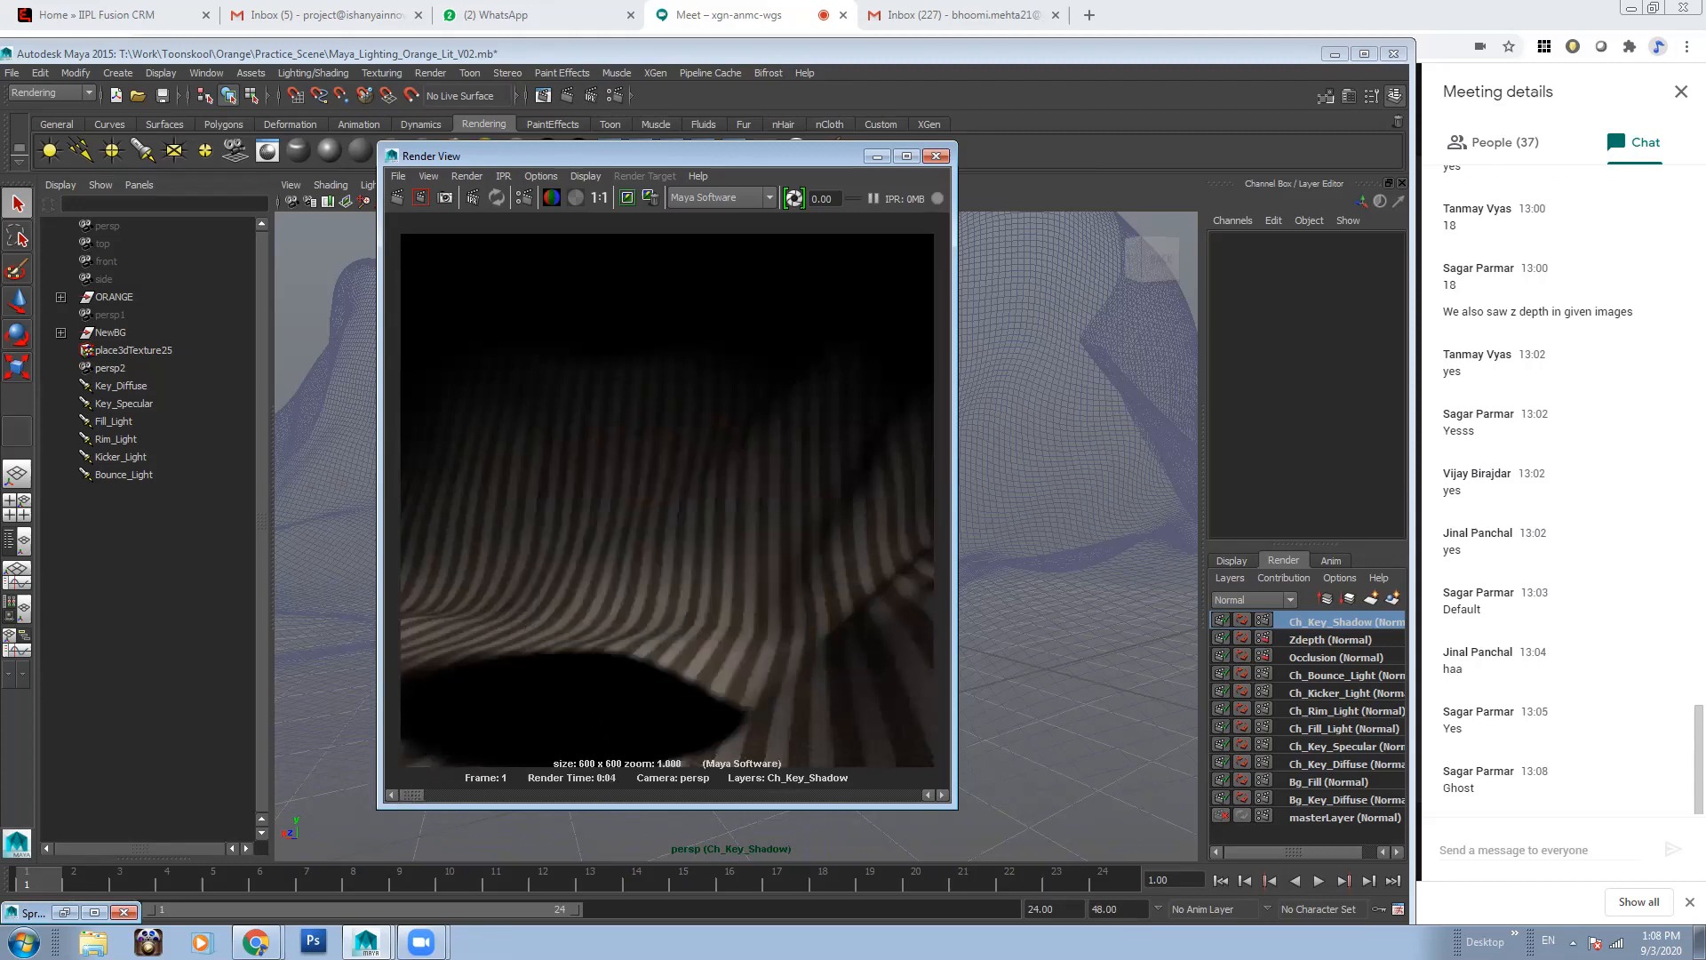
Minimize the Render View and assign a new Use Background shader to the background cloth mesh in the Ch_Key_Shadow layer
{"action": "left_click", "coordinate": [877, 156]}
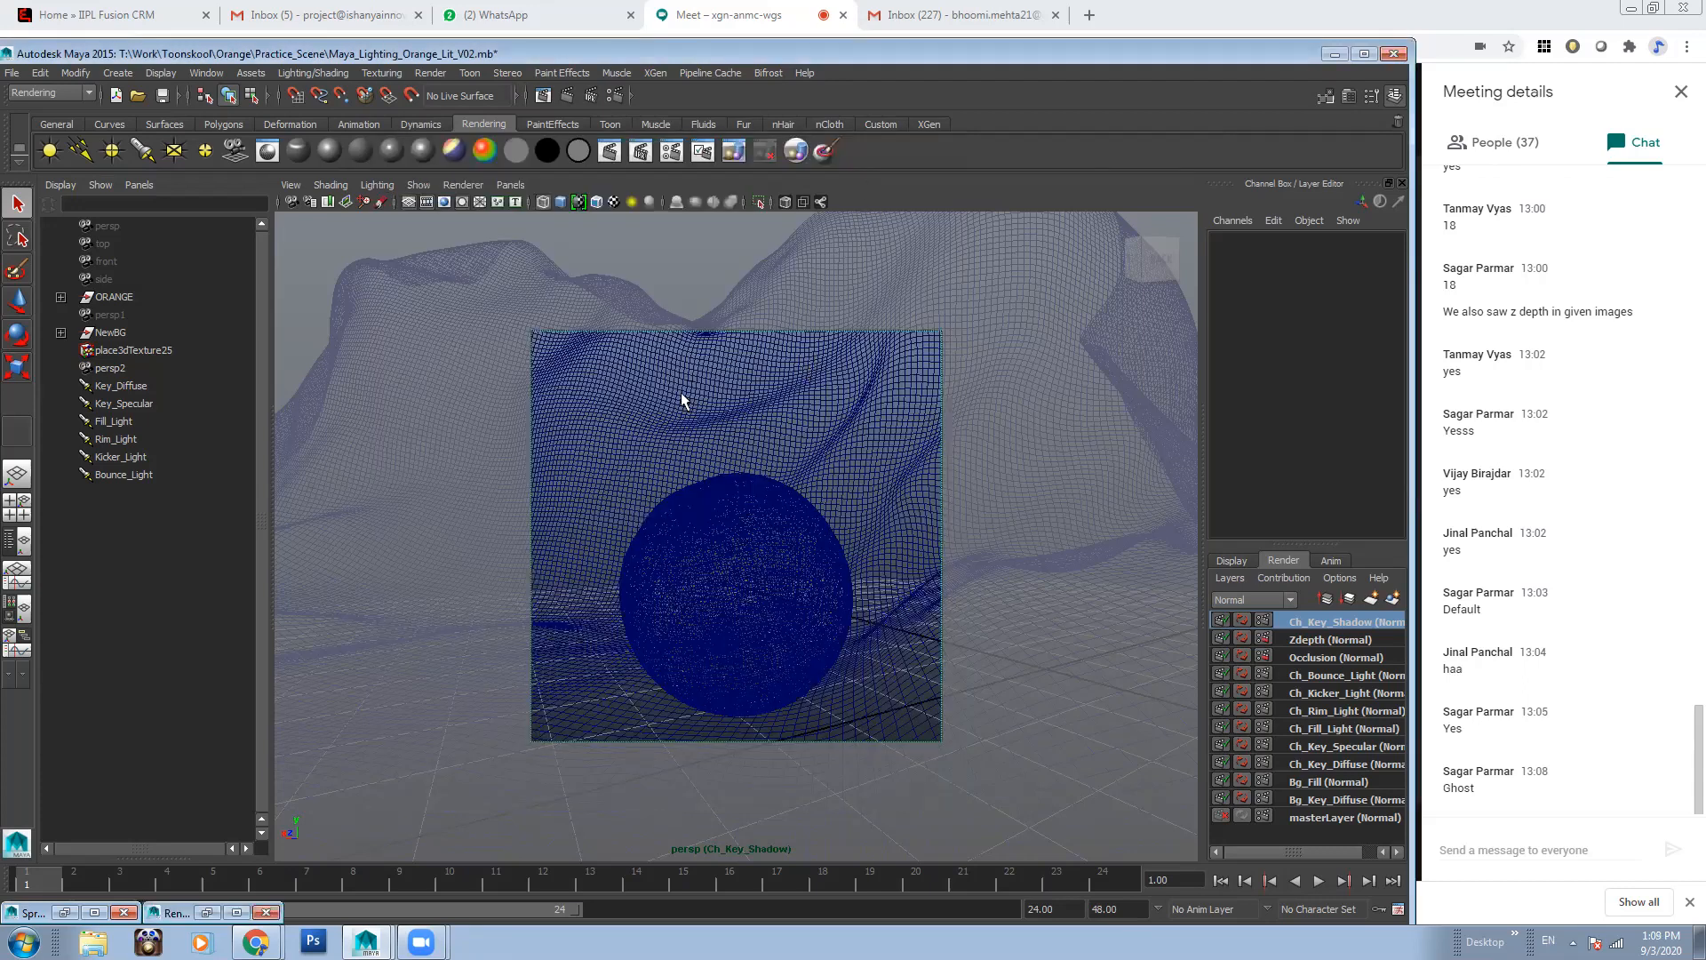
{"action": "left_click", "coordinate": [720, 388]}
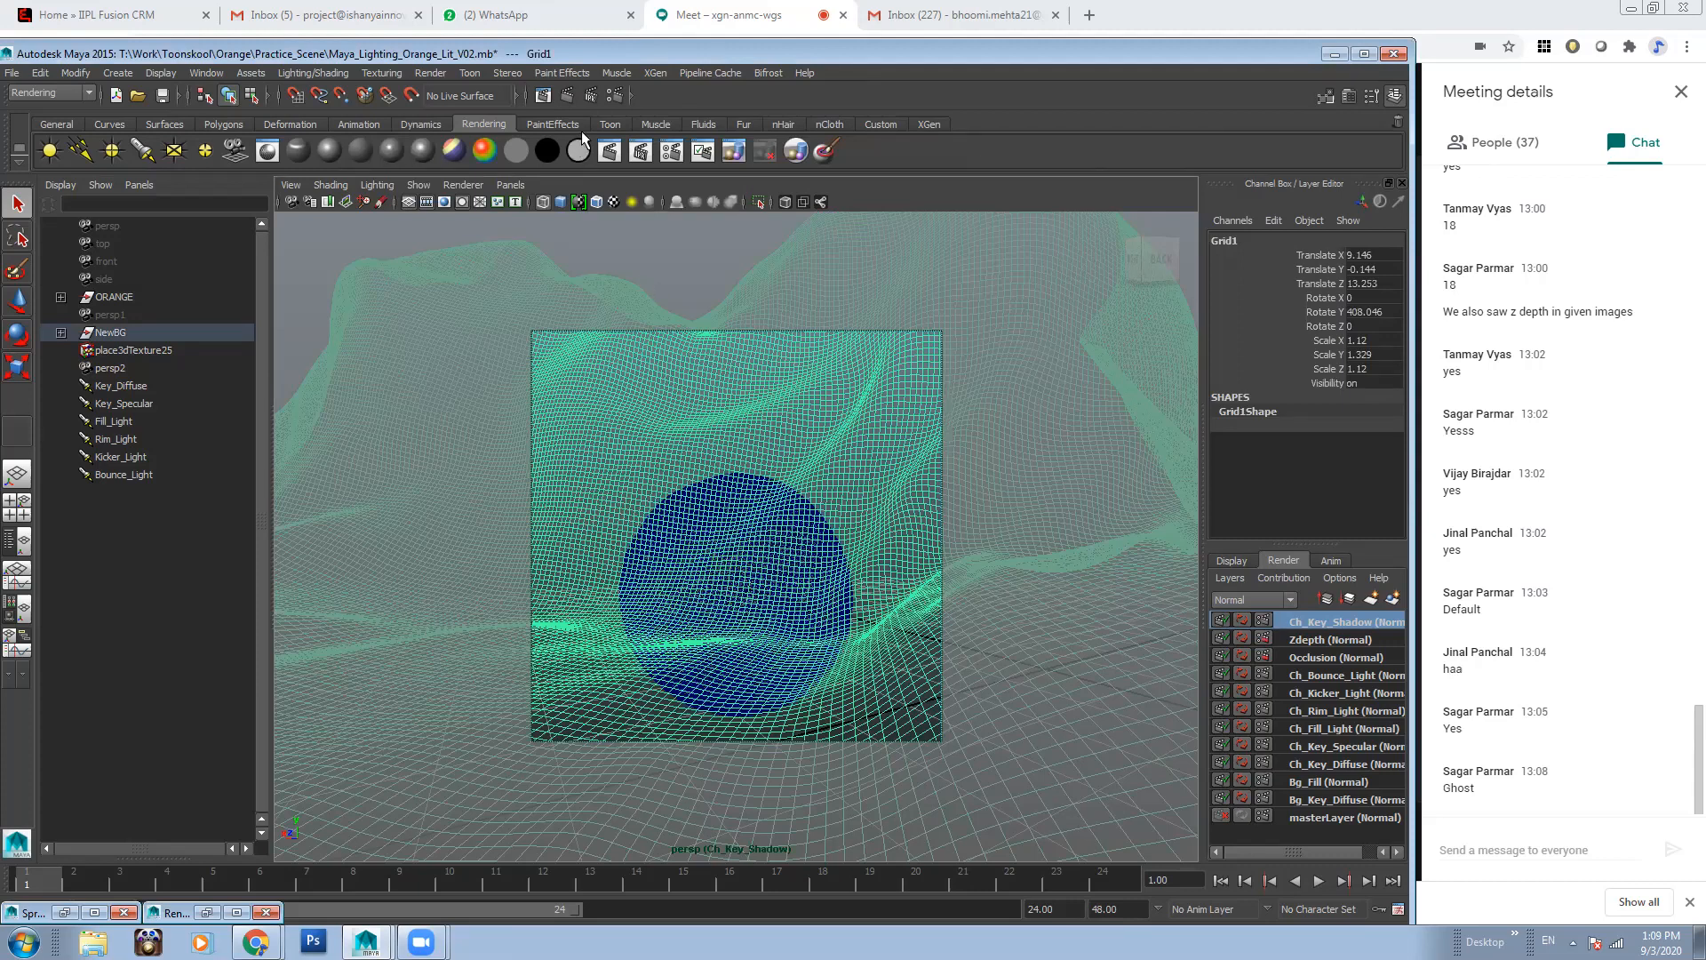
{"action": "left_click", "coordinate": [725, 292]}
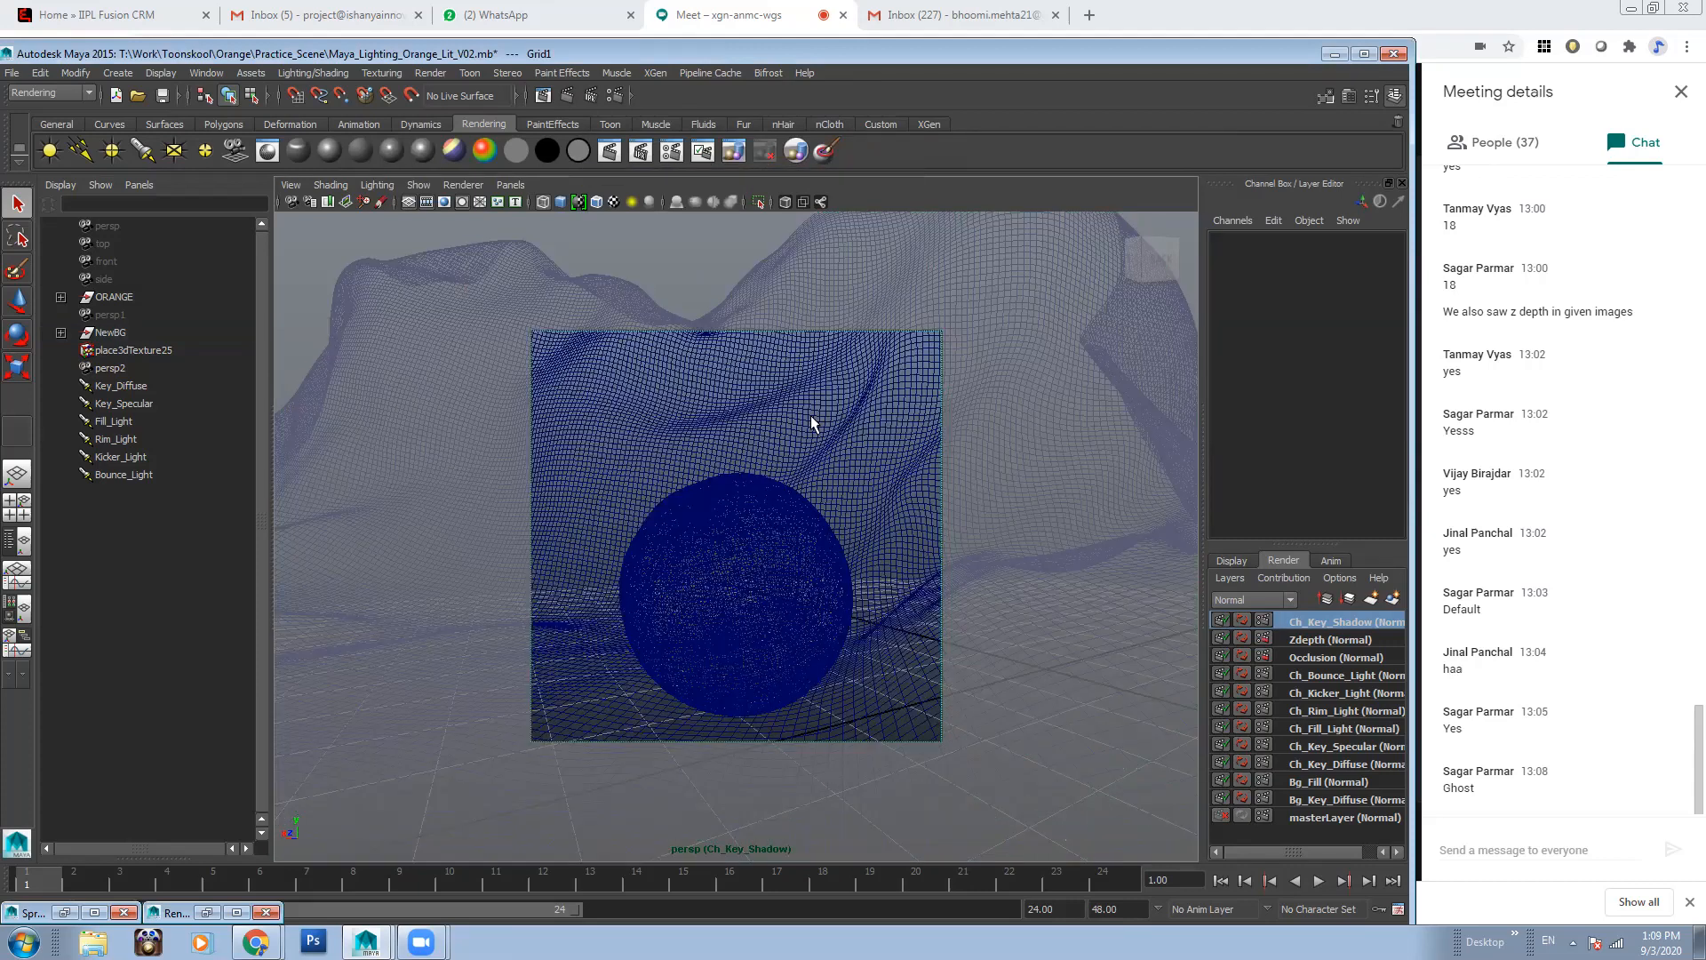
{"action": "left_click", "coordinate": [886, 391]}
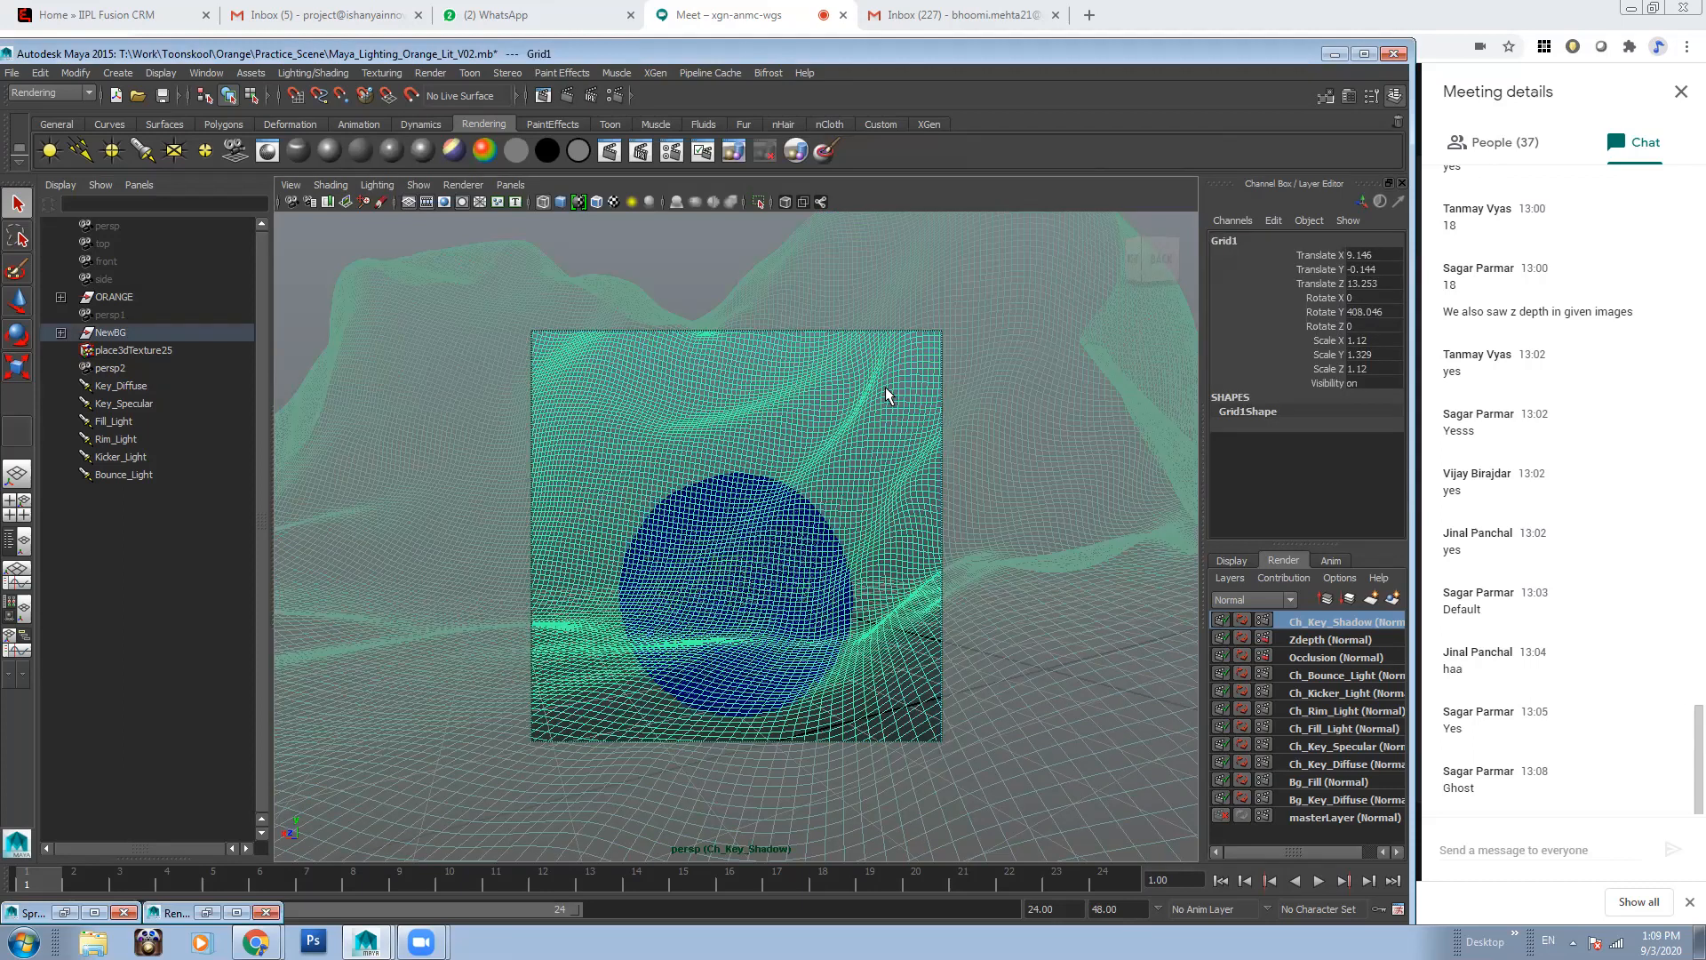
{"action": "left_click", "coordinate": [575, 154]}
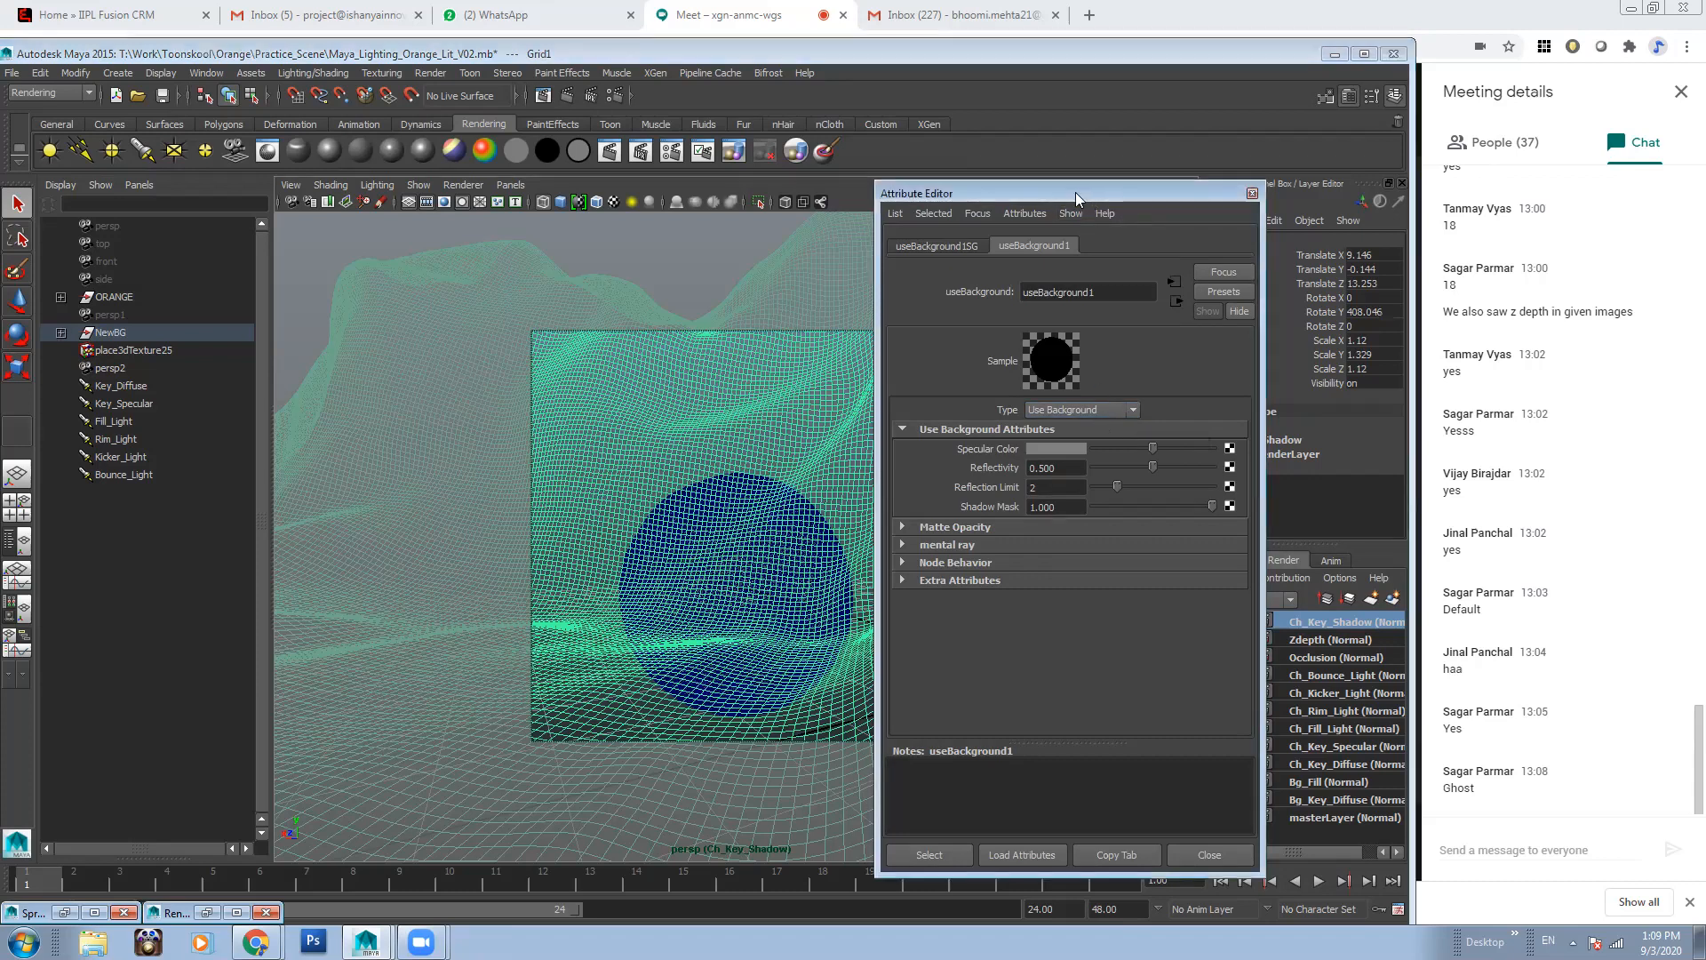
{"action": "left_click_drag", "start_coordinate": [1086, 194], "coordinate": [487, 169]}
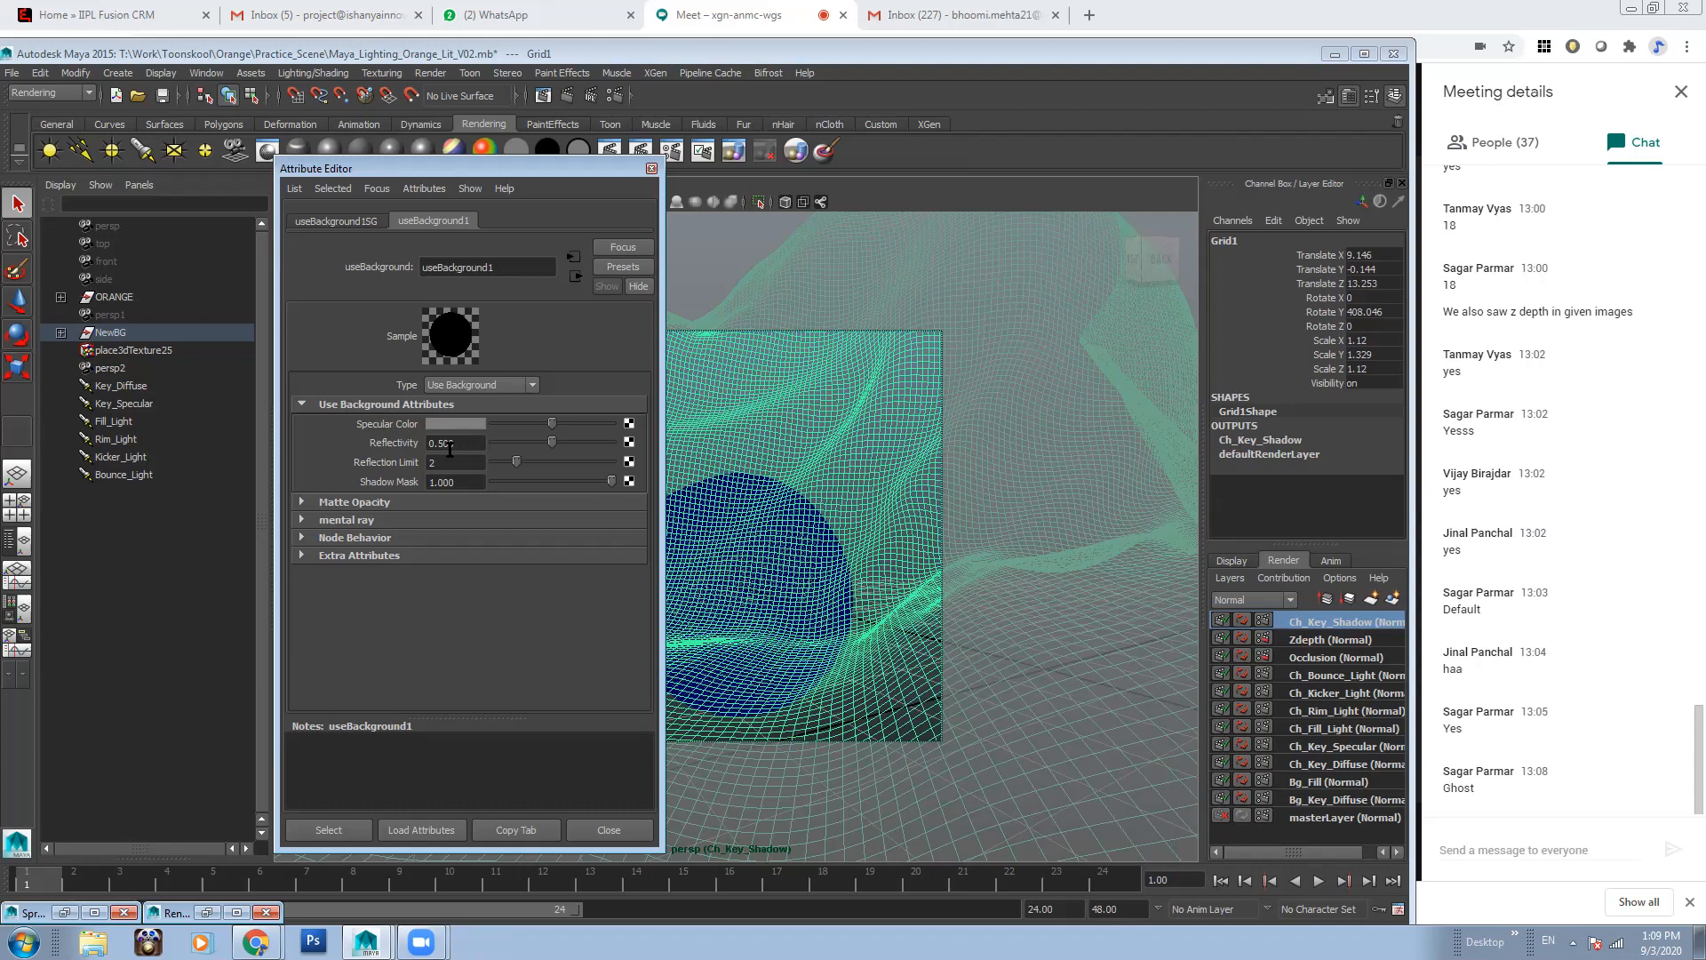
Lower the Use Background shader's Specular Color fully to black and close its attributes
{"action": "left_click", "coordinate": [462, 484]}
{"action": "left_click_drag", "start_coordinate": [550, 423], "coordinate": [392, 457]}
{"action": "left_click", "coordinate": [468, 483]}
{"action": "left_click", "coordinate": [651, 168]}
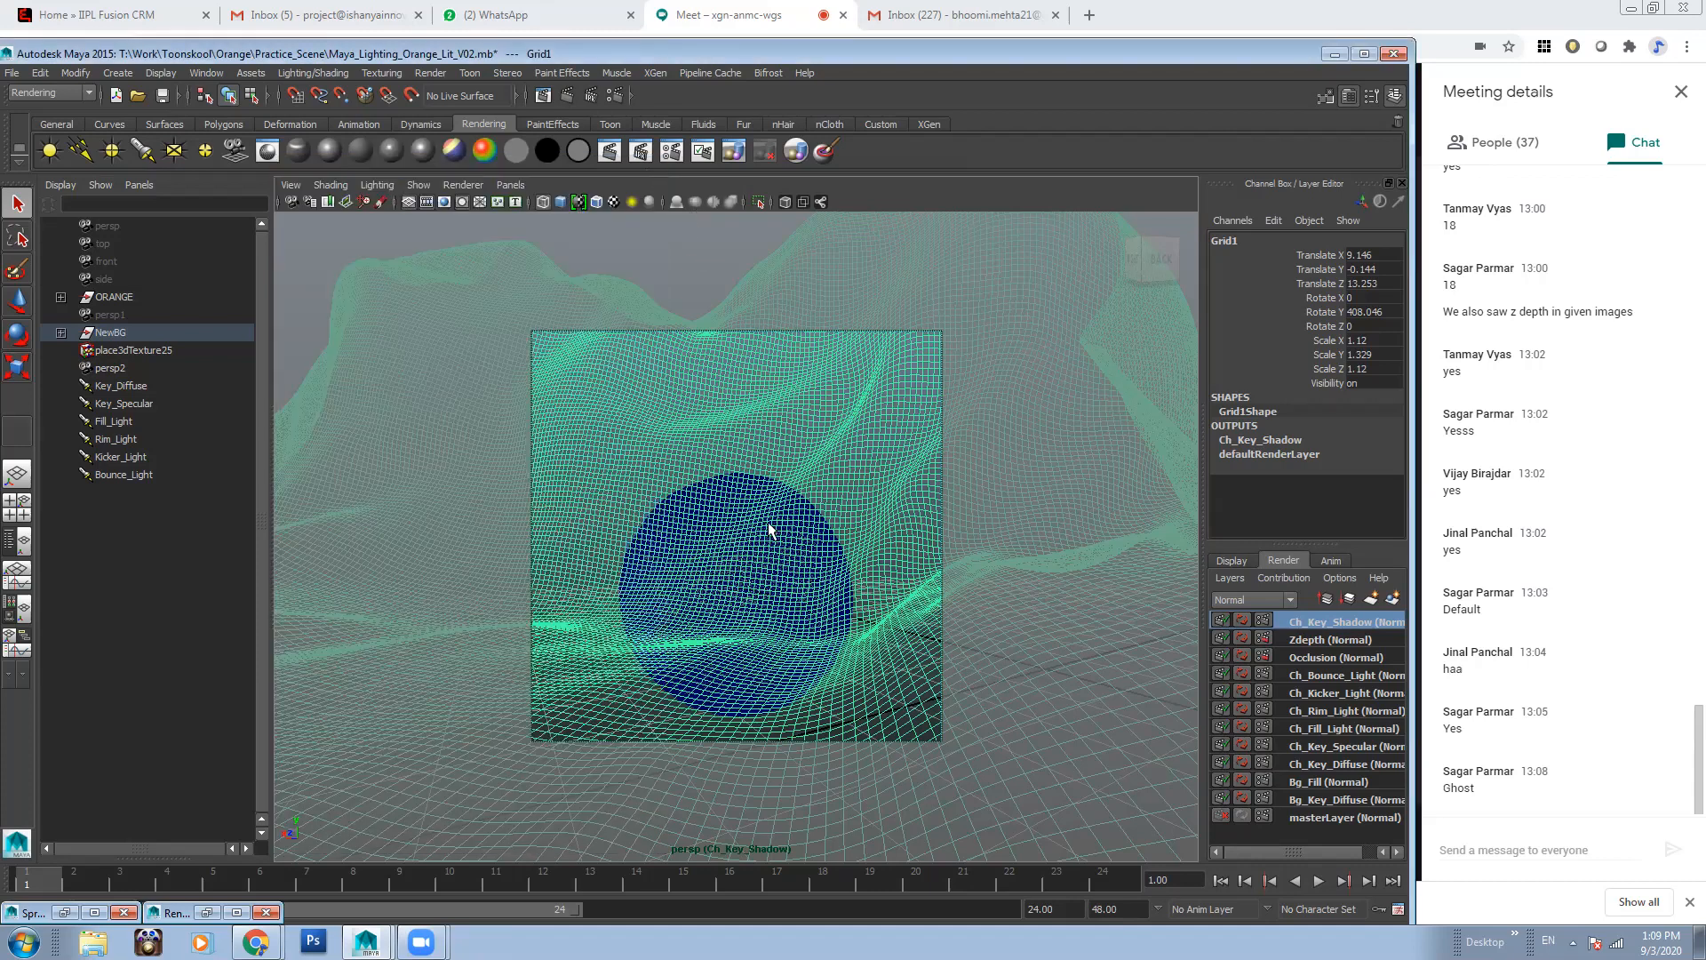
Deselect everything, re-render the Ch_Key_Shadow layer, and check its alpha channel before returning to the RGB display
{"action": "left_click", "coordinate": [689, 270]}
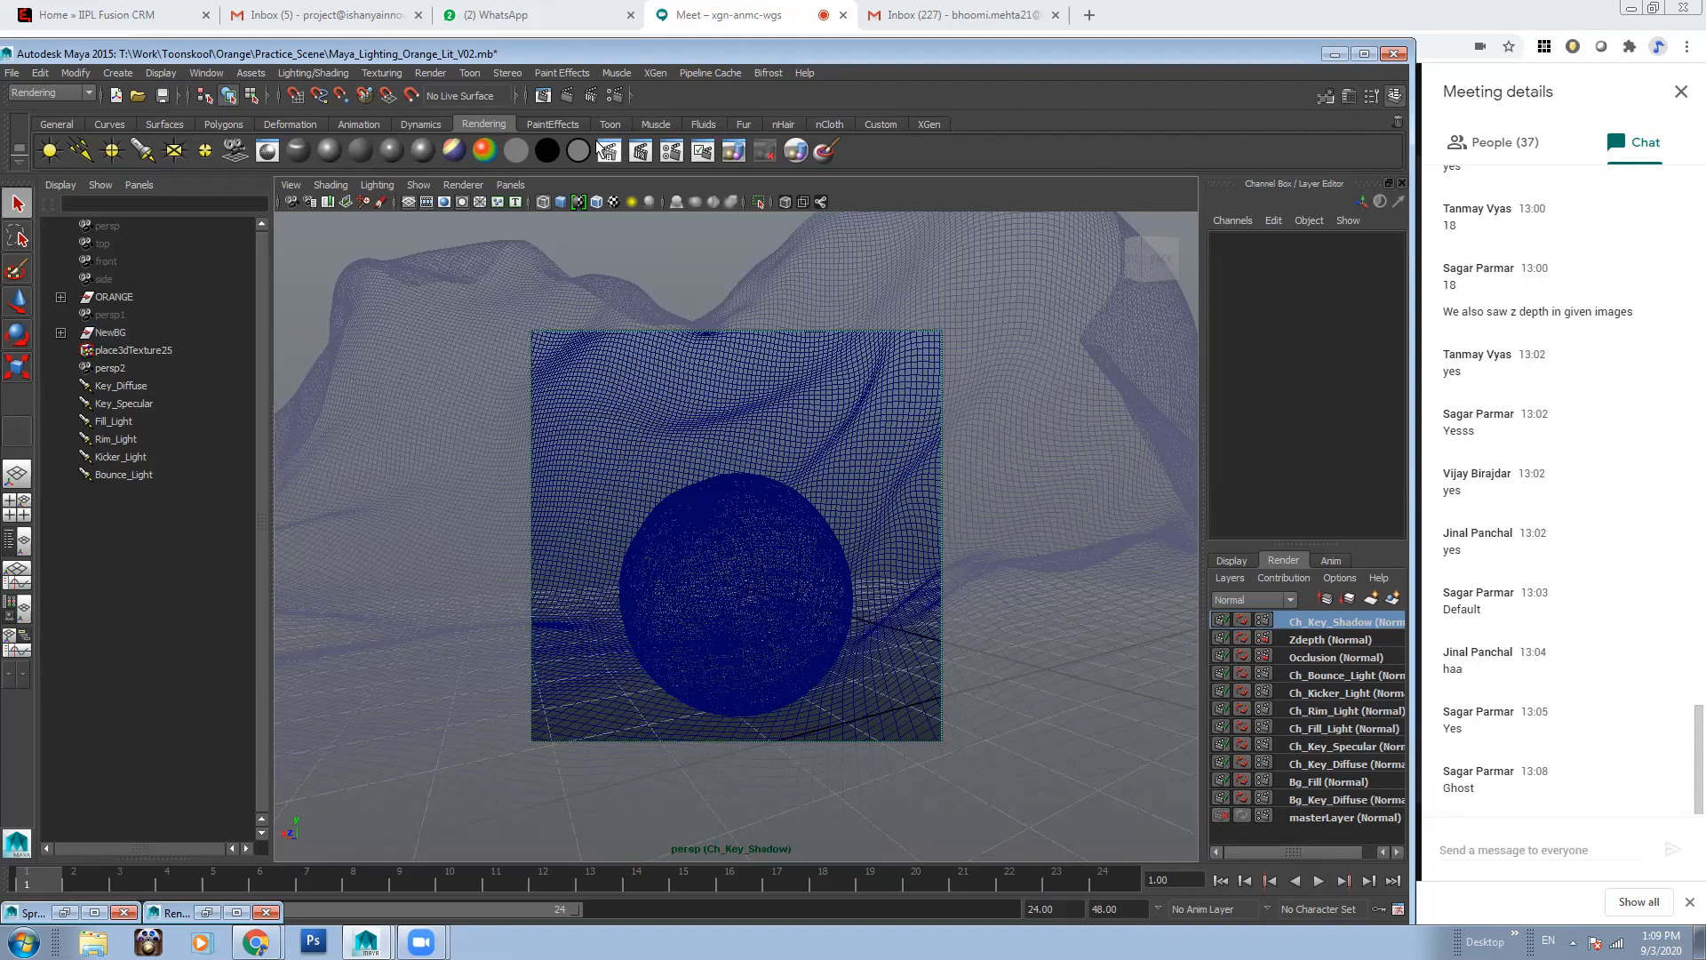
{"action": "left_click", "coordinate": [544, 94]}
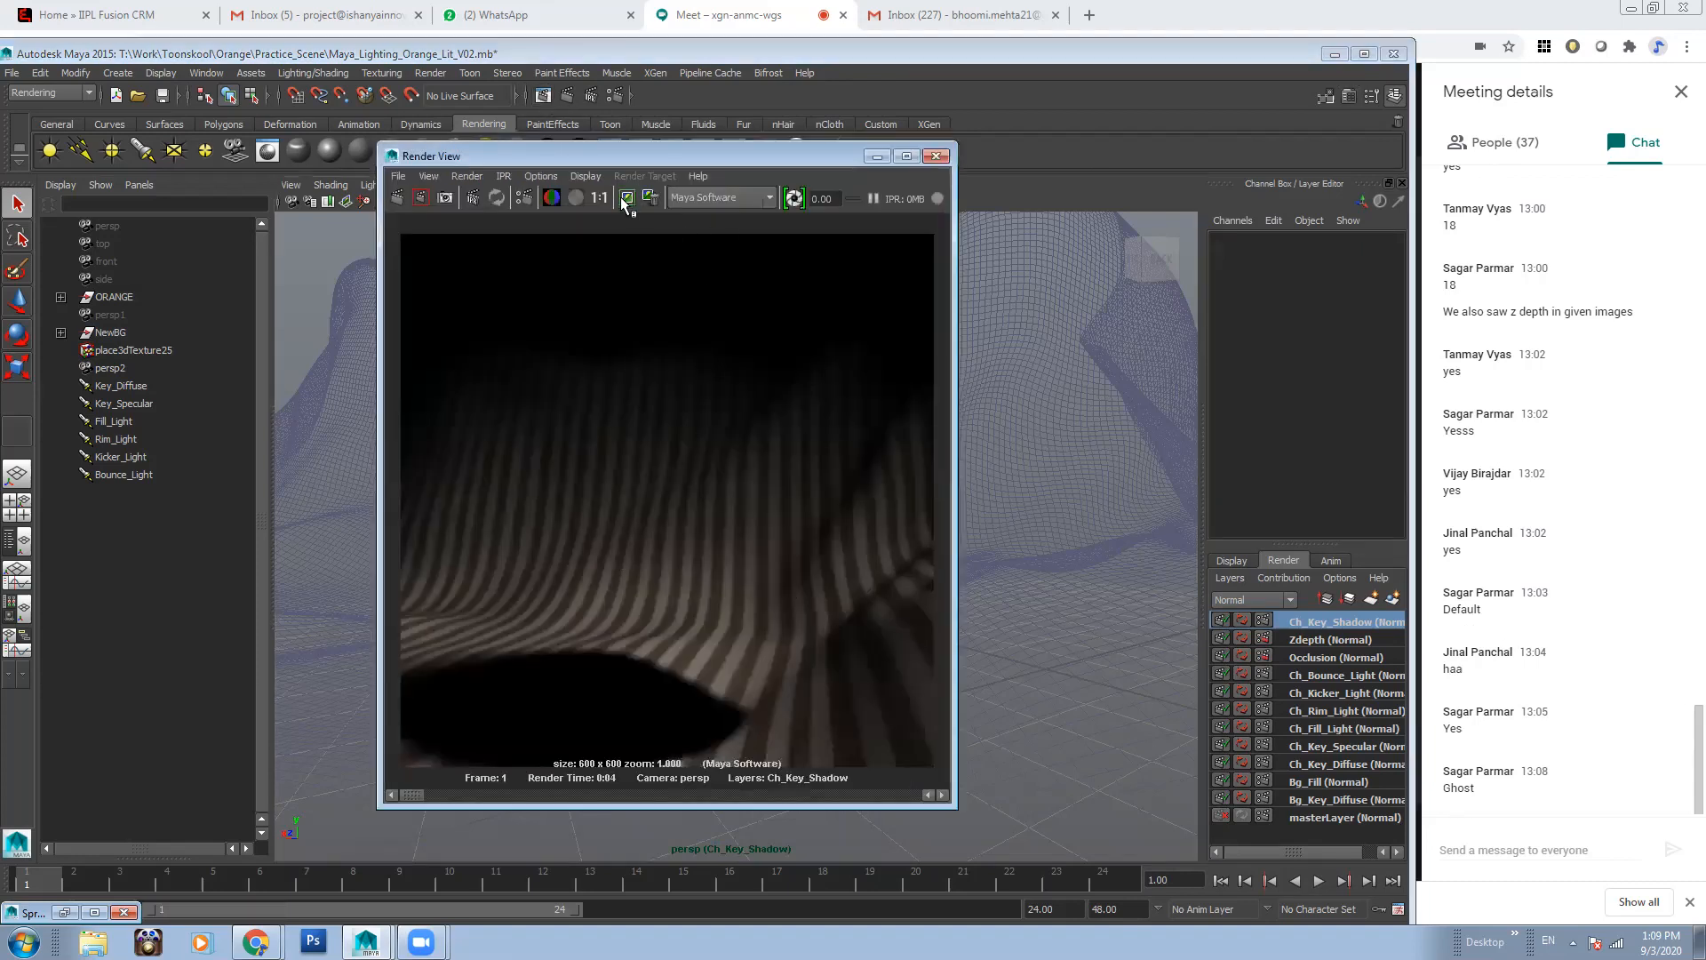
{"action": "left_click", "coordinate": [397, 199]}
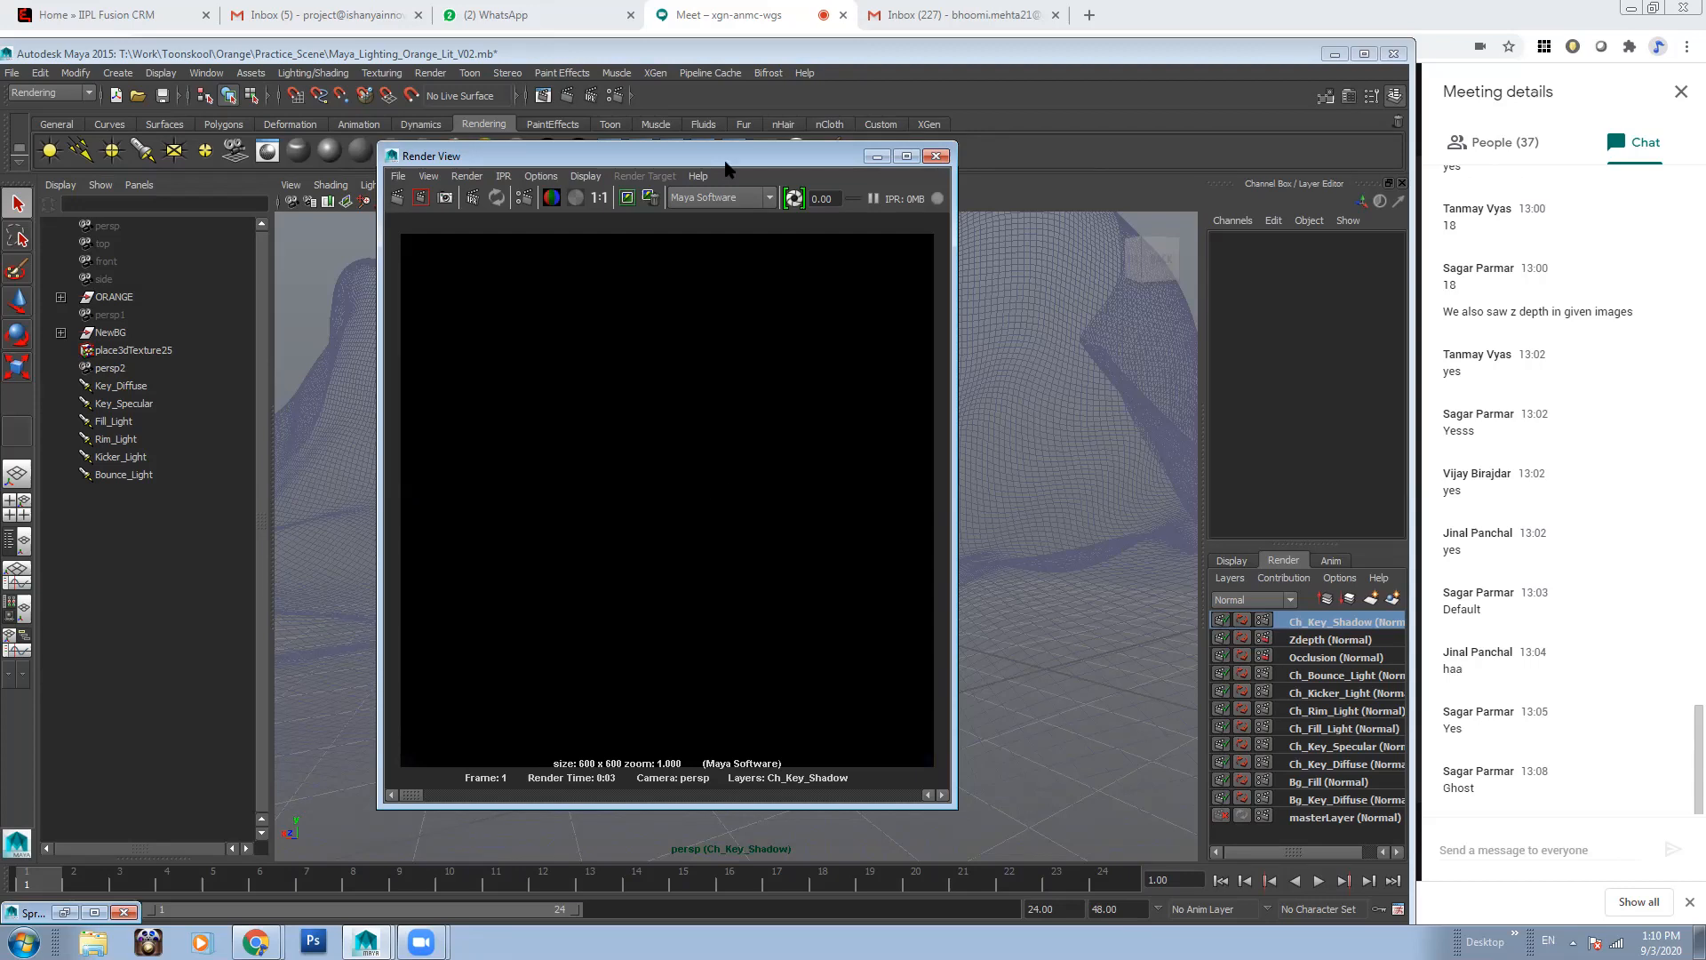
{"action": "left_click_drag", "start_coordinate": [727, 160], "coordinate": [742, 157]}
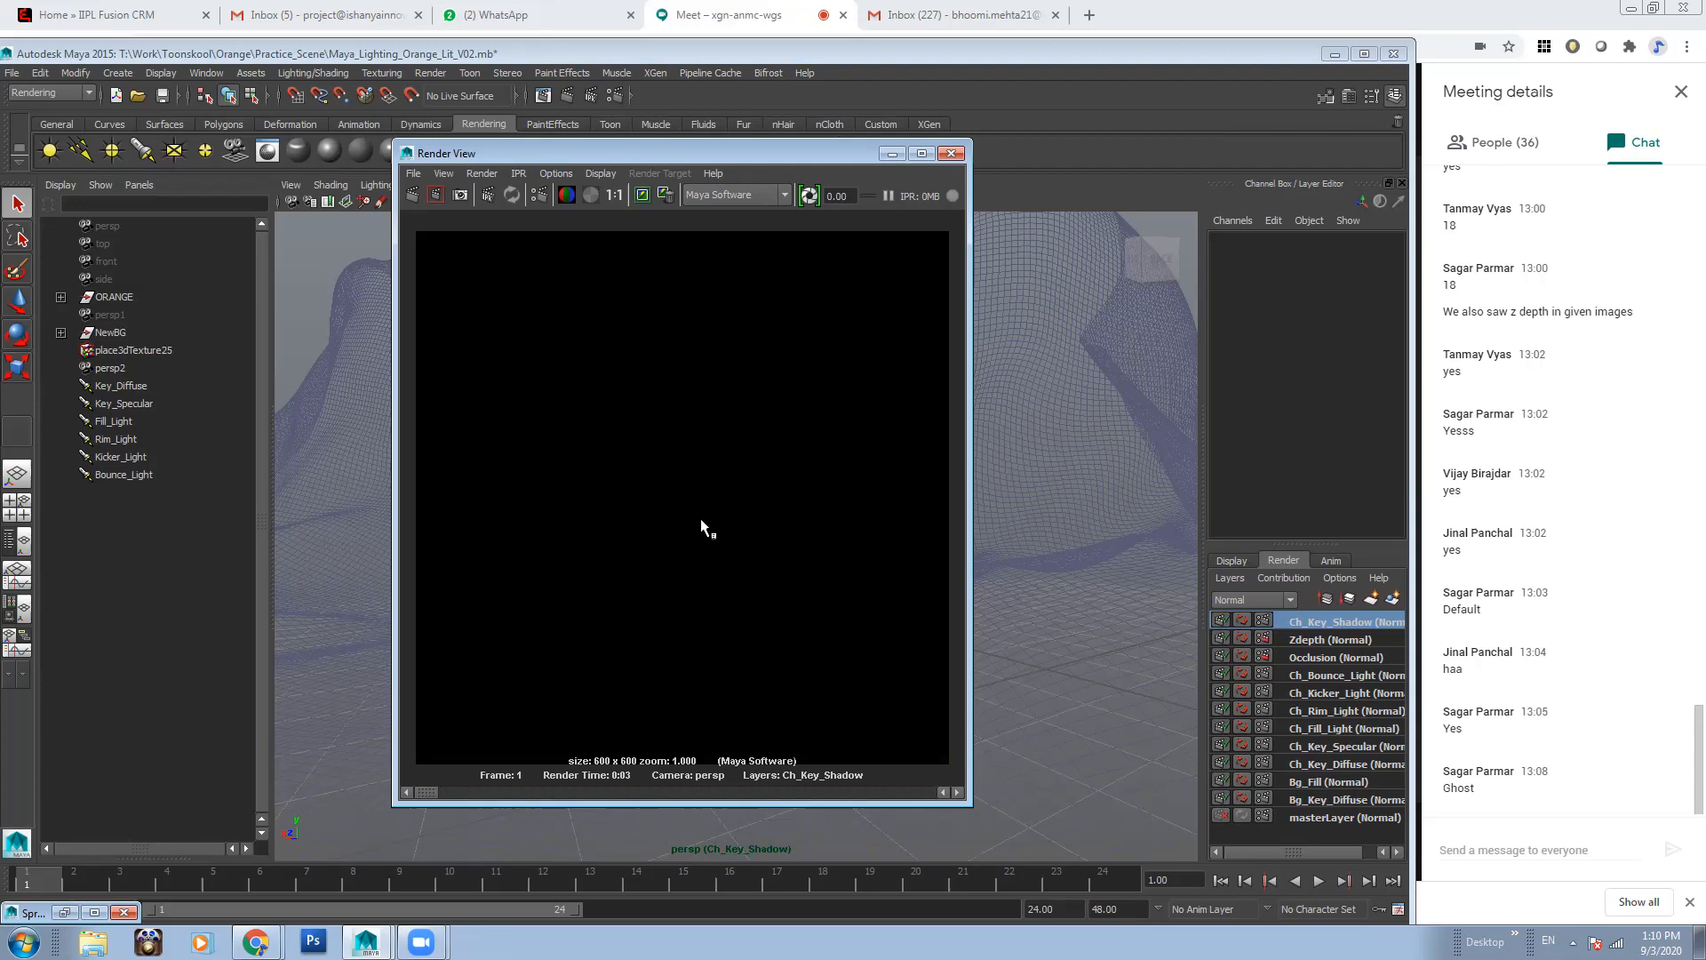
{"action": "left_click", "coordinate": [589, 195]}
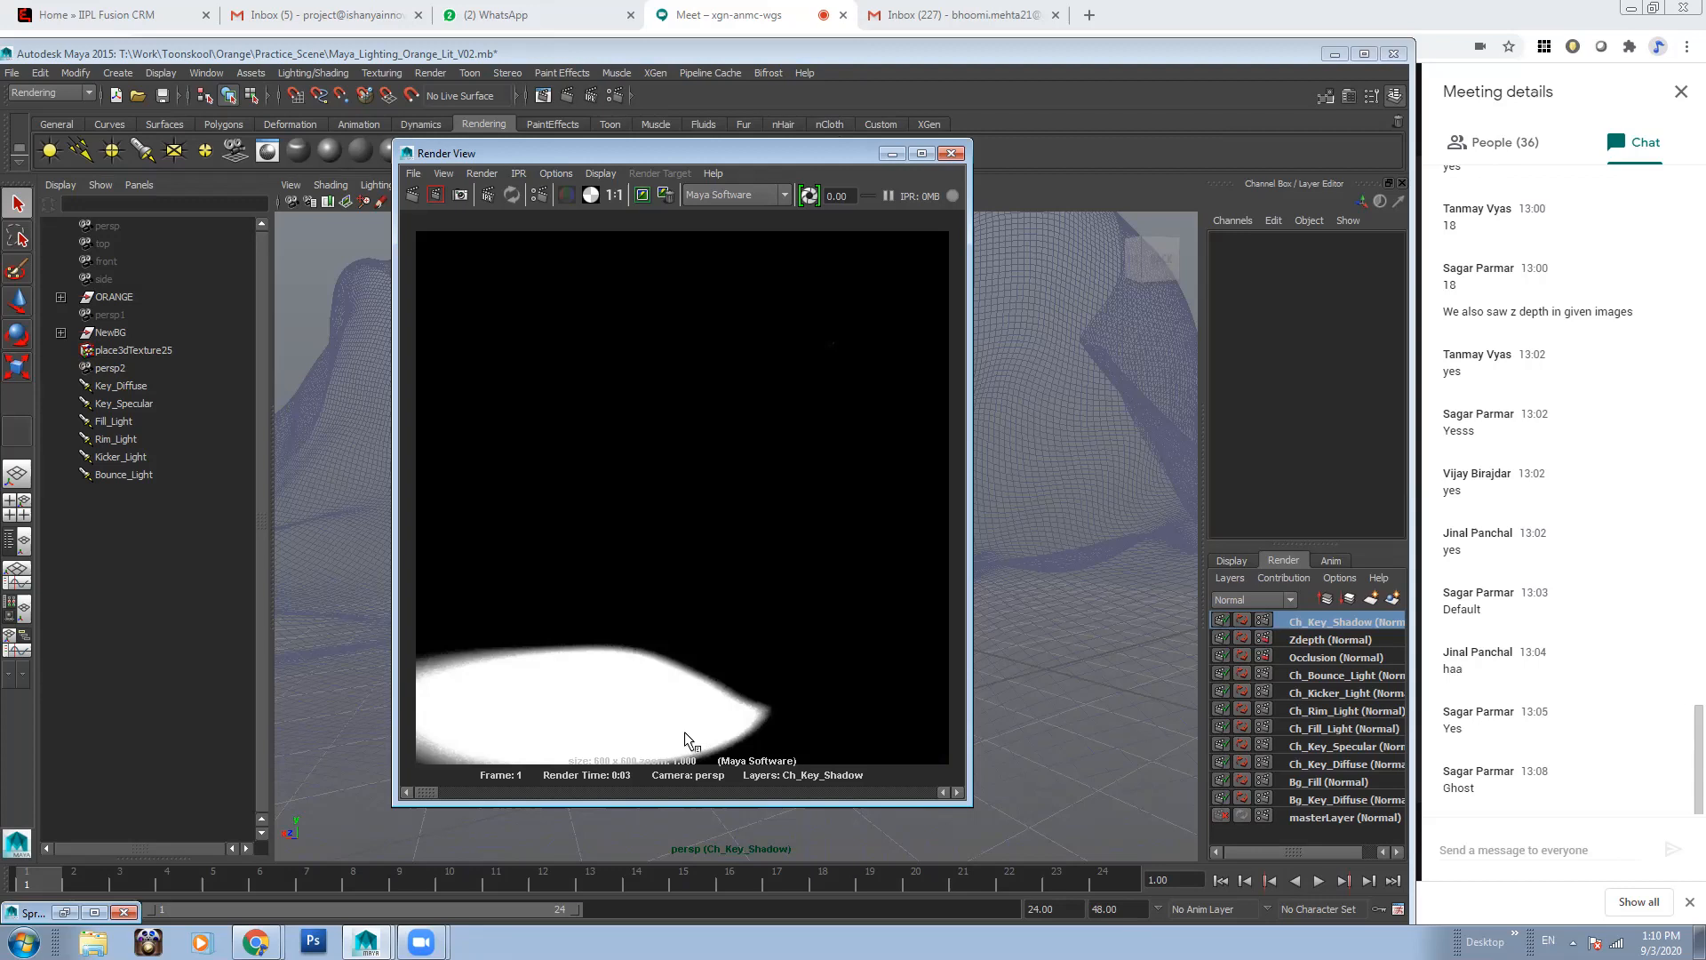
{"action": "left_click", "coordinate": [567, 195]}
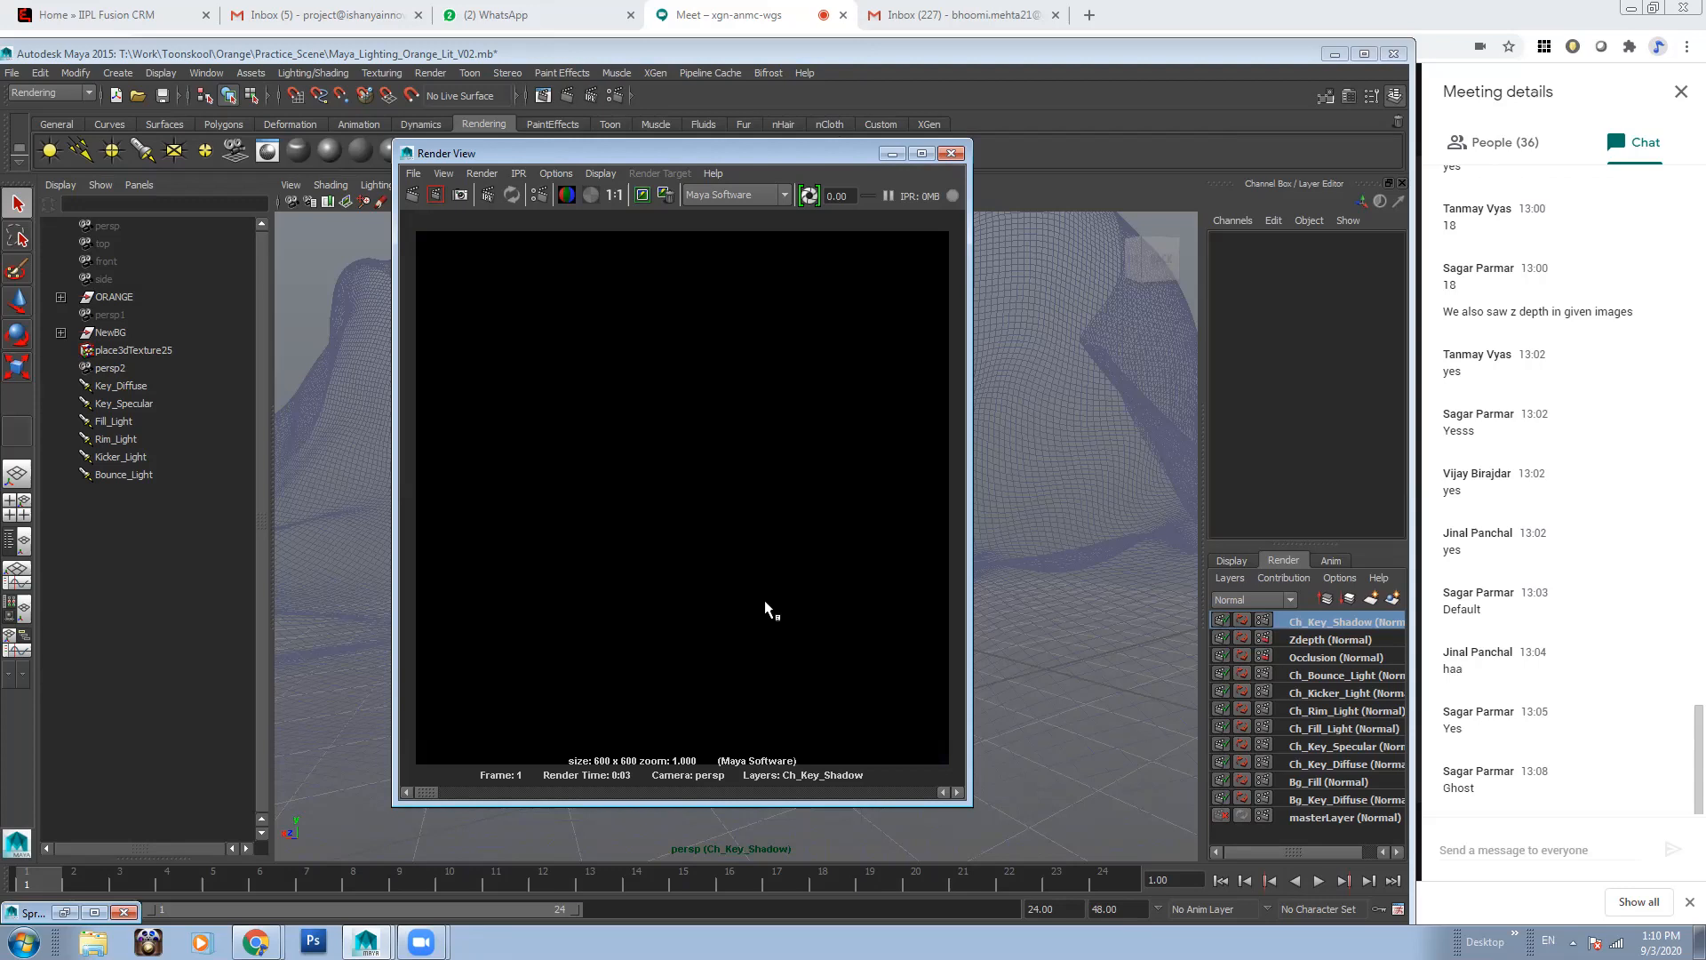
Examine the stored Bg_Key_Diffuse and Bg_Fill renders, ending on Bg_Key_Diffuse
{"action": "left_click_drag", "start_coordinate": [427, 794], "coordinate": [897, 793]}
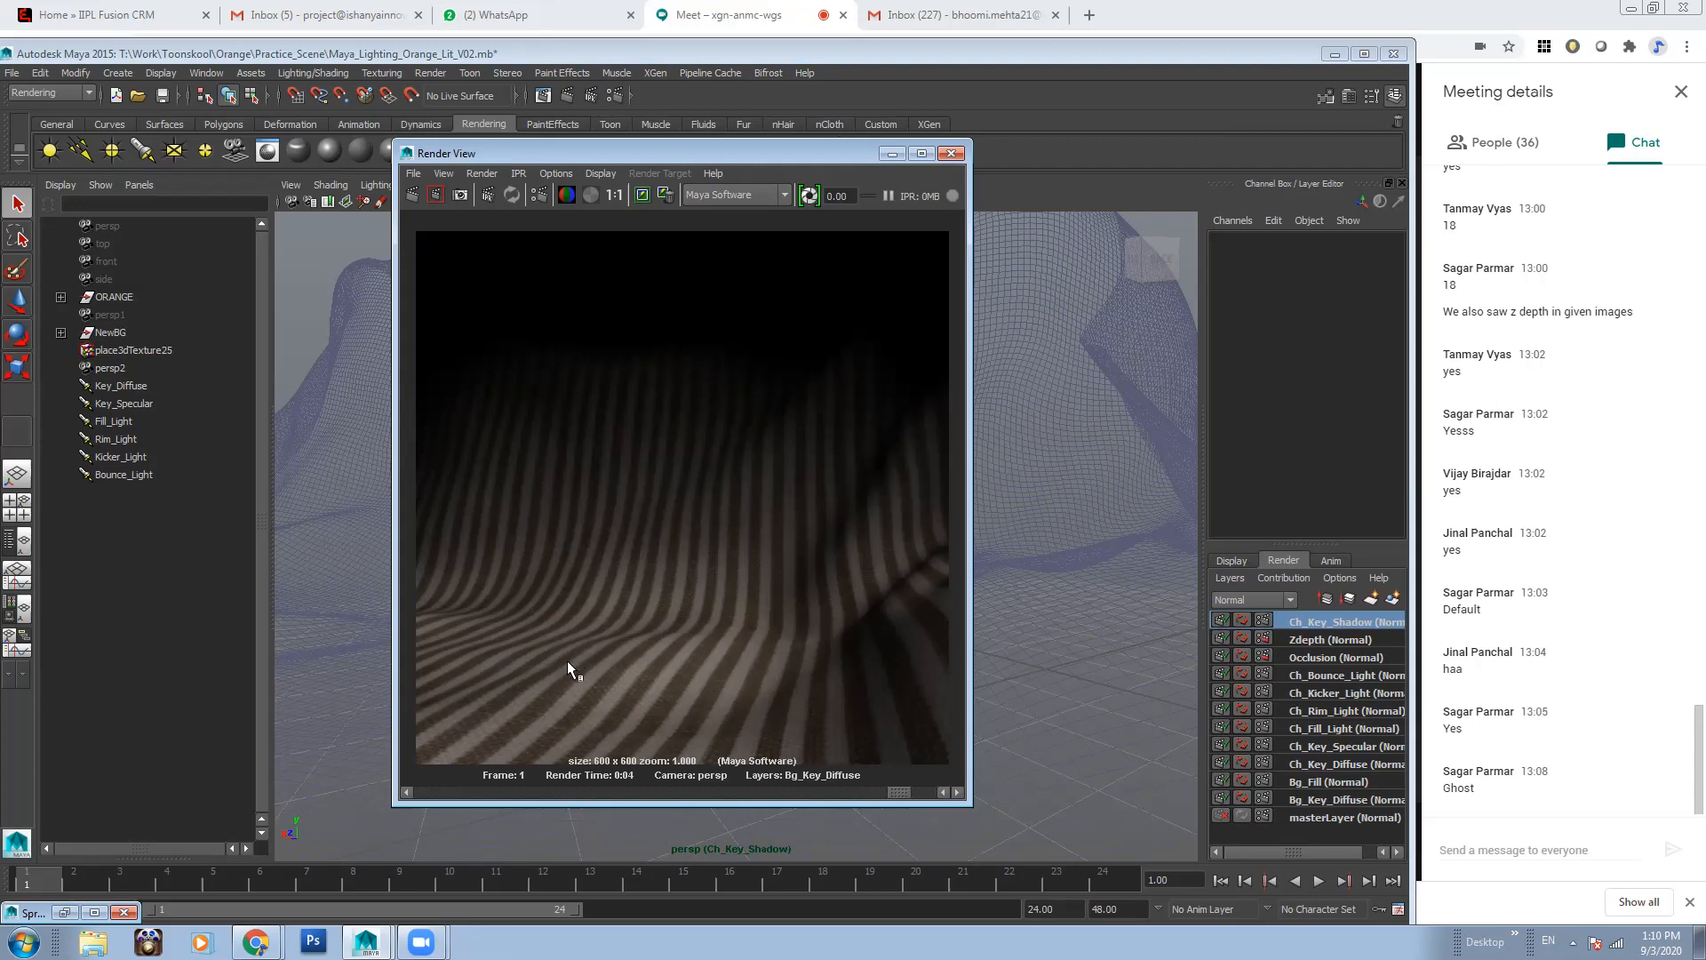
{"action": "left_click_drag", "start_coordinate": [903, 792], "coordinate": [882, 792]}
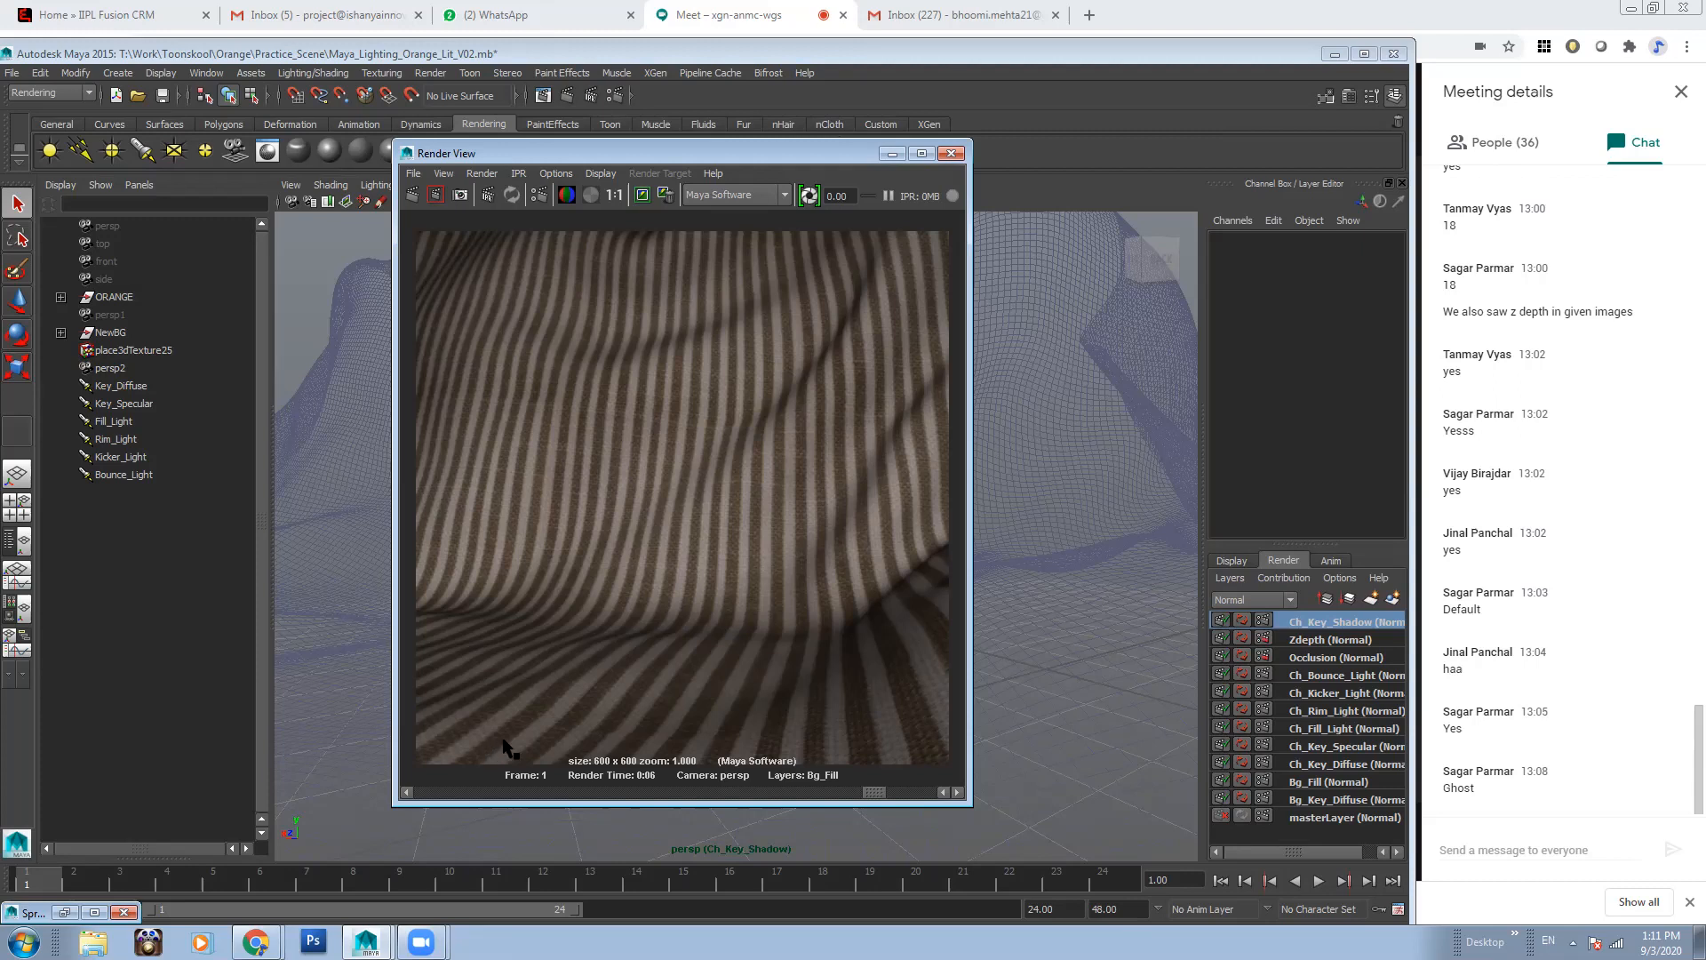
{"action": "left_click_drag", "start_coordinate": [876, 791], "coordinate": [925, 797]}
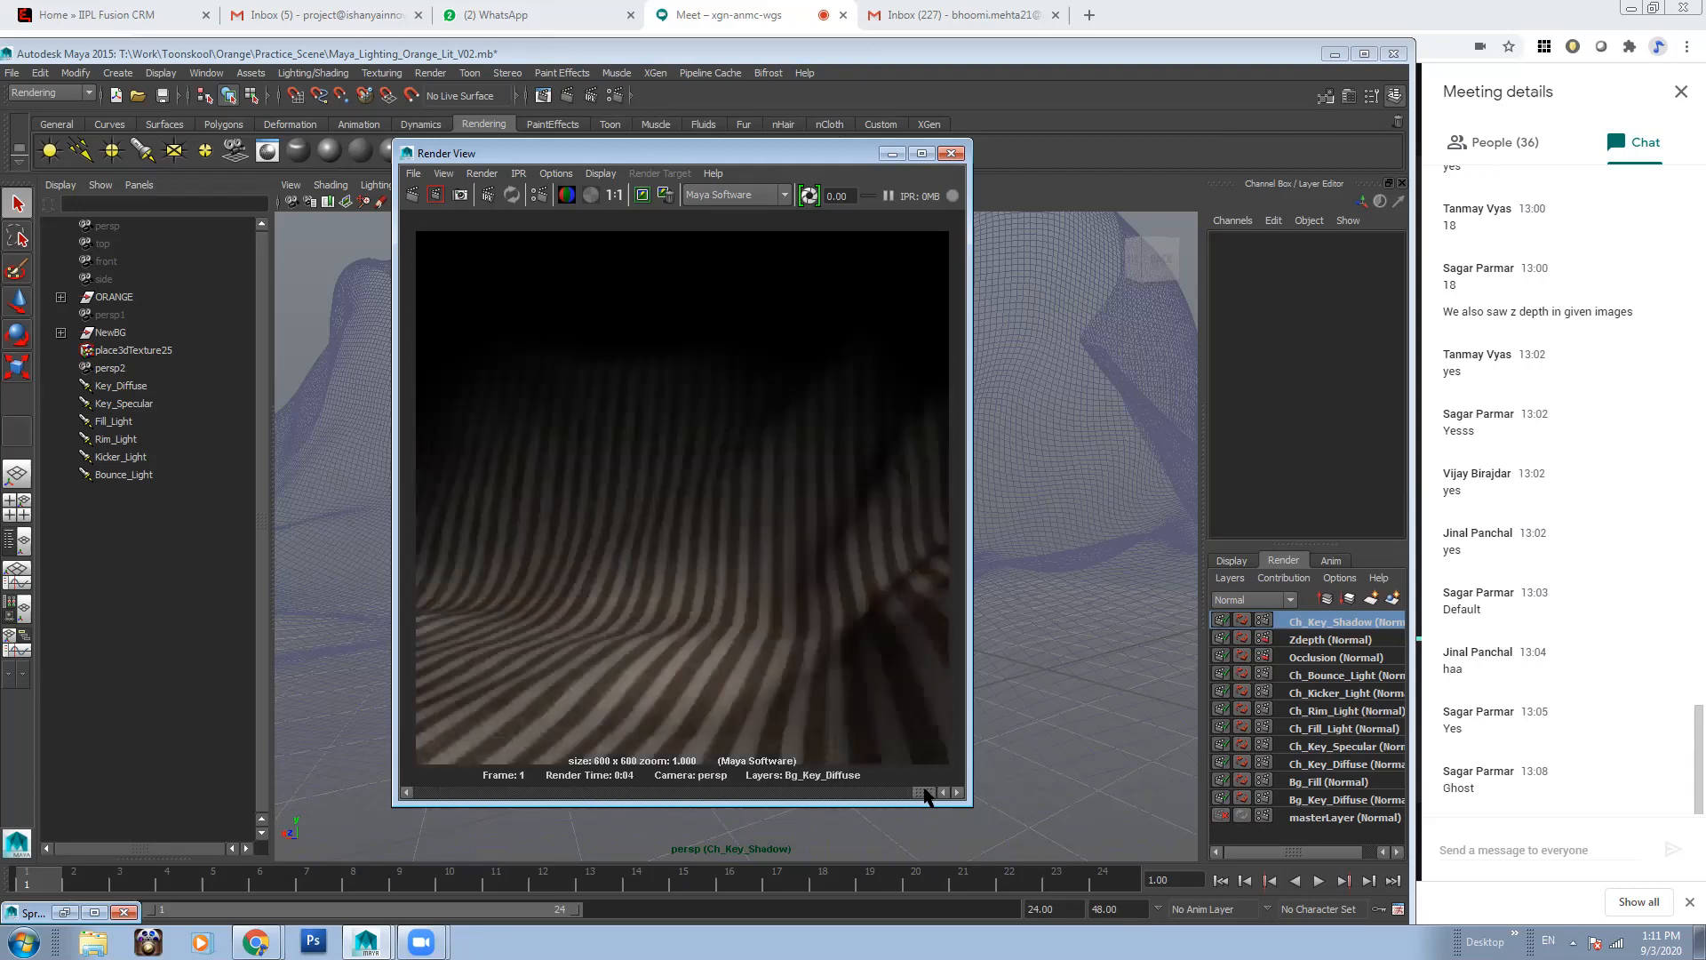
Raise the computer's speaker volume and dismiss the volume control
{"action": "left_click", "coordinate": [1573, 943]}
{"action": "left_click", "coordinate": [1571, 807]}
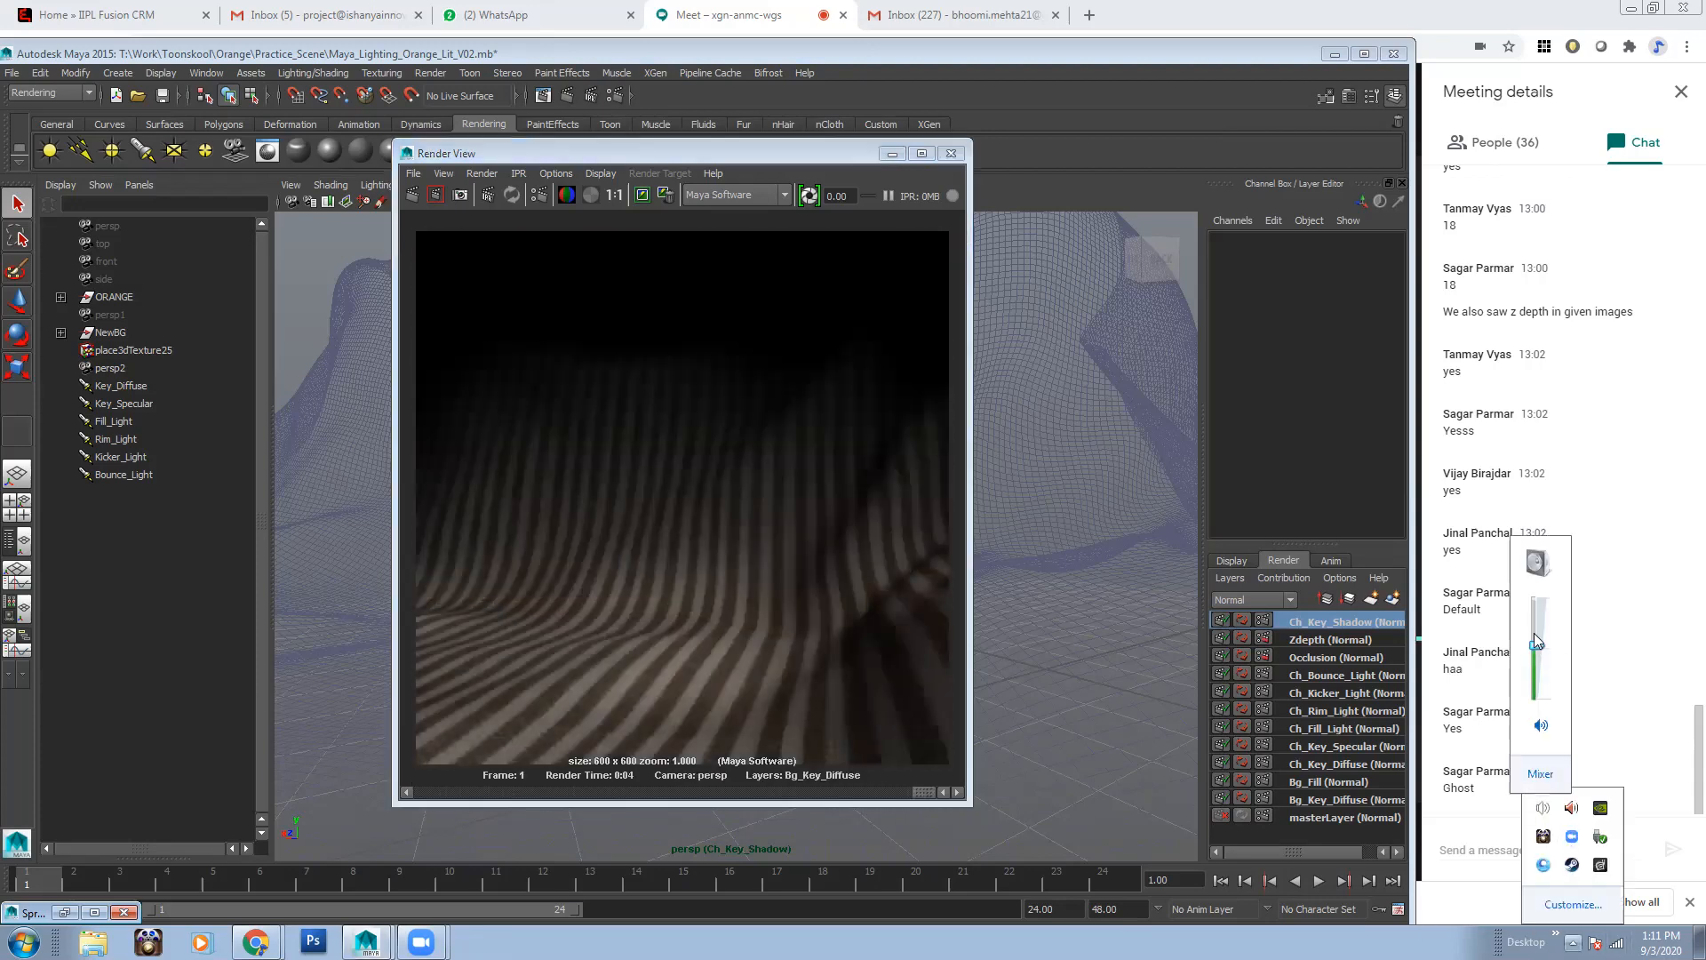
{"action": "left_click_drag", "start_coordinate": [1536, 644], "coordinate": [1537, 611]}
{"action": "left_click", "coordinate": [770, 792]}
Bring the latest Ch_Key_Shadow render back into view among the stored images
{"action": "left_click_drag", "start_coordinate": [768, 790], "coordinate": [409, 783]}
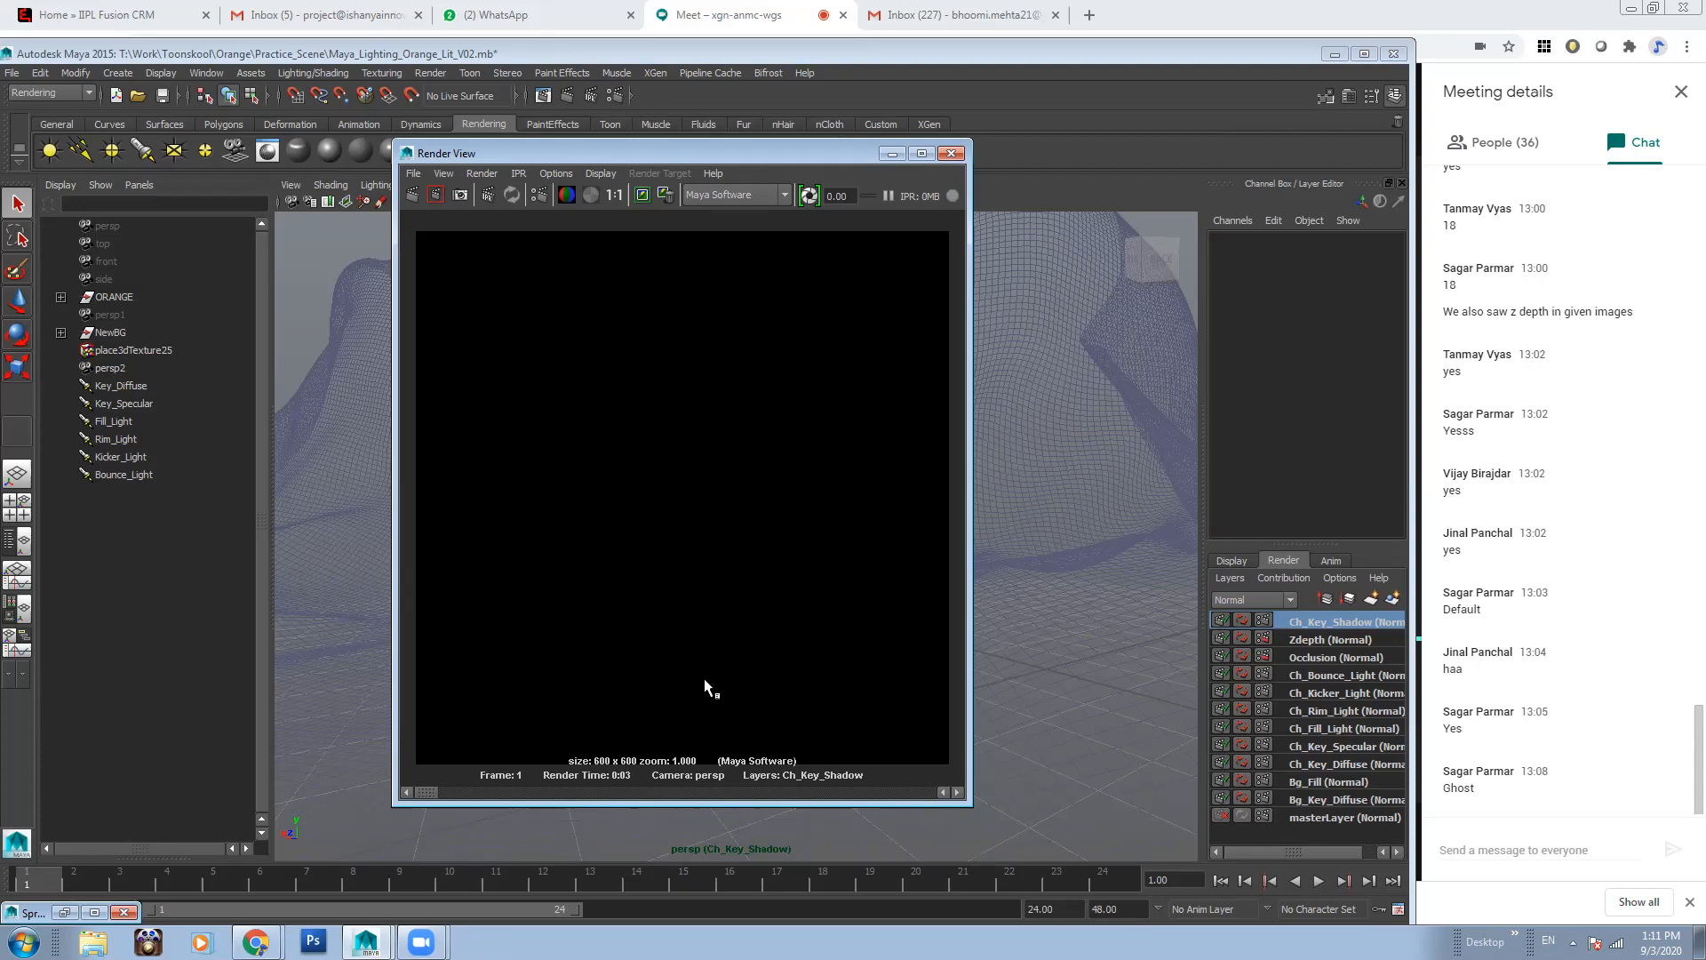
{"action": "left_click_drag", "start_coordinate": [752, 156], "coordinate": [770, 166]}
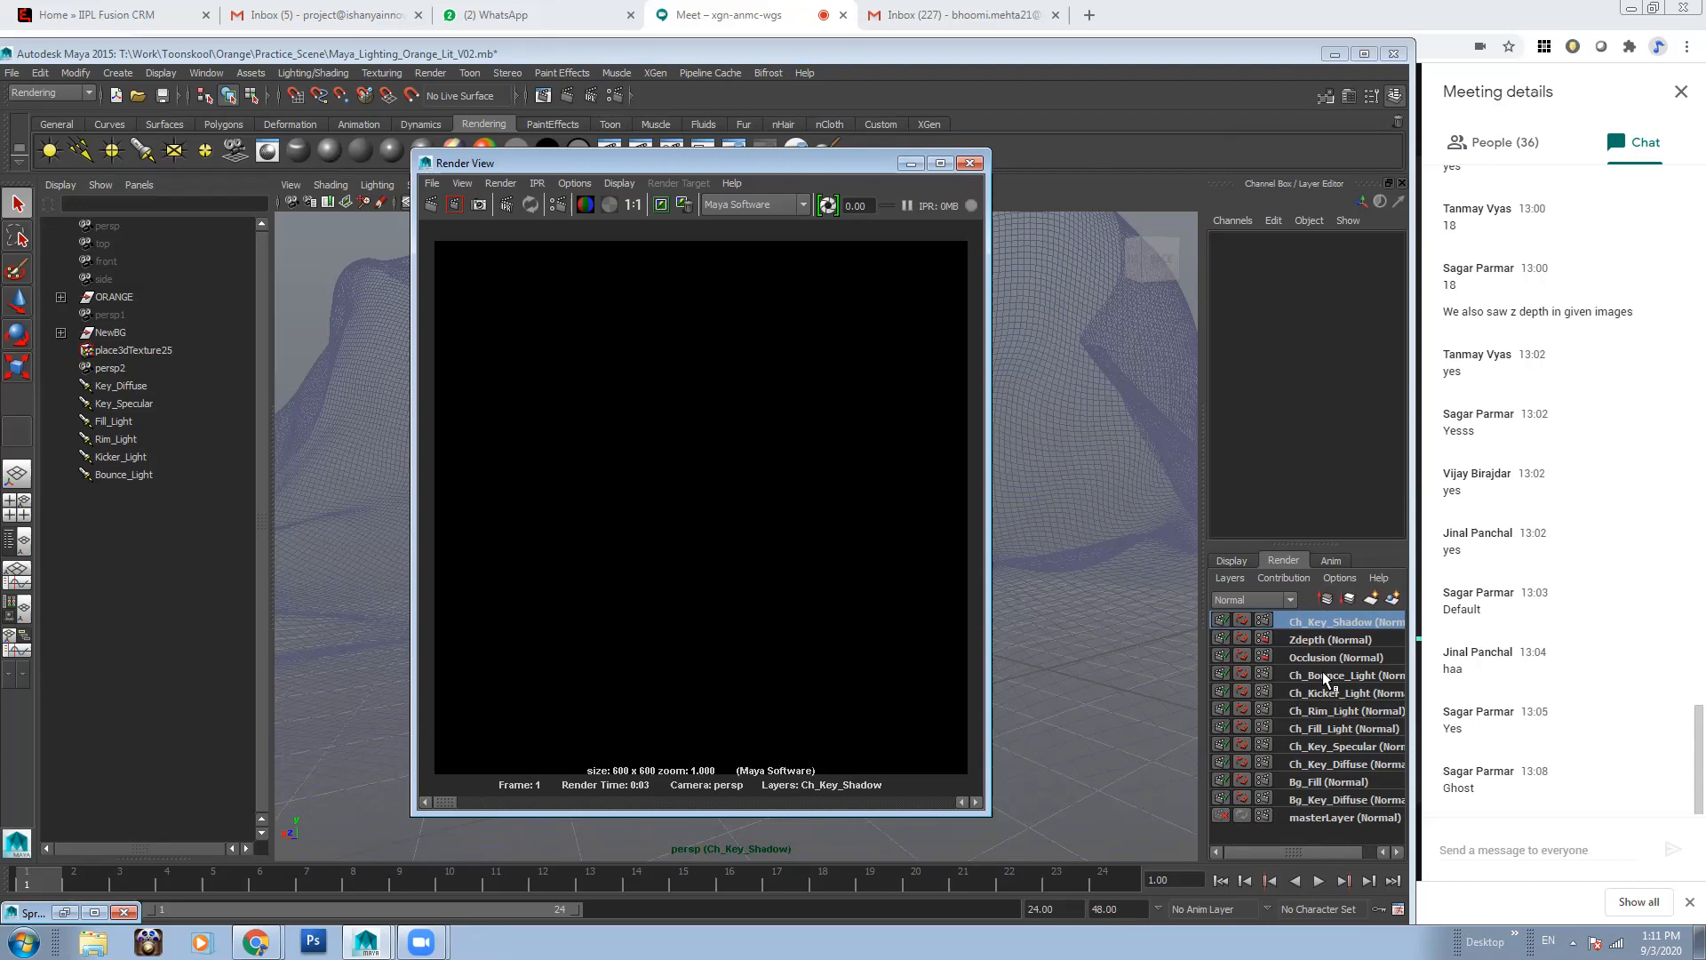
{"action": "mouse_move", "coordinate": [444, 804]}
{"action": "left_mouse_down"}
{"action": "mouse_move", "coordinate": [590, 804]}
{"action": "mouse_move", "coordinate": [425, 809]}
{"action": "left_mouse_up"}
{"action": "left_click", "coordinate": [433, 184]}
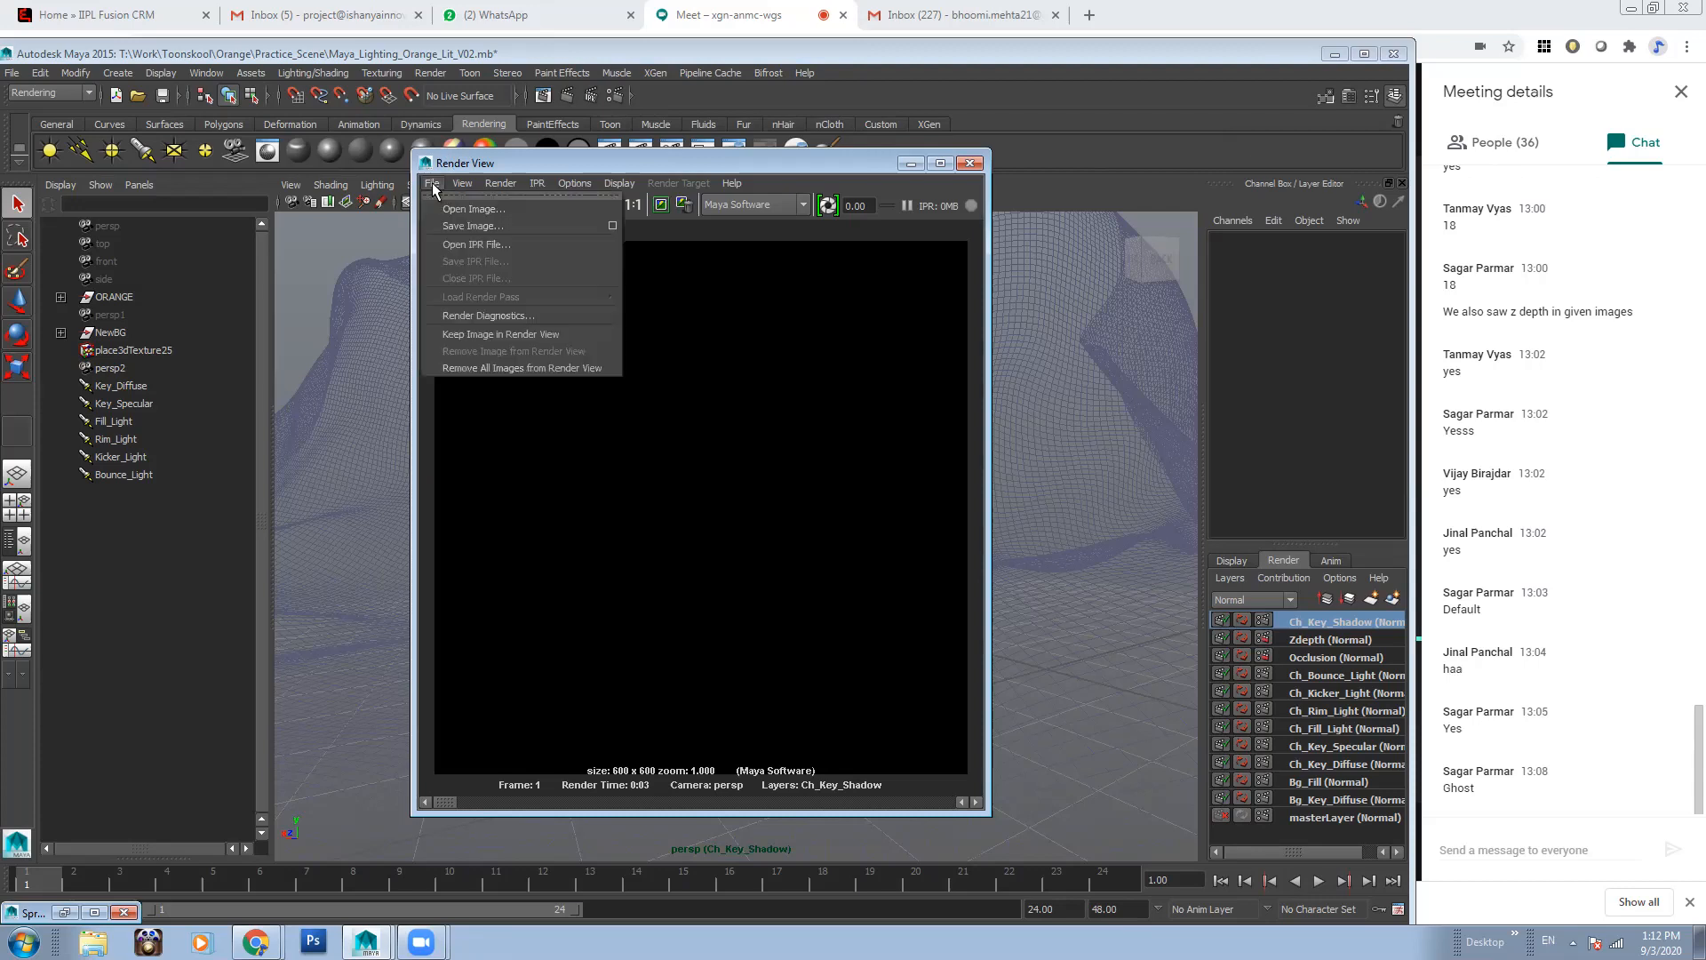
{"action": "left_click", "coordinate": [541, 158]}
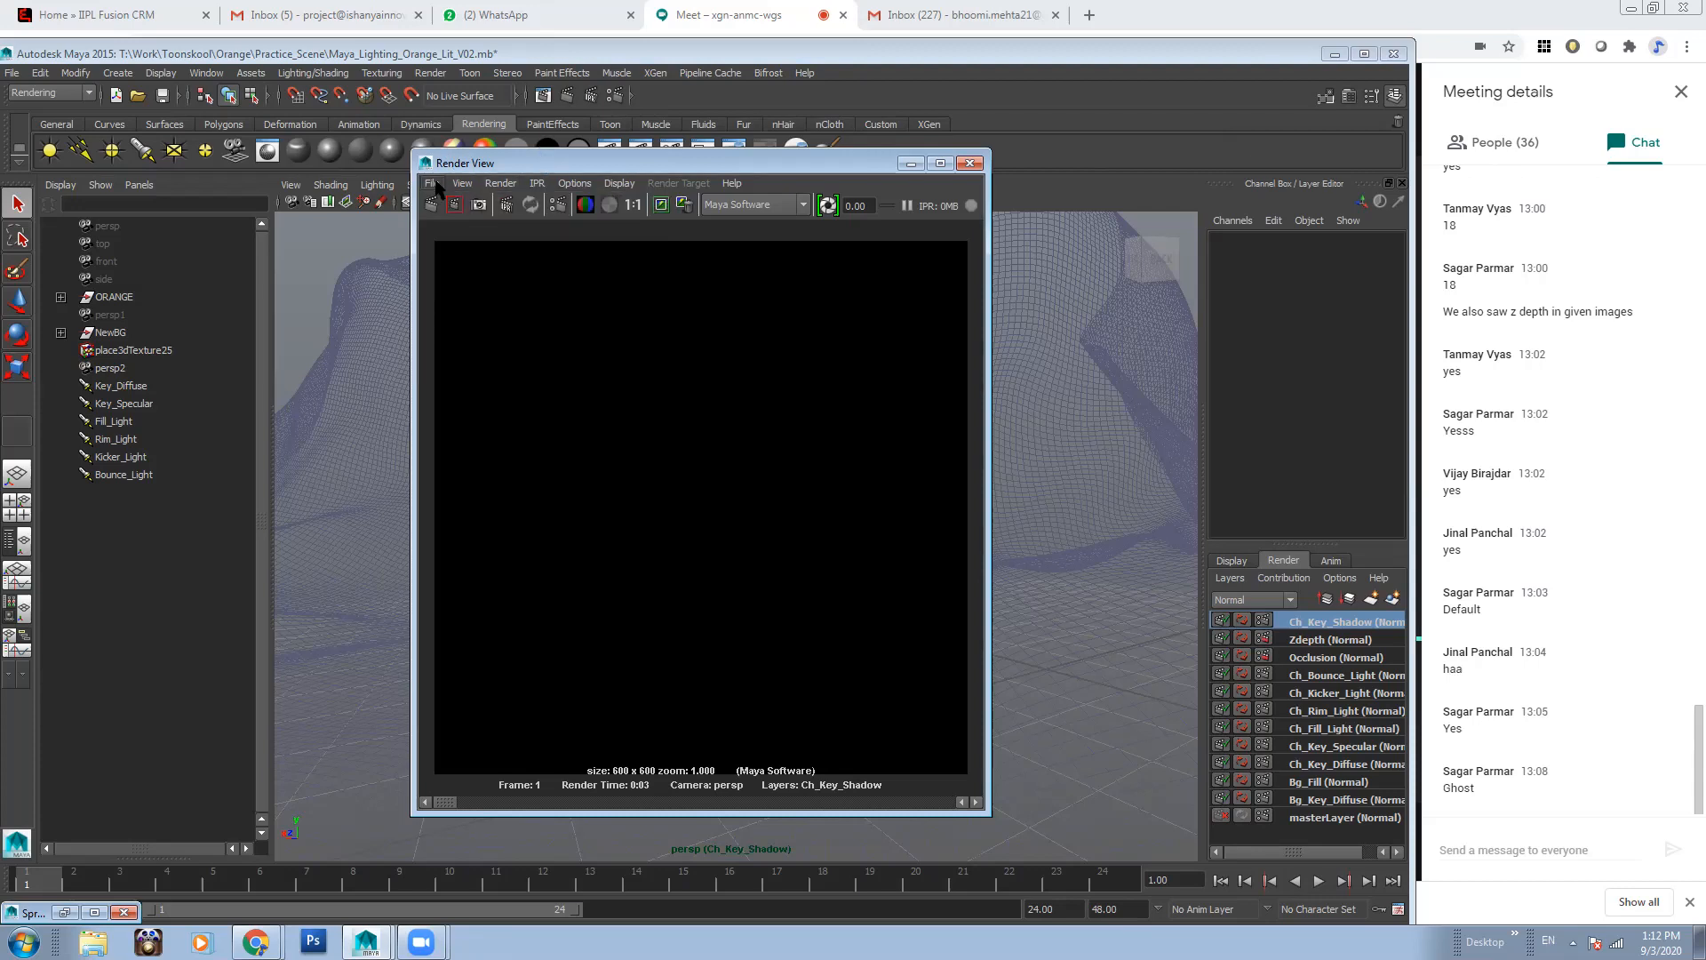
{"action": "left_click", "coordinate": [431, 185]}
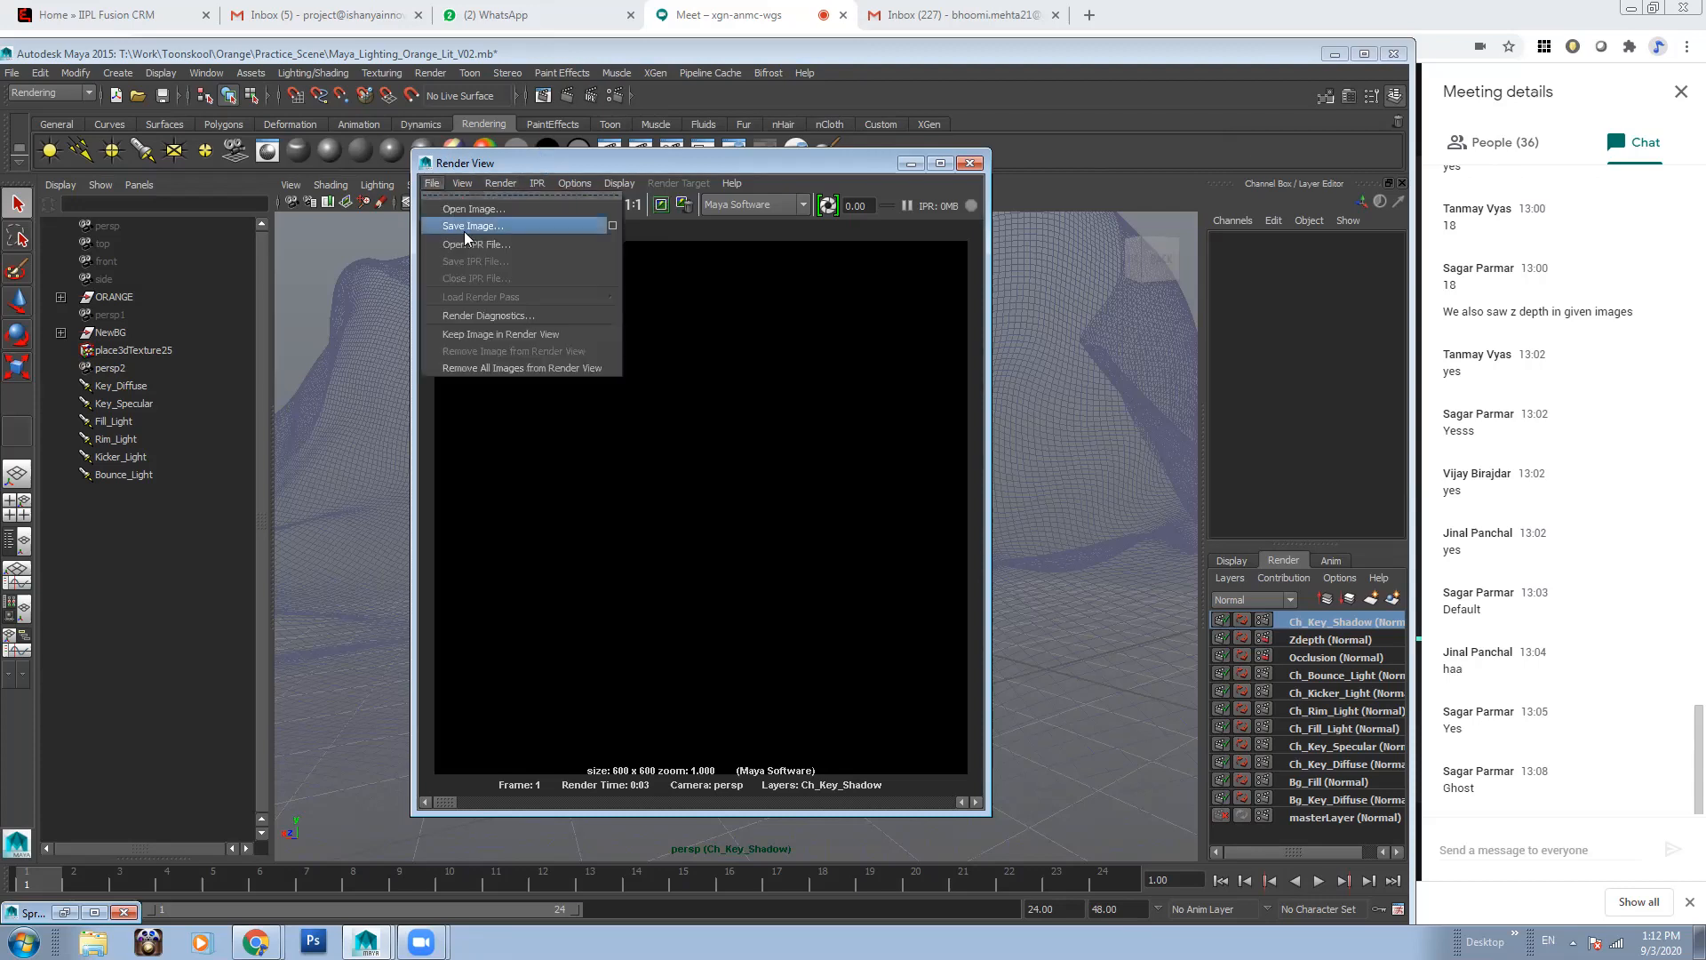
{"action": "left_click", "coordinate": [585, 163]}
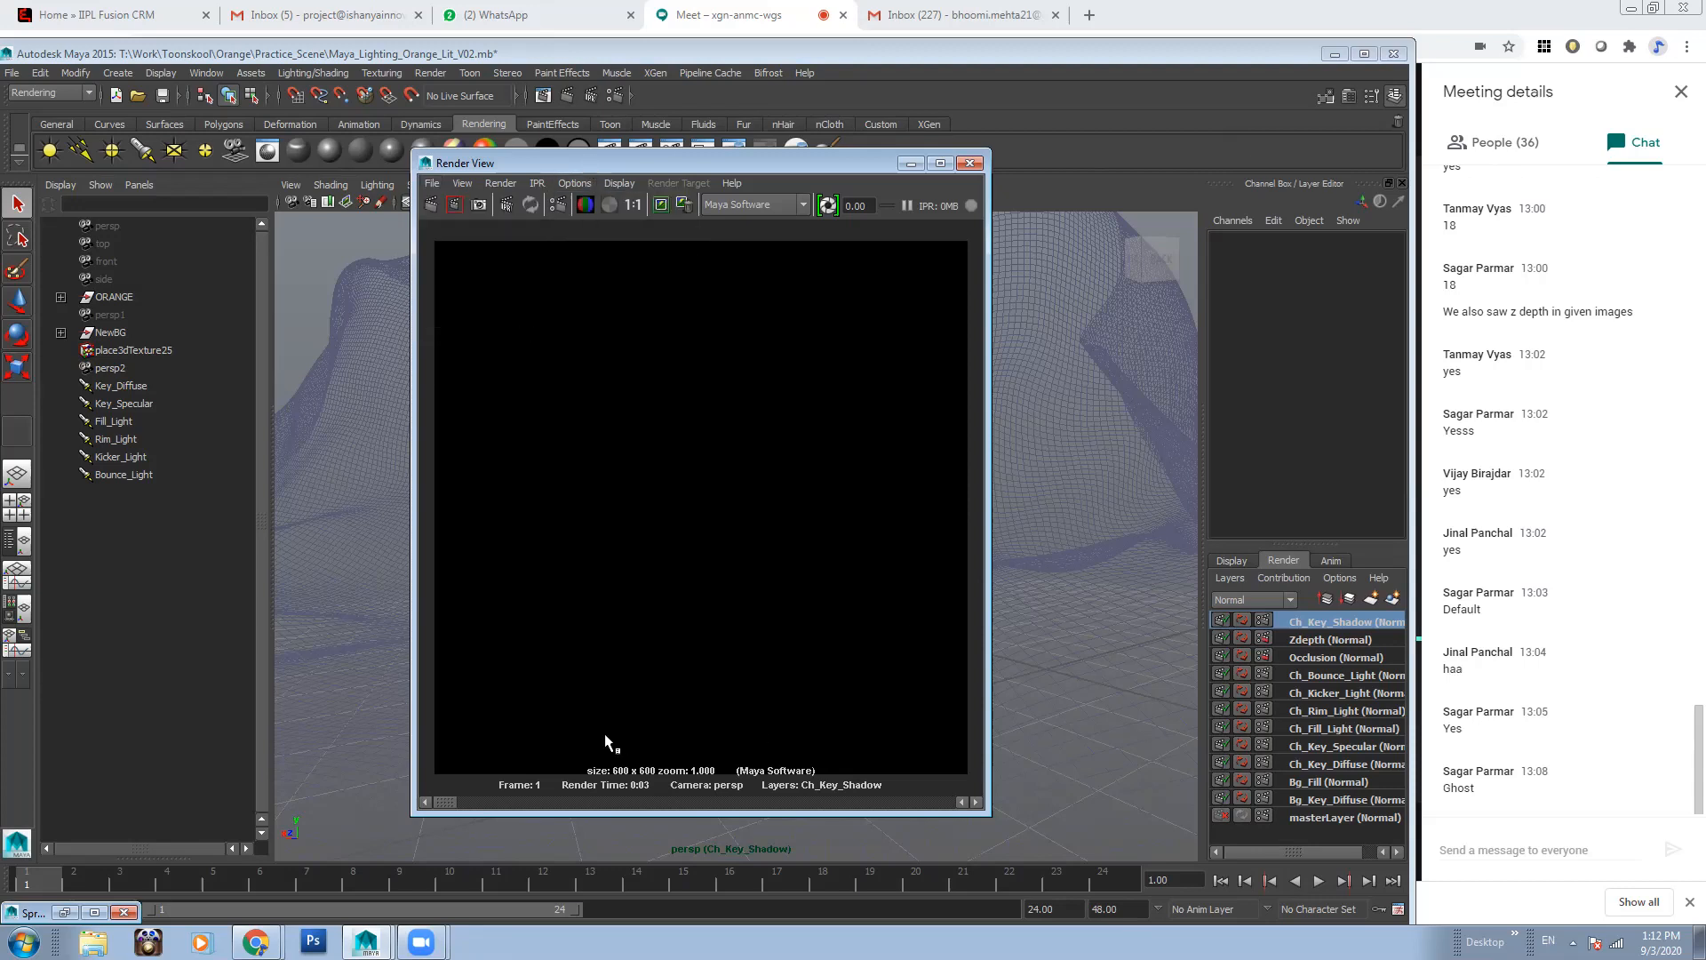
{"action": "mouse_move", "coordinate": [445, 802]}
{"action": "left_mouse_down"}
{"action": "mouse_move", "coordinate": [851, 811]}
{"action": "mouse_move", "coordinate": [444, 807]}
{"action": "left_mouse_up"}
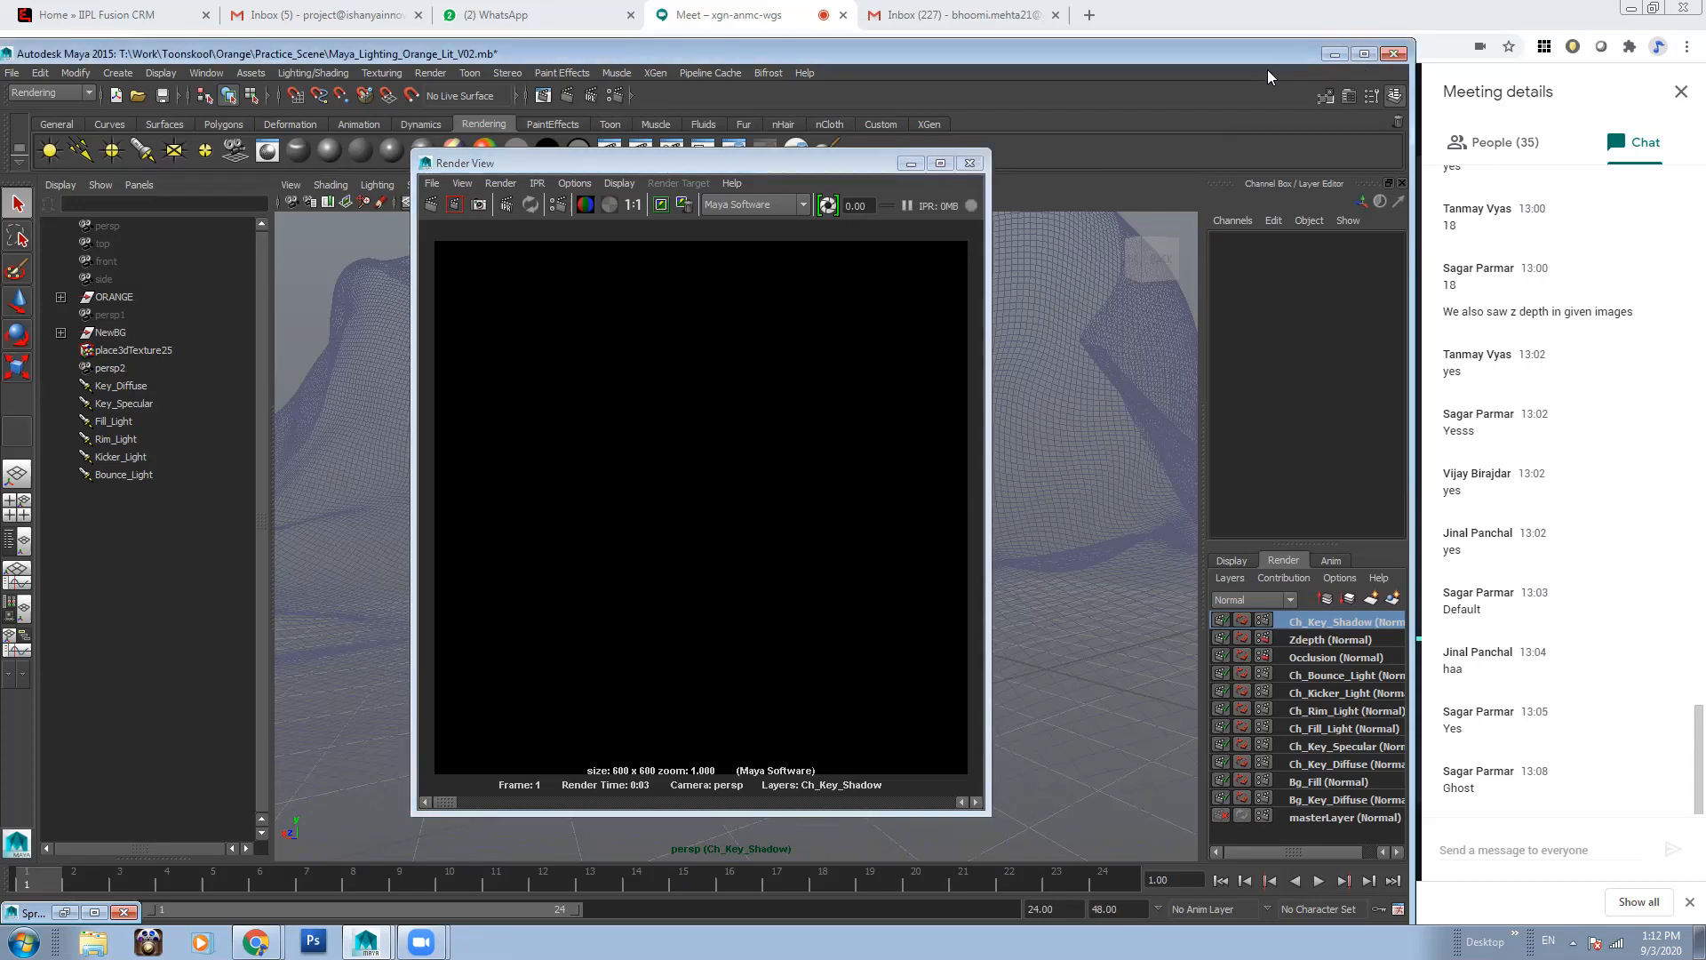
{"action": "left_click_drag", "start_coordinate": [1268, 55], "coordinate": [1309, 44]}
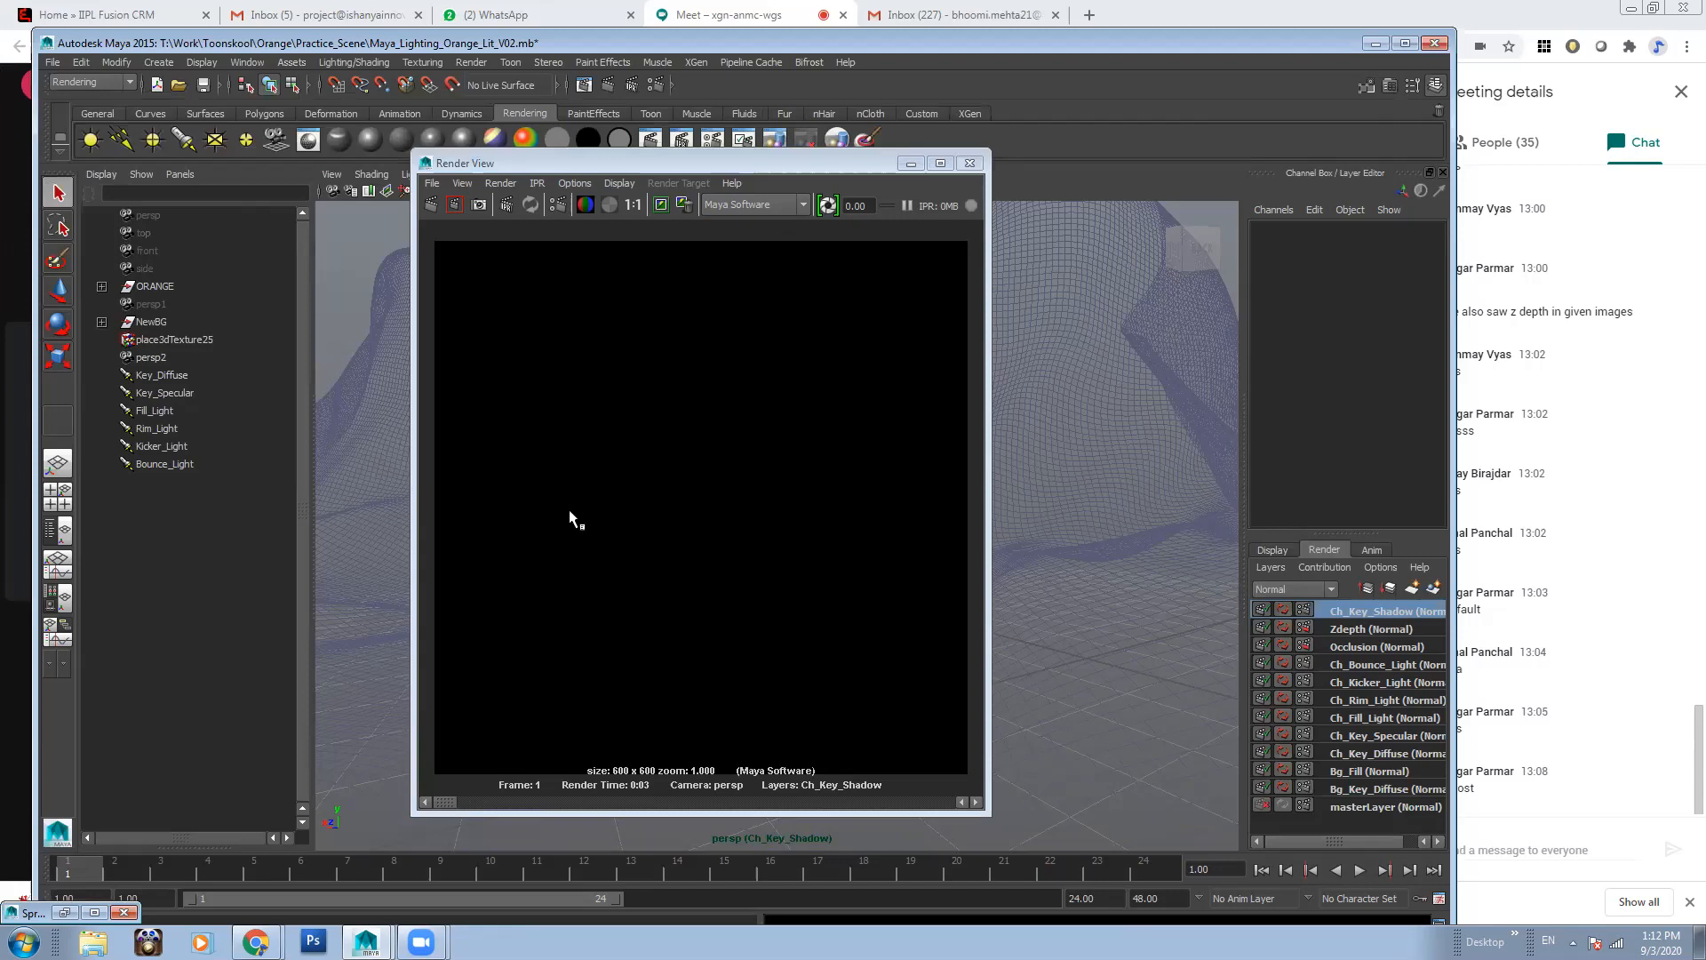
{"action": "mouse_move", "coordinate": [449, 799]}
{"action": "left_mouse_down"}
{"action": "mouse_move", "coordinate": [754, 820]}
{"action": "mouse_move", "coordinate": [415, 795]}
{"action": "left_mouse_up"}
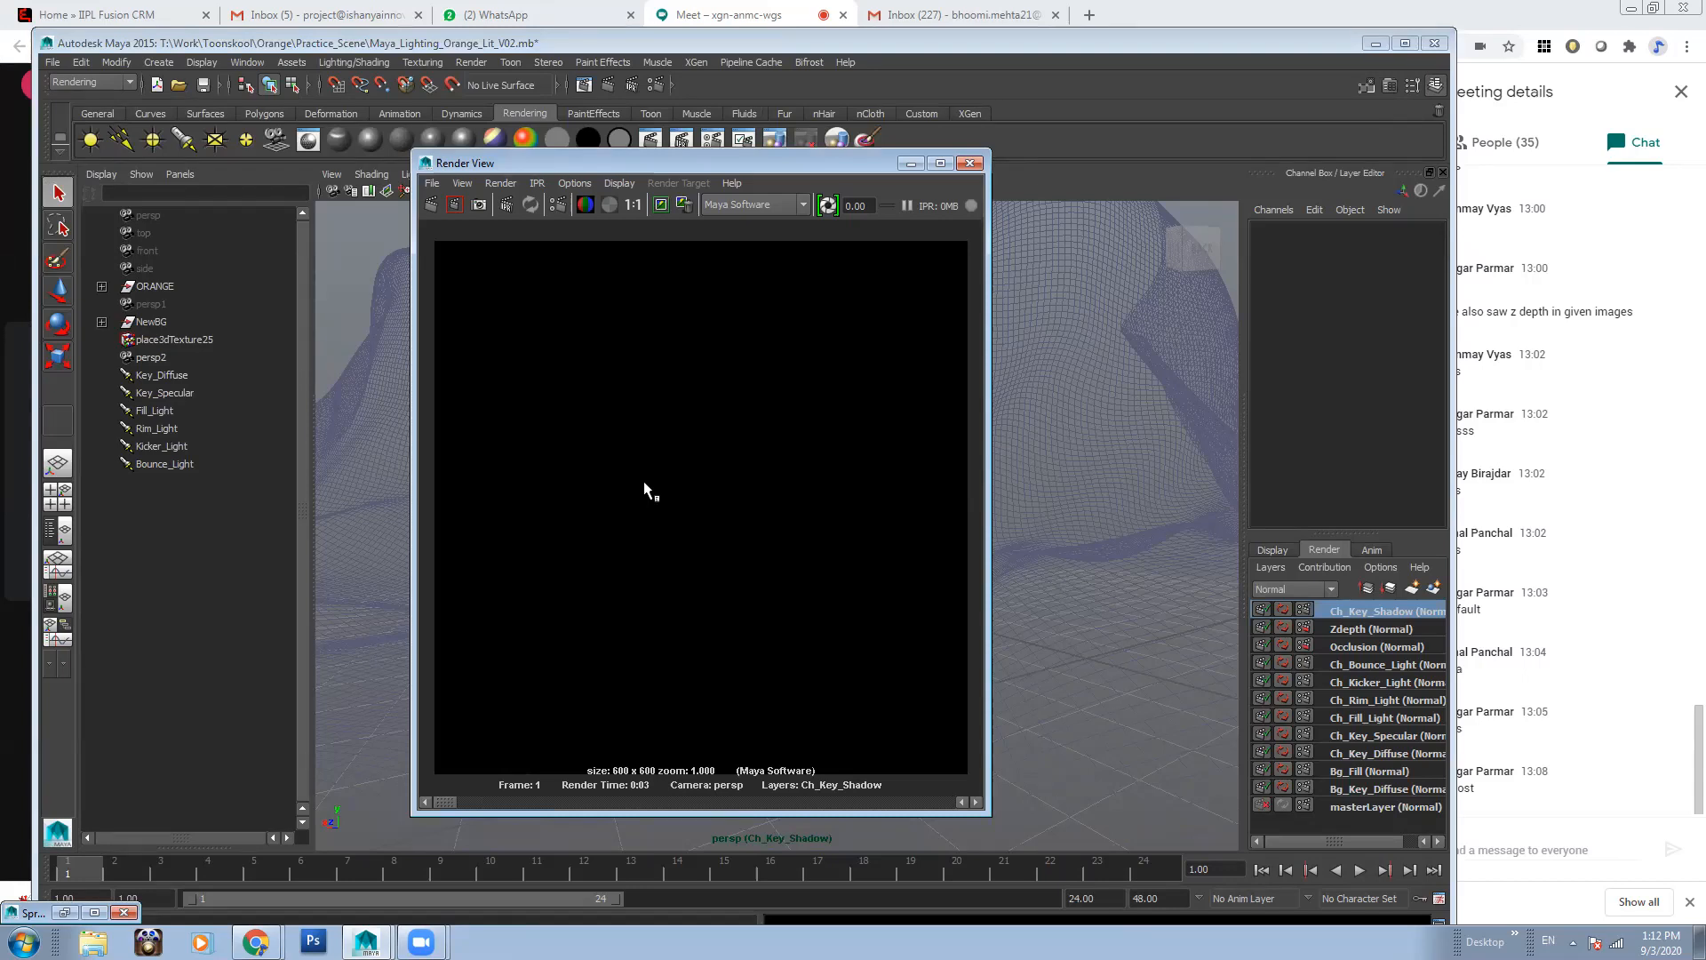
{"action": "mouse_move", "coordinate": [450, 802]}
{"action": "left_mouse_down"}
{"action": "mouse_move", "coordinate": [840, 804]}
{"action": "mouse_move", "coordinate": [419, 791]}
{"action": "left_mouse_up"}
Review the stored Bg_Key_Diffuse and Ch_Fill_Light renders, and inspect the alpha channel of the Ch_Key_Shadow render
{"action": "left_click_drag", "start_coordinate": [446, 802], "coordinate": [928, 814]}
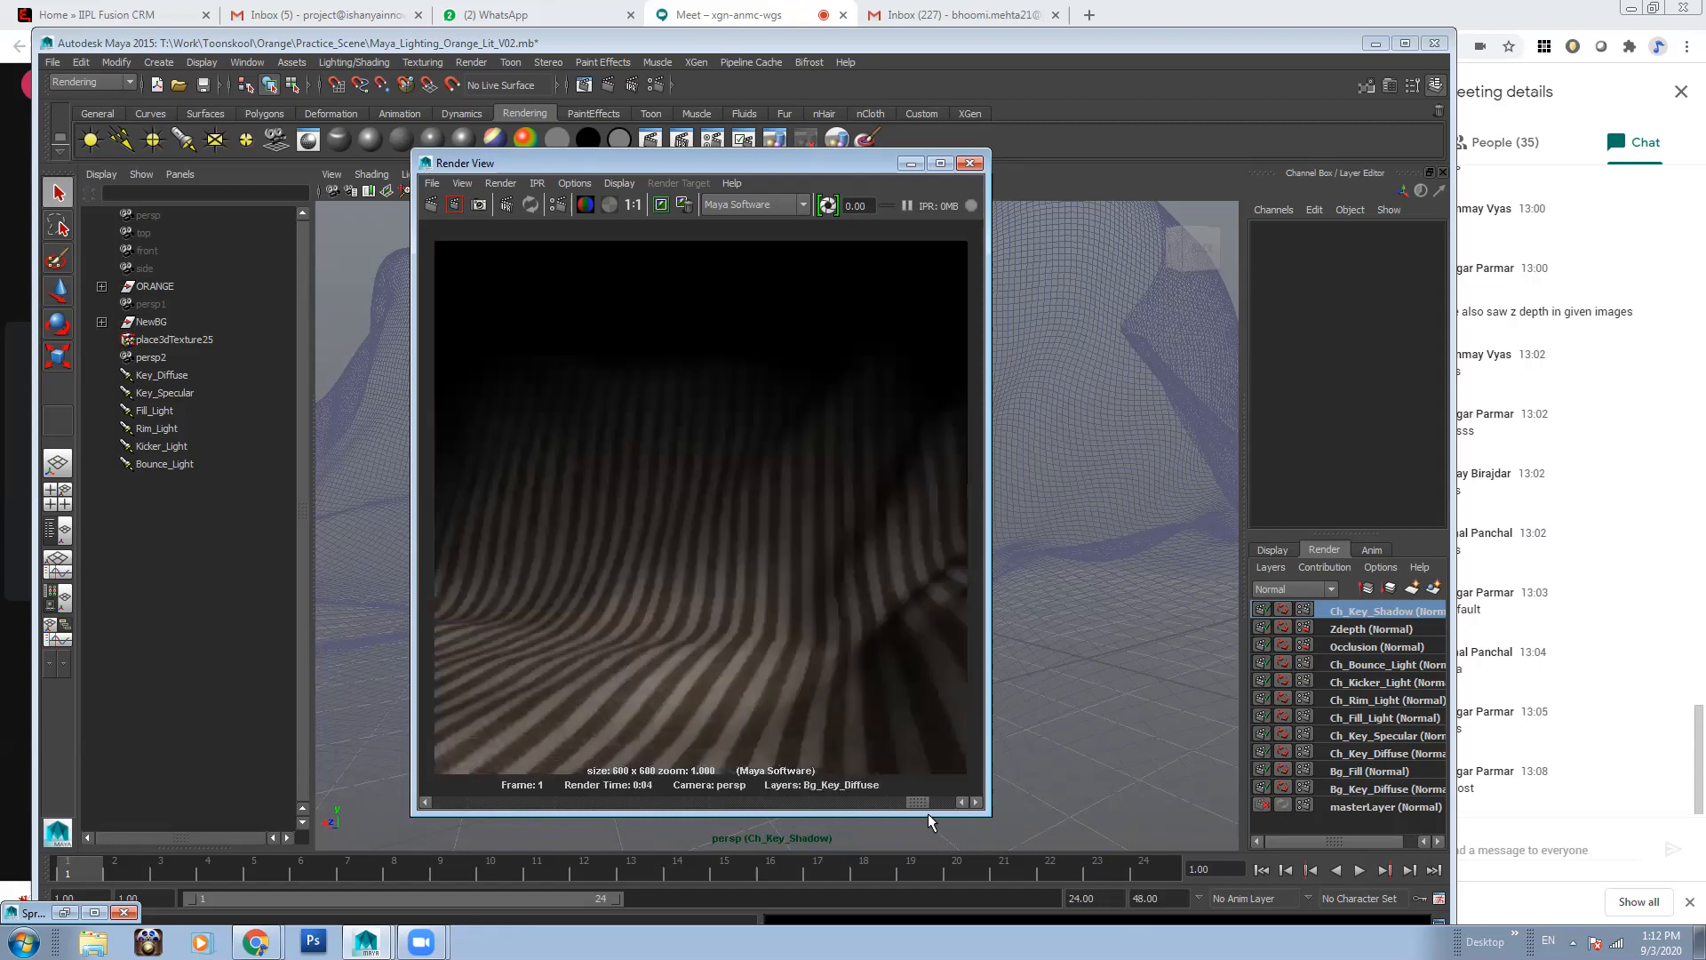
{"action": "left_click", "coordinate": [521, 47]}
{"action": "left_click_drag", "start_coordinate": [521, 44], "coordinate": [506, 30]}
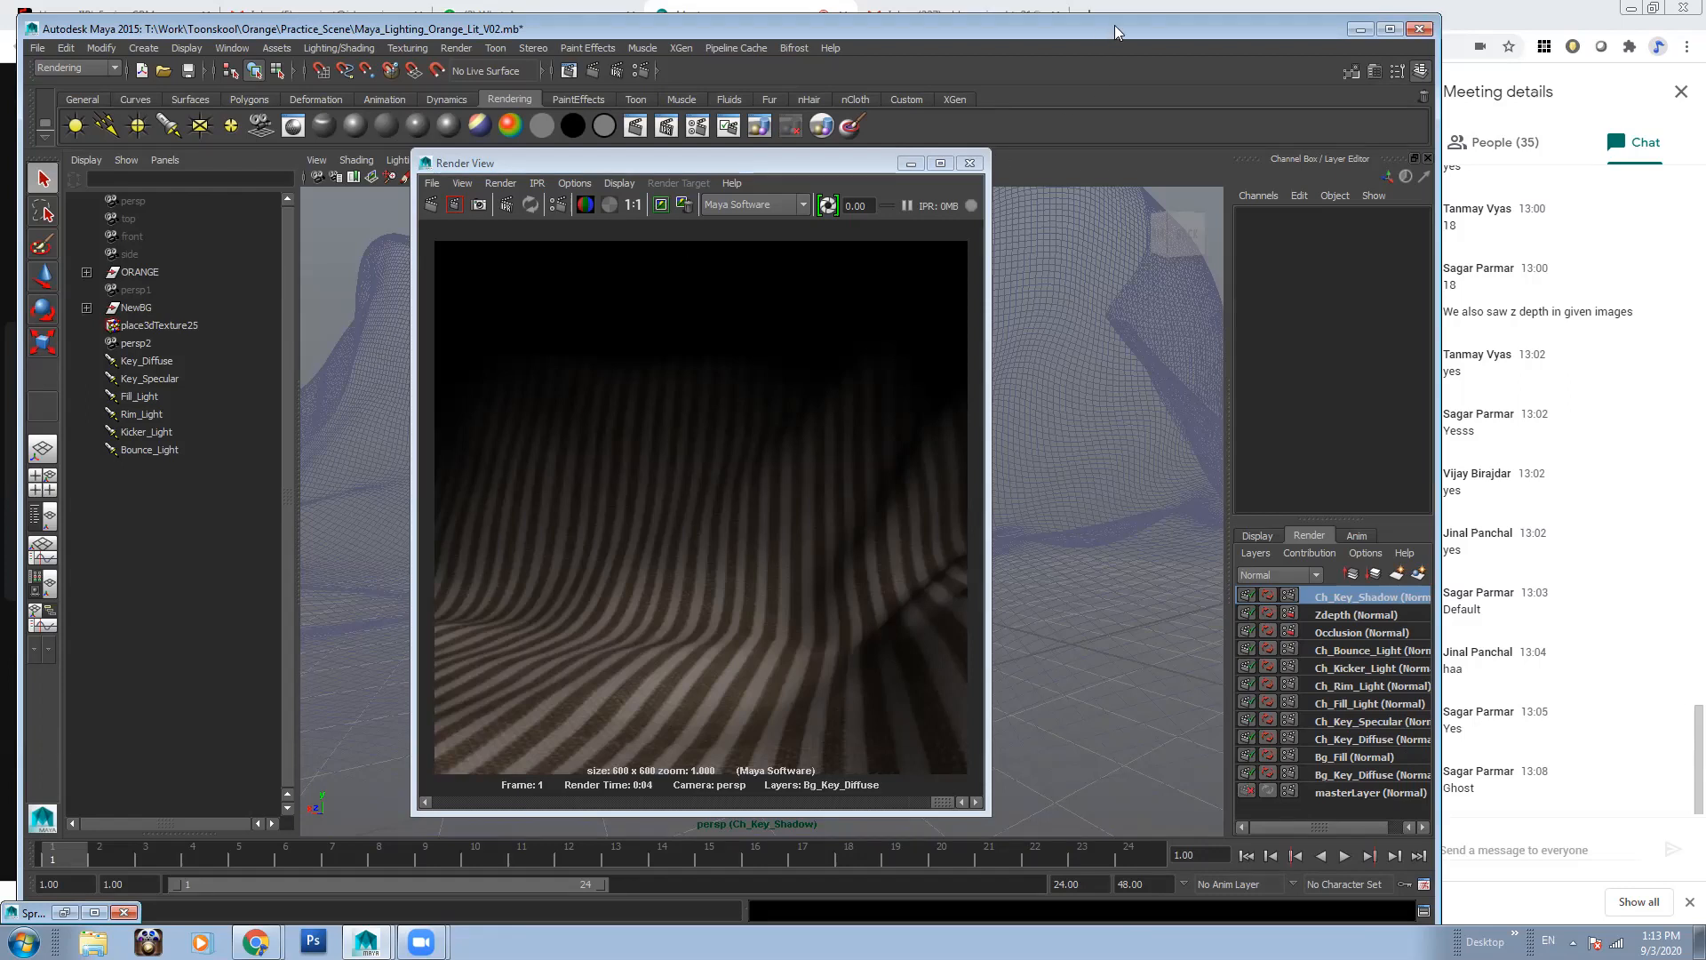
{"action": "mouse_move", "coordinate": [942, 801]}
{"action": "left_mouse_down"}
{"action": "mouse_move", "coordinate": [427, 809]}
{"action": "mouse_move", "coordinate": [942, 798]}
{"action": "left_mouse_up"}
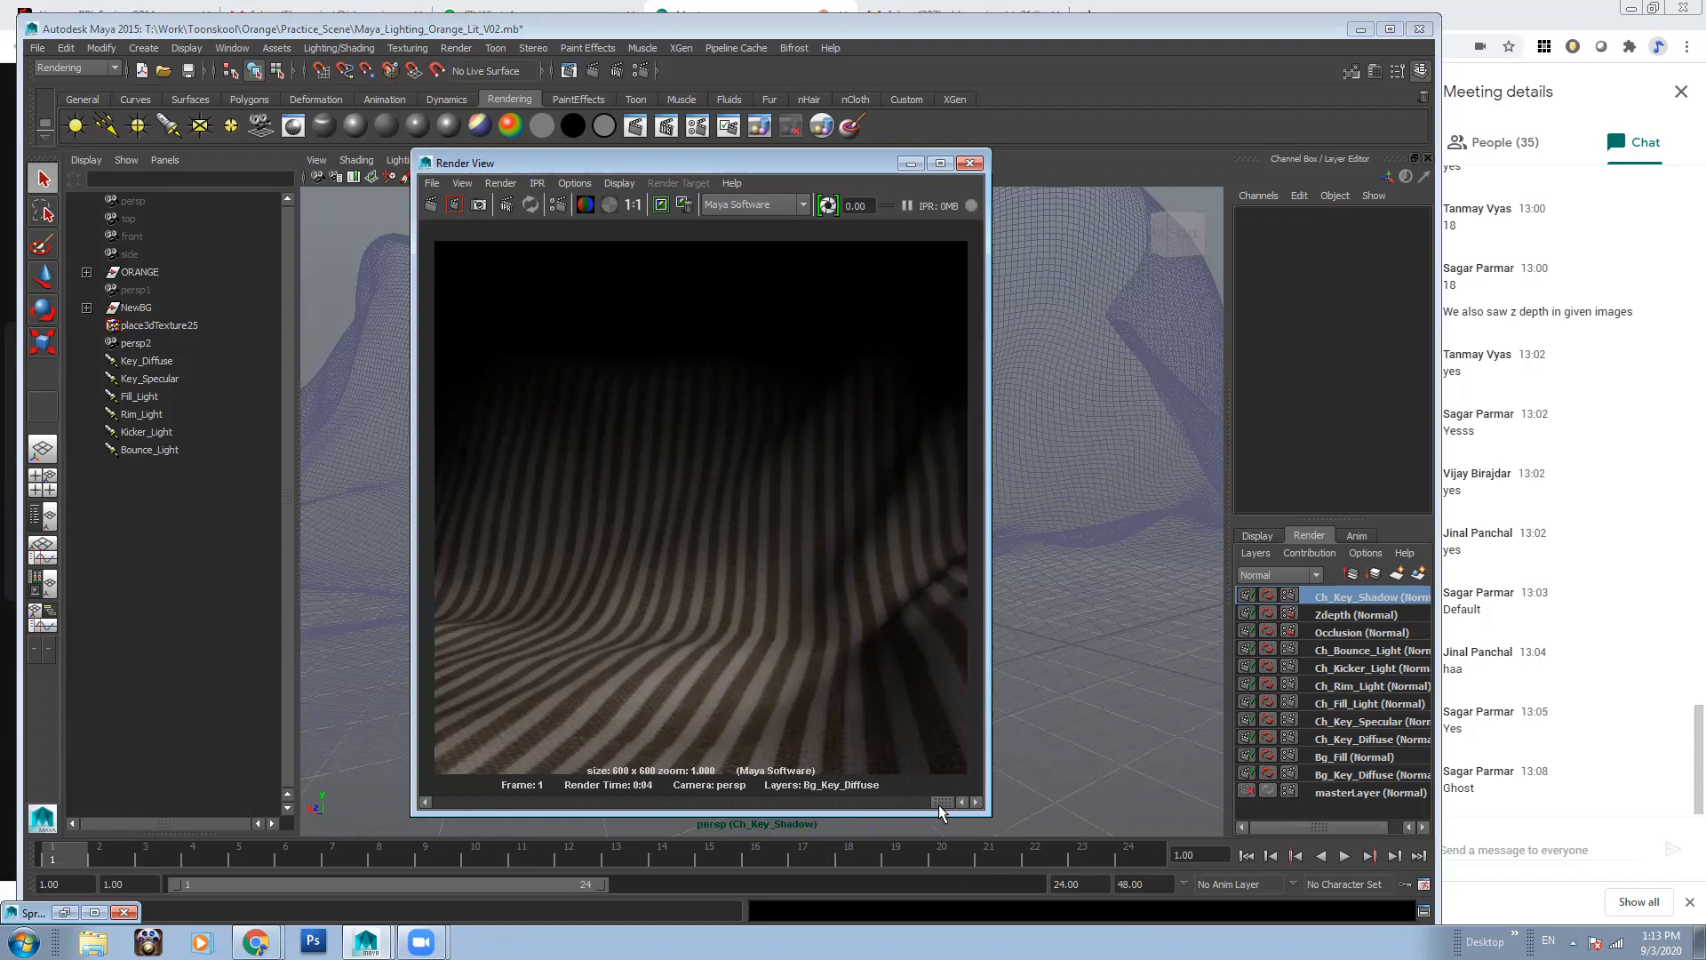
{"action": "left_click_drag", "start_coordinate": [942, 802], "coordinate": [794, 803]}
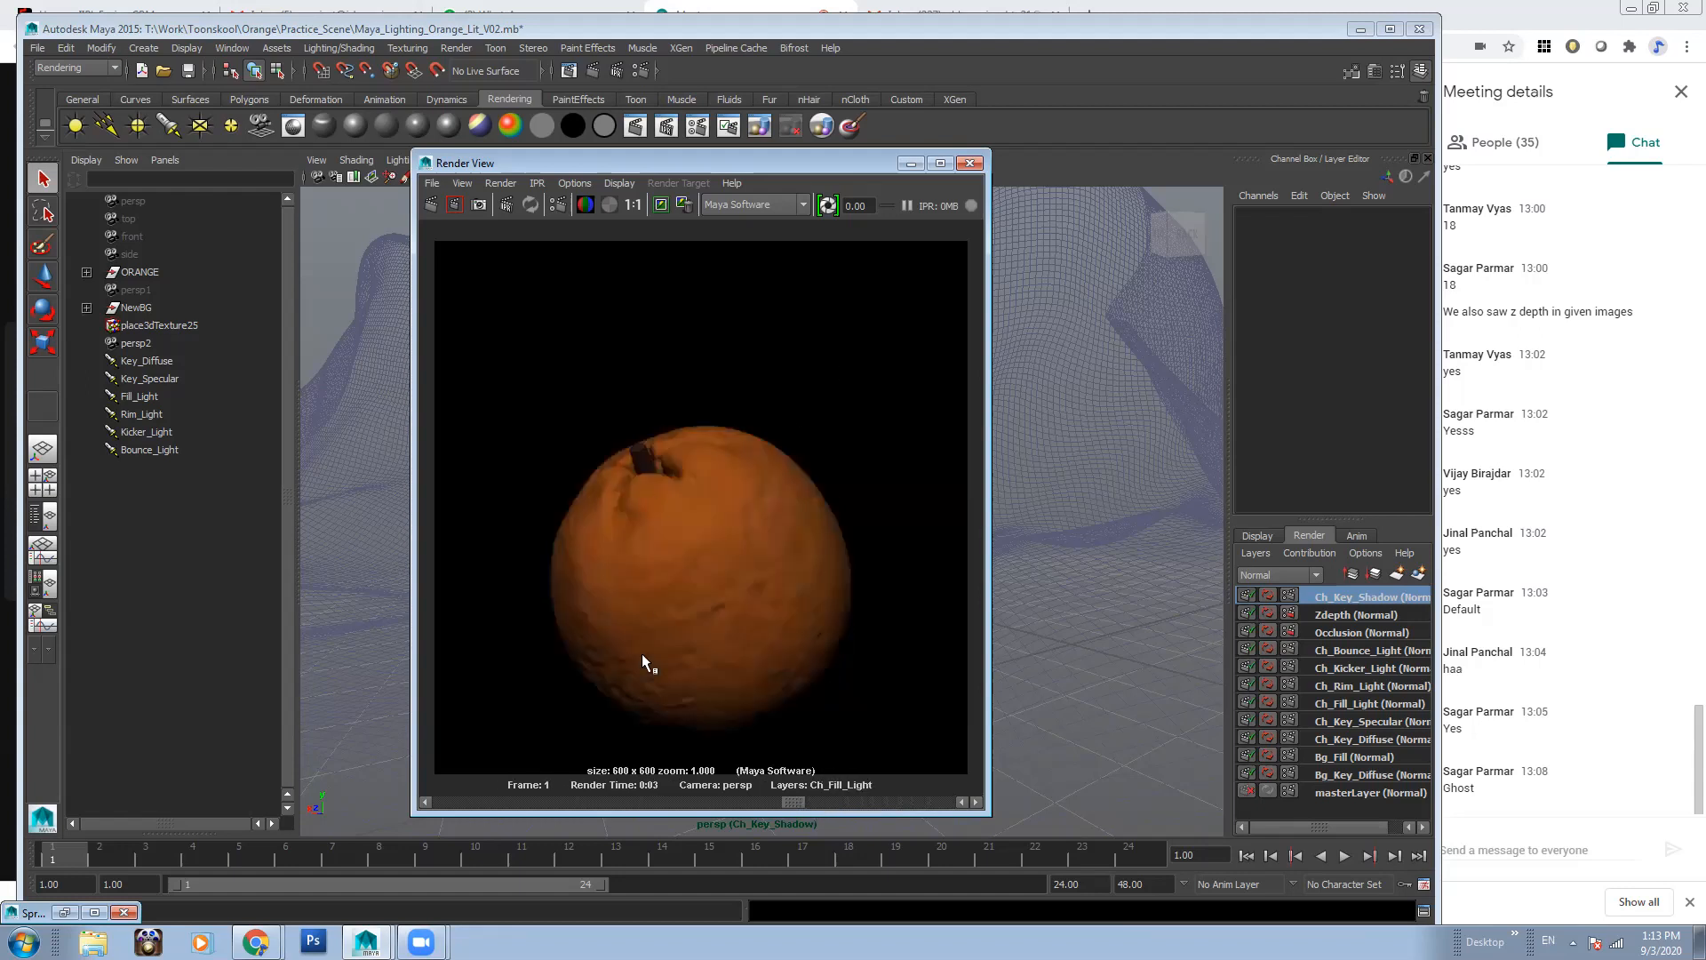
{"action": "left_click_drag", "start_coordinate": [789, 805], "coordinate": [447, 803]}
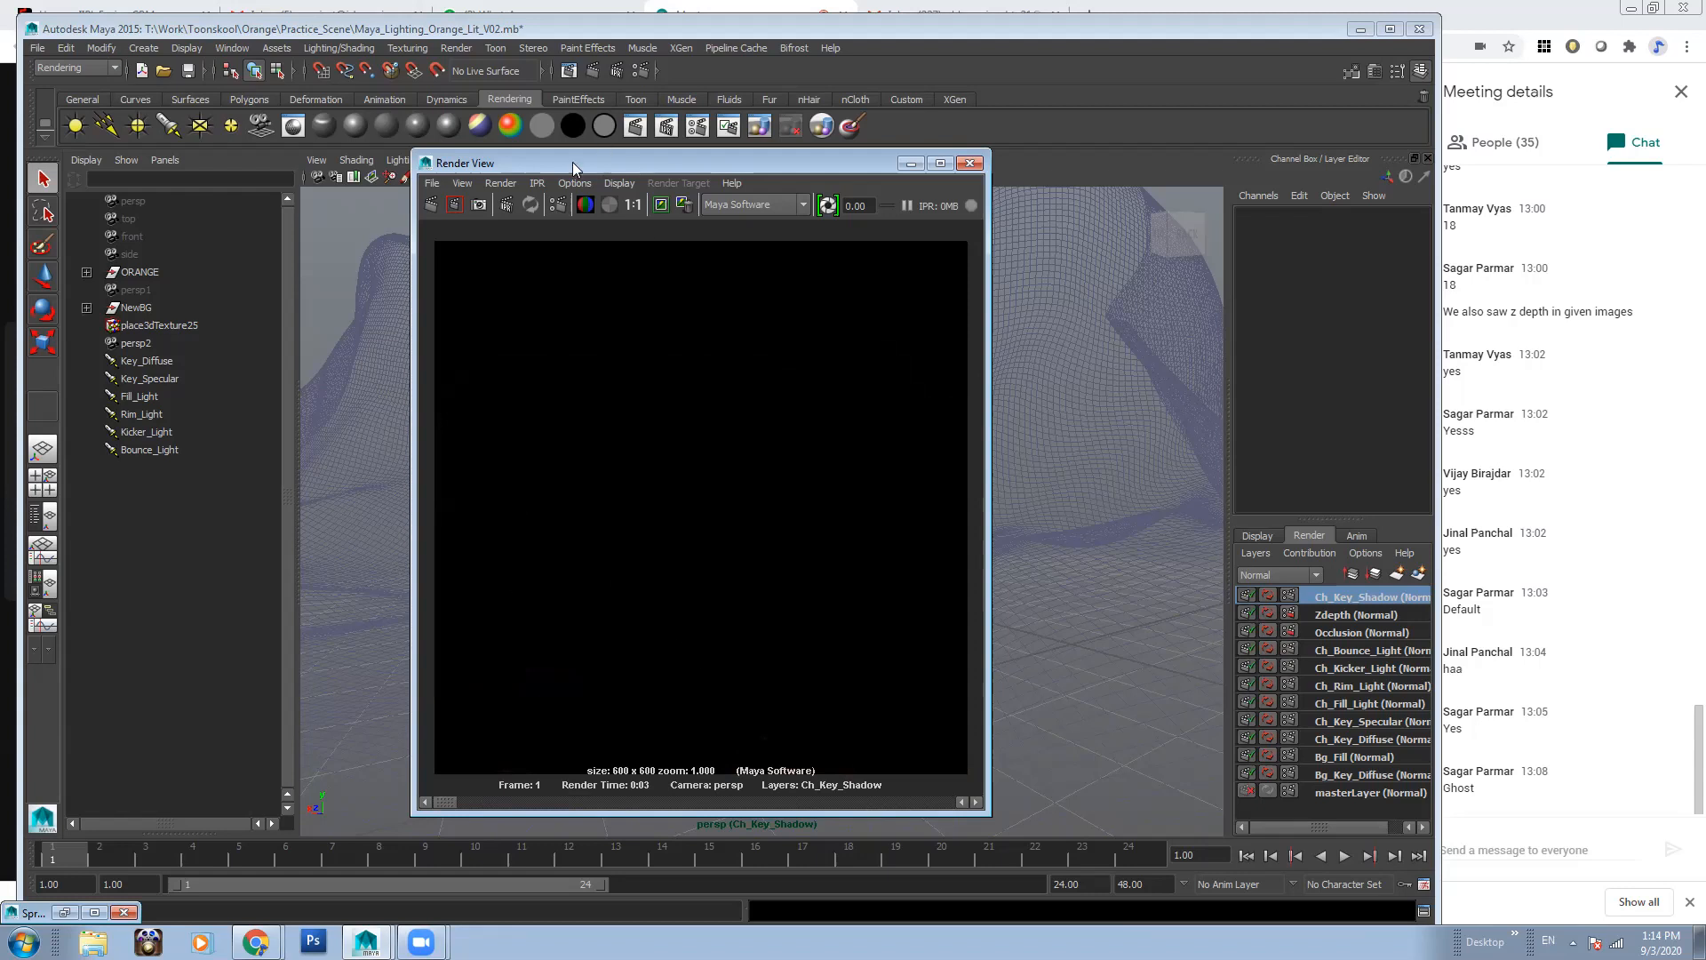
{"action": "left_click", "coordinate": [608, 205]}
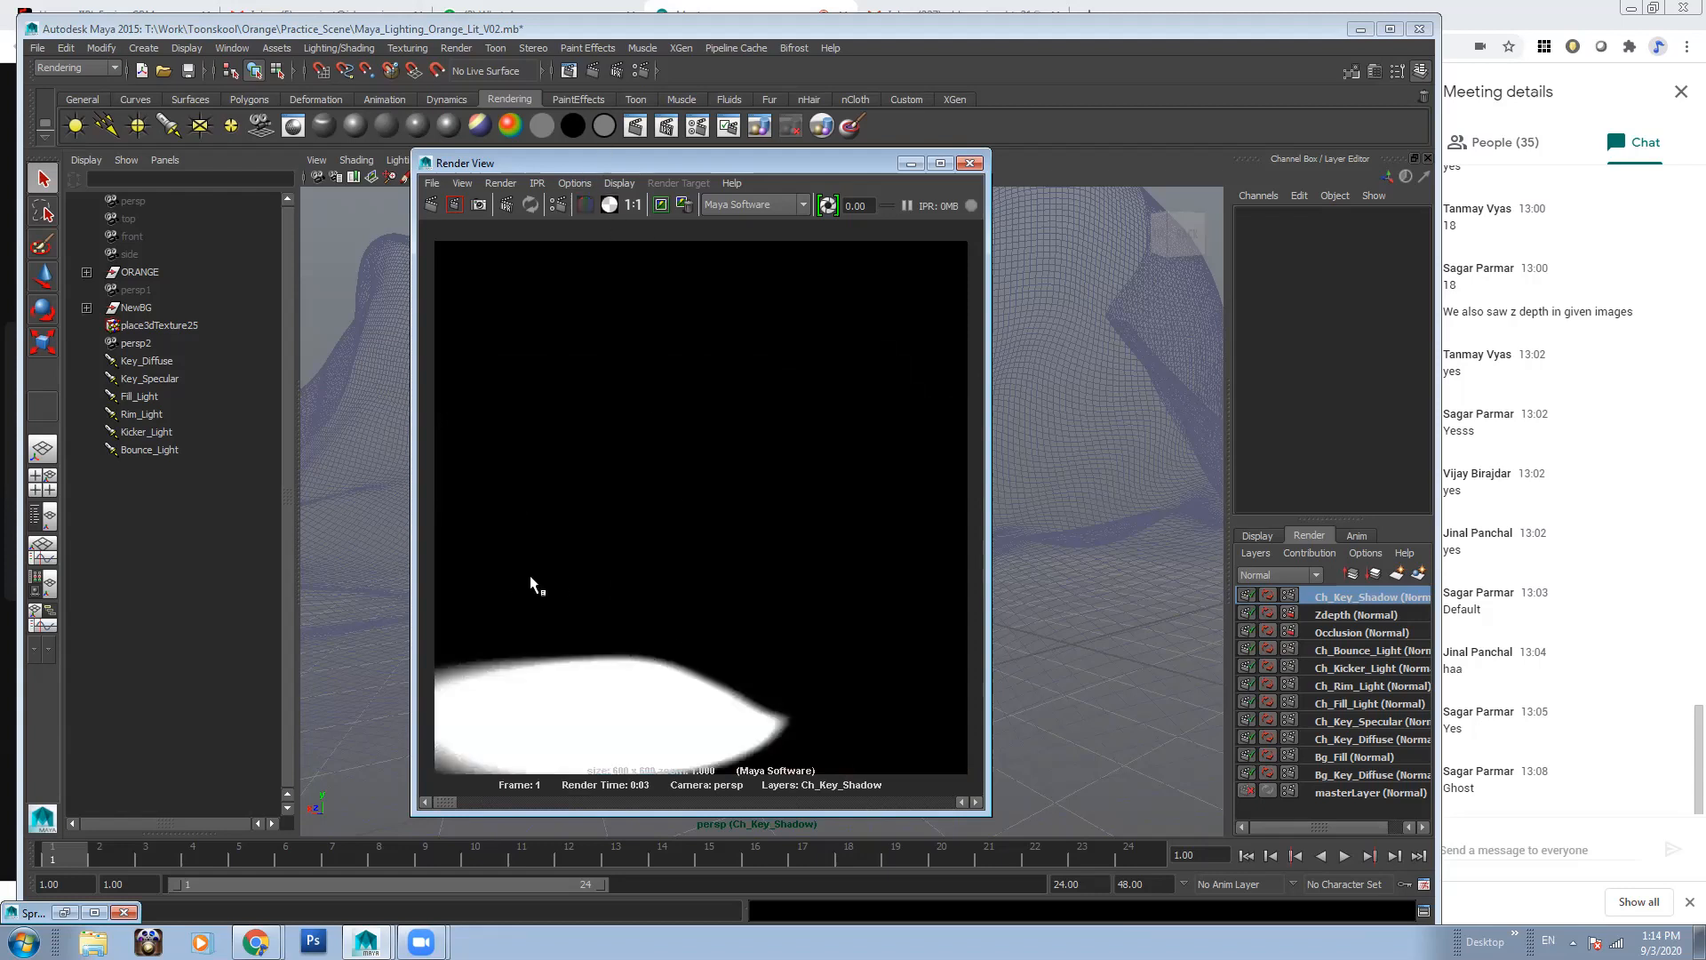
Return the rendered image to colour display and save the scene as Maya_Lighting_Orange_Lit_Passes_V04.mb in the Practice_Scene folder
{"action": "left_click", "coordinate": [585, 205]}
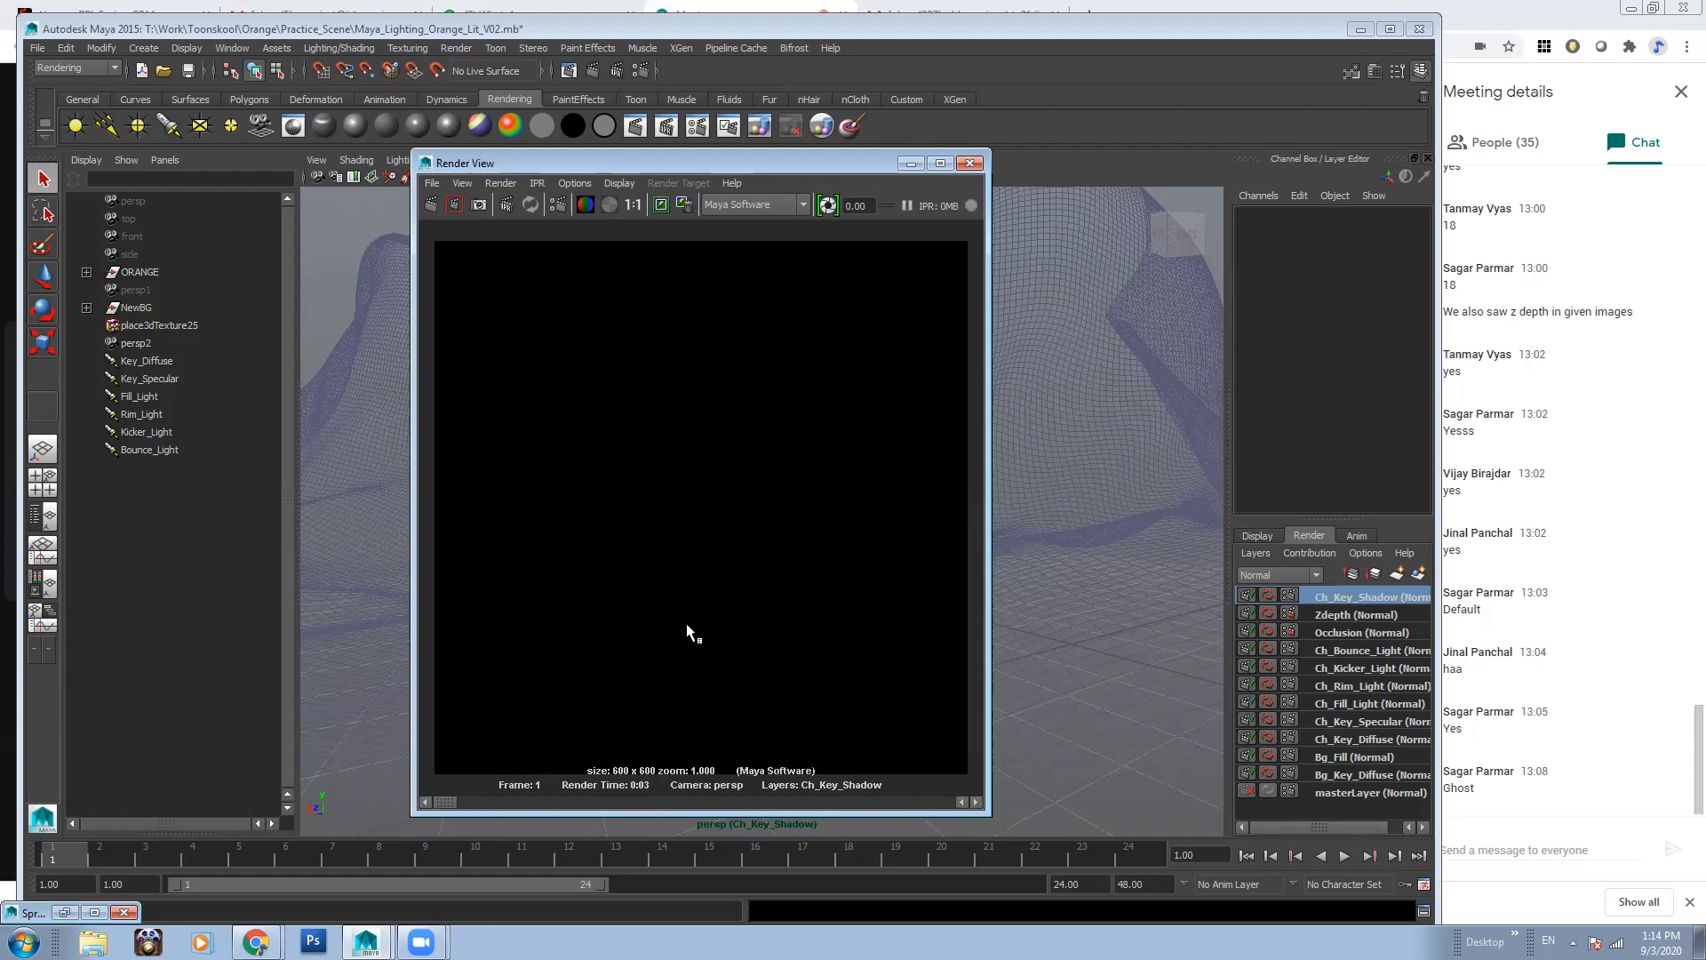
{"action": "left_click", "coordinate": [38, 49]}
{"action": "left_click", "coordinate": [73, 129]}
{"action": "left_click", "coordinate": [553, 683]}
{"action": "key", "text": "BackSpace"}
{"action": "type", "text": "3"}
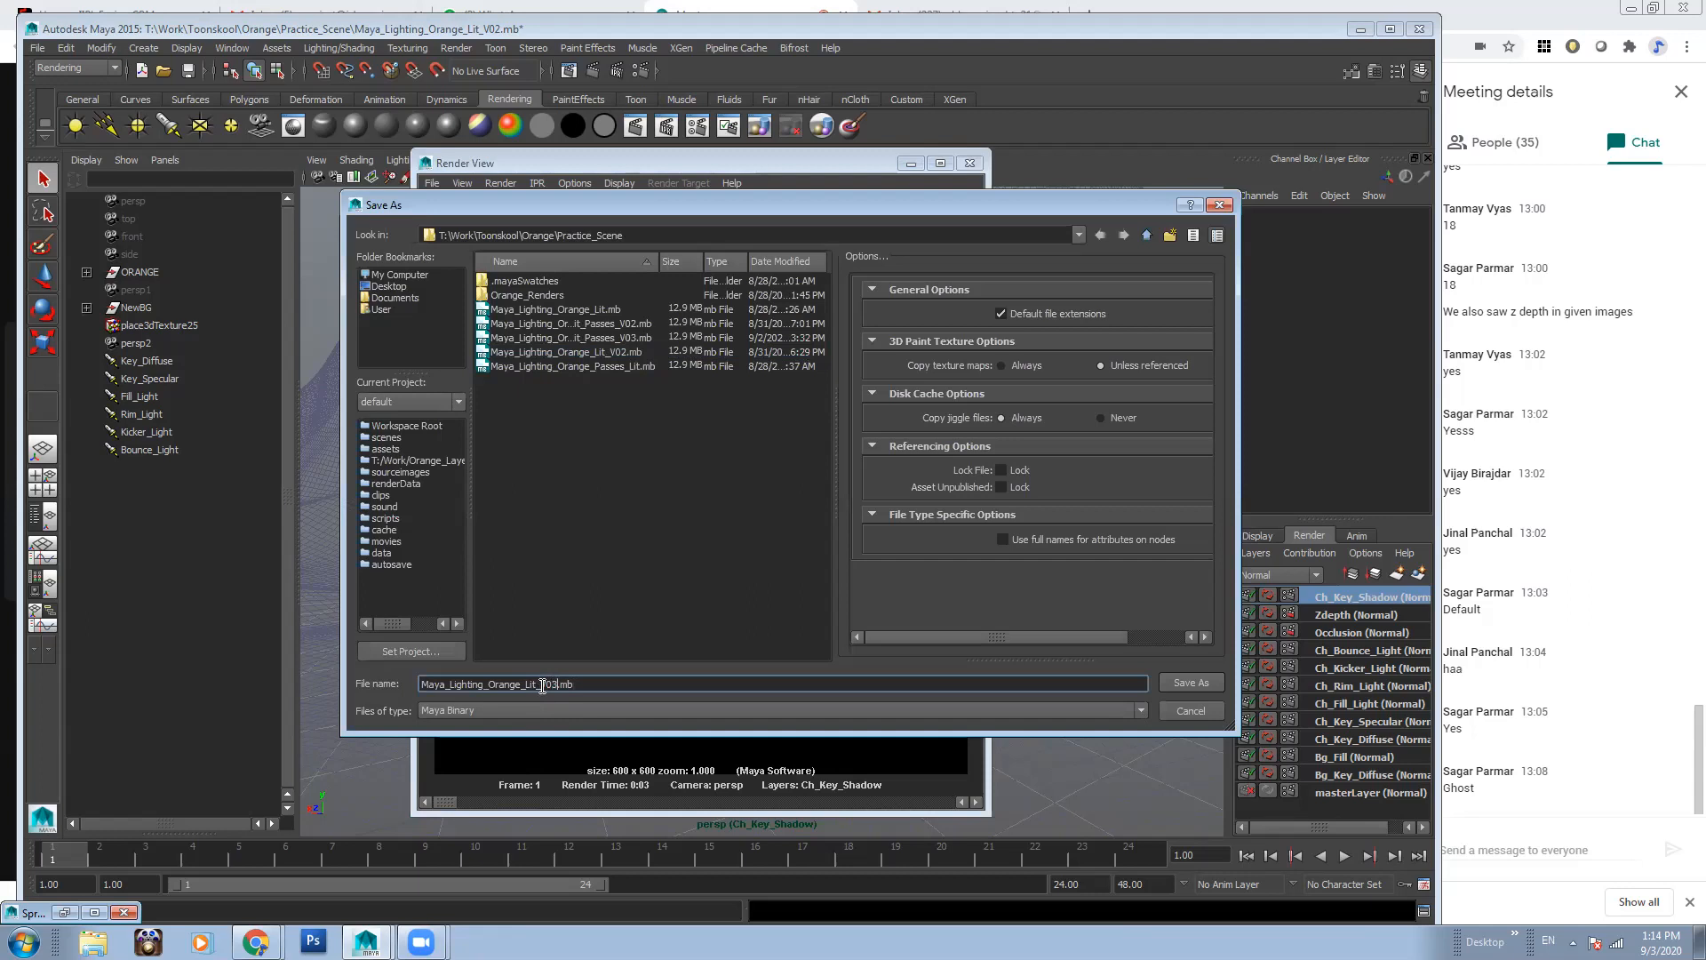
{"action": "type", "text": "Passes_"}
{"action": "key", "text": "Return"}
{"action": "left_click", "coordinate": [827, 491]}
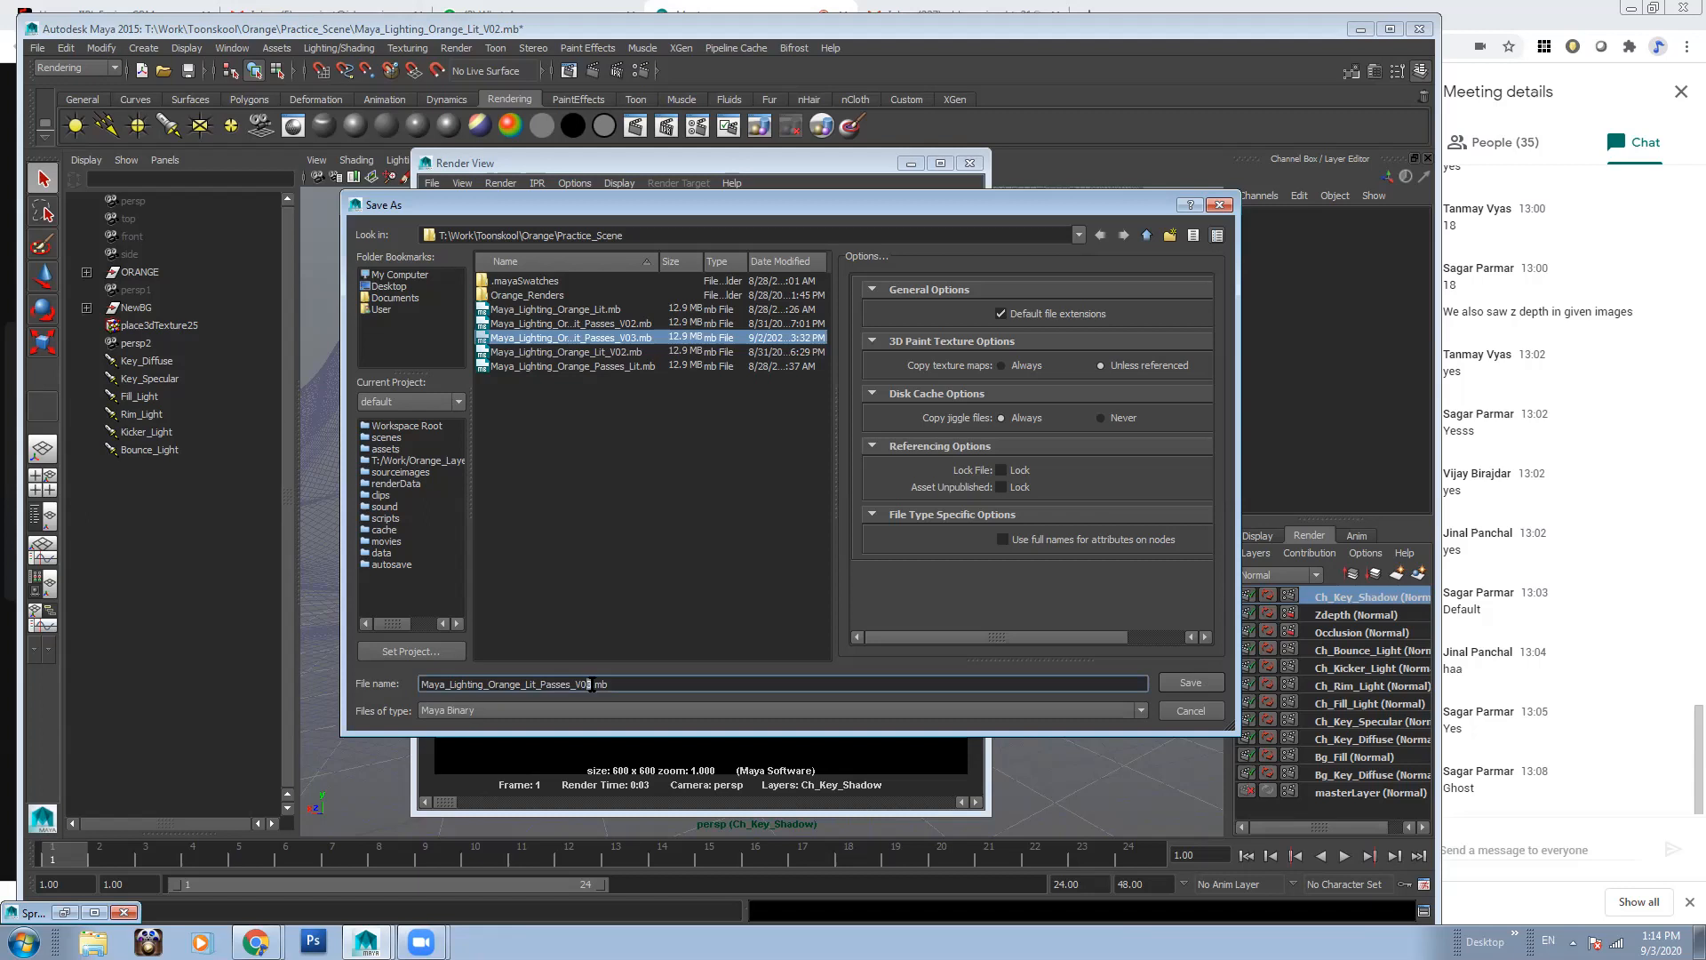
{"action": "left_click", "coordinate": [590, 684]}
{"action": "key", "text": "BackSpace"}
{"action": "type", "text": "4"}
{"action": "left_click", "coordinate": [1191, 684]}
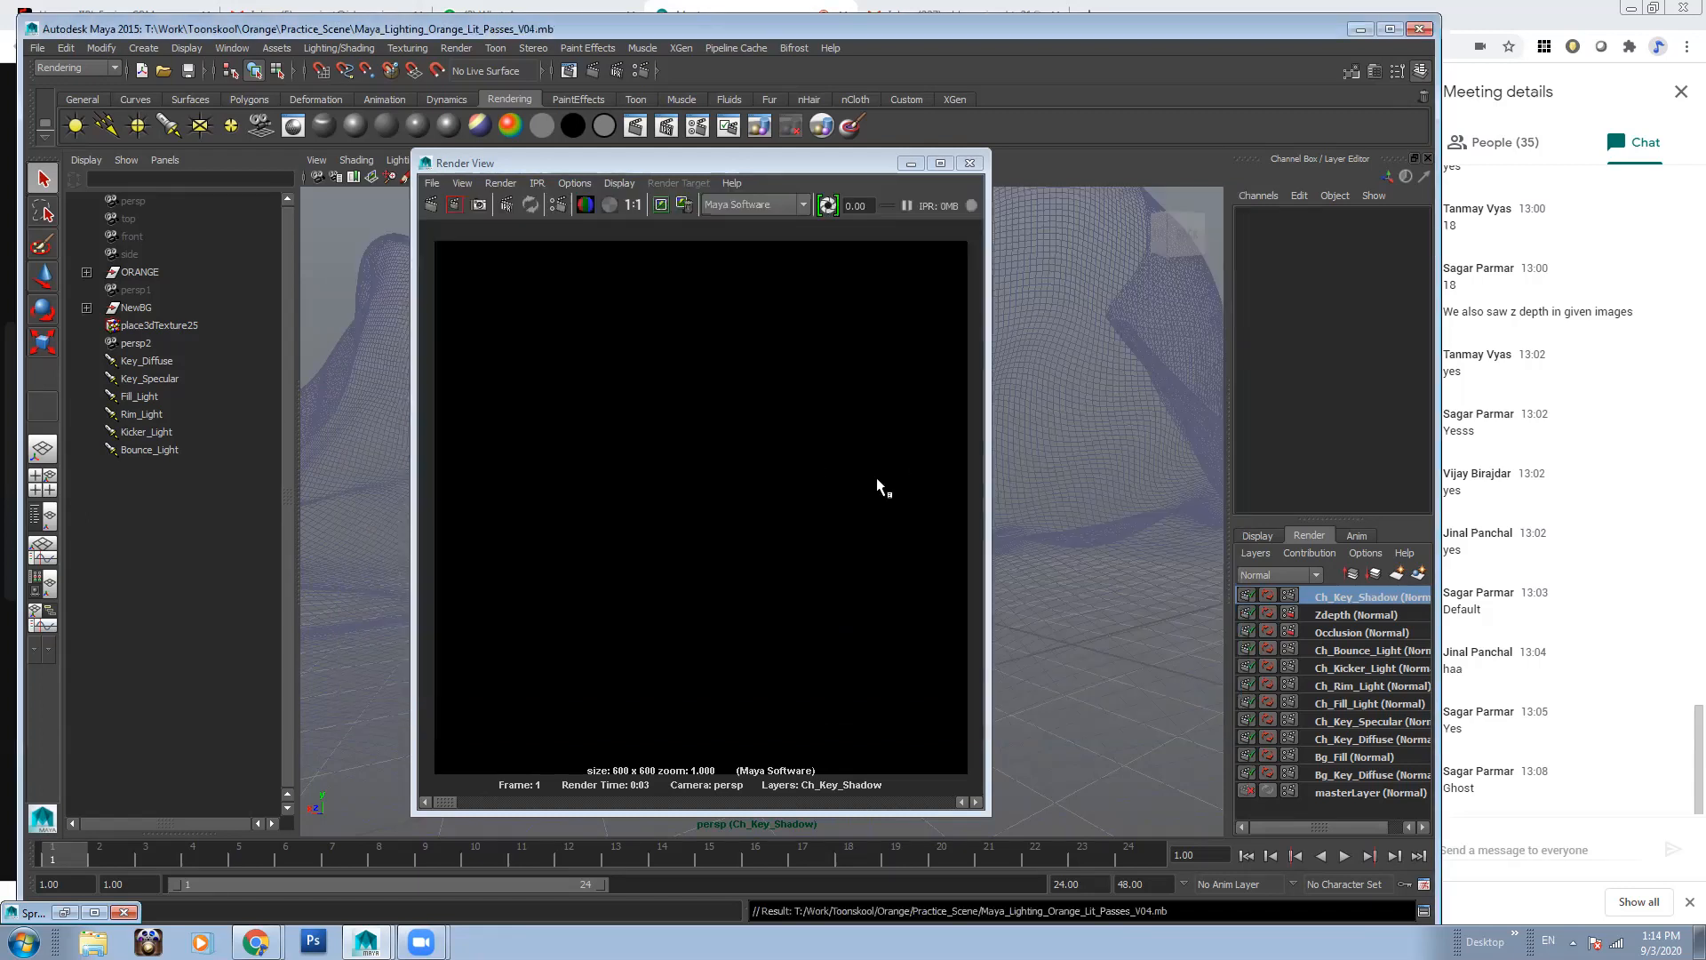
Close the Render View and set the project's images location to T:/Work/Orange_Layers_Passes_V03
{"action": "left_click", "coordinate": [969, 162]}
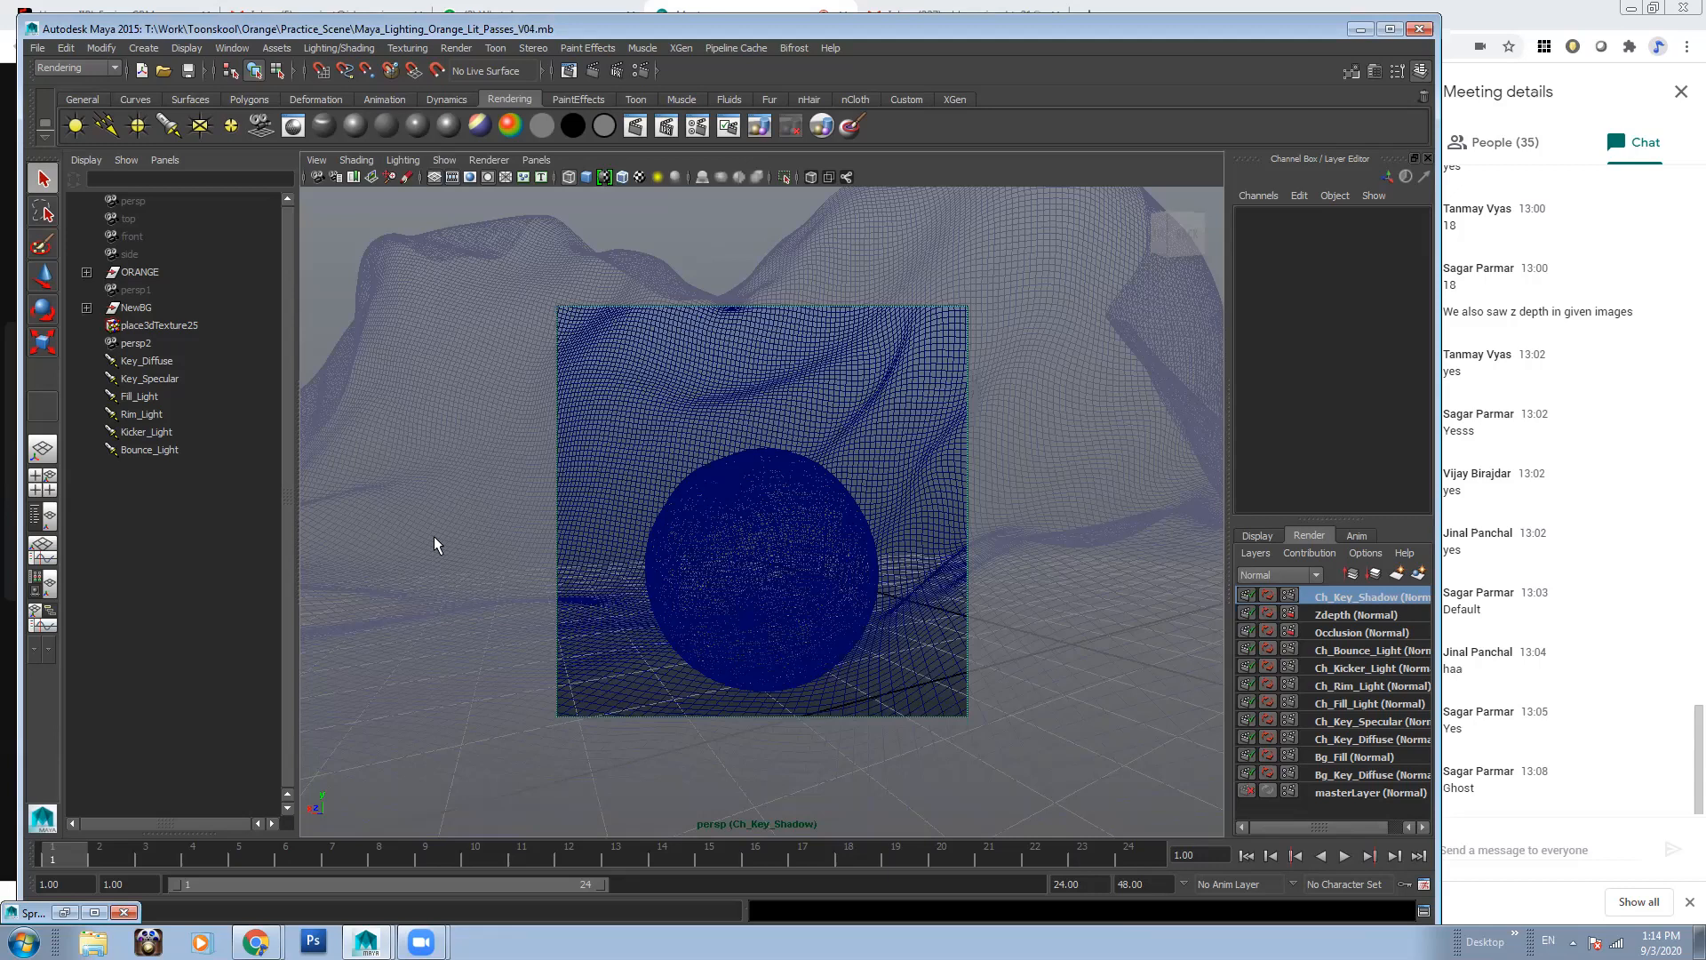
{"action": "left_click", "coordinate": [37, 48]}
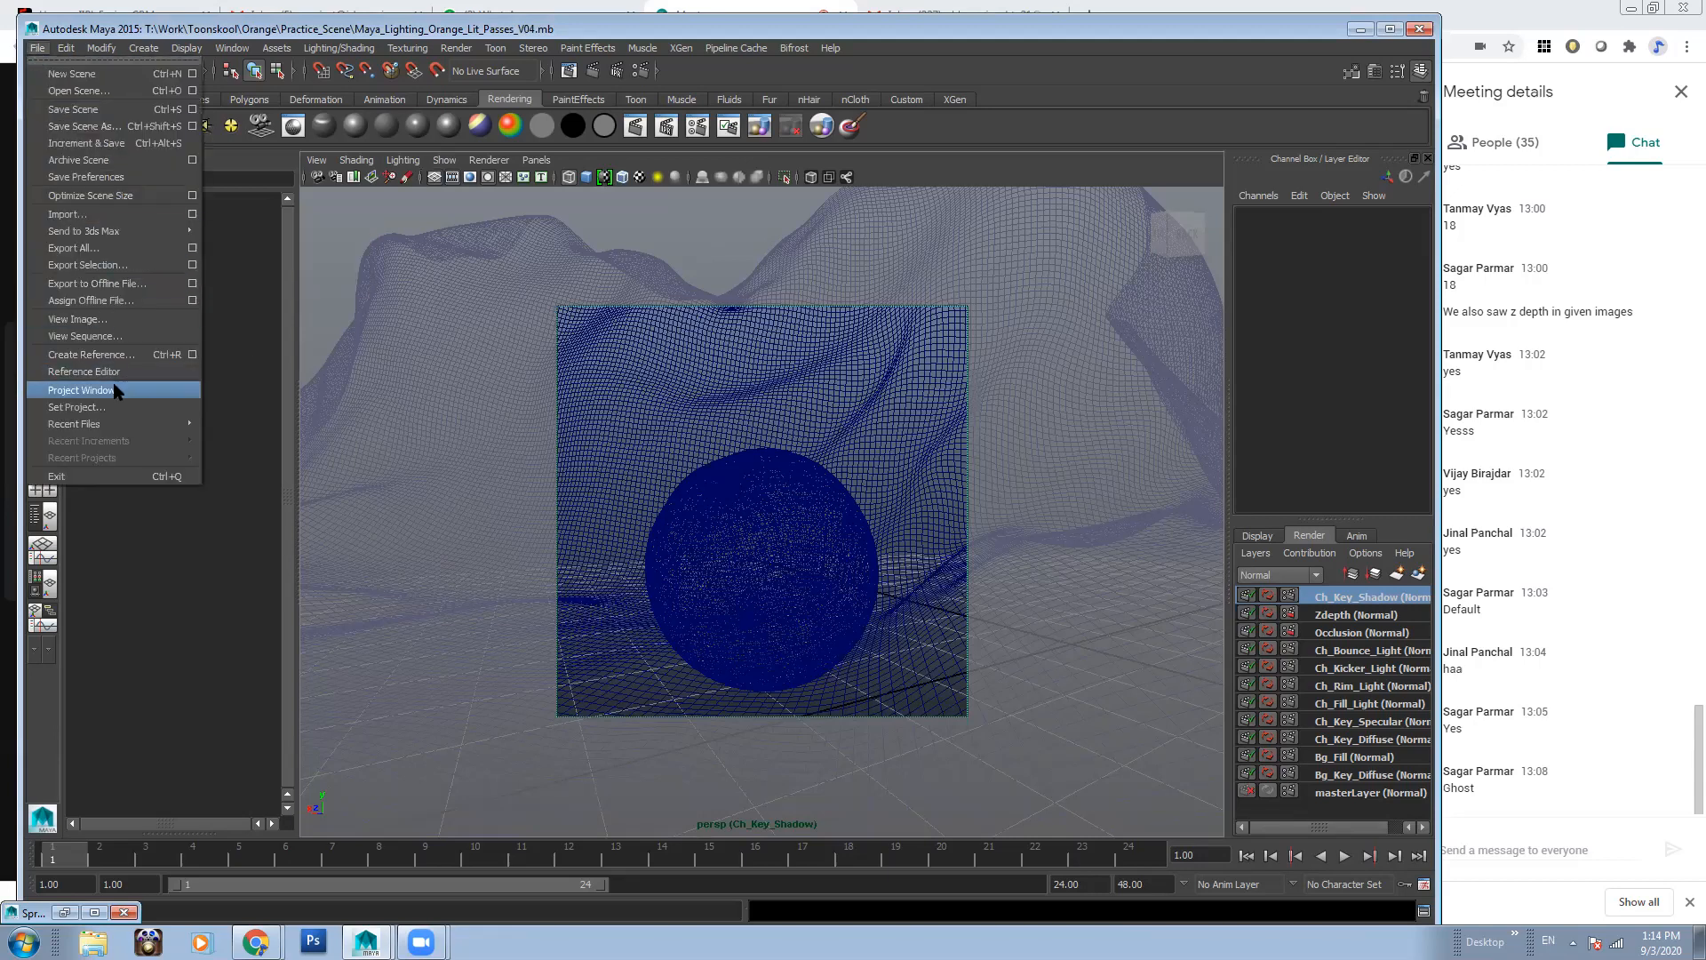
{"action": "left_click", "coordinate": [114, 390]}
{"action": "left_click", "coordinate": [412, 367]}
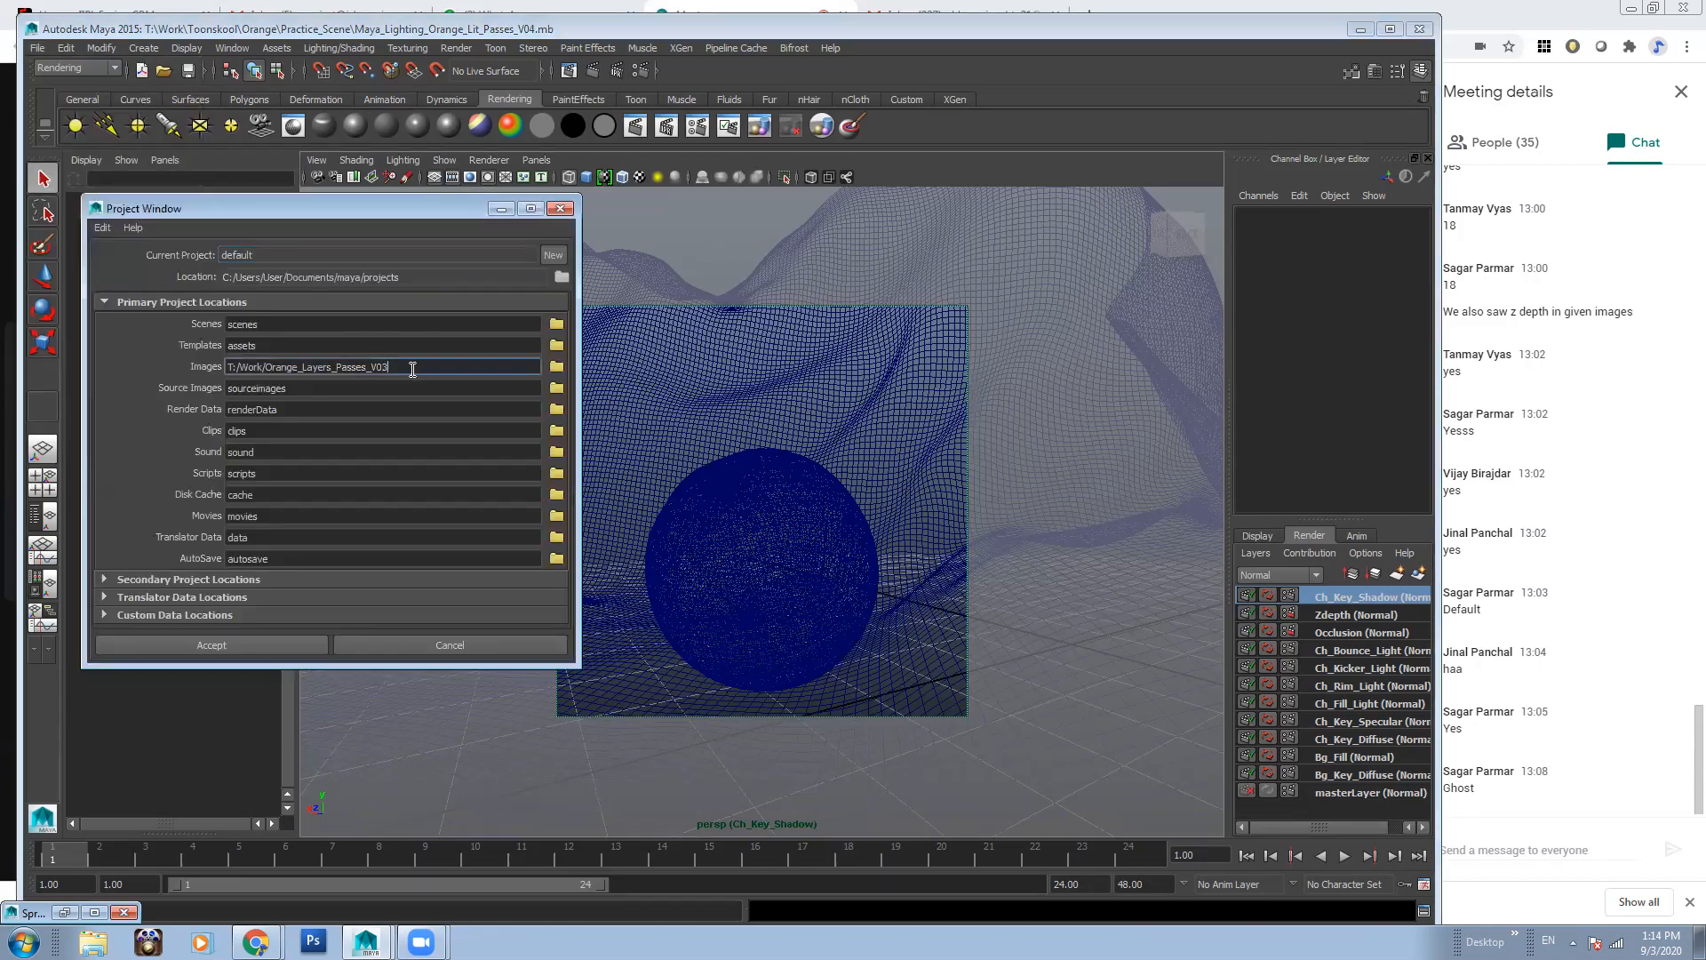
{"action": "left_click", "coordinate": [231, 647]}
Set the render output image format to PNG in the Render Settings
{"action": "left_click", "coordinate": [639, 70]}
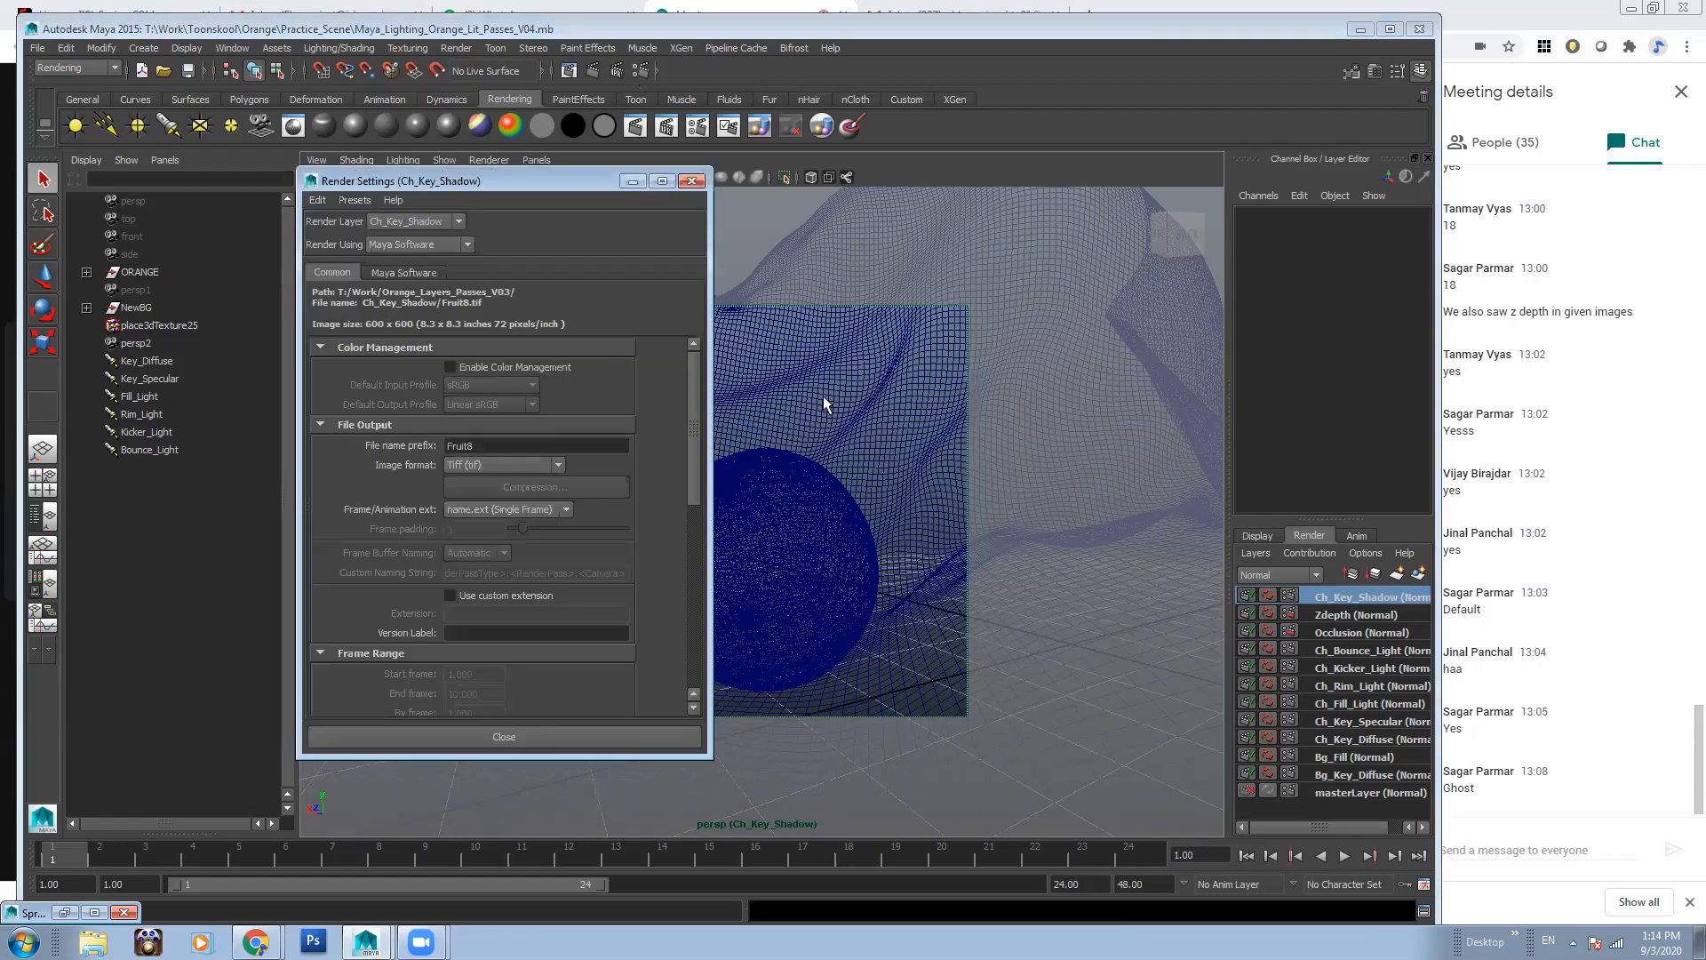
{"action": "left_click", "coordinate": [538, 464]}
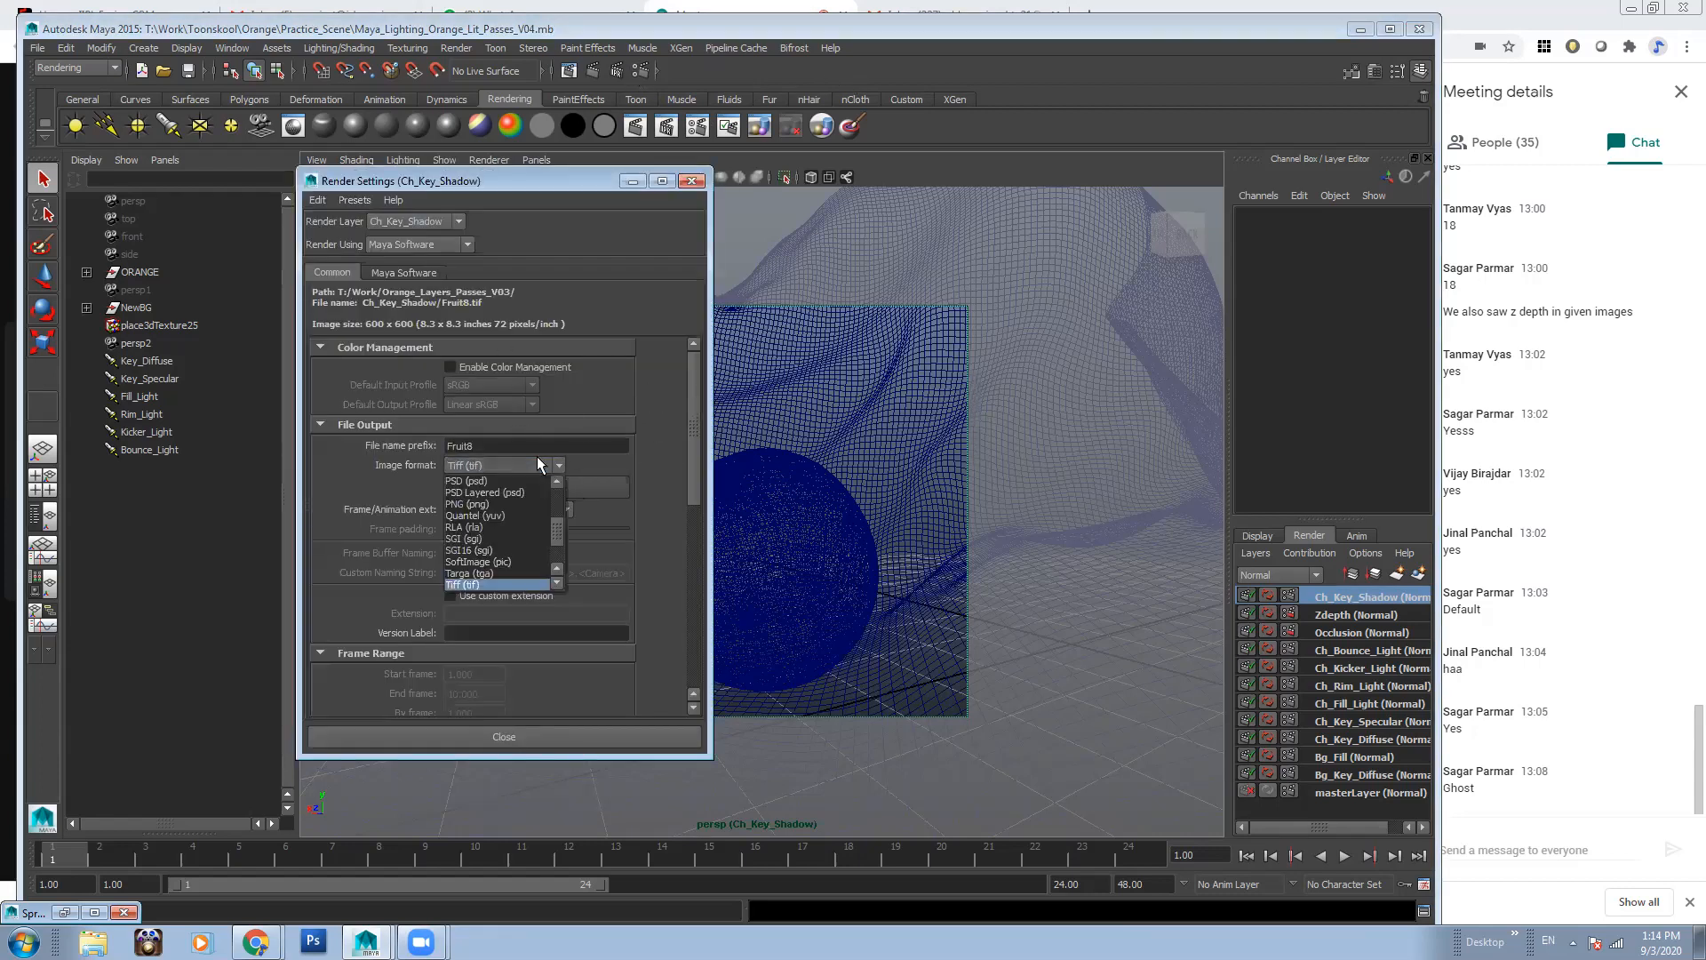
{"action": "scroll", "coordinate": [558, 530], "scroll_direction": "up", "scroll_amount": 1}
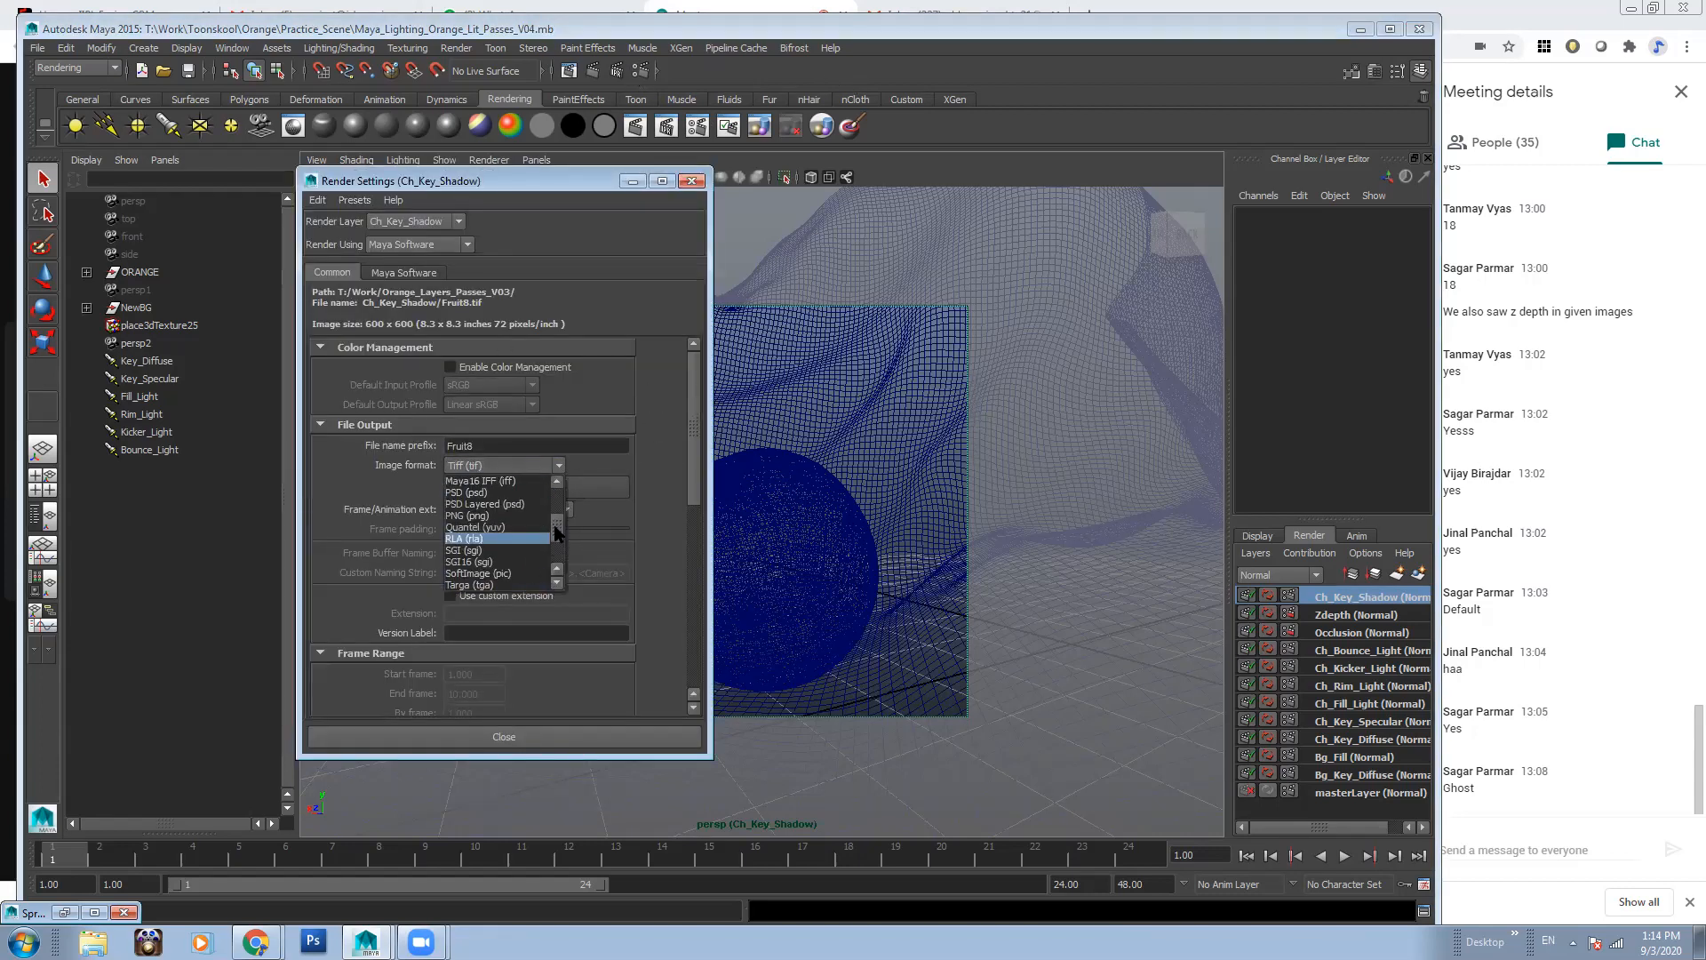
{"action": "left_click", "coordinate": [496, 516]}
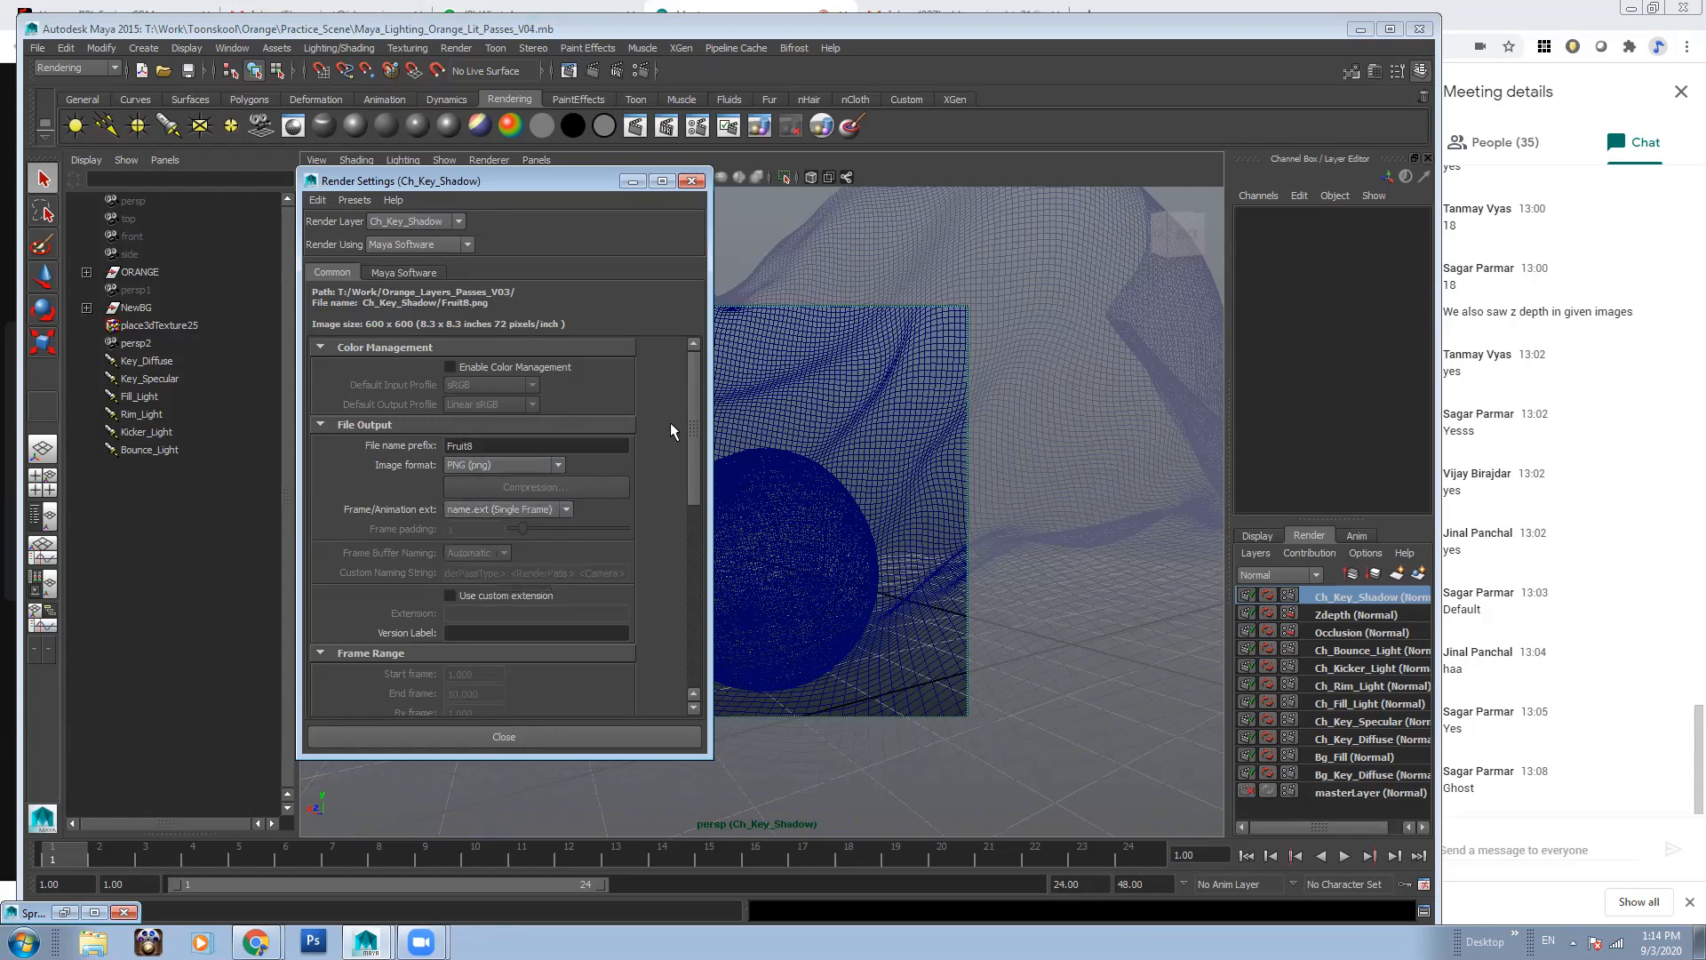
{"action": "left_click_drag", "start_coordinate": [690, 409], "coordinate": [710, 568]}
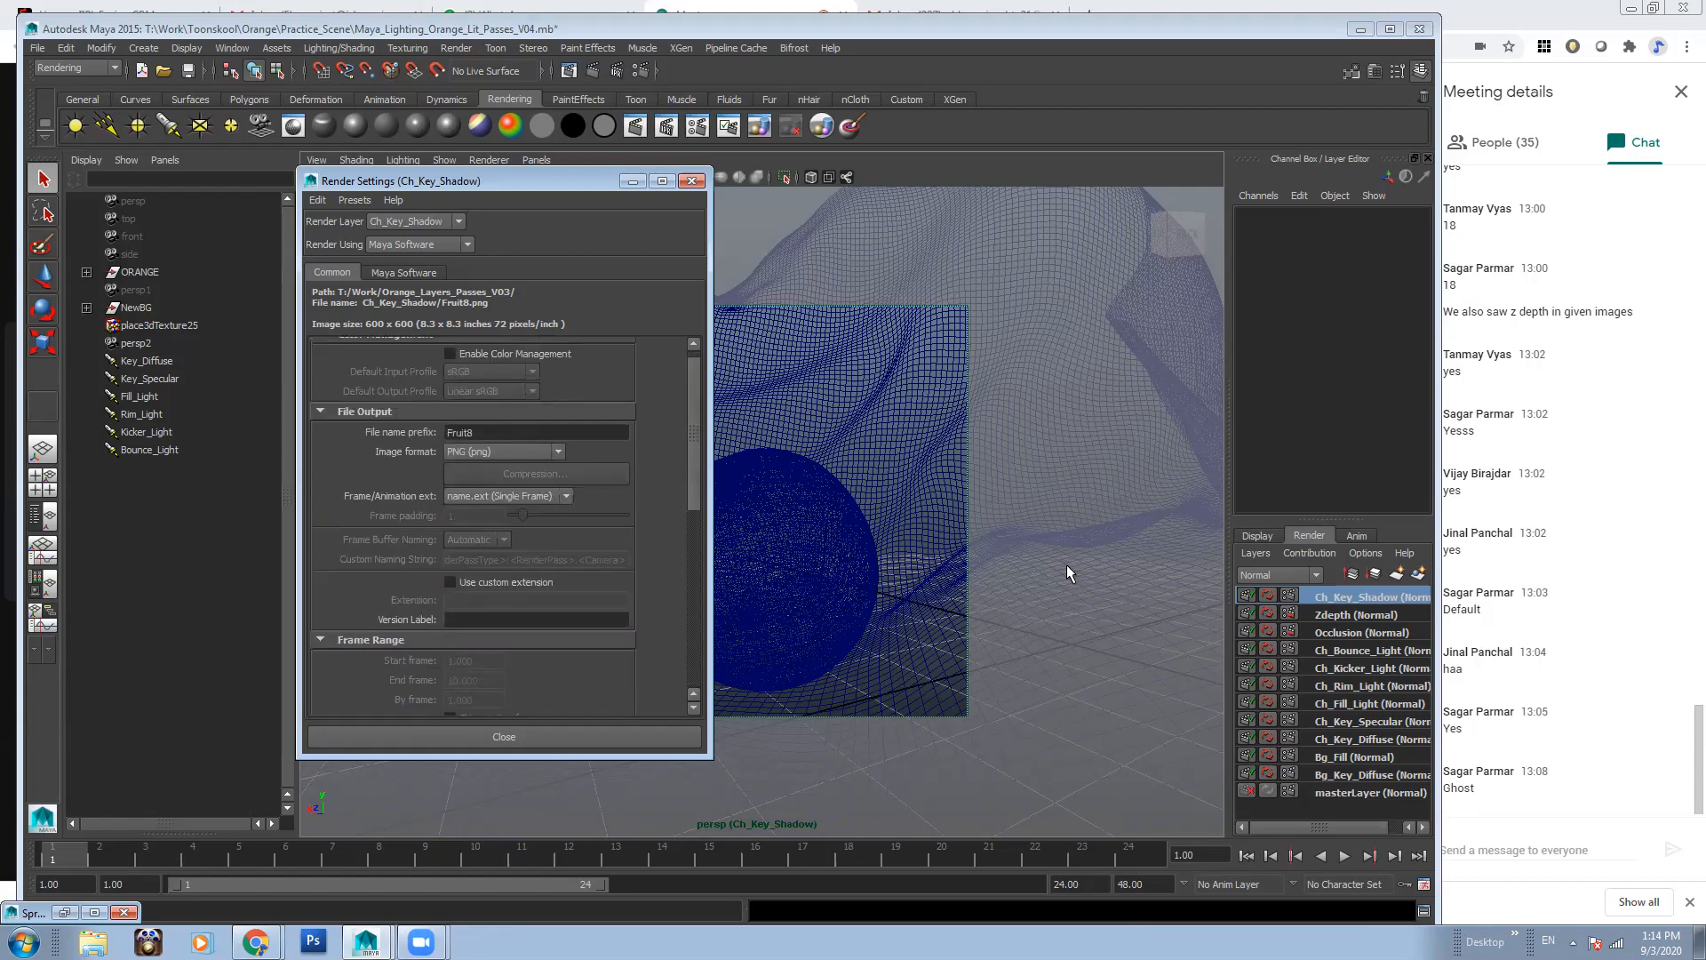
For the Occlusion layer, set mental ray's sampling mode to Legacy Sampling Mode and check its max sample level
{"action": "left_click", "coordinate": [1329, 632]}
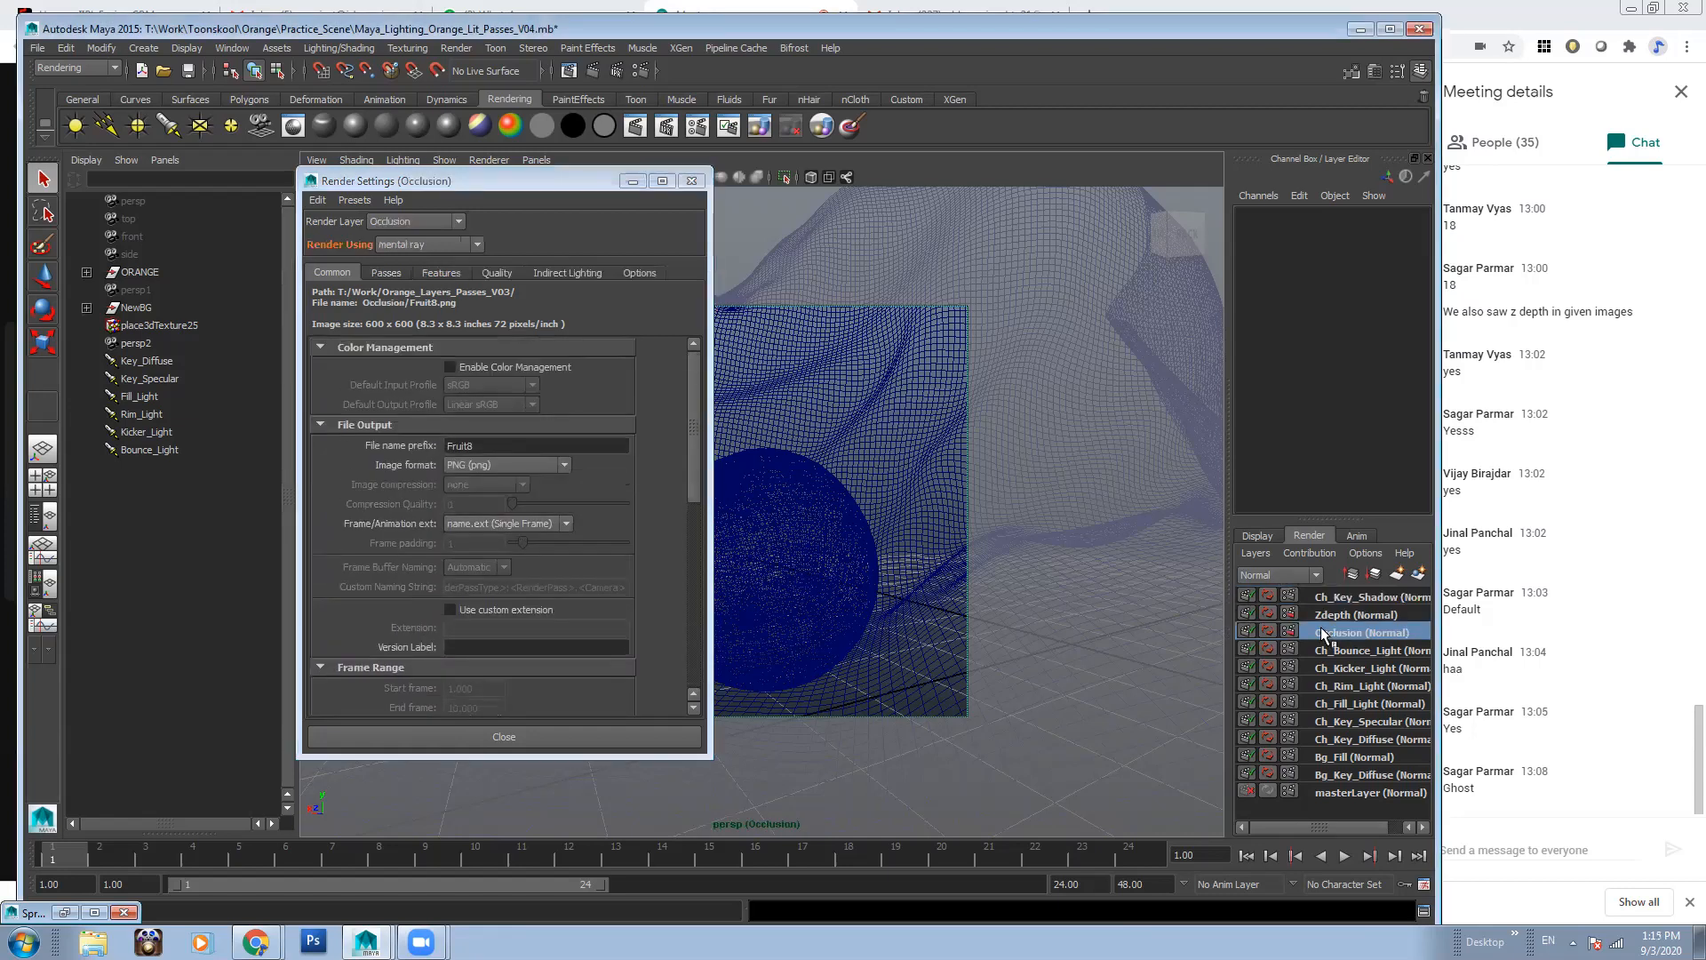
{"action": "left_click", "coordinate": [497, 273]}
{"action": "left_click", "coordinate": [491, 318]}
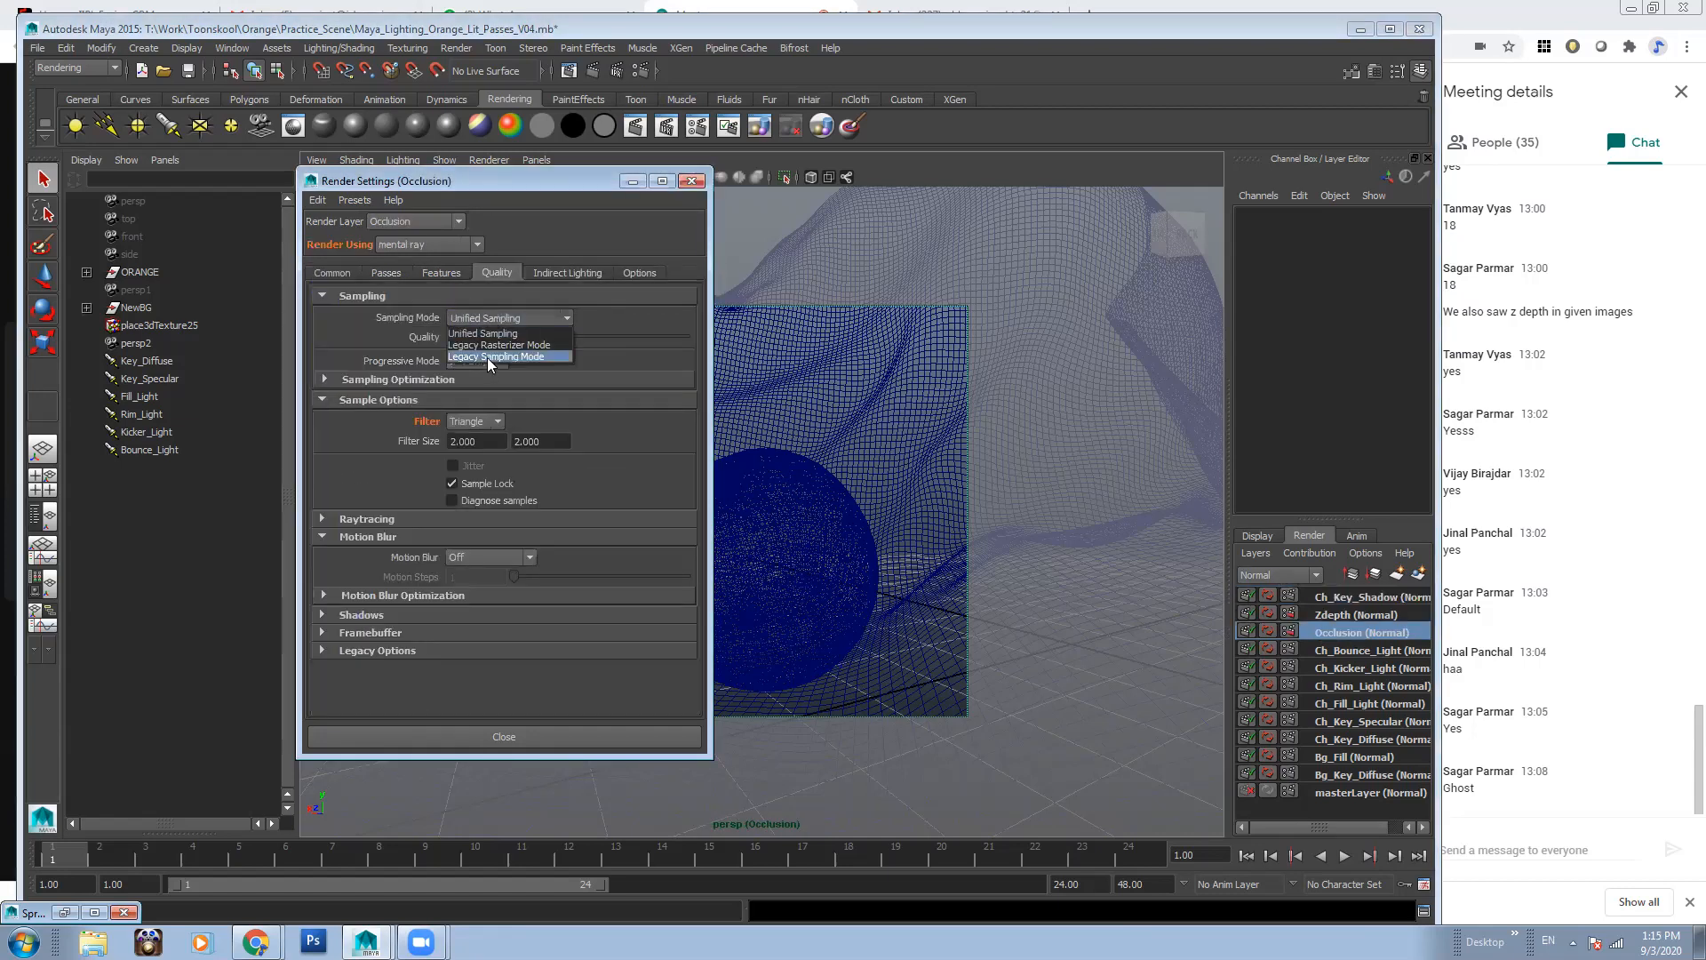
{"action": "left_click", "coordinate": [491, 357]}
{"action": "left_click", "coordinate": [472, 381]}
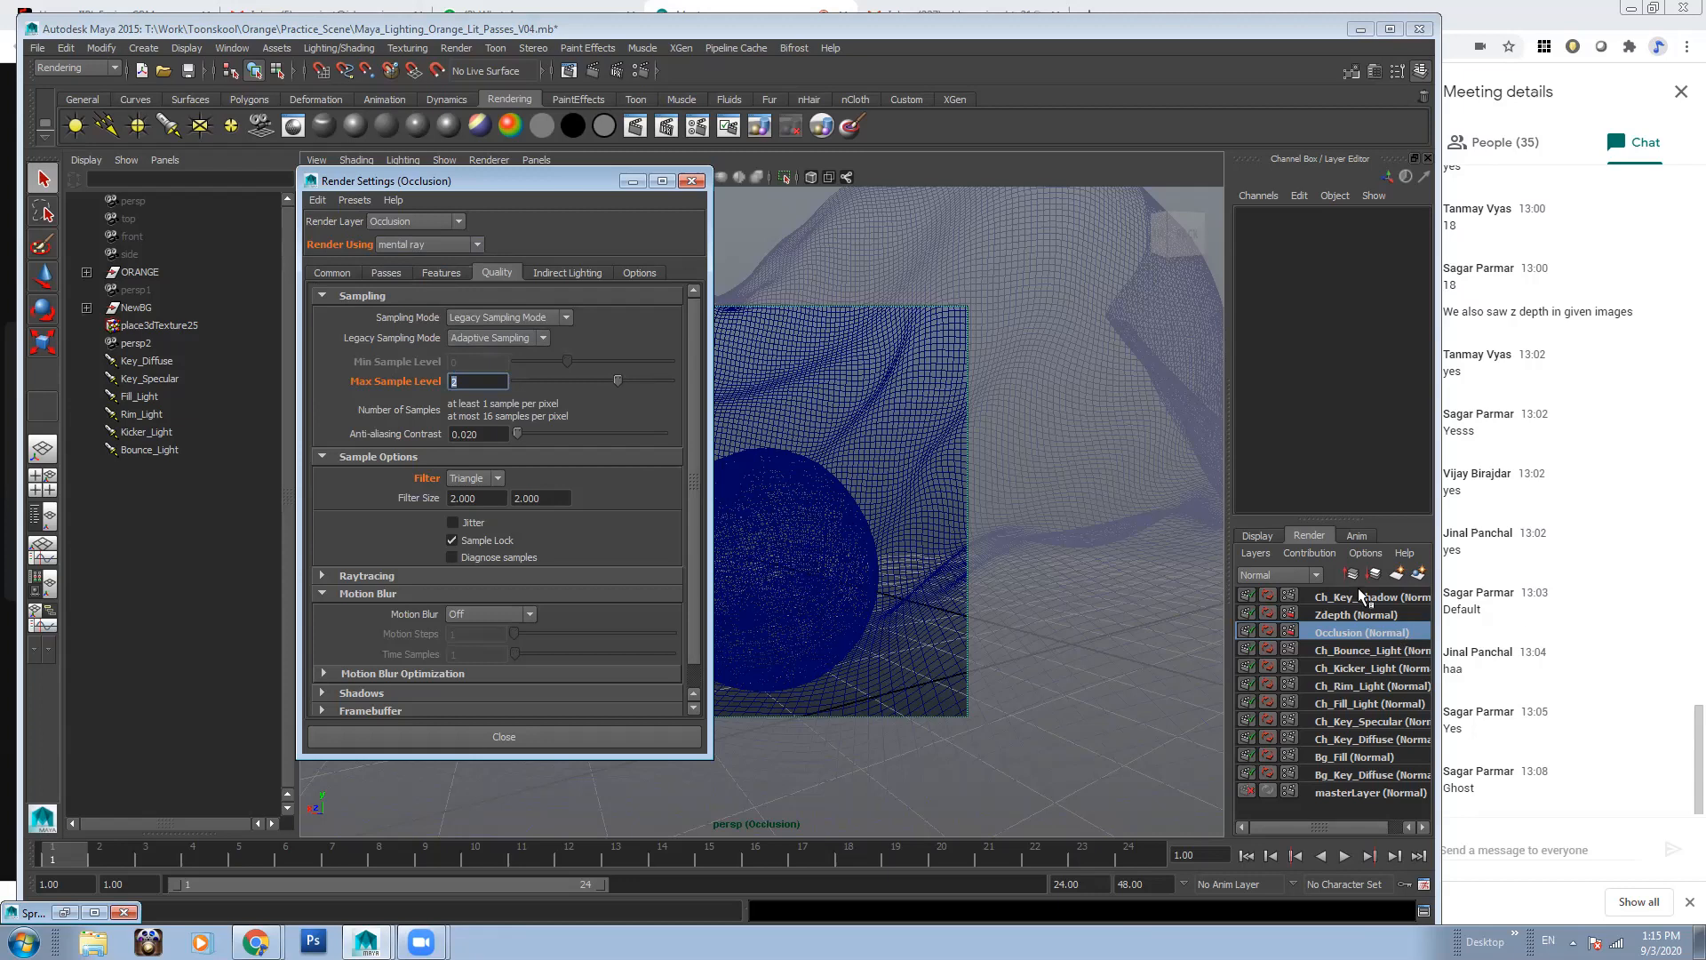
Review the Occlusion layer's common output settings and choose persp as the renderable camera
{"action": "left_click", "coordinate": [334, 276]}
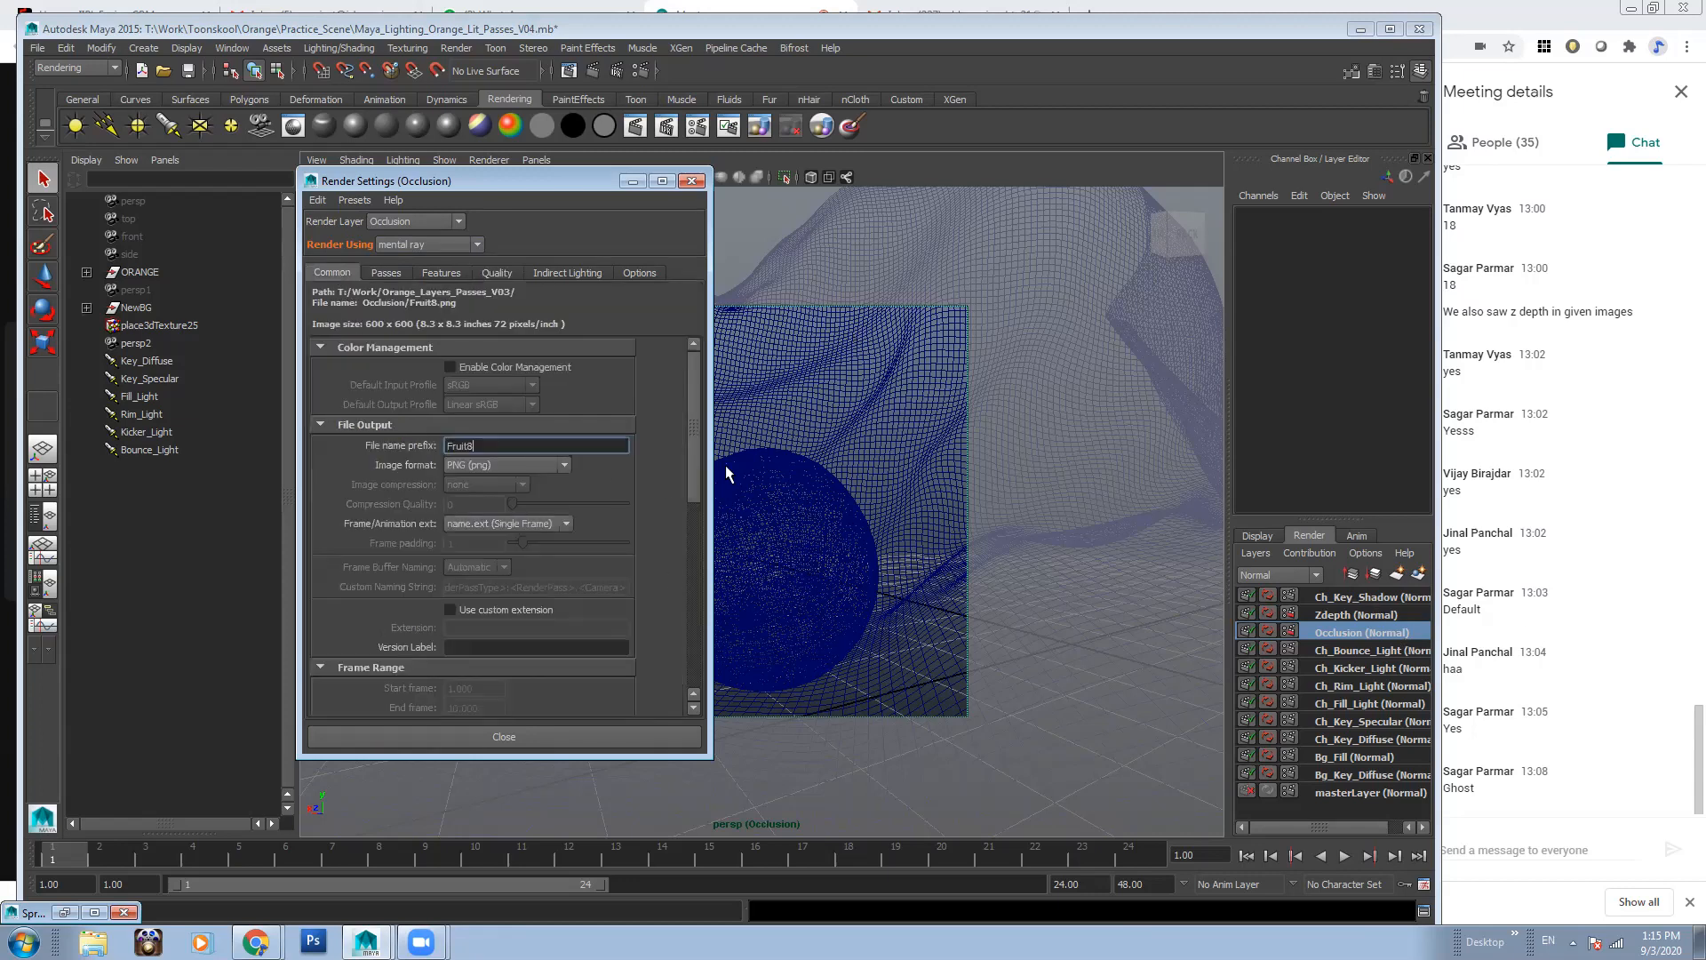
{"action": "left_click_drag", "start_coordinate": [694, 444], "coordinate": [689, 586]}
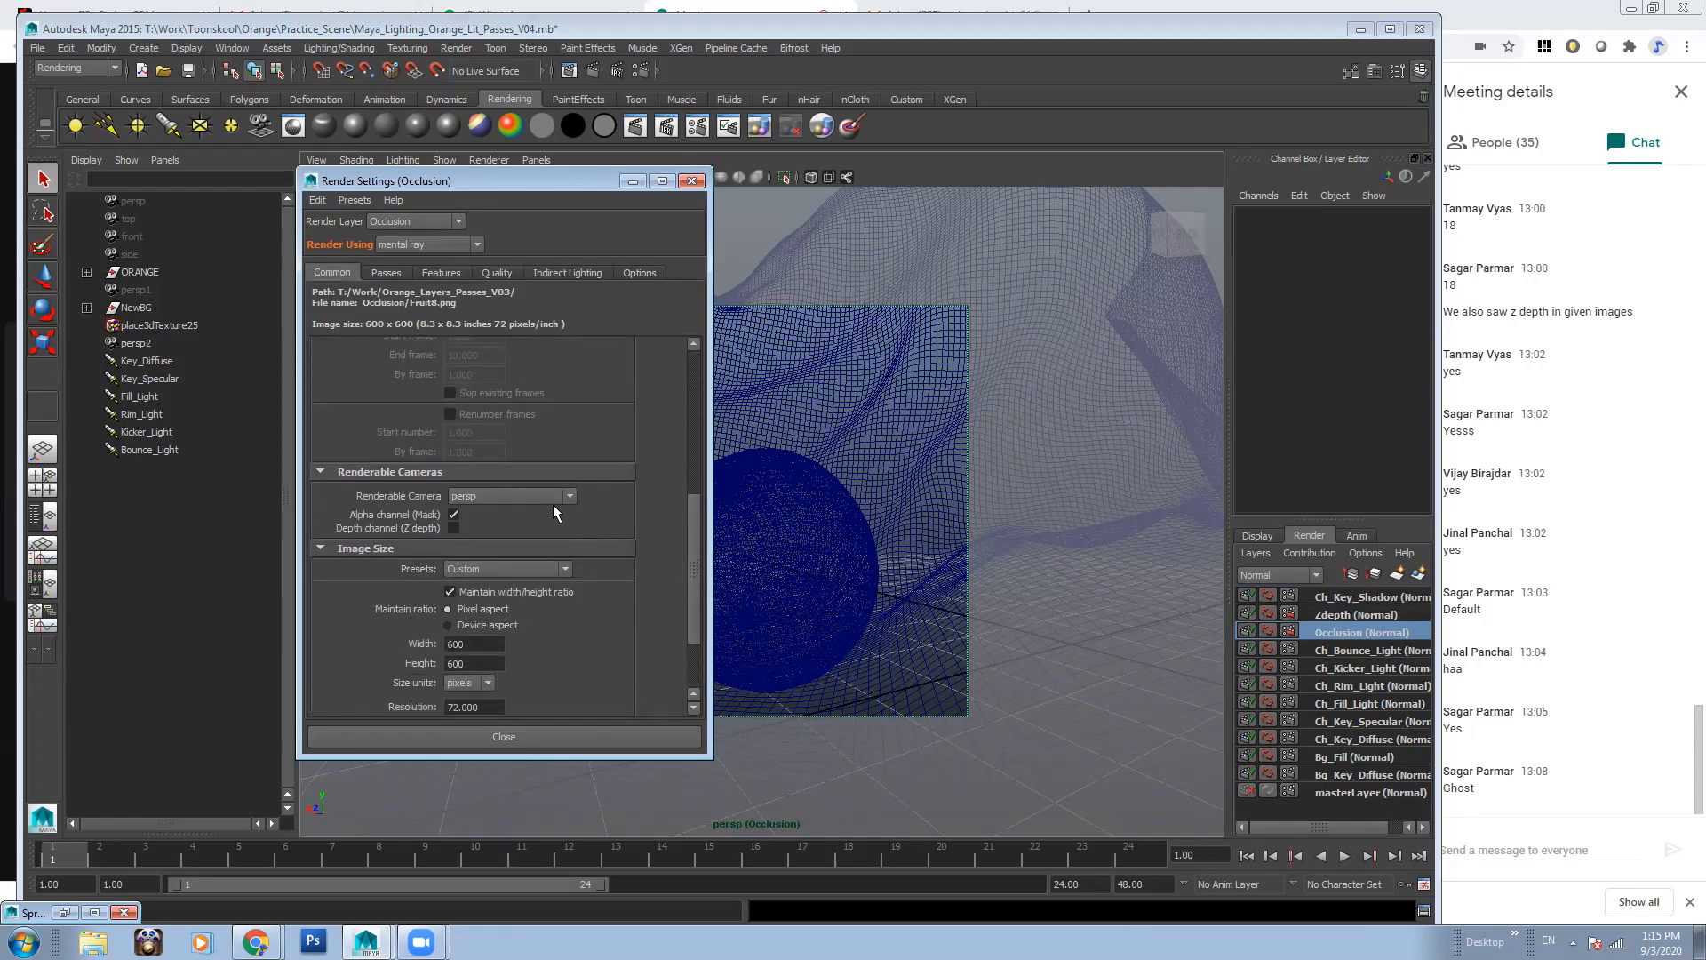
{"action": "left_click", "coordinate": [524, 499]}
{"action": "left_click", "coordinate": [489, 513]}
Make masterLayer the active render layer, close the Render Settings and save the scene
{"action": "left_click", "coordinate": [1353, 793]}
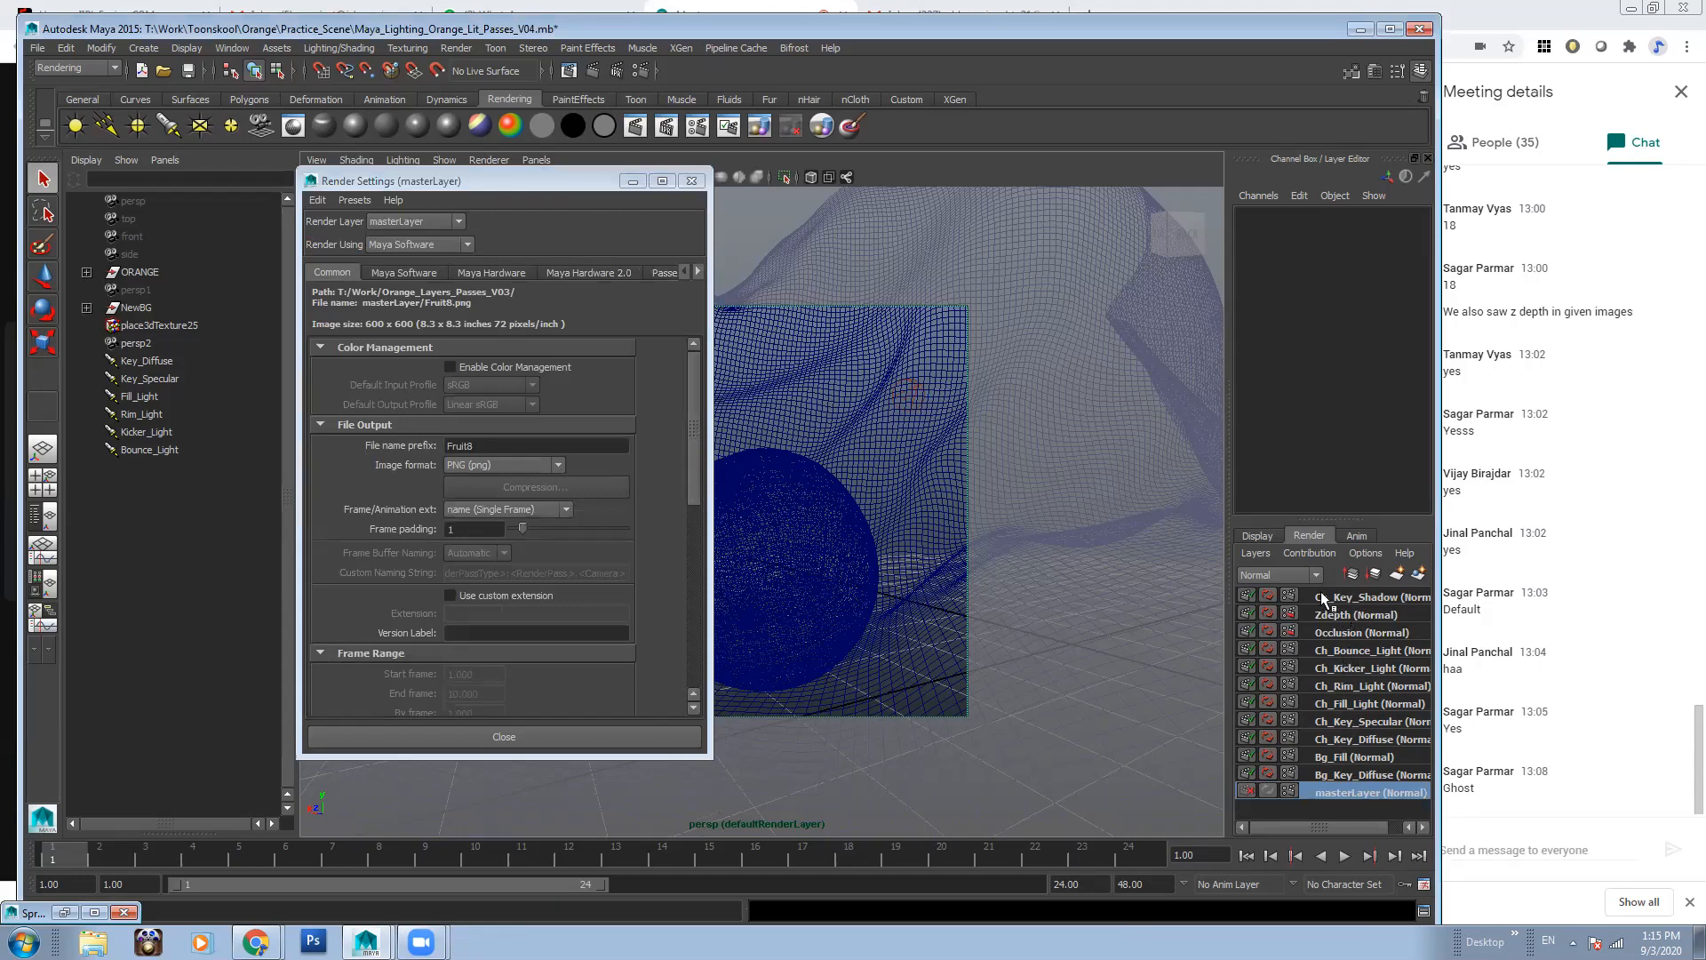
{"action": "left_click", "coordinate": [692, 181]}
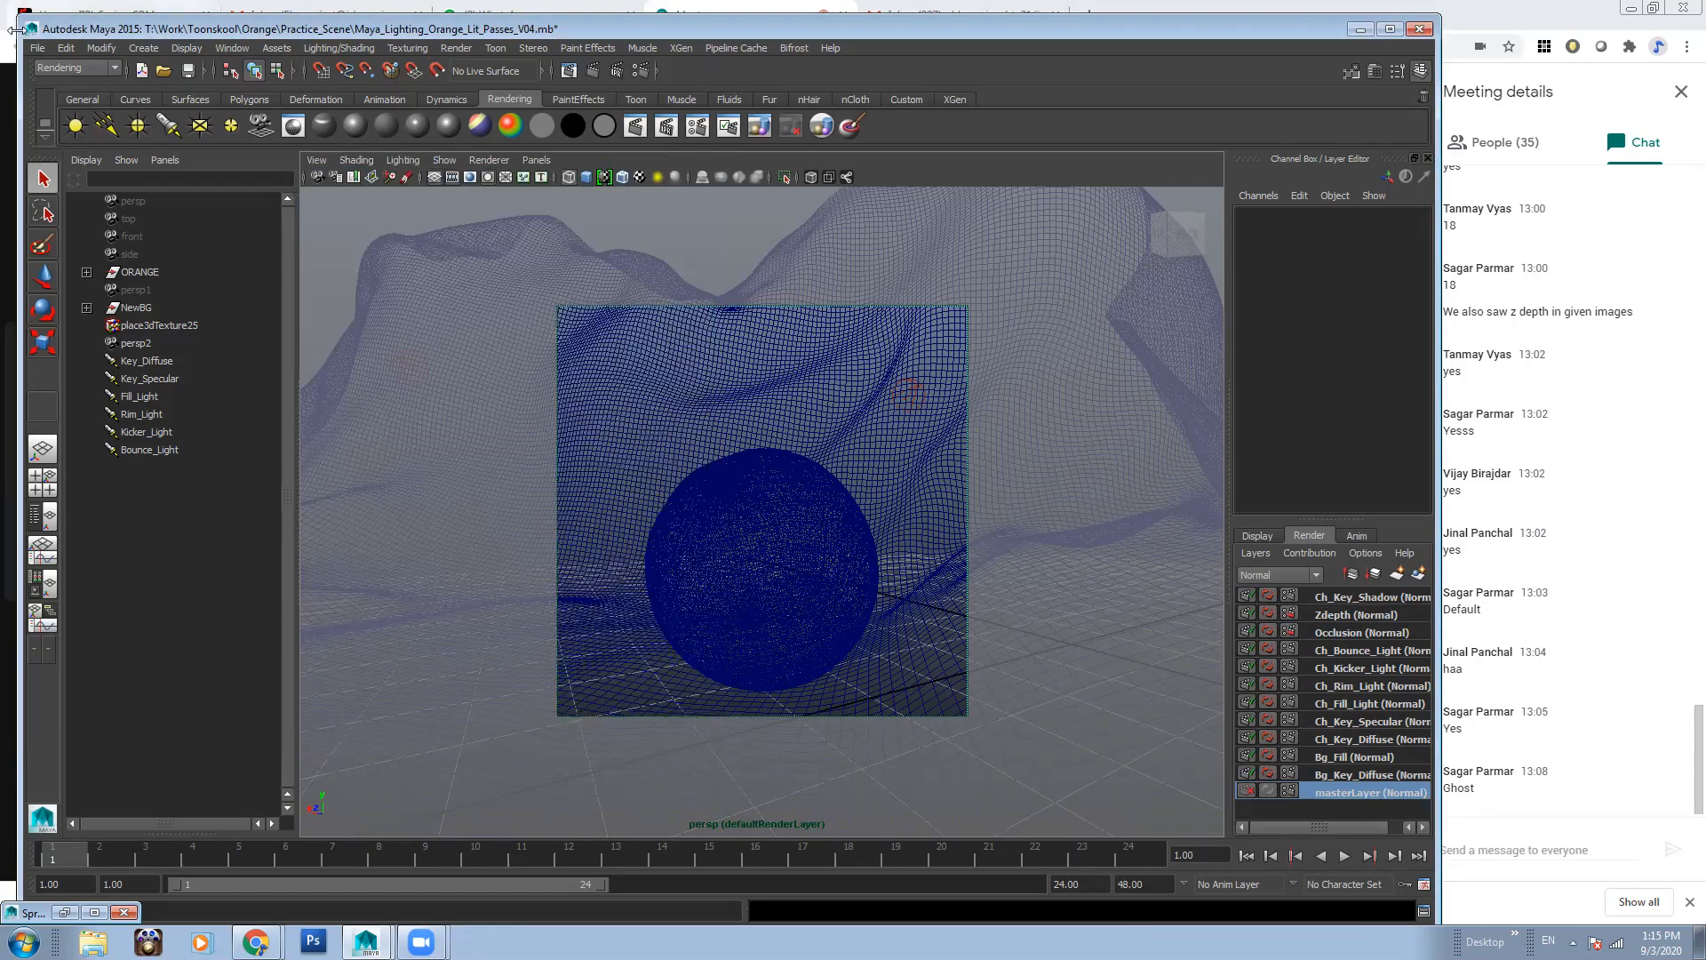
{"action": "left_click", "coordinate": [38, 48]}
{"action": "left_click", "coordinate": [66, 110]}
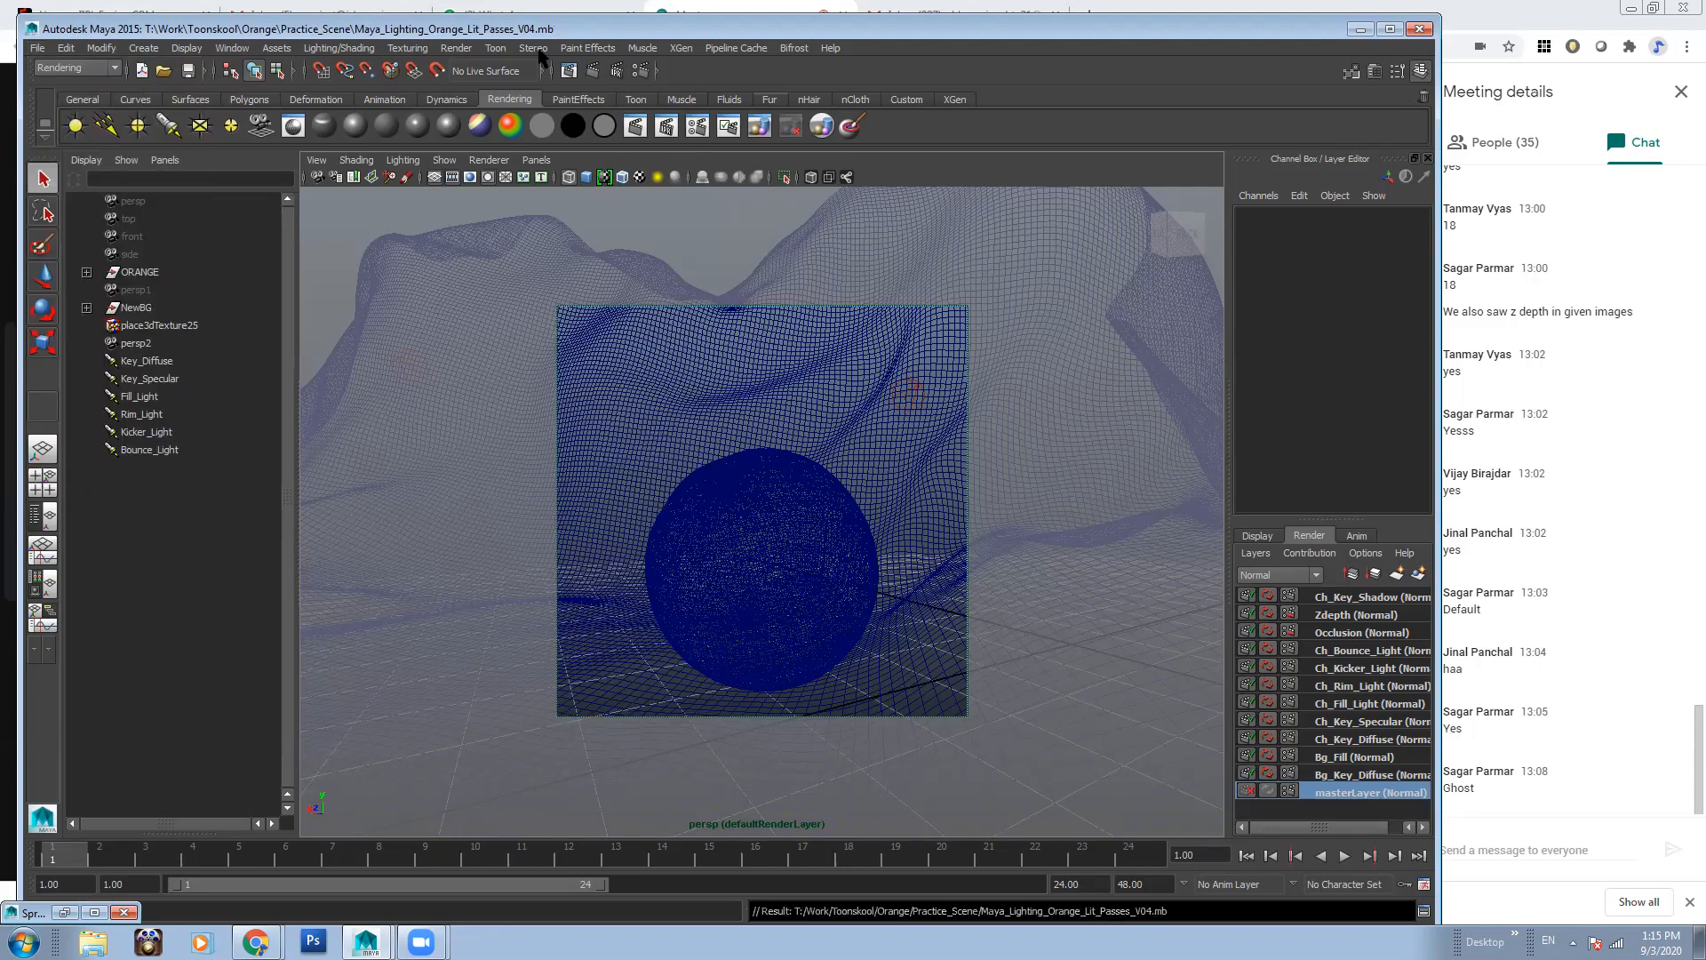
{"action": "left_click", "coordinate": [89, 68]}
{"action": "left_click", "coordinate": [72, 128]}
{"action": "left_click", "coordinate": [74, 68]}
{"action": "left_click", "coordinate": [67, 128]}
{"action": "left_click", "coordinate": [74, 69]}
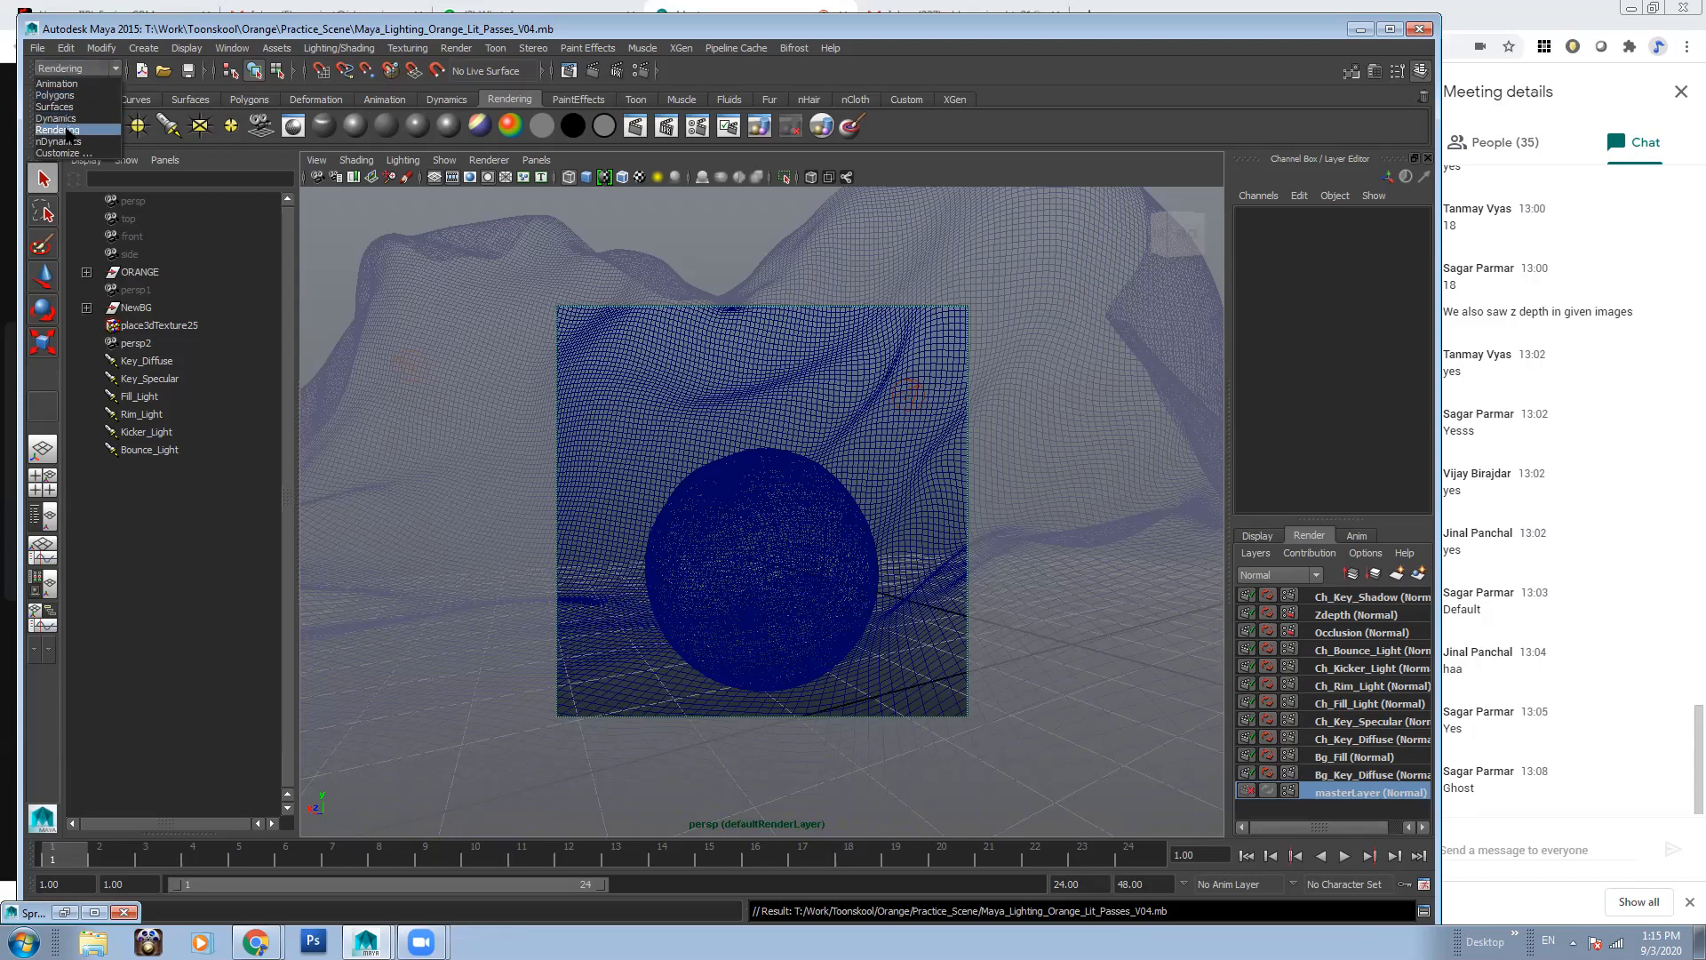
{"action": "left_click", "coordinate": [70, 128]}
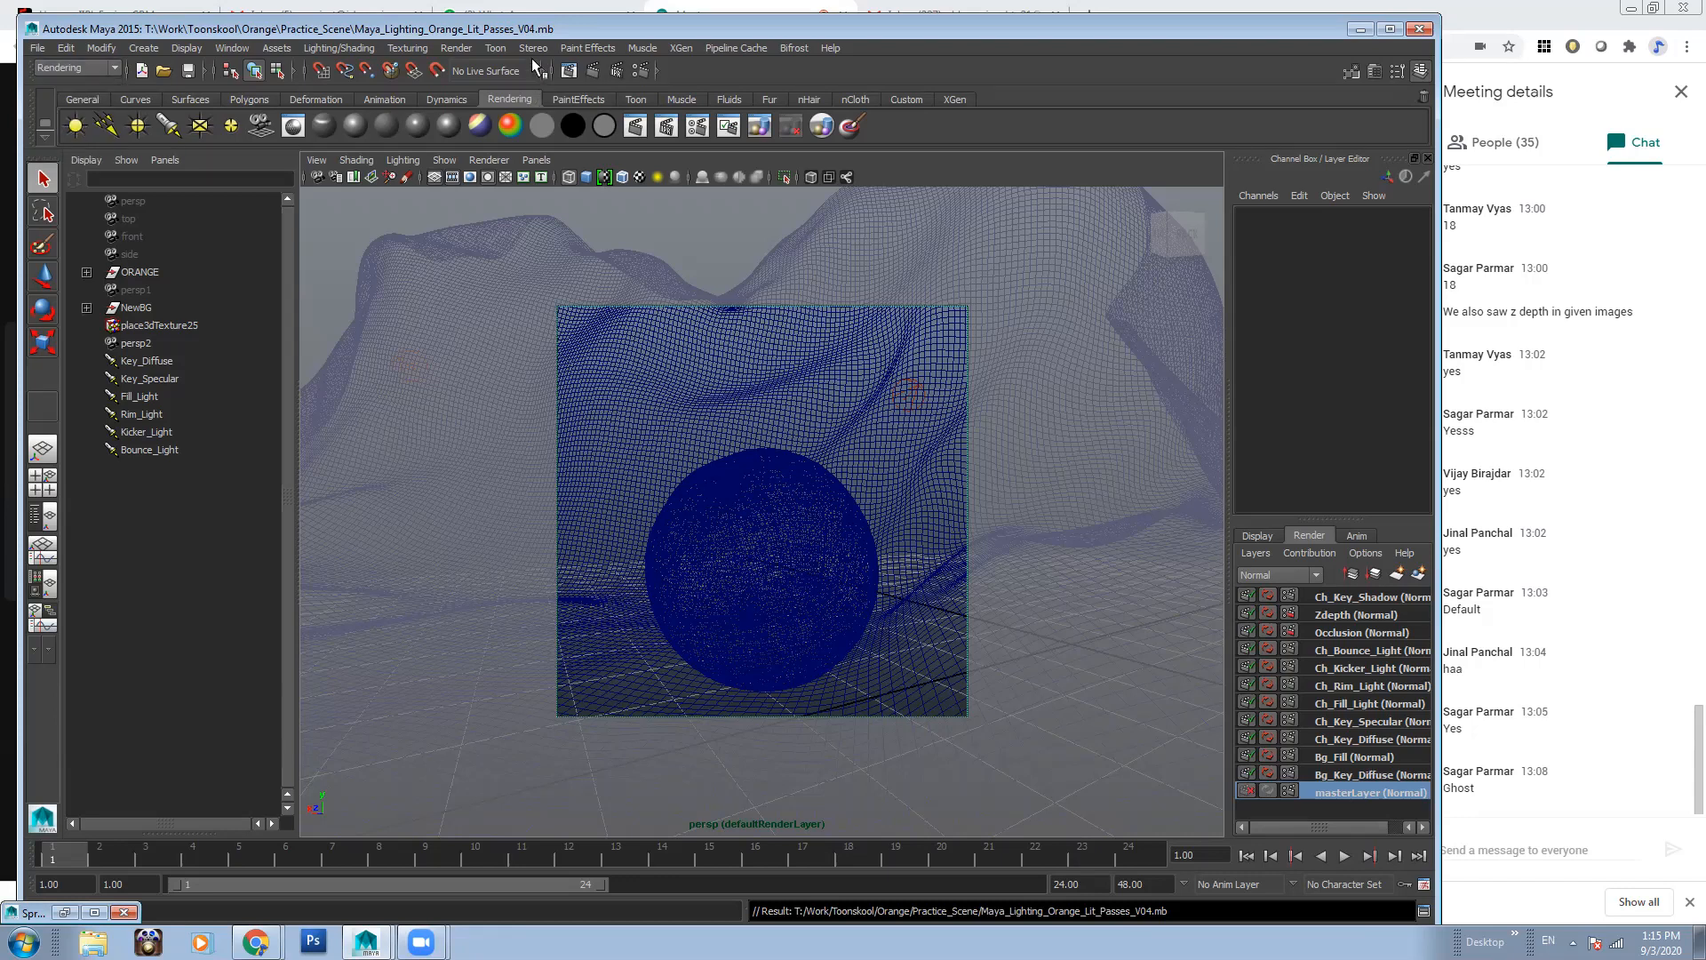
Recheck the masterLayer's render settings and start a batch render of the scene's layers
{"action": "left_click", "coordinate": [459, 50]}
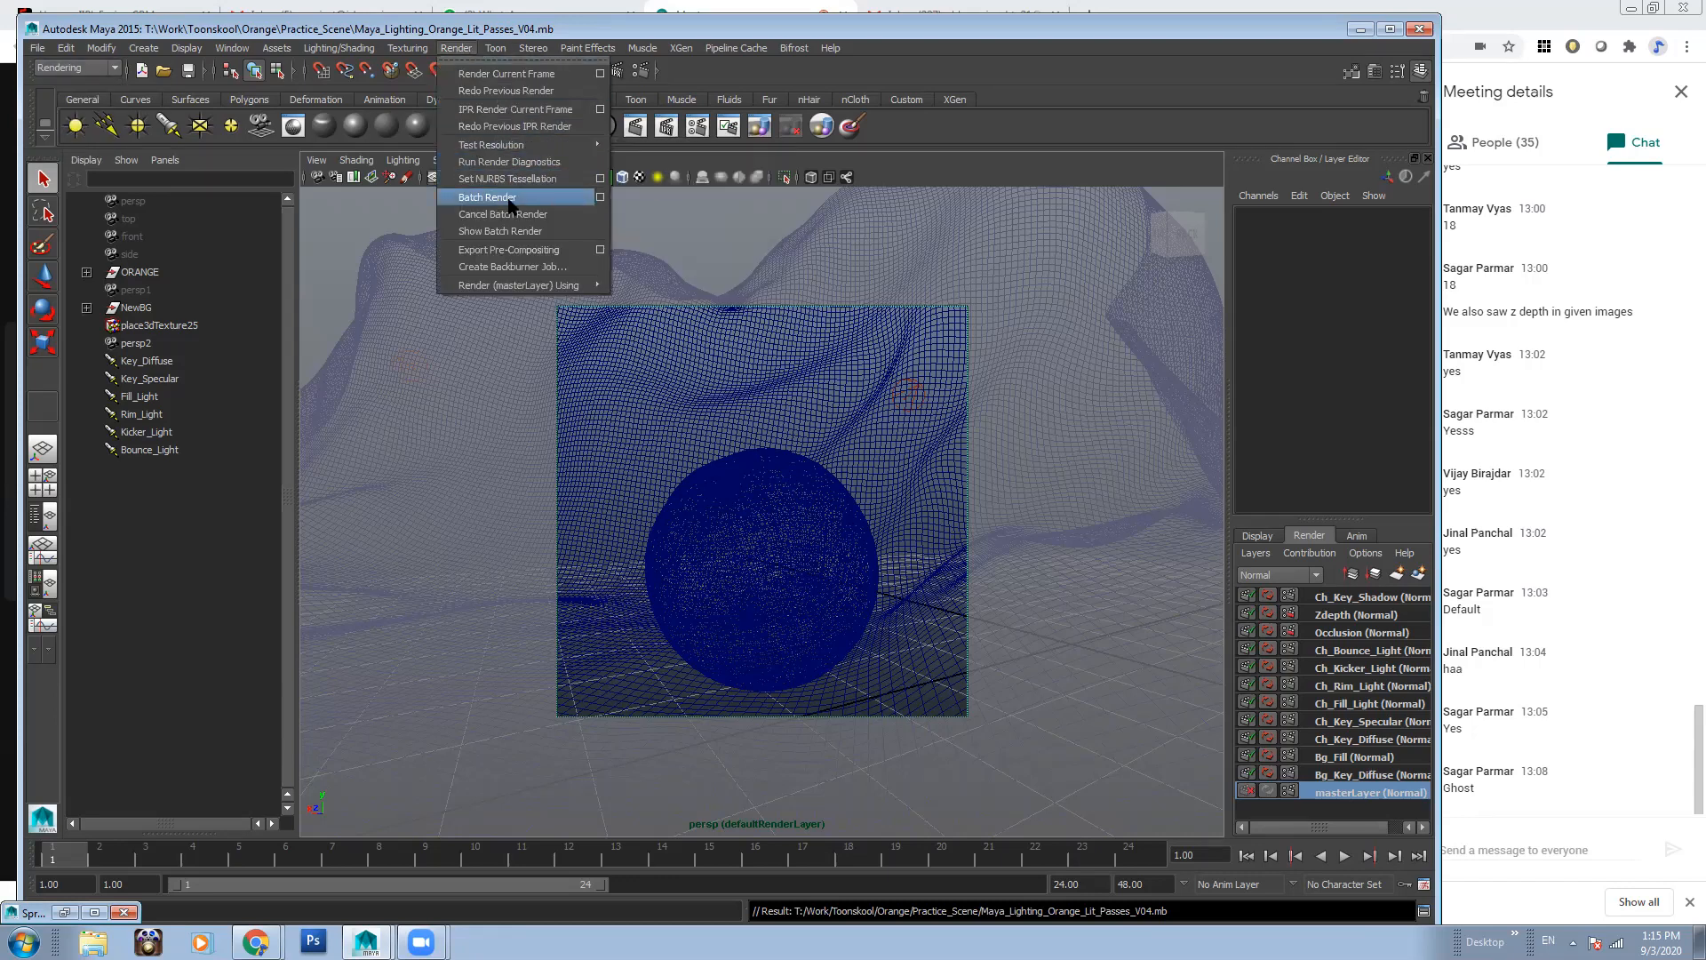
{"action": "left_click", "coordinate": [639, 73]}
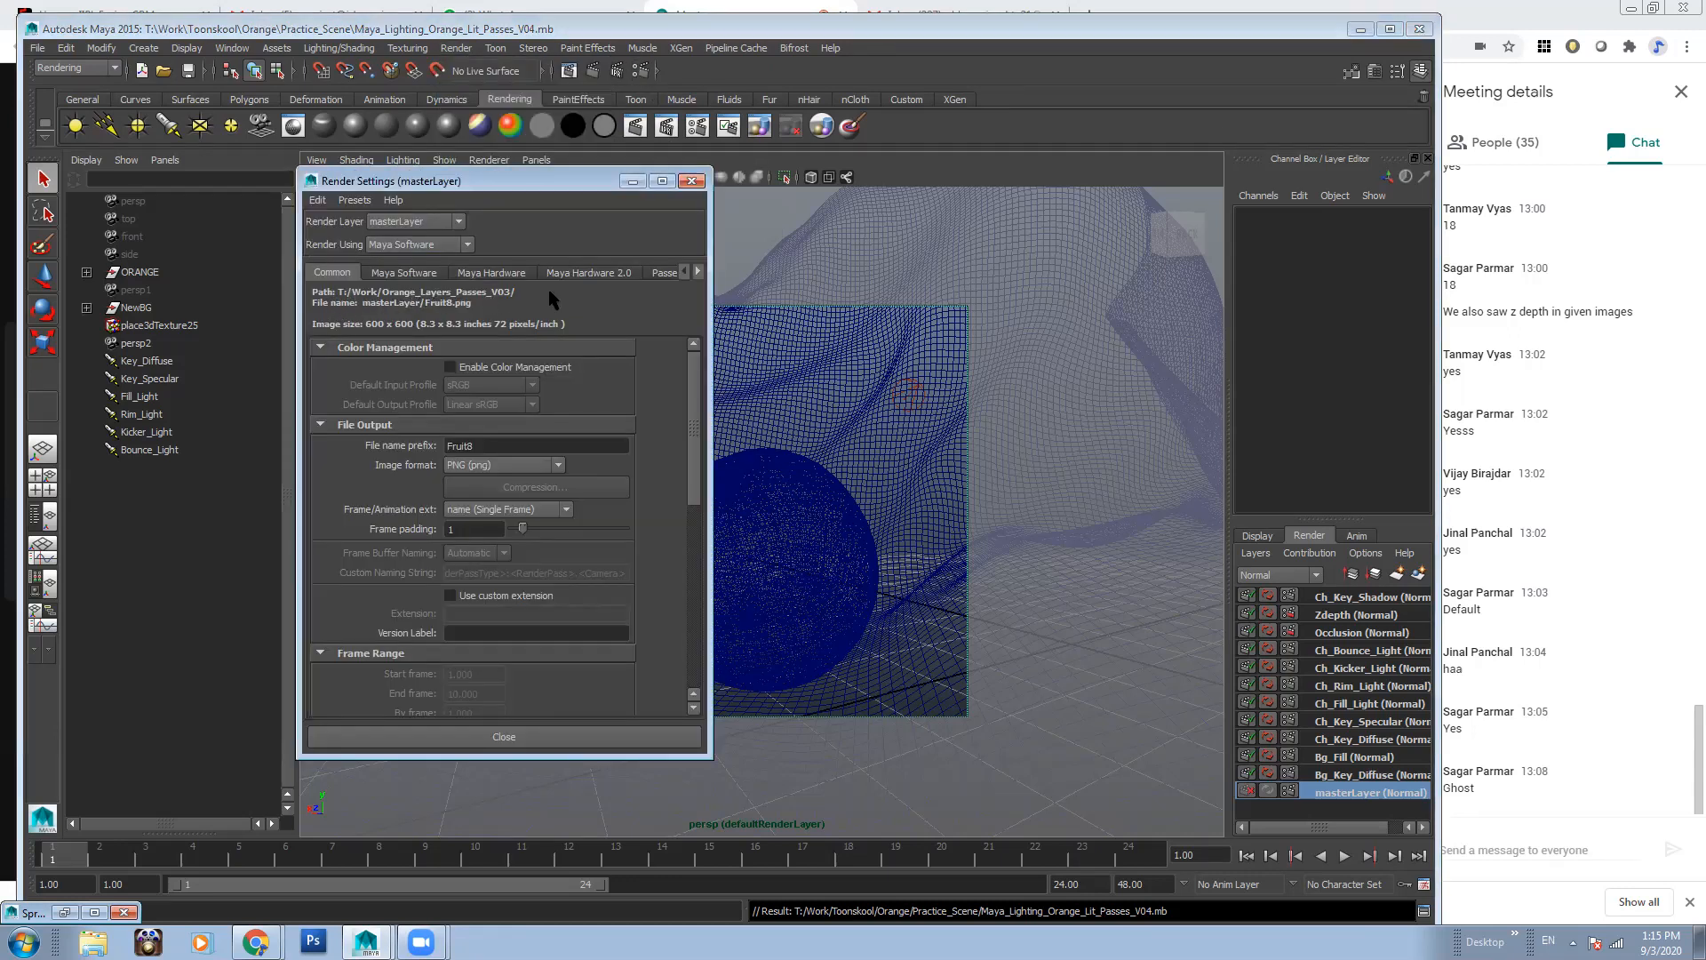
{"action": "left_click", "coordinate": [692, 180]}
{"action": "left_click", "coordinate": [457, 48]}
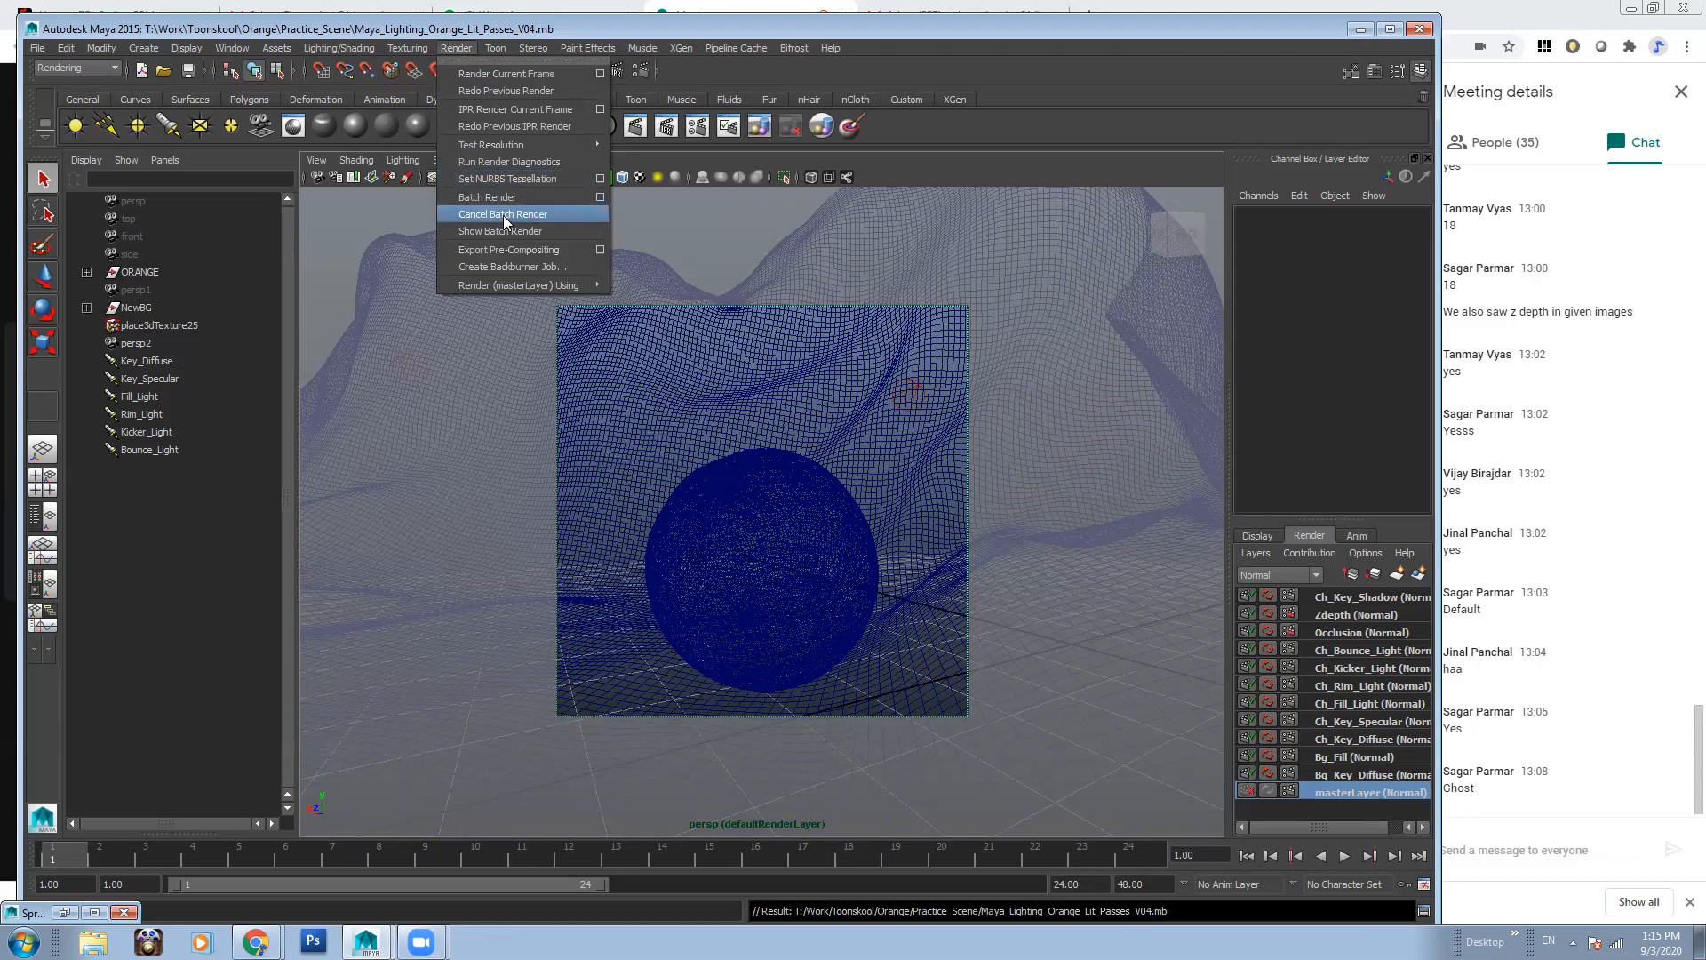
{"action": "left_click", "coordinate": [506, 199]}
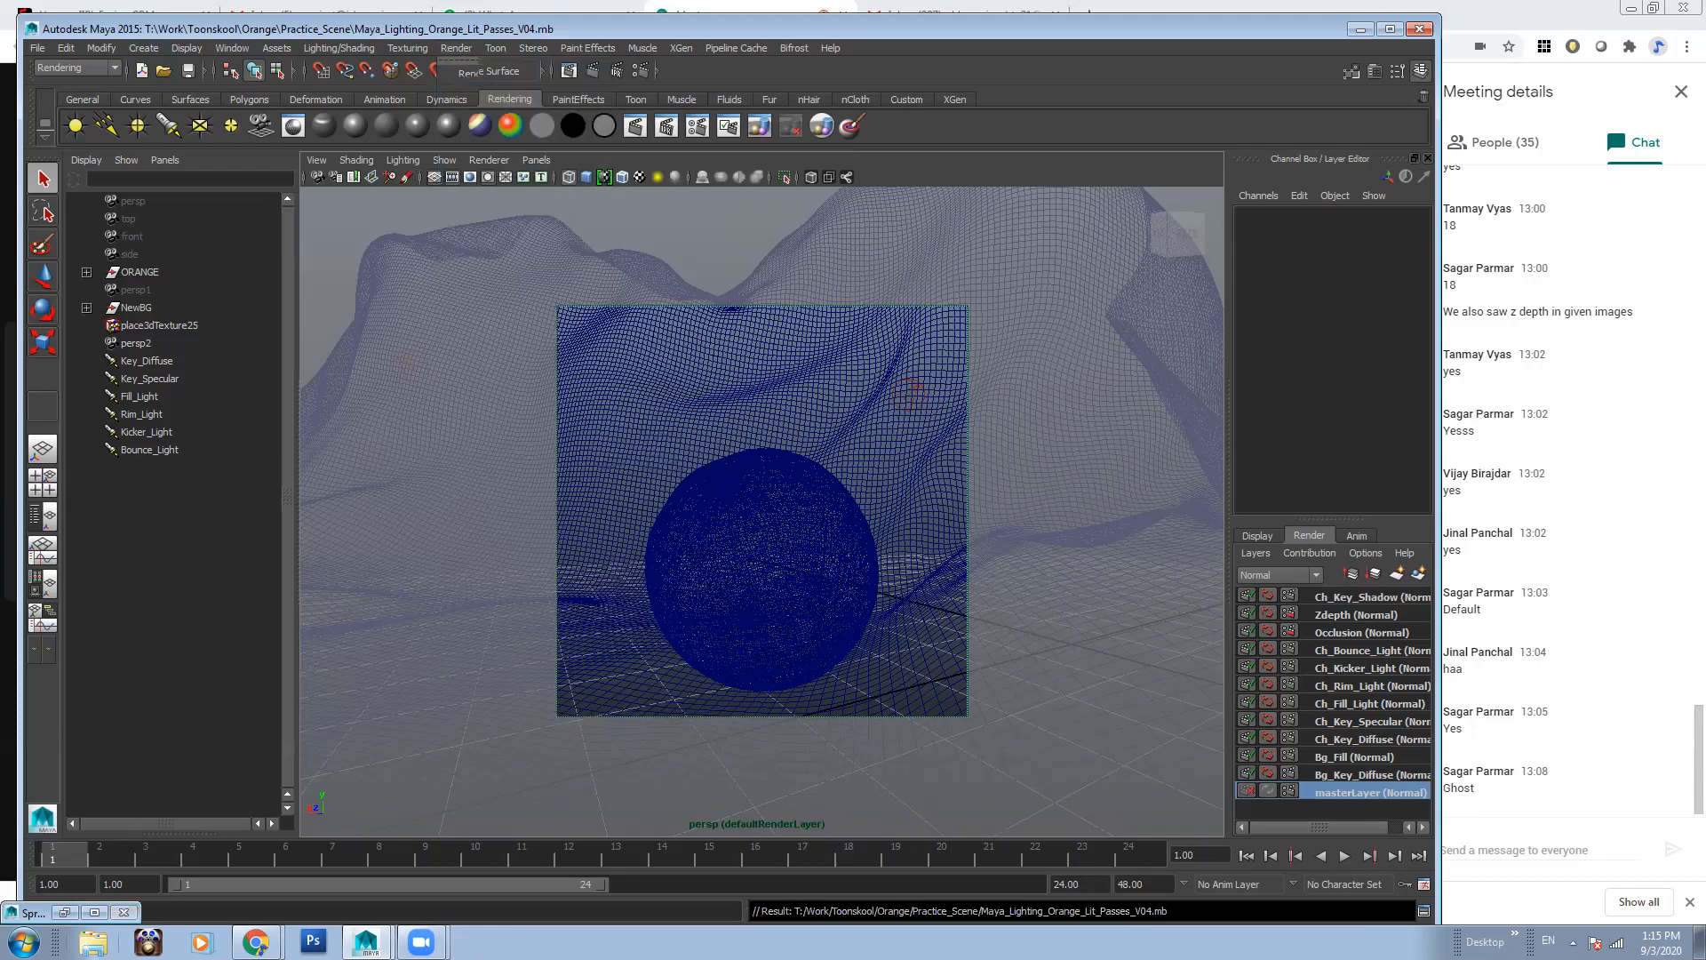
Switch to Windows Explorer, open T:\Work\Orange_Layers_Passes_V03 and widen the file list area
{"action": "left_click", "coordinate": [93, 941]}
{"action": "left_click", "coordinate": [166, 414]}
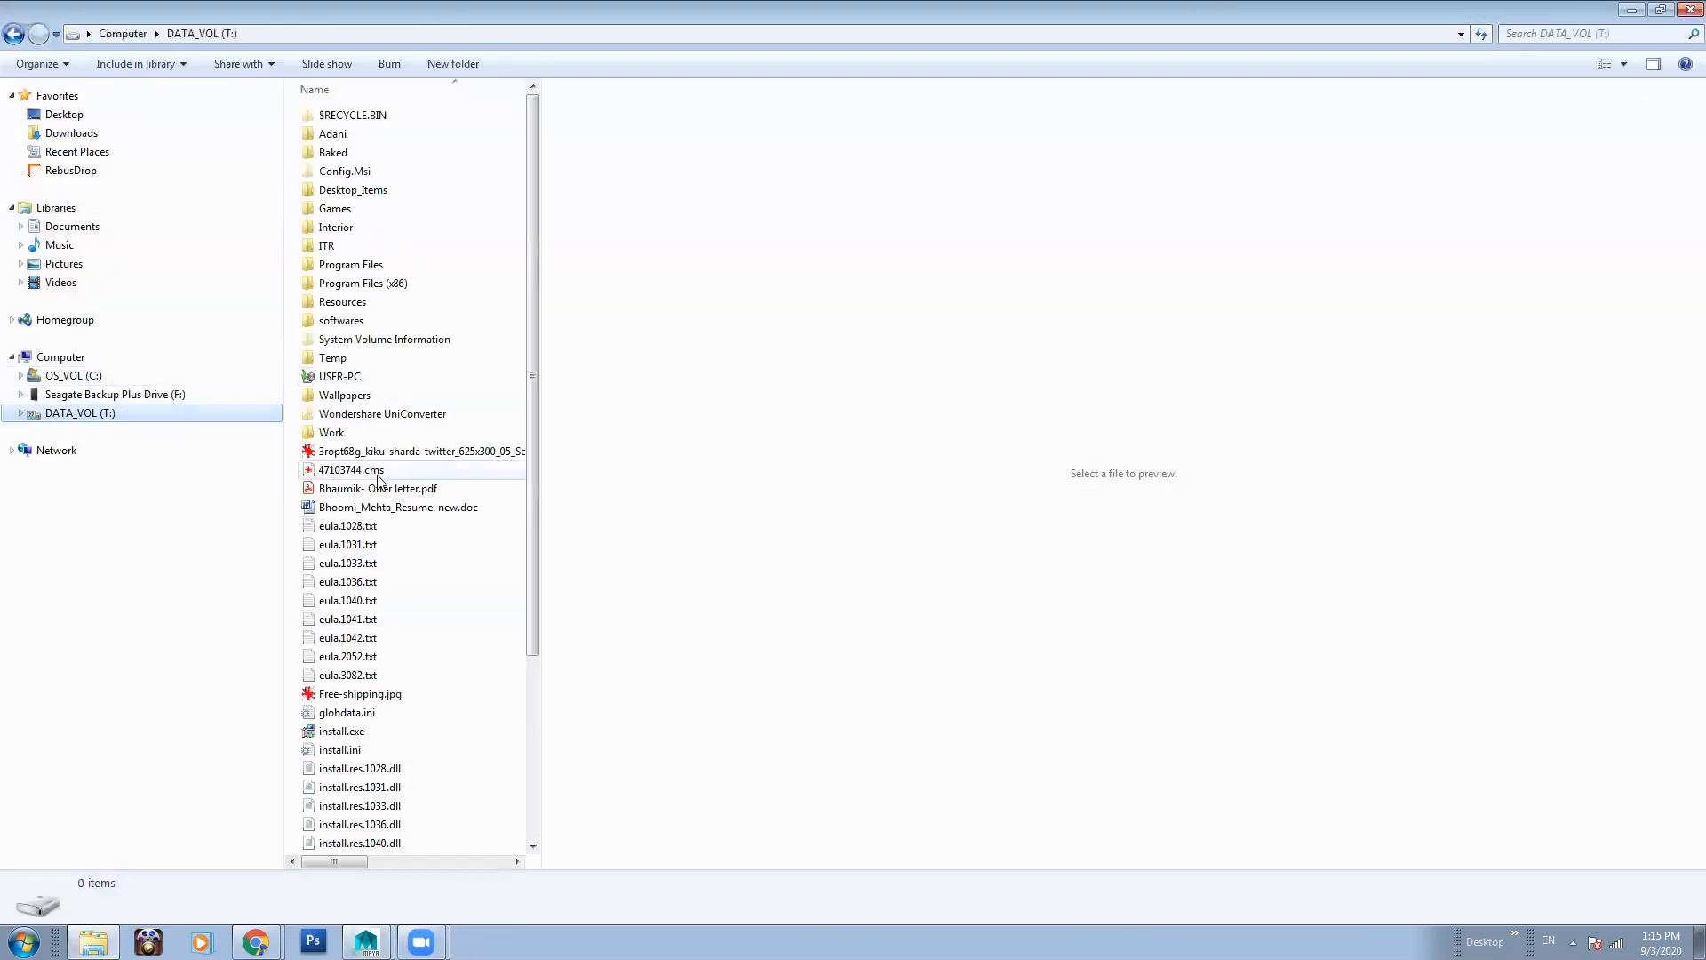
{"action": "double_click", "coordinate": [365, 433]}
{"action": "left_click", "coordinate": [404, 375]}
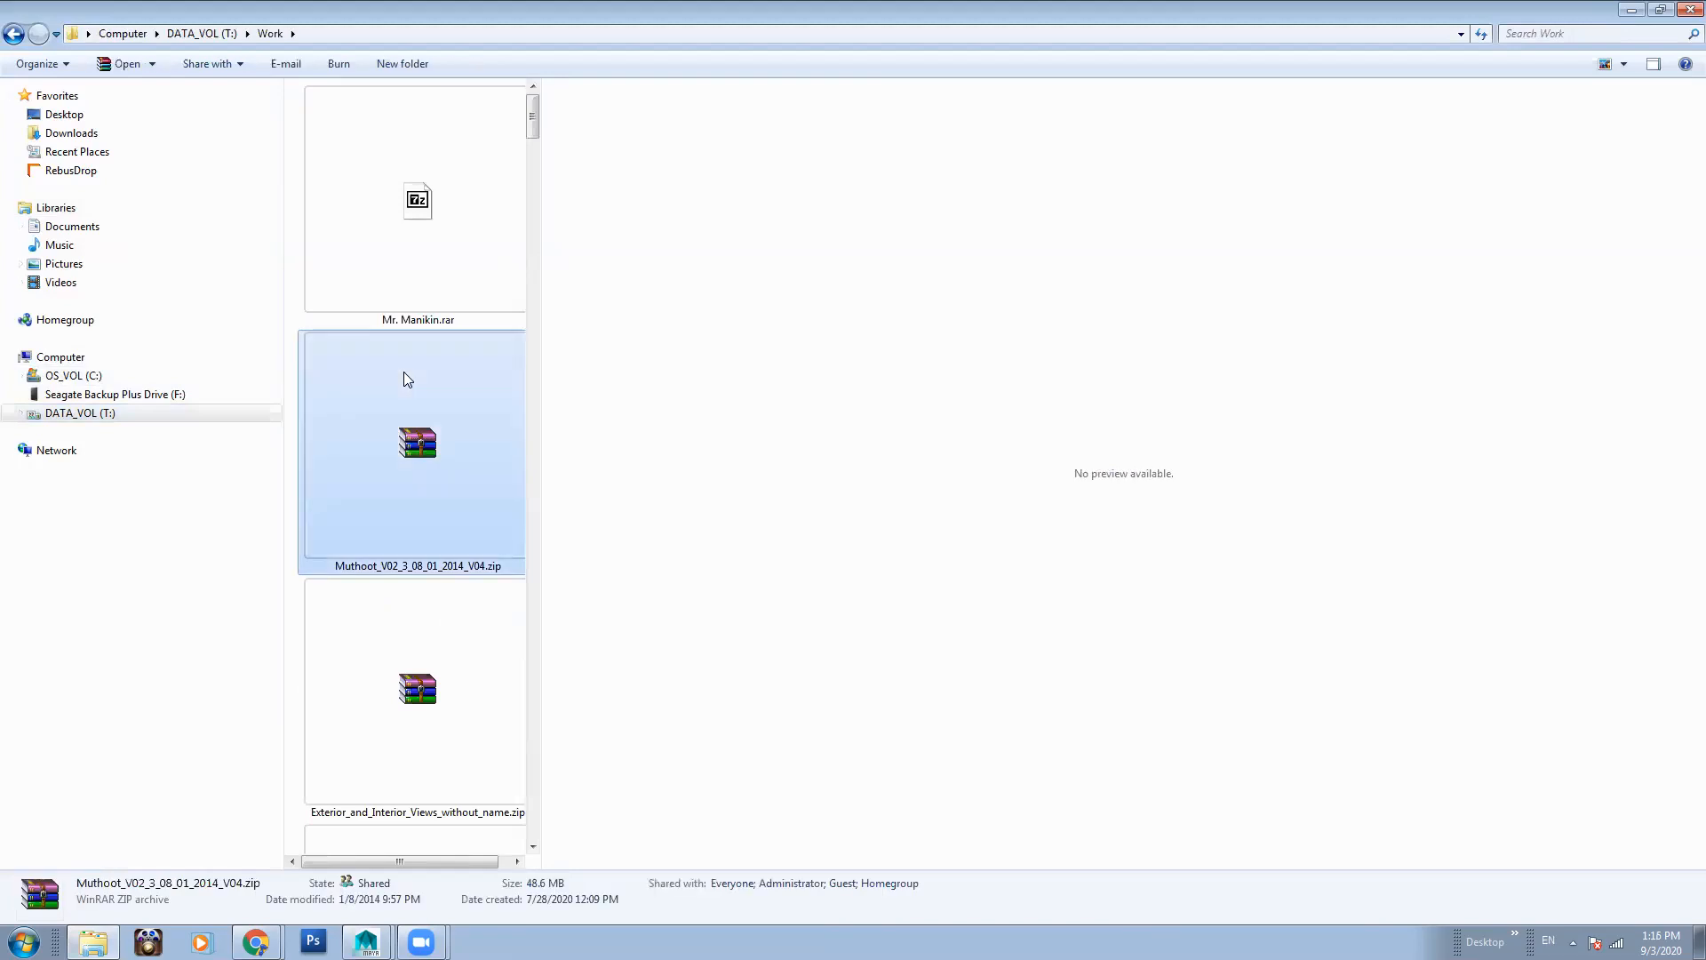
{"action": "key", "text": "o"}
{"action": "double_click", "coordinate": [456, 681]}
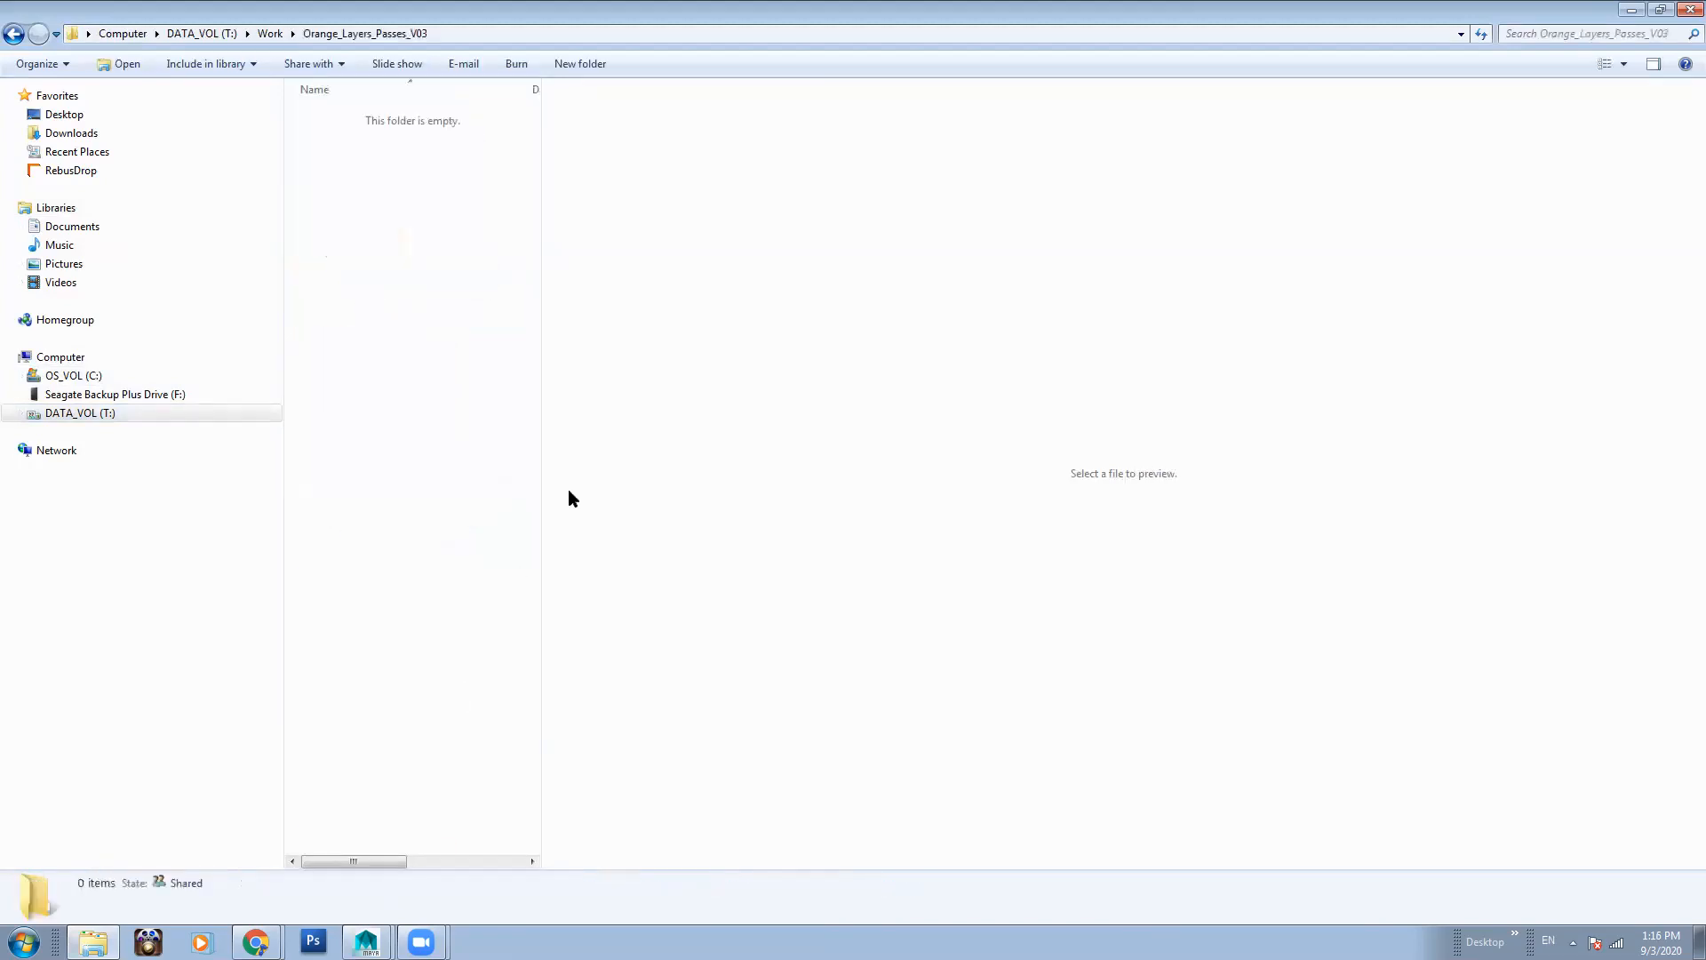
{"action": "left_click_drag", "start_coordinate": [542, 453], "coordinate": [1192, 480]}
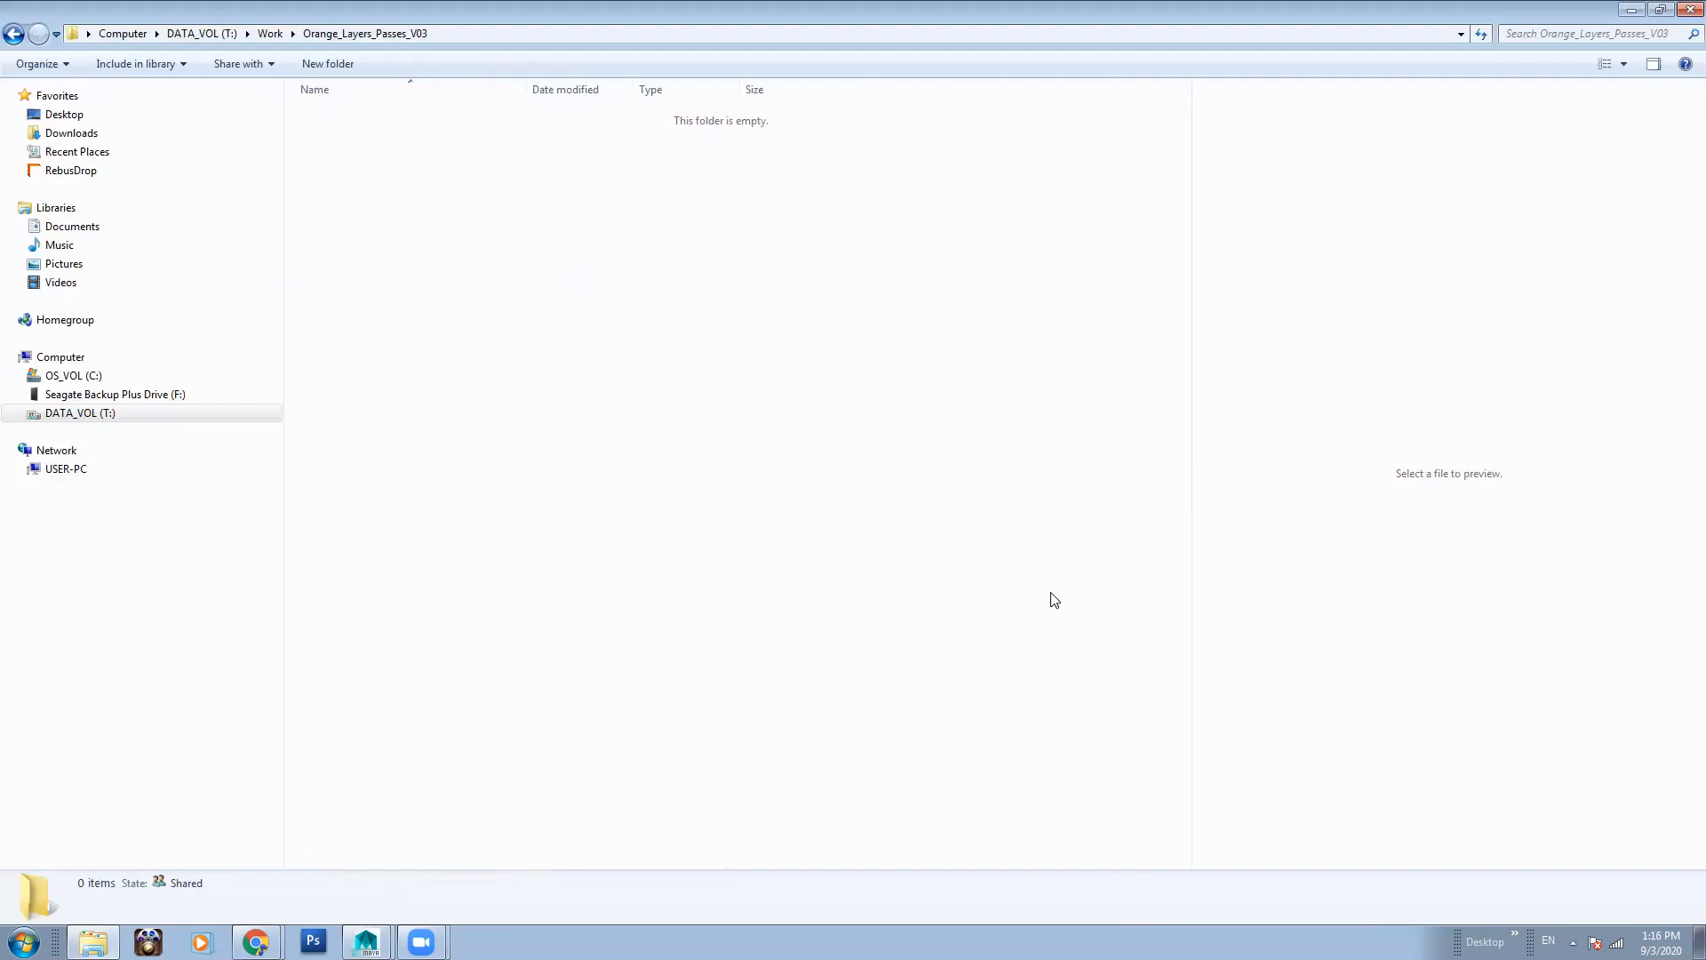
Shrink the output folder window to a narrow strip beside Maya and open Maya's Script Editor to monitor the batch render
{"action": "left_click", "coordinate": [1660, 10]}
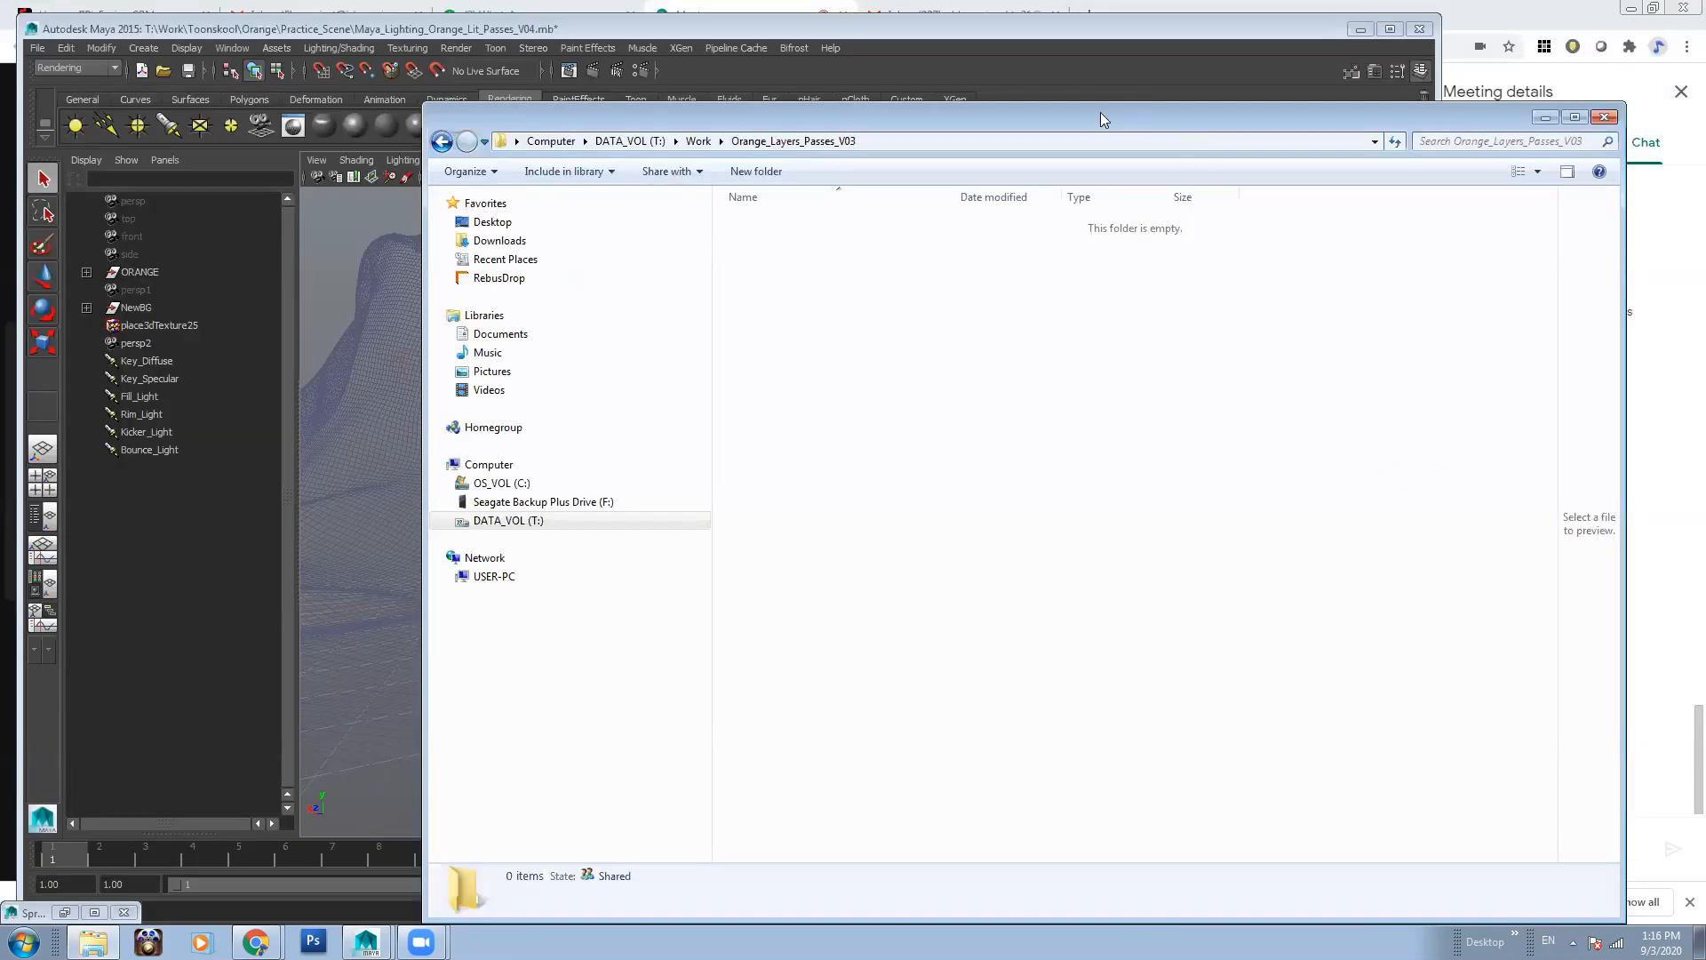
{"action": "left_click_drag", "start_coordinate": [1100, 112], "coordinate": [654, 75]}
{"action": "left_click", "coordinate": [1409, 898]}
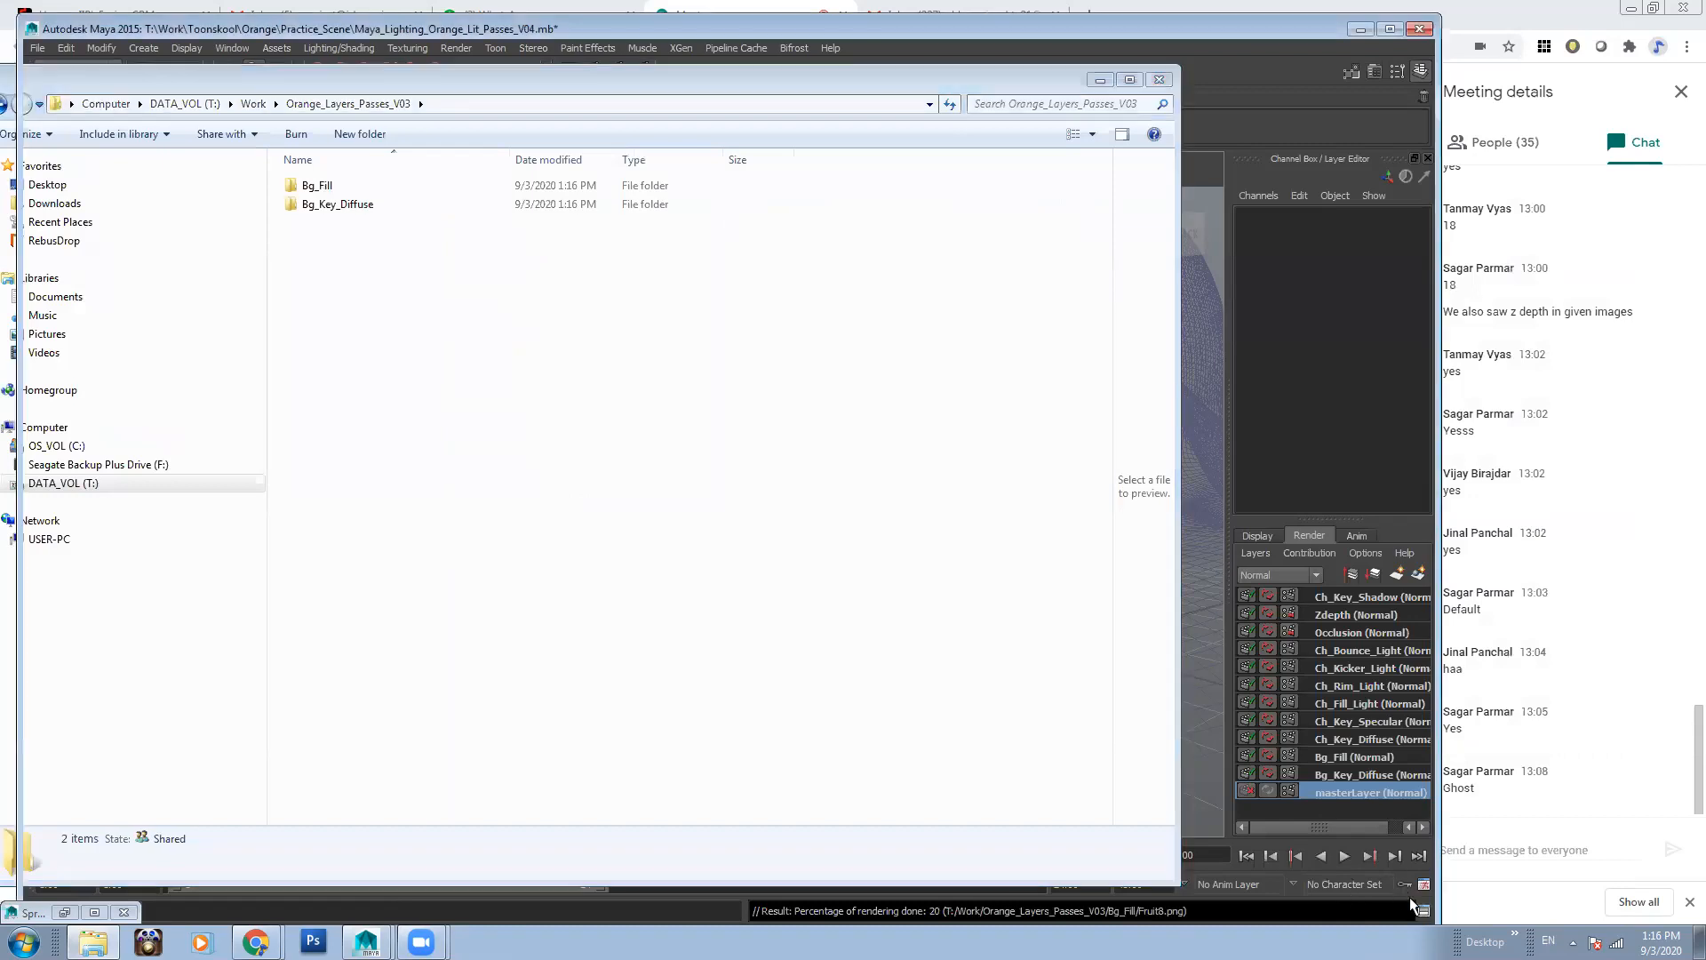
{"action": "left_click", "coordinate": [93, 943]}
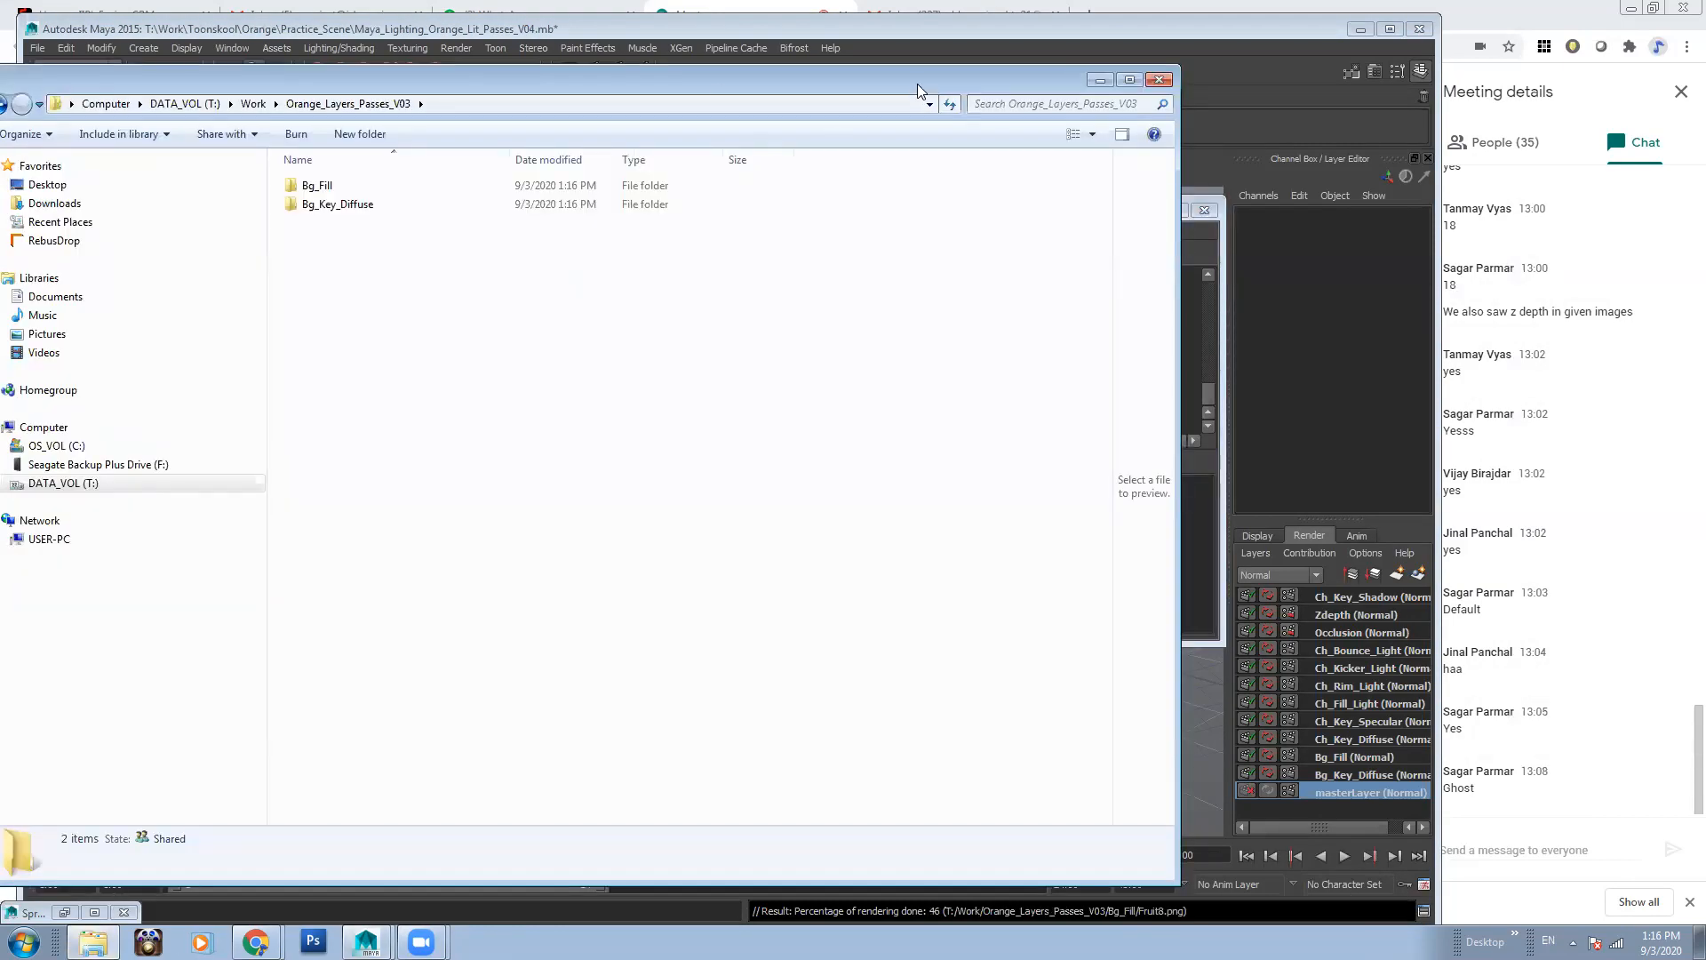
{"action": "left_click_drag", "start_coordinate": [917, 84], "coordinate": [691, 96]}
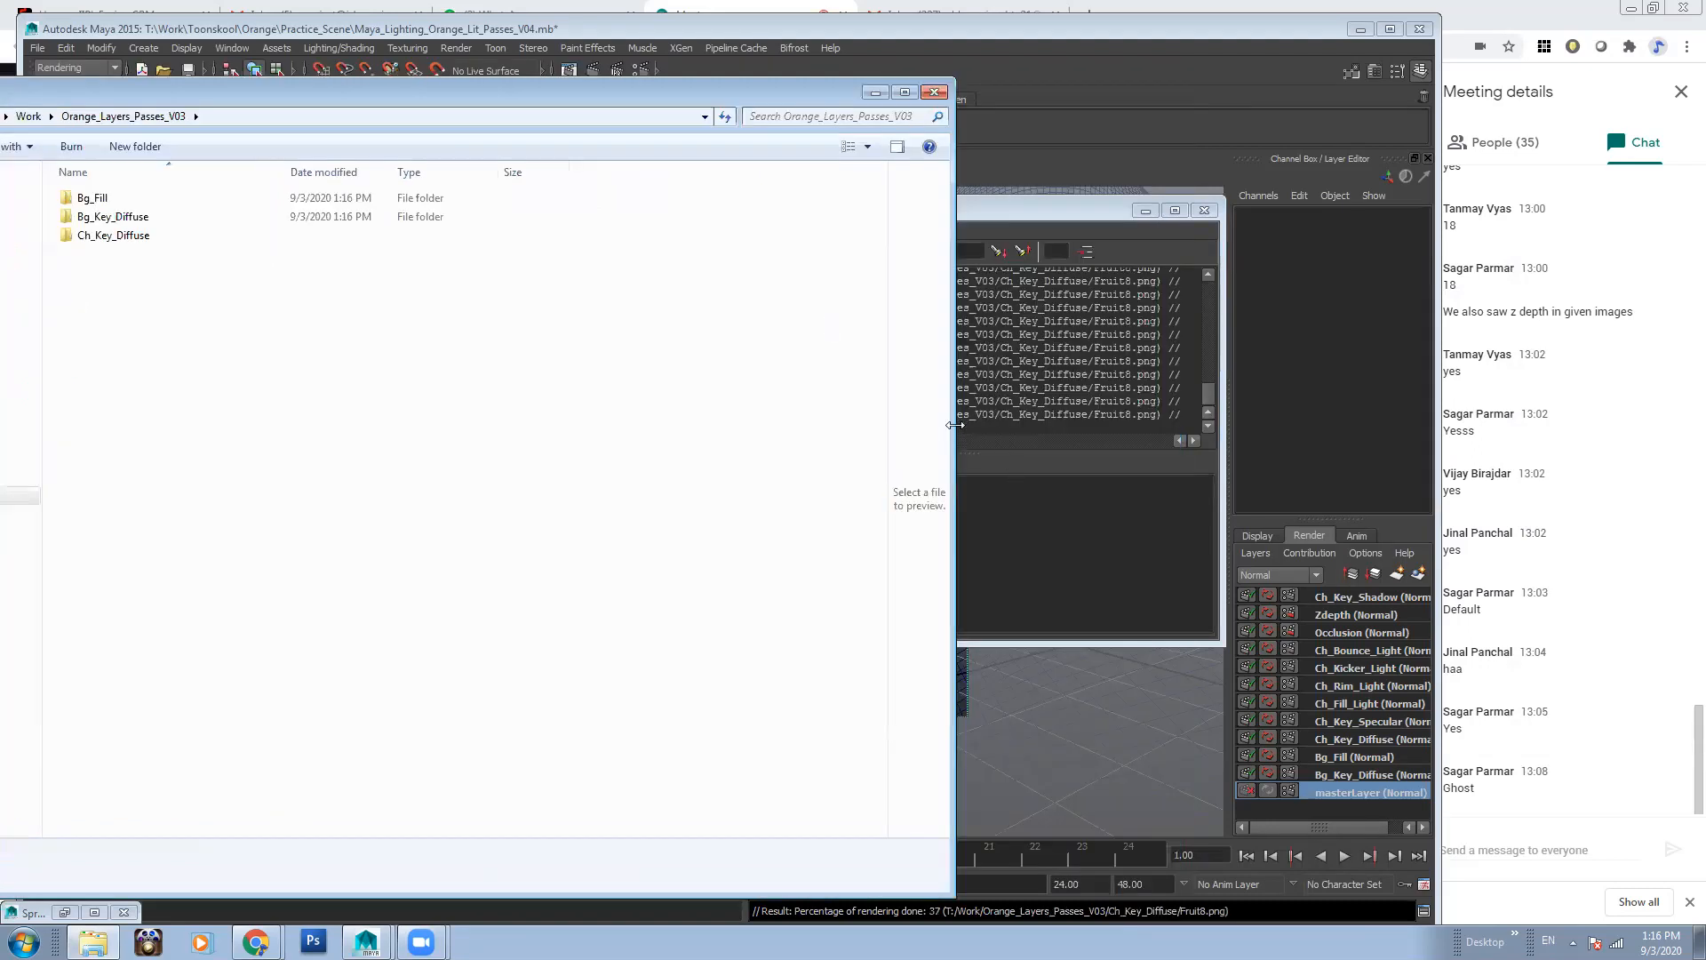
{"action": "left_click_drag", "start_coordinate": [951, 427], "coordinate": [329, 377]}
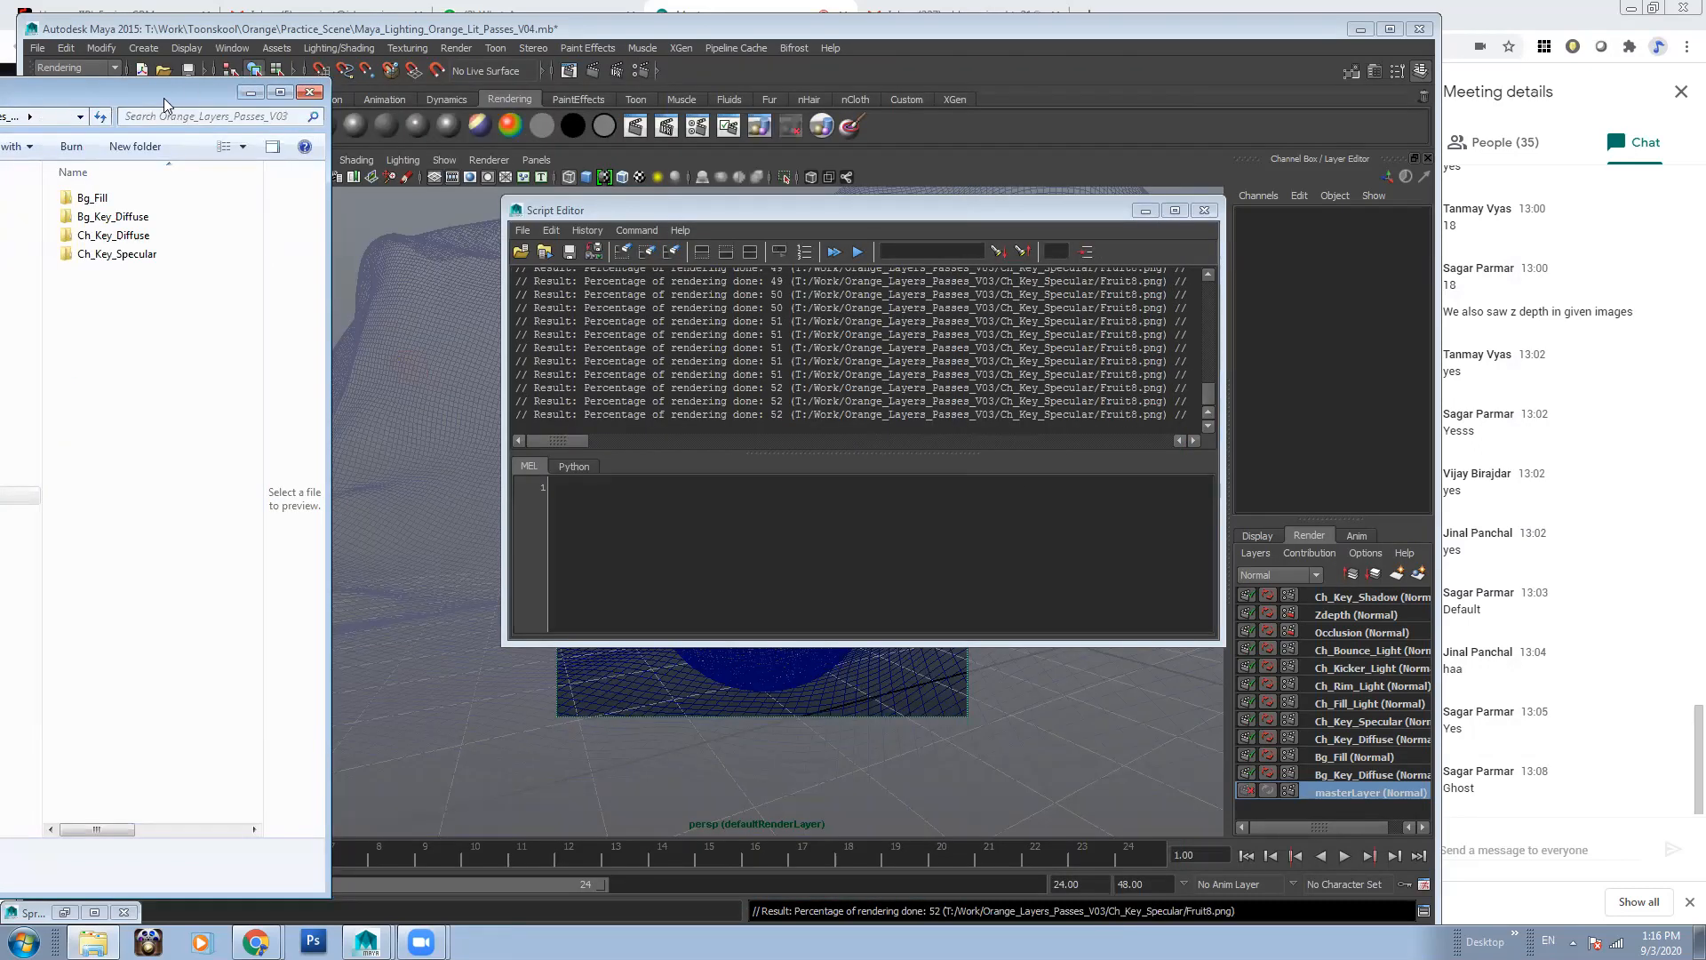
Move the output folder window further into view and monitor the layer folders until the batch render finishes
{"action": "left_click_drag", "start_coordinate": [174, 96], "coordinate": [345, 96]}
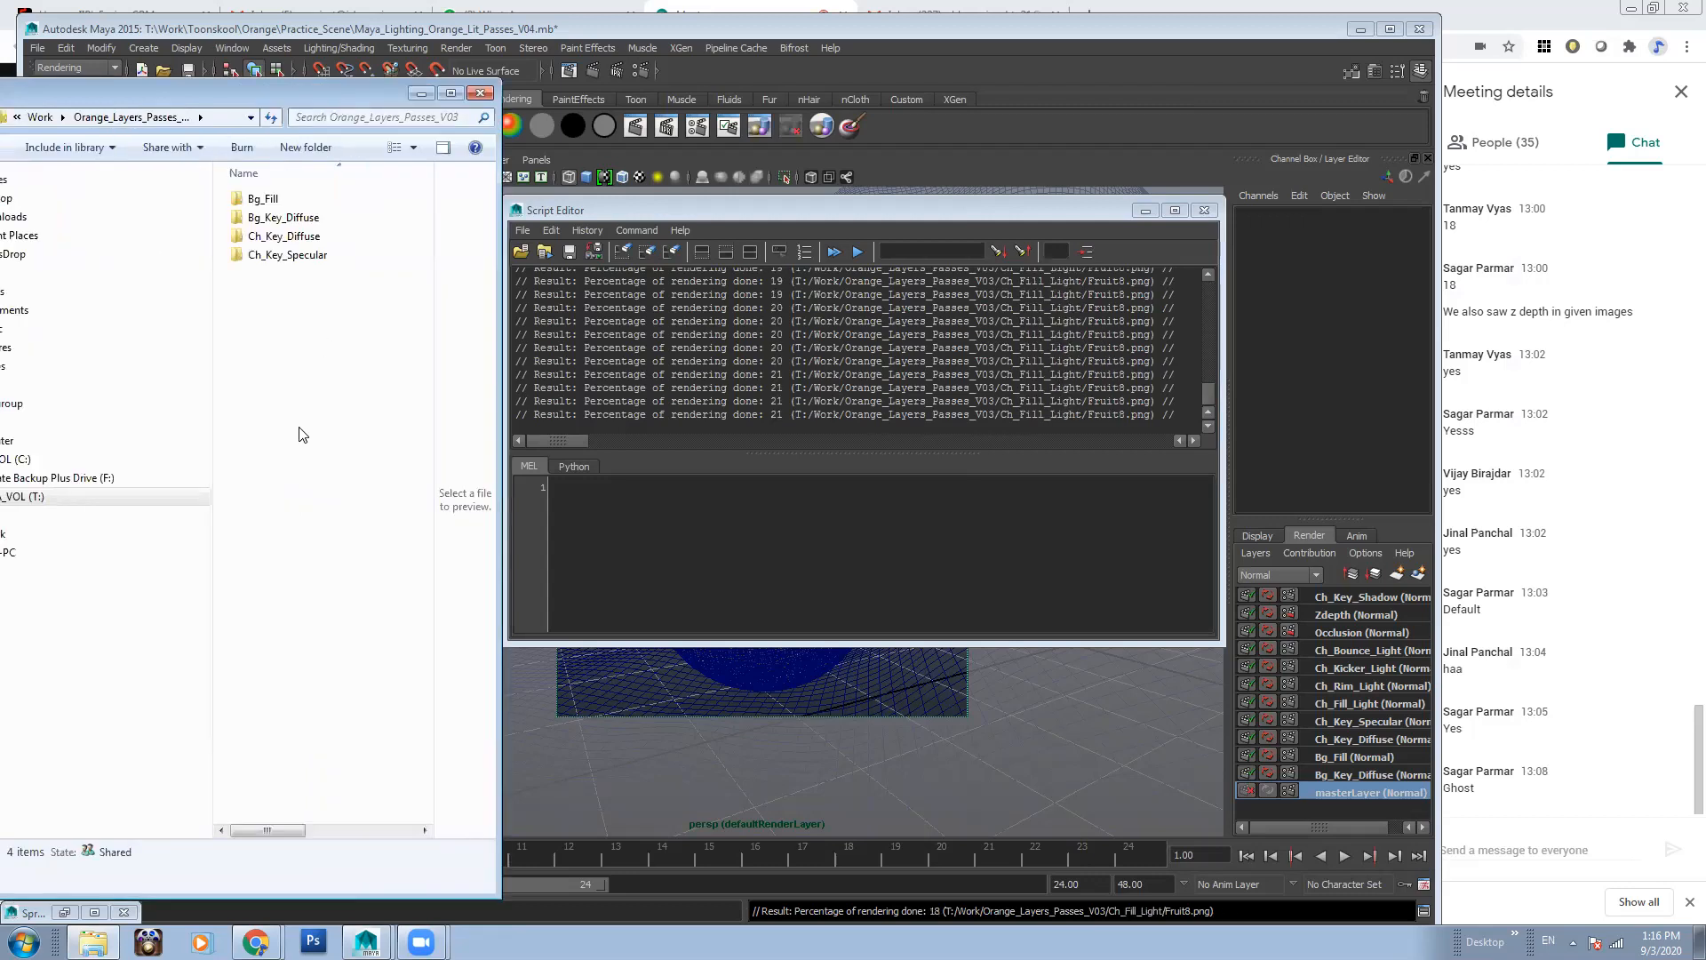
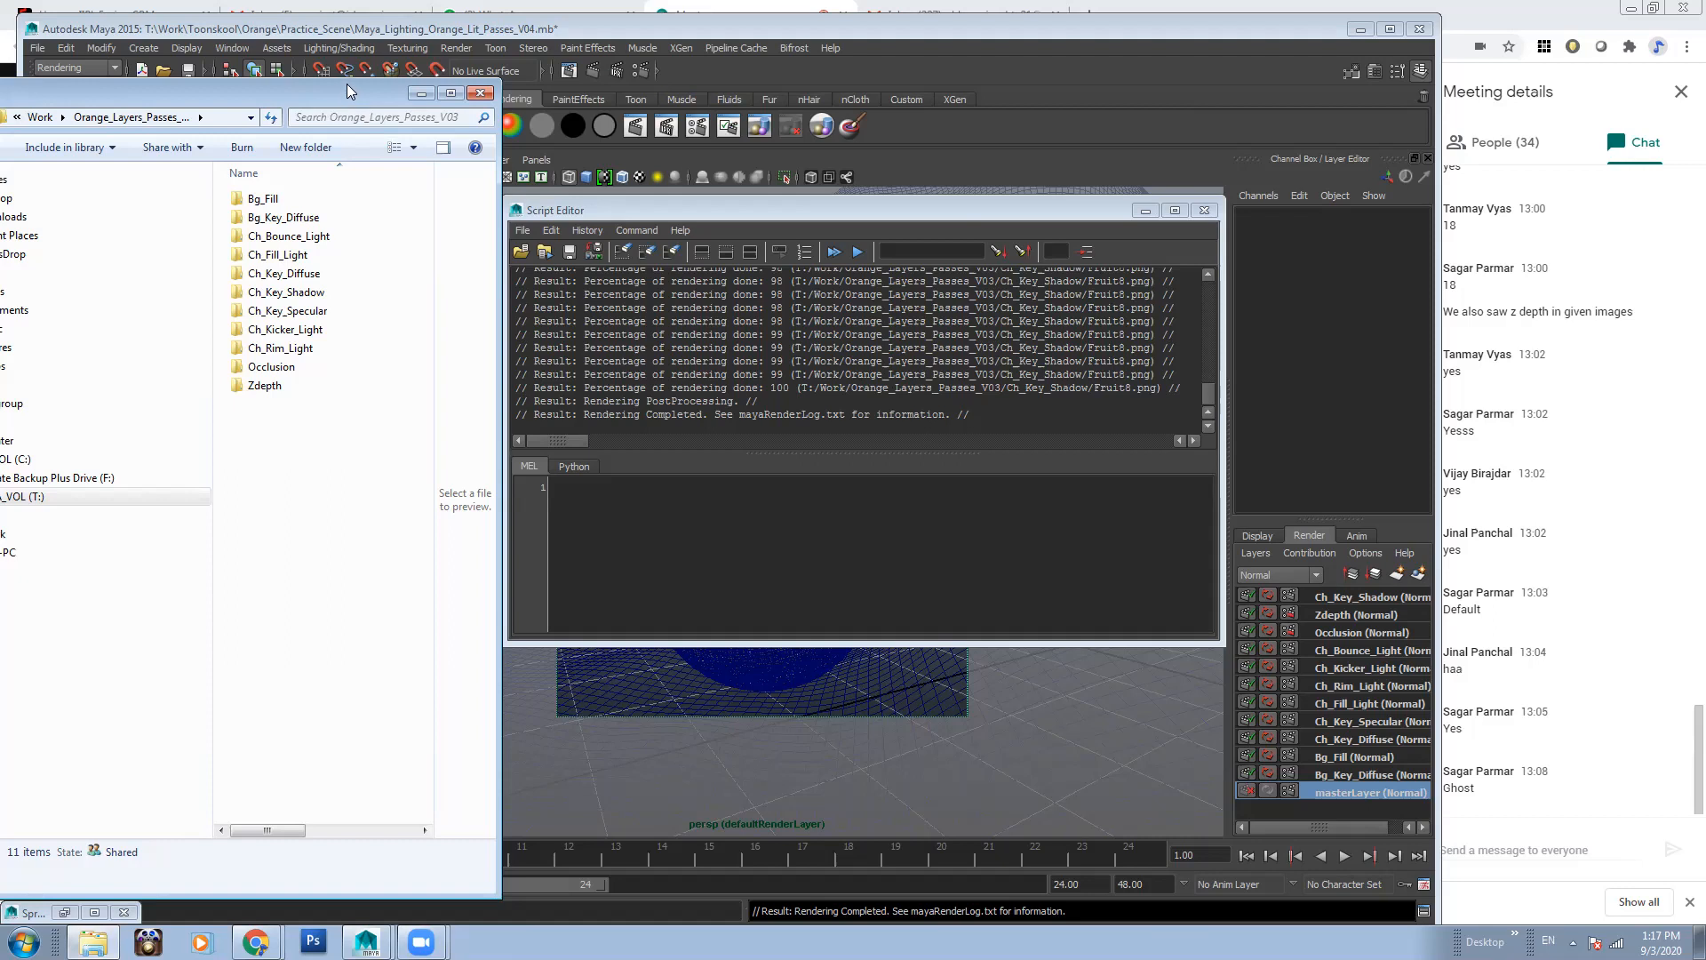
{"action": "left_click_drag", "start_coordinate": [347, 83], "coordinate": [583, 73]}
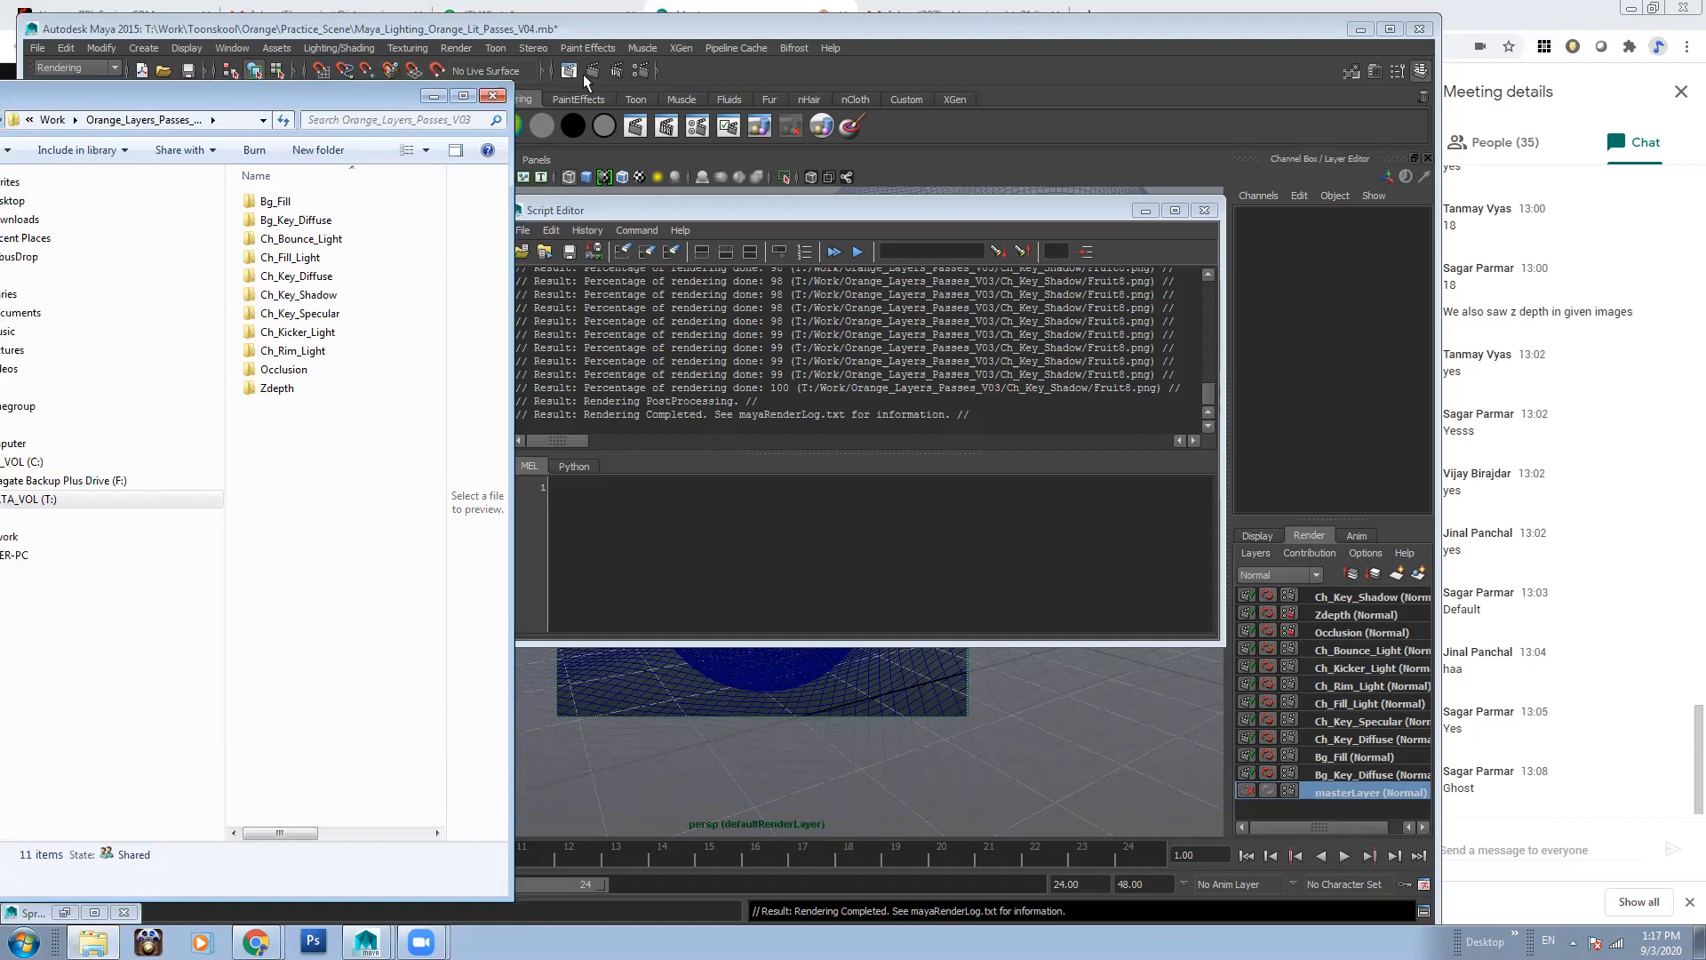
Open the Render Settings and examine the masterLayer's Image Size section
{"action": "left_click", "coordinate": [639, 71]}
{"action": "left_click_drag", "start_coordinate": [489, 187], "coordinate": [818, 184]}
{"action": "left_click_drag", "start_coordinate": [1007, 430], "coordinate": [1000, 591]}
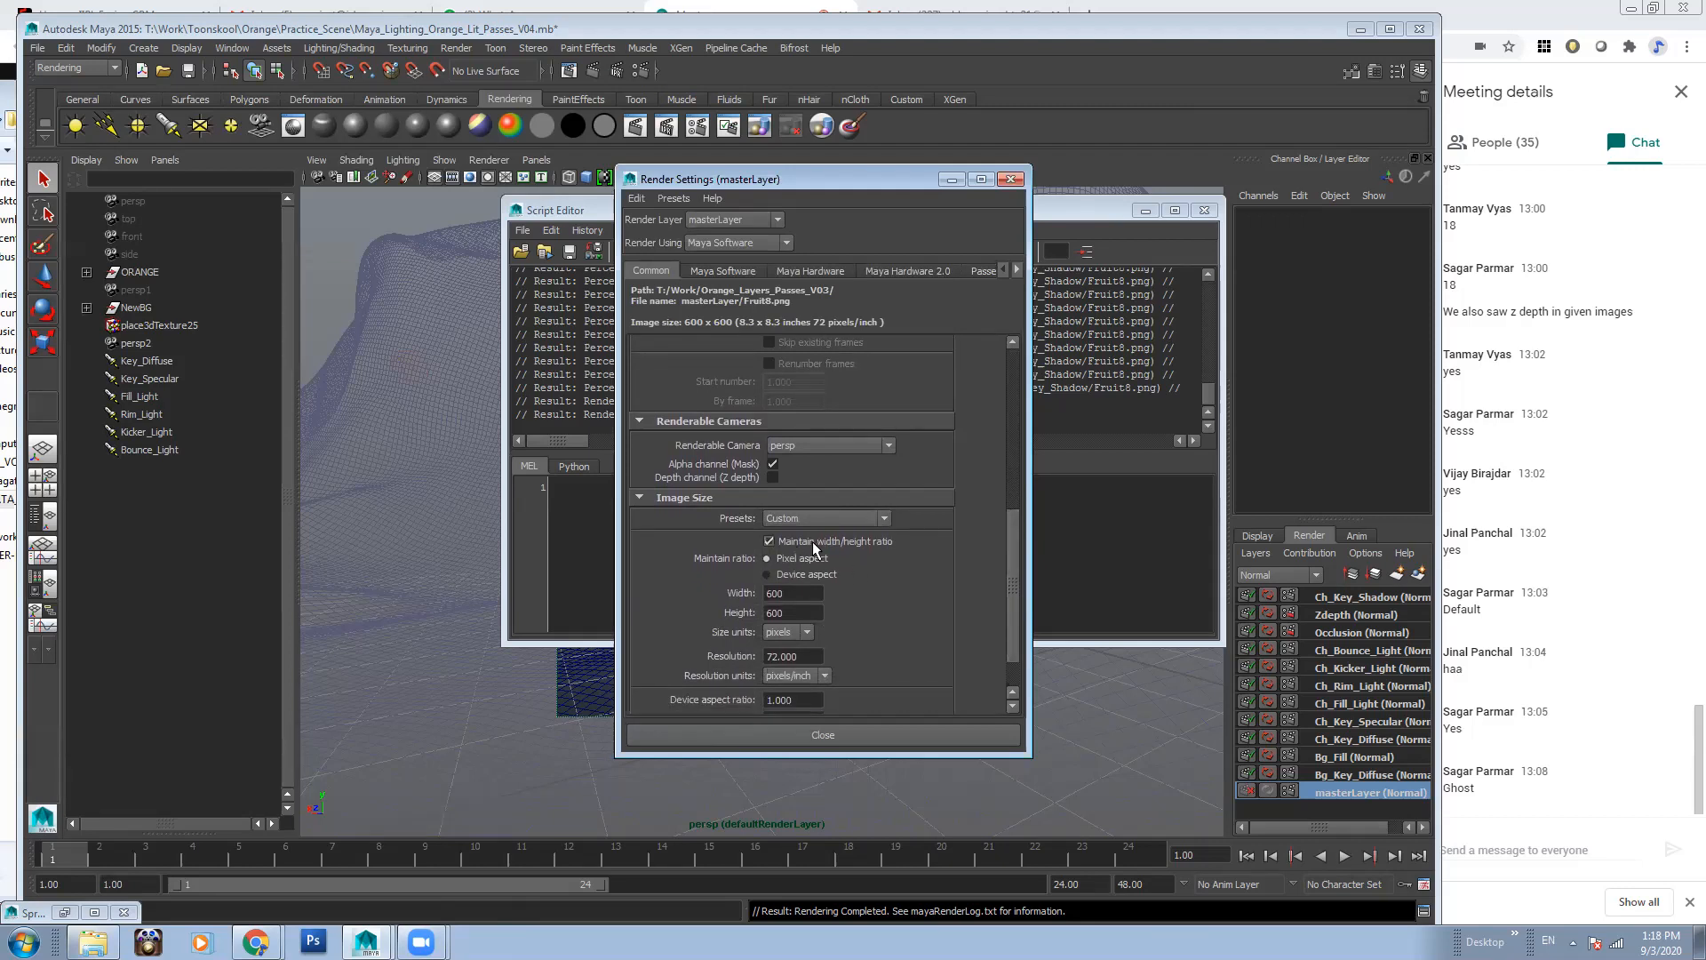
{"action": "left_click_drag", "start_coordinate": [1015, 579], "coordinate": [1011, 615]}
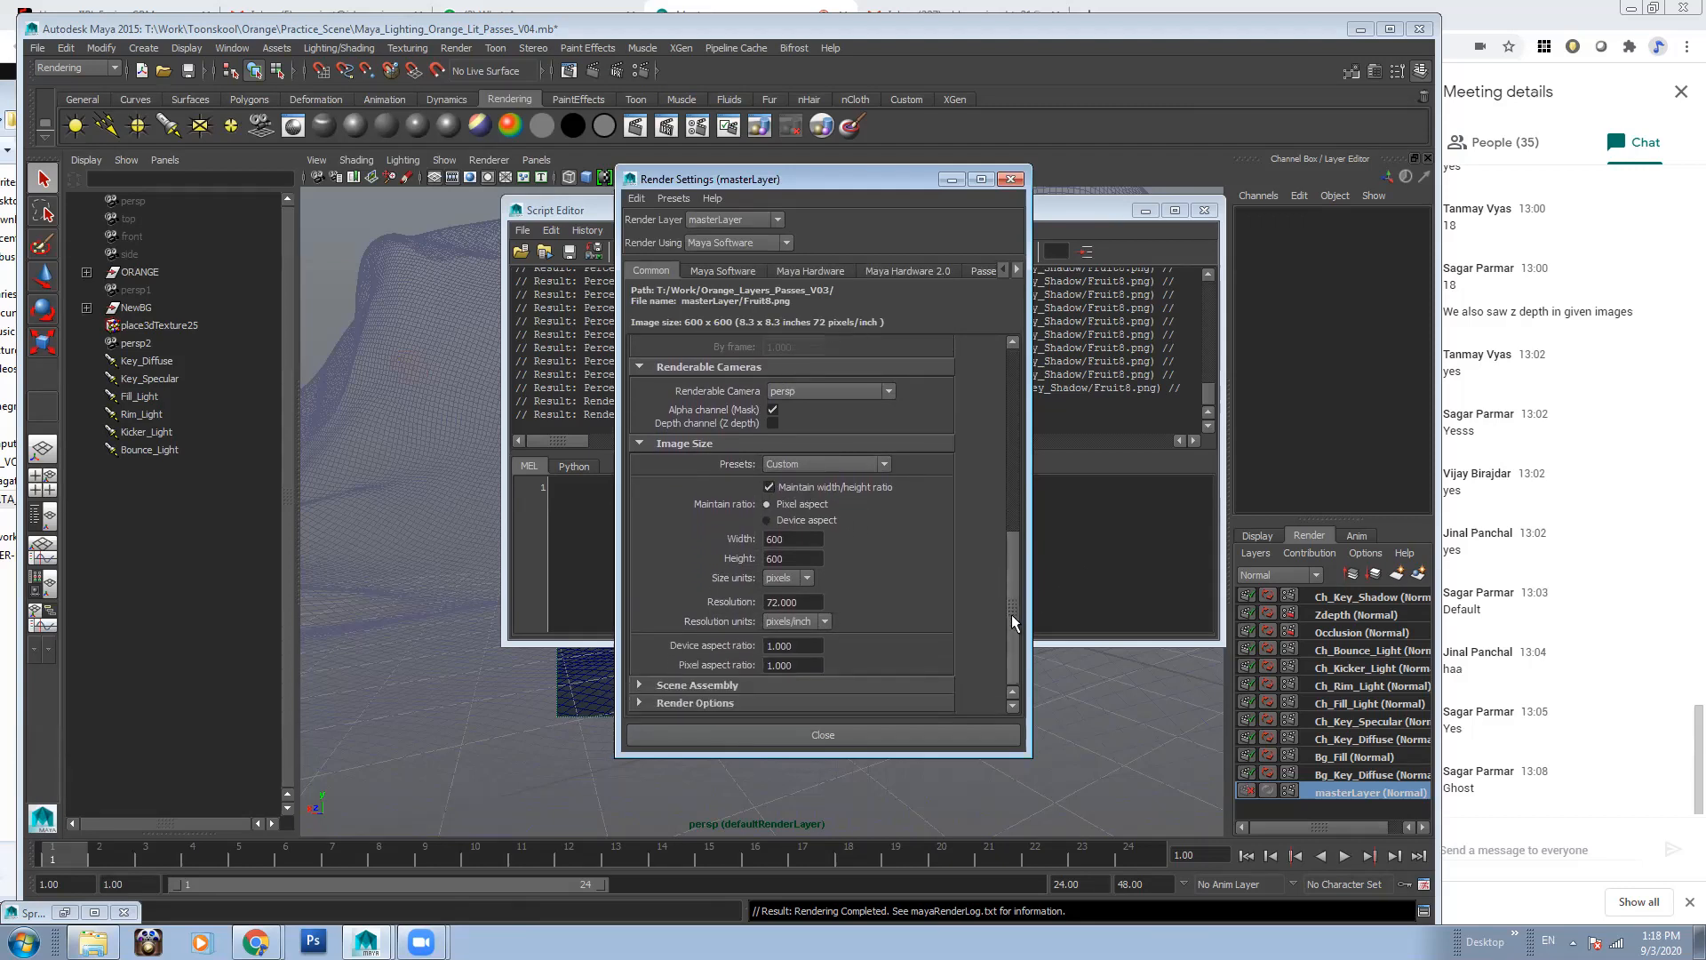
Open the Render View, check its Test Resolution options and arrange it side by side with the Render Settings
{"action": "left_click", "coordinate": [568, 70]}
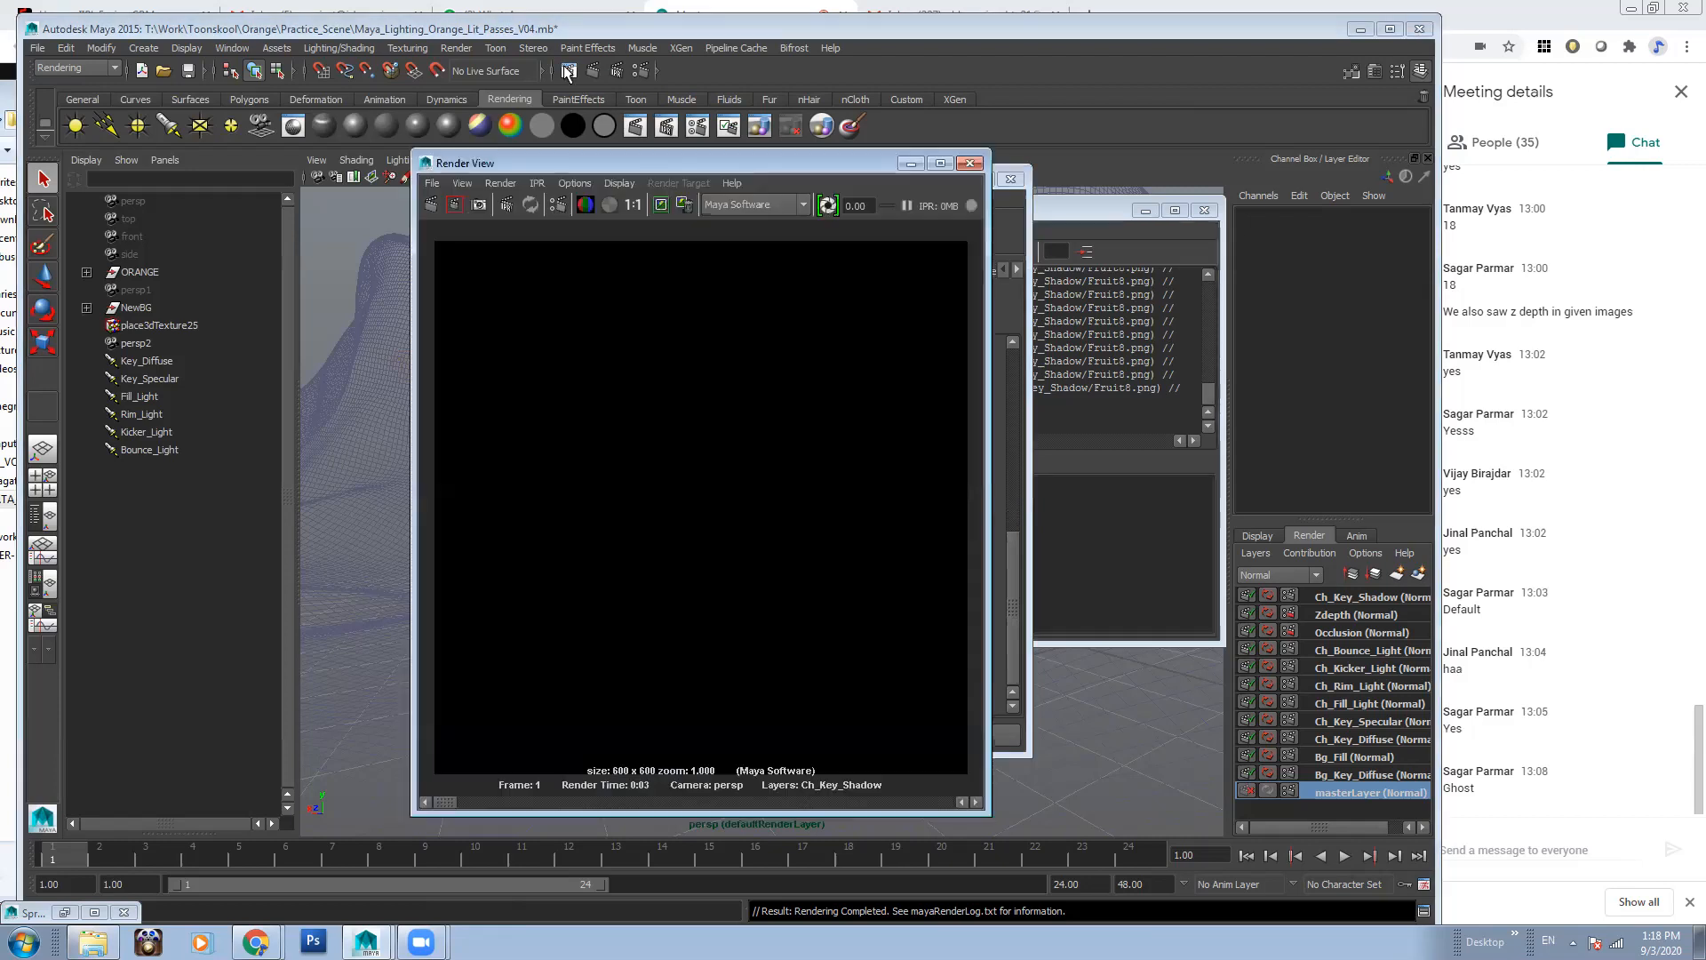
{"action": "left_click_drag", "start_coordinate": [616, 164], "coordinate": [470, 142]}
{"action": "left_click", "coordinate": [427, 161]}
{"action": "mouse_move", "coordinate": [456, 224]}
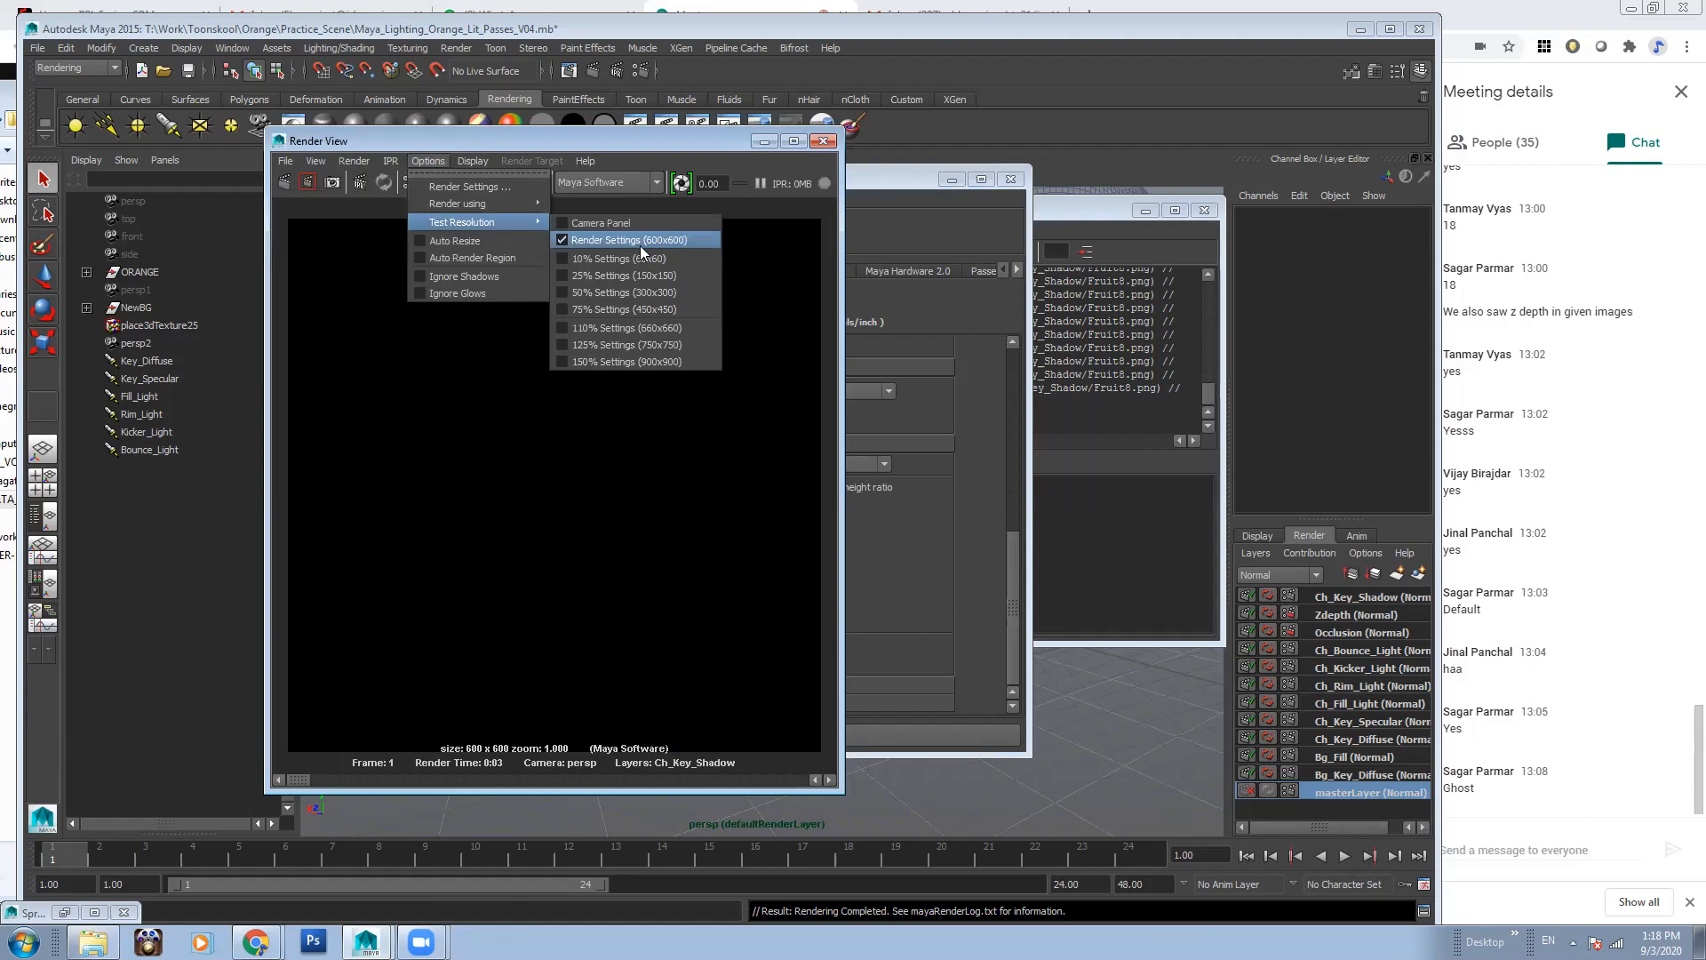
{"action": "left_click", "coordinate": [679, 136]}
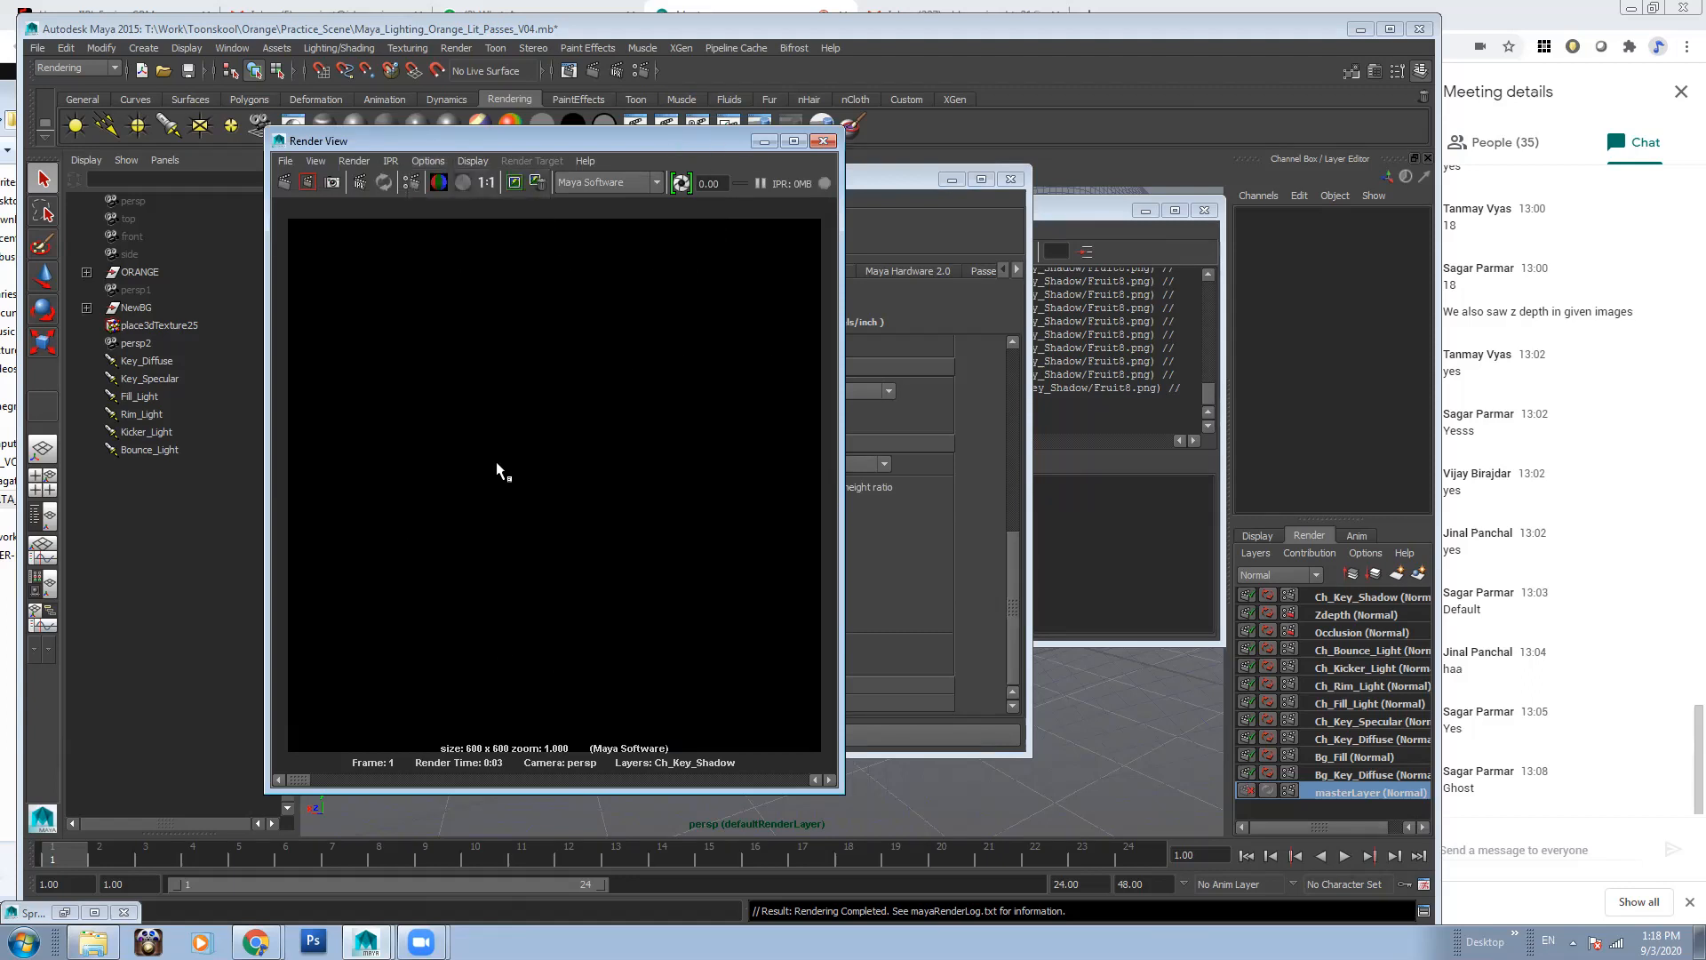
{"action": "left_click_drag", "start_coordinate": [713, 144], "coordinate": [491, 158]}
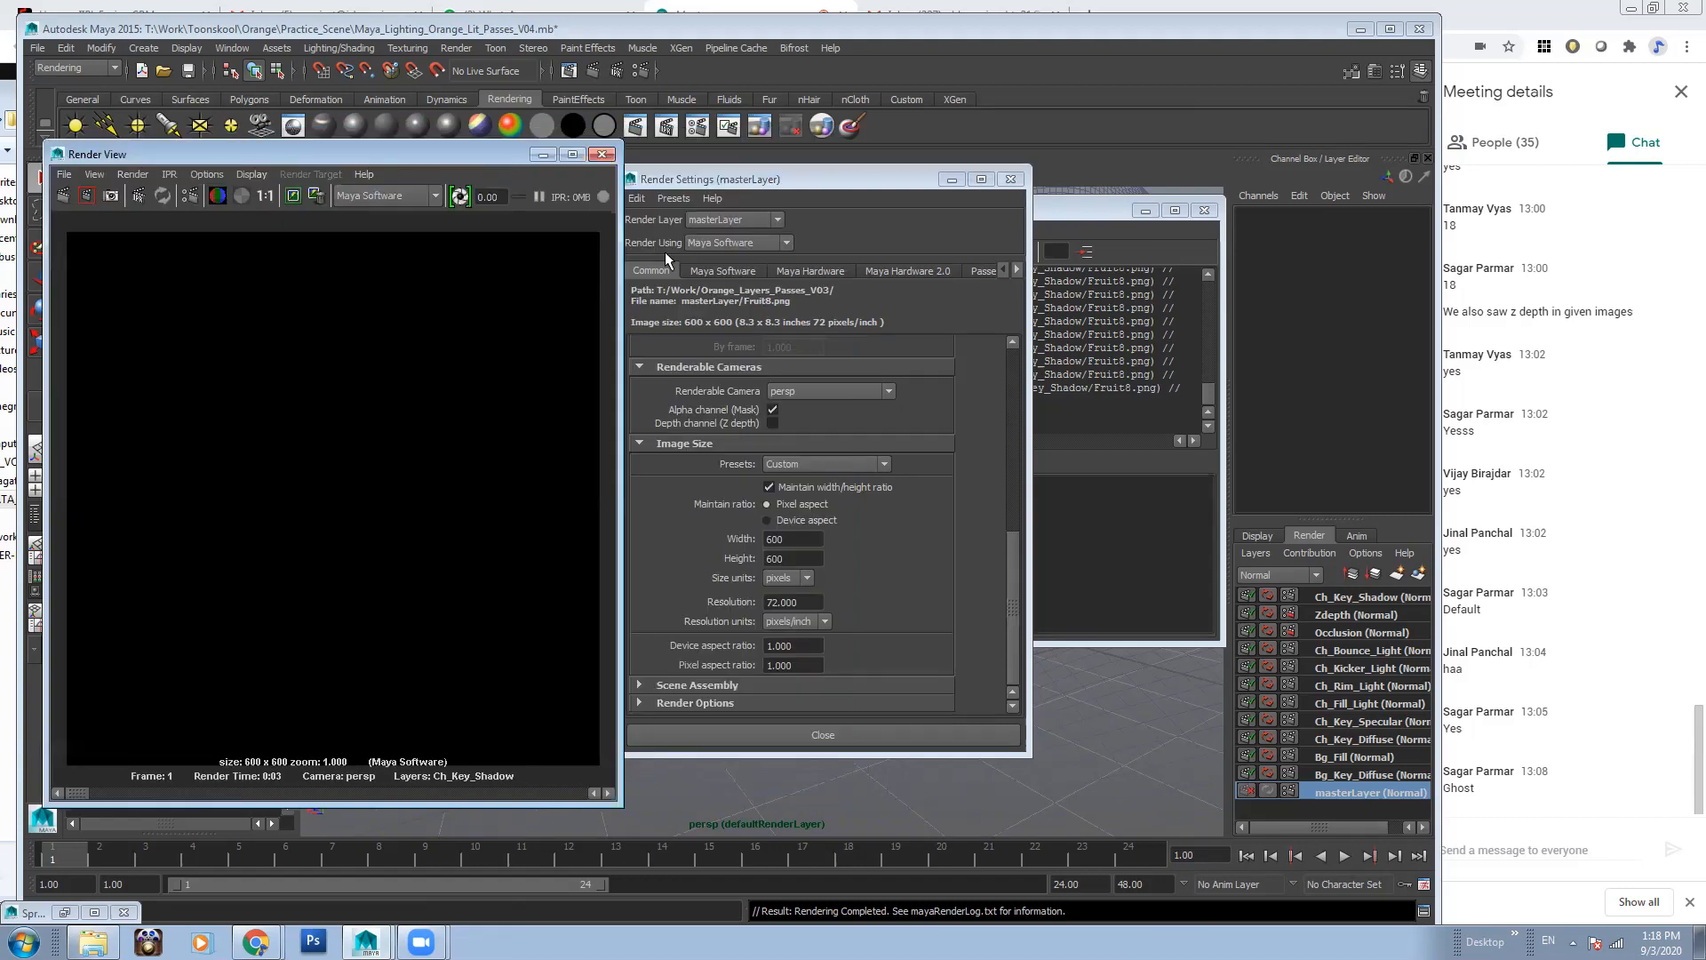
{"action": "left_click_drag", "start_coordinate": [791, 182], "coordinate": [868, 182]}
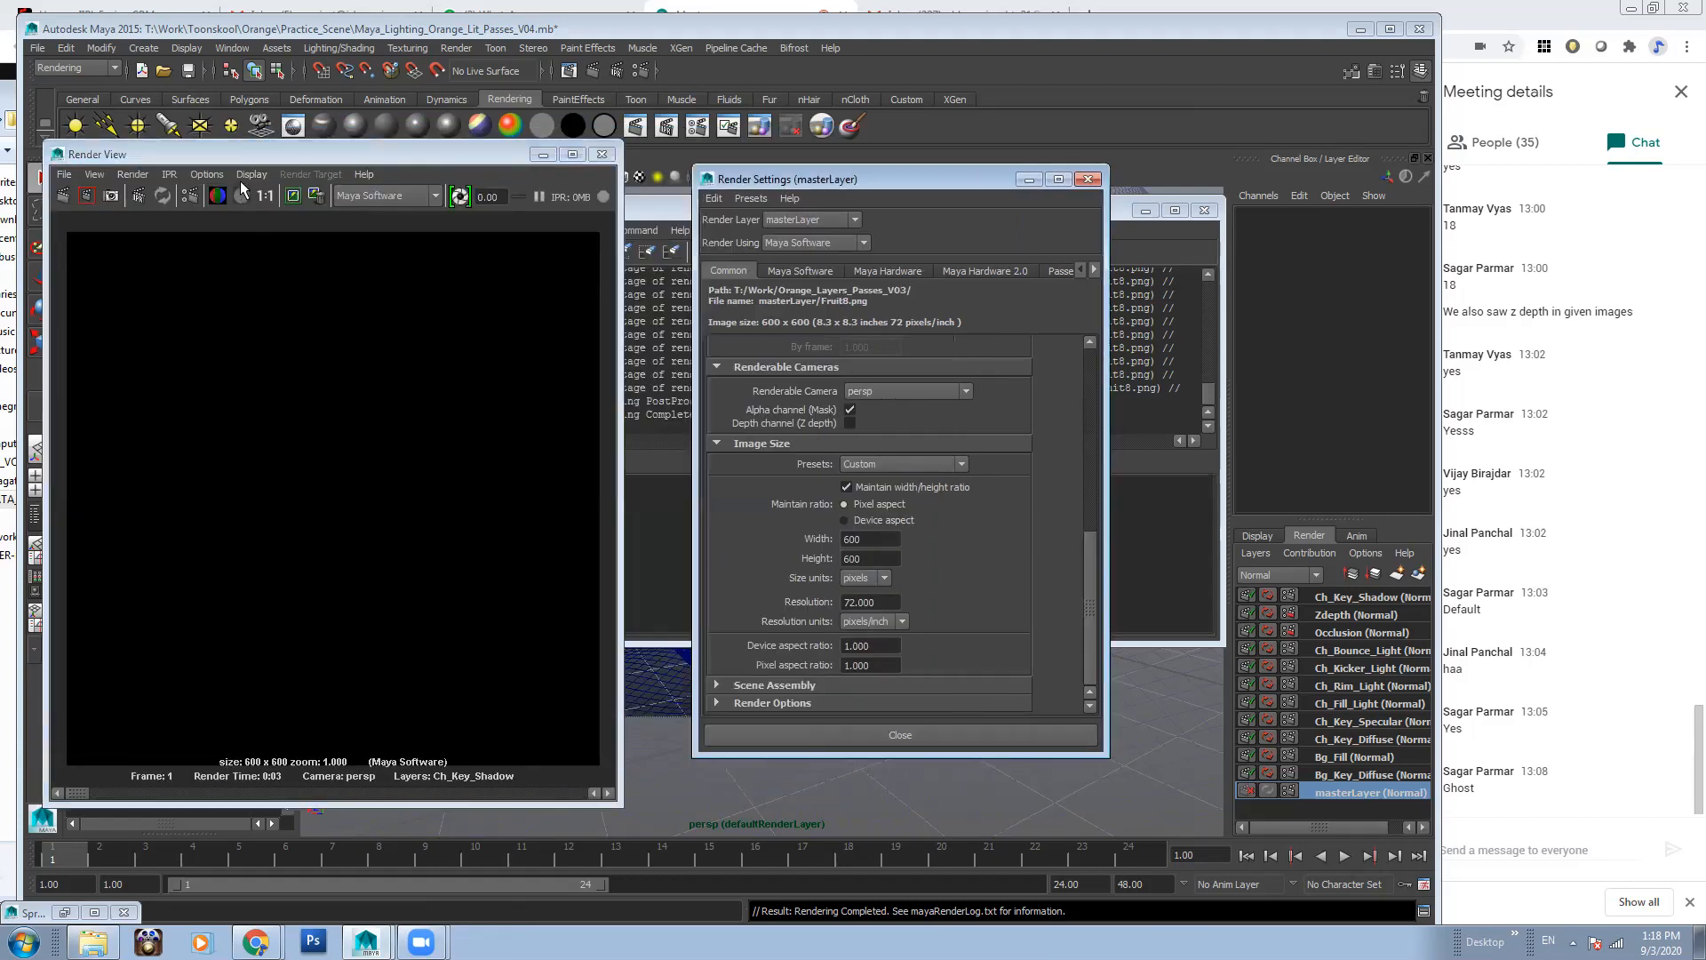
Compare the Render View's Test Resolution choices with the width and height in the Render Settings
{"action": "left_click", "coordinate": [209, 175]}
{"action": "mouse_move", "coordinate": [240, 235]}
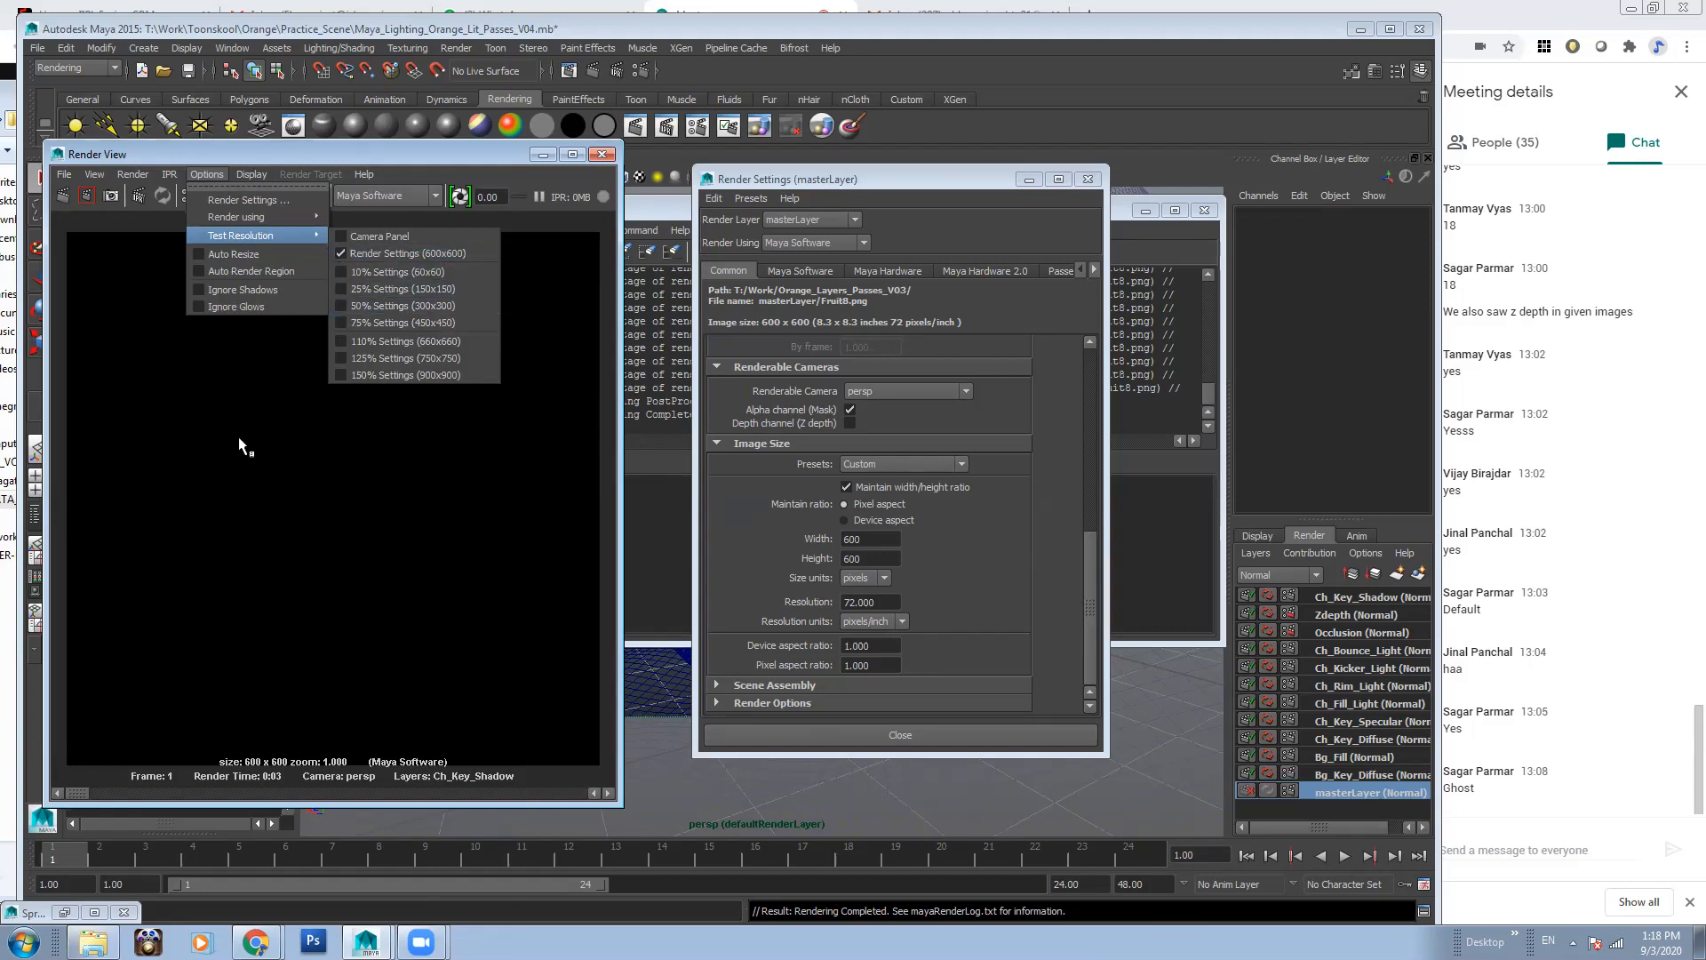
{"action": "left_click", "coordinate": [364, 558]}
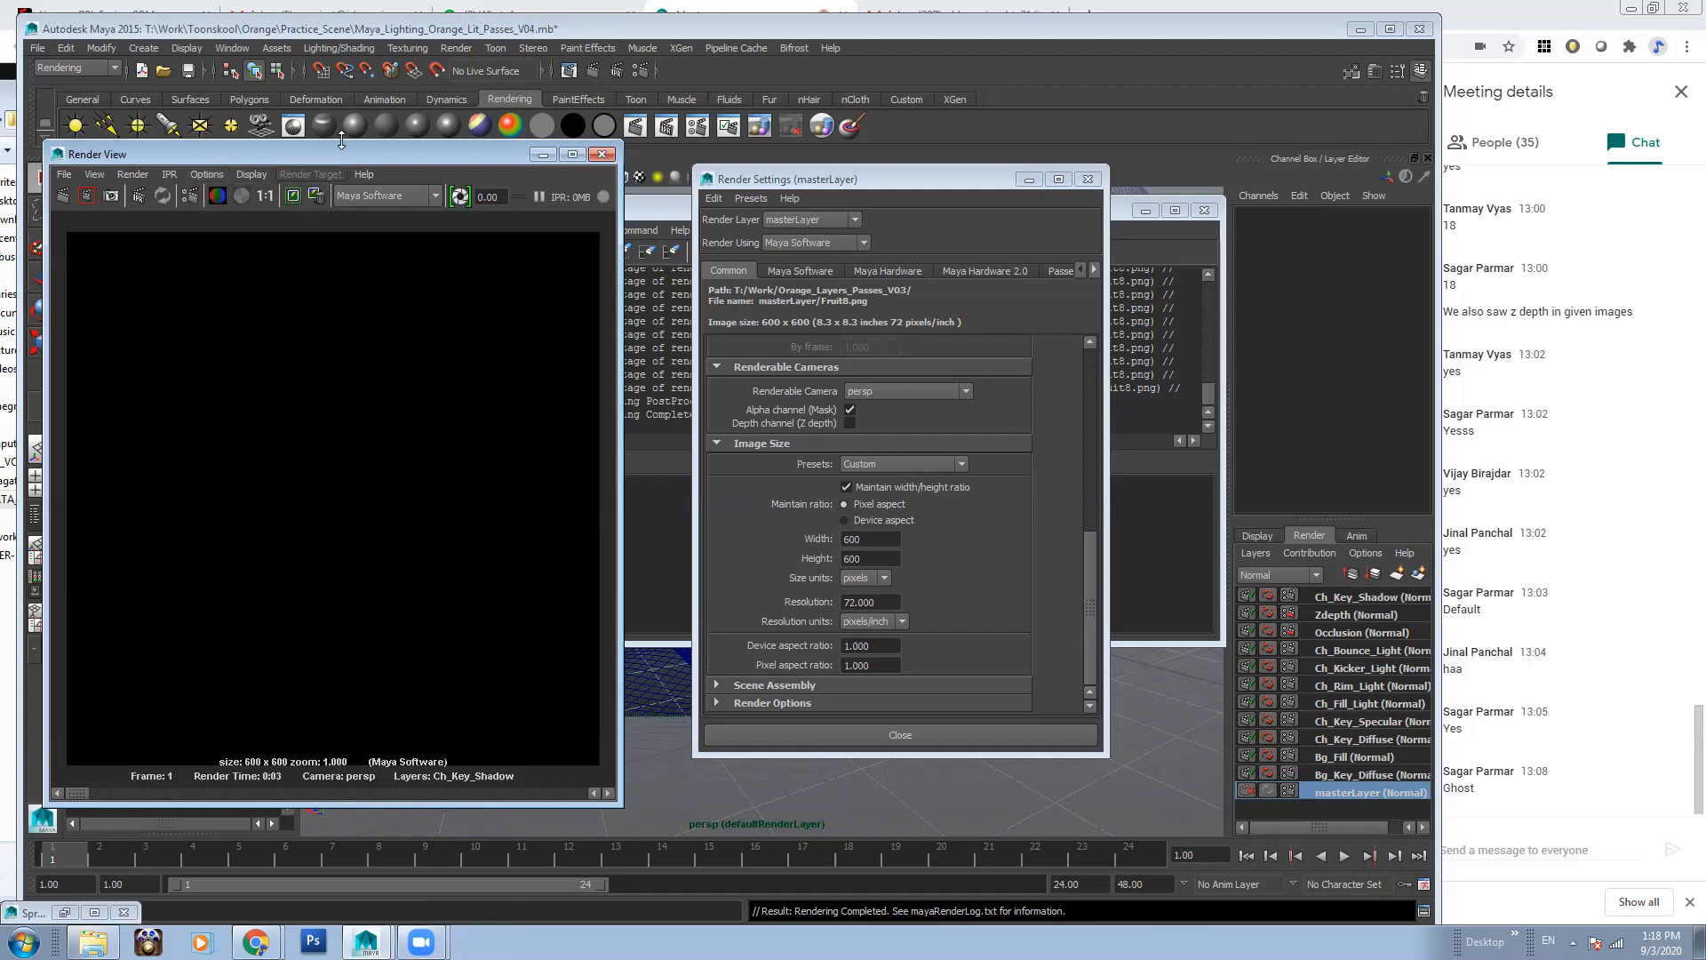
{"action": "left_click_drag", "start_coordinate": [361, 159], "coordinate": [433, 154]}
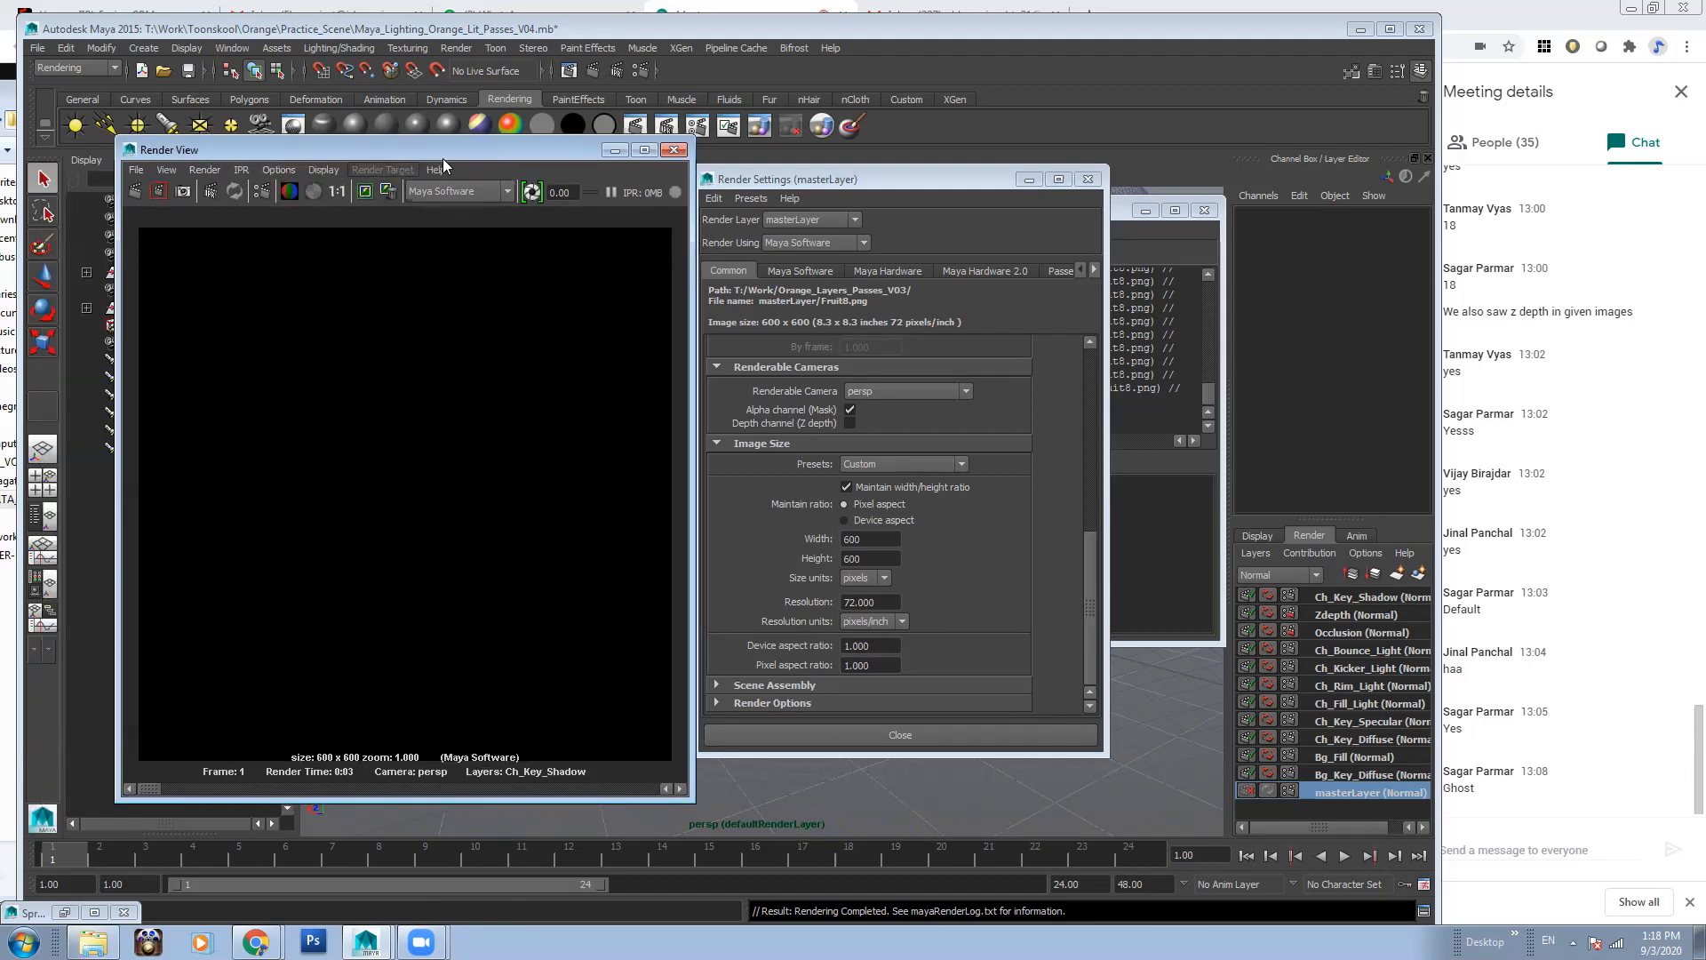
{"action": "left_click", "coordinate": [436, 170]}
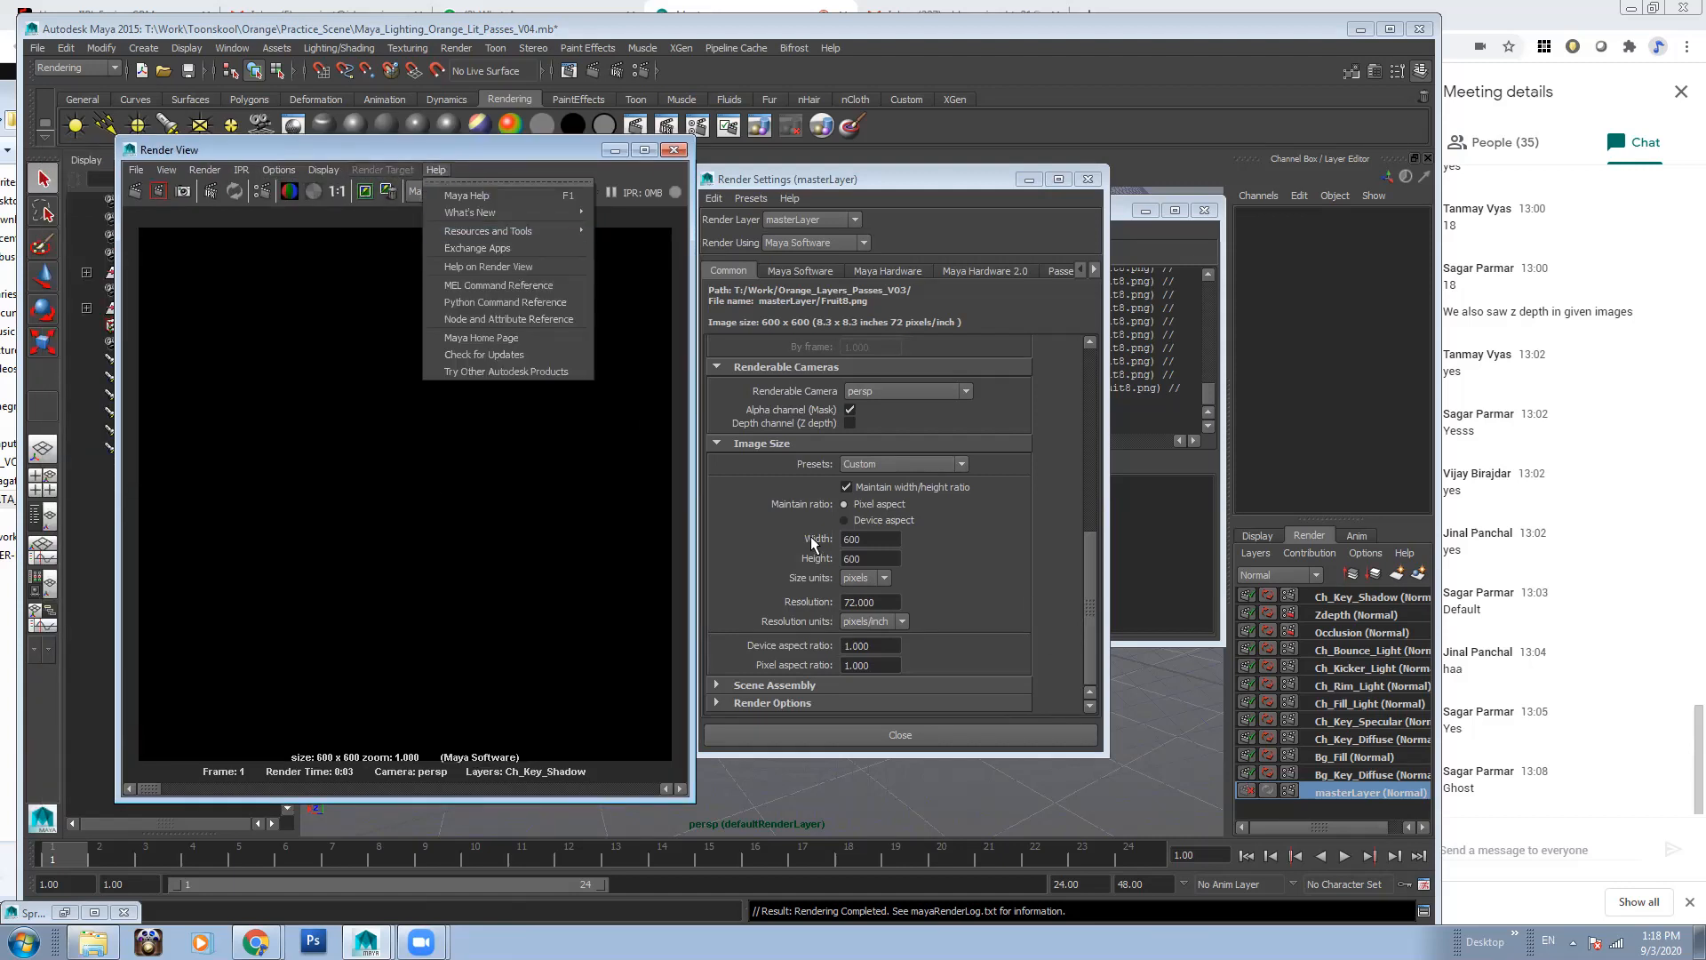
{"action": "left_click", "coordinate": [279, 170]}
{"action": "mouse_move", "coordinate": [309, 219]}
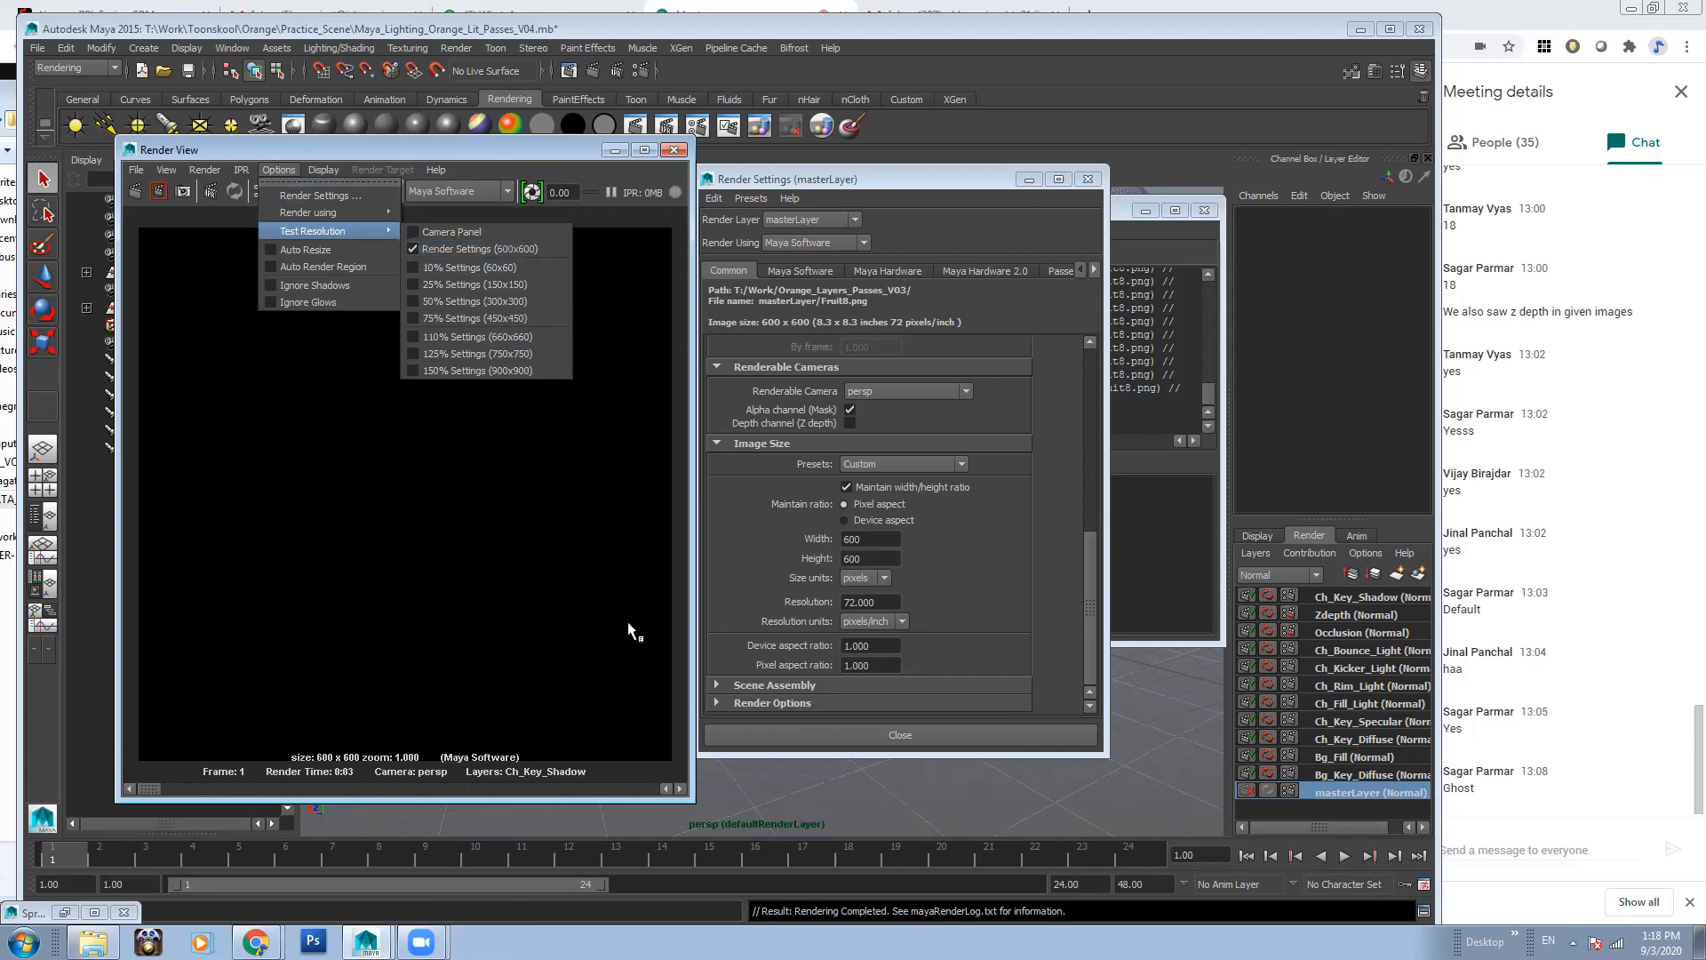
{"action": "left_click", "coordinate": [542, 147]}
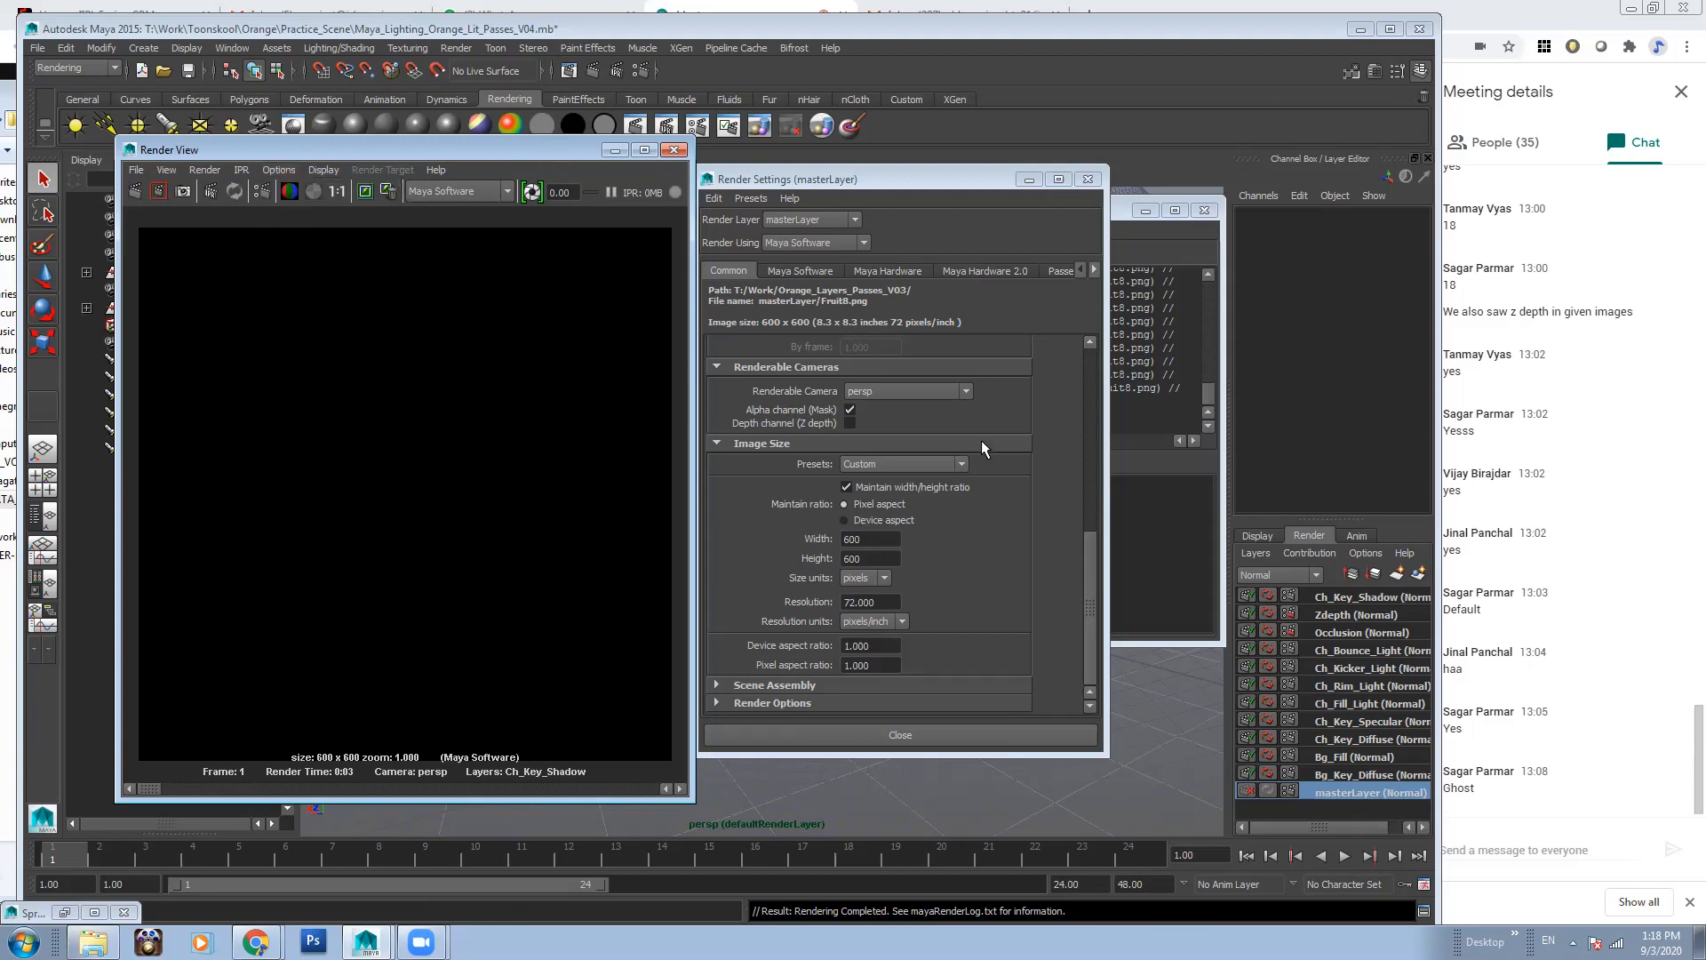
Set the masterLayer's image size preset to HD 1080
{"action": "left_click", "coordinate": [887, 462]}
{"action": "mouse_move", "coordinate": [962, 503]}
{"action": "left_mouse_down"}
{"action": "mouse_move", "coordinate": [964, 551]}
{"action": "mouse_move", "coordinate": [965, 526]}
{"action": "left_mouse_up"}
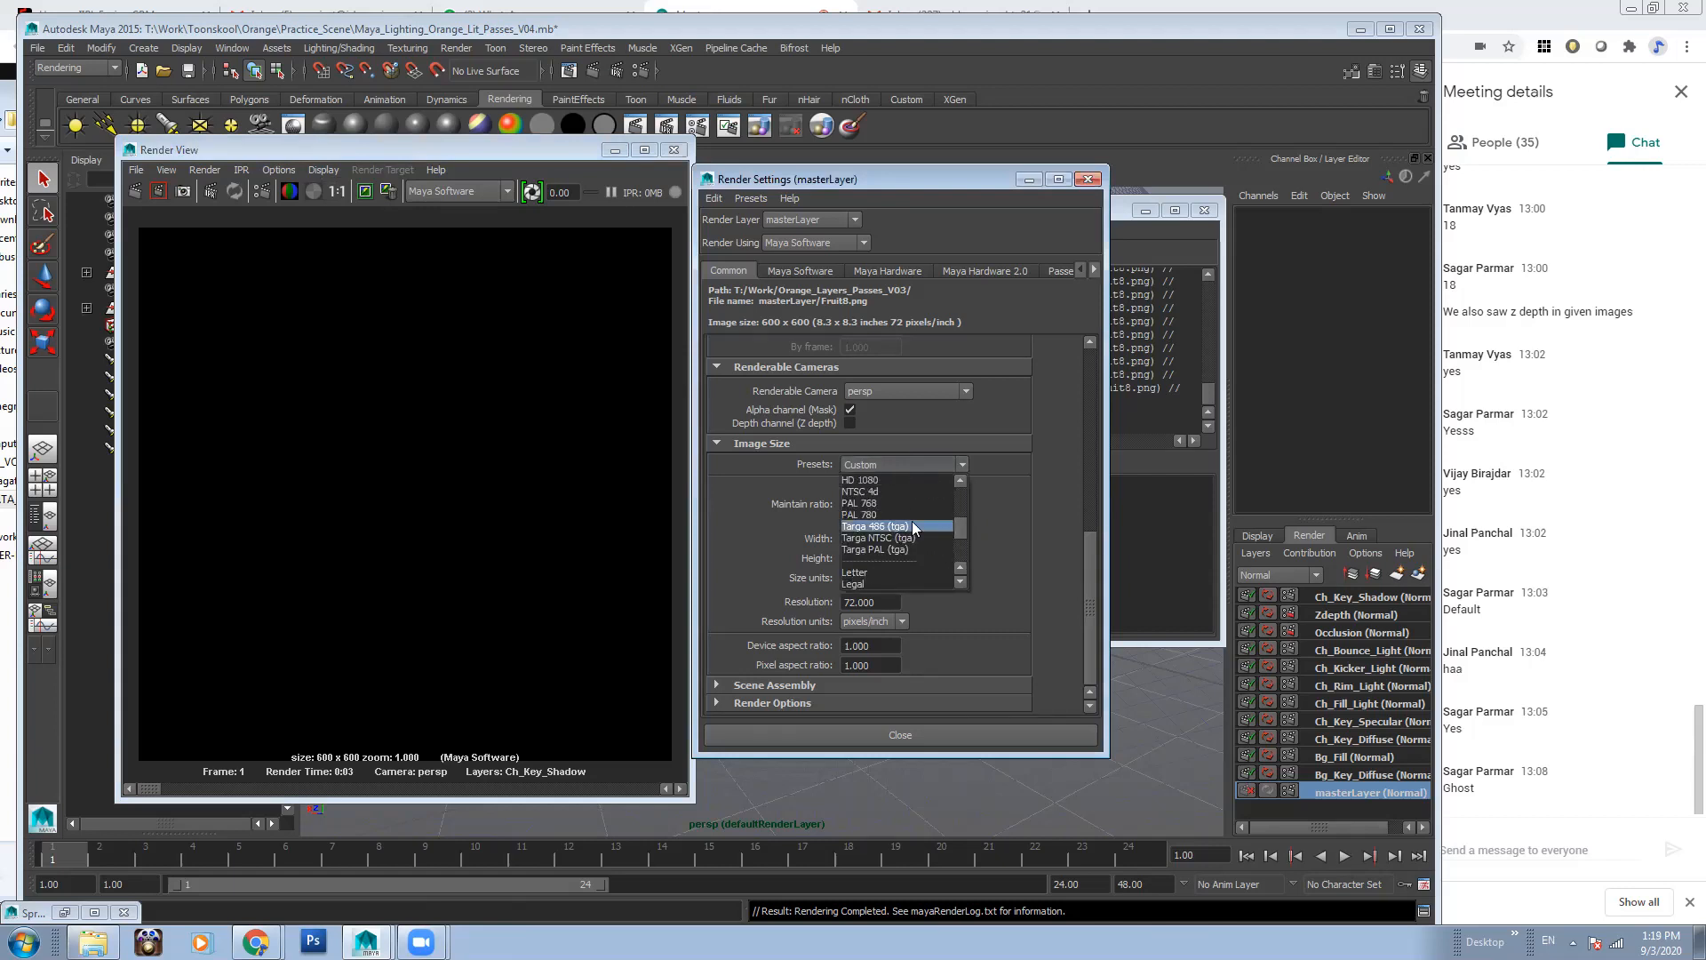
{"action": "left_click", "coordinate": [880, 480]}
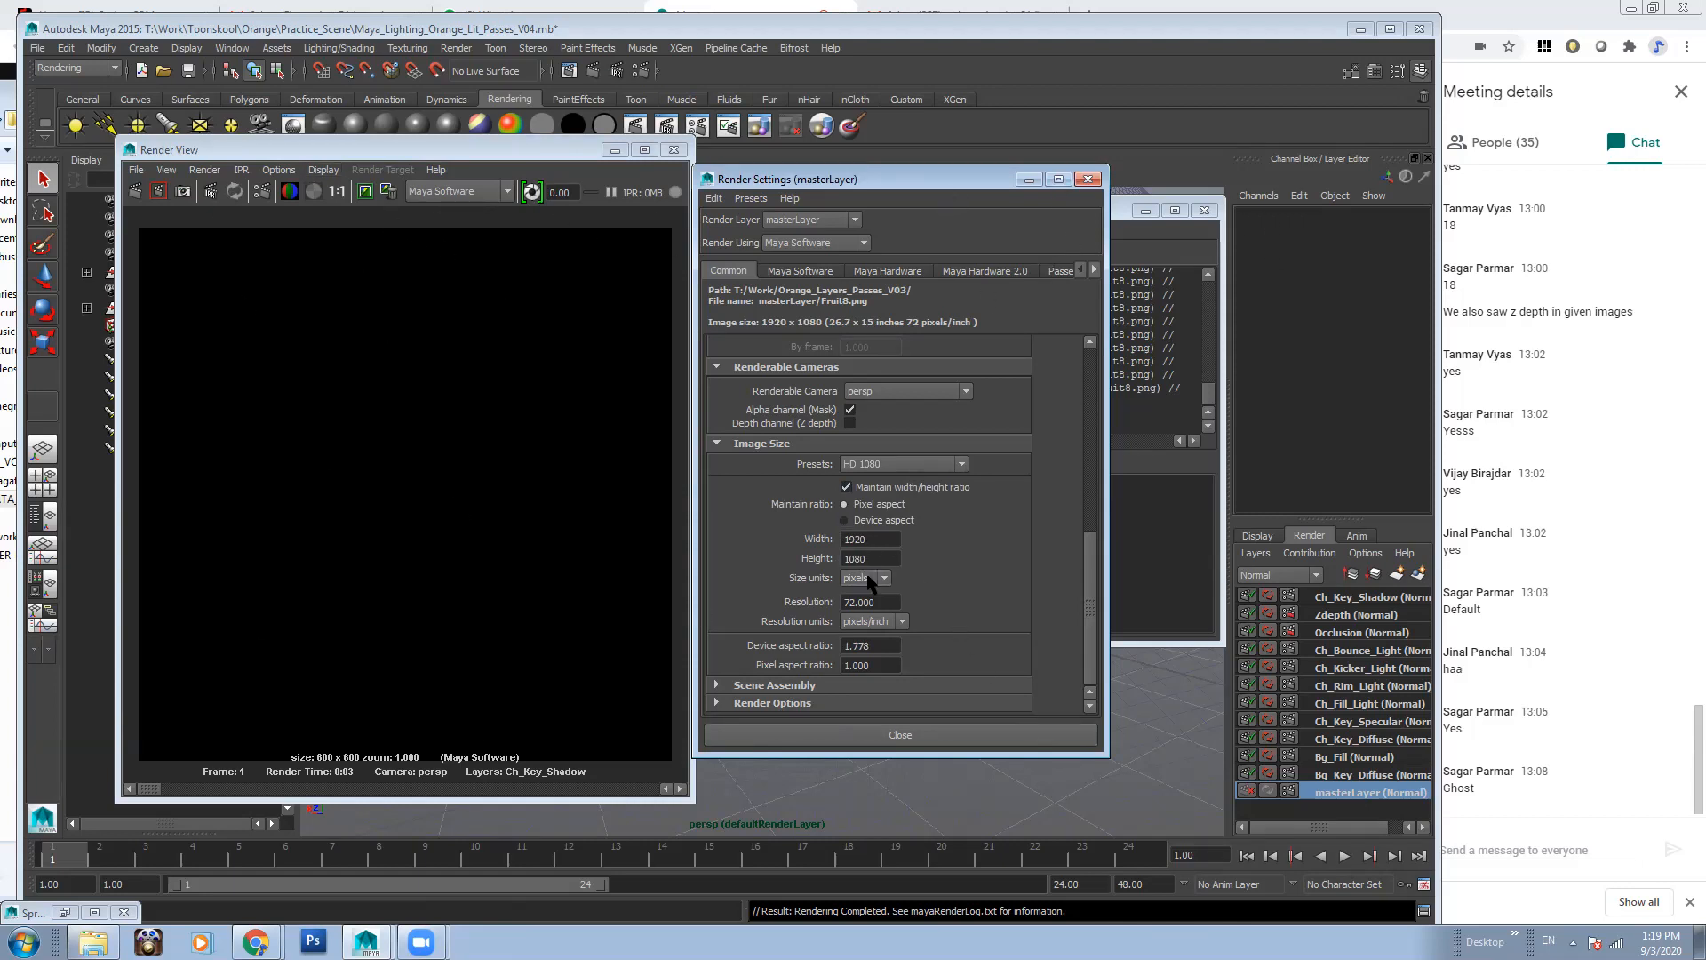
Switch the Render View's test resolution to 50% Settings (960x540) and try returning it to Render Settings (1920x1080)
{"action": "left_click", "coordinate": [279, 170]}
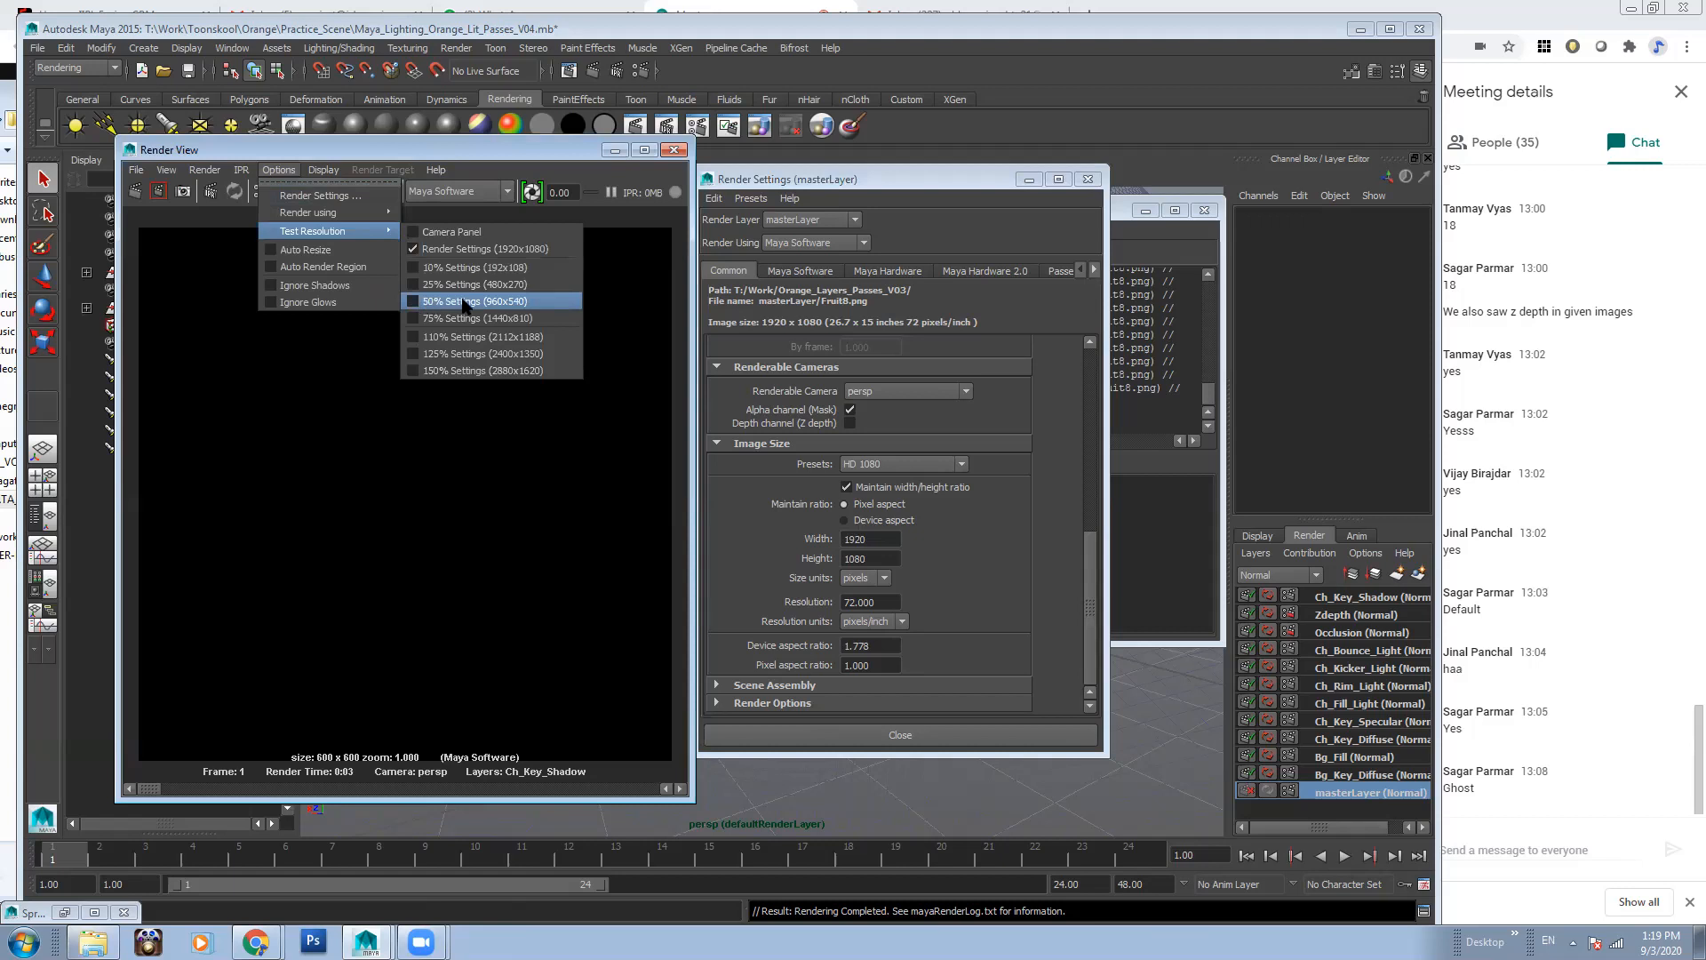
{"action": "left_click", "coordinate": [465, 302]}
{"action": "left_click", "coordinate": [288, 168]}
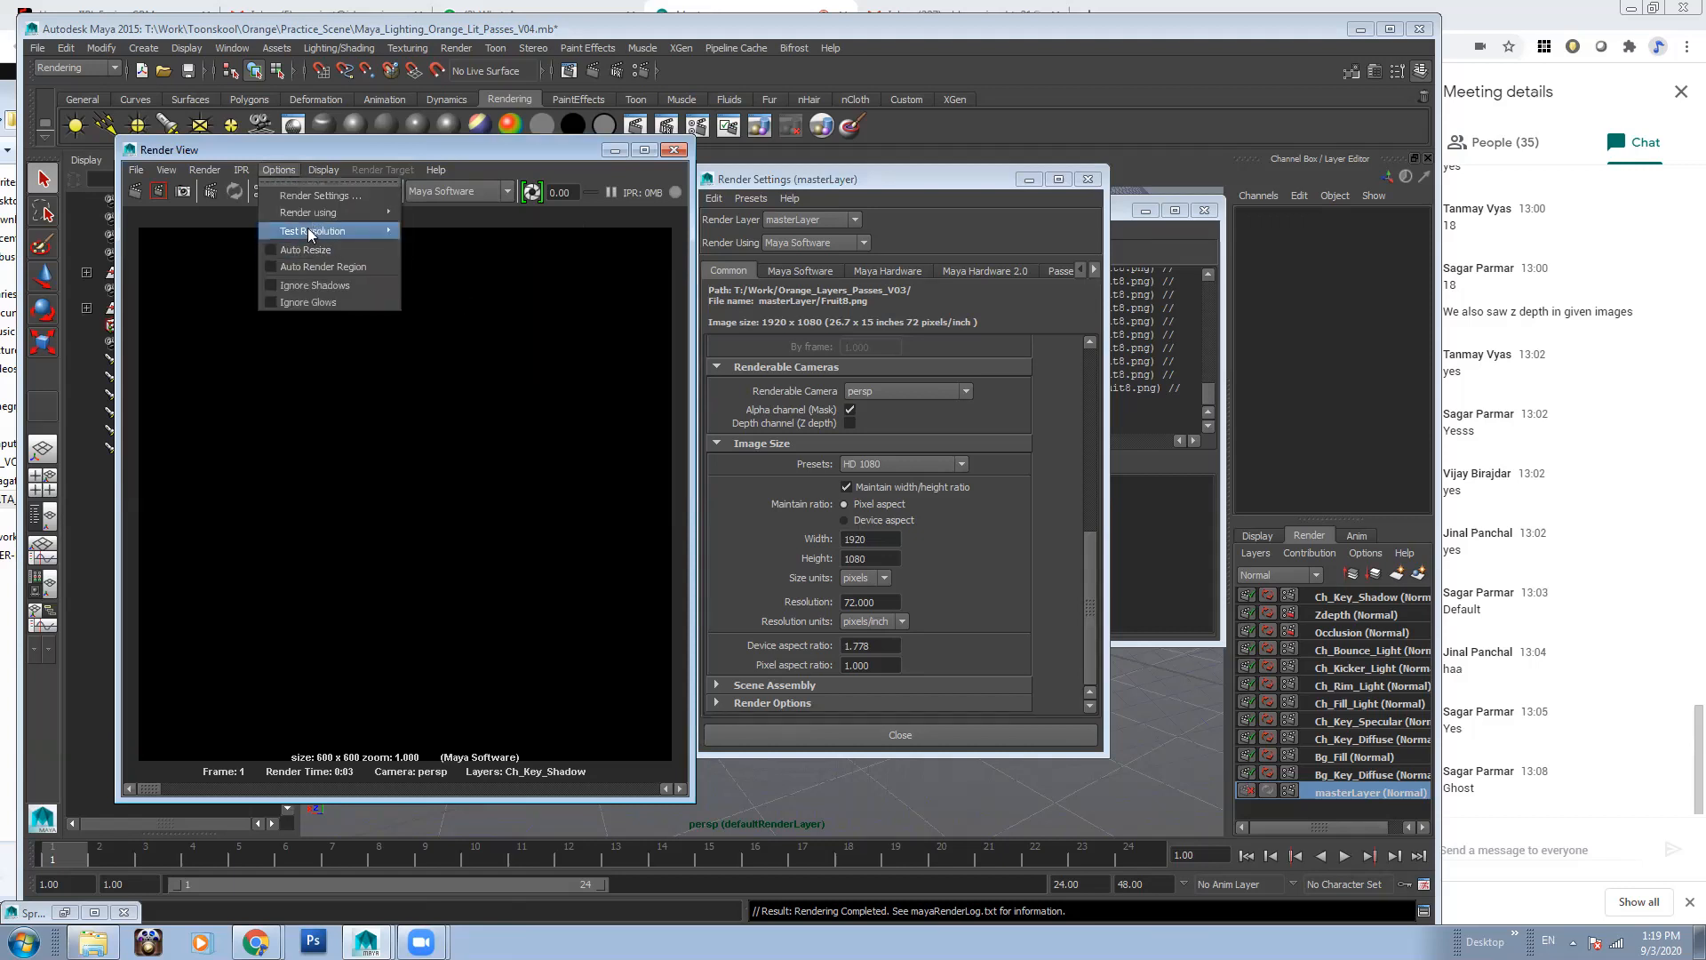
{"action": "mouse_move", "coordinate": [309, 233]}
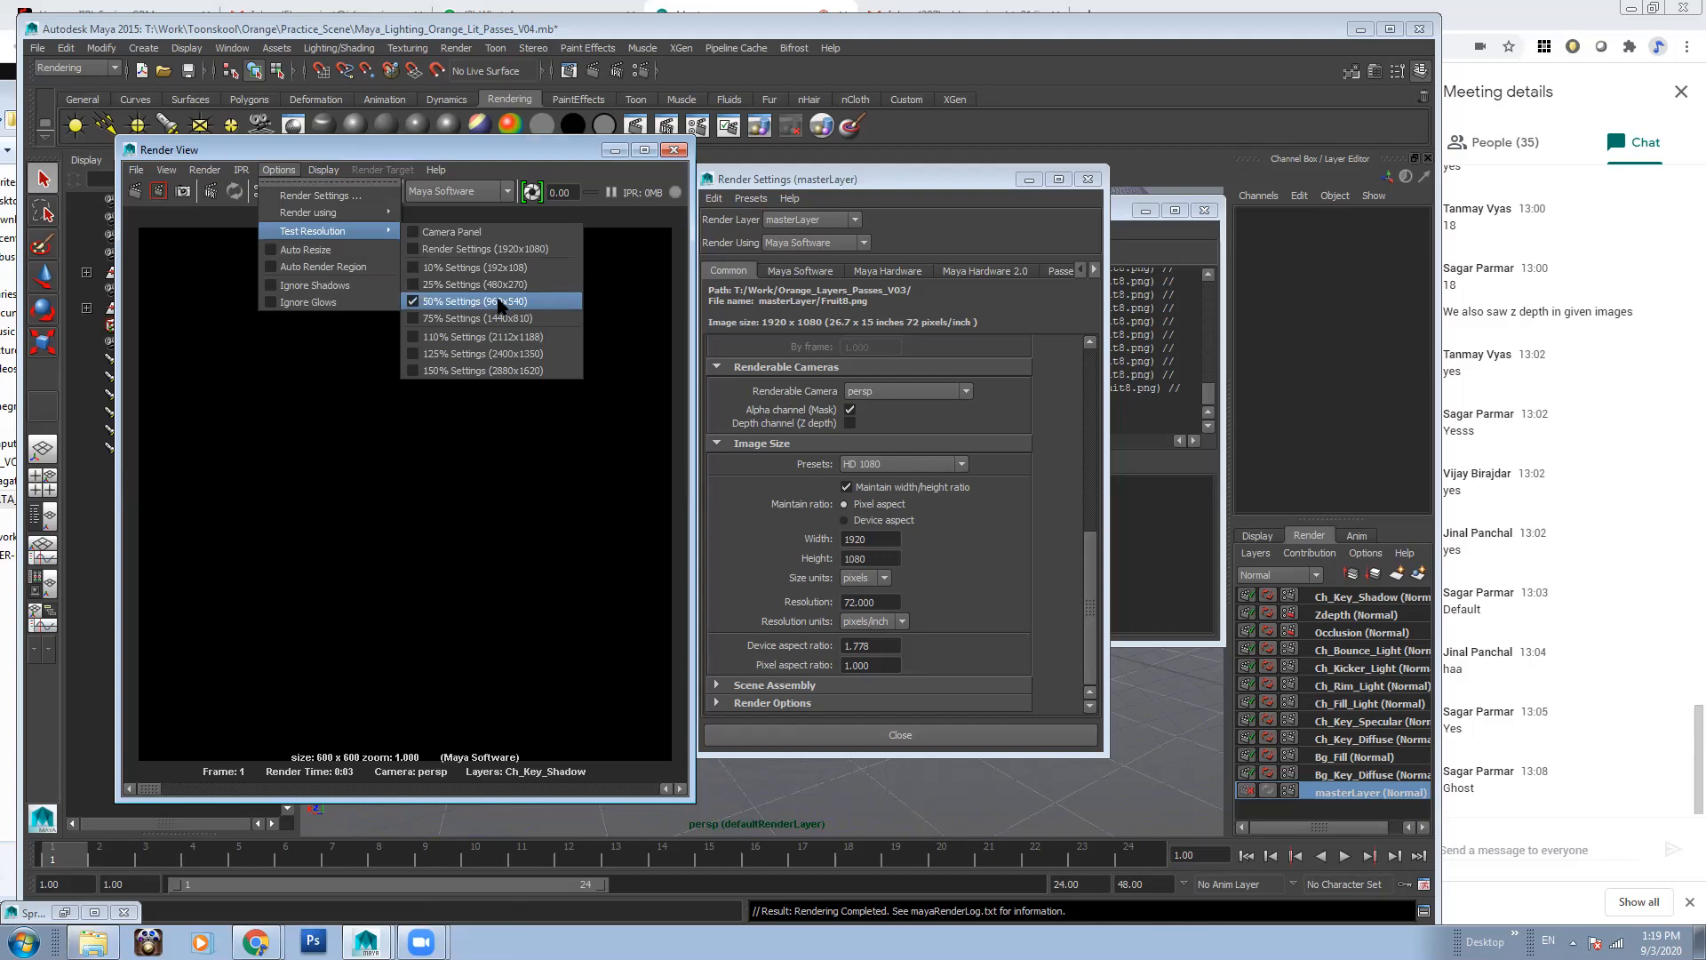
{"action": "left_click", "coordinate": [526, 248]}
Turn off Maintain width/height ratio and set the image width and height to 600 pixels each
{"action": "left_click", "coordinate": [867, 539]}
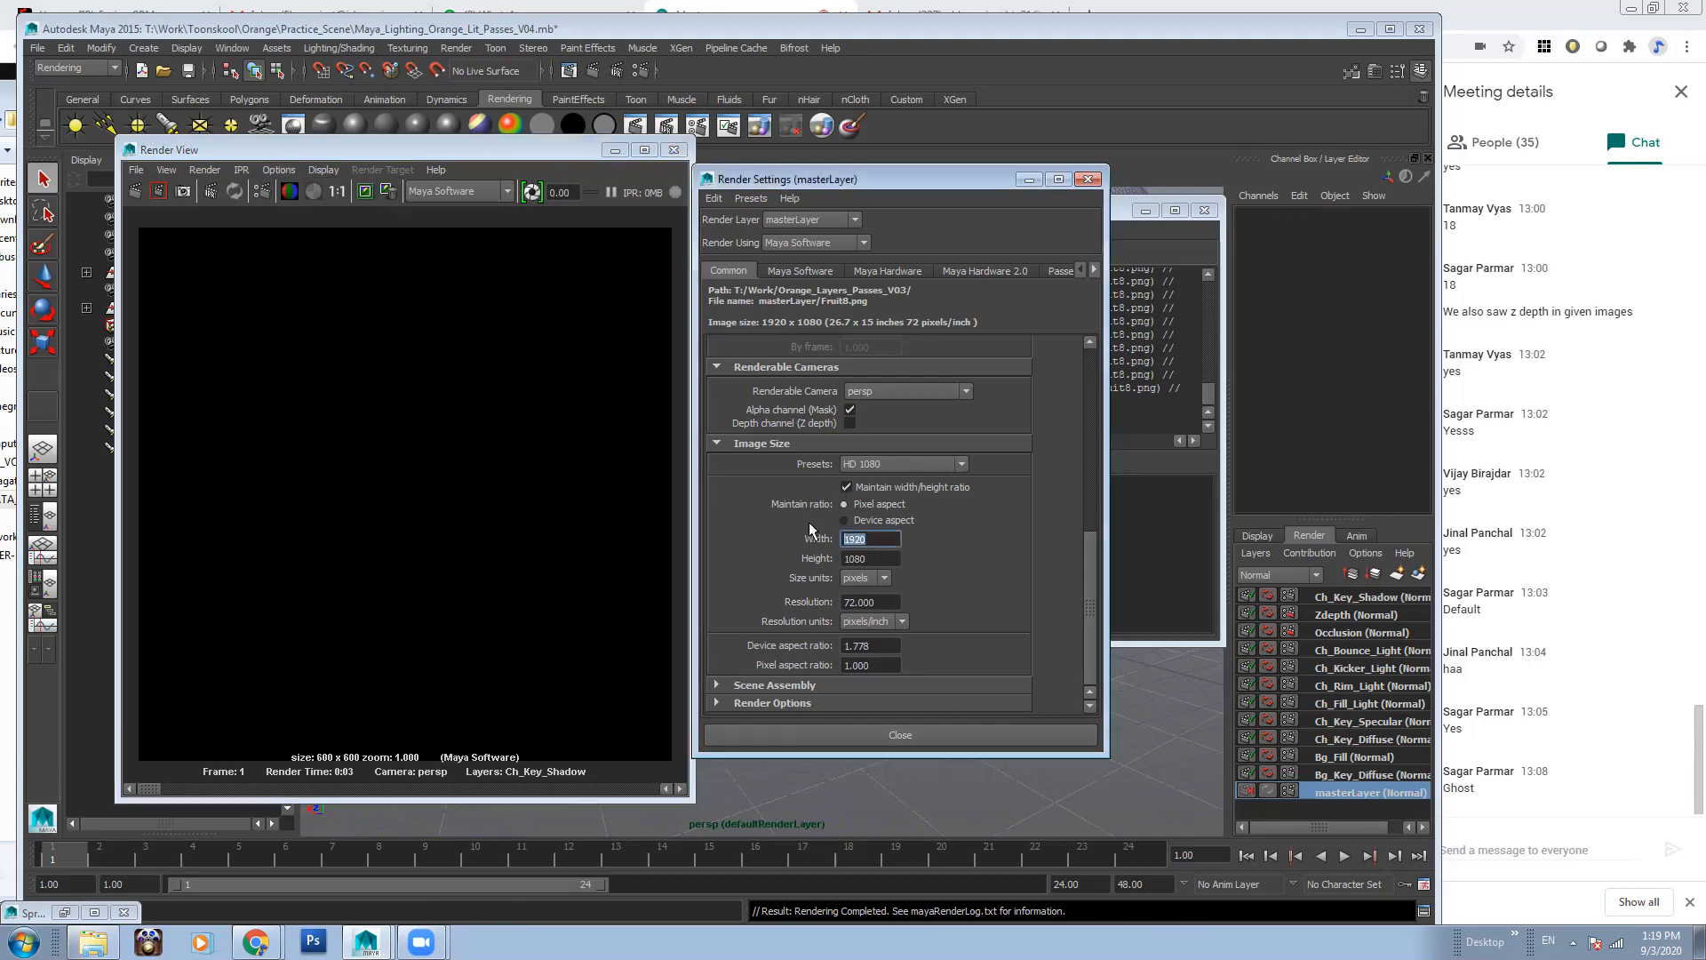
{"action": "type", "text": "600"}
{"action": "key", "text": "Return"}
{"action": "key", "text": "Tab"}
{"action": "left_click", "coordinate": [884, 488]}
{"action": "type", "text": "600"}
{"action": "key", "text": "Return"}
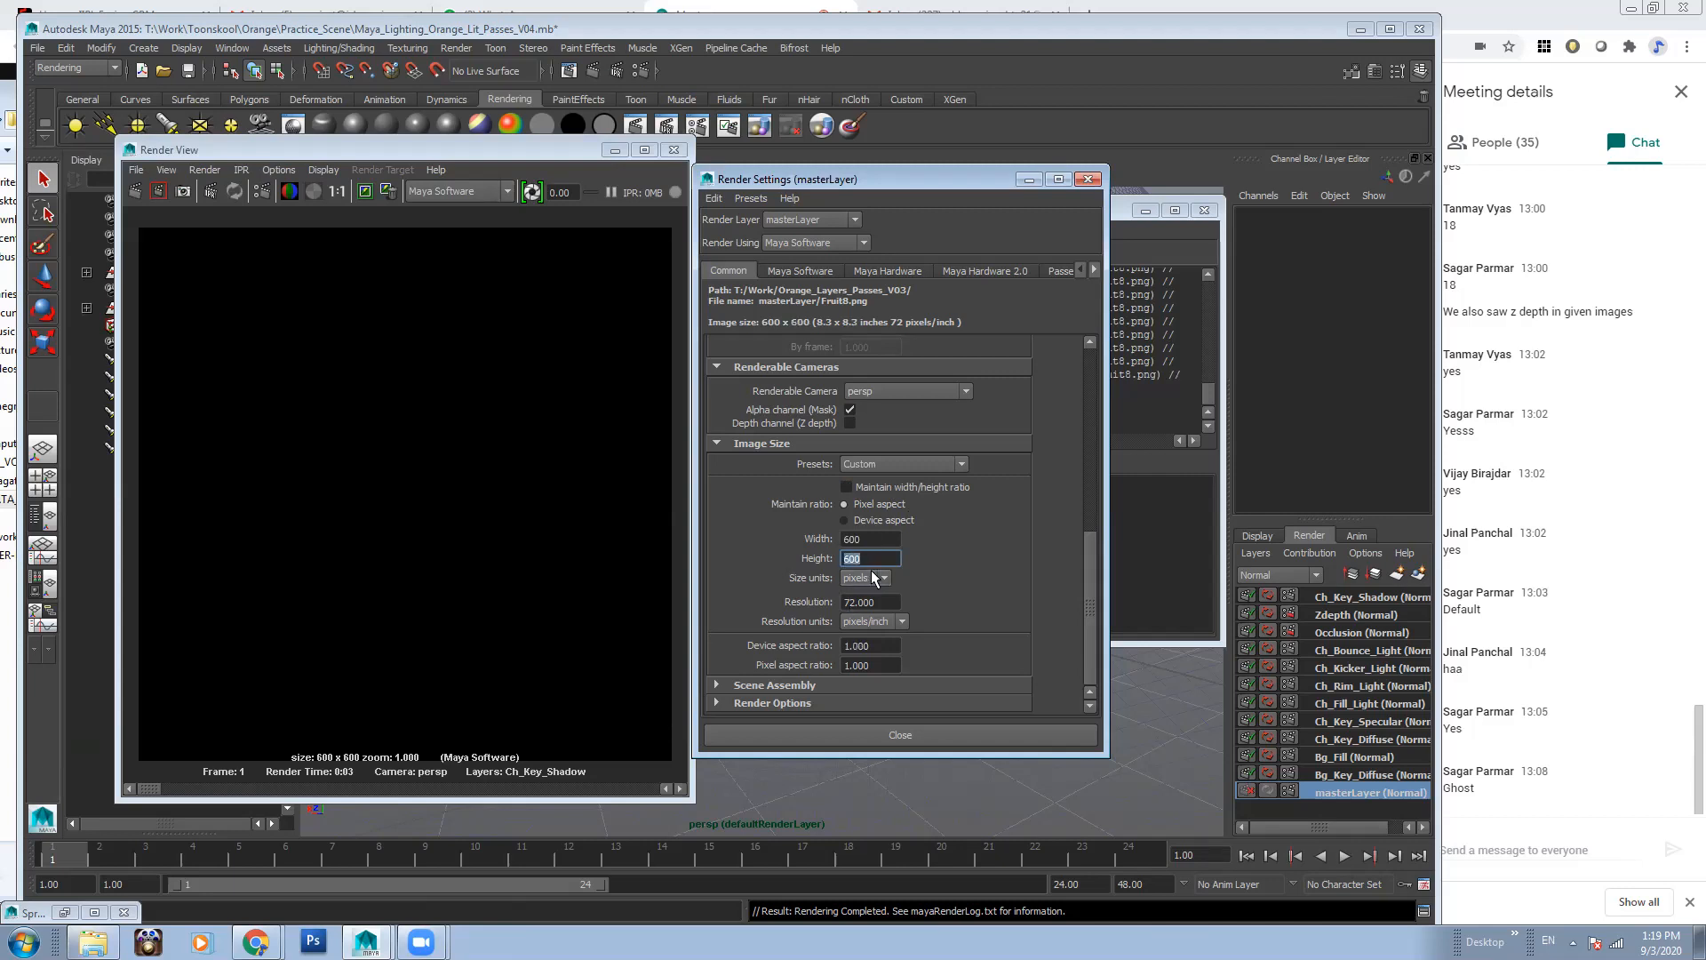
Set the Render View's test resolution to Render Settings (600x600) and recheck the selected option
{"action": "left_click", "coordinate": [289, 168]}
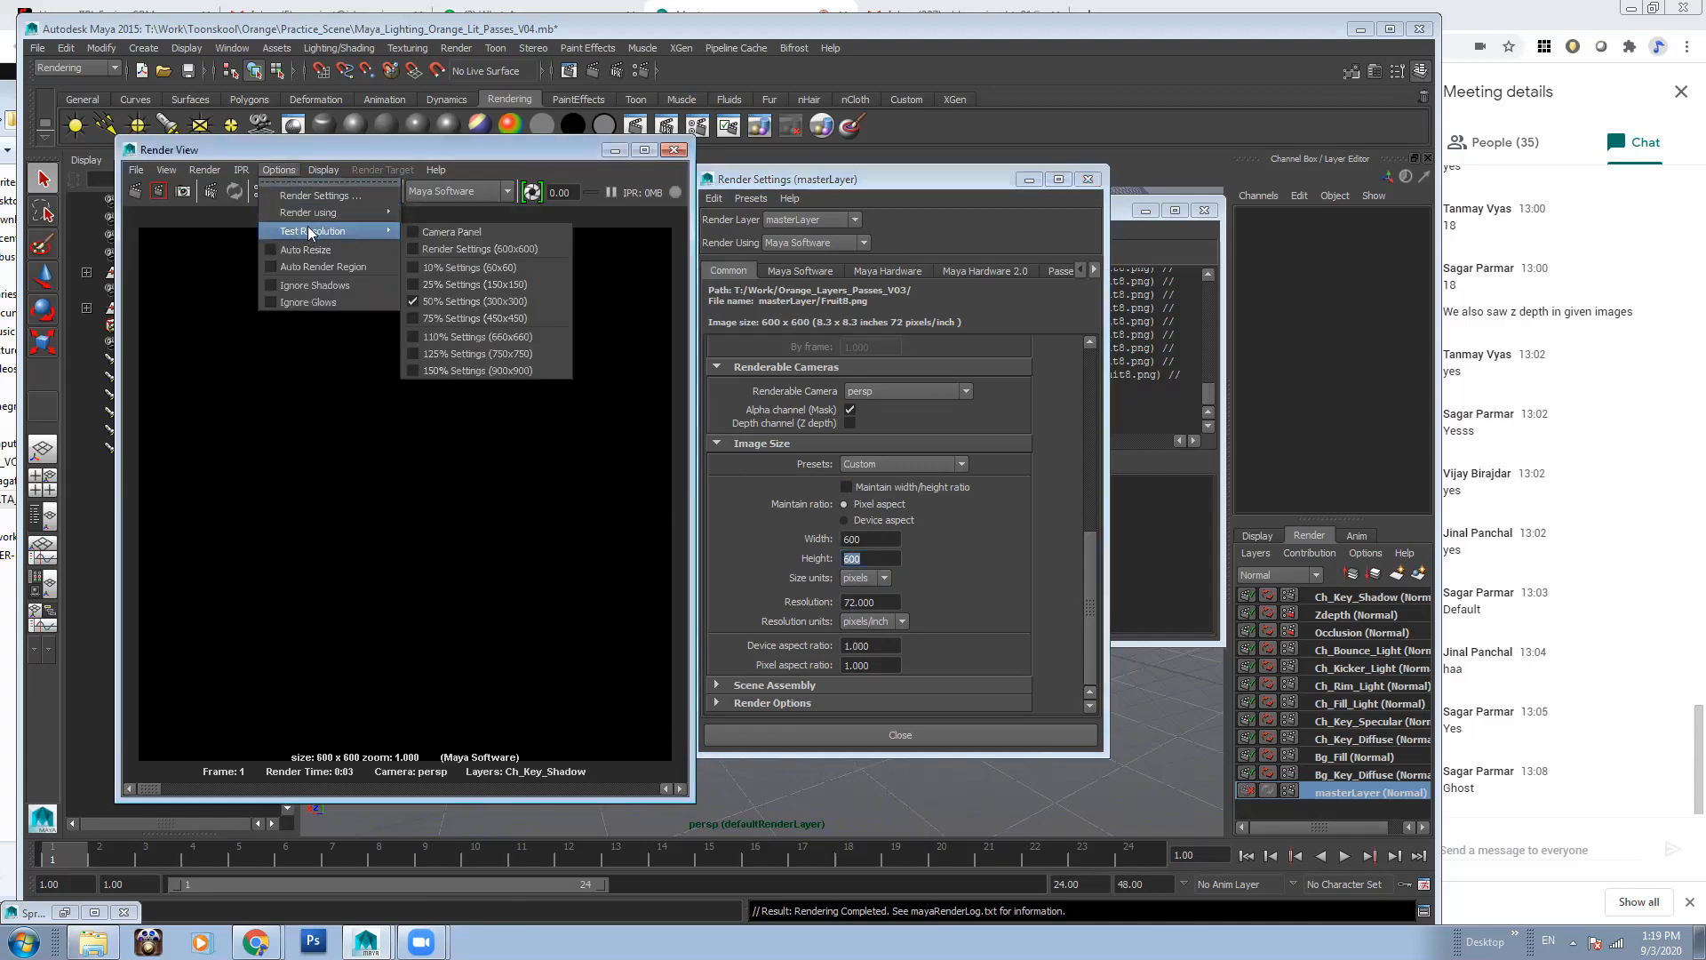
{"action": "left_click", "coordinate": [462, 247]}
{"action": "left_click", "coordinate": [281, 169]}
{"action": "mouse_move", "coordinate": [396, 231]}
{"action": "left_click", "coordinate": [874, 553]}
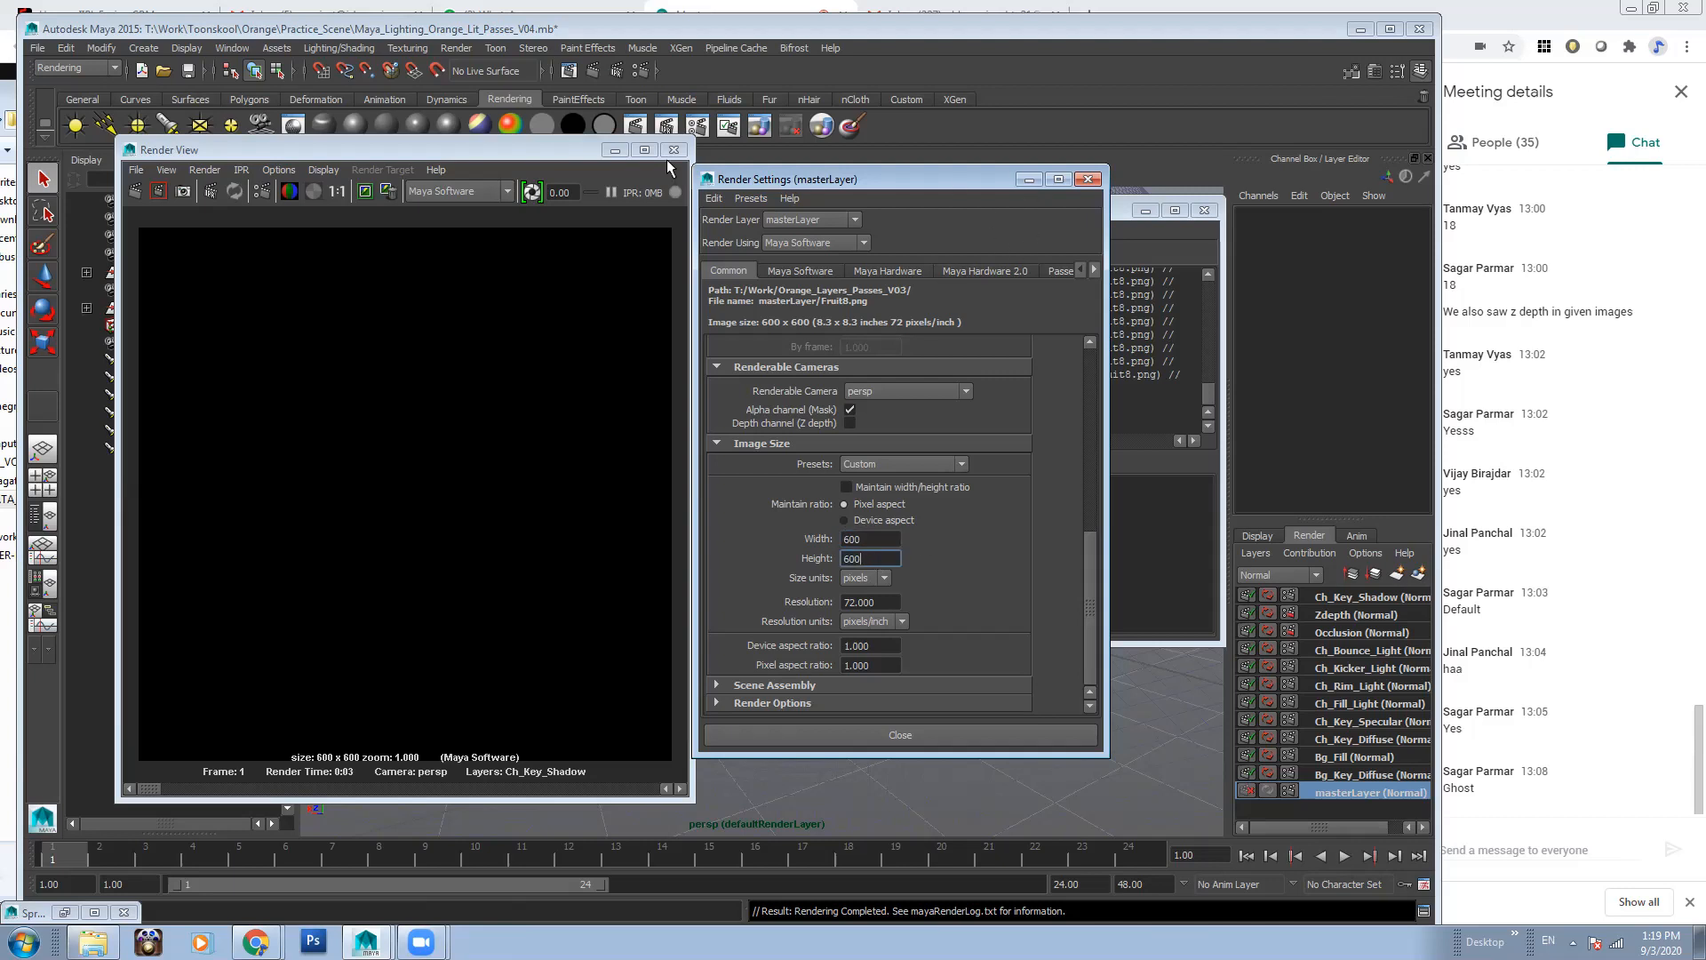
Browse the image size presets, keep Custom and turn Maintain width/height ratio on
{"action": "left_click", "coordinate": [928, 466]}
{"action": "left_click_drag", "start_coordinate": [960, 502], "coordinate": [960, 553]}
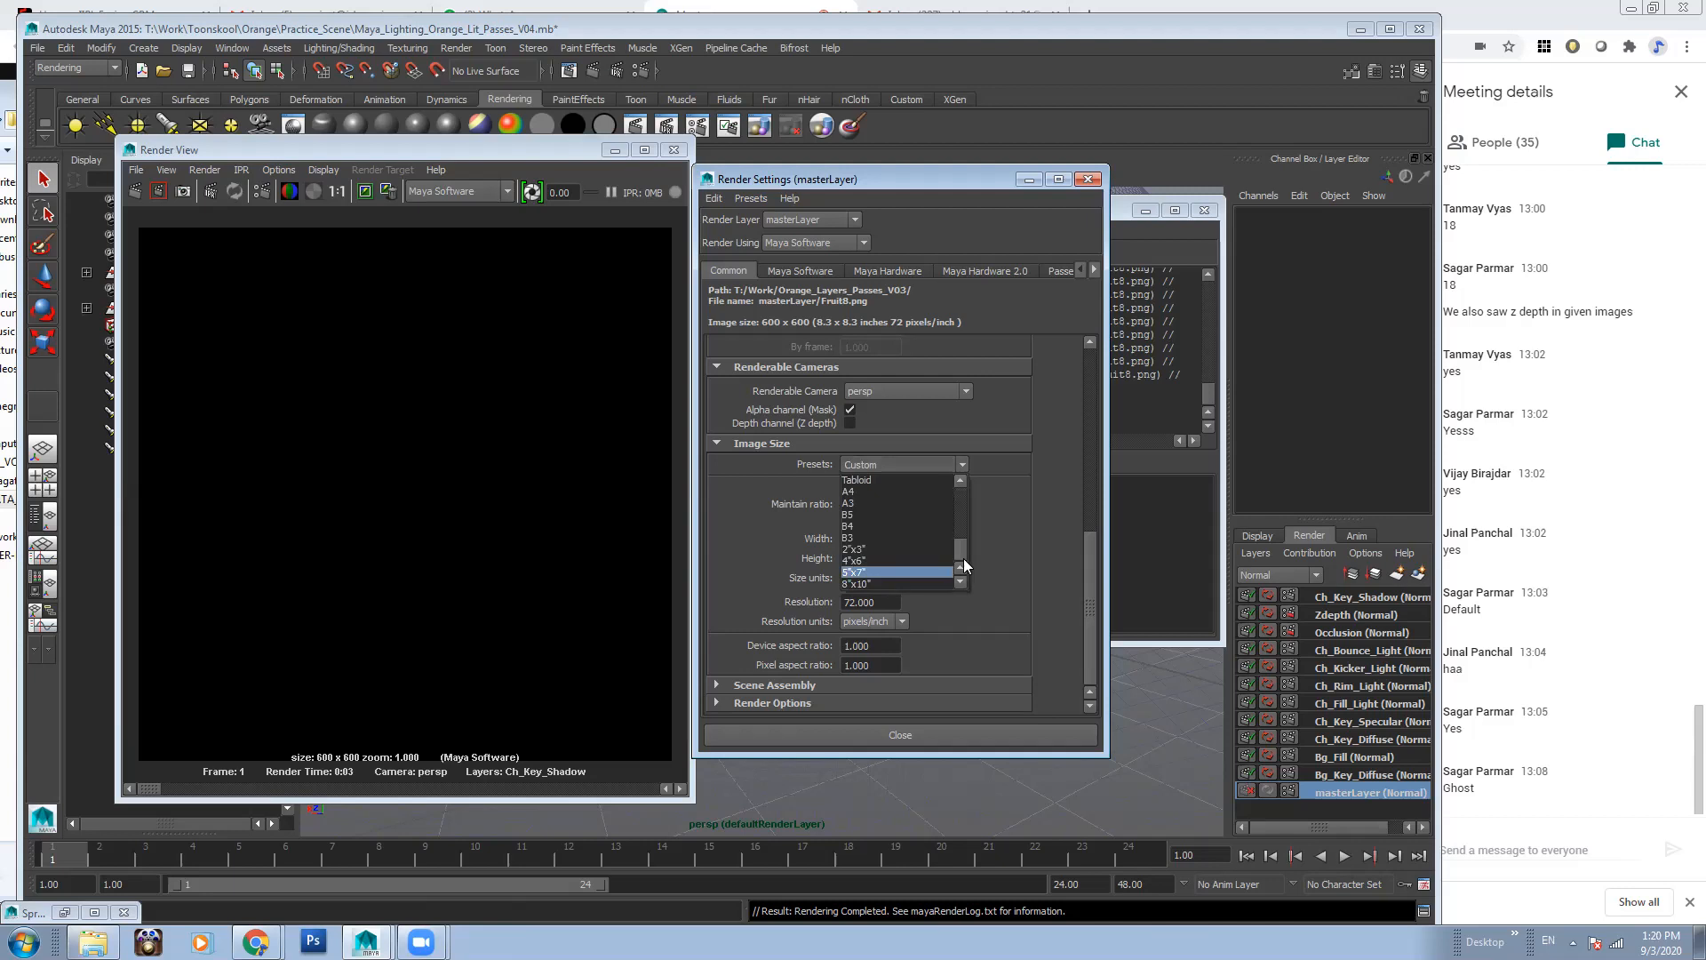
{"action": "left_click", "coordinate": [1012, 517]}
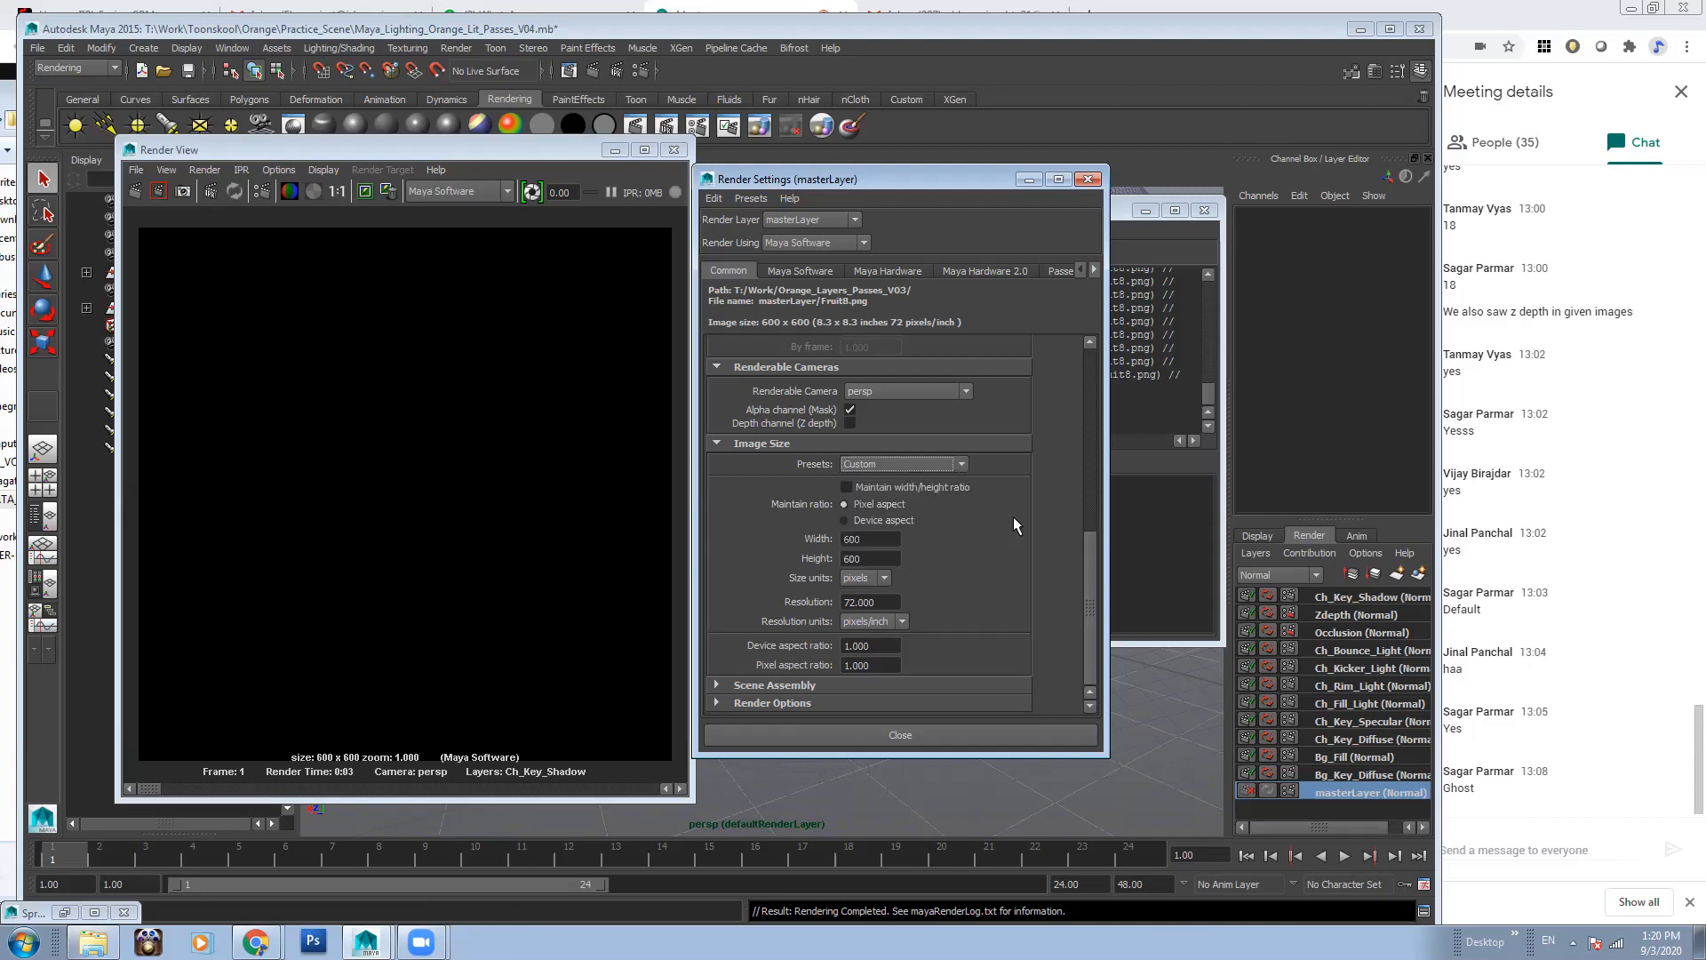
{"action": "left_click", "coordinate": [961, 464]}
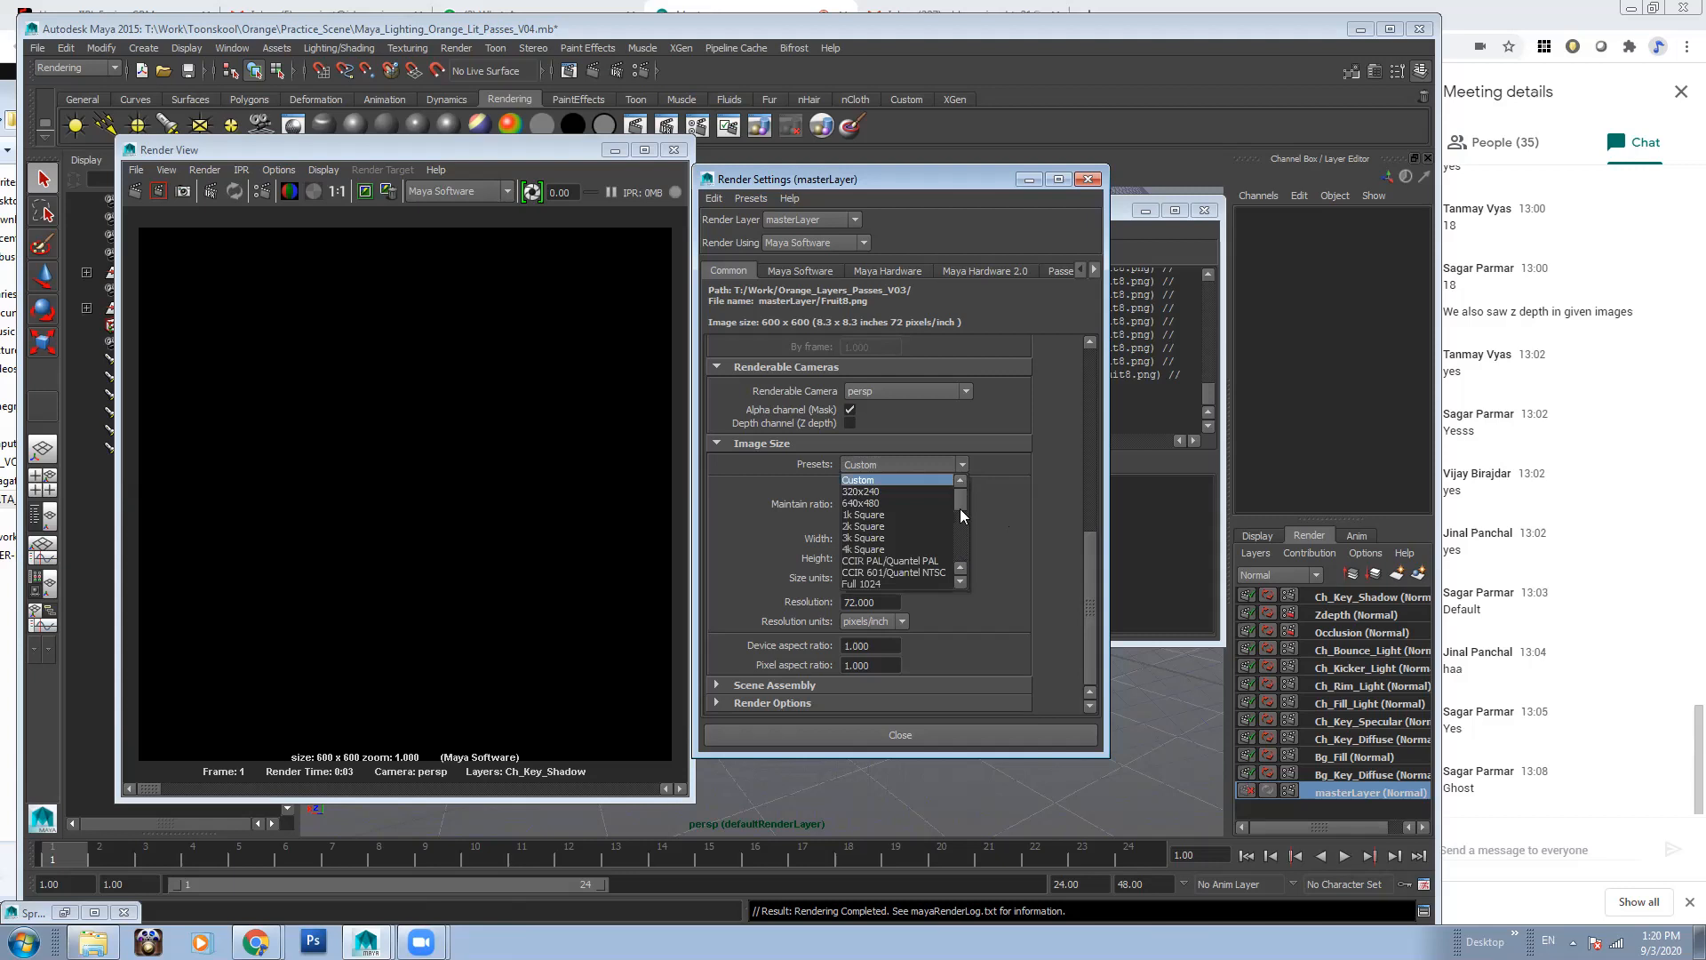
{"action": "left_click", "coordinate": [925, 481]}
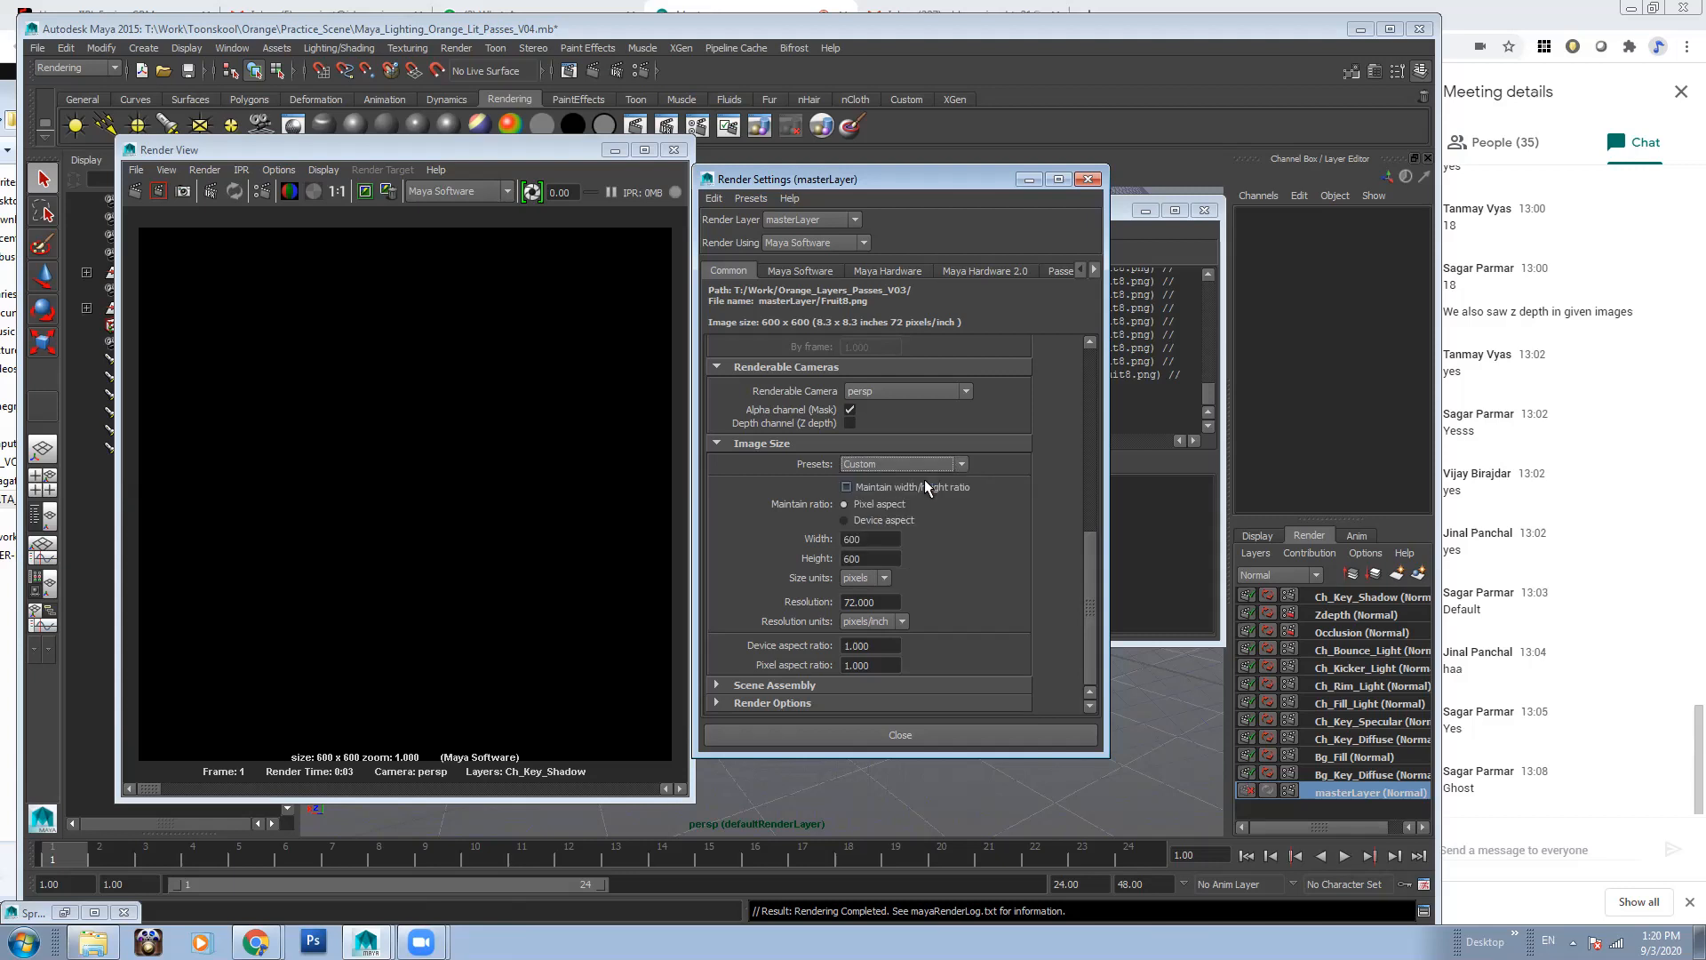
{"action": "left_click", "coordinate": [846, 486]}
Minimize the Render Settings and Script Editor windows, and bring the Orange_Layers_Passes_V03 folder window fully into view
{"action": "left_click", "coordinate": [421, 942]}
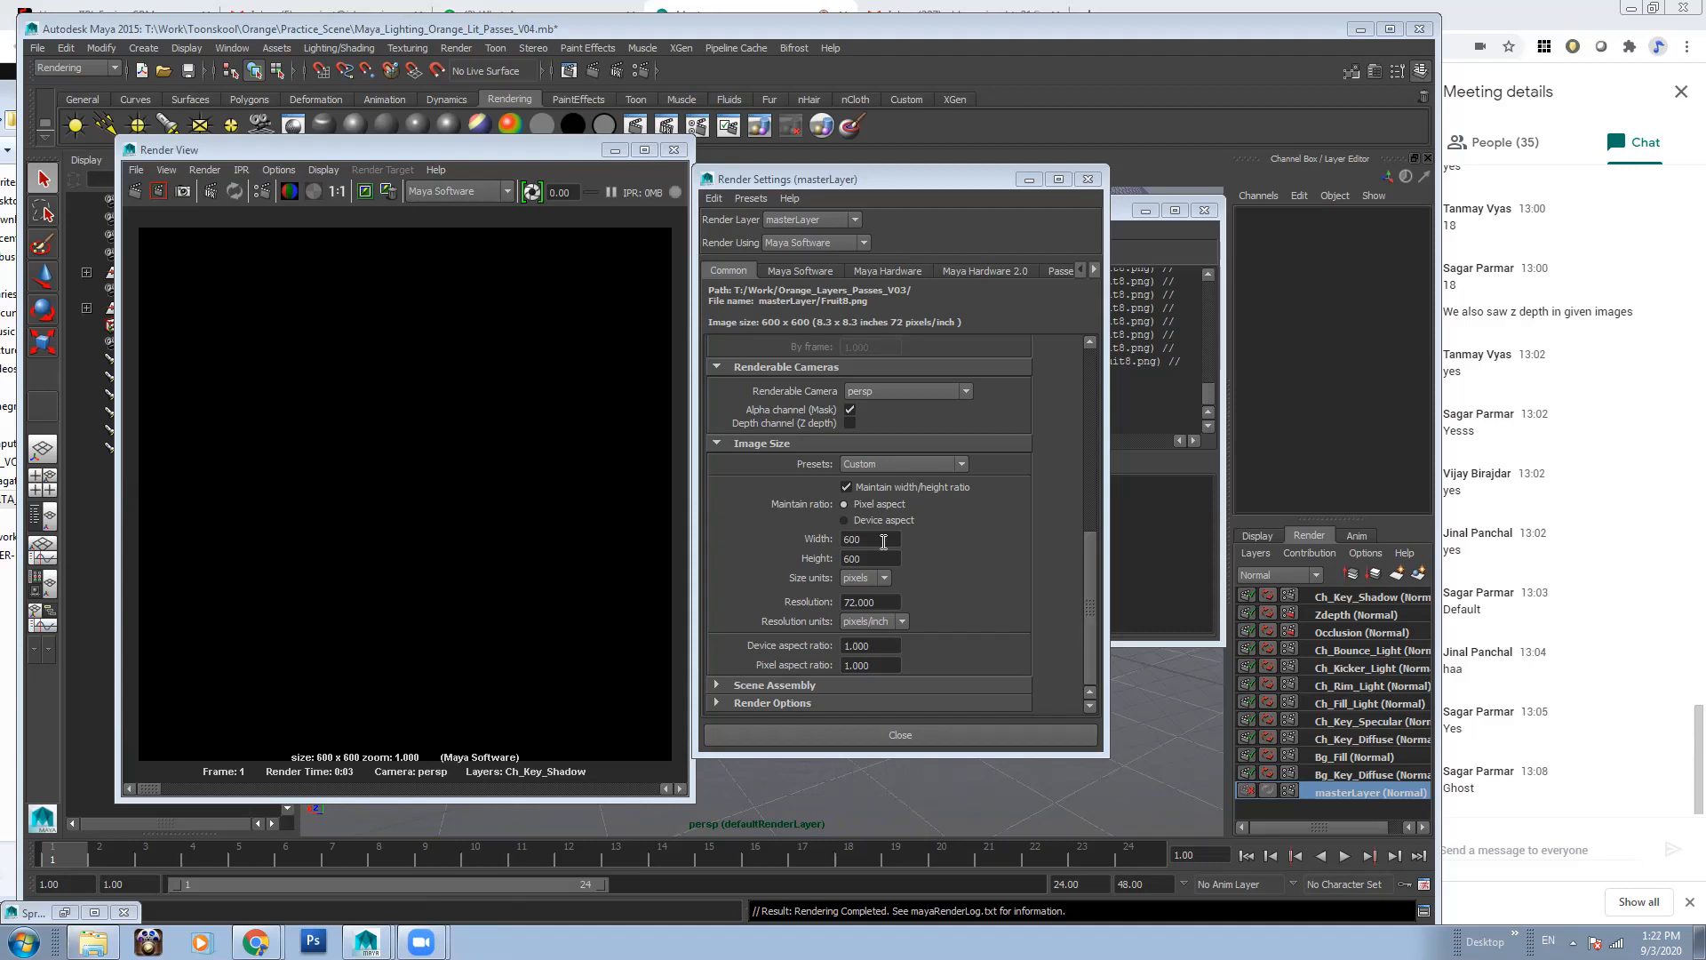
{"action": "left_click_drag", "start_coordinate": [537, 29], "coordinate": [501, 19]}
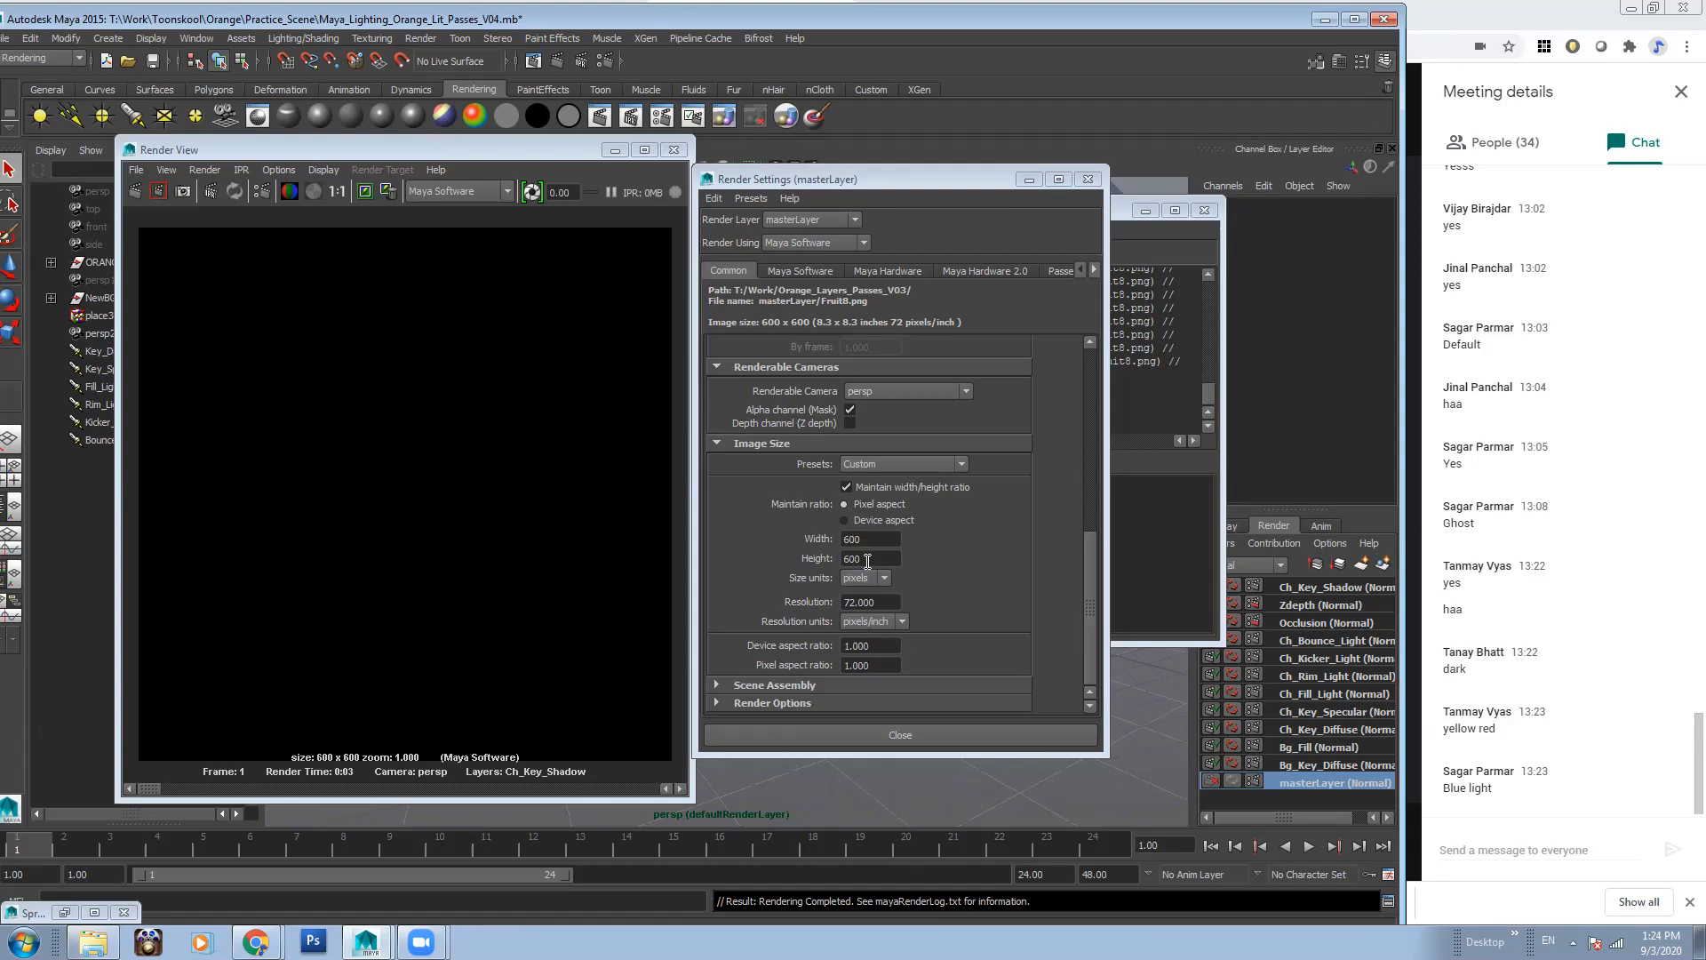
{"action": "left_click", "coordinate": [1030, 179]}
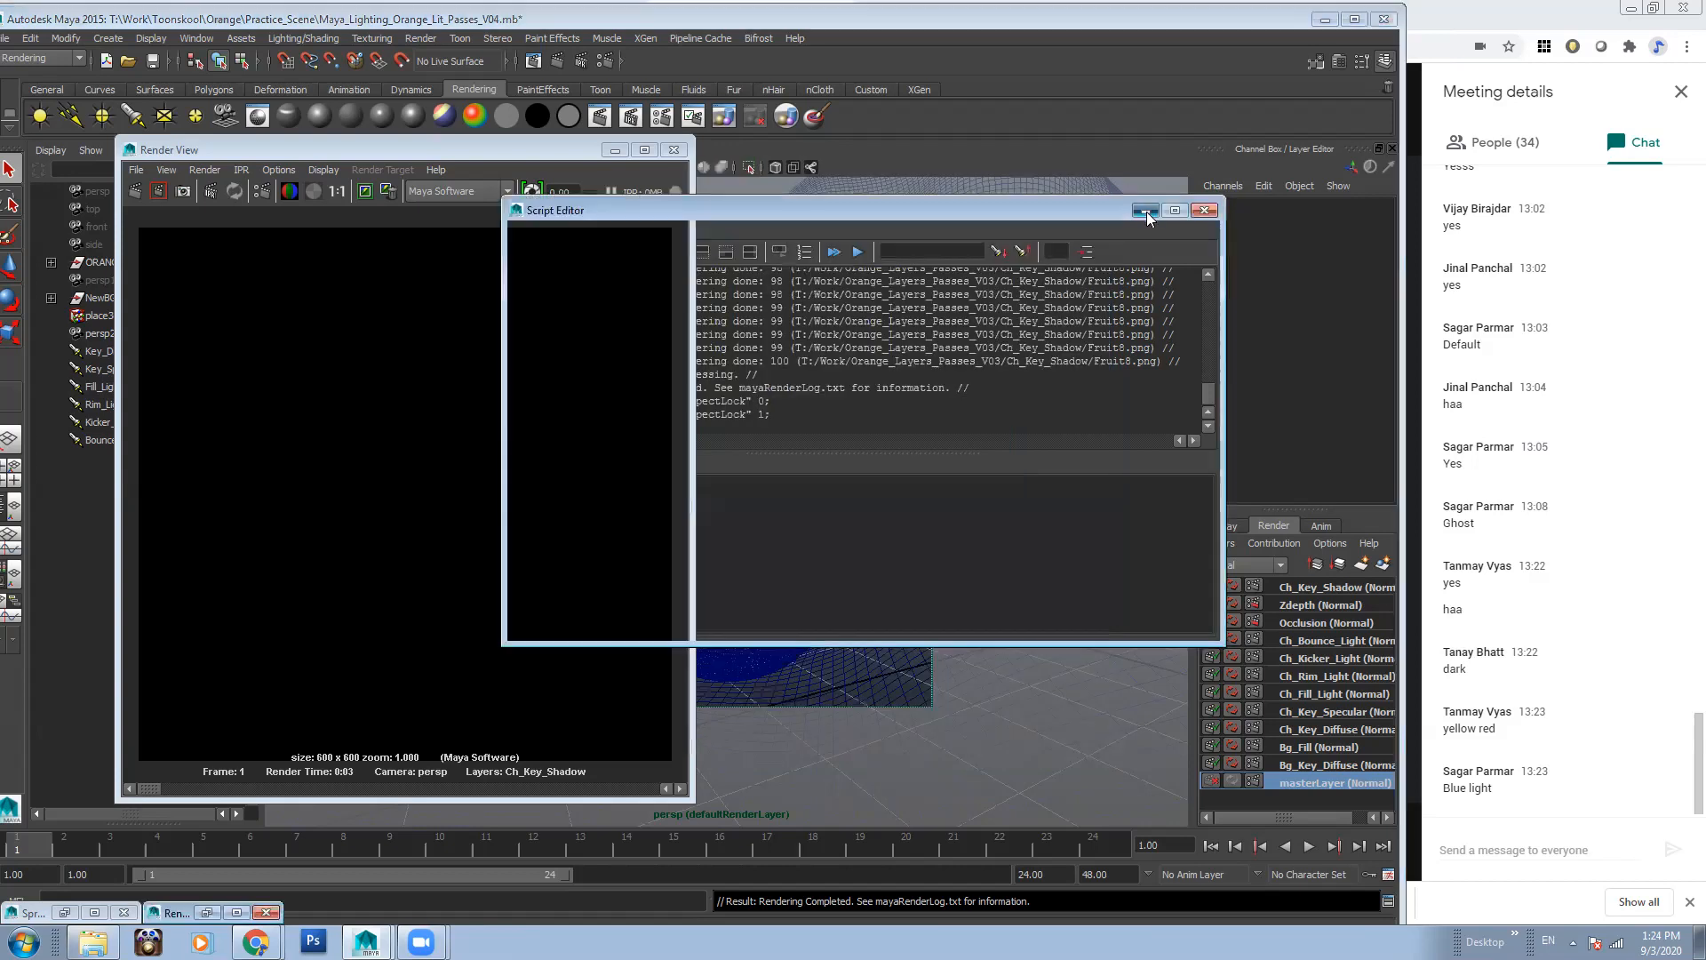
{"action": "left_click", "coordinate": [1146, 212]}
{"action": "left_click_drag", "start_coordinate": [541, 154], "coordinate": [585, 153]}
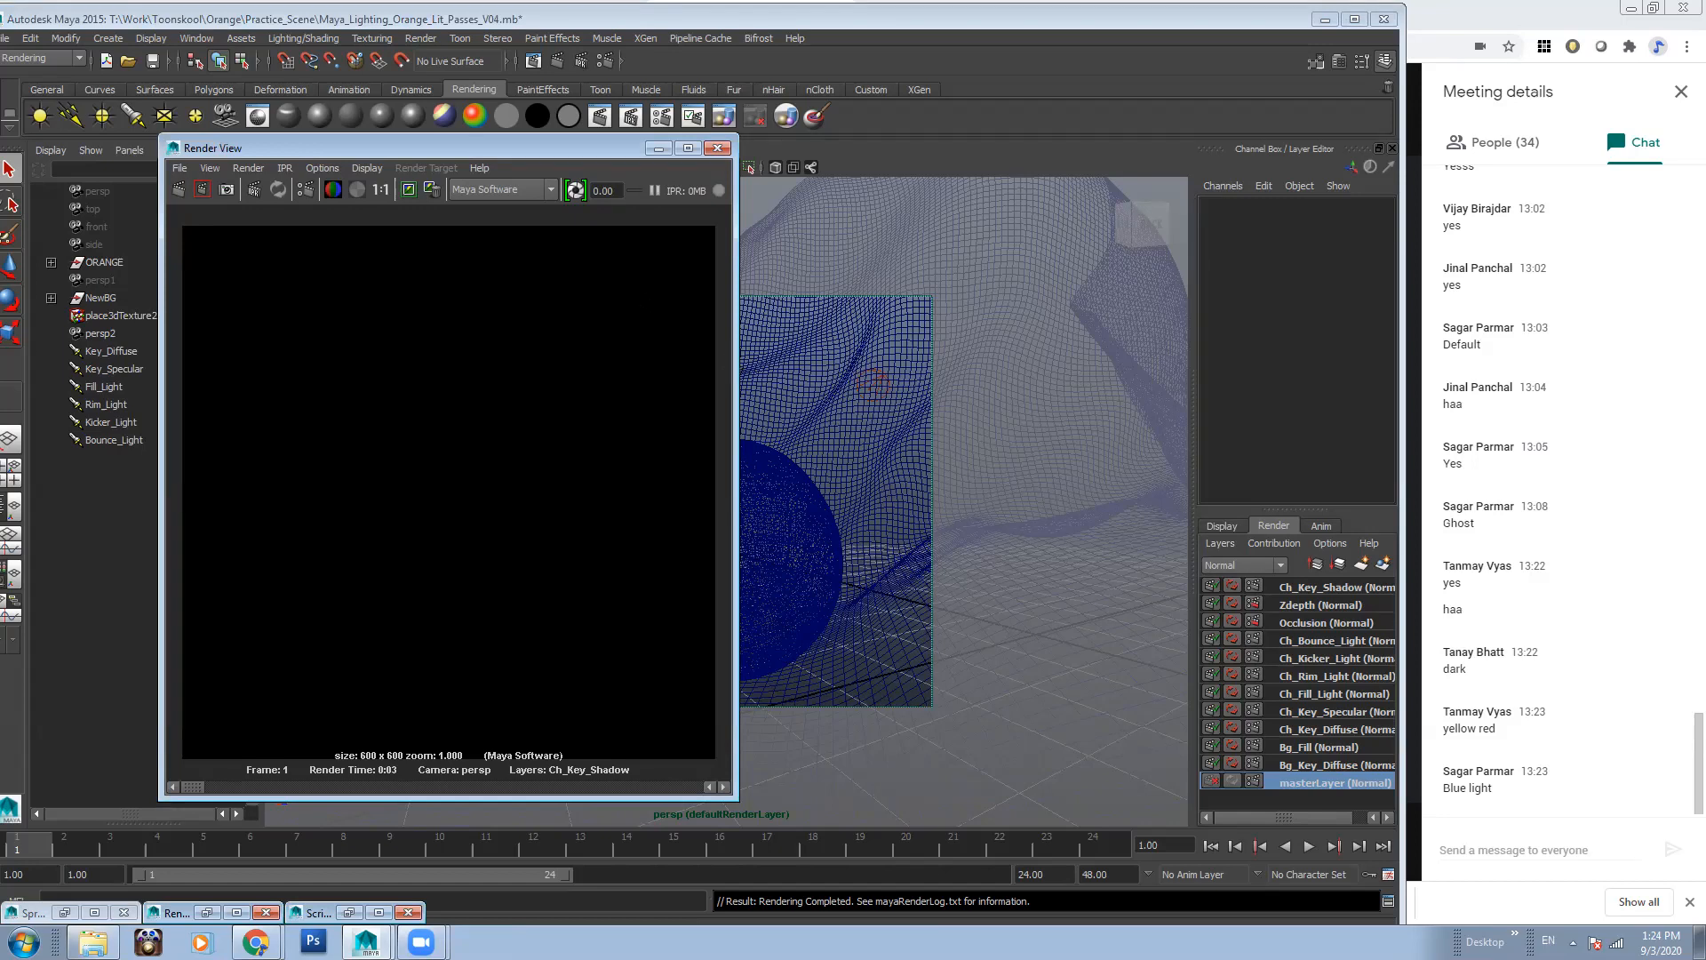
{"action": "left_click", "coordinate": [93, 942]}
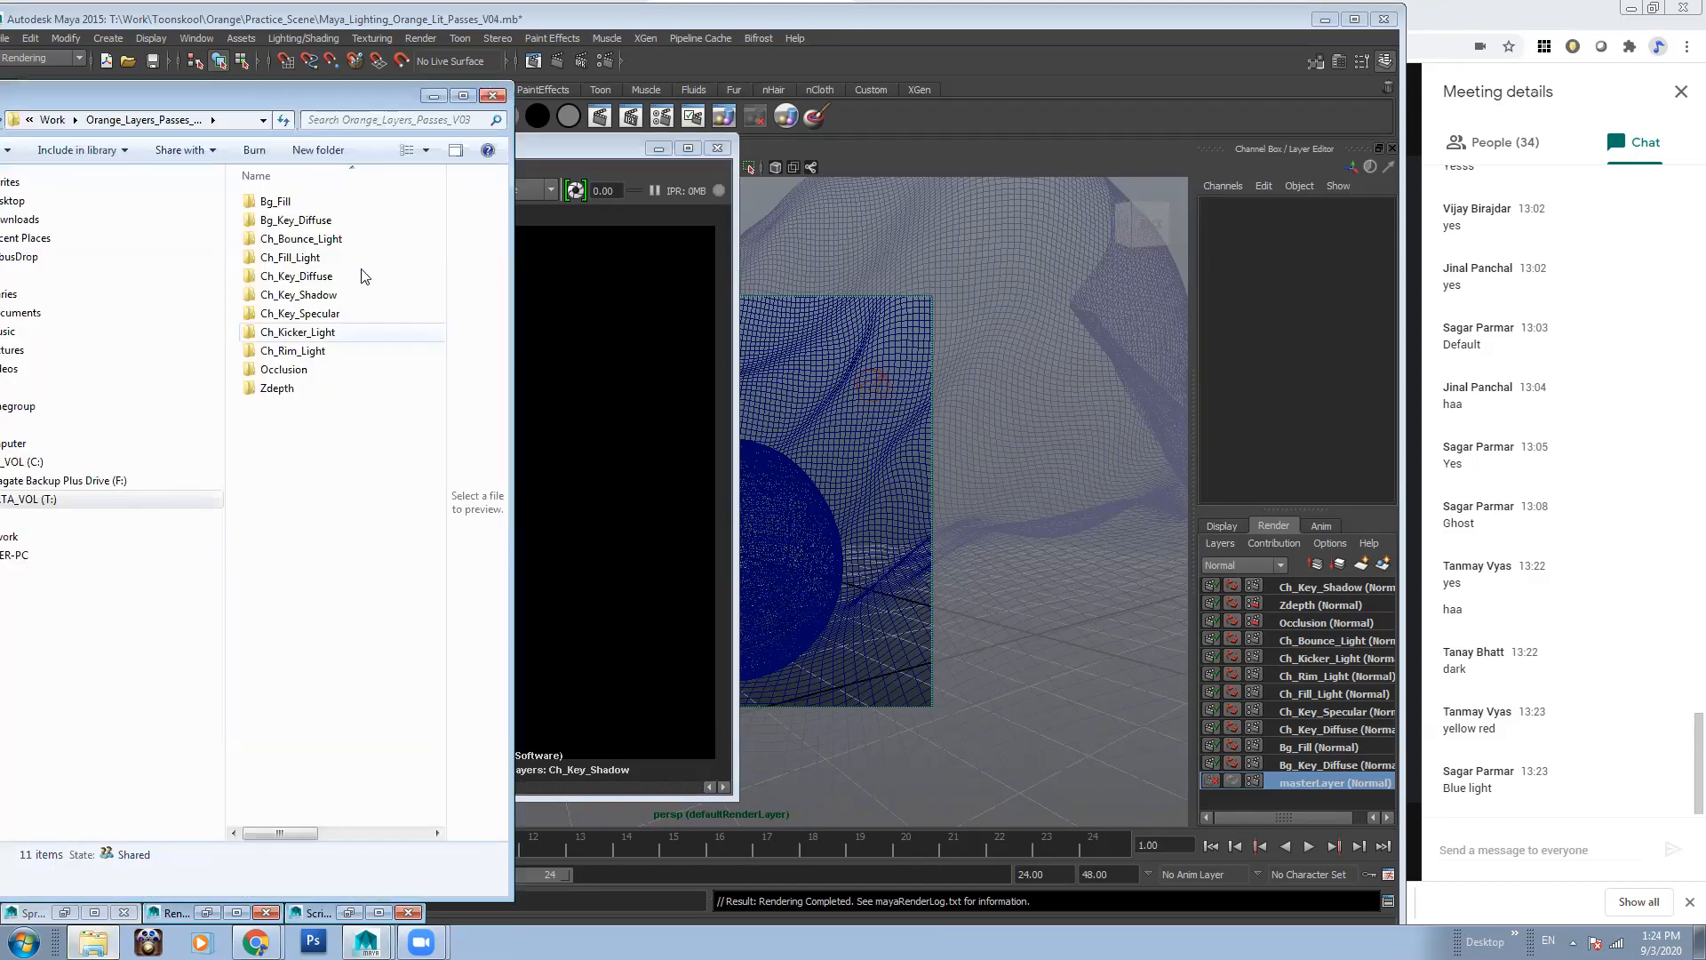
{"action": "left_click_drag", "start_coordinate": [391, 96], "coordinate": [464, 83]}
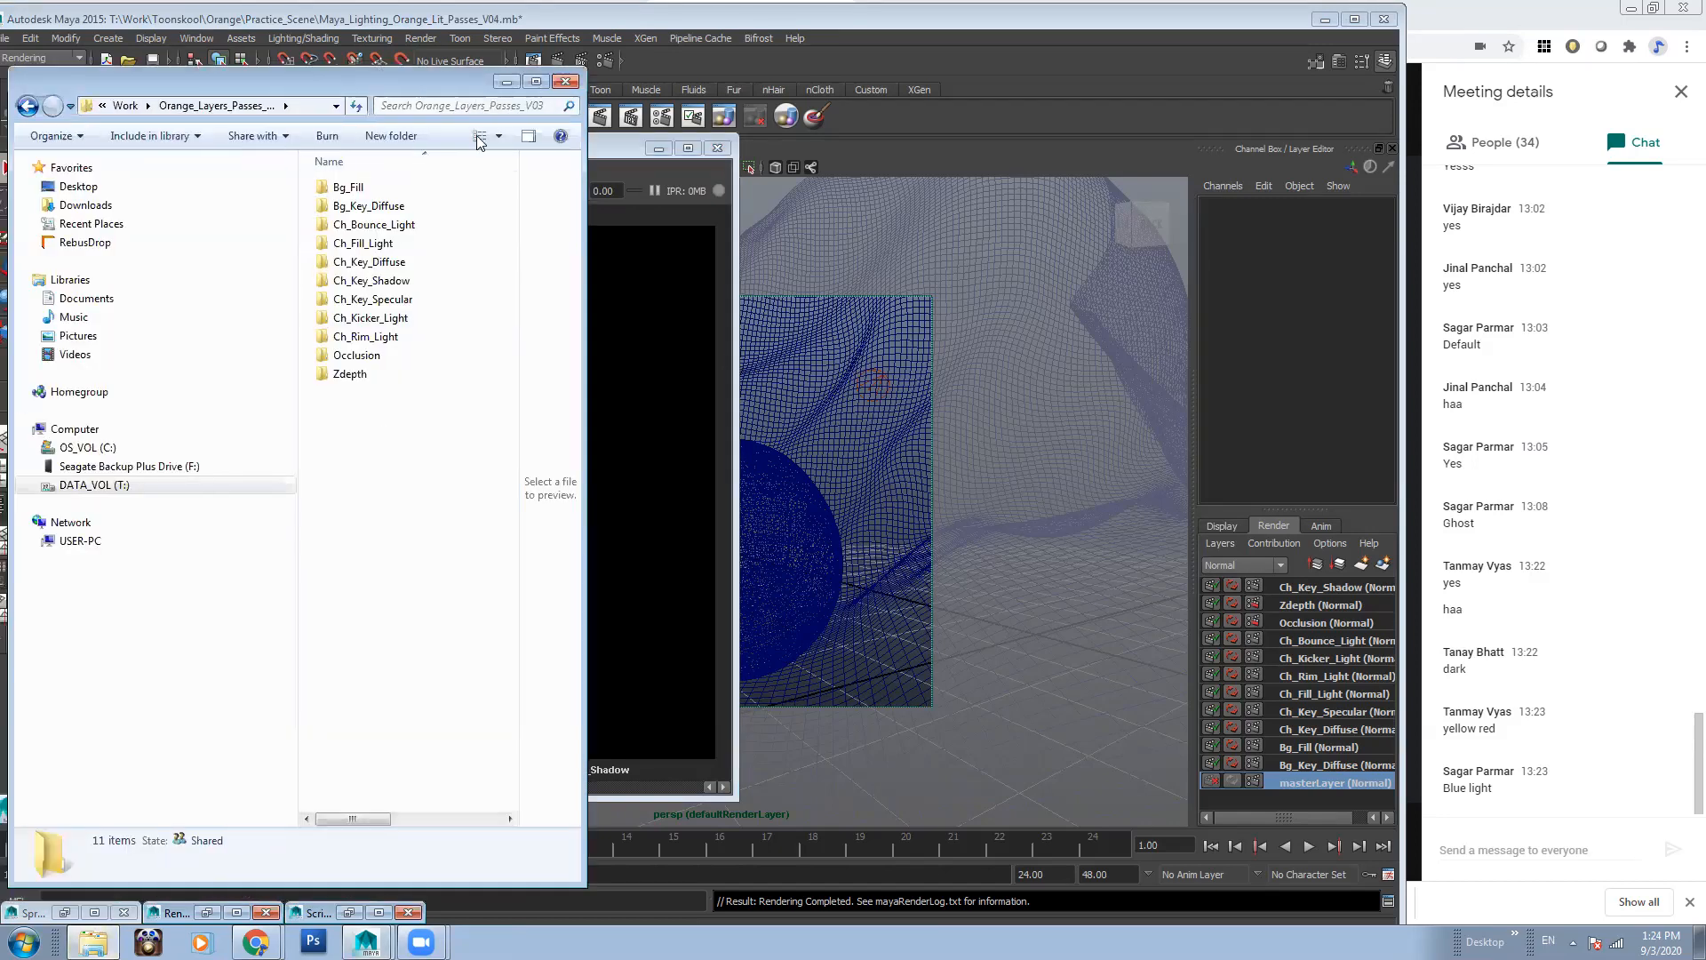
Minimize the Orange_Layers_Passes_V03 folder window and launch Adobe Photoshop CS3, allowing it to run past the security warning
{"action": "left_click", "coordinate": [507, 83]}
{"action": "left_click", "coordinate": [313, 942]}
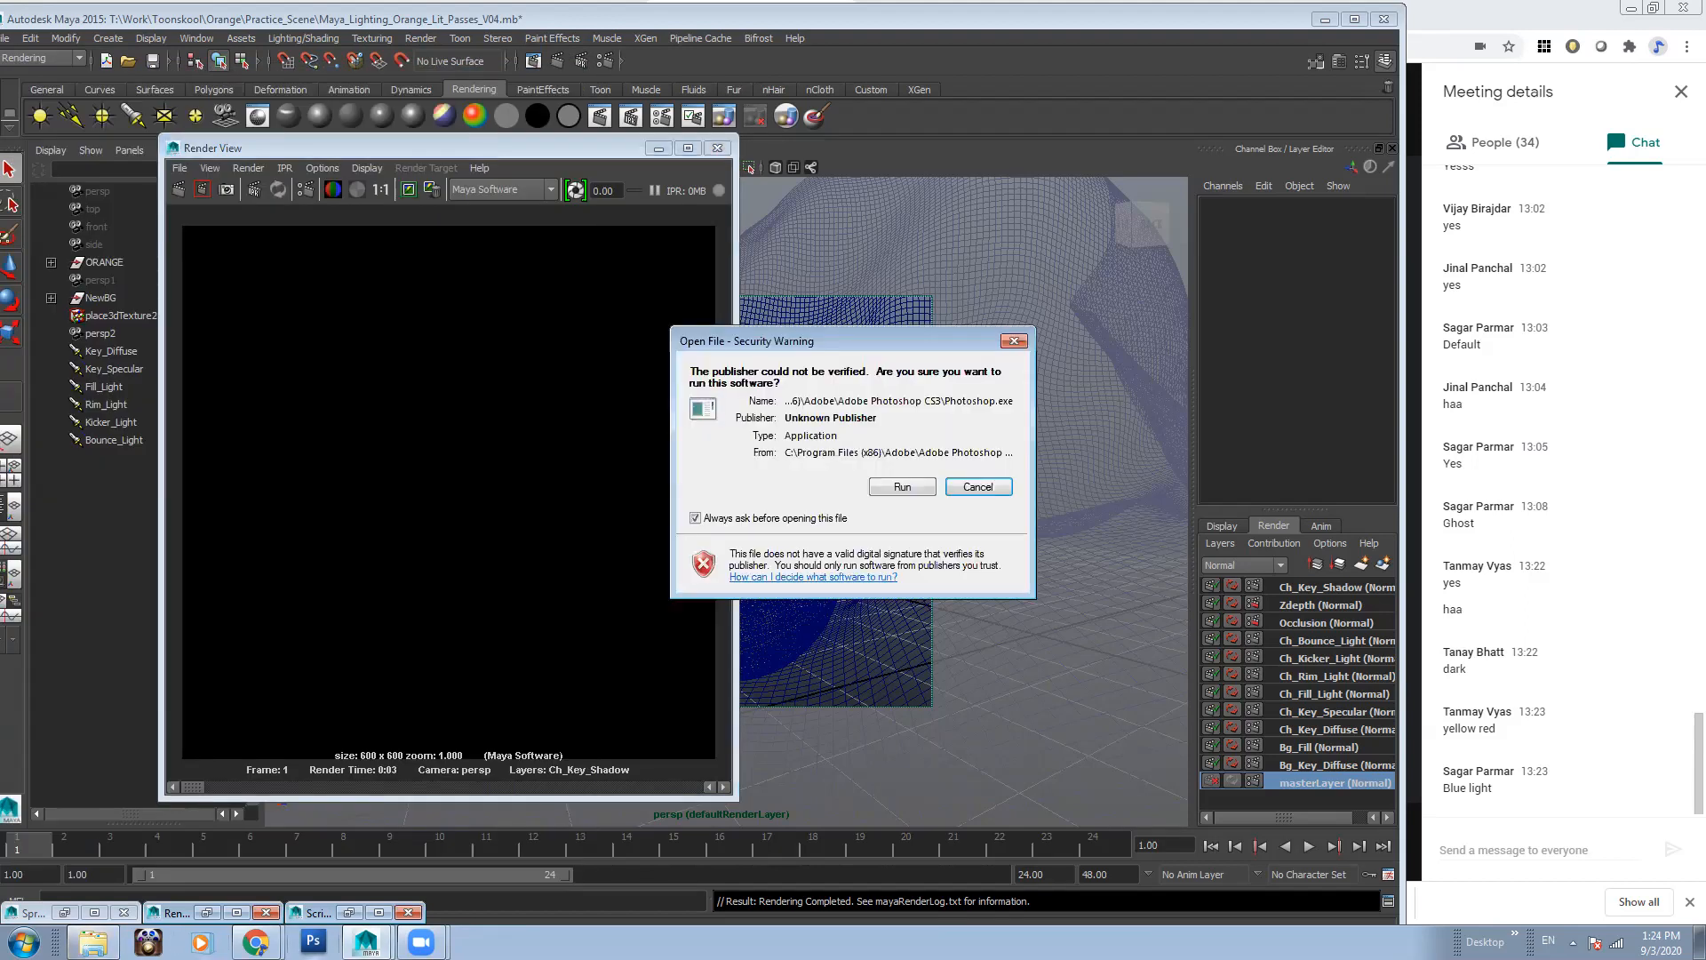
{"action": "left_click", "coordinate": [892, 484]}
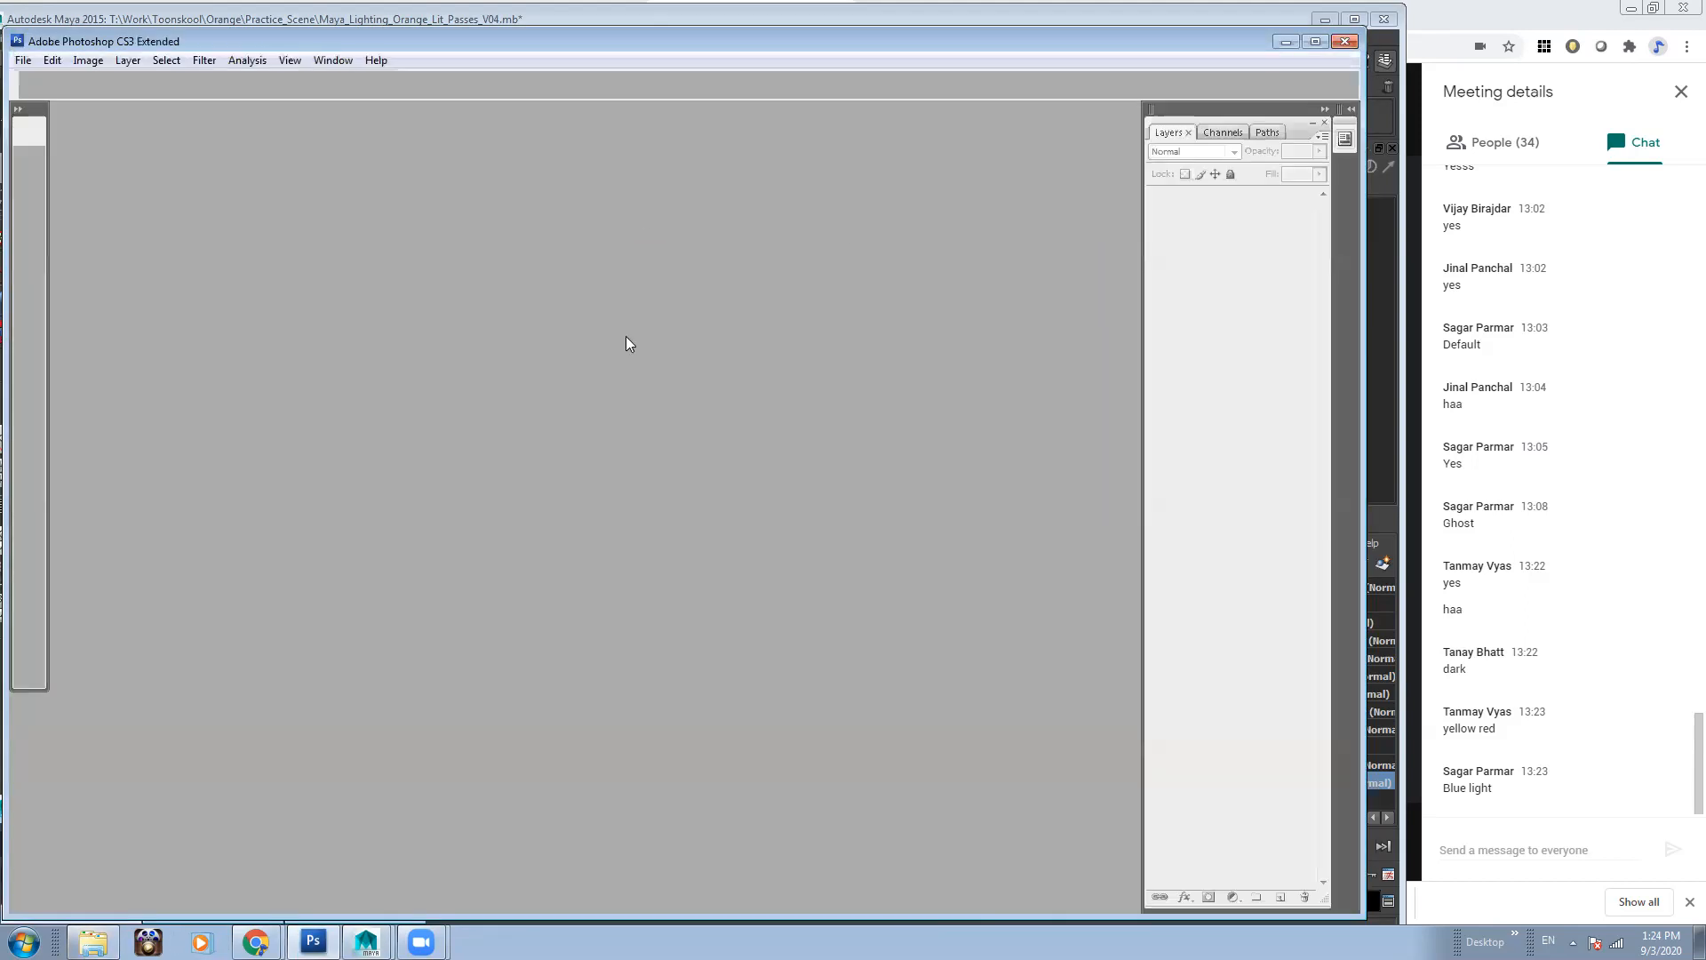
Switch to the Orange_Layers_Passes_V03 folder window and open Fruit8.png from Bg_Key_Diffuse in Photoshop
{"action": "left_click", "coordinate": [93, 942]}
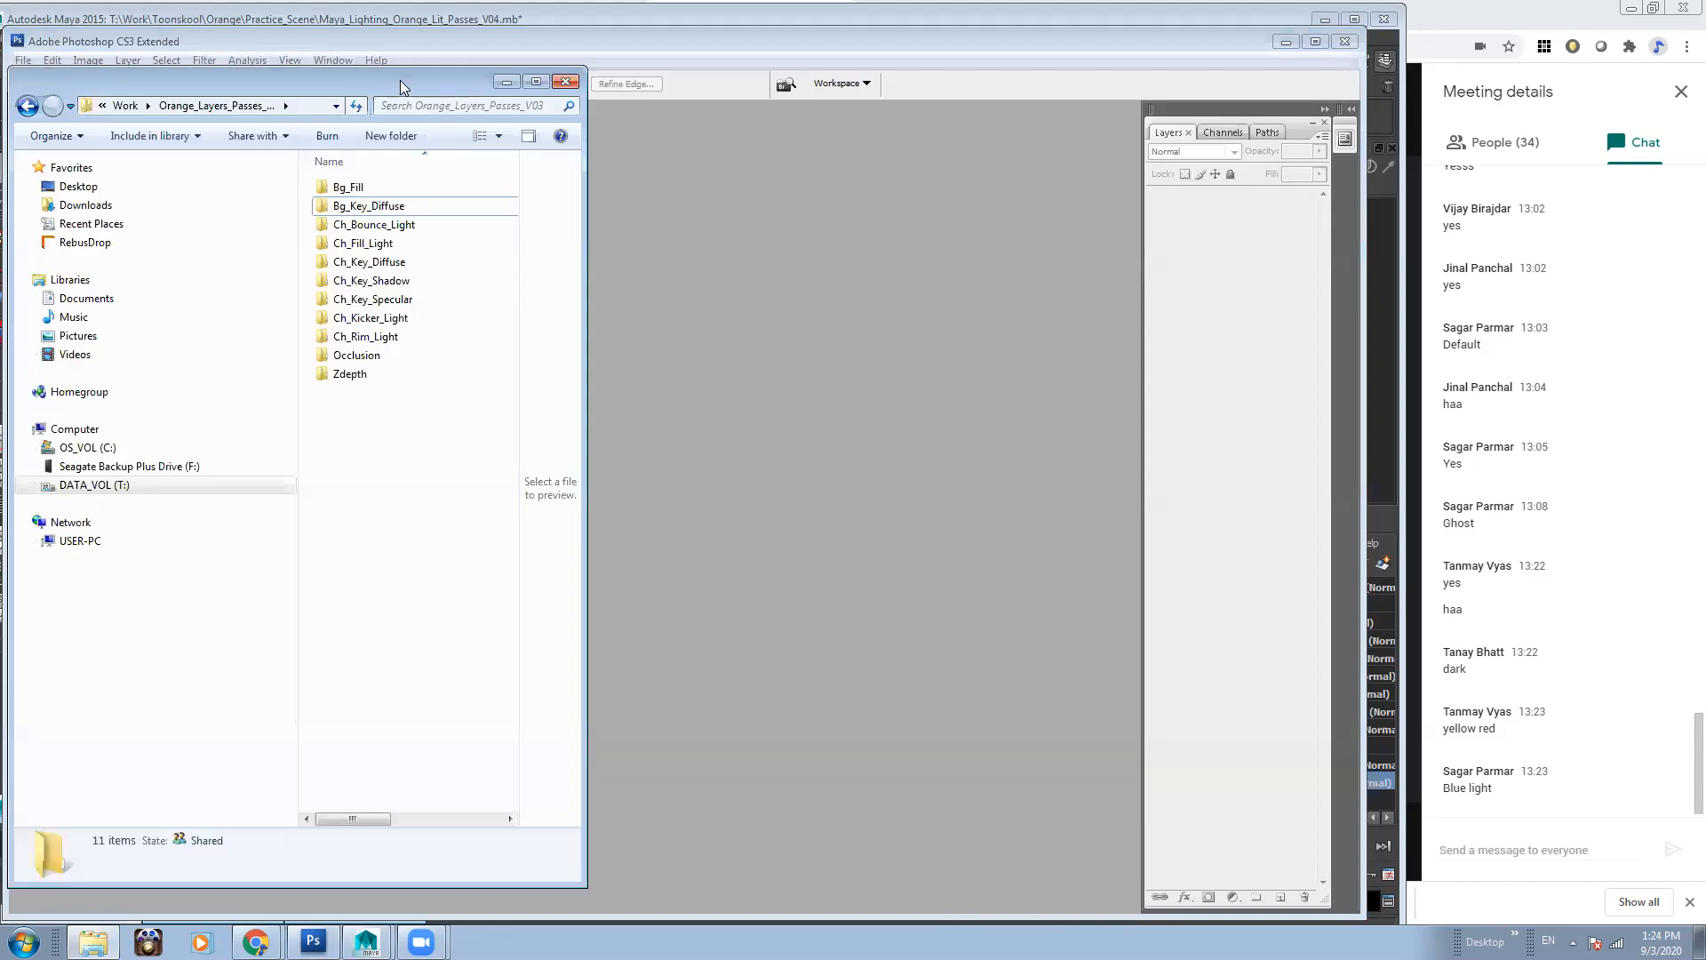
{"action": "left_click_drag", "start_coordinate": [407, 80], "coordinate": [910, 62]}
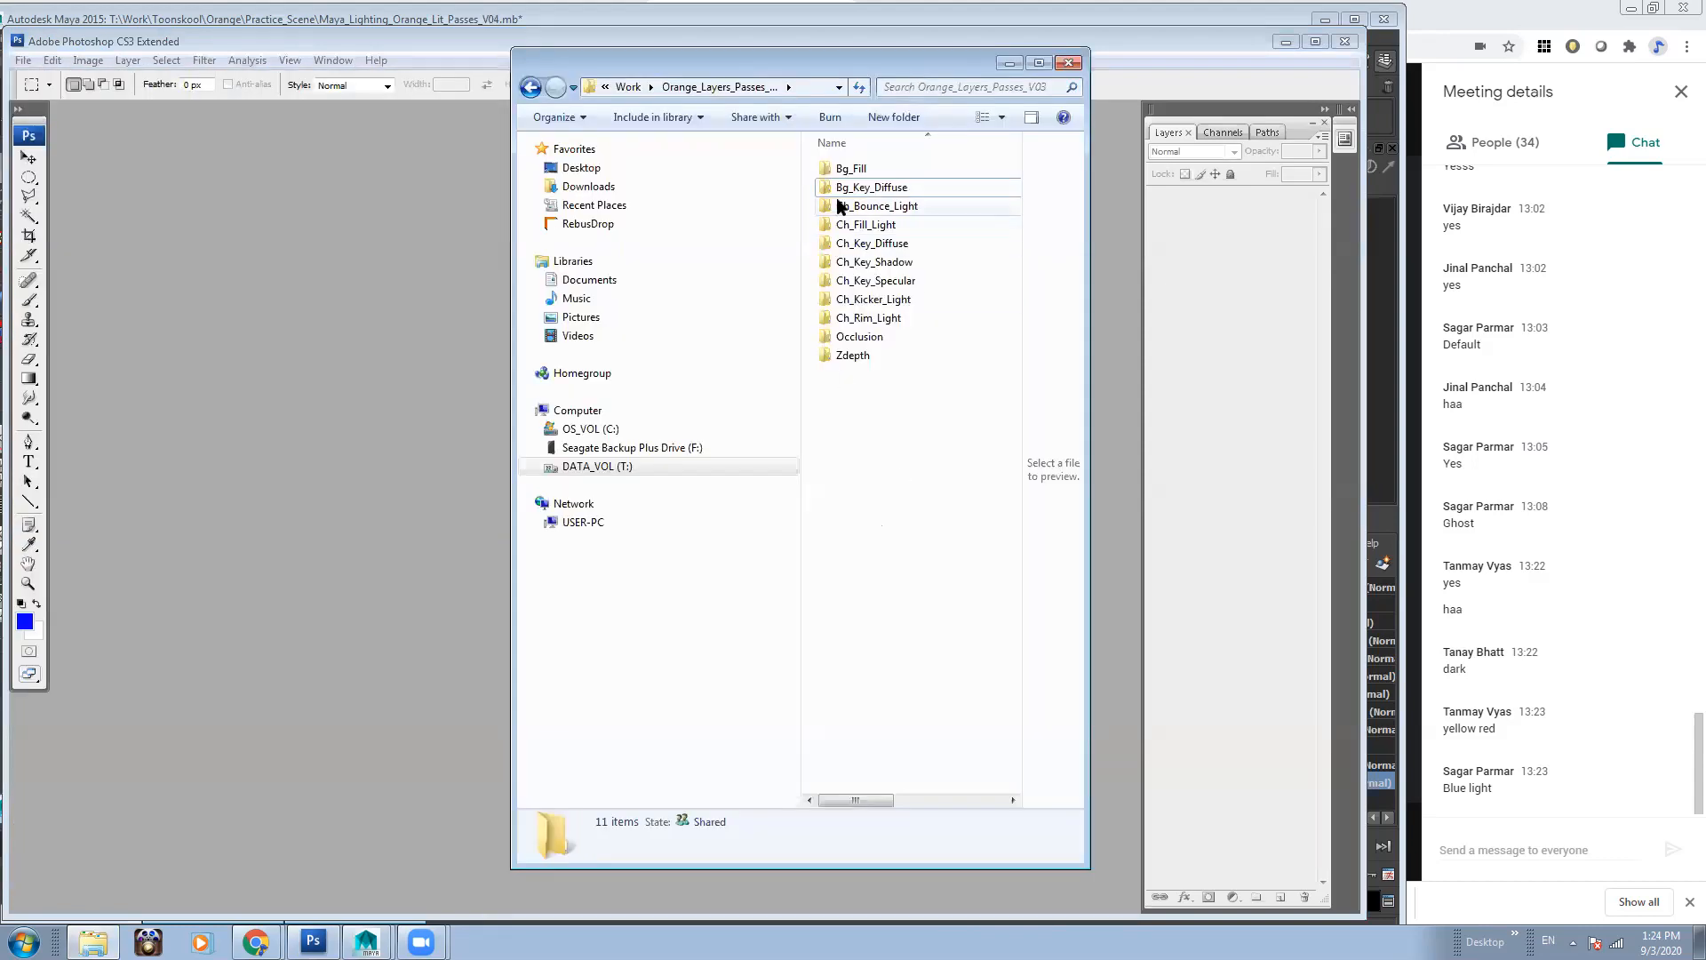
{"action": "double_click", "coordinate": [867, 187]}
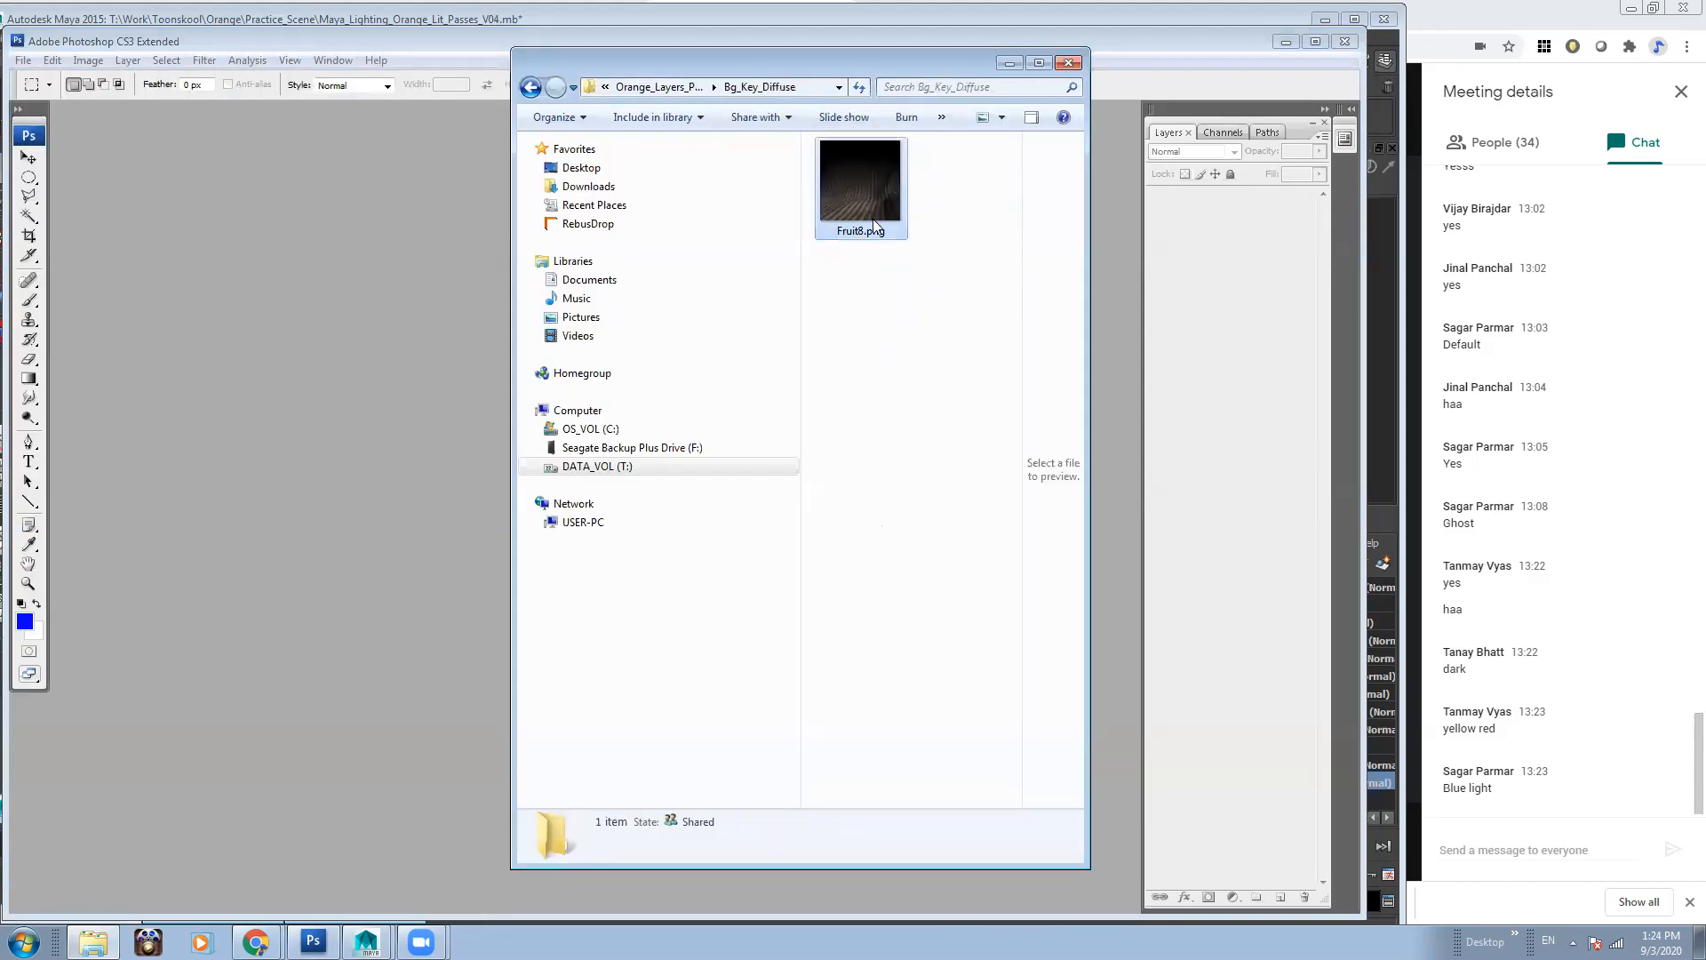
{"action": "double_click", "coordinate": [880, 176]}
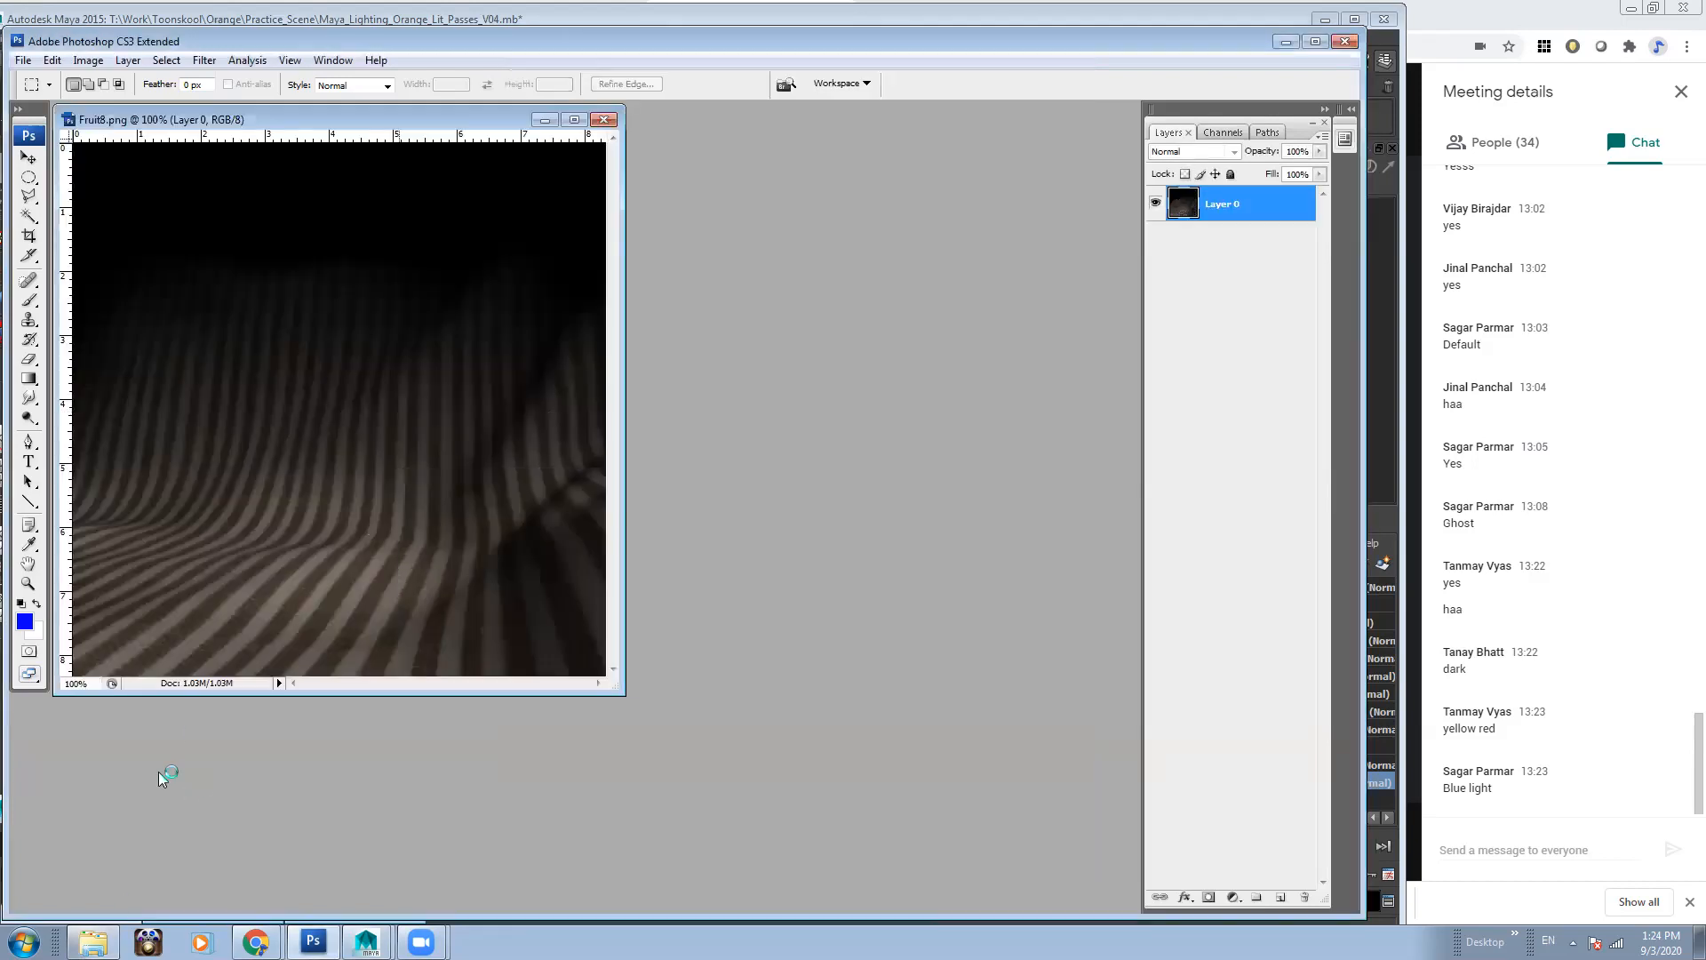
Return to the passes folder and open Fruit8.png from Bg_Fill in Photoshop
{"action": "left_click", "coordinate": [93, 944]}
{"action": "key", "text": "BackSpace"}
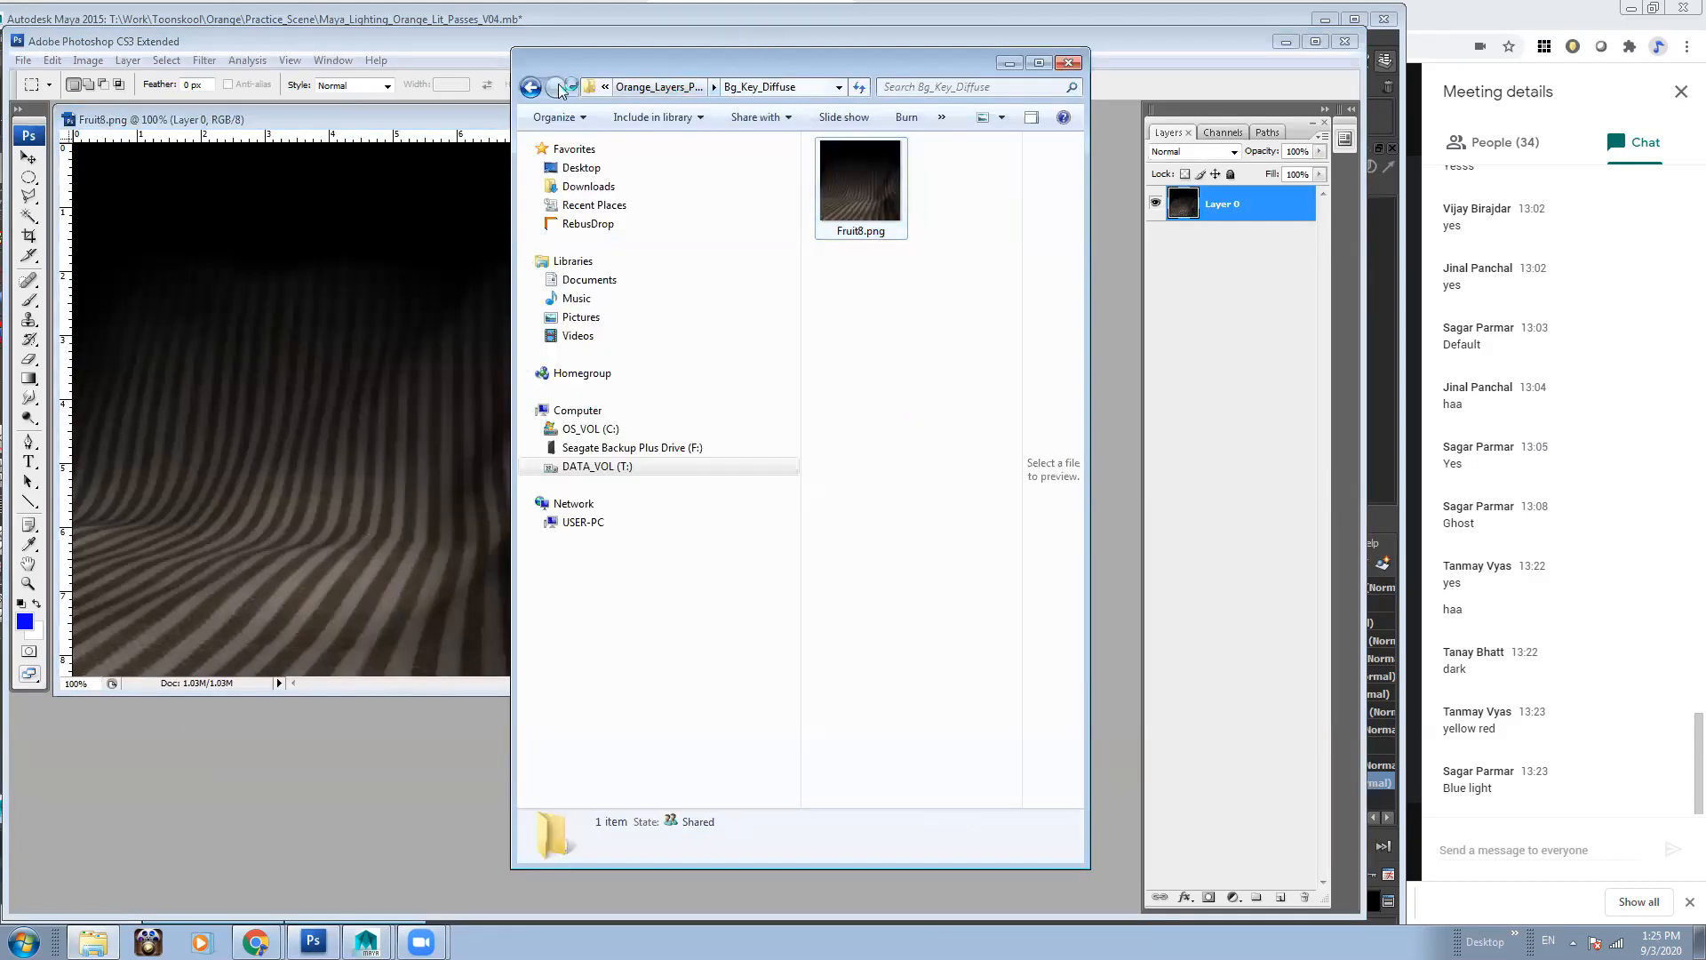
{"action": "double_click", "coordinate": [880, 166]}
{"action": "left_click_drag", "start_coordinate": [869, 176], "coordinate": [402, 449]}
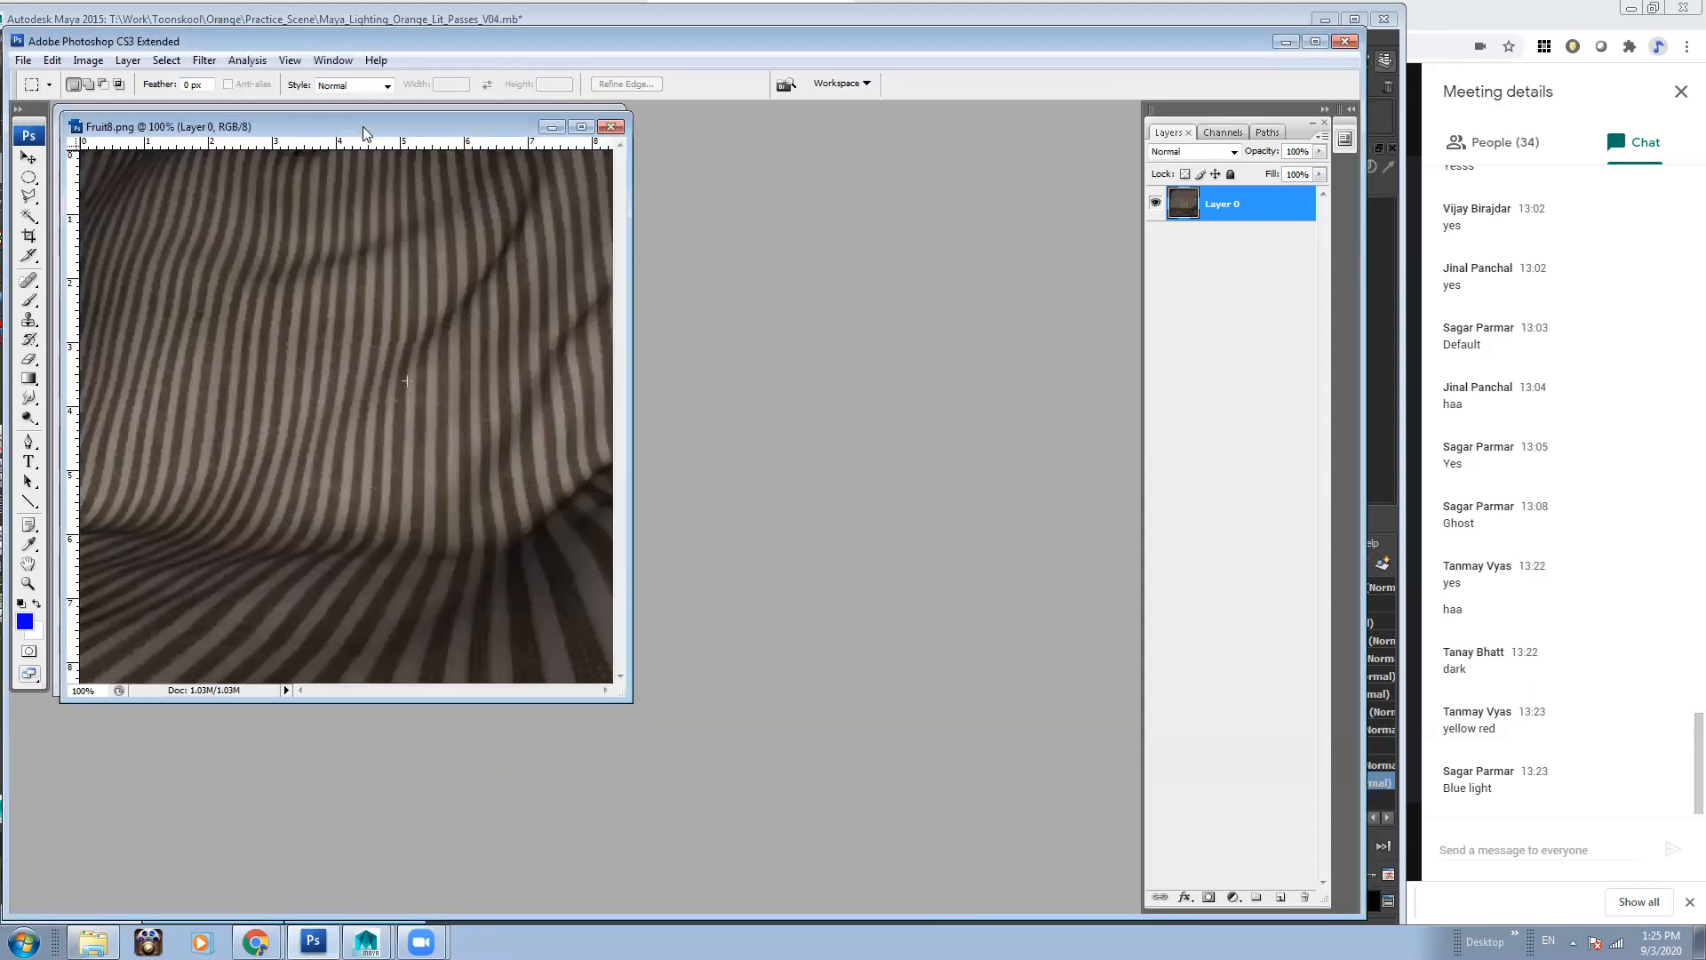
Open Fruit8.png from the Ch_Key_Shadow folder in Photoshop and place its window beside the two background images
{"action": "left_click", "coordinate": [93, 942]}
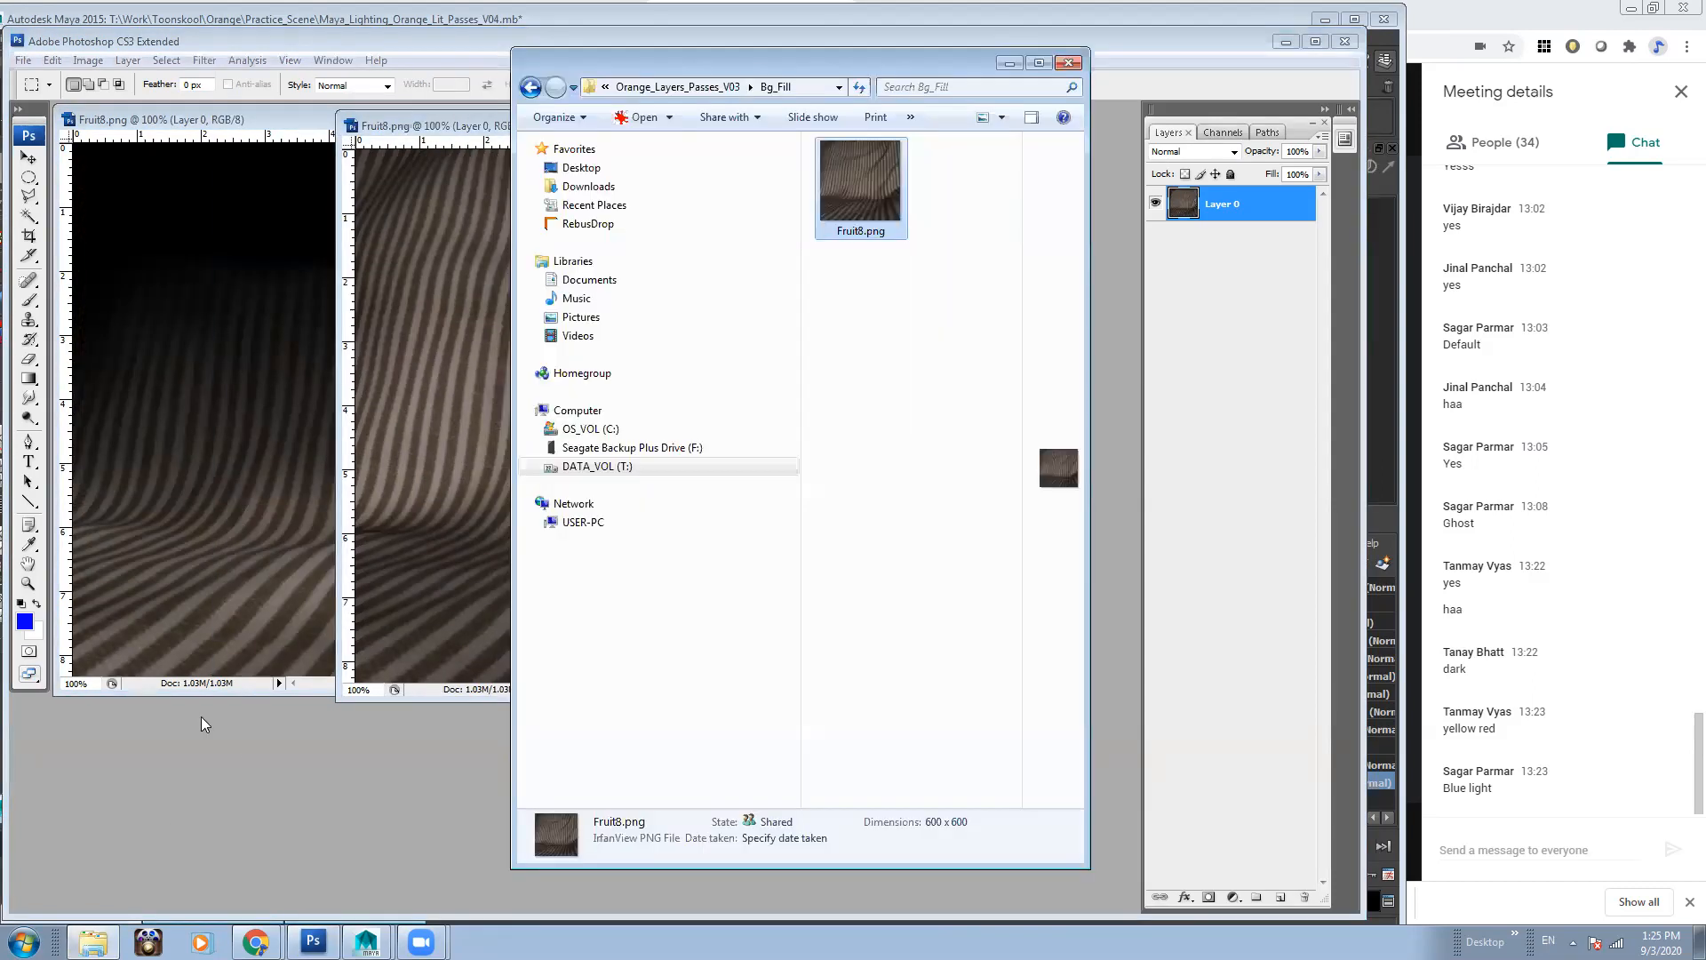
{"action": "left_click", "coordinate": [936, 325]}
{"action": "left_click", "coordinate": [684, 87]}
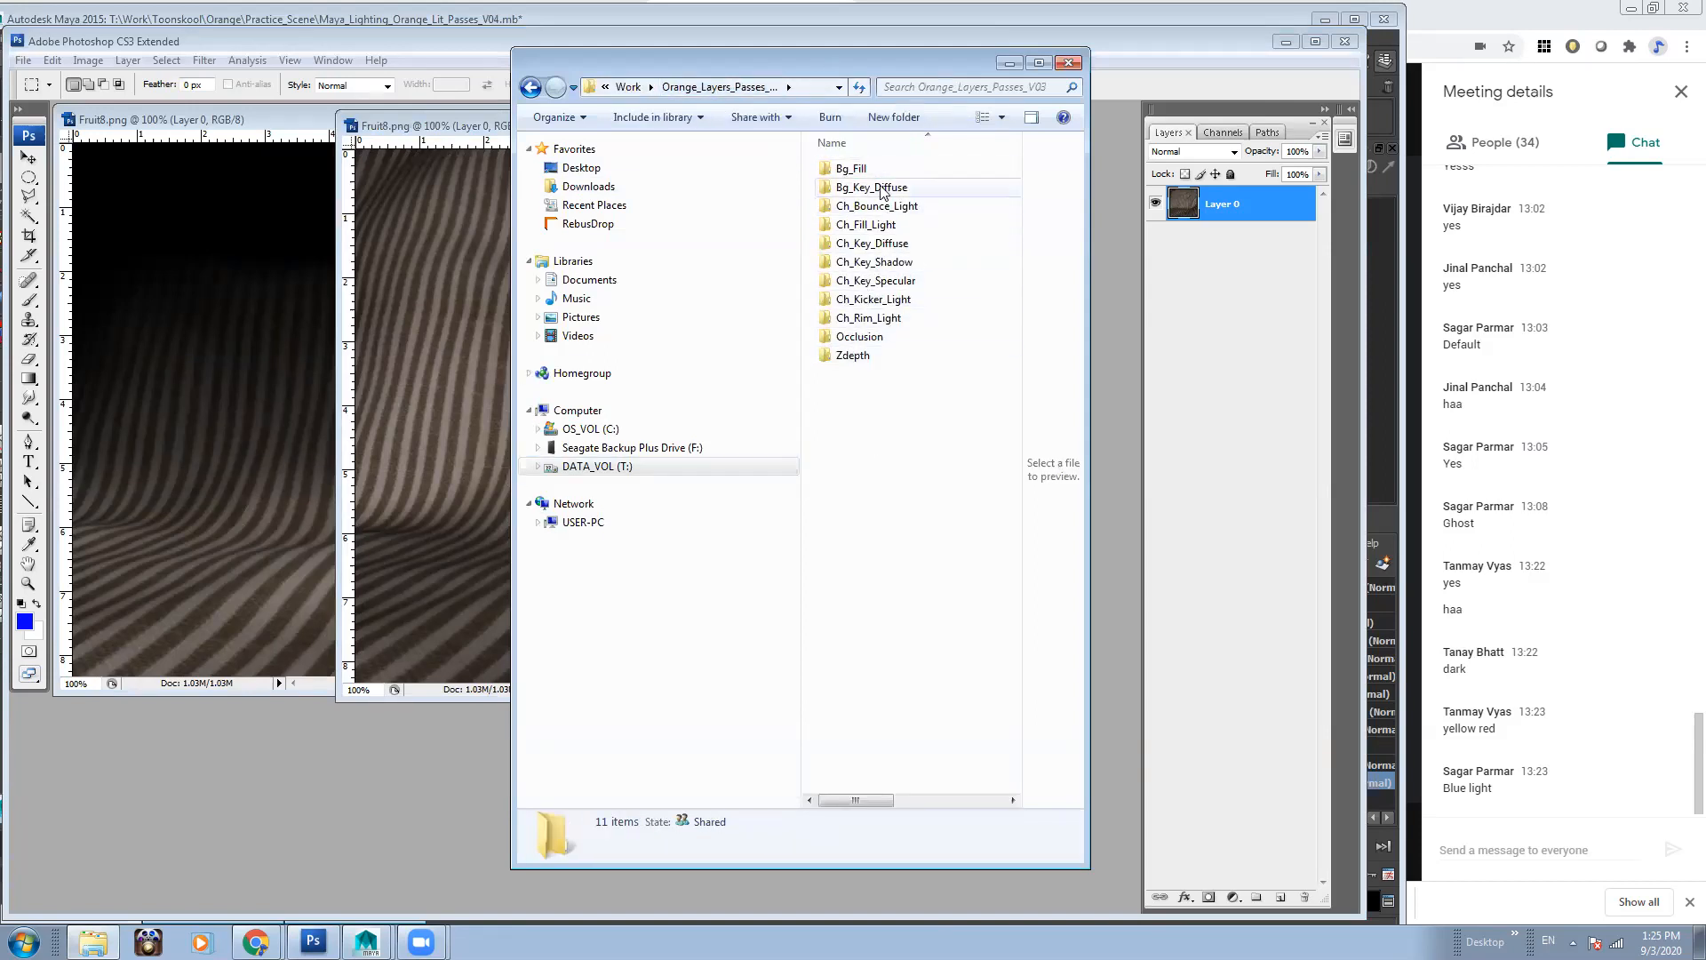
{"action": "double_click", "coordinate": [881, 264]}
{"action": "left_click_drag", "start_coordinate": [858, 204], "coordinate": [206, 475]}
{"action": "left_click_drag", "start_coordinate": [299, 745], "coordinate": [291, 691]}
{"action": "left_click_drag", "start_coordinate": [405, 131], "coordinate": [1002, 134]}
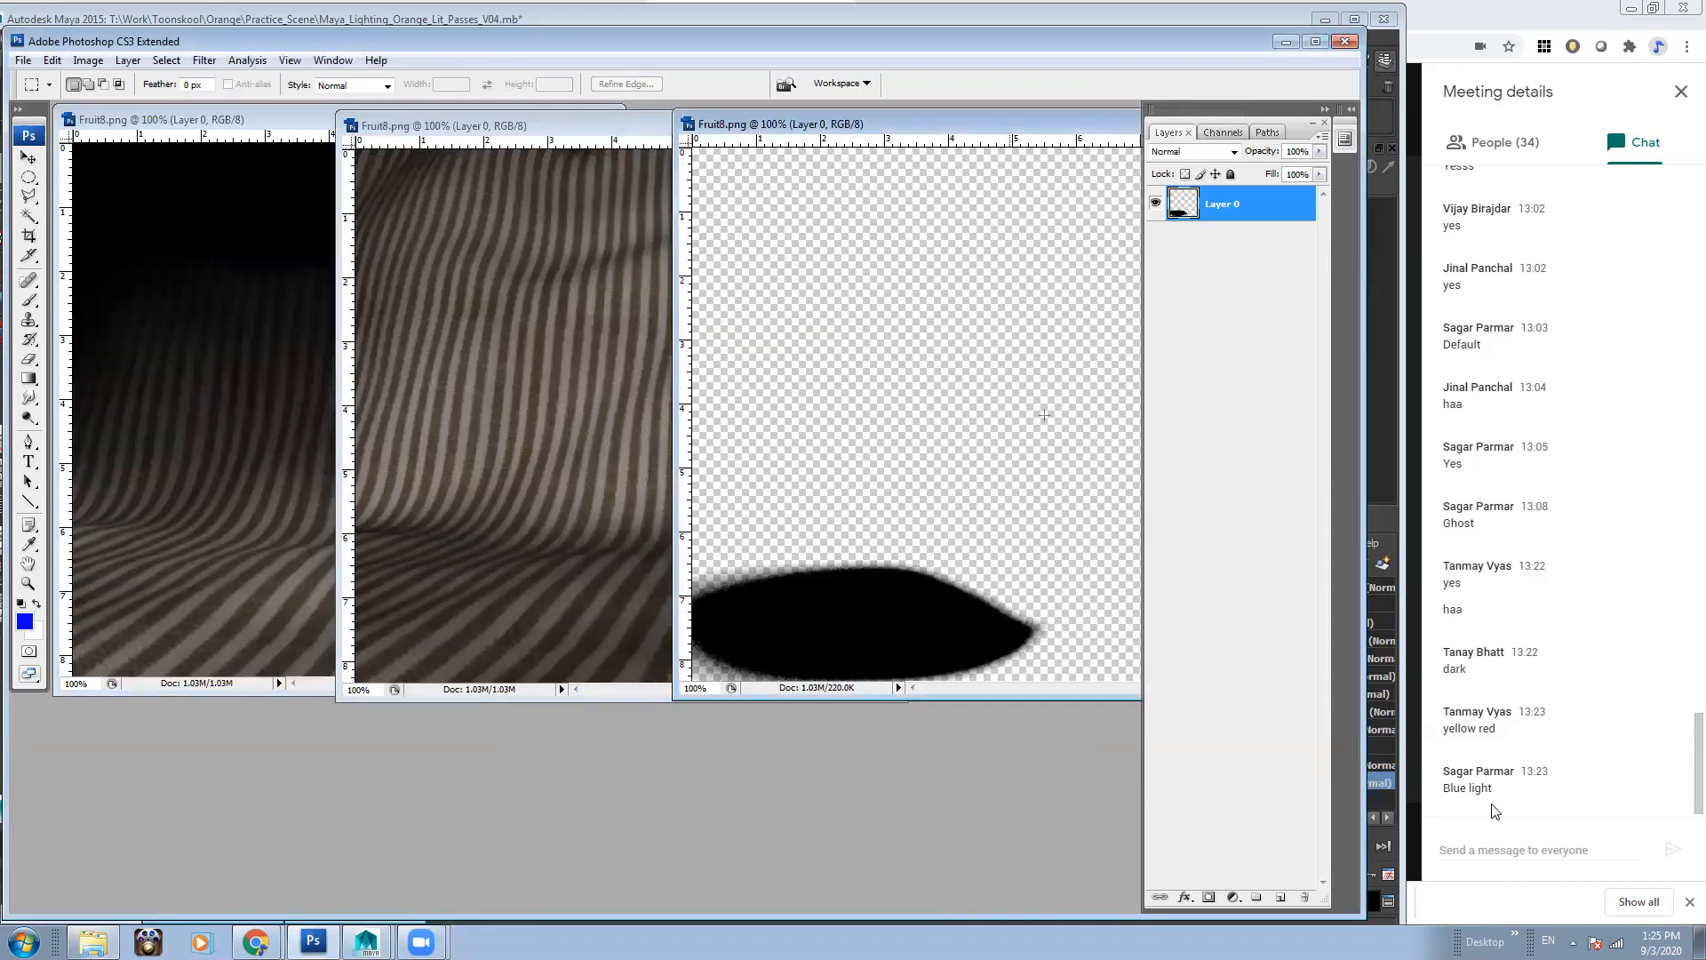
Copy the Ch_Key_Shadow image with the Move tool into the Bg_Key_Diffuse document as an aligned layer above the background
{"action": "key", "text": "v"}
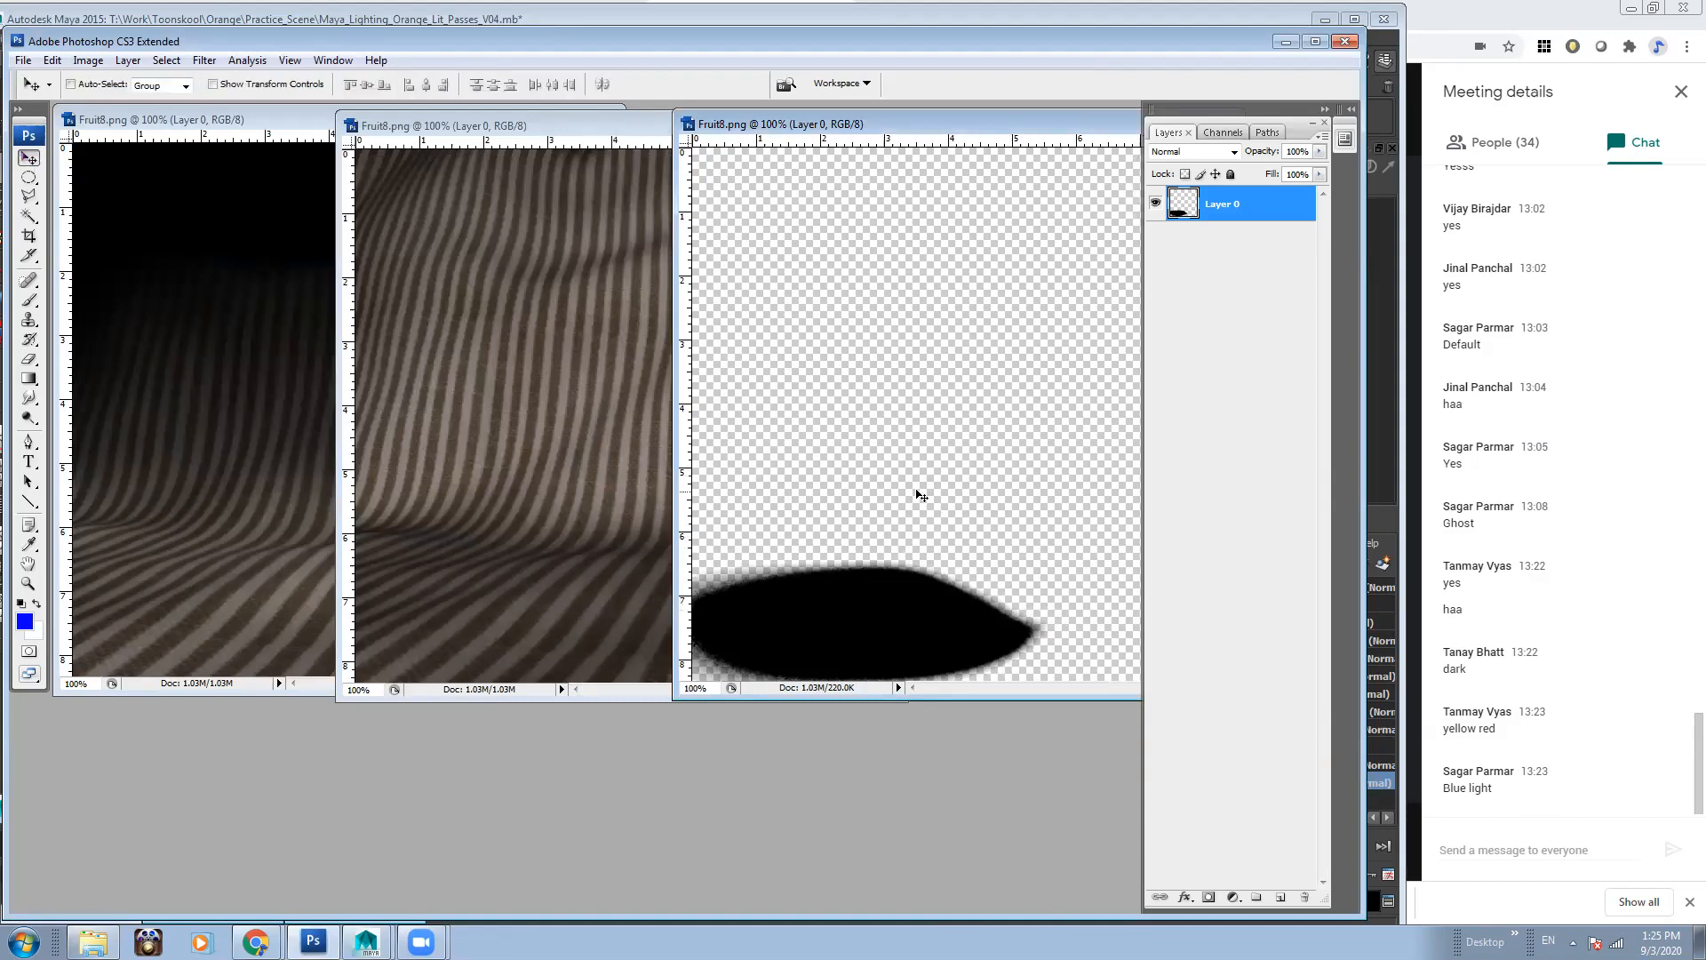
{"action": "left_click_drag", "start_coordinate": [209, 114], "coordinate": [209, 125]}
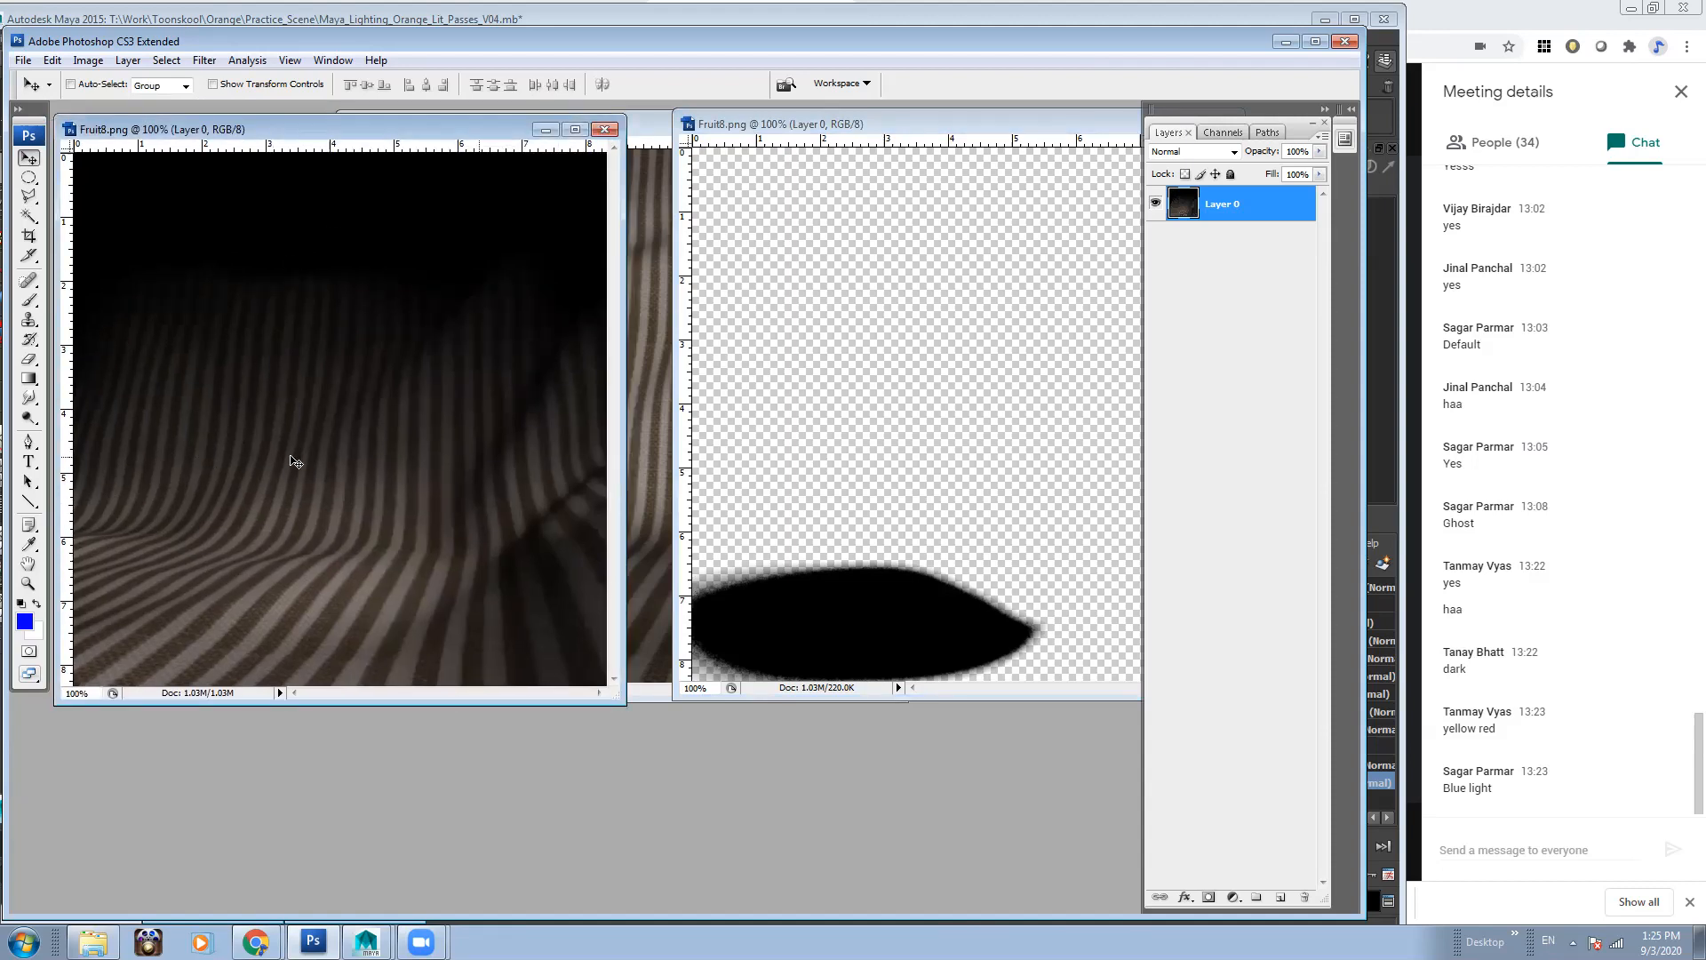
{"action": "left_click", "coordinate": [1002, 494]}
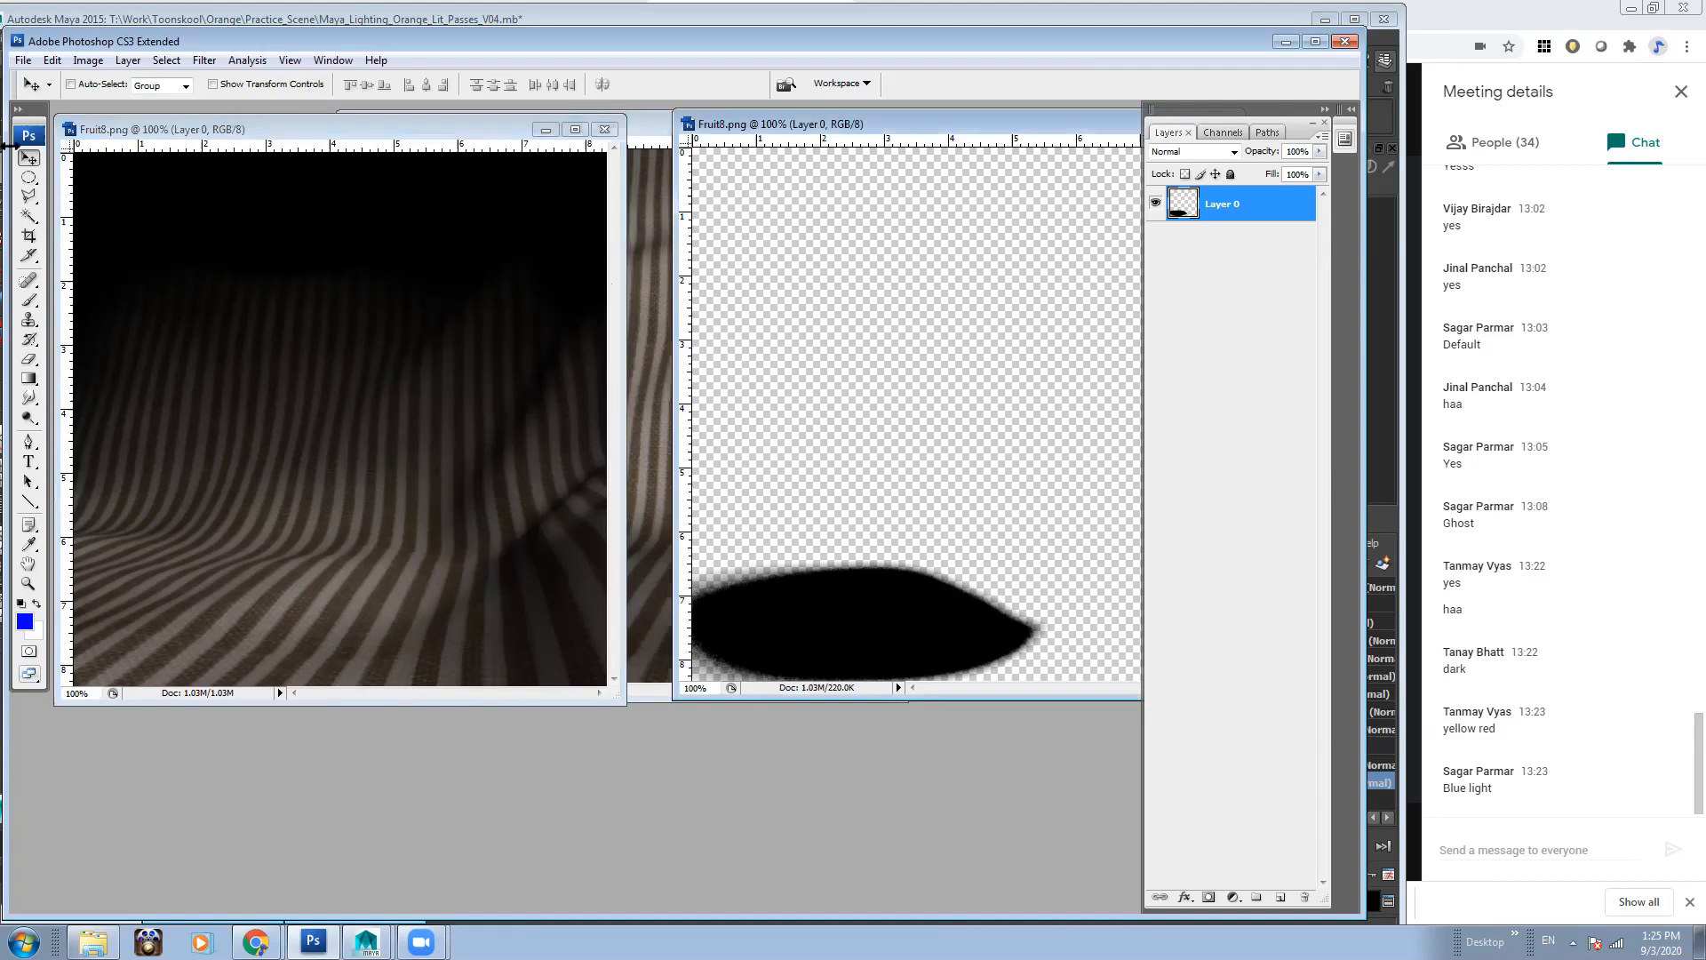
{"action": "left_click_drag", "start_coordinate": [957, 524], "coordinate": [342, 533]}
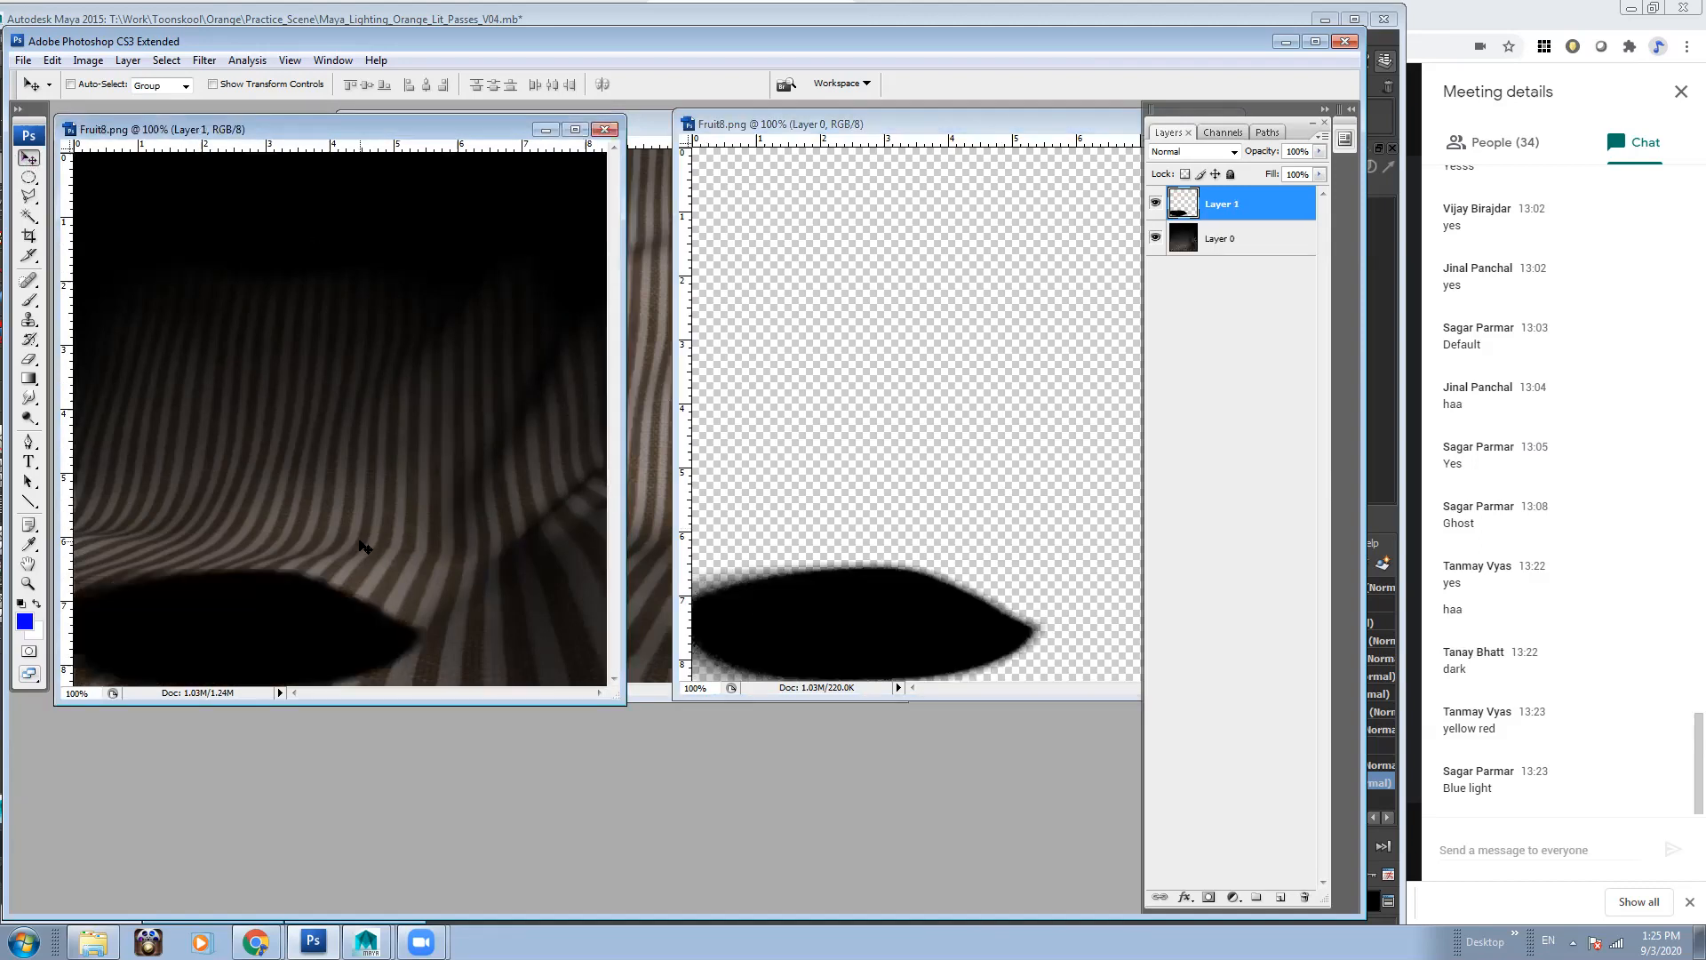
Set the shadow image window aside and examine the shadow layer's edge over the striped cloth up close and as a whole
{"action": "left_click_drag", "start_coordinate": [885, 123], "coordinate": [1054, 116]}
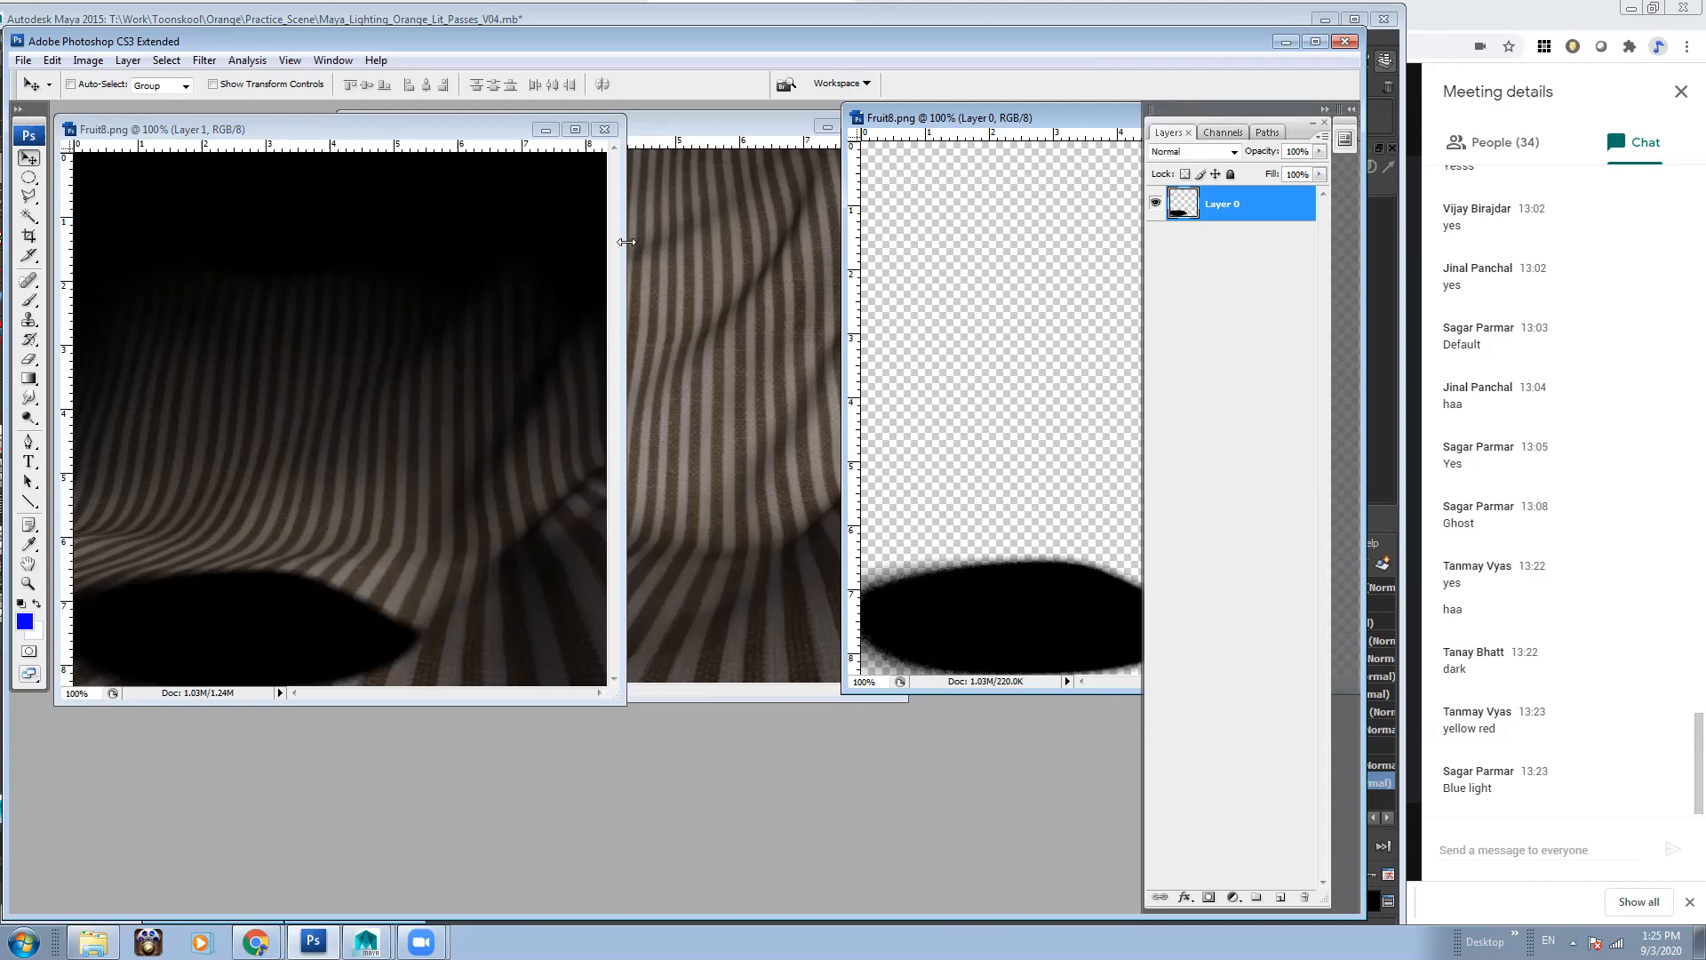
{"action": "left_click", "coordinate": [300, 618]}
{"action": "key", "text": "ctrl+plus"}
{"action": "key", "text": "ctrl+plus"}
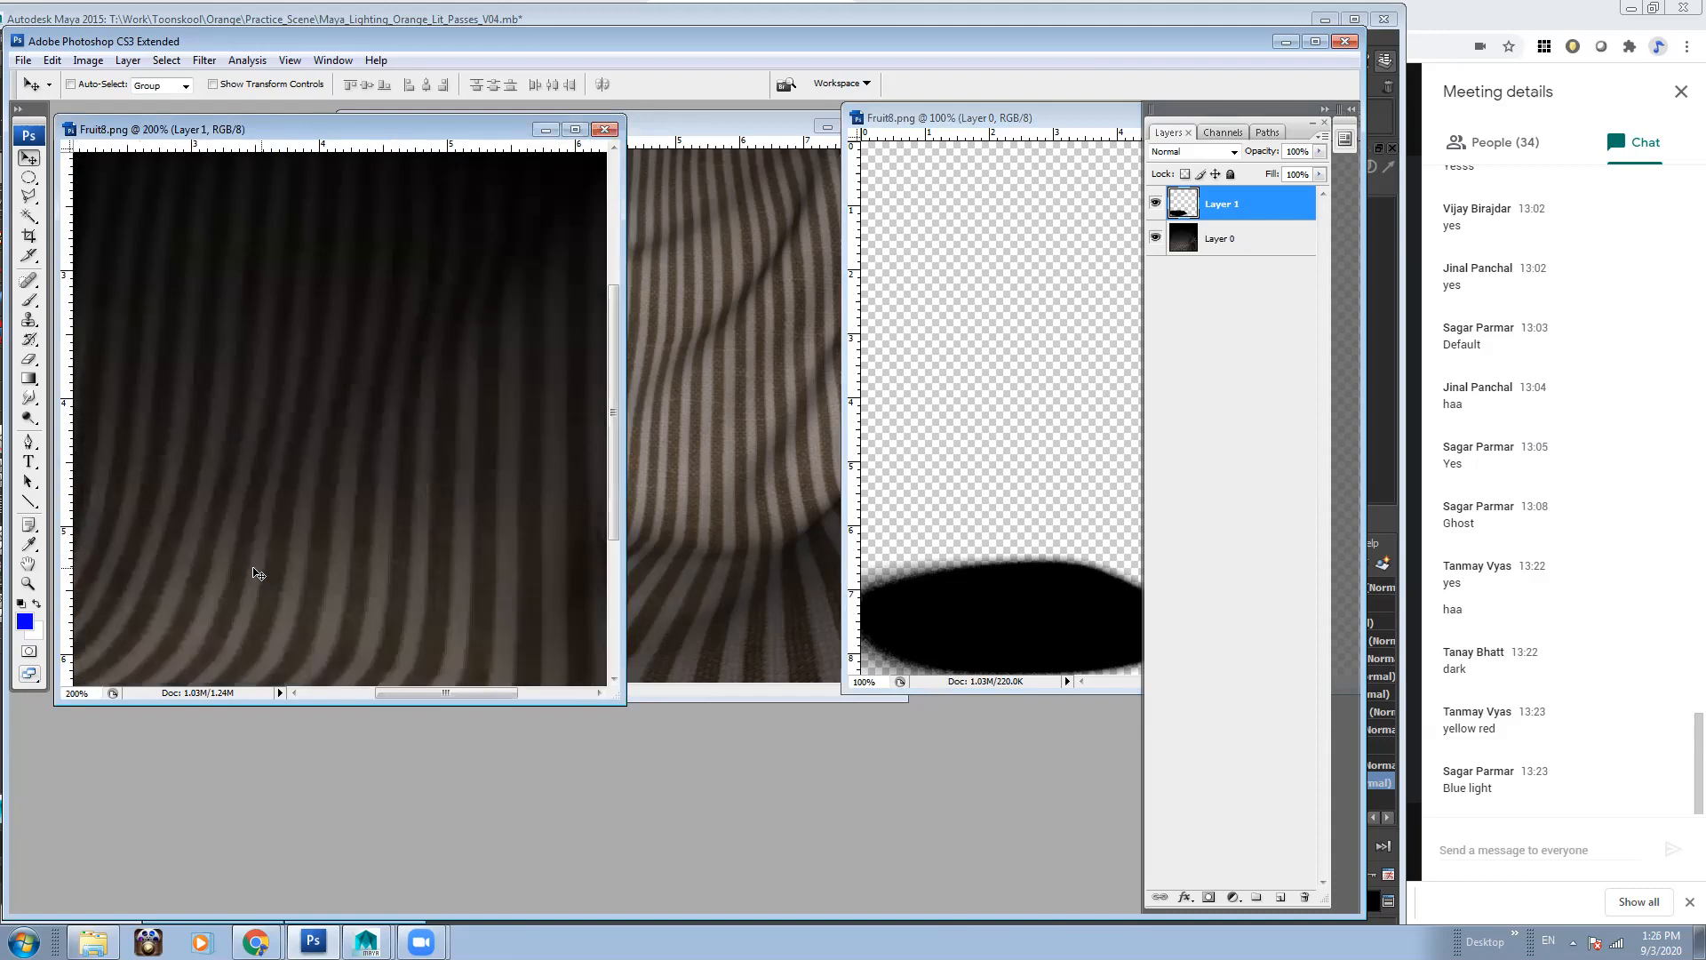
{"action": "key", "text": "space"}
{"action": "left_click_drag", "start_coordinate": [313, 548], "coordinate": [470, 404]}
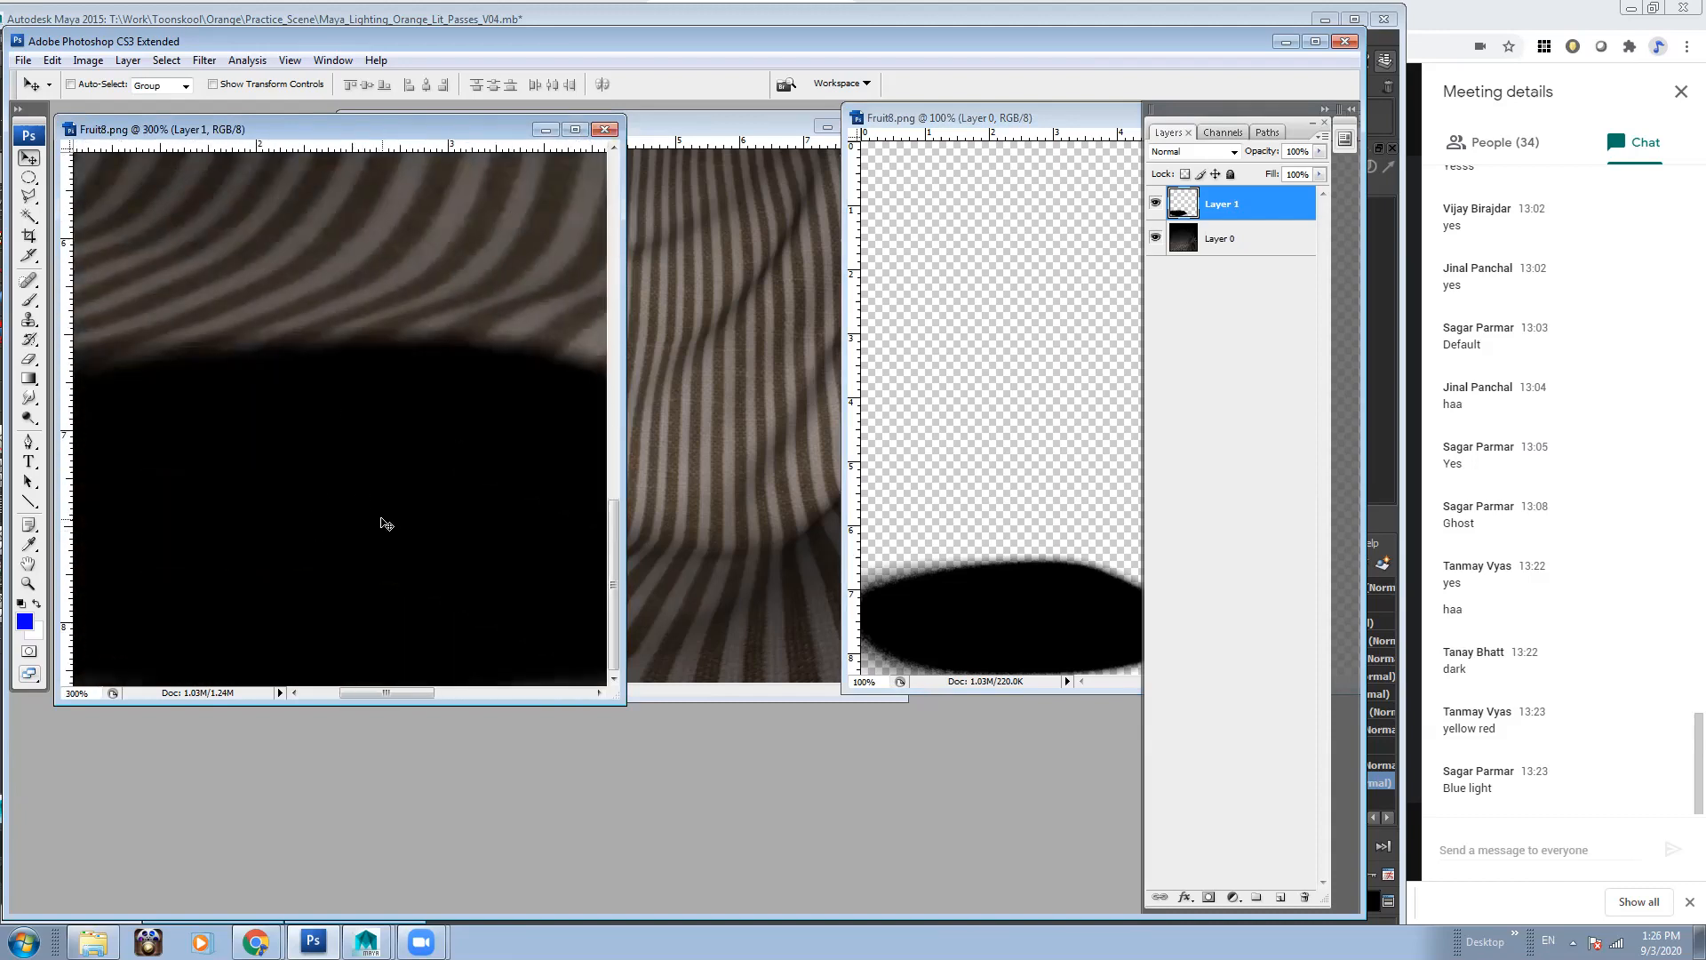
{"action": "key", "text": "ctrl+minus"}
{"action": "key", "text": "ctrl+minus"}
{"action": "key", "text": "ctrl+minus"}
{"action": "key", "text": "ctrl+plus"}
{"action": "key", "text": "ctrl+minus"}
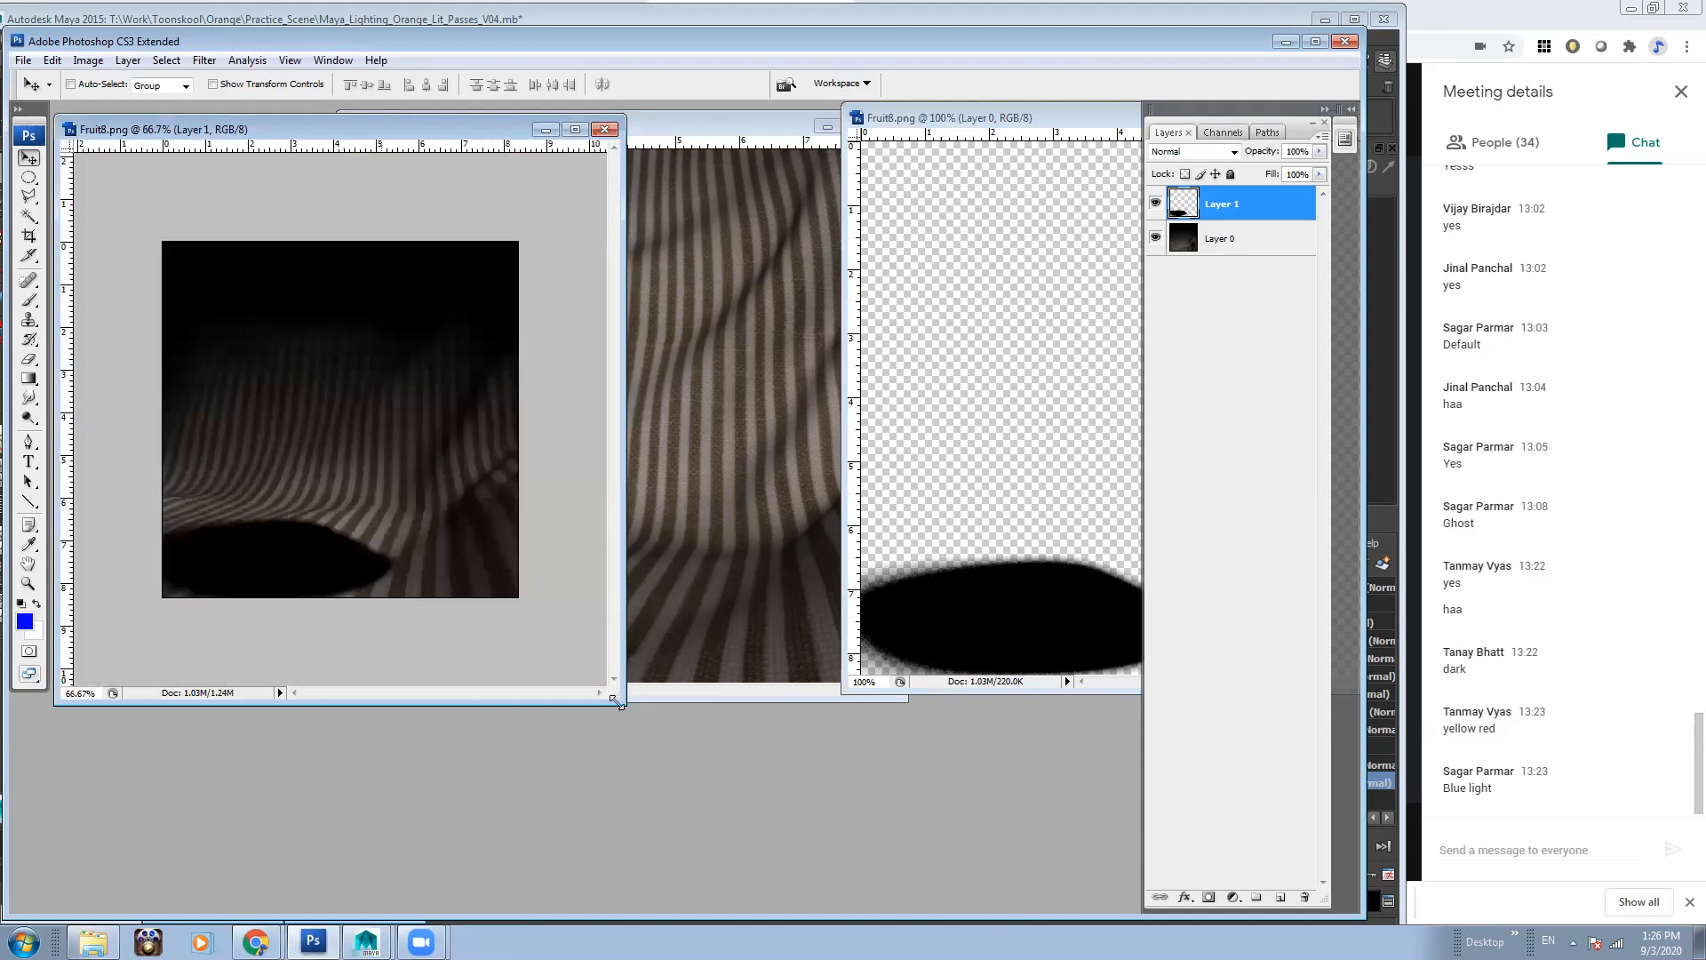
Enlarge the composite document's window and copy the Bg_Fill image into it as the topmost layer
{"action": "left_click_drag", "start_coordinate": [602, 702], "coordinate": [739, 810]}
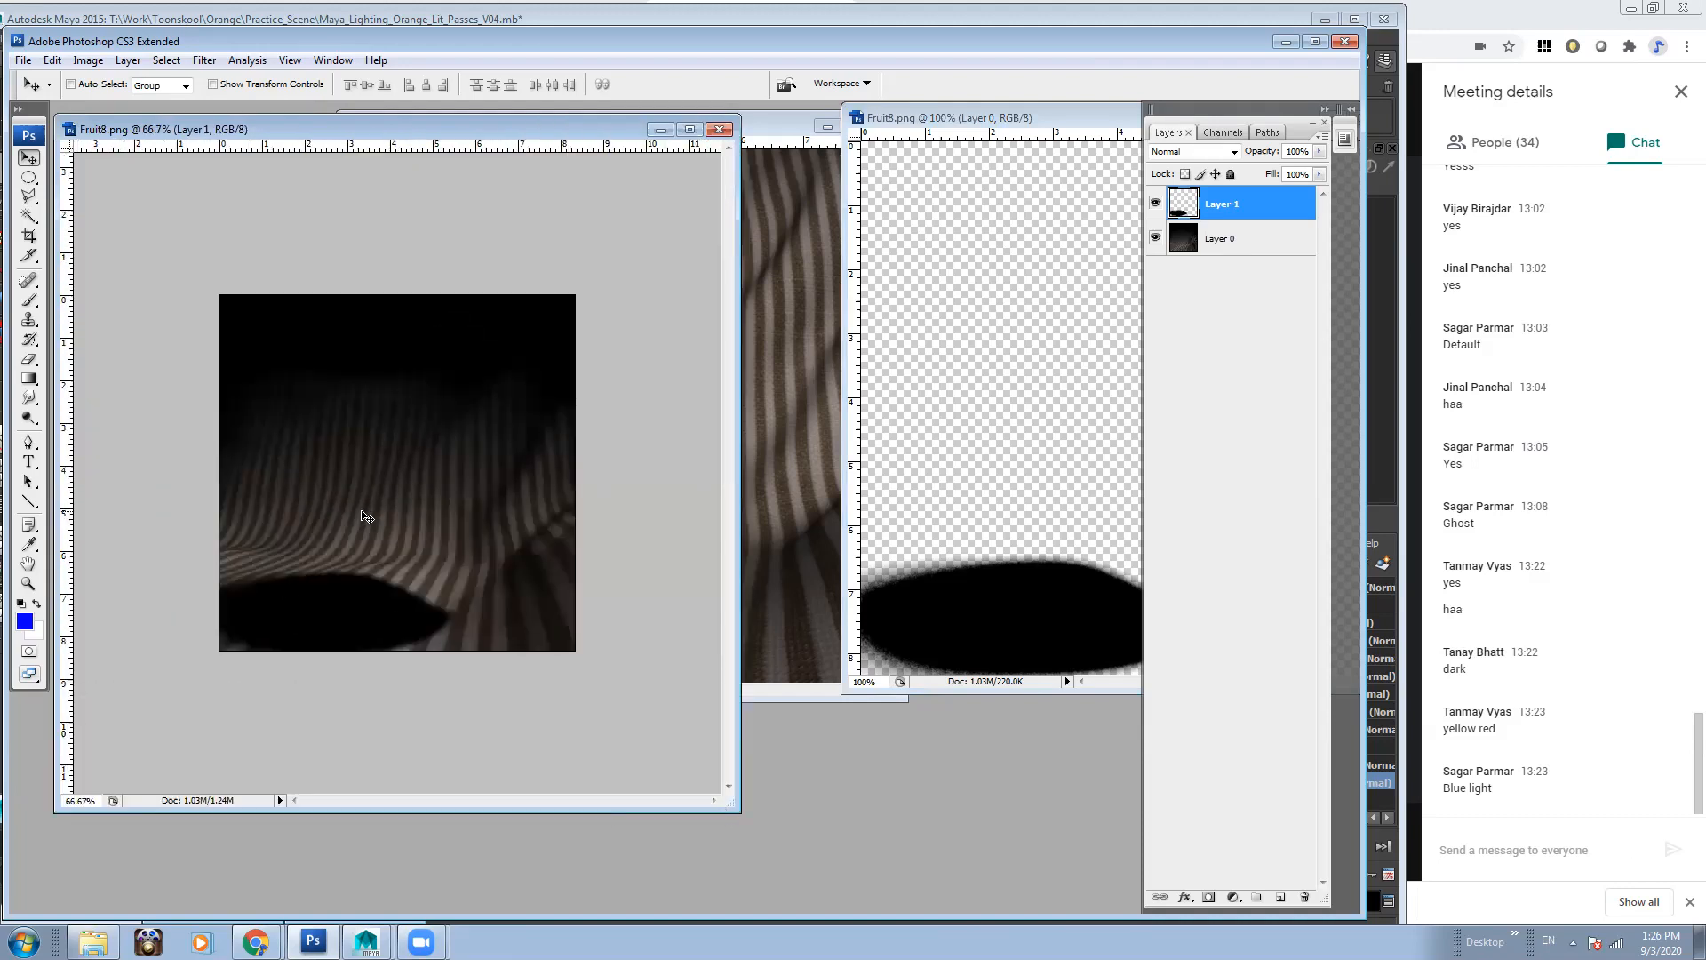
{"action": "left_click", "coordinate": [814, 380]}
{"action": "left_click_drag", "start_coordinate": [677, 122], "coordinate": [850, 131]}
{"action": "left_click_drag", "start_coordinate": [864, 400], "coordinate": [451, 459]}
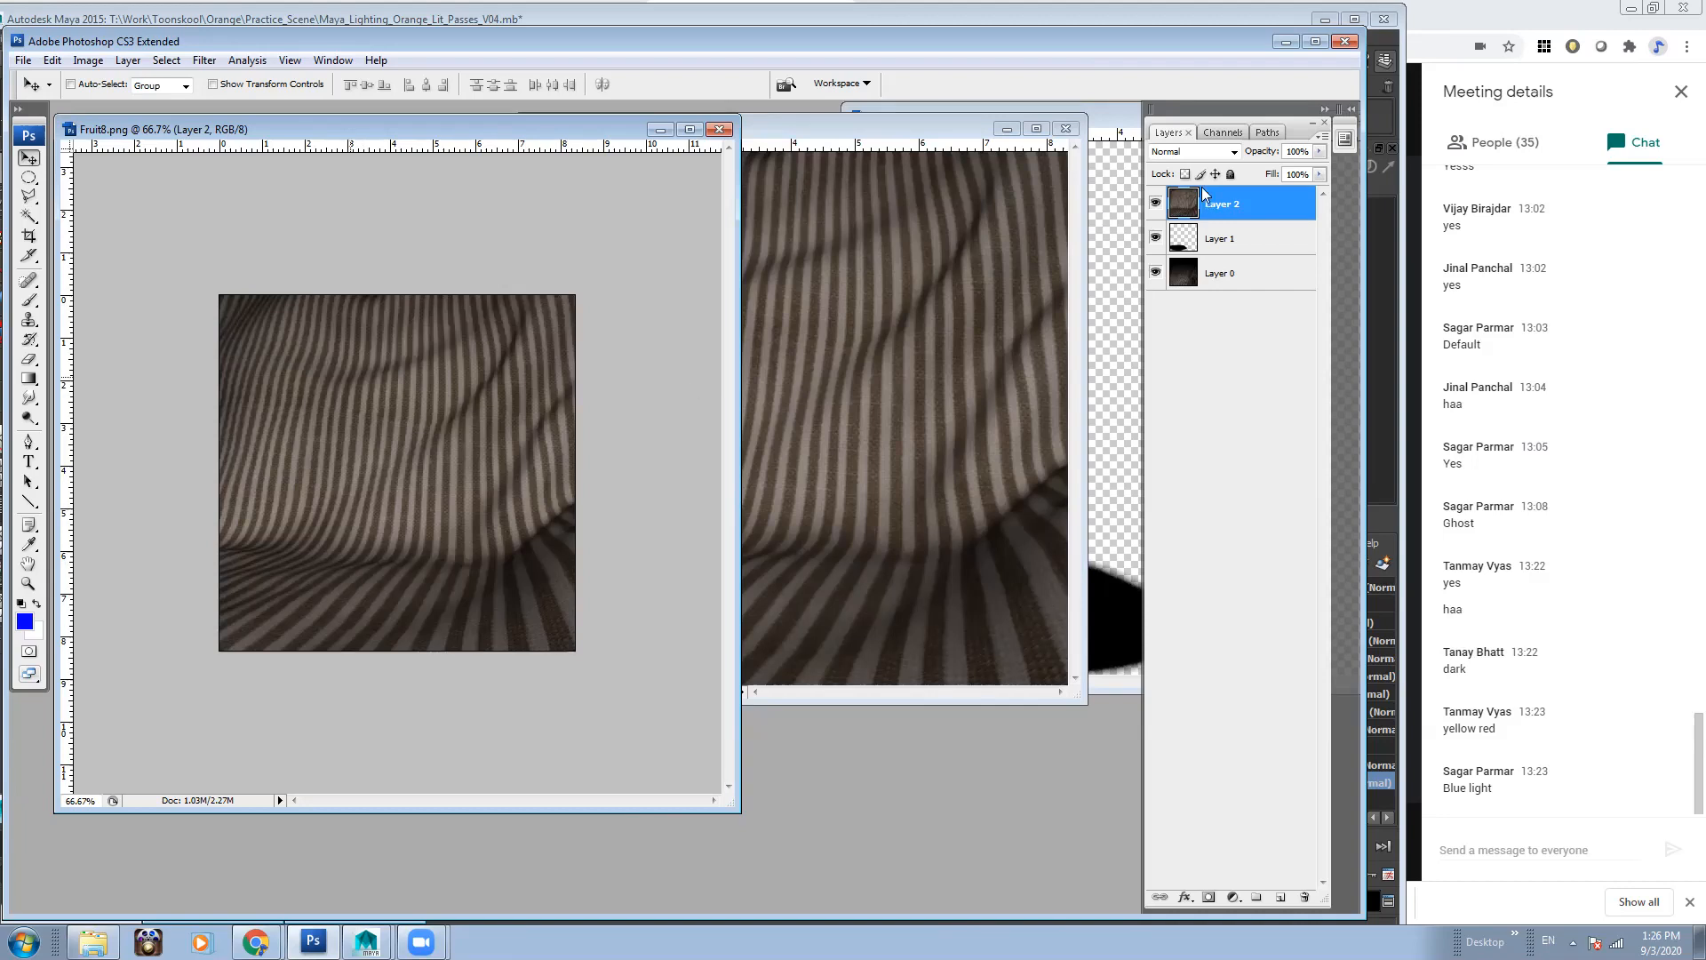
Set the Bg_Fill layer's blend mode to Screen
{"action": "left_click", "coordinate": [1233, 151]}
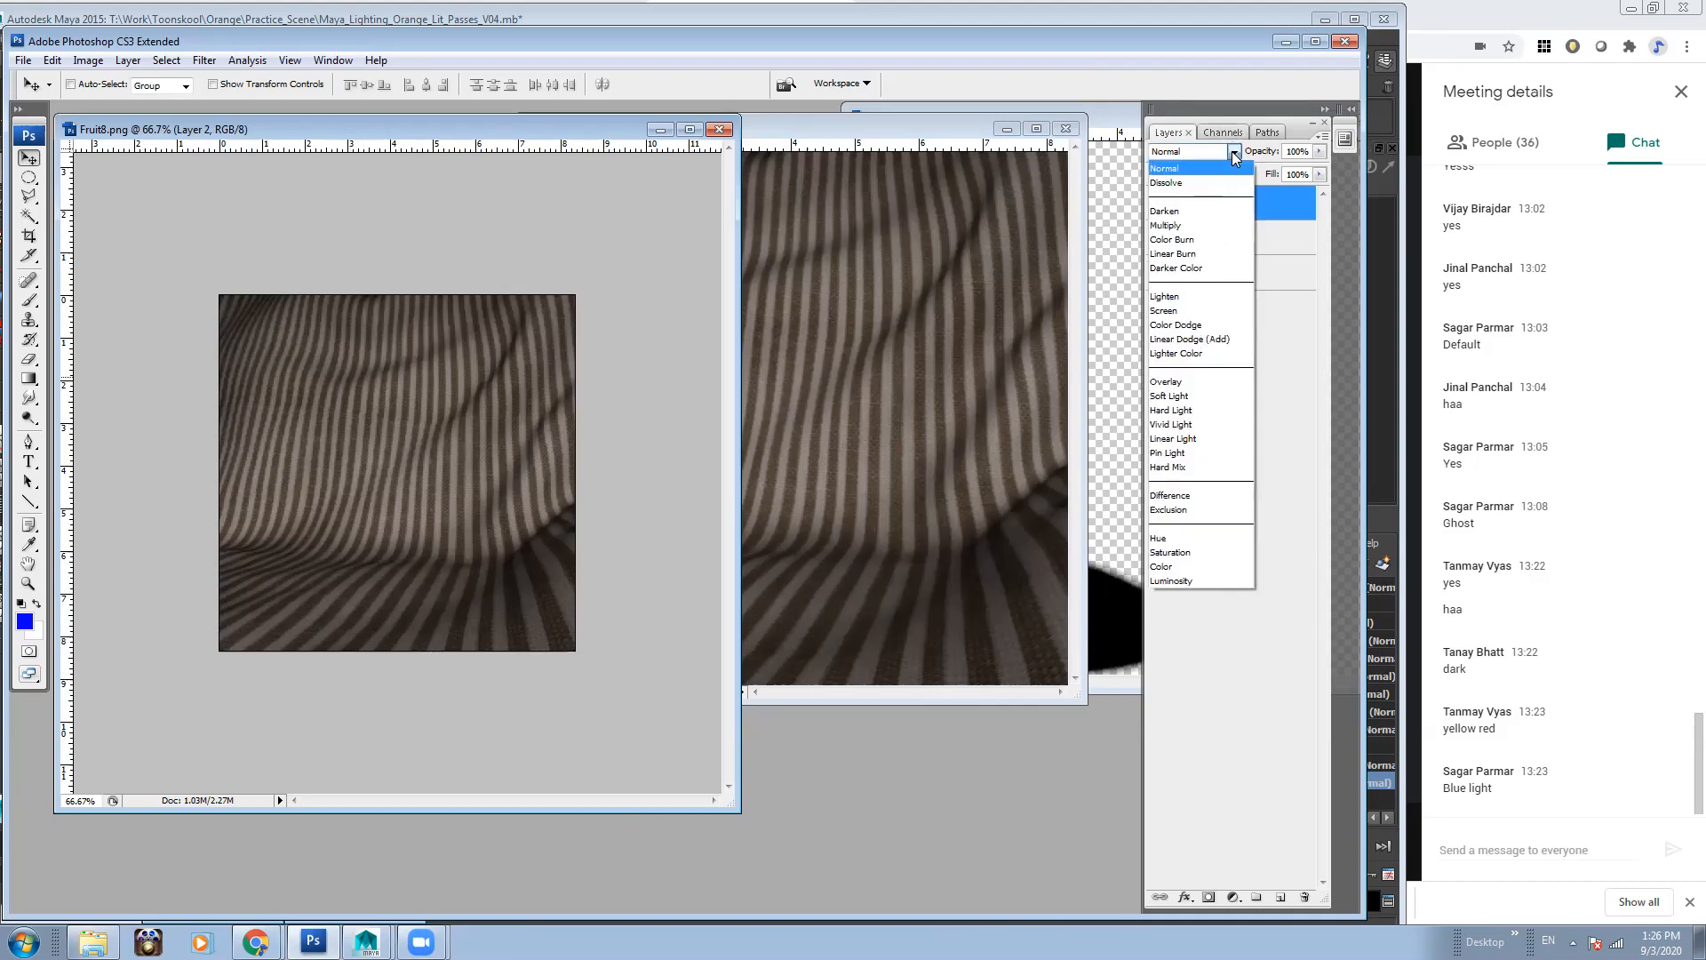
{"action": "left_click", "coordinate": [1173, 320]}
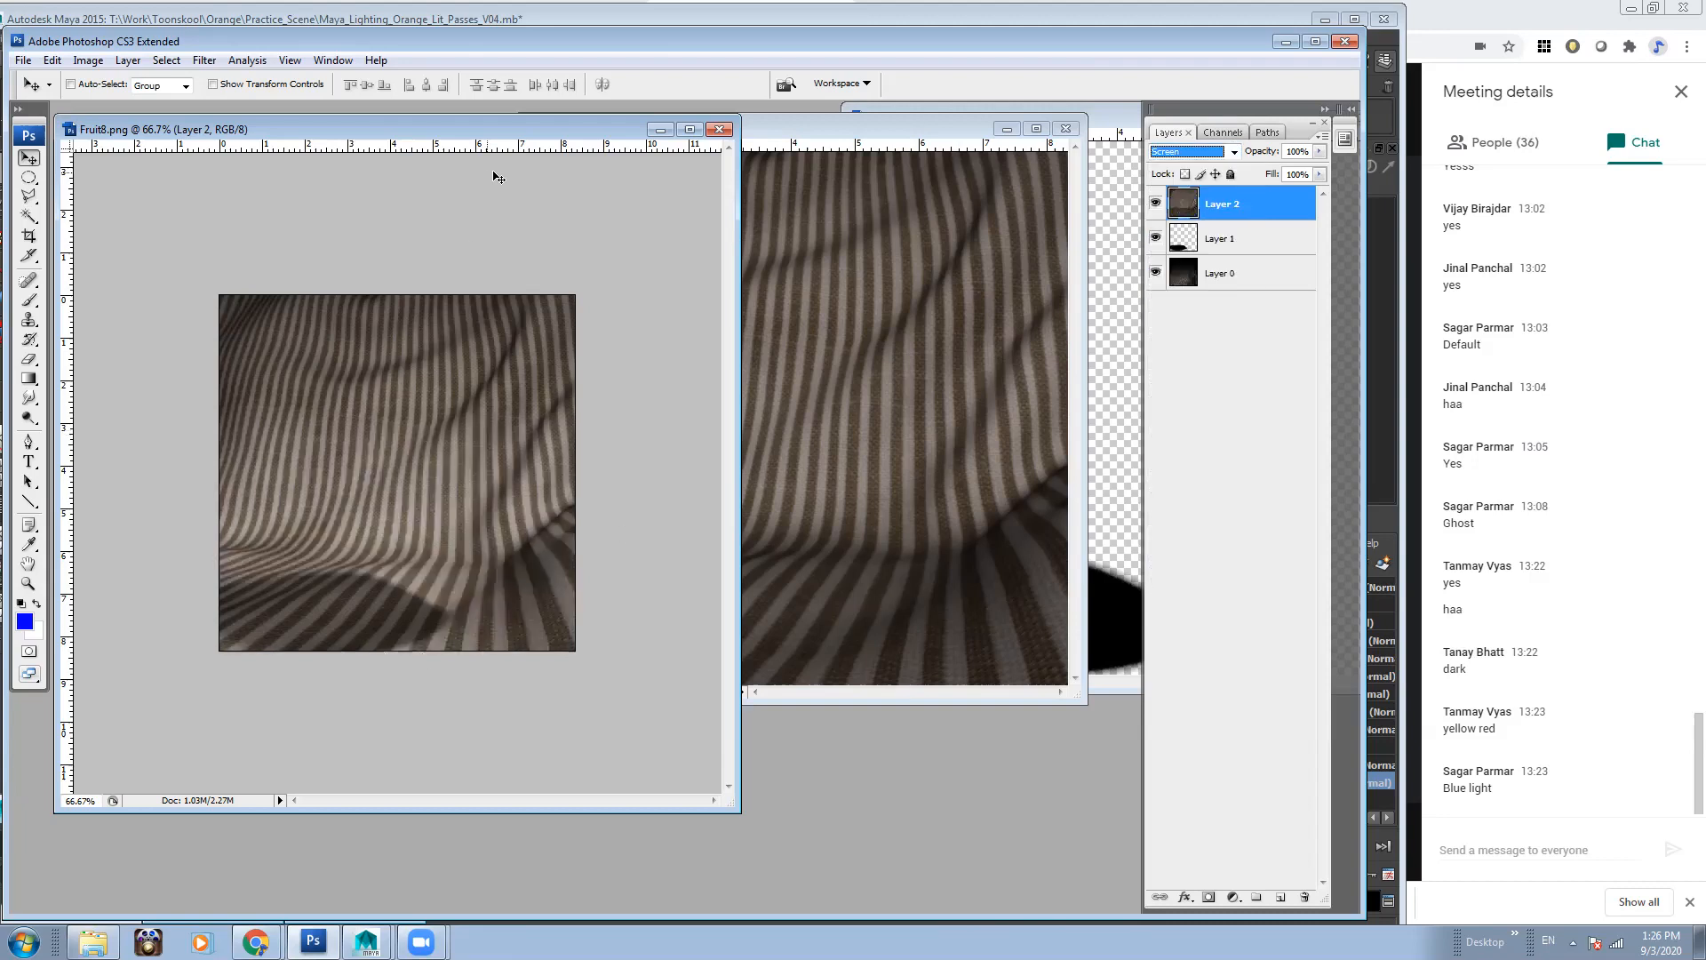
{"action": "left_click_drag", "start_coordinate": [528, 126], "coordinate": [496, 133]}
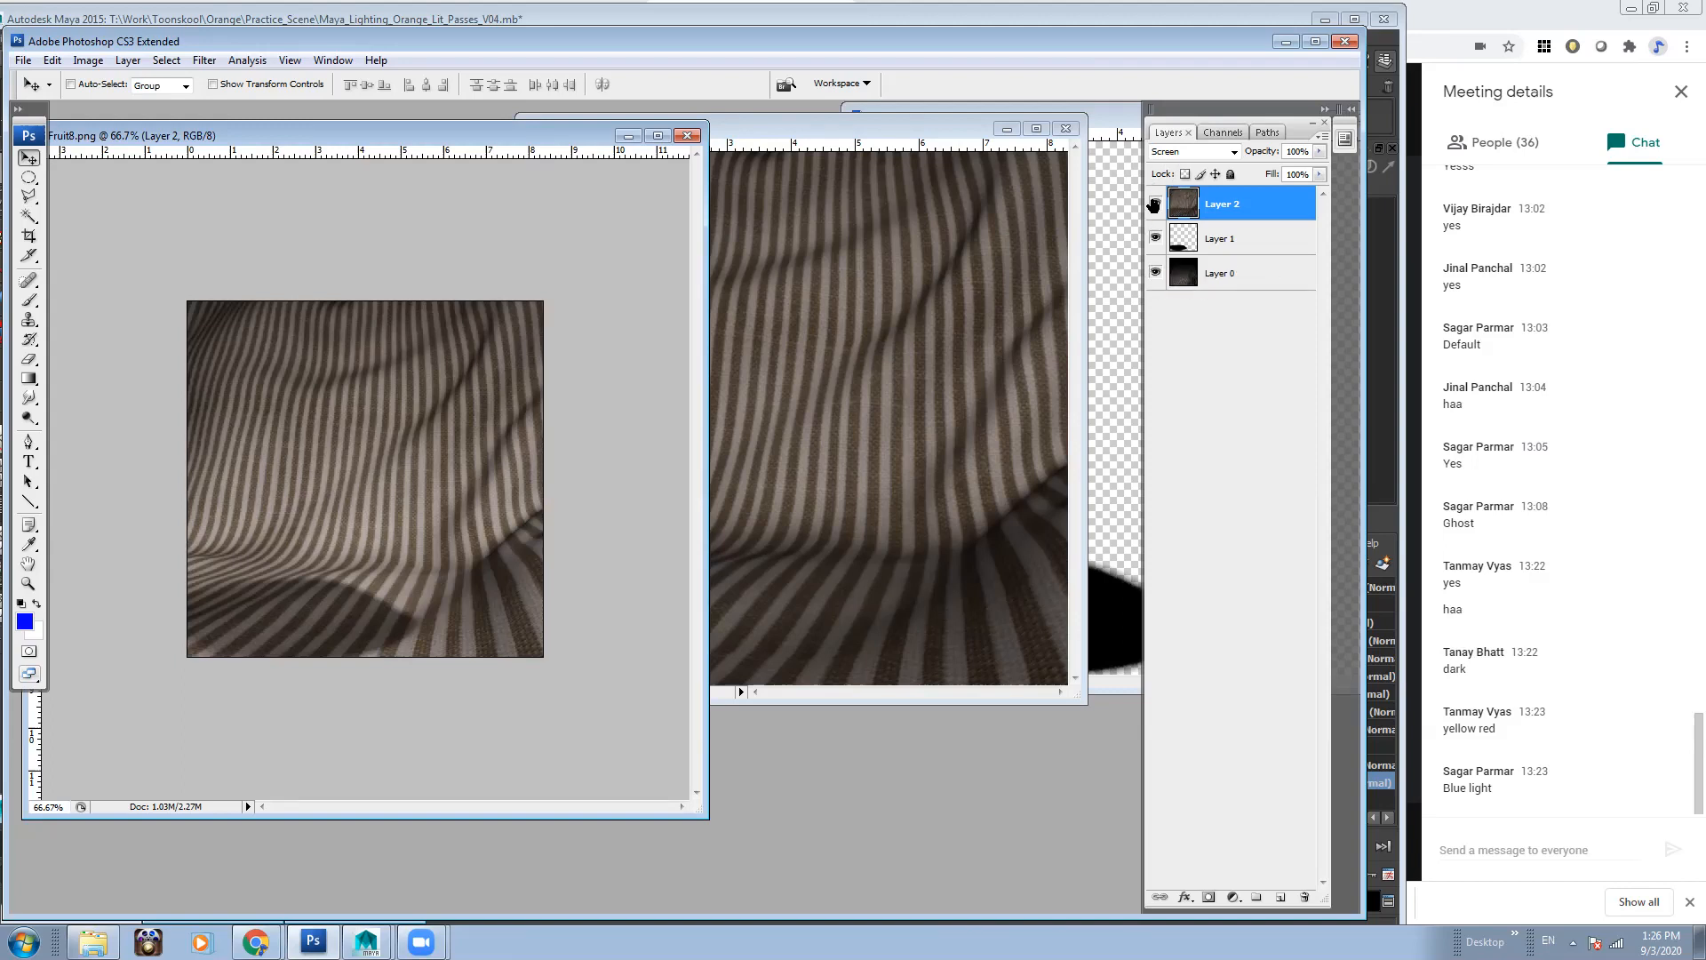
Compare the composite with and without the Bg_Fill layer by toggling its visibility, and try its fill amount, ending at 100%
{"action": "left_click", "coordinate": [1154, 205]}
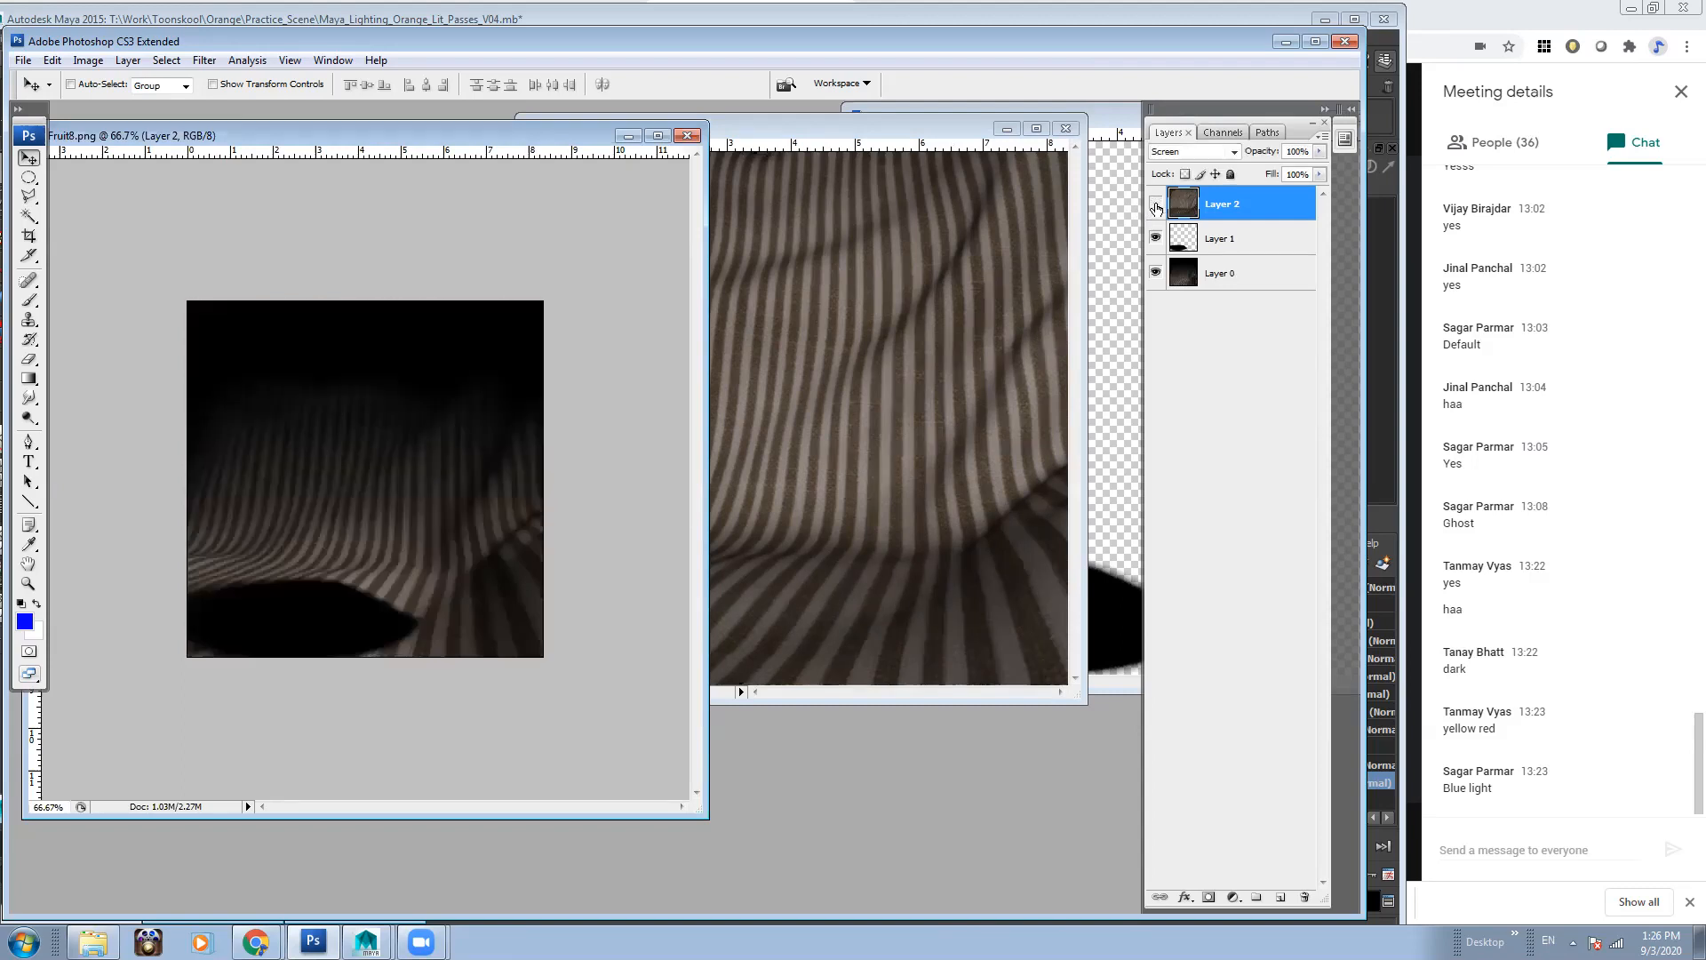
{"action": "left_click", "coordinate": [1156, 206]}
{"action": "left_click", "coordinate": [1155, 207]}
{"action": "left_click", "coordinate": [1155, 206]}
{"action": "left_click", "coordinate": [1156, 206]}
{"action": "left_click", "coordinate": [1156, 207]}
{"action": "left_click", "coordinate": [1320, 175]}
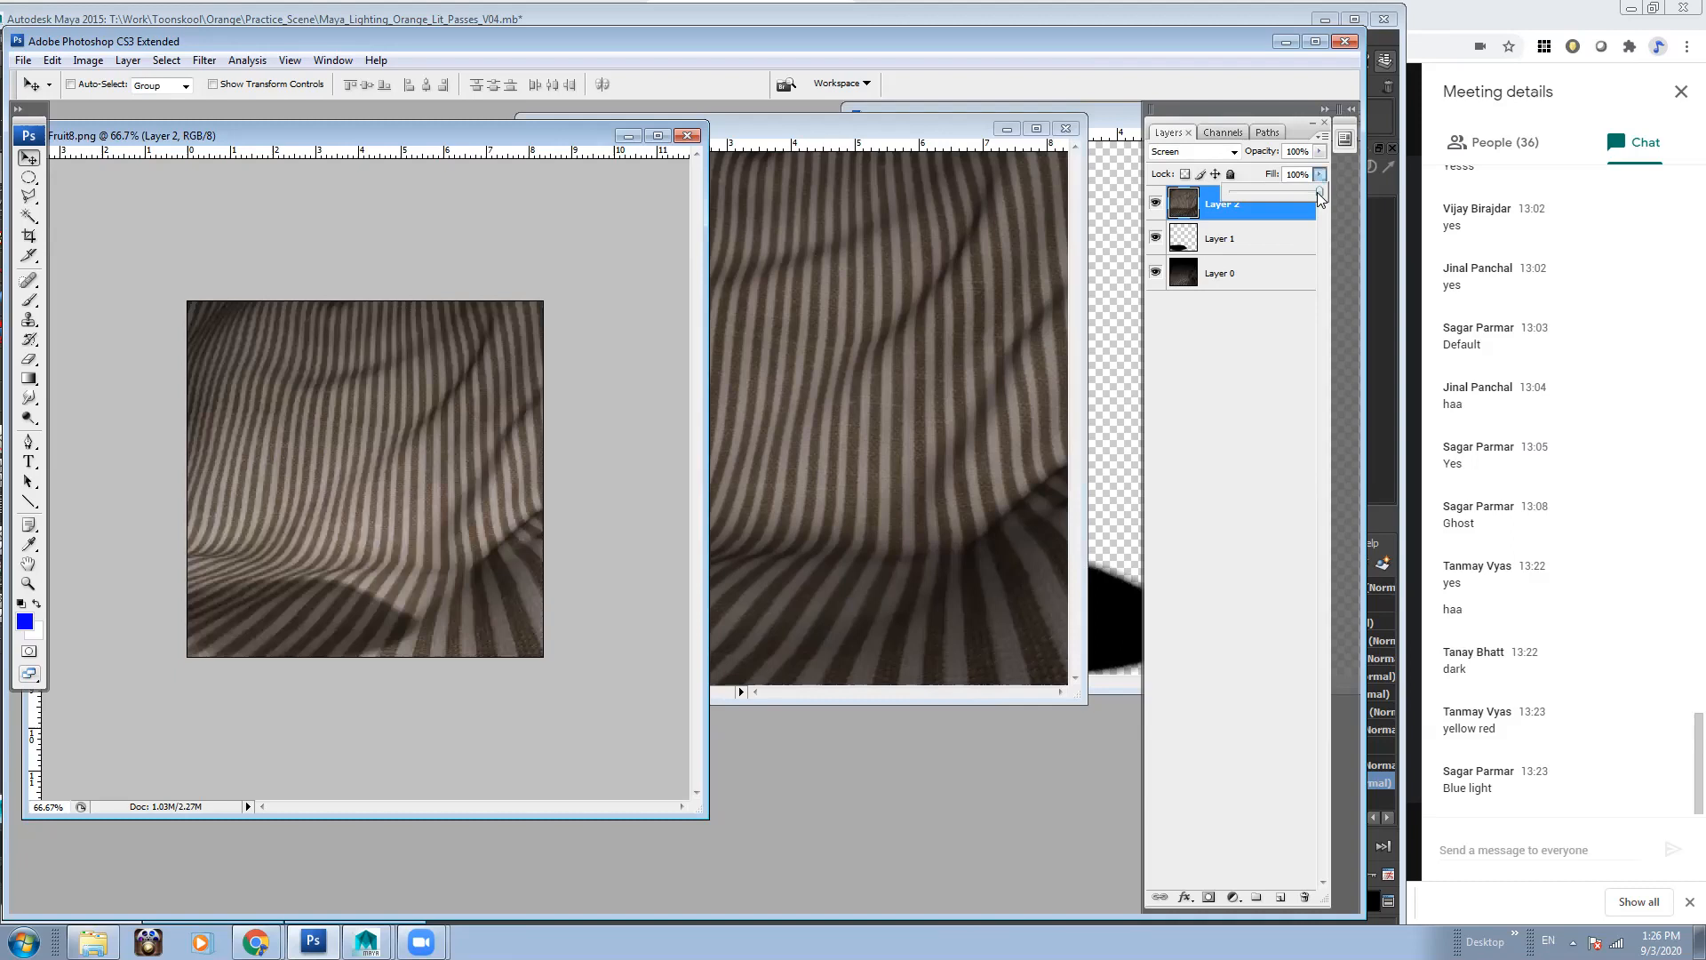
{"action": "left_click_drag", "start_coordinate": [1283, 194], "coordinate": [1333, 188]}
{"action": "left_click_drag", "start_coordinate": [512, 141], "coordinate": [559, 131]}
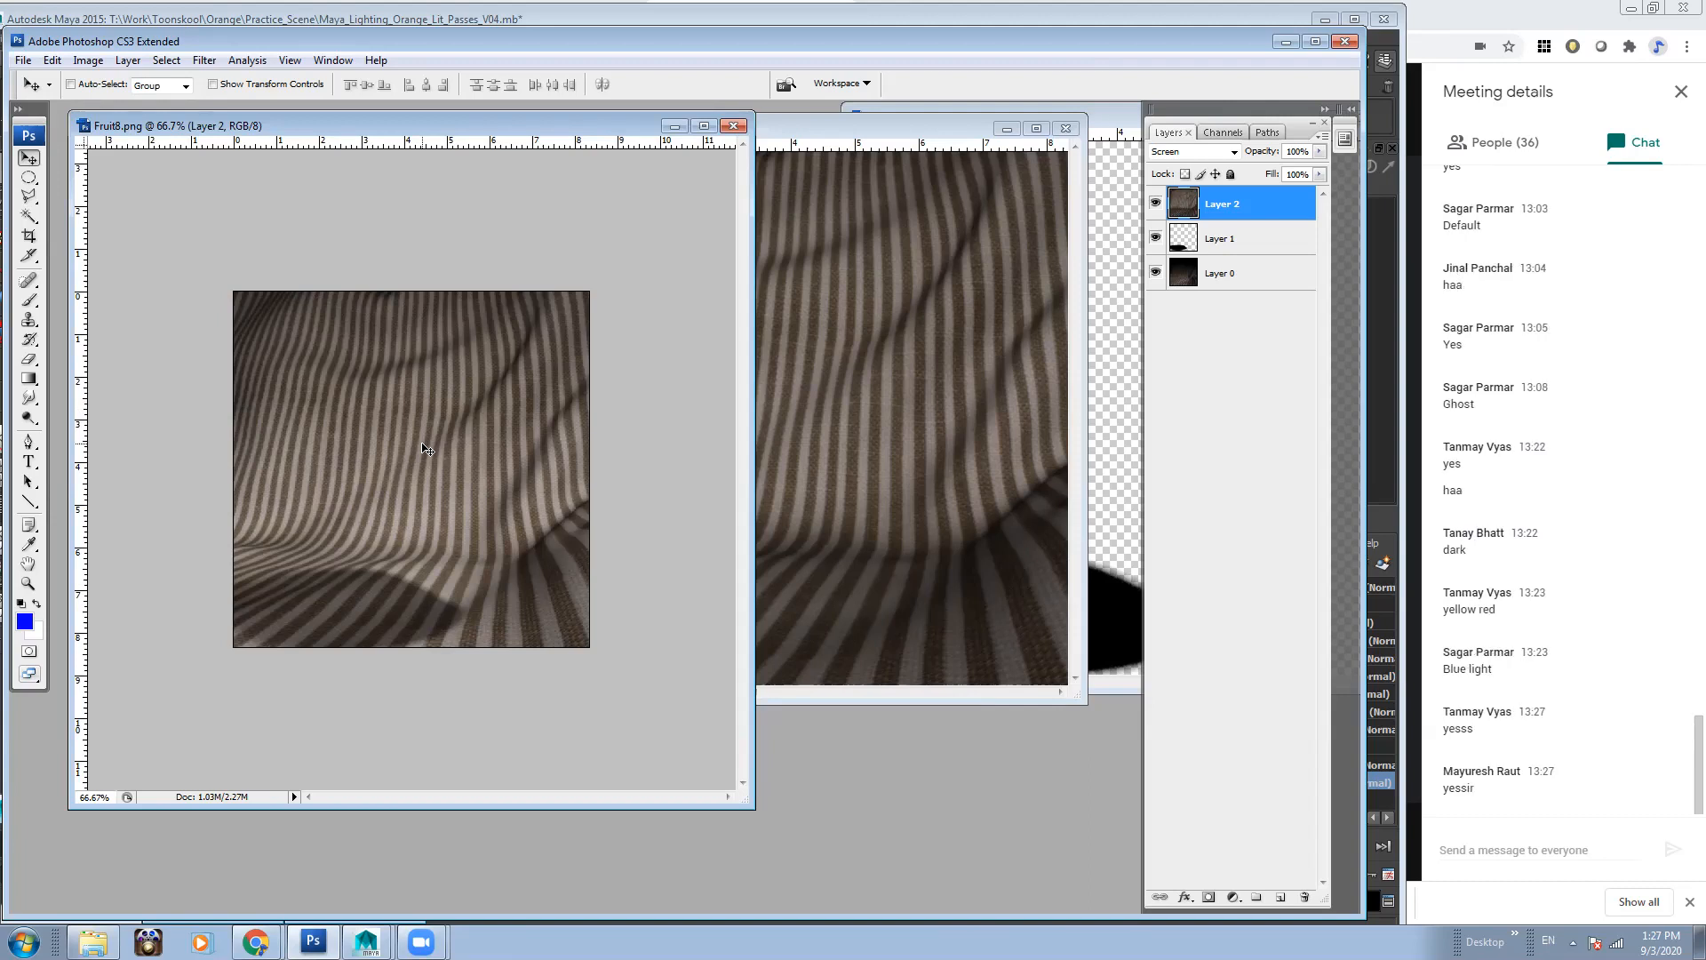
Switch to the passes folder and open Fruit8.png from Ch_Key_Diffuse in Photoshop
{"action": "left_click", "coordinate": [93, 942]}
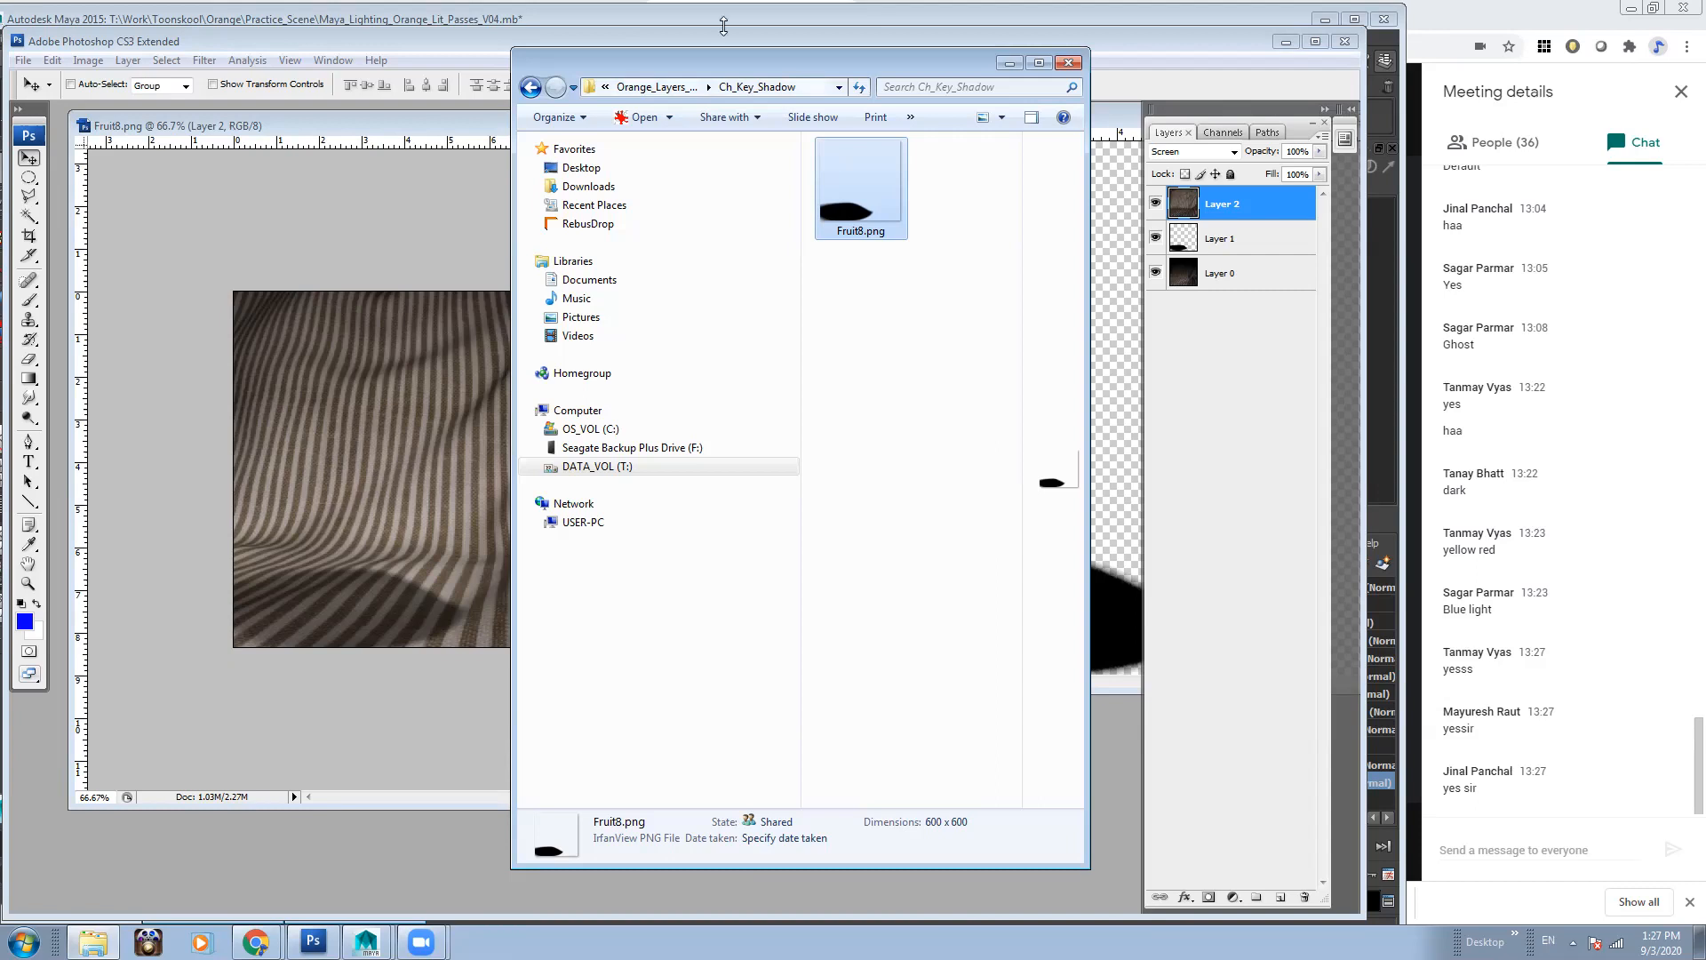
{"action": "left_click_drag", "start_coordinate": [741, 52], "coordinate": [725, 49]}
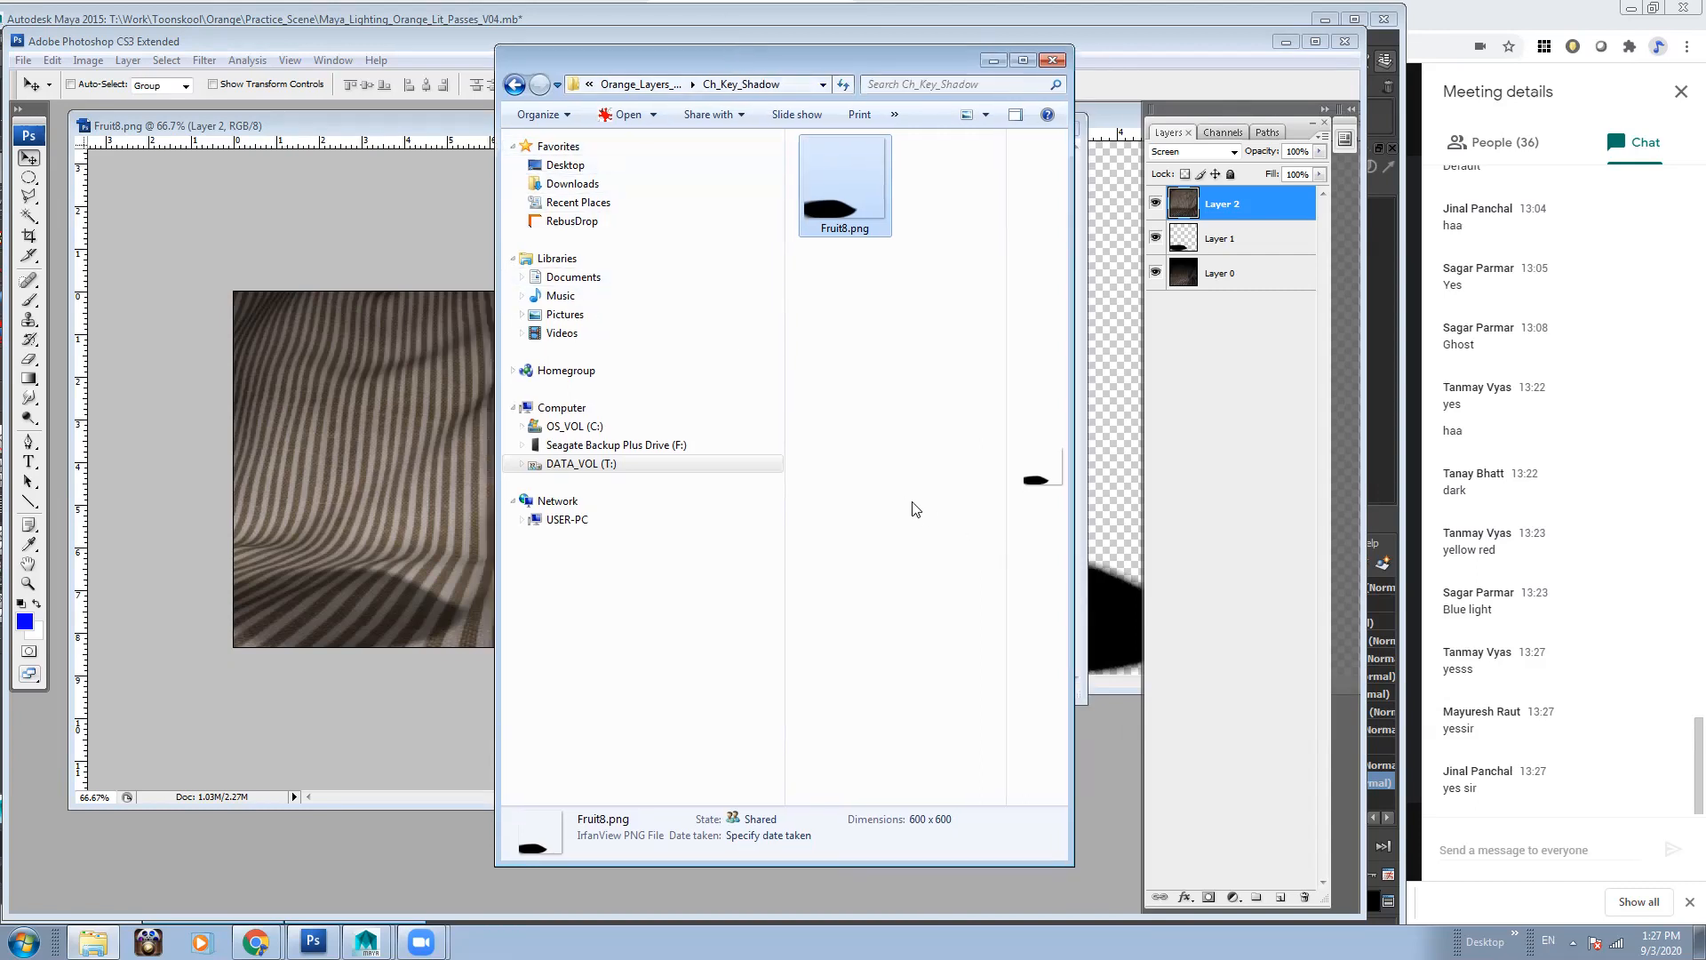
{"action": "key", "text": "BackSpace"}
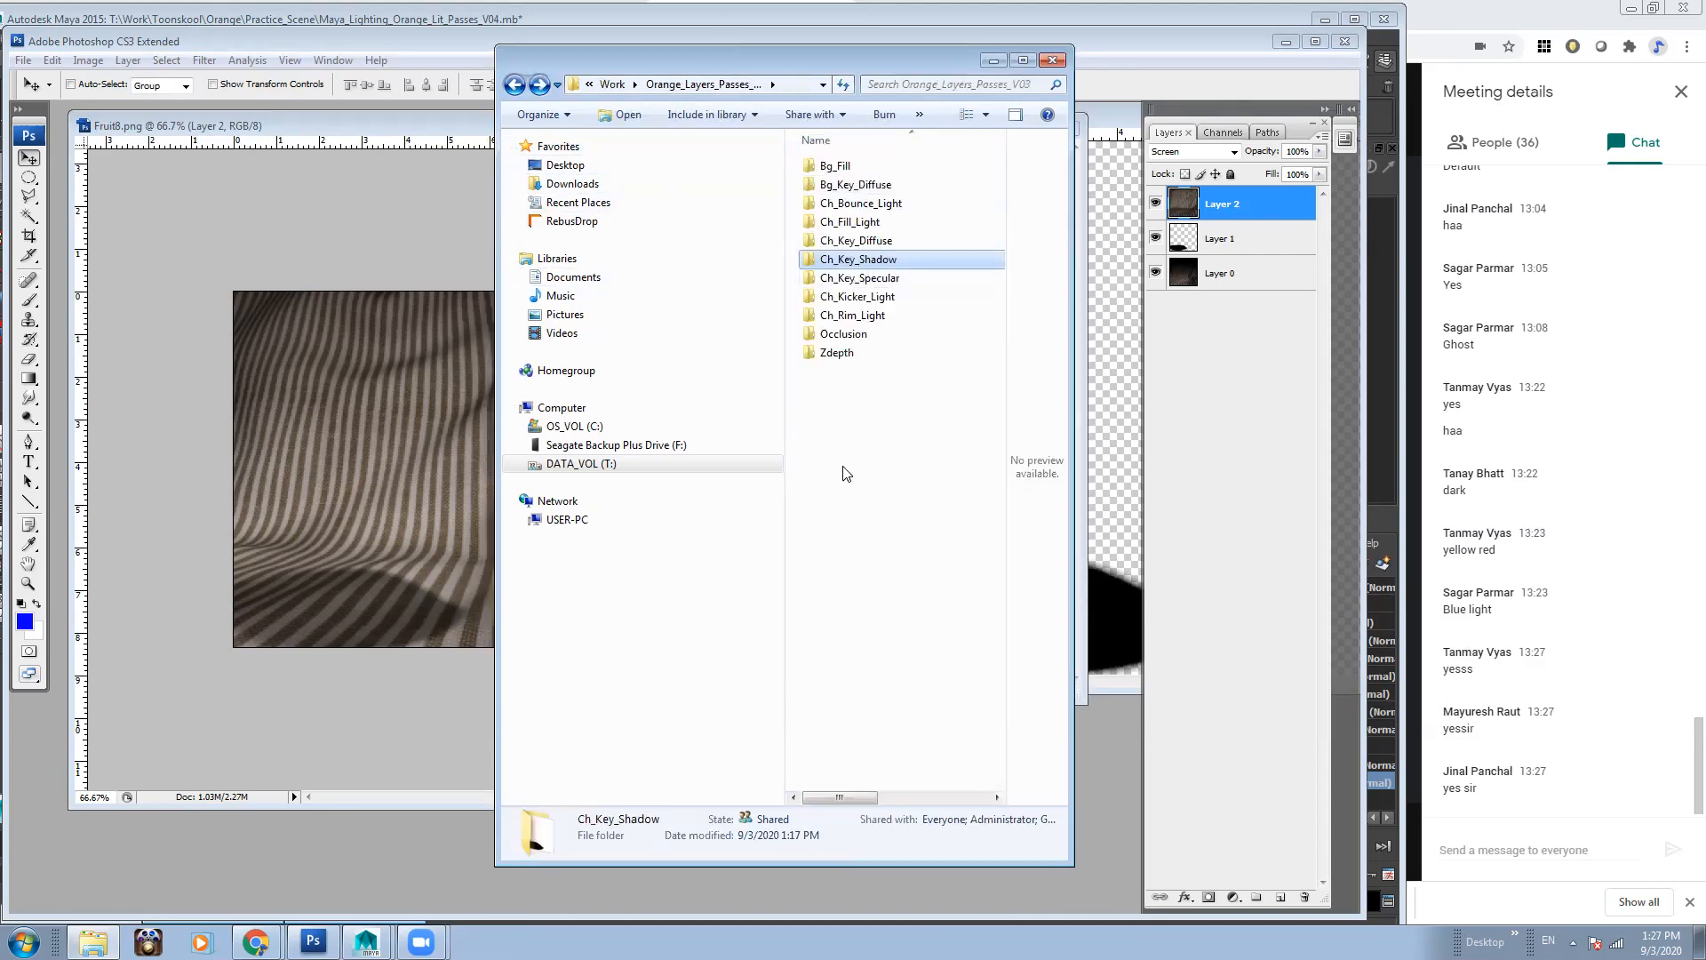
{"action": "left_click", "coordinate": [845, 473]}
{"action": "left_click_drag", "start_coordinate": [932, 58], "coordinate": [927, 120]}
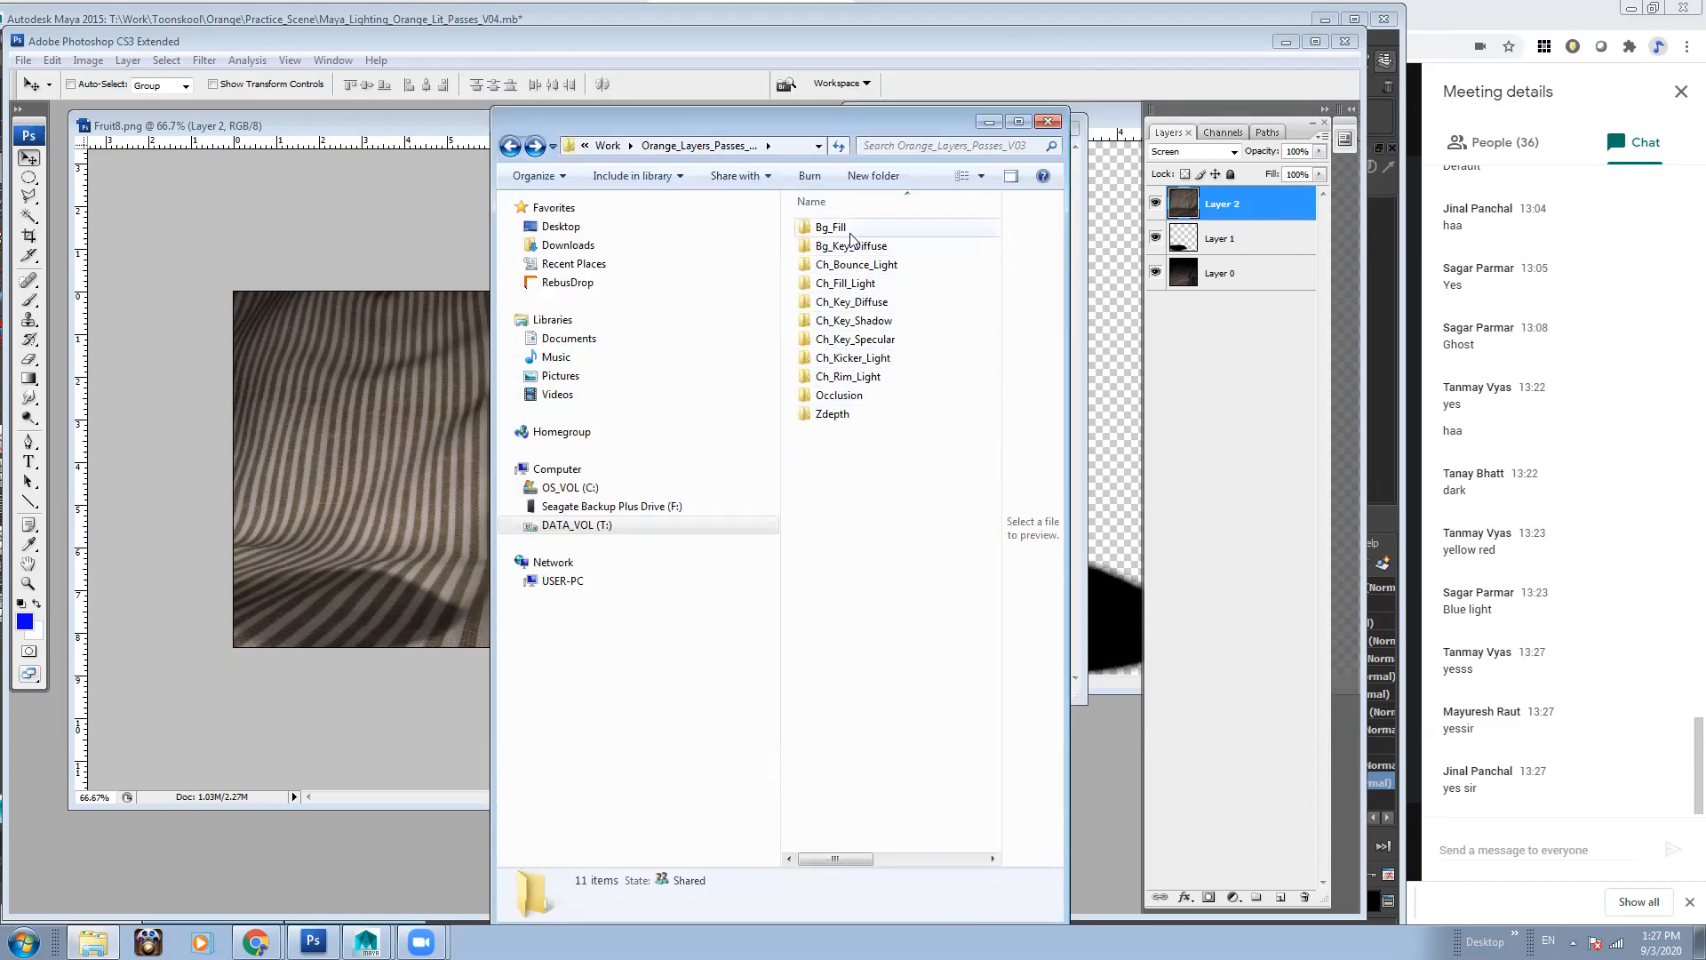
{"action": "double_click", "coordinate": [851, 302]}
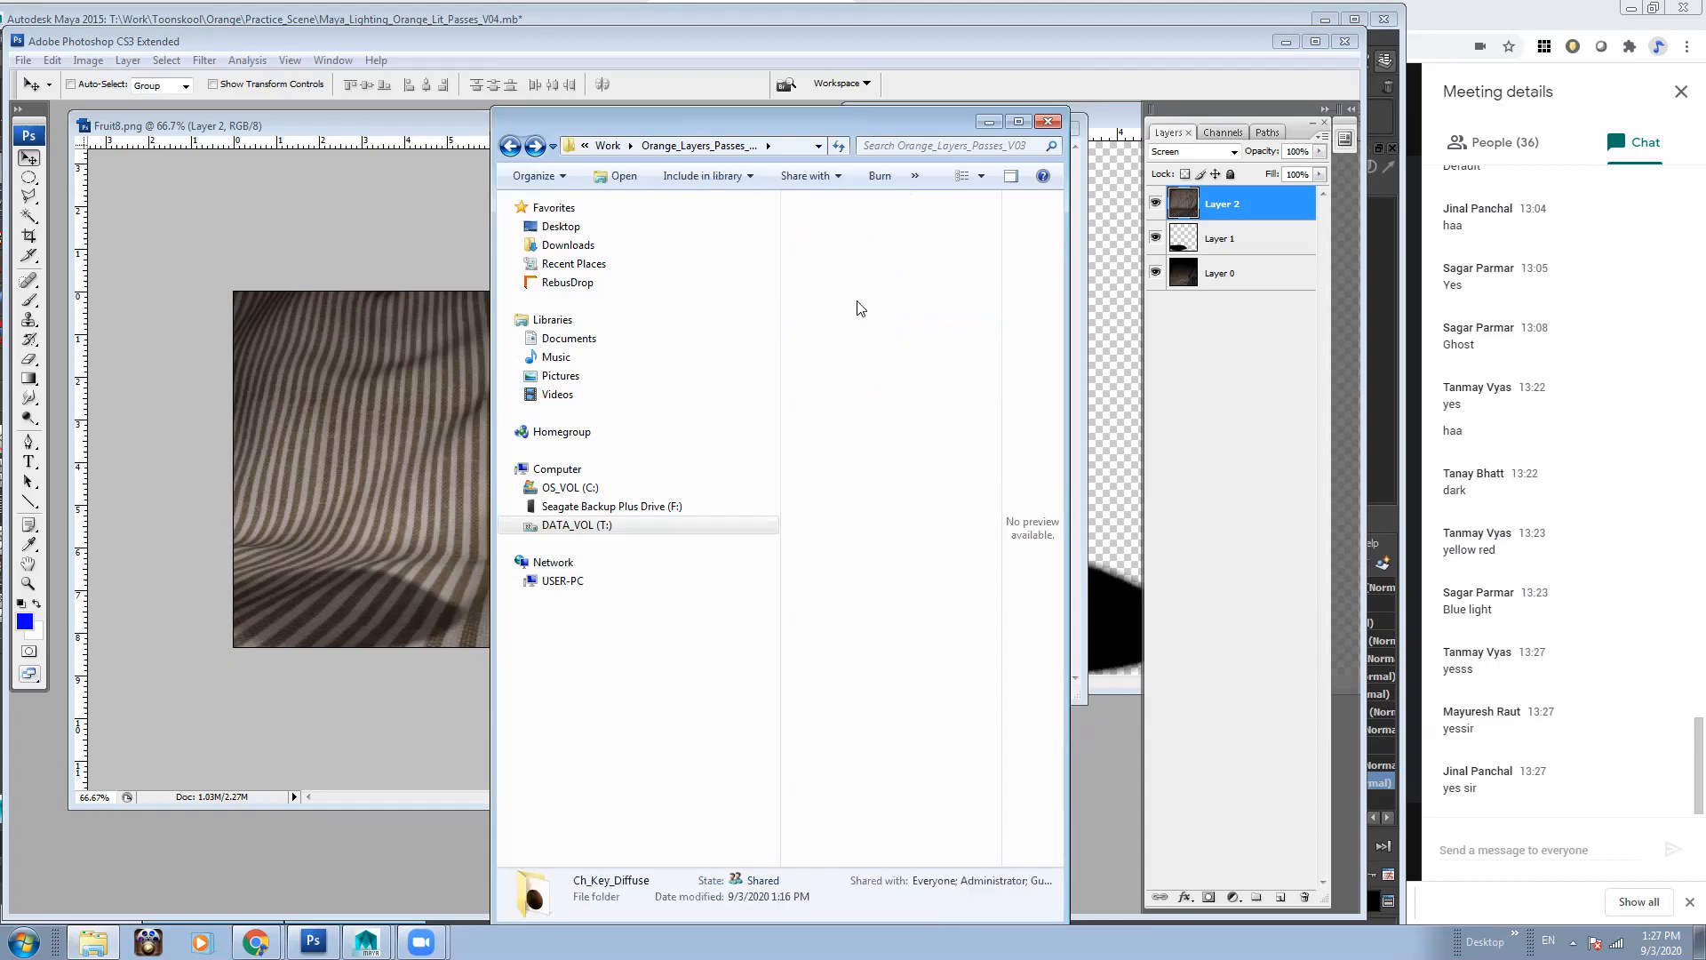
{"action": "left_click_drag", "start_coordinate": [848, 257], "coordinate": [361, 524]}
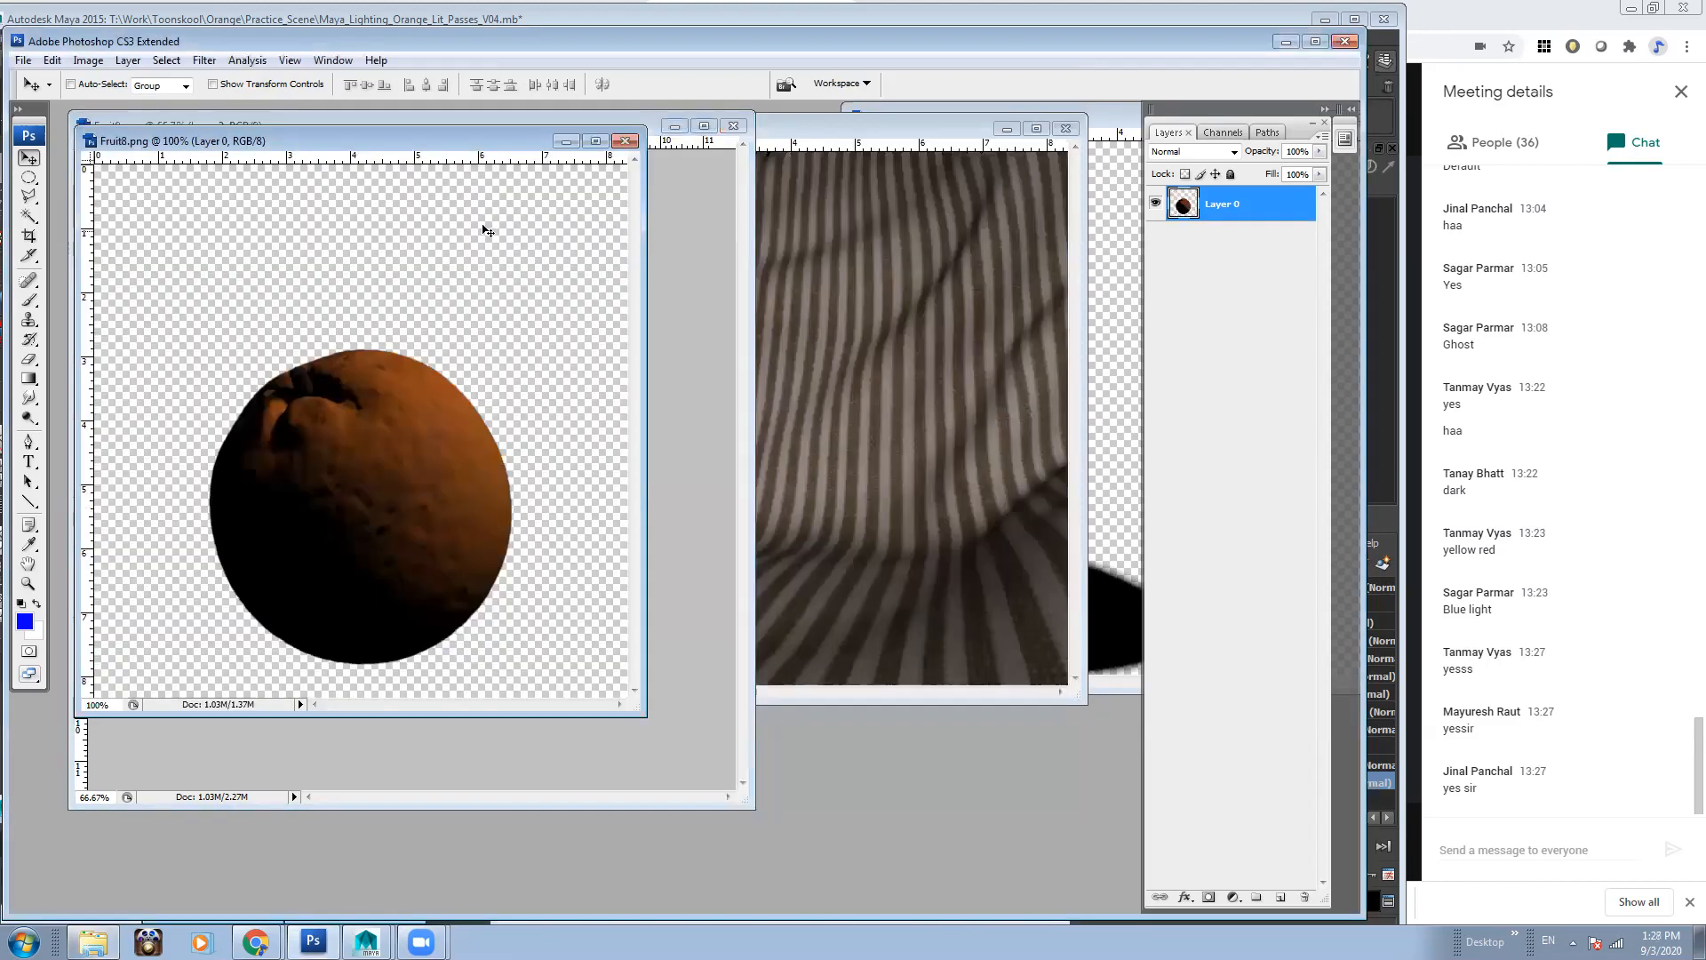
Switch to the passes folder and open Fruit8.png from Ch_Key_Specular in Photoshop
{"action": "left_click", "coordinate": [93, 942]}
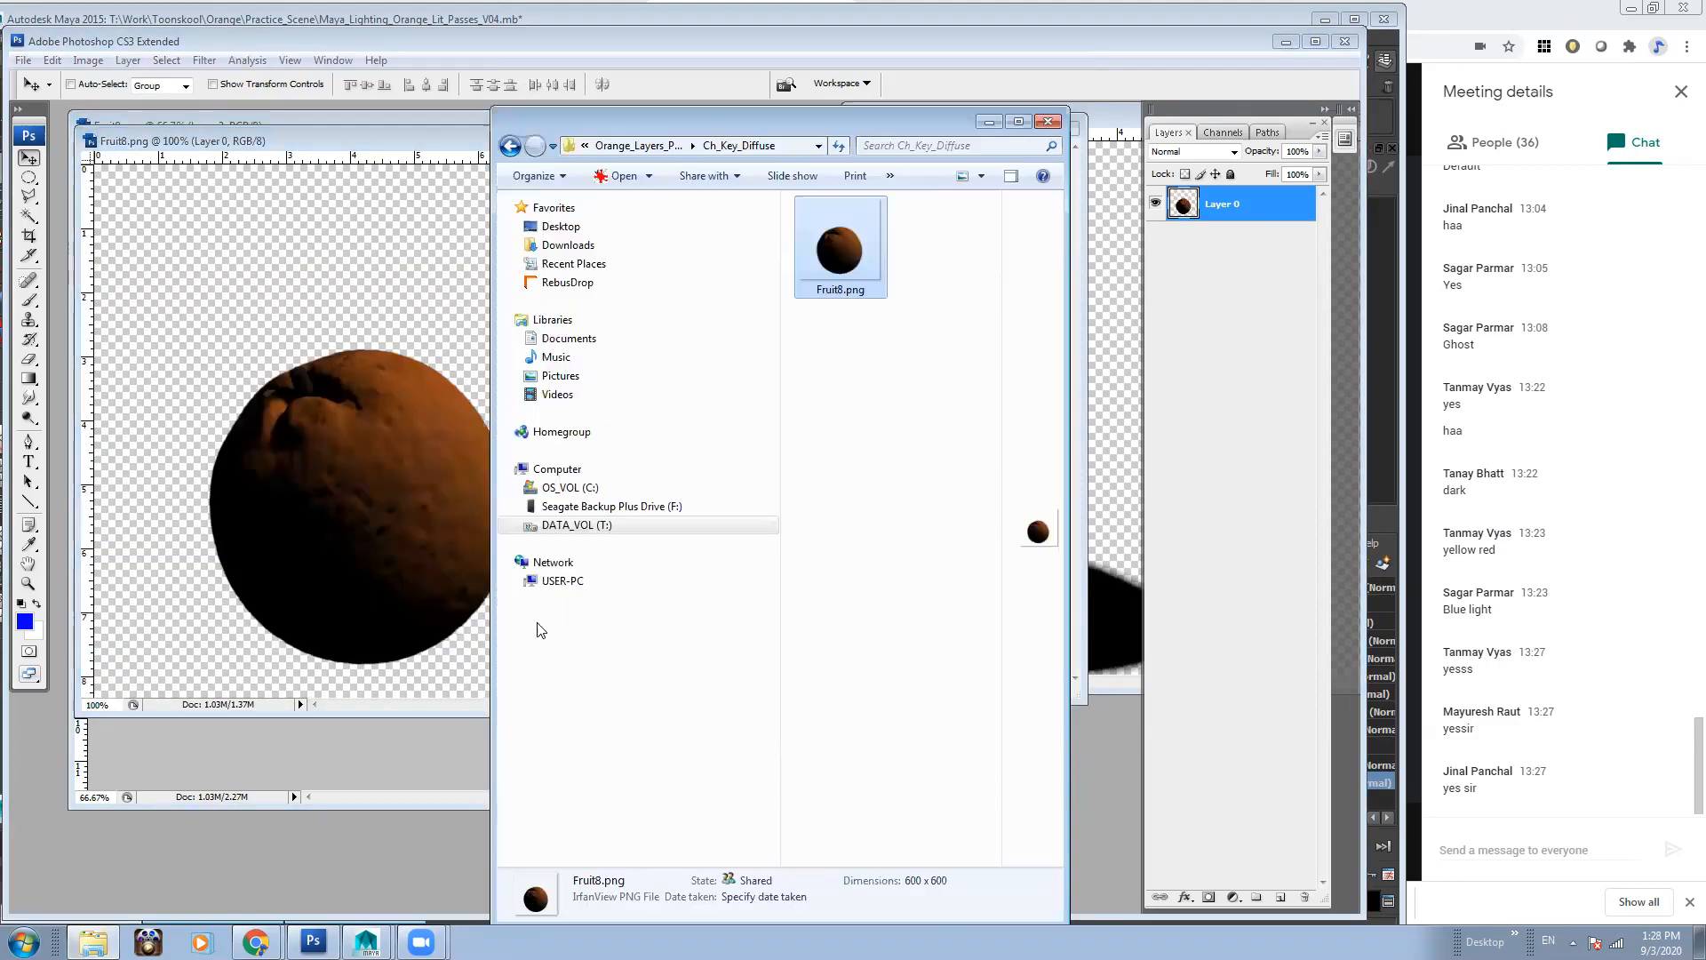
{"action": "left_click", "coordinate": [689, 146]}
{"action": "double_click", "coordinate": [851, 339]}
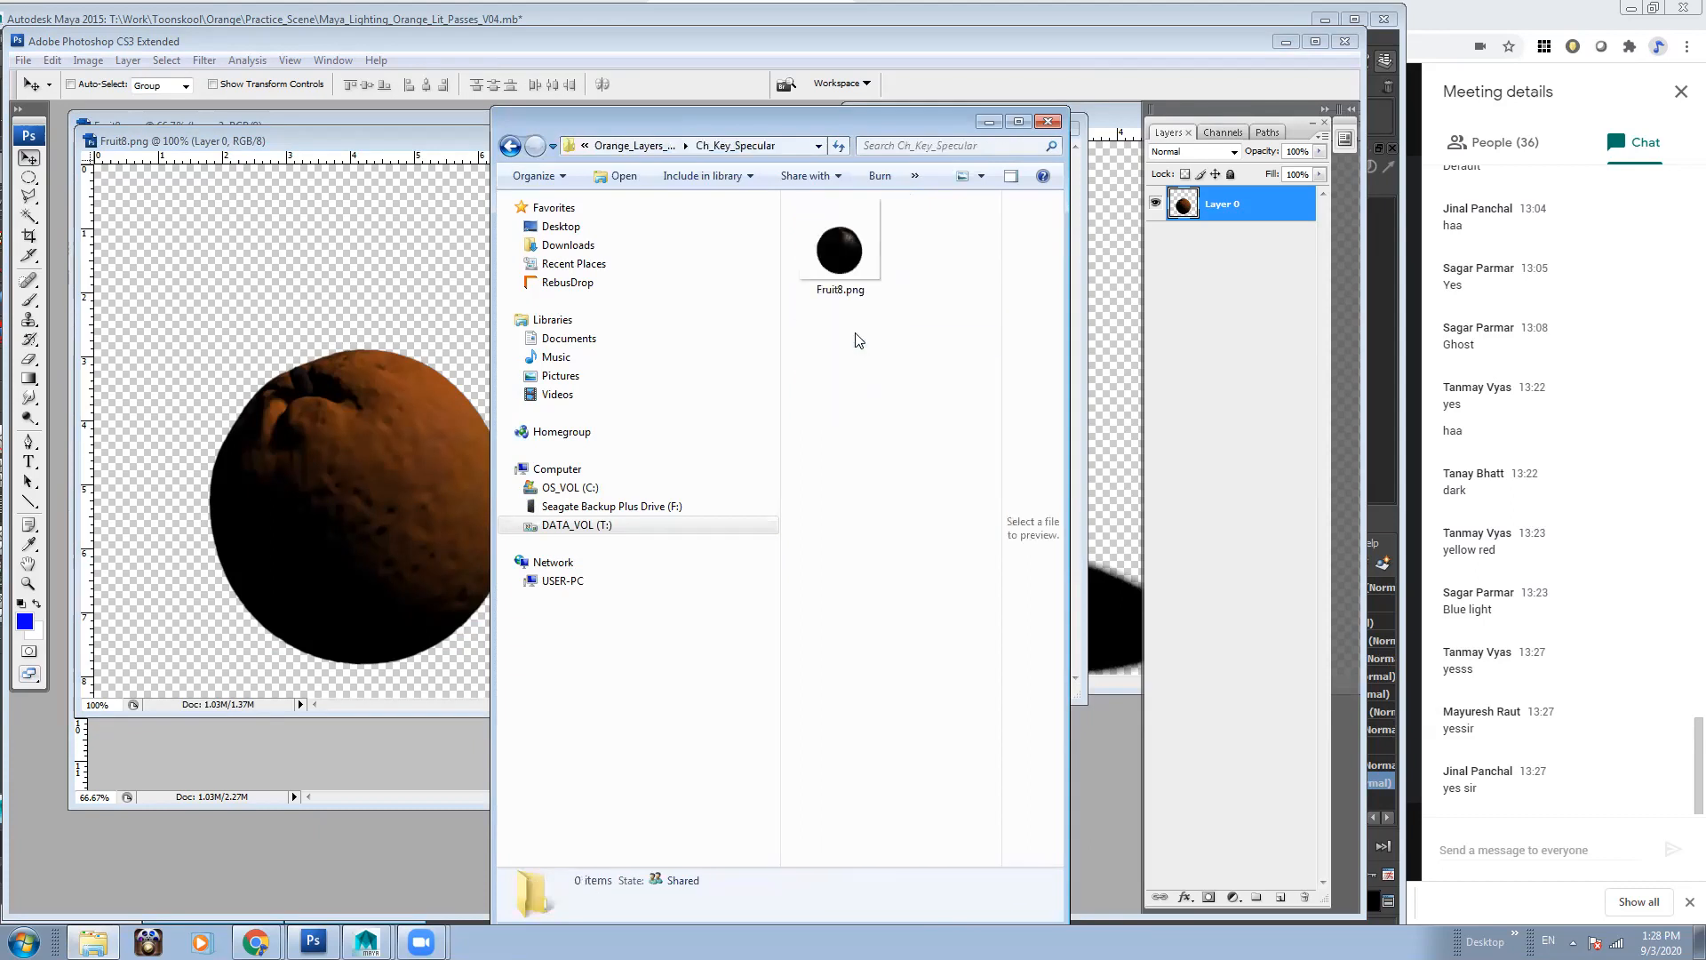
{"action": "left_click_drag", "start_coordinate": [852, 297], "coordinate": [335, 448]}
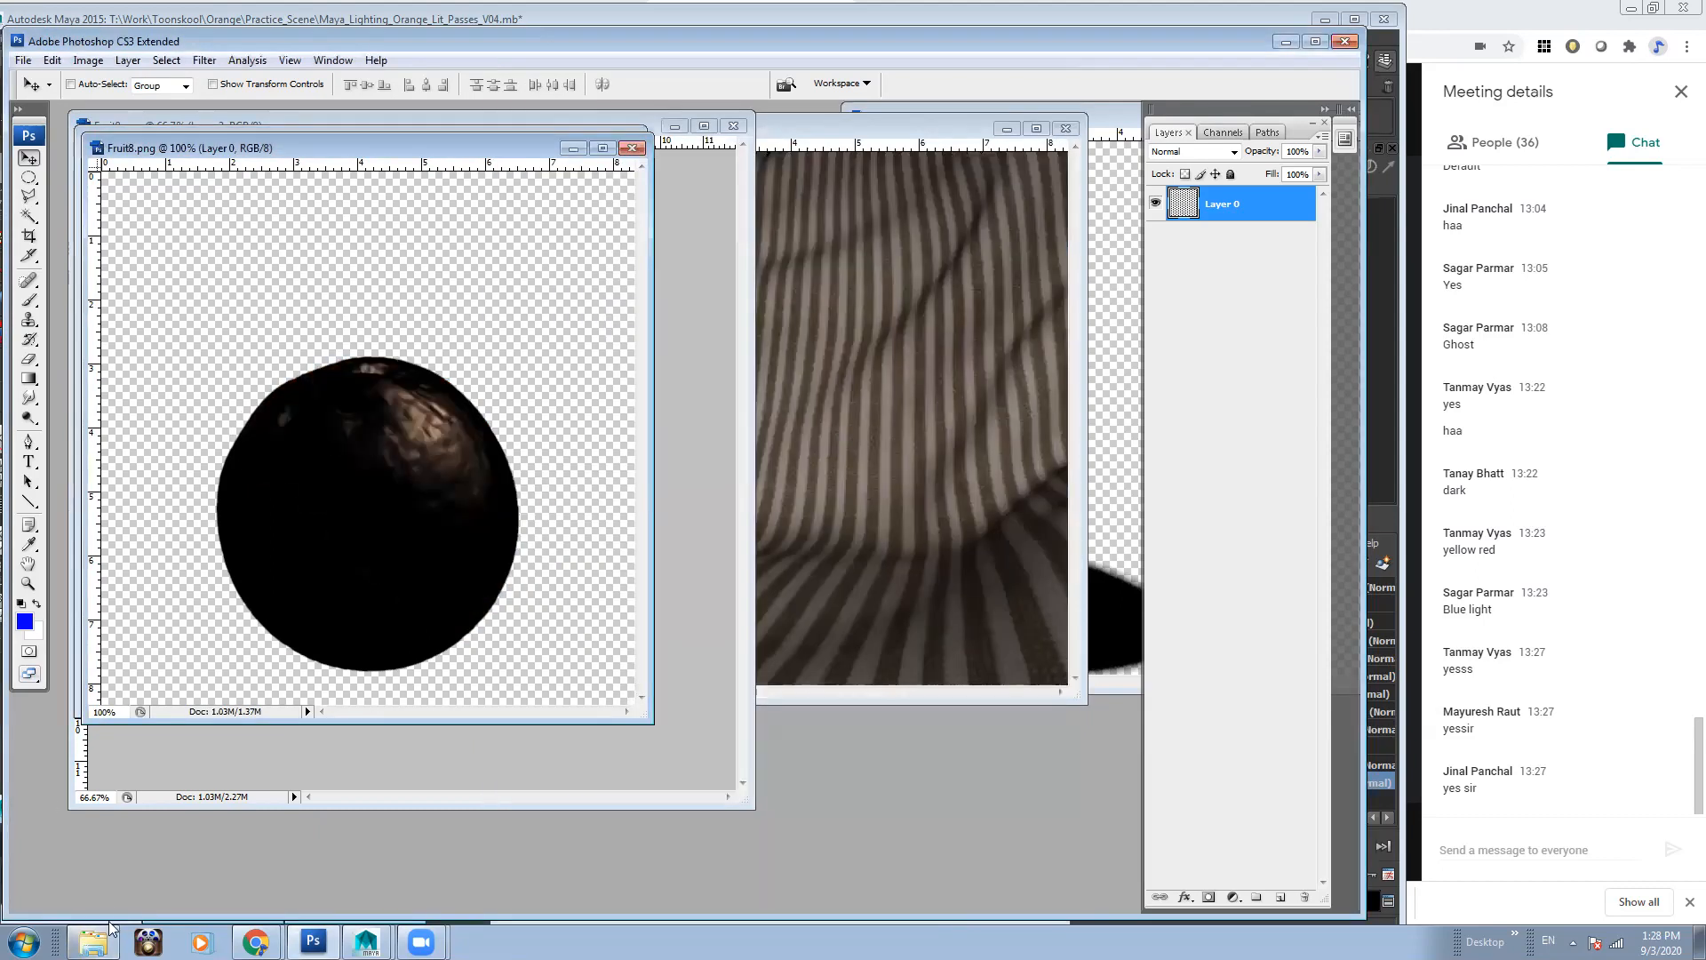
Preview Fruit8.png from the Ch_Fill_Light folder, close the preview, and open the image in Photoshop
{"action": "left_click", "coordinate": [676, 145]}
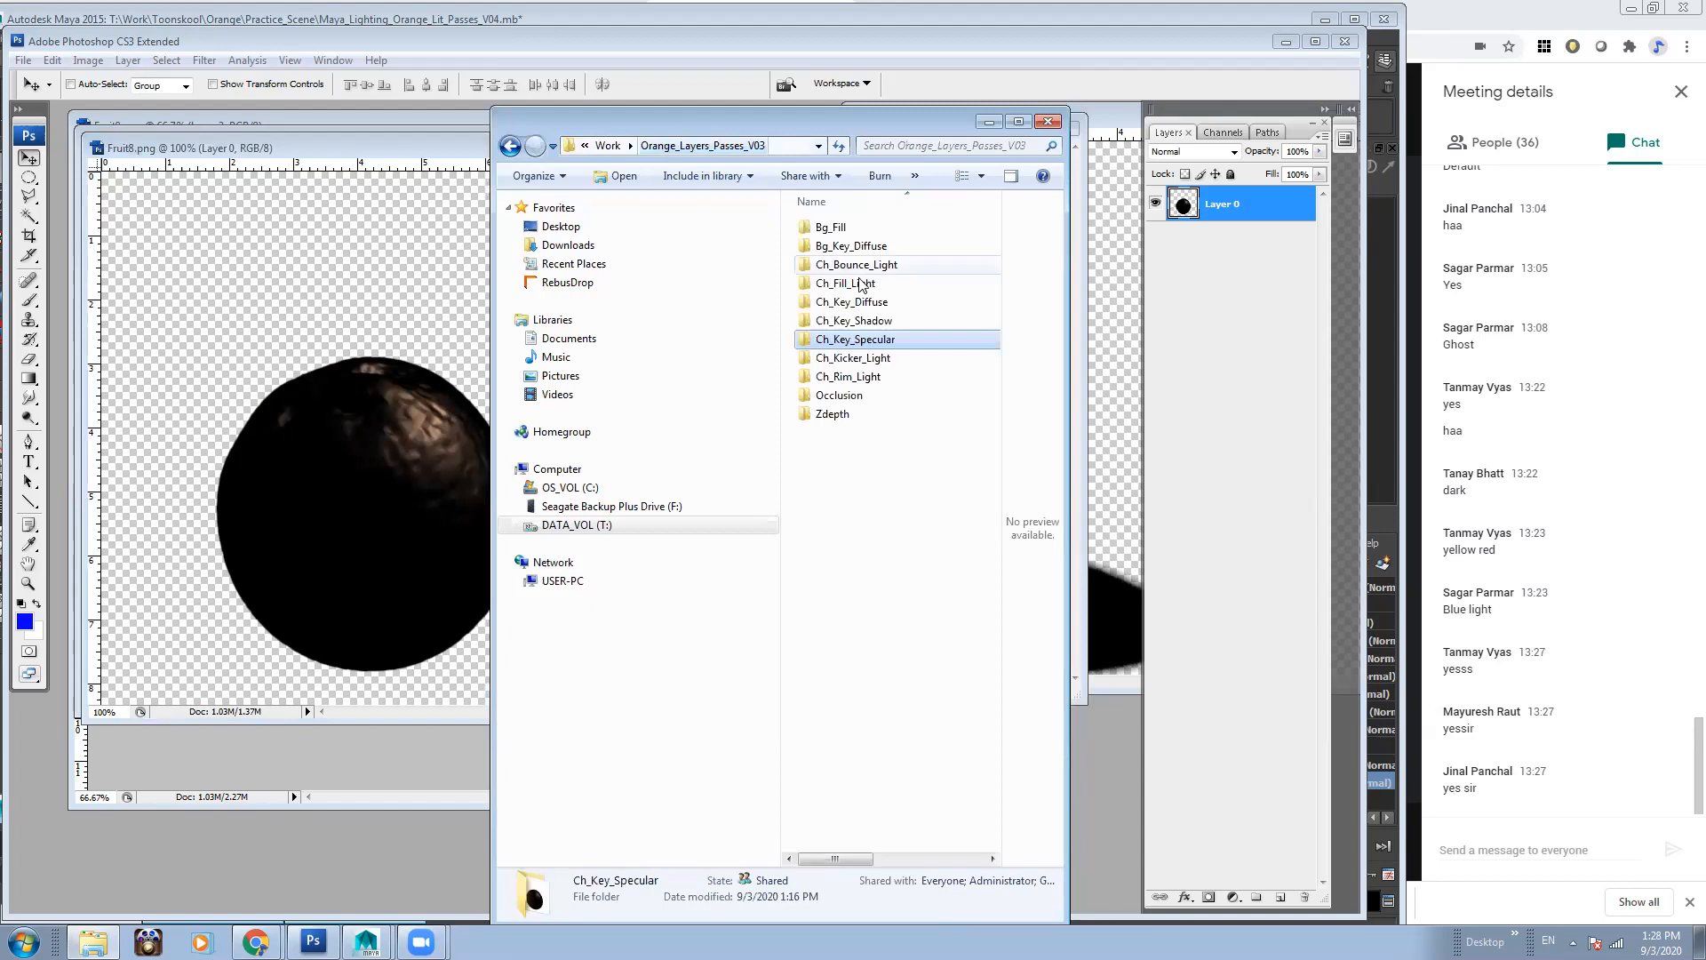
{"action": "double_click", "coordinate": [844, 283]}
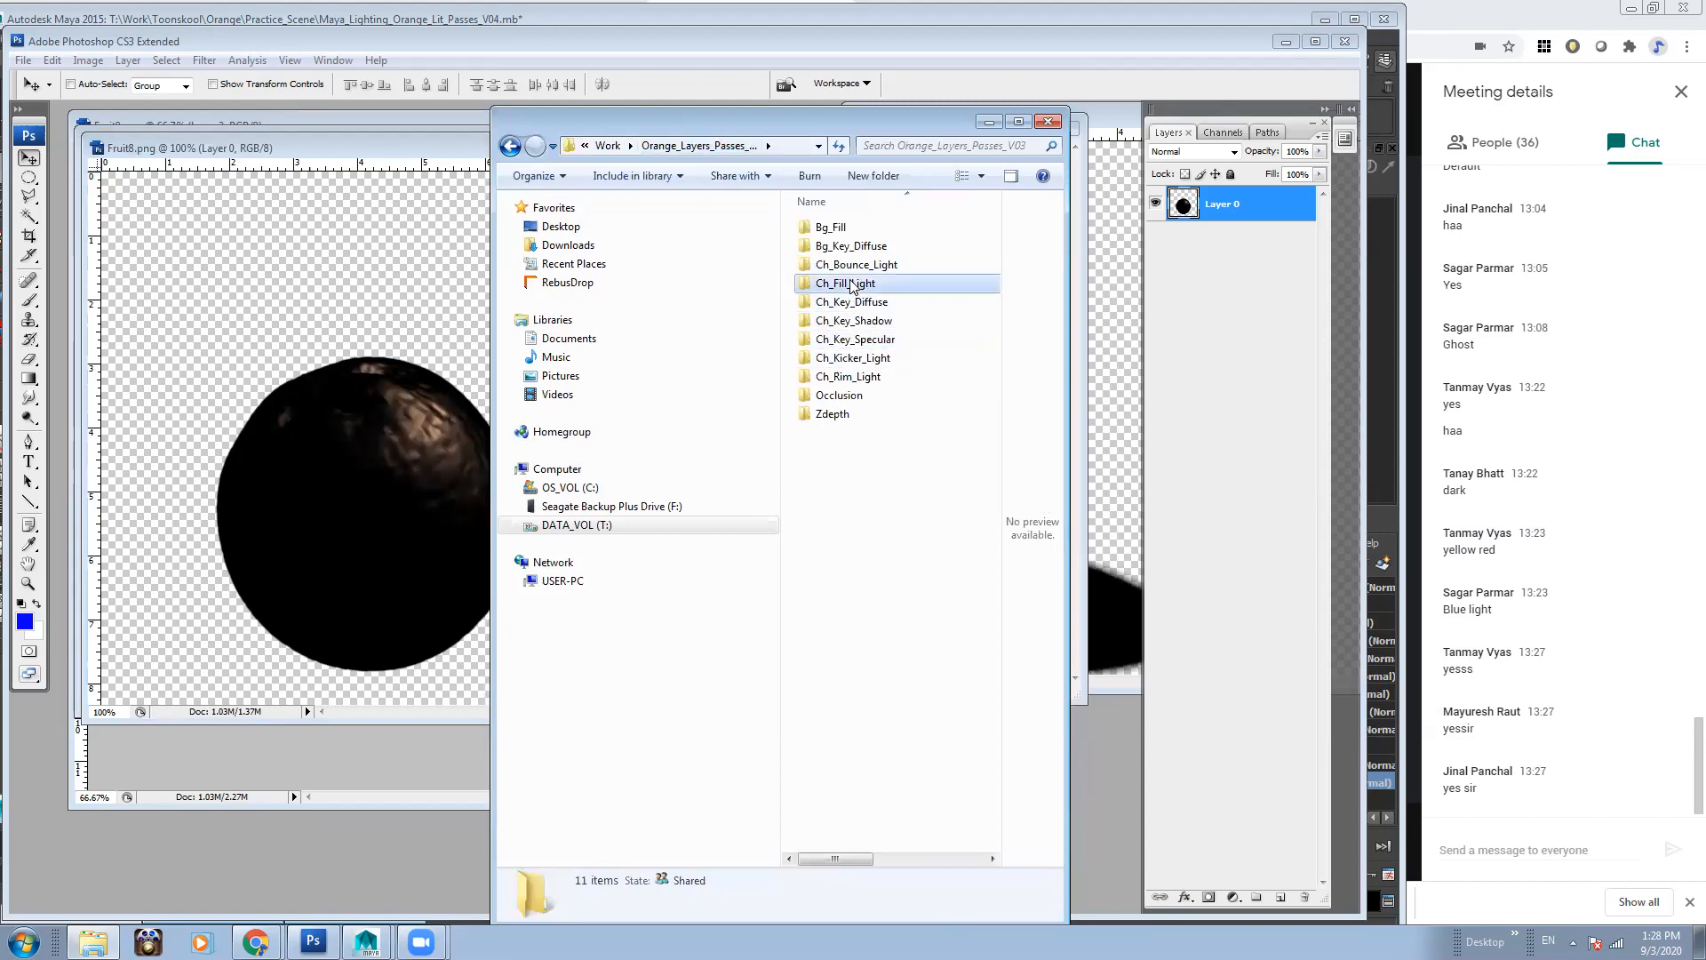
{"action": "double_click", "coordinate": [851, 222]}
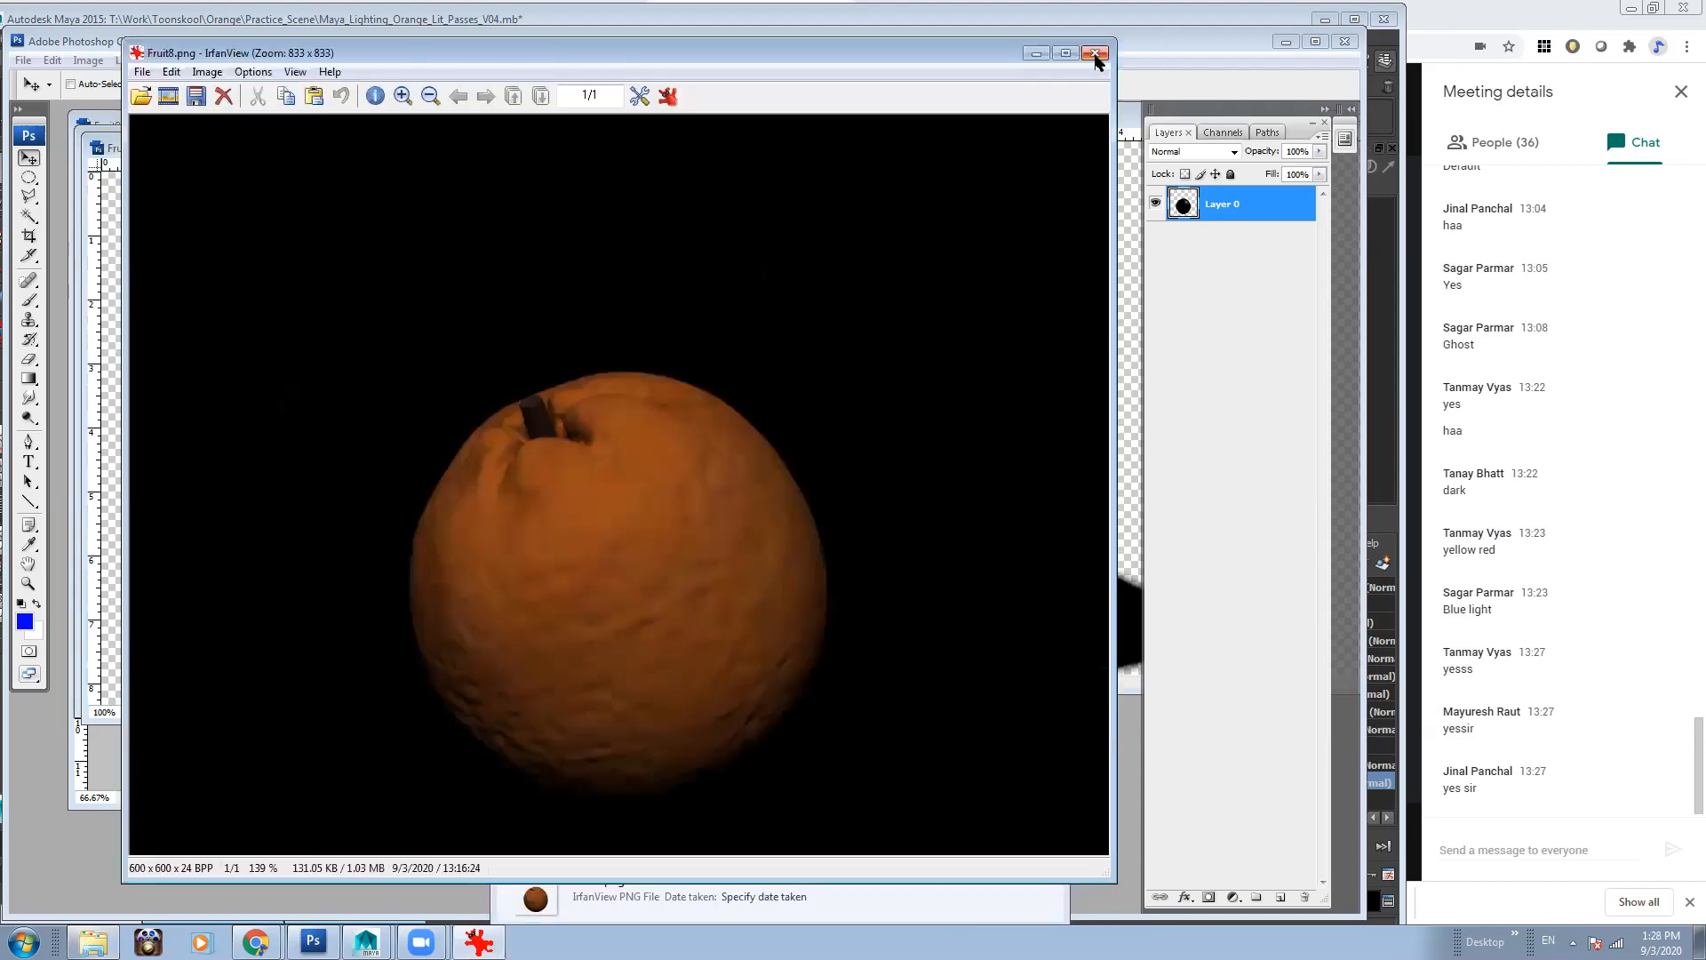
{"action": "left_click", "coordinate": [1095, 49]}
{"action": "left_click_drag", "start_coordinate": [799, 257], "coordinate": [502, 411]}
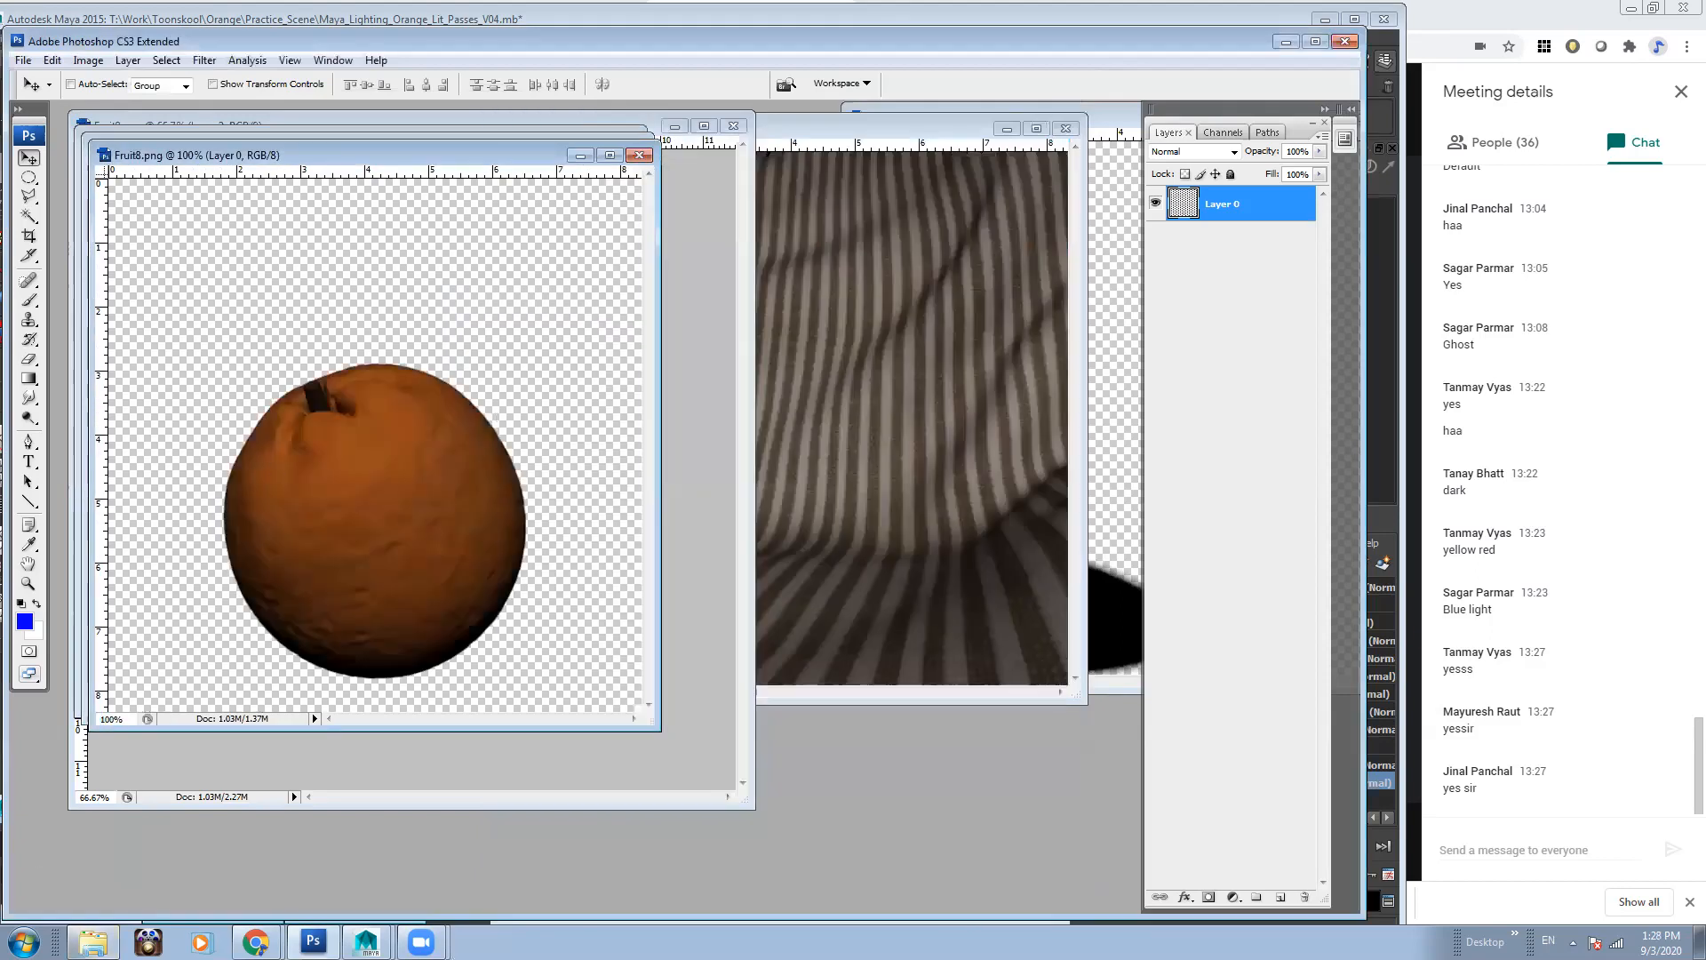
Return to the passes folder and open Fruit8.png from Ch_Rim_Light in Photoshop
{"action": "key", "text": "alt+Tab"}
{"action": "left_click", "coordinate": [693, 147]}
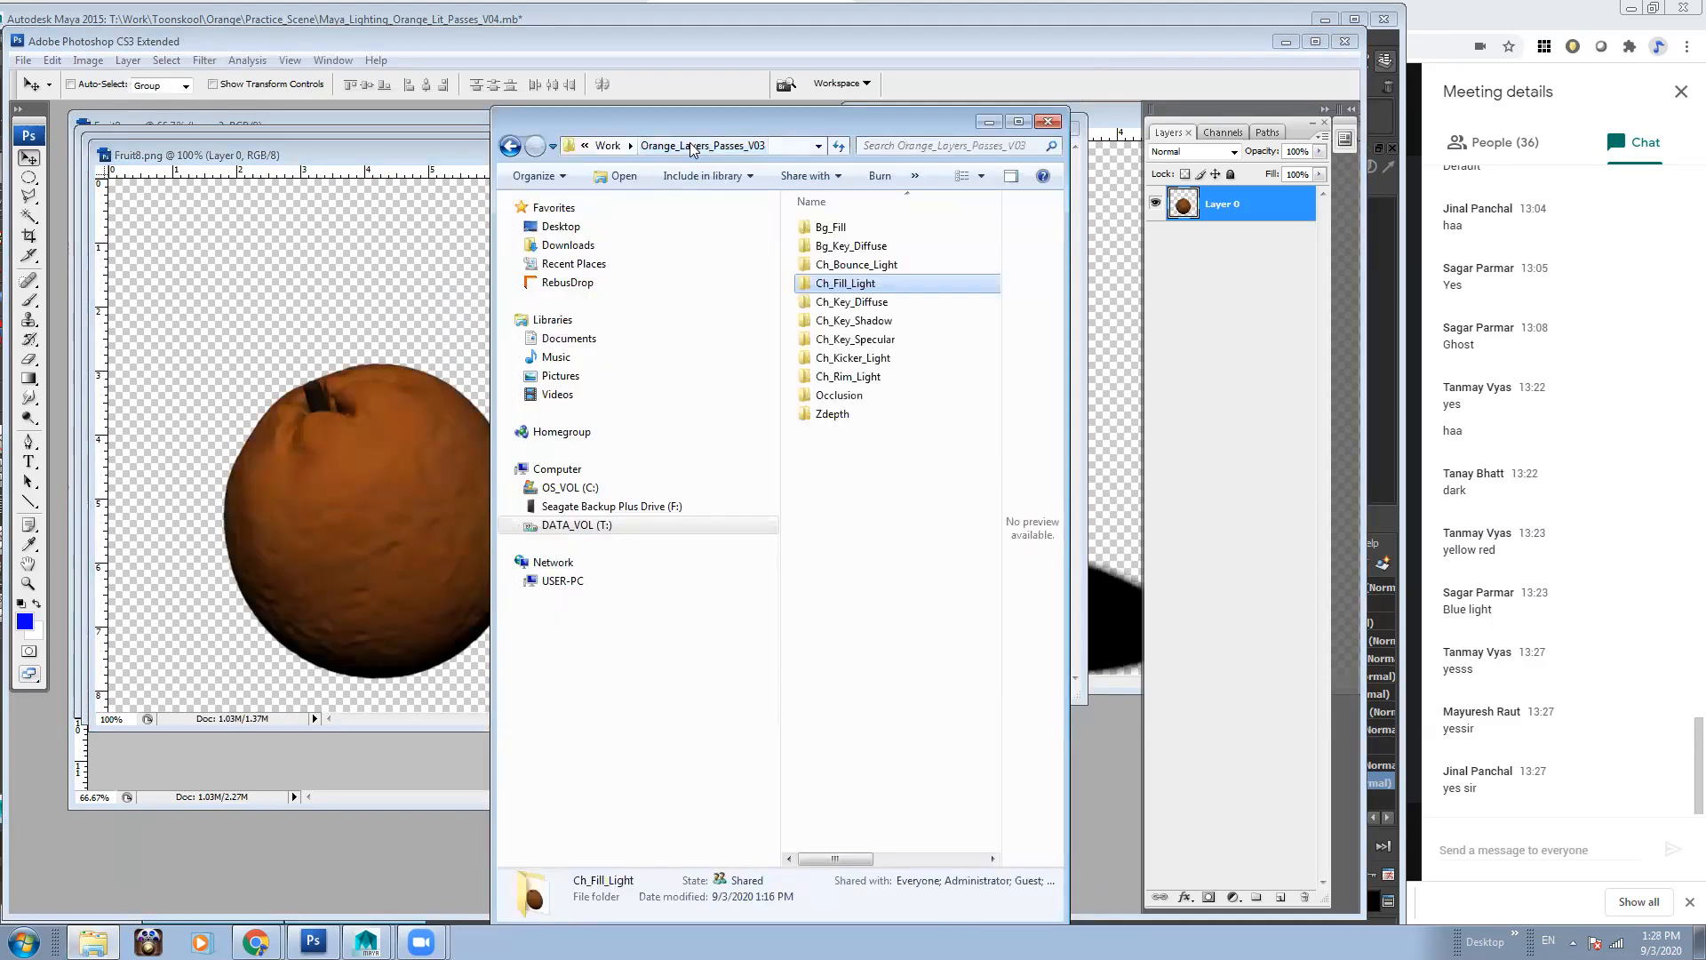
{"action": "left_click", "coordinate": [869, 471]}
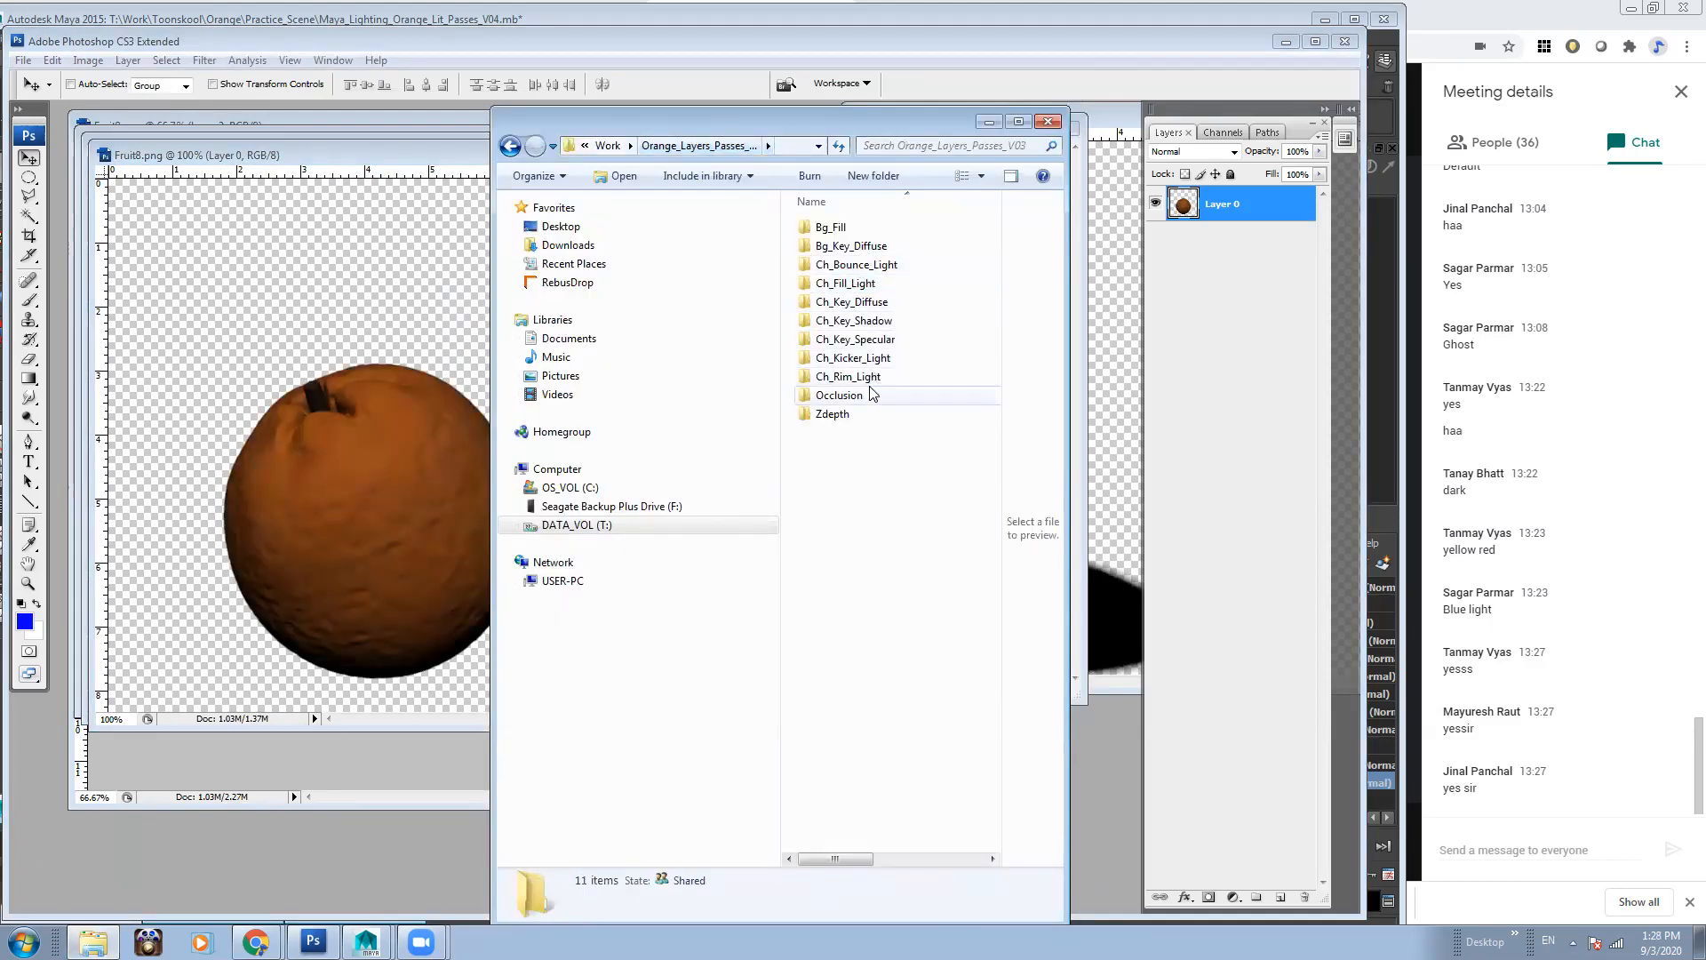
{"action": "double_click", "coordinate": [839, 394]}
{"action": "left_click_drag", "start_coordinate": [838, 248], "coordinate": [388, 432]}
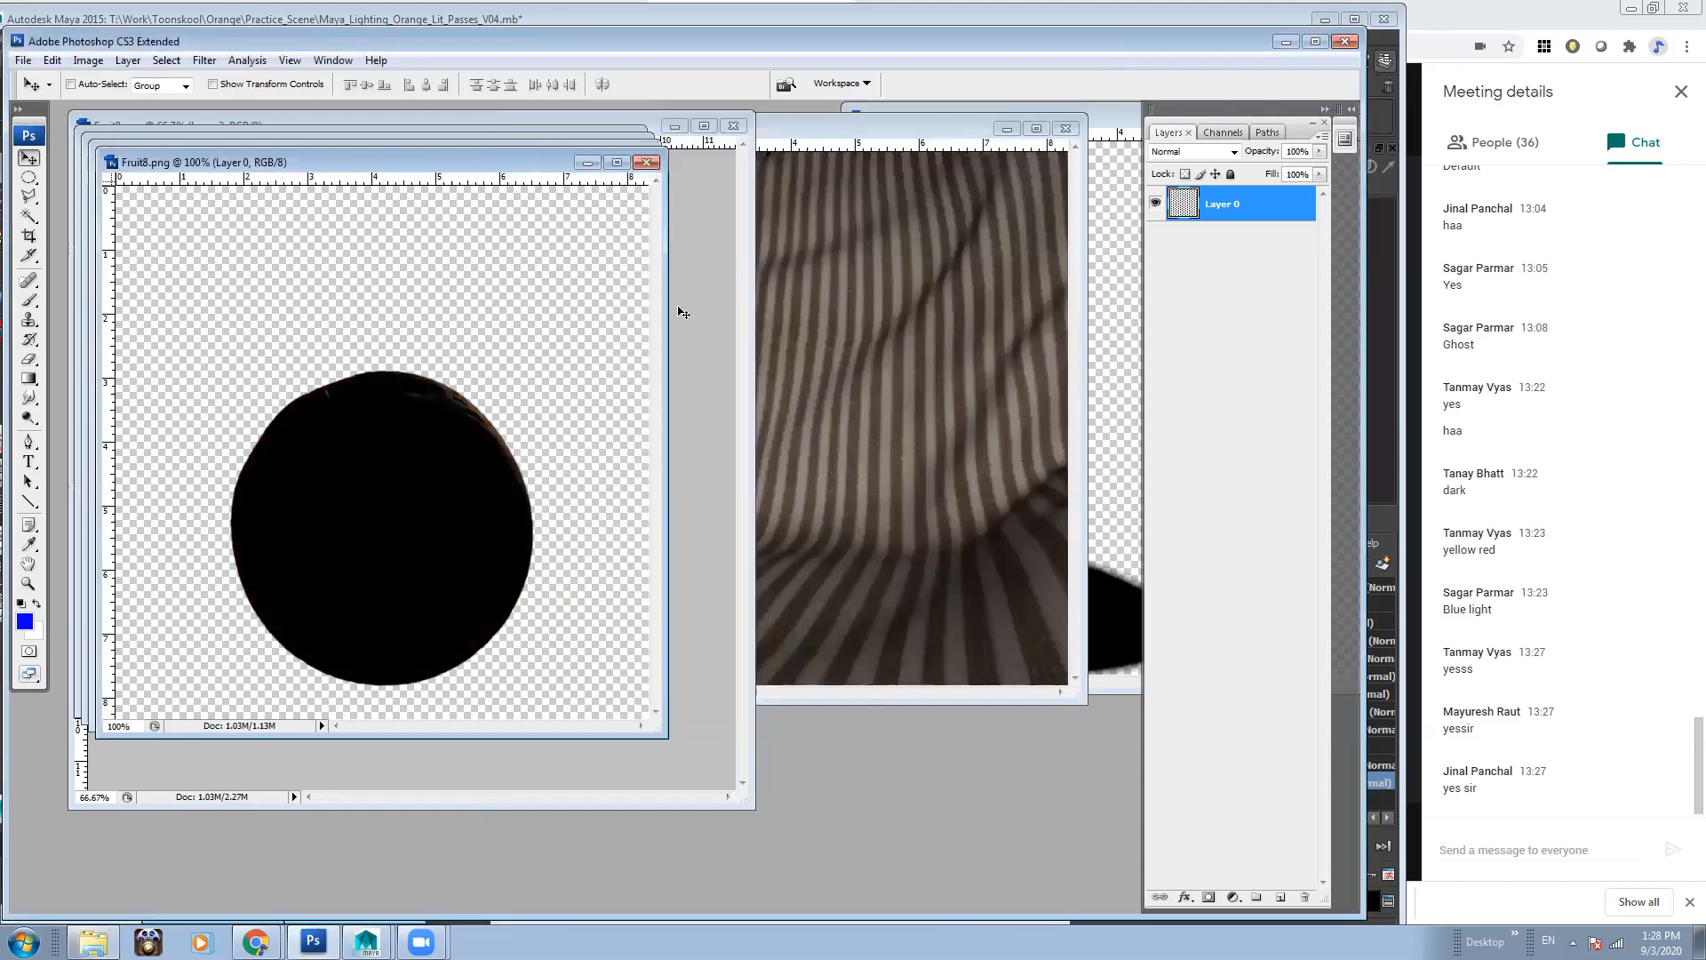
Go back to Orange_Layers_Passes_V03 and open Fruit8.png from Ch_Kicker_Light in Photoshop
{"action": "key", "text": "alt+Tab"}
{"action": "left_click", "coordinate": [883, 480]}
{"action": "key", "text": "BackSpace"}
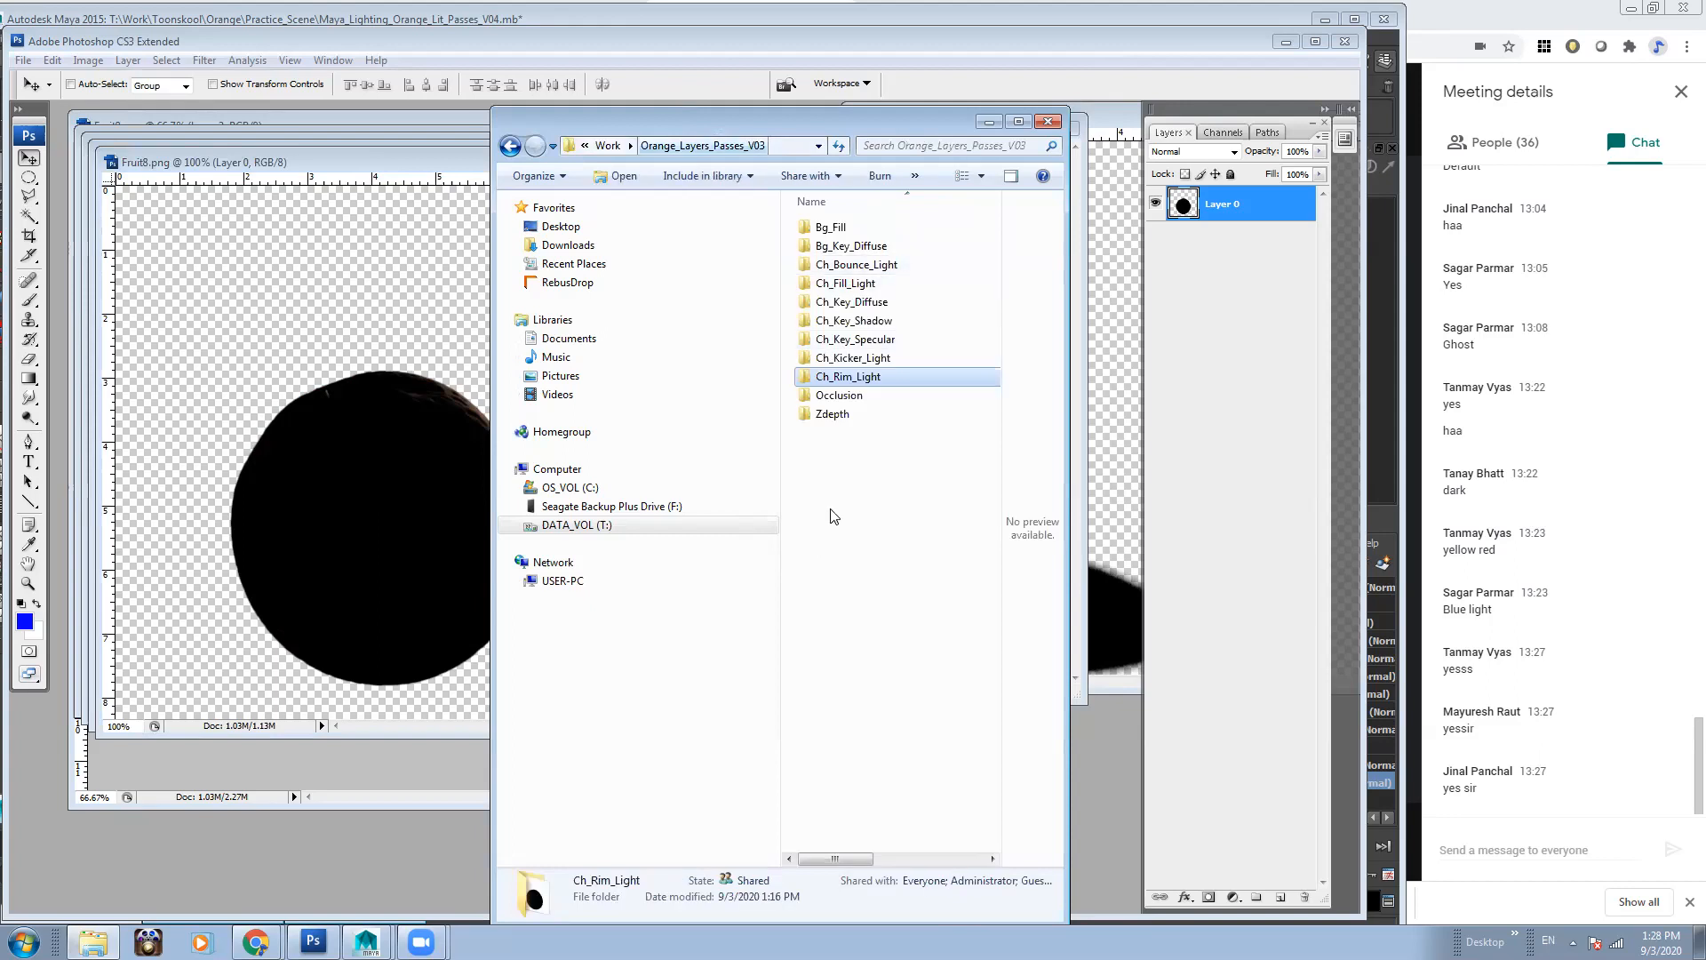
{"action": "left_click", "coordinate": [853, 518]}
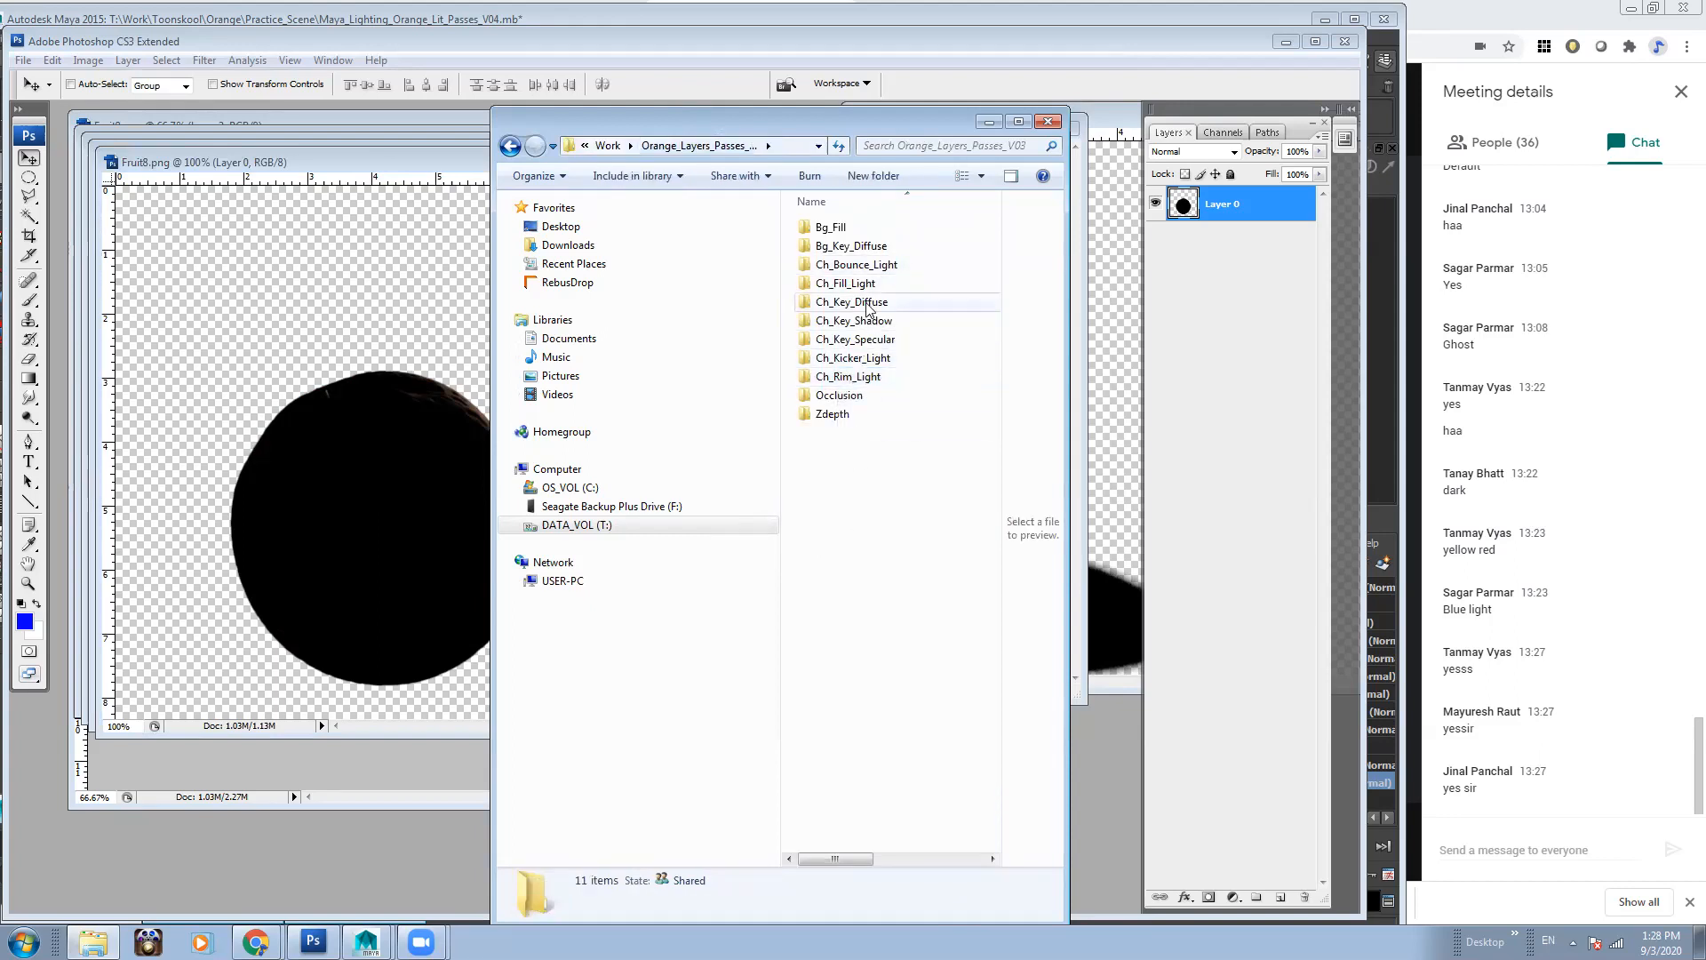
{"action": "double_click", "coordinate": [855, 357]}
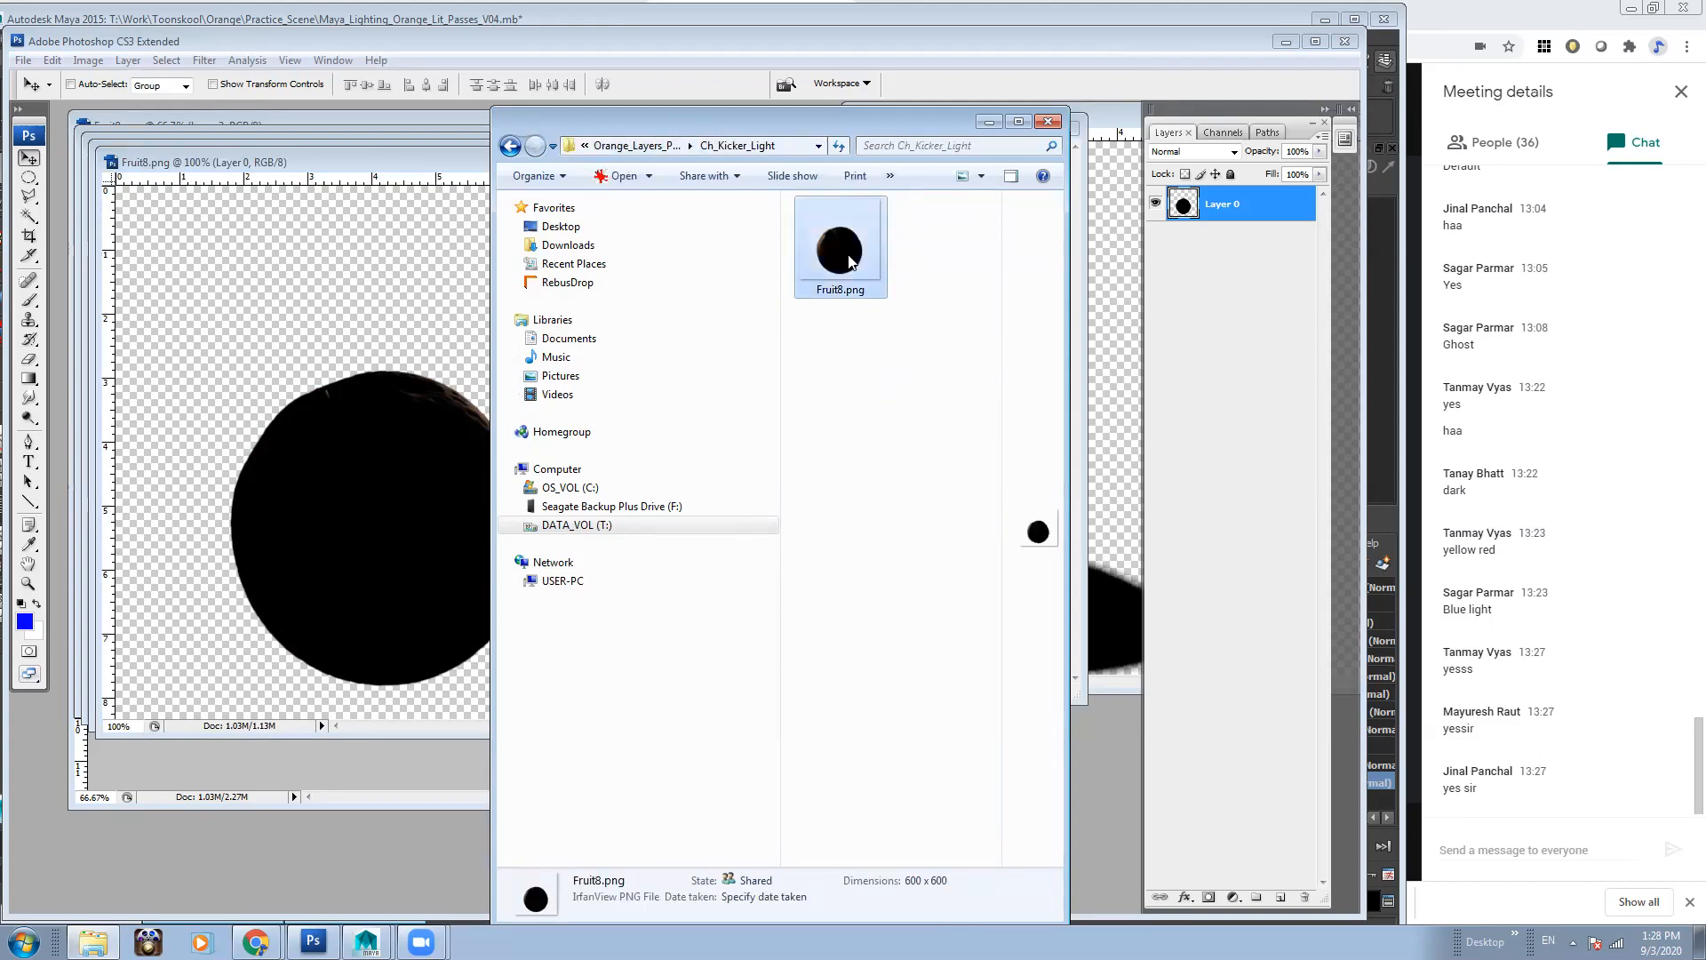
{"action": "left_click_drag", "start_coordinate": [849, 263], "coordinate": [373, 408]}
Switch back to the passes folder and open Fruit8.png from Ch_Bounce_Light in Photoshop
{"action": "key", "text": "alt+Tab"}
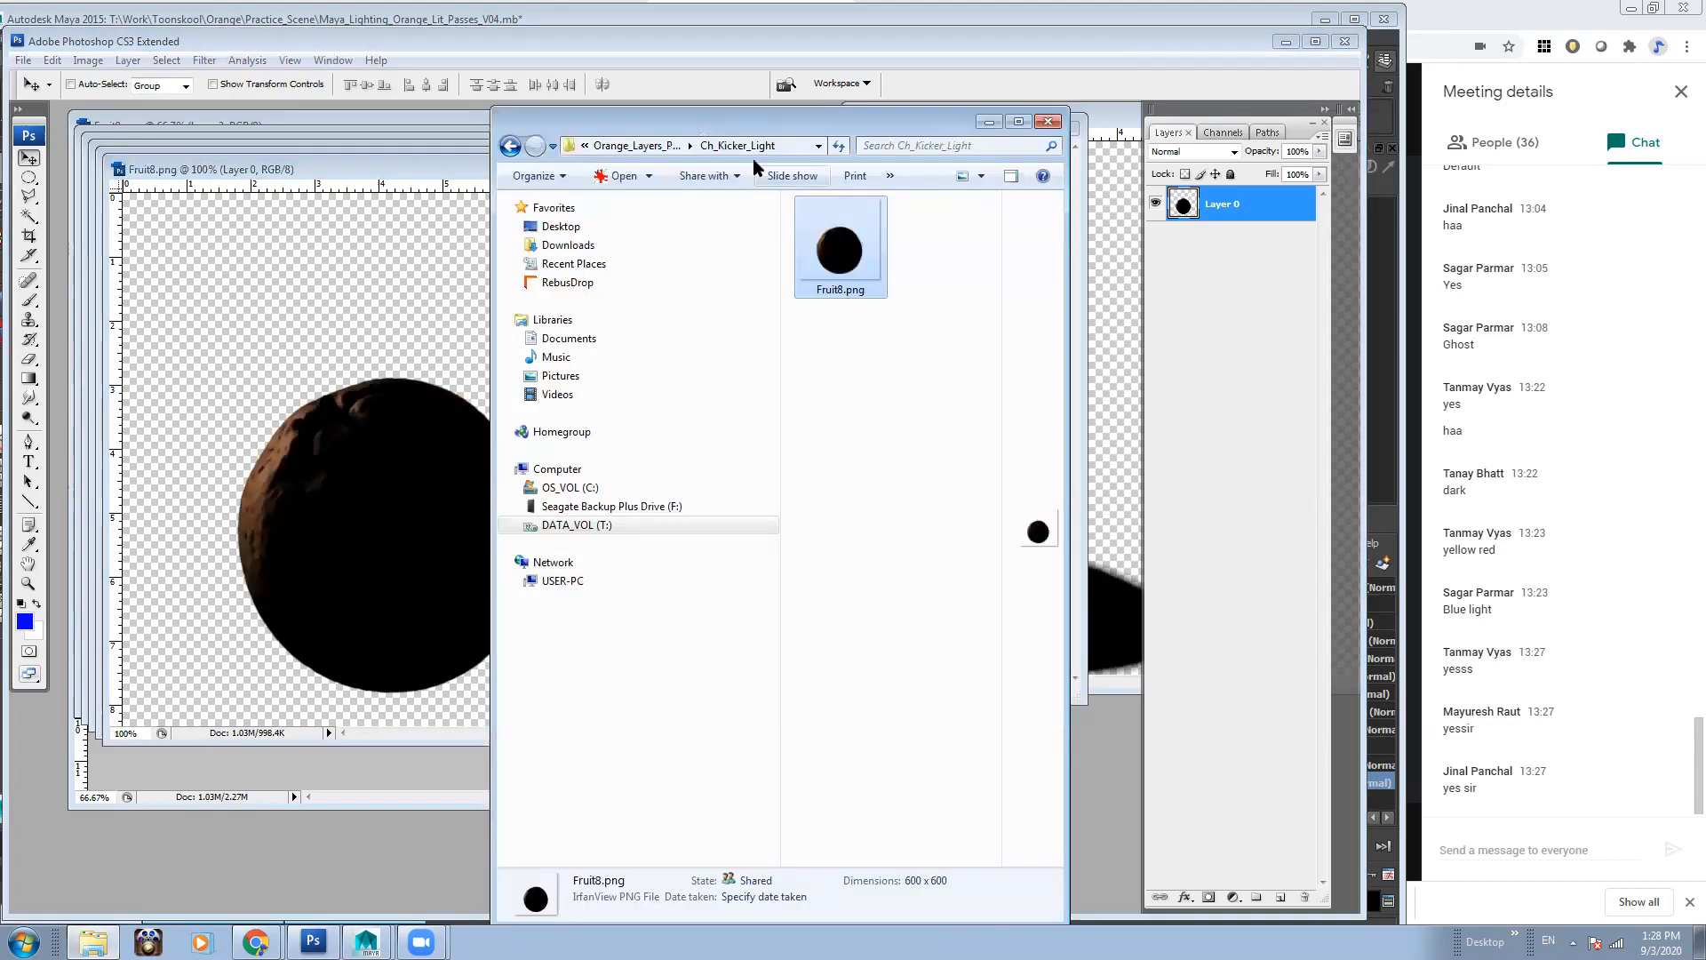
{"action": "left_click", "coordinate": [632, 144]}
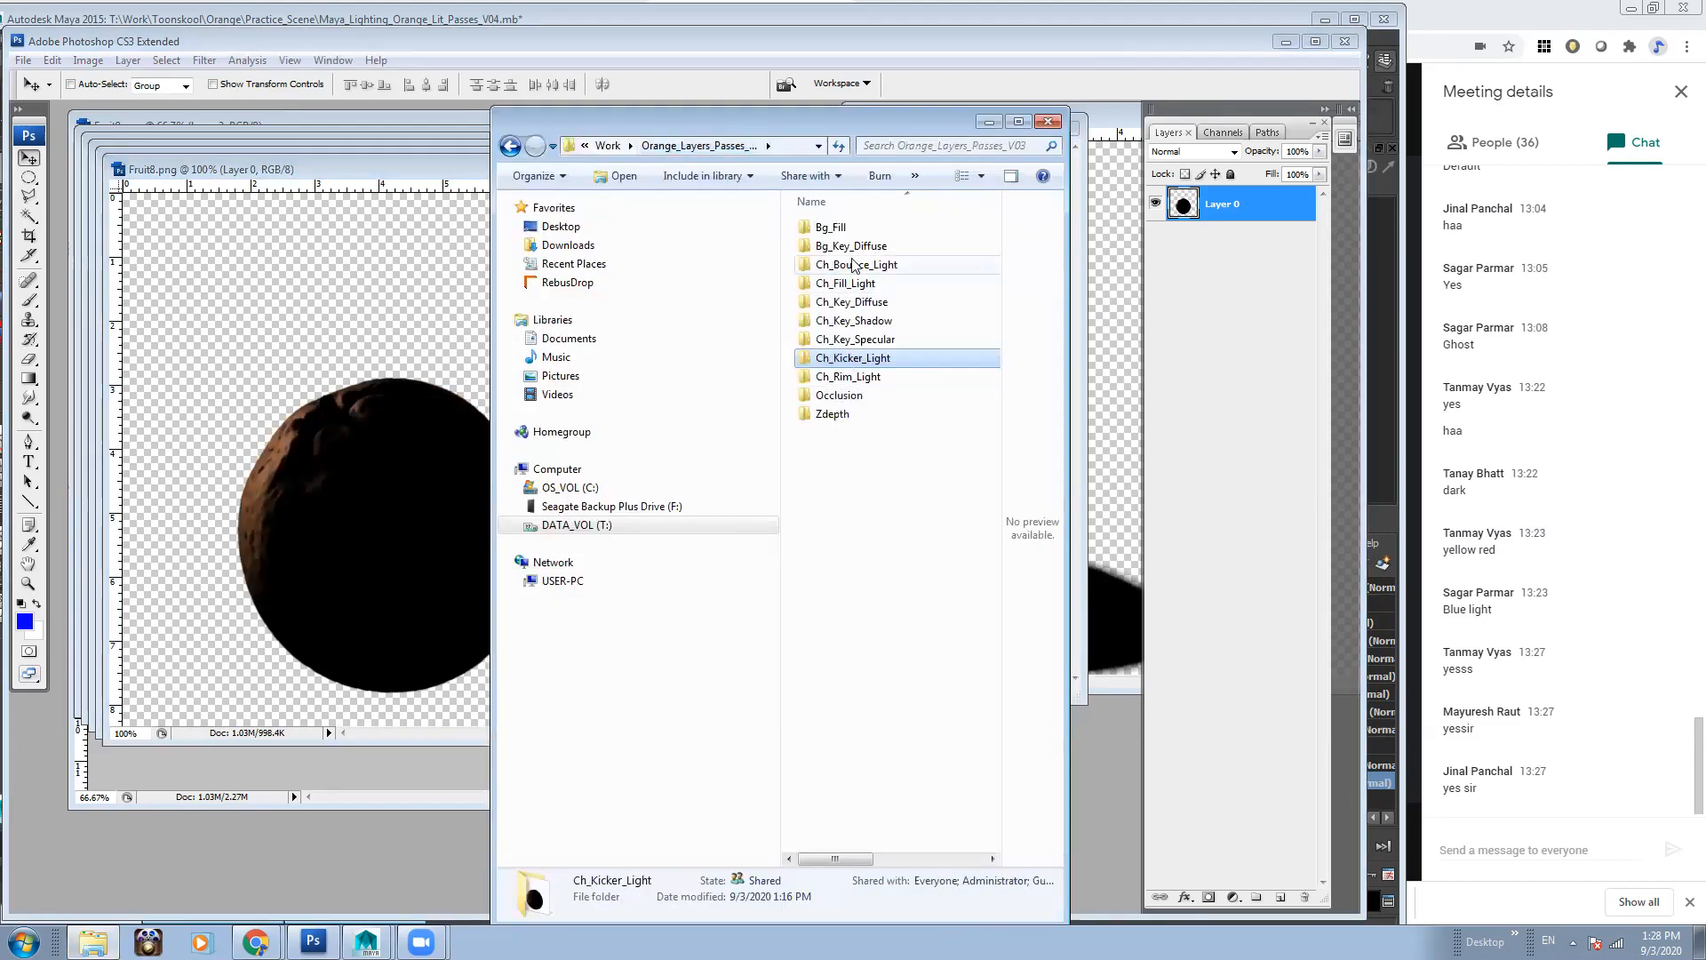
{"action": "double_click", "coordinate": [859, 263]}
{"action": "left_click_drag", "start_coordinate": [837, 253], "coordinate": [340, 425]}
Return to the passes folder and open Fruit8.png from Occlusion in Photoshop
{"action": "key", "text": "alt+Tab"}
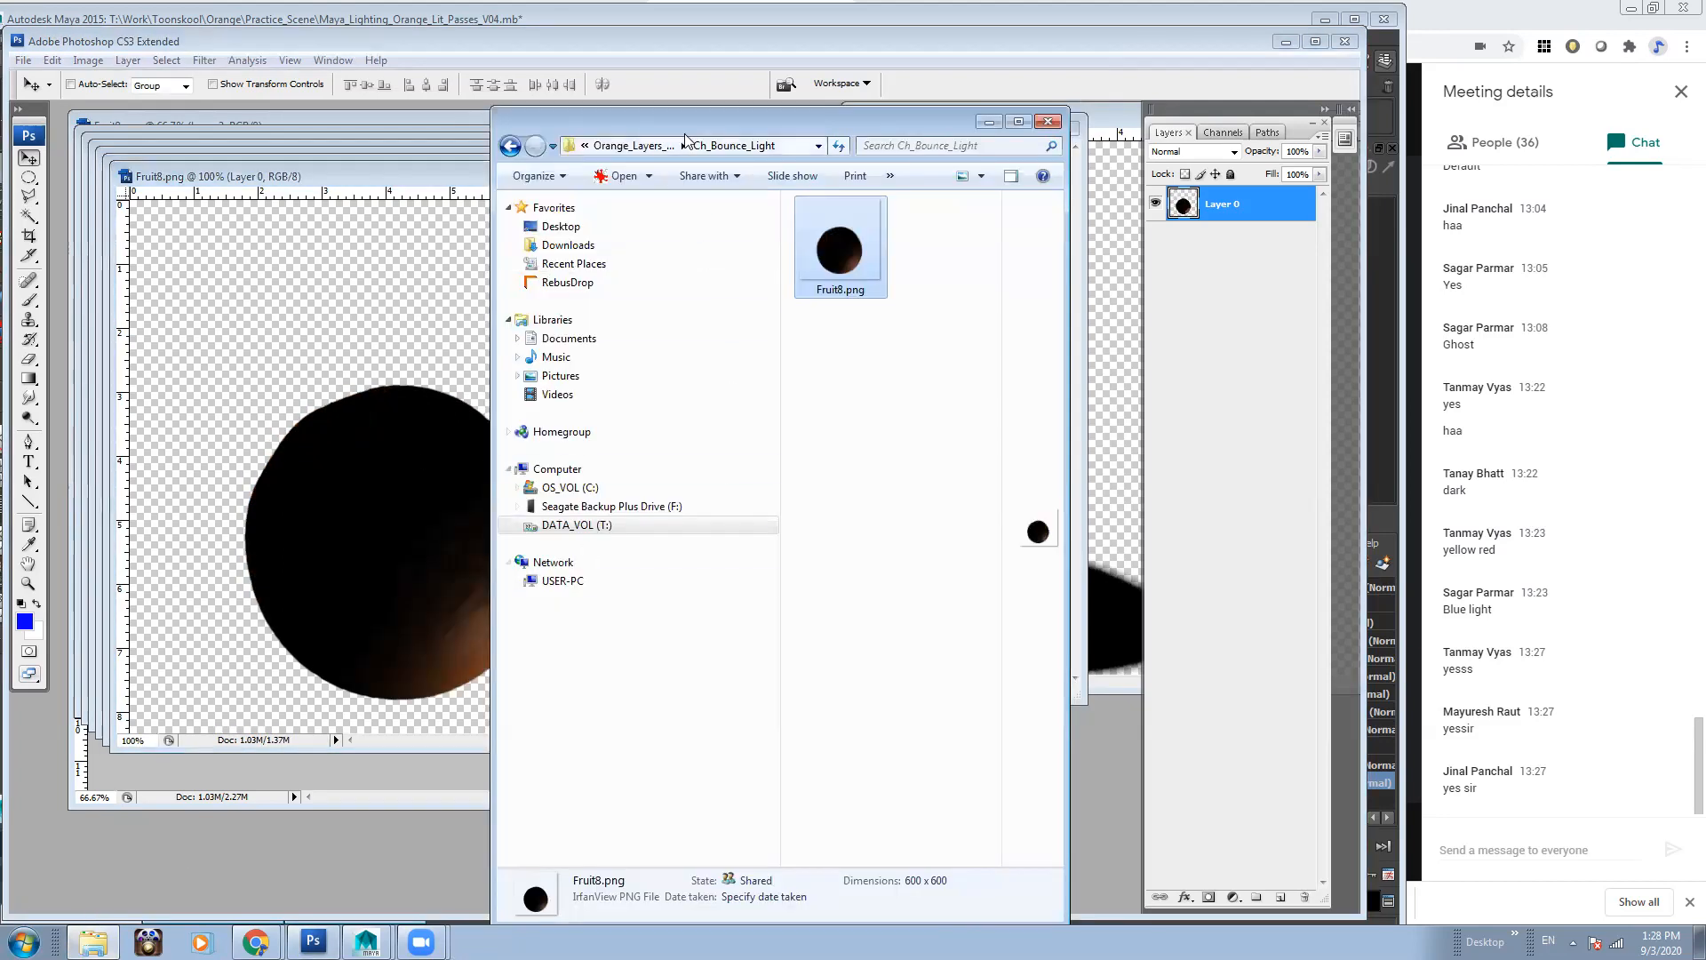
{"action": "left_click", "coordinate": [647, 148]}
{"action": "left_click", "coordinate": [845, 496]}
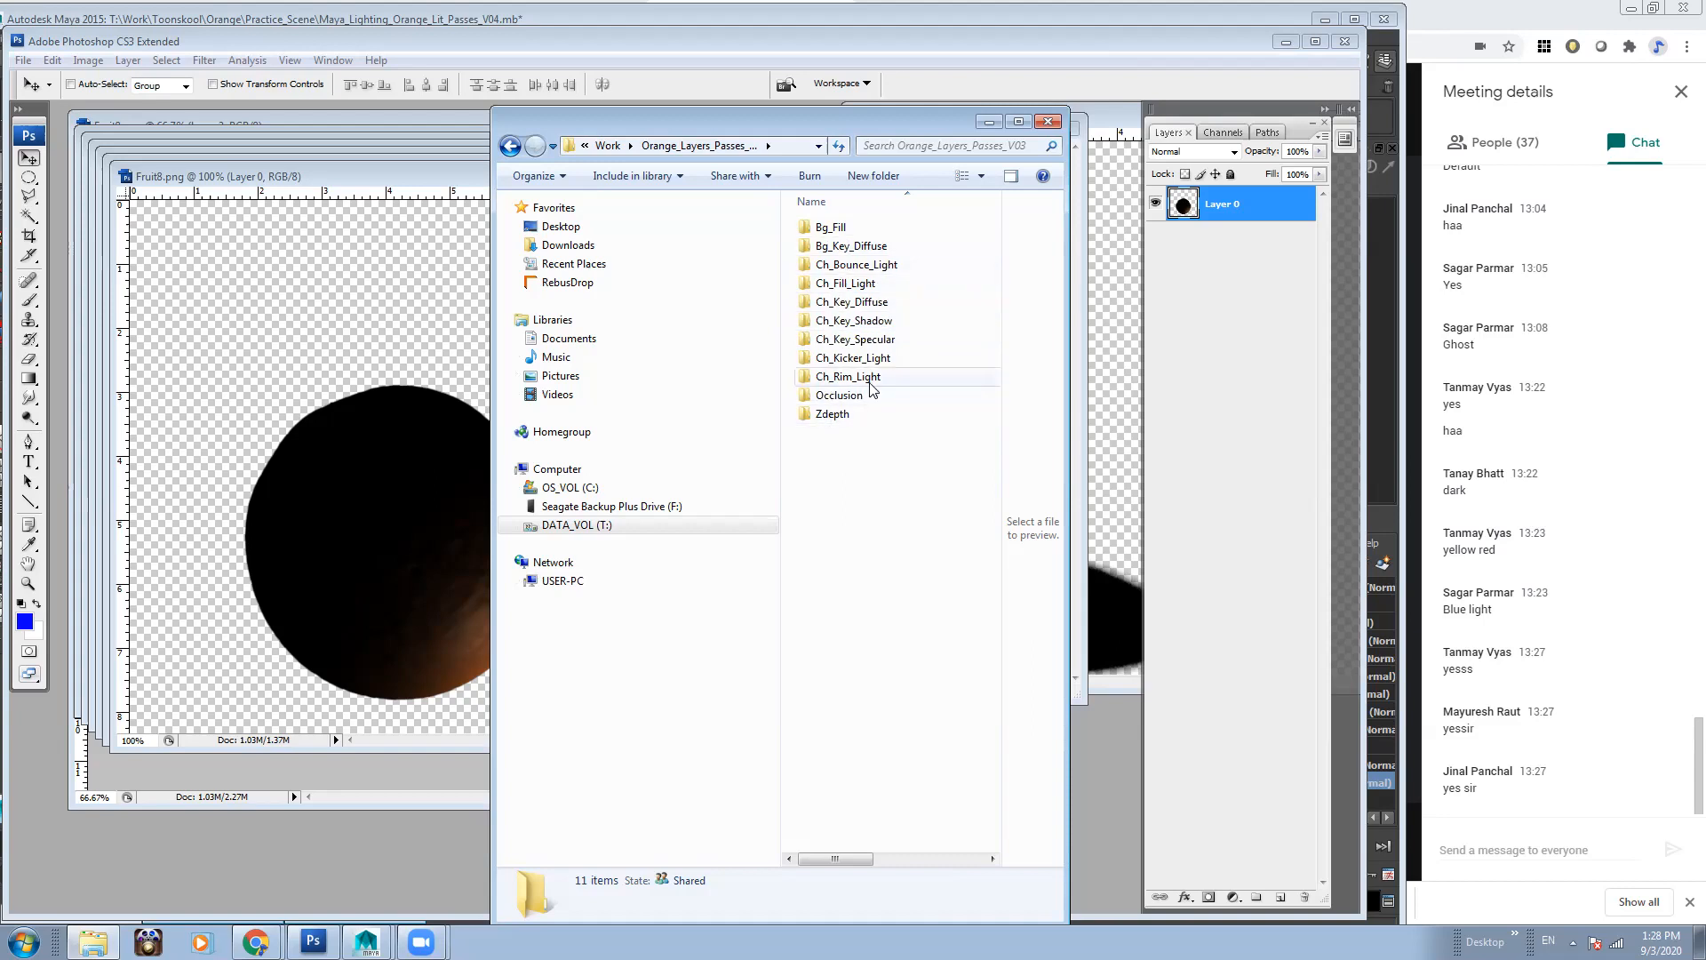
{"action": "left_click", "coordinate": [846, 398]}
{"action": "double_click", "coordinate": [846, 398]}
{"action": "left_click_drag", "start_coordinate": [833, 256], "coordinate": [427, 435]}
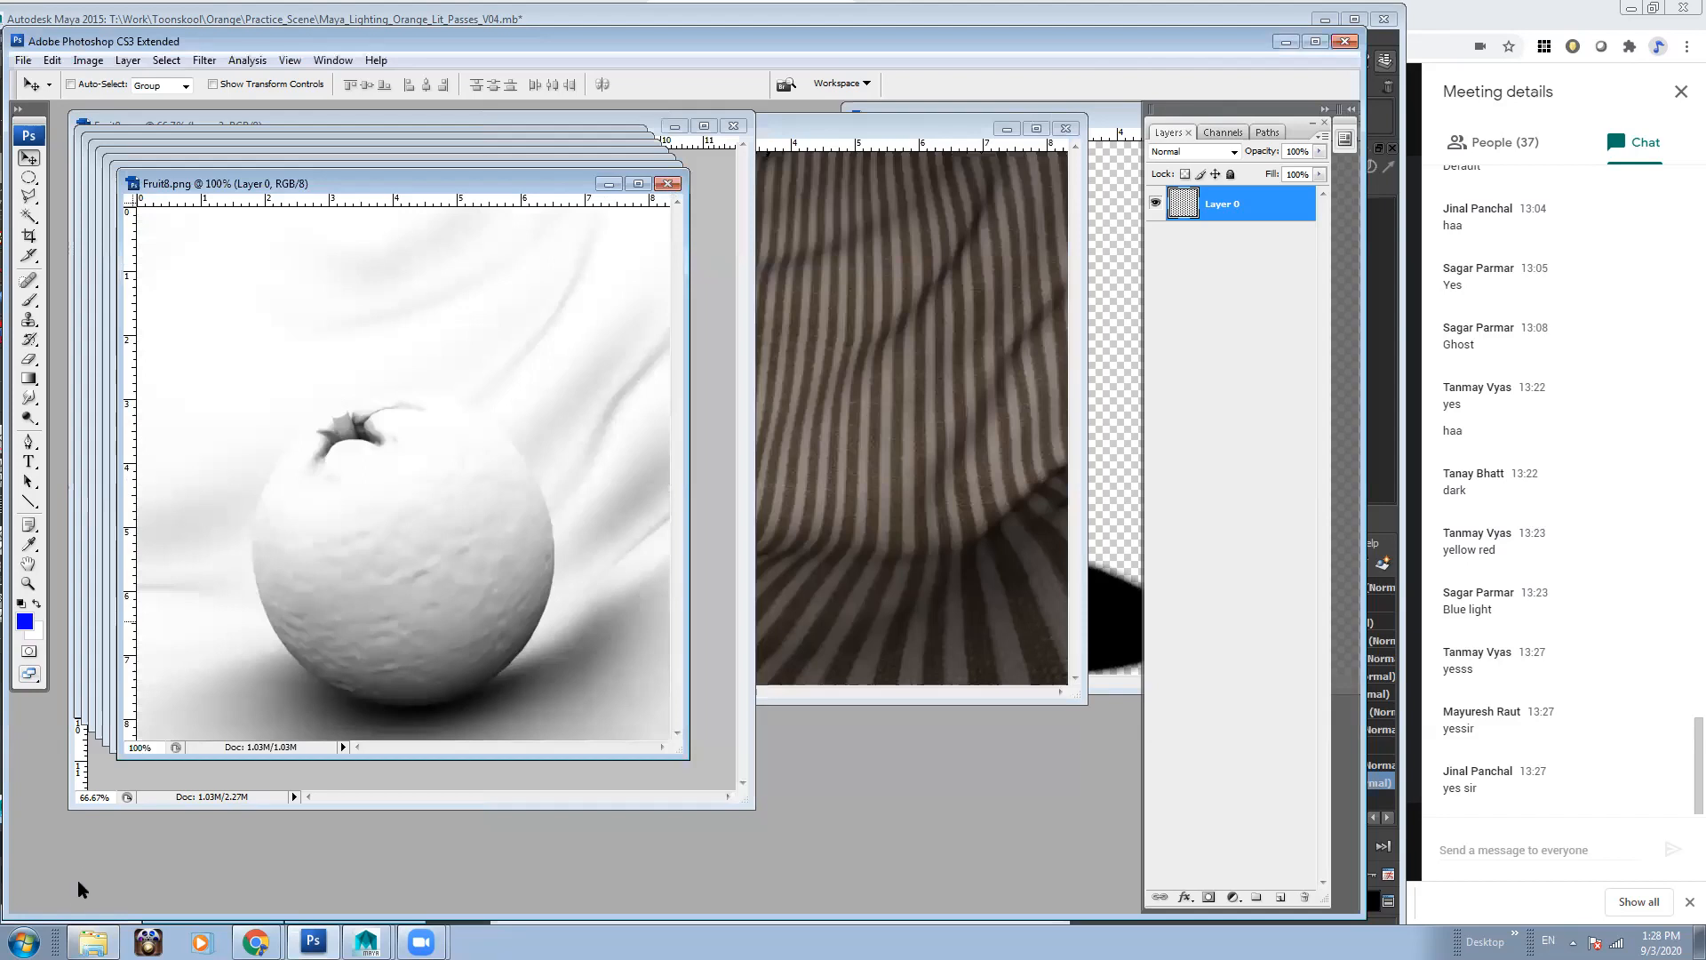
Go back to the passes folder and open Fruit8.png from Zdepth in Photoshop
{"action": "left_click", "coordinate": [93, 942]}
{"action": "left_click", "coordinate": [694, 148]}
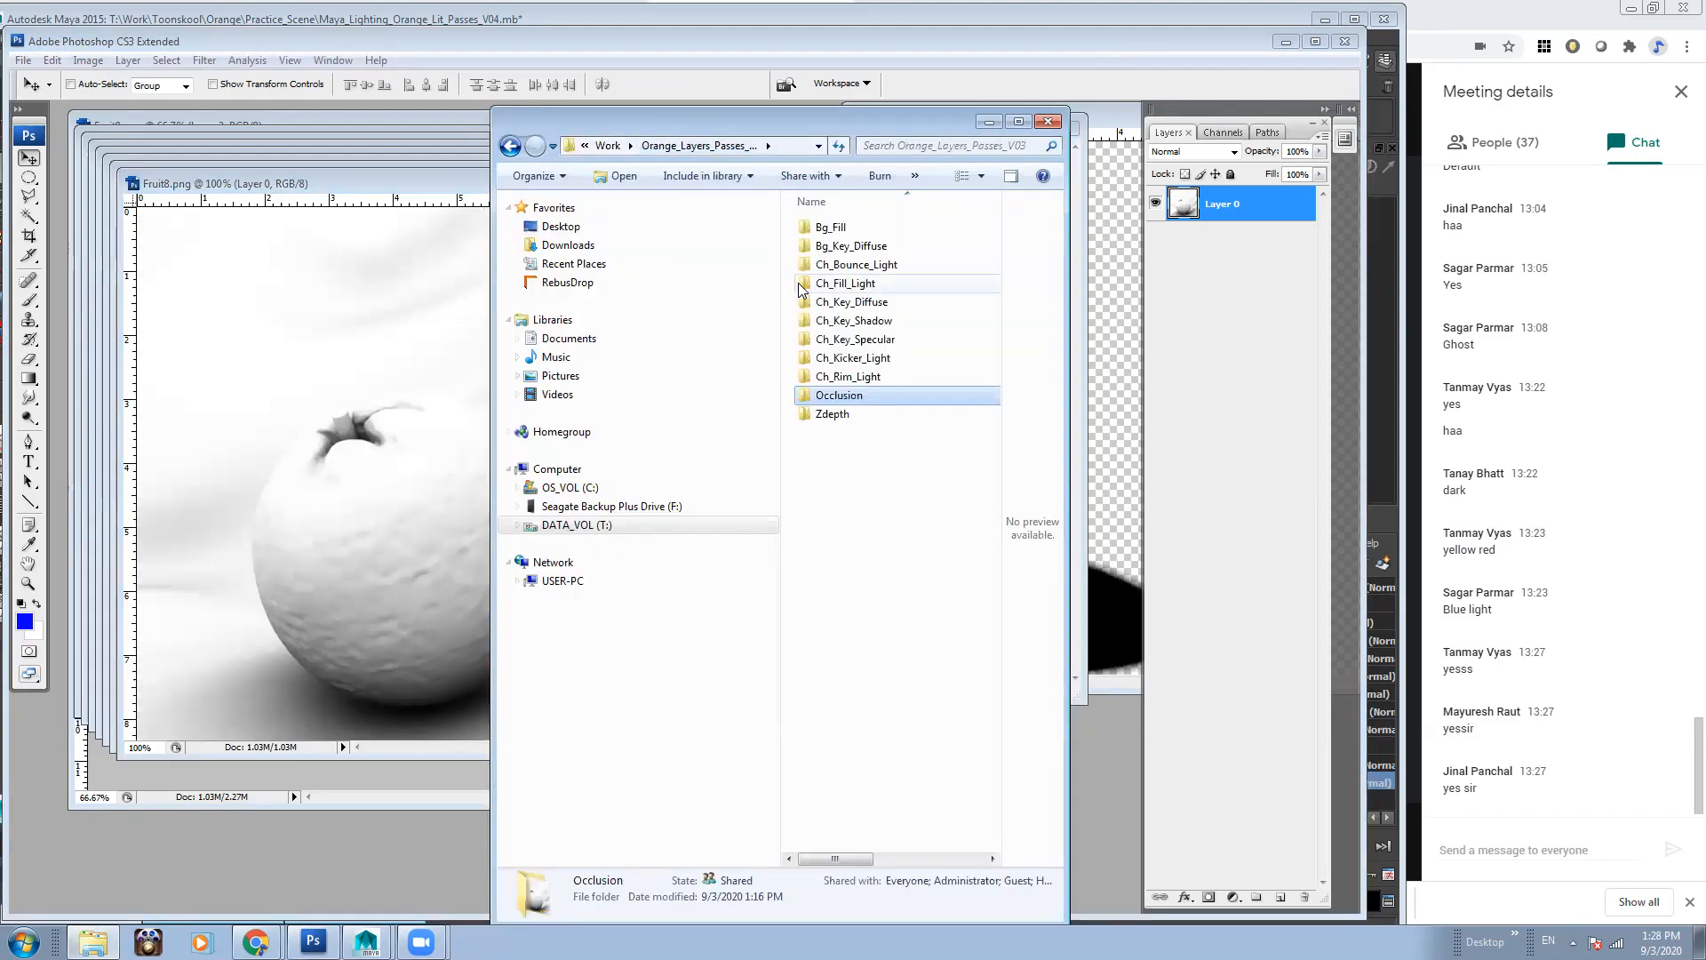
{"action": "left_click", "coordinate": [881, 581]}
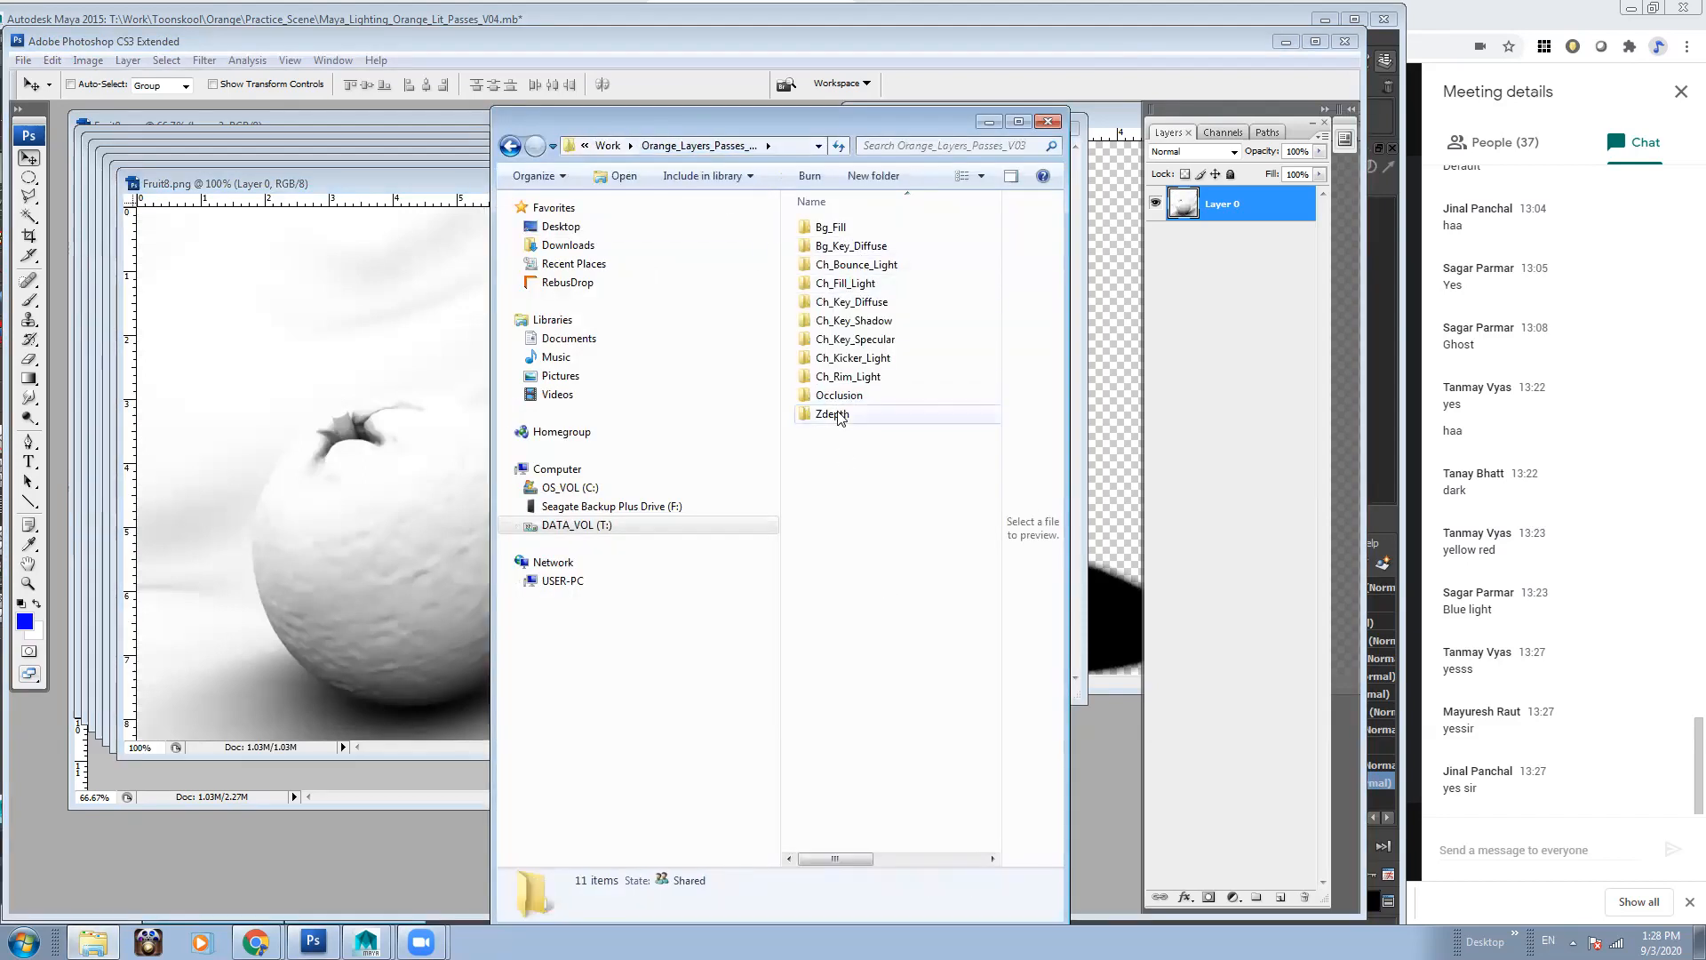
{"action": "double_click", "coordinate": [845, 414]}
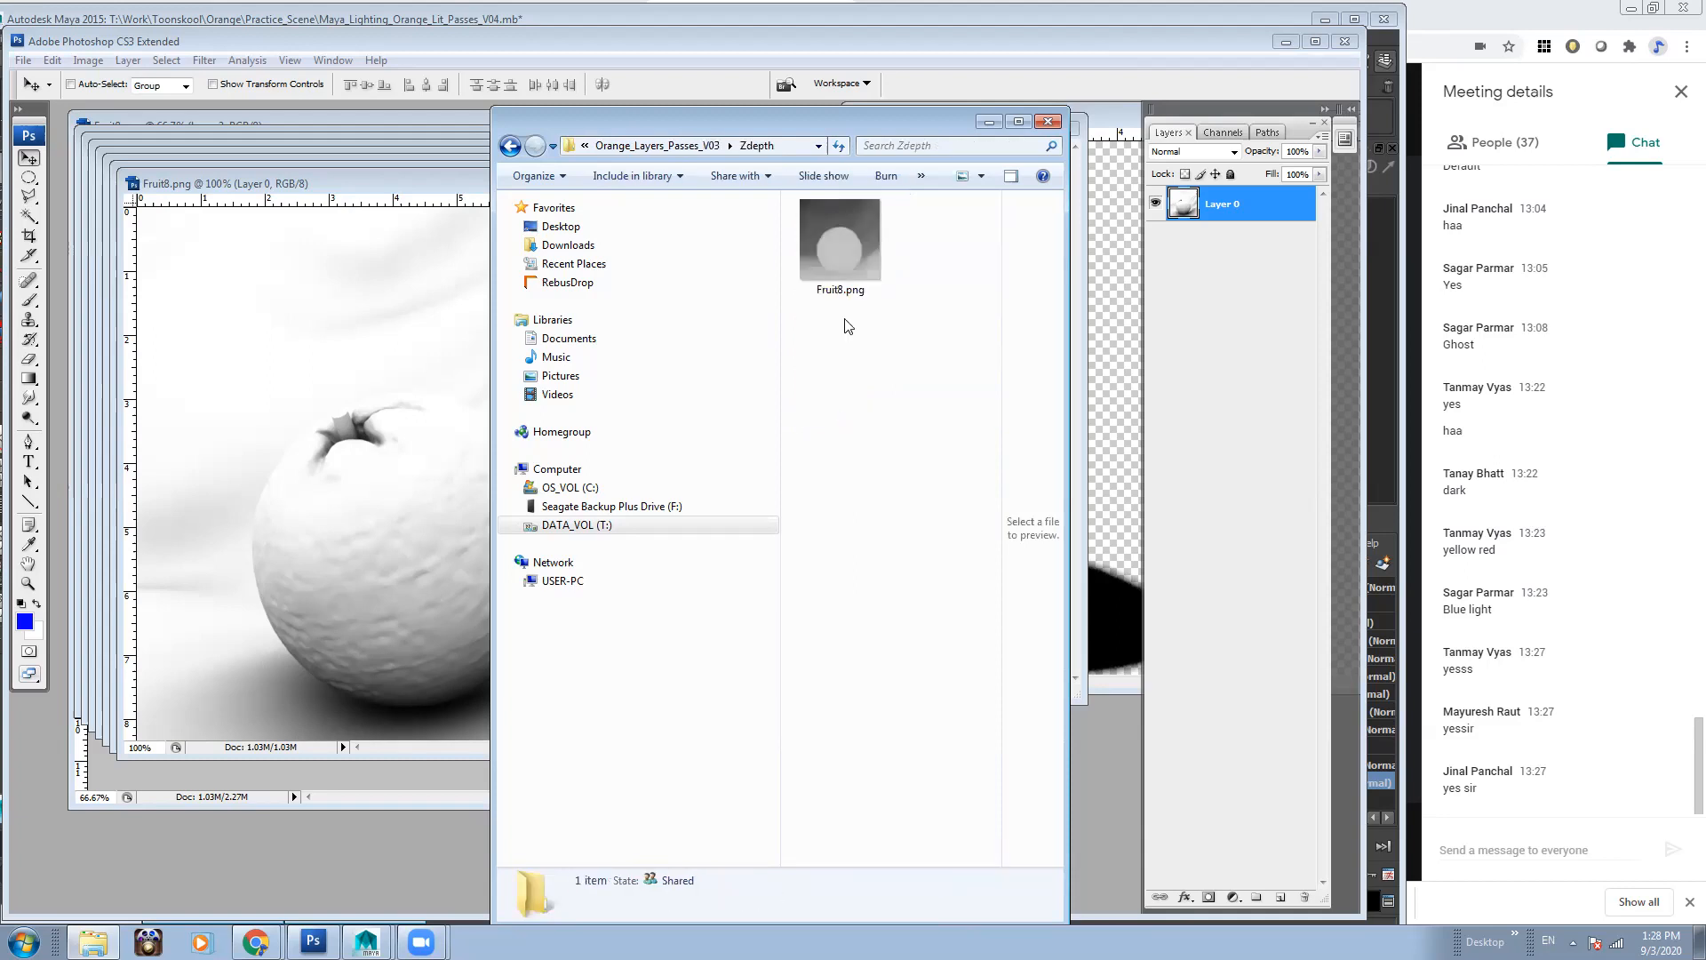
{"action": "left_click", "coordinate": [842, 292]}
{"action": "left_click_drag", "start_coordinate": [844, 318], "coordinate": [297, 489]}
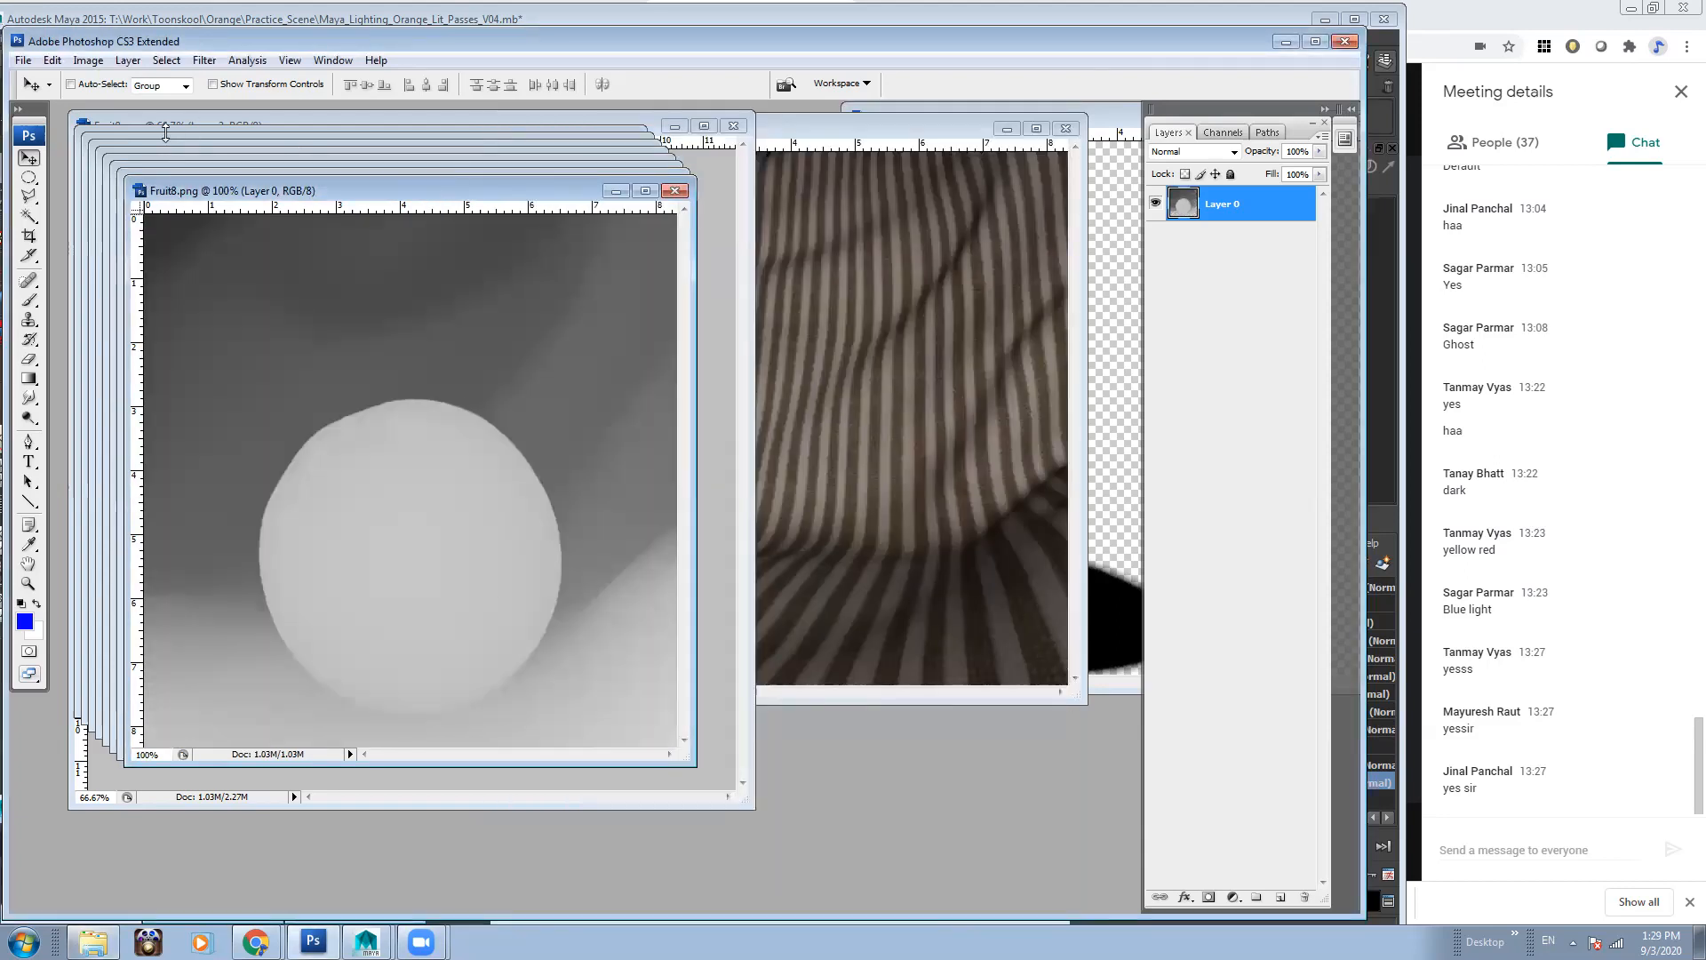
Move the newly opened pass windows aside one by one to uncover the composite document
{"action": "left_click_drag", "start_coordinate": [466, 191], "coordinate": [1275, 216]}
{"action": "left_click_drag", "start_coordinate": [597, 186], "coordinate": [1360, 235]}
{"action": "left_click_drag", "start_coordinate": [545, 170], "coordinate": [1151, 249]}
{"action": "left_click_drag", "start_coordinate": [434, 163], "coordinate": [1014, 237]}
{"action": "left_click_drag", "start_coordinate": [509, 159], "coordinate": [1008, 203]}
{"action": "left_click_drag", "start_coordinate": [449, 155], "coordinate": [971, 196]}
{"action": "left_click_drag", "start_coordinate": [372, 144], "coordinate": [710, 162]}
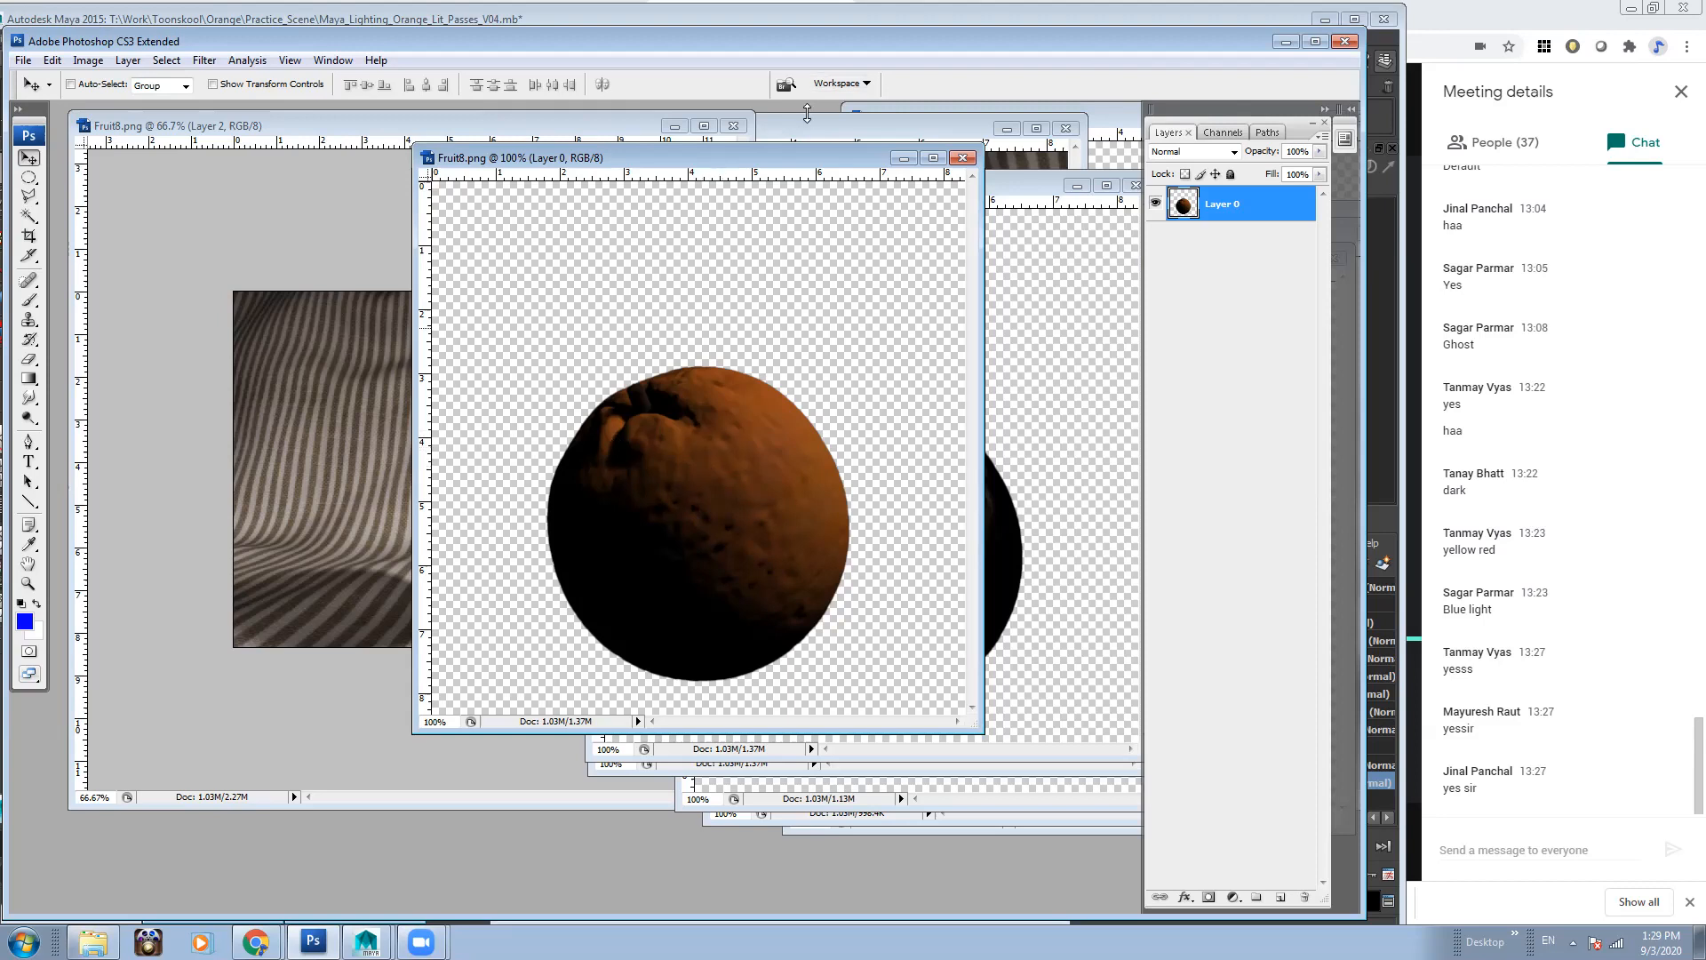
{"action": "left_click_drag", "start_coordinate": [892, 160], "coordinate": [1035, 159]}
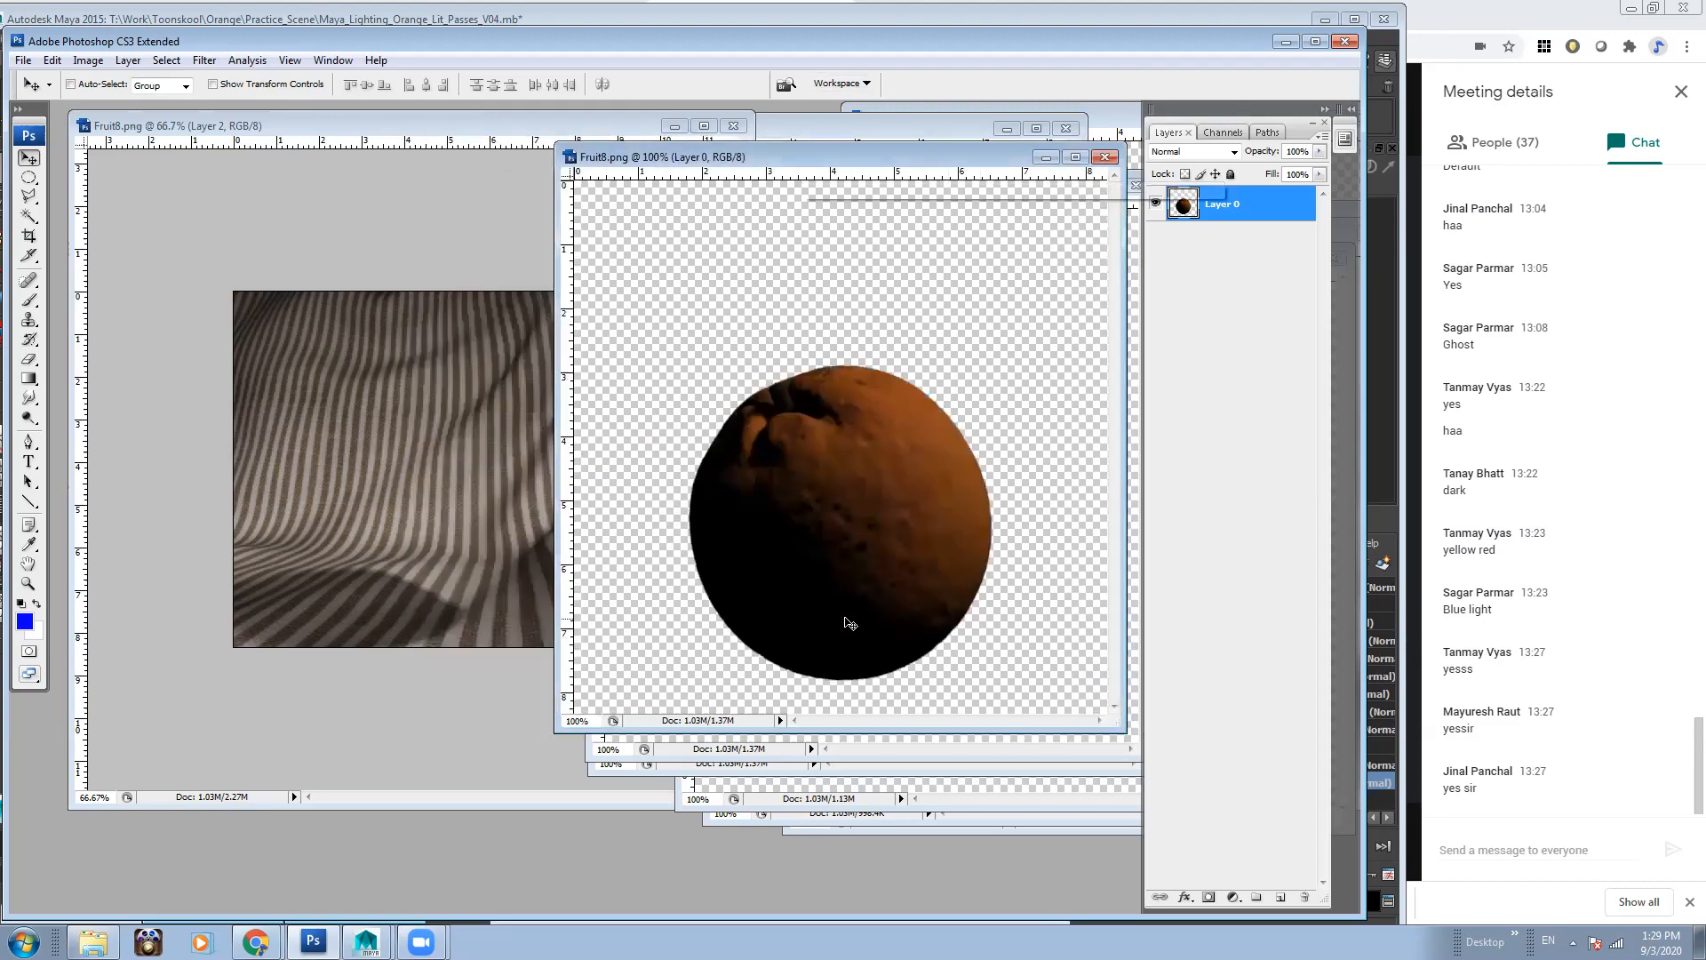
Copy the Ch_Key_Diffuse orange into the composite as the topmost layer, centred on the background, and view it at 100%
{"action": "left_click_drag", "start_coordinate": [908, 511], "coordinate": [457, 497]}
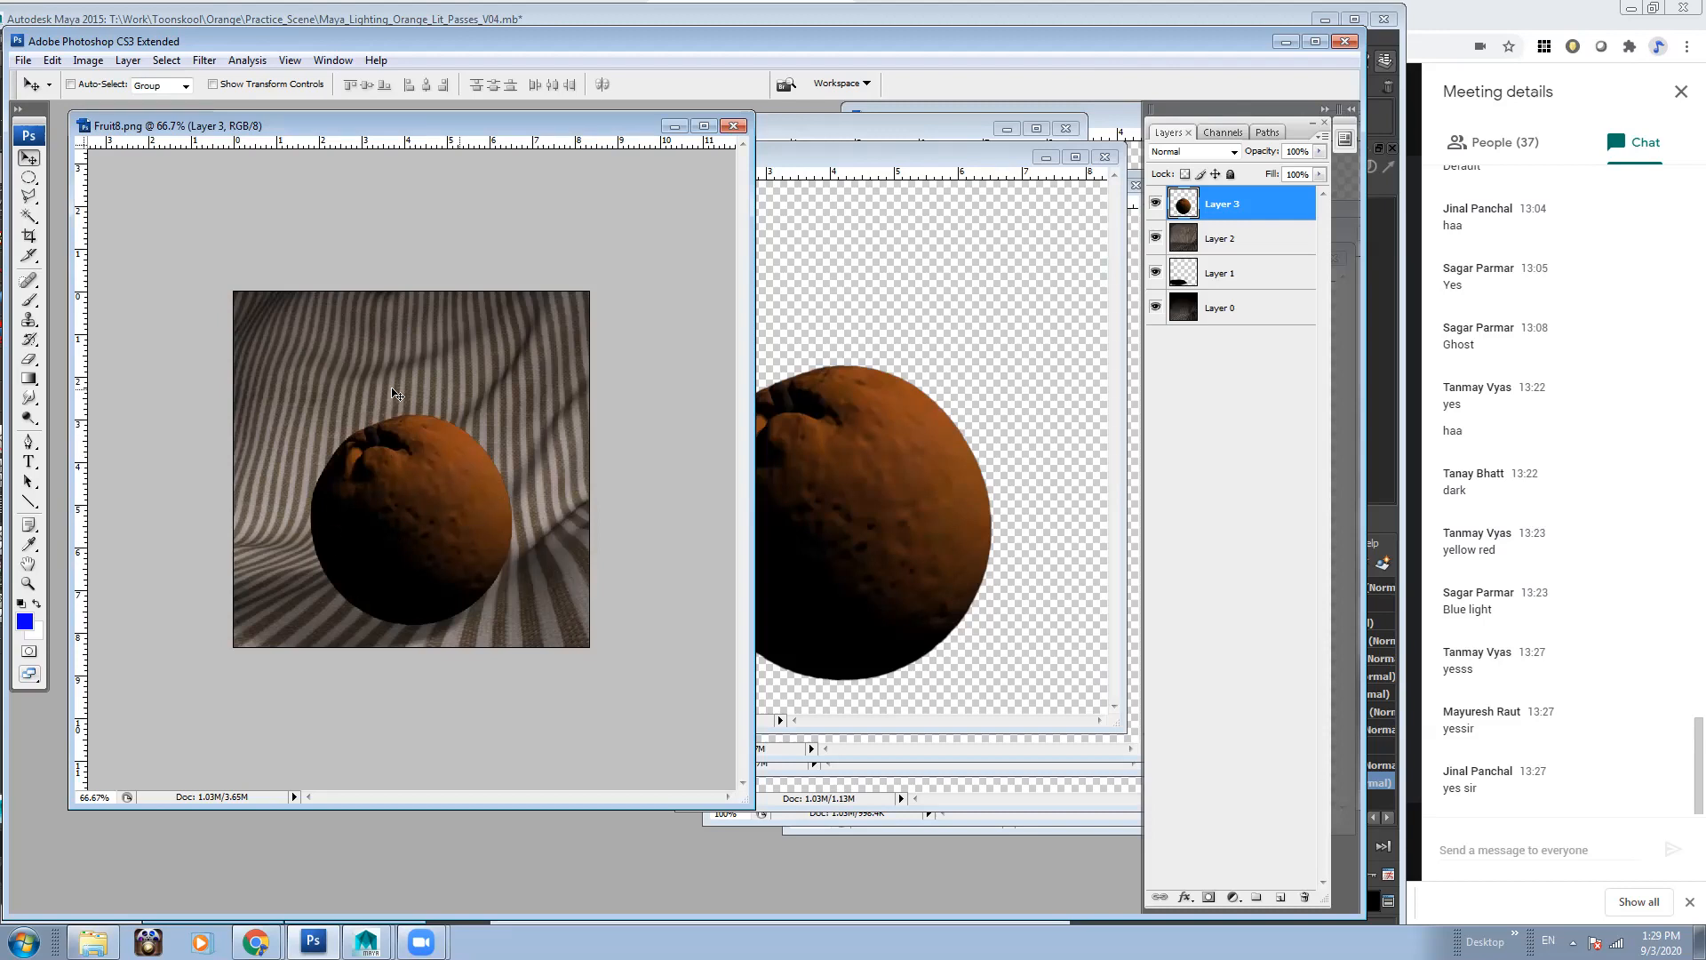
{"action": "key", "text": "ctrl+plus"}
{"action": "key", "text": "ctrl+plus"}
{"action": "key", "text": "ctrl+minus"}
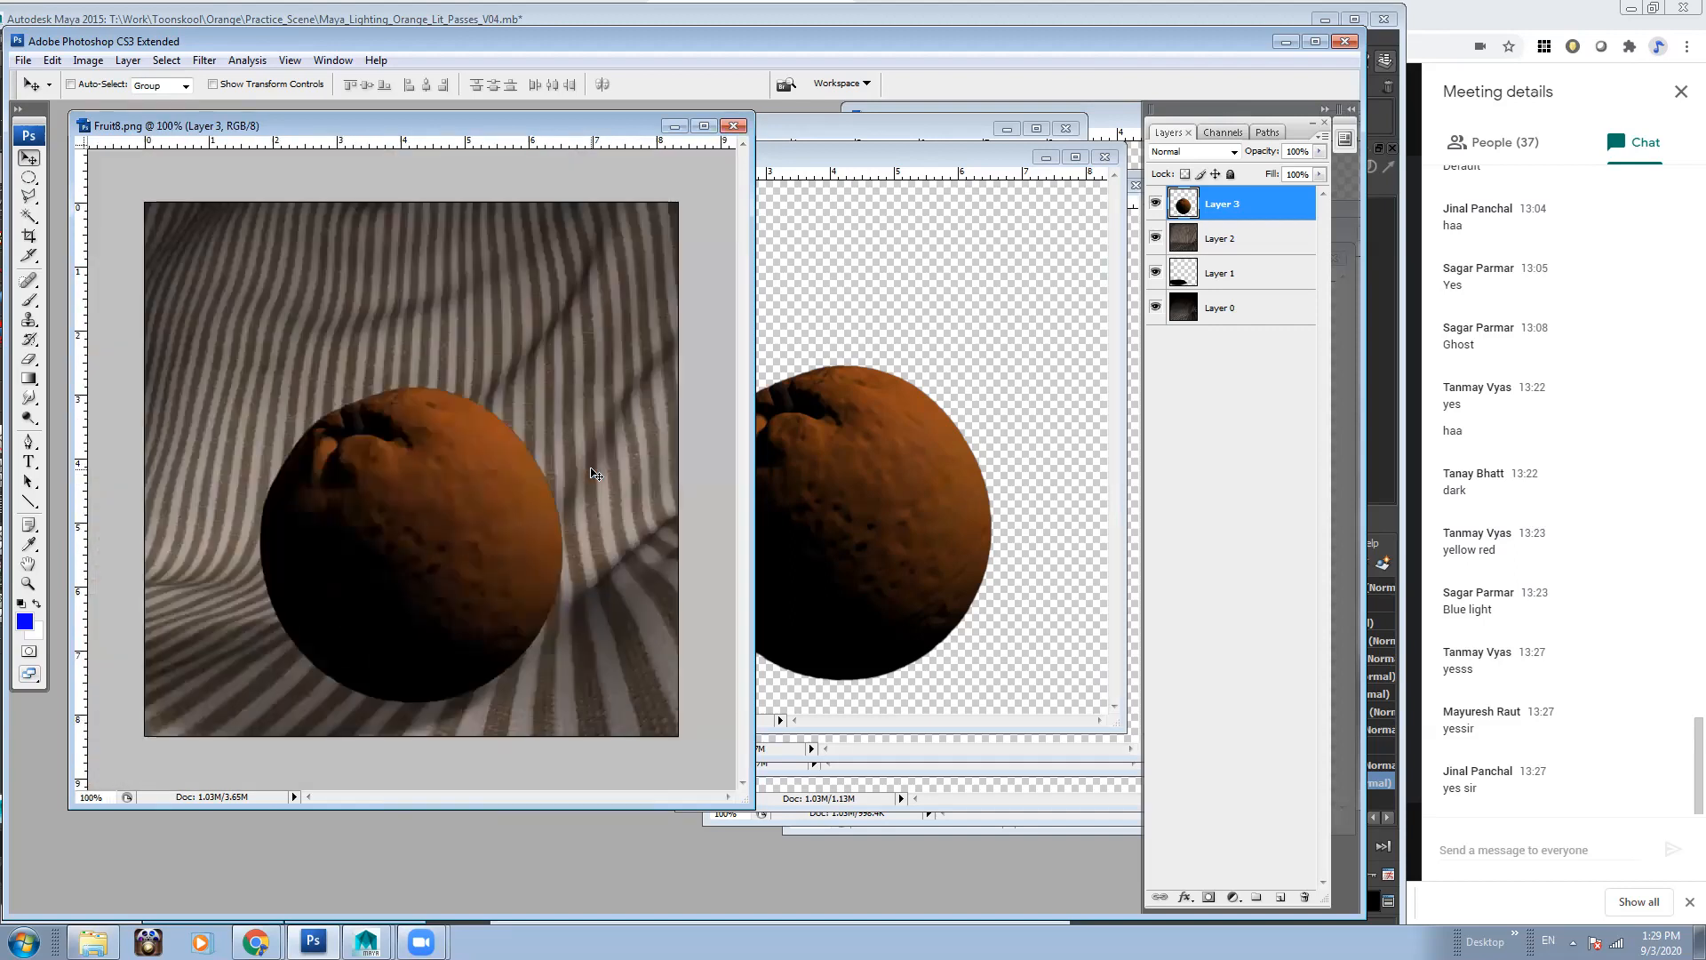
Copy the Ch_Key_Specular image into the composite over the orange and set its layer to Screen blending
{"action": "left_click", "coordinate": [911, 389]}
{"action": "left_click_drag", "start_coordinate": [949, 156], "coordinate": [470, 462]}
{"action": "left_click", "coordinate": [967, 490]}
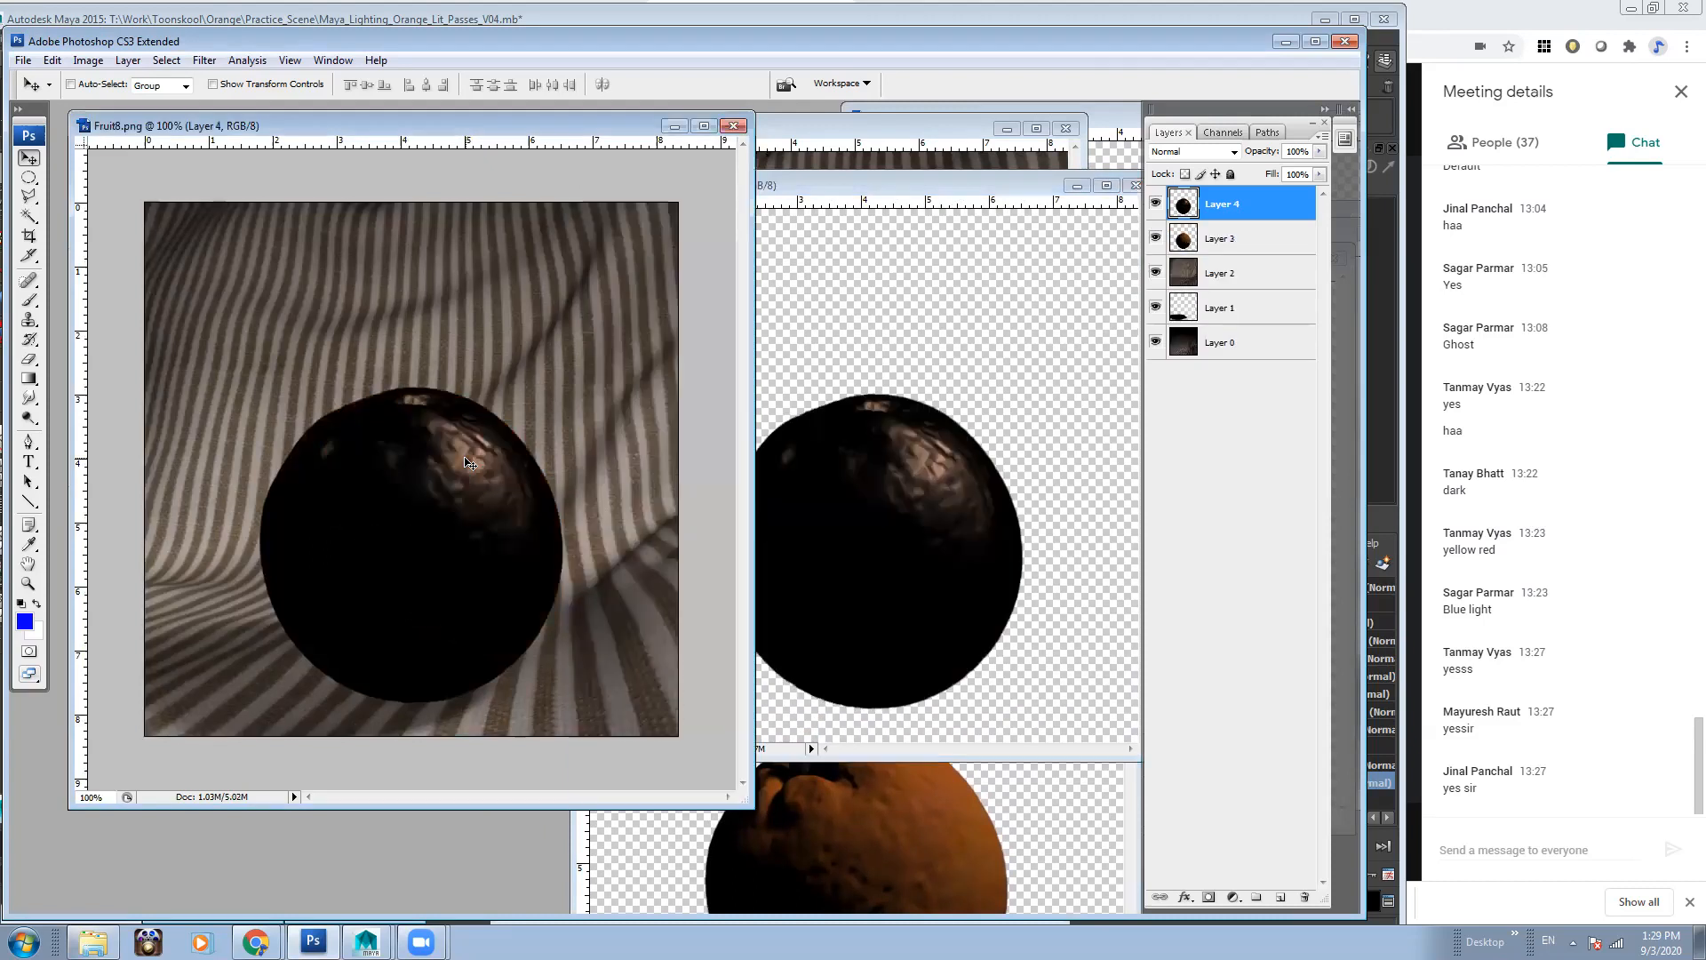
{"action": "left_click", "coordinate": [1234, 152]}
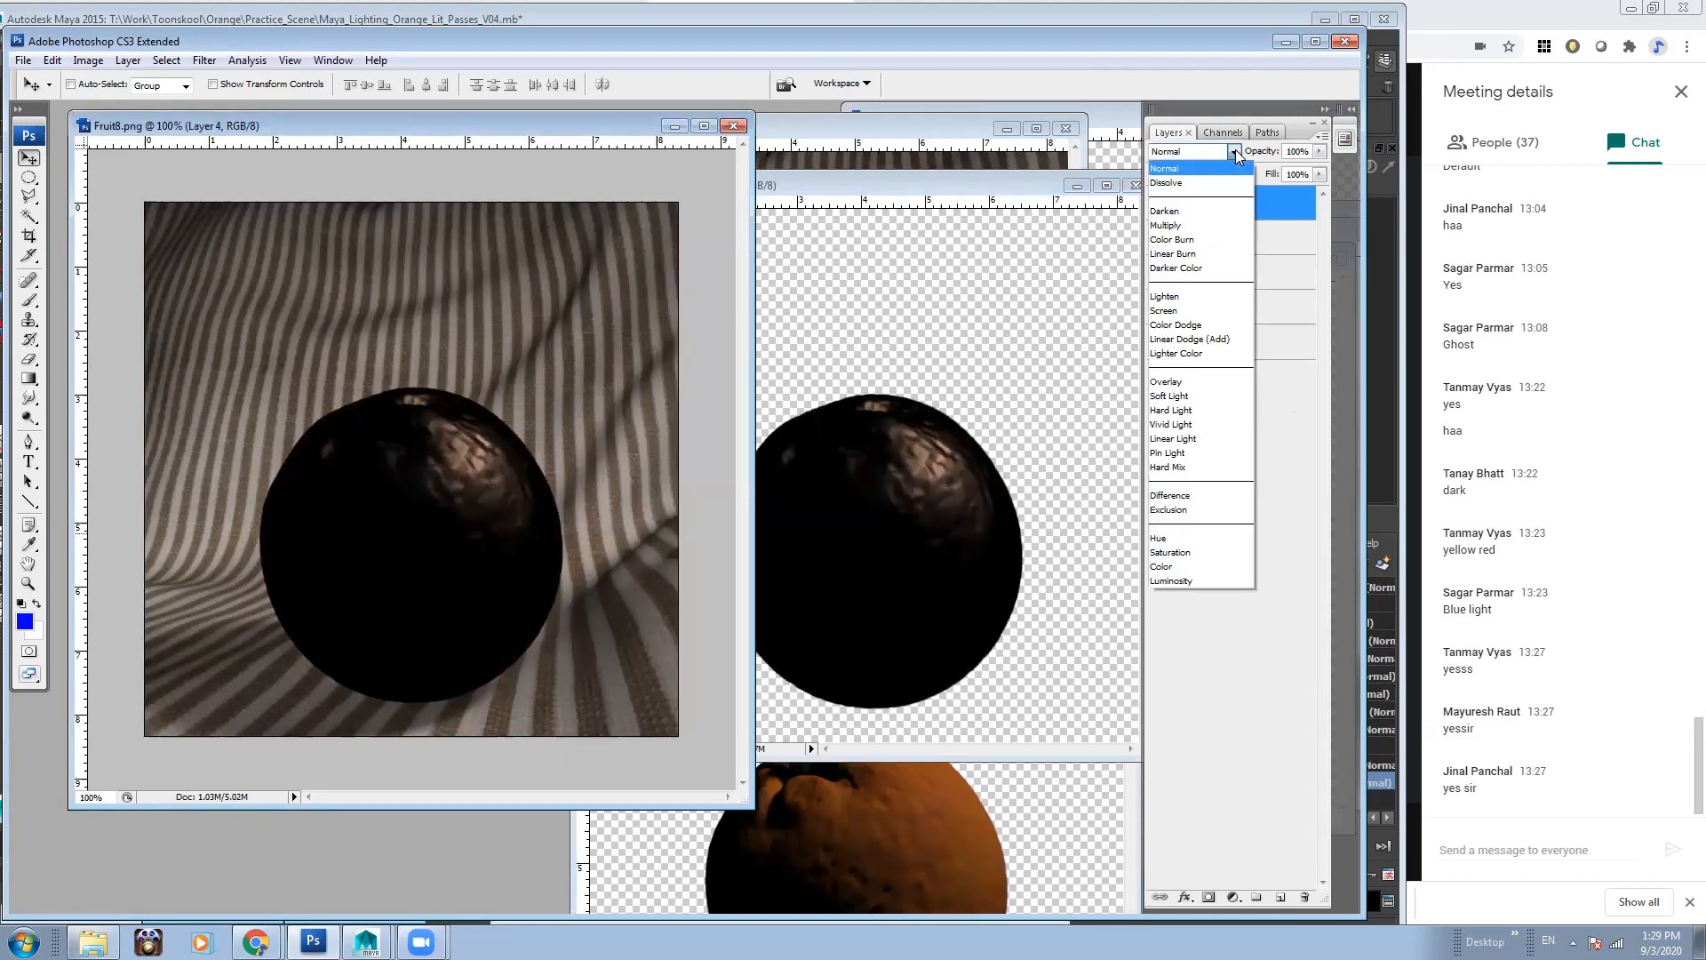
{"action": "left_click", "coordinate": [1181, 311]}
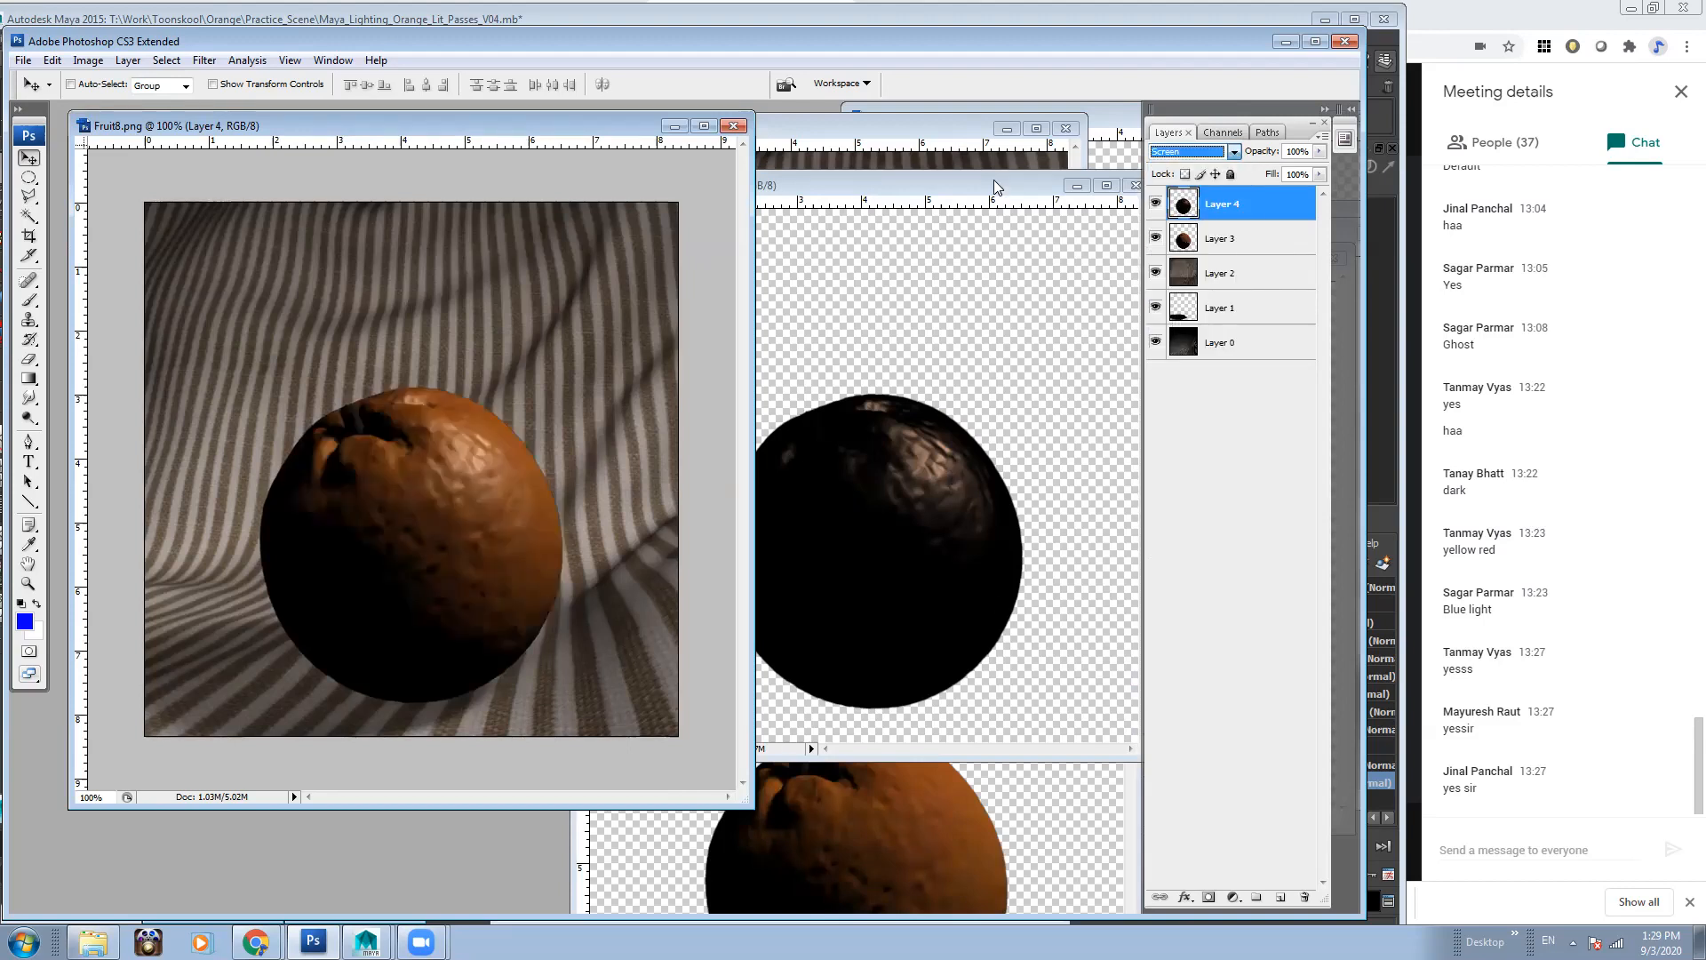
Copy the Ch_Fill_Light image into the composite above the specular layer and set its blend mode to Screen
{"action": "left_click_drag", "start_coordinate": [992, 180], "coordinate": [986, 327]}
{"action": "left_click_drag", "start_coordinate": [966, 205], "coordinate": [987, 171]}
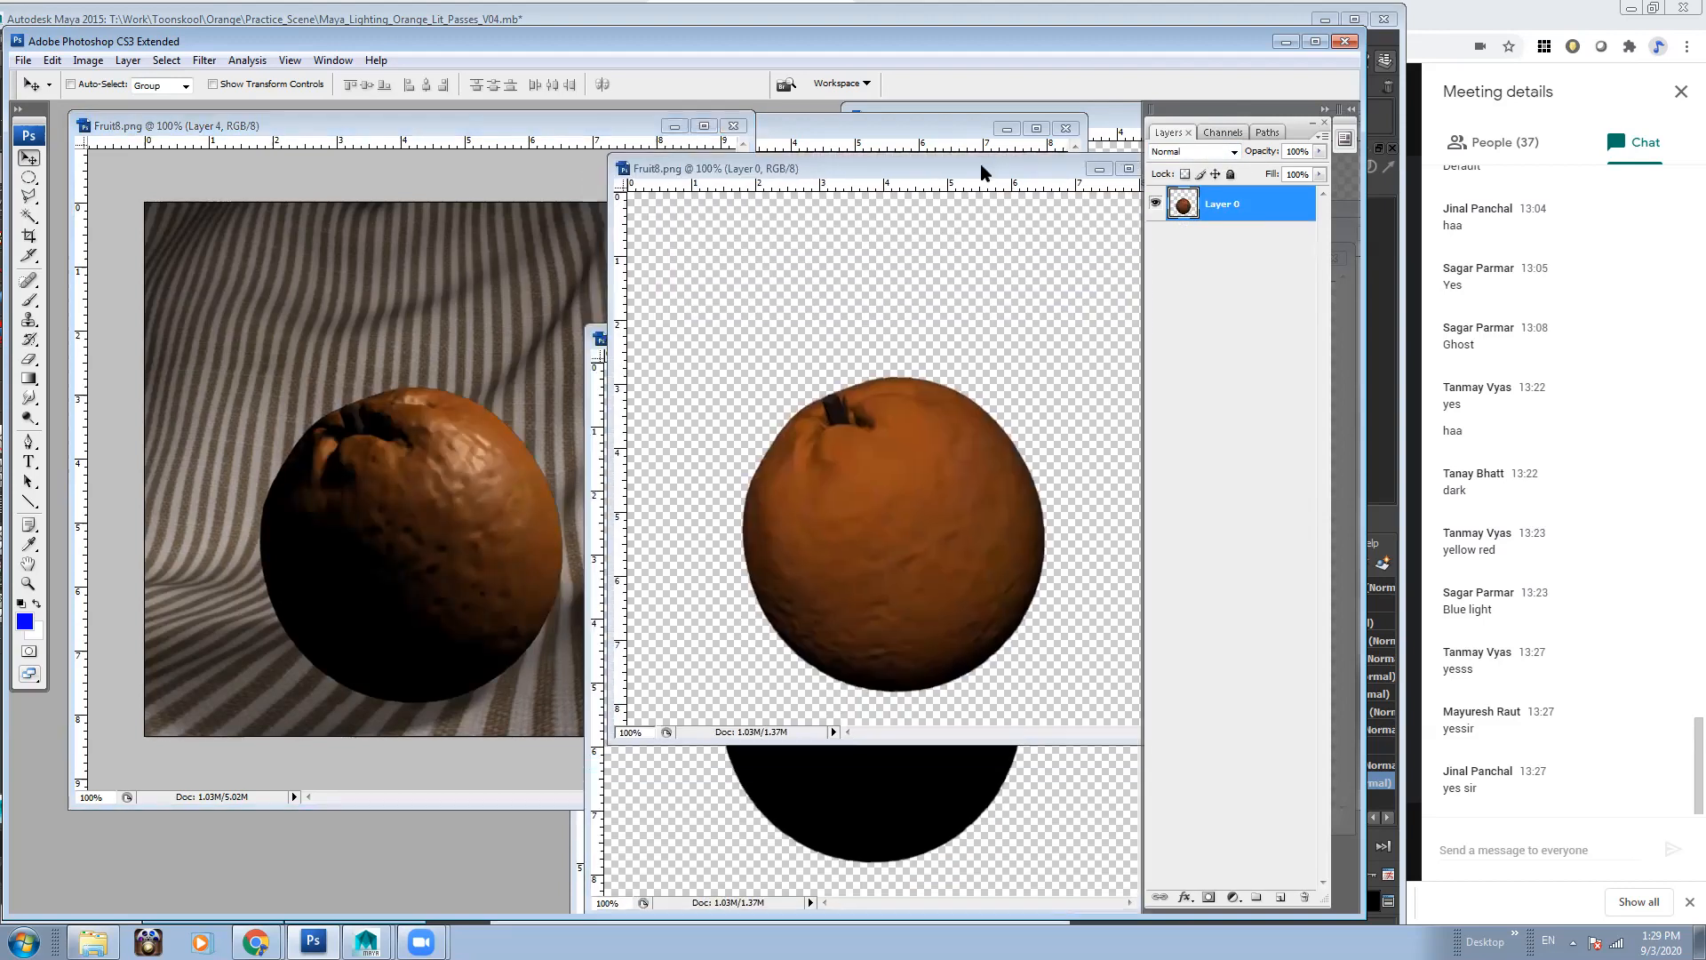
{"action": "left_click_drag", "start_coordinate": [916, 514], "coordinate": [480, 573]}
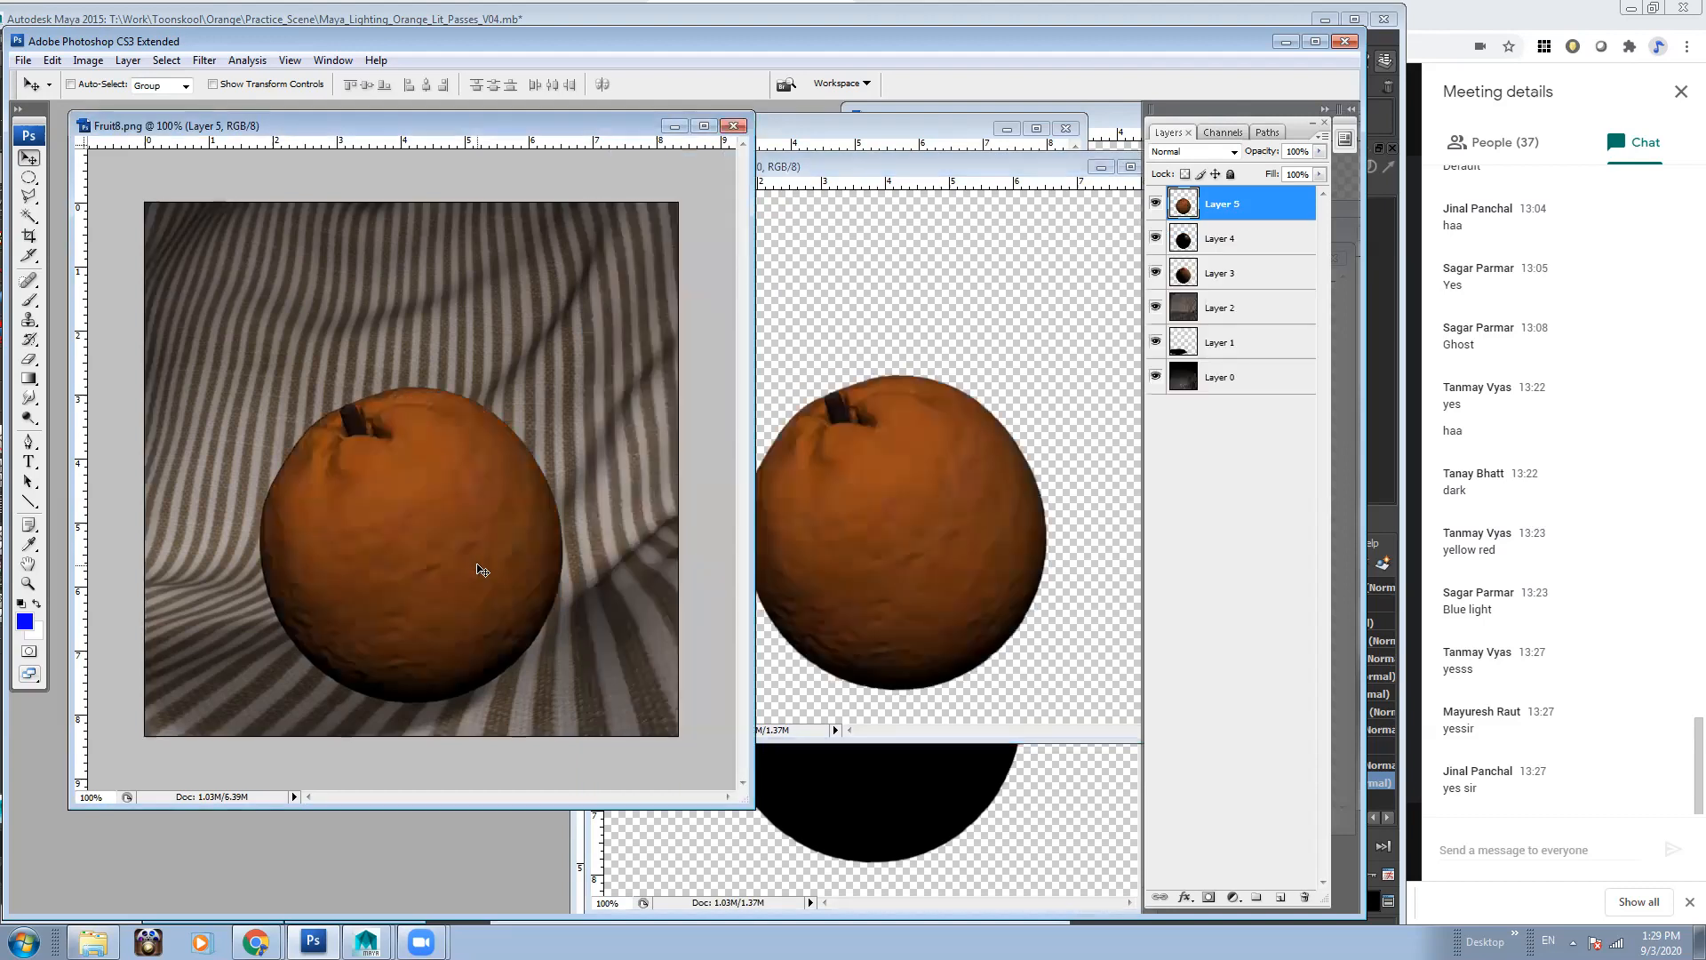
{"action": "left_click", "coordinate": [1234, 152]}
{"action": "left_click", "coordinate": [1164, 310]}
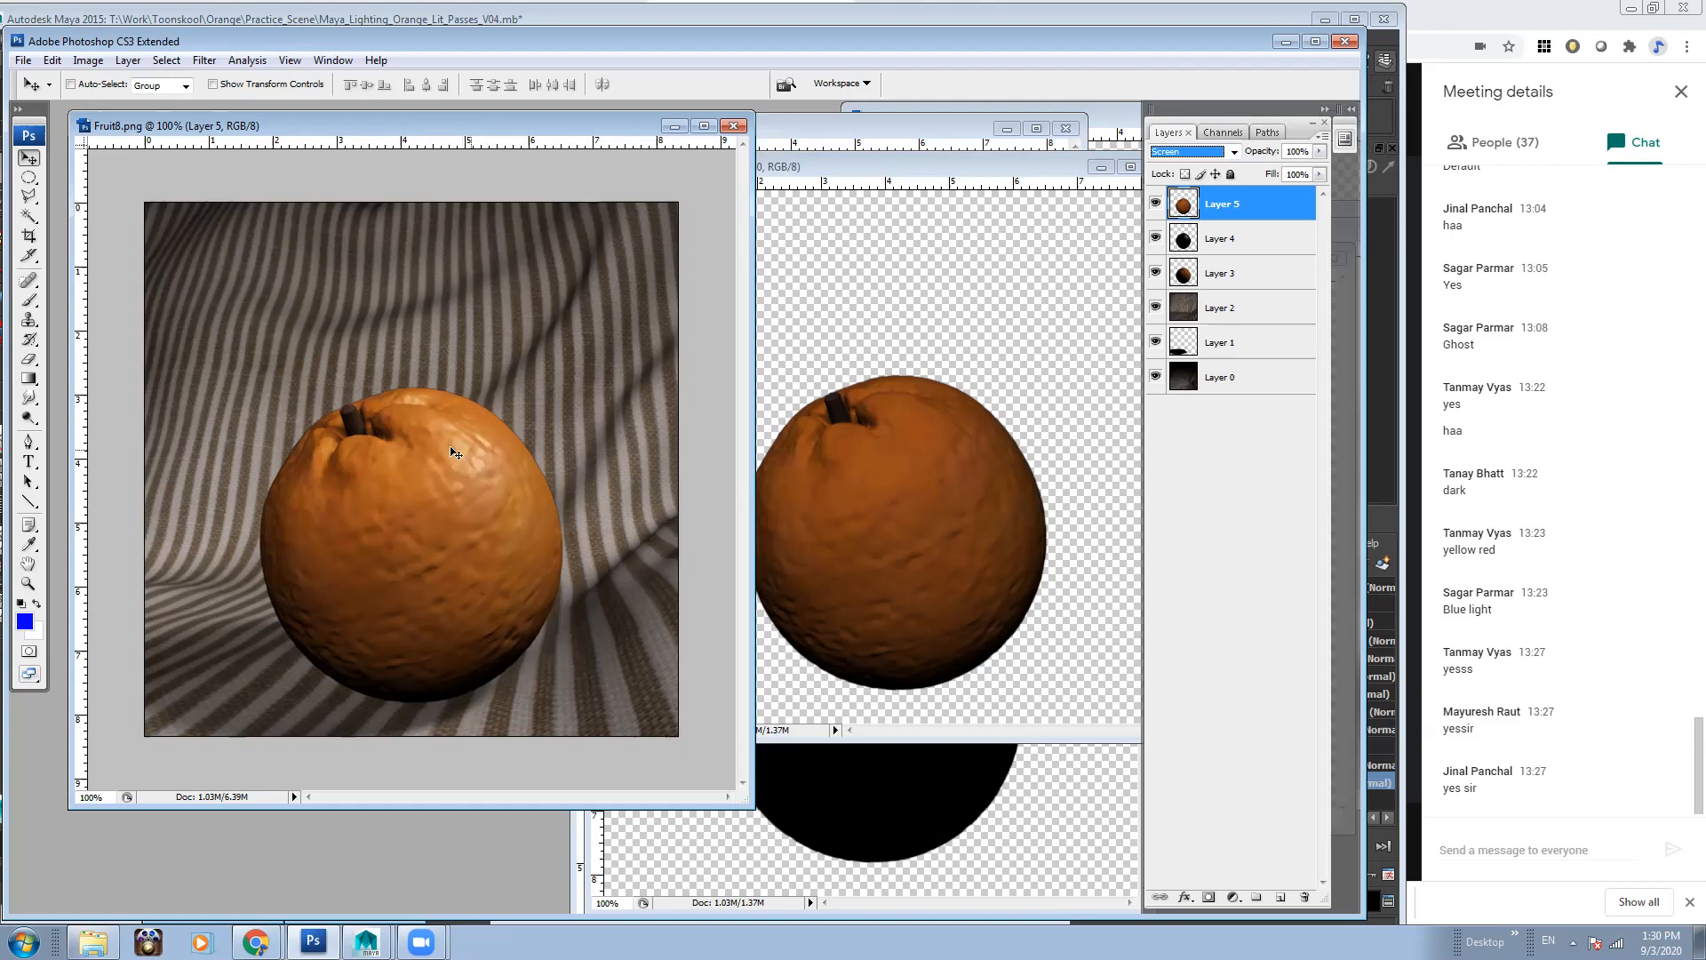
Copy the Ch_Rim_Light image into the composite, set its blend mode to Screen, and compare the result with the layer hidden and shown
{"action": "left_click_drag", "start_coordinate": [924, 165], "coordinate": [1007, 504]}
{"action": "left_click", "coordinate": [951, 372]}
{"action": "left_click_drag", "start_coordinate": [963, 346], "coordinate": [986, 547]}
{"action": "left_click", "coordinate": [980, 408]}
{"action": "left_click_drag", "start_coordinate": [995, 484], "coordinate": [445, 428]}
{"action": "left_click", "coordinate": [1195, 152]}
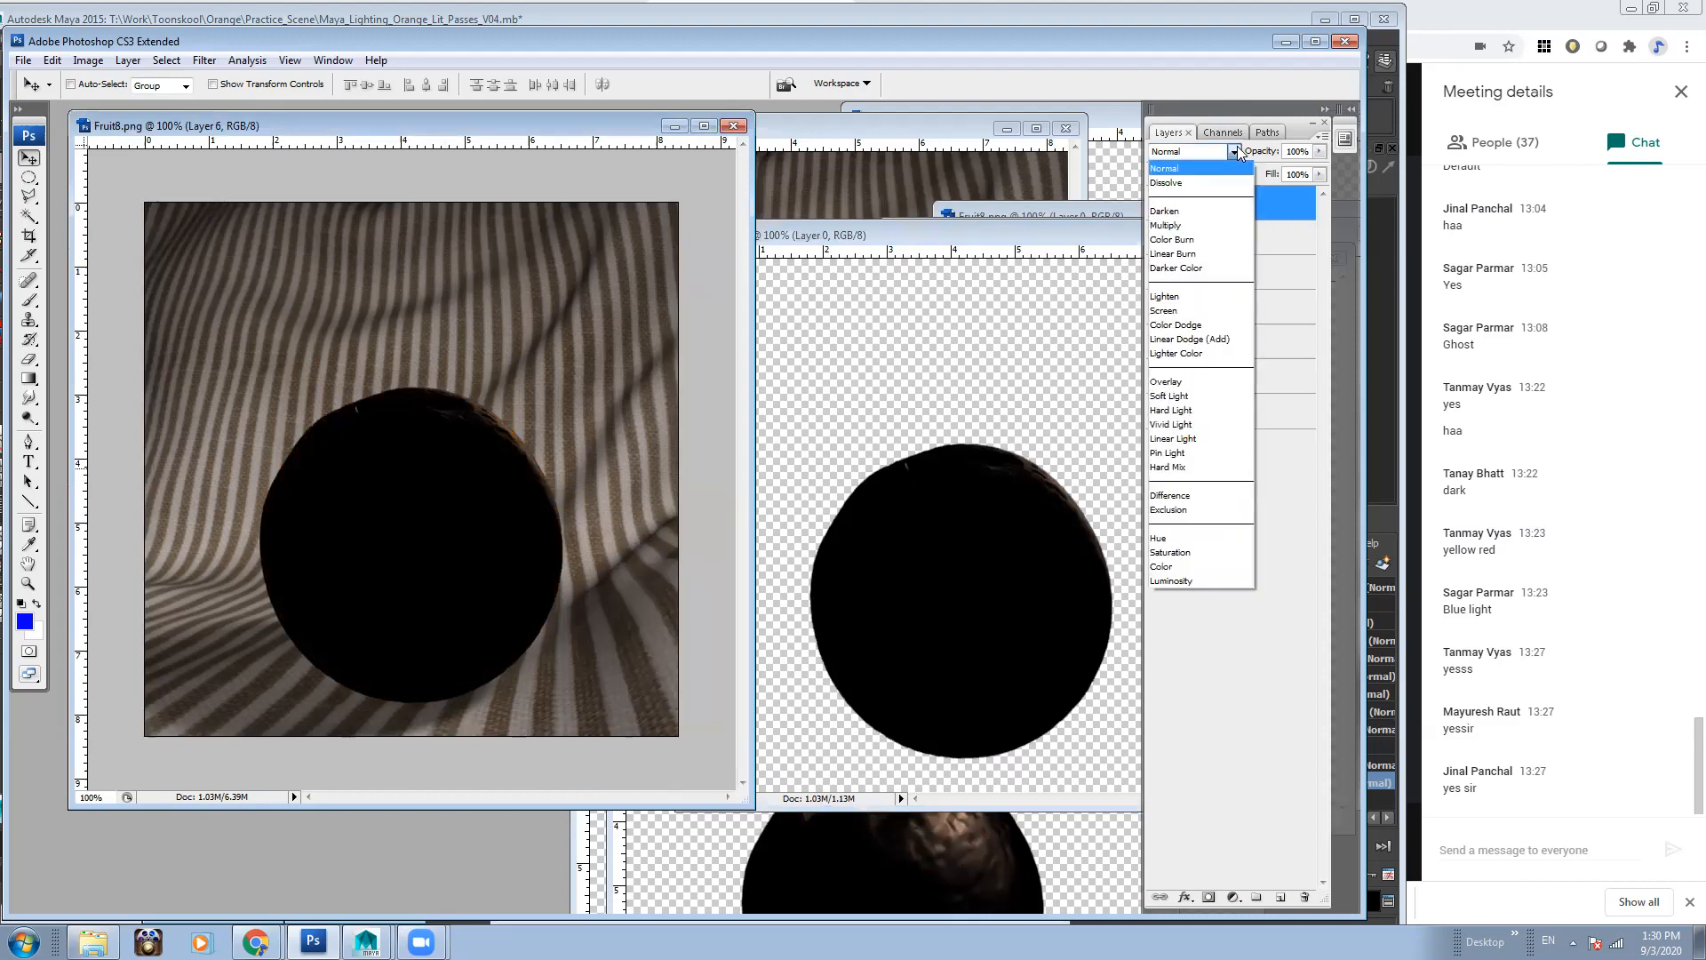
{"action": "left_click", "coordinate": [1191, 310]}
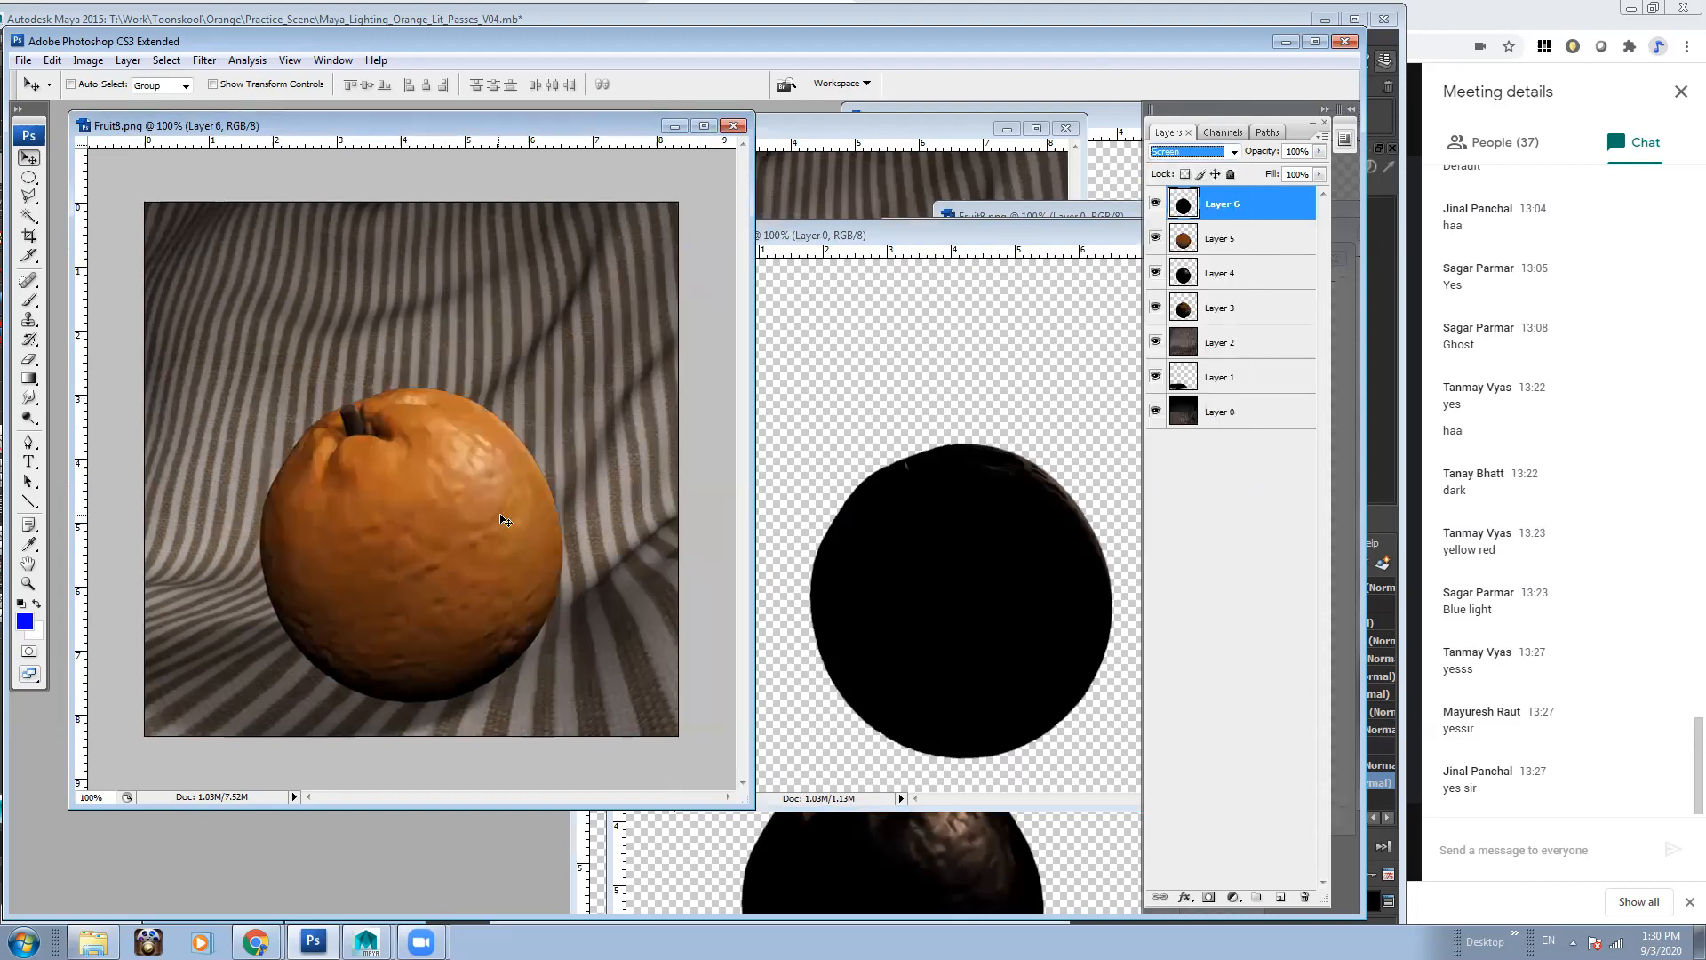
{"action": "left_click", "coordinate": [1155, 203]}
{"action": "left_click", "coordinate": [1155, 204]}
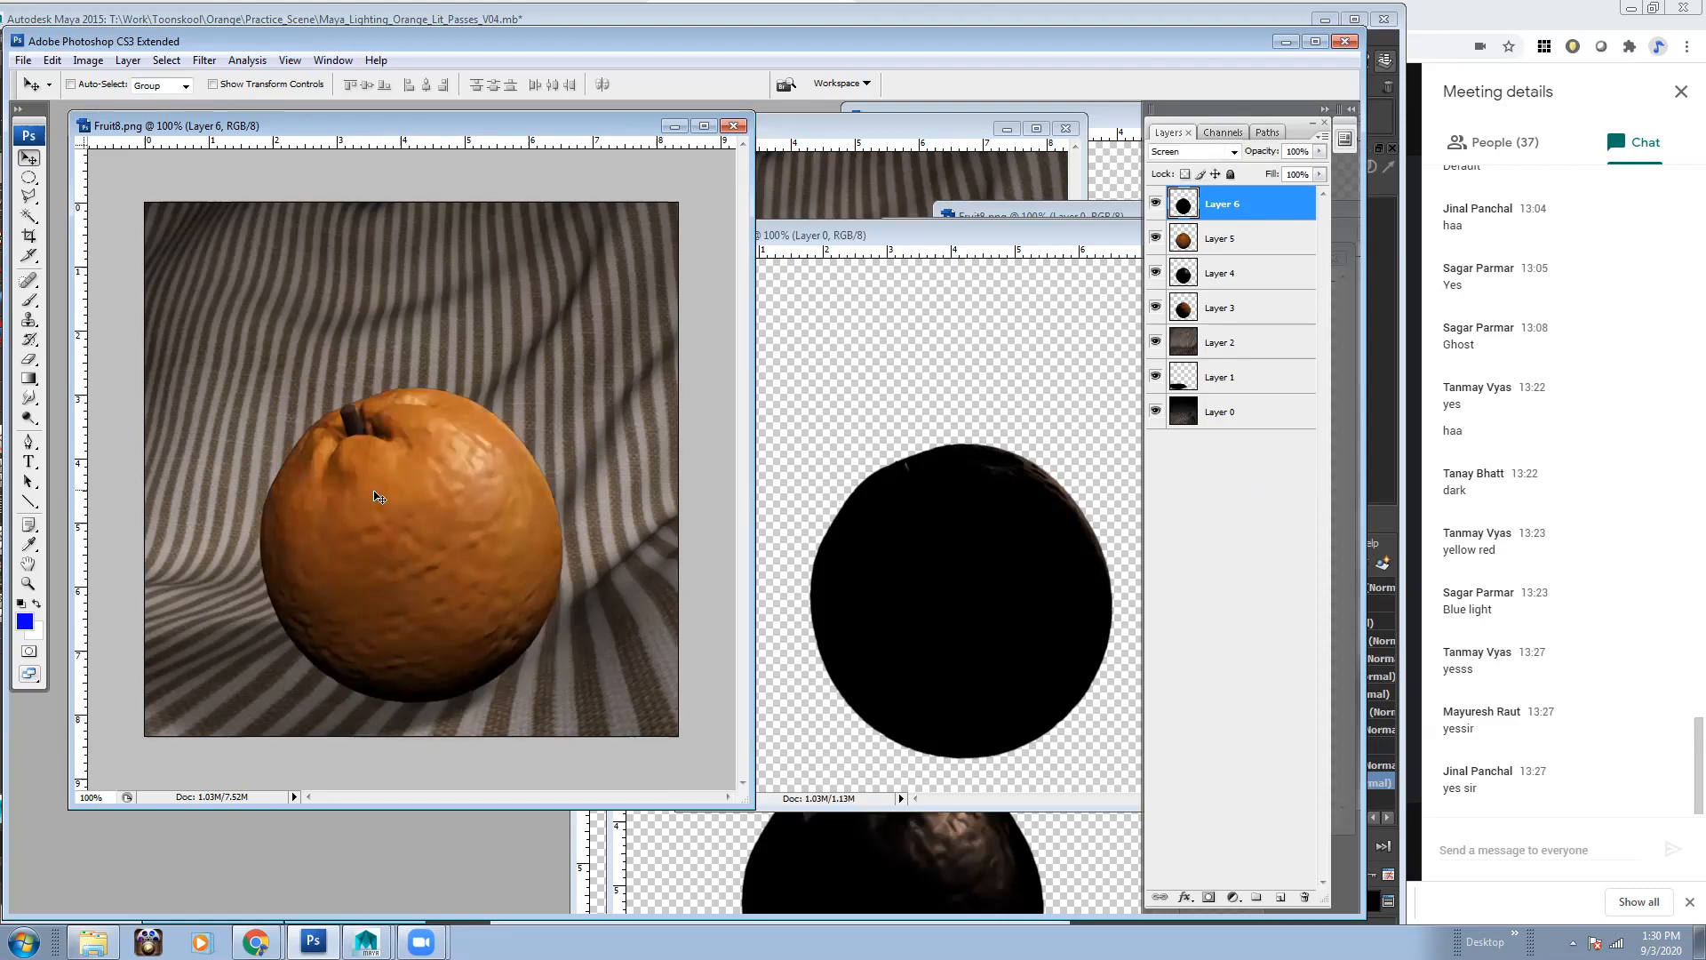
Copy the light pass that lights the orange's left edge into the composite as the topmost layer and set its blend mode to Screen
{"action": "left_click_drag", "start_coordinate": [982, 236], "coordinate": [417, 495]}
{"action": "left_click", "coordinate": [1022, 446]}
{"action": "left_click", "coordinate": [1236, 152]}
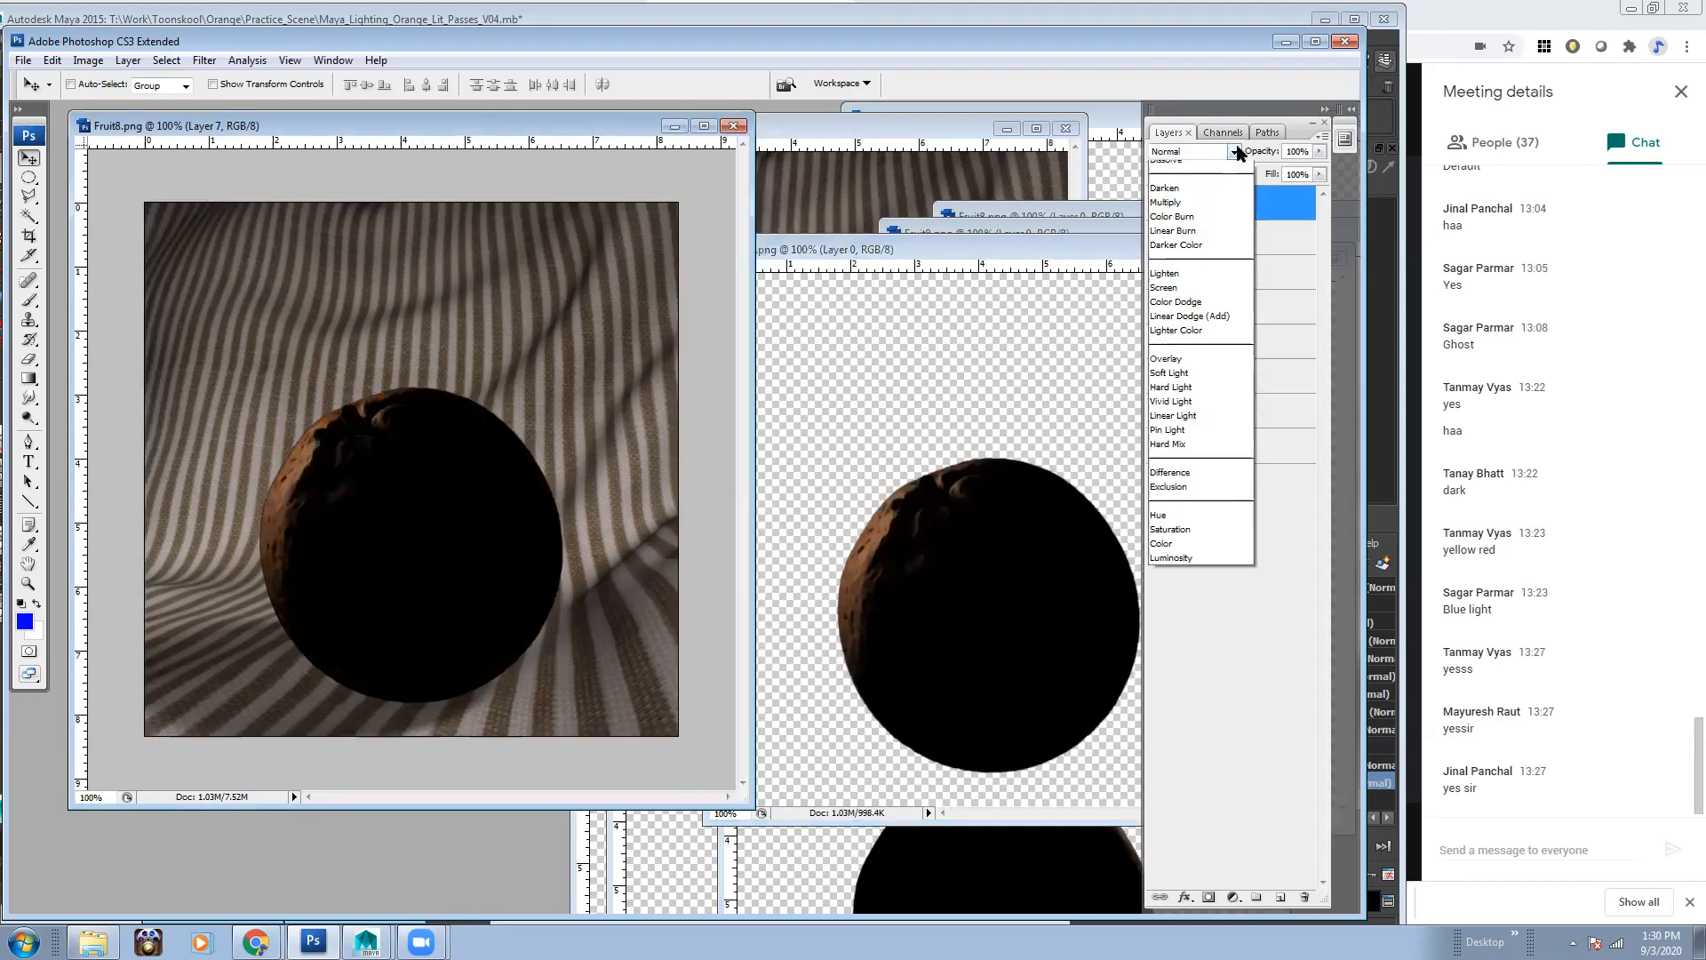
{"action": "left_click", "coordinate": [1166, 287]}
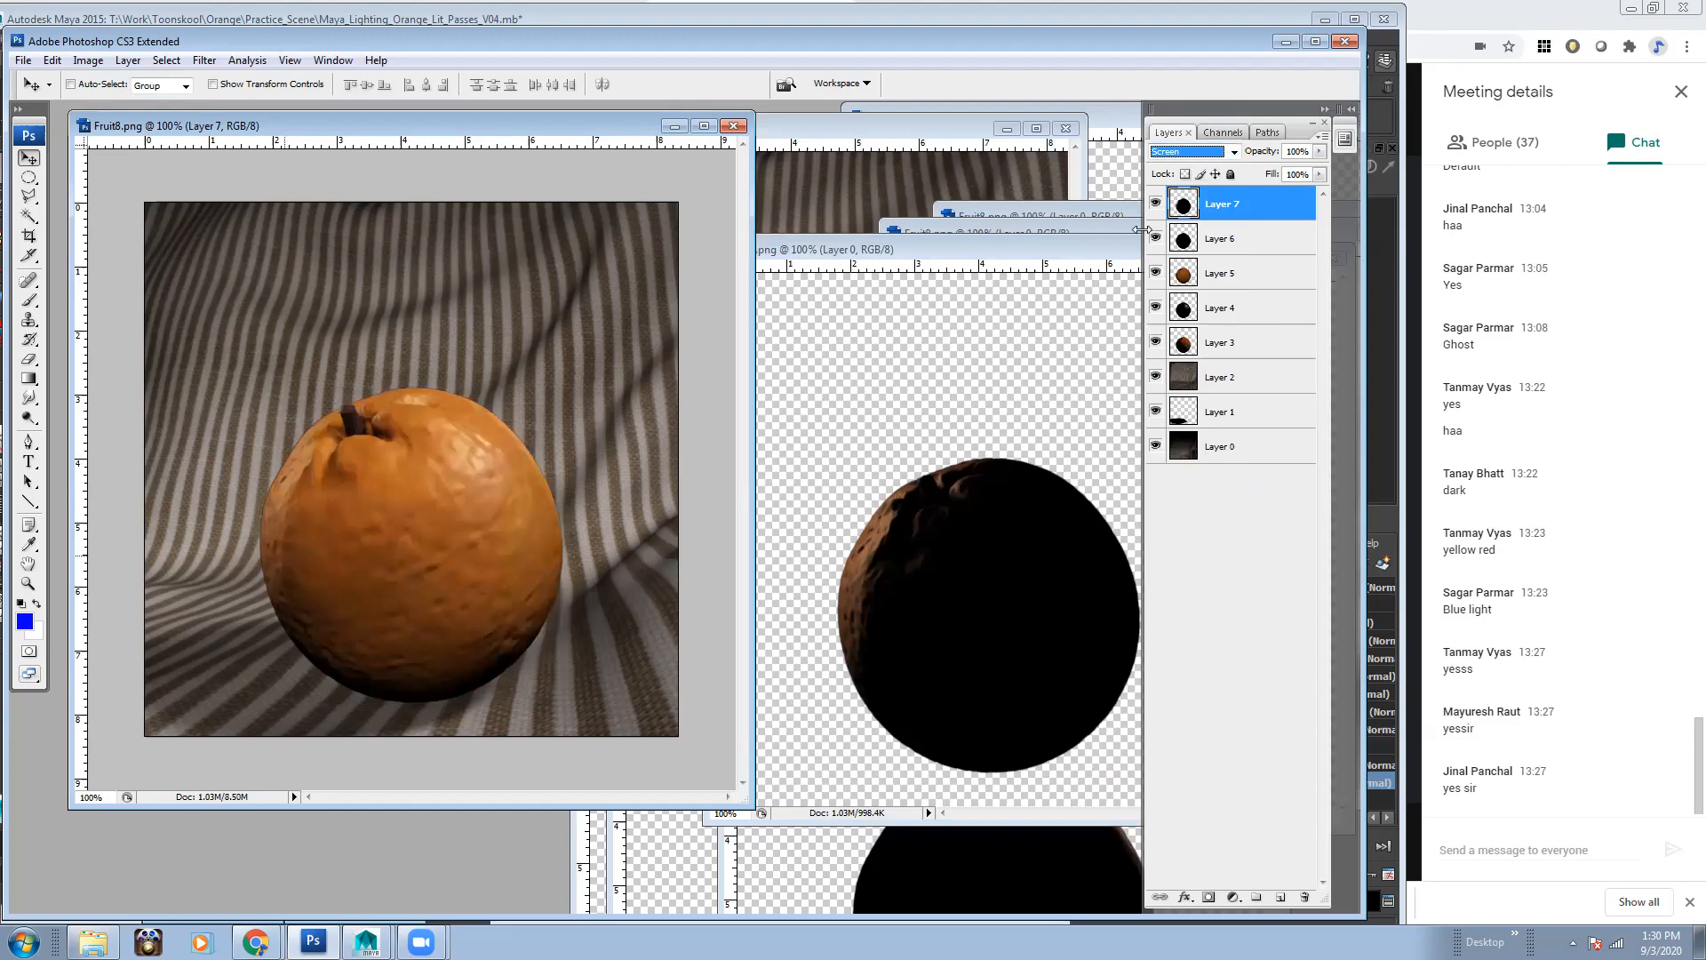
Copy the pass with the warm glow on the orange's lower right into the composite and set its blend mode to Screen
{"action": "left_click_drag", "start_coordinate": [1055, 247], "coordinate": [1068, 449]}
{"action": "left_click", "coordinate": [1054, 397]}
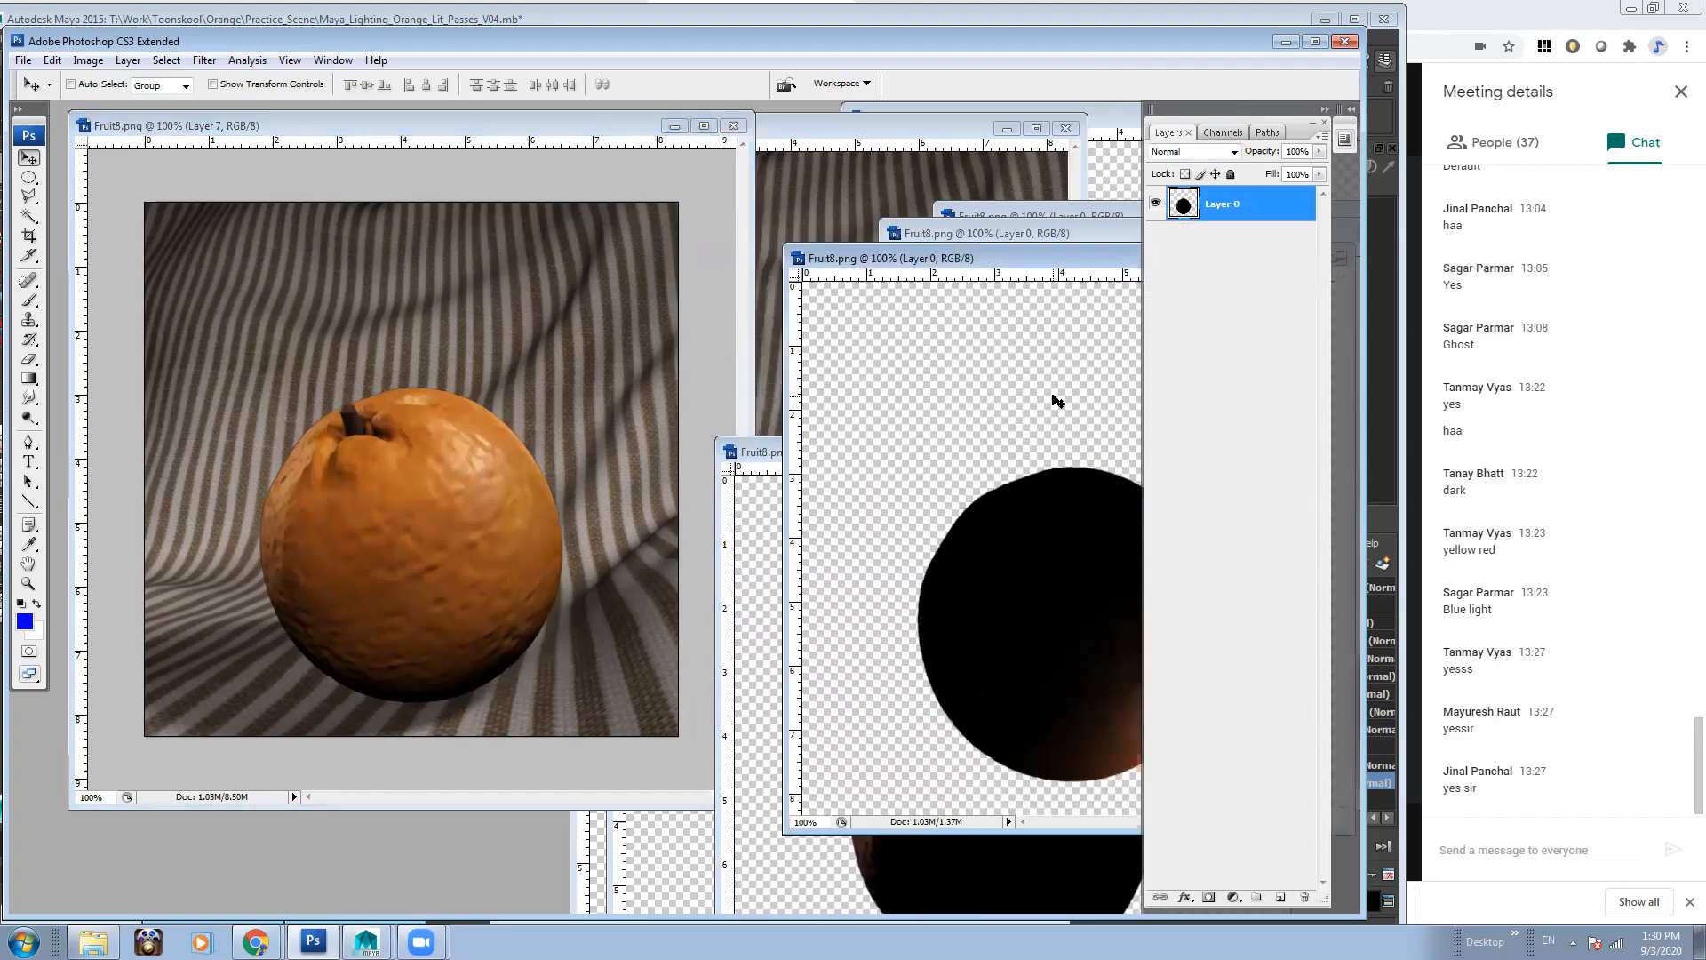
{"action": "left_click_drag", "start_coordinate": [1102, 593], "coordinate": [465, 583]}
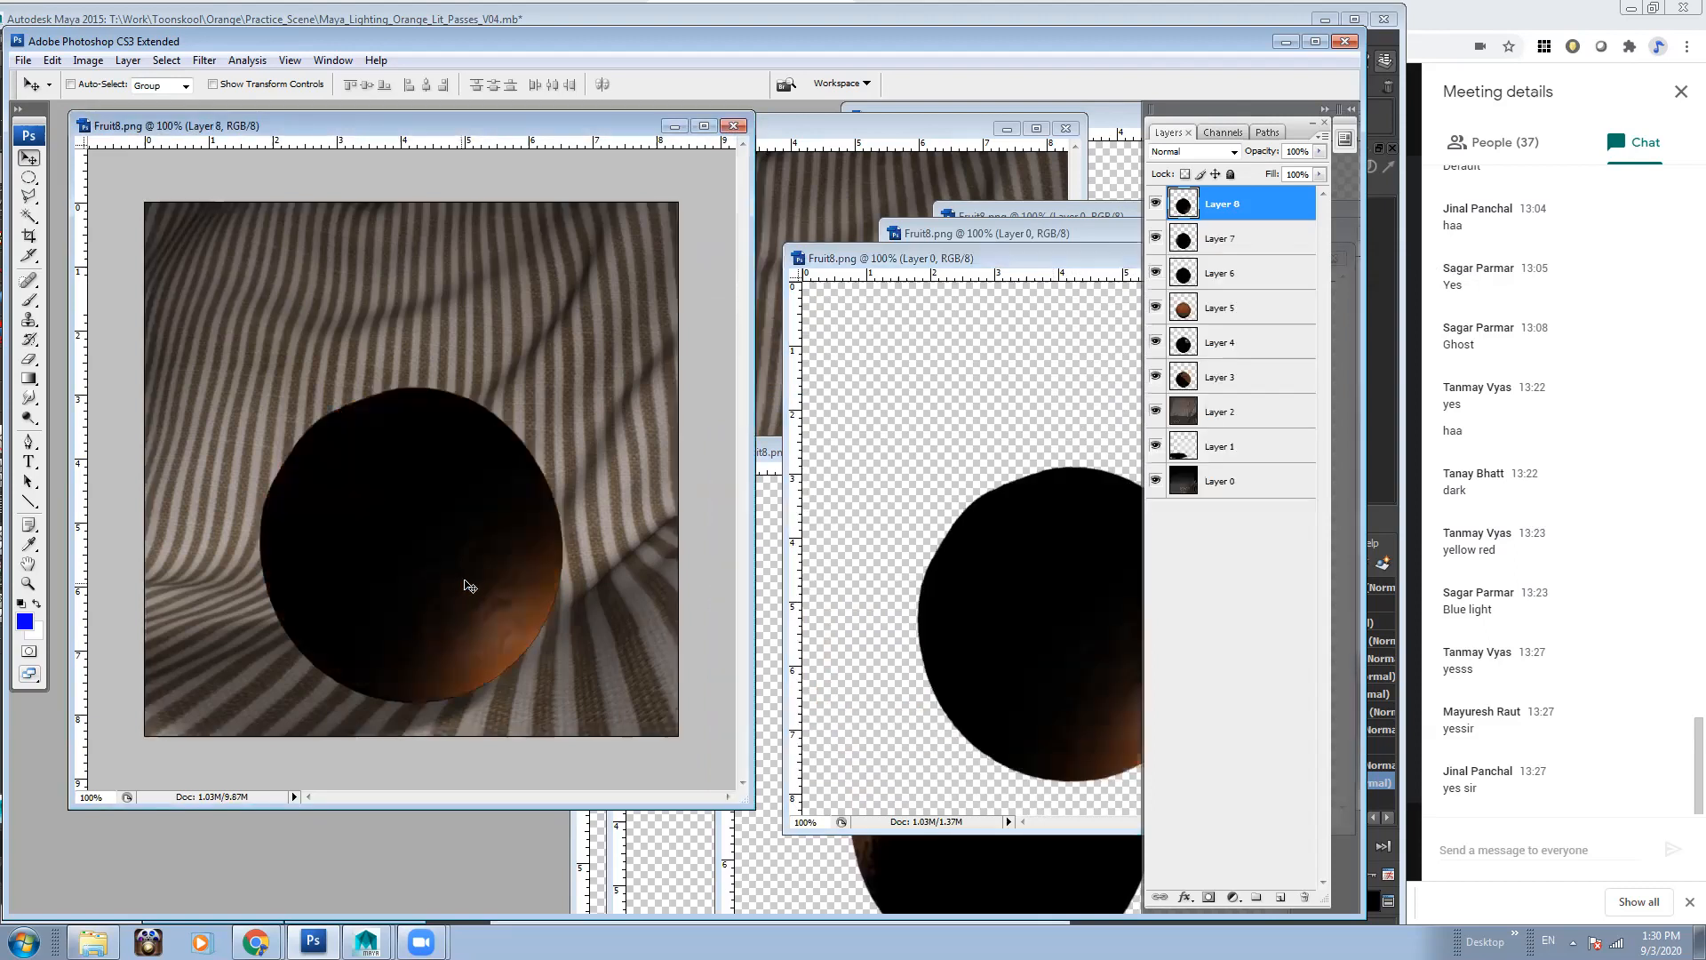
{"action": "left_click", "coordinate": [1235, 152]}
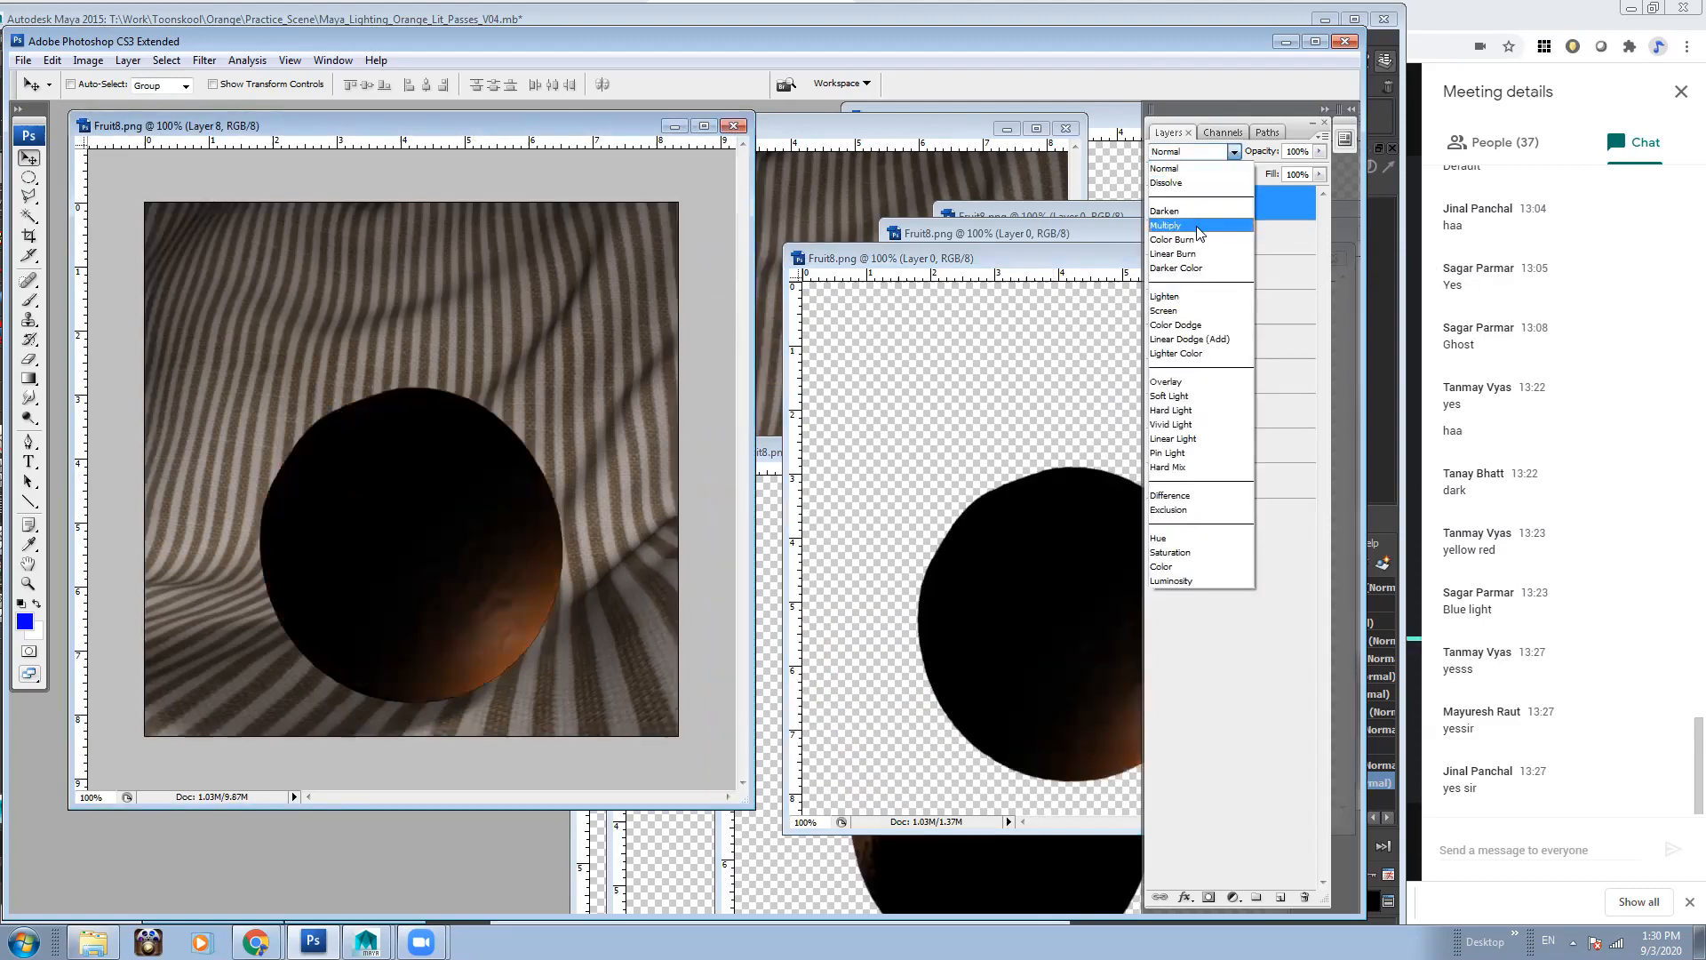
{"action": "left_click", "coordinate": [1183, 308]}
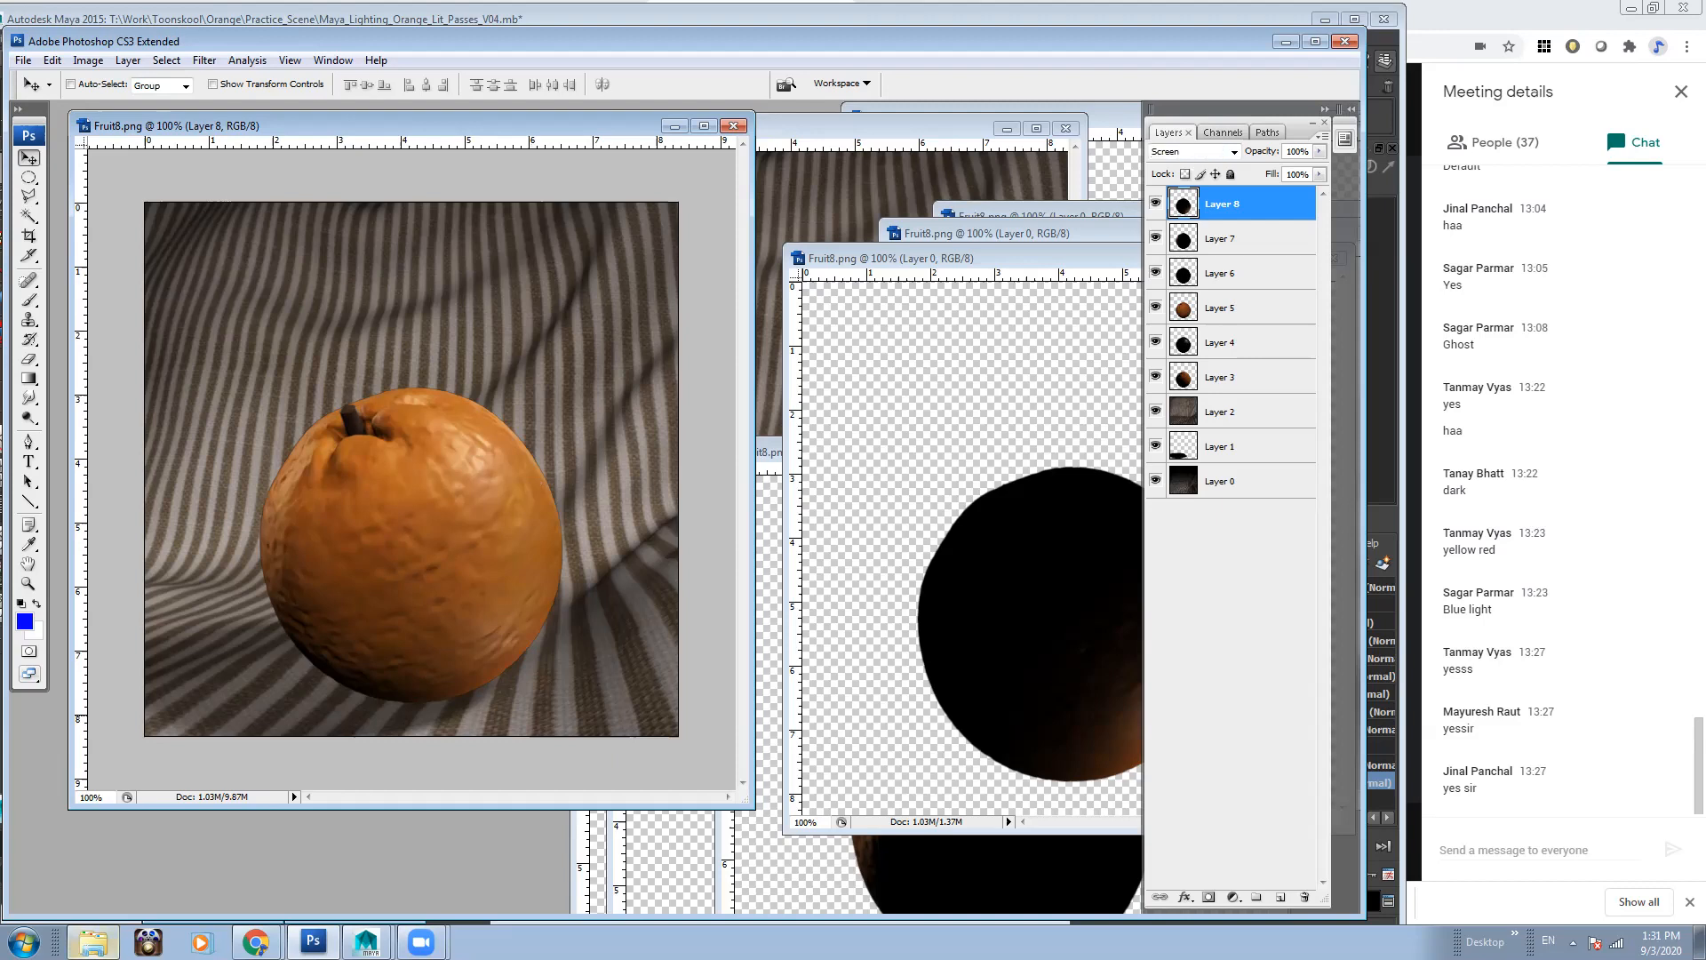
Copy the white ambient occlusion image into the composite as the topmost layer, aligned with the orange and background
{"action": "left_click", "coordinate": [93, 942]}
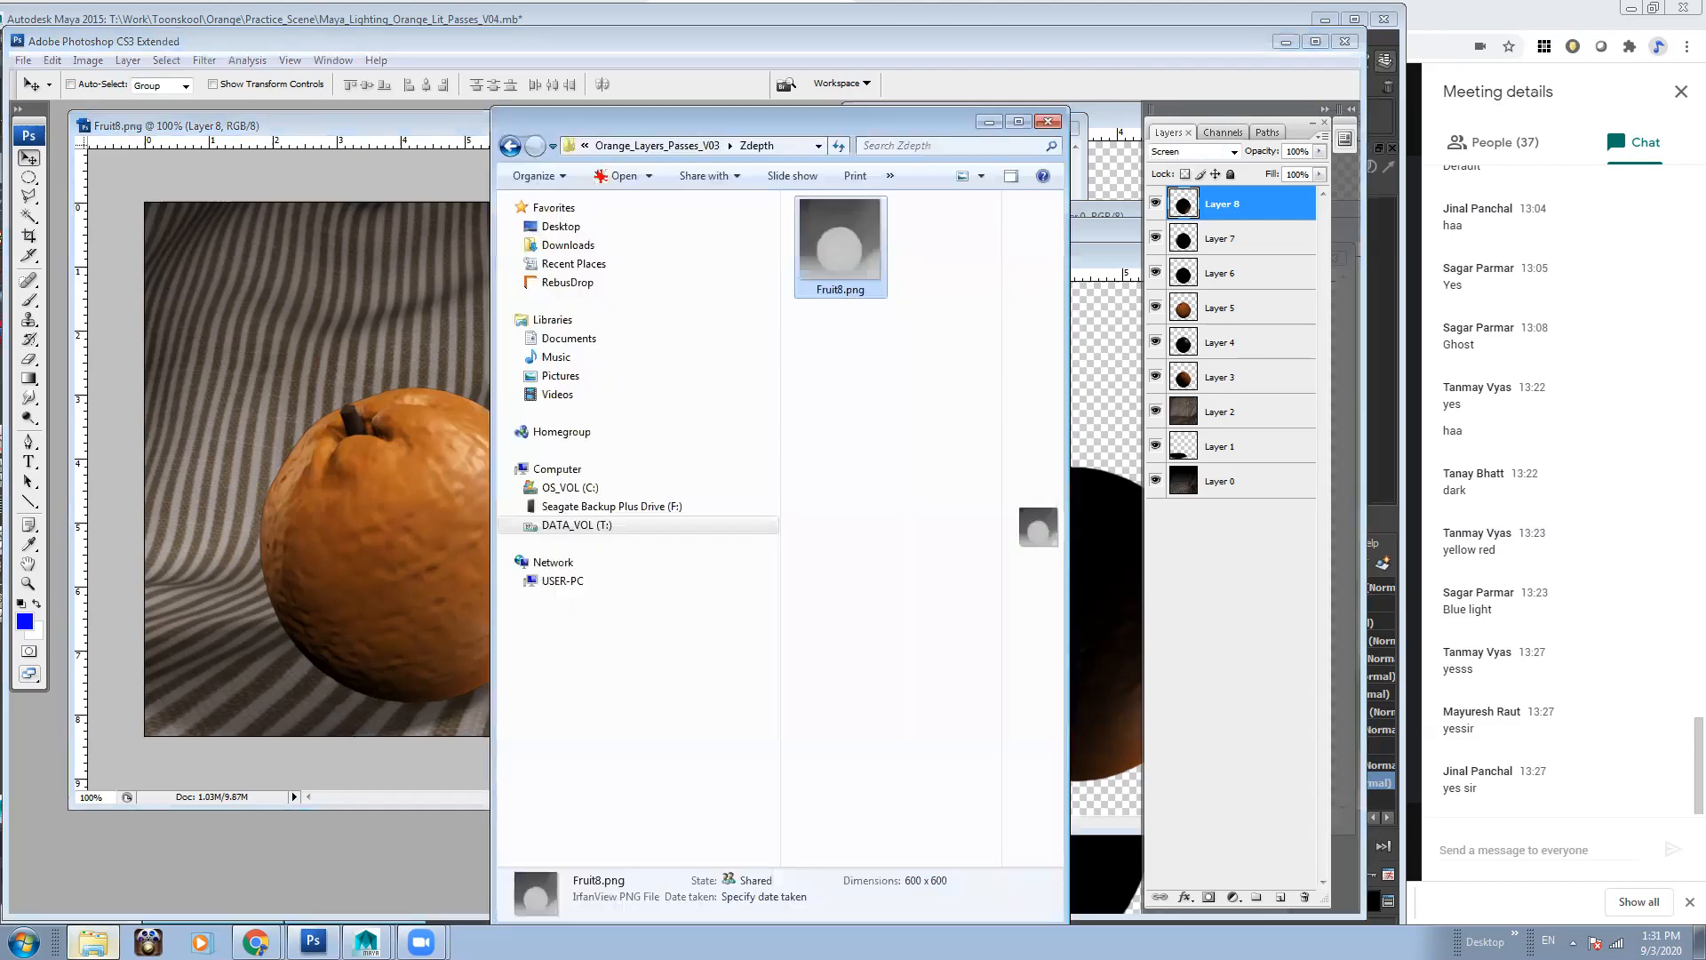
{"action": "left_click", "coordinate": [990, 122]}
{"action": "left_click_drag", "start_coordinate": [1003, 263], "coordinate": [1028, 536]}
{"action": "left_click", "coordinate": [992, 375]}
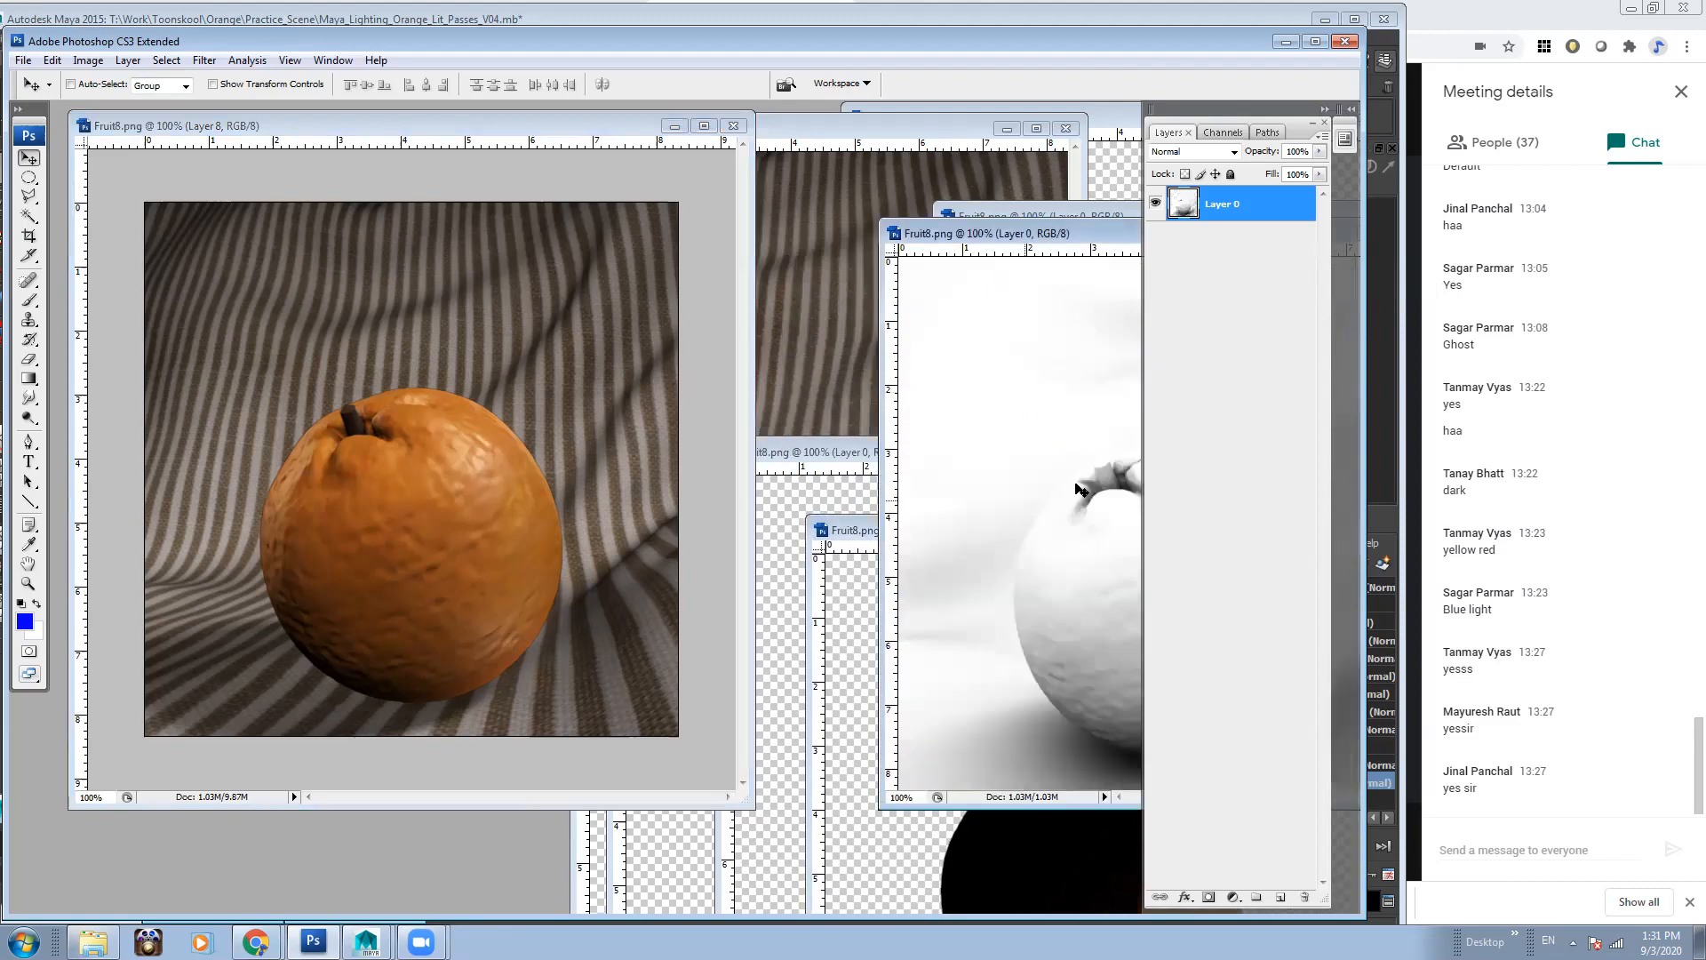
{"action": "left_click_drag", "start_coordinate": [1086, 527], "coordinate": [480, 436], "text": "shift"}
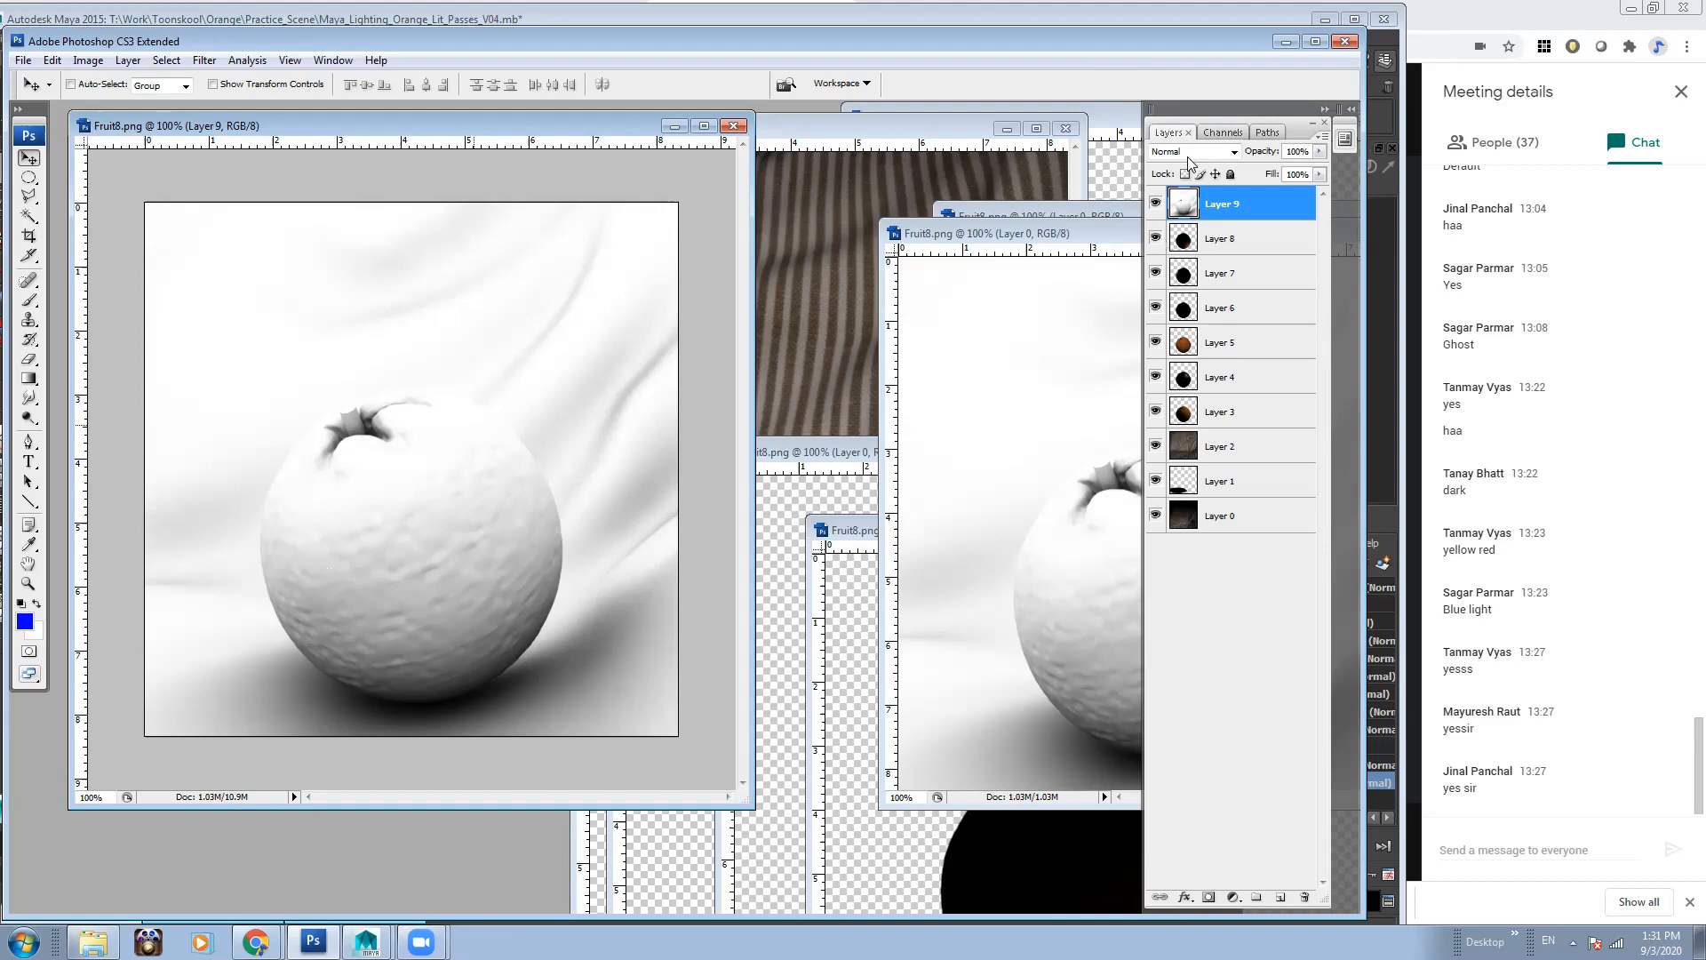
Go through the character layers from Layer 8 down to Layer 3 and back up to Layer 9, checking their blend modes
{"action": "left_click", "coordinate": [1272, 235]}
{"action": "left_click", "coordinate": [1272, 276]}
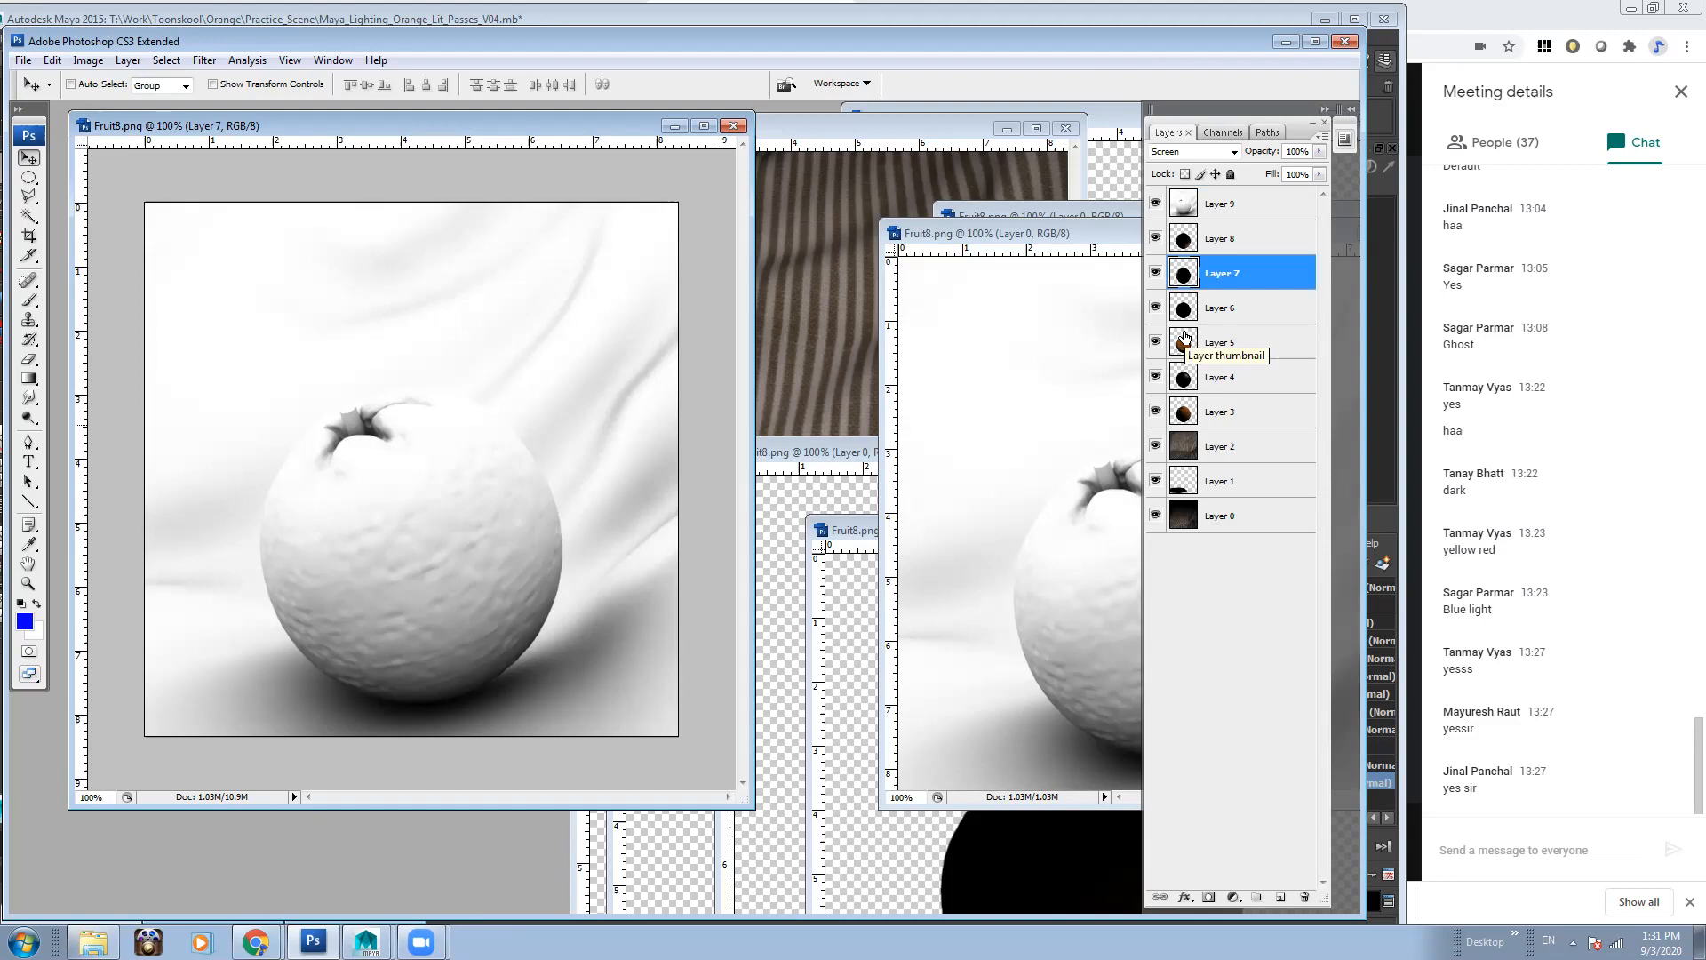
{"action": "left_click", "coordinate": [1271, 306]}
{"action": "left_click", "coordinate": [1269, 339]}
{"action": "left_click", "coordinate": [1233, 387]}
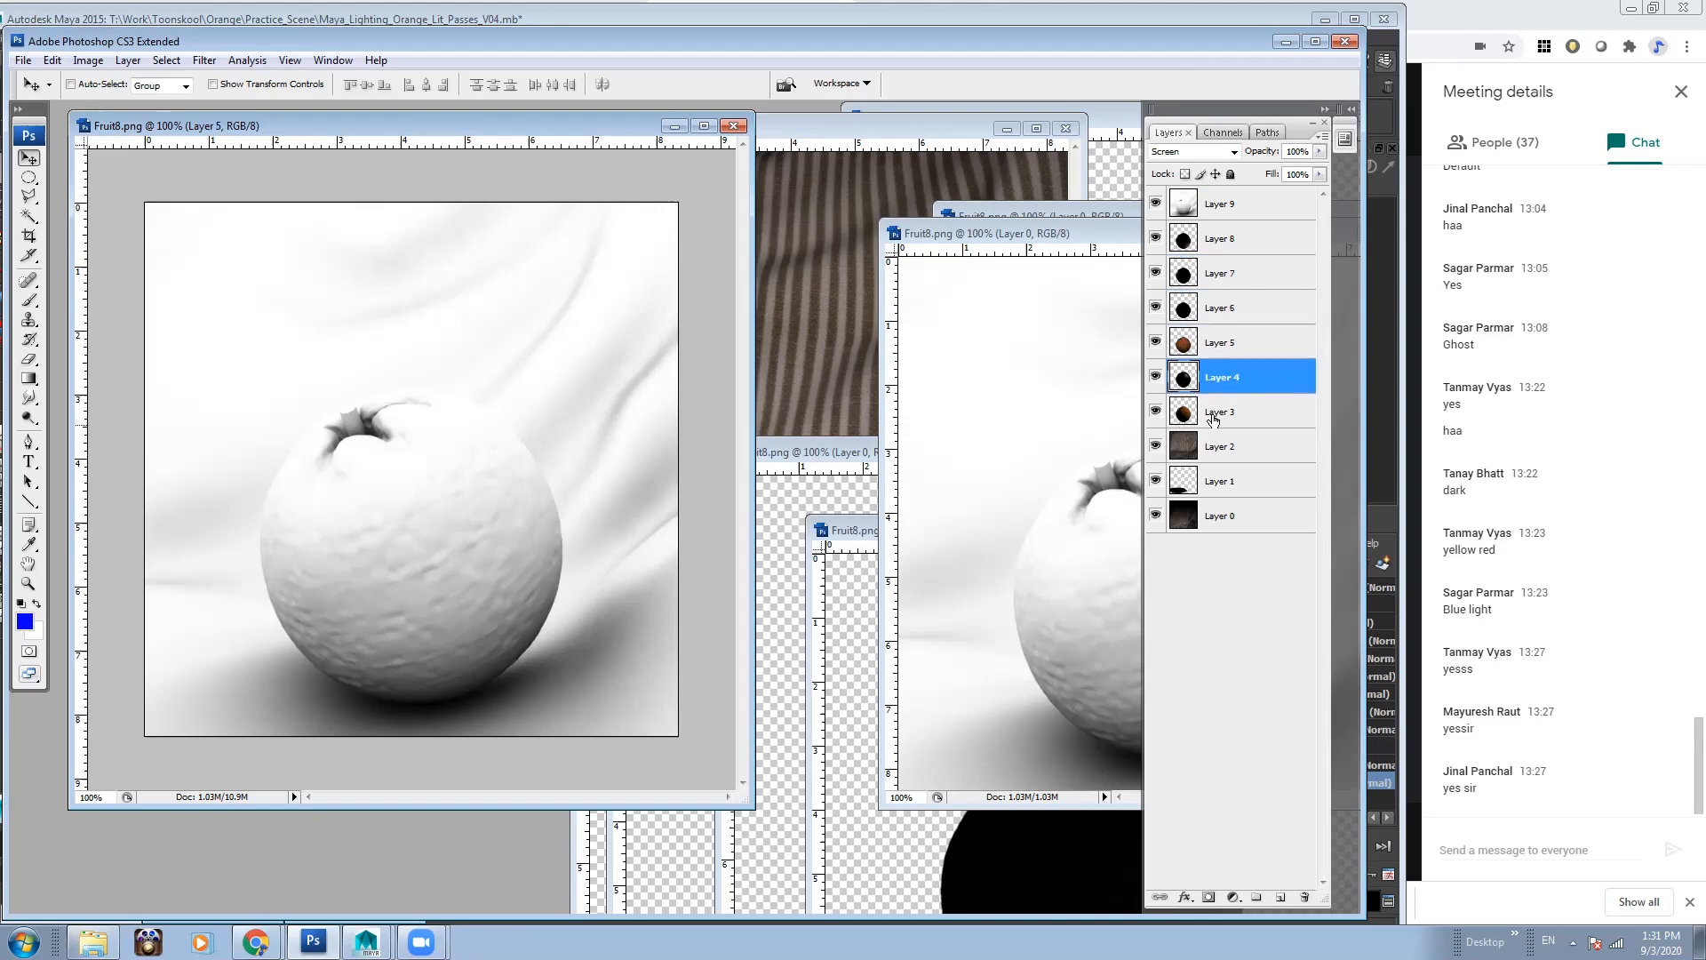
{"action": "left_click", "coordinate": [1262, 414]}
{"action": "left_click", "coordinate": [1245, 372]}
{"action": "left_click", "coordinate": [1253, 343]}
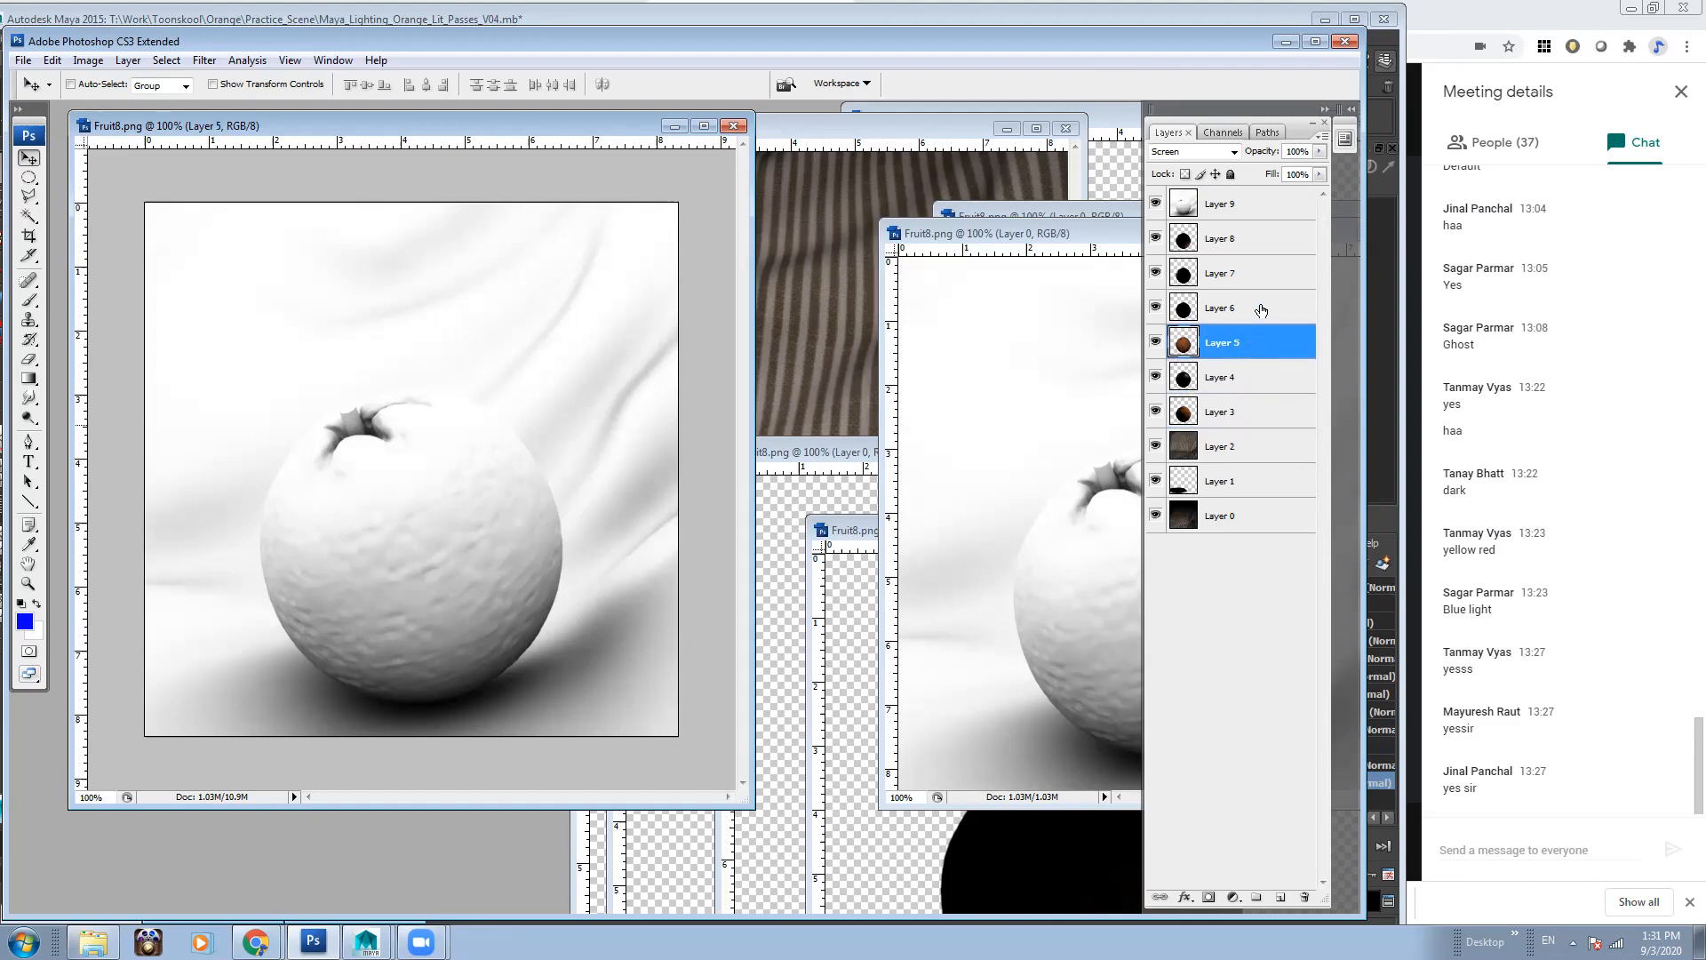
{"action": "left_click", "coordinate": [1262, 308]}
{"action": "left_click", "coordinate": [1261, 276]}
{"action": "left_click", "coordinate": [1240, 239]}
{"action": "left_click", "coordinate": [1259, 210]}
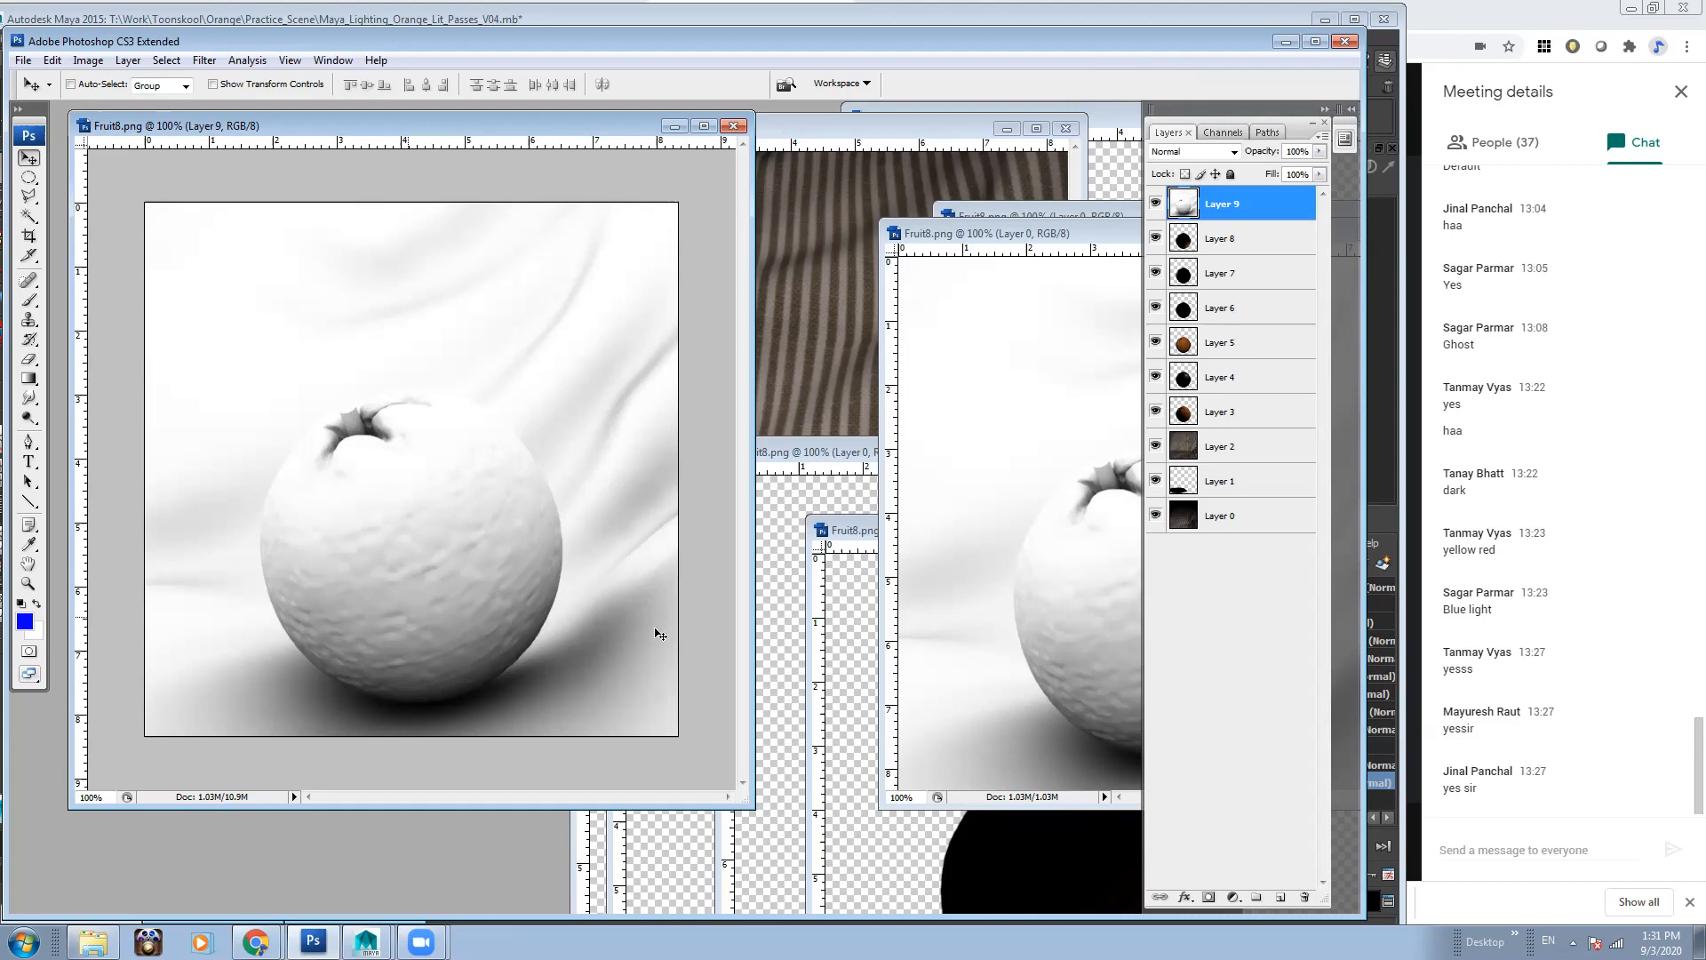
Set the ambient occlusion layer to Multiply and compare the orange's base at 300% with that layer hidden and shown
{"action": "left_click", "coordinate": [1193, 149]}
{"action": "left_click", "coordinate": [1192, 229]}
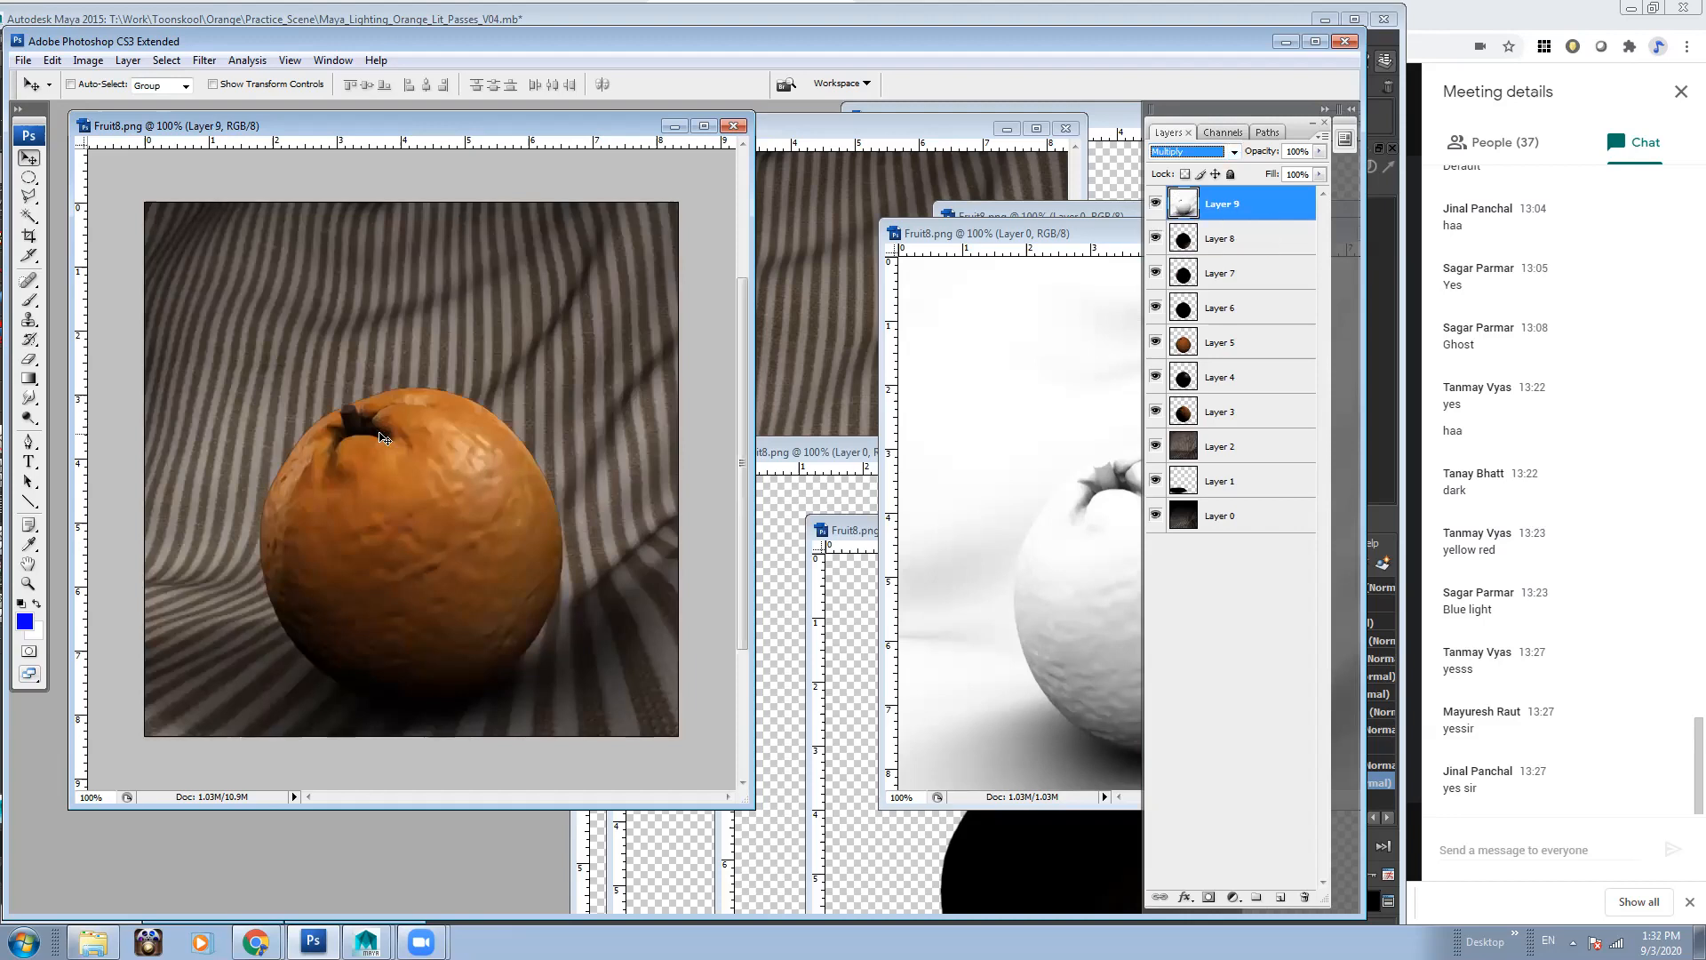
{"action": "key", "text": "ctrl+plus"}
{"action": "key", "text": "ctrl+plus"}
{"action": "left_click_drag", "start_coordinate": [469, 604], "coordinate": [462, 369]}
{"action": "left_click_drag", "start_coordinate": [485, 617], "coordinate": [458, 366]}
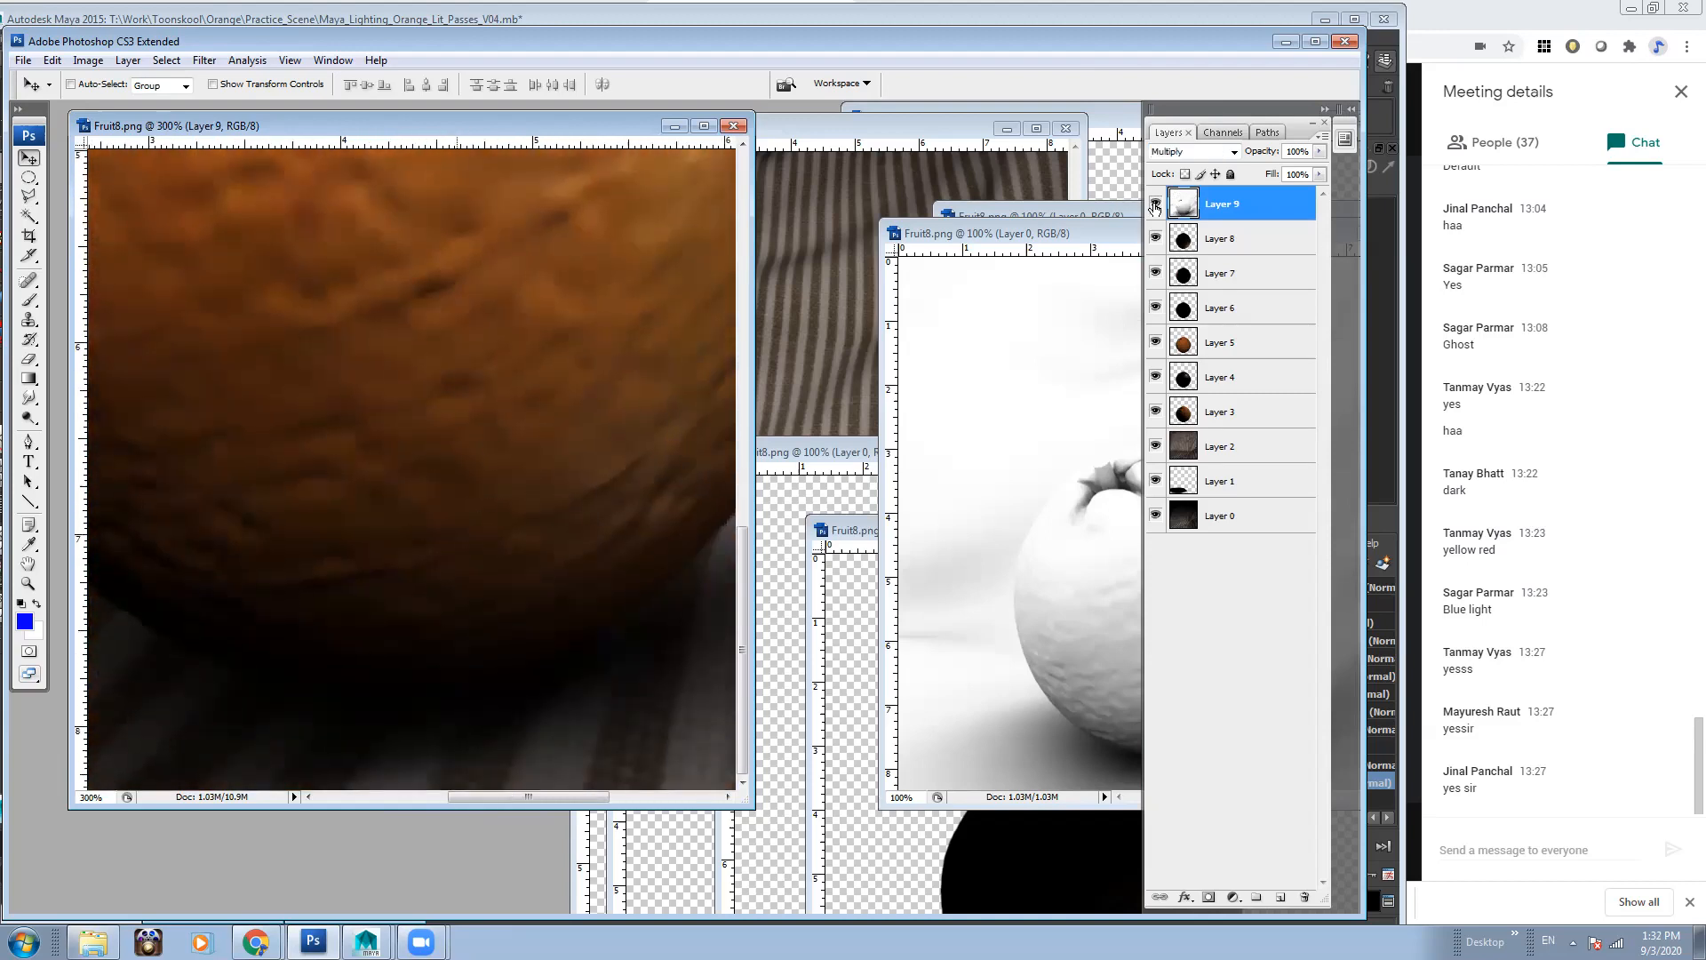
{"action": "left_click", "coordinate": [1155, 204]}
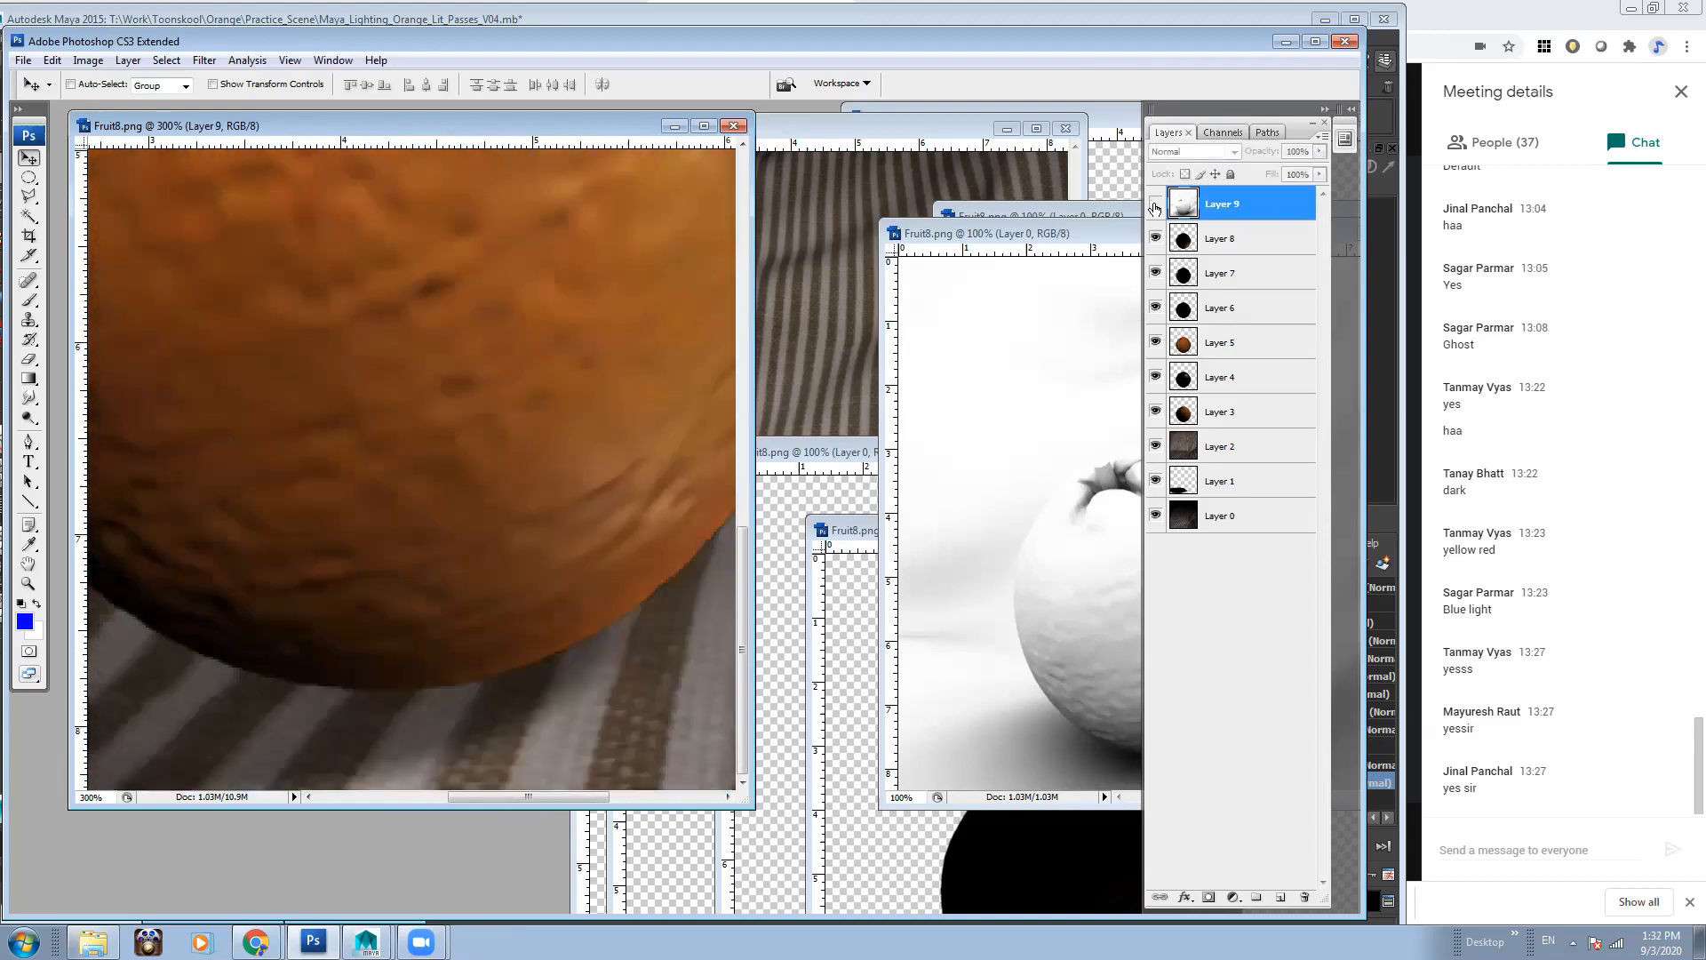
{"action": "left_click", "coordinate": [1155, 206]}
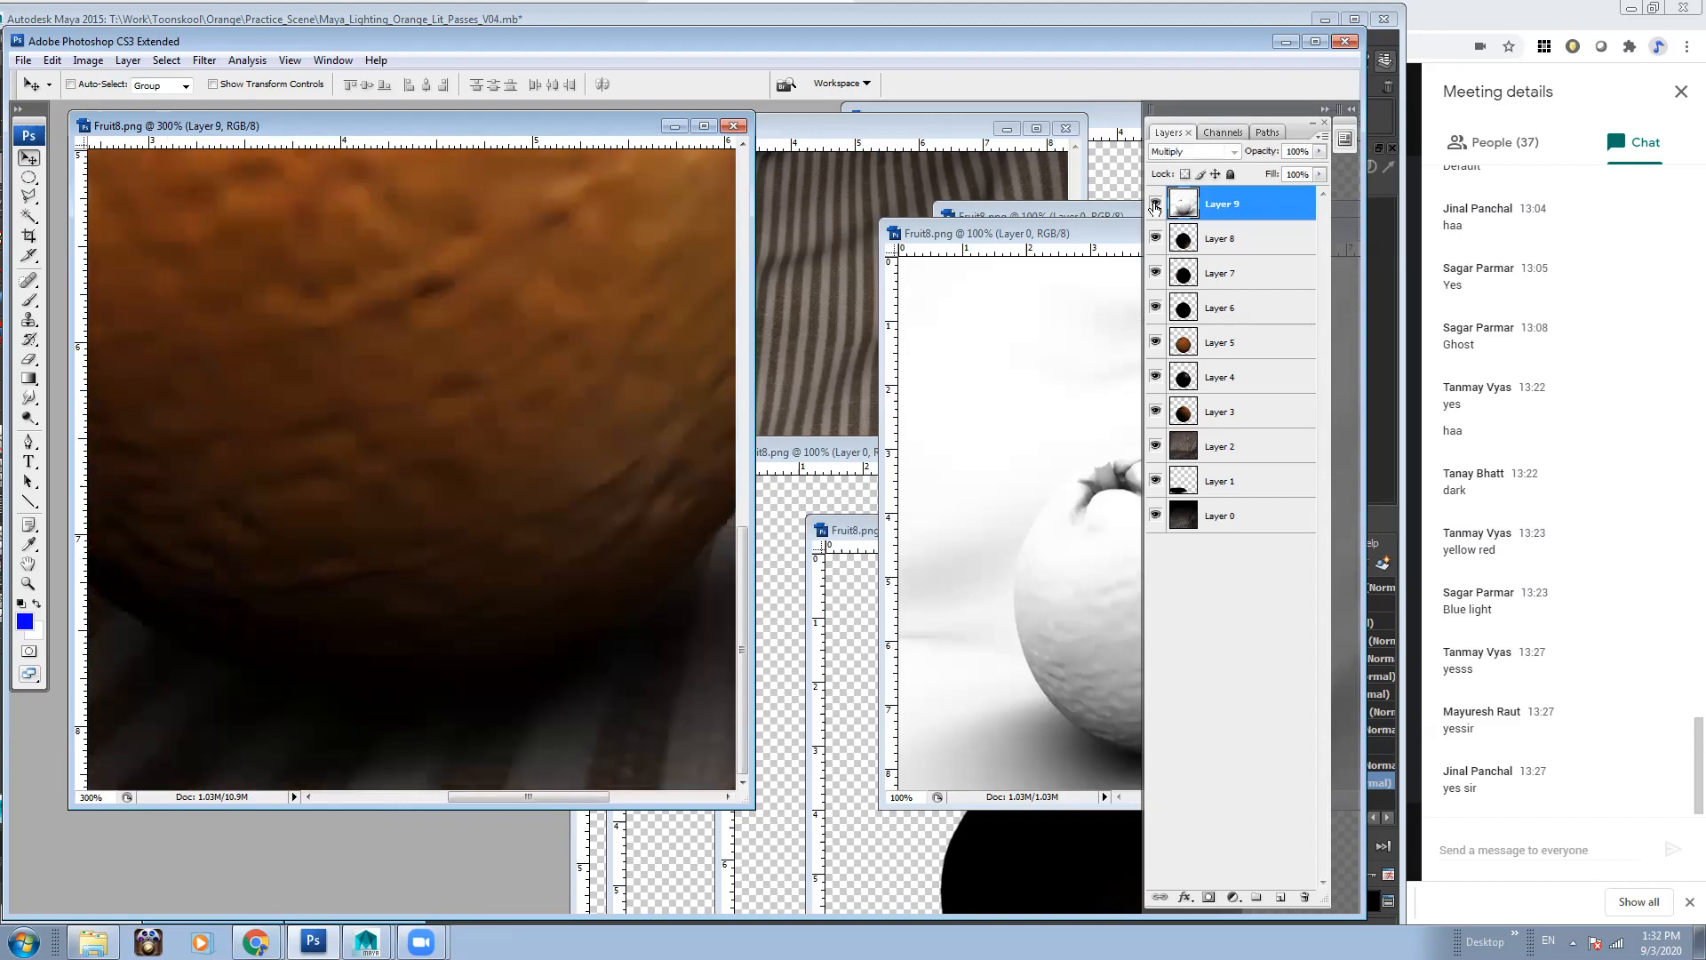
{"action": "left_click", "coordinate": [1155, 207]}
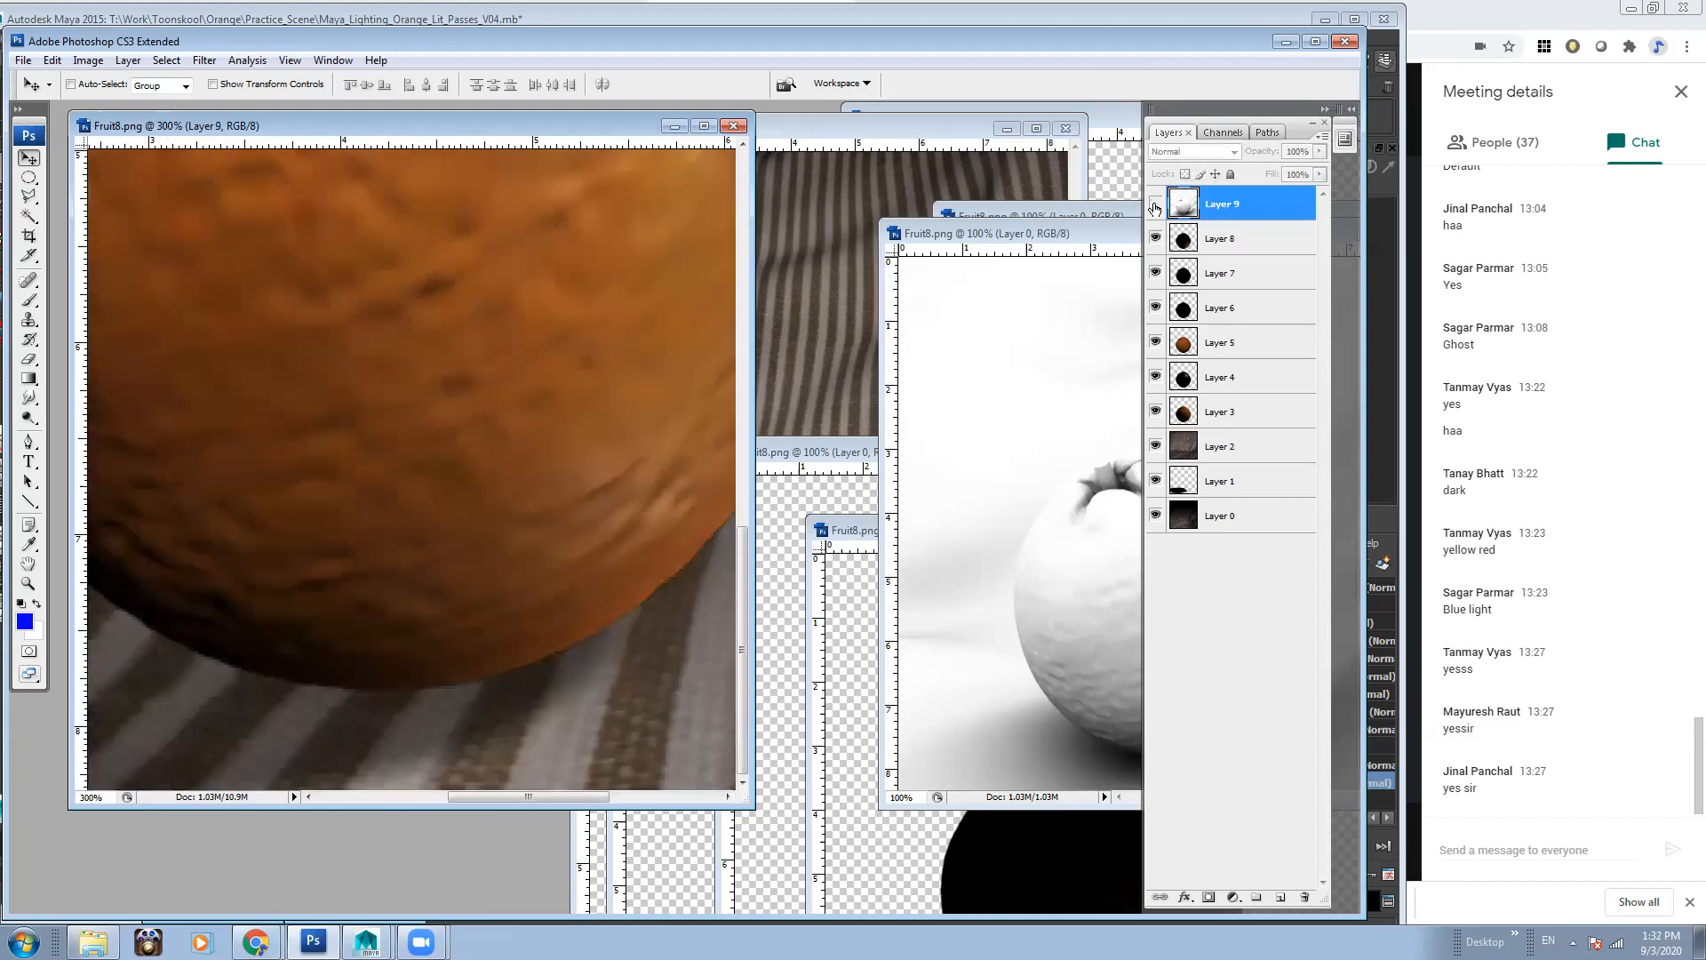
{"action": "left_click", "coordinate": [1154, 206]}
Examine the contact shadows around the orange's stem with the occlusion layer repeatedly hidden and shown
{"action": "left_click_drag", "start_coordinate": [425, 289], "coordinate": [577, 796]}
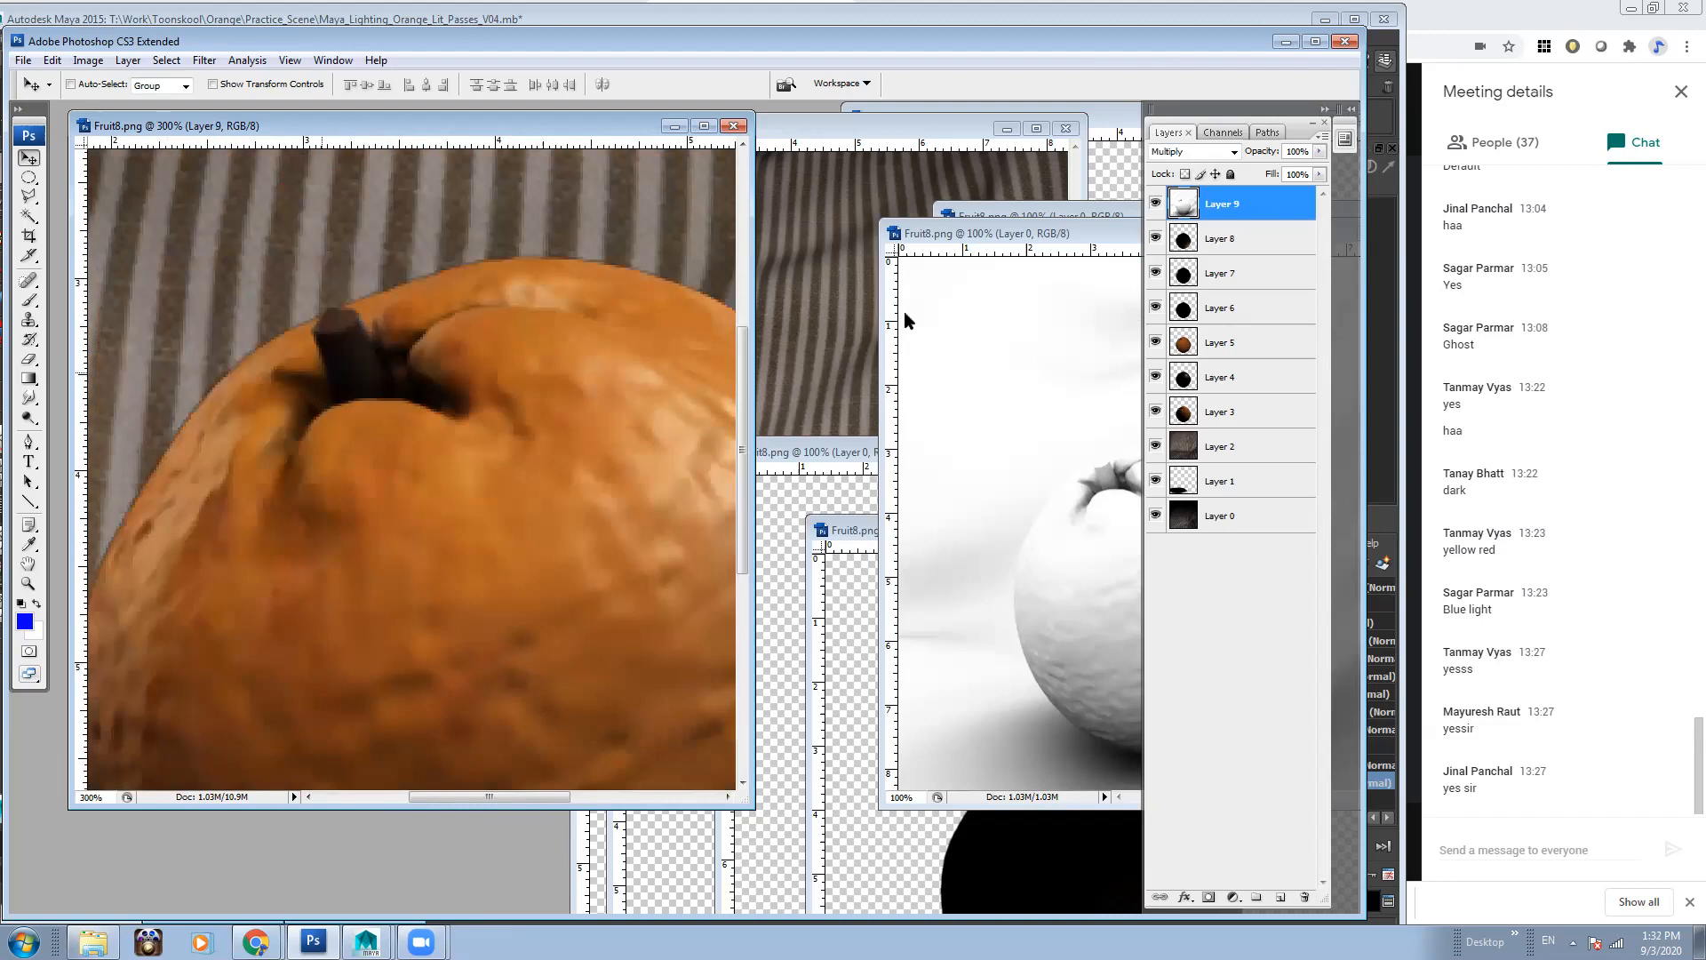
{"action": "left_click", "coordinate": [1155, 207]}
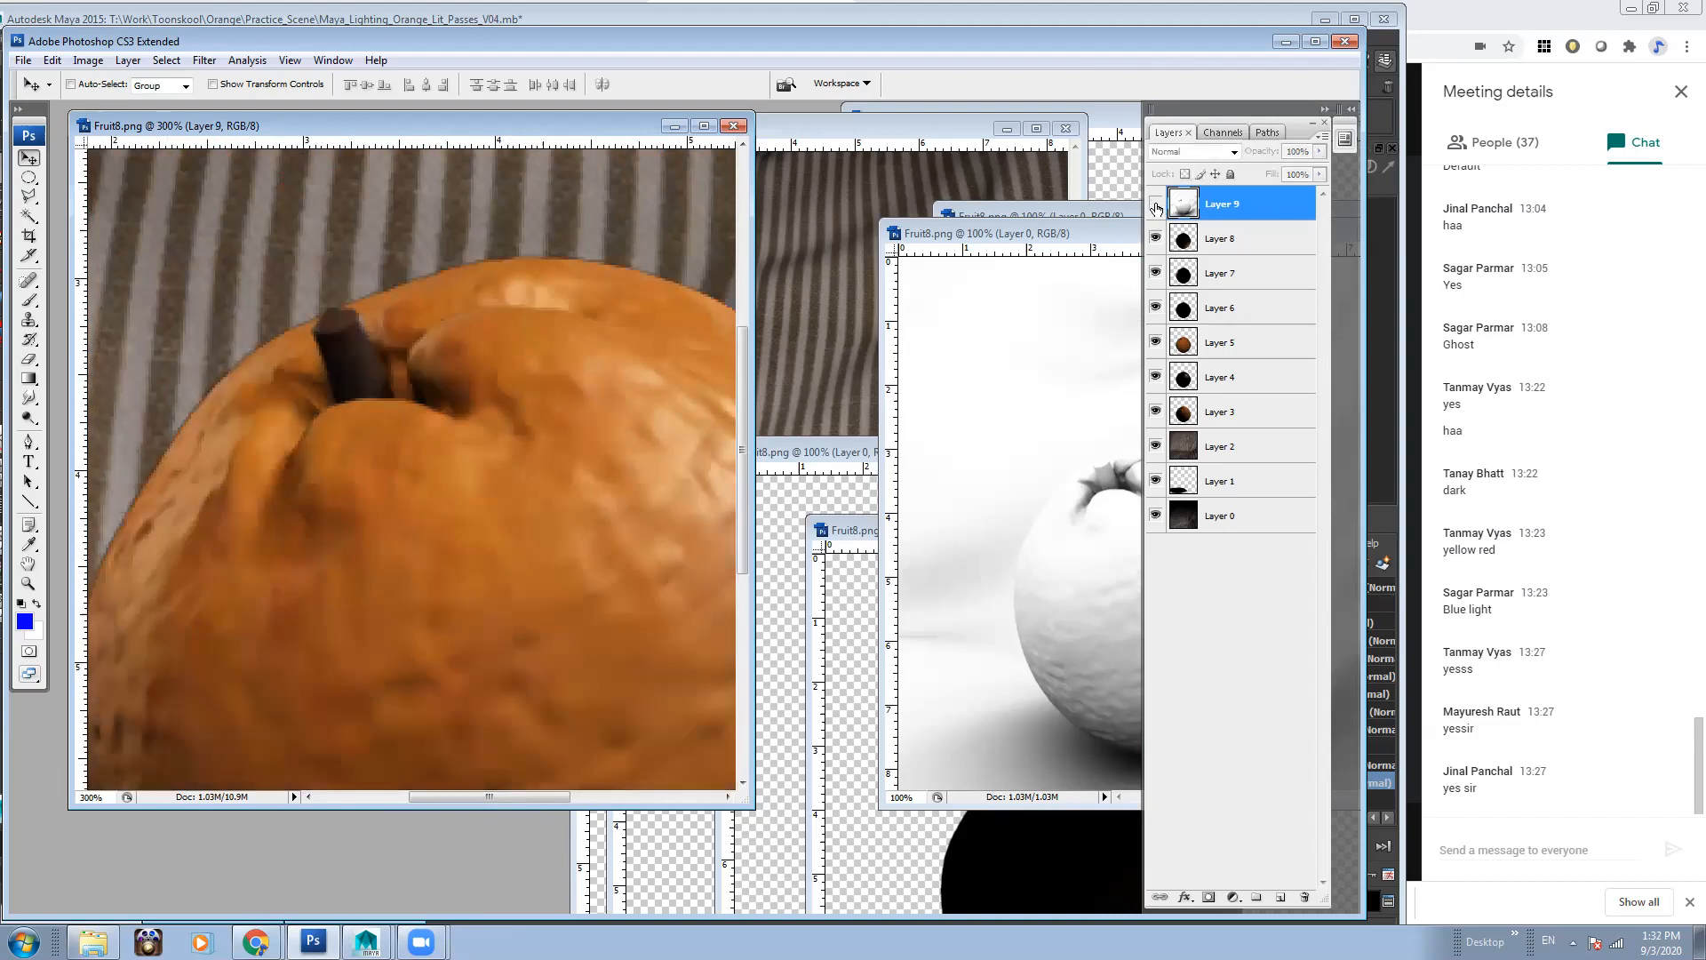
{"action": "left_click", "coordinate": [1156, 206]}
{"action": "left_click", "coordinate": [1155, 207]}
{"action": "left_click", "coordinate": [1156, 206]}
{"action": "left_click", "coordinate": [1156, 206]}
{"action": "left_click", "coordinate": [1156, 206]}
{"action": "left_click", "coordinate": [1155, 206]}
{"action": "left_click", "coordinate": [1156, 207]}
{"action": "left_click", "coordinate": [1155, 206]}
{"action": "left_click", "coordinate": [1156, 206]}
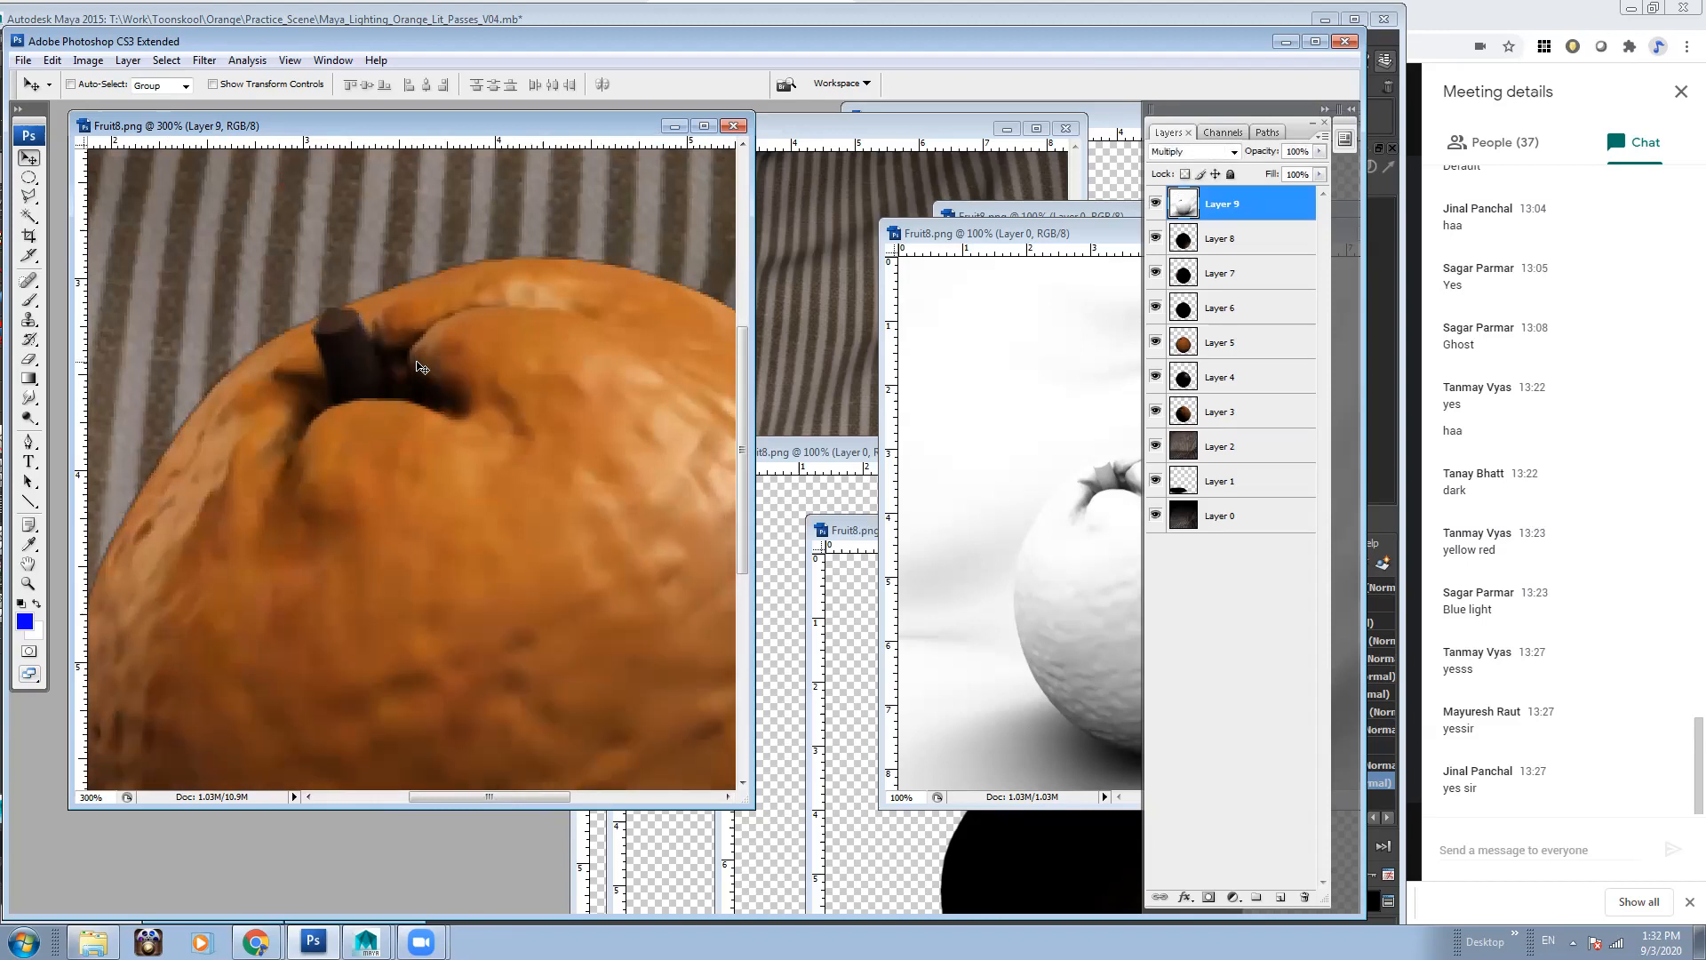
Compare the whole composite at 100% with and without the occlusion layer, leaving it shown
{"action": "key", "text": "ctrl+minus"}
{"action": "key", "text": "ctrl+minus"}
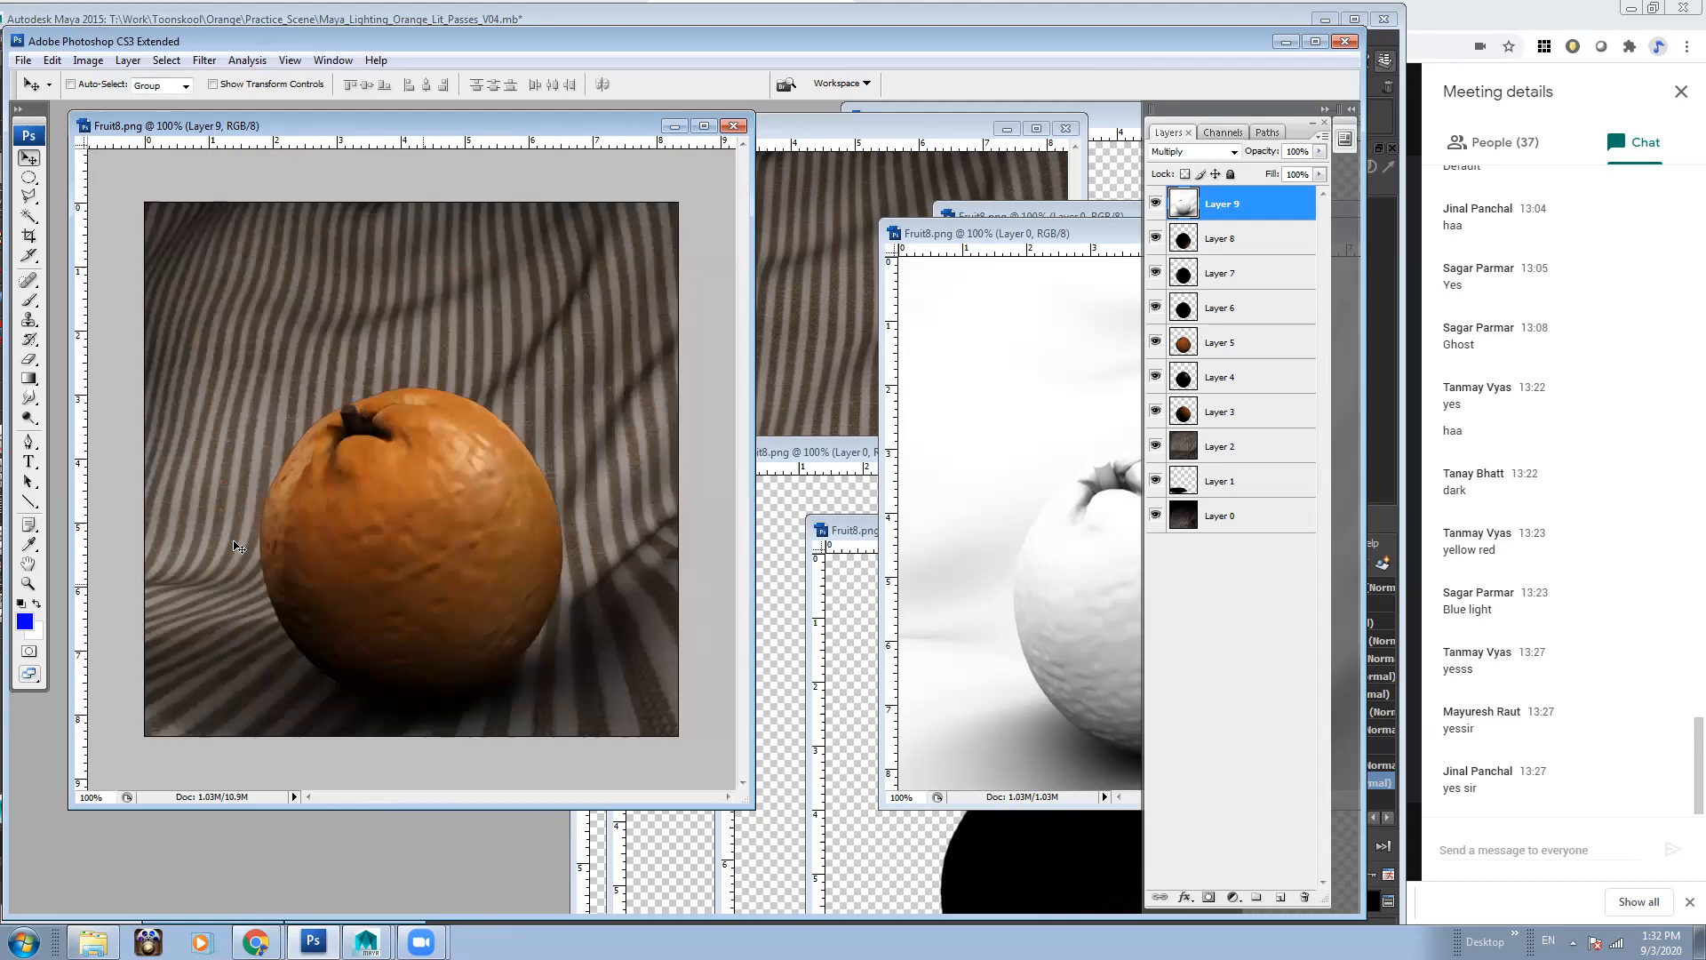
{"action": "left_click", "coordinate": [1155, 205]}
{"action": "left_click", "coordinate": [1155, 204]}
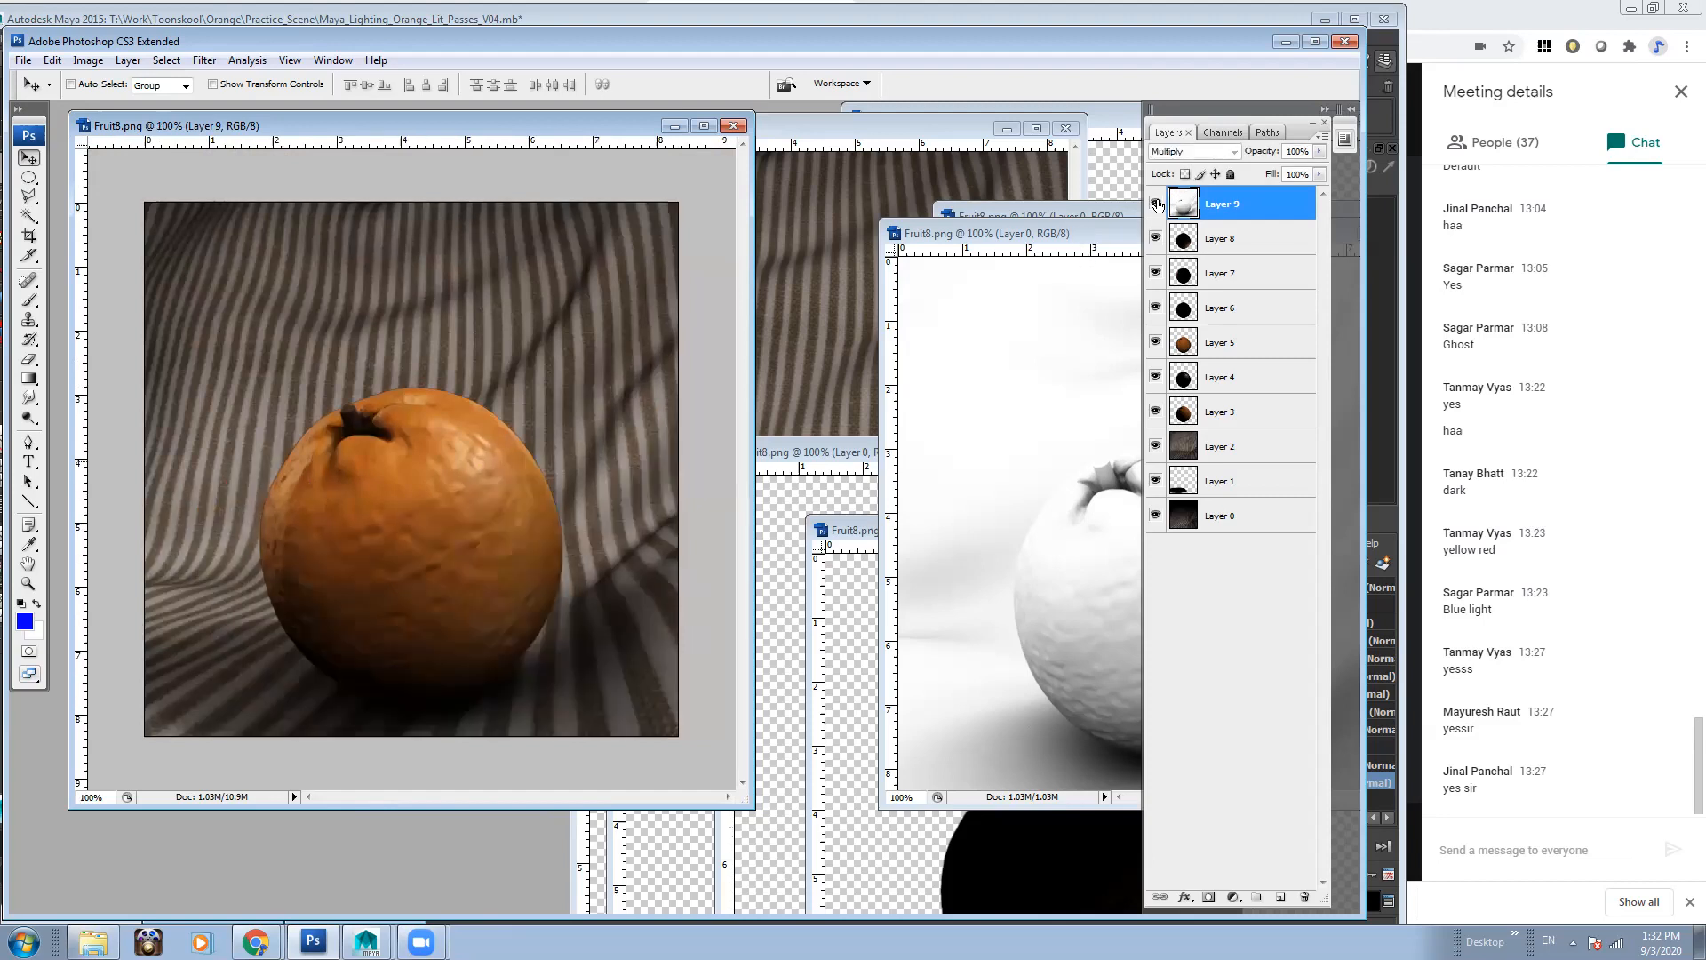
{"action": "left_click", "coordinate": [1156, 204]}
{"action": "left_click", "coordinate": [1155, 205]}
{"action": "left_click", "coordinate": [1156, 204]}
{"action": "left_click", "coordinate": [1155, 205]}
{"action": "left_click", "coordinate": [1155, 205]}
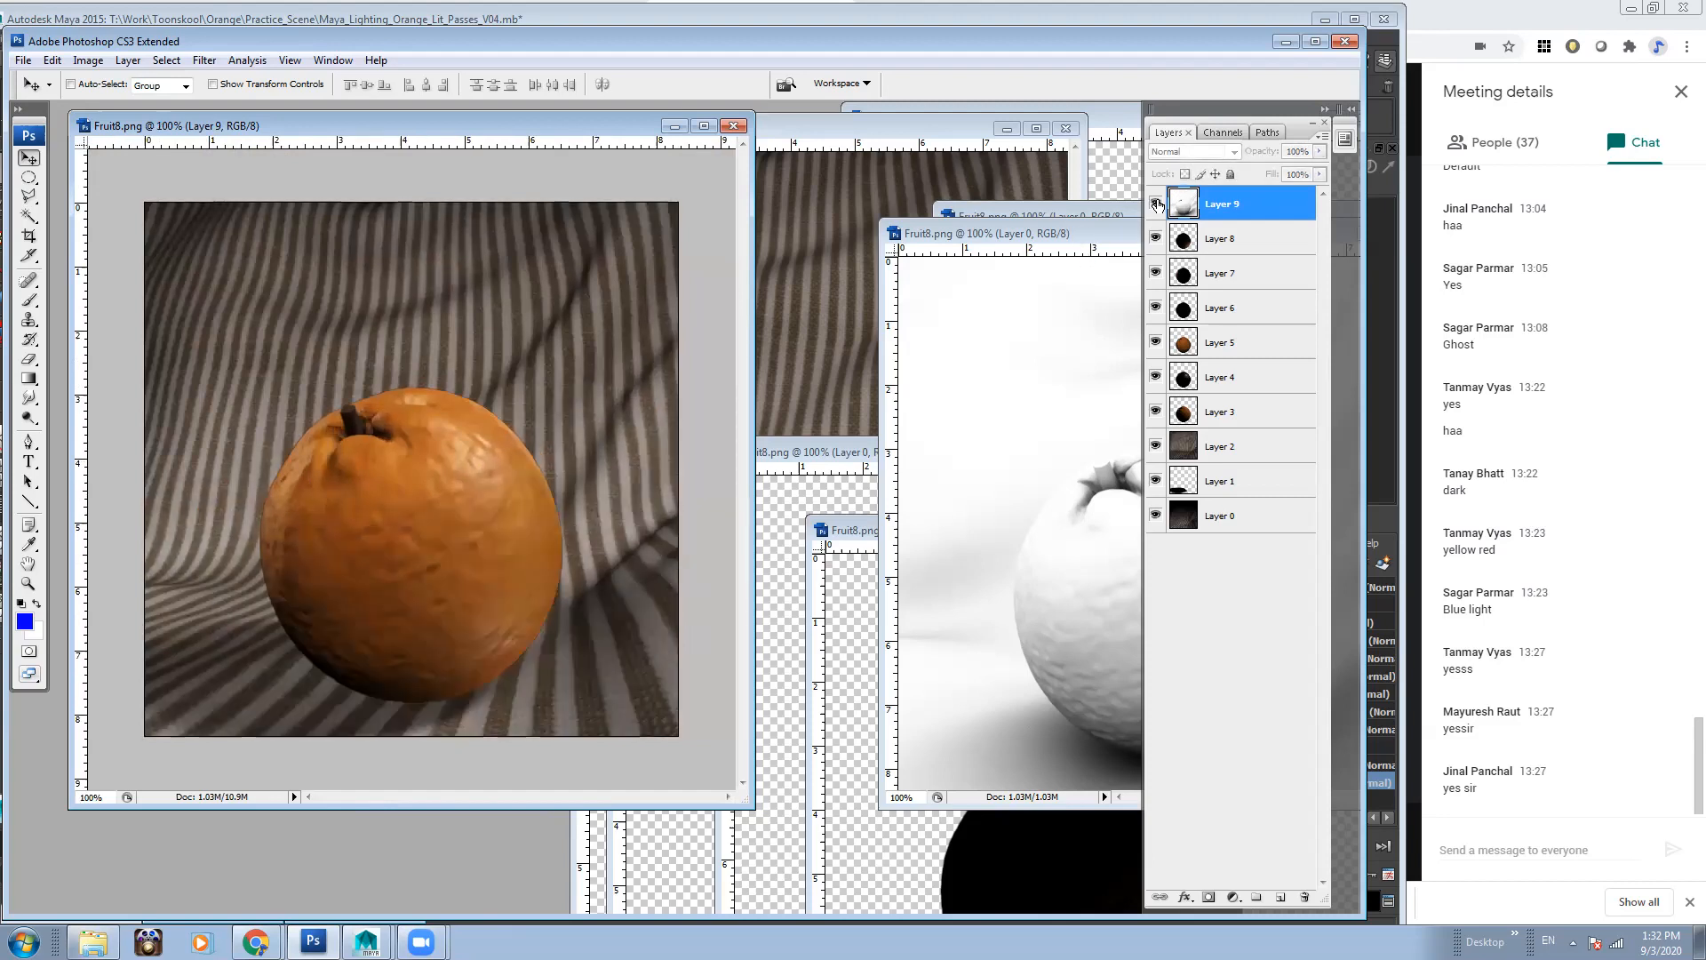
{"action": "left_click", "coordinate": [1156, 205]}
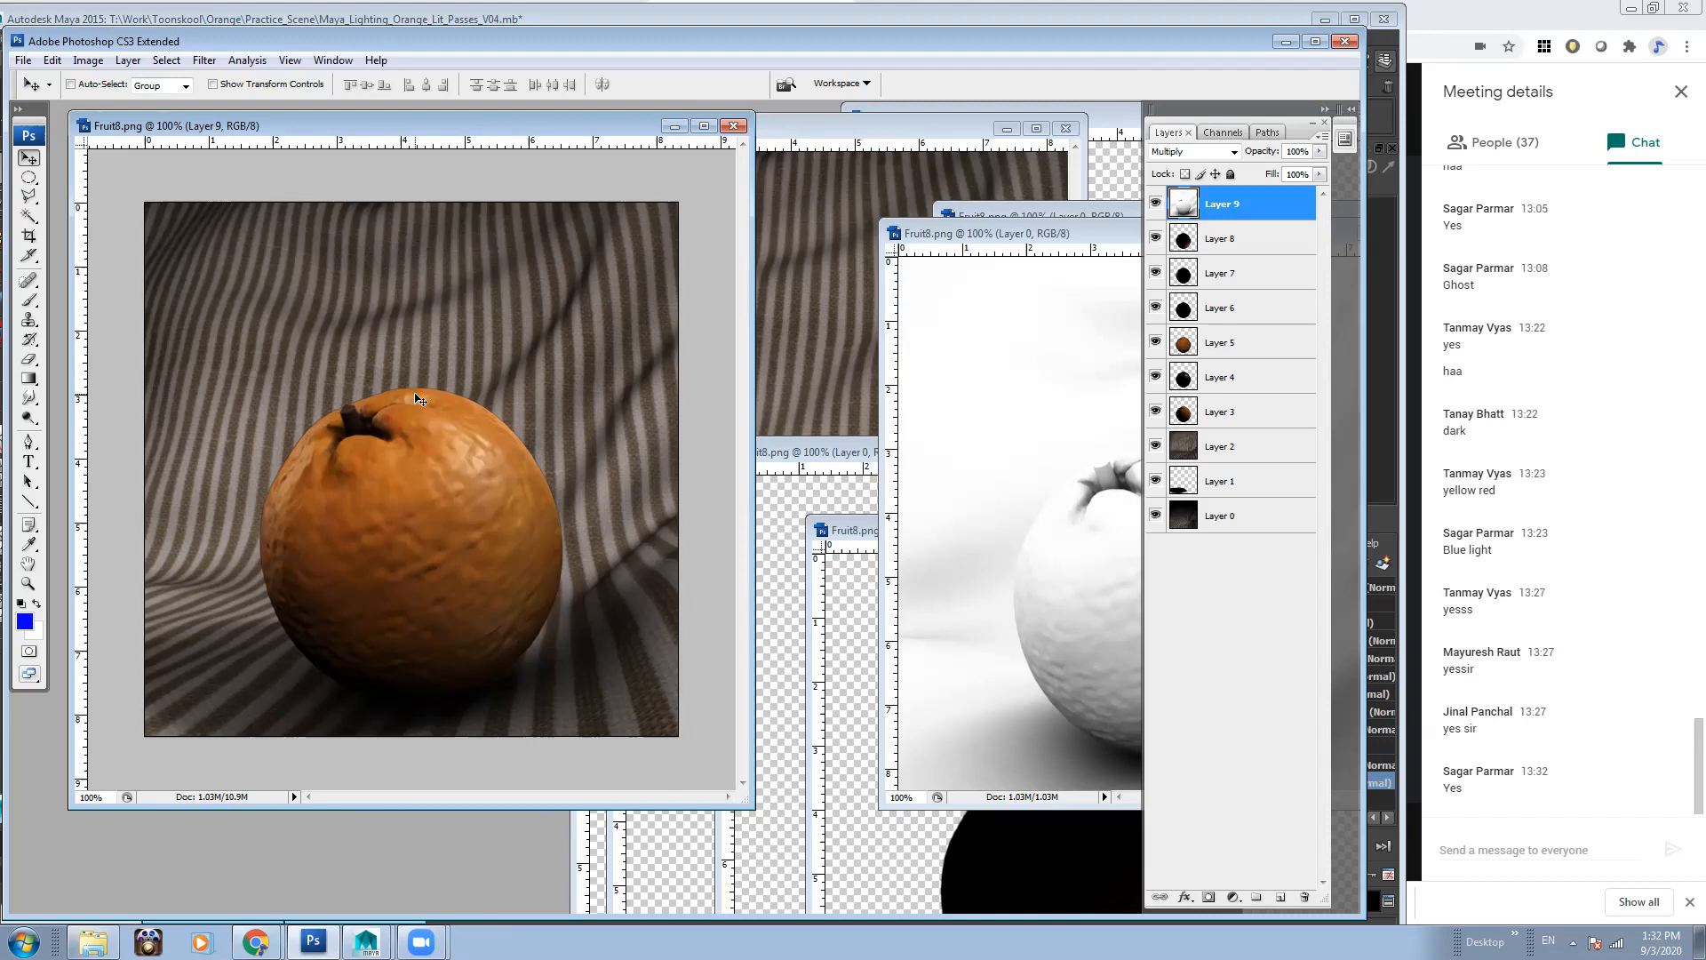
Add a Hue/Saturation adjustment layer above the bottom background layer, Layer 0, and clip it to that layer
{"action": "left_click", "coordinate": [1248, 517]}
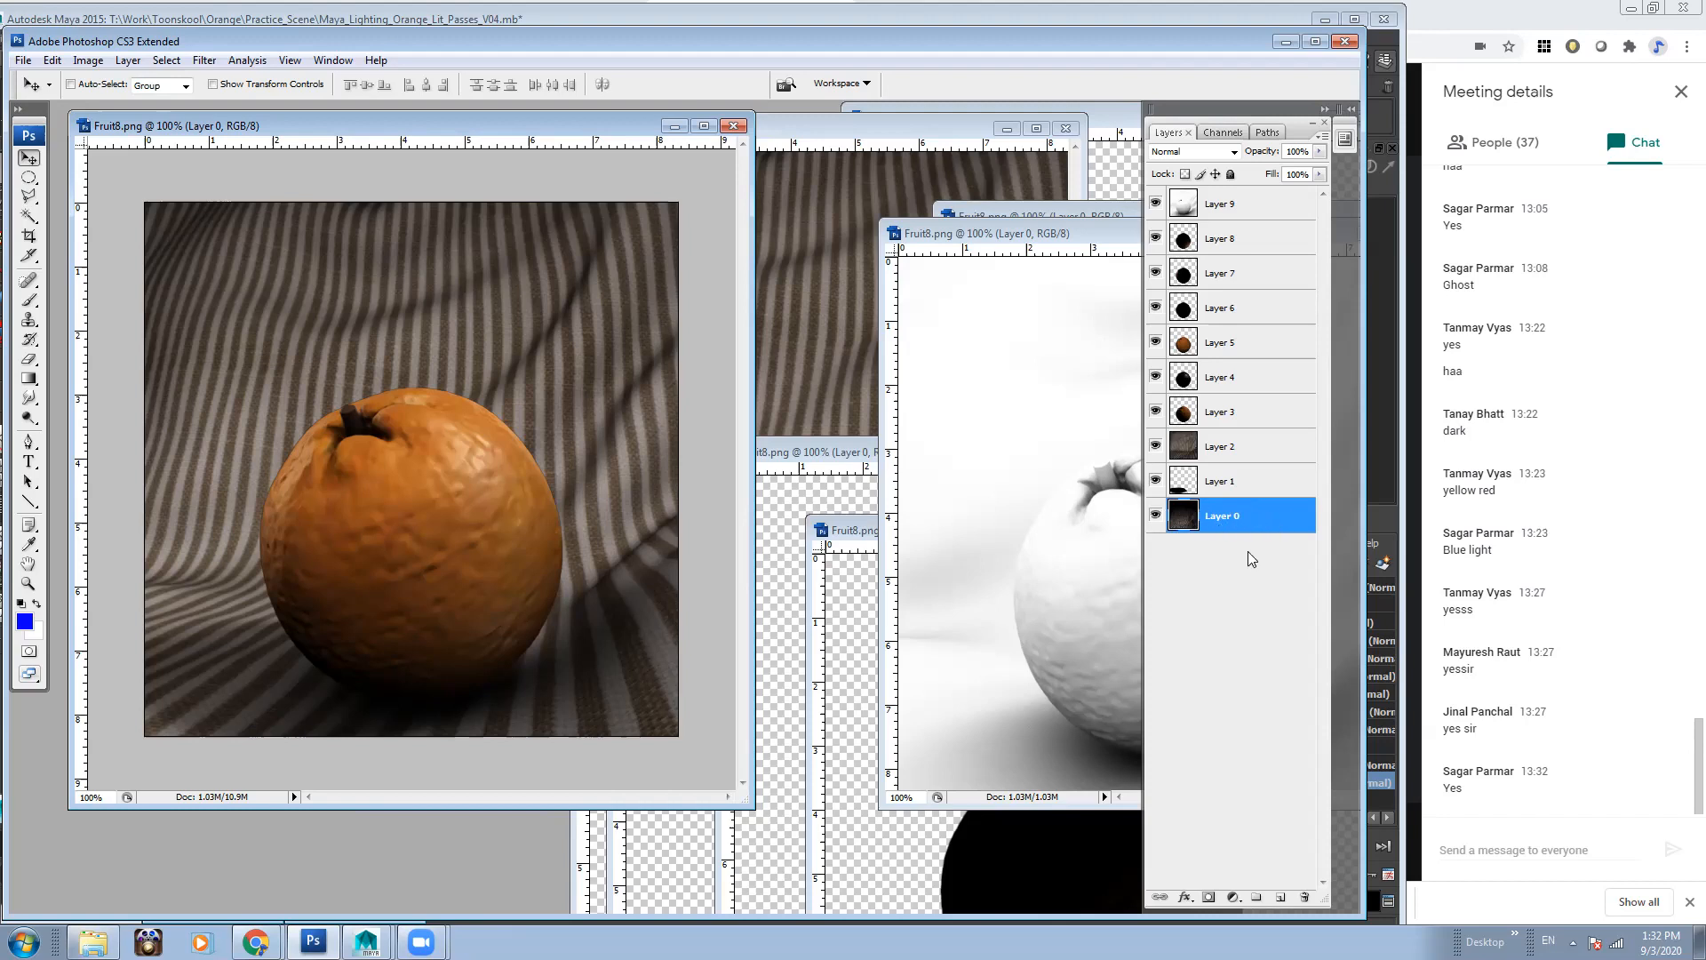
{"action": "left_click", "coordinate": [1233, 897]}
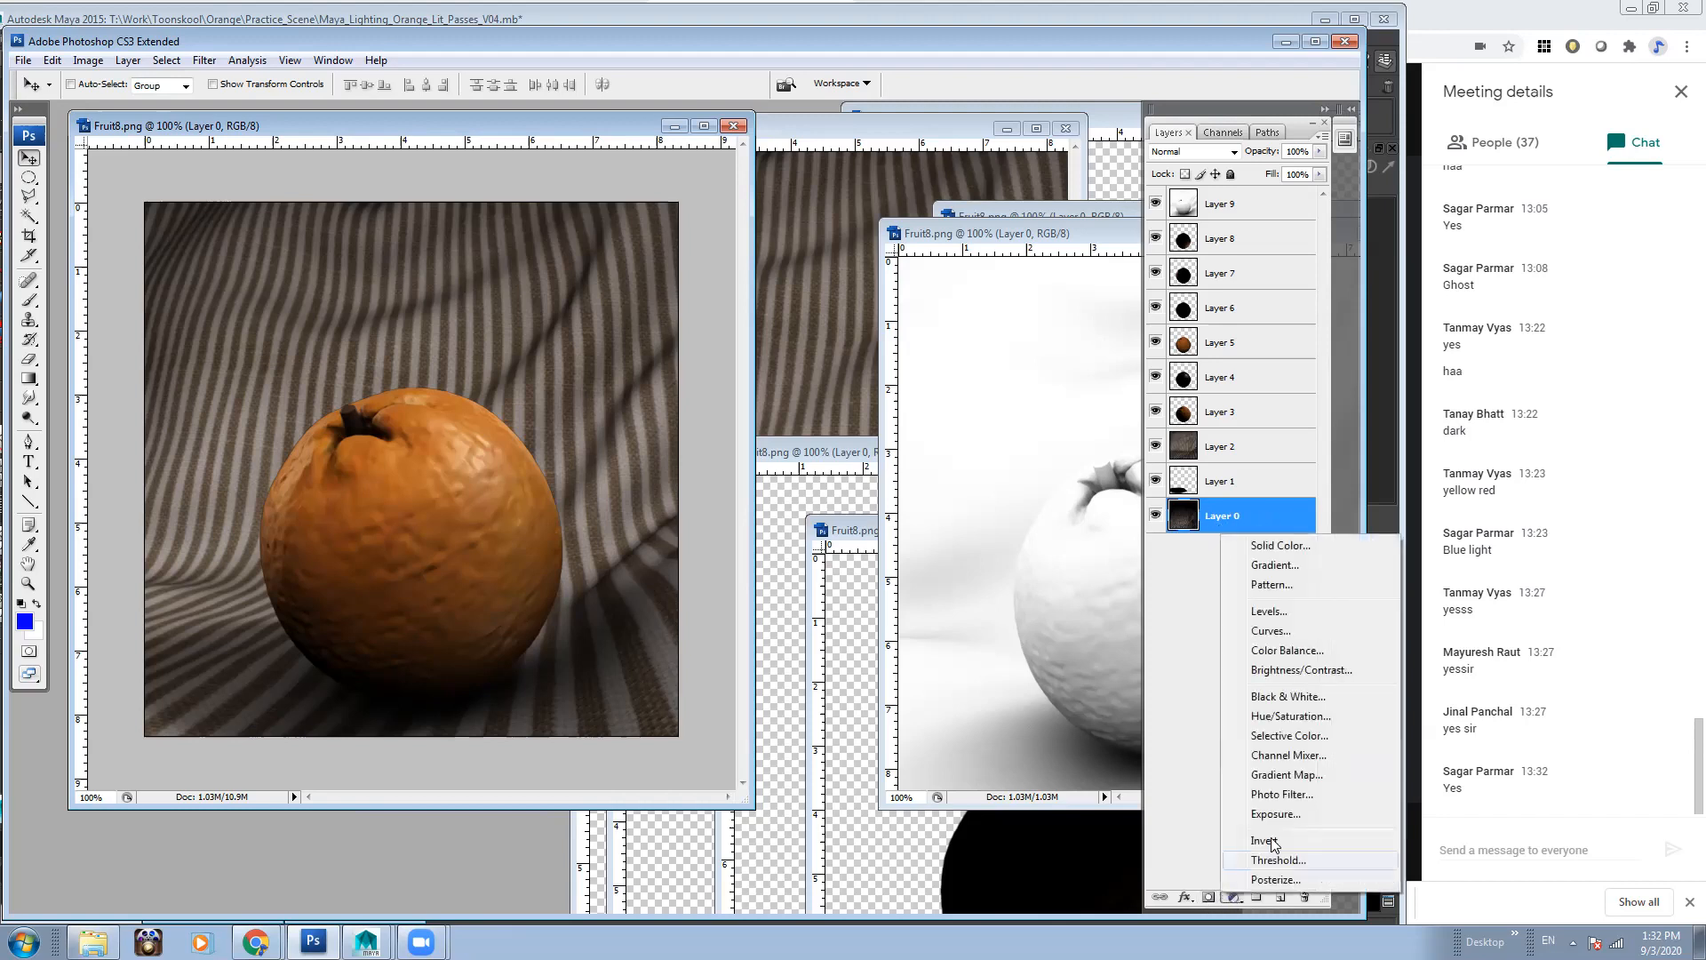
{"action": "left_click", "coordinate": [1304, 717]}
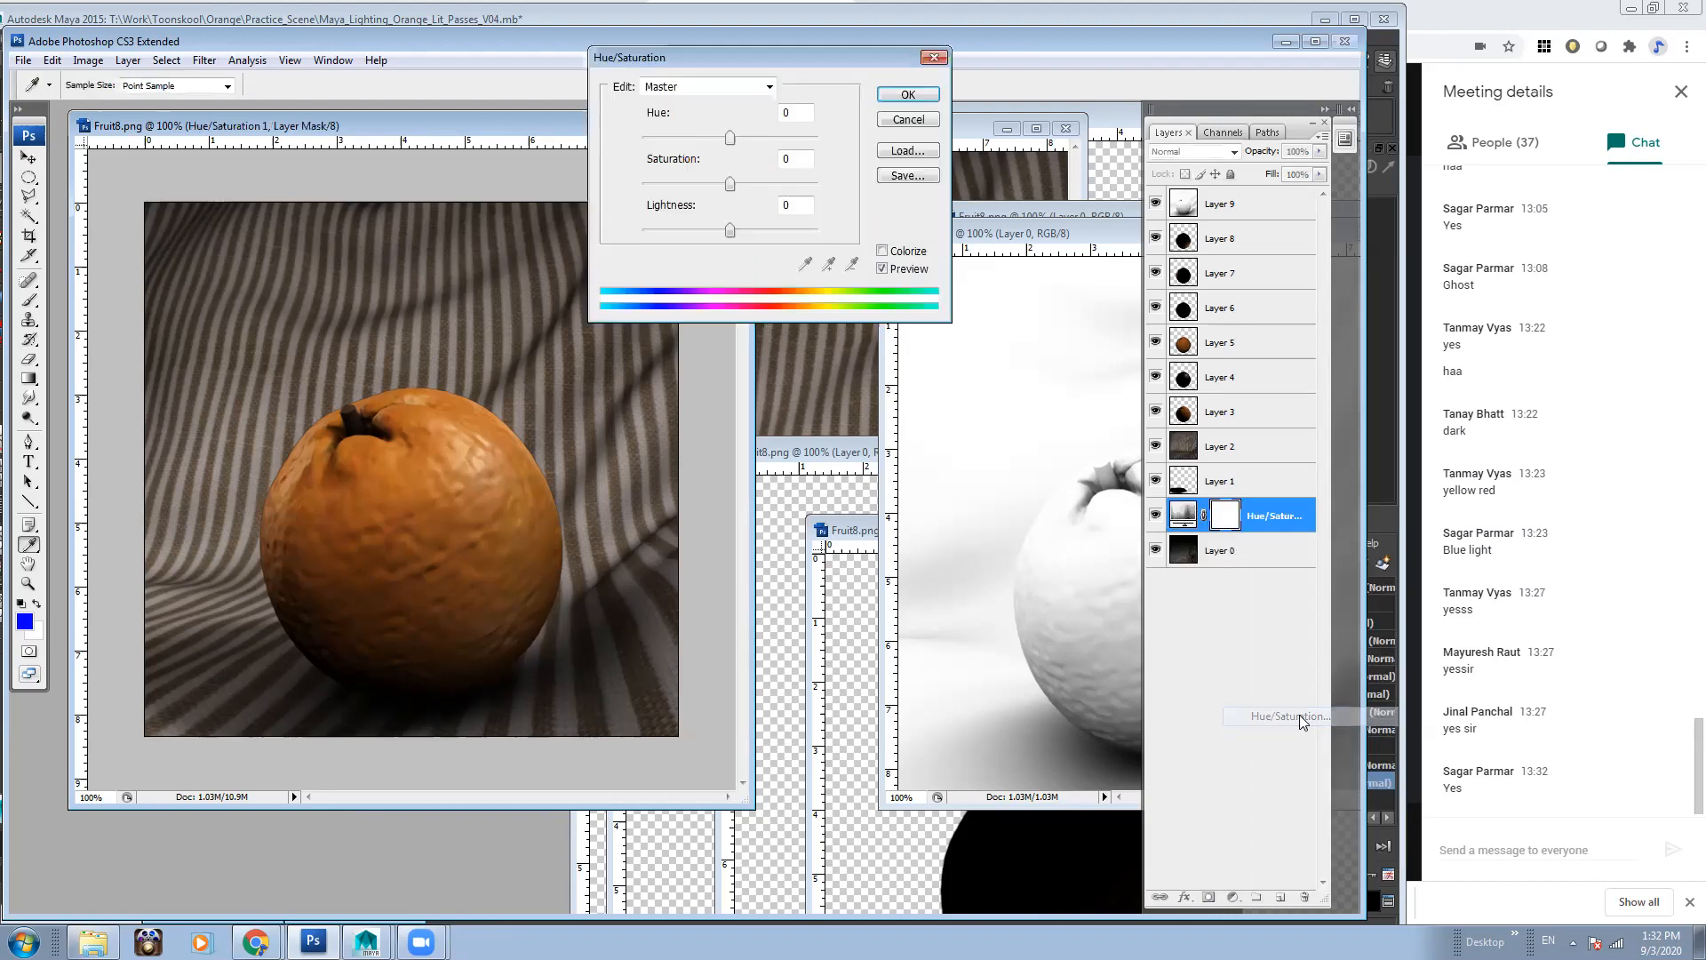
{"action": "left_click", "coordinate": [908, 94]}
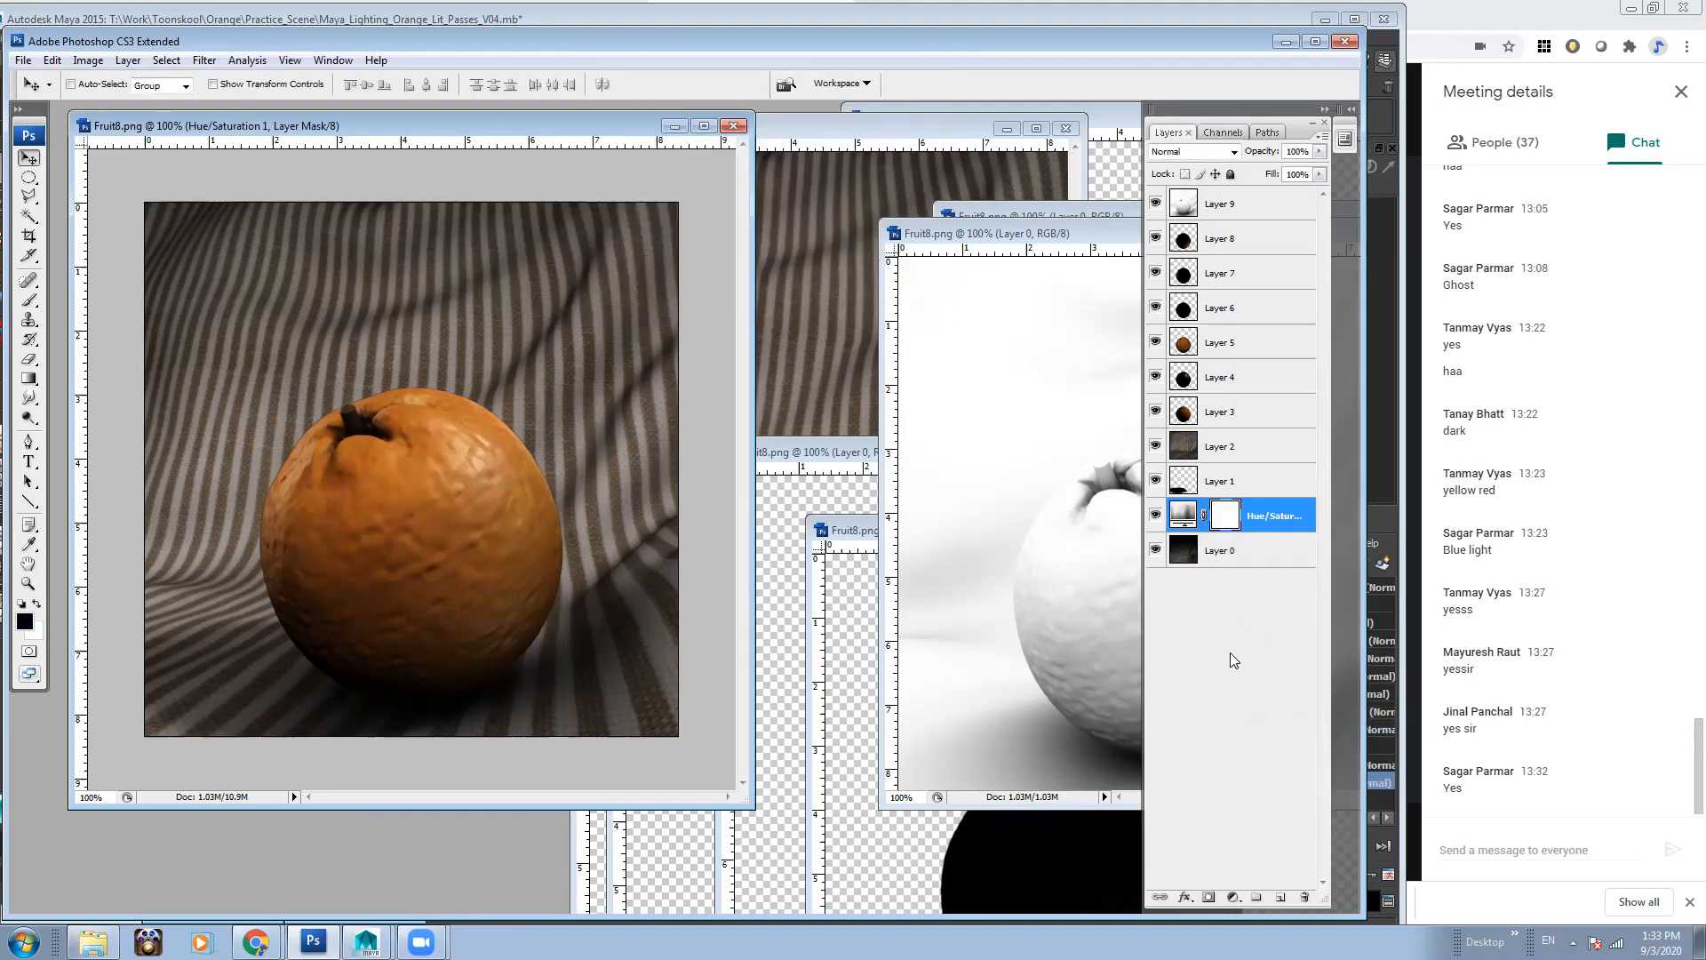
{"action": "key", "text": "ctrl+alt+g"}
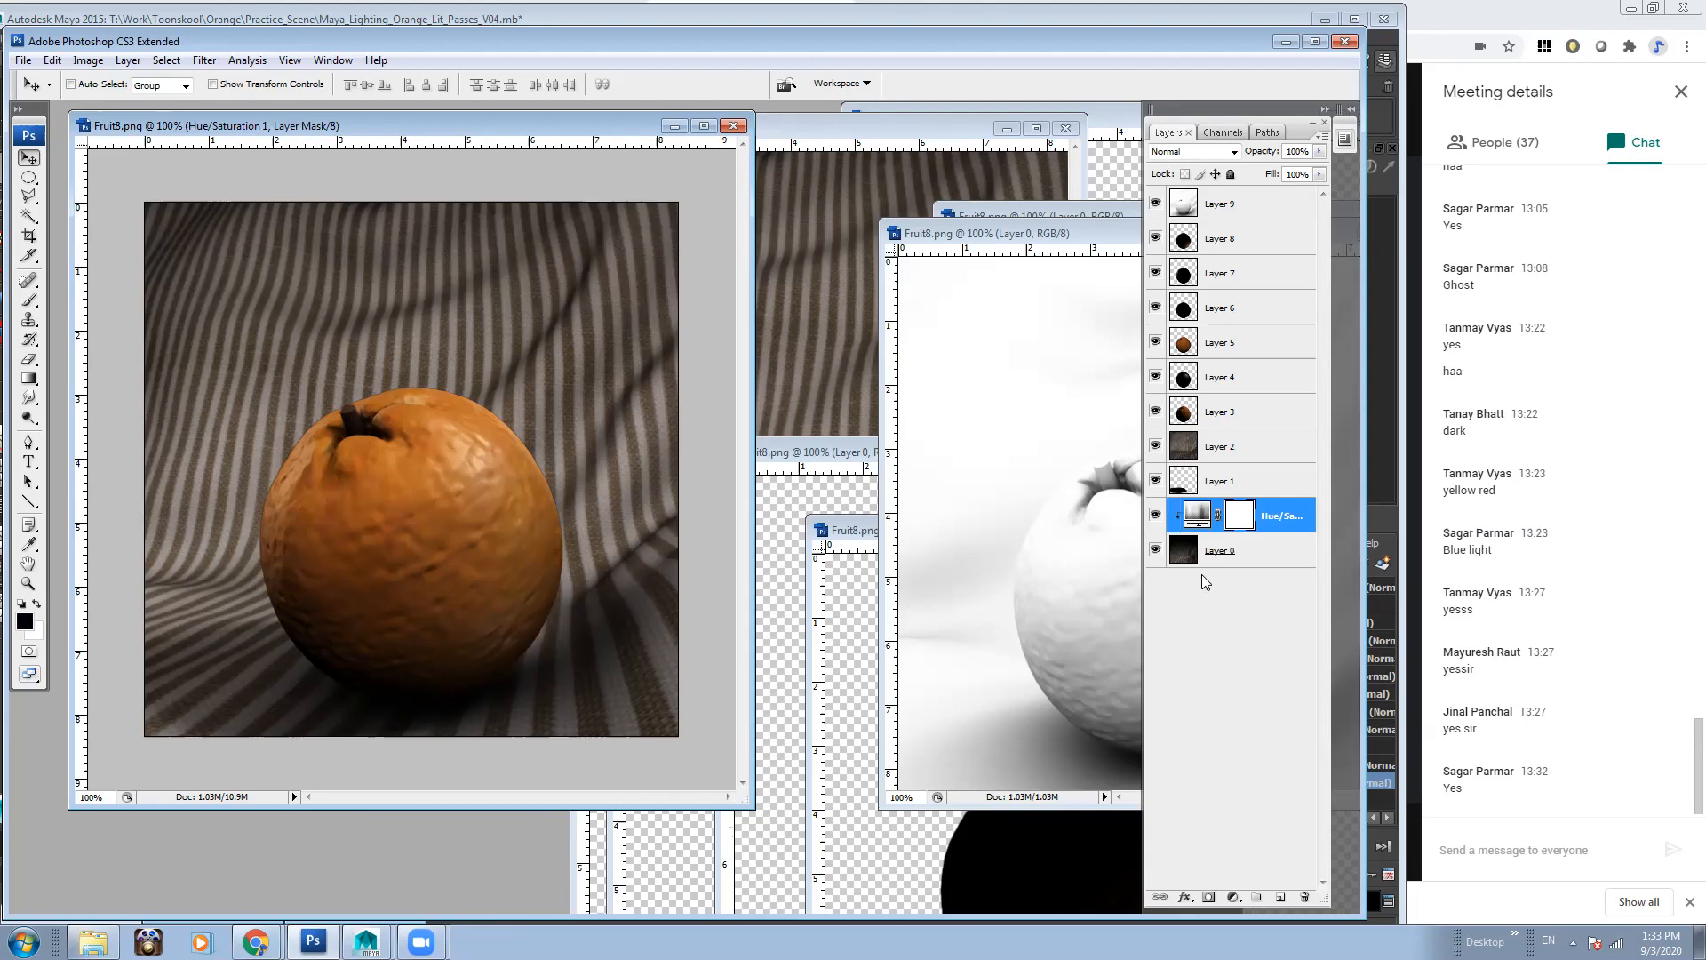
Try colorizing Layer 0 through its clipped adjustment at Saturation 100 and Lightness -11, testing blue, red and cyan hues, then discard the changes
{"action": "double_click", "coordinate": [1197, 515]}
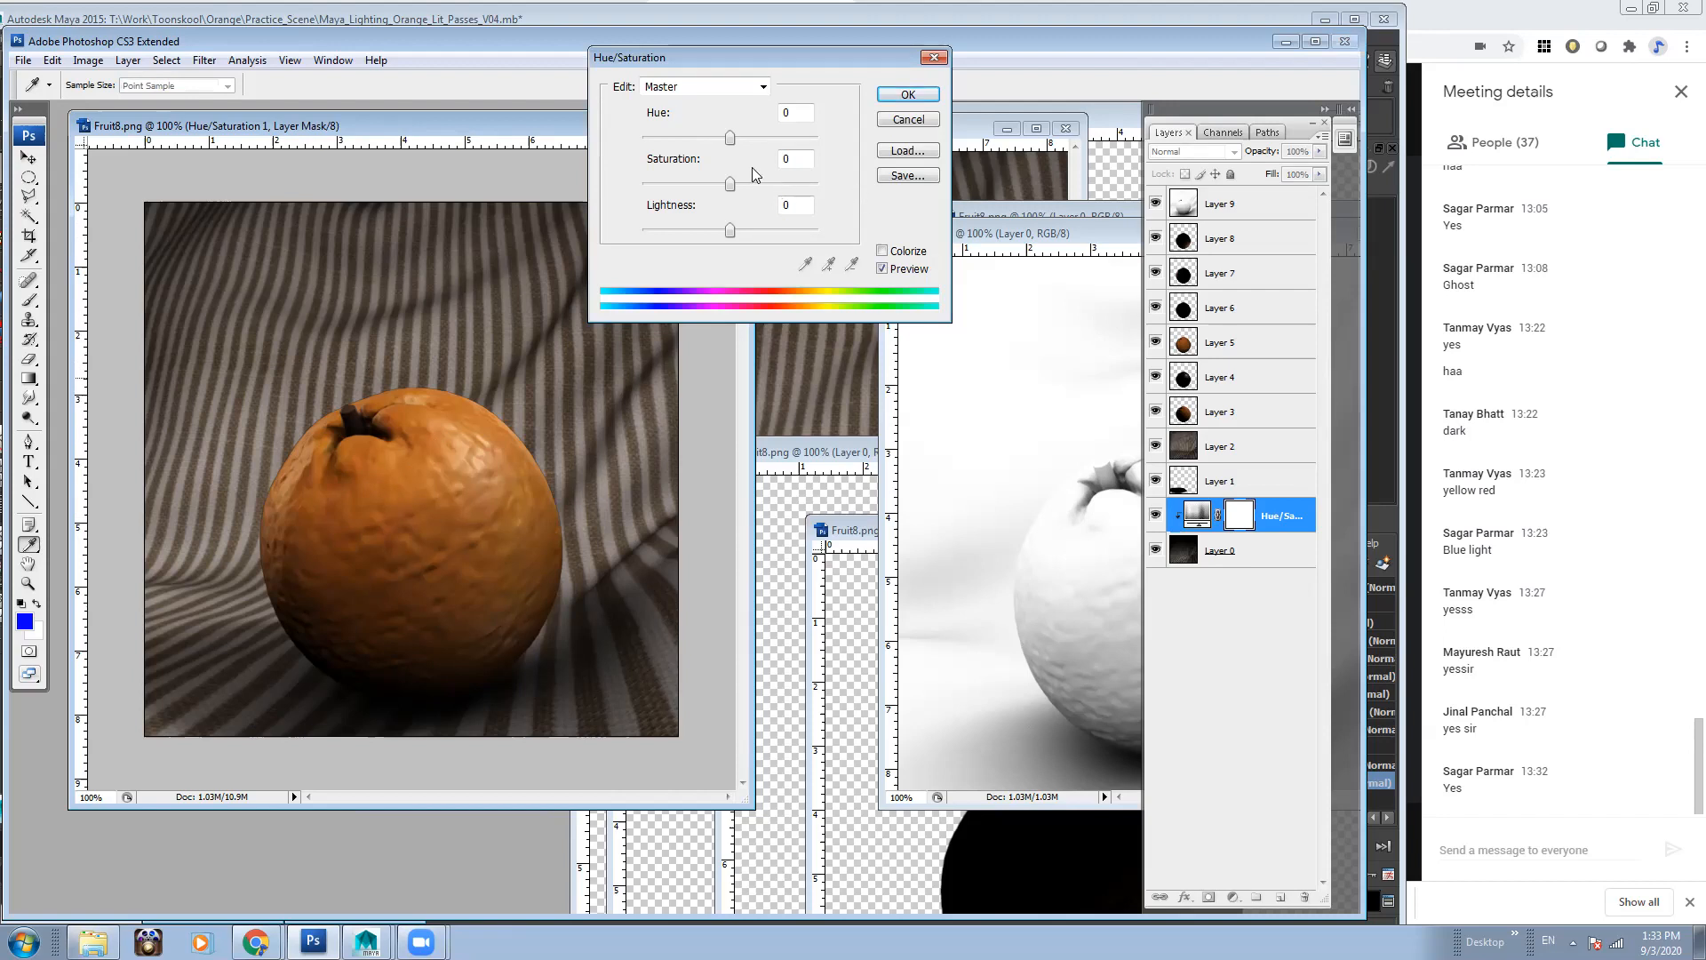
{"action": "left_click", "coordinate": [883, 251]}
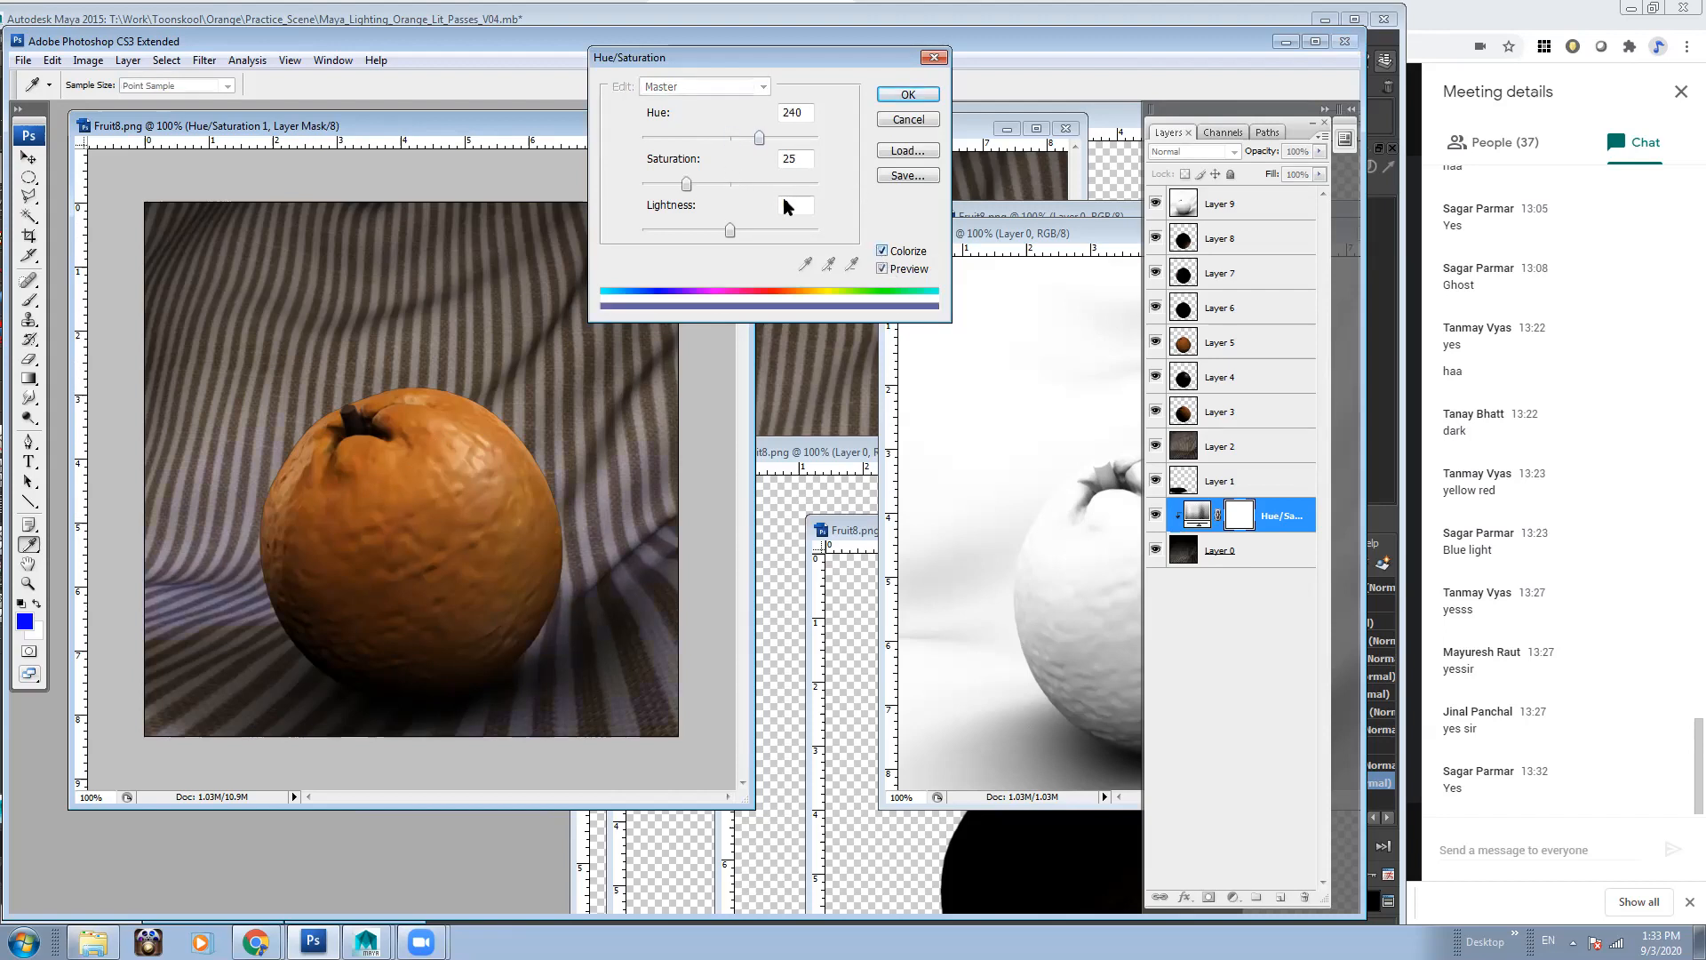
{"action": "left_click_drag", "start_coordinate": [686, 184], "coordinate": [818, 184]}
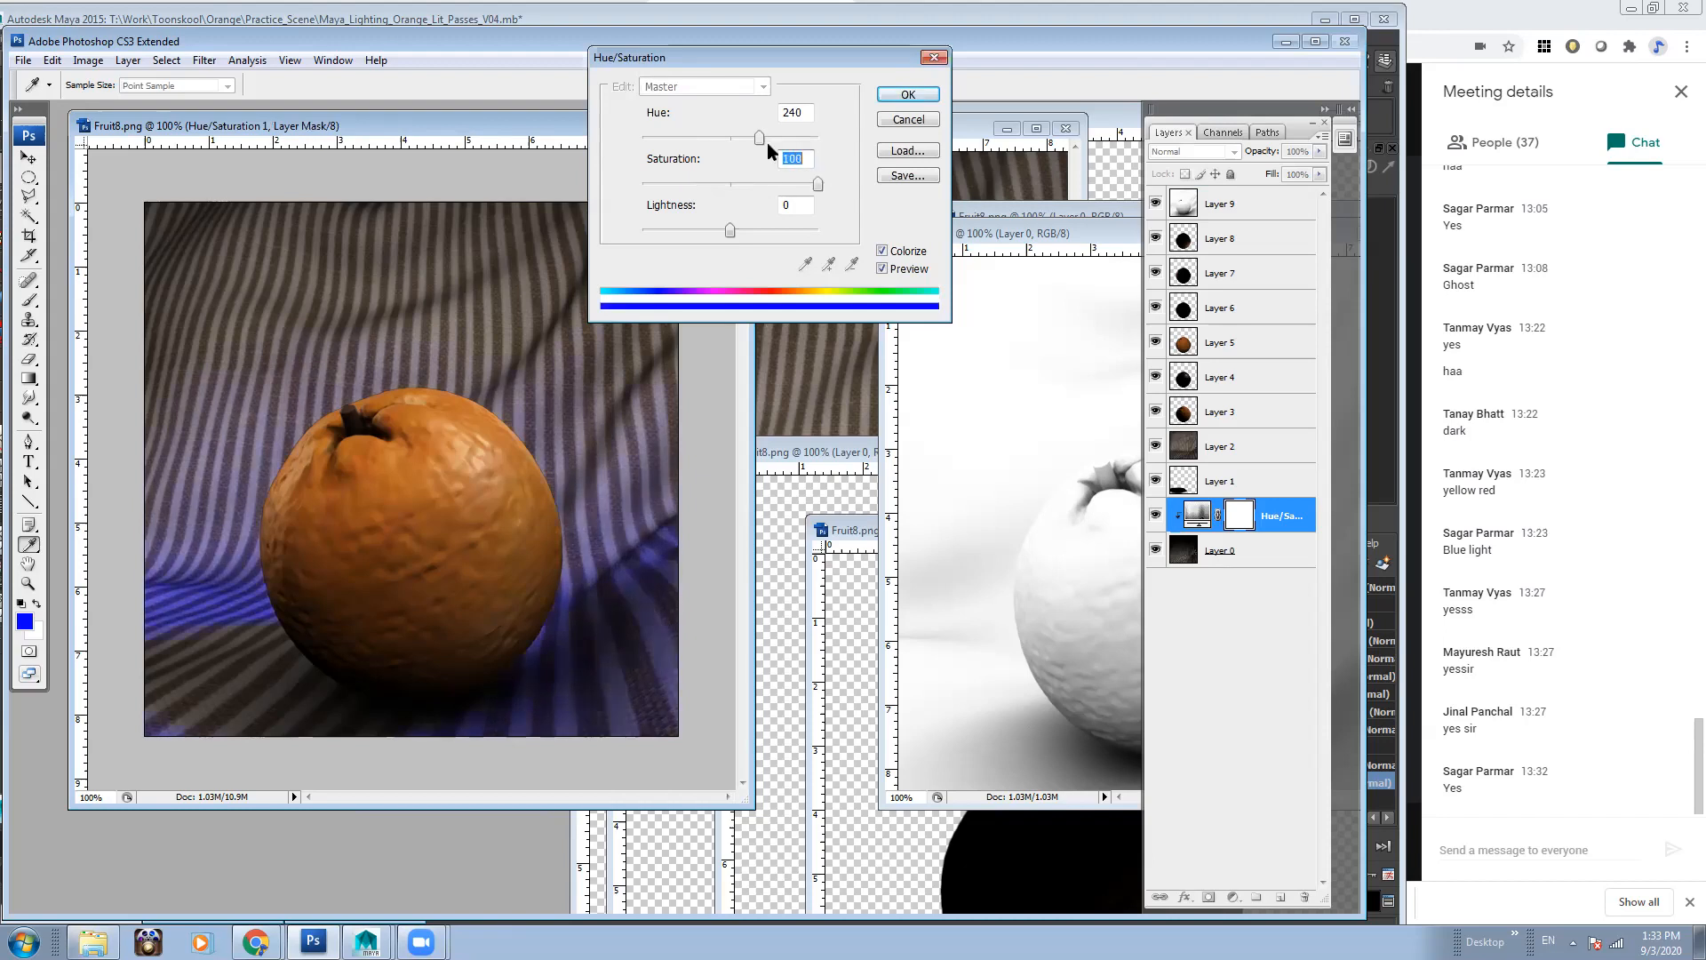
{"action": "mouse_move", "coordinate": [730, 233]}
{"action": "left_mouse_down"}
{"action": "mouse_move", "coordinate": [697, 233]}
{"action": "mouse_move", "coordinate": [720, 232]}
{"action": "left_mouse_up"}
{"action": "left_click_drag", "start_coordinate": [816, 185], "coordinate": [876, 191]}
{"action": "left_click_drag", "start_coordinate": [761, 146], "coordinate": [616, 136]}
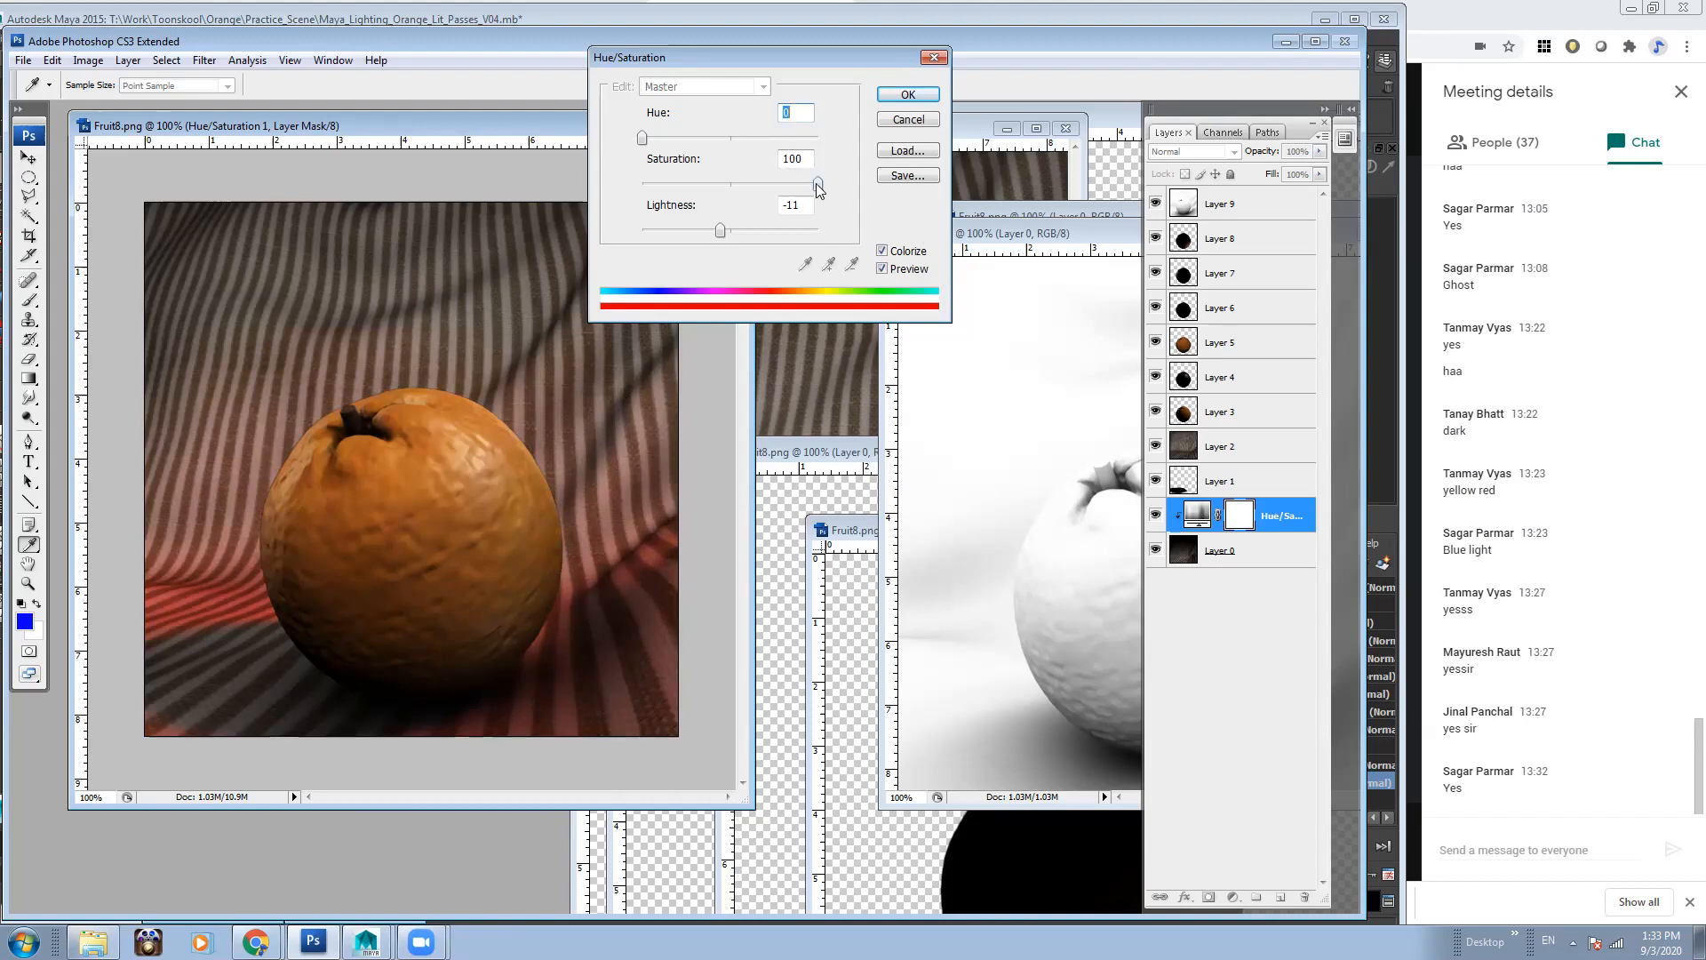
{"action": "left_click_drag", "start_coordinate": [647, 138], "coordinate": [729, 141]}
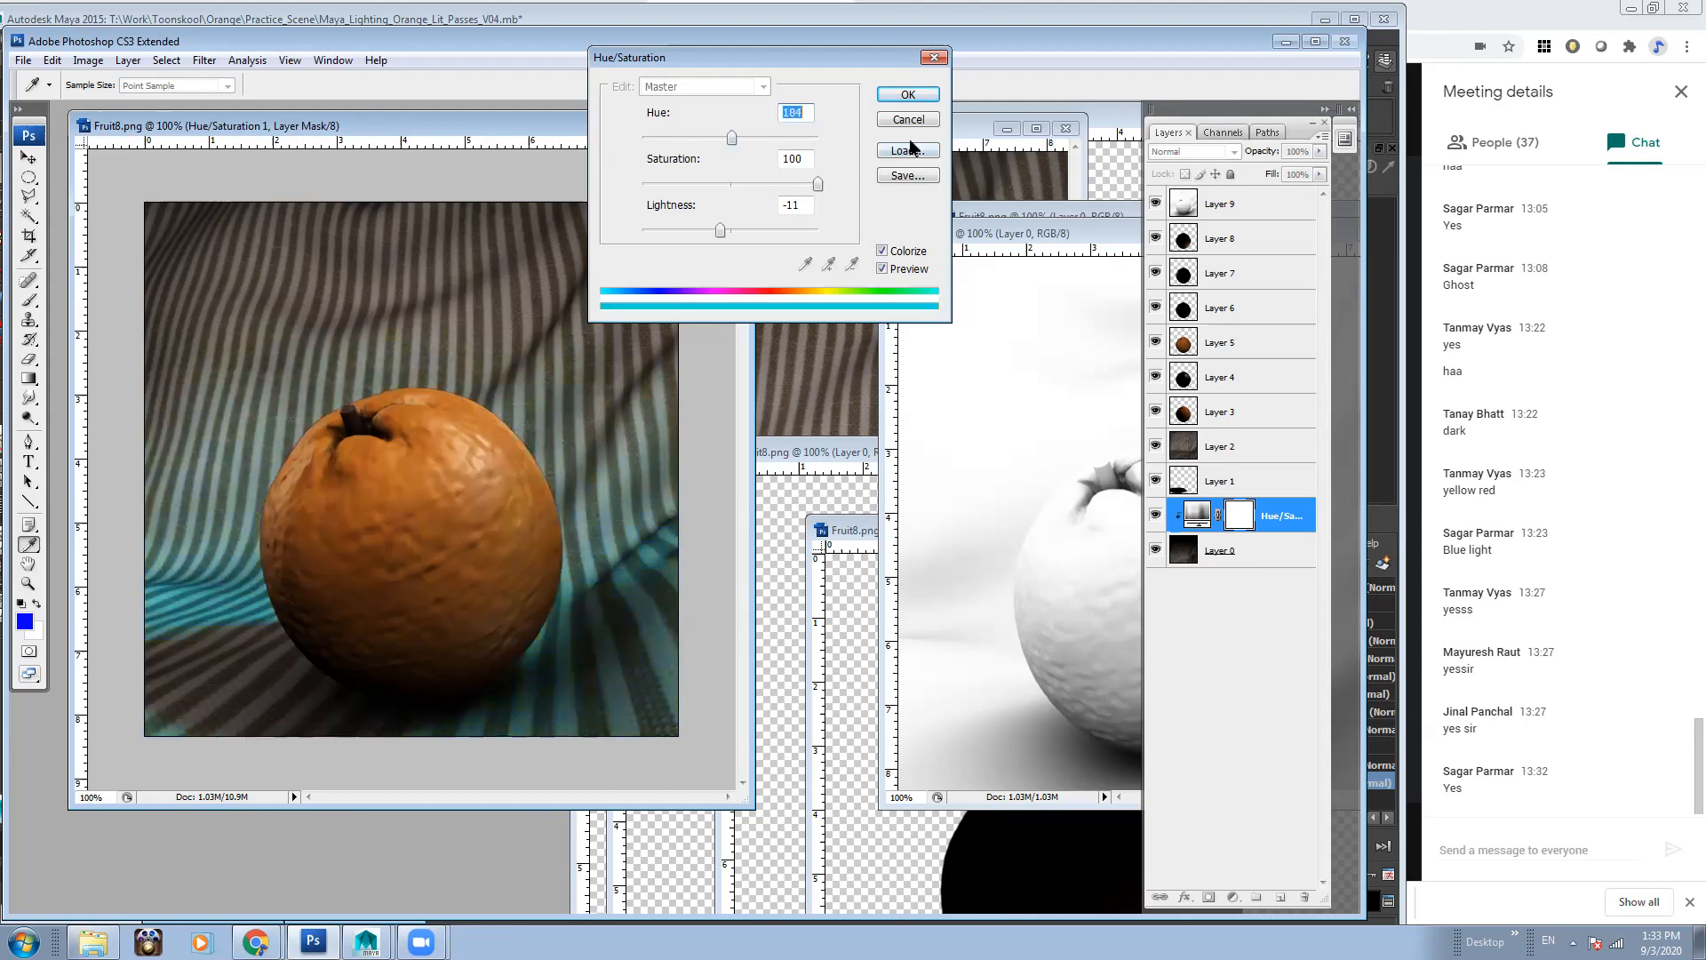
{"action": "left_click", "coordinate": [908, 119]}
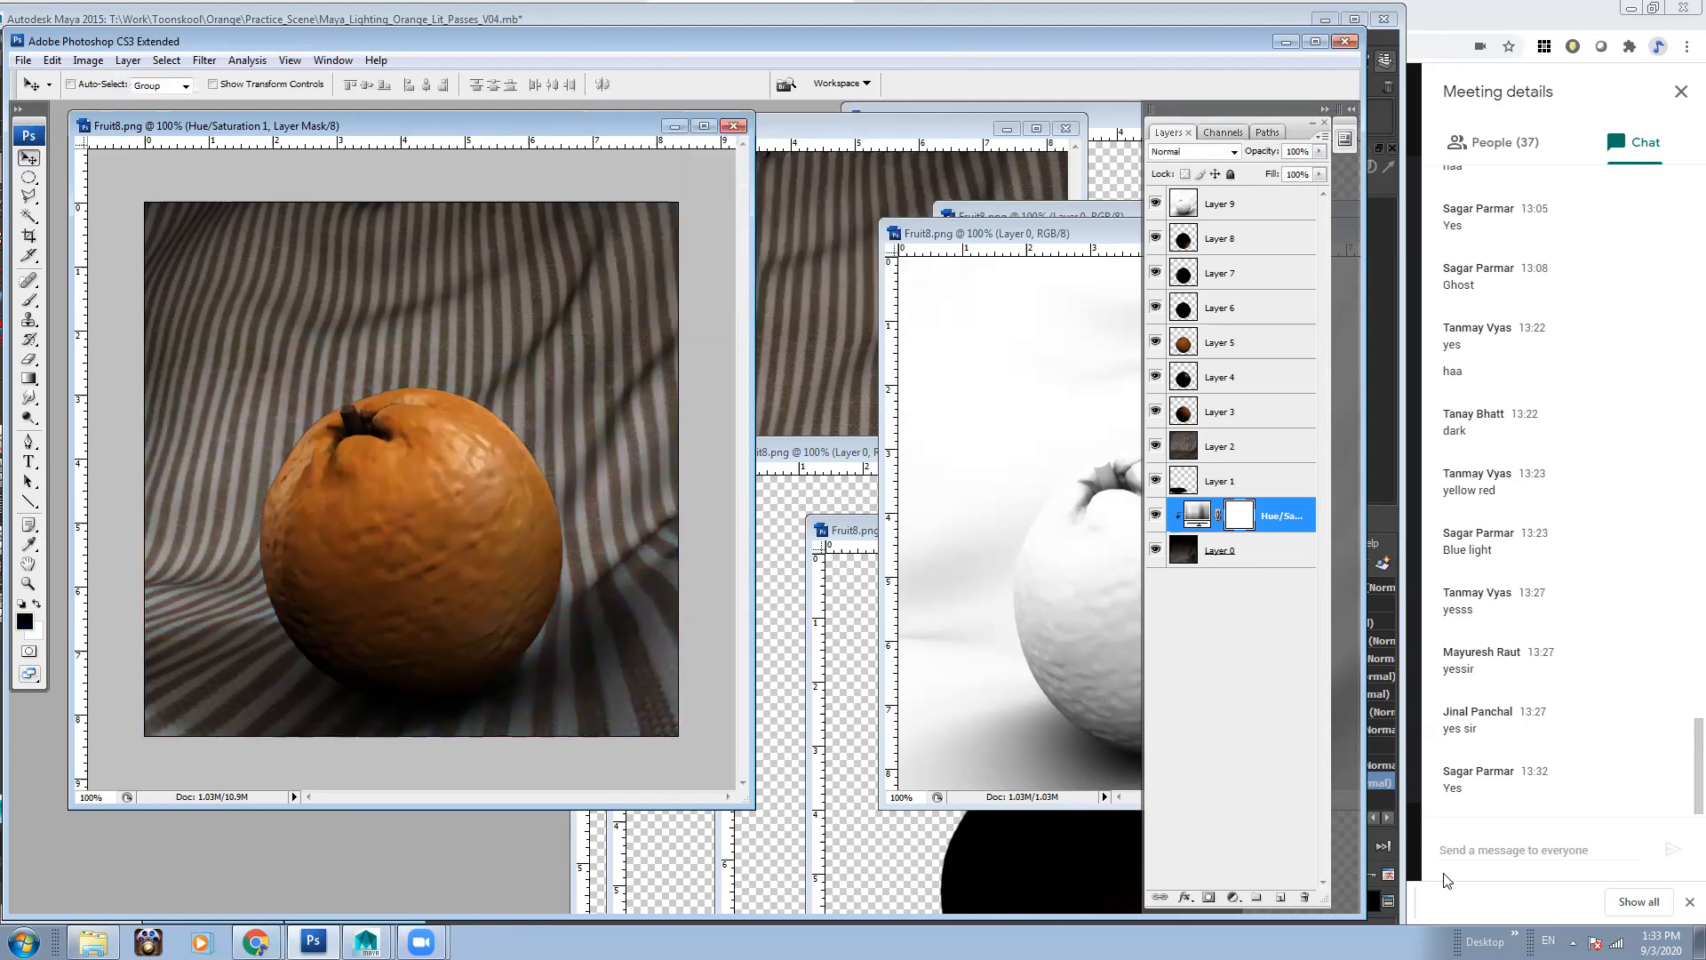
Check the orange's Layer 3 pass by hiding and showing it in the composite
{"action": "left_click", "coordinate": [1253, 423]}
{"action": "left_click", "coordinate": [1155, 412]}
{"action": "left_click", "coordinate": [1156, 413]}
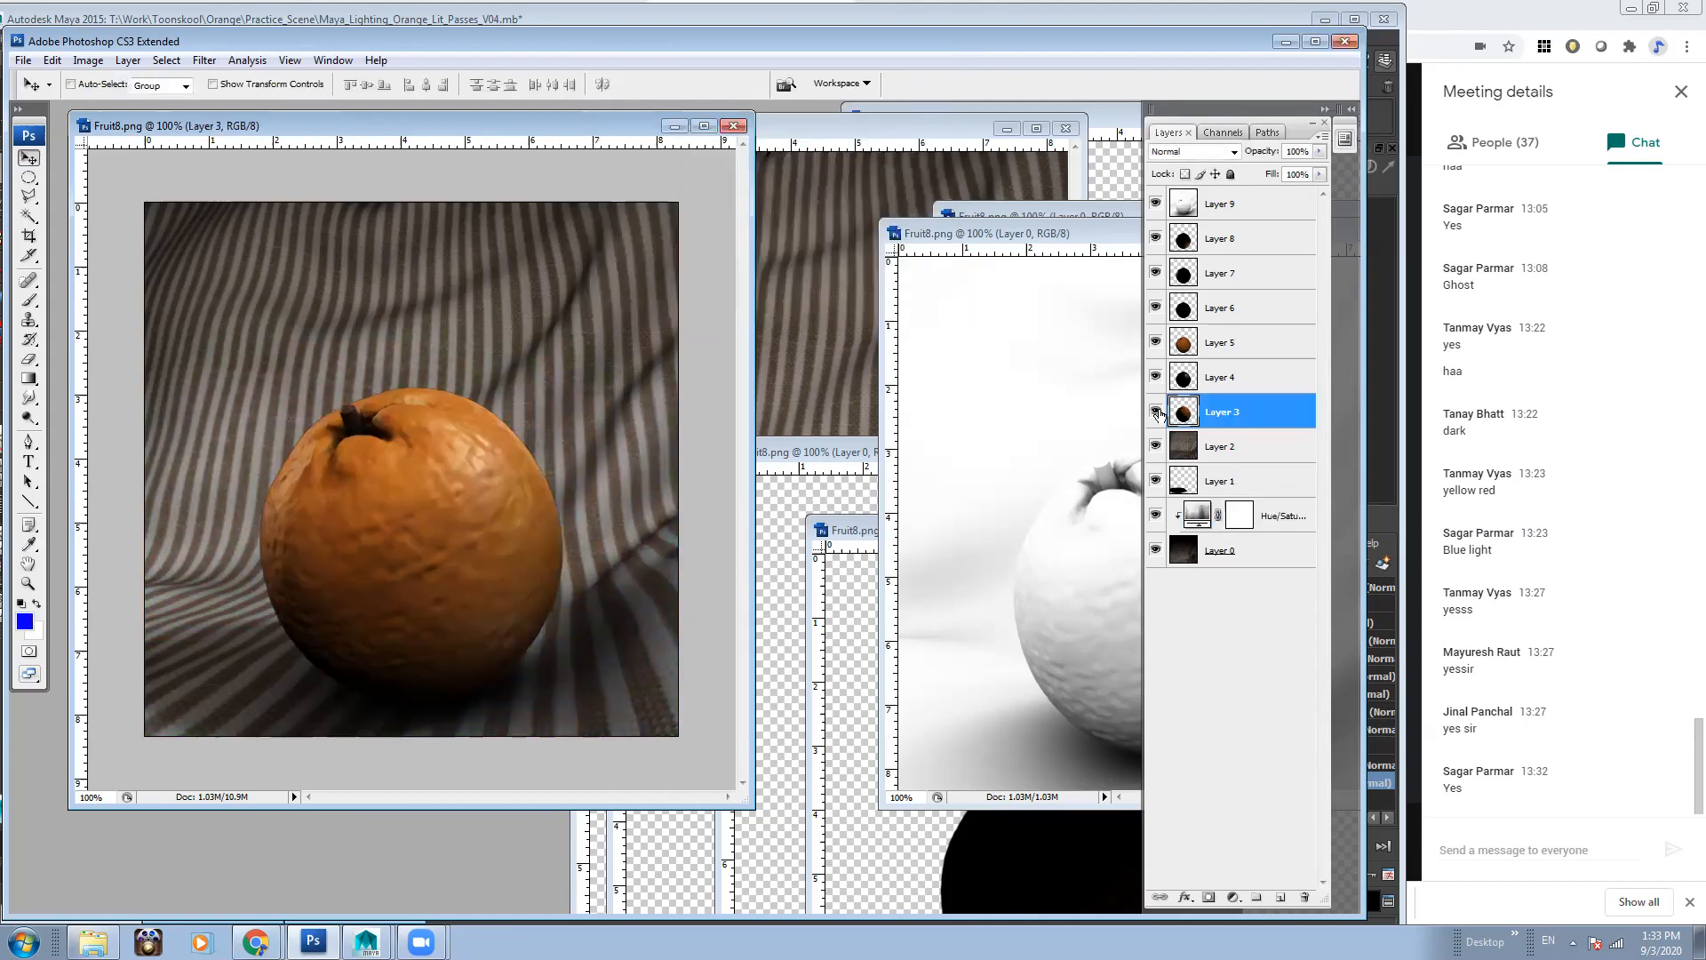
Move the Hue/Saturation adjustment above Layer 3, compare it hidden and shown, and delete it
{"action": "left_click", "coordinate": [1276, 522]}
{"action": "left_click_drag", "start_coordinate": [1272, 518], "coordinate": [1203, 458]}
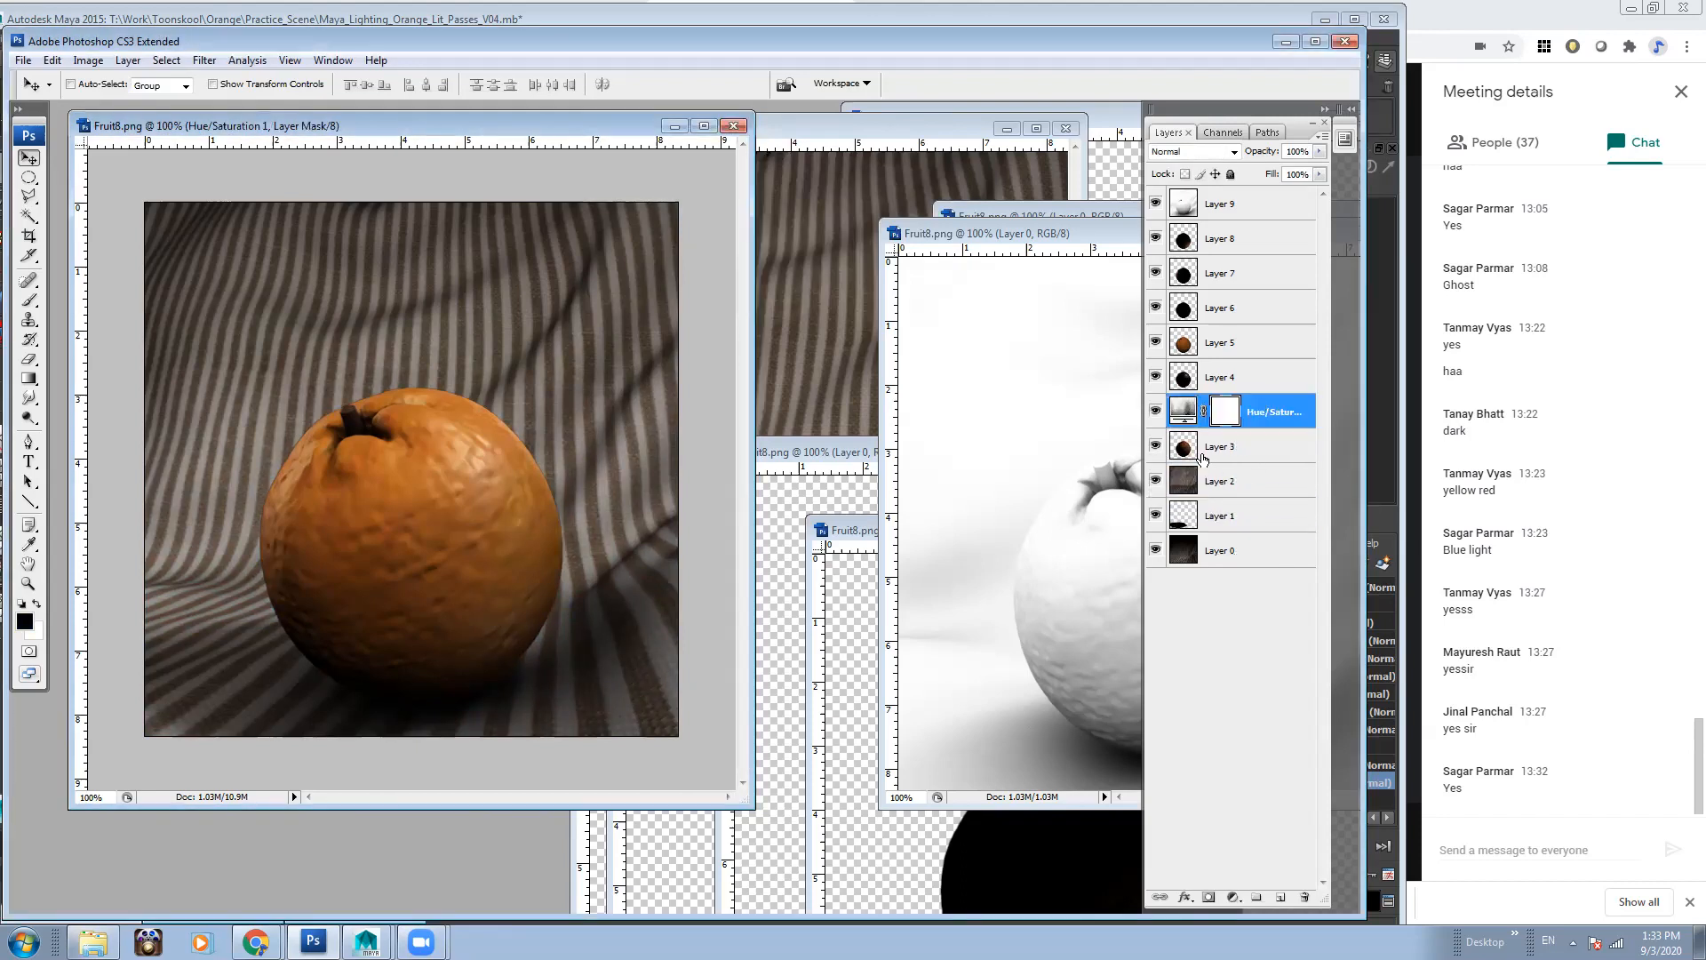
{"action": "left_click", "coordinate": [1155, 412]}
{"action": "left_click", "coordinate": [1155, 412]}
{"action": "left_click_drag", "start_coordinate": [1277, 415], "coordinate": [1305, 896]}
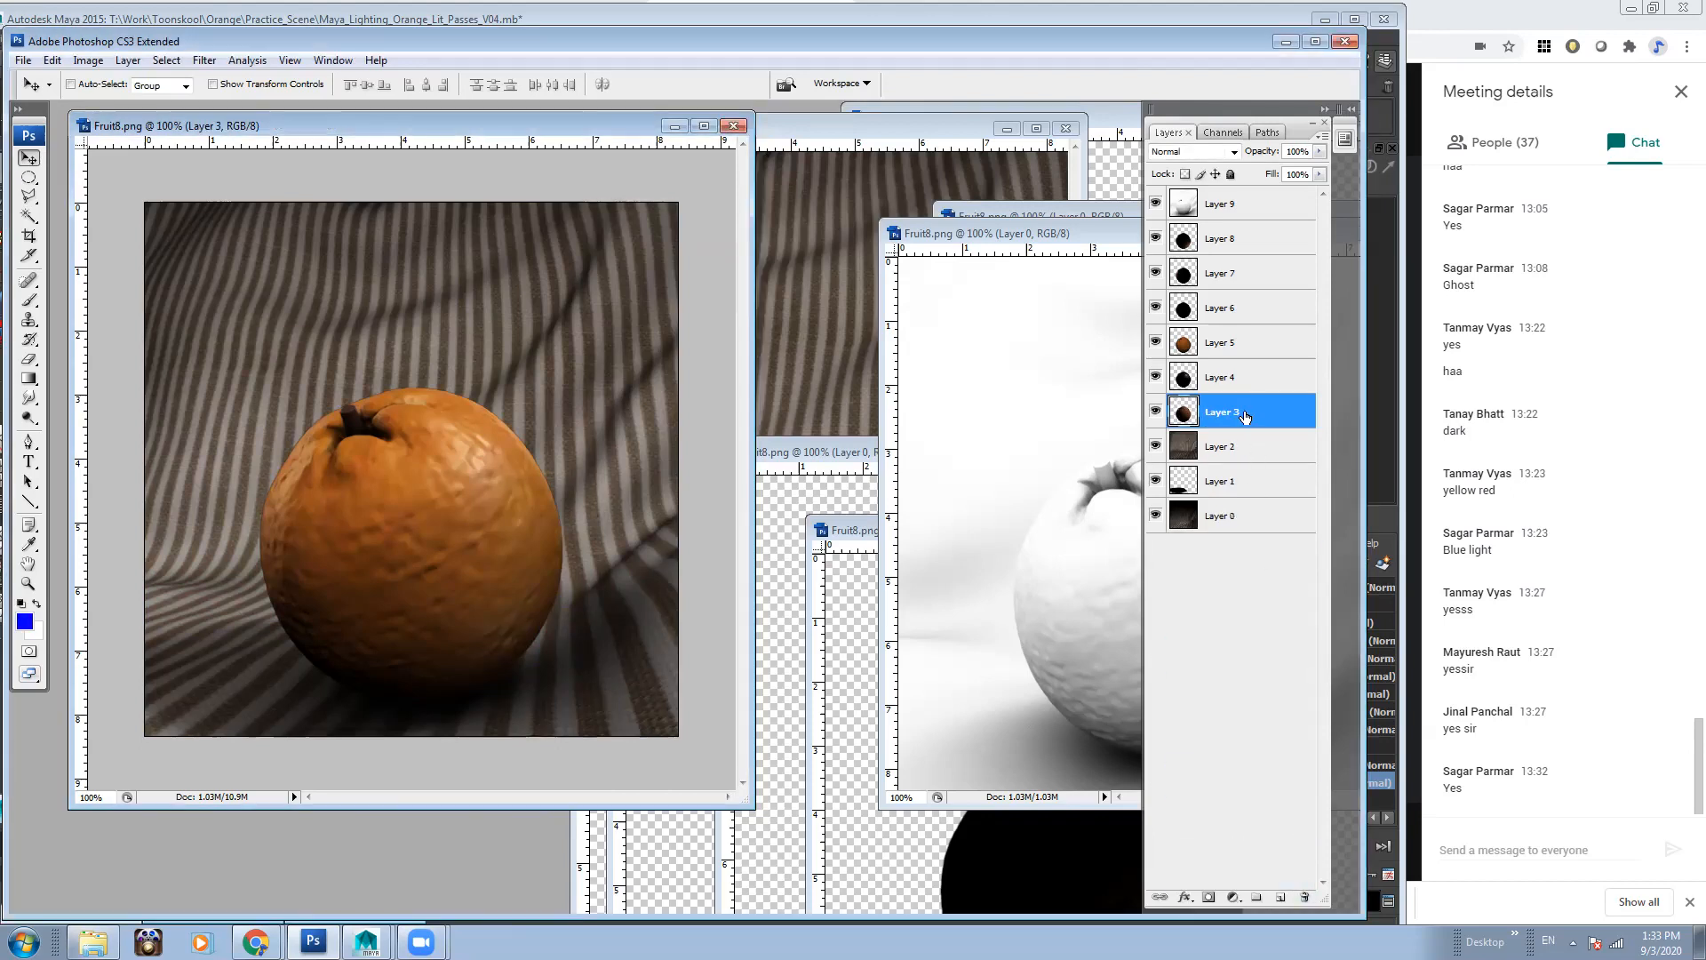
Add a Hue/Saturation adjustment layer above Layer 3 and clip it to that layer
{"action": "left_click", "coordinate": [1233, 897]}
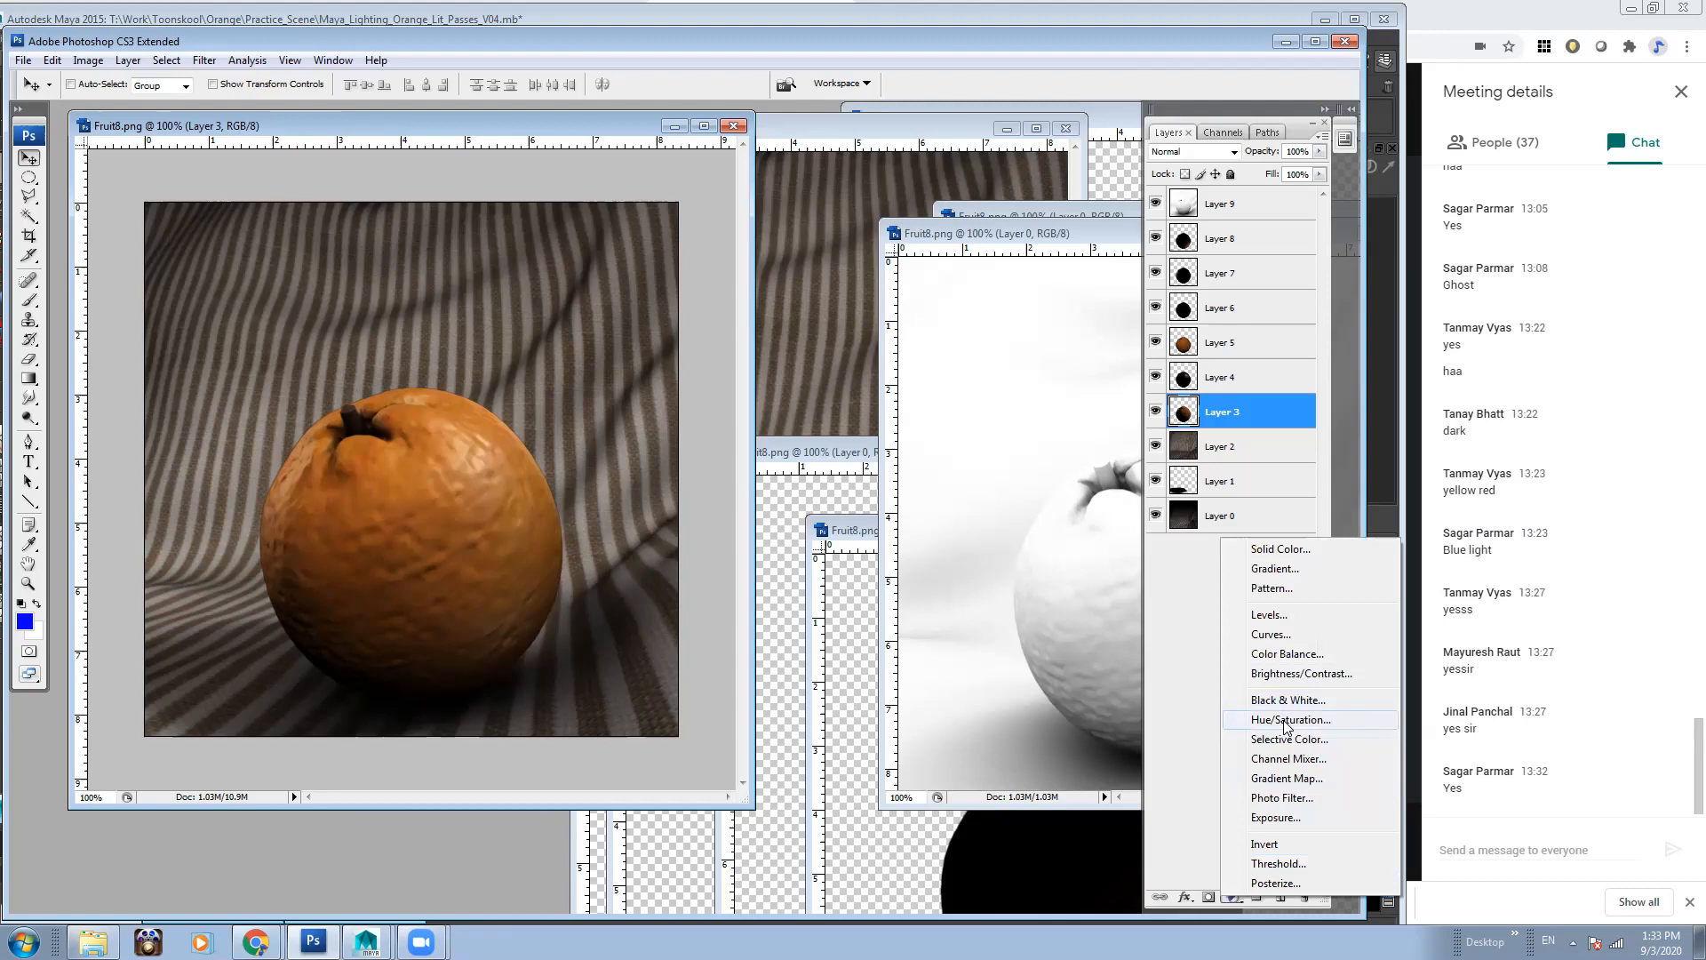
{"action": "left_click", "coordinate": [1285, 721]}
{"action": "left_click", "coordinate": [905, 104]}
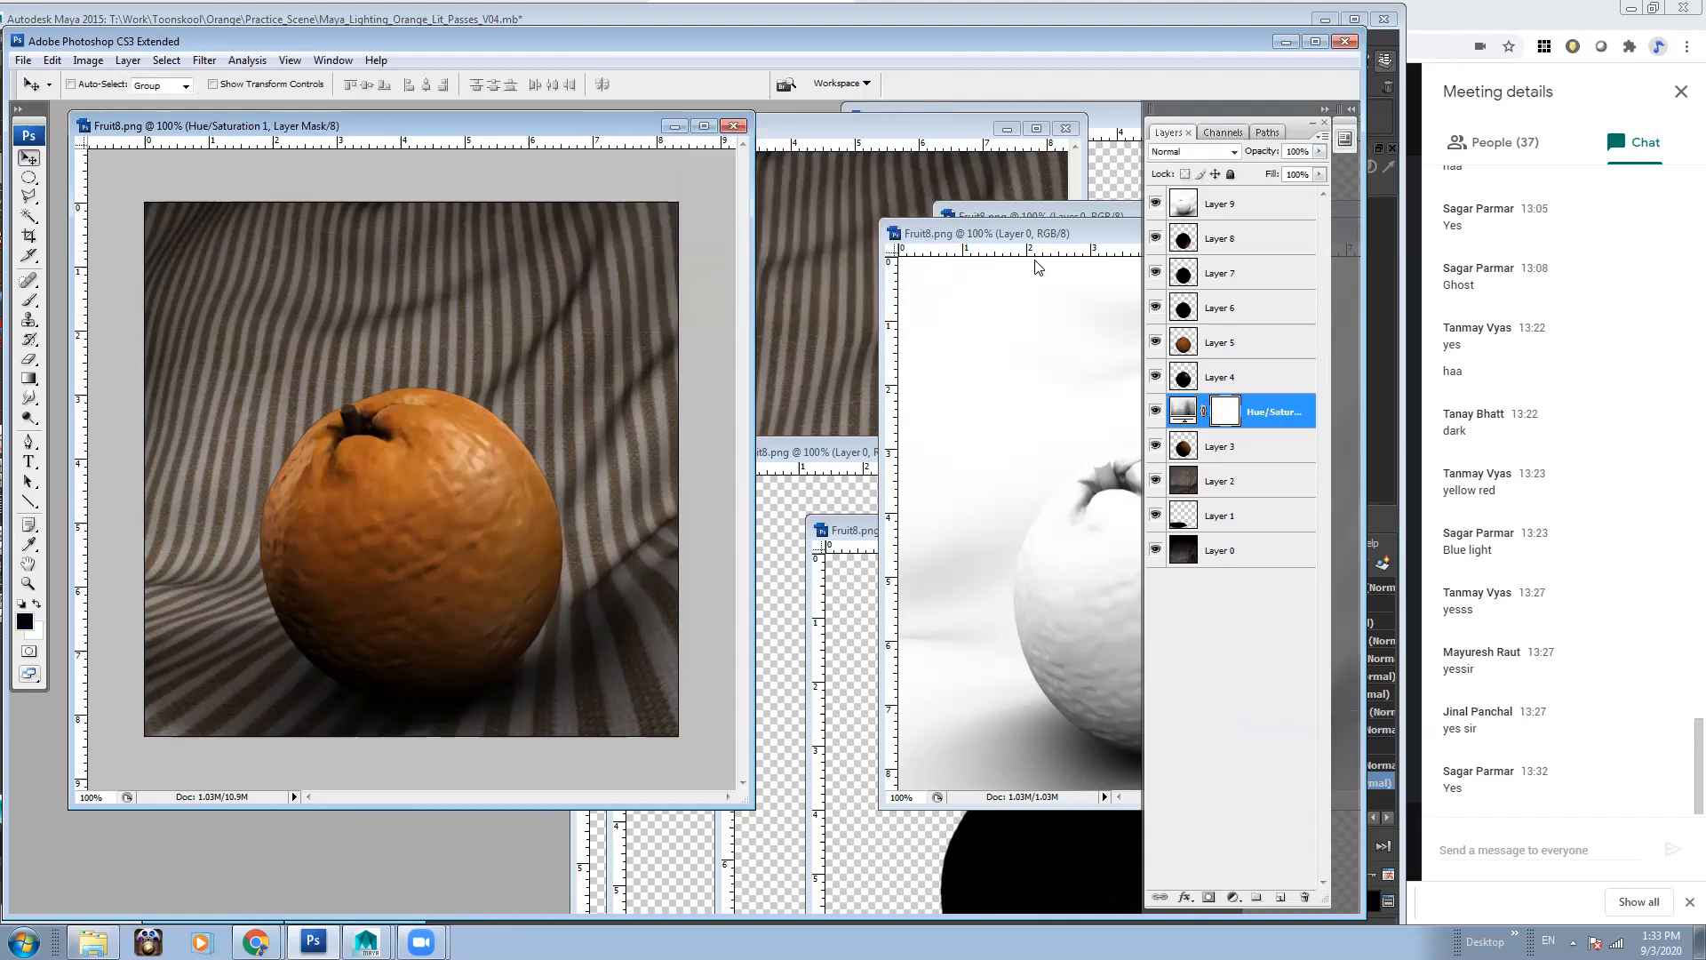
{"action": "key", "text": "ctrl+alt+g"}
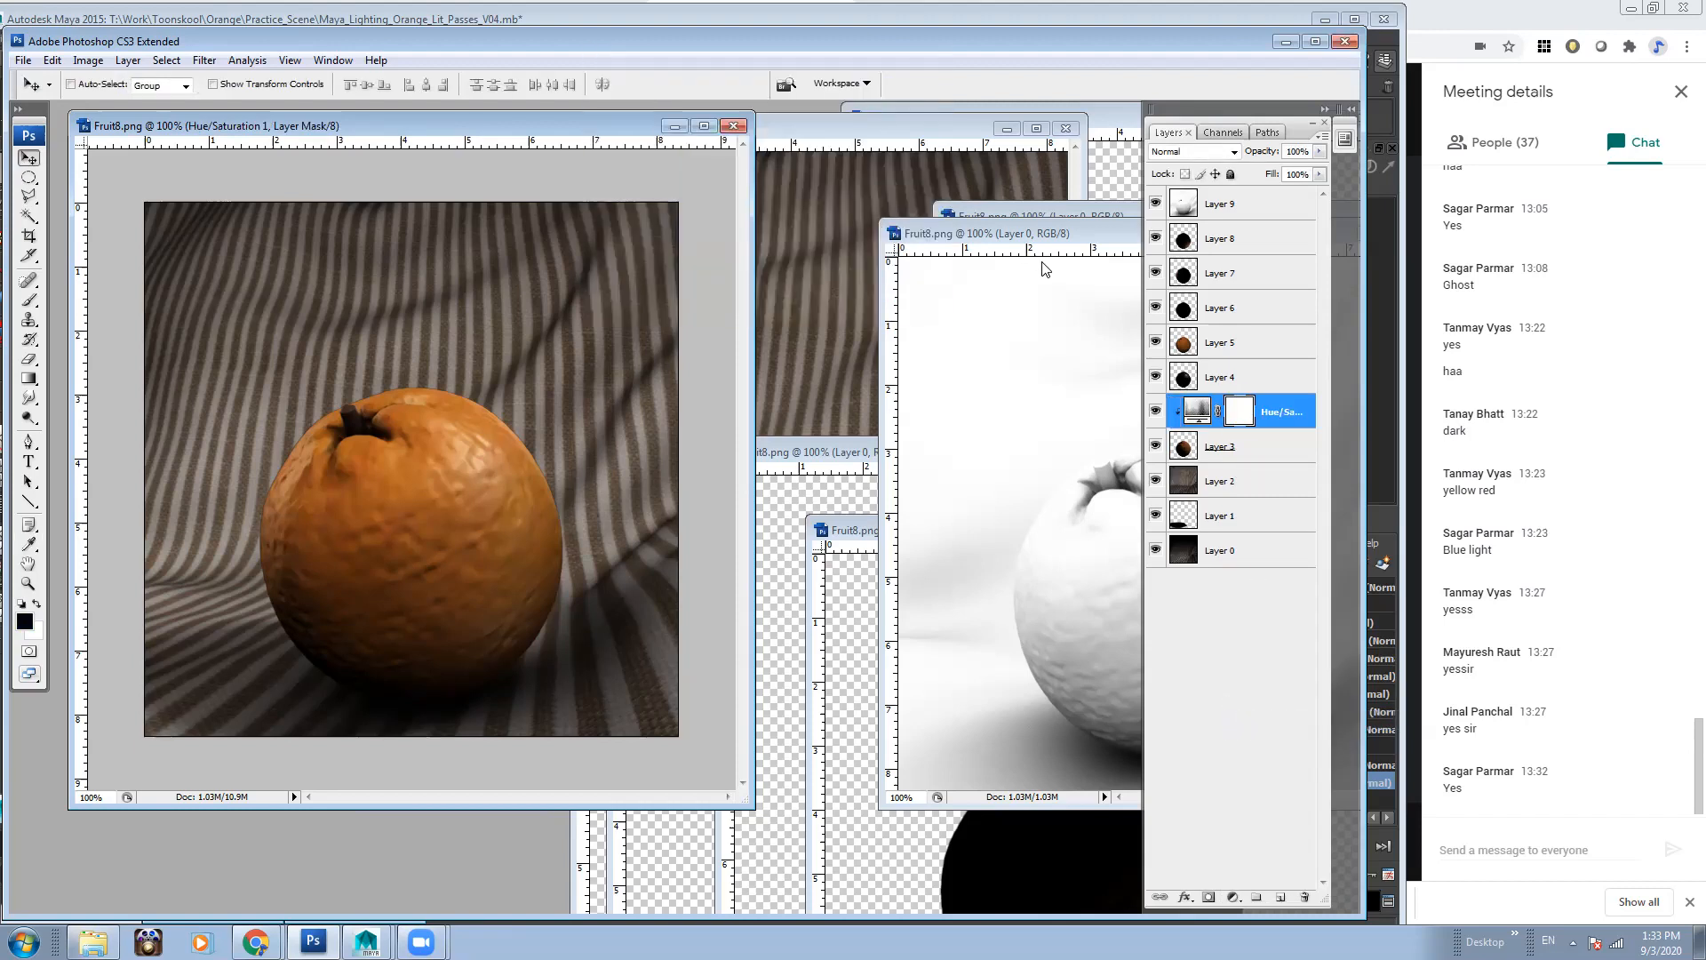
Try different colorize hues on Layer 3's clipped adjustment, cancel the changes and delete the adjustment layer
{"action": "double_click", "coordinate": [1198, 410]}
{"action": "left_click", "coordinate": [881, 251]}
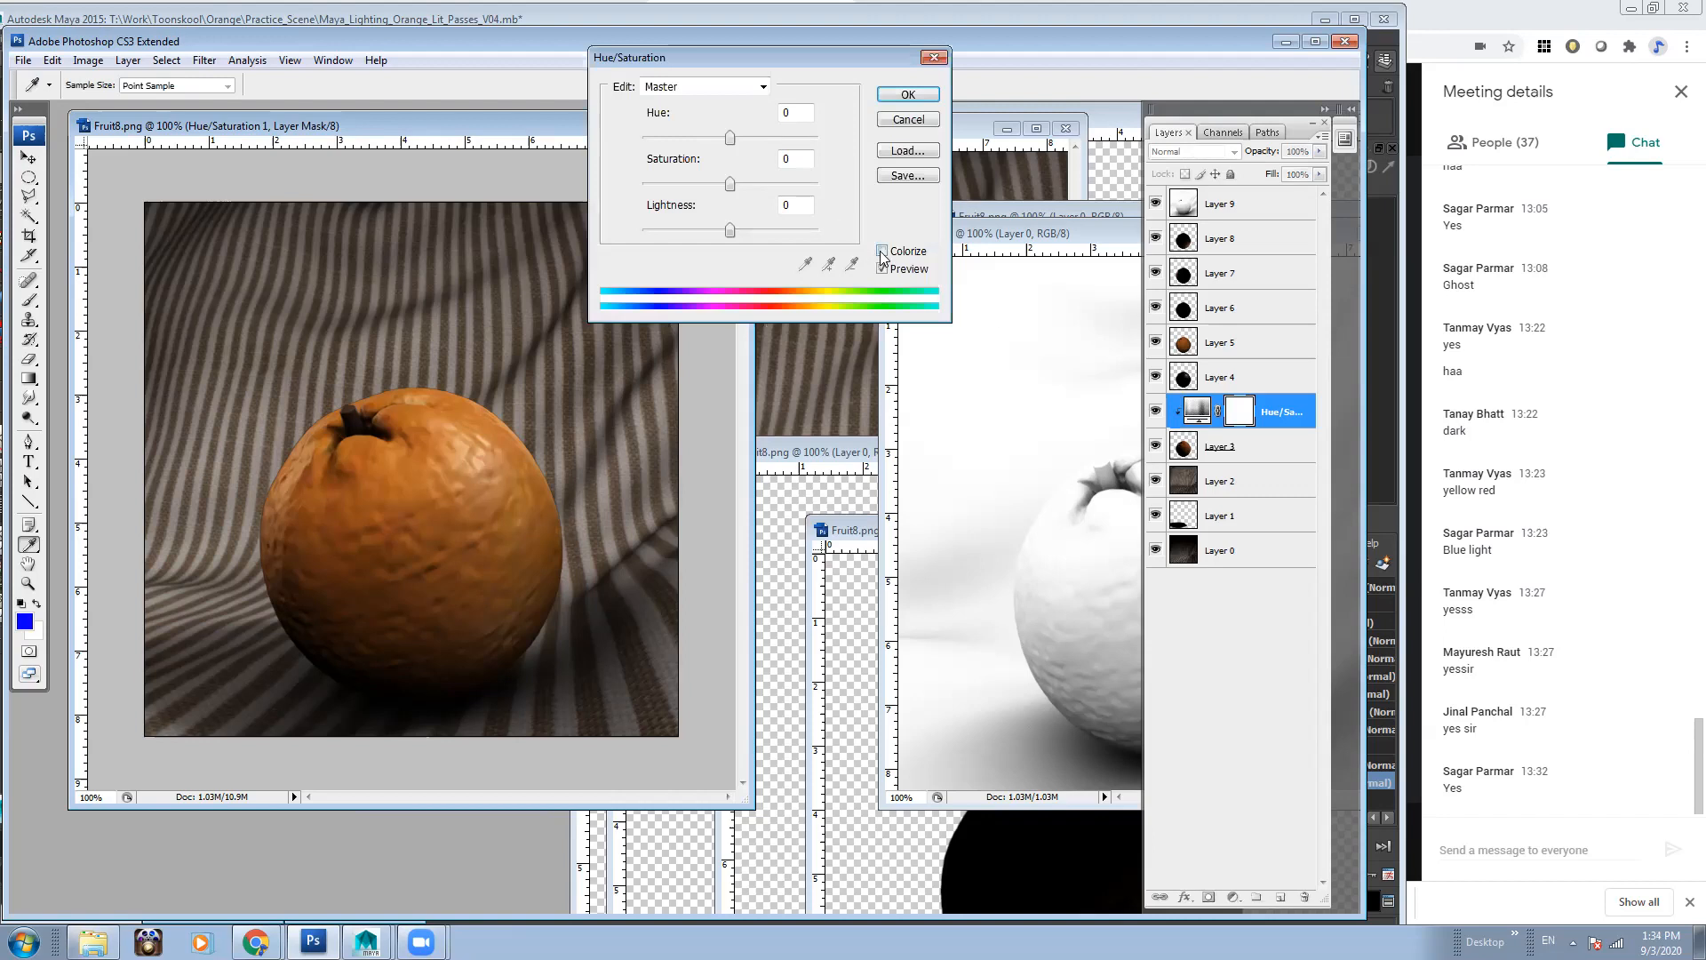
{"action": "left_click_drag", "start_coordinate": [686, 184], "coordinate": [659, 139]}
{"action": "left_click_drag", "start_coordinate": [824, 138], "coordinate": [720, 138]}
{"action": "left_click", "coordinate": [925, 122]}
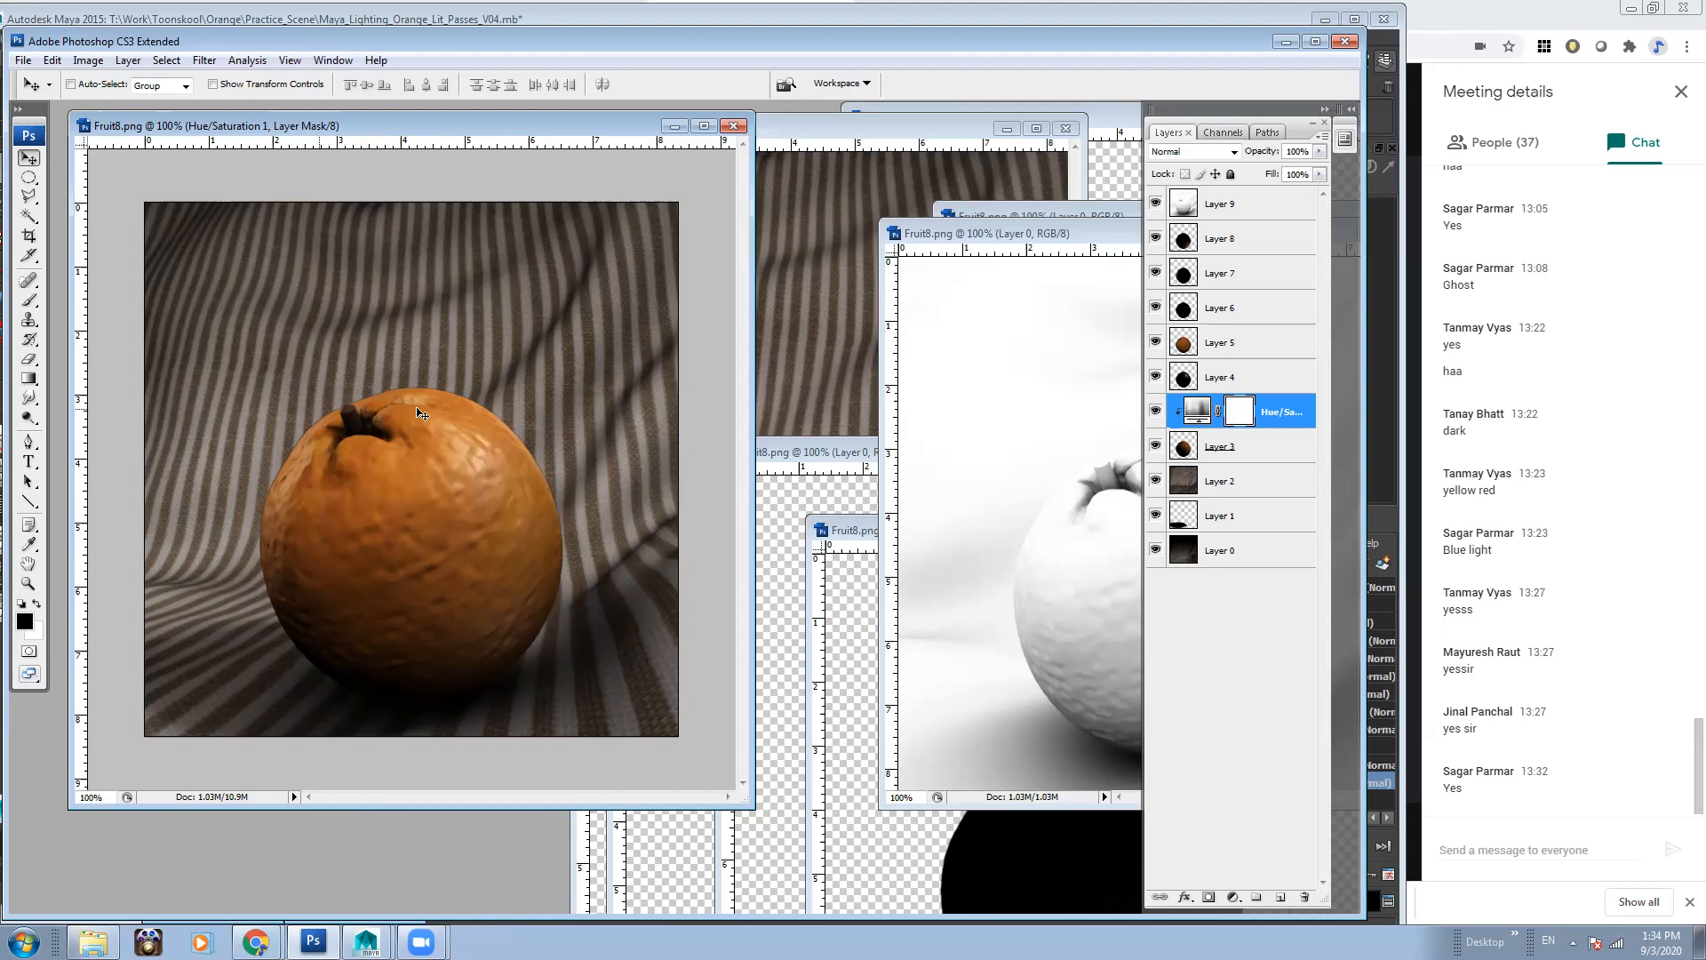
{"action": "left_click_drag", "start_coordinate": [1256, 421], "coordinate": [1304, 896]}
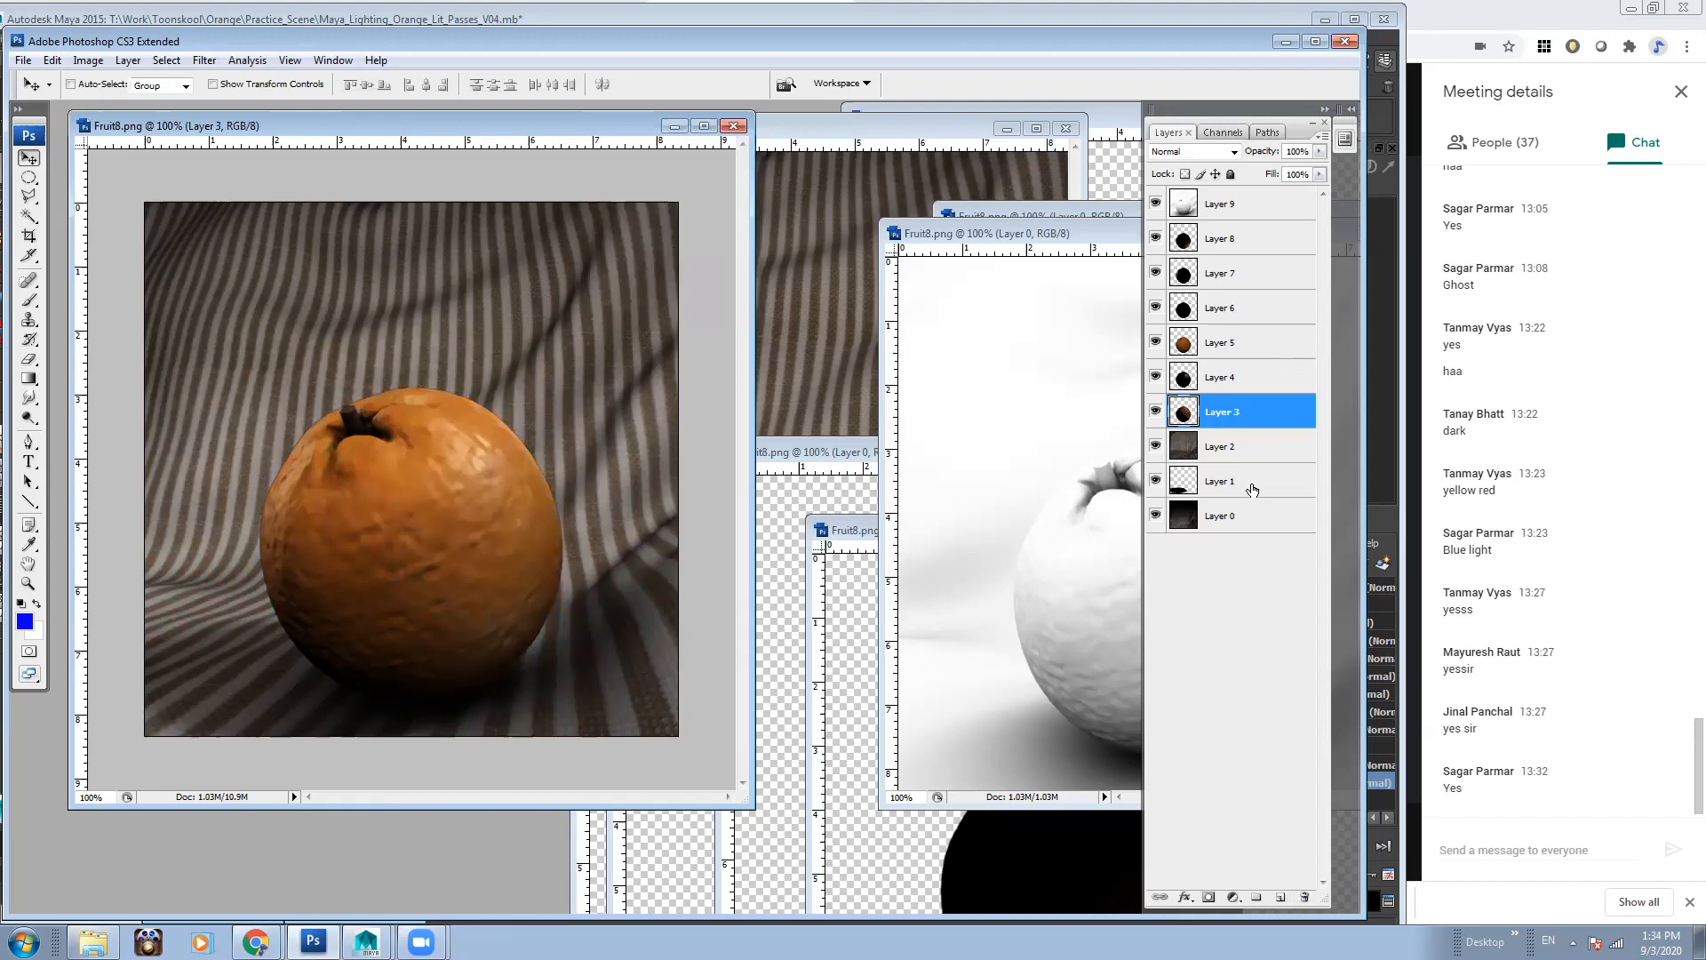
Reduce the Fill of background Layer 2 and orange Layer 5 to 50% each
{"action": "left_click", "coordinate": [1249, 447]}
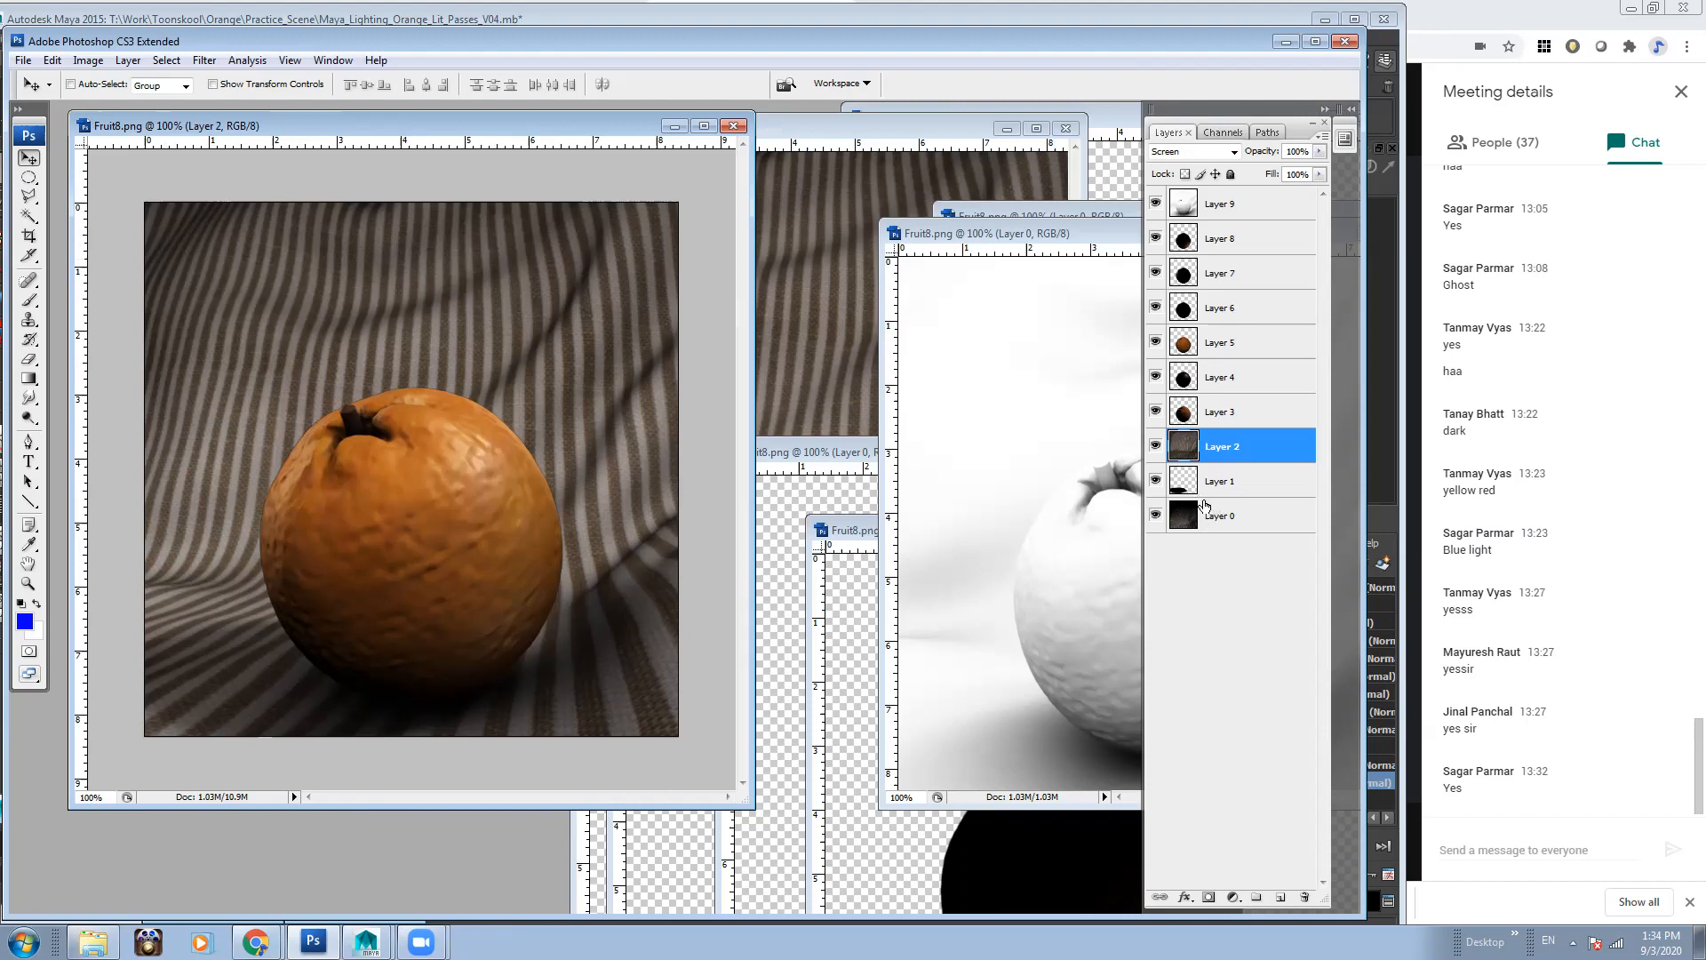
{"action": "left_click", "coordinate": [1320, 174]}
{"action": "left_click_drag", "start_coordinate": [1321, 192], "coordinate": [1273, 191]}
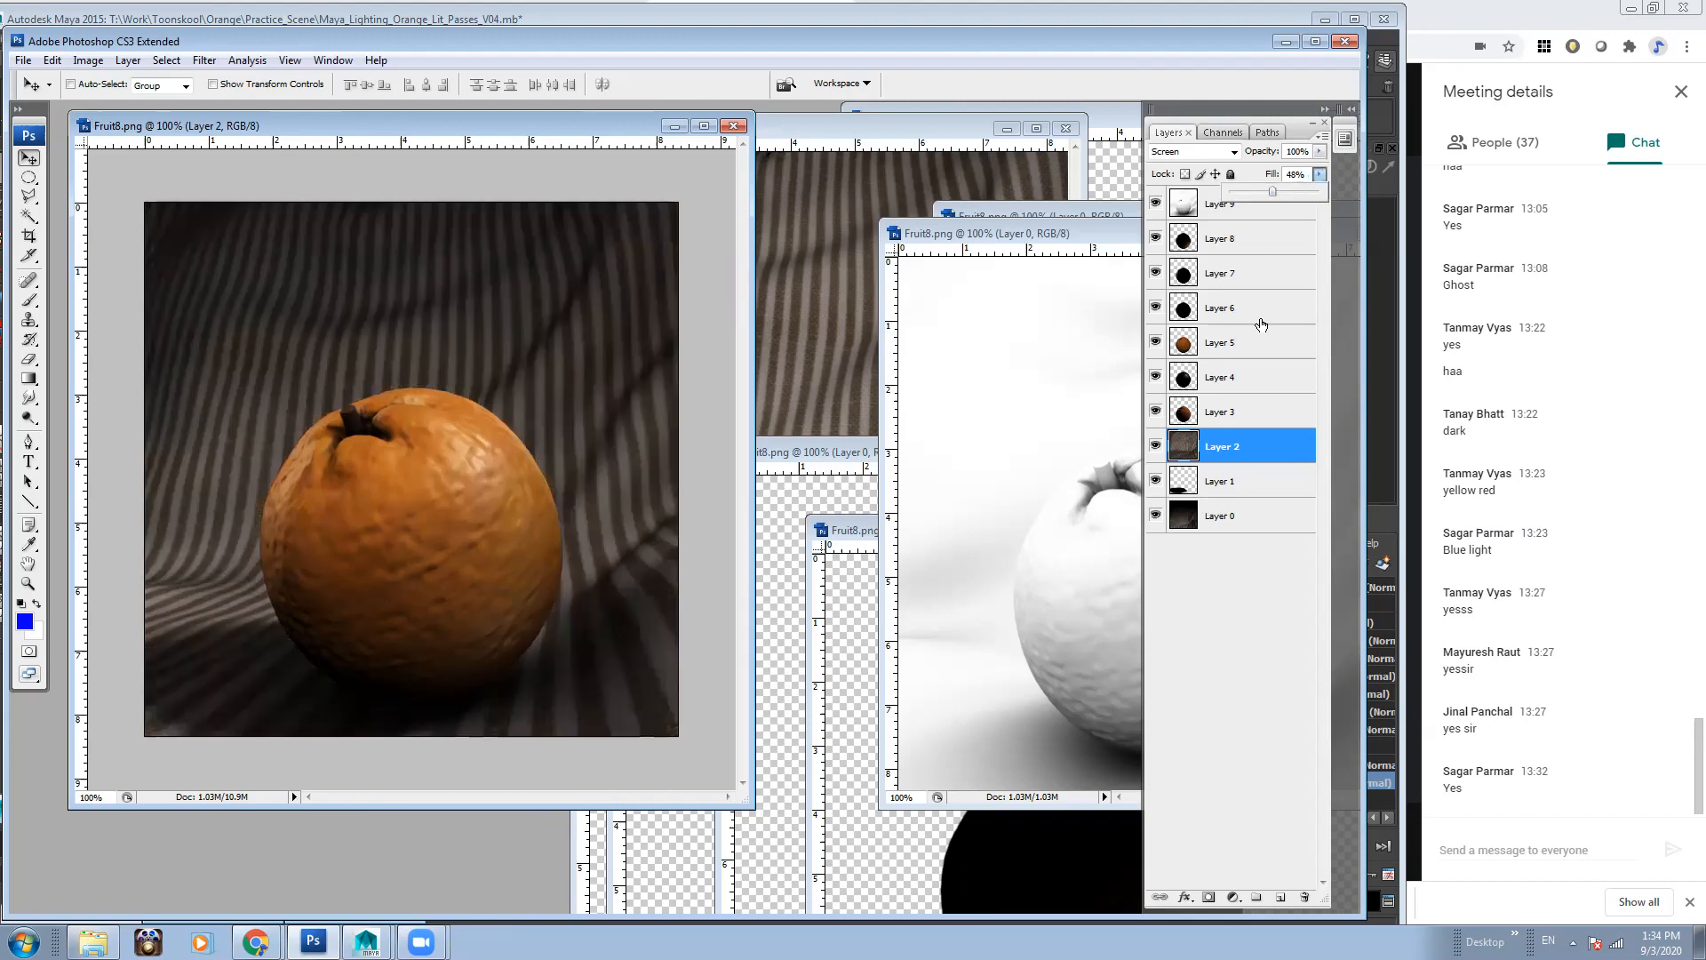
{"action": "left_click_drag", "start_coordinate": [1273, 191], "coordinate": [1274, 209]}
{"action": "left_click", "coordinate": [1267, 347]}
{"action": "left_click", "coordinate": [1320, 174]}
{"action": "left_click_drag", "start_coordinate": [1283, 198], "coordinate": [1275, 199]}
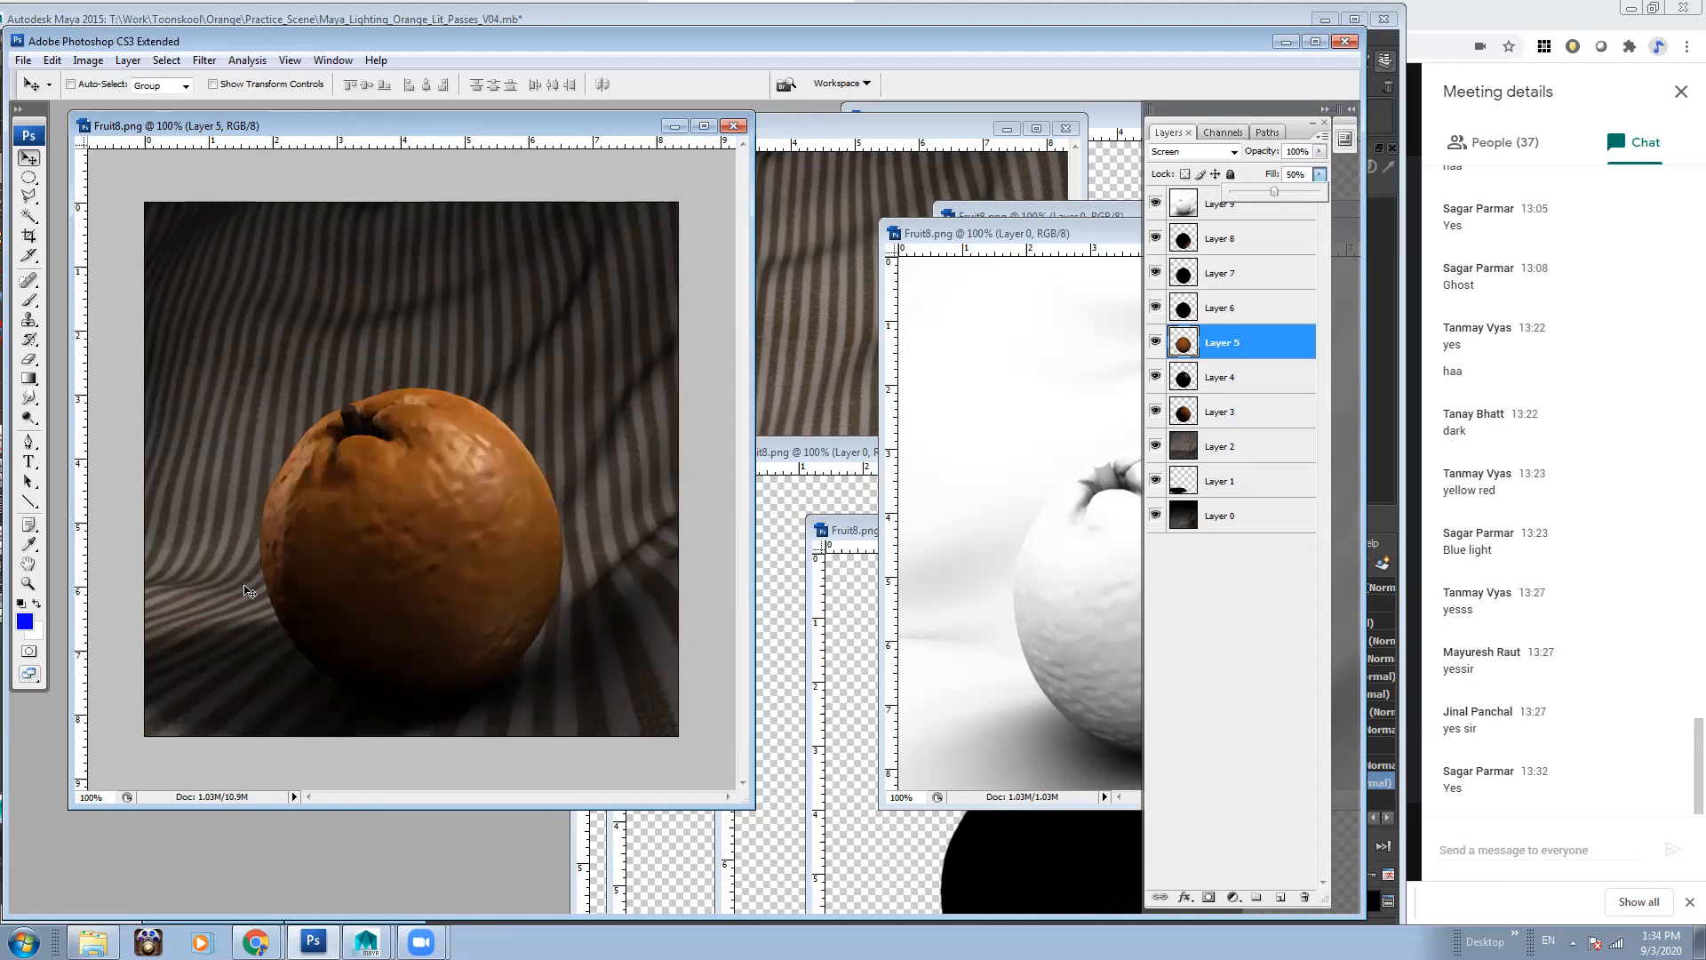
Add a Hue/Saturation adjustment layer above Layer 2 and clip it to that layer
{"action": "left_click", "coordinate": [1260, 447]}
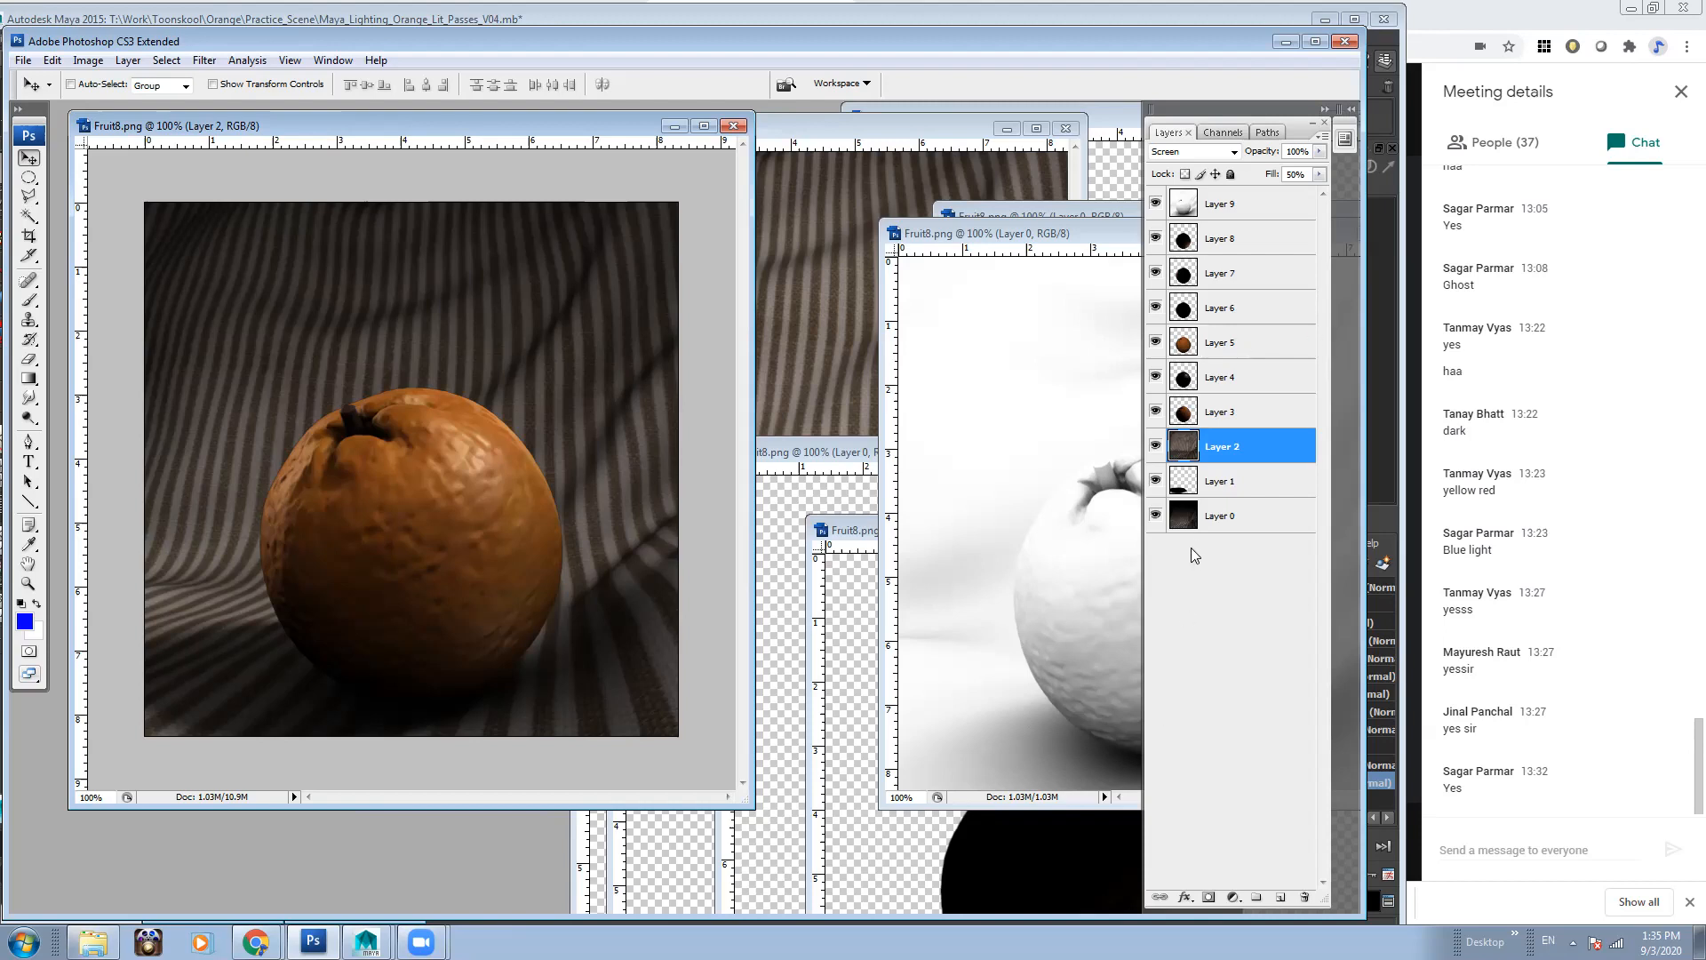
{"action": "left_click", "coordinate": [1234, 898]}
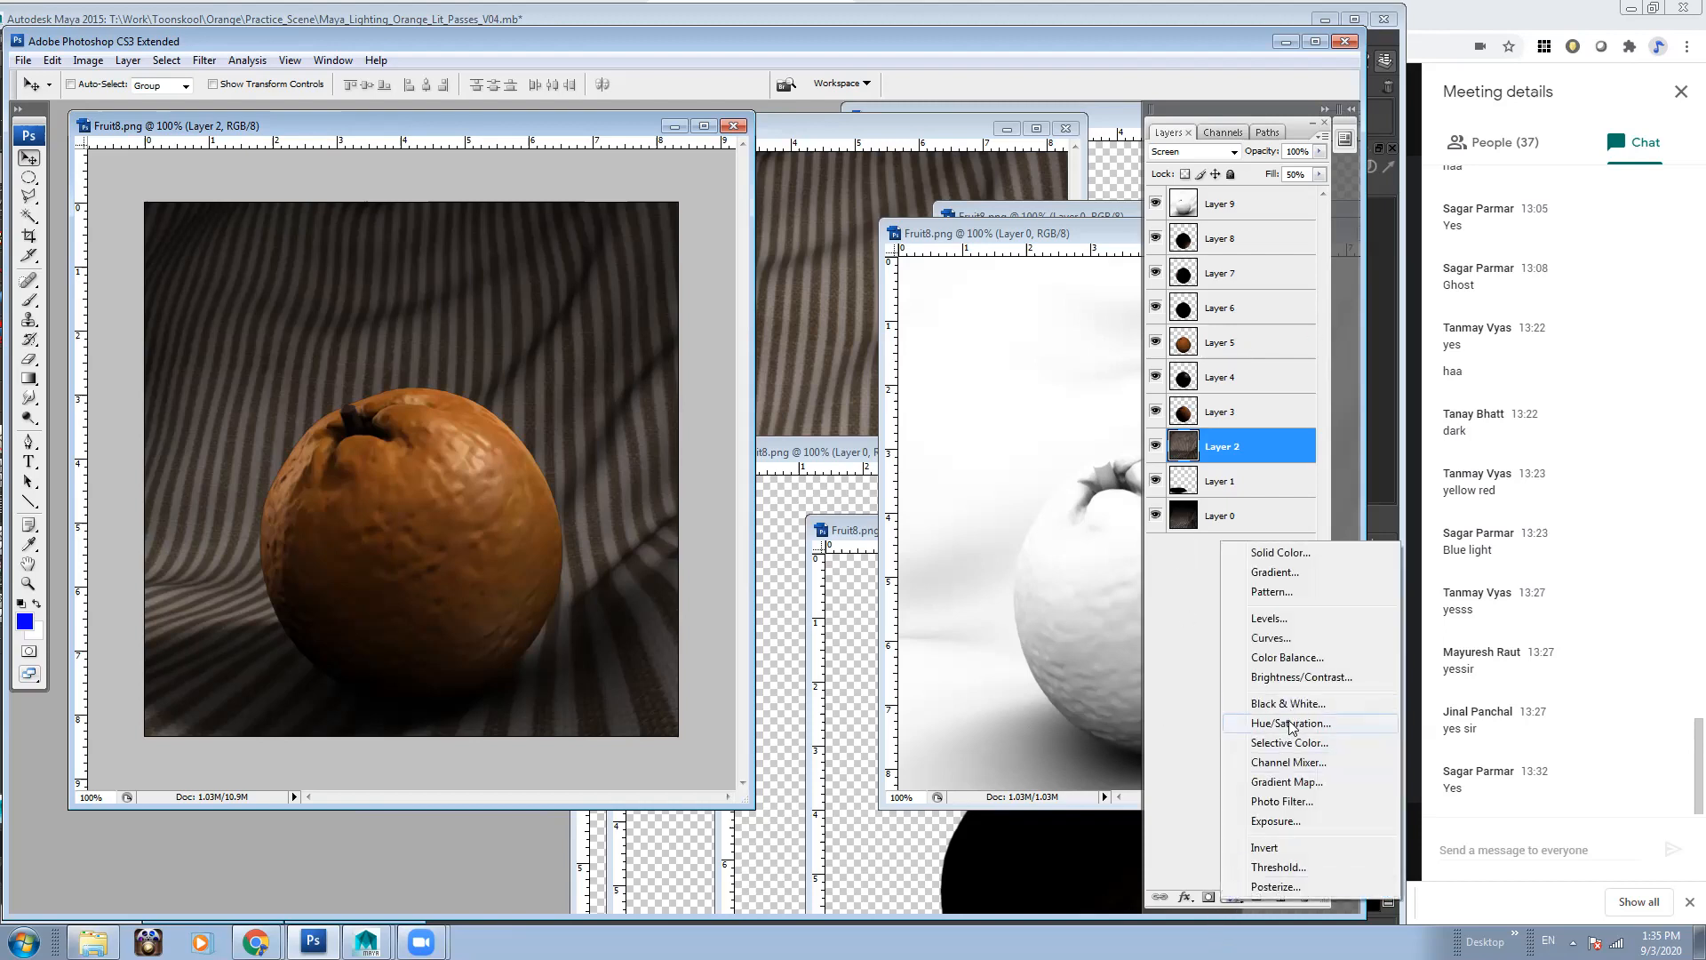
{"action": "left_click", "coordinate": [1288, 723]}
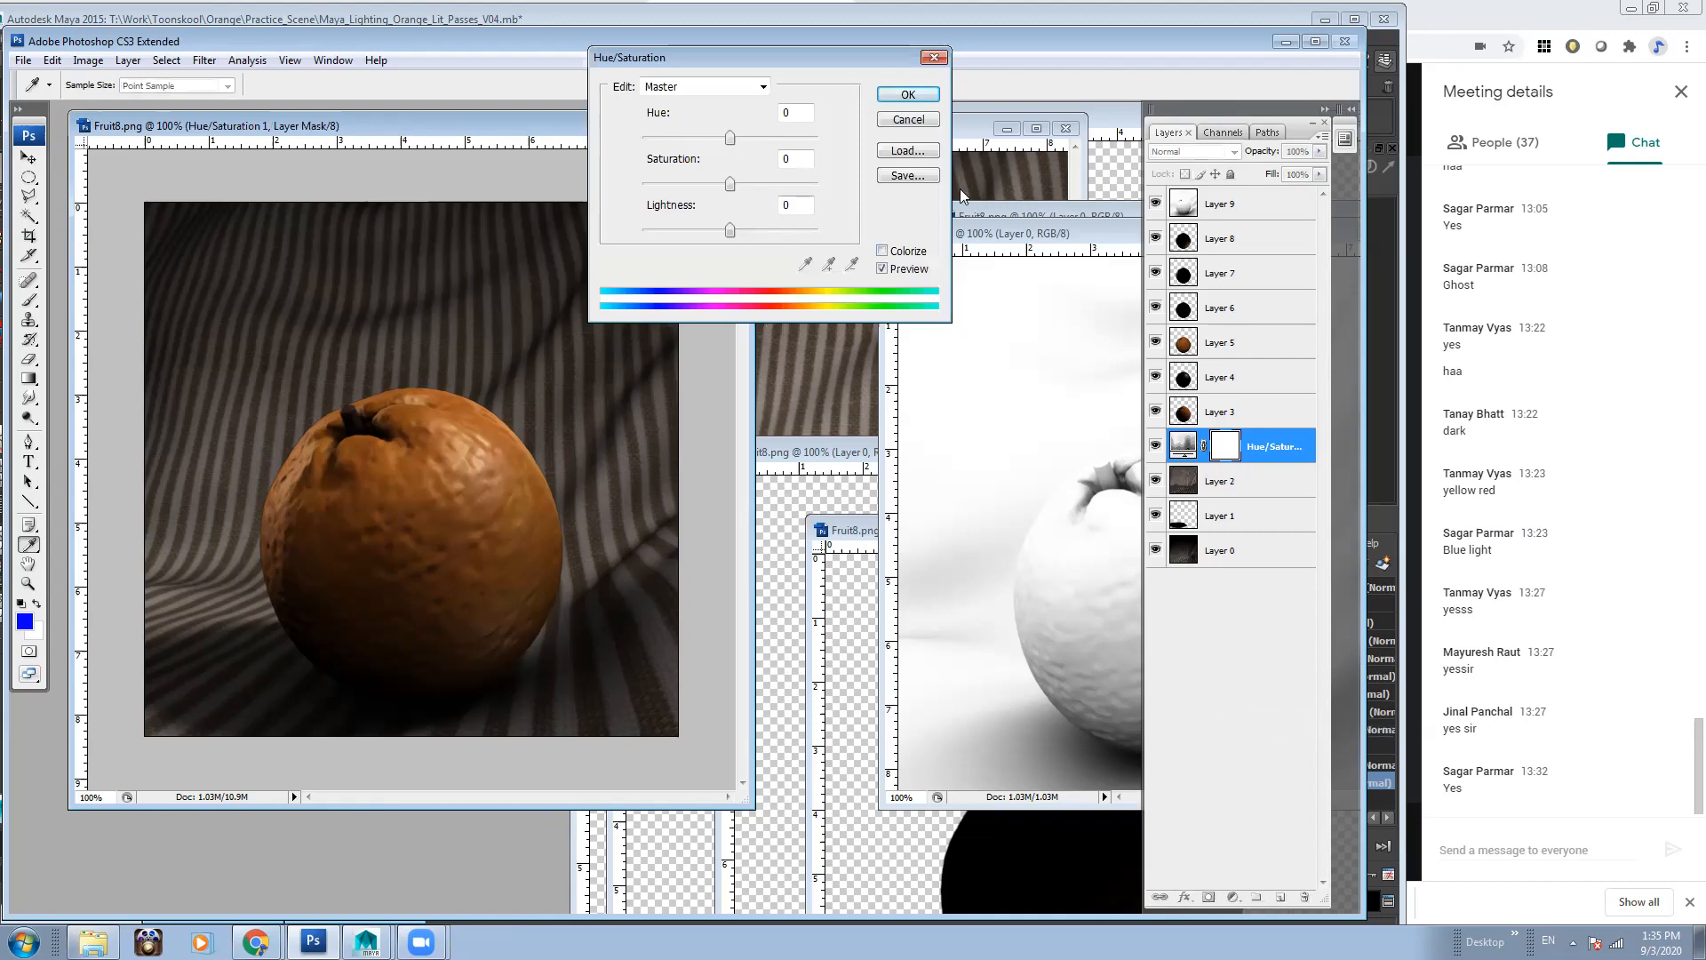
{"action": "left_click", "coordinate": [921, 96]}
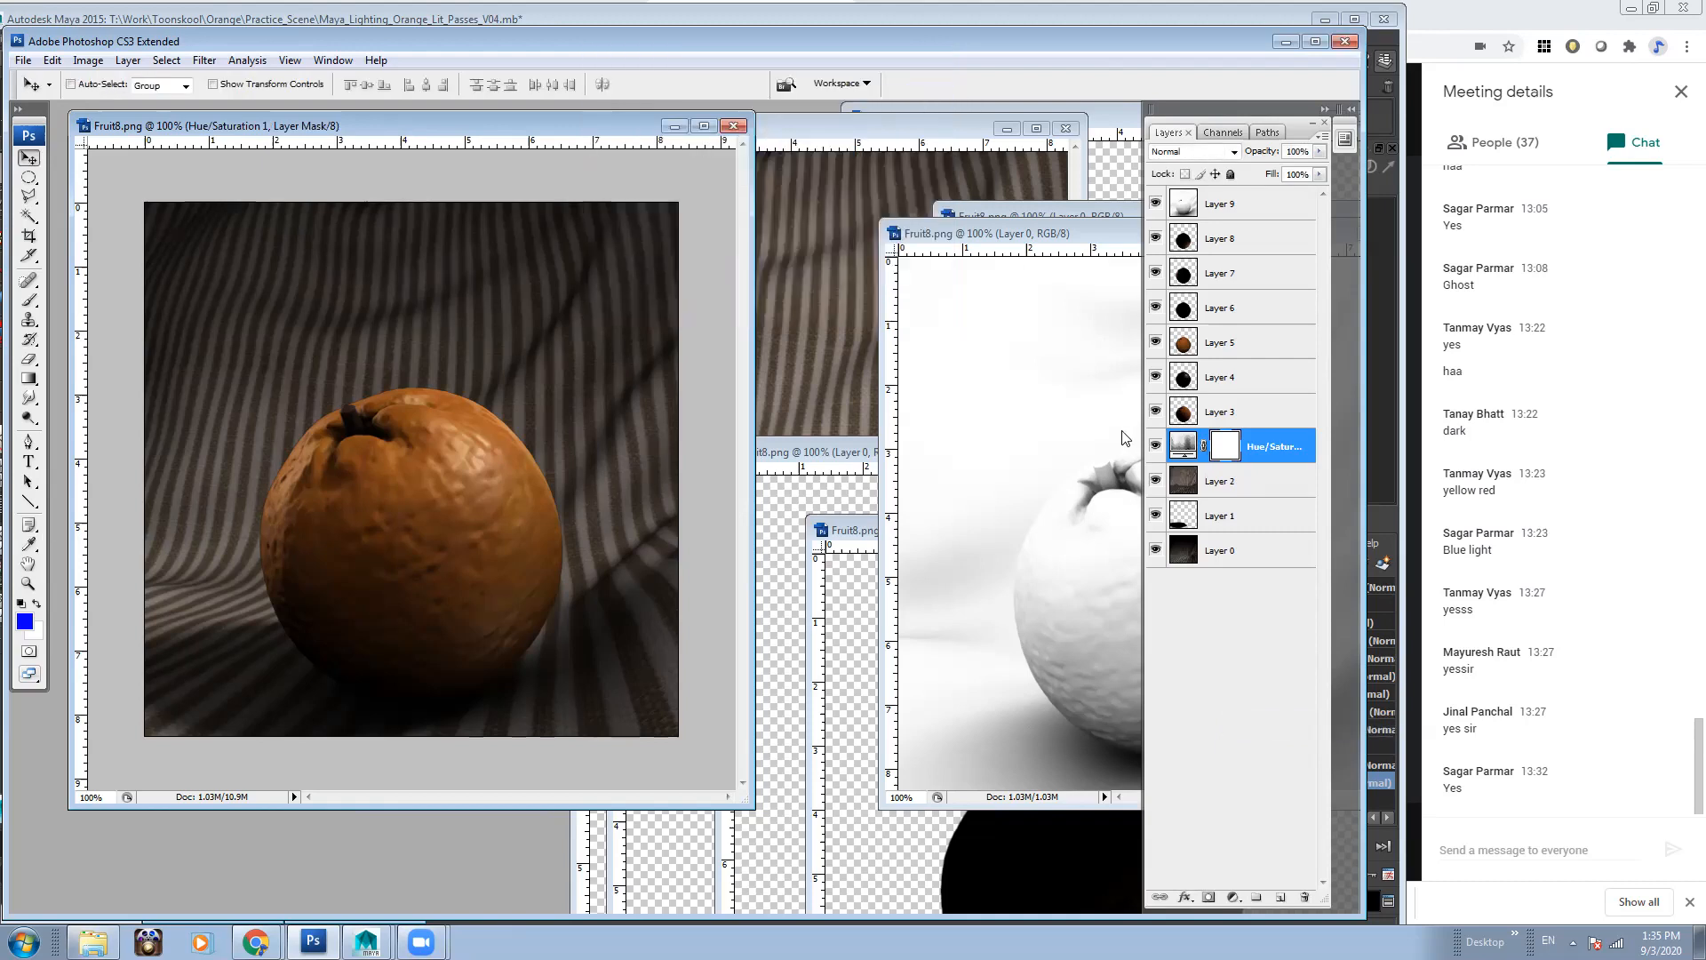
{"action": "key", "text": "d"}
{"action": "key", "text": "ctrl+alt+g"}
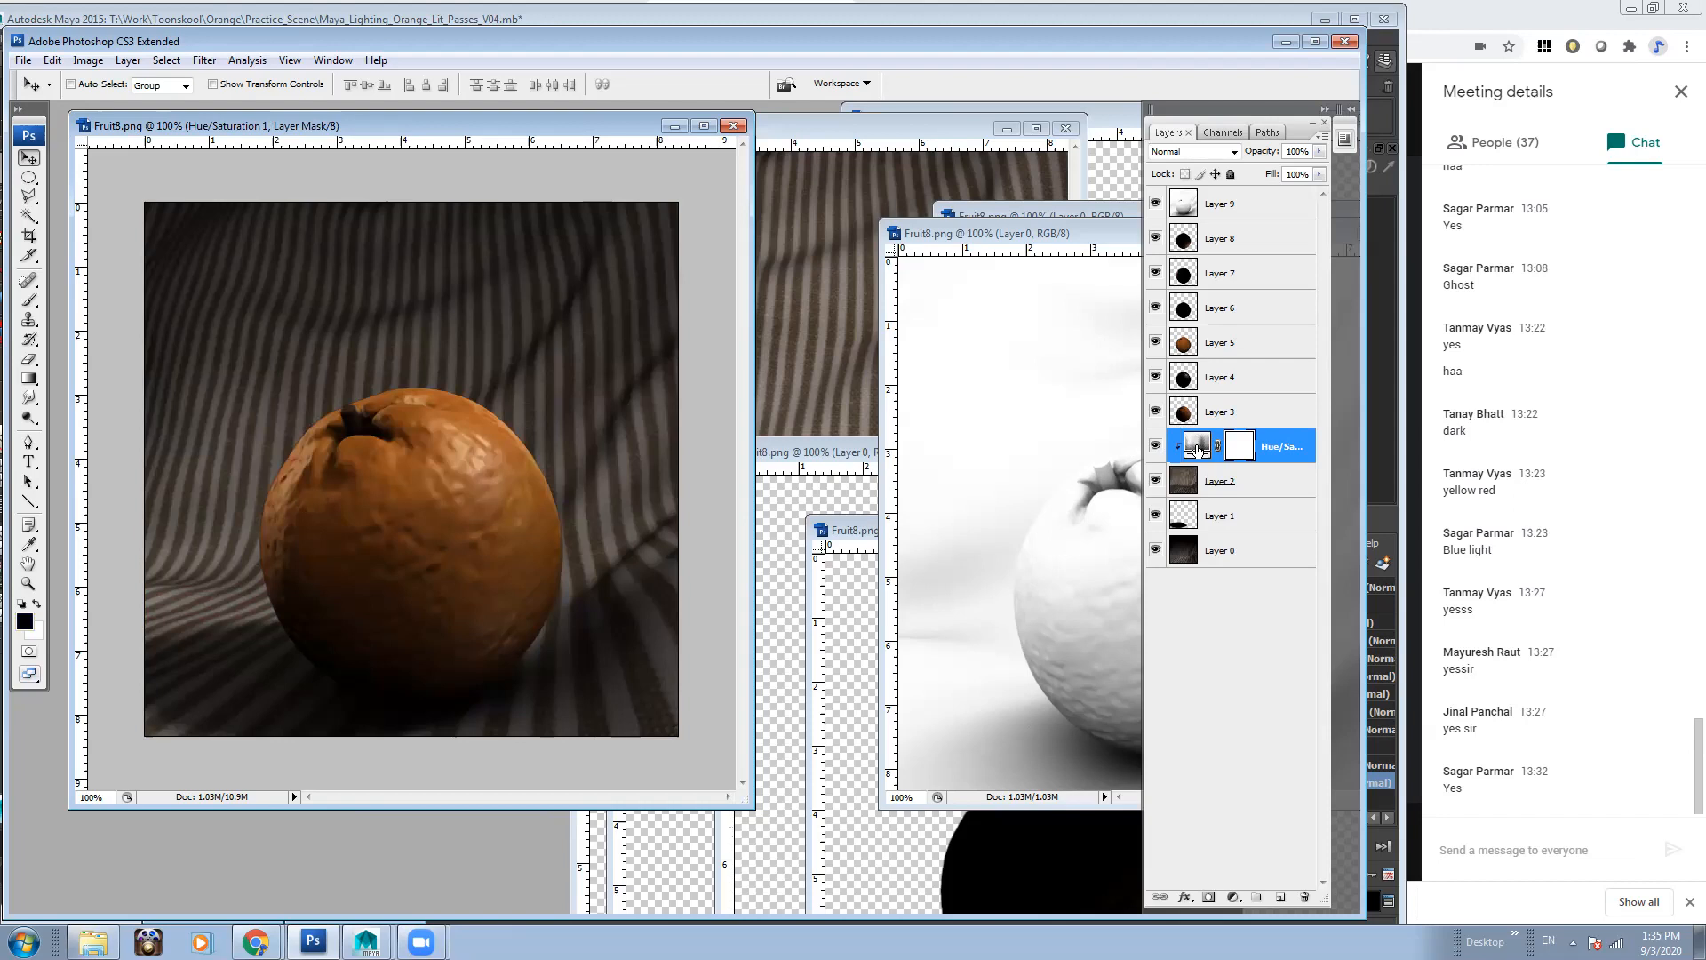
Colorize Layer 2 blue through its clipped adjustment, with Hue about 210 and Saturation 60
{"action": "double_click", "coordinate": [1197, 446]}
{"action": "left_click", "coordinate": [883, 251]}
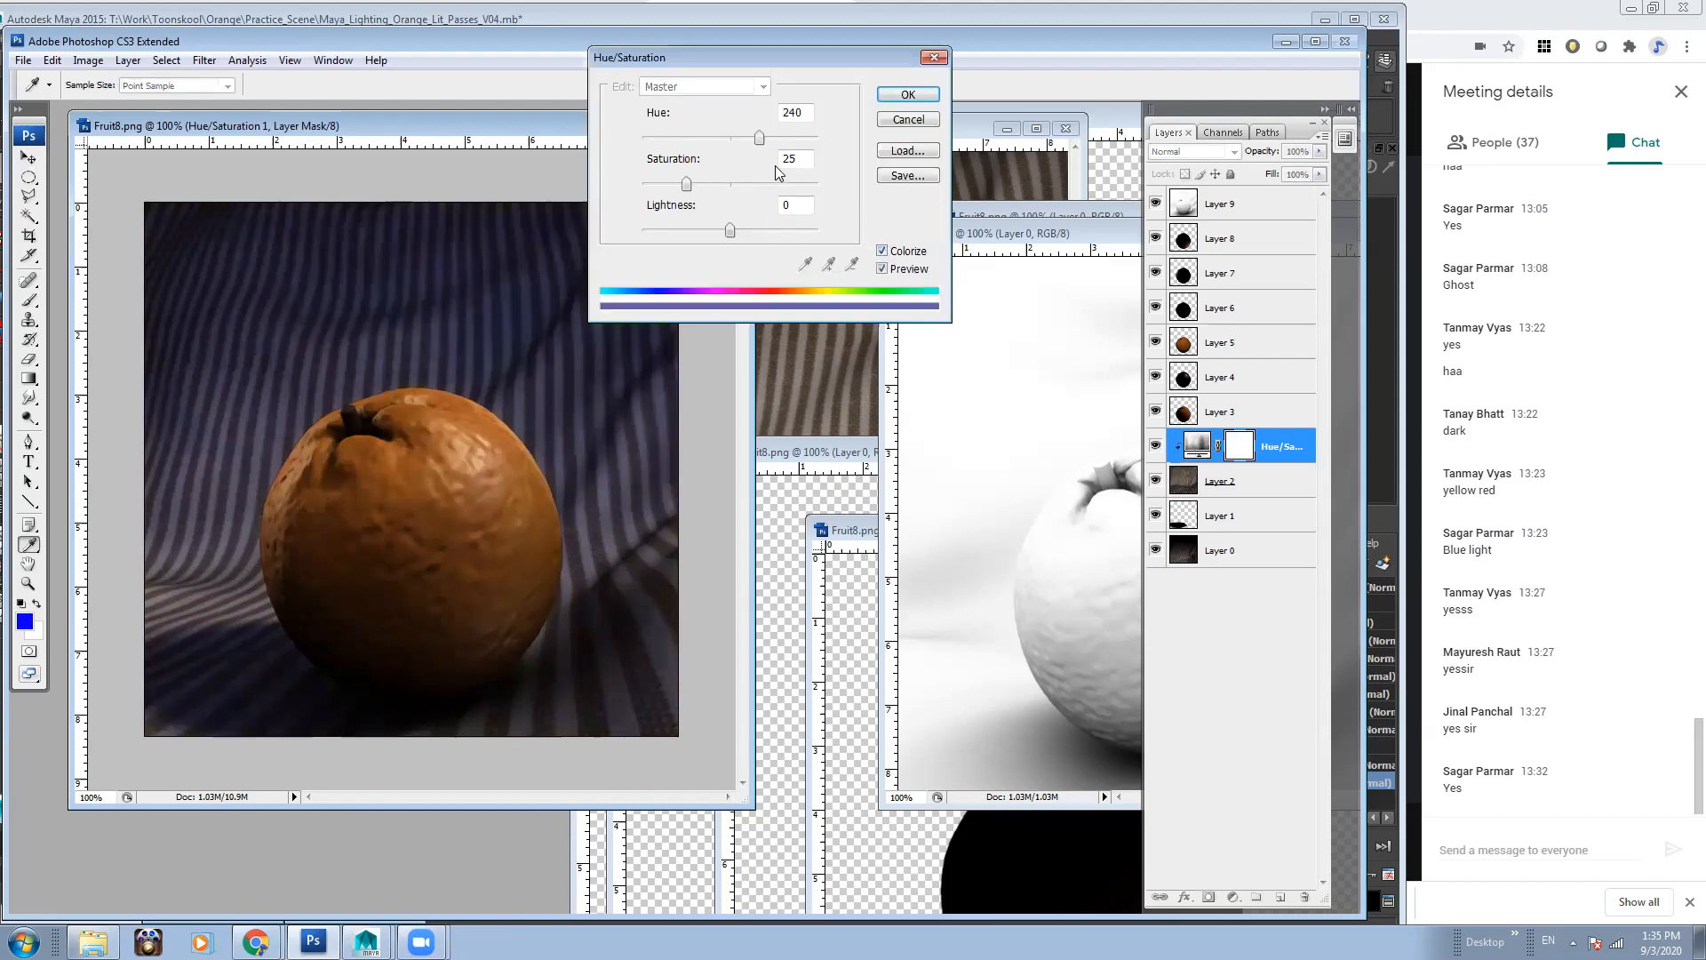
{"action": "left_click_drag", "start_coordinate": [759, 140], "coordinate": [748, 185]}
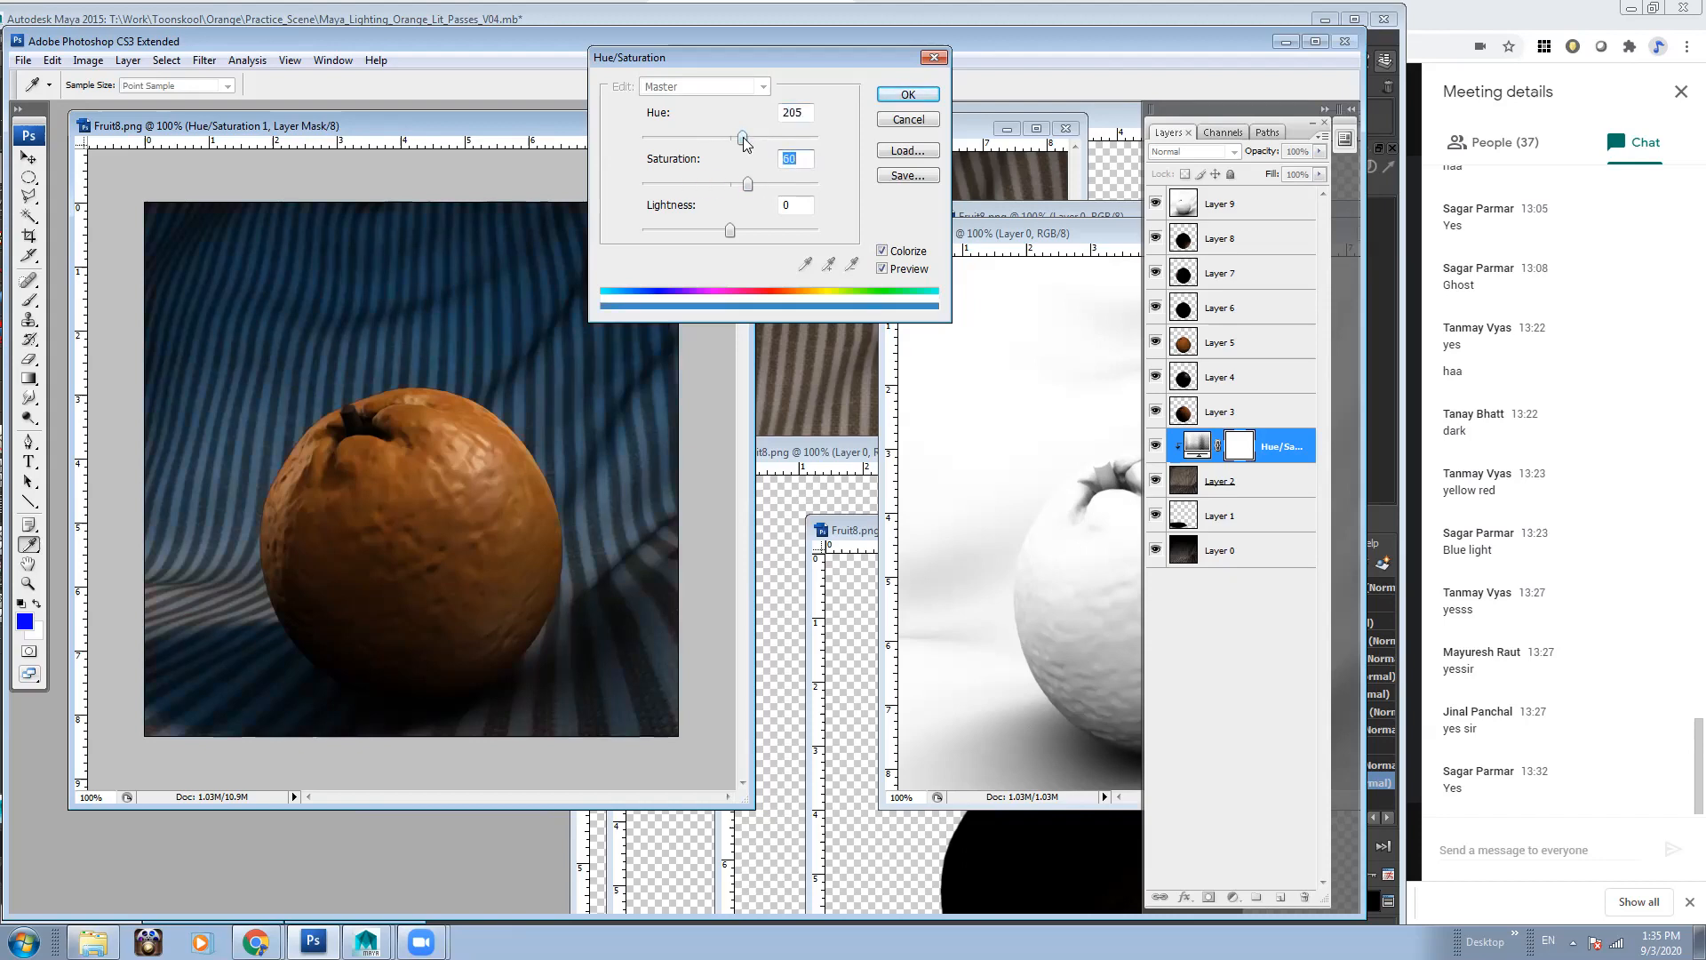
{"action": "left_click_drag", "start_coordinate": [745, 142], "coordinate": [749, 141]}
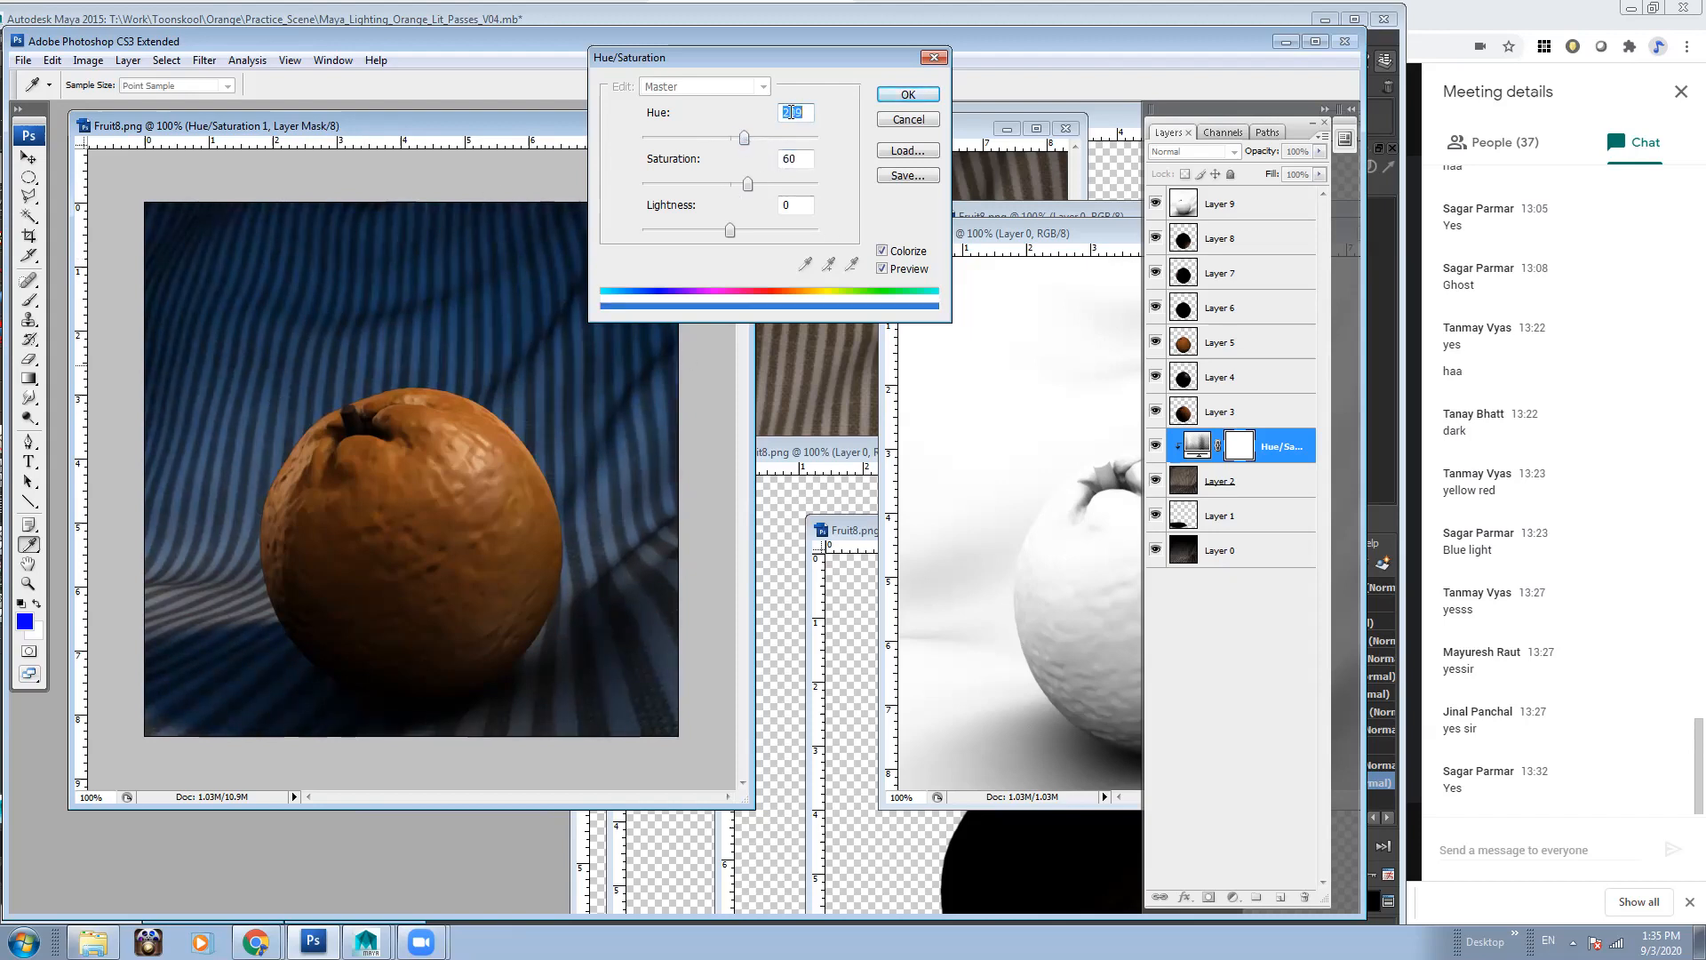
{"action": "left_click", "coordinate": [908, 94]}
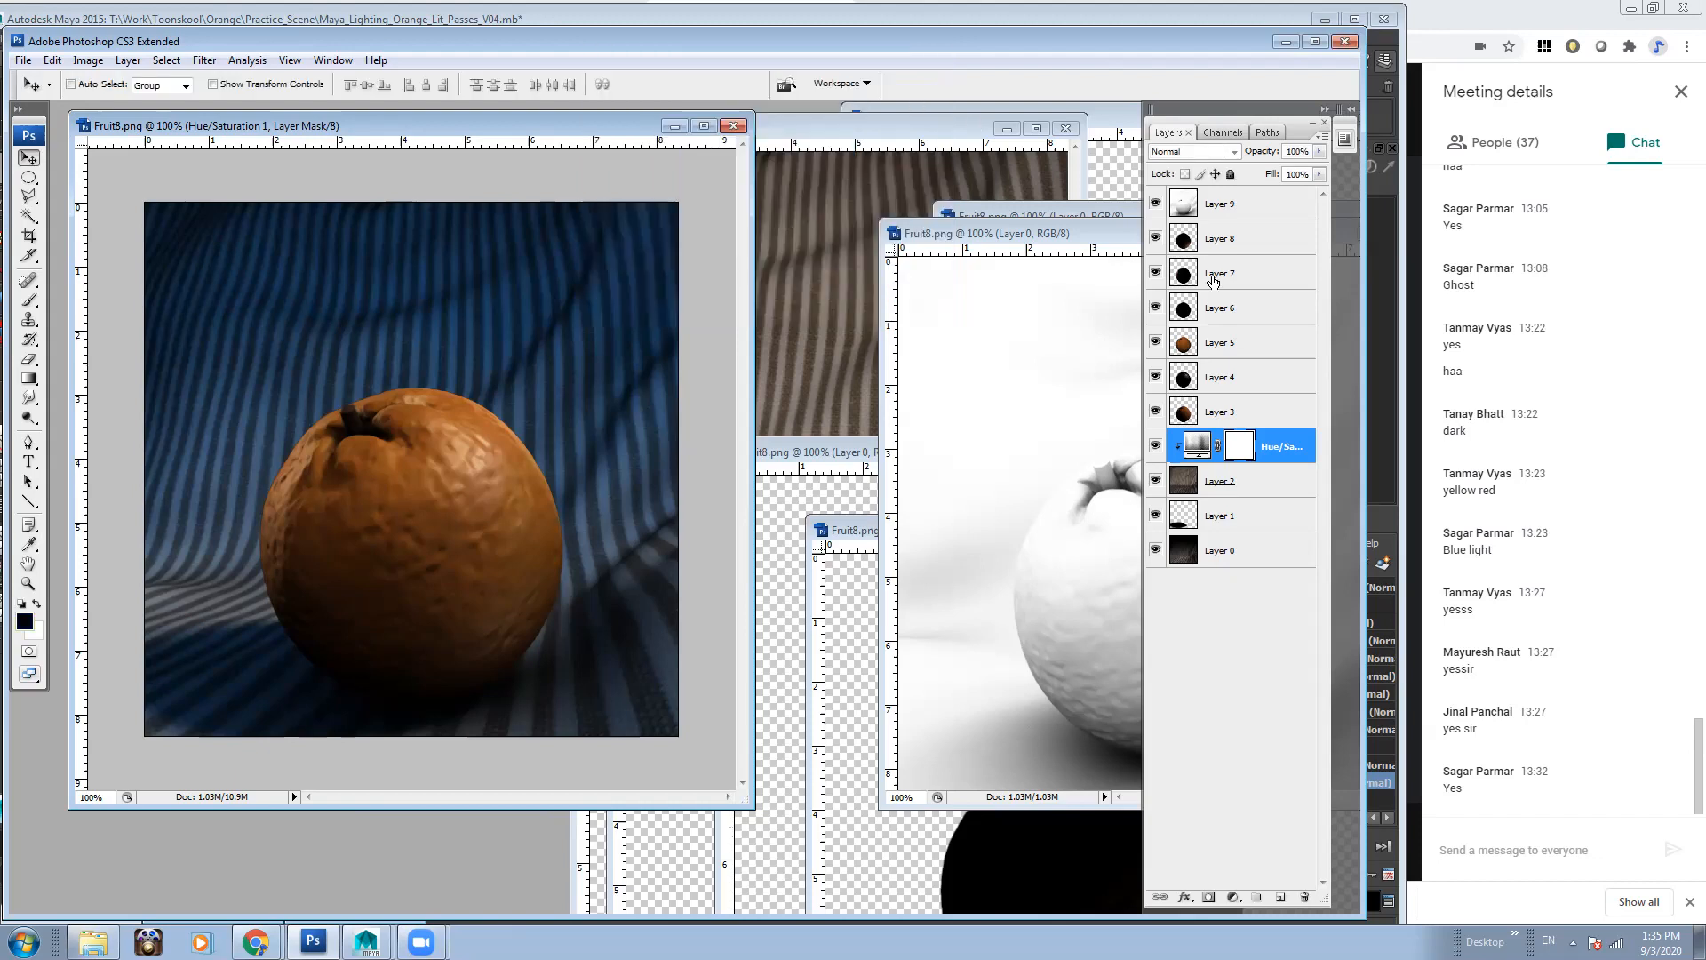
Examine Layer 5's contribution to the orange by repeatedly hiding and showing it
{"action": "left_click", "coordinate": [1249, 350]}
{"action": "left_click", "coordinate": [1156, 342]}
{"action": "left_click", "coordinate": [1157, 342]}
{"action": "left_click", "coordinate": [1156, 342]}
{"action": "left_click", "coordinate": [1156, 342]}
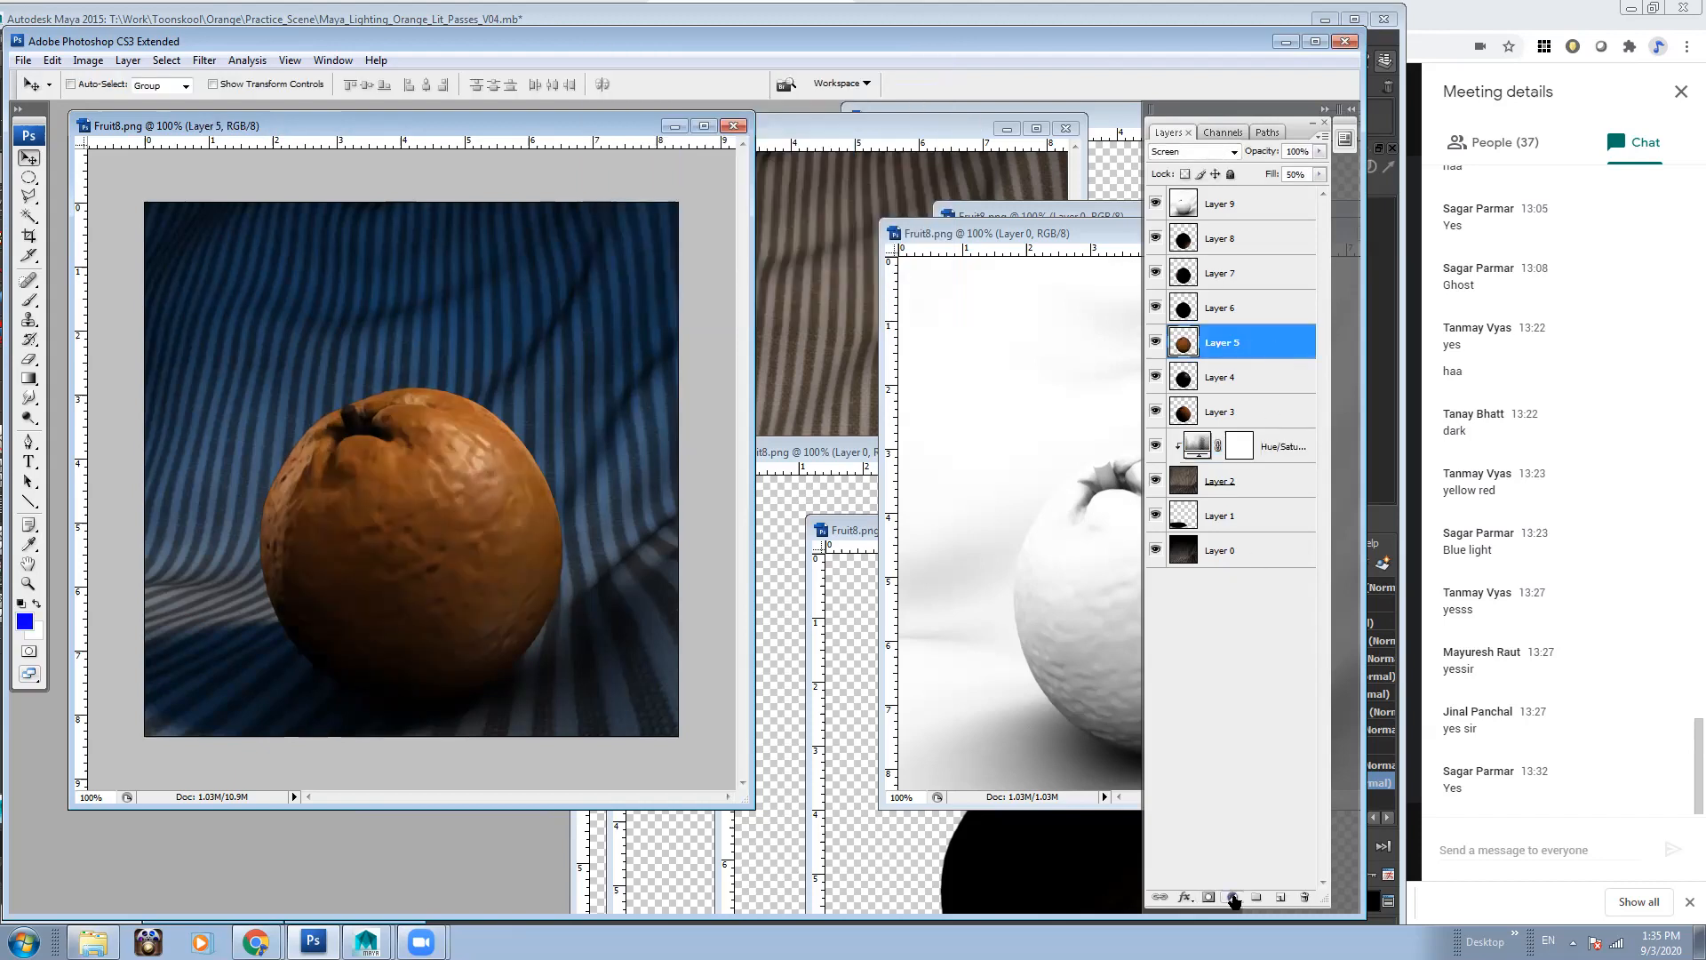
Add a Hue/Saturation adjustment layer above Layer 5 and clip it to that layer
{"action": "left_click", "coordinate": [1263, 446]}
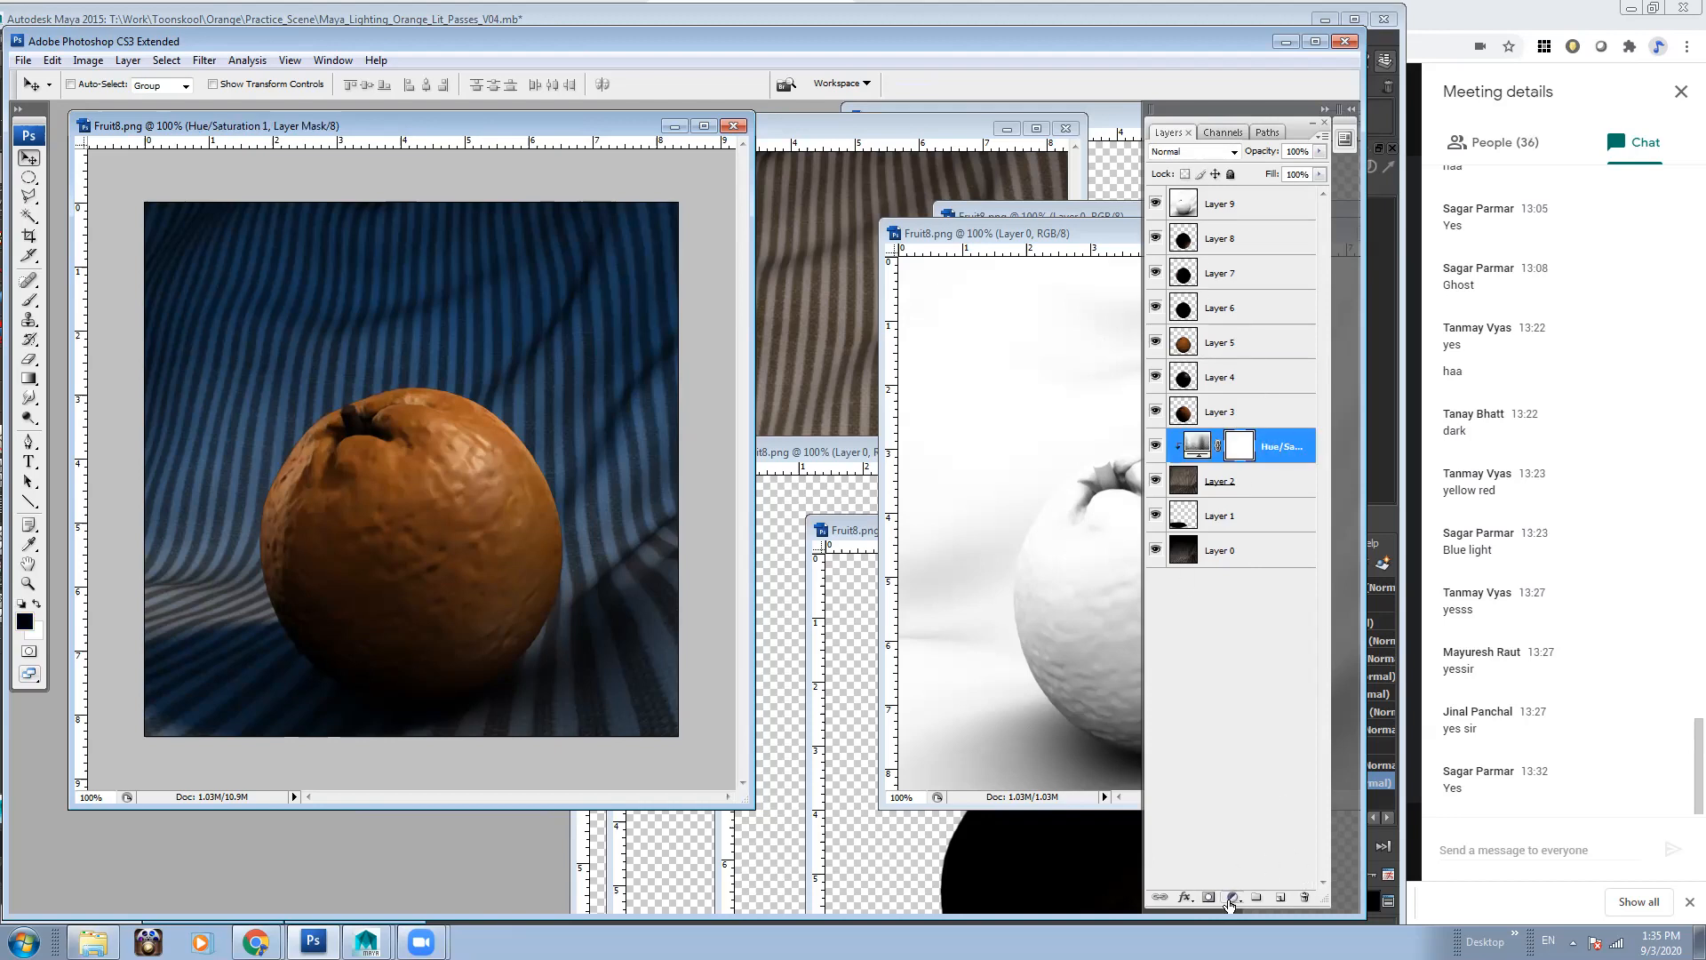
{"action": "left_click", "coordinate": [1222, 343]}
{"action": "left_click", "coordinate": [1233, 898]}
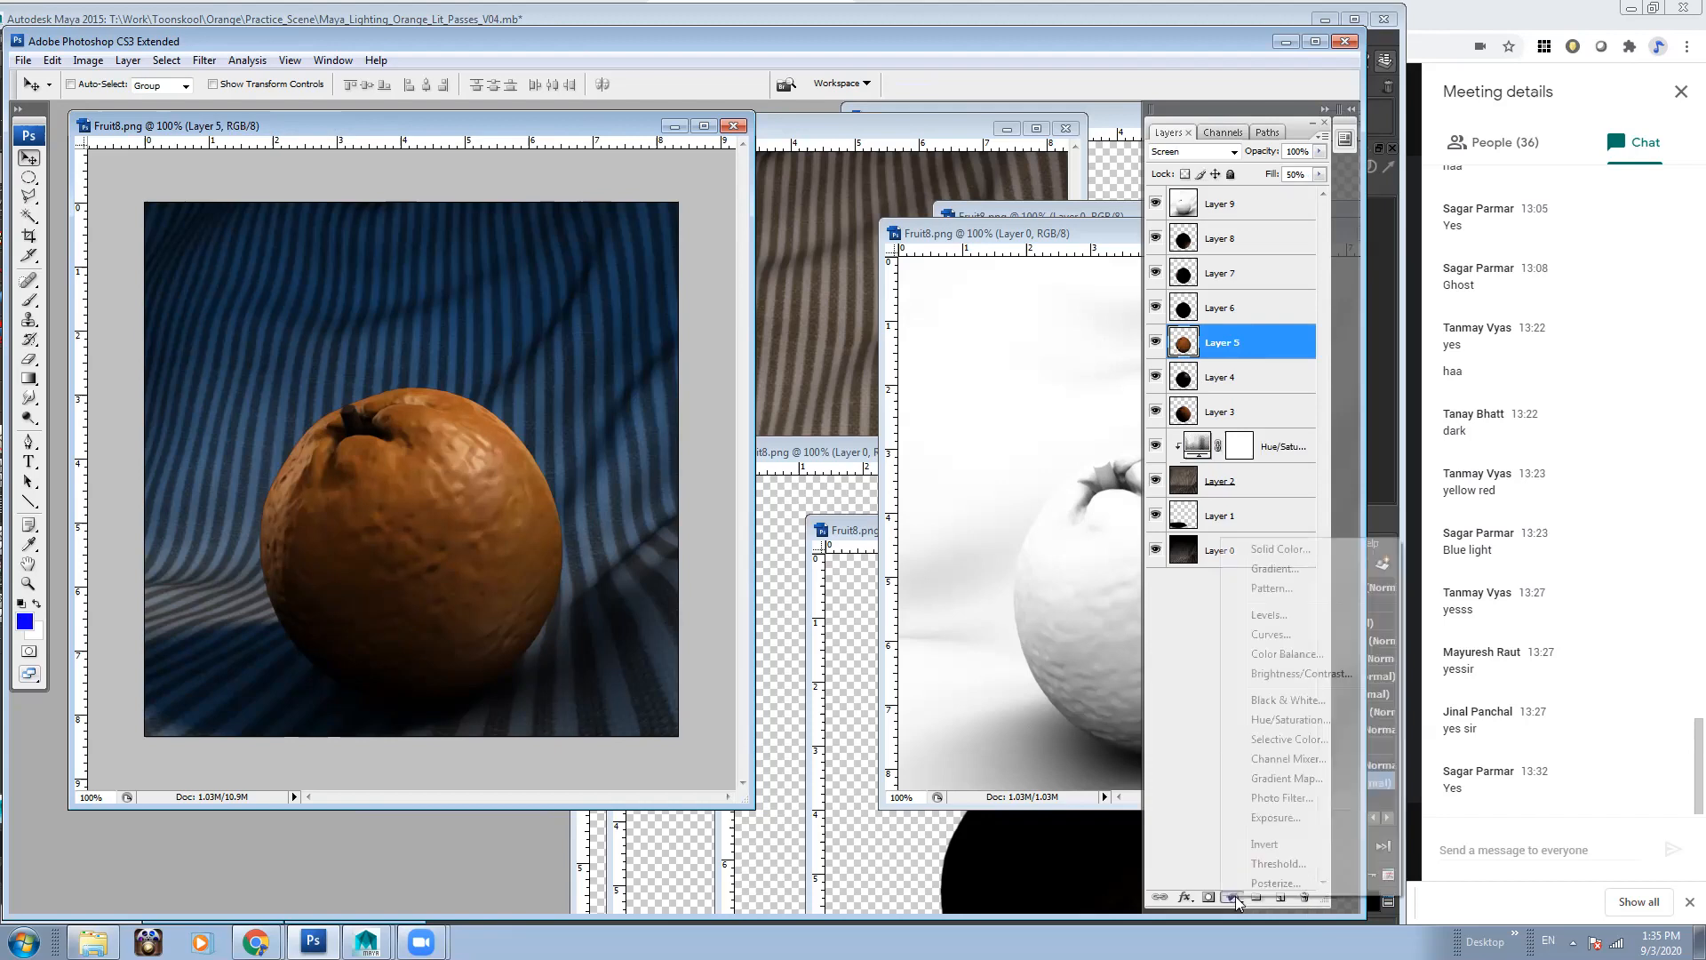
{"action": "left_click", "coordinate": [1288, 719]}
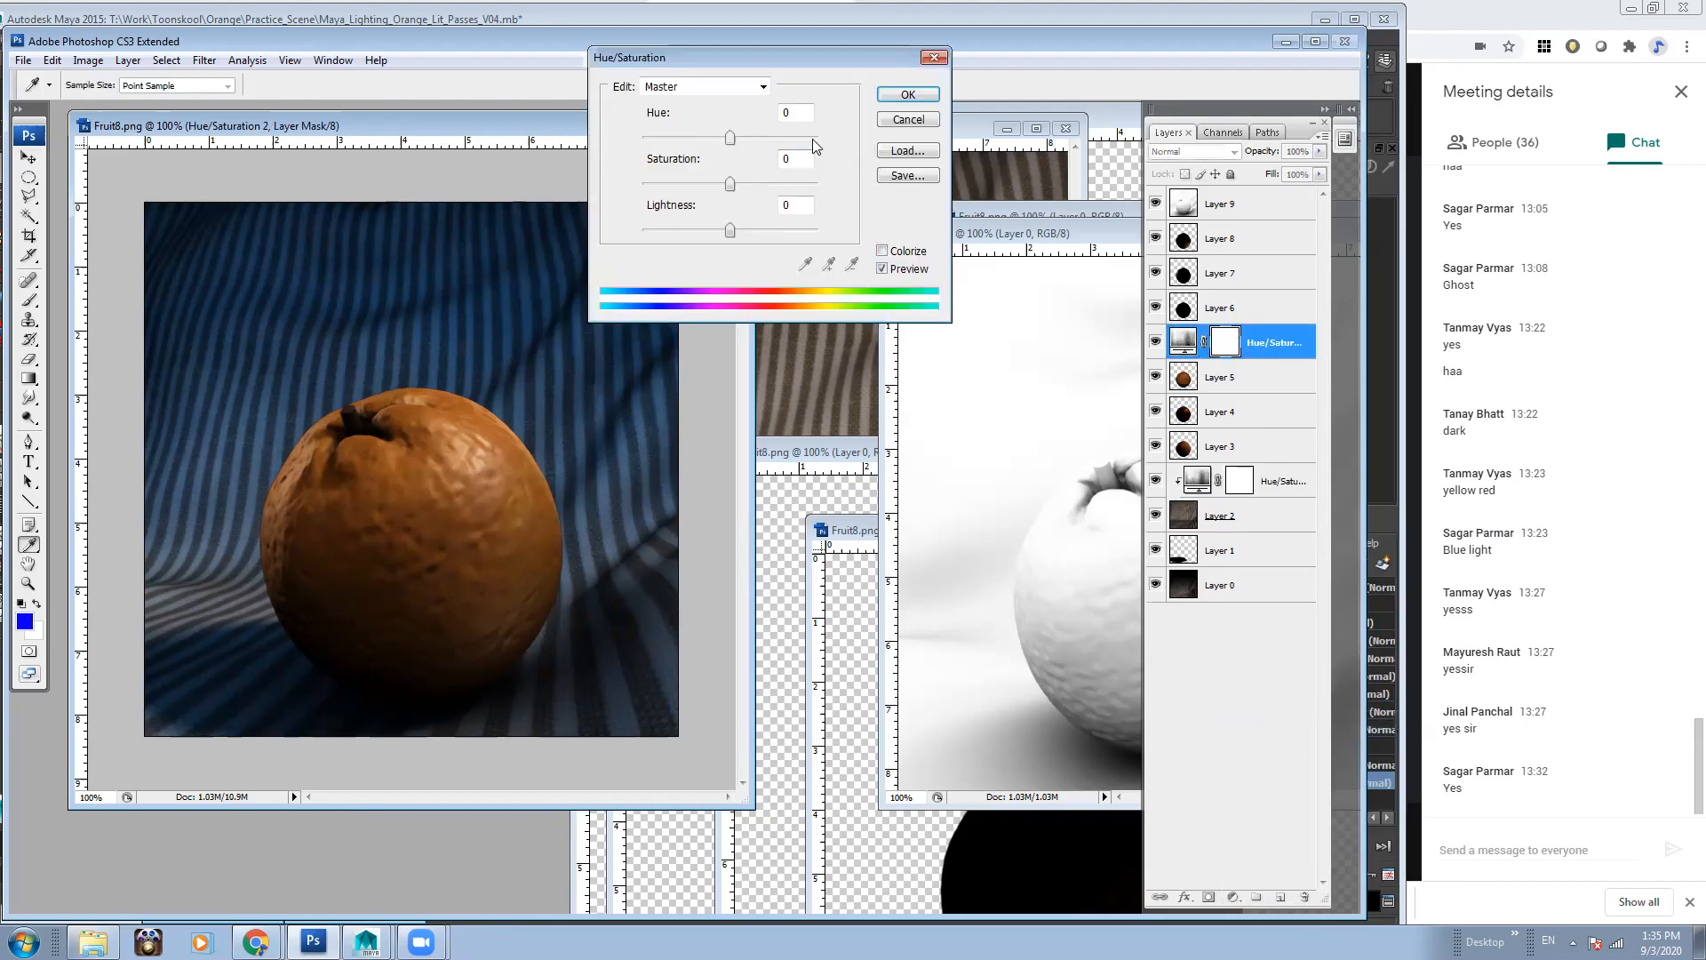
{"action": "left_click", "coordinate": [905, 96]}
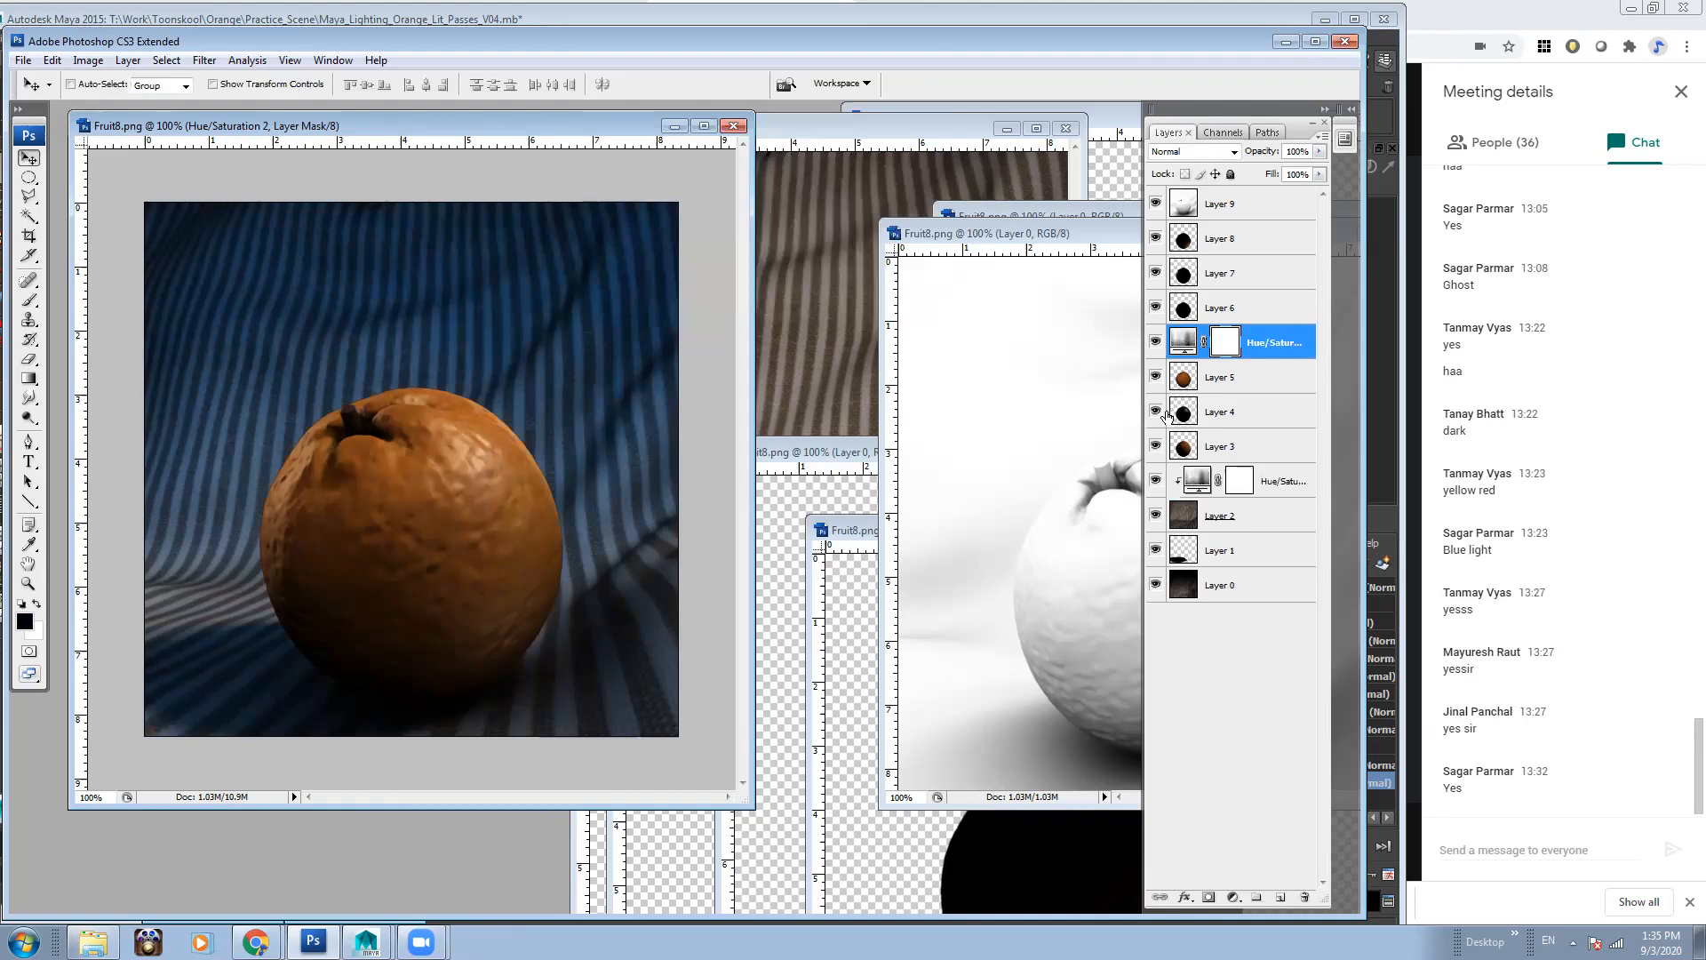
{"action": "key", "text": "ctrl+alt+g"}
{"action": "double_click", "coordinate": [1198, 342]}
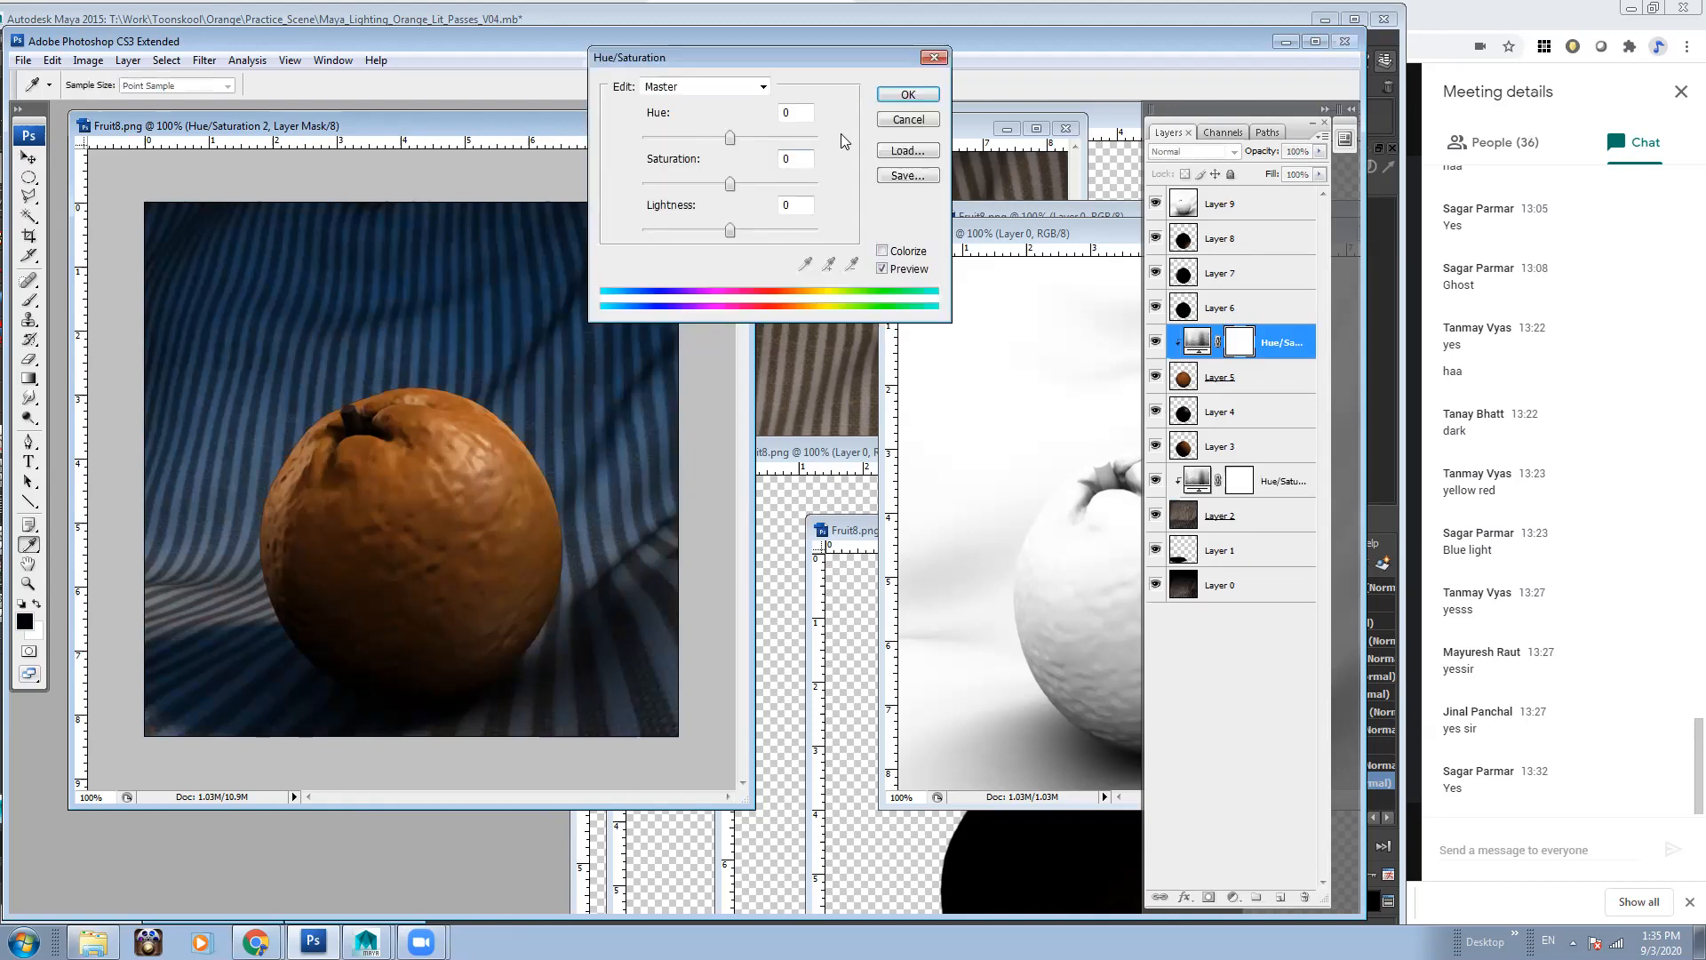
{"action": "type", "text": "360"}
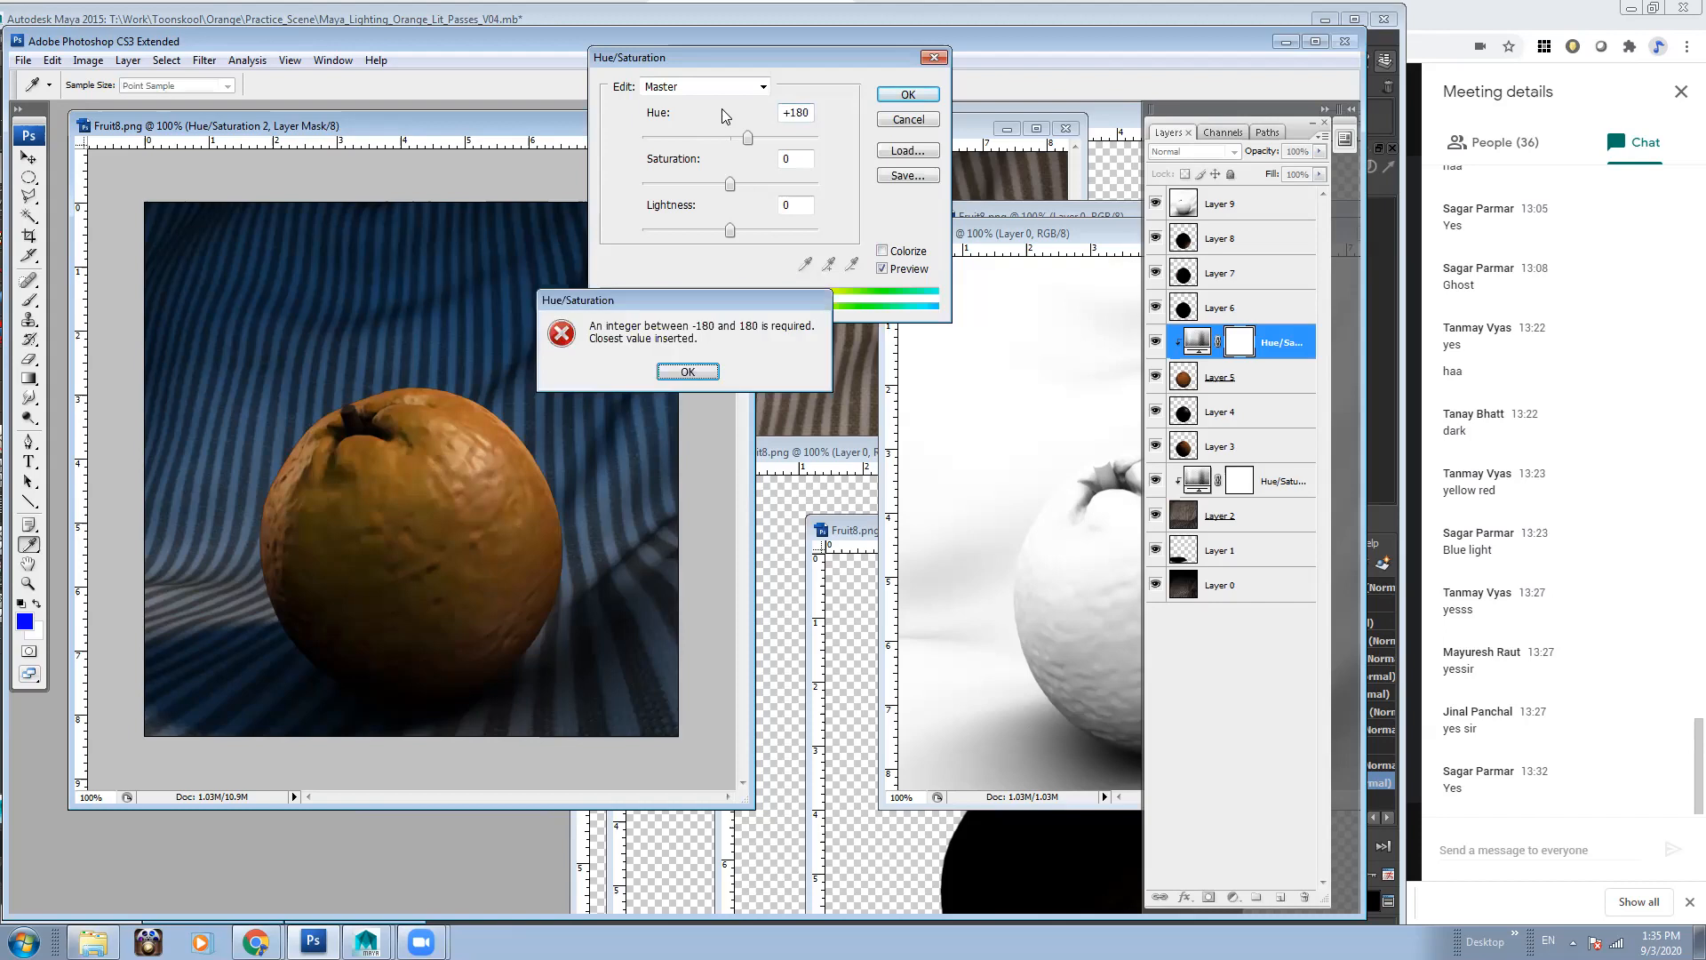
{"action": "left_click", "coordinate": [693, 370]}
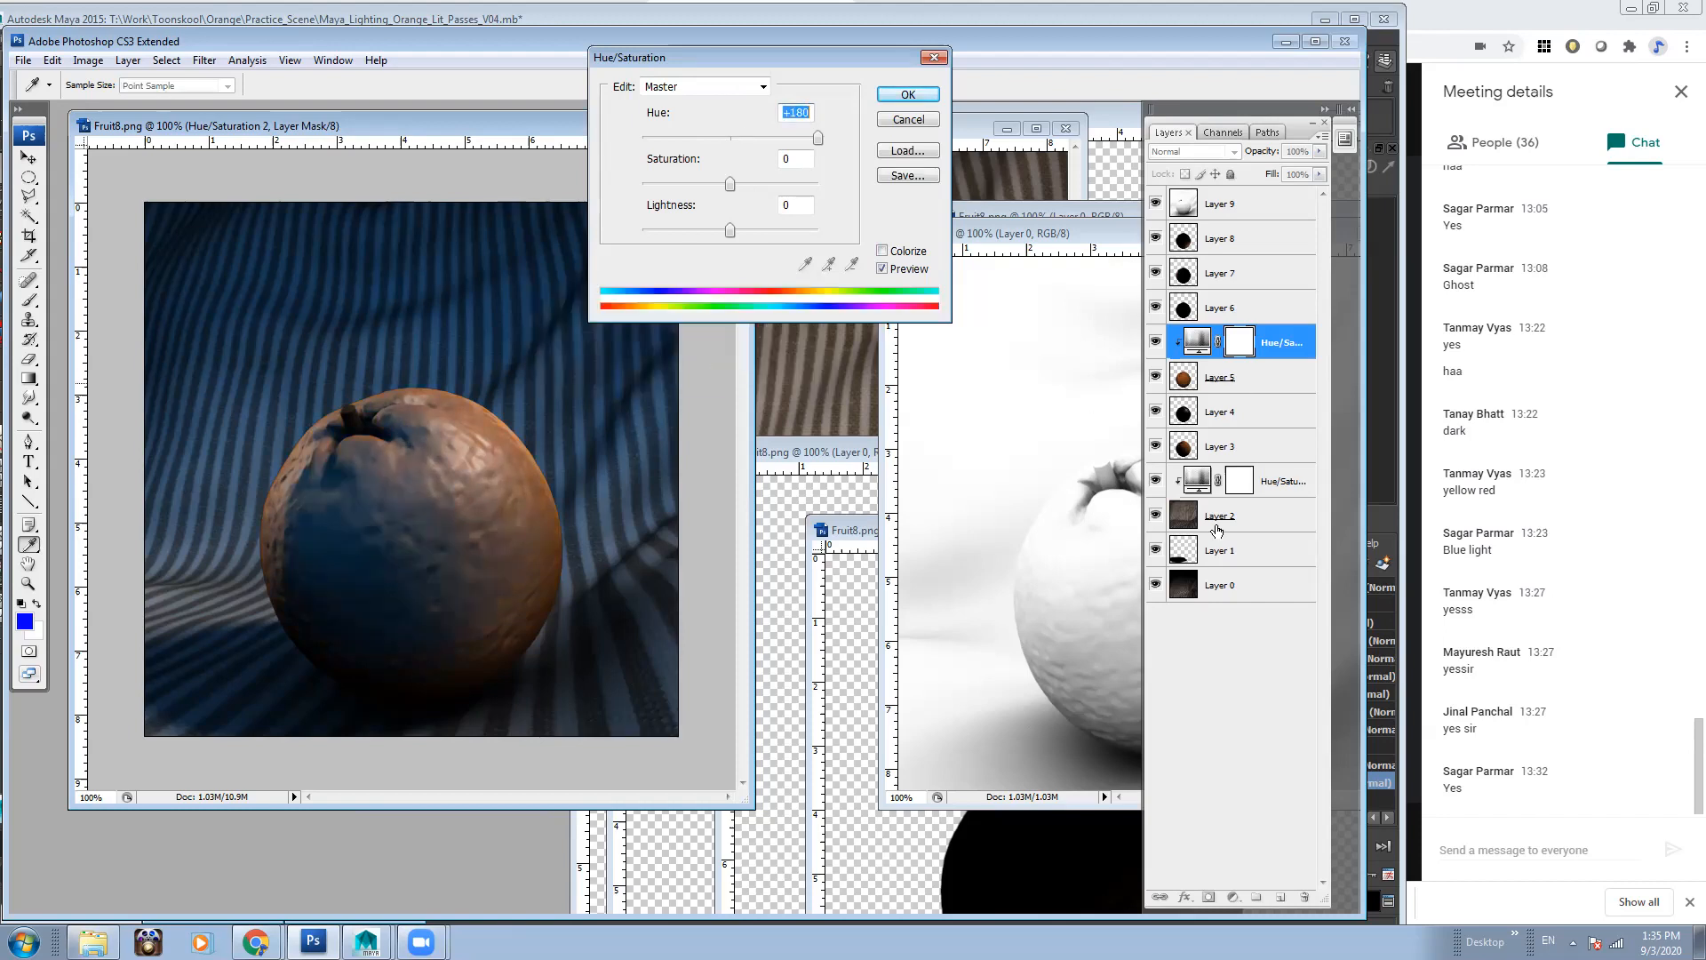
{"action": "left_click", "coordinate": [909, 119]}
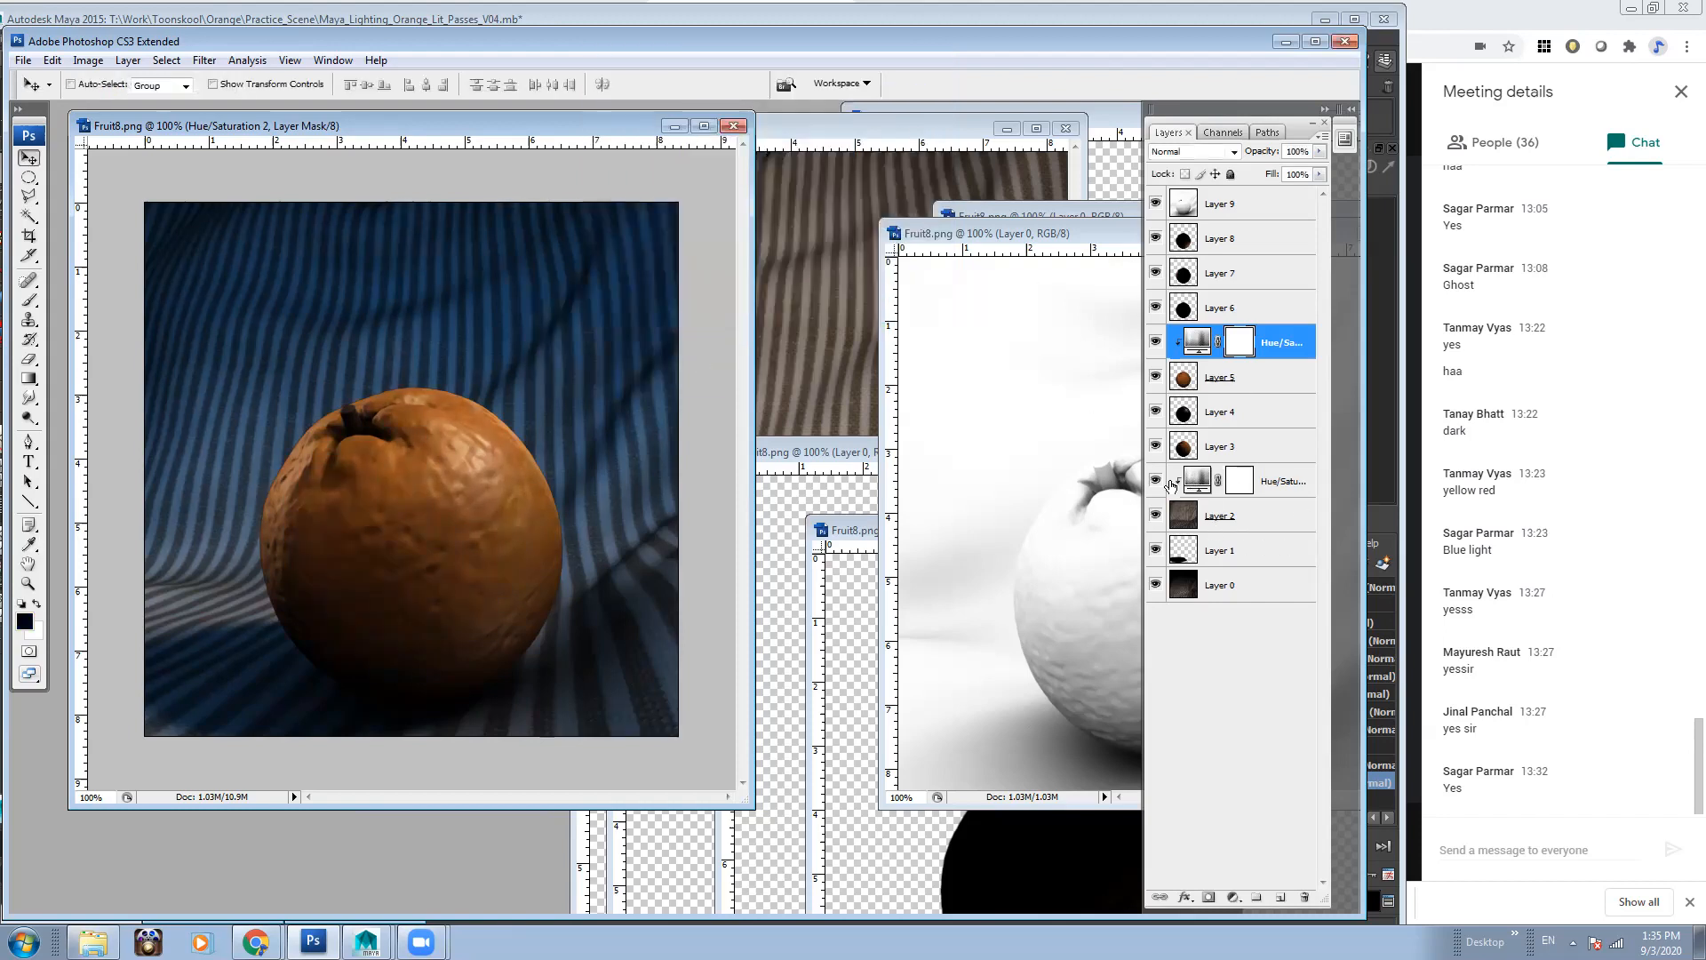
Check the Hue and Saturation values used in Layer 2's clipped adjustment without changing them
{"action": "double_click", "coordinate": [1197, 481]}
{"action": "left_click", "coordinate": [813, 160]}
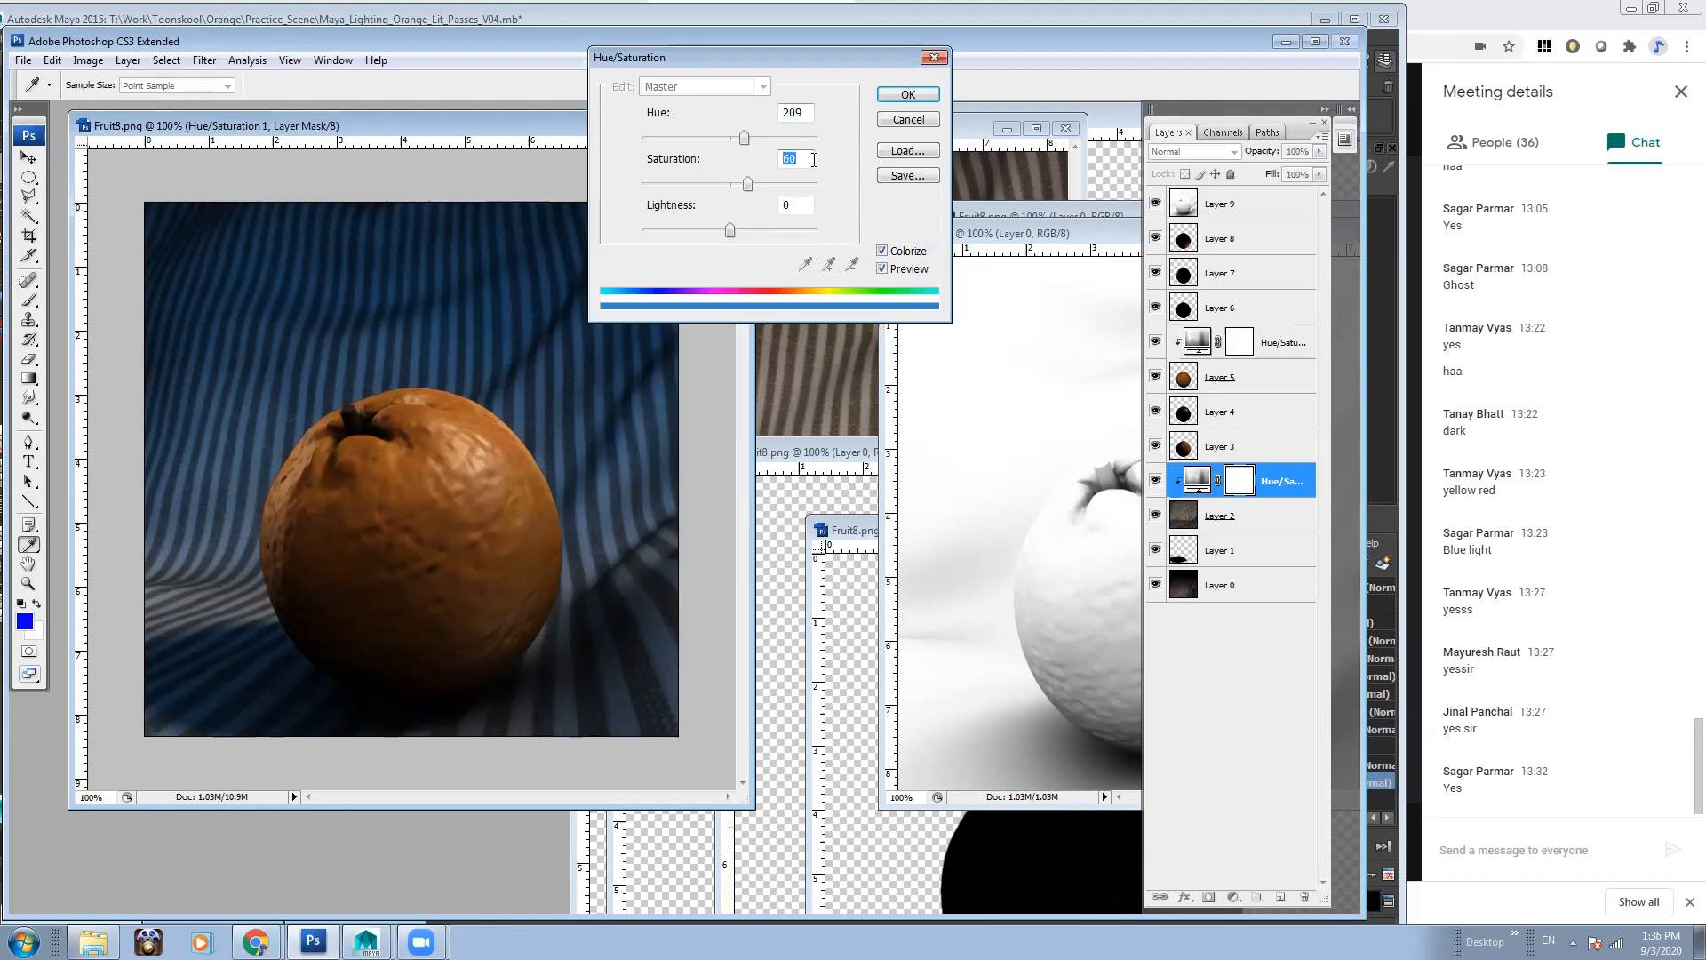
{"action": "left_click", "coordinate": [916, 126]}
Colorize Layer 5 blue through its clipped Hue/Saturation adjustment, with Hue 209 and Saturation 60
{"action": "double_click", "coordinate": [1197, 342]}
{"action": "mouse_move", "coordinate": [736, 140]}
{"action": "left_mouse_down"}
{"action": "mouse_move", "coordinate": [781, 146]}
{"action": "mouse_move", "coordinate": [745, 152]}
{"action": "left_mouse_up"}
{"action": "left_click", "coordinate": [883, 250]}
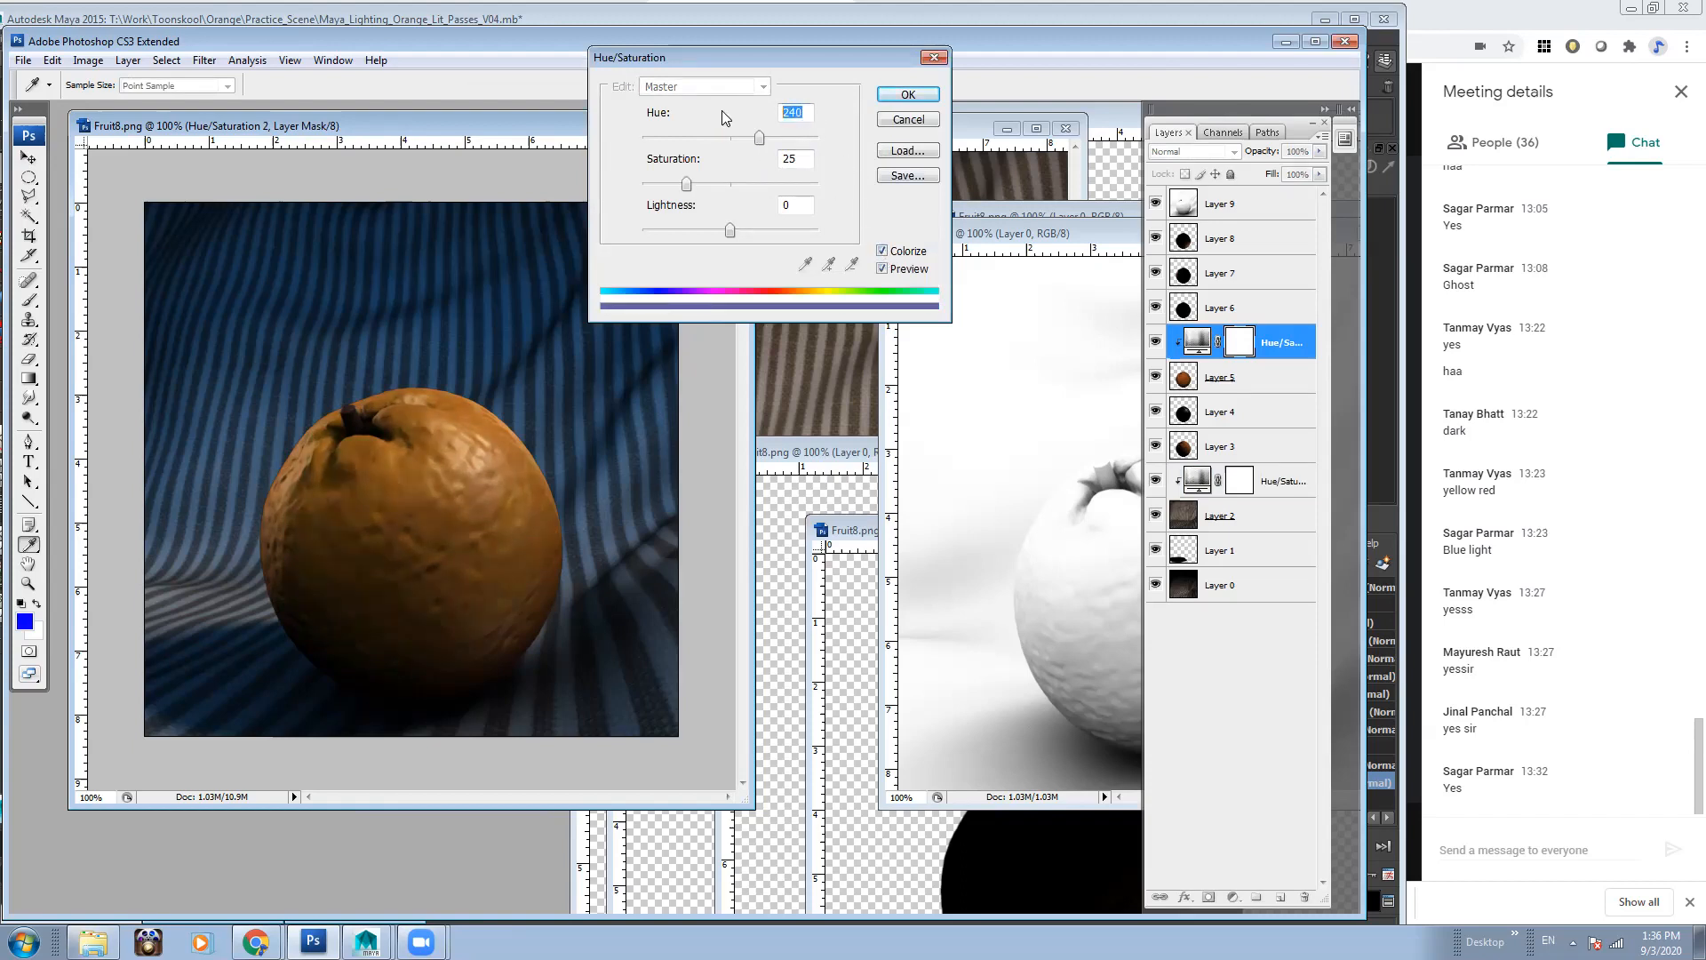
{"action": "type", "text": "209"}
{"action": "key", "text": "Tab"}
{"action": "type", "text": "60"}
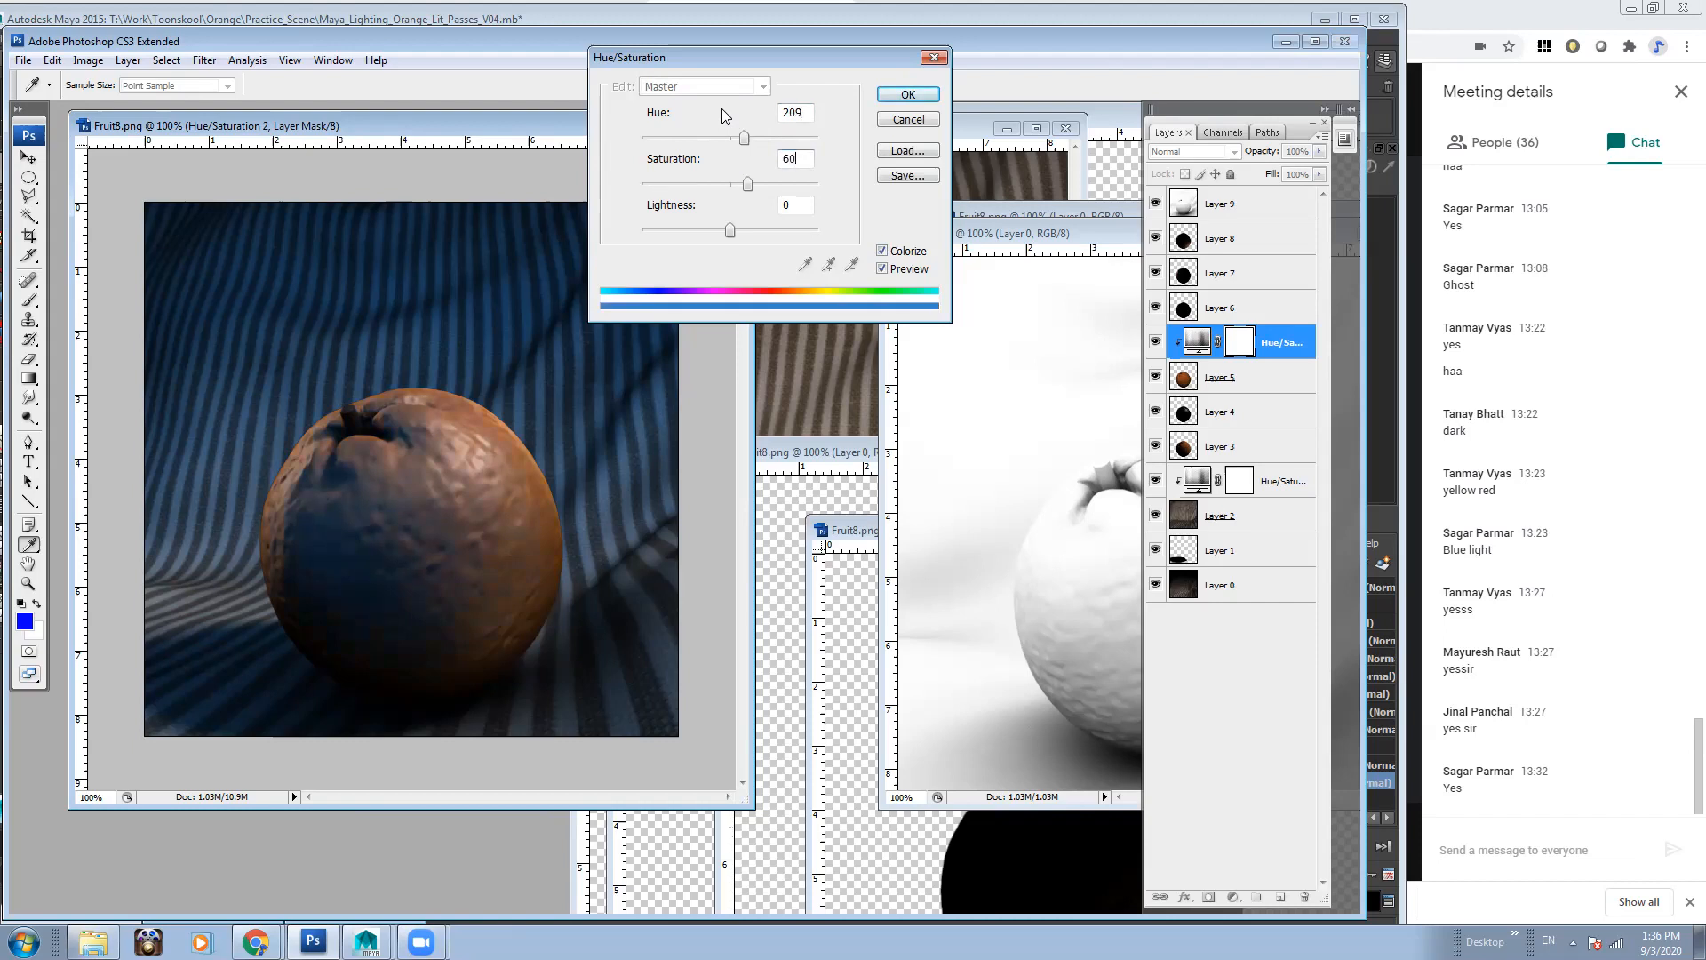
{"action": "key", "text": "Return"}
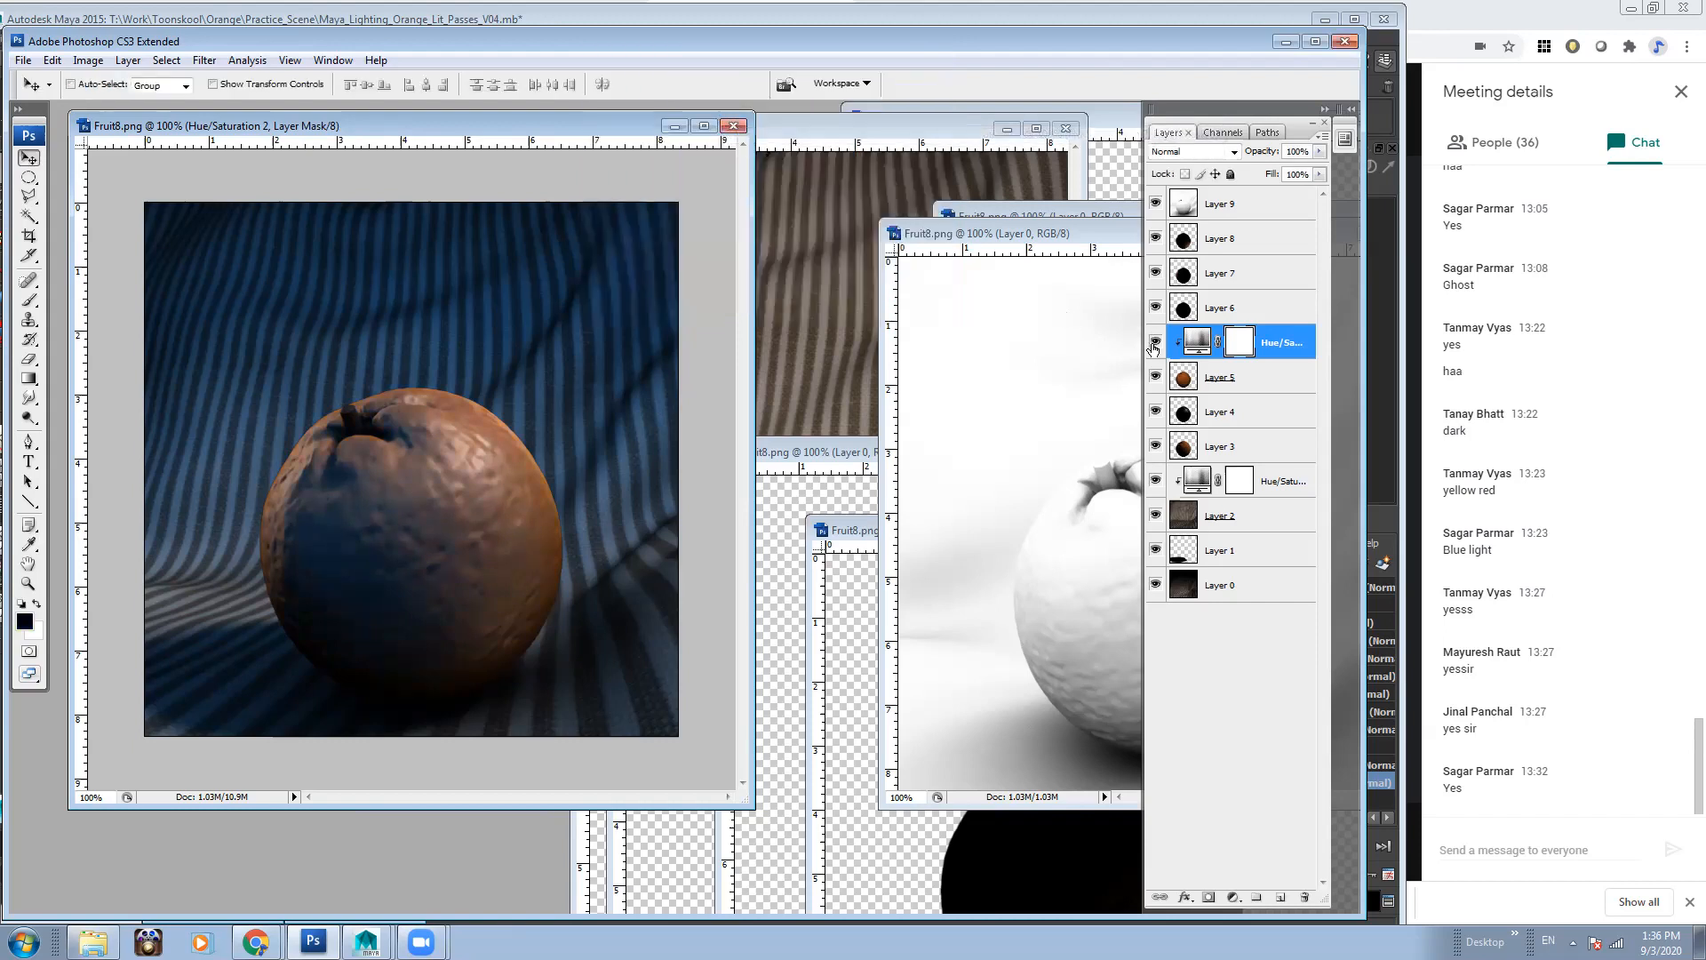
Try grouping Layer 0 and Layer 3, and toggle the group's visibility to check its contribution
{"action": "left_click", "coordinate": [1156, 481]}
{"action": "left_click", "coordinate": [1248, 548]}
{"action": "left_click", "coordinate": [1255, 515]}
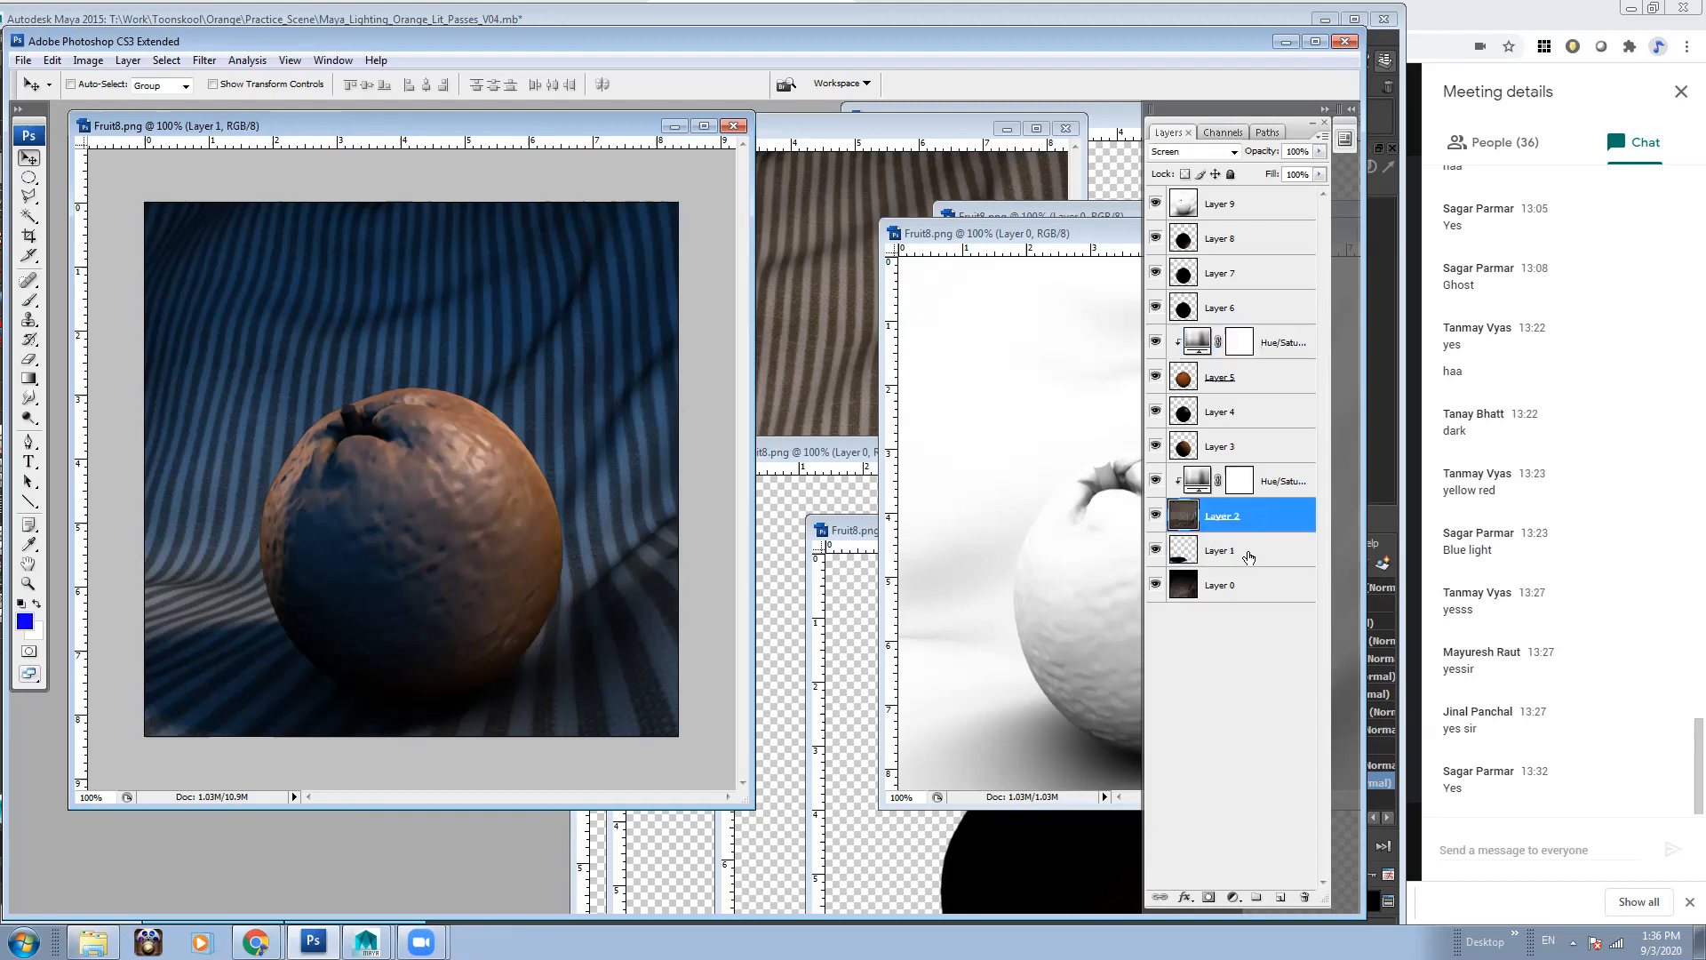
{"action": "left_click", "coordinate": [1249, 584]}
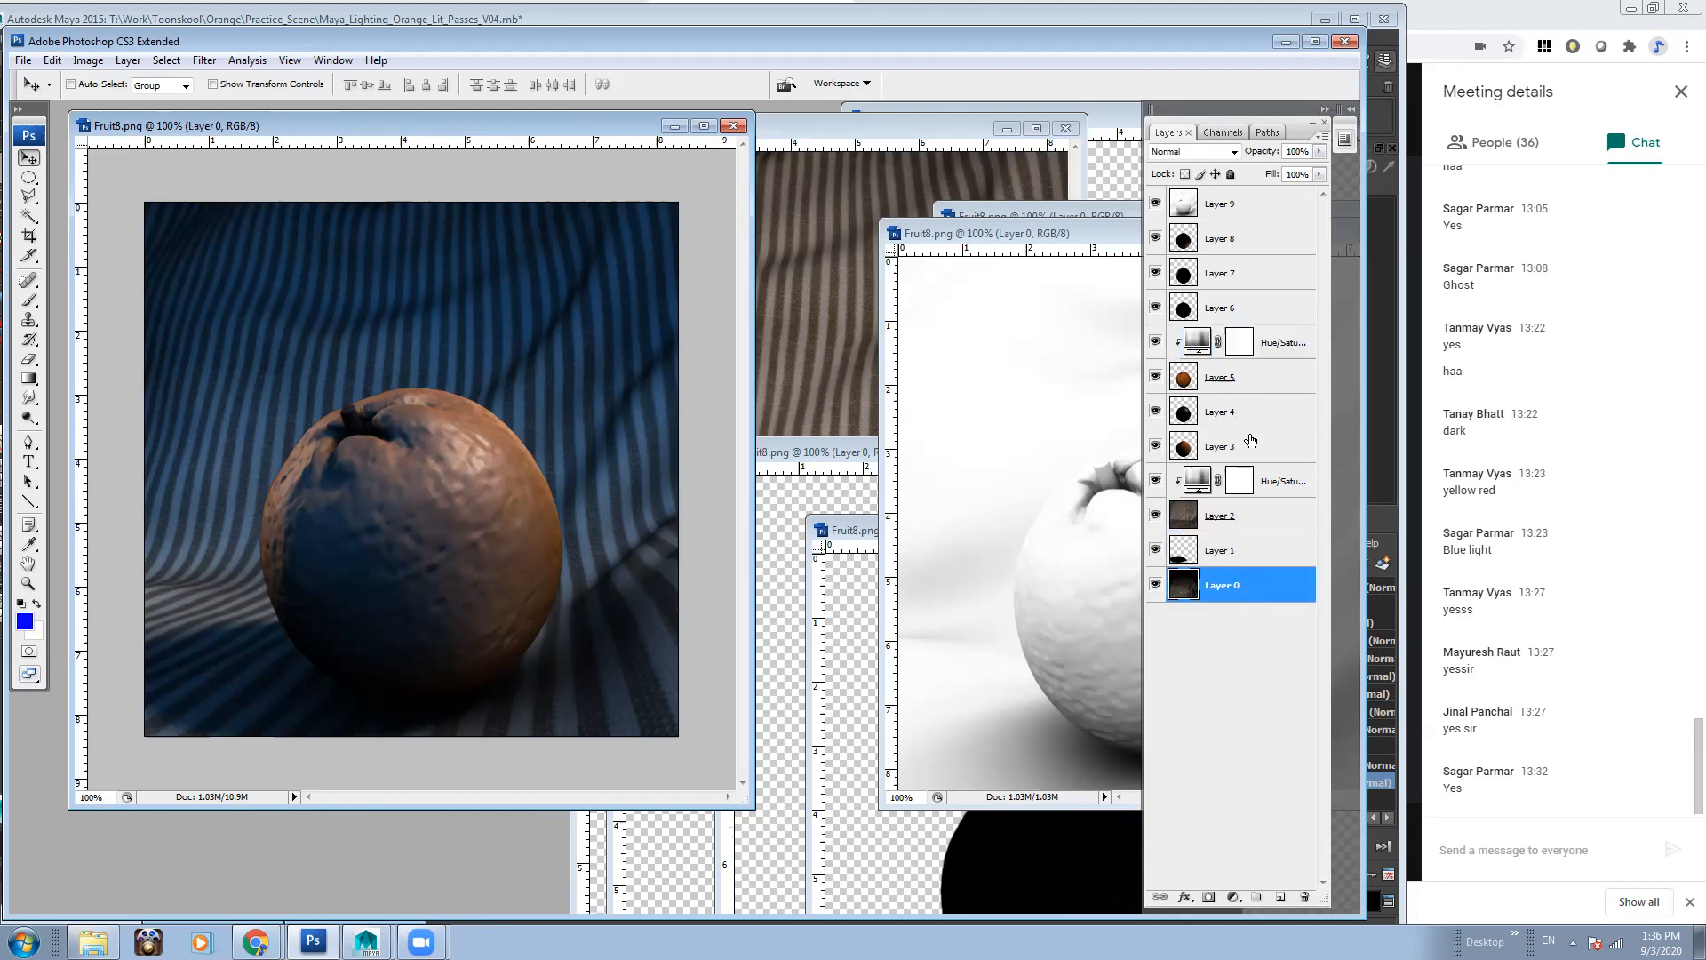
{"action": "left_click", "coordinate": [1255, 447], "text": "ctrl"}
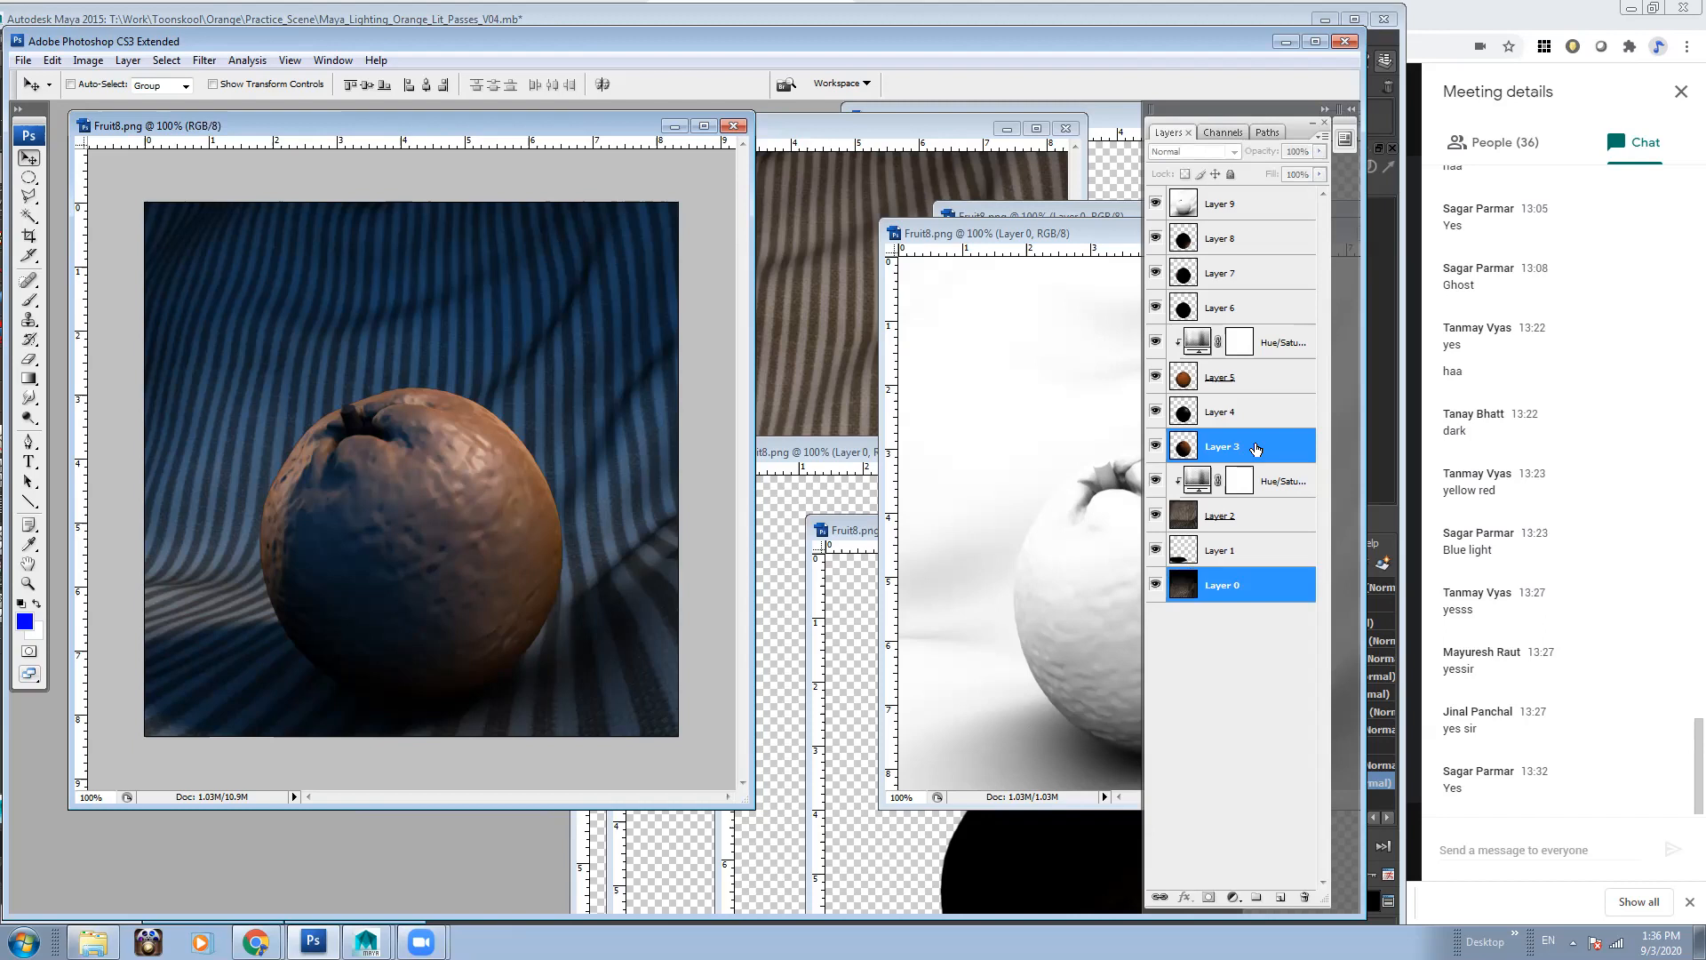
{"action": "key", "text": "ctrl+g"}
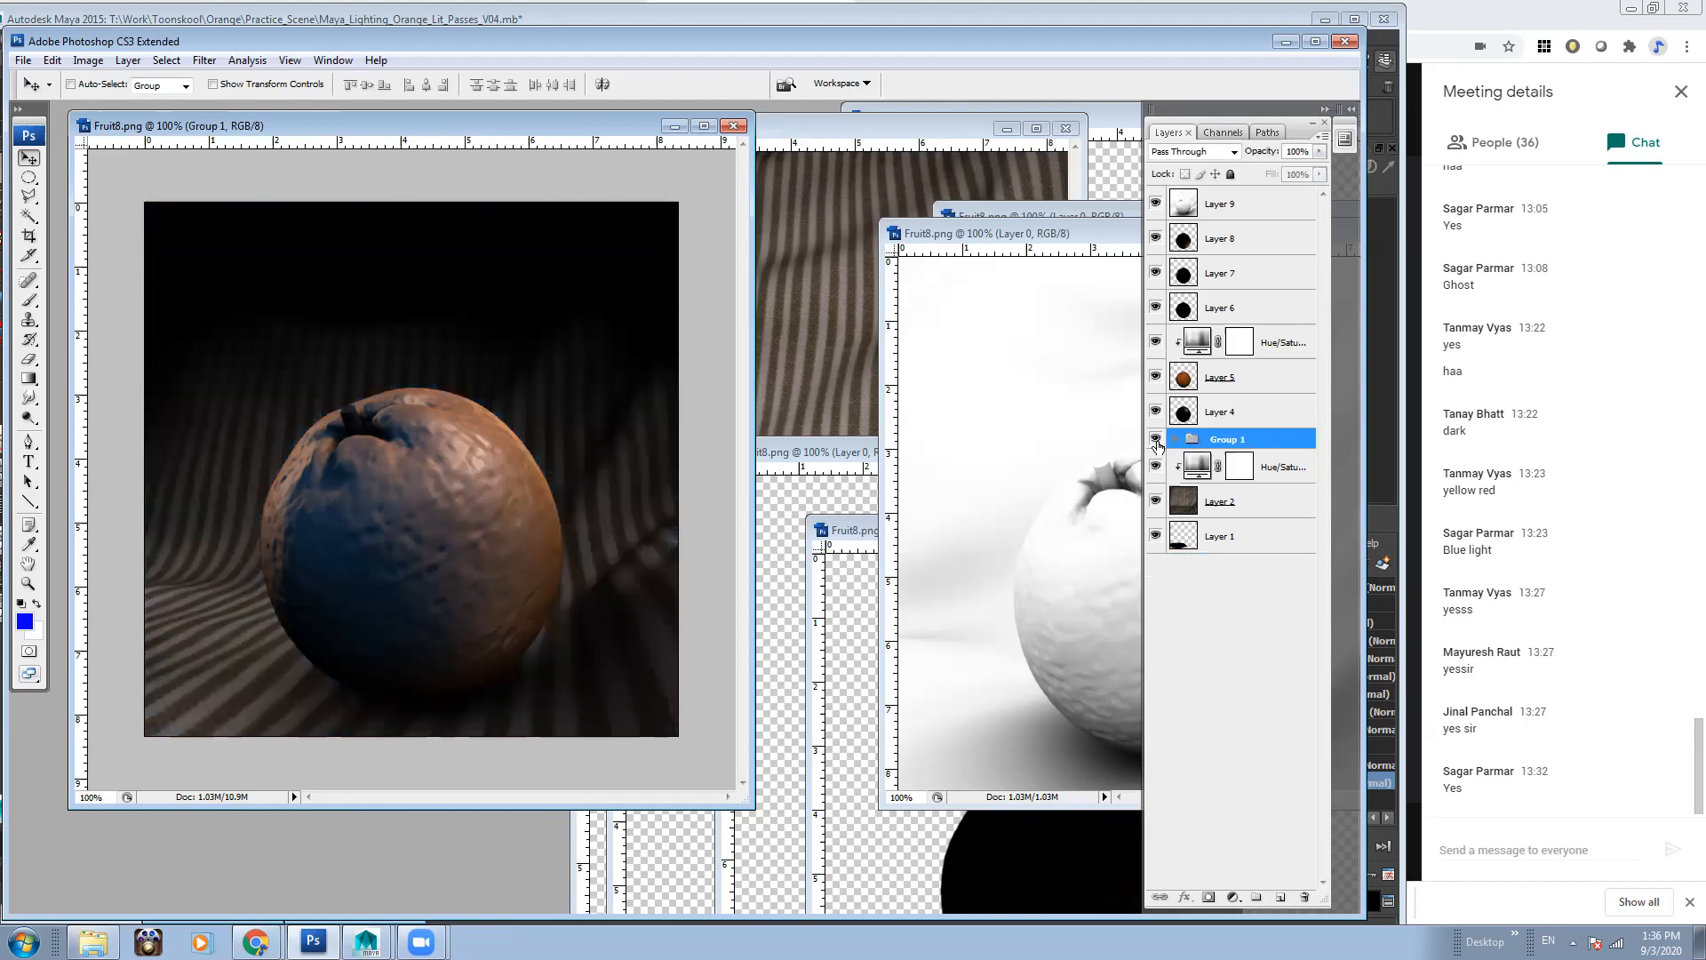
{"action": "left_click", "coordinate": [1155, 439]}
{"action": "left_click", "coordinate": [1156, 439]}
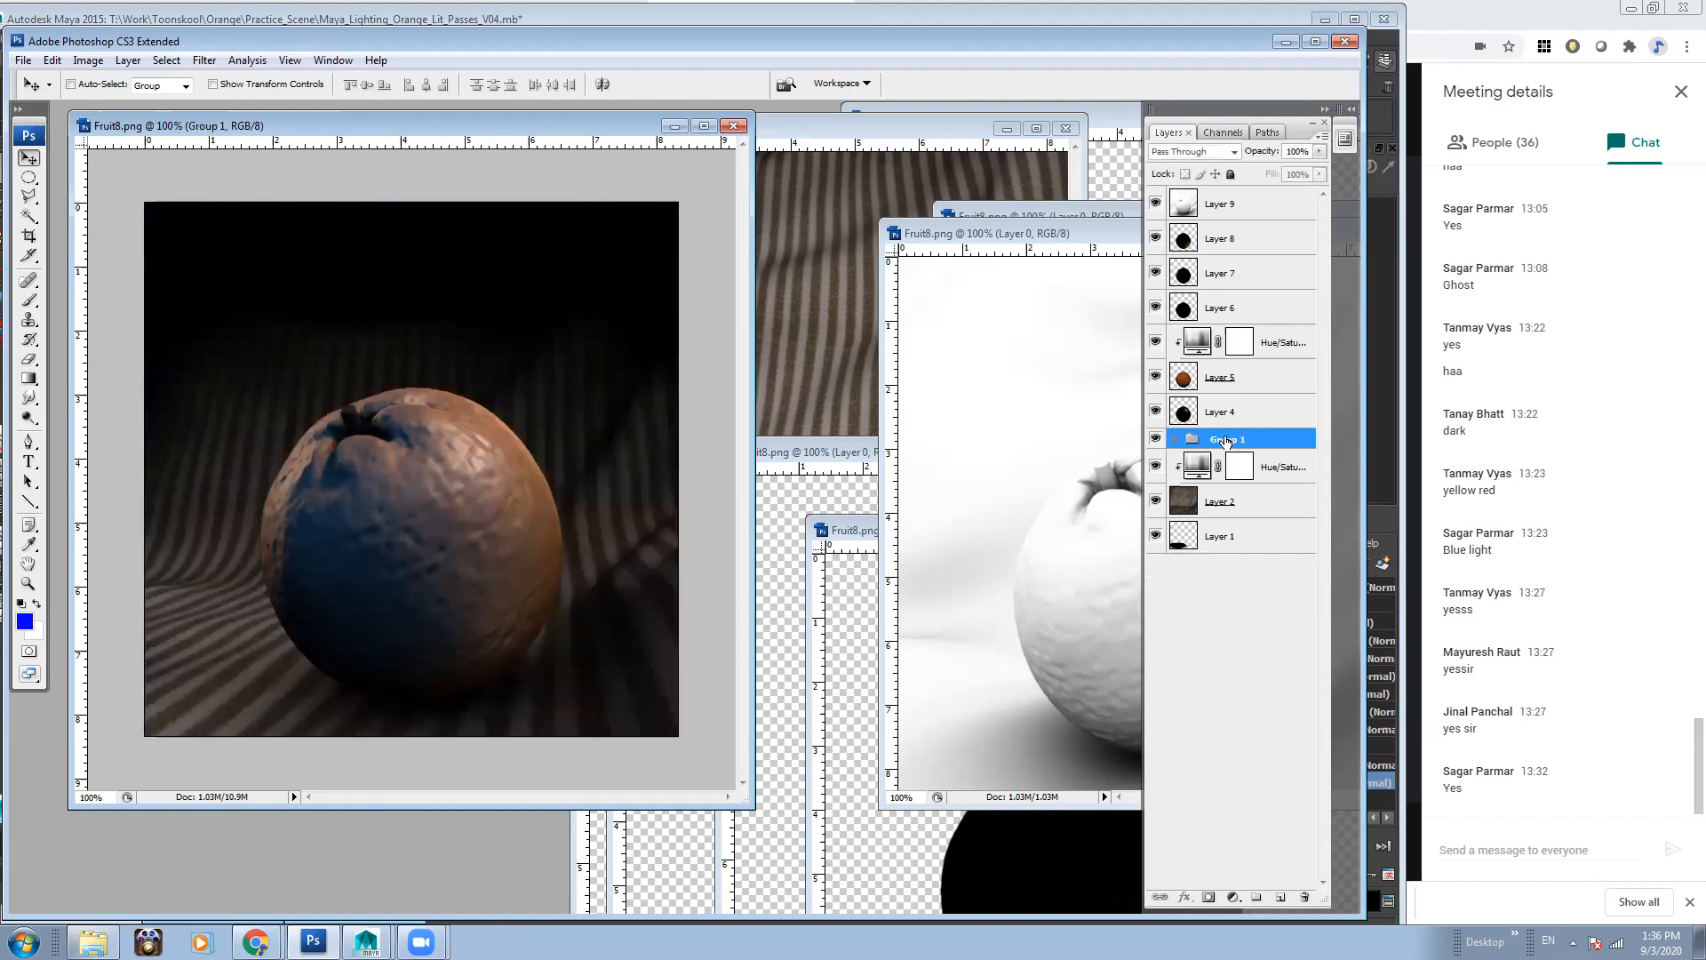
Try setting the group to Screen blending and moving it between Layer 2 and that layer's Hue/Saturation adjustment
{"action": "left_click", "coordinate": [1232, 152]}
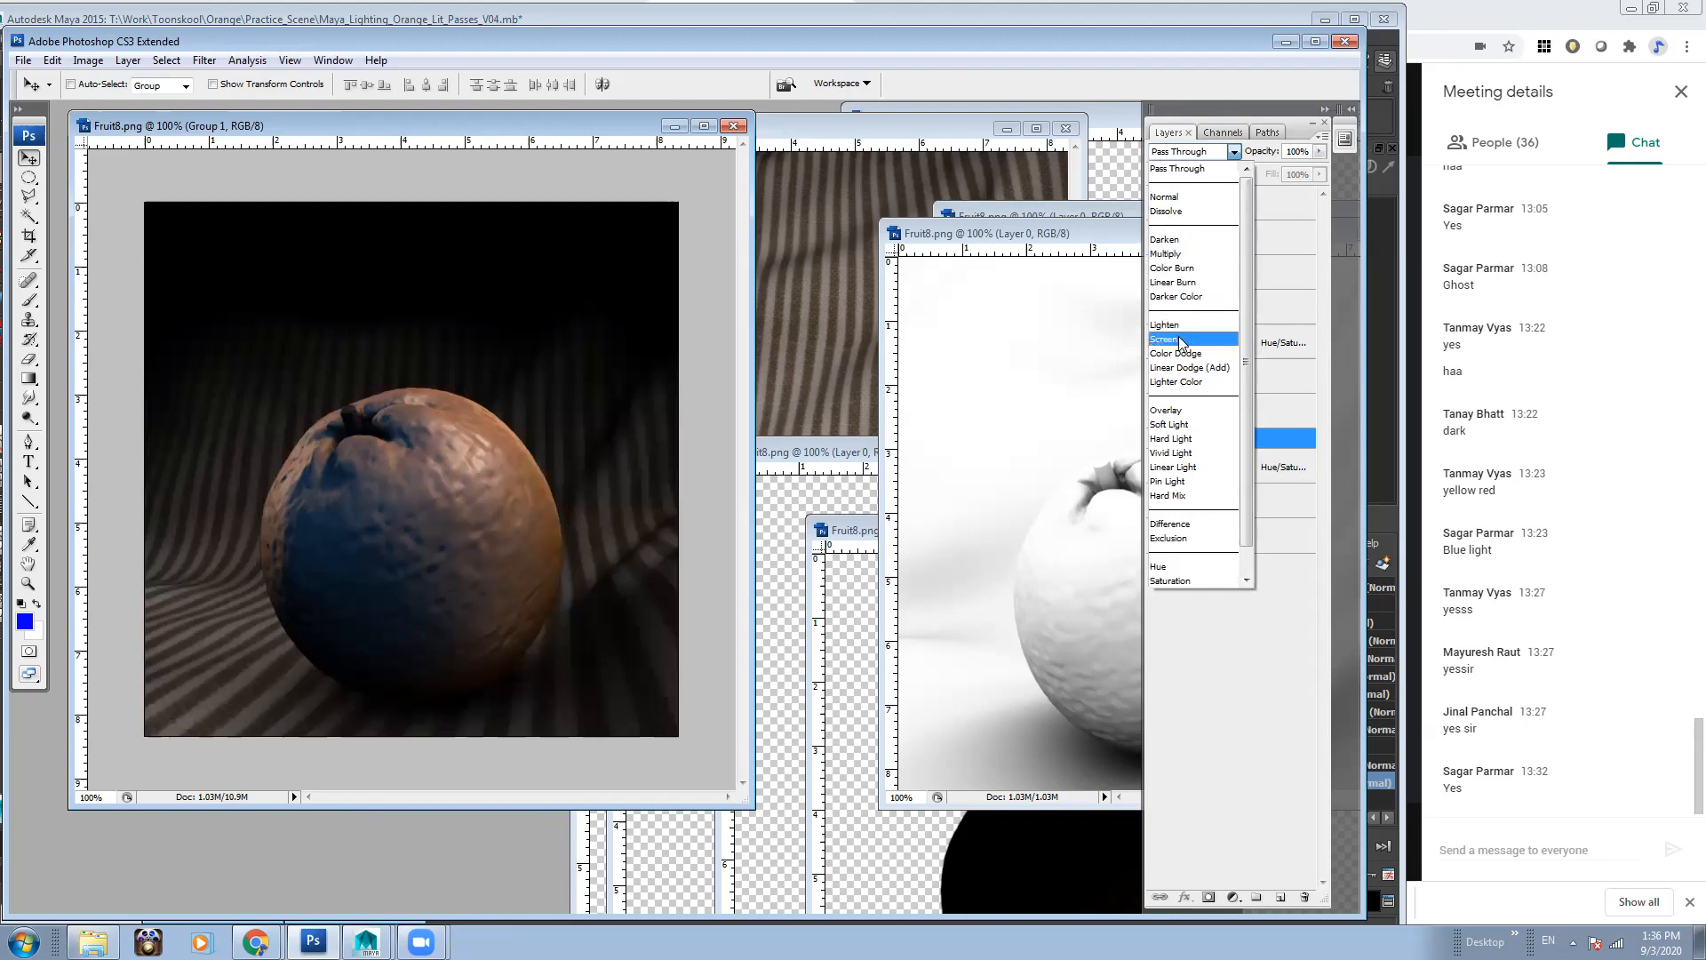
{"action": "left_click", "coordinate": [1180, 339]}
{"action": "mouse_move", "coordinate": [1249, 439]}
{"action": "left_mouse_down"}
{"action": "mouse_move", "coordinate": [1250, 551]}
{"action": "mouse_move", "coordinate": [1254, 469]}
{"action": "left_mouse_up"}
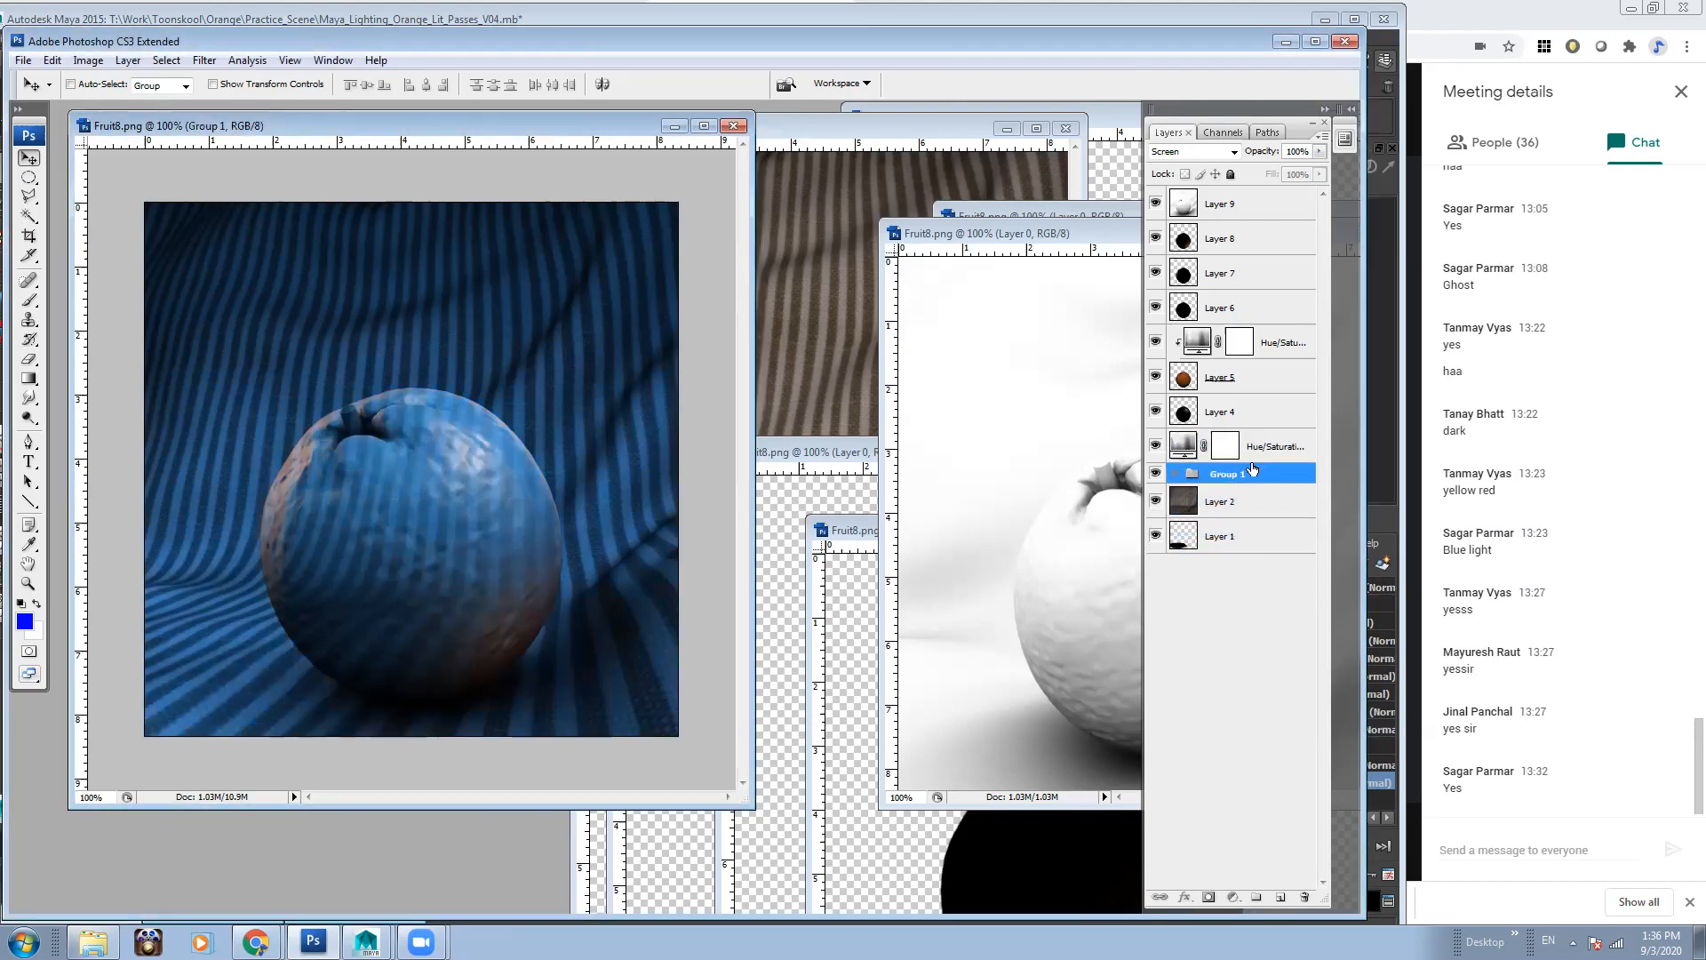
Undo the group's reordering, its Screen blending and the grouping of Layer 0 and Layer 3
{"action": "key", "text": "ctrl+alt+z"}
{"action": "key", "text": "ctrl+alt+z"}
{"action": "key", "text": "ctrl+alt+z"}
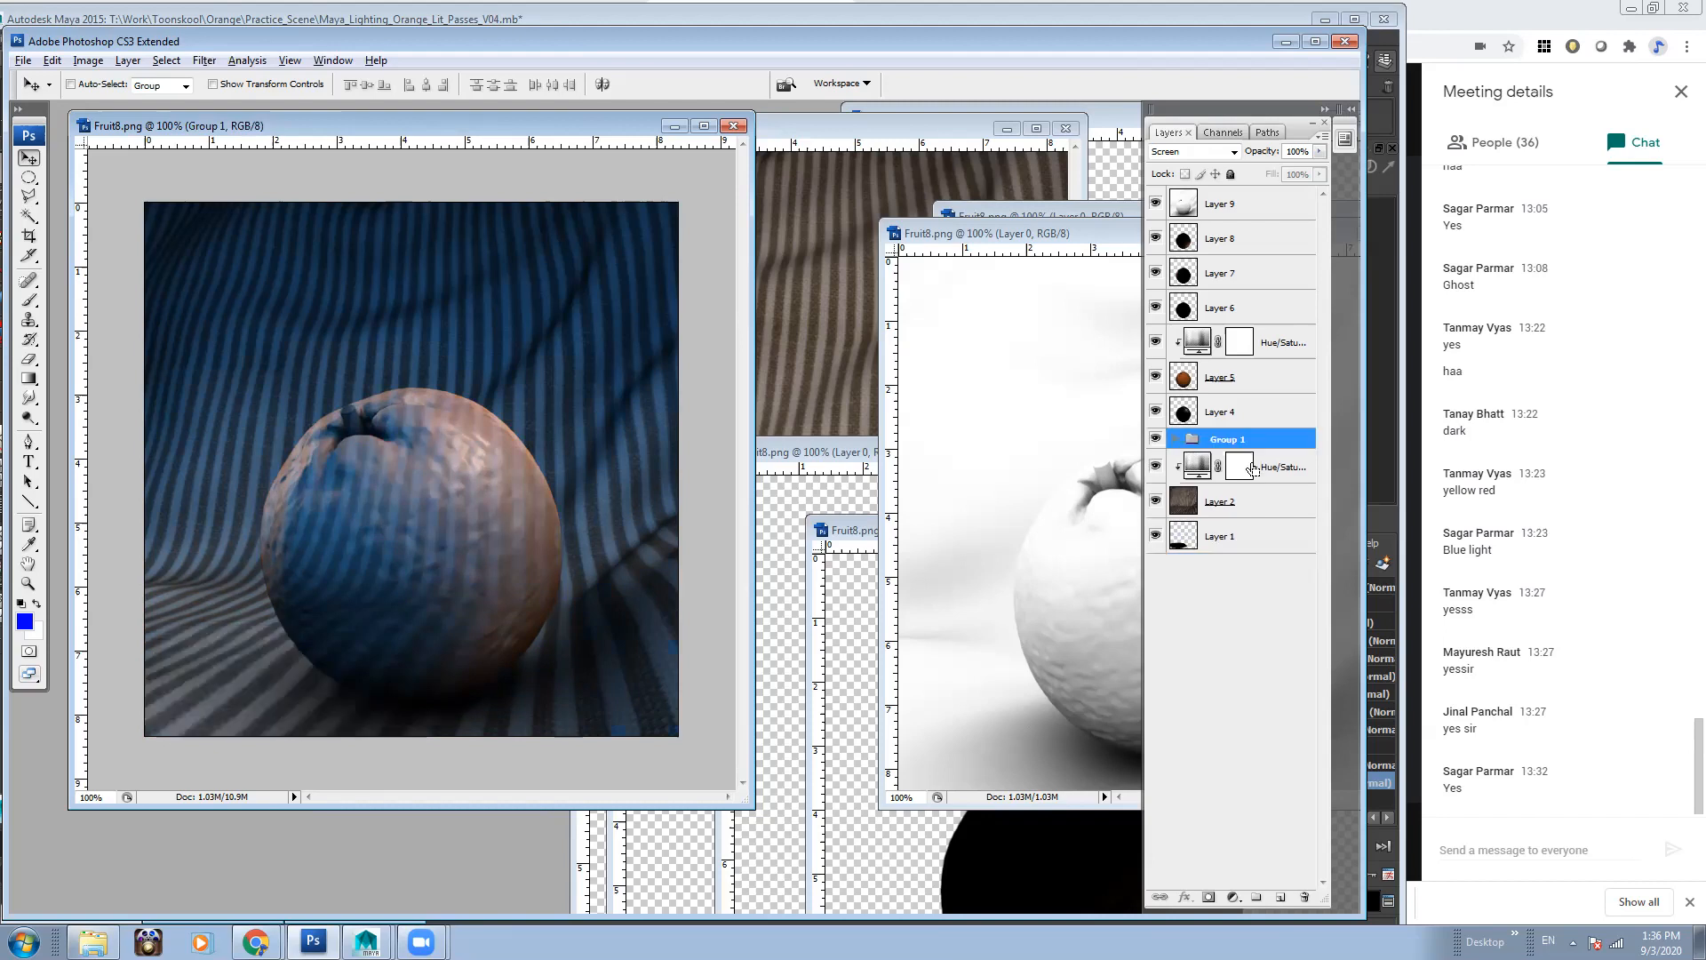
{"action": "key", "text": "ctrl+alt+z"}
{"action": "key", "text": "ctrl+alt+z"}
Check the contributions of Layer 5's colour adjustment and of Layer 3 by toggling their visibility
{"action": "left_click", "coordinate": [1154, 345]}
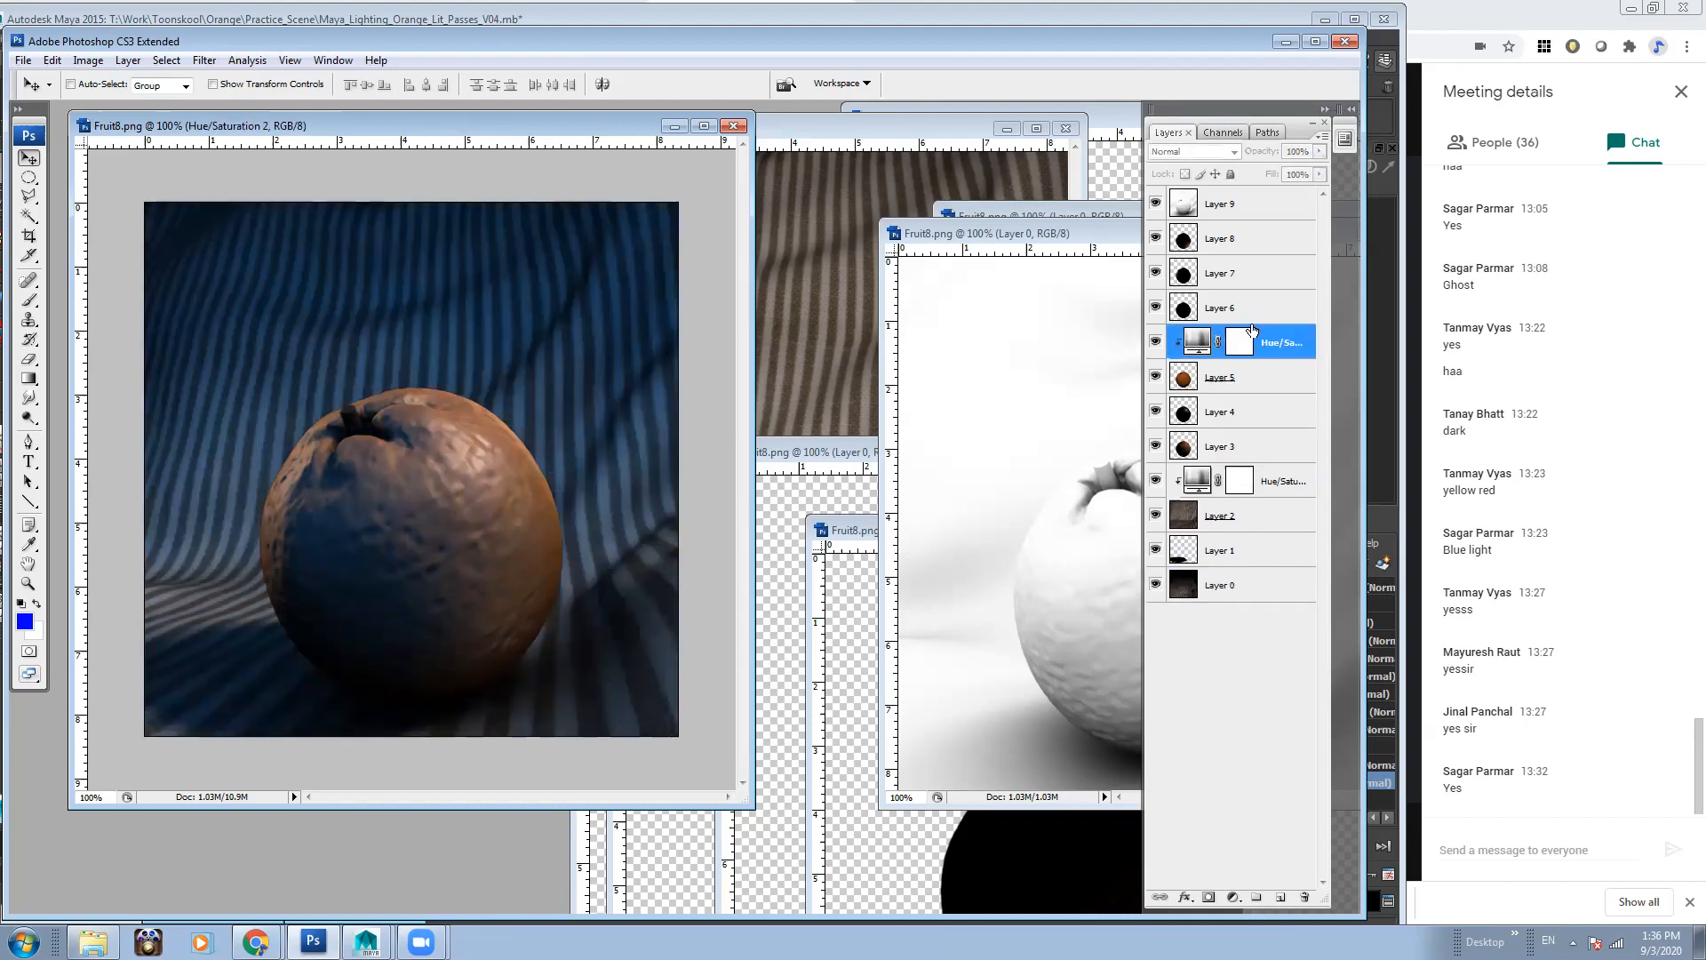
{"action": "left_click", "coordinate": [1262, 447]}
{"action": "left_click", "coordinate": [1157, 447]}
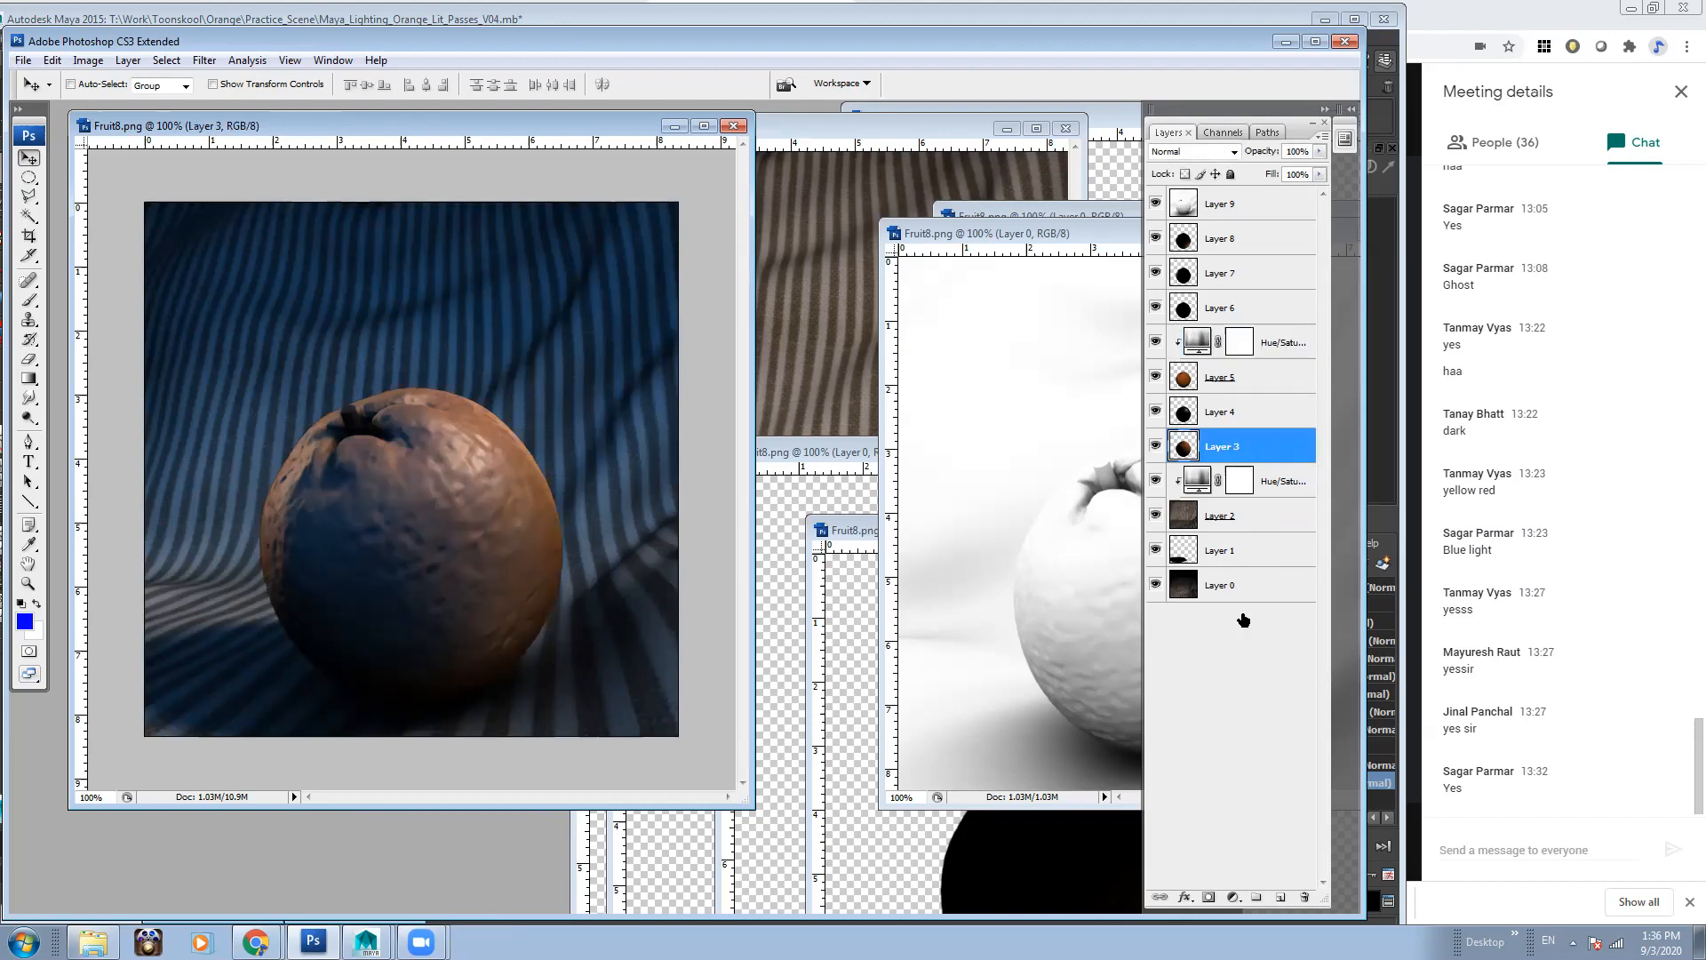
{"action": "left_click", "coordinate": [1269, 204]}
Try merging Layer 0 and Layer 3 into a single layer
{"action": "left_click", "coordinate": [1250, 590]}
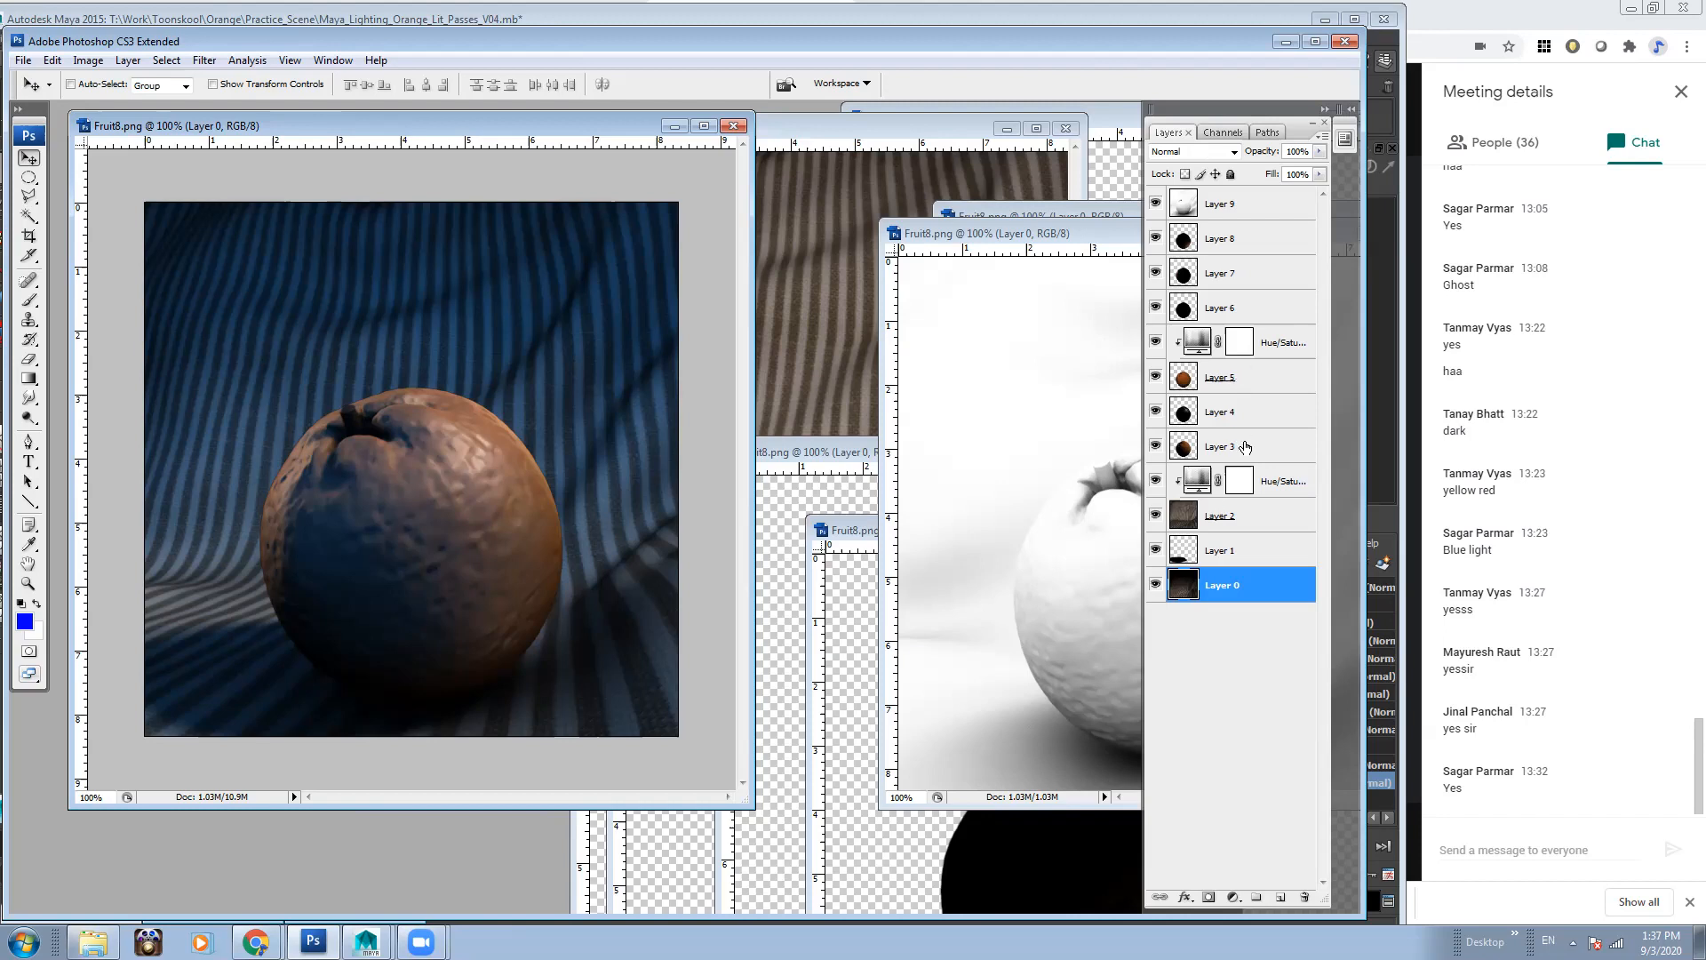
{"action": "left_click", "coordinate": [1267, 381], "text": "ctrl"}
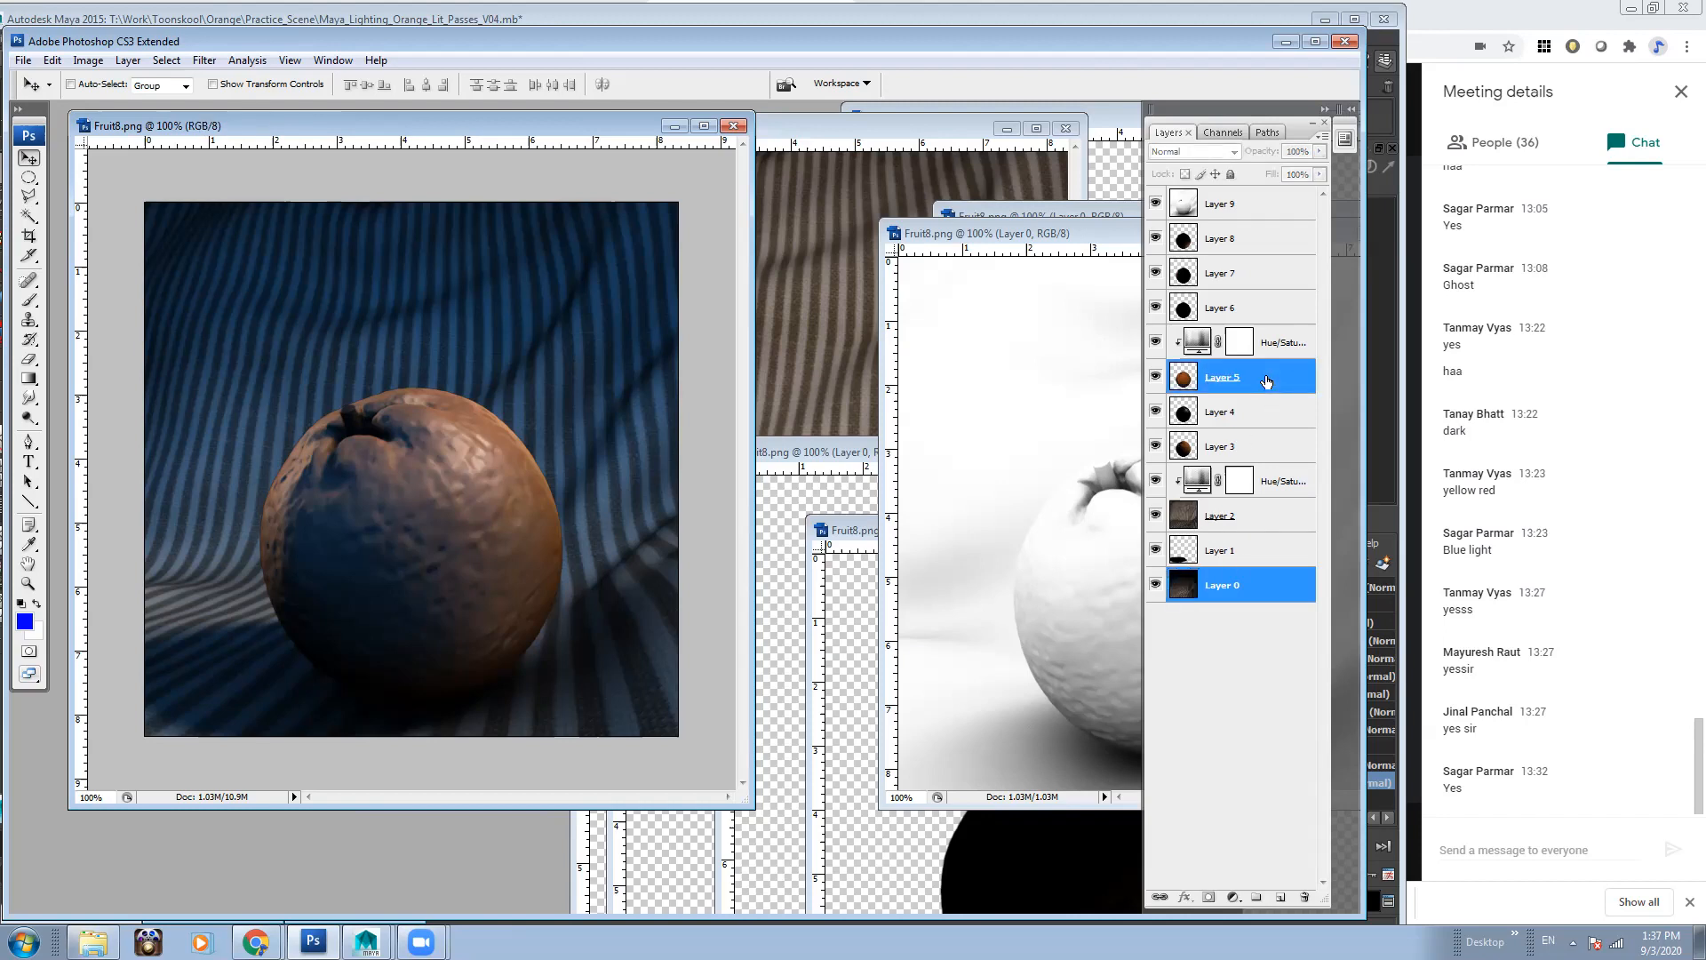
{"action": "left_click", "coordinate": [1260, 585]}
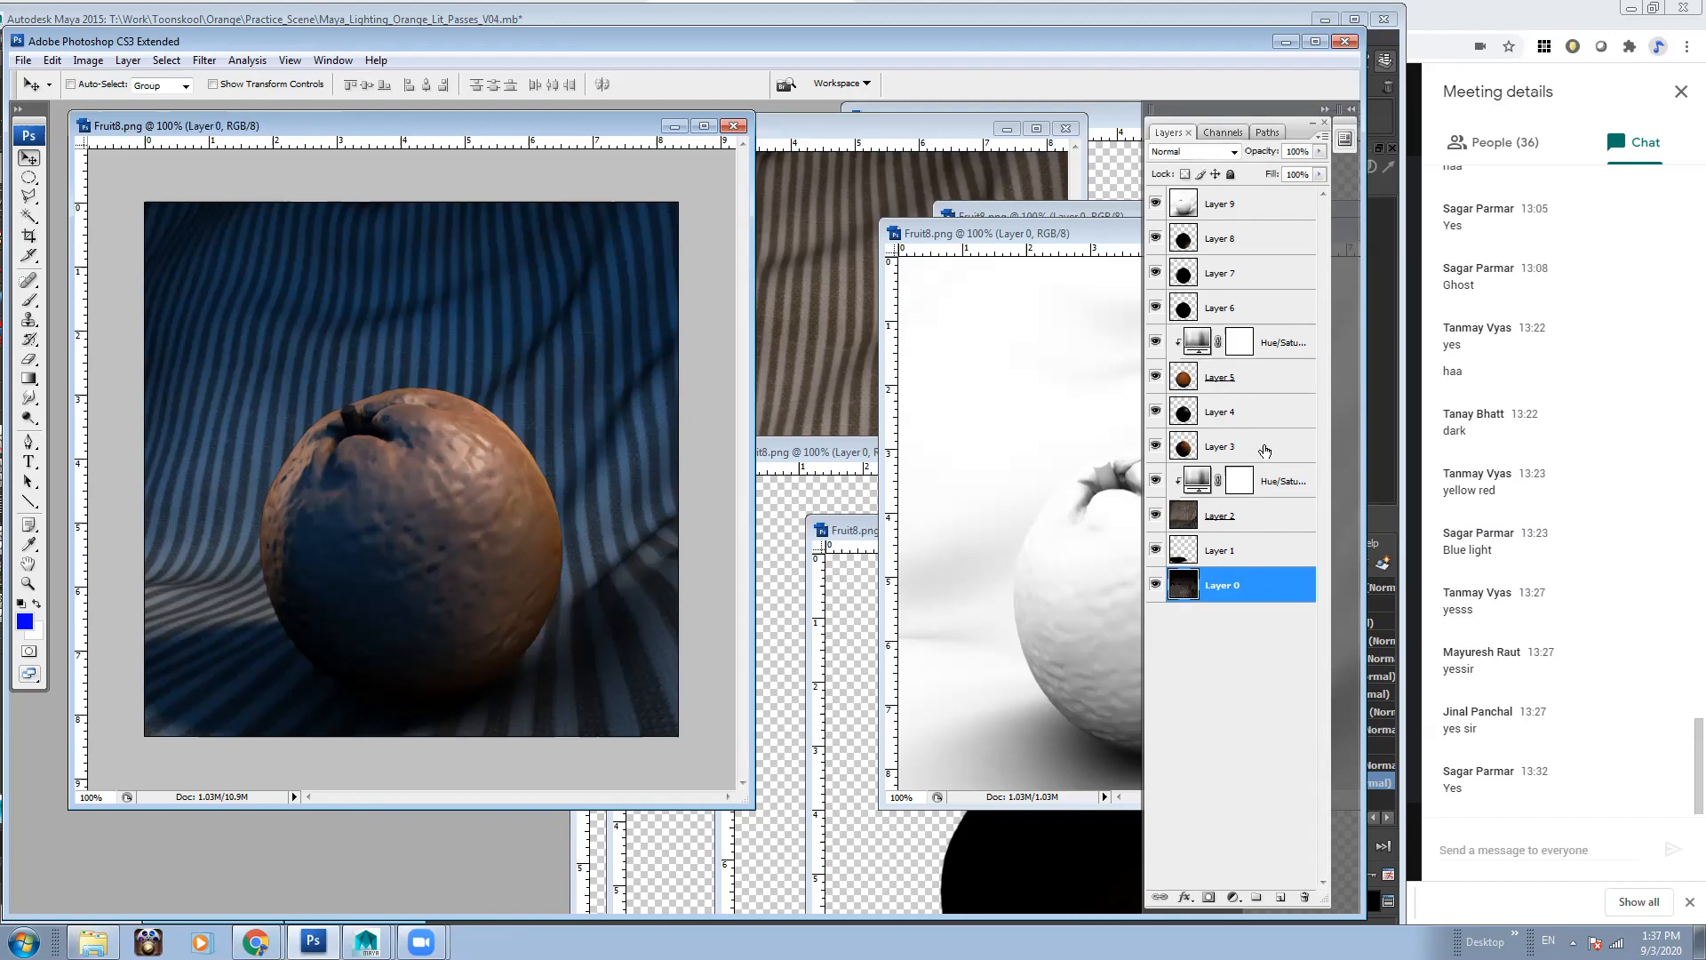
{"action": "left_click", "coordinate": [1267, 449], "text": "ctrl"}
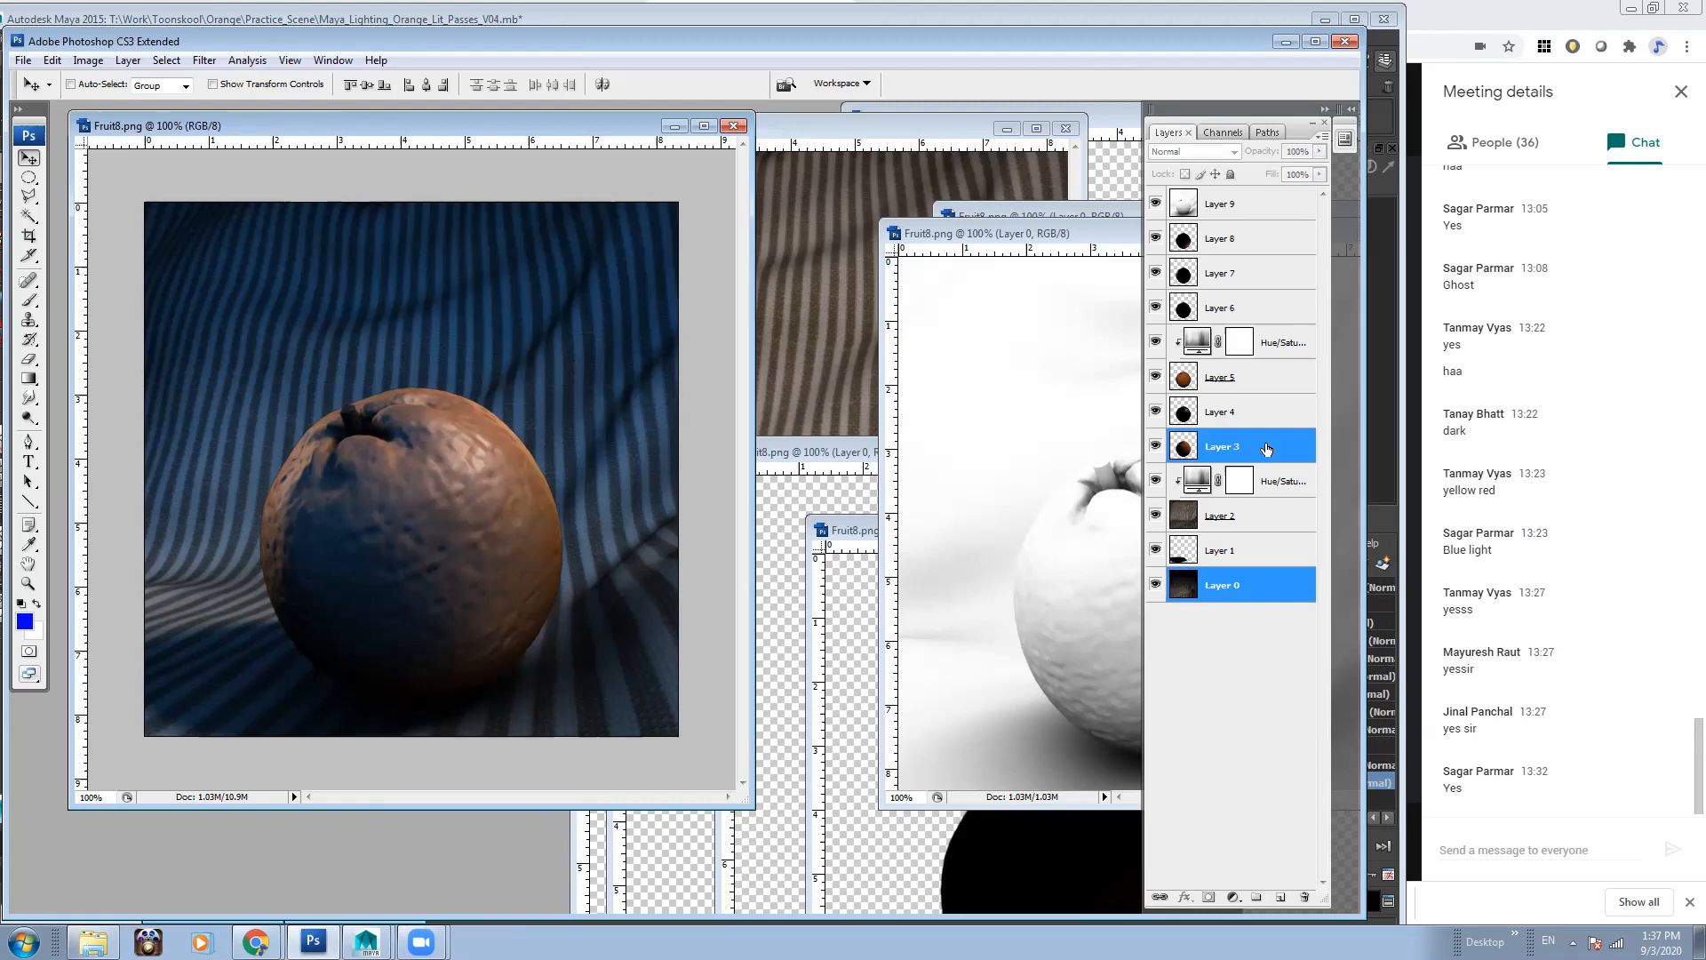
{"action": "key", "text": "ctrl+e"}
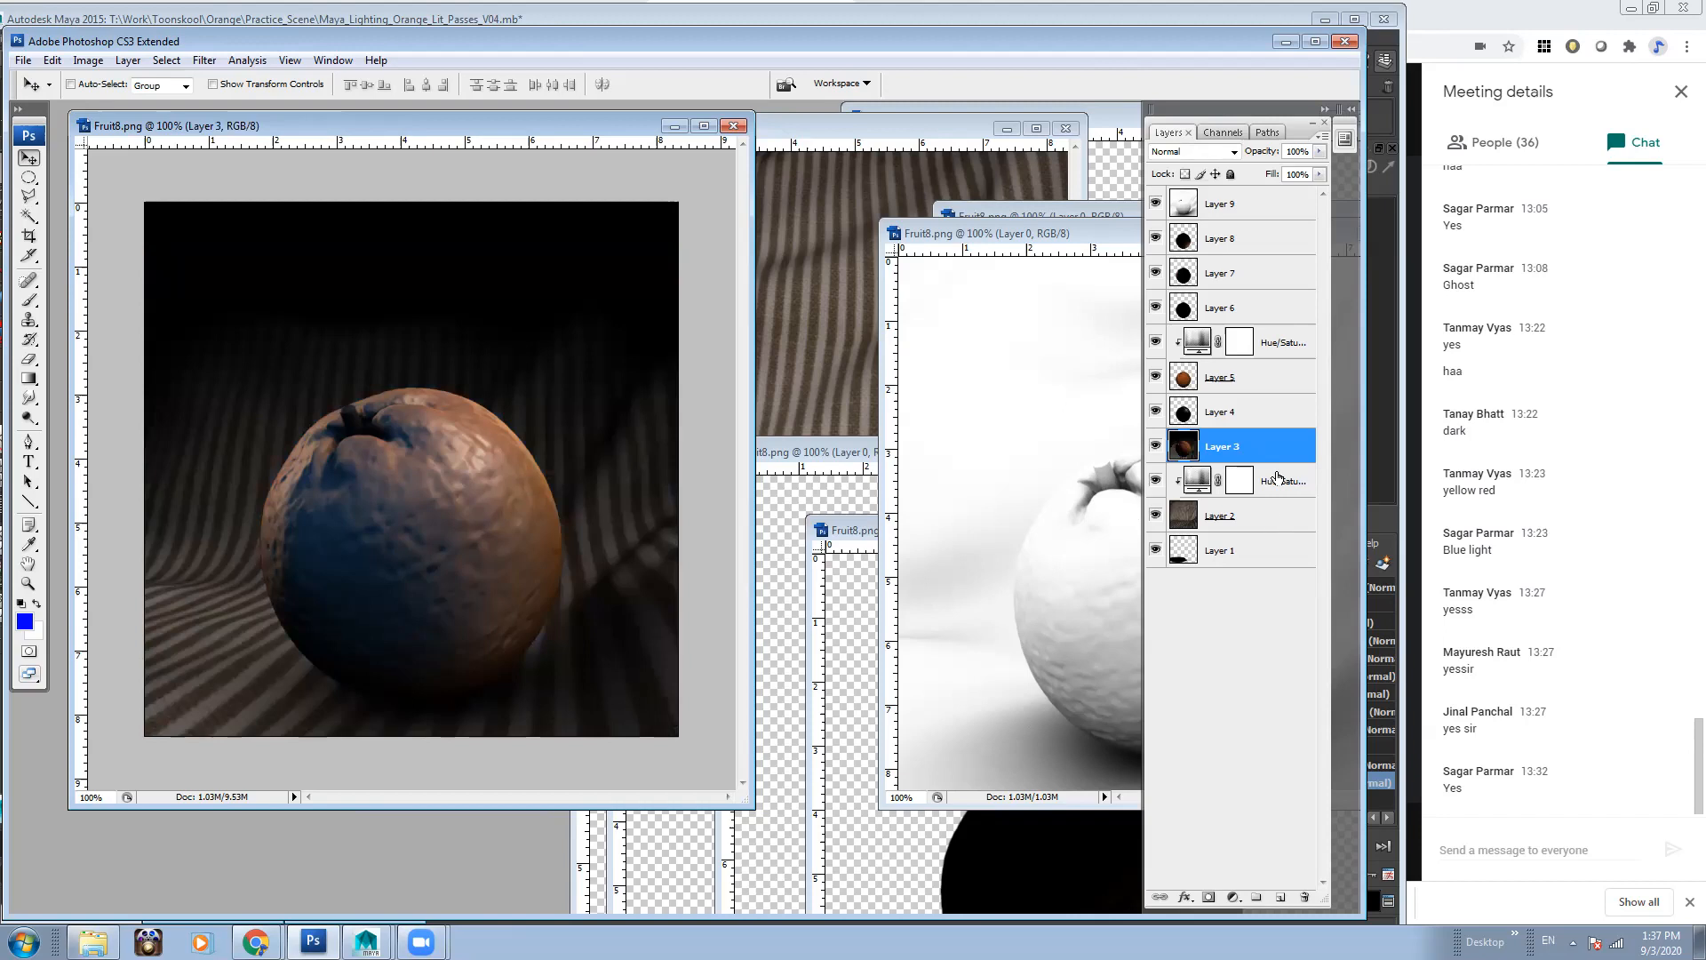
Try the merged layer below and just above Layer 1, and compare the image with it hidden and shown
{"action": "left_click_drag", "start_coordinate": [1224, 448], "coordinate": [1197, 561]}
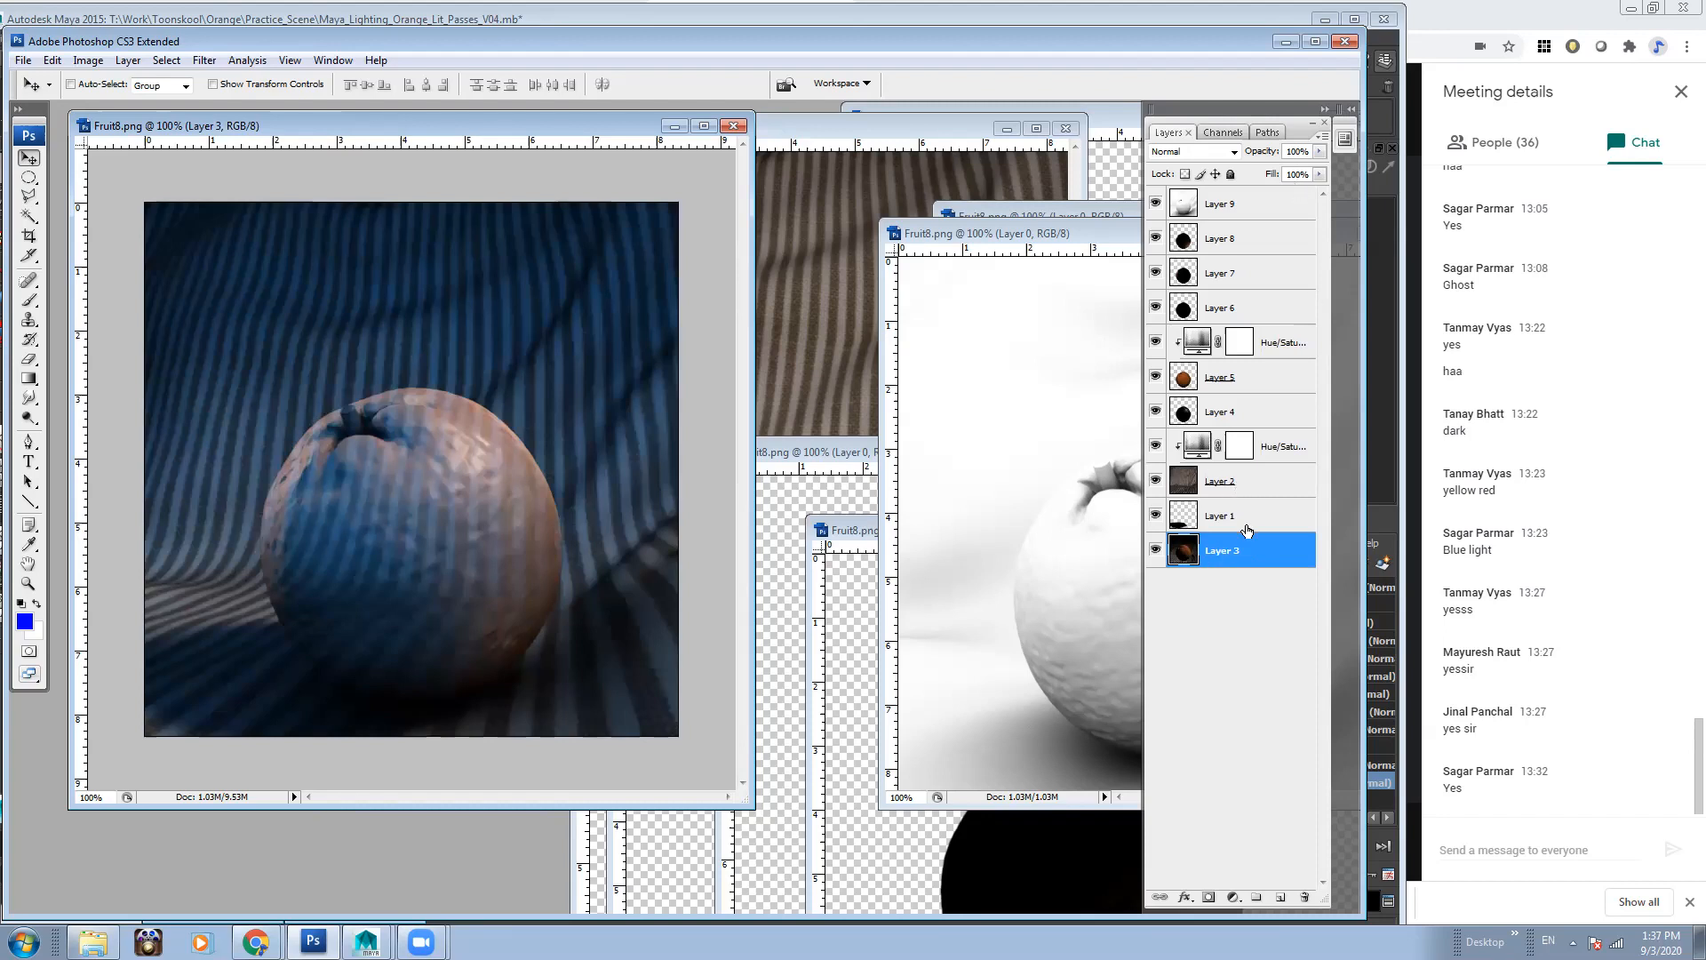
{"action": "left_click_drag", "start_coordinate": [1242, 560], "coordinate": [1243, 506]}
{"action": "left_click", "coordinate": [1155, 515]}
{"action": "left_click", "coordinate": [1155, 516]}
{"action": "left_click", "coordinate": [1155, 515]}
{"action": "left_click", "coordinate": [1157, 514]}
Undo the reordering and merging of Layer 0 and Layer 3
{"action": "key", "text": "ctrl+alt+z"}
{"action": "key", "text": "ctrl+alt+z"}
{"action": "key", "text": "ctrl+alt+z"}
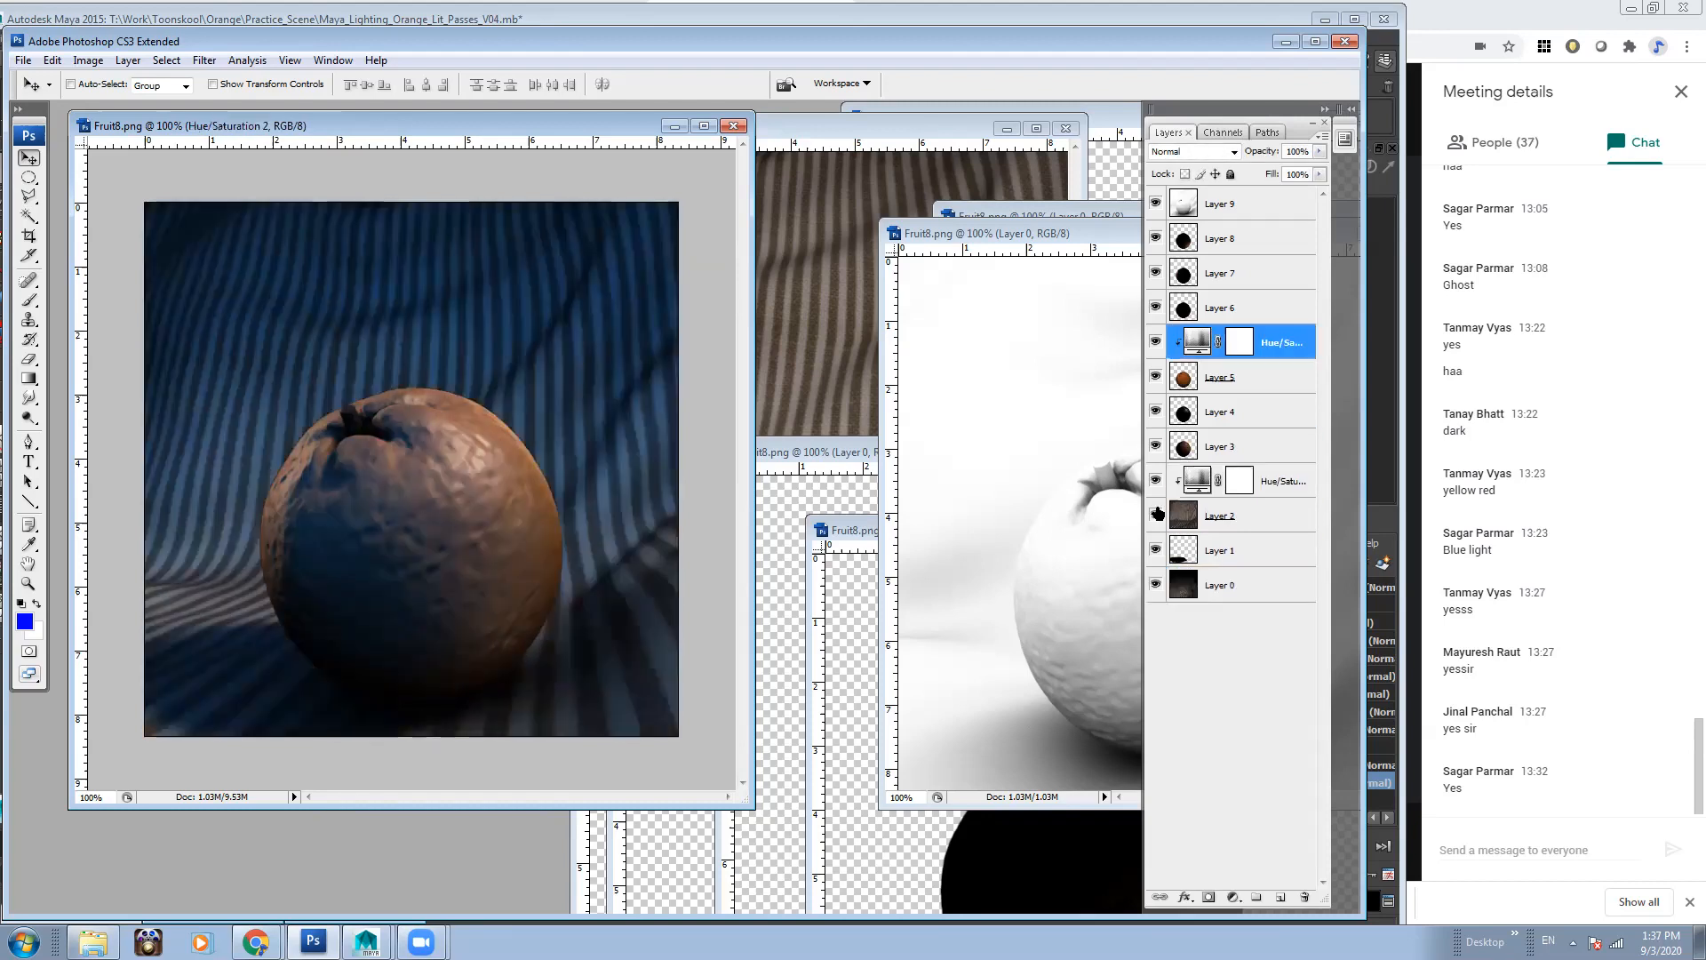
Toggle Layer 3's visibility to check its contribution, and select Layer 0
{"action": "left_click", "coordinate": [1271, 382]}
{"action": "left_click", "coordinate": [1257, 421]}
{"action": "left_click", "coordinate": [1265, 454]}
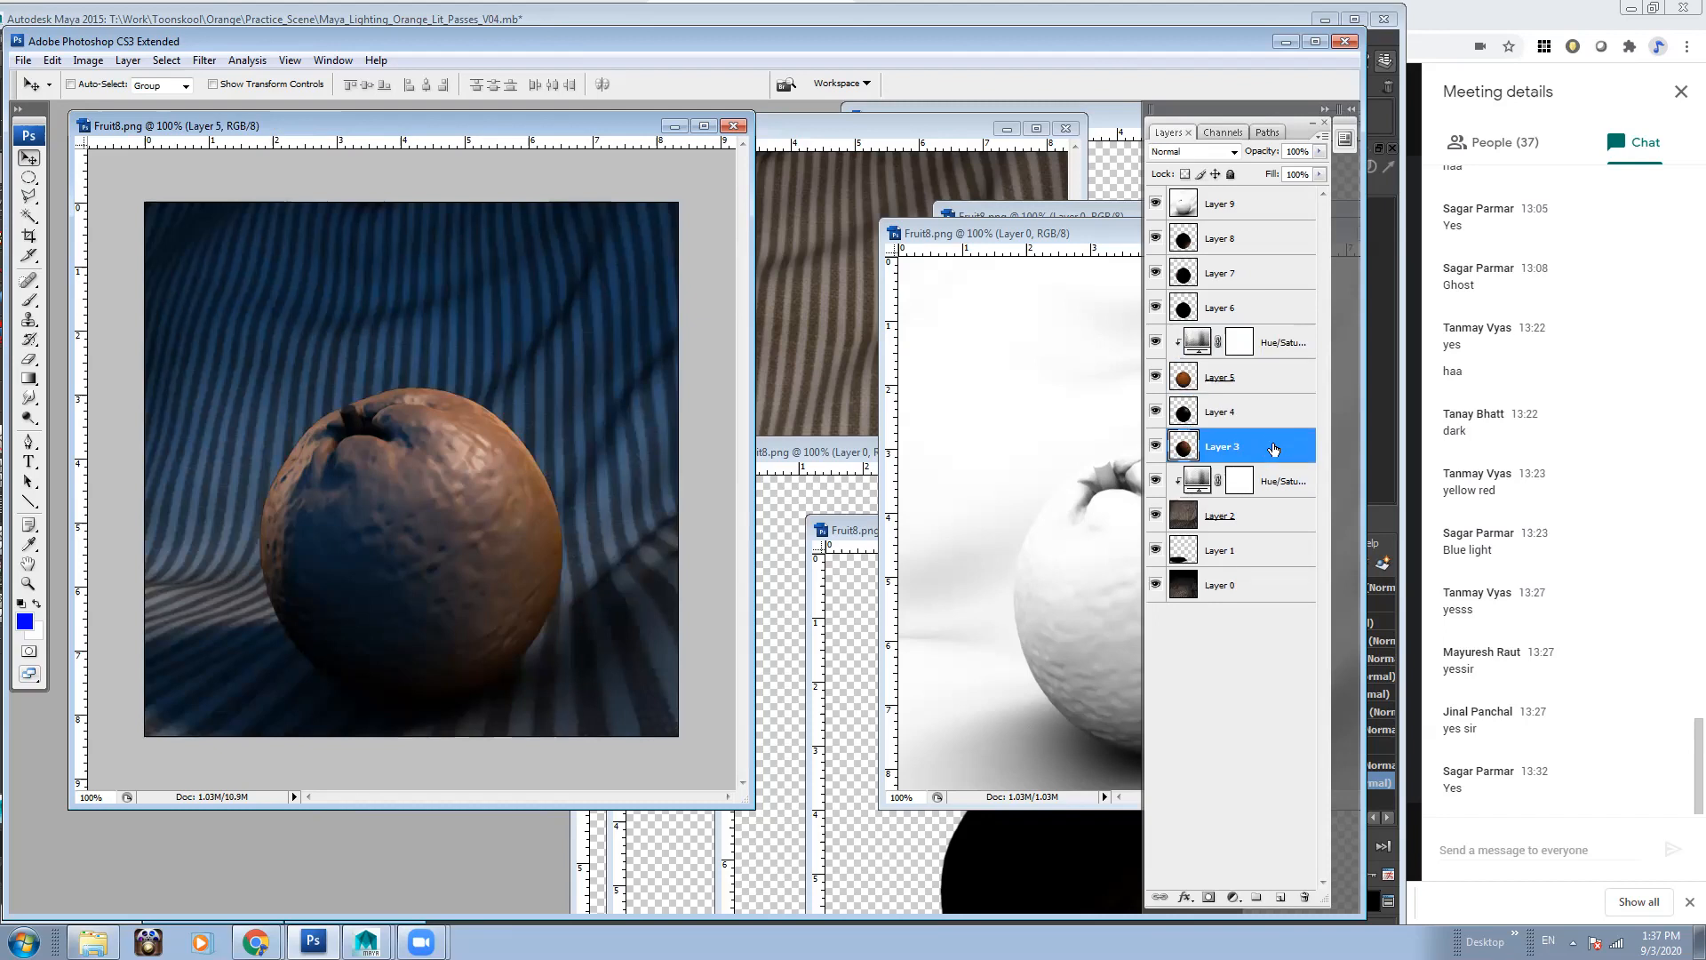
{"action": "left_click", "coordinate": [1154, 446]}
{"action": "left_click", "coordinate": [1267, 587]}
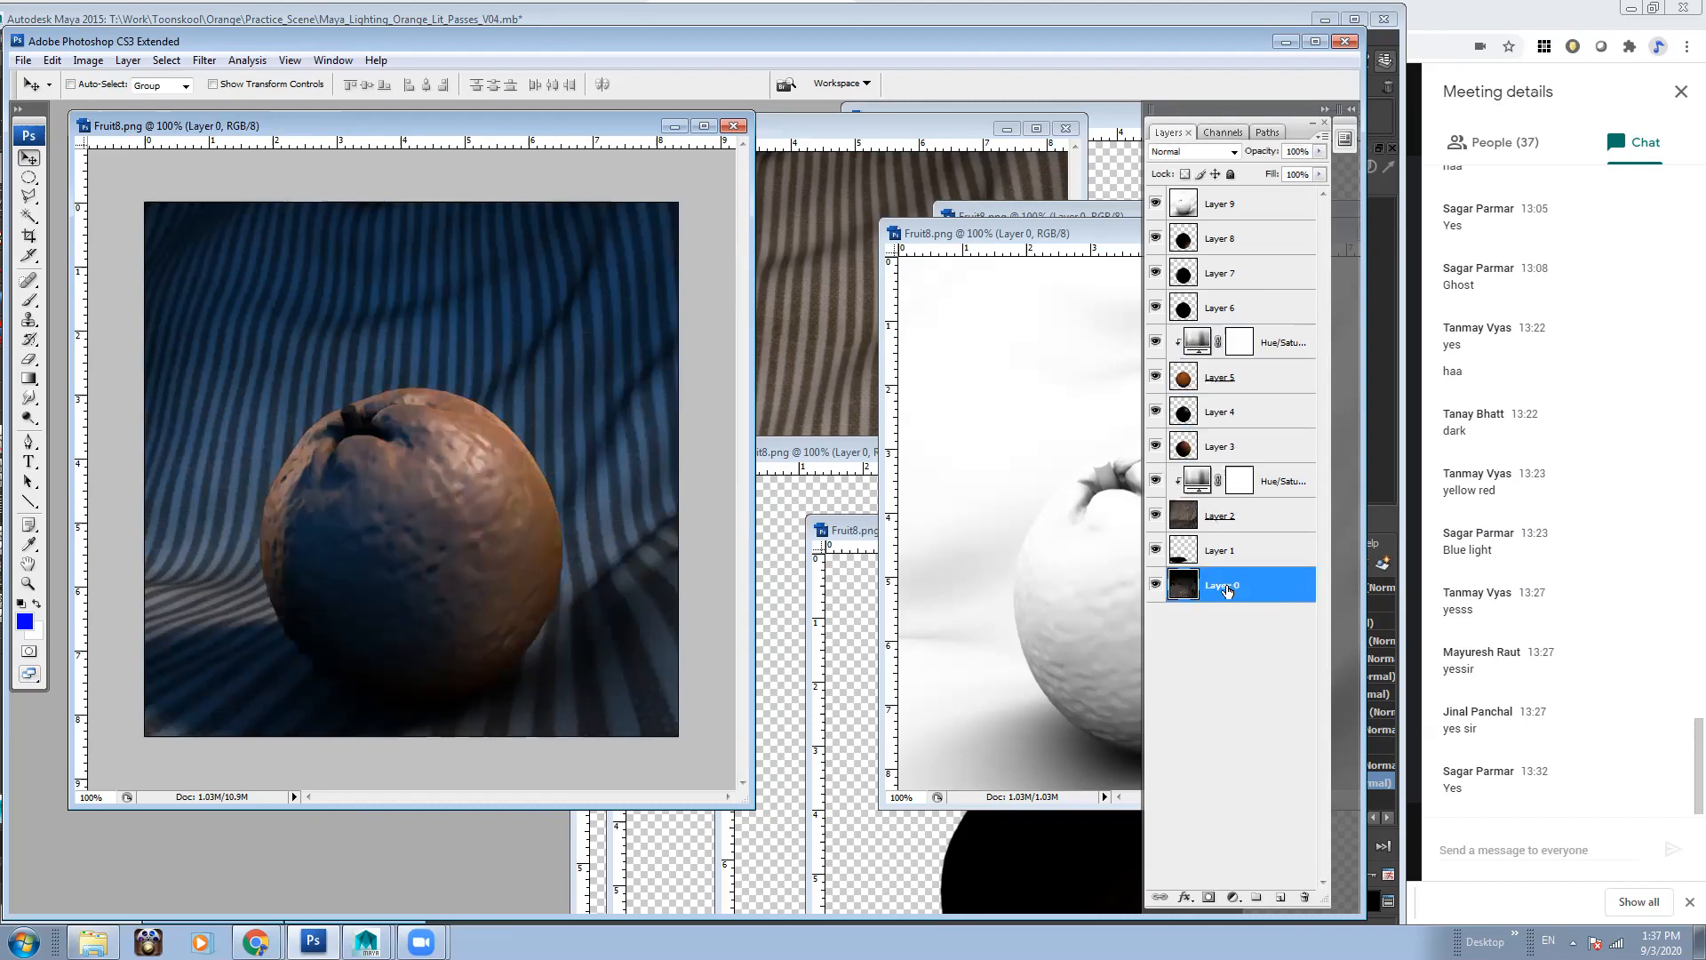
{"action": "left_click", "coordinate": [1231, 898]}
{"action": "left_click", "coordinate": [1182, 723]}
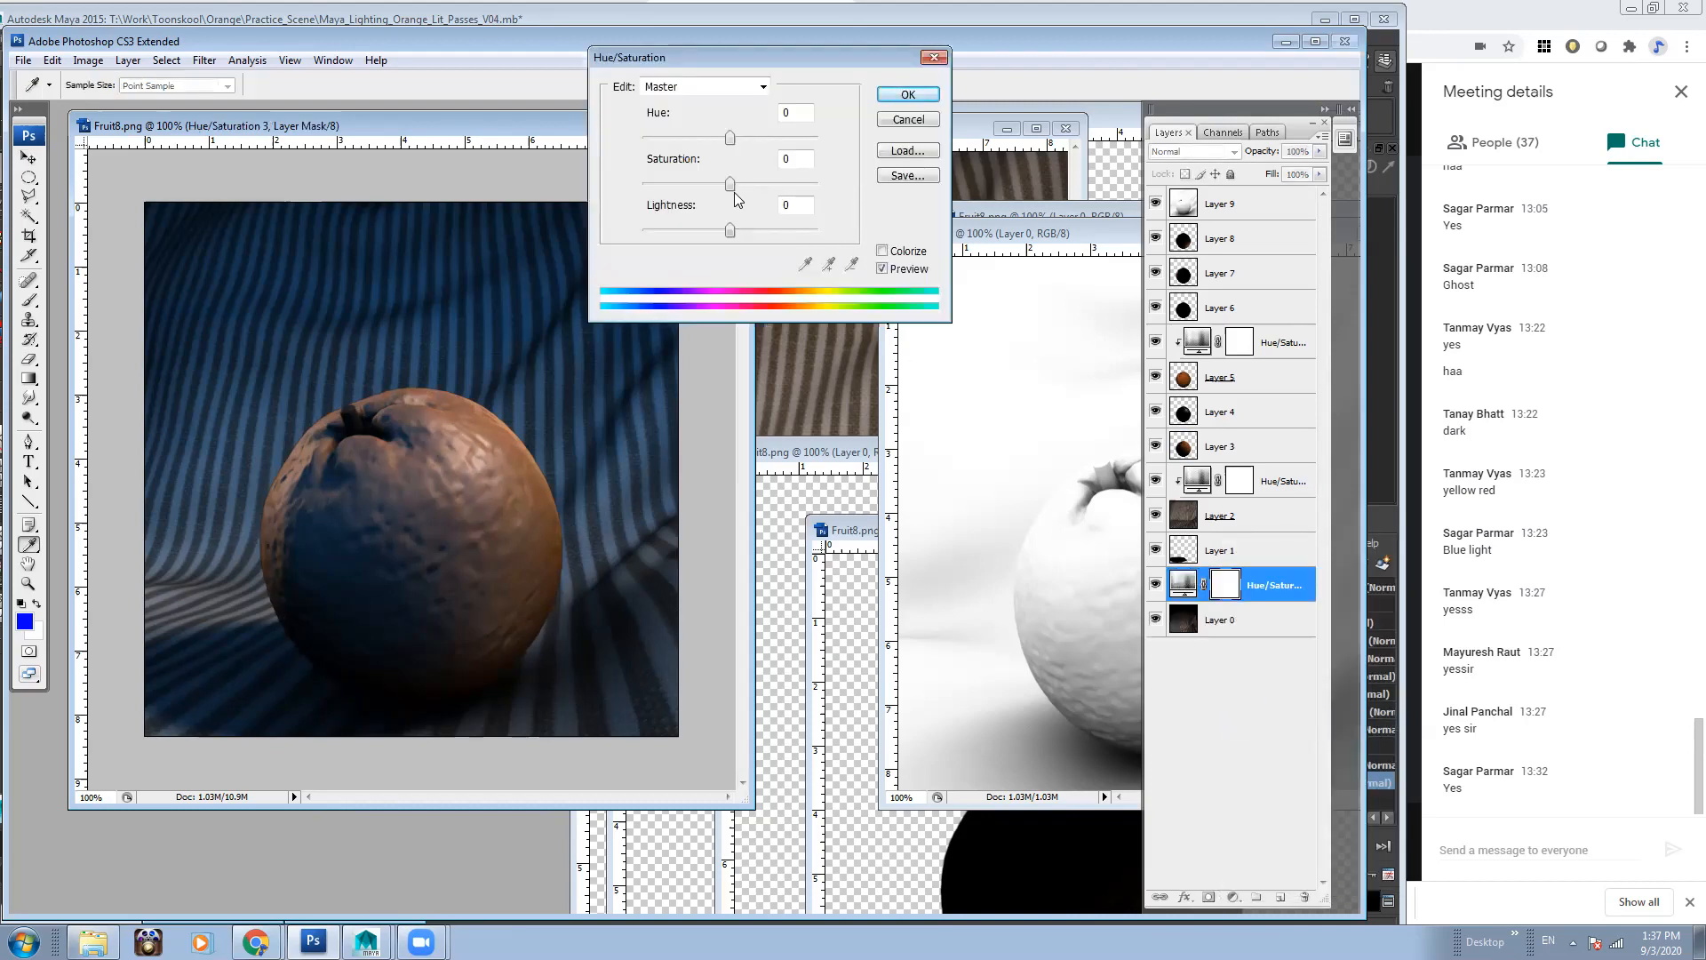
{"action": "left_click", "coordinate": [882, 251]}
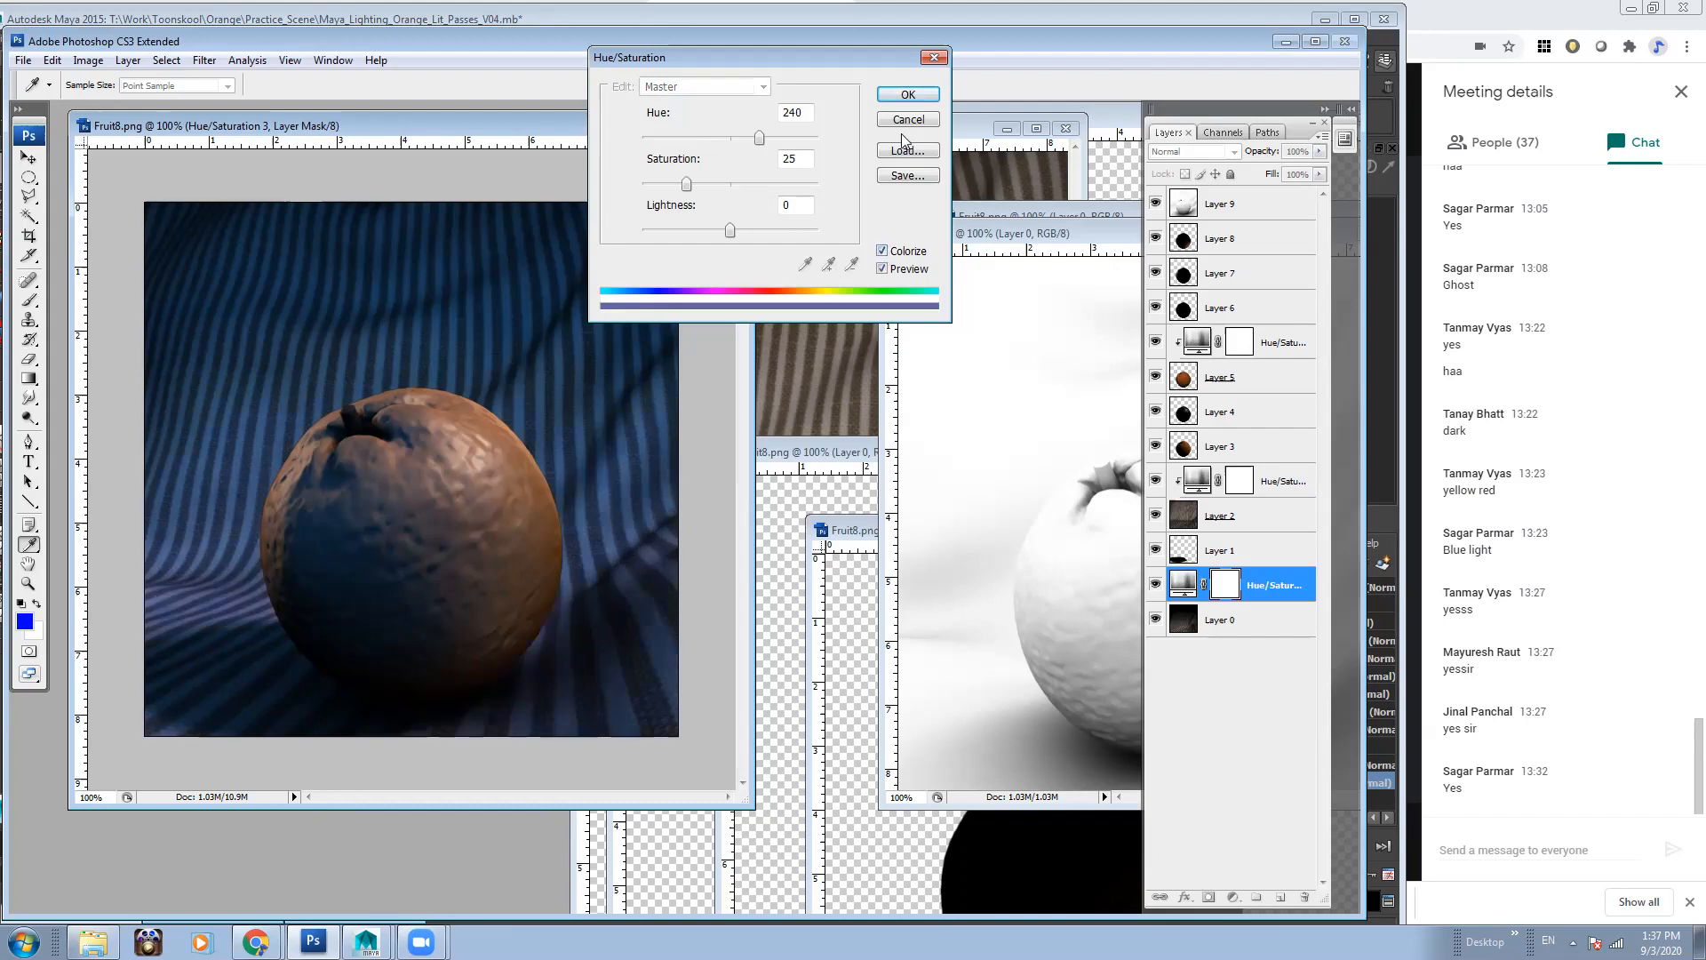
{"action": "left_click", "coordinate": [910, 119]}
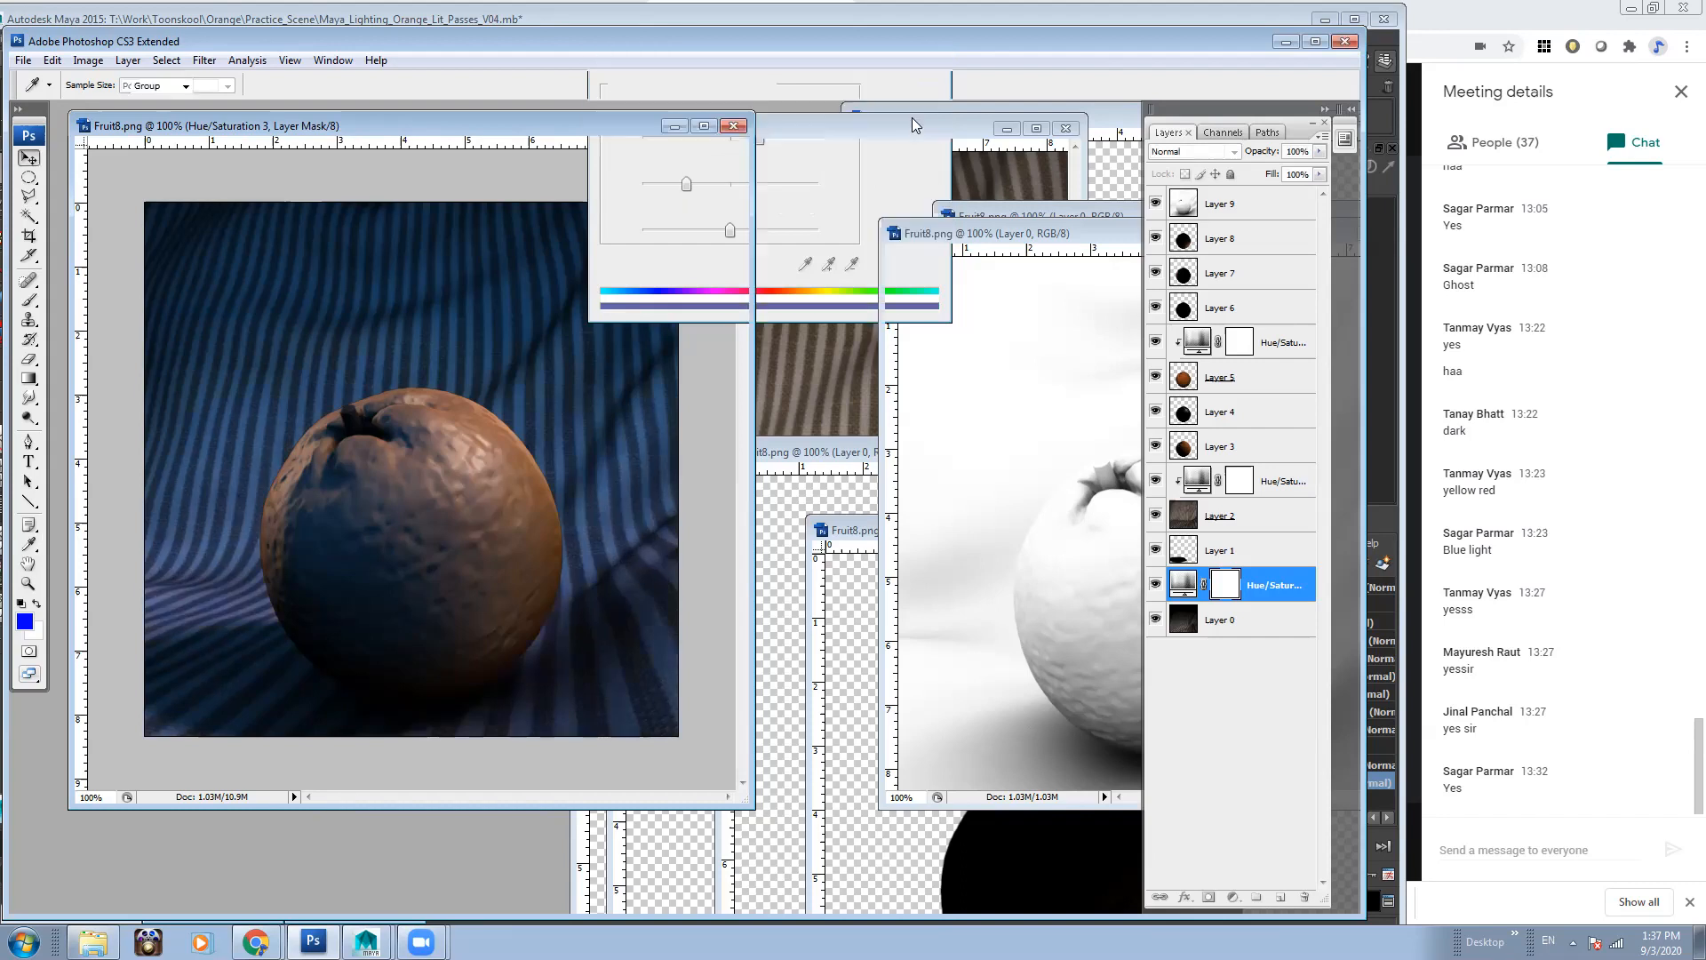
Add a Hue/Saturation adjustment layer above Layer 0 and clip it to that layer
{"action": "left_click", "coordinate": [1232, 900]}
{"action": "left_click", "coordinate": [1280, 719]}
{"action": "left_click", "coordinate": [895, 100]}
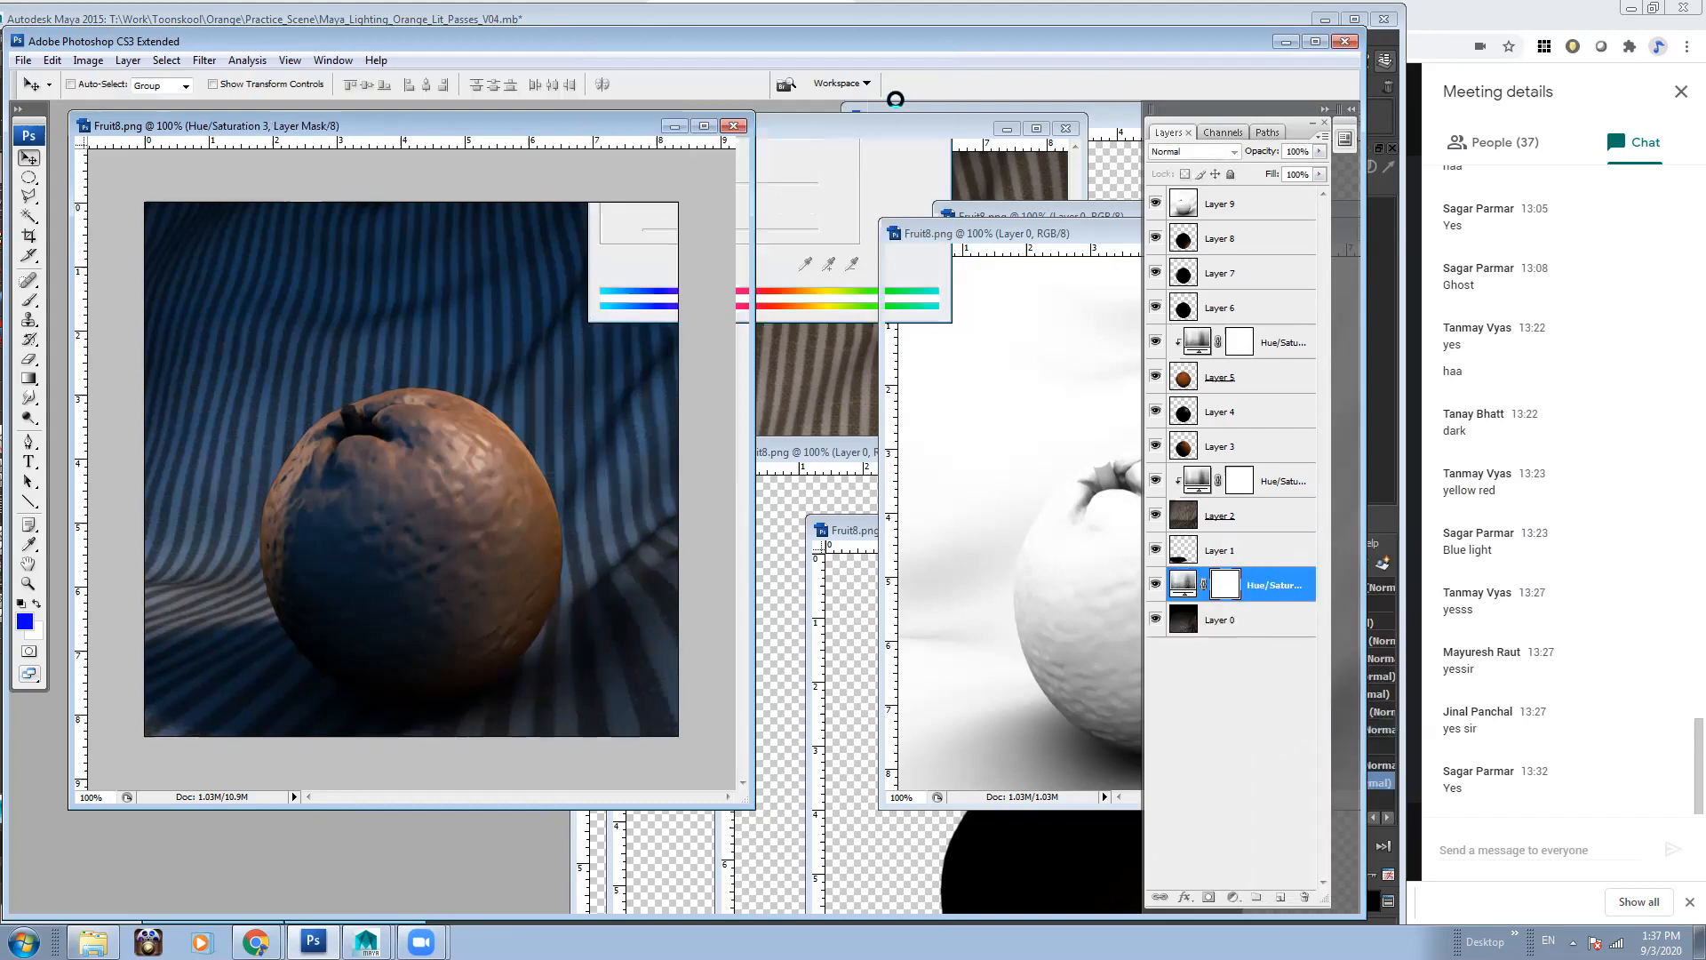
{"action": "key", "text": "ctrl+alt+g"}
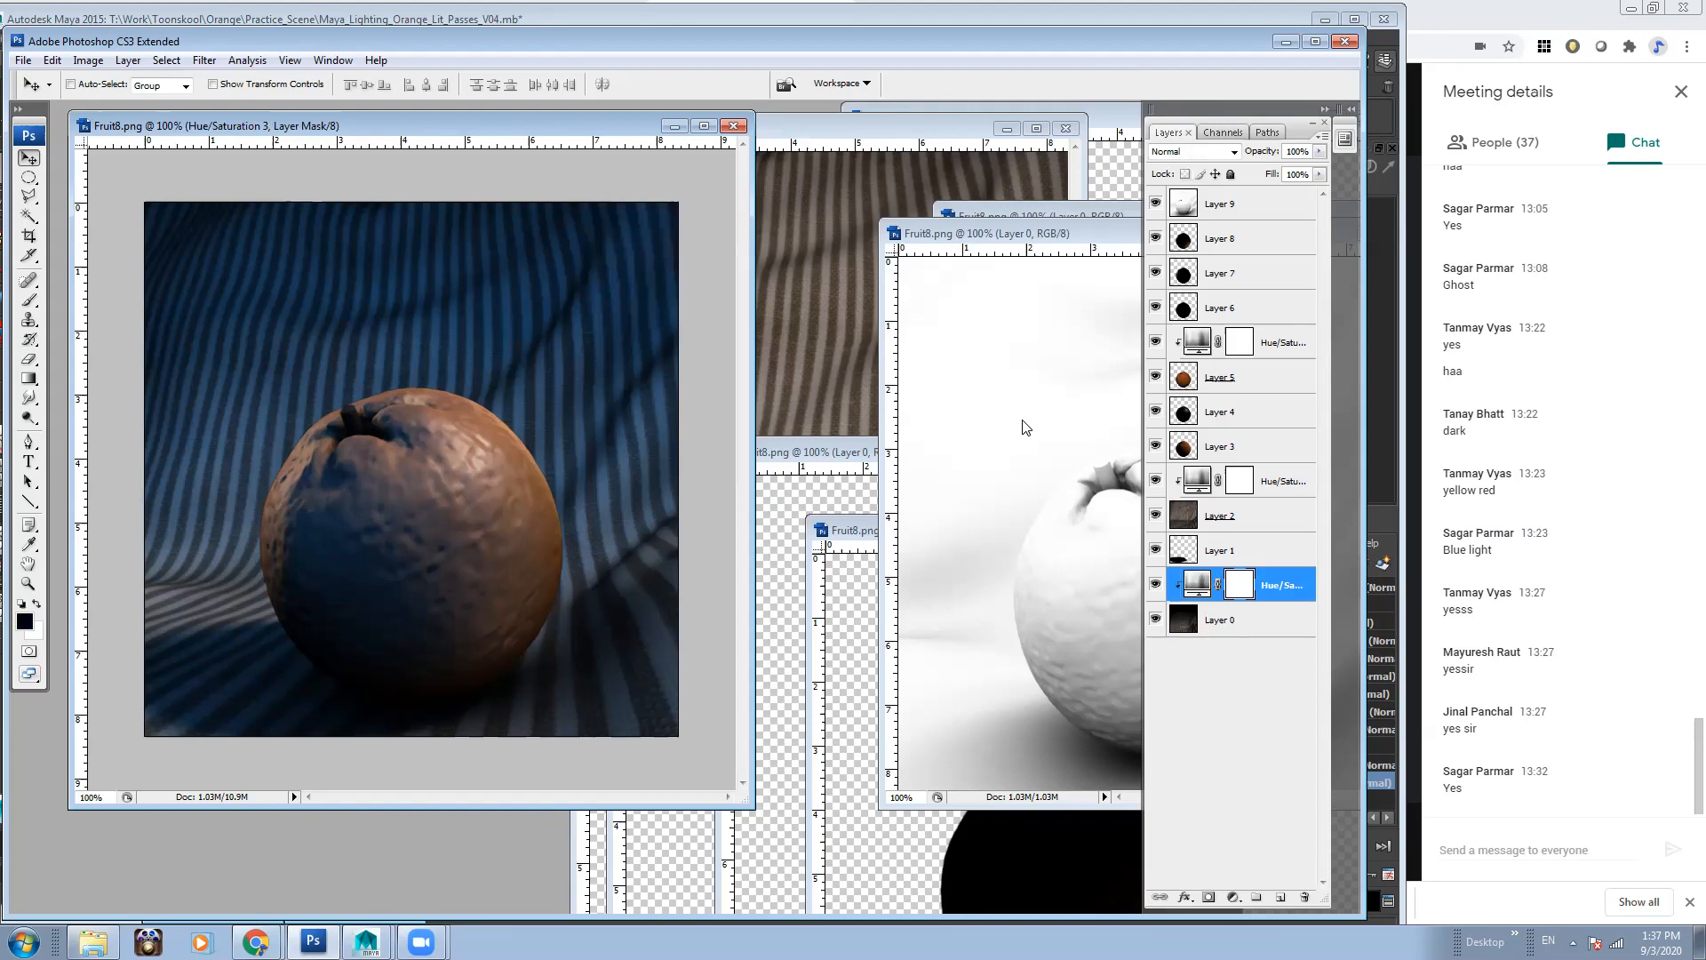
Colorize Layer 0 red through its clipped adjustment, with Hue 0 and Saturation 78
{"action": "double_click", "coordinate": [1193, 586]}
{"action": "left_click", "coordinate": [881, 253]}
{"action": "left_click_drag", "start_coordinate": [760, 142], "coordinate": [641, 136]}
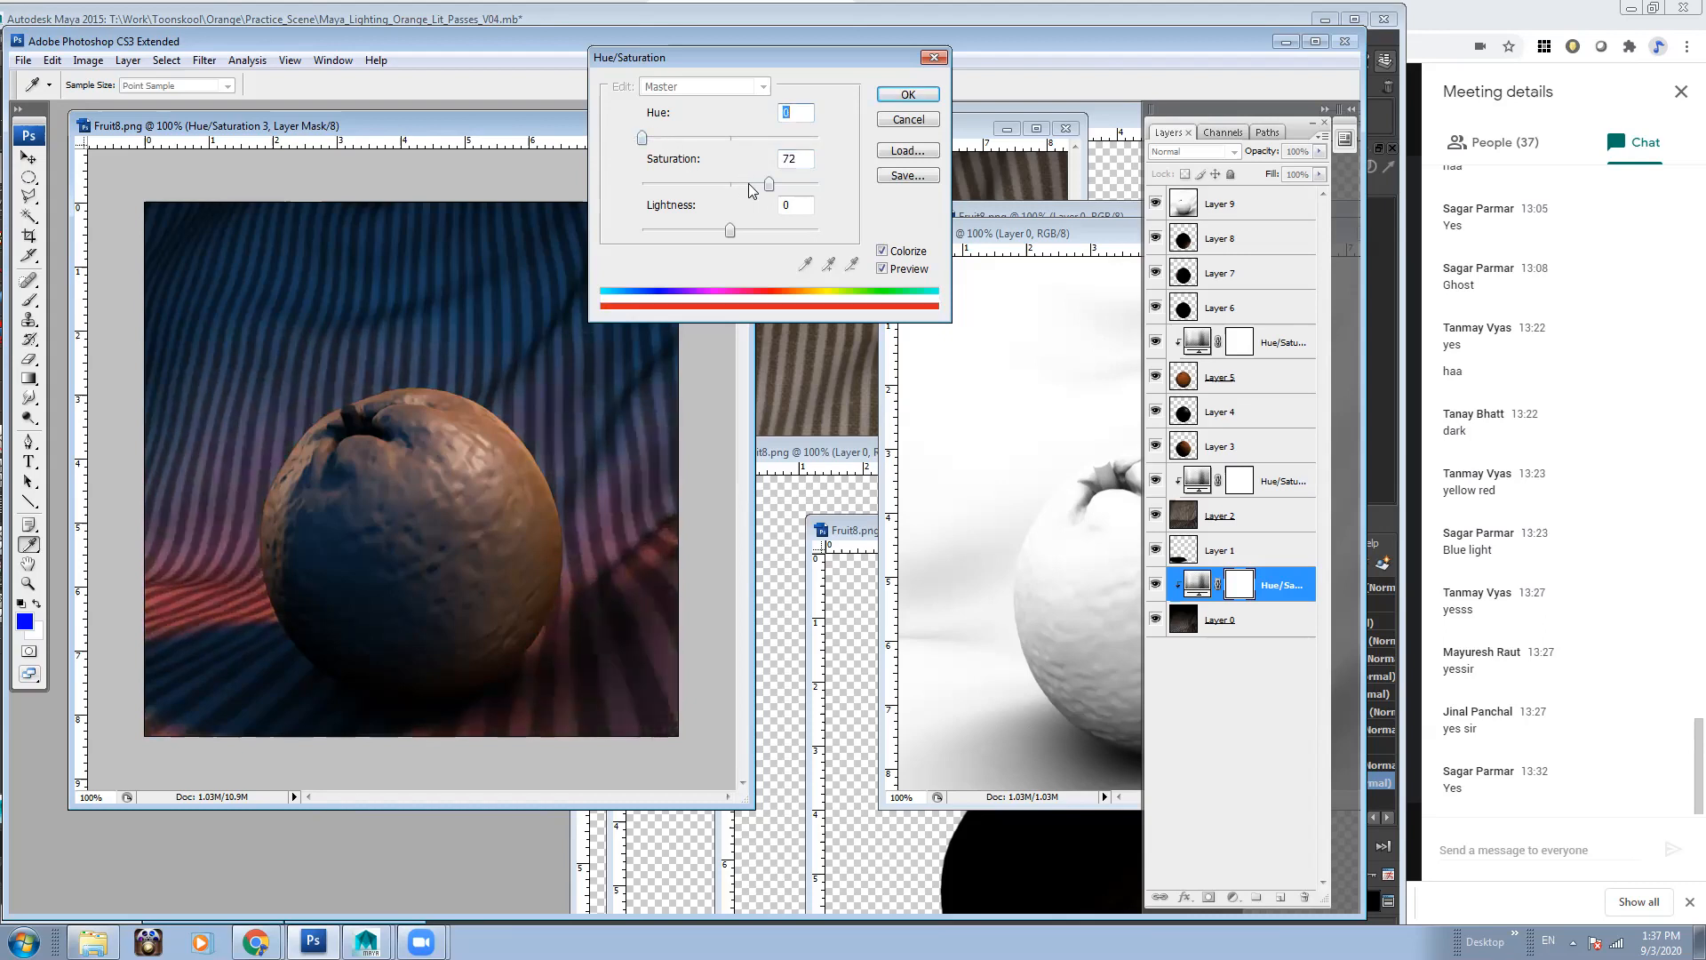
{"action": "left_click_drag", "start_coordinate": [764, 187], "coordinate": [780, 185]}
{"action": "left_click_drag", "start_coordinate": [646, 139], "coordinate": [609, 135]}
{"action": "left_click", "coordinate": [912, 96]}
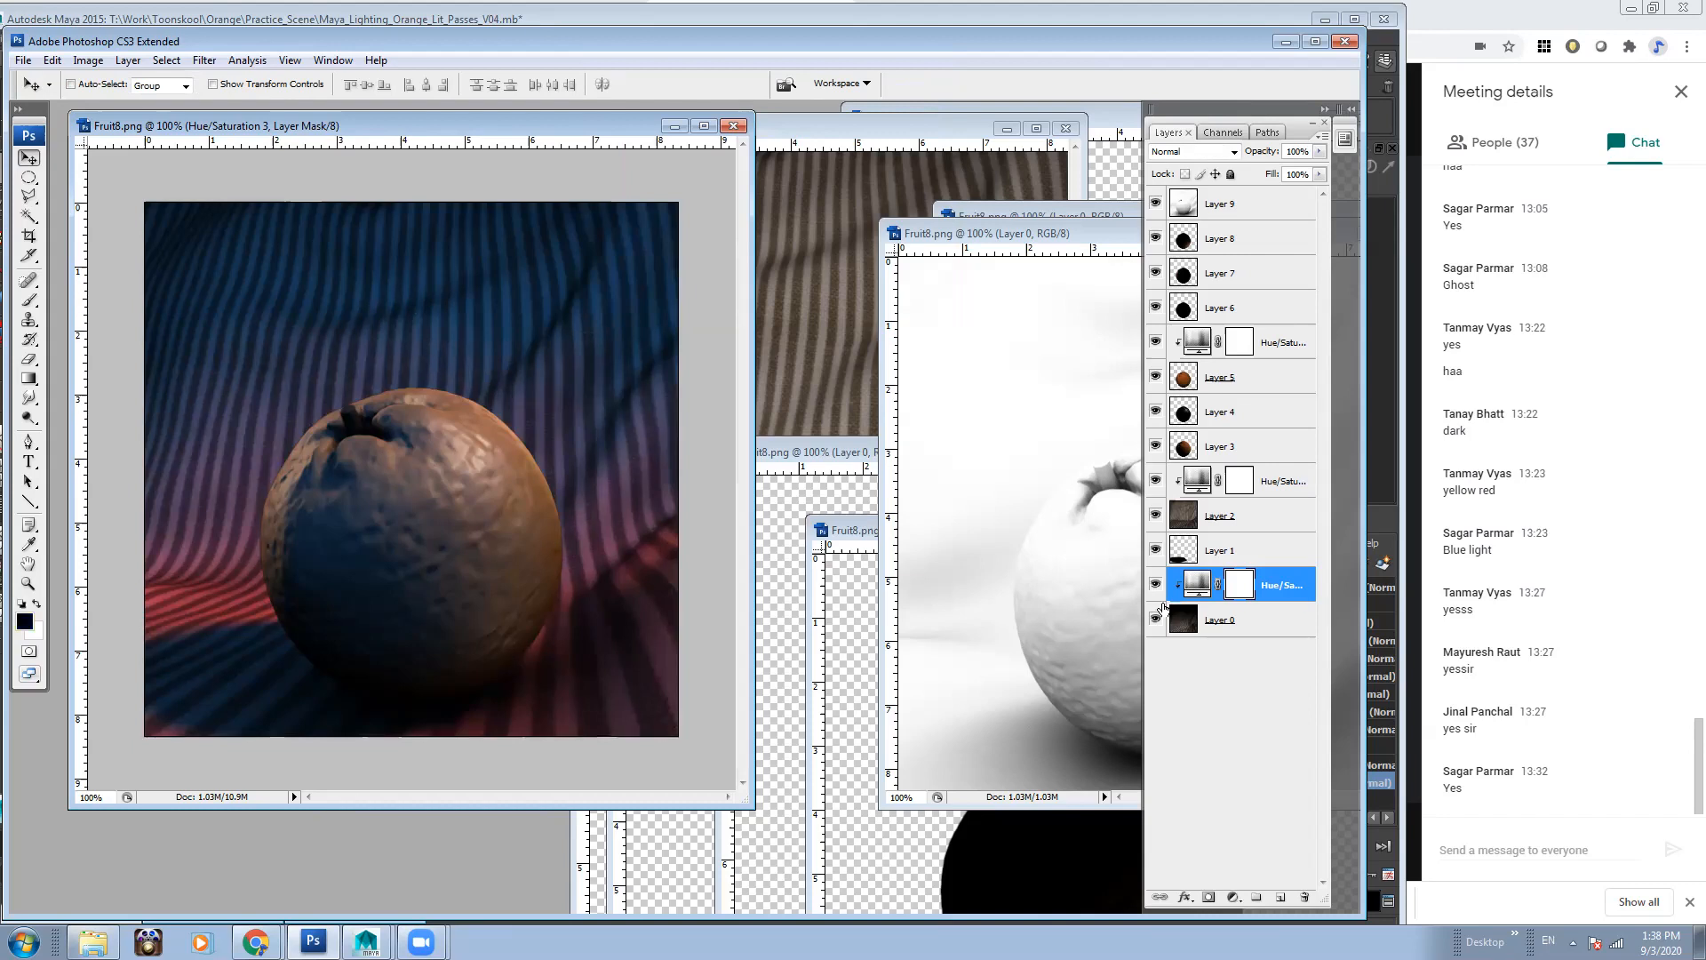
Check the colorize values of Layer 0's clipped Hue/Saturation adjustment without changing them, and select Layer 3
{"action": "double_click", "coordinate": [1181, 584]}
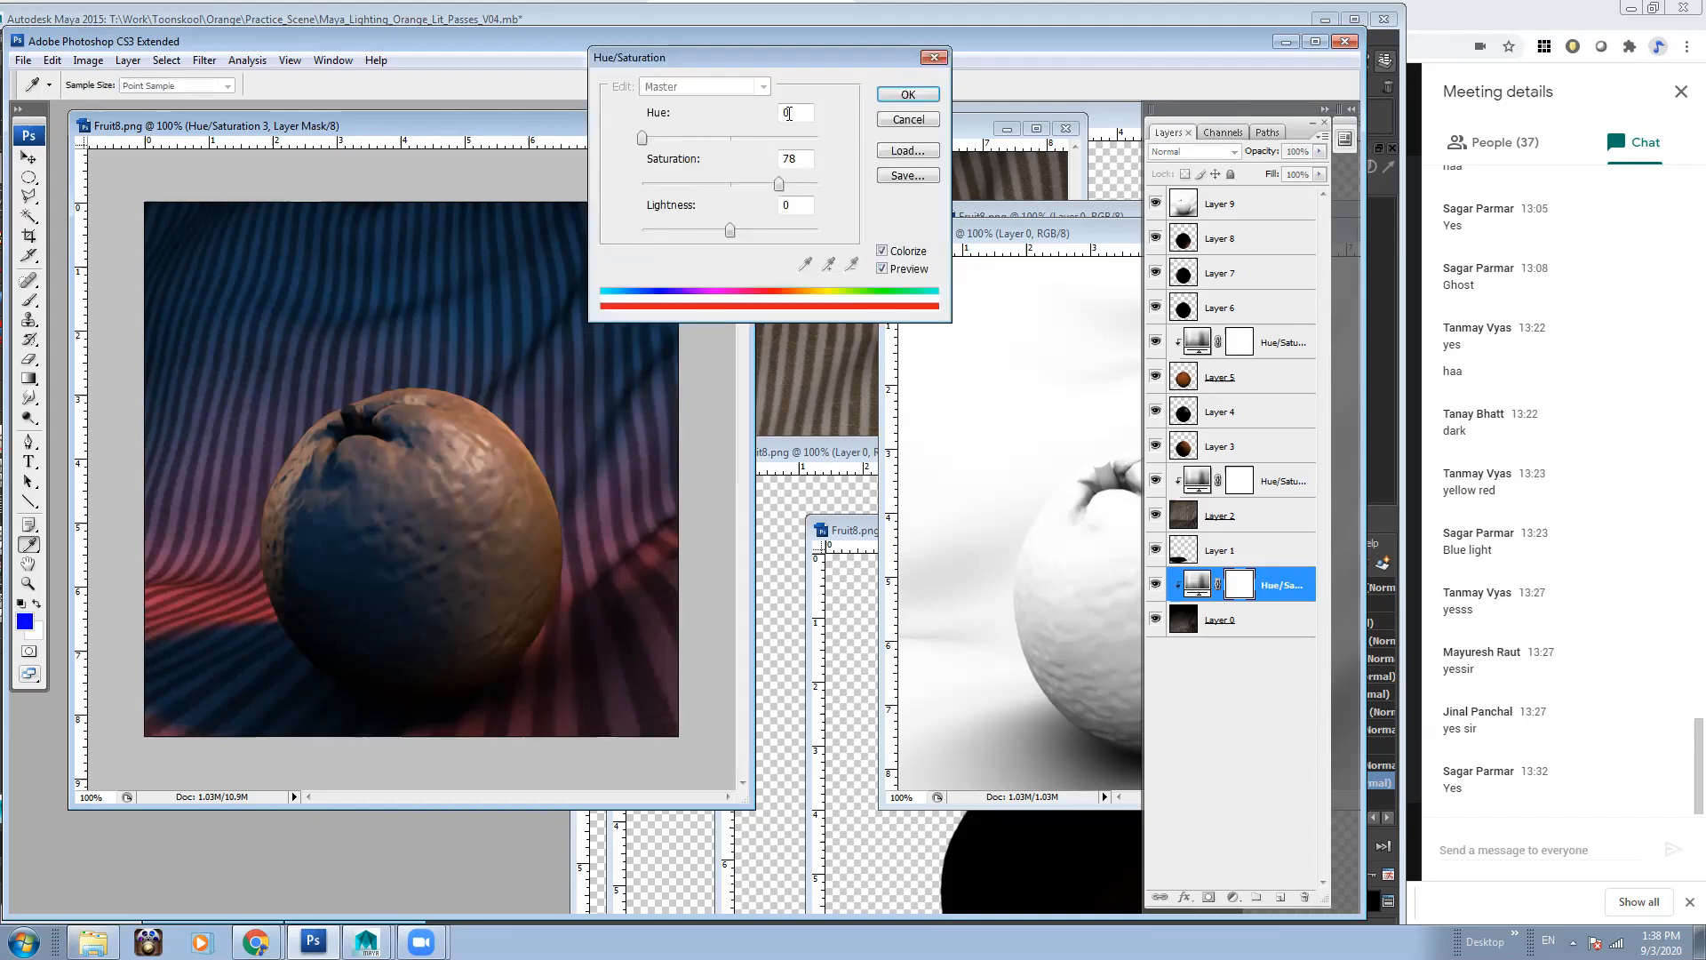
{"action": "left_click", "coordinate": [908, 120]}
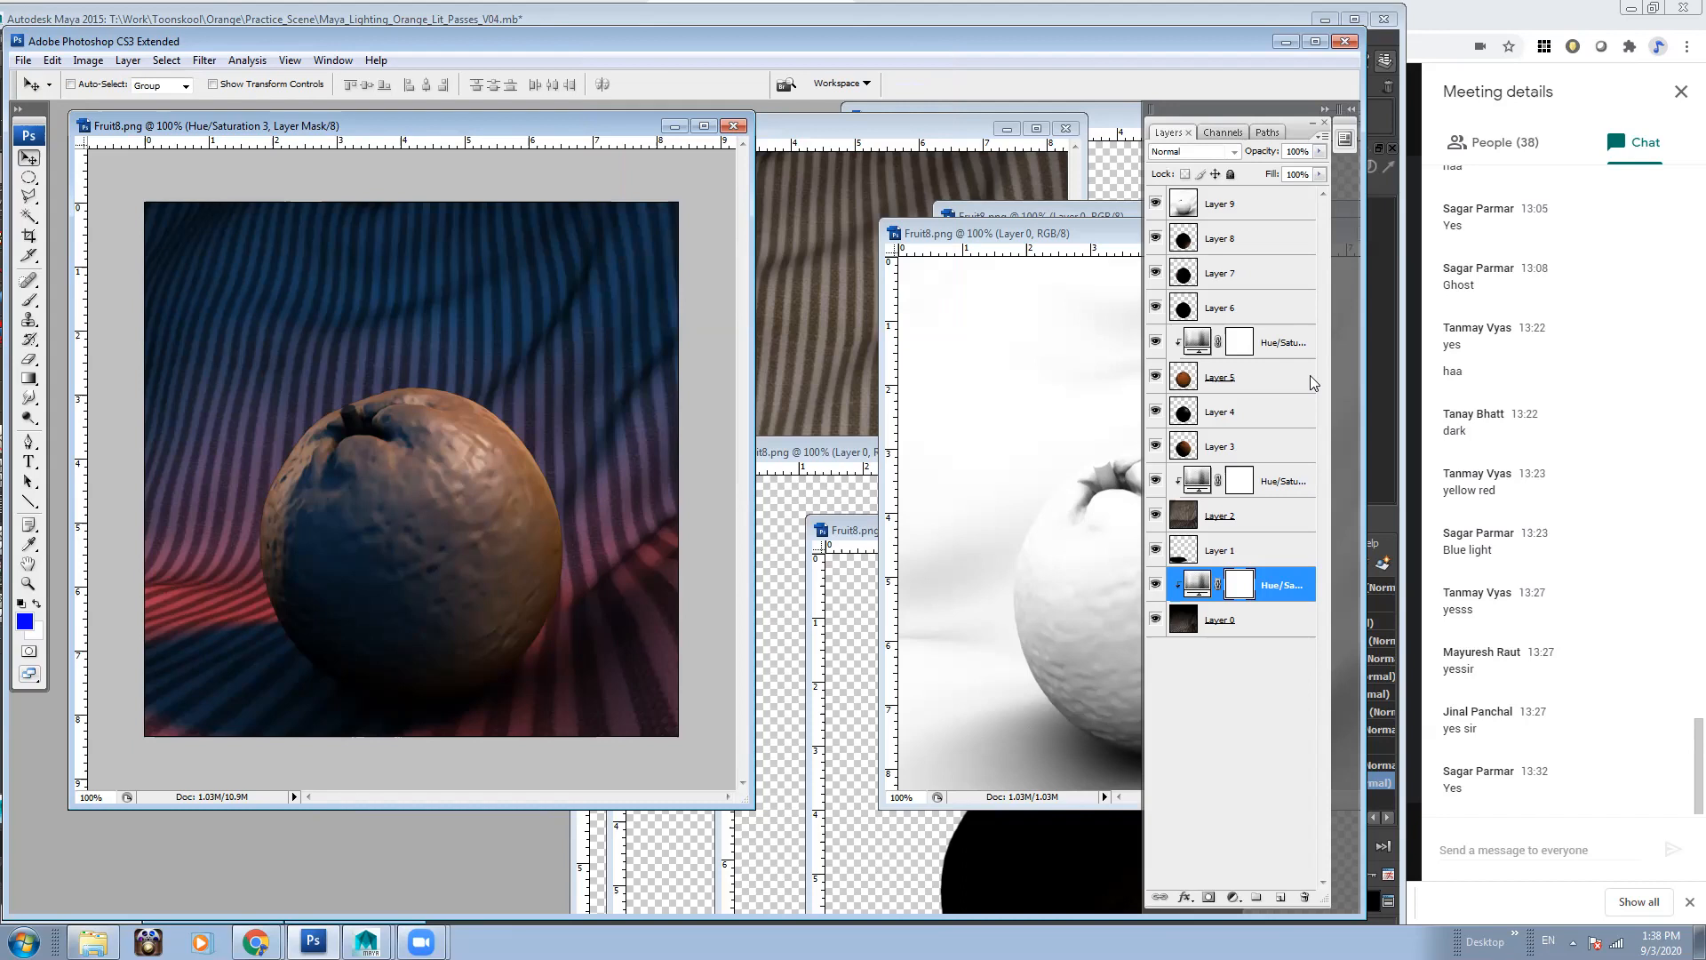
{"action": "left_click", "coordinate": [1248, 451]}
{"action": "left_click", "coordinate": [1233, 898]}
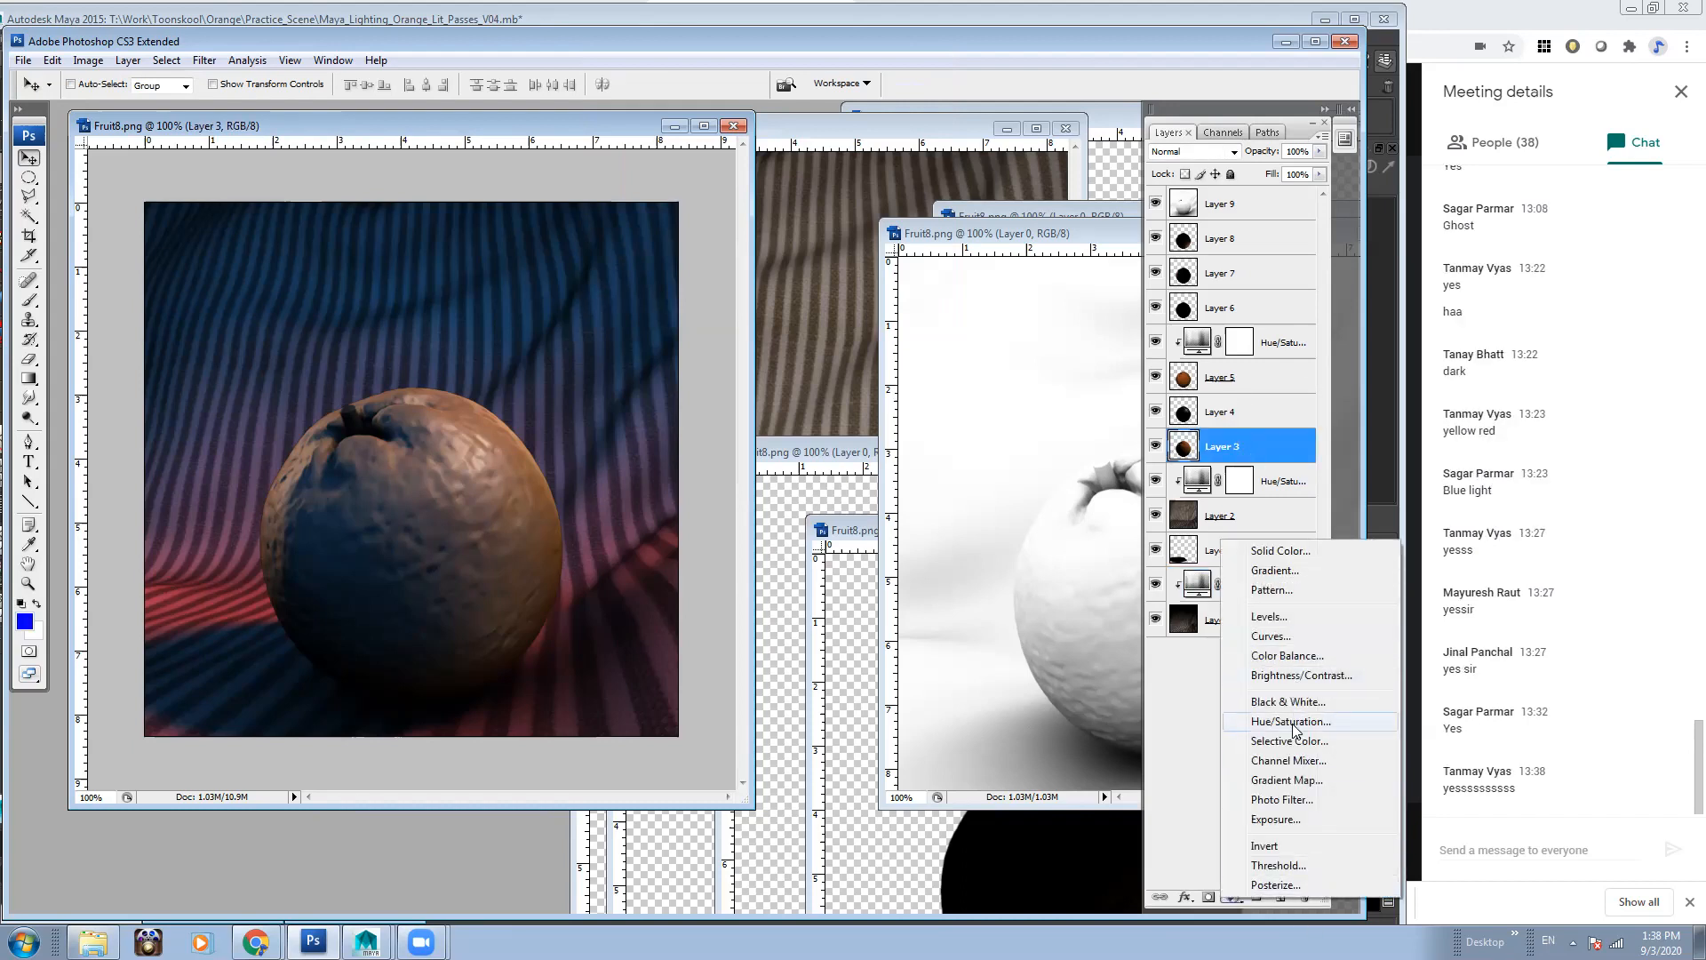
{"action": "left_click", "coordinate": [1293, 722]}
{"action": "left_click", "coordinate": [908, 120]}
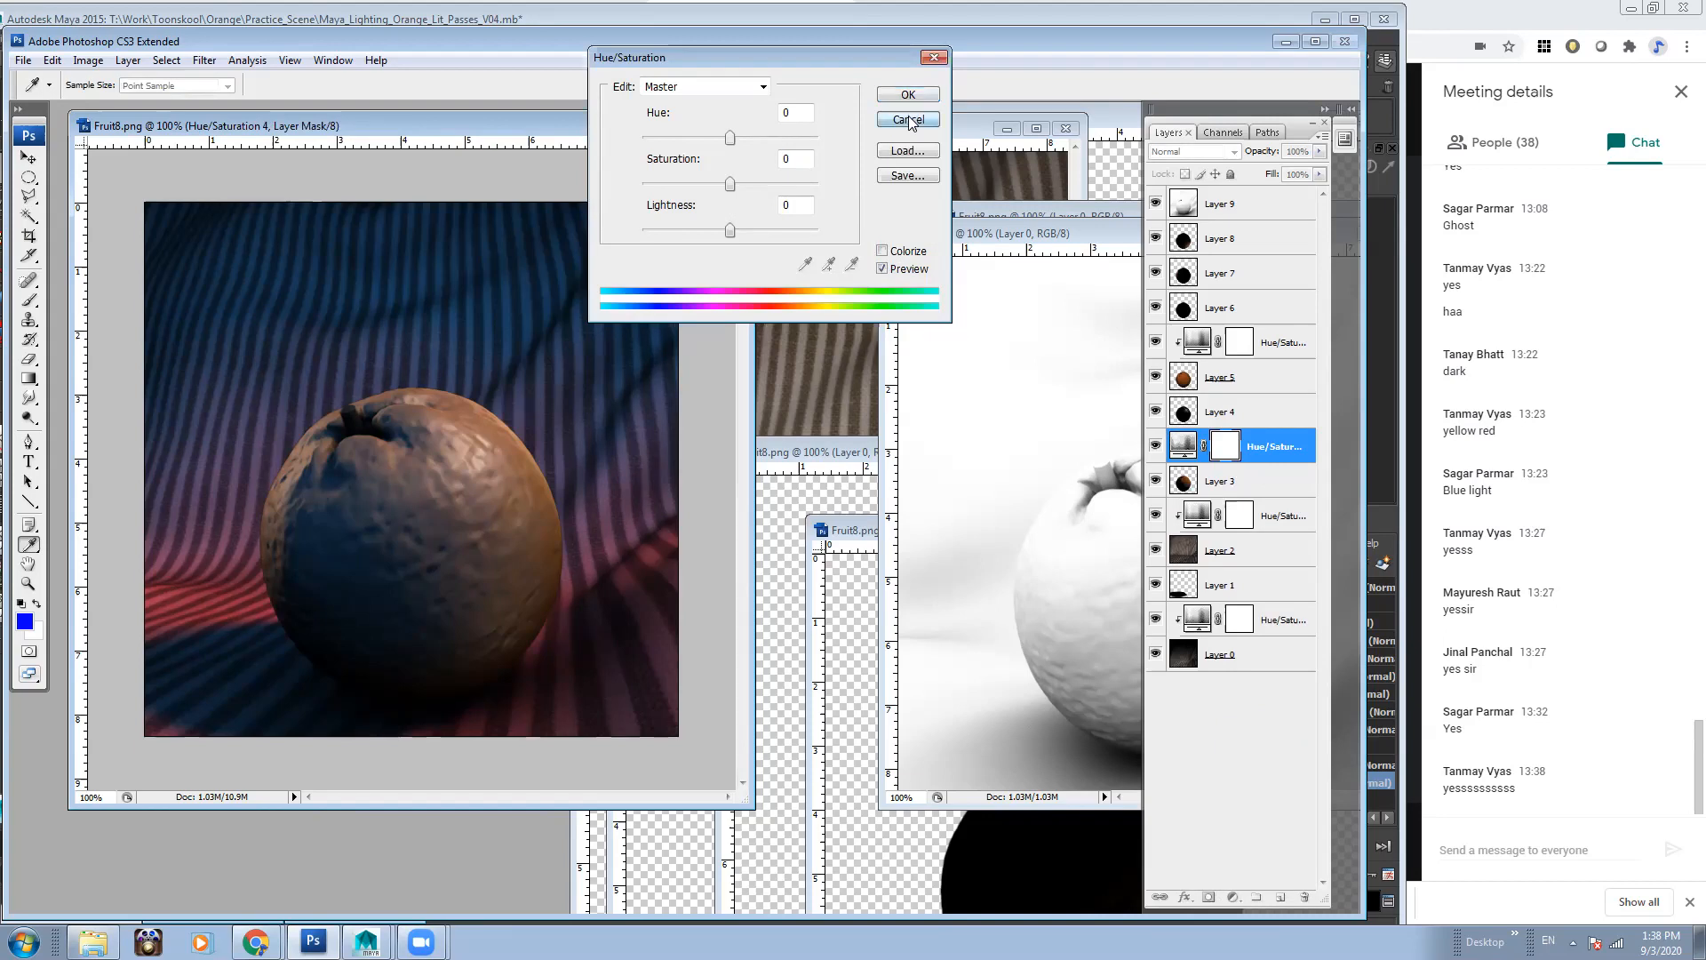
Add a Hue/Saturation adjustment layer above Layer 3 and clip it to that layer
{"action": "left_click", "coordinate": [1232, 898]}
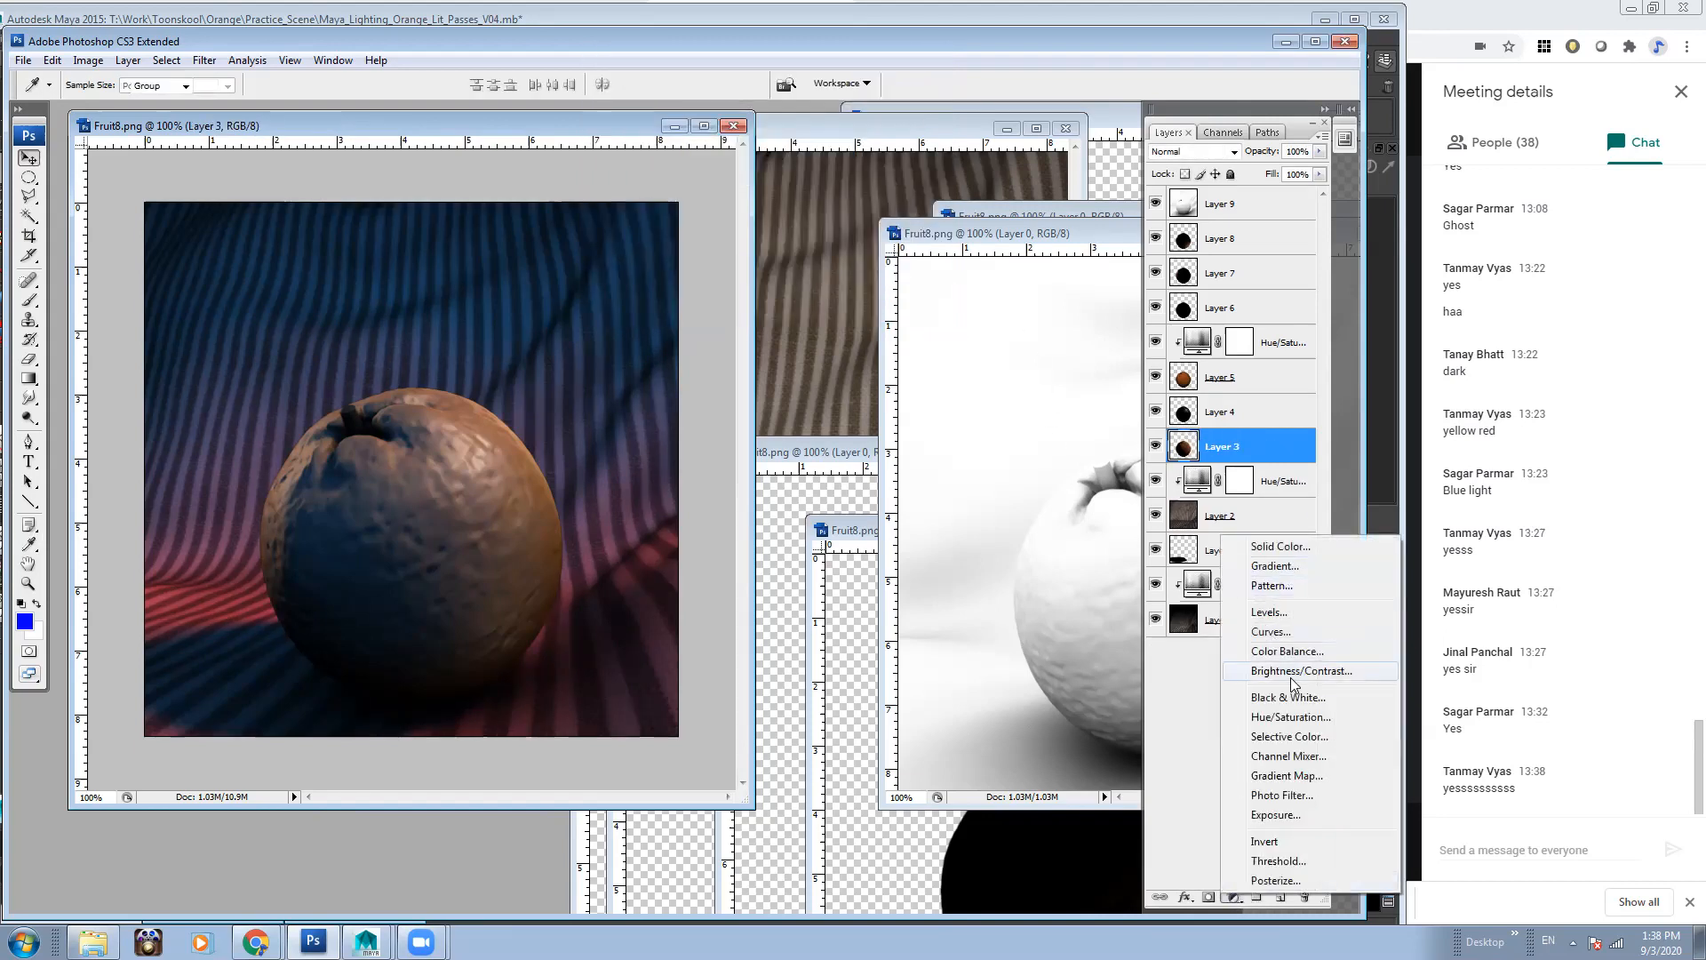
{"action": "left_click", "coordinate": [1290, 716]}
{"action": "left_click", "coordinate": [906, 95]}
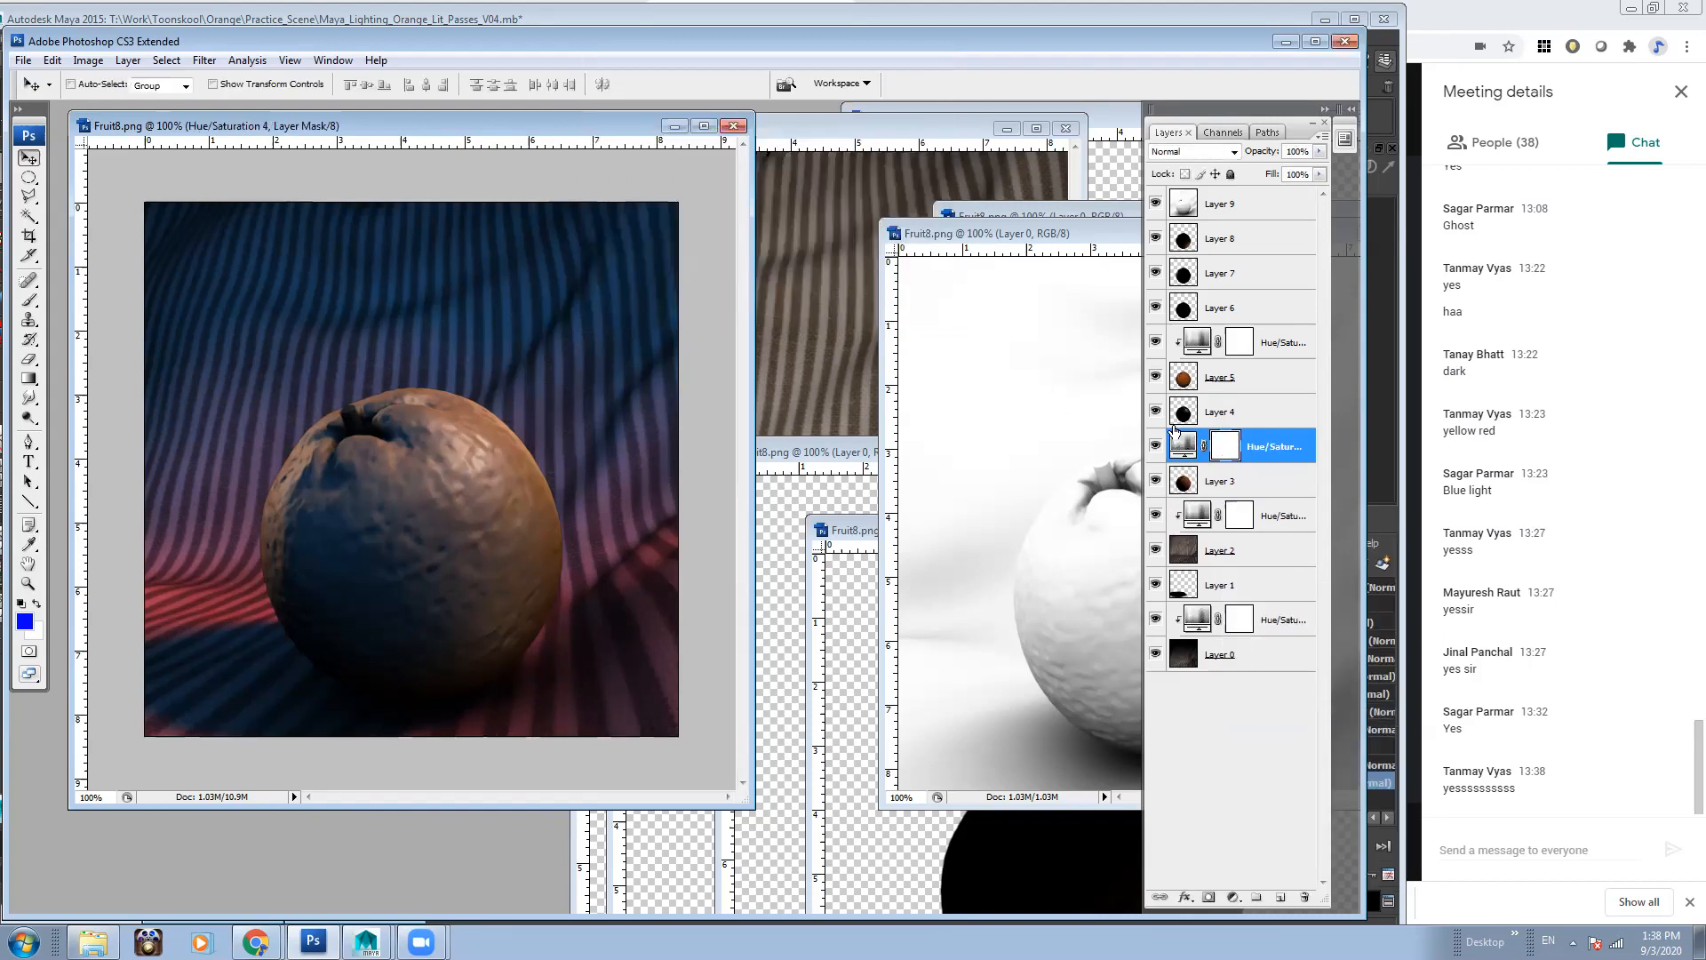
{"action": "left_click", "coordinate": [1177, 461], "text": "alt"}
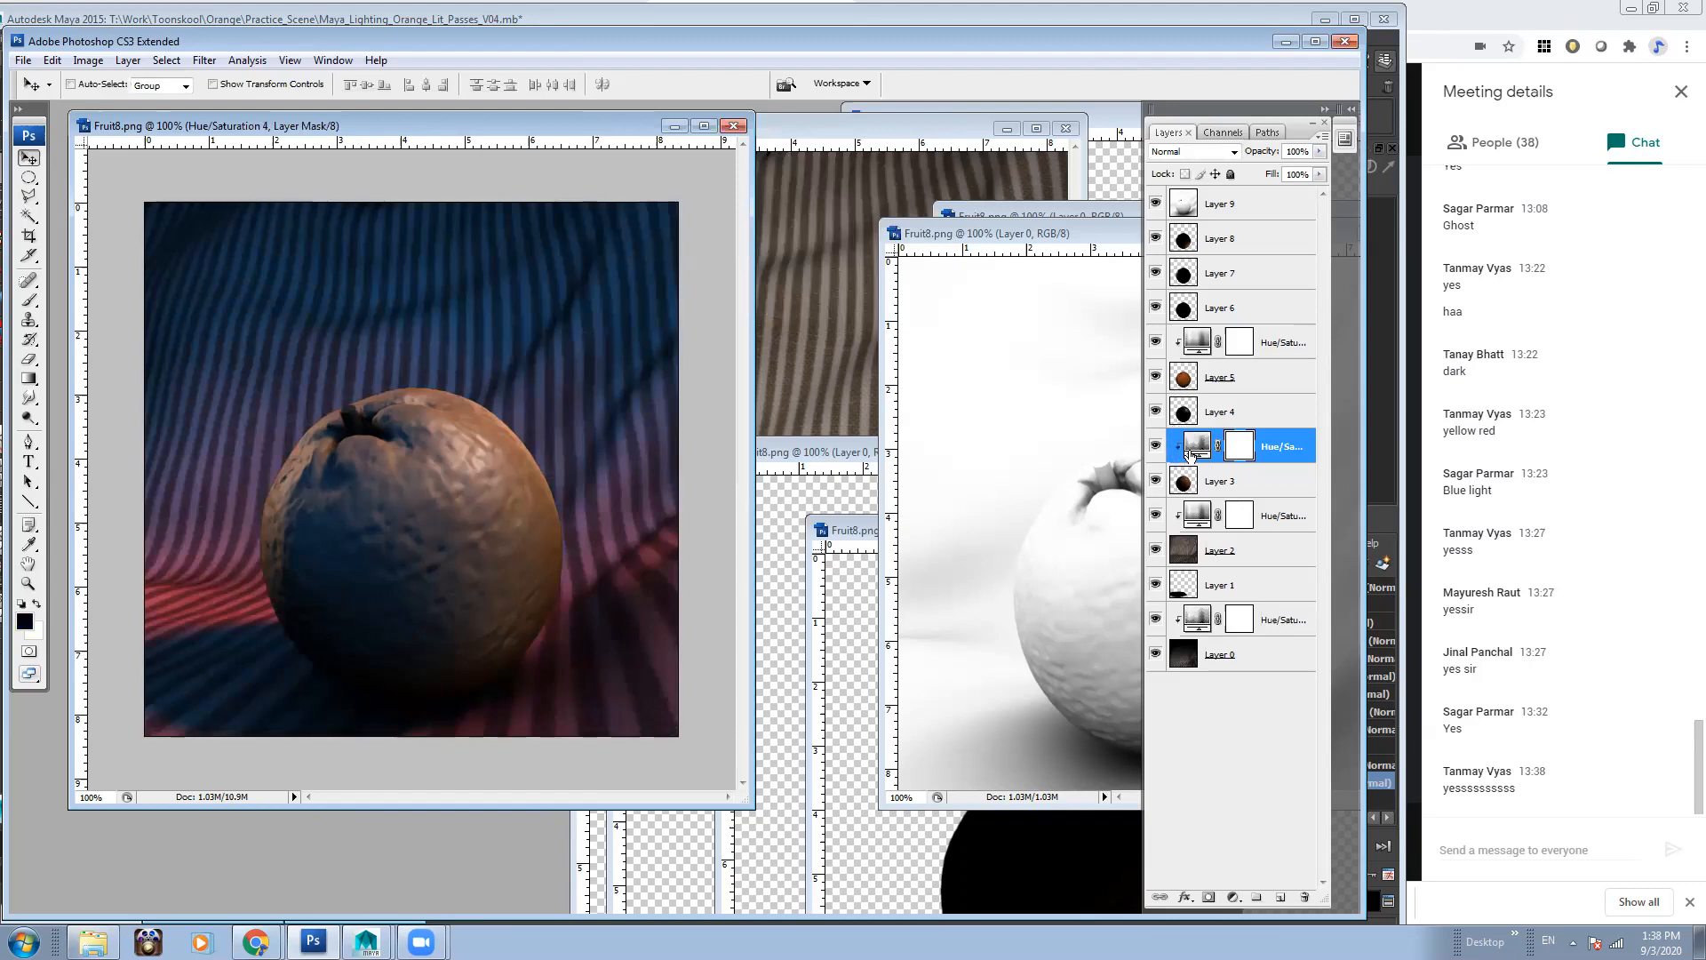
{"action": "double_click", "coordinate": [1196, 447]}
{"action": "left_click", "coordinate": [883, 252]}
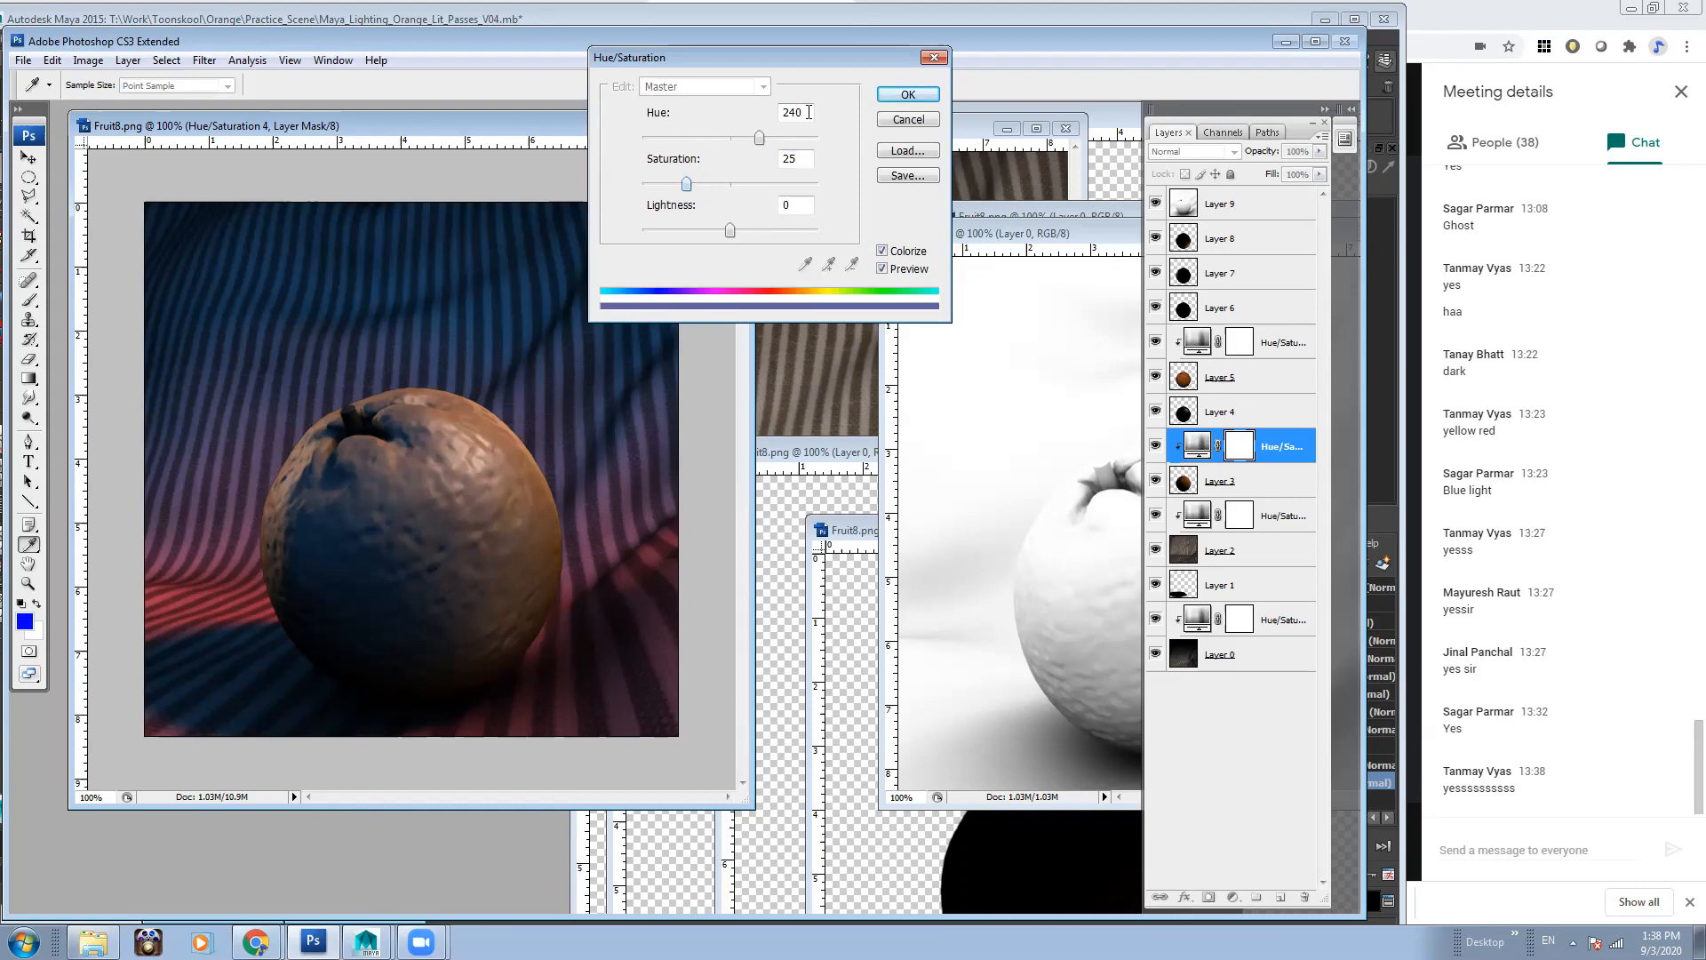
{"action": "left_click", "coordinate": [908, 119]}
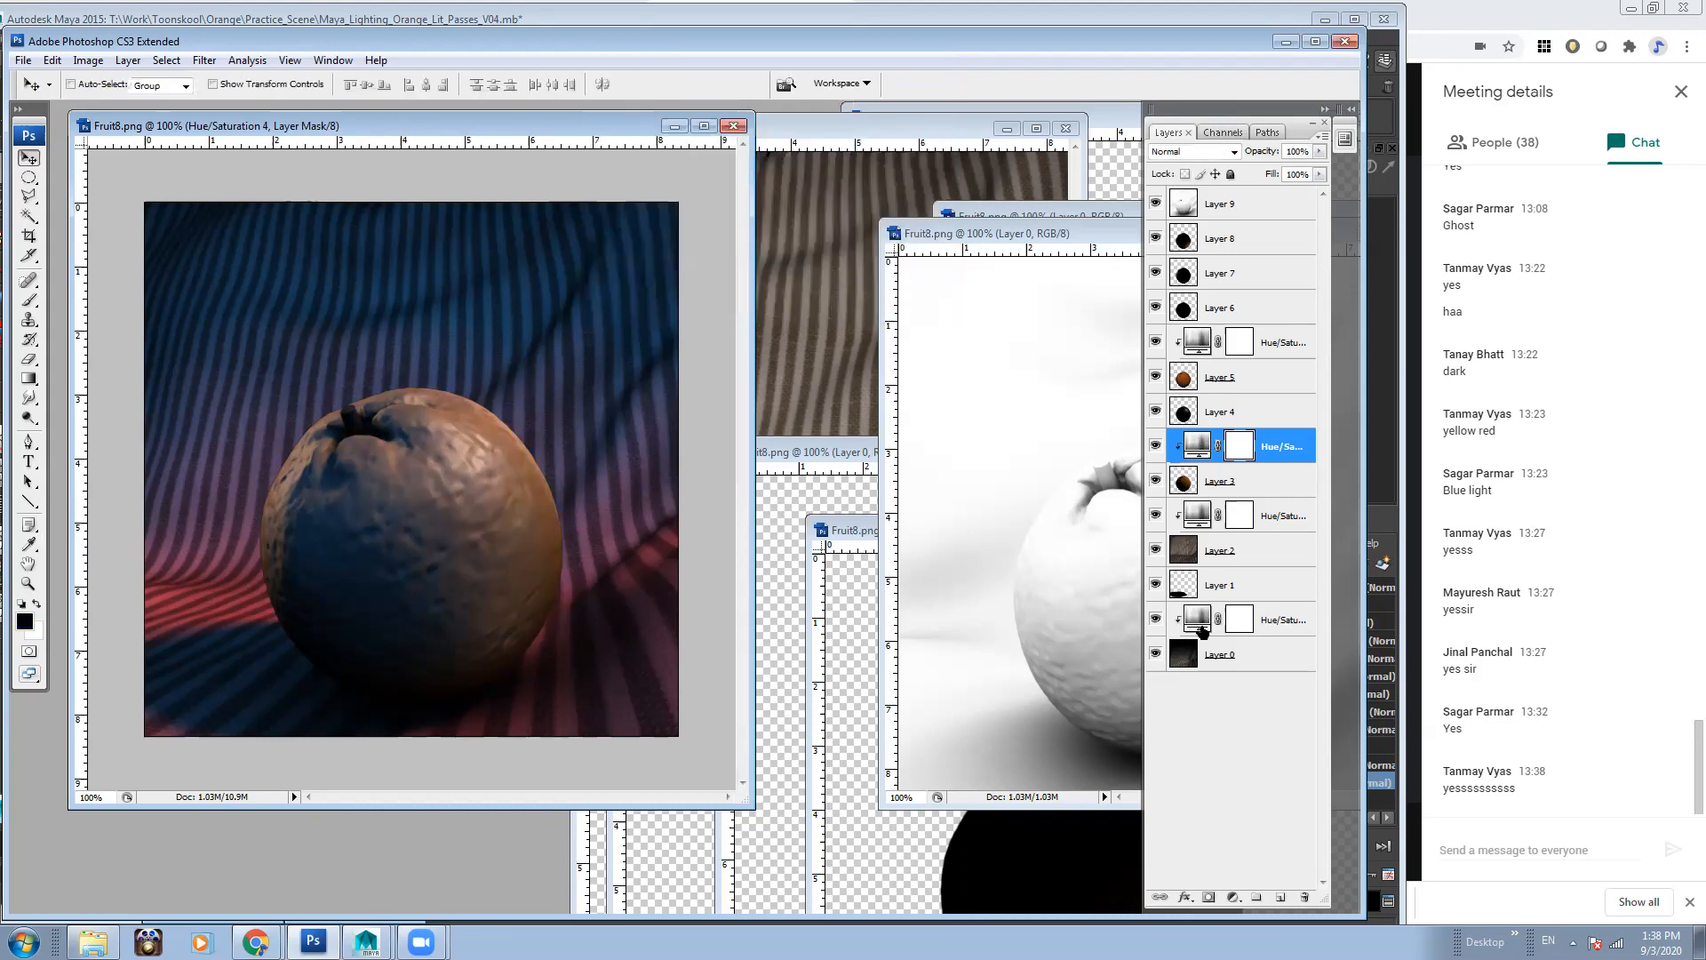
Recheck the Hue and Saturation settings used by the adjustment clipped to Layer 0
{"action": "left_click", "coordinate": [1200, 619]}
{"action": "left_click", "coordinate": [887, 121]}
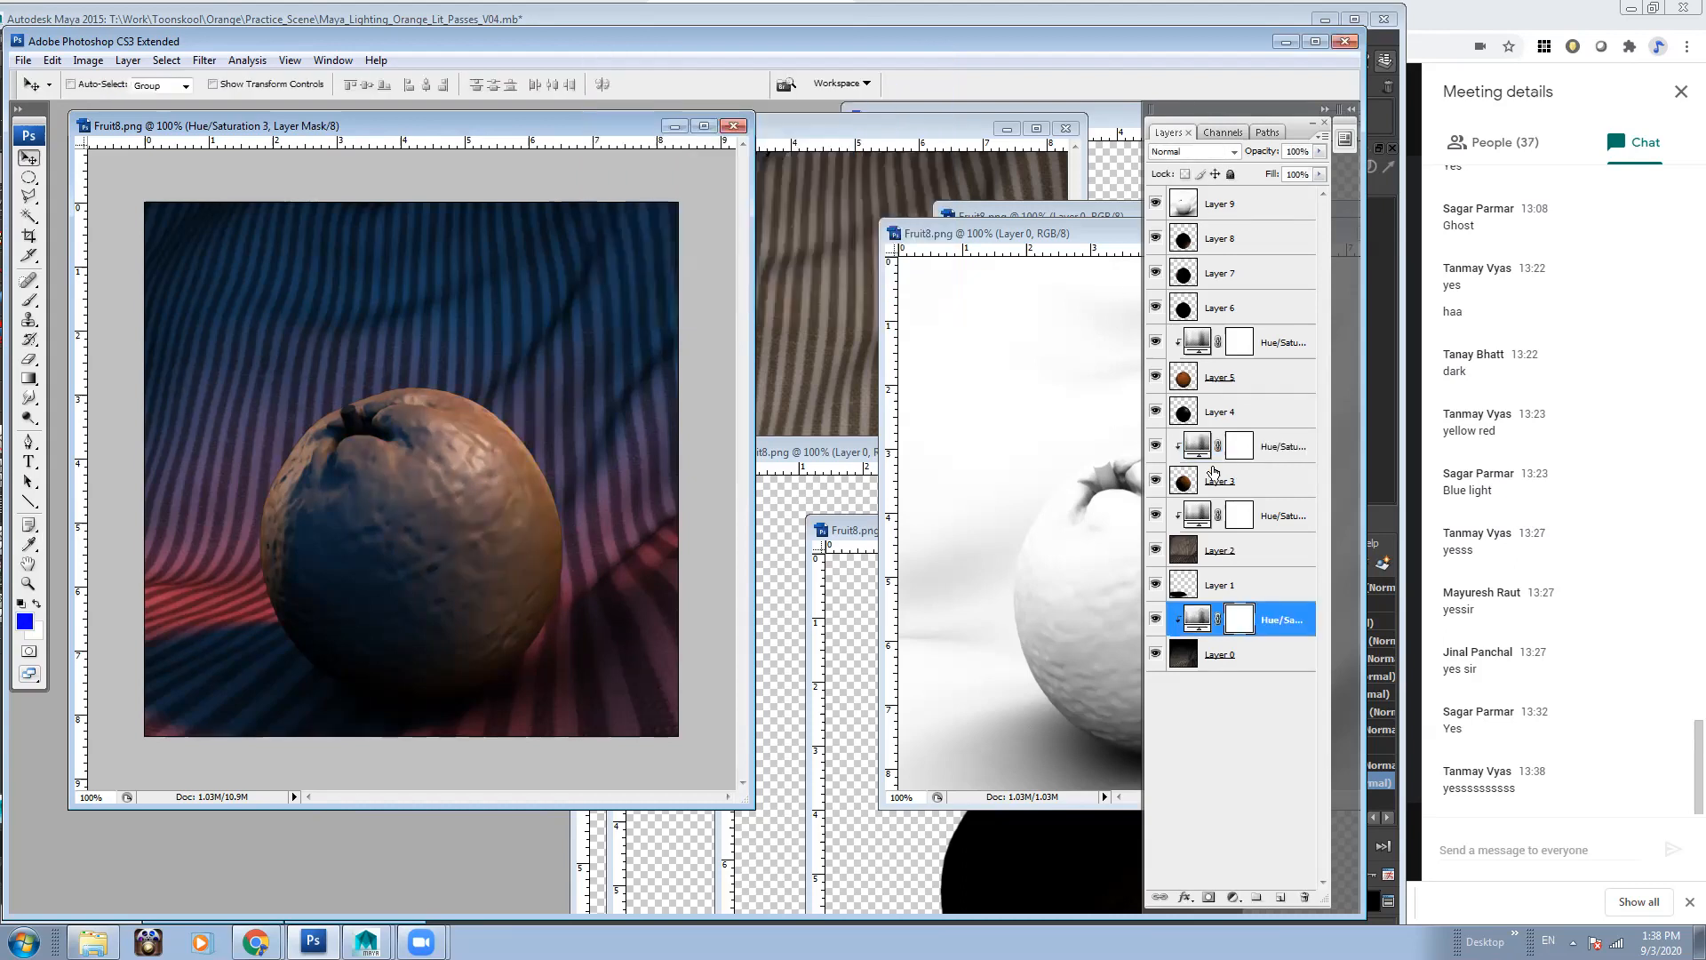
Colorize Layer 3 a muted red through its clipped Hue/Saturation adjustment, and review the composite with the interface panels hidden
{"action": "double_click", "coordinate": [1198, 446]}
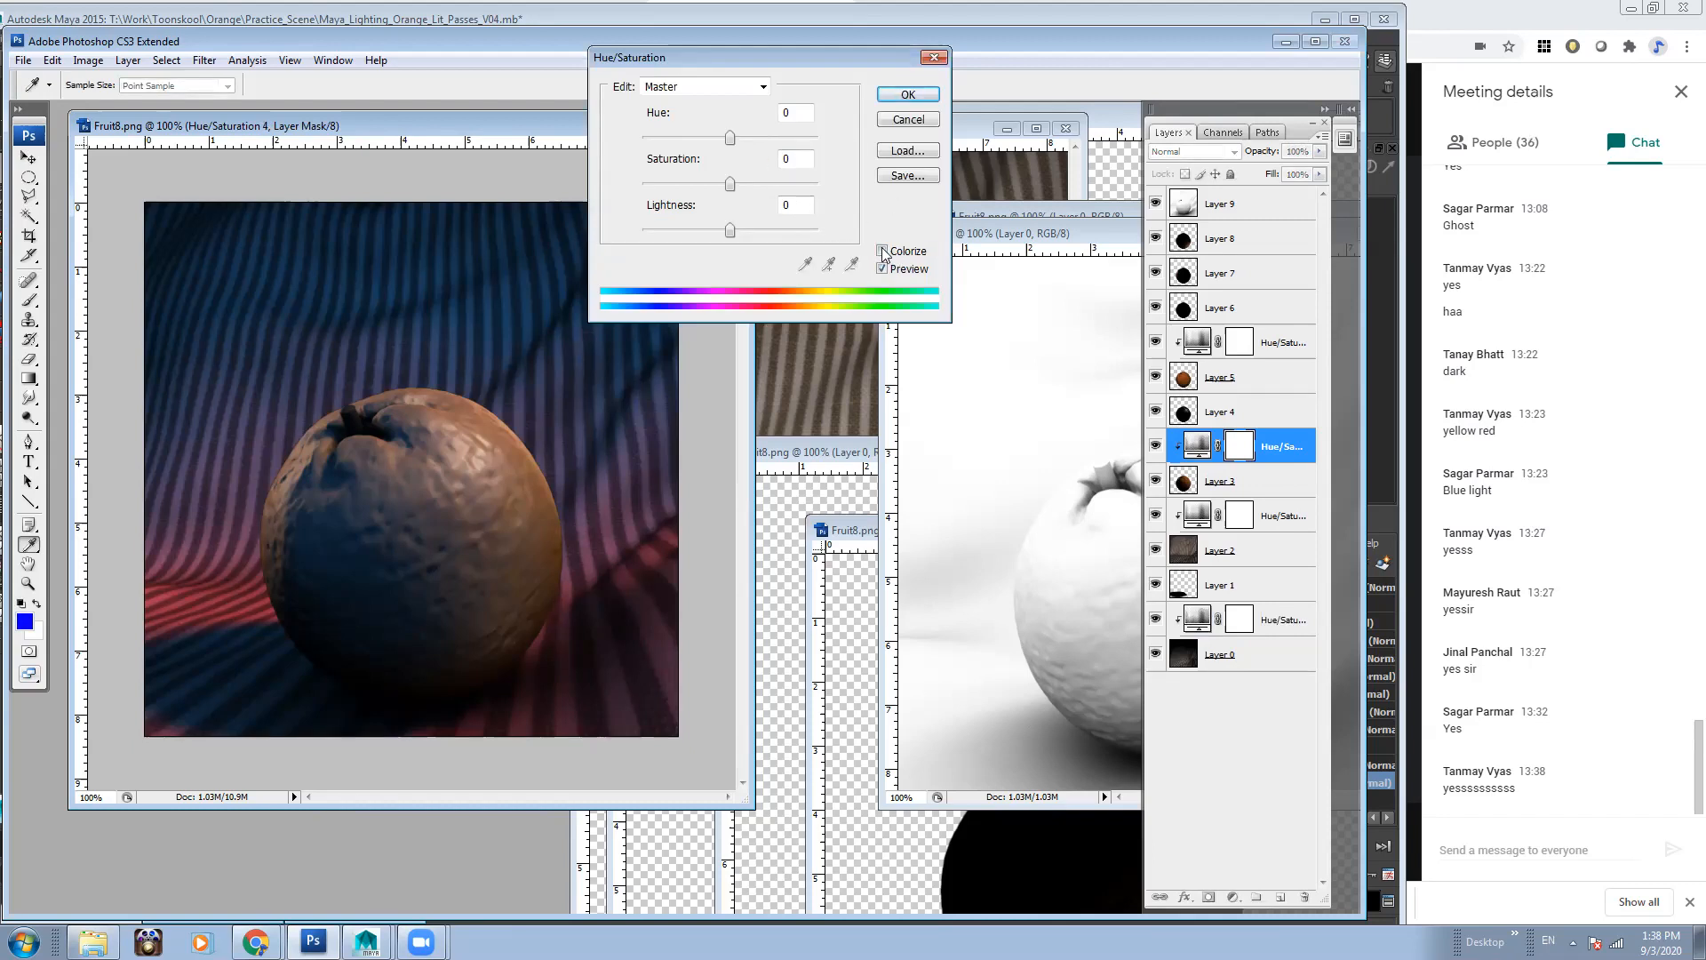
{"action": "left_click", "coordinate": [881, 251]}
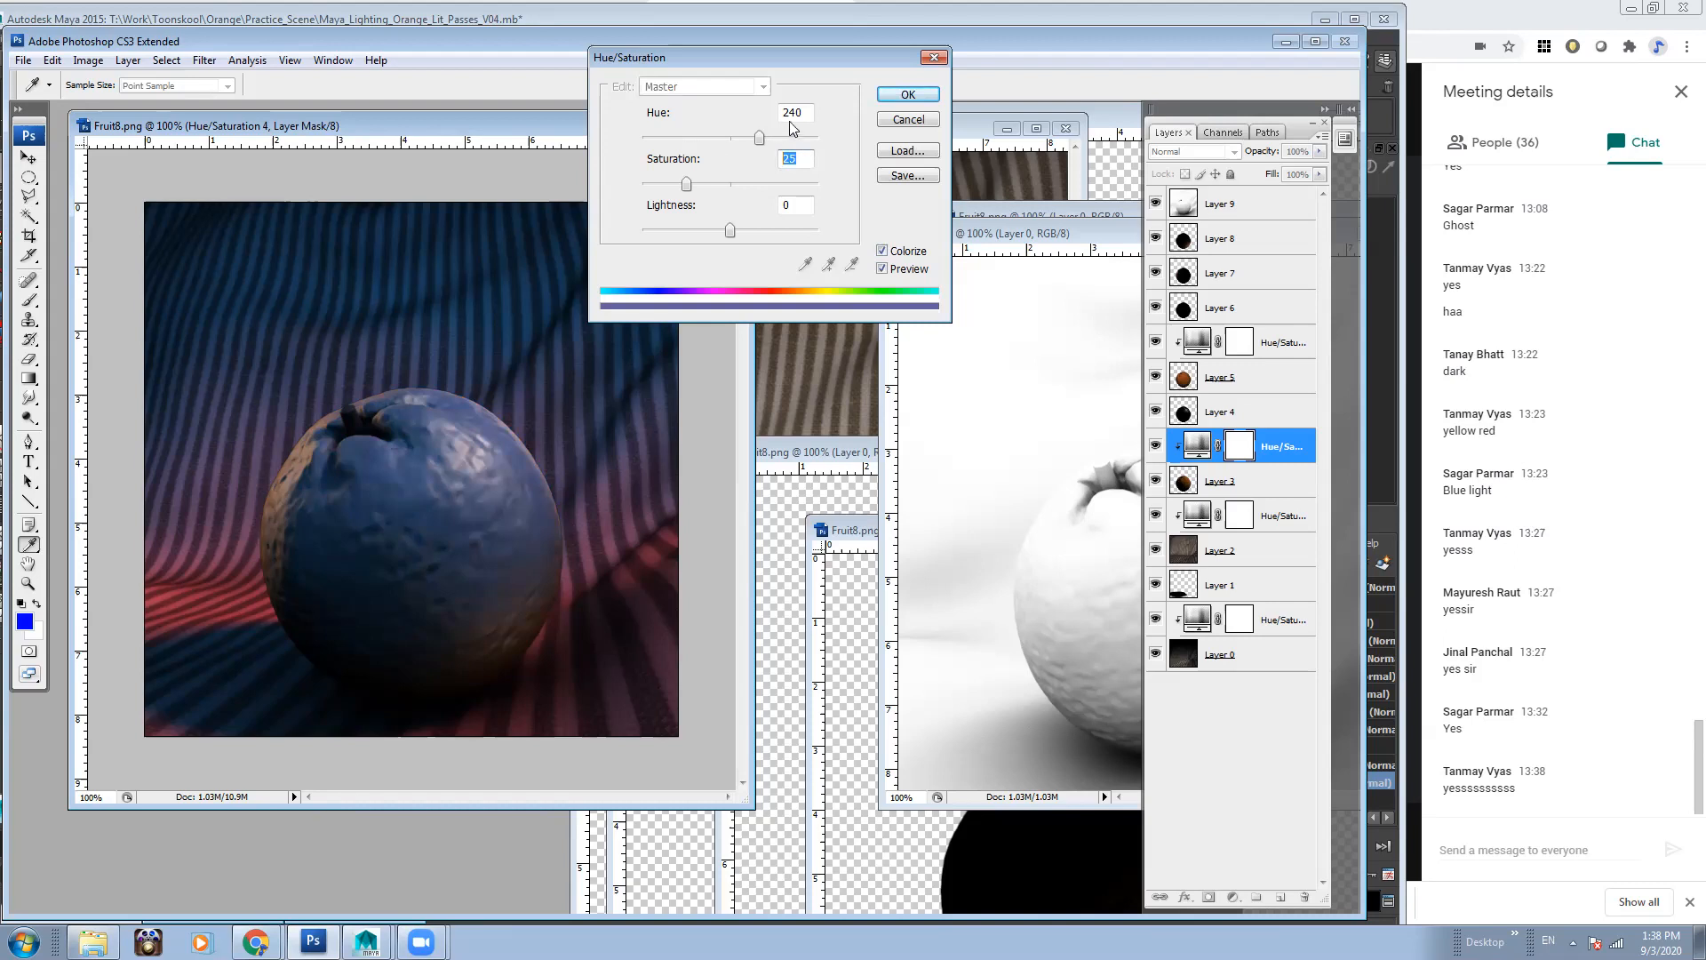
{"action": "key", "text": "Return"}
{"action": "key", "text": "Tab"}
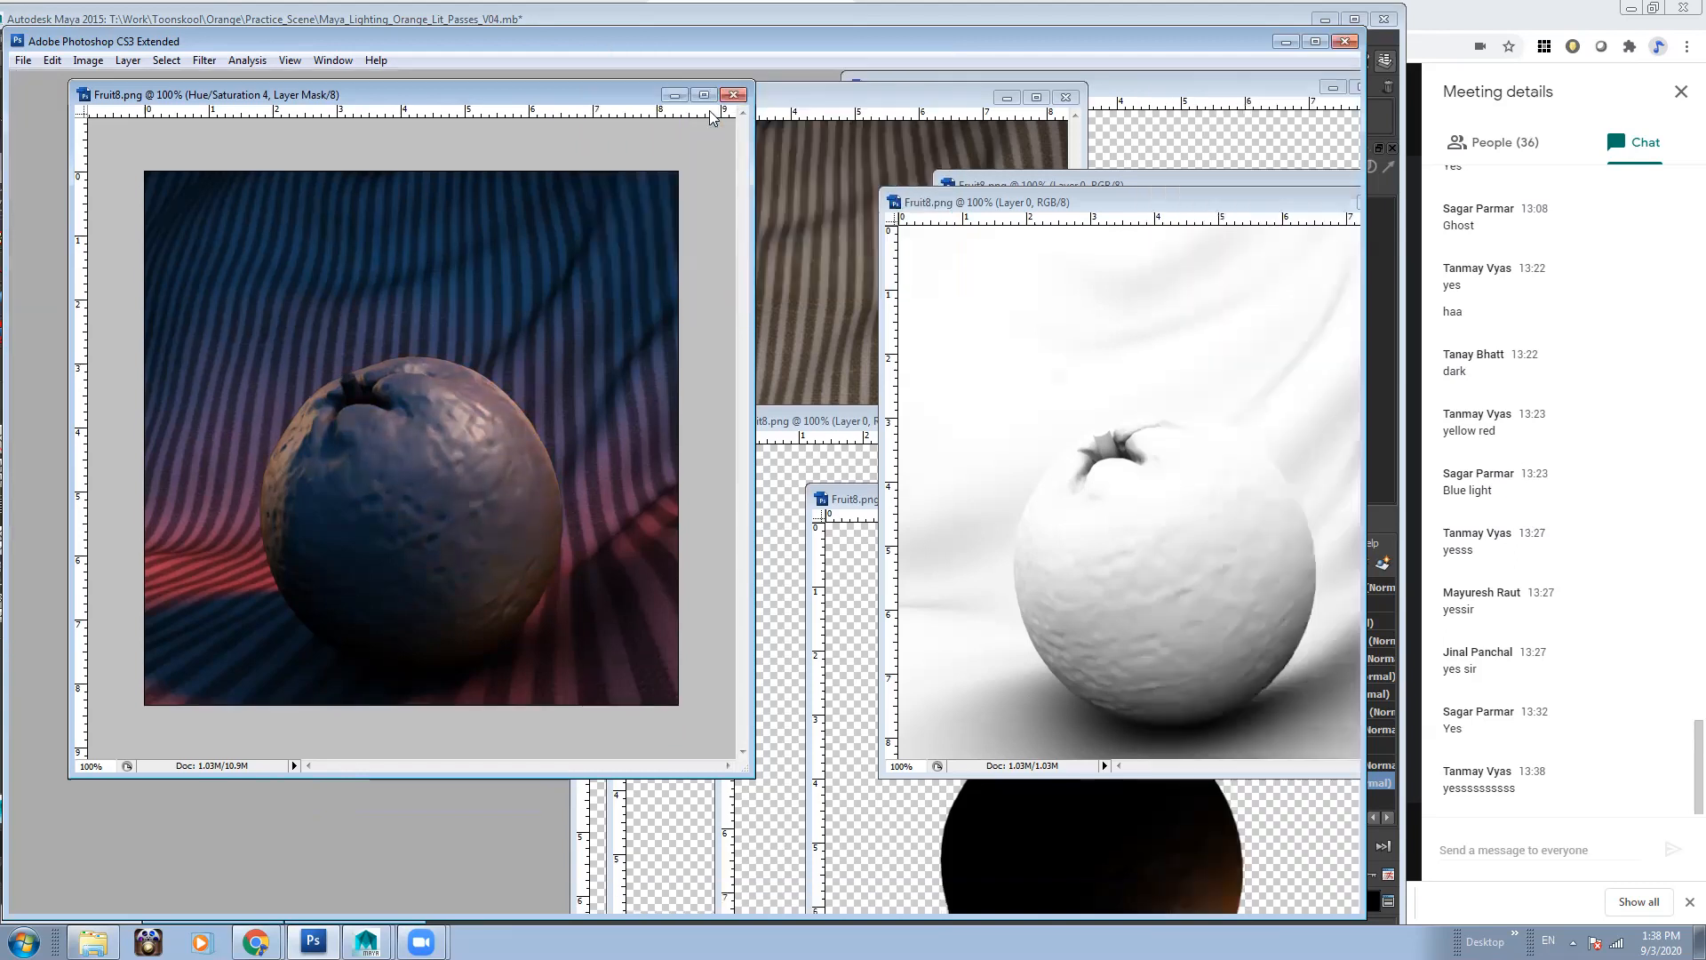
{"action": "key", "text": "Tab"}
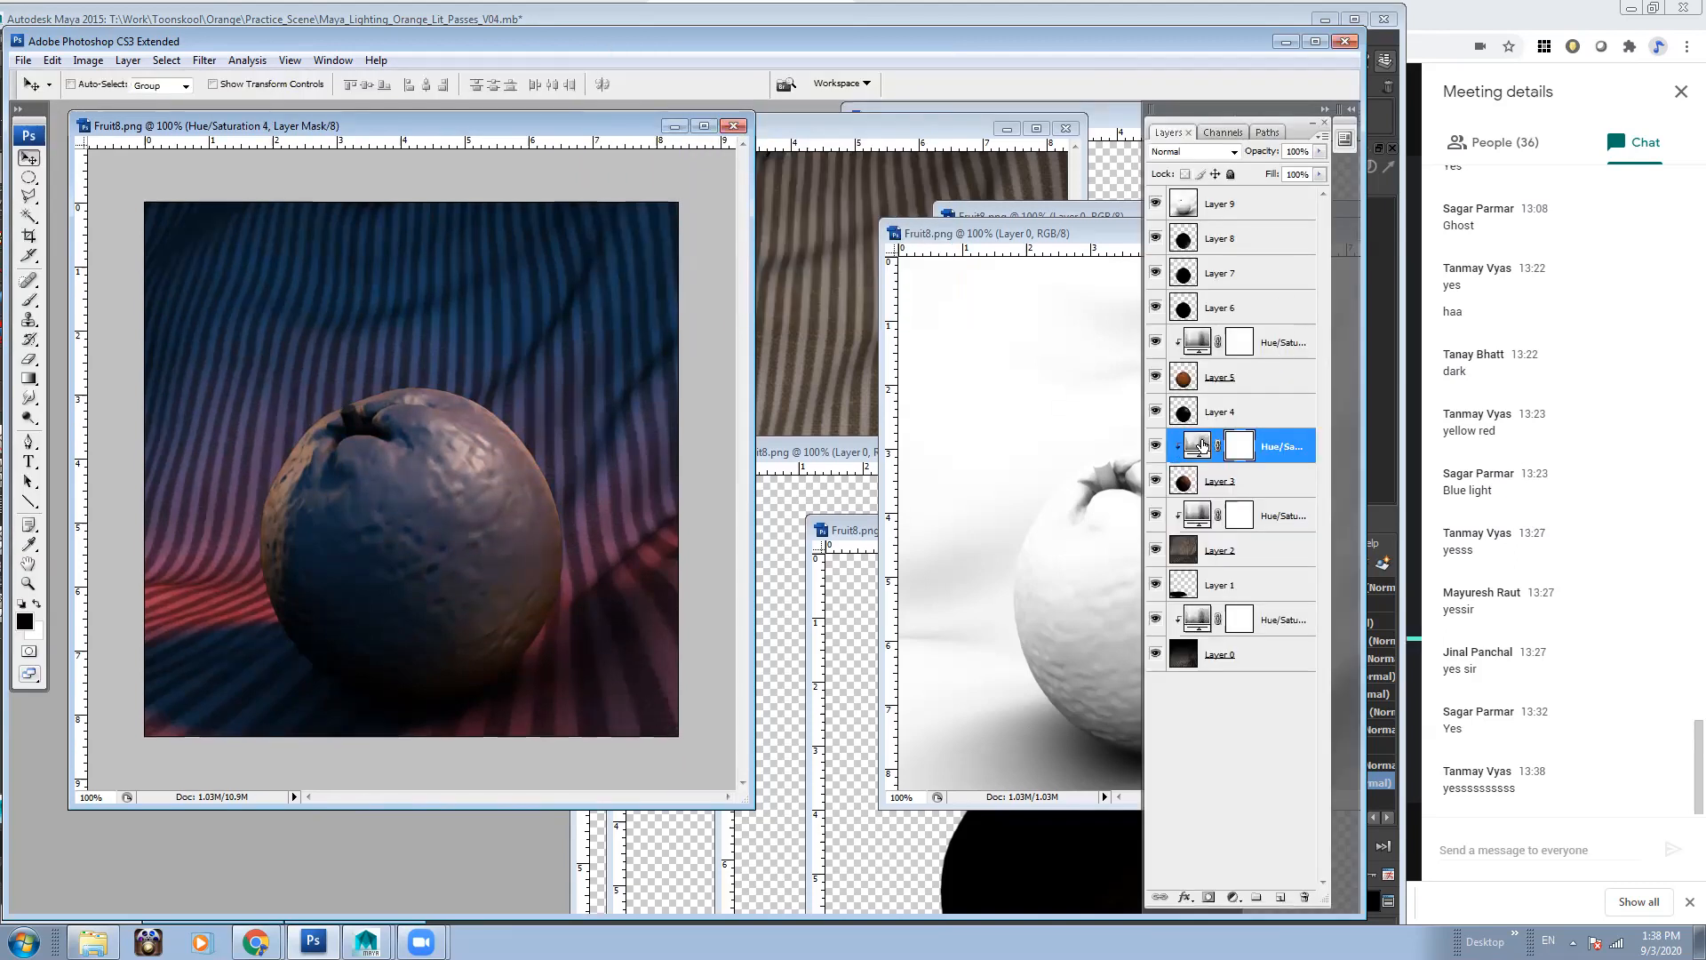
Raise the Saturation of Layer 3's clipped colorize adjustment to give the orange a strong red light
{"action": "double_click", "coordinate": [1203, 447]}
{"action": "left_click_drag", "start_coordinate": [687, 184], "coordinate": [780, 184]}
{"action": "left_click", "coordinate": [905, 92]}
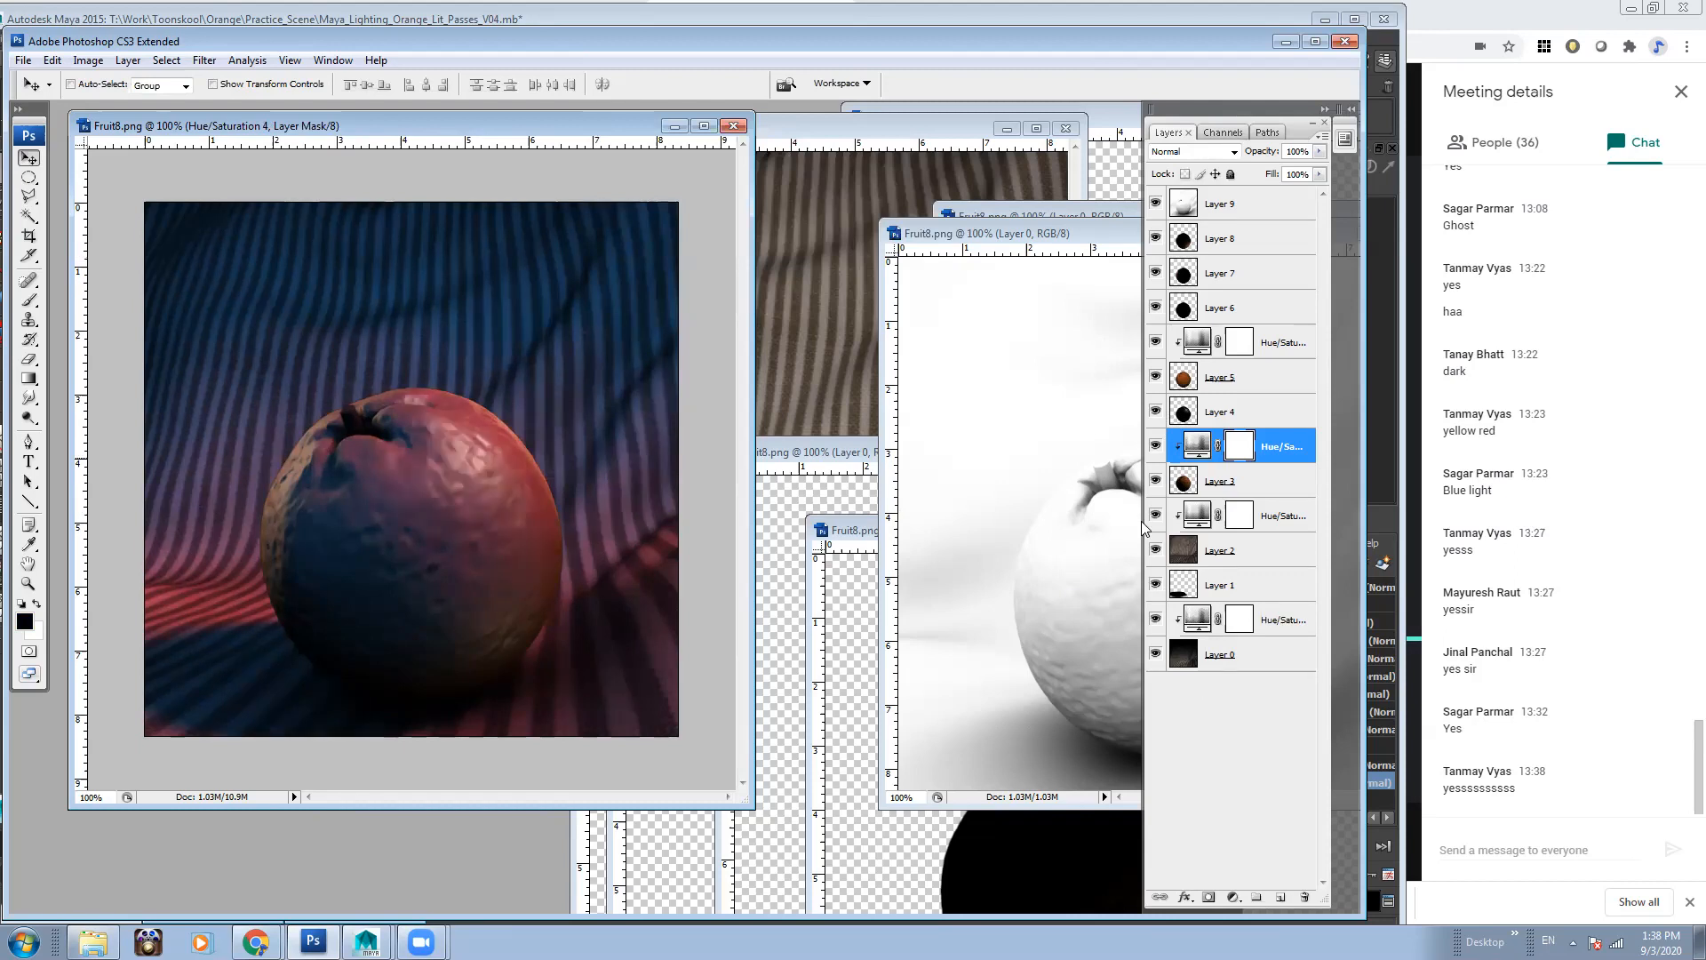
Hide every layer above Layer 0 to isolate the base striped cloth pass
{"action": "left_click_drag", "start_coordinate": [1155, 203], "coordinate": [1155, 551]}
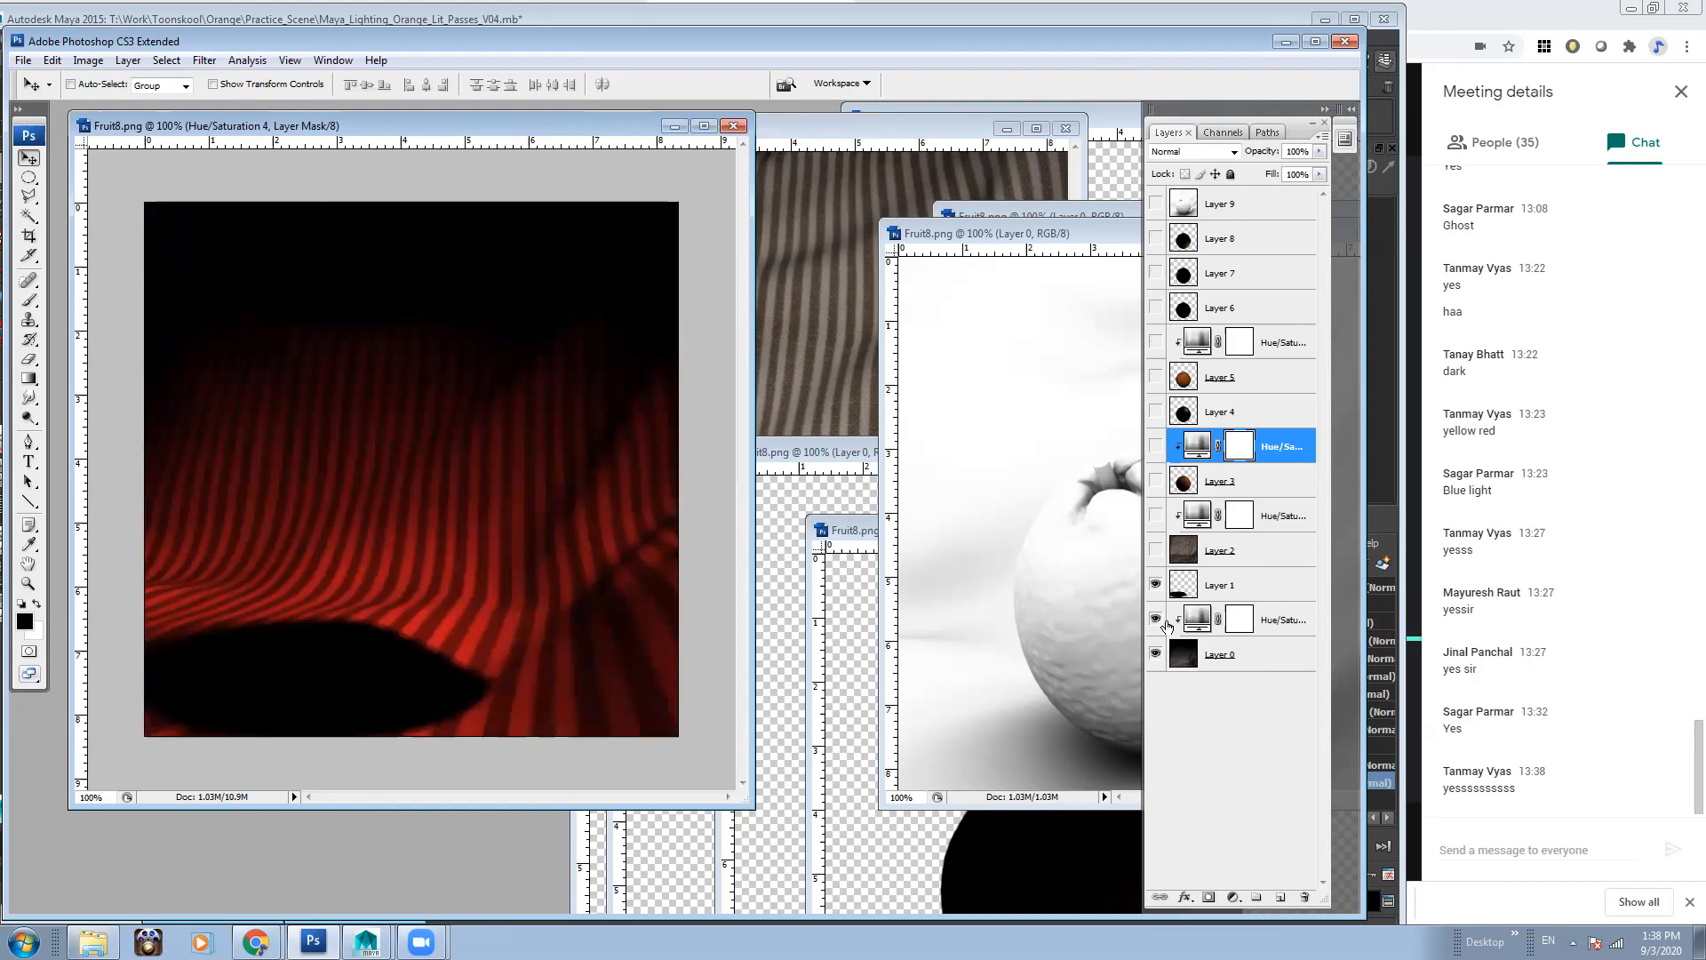
{"action": "left_click", "coordinate": [1155, 585]}
{"action": "left_click", "coordinate": [1157, 619]}
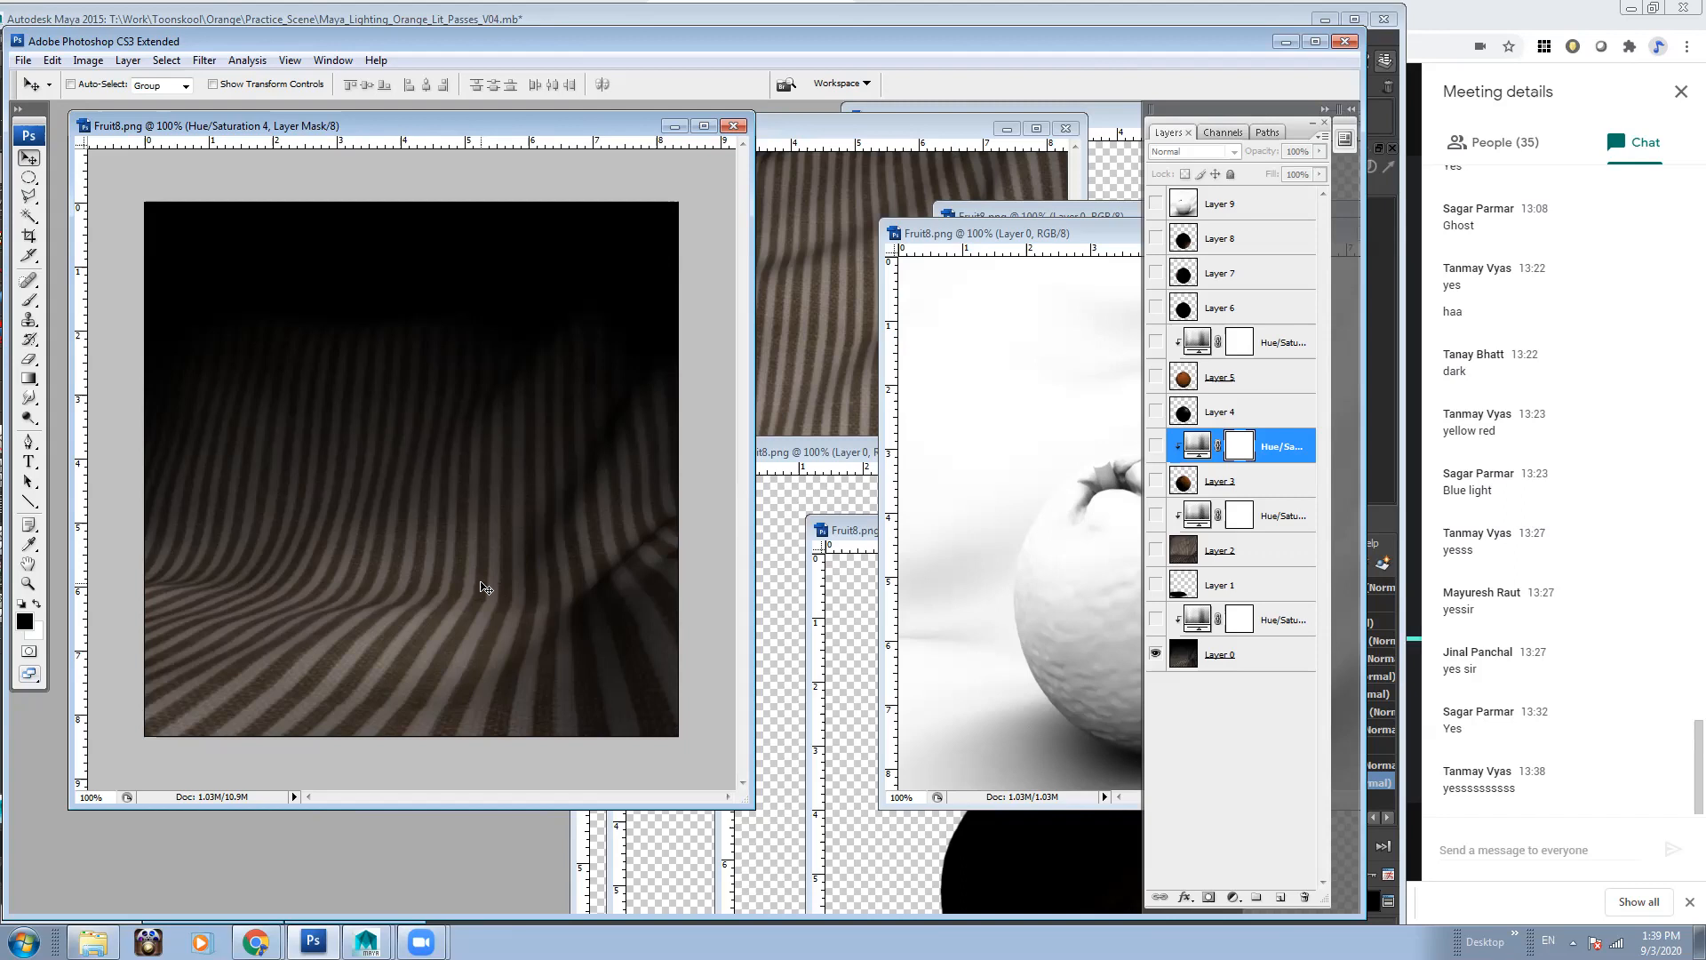
Restore the cloth passes one by one, from Layer 0's Hue/Saturation adjustment up through Layer 2 and its Hue/Saturation adjustment
{"action": "left_click", "coordinate": [1156, 620]}
{"action": "left_click", "coordinate": [1155, 585]}
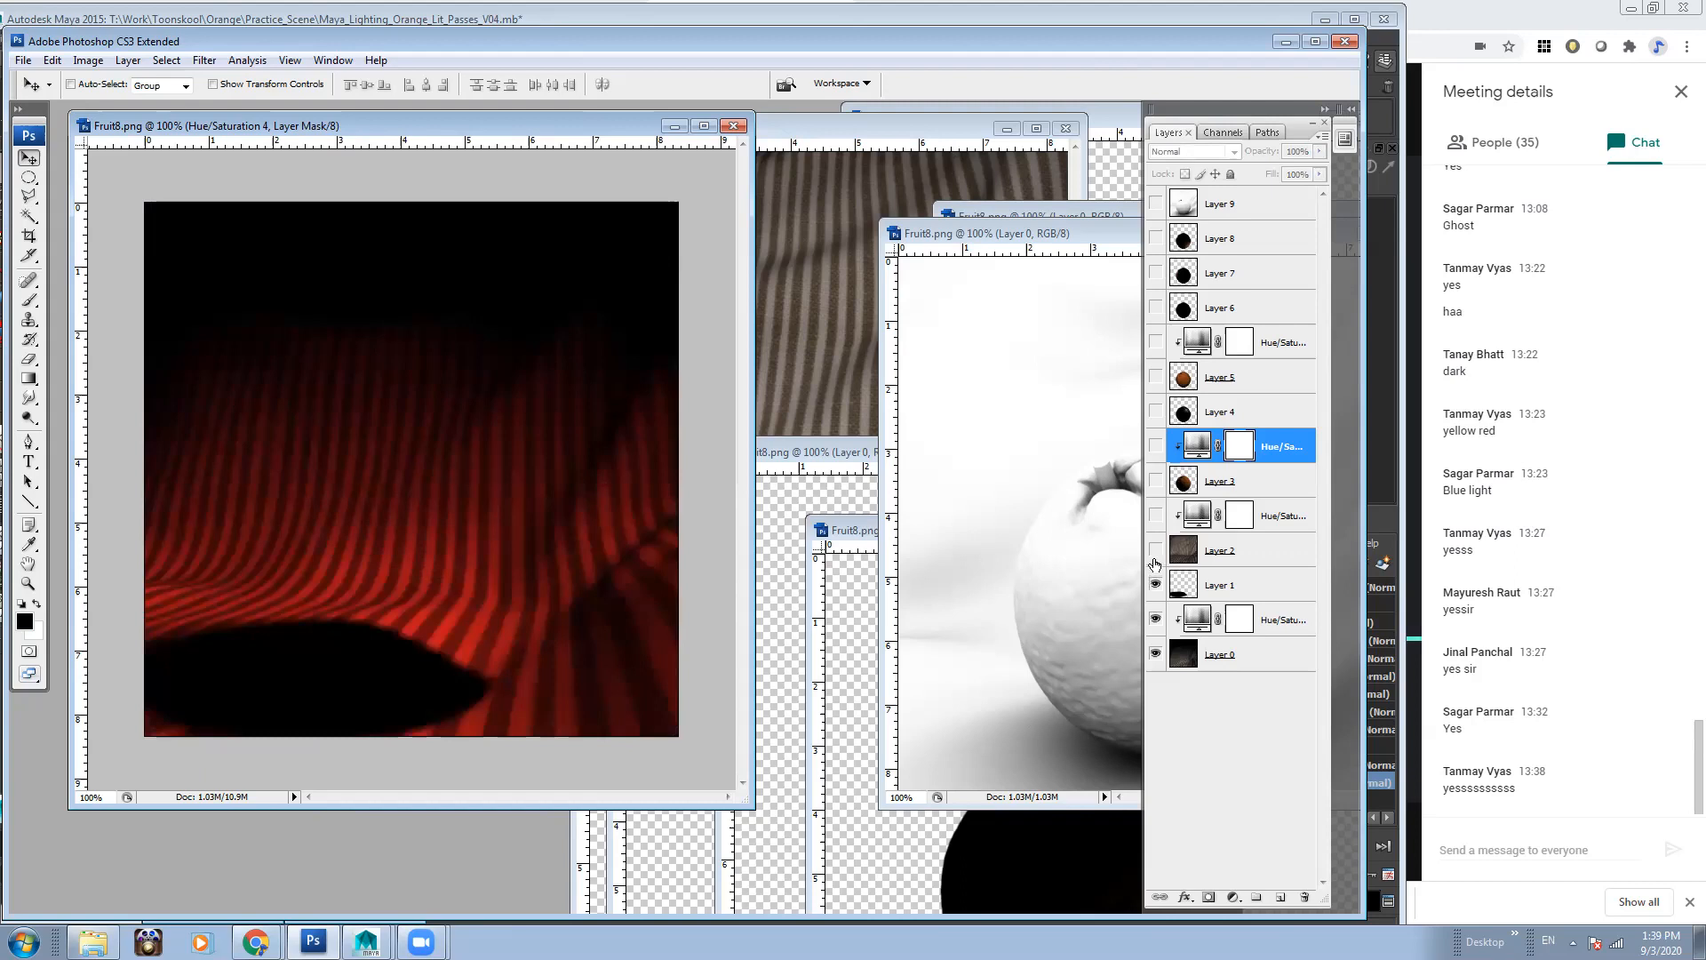
{"action": "left_click", "coordinate": [1155, 550]}
{"action": "left_click", "coordinate": [1155, 515]}
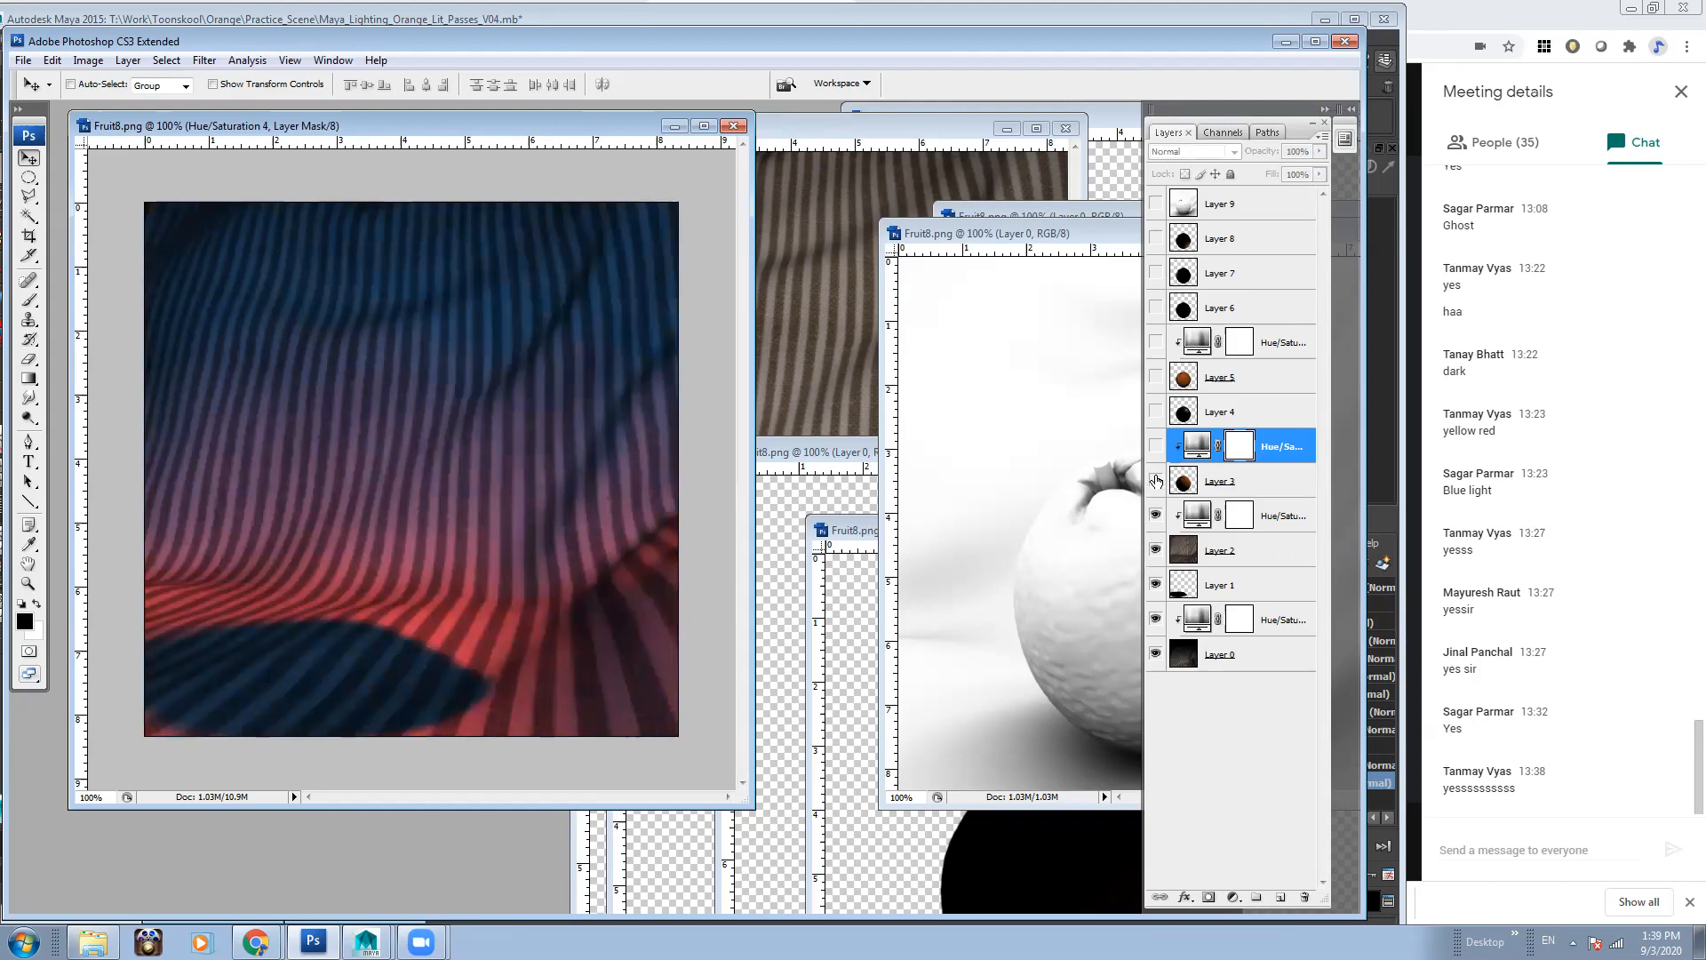
Show and select Layer 3, and toggle its visibility to examine what this orange pass contributes
{"action": "left_click", "coordinate": [1156, 480]}
{"action": "left_click", "coordinate": [1182, 481]}
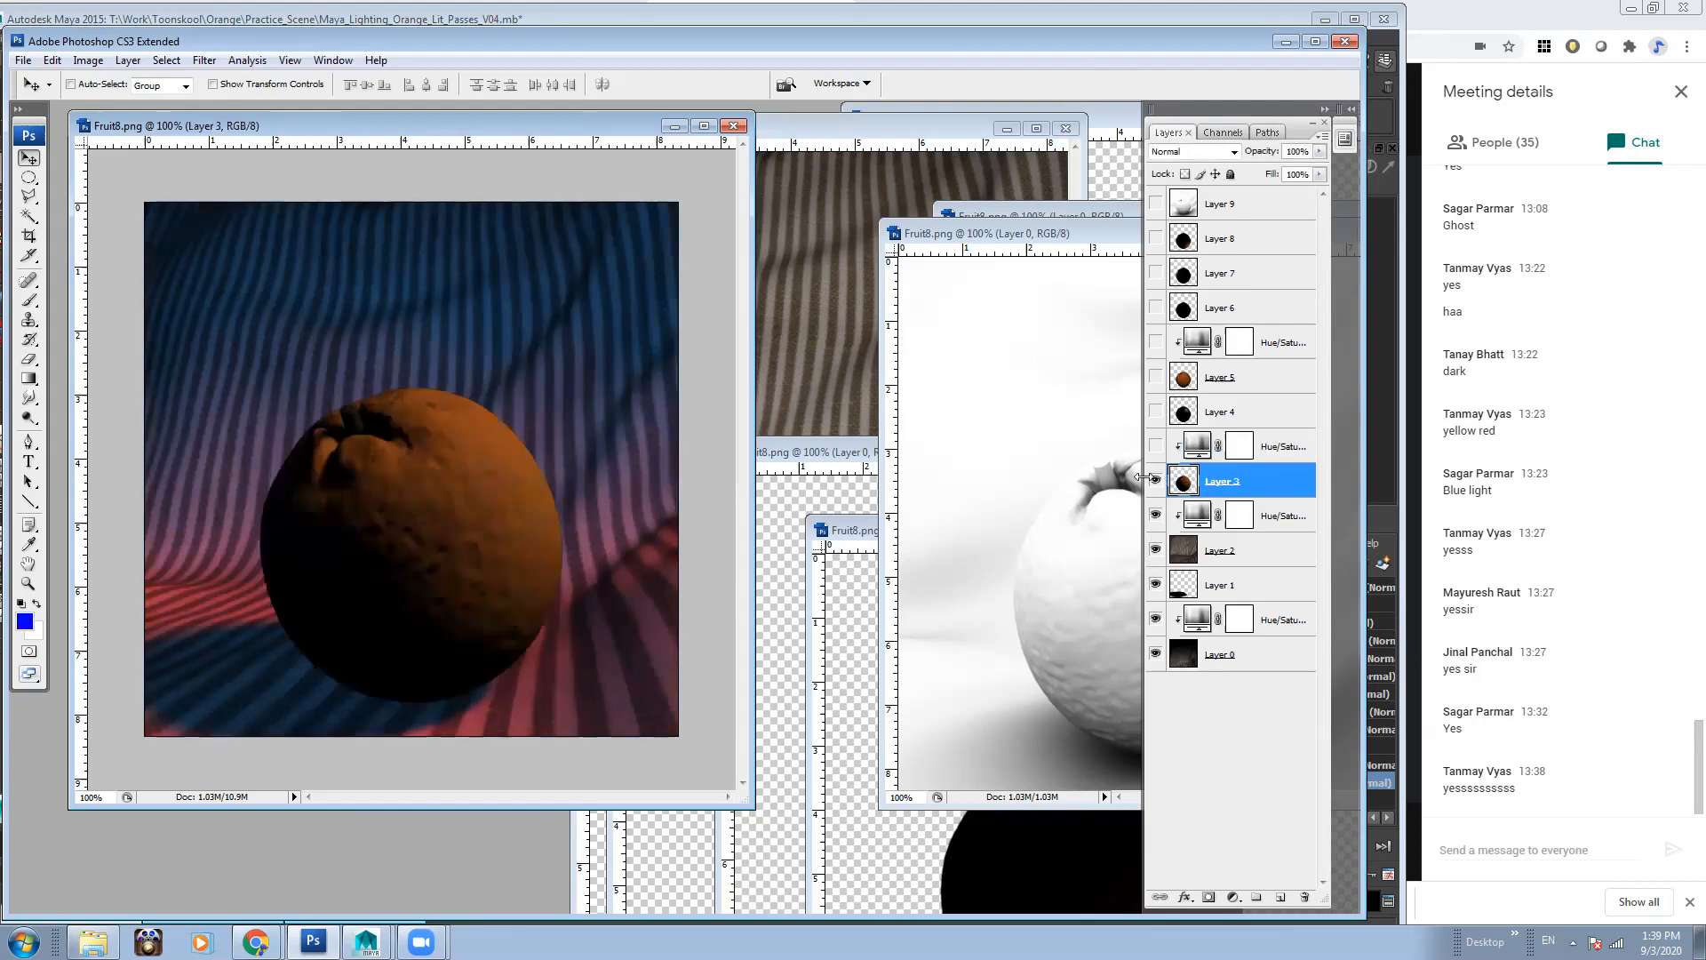
{"action": "left_click", "coordinate": [1156, 481]}
{"action": "left_click", "coordinate": [1155, 481]}
{"action": "left_click", "coordinate": [1155, 481]}
{"action": "left_click", "coordinate": [1155, 481]}
Show the remaining layers up through Layer 9, toggling Layer 3's visibility to compare its effect in the composite
{"action": "left_click", "coordinate": [1156, 446]}
{"action": "left_click_drag", "start_coordinate": [1156, 391], "coordinate": [1156, 242]}
{"action": "left_click", "coordinate": [1155, 480]}
{"action": "left_click", "coordinate": [1156, 481]}
{"action": "left_click", "coordinate": [1156, 481]}
{"action": "left_click", "coordinate": [1155, 480]}
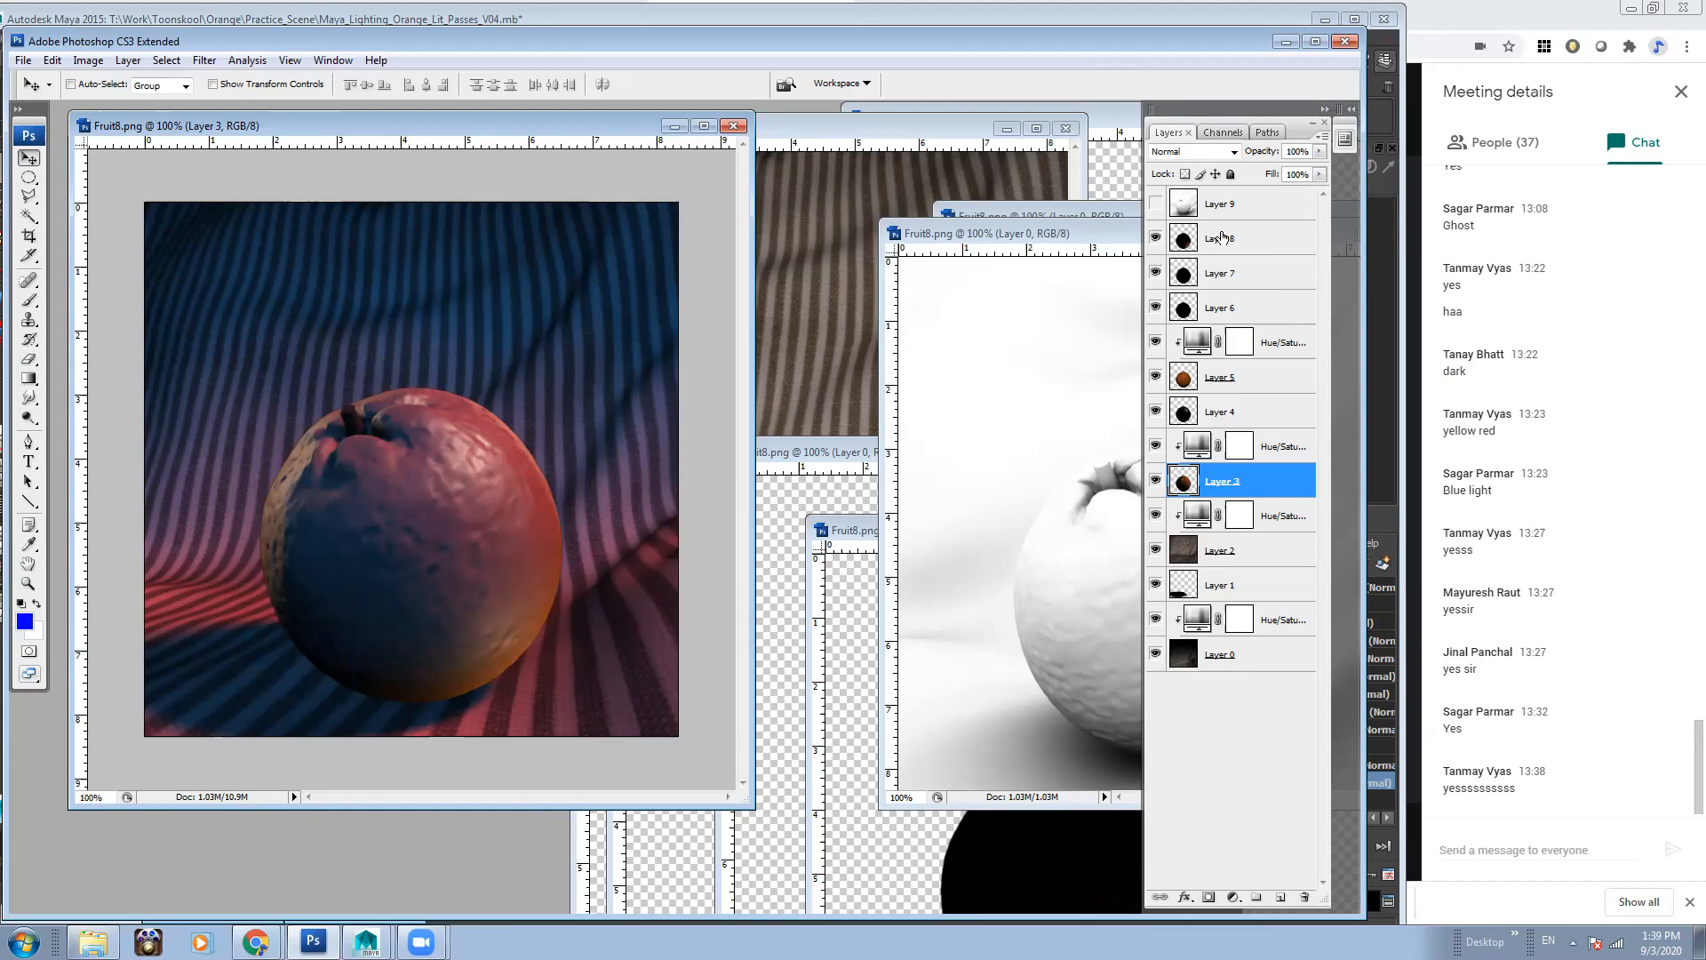
{"action": "left_click", "coordinate": [1244, 235]}
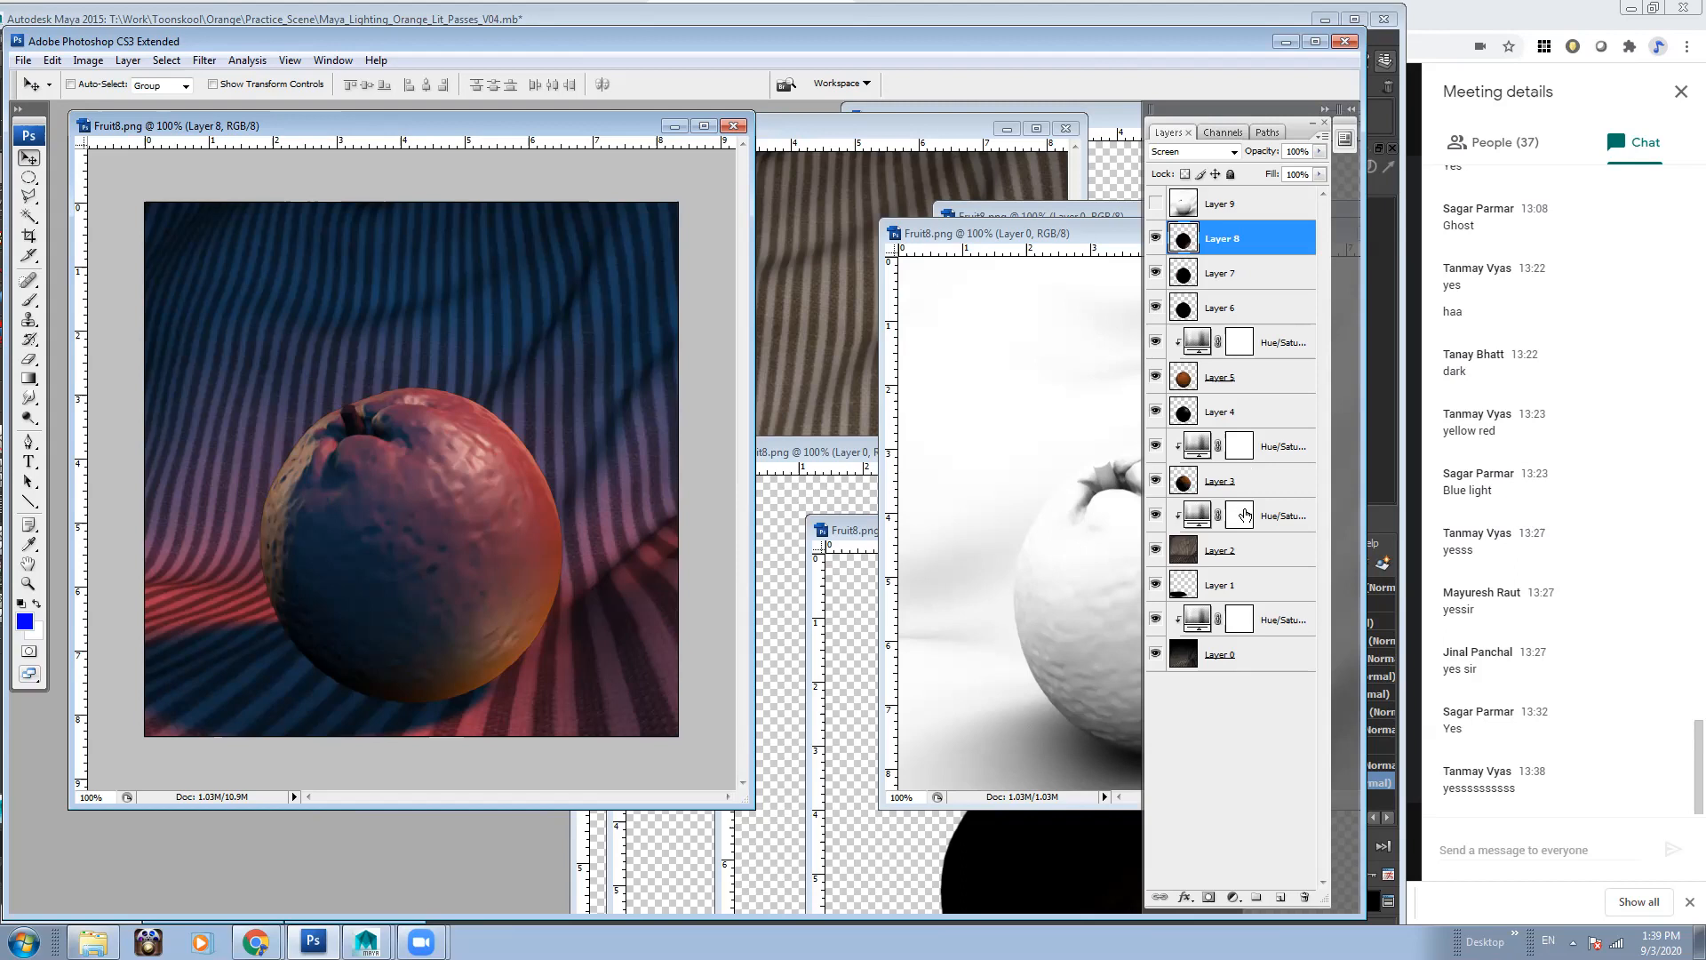
{"action": "left_click", "coordinate": [1155, 204]}
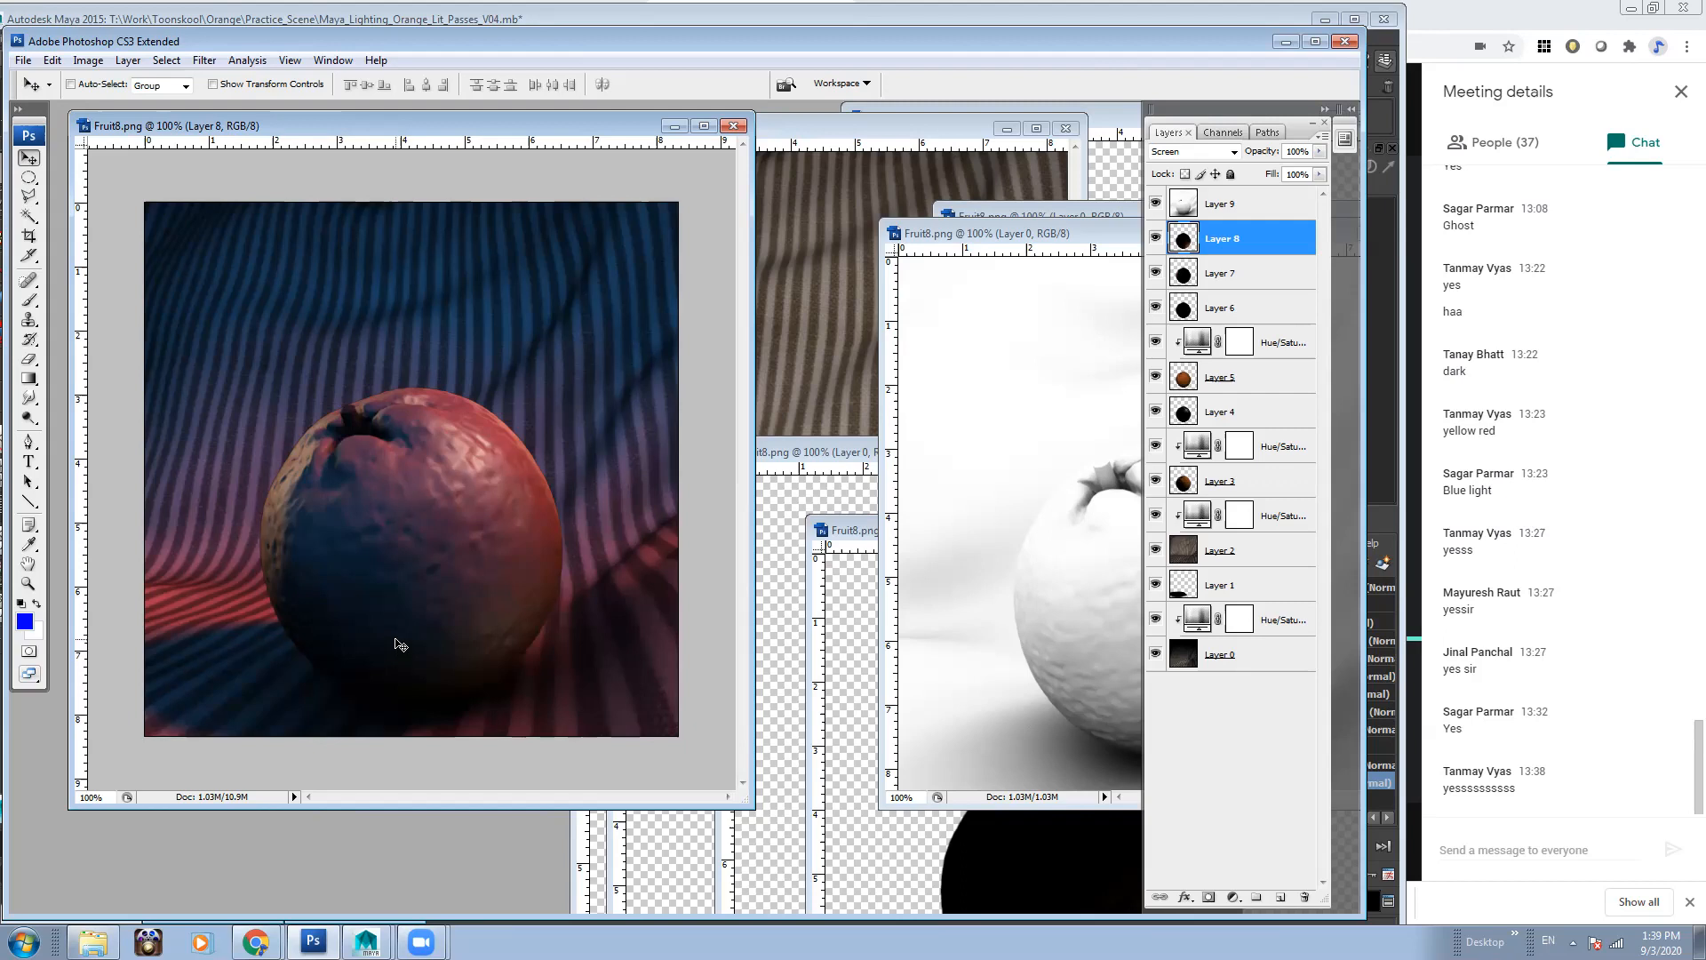
Rearrange the composite and striped cloth document windows, and minimize the Maya window behind them
{"action": "left_click_drag", "start_coordinate": [421, 127], "coordinate": [255, 177]}
{"action": "left_click", "coordinate": [831, 125]}
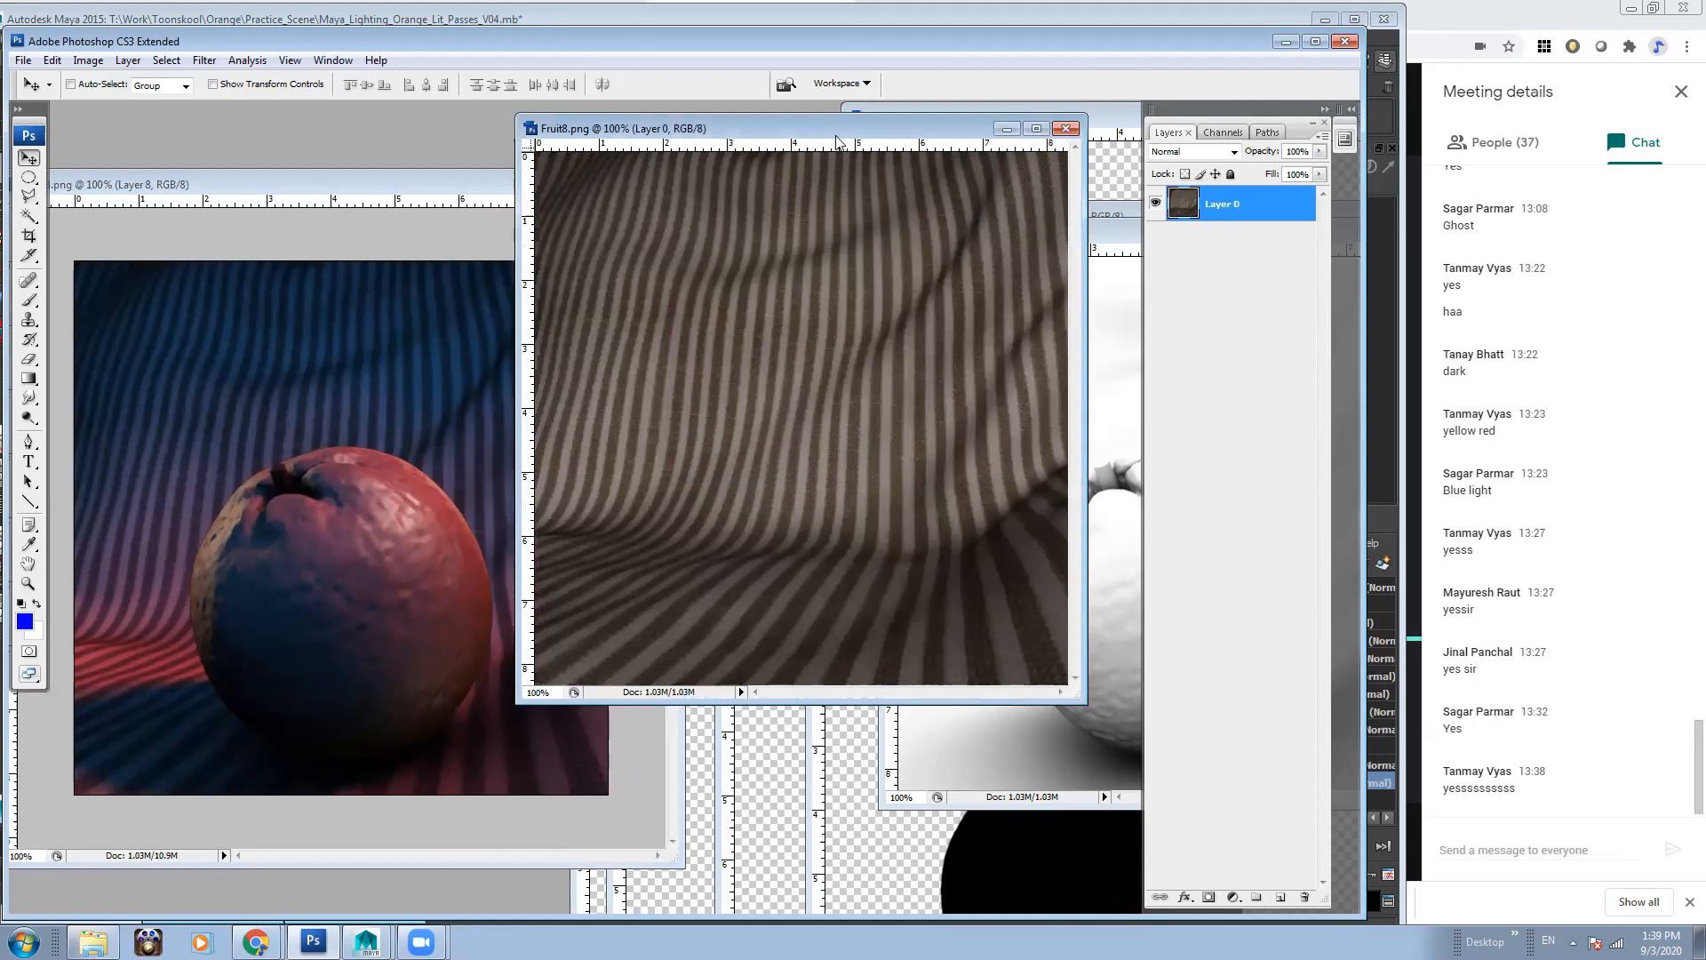
{"action": "left_click_drag", "start_coordinate": [836, 135], "coordinate": [903, 138]}
{"action": "left_click", "coordinate": [404, 351]}
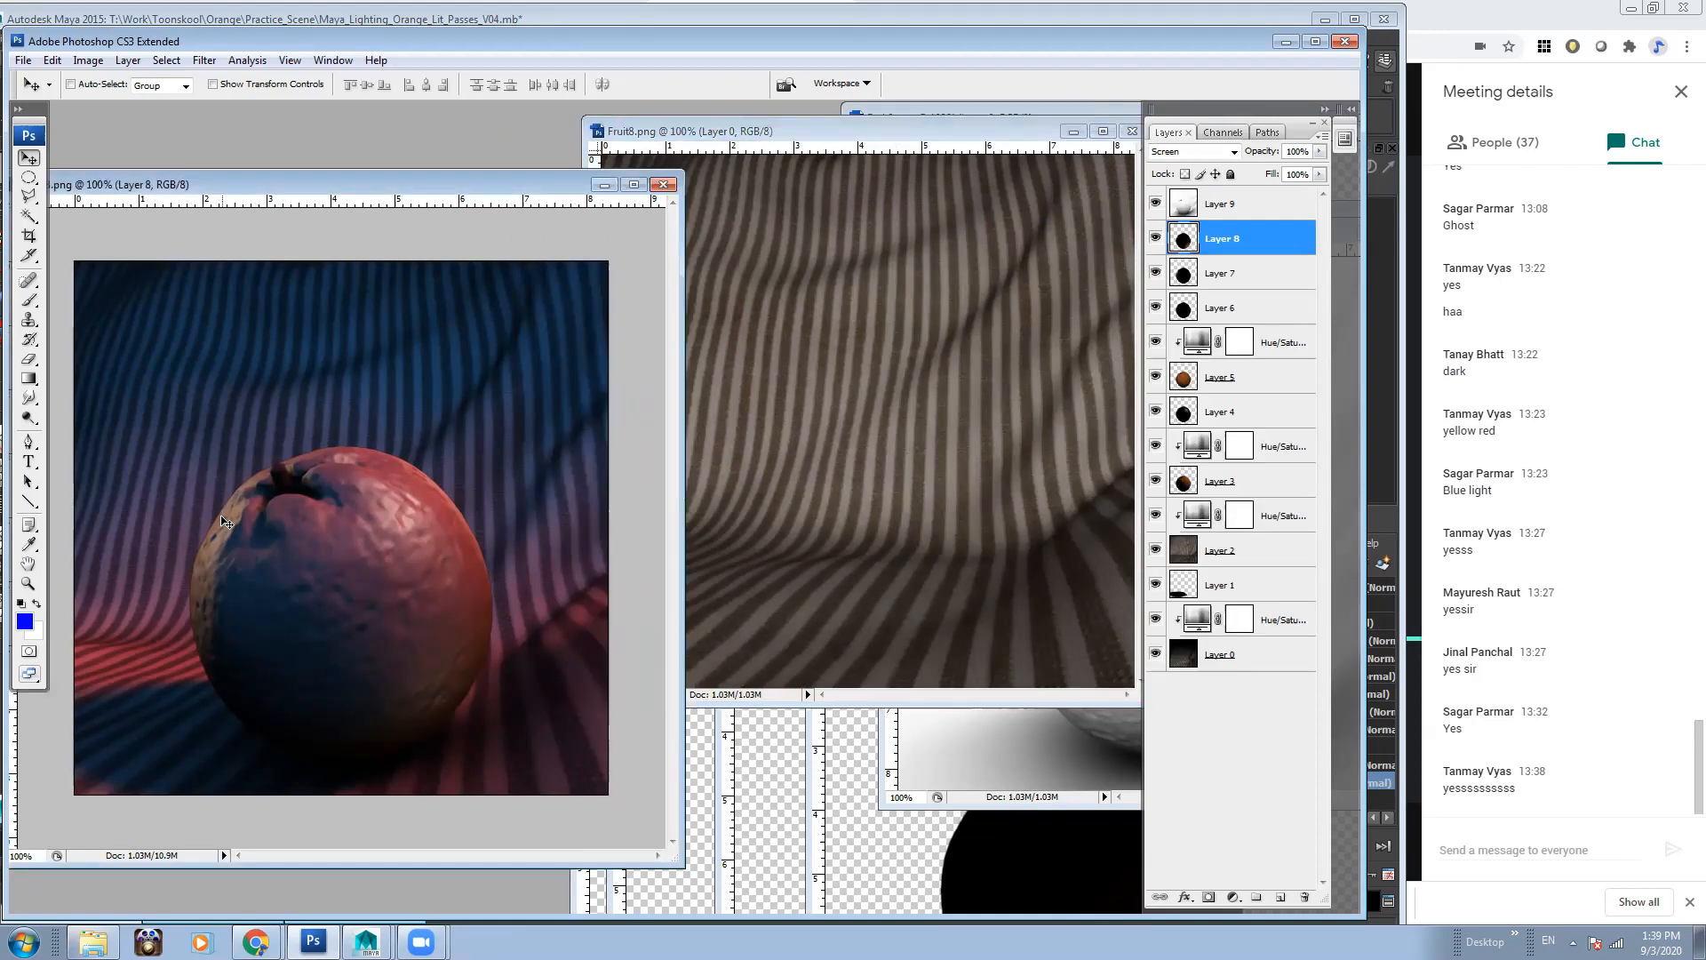
{"action": "left_click", "coordinate": [1325, 19]}
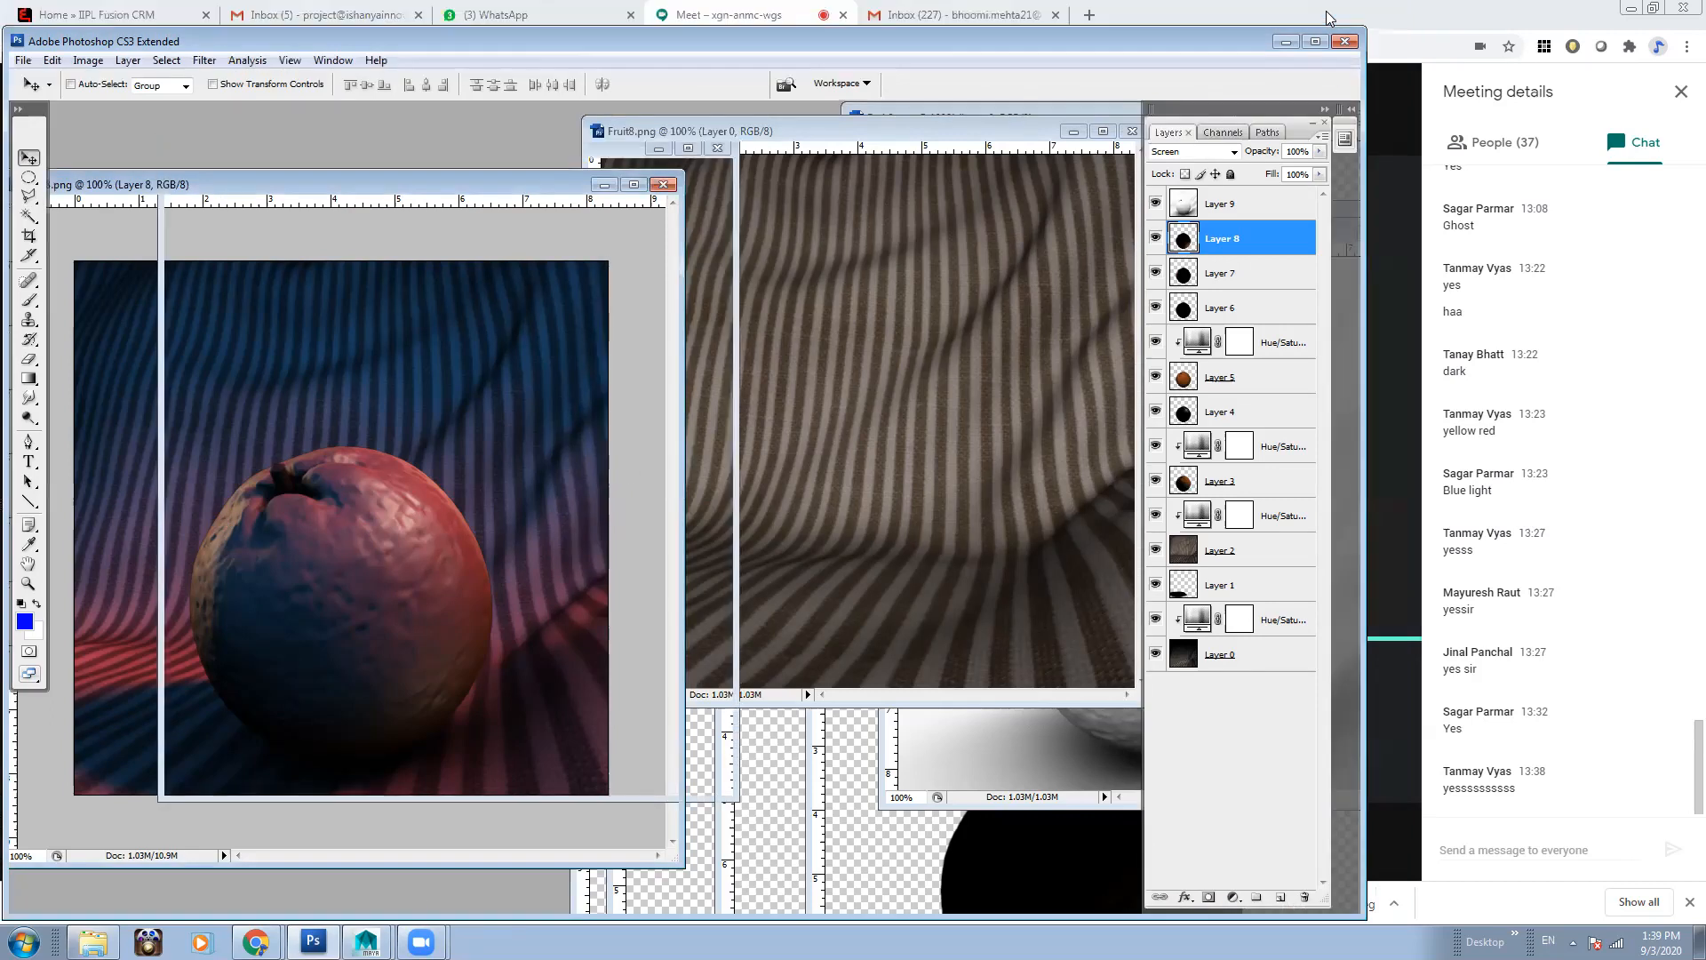
{"action": "left_click_drag", "start_coordinate": [467, 184], "coordinate": [528, 132]}
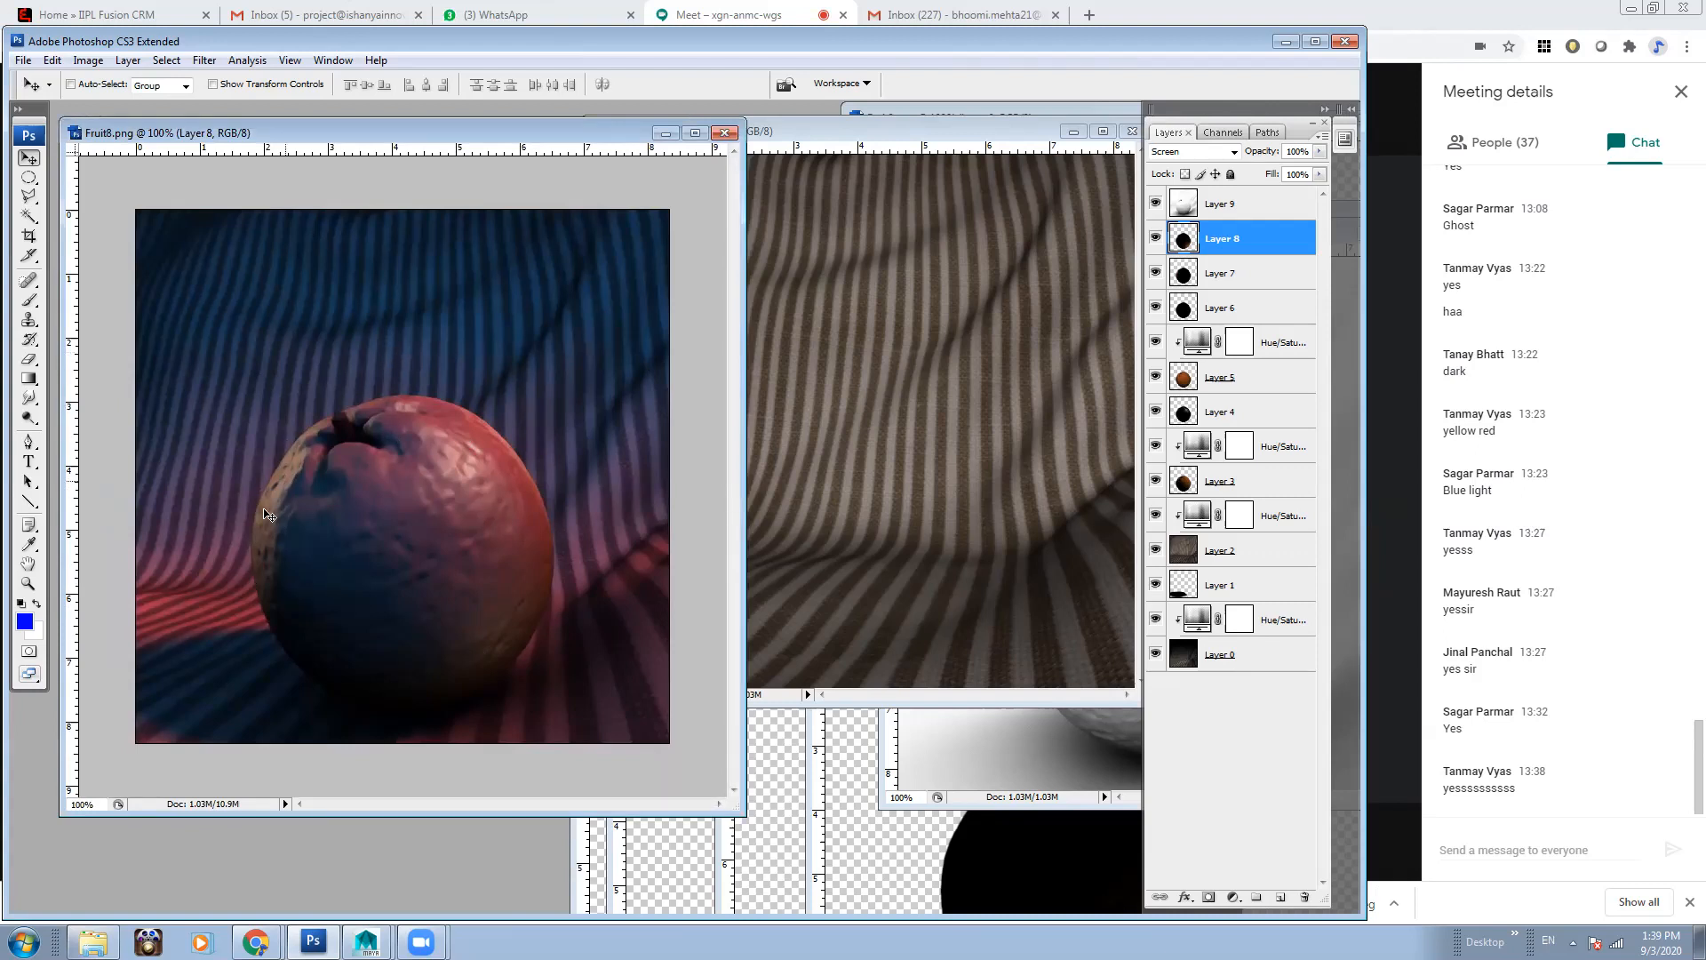
Toggle Layer 7's visibility repeatedly to examine its light on the orange, and leave Layer 7 selected
{"action": "left_click", "coordinate": [1275, 312]}
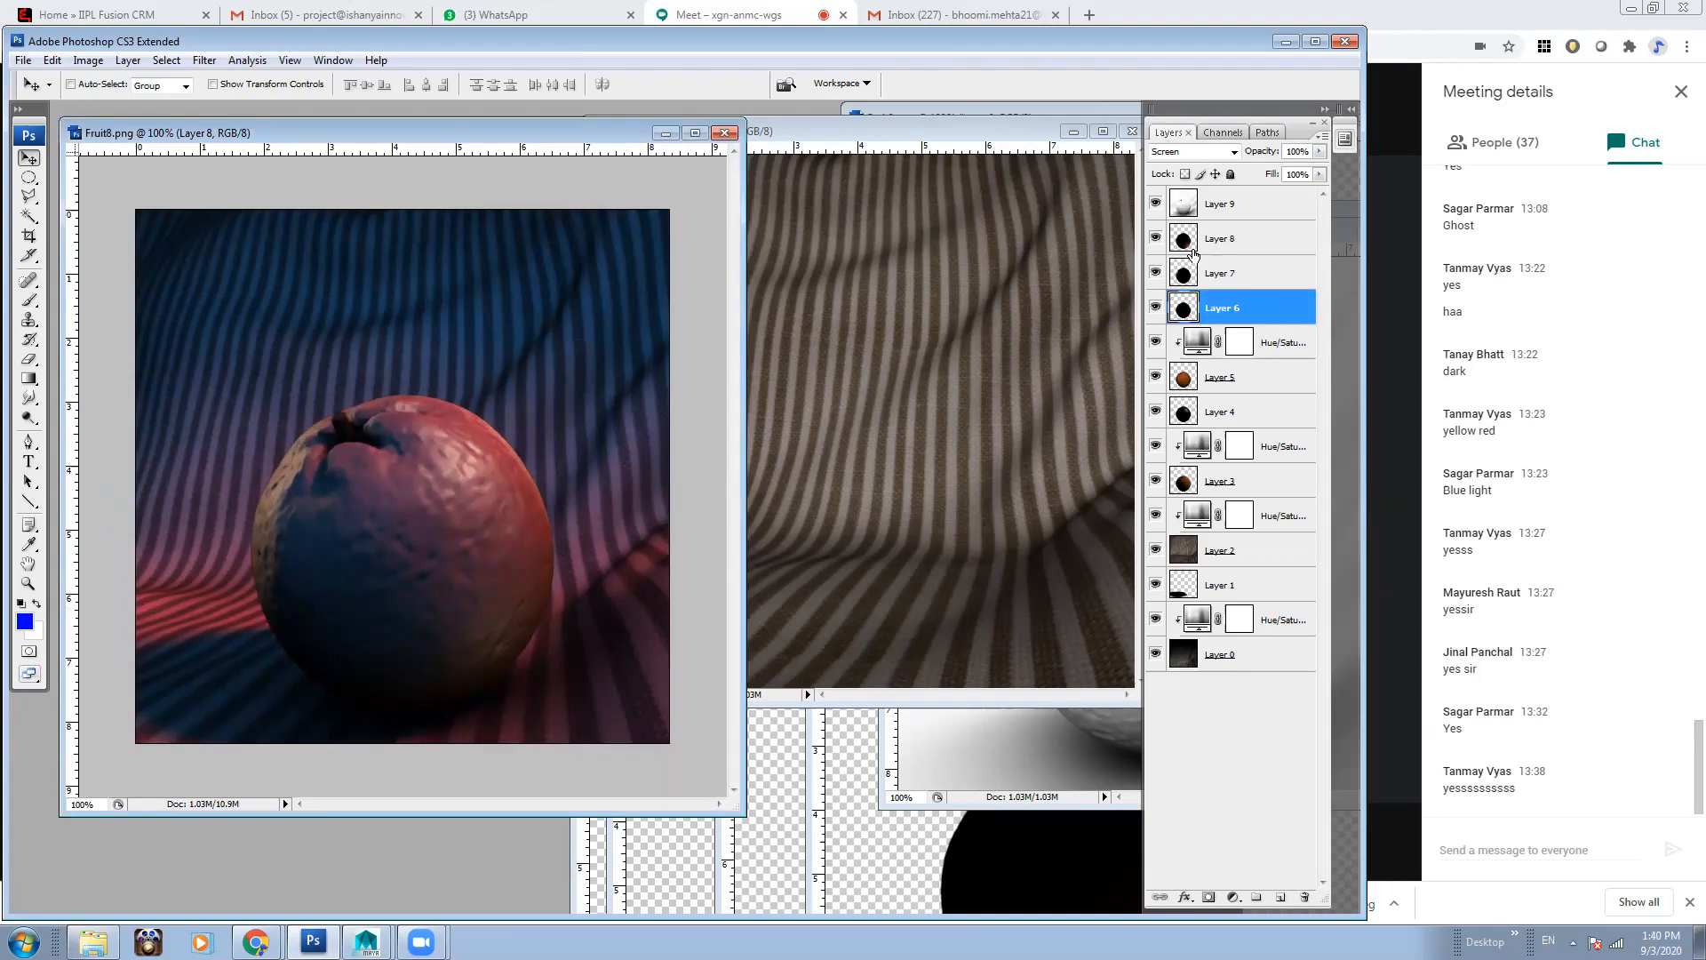
{"action": "left_click", "coordinate": [1160, 269]}
{"action": "left_click", "coordinate": [1159, 269]}
{"action": "left_click", "coordinate": [1160, 269]}
{"action": "left_click", "coordinate": [1159, 269]}
{"action": "left_click", "coordinate": [1159, 269]}
{"action": "left_click", "coordinate": [1159, 269]}
{"action": "left_click", "coordinate": [1223, 278]}
{"action": "left_click", "coordinate": [1232, 897]}
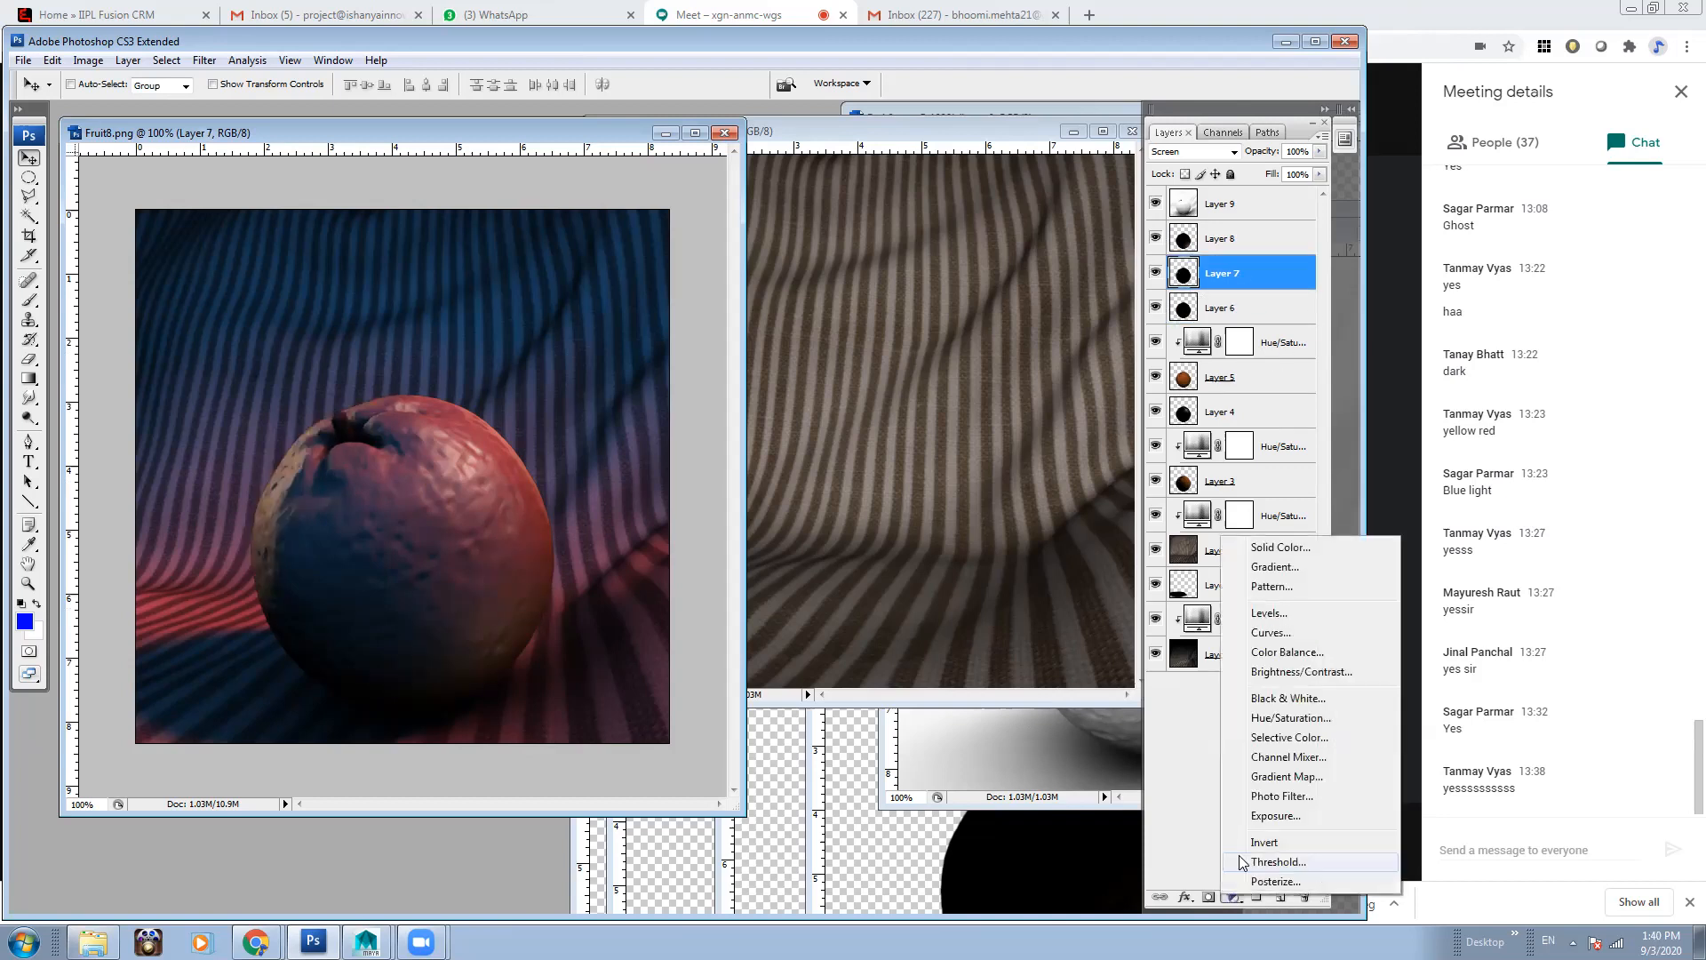
{"action": "left_click", "coordinate": [1280, 716]}
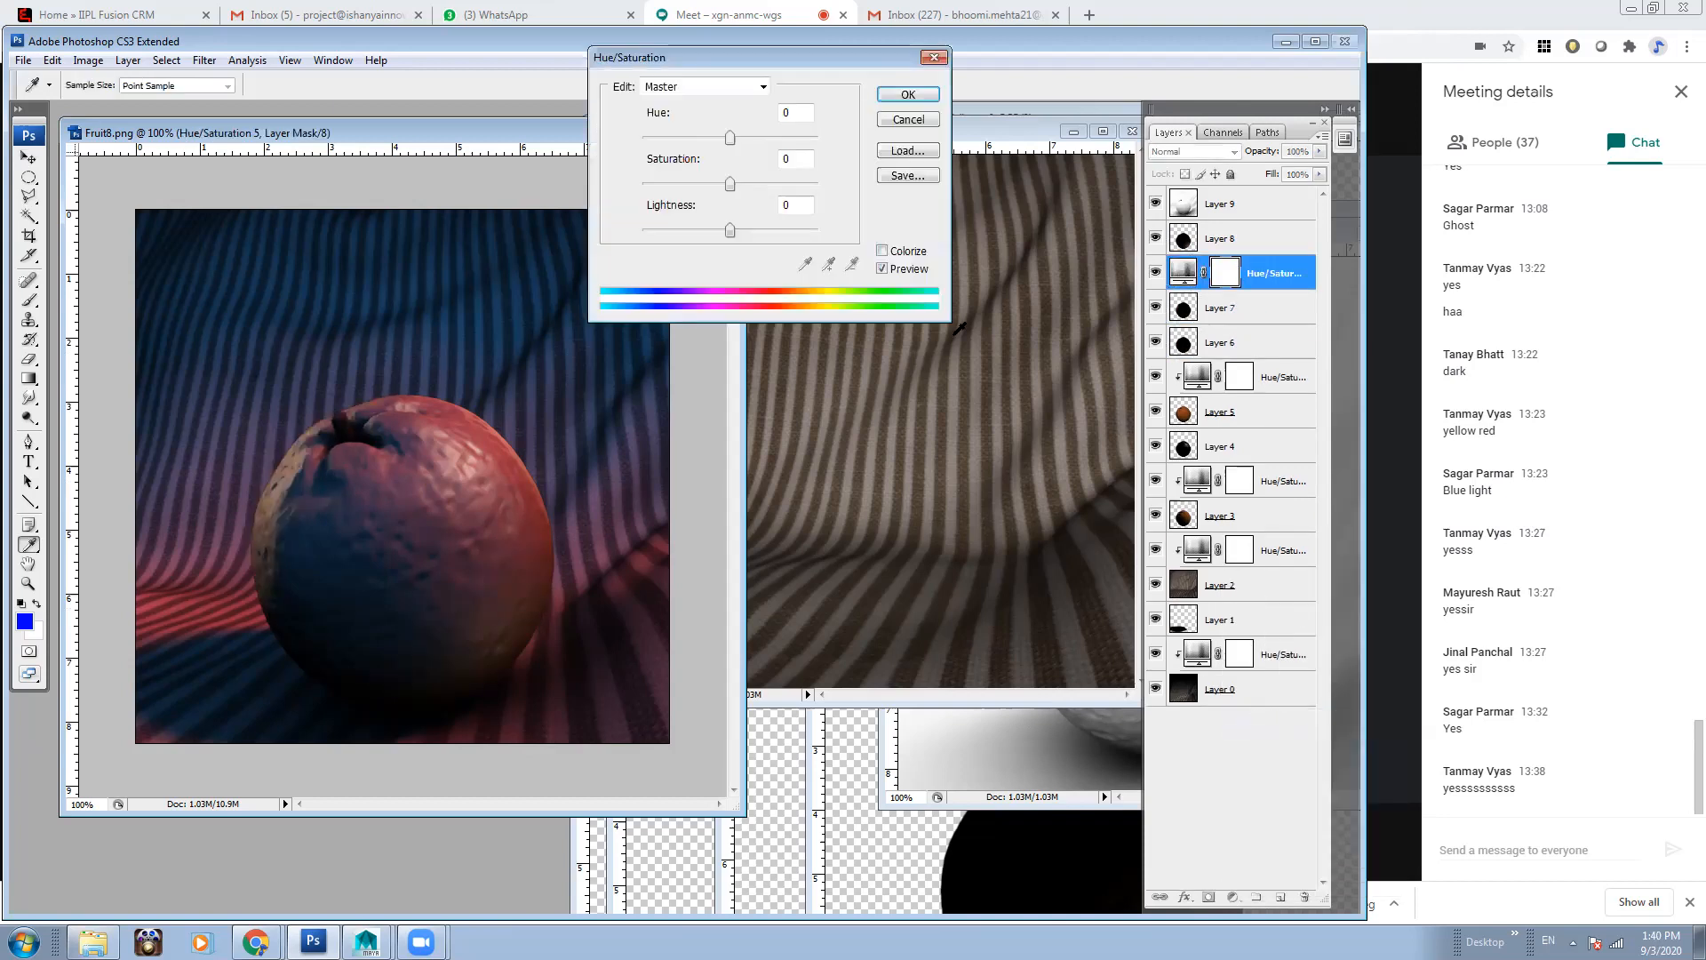
{"action": "left_click", "coordinate": [909, 120]}
Add a Hue/Saturation adjustment layer above Layer 7 and clip it to that layer
{"action": "left_click", "coordinate": [1233, 897]}
{"action": "left_click", "coordinate": [1266, 722]}
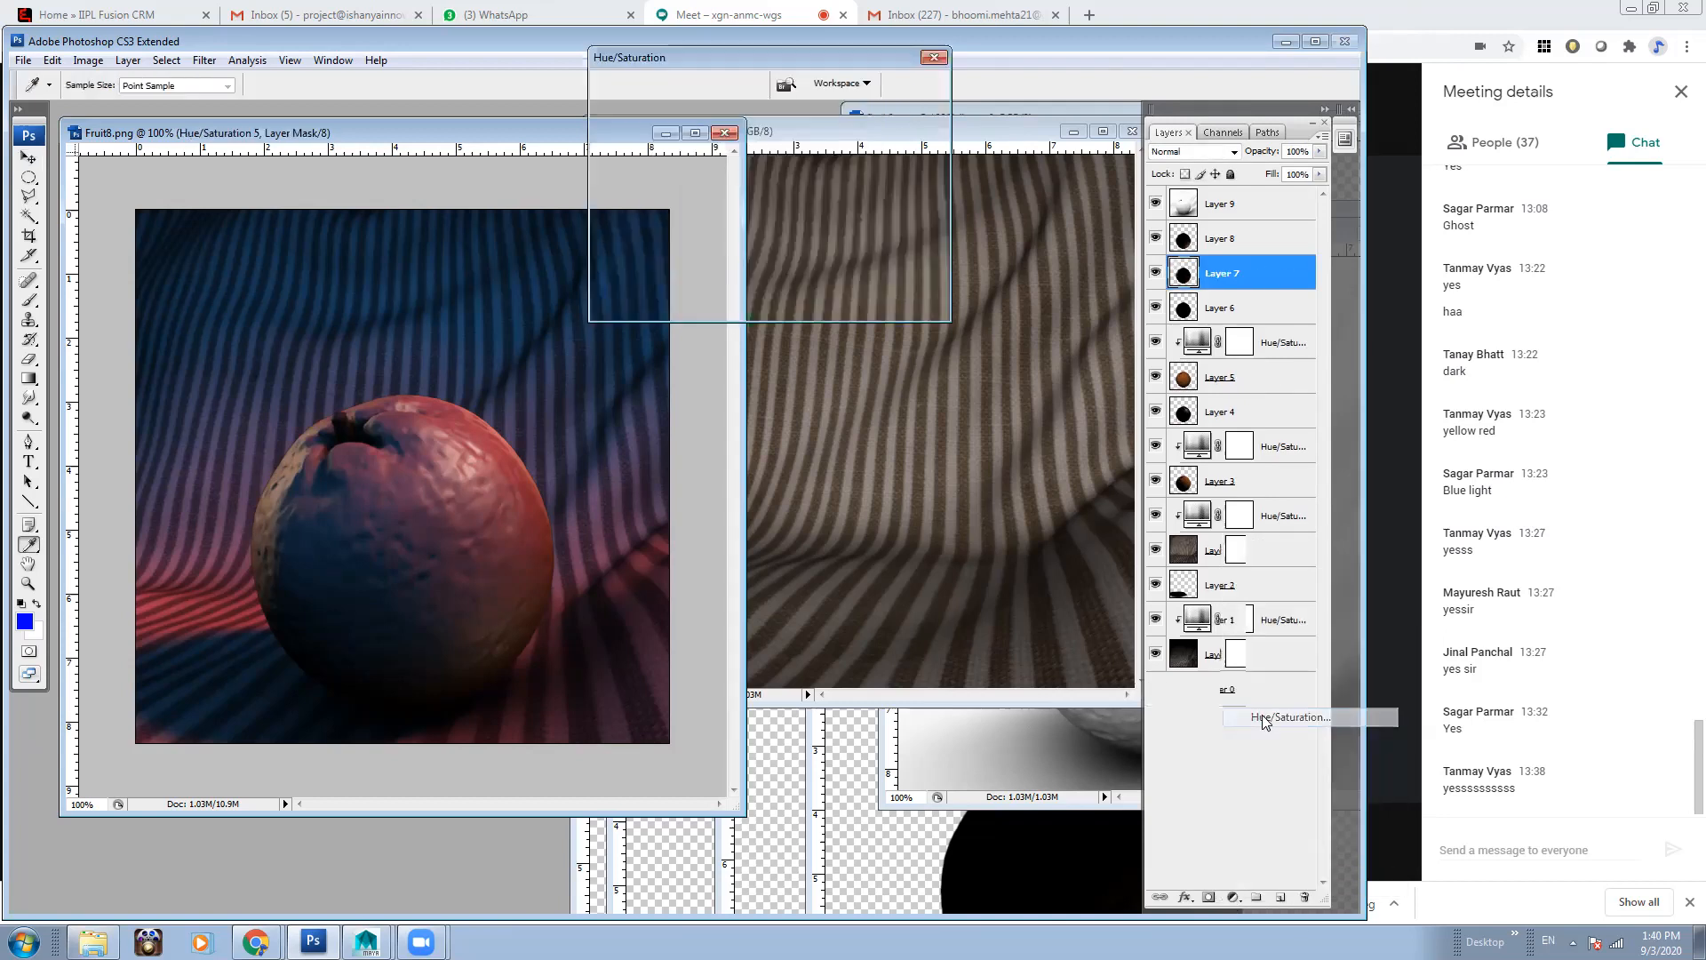
{"action": "key", "text": "Return"}
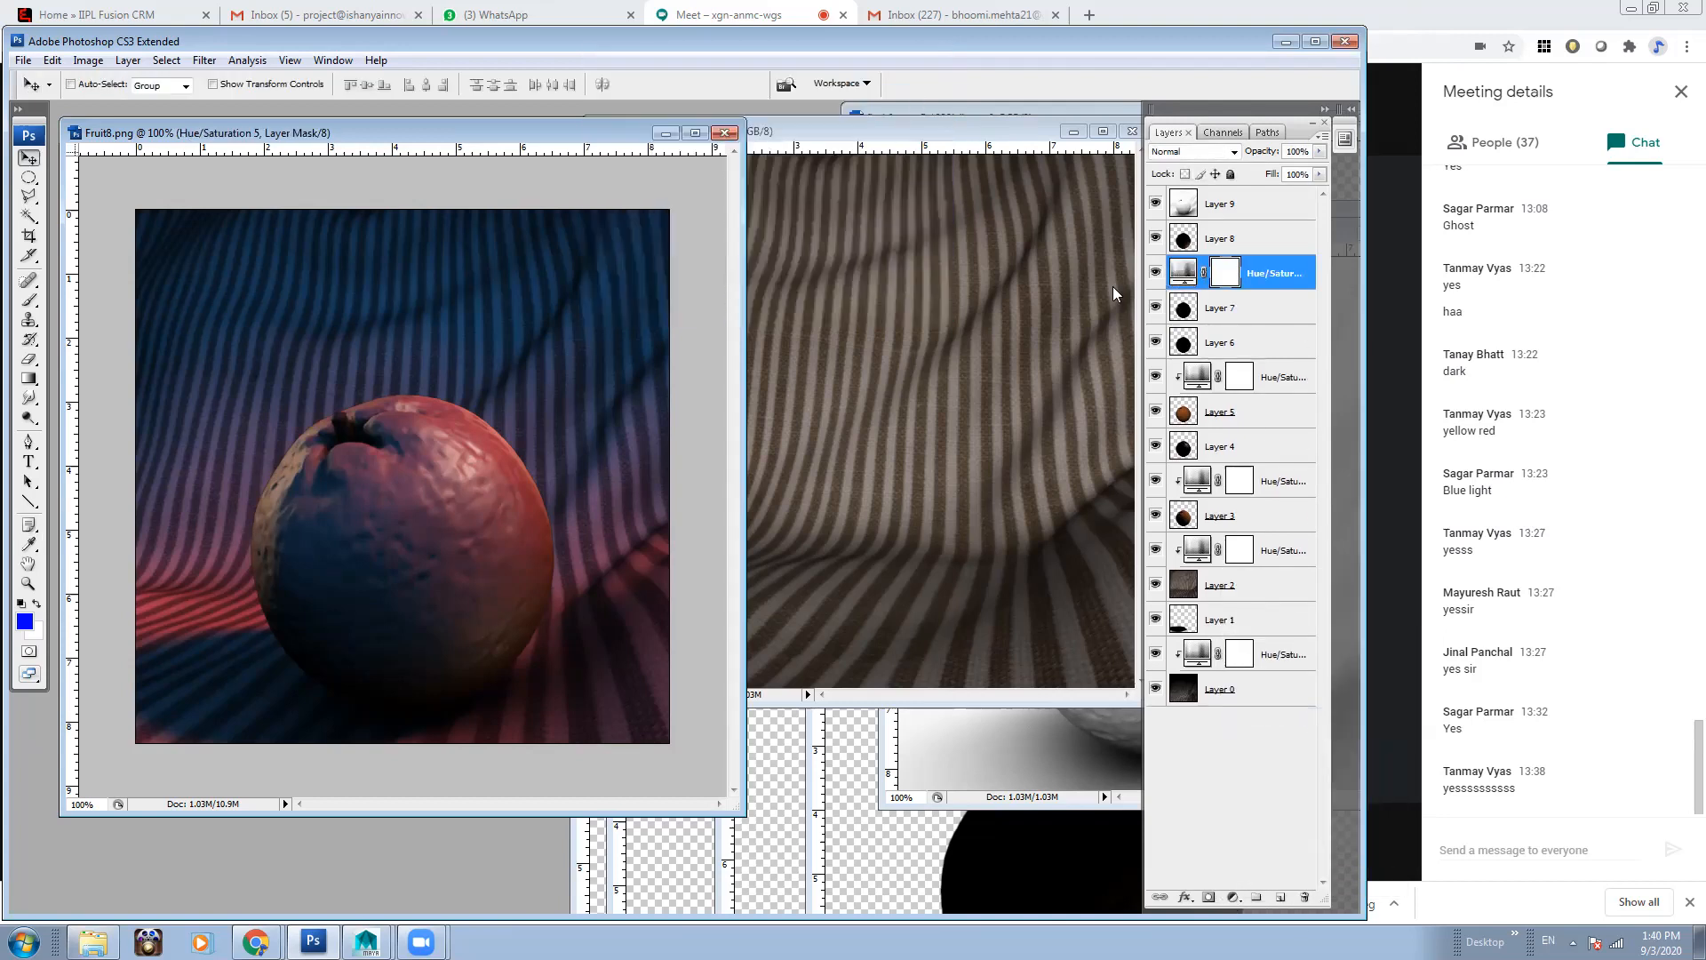
{"action": "key", "text": "ctrl+alt+g"}
Colorize Layer 7's clipped Hue/Saturation adjustment with hue 0 and increased saturation for a red light
{"action": "double_click", "coordinate": [1197, 266]}
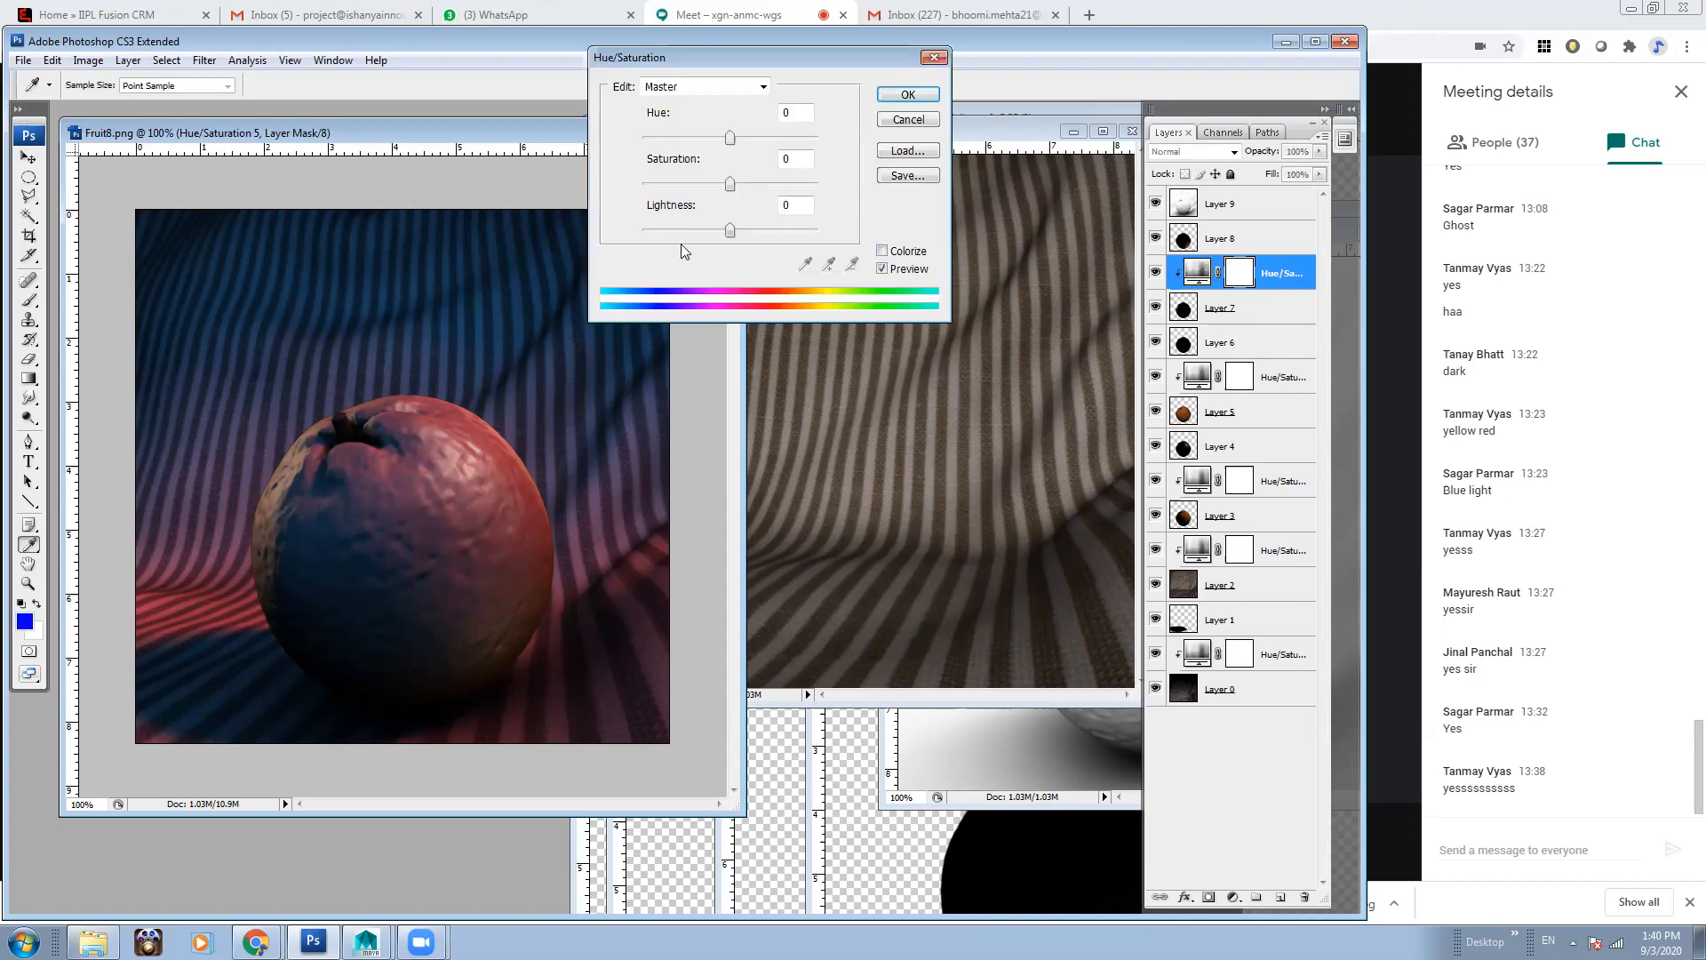
{"action": "left_click_drag", "start_coordinate": [729, 138], "coordinate": [553, 134]}
{"action": "left_click", "coordinate": [882, 252]}
{"action": "left_click_drag", "start_coordinate": [692, 184], "coordinate": [745, 190]}
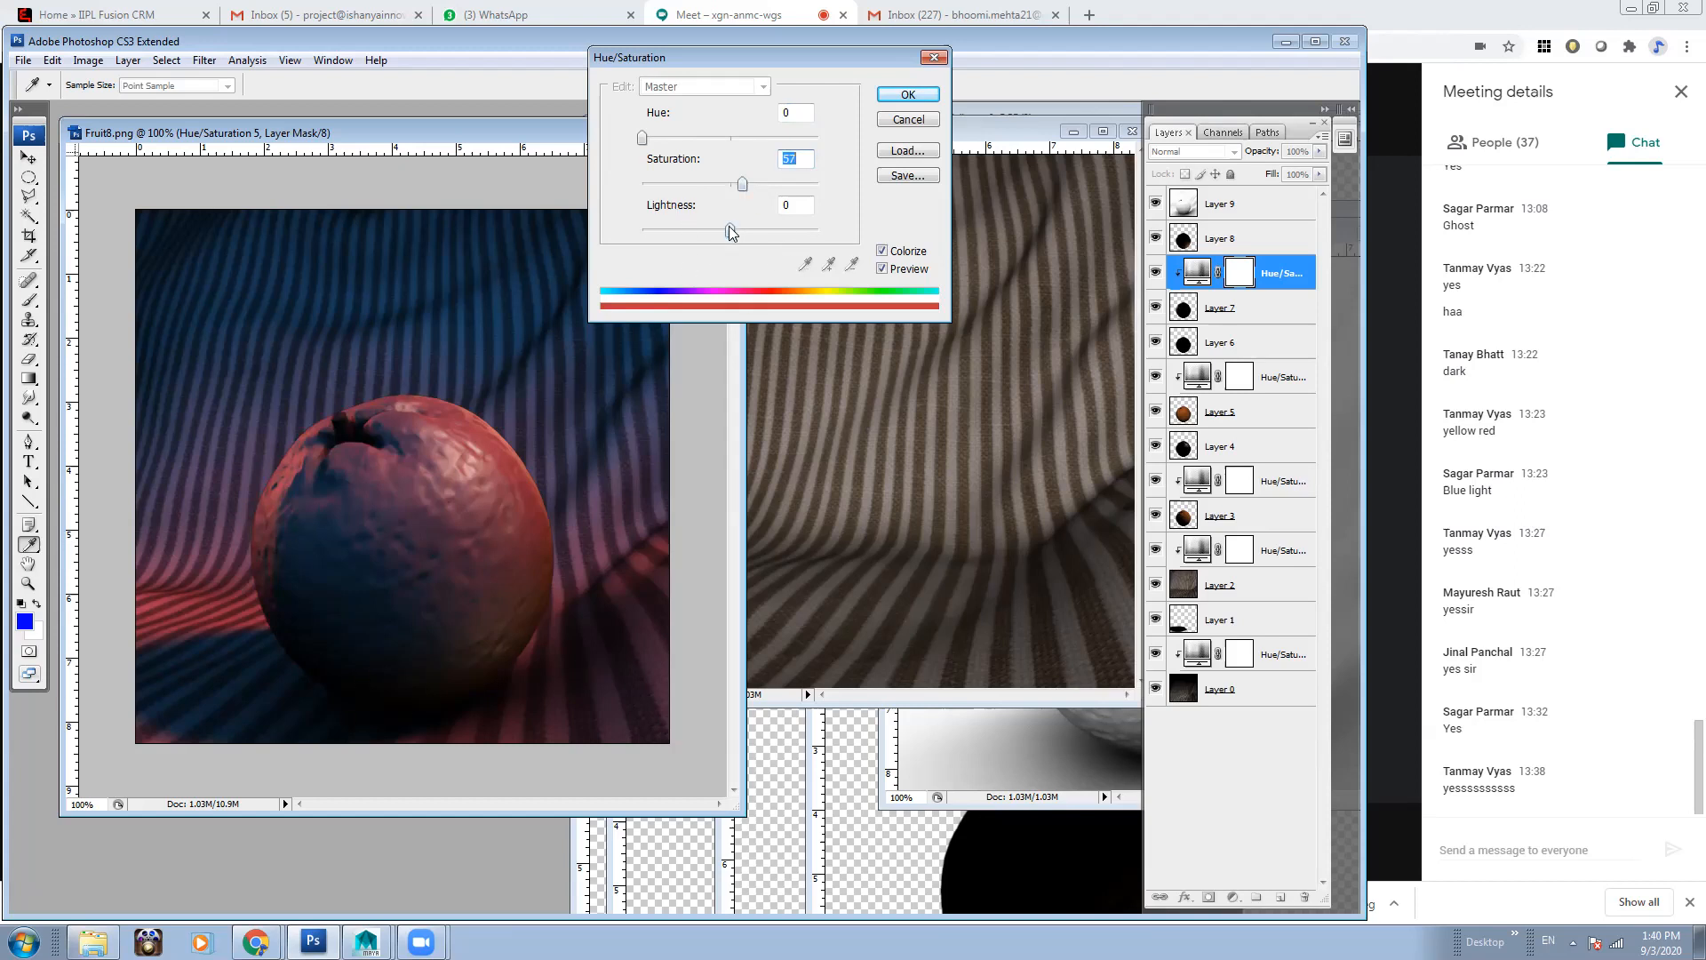
{"action": "left_click_drag", "start_coordinate": [742, 184], "coordinate": [736, 186]}
{"action": "left_click", "coordinate": [907, 96]}
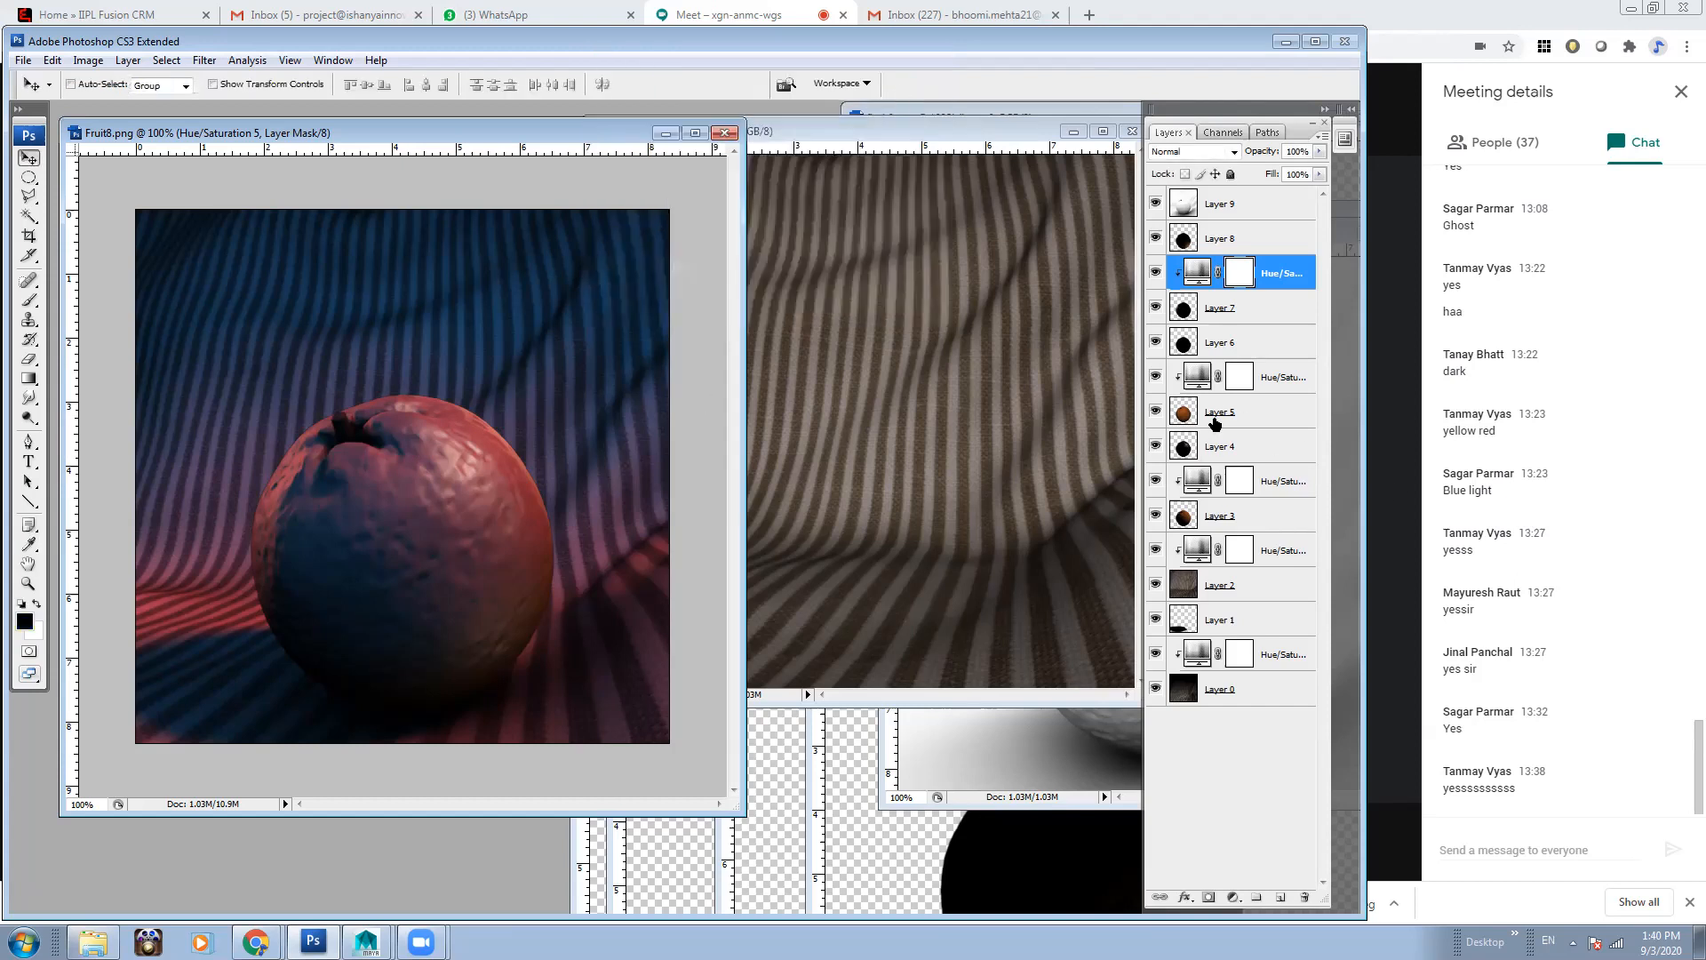
Toggle the visibility of Layer 7 and Layer 6 to compare their light on the orange, leaving Layer 6 selected
{"action": "left_click", "coordinate": [1249, 248]}
{"action": "left_click", "coordinate": [1270, 312]}
{"action": "left_click", "coordinate": [1156, 309]}
{"action": "left_click", "coordinate": [1156, 310]}
{"action": "left_click", "coordinate": [1157, 343]}
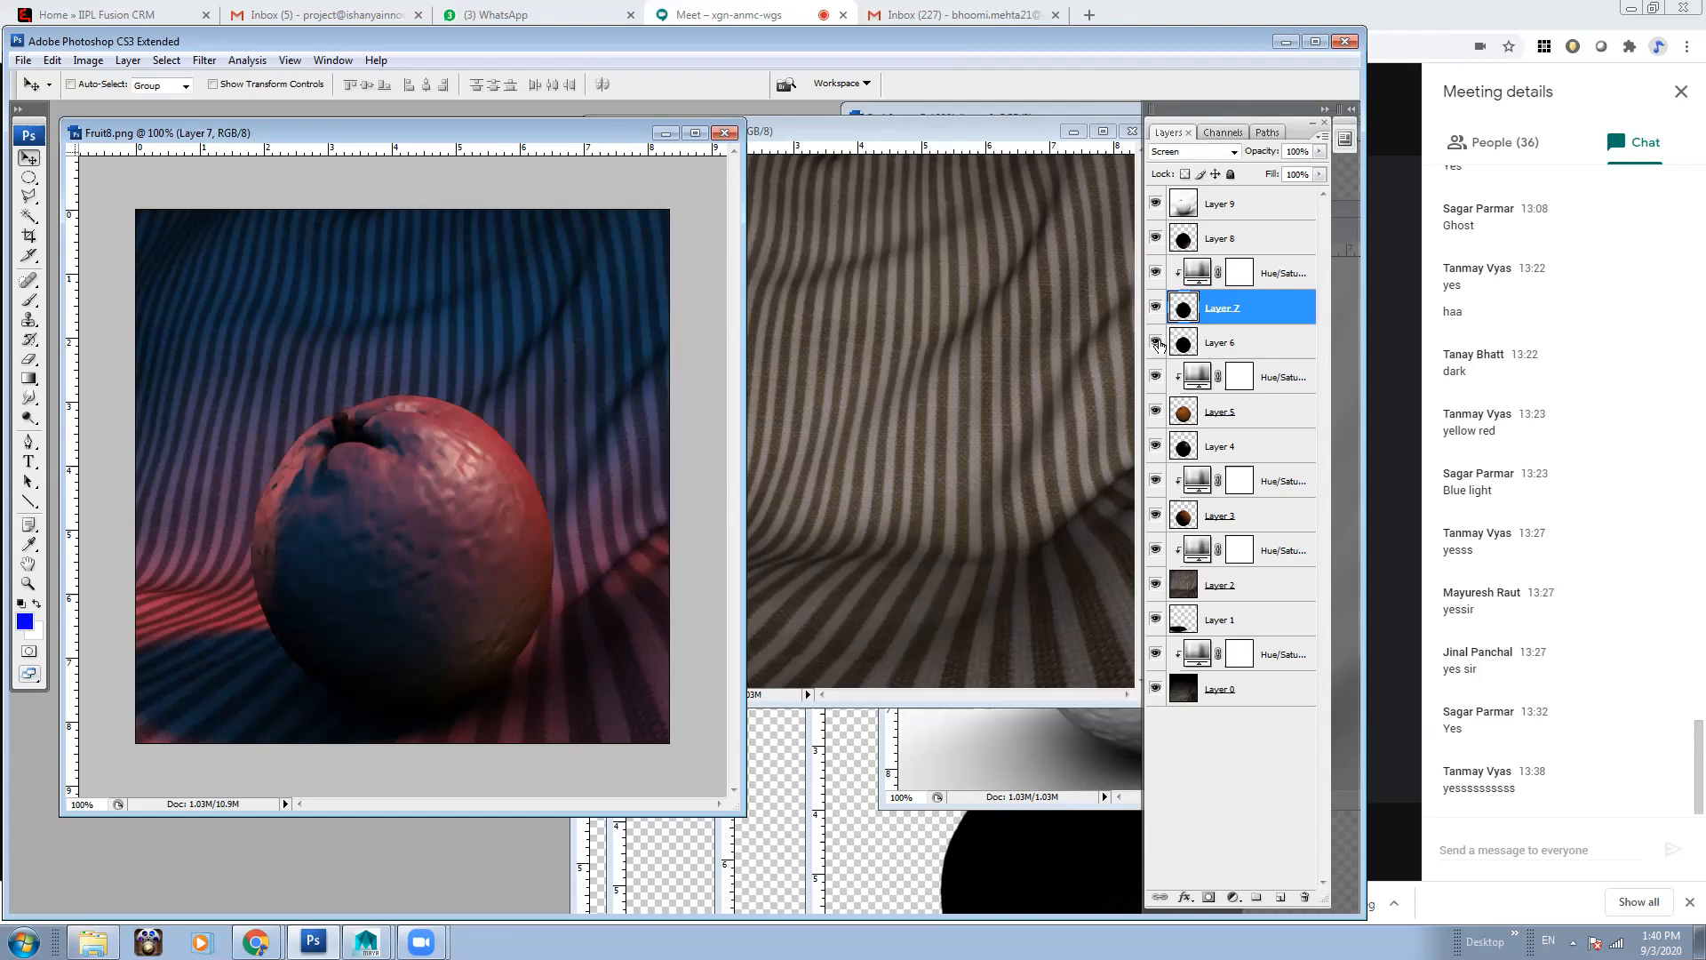
{"action": "left_click", "coordinate": [1159, 344]}
{"action": "left_click", "coordinate": [1268, 345]}
{"action": "left_click", "coordinate": [1154, 344]}
{"action": "left_click", "coordinate": [1155, 344]}
Add a Levels adjustment layer above Layer 6 and clip it to that layer
{"action": "left_click", "coordinate": [1233, 897]}
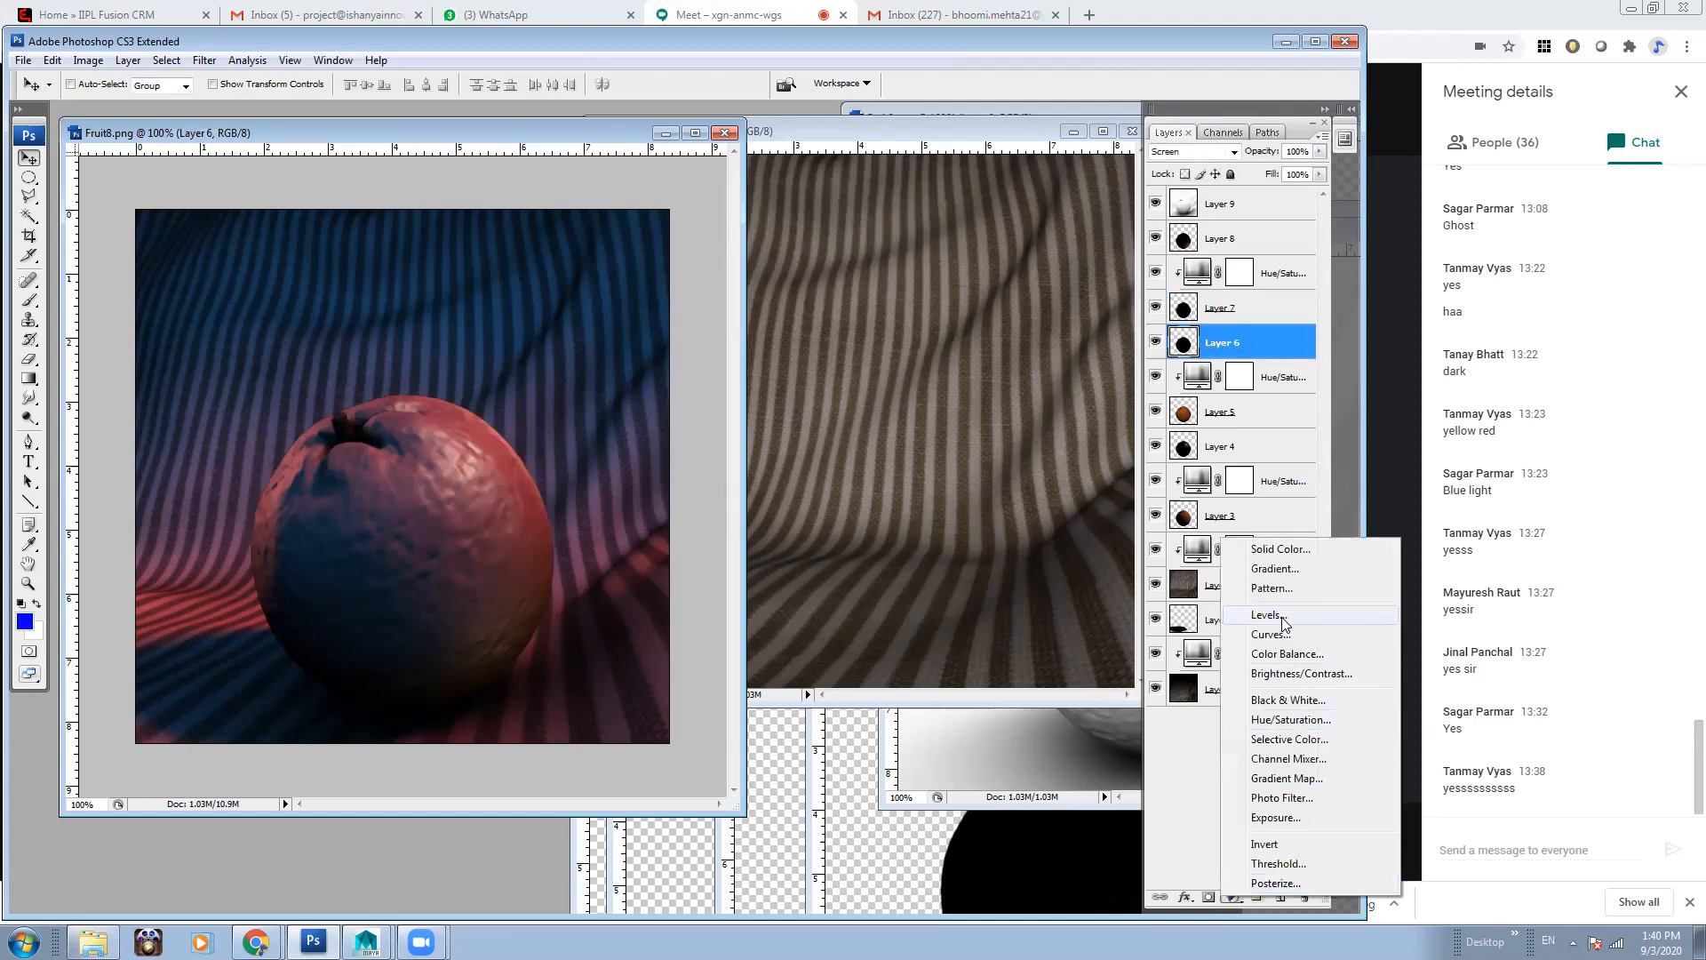
{"action": "left_click", "coordinate": [1282, 616]}
{"action": "left_click", "coordinate": [899, 98]}
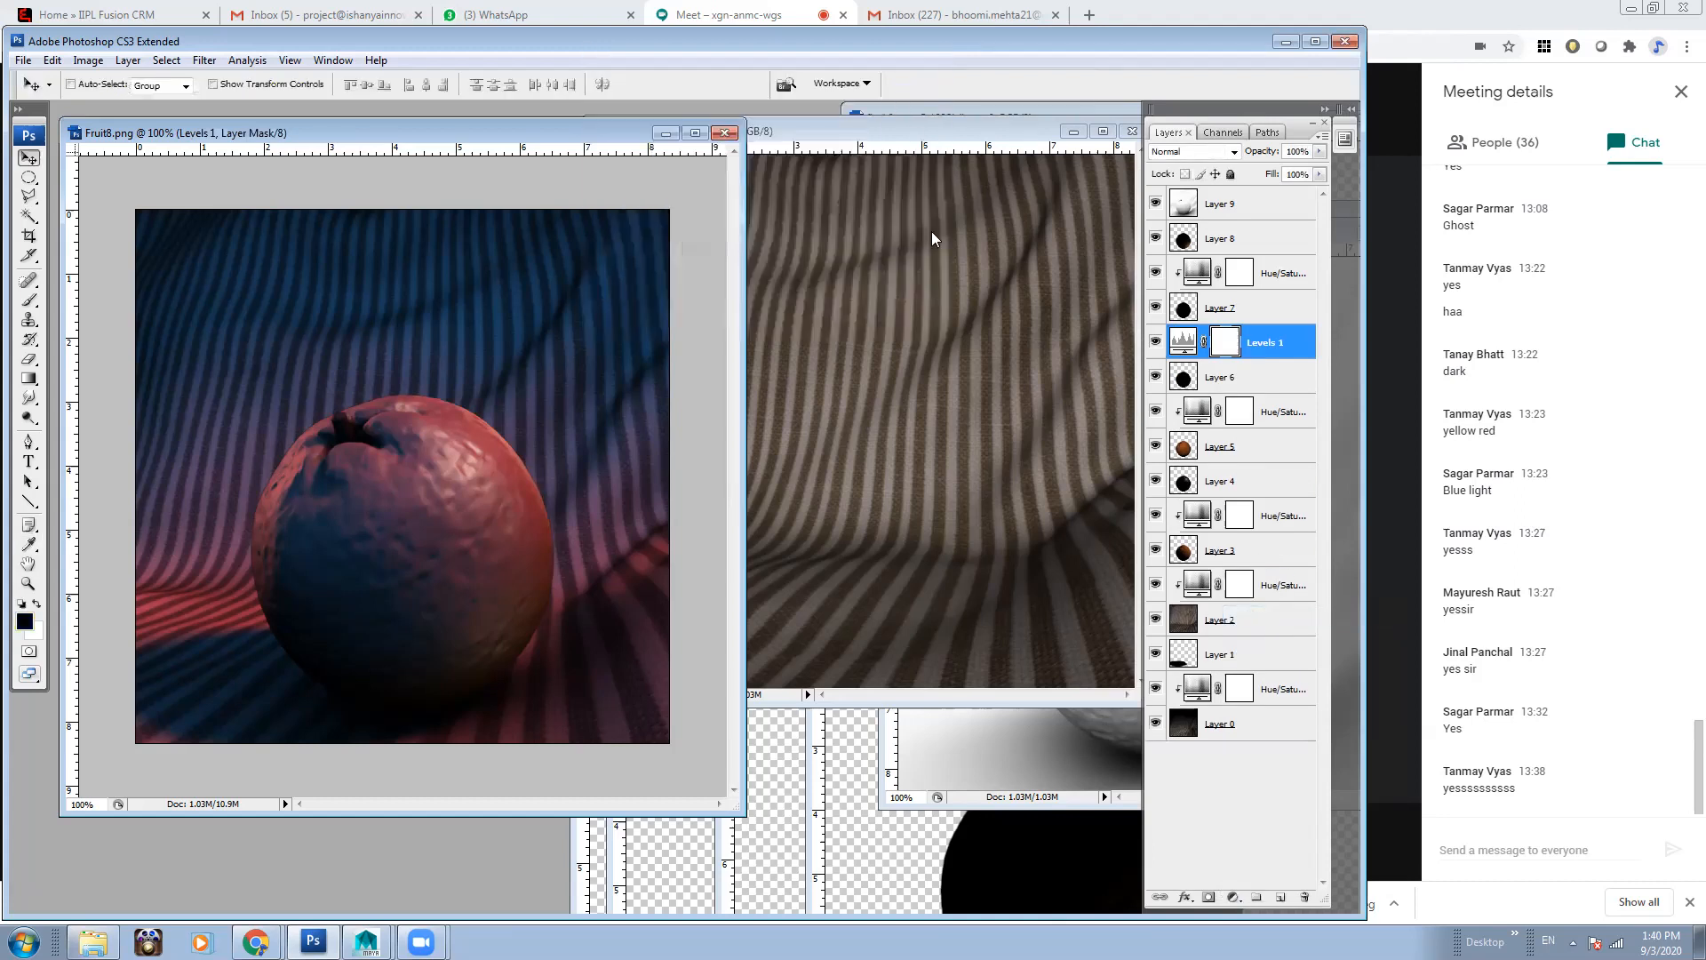
{"action": "key", "text": "ctrl+alt+g"}
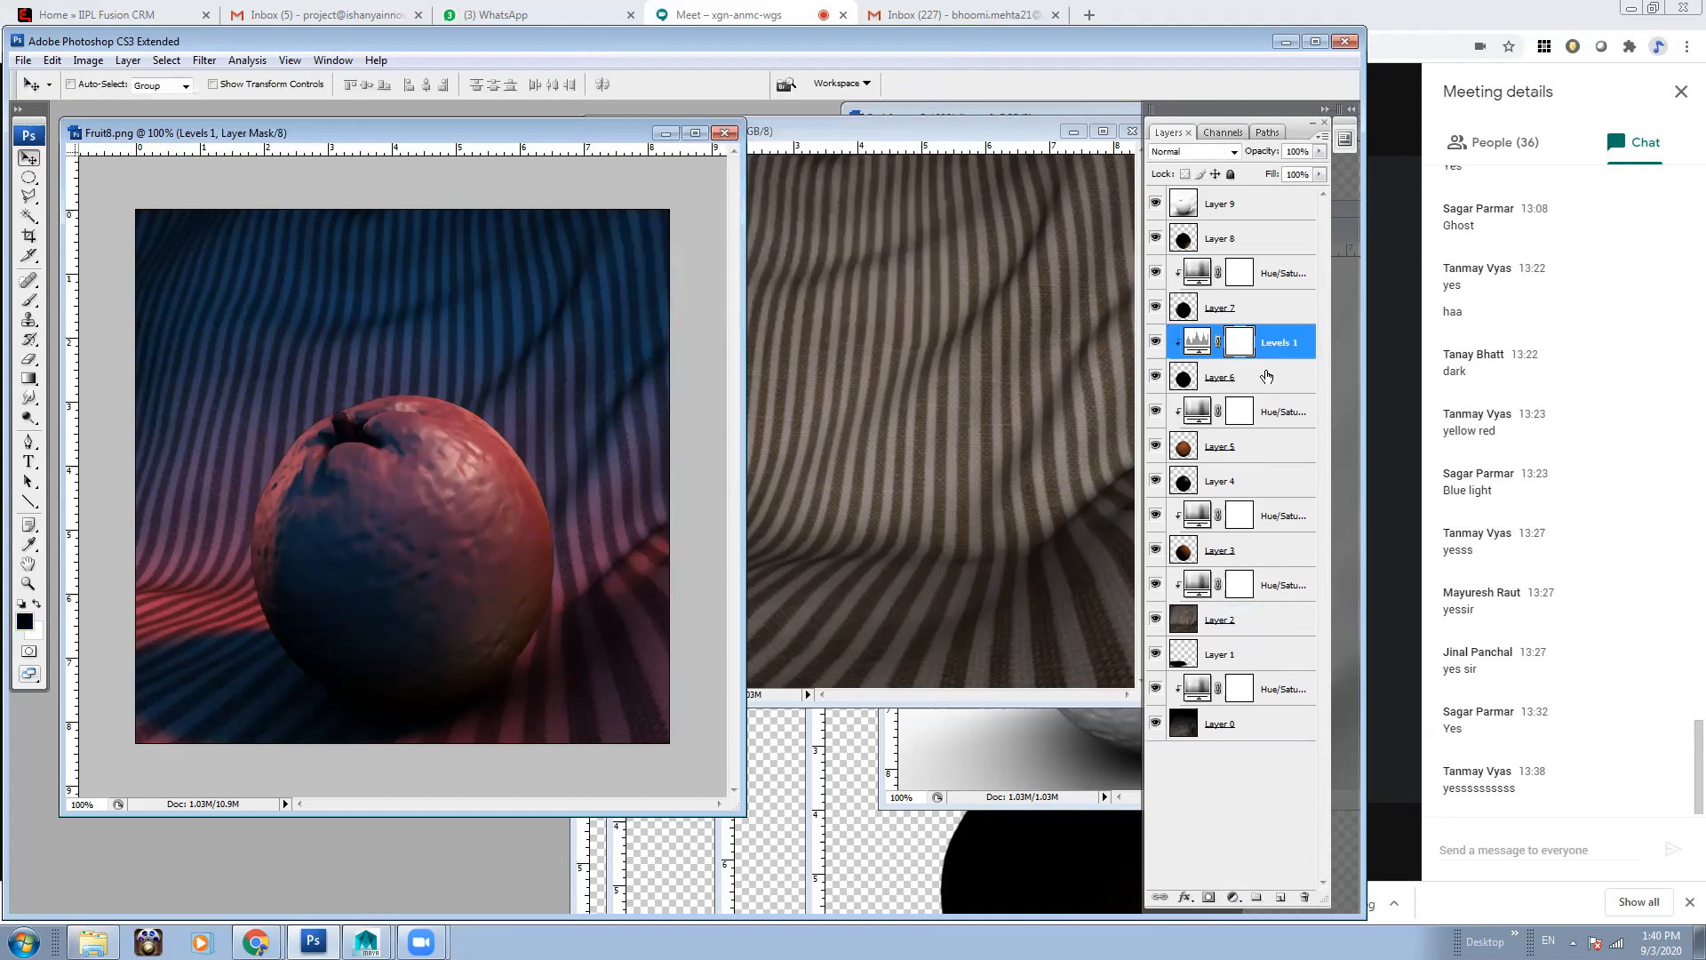
Brighten Layer 6's rim light by lowering the white input level in its clipped Levels adjustment
{"action": "double_click", "coordinate": [1197, 345]}
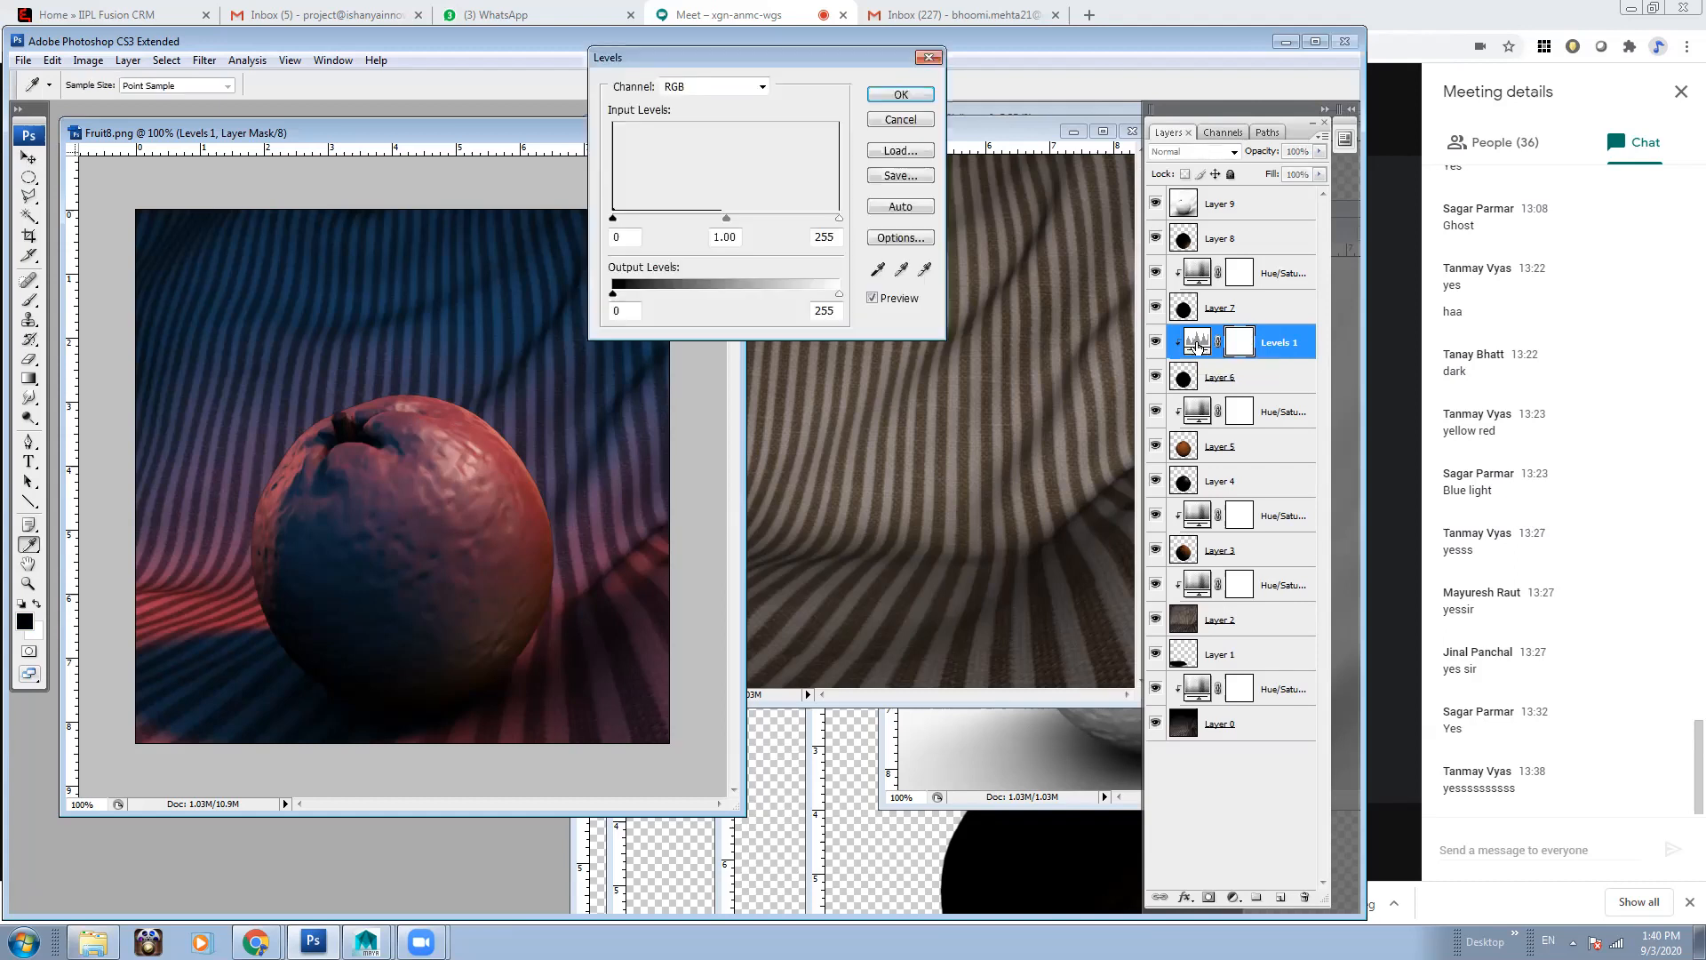
{"action": "left_click_drag", "start_coordinate": [840, 222], "coordinate": [704, 219]}
{"action": "left_click", "coordinate": [907, 95]}
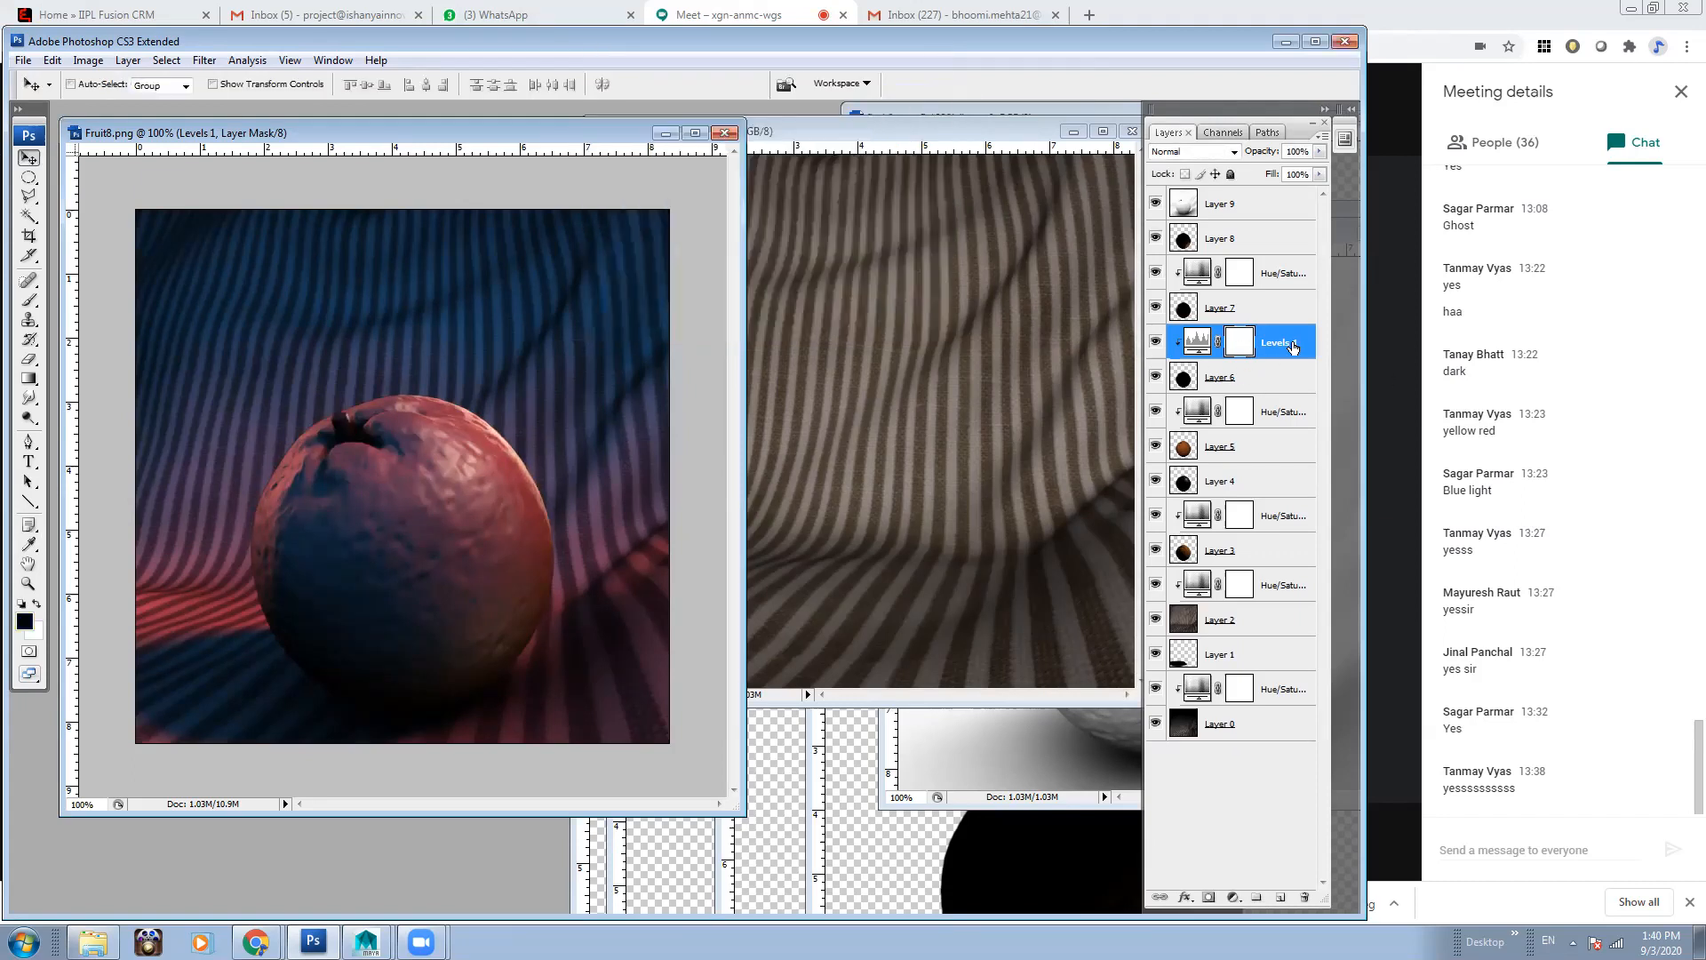
Add a Hue/Saturation adjustment layer above Levels 1 and clip it to Layer 6
{"action": "left_click", "coordinate": [1232, 897]}
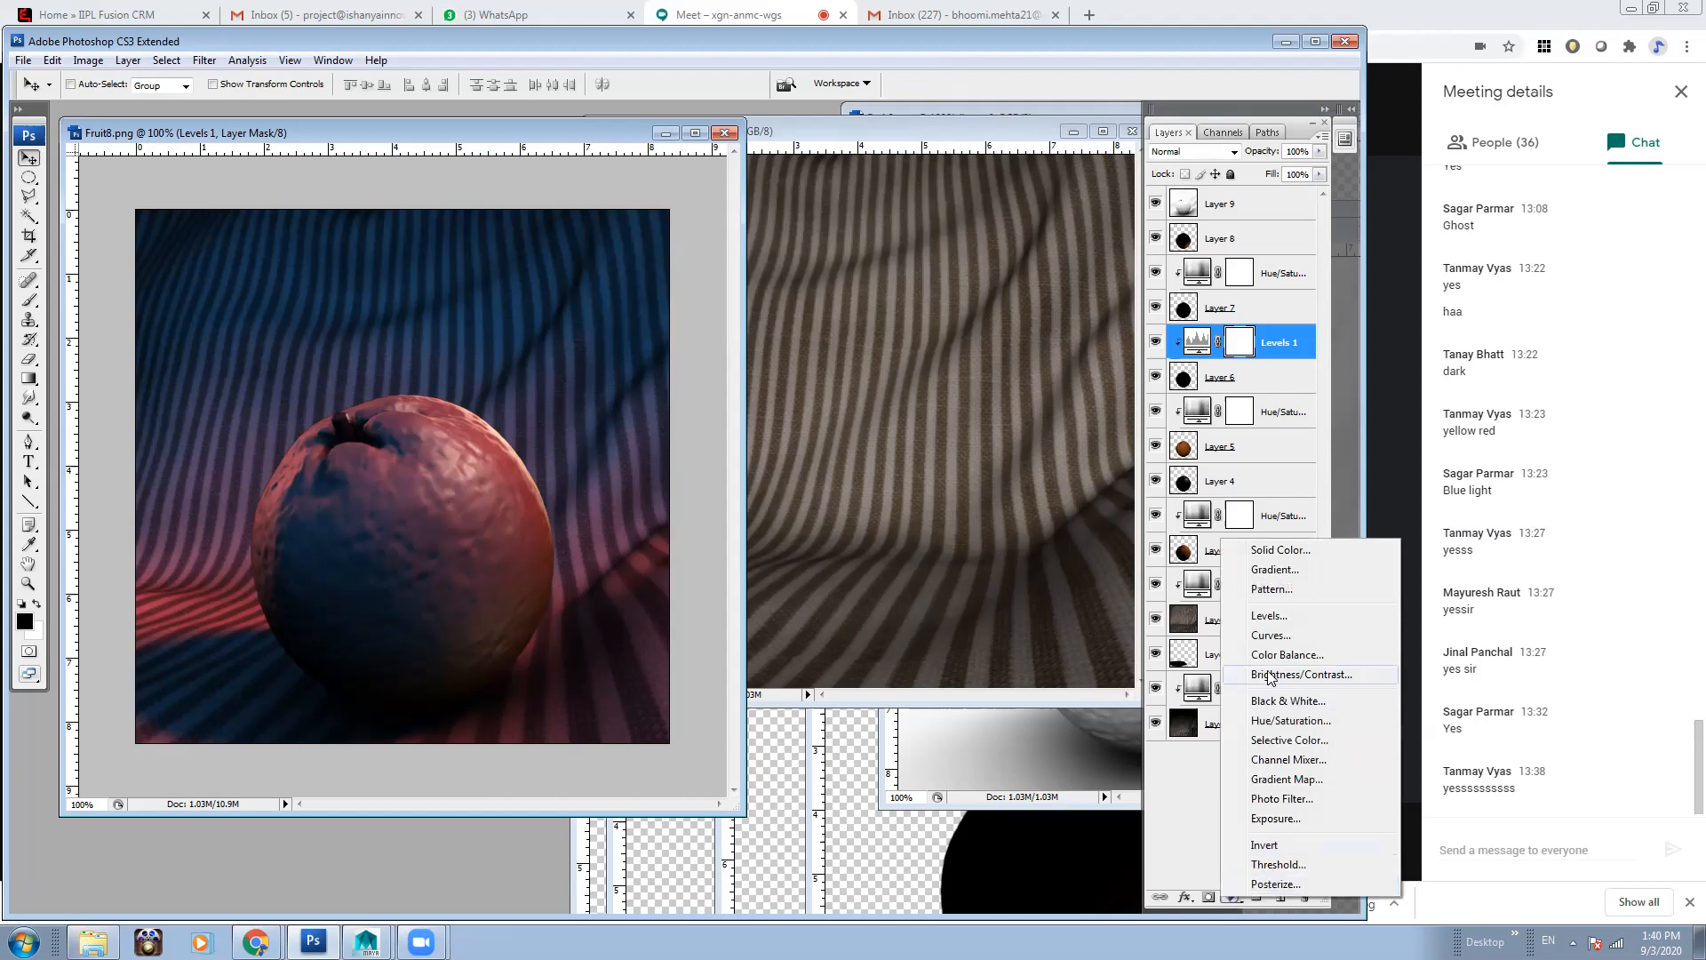
{"action": "left_click", "coordinate": [1289, 719]}
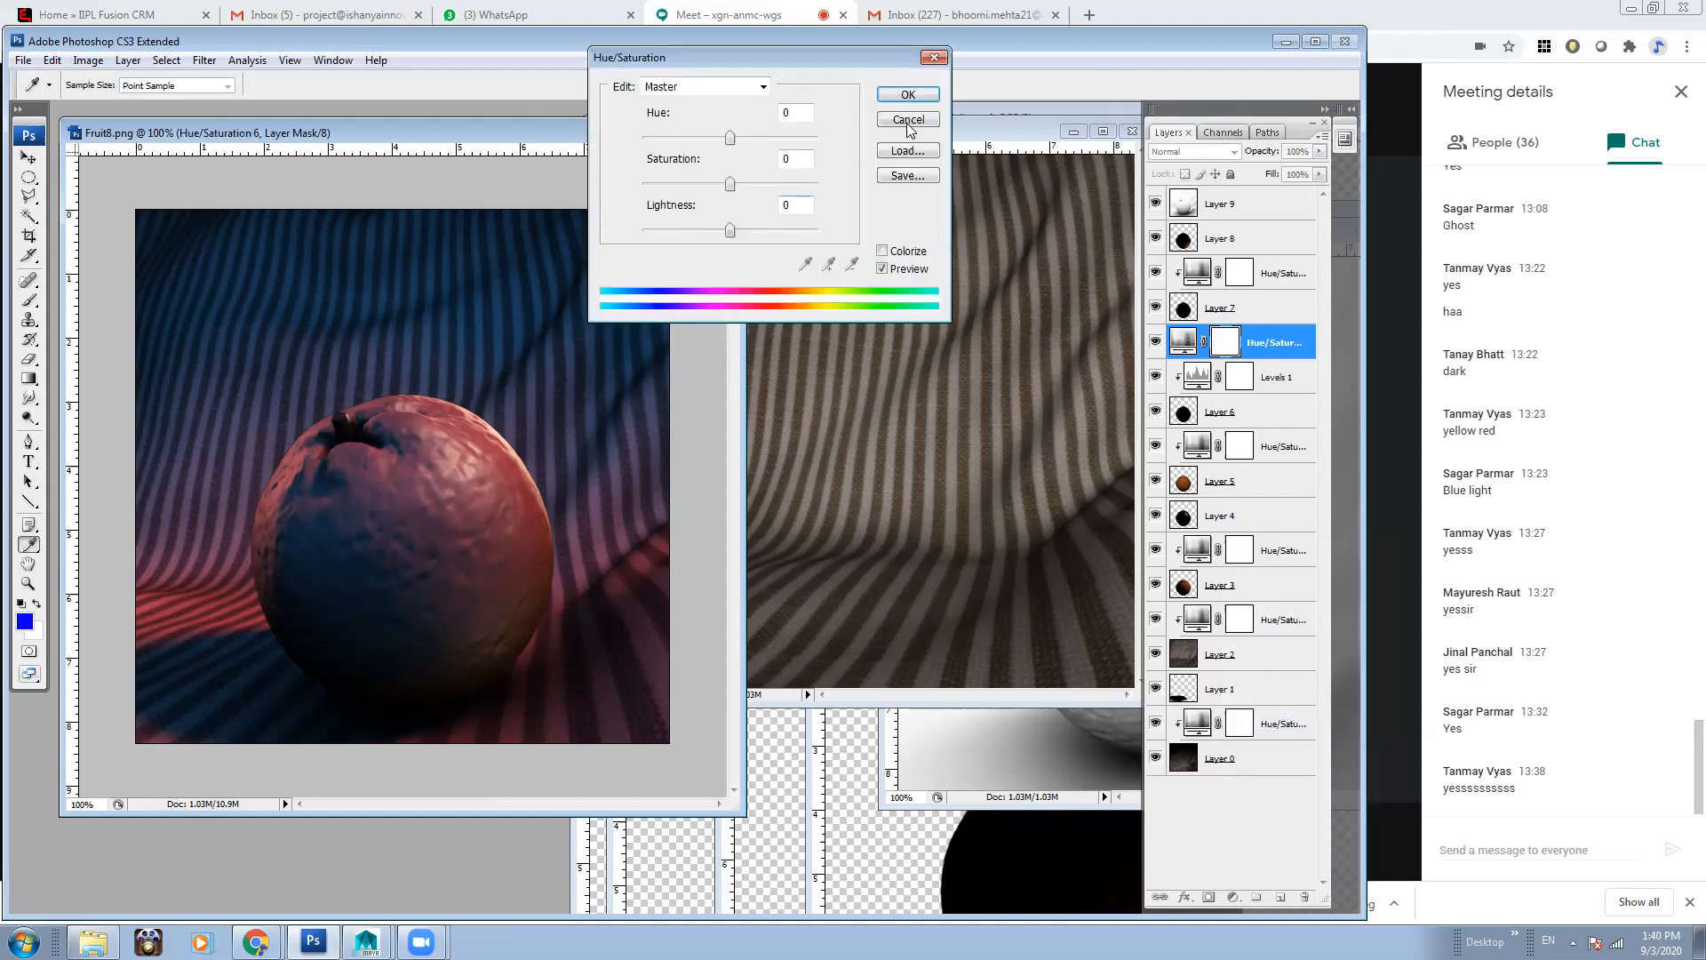
{"action": "left_click", "coordinate": [916, 98]}
{"action": "key", "text": "ctrl+alt+g"}
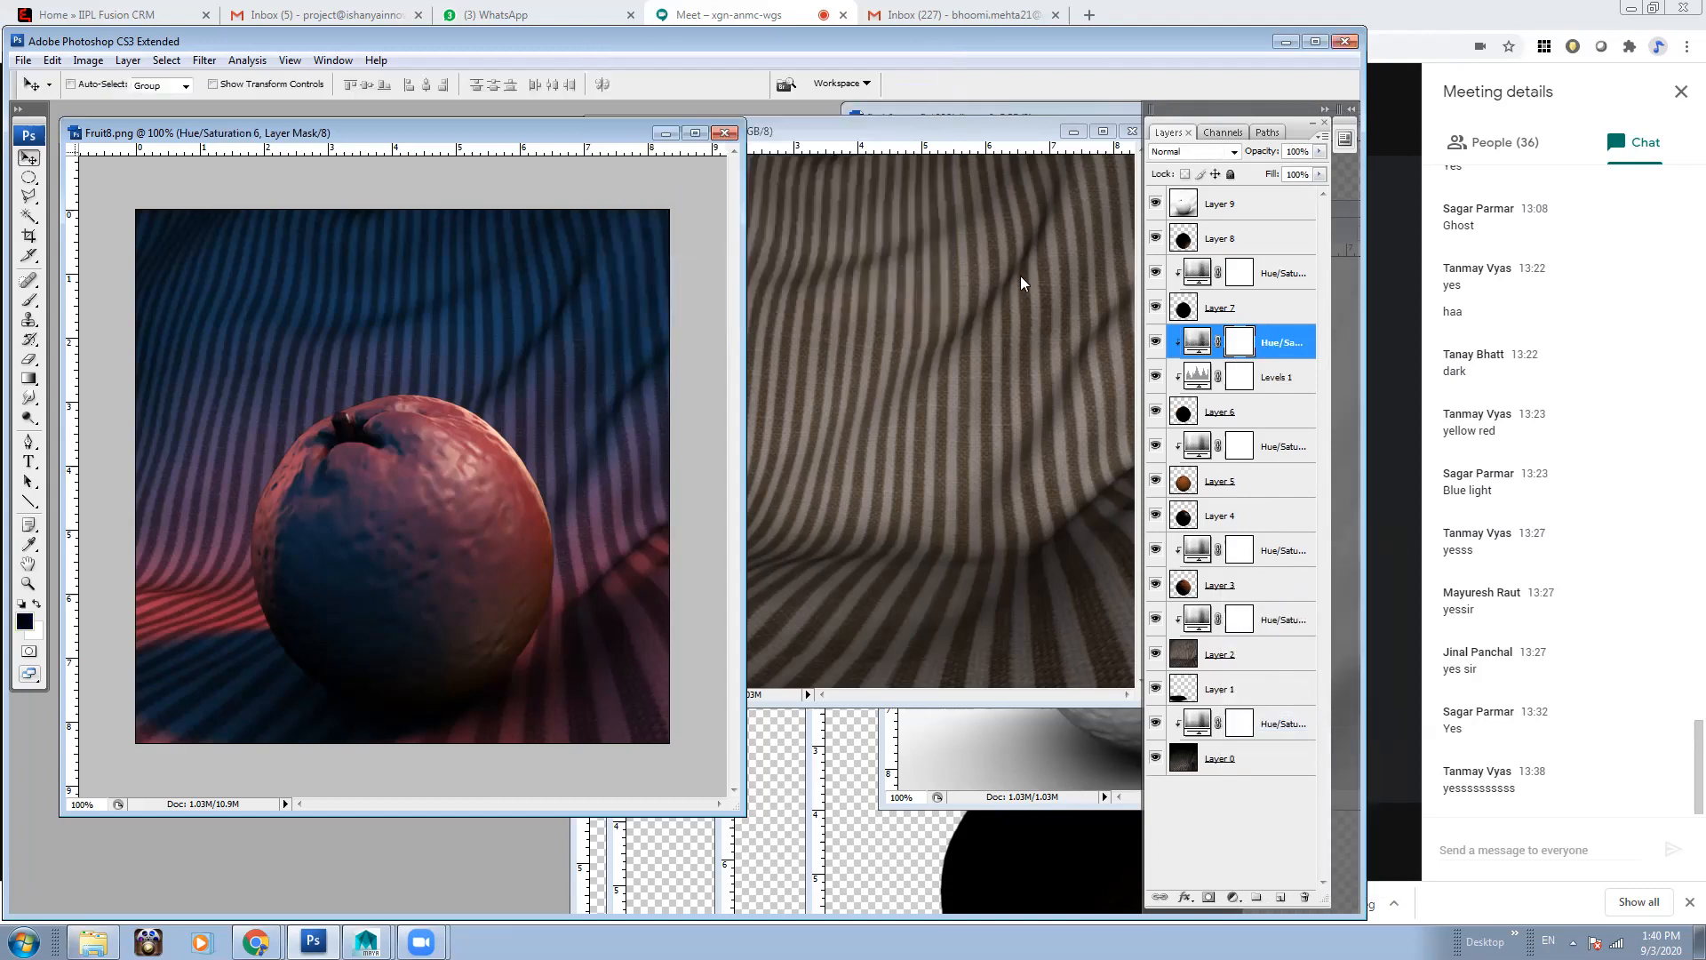
Colorize Layer 6's clipped Hue/Saturation adjustment with hue 0 and saturation 78
{"action": "double_click", "coordinate": [1199, 353]}
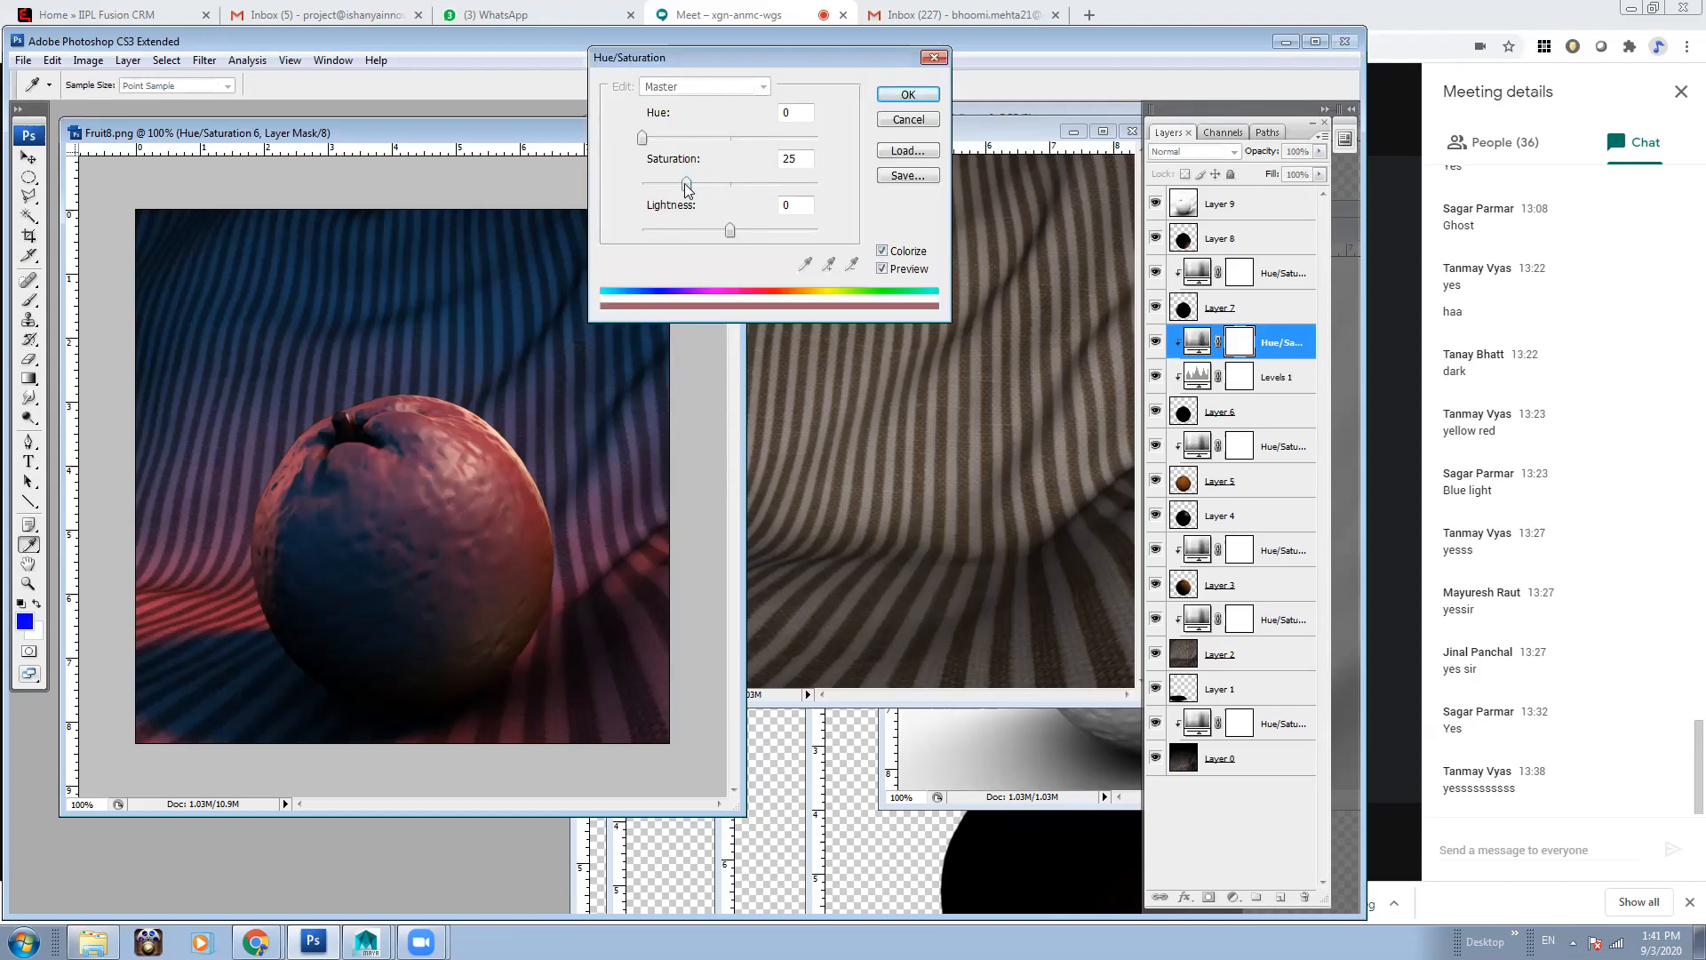
{"action": "left_click_drag", "start_coordinate": [688, 189], "coordinate": [781, 193]}
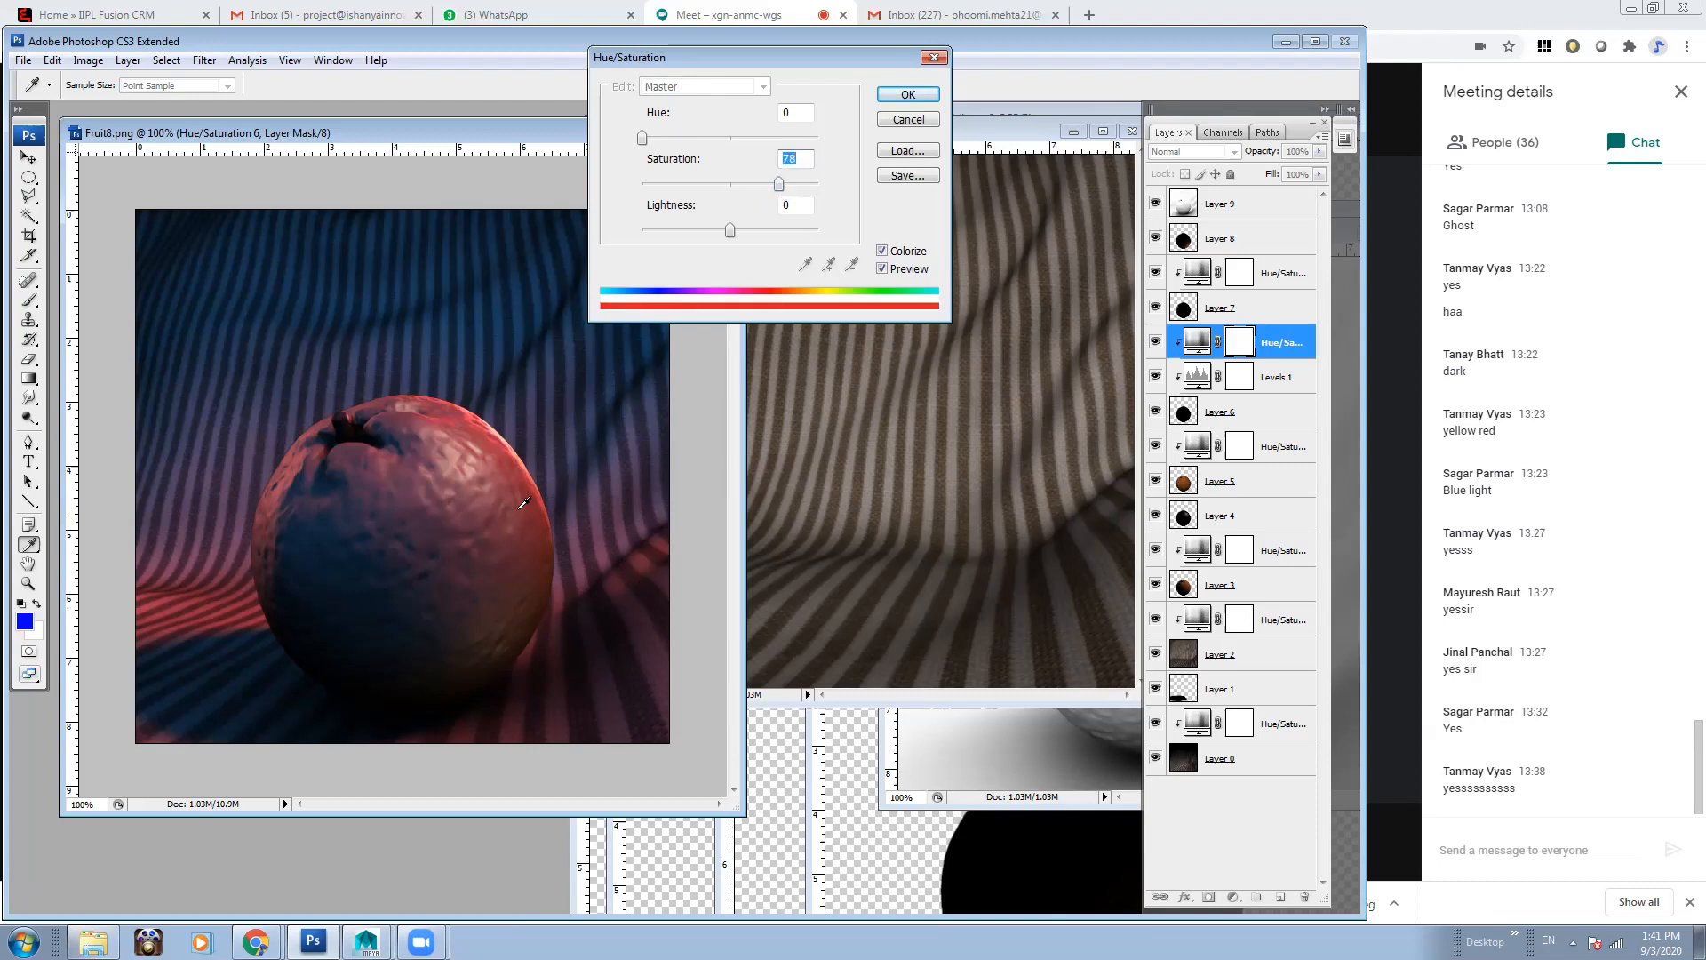
{"action": "left_click", "coordinate": [908, 94]}
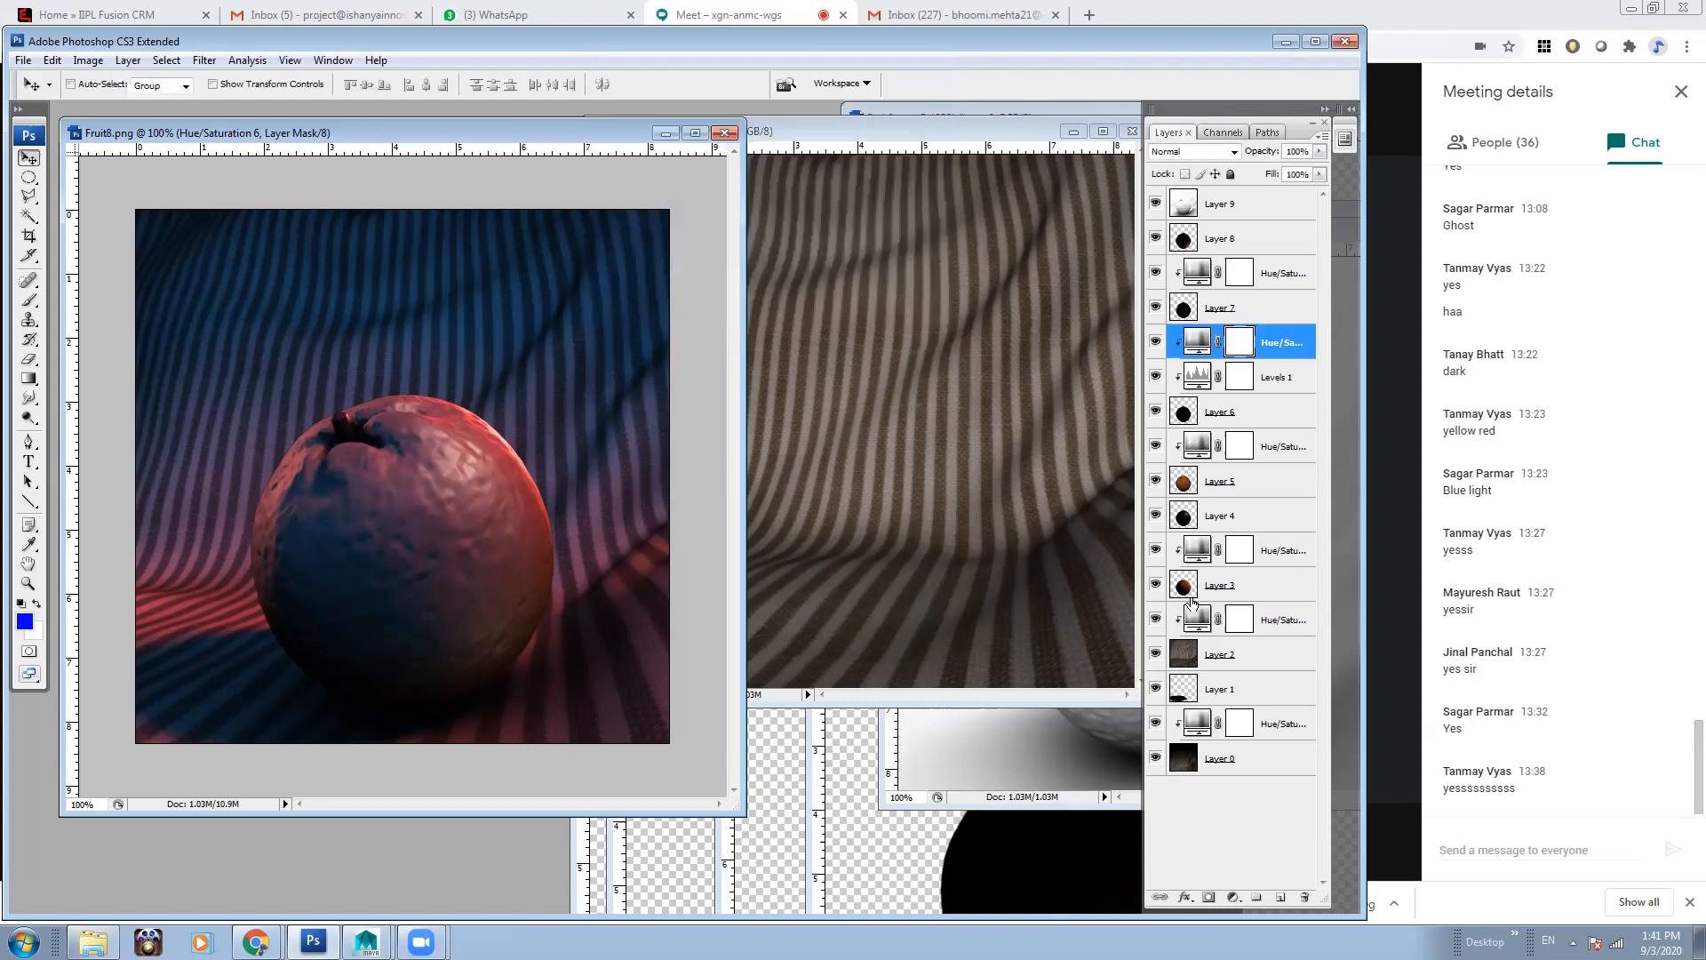
Select the topmost layer, Layer 9, and reposition the composite's document window
{"action": "left_click", "coordinate": [1267, 760]}
{"action": "key", "text": "alt+period"}
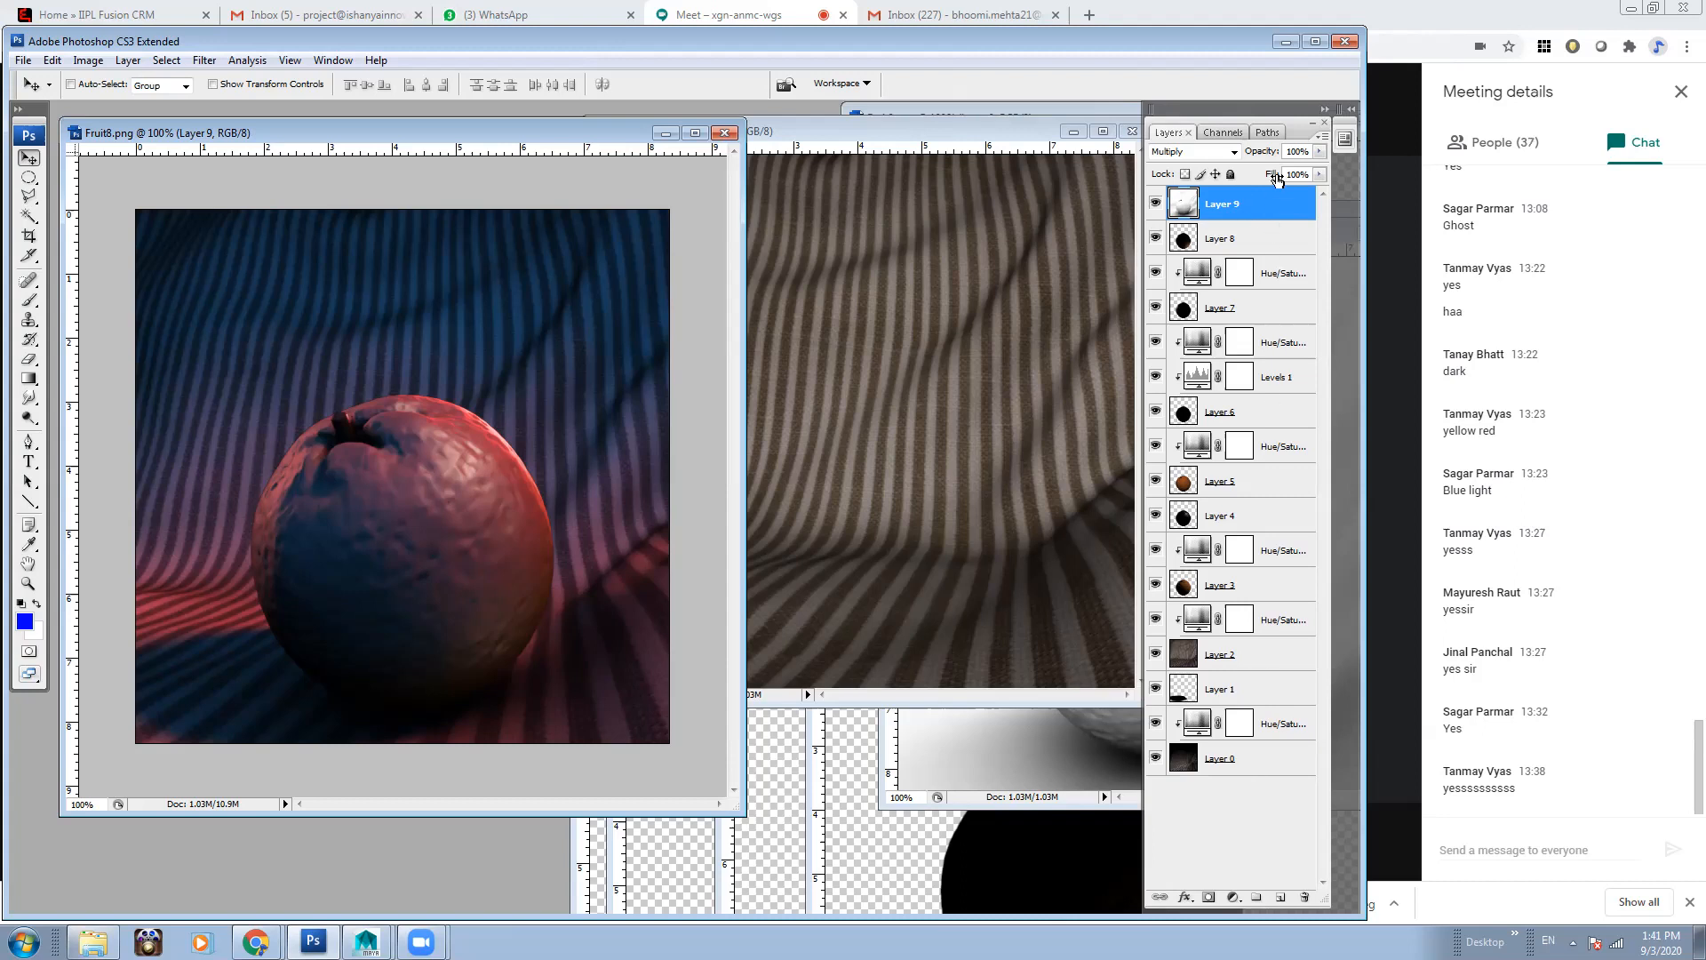
{"action": "left_click_drag", "start_coordinate": [566, 133], "coordinate": [616, 118]}
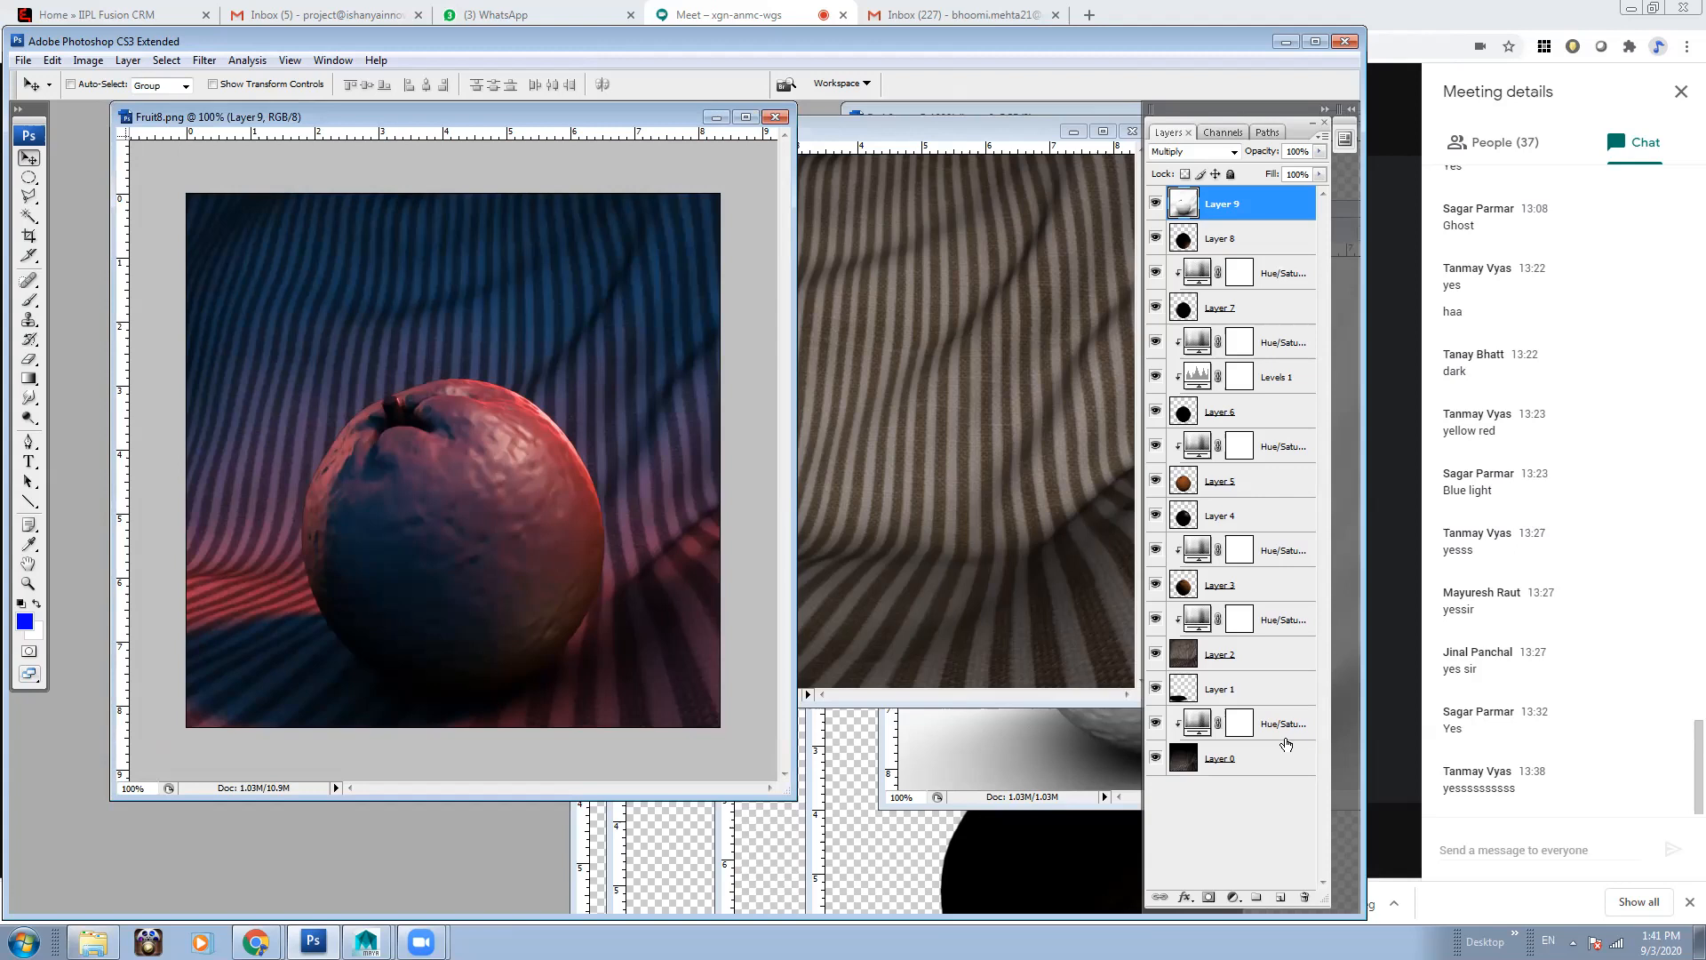
Save the composite as the Photoshop file Fruit8_V03.psd in the Orange_Layers_Passes_V03 folder
{"action": "left_click", "coordinate": [22, 60]}
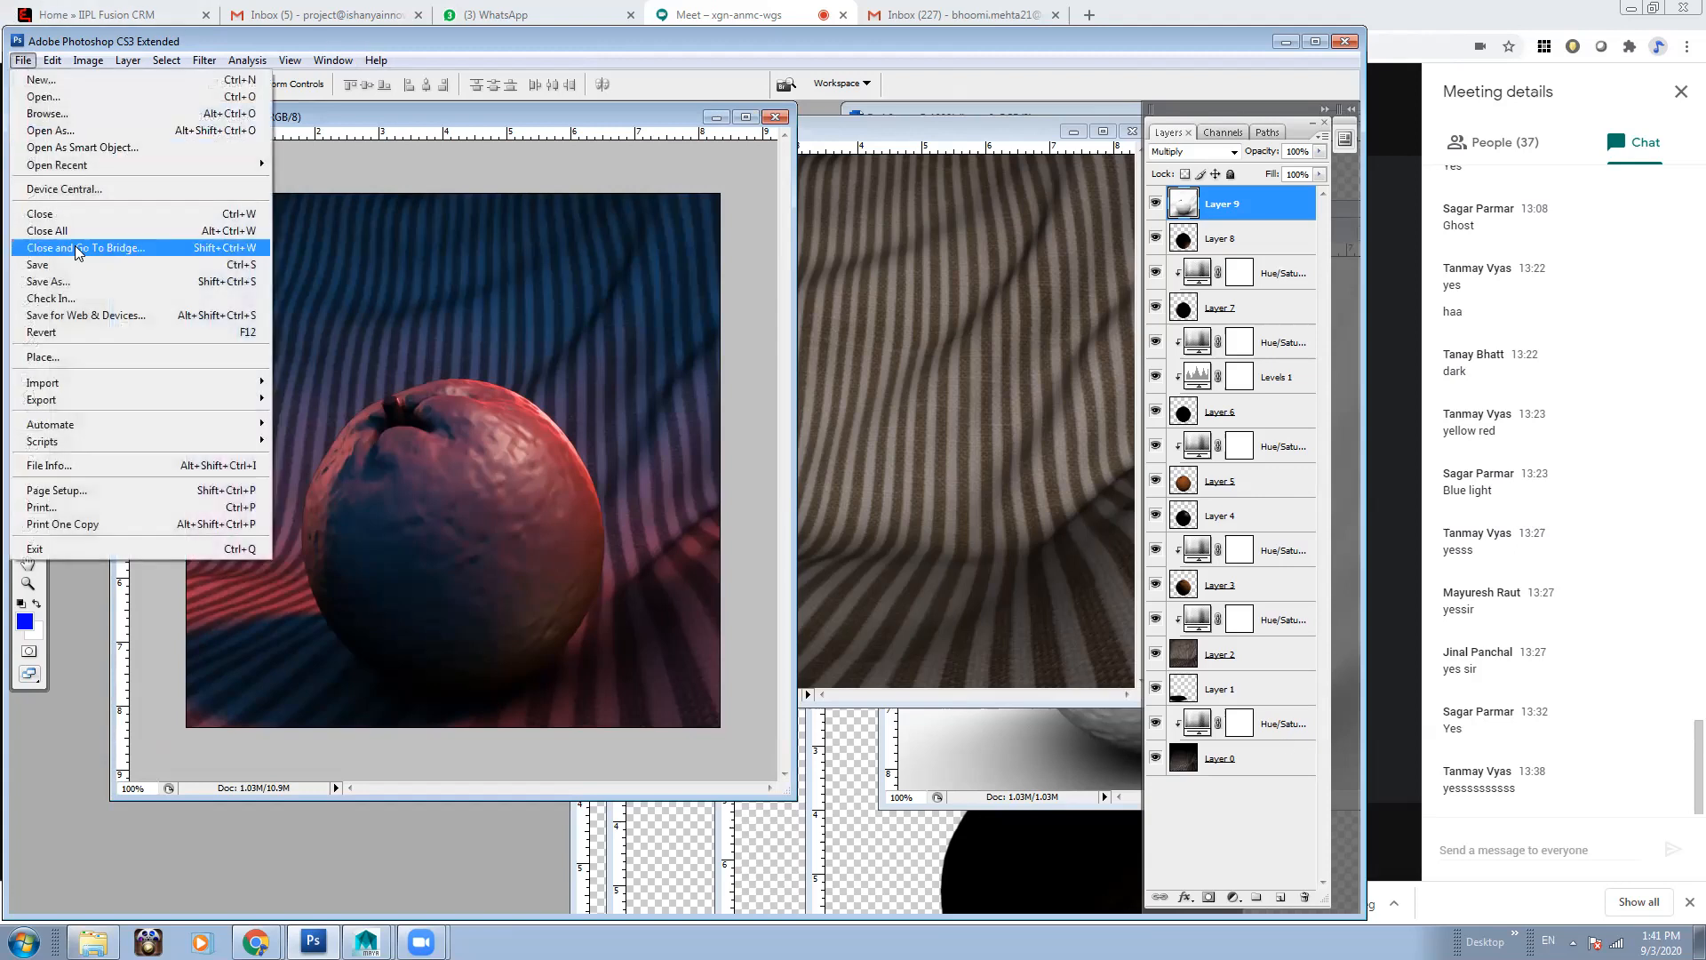
{"action": "left_click", "coordinate": [49, 281]}
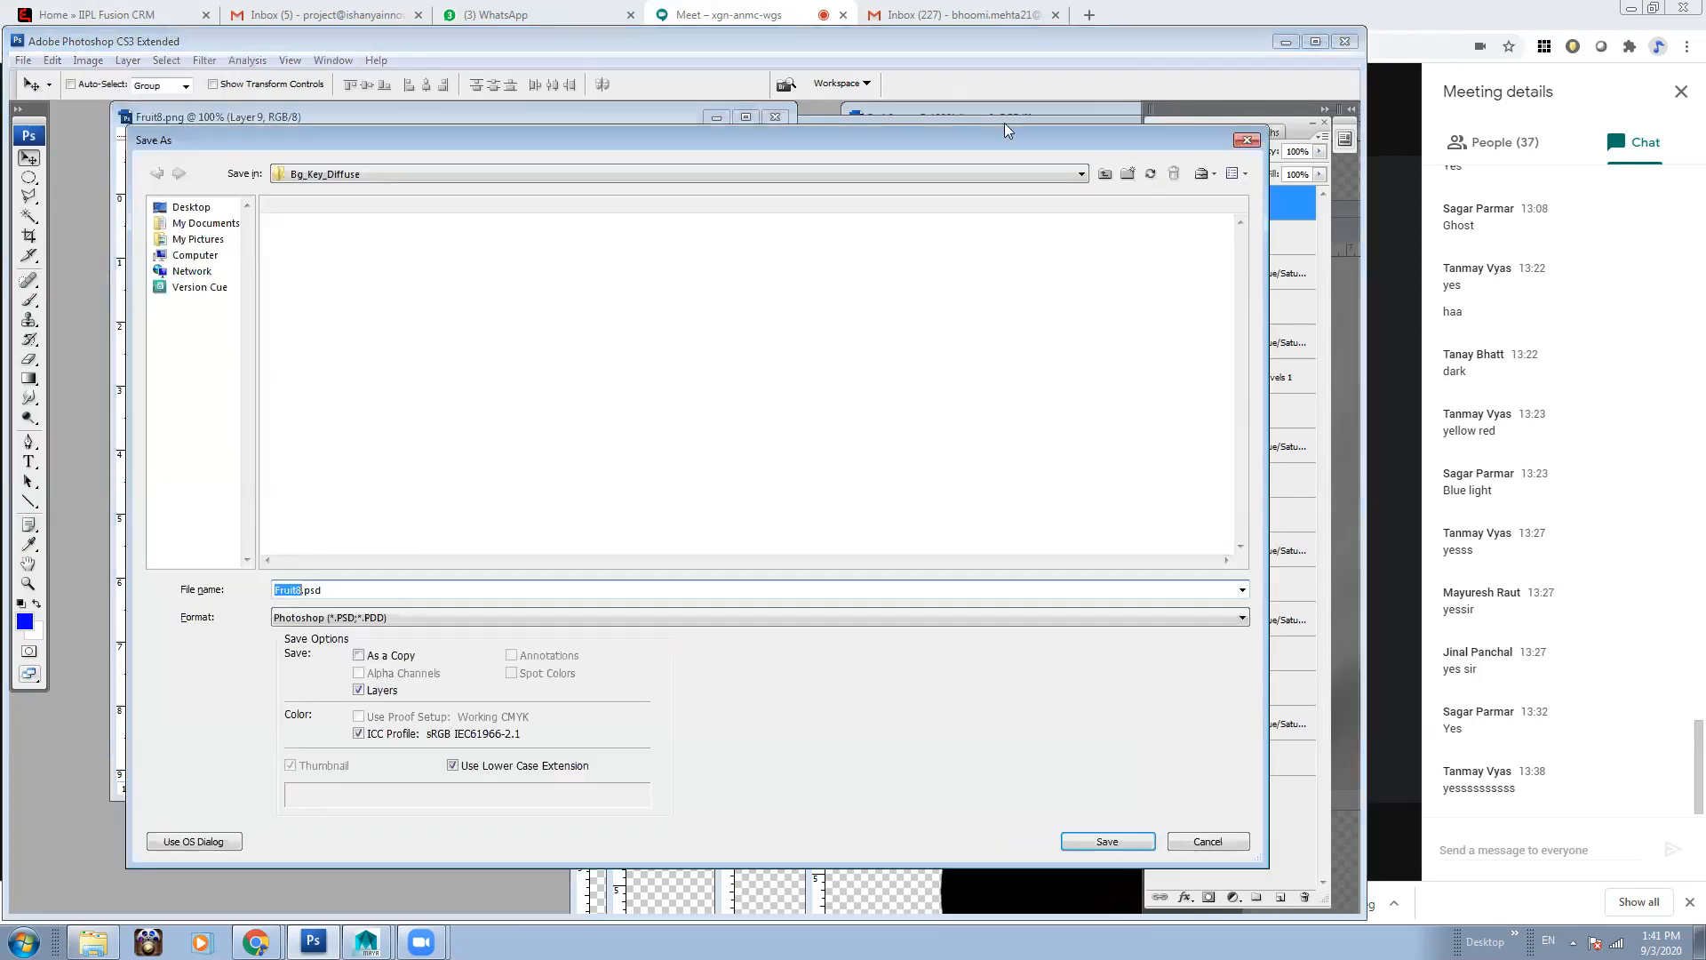
{"action": "left_click", "coordinate": [1129, 173]}
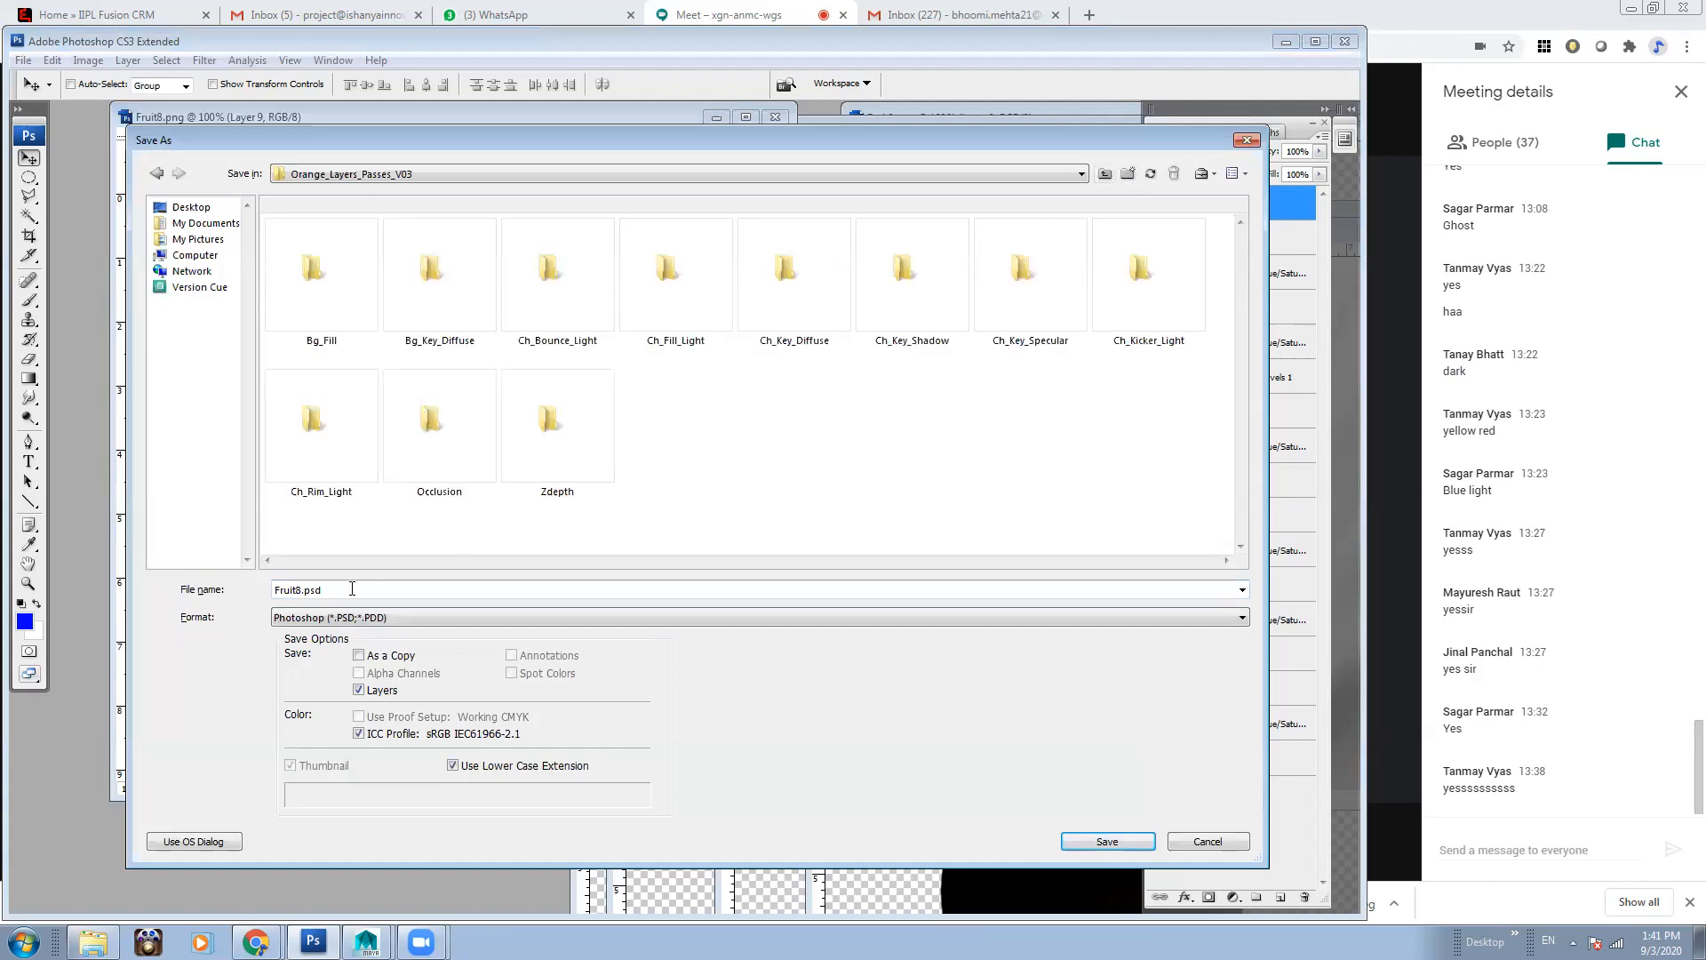
{"action": "left_click", "coordinate": [303, 591]}
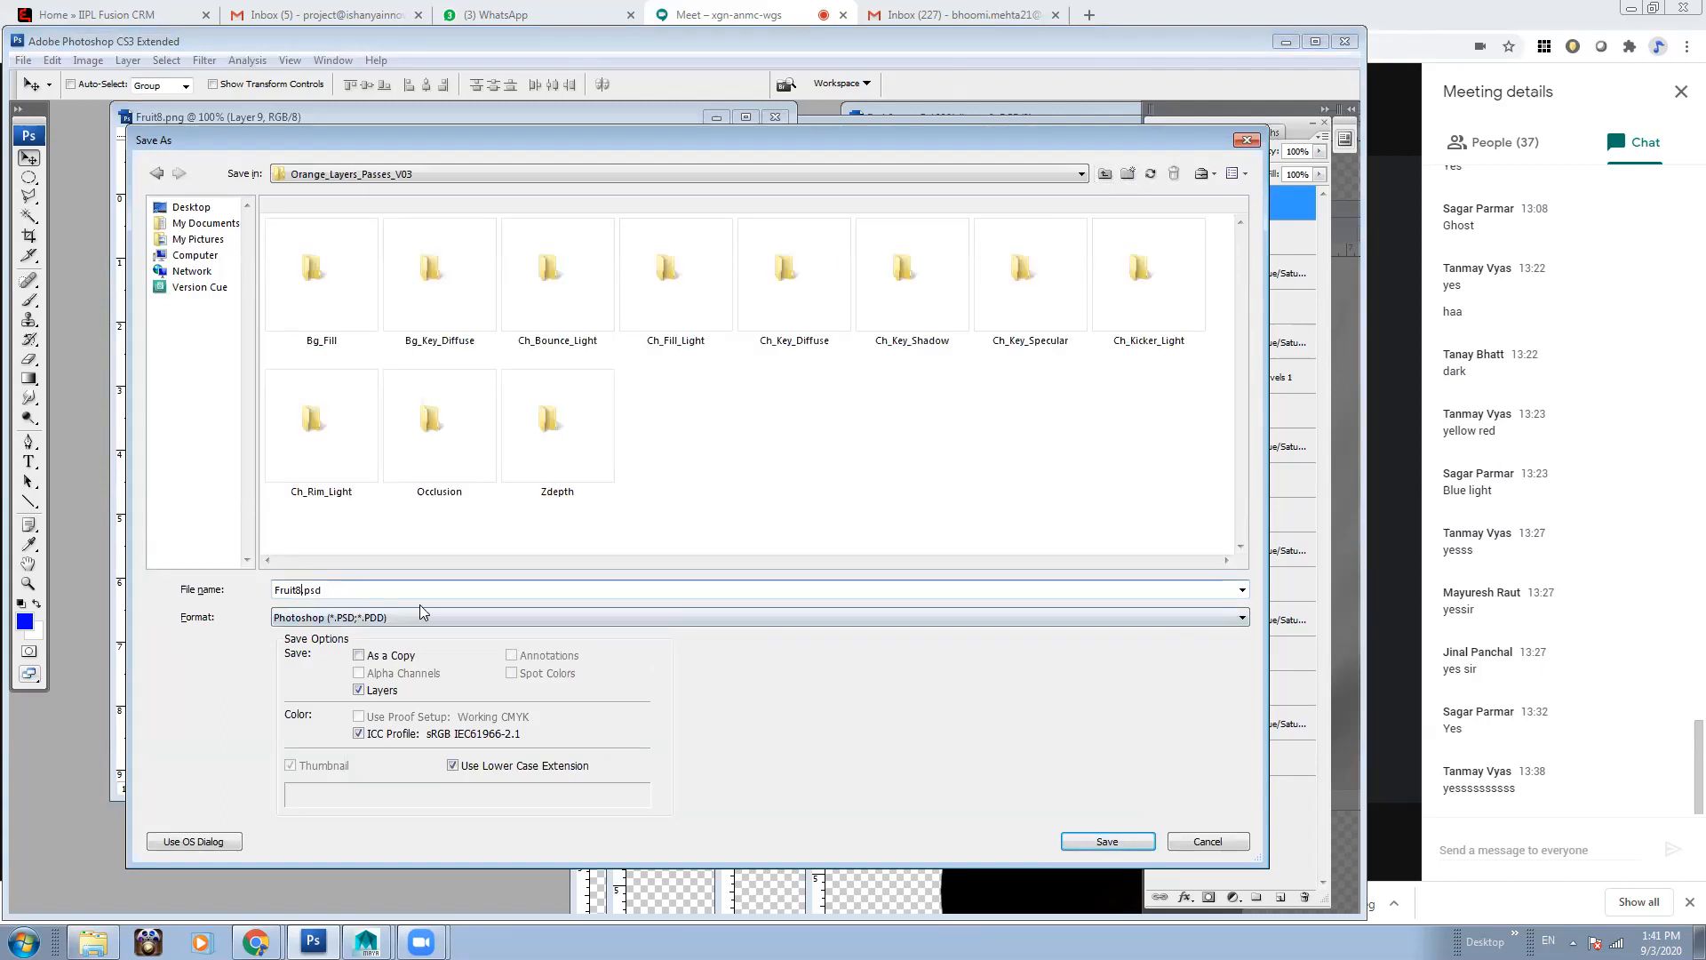
{"action": "type", "text": "_BV01"}
{"action": "key", "text": "Return"}
{"action": "left_click", "coordinate": [1066, 306]}
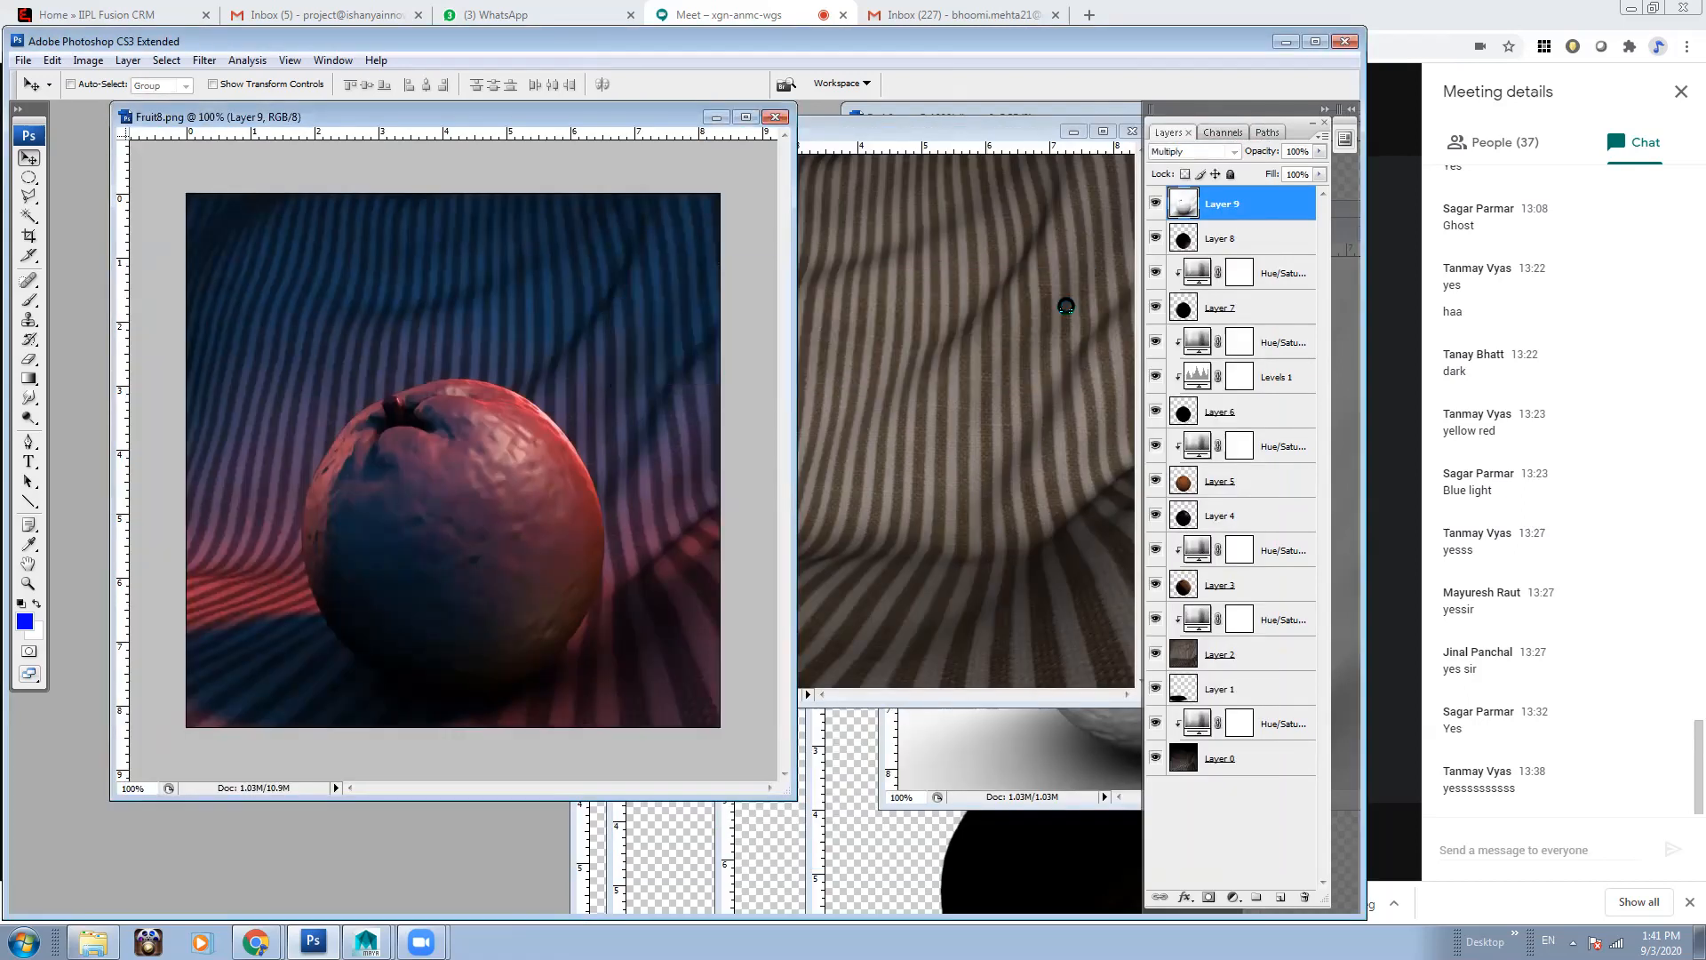
Flatten all the composite's layers into one image and convert the resulting background into a regular layer named Layer 0
{"action": "left_click", "coordinate": [1285, 761], "text": "shift"}
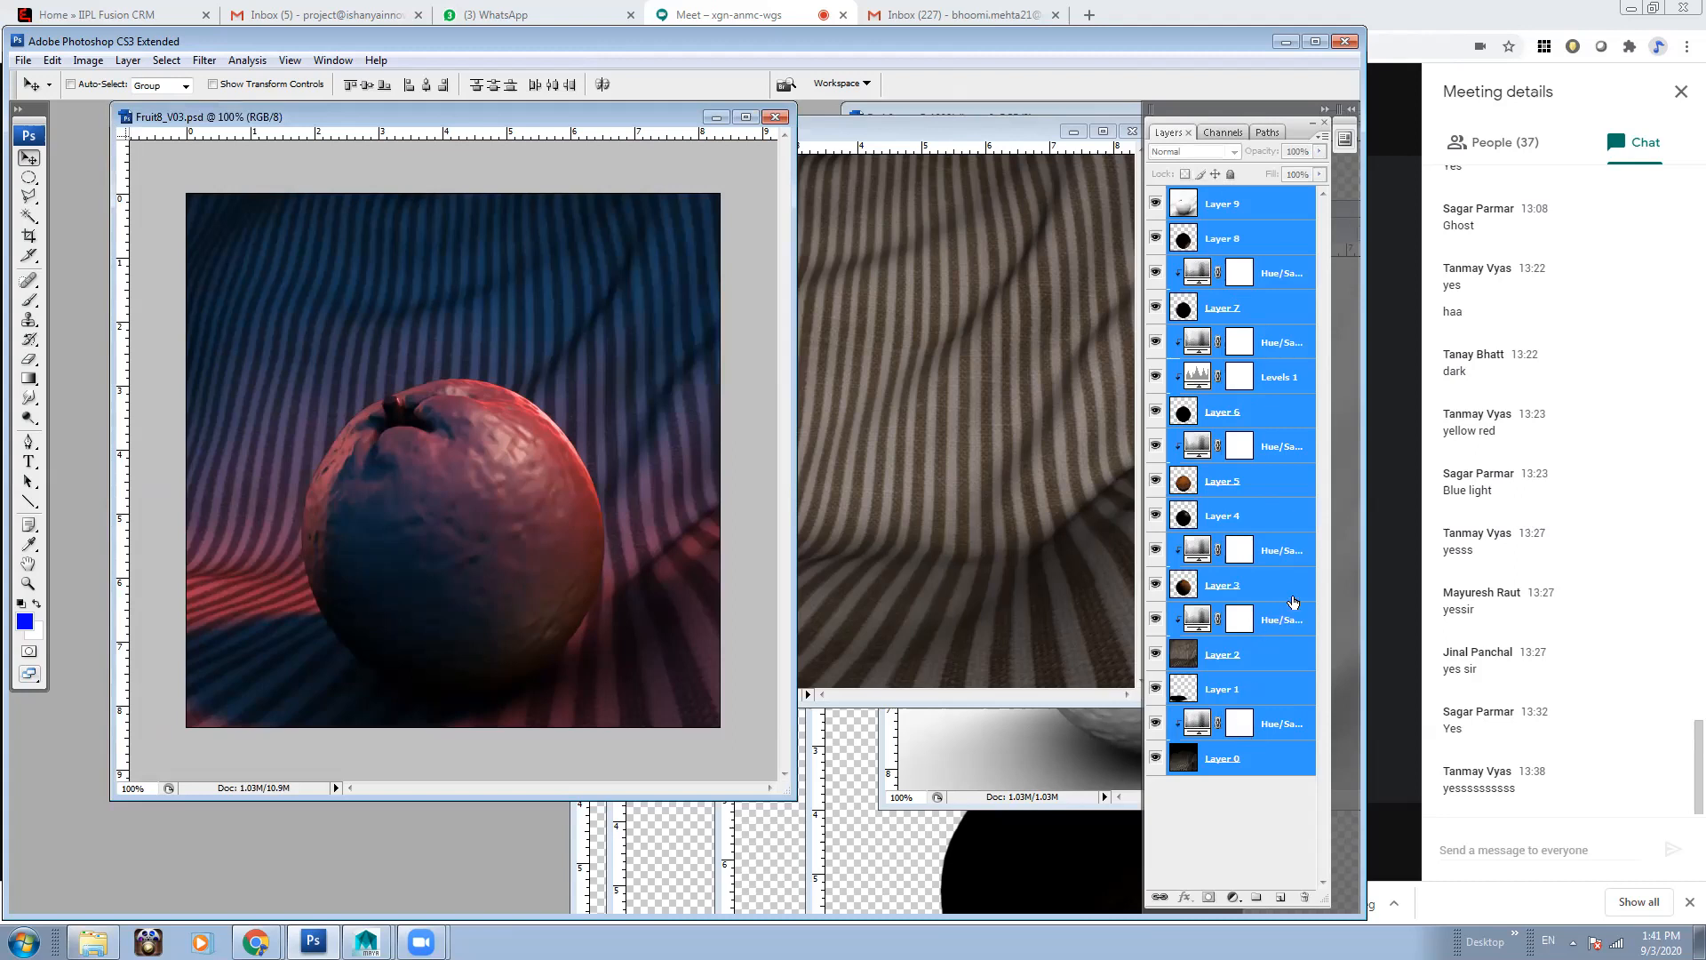
{"action": "right_click", "coordinate": [1294, 603]}
{"action": "left_click", "coordinate": [1343, 582]}
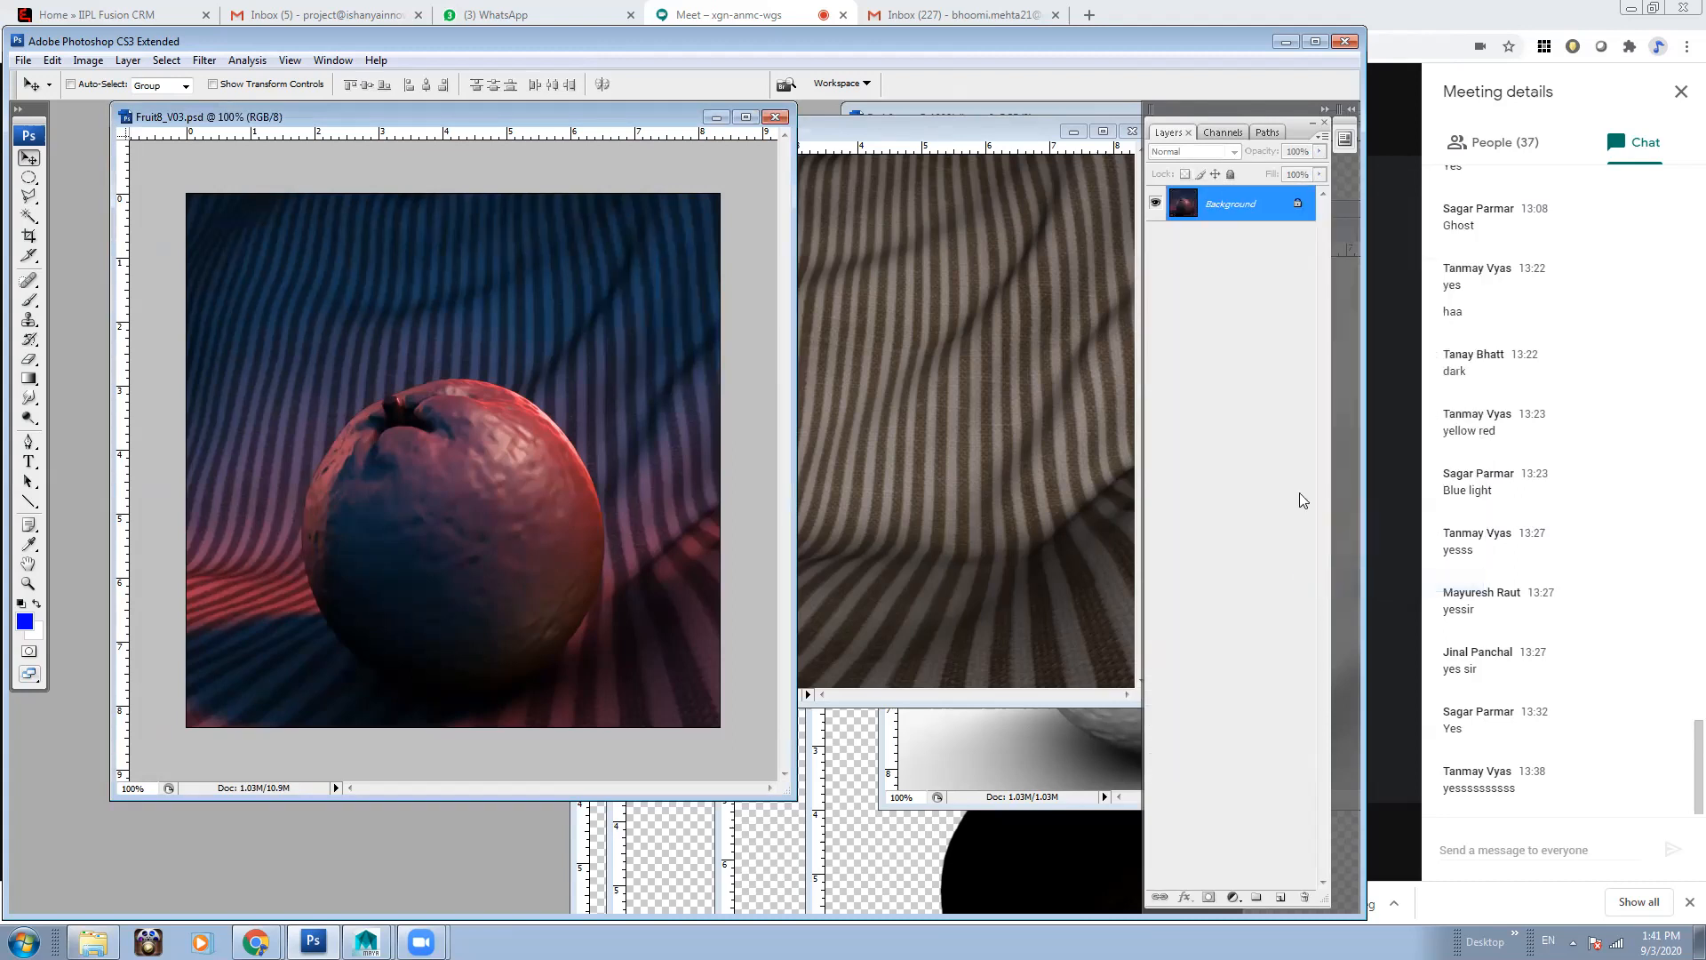
{"action": "double_click", "coordinate": [1274, 204]}
{"action": "left_click", "coordinate": [1019, 305]}
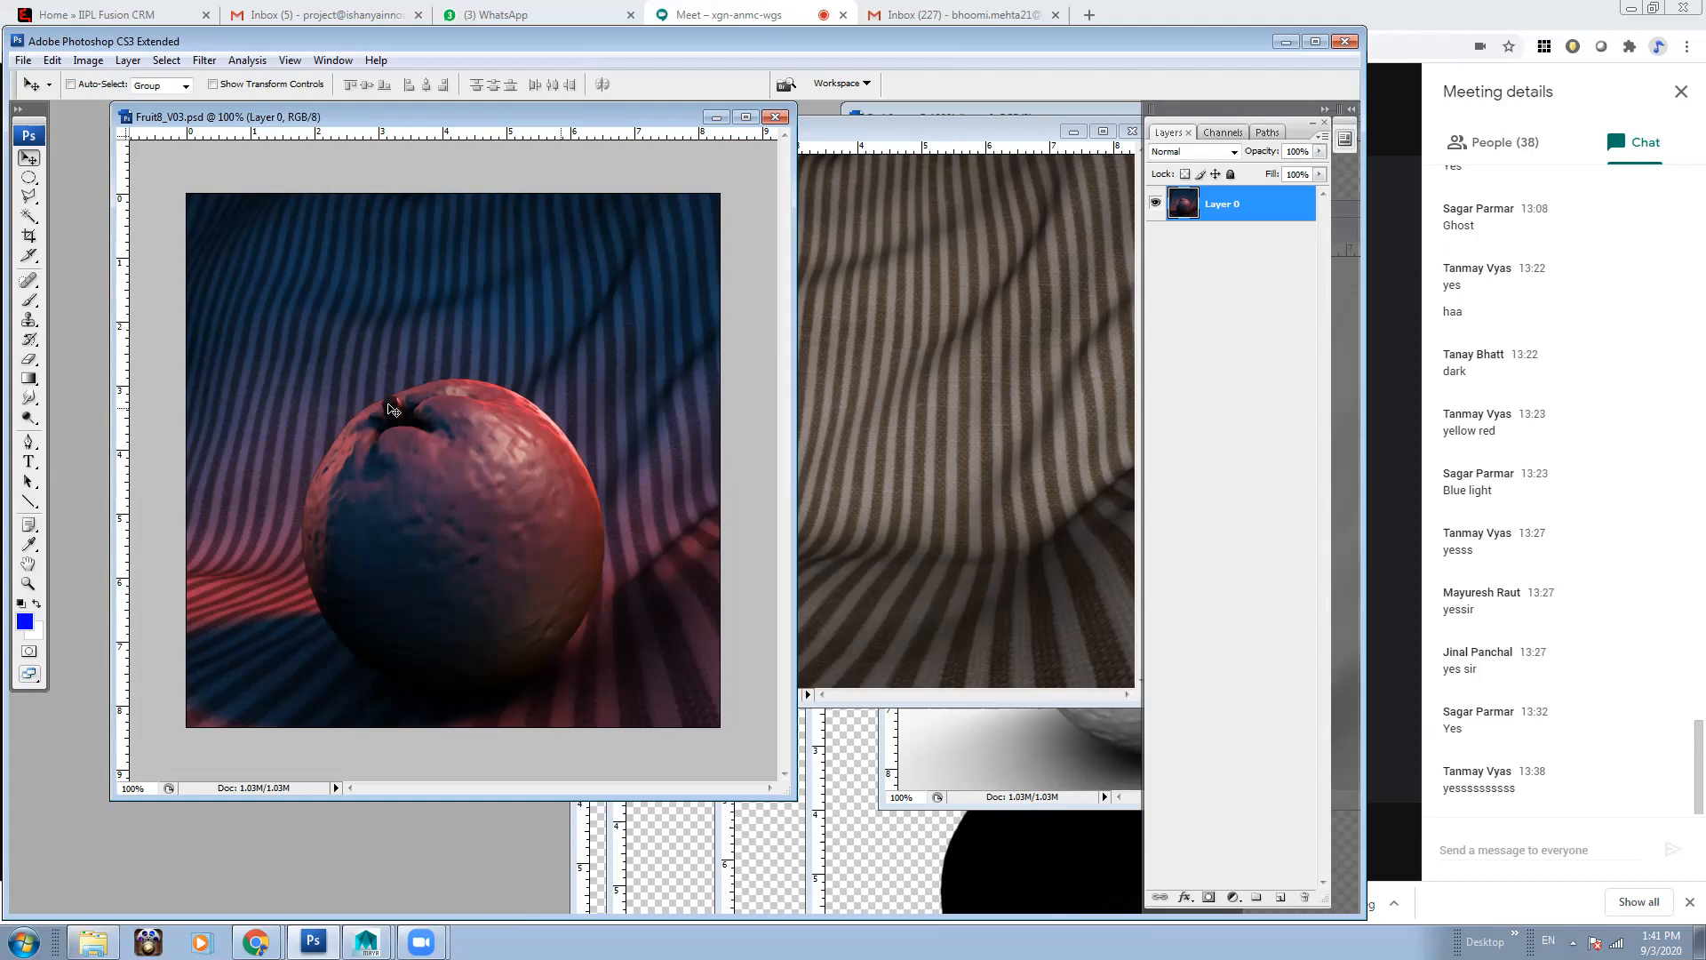
Minimize the documents of two dark orange light passes, the white occlusion pass and the striped cloth pass to uncover the depth pass
{"action": "left_click", "coordinate": [956, 843]}
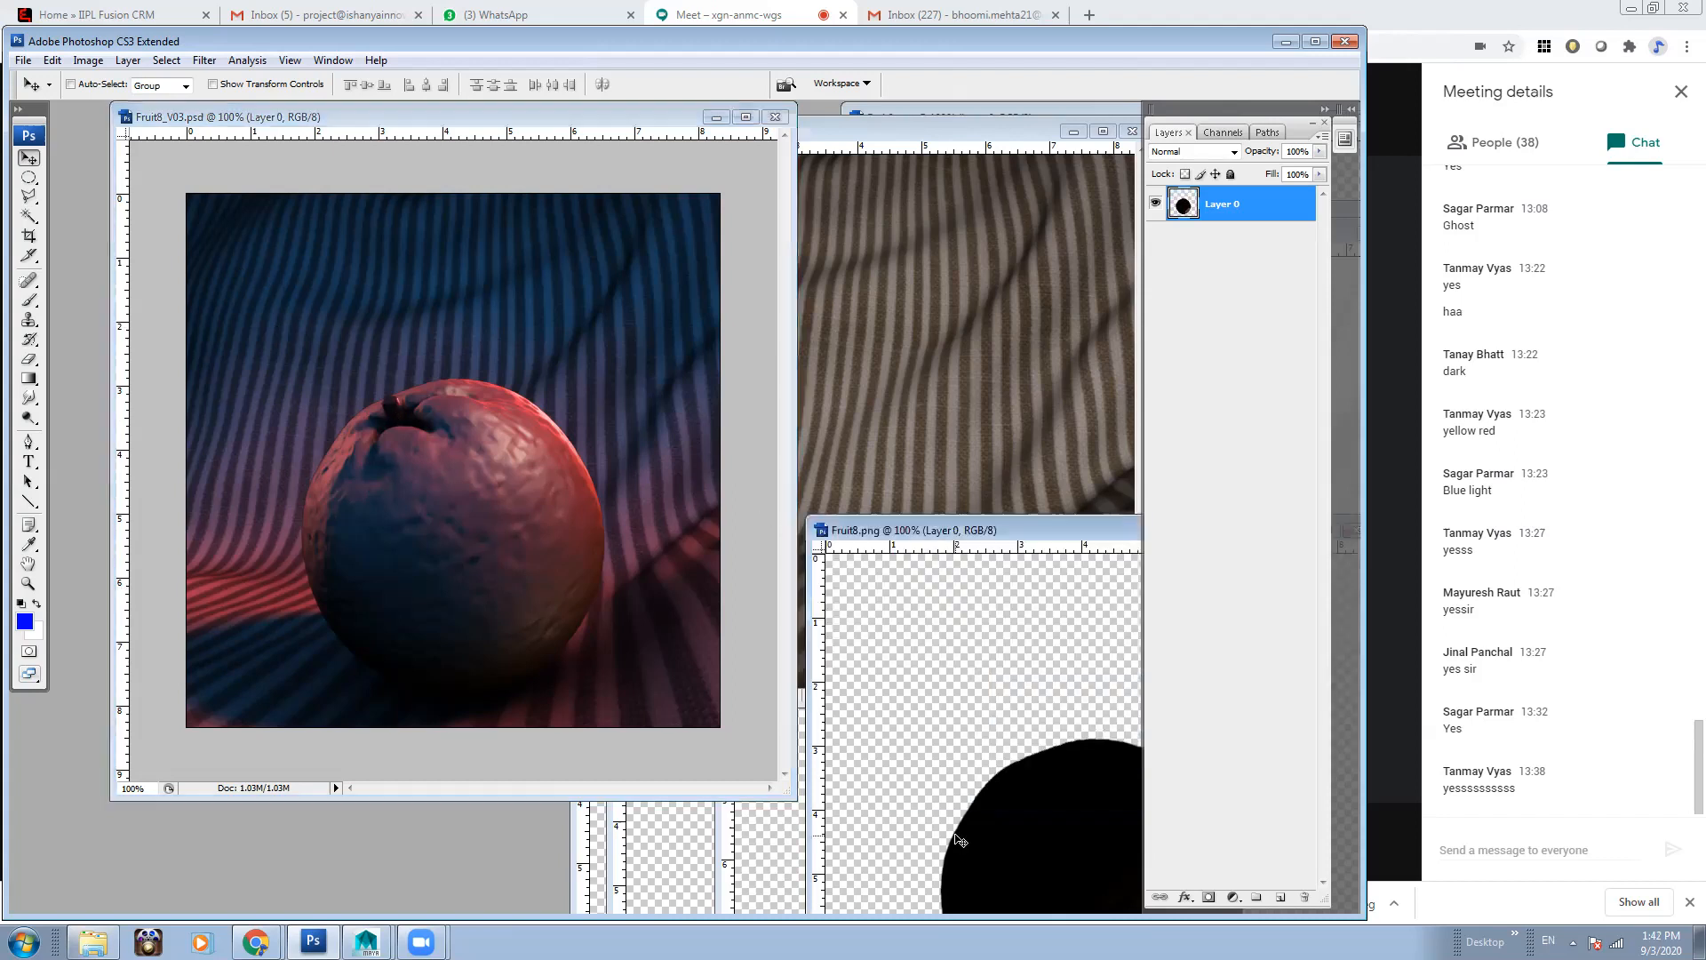
{"action": "left_click_drag", "start_coordinate": [1076, 529], "coordinate": [618, 478]}
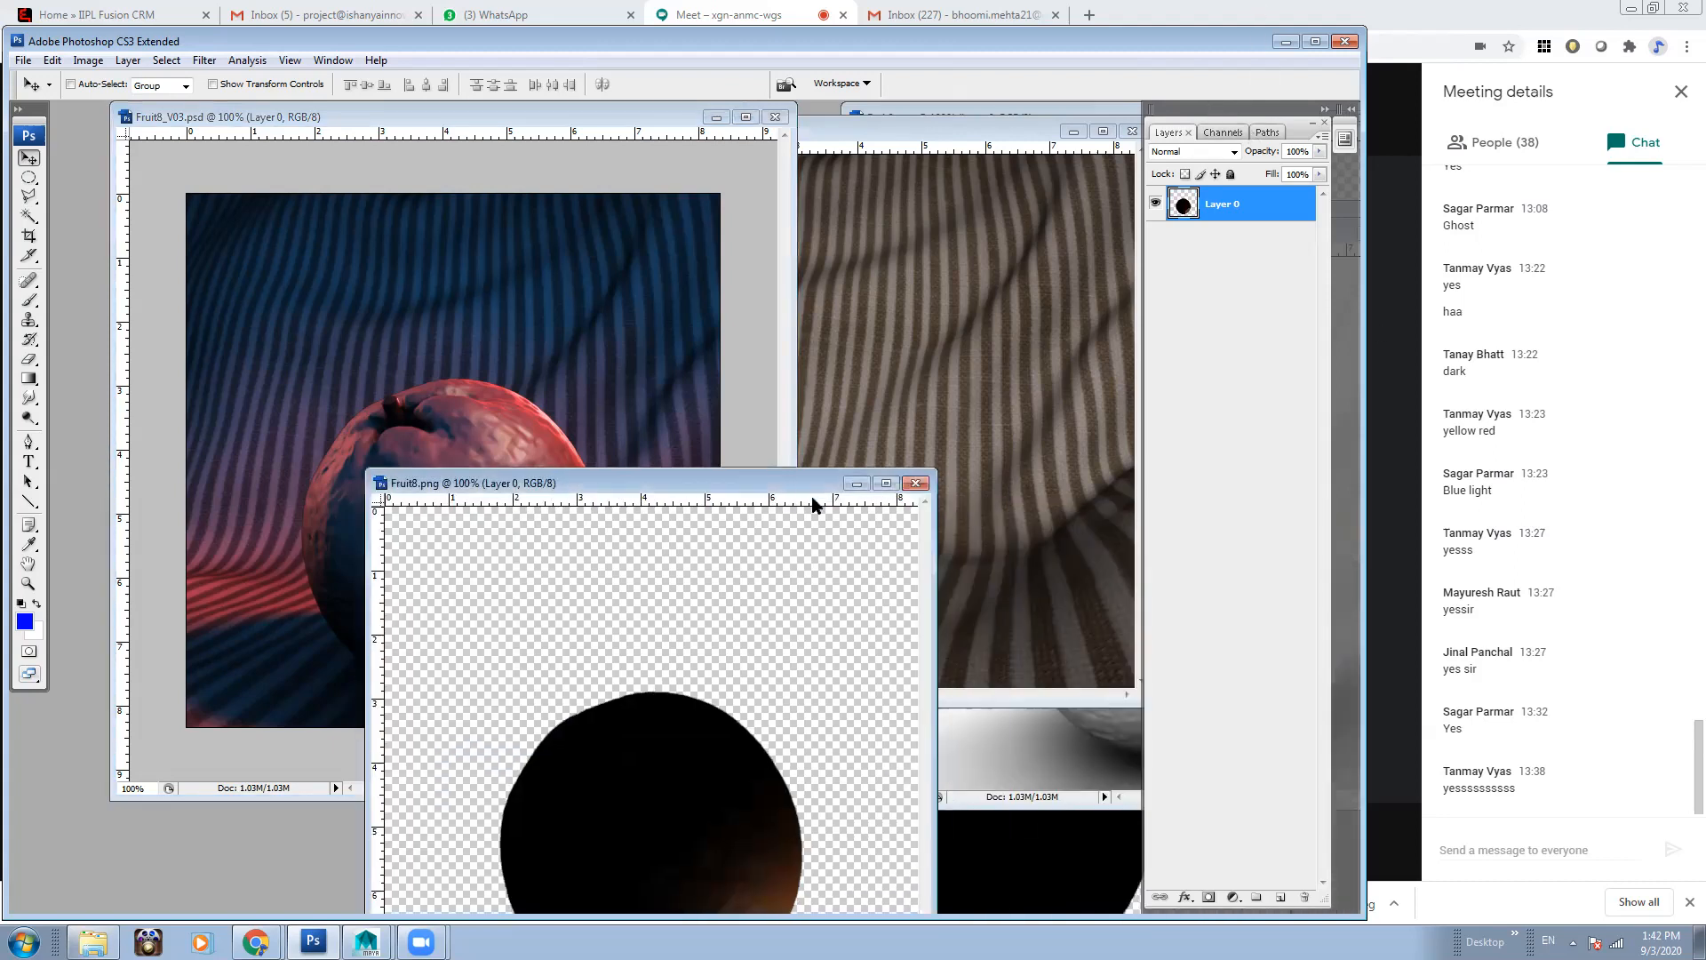
{"action": "left_click", "coordinate": [857, 480]}
{"action": "left_click", "coordinate": [1081, 874]}
{"action": "left_click_drag", "start_coordinate": [1016, 451], "coordinate": [612, 448]}
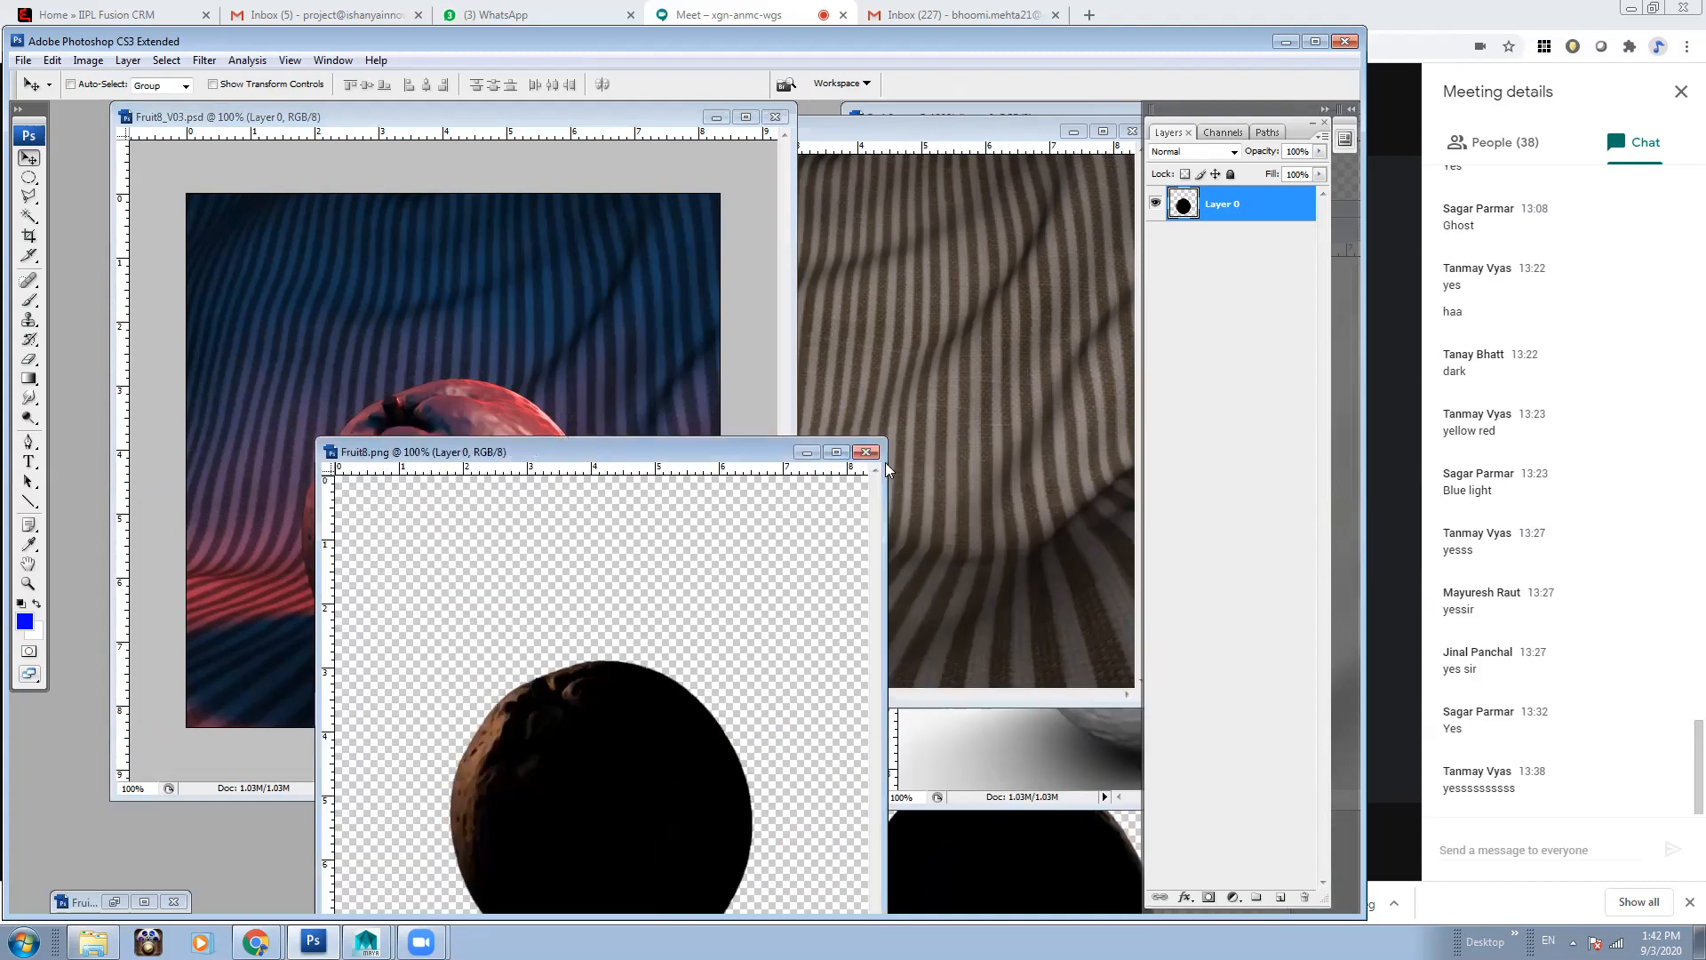
{"action": "left_click", "coordinate": [809, 449]}
{"action": "left_click", "coordinate": [1045, 723]}
{"action": "left_click_drag", "start_coordinate": [1066, 233], "coordinate": [619, 213]}
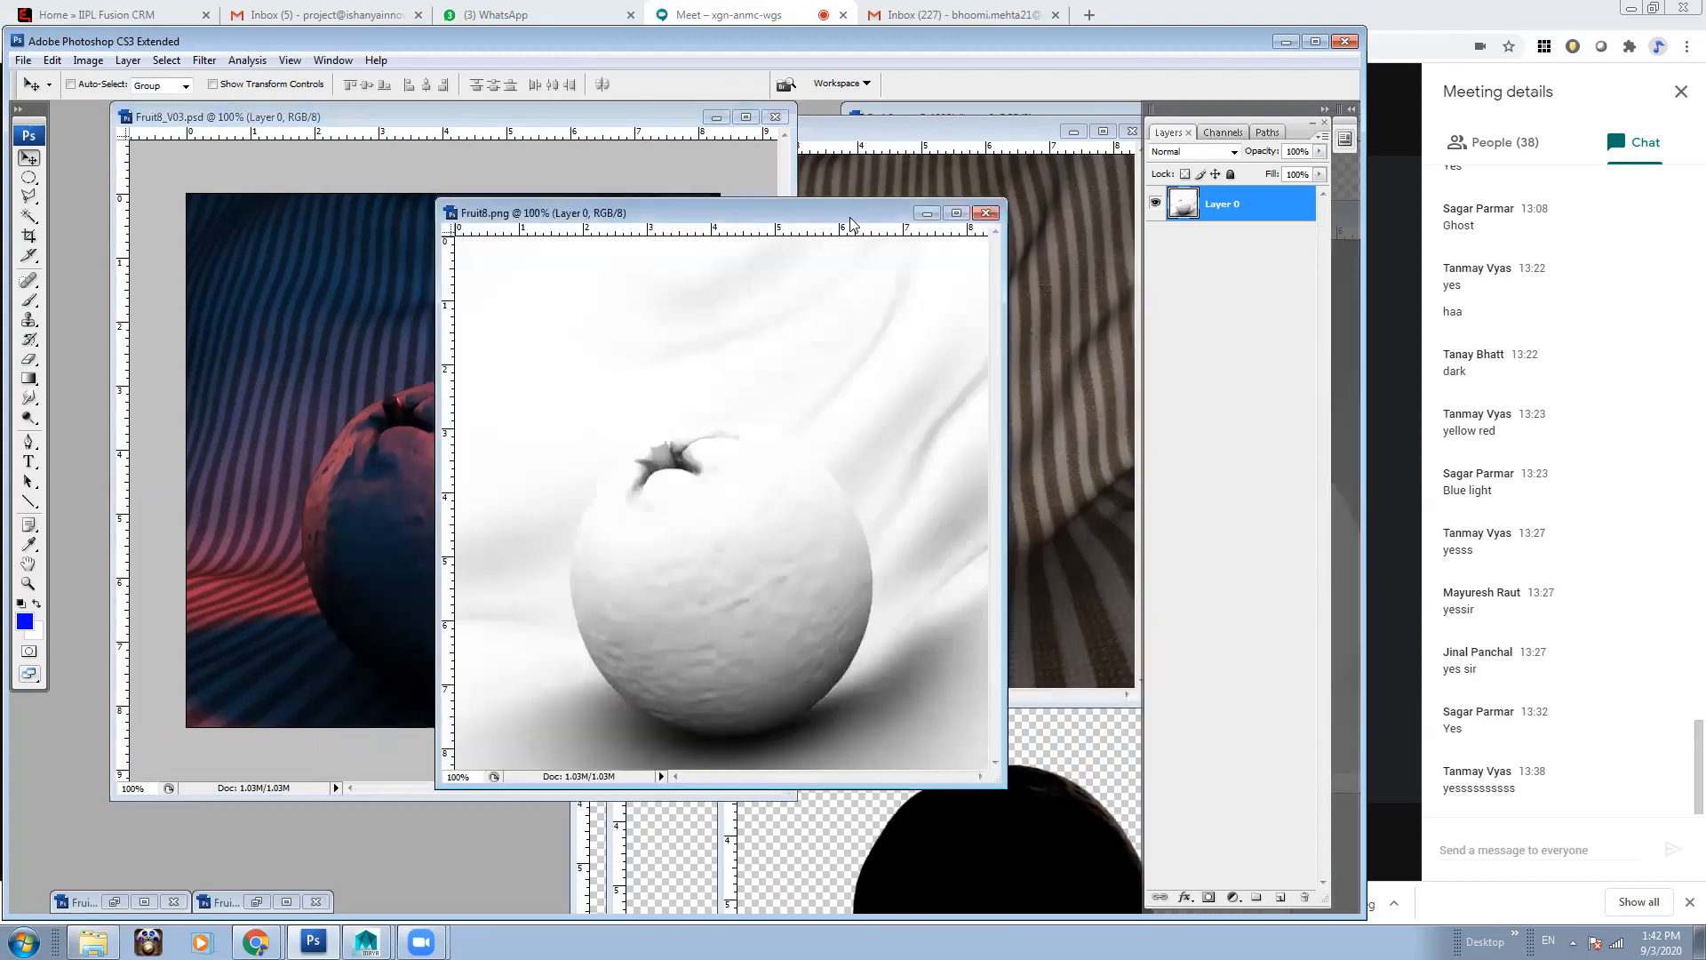
{"action": "left_click", "coordinate": [930, 214]}
{"action": "left_click", "coordinate": [1074, 132]}
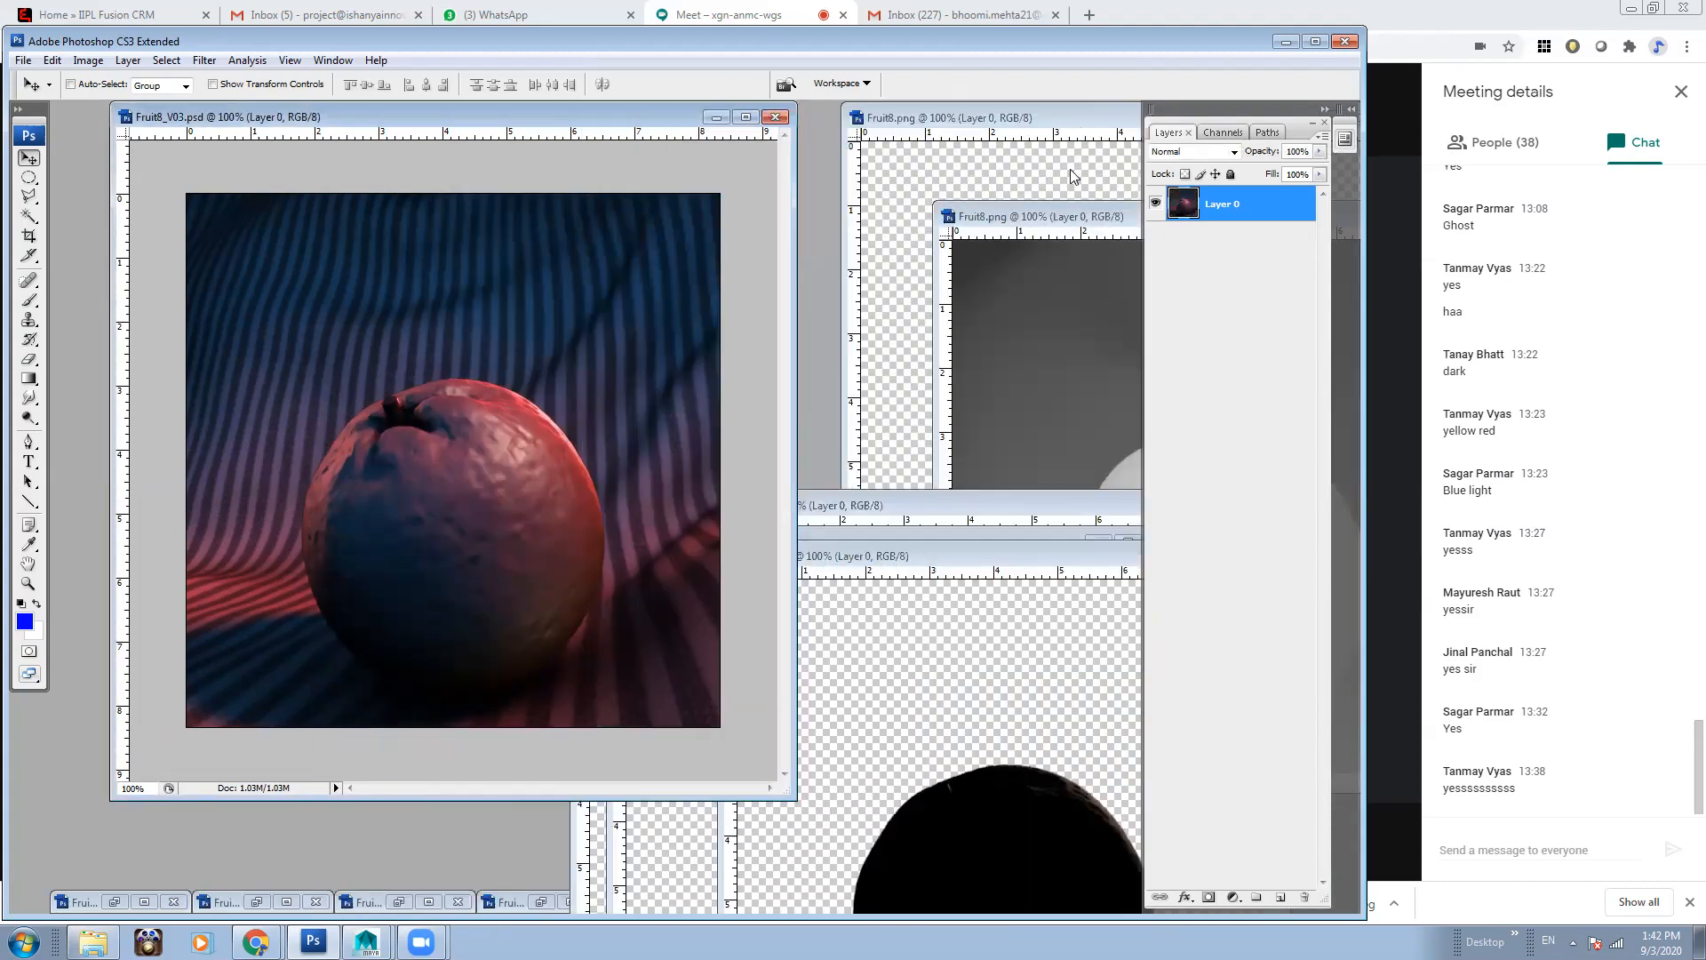
Bring the grey depth pass into Fruit8_V03.psd as a layer aligned over the flattened composite, and invert its tones
{"action": "left_click_drag", "start_coordinate": [1069, 216], "coordinate": [948, 216]}
{"action": "left_click_drag", "start_coordinate": [1086, 486], "coordinate": [542, 444]}
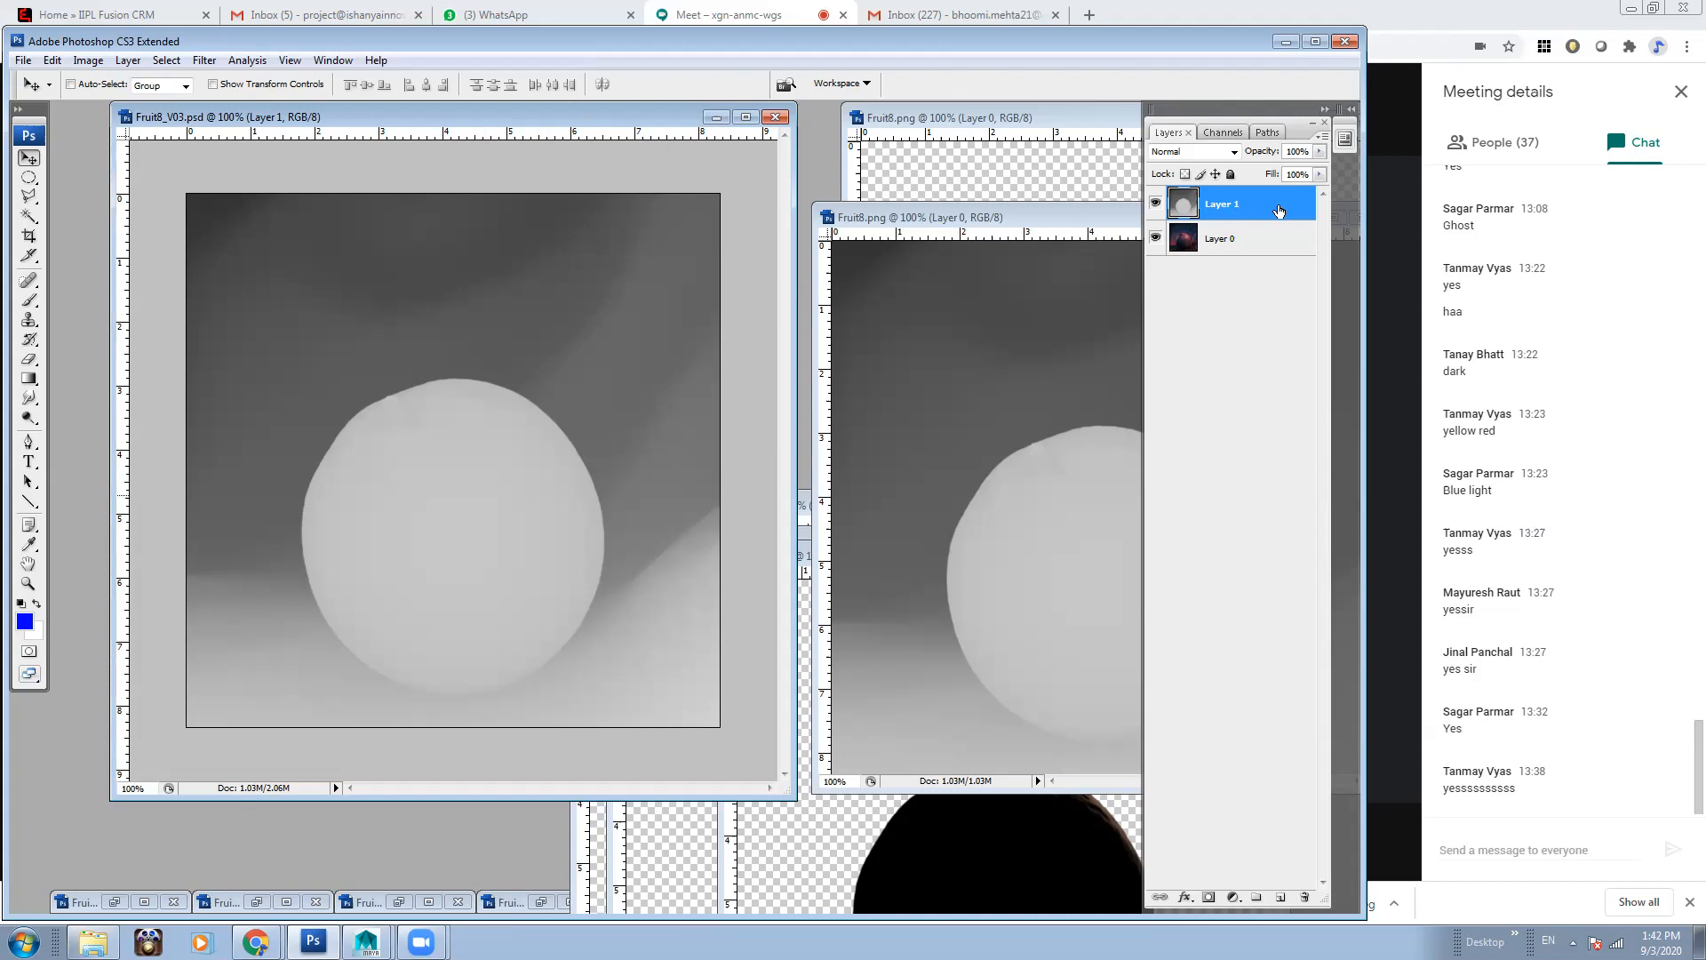
{"action": "left_click", "coordinate": [89, 60]}
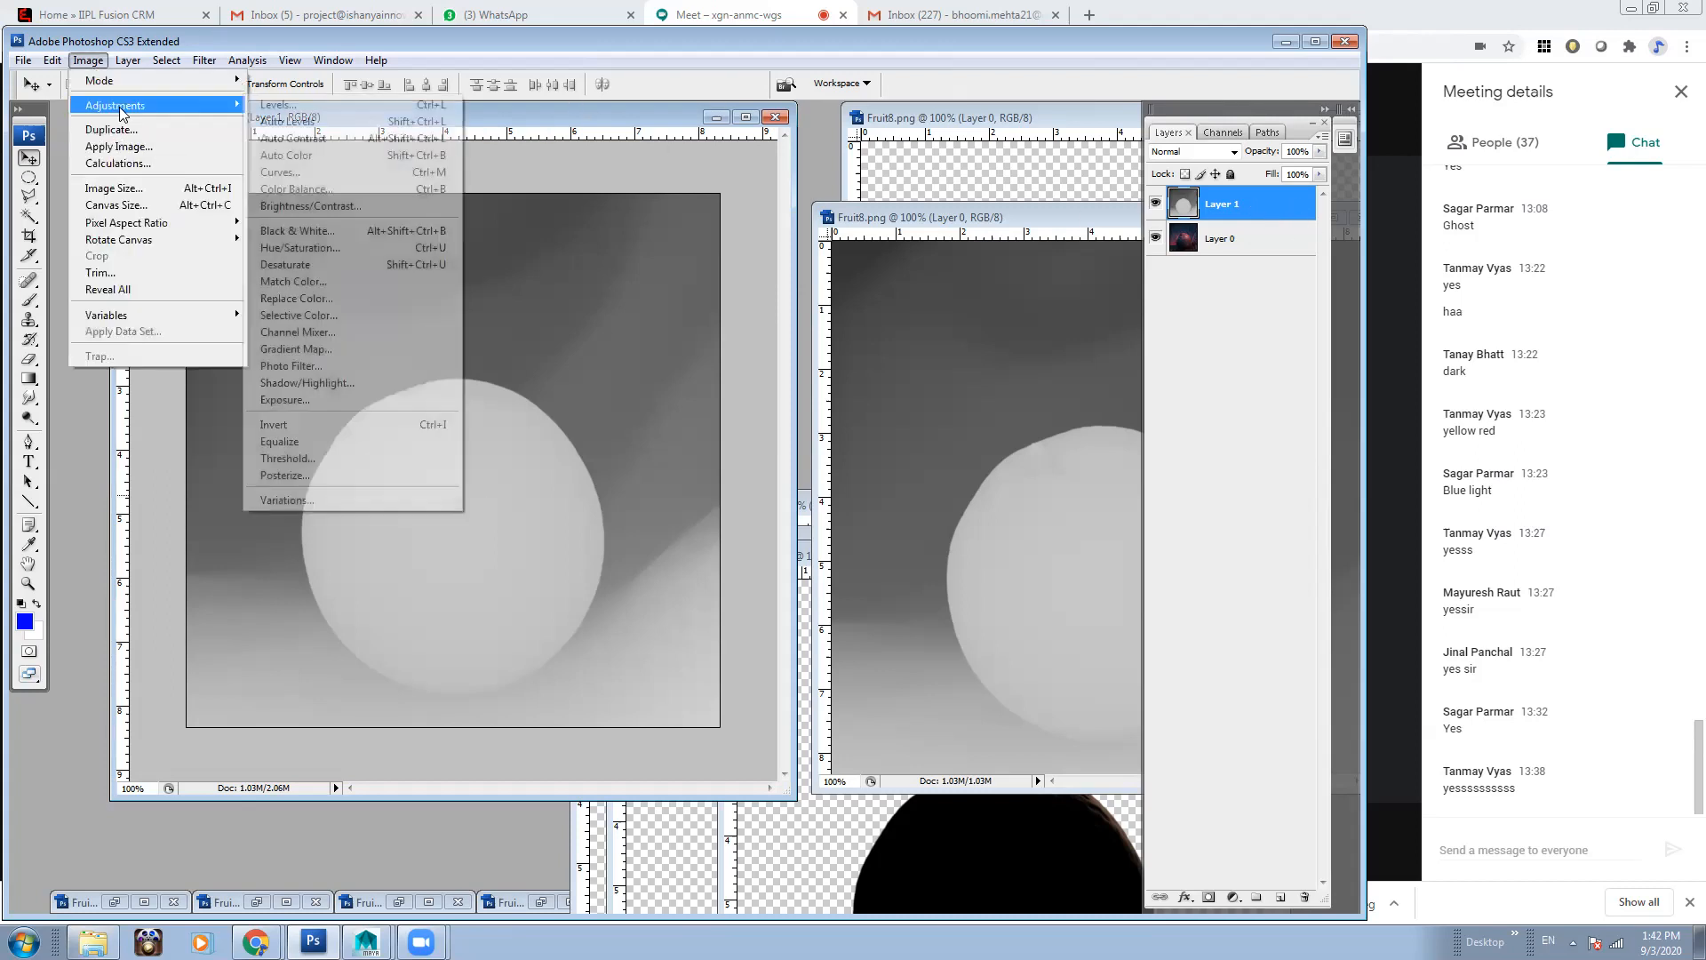
{"action": "mouse_move", "coordinate": [125, 105]}
{"action": "left_click", "coordinate": [363, 426]}
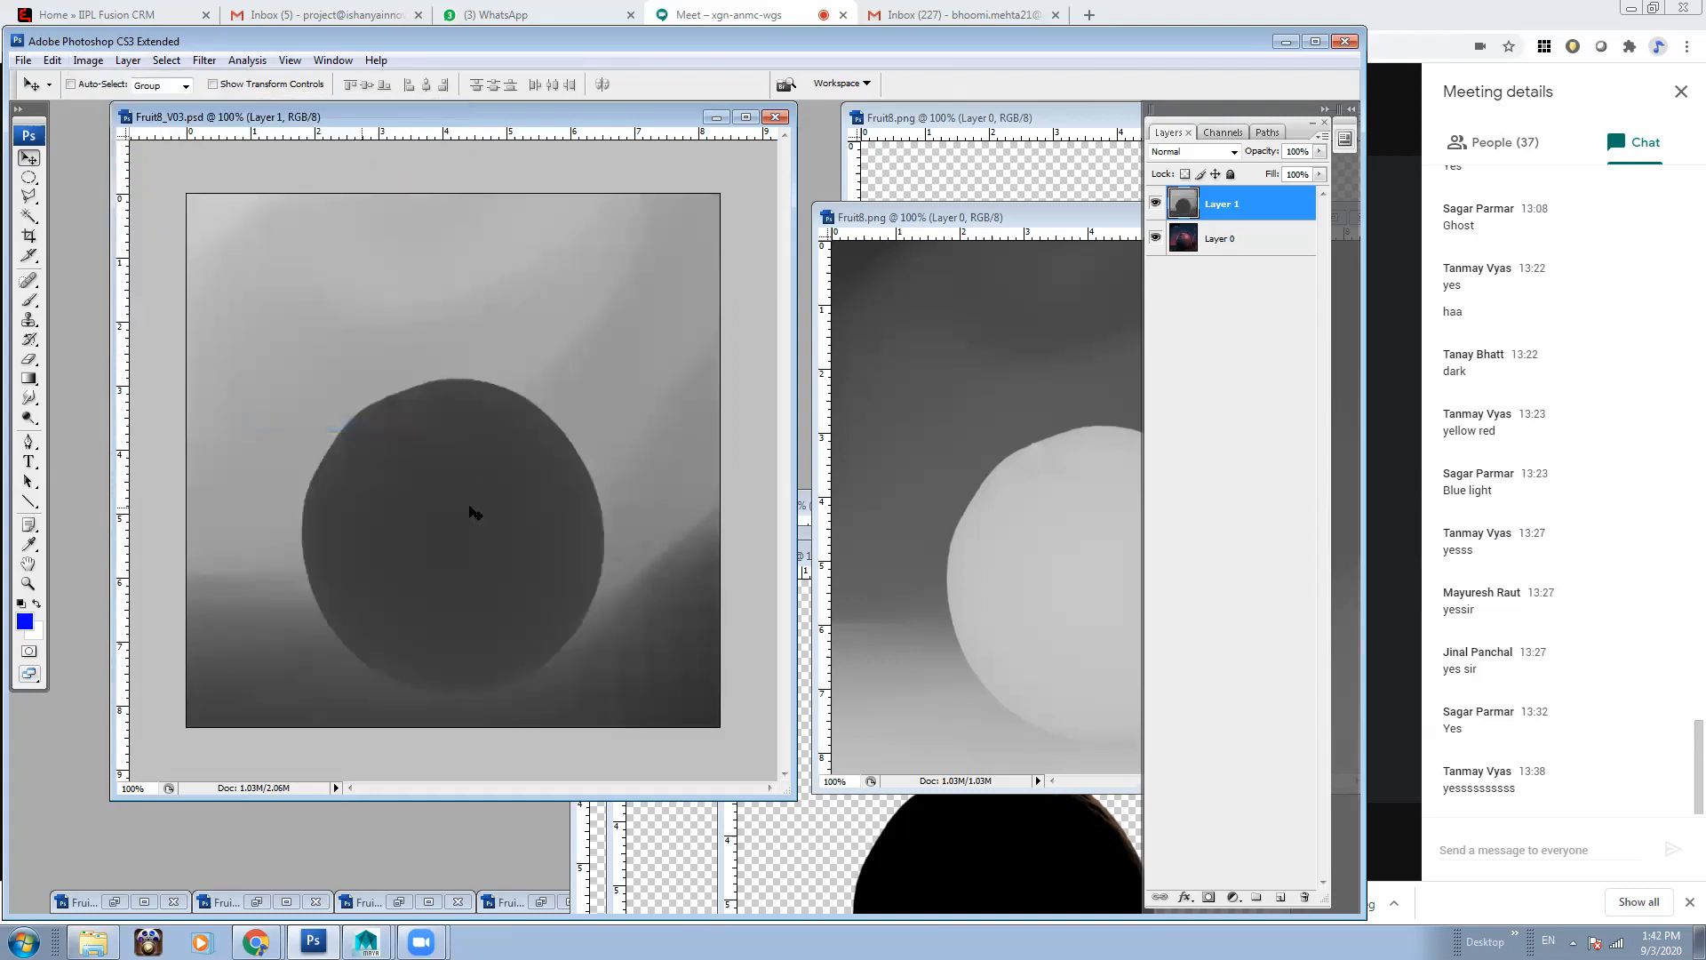
Set the blend mode of the inverted depth layer, Layer 1, to Screen
{"action": "left_click_drag", "start_coordinate": [456, 117], "coordinate": [471, 135]}
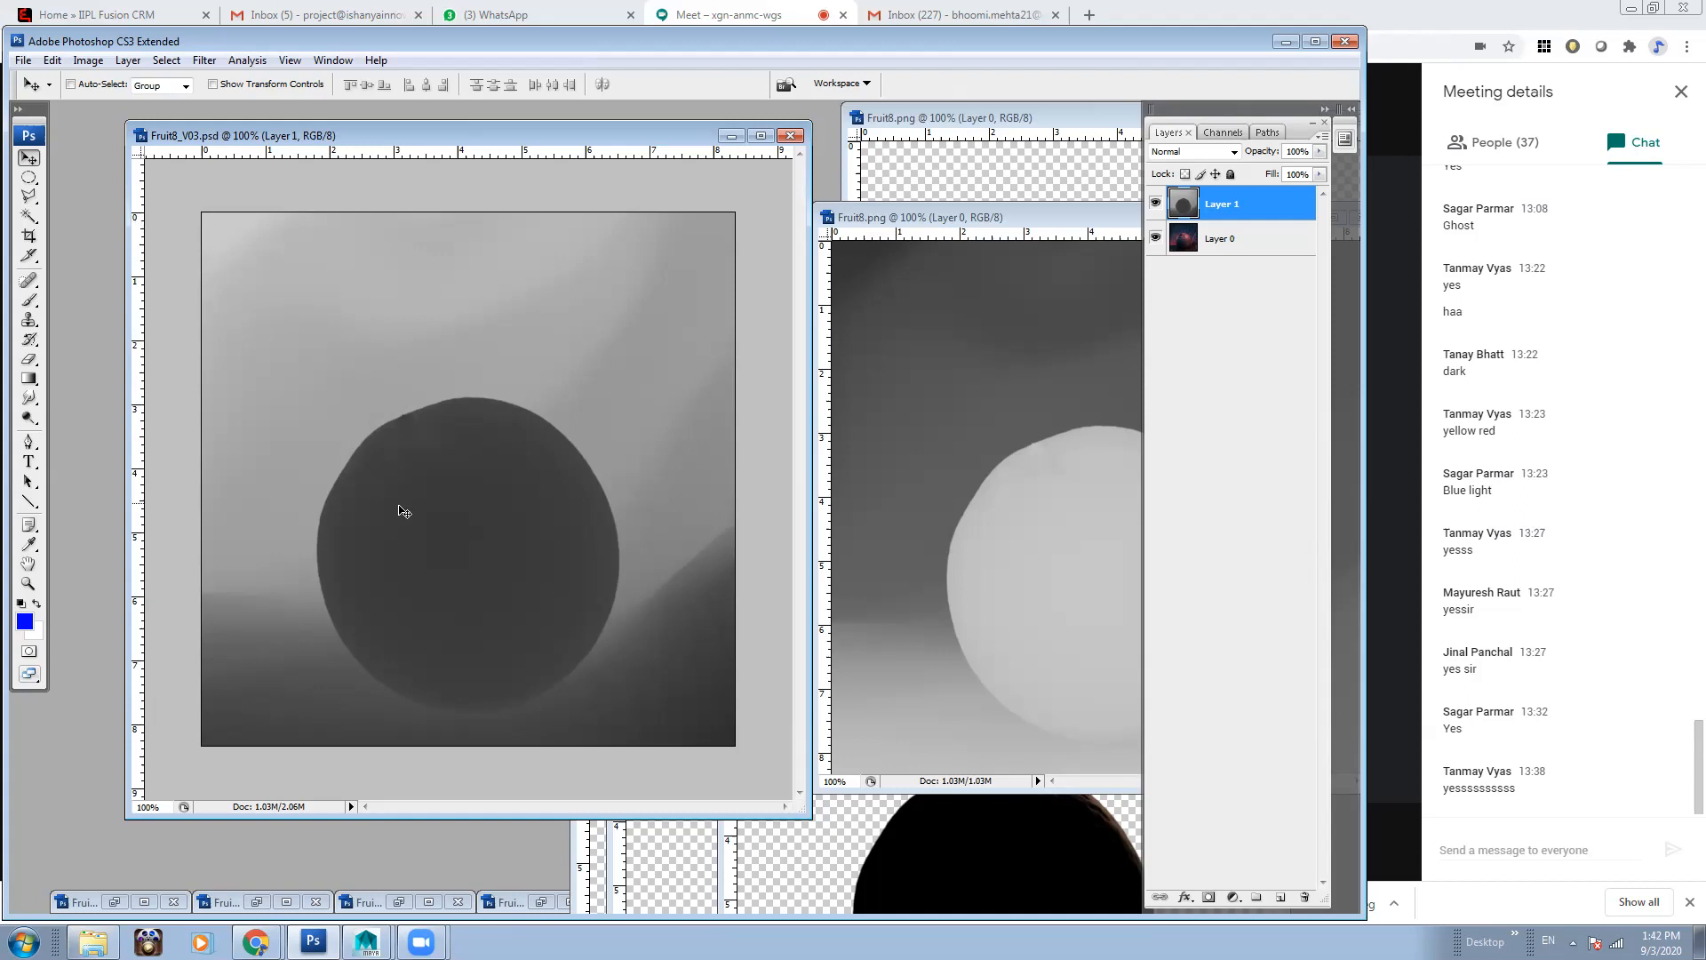
{"action": "left_click", "coordinate": [1214, 153]}
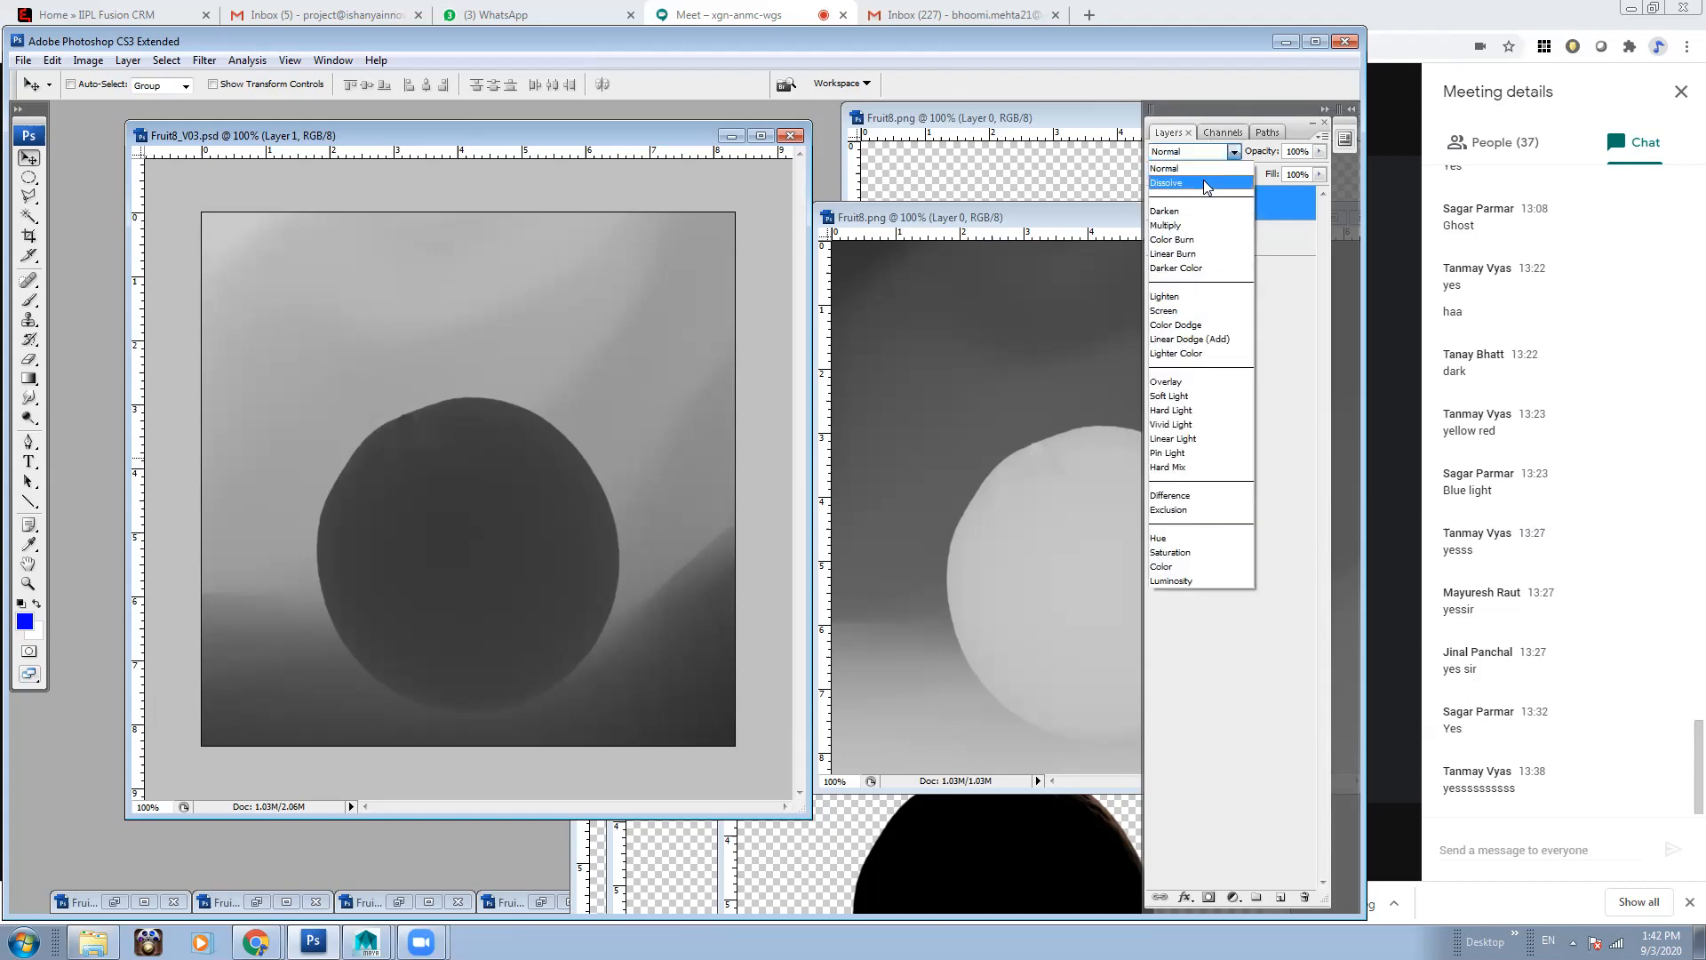
{"action": "left_click", "coordinate": [1188, 311]}
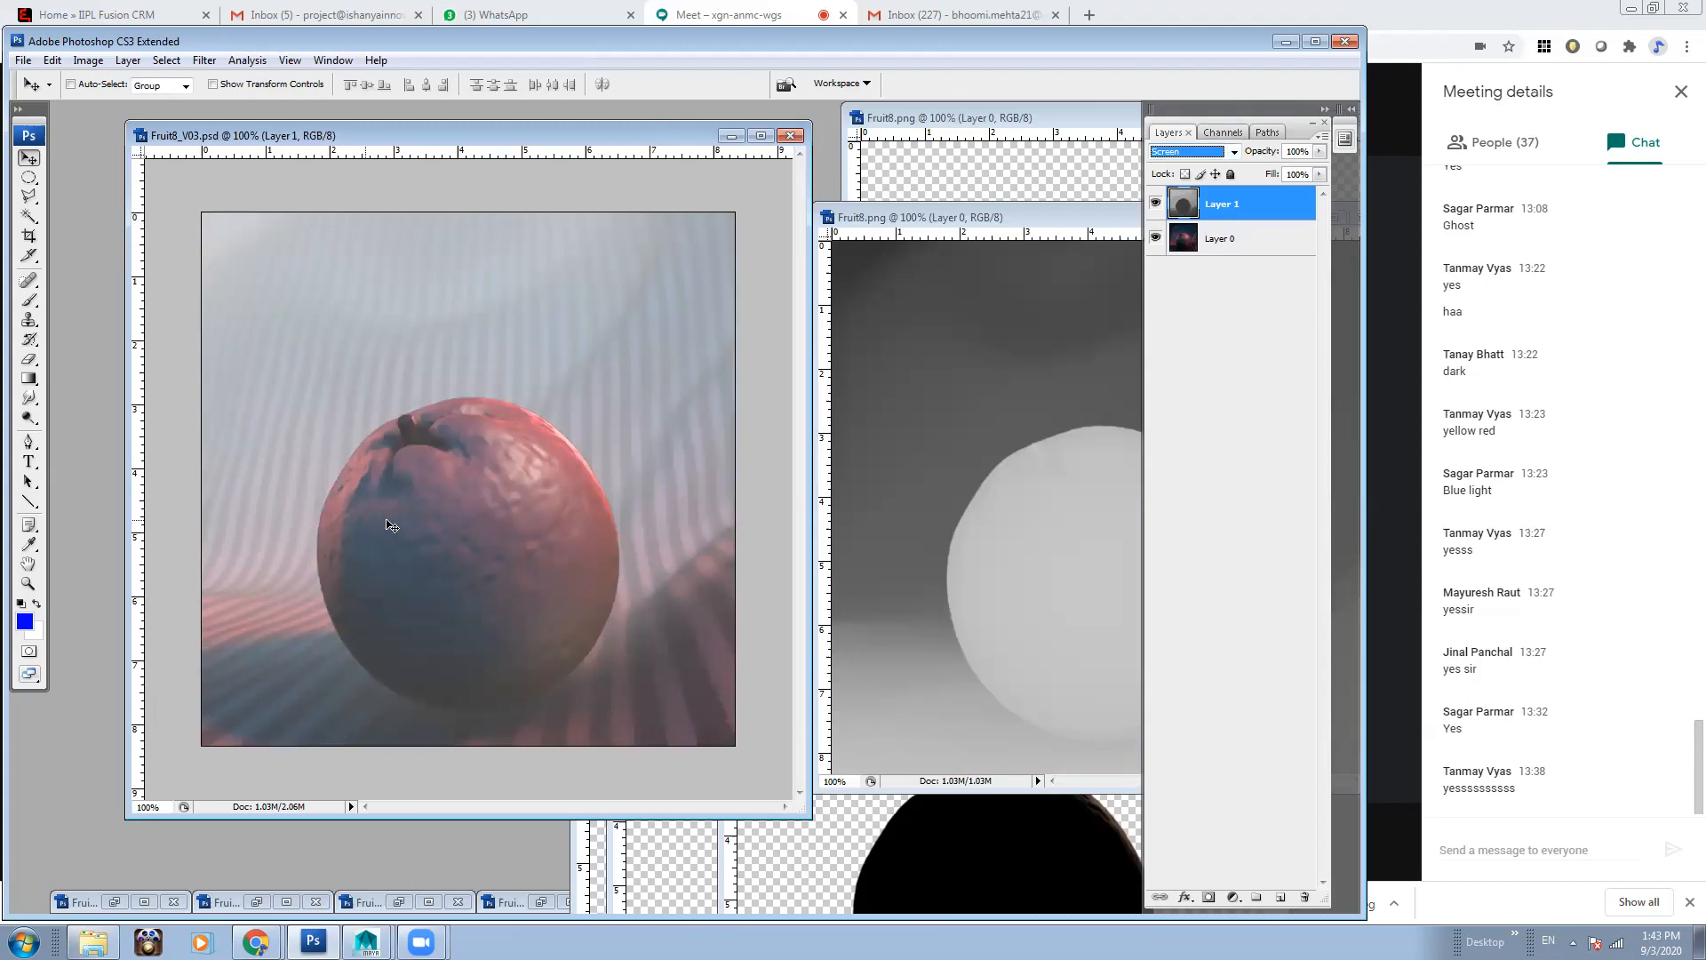
Add a Levels adjustment layer with default values above Layer 1 and clip it to that layer
{"action": "left_click", "coordinate": [1234, 898]}
{"action": "left_click", "coordinate": [1294, 616]}
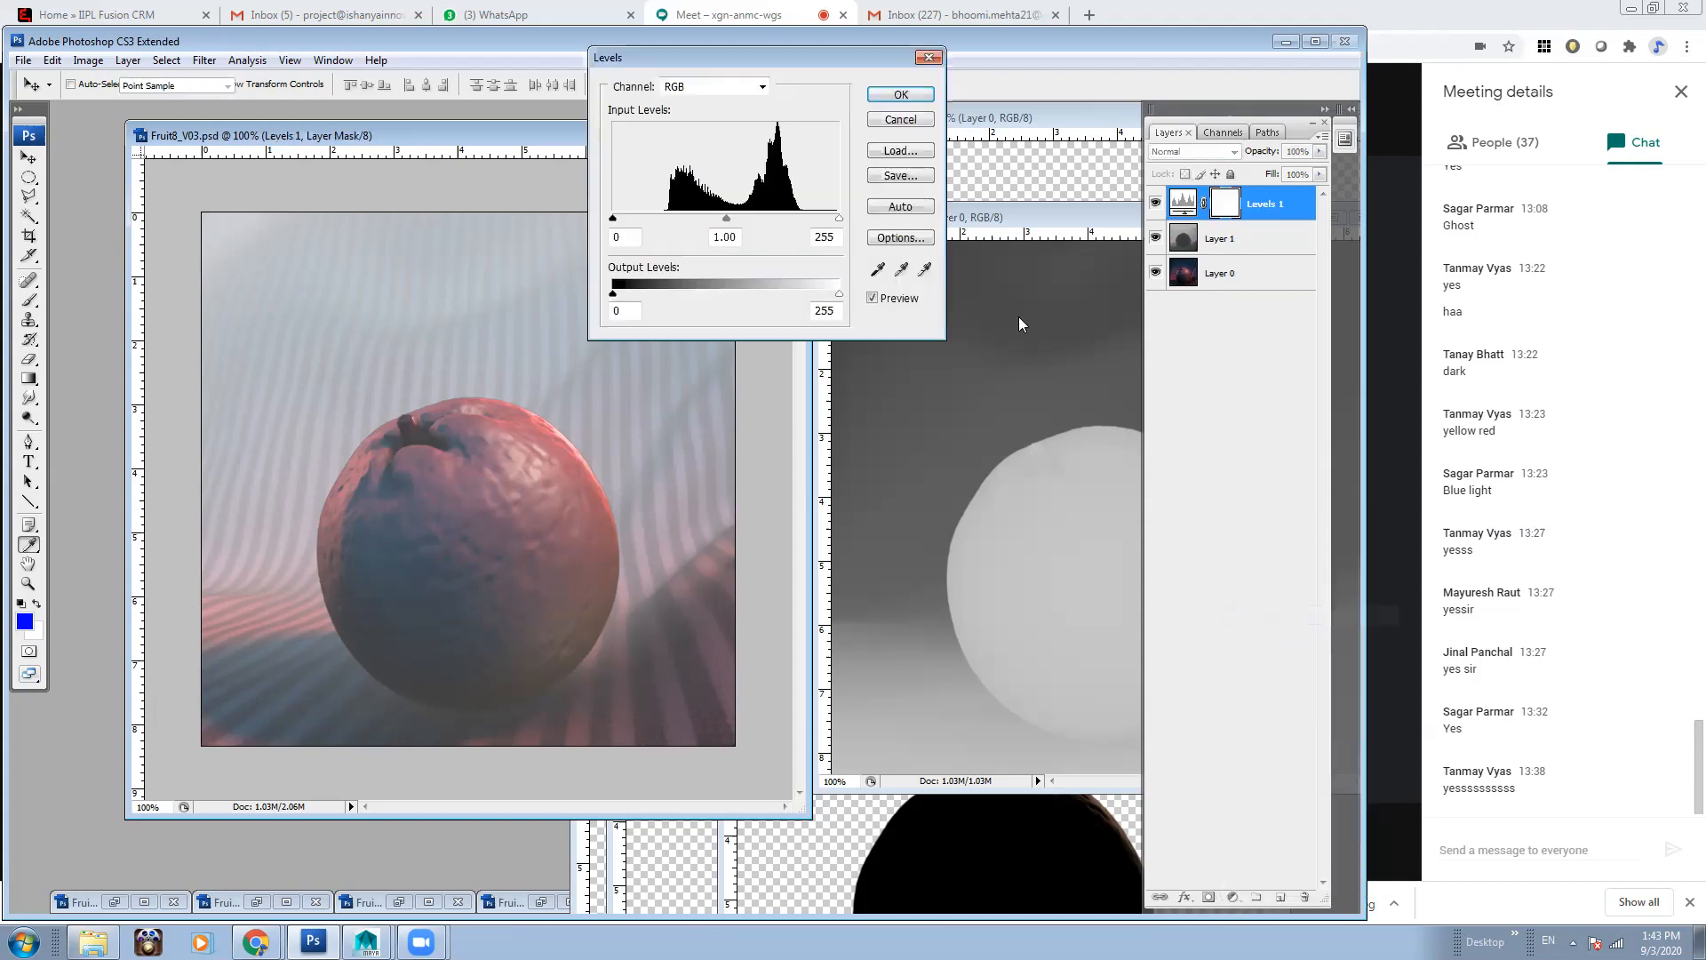
{"action": "left_click", "coordinate": [903, 97]}
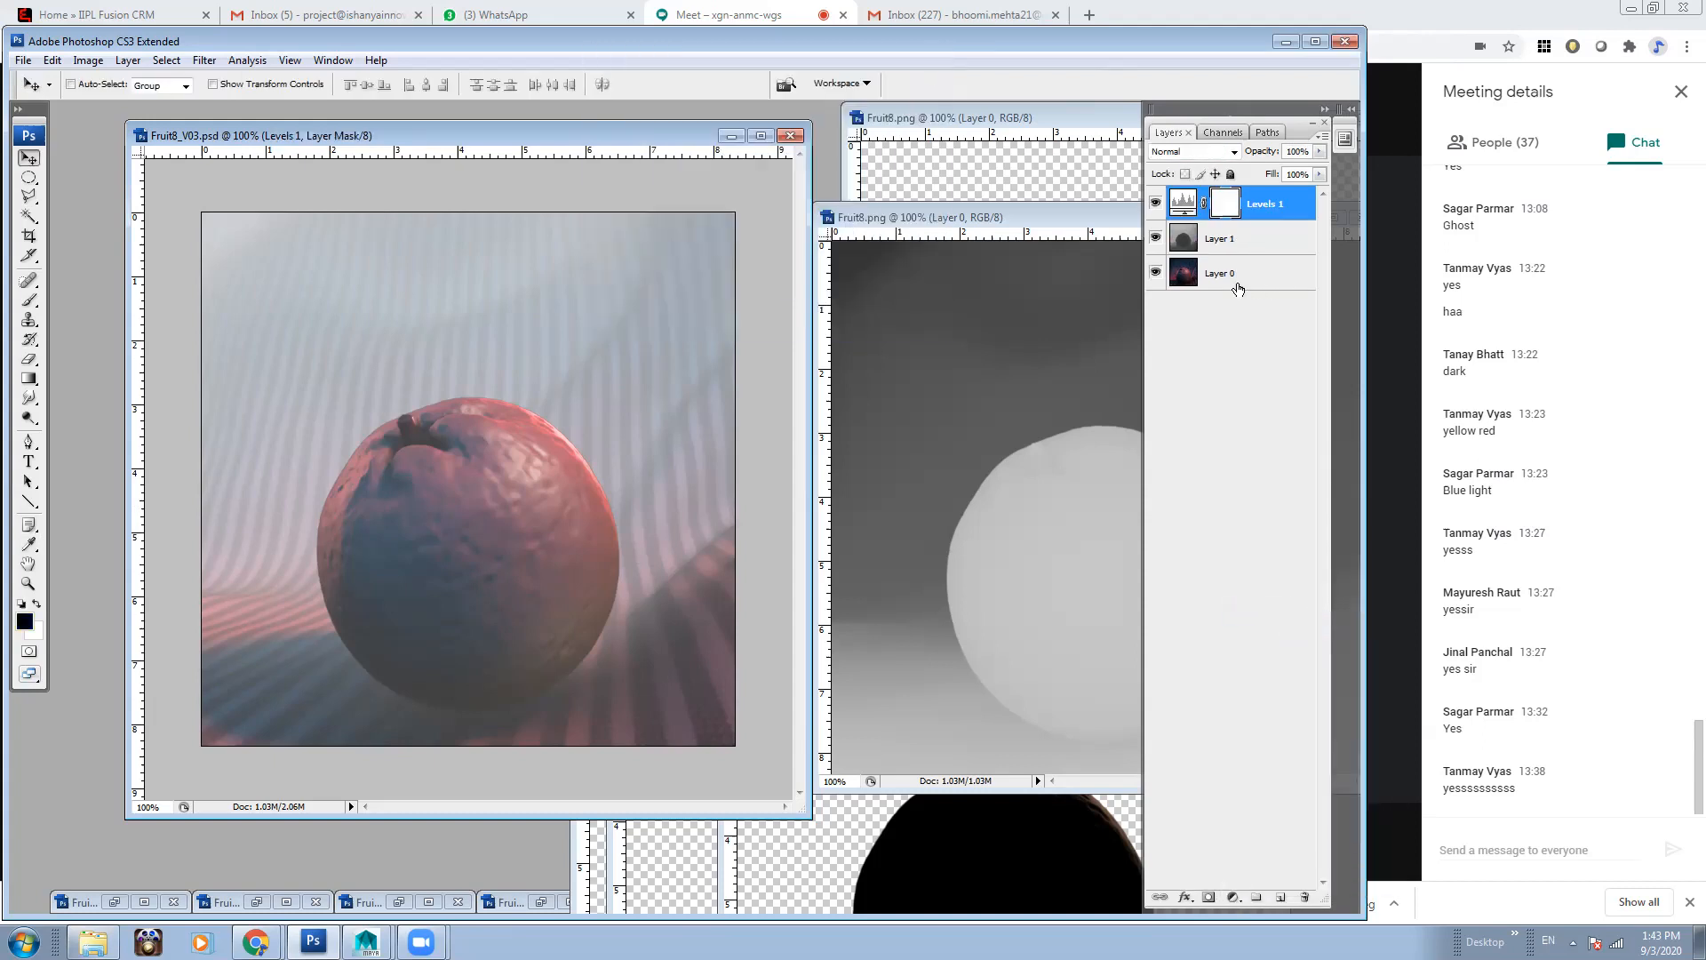
{"action": "key", "text": "ctrl+alt+g"}
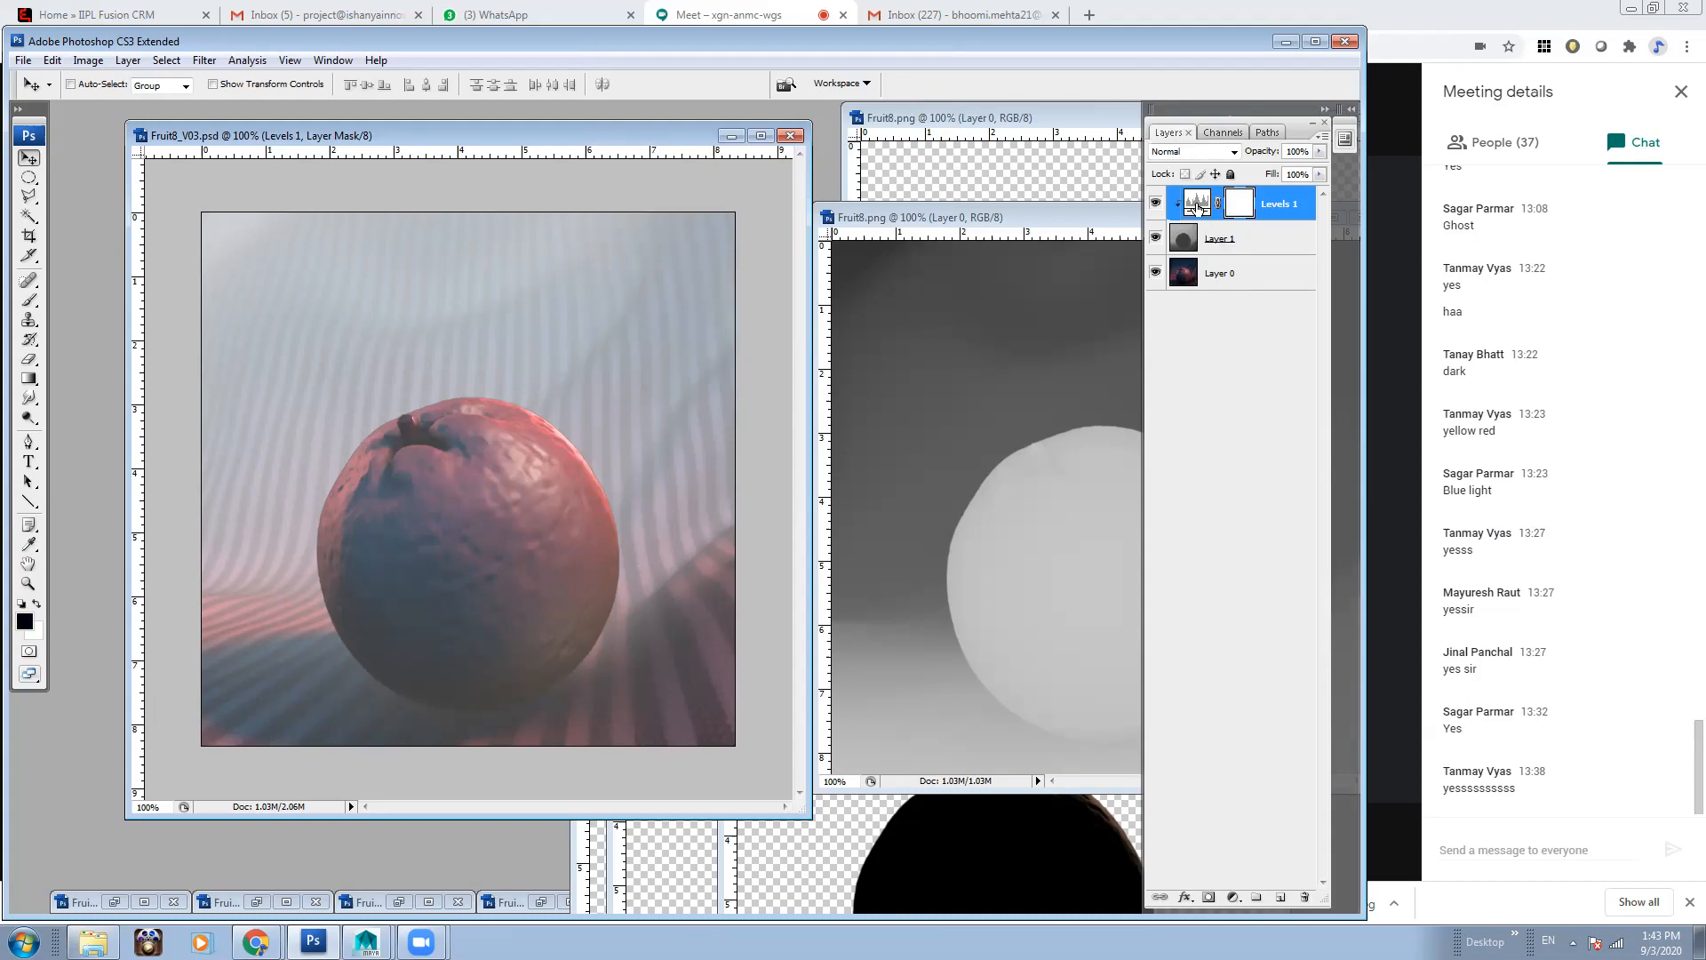
Adjust the clipped Levels to confine the fog to the background, with black input 64, midtone 0.76 and a slightly lowered white input
{"action": "double_click", "coordinate": [1197, 208]}
{"action": "left_click_drag", "start_coordinate": [838, 218], "coordinate": [807, 219]}
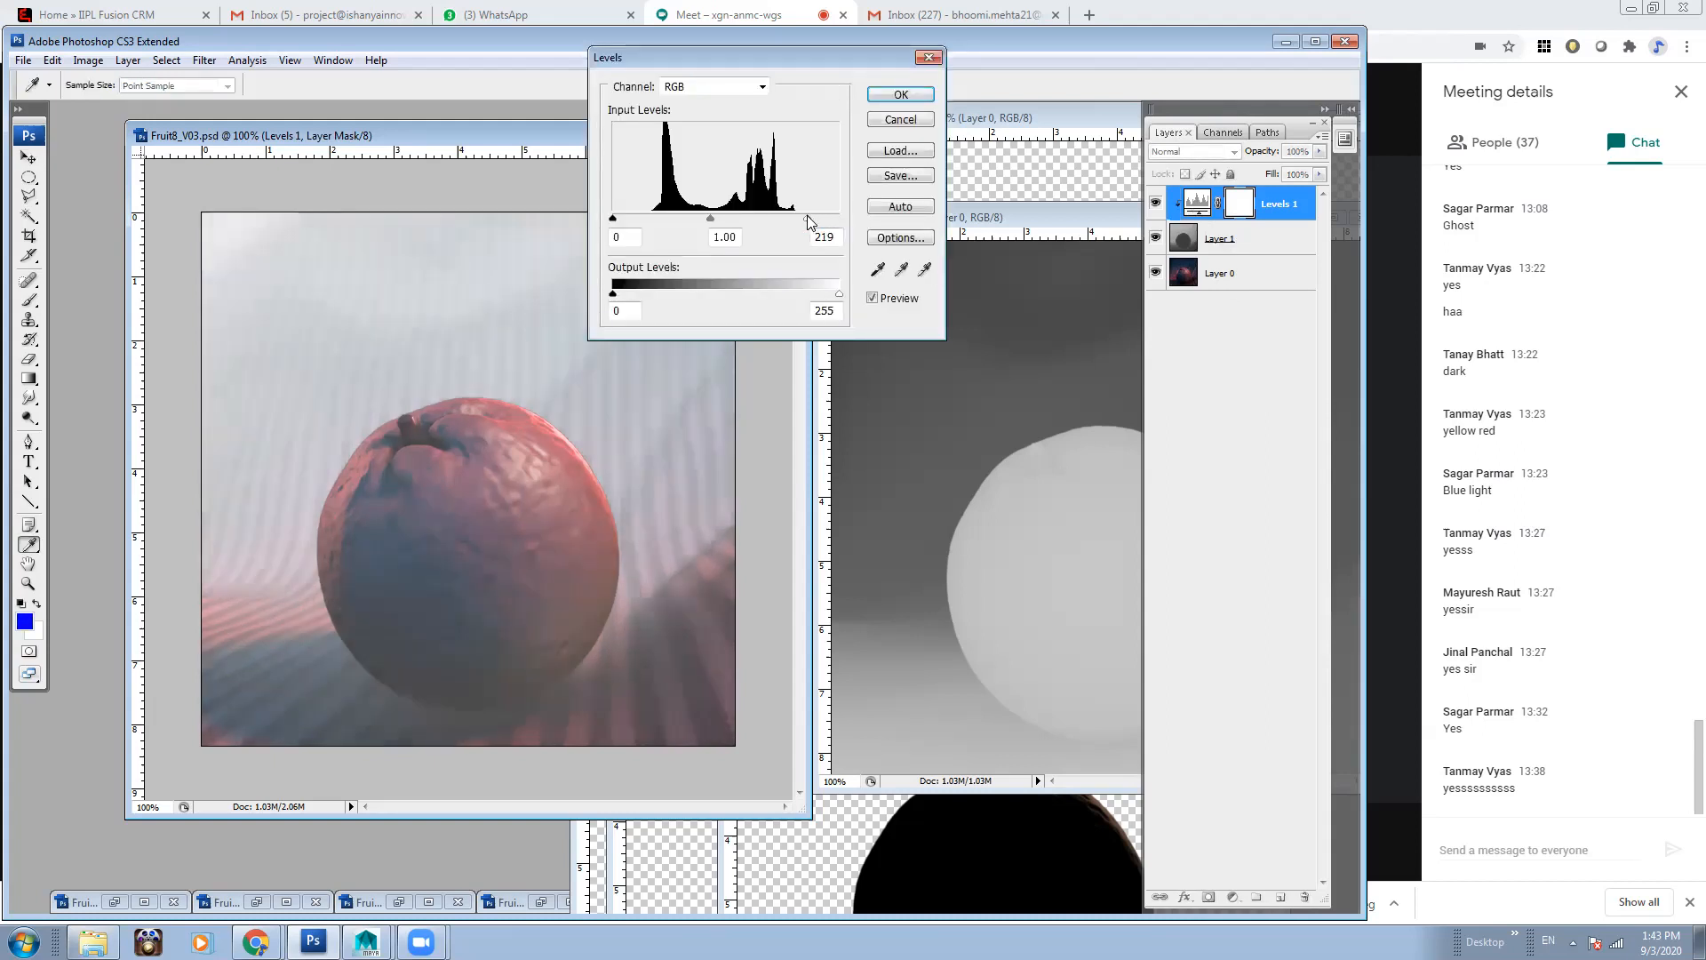
{"action": "left_click_drag", "start_coordinate": [616, 219], "coordinate": [668, 219]}
{"action": "mouse_move", "coordinate": [810, 220]}
{"action": "left_mouse_down"}
{"action": "mouse_move", "coordinate": [839, 220]}
{"action": "mouse_move", "coordinate": [764, 220]}
{"action": "mouse_move", "coordinate": [786, 219]}
{"action": "left_mouse_up"}
{"action": "left_click_drag", "start_coordinate": [669, 219], "coordinate": [679, 219]}
{"action": "left_click_drag", "start_coordinate": [794, 220], "coordinate": [676, 221]}
{"action": "left_click_drag", "start_coordinate": [840, 218], "coordinate": [828, 219]}
{"action": "mouse_move", "coordinate": [674, 220]}
{"action": "left_mouse_down"}
{"action": "mouse_move", "coordinate": [650, 220]}
{"action": "mouse_move", "coordinate": [670, 220]}
{"action": "left_mouse_up"}
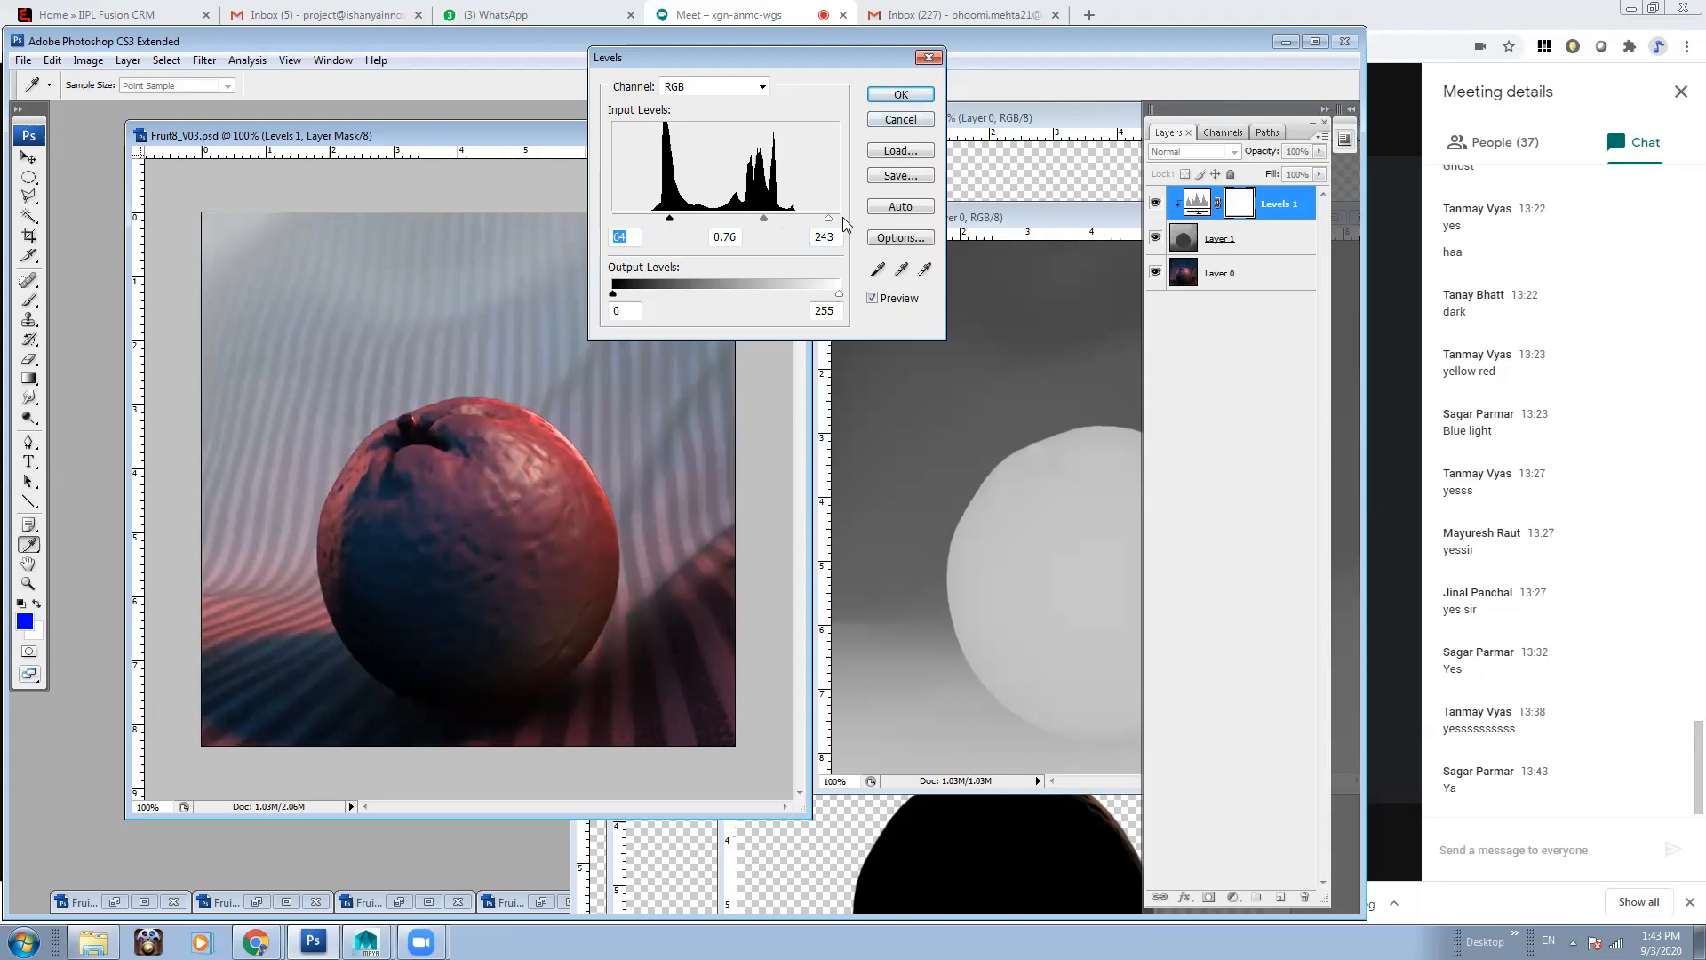
{"action": "left_click_drag", "start_coordinate": [830, 221], "coordinate": [824, 220]}
{"action": "left_click", "coordinate": [901, 94]}
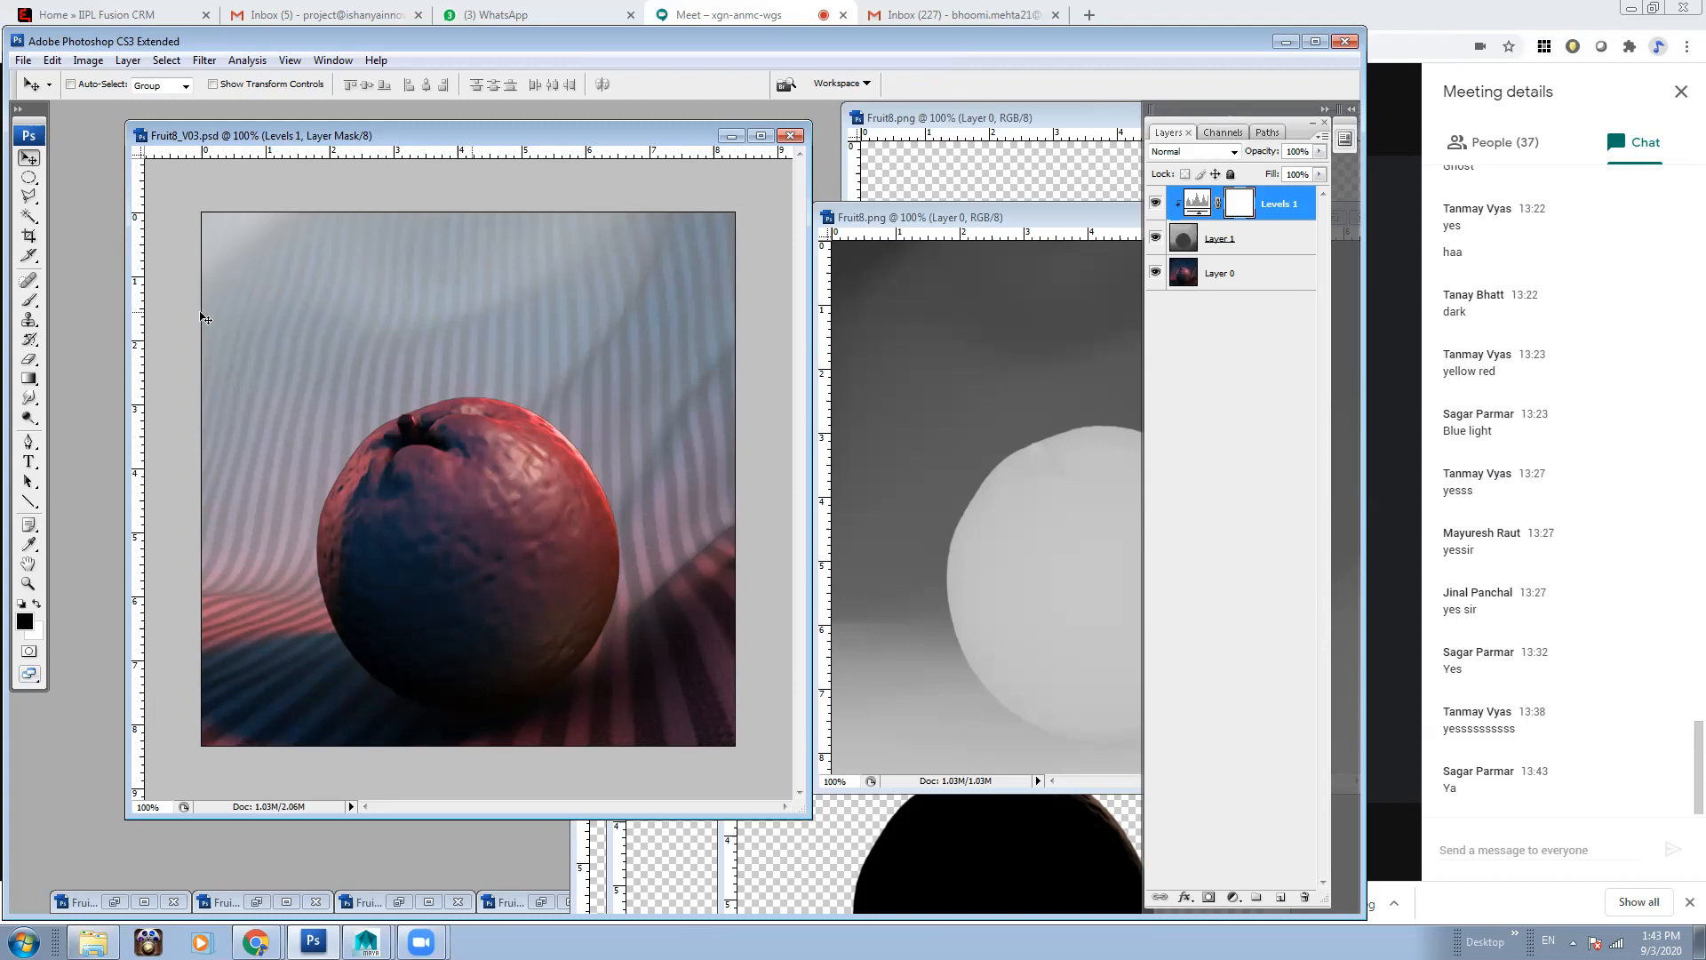
Deselect all layers and create a new, empty alpha channel in Fruit8_V03.psd
{"action": "left_click", "coordinate": [1192, 484]}
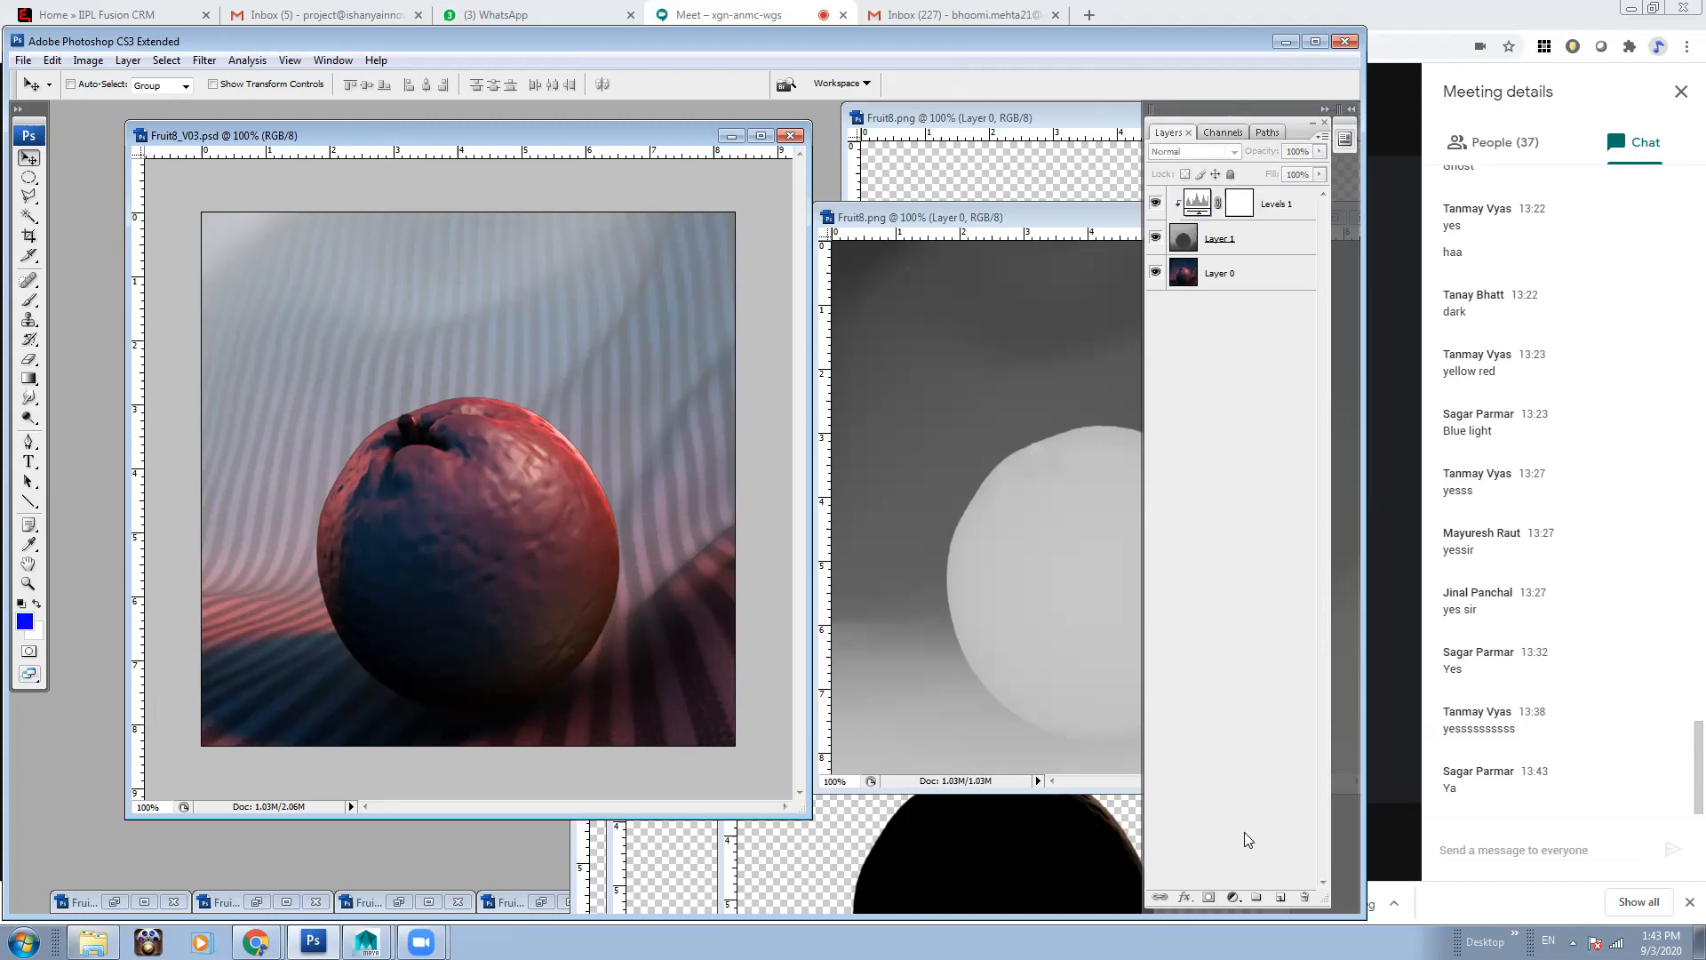
{"action": "left_click", "coordinate": [1209, 131]}
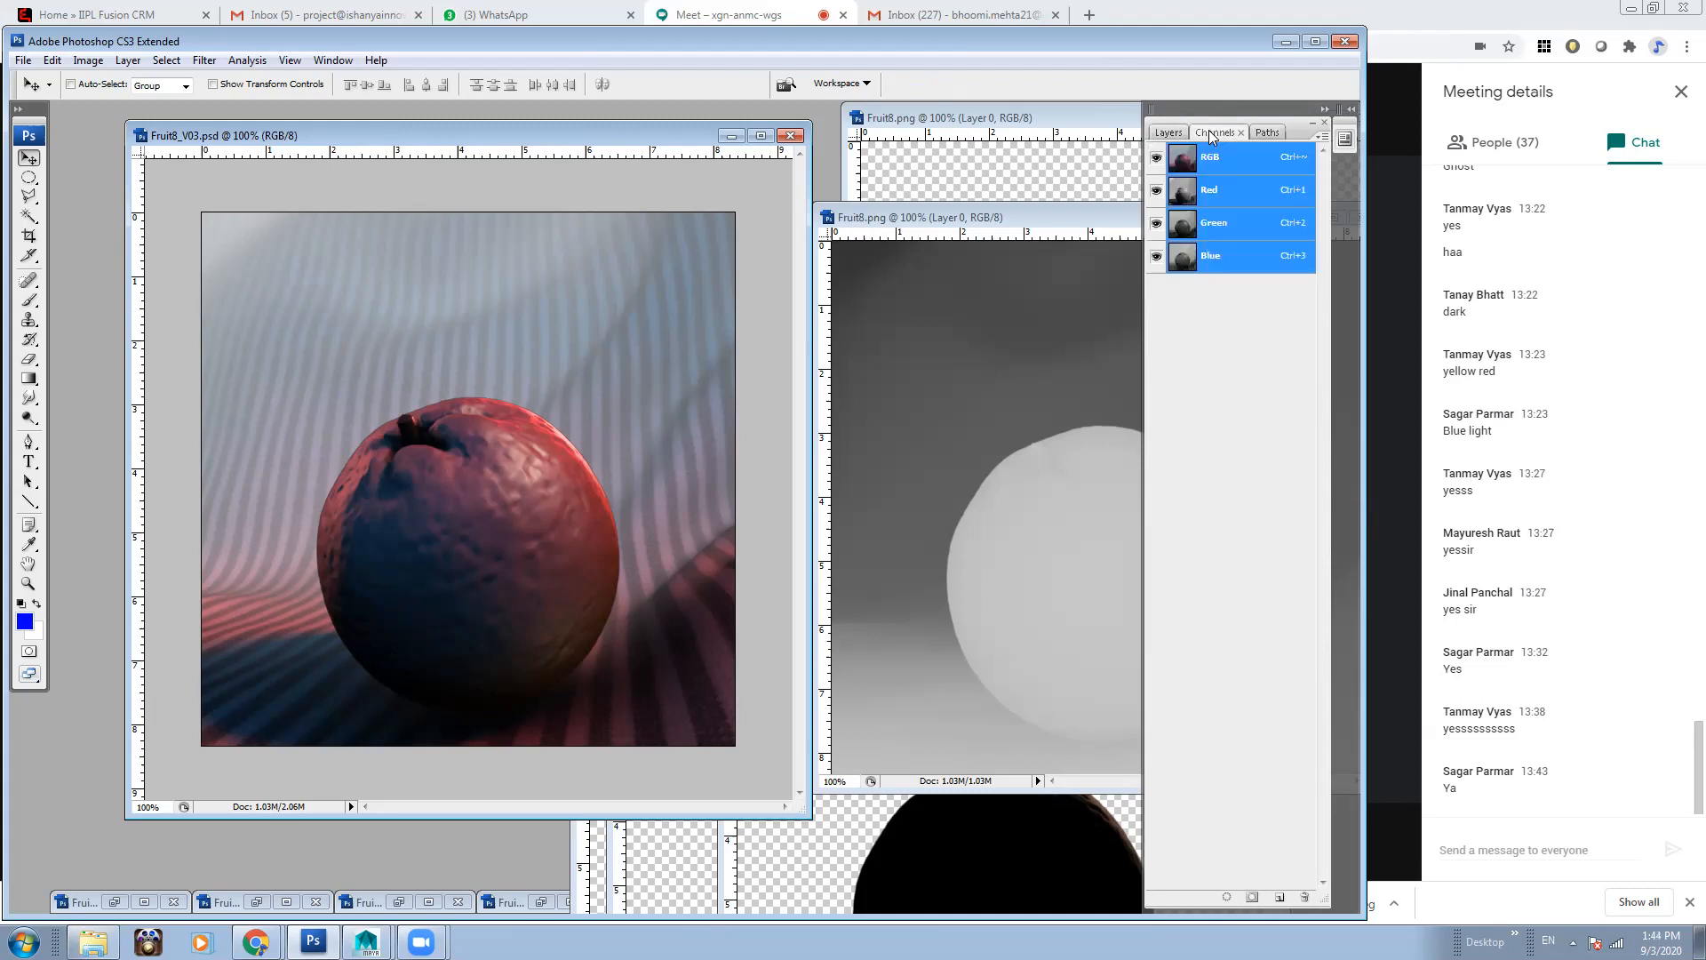
{"action": "left_click", "coordinate": [1173, 130]}
{"action": "left_click", "coordinate": [1214, 132]}
{"action": "left_click", "coordinate": [1278, 898]}
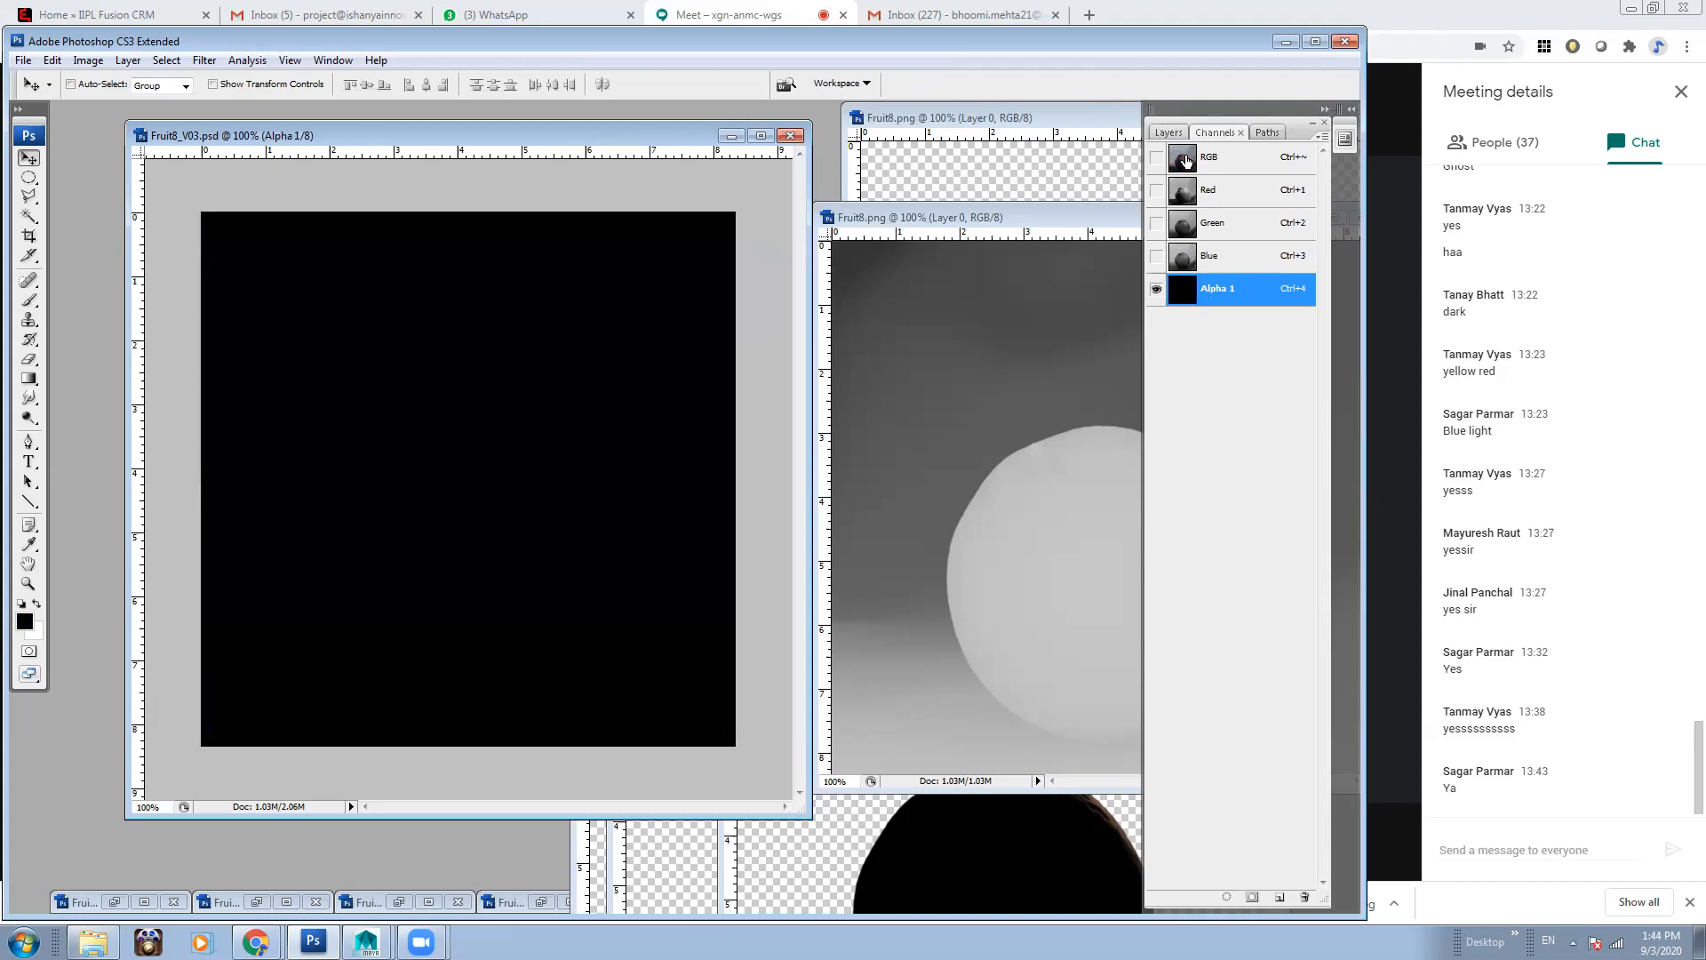
Copy the entire image of the original depth pass and paste it into the Alpha 1 channel of Fruit8_V03.psd
{"action": "left_click", "coordinate": [940, 491]}
{"action": "left_click_drag", "start_coordinate": [1032, 217], "coordinate": [609, 205]}
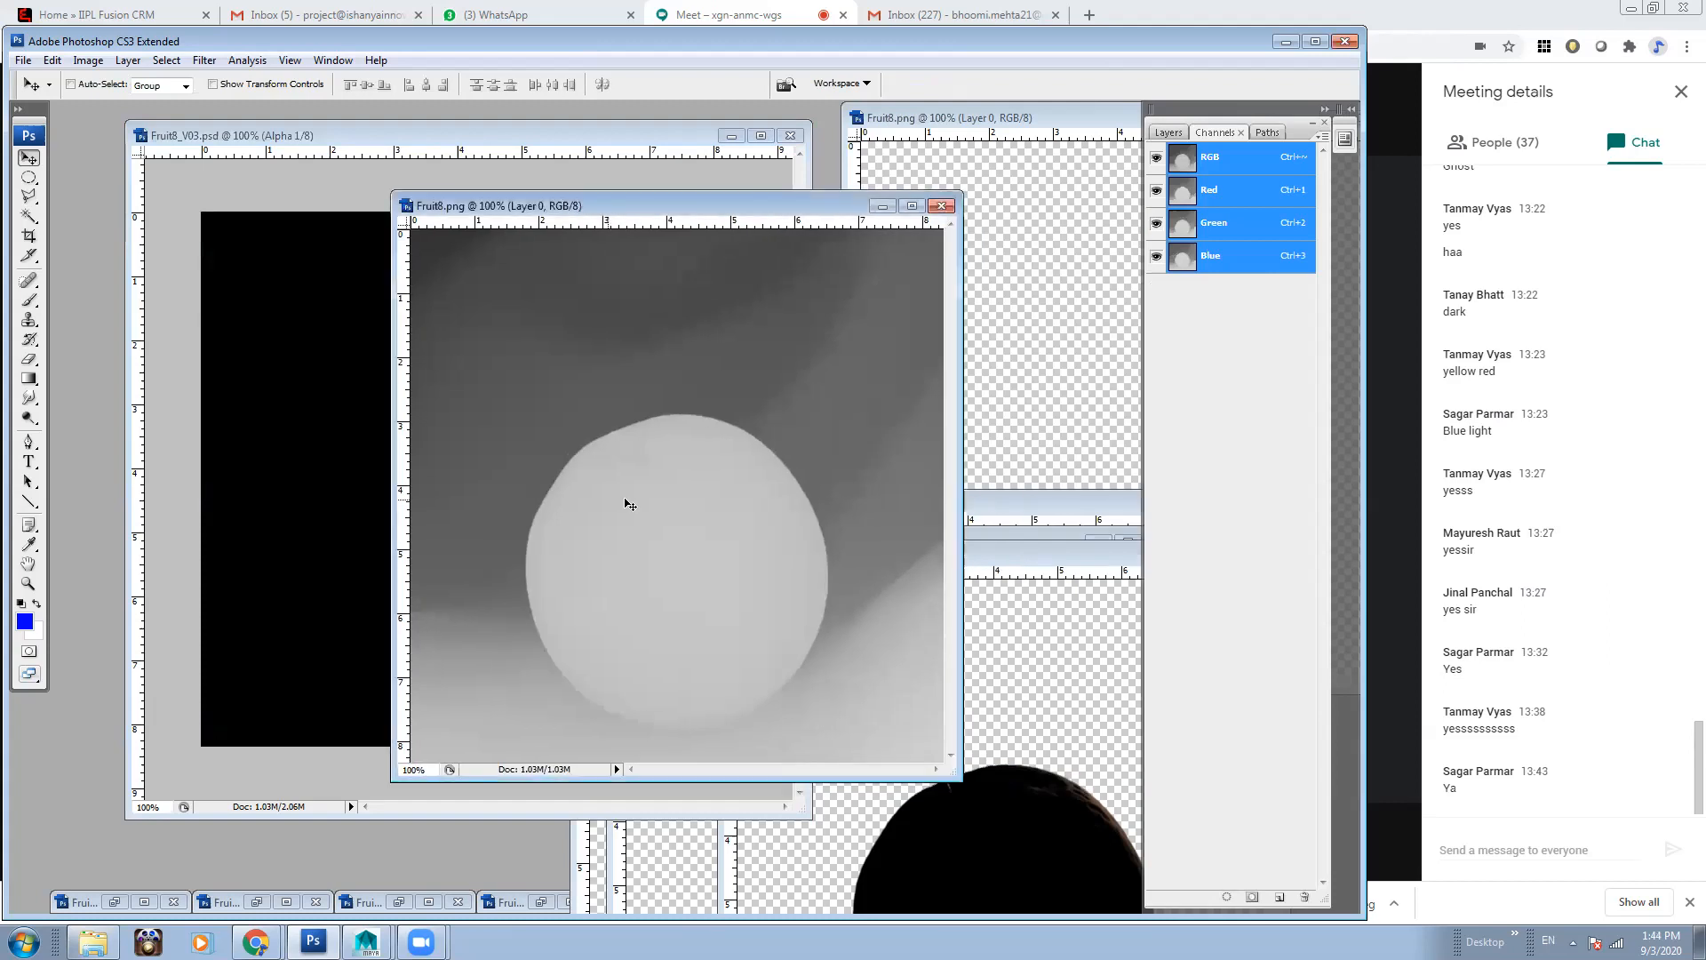
{"action": "key", "text": "ctrl+a"}
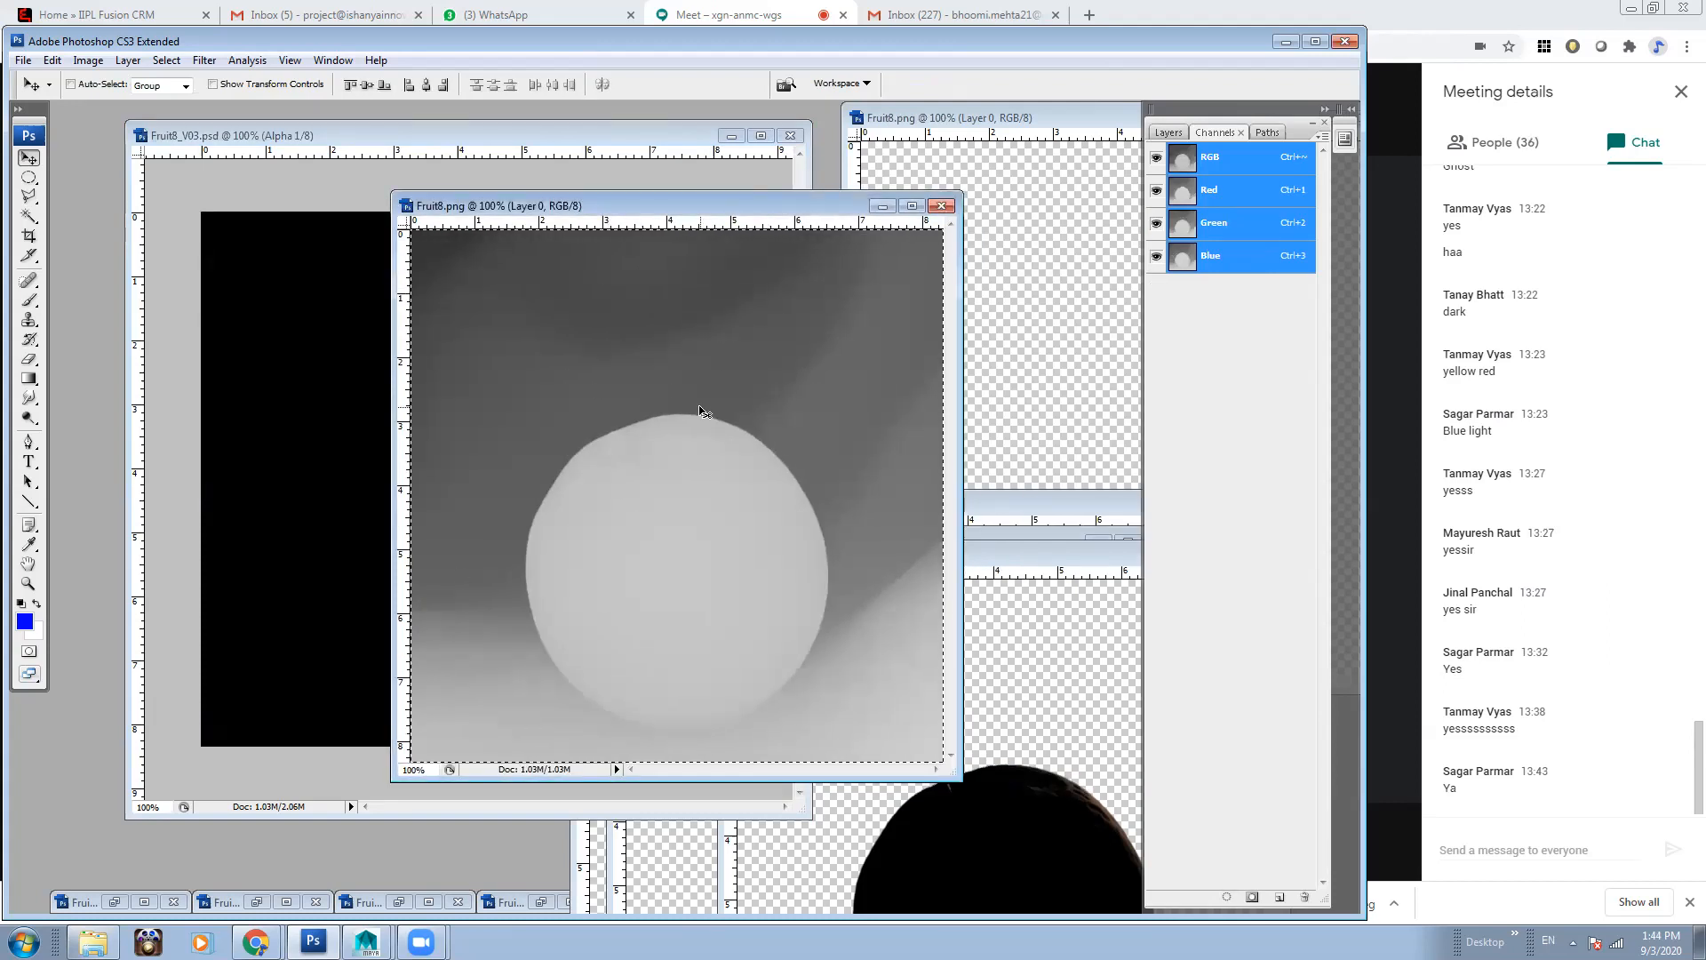
{"action": "left_click", "coordinate": [337, 186]}
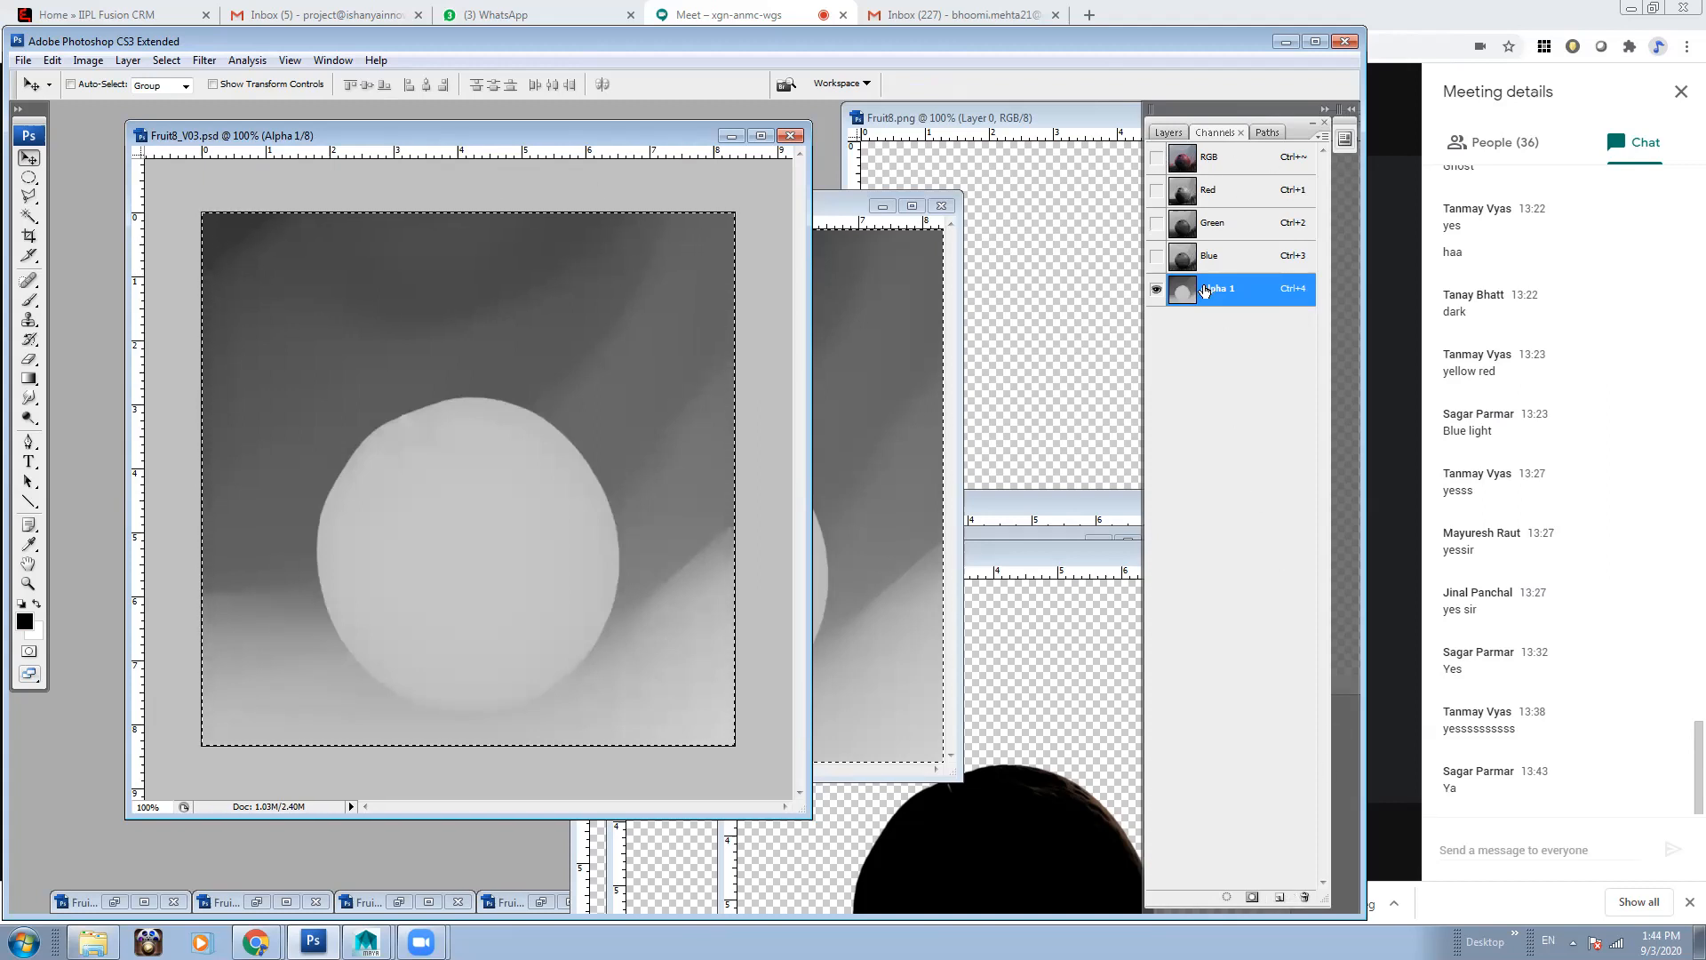
Move the depth pass document aside, then show the RGB composite and hide the Alpha 1 channel in Fruit8_V03.psd
{"action": "left_click", "coordinate": [883, 479]}
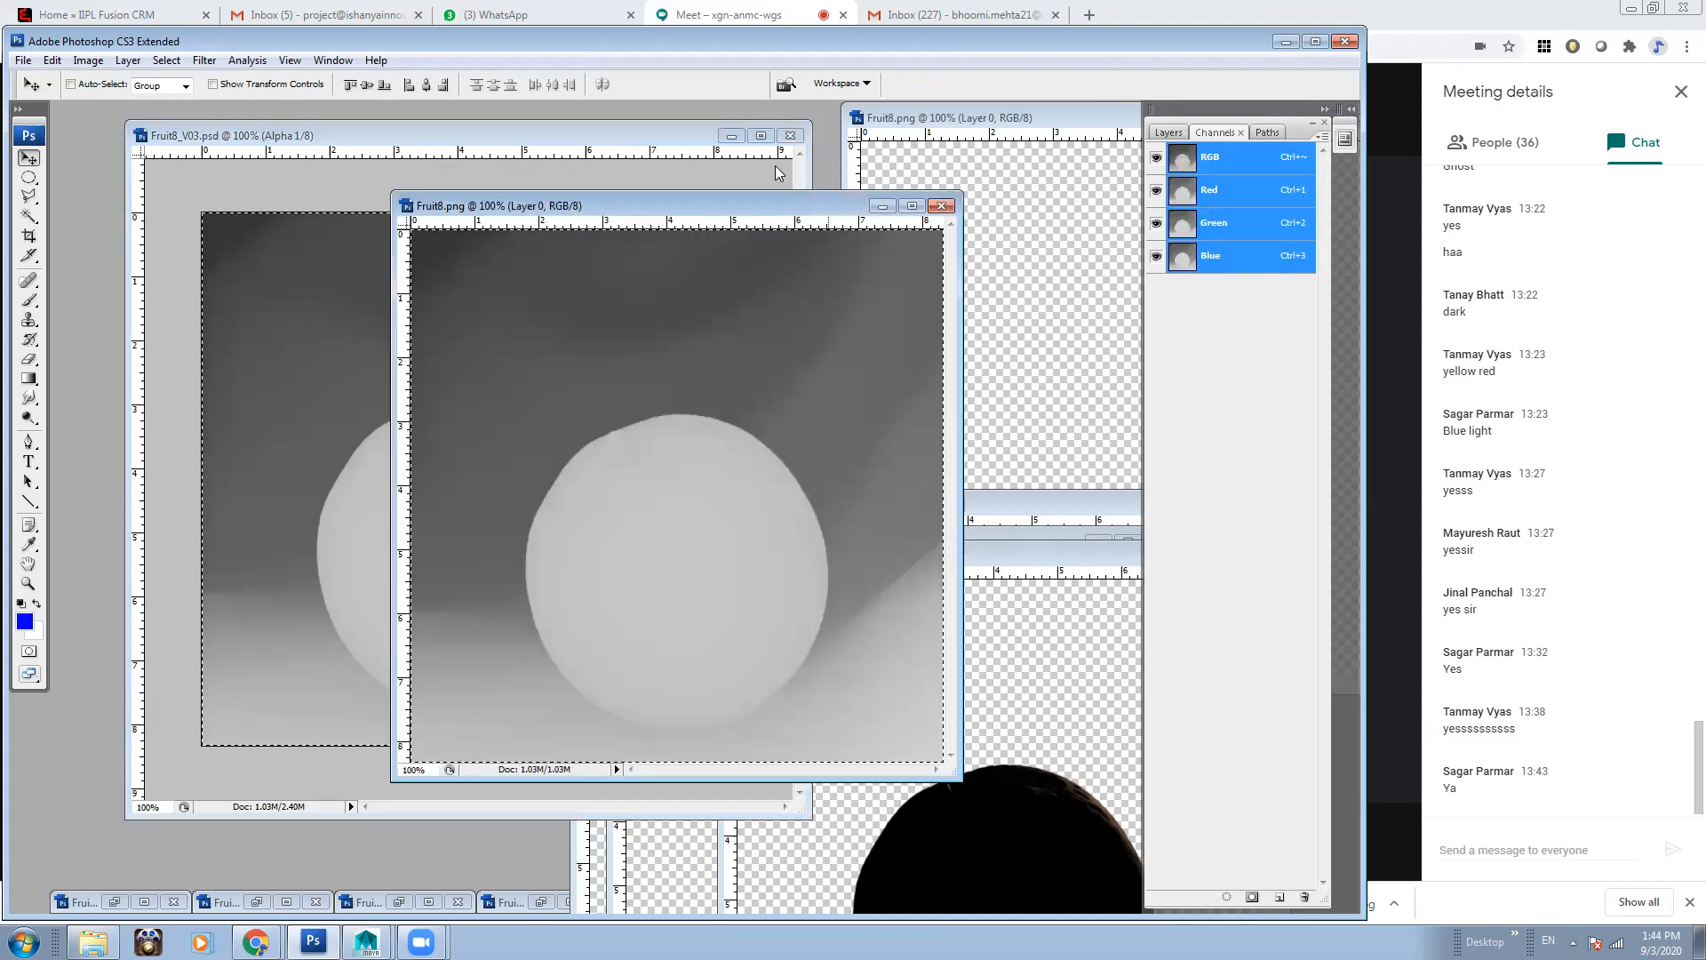
{"action": "left_click_drag", "start_coordinate": [775, 202], "coordinate": [880, 209]}
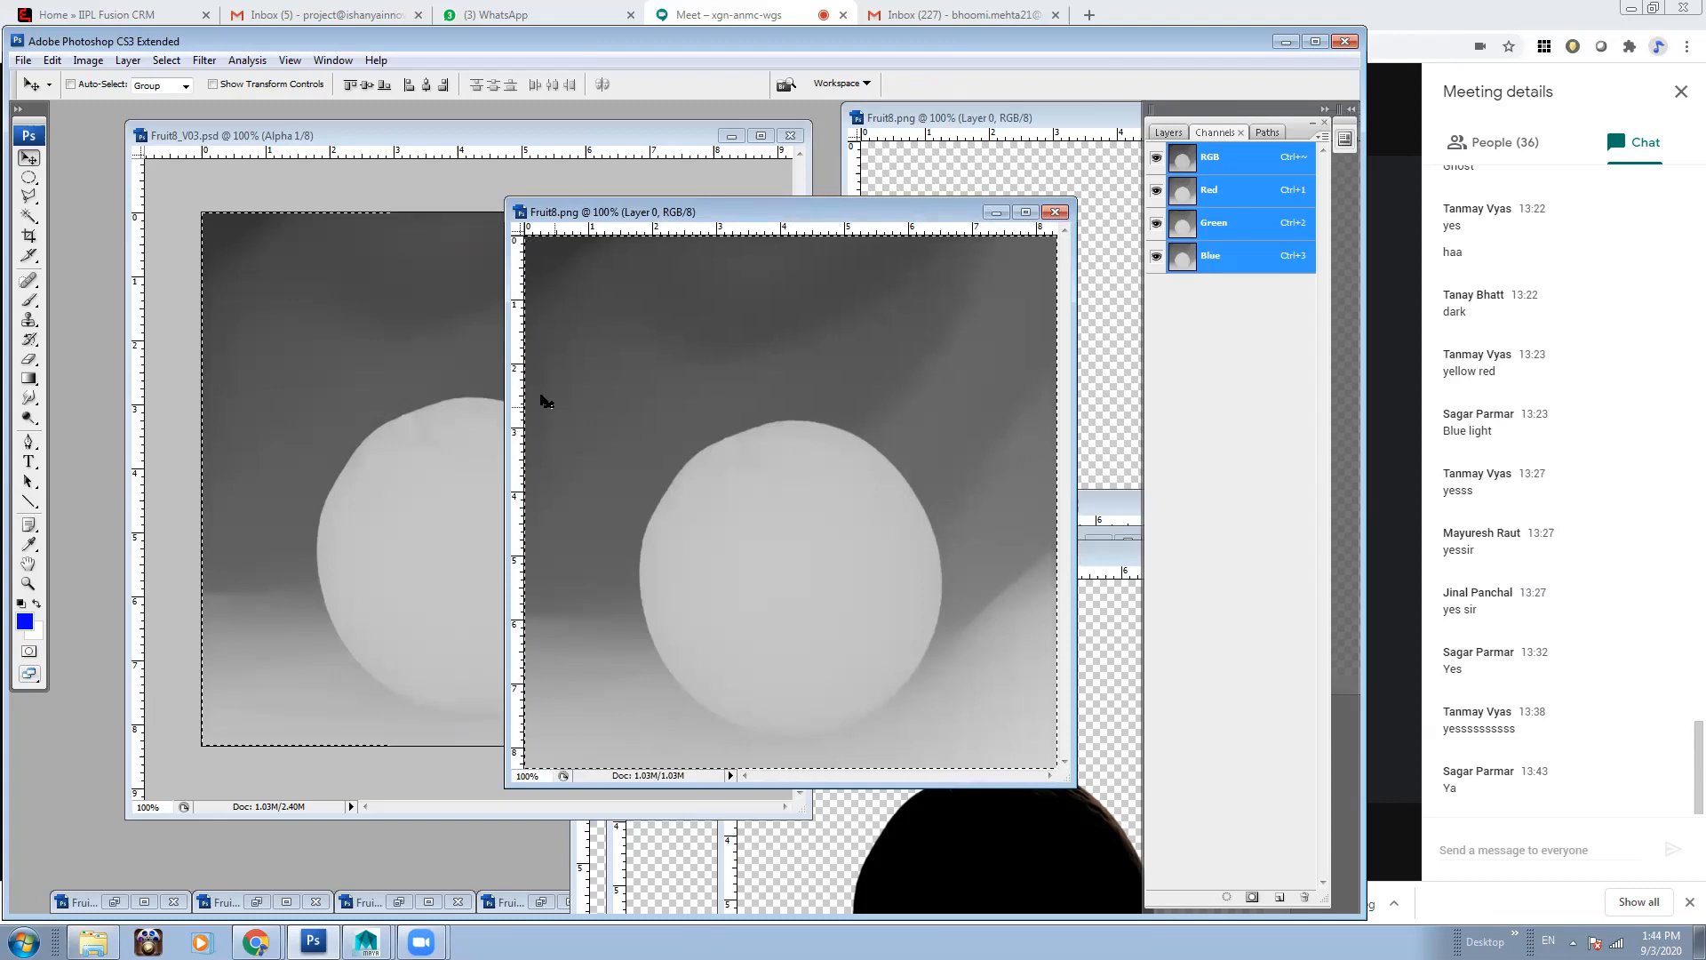
{"action": "left_click", "coordinate": [524, 167]}
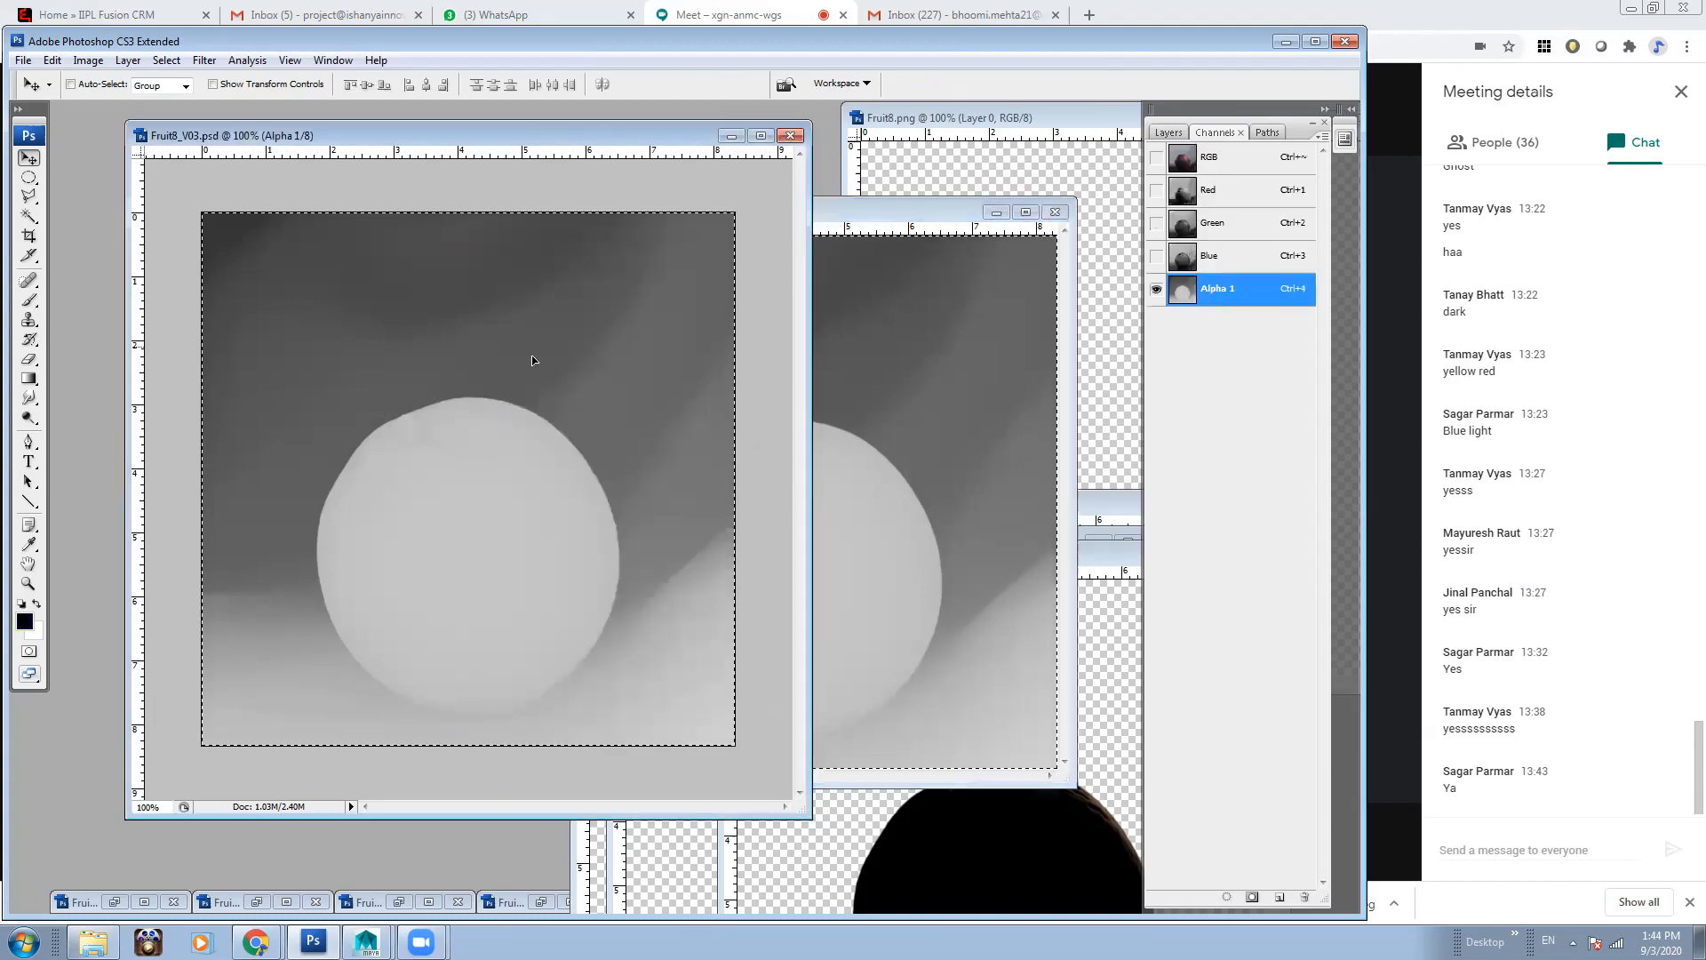
{"action": "left_click", "coordinate": [1156, 158]}
{"action": "left_click", "coordinate": [1156, 289]}
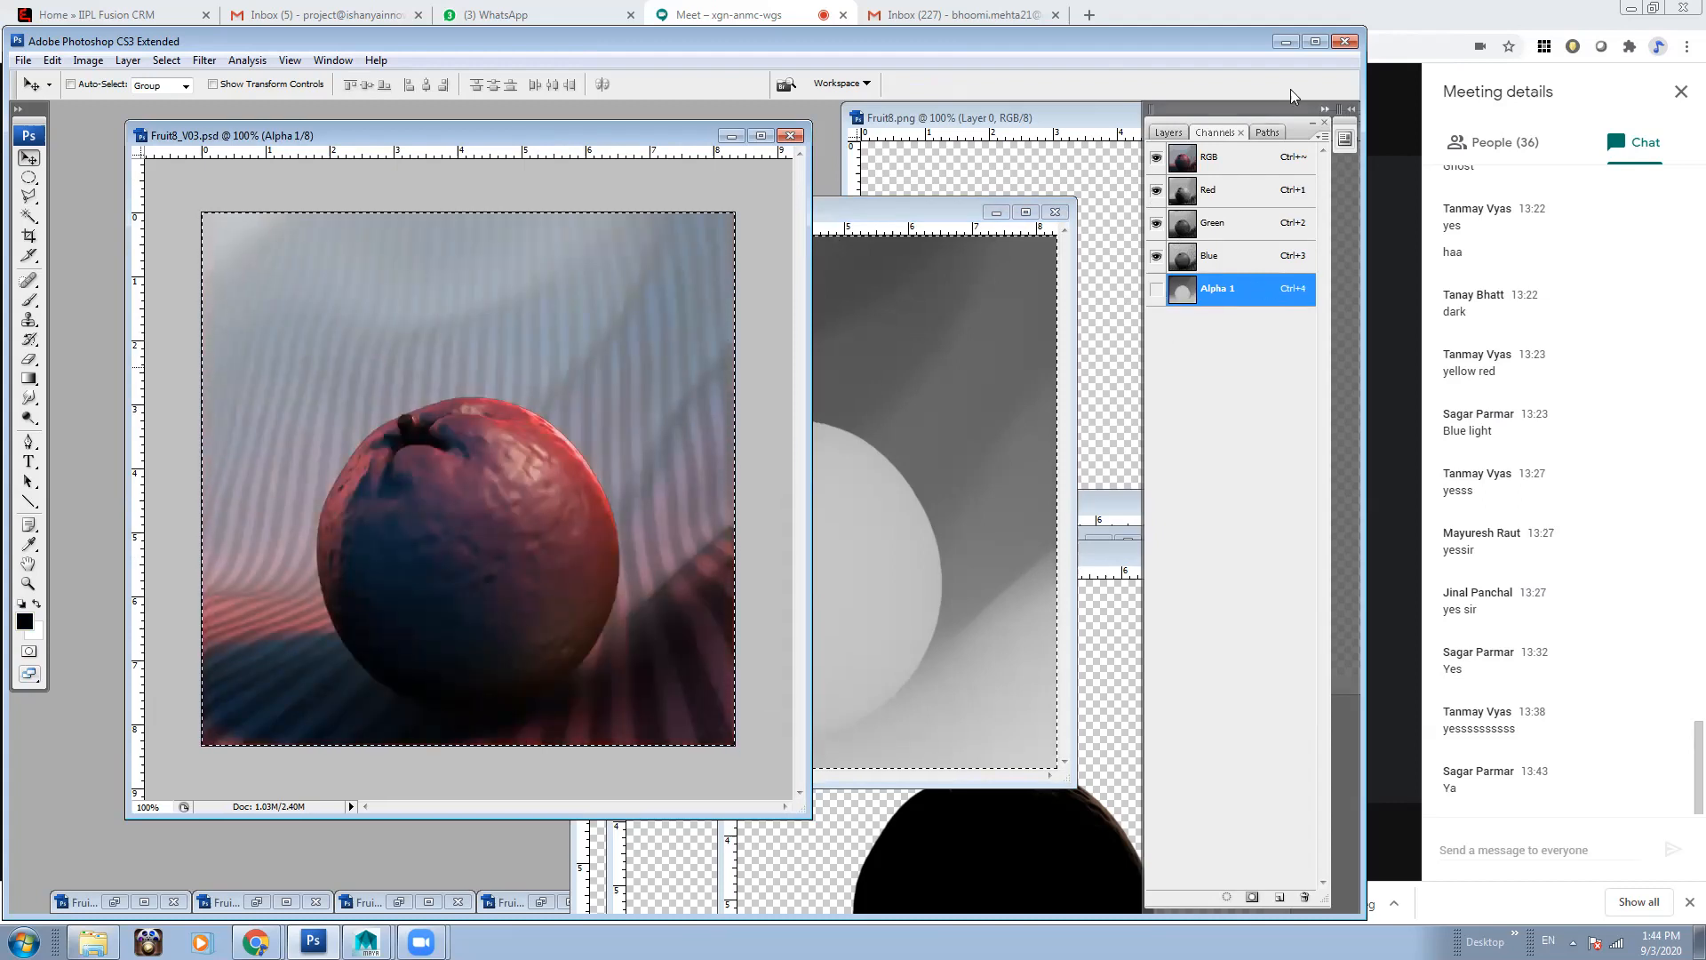
Make the RGB composite the active channel in Fruit8_V03.psd and return to the layer stack
{"action": "left_click", "coordinate": [1225, 166]}
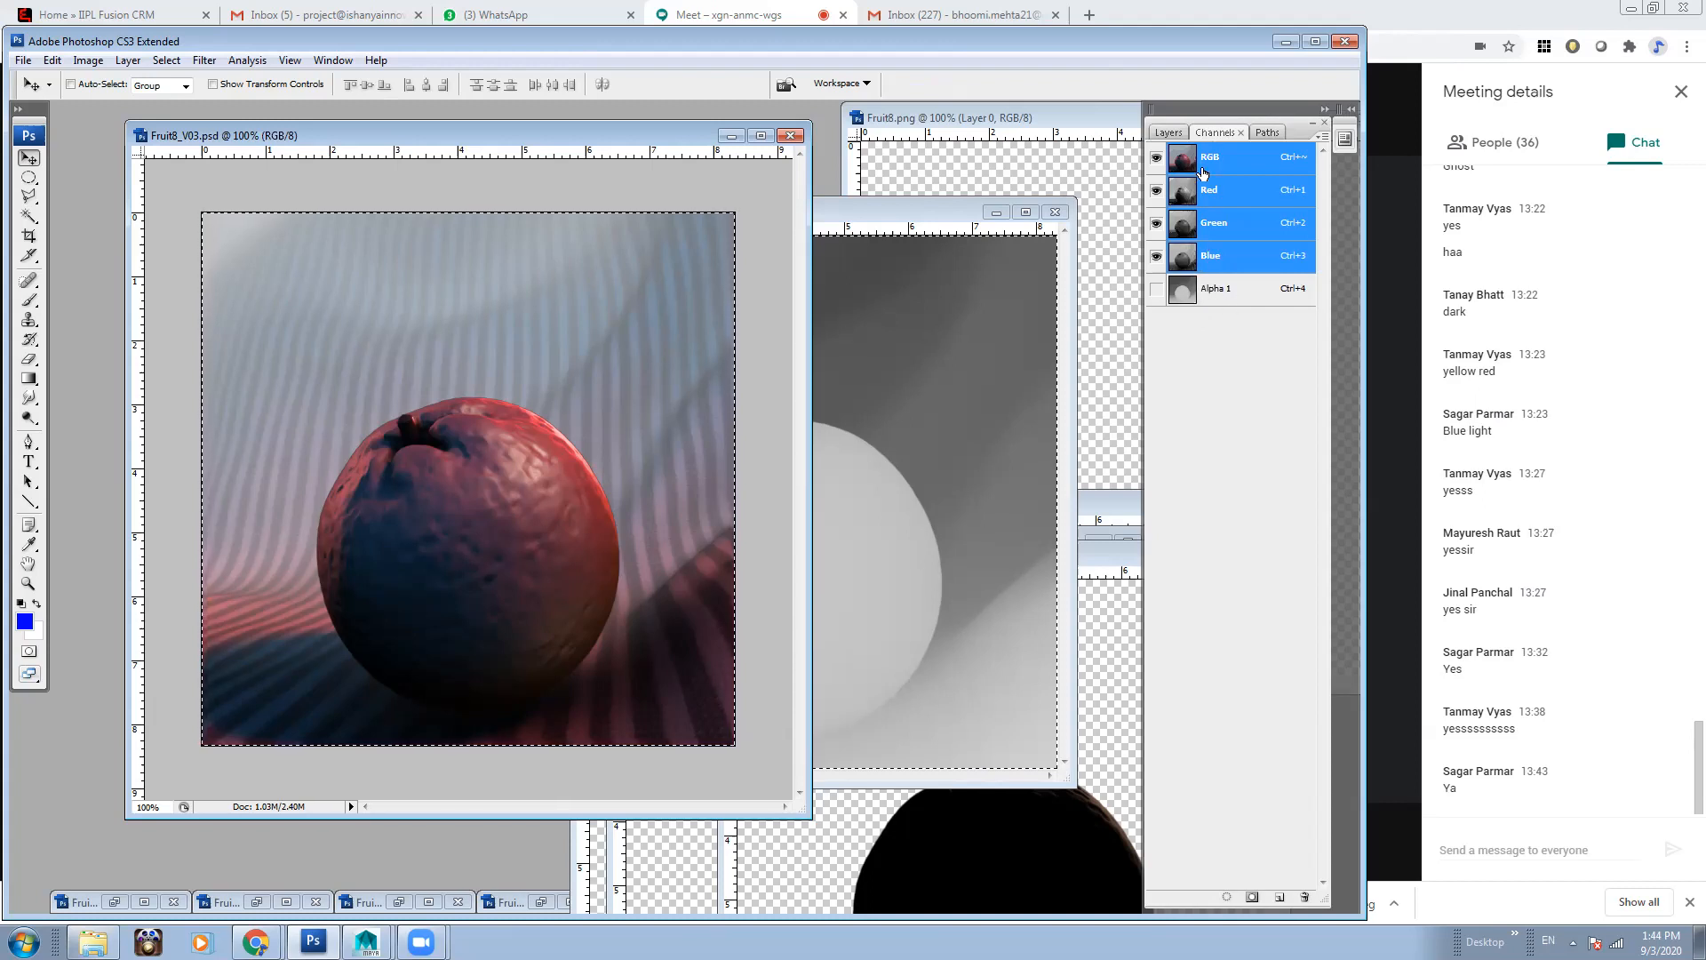
{"action": "left_click", "coordinate": [1169, 132]}
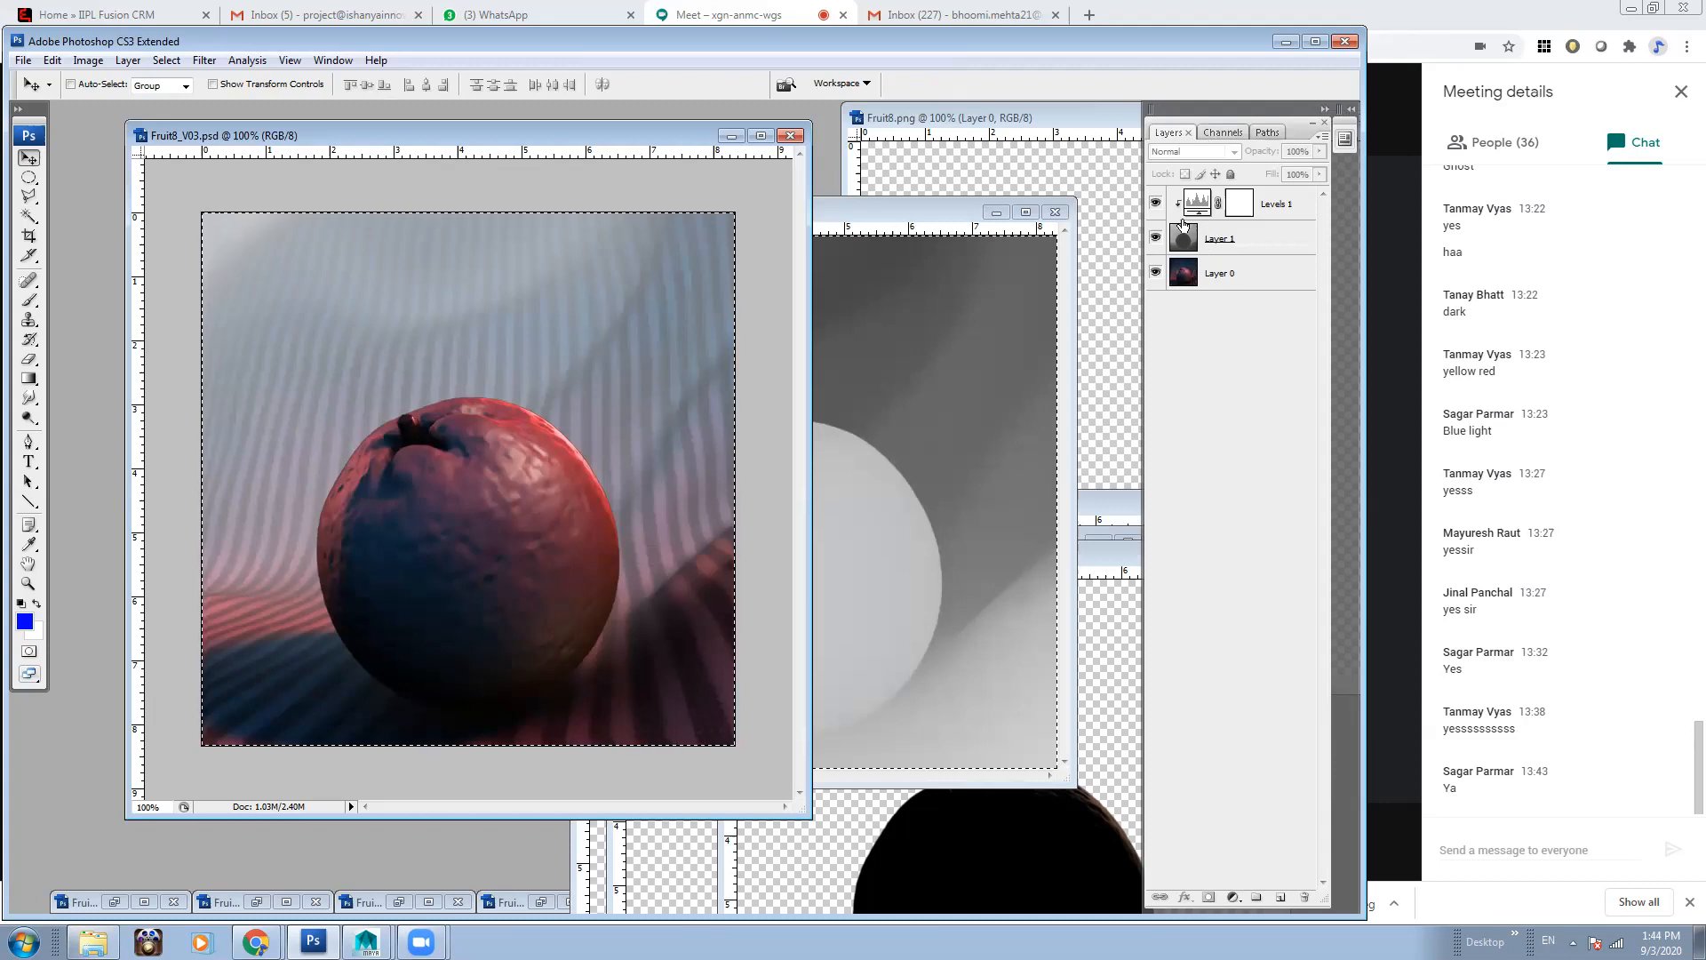
Merge Layer 0, Layer 1 and Levels 1 into a single layer and clear the selection
{"action": "left_click", "coordinate": [1253, 276]}
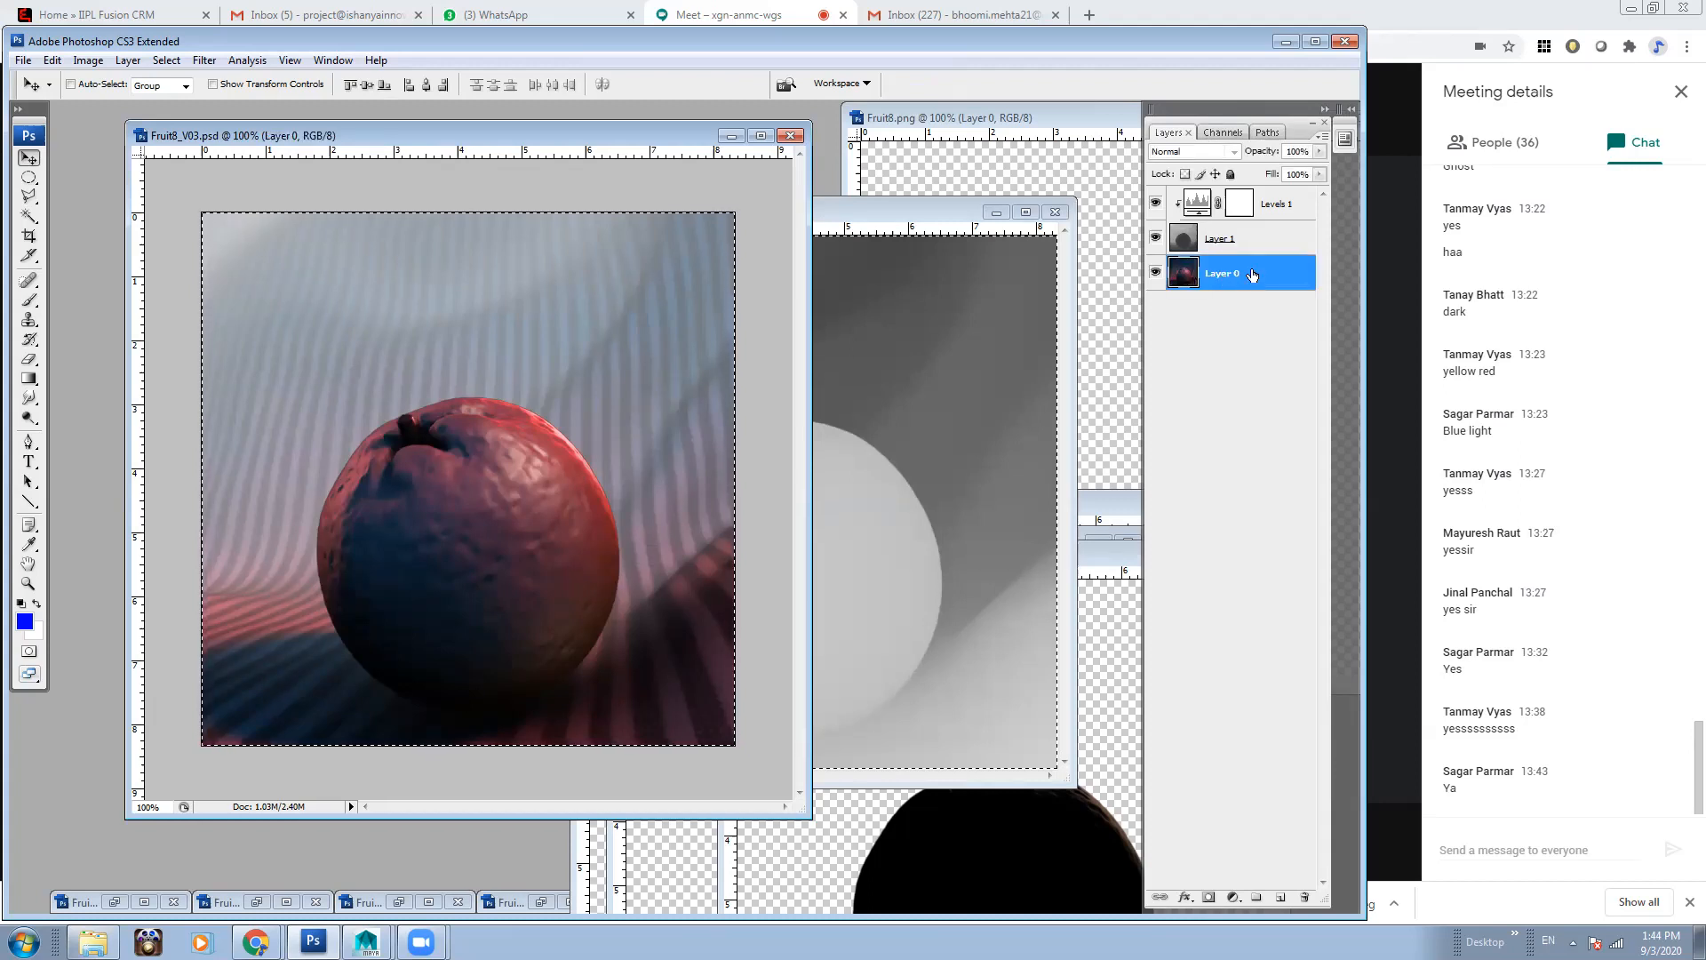
{"action": "left_click", "coordinate": [1277, 208]}
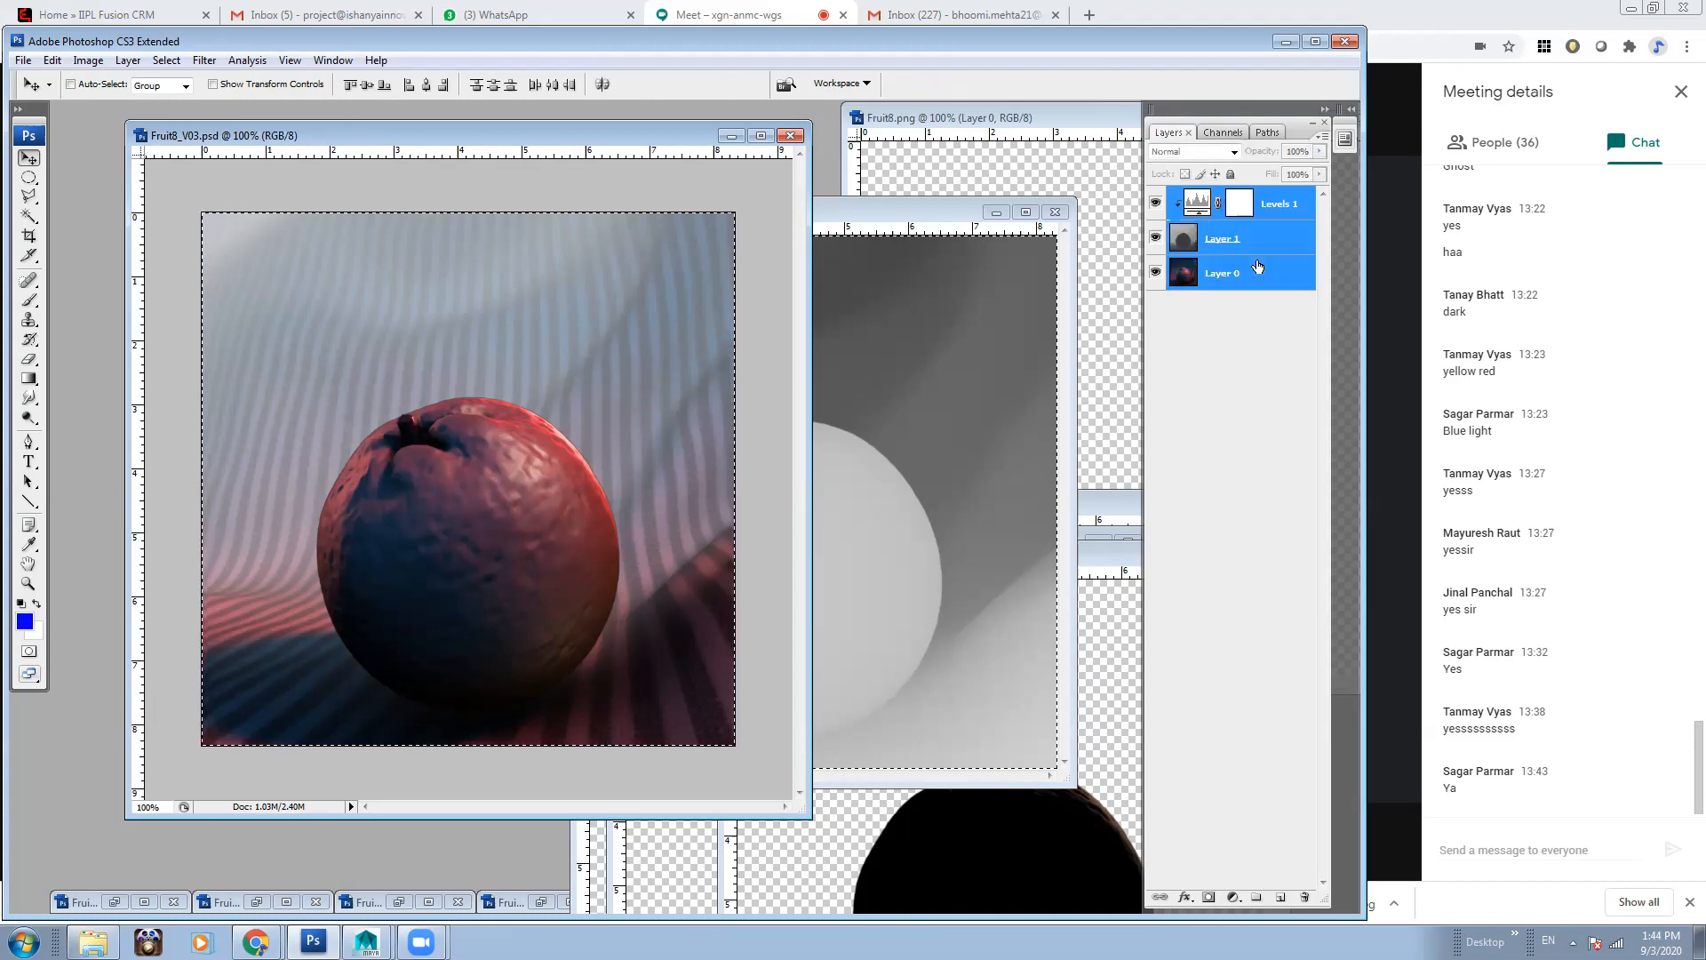
{"action": "key", "text": "ctrl+shift+e"}
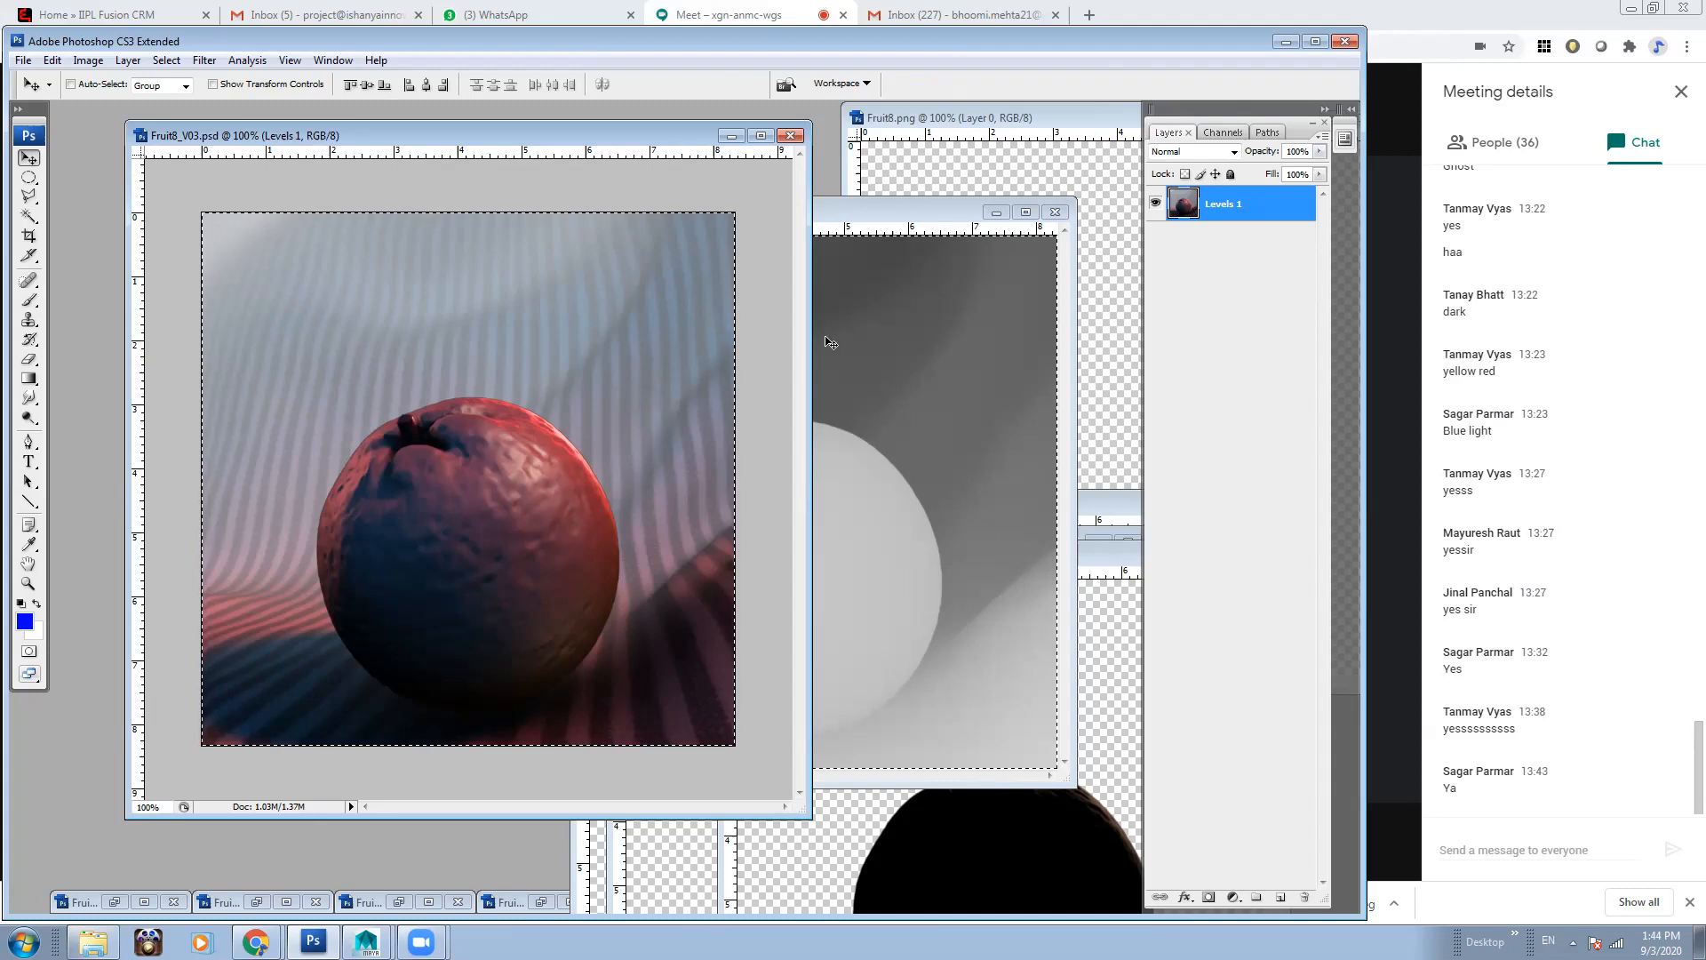
{"action": "key", "text": "ctrl+d"}
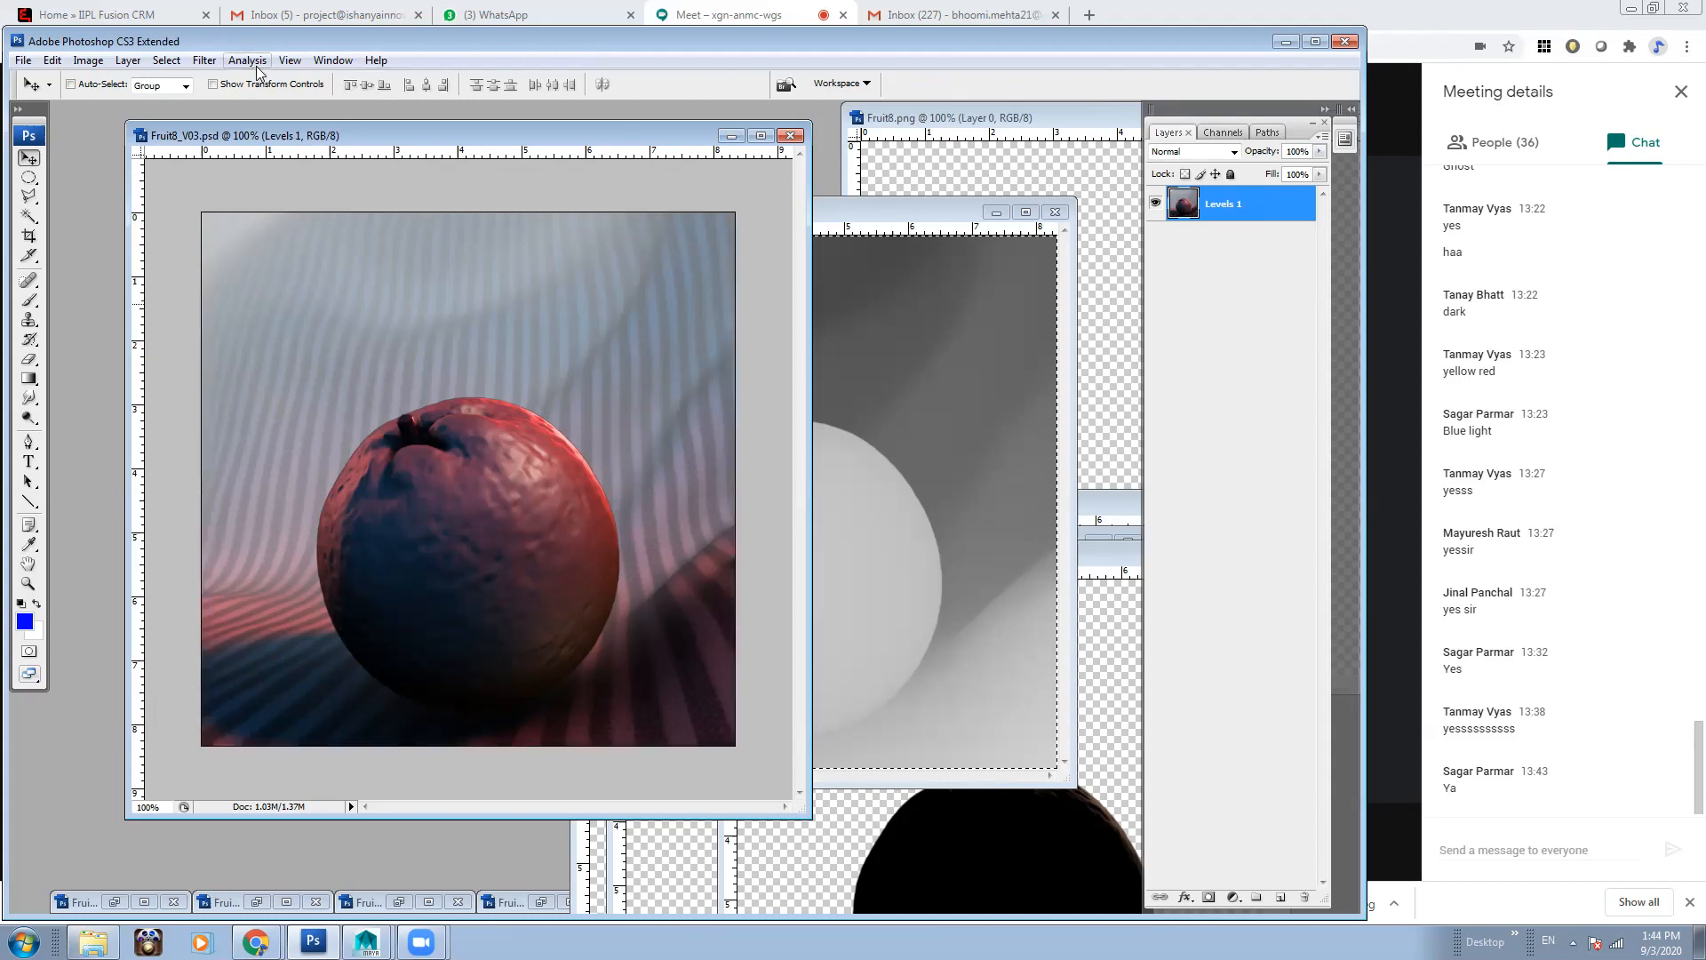
Open Lens Blur on the merged layer, use Alpha 1 as the depth map source and inspect the preview at different magnifications
{"action": "left_click", "coordinate": [205, 61]}
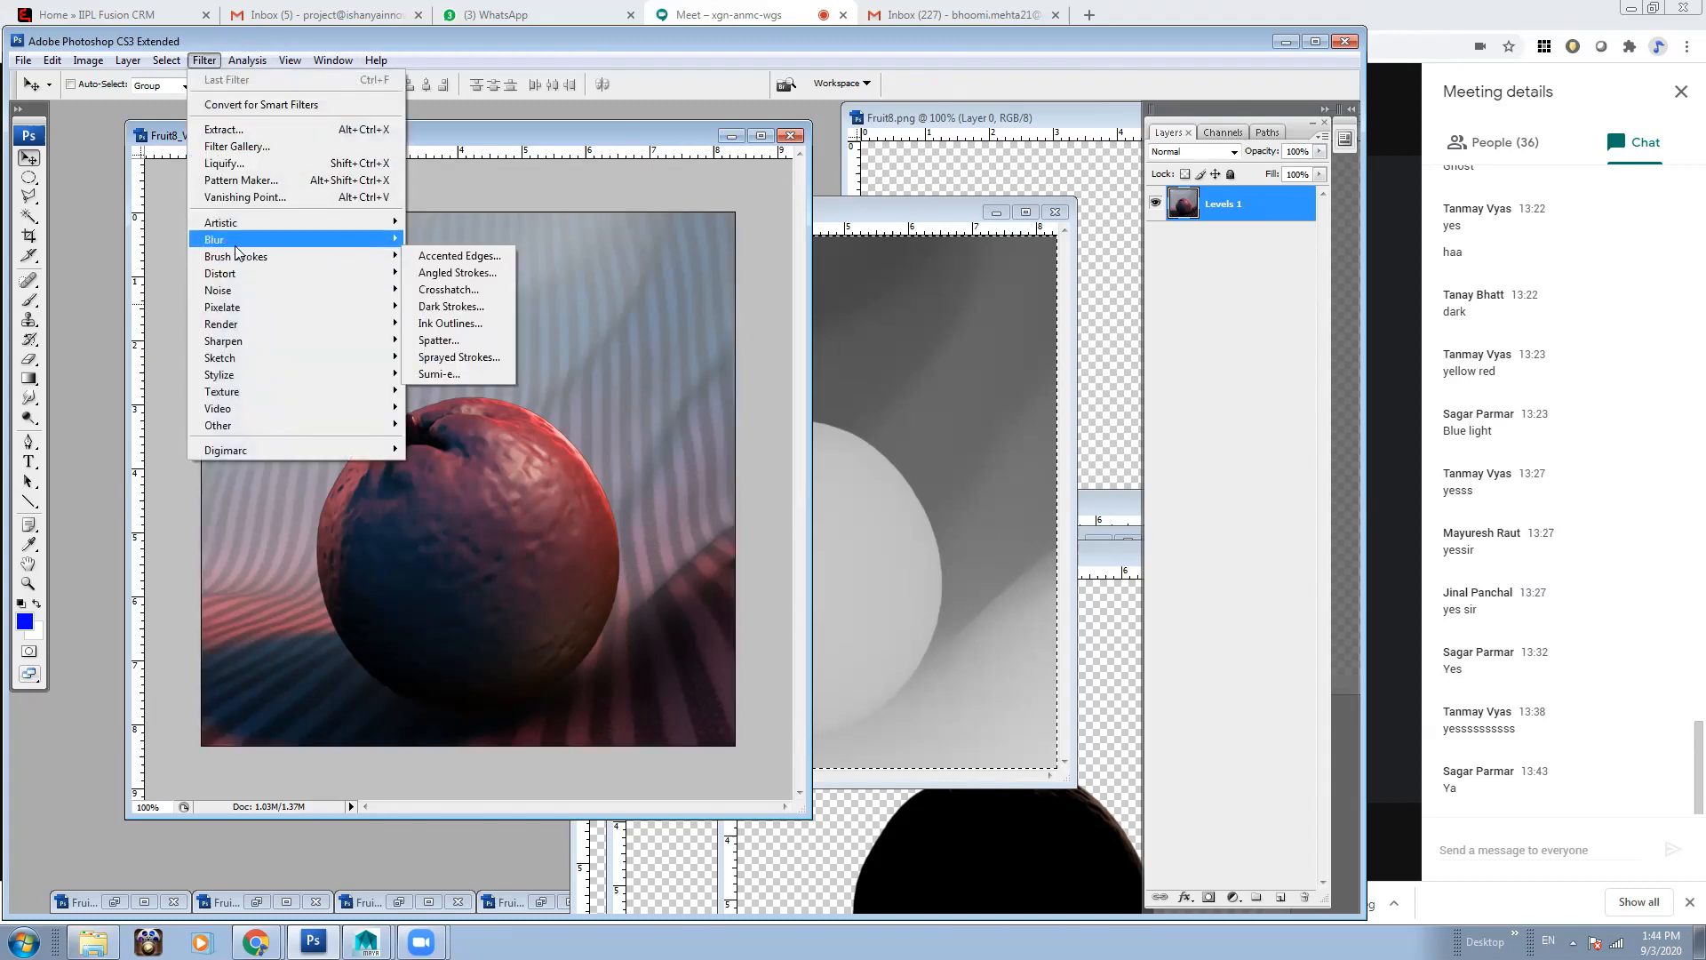
{"action": "mouse_move", "coordinate": [267, 240]}
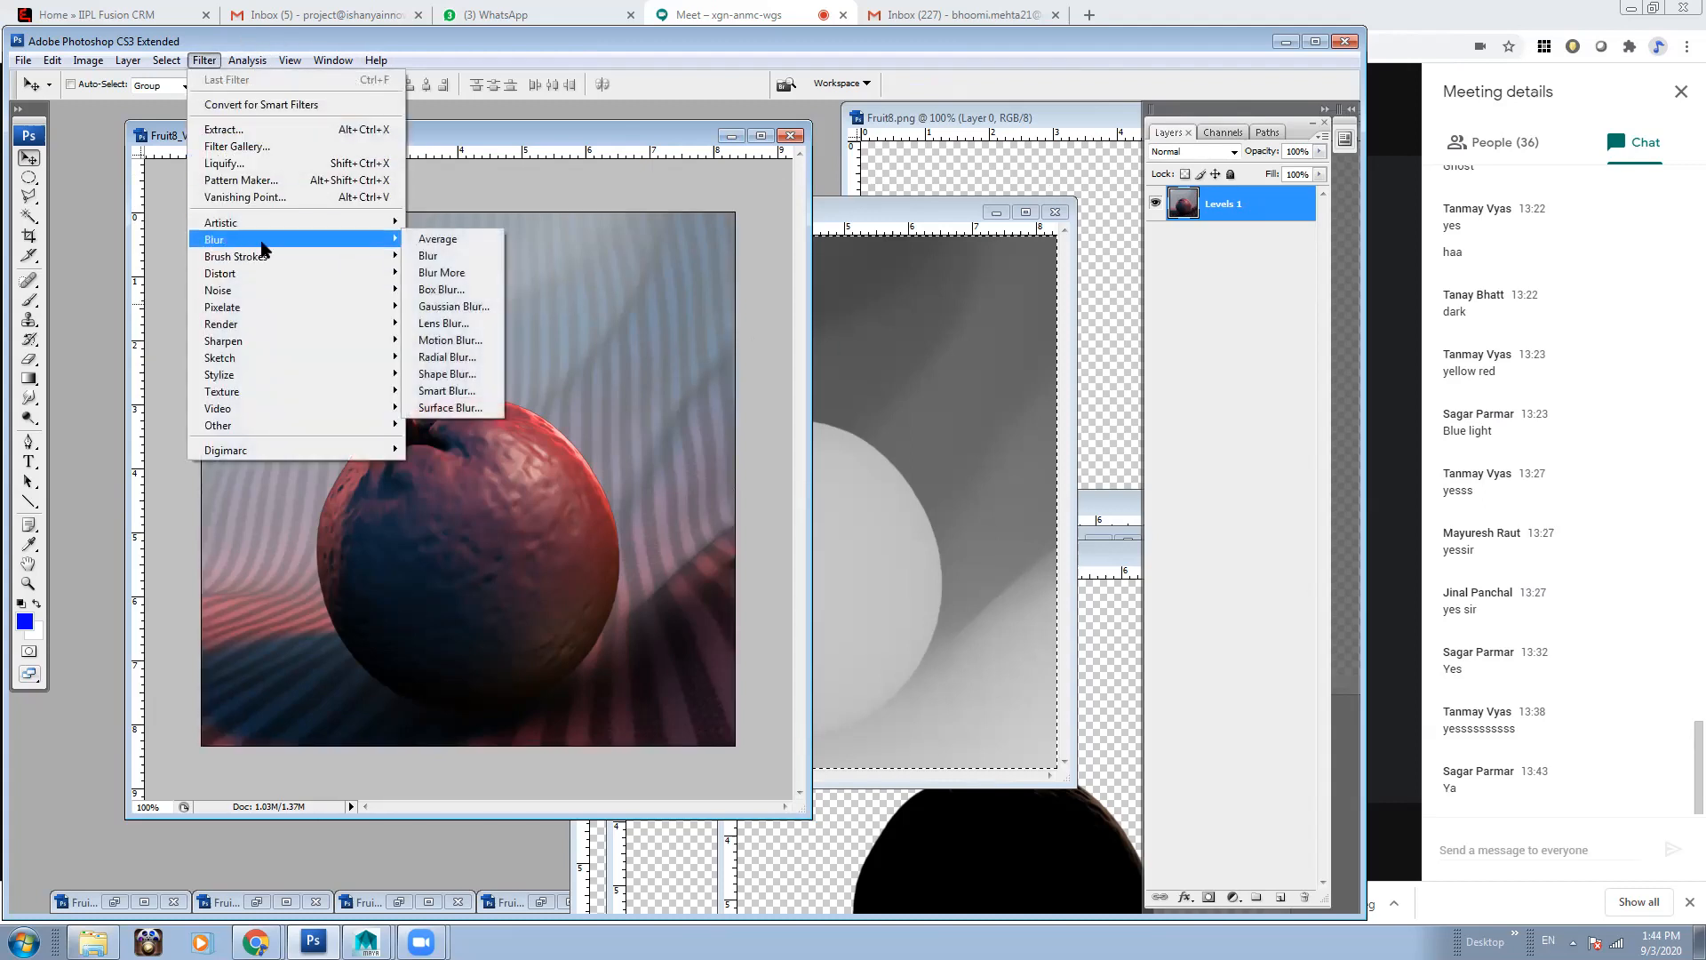
{"action": "left_click", "coordinate": [463, 326]}
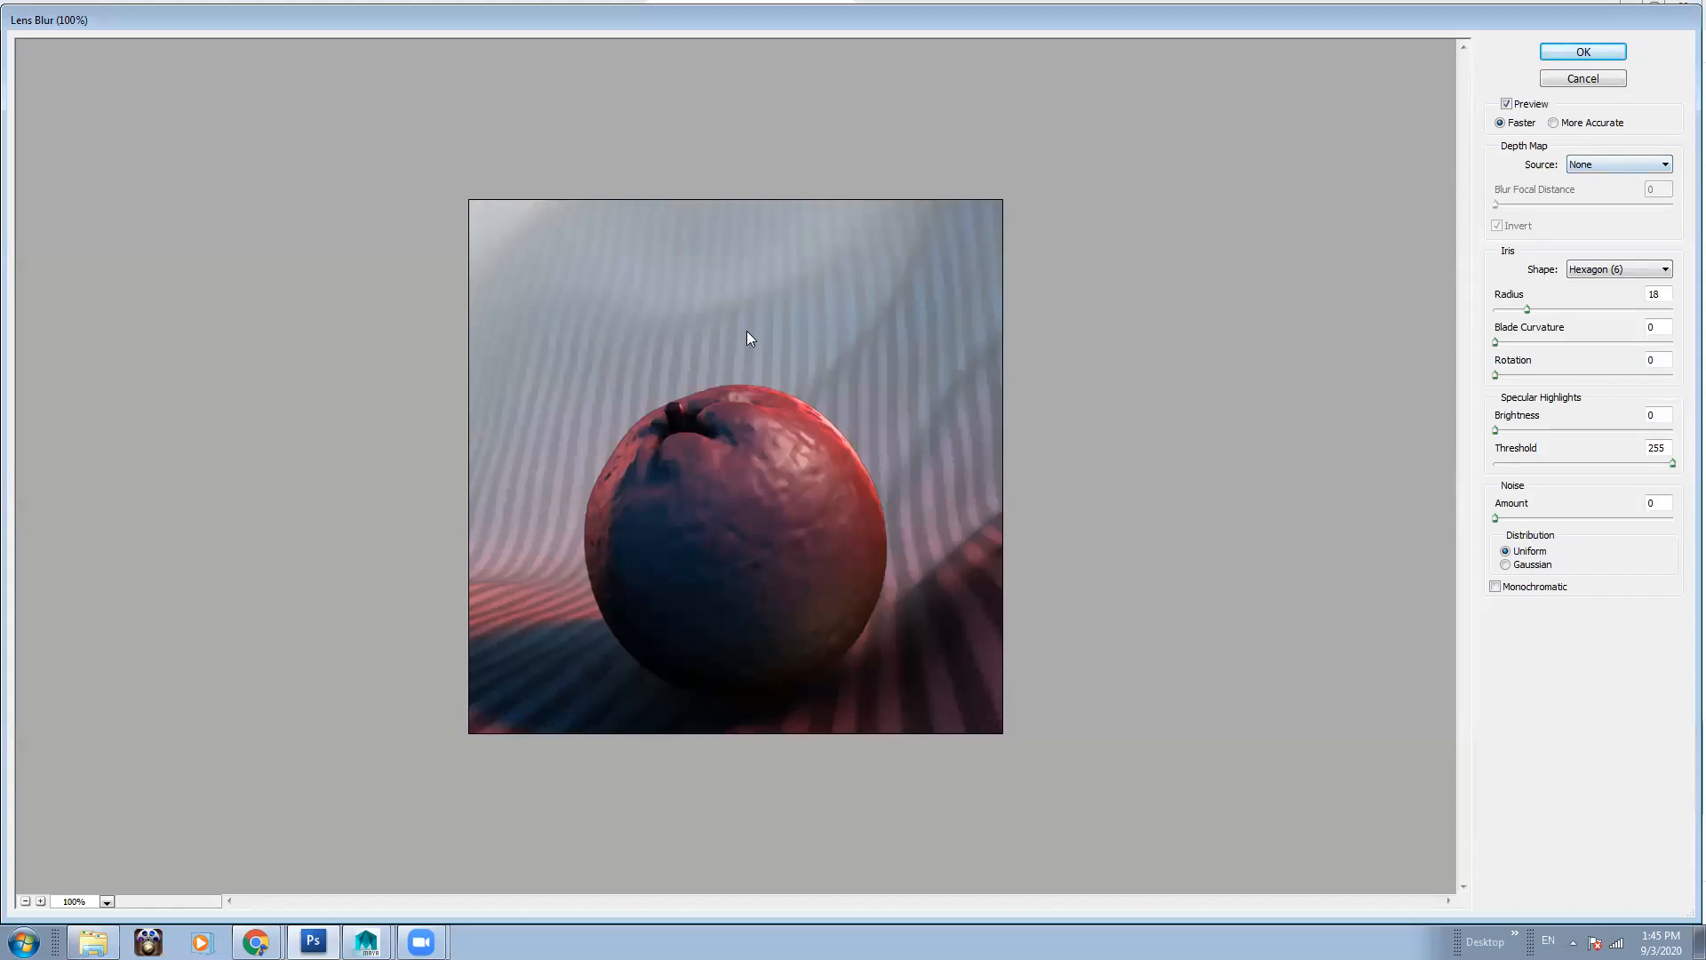
{"action": "left_click", "coordinate": [503, 240], "text": "ctrl"}
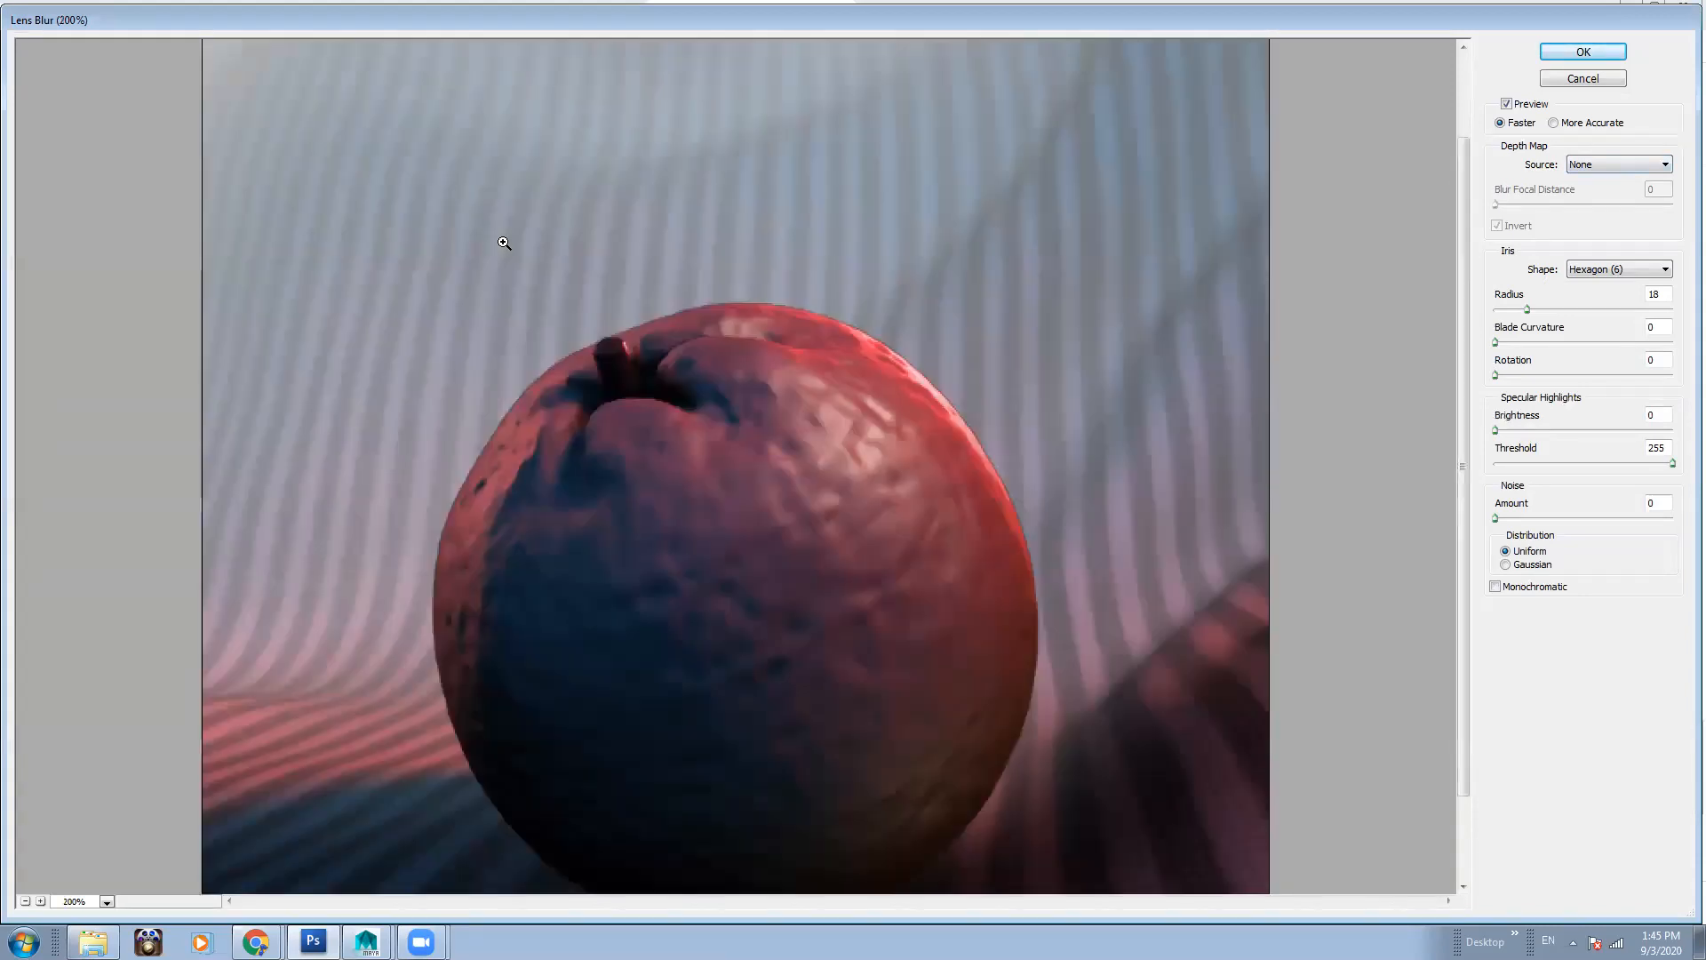
{"action": "scroll", "coordinate": [492, 173], "scroll_direction": "up", "scroll_amount": 3}
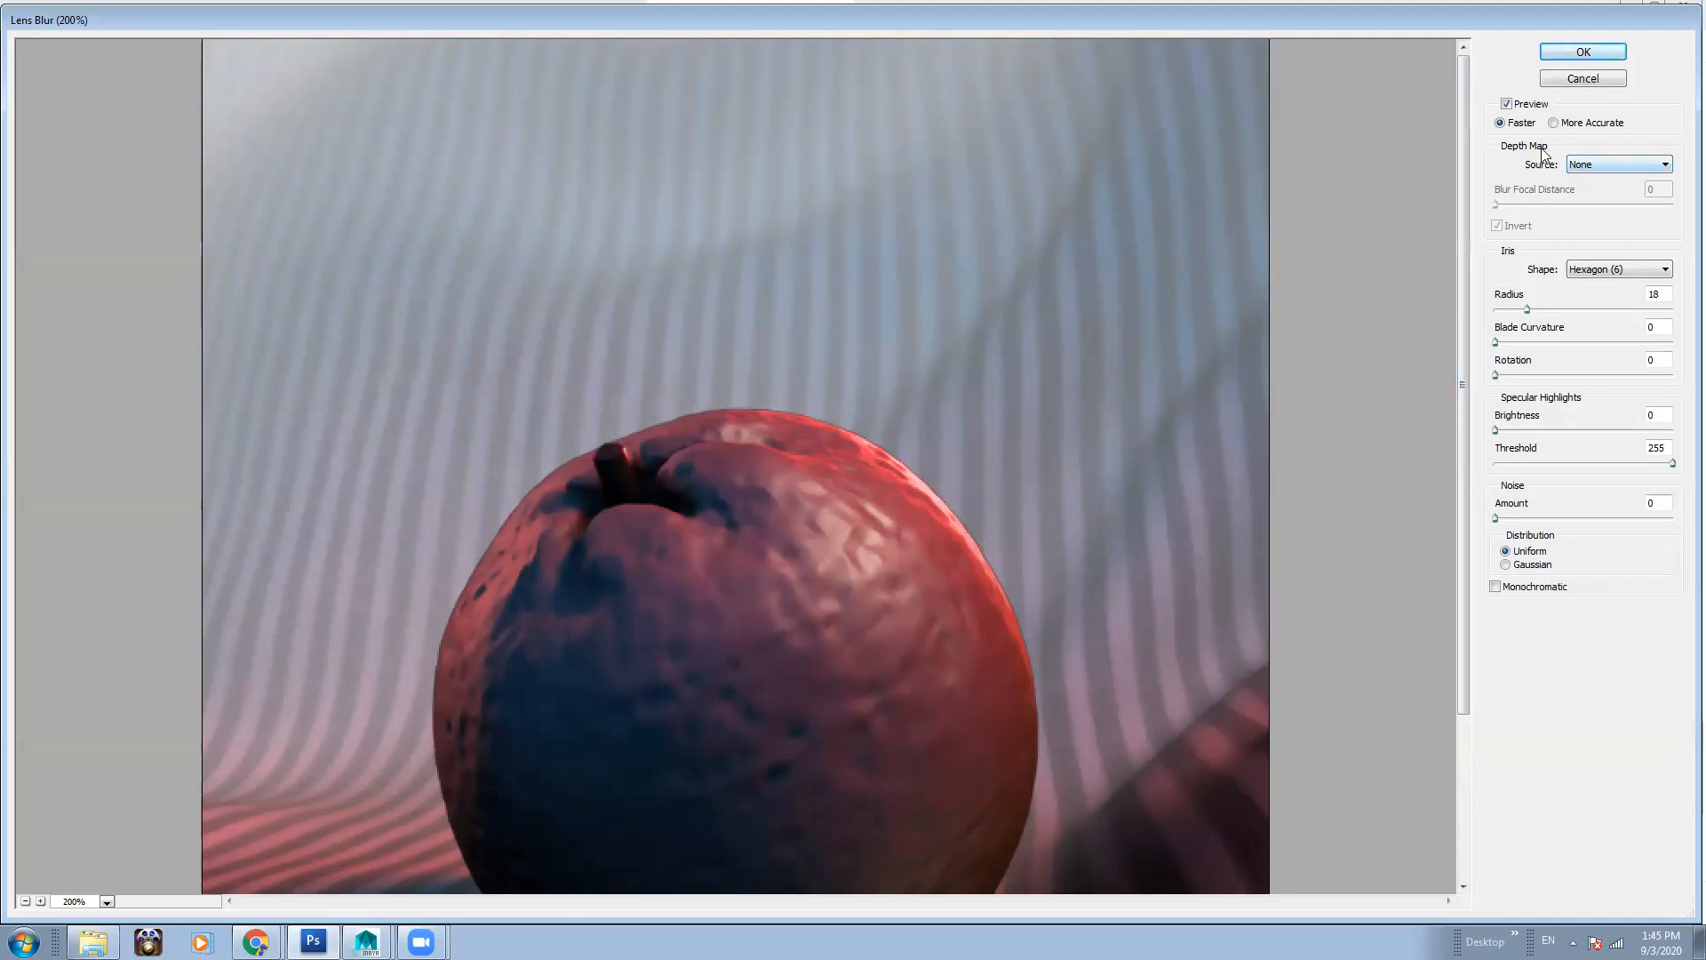
{"action": "left_click", "coordinate": [1607, 165]}
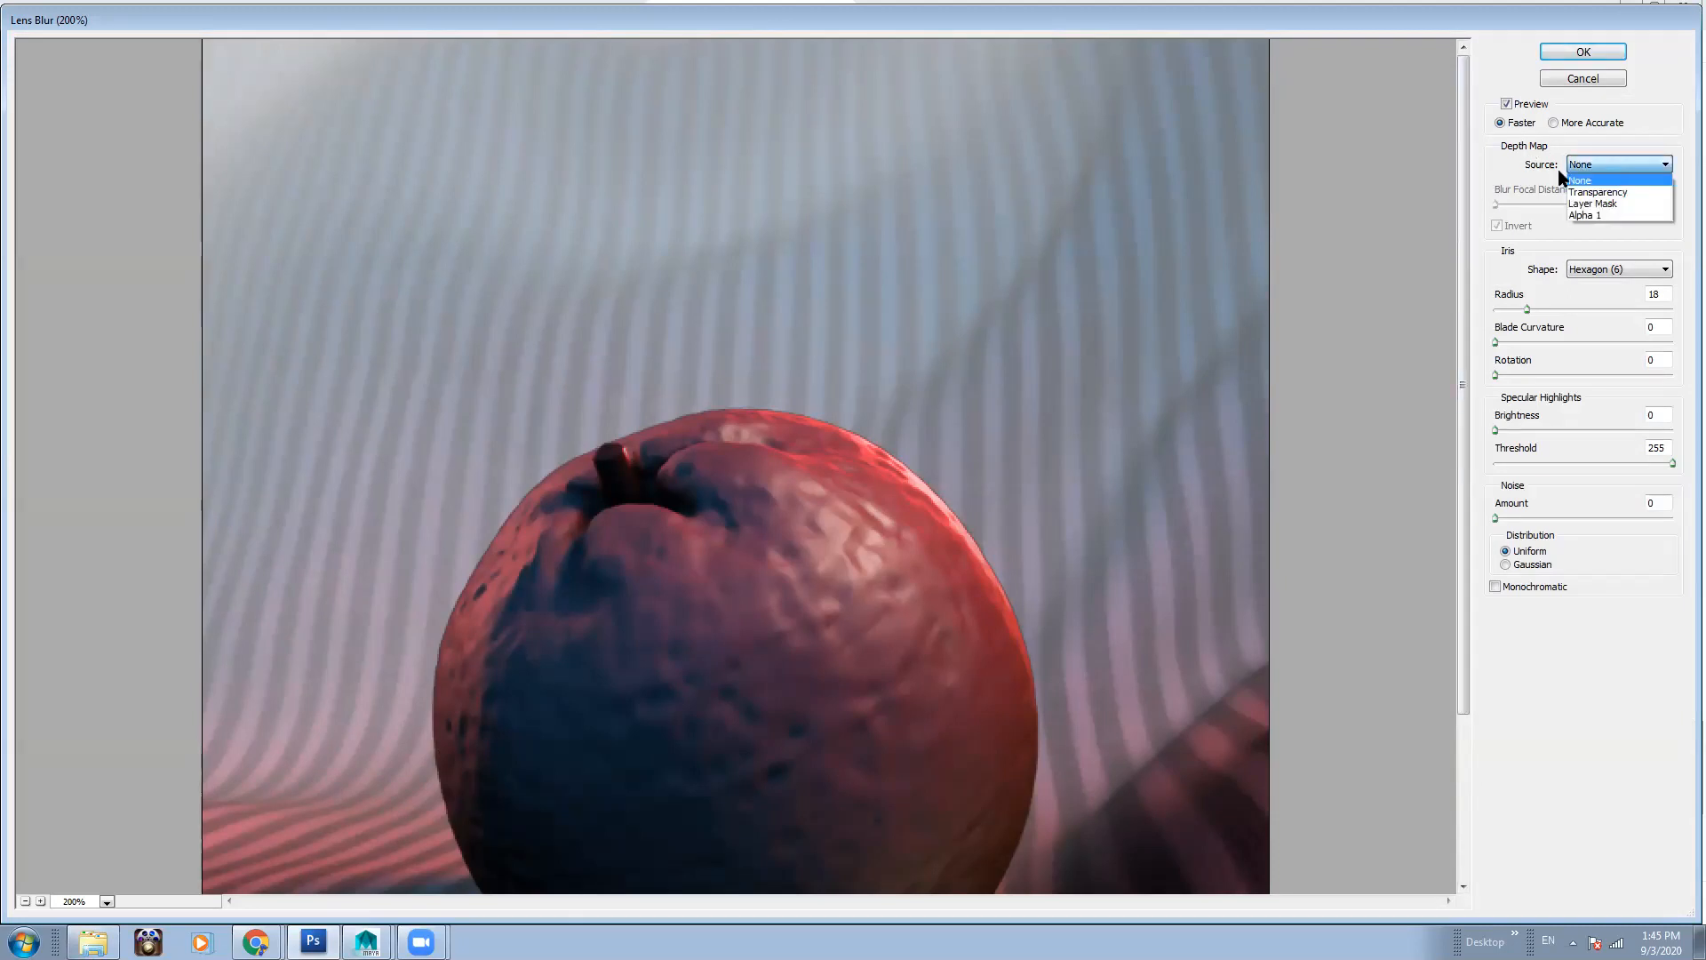
{"action": "left_click", "coordinate": [1596, 217]}
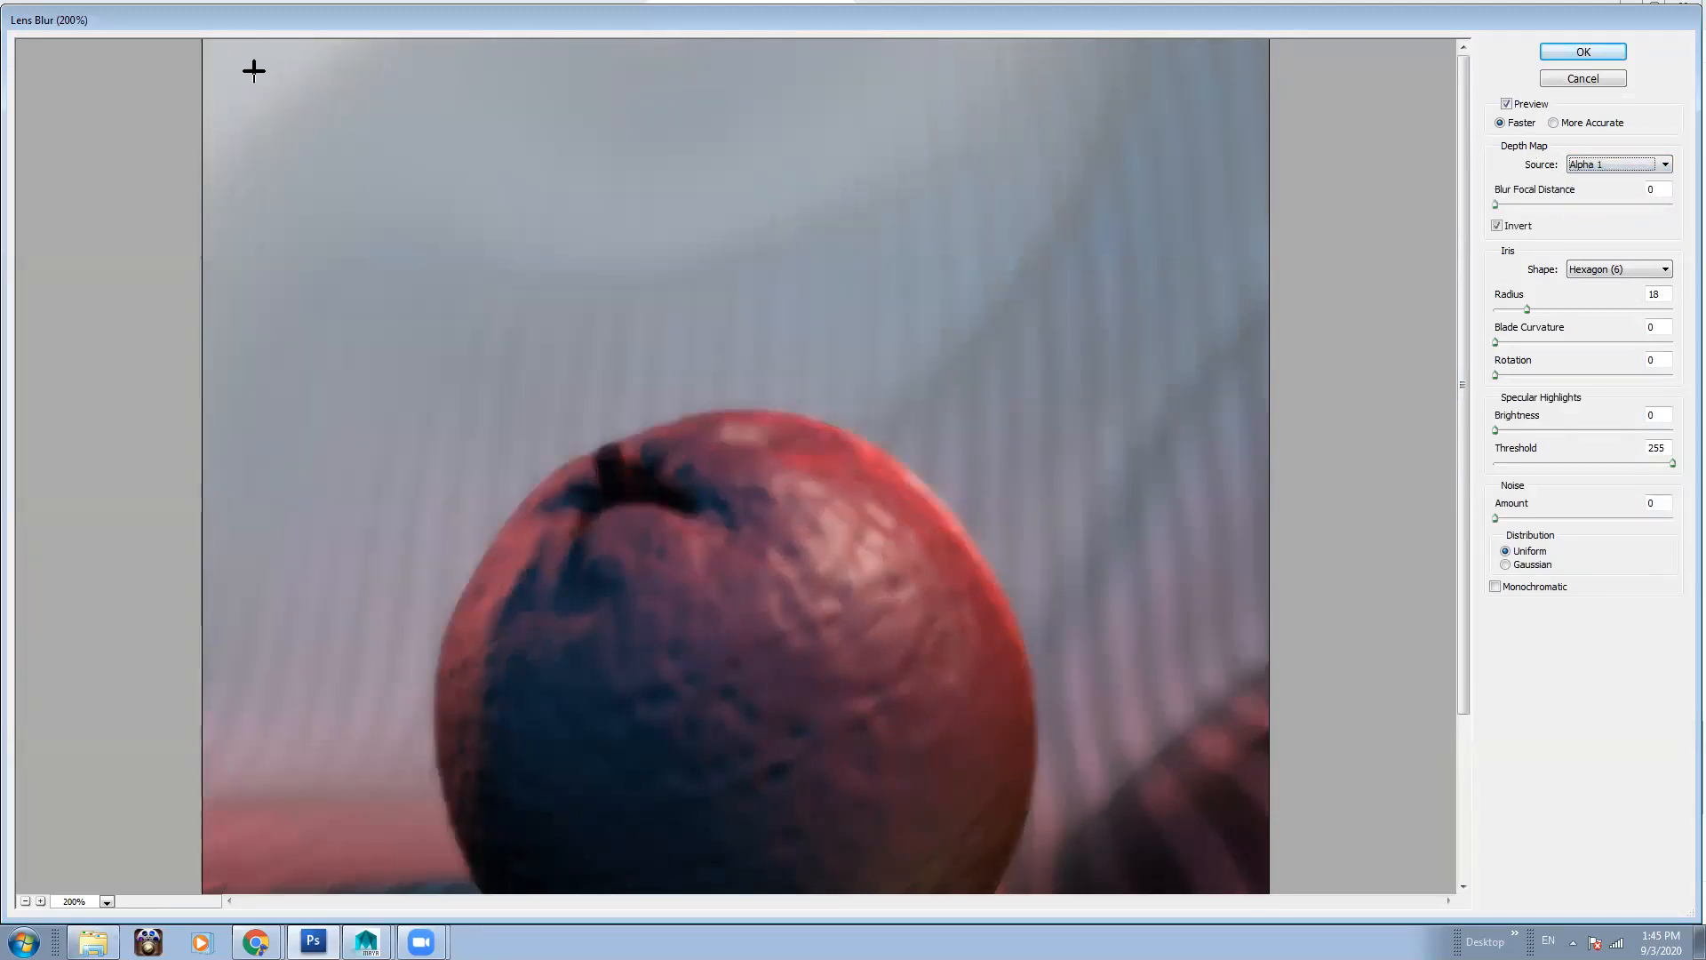
{"action": "key", "text": "ctrl+minus"}
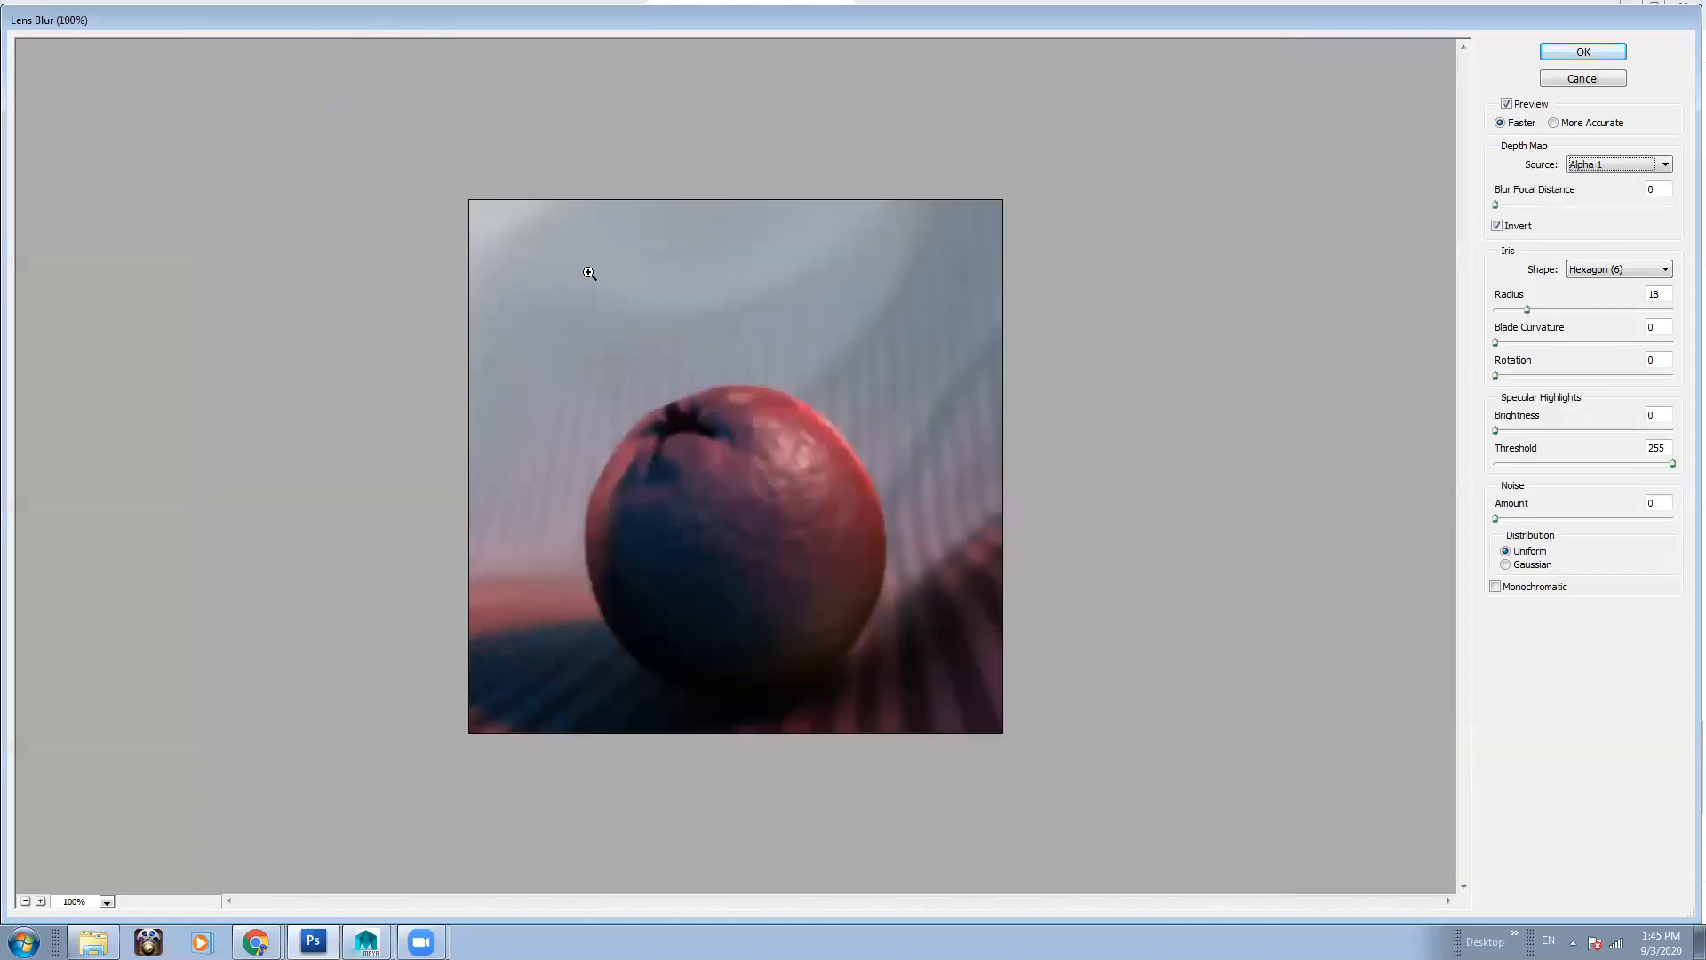
{"action": "key", "text": "ctrl+plus"}
{"action": "key", "text": "ctrl+minus"}
{"action": "key", "text": "ctrl+plus"}
{"action": "key", "text": "ctrl+minus"}
Turn off depth map inversion, set the blur focal distance to 184 and radius to 34, and apply the Lens Blur
{"action": "left_click", "coordinate": [1496, 225]}
{"action": "left_click_drag", "start_coordinate": [1495, 205], "coordinate": [1602, 214]}
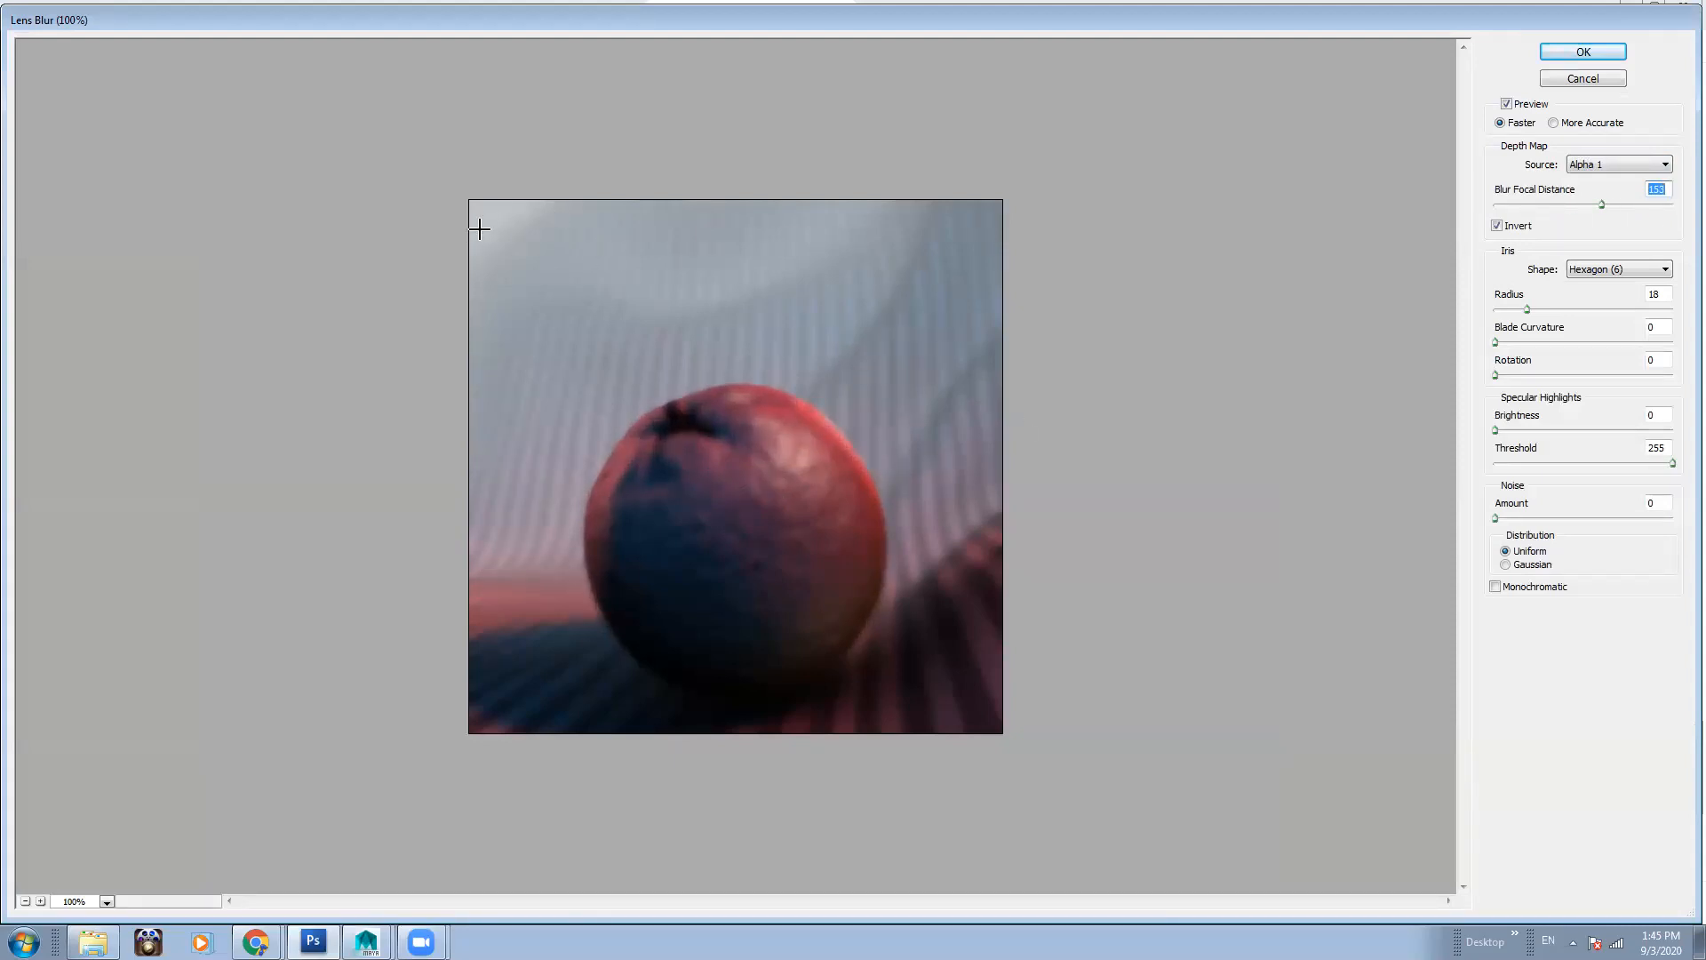
{"action": "left_click", "coordinate": [1496, 226]}
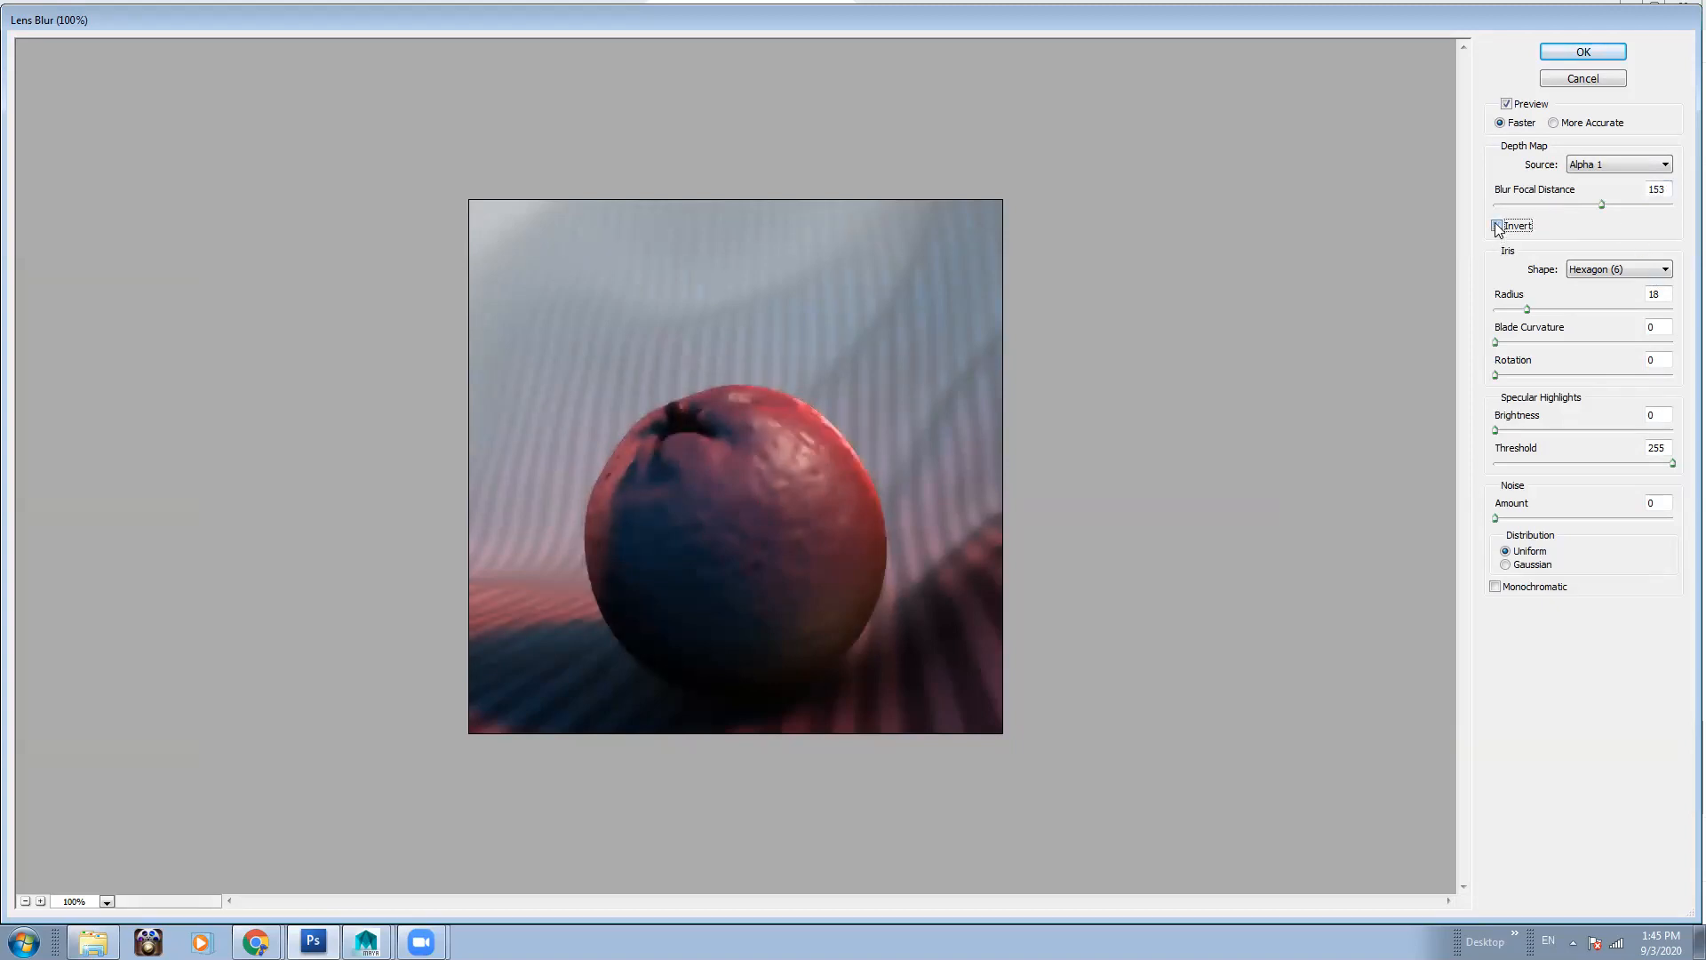
{"action": "left_click_drag", "start_coordinate": [1528, 308], "coordinate": [1544, 306]}
{"action": "left_click_drag", "start_coordinate": [1602, 204], "coordinate": [1638, 205]}
{"action": "left_click_drag", "start_coordinate": [1552, 308], "coordinate": [1554, 316]}
{"action": "left_click_drag", "start_coordinate": [1573, 309], "coordinate": [1554, 310]}
{"action": "mouse_move", "coordinate": [1617, 205]}
{"action": "left_mouse_down"}
{"action": "mouse_move", "coordinate": [1587, 206]}
{"action": "mouse_move", "coordinate": [1621, 206]}
{"action": "left_mouse_up"}
{"action": "left_click", "coordinate": [1590, 56]}
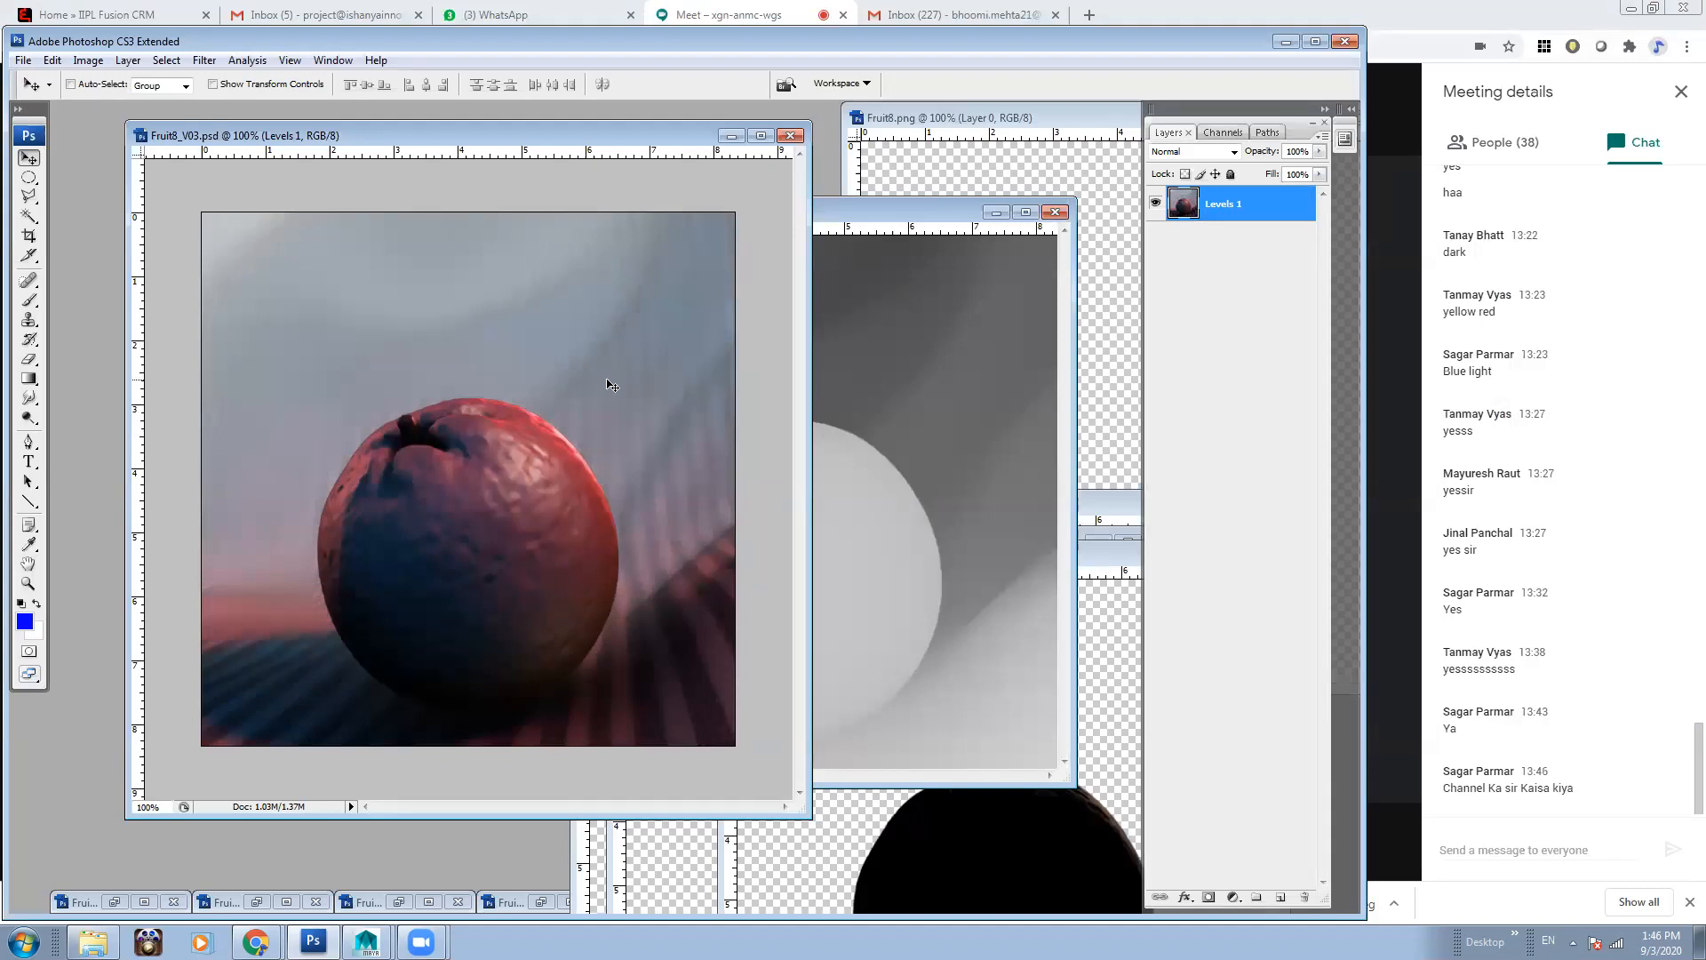
Undo the Lens Blur, the deselection and the layer merge in Fruit8_V03.psd
{"action": "key", "text": "ctrl+z"}
{"action": "key", "text": "ctrl+alt+z"}
{"action": "key", "text": "ctrl+alt+z"}
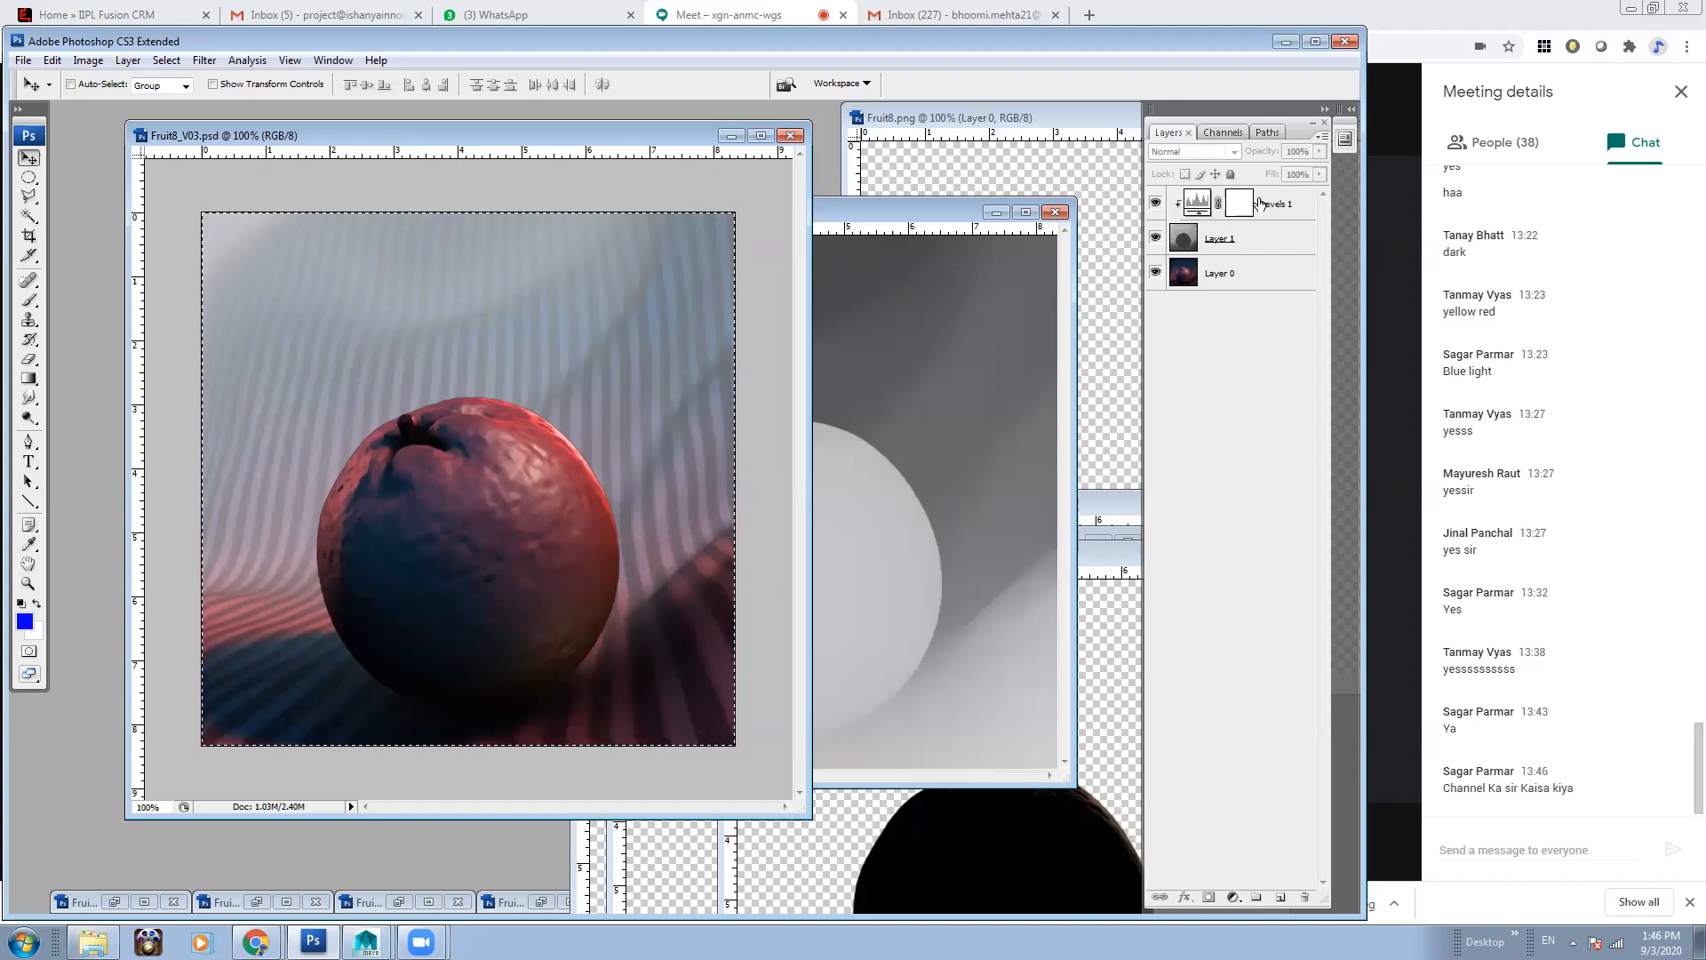
Add a Hue/Saturation adjustment layer directly above Layer 1, clipped to it, with default values
{"action": "left_click", "coordinate": [1293, 217]}
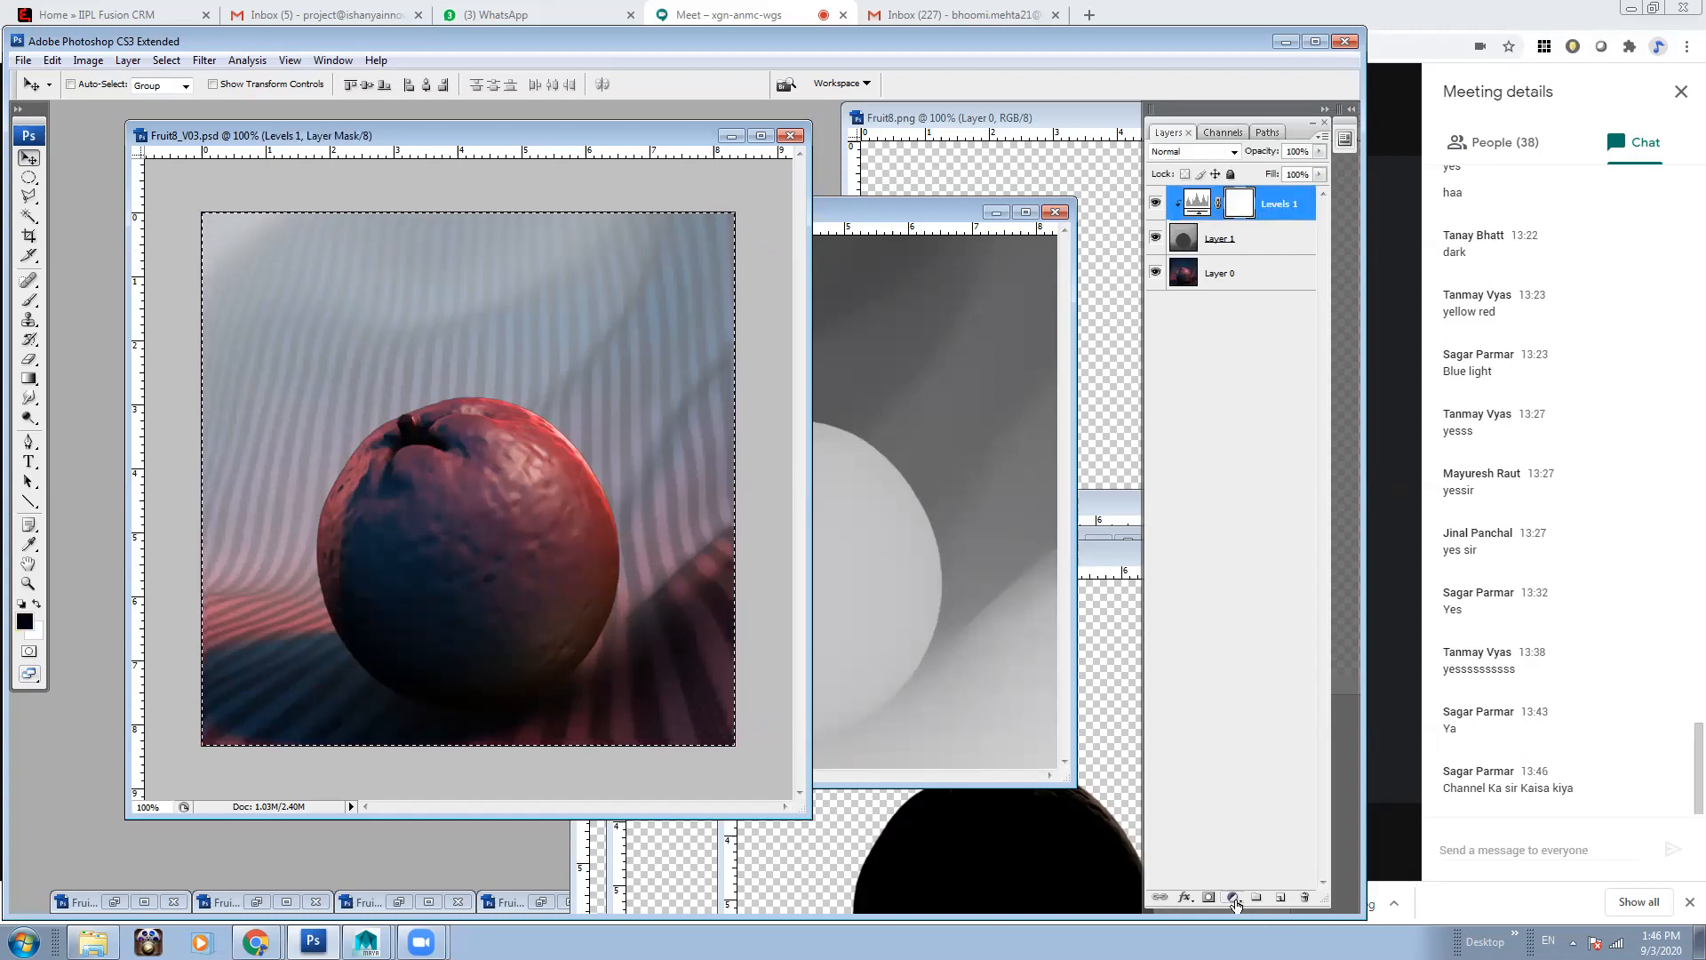
{"action": "left_click", "coordinate": [1218, 252]}
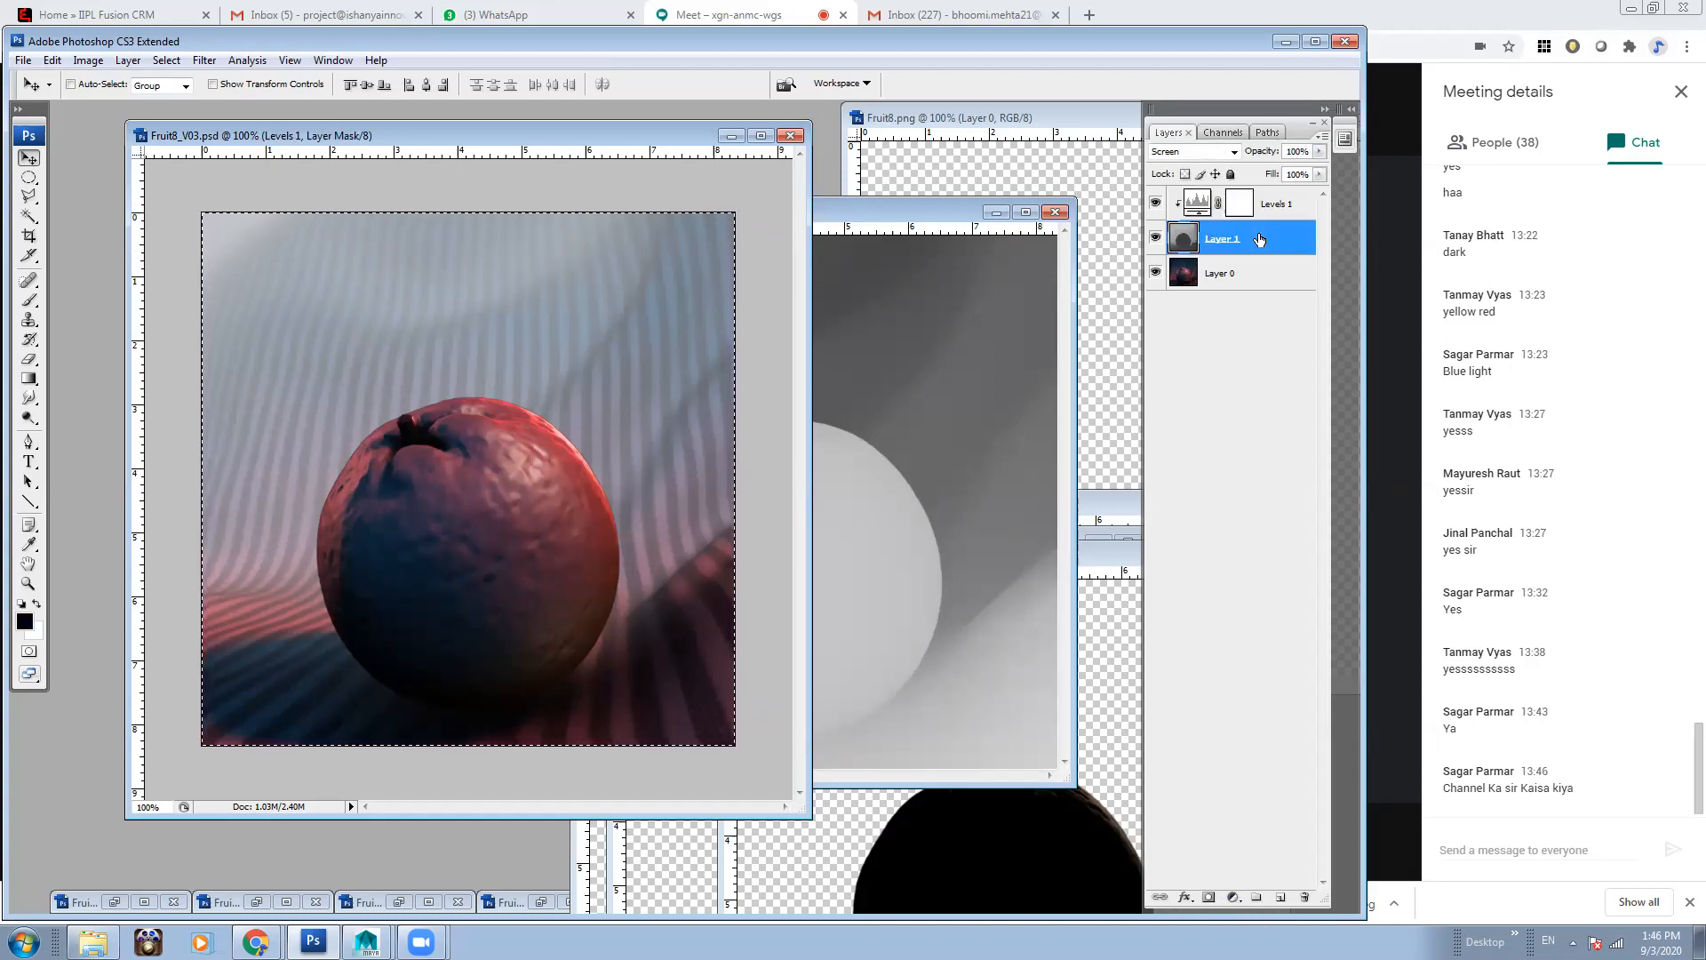
{"action": "left_click", "coordinate": [1234, 896]}
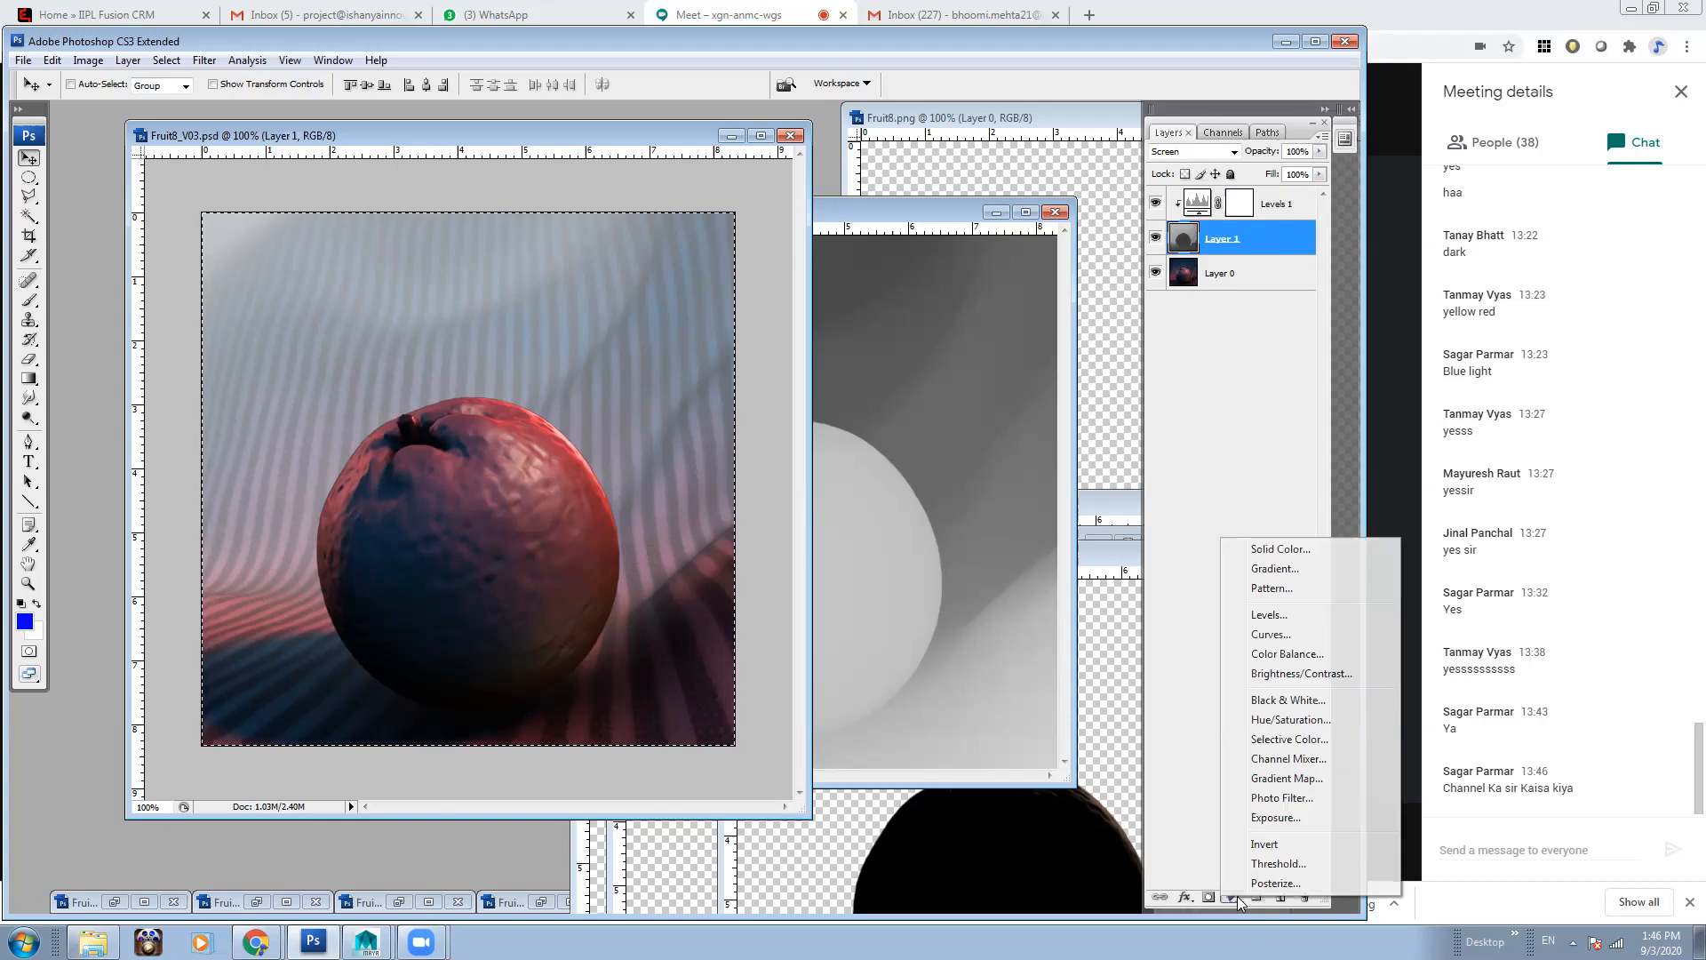
{"action": "left_click", "coordinate": [1304, 720]}
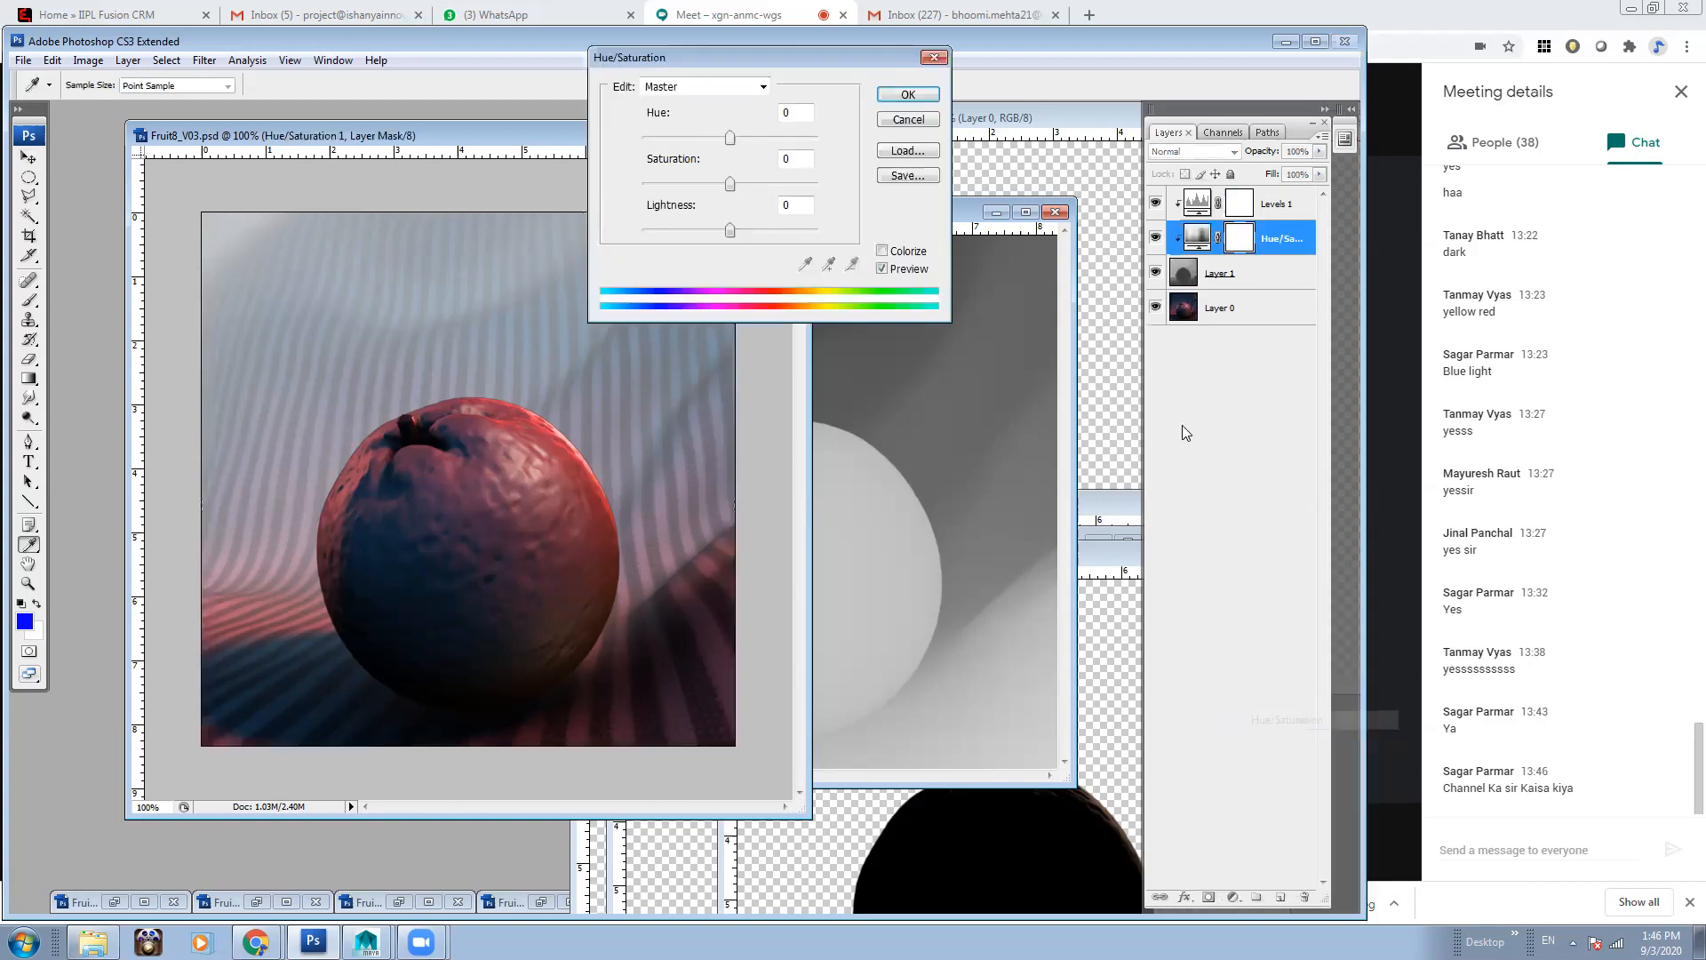
{"action": "left_click", "coordinate": [908, 95]}
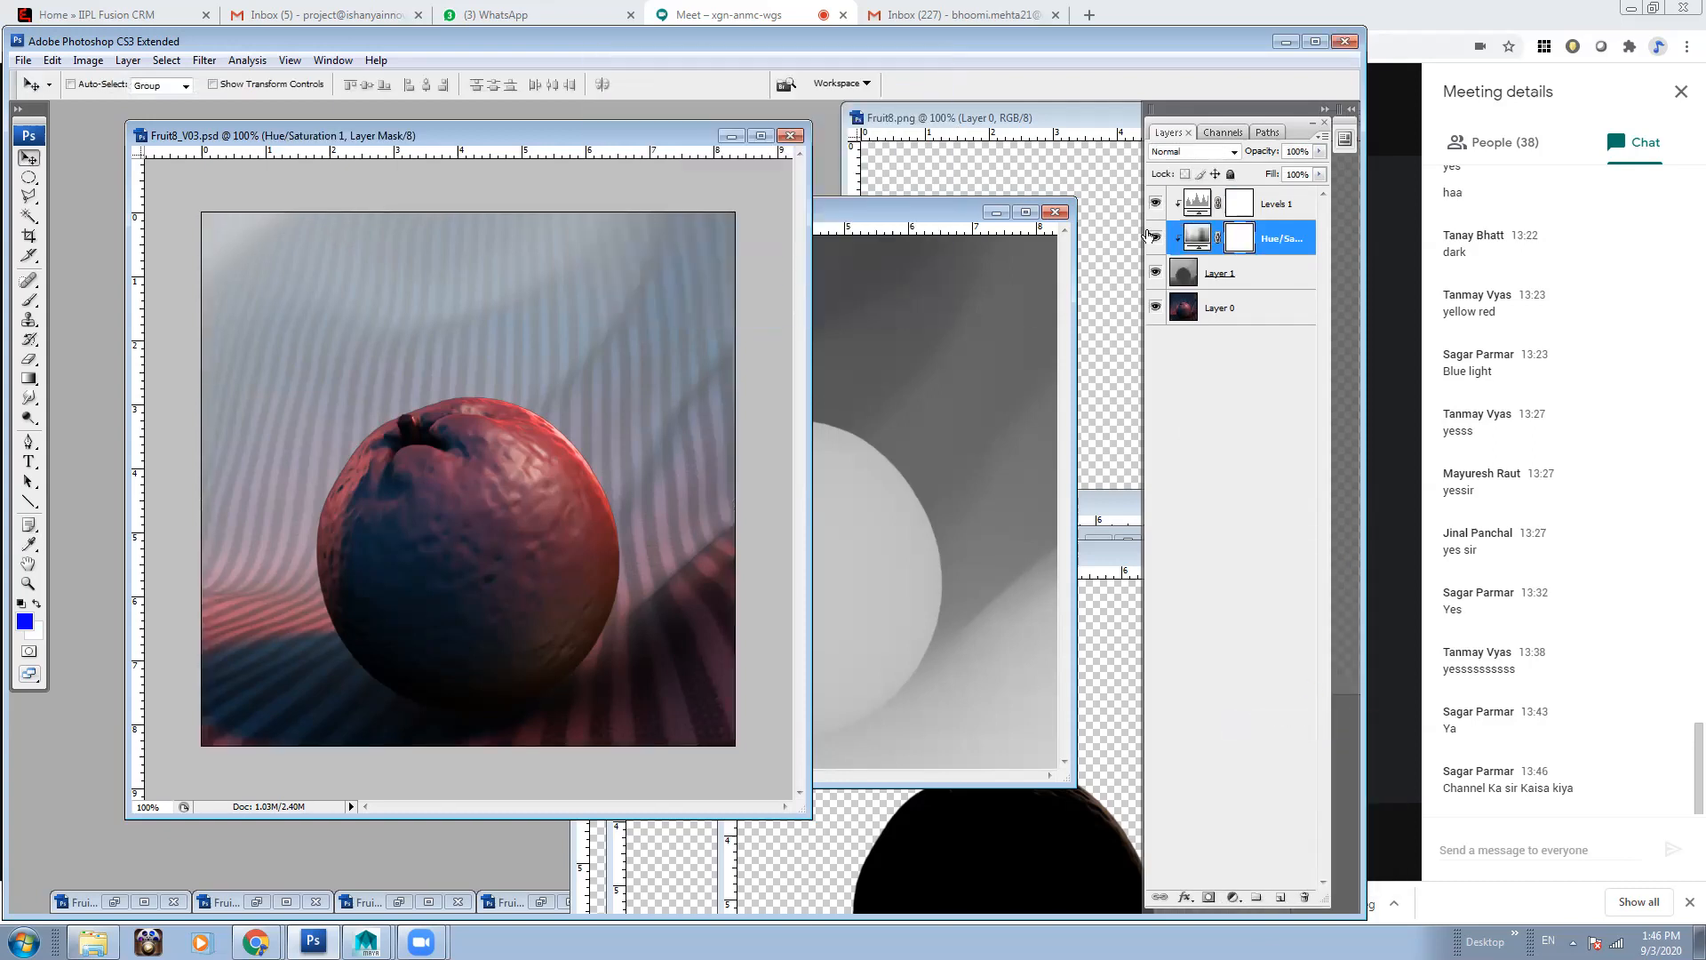
Colorize the fog blue in the Hue/Saturation adjustment with hue about 209, saturation 18 and lightness -18
{"action": "double_click", "coordinate": [1196, 238]}
{"action": "left_click", "coordinate": [883, 252]}
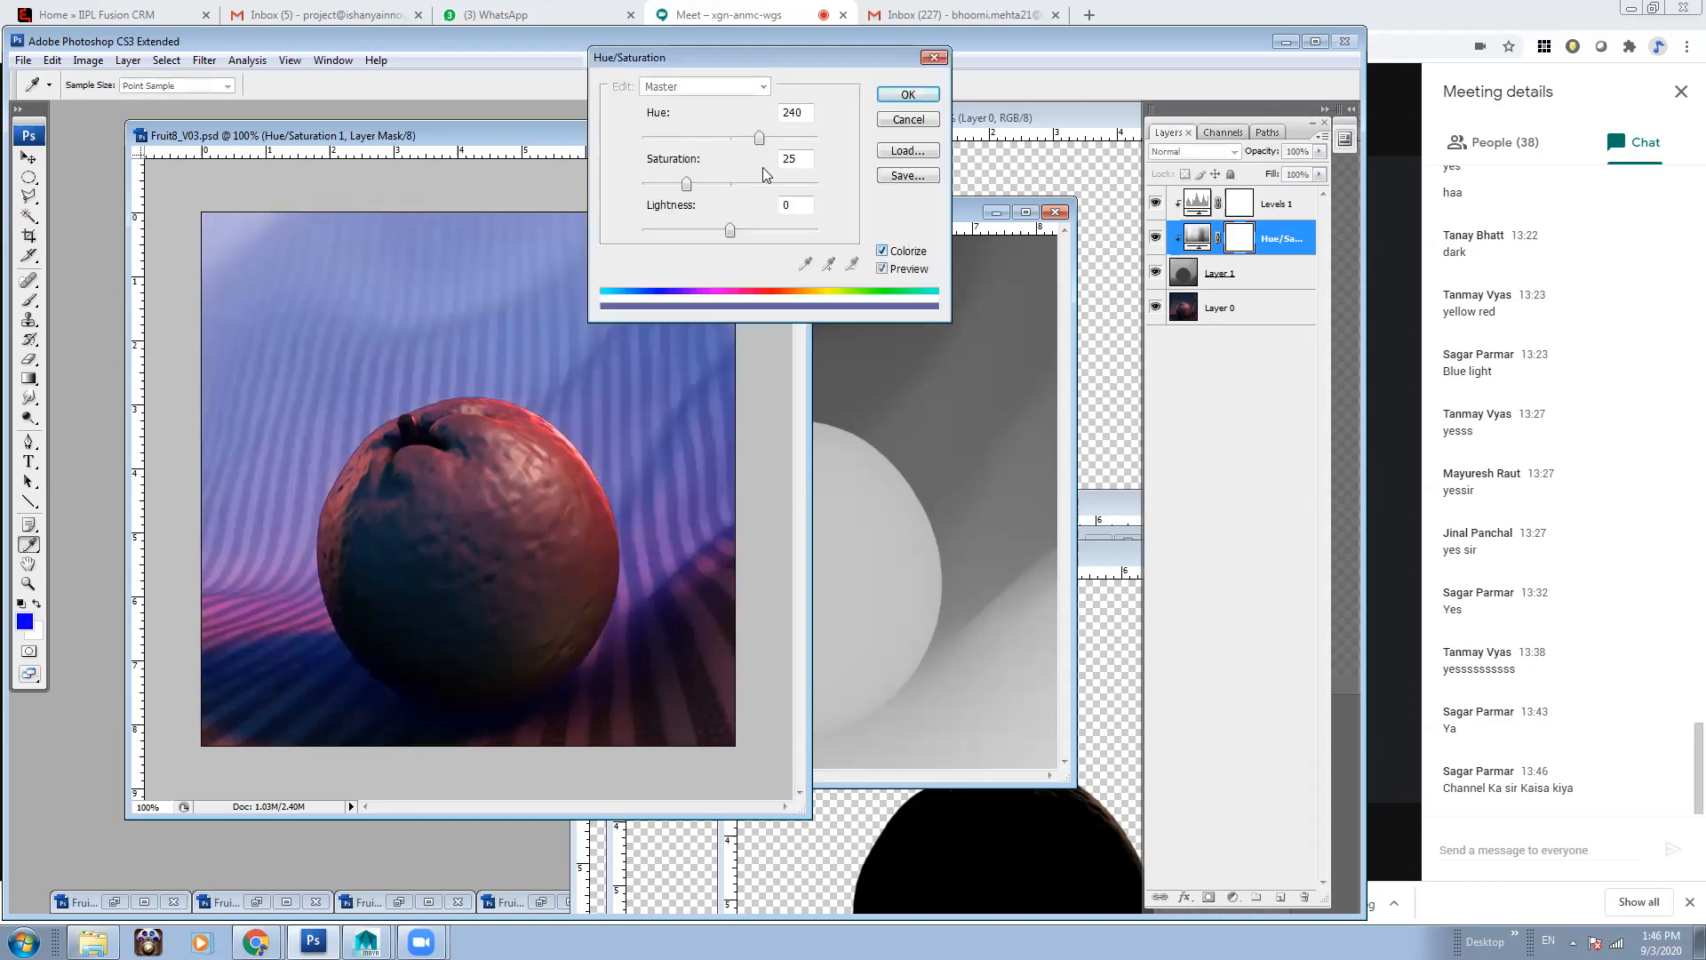
{"action": "left_click_drag", "start_coordinate": [763, 142], "coordinate": [689, 186]}
{"action": "left_click_drag", "start_coordinate": [753, 140], "coordinate": [714, 231]}
{"action": "left_click_drag", "start_coordinate": [759, 141], "coordinate": [744, 142]}
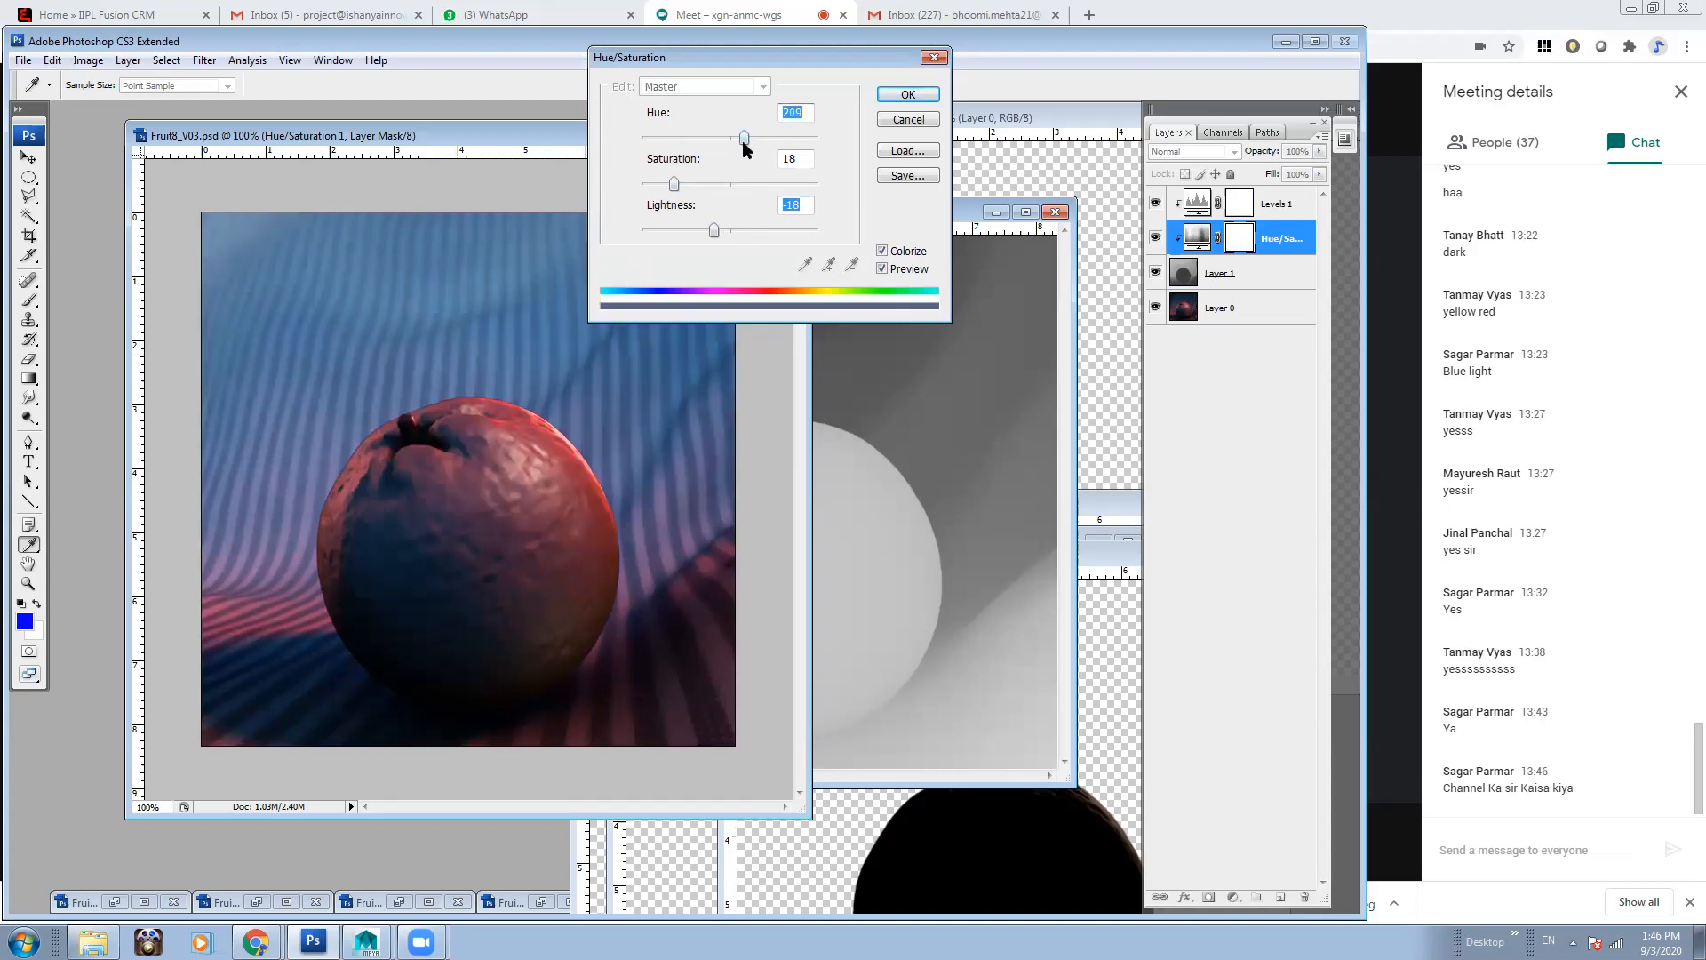
{"action": "left_click", "coordinate": [908, 94]}
Readjust the clipped Levels for the blue fog to black input 47, midtone 0.60 and white input 208
{"action": "double_click", "coordinate": [1197, 203]}
{"action": "left_click_drag", "start_coordinate": [761, 219], "coordinate": [660, 220]}
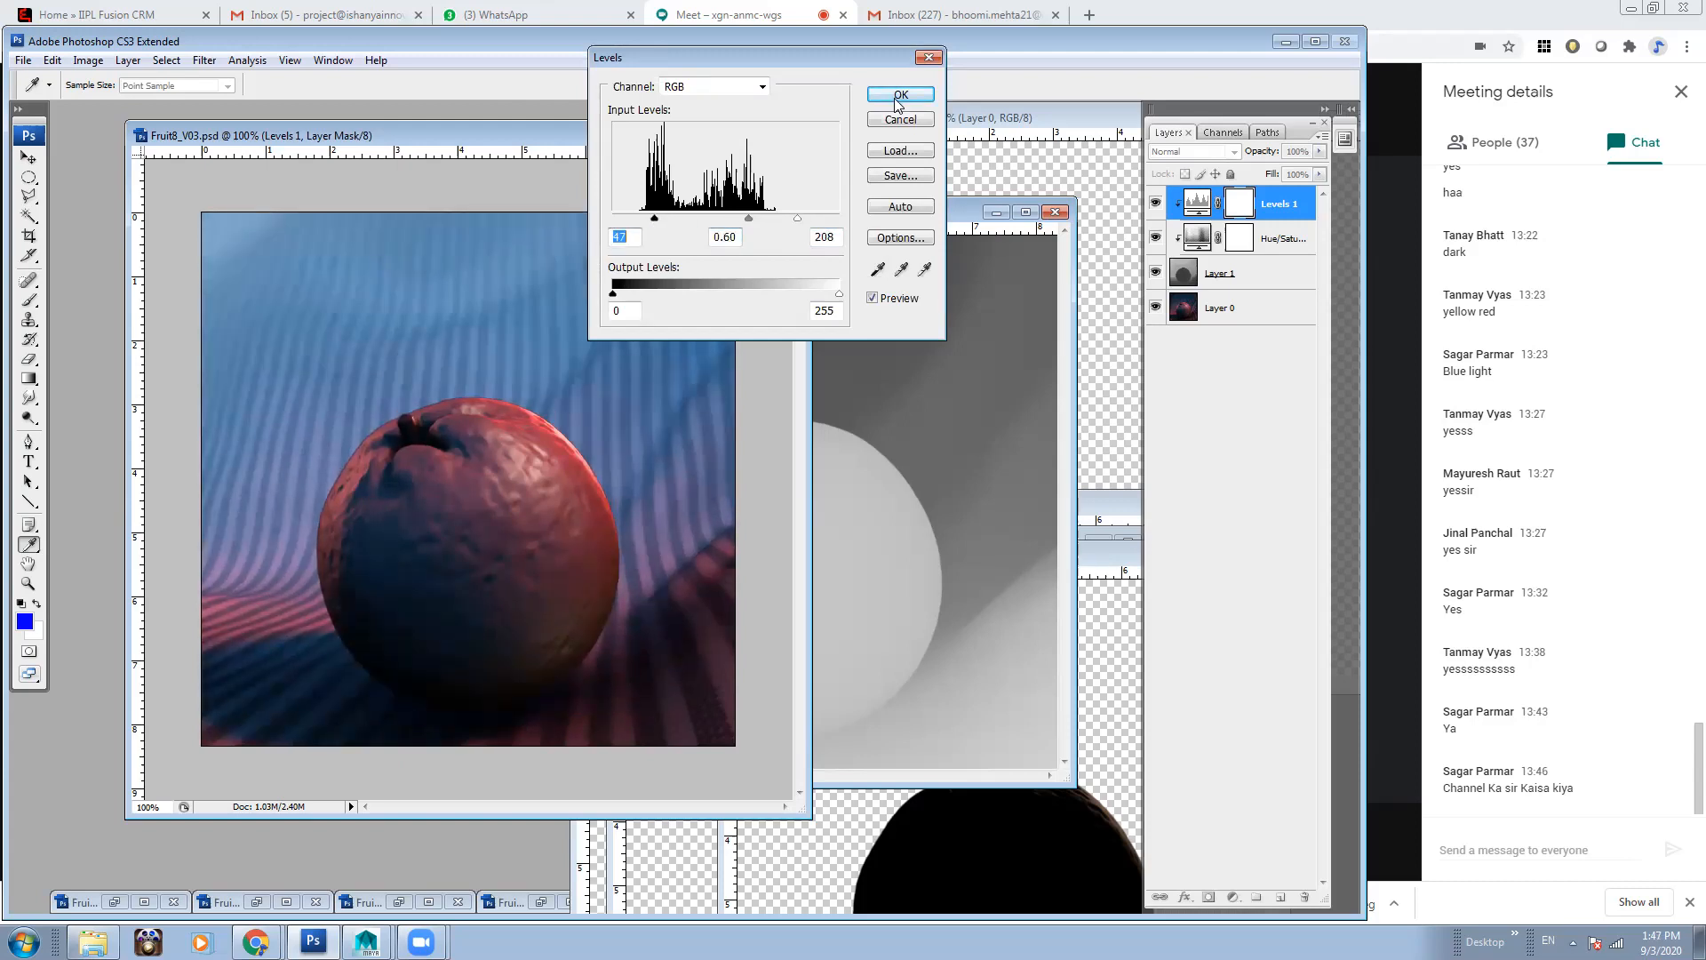
{"action": "left_click", "coordinate": [896, 96]}
Merge the fog layer, its two adjustments and Layer 0 into one layer, and check that the Alpha 1 channel remains
{"action": "left_click", "coordinate": [1252, 311], "text": "shift"}
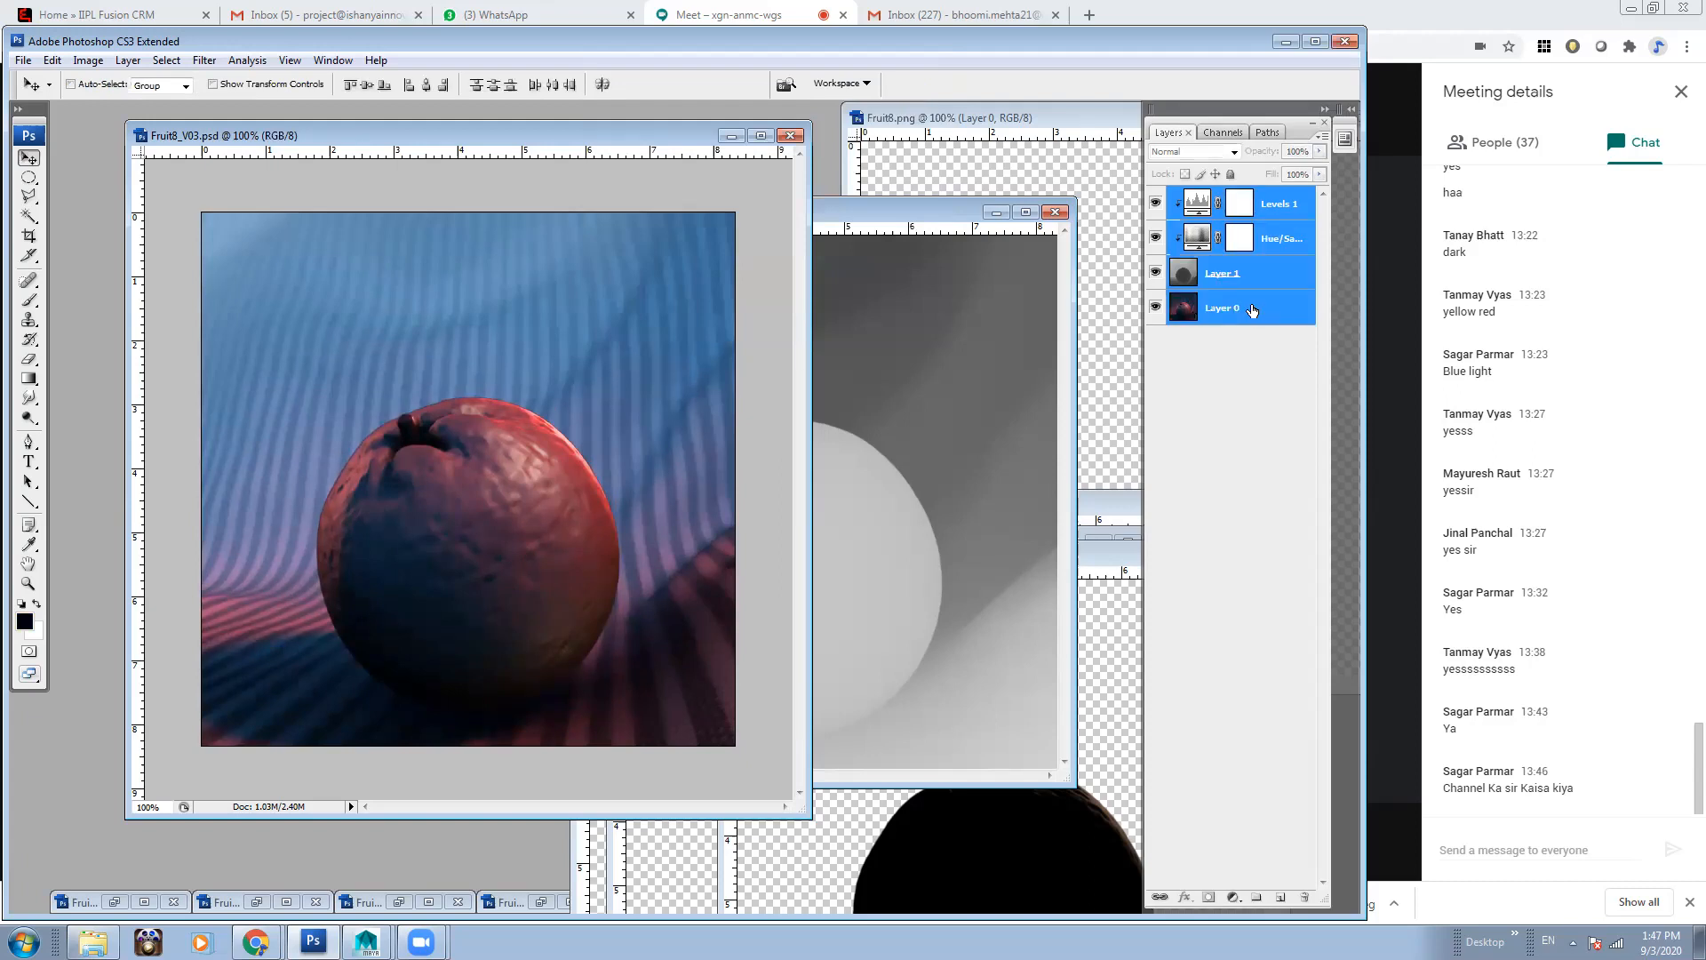
{"action": "key", "text": "ctrl+e"}
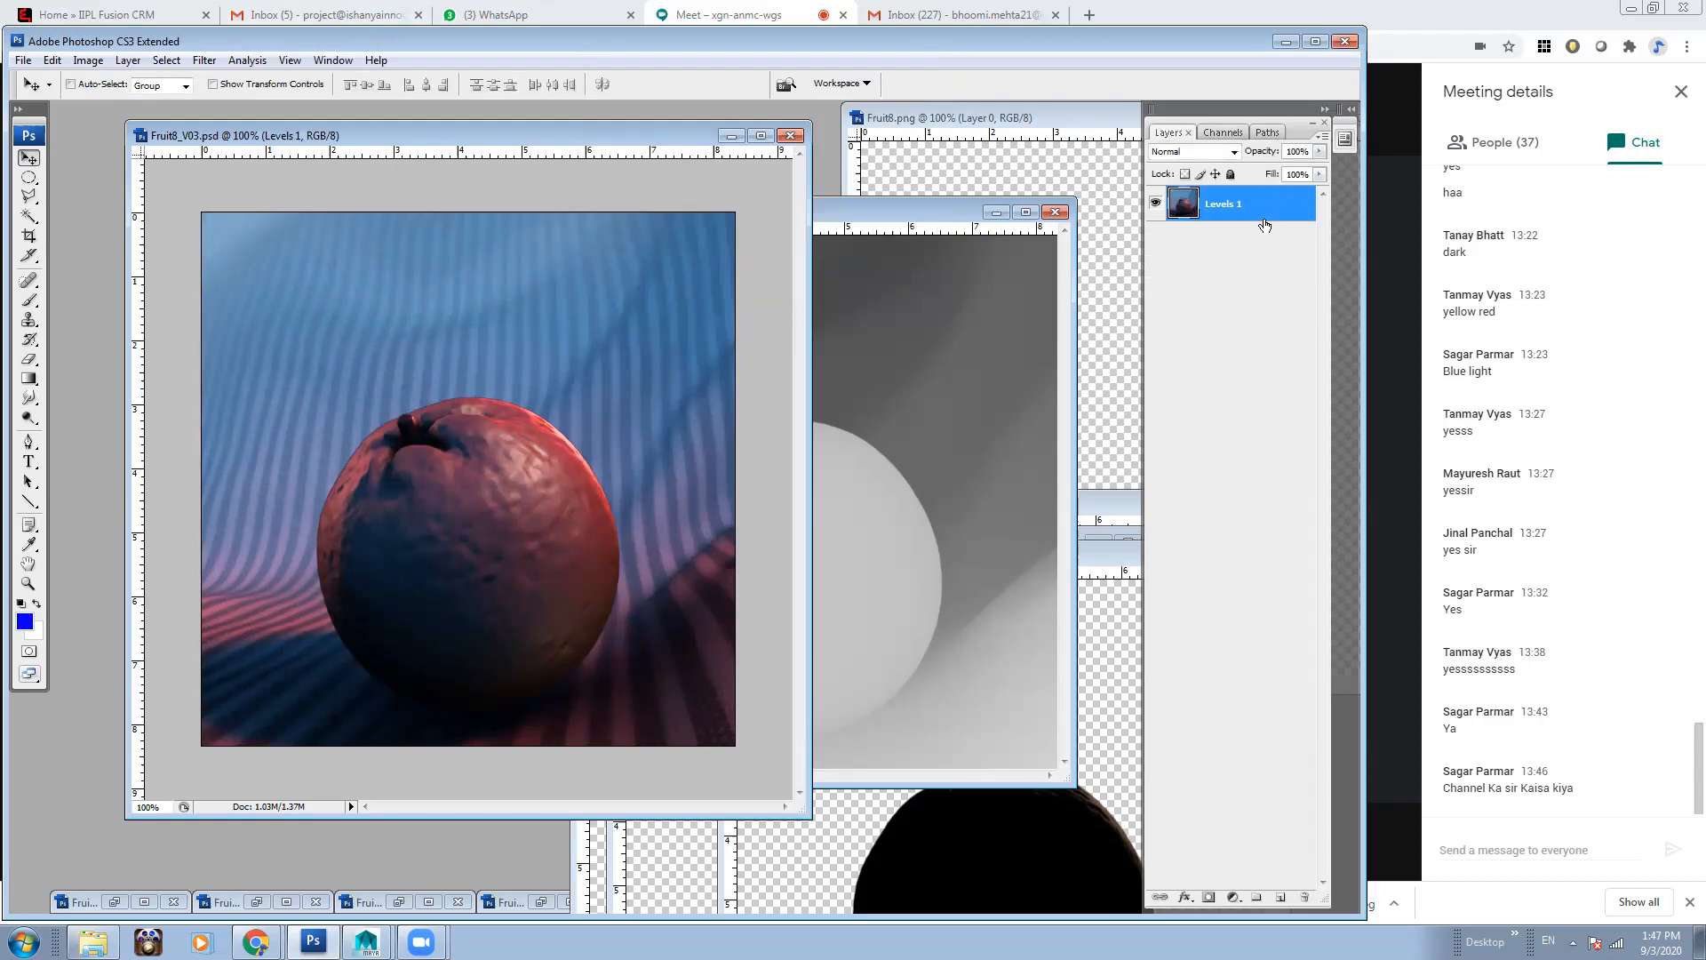
{"action": "left_click", "coordinate": [1219, 133]}
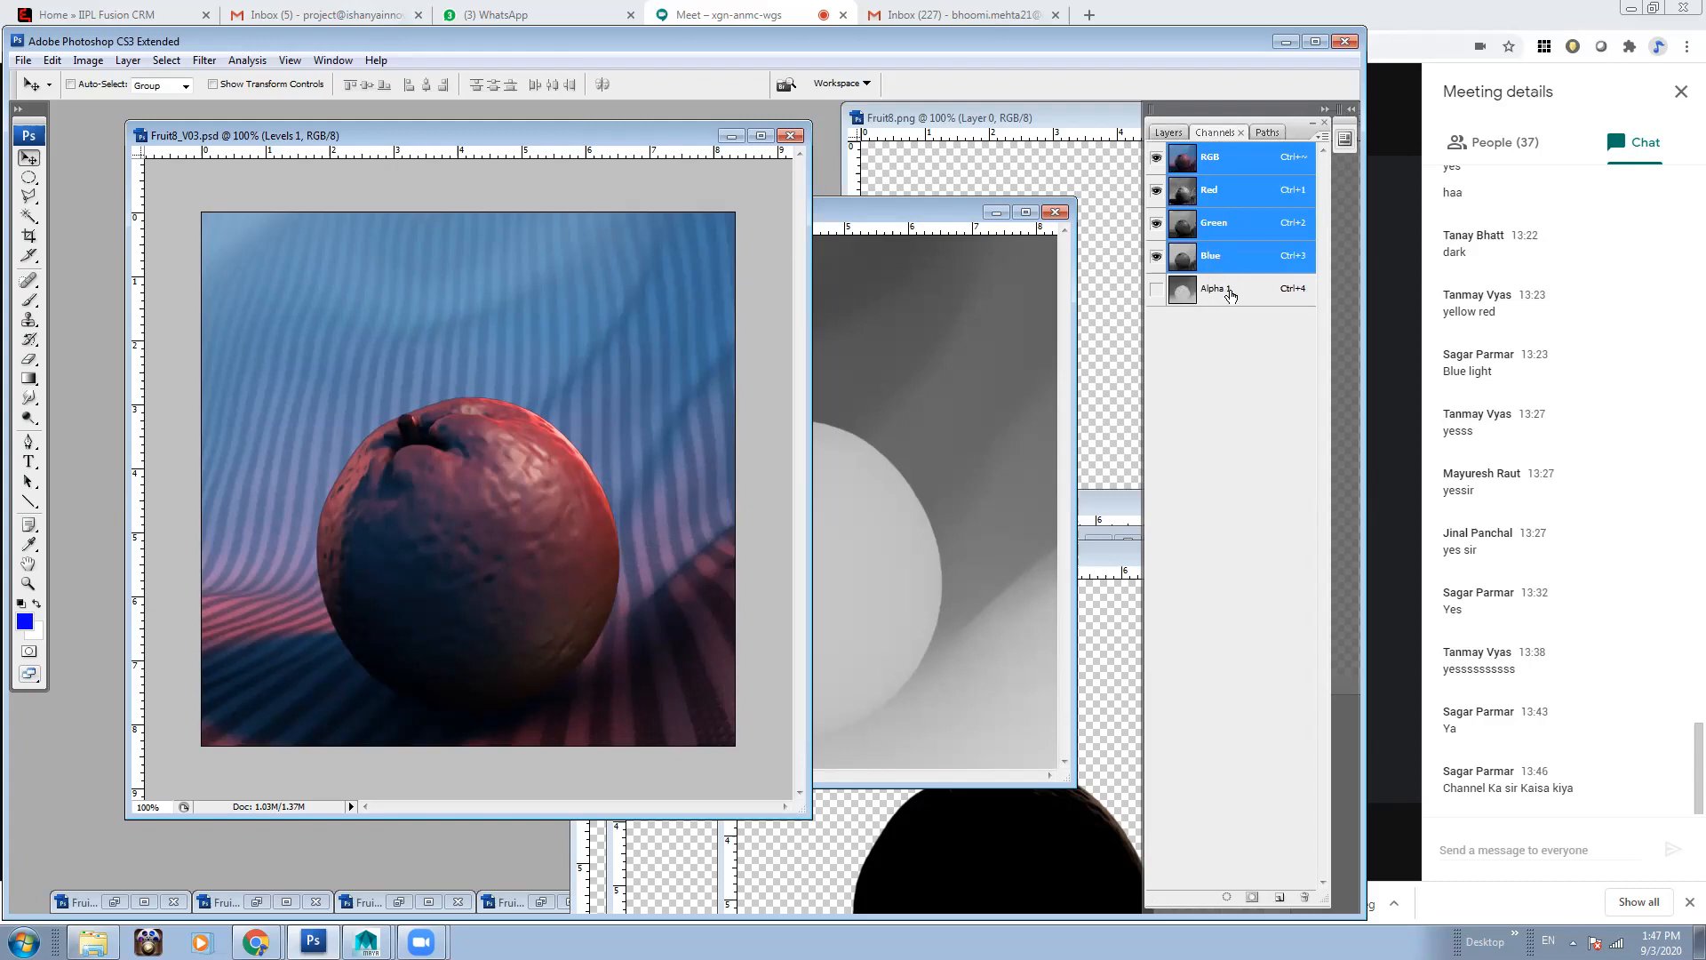
{"action": "left_click", "coordinate": [1169, 133]}
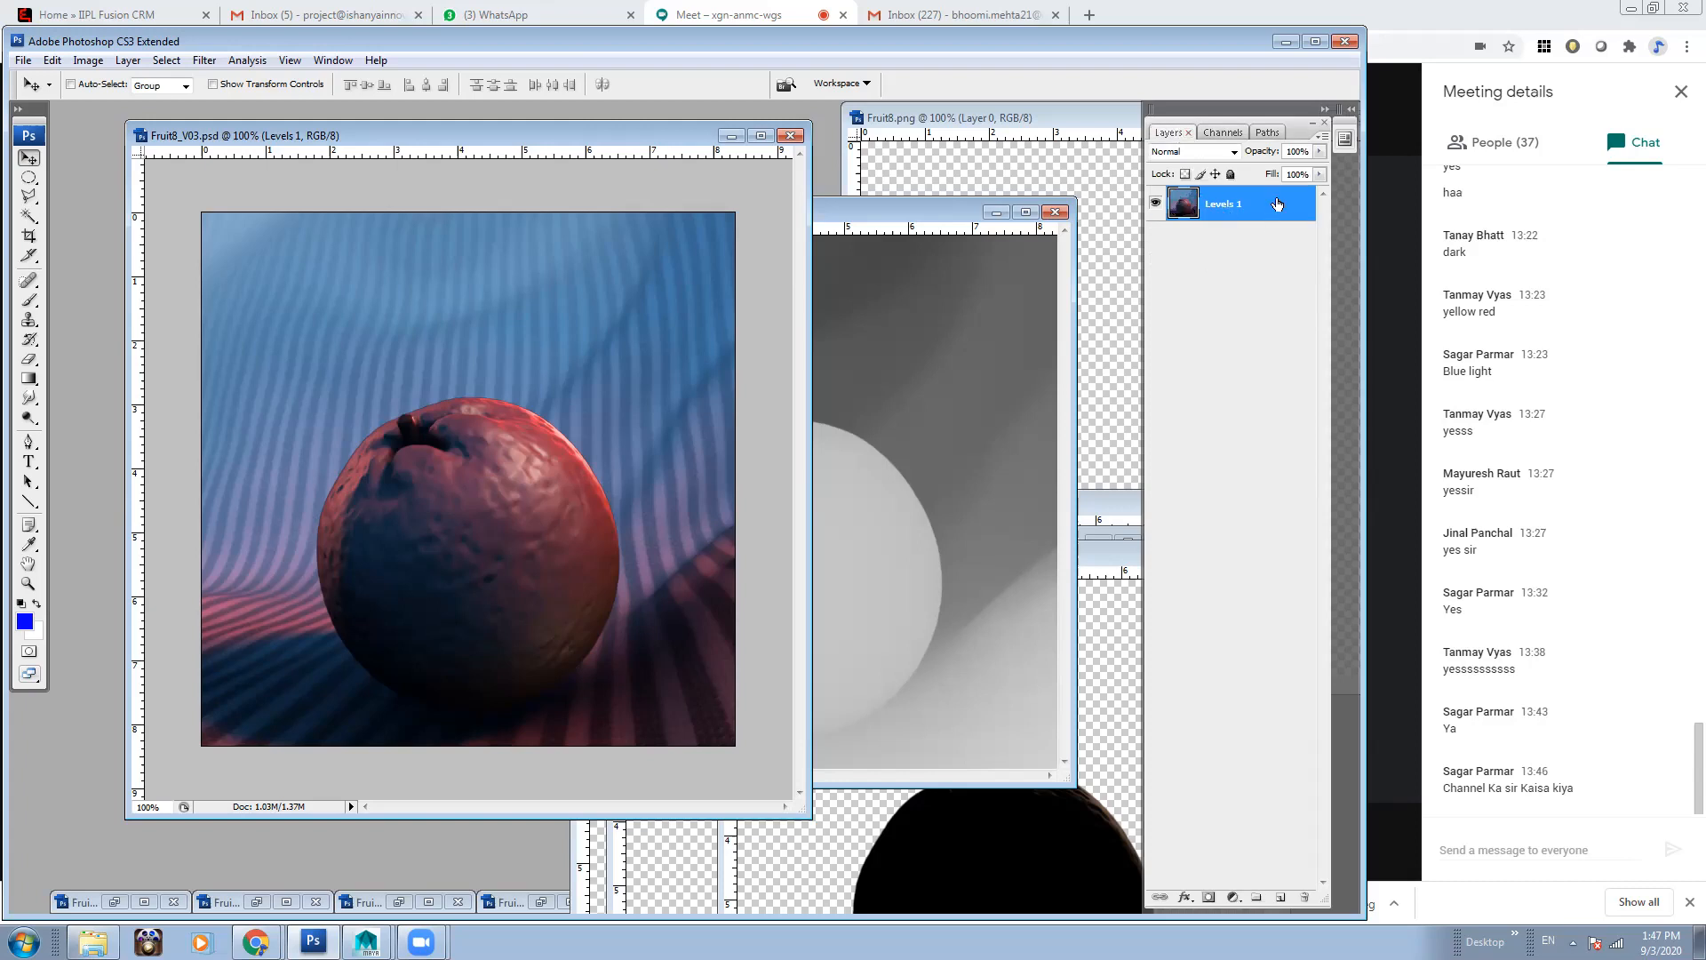
Apply Lens Blur to the merged layer with Alpha 1 as depth map source, blur focal distance 176 and radius 38
{"action": "left_click", "coordinate": [205, 60]}
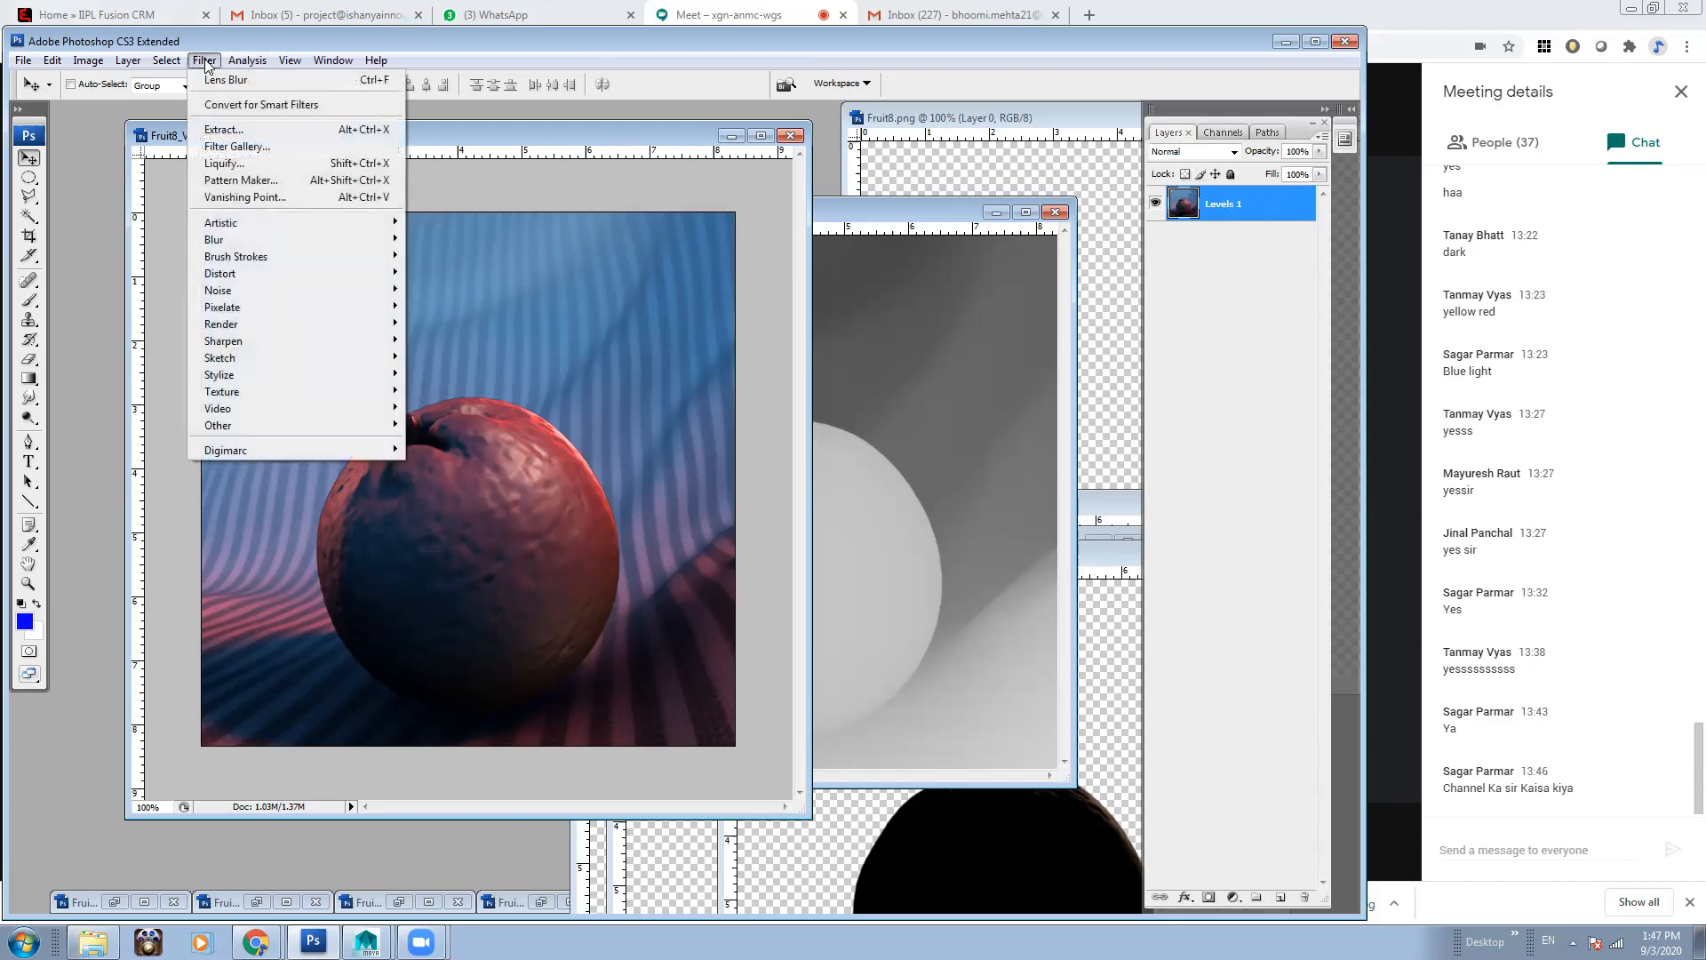
{"action": "mouse_move", "coordinate": [241, 240]}
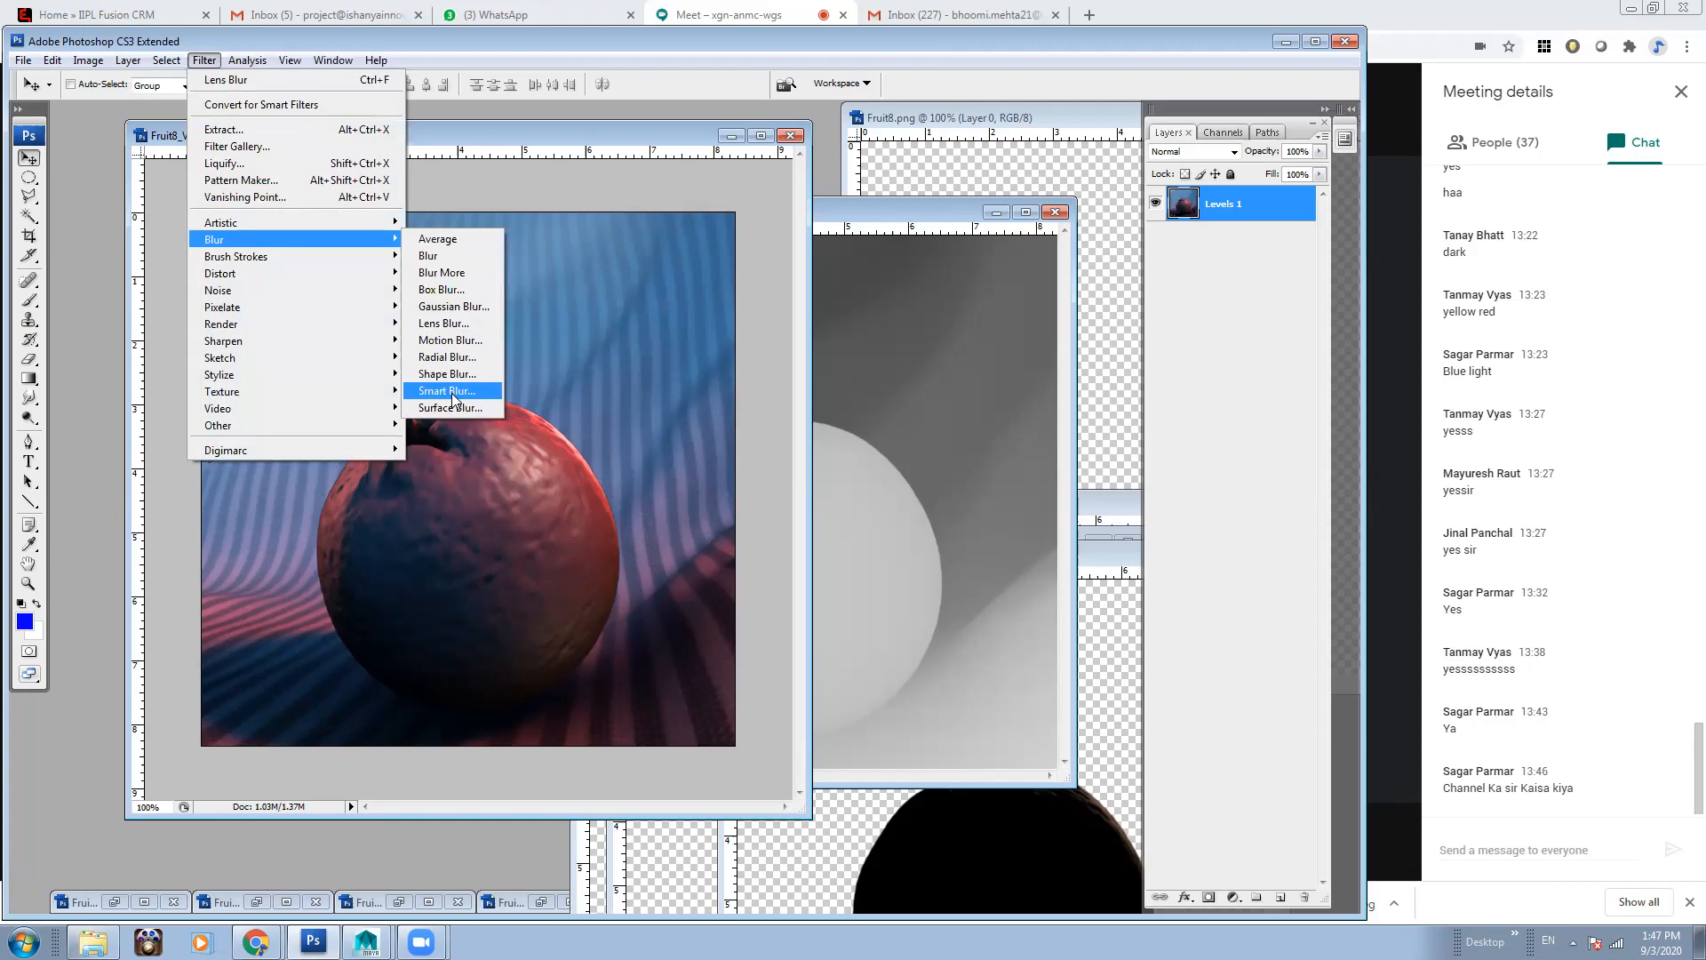
{"action": "left_click", "coordinate": [447, 322]}
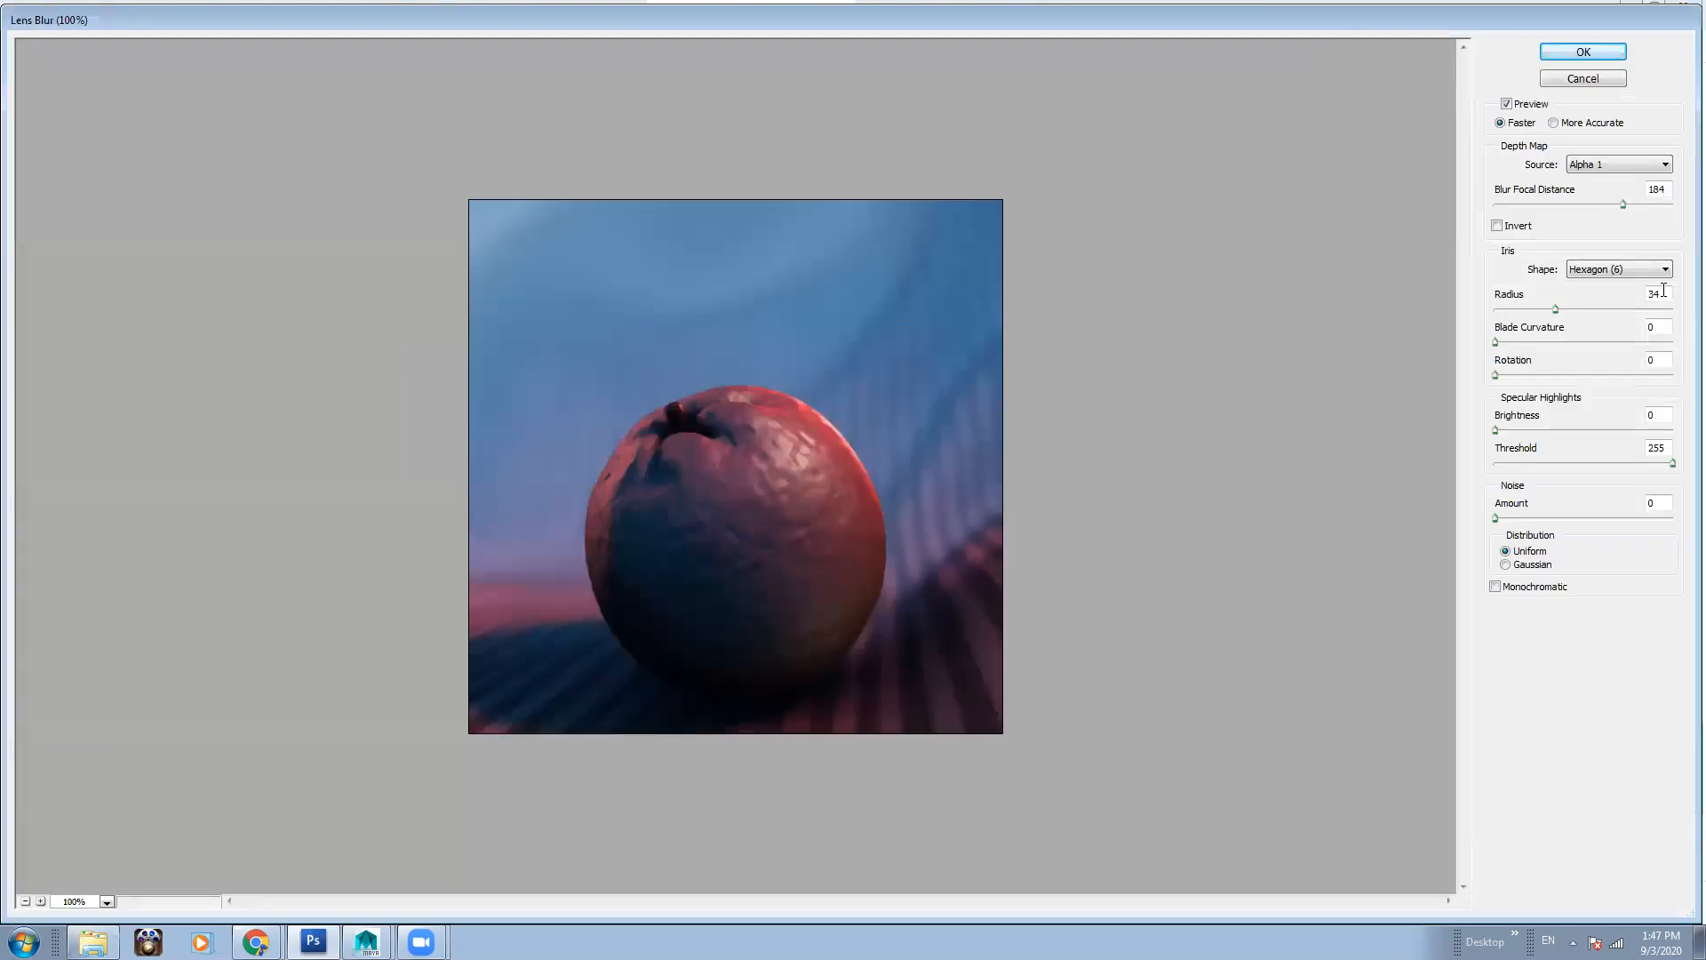
{"action": "left_click", "coordinate": [1583, 167]}
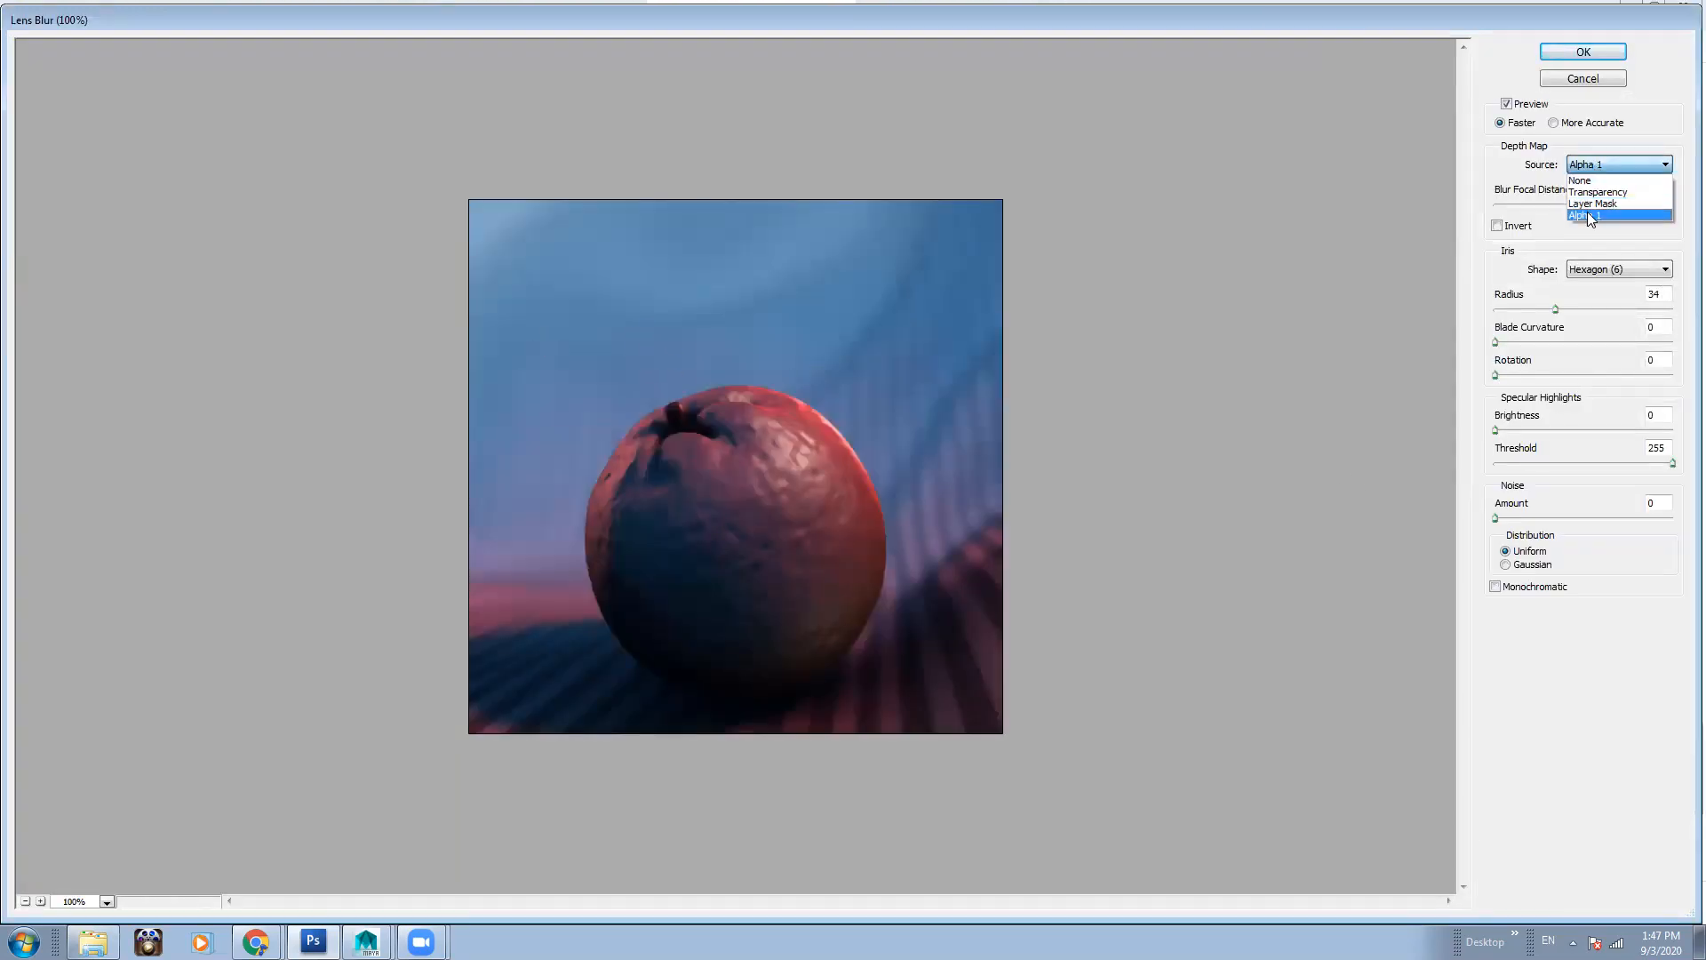
{"action": "left_click", "coordinate": [1587, 212]}
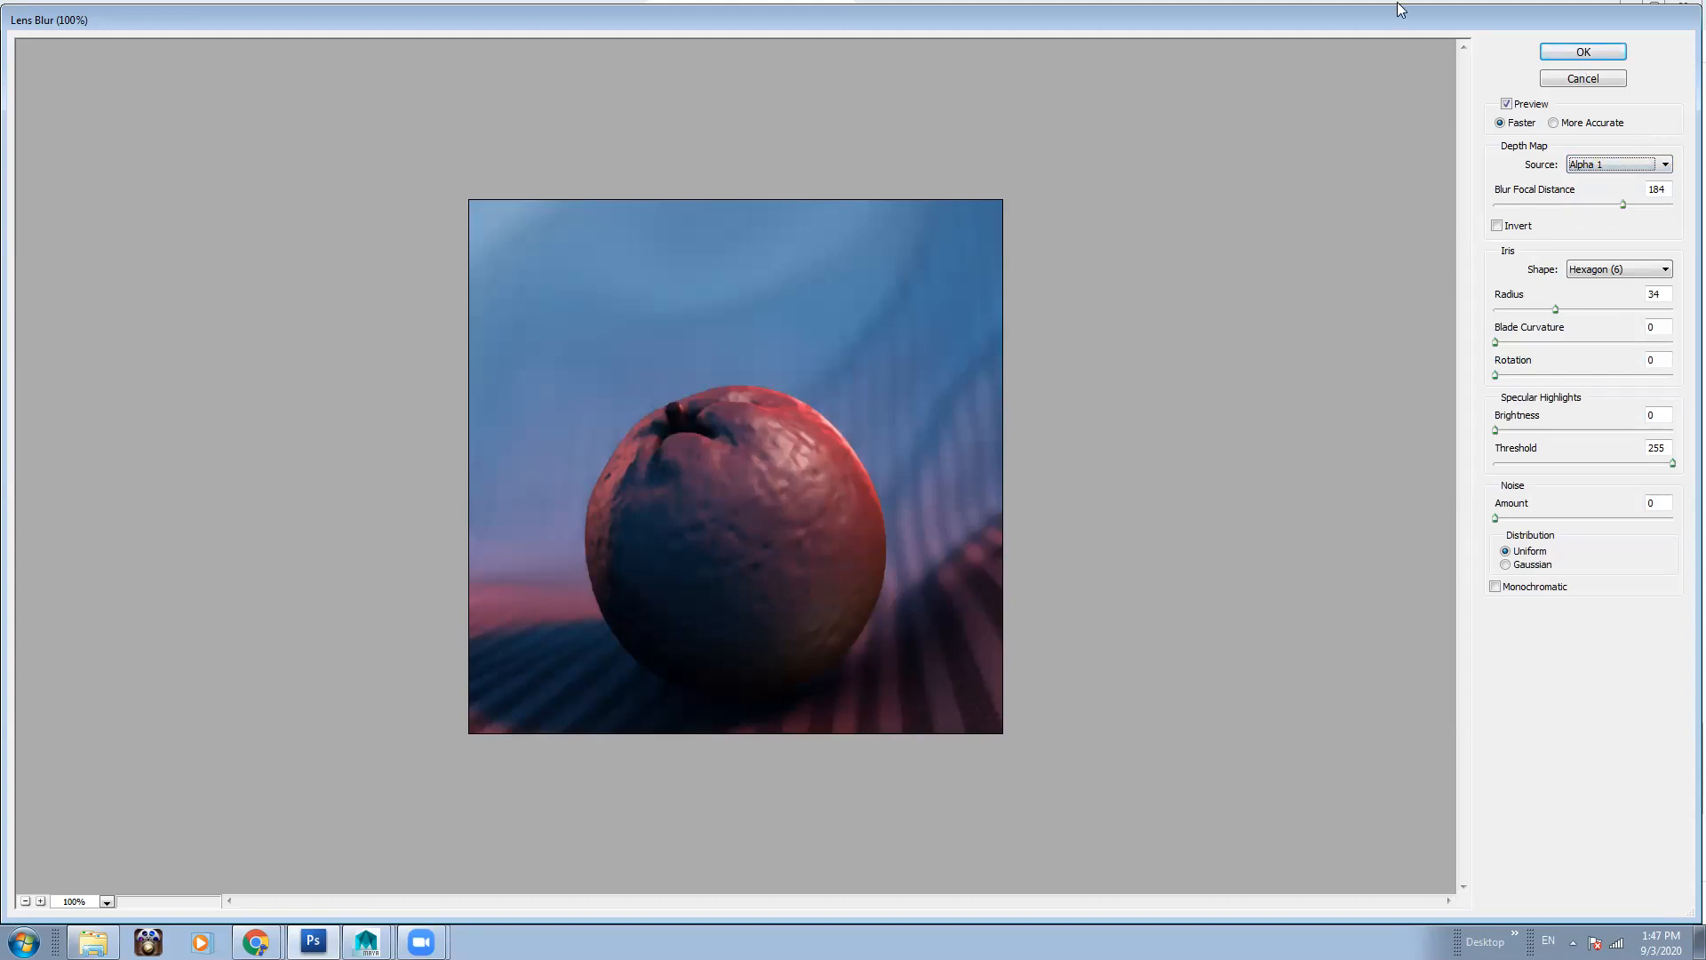
{"action": "left_click_drag", "start_coordinate": [1400, 21], "coordinate": [1013, 50]}
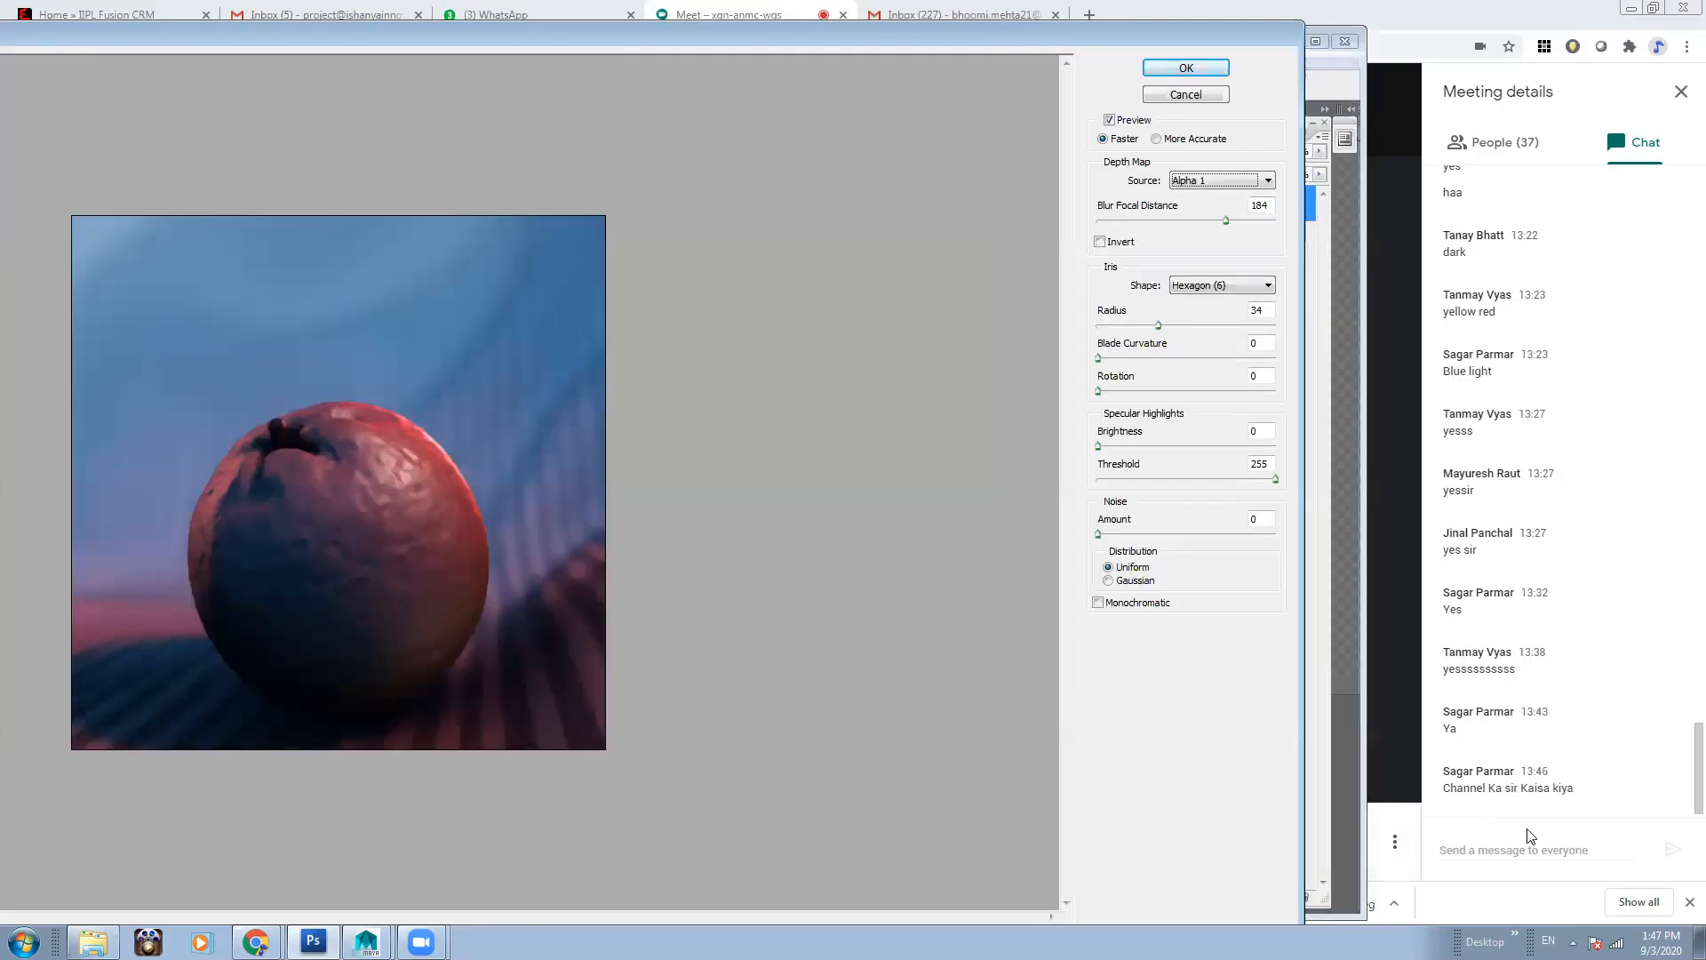
{"action": "left_click", "coordinate": [1160, 219]}
{"action": "left_click_drag", "start_coordinate": [1161, 219], "coordinate": [1221, 222]}
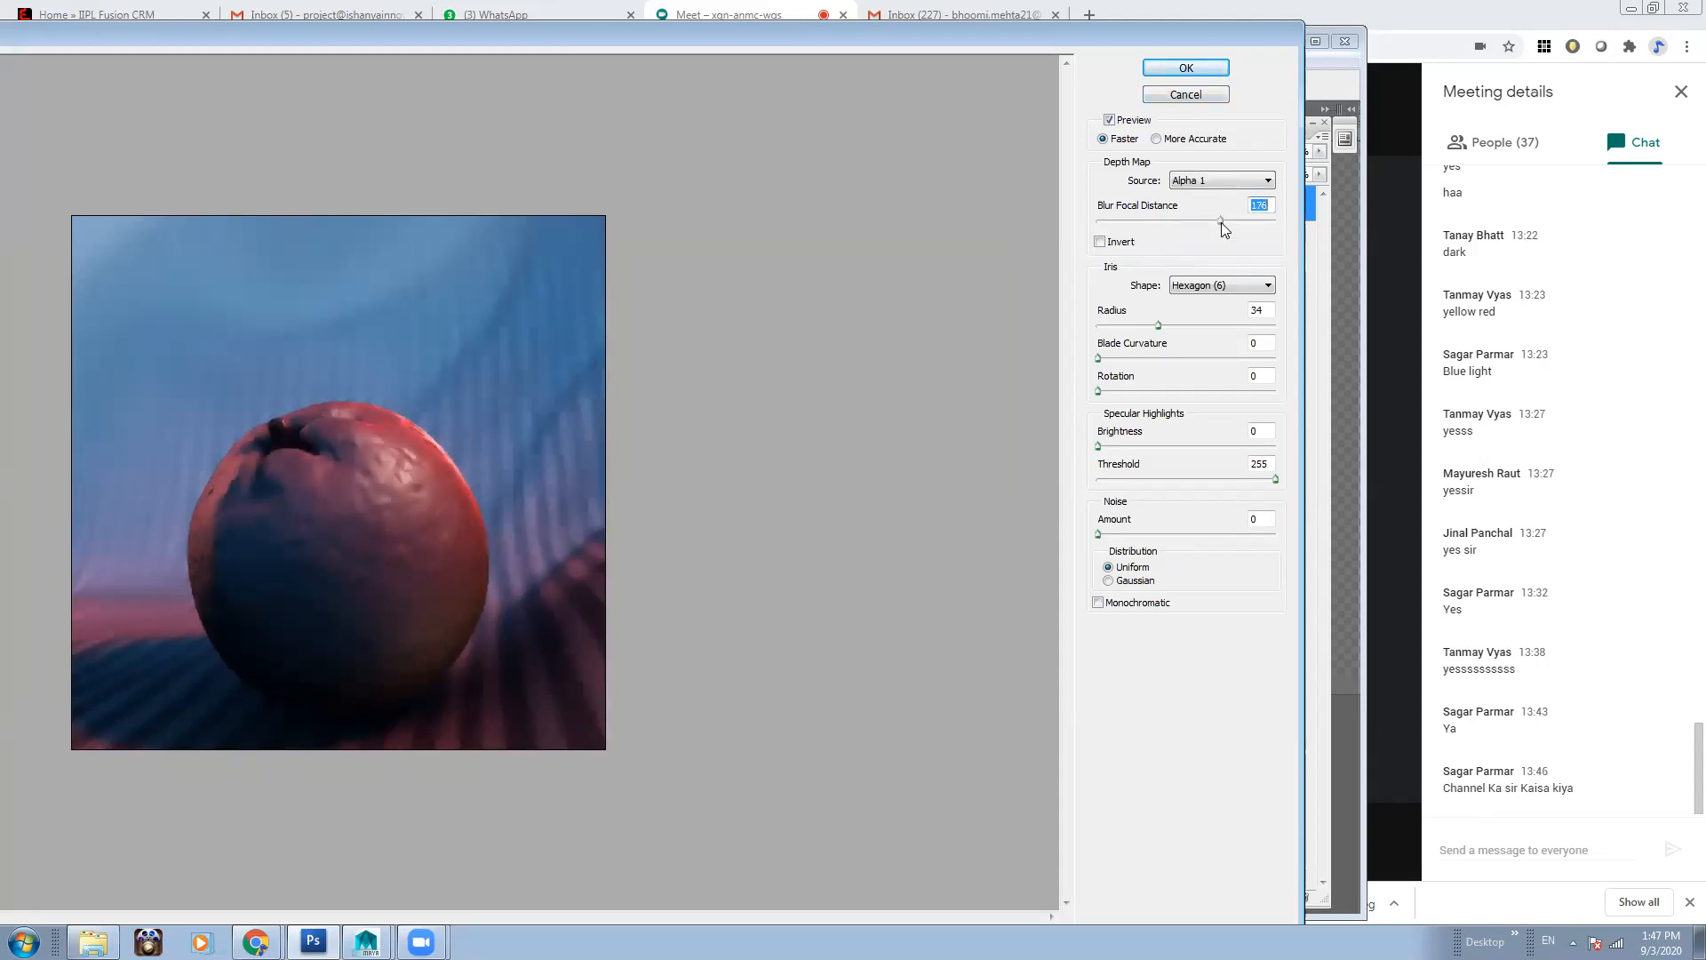
{"action": "mouse_move", "coordinate": [1158, 326]}
{"action": "left_mouse_down"}
{"action": "mouse_move", "coordinate": [1099, 325]}
{"action": "mouse_move", "coordinate": [1171, 325]}
{"action": "left_mouse_up"}
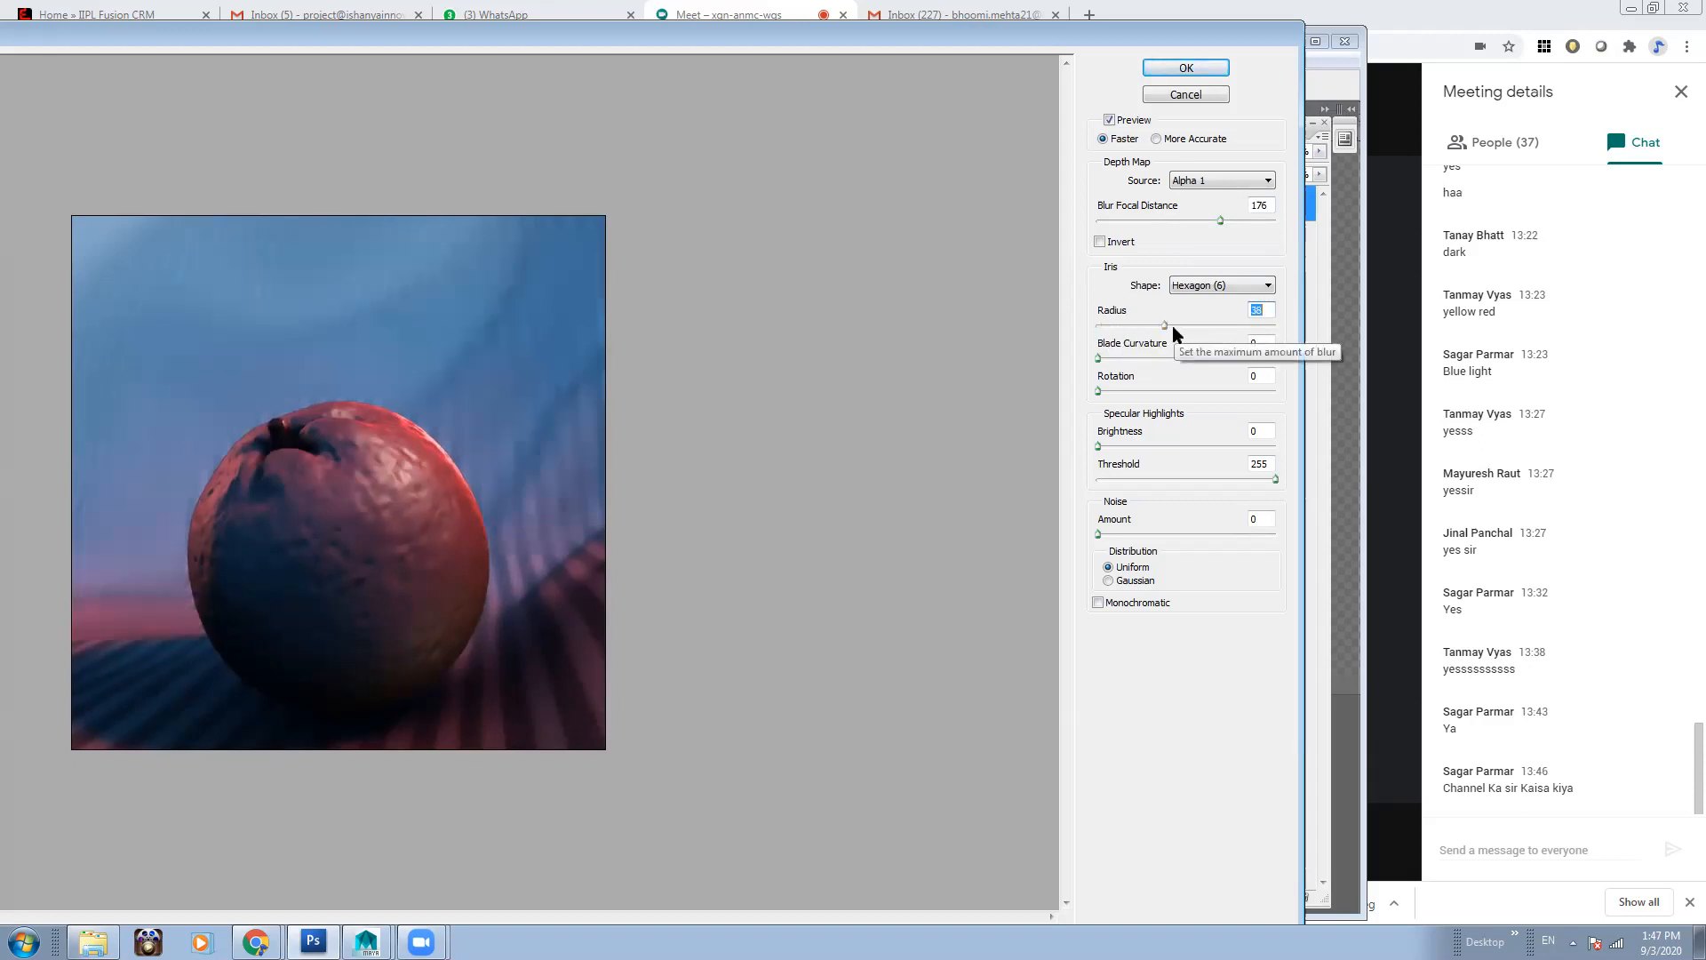
{"action": "left_click", "coordinate": [1187, 67]}
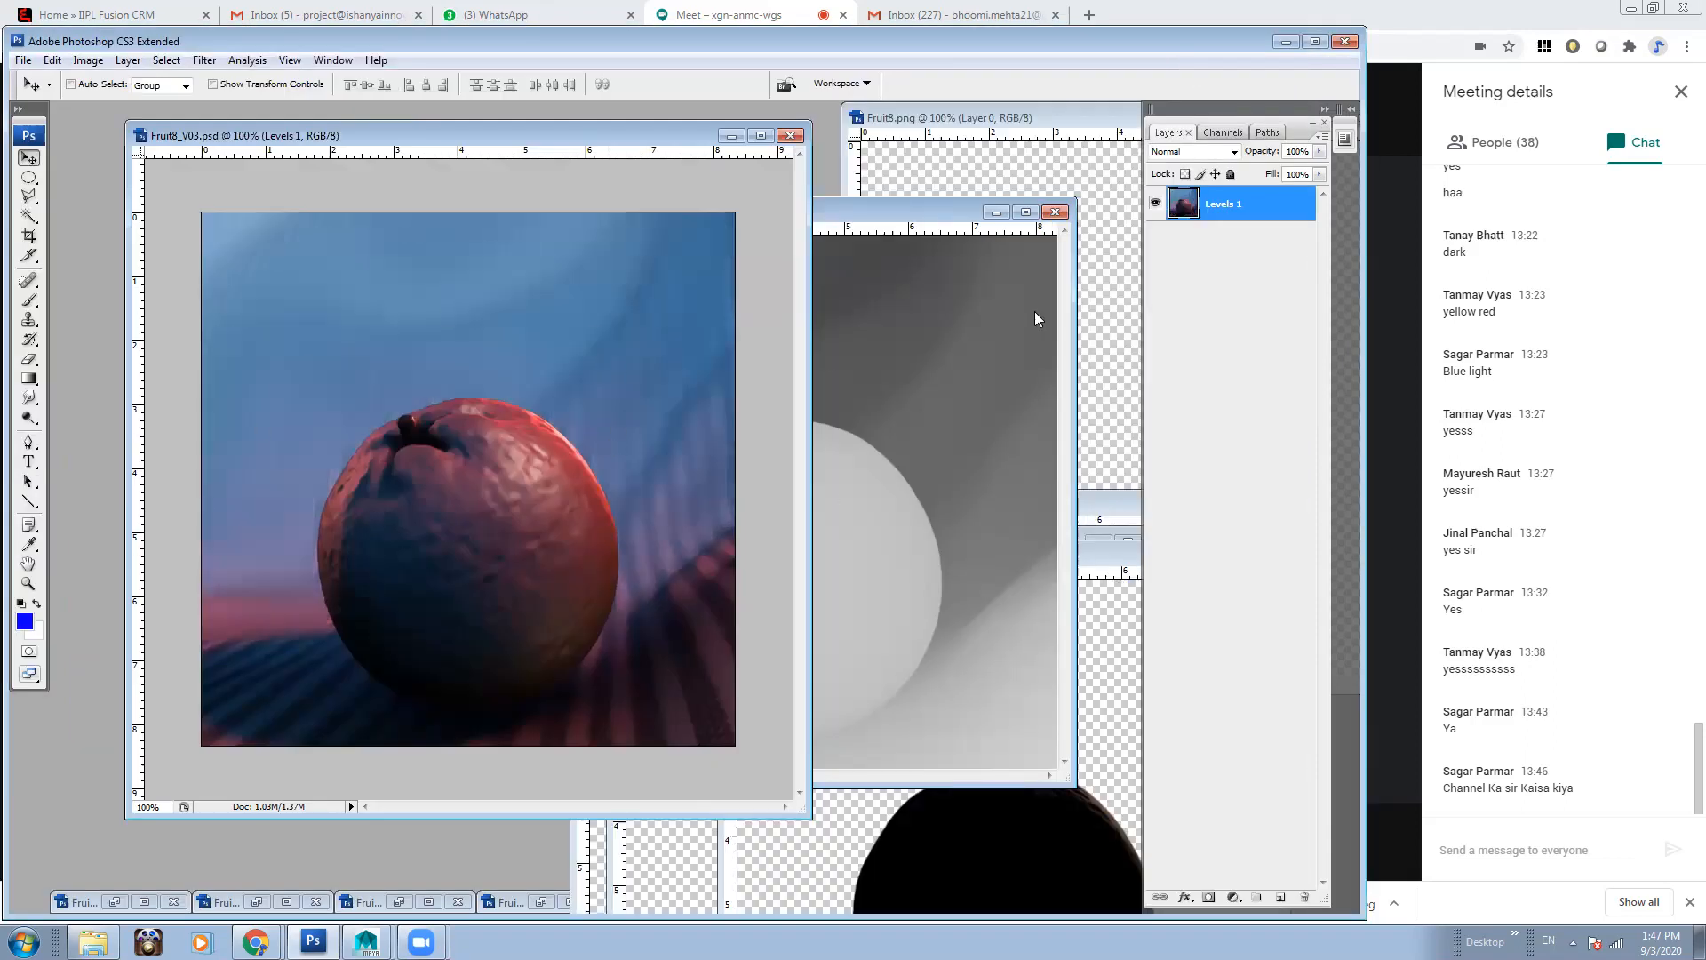
Add a Levels adjustment layer above the blurred image with midtone 1.03 and white input 231
{"action": "left_click_drag", "start_coordinate": [254, 135], "coordinate": [236, 135]}
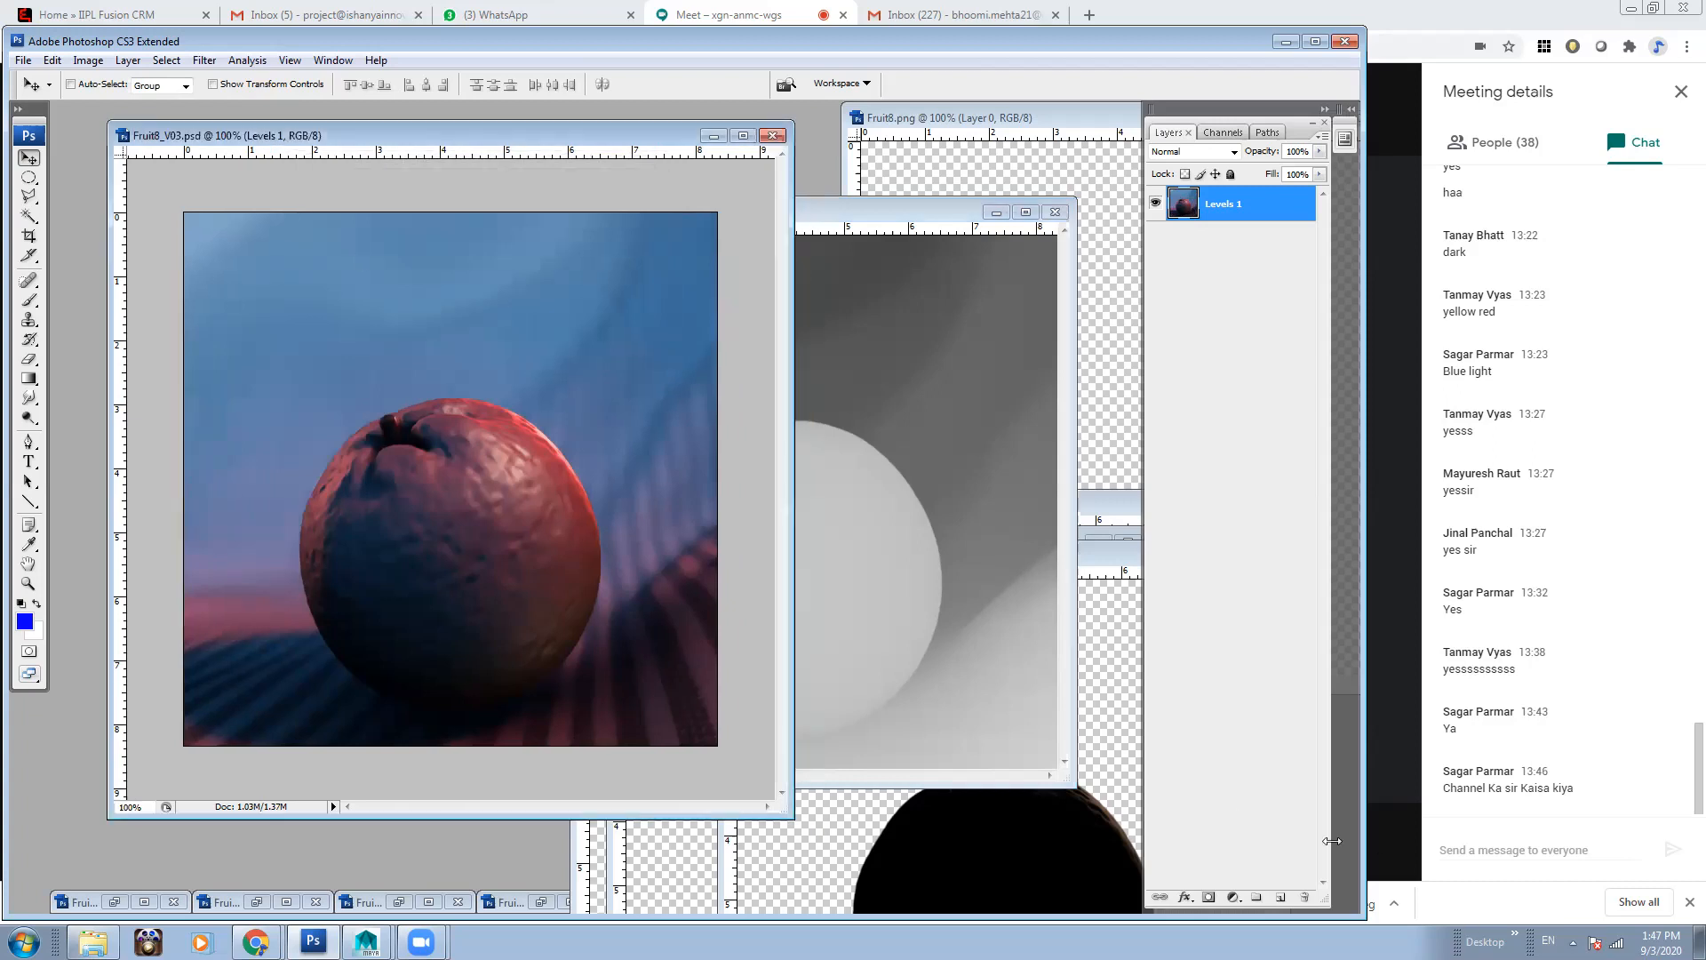
{"action": "left_click", "coordinate": [1230, 895]}
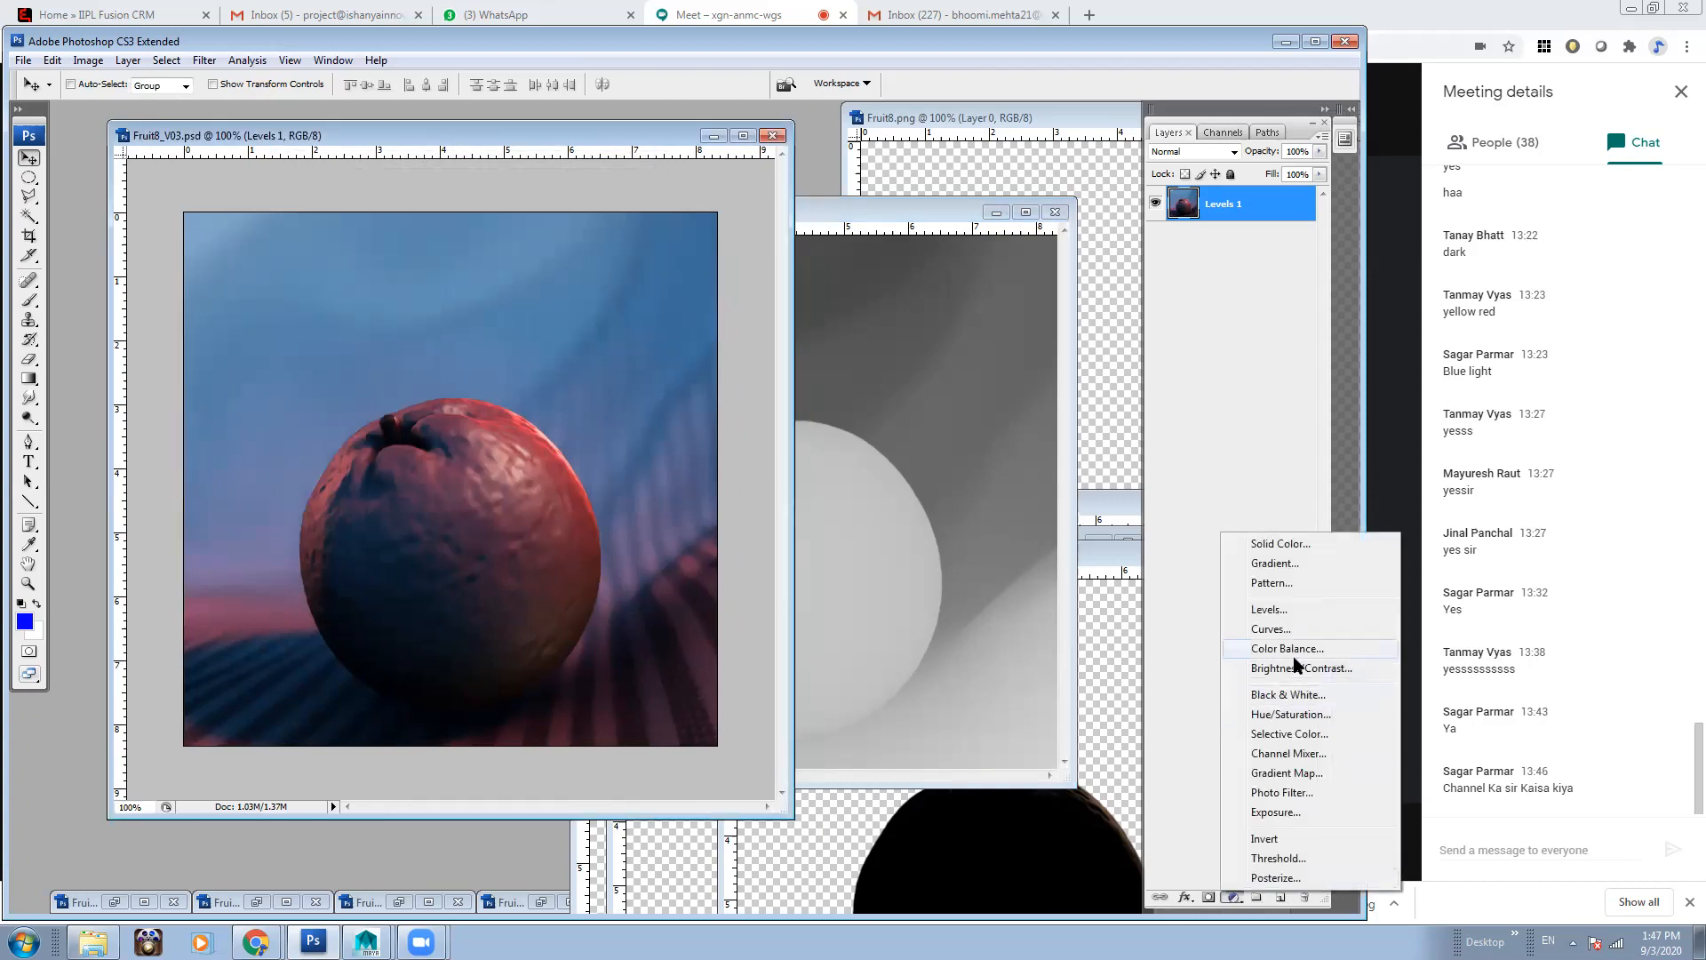
{"action": "left_click", "coordinate": [1292, 611]}
{"action": "left_click_drag", "start_coordinate": [838, 217], "coordinate": [818, 218]}
{"action": "left_click_drag", "start_coordinate": [712, 219], "coordinate": [612, 218]}
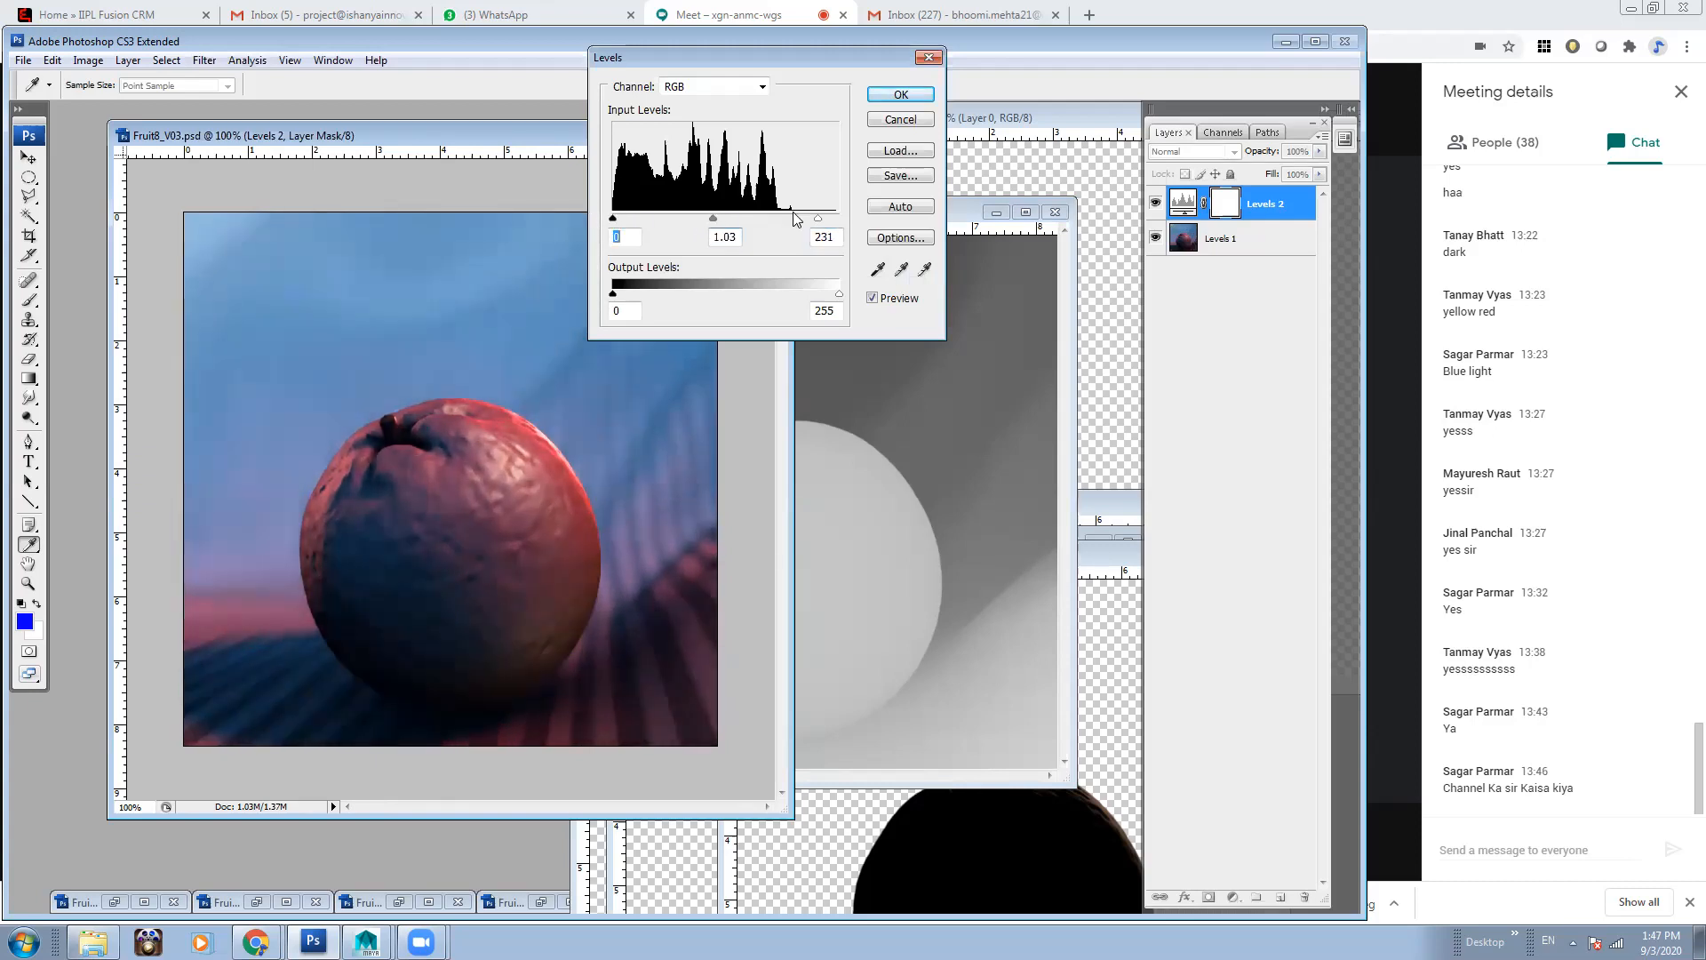
{"action": "left_click", "coordinate": [900, 94]}
{"action": "key", "text": "v"}
{"action": "left_click", "coordinate": [205, 61]}
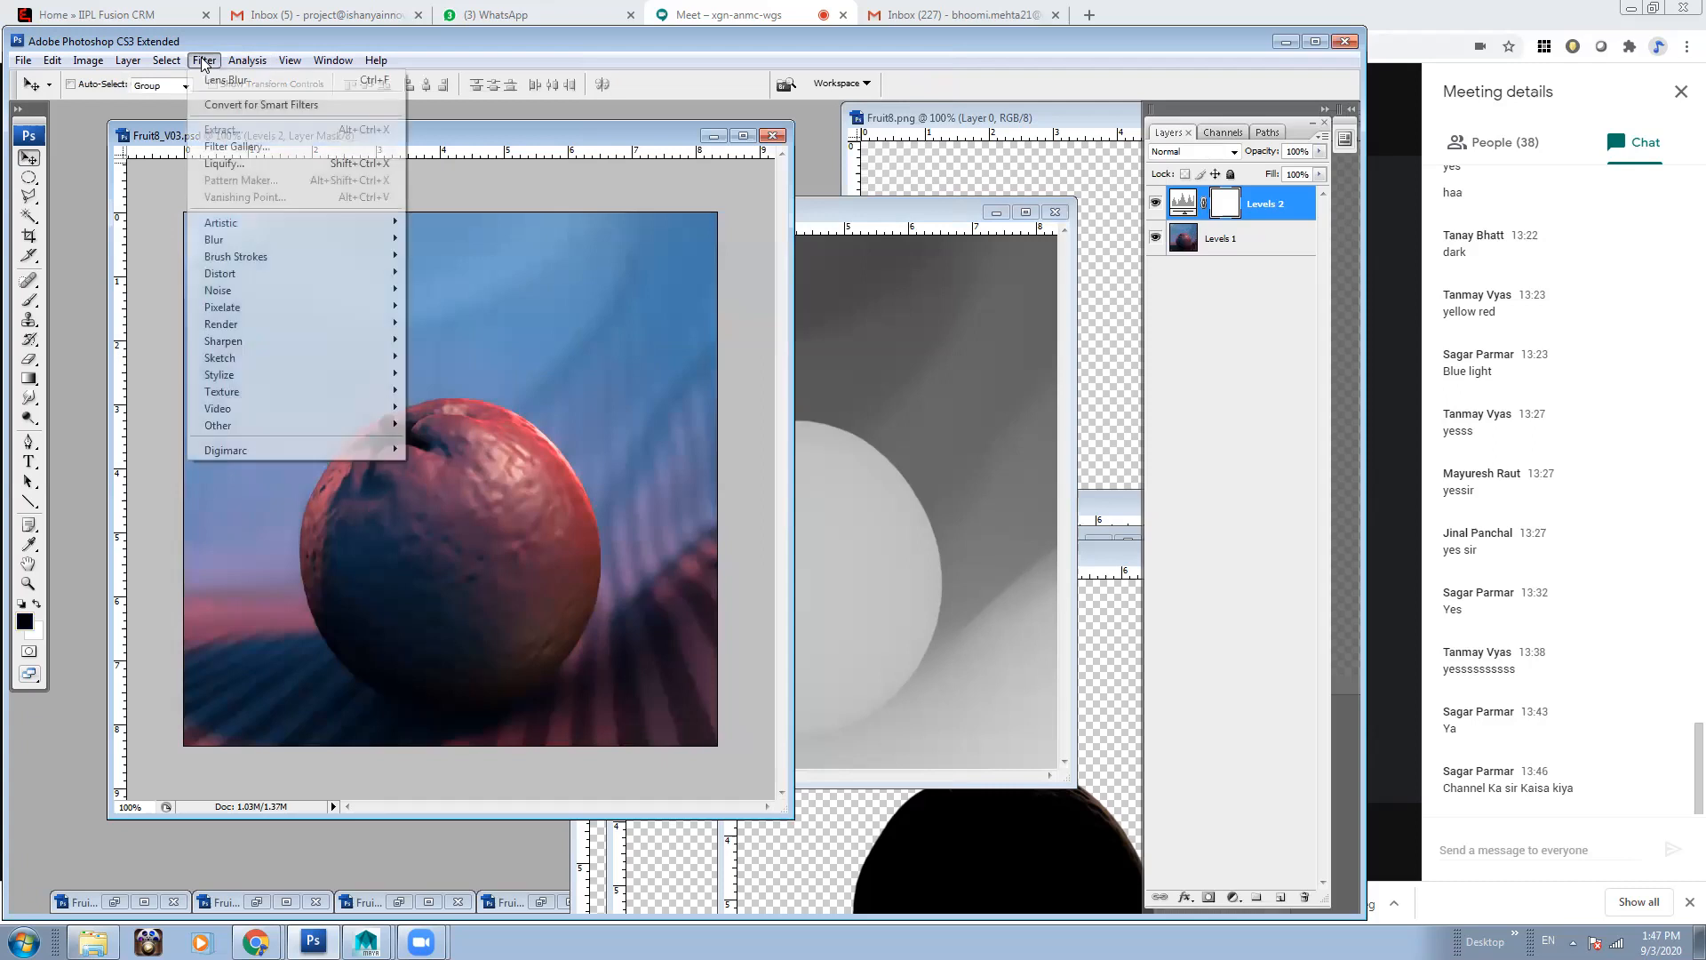
{"action": "left_click", "coordinate": [236, 148]}
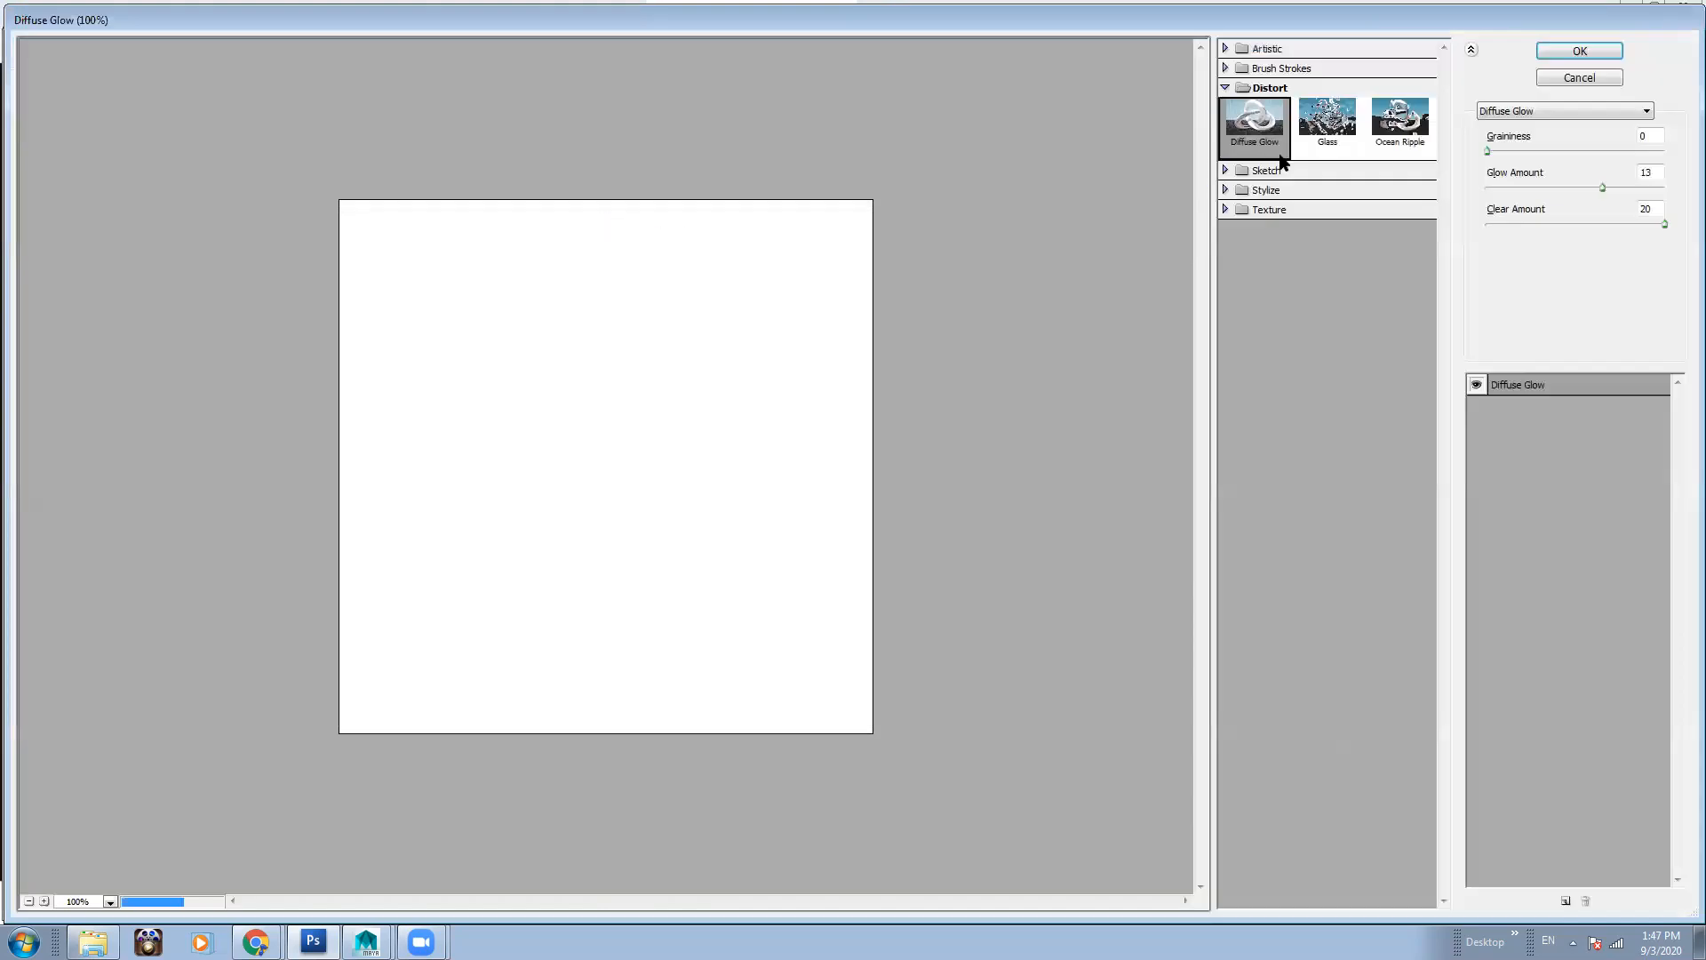
{"action": "left_click_drag", "start_coordinate": [1566, 186], "coordinate": [1513, 189]}
{"action": "left_click", "coordinate": [1566, 77]}
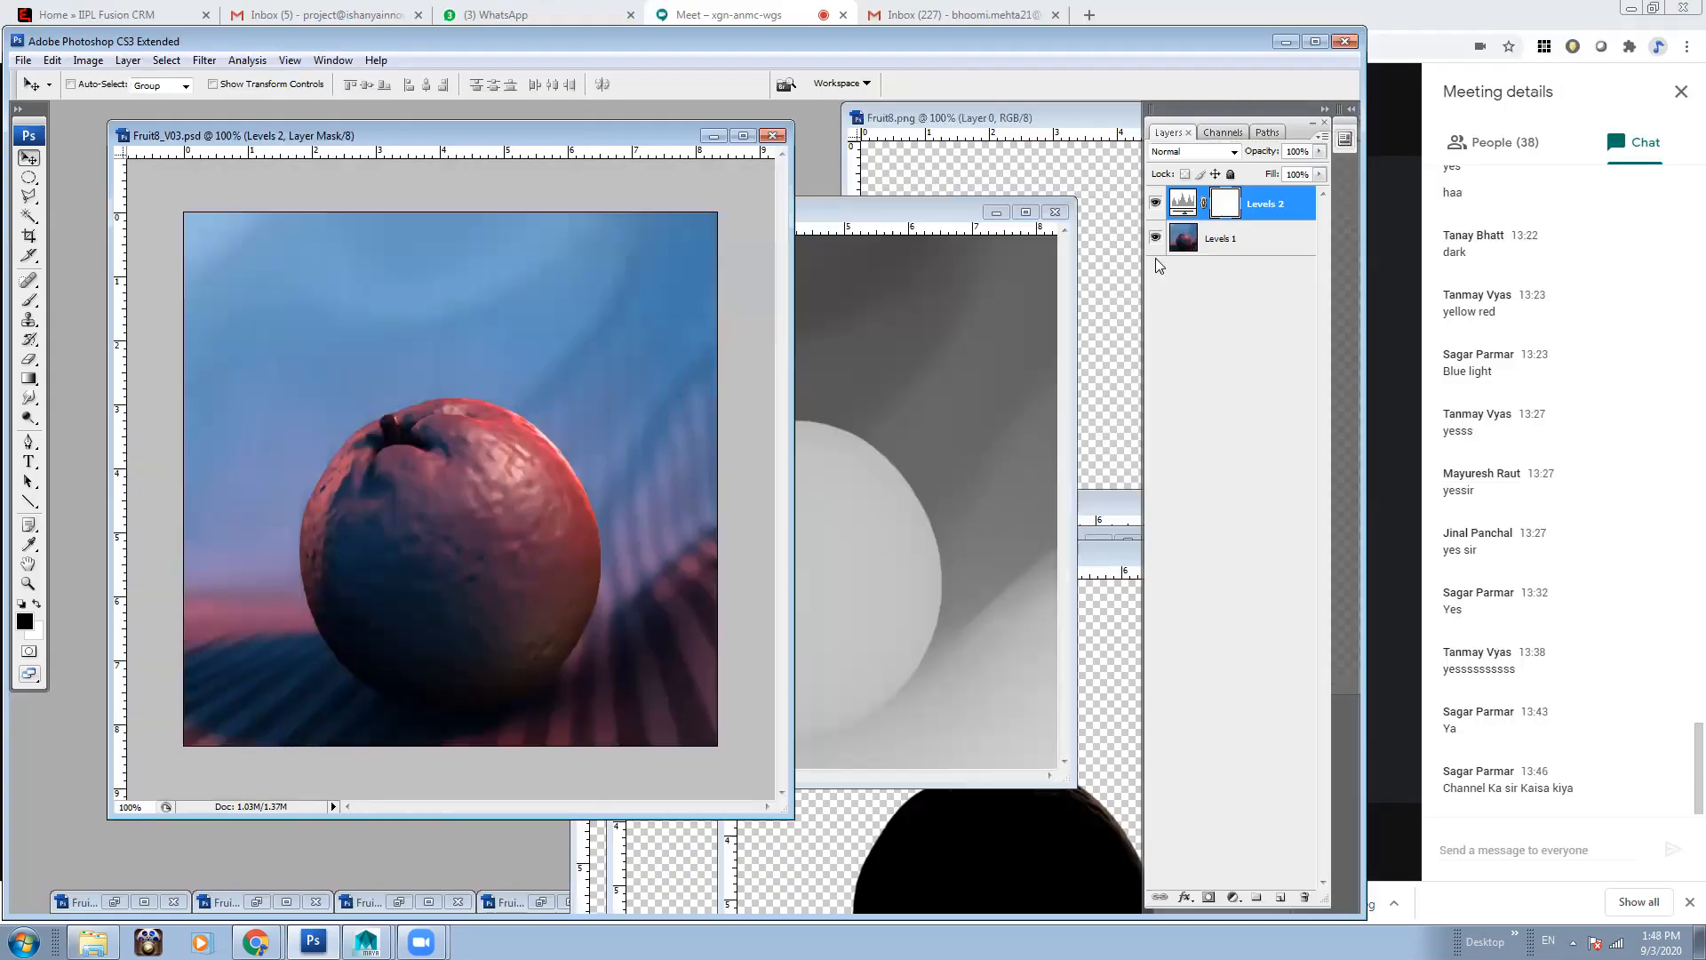
Apply the Diffuse Glow filter to the Levels 1 image layer with graininess 0 and glow amount 13
{"action": "left_click", "coordinate": [1241, 240]}
{"action": "left_click", "coordinate": [204, 60]}
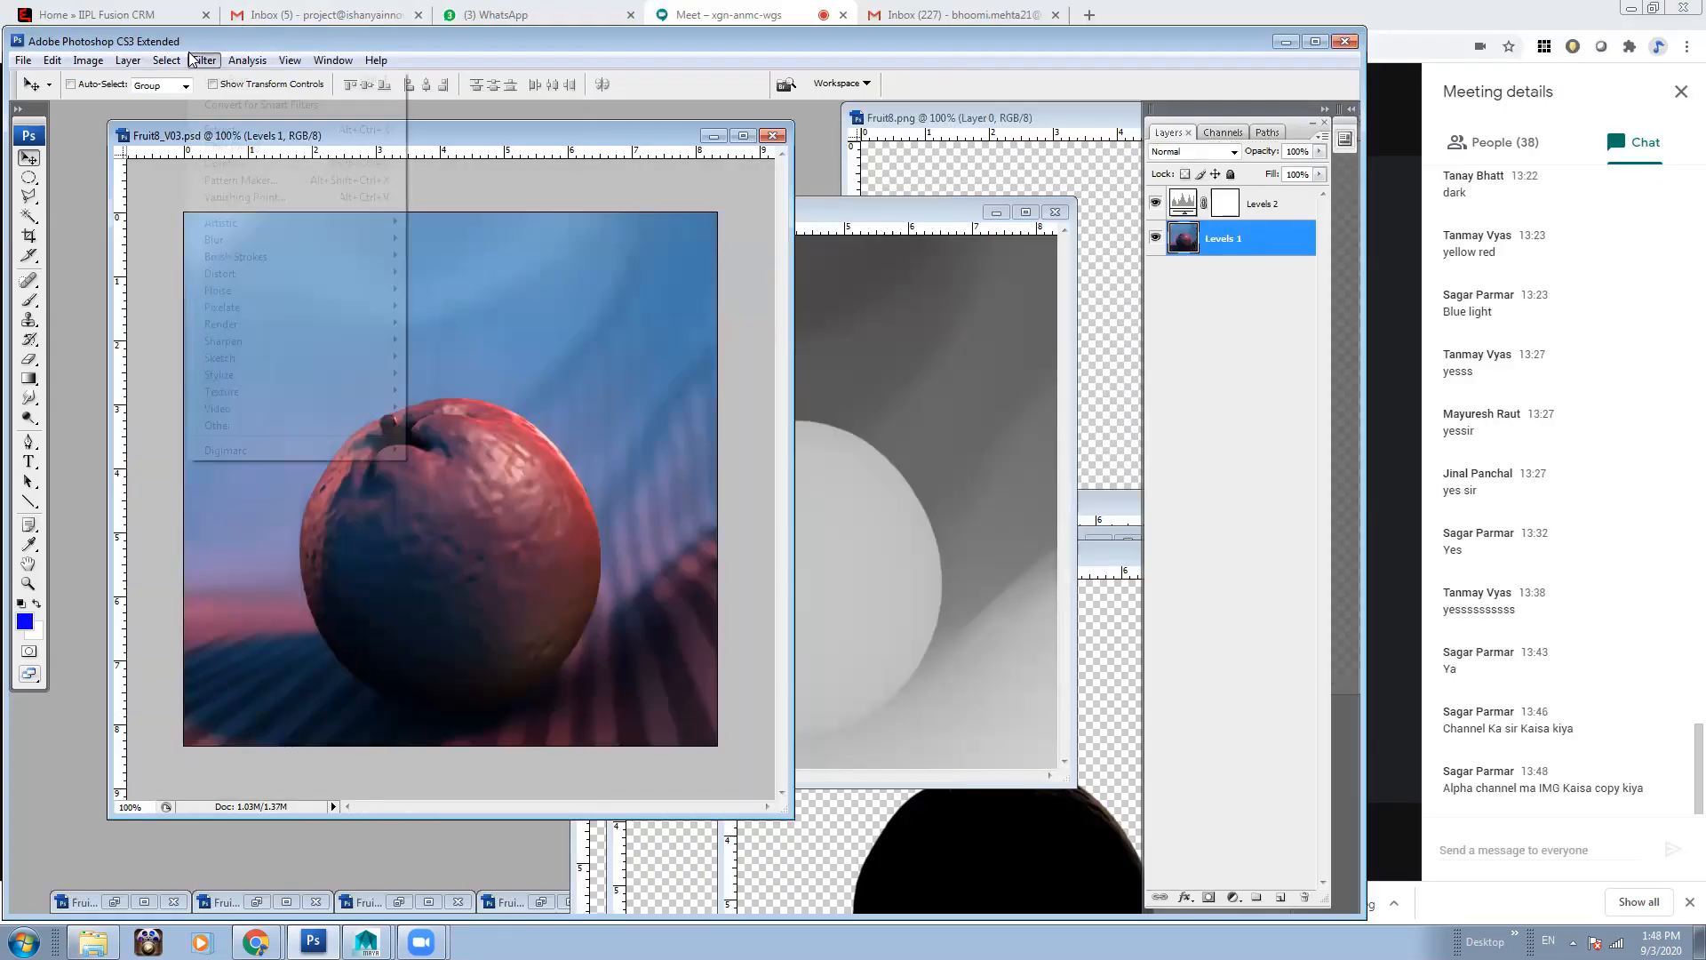
{"action": "left_click", "coordinate": [238, 147]}
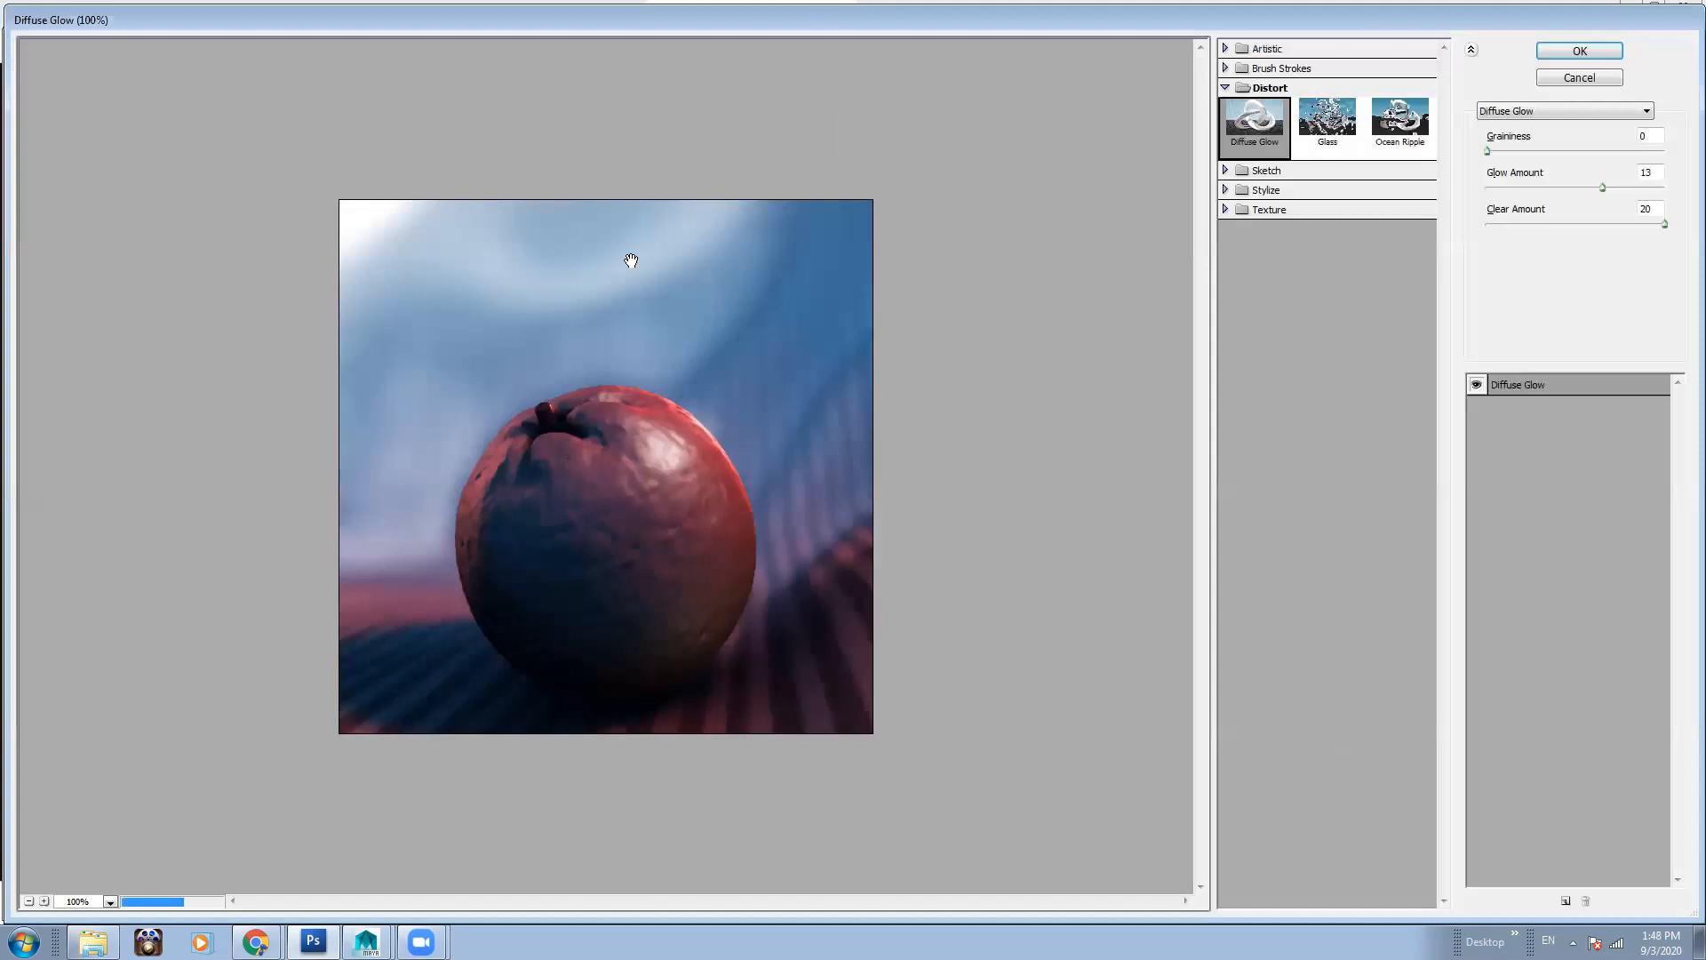
{"action": "left_click_drag", "start_coordinate": [1602, 187], "coordinate": [1604, 200]}
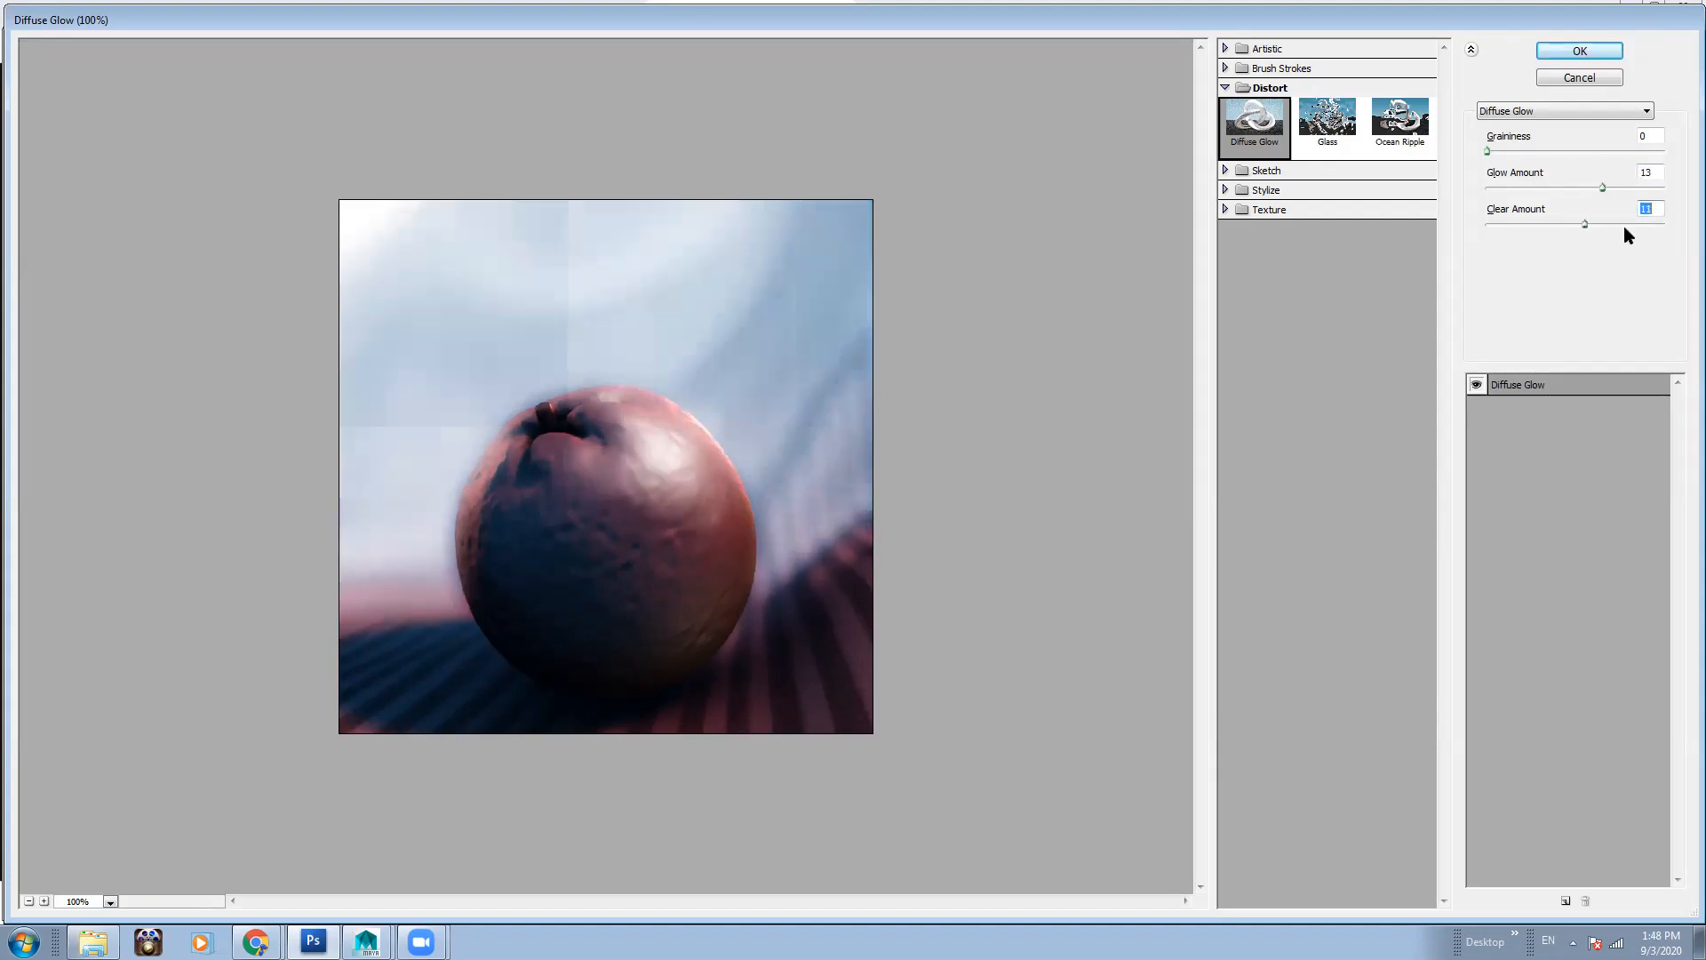
{"action": "left_click", "coordinate": [1546, 52]}
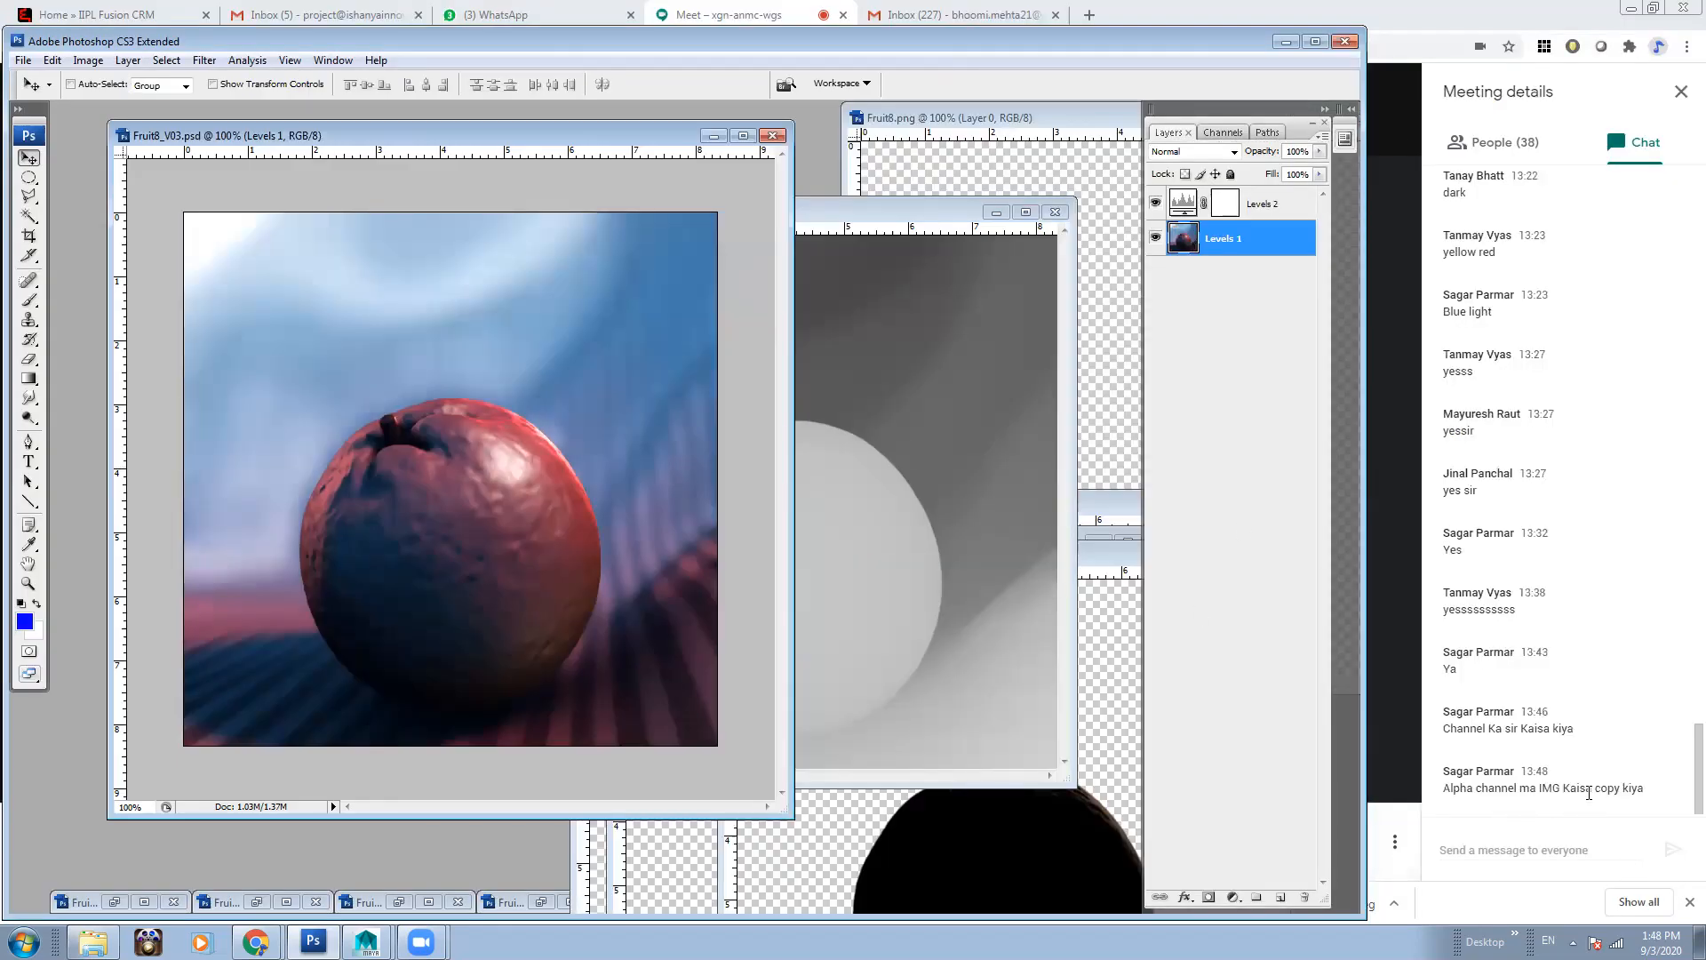
Delete the Alpha 1 channel from Fruit8_V03.psd
{"action": "left_click", "coordinate": [925, 369]}
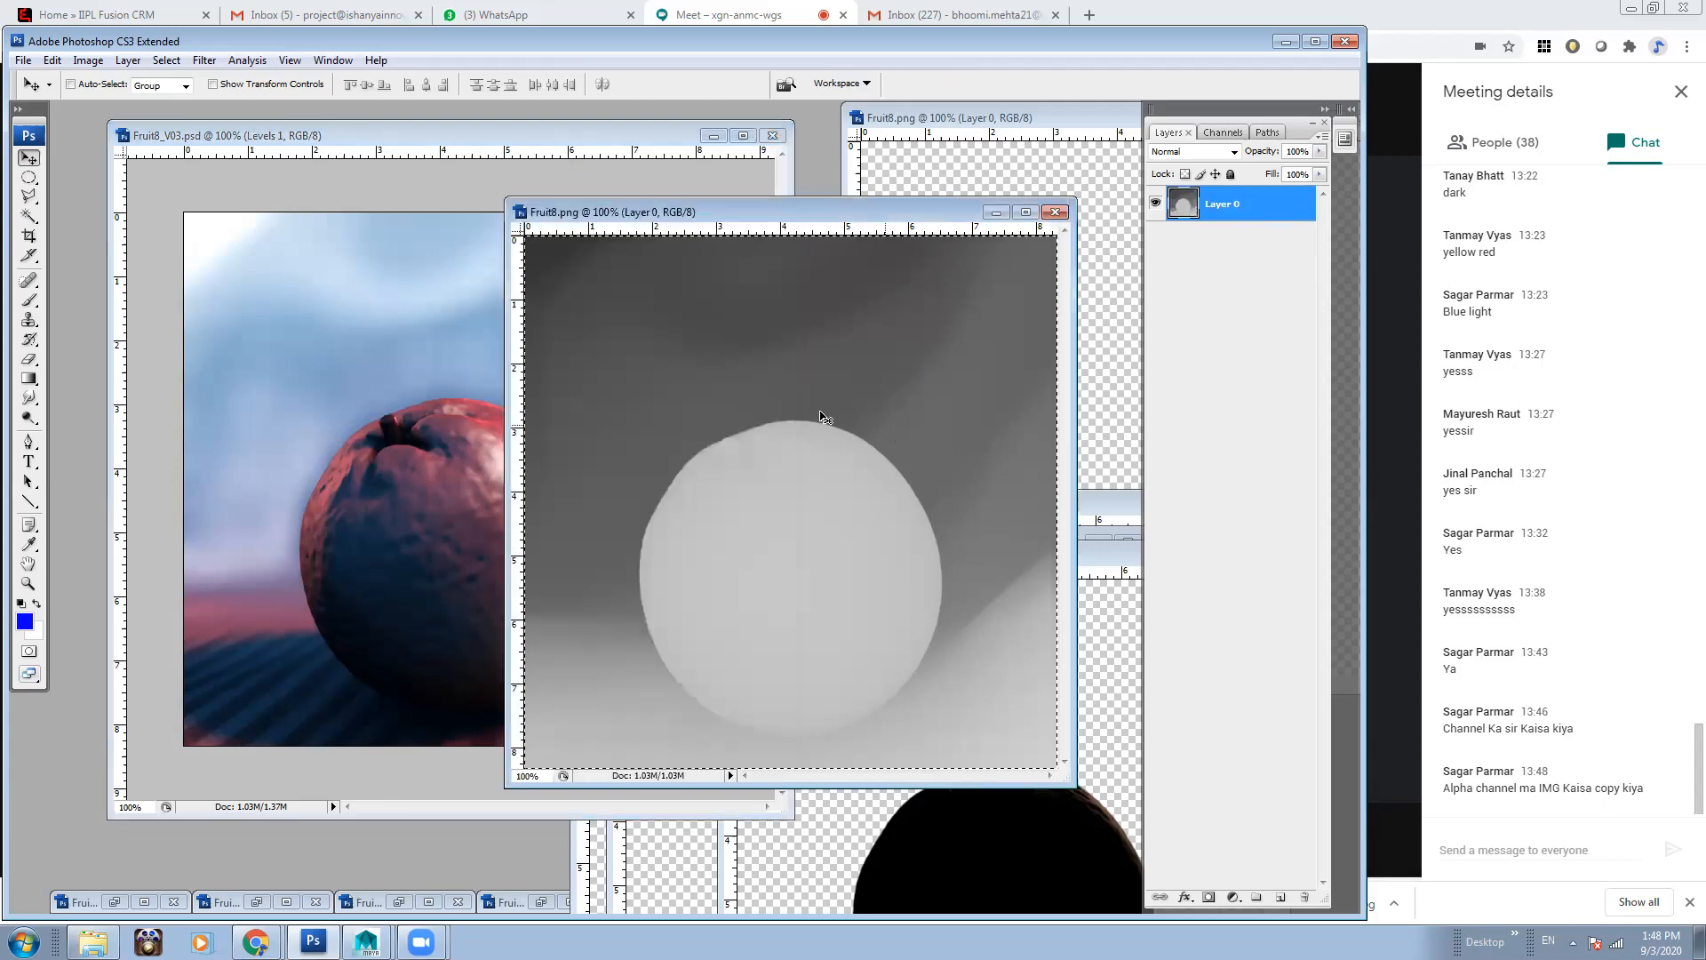
{"action": "left_click", "coordinate": [451, 283]}
{"action": "left_click", "coordinate": [1214, 133]}
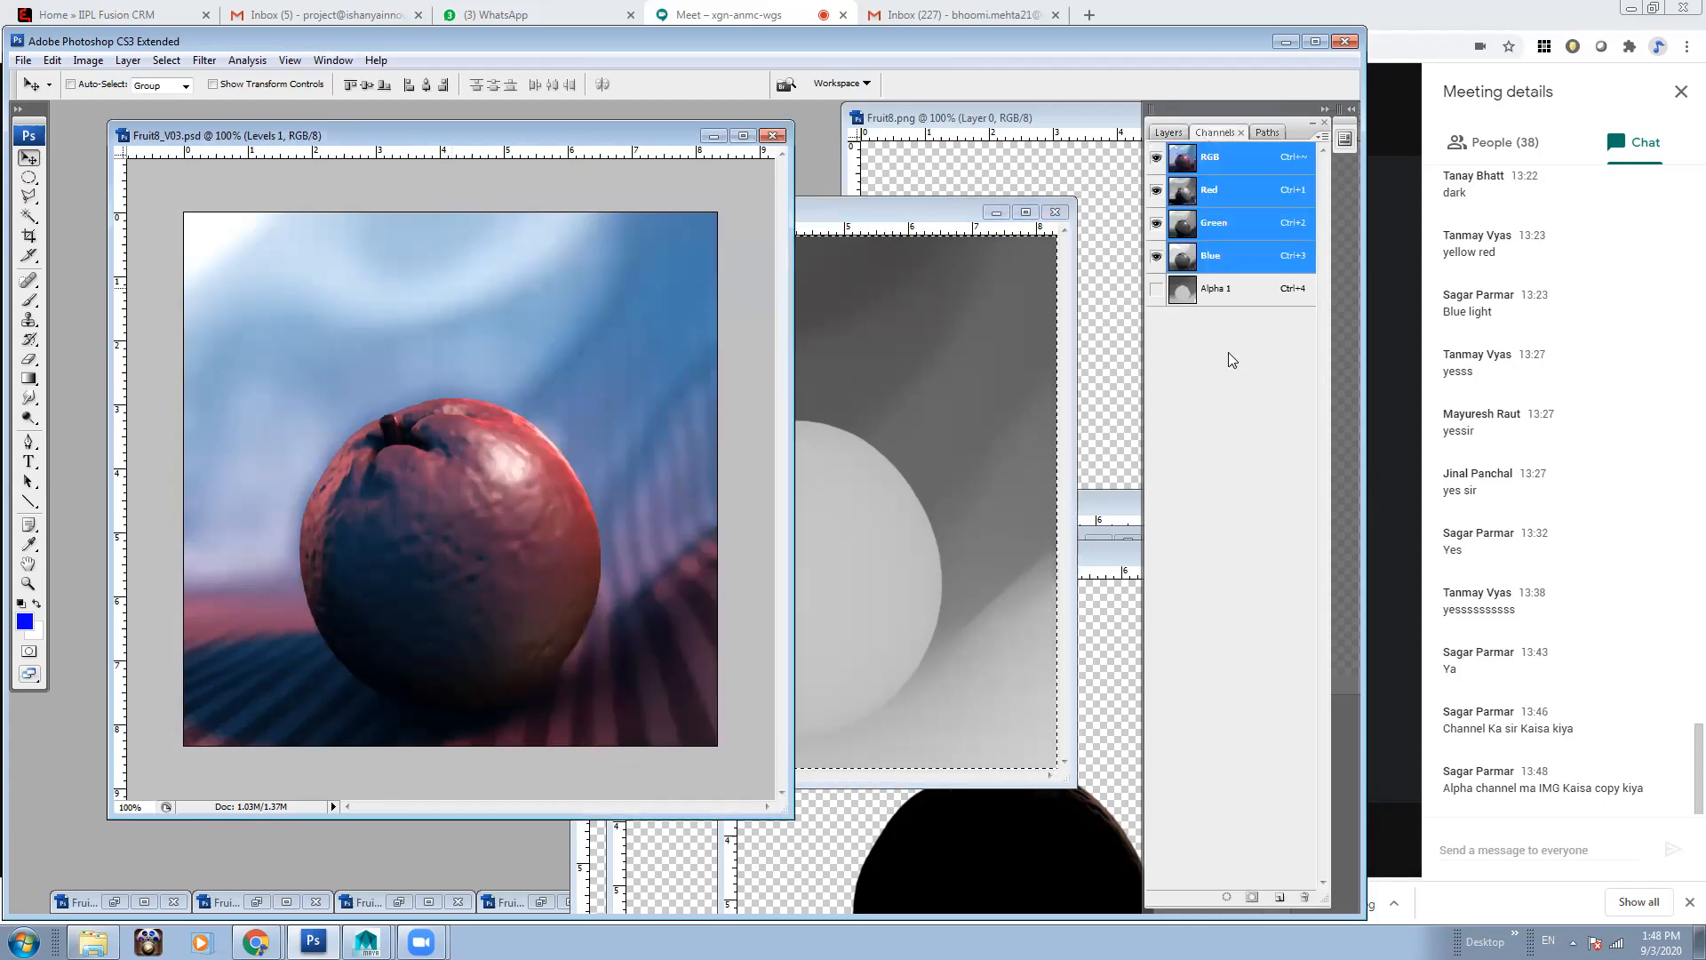
{"action": "key", "text": "ctrl+4"}
{"action": "left_click", "coordinate": [1305, 897]}
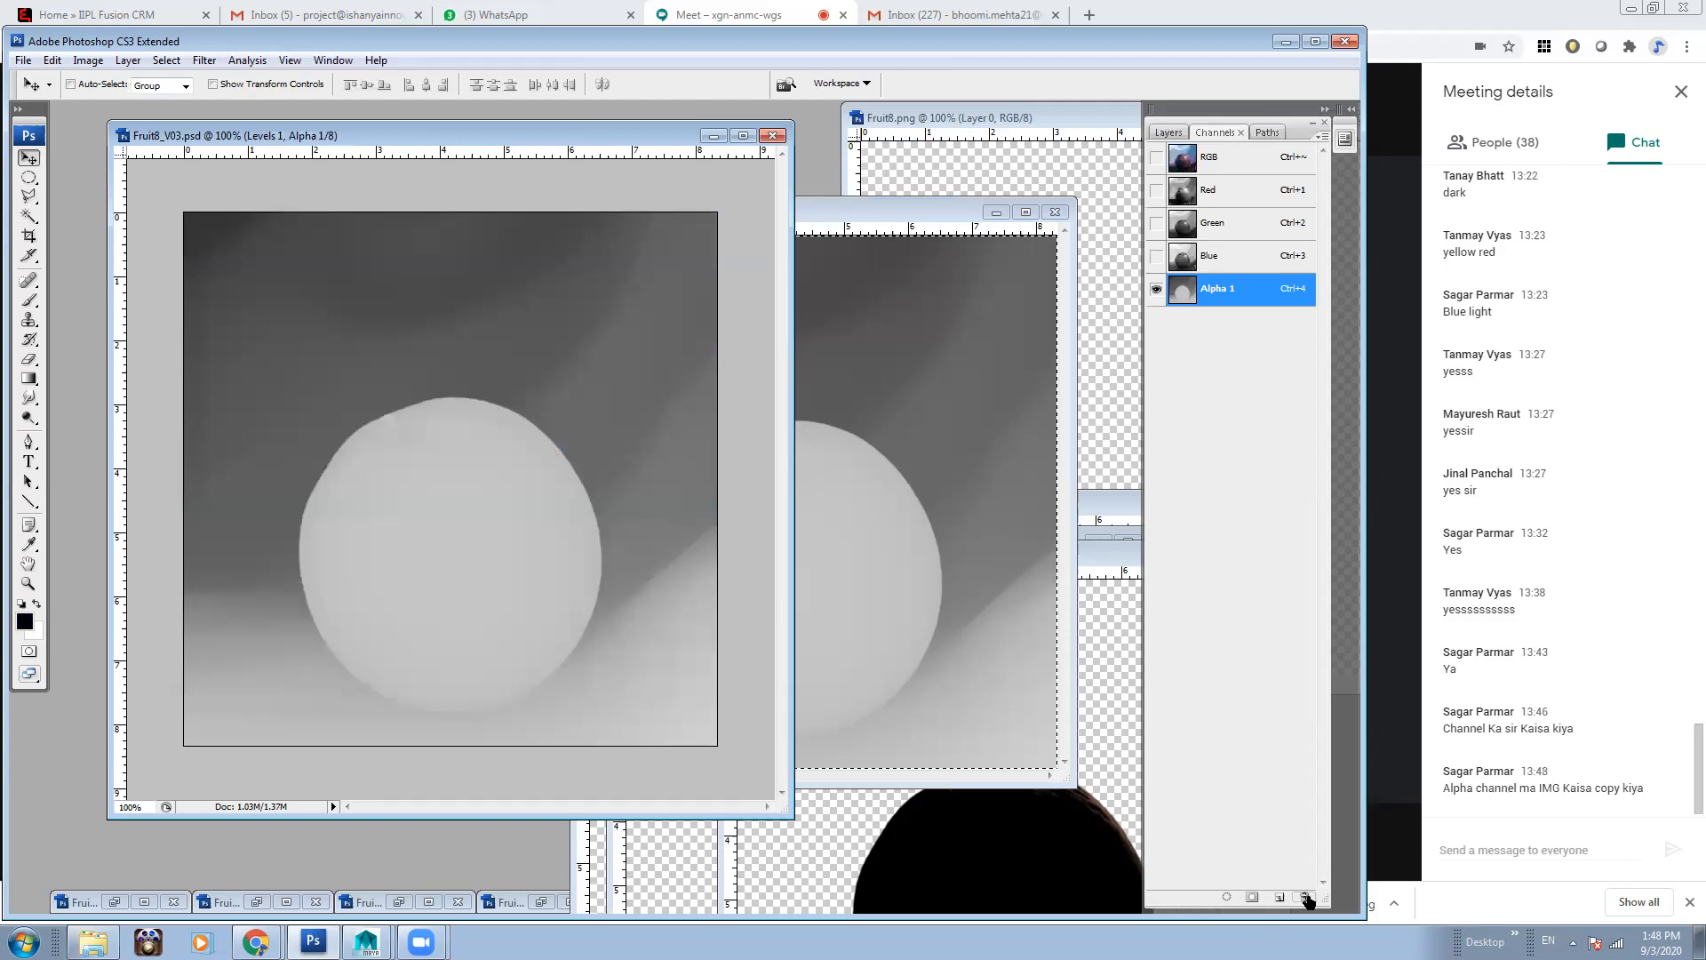
{"action": "left_click", "coordinate": [625, 373]}
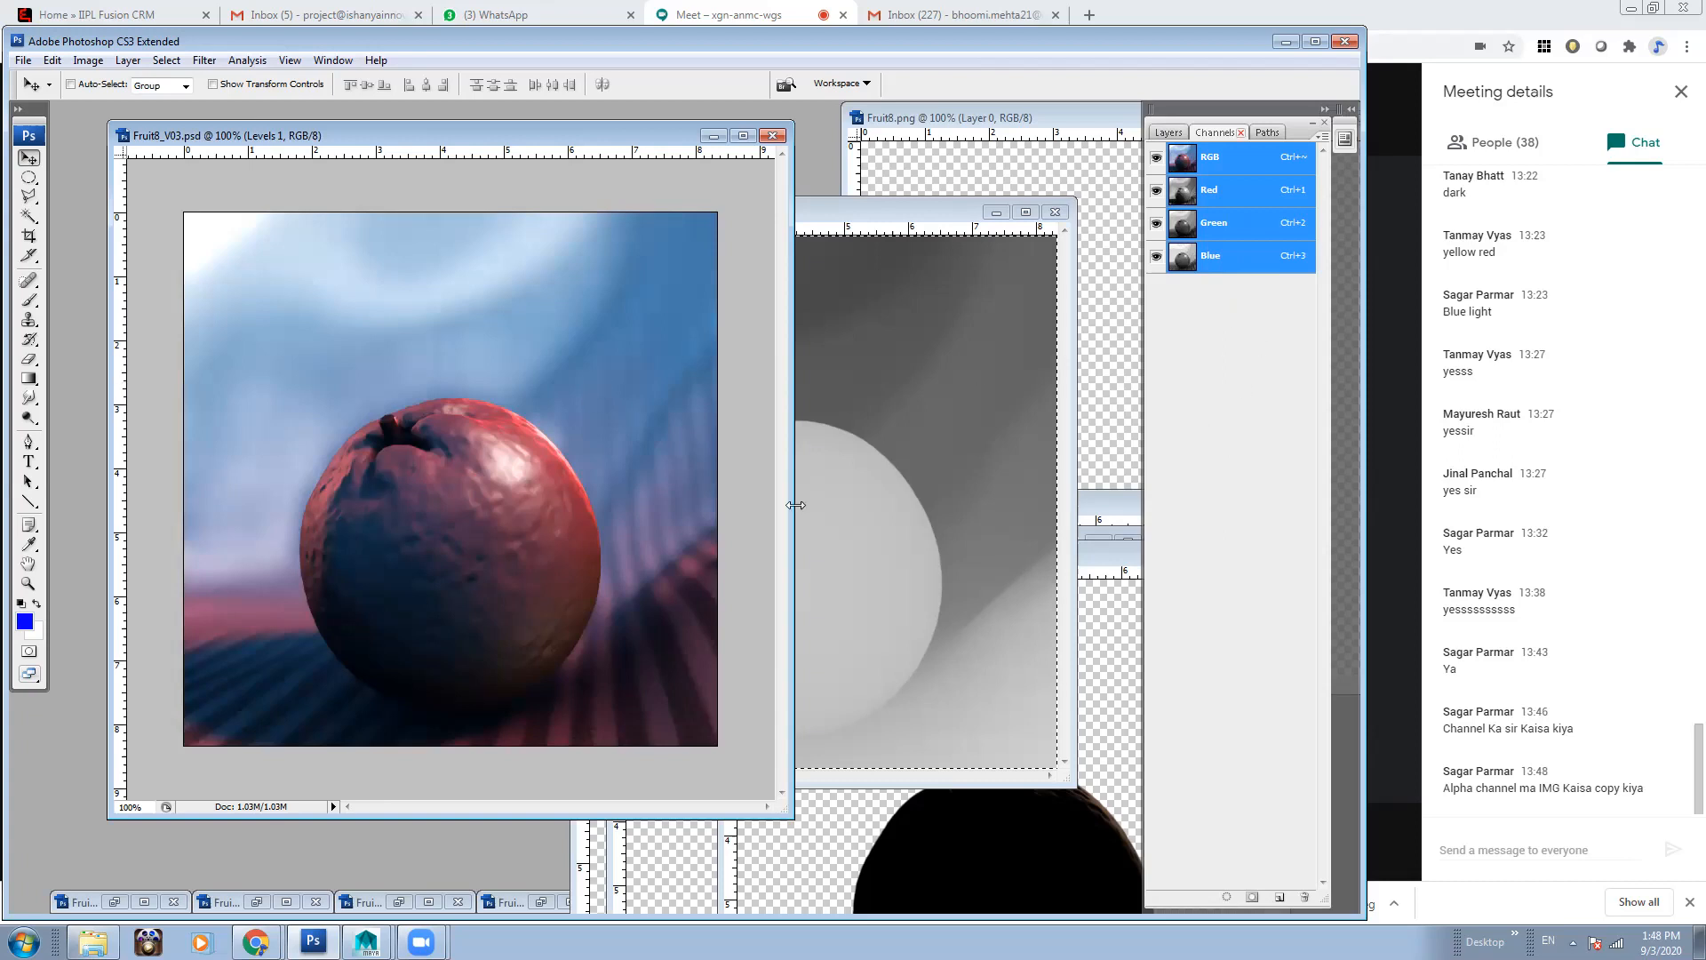
Create a new alpha channel in Fruit8_V03.psd and paste the copied grayscale depth image from Fruit8.png into it
{"action": "left_click", "coordinate": [1177, 134]}
{"action": "left_click", "coordinate": [1210, 133]}
{"action": "left_click", "coordinate": [1280, 898]}
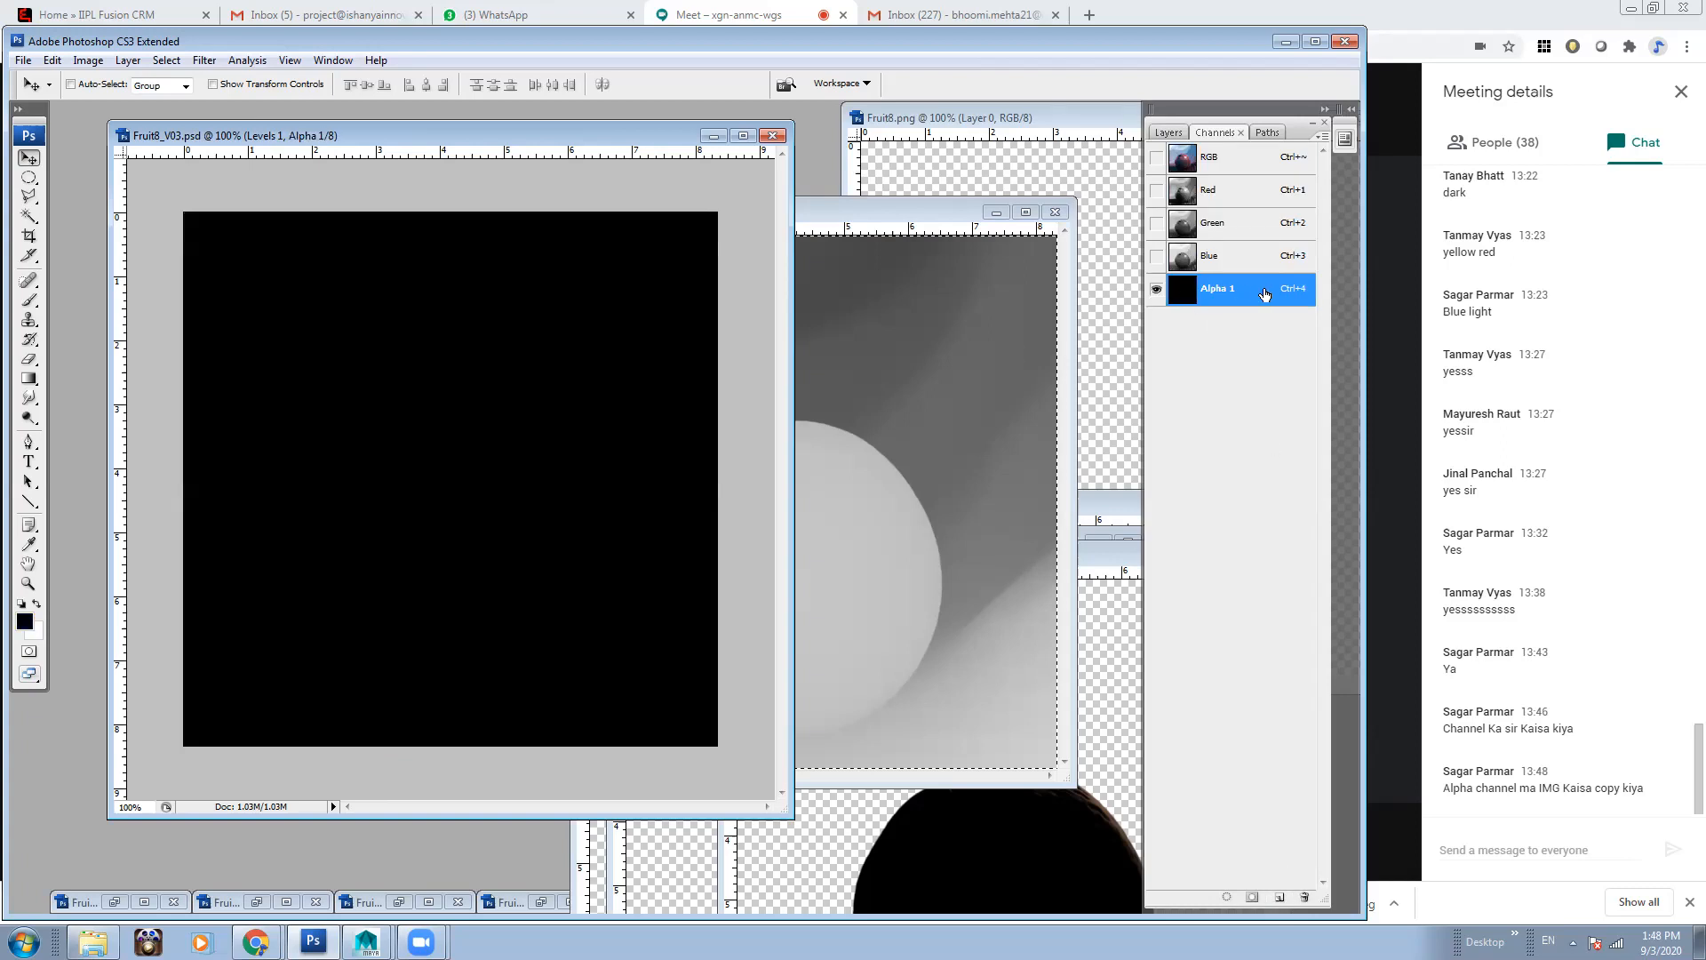
{"action": "left_click", "coordinate": [893, 209]}
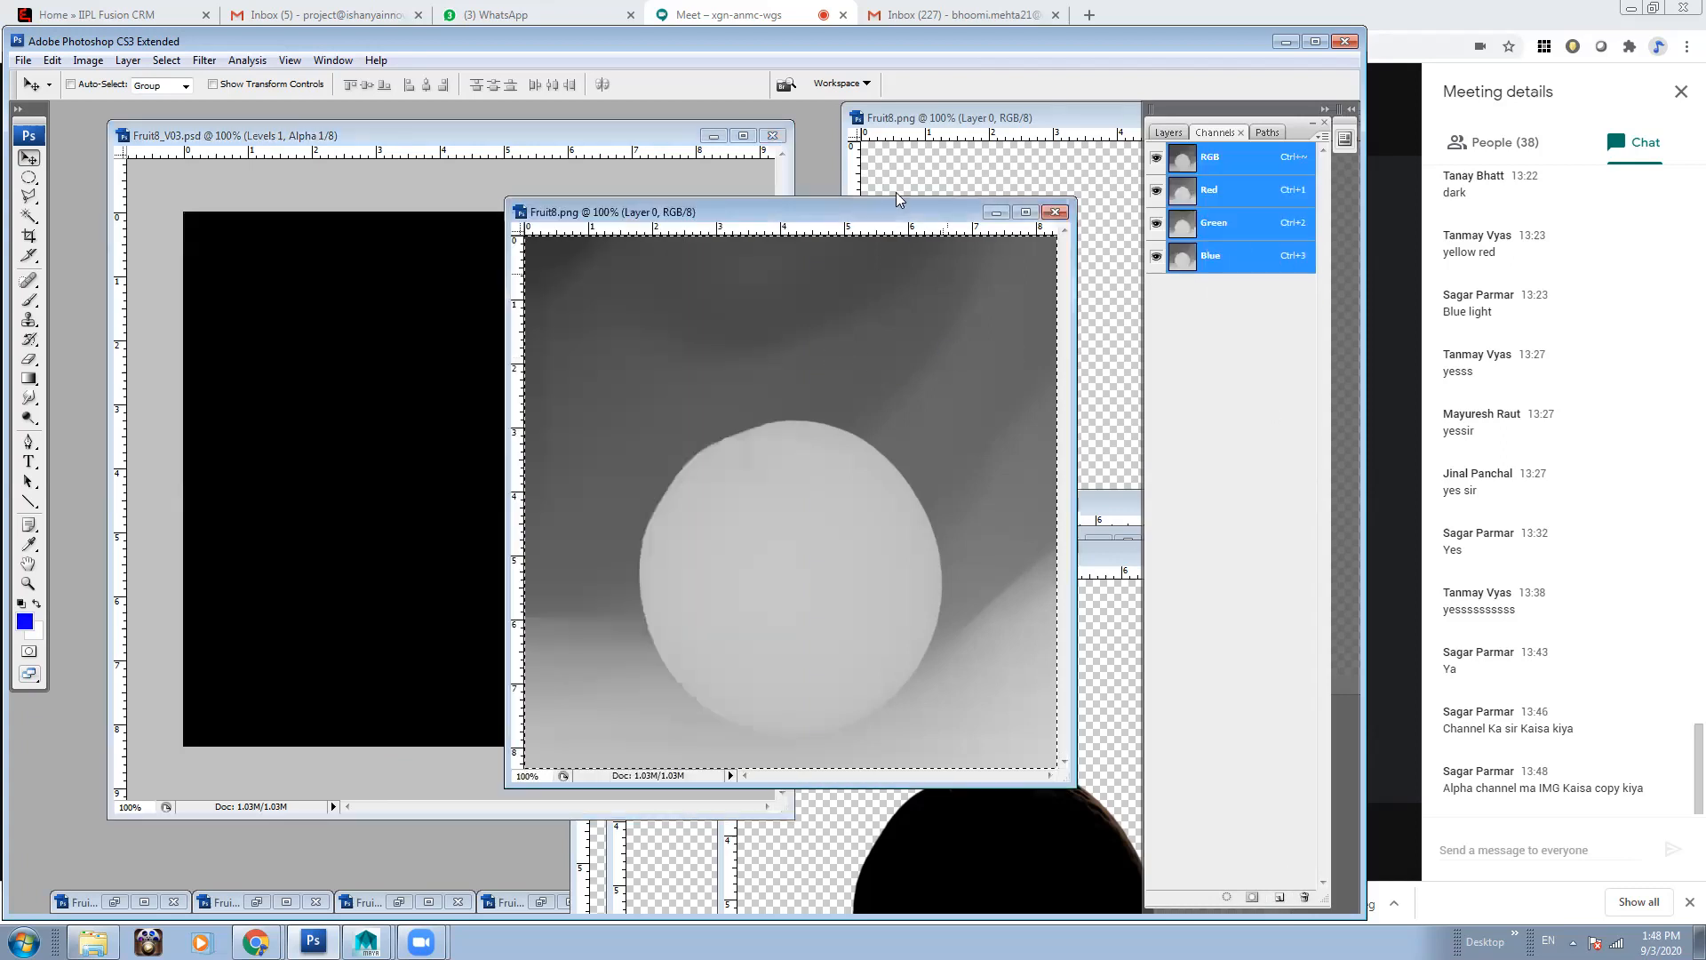
{"action": "left_click_drag", "start_coordinate": [893, 210], "coordinate": [916, 209]}
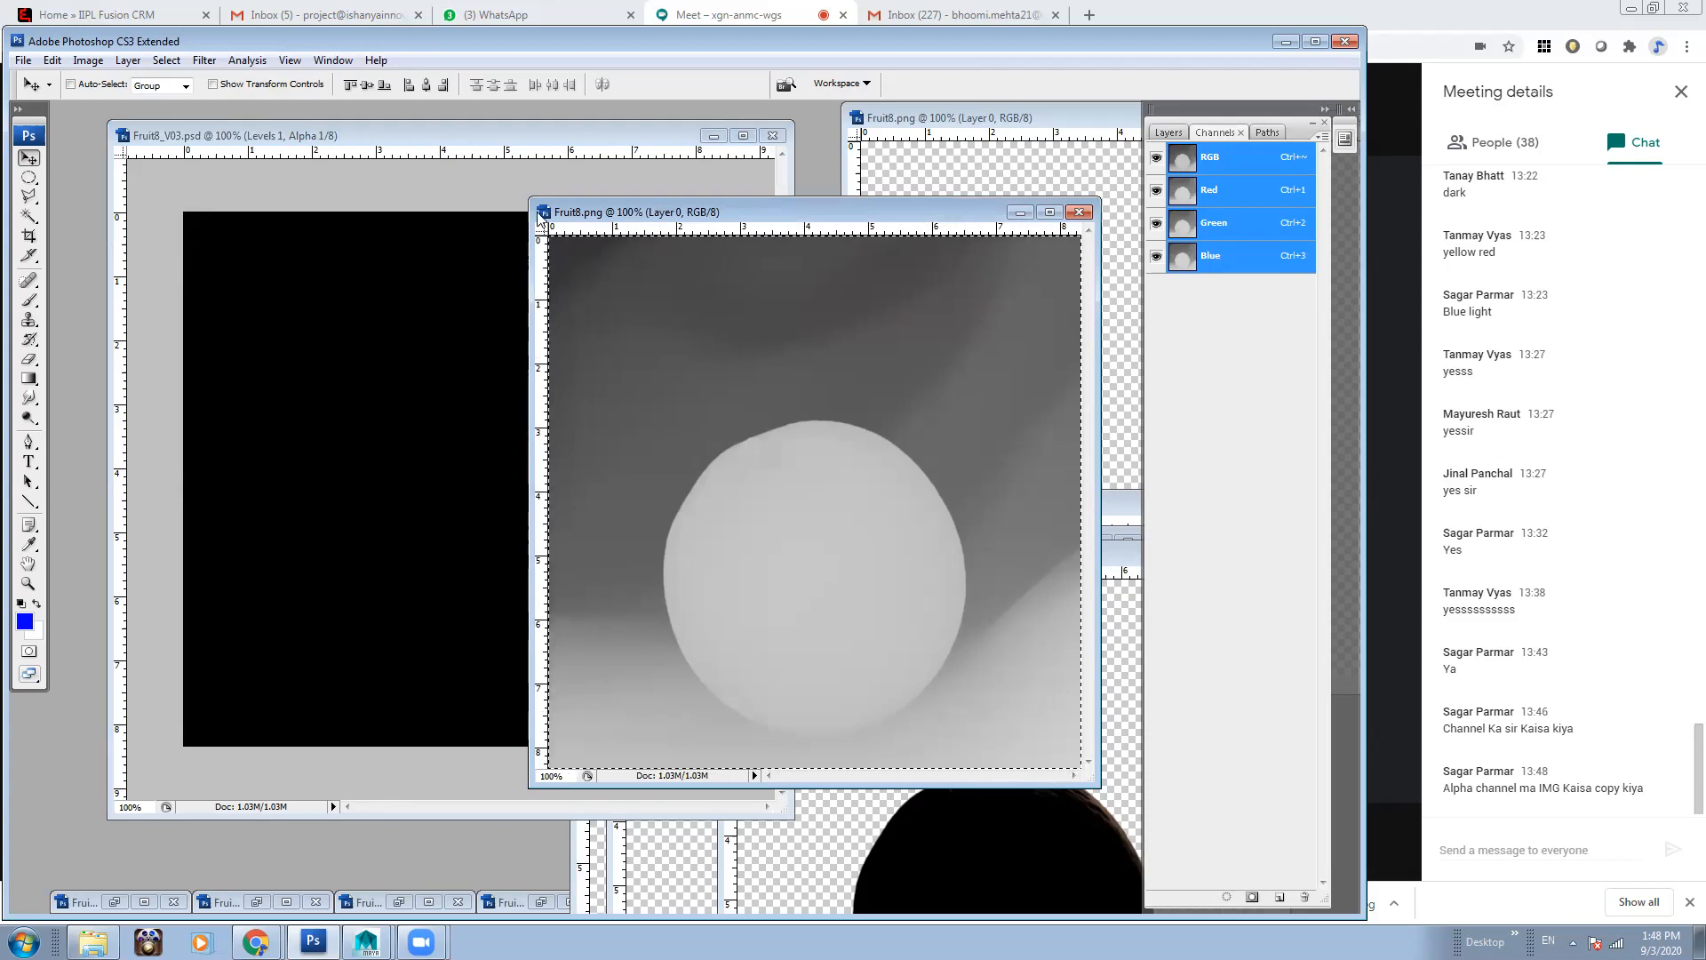
{"action": "left_click", "coordinate": [427, 135]}
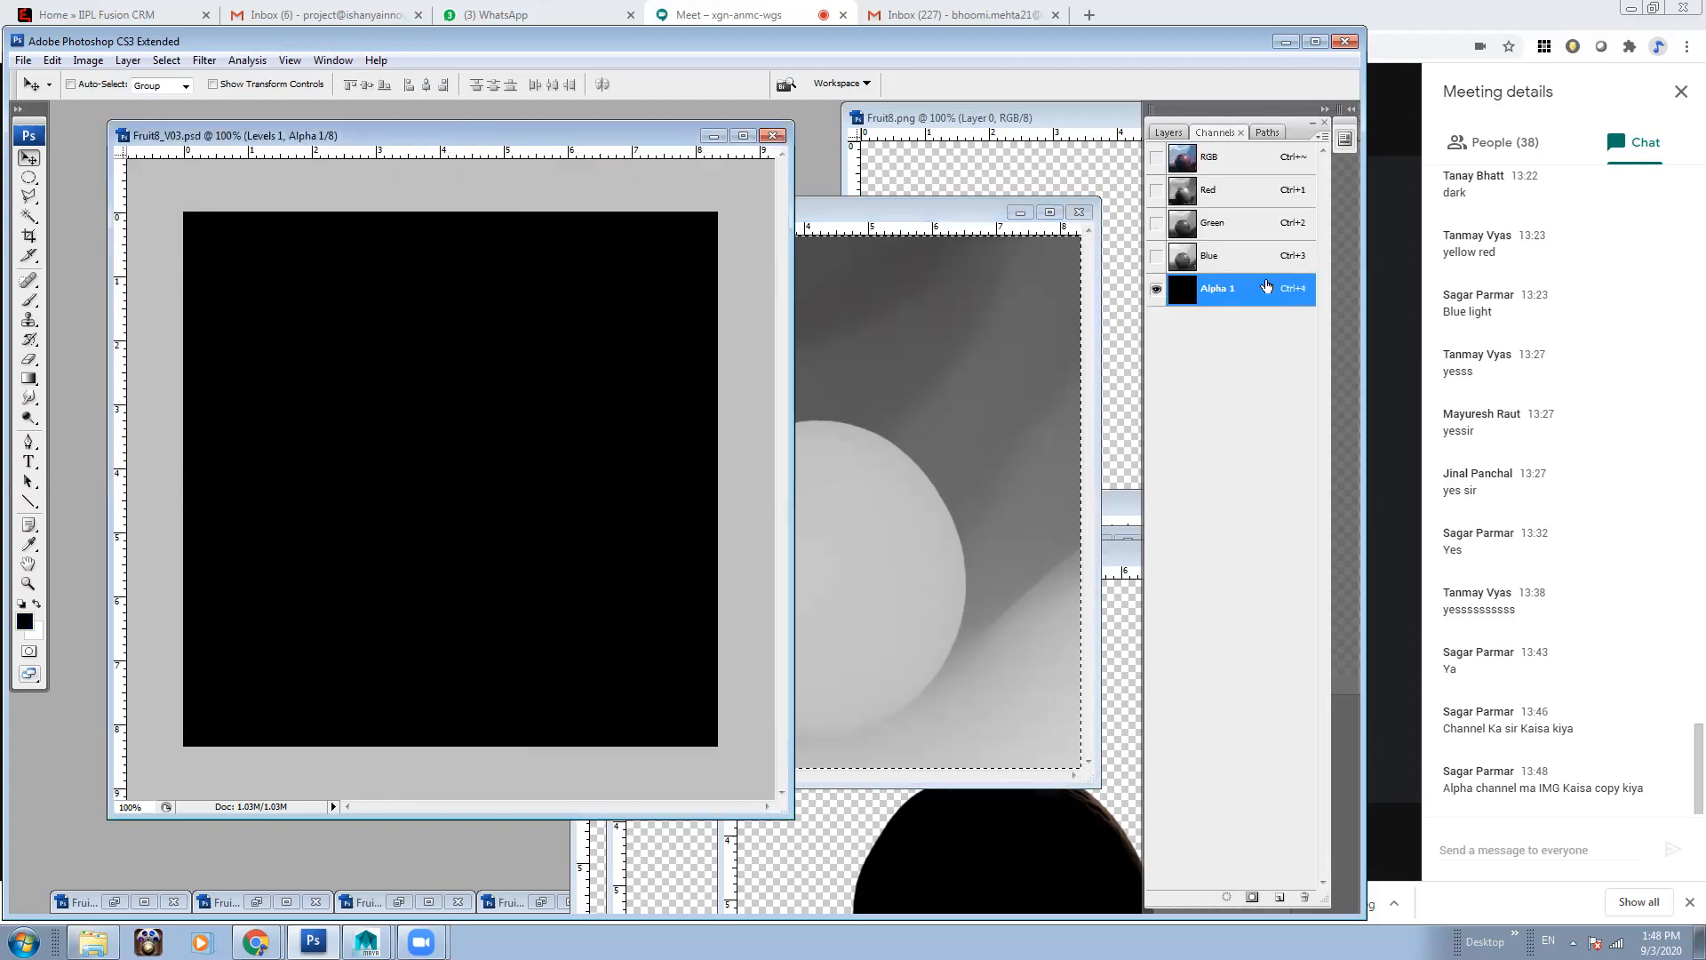
{"action": "key", "text": "ctrl+v"}
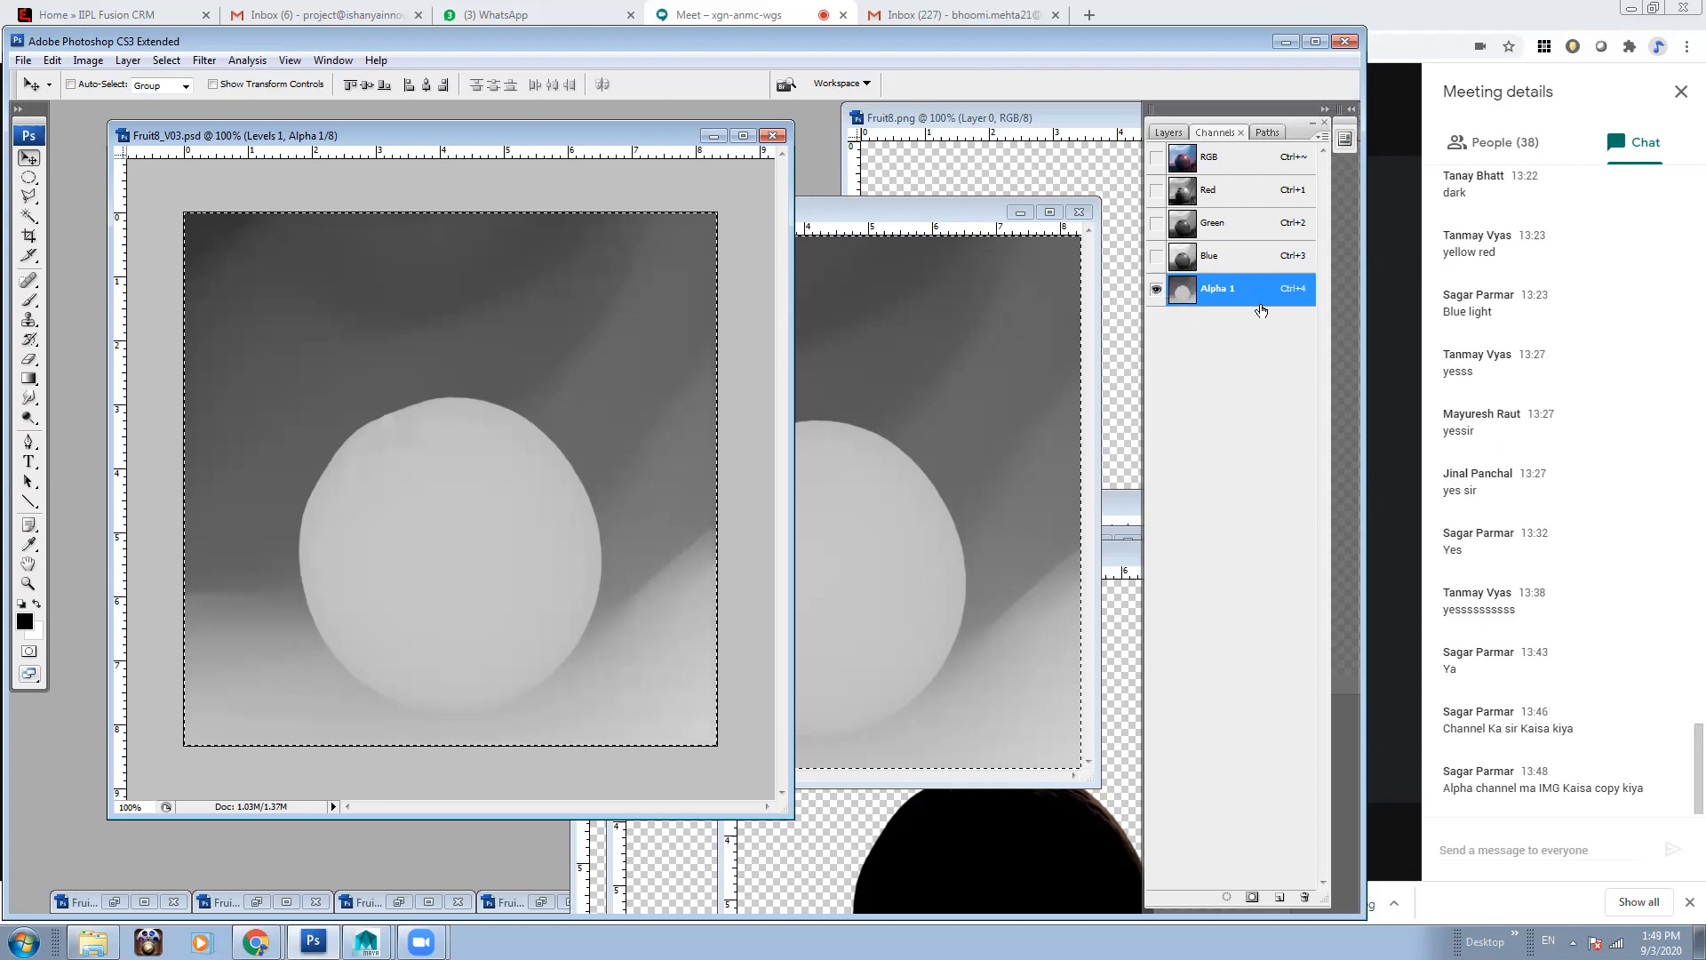
Hide the Alpha 1 channel and make the RGB composite channel visible and active again
{"action": "left_click", "coordinate": [1156, 158]}
{"action": "left_click", "coordinate": [1155, 288]}
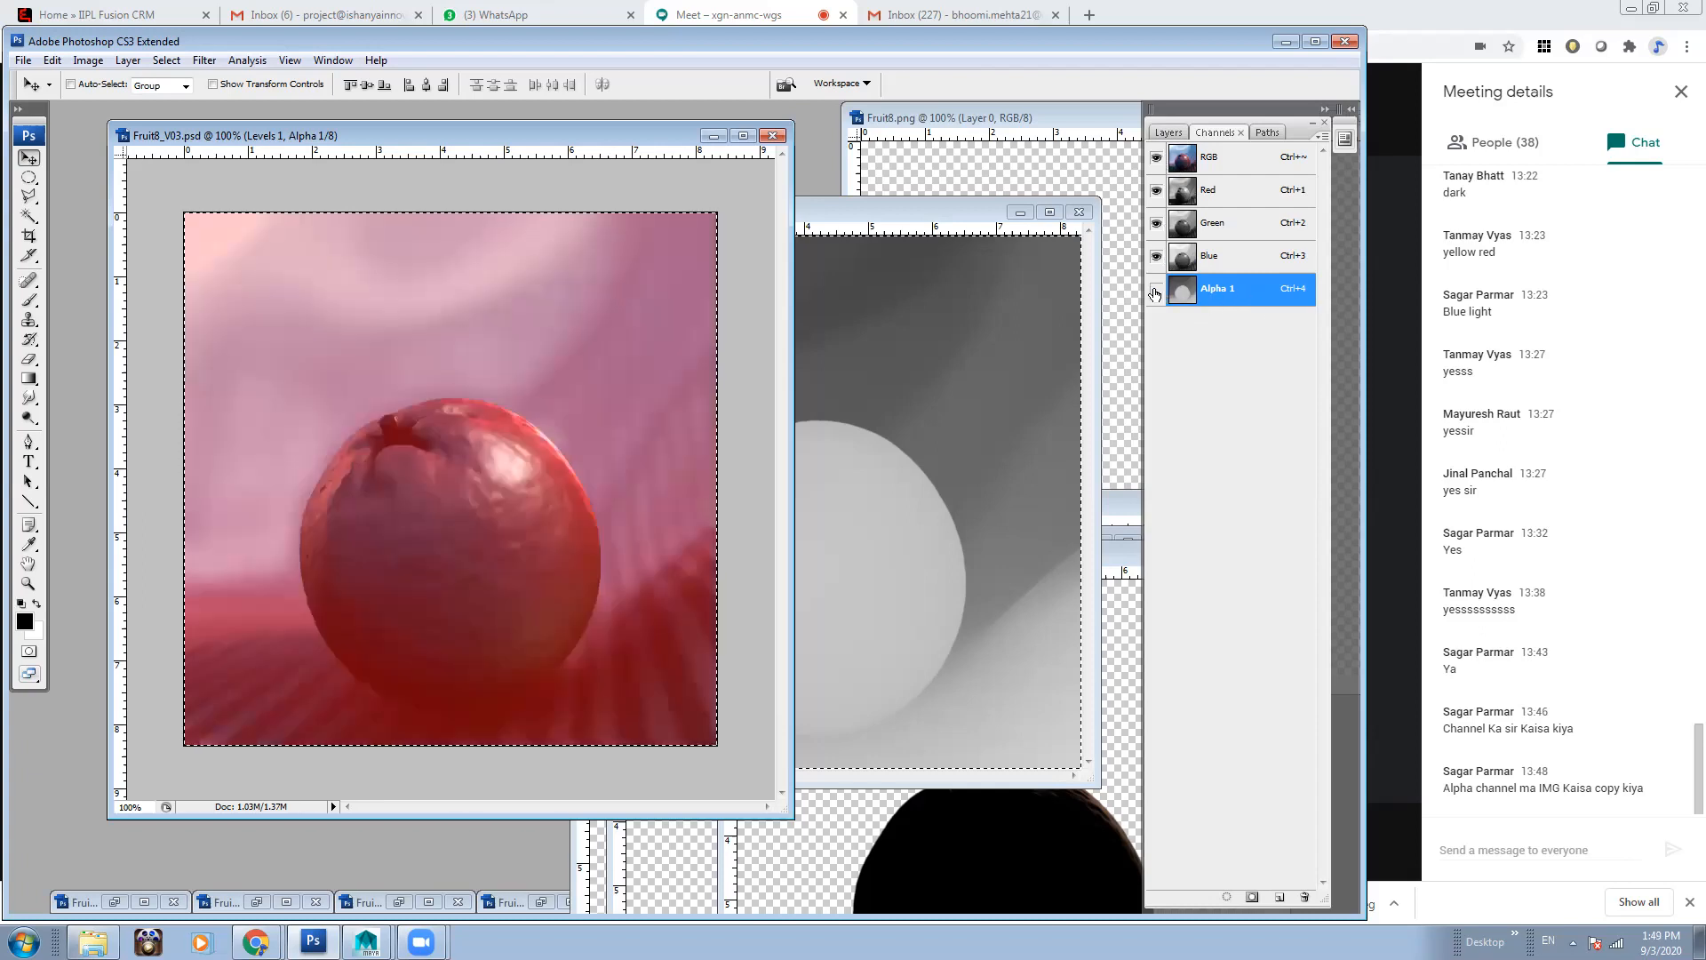
{"action": "left_click", "coordinate": [1231, 157]}
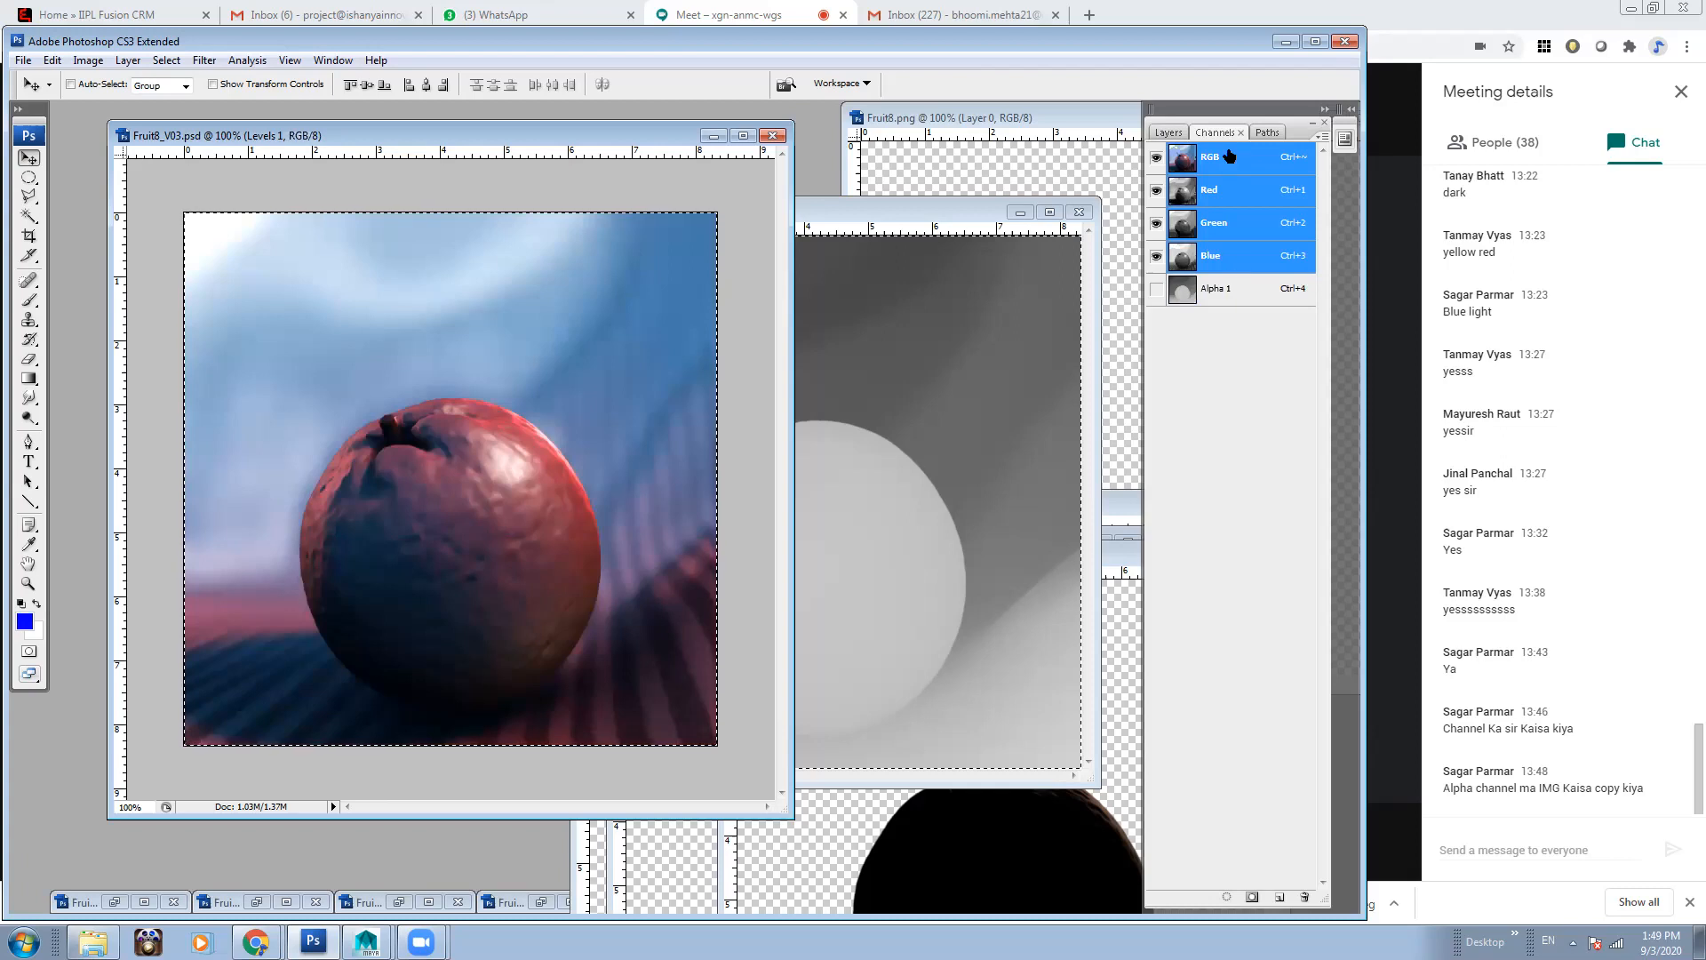
{"action": "left_click", "coordinate": [1168, 132]}
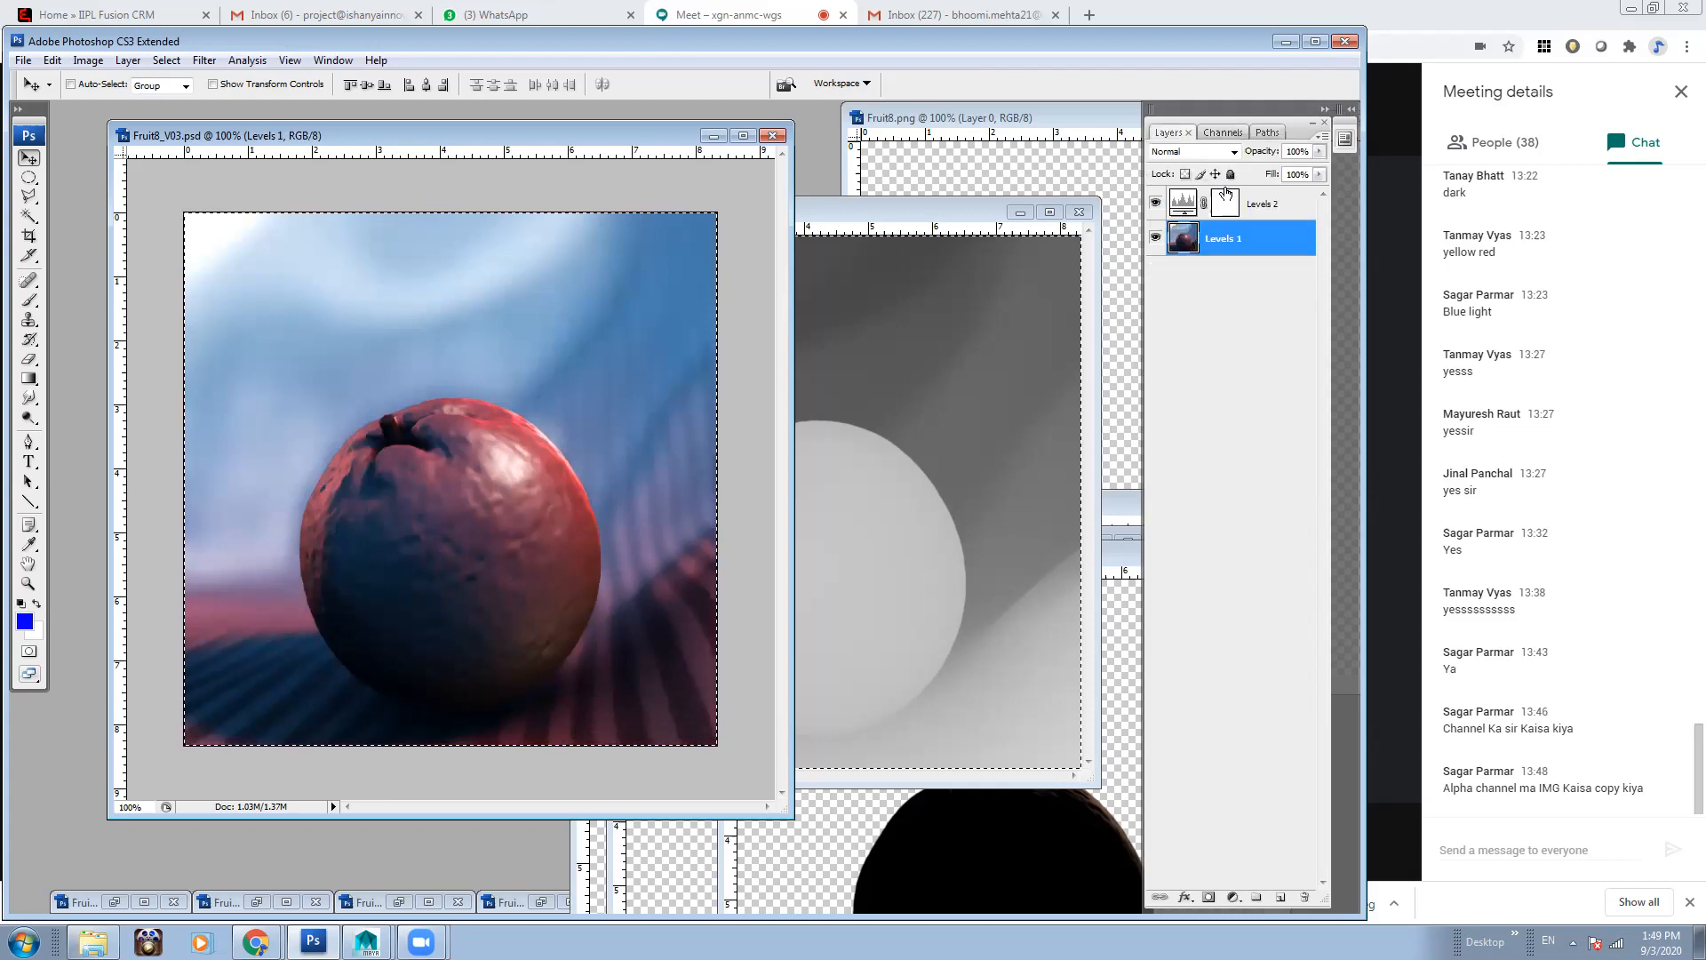
{"action": "left_click", "coordinate": [1207, 133]}
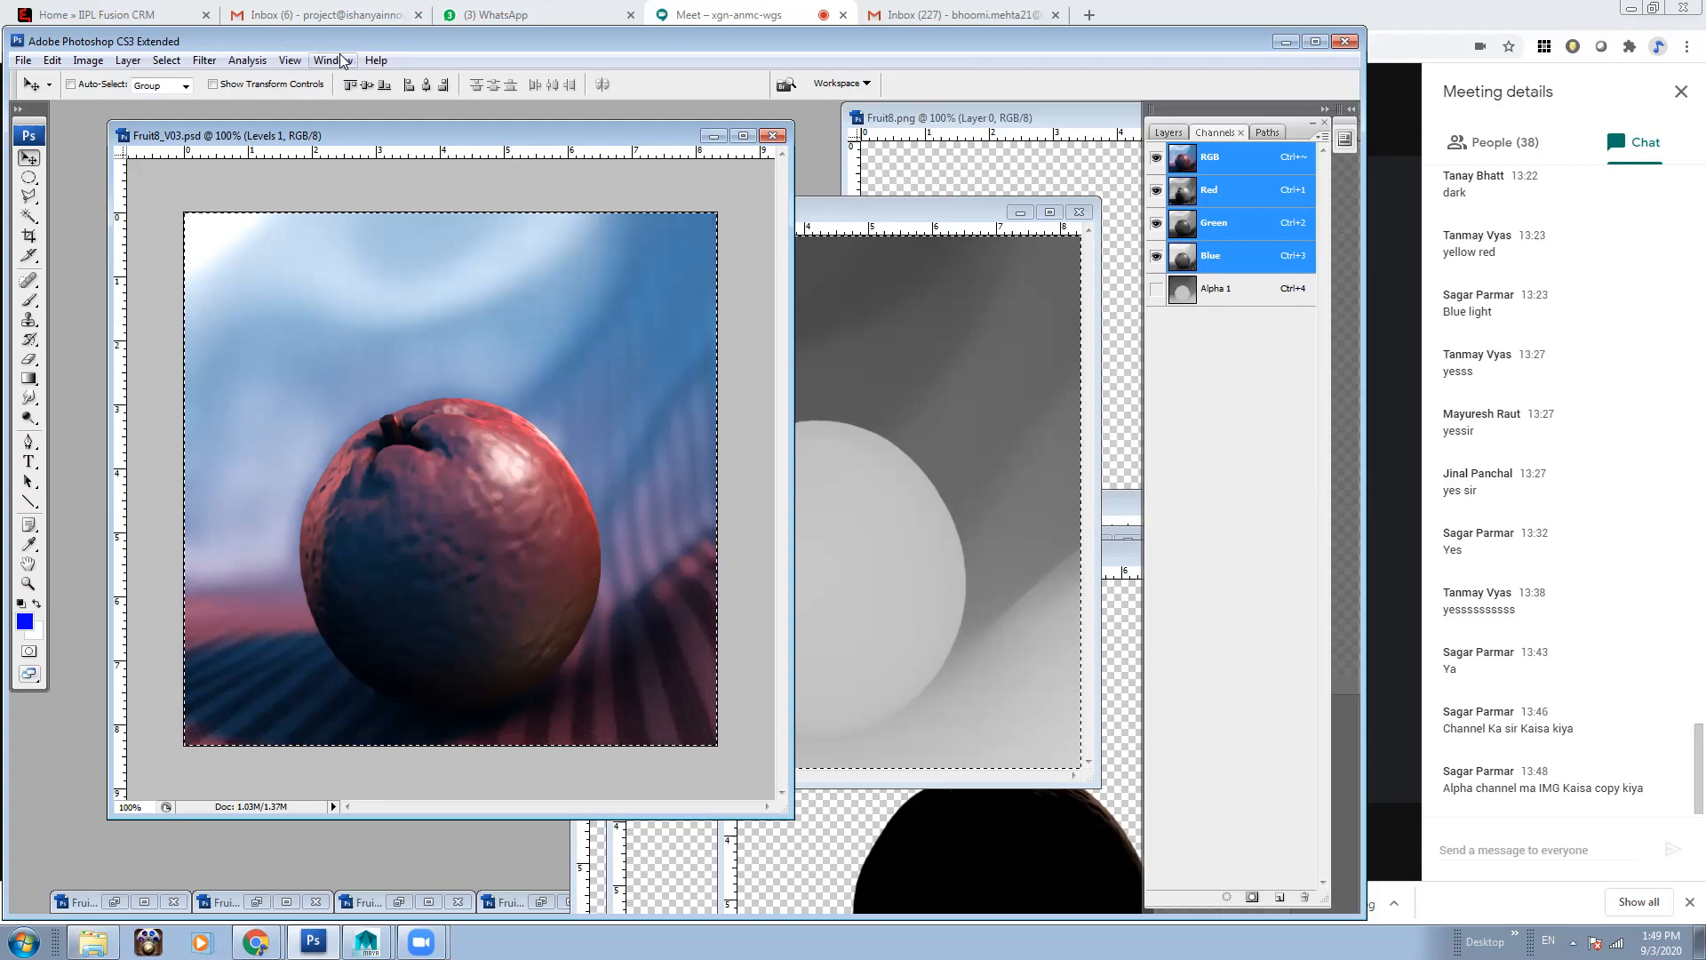
Apply Lens Blur to the Levels 1 image using Alpha 1 as depth source, focal distance 176 and radius 38
{"action": "left_click", "coordinate": [205, 59]}
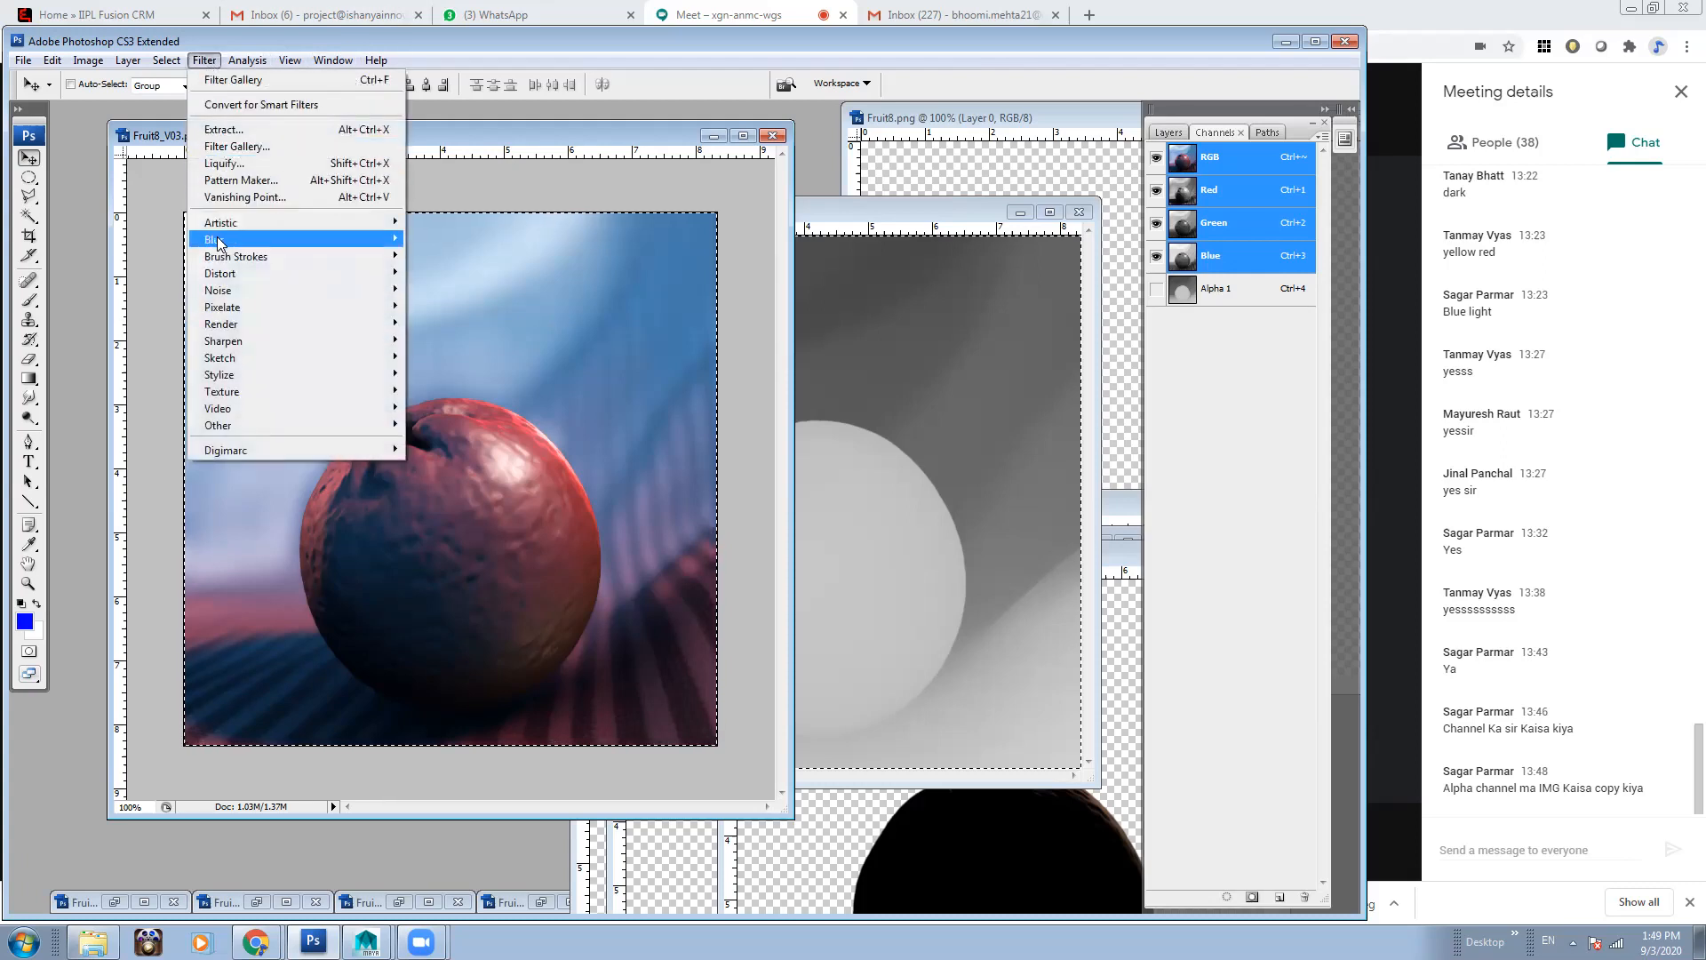
{"action": "mouse_move", "coordinate": [294, 239]}
{"action": "left_click", "coordinate": [440, 324]}
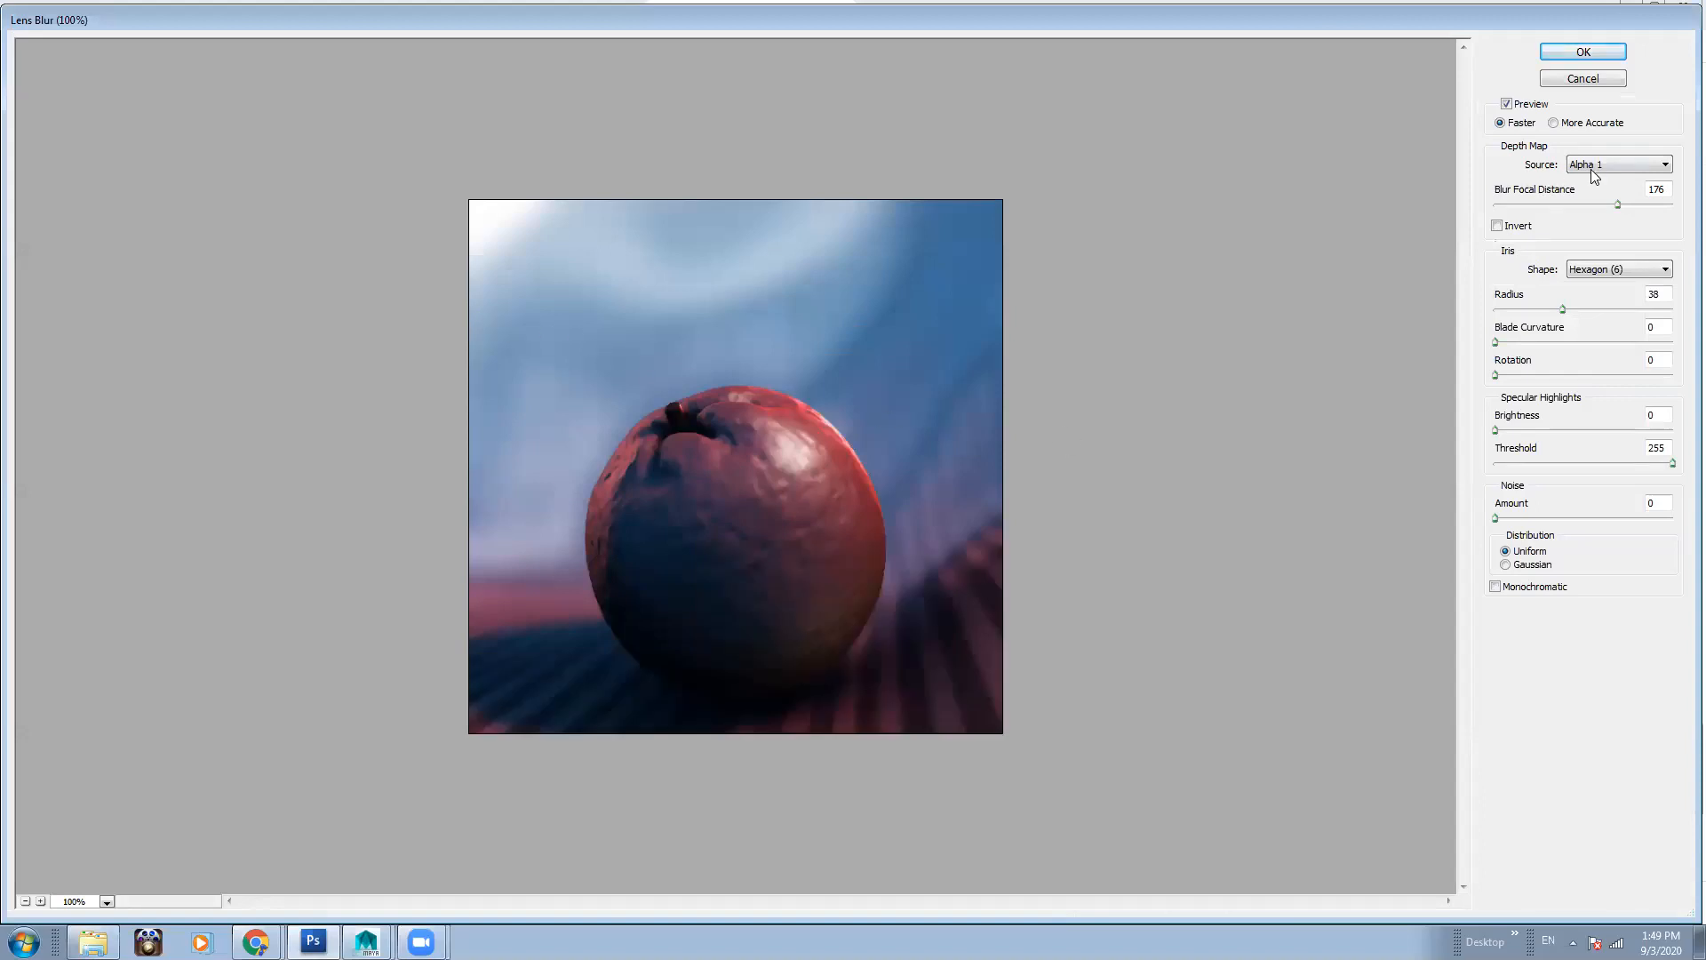
{"action": "double_click", "coordinate": [1546, 20]}
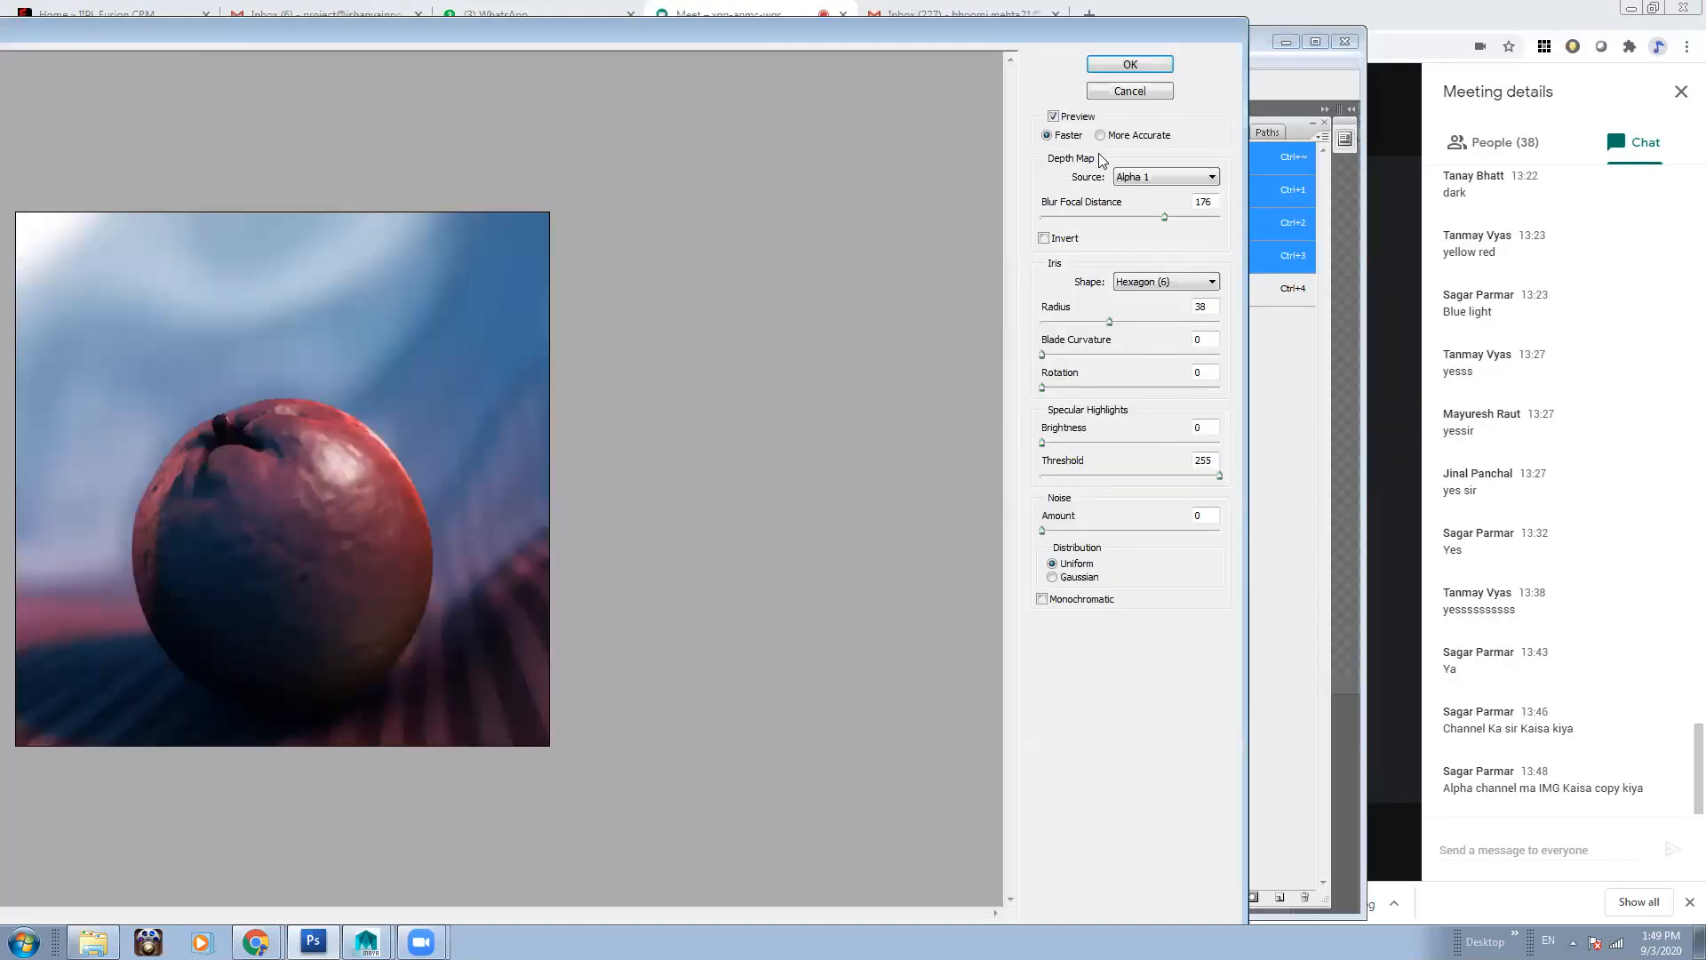
{"action": "left_click", "coordinate": [1148, 180]}
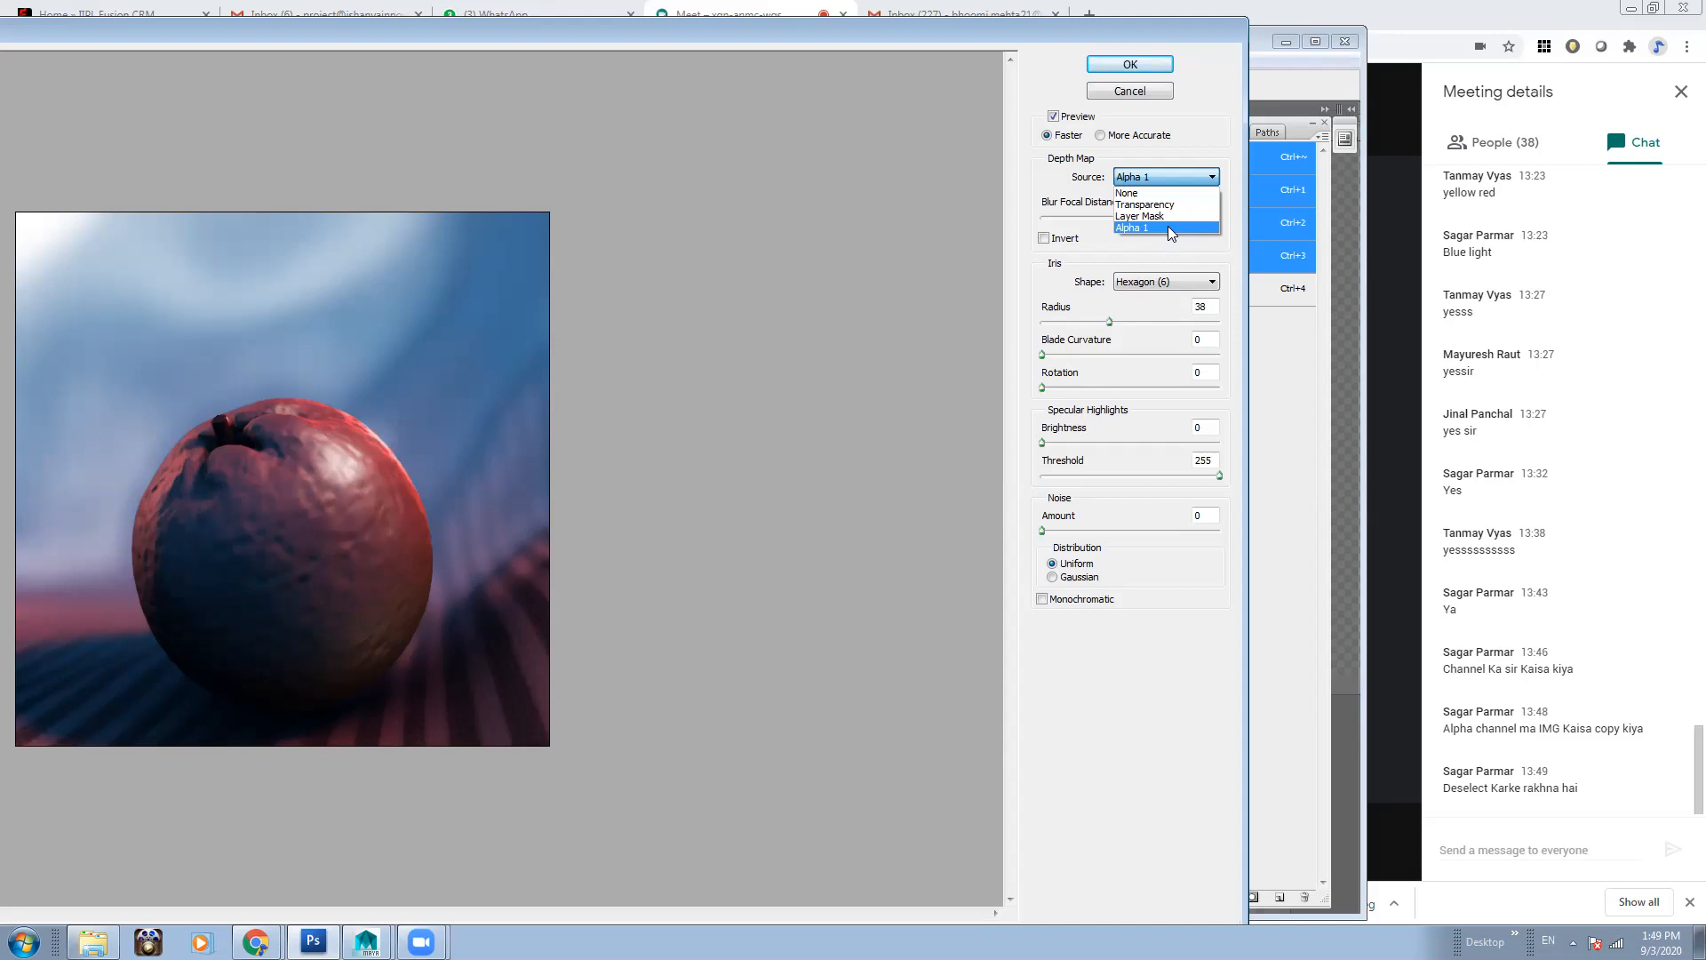
{"action": "left_click", "coordinate": [1168, 228]}
{"action": "left_click_drag", "start_coordinate": [1083, 35], "coordinate": [905, 44]}
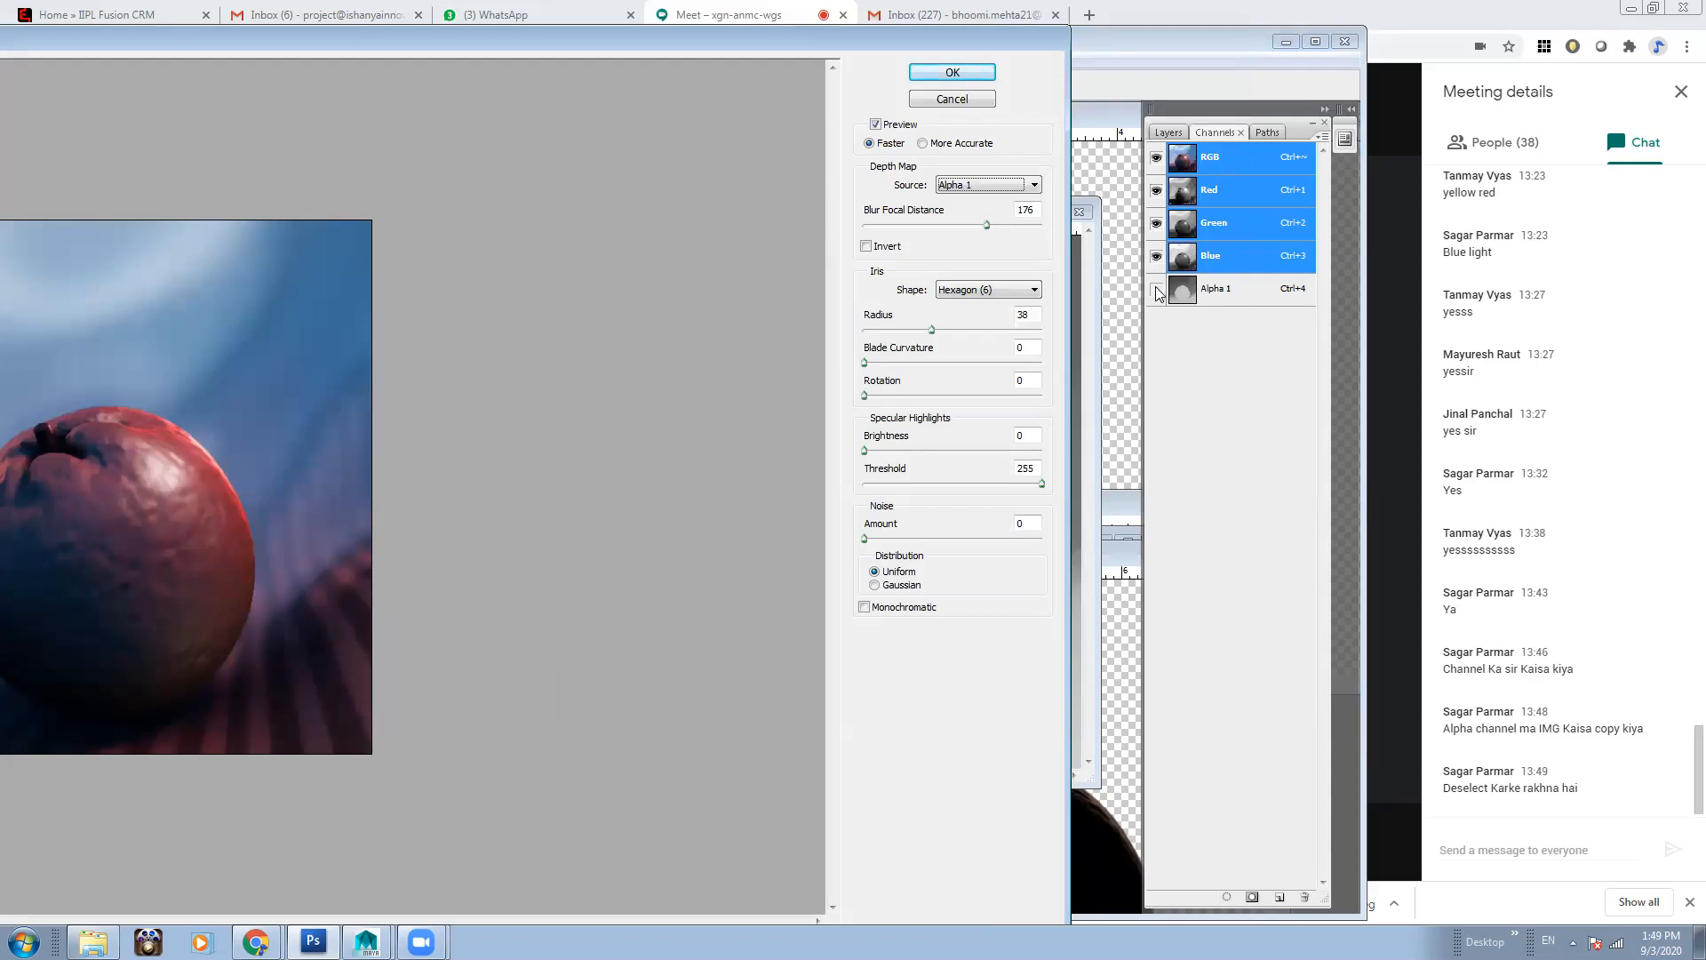
{"action": "left_click", "coordinate": [940, 72]}
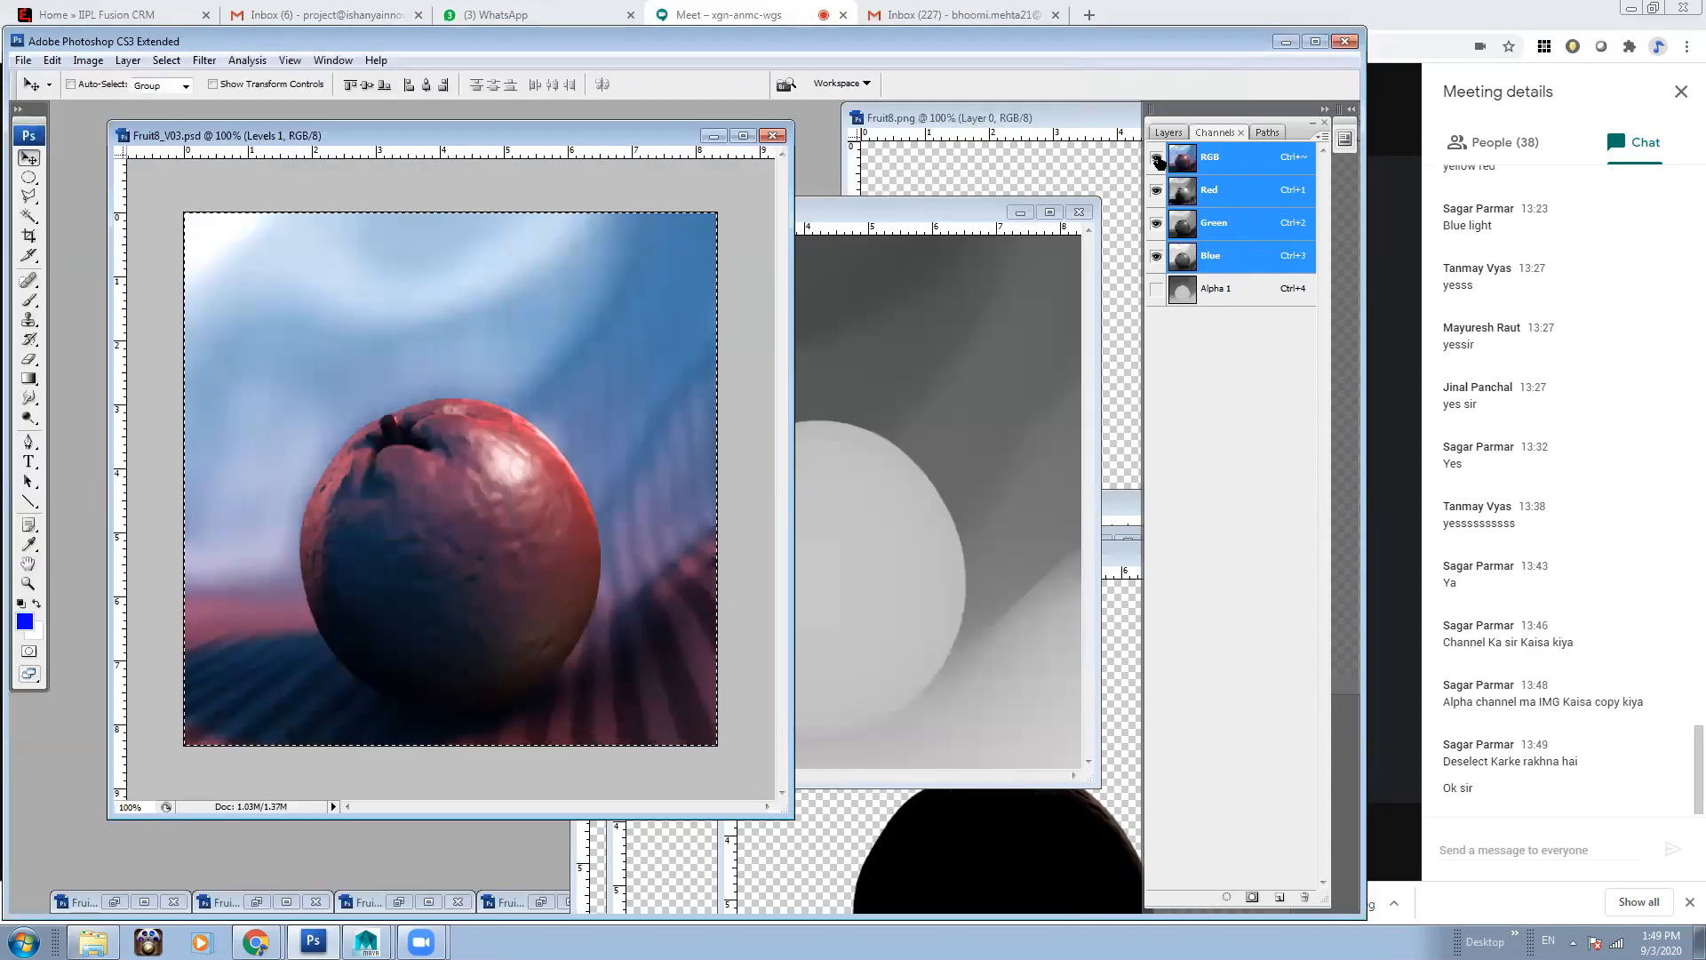
Show and activate only the Alpha 1 channel, try Lens Blur on it and cancel the filter
{"action": "left_click", "coordinate": [1156, 288]}
{"action": "left_click", "coordinate": [1157, 157]}
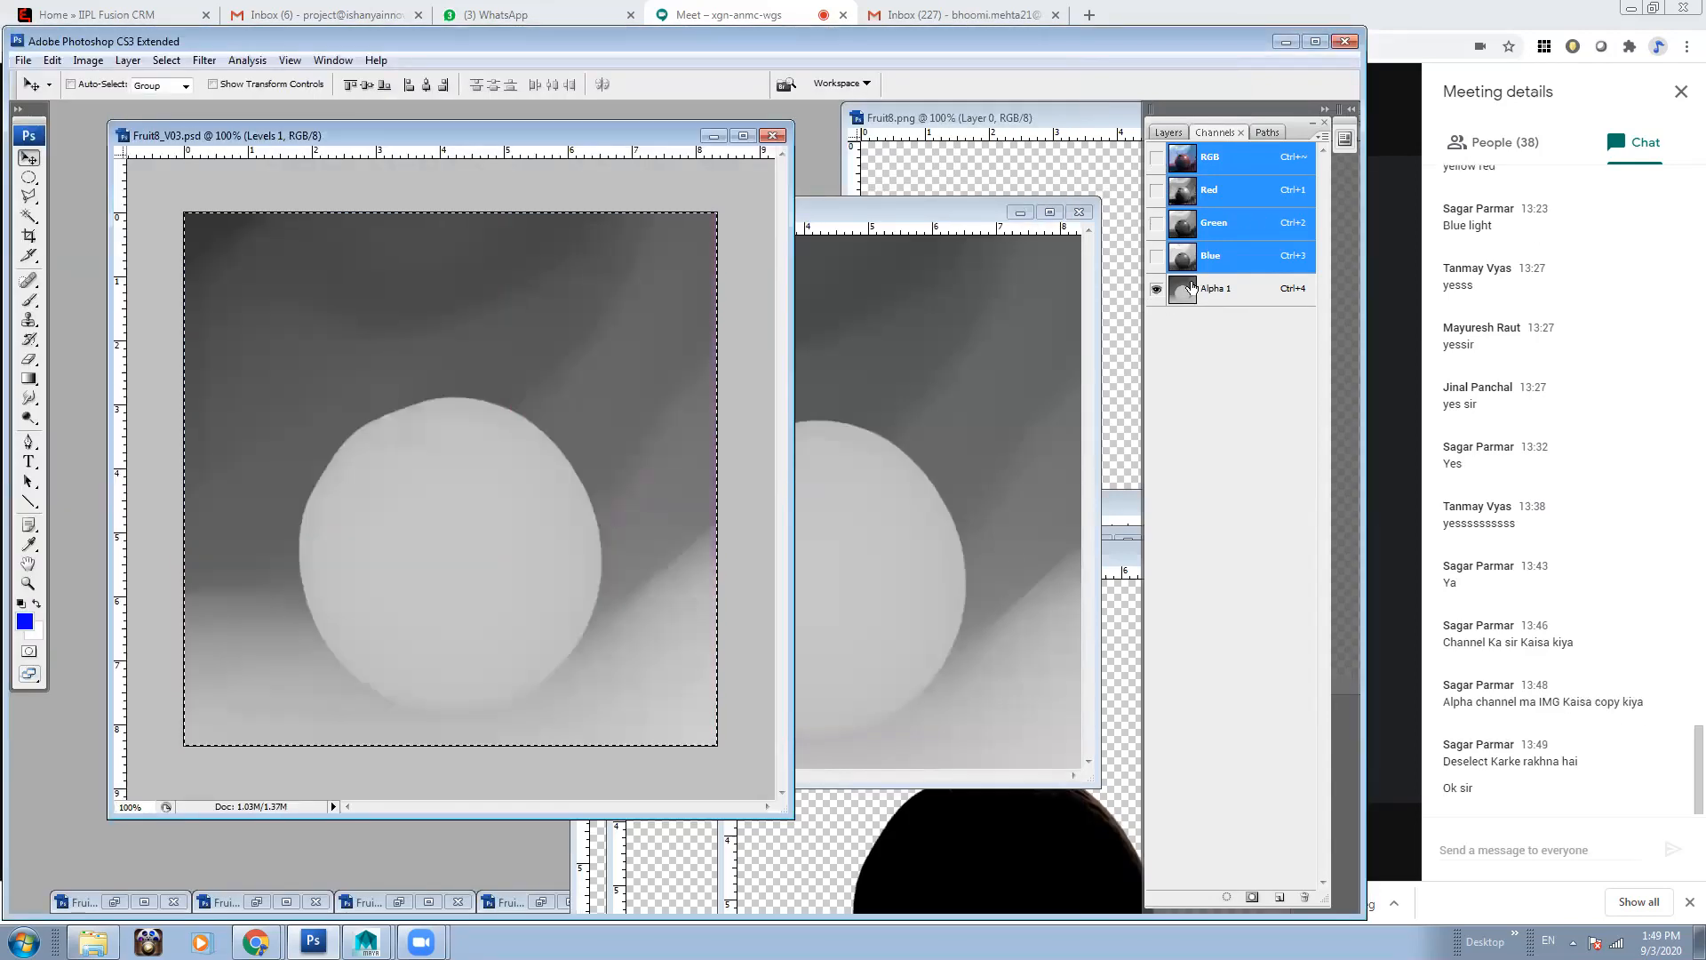
{"action": "left_click", "coordinate": [1278, 289]}
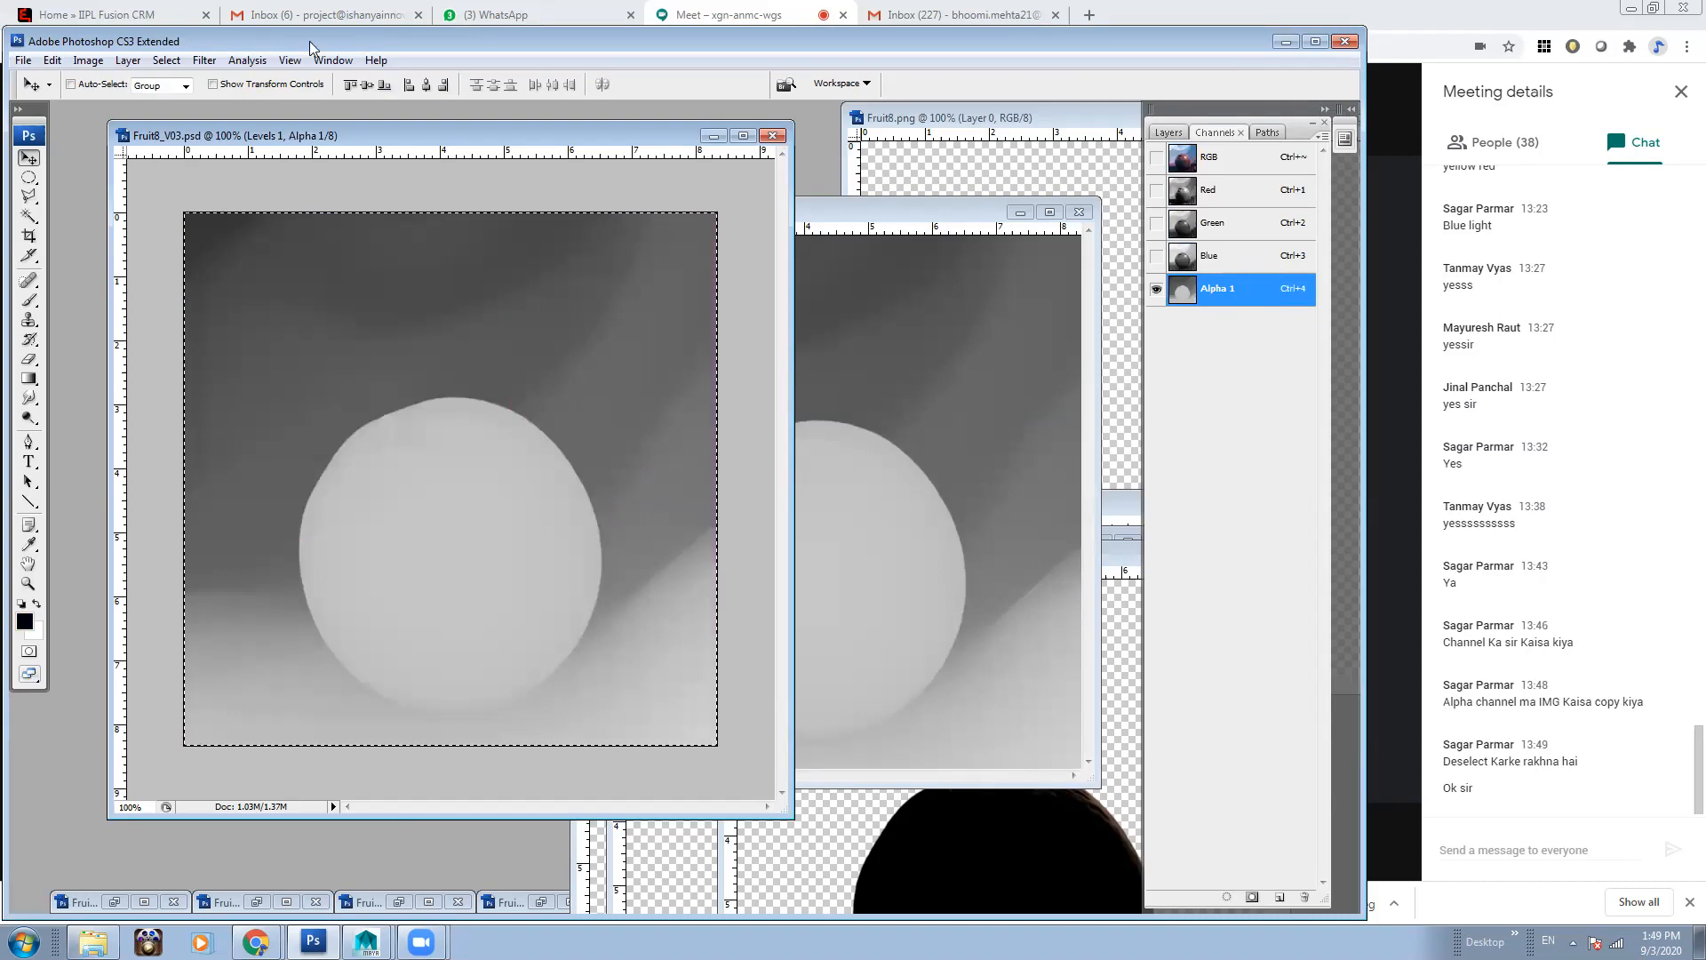
{"action": "left_click", "coordinate": [204, 61]}
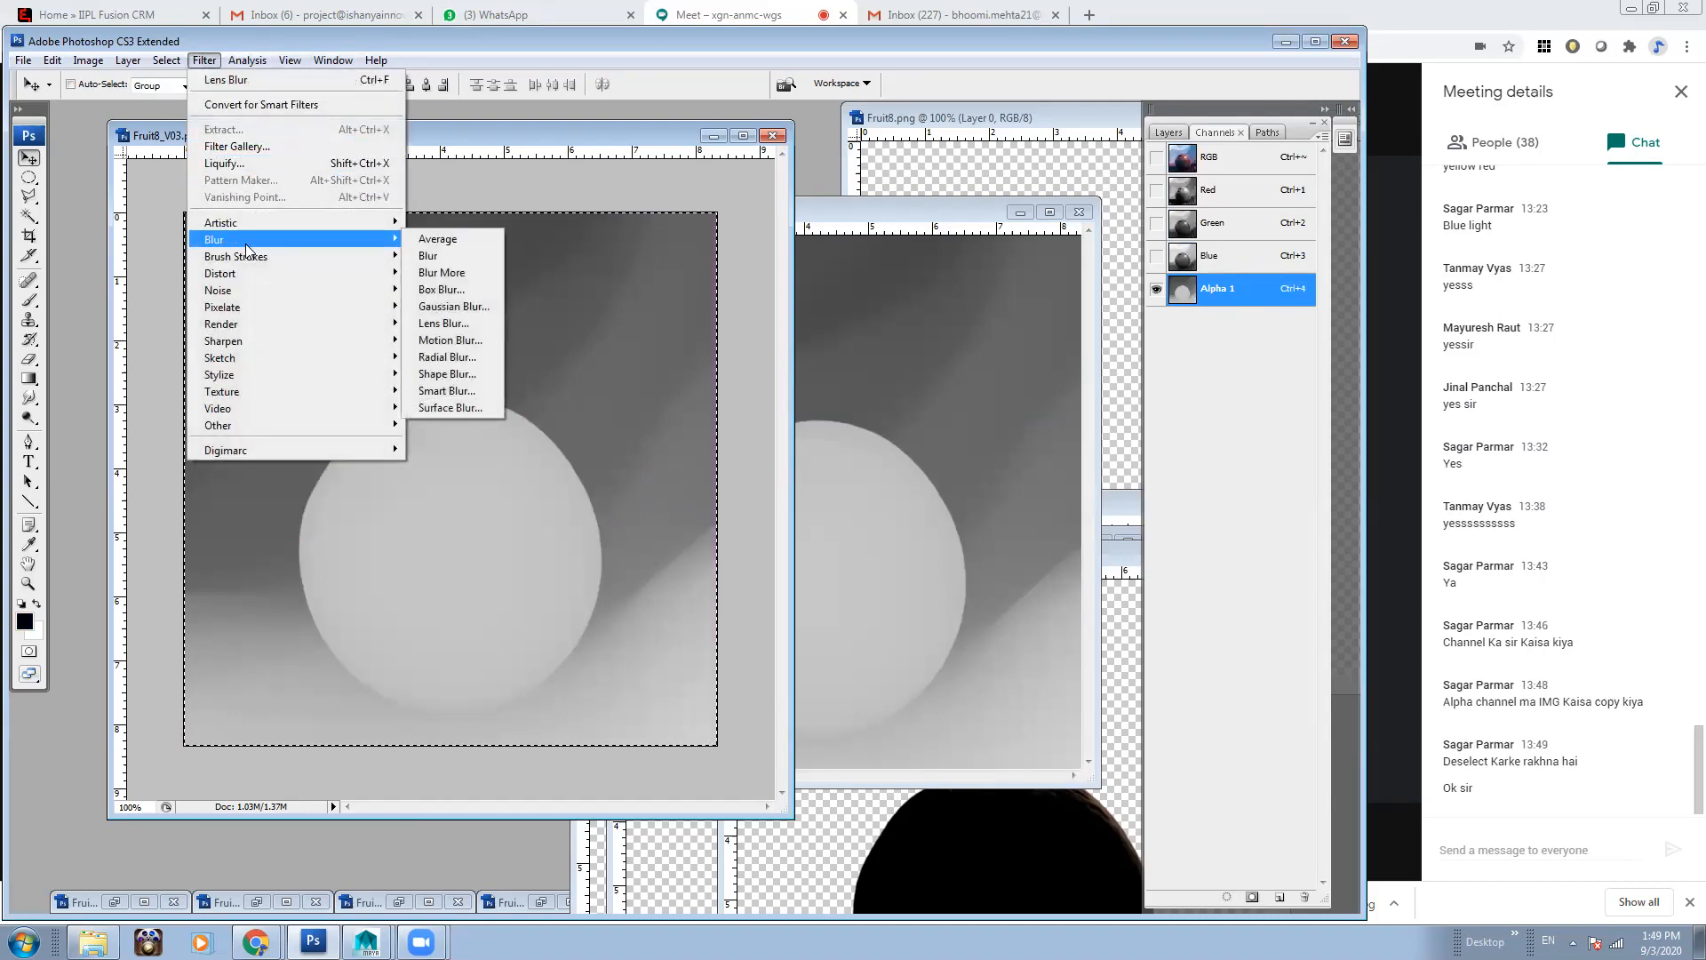
{"action": "left_click", "coordinate": [440, 323]}
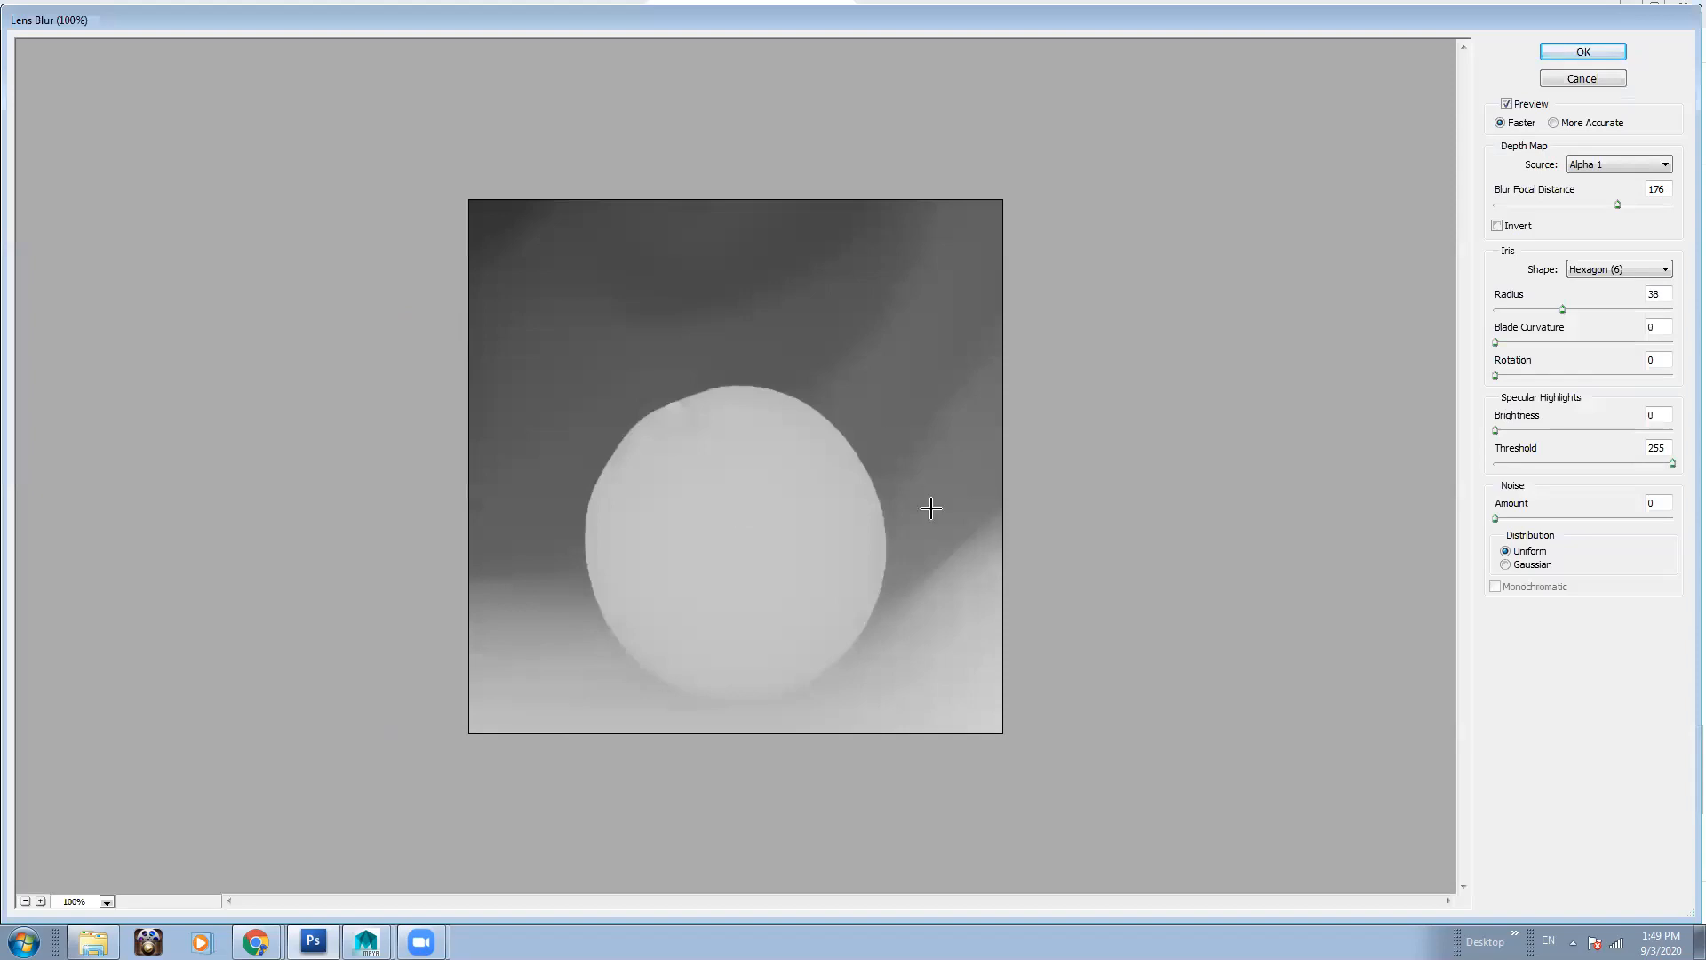
{"action": "double_click", "coordinate": [1632, 19]}
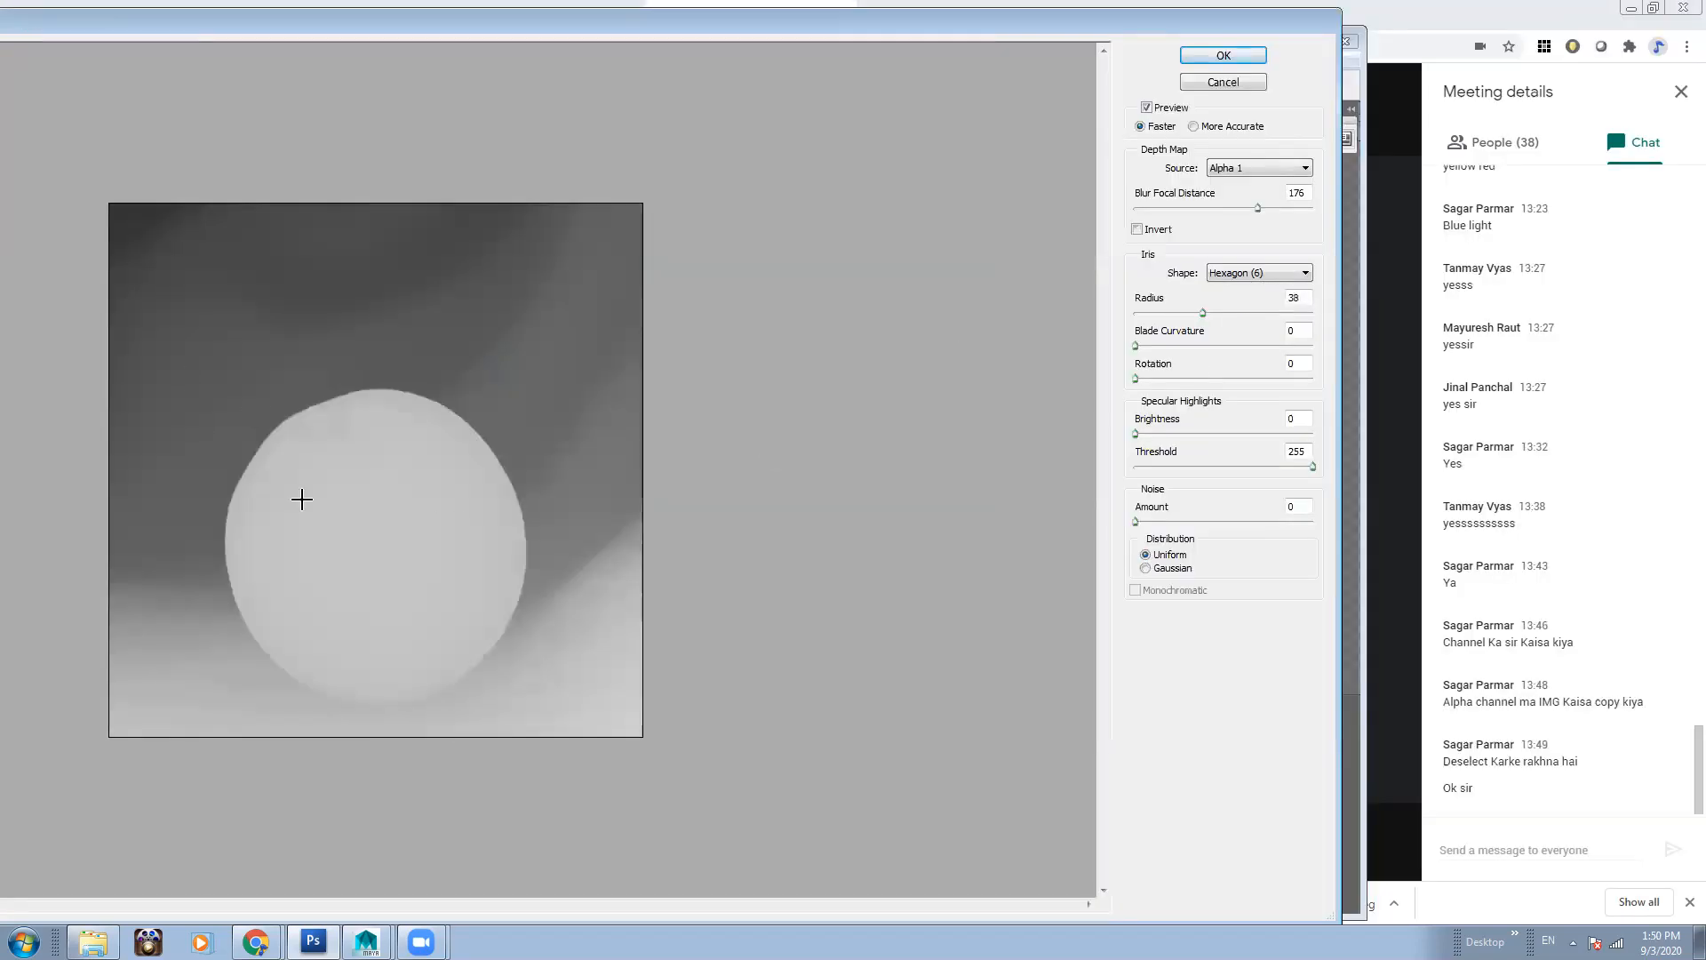
{"action": "left_click", "coordinate": [1223, 81]}
Make the RGB composite channel visible and active again and return to the layer list
{"action": "left_click", "coordinate": [1156, 157]}
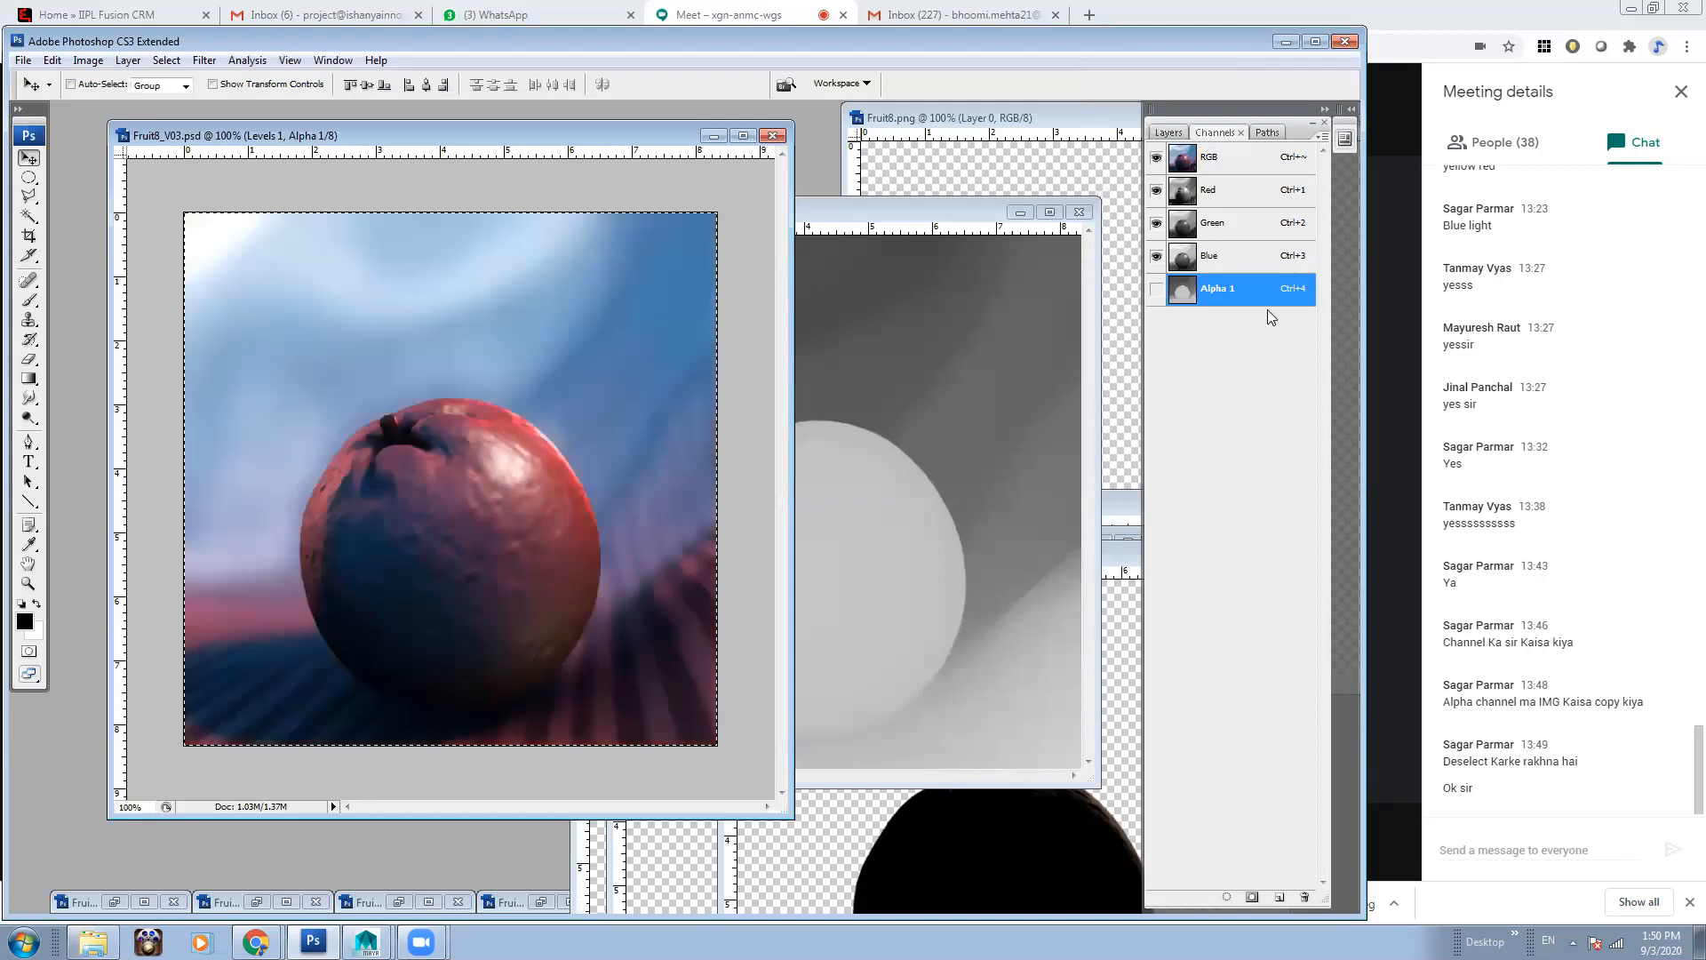
{"action": "left_click", "coordinate": [1236, 160]}
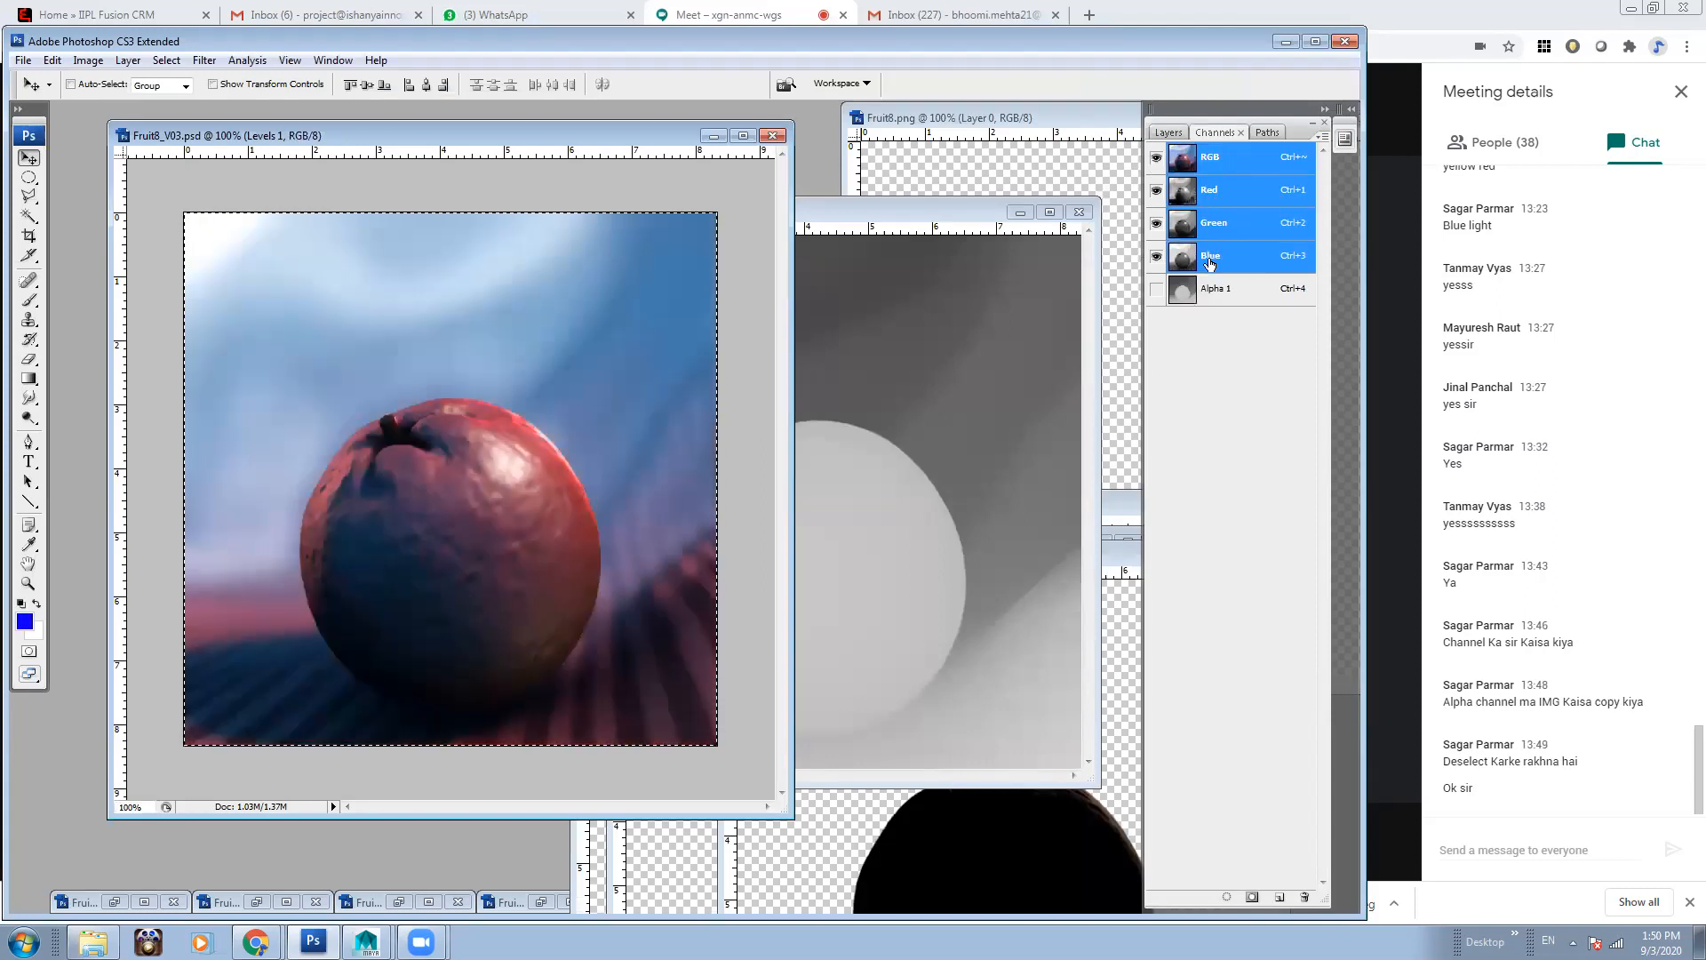
{"action": "left_click", "coordinate": [1168, 132]}
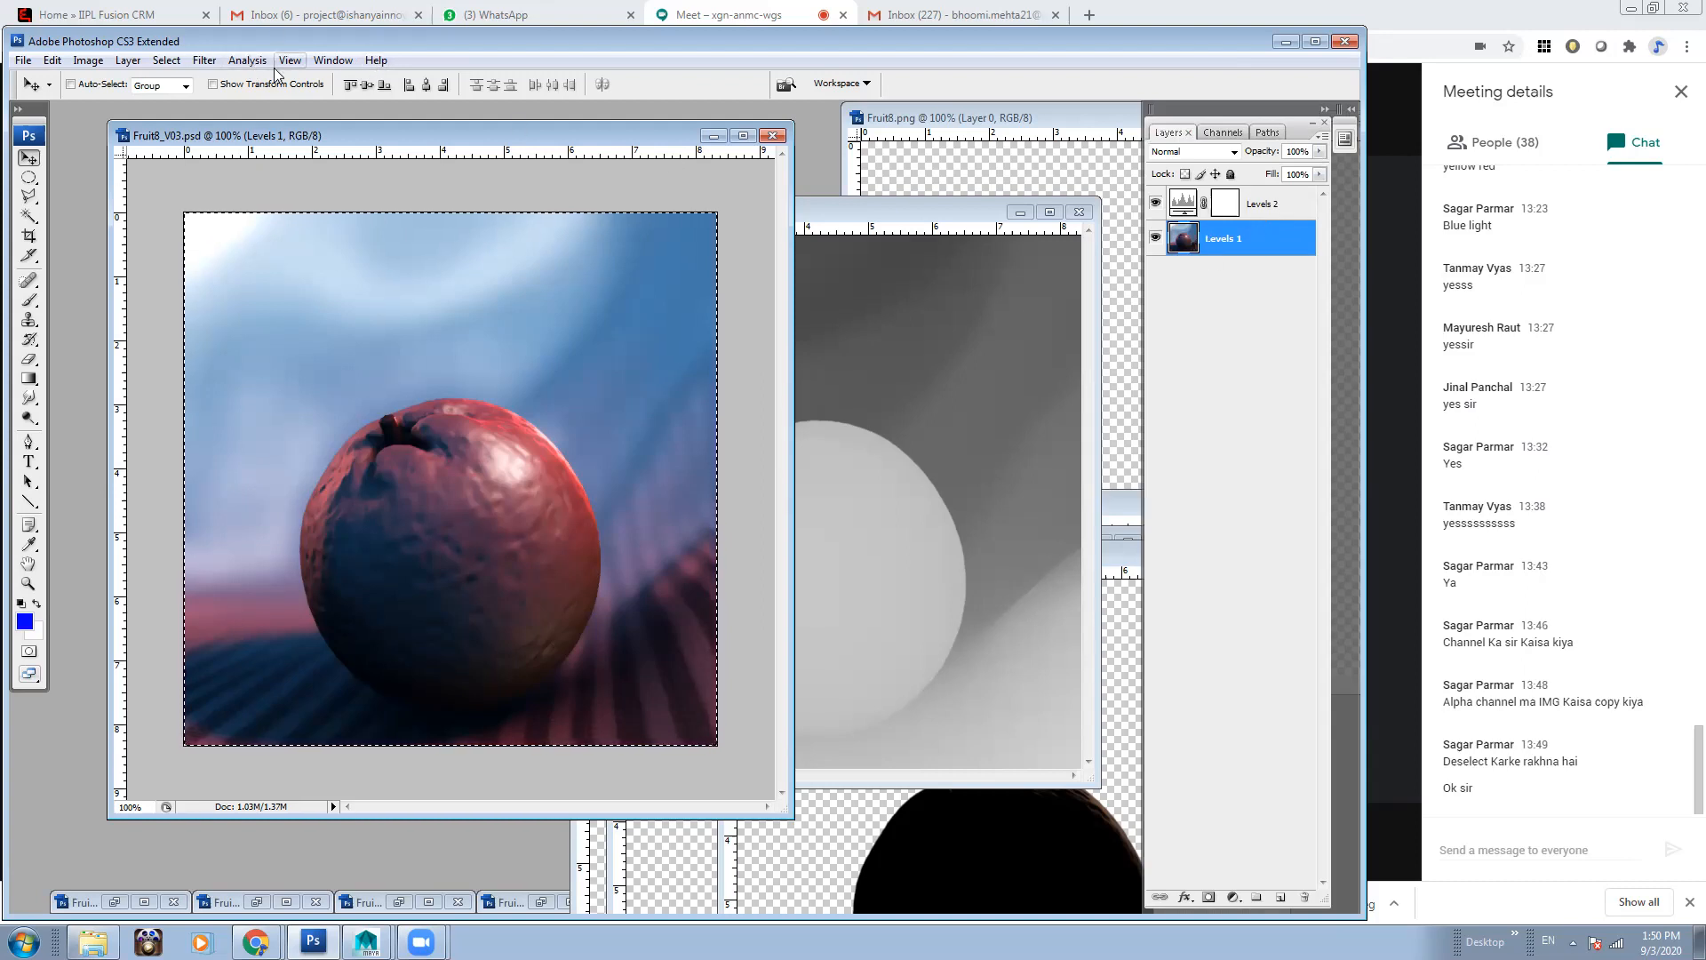
Open Lens Blur for the Levels 1 layer, preview it with depth source None, and set the source back to Alpha 1
{"action": "left_click", "coordinate": [218, 62]}
{"action": "mouse_move", "coordinate": [373, 239]}
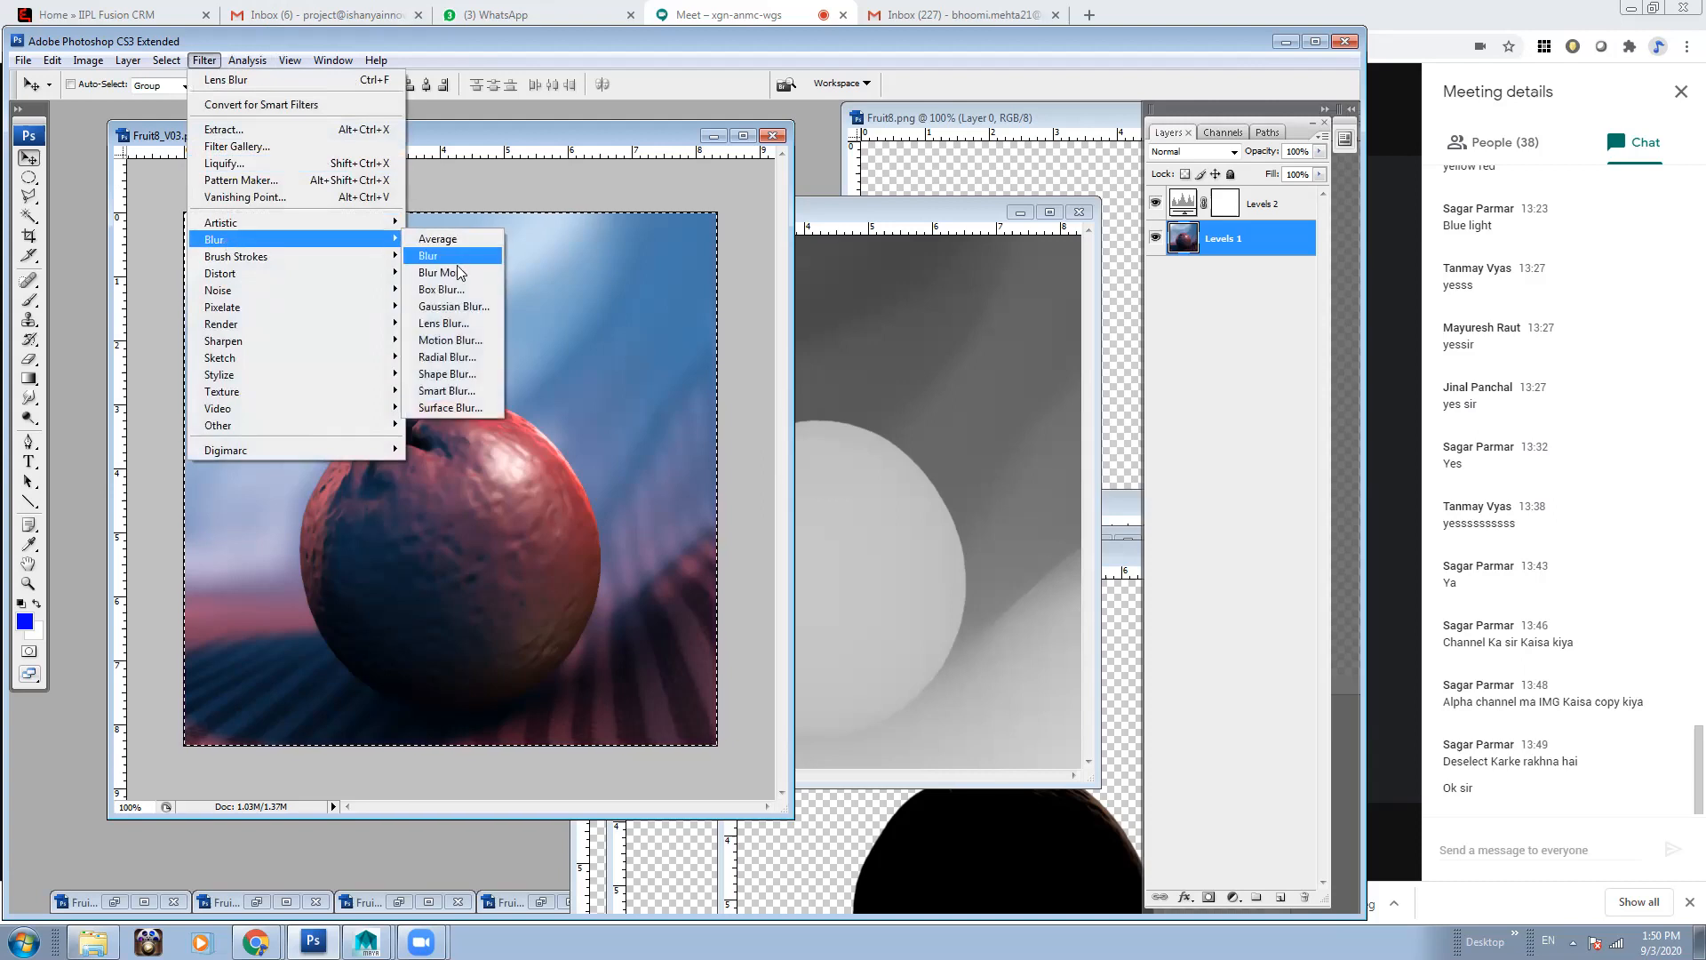
{"action": "left_click", "coordinate": [452, 325]}
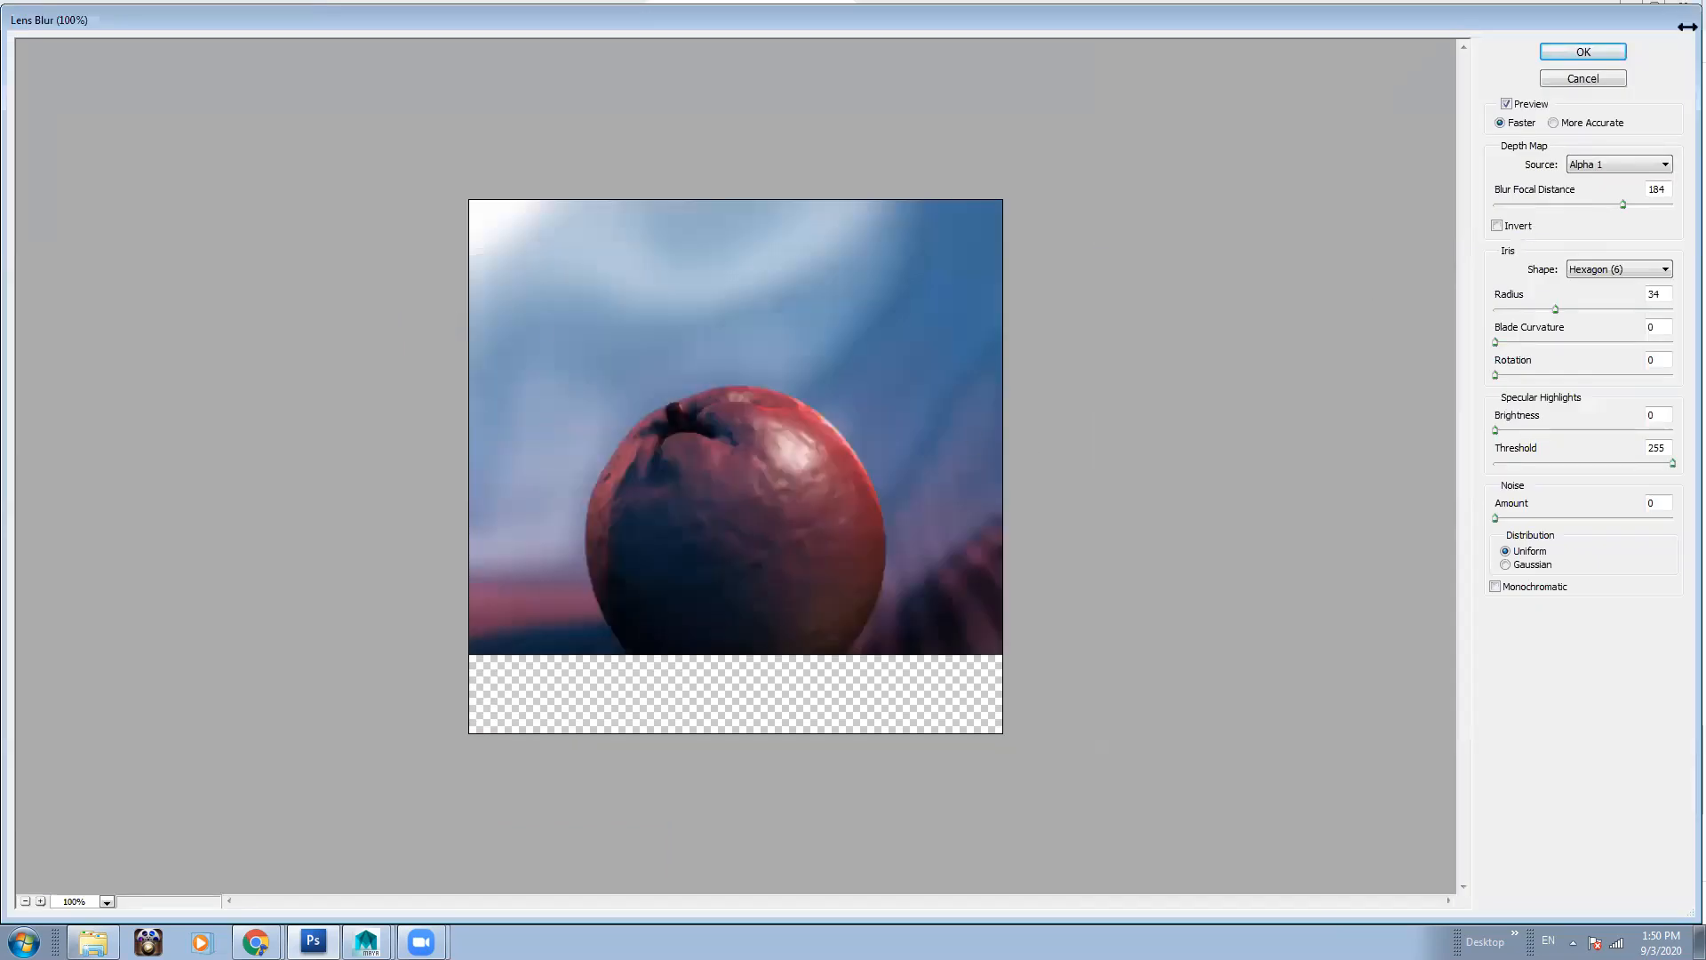
{"action": "double_click", "coordinate": [1642, 20]}
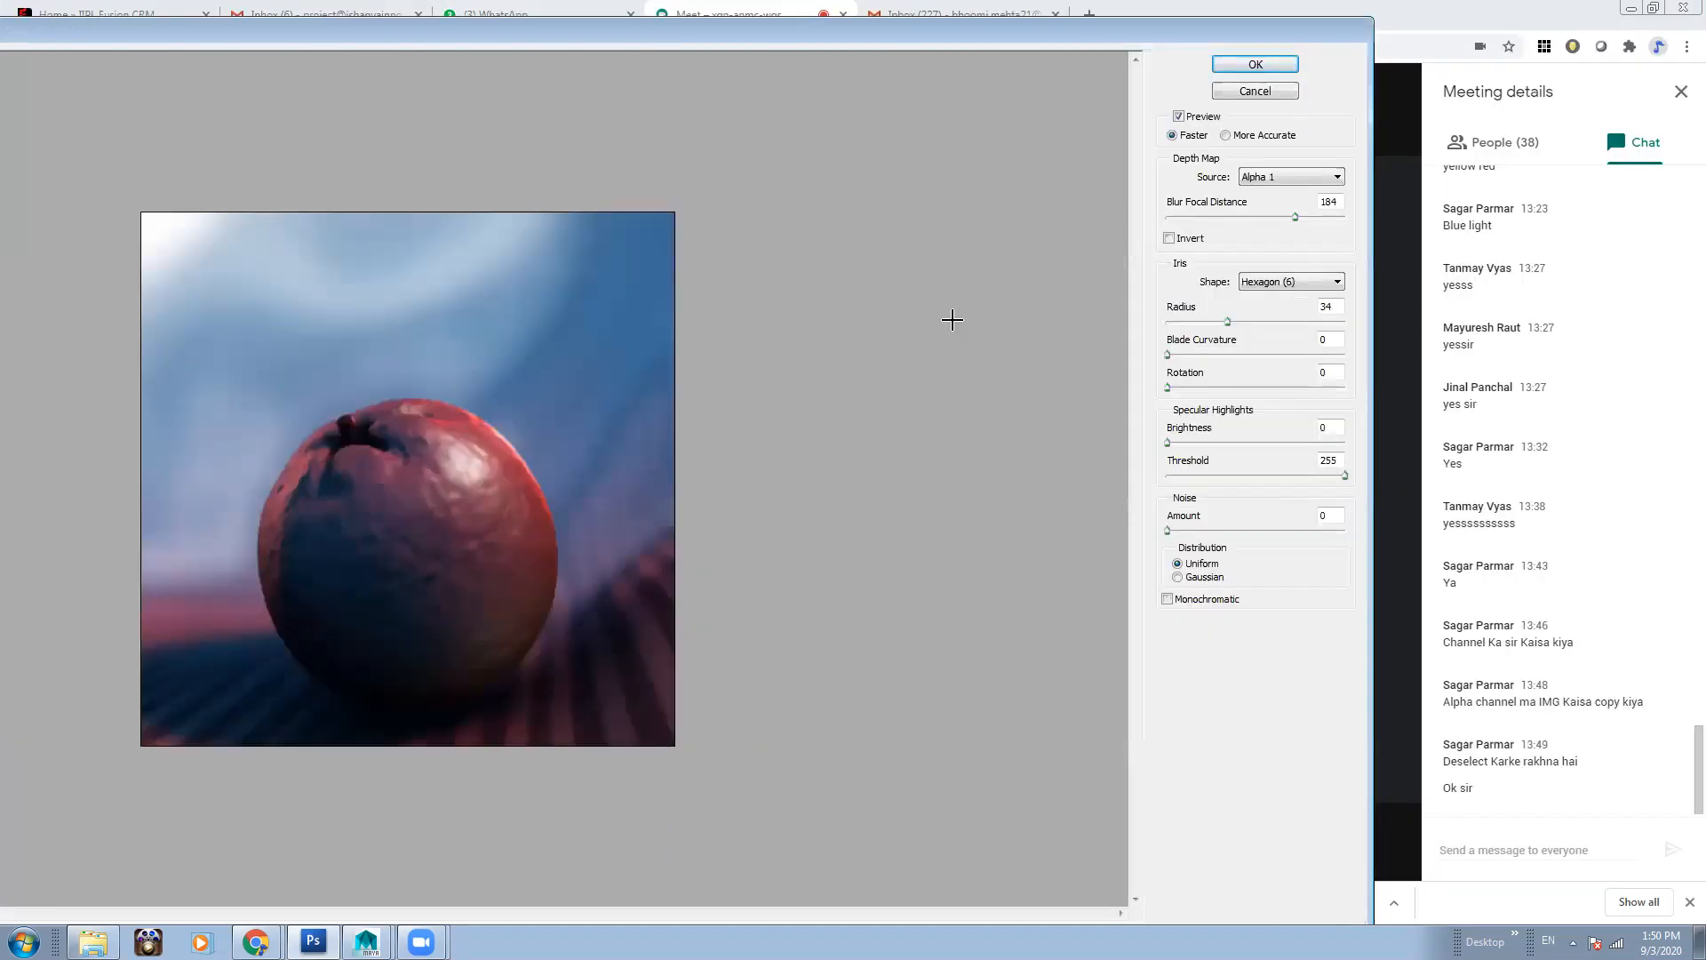
{"action": "left_click", "coordinate": [1255, 178]}
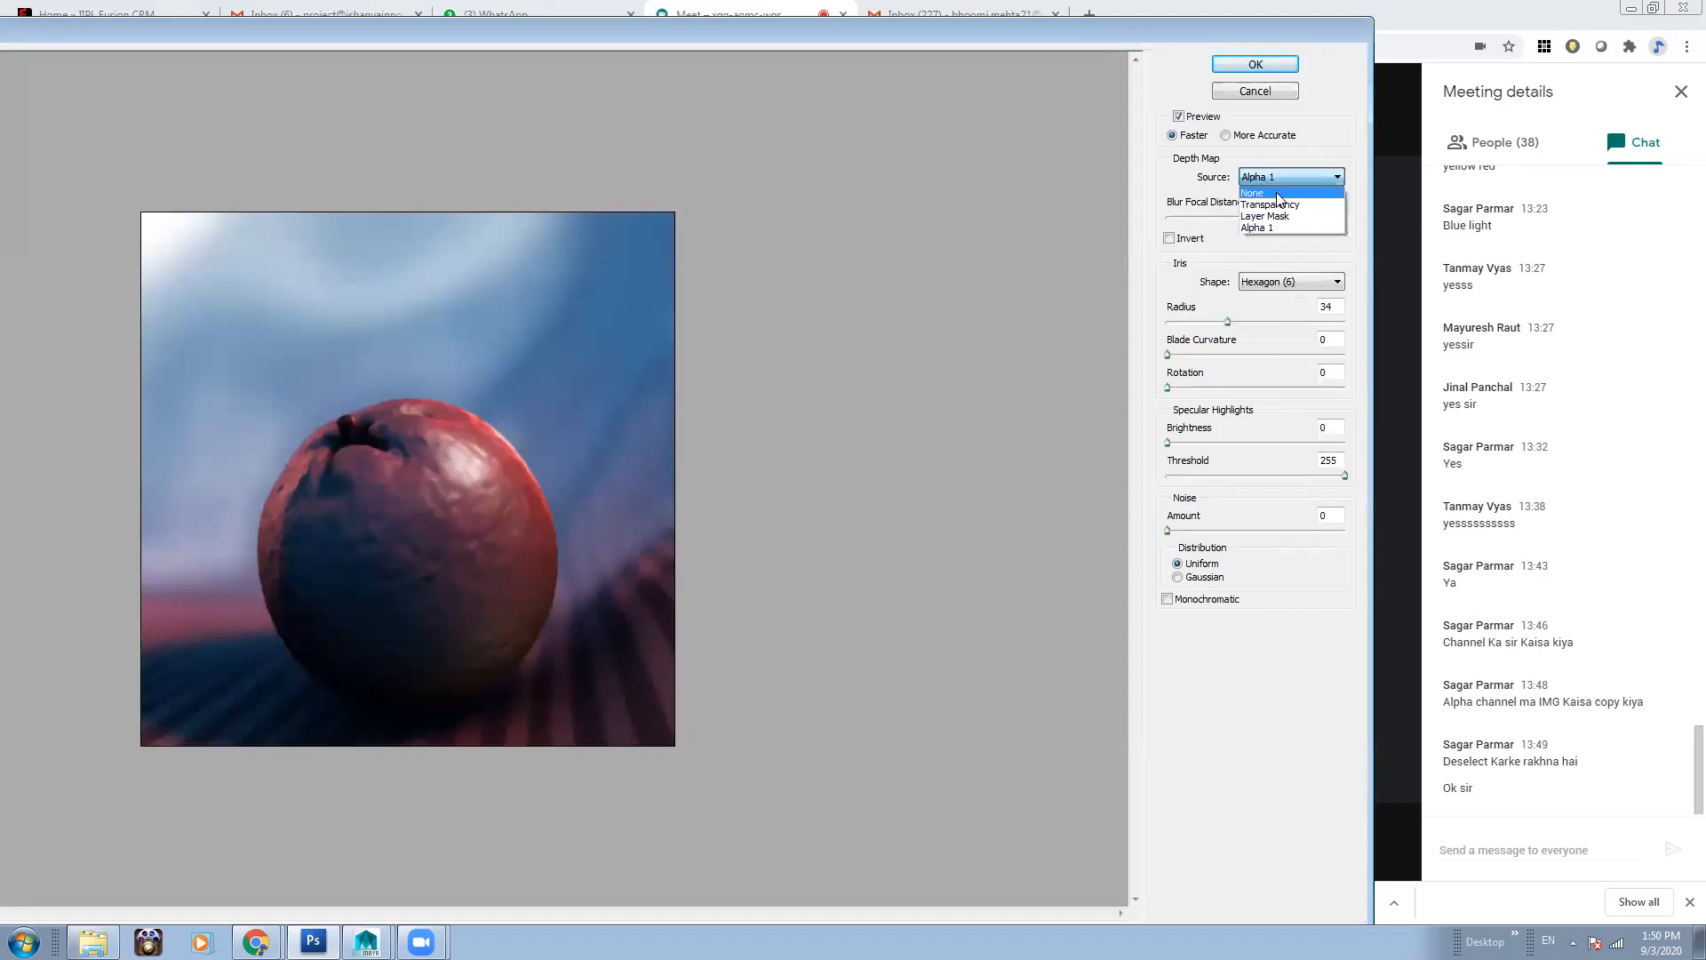
{"action": "left_click", "coordinate": [1262, 188]}
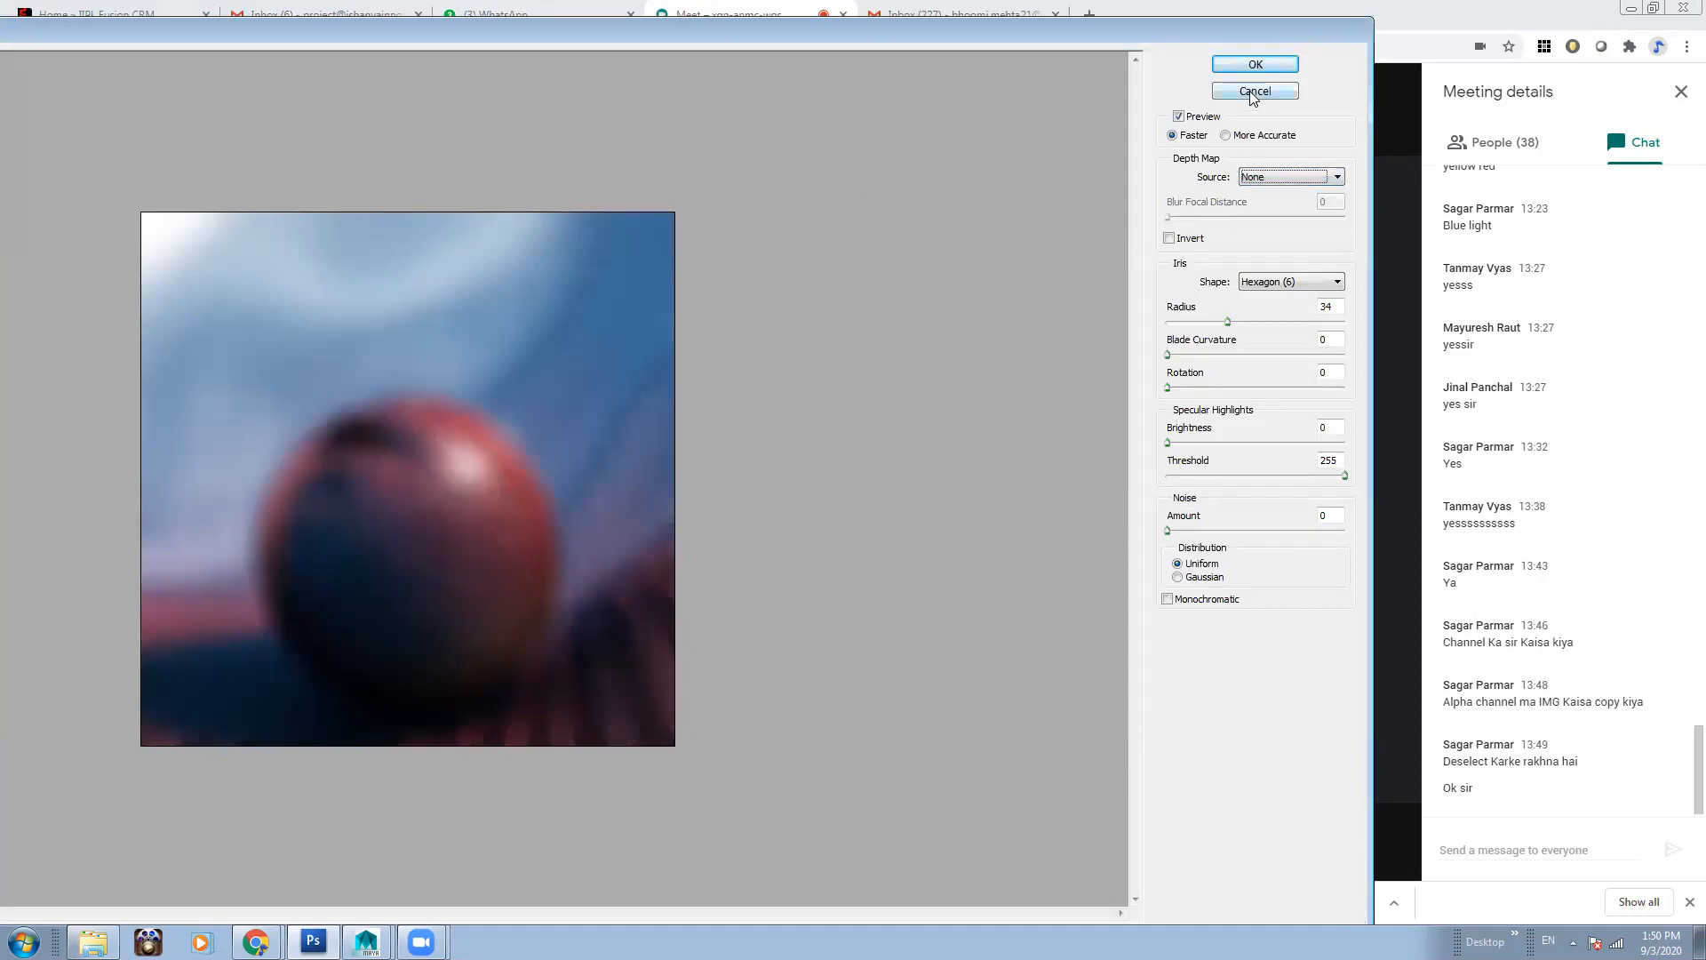
{"action": "left_click", "coordinate": [1295, 178]}
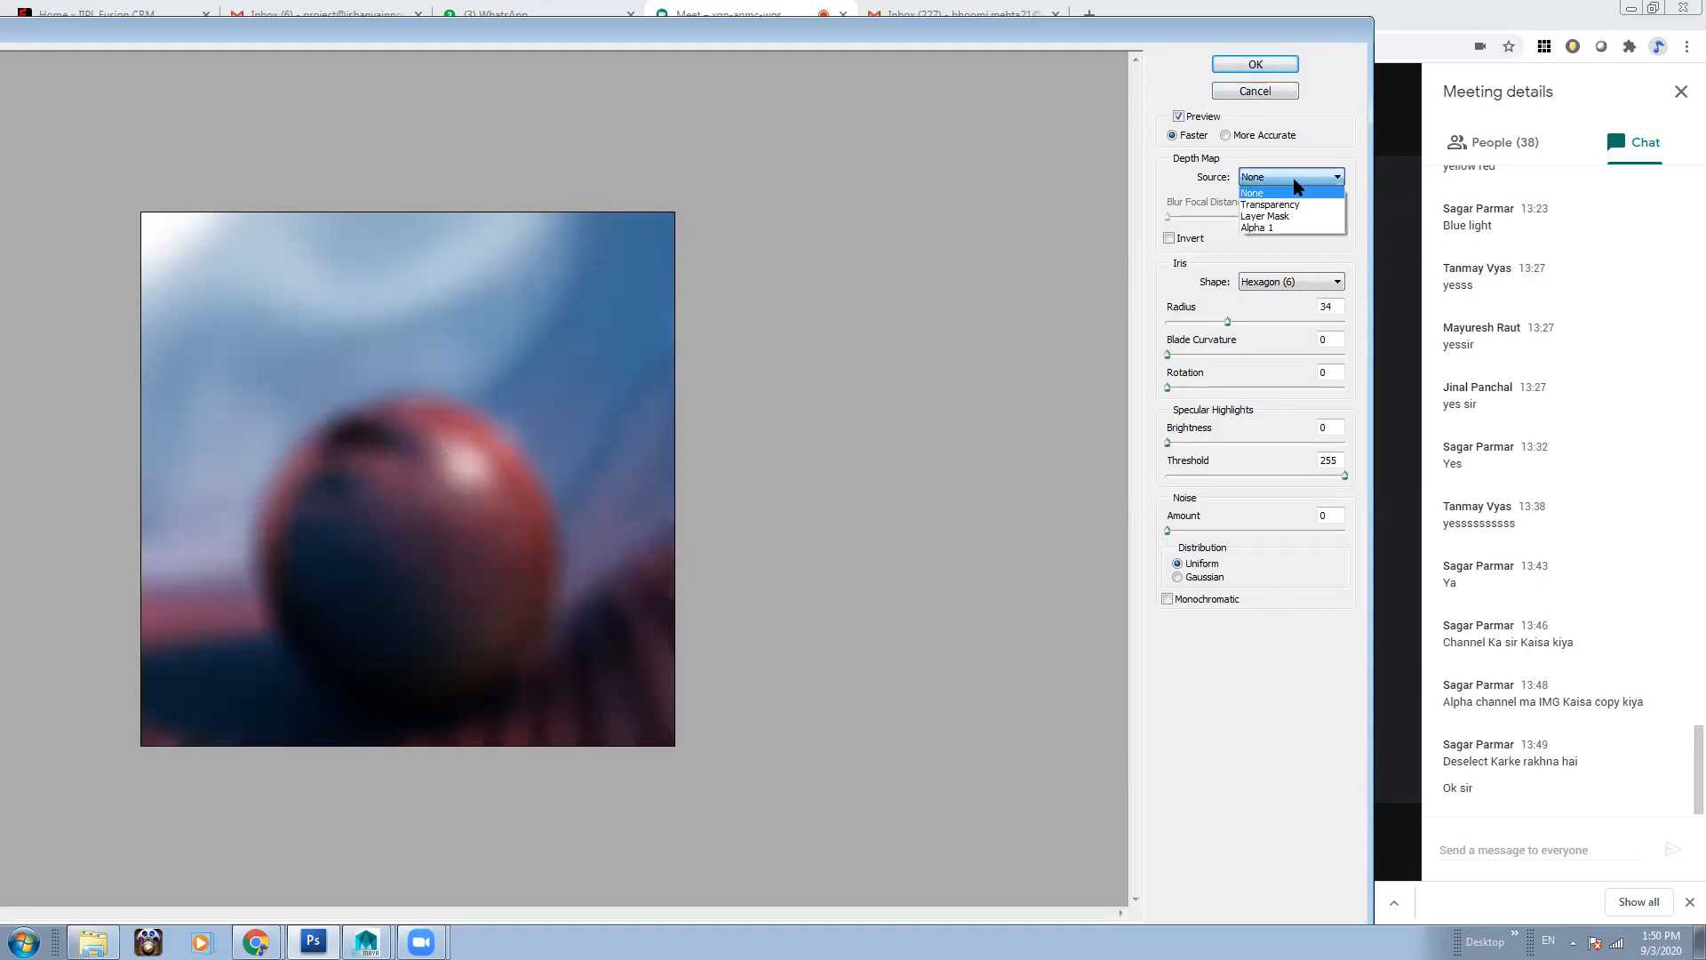
{"action": "left_click", "coordinate": [1262, 228]}
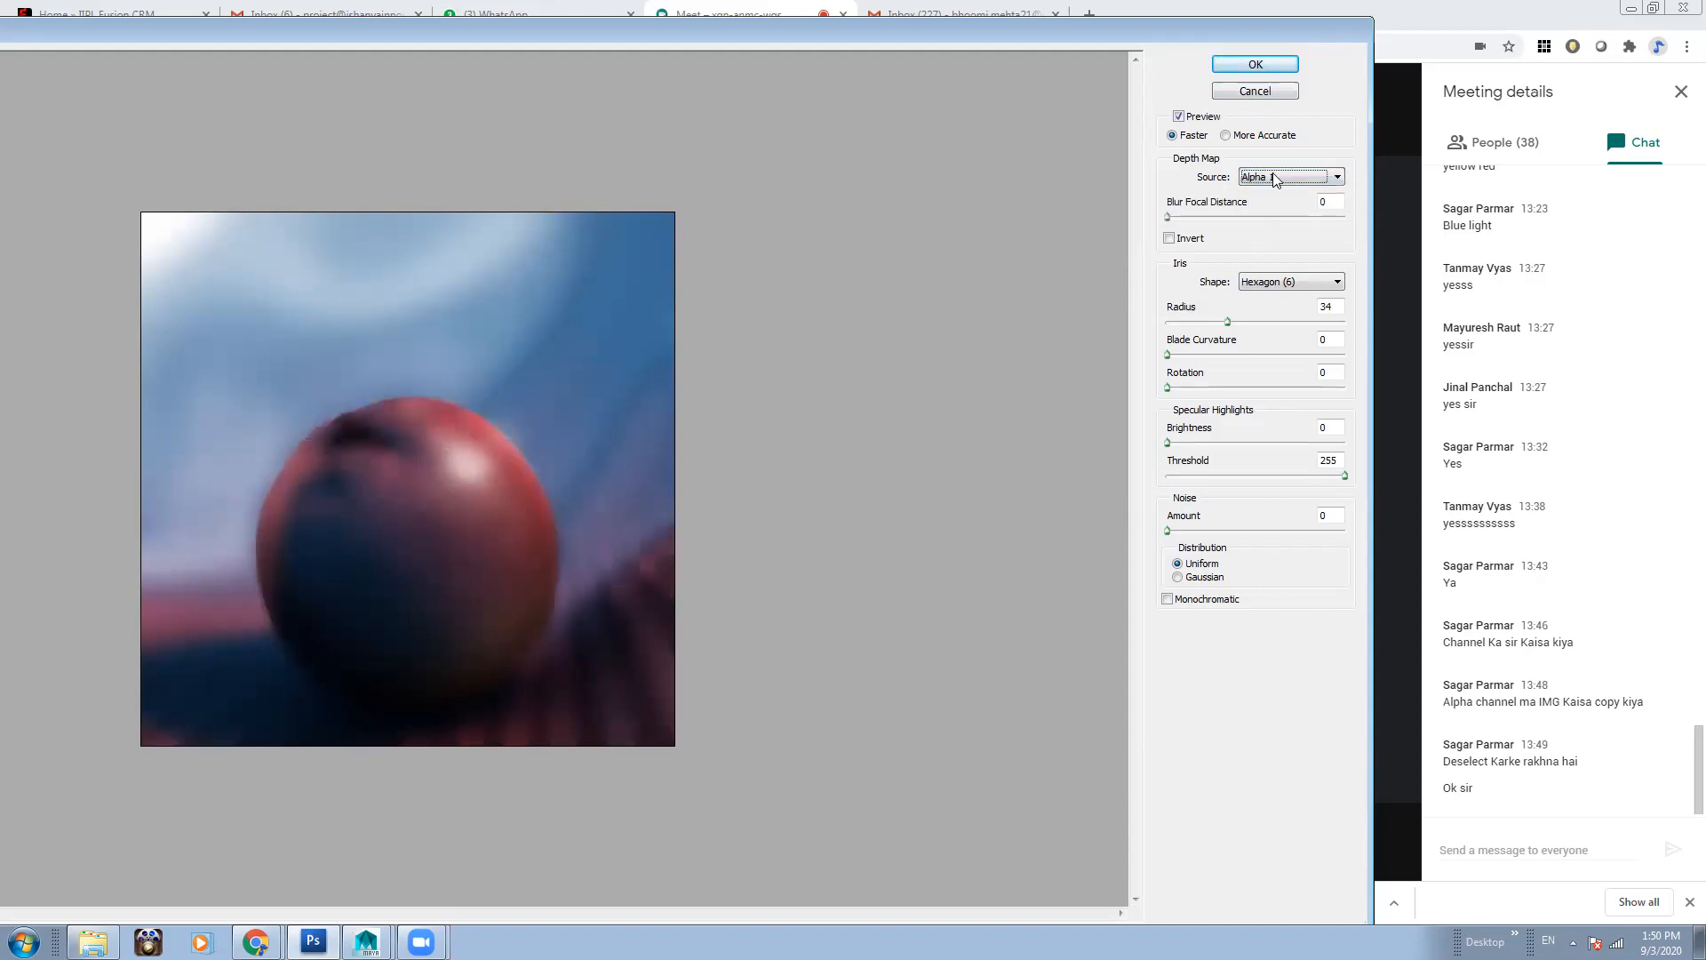
Invert the Alpha 1 depth map, adjust the focal distance, reduce the blur radius and apply the Lens Blur
{"action": "left_click_drag", "start_coordinate": [1176, 215], "coordinate": [1183, 217]}
{"action": "left_click_drag", "start_coordinate": [1227, 322], "coordinate": [1181, 322]}
{"action": "left_click", "coordinate": [1170, 238]}
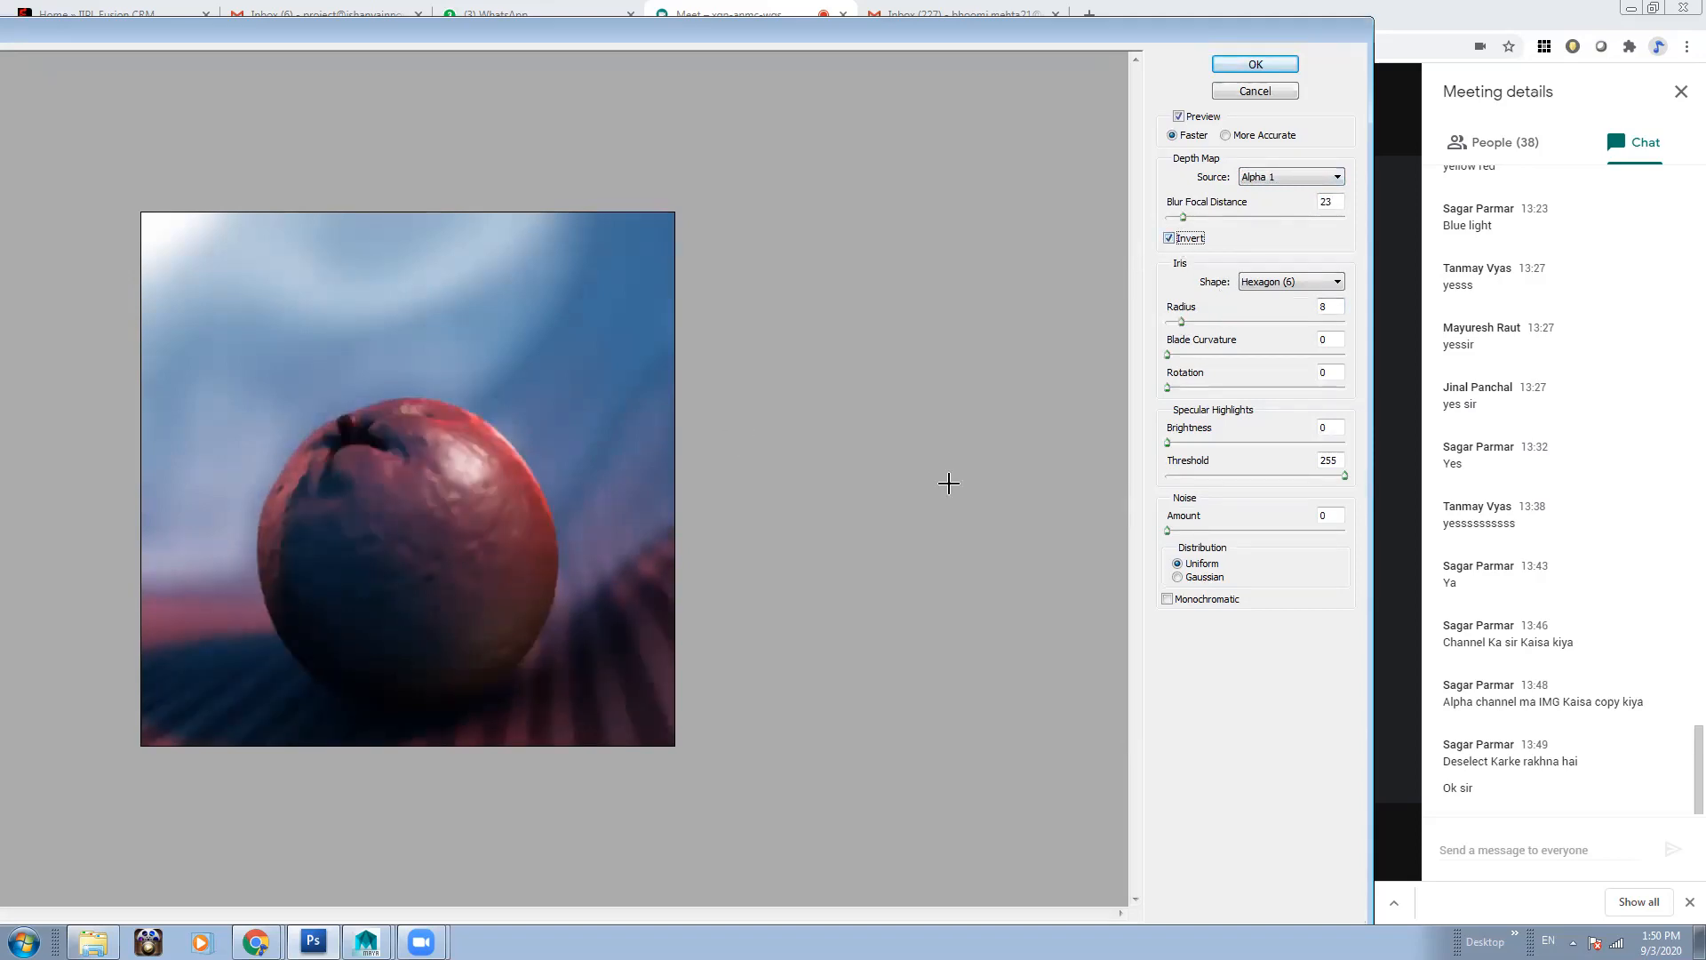
{"action": "left_click", "coordinate": [1209, 217]}
{"action": "left_click_drag", "start_coordinate": [1345, 218], "coordinate": [1264, 217]}
{"action": "left_click_drag", "start_coordinate": [1184, 322], "coordinate": [1167, 322]}
{"action": "left_click", "coordinate": [1255, 64]}
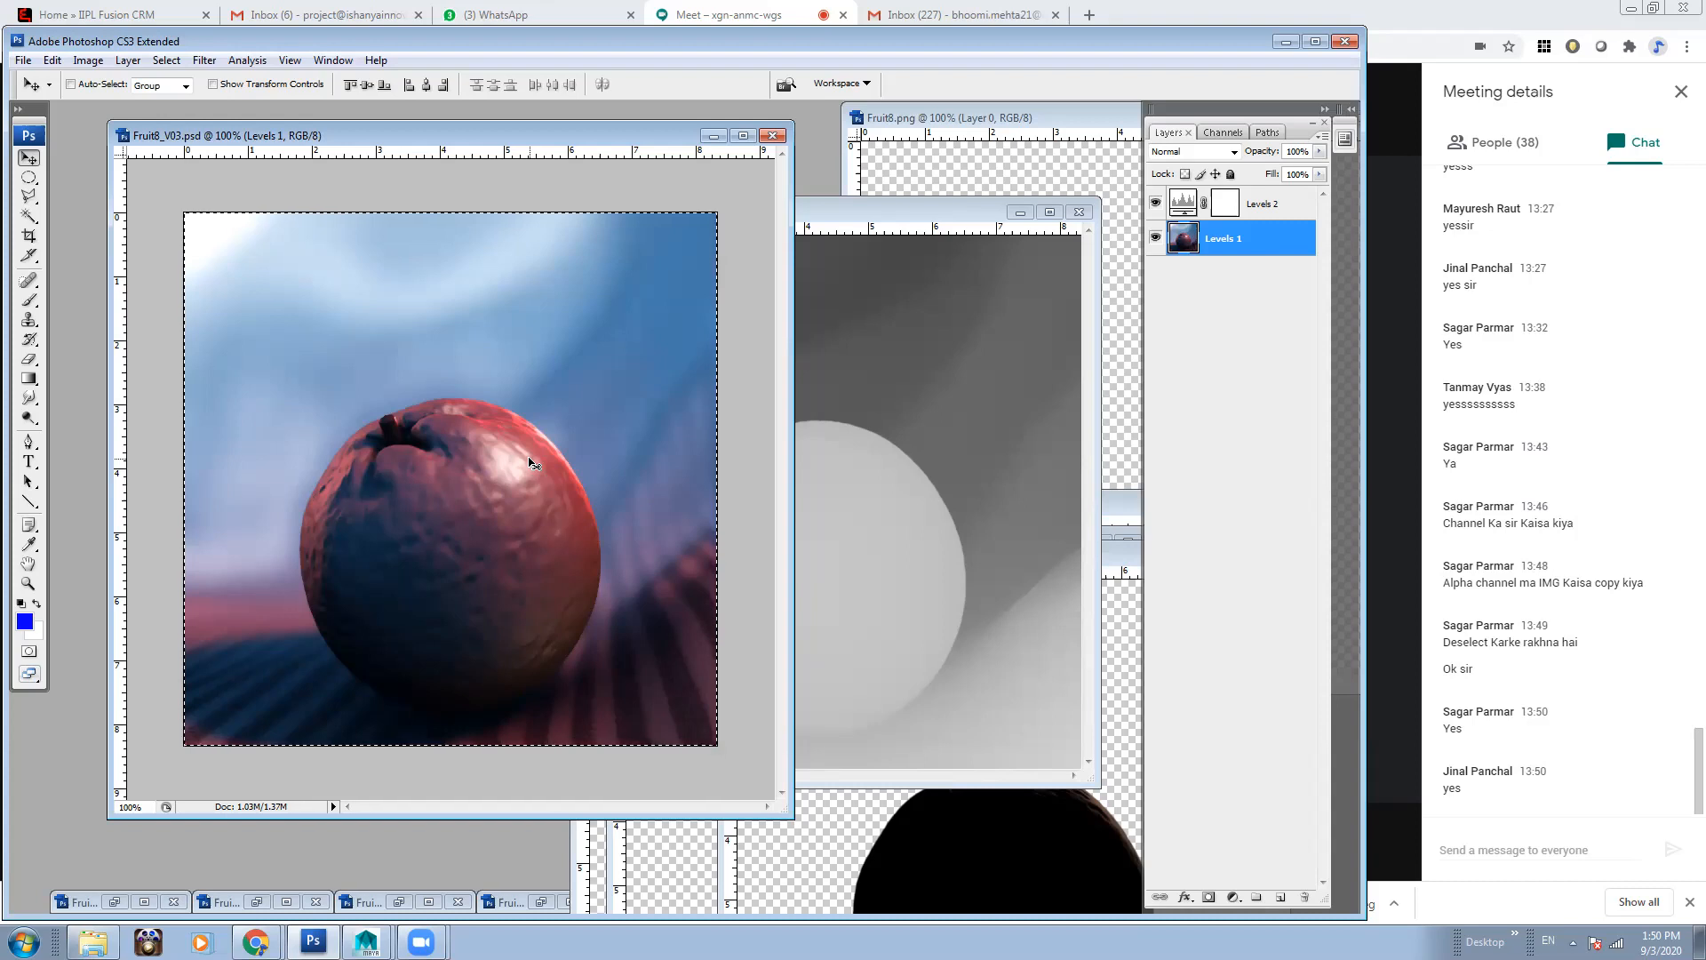
Open Orange_Unlit.jpg from the Desktop
{"action": "left_click", "coordinate": [23, 61]}
{"action": "left_click", "coordinate": [60, 97]}
{"action": "left_click", "coordinate": [60, 83]}
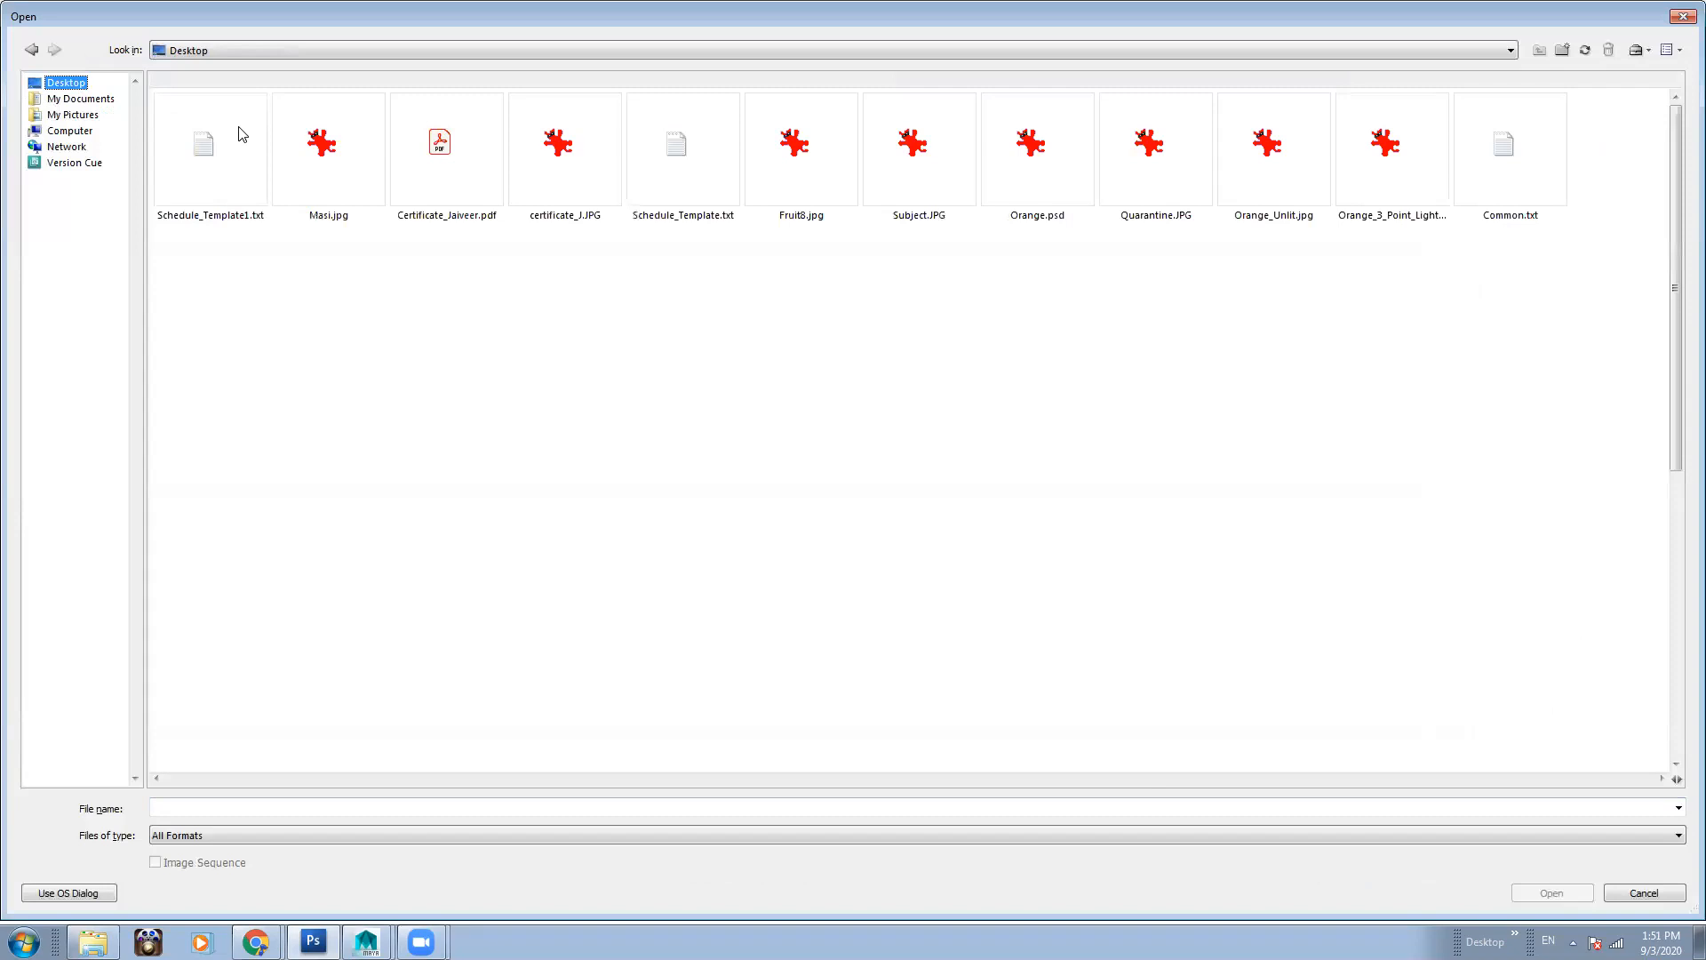
{"action": "double_click", "coordinate": [1274, 163]}
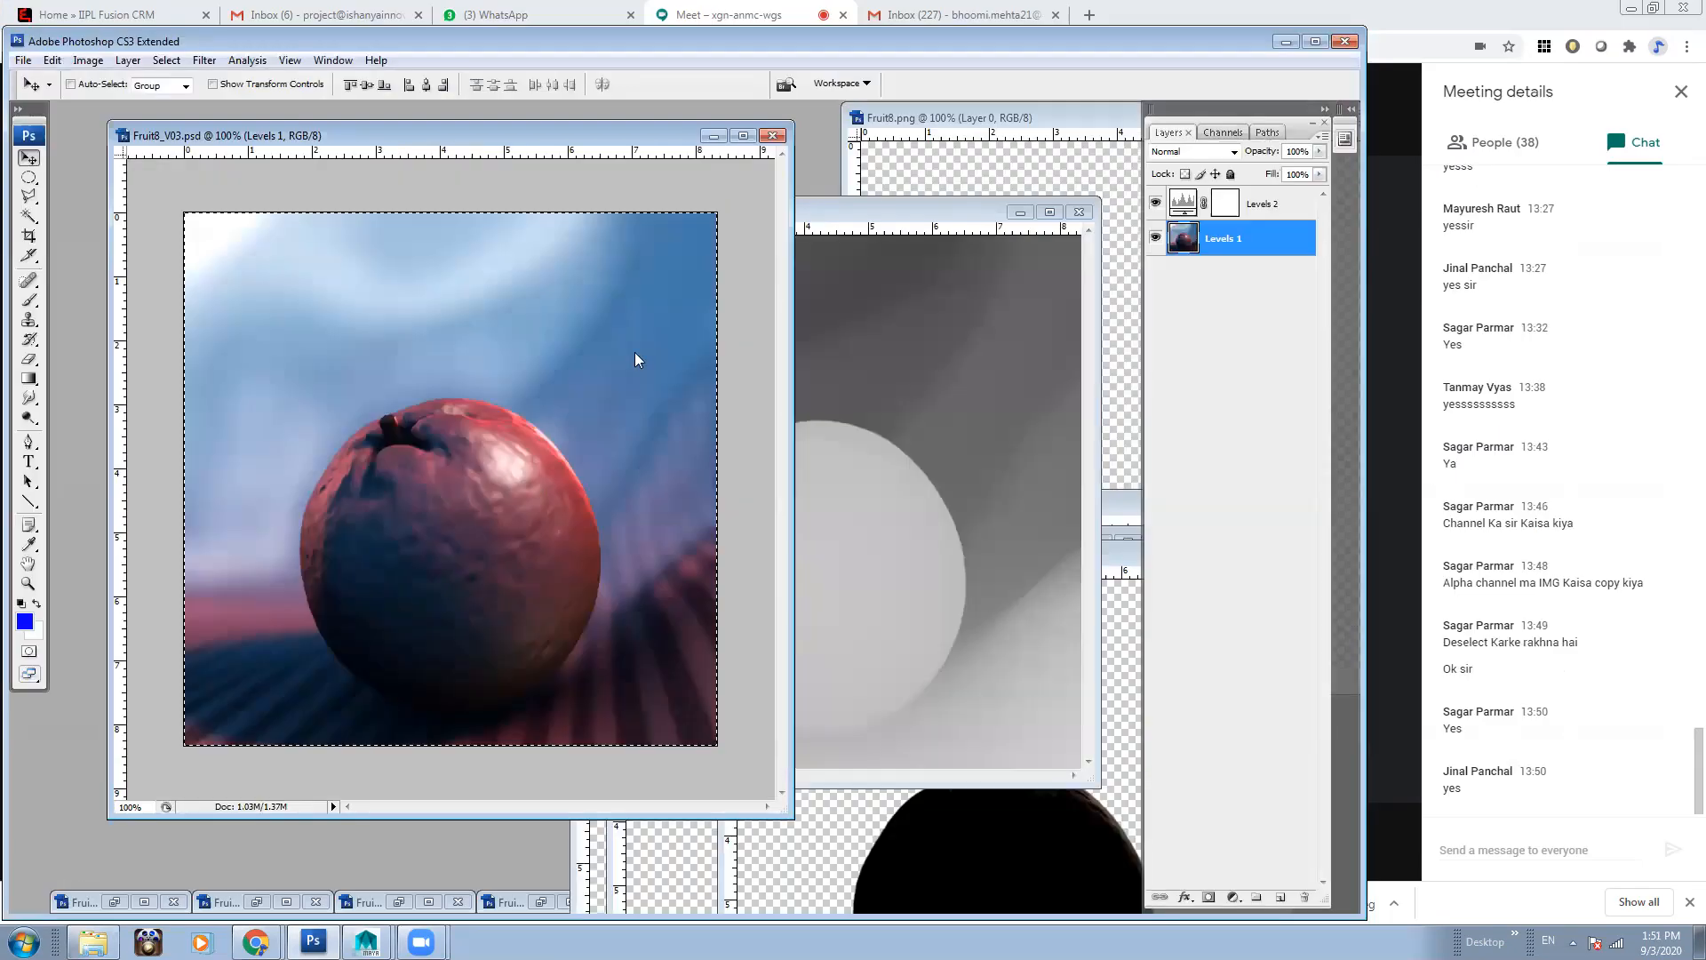
Arrange the Orange_Unlit.jpg and Fruit8_V03.psd windows side by side to compare the unlit render with the composite
{"action": "left_click_drag", "start_coordinate": [972, 158], "coordinate": [912, 143]}
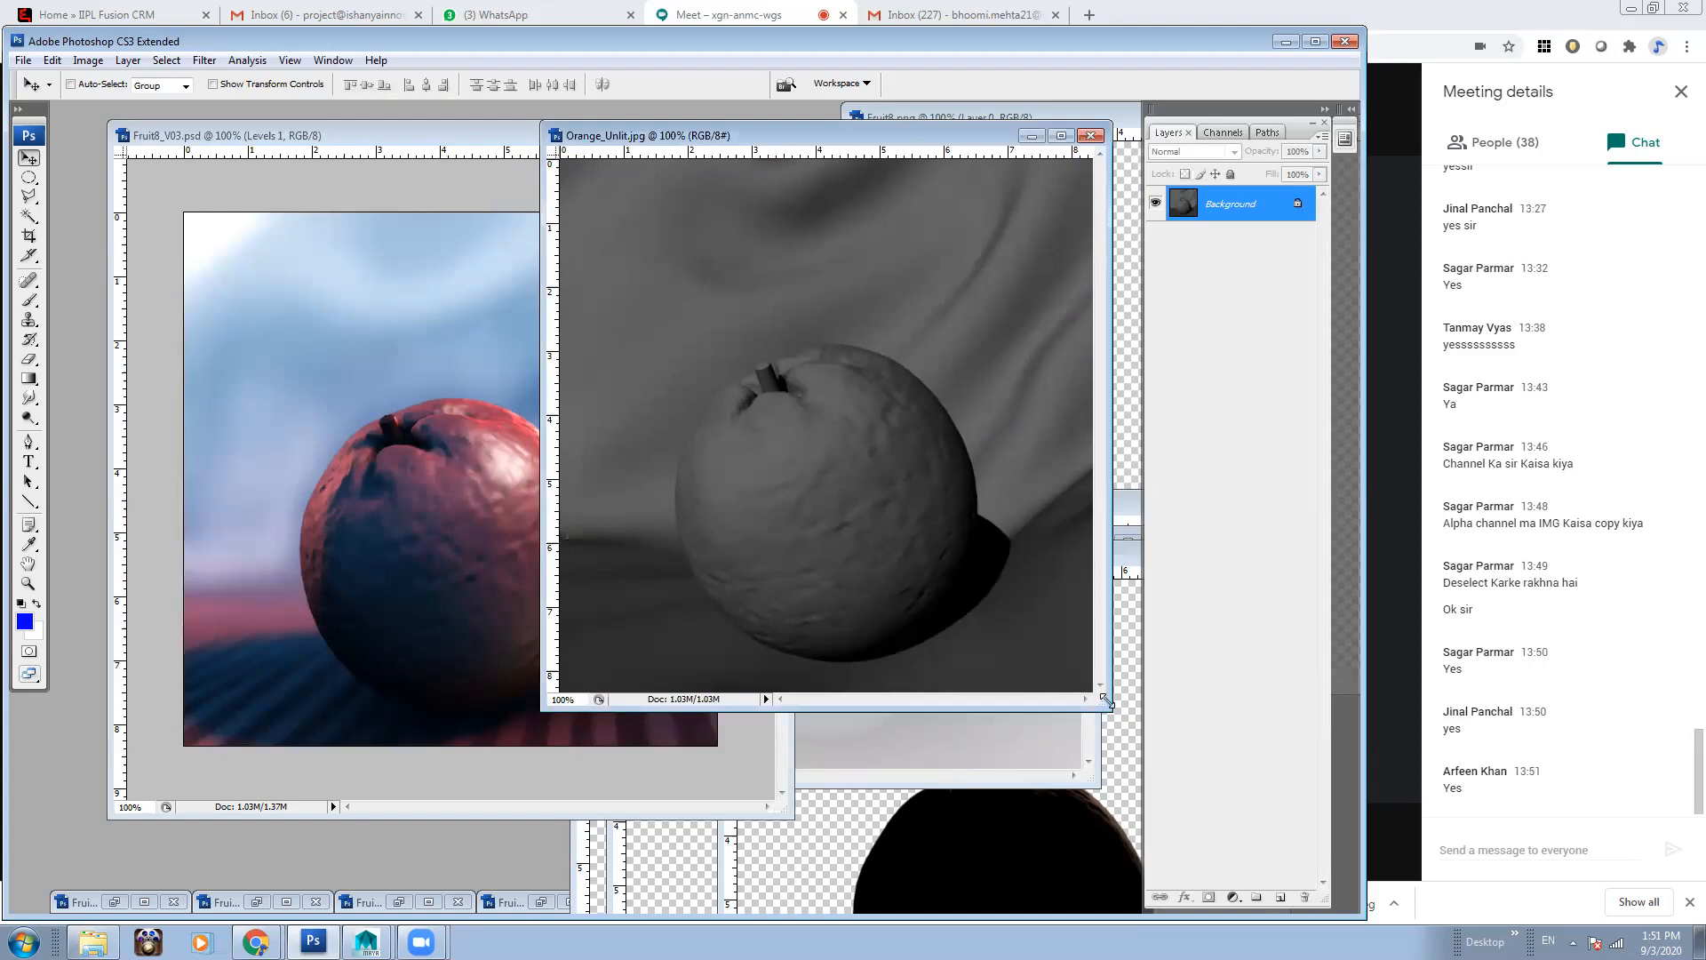
{"action": "left_click_drag", "start_coordinate": [1105, 701], "coordinate": [1146, 800]}
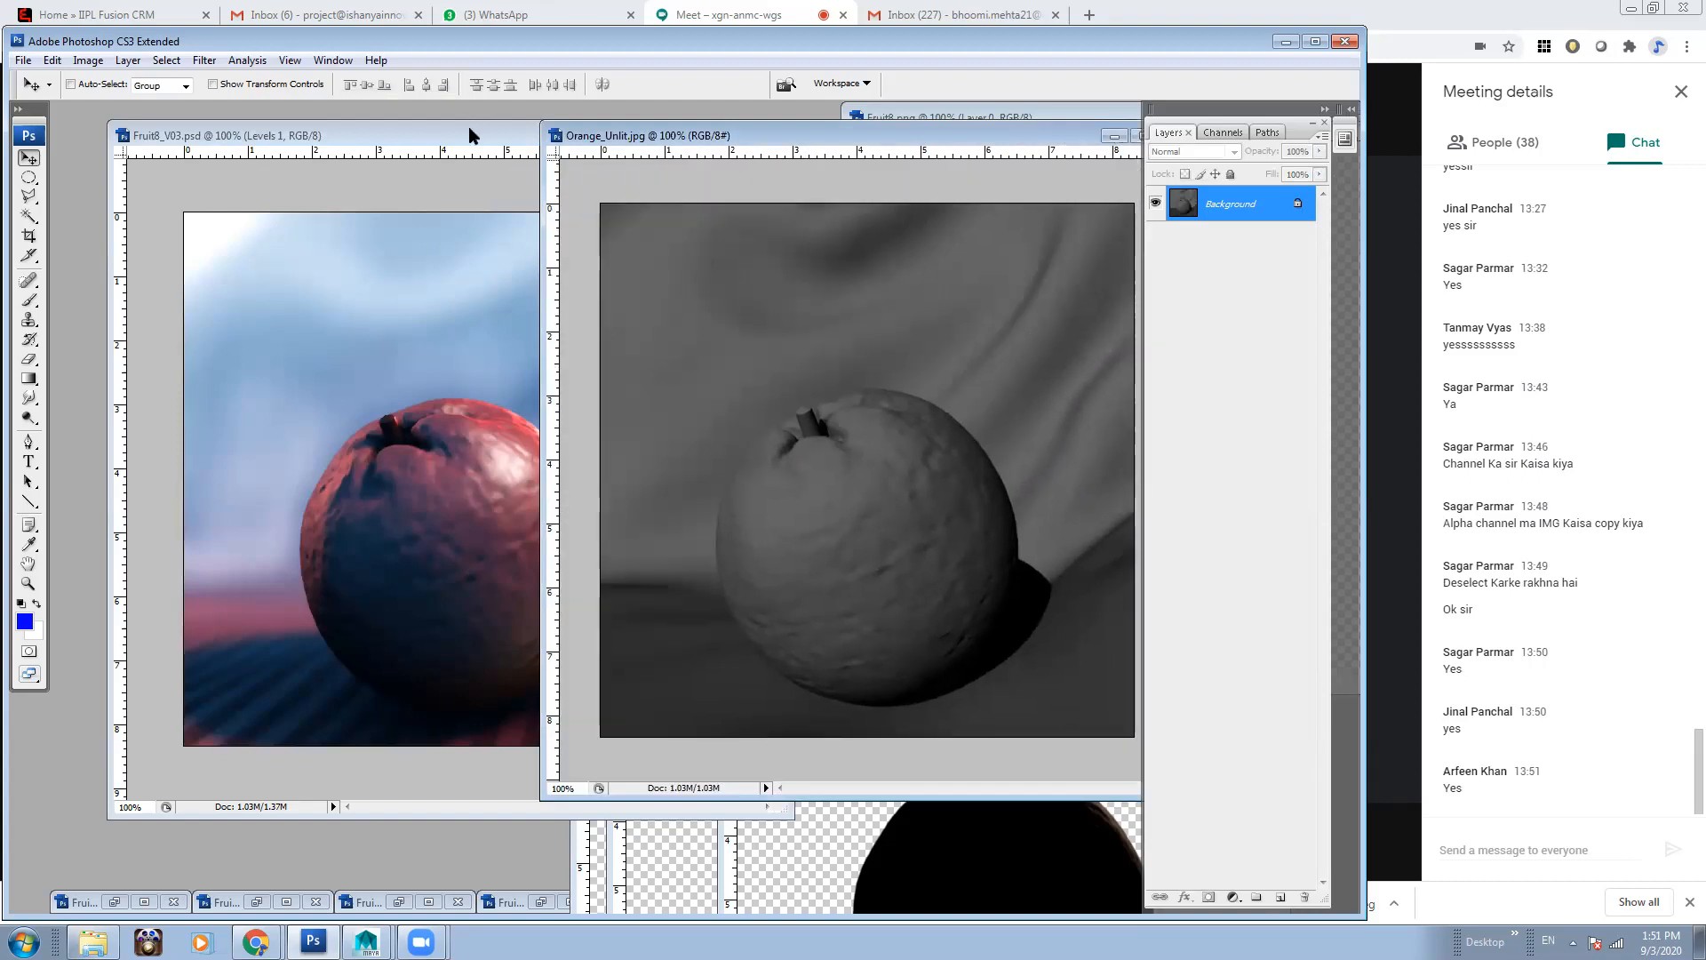
{"action": "left_click_drag", "start_coordinate": [468, 126], "coordinate": [338, 124]}
{"action": "key", "text": "ctrl+a"}
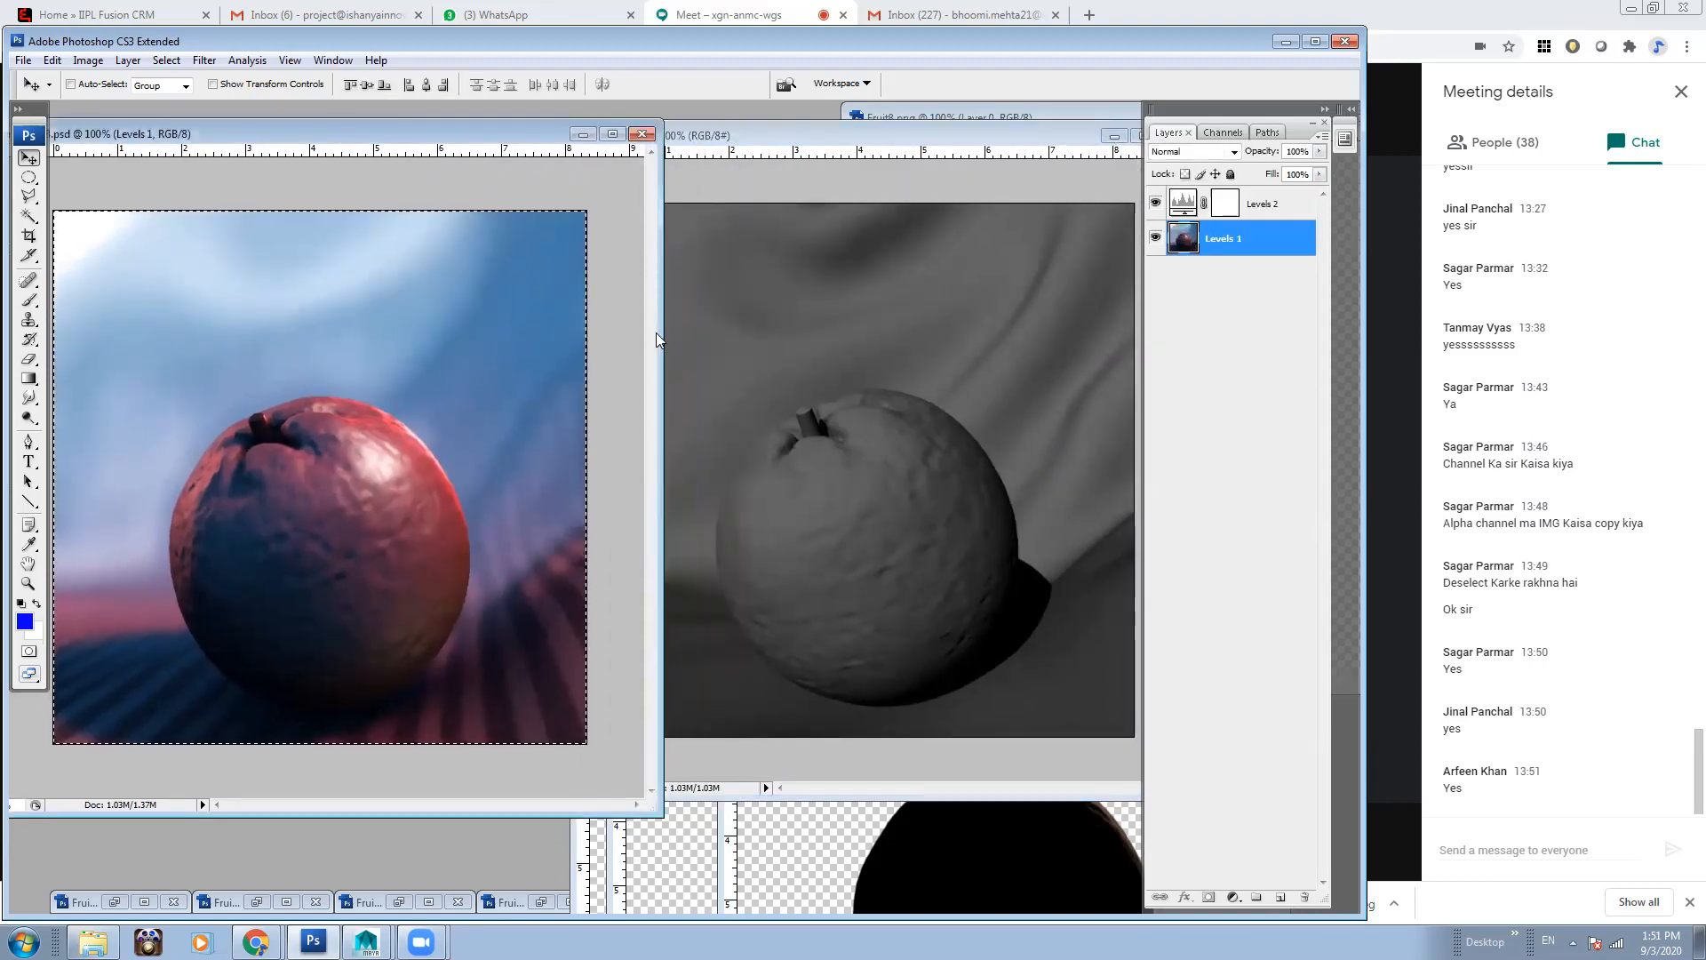
{"action": "left_click_drag", "start_coordinate": [660, 336], "coordinate": [538, 336]}
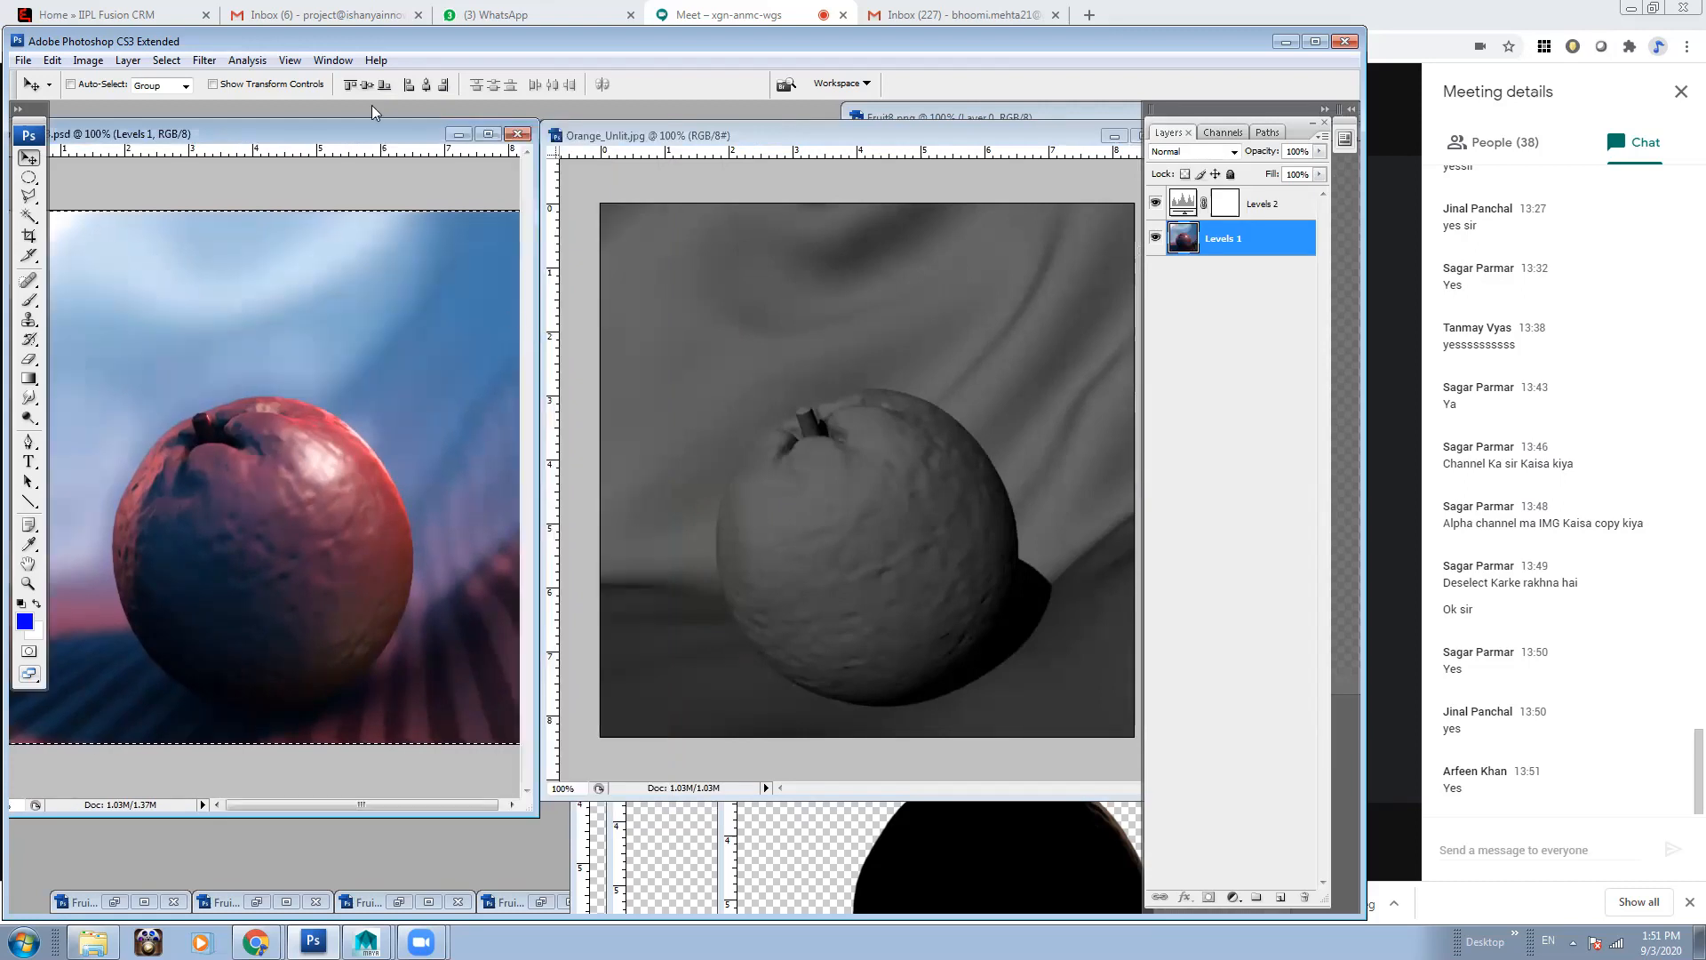
{"action": "left_click", "coordinate": [813, 142]}
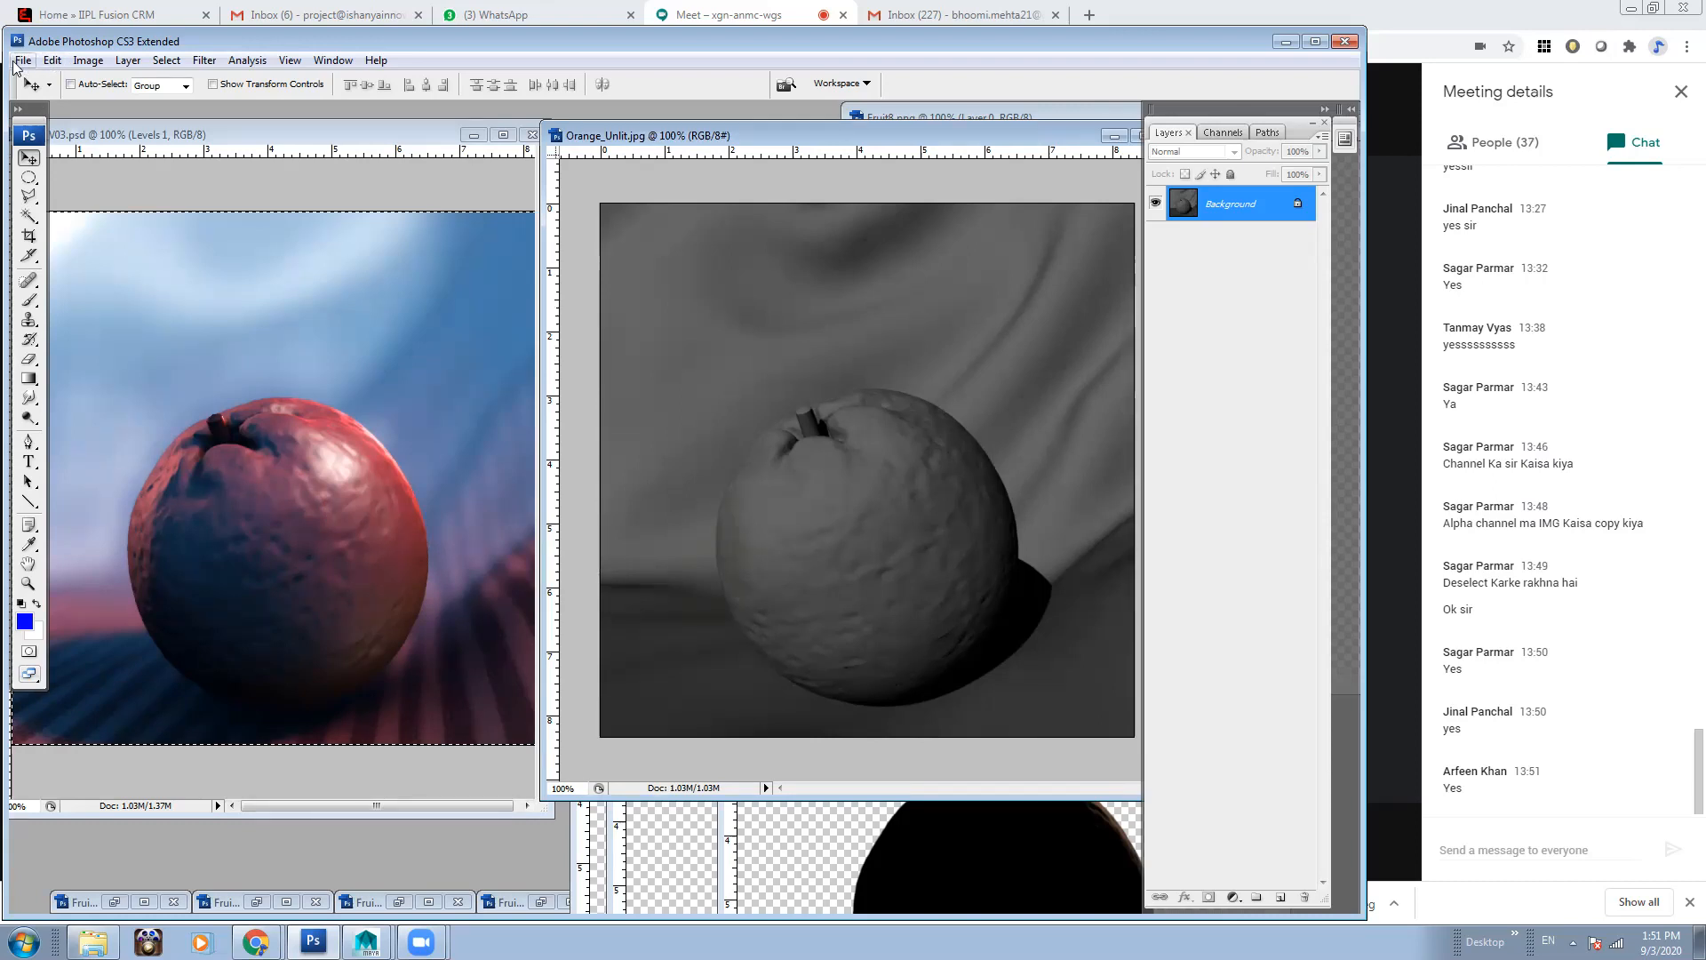
Close Fruit8_V03.psd without saving its changes and reopen the saved layered version from the recent files
{"action": "left_click", "coordinate": [23, 60]}
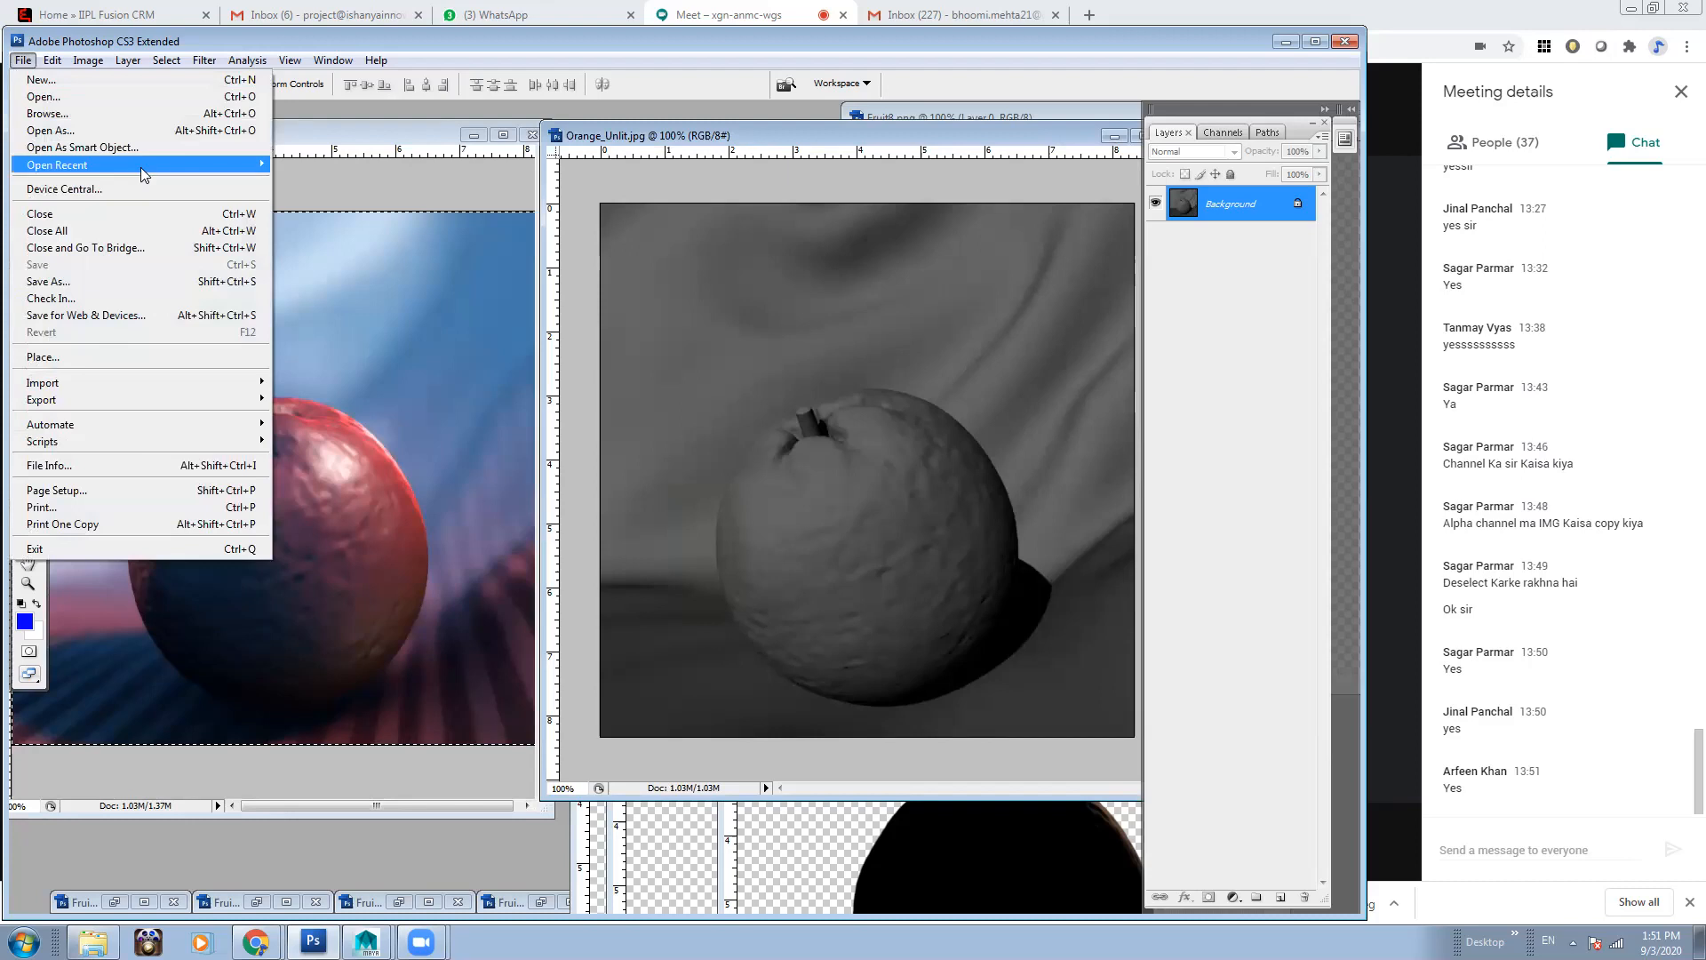
{"action": "mouse_move", "coordinate": [142, 165]}
{"action": "left_click", "coordinate": [489, 185]}
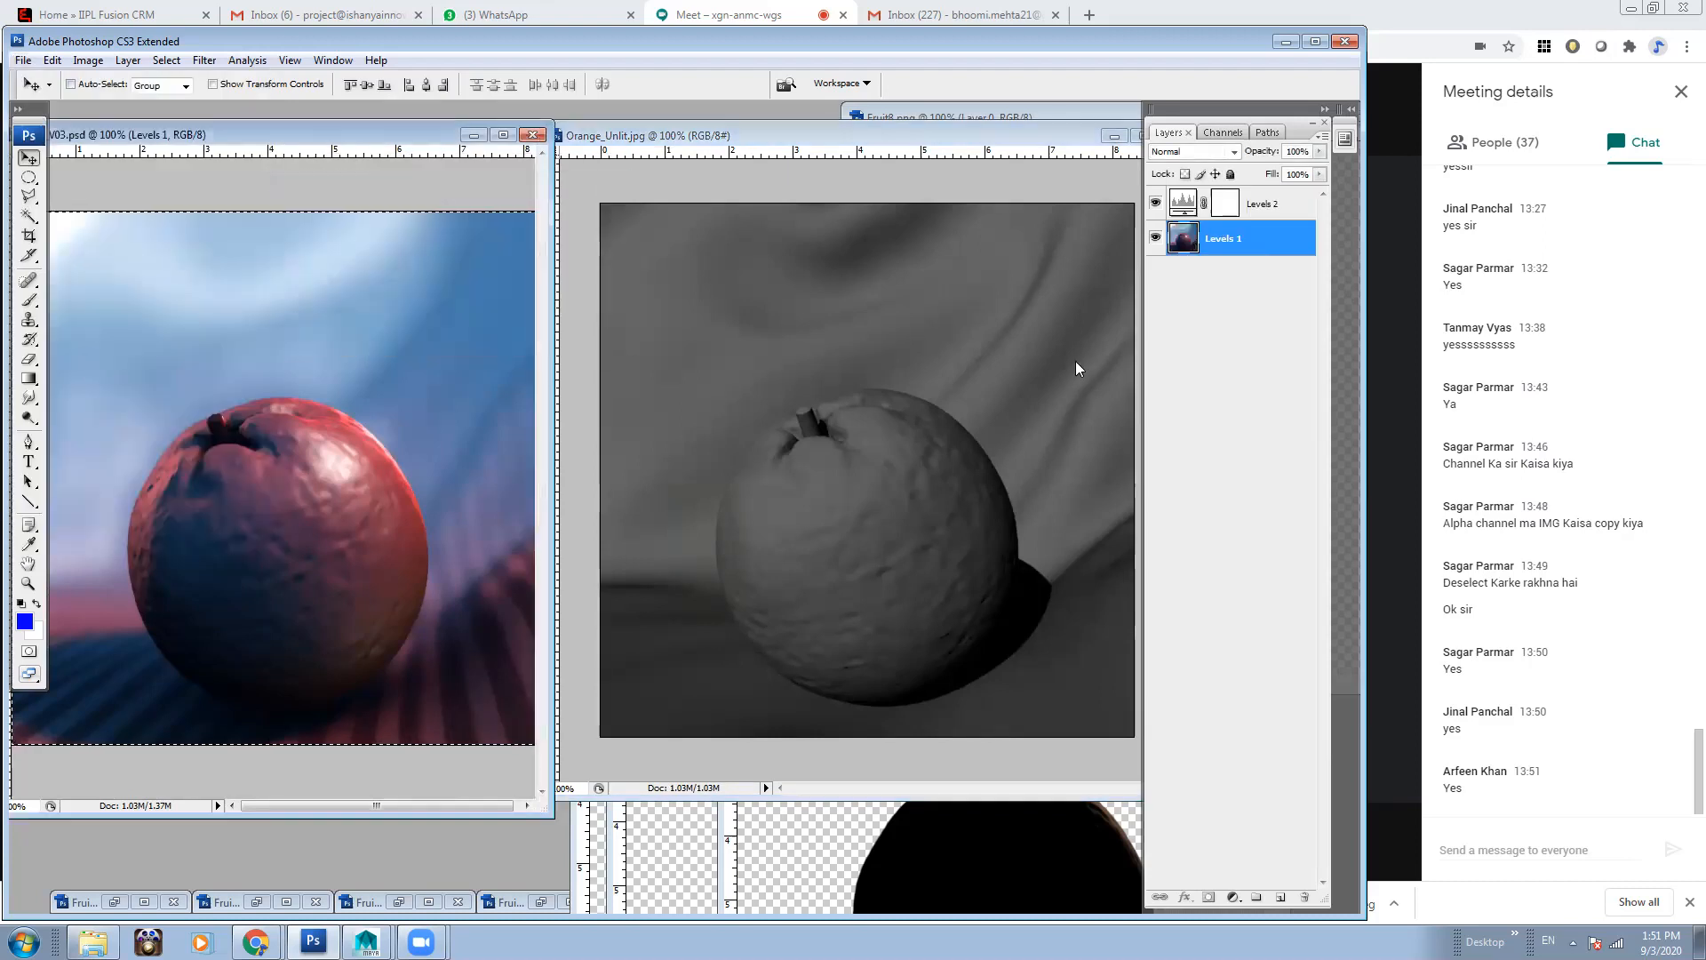
{"action": "left_click", "coordinate": [532, 136]}
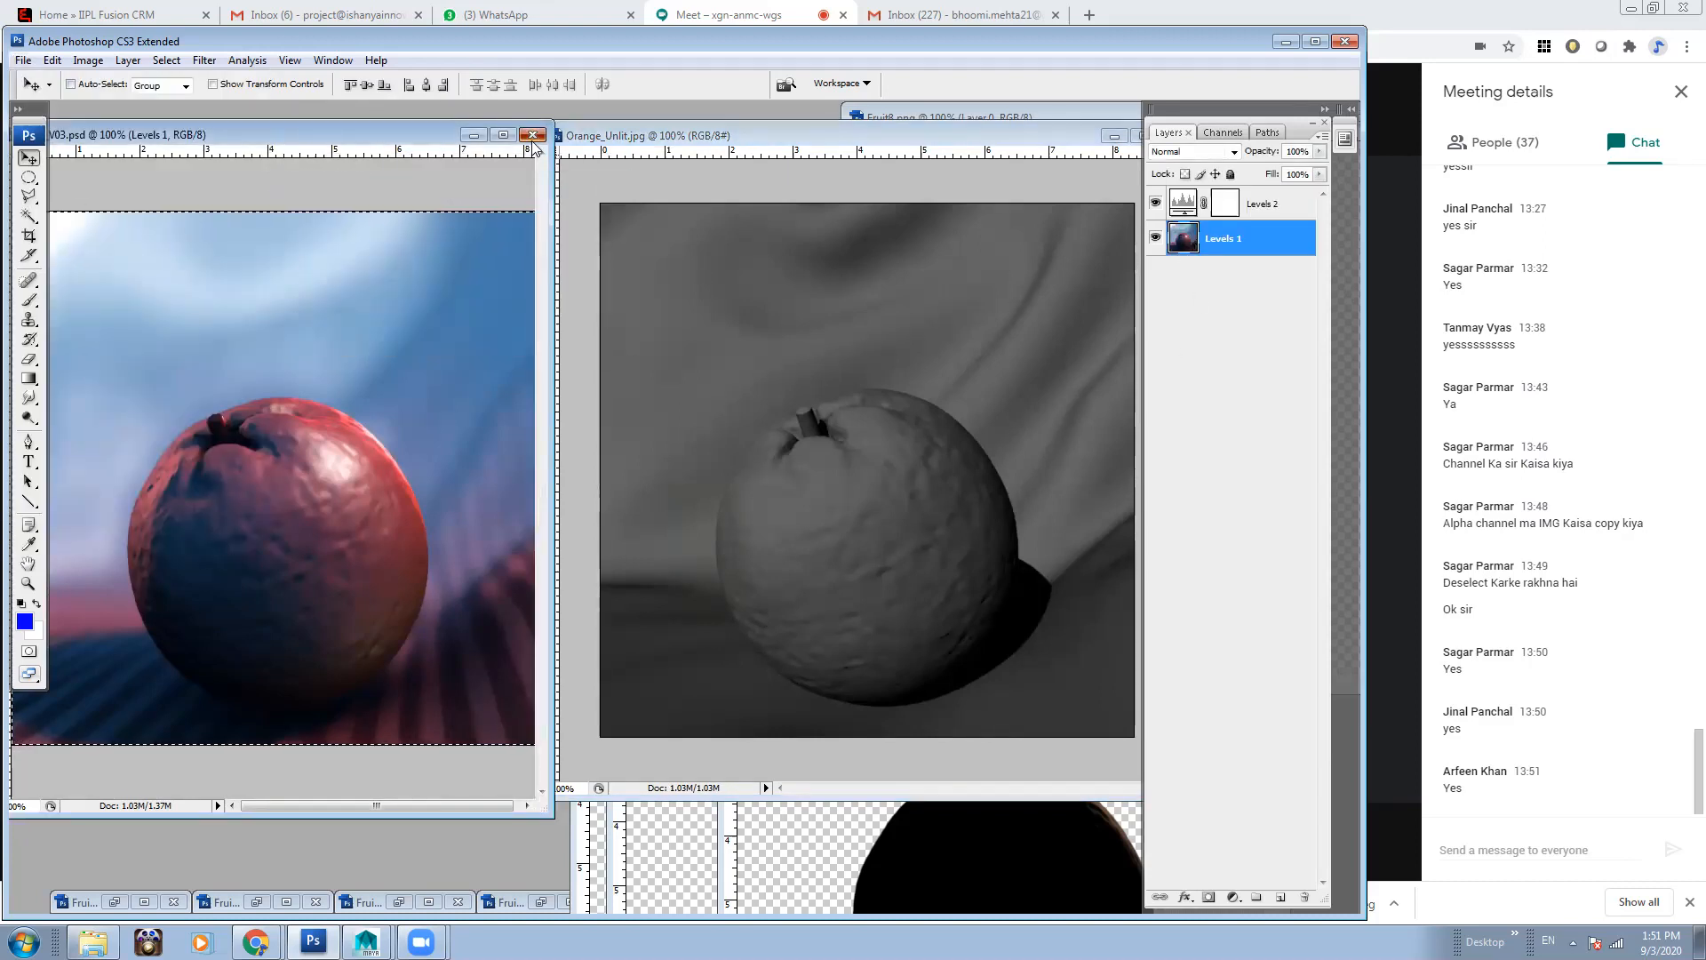
{"action": "left_click", "coordinate": [695, 381]}
{"action": "left_click", "coordinate": [23, 60]}
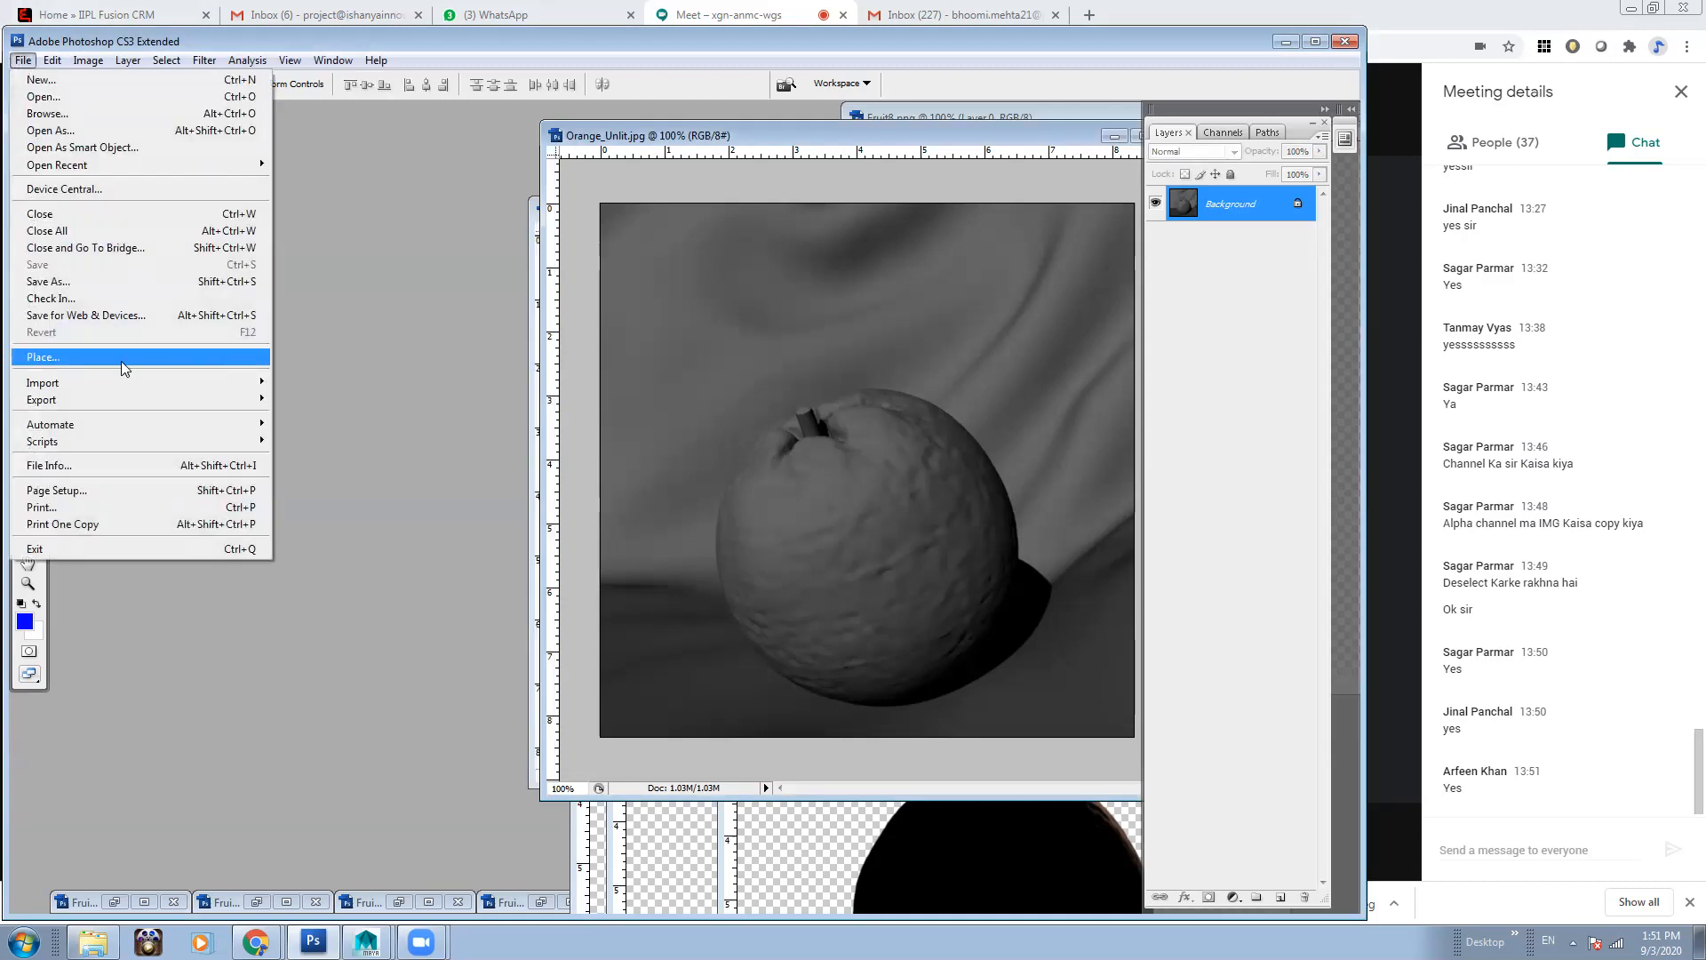
{"action": "mouse_move", "coordinate": [133, 165]}
{"action": "left_click", "coordinate": [426, 183]}
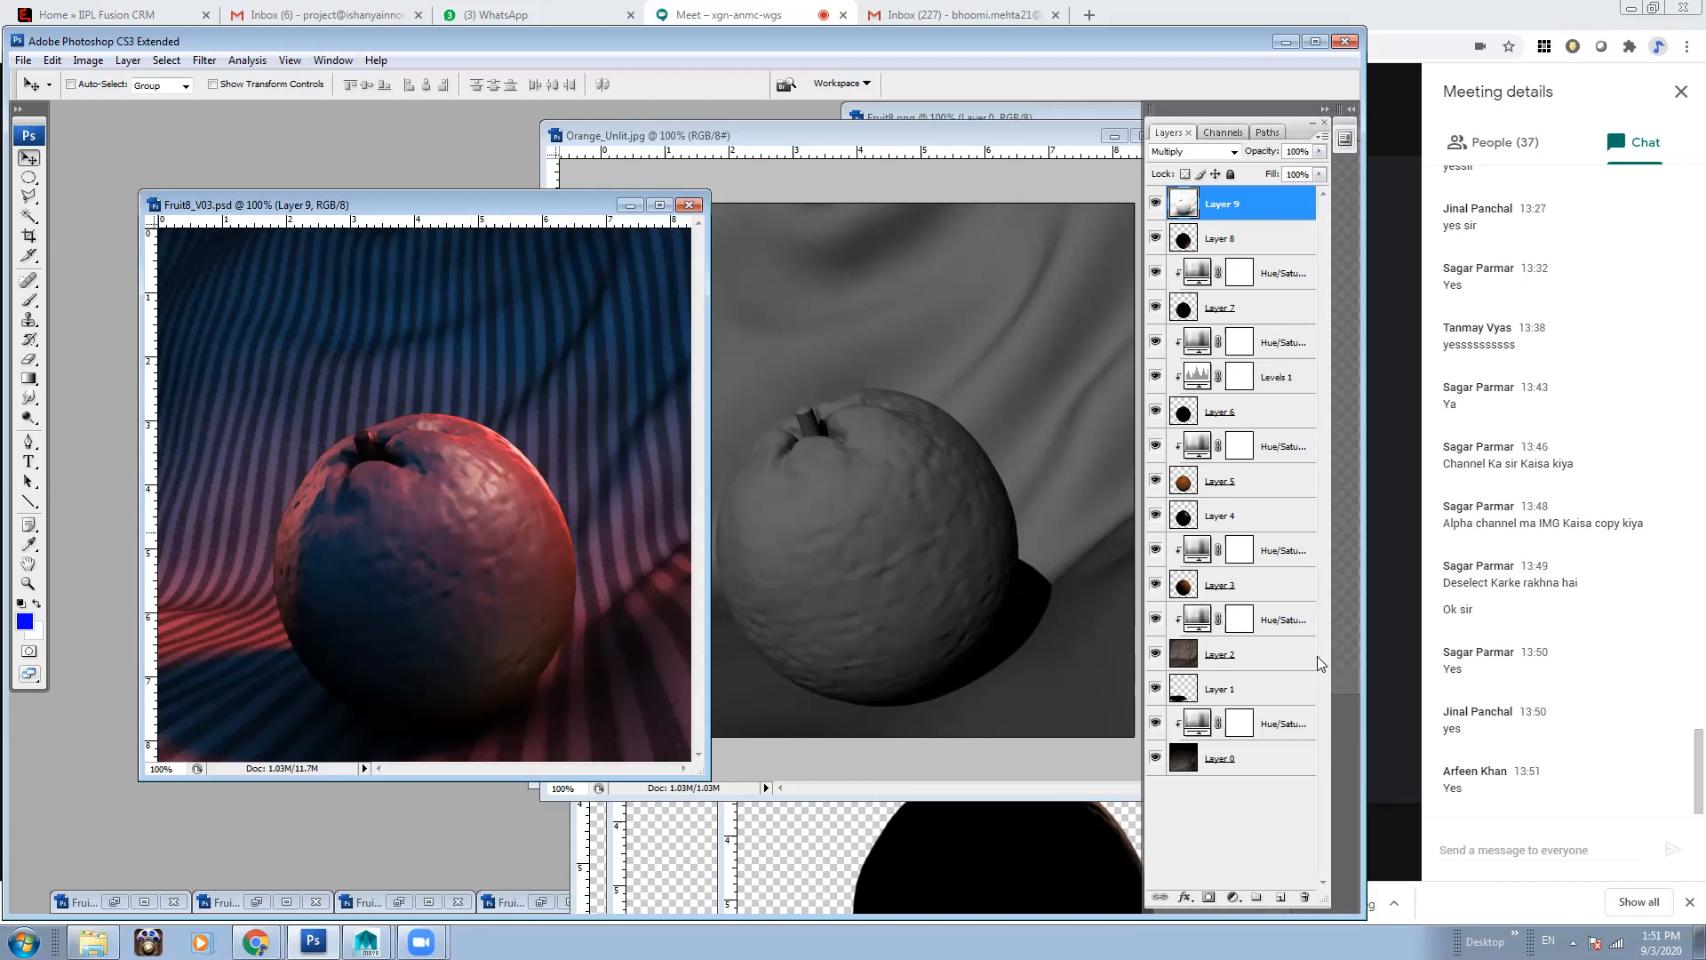
Recolour the red background light to orange by adjusting the hue and saturation of the Hue/Saturation layer clipped to Layer 0
{"action": "double_click", "coordinate": [1199, 723]}
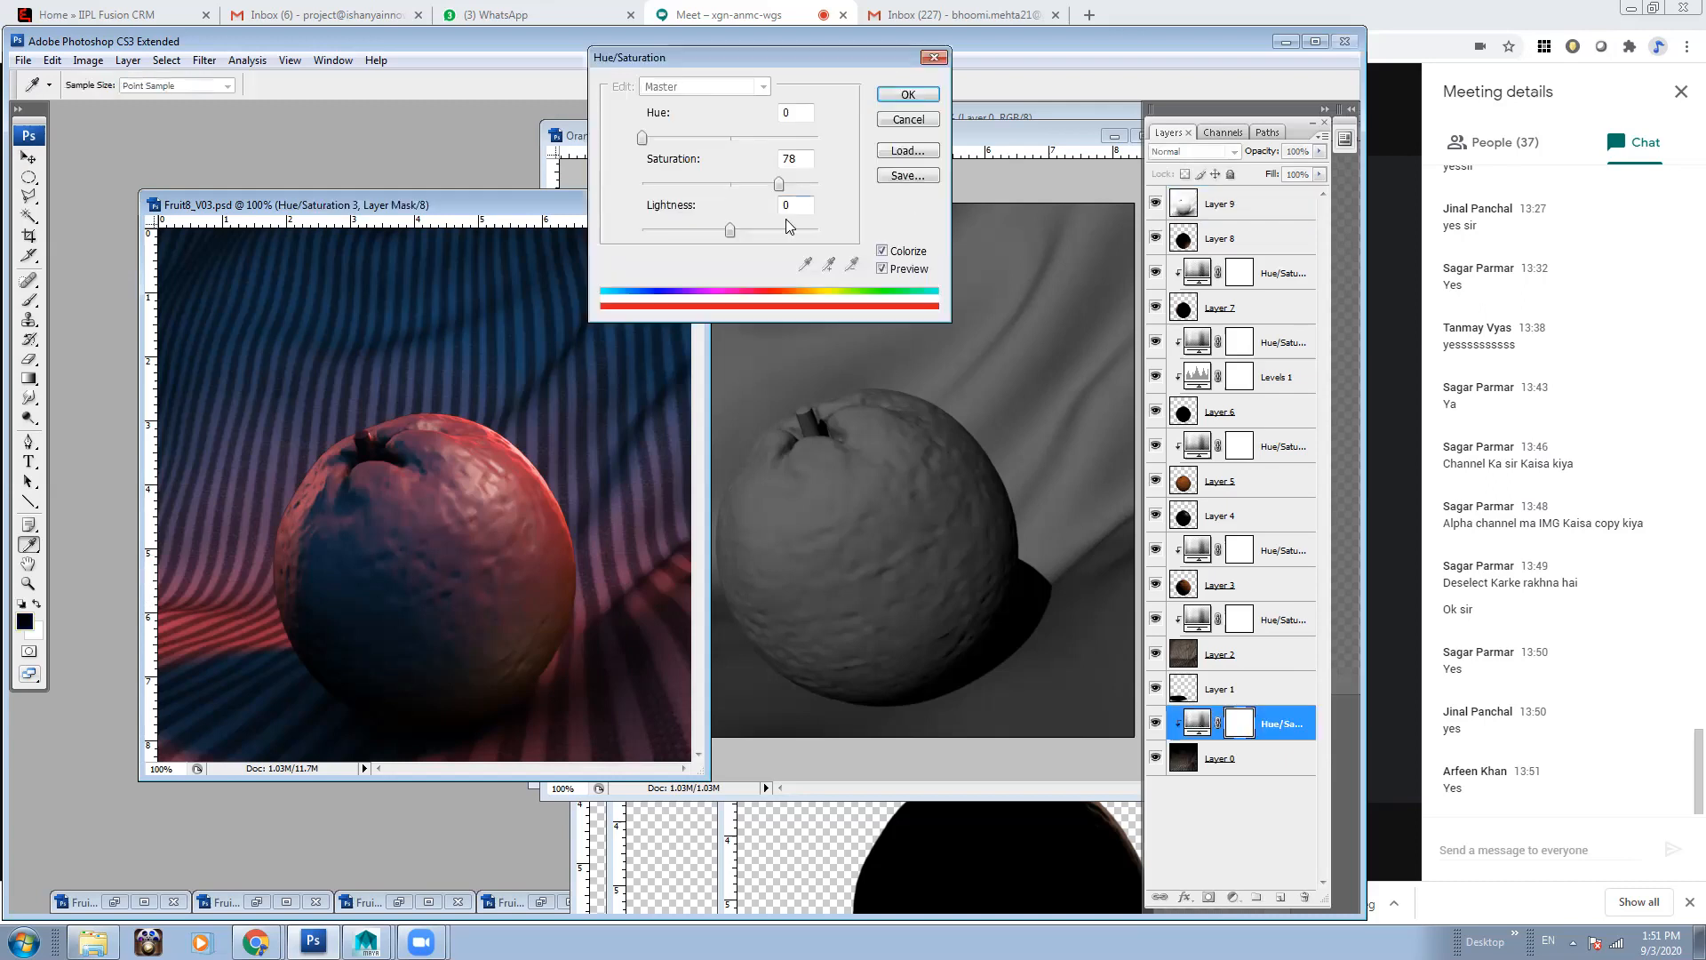
{"action": "left_click_drag", "start_coordinate": [642, 138], "coordinate": [662, 136]}
{"action": "left_click_drag", "start_coordinate": [778, 184], "coordinate": [813, 184]}
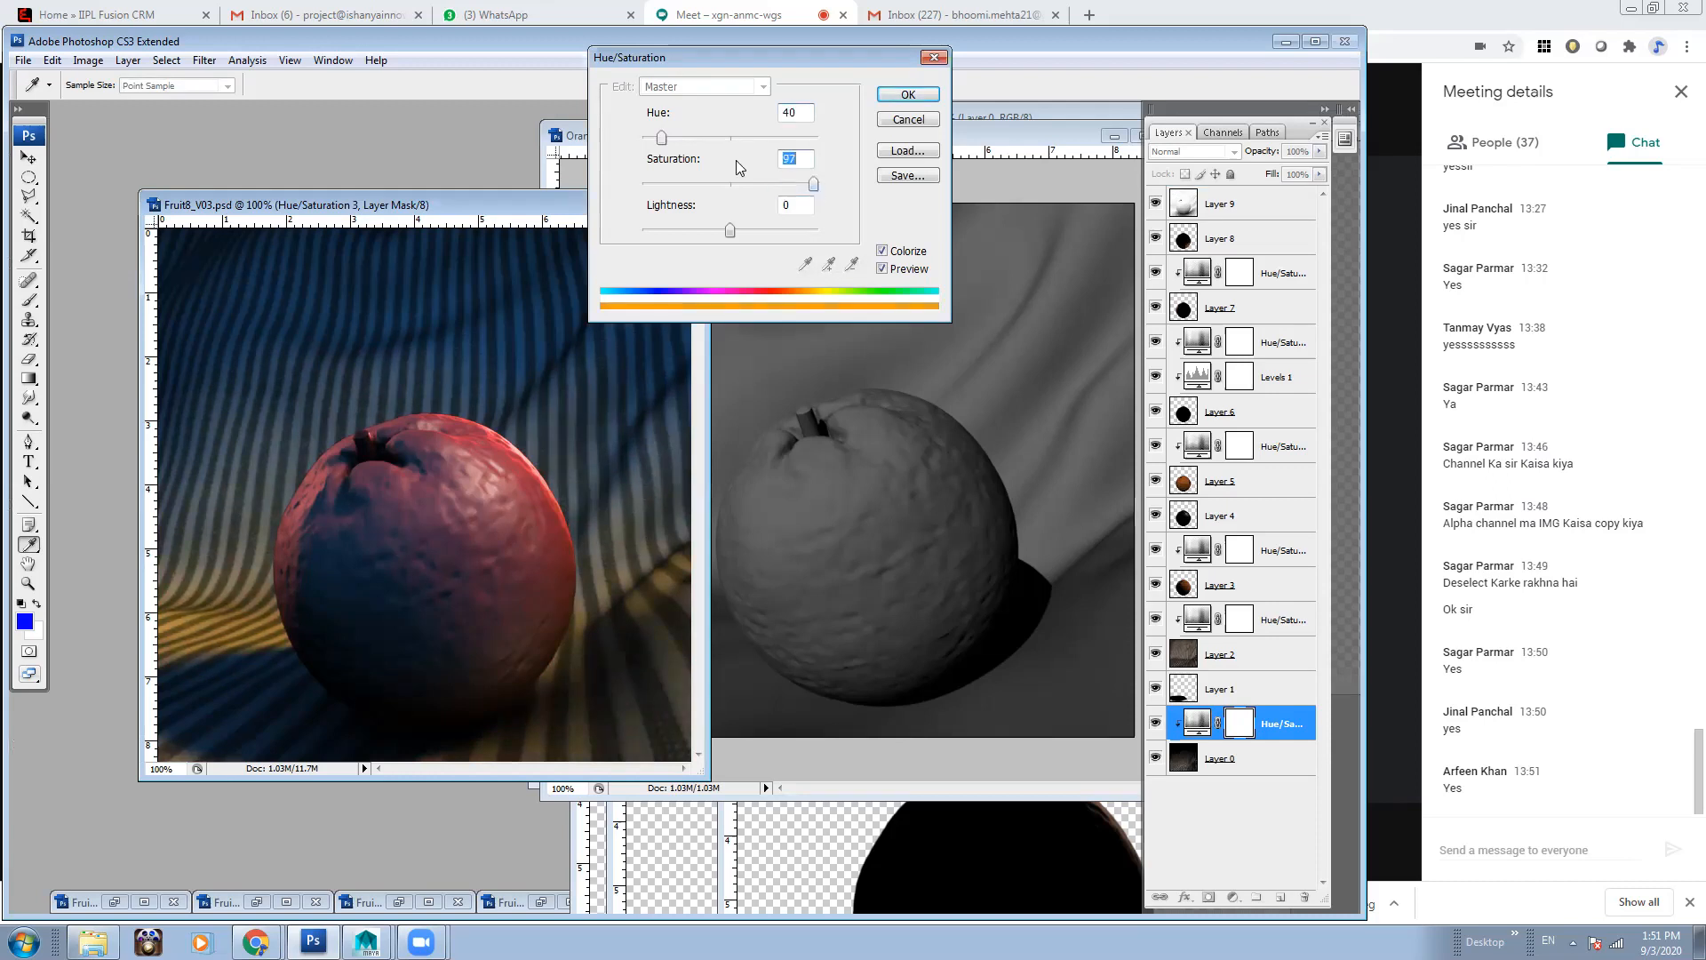
{"action": "mouse_move", "coordinate": [684, 138]}
{"action": "left_mouse_down"}
{"action": "mouse_move", "coordinate": [786, 142]}
{"action": "mouse_move", "coordinate": [710, 153]}
{"action": "left_mouse_up"}
{"action": "left_click_drag", "start_coordinate": [813, 185], "coordinate": [658, 138]}
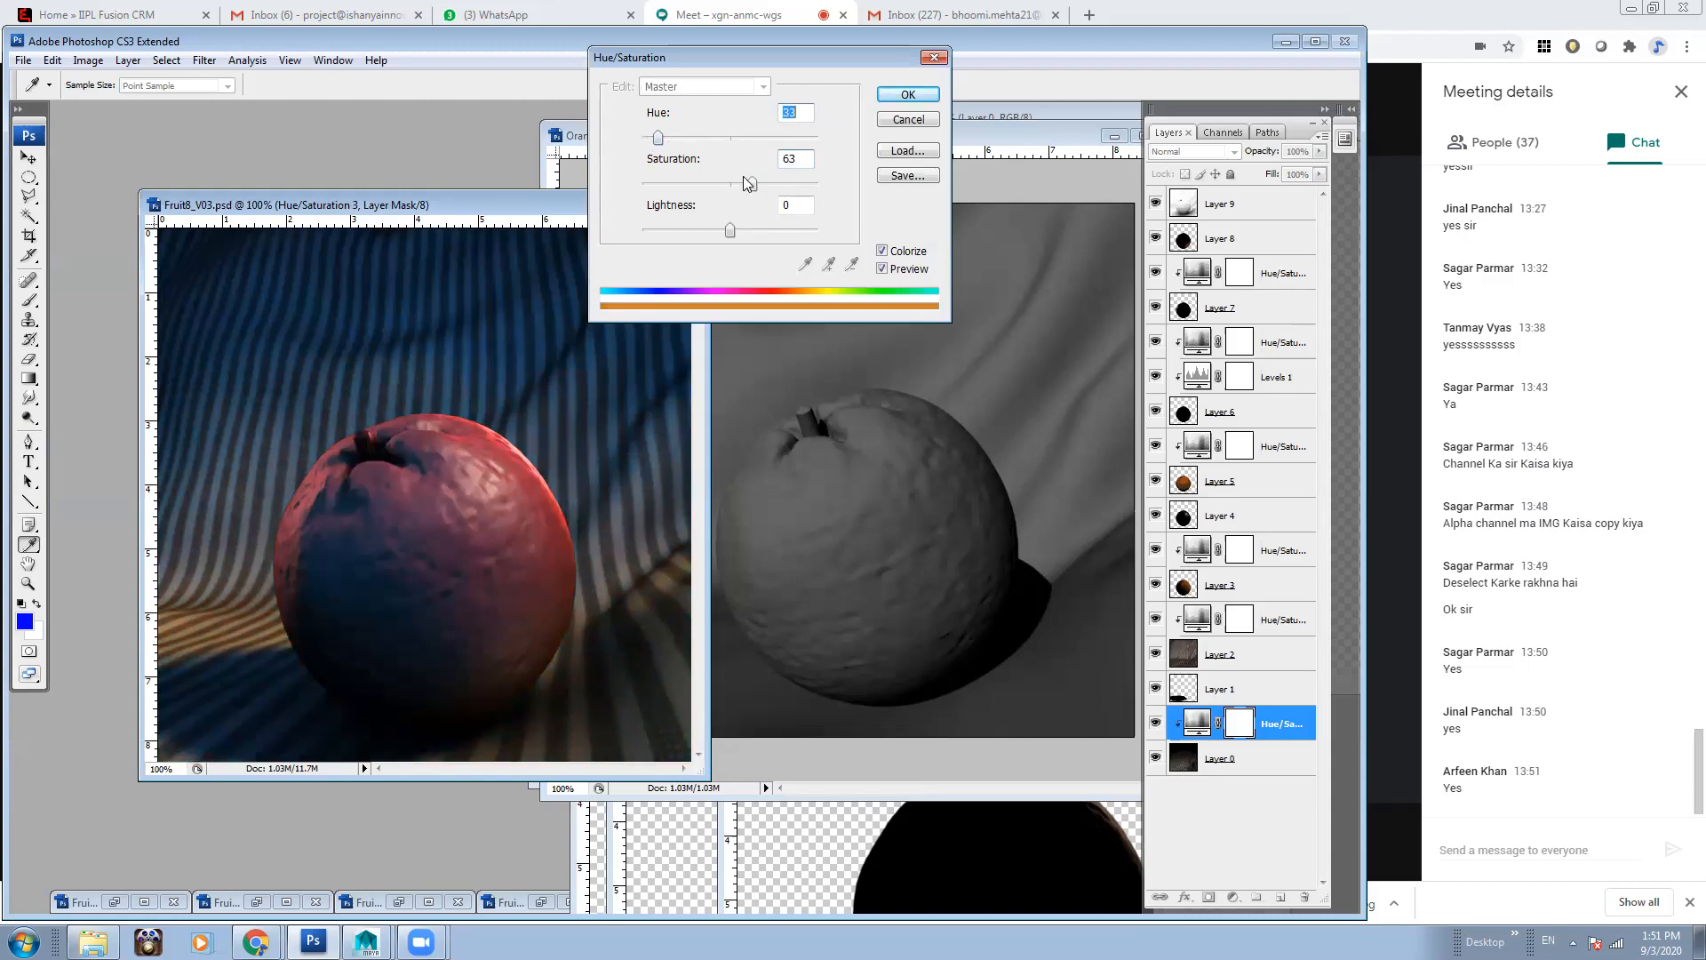
{"action": "left_click_drag", "start_coordinate": [793, 183], "coordinate": [796, 184]}
{"action": "left_click_drag", "start_coordinate": [658, 141], "coordinate": [658, 147]}
{"action": "left_click", "coordinate": [883, 98]}
{"action": "double_click", "coordinate": [1187, 723]}
{"action": "left_click", "coordinate": [907, 124]}
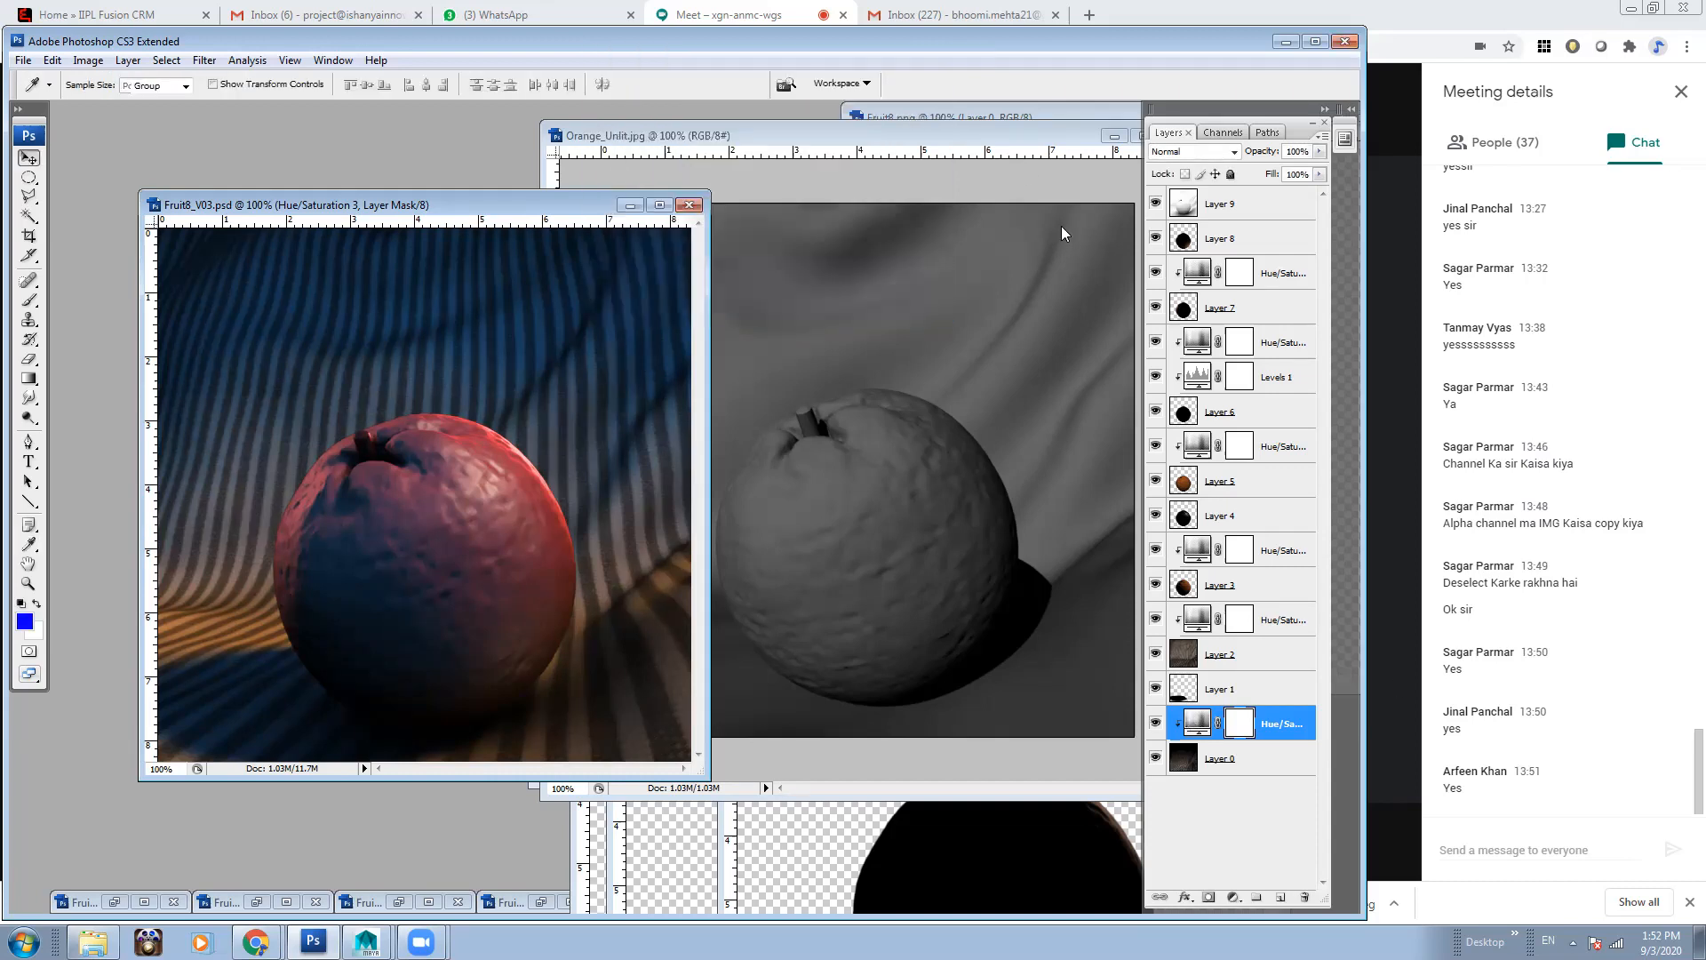
Set the Hue/Saturation adjustment clipped to Layer 3 to hue 29 and saturation 87
{"action": "double_click", "coordinate": [1199, 544]}
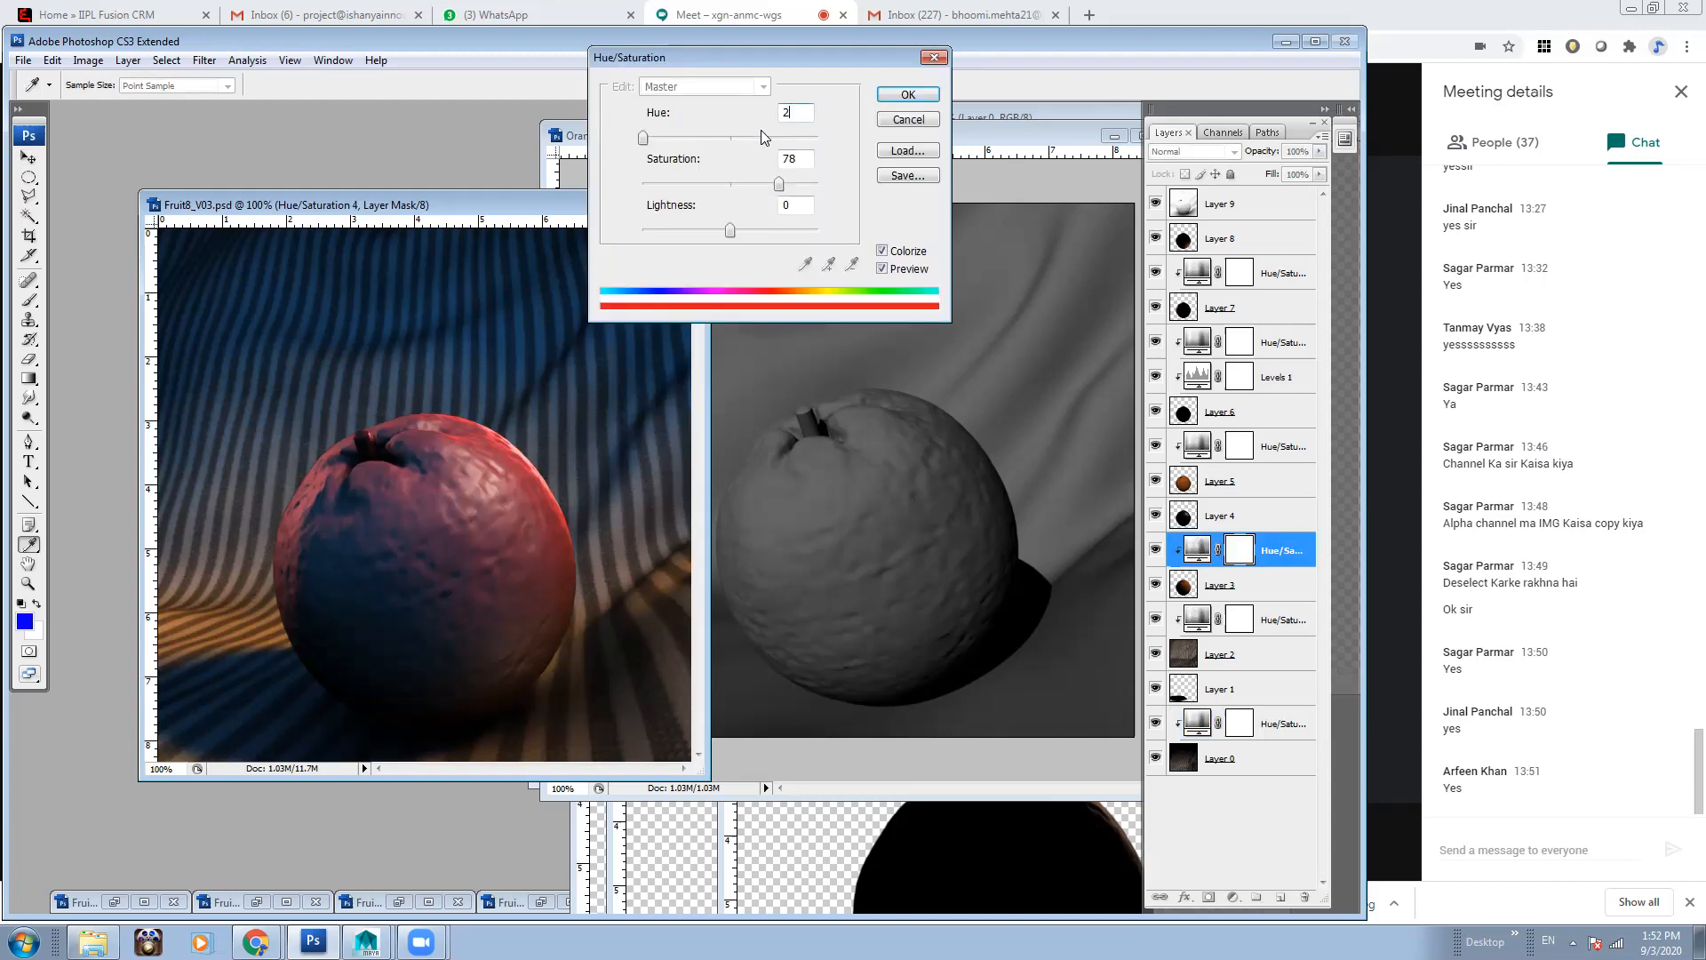
{"action": "type", "text": "29"}
{"action": "key", "text": "Tab"}
{"action": "type", "text": "87"}
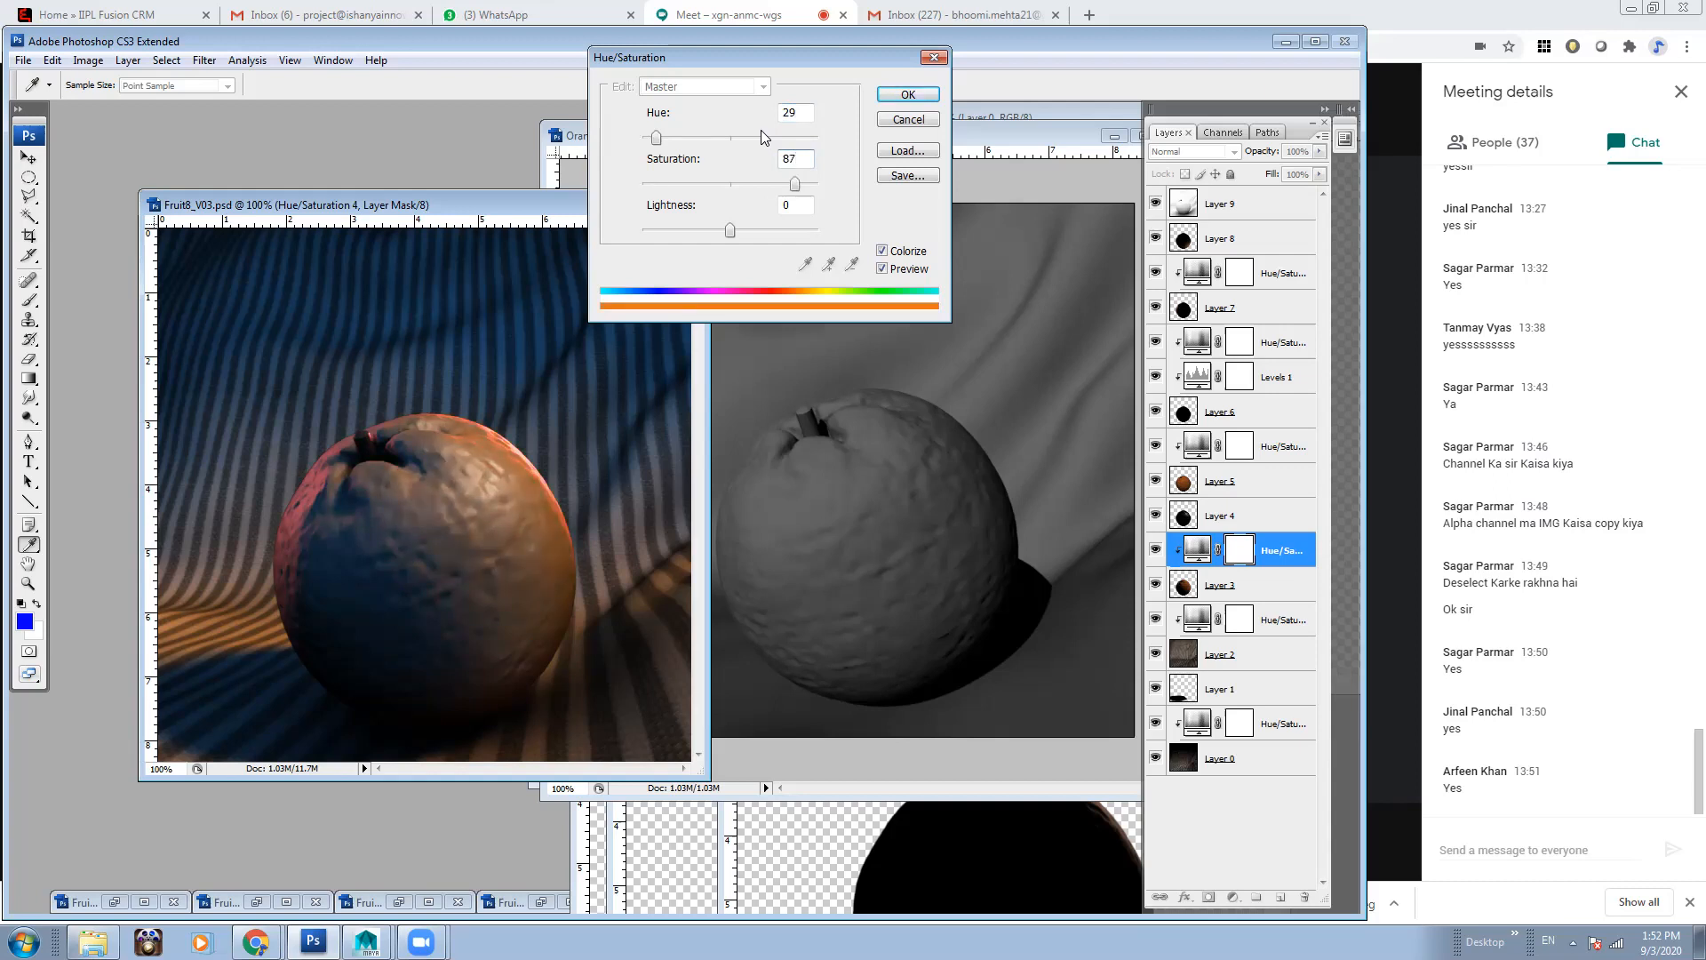
{"action": "left_click", "coordinate": [907, 95]}
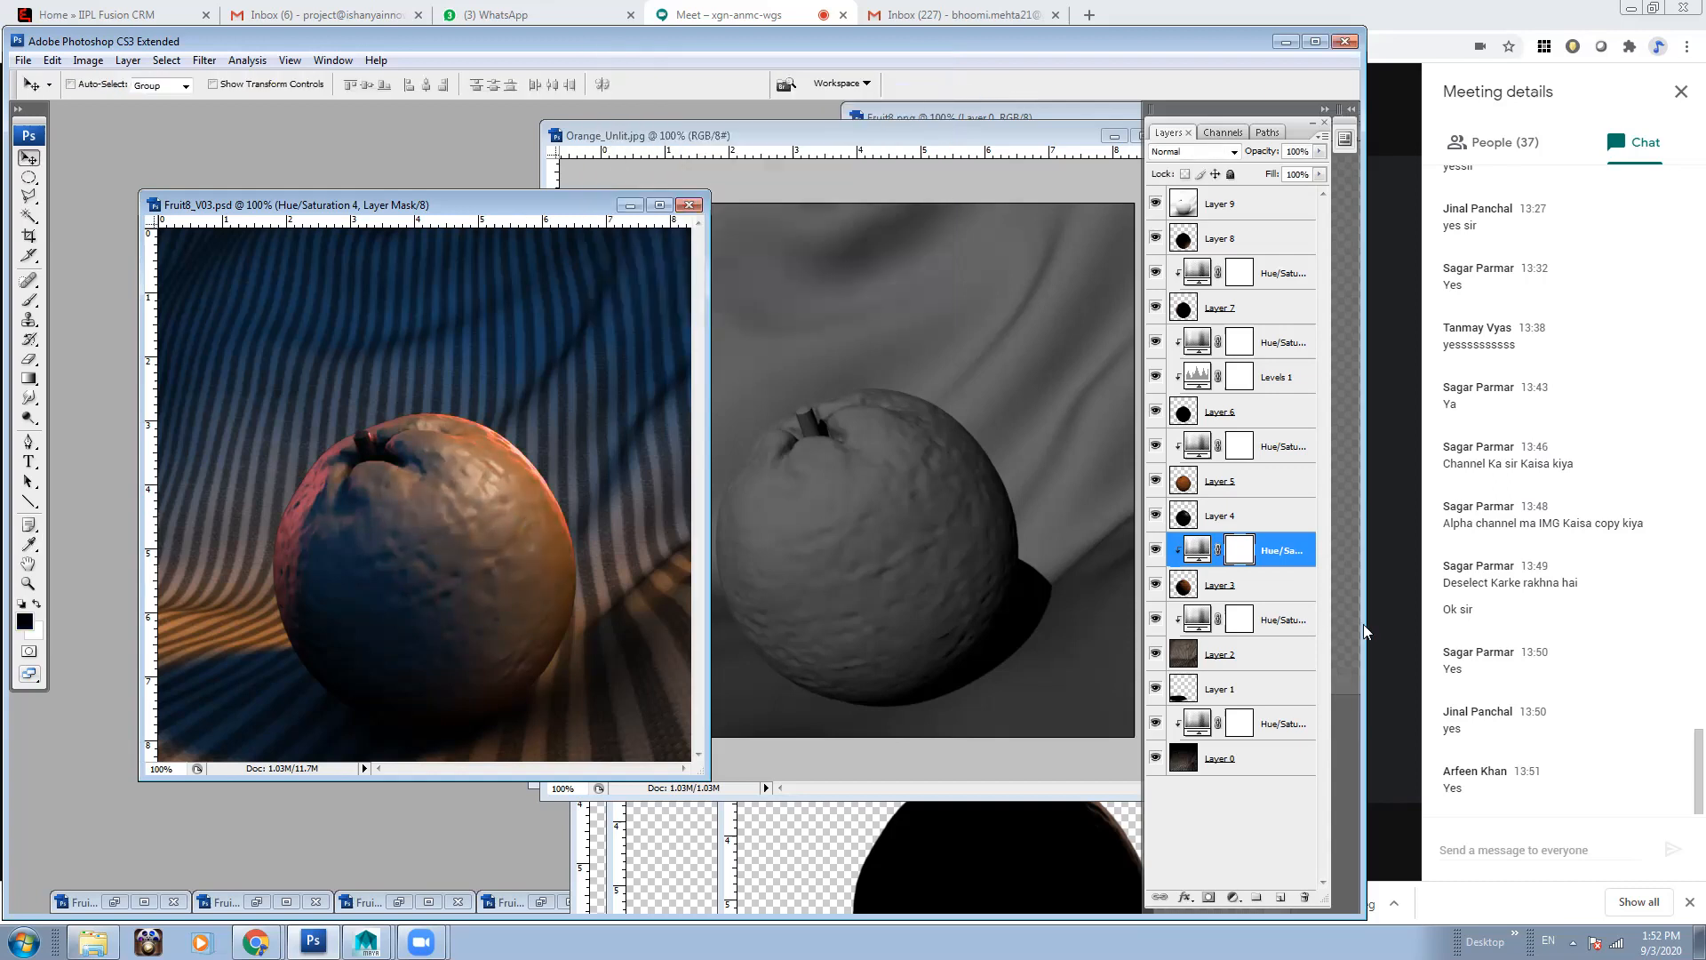
Set the Hue/Saturation adjustment clipped to Layer 2 to hue 276 and saturation 43
{"action": "left_click", "coordinate": [1210, 627]}
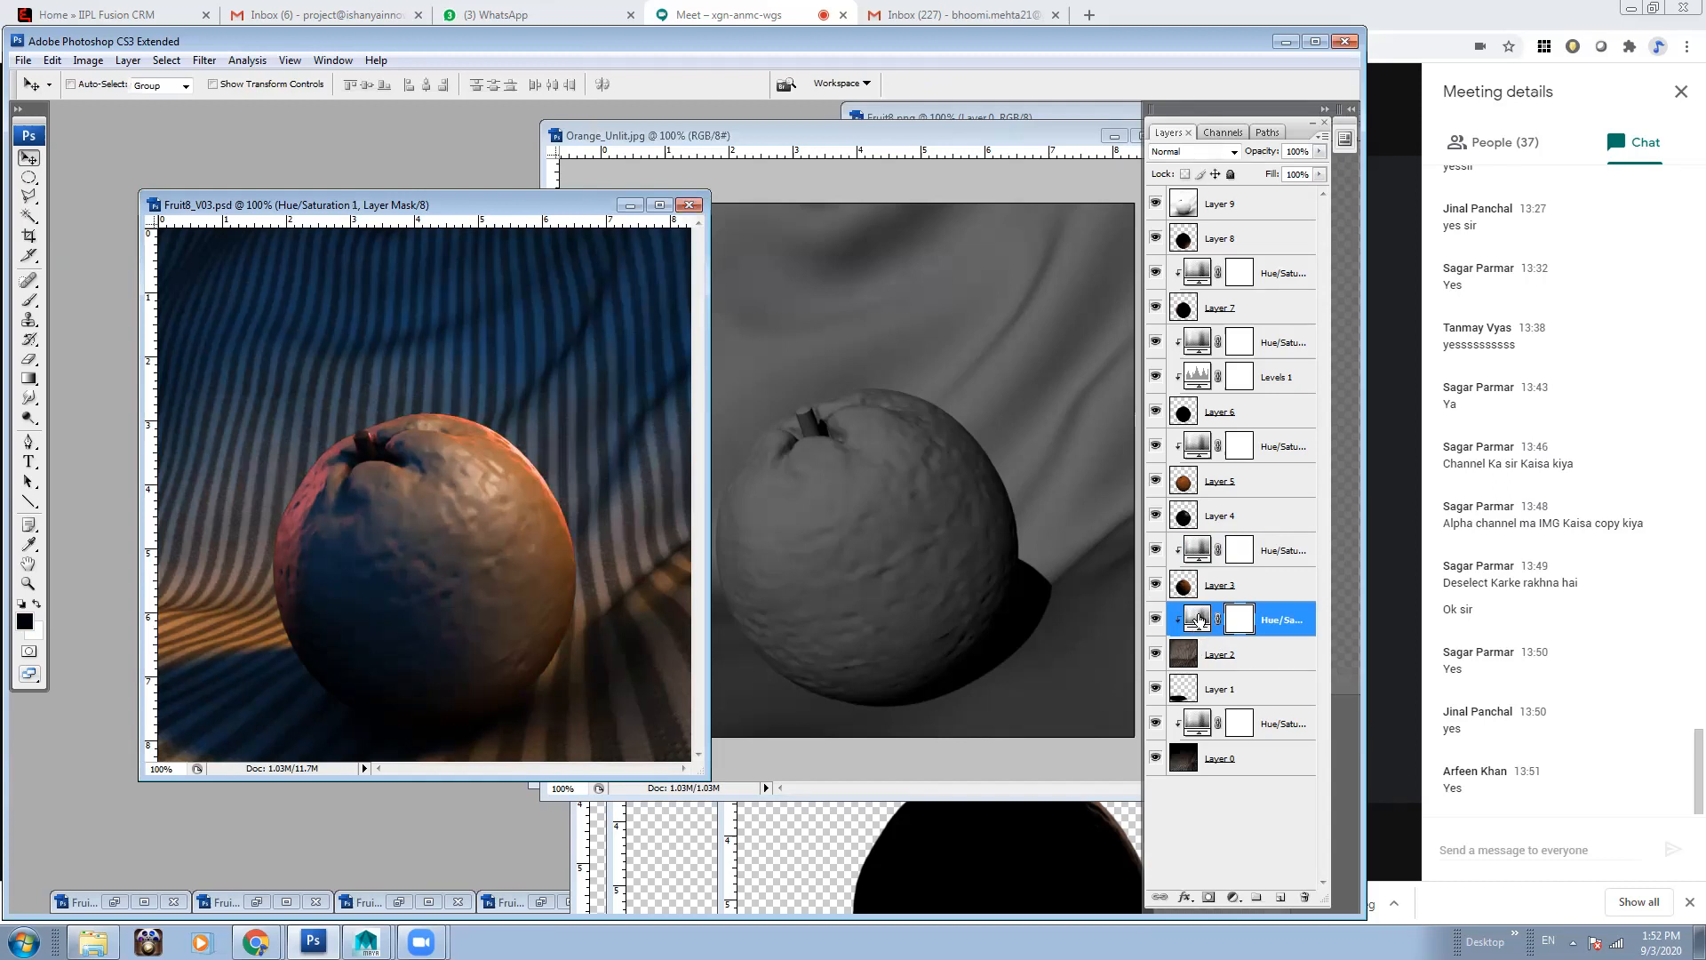
{"action": "double_click", "coordinate": [1199, 620]}
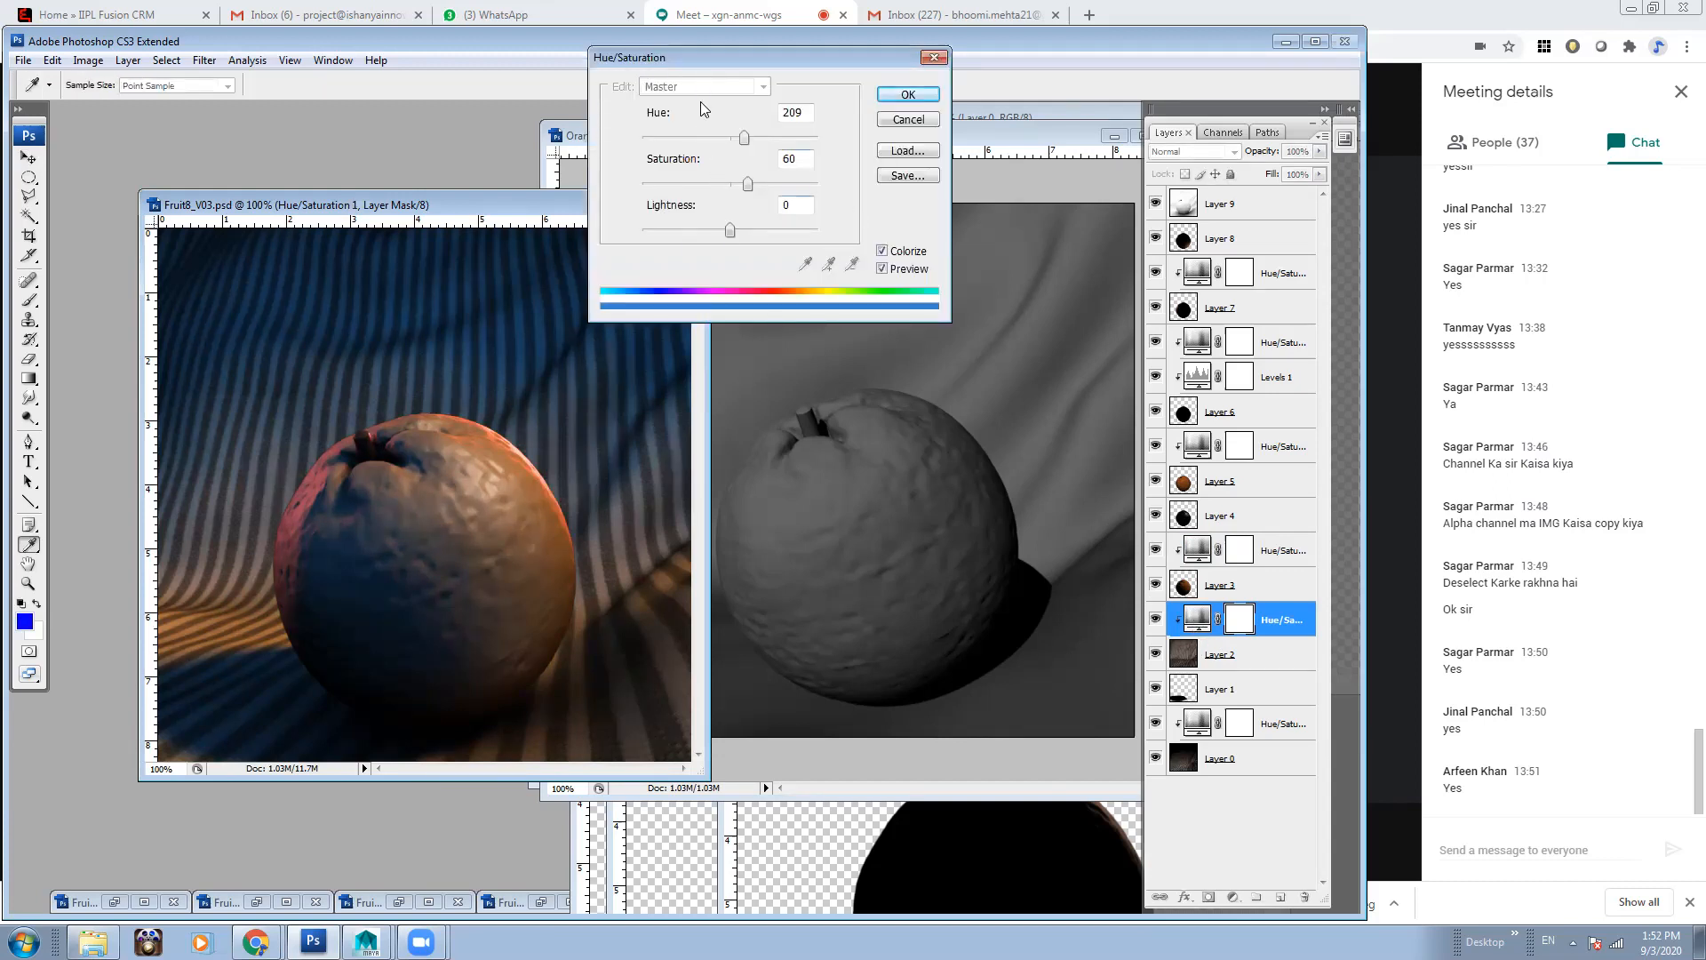
{"action": "left_click_drag", "start_coordinate": [742, 139], "coordinate": [775, 161]}
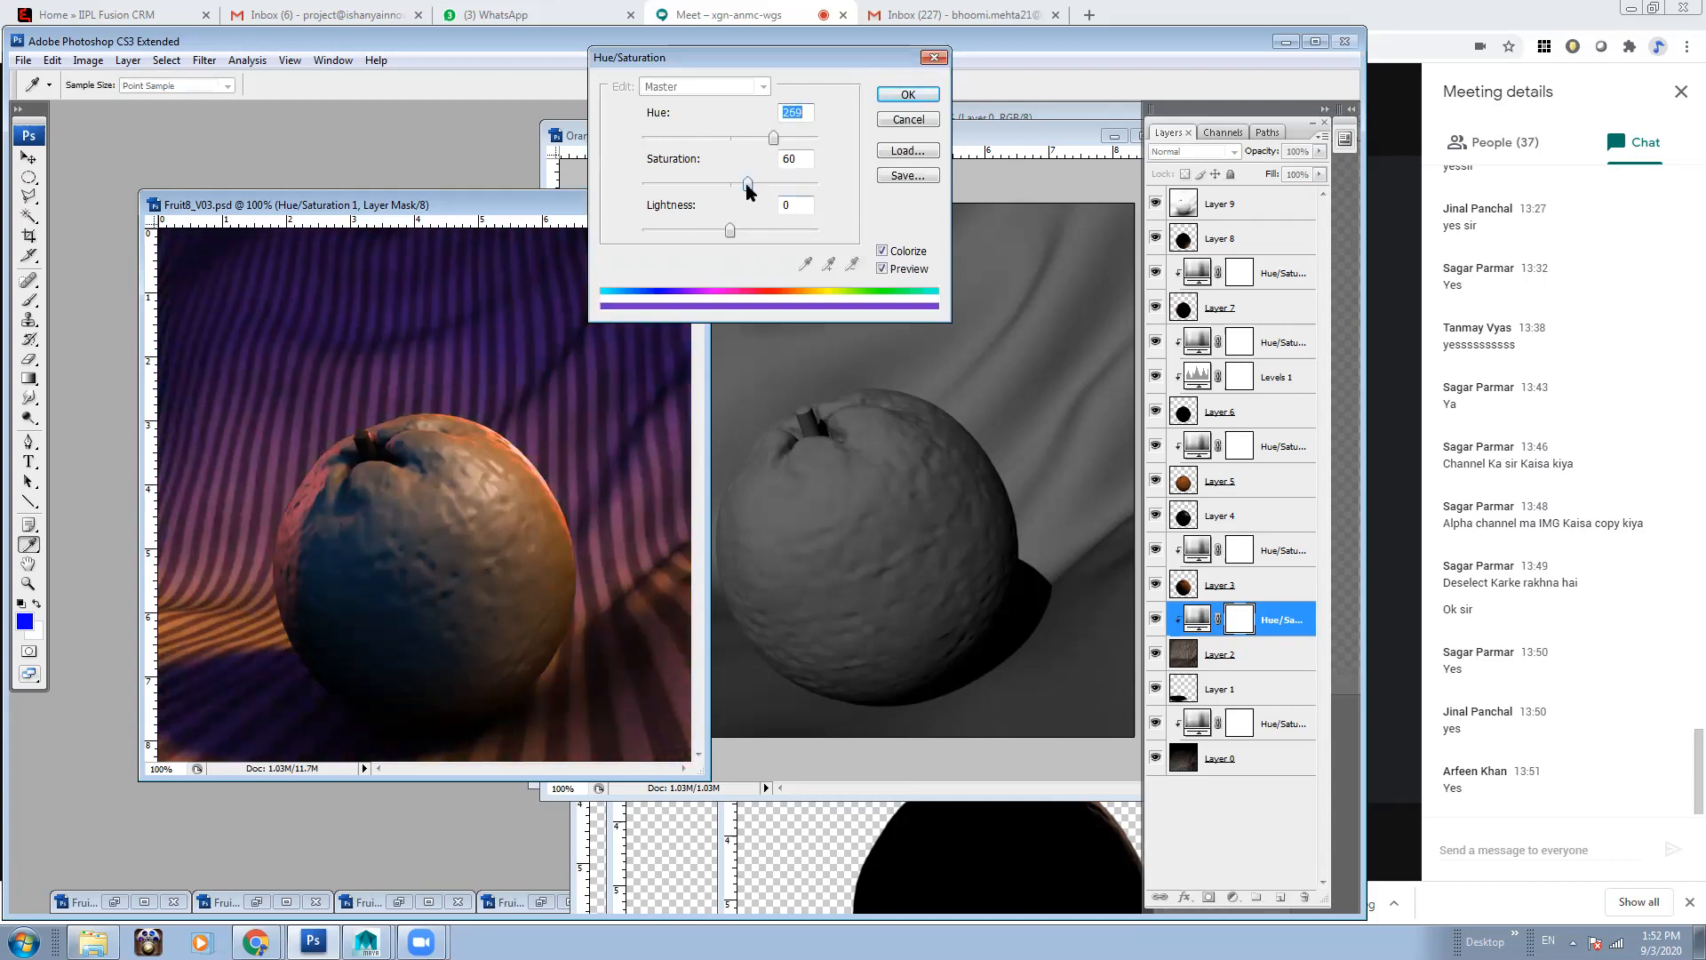
{"action": "left_click_drag", "start_coordinate": [750, 184], "coordinate": [681, 192]}
{"action": "left_click_drag", "start_coordinate": [772, 140], "coordinate": [777, 140]}
{"action": "mouse_move", "coordinate": [717, 188]}
{"action": "left_mouse_down"}
{"action": "mouse_move", "coordinate": [763, 202]}
{"action": "mouse_move", "coordinate": [718, 197]}
{"action": "left_mouse_up"}
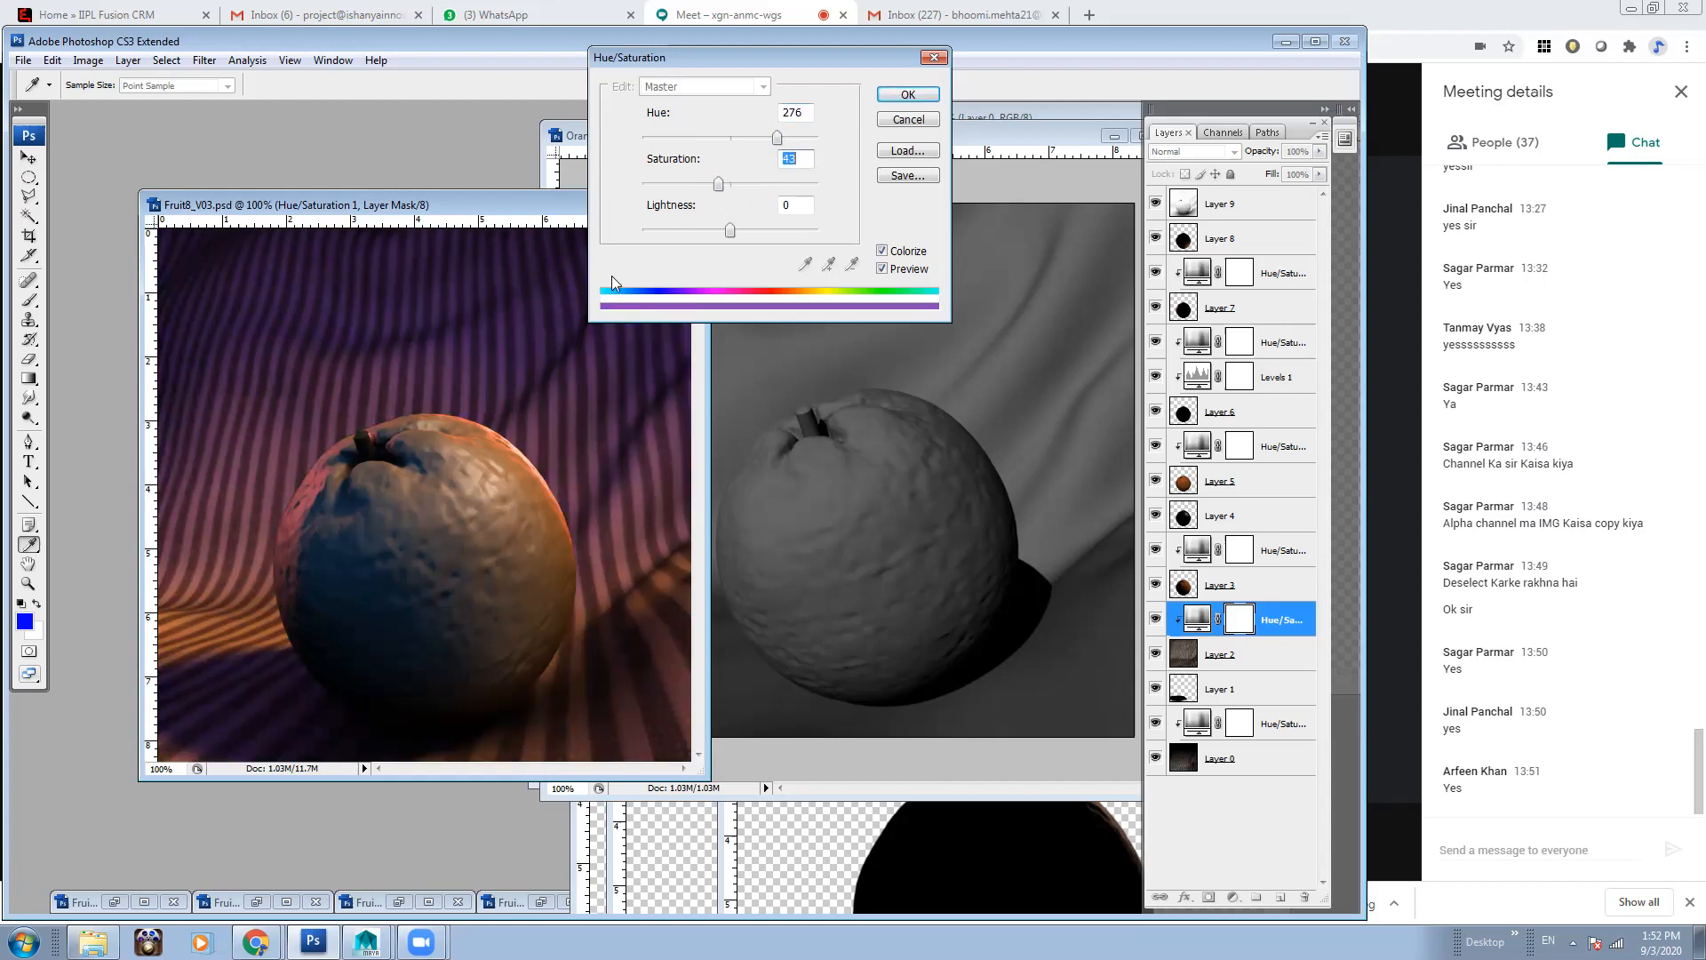
{"action": "left_click", "coordinate": [929, 98]}
Give the Hue/Saturation adjustment clipped to Layer 5 the same purple tint, with hue 276 and saturation 43
{"action": "left_click", "coordinate": [1267, 487]}
{"action": "double_click", "coordinate": [1197, 446]}
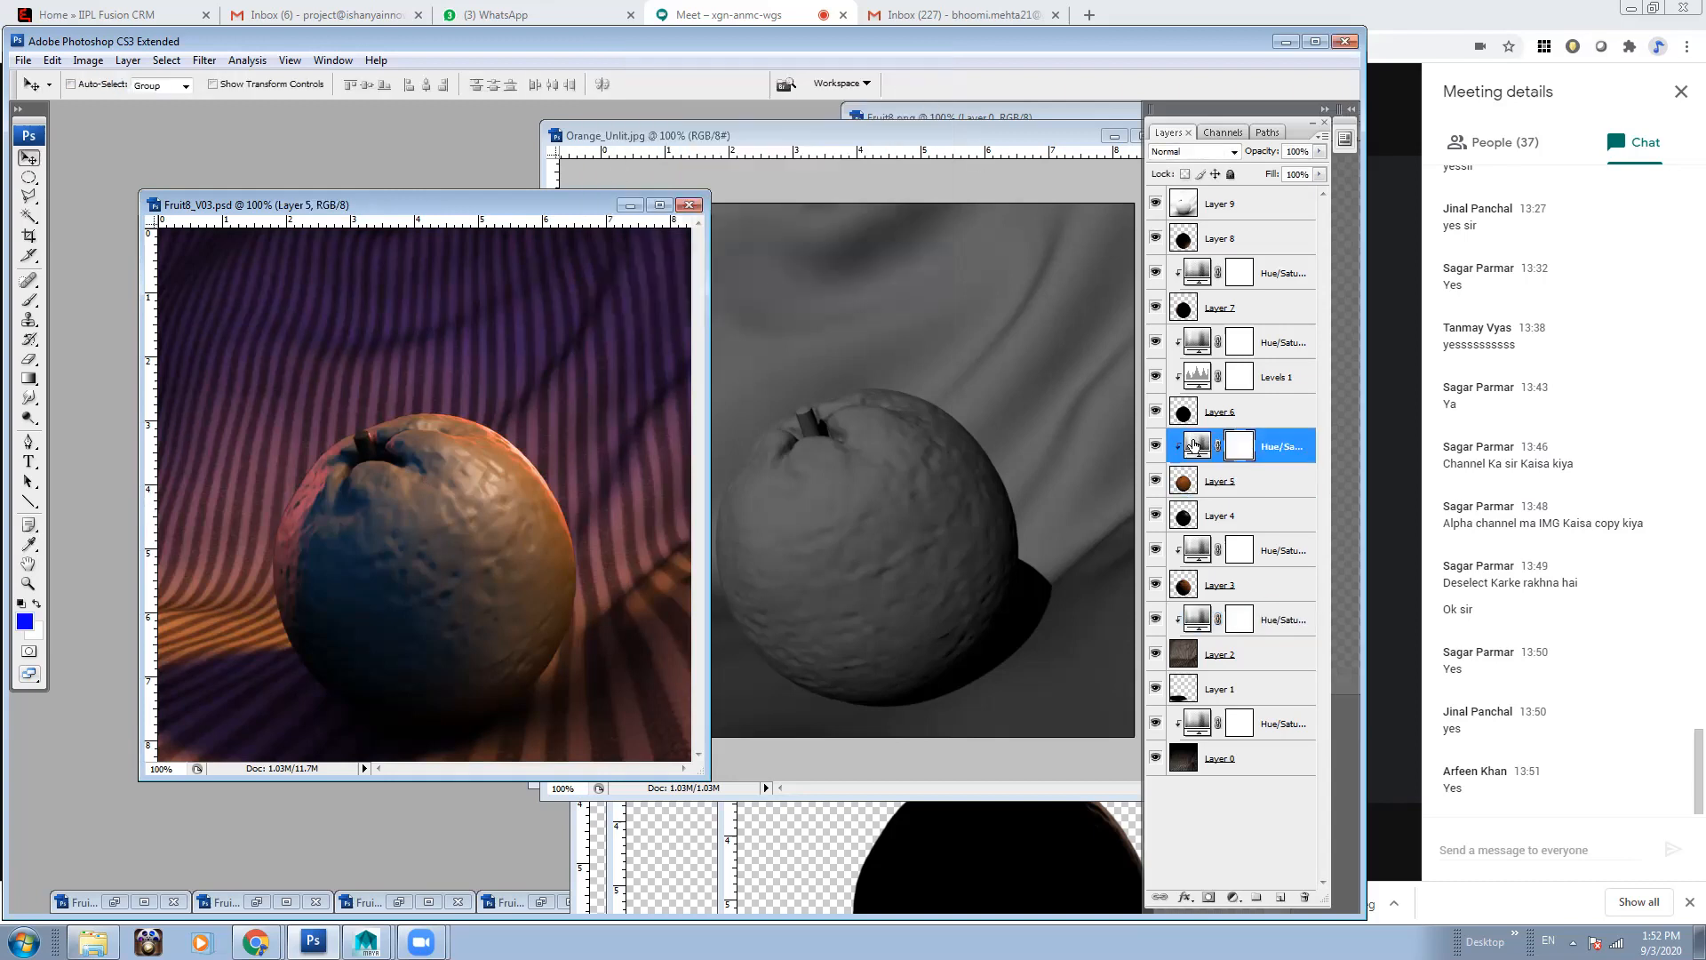
{"action": "type", "text": "276"}
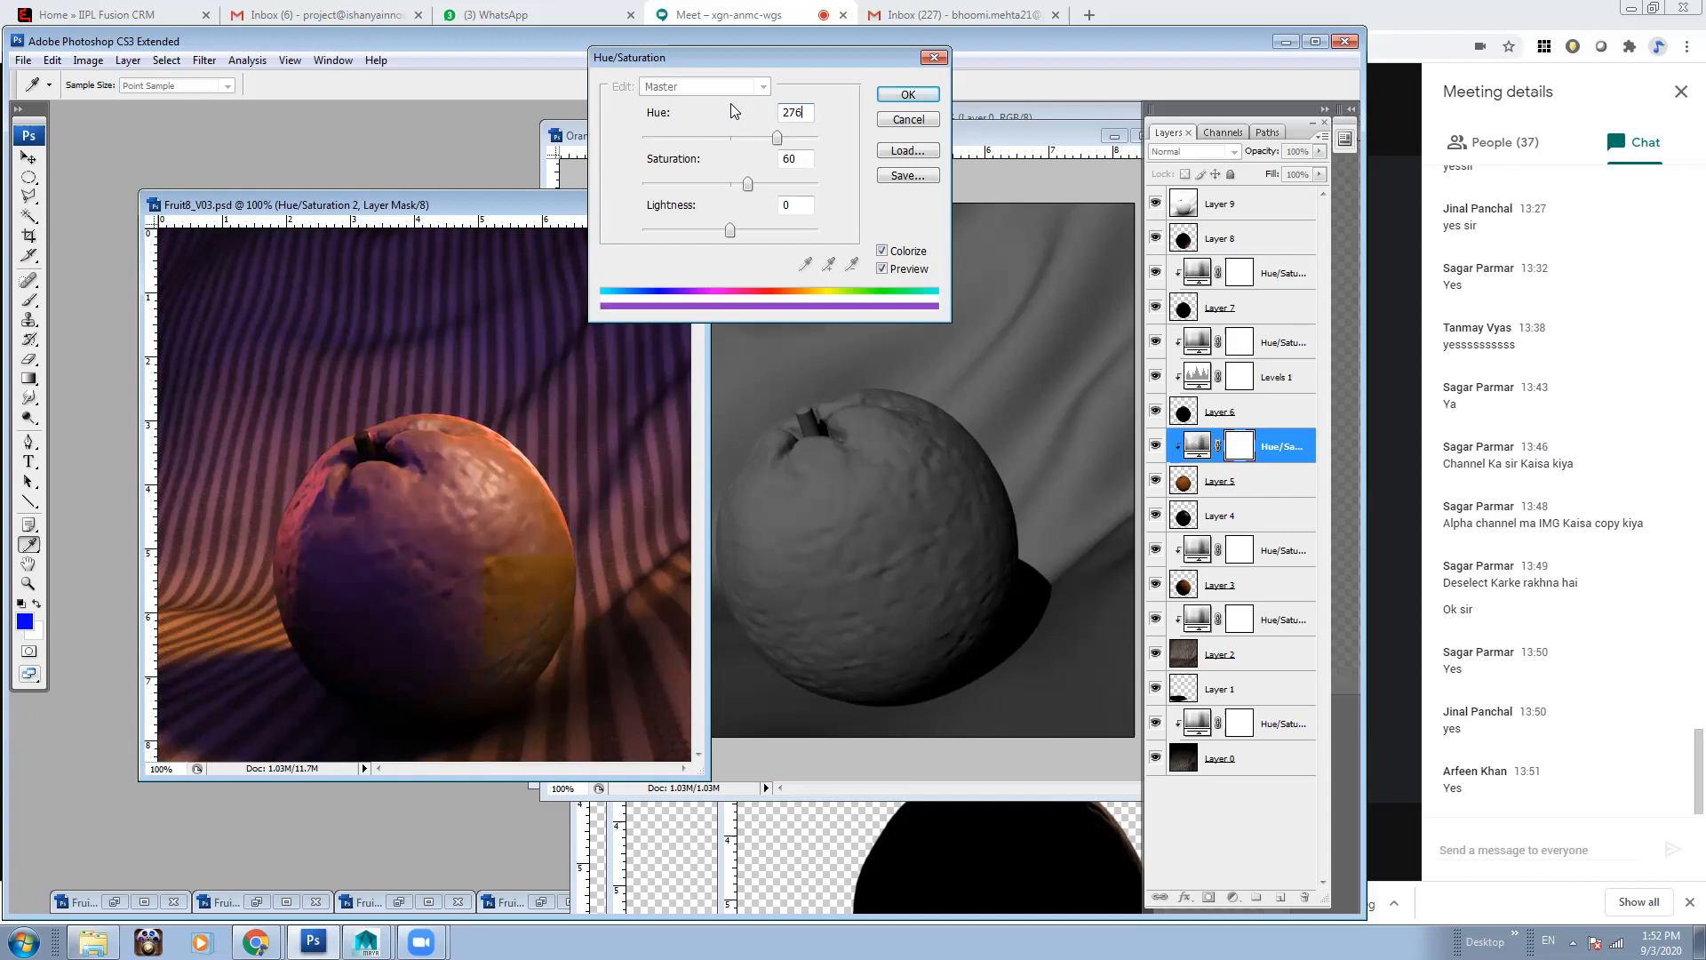
{"action": "key", "text": "Tab"}
{"action": "type", "text": "43"}
{"action": "left_click", "coordinate": [924, 94]}
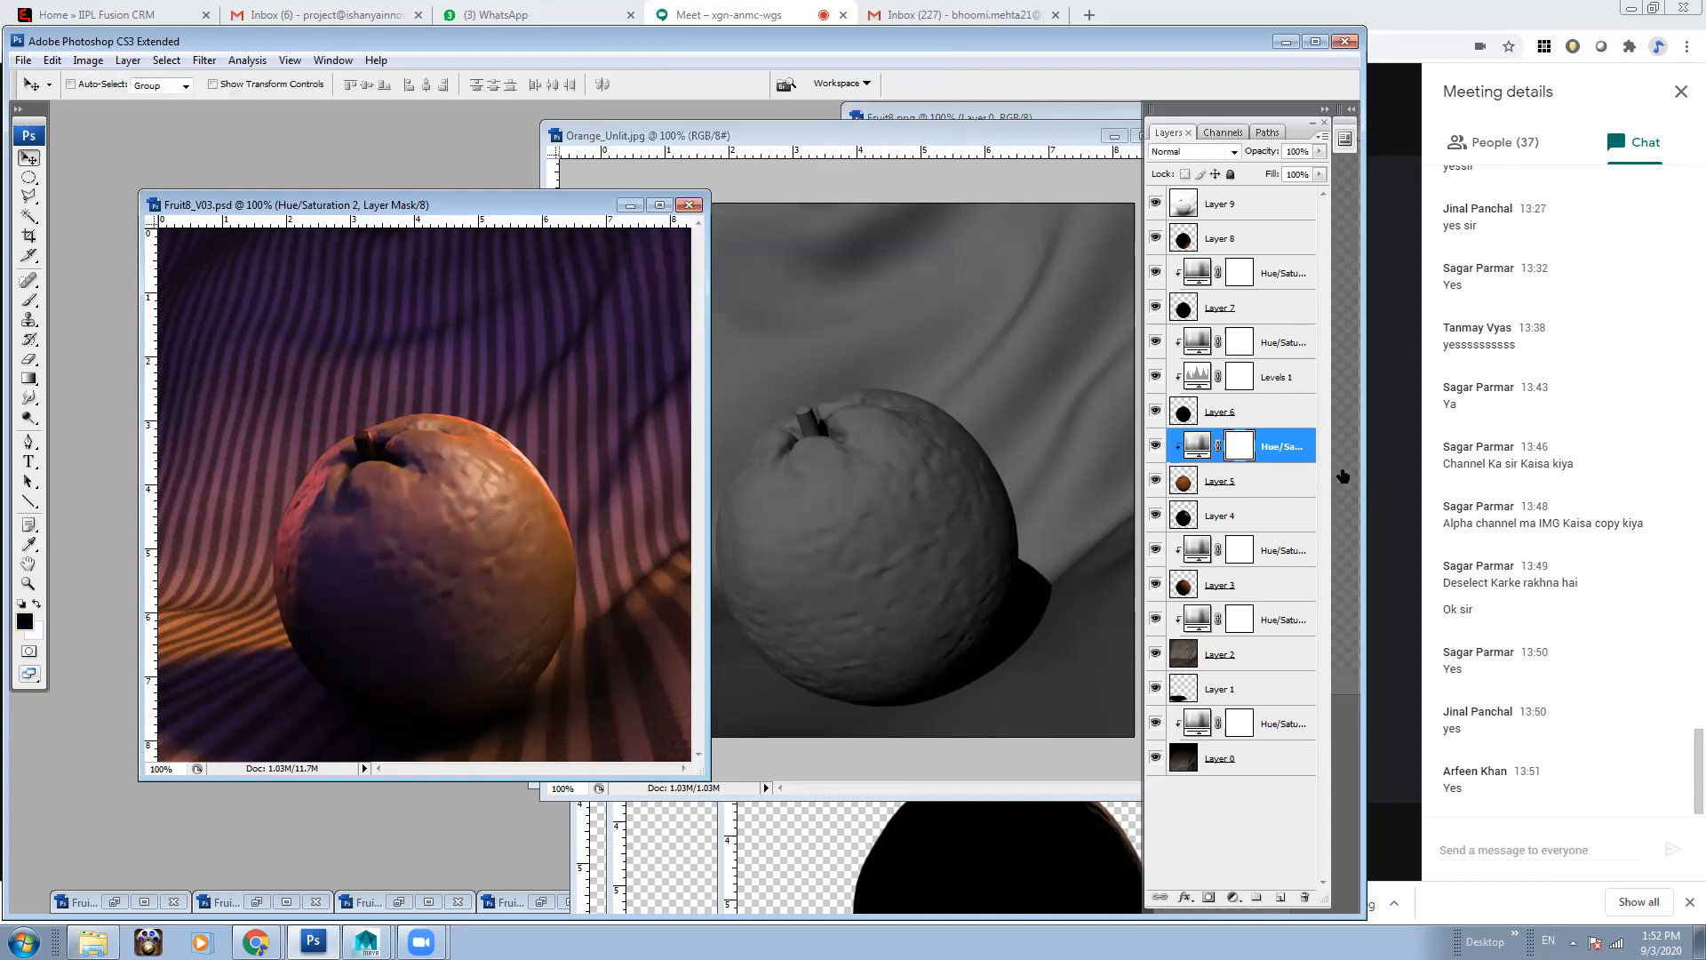
Set the Hue/Saturation adjustment above Levels 1 to hue 220 and saturation 100
{"action": "double_click", "coordinate": [1197, 342]}
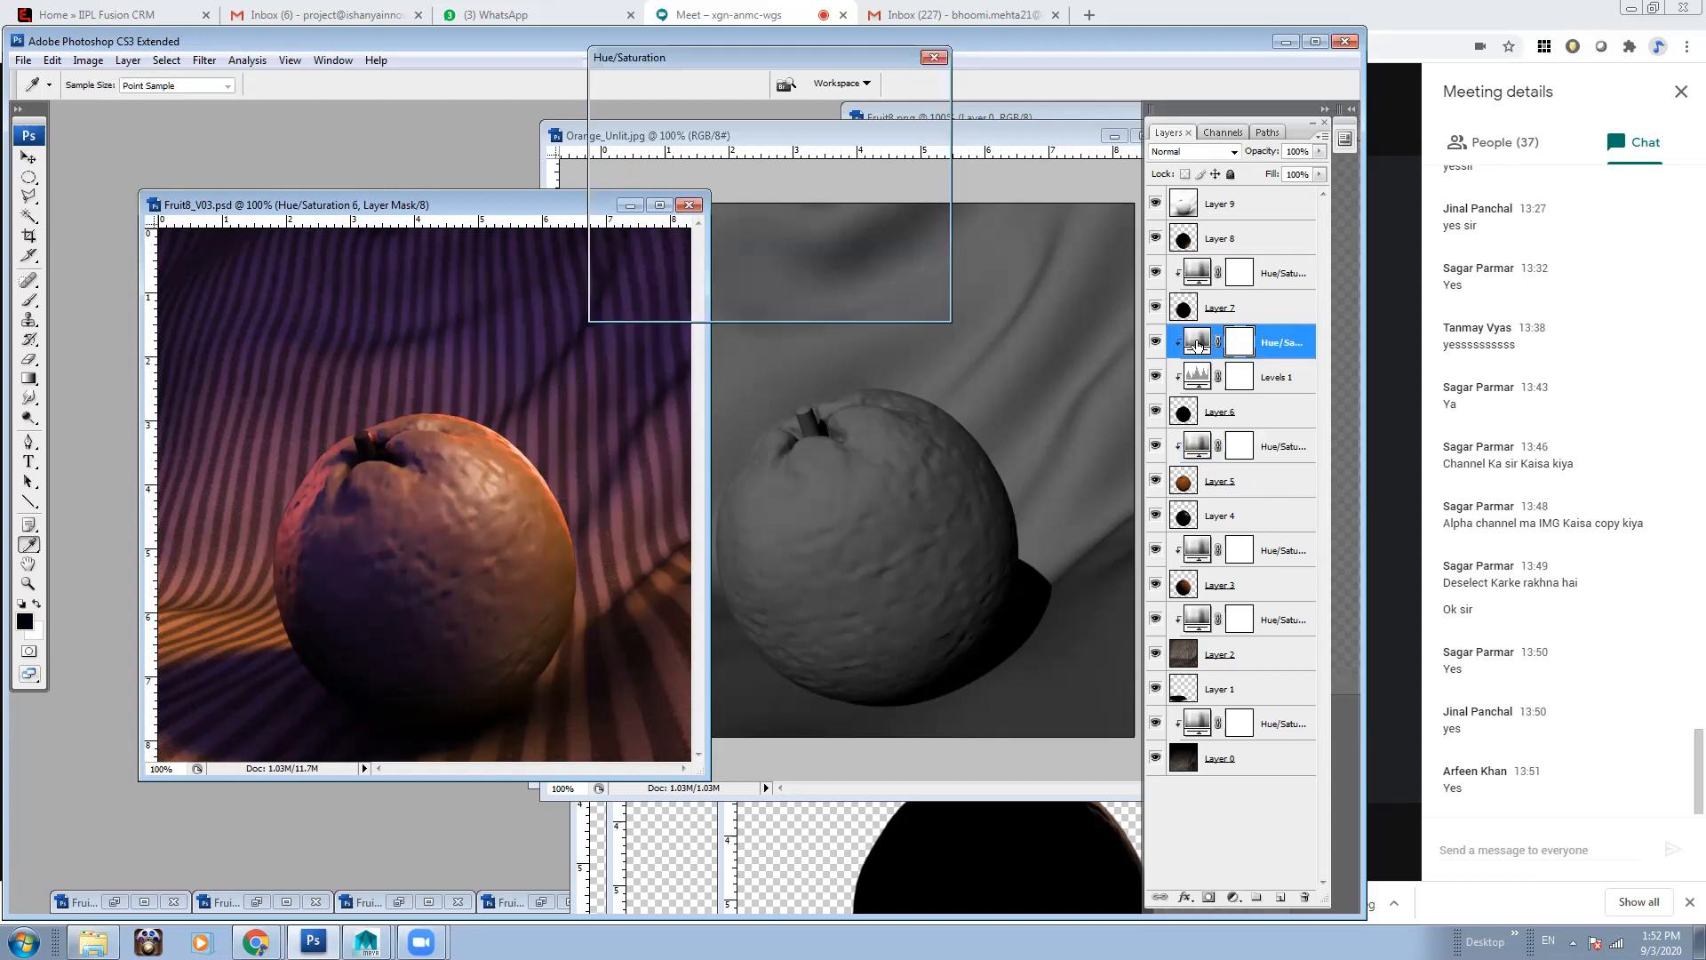
{"action": "left_click_drag", "start_coordinate": [736, 153], "coordinate": [754, 156]}
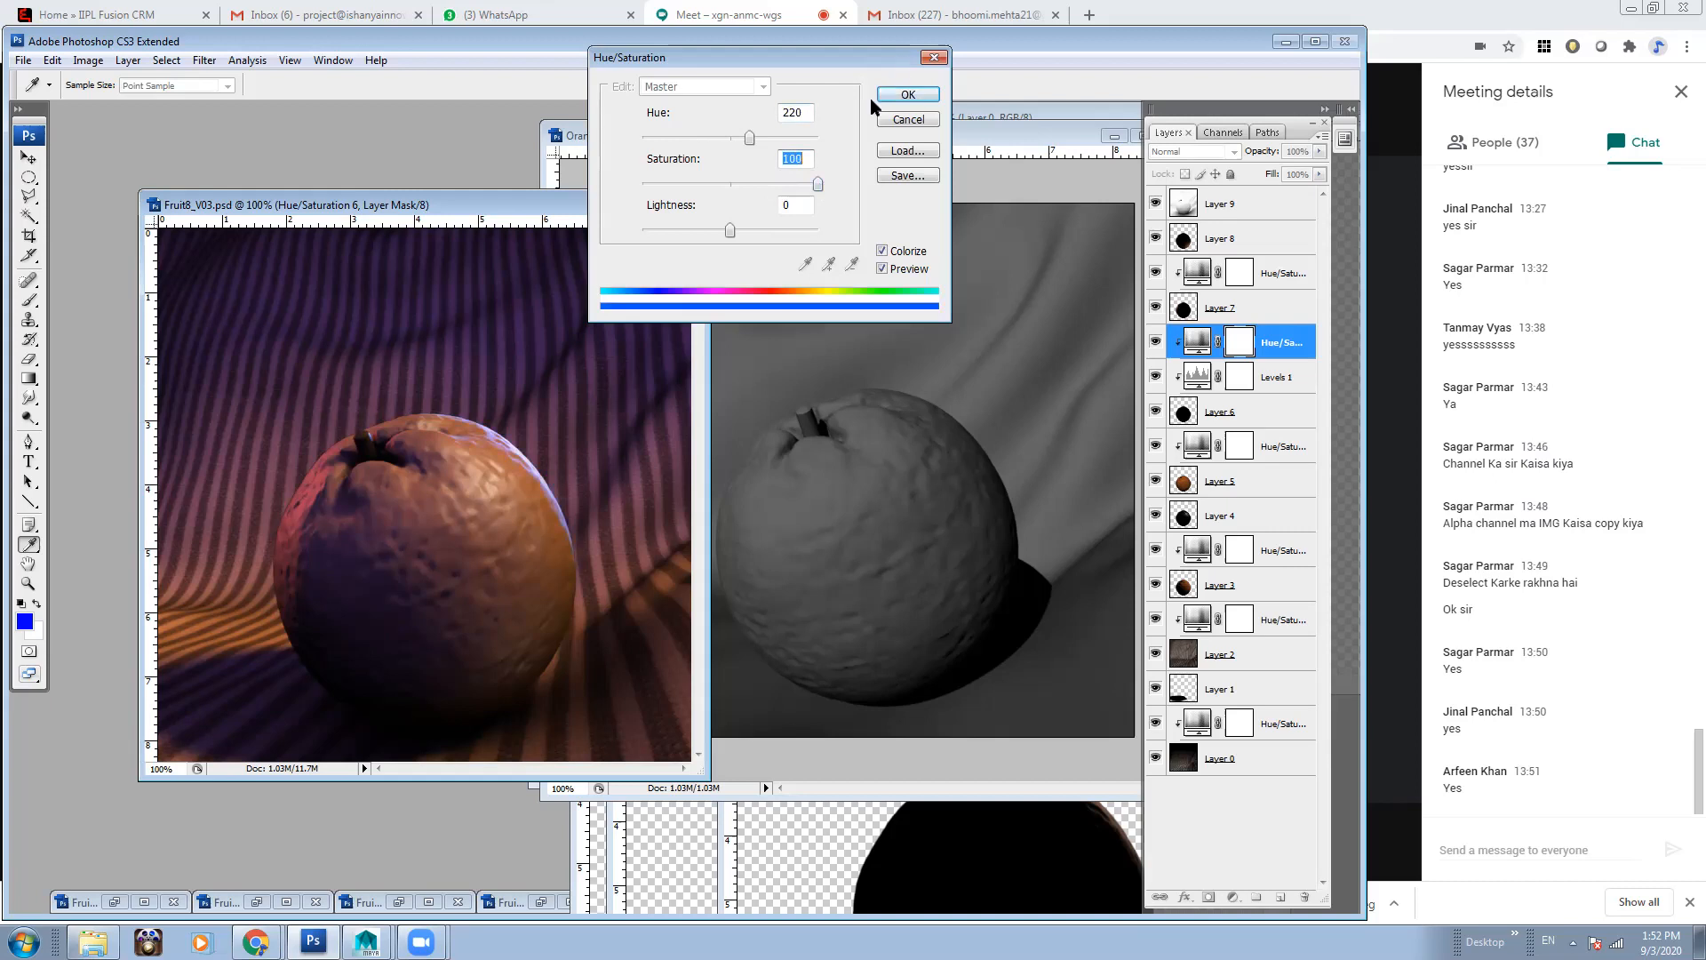
{"action": "left_click", "coordinate": [903, 95]}
Tint the orange's rim light blue, setting the Hue/Saturation adjustment clipped to Layer 7 to hue 209 and lightness -9
{"action": "left_click", "coordinate": [1243, 312]}
{"action": "left_click", "coordinate": [1206, 269]}
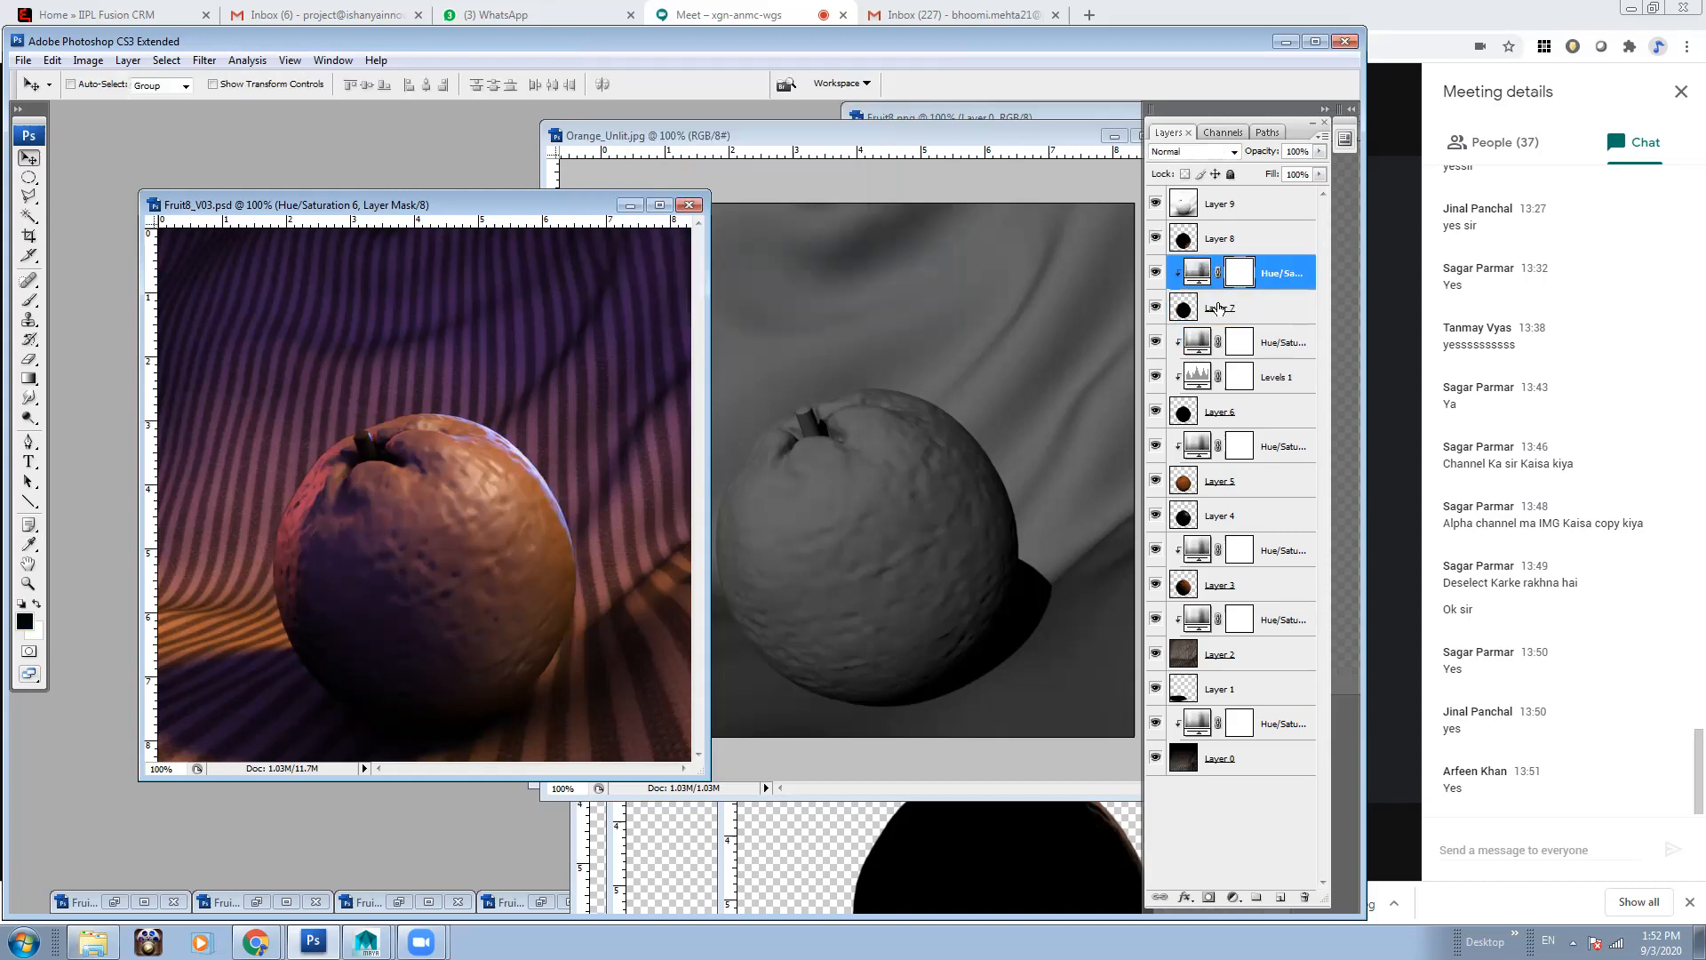
{"action": "double_click", "coordinate": [1196, 272]}
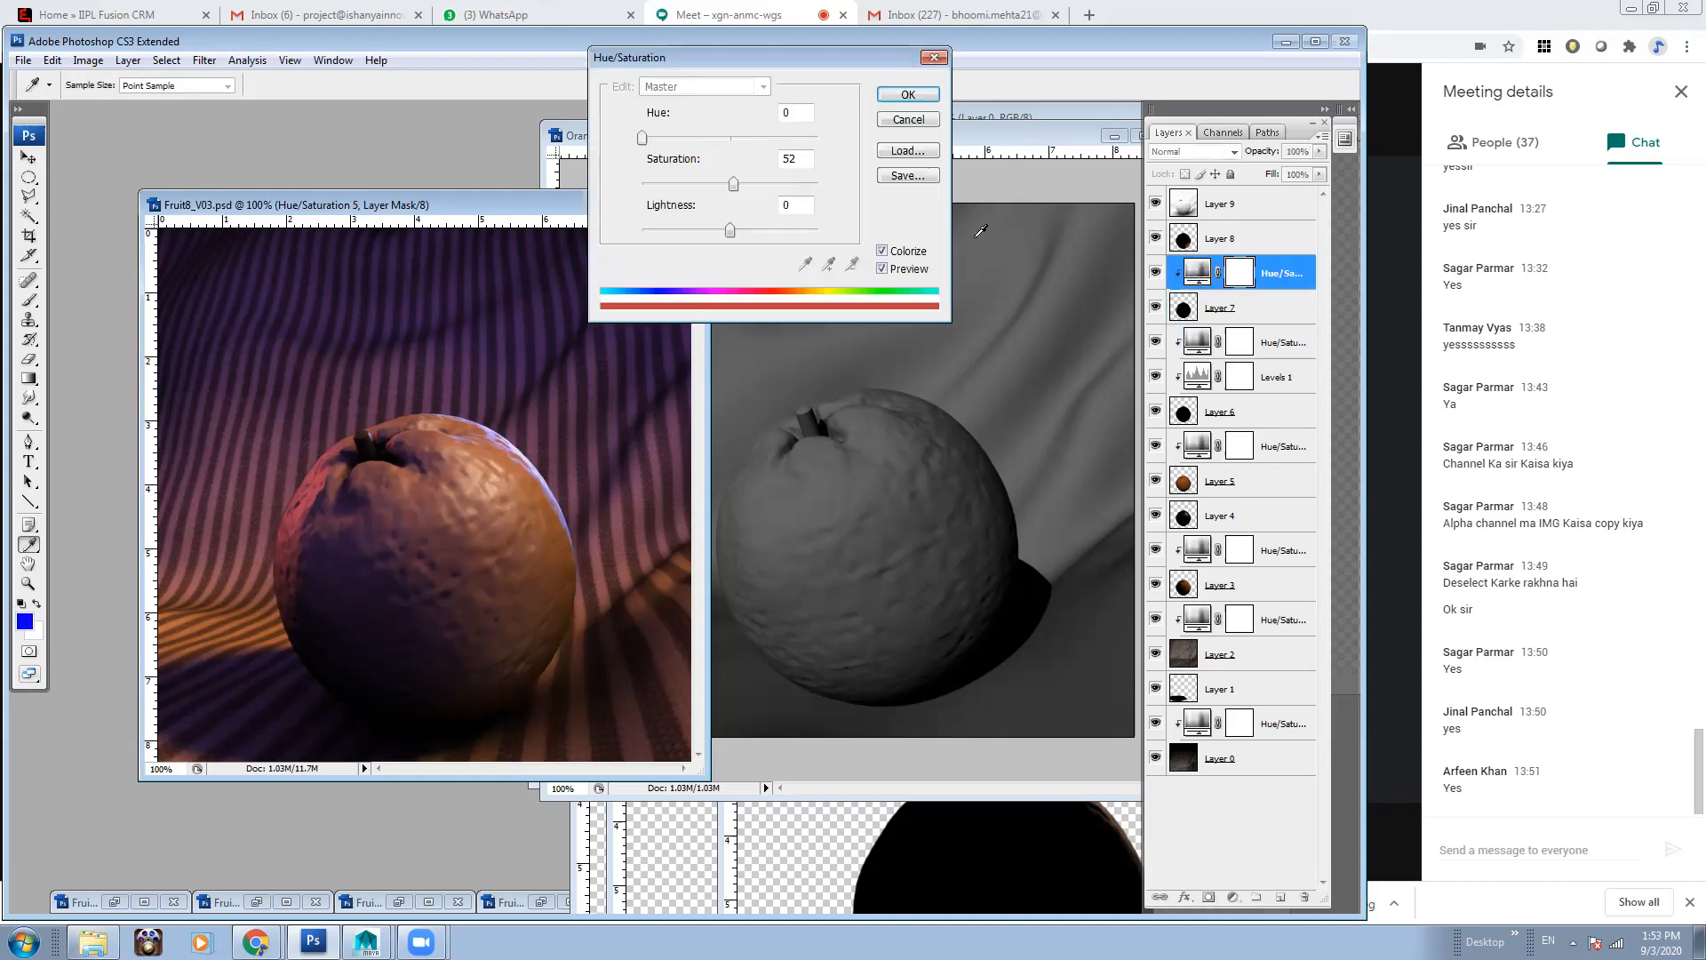
{"action": "left_click_drag", "start_coordinate": [641, 138], "coordinate": [722, 231]}
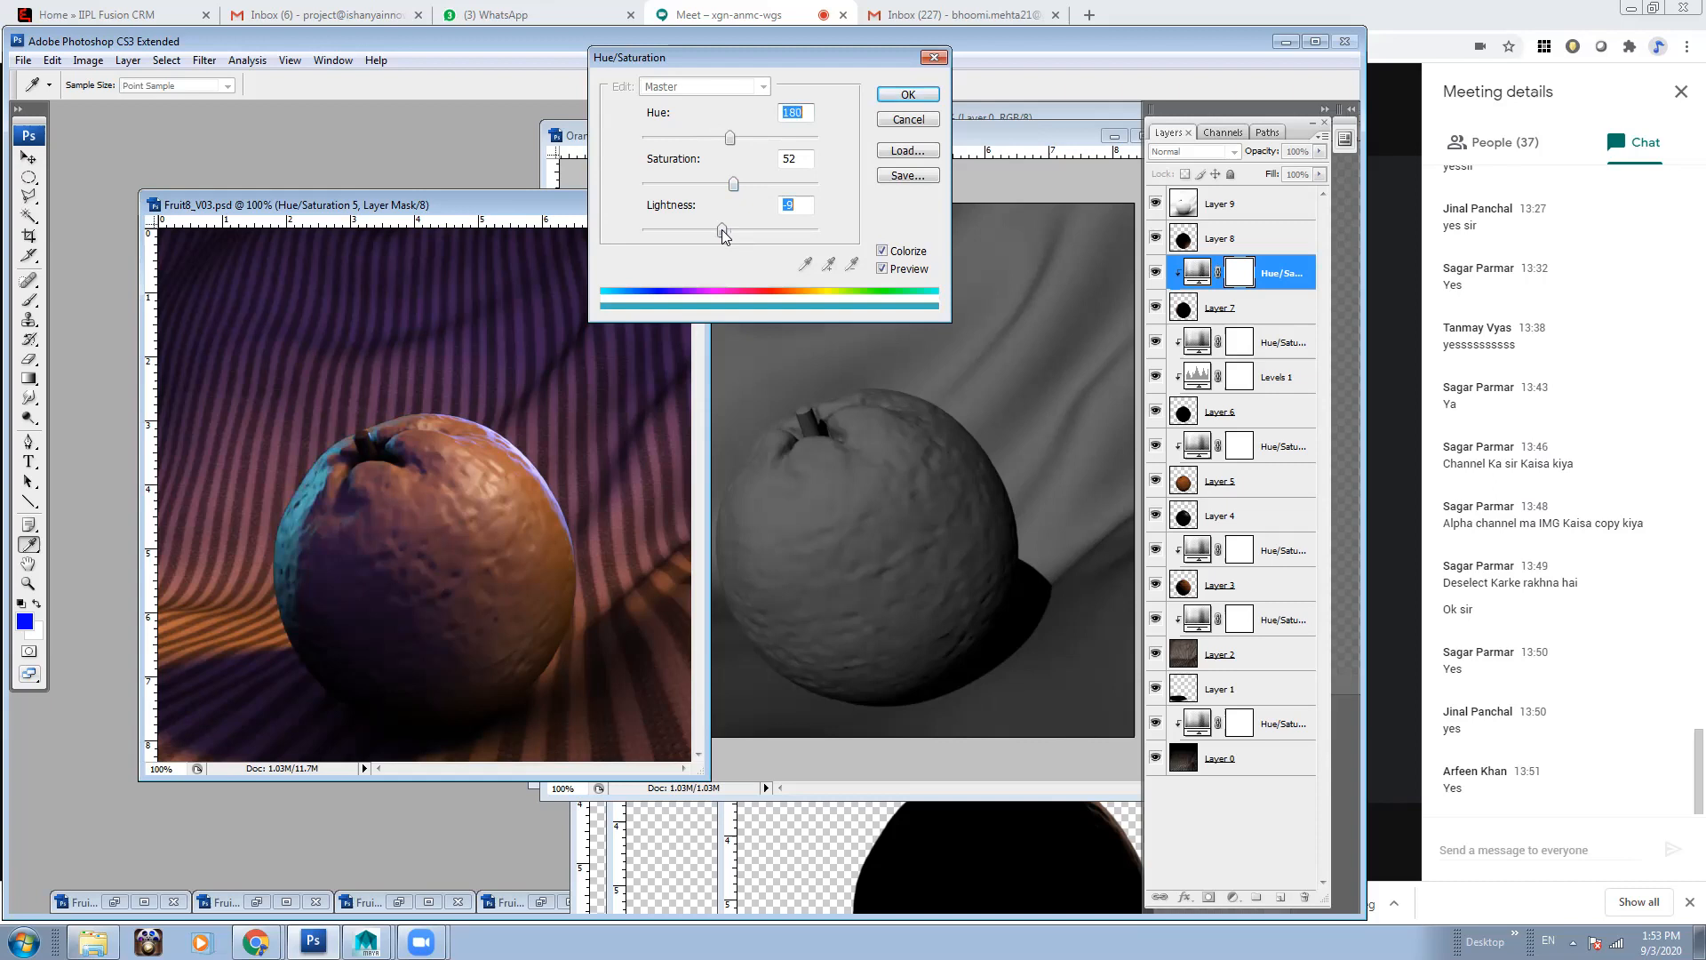
{"action": "mouse_move", "coordinate": [729, 138]}
{"action": "left_mouse_down"}
{"action": "mouse_move", "coordinate": [776, 184]}
{"action": "mouse_move", "coordinate": [717, 186]}
{"action": "mouse_move", "coordinate": [721, 139]}
{"action": "mouse_move", "coordinate": [655, 139]}
{"action": "mouse_move", "coordinate": [804, 153]}
{"action": "mouse_move", "coordinate": [766, 149]}
{"action": "mouse_move", "coordinate": [783, 149]}
{"action": "mouse_move", "coordinate": [785, 186]}
{"action": "mouse_move", "coordinate": [756, 187]}
{"action": "mouse_move", "coordinate": [766, 140]}
{"action": "mouse_move", "coordinate": [782, 142]}
{"action": "mouse_move", "coordinate": [737, 143]}
{"action": "mouse_move", "coordinate": [812, 144]}
{"action": "mouse_move", "coordinate": [716, 146]}
{"action": "mouse_move", "coordinate": [751, 148]}
{"action": "left_mouse_up"}
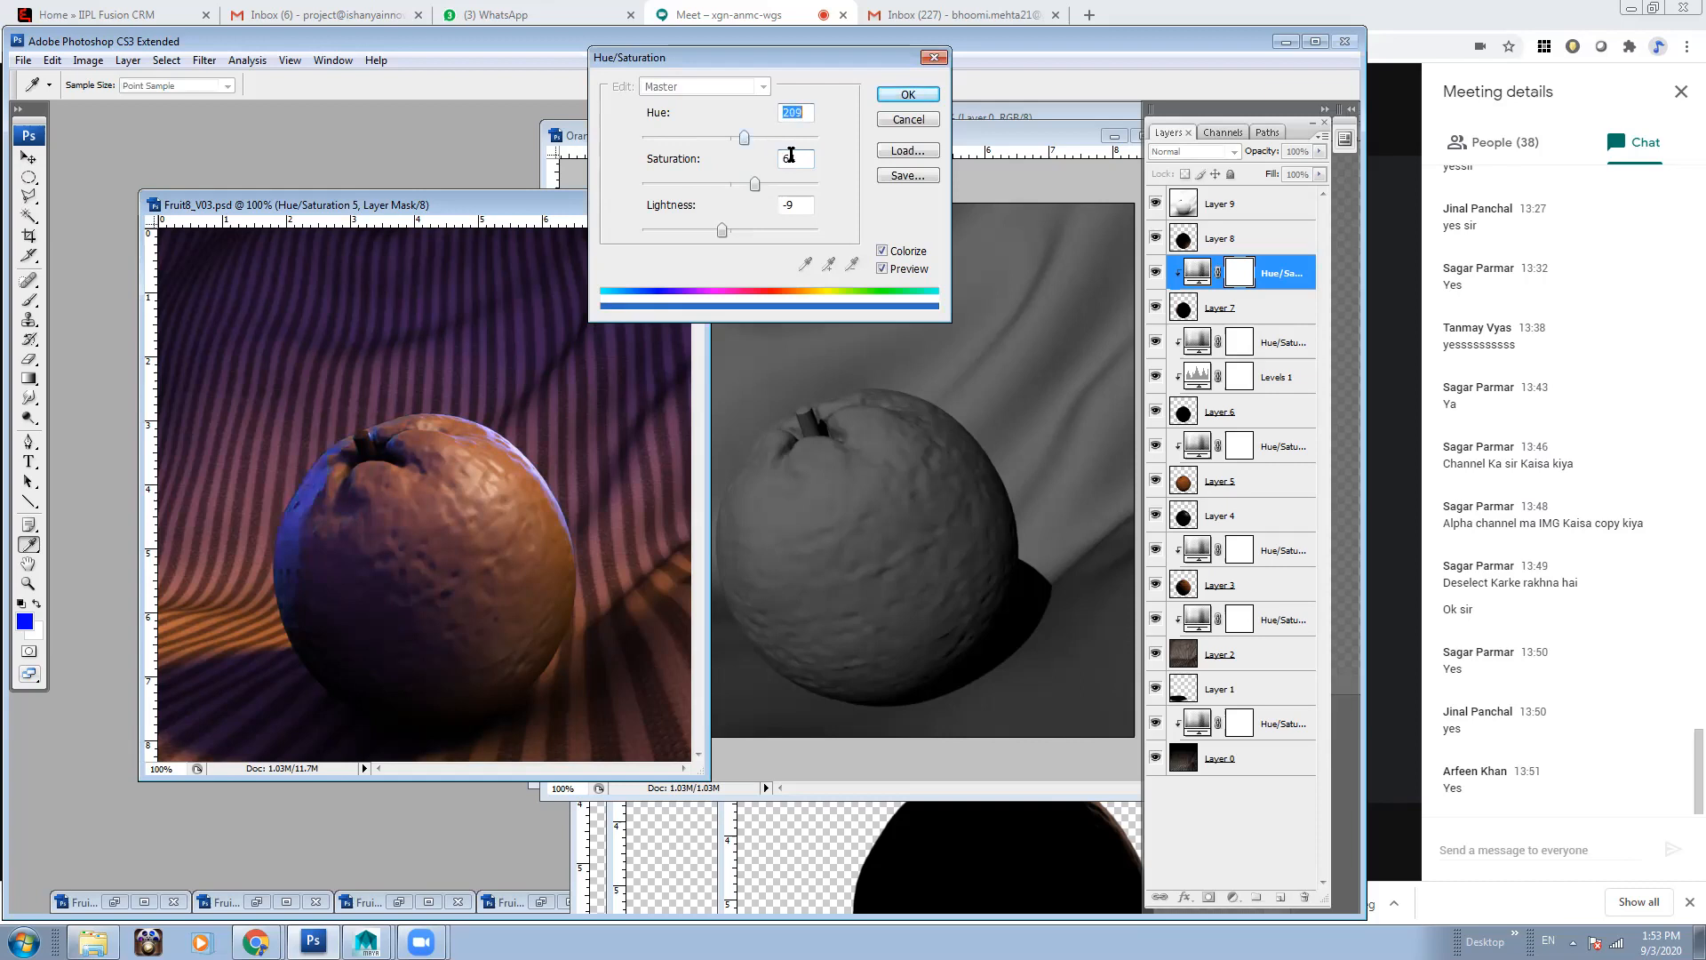
{"action": "left_click", "coordinate": [908, 95]}
Add a Levels adjustment clipped to the Layer 7 stack with midtone input 0.85 and white input 223
{"action": "left_click", "coordinate": [1234, 897]}
{"action": "left_click", "coordinate": [1262, 620]}
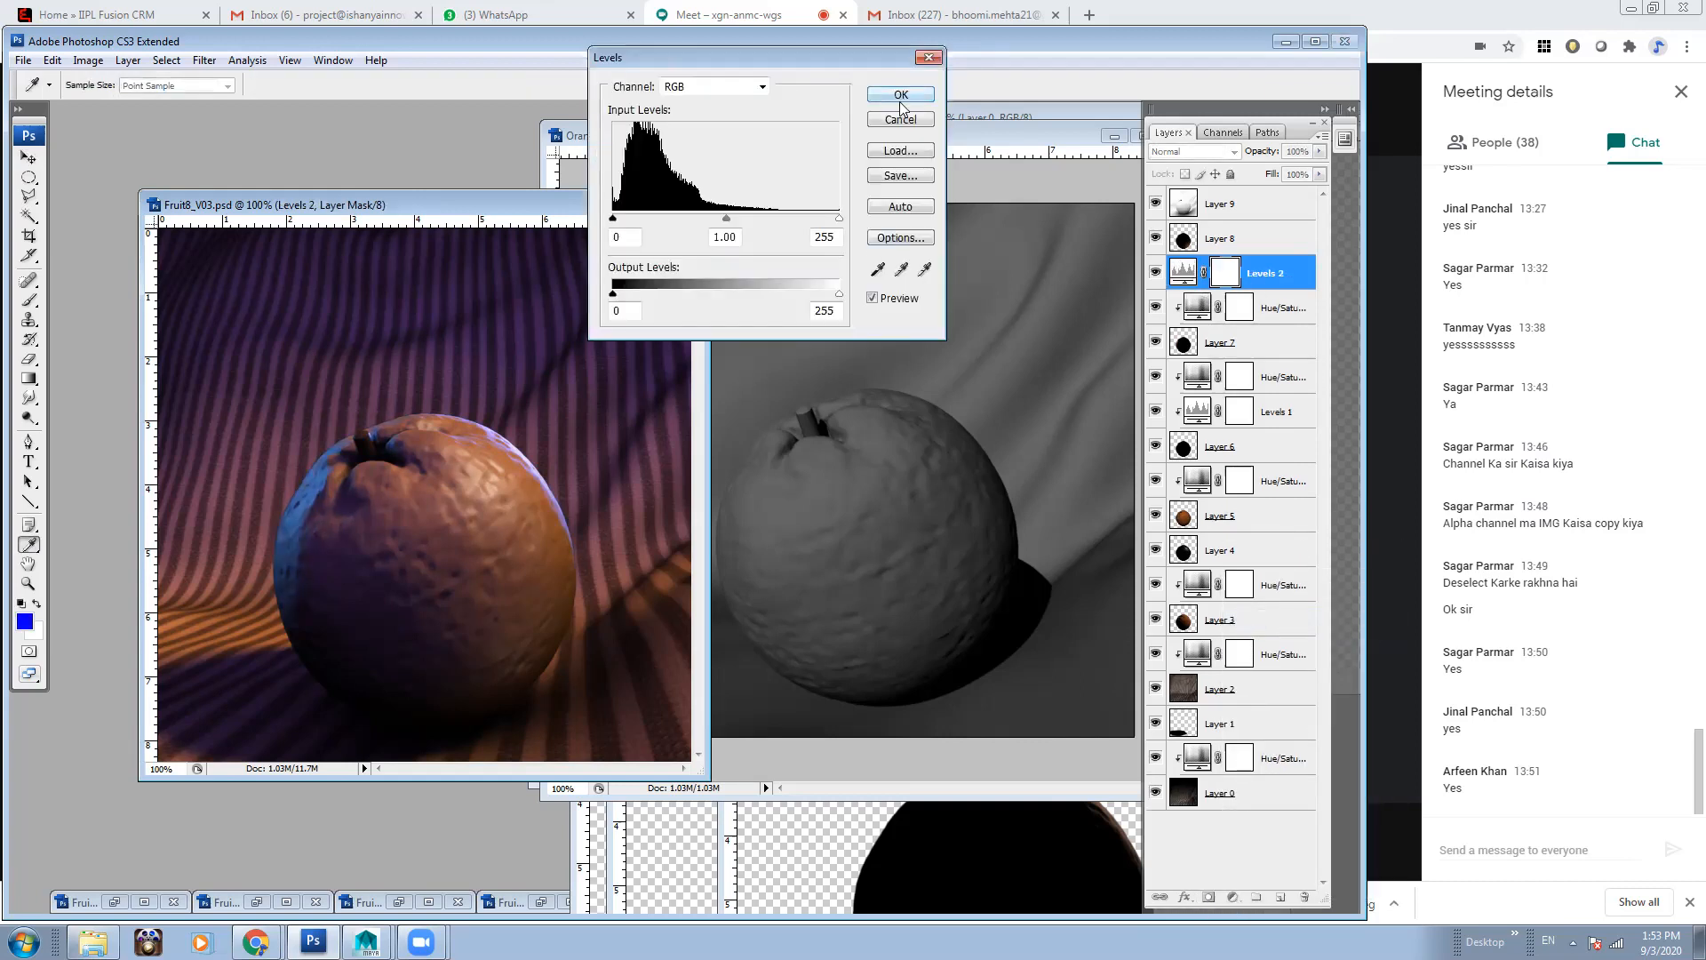
{"action": "left_click", "coordinate": [901, 96]}
{"action": "key", "text": "ctrl+alt+g"}
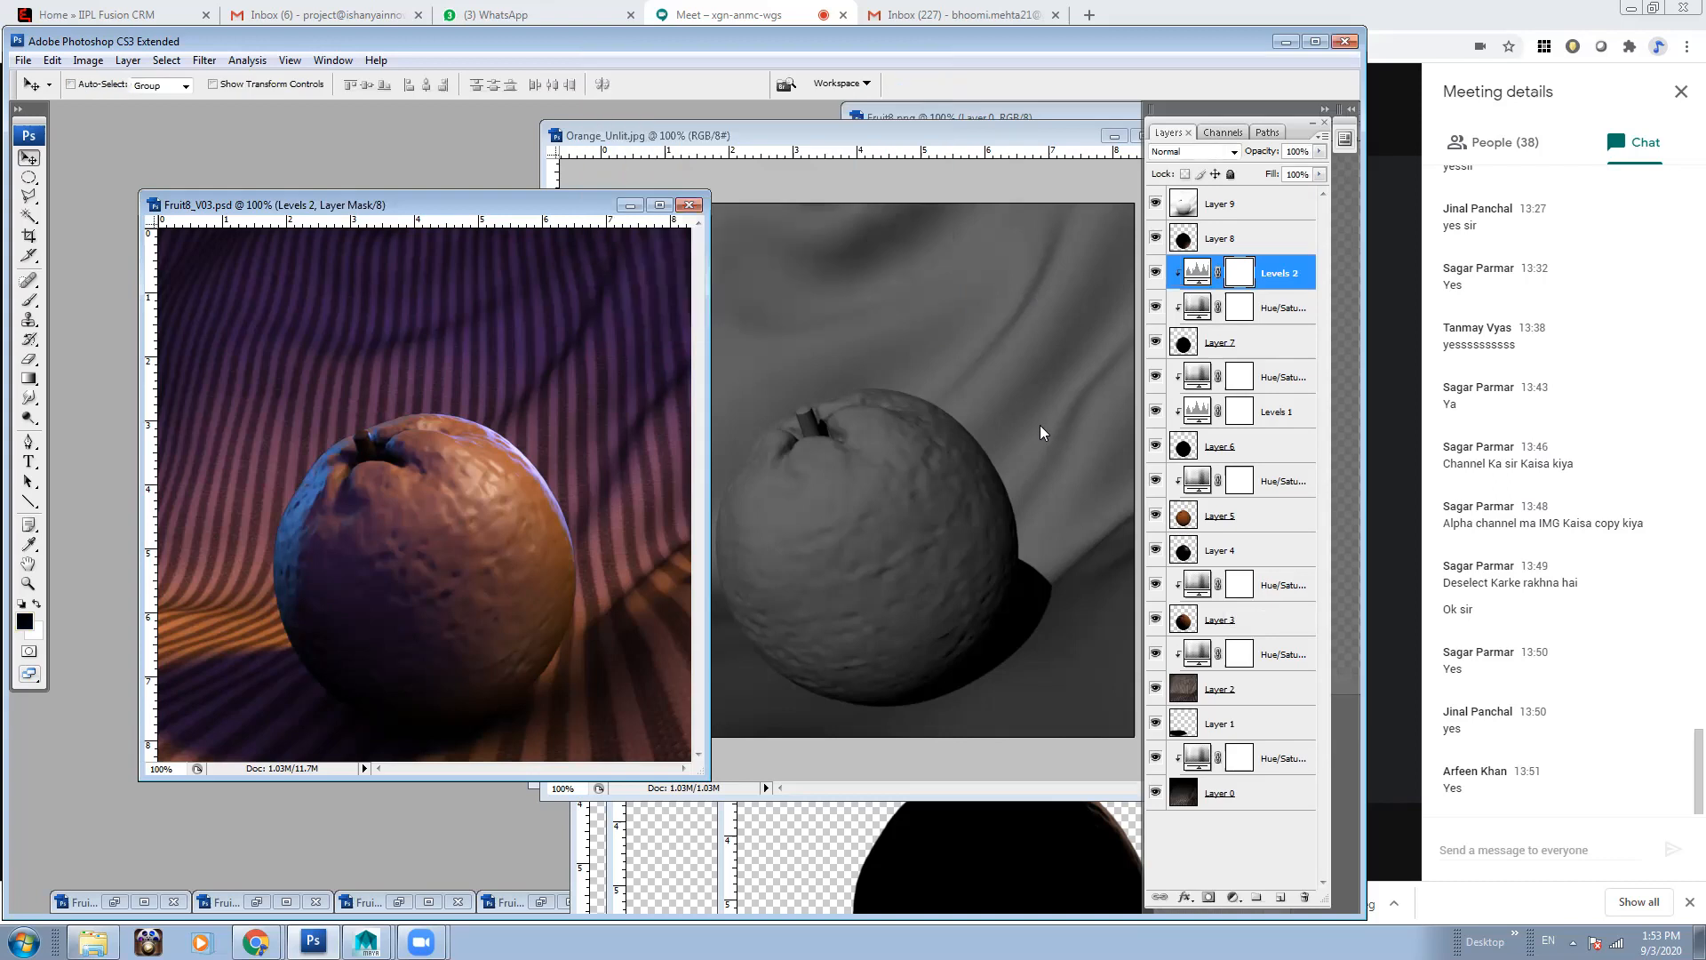
{"action": "double_click", "coordinate": [1197, 269]}
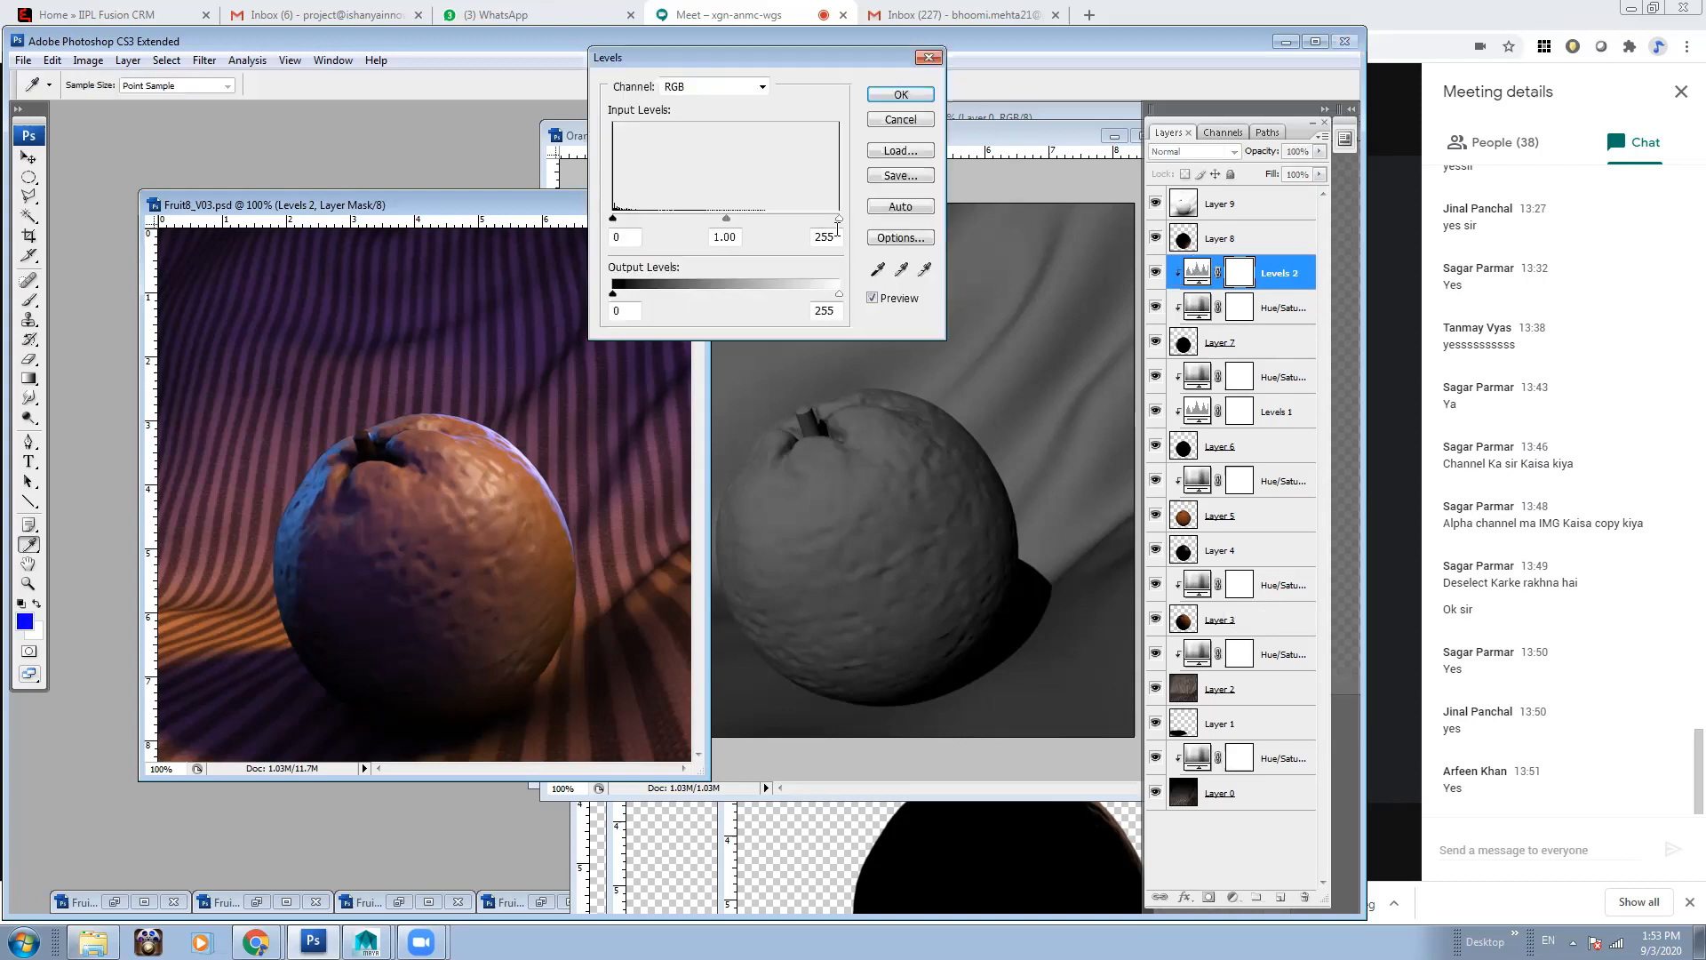
{"action": "left_click_drag", "start_coordinate": [841, 219], "coordinate": [800, 218]}
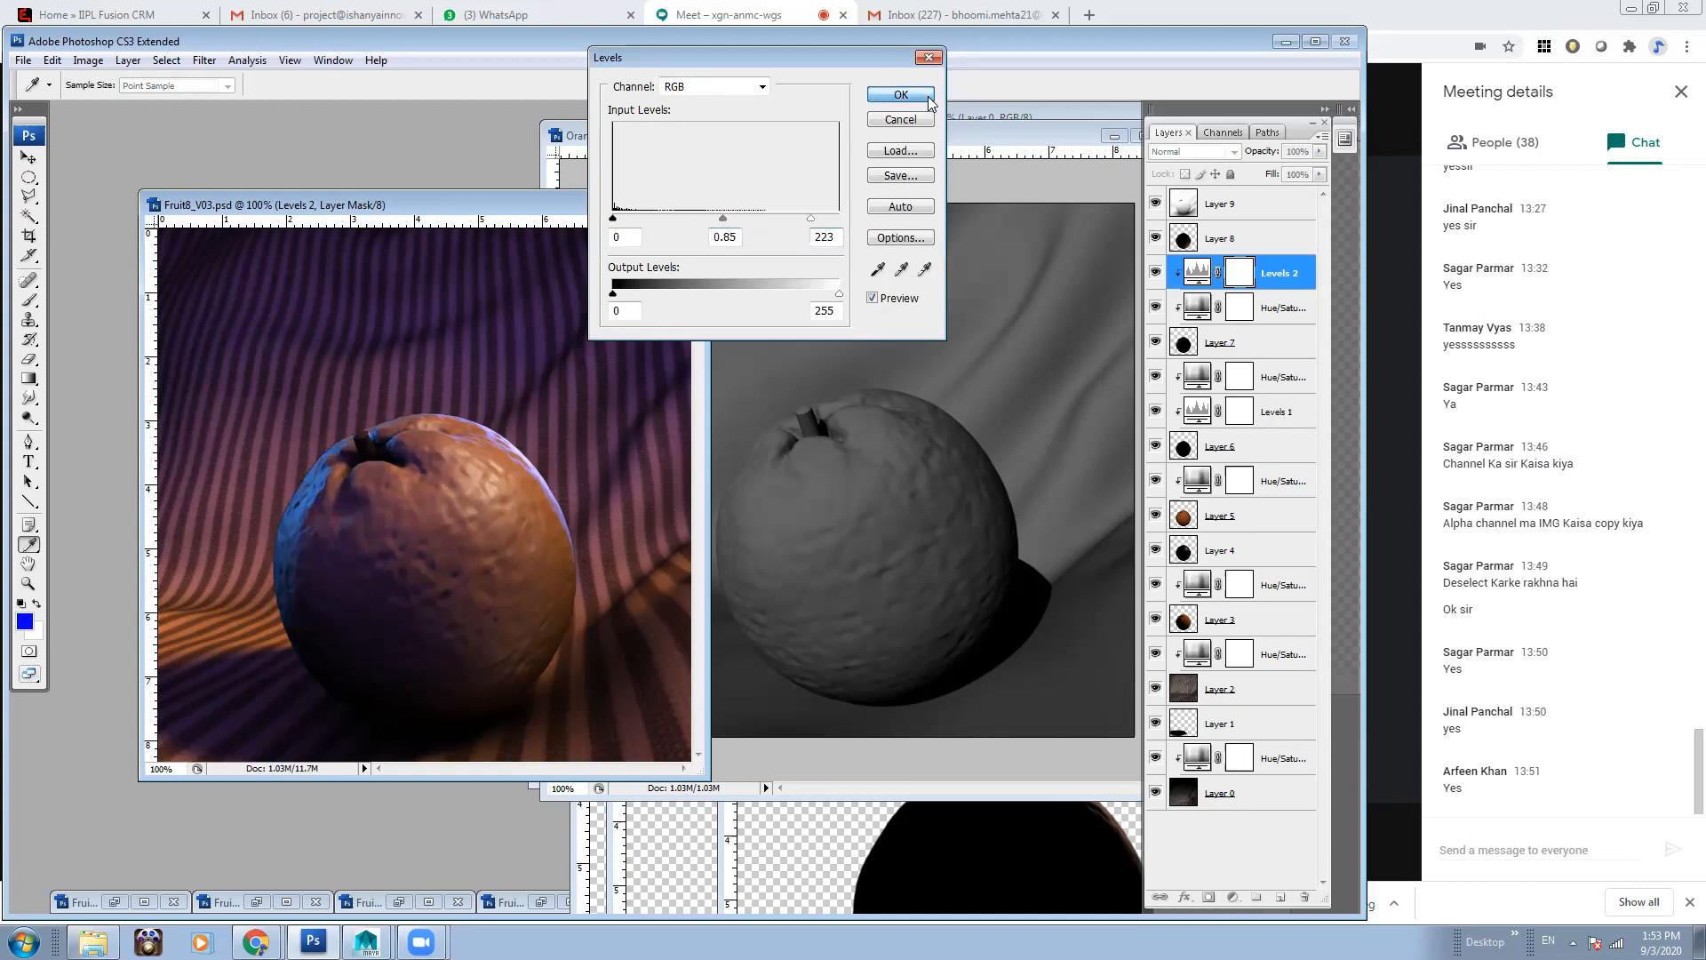
{"action": "left_click", "coordinate": [900, 94]}
Set the hue of Layer 7's Hue/Saturation adjustment to 202, raise its saturation, and reposition the Fruit8_V03.psd window
{"action": "double_click", "coordinate": [1197, 307]}
{"action": "left_click_drag", "start_coordinate": [753, 184], "coordinate": [741, 140]}
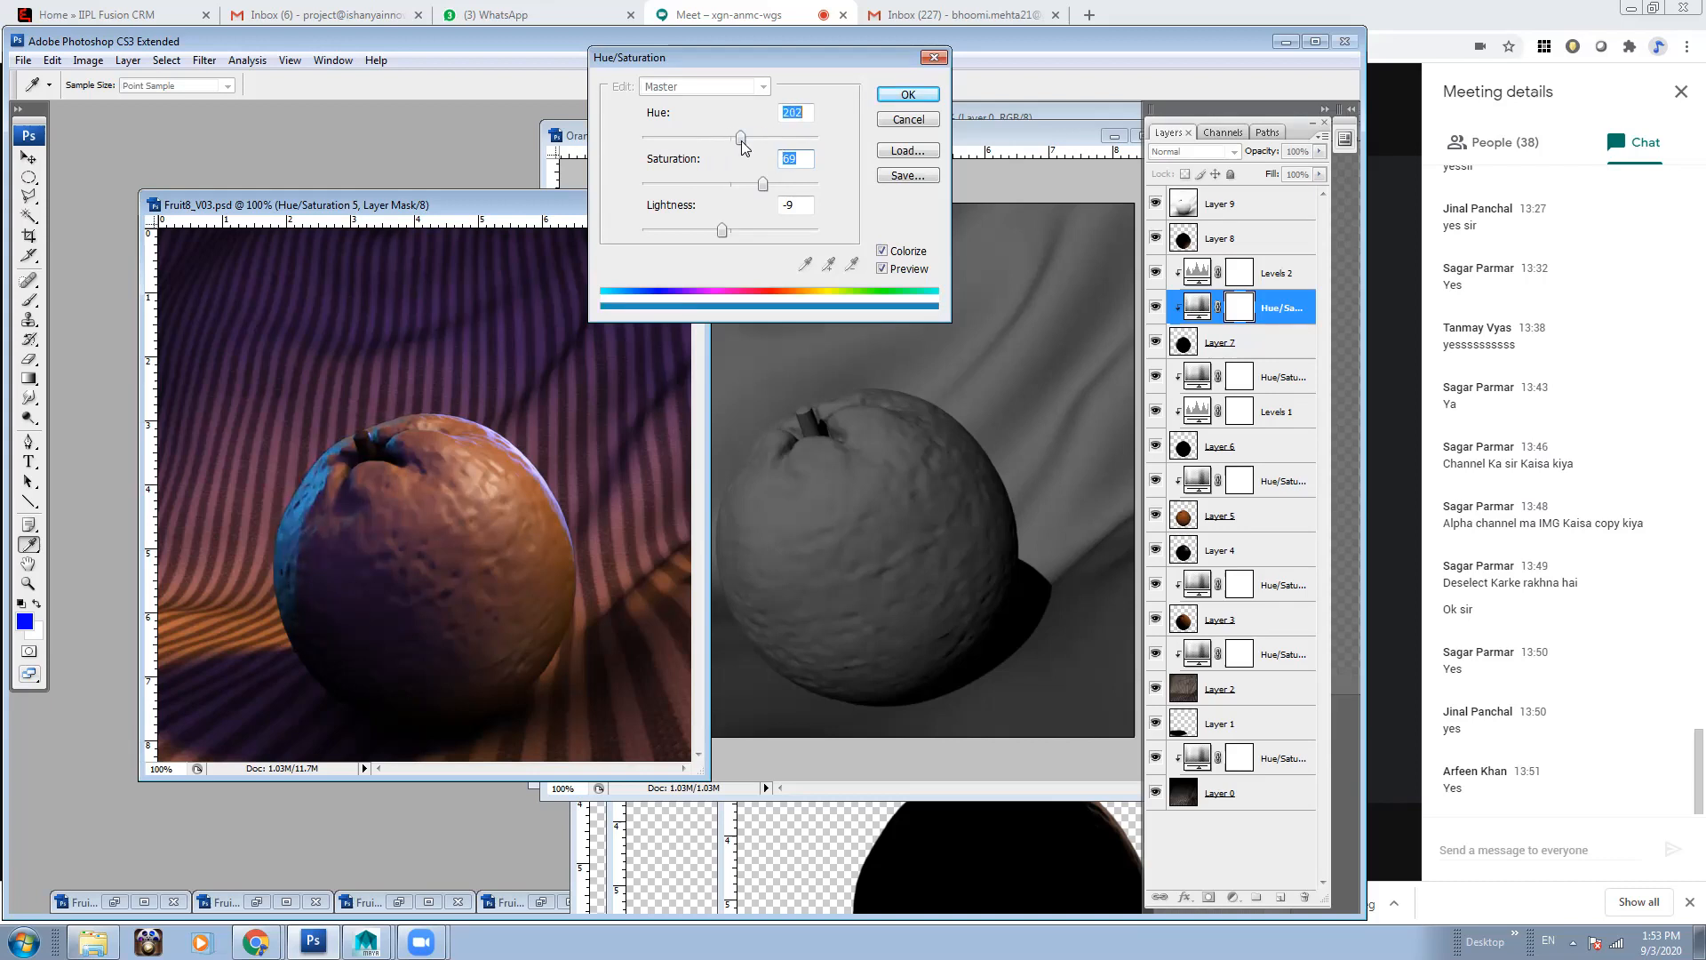
{"action": "left_click", "coordinate": [926, 95]}
{"action": "key", "text": "d"}
{"action": "left_click_drag", "start_coordinate": [548, 203], "coordinate": [628, 173]}
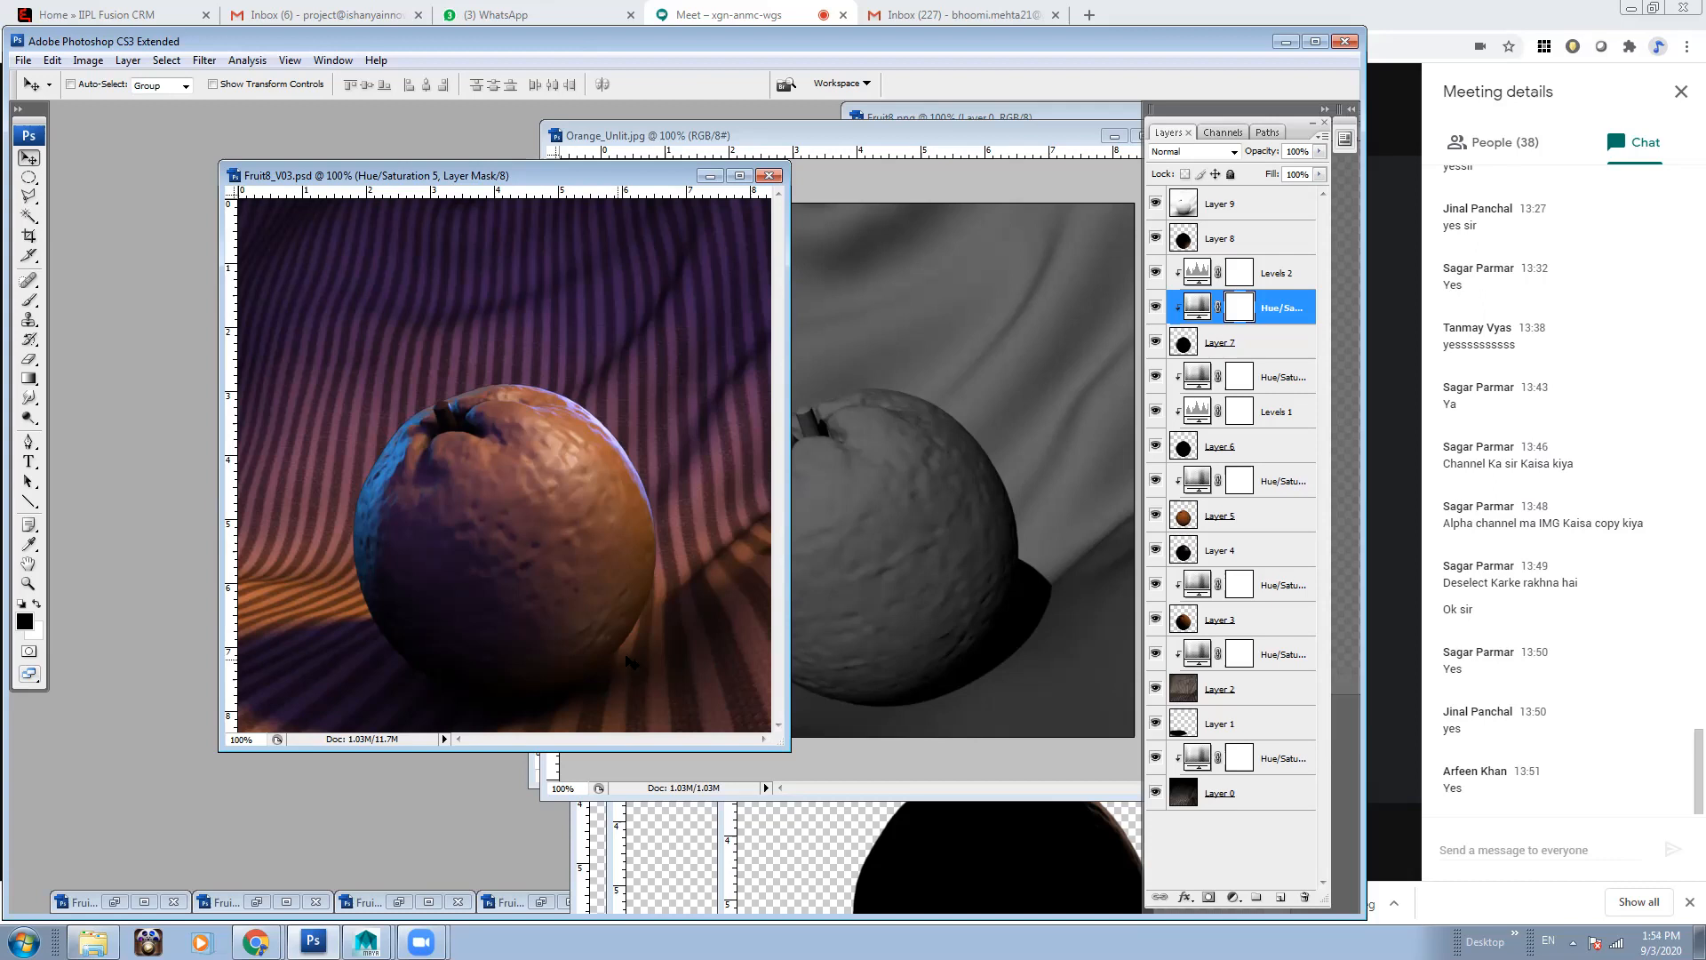
Hide Layer 3 and change Layer 5's blend mode from Screen to Normal
{"action": "left_click", "coordinate": [1157, 618]}
{"action": "left_click", "coordinate": [1157, 620]}
{"action": "left_click", "coordinate": [1157, 619]}
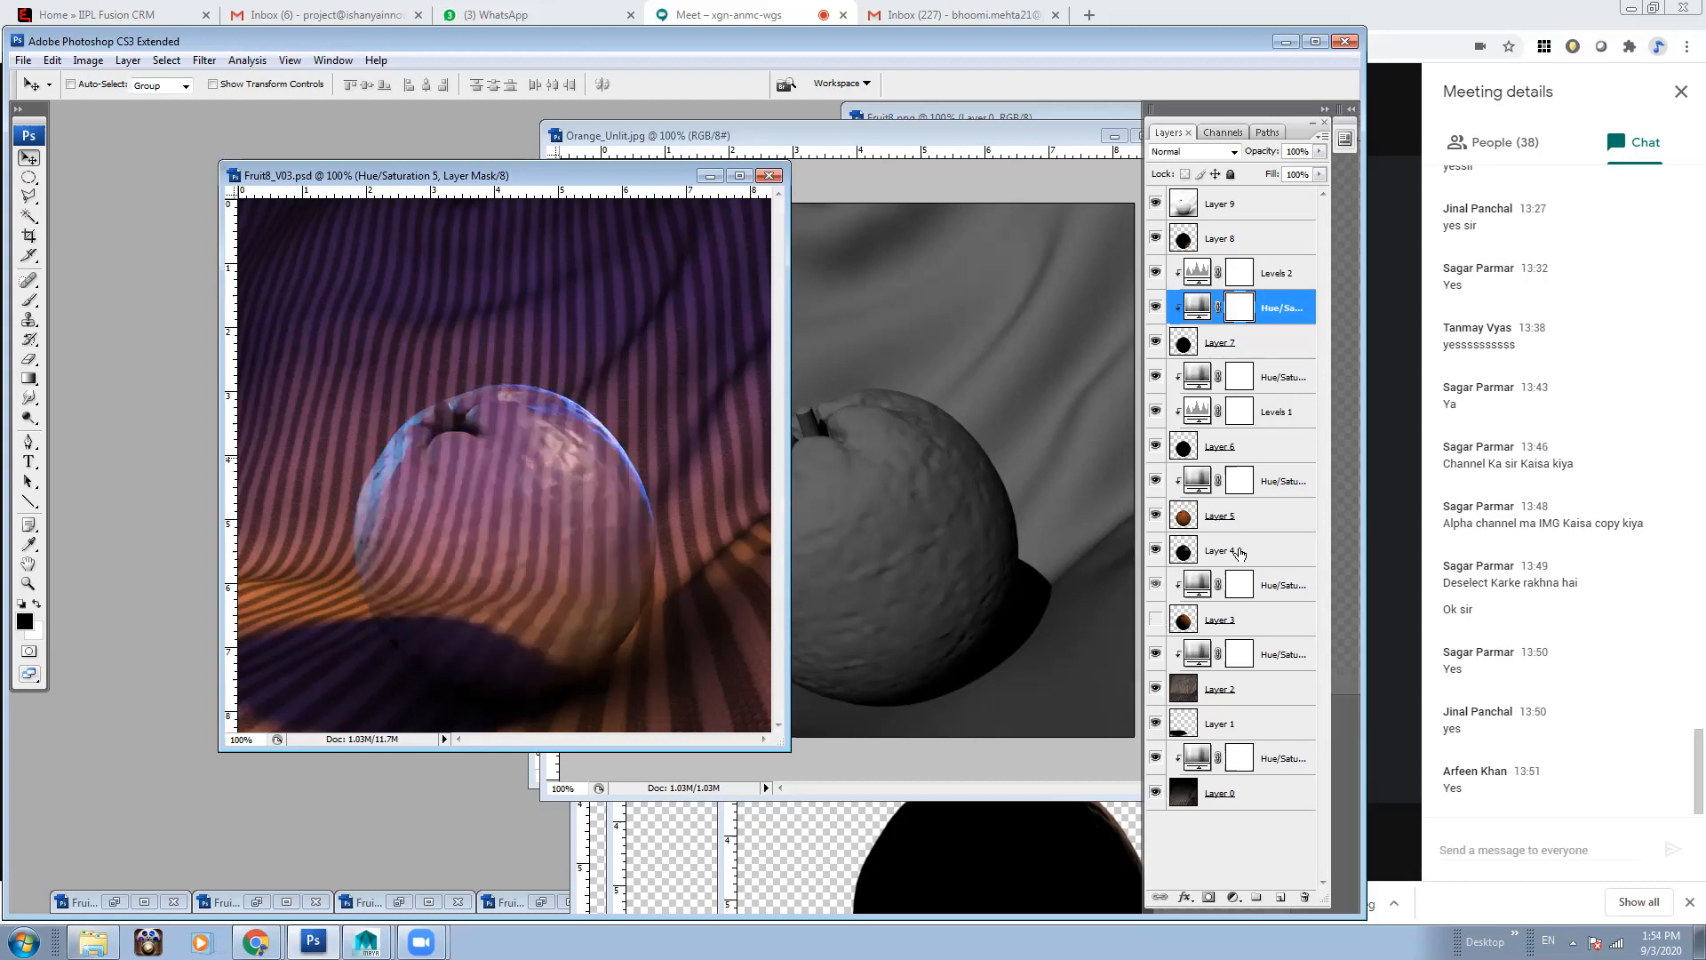
{"action": "left_click", "coordinate": [1236, 550]}
{"action": "left_click", "coordinate": [1235, 515]}
{"action": "left_click", "coordinate": [1318, 175]}
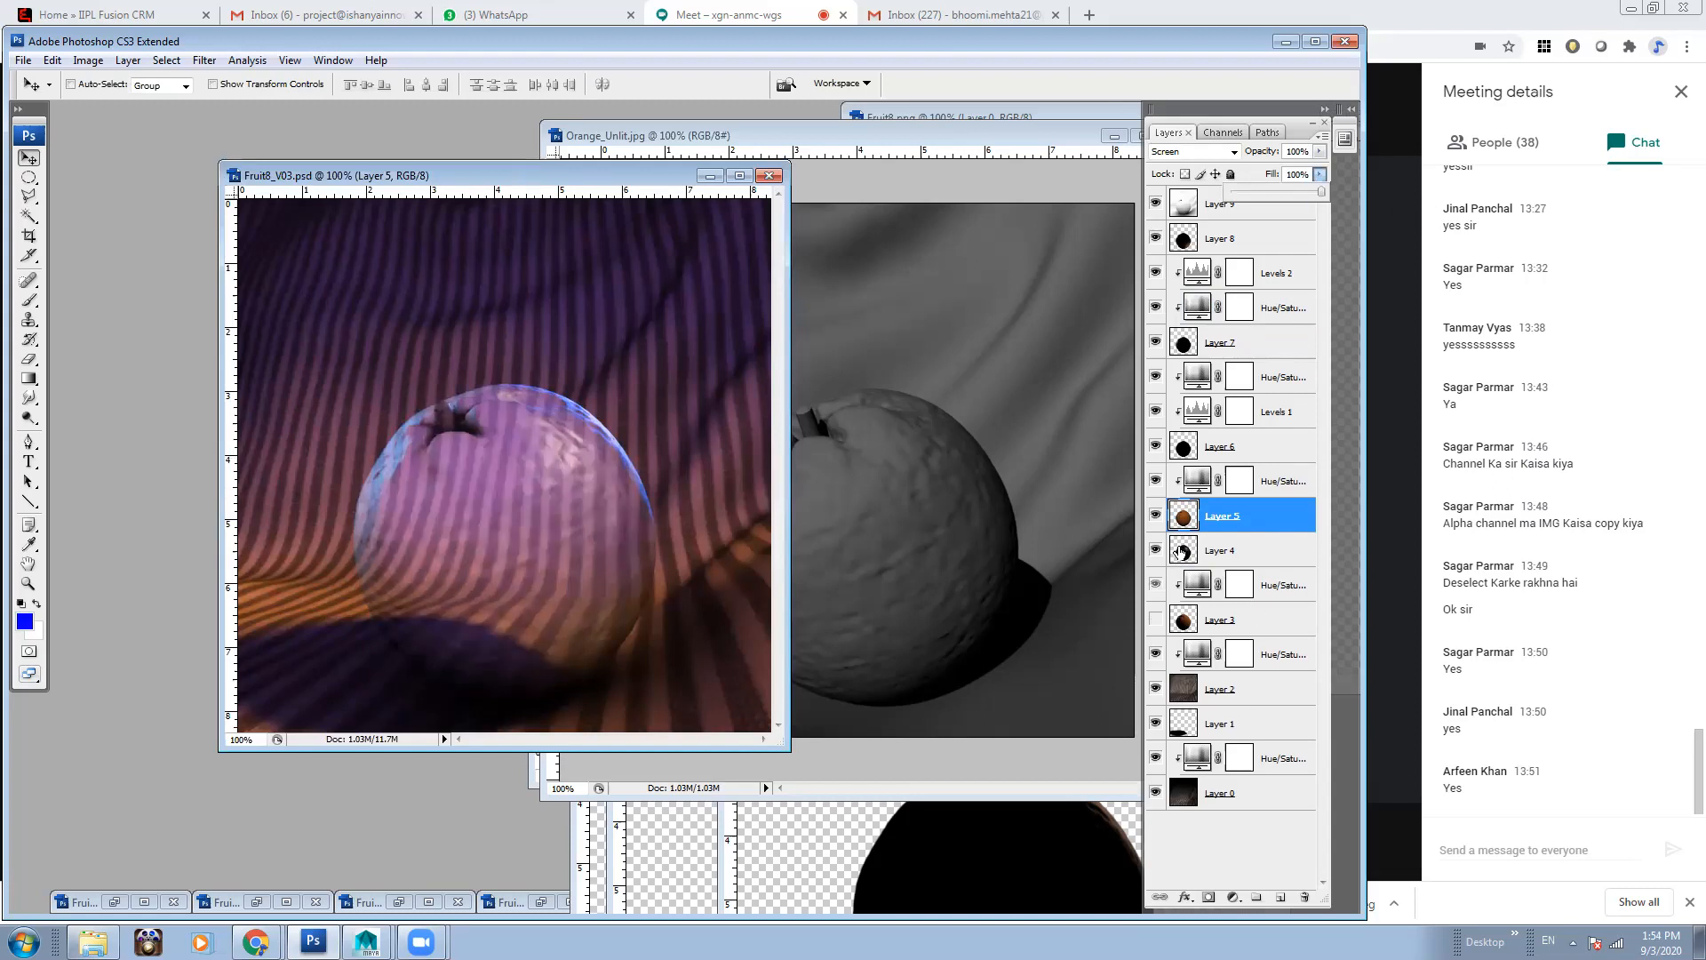
{"action": "left_click", "coordinate": [1211, 152]}
{"action": "left_click", "coordinate": [1191, 156]}
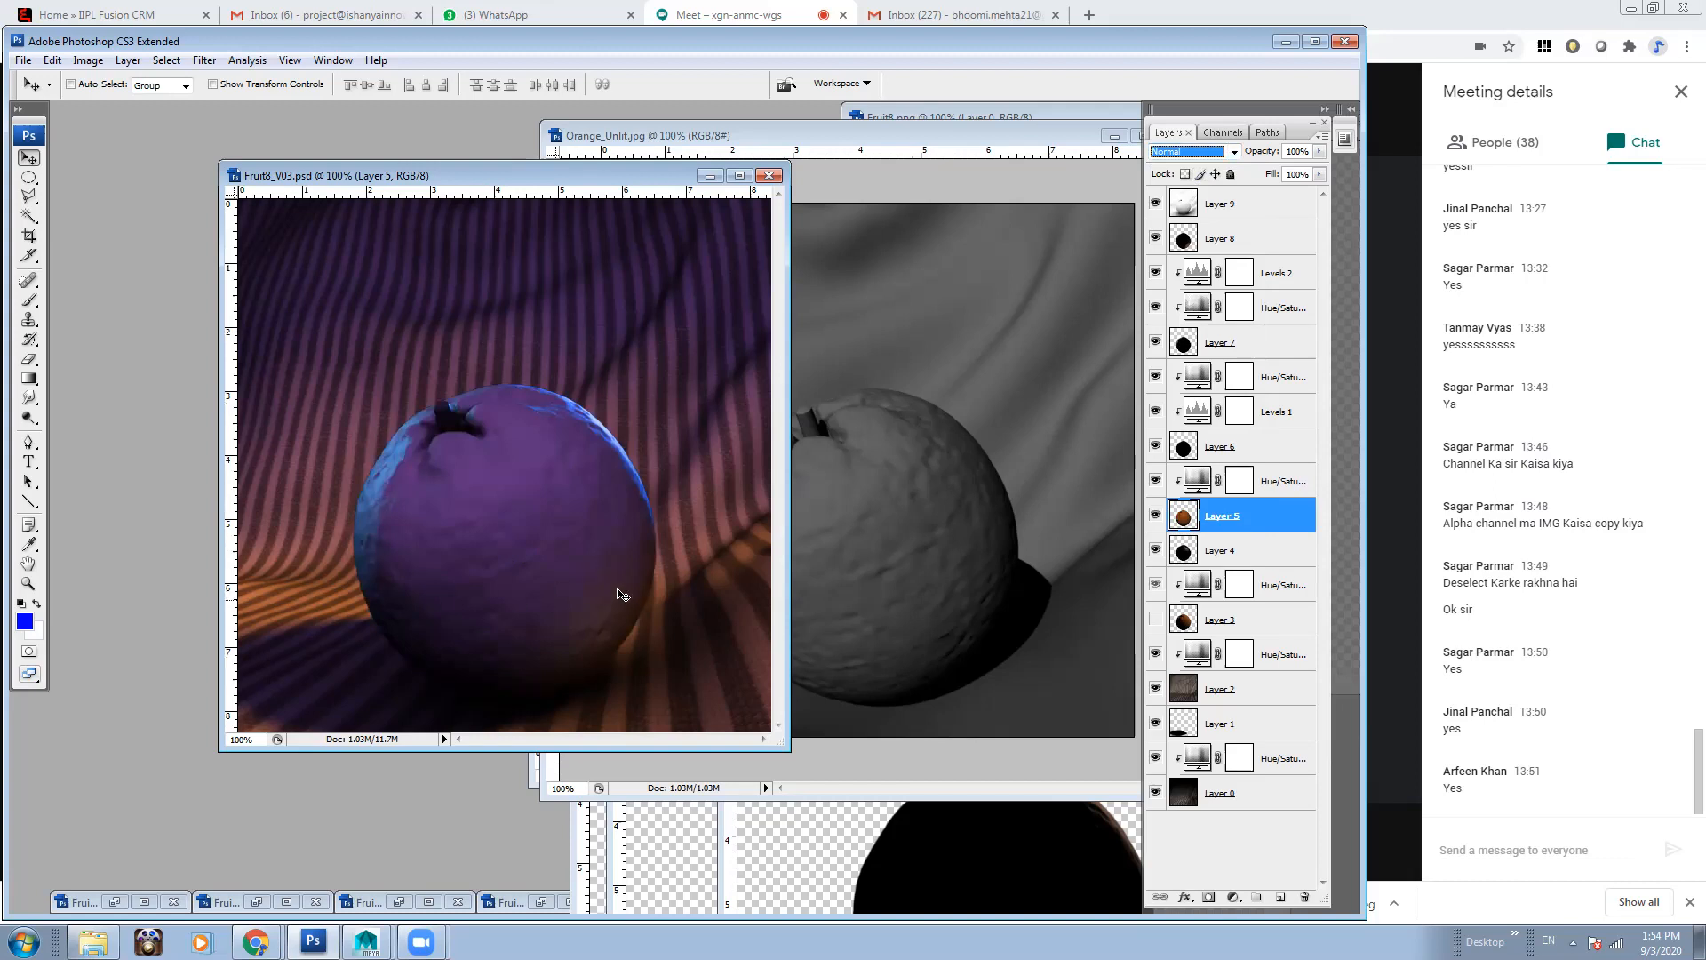
Reduce the saturation of the Hue/Saturation adjustment clipped to Layer 5
{"action": "double_click", "coordinate": [1198, 481]}
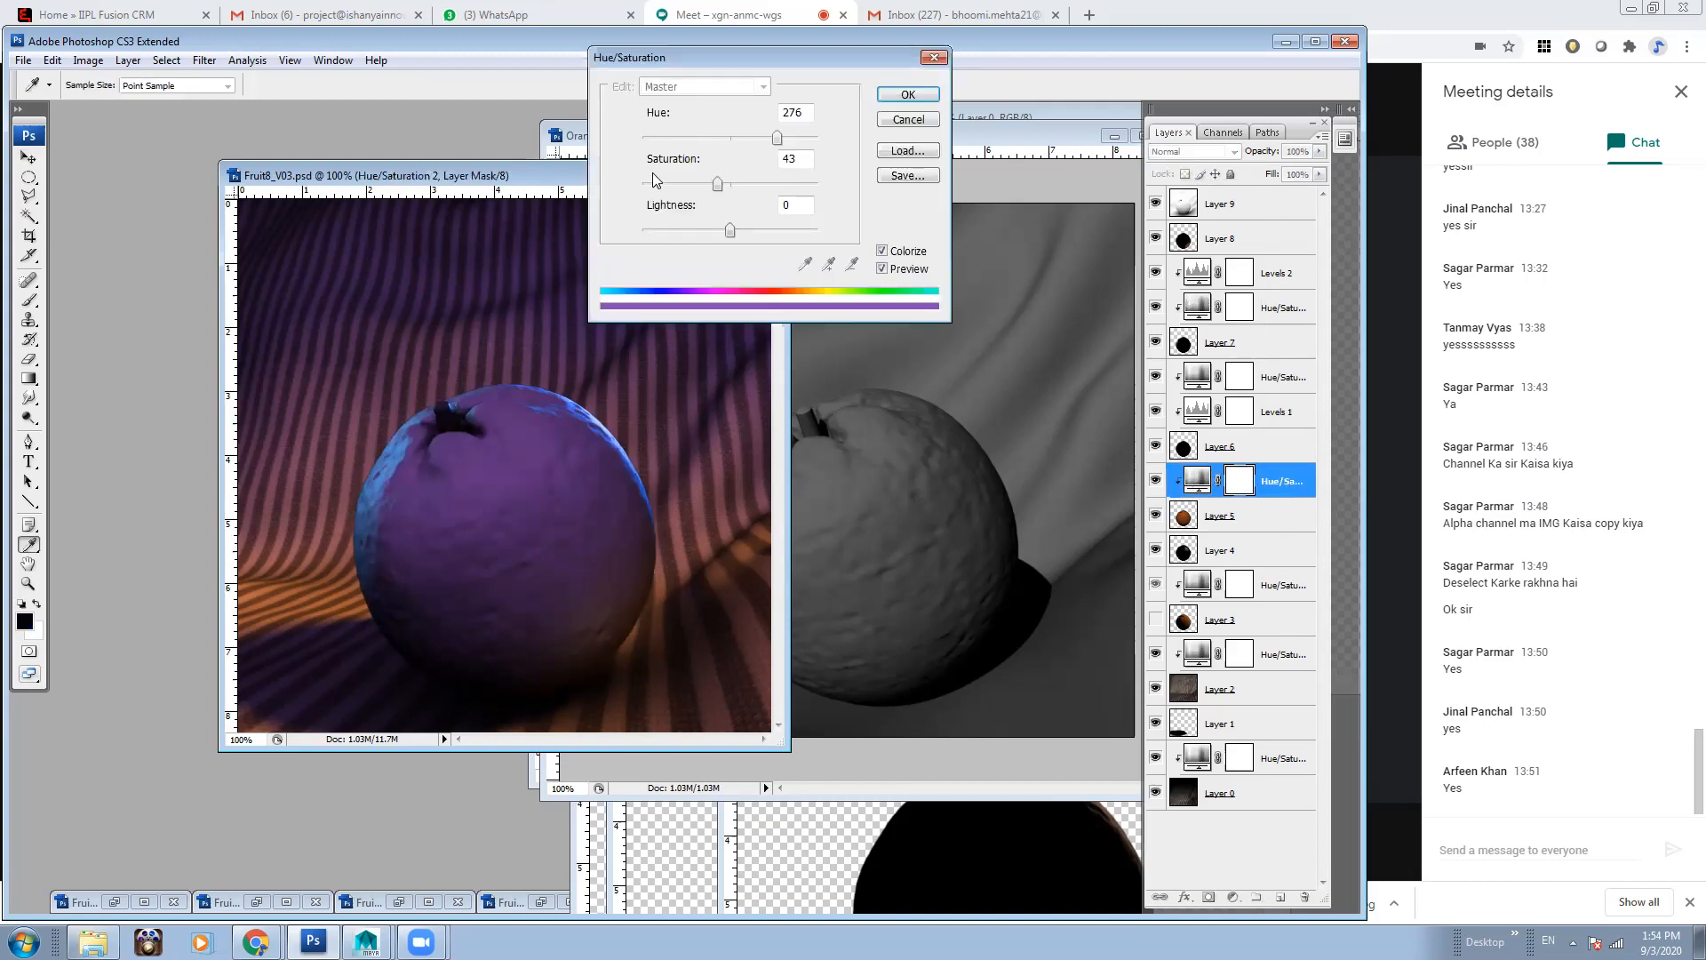
{"action": "left_click_drag", "start_coordinate": [717, 191], "coordinate": [674, 187]}
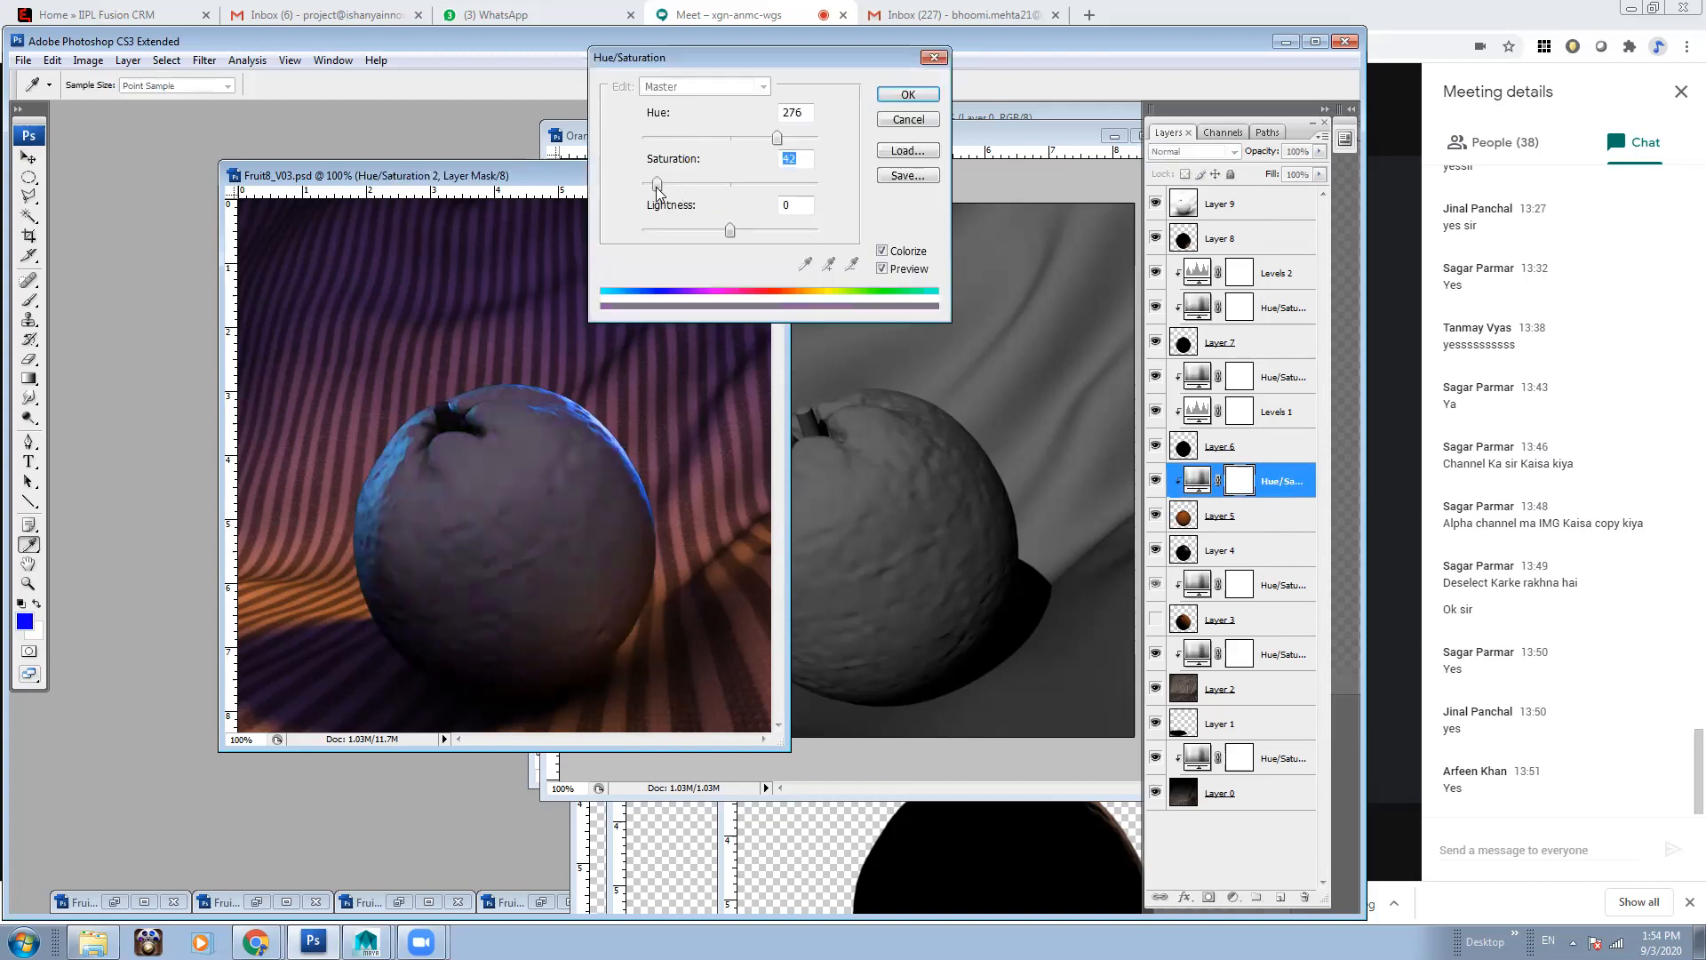
{"action": "left_click", "coordinate": [906, 94]}
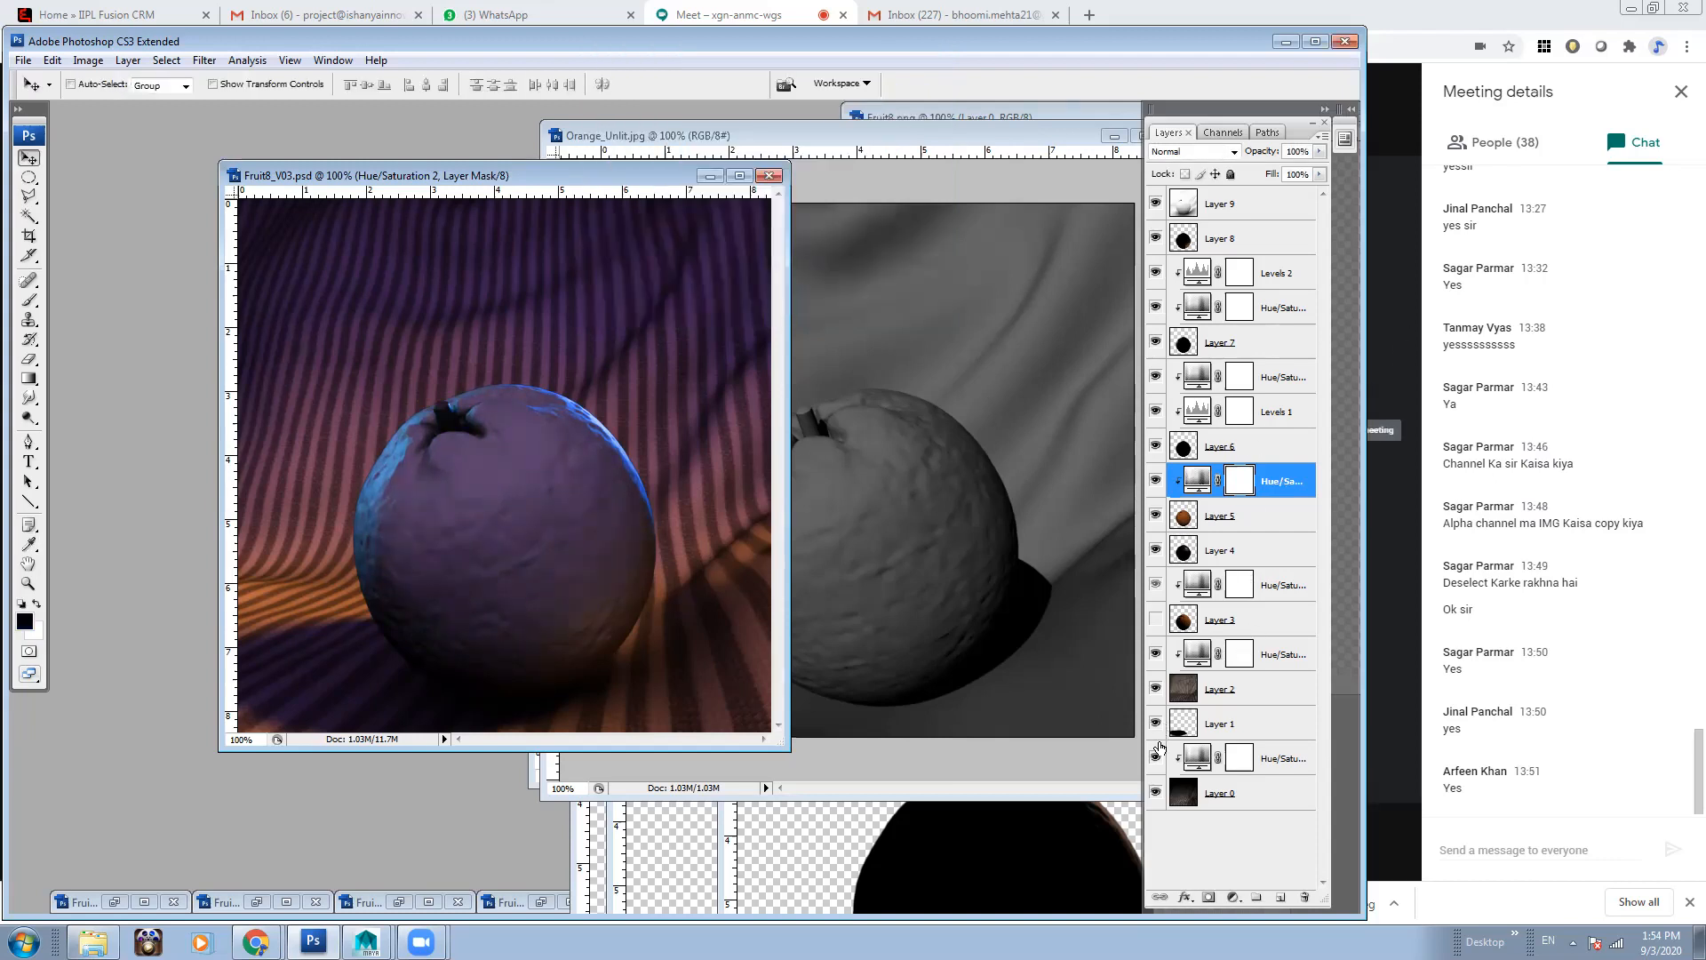
Hide Layer 0 and try adjusting the fill of Layer 2
{"action": "left_click", "coordinate": [1155, 793]}
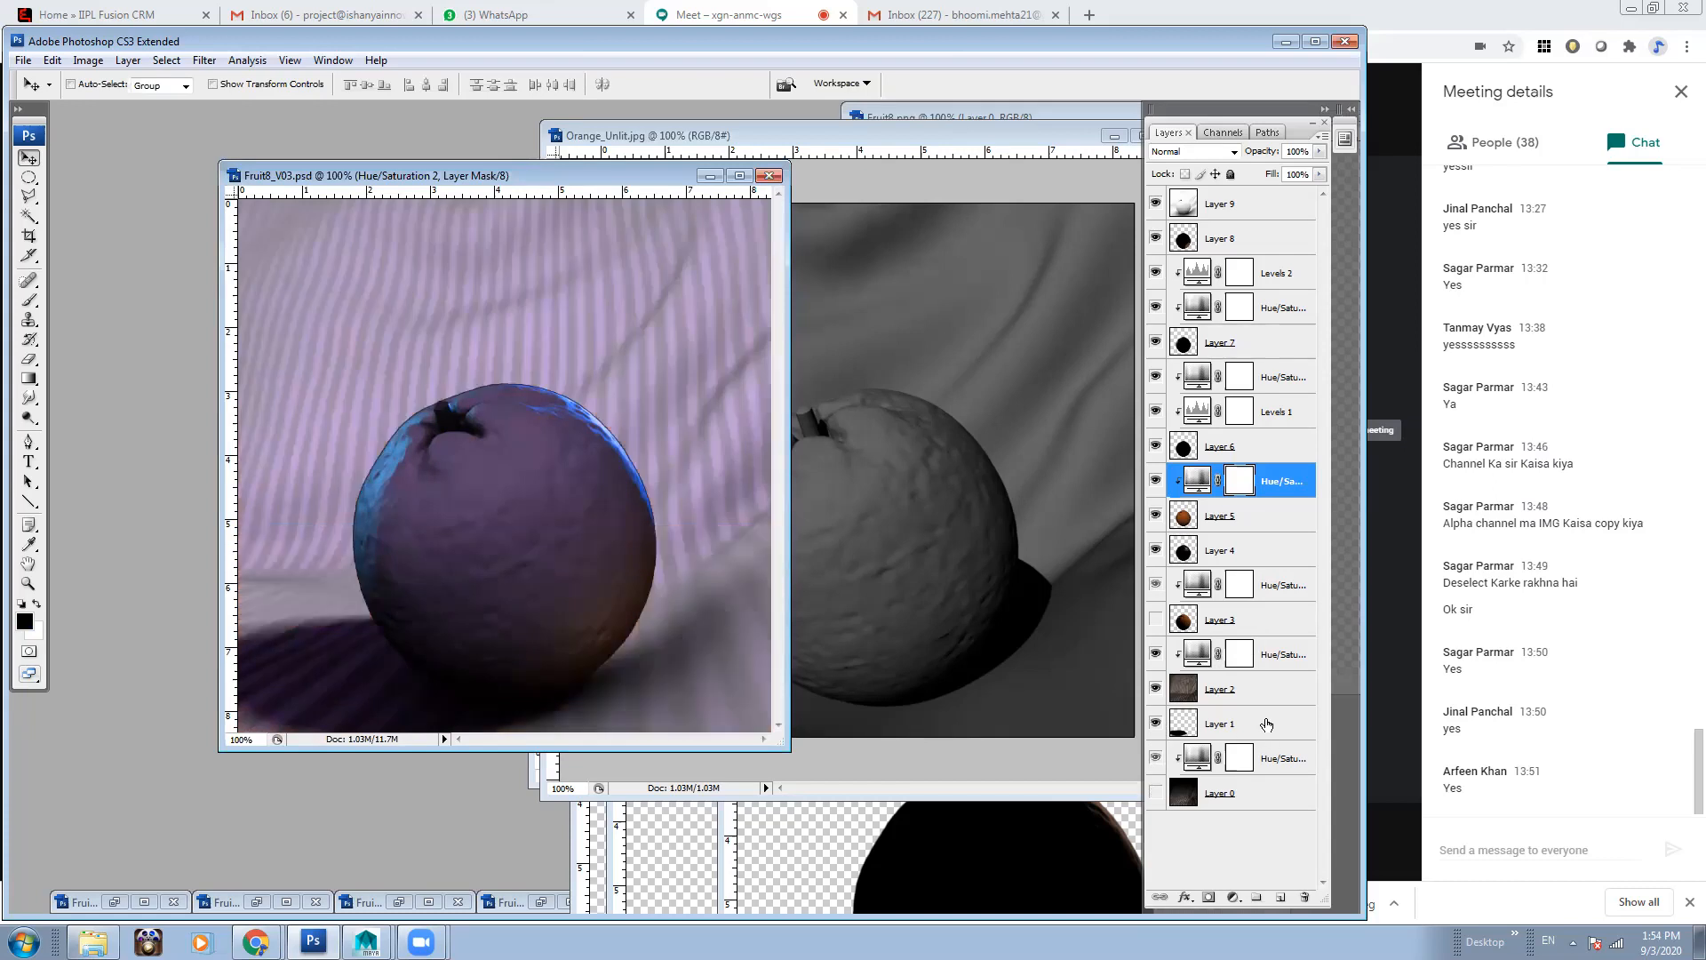
{"action": "left_click", "coordinate": [1262, 691]}
{"action": "left_click", "coordinate": [1320, 174]}
{"action": "left_click_drag", "start_coordinate": [1276, 191], "coordinate": [1394, 211]}
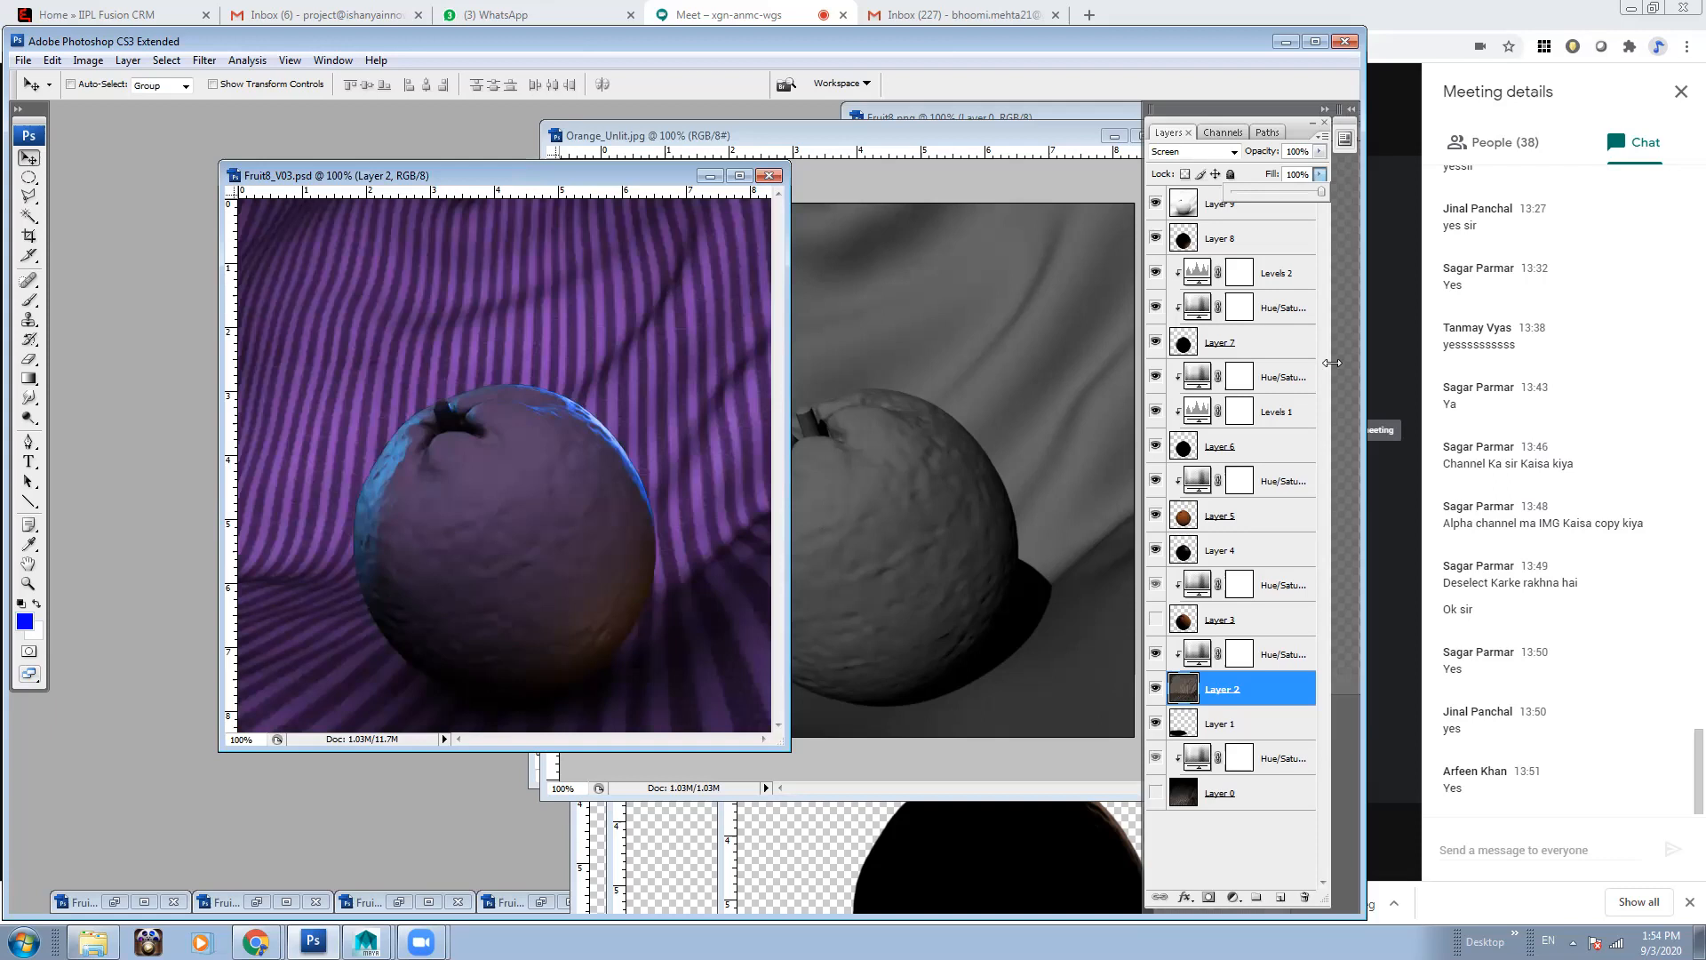
Lower the fill of Layer 6 to 45%
{"action": "left_click", "coordinate": [1280, 352]}
{"action": "left_click", "coordinate": [1286, 351]}
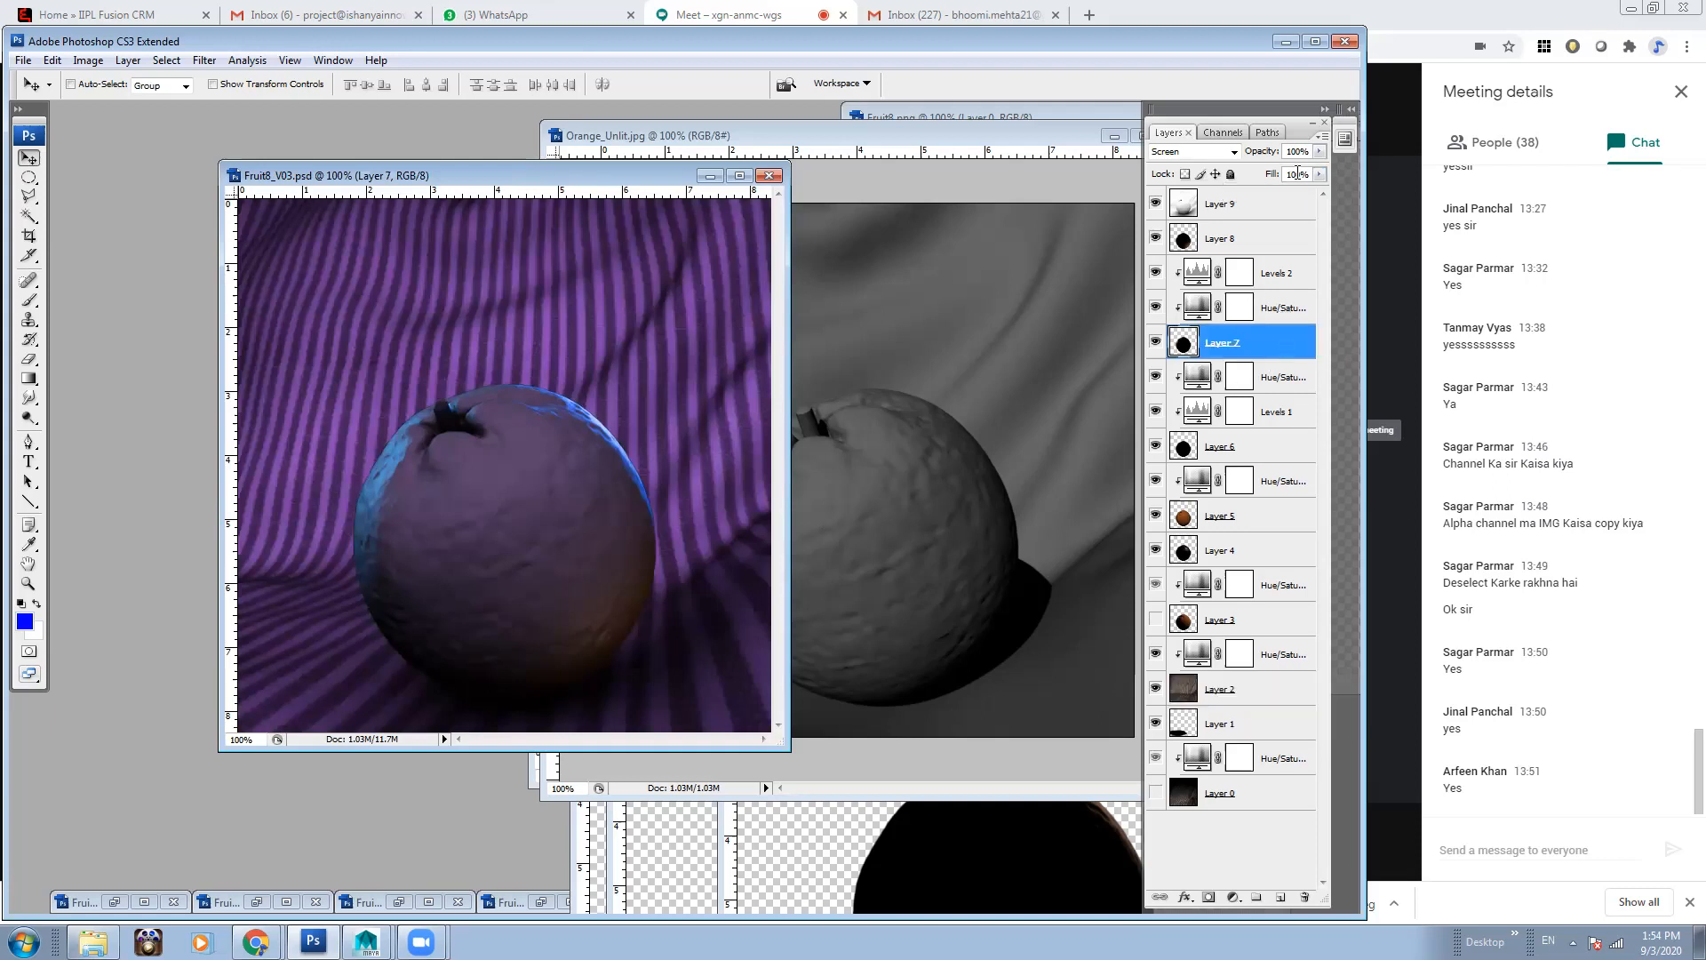
{"action": "left_click", "coordinate": [1253, 446]}
{"action": "left_click_drag", "start_coordinate": [1322, 175], "coordinate": [1270, 197]}
Lower the fill of Layer 7 to 43%
{"action": "left_click", "coordinate": [1276, 345]}
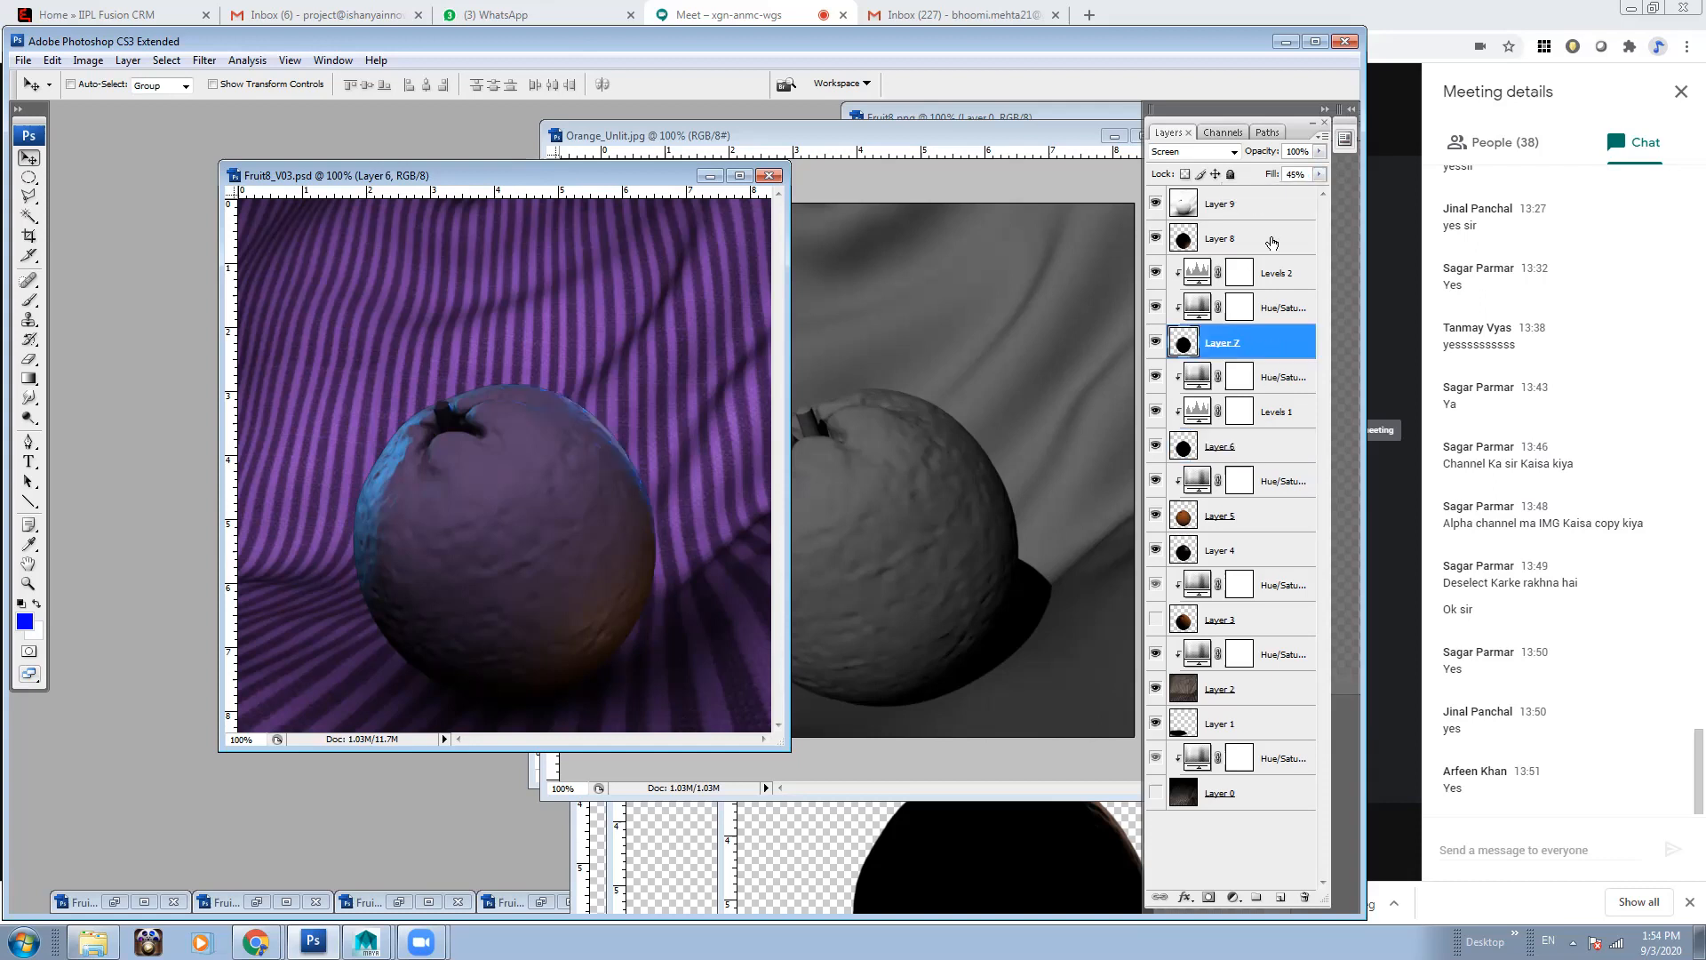
{"action": "left_click", "coordinate": [1272, 240]}
{"action": "left_click", "coordinate": [1258, 359]}
{"action": "left_click_drag", "start_coordinate": [1321, 175], "coordinate": [1269, 201]}
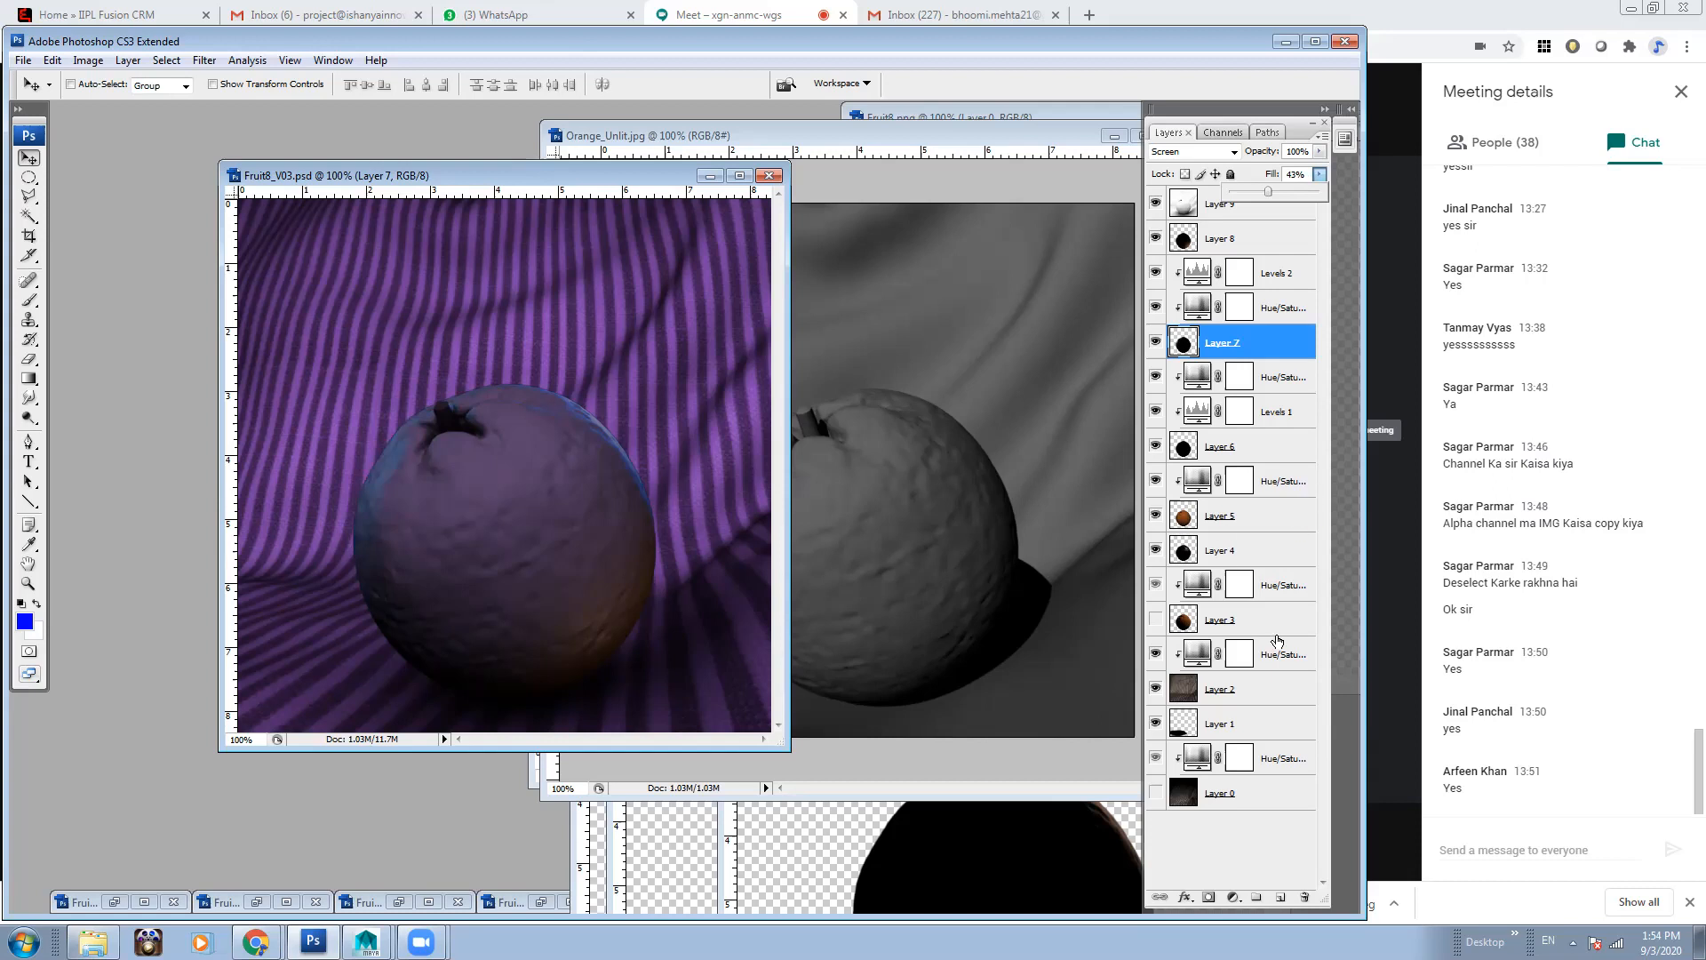
{"action": "left_click", "coordinate": [1214, 584]}
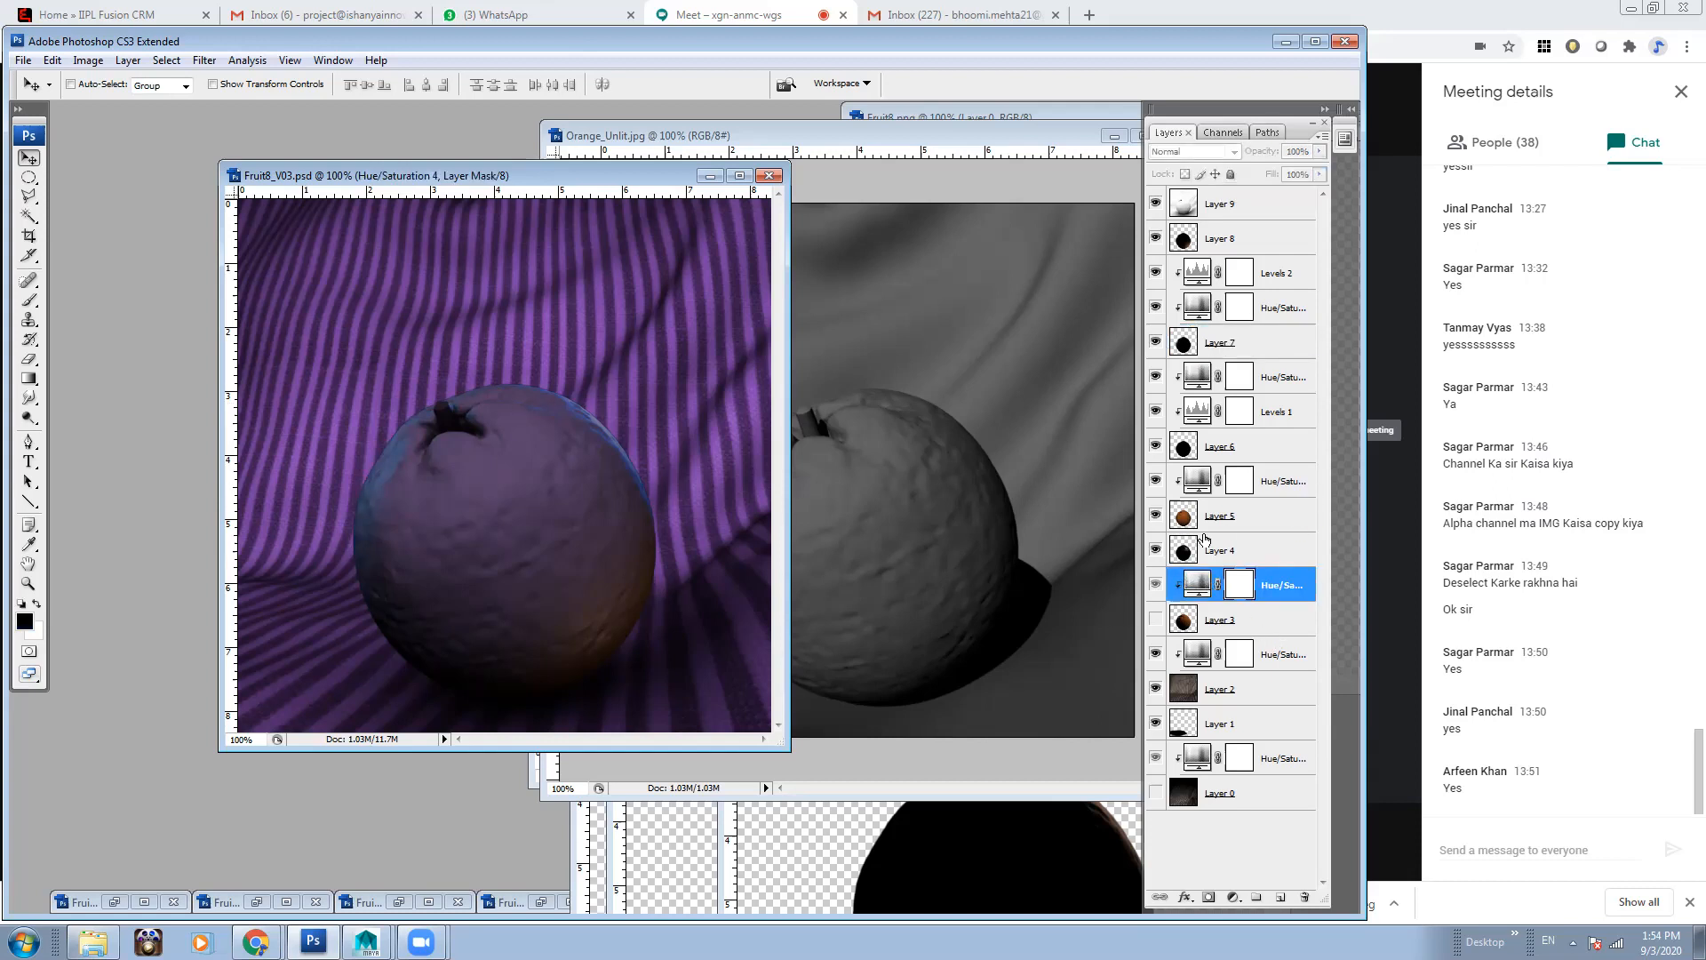
{"action": "double_click", "coordinate": [1197, 480]}
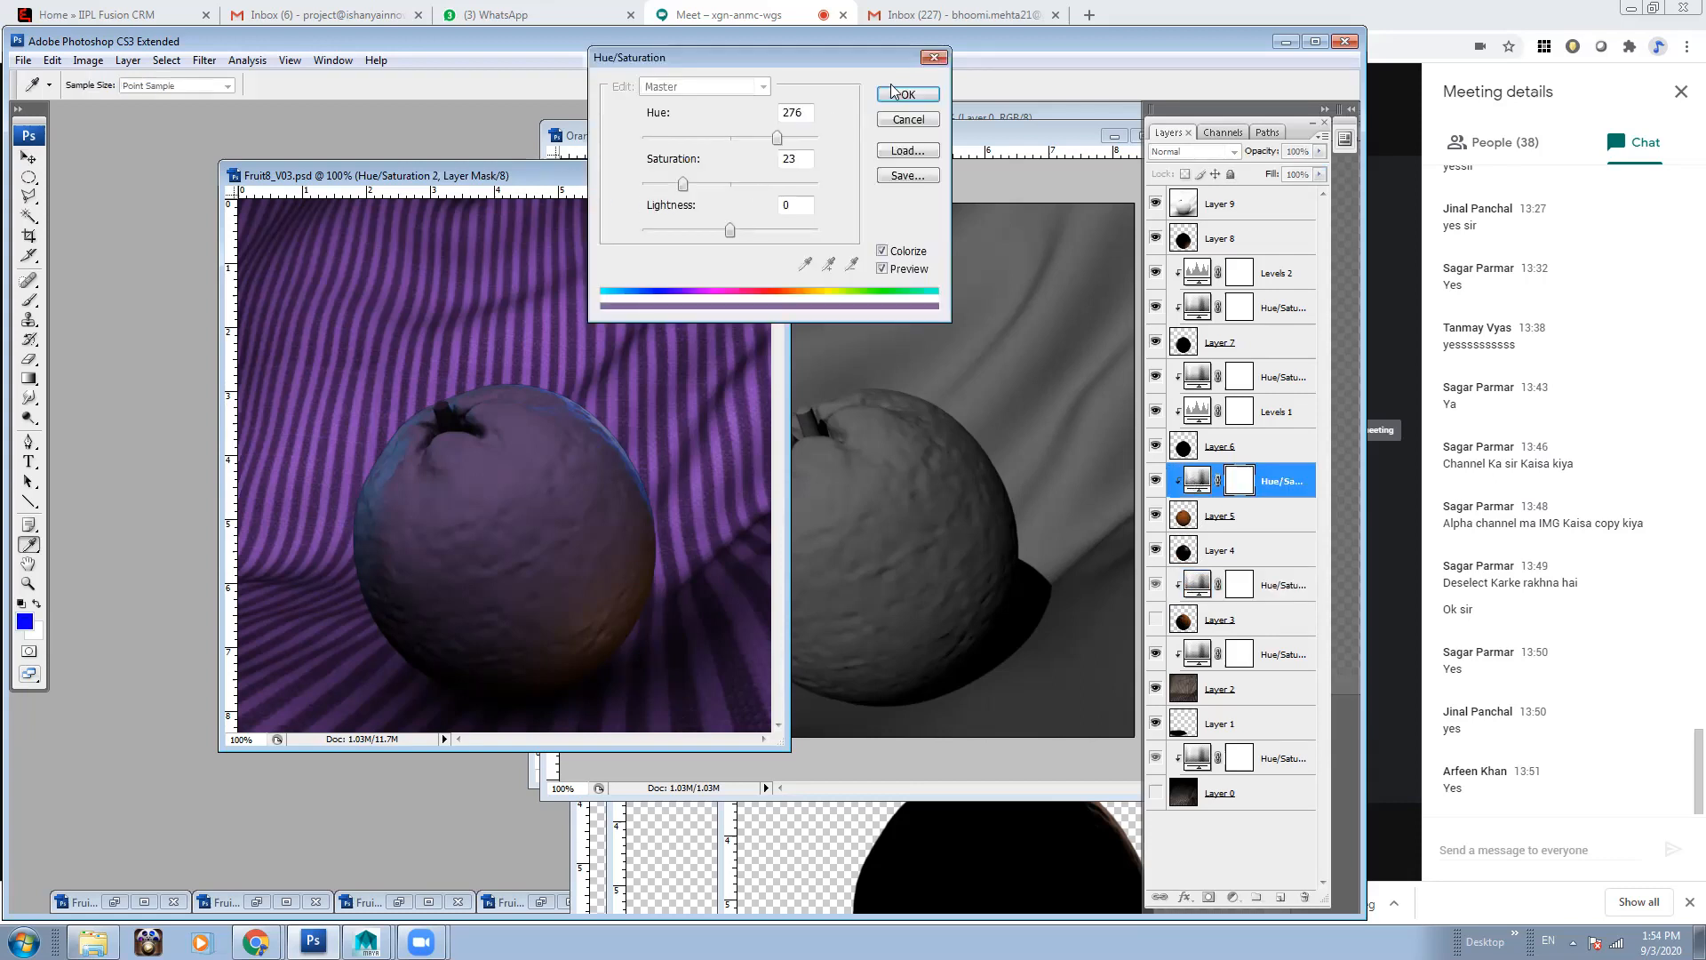
{"action": "left_click", "coordinate": [906, 120]}
Set the saturation of the Hue/Saturation adjustment clipped to Layer 2 to 13
{"action": "double_click", "coordinate": [1197, 656]}
{"action": "left_click_drag", "start_coordinate": [715, 184], "coordinate": [668, 186]}
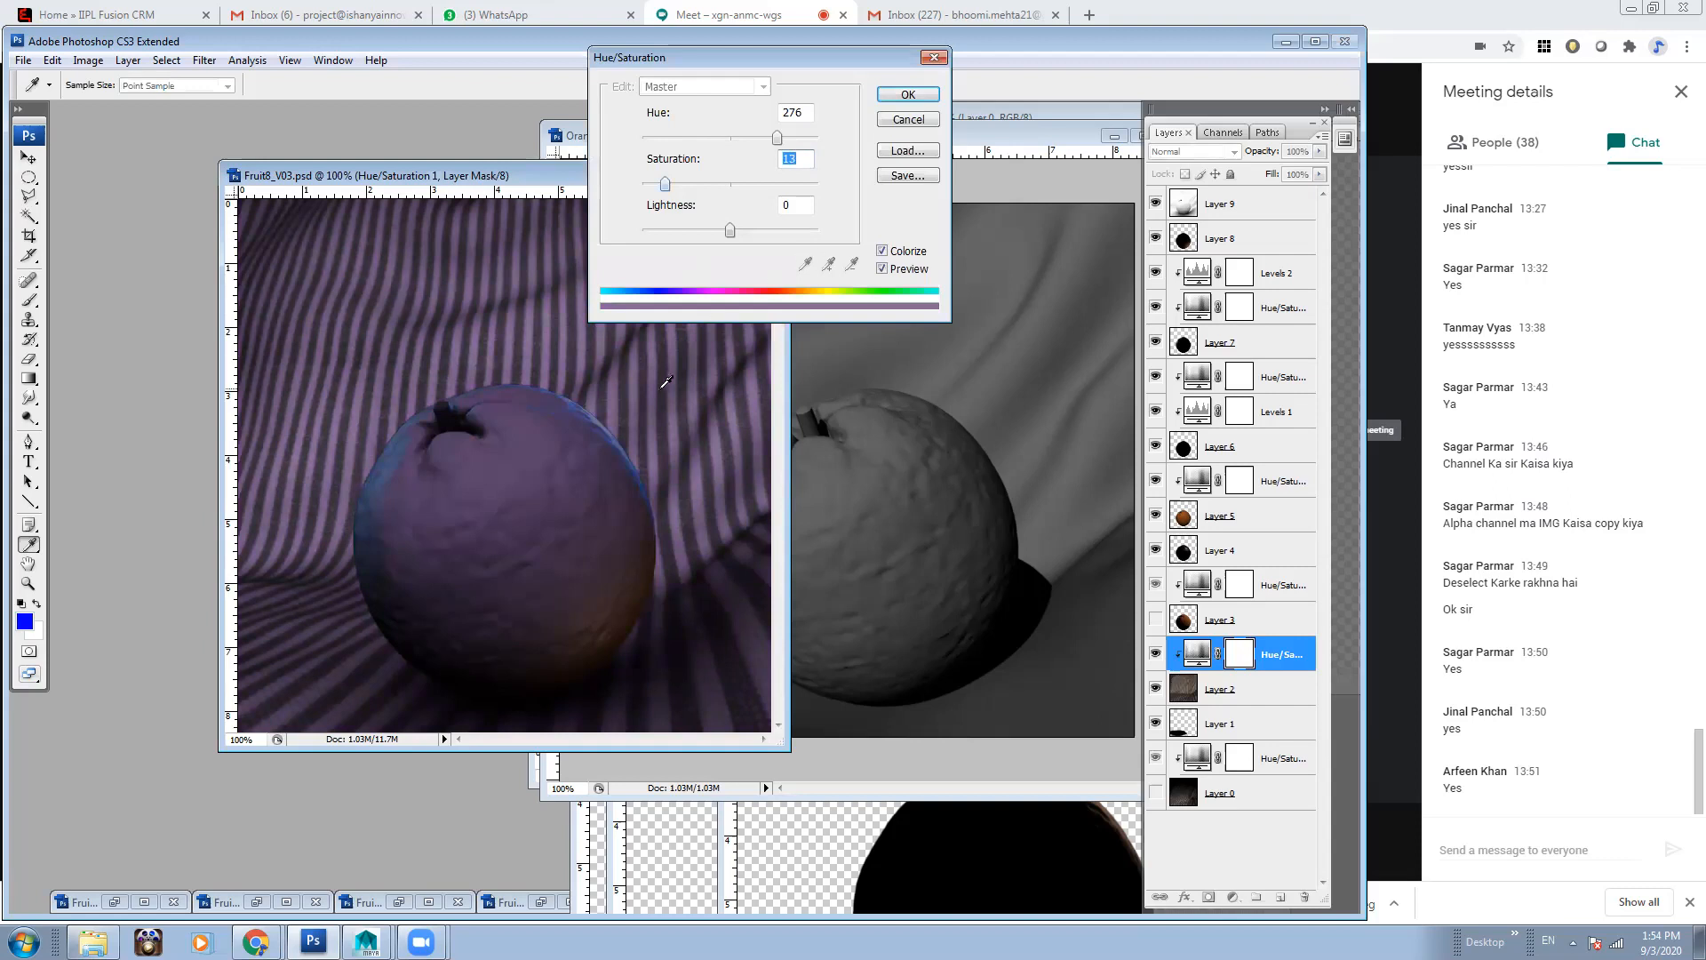
{"action": "left_click", "coordinate": [898, 98]}
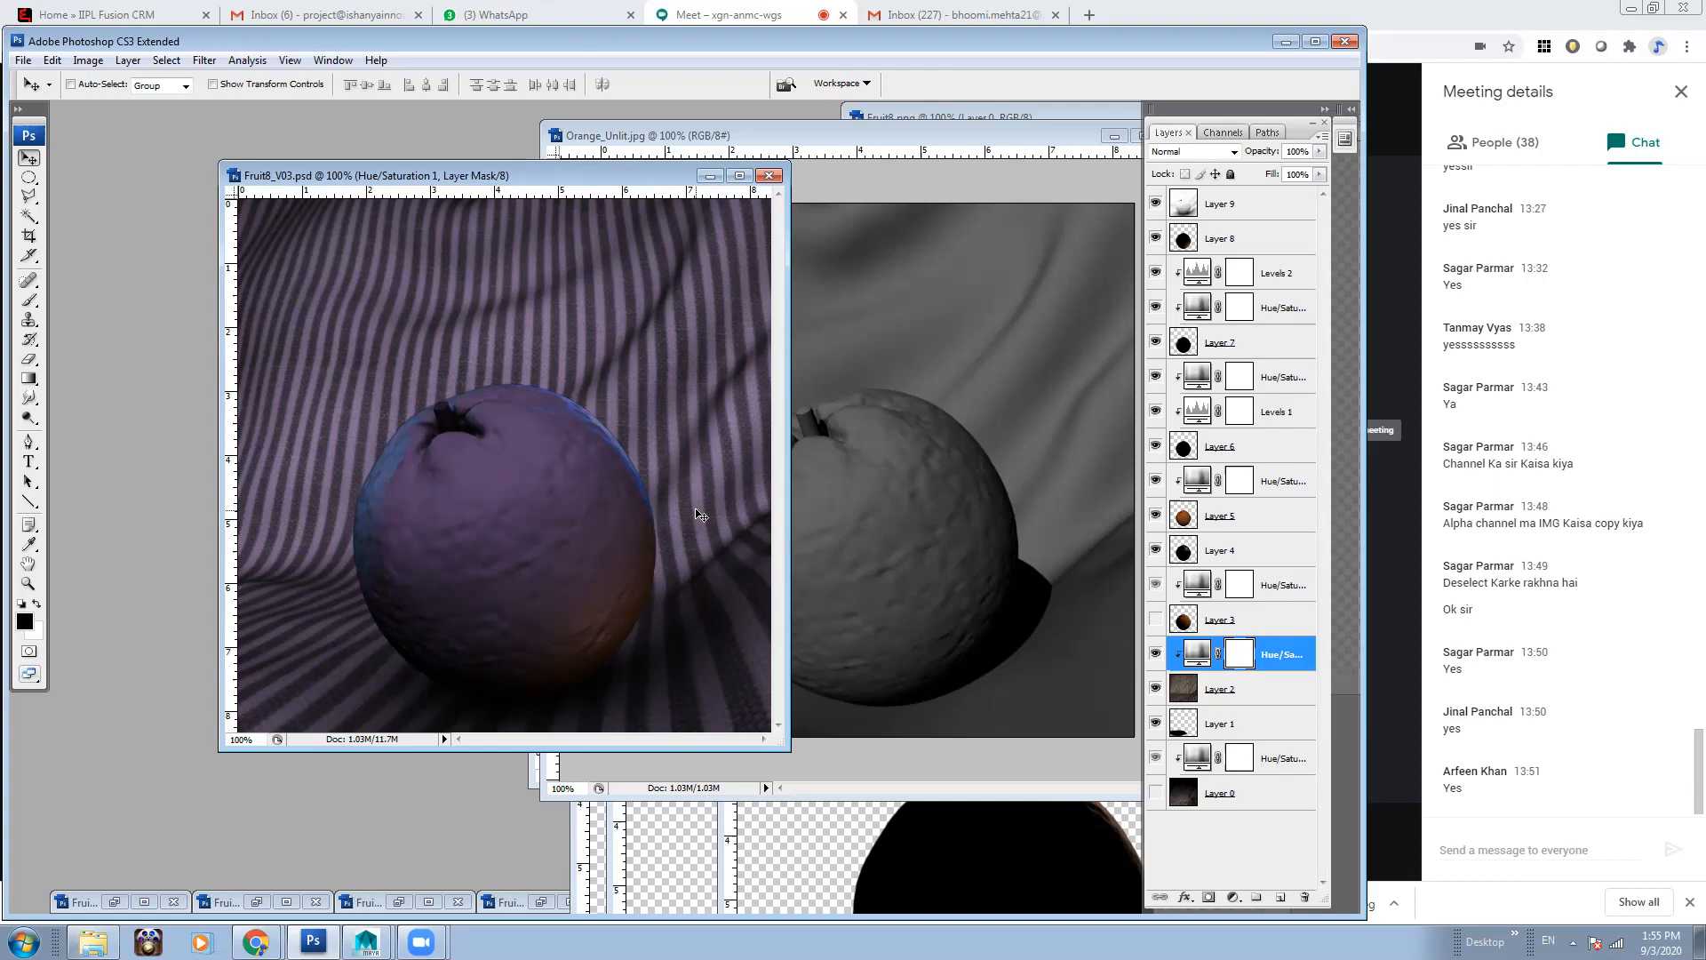
Switch to Windows Explorer, open the DATA_VOL (T:) drive and widen the window and its file list
{"action": "left_click", "coordinate": [93, 941]}
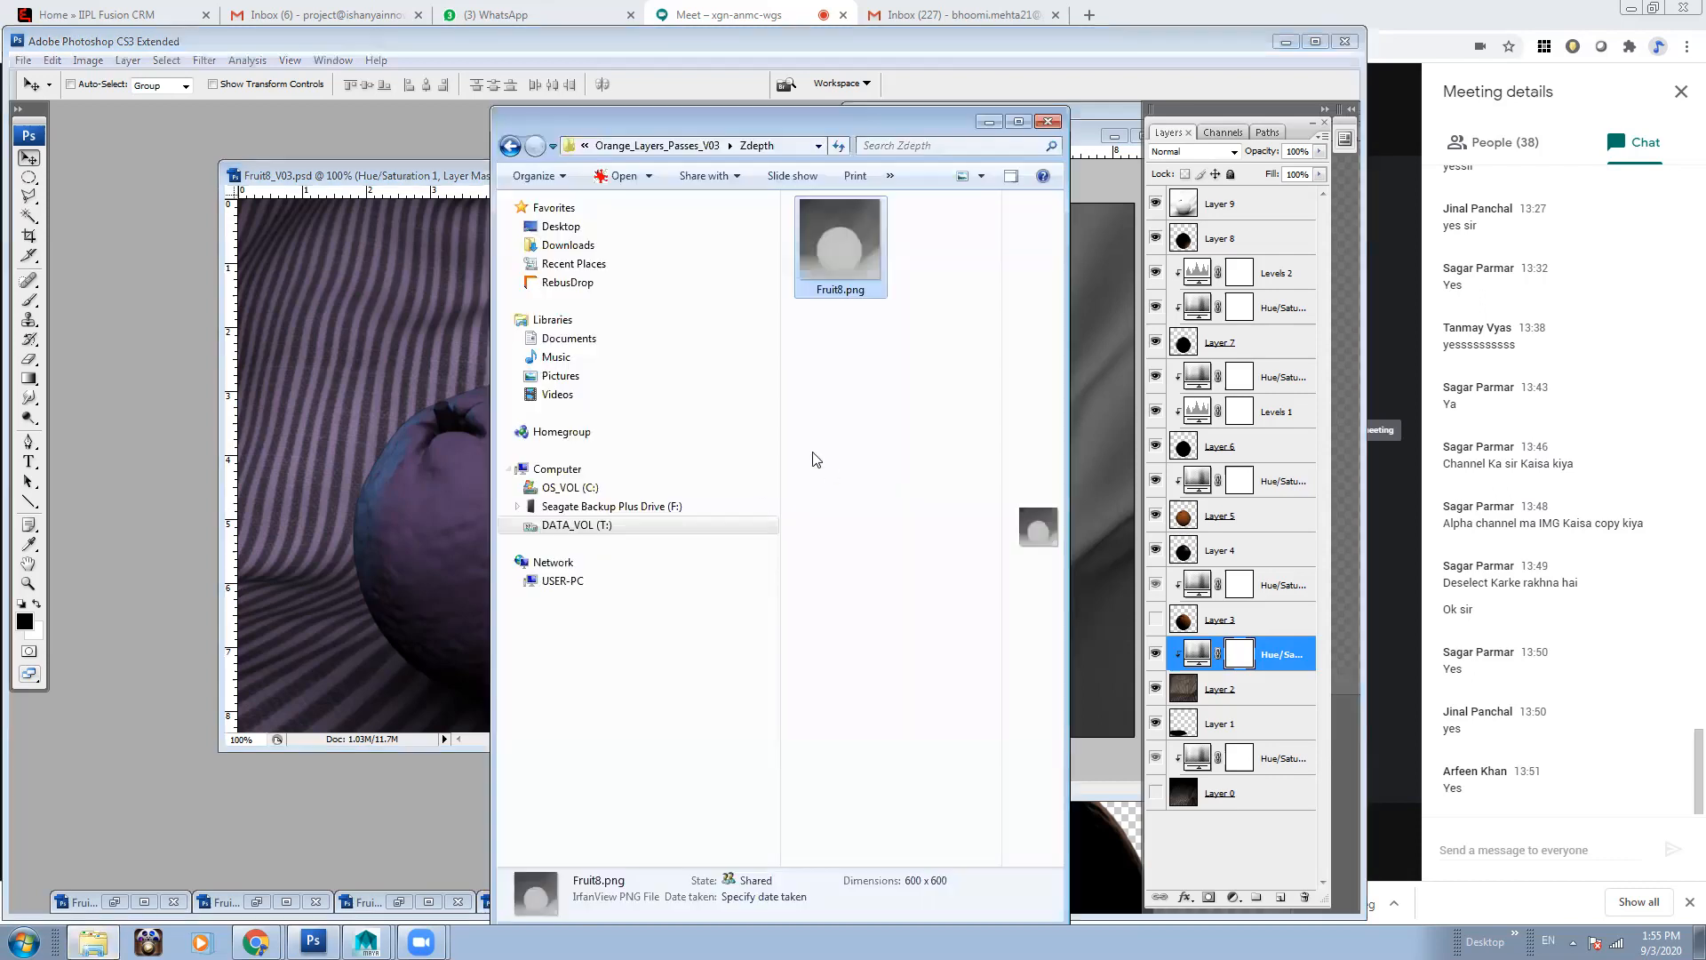
{"action": "left_click_drag", "start_coordinate": [883, 117], "coordinate": [753, 91]}
{"action": "left_click", "coordinate": [696, 302]}
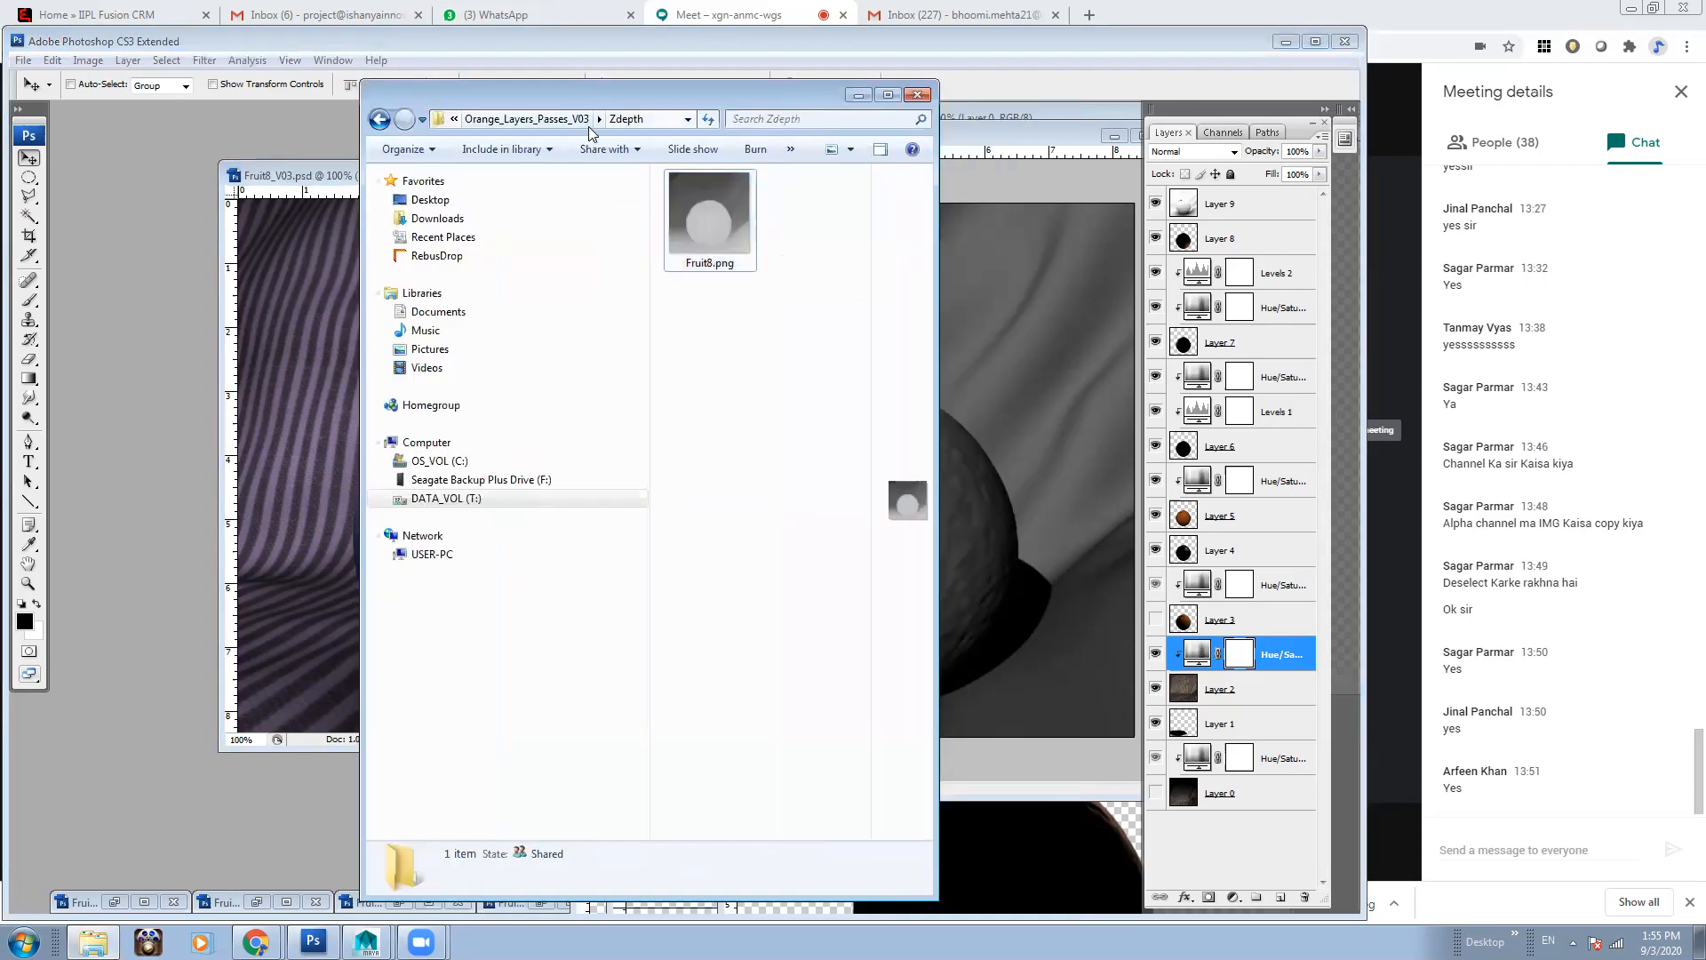
{"action": "left_click", "coordinate": [507, 501]}
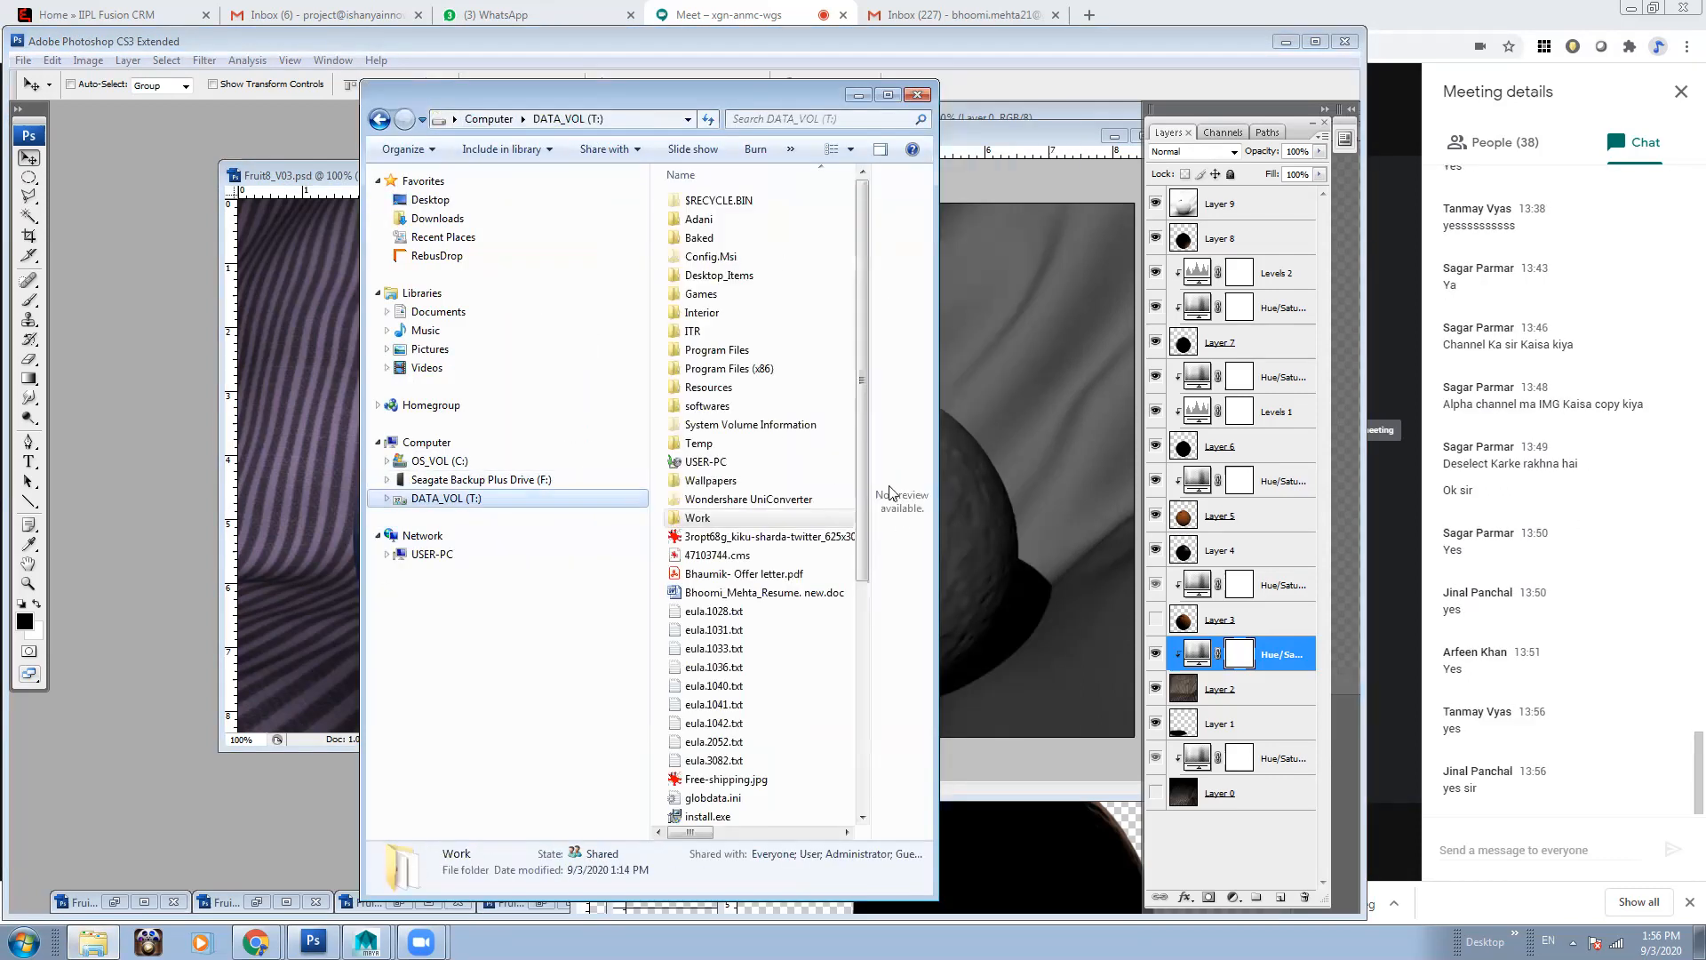
{"action": "left_click_drag", "start_coordinate": [937, 446], "coordinate": [1065, 446]}
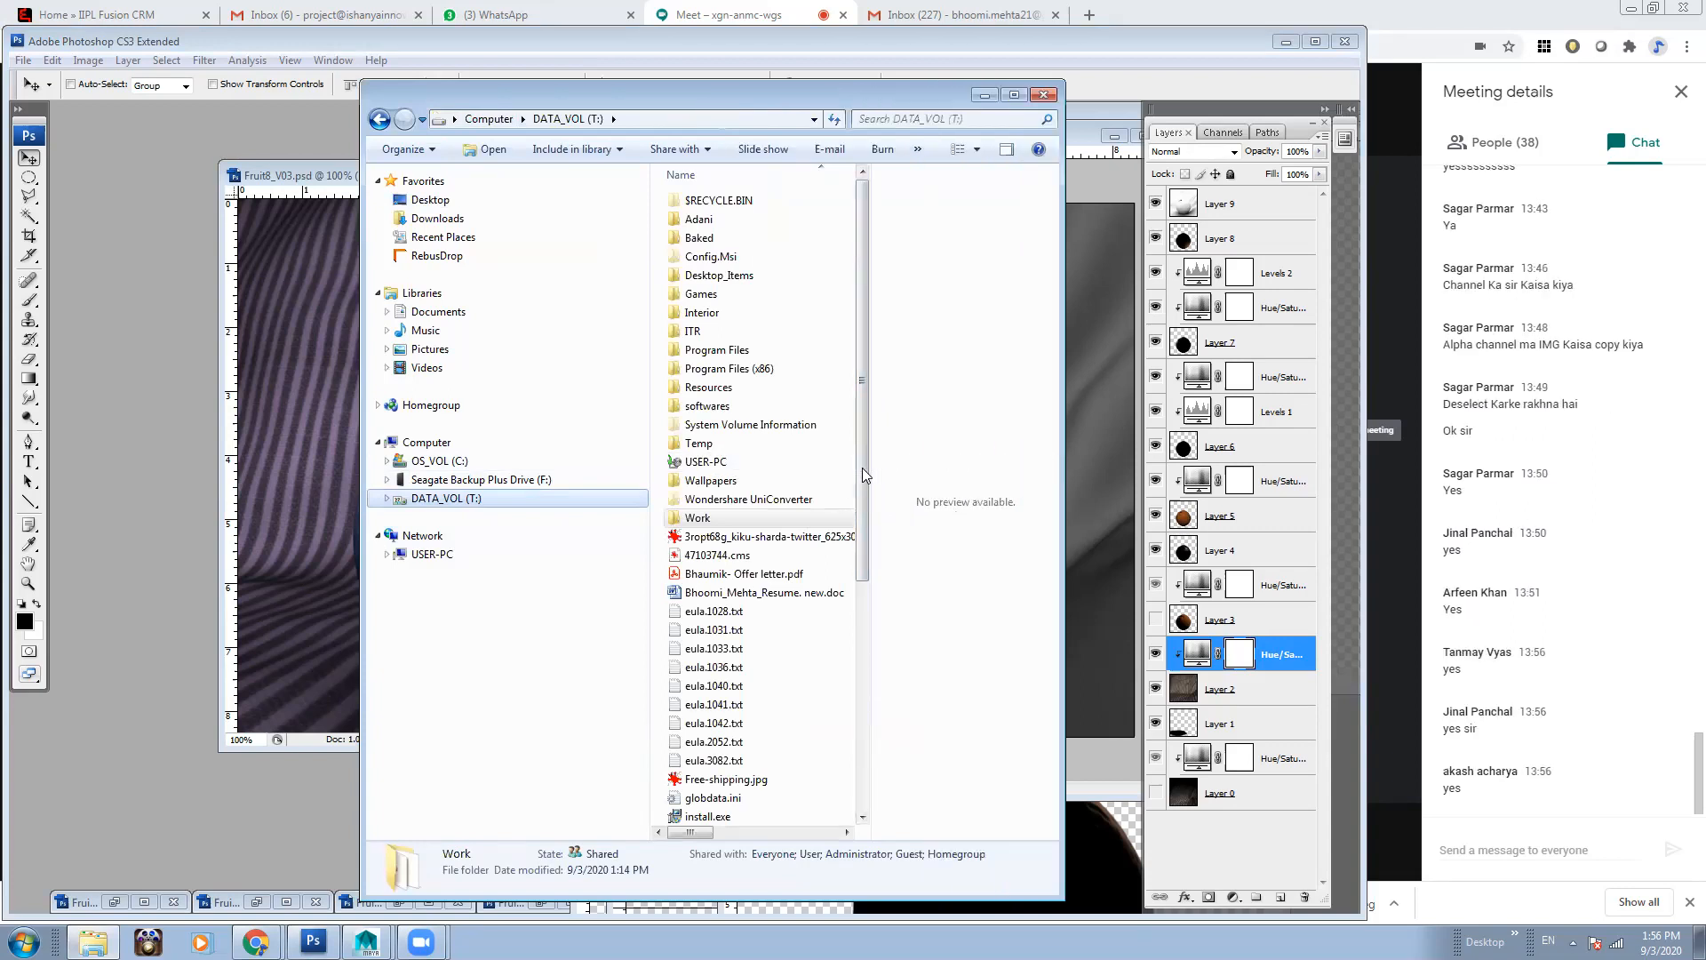
{"action": "left_click_drag", "start_coordinate": [867, 462], "coordinate": [945, 448]}
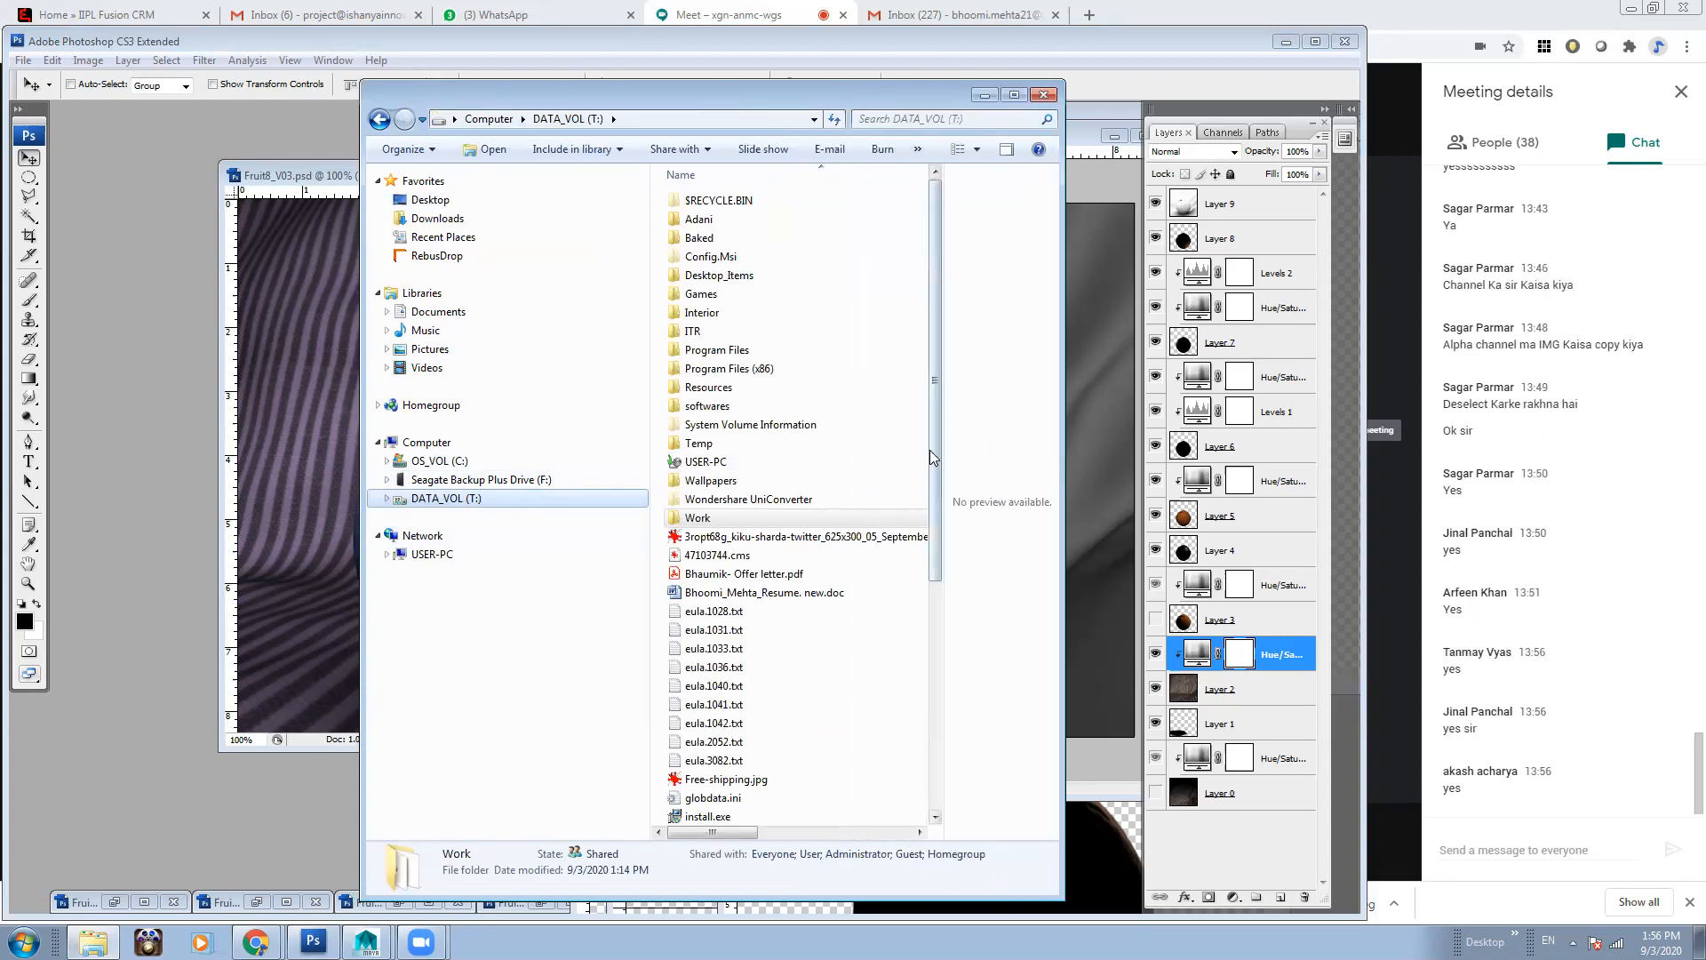
Browse to the Attendance_Sheet folder inside Work\Toonskool
{"action": "double_click", "coordinate": [775, 517]}
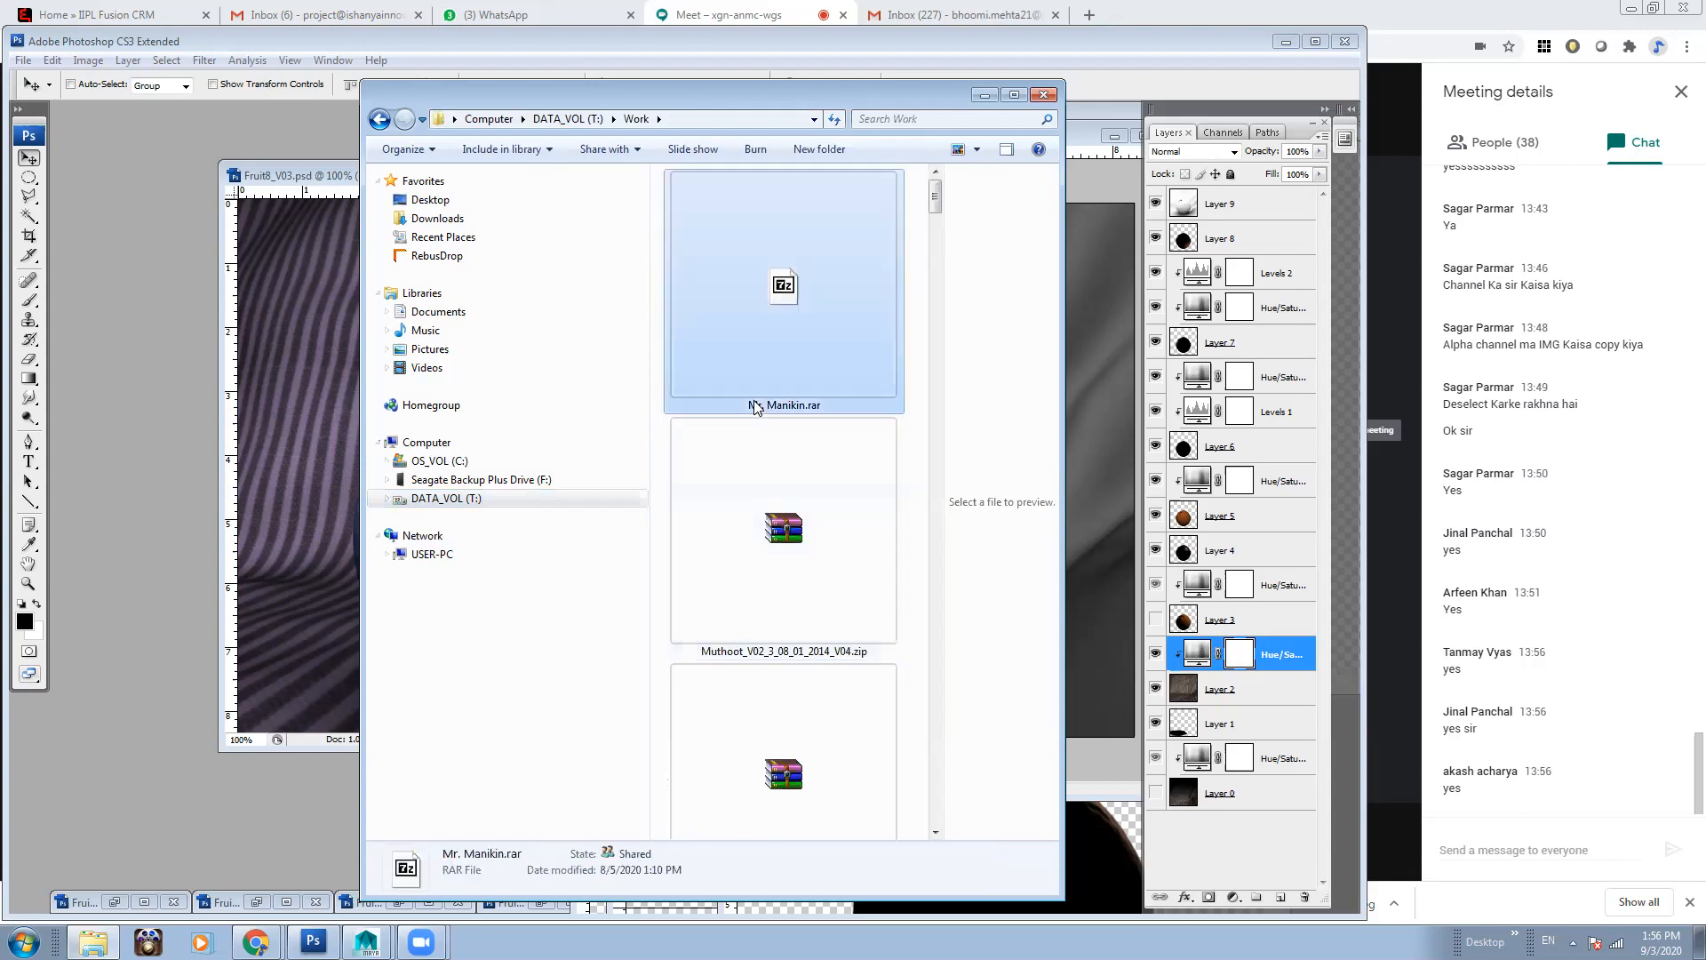
{"action": "key", "text": "t"}
{"action": "key", "text": "t"}
{"action": "key", "text": "t"}
{"action": "left_click", "coordinate": [784, 506]}
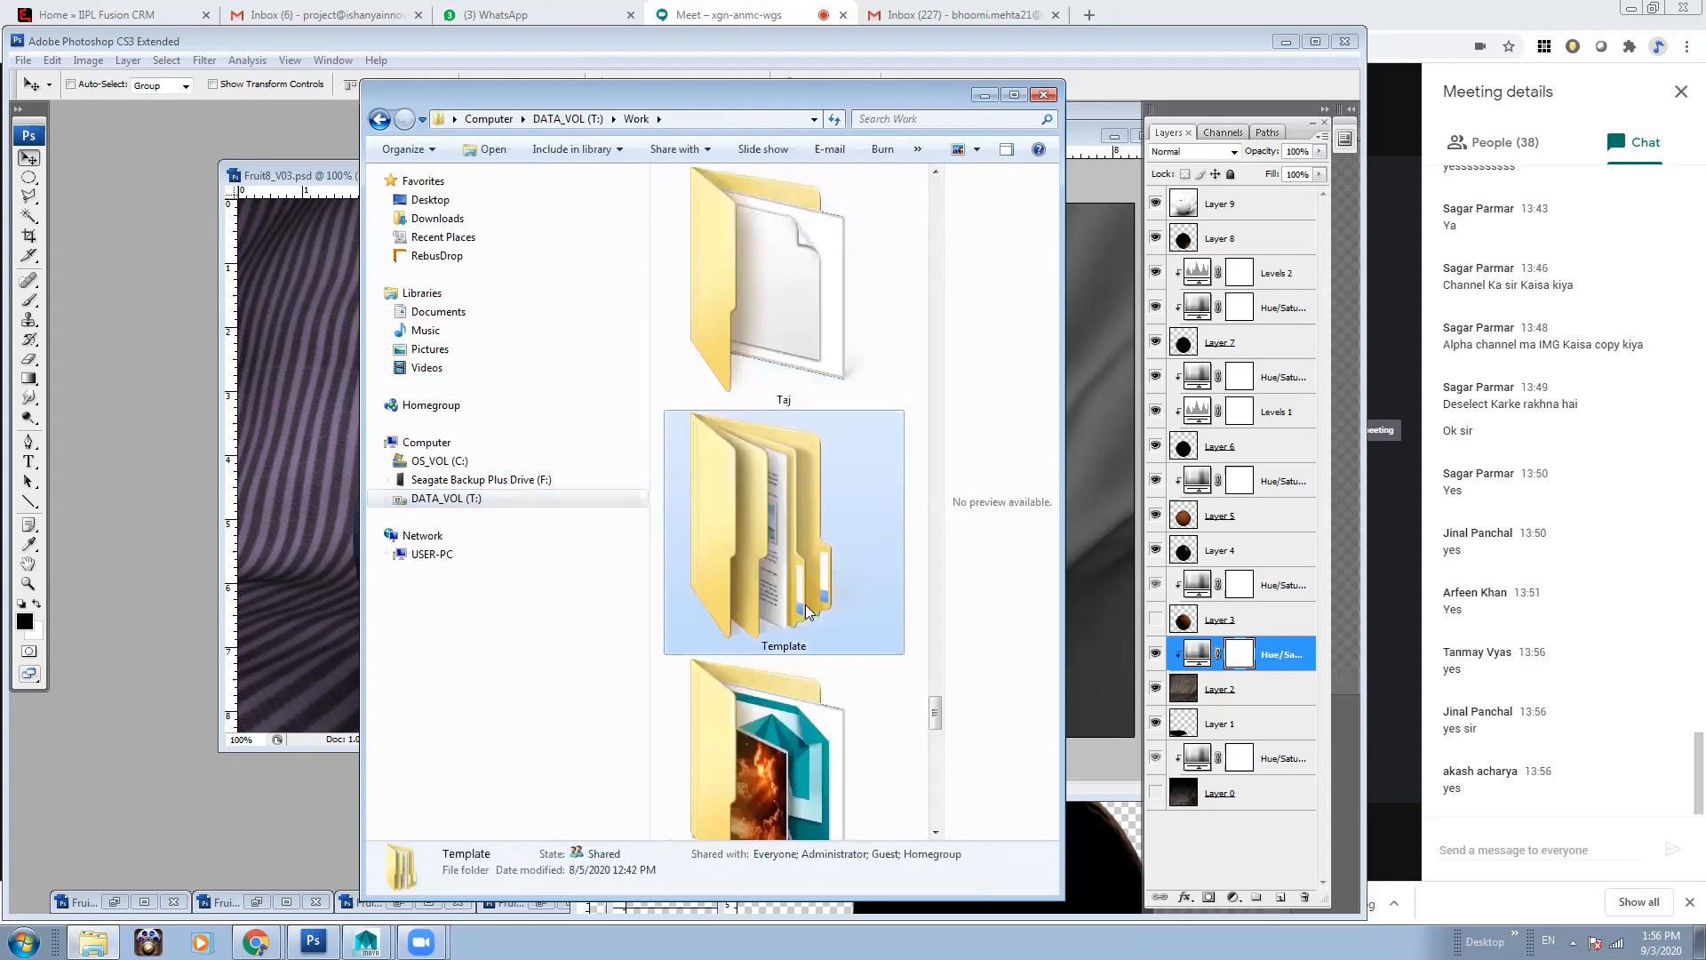
{"action": "double_click", "coordinate": [786, 693]}
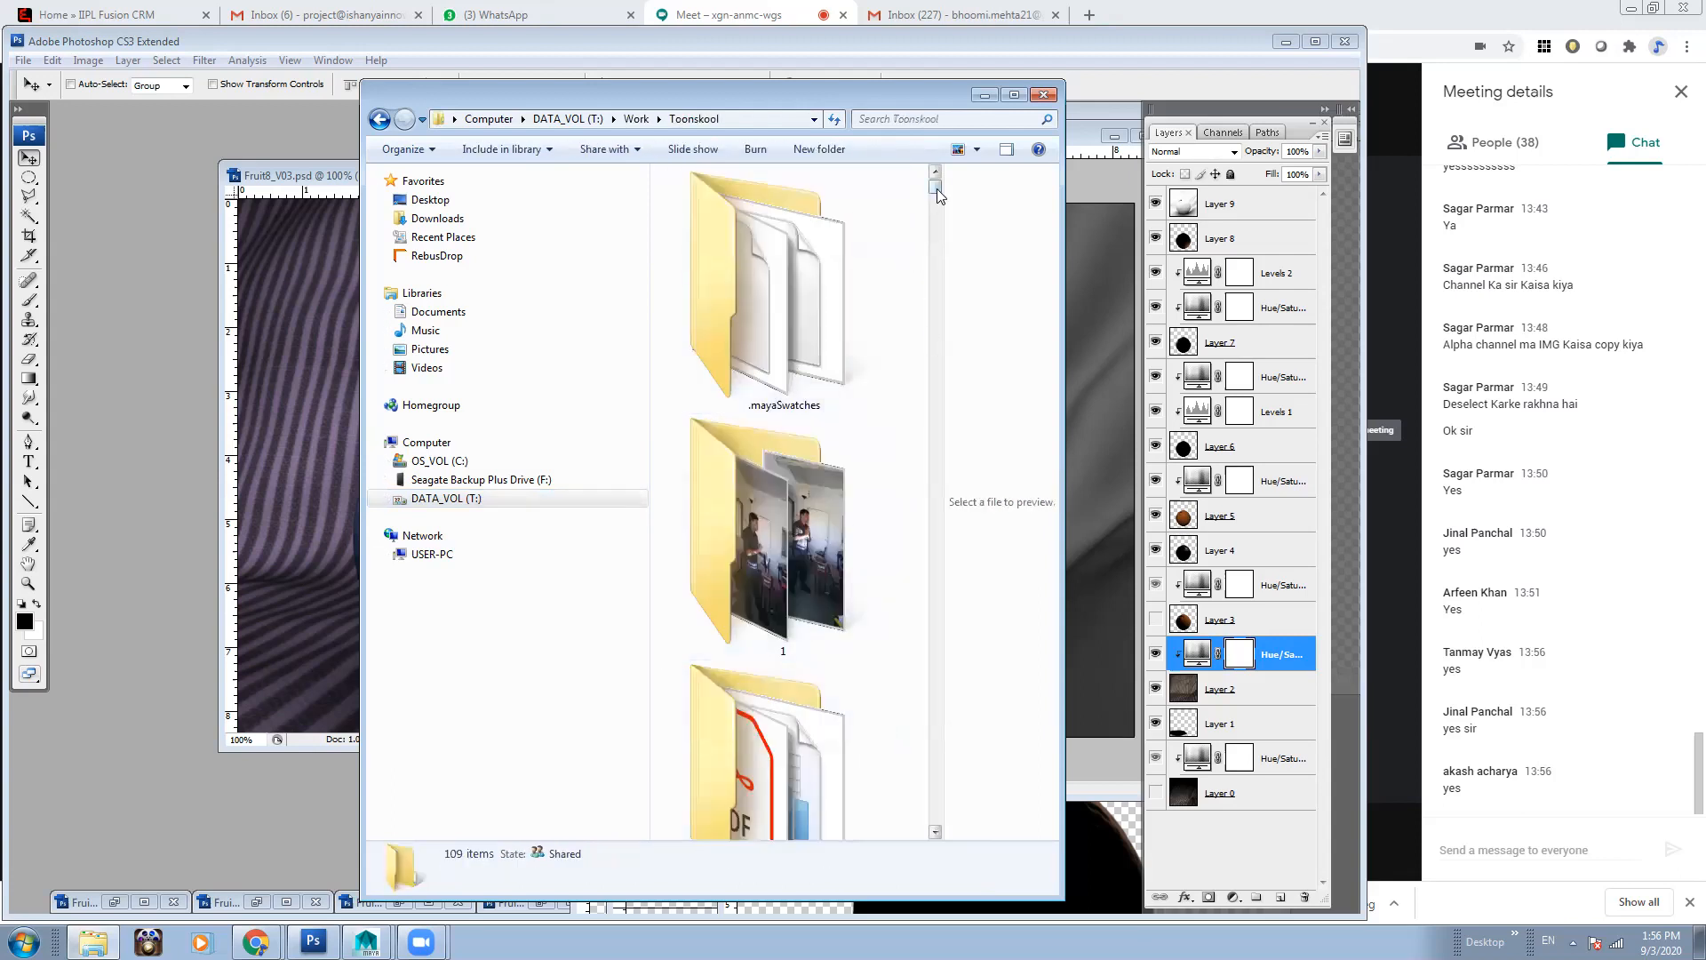
{"action": "scroll", "coordinate": [820, 268], "scroll_direction": "down", "scroll_amount": 3}
{"action": "left_click", "coordinate": [819, 268]}
{"action": "double_click", "coordinate": [766, 355]}
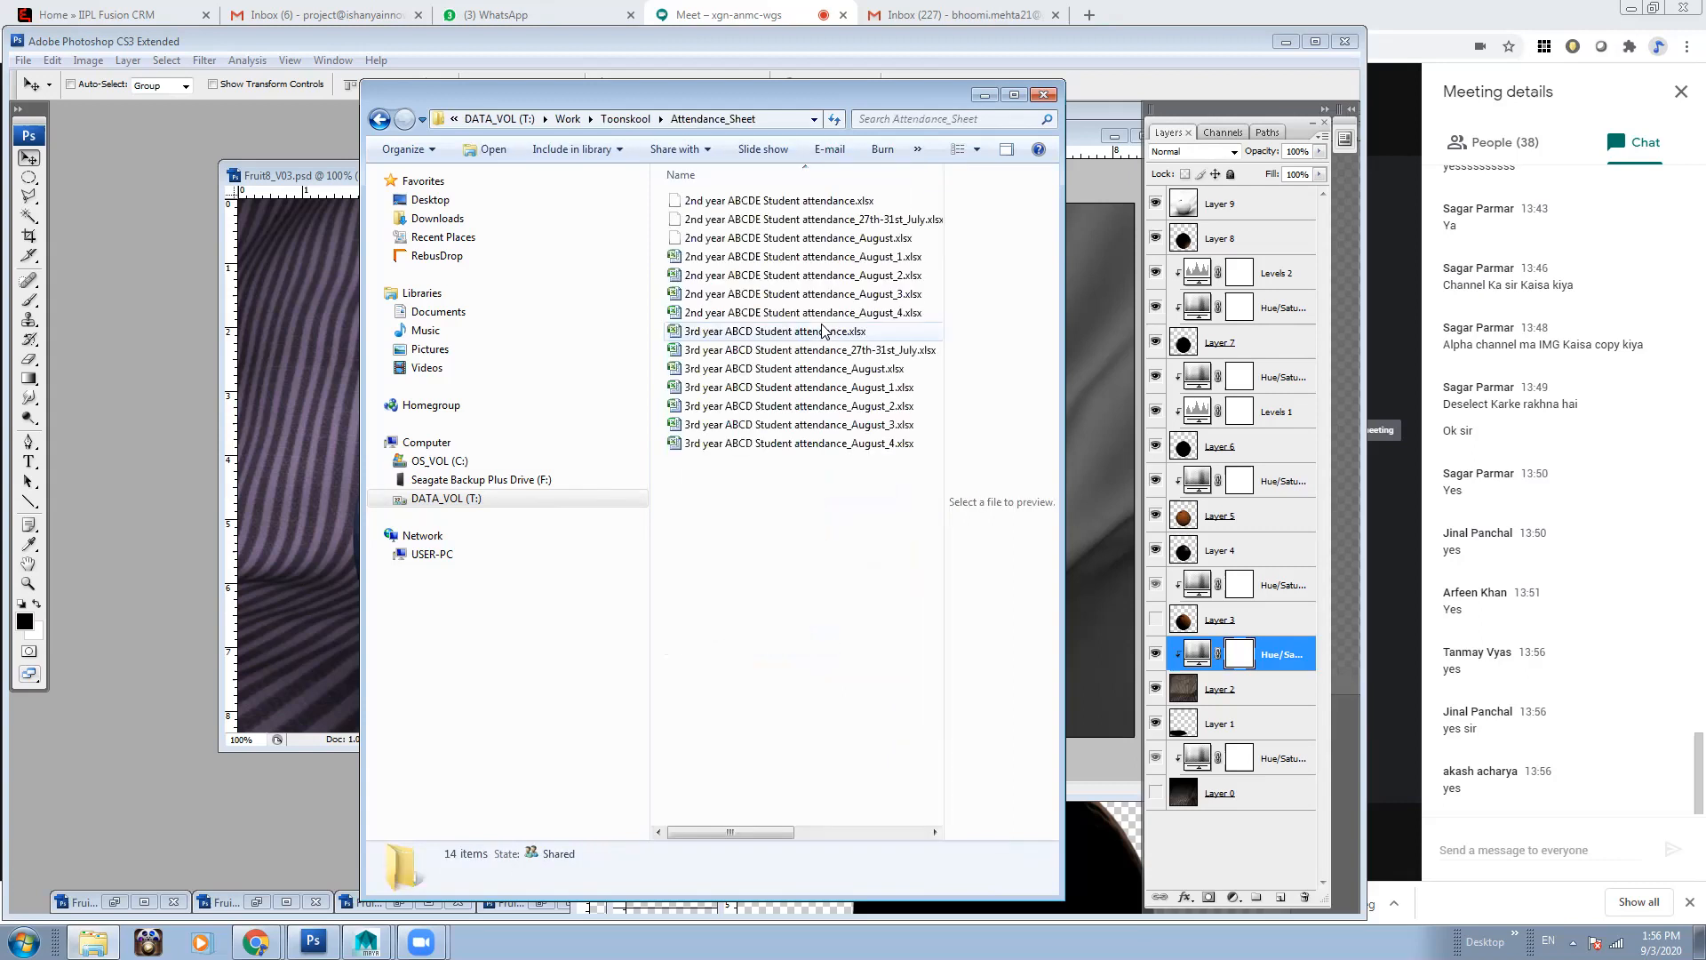
Open the workbook 2nd year ABCDE Student attendance_August_4.xlsx in Excel
{"action": "left_click", "coordinate": [754, 315]}
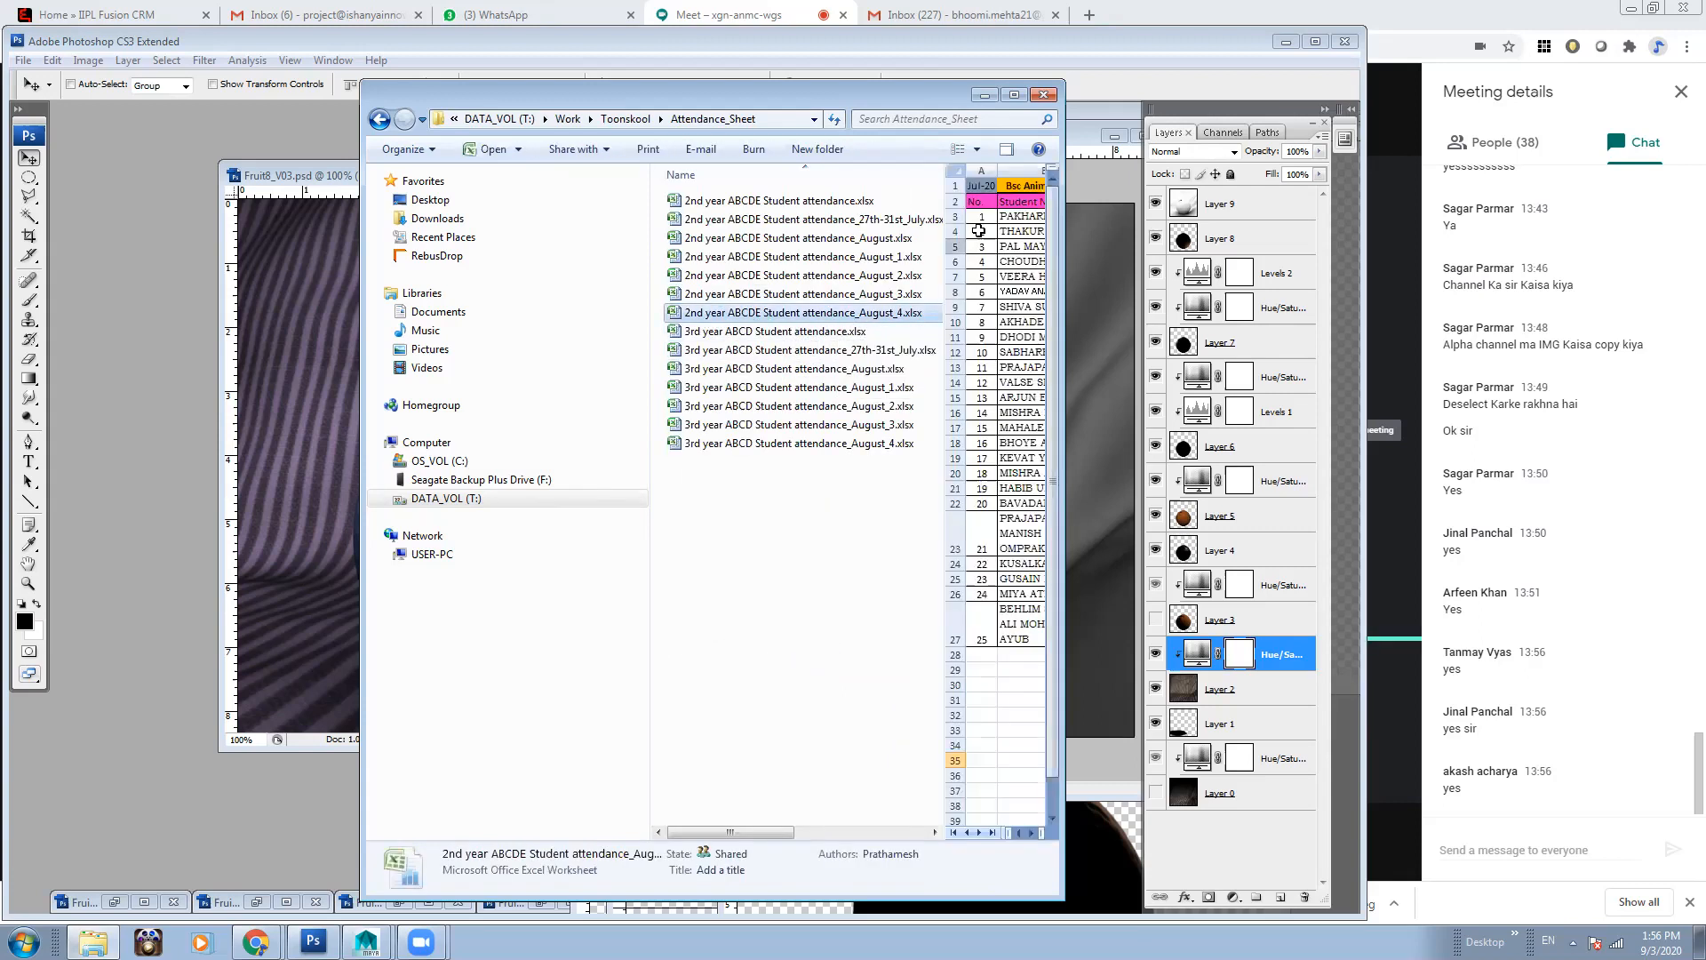
{"action": "left_click_drag", "start_coordinate": [900, 94], "coordinate": [769, 85]}
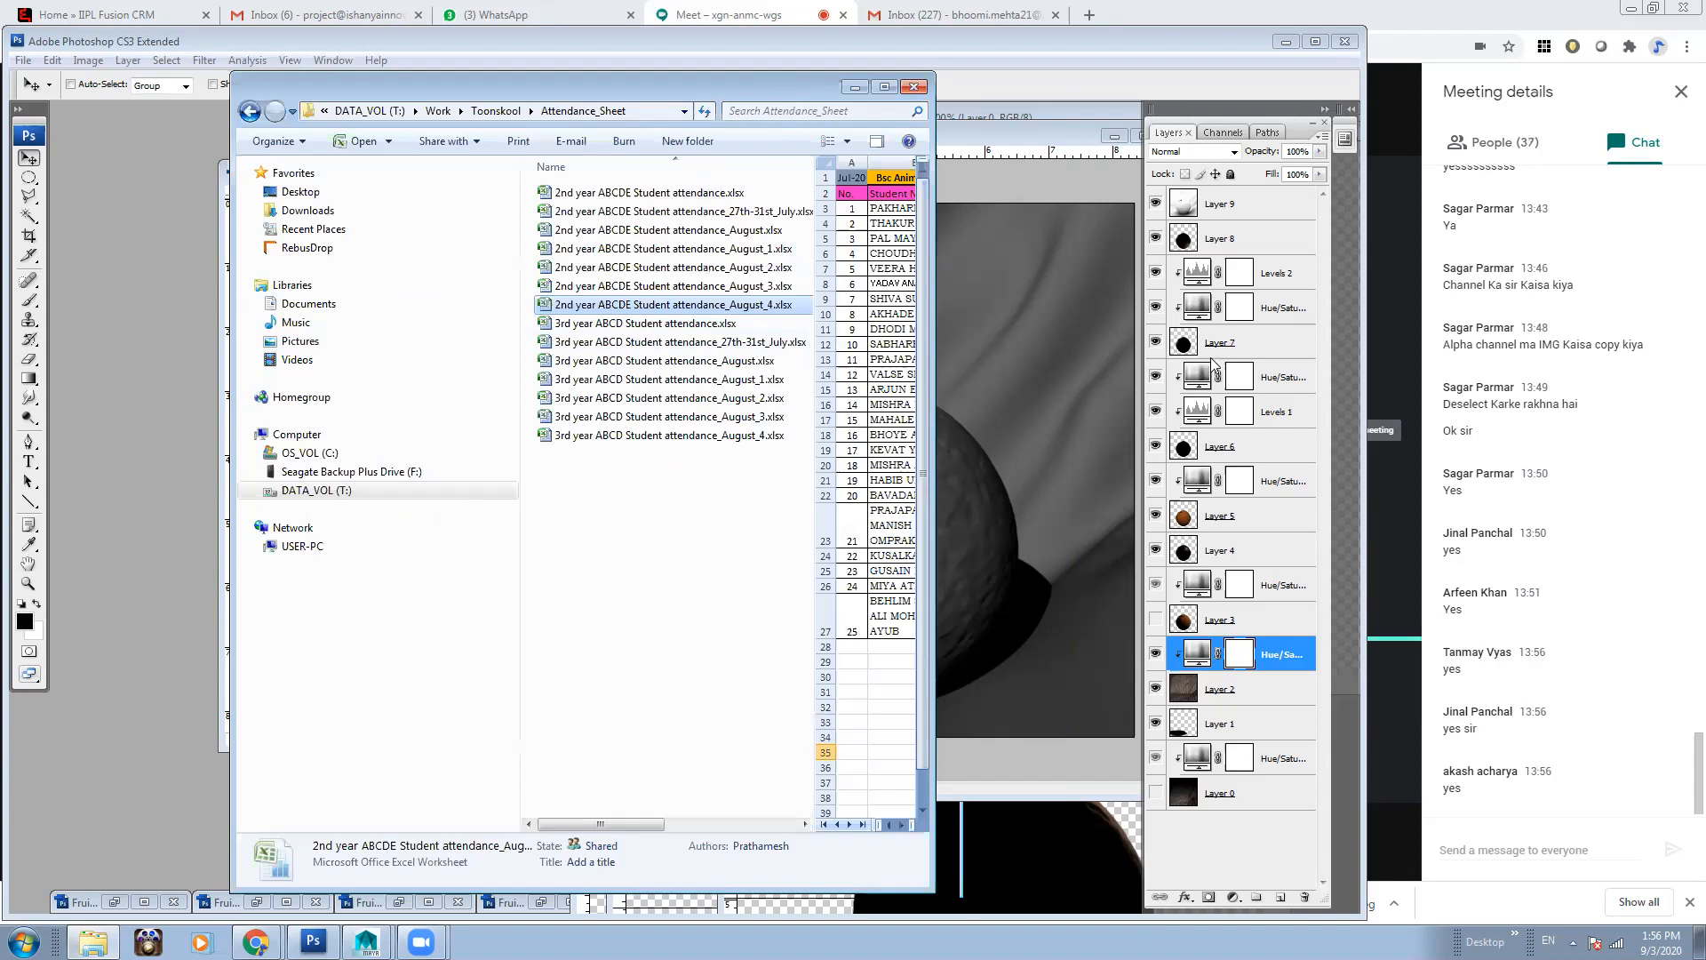
{"action": "double_click", "coordinate": [727, 307]}
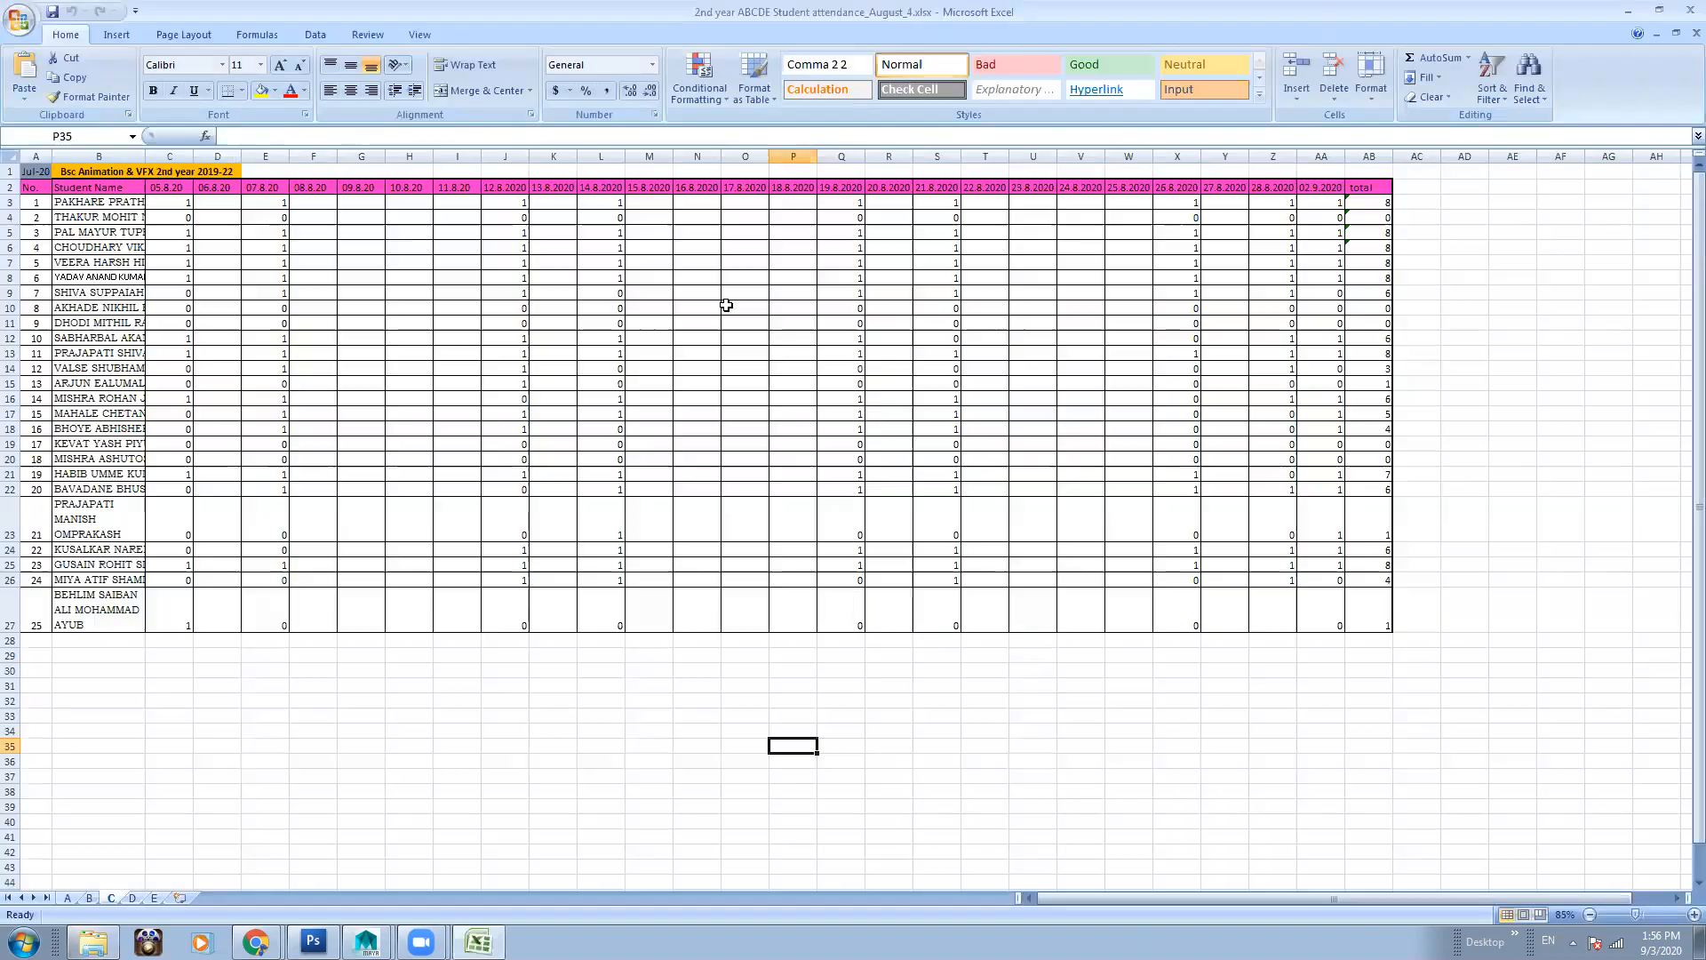
Restore the Excel window to a smaller, narrower size and minimise Photoshop to uncover the Meet call
{"action": "left_click", "coordinate": [1654, 9]}
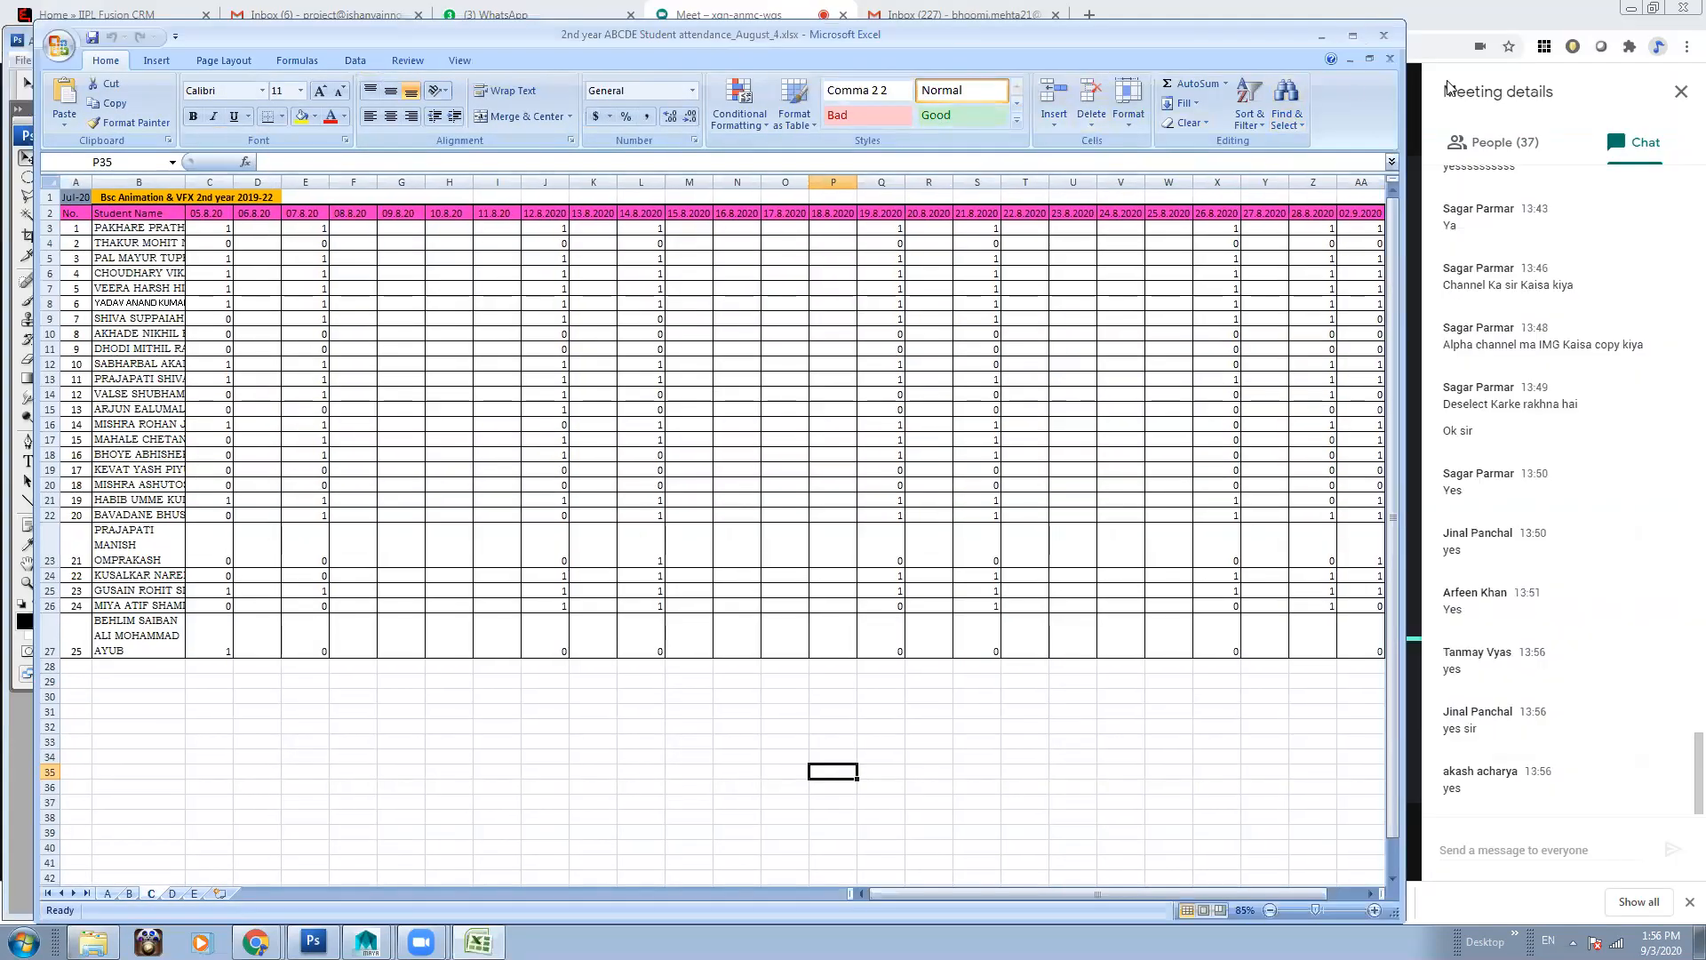
{"action": "left_click_drag", "start_coordinate": [1401, 144], "coordinate": [1073, 144]}
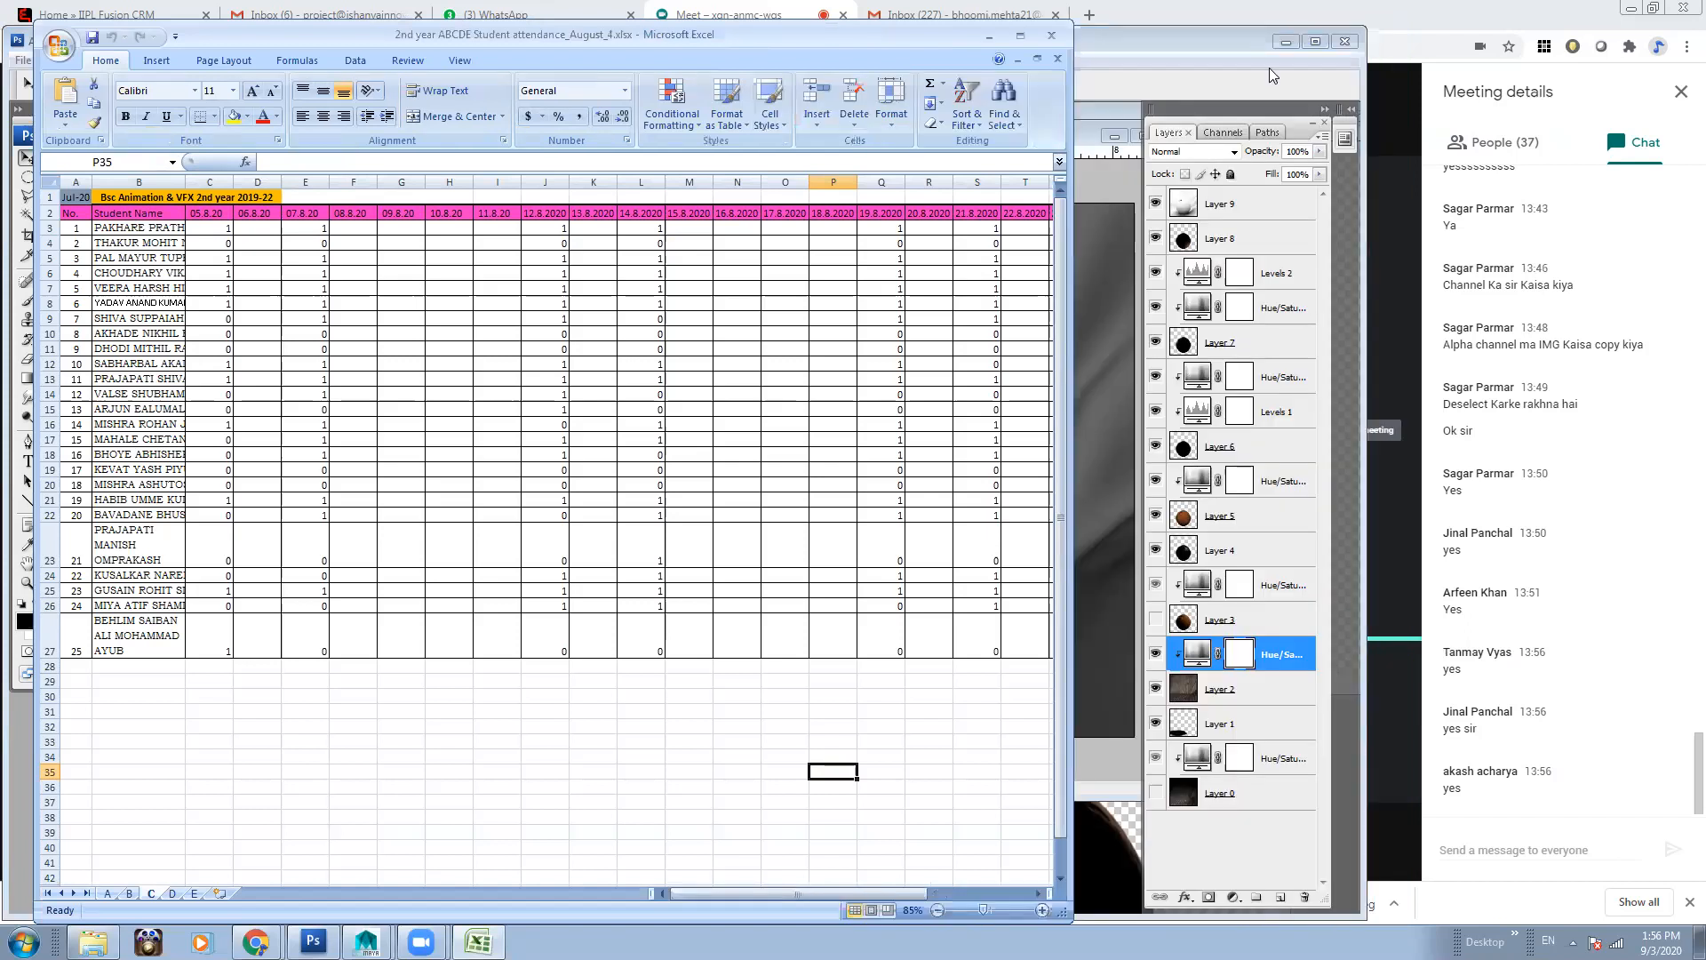
{"action": "left_click", "coordinate": [1287, 34]}
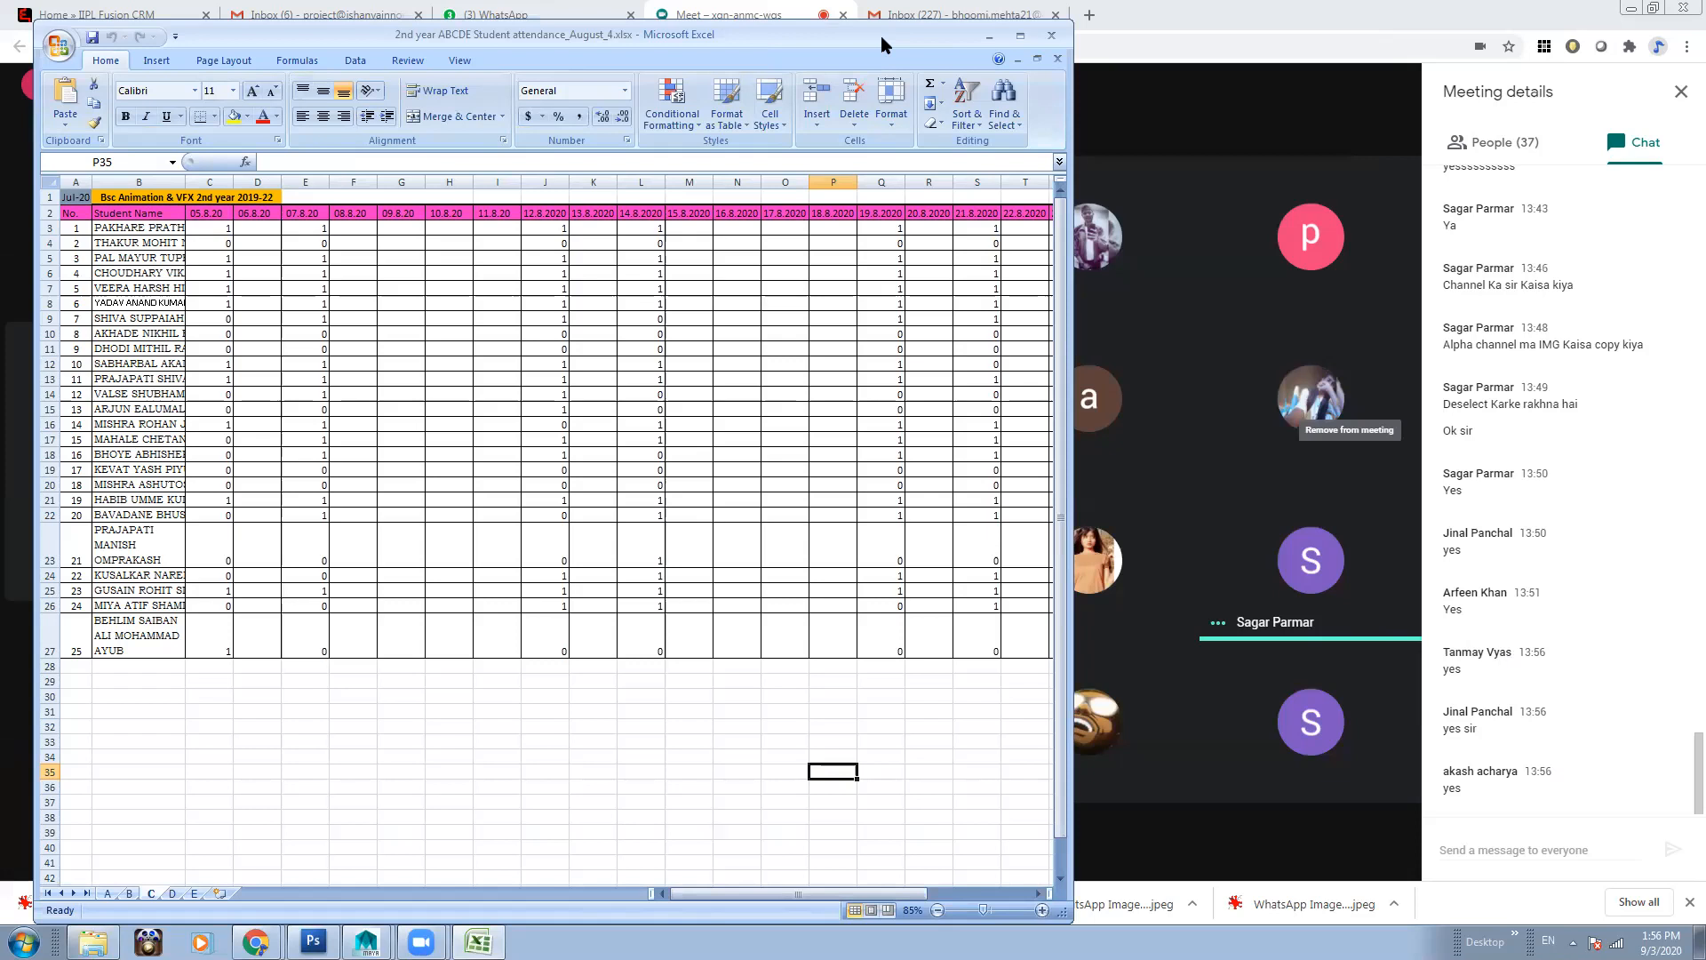
Reposition the Excel window and view sheet D of the attendance workbook before minimising it
{"action": "left_click_drag", "start_coordinate": [881, 36], "coordinate": [930, 35]}
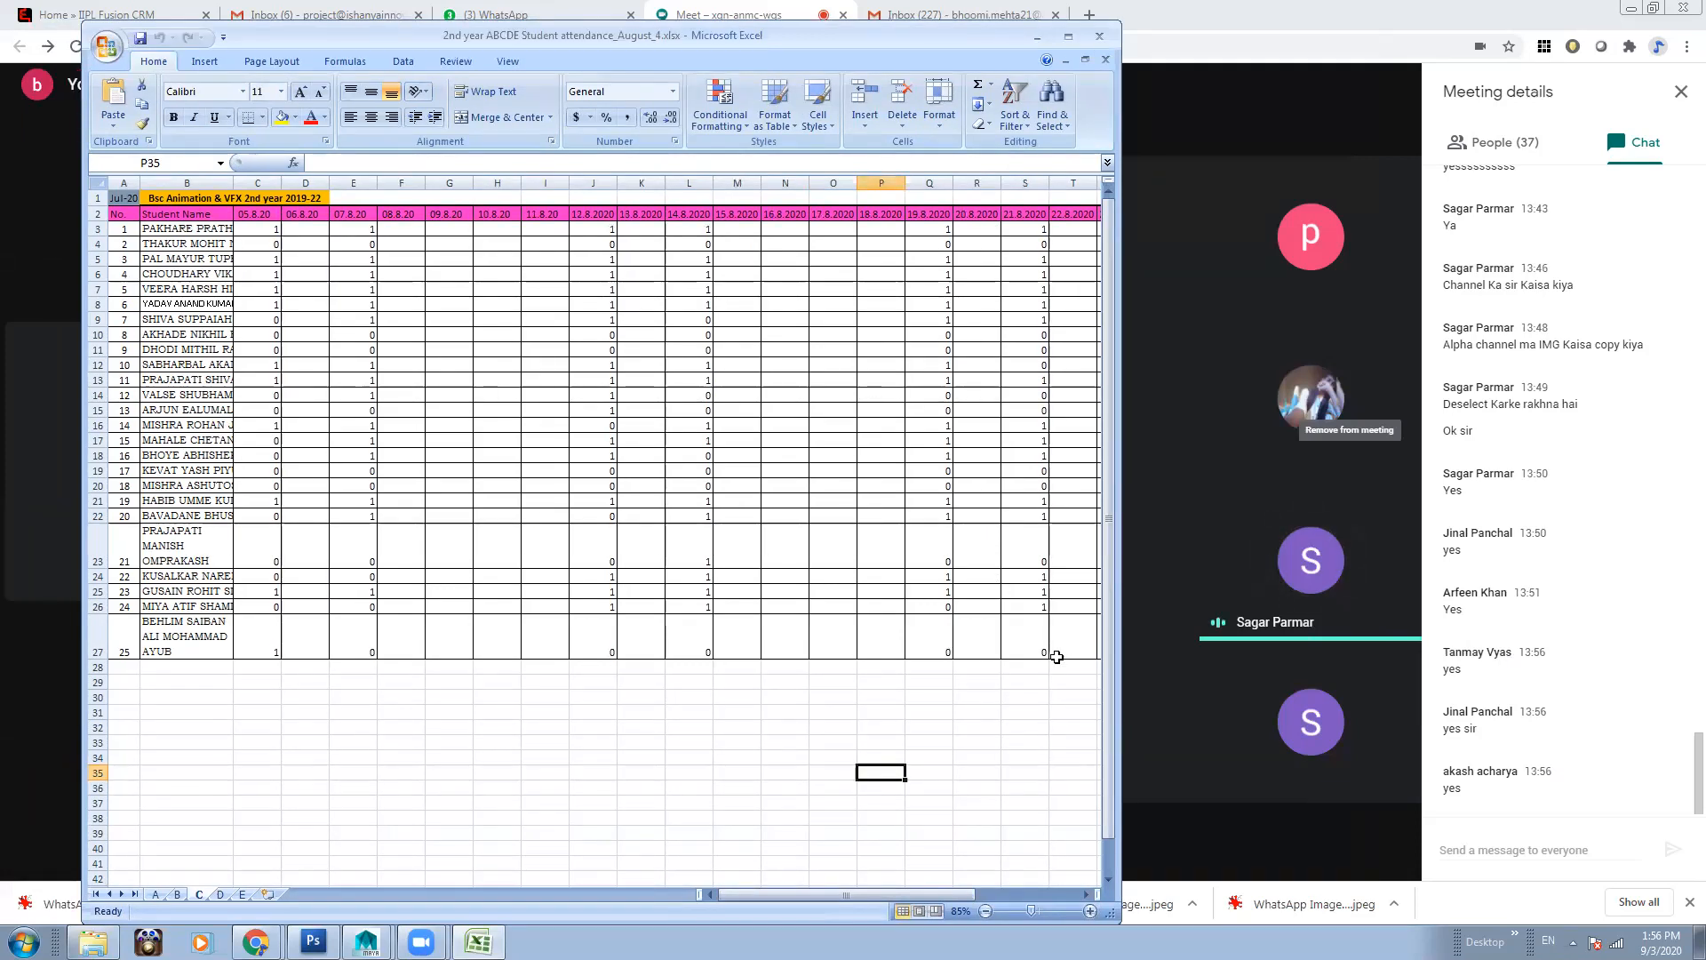
{"action": "left_click", "coordinate": [221, 895]}
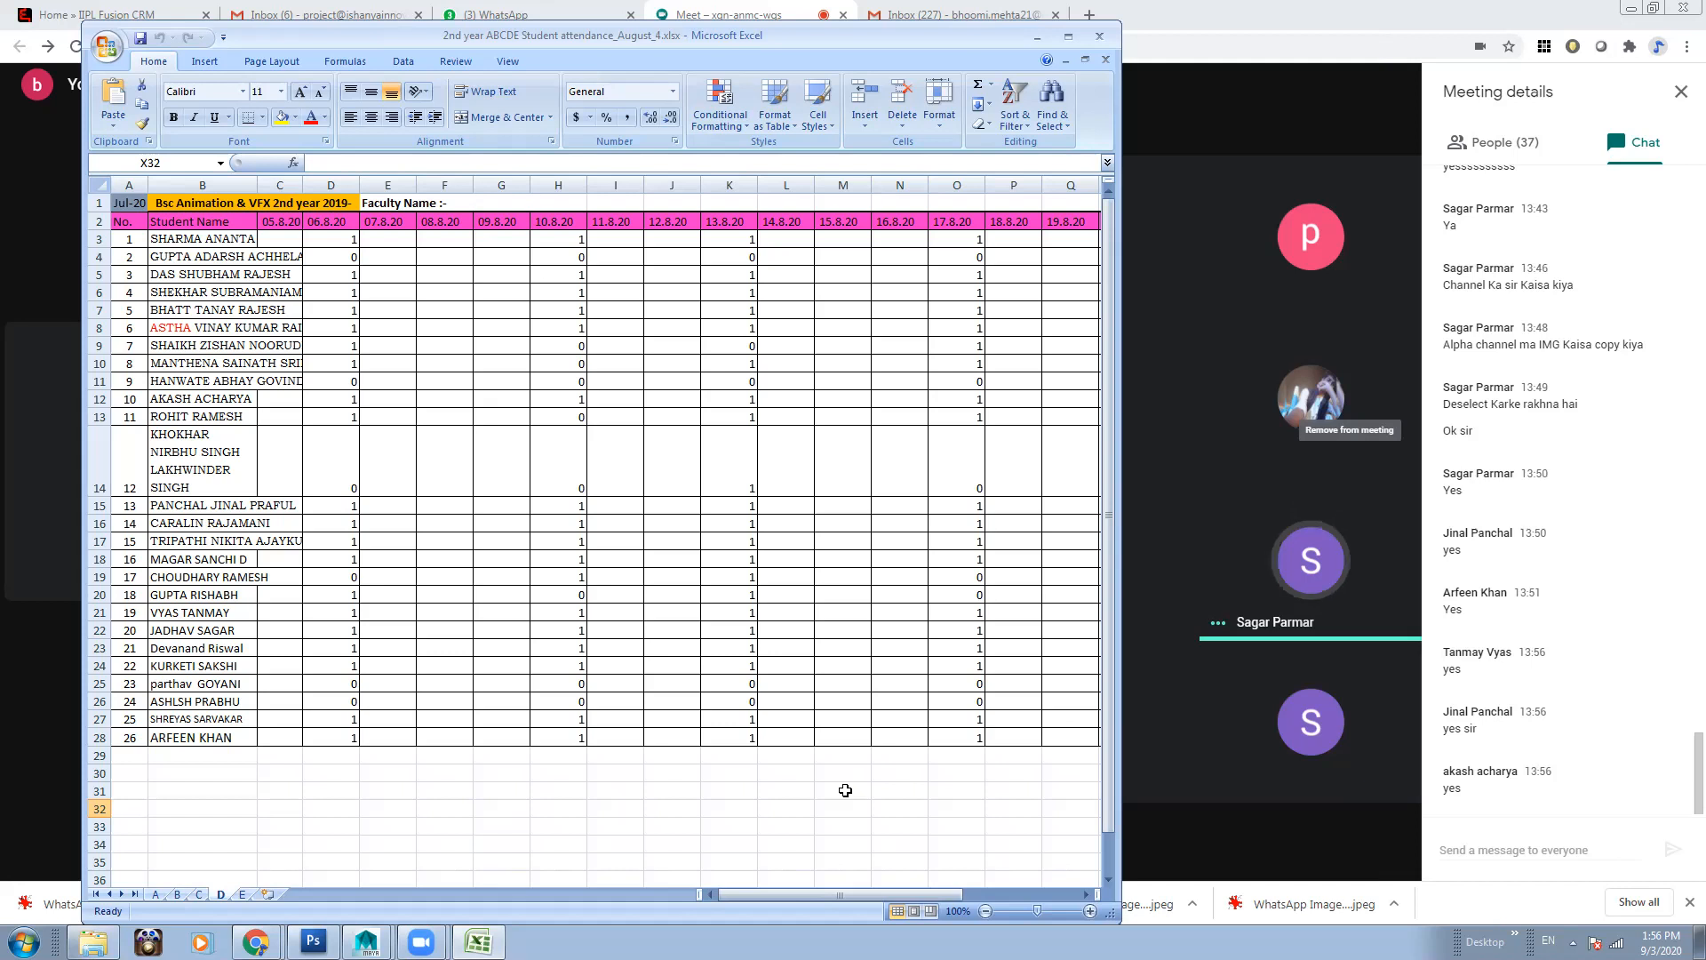
{"action": "left_click", "coordinate": [1037, 36]}
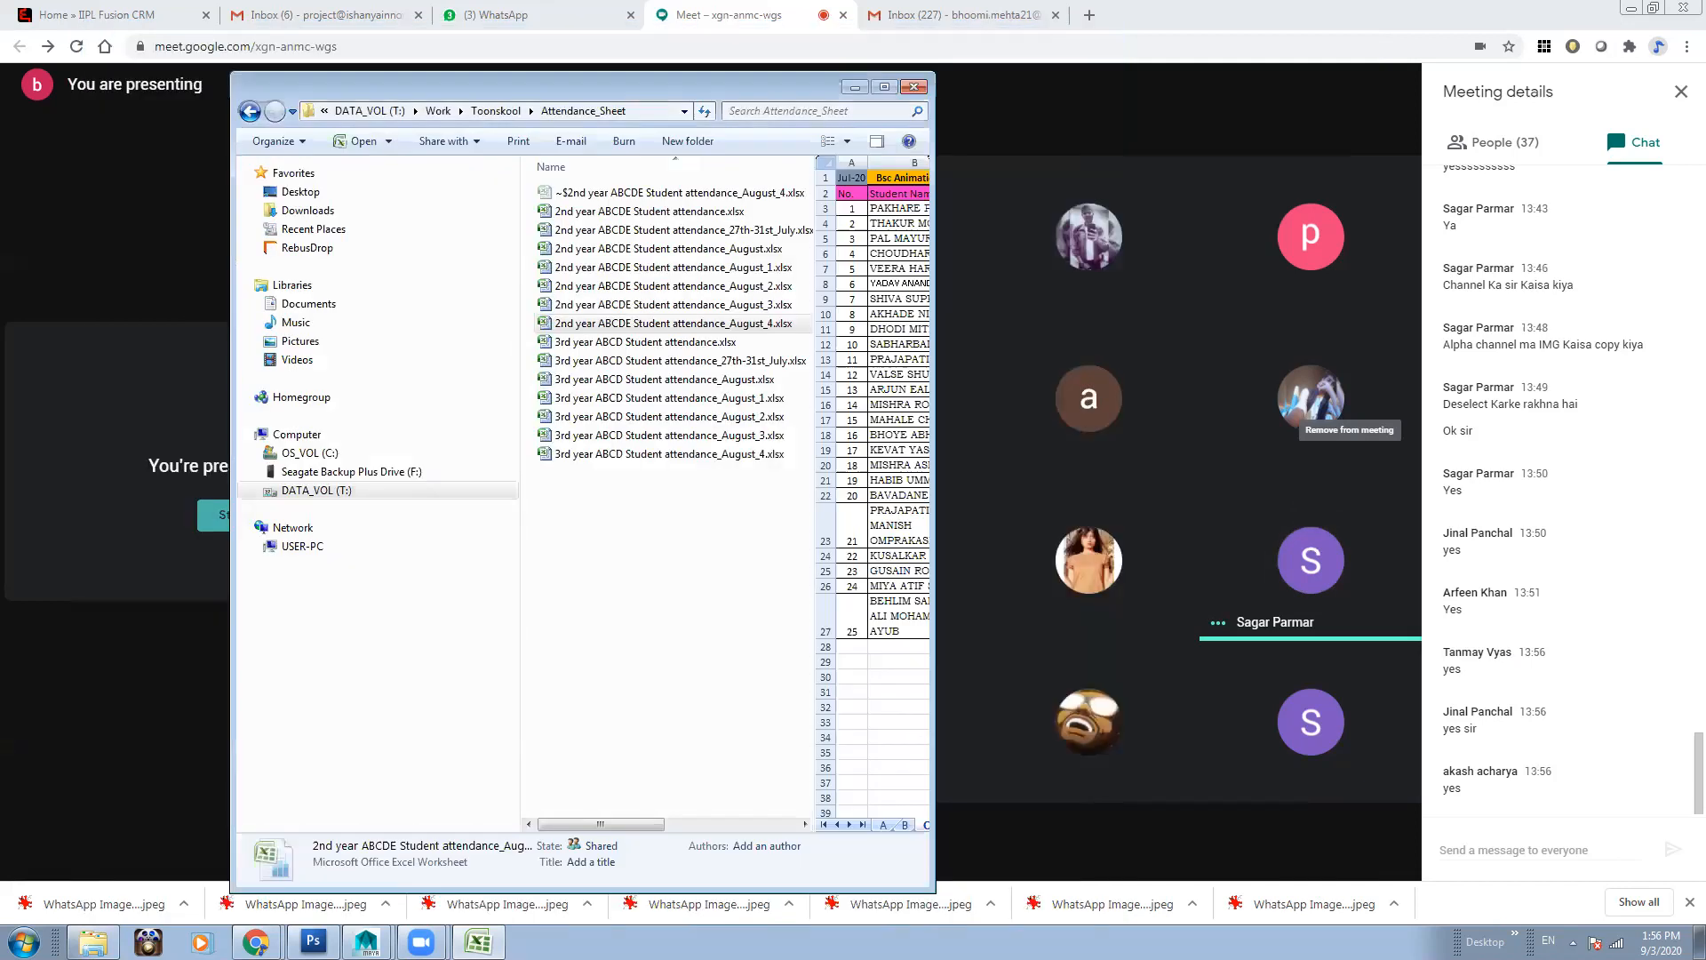
Switch to Maya and close the Attribute Spread Sheet and Render View windows
{"action": "mouse_move", "coordinate": [366, 940]}
{"action": "left_click", "coordinate": [376, 911]}
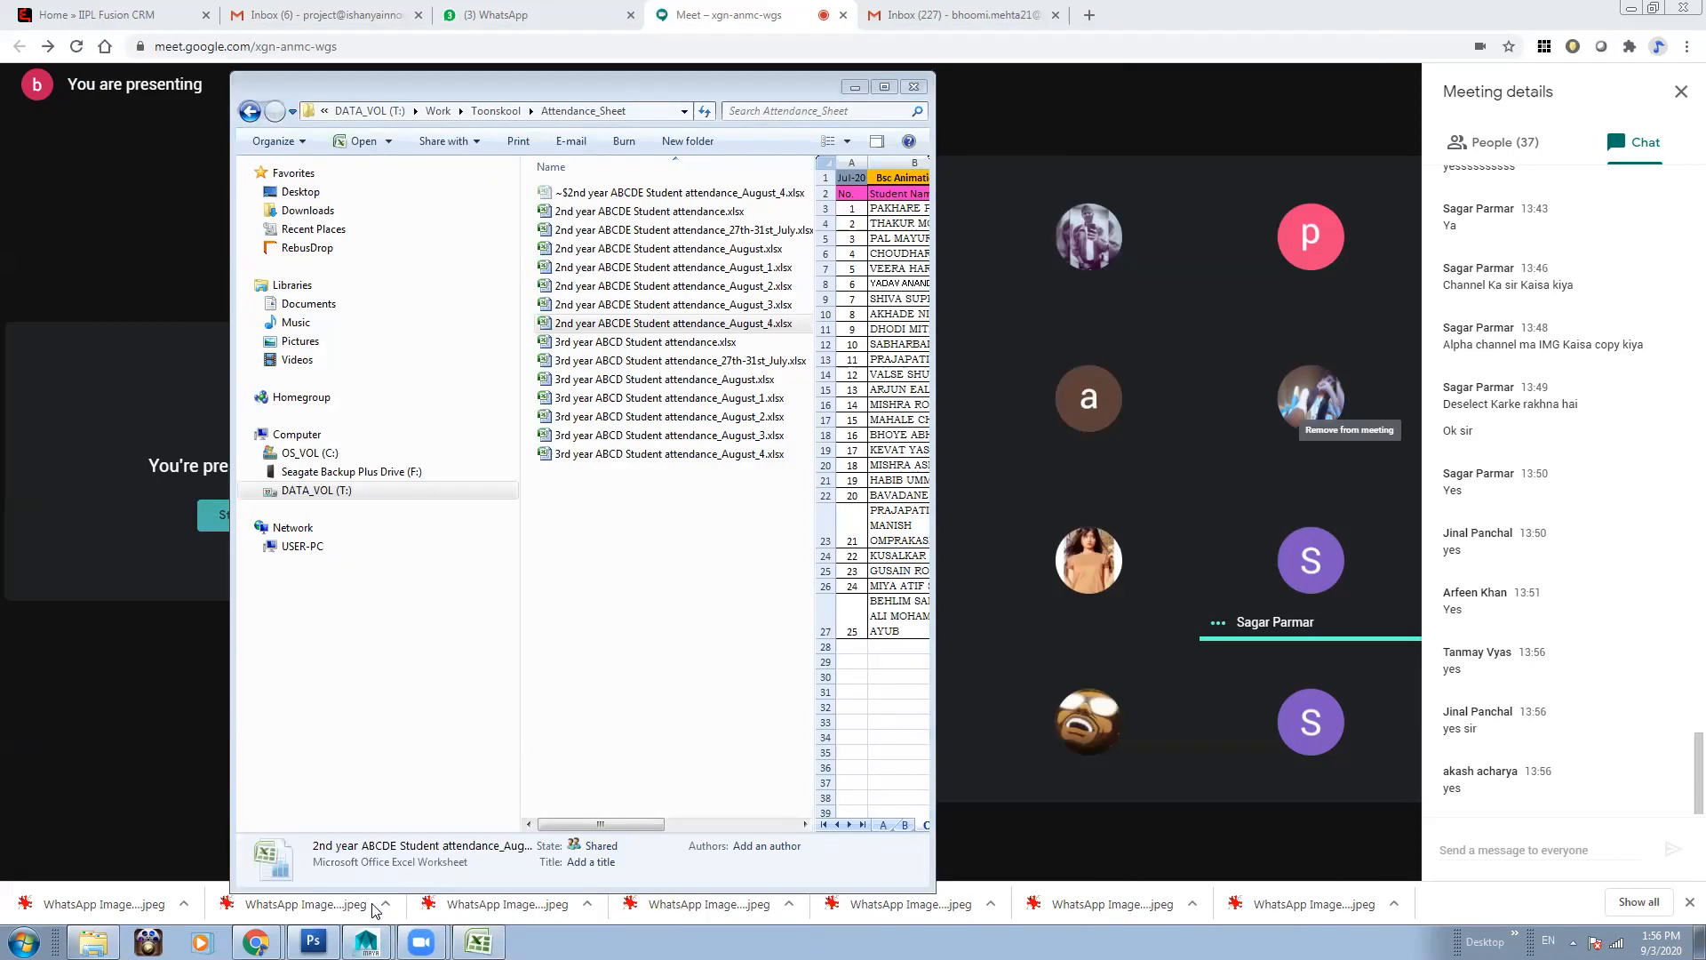
{"action": "left_click", "coordinate": [1205, 211]}
{"action": "left_click", "coordinate": [1093, 180]}
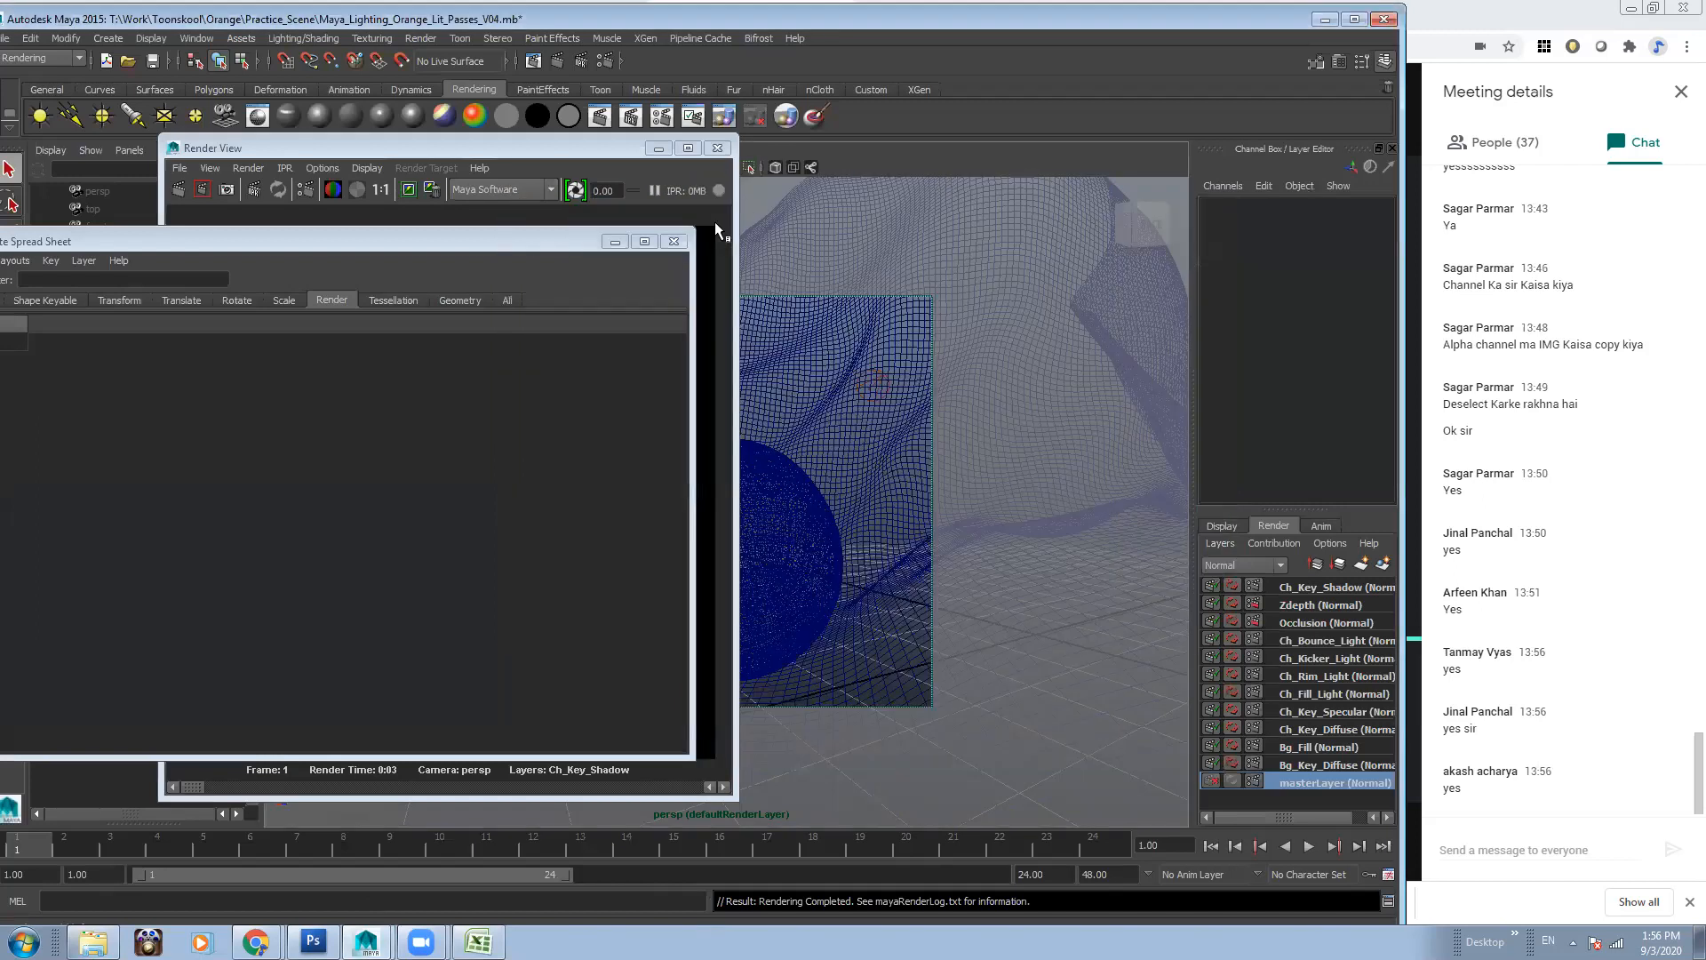
{"action": "left_click", "coordinate": [674, 242]}
{"action": "left_click", "coordinate": [717, 147]}
{"action": "left_click", "coordinate": [751, 494]}
{"action": "left_click", "coordinate": [715, 212]}
View the orange scene through another perspective camera with smooth shading, and minimise Maya
{"action": "left_click", "coordinate": [499, 153]}
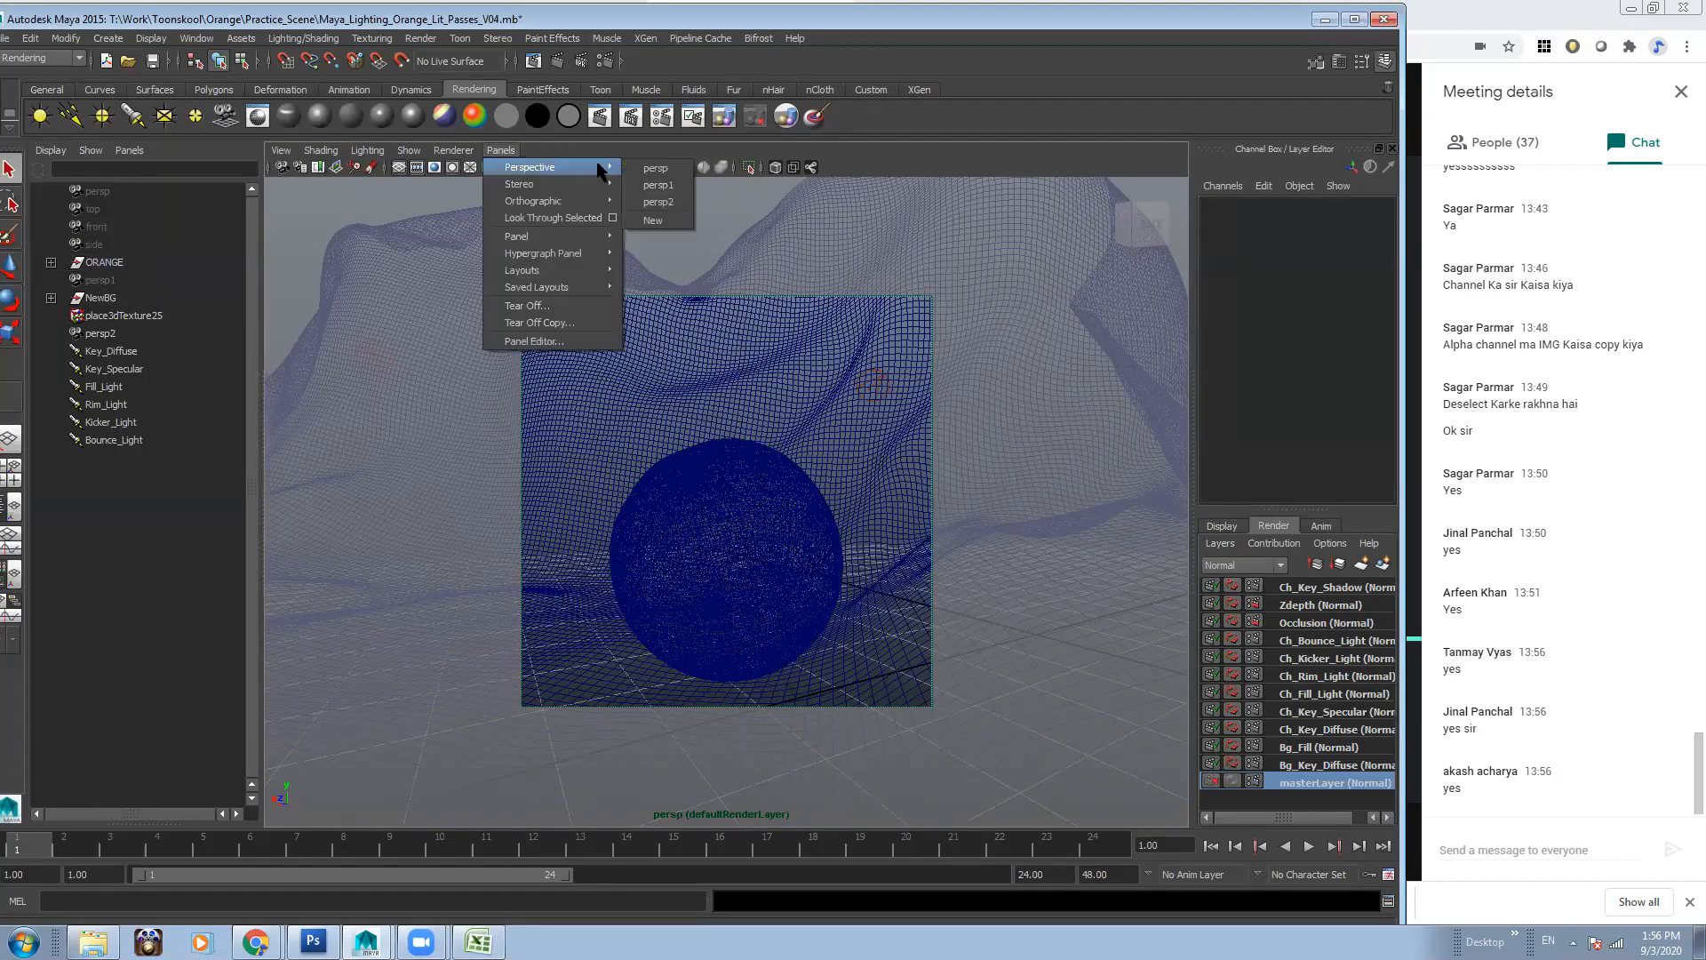
{"action": "left_click", "coordinate": [665, 197]}
{"action": "mouse_move", "coordinate": [869, 414]}
{"action": "left_mouse_down", "text": "alt"}
{"action": "mouse_move", "coordinate": [815, 417]}
{"action": "mouse_move", "coordinate": [948, 480]}
{"action": "mouse_move", "coordinate": [943, 378]}
{"action": "mouse_move", "coordinate": [898, 417]}
{"action": "mouse_move", "coordinate": [993, 493]}
{"action": "mouse_move", "coordinate": [895, 461]}
{"action": "left_mouse_up", "text": "alt"}
{"action": "key", "text": "5"}
{"action": "left_click", "coordinate": [1322, 20]}
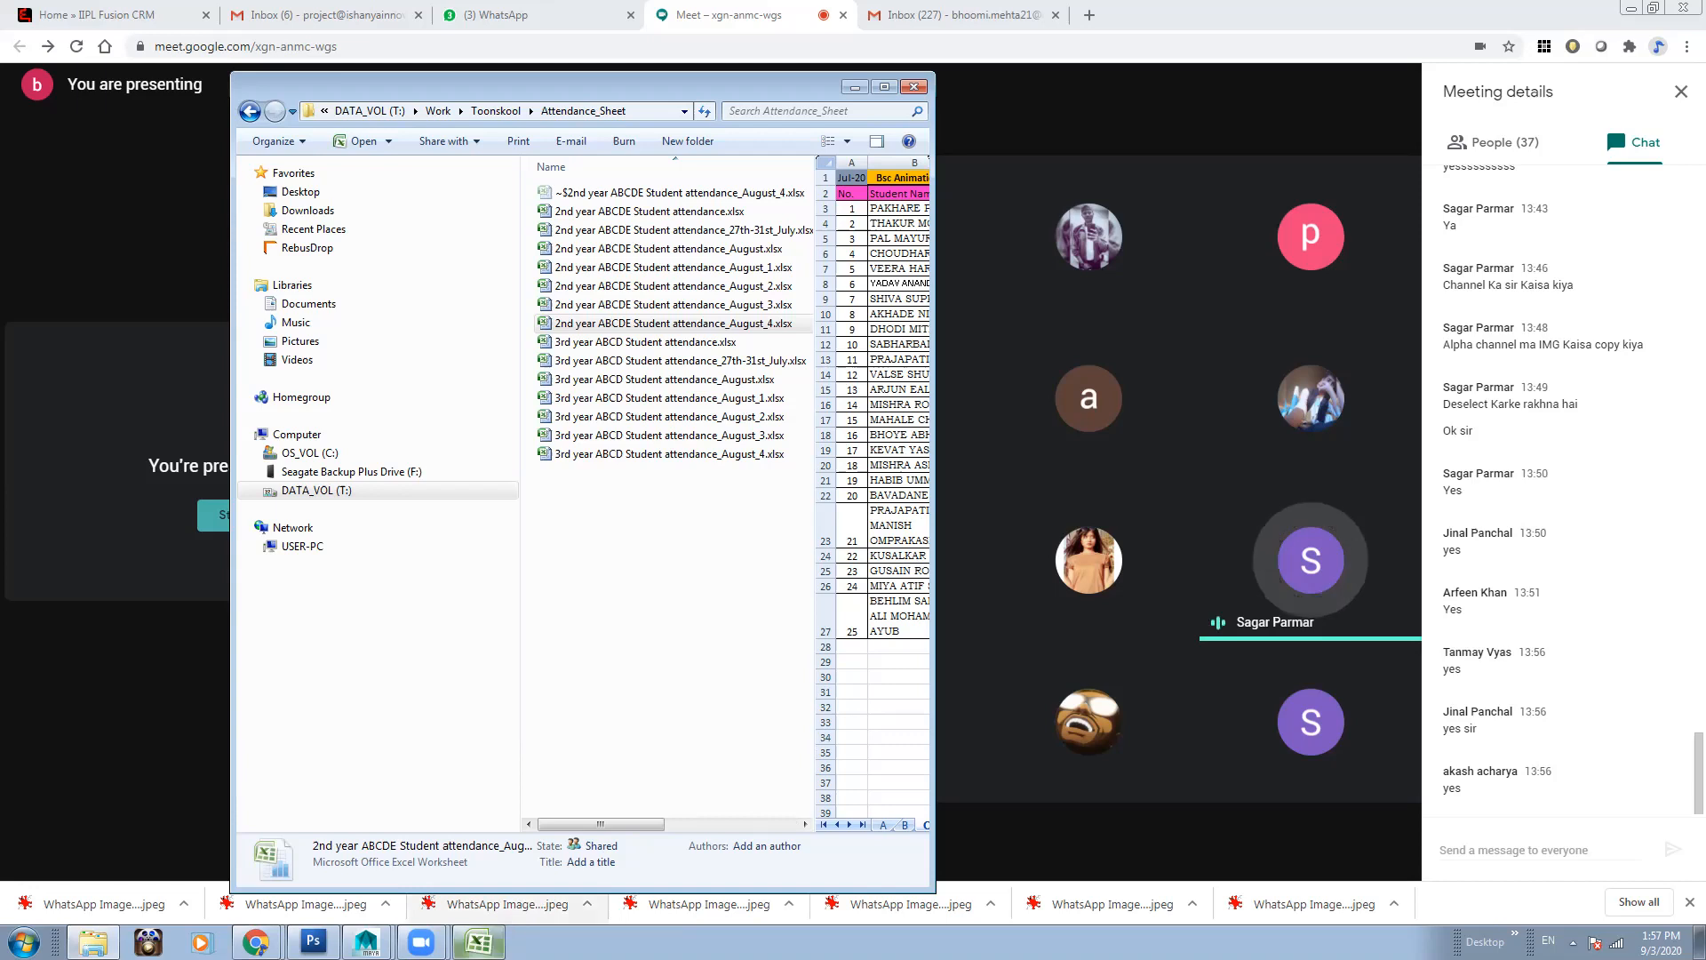
Reopen 2nd year ABCDE Student attendance_August_4.xlsx and display sheet D
{"action": "left_click", "coordinate": [736, 569]}
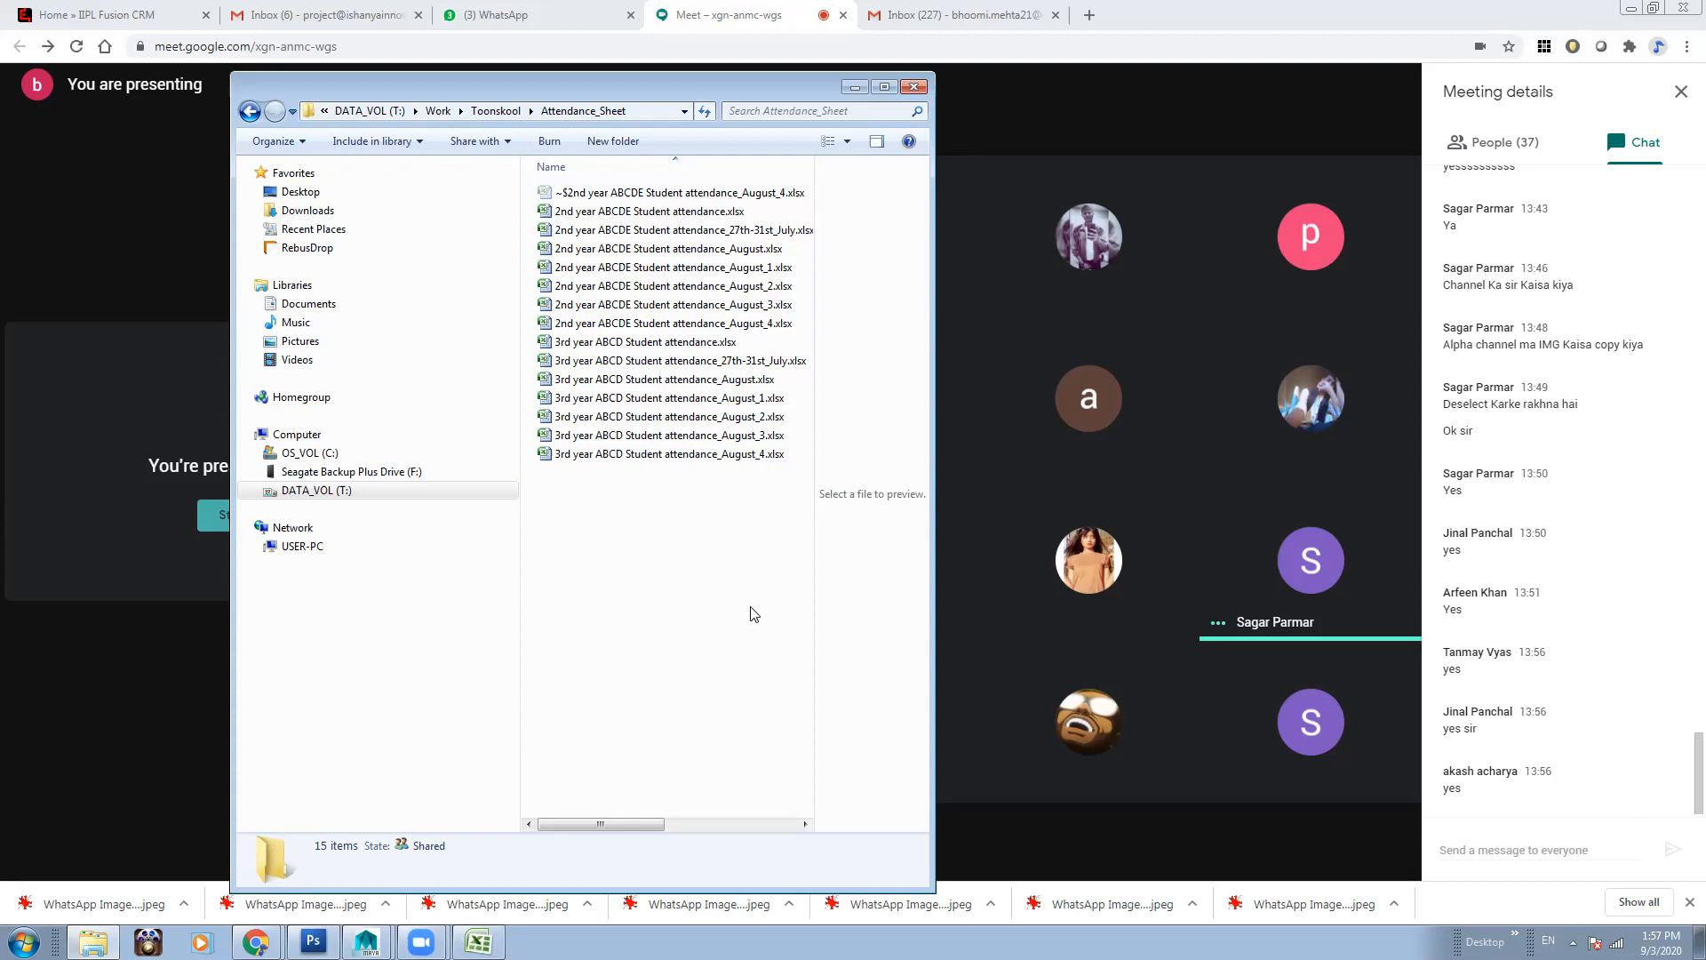
{"action": "left_click", "coordinate": [756, 325]}
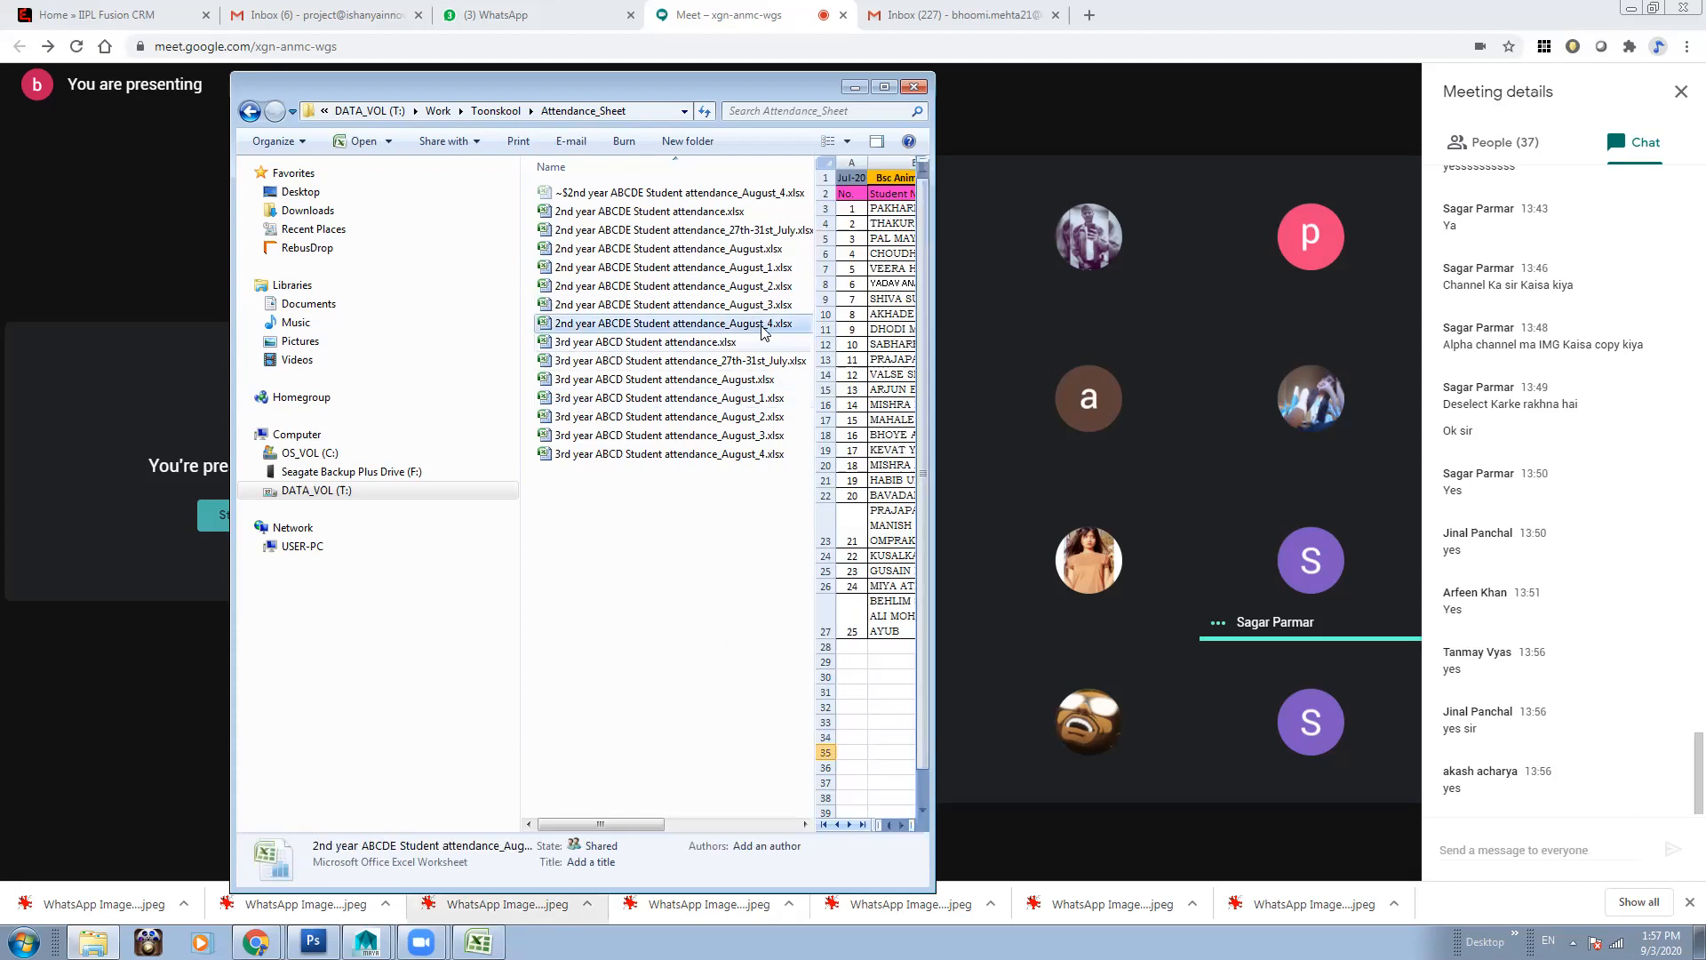
{"action": "double_click", "coordinate": [766, 326]}
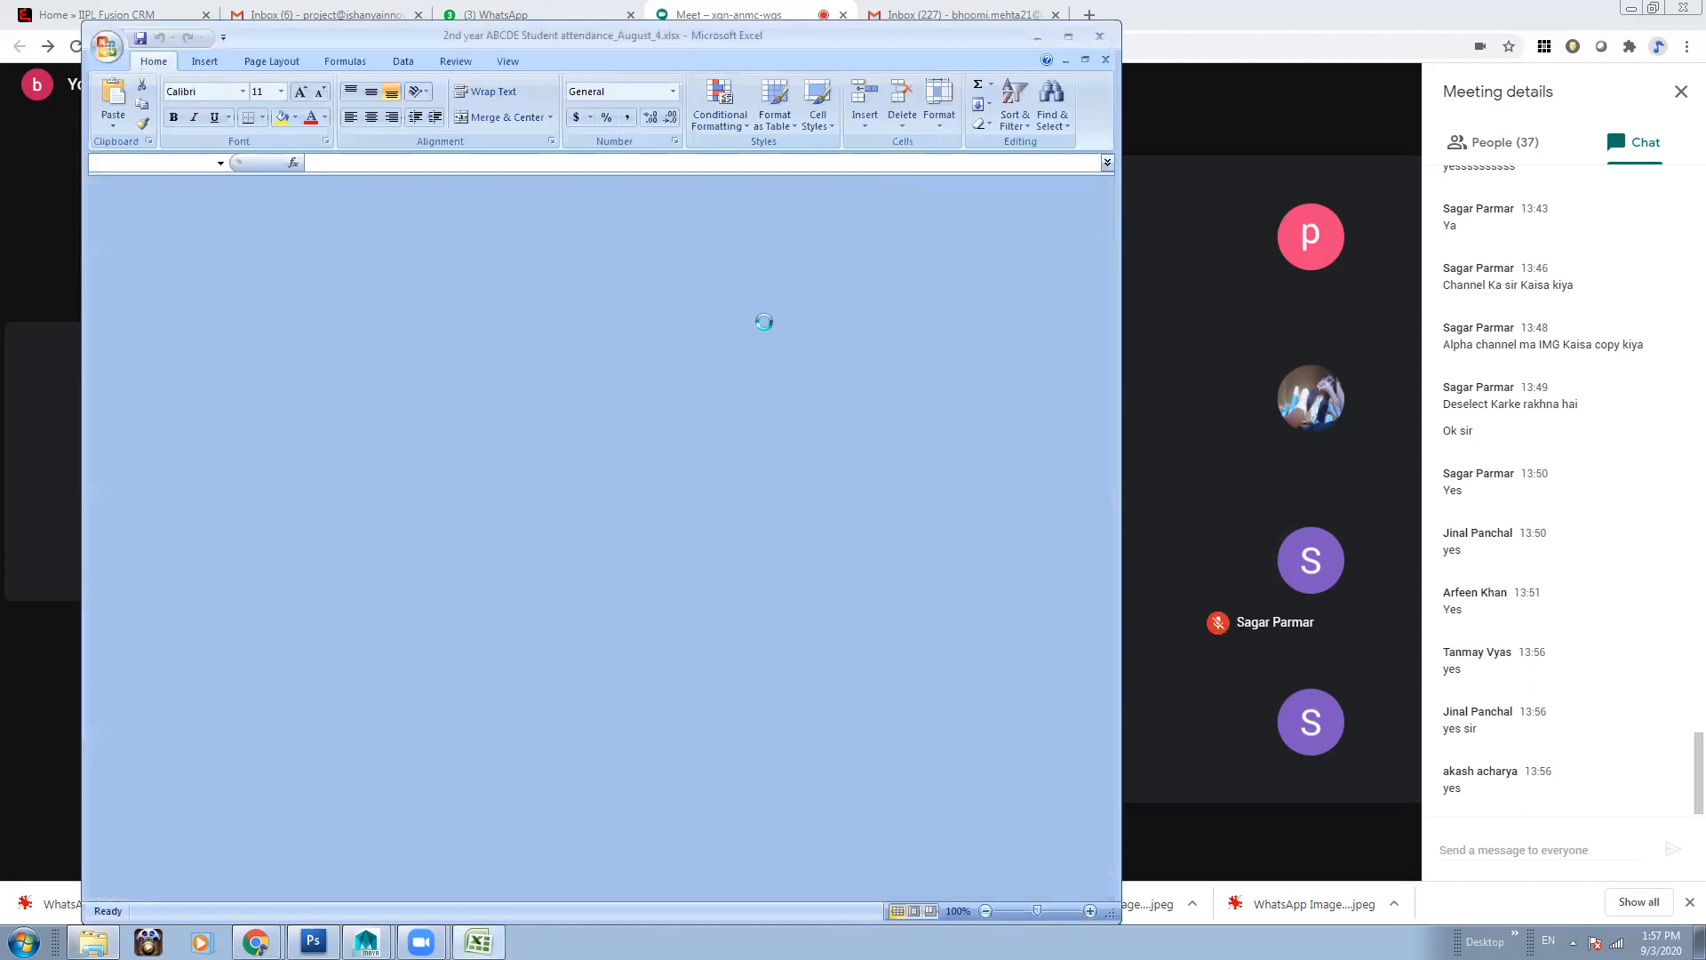
{"action": "left_click", "coordinate": [221, 894]}
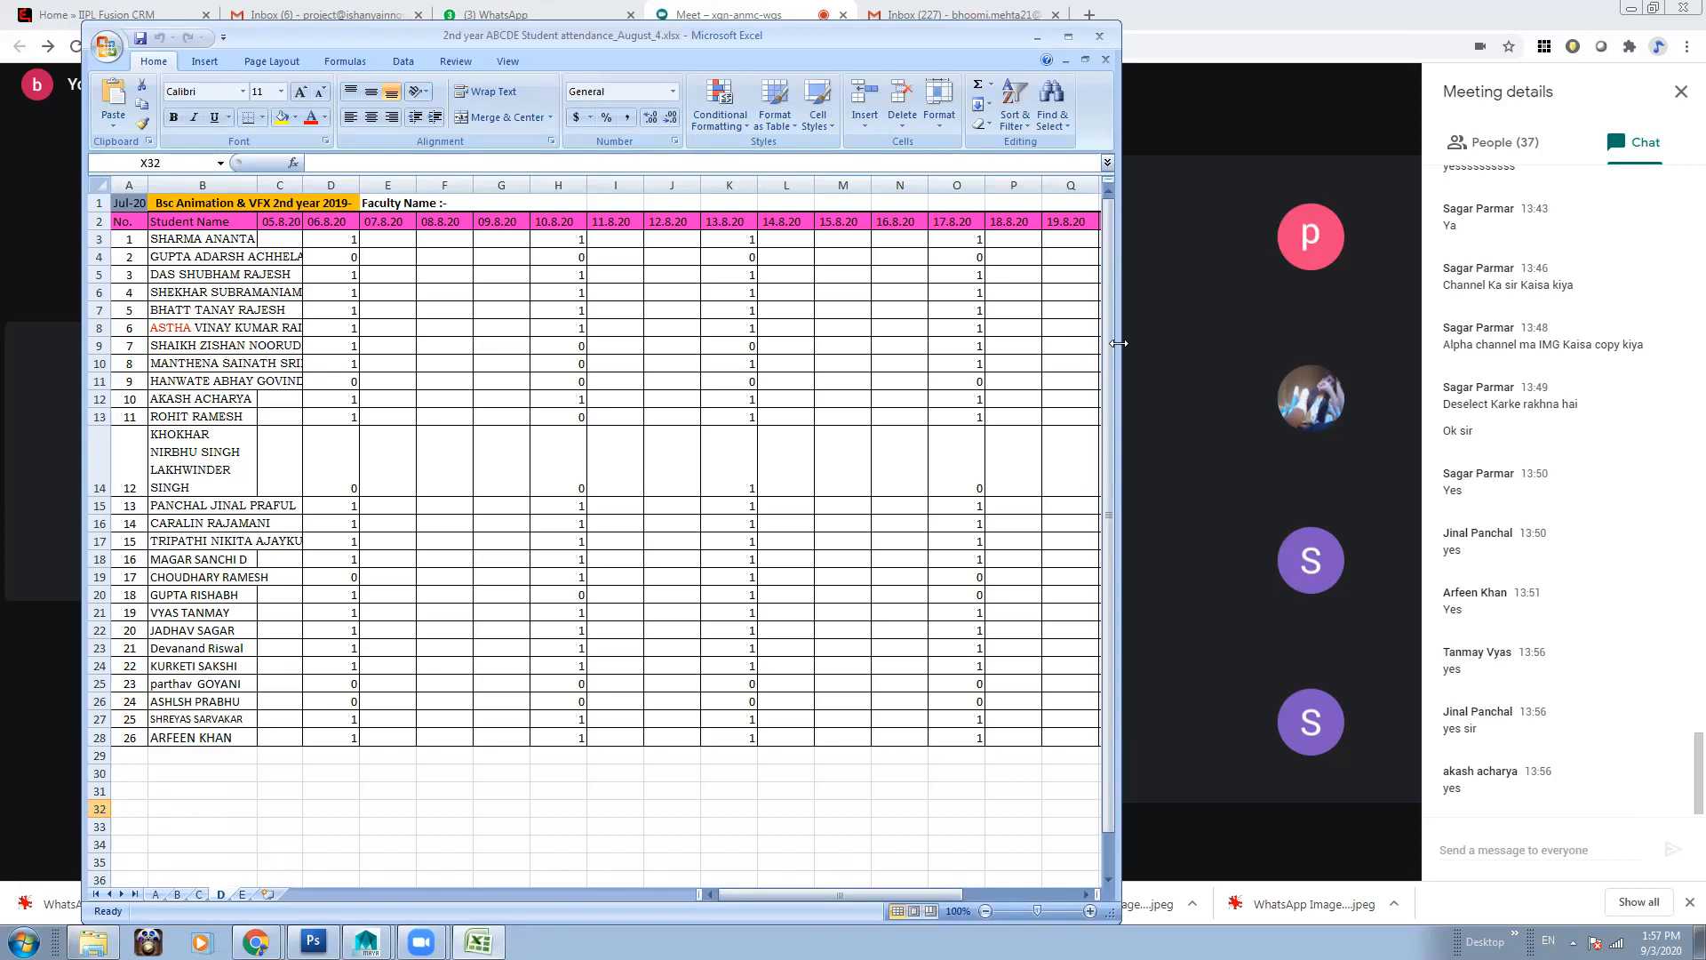
Widen and reposition the Excel window to reach the 03.9.20 column, and enter 1 for student No. 1 on sheet D
{"action": "left_click_drag", "start_coordinate": [1119, 343], "coordinate": [1537, 343]}
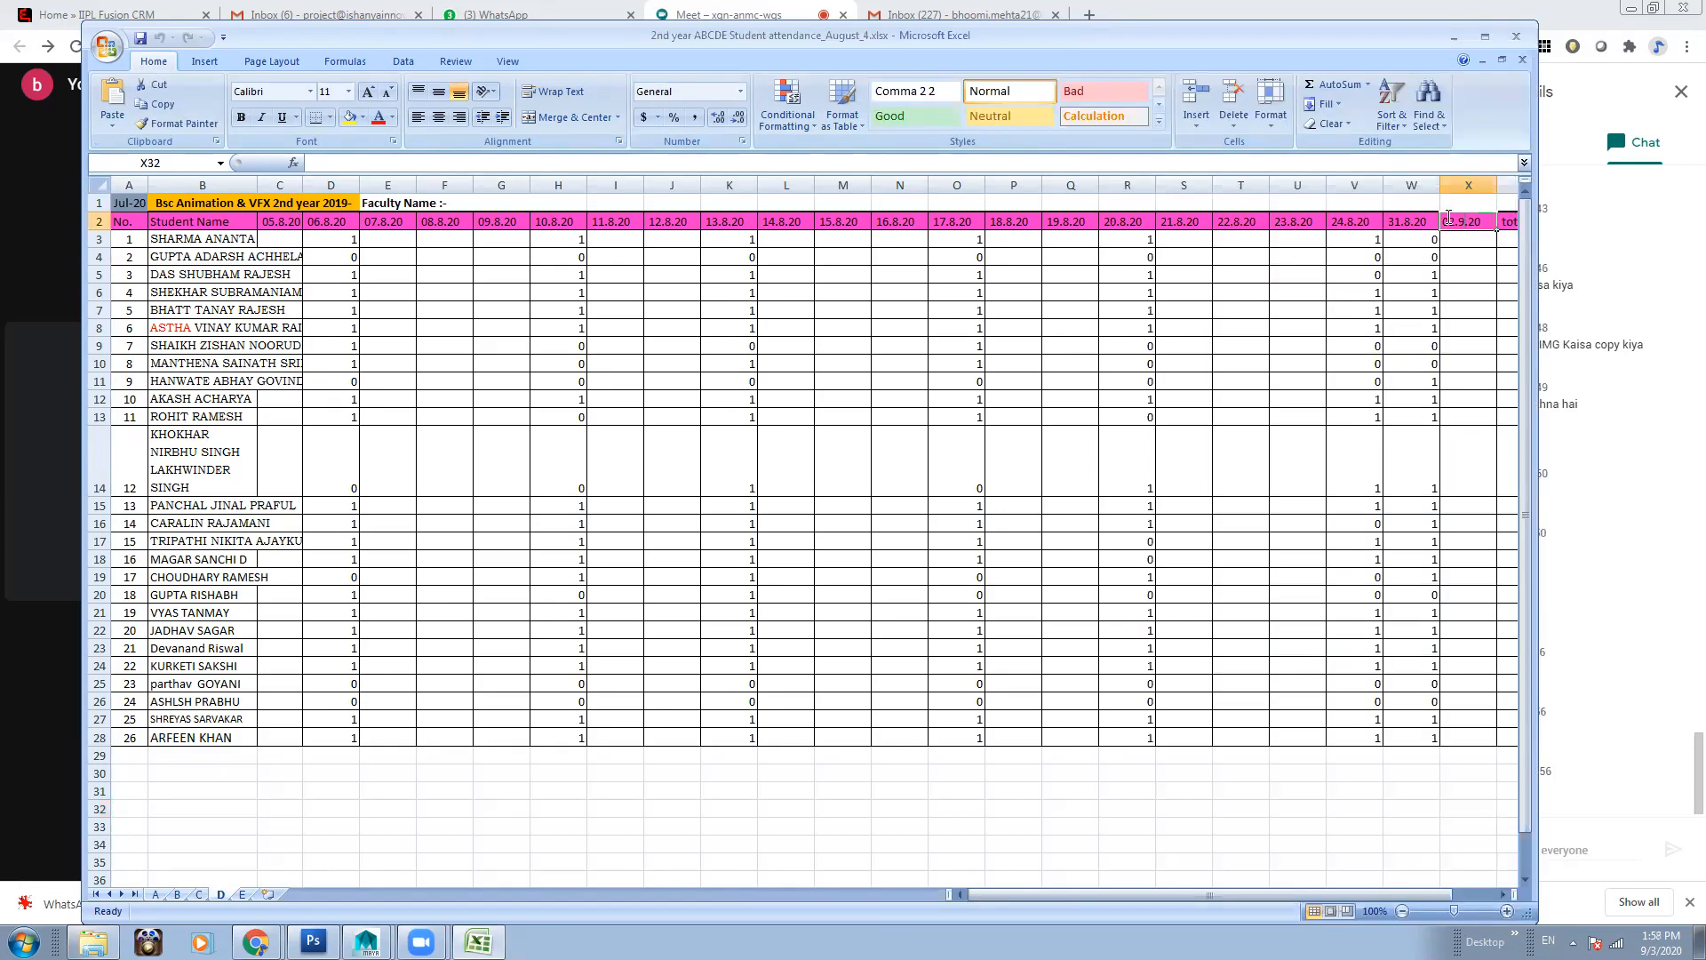
{"action": "left_click", "coordinate": [1454, 272]}
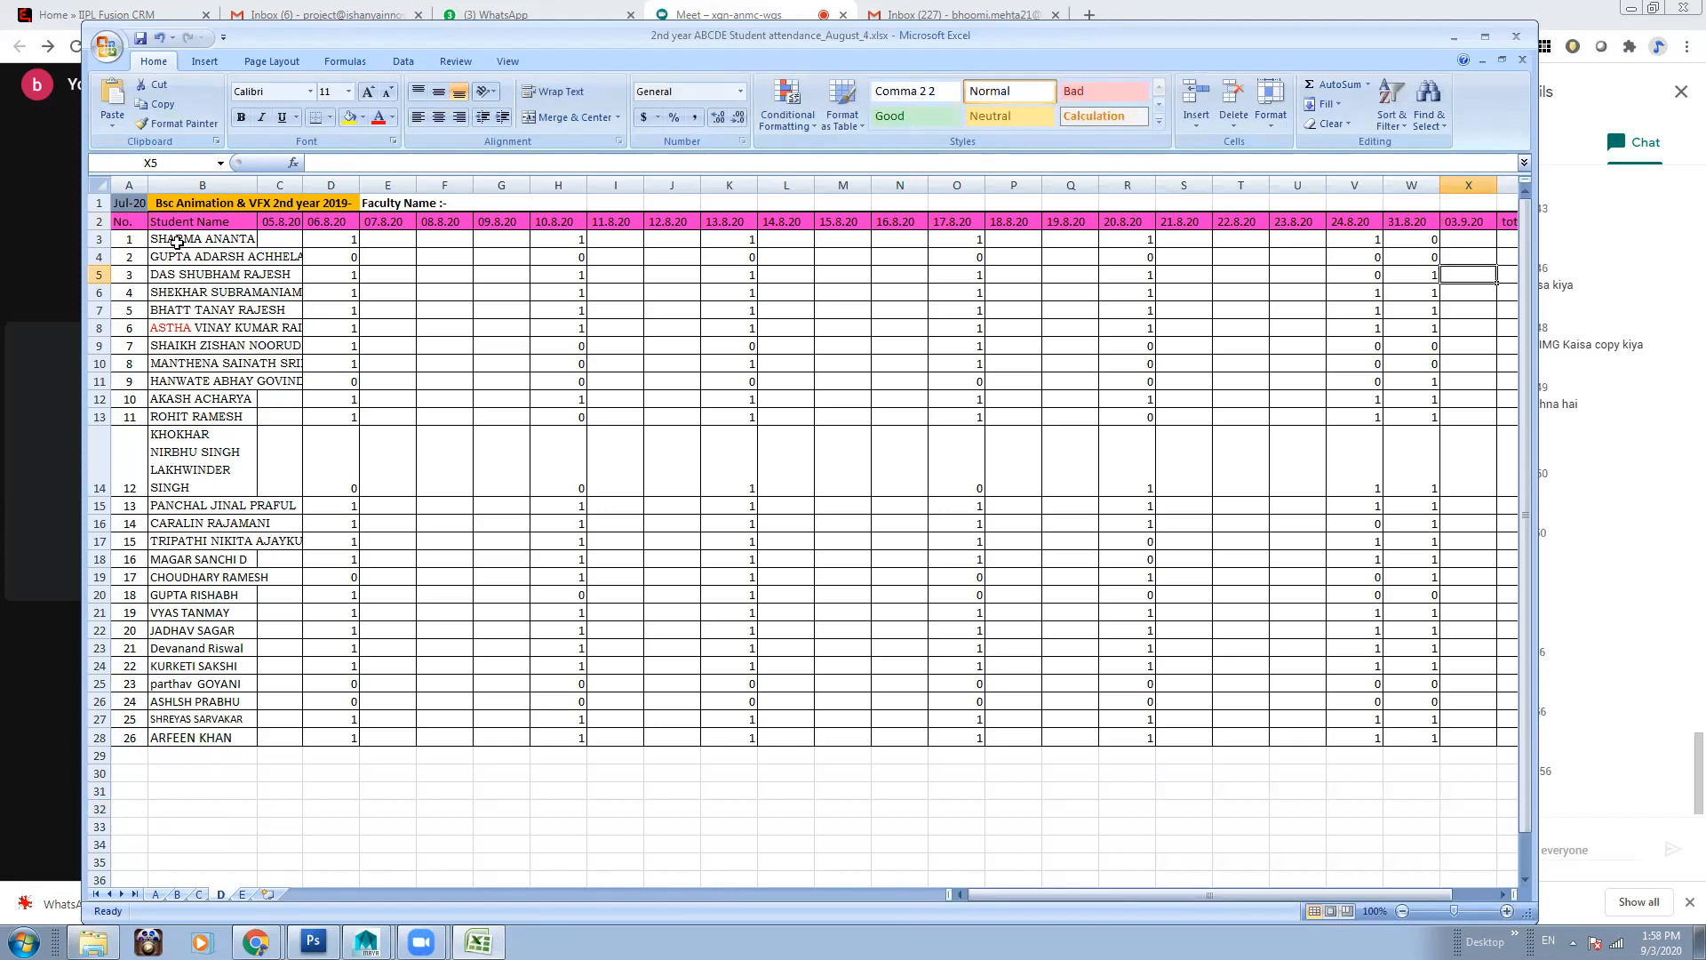
{"action": "left_click_drag", "start_coordinate": [1404, 43], "coordinate": [1196, 36]}
{"action": "left_click", "coordinate": [1251, 232]}
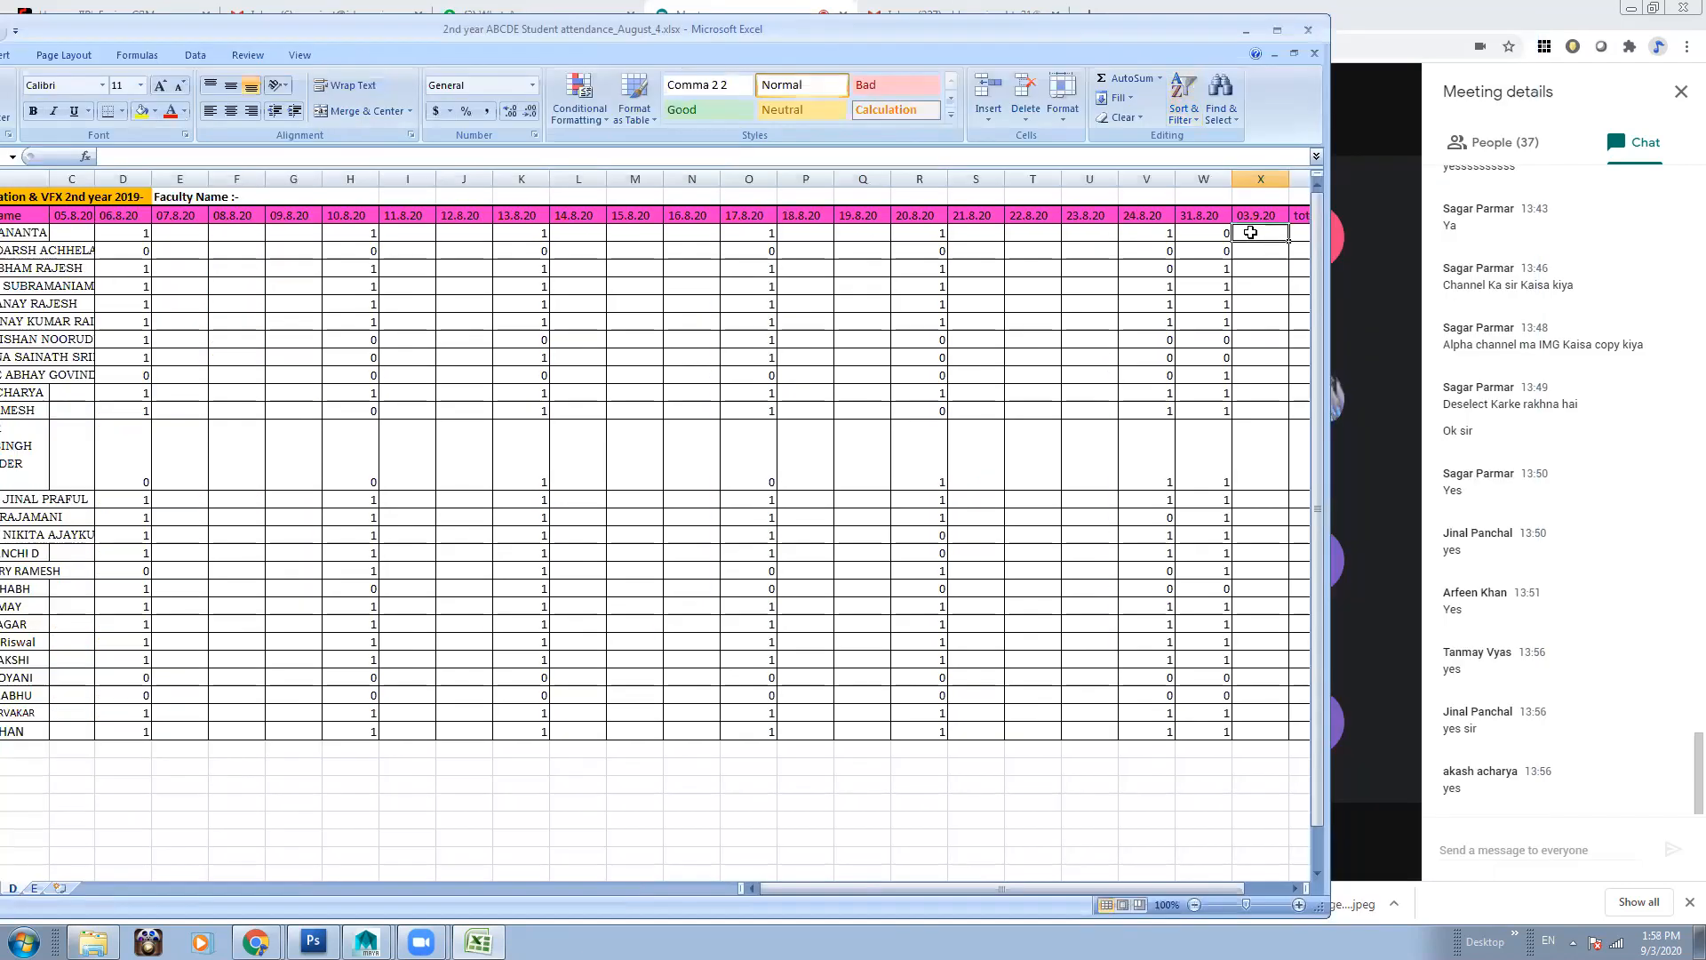
{"action": "type", "text": "1"}
{"action": "key", "text": "Return"}
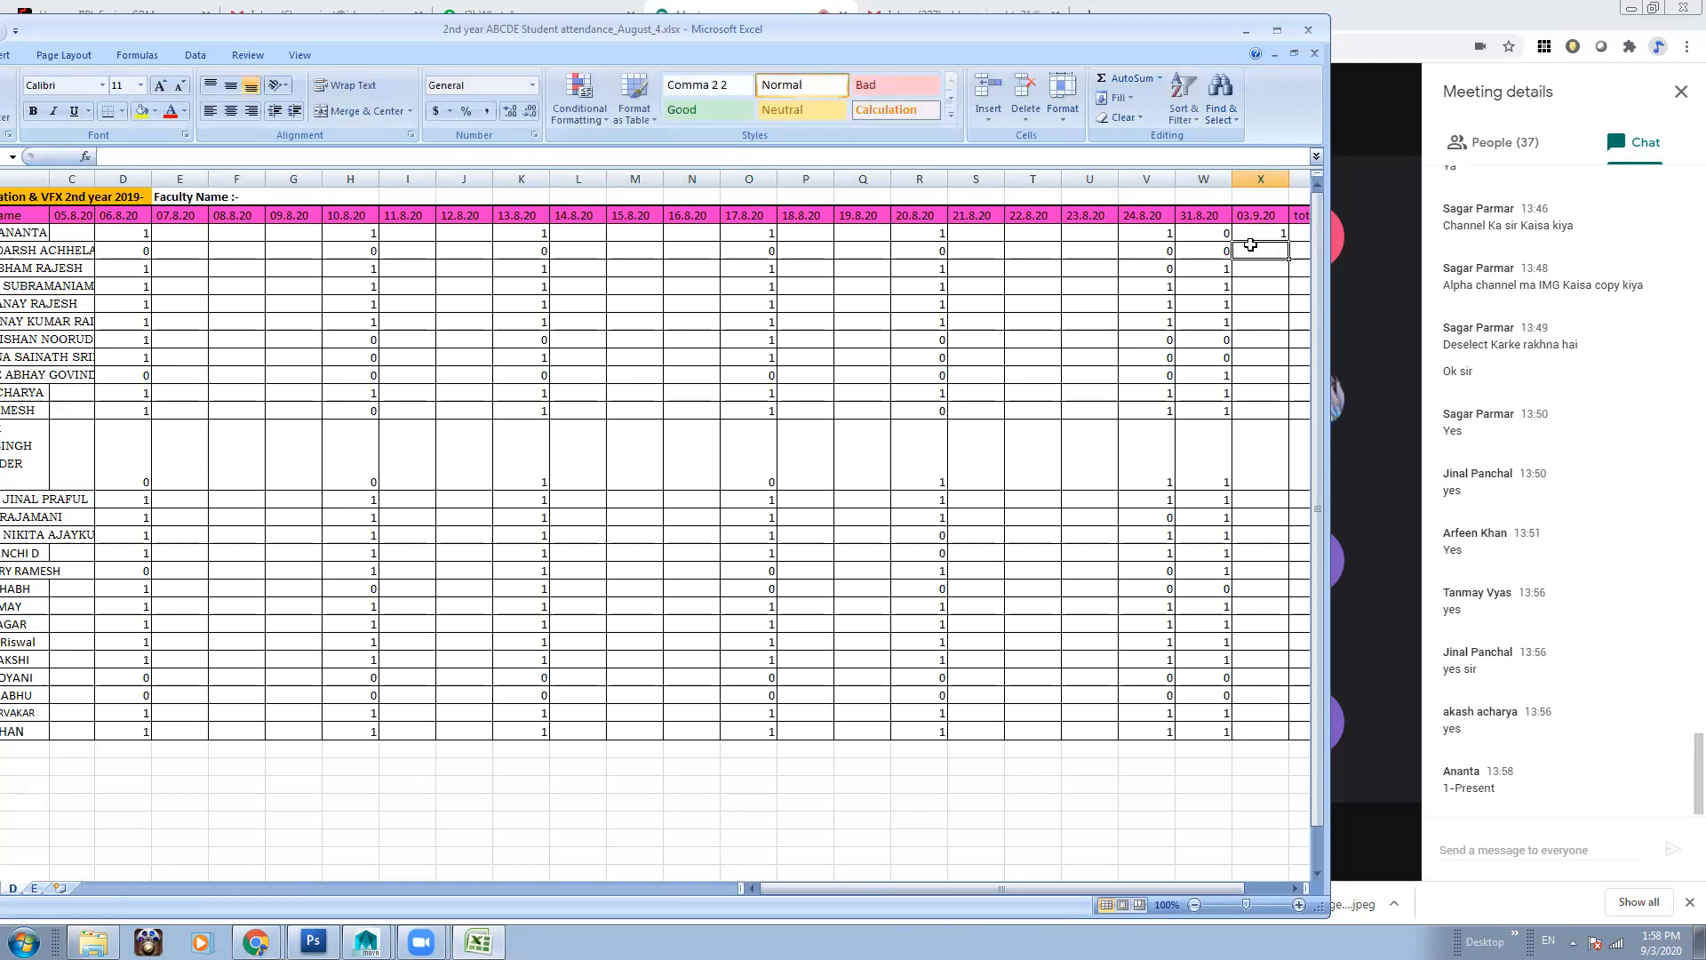
In the 03.9.20 column, enter 0 for students No. 2 and 3 and 1 for student No. 4
{"action": "type", "text": "0"}
{"action": "key", "text": "Return"}
{"action": "type", "text": "0"}
{"action": "key", "text": "Return"}
{"action": "type", "text": "1"}
{"action": "key", "text": "Return"}
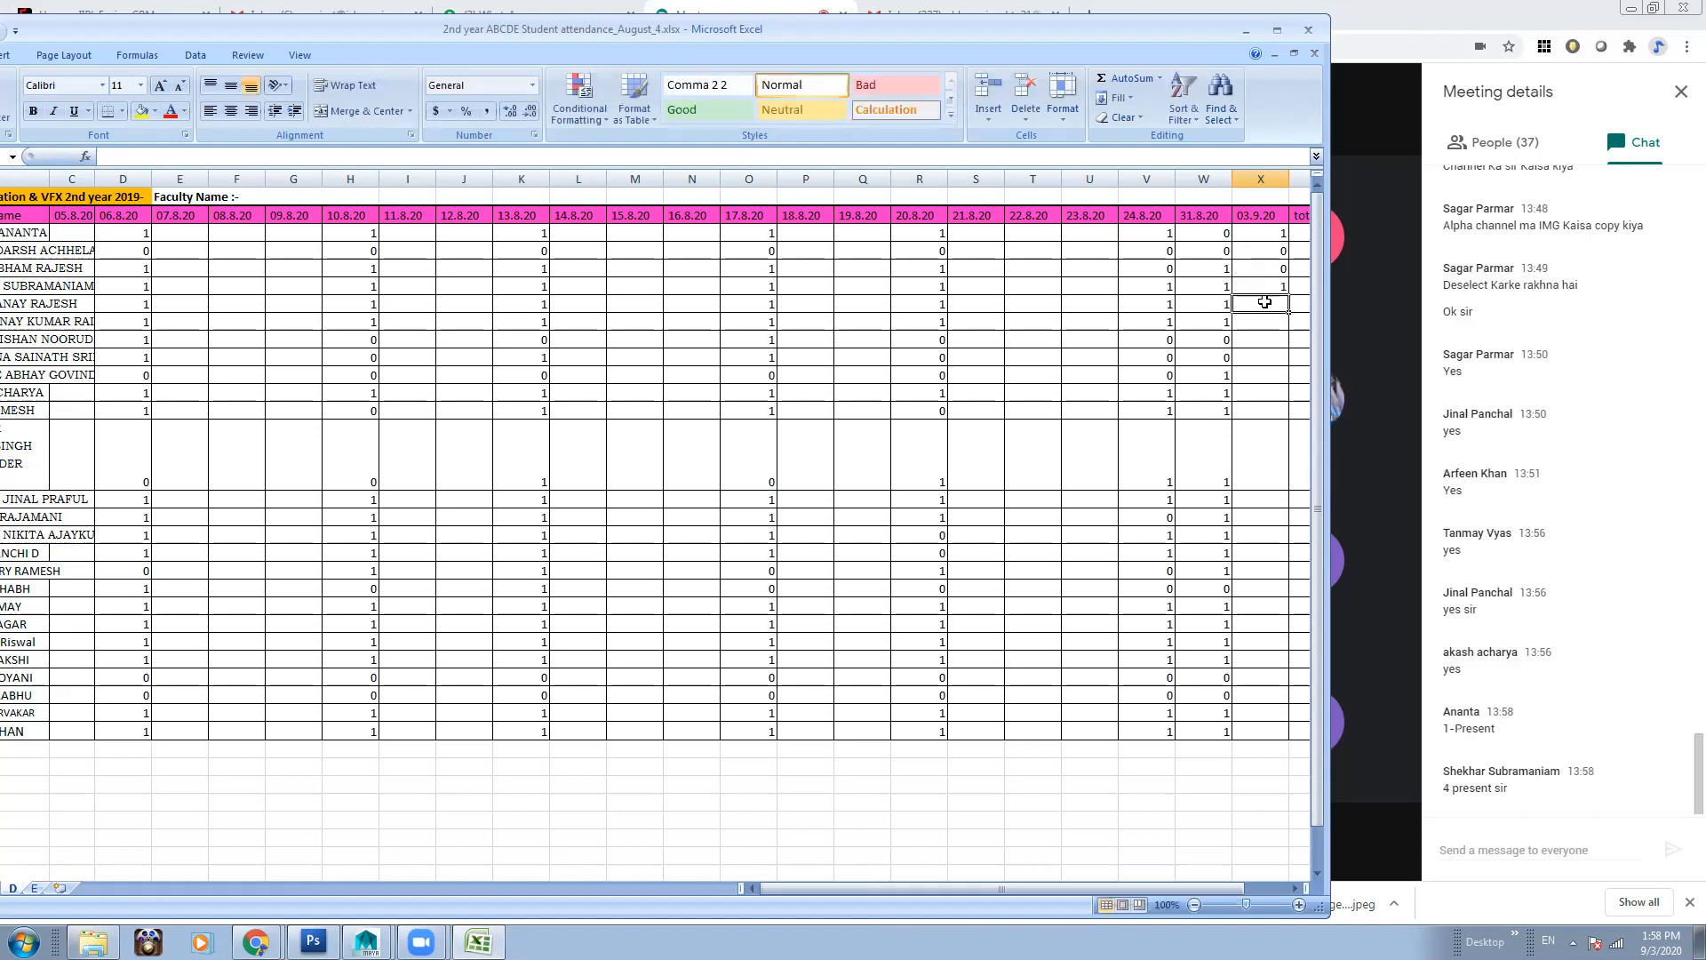
Enter 1 for students No. 5 and 6 under 03.9.20, and correct student No. 3's mark to 1
{"action": "type", "text": "1"}
{"action": "key", "text": "Return"}
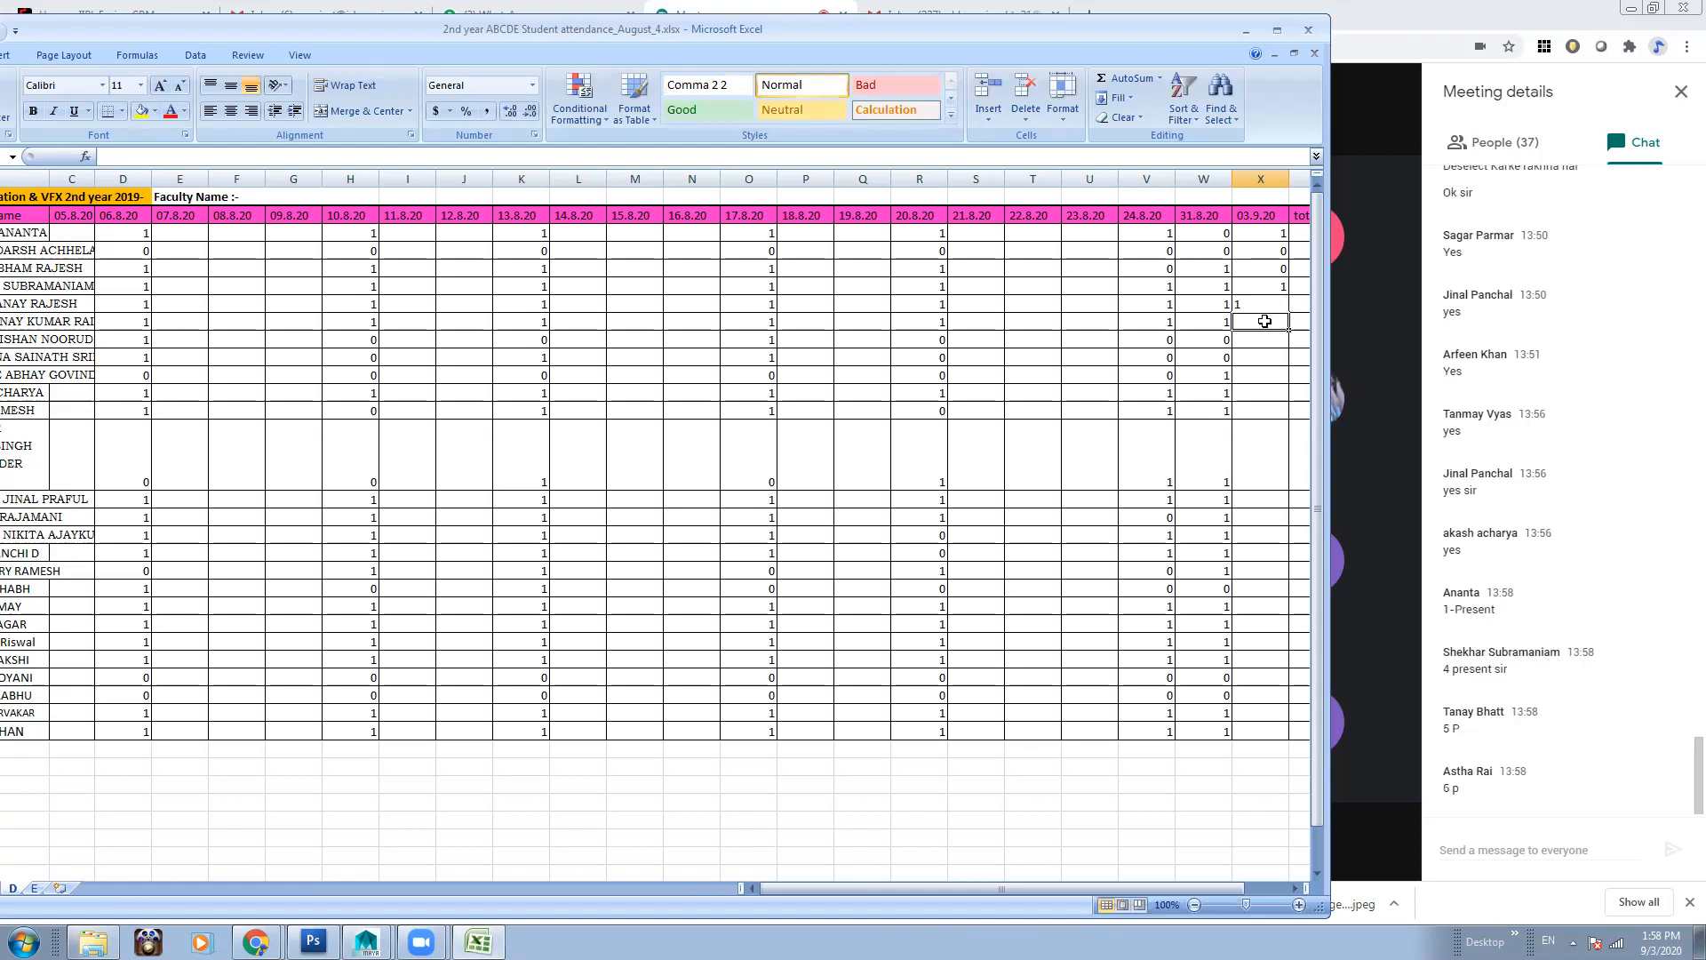
{"action": "type", "text": "1"}
{"action": "key", "text": "Return"}
{"action": "left_click", "coordinate": [1266, 268]}
{"action": "type", "text": "1"}
Shift the Excel window so the names show, and enter 0 for students No. 7 and 8 under 03.9.20
{"action": "left_click", "coordinate": [1268, 339]}
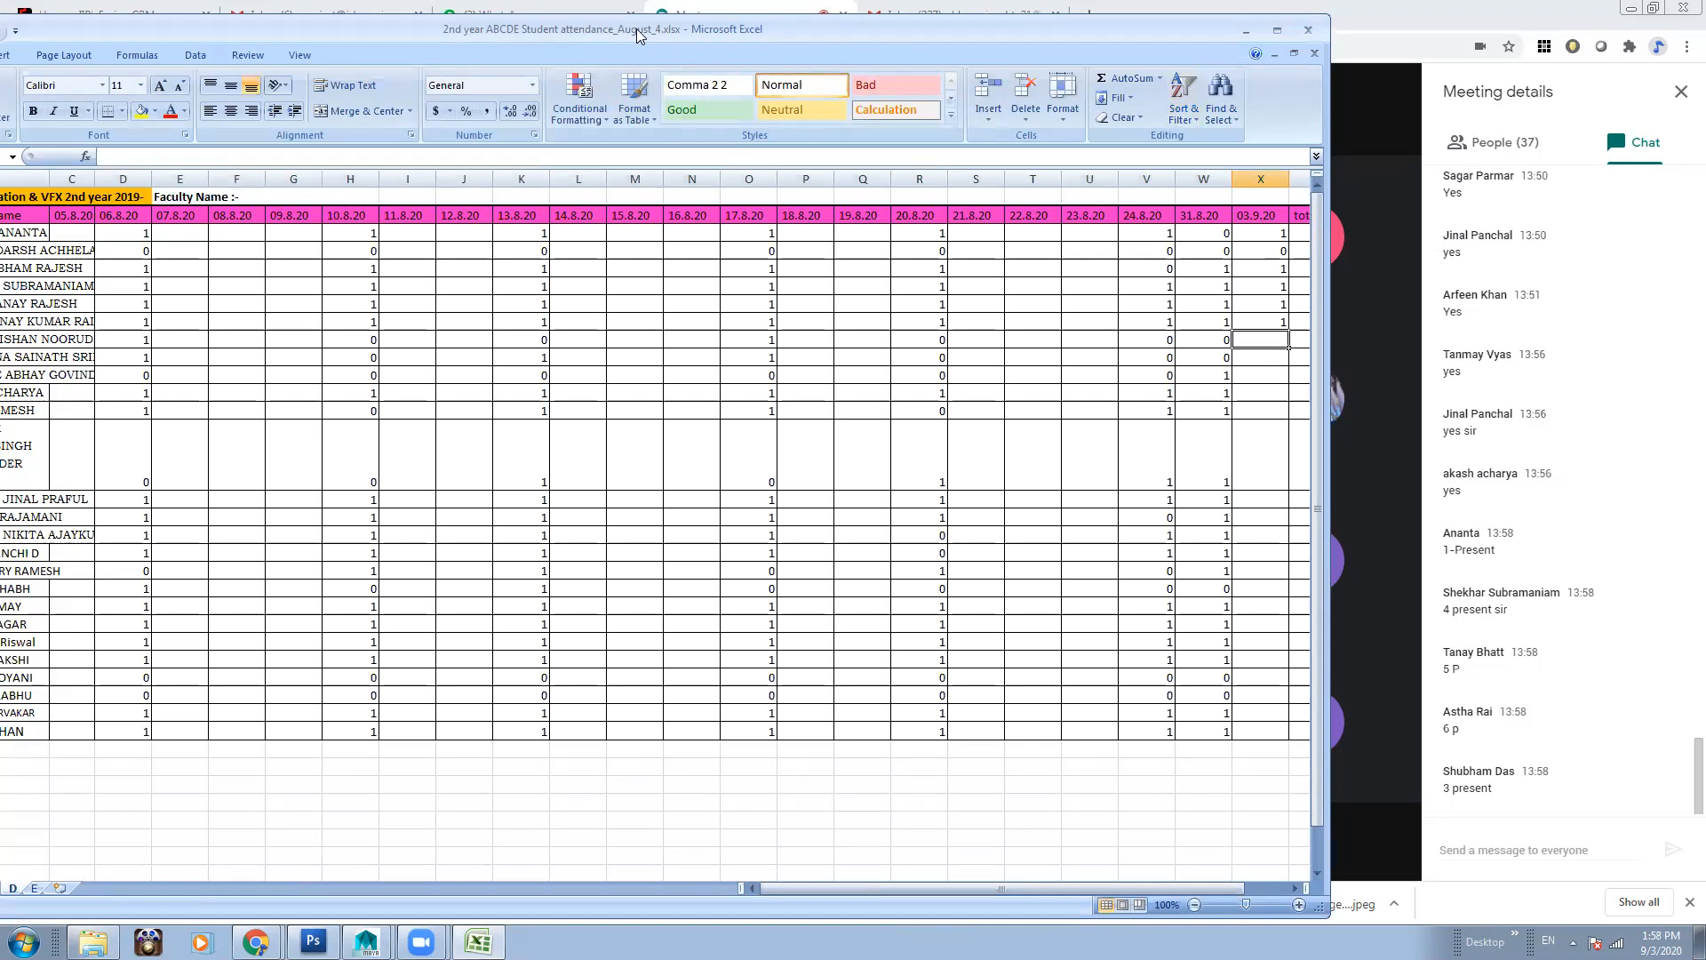
{"action": "left_click_drag", "start_coordinate": [638, 34], "coordinate": [686, 38]}
{"action": "type", "text": "0"}
{"action": "key", "text": "Return"}
{"action": "type", "text": "0"}
{"action": "key", "text": "Return"}
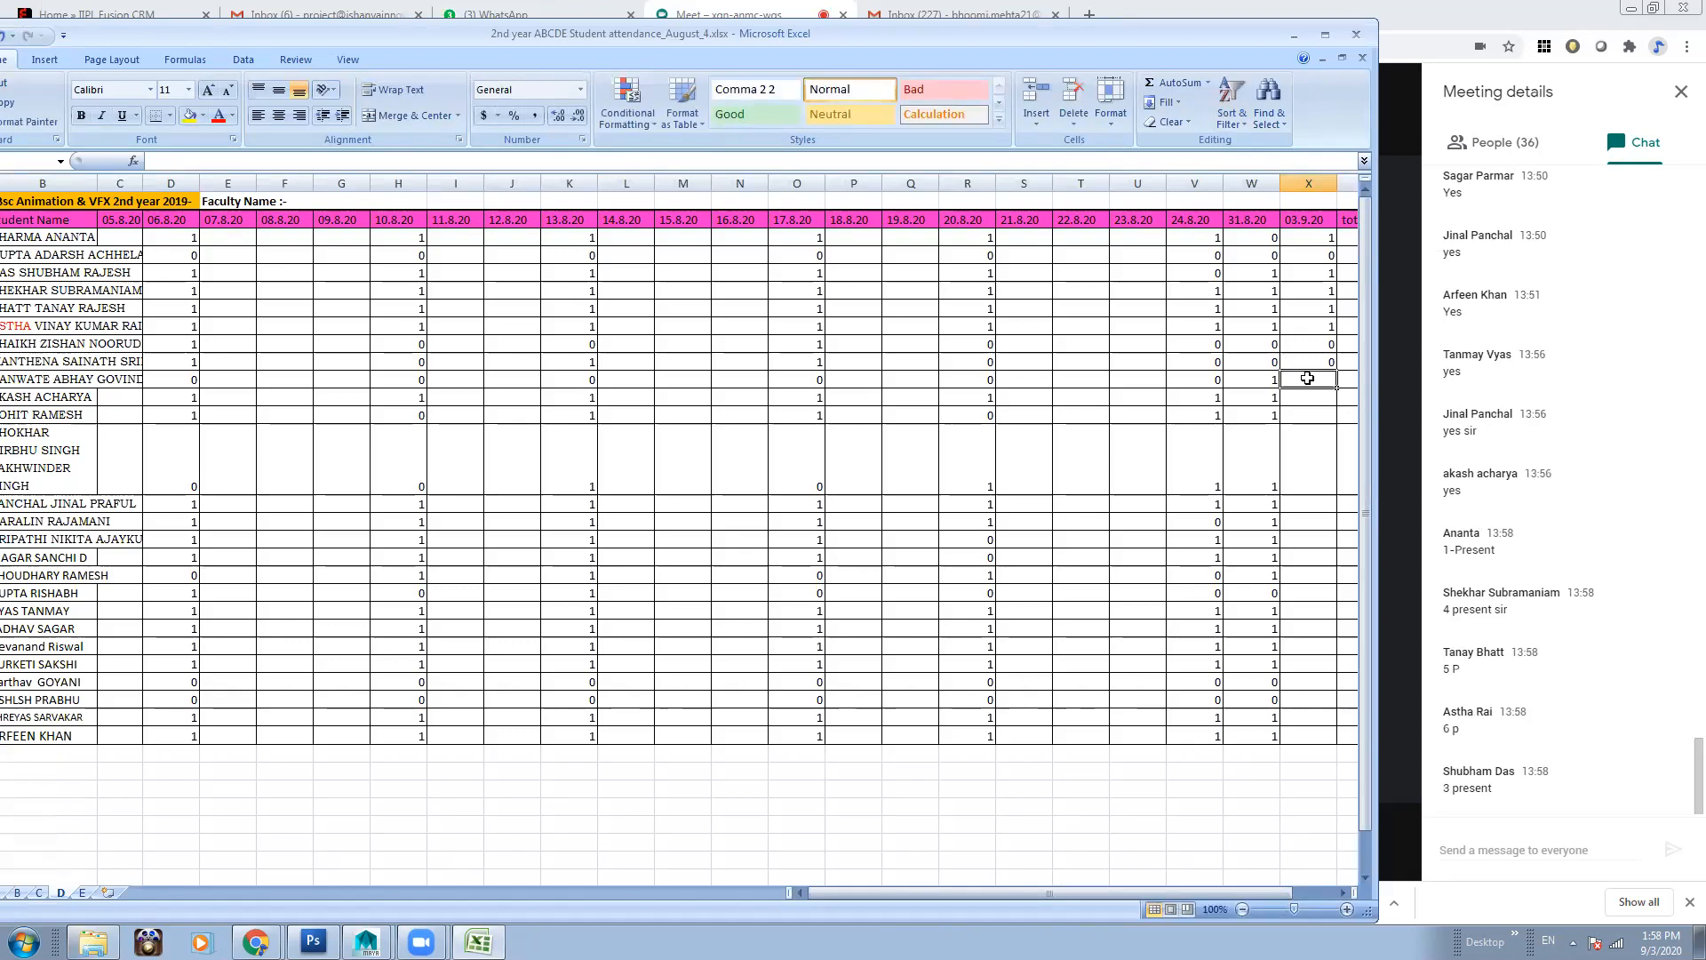
Enter 1 for students No. 9 and 10 in the 03.9.20 column
{"action": "type", "text": "1"}
{"action": "key", "text": "Return"}
{"action": "type", "text": "0"}
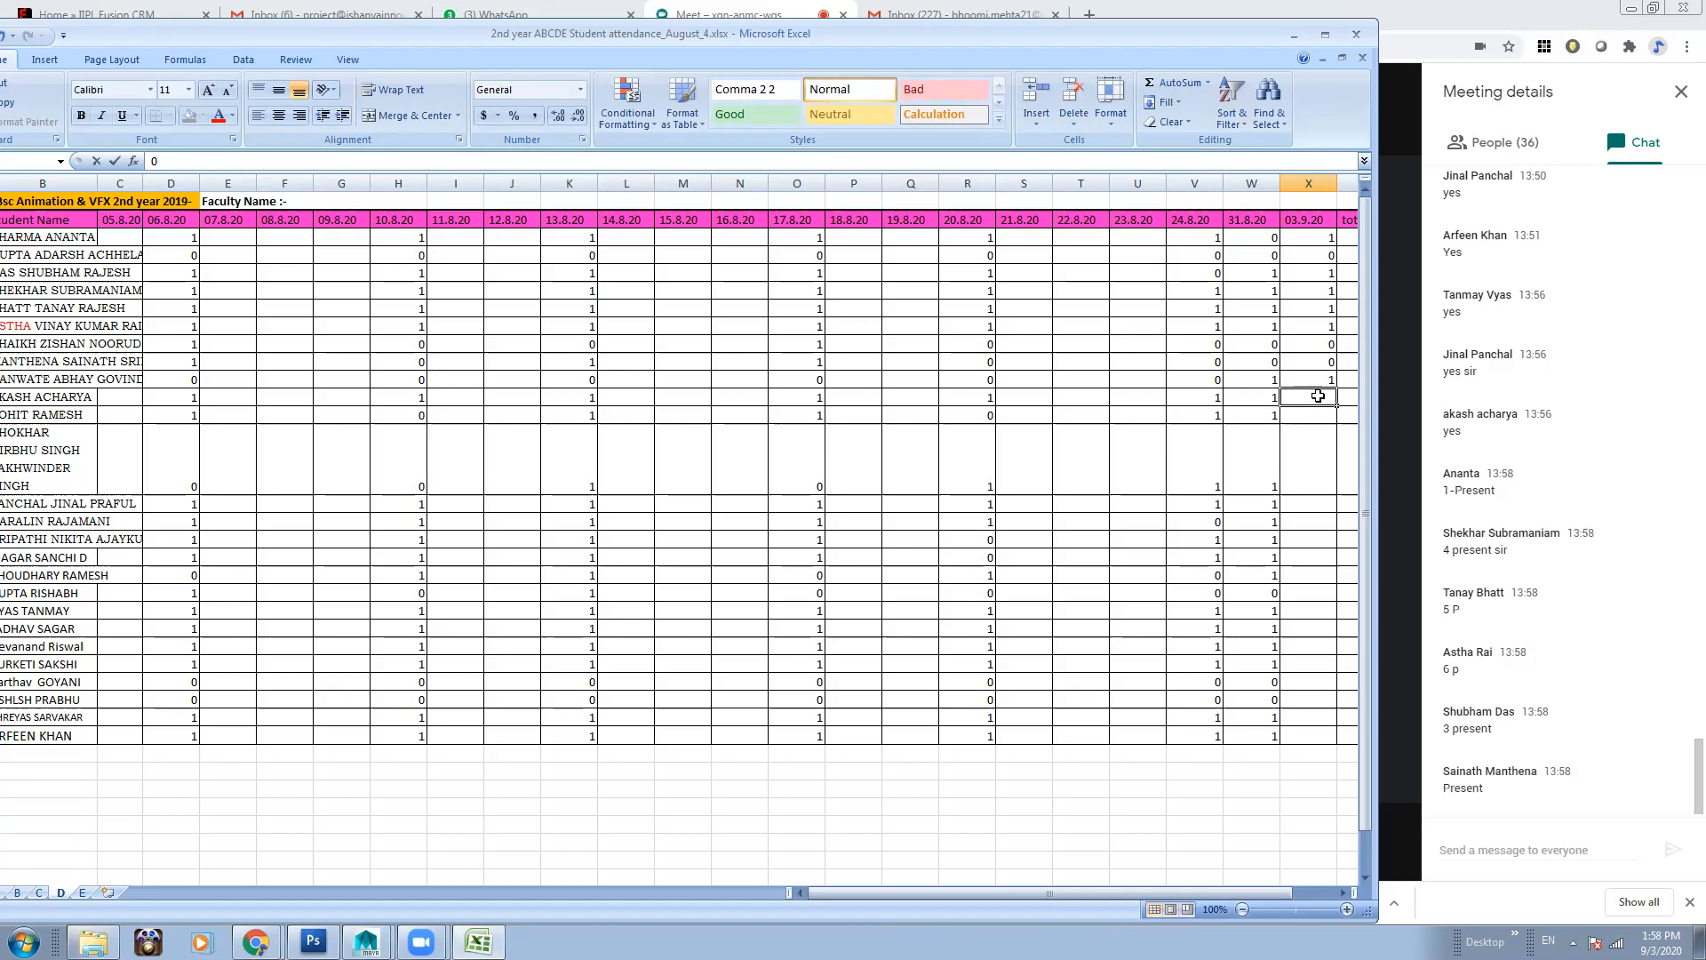
{"action": "type", "text": "1"}
Under 03.9.20, enter 0 for student No. 11 and 1 for students No. 12 and 13
{"action": "left_click", "coordinate": [1316, 414]}
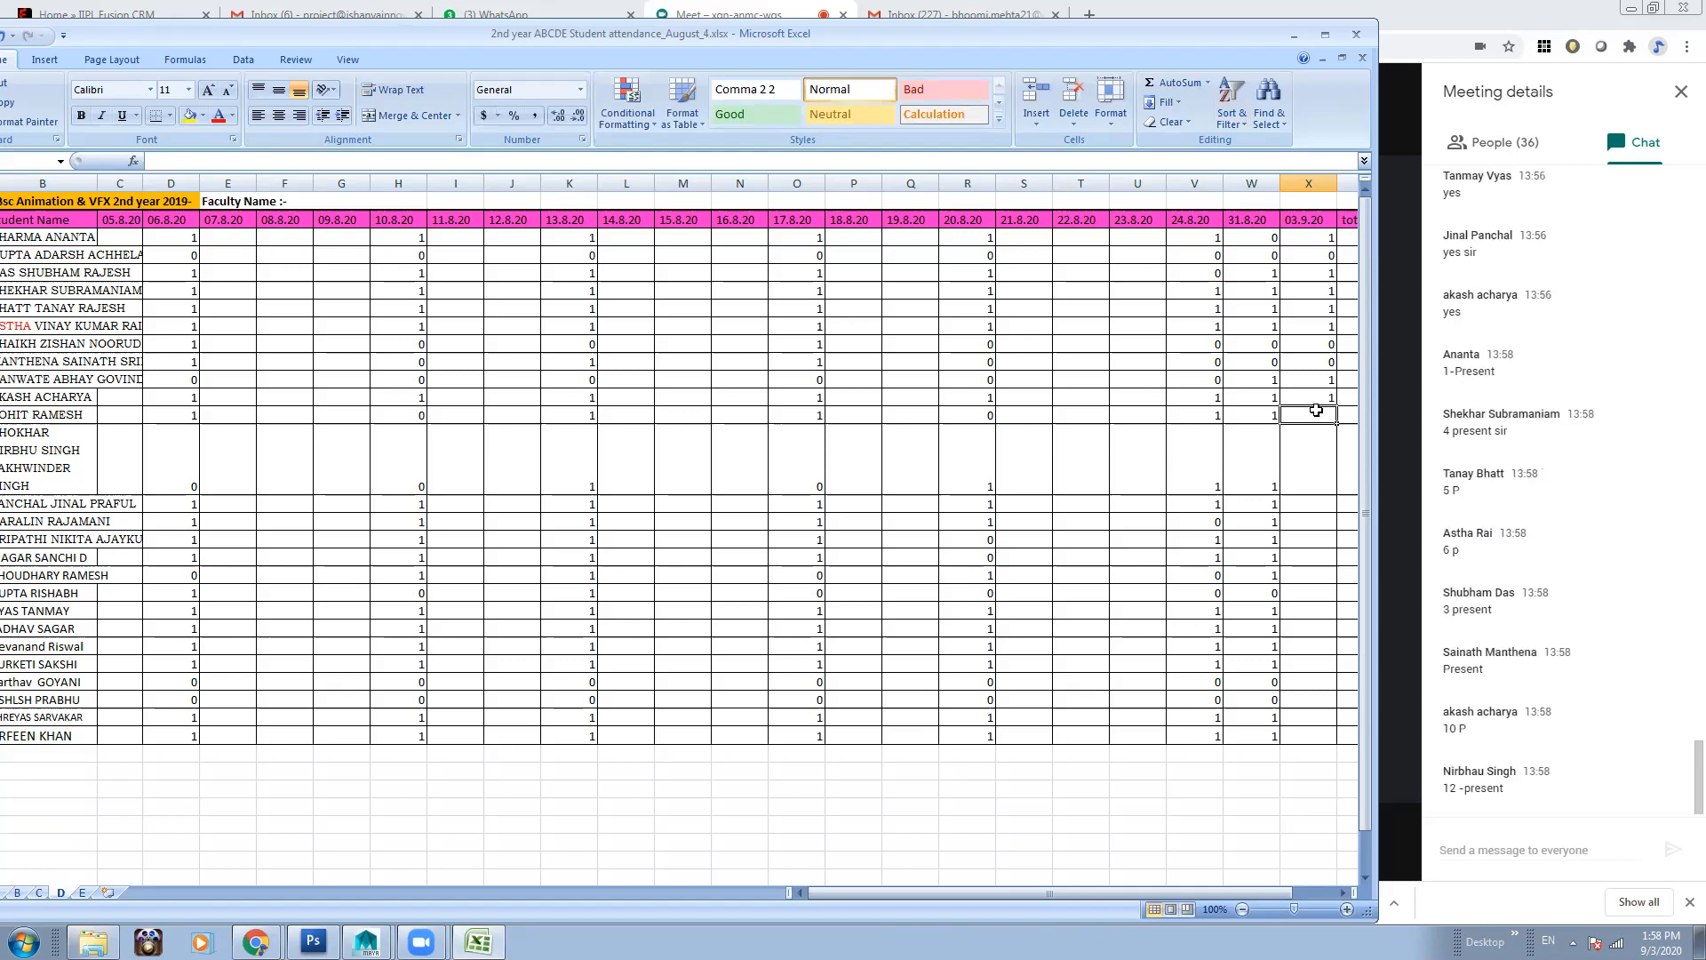
{"action": "type", "text": "0"}
{"action": "left_click", "coordinate": [1310, 442]}
{"action": "type", "text": "1"}
{"action": "left_click", "coordinate": [1311, 503]}
{"action": "type", "text": "1"}
Enter 0 for students No. 14 and 15 in the 03.9.20 column
{"action": "left_click", "coordinate": [1315, 524]}
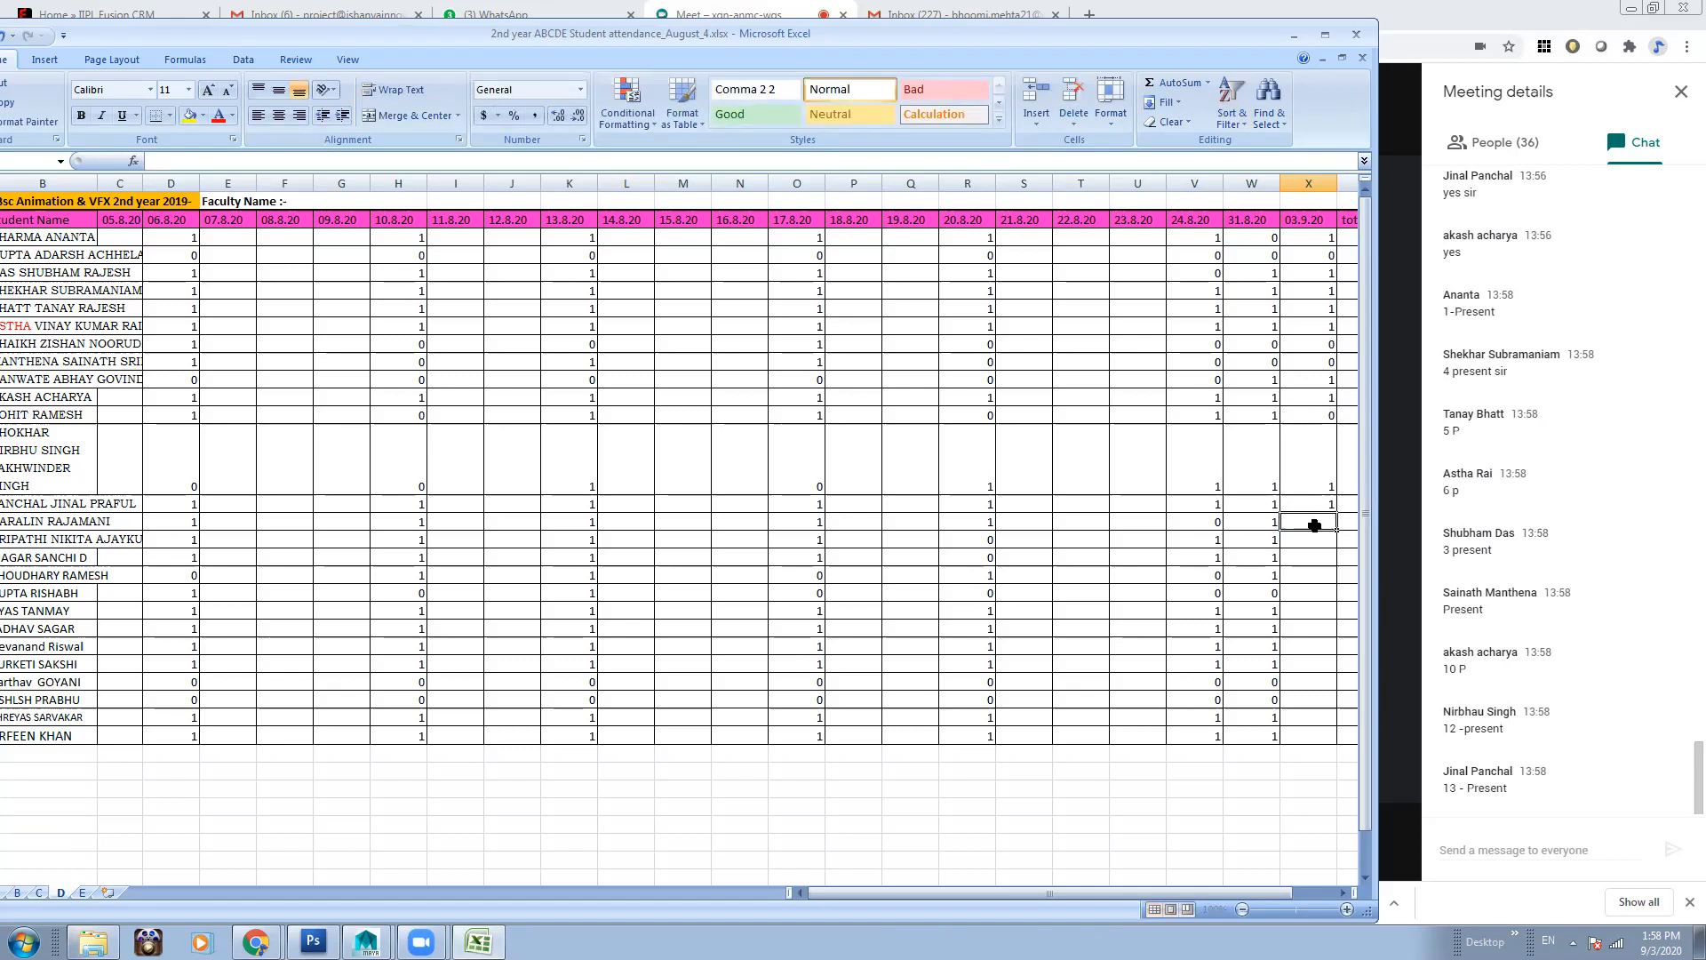
{"action": "type", "text": "0"}
{"action": "left_click", "coordinate": [1316, 534]}
{"action": "type", "text": "1"}
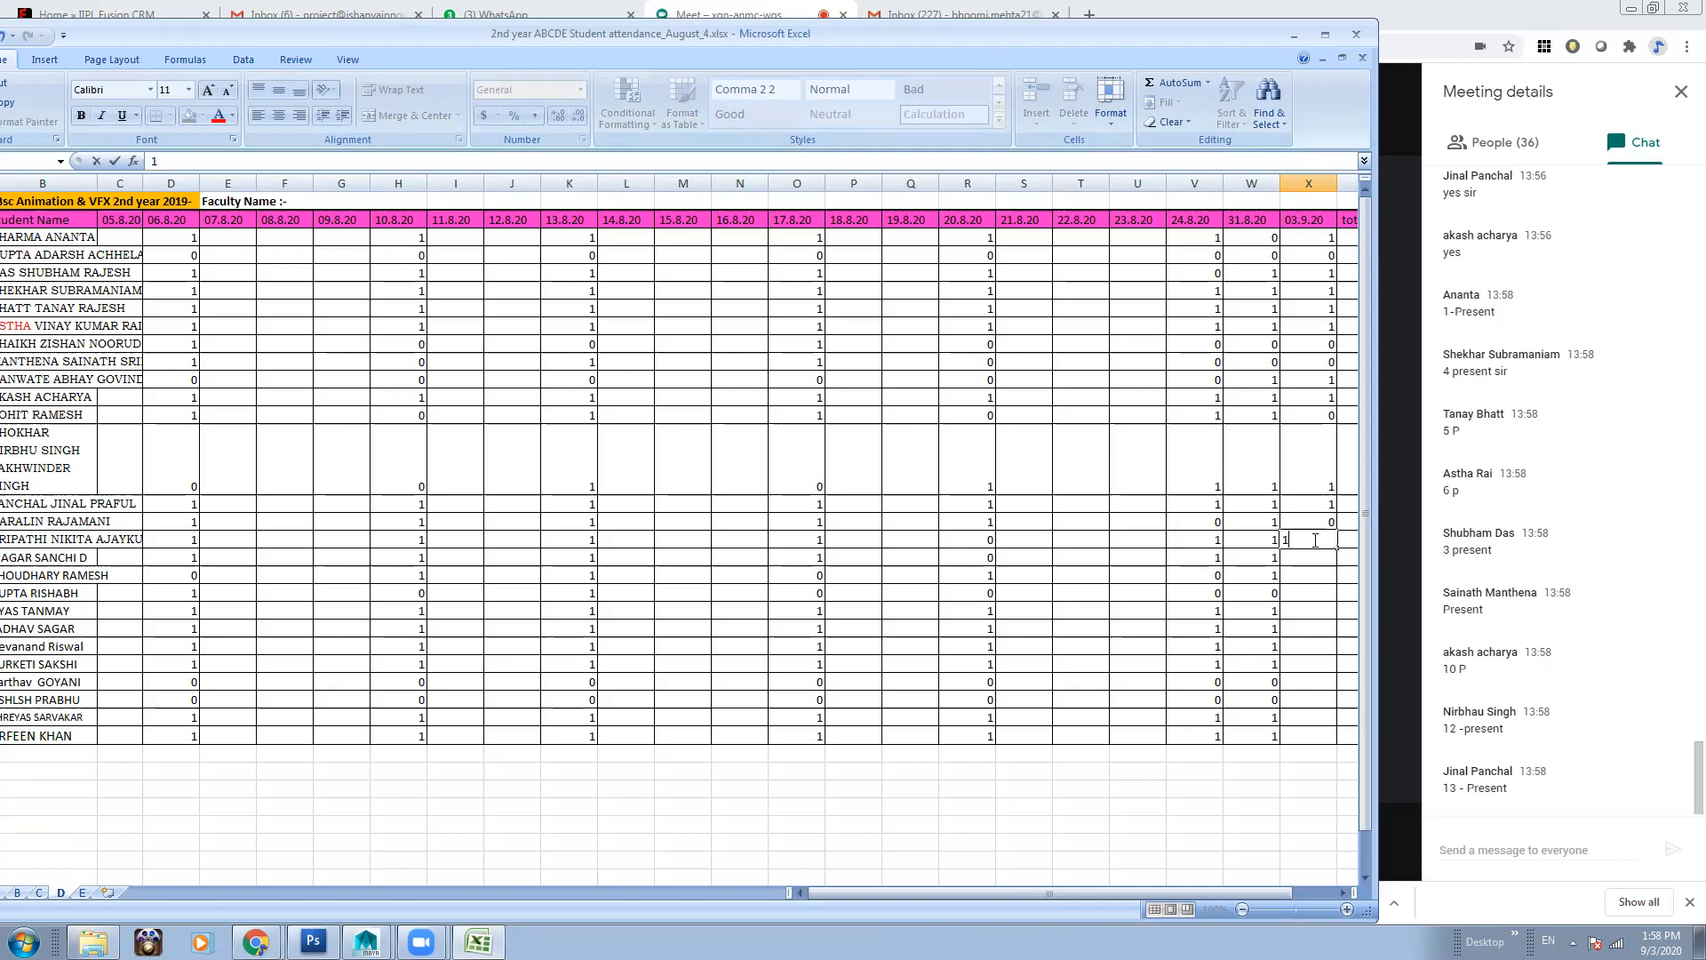
{"action": "type", "text": "0"}
Enter 0 for students No. 16, 17 and 18 in the 03.9.20 column
{"action": "left_click", "coordinate": [1314, 553]}
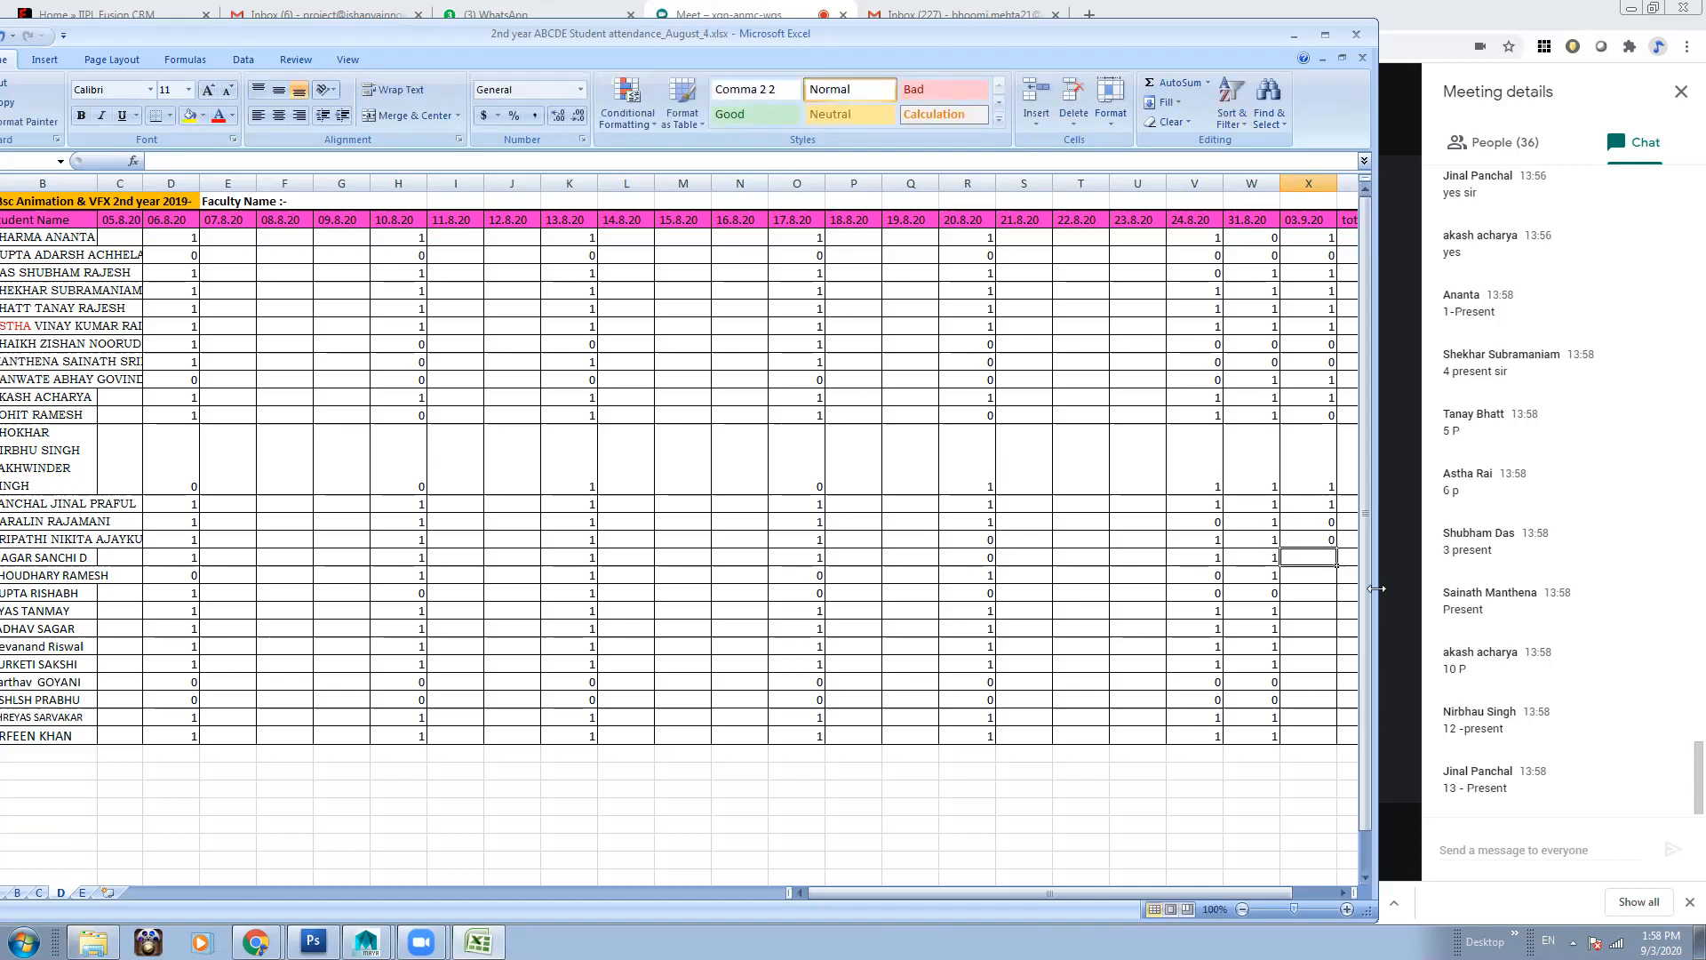
{"action": "type", "text": "0"}
{"action": "left_click", "coordinate": [1320, 576]}
{"action": "type", "text": "0"}
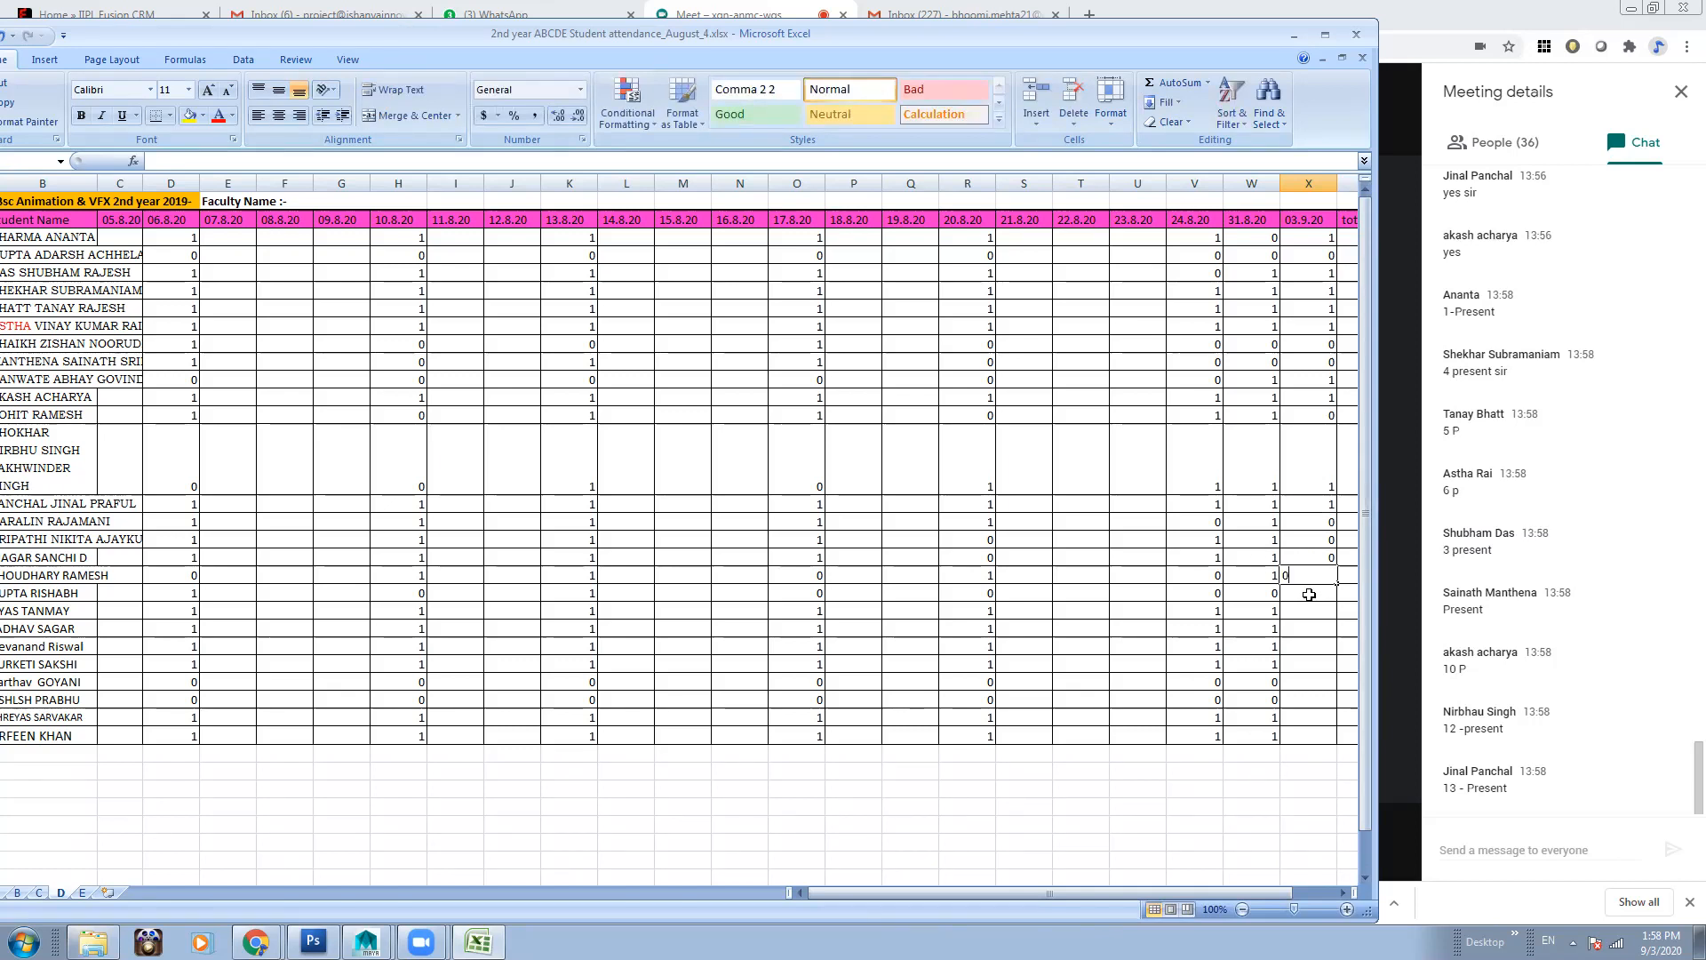
{"action": "left_click", "coordinate": [1306, 591]}
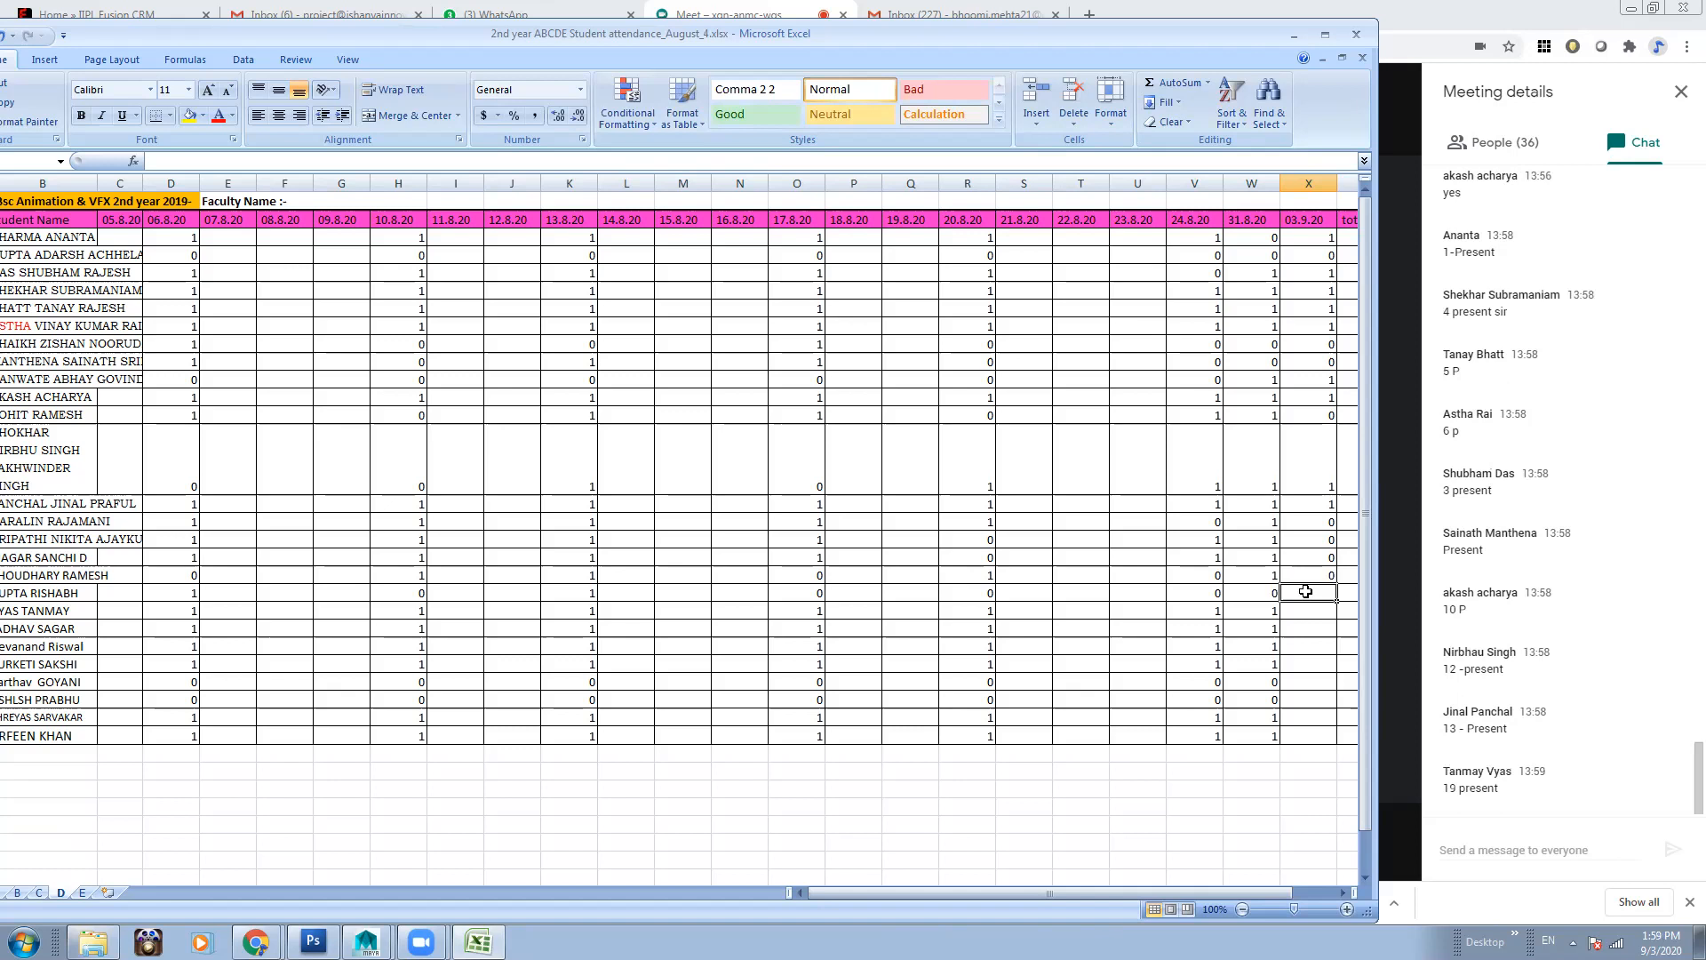
{"action": "type", "text": "0"}
Under 03.9.20, enter 1 for student No. 19, 0 for No. 20, and 1 for No. 21 and 22
{"action": "left_click", "coordinate": [1305, 610]}
{"action": "type", "text": "1"}
{"action": "left_click", "coordinate": [1307, 628]}
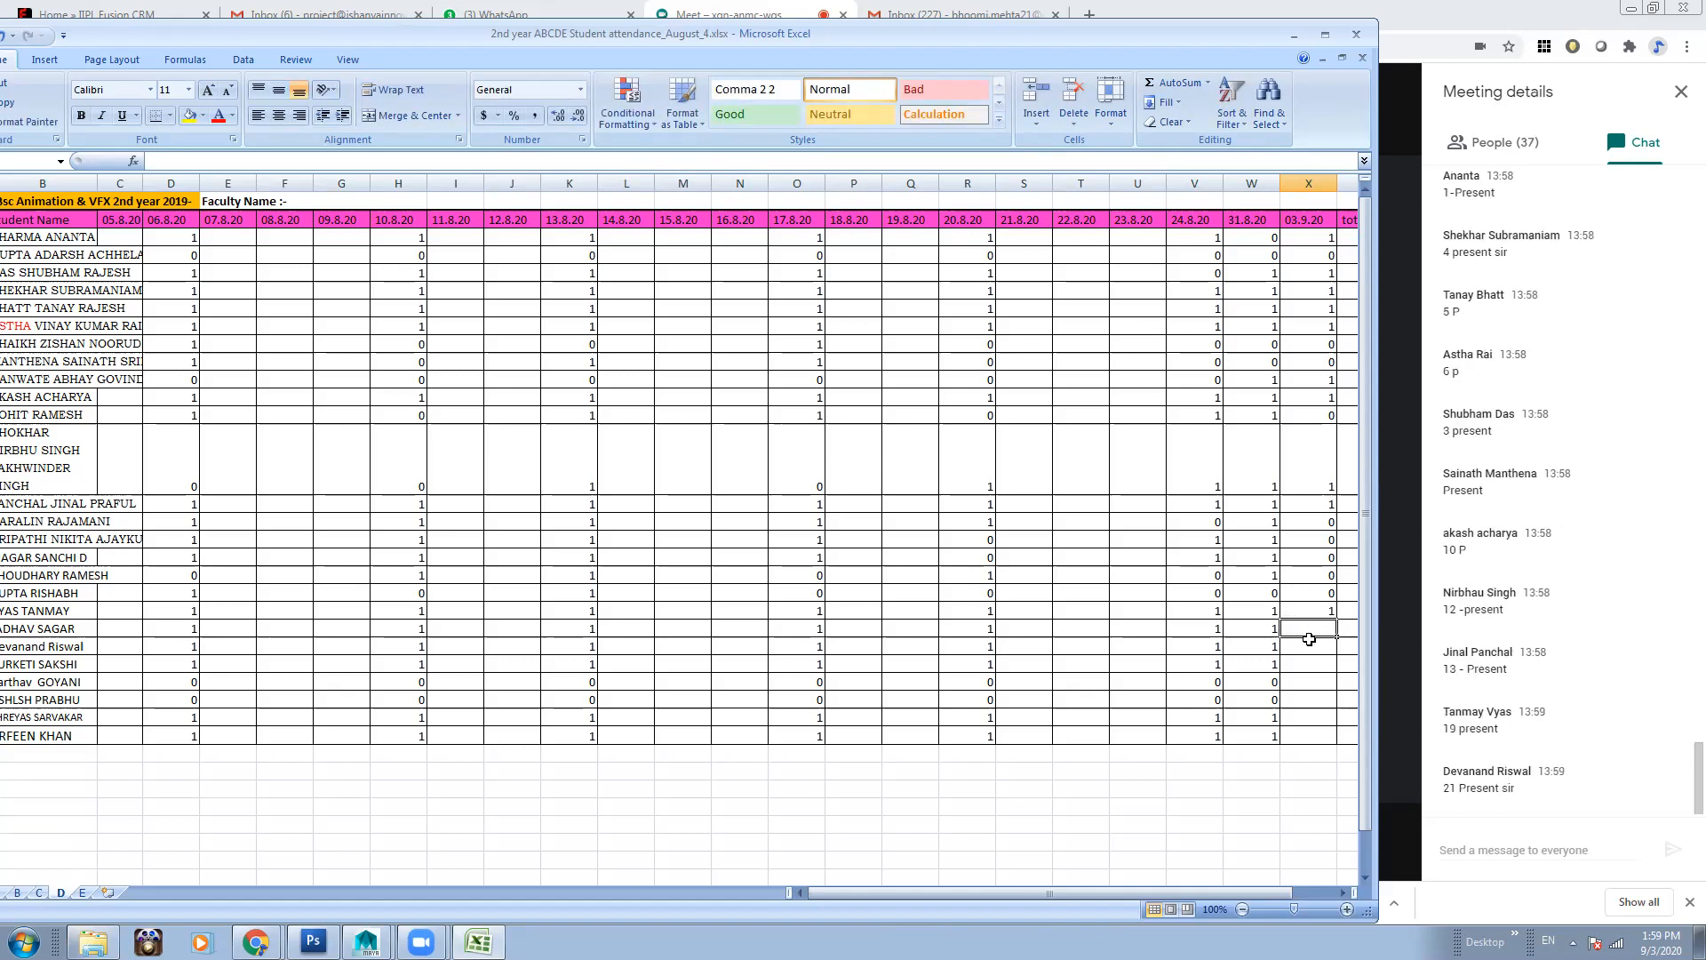
{"action": "type", "text": "0"}
{"action": "left_click", "coordinate": [1308, 646]}
{"action": "type", "text": "1"}
{"action": "left_click", "coordinate": [1321, 664]}
{"action": "type", "text": "1"}
Under 03.9.20, enter 0 for students No. 23 and 24, 1 for No. 25, and 0 for No. 26
{"action": "left_click", "coordinate": [1307, 680]}
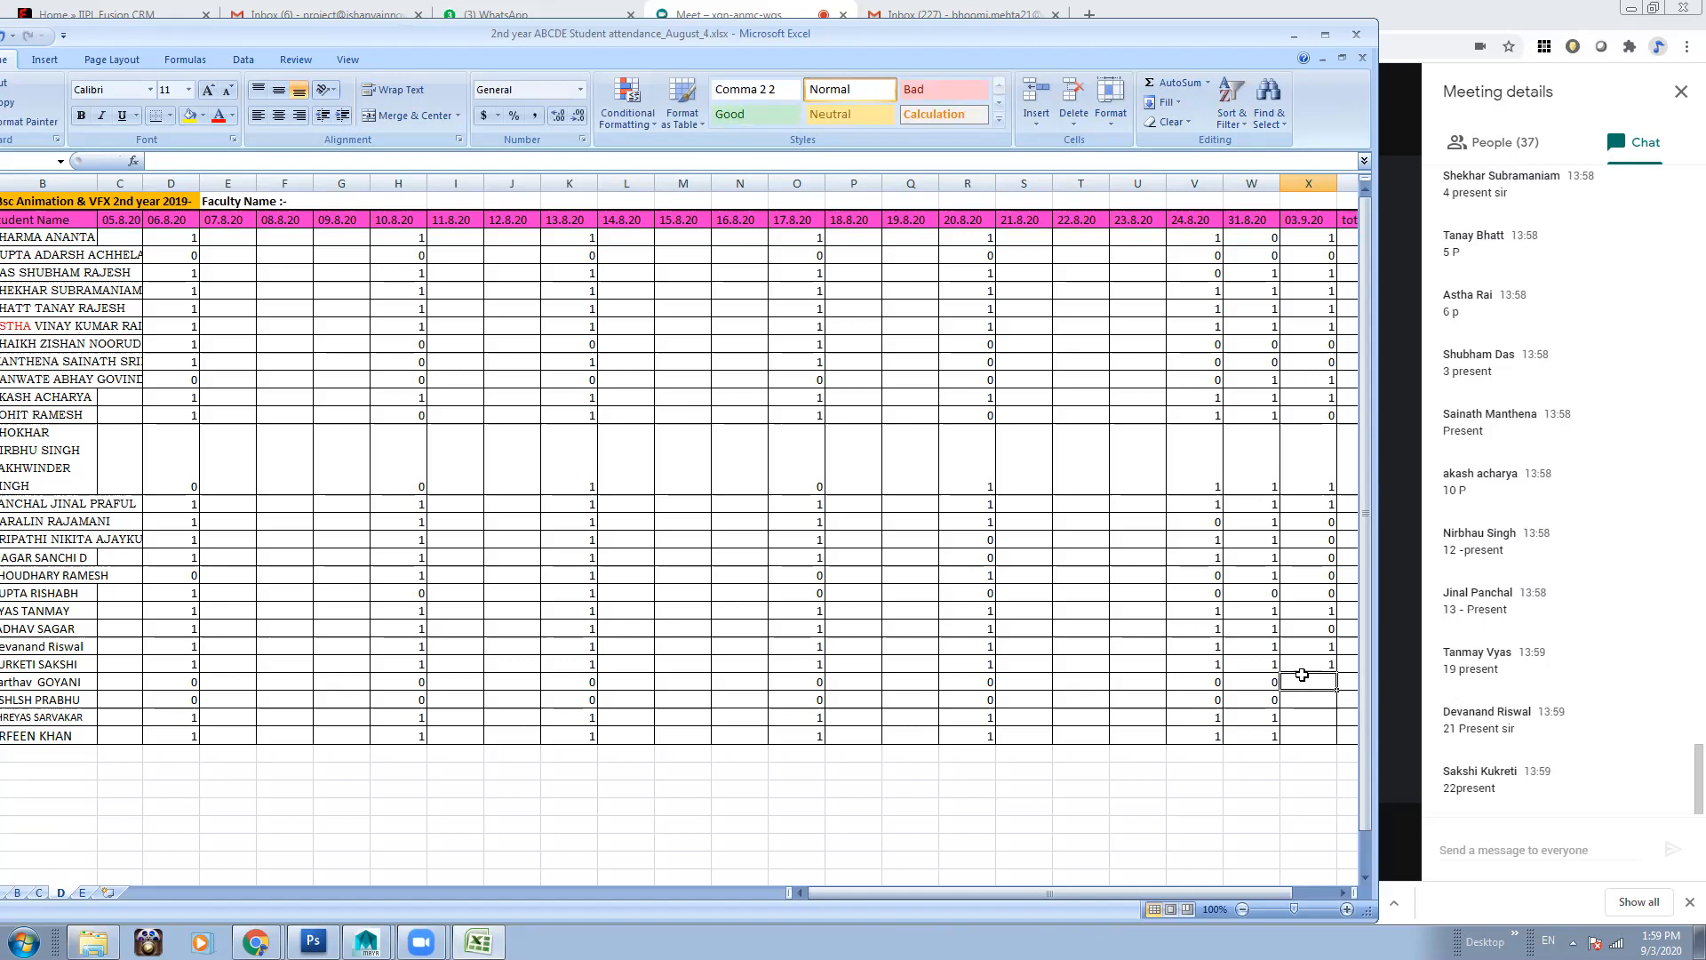
{"action": "type", "text": "0"}
{"action": "left_click", "coordinate": [1305, 699]}
{"action": "type", "text": "0"}
{"action": "left_click", "coordinate": [1306, 717]}
{"action": "type", "text": "1"}
{"action": "left_click", "coordinate": [1308, 735]}
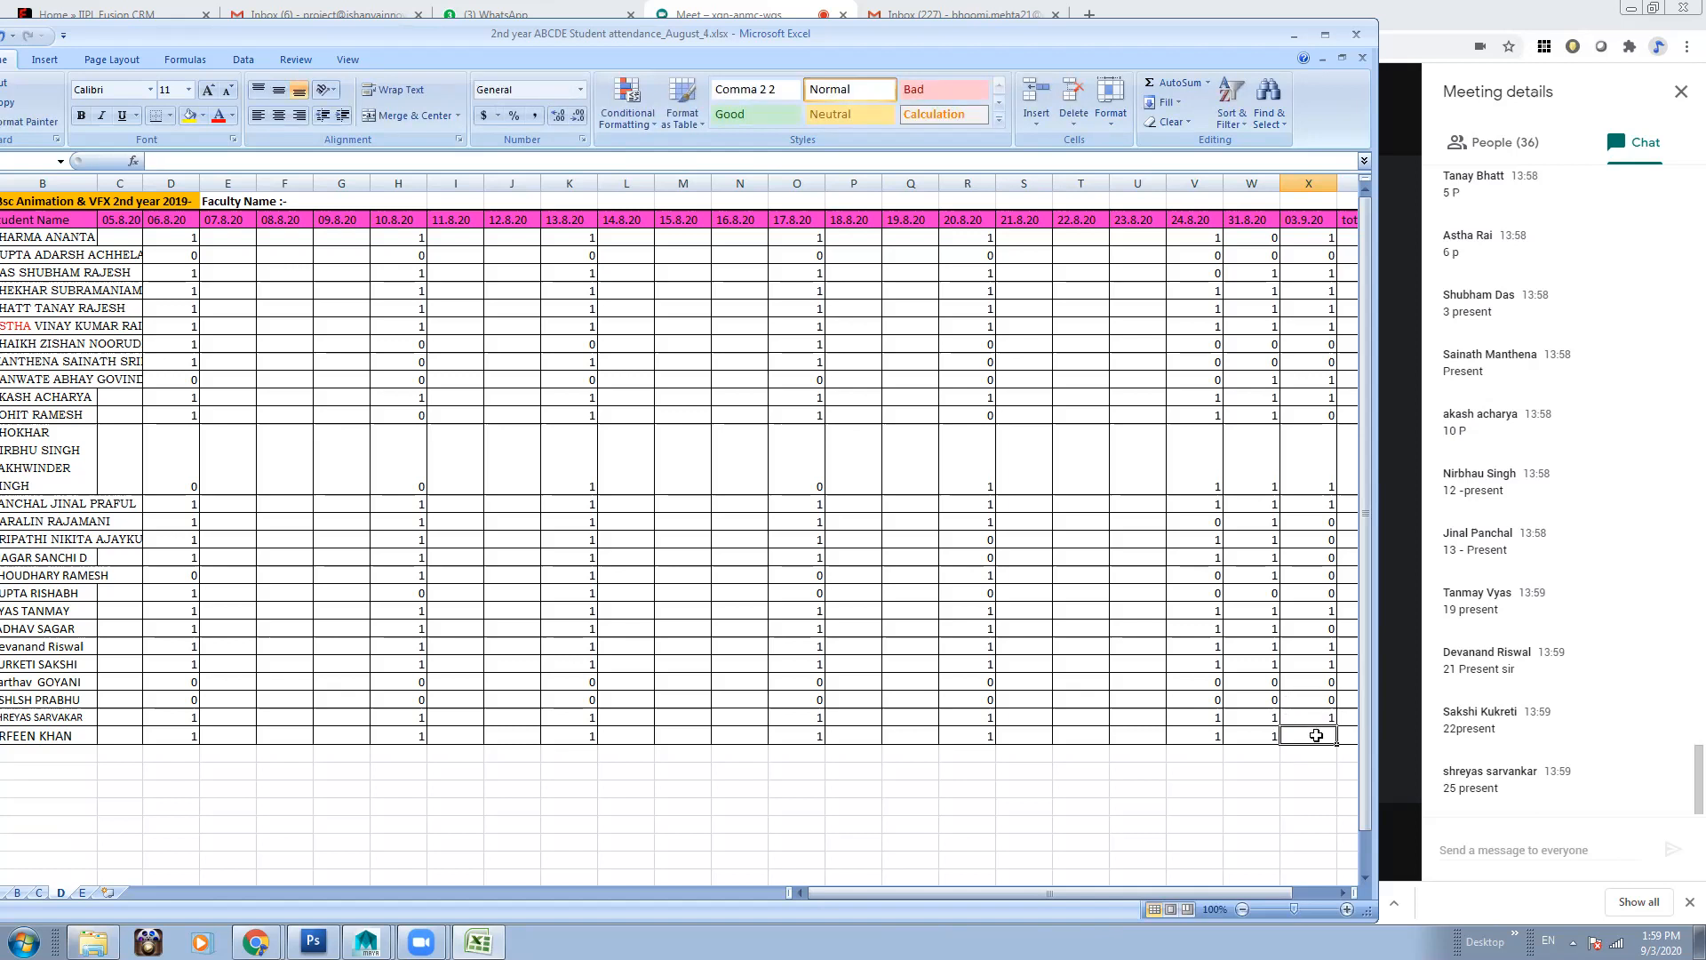
{"action": "type", "text": "0"}
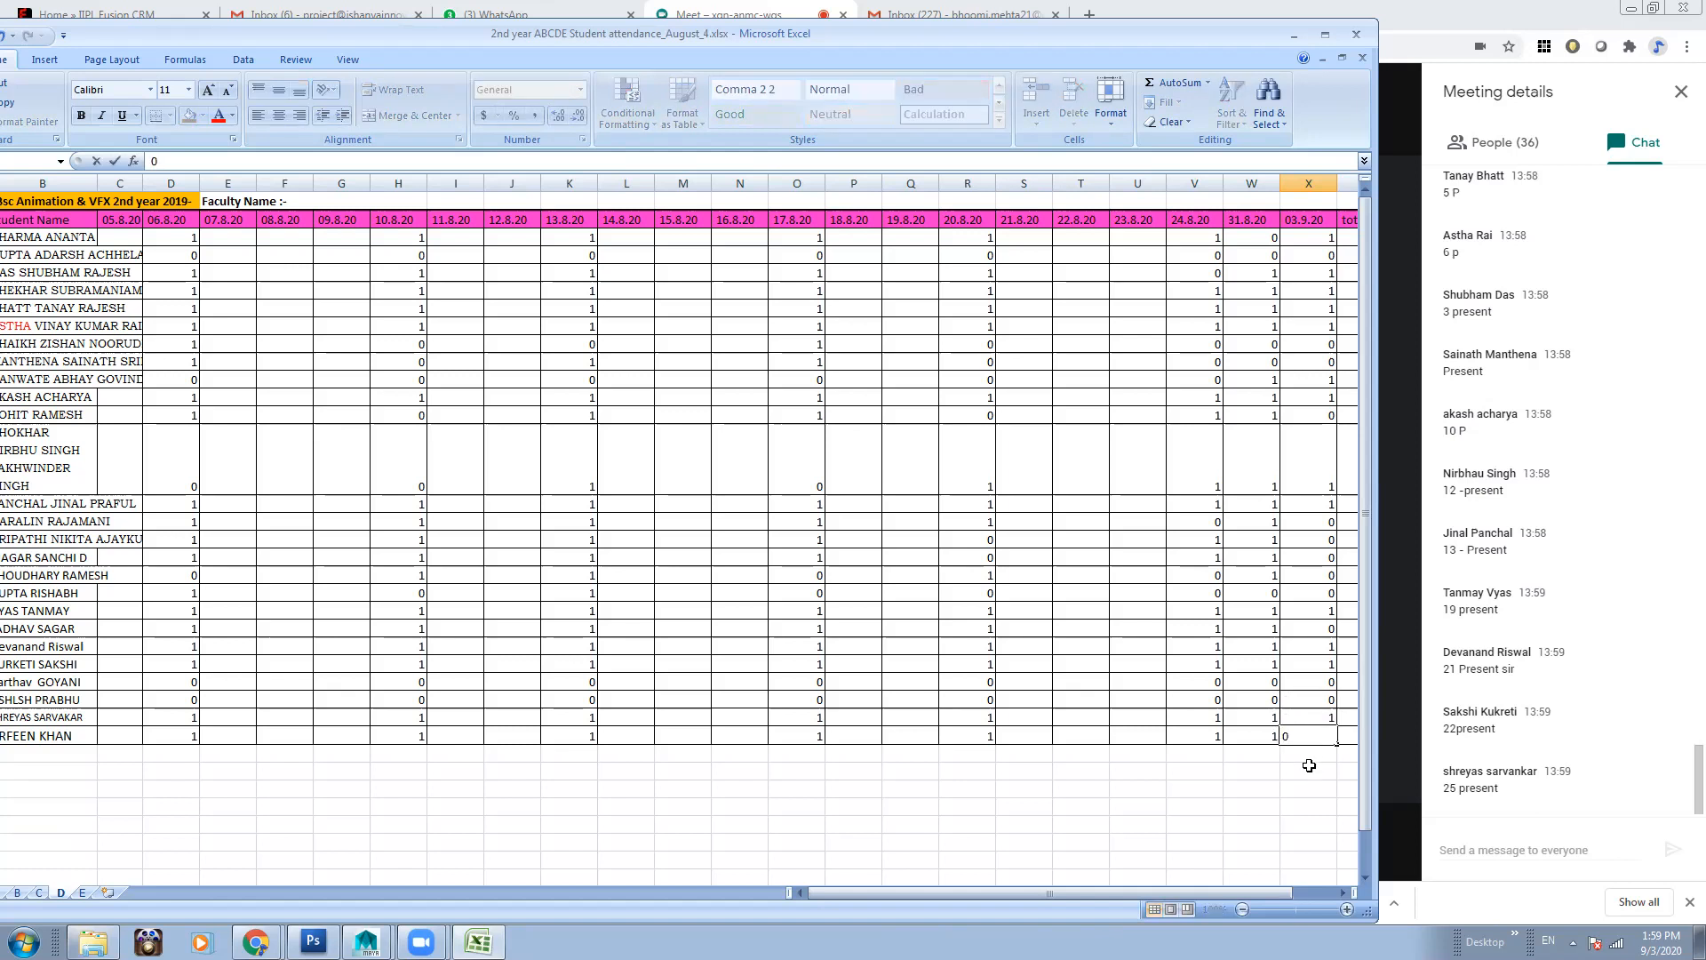
{"action": "left_click", "coordinate": [1309, 765]}
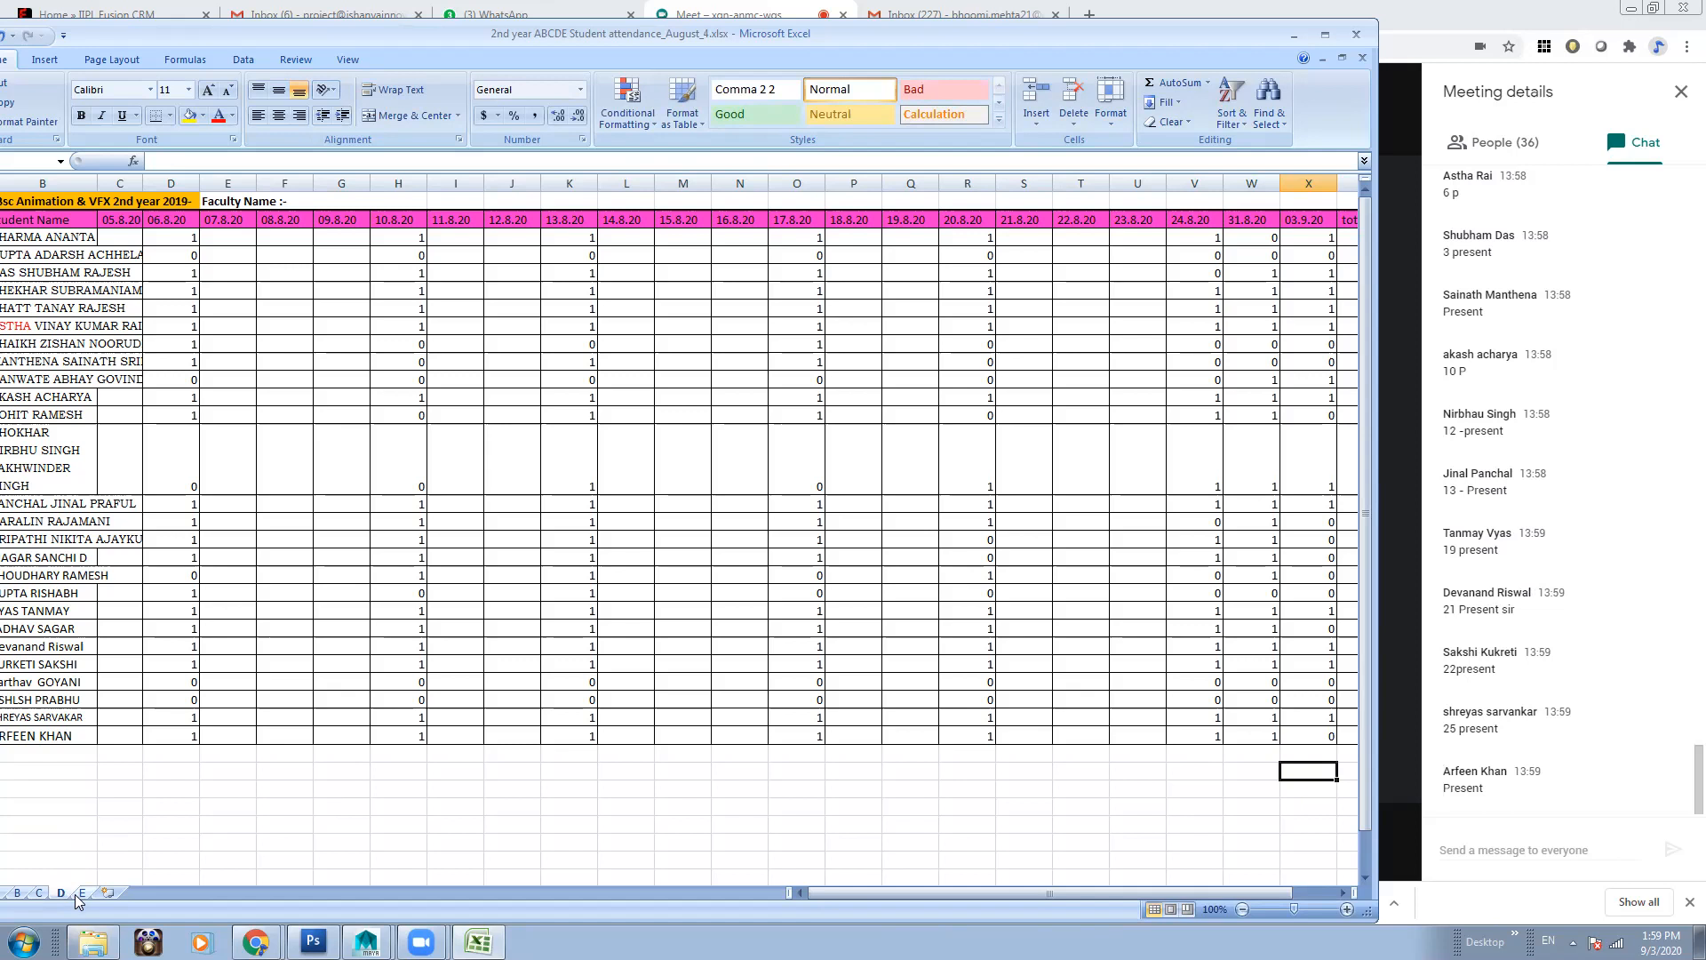
On sheet E, copy the 31.8.20 column with its header and marks, and insert the copied cells before the total column
{"action": "left_click", "coordinate": [79, 894]}
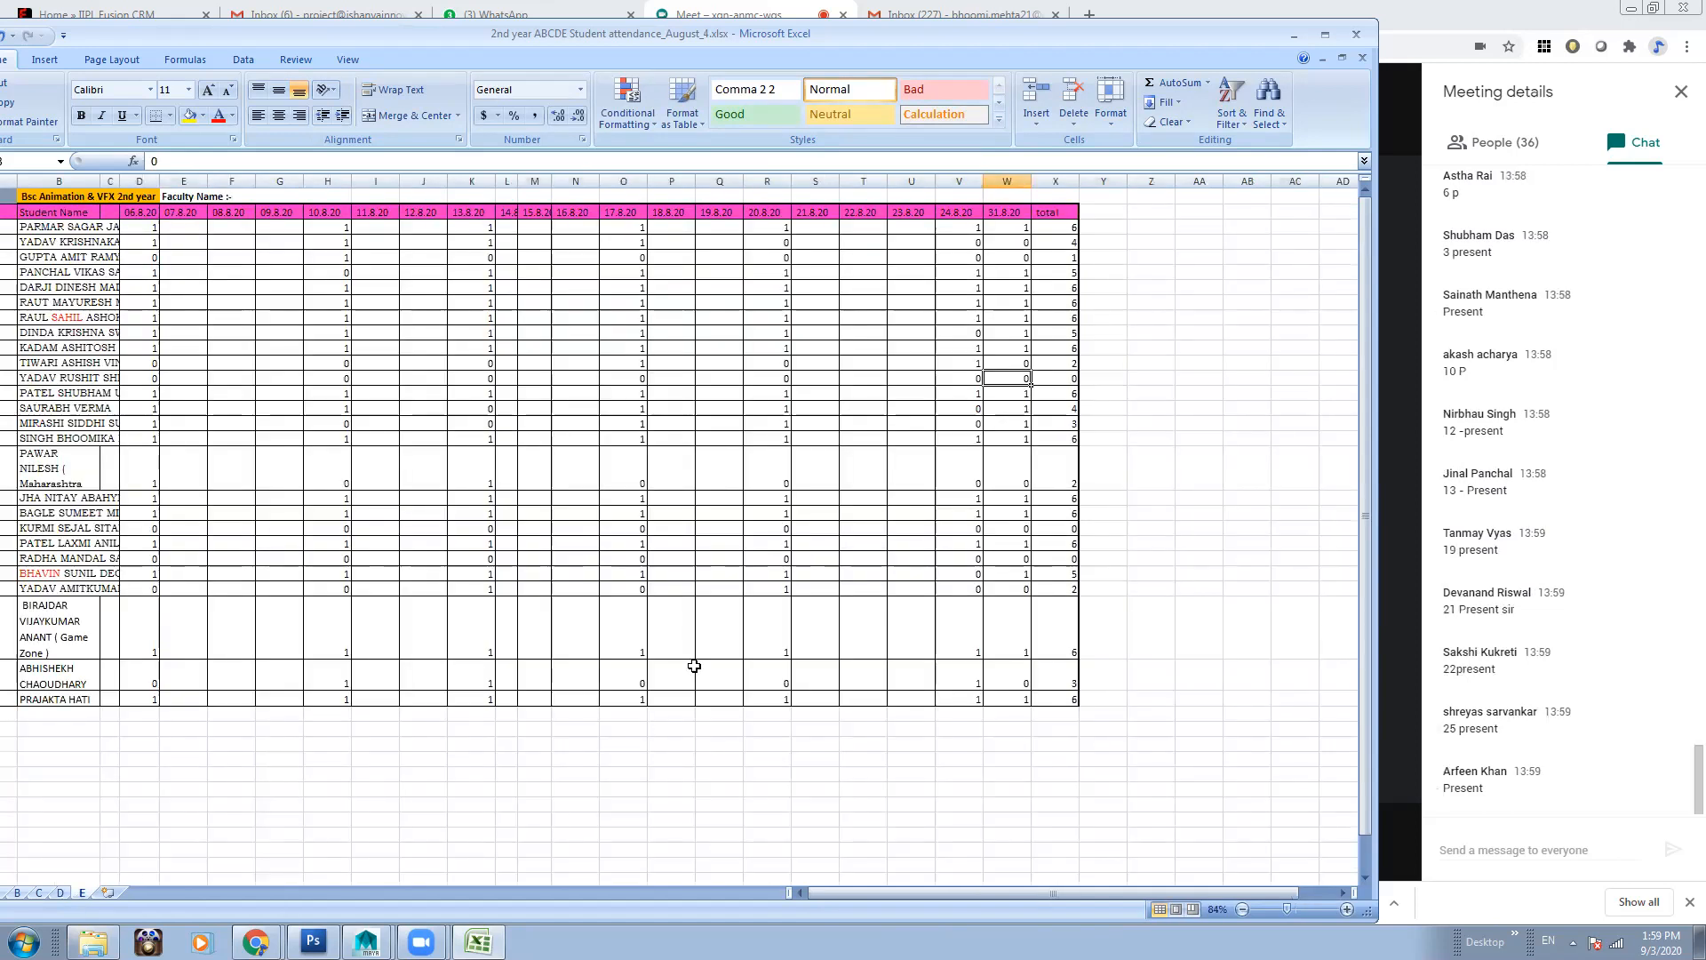
{"action": "left_click", "coordinate": [1001, 212]}
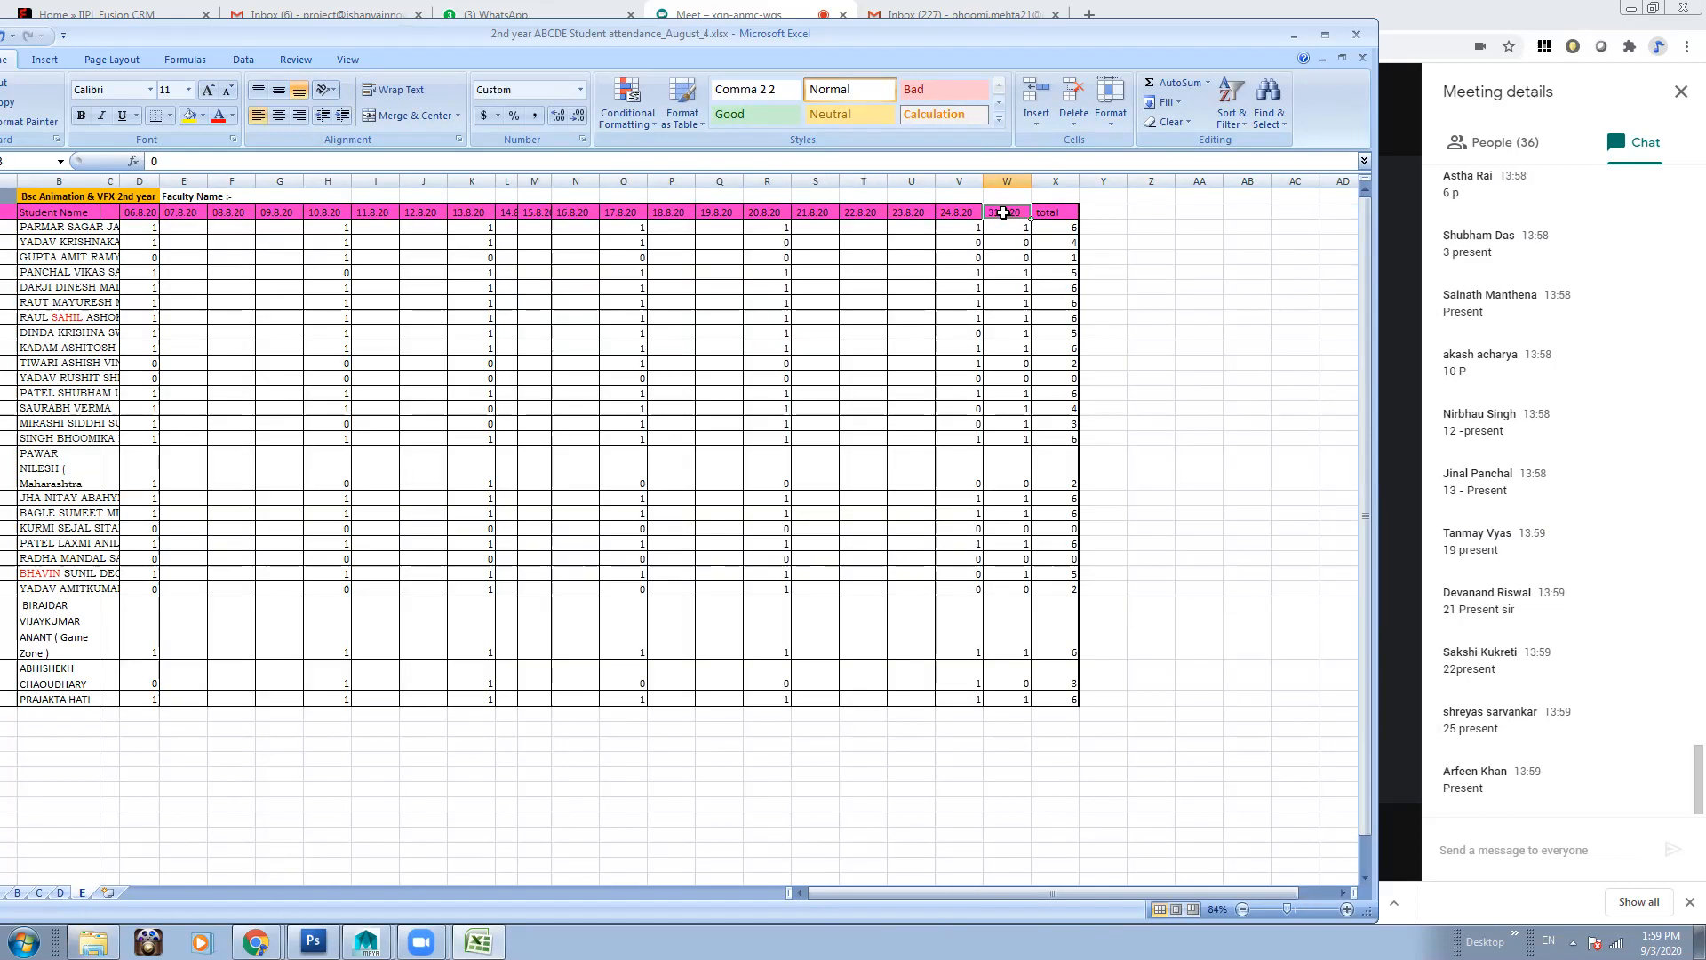
{"action": "left_click", "coordinate": [1003, 698], "text": "shift"}
{"action": "key", "text": "ctrl+c"}
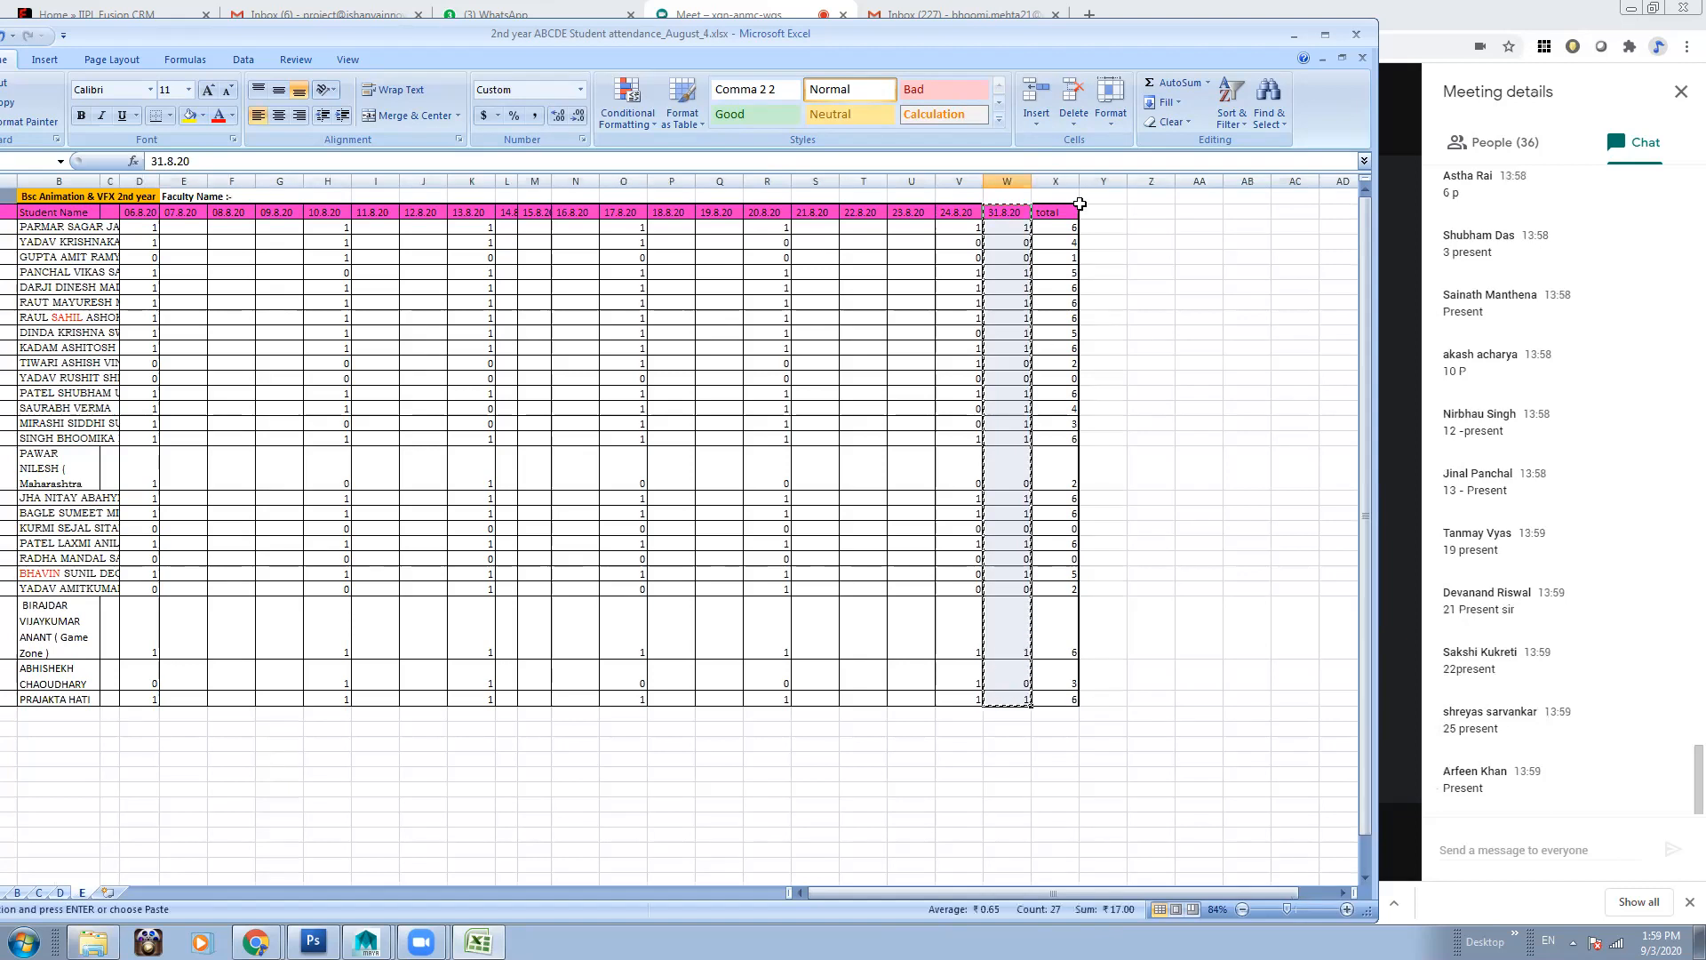
{"action": "left_click", "coordinate": [1066, 212]}
{"action": "left_click", "coordinate": [1062, 697], "text": "shift"}
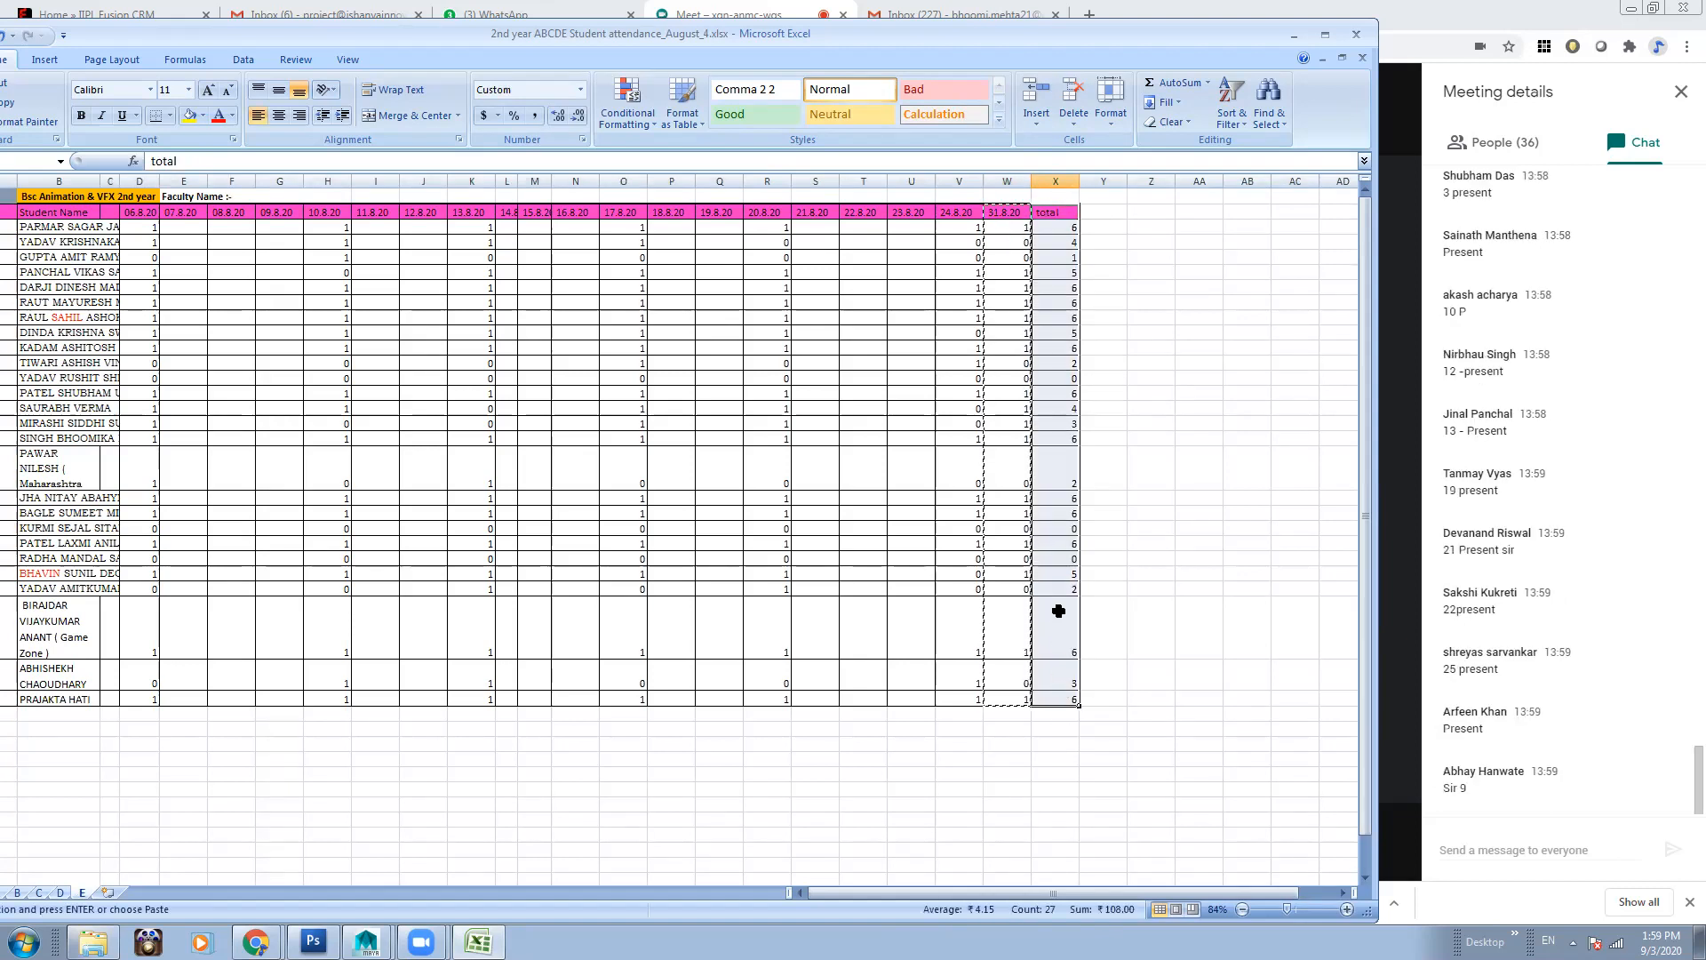
{"action": "right_click", "coordinate": [1049, 551]}
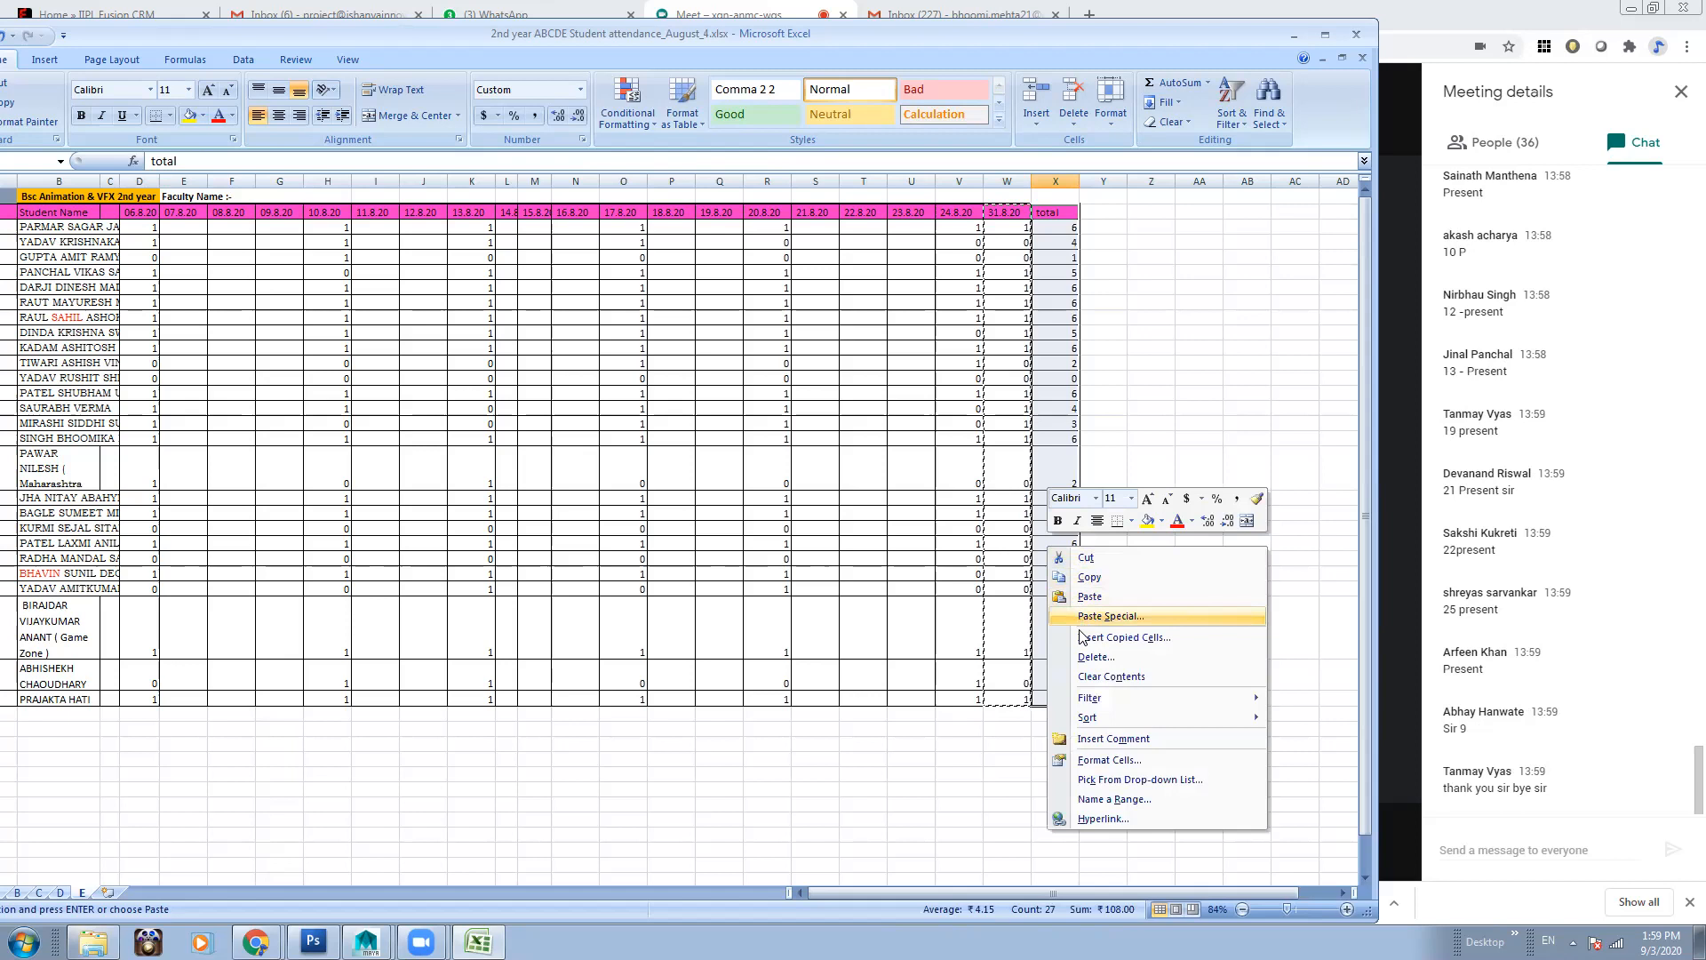
{"action": "left_click", "coordinate": [1123, 638]}
{"action": "left_click", "coordinate": [1031, 665]}
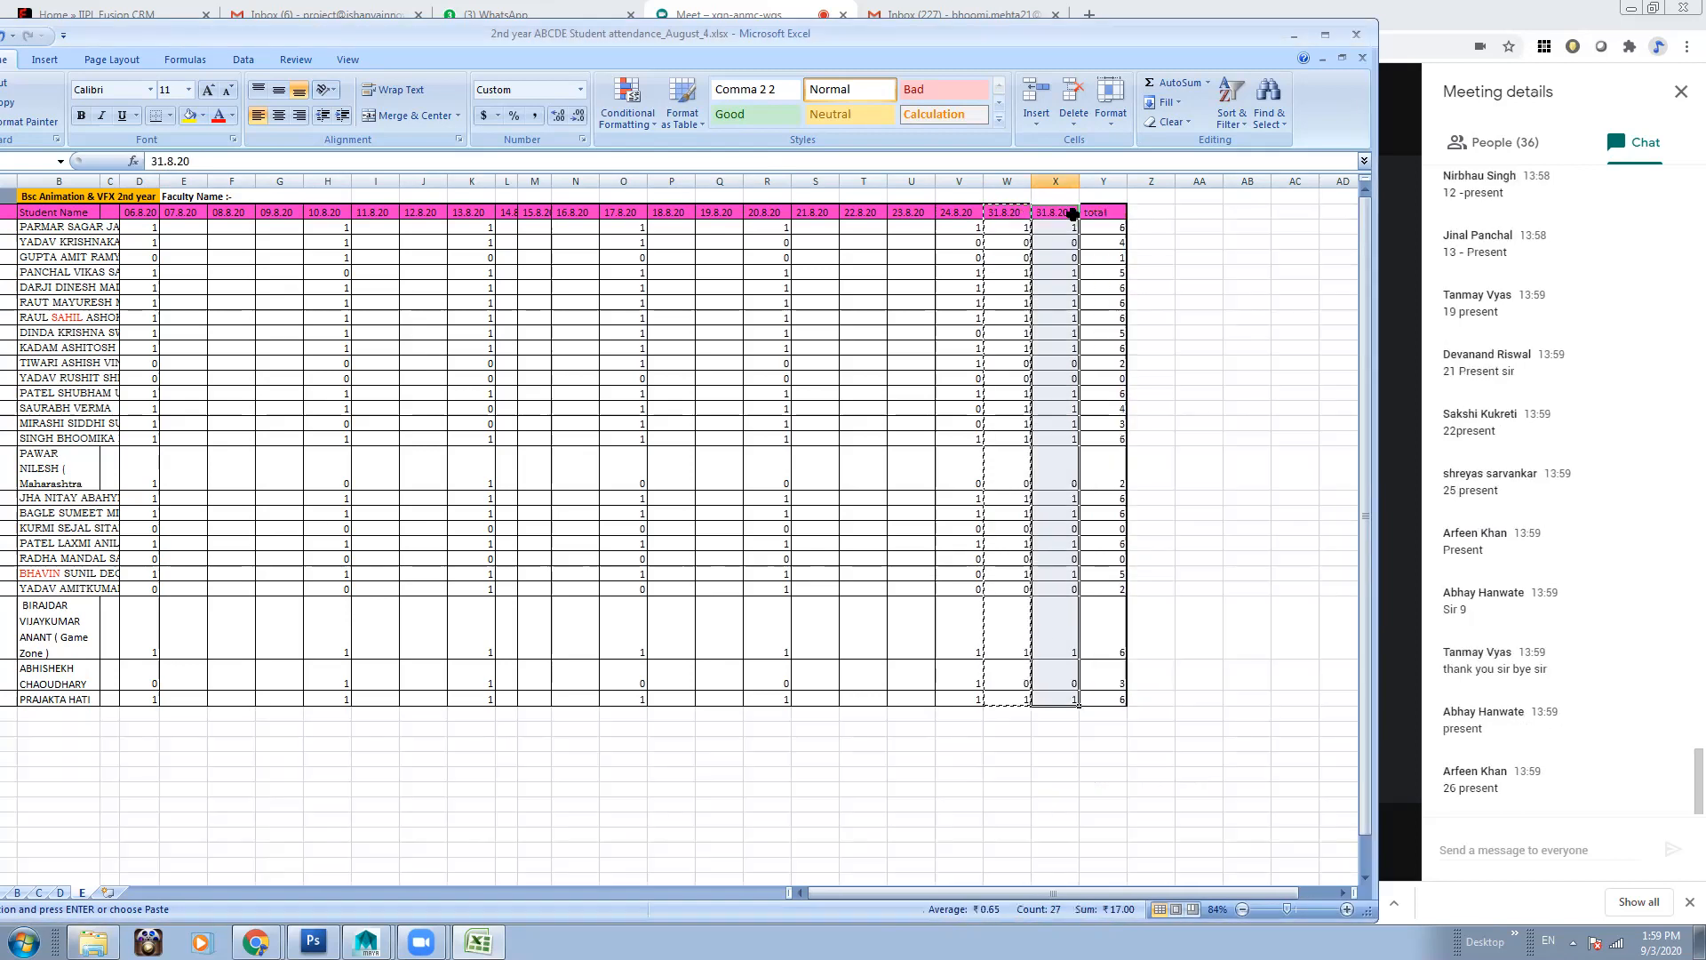
Change the date header of the inserted column on sheet E to 03.9.20
{"action": "double_click", "coordinate": [1034, 212]}
{"action": "key", "text": "BackSpace"}
{"action": "key", "text": "Delete"}
{"action": "type", "text": "03"}
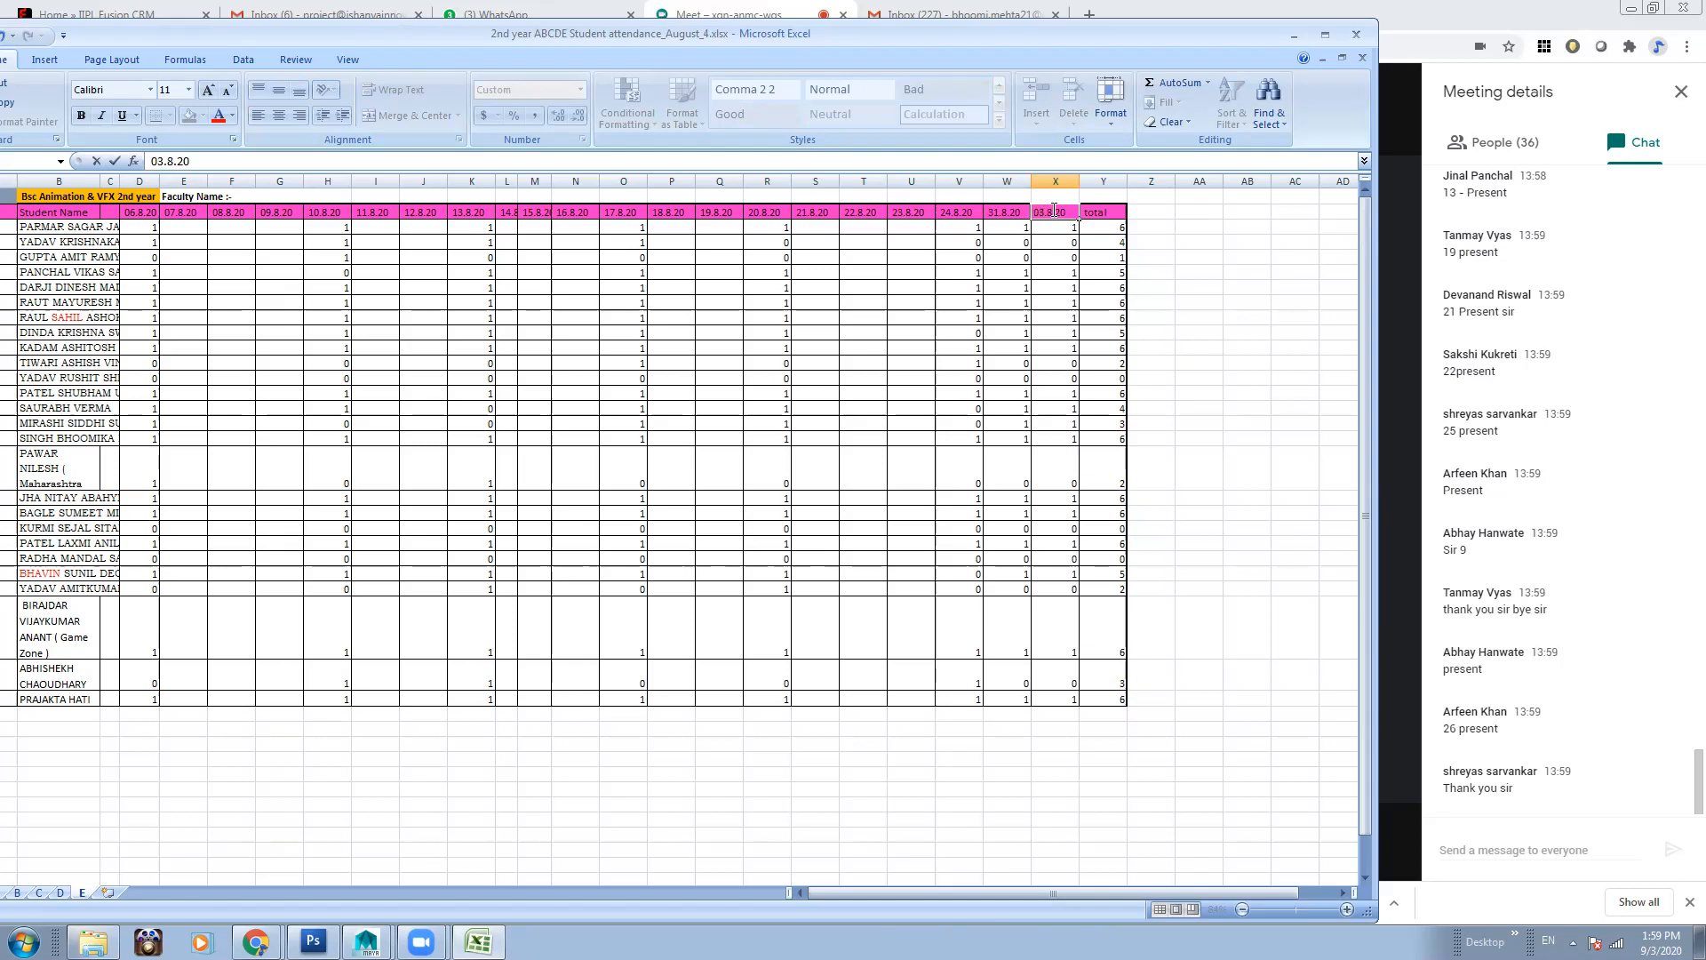
{"action": "key", "text": "Delete"}
{"action": "type", "text": "9"}
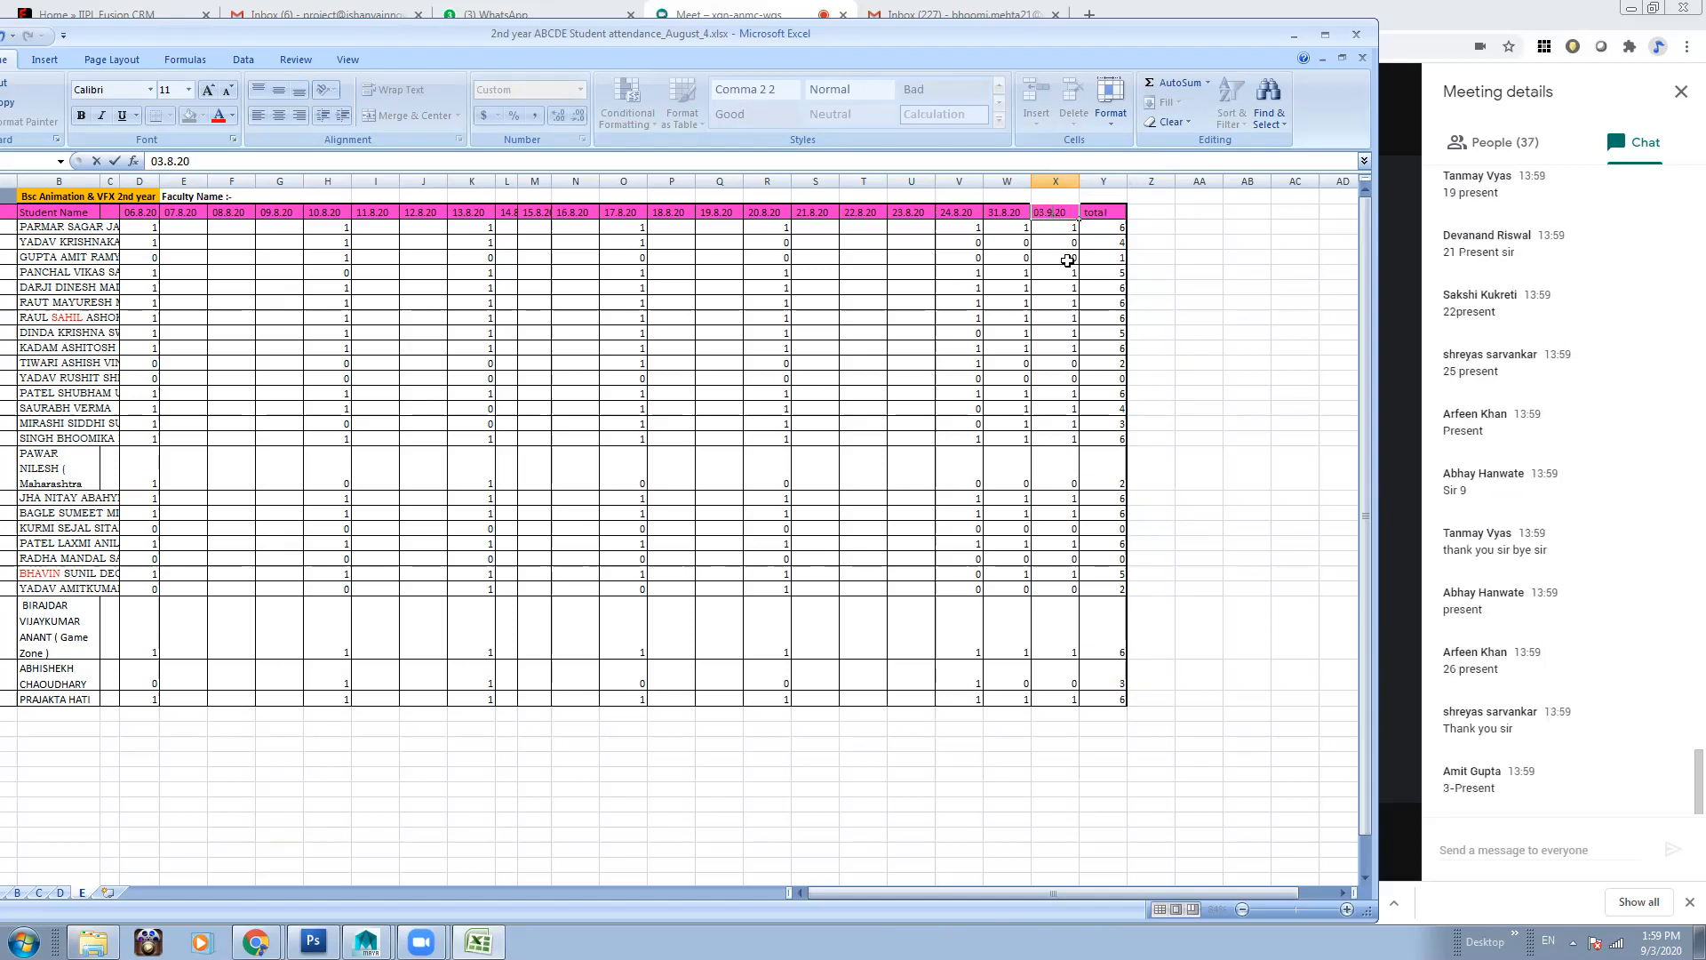
{"action": "left_click", "coordinate": [1195, 787]}
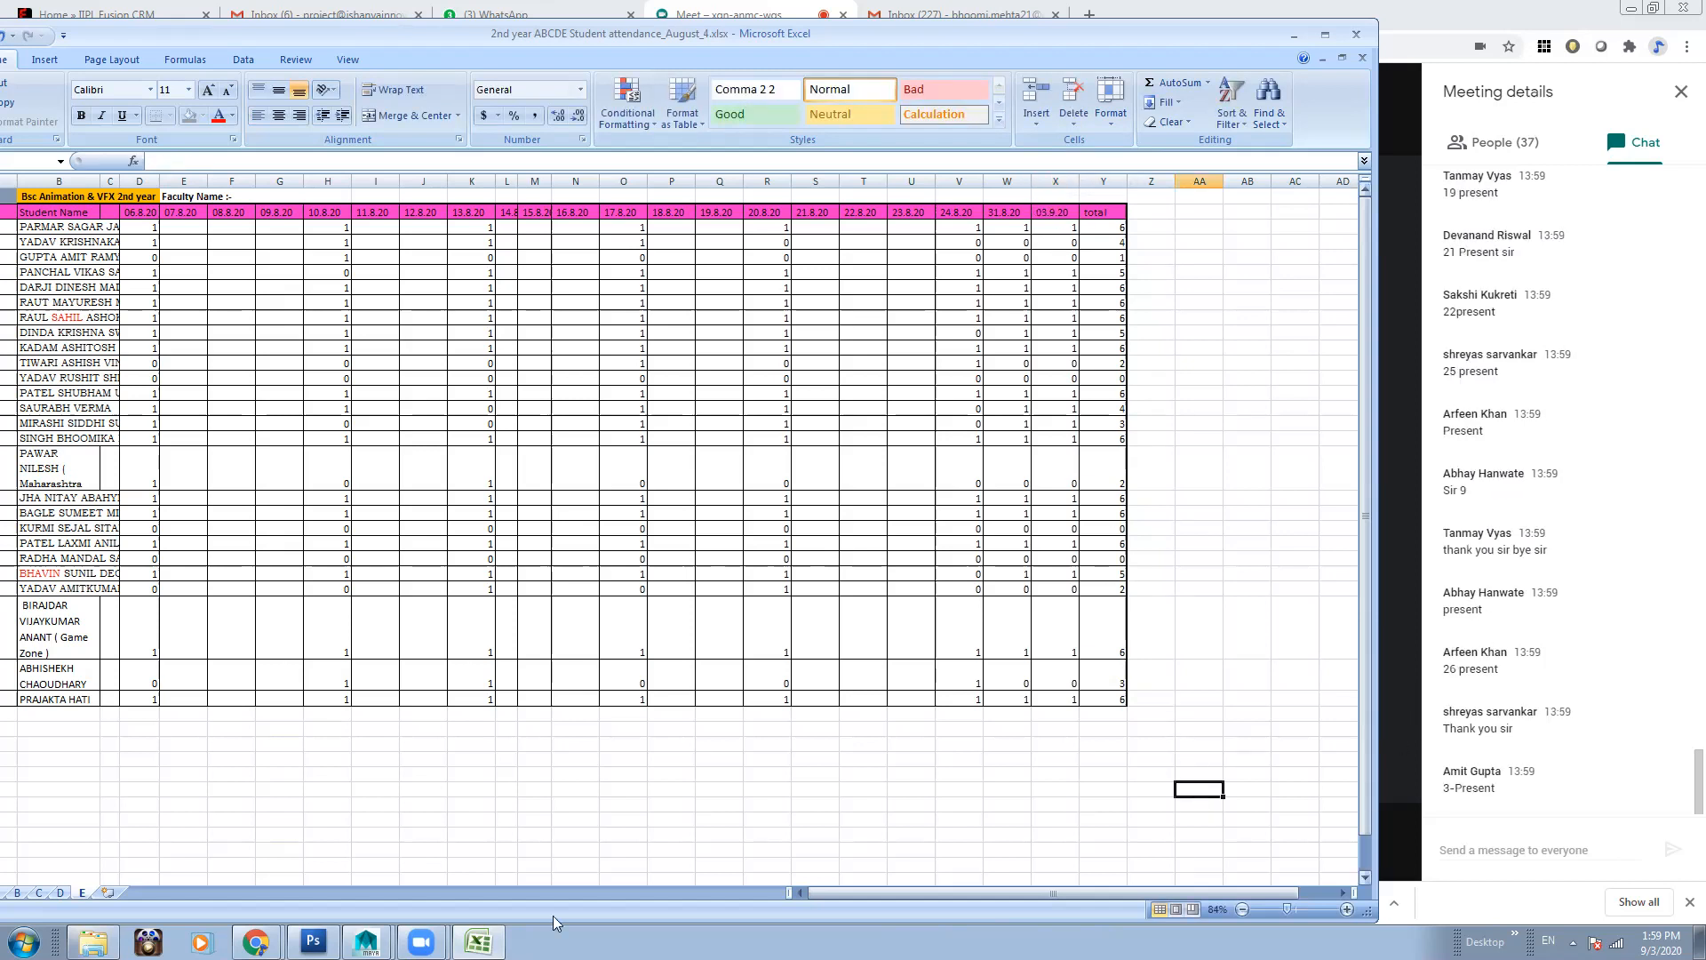
Return to sheet D, shift the window to show the student numbers, and change student No. 26's 03.9.20 mark to 1
{"action": "left_click", "coordinate": [60, 893]}
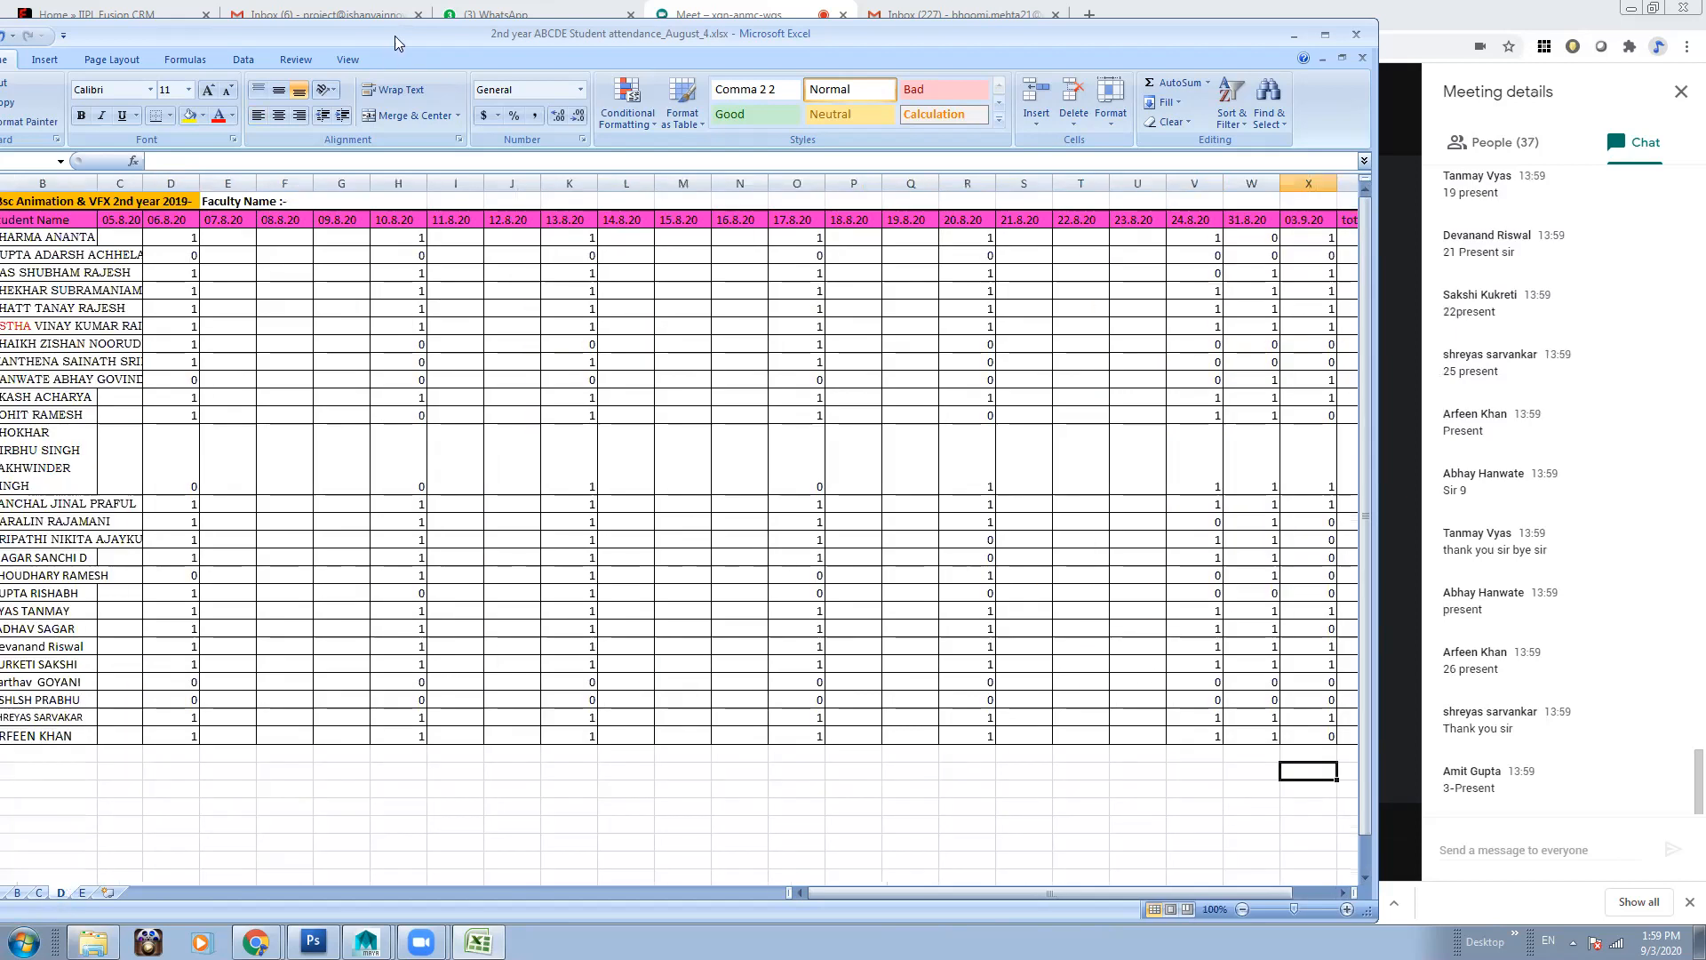
{"action": "left_click_drag", "start_coordinate": [404, 34], "coordinate": [484, 33]}
{"action": "left_click", "coordinate": [1388, 735]}
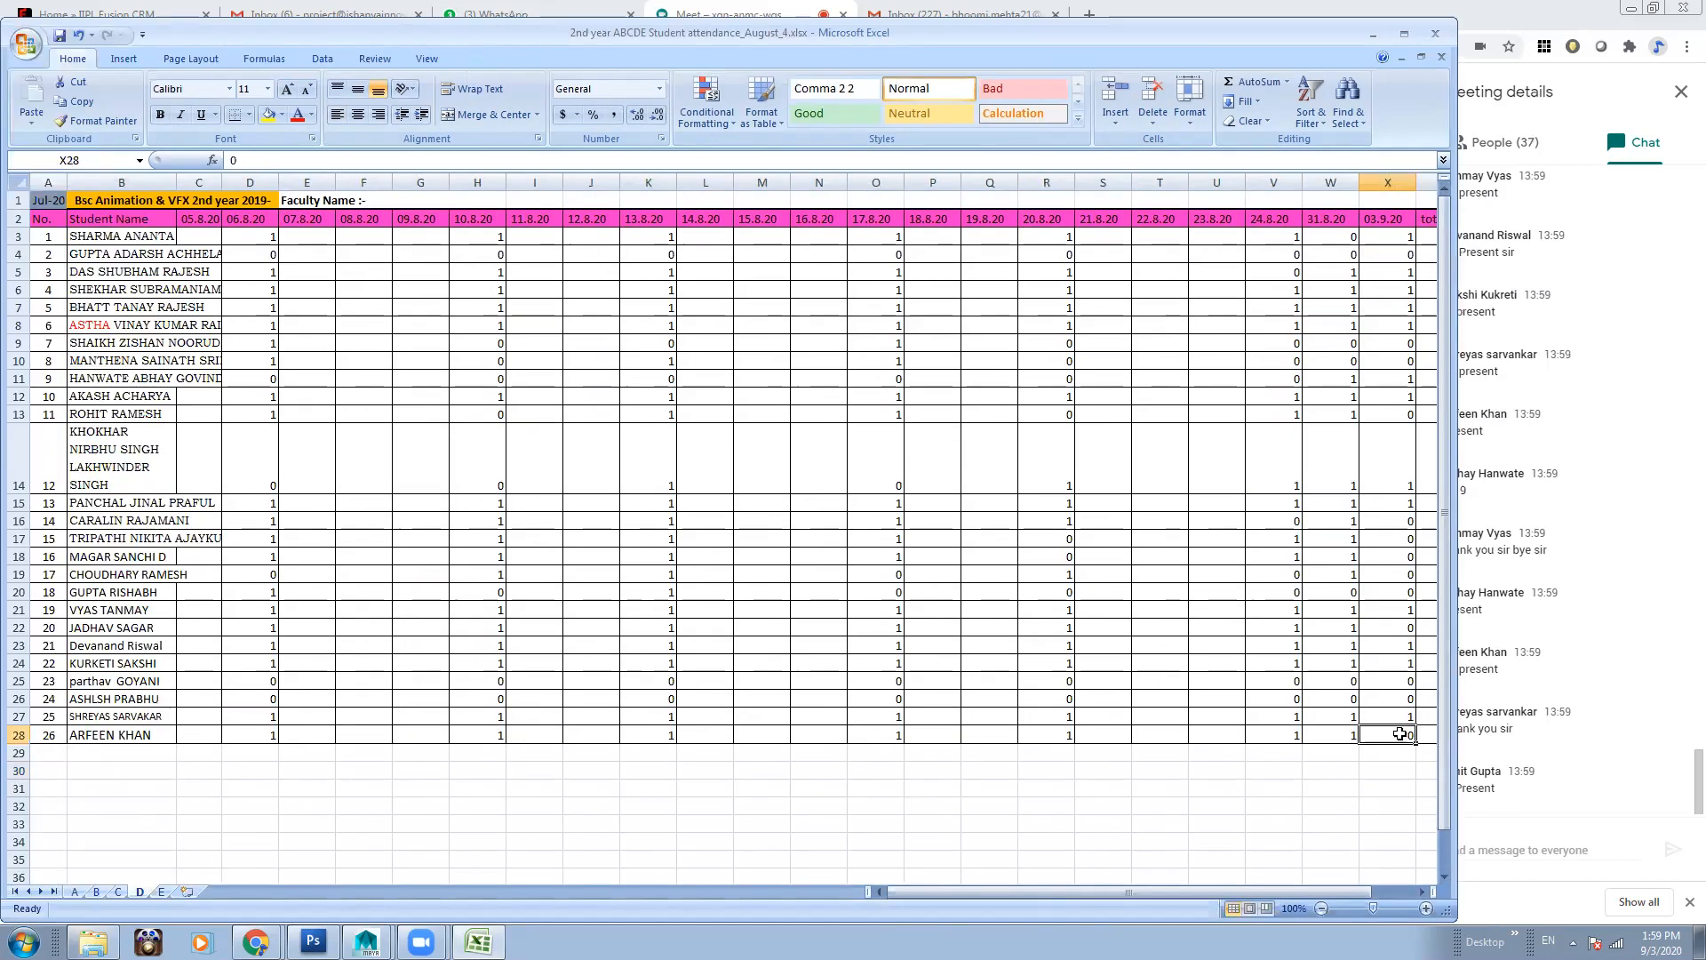
{"action": "type", "text": "1"}
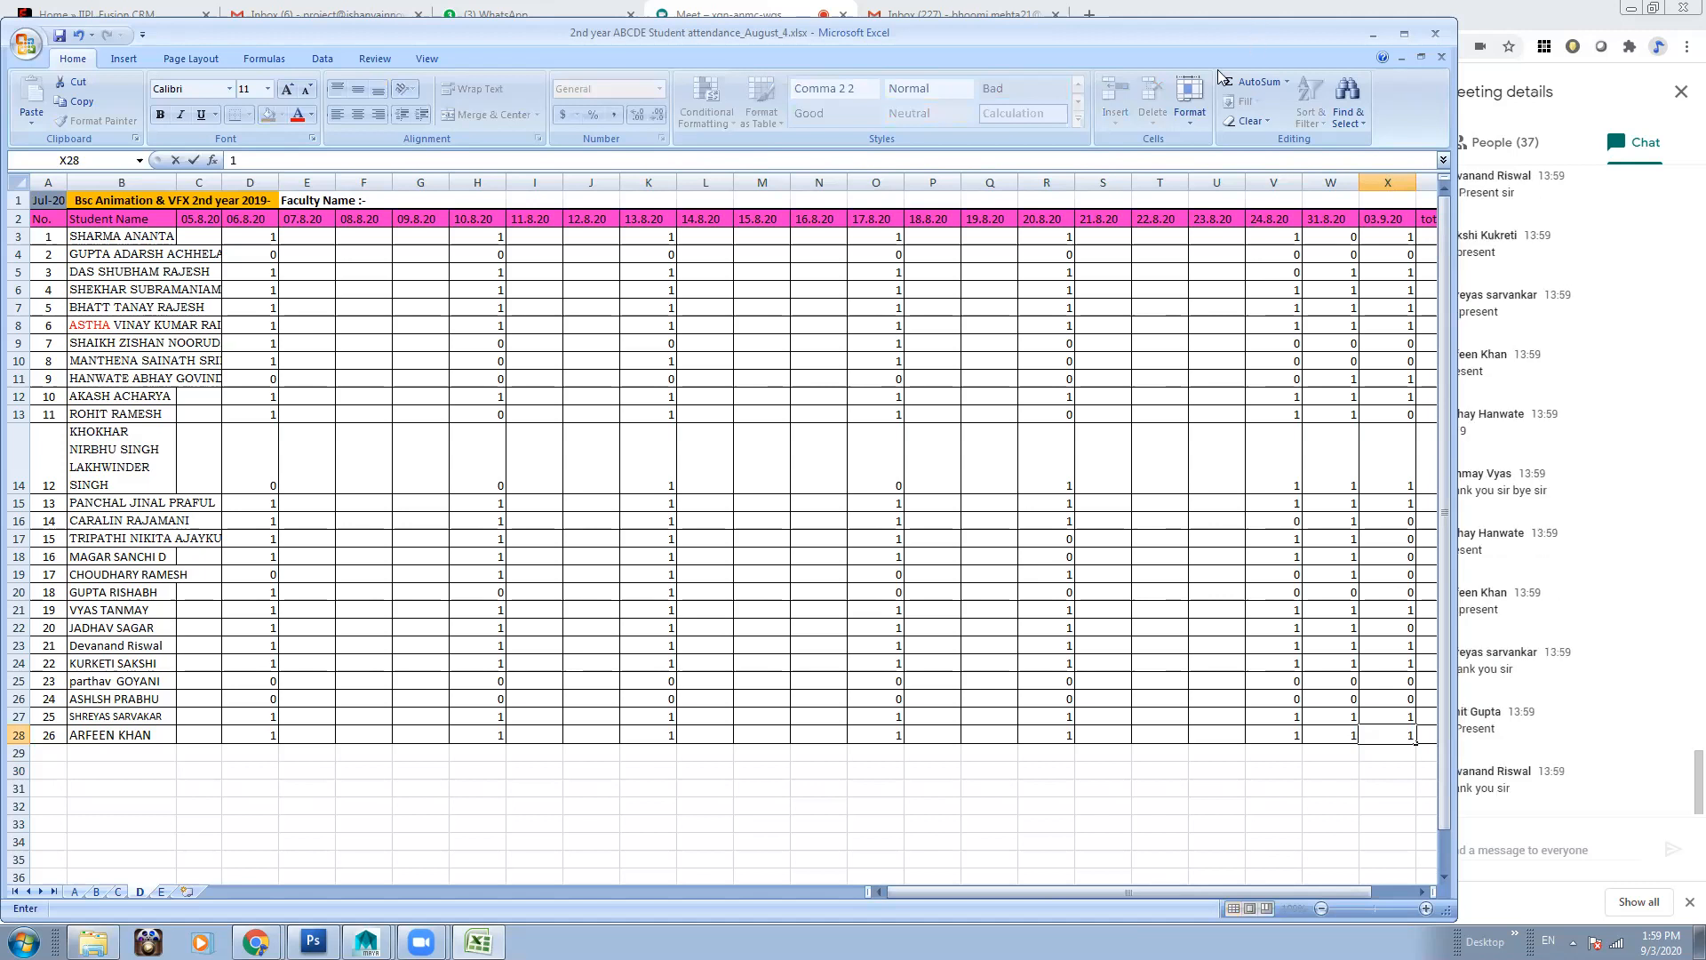
{"action": "left_click", "coordinate": [1397, 379]}
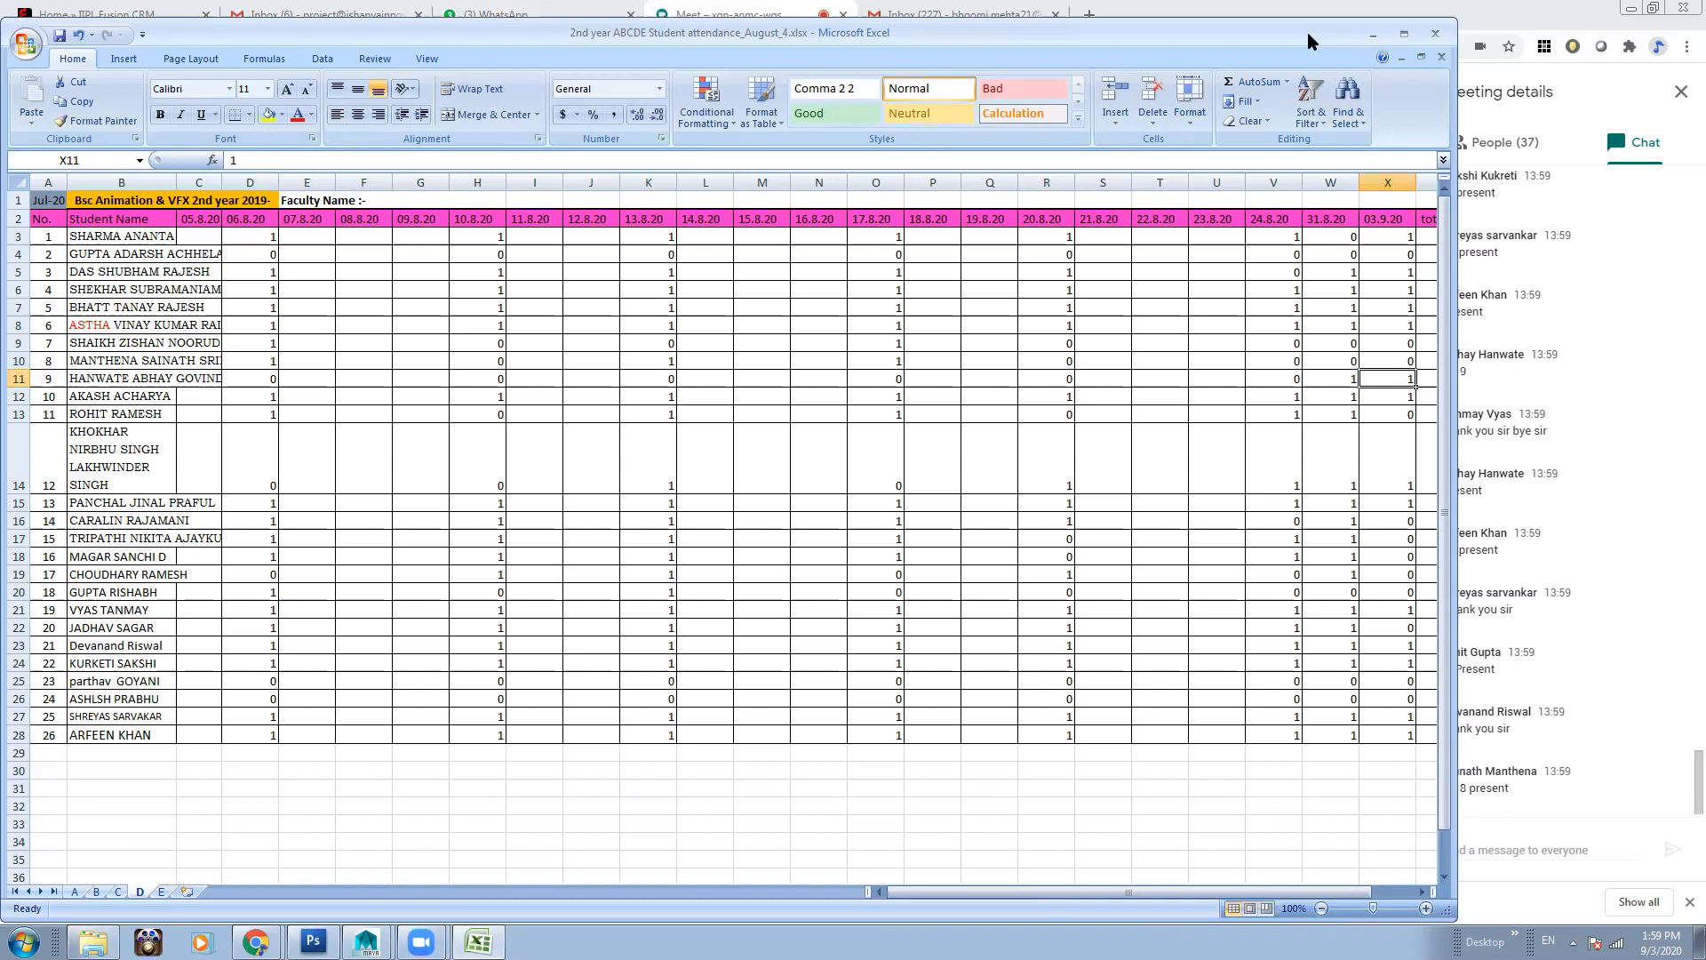
Change student No. 8's 03.9.20 mark to 1 on sheet D, and switch to sheet E
{"action": "left_click_drag", "start_coordinate": [1308, 32], "coordinate": [1257, 41]}
{"action": "left_click", "coordinate": [1340, 368]}
{"action": "type", "text": "1"}
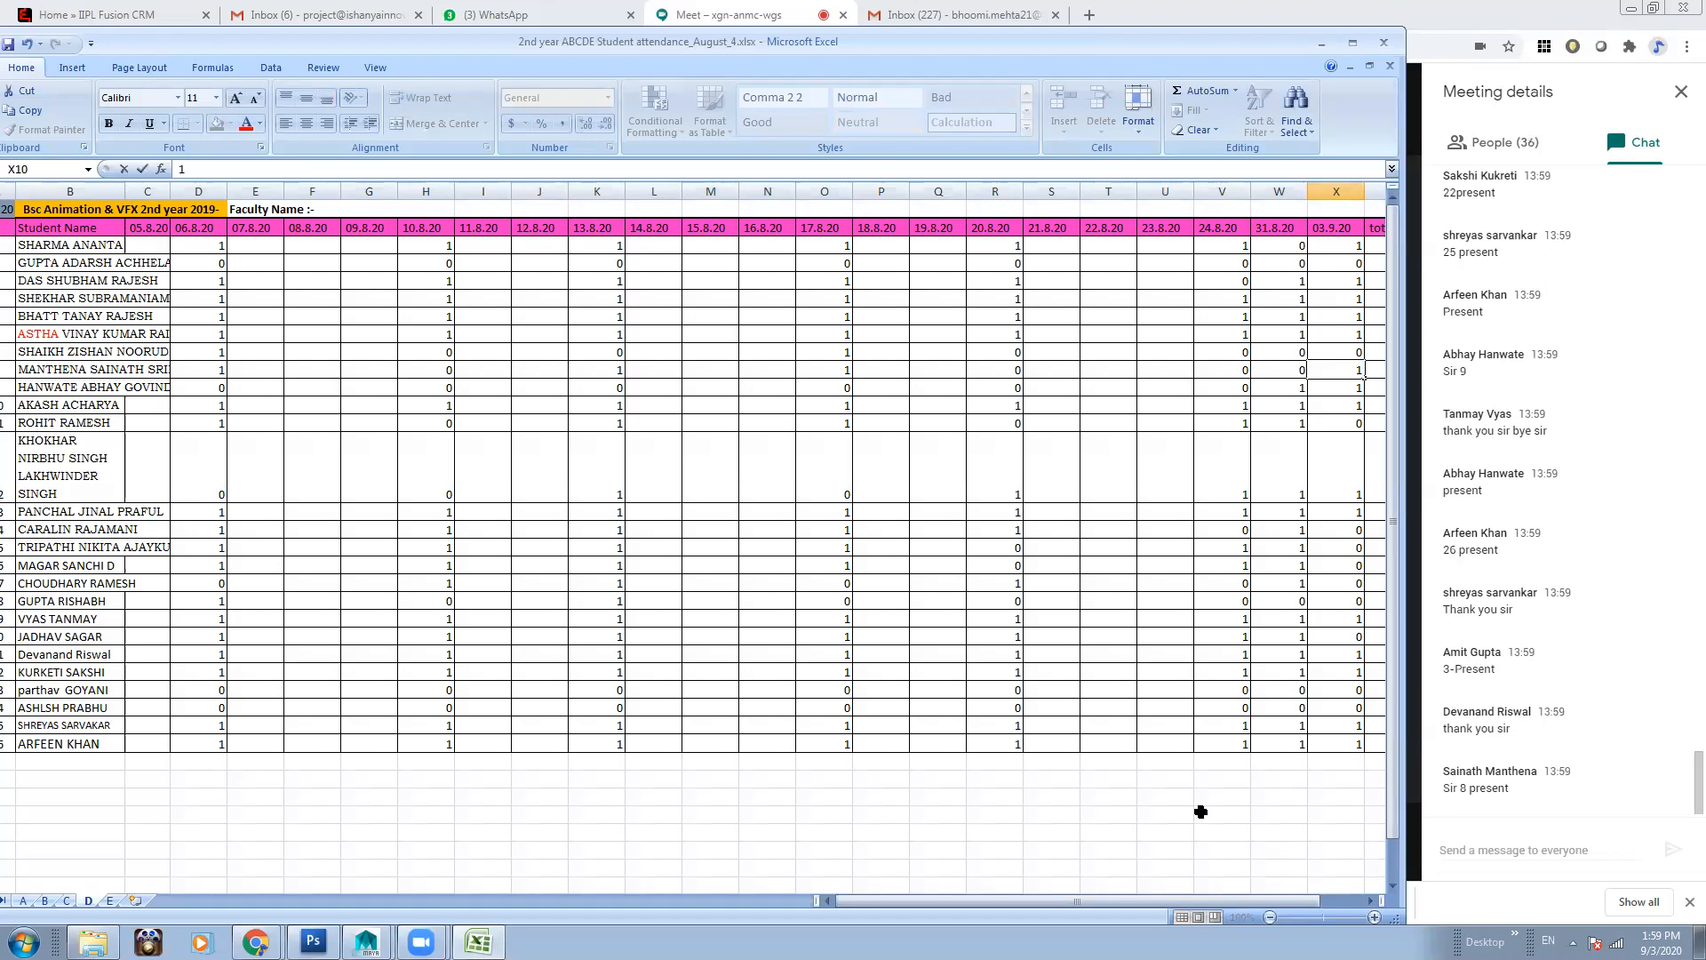
{"action": "left_click", "coordinate": [1066, 813]}
{"action": "left_click", "coordinate": [110, 900]}
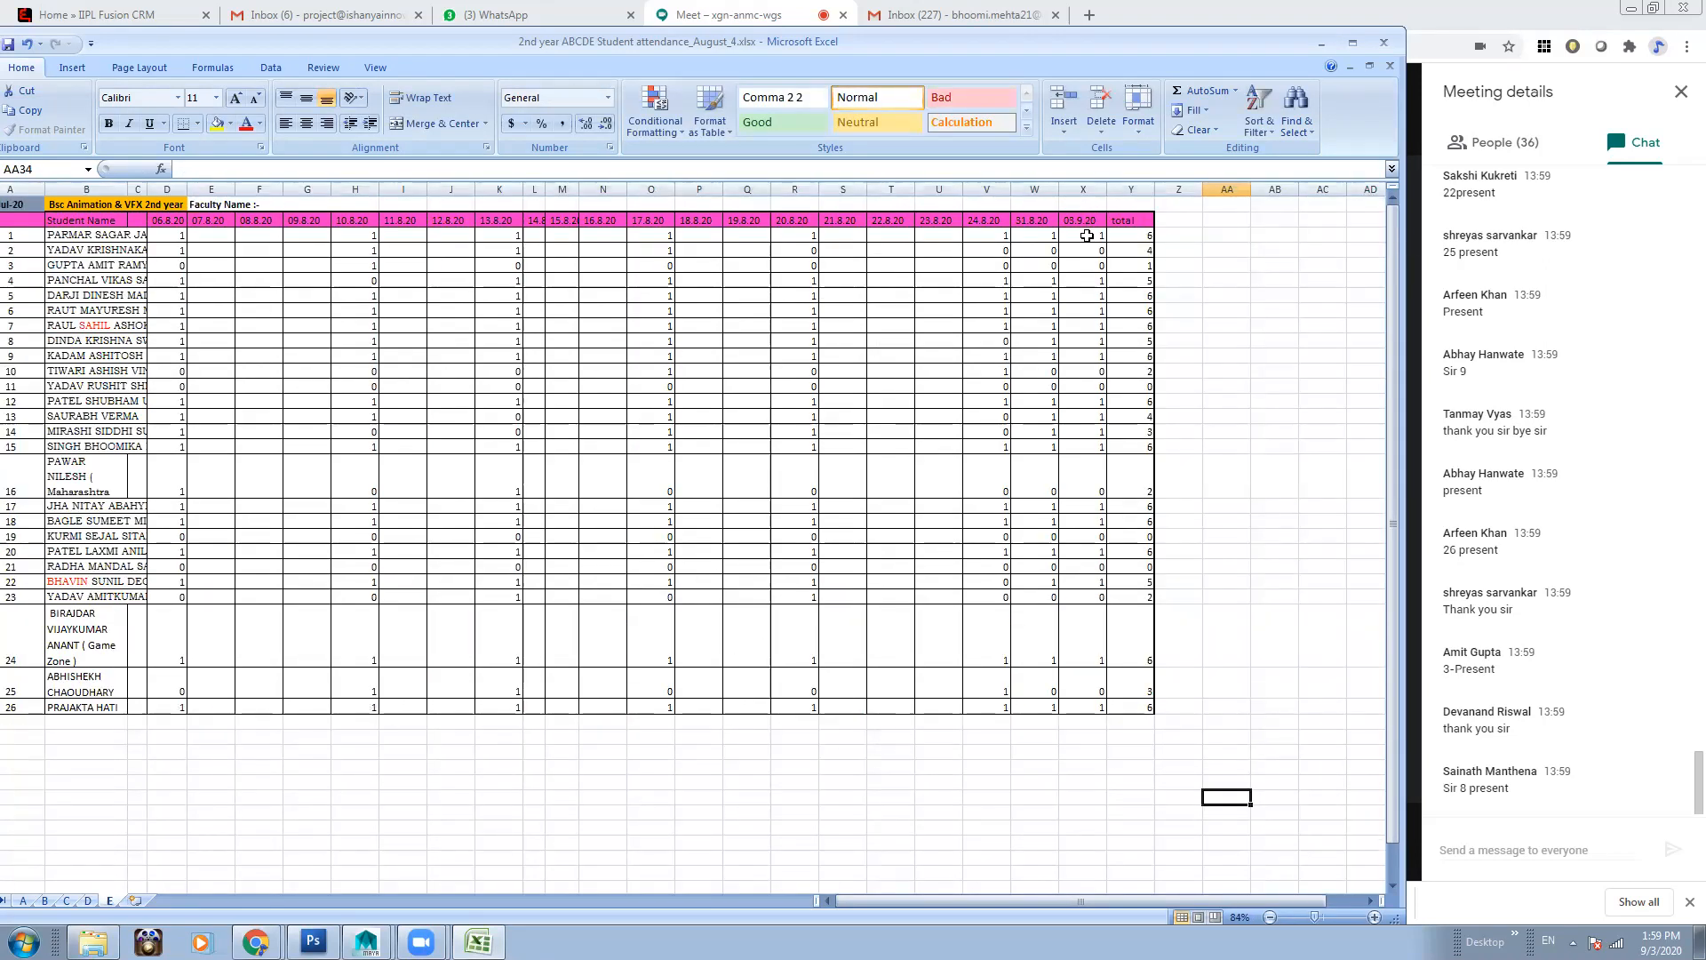
Clear the copied marks of all 26 students from the 03.9.20 column on sheet E
{"action": "left_click_drag", "start_coordinate": [1087, 237], "coordinate": [1080, 700]}
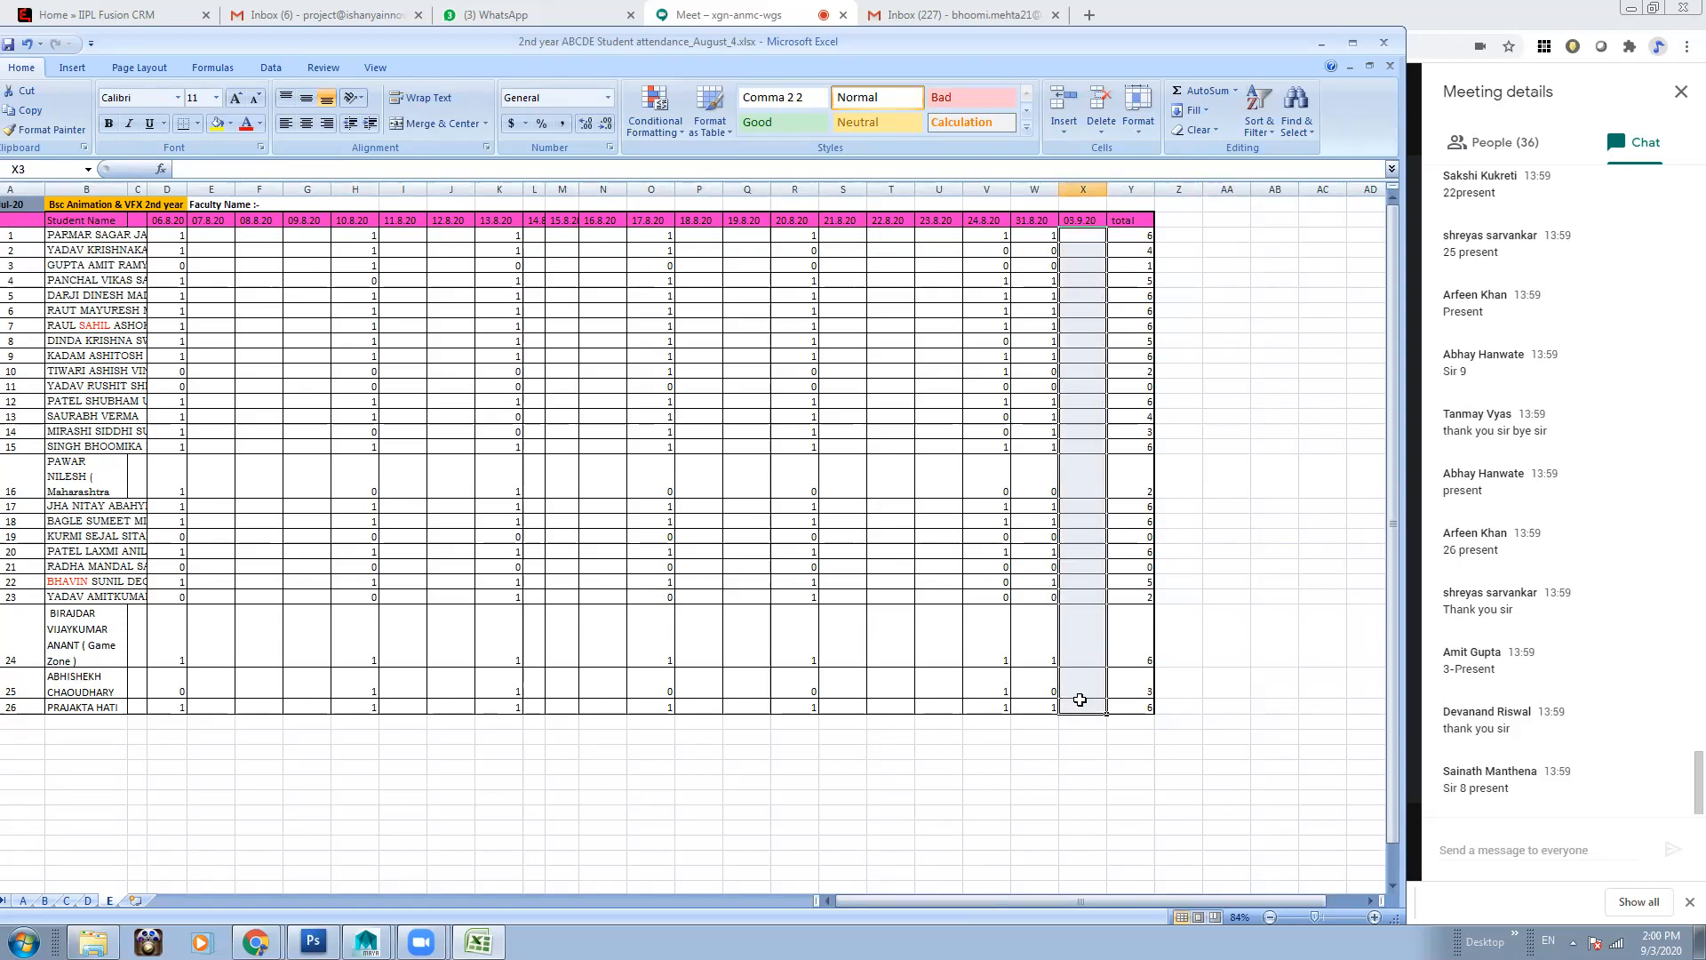
{"action": "key", "text": "Delete"}
{"action": "left_click", "coordinate": [1070, 772]}
Enter the 03.9.20 marks on sheet E for students No. 1 to 4 as 1, 0, 1 and 1
{"action": "left_click", "coordinate": [1088, 236]}
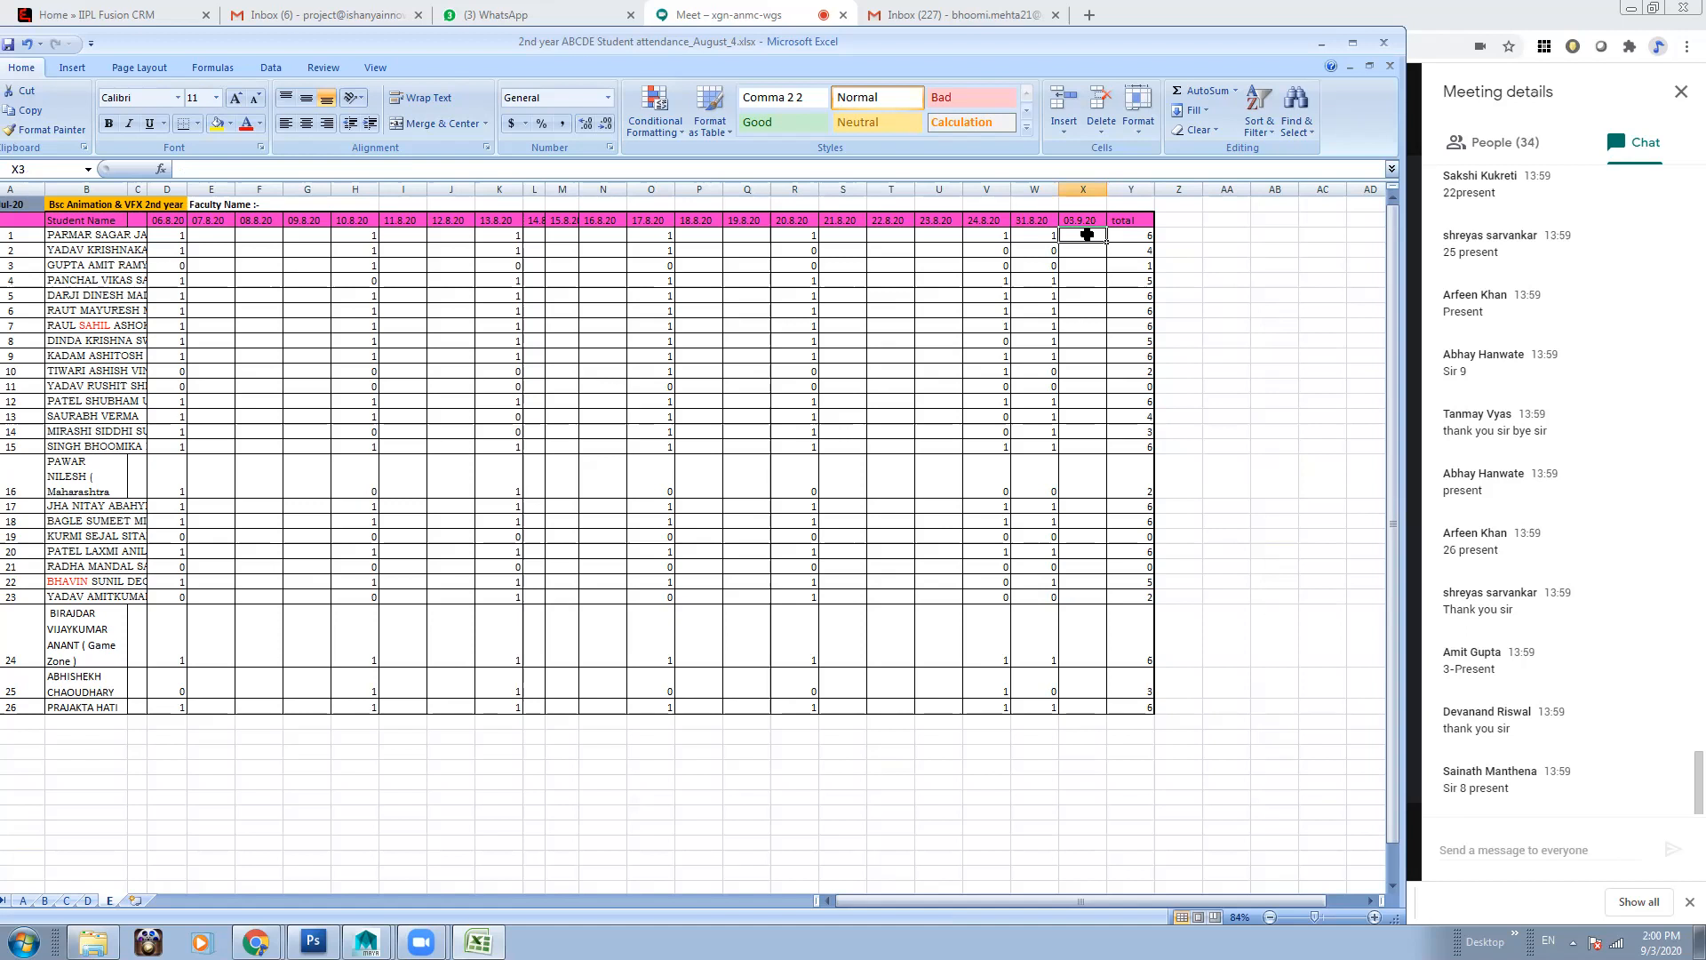
{"action": "type", "text": "1"}
{"action": "left_click", "coordinate": [1092, 250]}
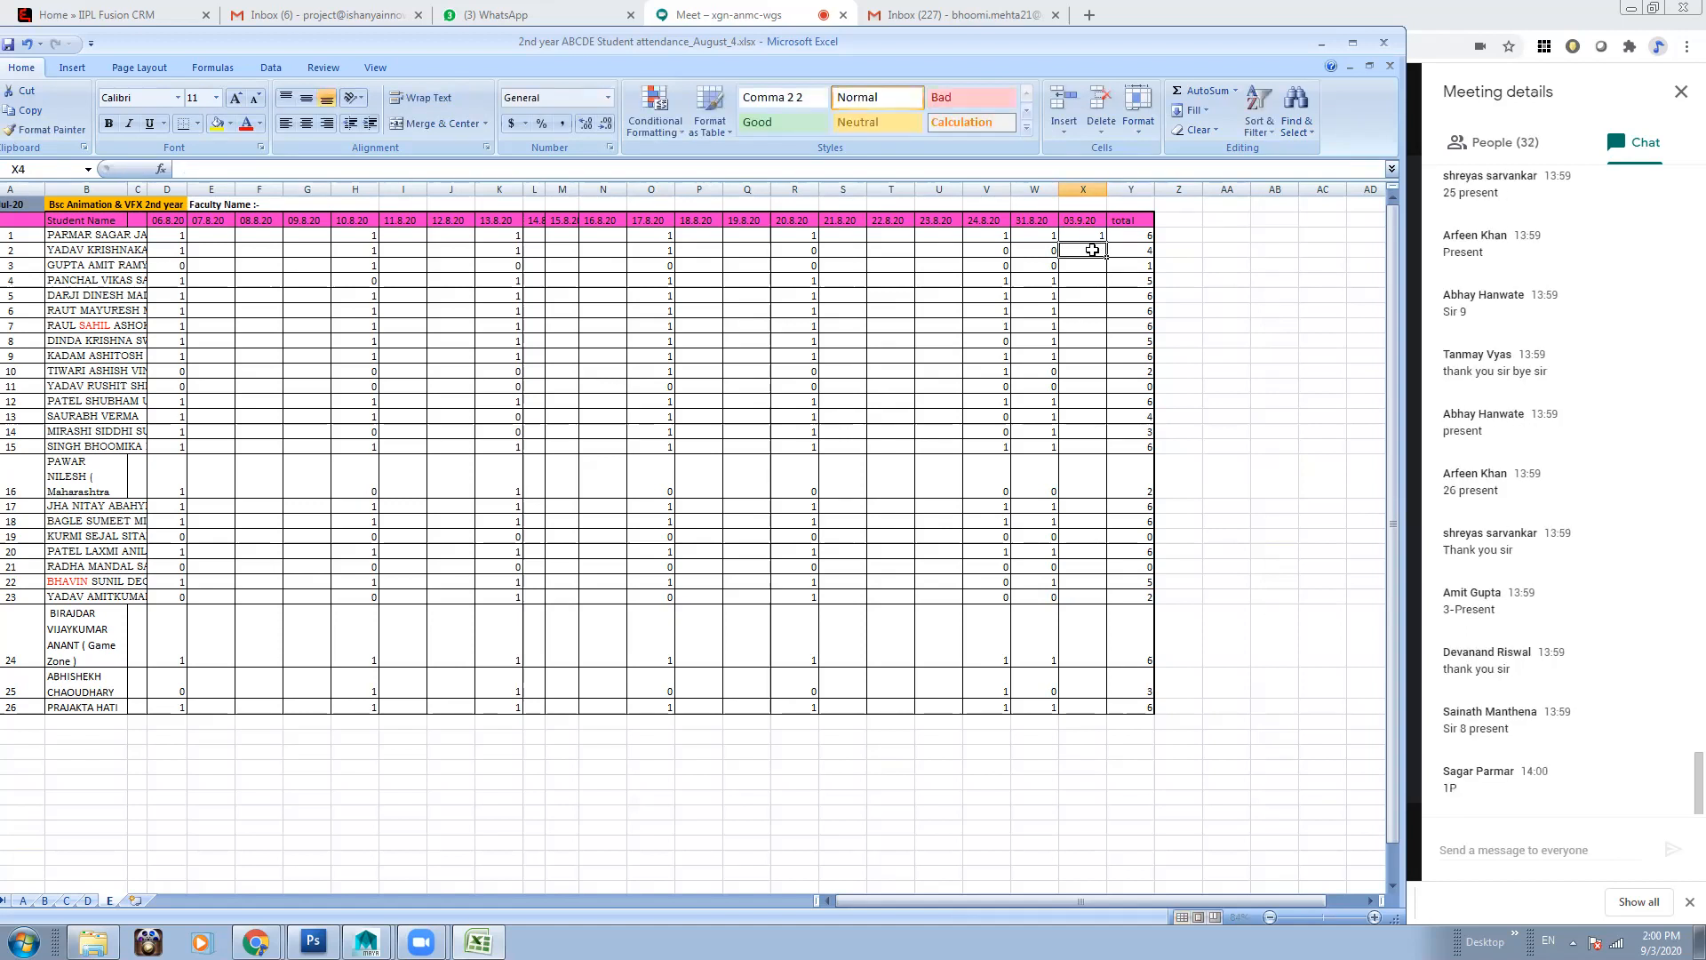
{"action": "type", "text": "0"}
{"action": "left_click", "coordinate": [1082, 266]}
{"action": "type", "text": "1"}
{"action": "left_click", "coordinate": [1081, 278]}
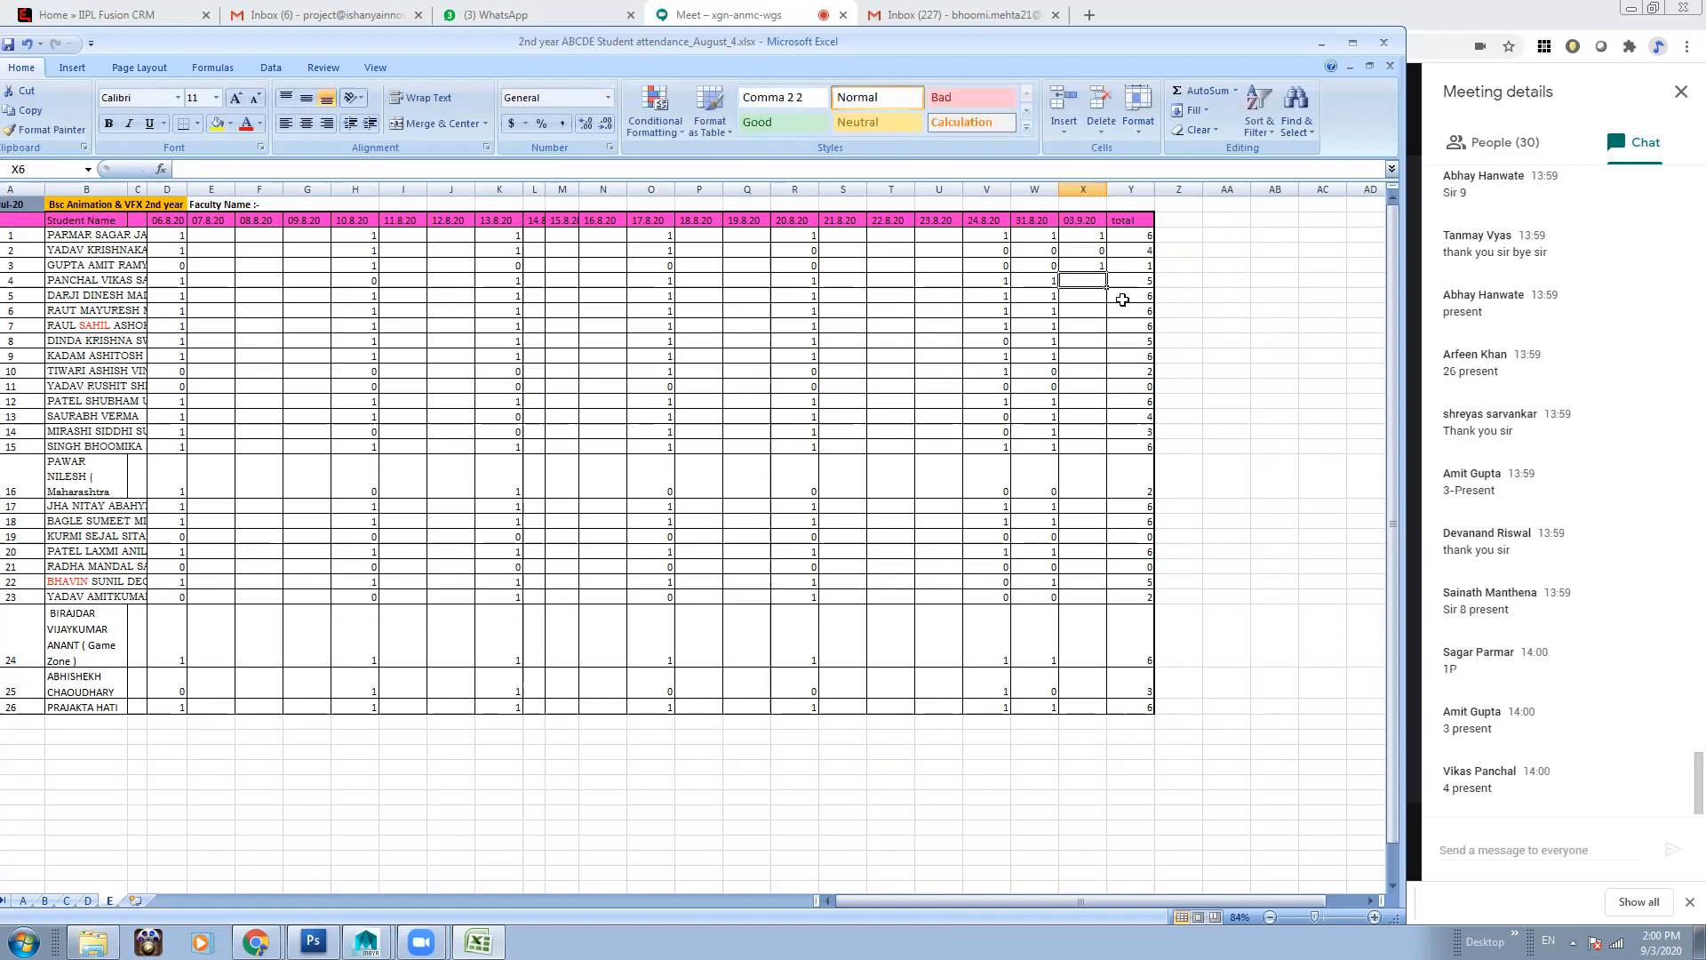
{"action": "type", "text": "1"}
Enter 1 as the 03.9.20 mark on sheet E for students No. 5 to 8
{"action": "left_click", "coordinate": [1092, 296]}
{"action": "type", "text": "1"}
{"action": "left_click", "coordinate": [1091, 309]}
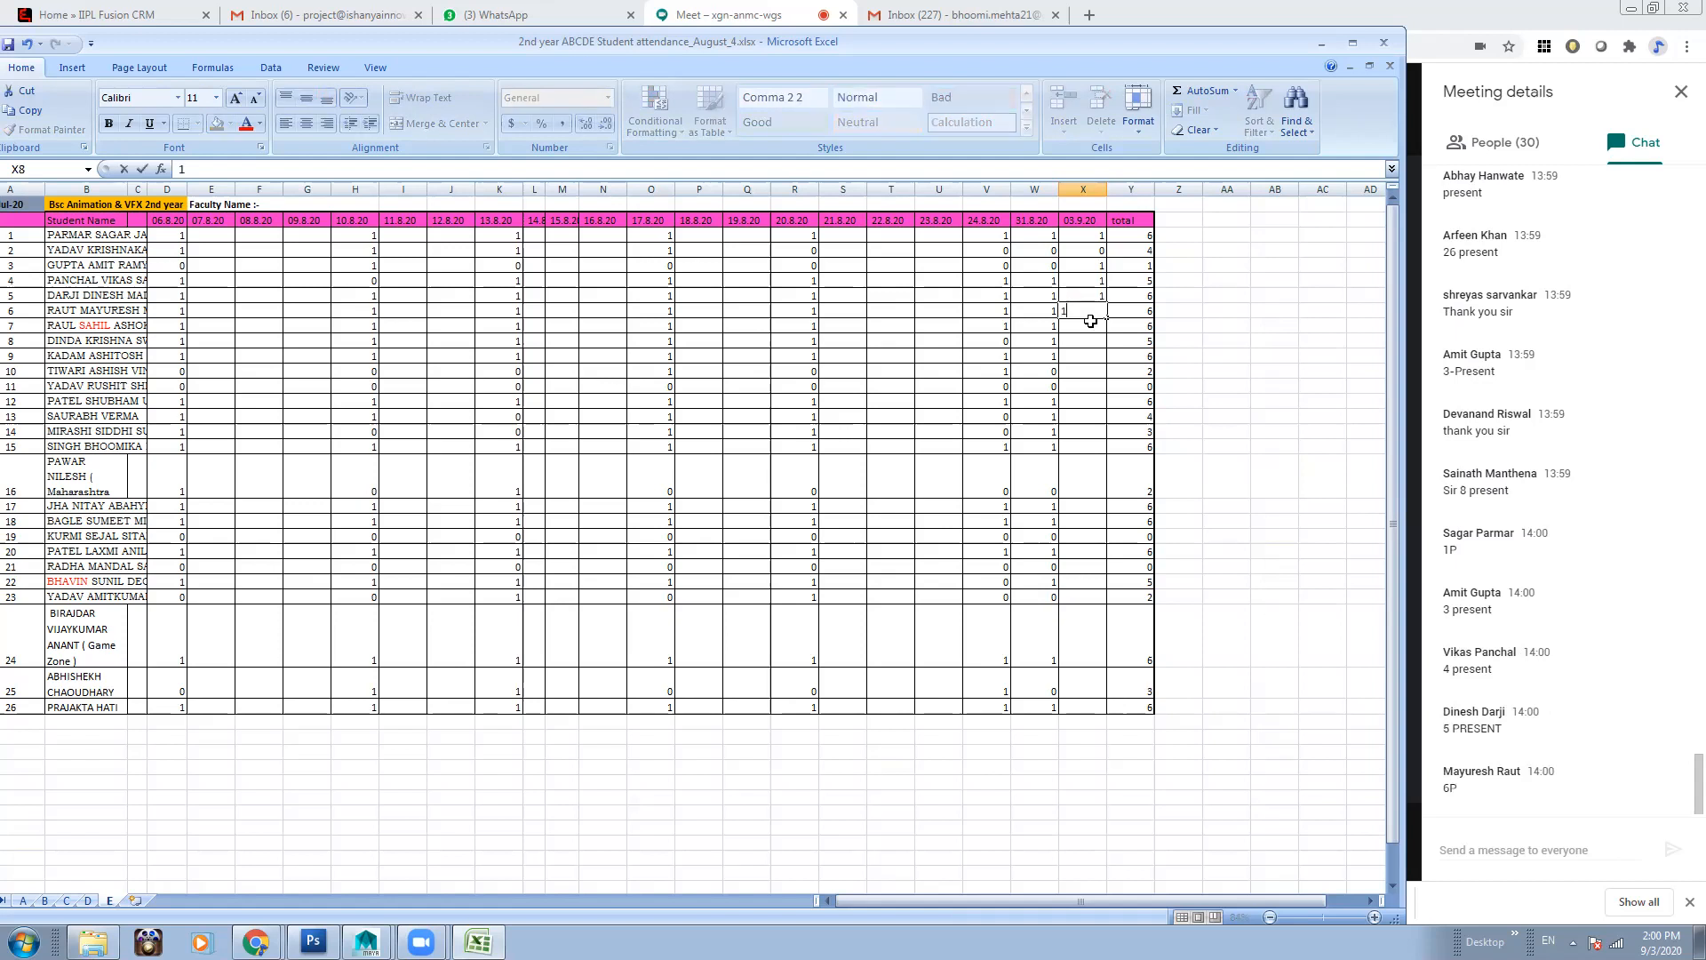
{"action": "type", "text": "1"}
{"action": "left_click", "coordinate": [1091, 322]}
{"action": "type", "text": "1"}
{"action": "left_click", "coordinate": [1091, 341]}
{"action": "type", "text": "1"}
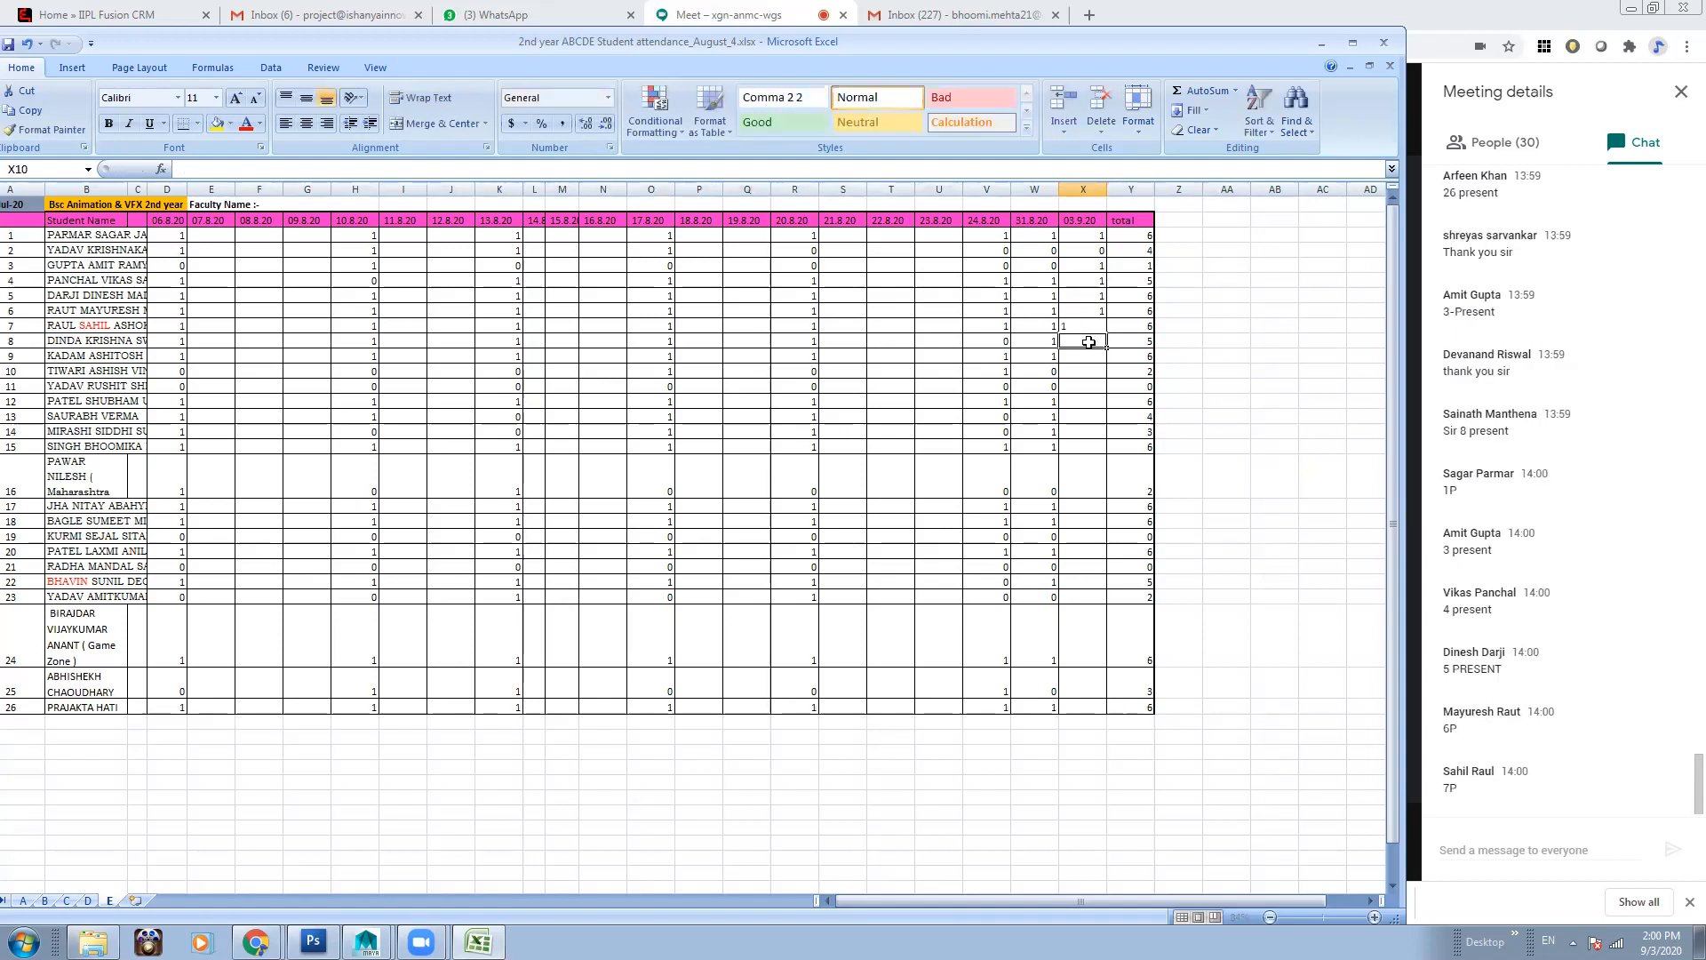
Enter the 03.9.20 marks on sheet E for students No. 9 to 12 as 1, 0, 0 and 1
{"action": "left_click", "coordinate": [1089, 358]}
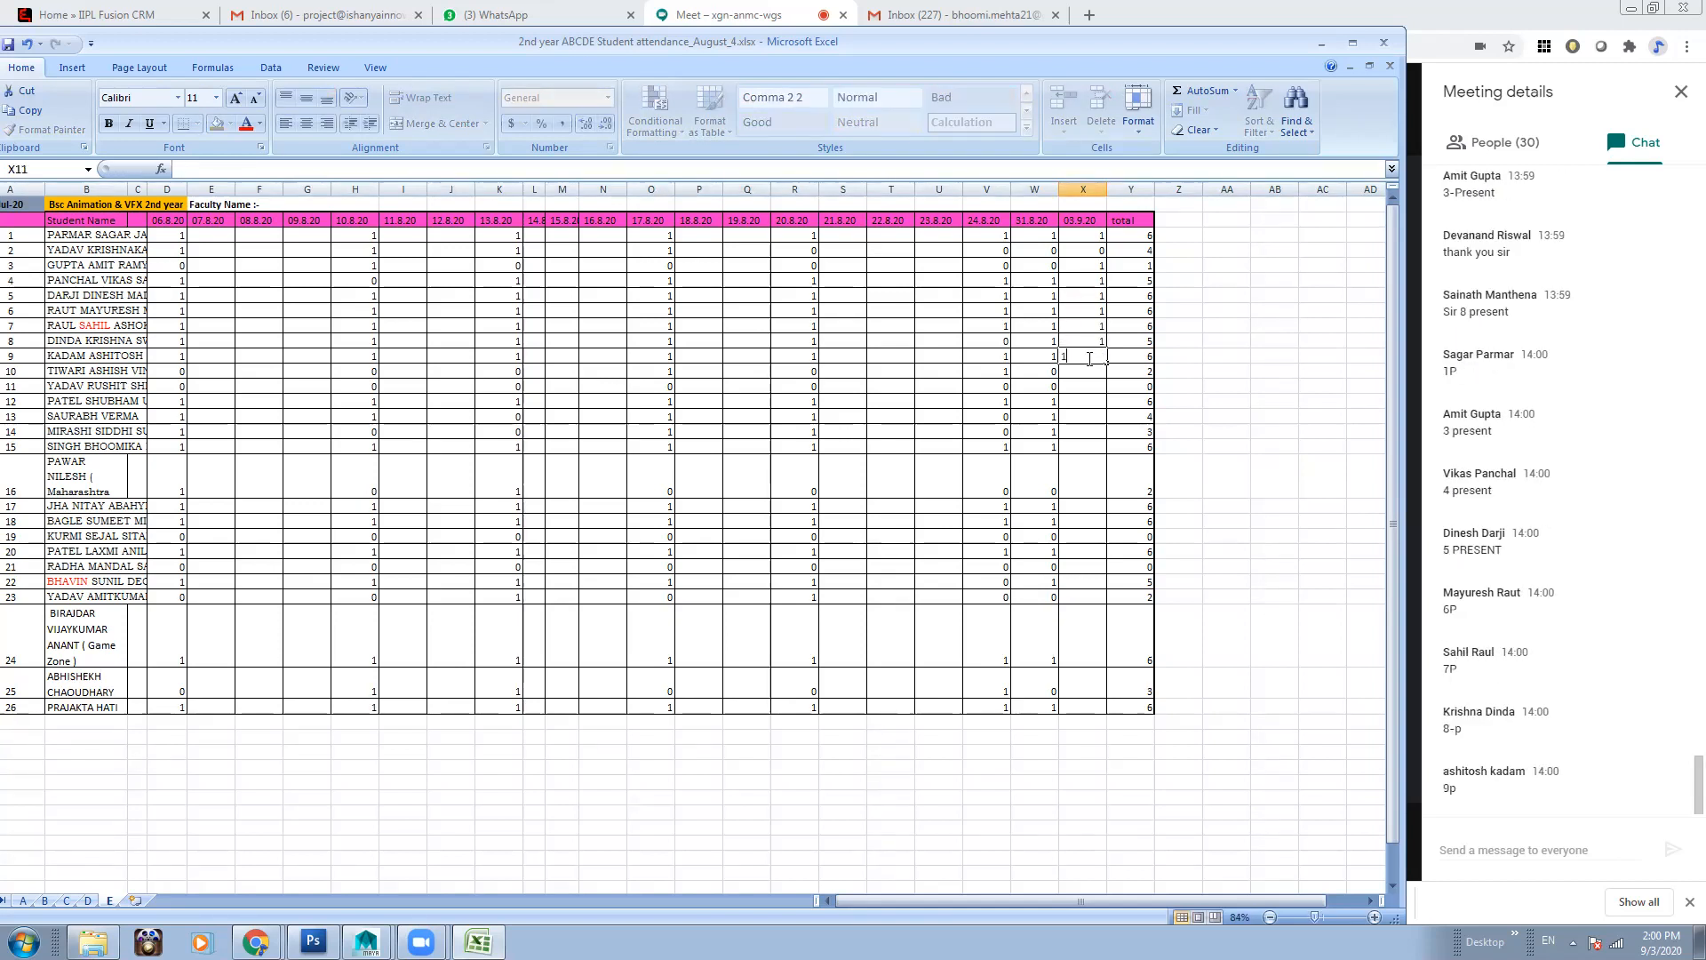
{"action": "type", "text": "1"}
{"action": "left_click", "coordinate": [1087, 367]}
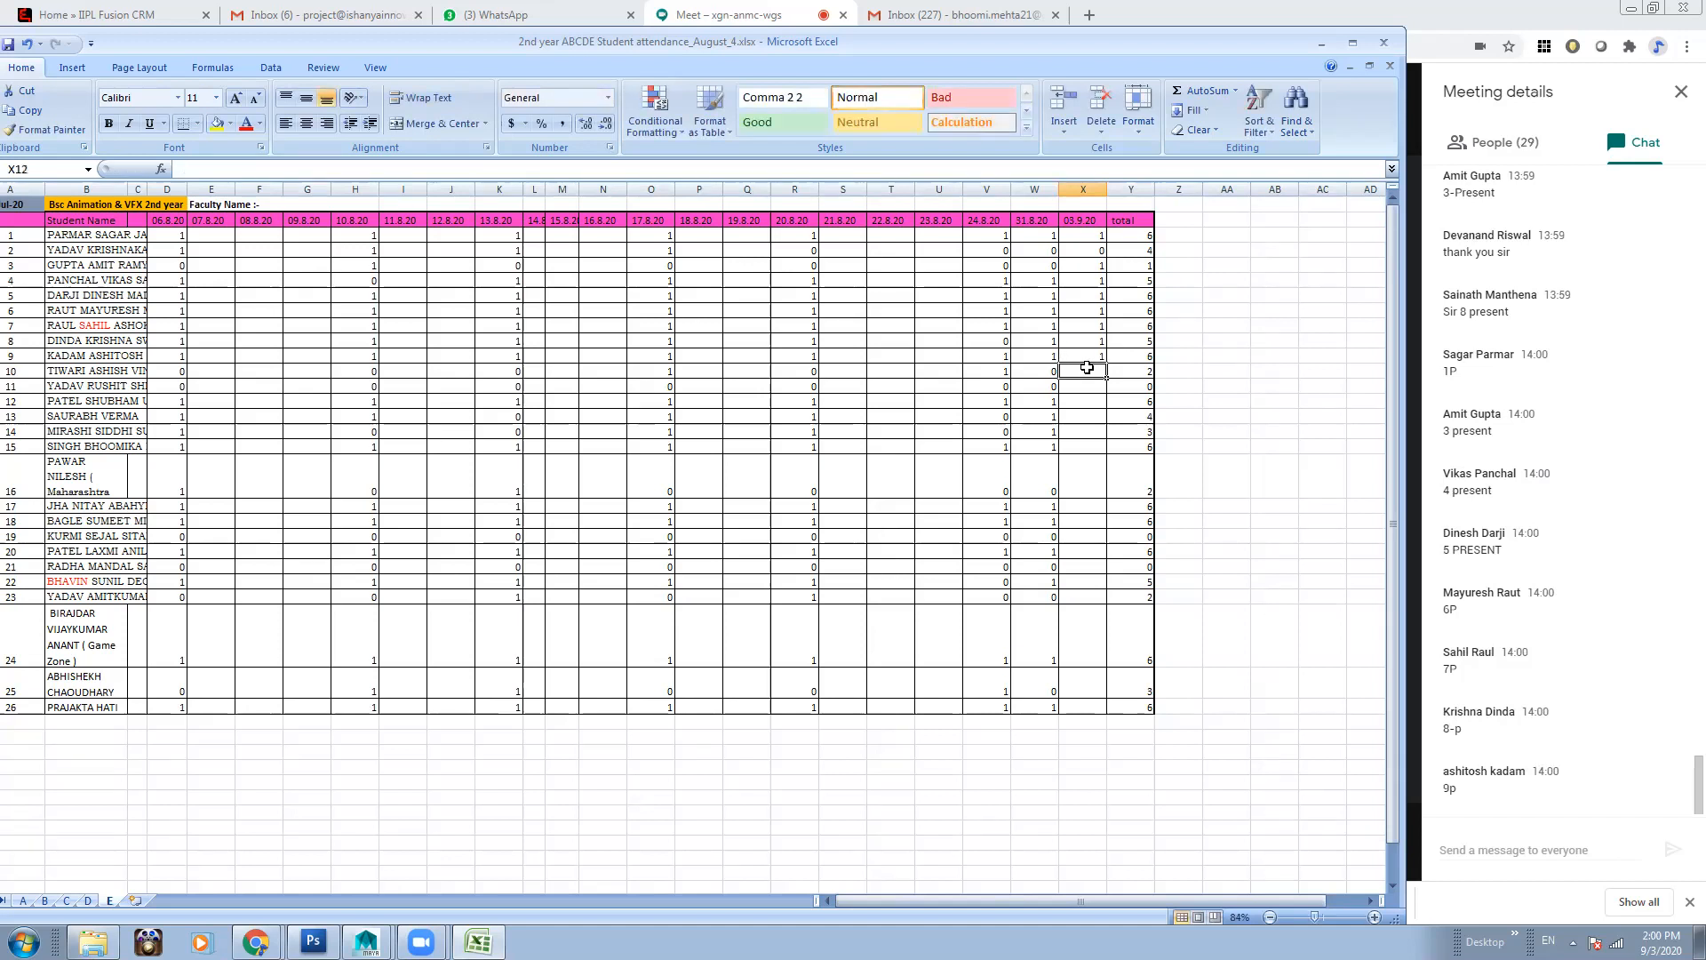
{"action": "type", "text": "0"}
{"action": "left_click", "coordinate": [1089, 384]}
{"action": "type", "text": "0"}
{"action": "left_click", "coordinate": [1086, 400]}
{"action": "type", "text": "1"}
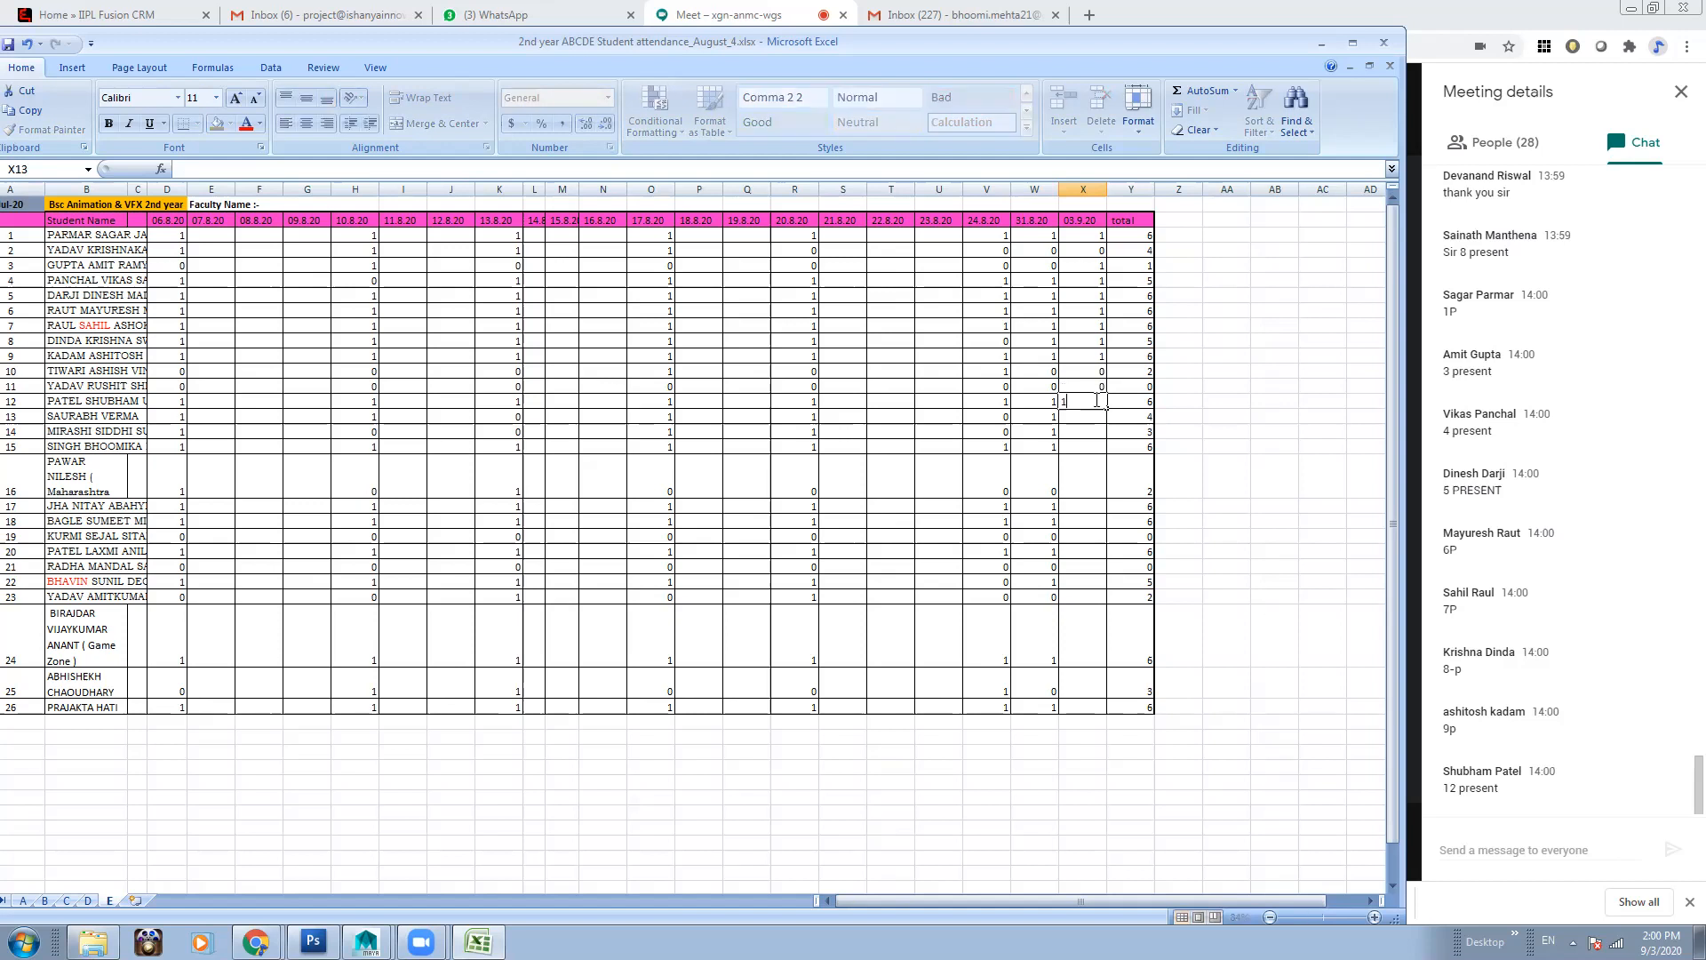
Enter 0 as the 03.9.20 mark for students No. 13, 14 and 15, and 1 for No. 16
{"action": "left_click", "coordinate": [1088, 413]}
{"action": "type", "text": "0"}
{"action": "left_click", "coordinate": [1083, 433]}
{"action": "type", "text": "0"}
{"action": "left_click", "coordinate": [1081, 447]}
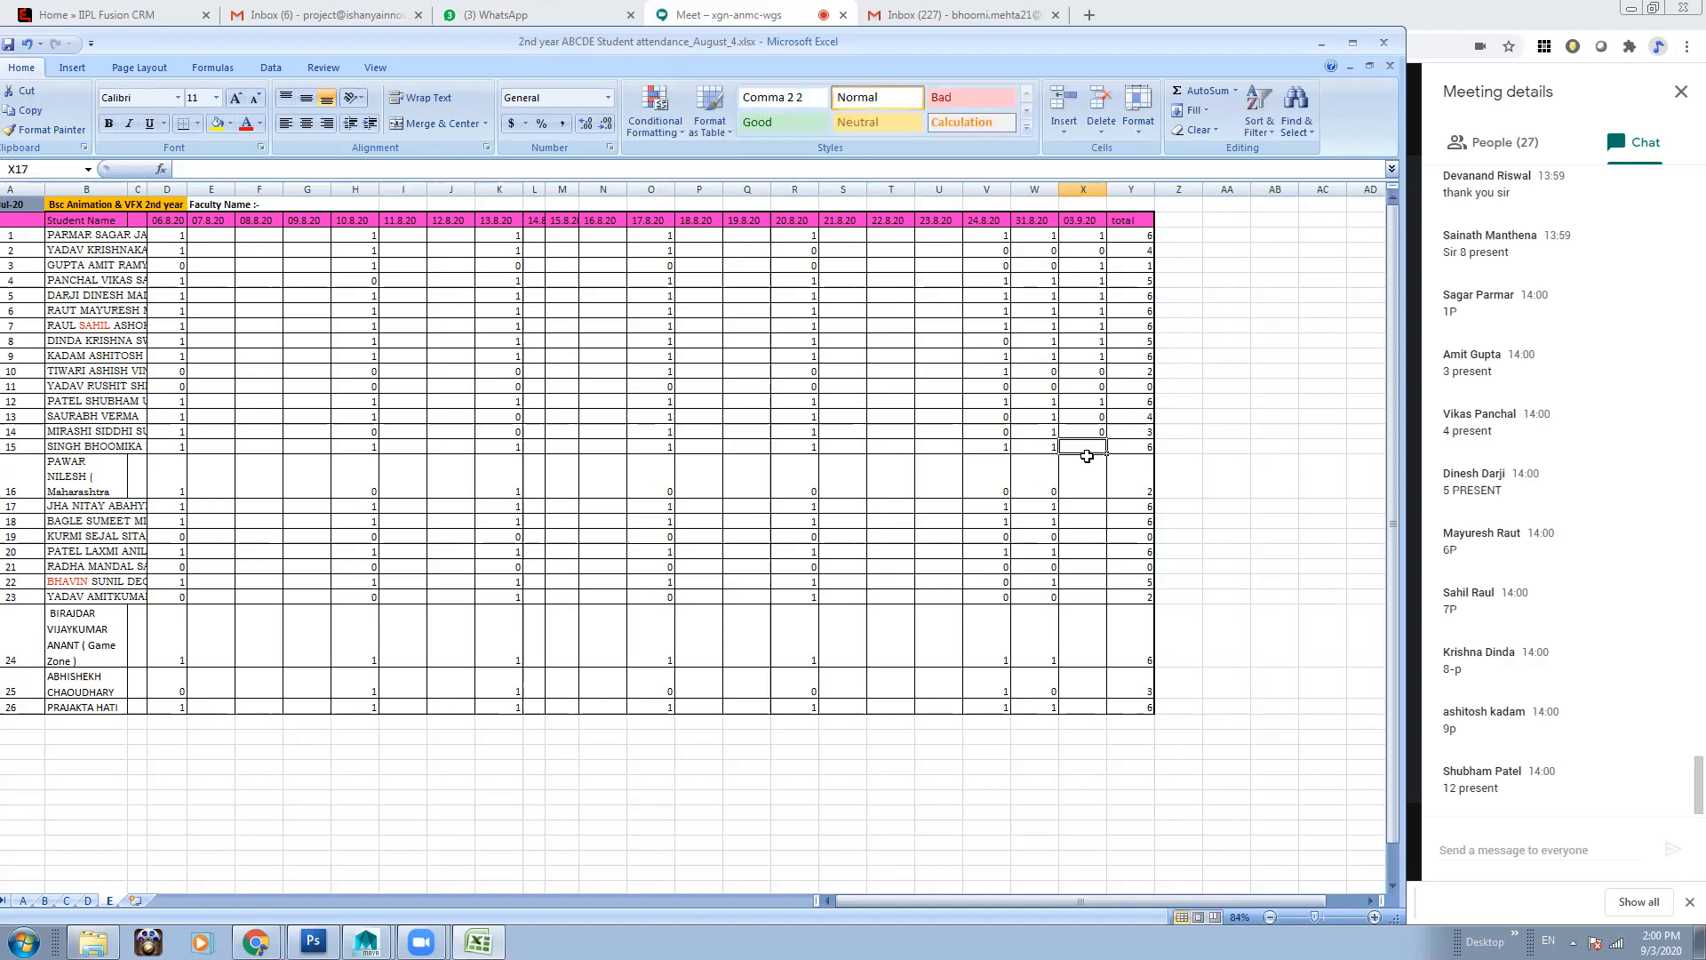
{"action": "type", "text": "0"}
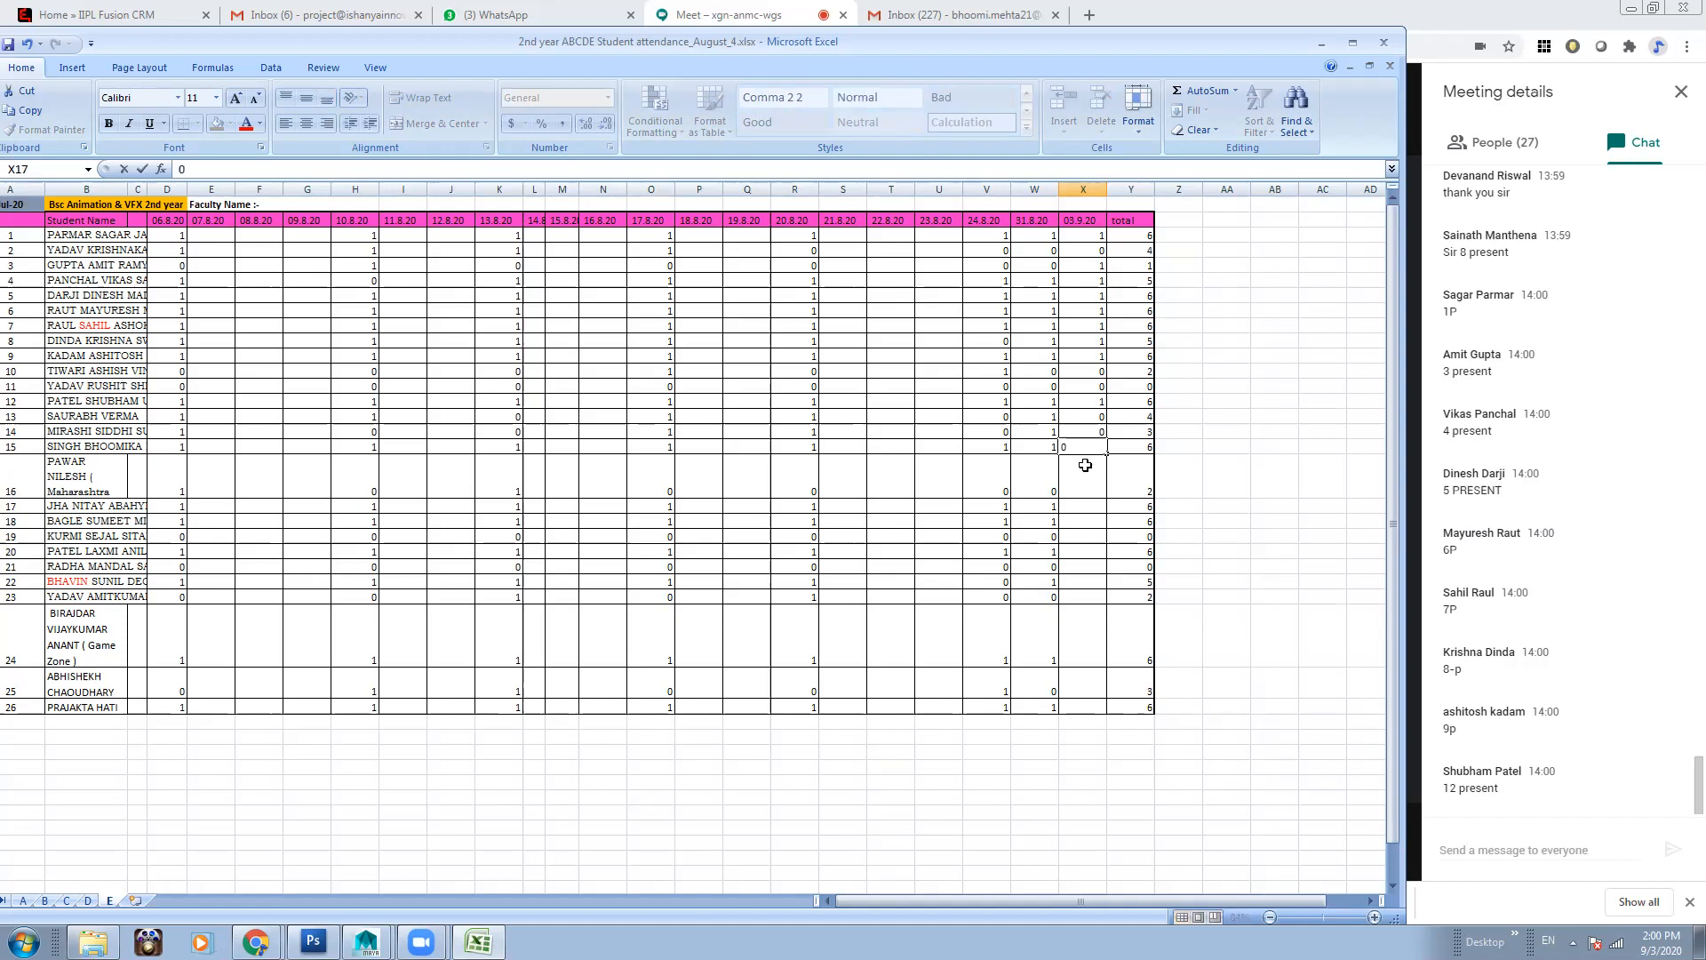
{"action": "left_click", "coordinate": [1085, 464]}
{"action": "type", "text": "1"}
{"action": "left_click", "coordinate": [1090, 506]}
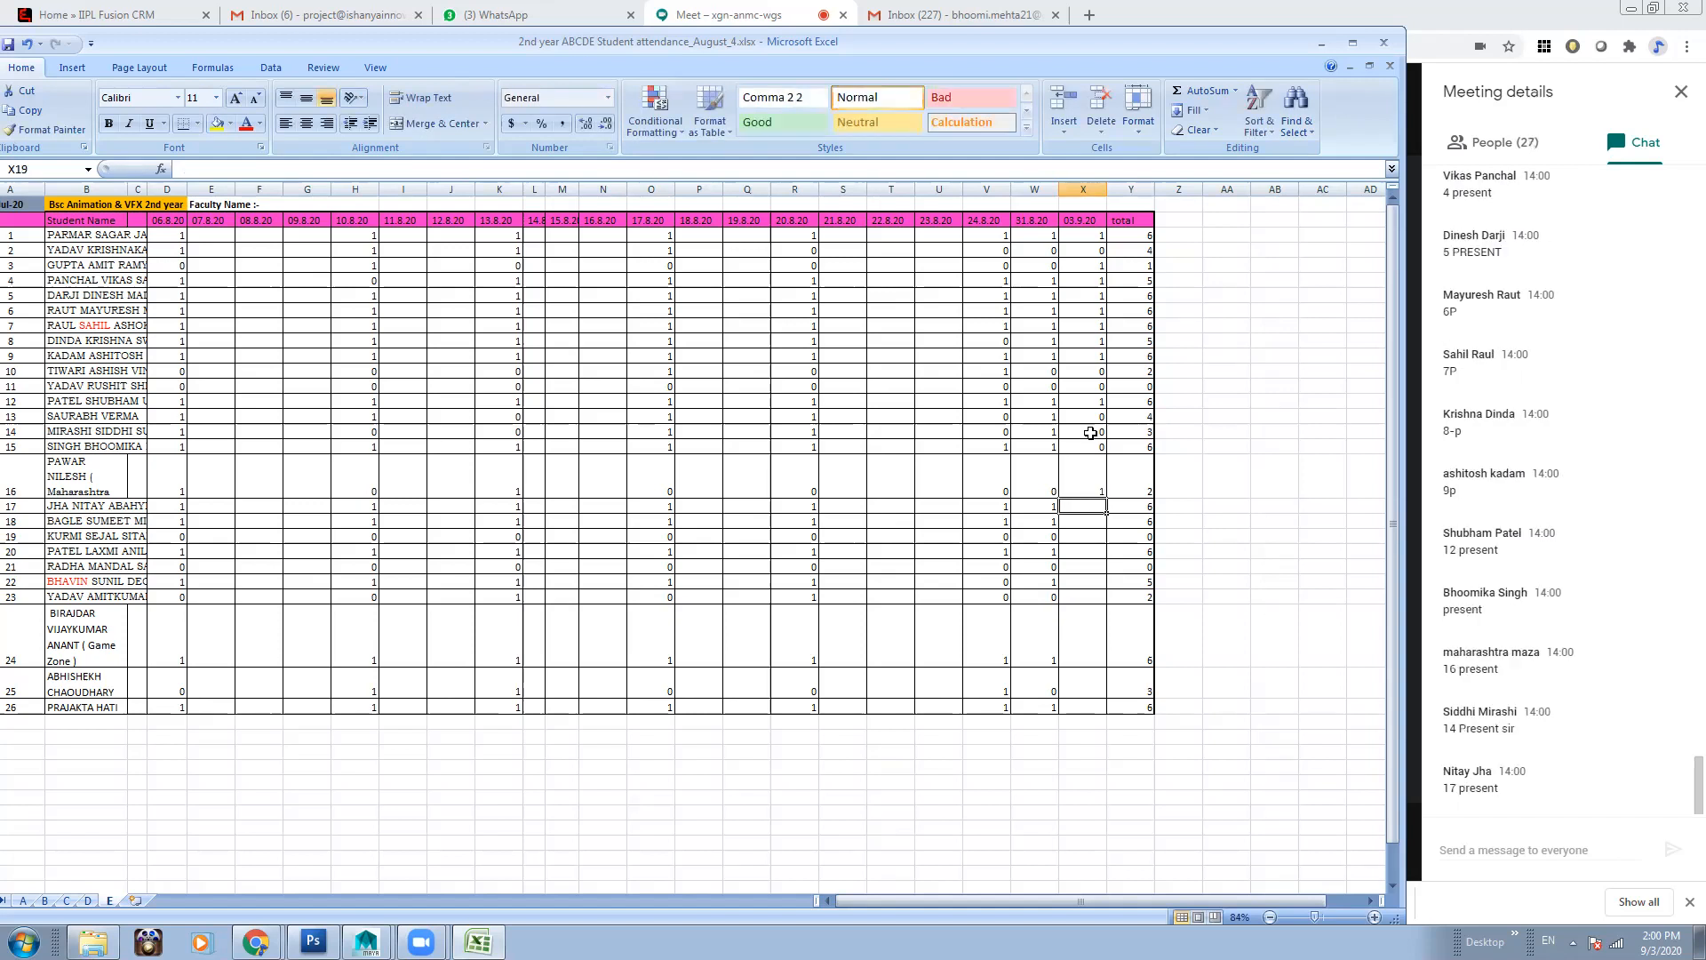
Shift the window to show the student numbers, and change student No. 14's 03.9.20 mark to 1
{"action": "left_click", "coordinate": [1090, 444]}
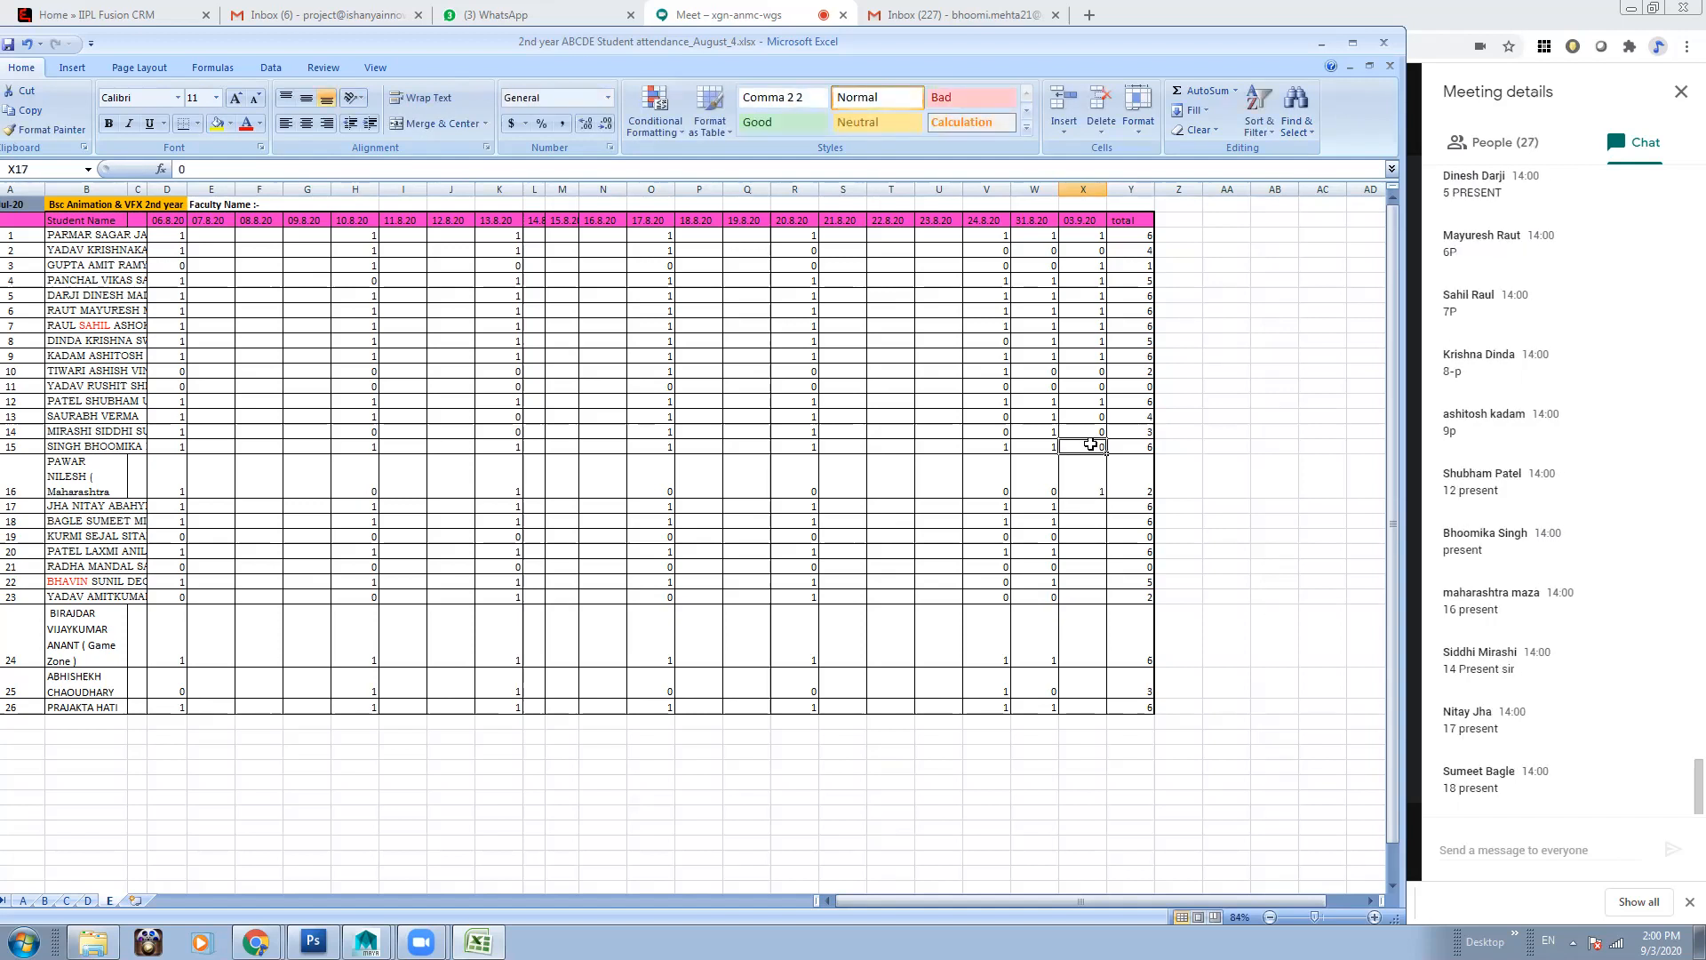
{"action": "left_click_drag", "start_coordinate": [887, 45], "coordinate": [921, 48]}
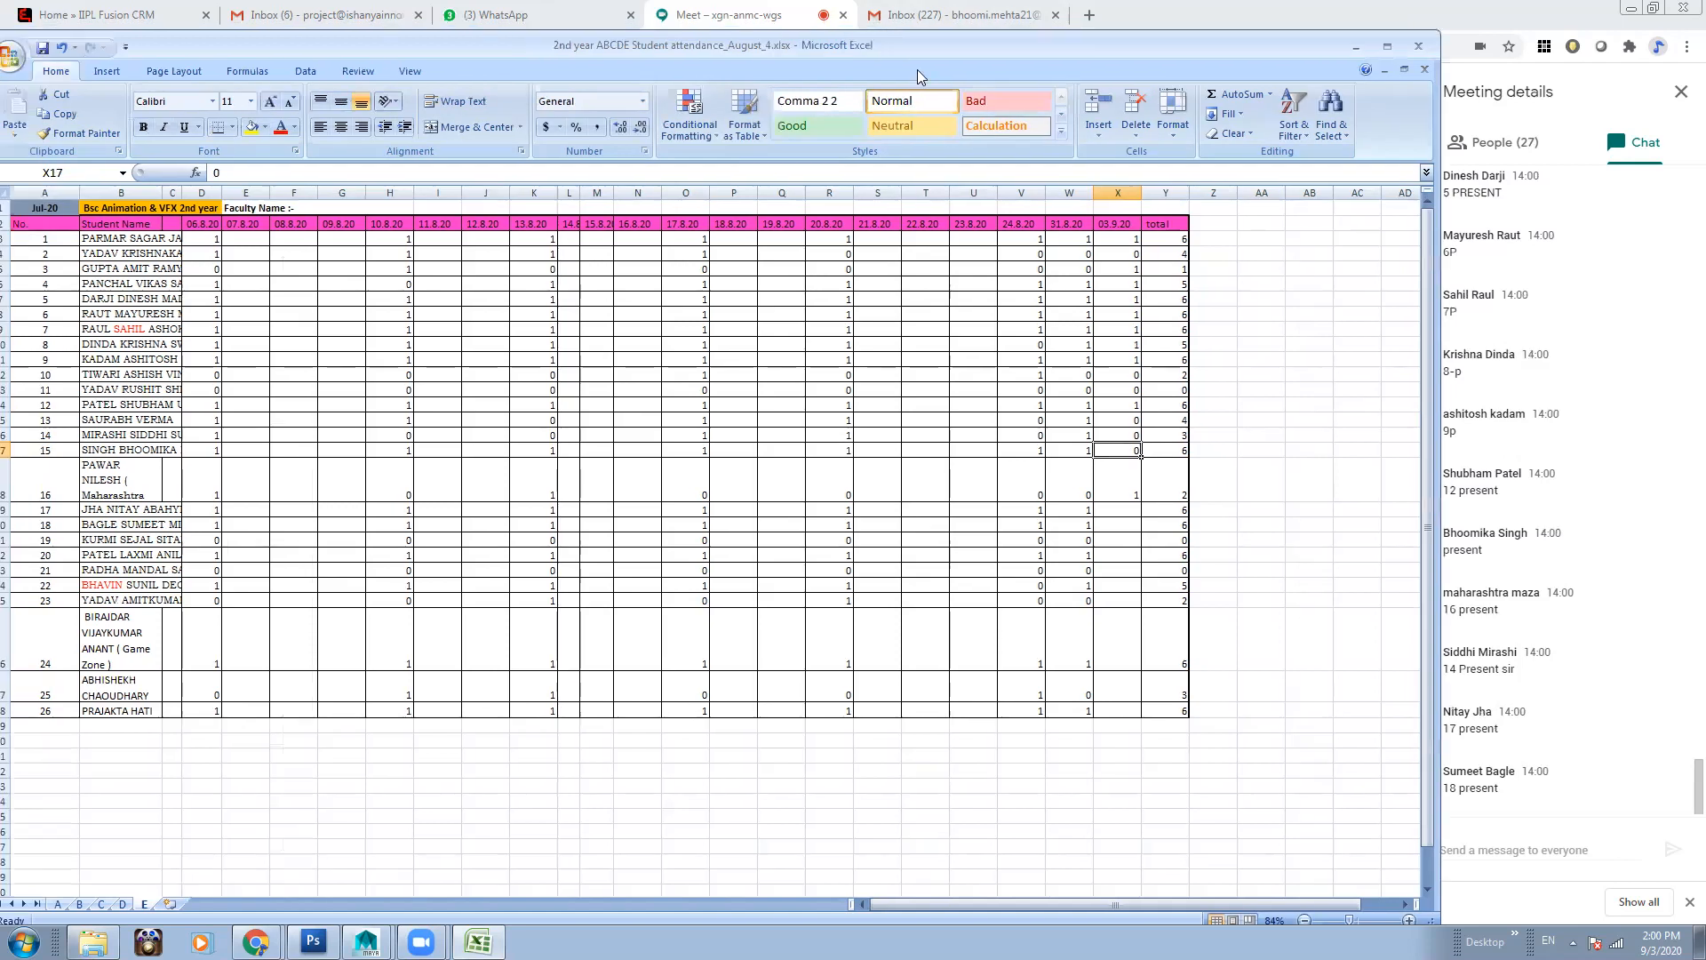
{"action": "left_click", "coordinate": [1121, 434]}
{"action": "type", "text": "1"}
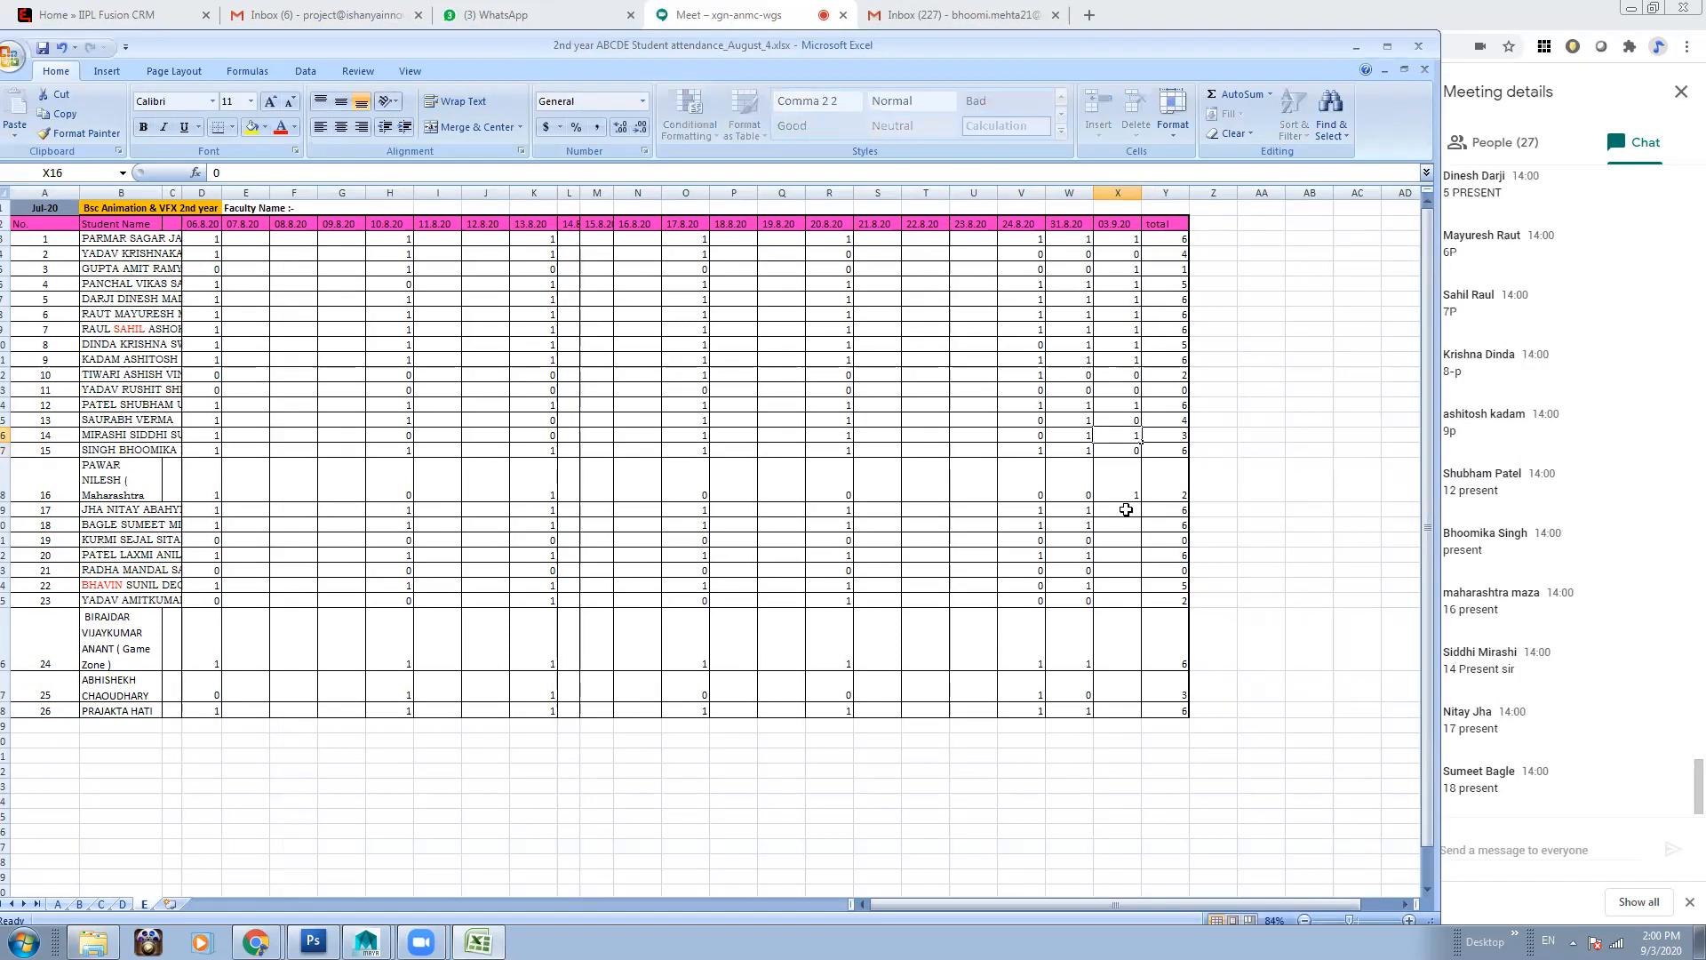
Enter 1 as the 03.9.20 mark for students No. 17 and 18, and change No. 15's mark to 1
{"action": "left_click", "coordinate": [1126, 506]}
{"action": "type", "text": "1"}
{"action": "left_click", "coordinate": [1127, 524]}
{"action": "type", "text": "1"}
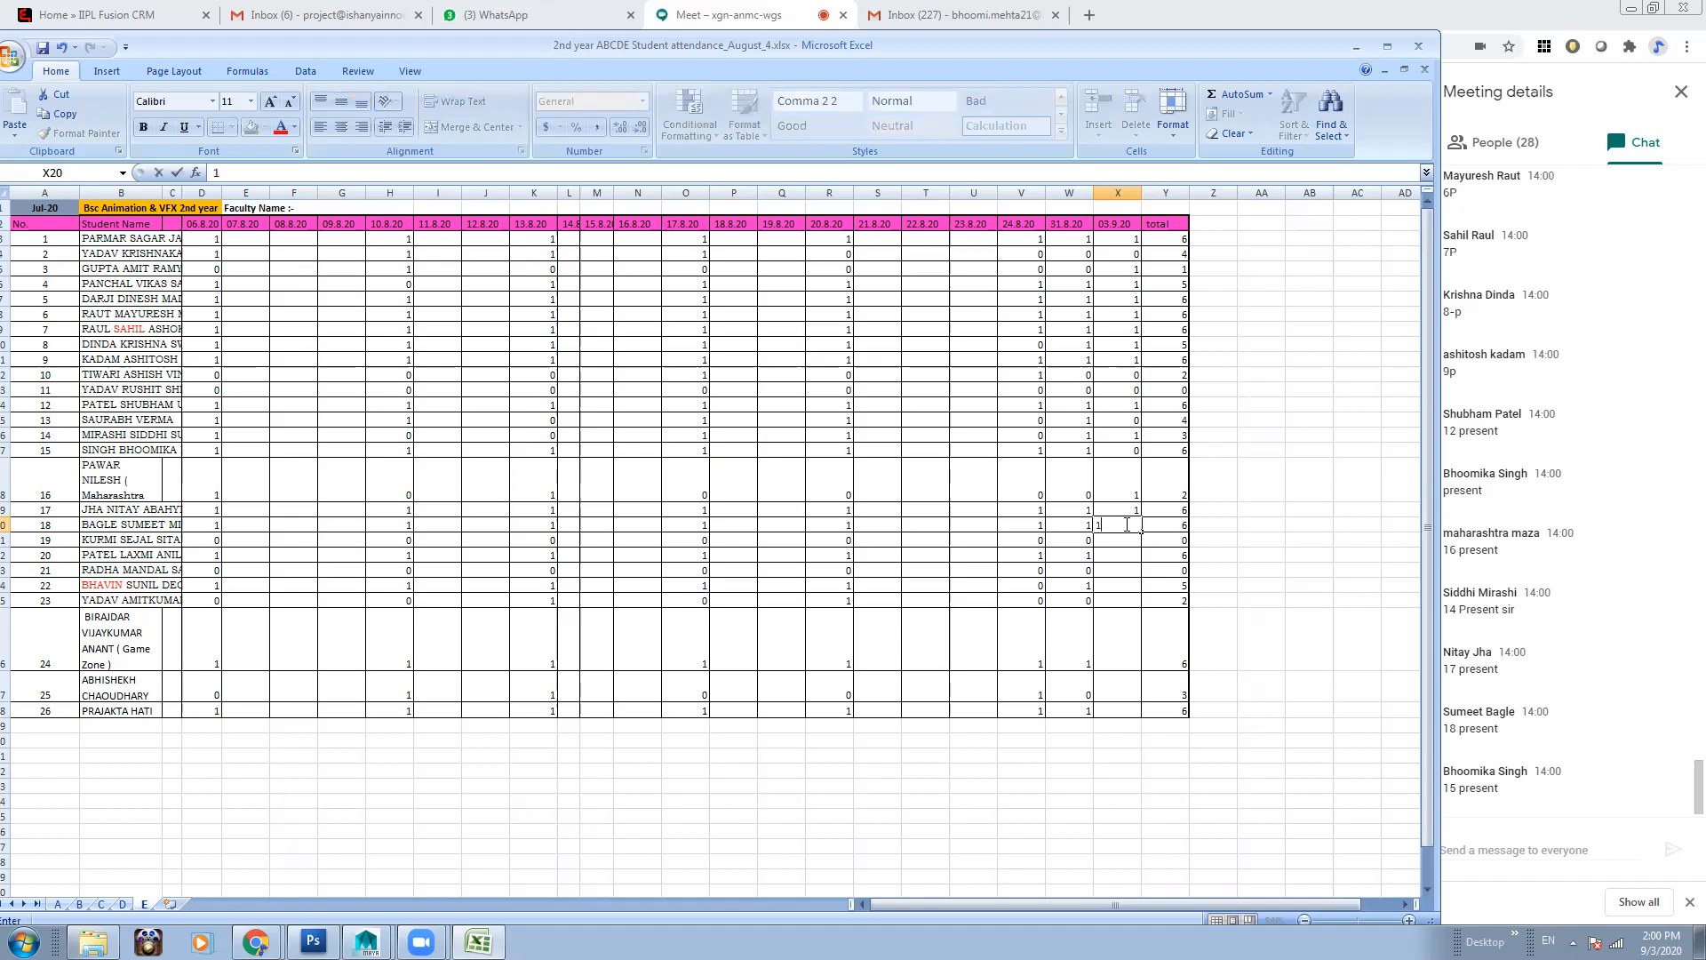
{"action": "left_click", "coordinate": [1124, 449]}
{"action": "type", "text": "1"}
Enter the 03.9.20 marks on sheet E for students No. 19 to 22 as 0, 1, 0 and 1
{"action": "left_click", "coordinate": [1127, 540]}
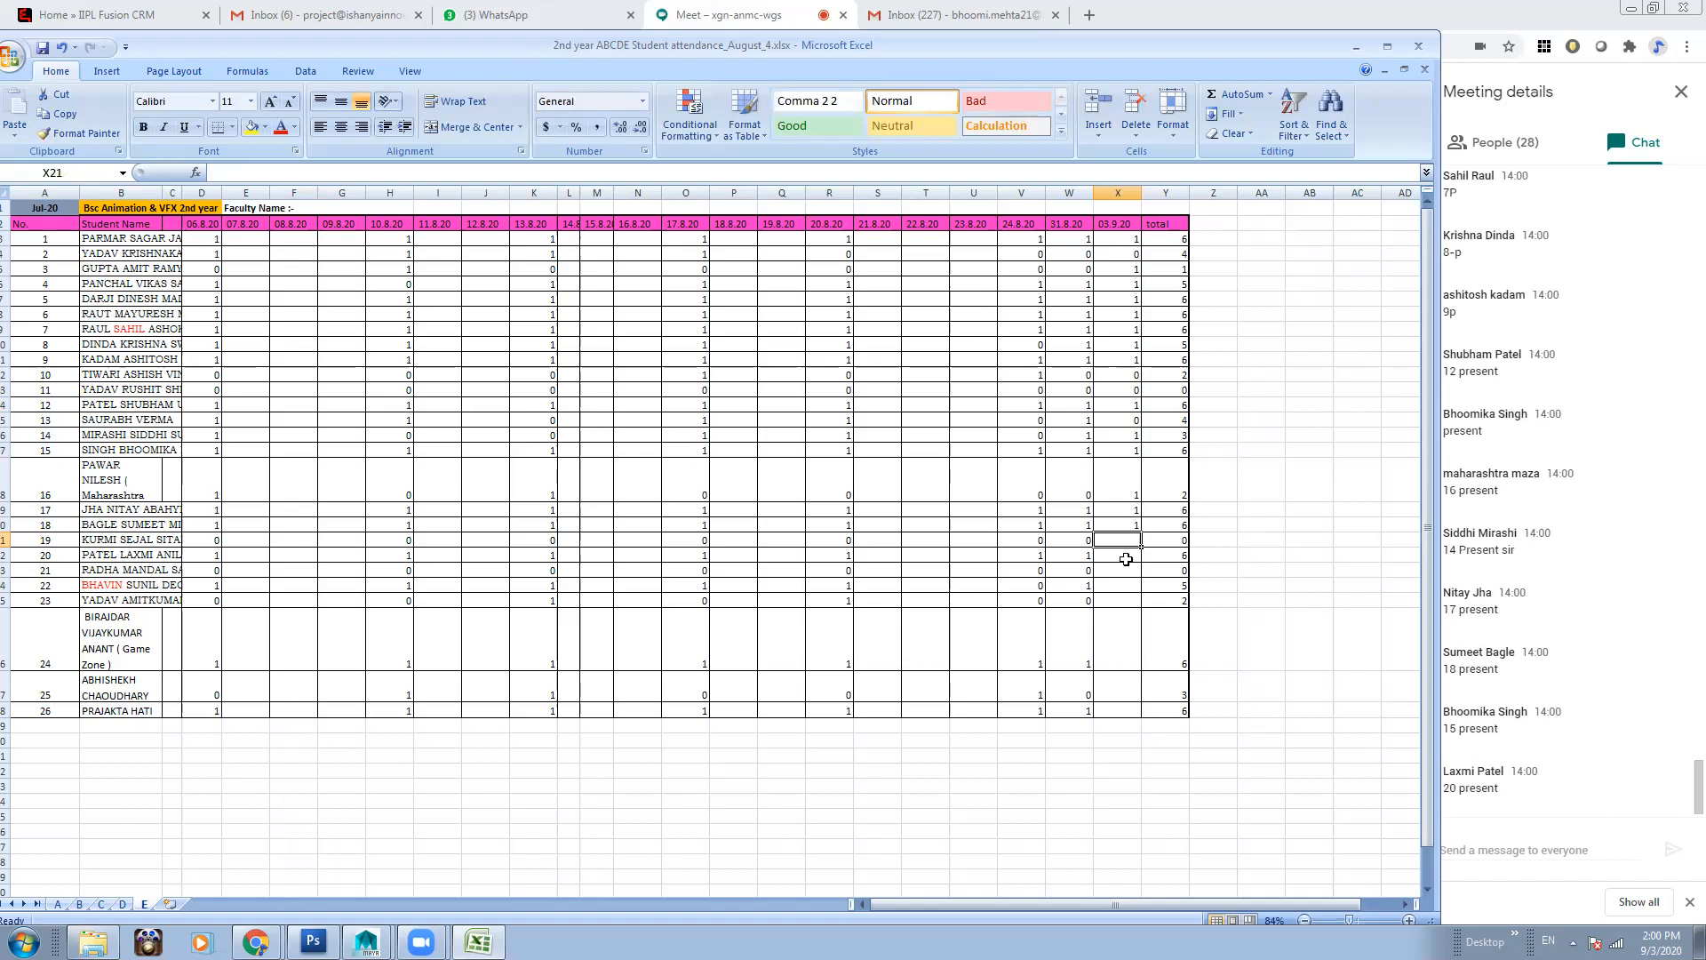
{"action": "type", "text": "0"}
{"action": "left_click", "coordinate": [1124, 555]}
{"action": "type", "text": "1"}
{"action": "left_click", "coordinate": [1123, 570]}
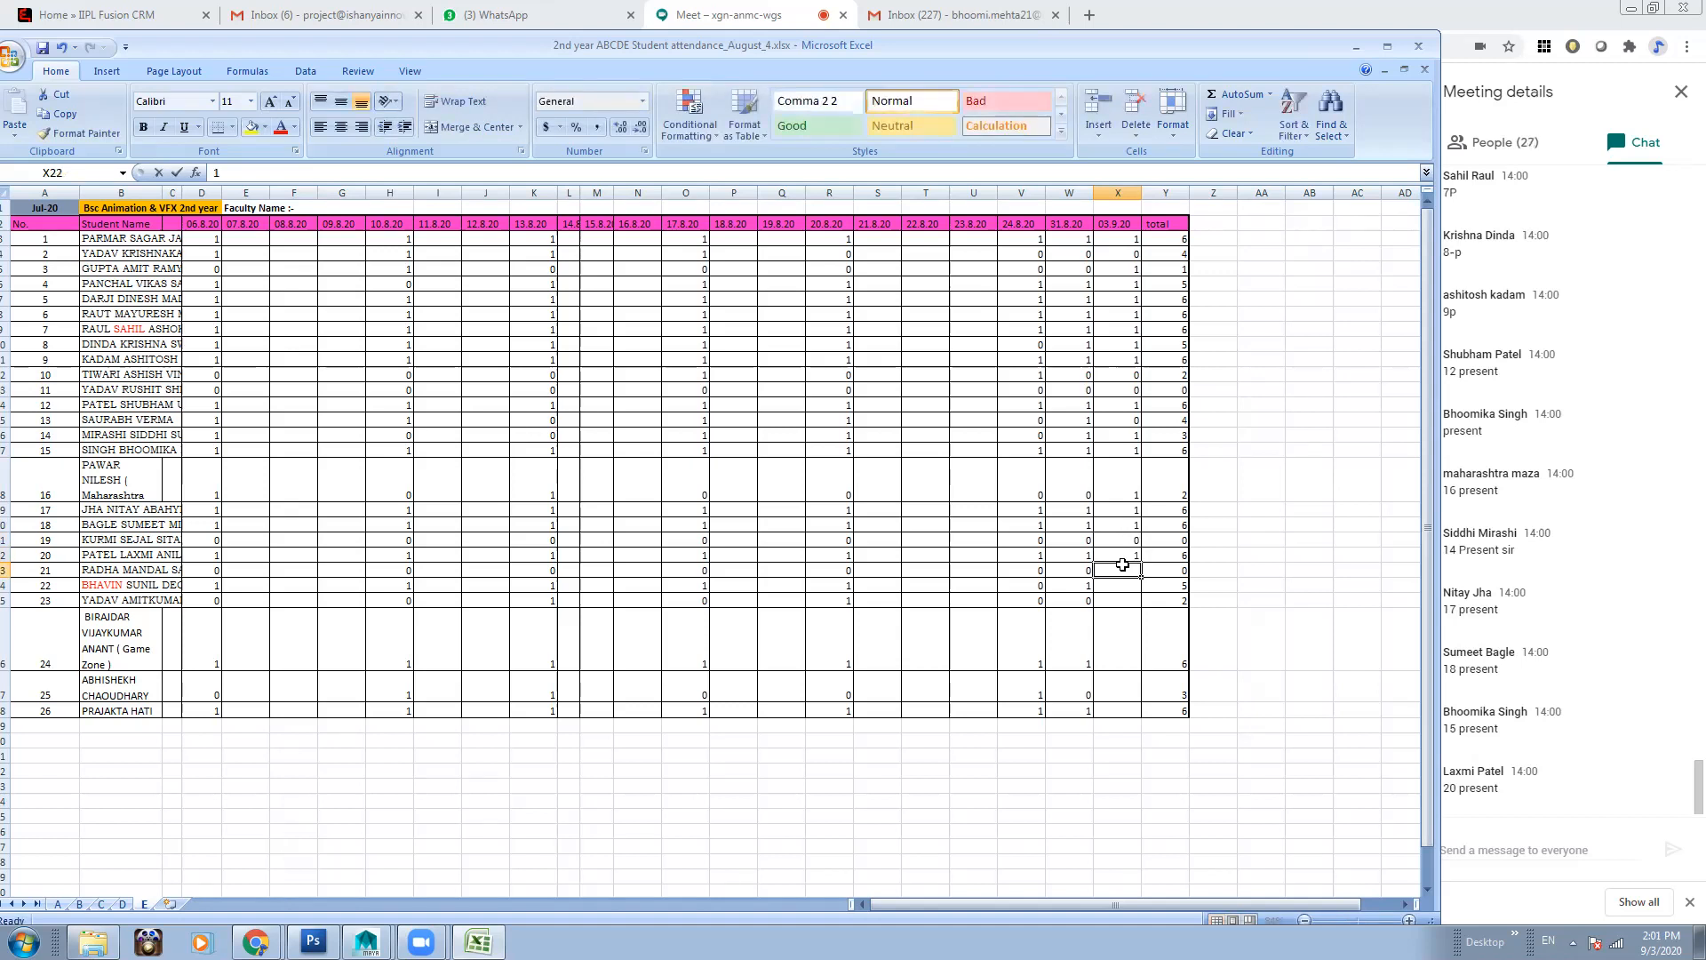
{"action": "type", "text": "0"}
{"action": "key", "text": "Return"}
{"action": "type", "text": "1"}
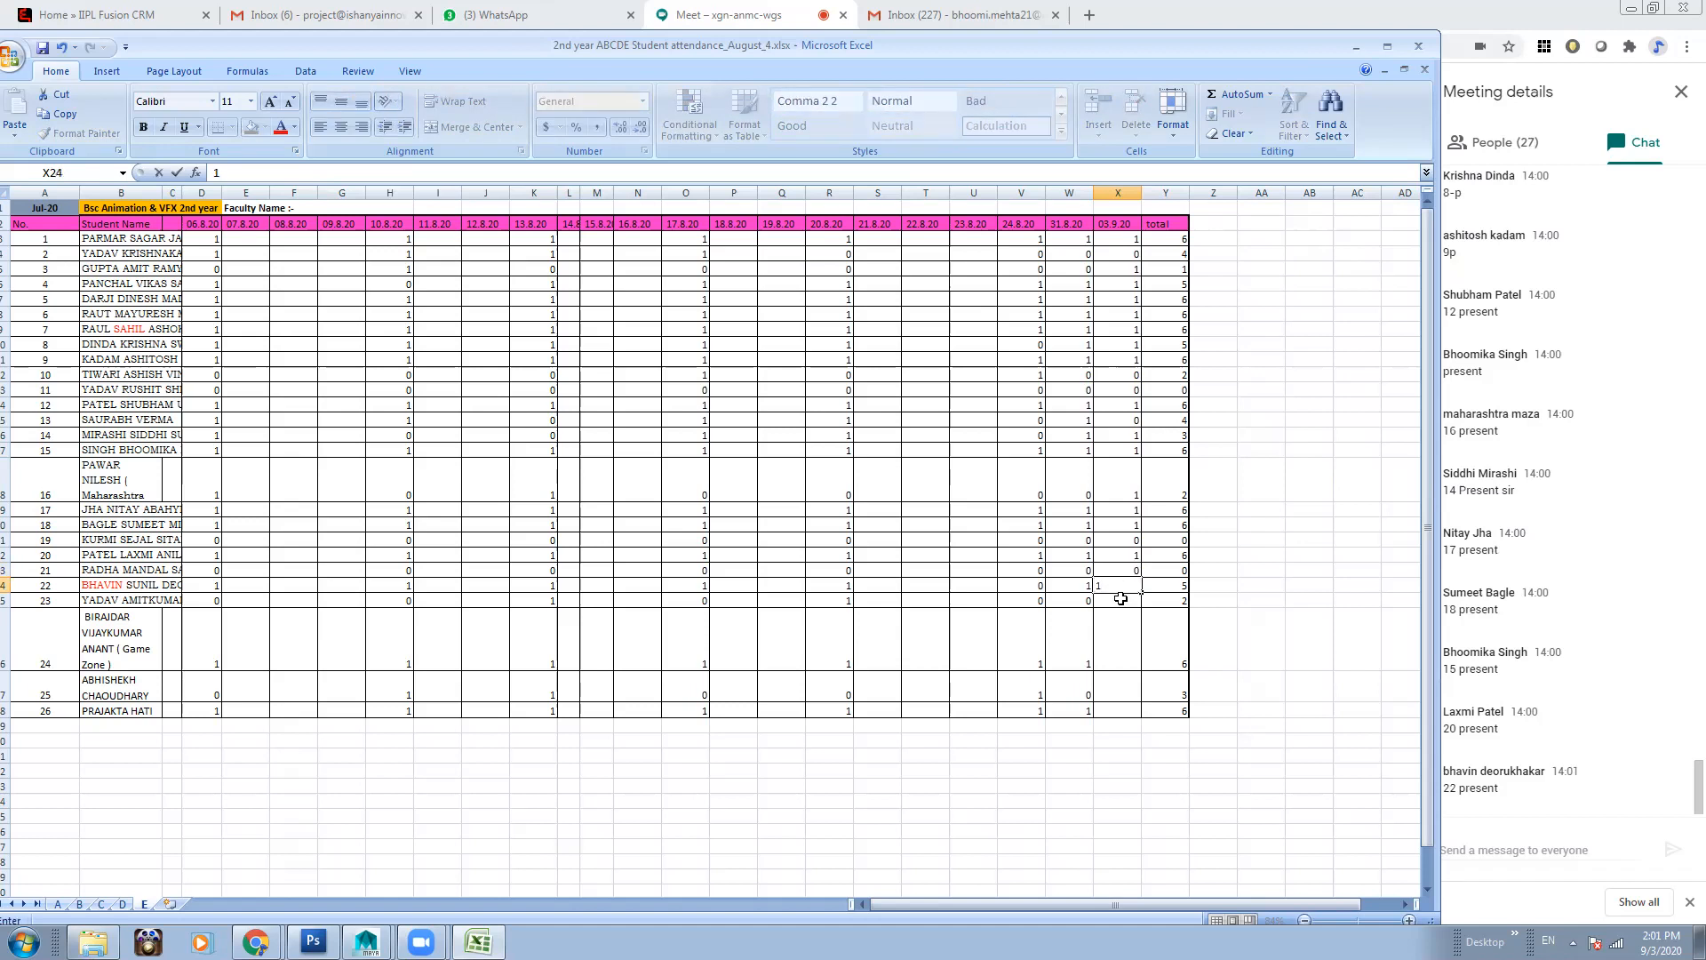
{"action": "key", "text": "Return"}
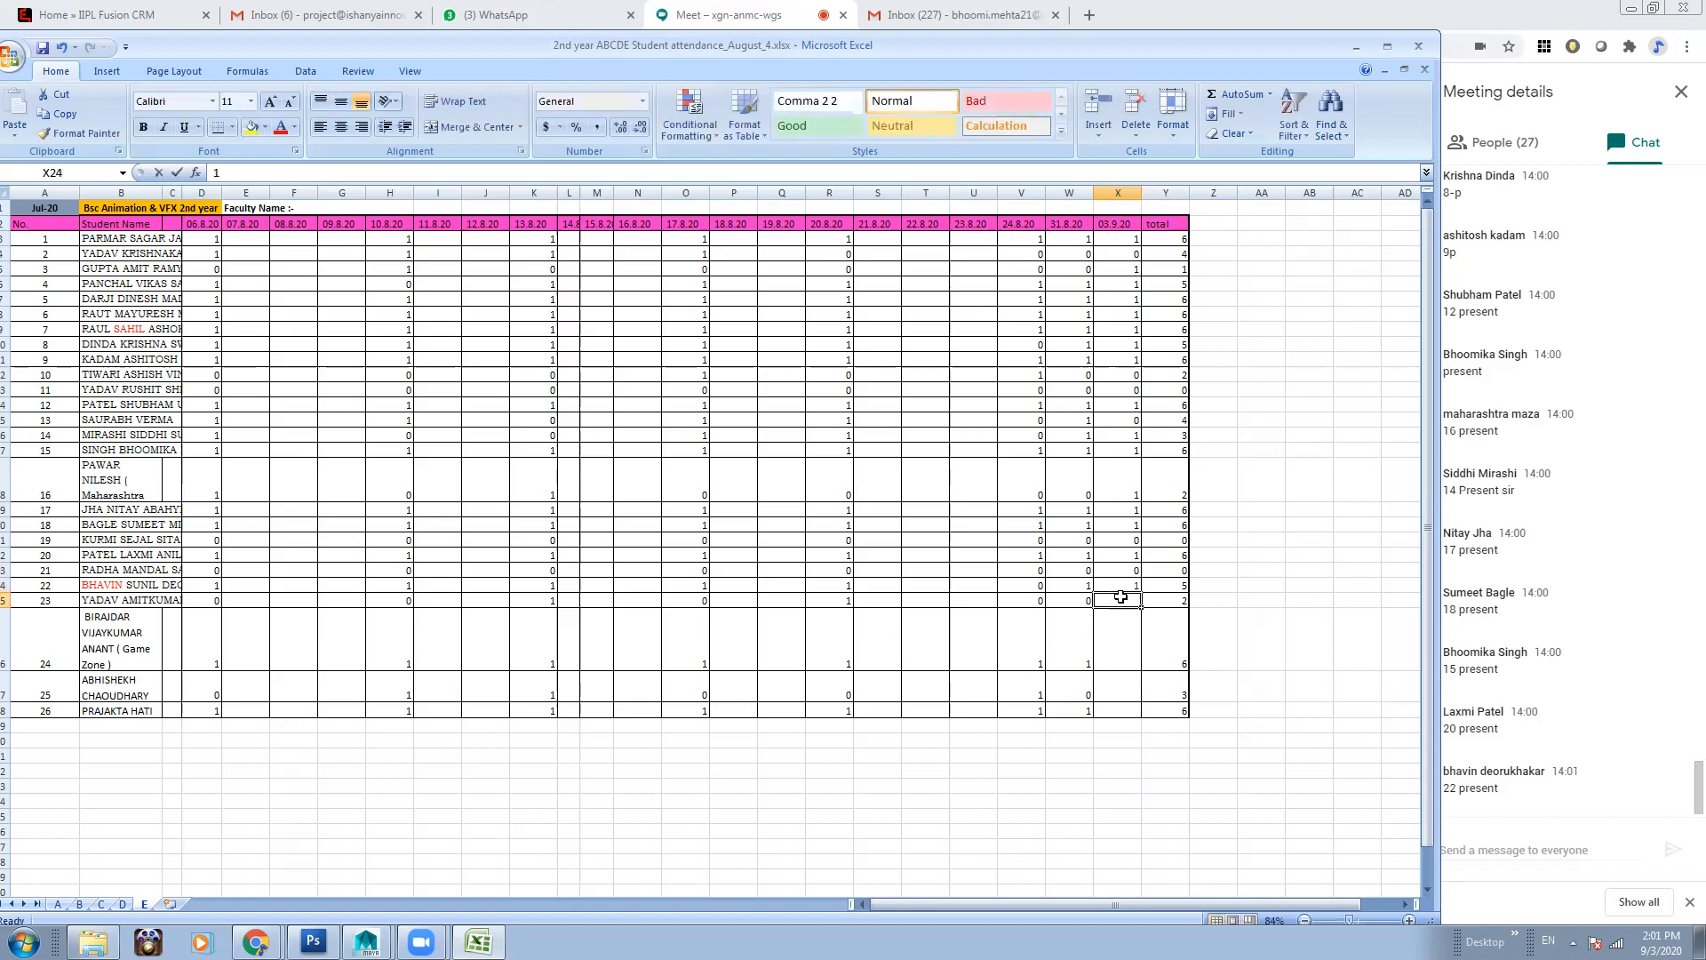
Enter 0 as the 03.9.20 mark for student No. 23 and 1 for students No. 24, 25 and 26
{"action": "type", "text": "0"}
{"action": "key", "text": "Return"}
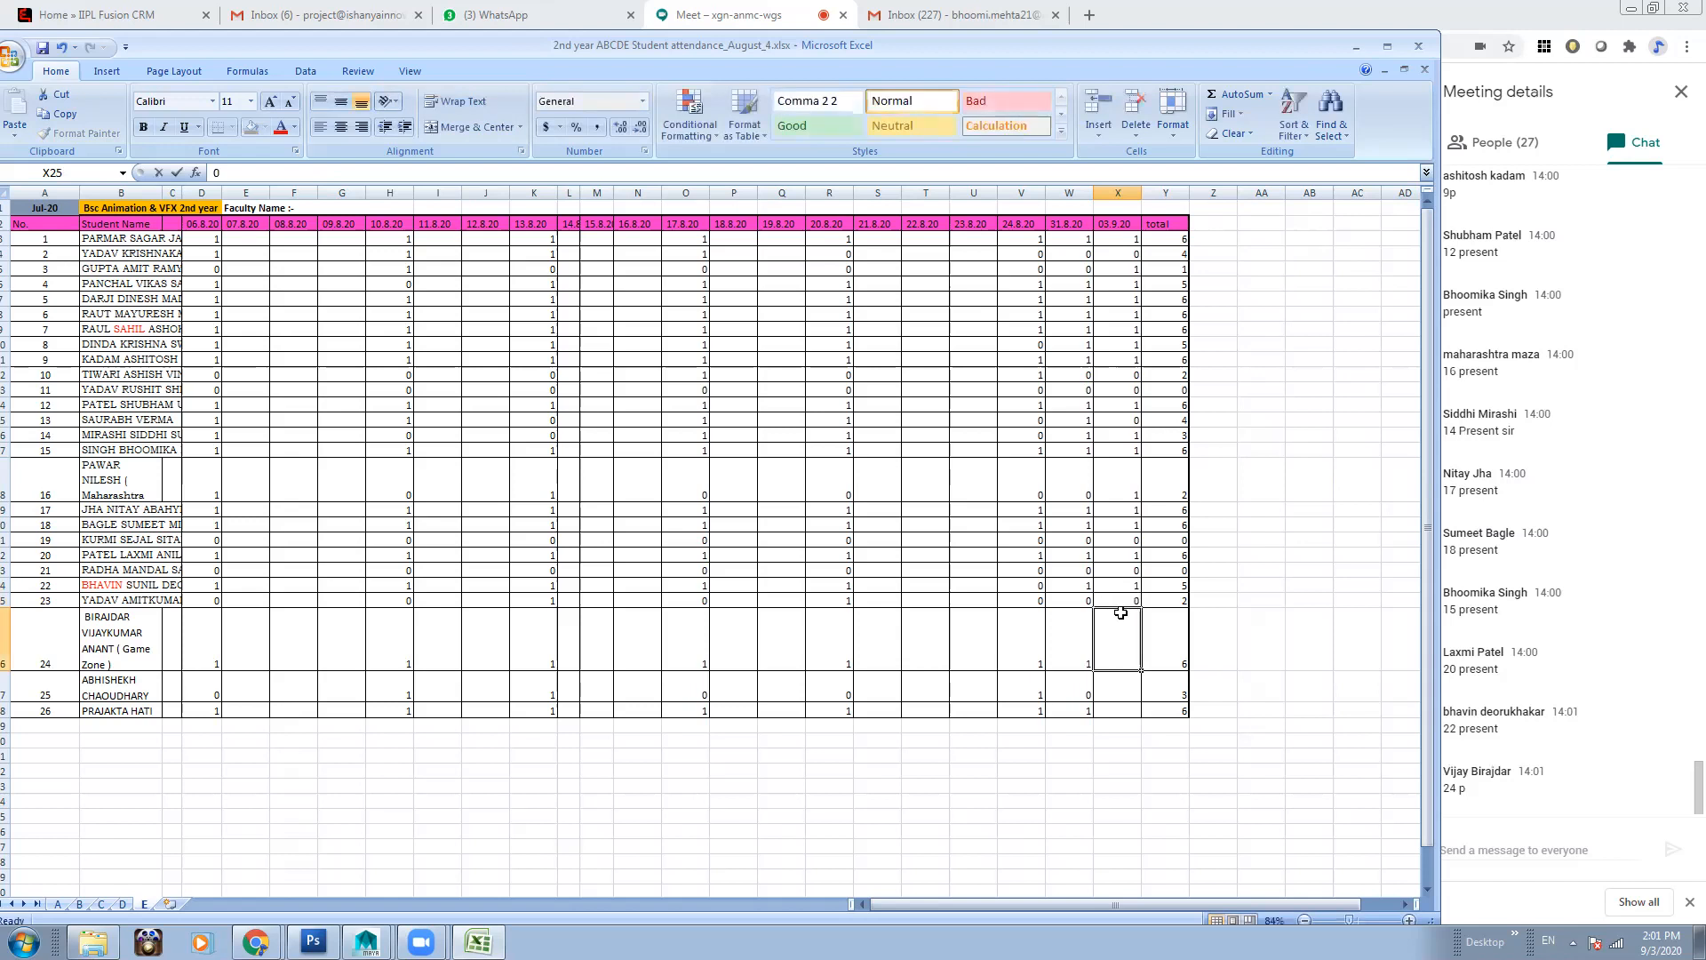
{"action": "type", "text": "1"}
{"action": "key", "text": "Return"}
{"action": "type", "text": "1"}
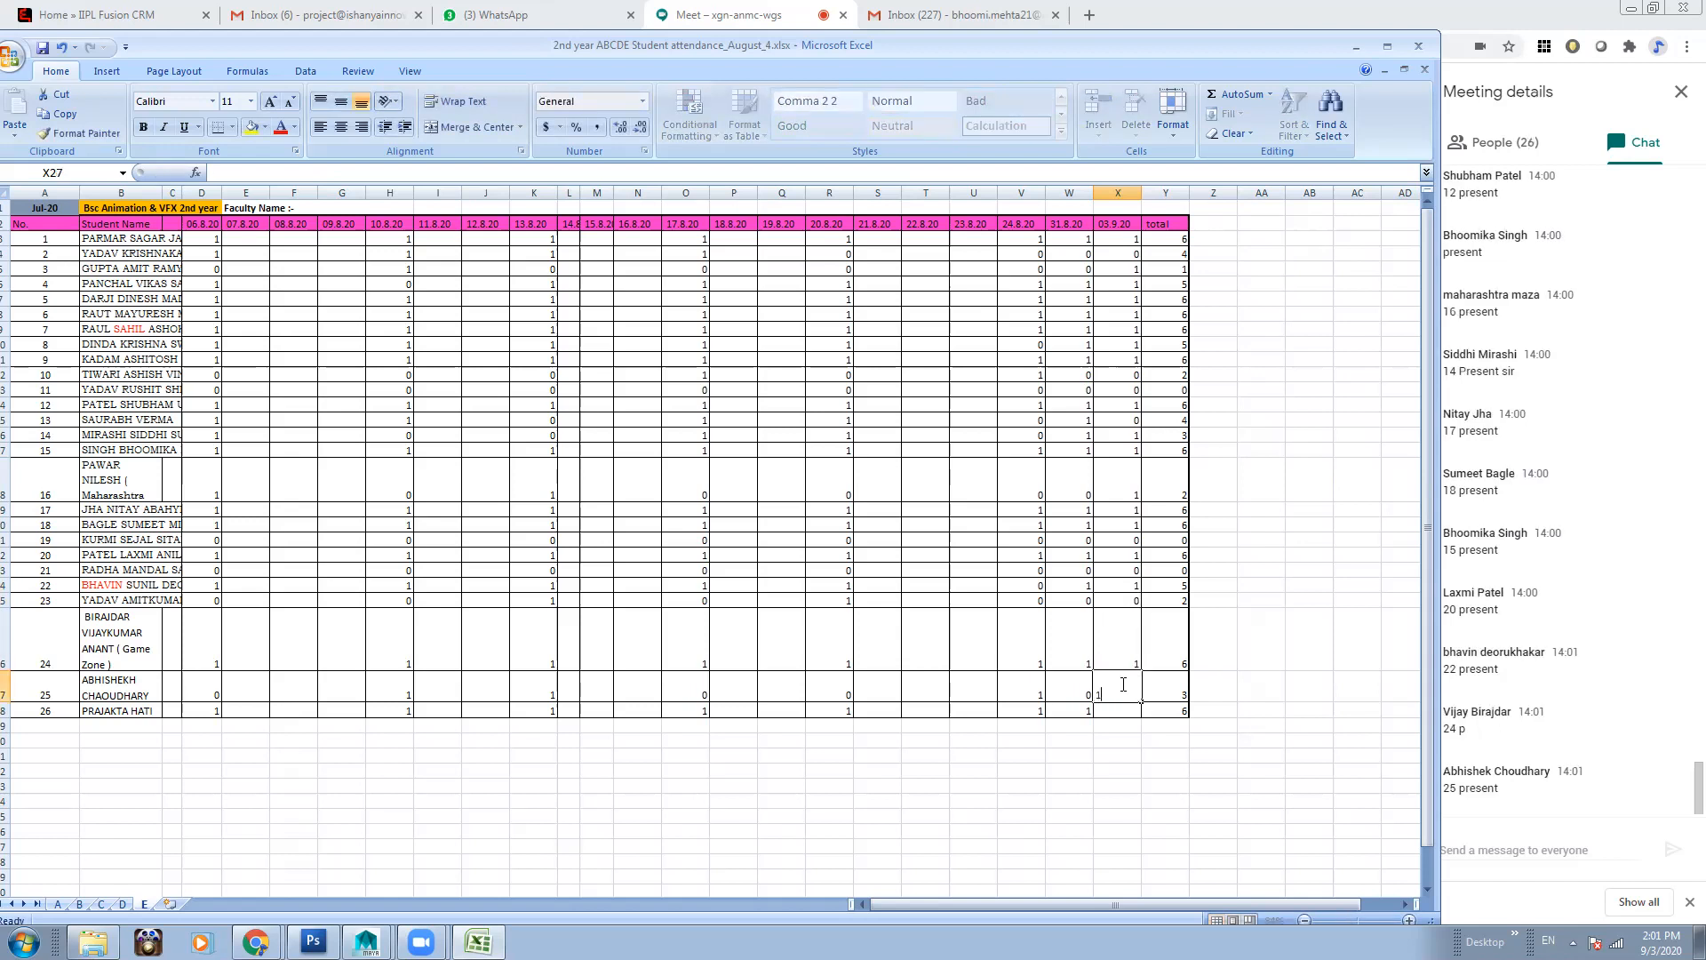
{"action": "key", "text": "Return"}
{"action": "type", "text": "1"}
{"action": "left_click", "coordinate": [1124, 739]}
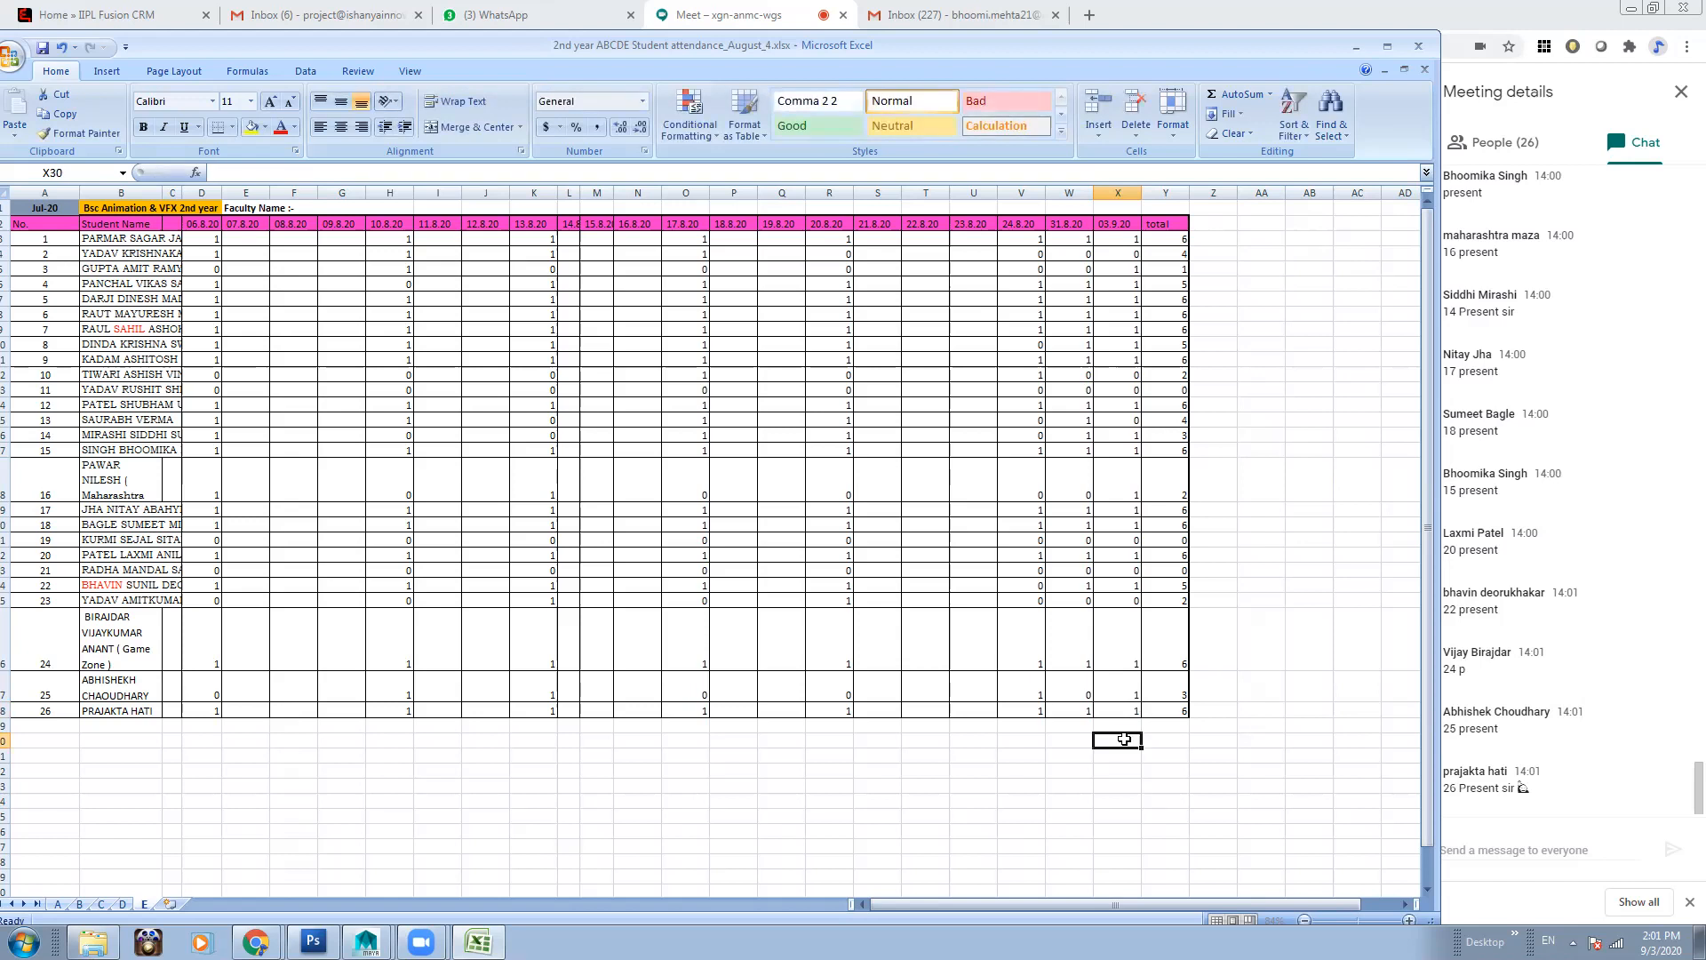
Close the workbook, and reopen 2nd year ABCDE Student attendance_August_4.xlsx from the Attendance_Sheet folder
{"action": "left_click", "coordinate": [1419, 44]}
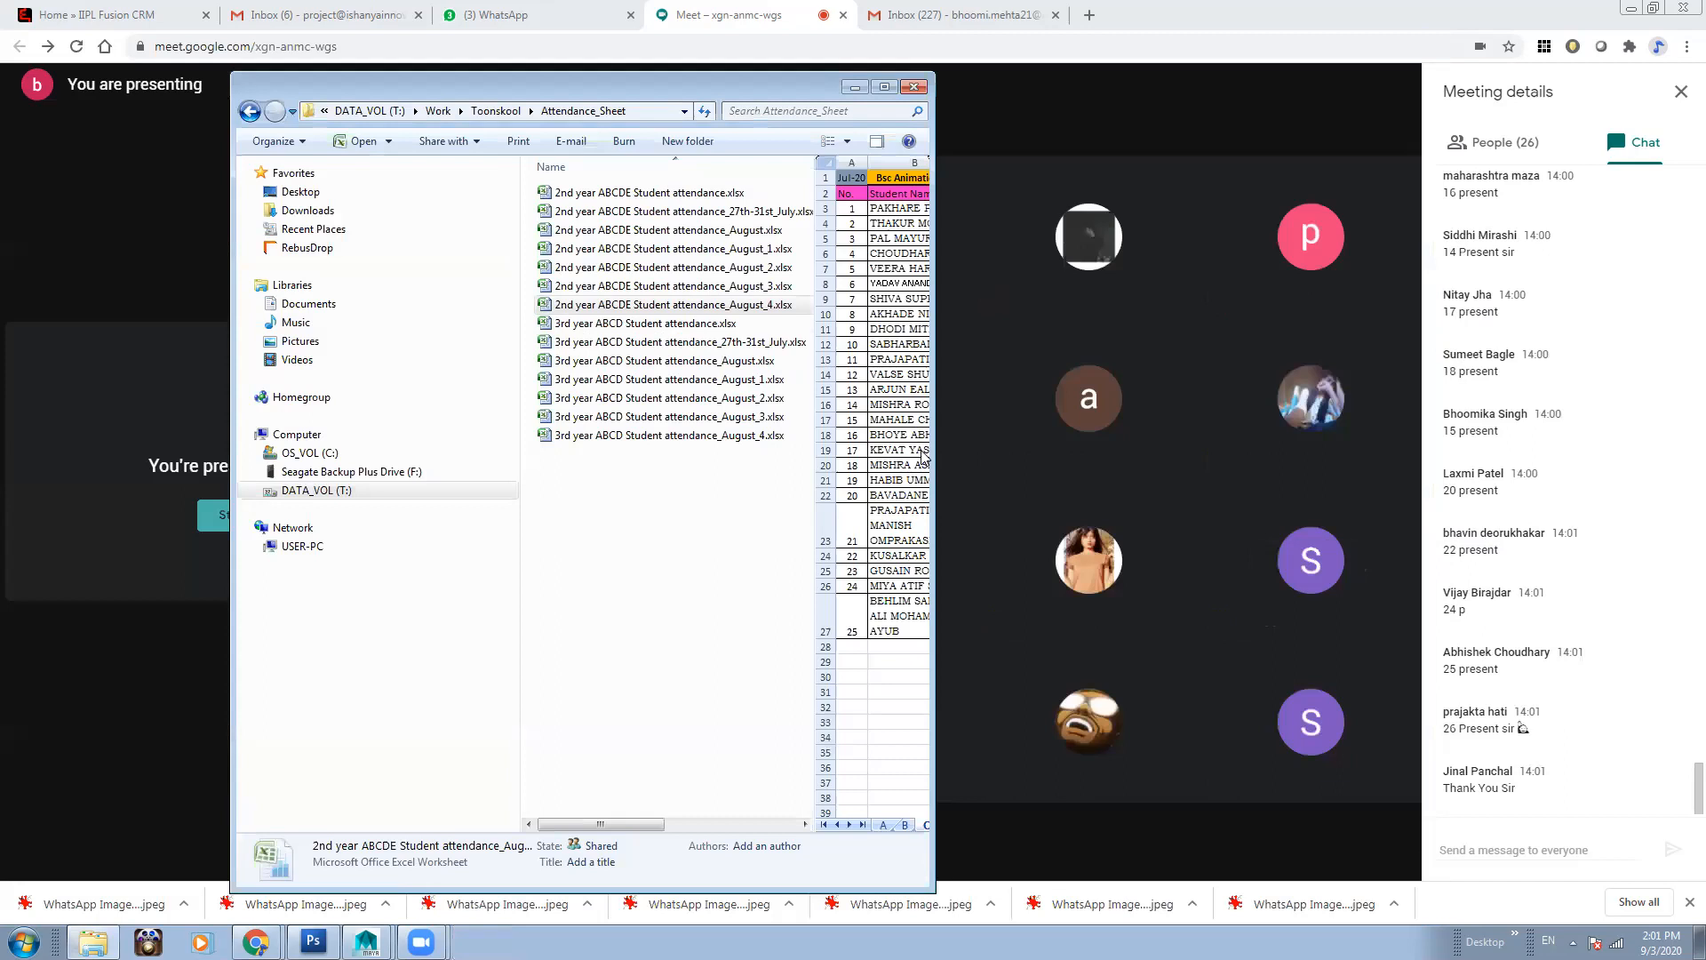
{"action": "left_click_drag", "start_coordinate": [933, 446], "coordinate": [1131, 448]}
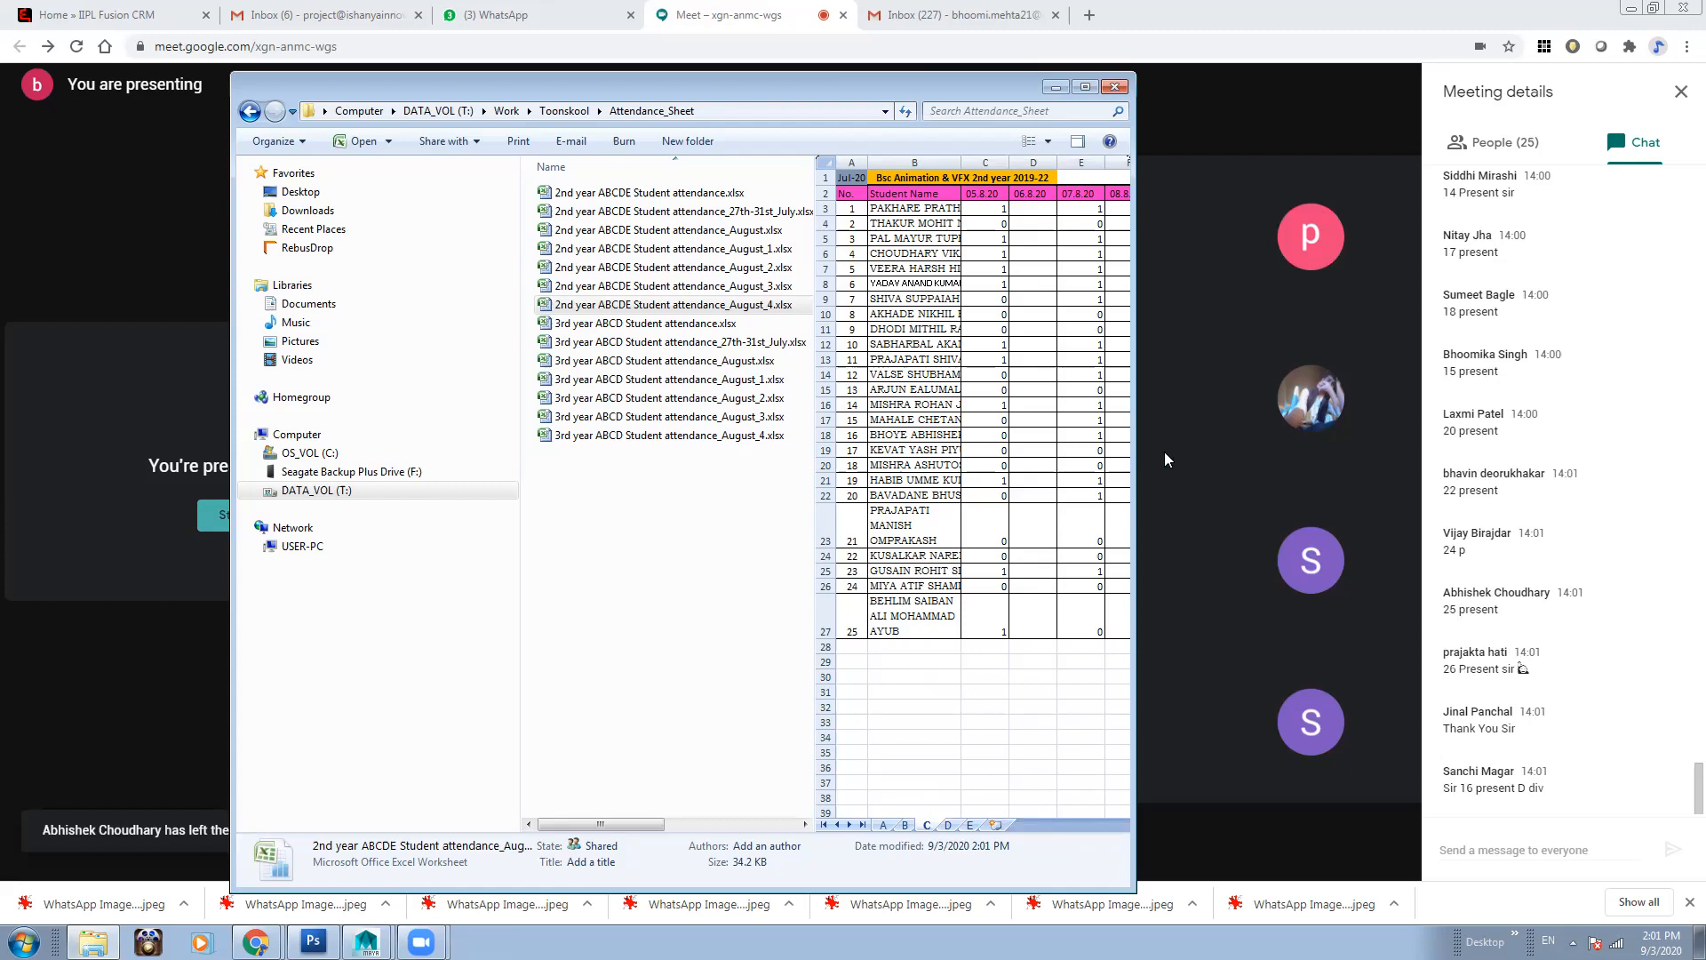
{"action": "left_click", "coordinate": [93, 942]}
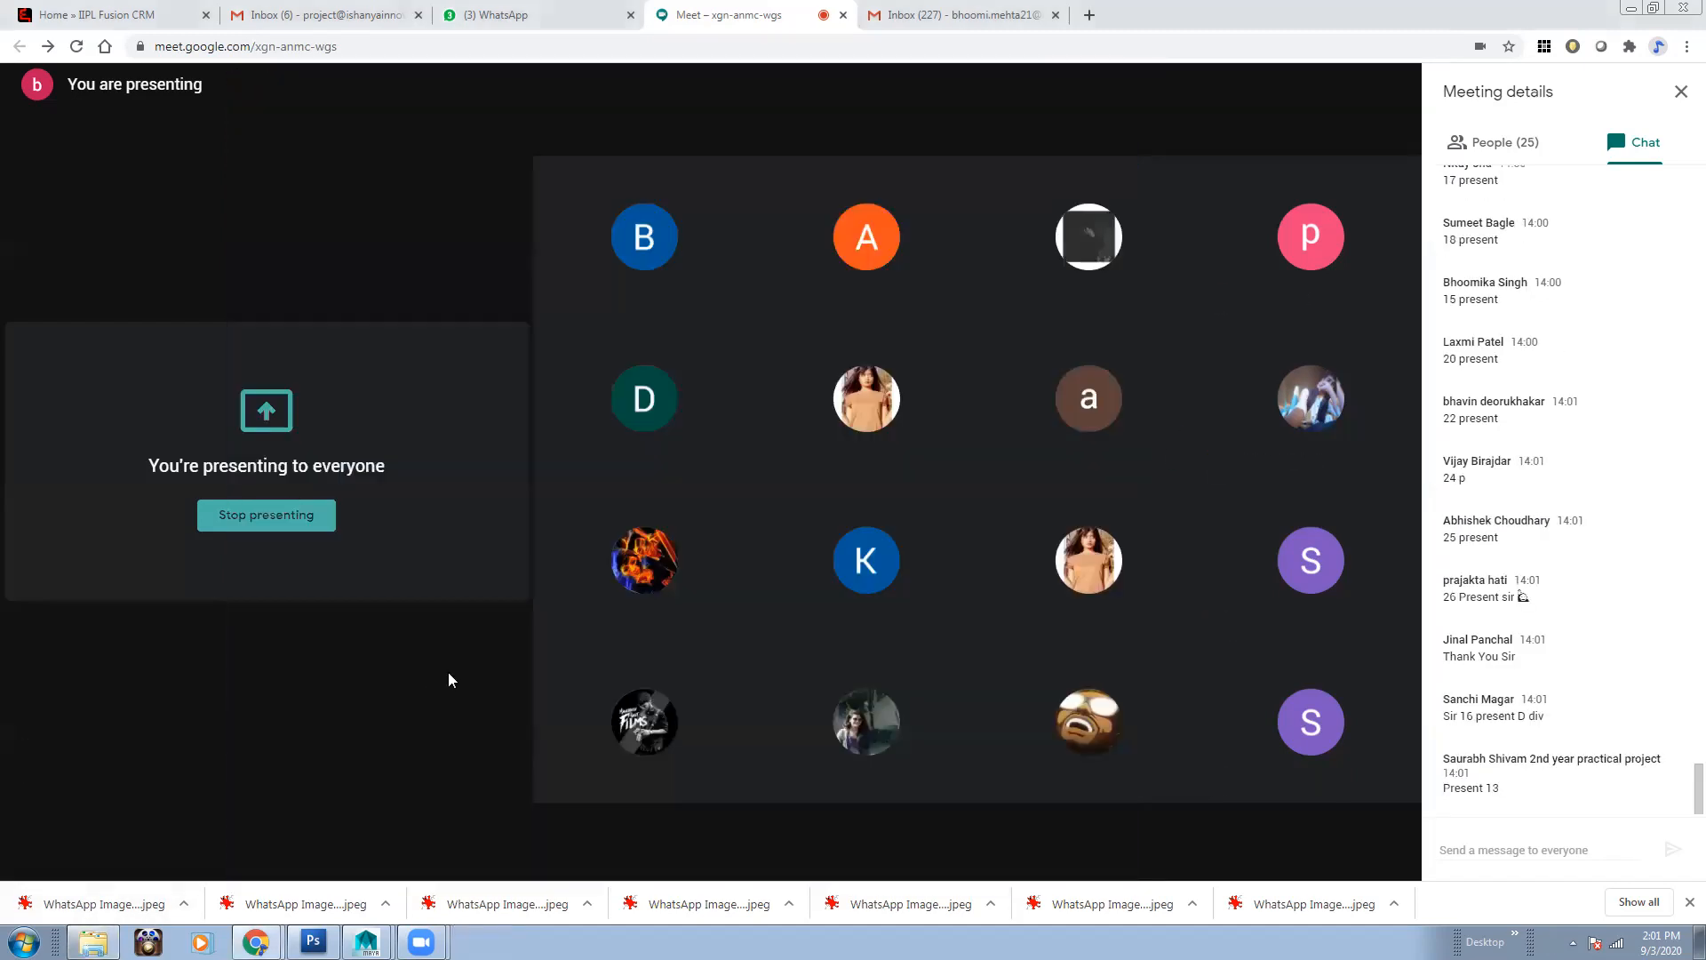
{"action": "left_click", "coordinate": [93, 942]}
{"action": "left_click", "coordinate": [716, 594]}
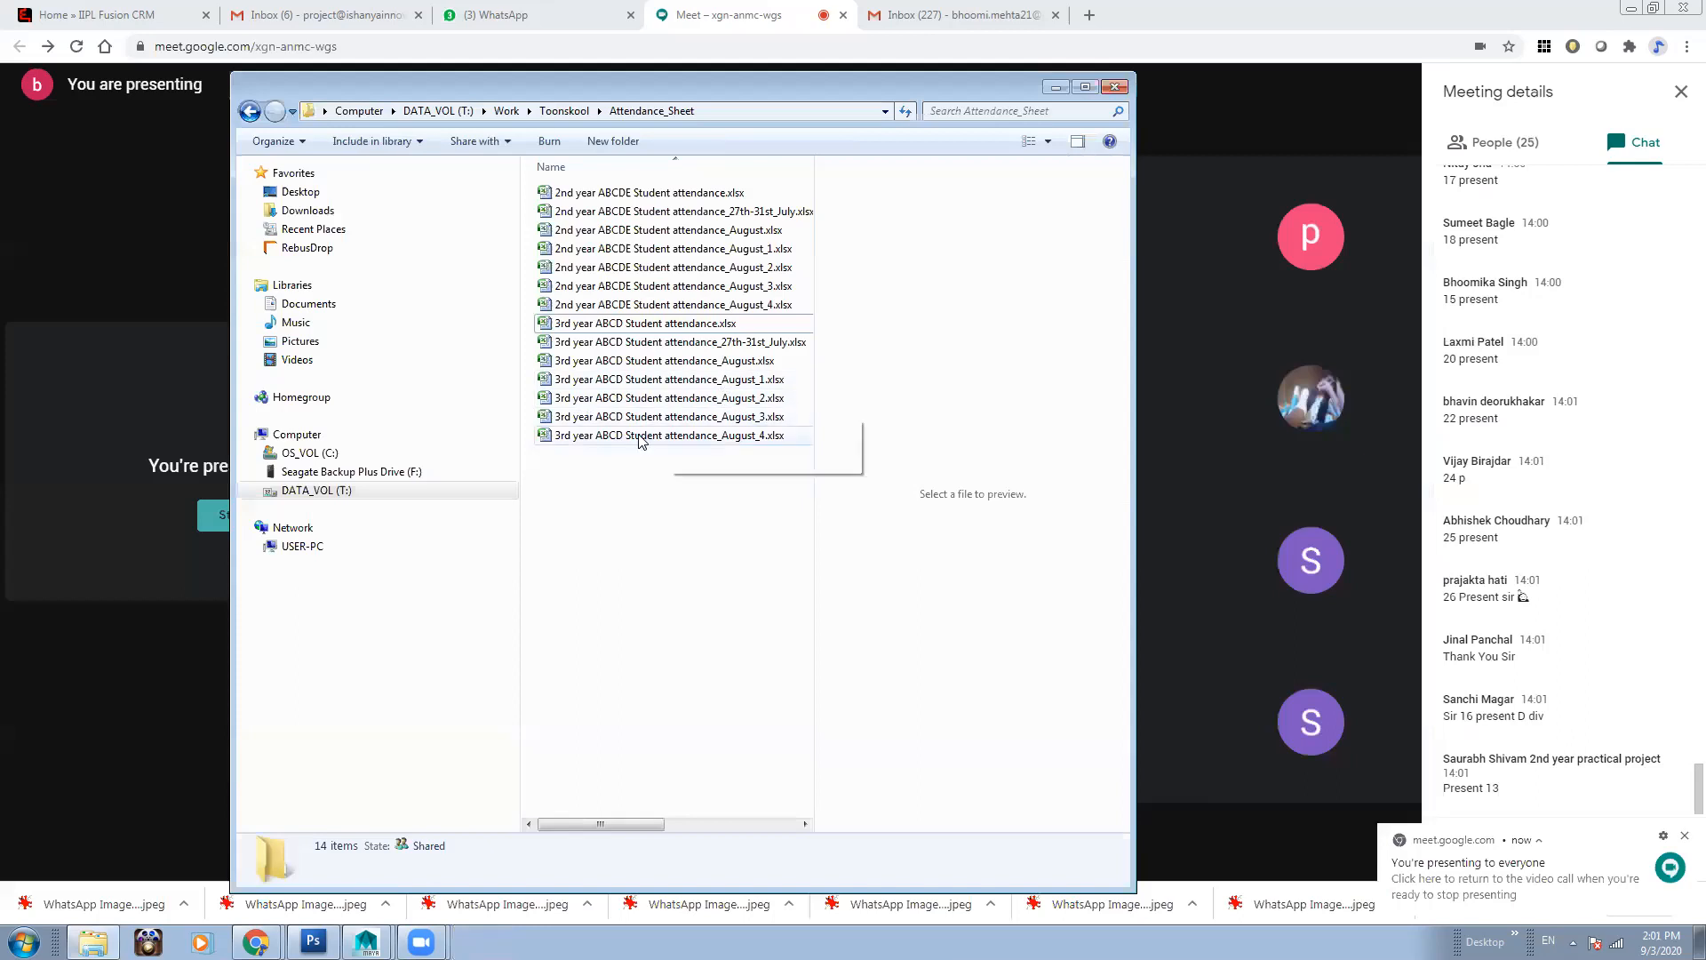
{"action": "double_click", "coordinate": [722, 304]}
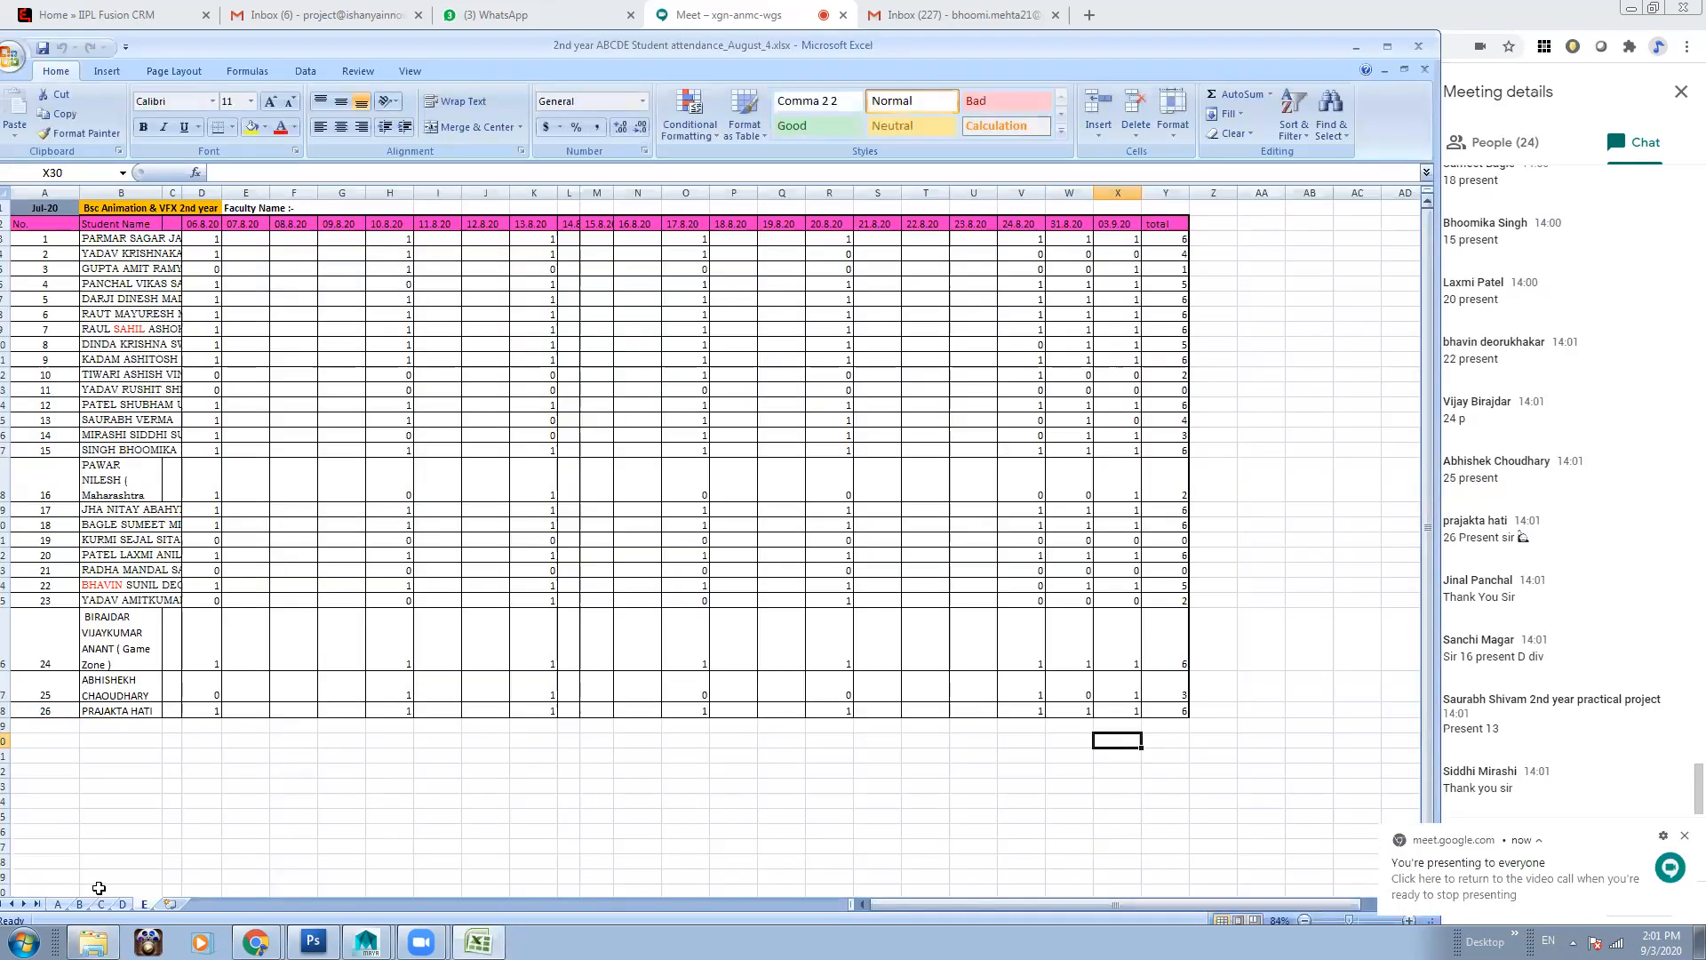
On sheet D, shift the window to show the student numbers, and change student No. 16's 03.9.20 mark to 1
{"action": "left_click", "coordinate": [122, 904]}
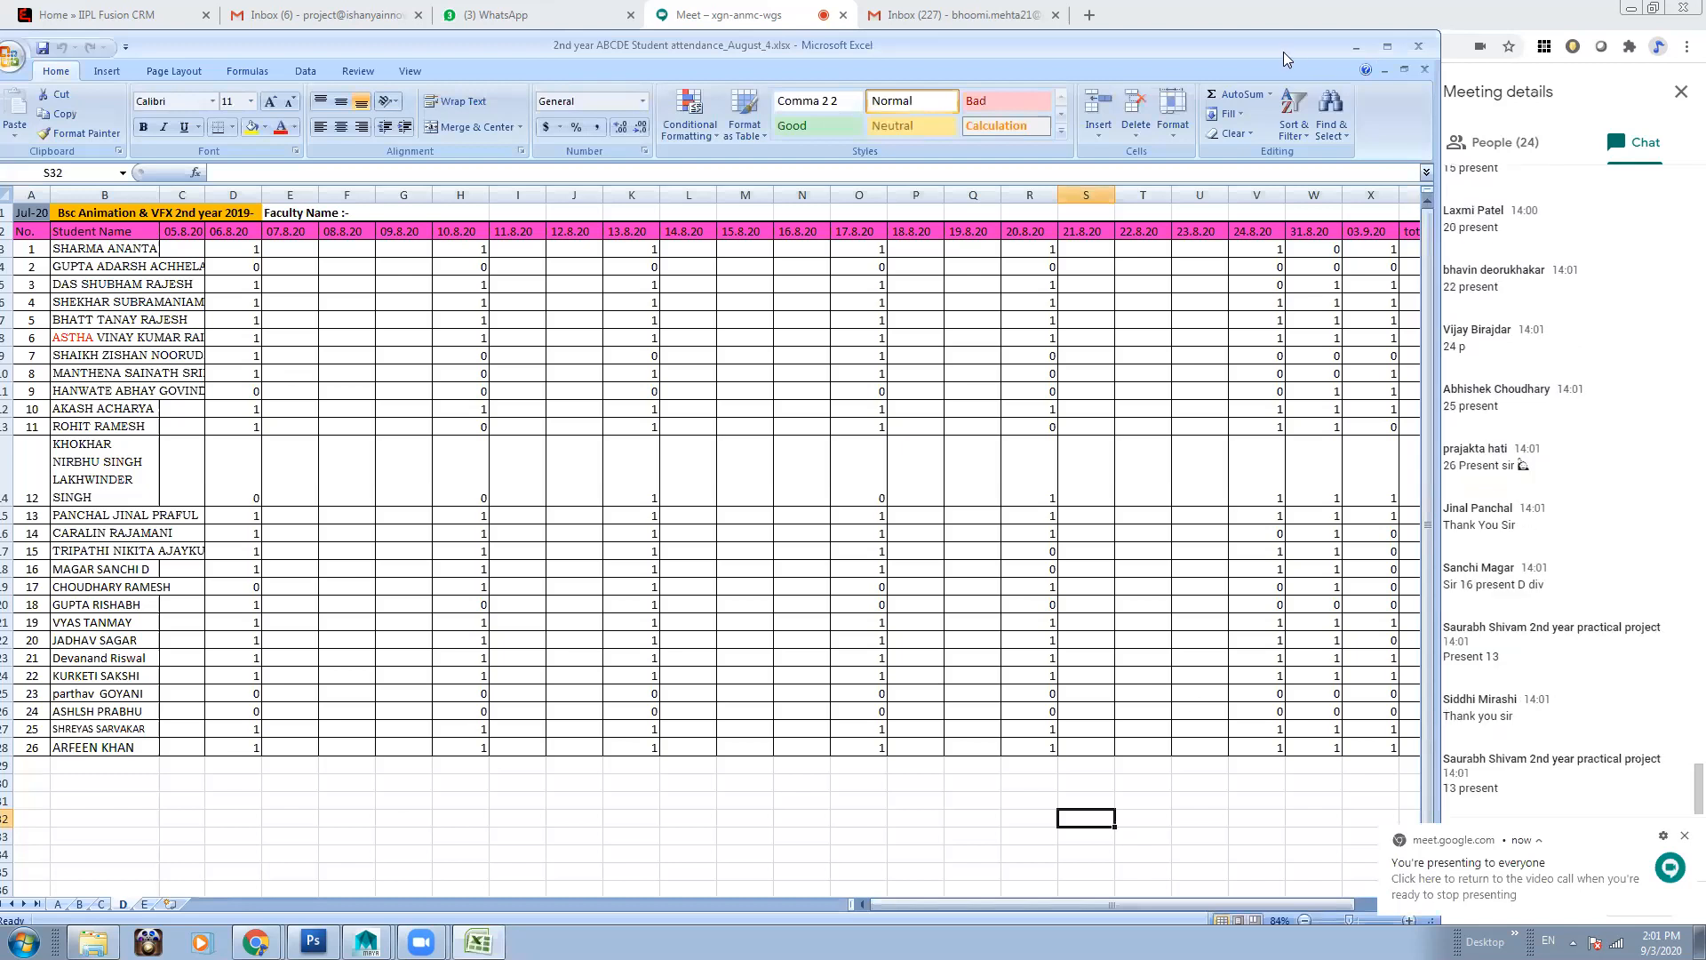
{"action": "left_click_drag", "start_coordinate": [1284, 52], "coordinate": [1235, 49]}
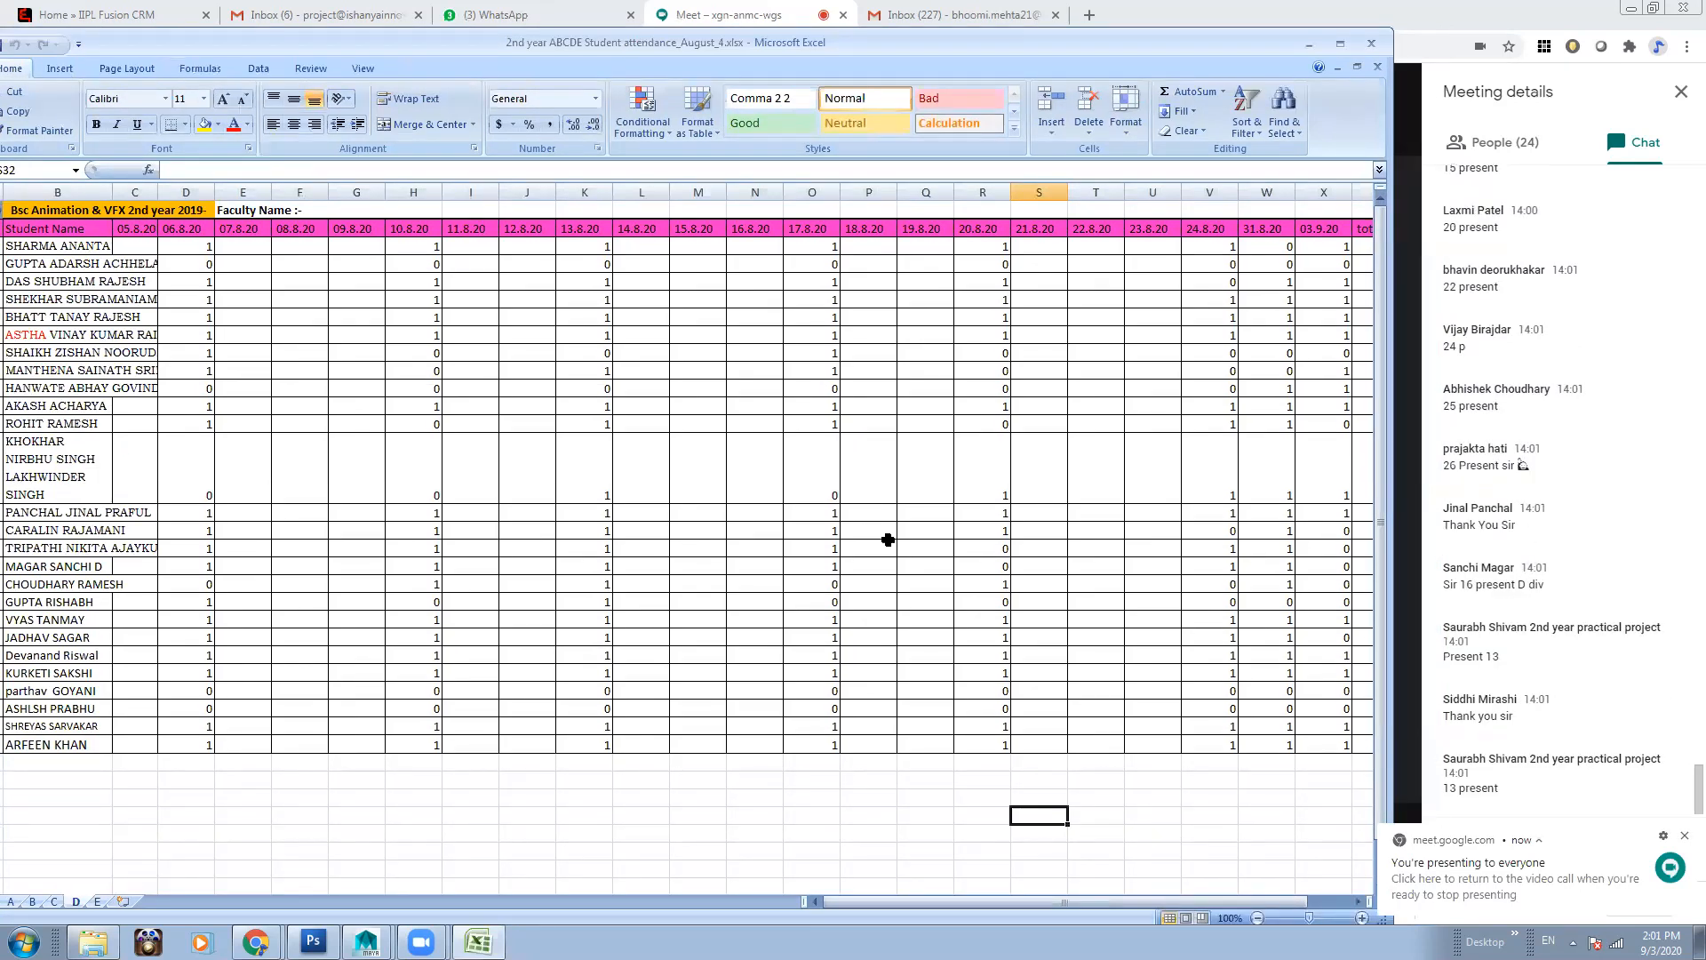
{"action": "left_click_drag", "start_coordinate": [378, 43], "coordinate": [423, 43]}
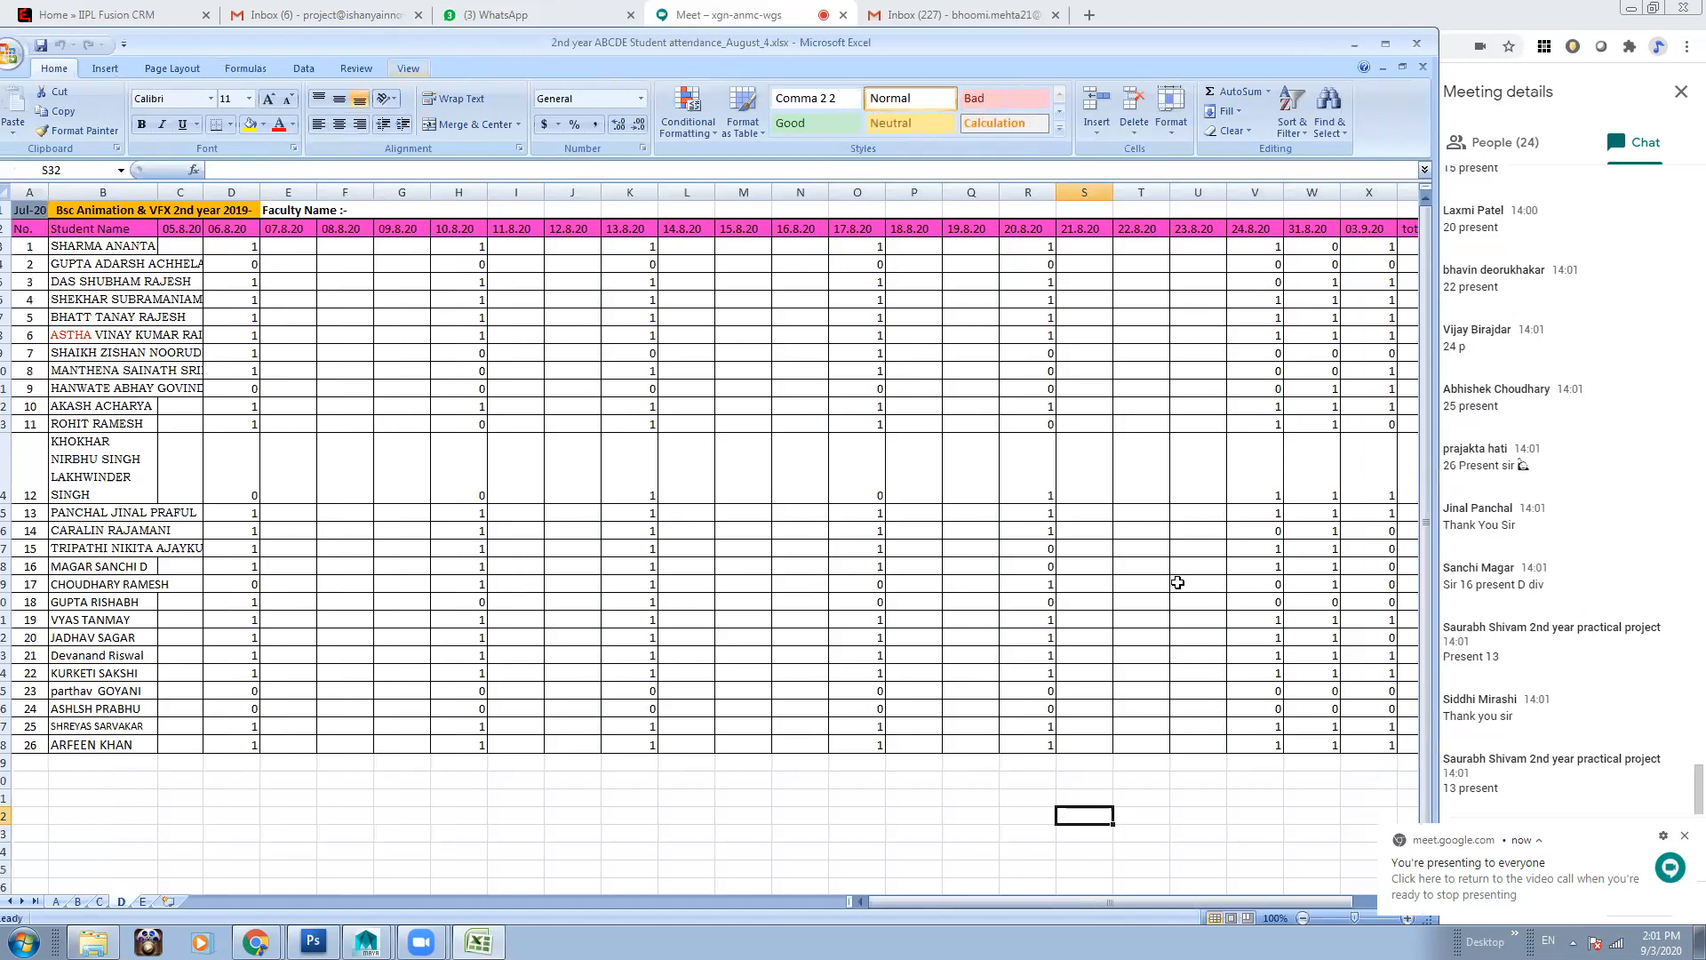
{"action": "left_click", "coordinate": [1385, 563]}
{"action": "type", "text": "1"}
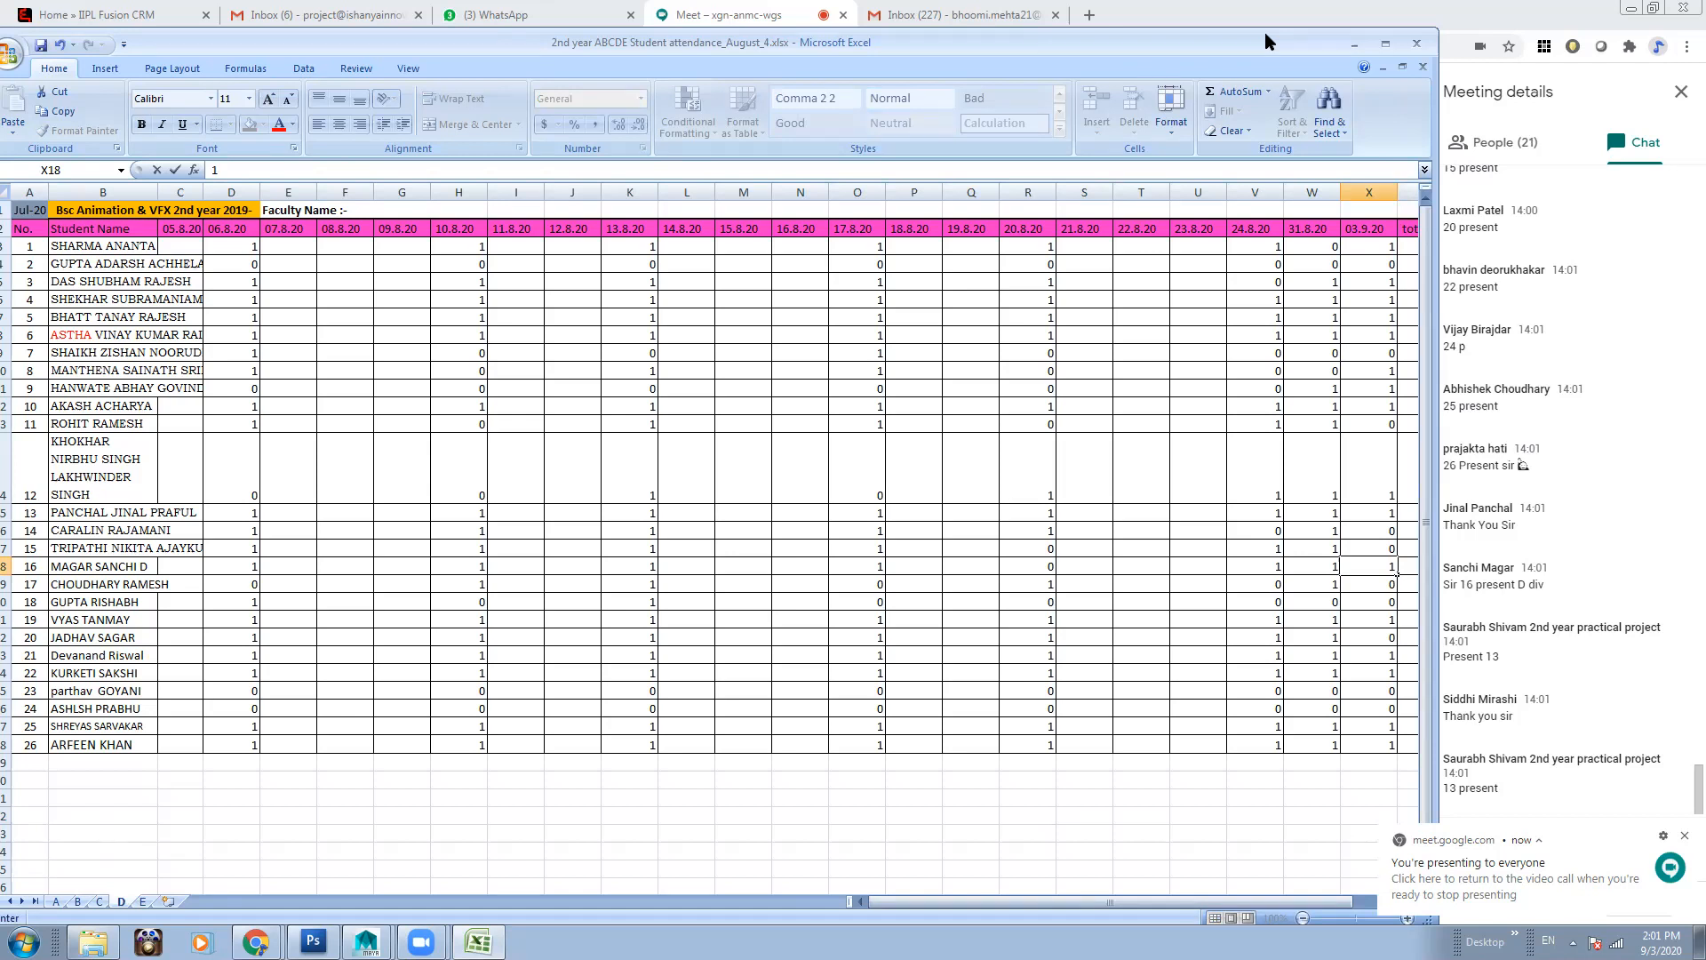
On sheet E, change student No. 13's 03.9.20 mark to 1, and minimize the workbook window
{"action": "left_click_drag", "start_coordinate": [1265, 32], "coordinate": [1279, 43]}
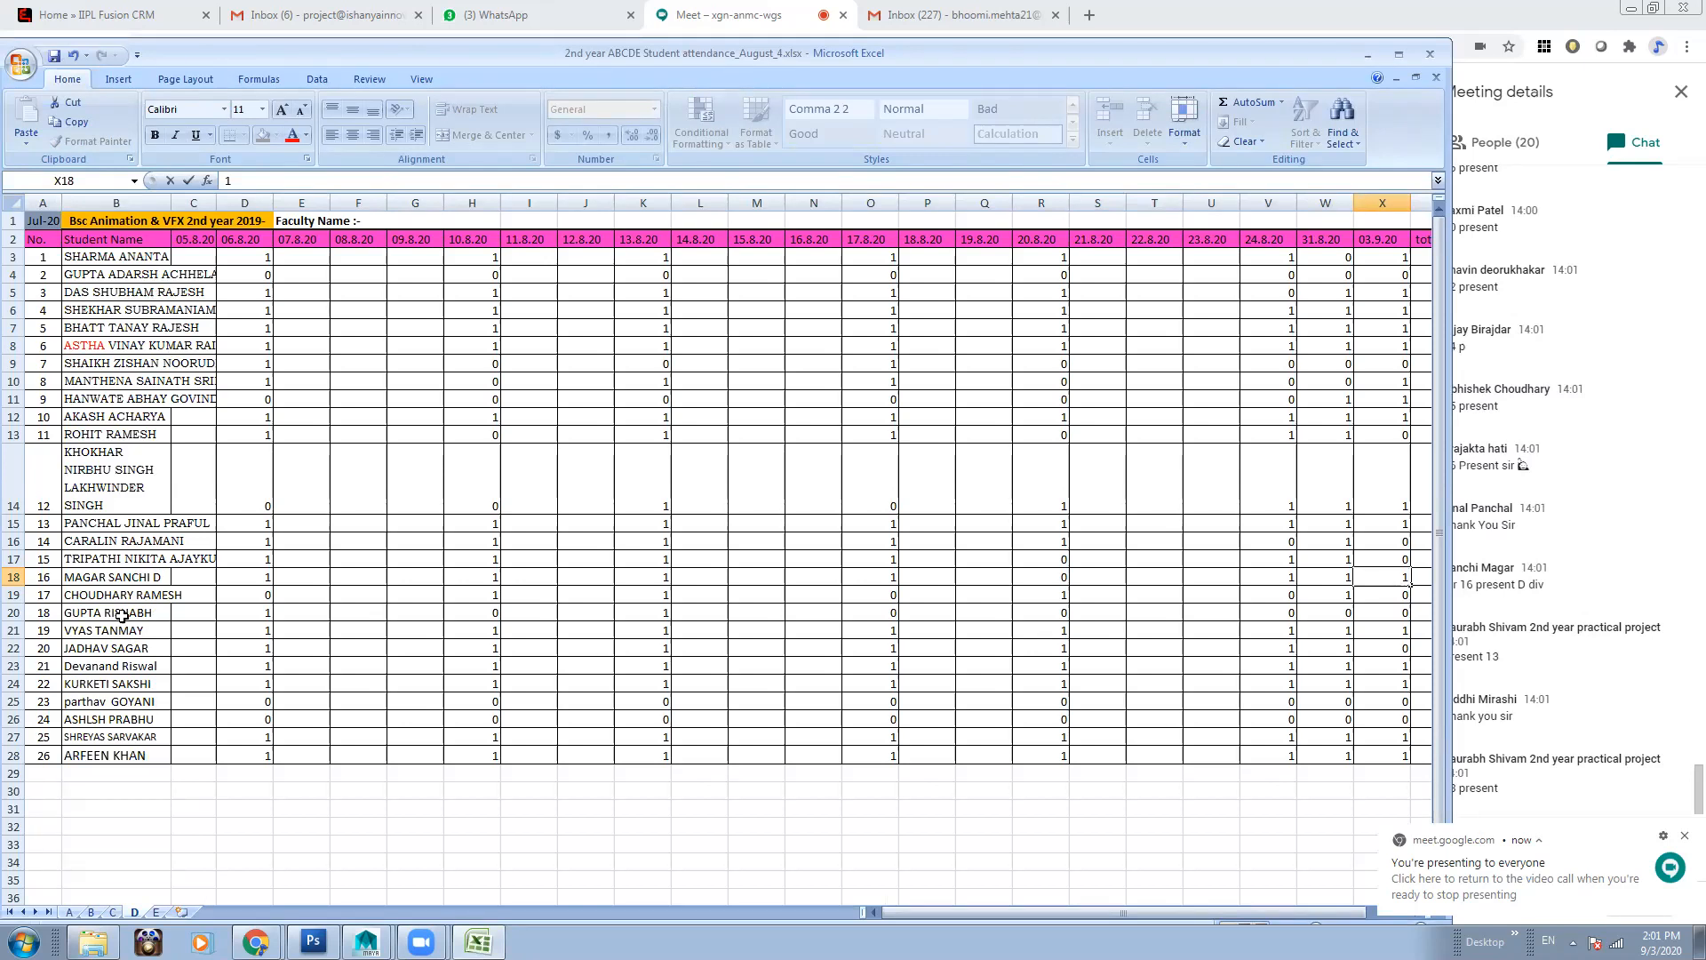
{"action": "left_click", "coordinate": [155, 911]}
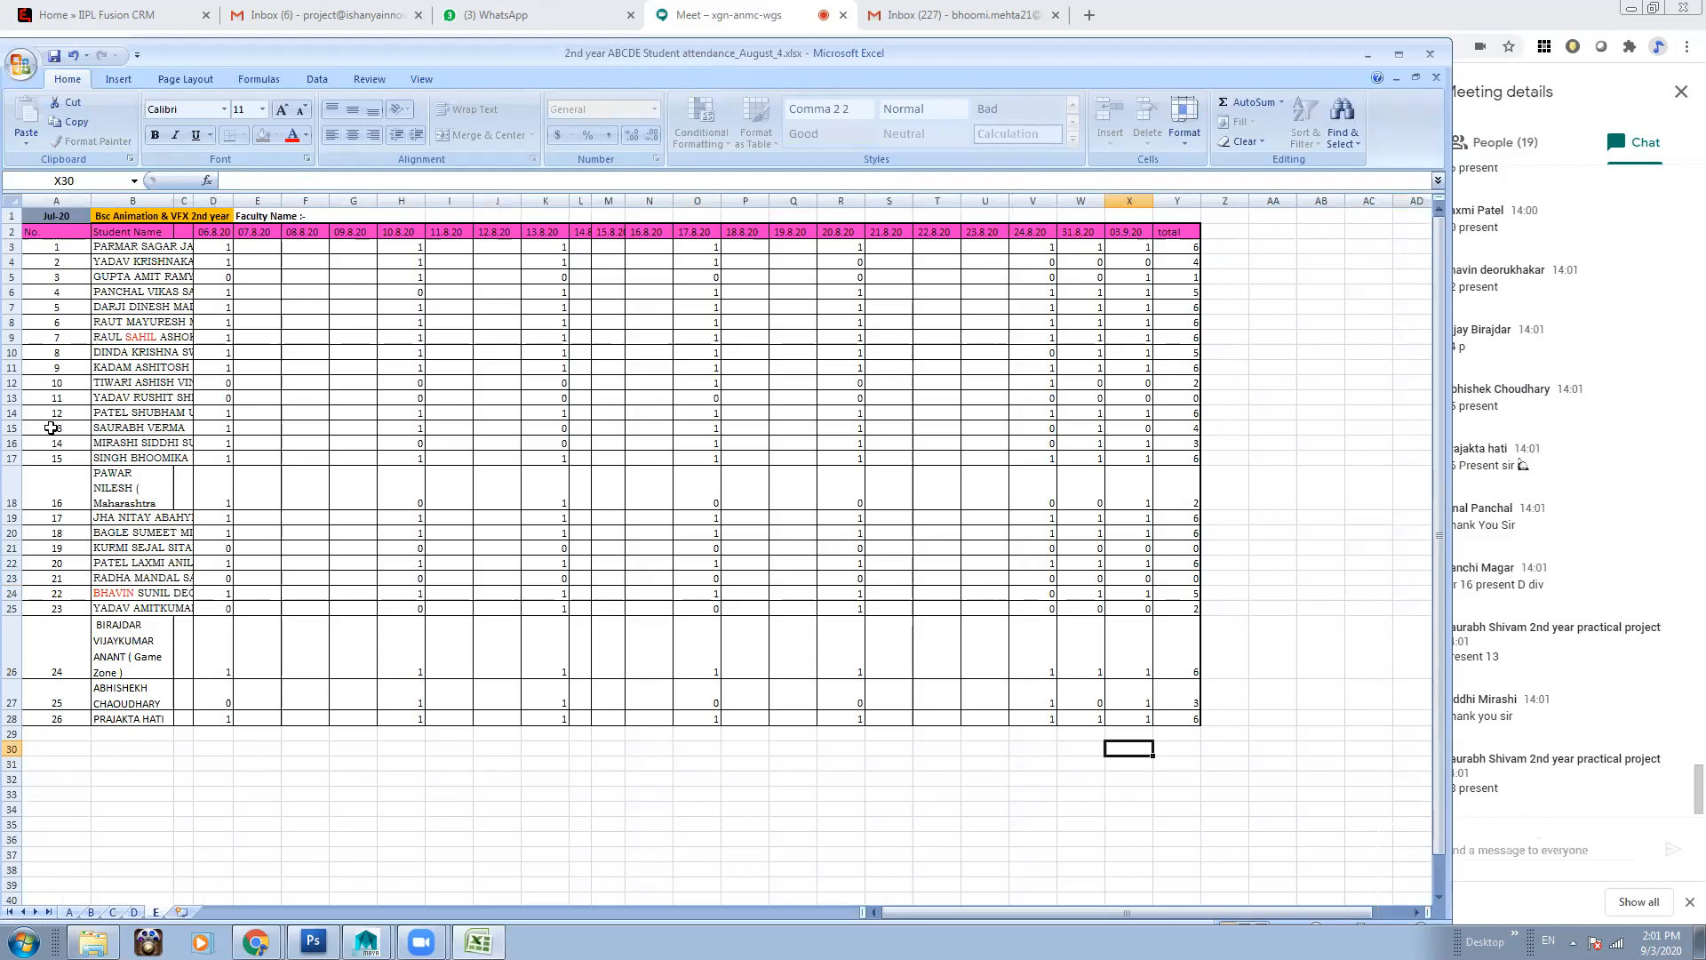
{"action": "left_click", "coordinate": [1146, 427]}
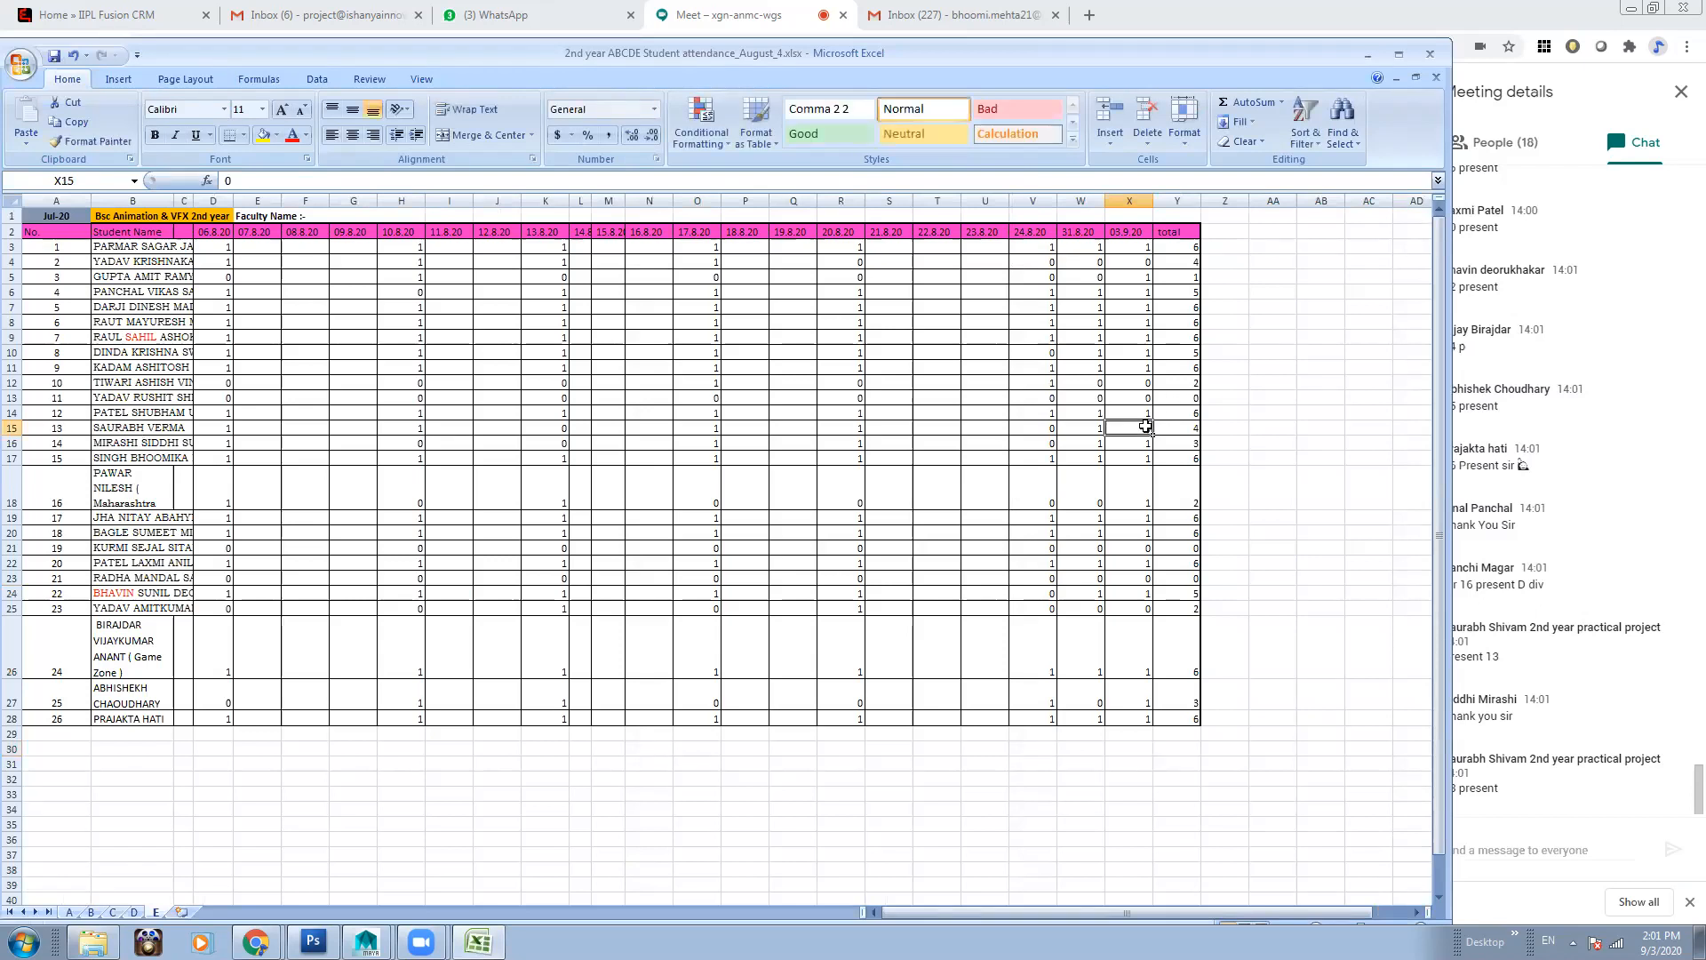
{"action": "type", "text": "1"}
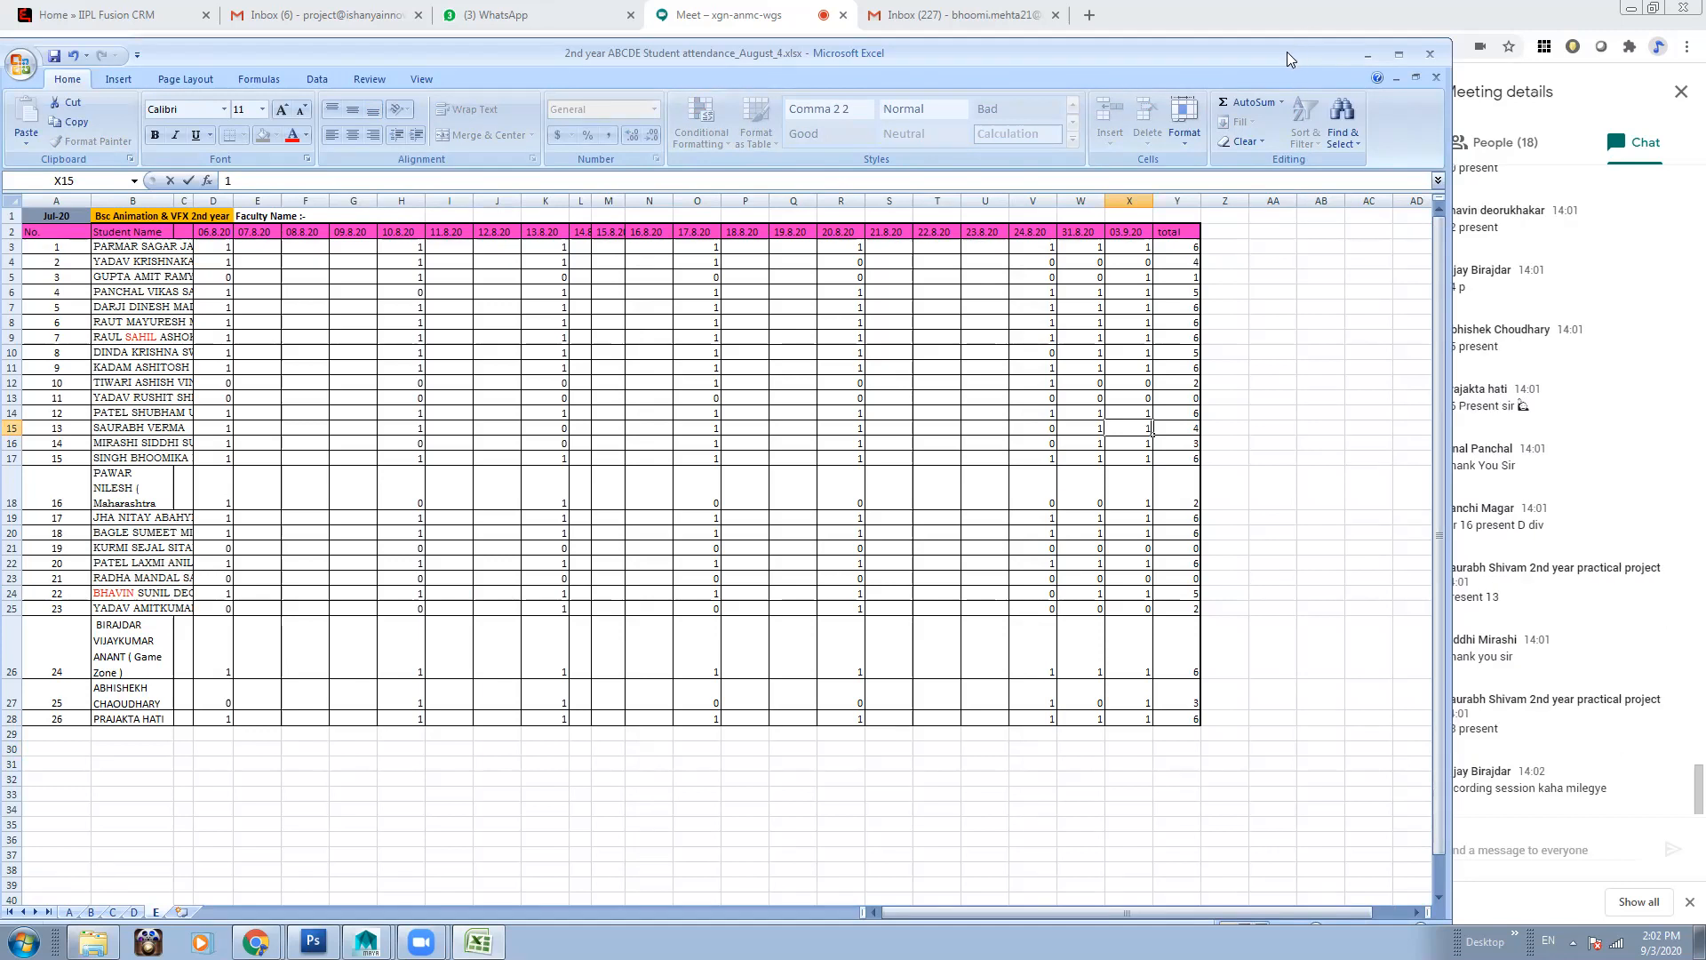
{"action": "left_click_drag", "start_coordinate": [1286, 52], "coordinate": [1238, 48]}
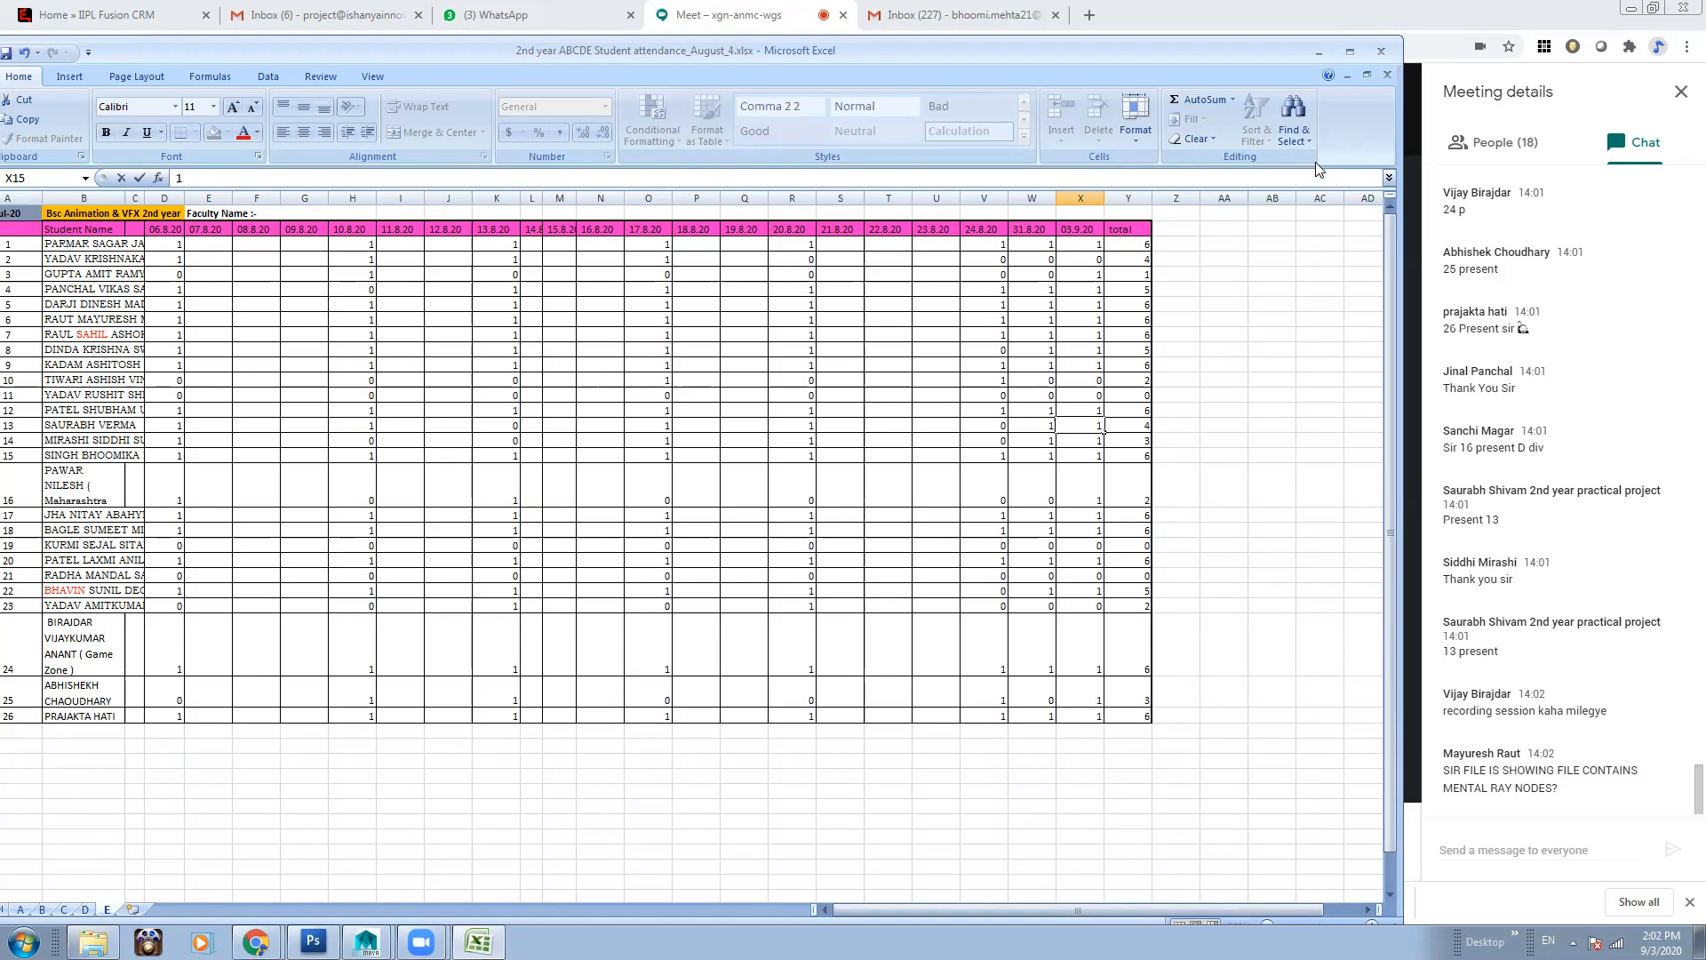
{"action": "left_click", "coordinate": [1326, 50]}
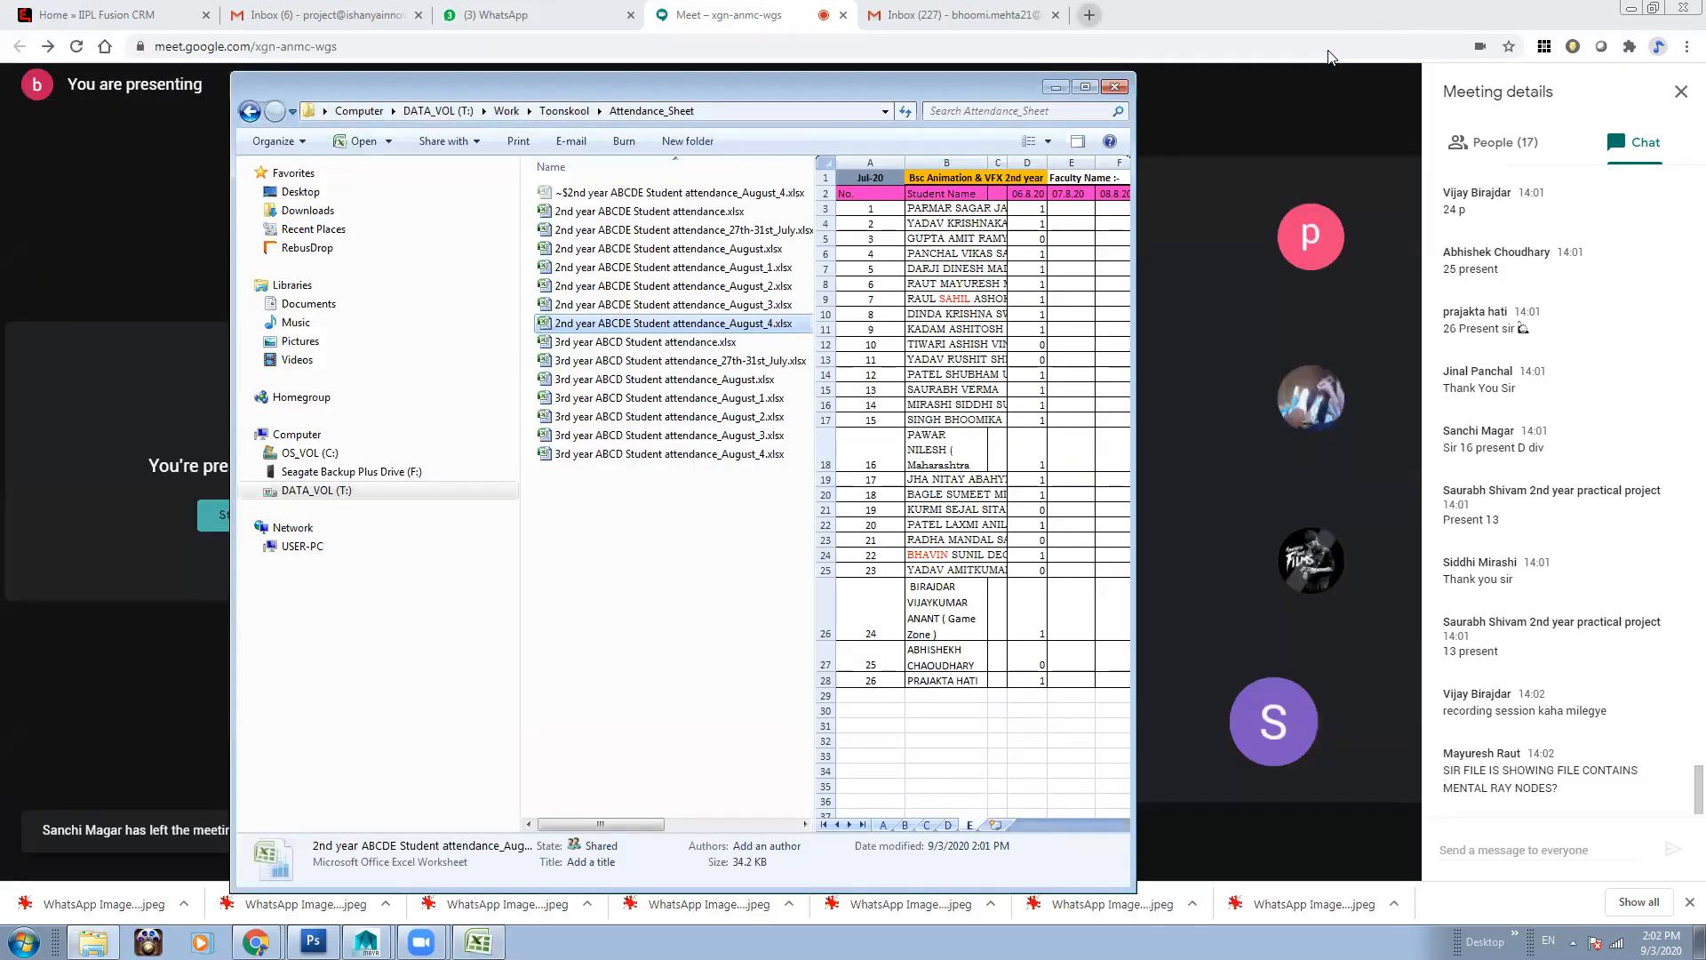
Open a new browser tab and run a Google search for 3delight tutorials
{"action": "left_click", "coordinate": [1090, 15]}
{"action": "left_click", "coordinate": [847, 373]}
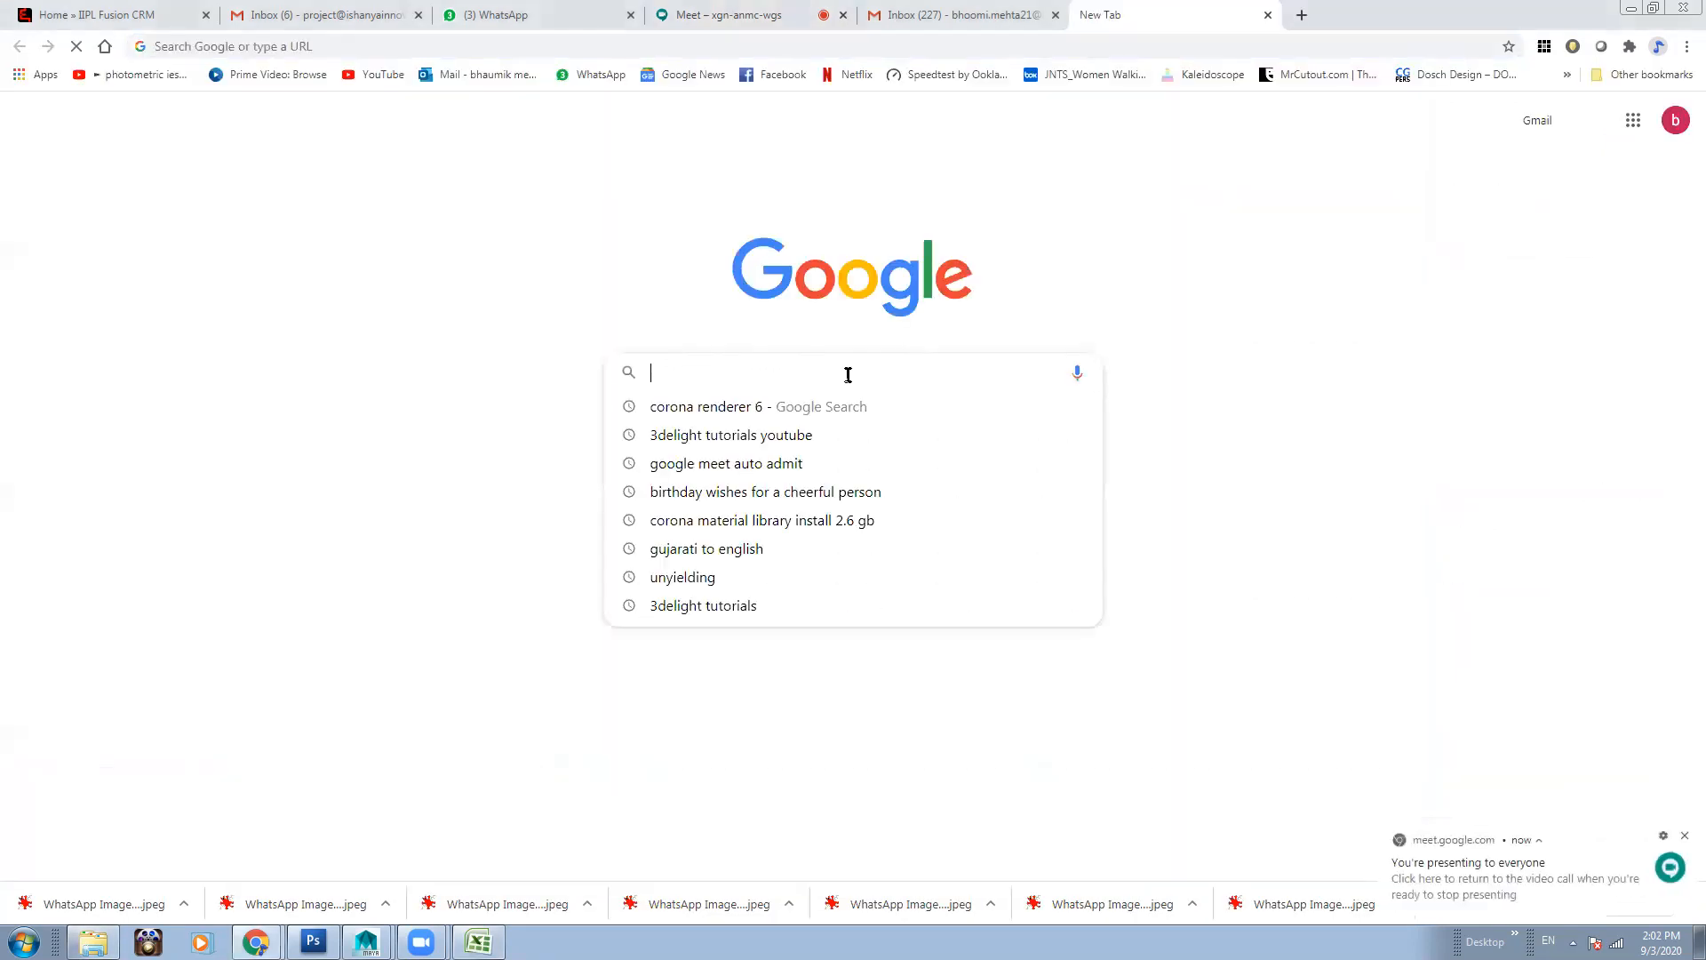
{"action": "left_click", "coordinate": [1173, 337]}
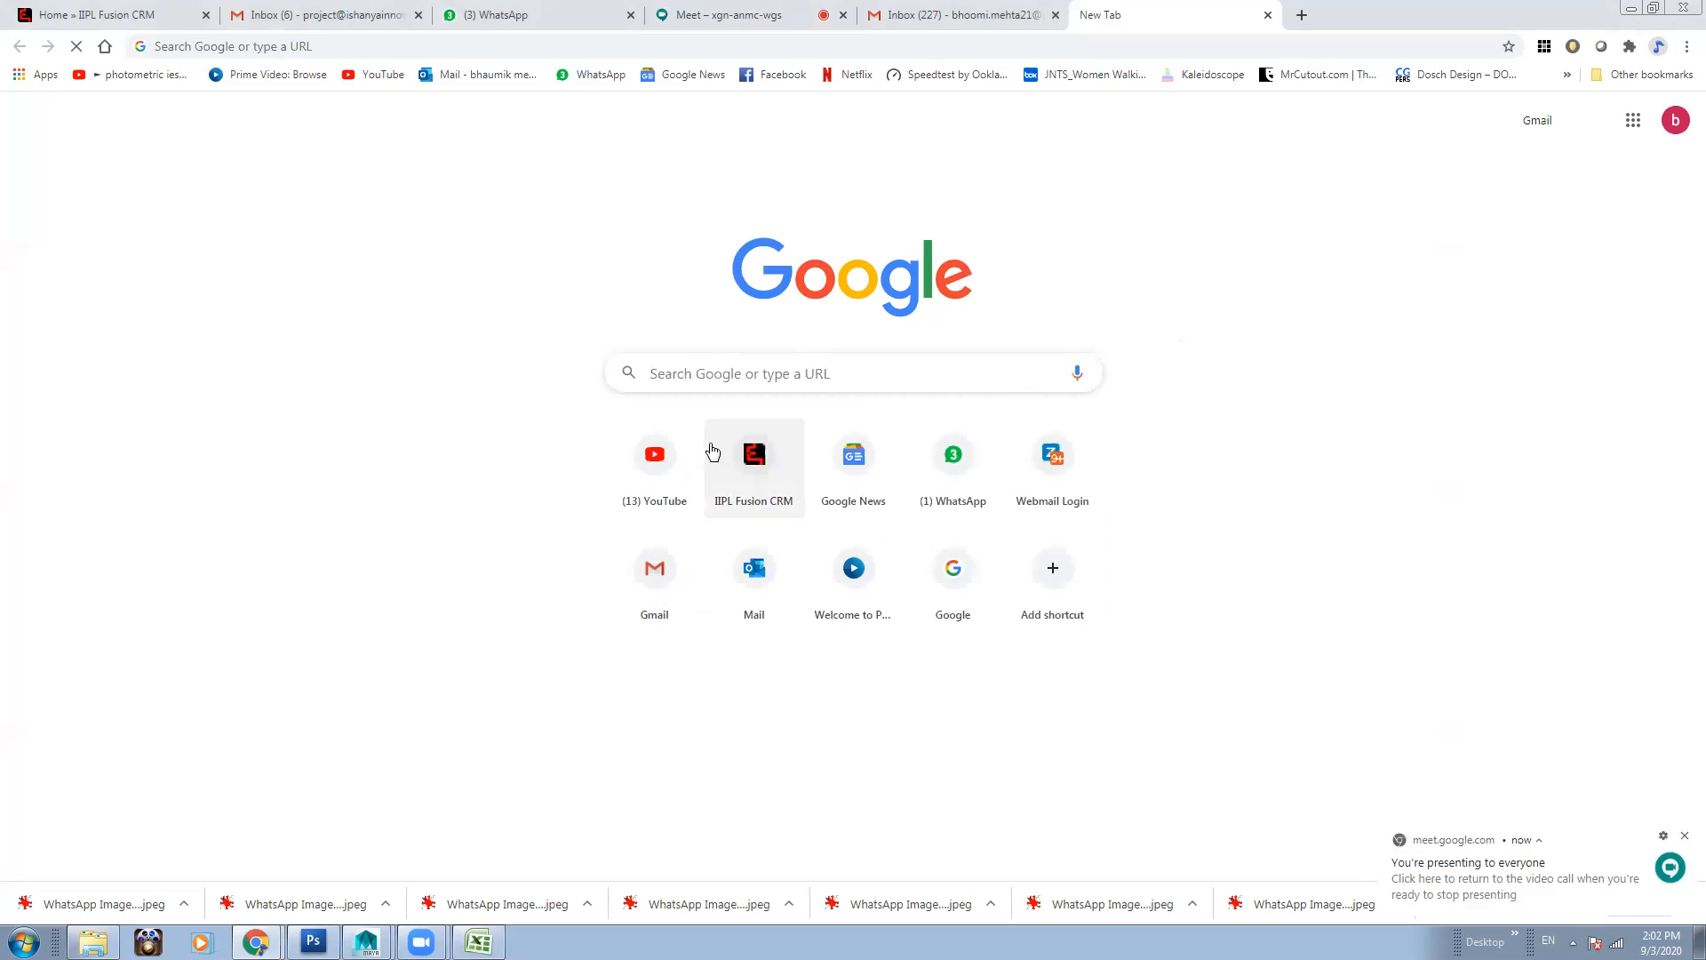
{"action": "left_click", "coordinate": [656, 476]}
{"action": "left_click", "coordinate": [481, 47]}
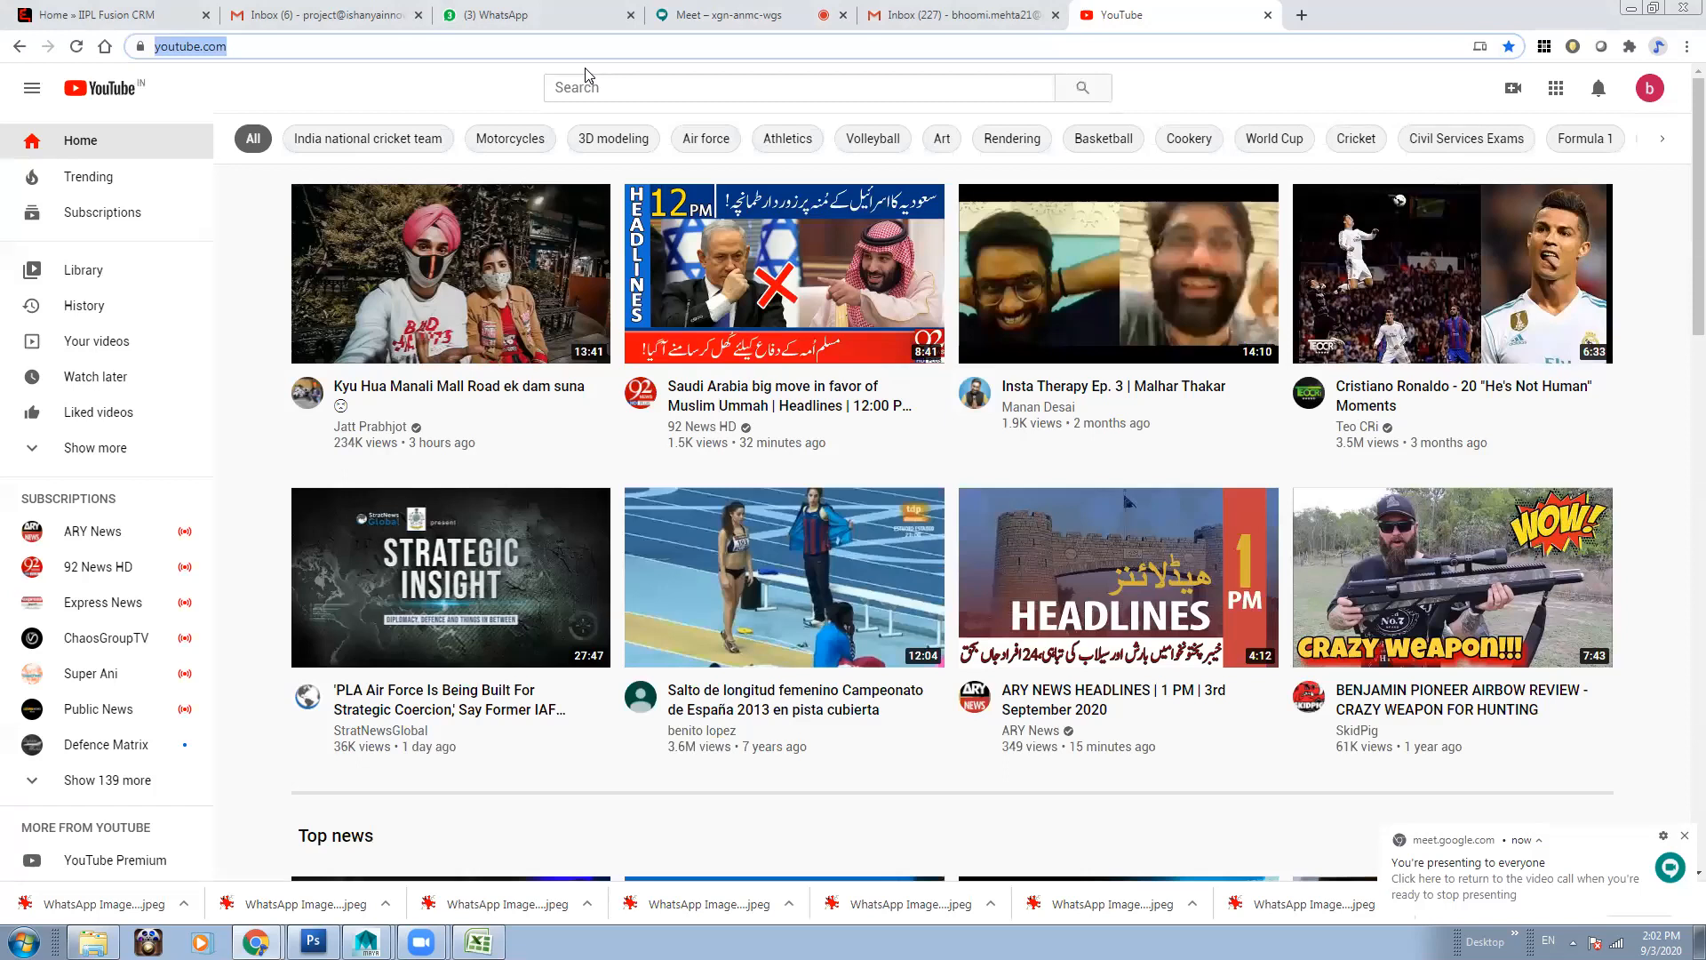
{"action": "type", "text": "3delight"}
{"action": "key", "text": "Down"}
{"action": "key", "text": "Return"}
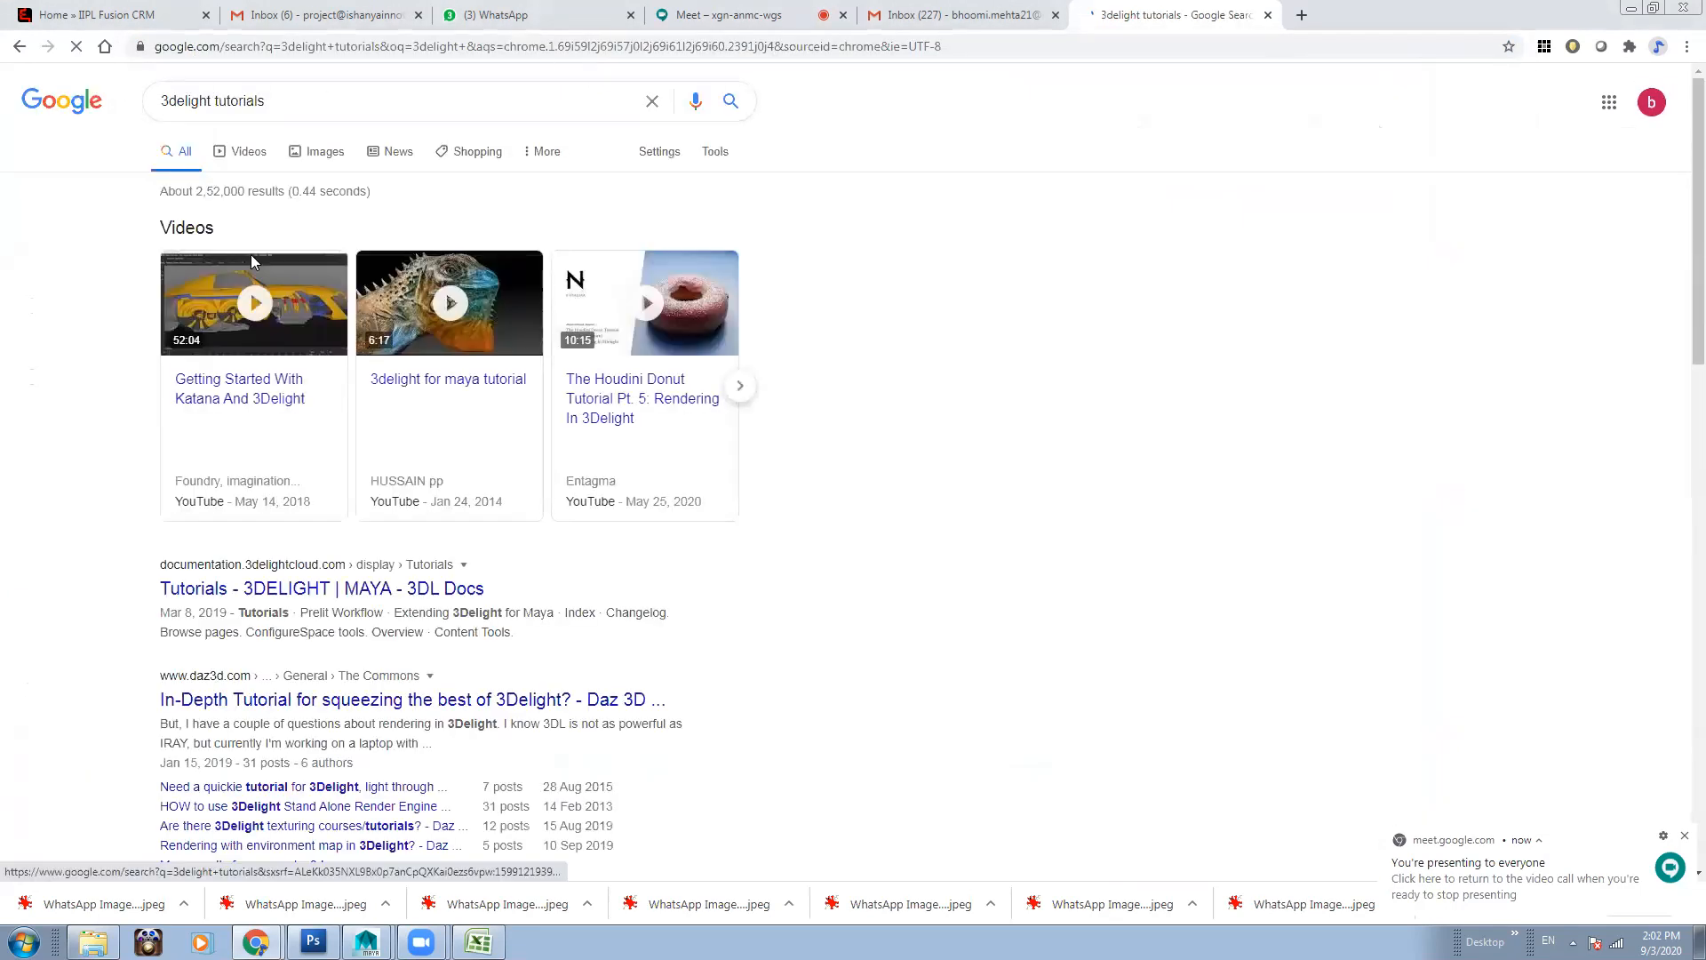
Copy the query 3delight tutorials, and search for it on YouTube in another new tab
{"action": "triple_click", "coordinate": [274, 102]}
{"action": "key", "text": "ctrl+c"}
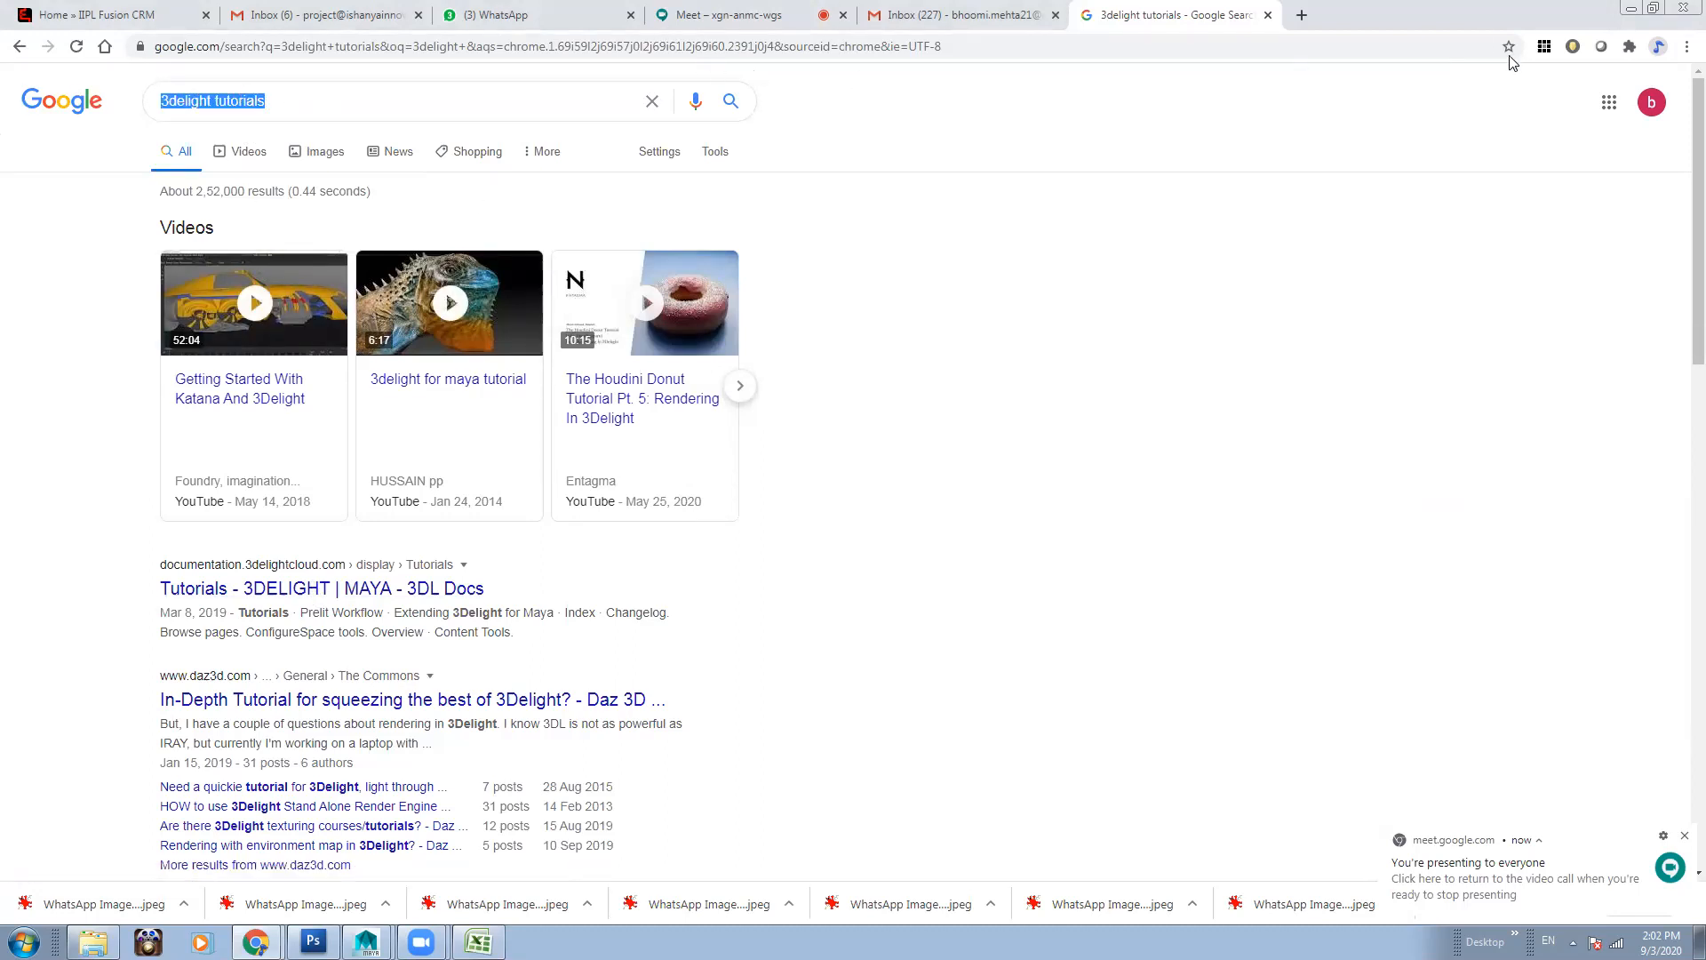
{"action": "left_click", "coordinate": [1302, 15]}
{"action": "left_click", "coordinate": [373, 73]}
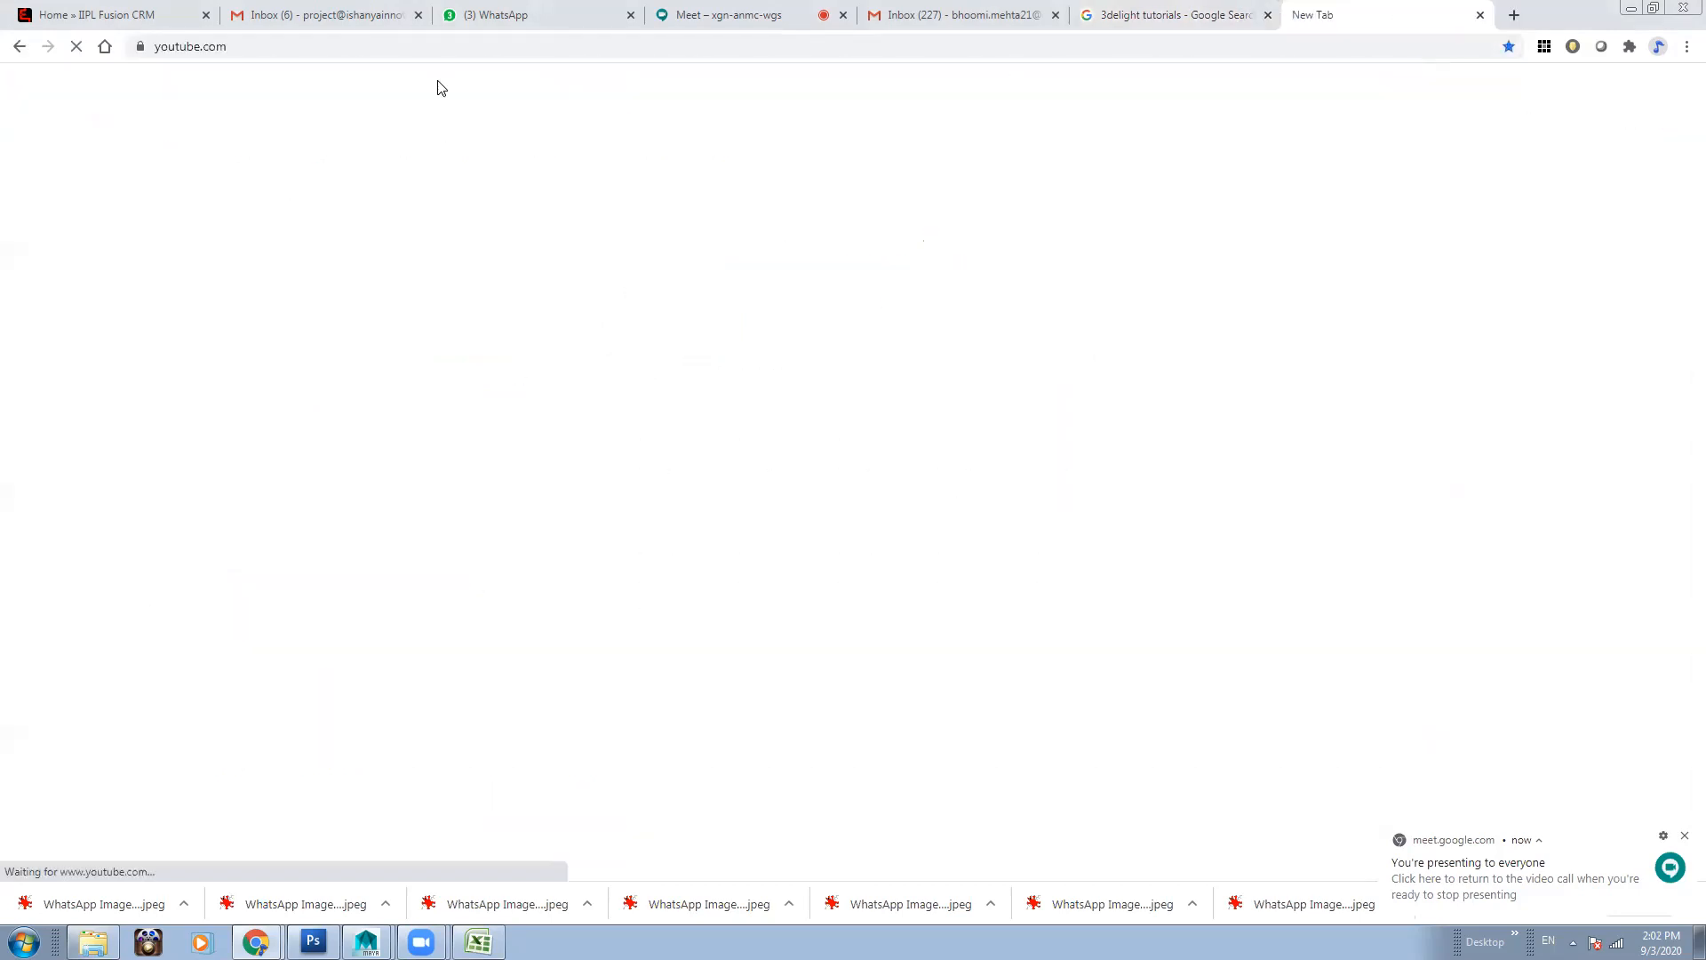
{"action": "left_click", "coordinate": [619, 87]}
{"action": "key", "text": "ctrl+v"}
{"action": "key", "text": "Return"}
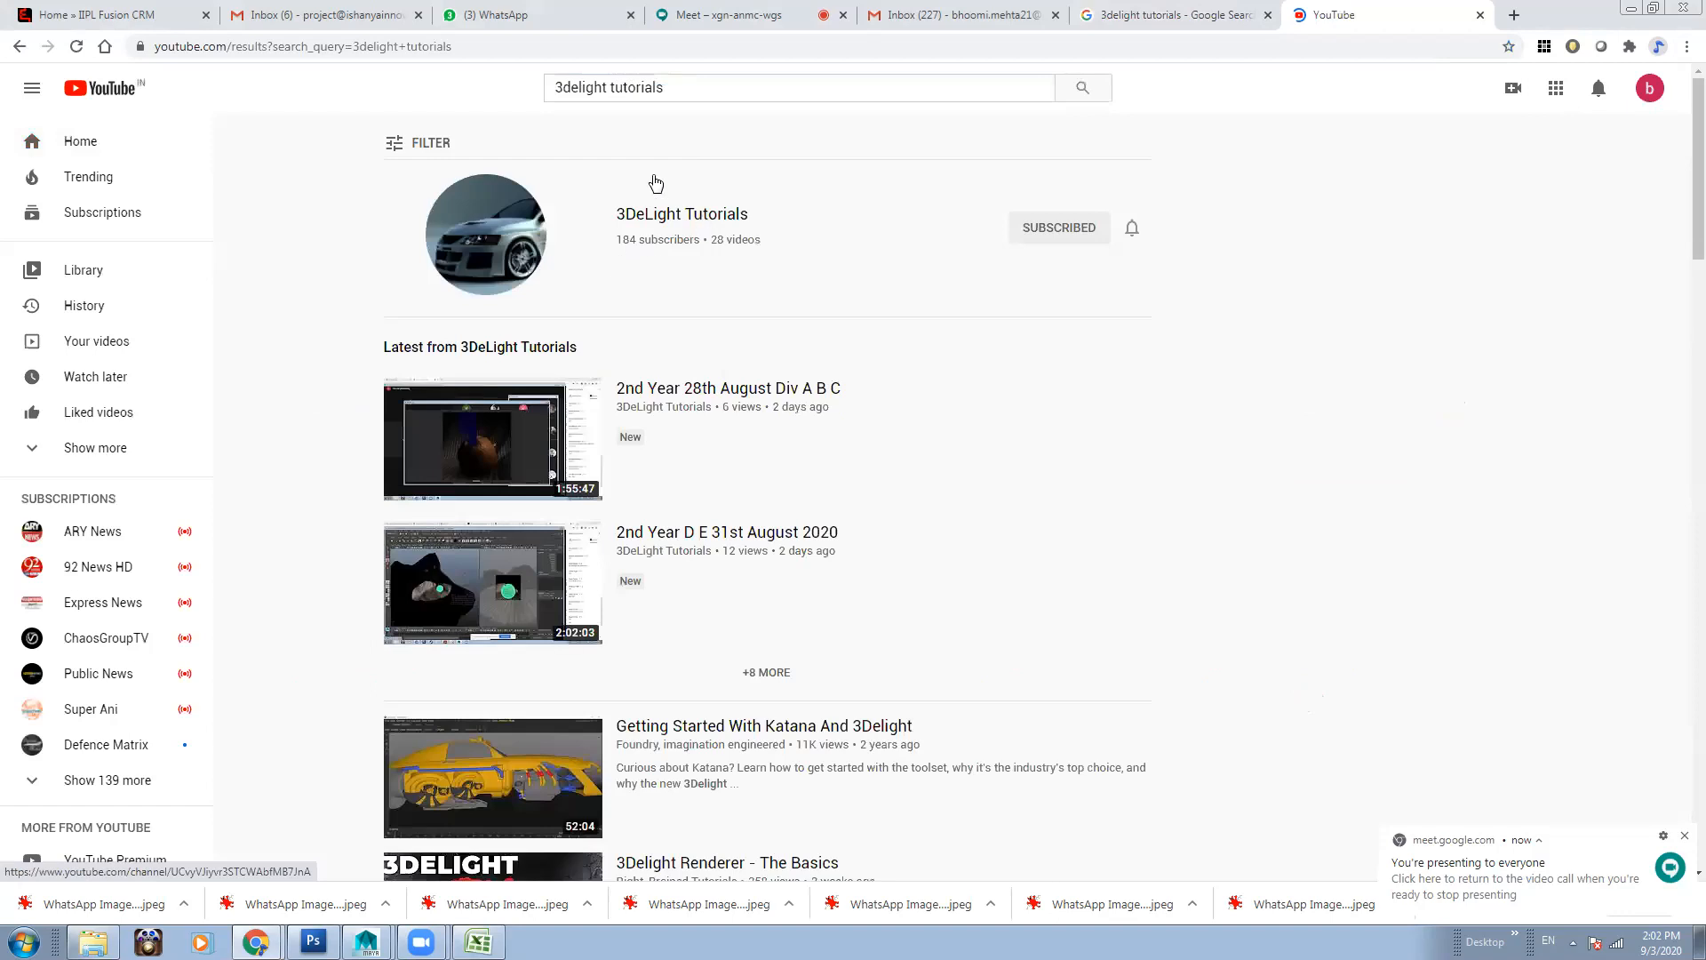
Open the 3DeLight Tutorials channel from the YouTube results, and copy the channel page's address
{"action": "left_click", "coordinate": [655, 180]}
{"action": "right_click", "coordinate": [417, 46]}
{"action": "left_click", "coordinate": [457, 139]}
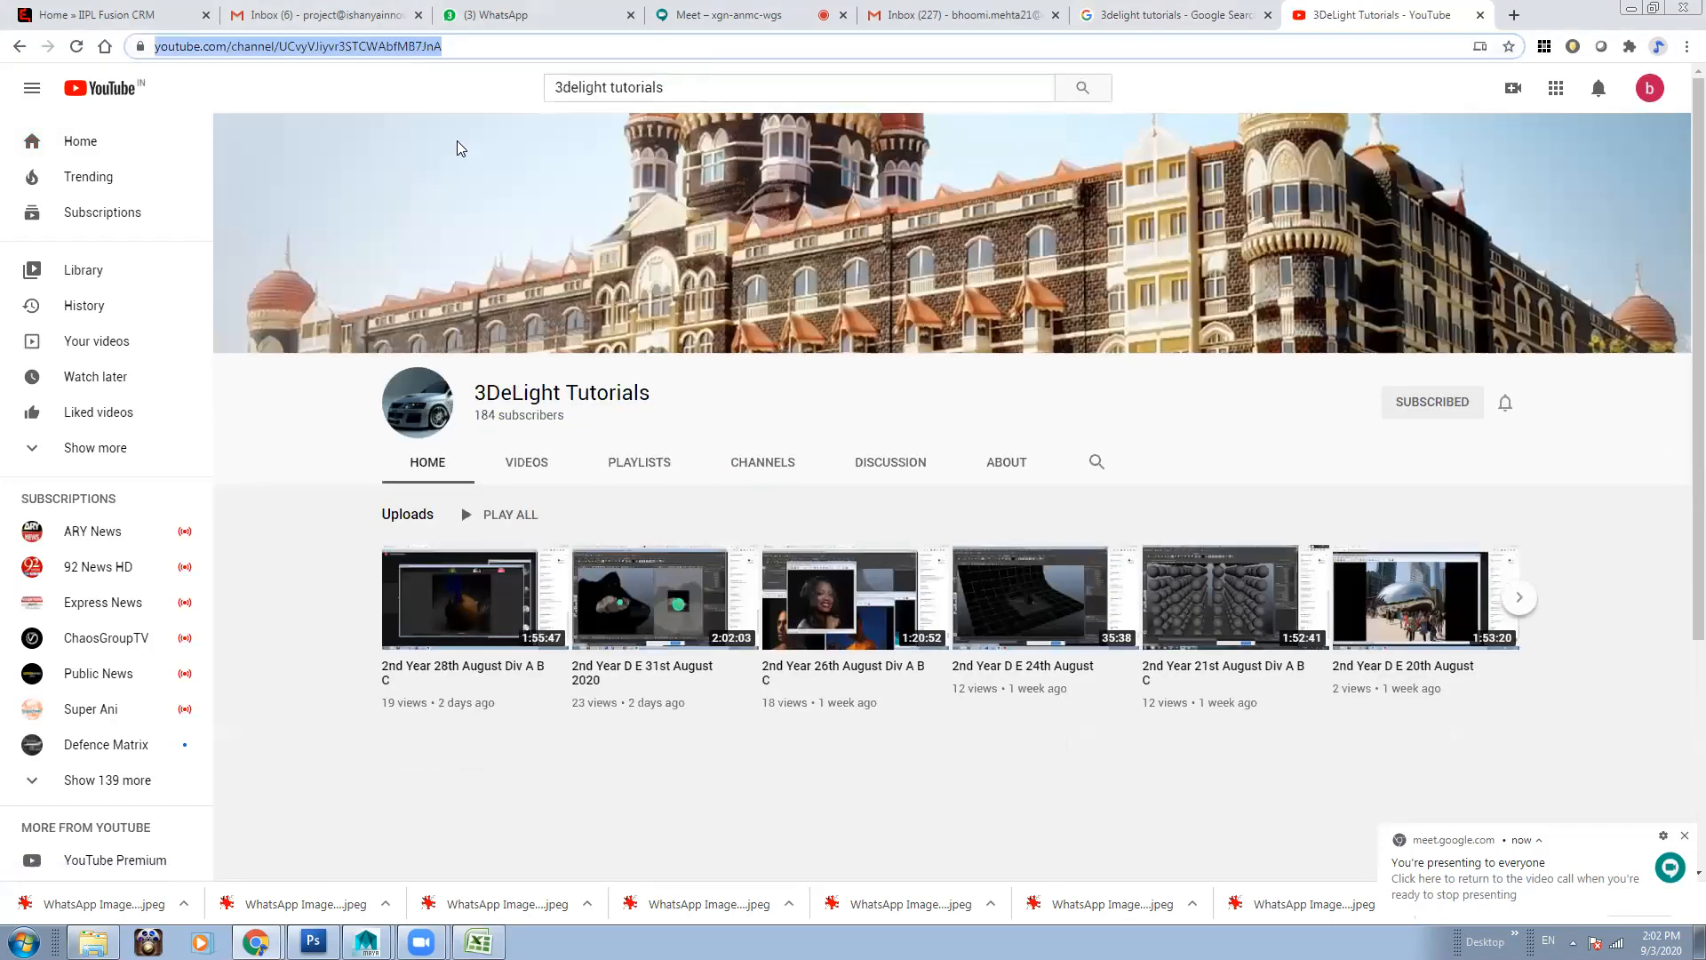
{"action": "left_click", "coordinate": [503, 14]}
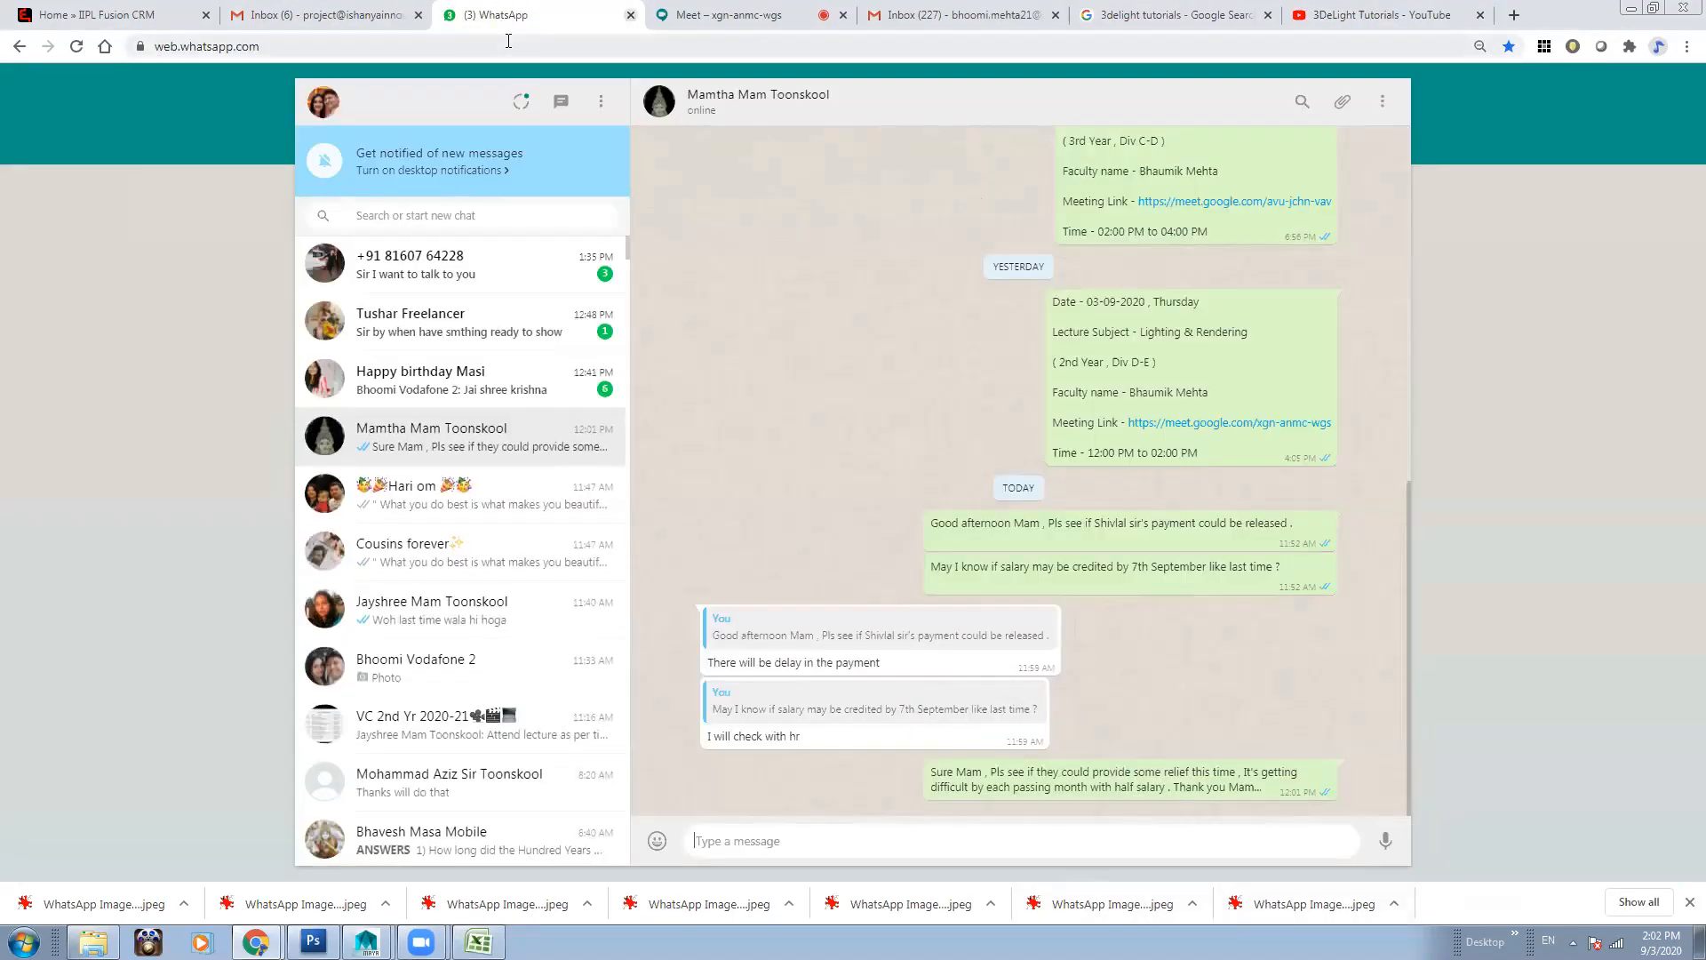
{"action": "left_click", "coordinate": [1324, 16]}
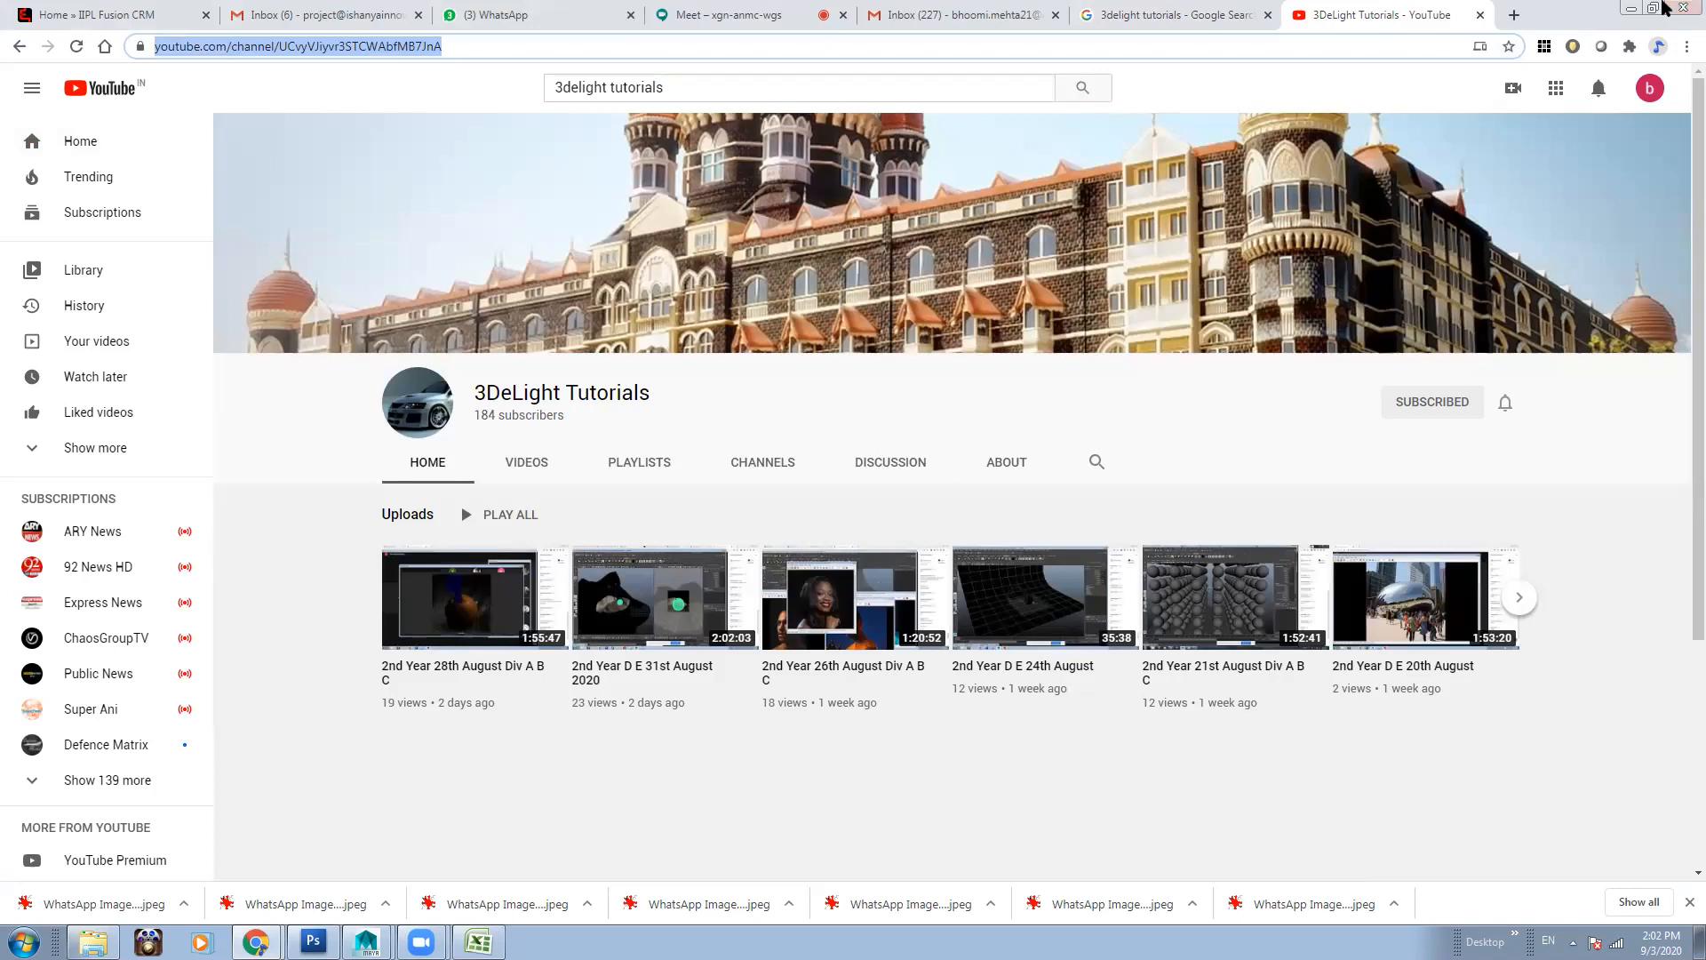
Shrink the browser window, switch to the Meet call, and send the copied YouTube channel link in the meeting chat
{"action": "left_click", "coordinate": [1653, 8]}
{"action": "left_click", "coordinate": [748, 108]}
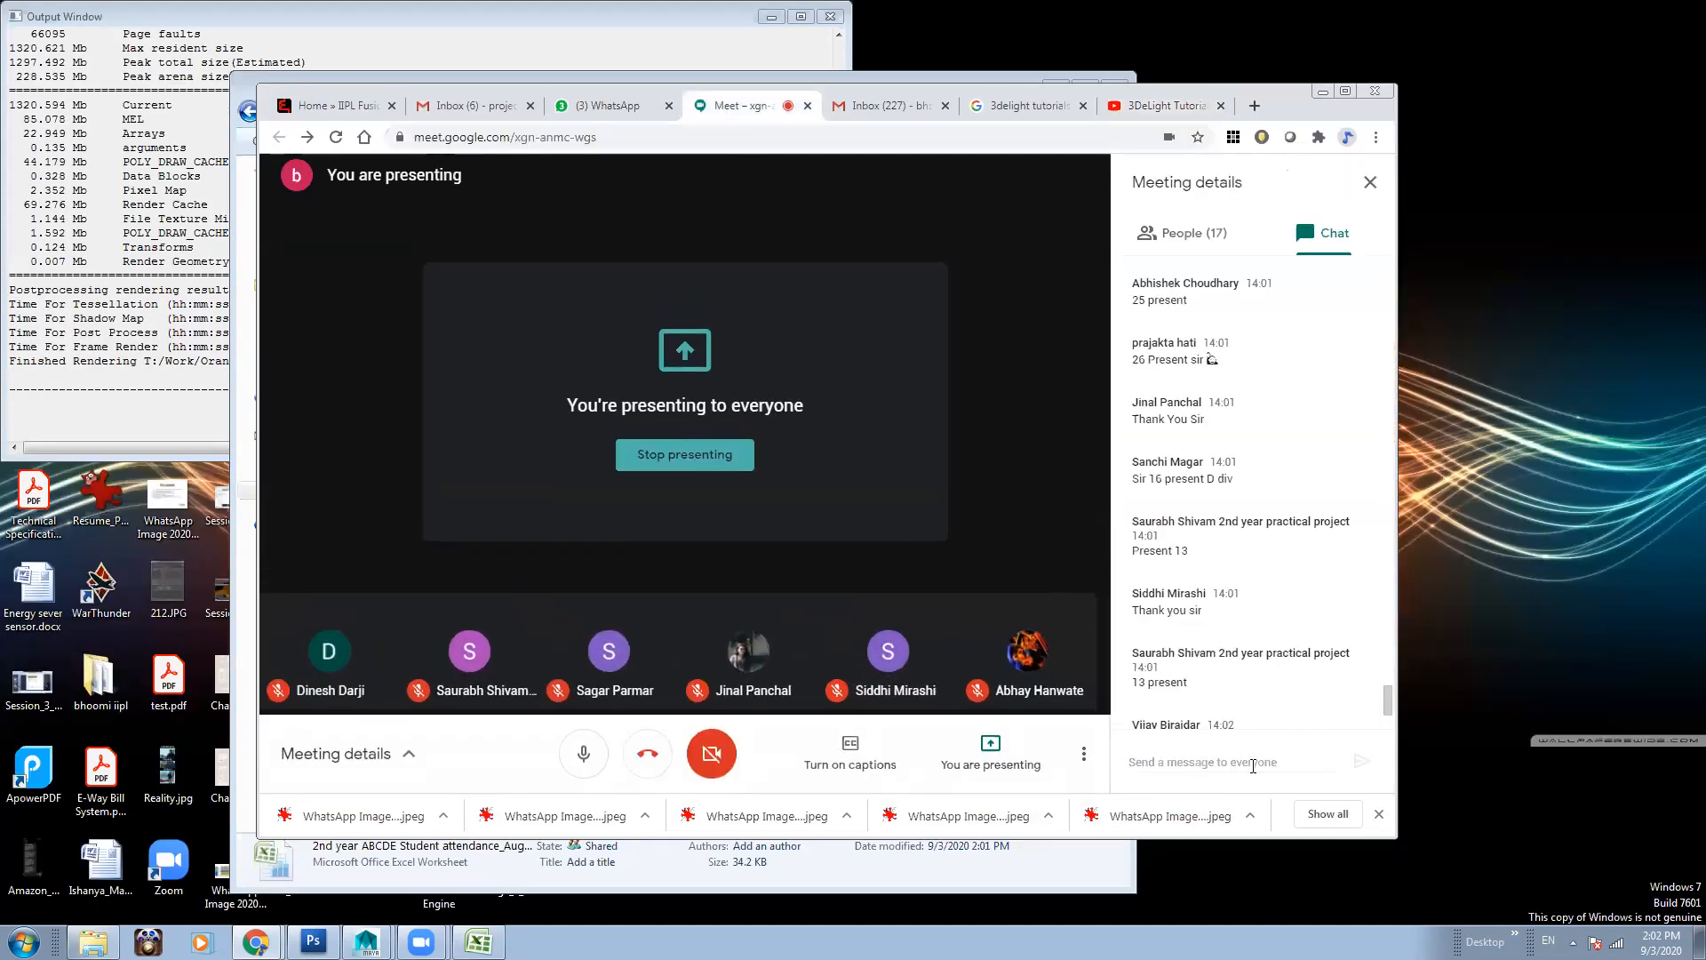
{"action": "left_click", "coordinate": [1166, 760]}
{"action": "type", "text": "https://www.youtube.com/channel/UCvyVJiyvr3STCWAbfMB7JnA"}
{"action": "key", "text": "Return"}
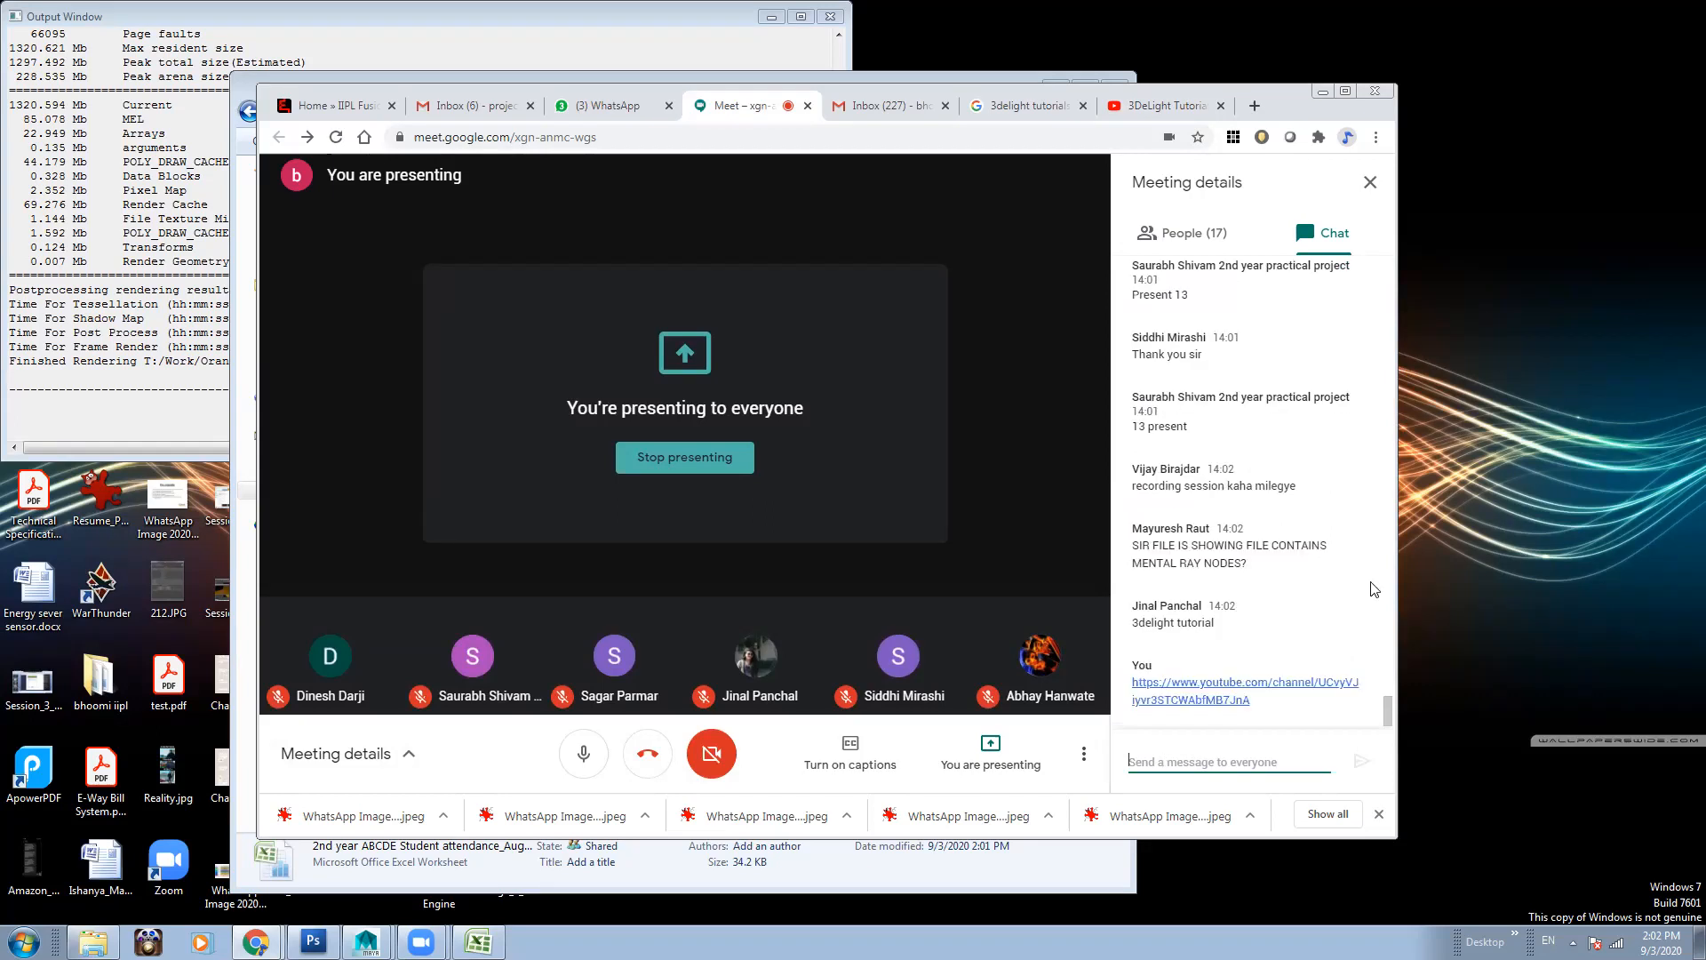
Maximize the browser window, and send the chat message "3delight tutorials" to everyone in the meeting
{"action": "left_click", "coordinate": [1344, 91]}
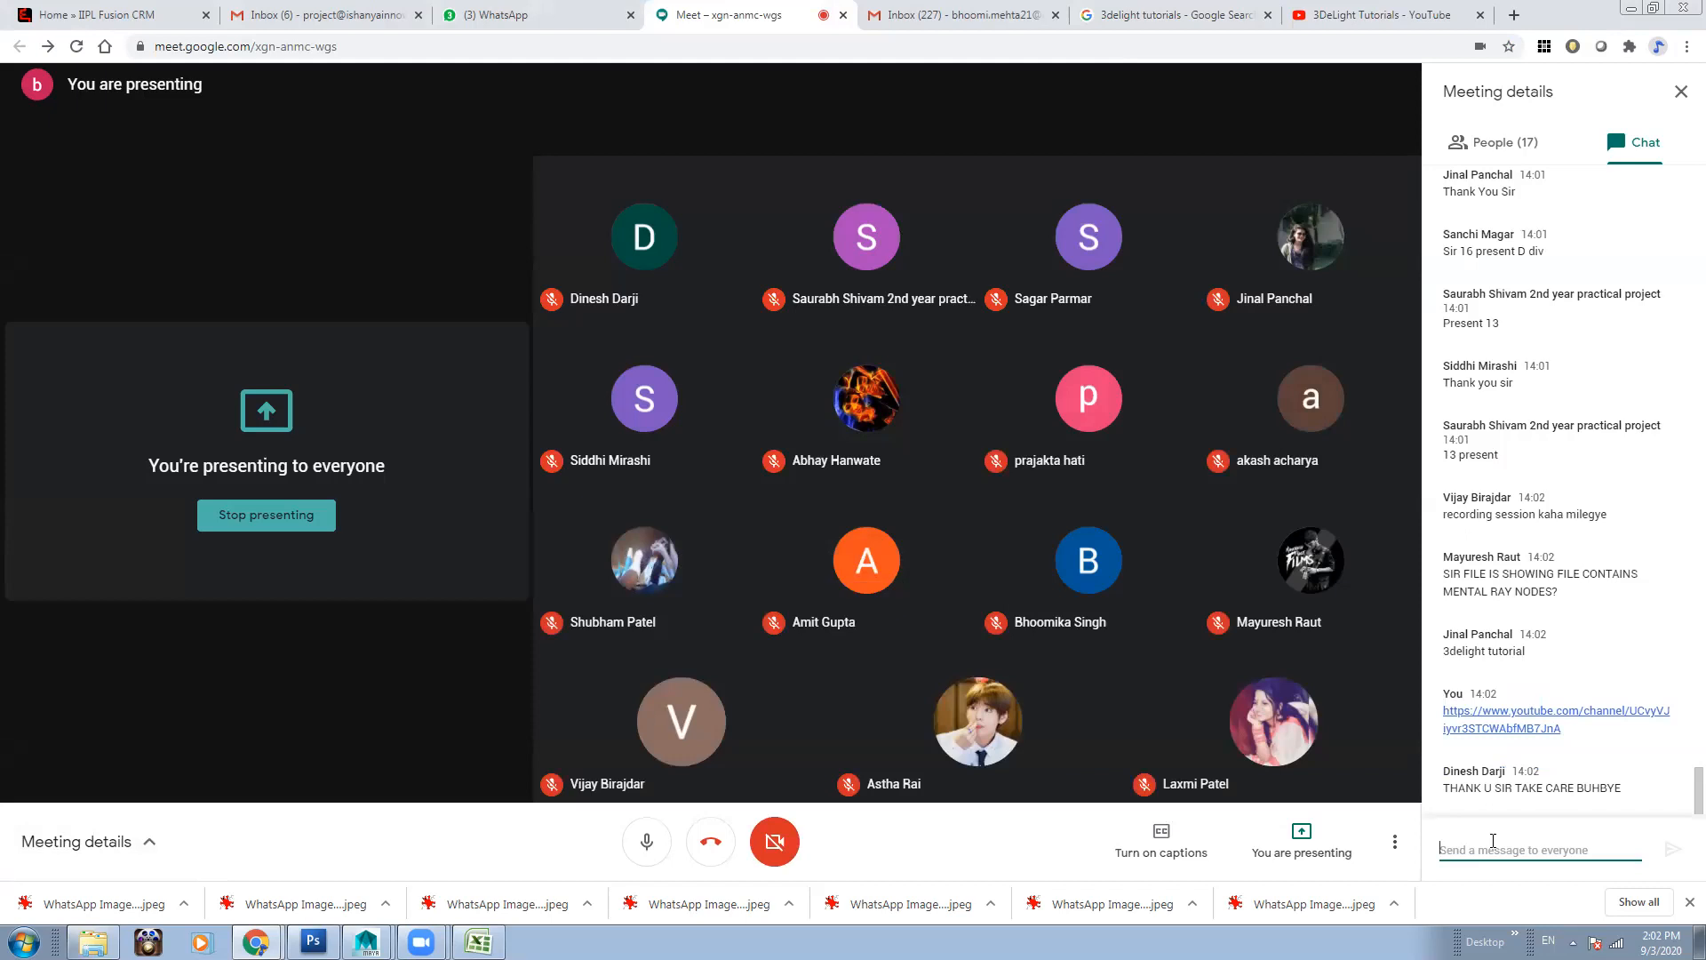
{"action": "type", "text": "3delight Light"}
{"action": "key", "text": "BackSpace"}
{"action": "key", "text": "BackSpace"}
{"action": "key", "text": "BackSpace"}
{"action": "key", "text": "BackSpace"}
{"action": "type", "text": "tutorials"}
{"action": "key", "text": "Return"}
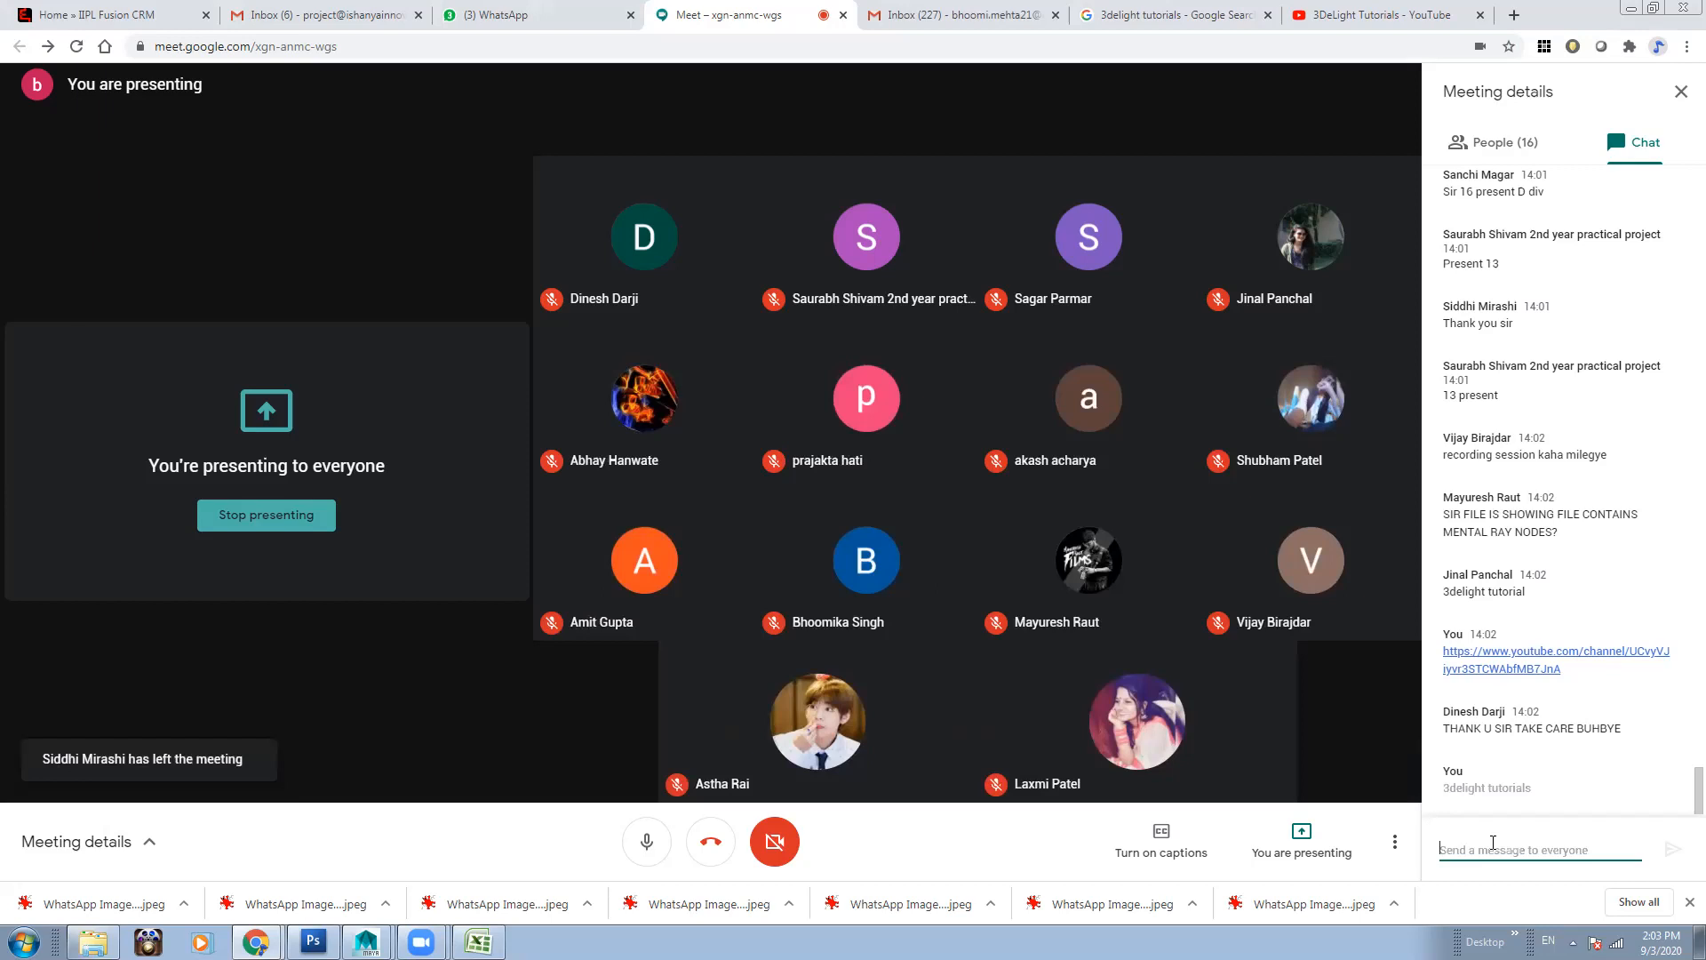